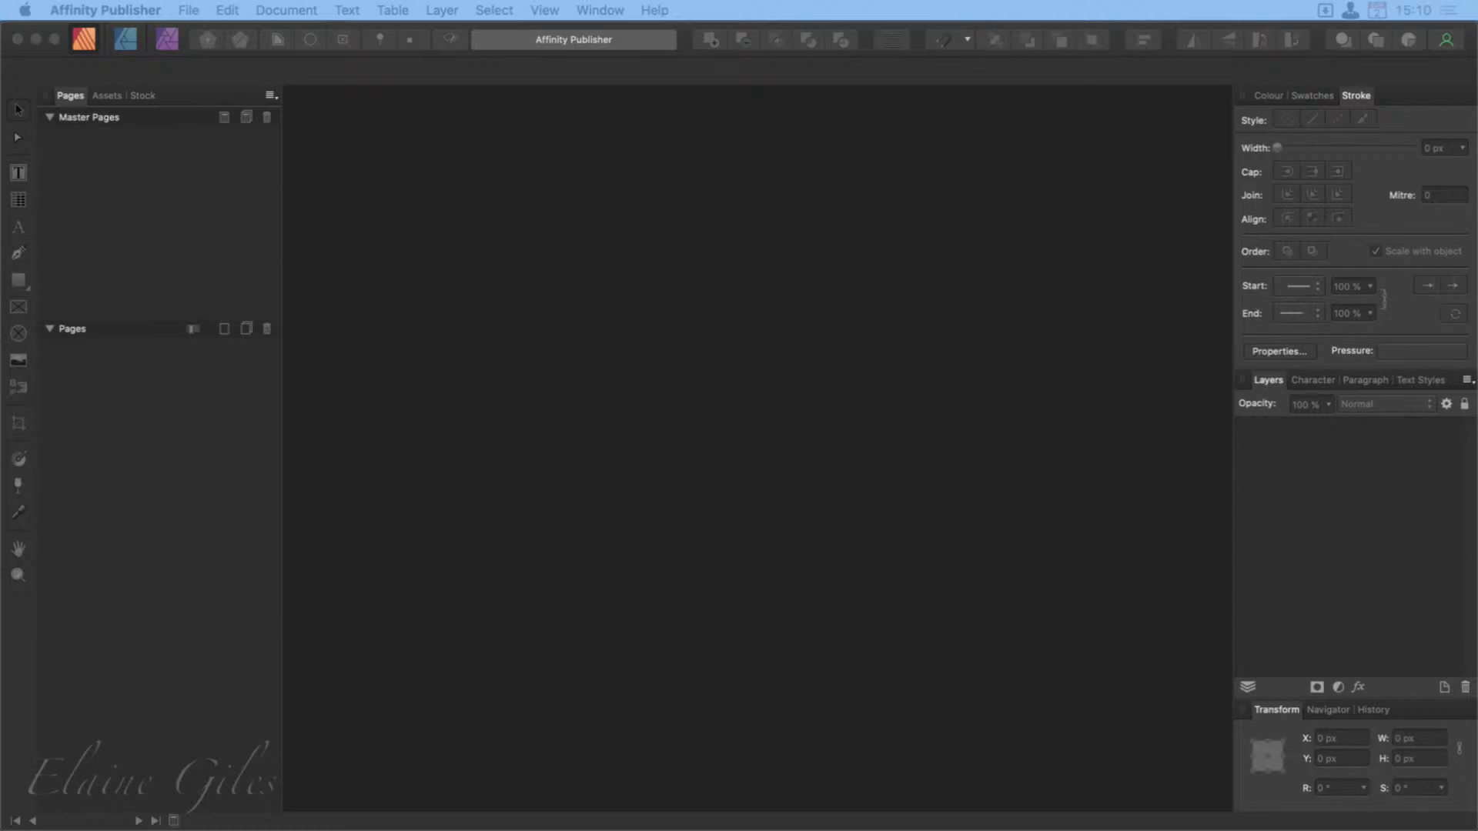
Create a new portrait document from the A4 print preset (210 mm × 297 mm).
left_click(561, 493)
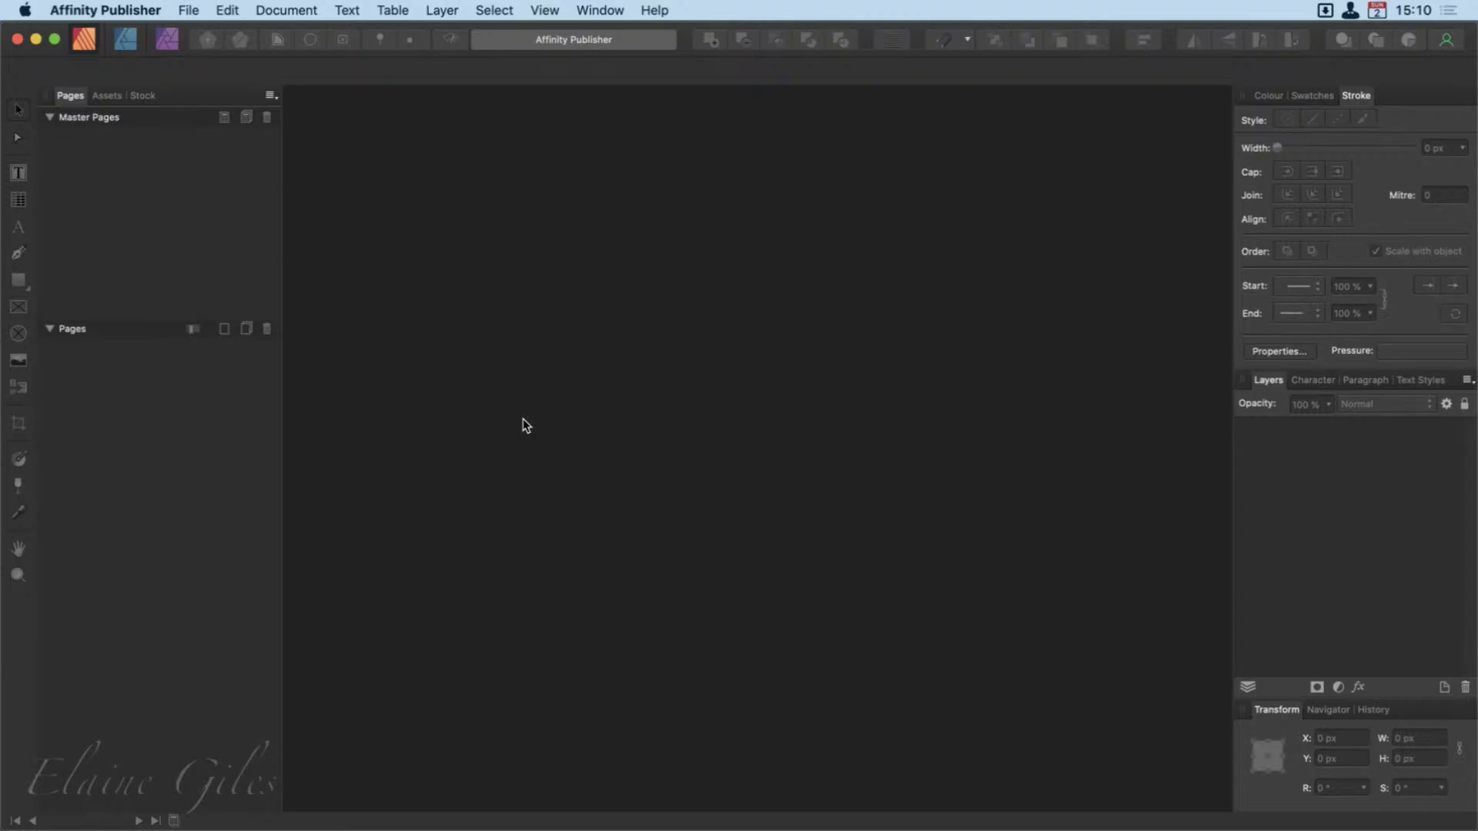
key("super+n")
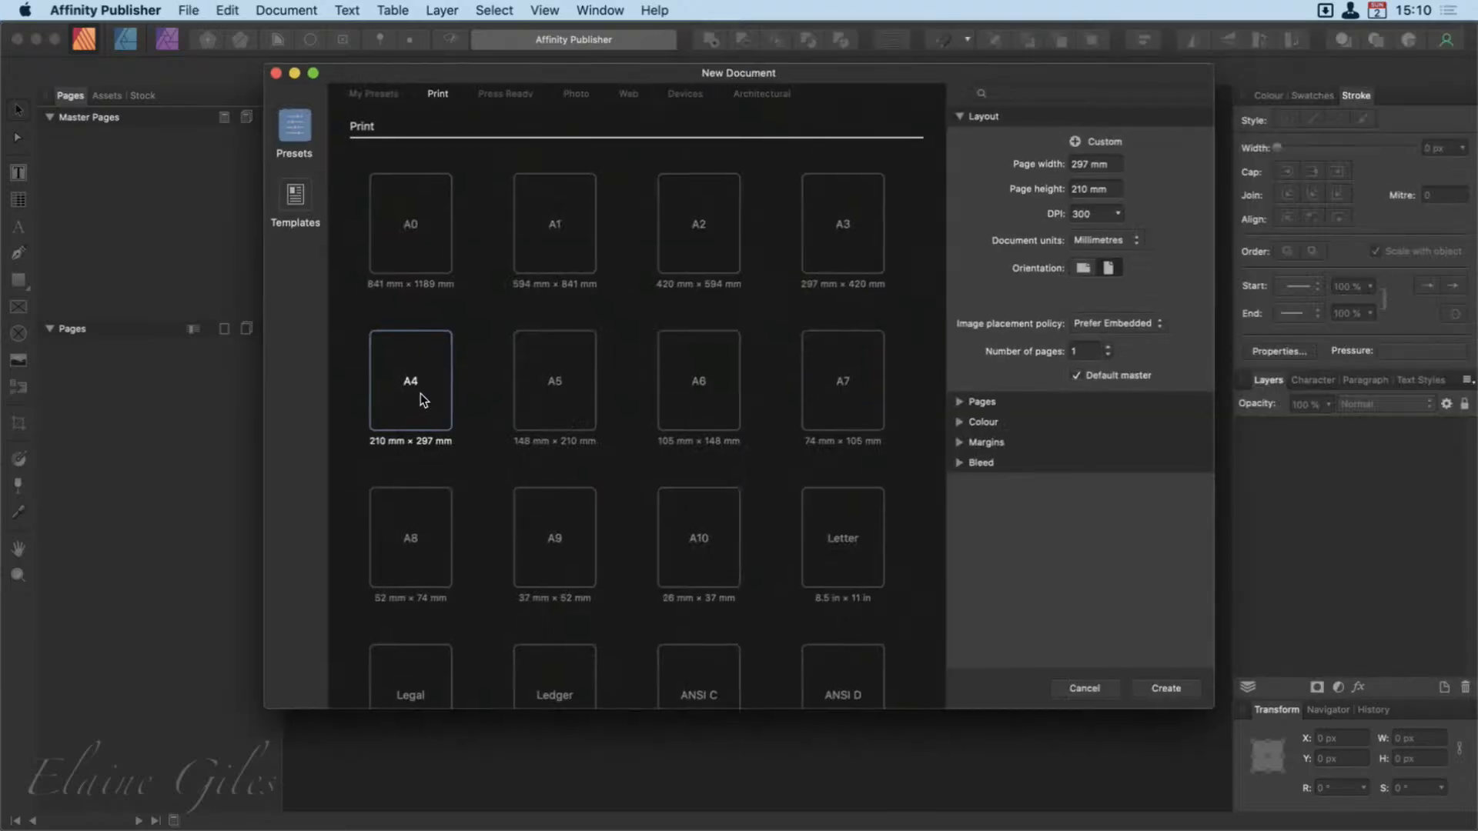
left_click(421, 395)
left_click(1165, 689)
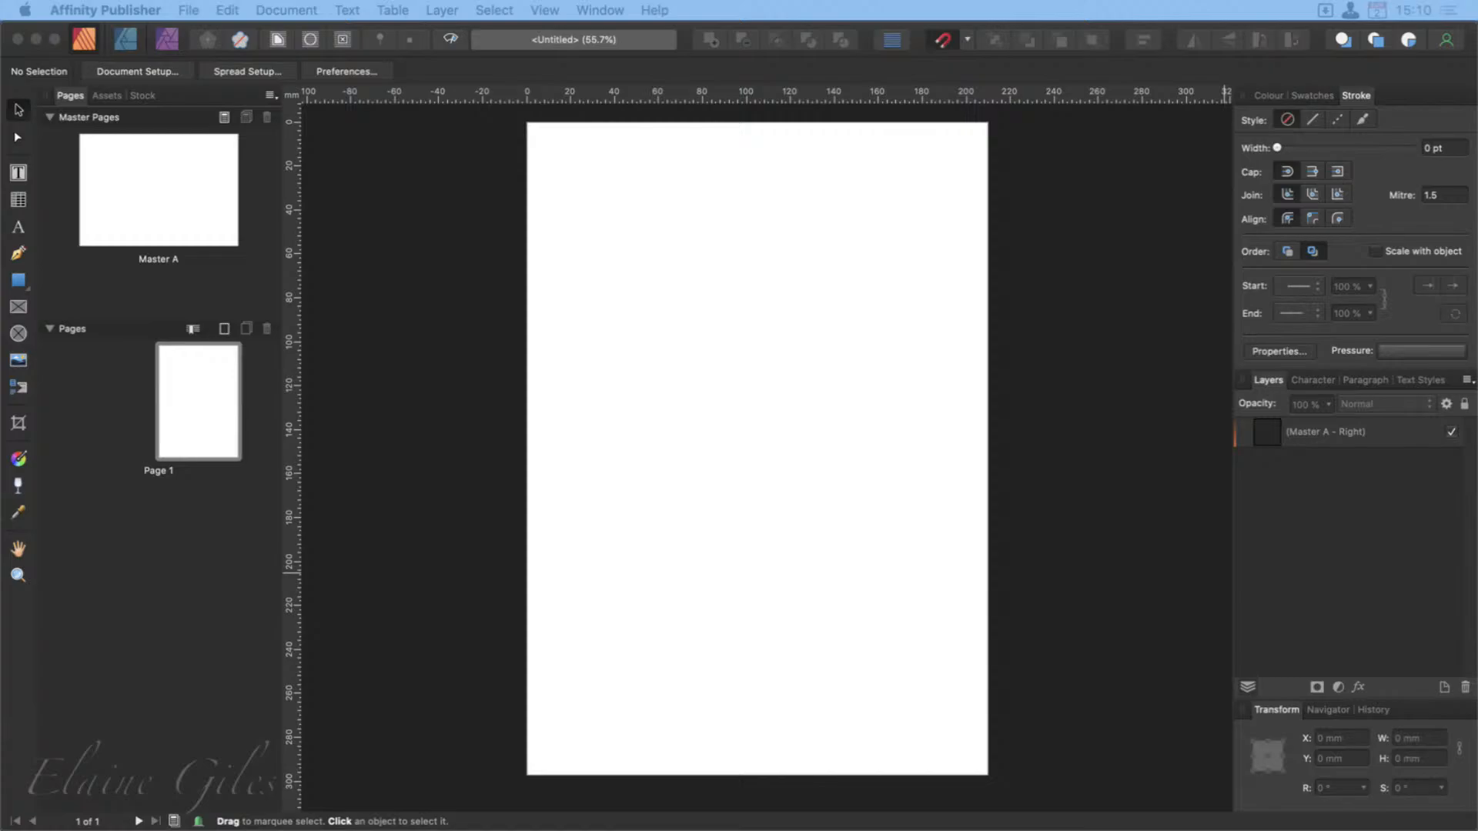
left_click(841, 412)
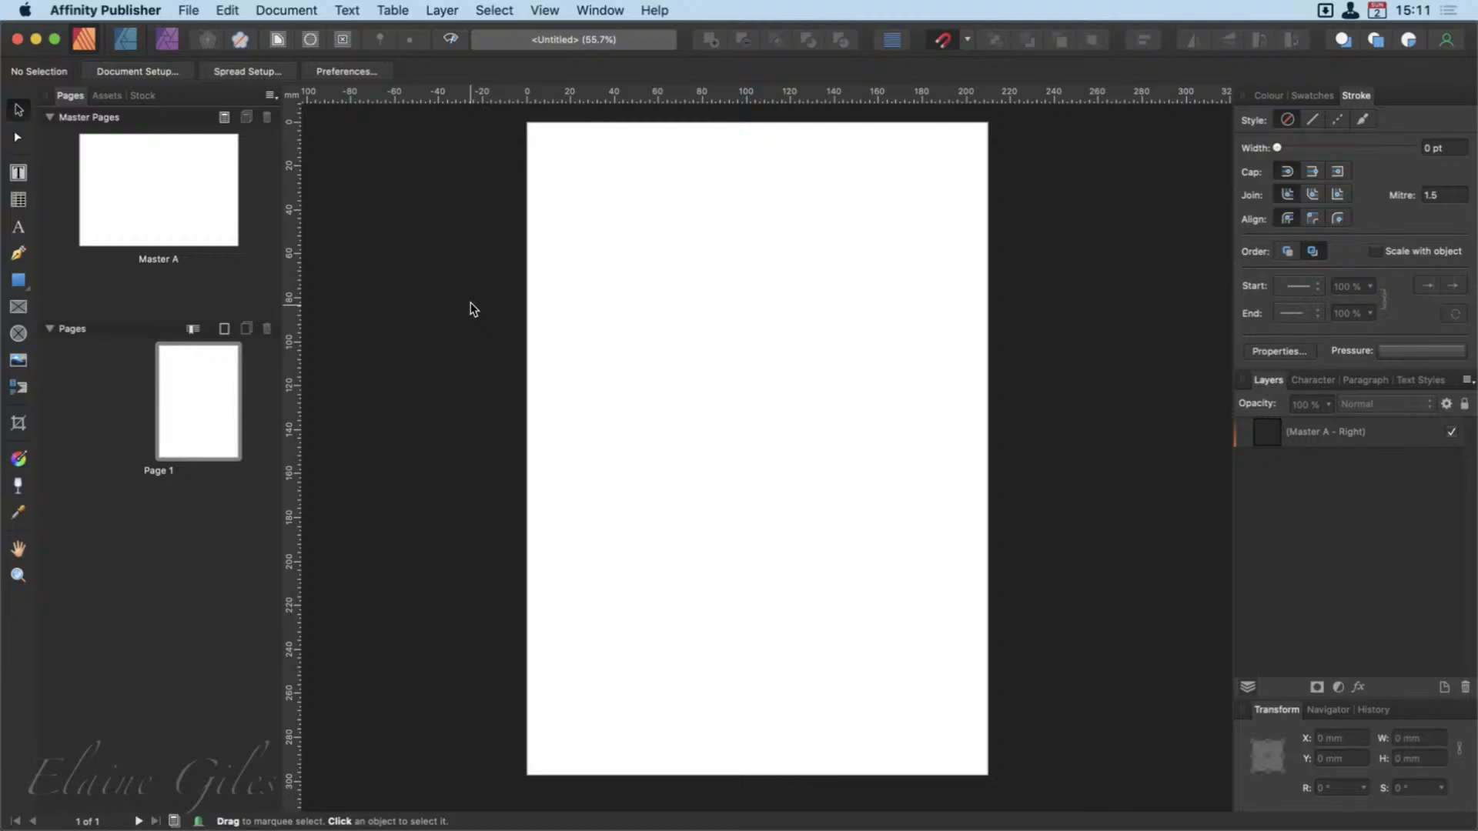
Open the Data Merge Manager and add Names and Addresses.xlsx as a data source.
left_click(290, 6)
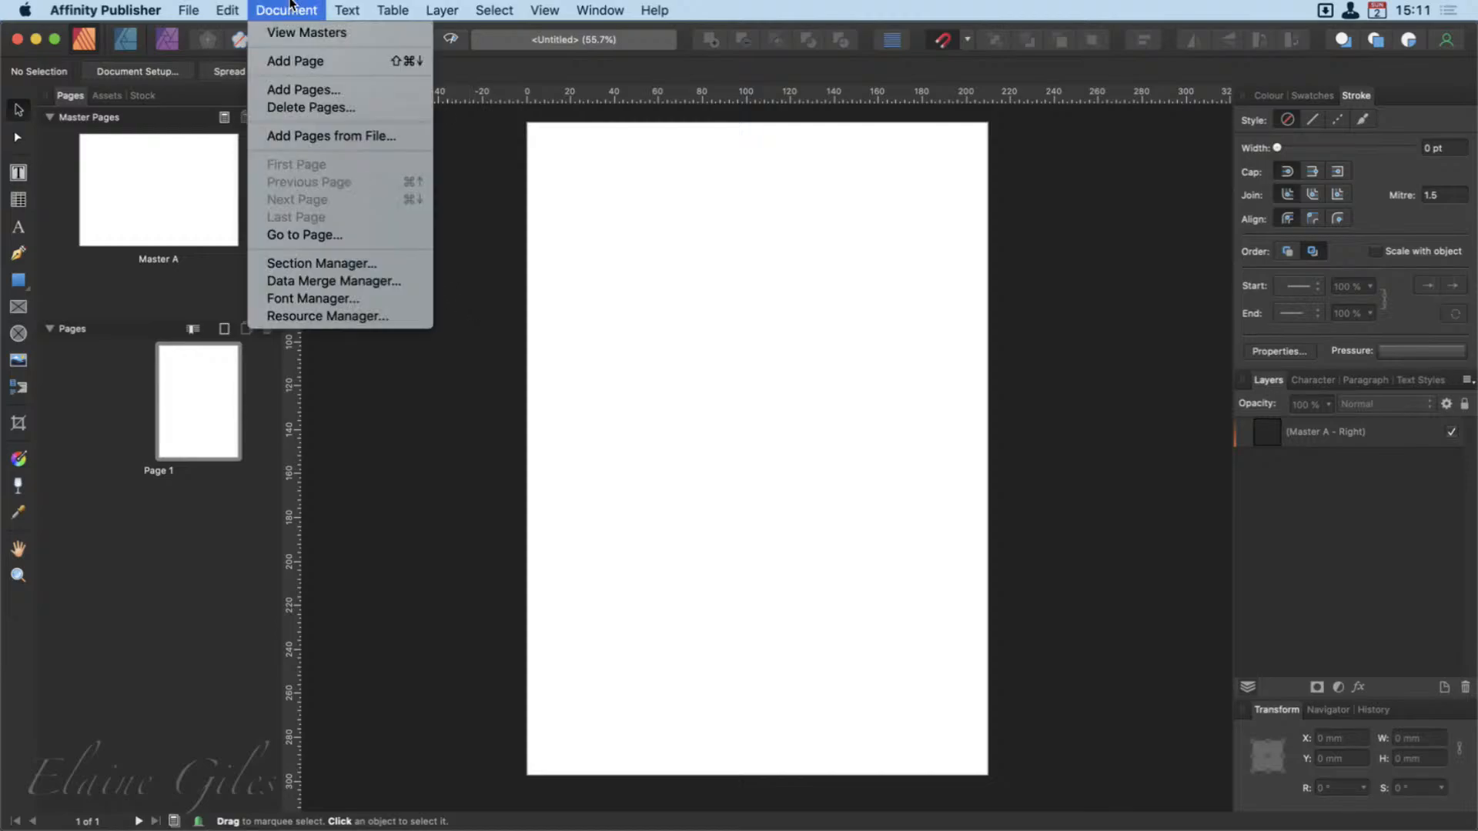
left_click(419, 288)
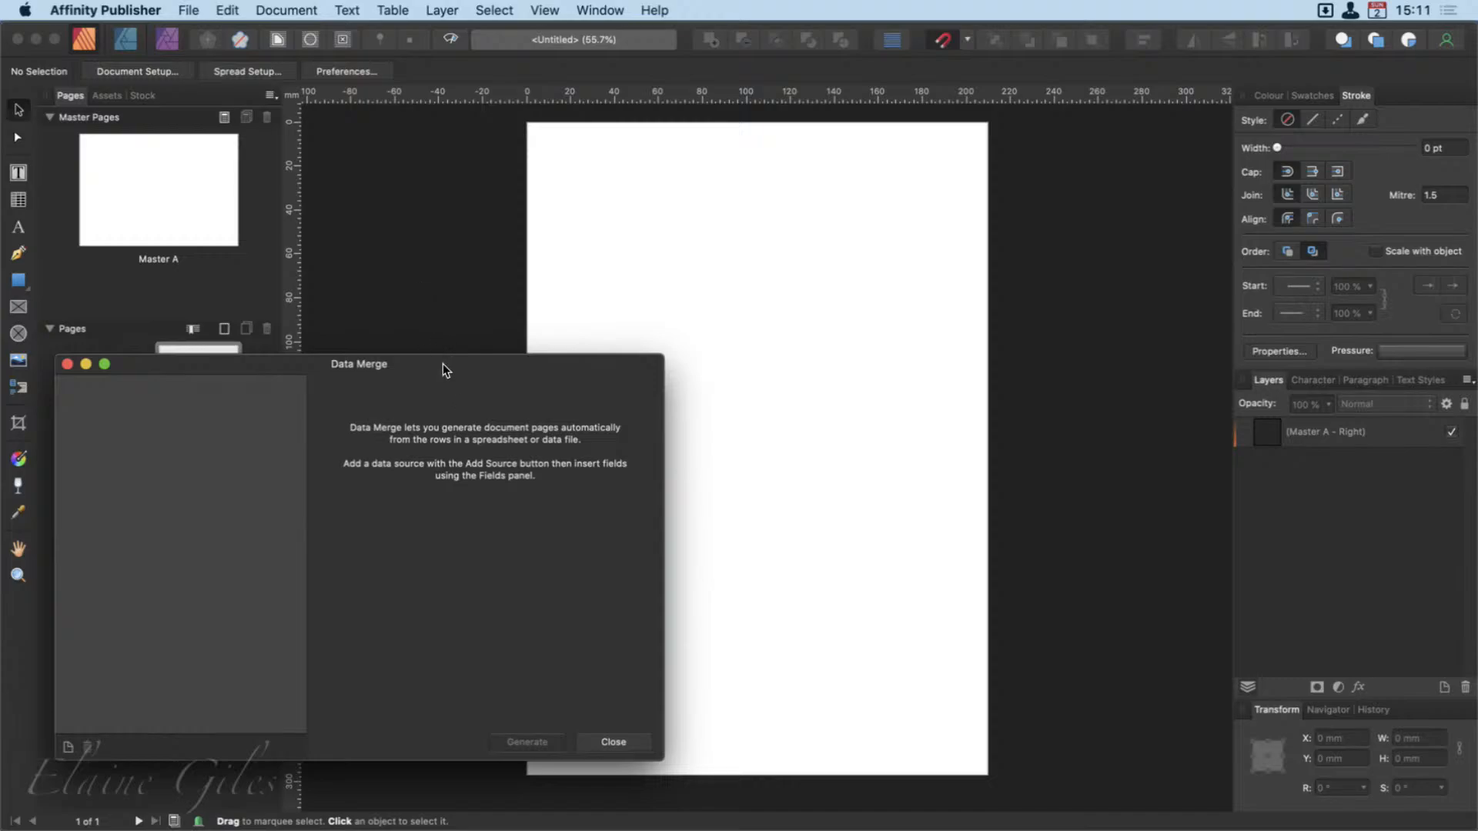
left_click_drag(441, 363, 428, 326)
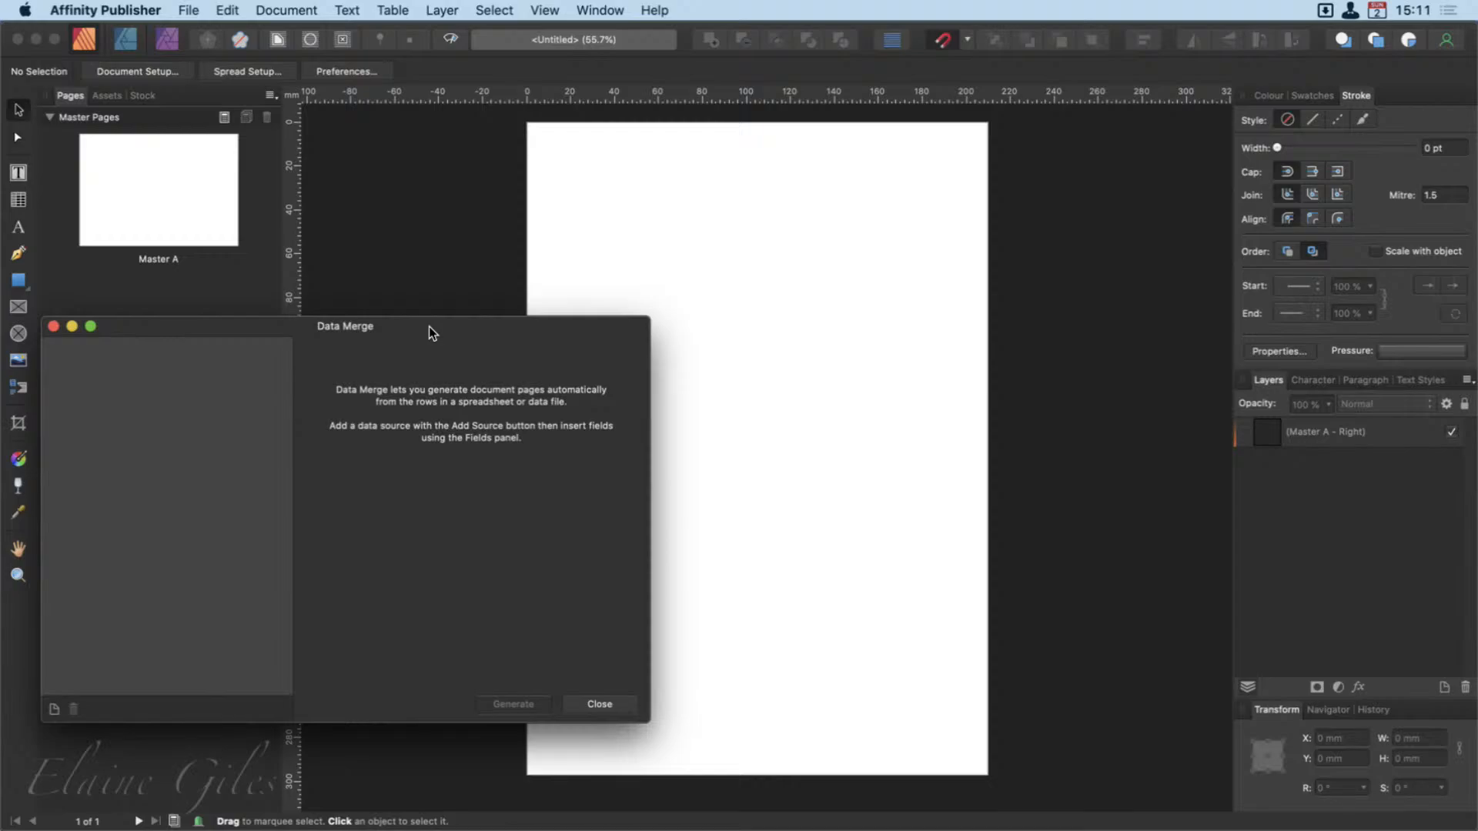
left_click(54, 710)
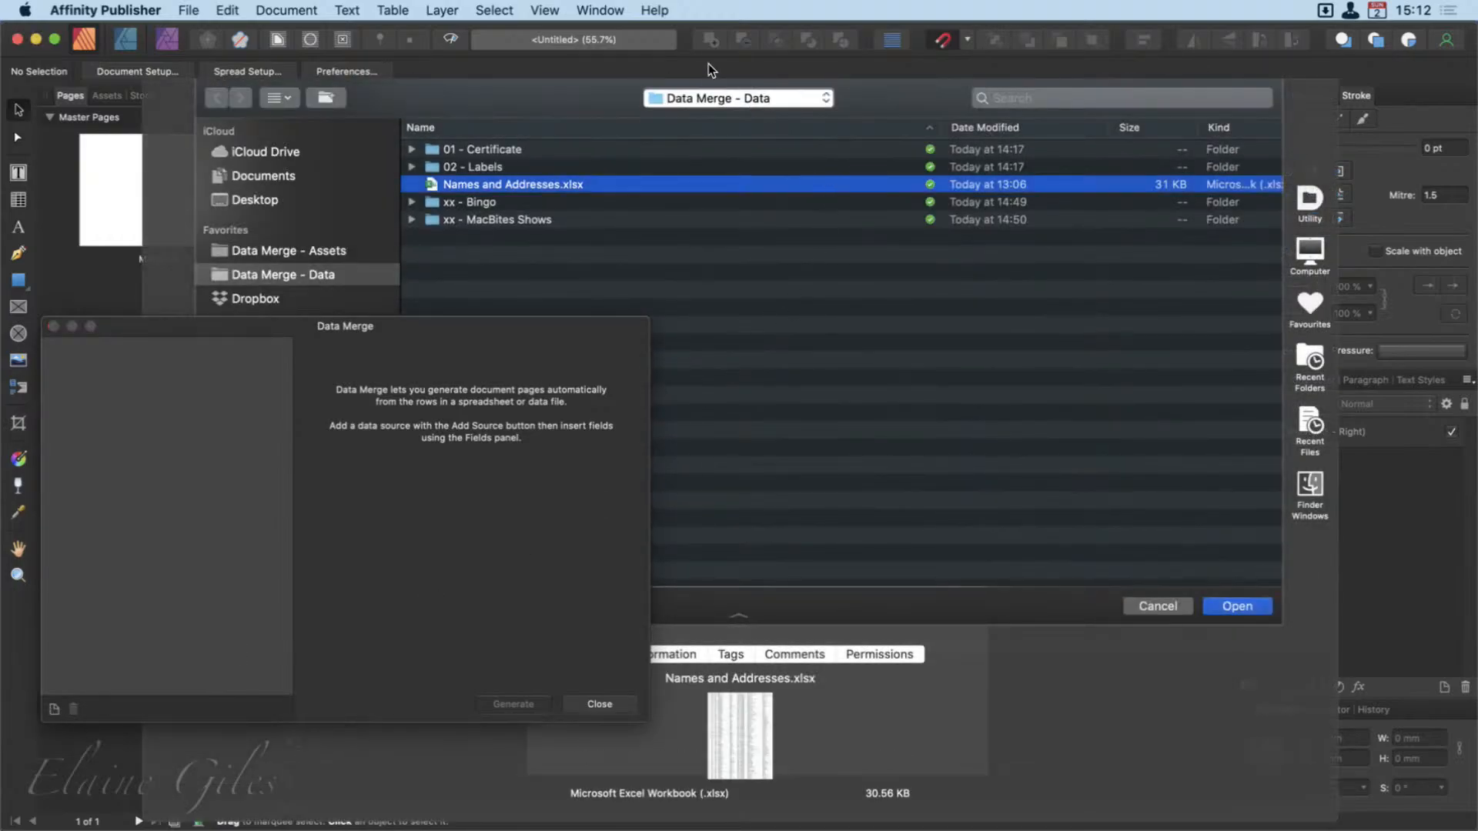
double_click(515, 184)
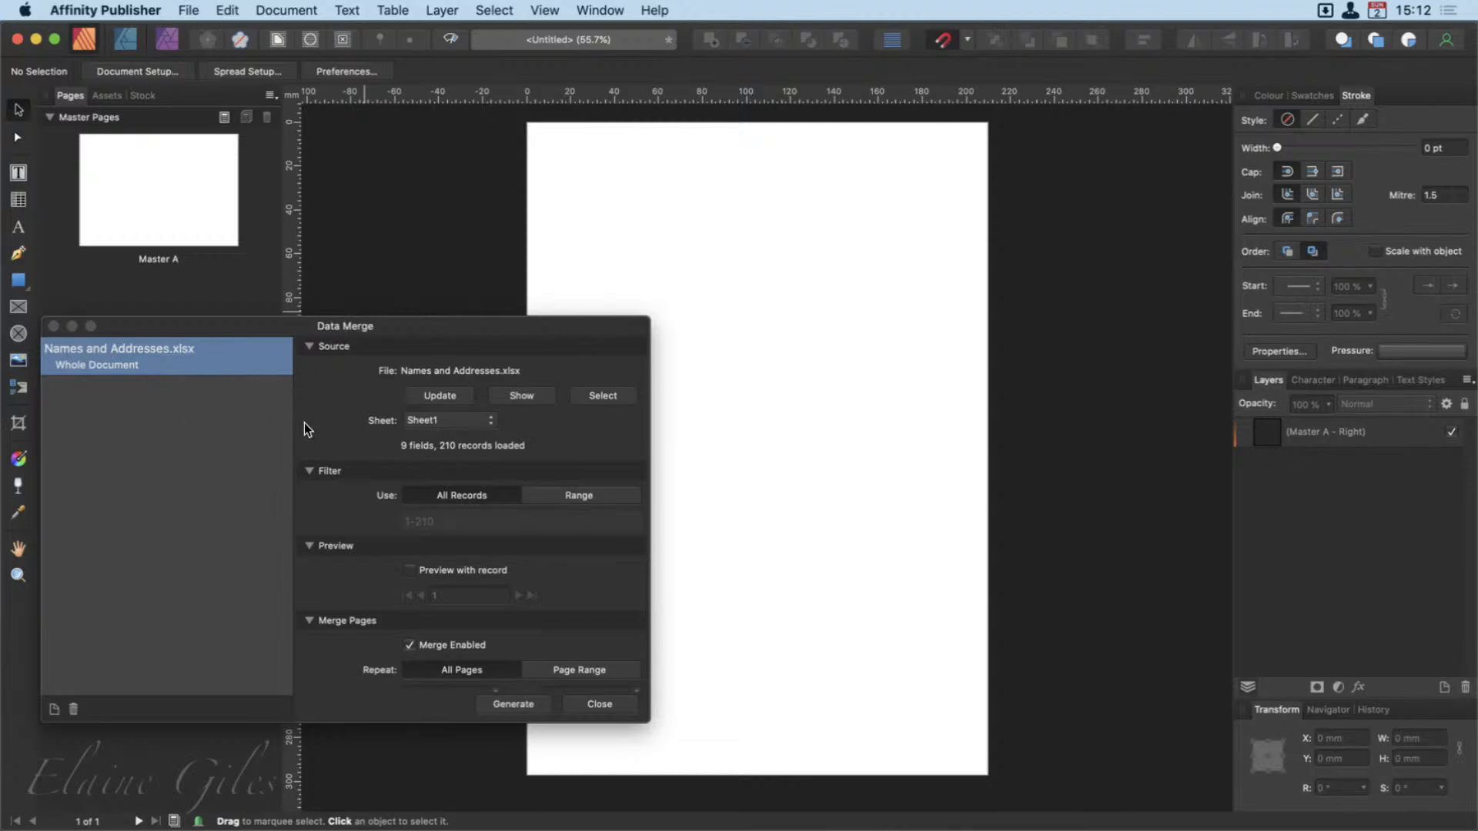
Collapse the Source, Filter, Preview and Merge Pages sections of the data merge settings.
left_click(308, 347)
left_click(308, 365)
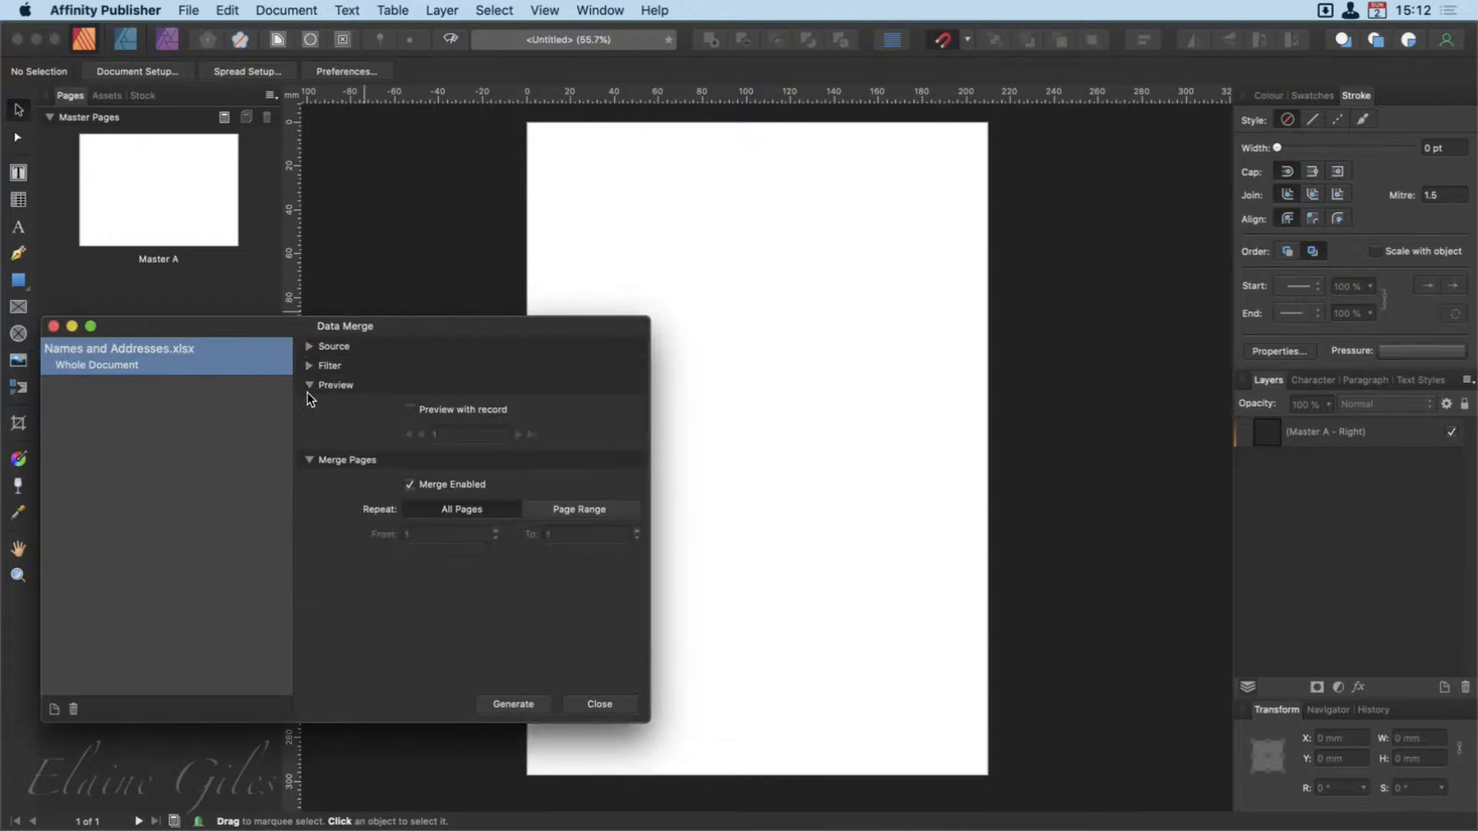
left_click(308, 385)
left_click(310, 404)
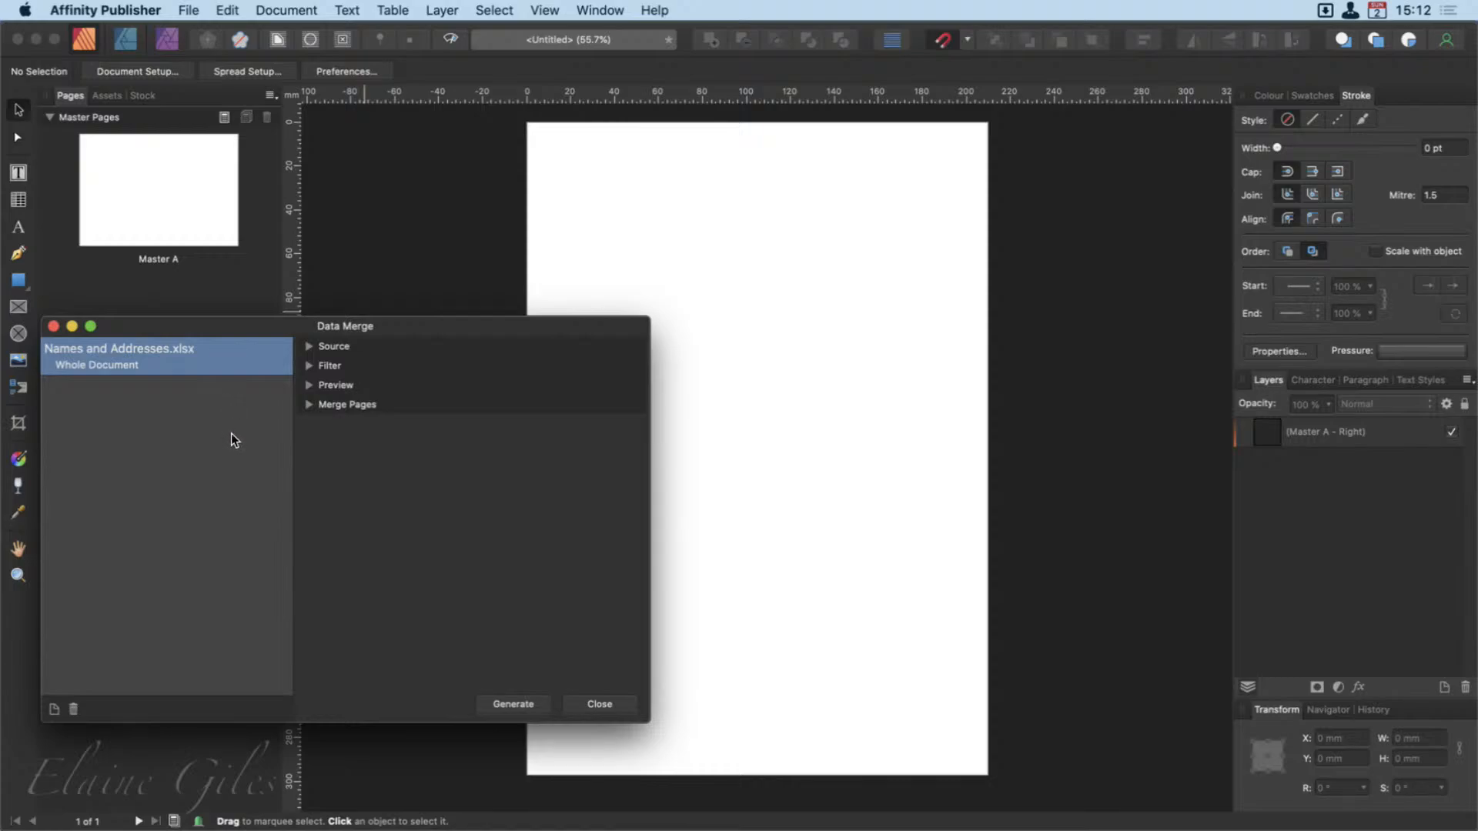
Add Bingo Card Data Source.xlsx from the xx - Bingo folder as a second data source.
left_click(54, 708)
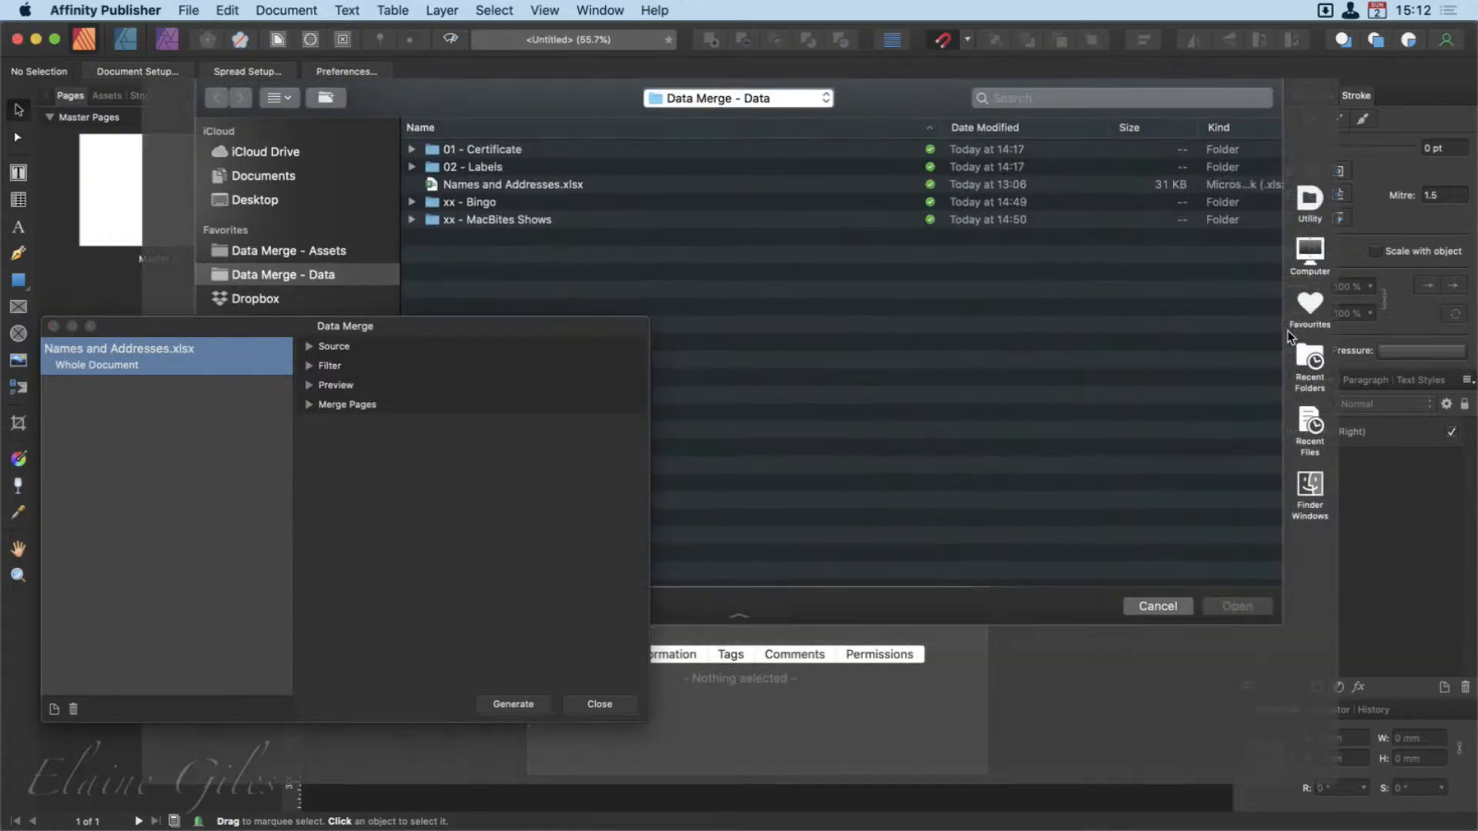
left_click(493, 186)
double_click(496, 203)
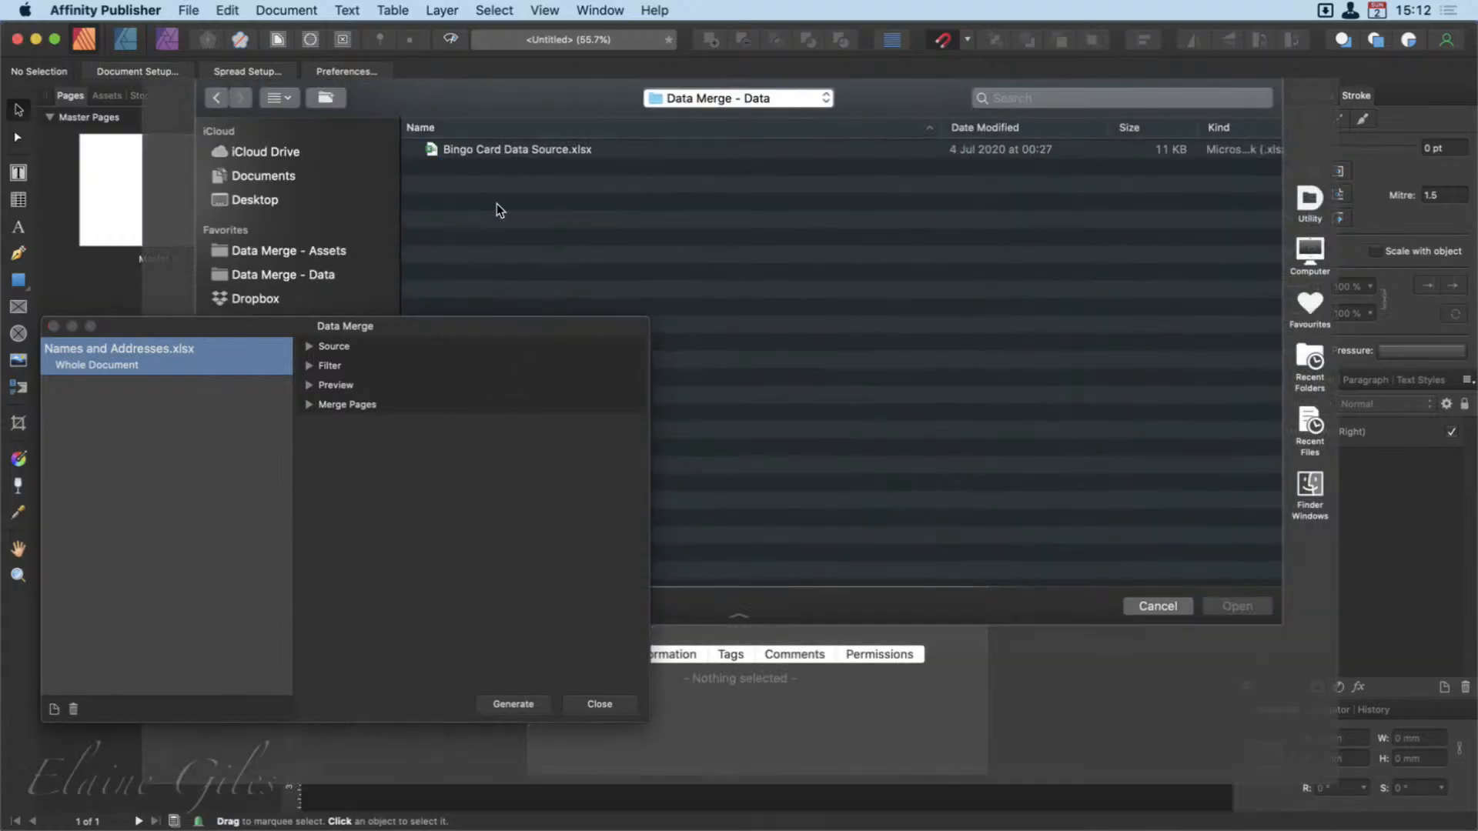
left_click(509, 151)
left_click(1236, 606)
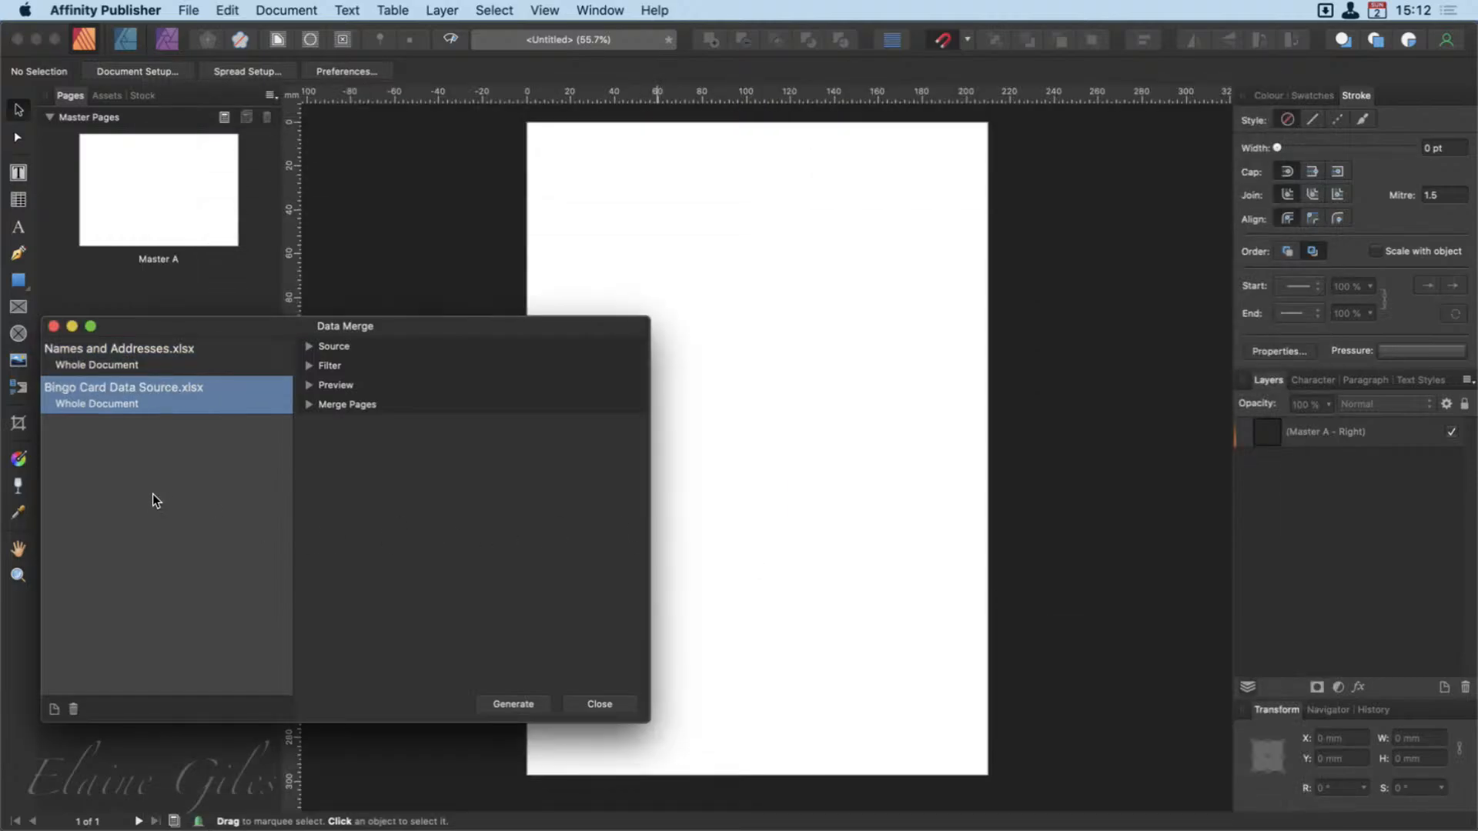
Make Names and Addresses.xlsx the active data source and expand its Source settings.
left_click(178, 362)
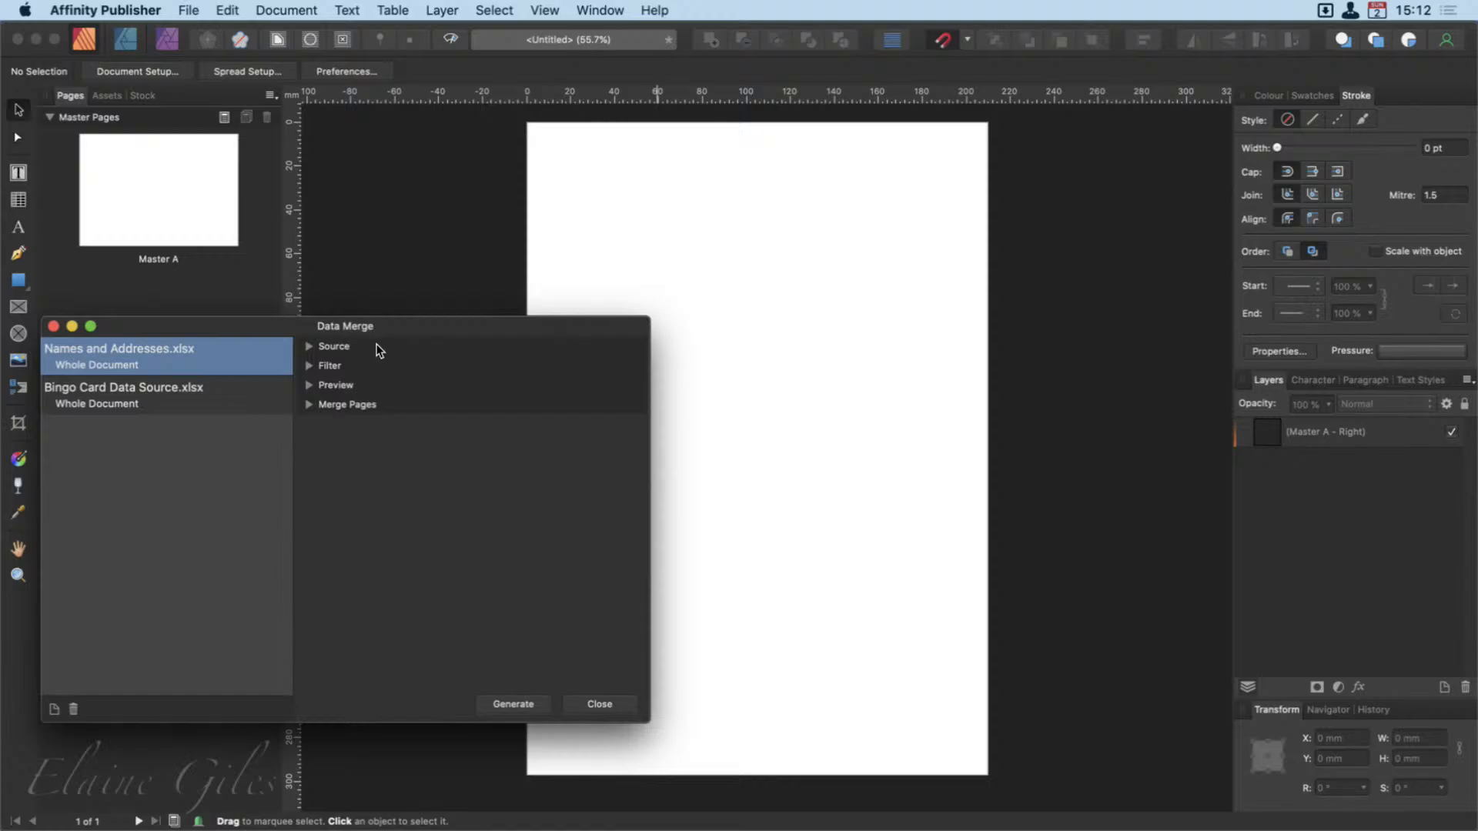
left_click(179, 380)
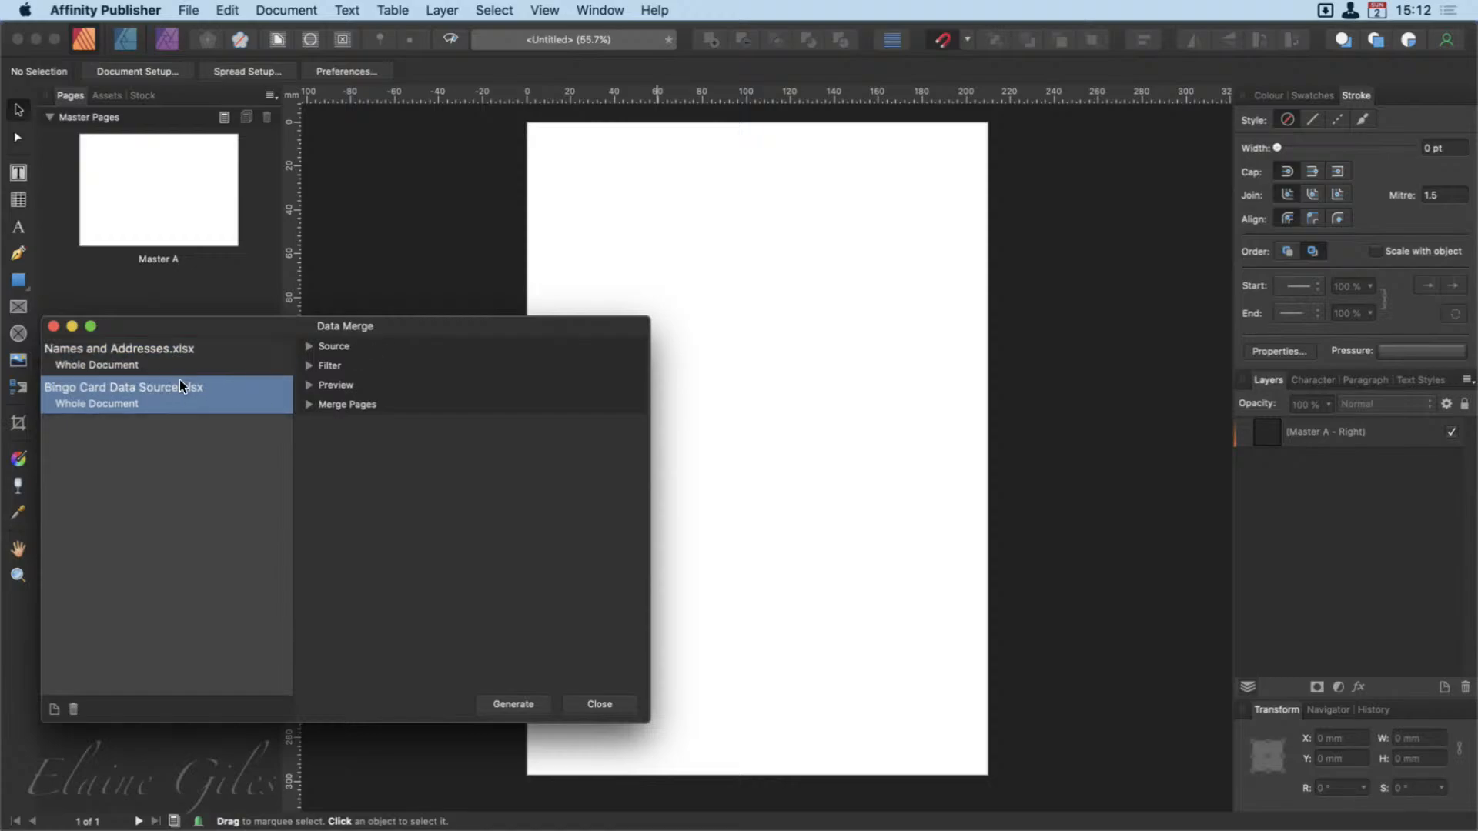
left_click(186, 347)
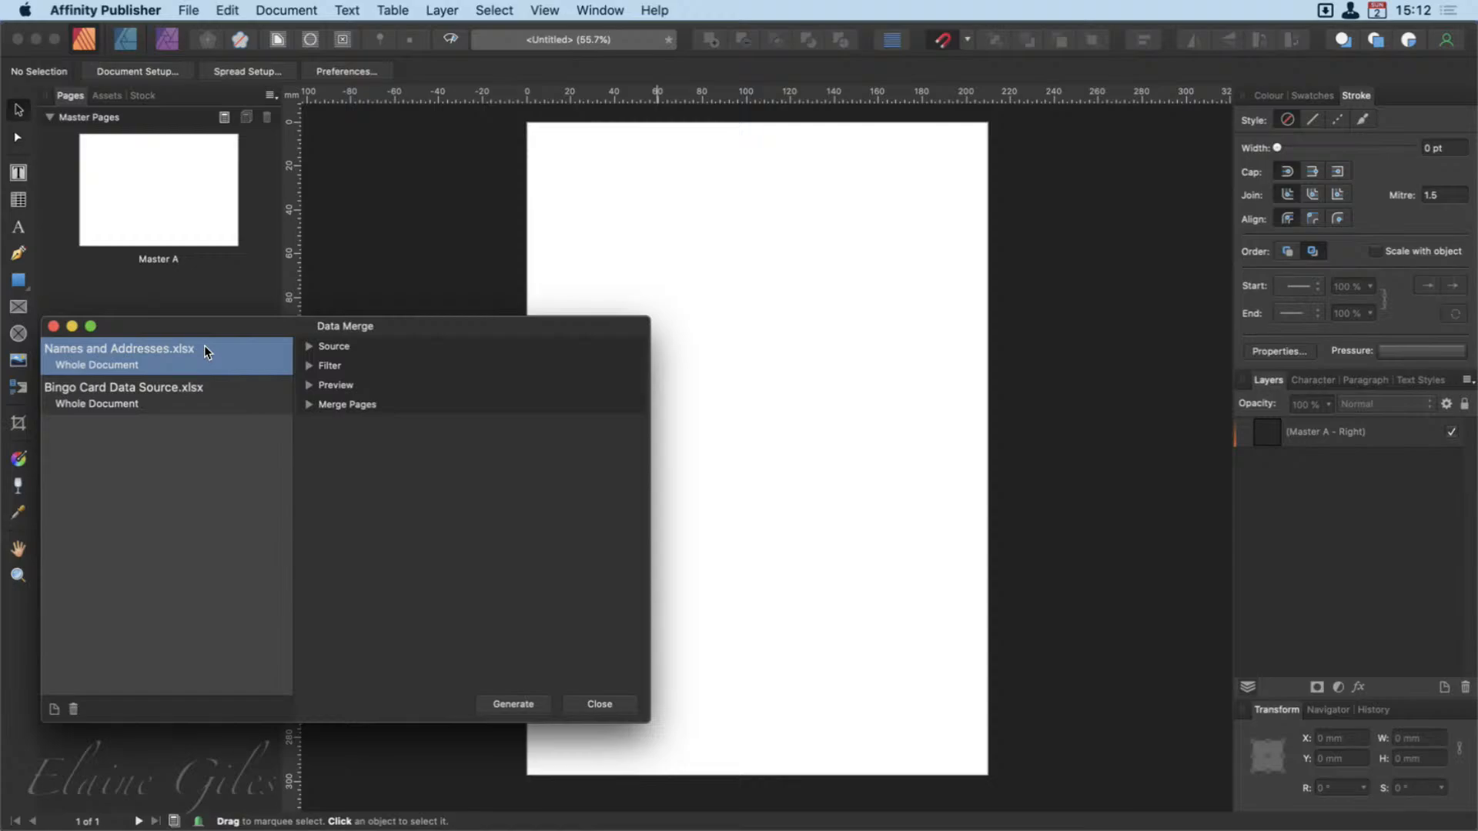
left_click(309, 347)
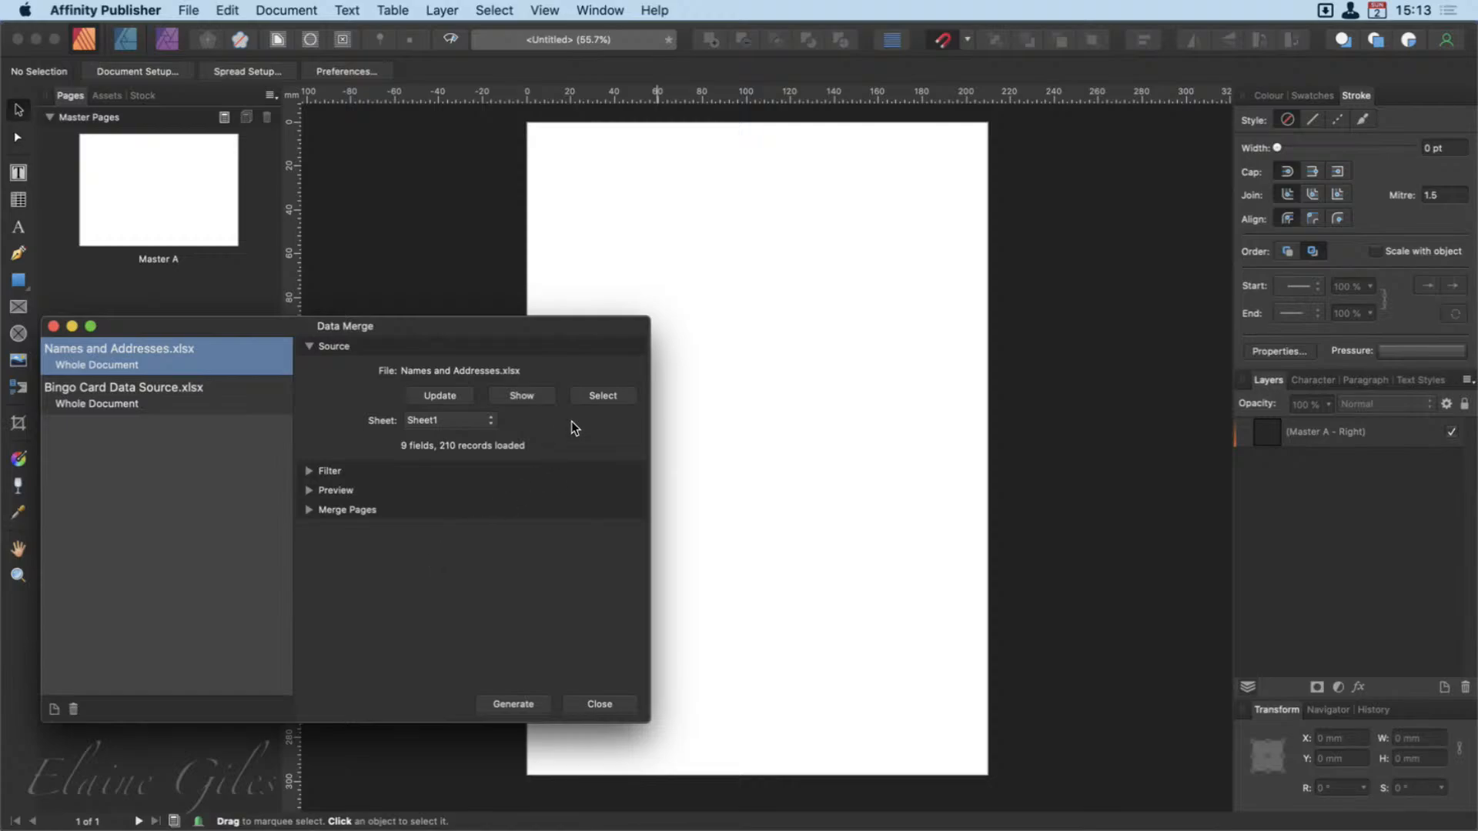
Reveal the Names and Addresses.xlsx source file in Finder, then return to the Data Merge Manager.
left_click(537, 399)
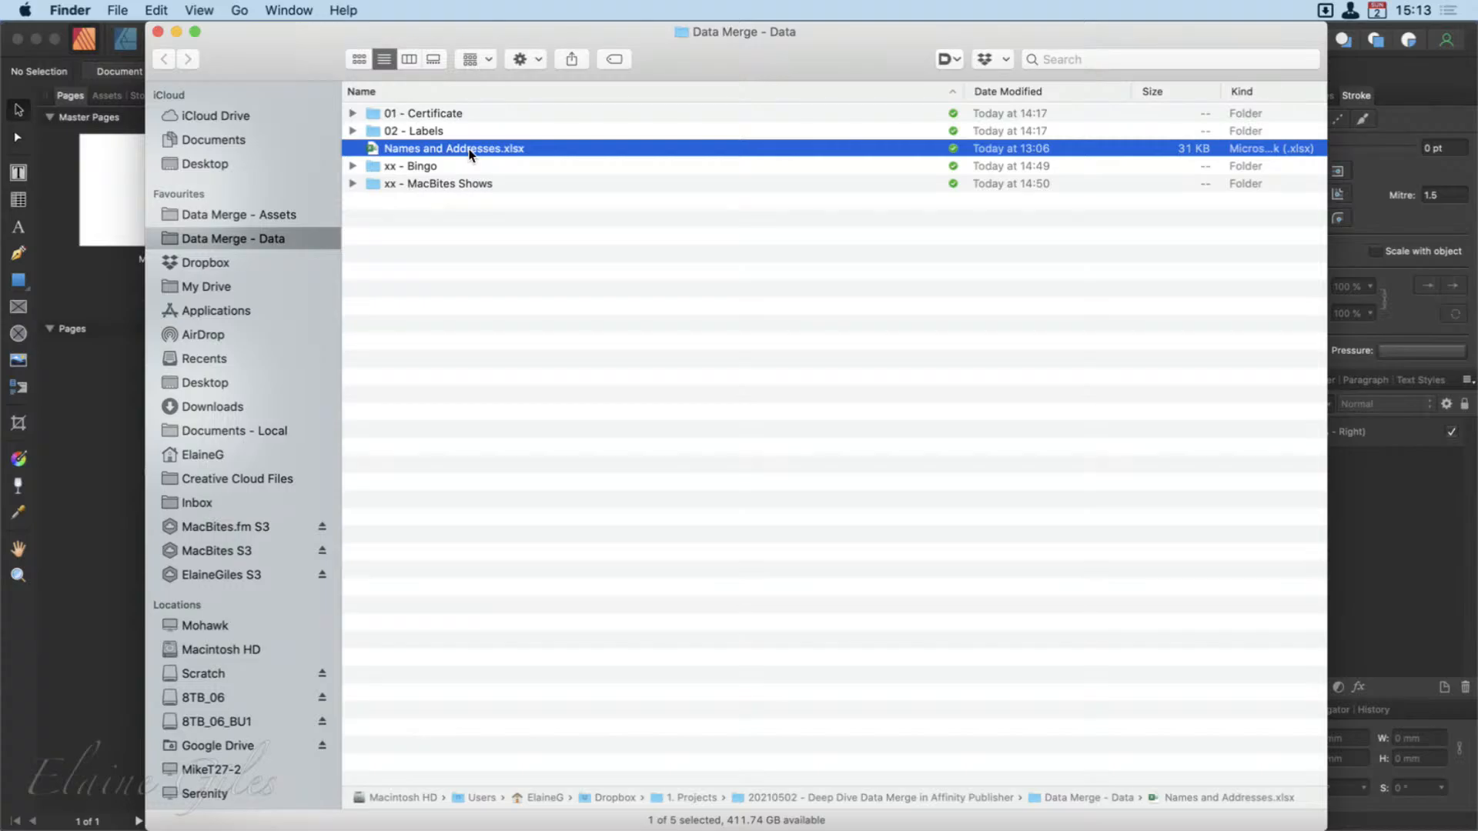
double_click(857, 49)
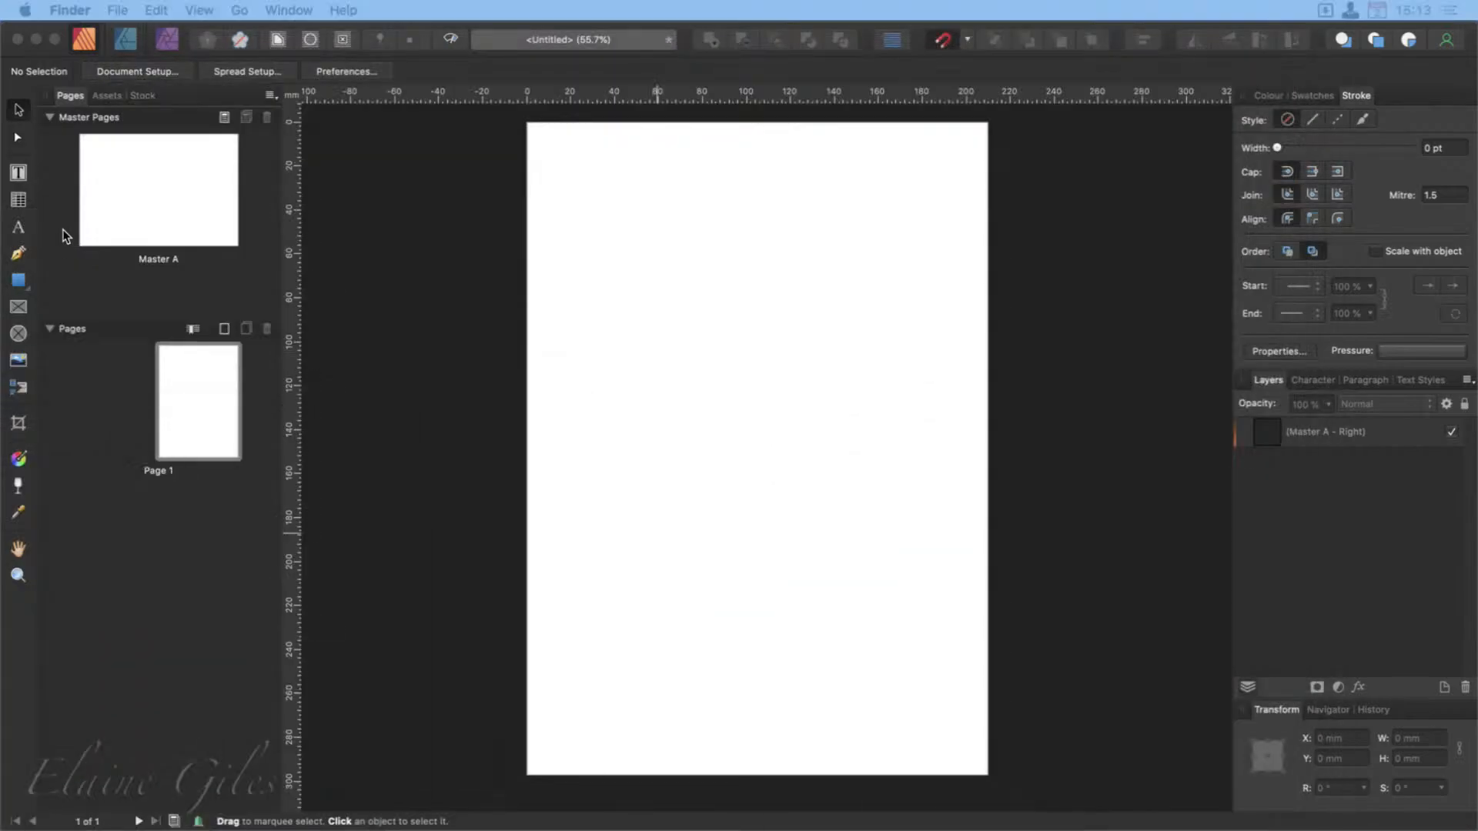
left_click(448, 197)
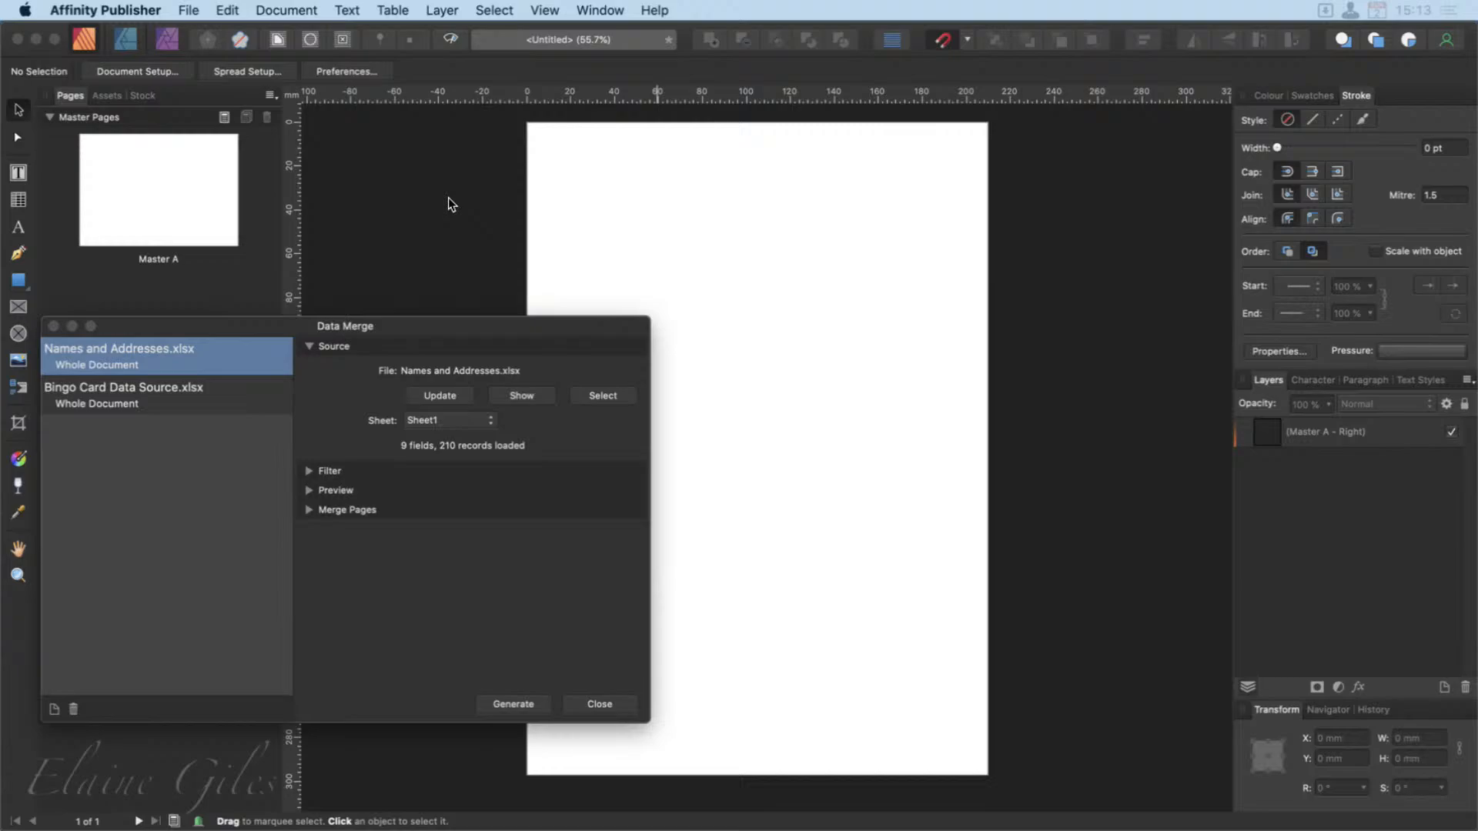
Look at the option to select a different source file without replacing it, and check the source's available sheets.
left_click(612, 399)
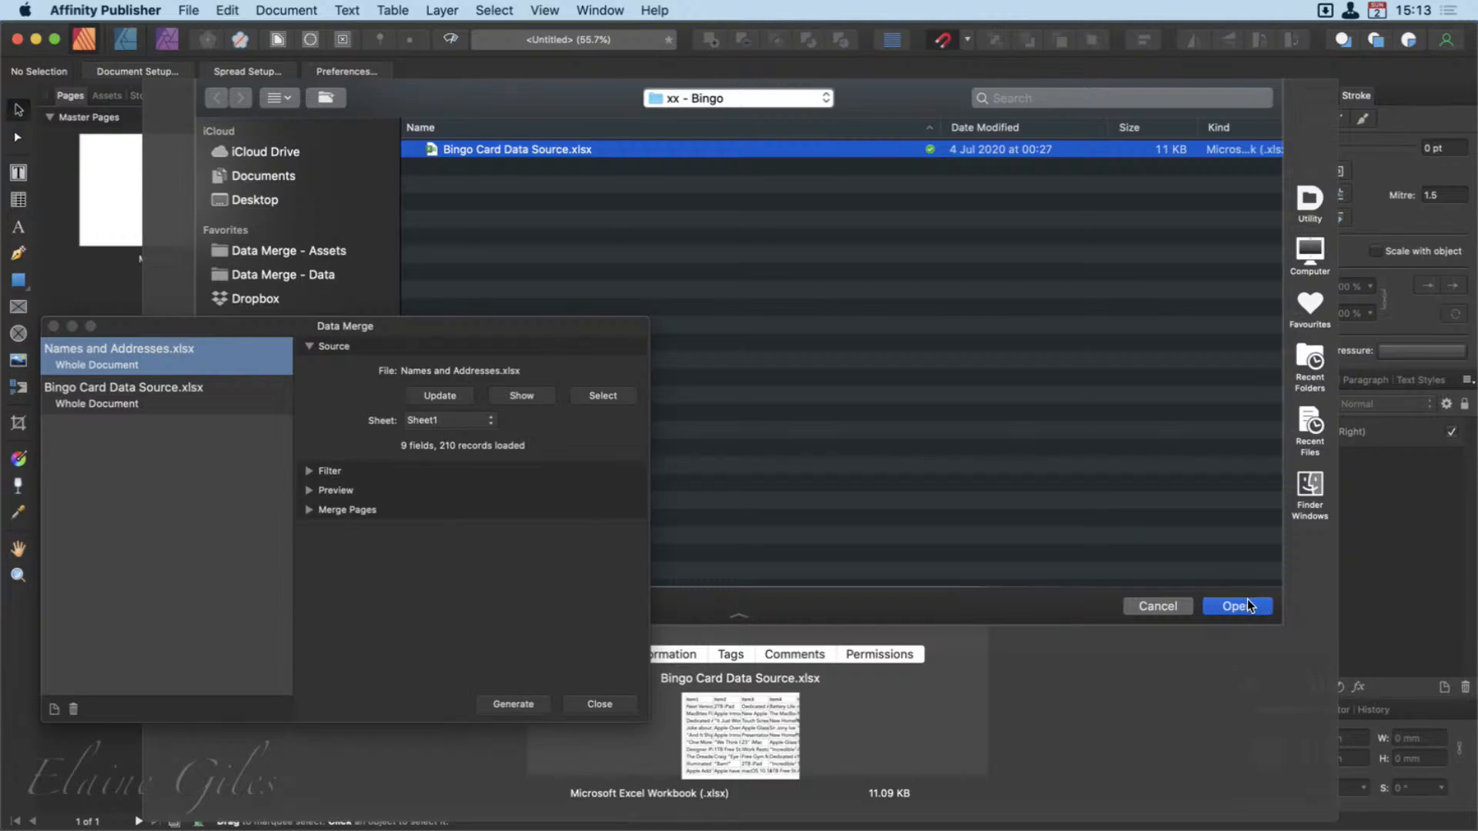
left_click(1173, 606)
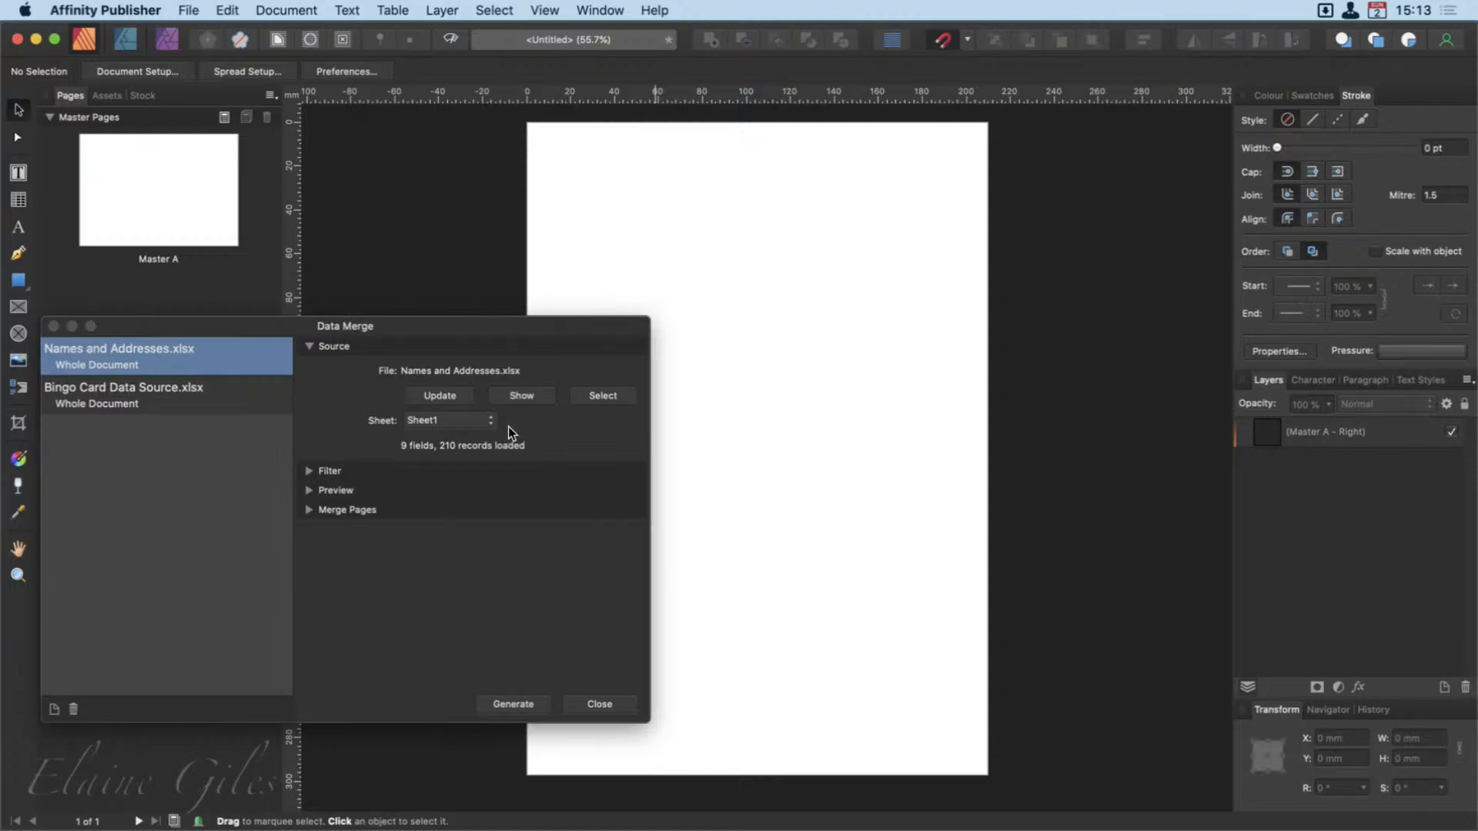
left_click(488, 426)
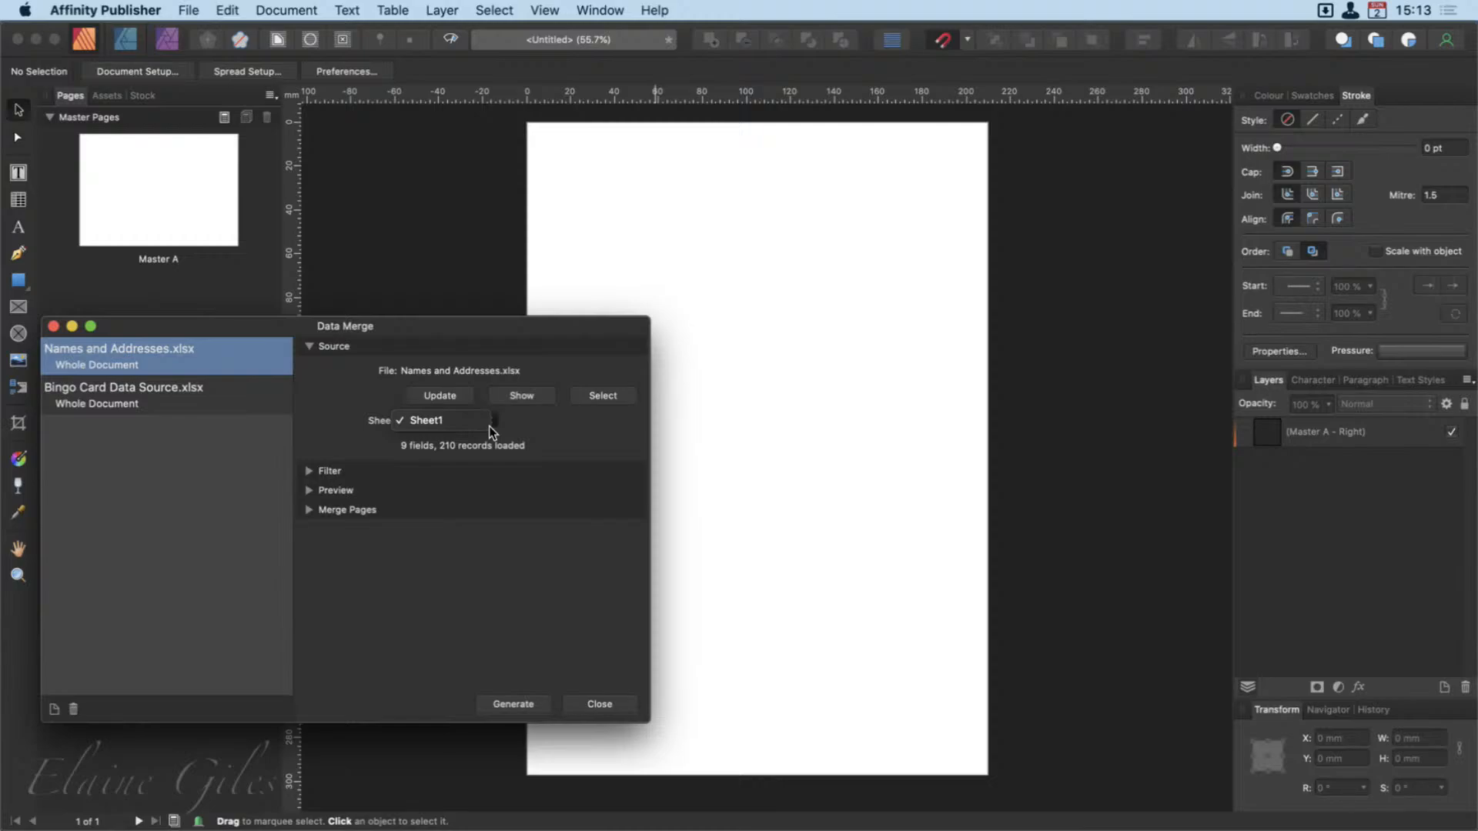
left_click(549, 426)
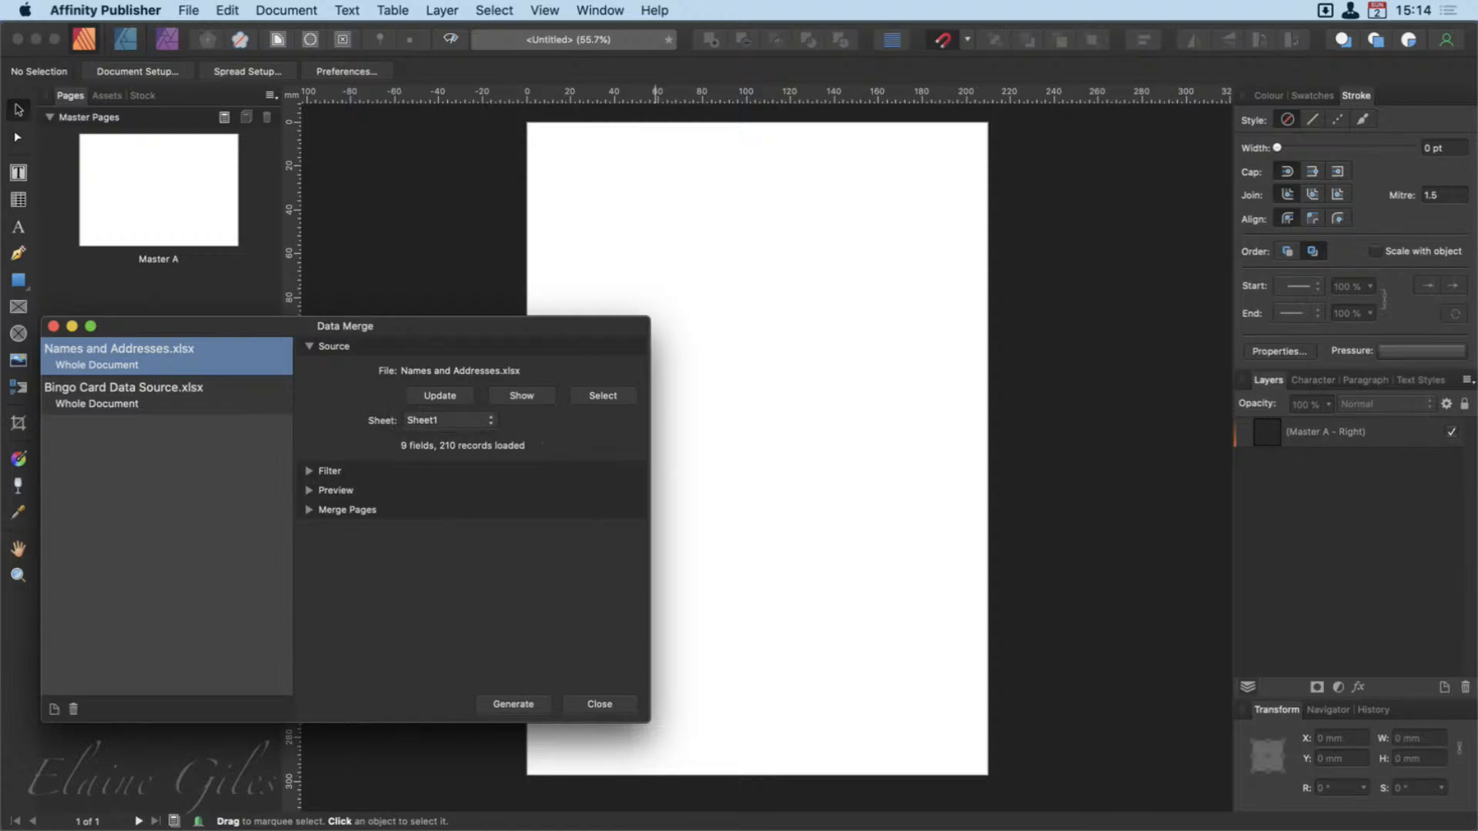
Switch to Excel with the Names and Addresses workbook in front.
key("super+Tab")
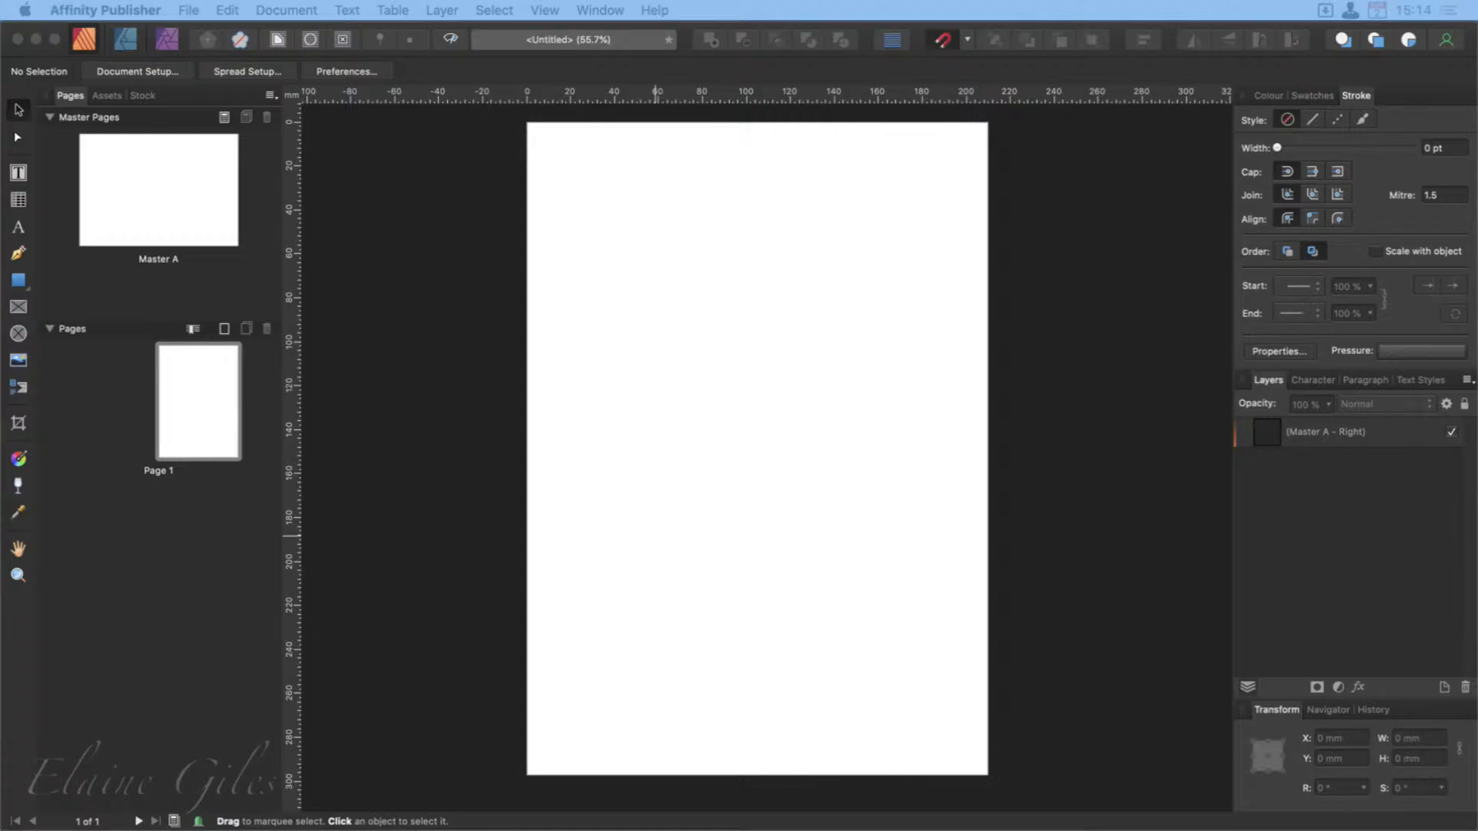
key("super+Tab")
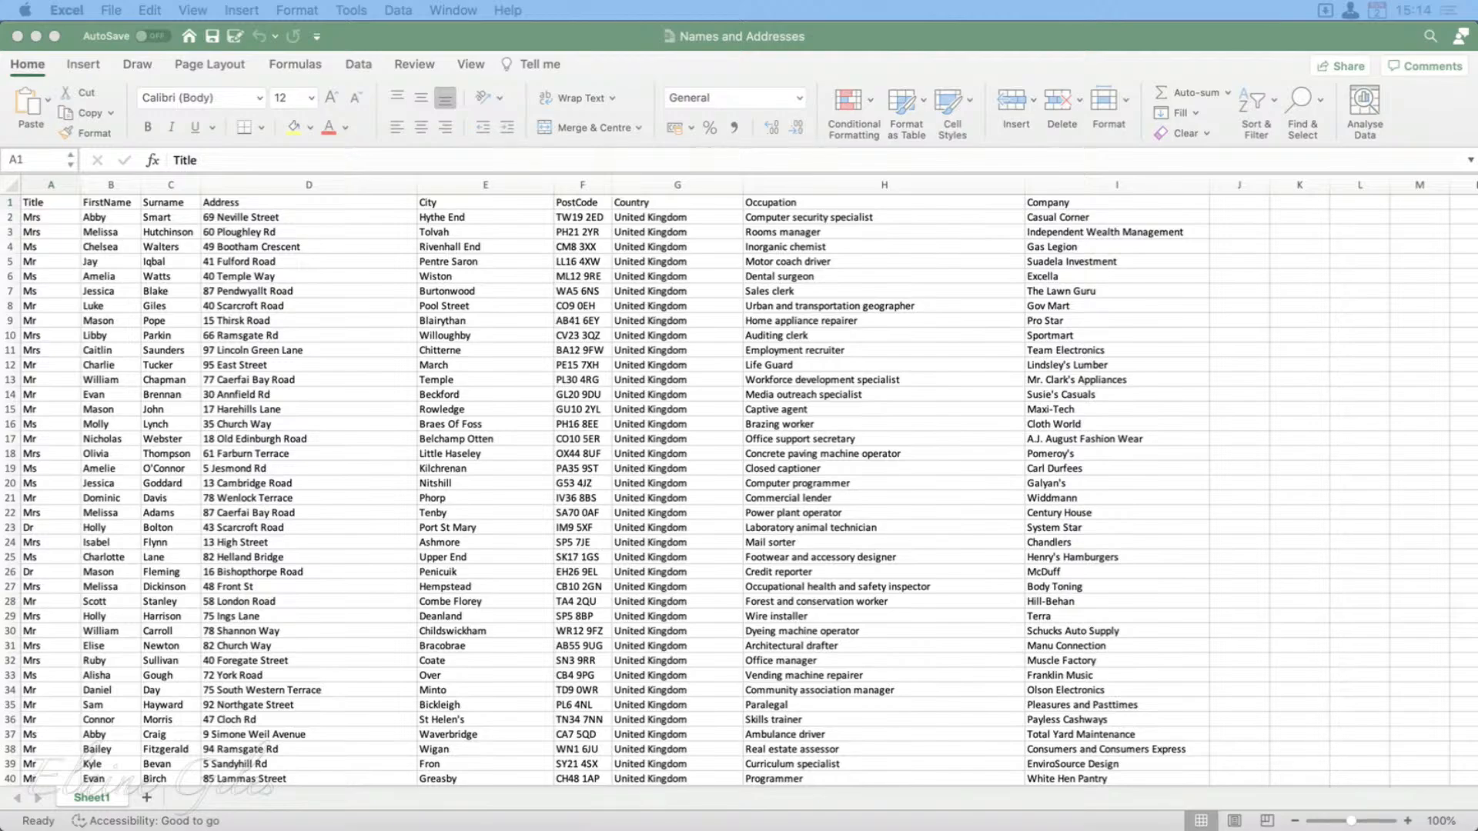
left_click(980, 34)
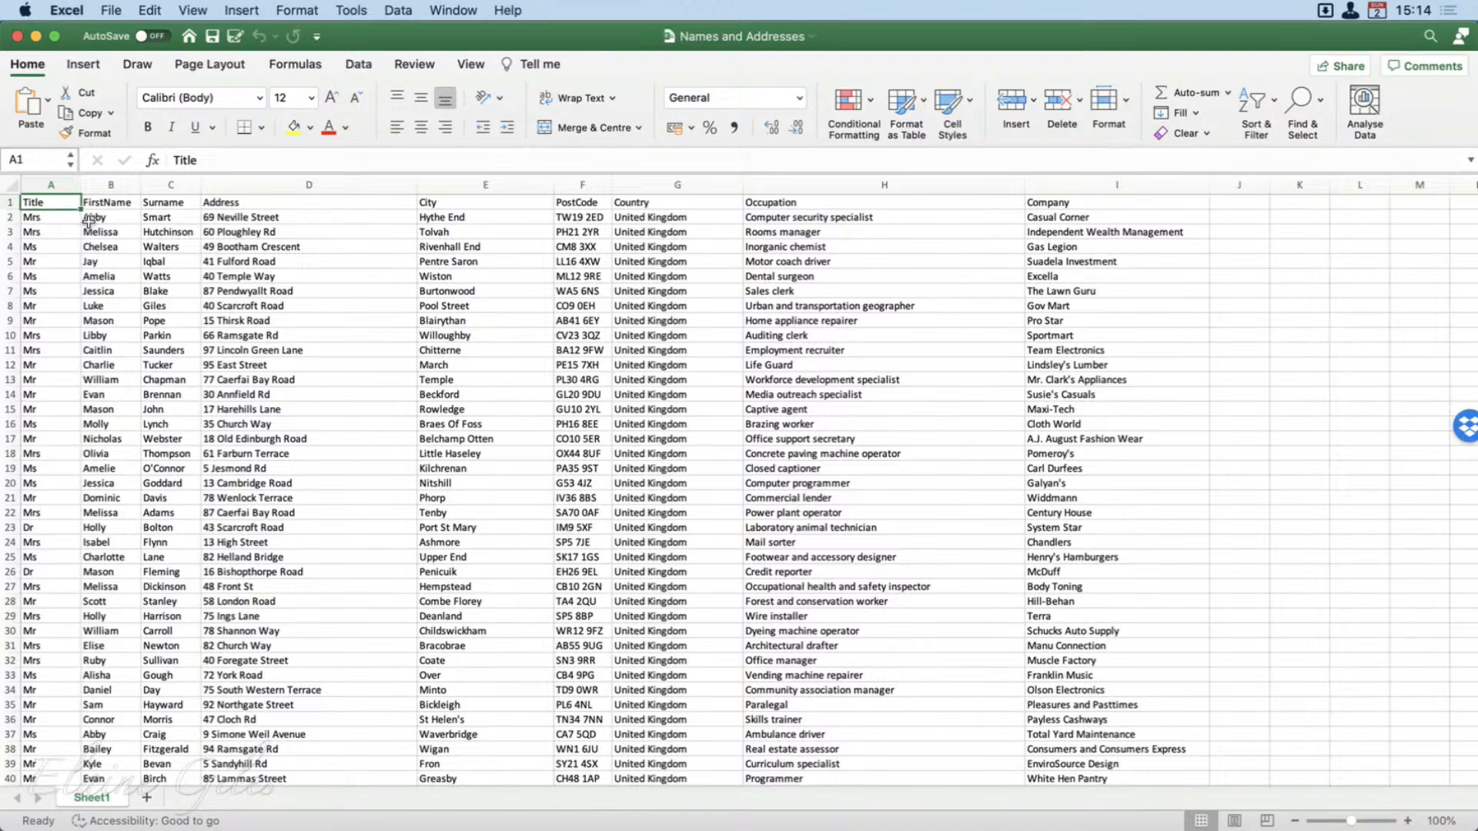
Format the header row from Title to Company with a dark blue fill and white text.
key("super+shift+Right")
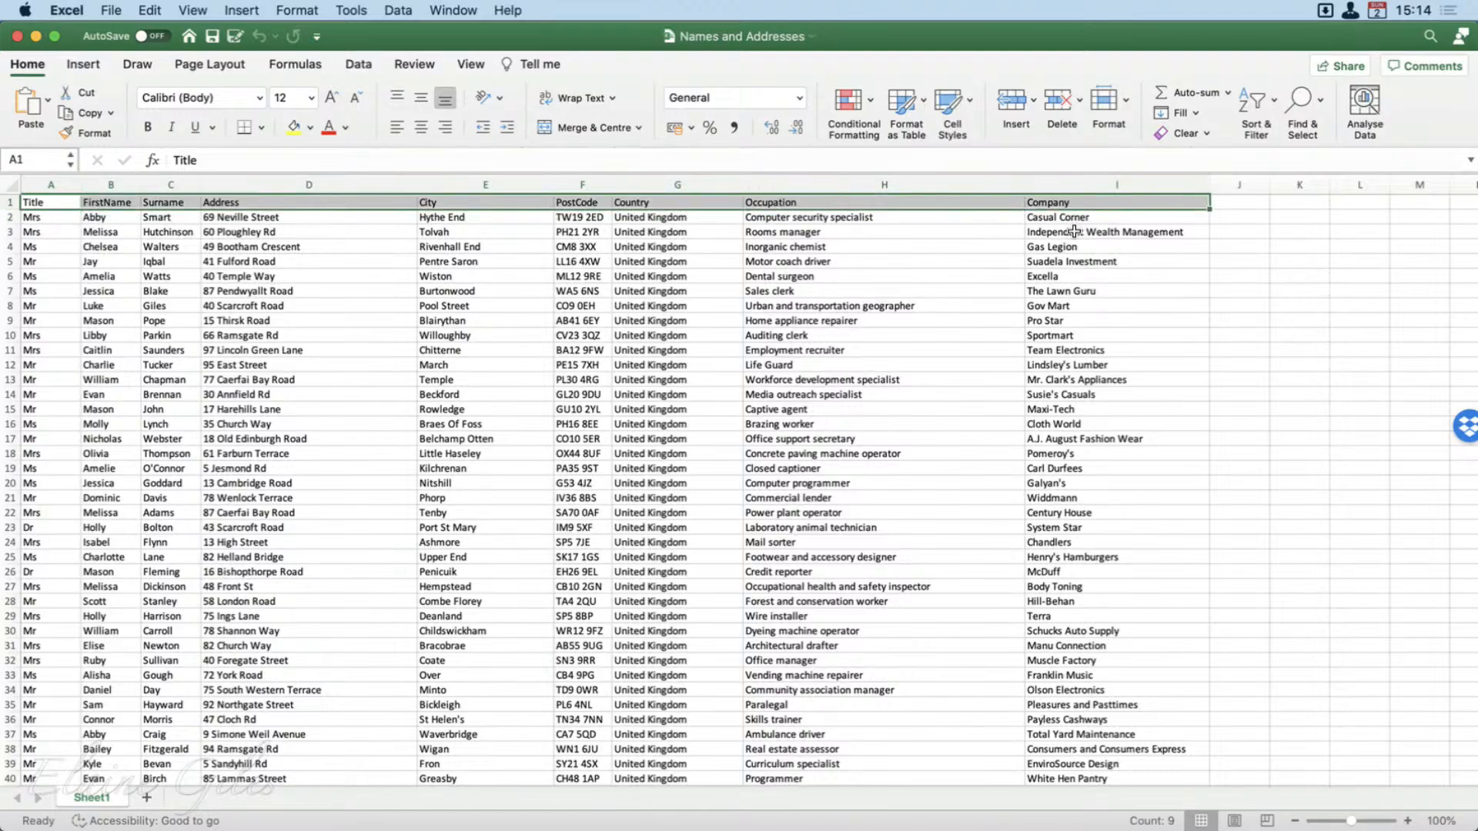
left_click(311, 129)
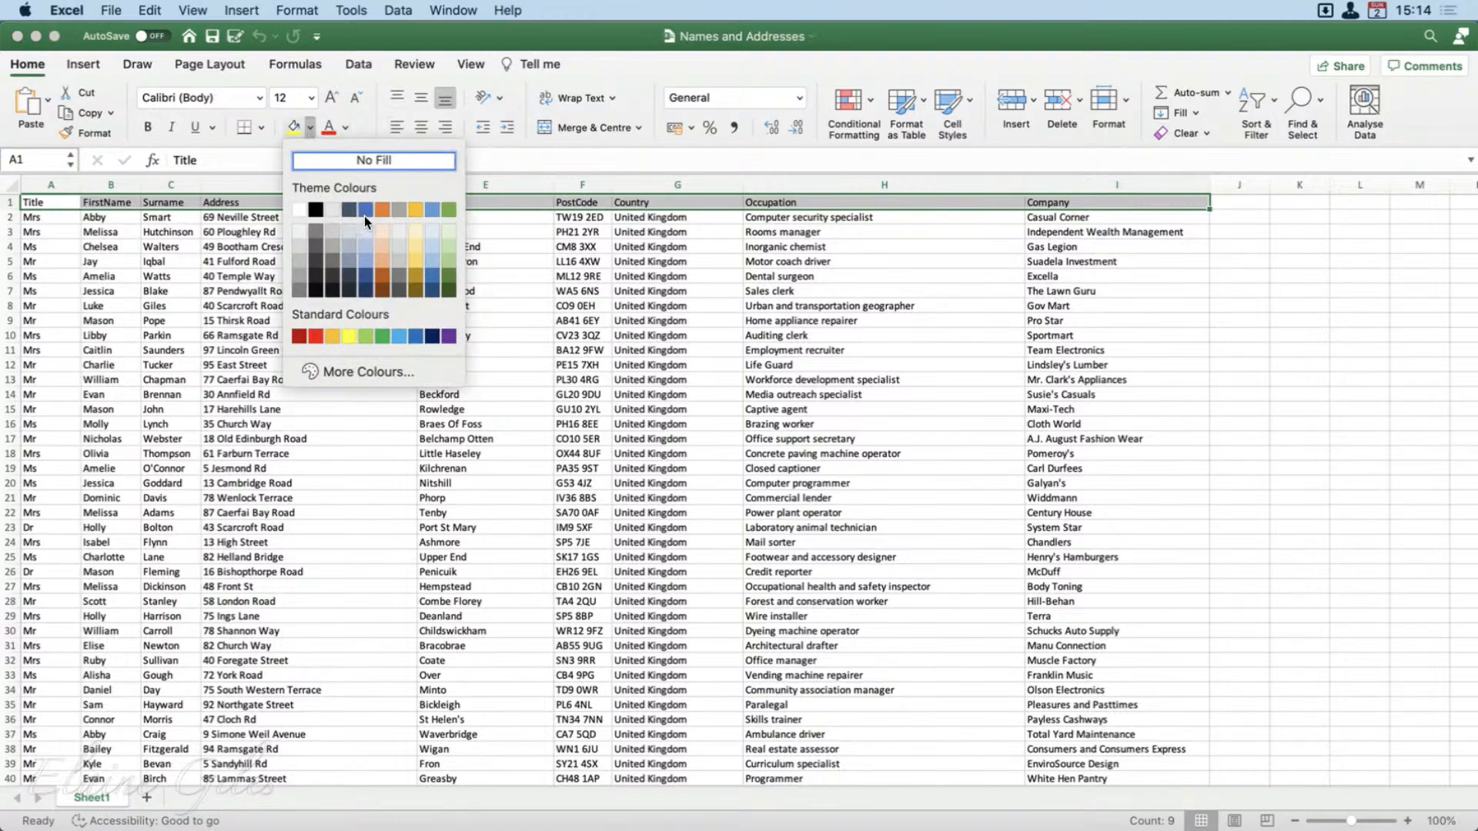
left_click(363, 273)
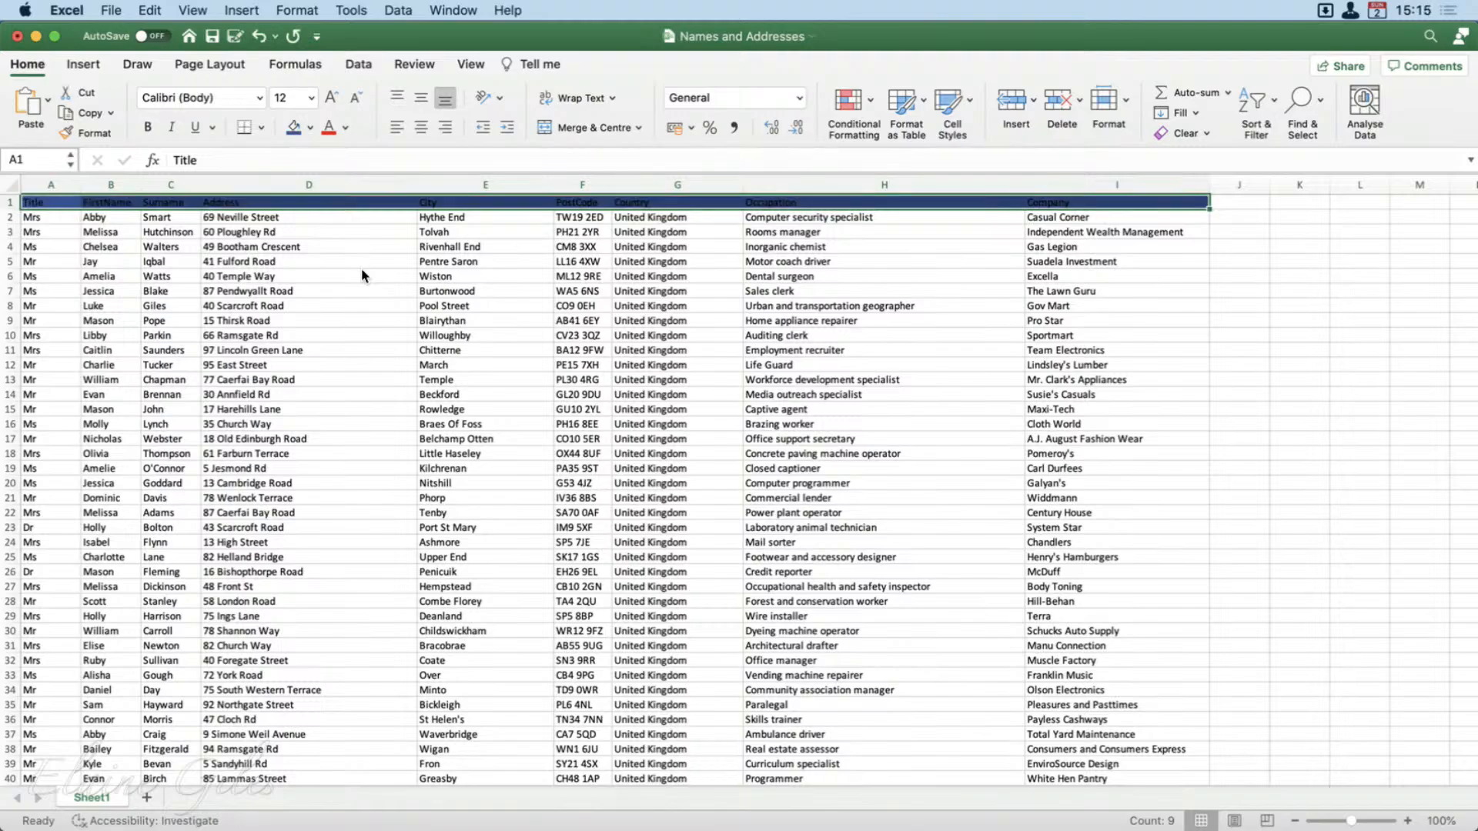
left_click(346, 128)
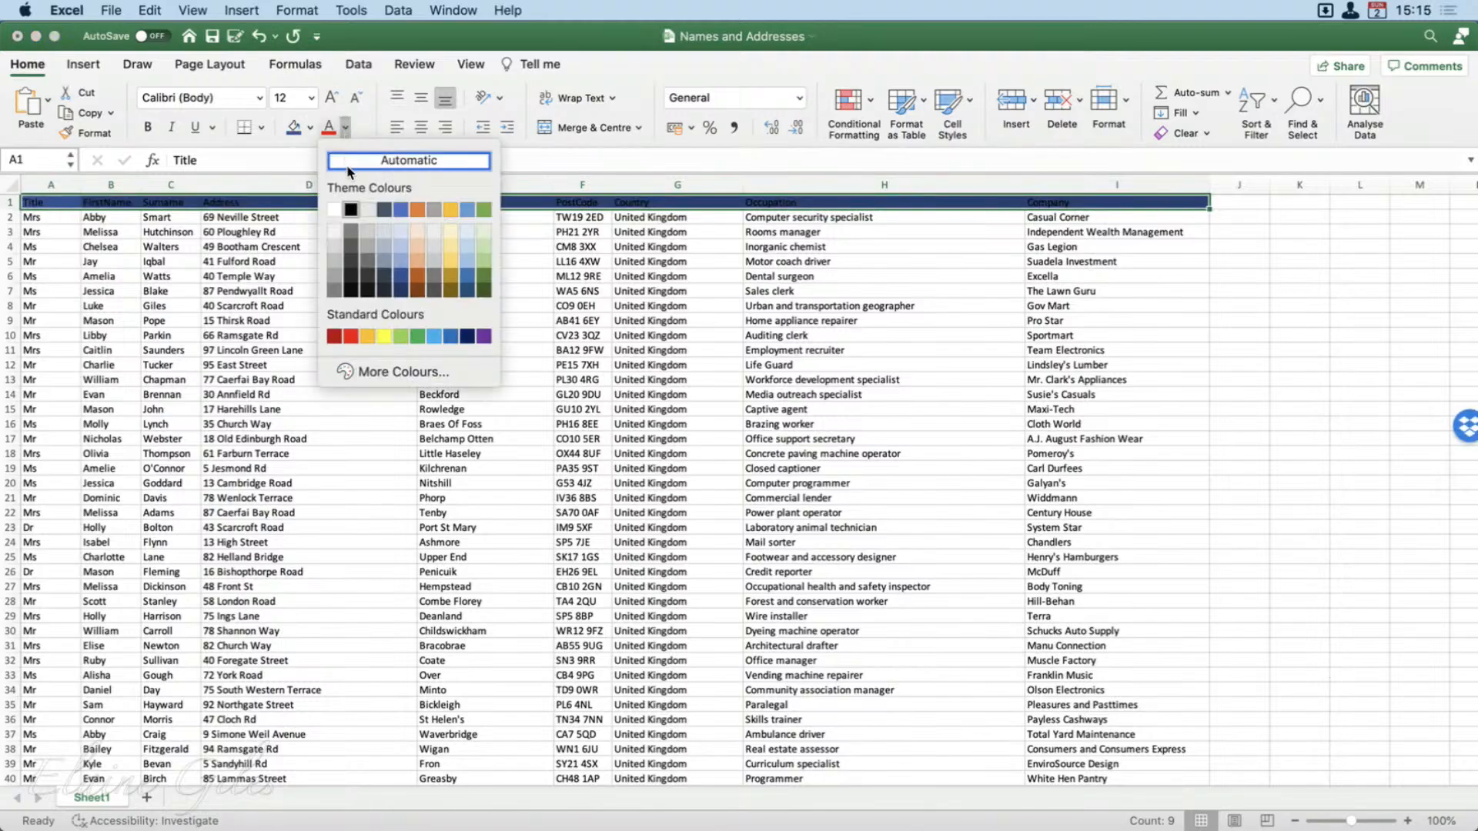
left_click(340, 217)
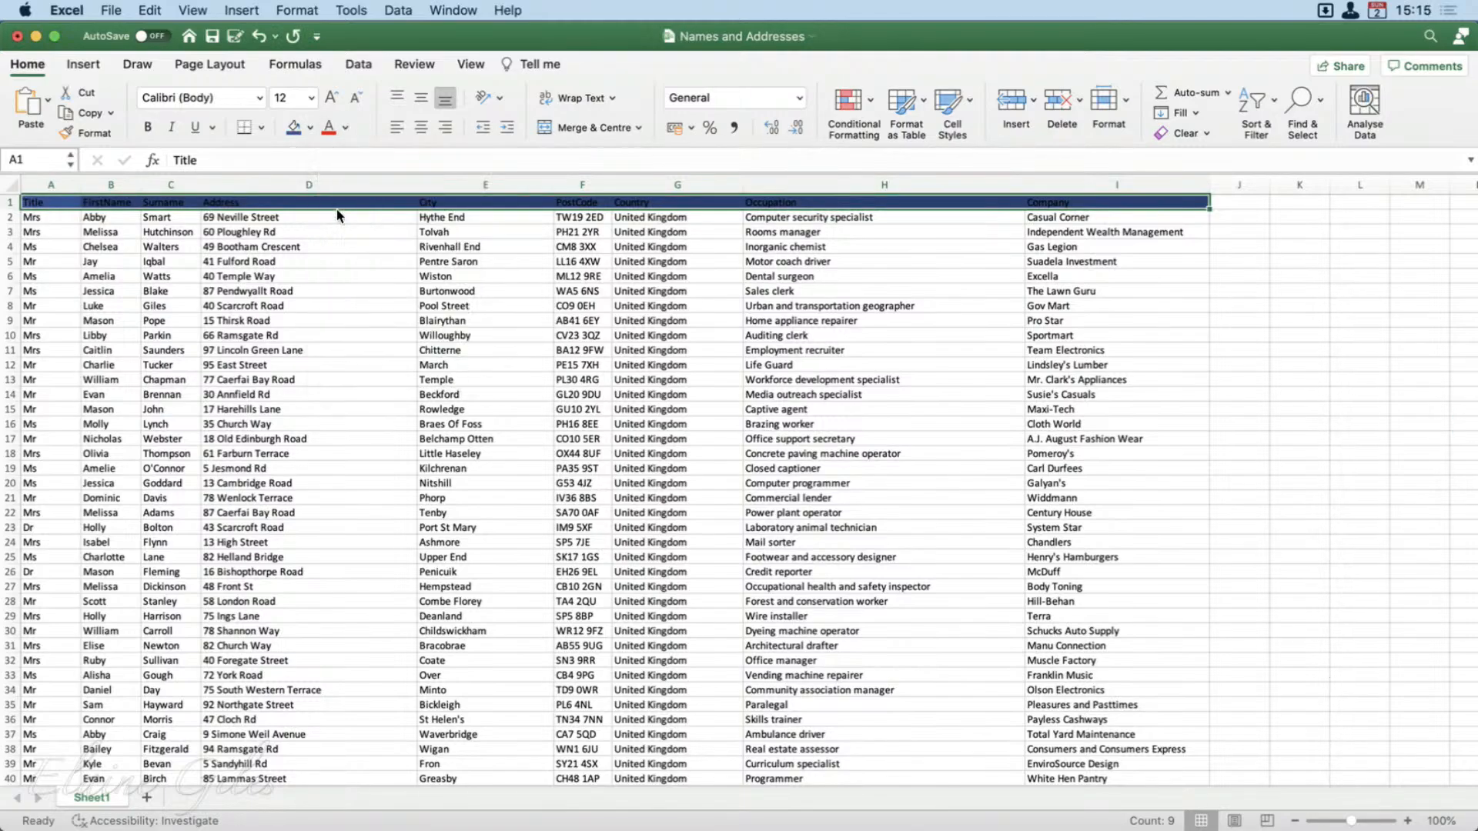
left_click(431, 383)
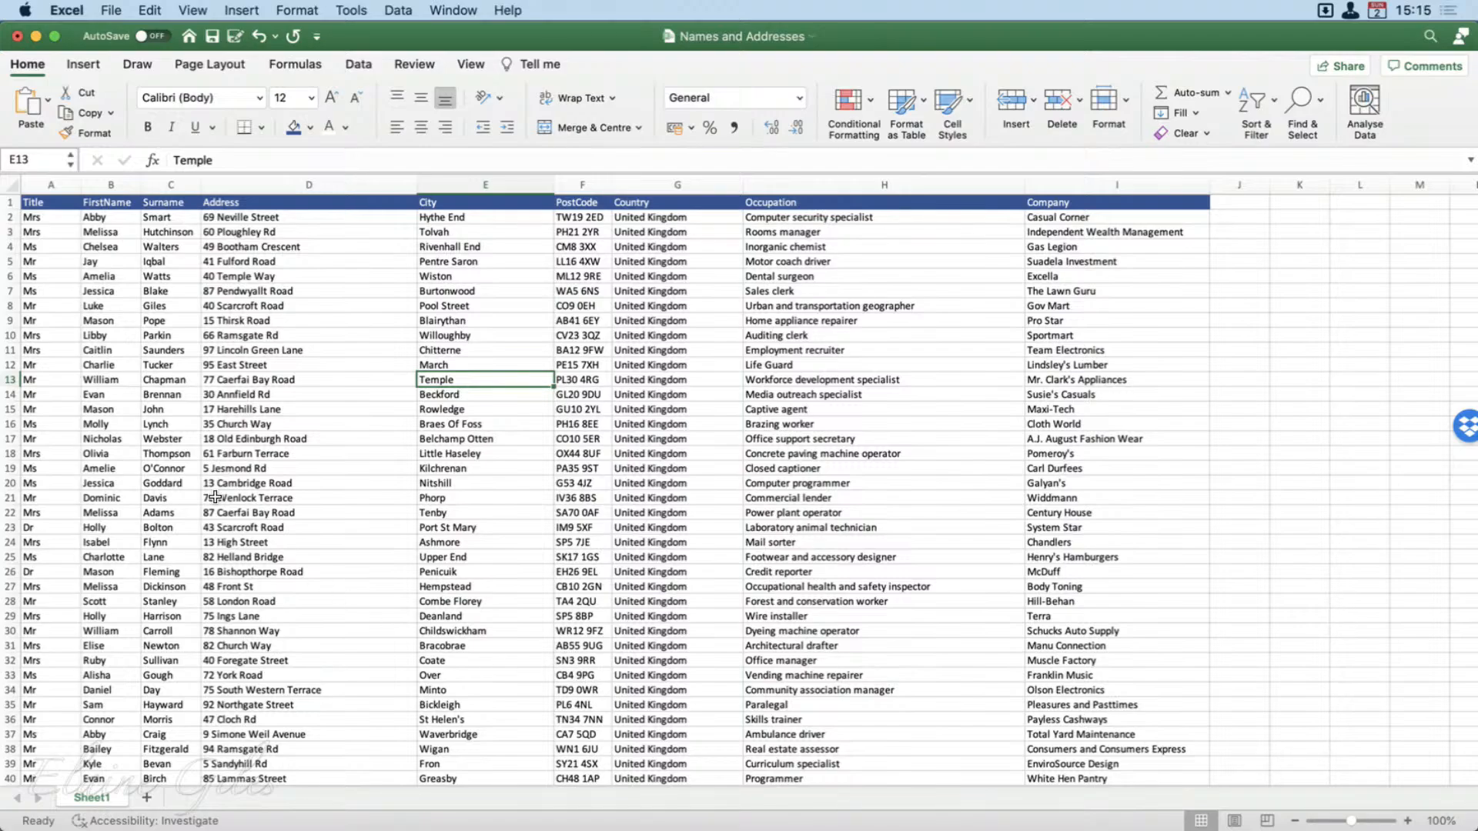
Increase the row height of the entire sheet and change all its text to the Avenir font.
left_click(13, 188)
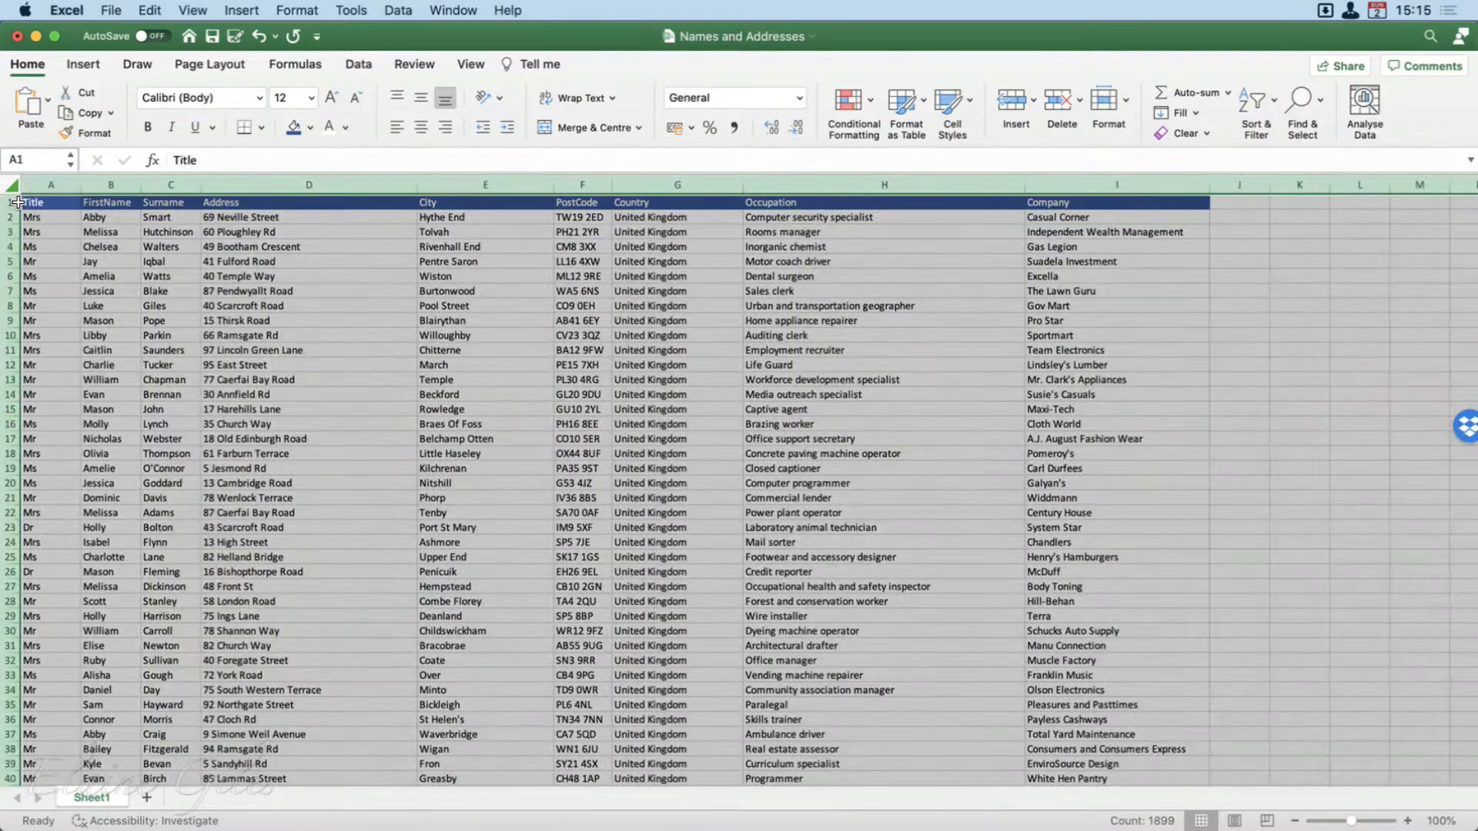
left_click_drag(14, 210, 15, 234)
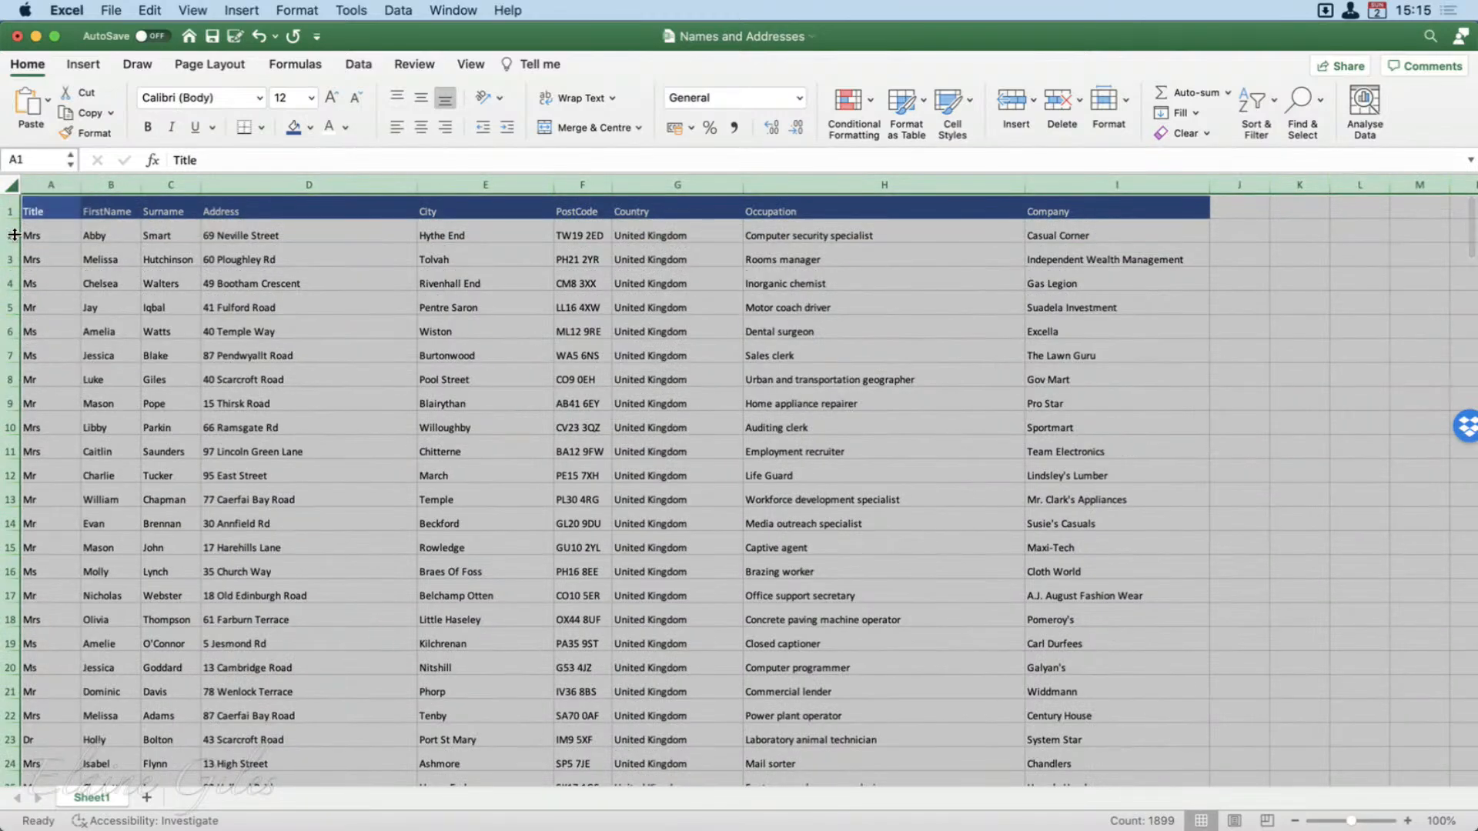
left_click(259, 97)
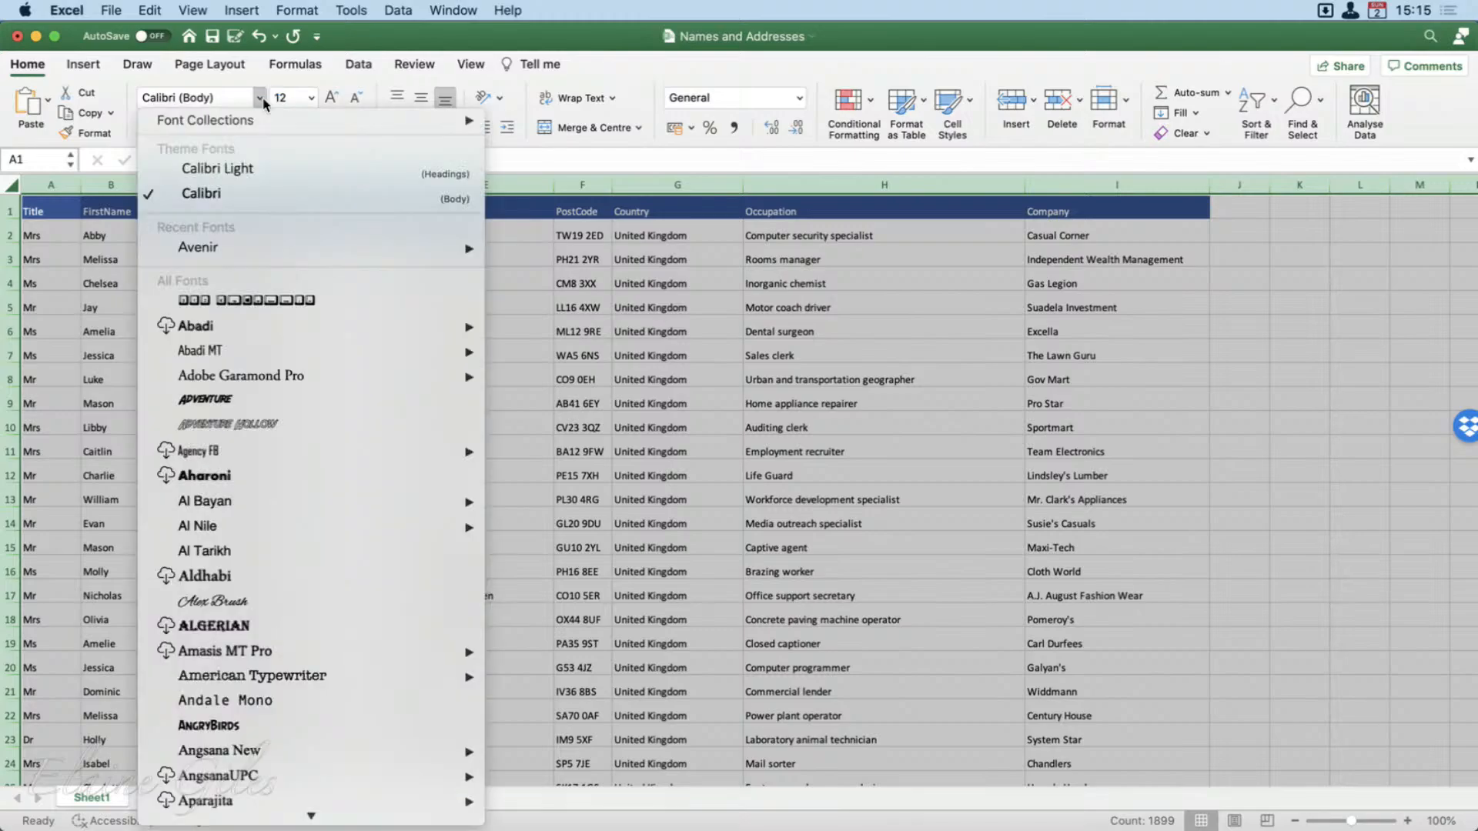
left_click(279, 244)
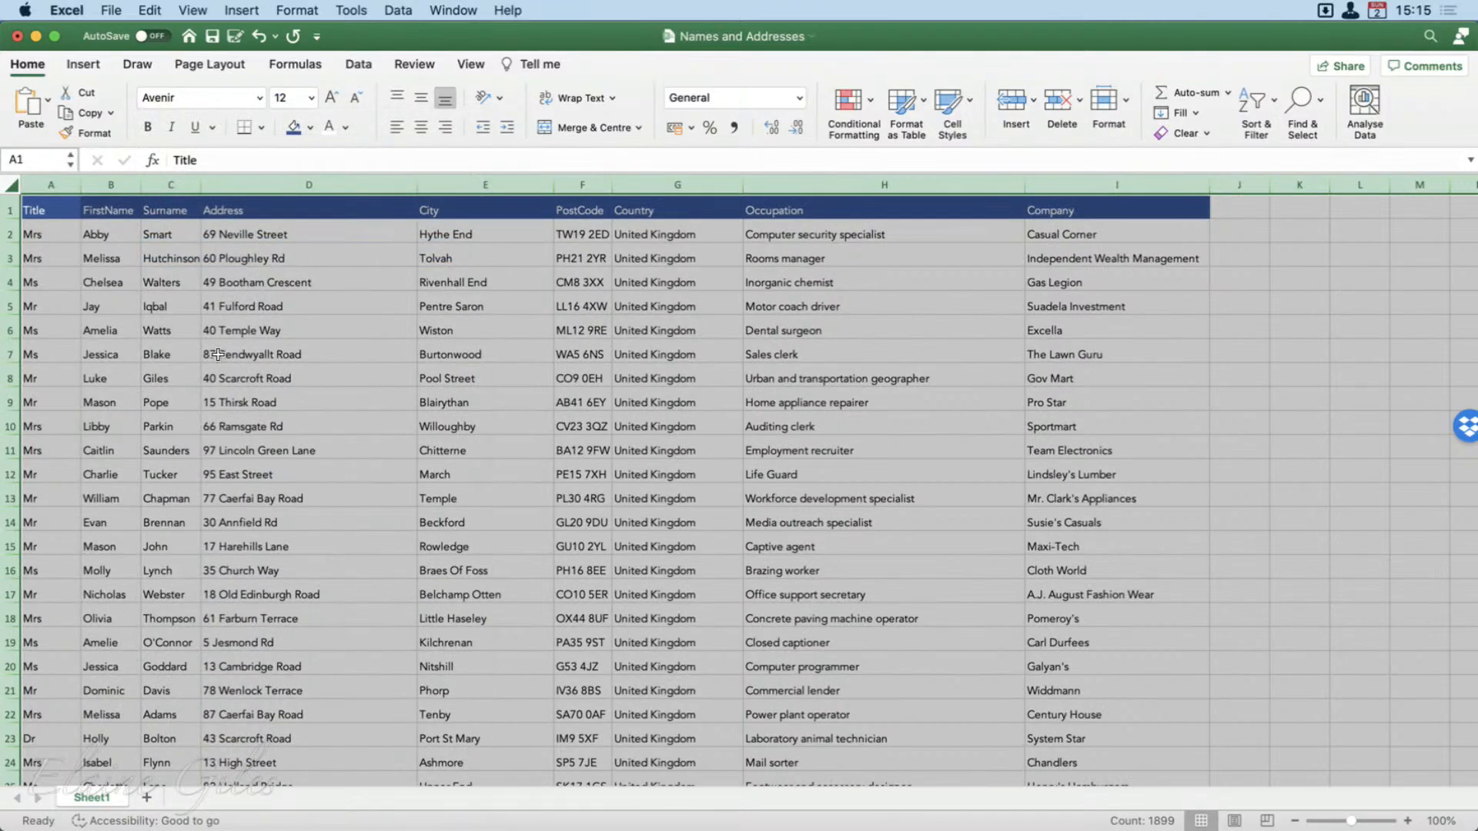
Make all the sheet's rows slightly taller still and centre the cell contents vertically.
left_click_drag(14, 259, 15, 265)
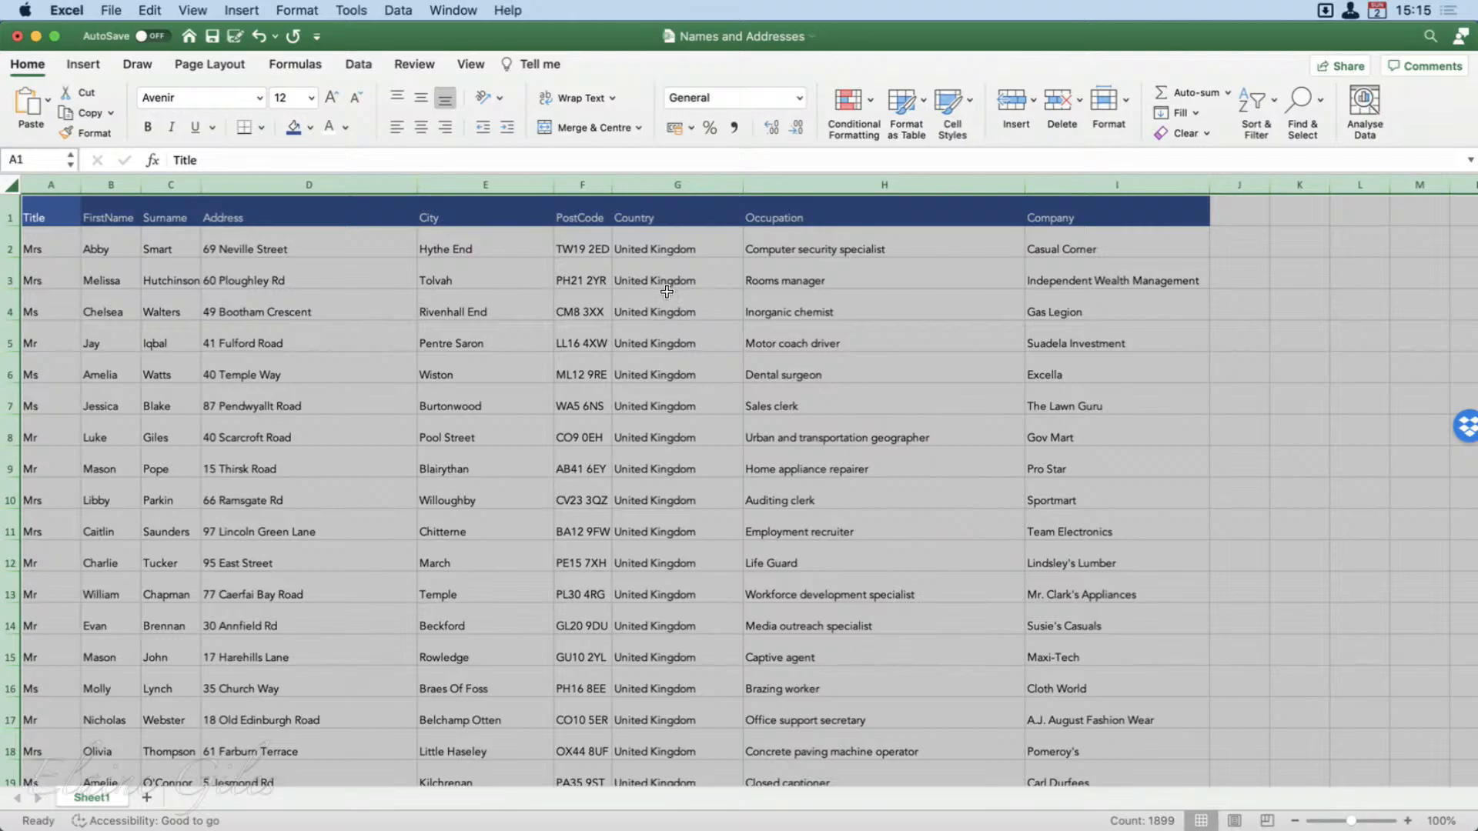
left_click(414, 103)
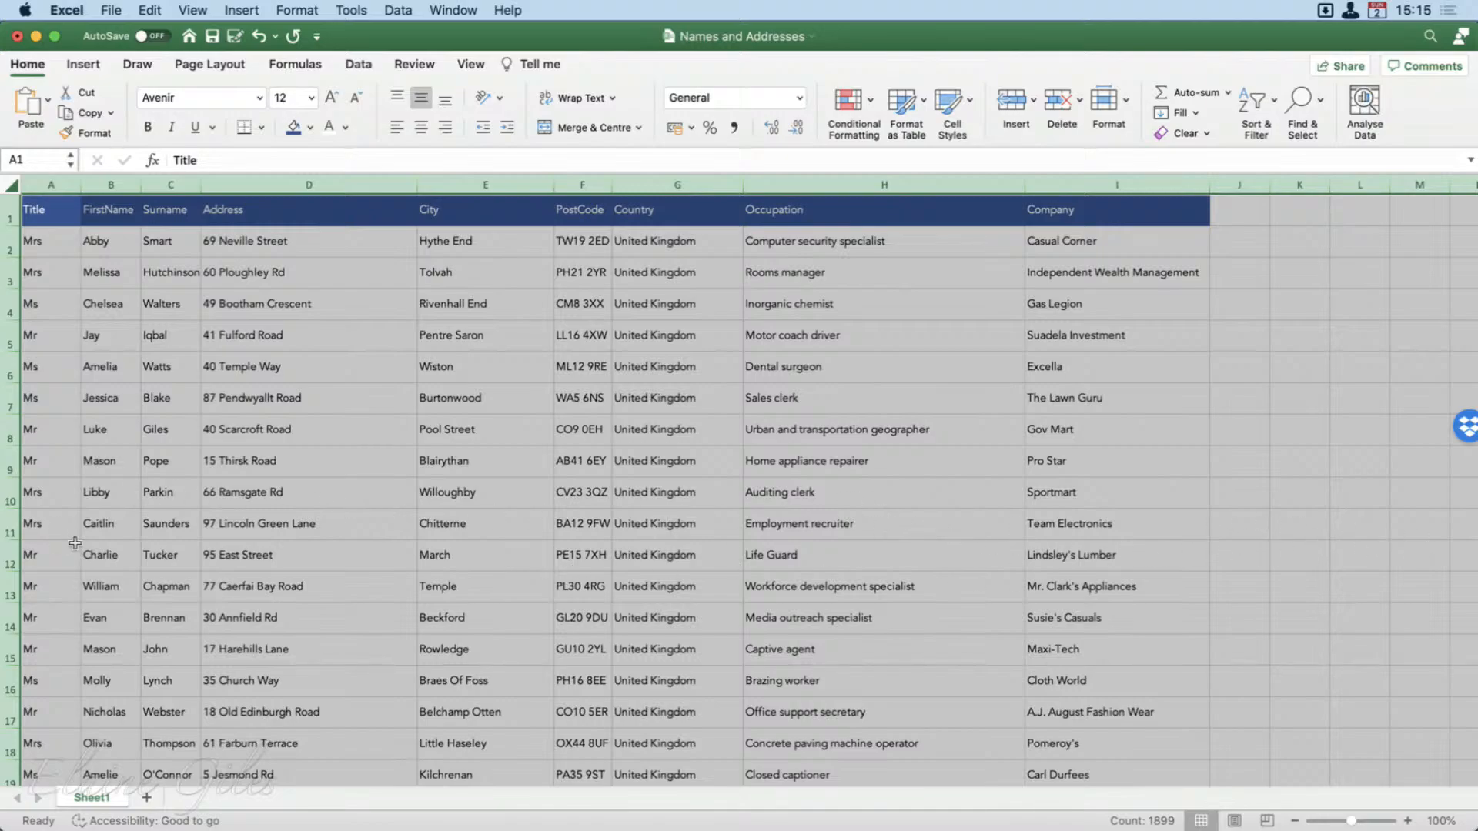
left_click(365, 444)
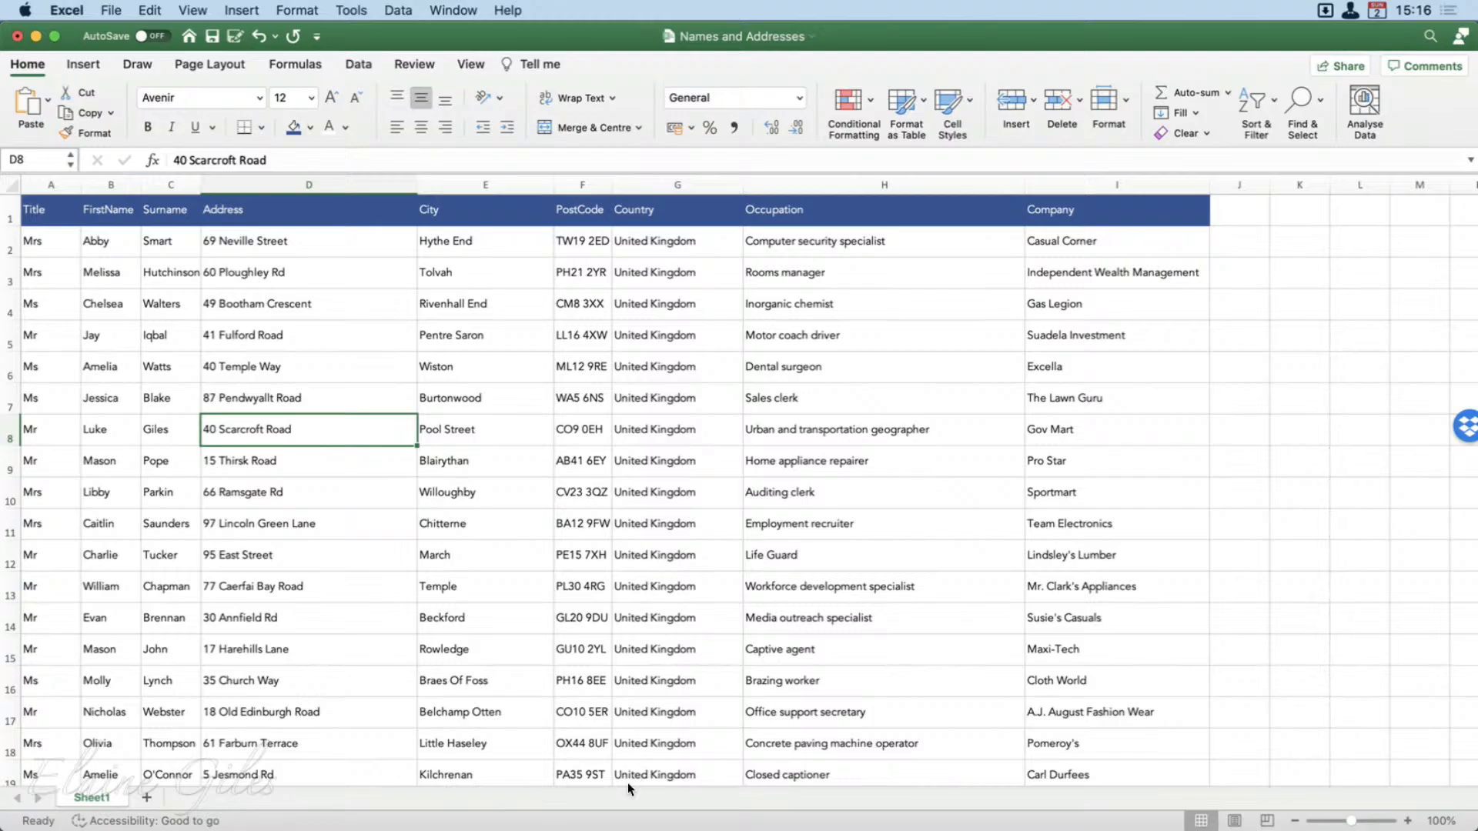
Rename Sheet1 as United Kingdom and save the Names and Addresses workbook.
double_click(91, 798)
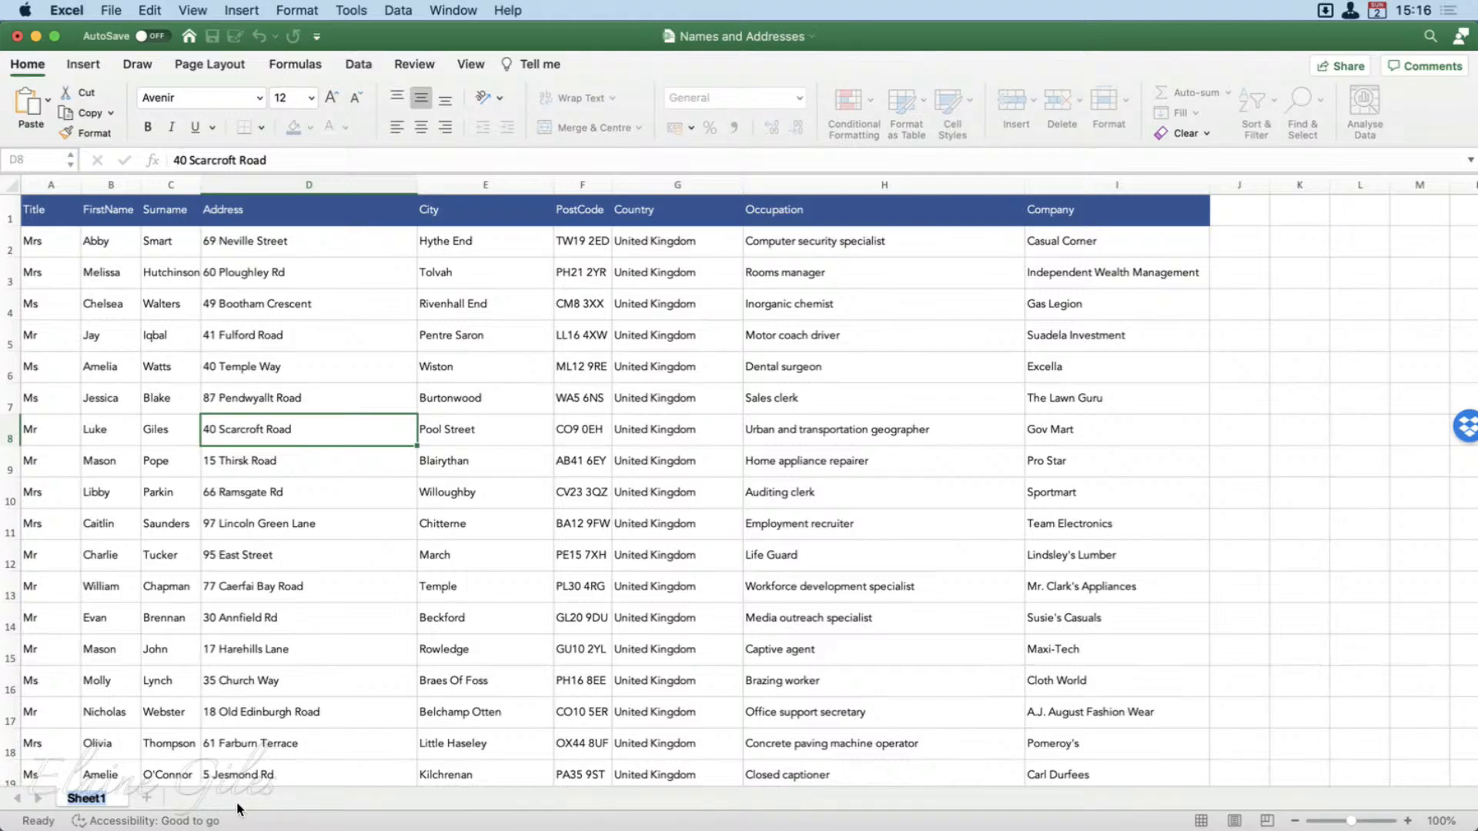
type("United Kingdom")
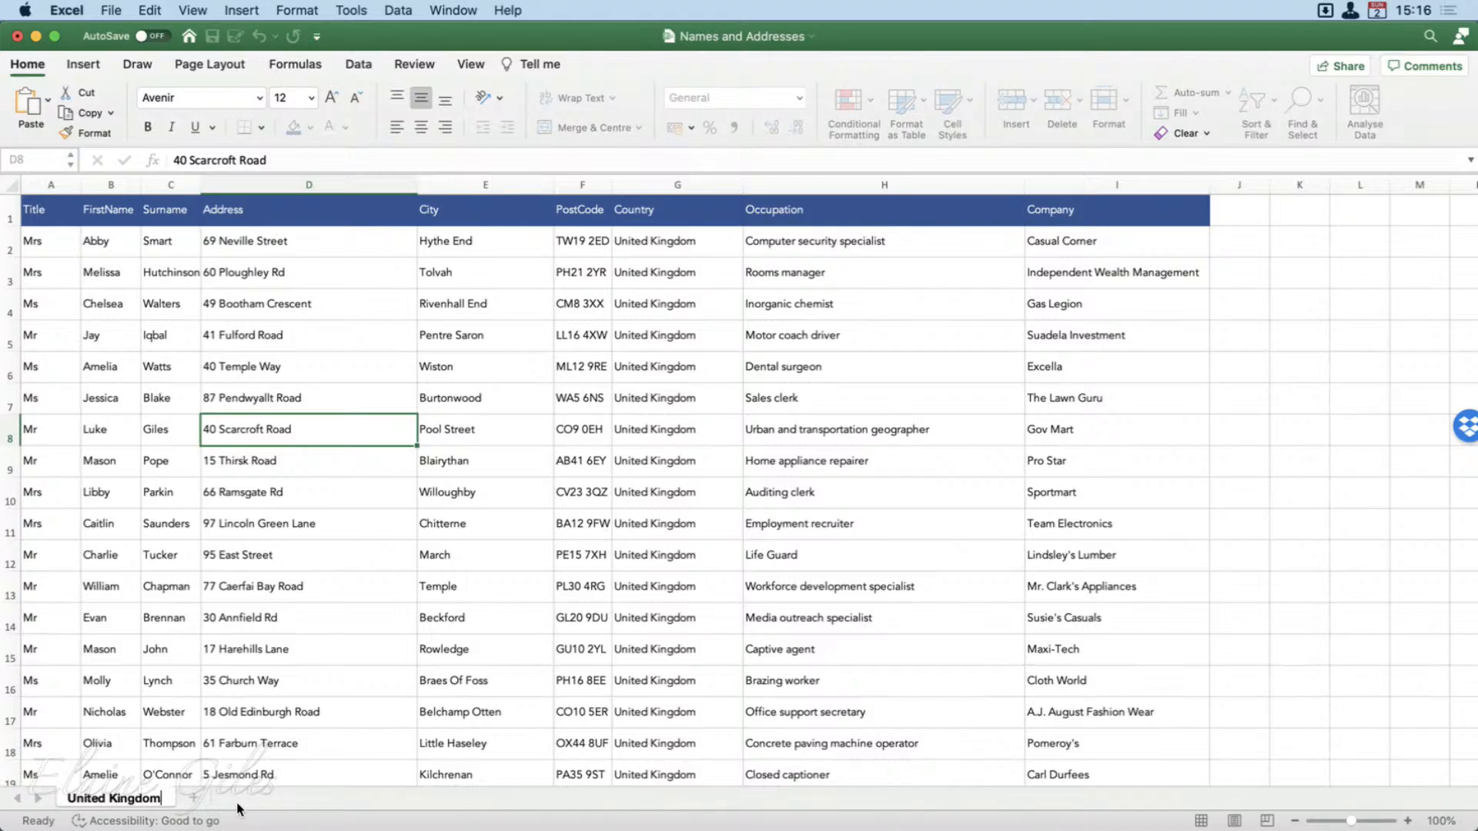
key("Return")
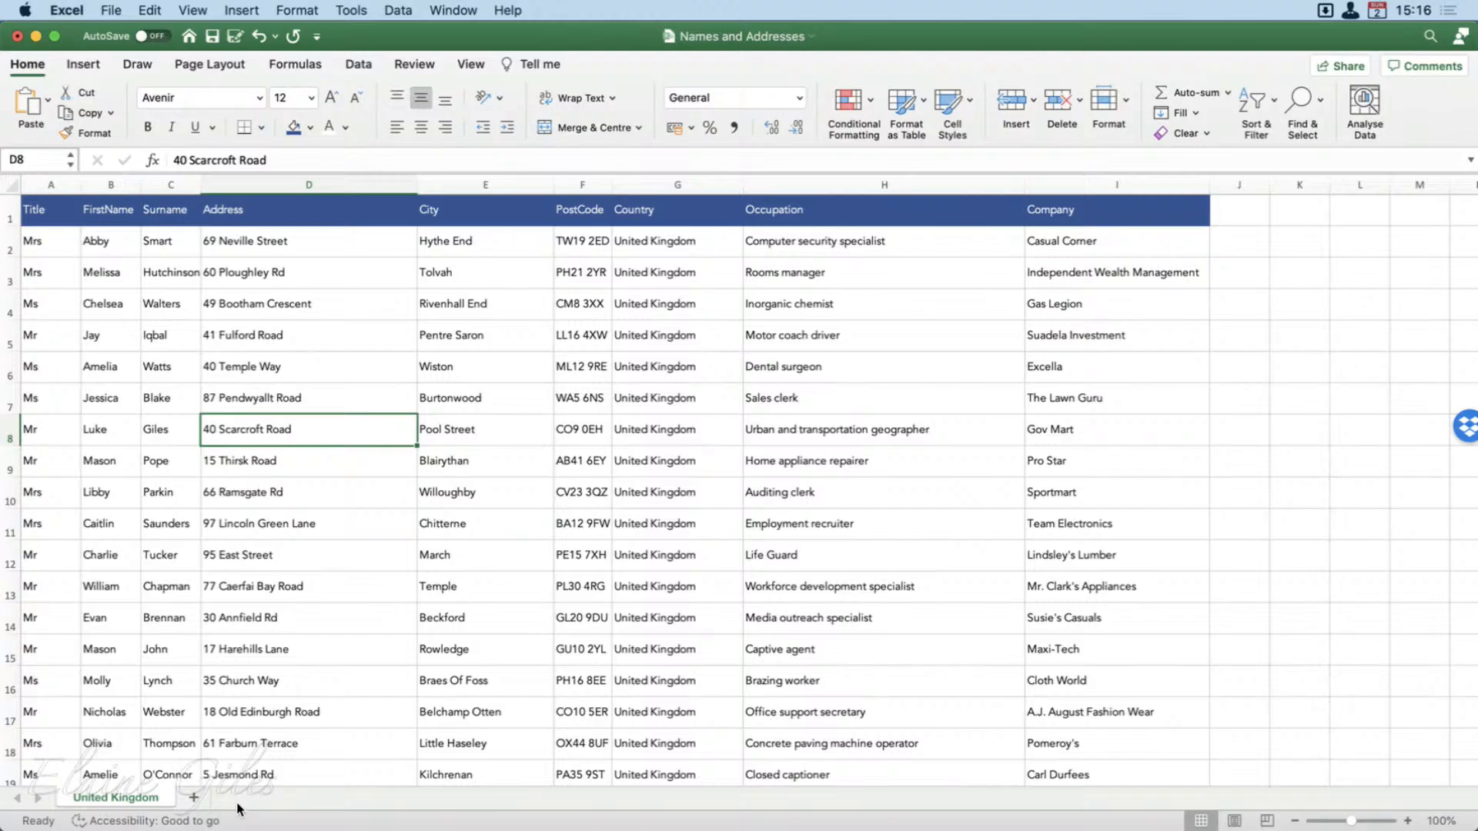
key("super+s")
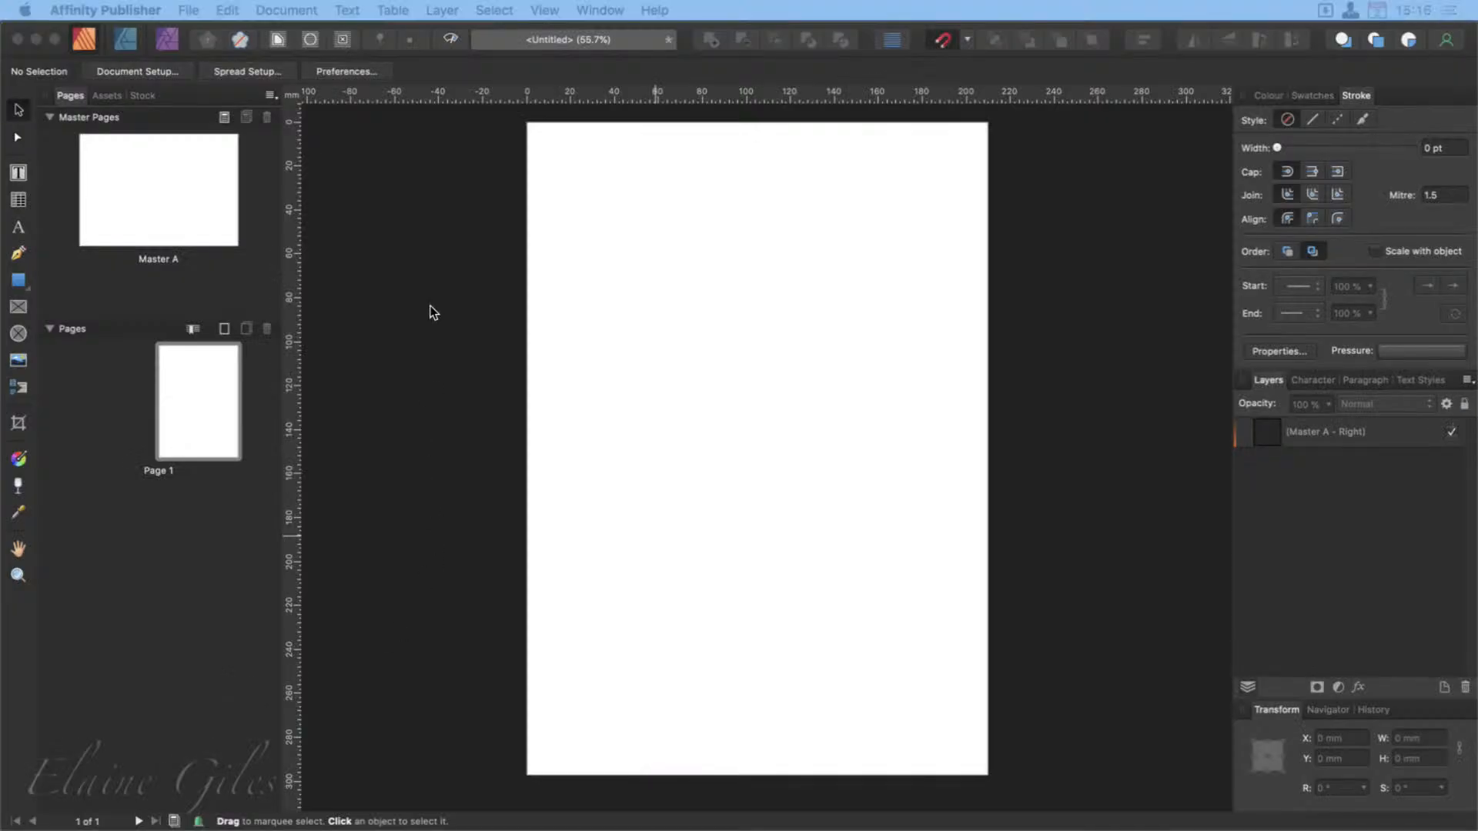
Switch to Affinity Publisher, update the Names and Addresses.xlsx data merge source and choose its United Kingdom sheet.
left_click(431, 307)
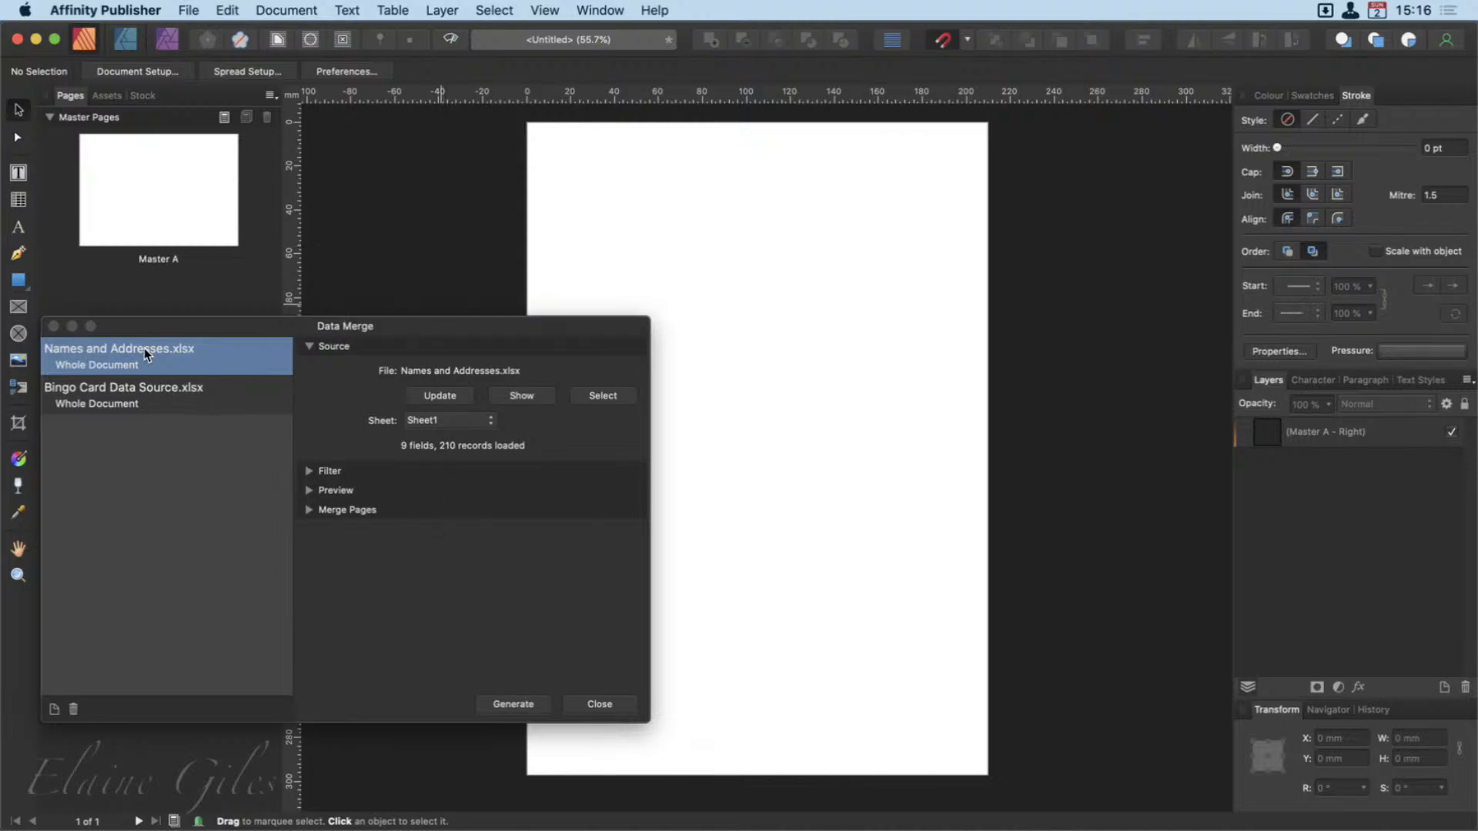
left_click(429, 422)
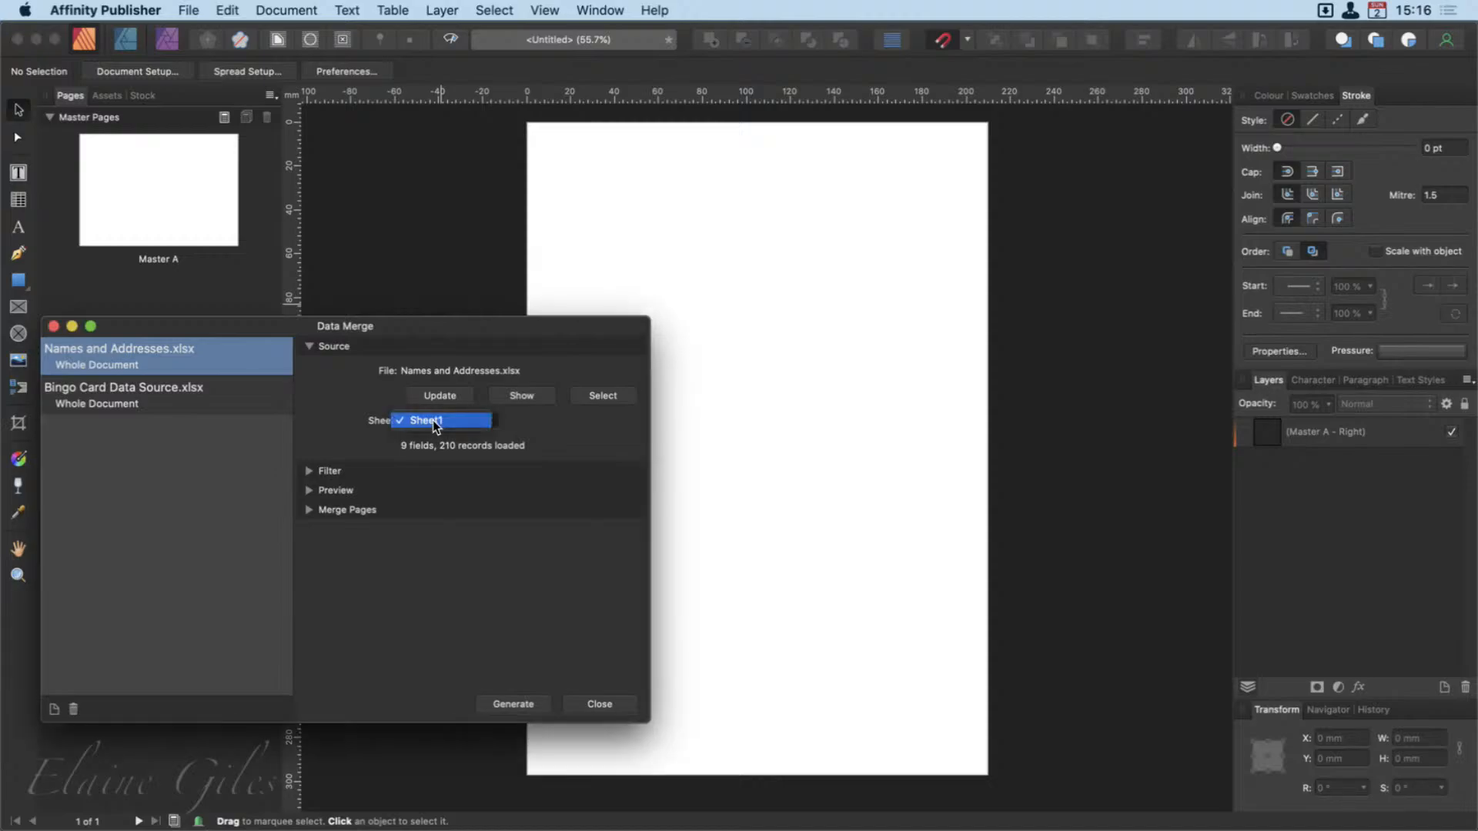
left_click(434, 422)
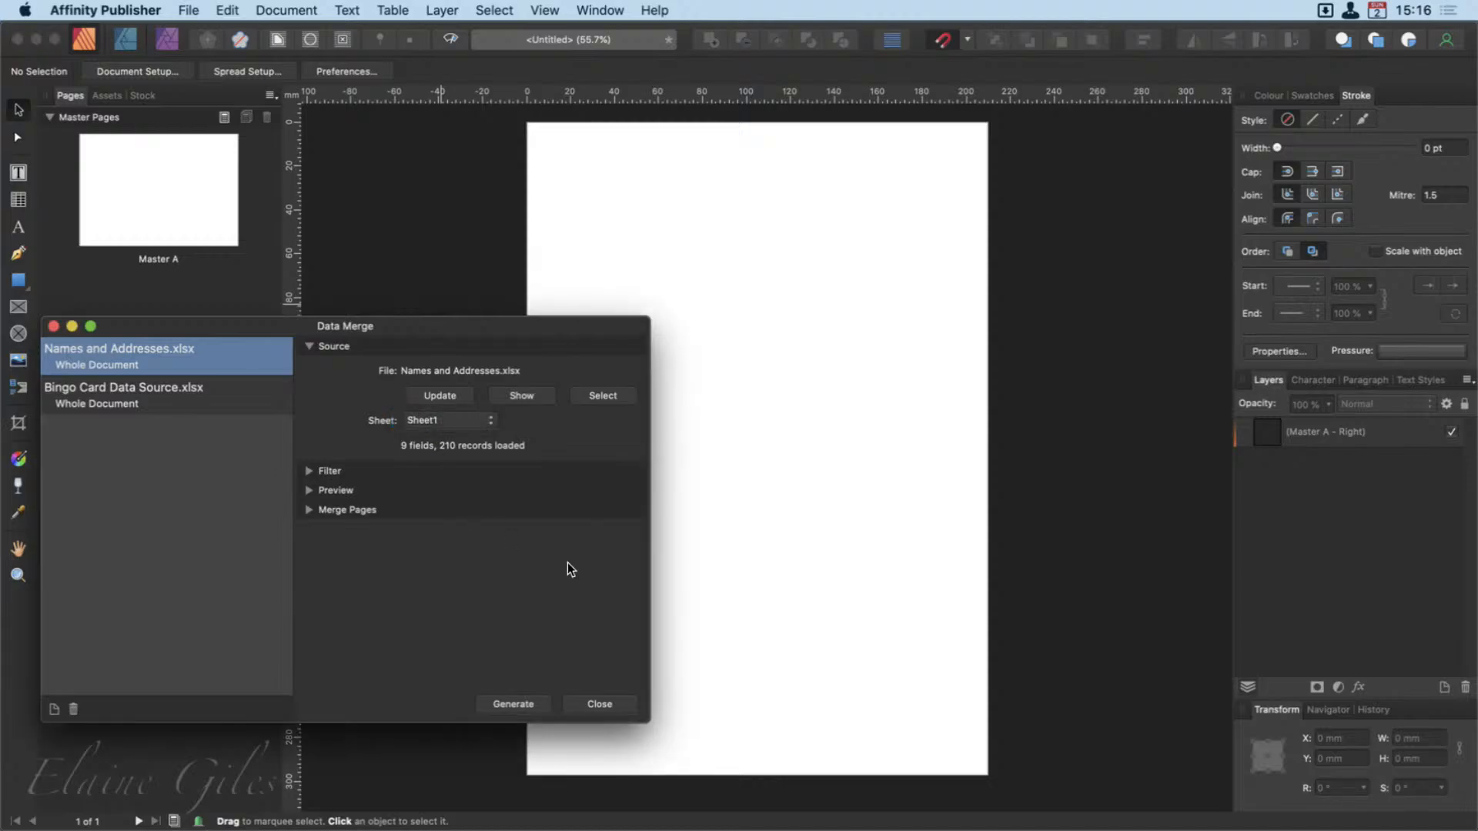
left_click(452, 395)
left_click(459, 422)
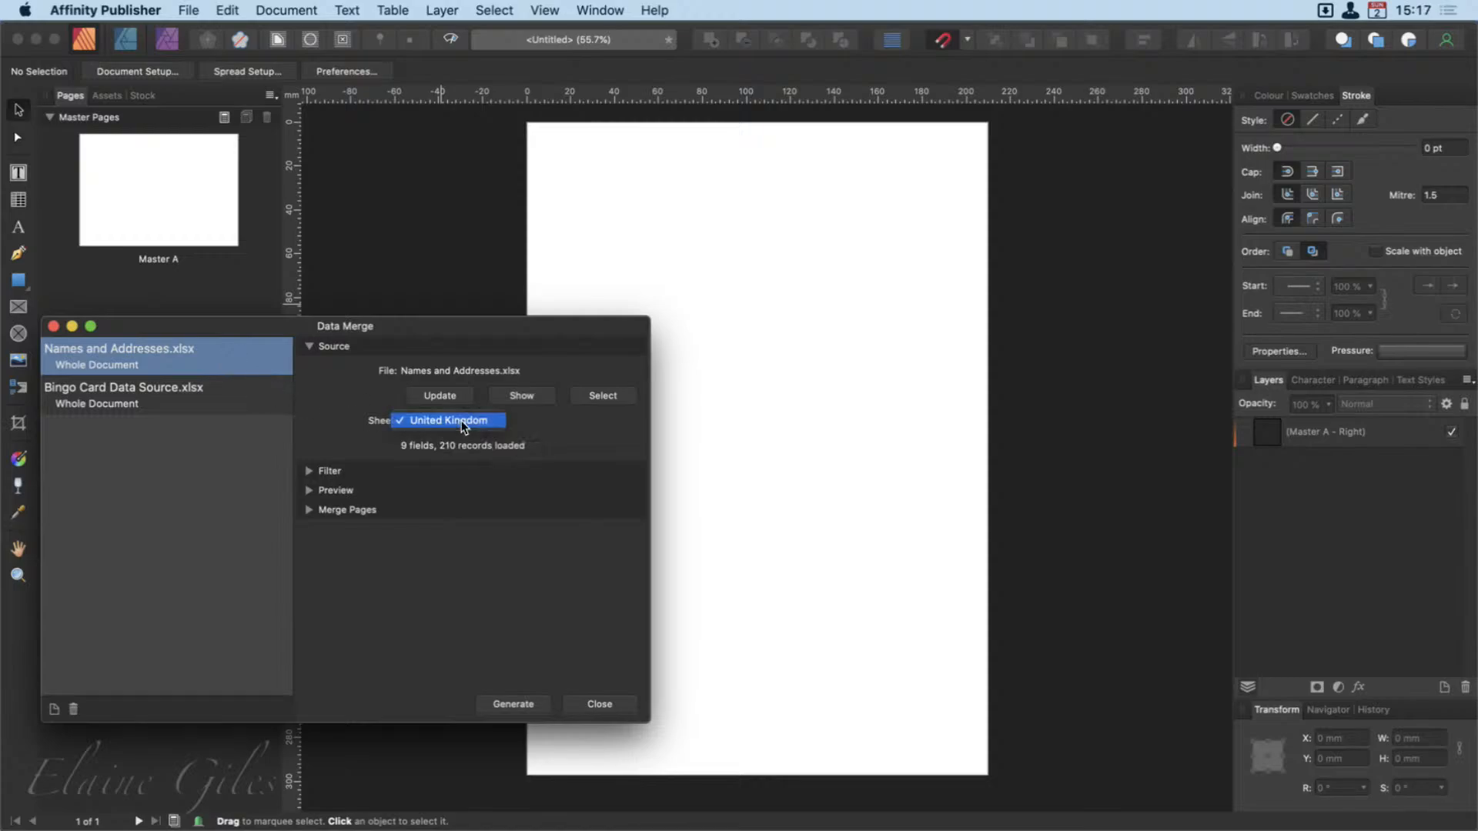
left_click(462, 424)
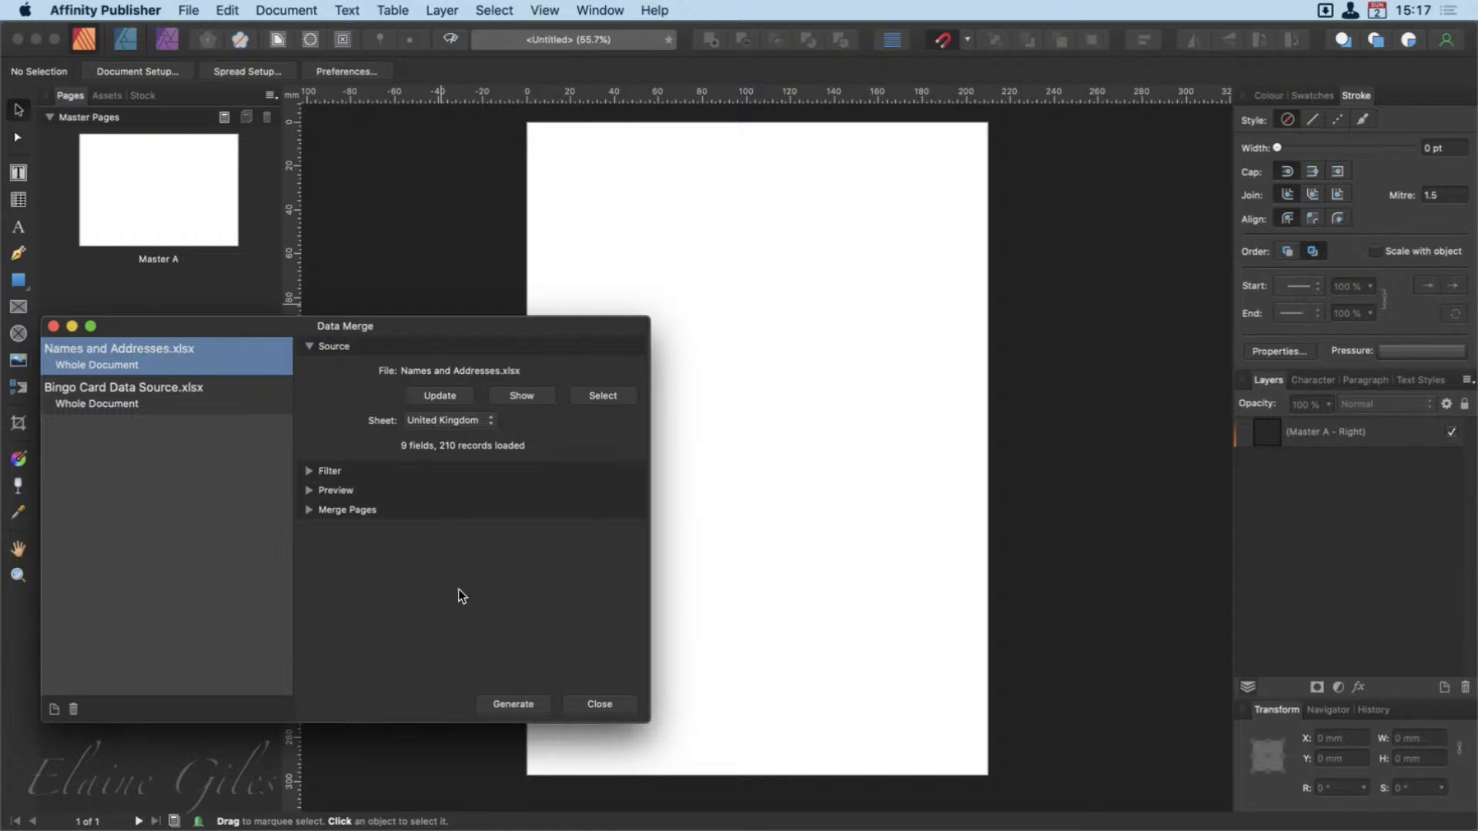
key("super+Tab")
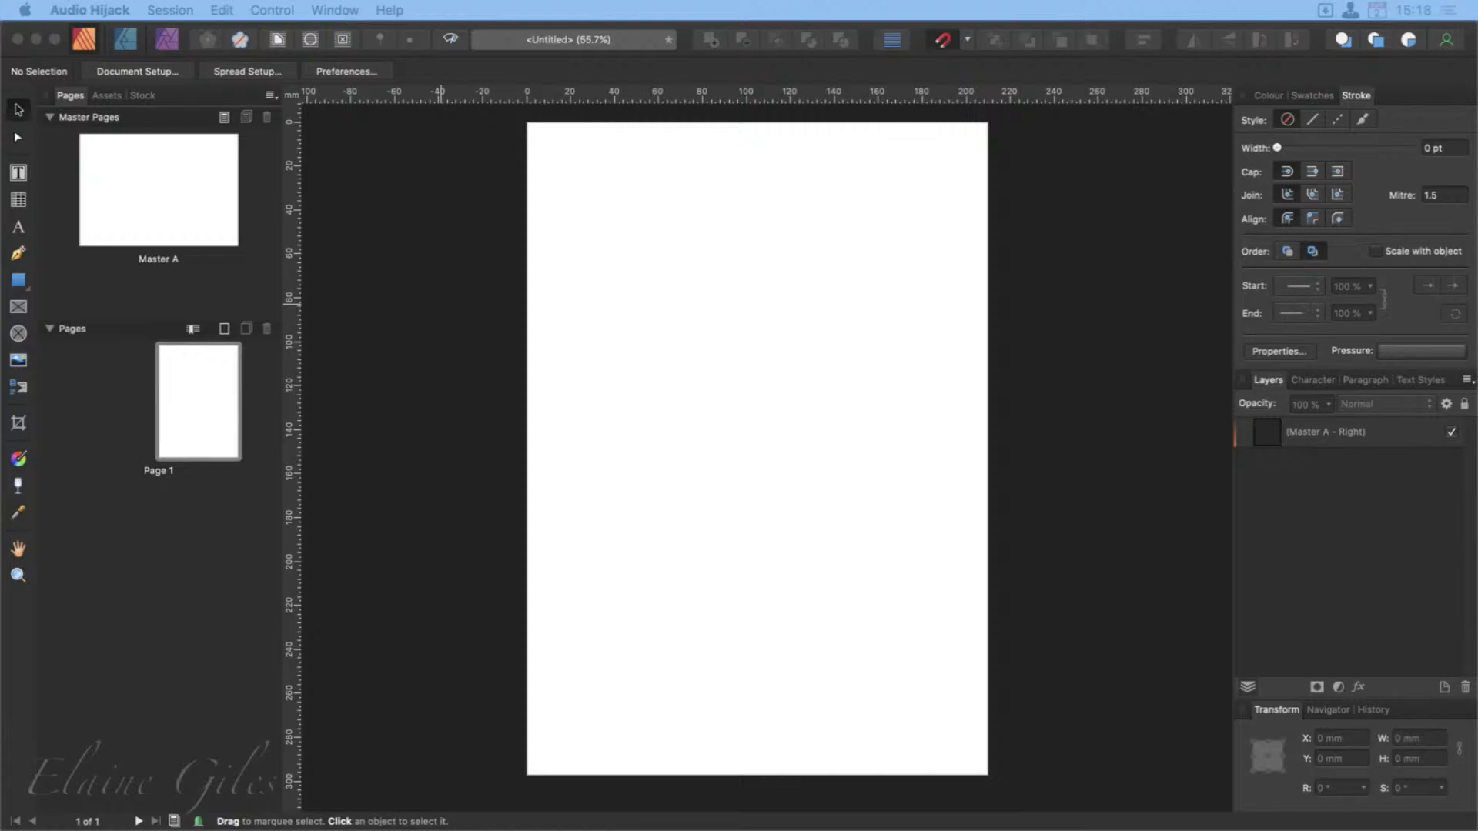
left_click(490, 221)
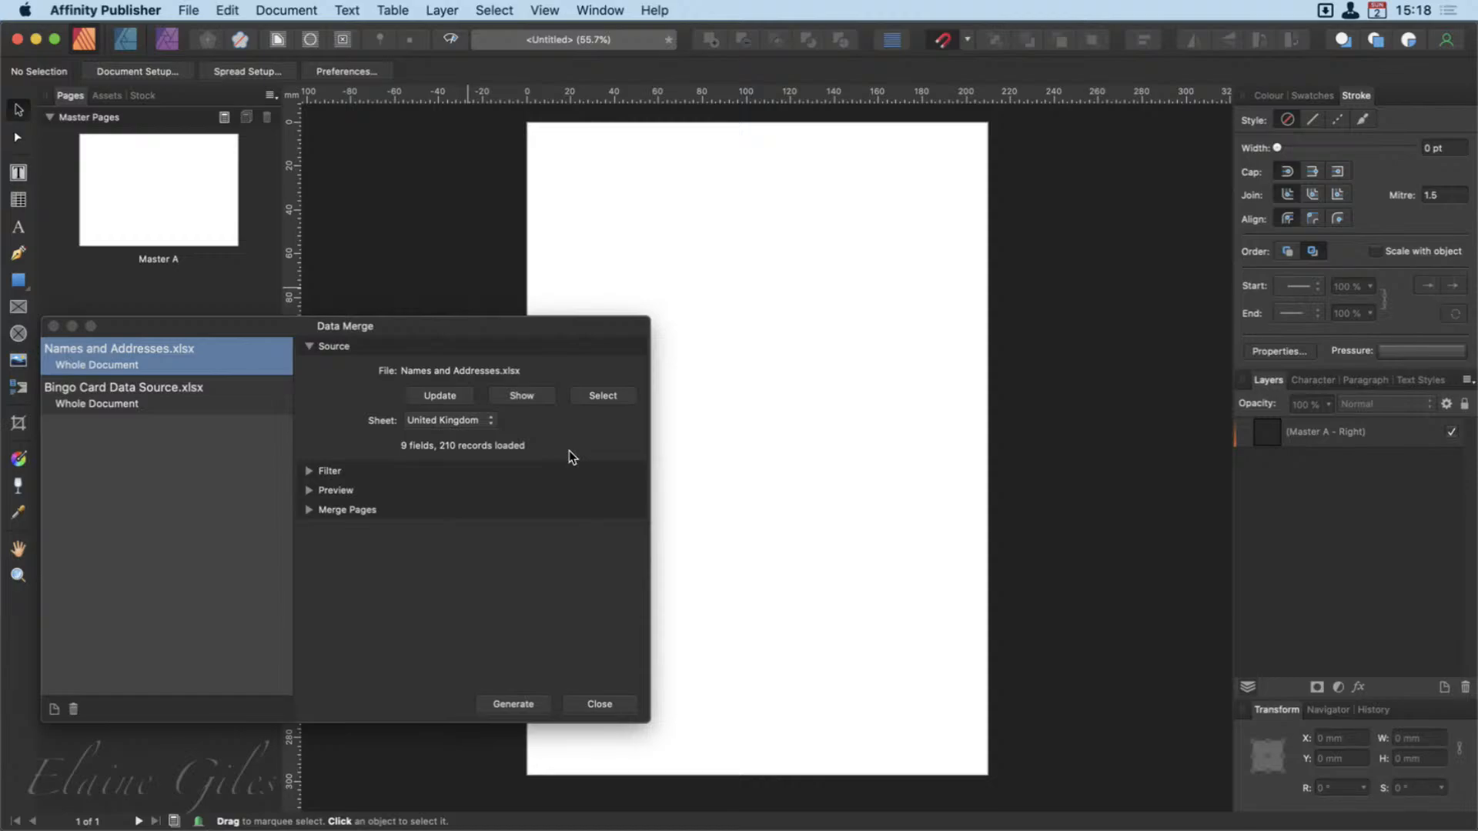
Set the record filter of the Names and Addresses.xlsx source to use a range instead of all records.
left_click(311, 348)
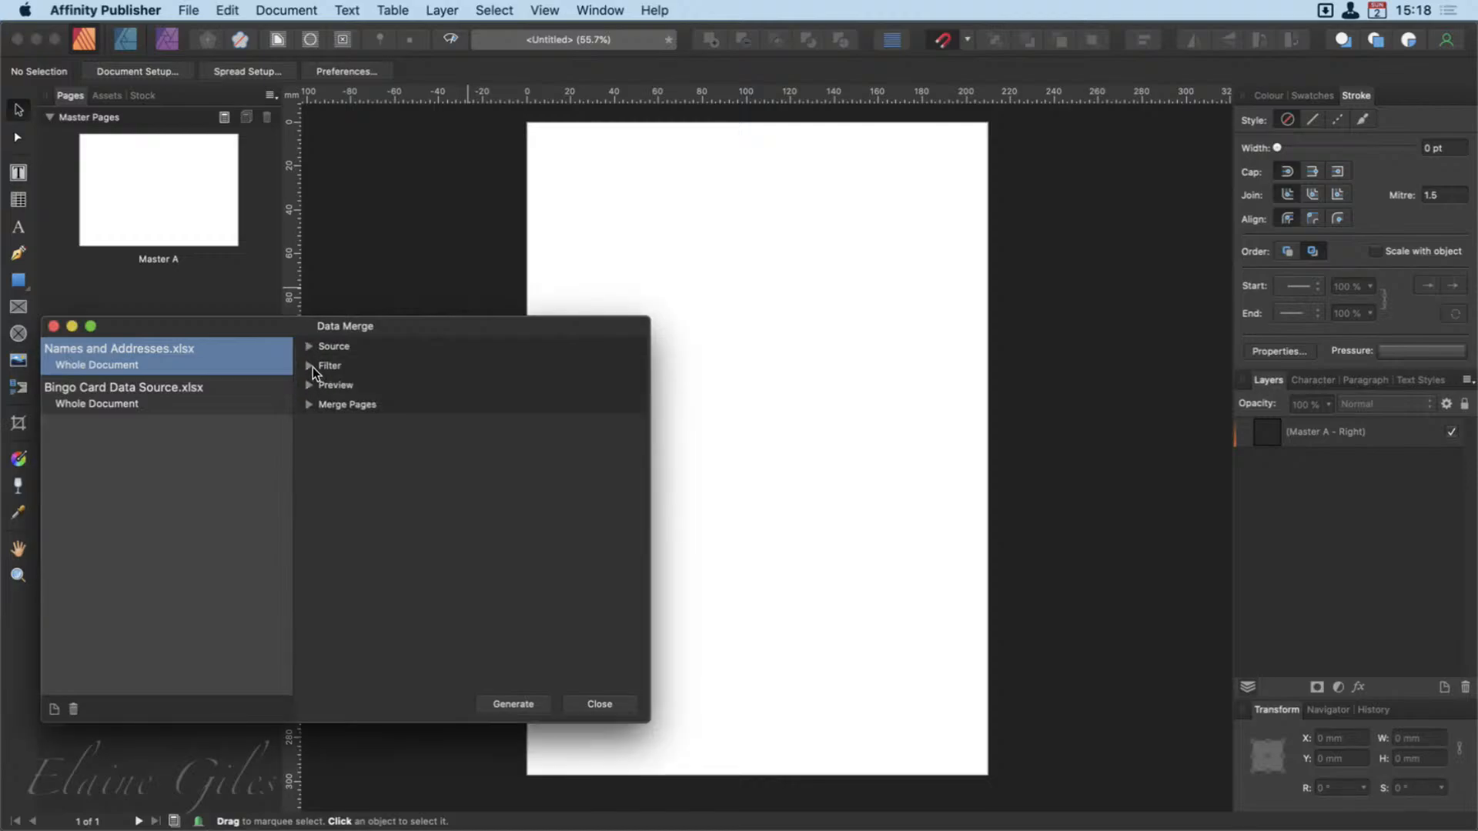
left_click(310, 366)
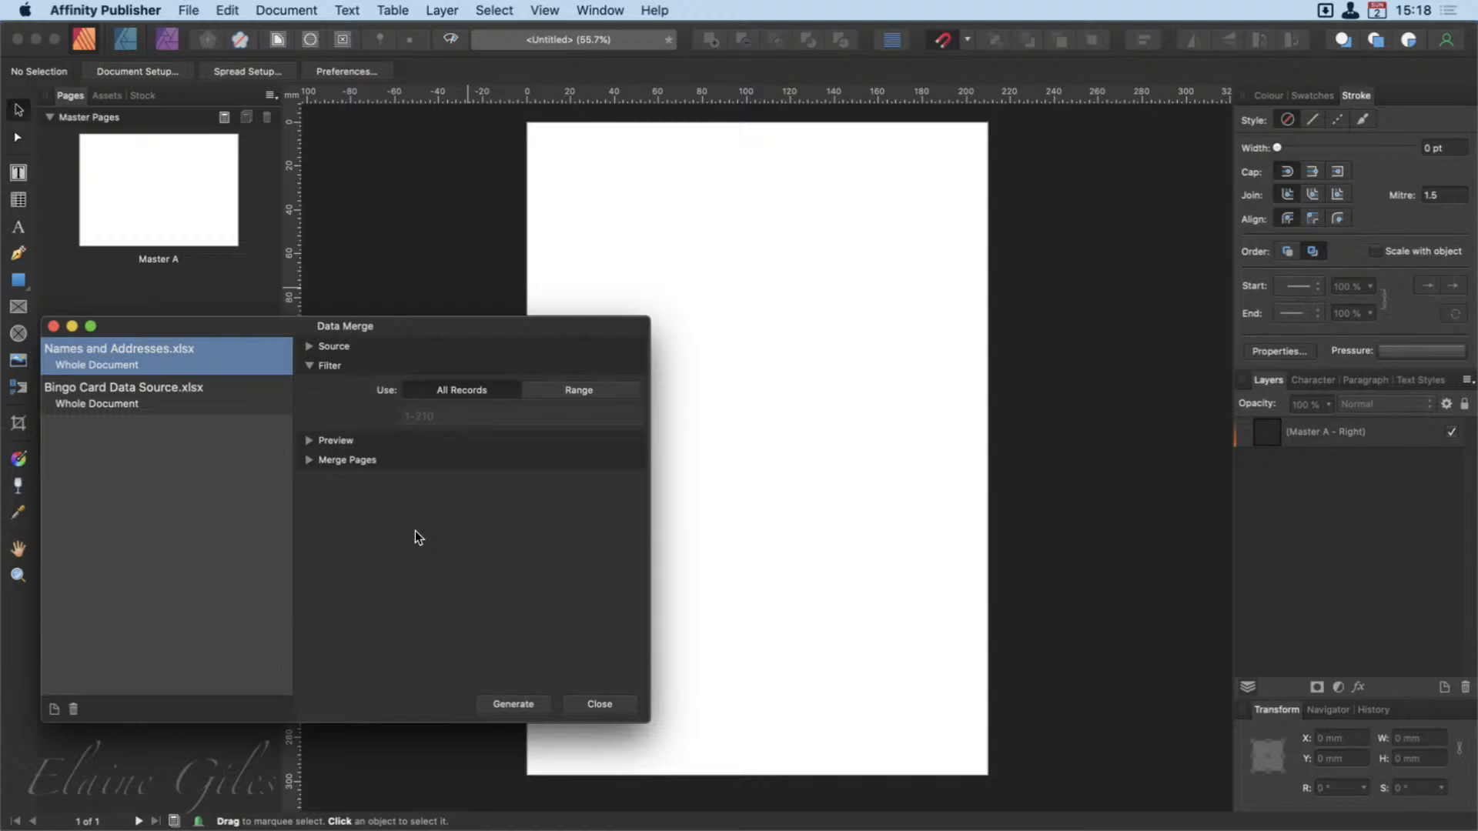
left_click(542, 391)
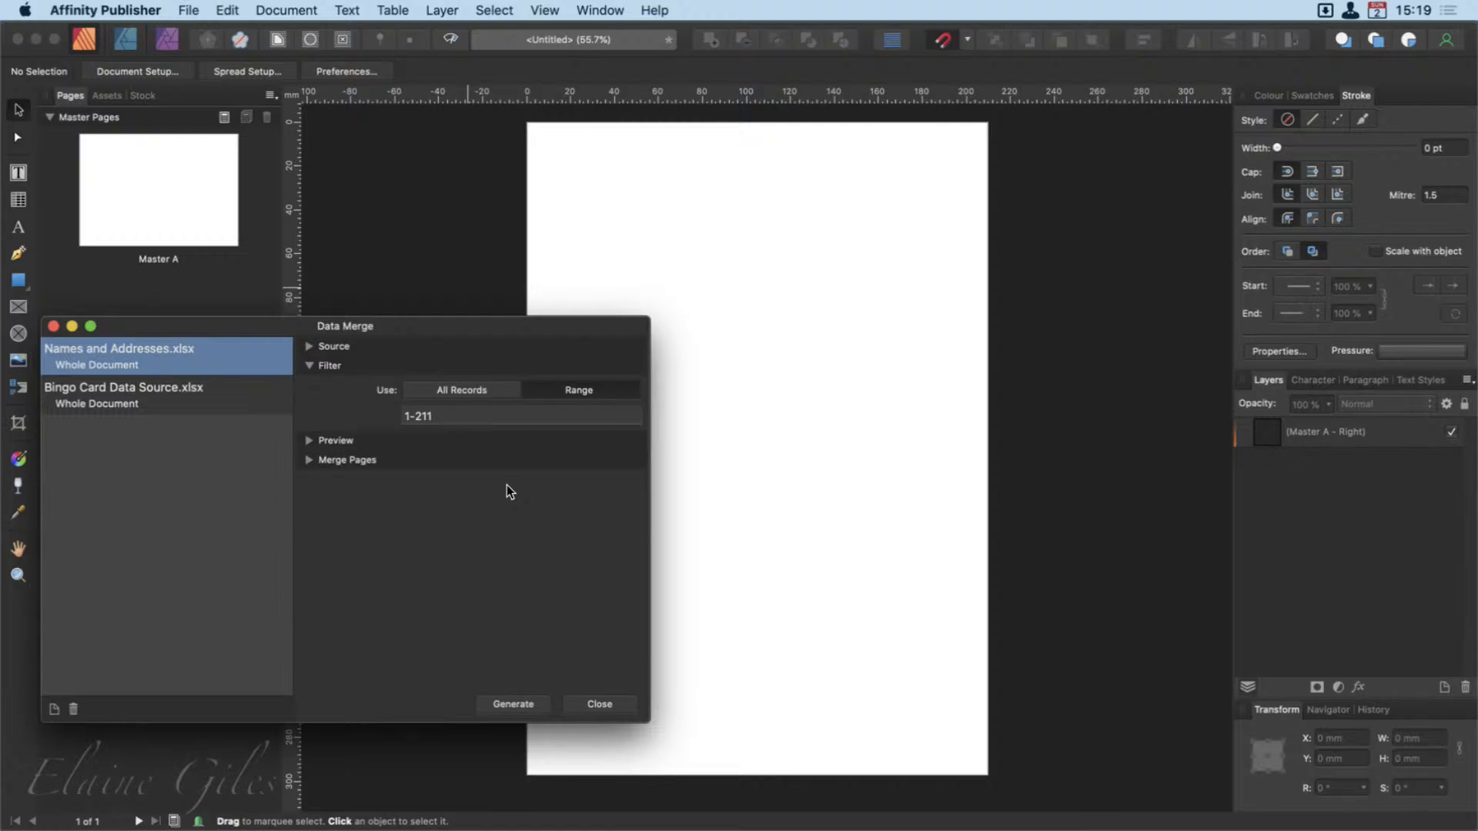
left_click(310, 366)
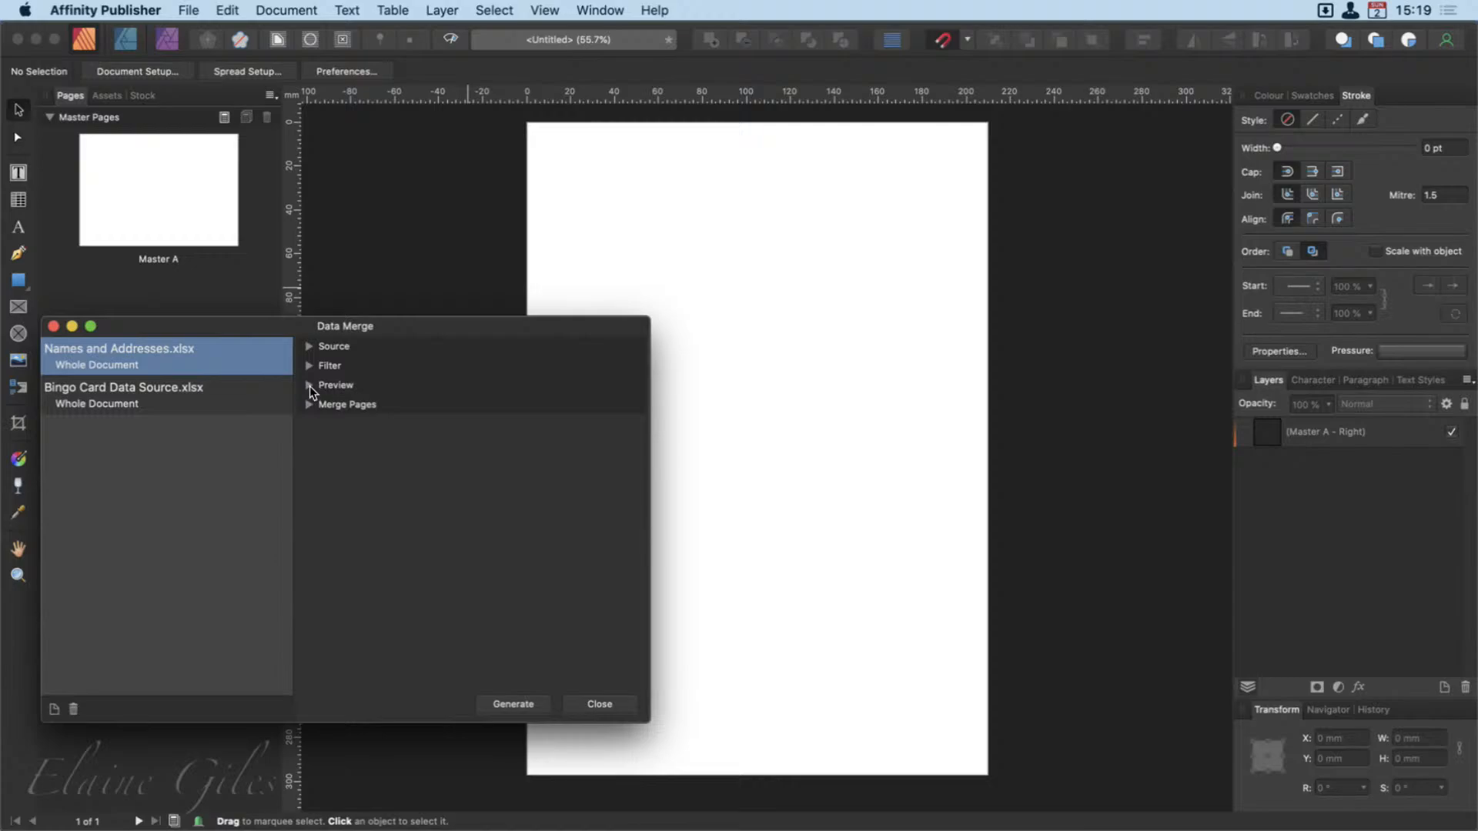
Examine the Preview and Merge Pages settings of the Names and Addresses.xlsx source.
left_click(309, 386)
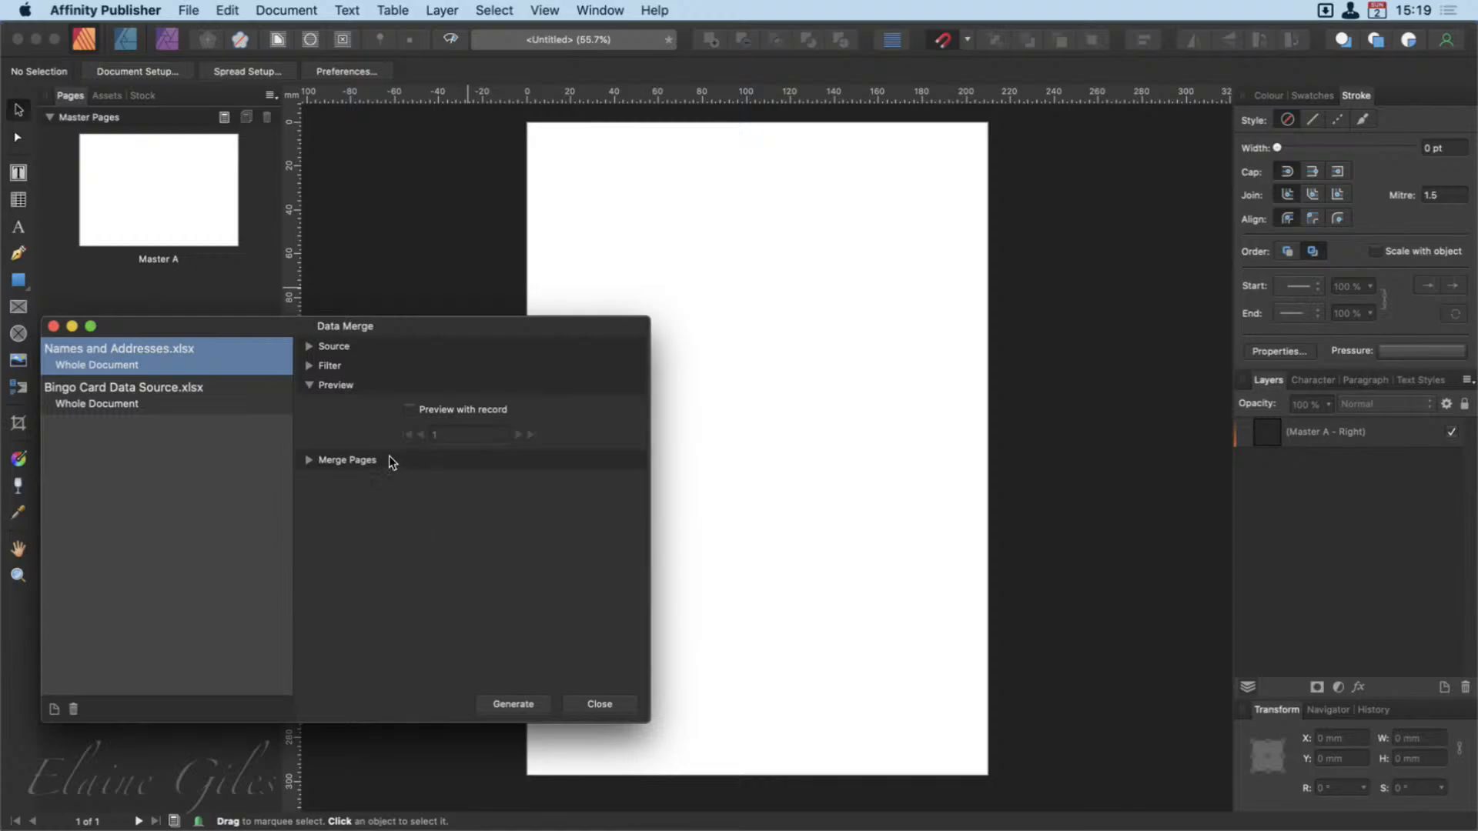
left_click(311, 386)
left_click(311, 403)
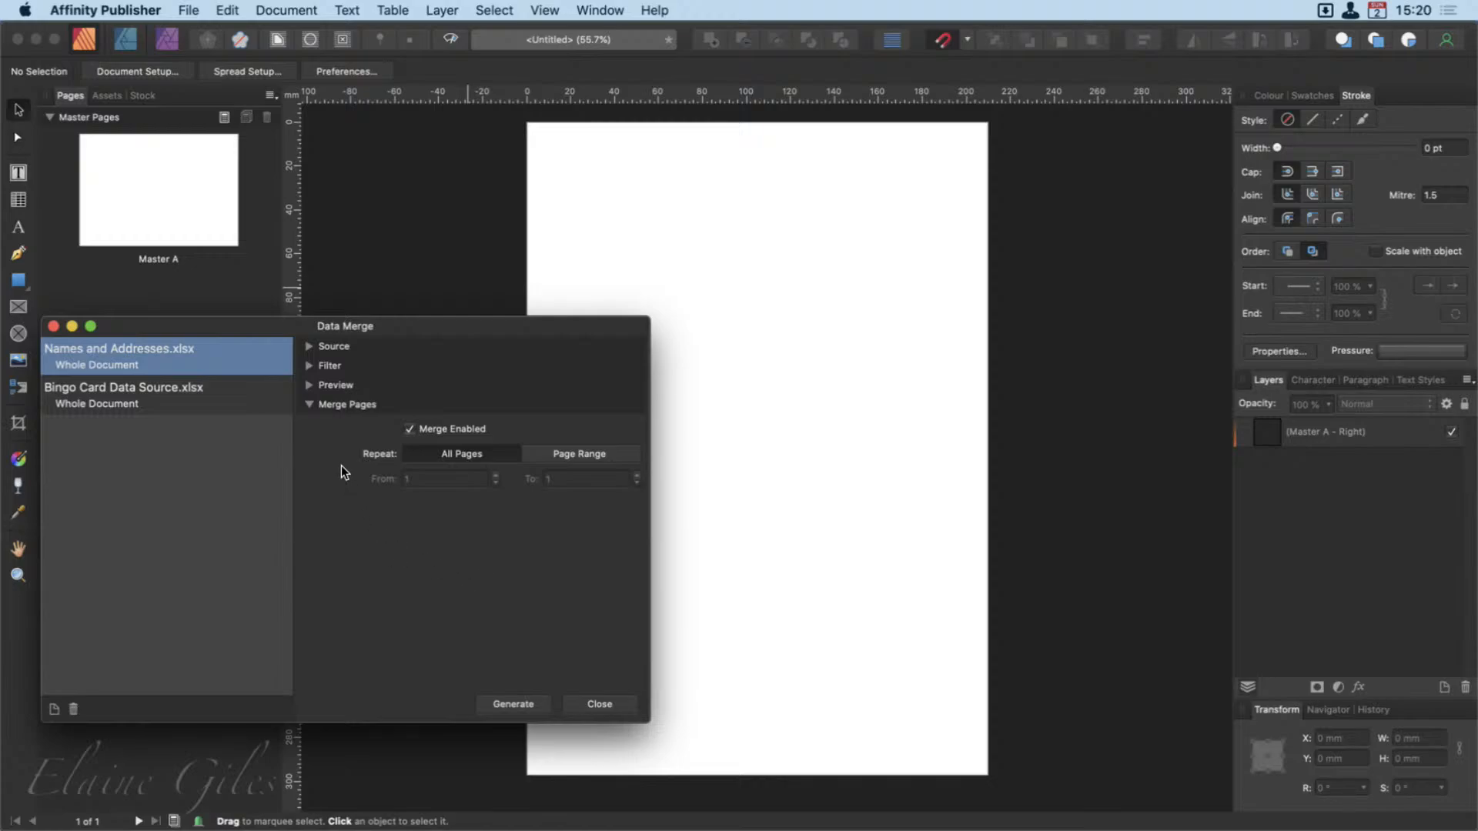
left_click(309, 408)
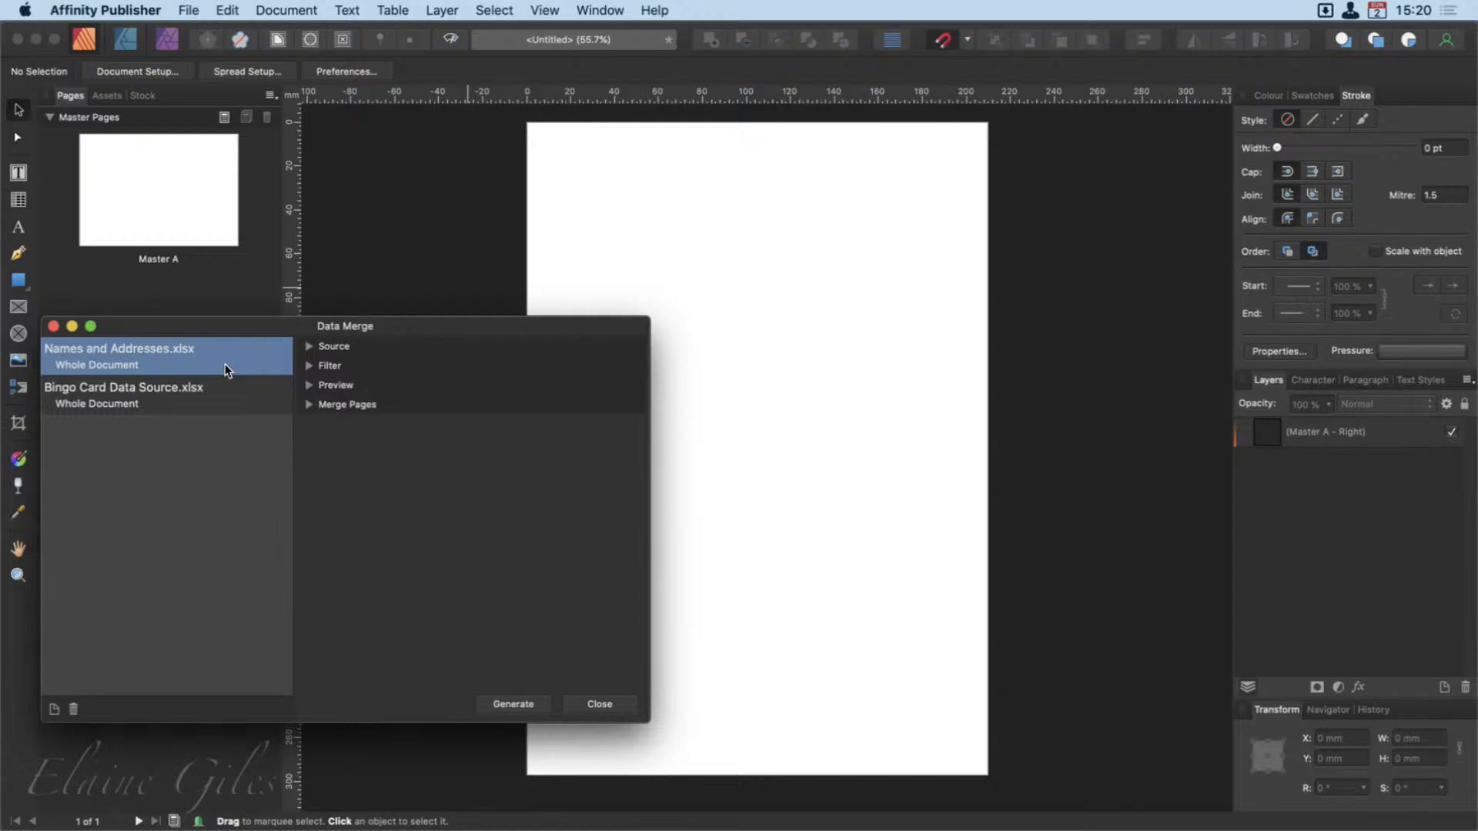
Select the Bingo Card Data Source.xlsx source and move the Data Merge window clear of the document.
left_click(225, 391)
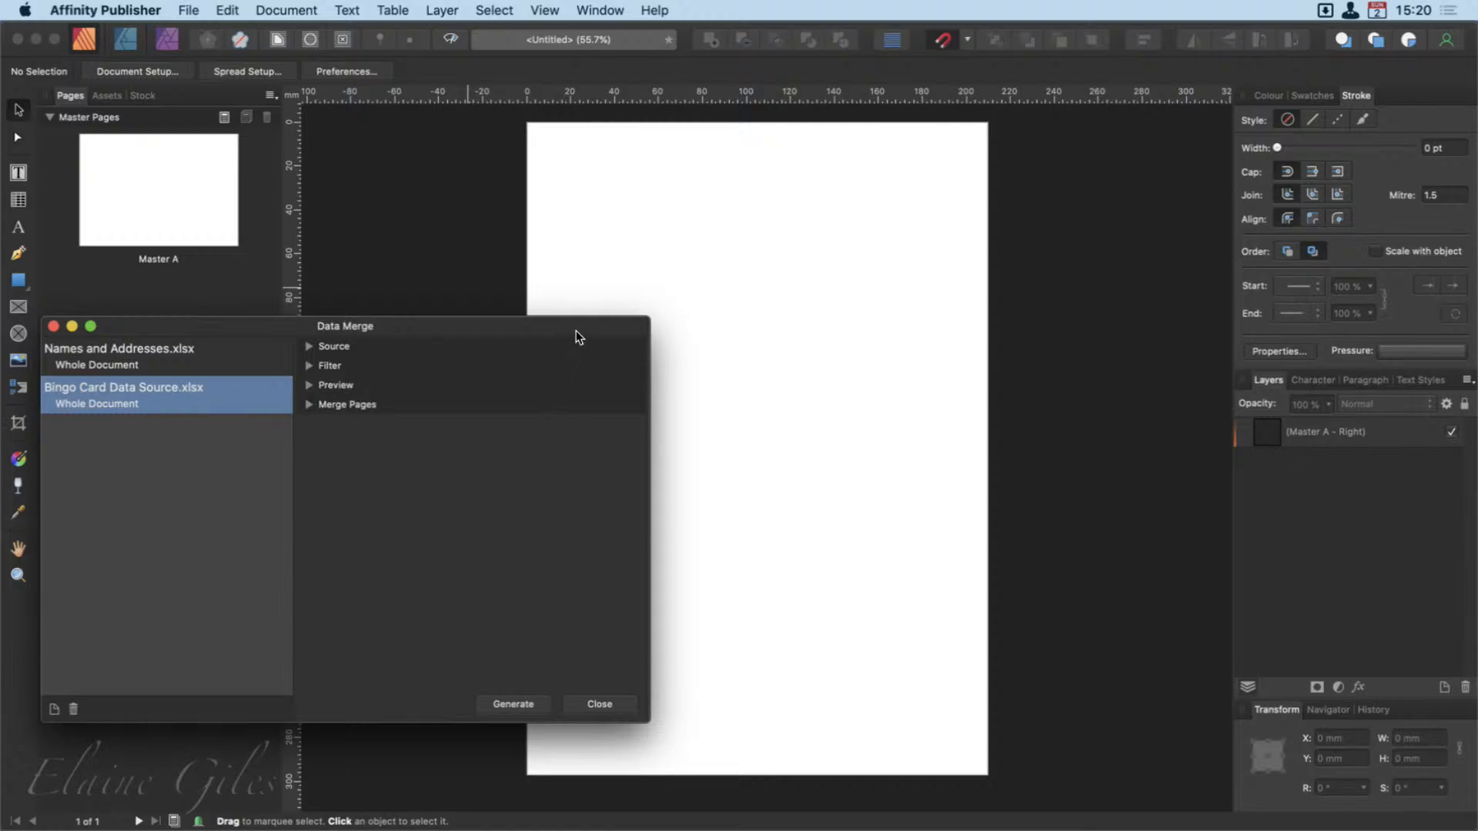
left_click_drag(576, 332, 0, 540)
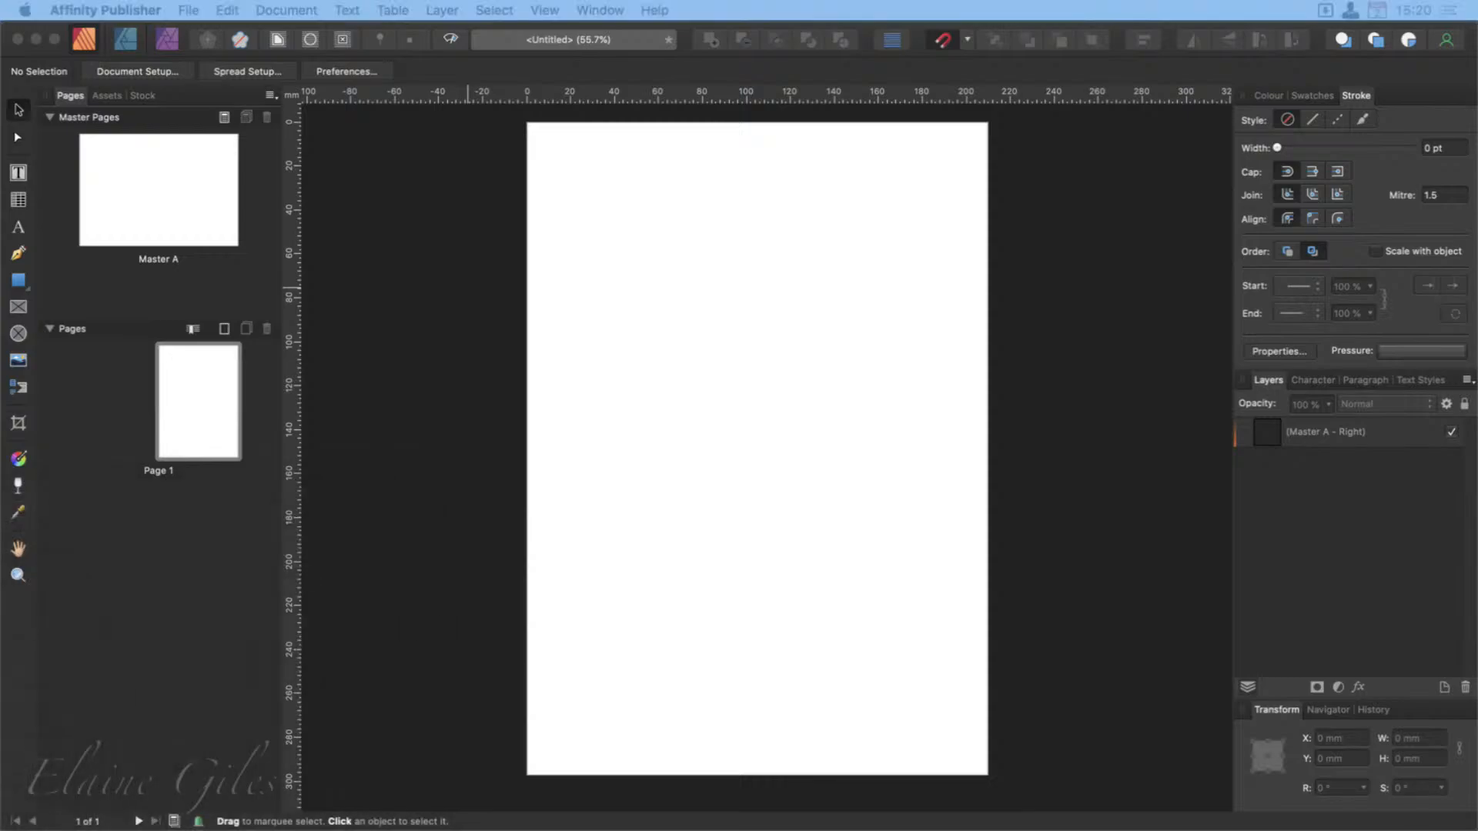
left_click(791, 560)
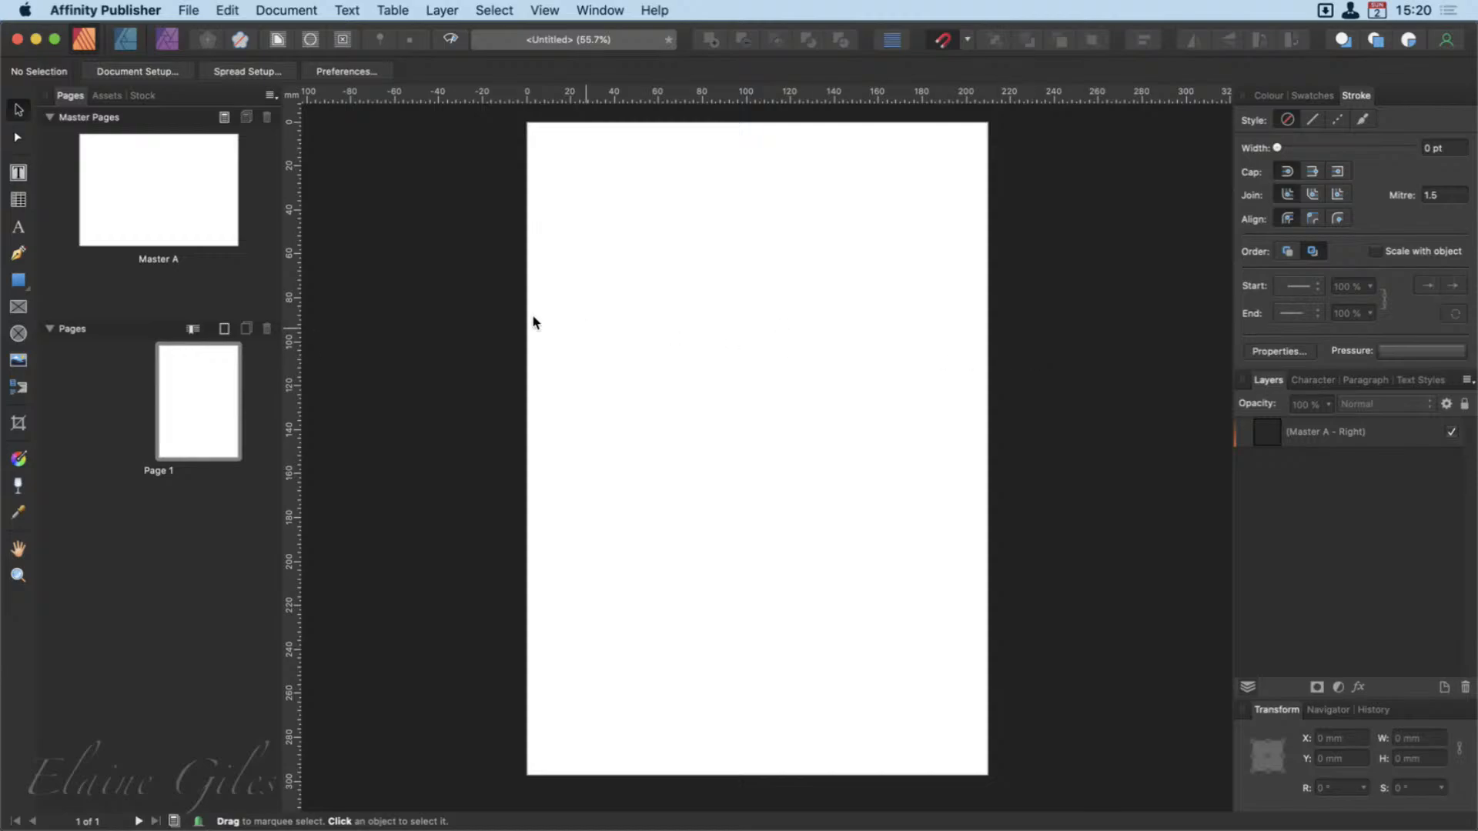
Draw a text frame about 67 mm wide and 47 mm high in the upper-left area of the page.
left_click(18, 174)
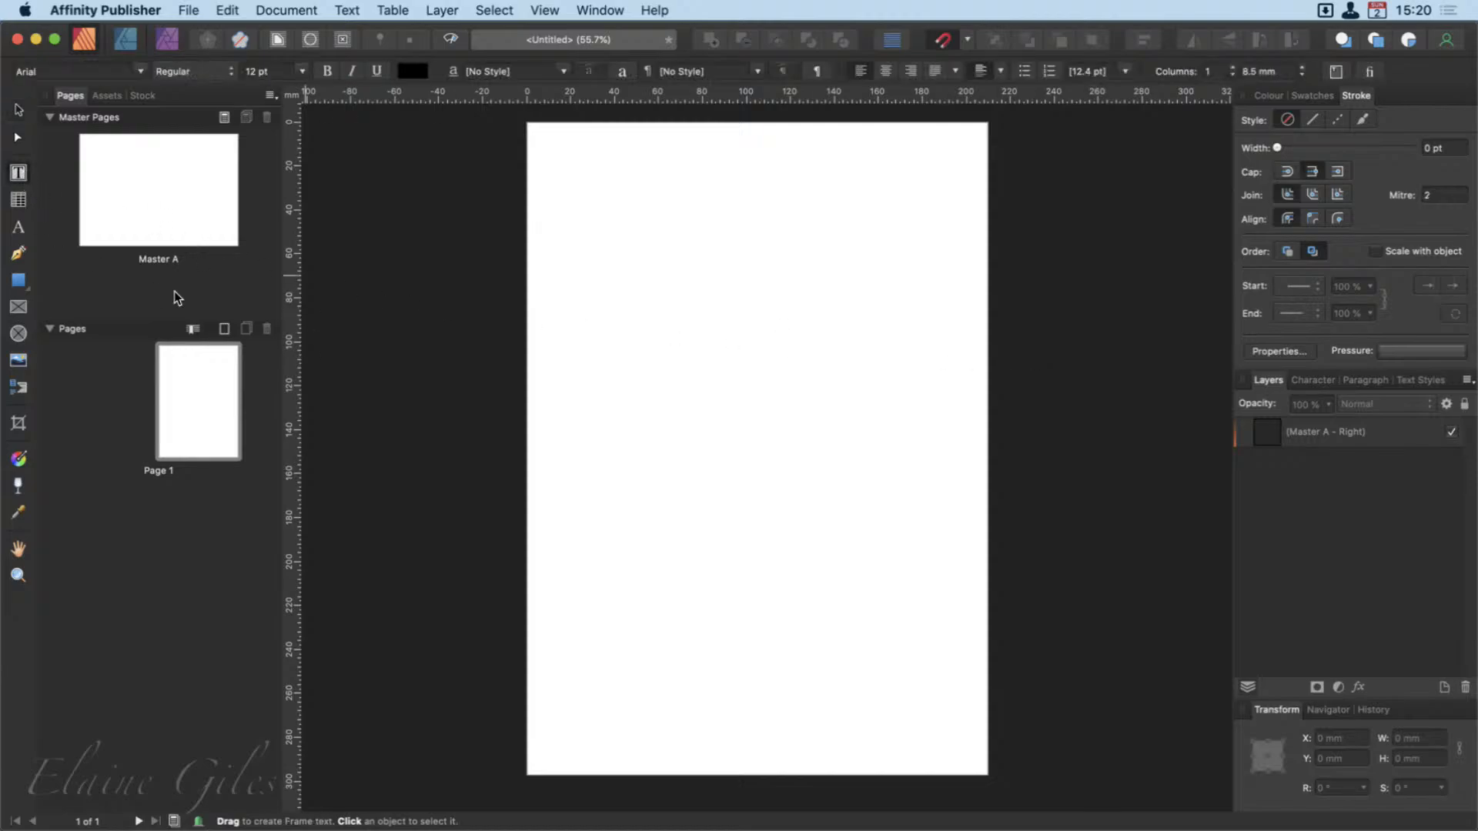
left_click_drag(578, 184, 725, 262)
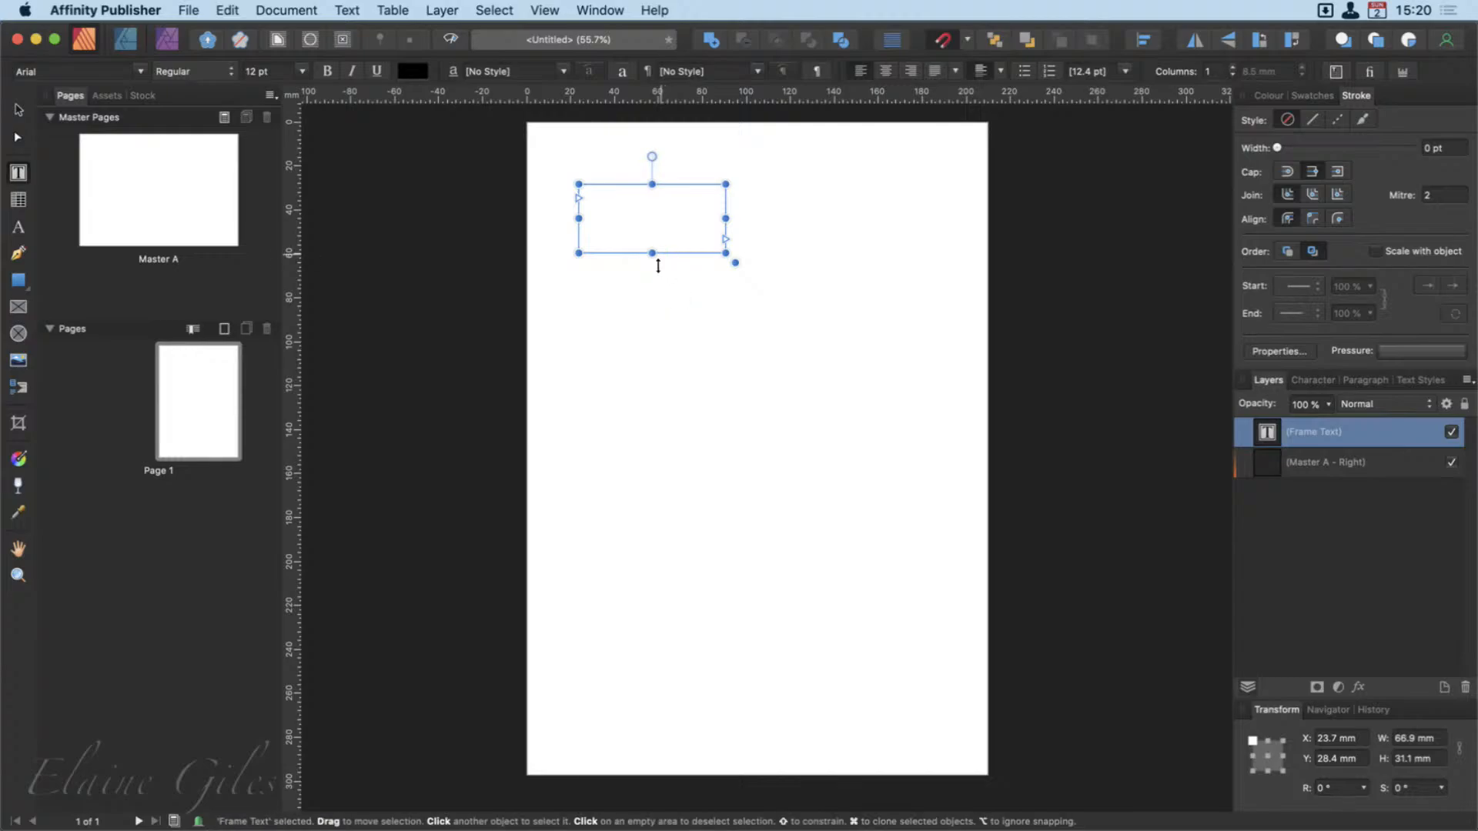
left_click_drag(658, 266, 656, 300)
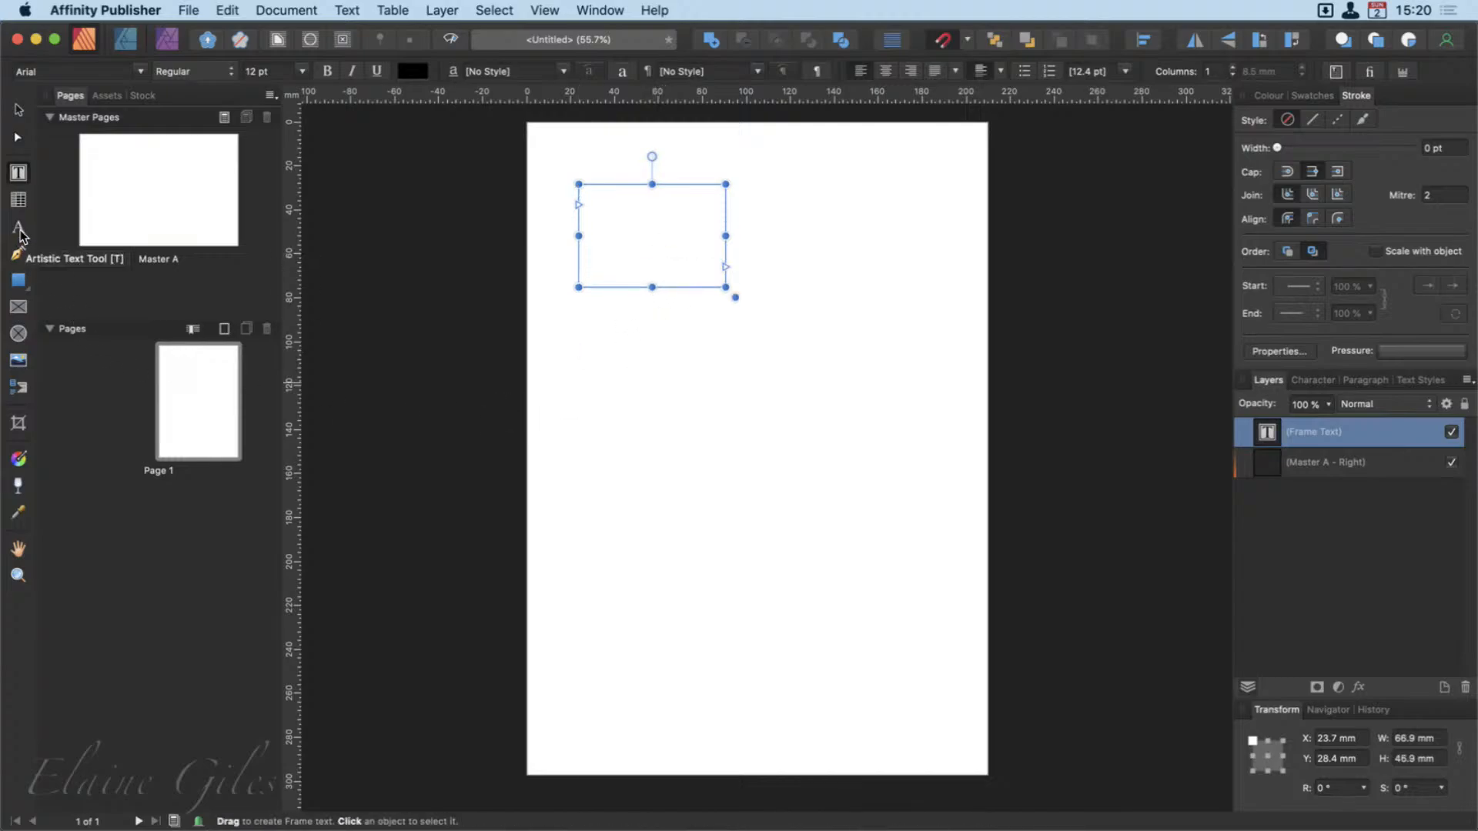
Enter the placeholder text Name and Address on separate lines in the text frame.
left_click(629, 239)
type("Name")
key("Return")
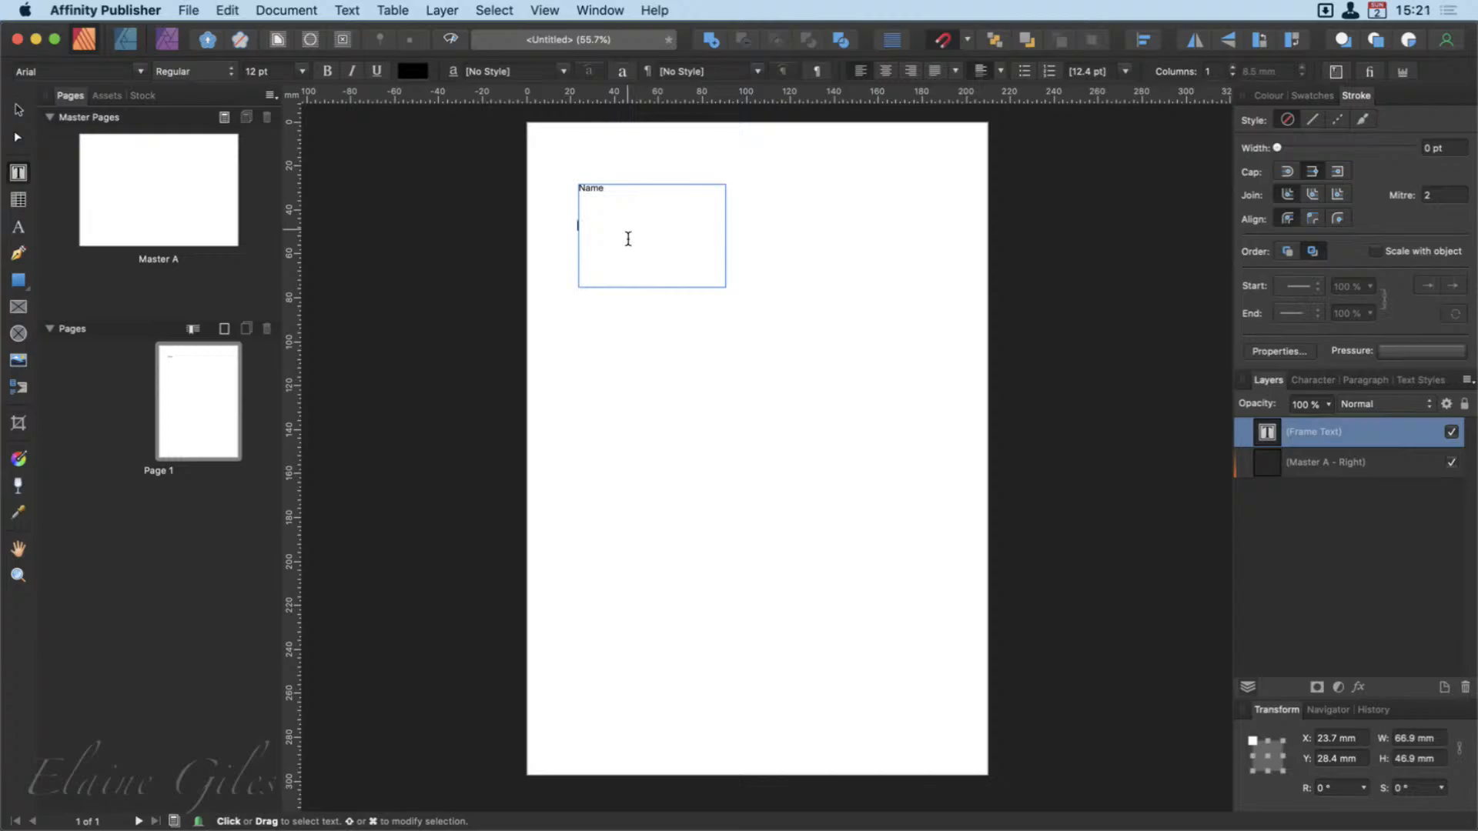
type("Address")
key("Escape")
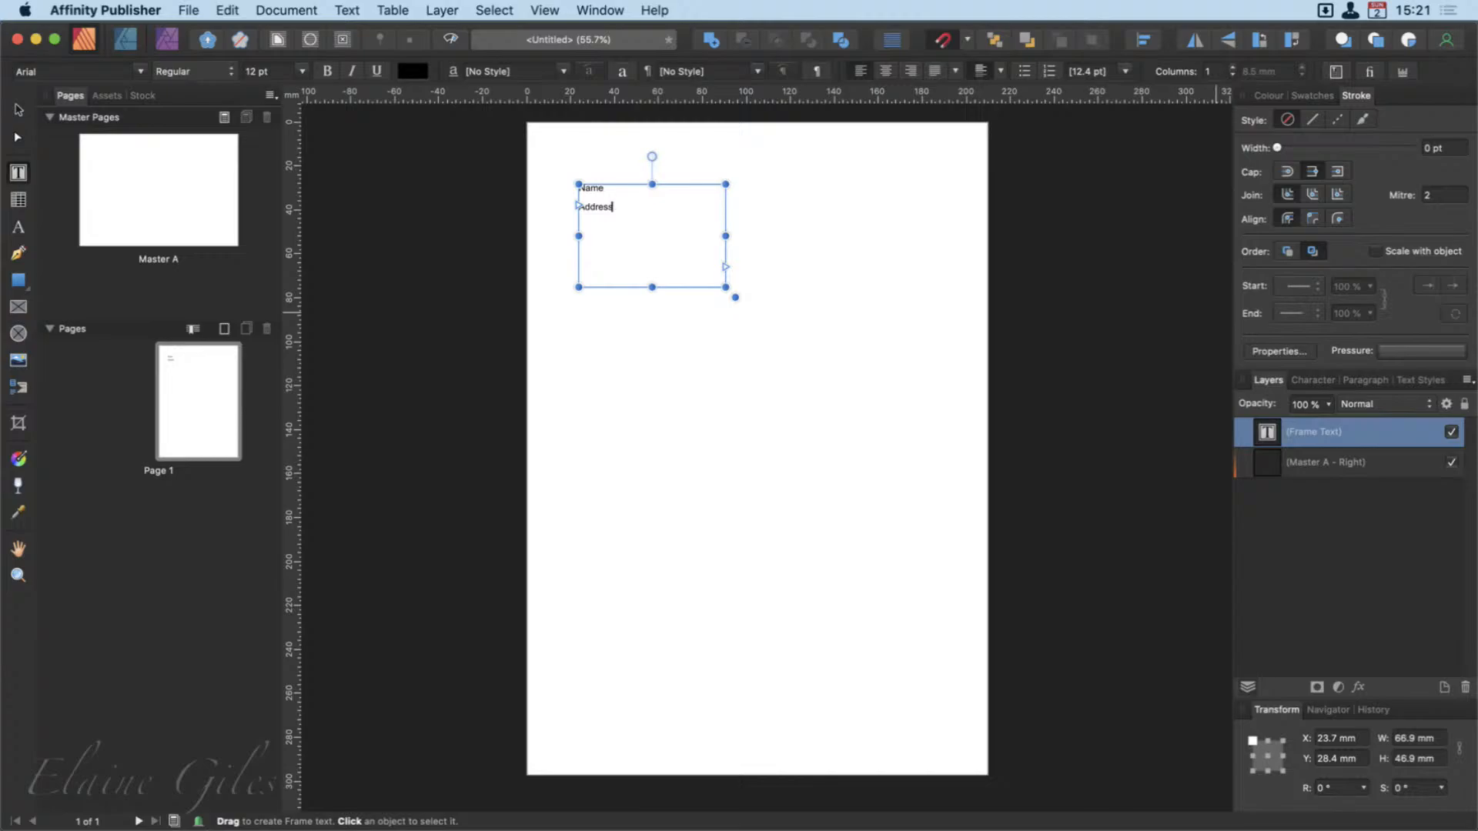
Bring the floating Fields panel in beside the page and locate Fields in the list of studio panels.
left_click_drag(1428, 486, 1190, 42)
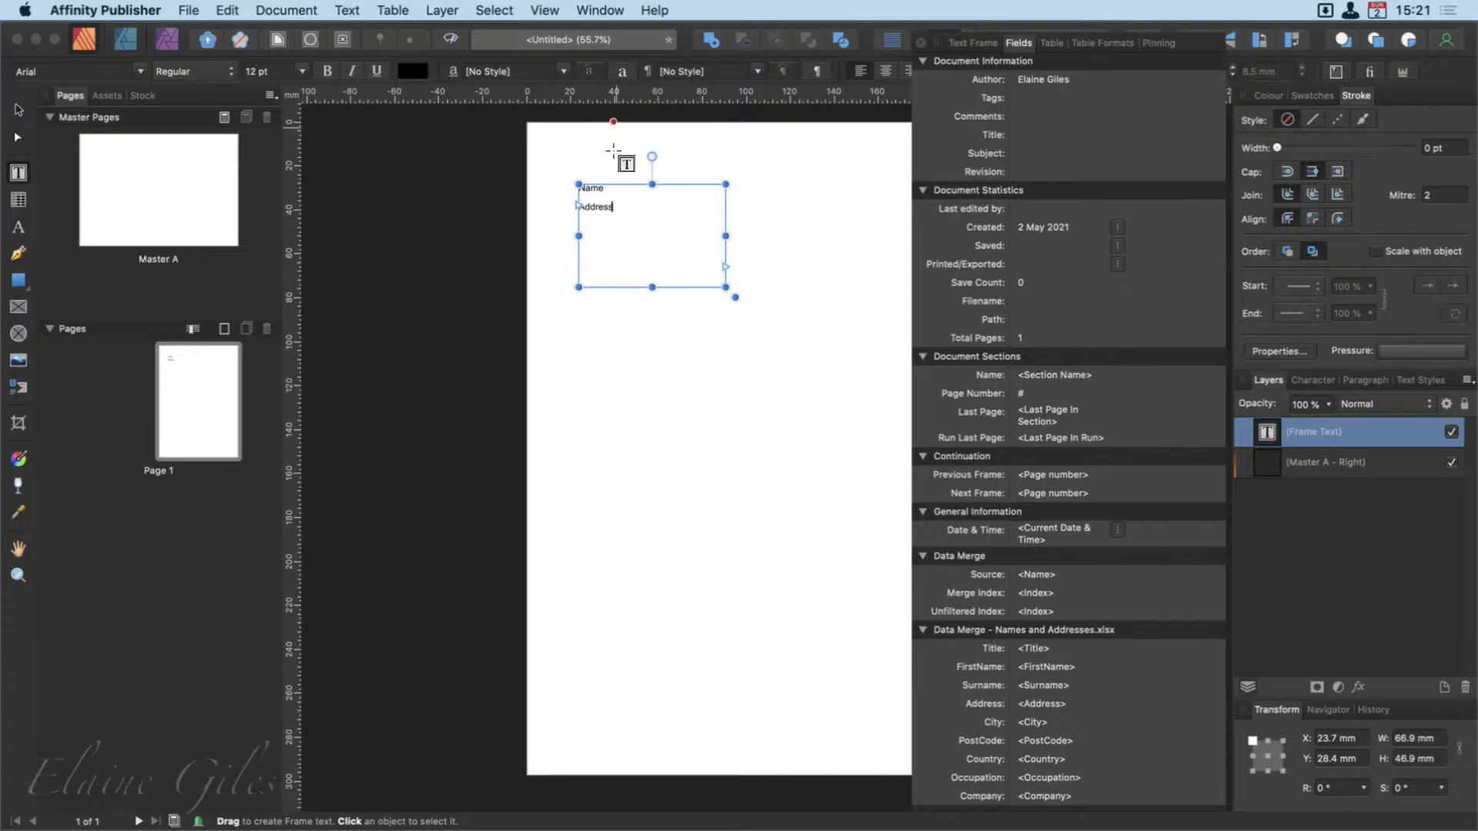
left_click(548, 9)
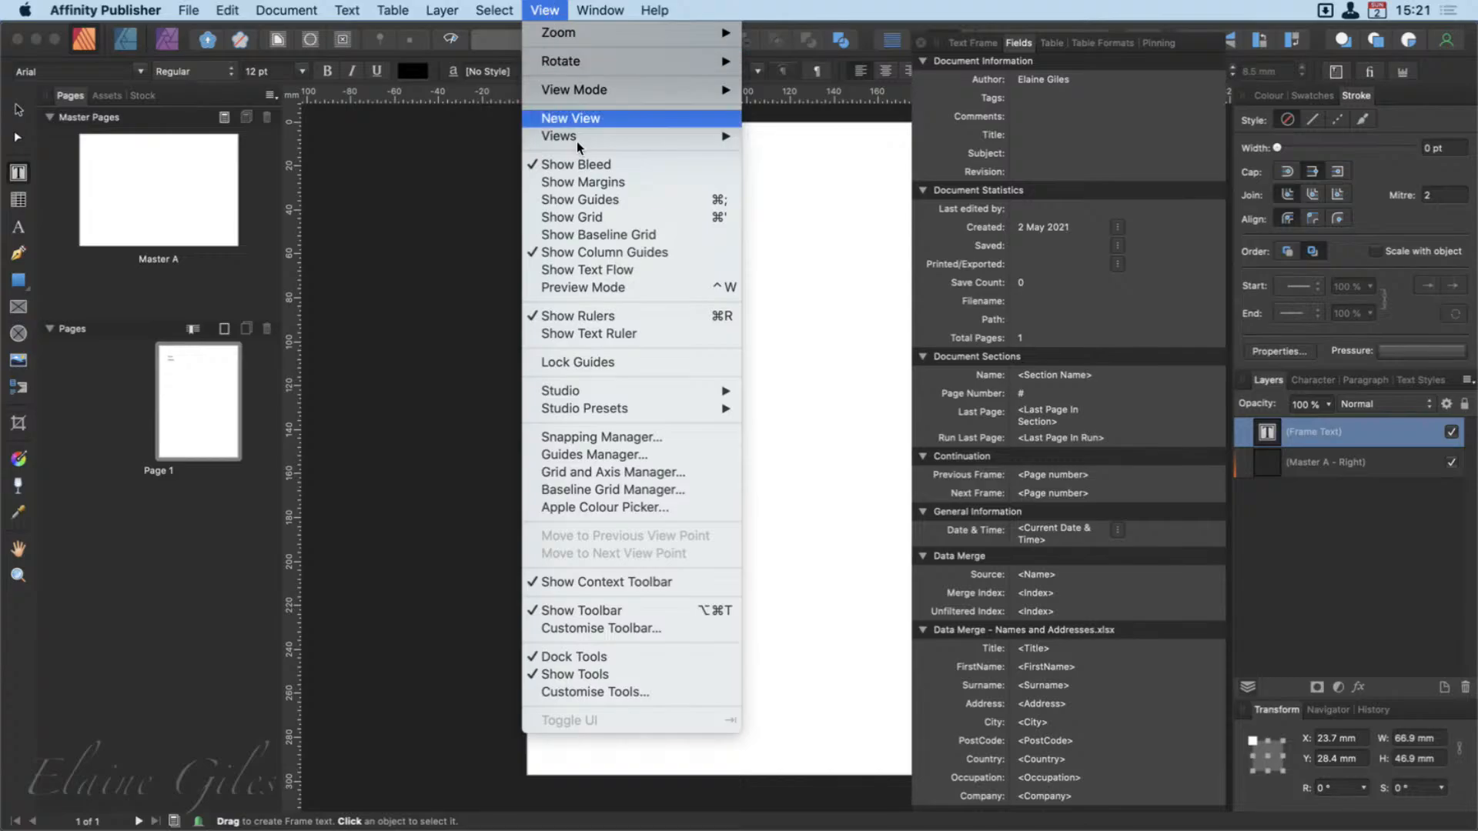
mouse_move(633, 389)
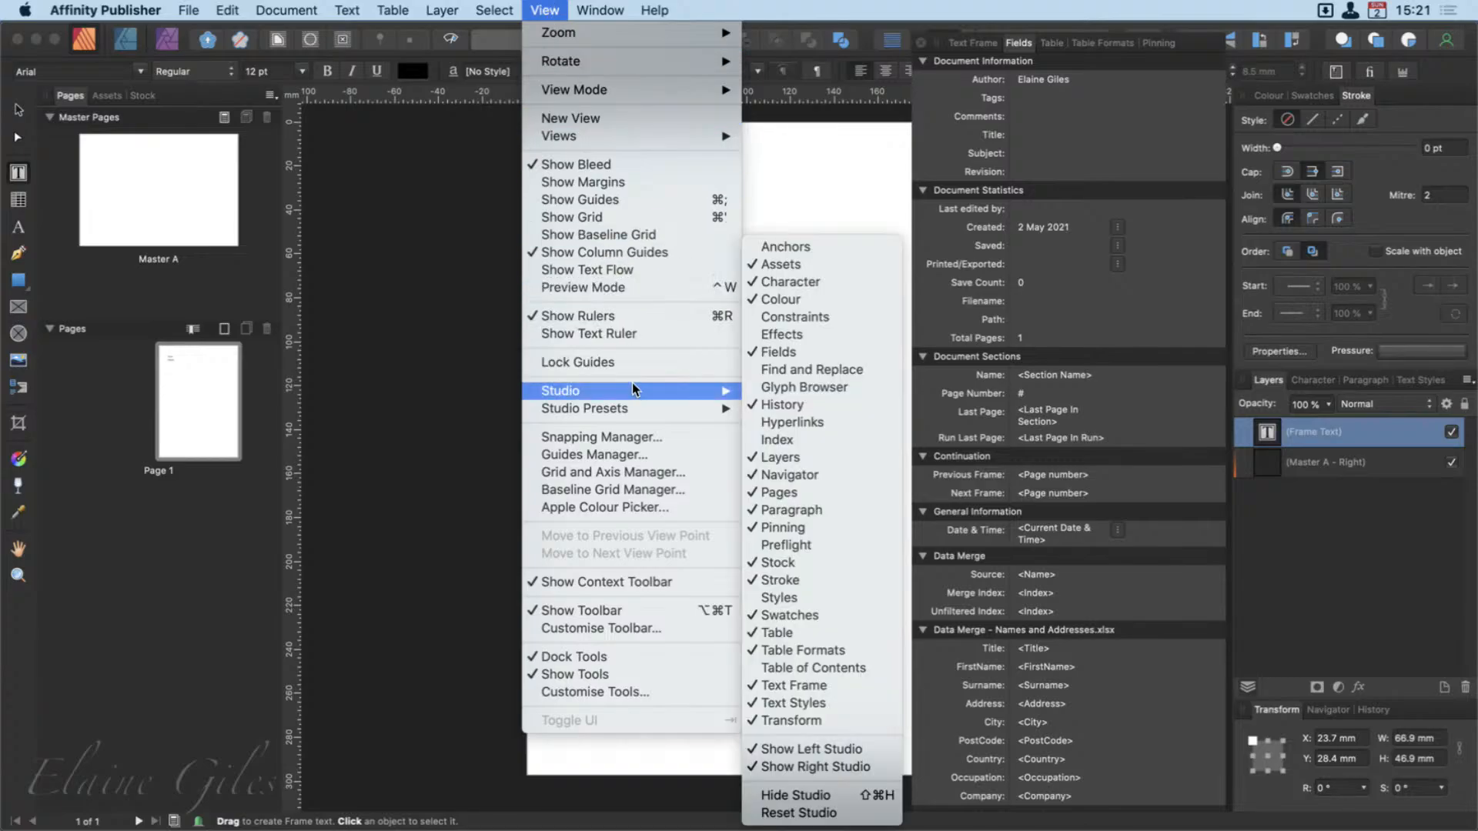
left_click(838, 354)
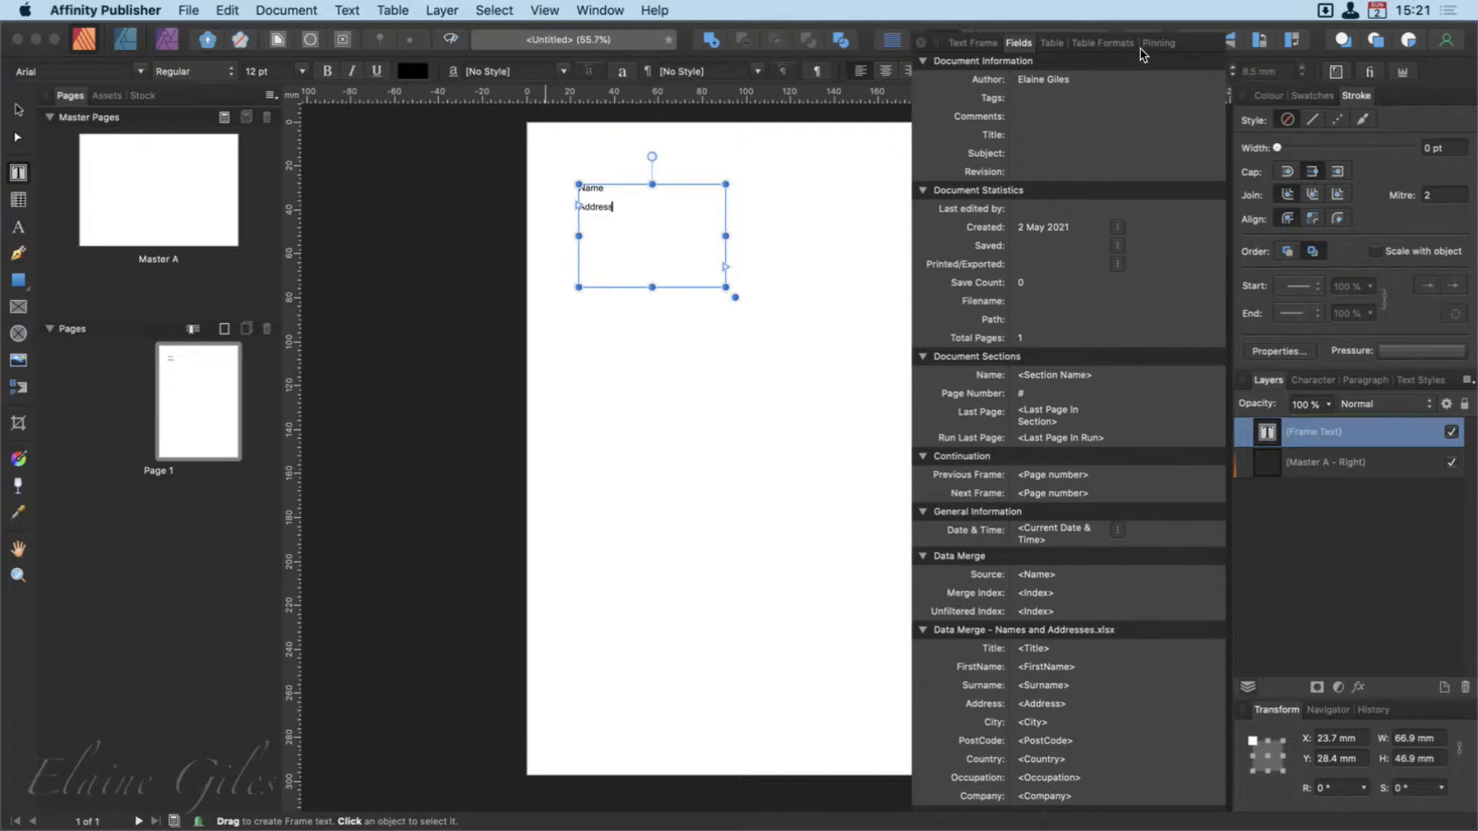
Collapse every field category in the Fields panel, from Document Information through Data Merge - Bingo Card Data Source.xlsx.
left_click(924, 61)
left_click(922, 79)
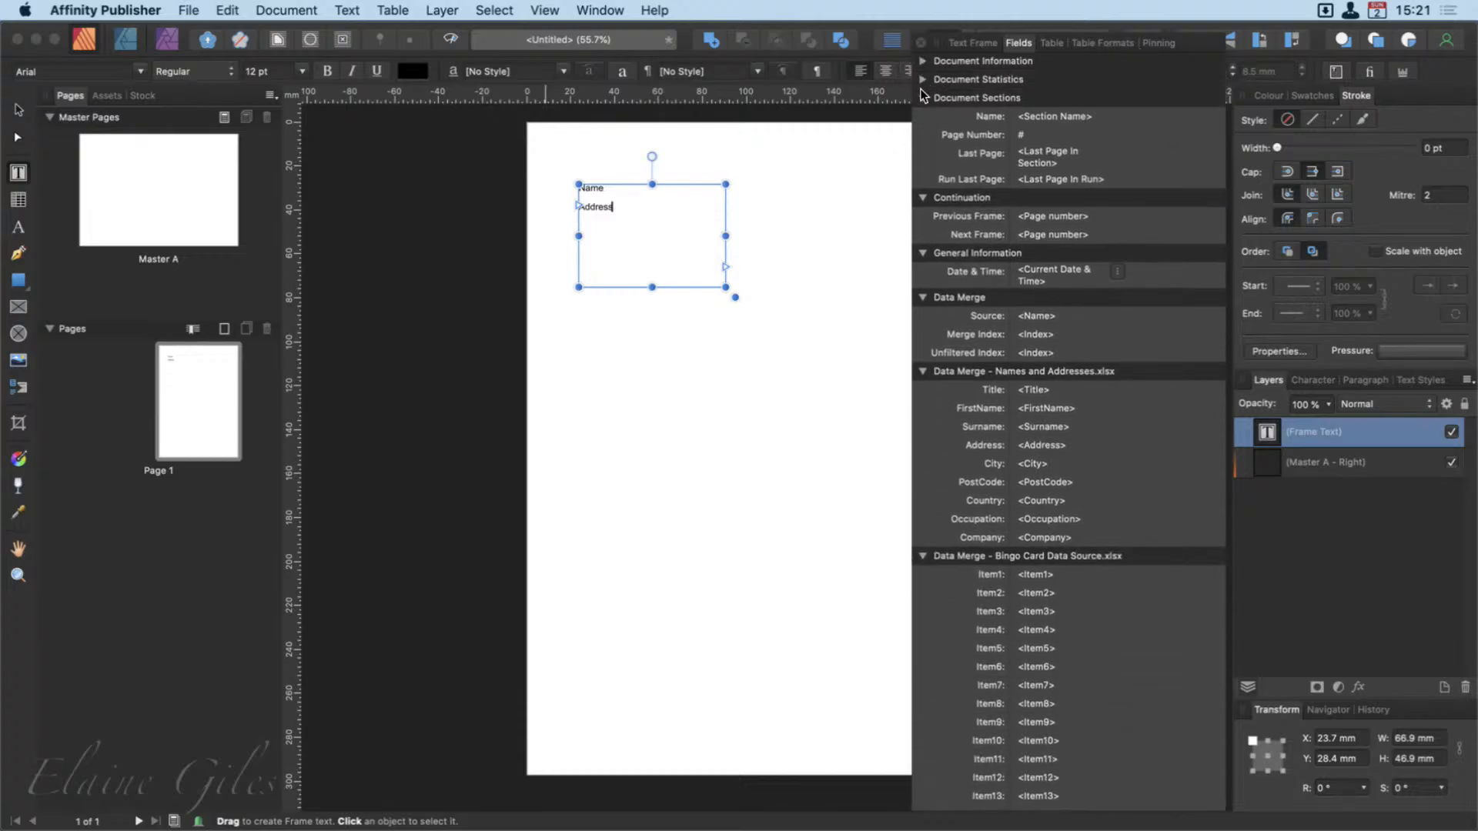
left_click(923, 98)
left_click(927, 116)
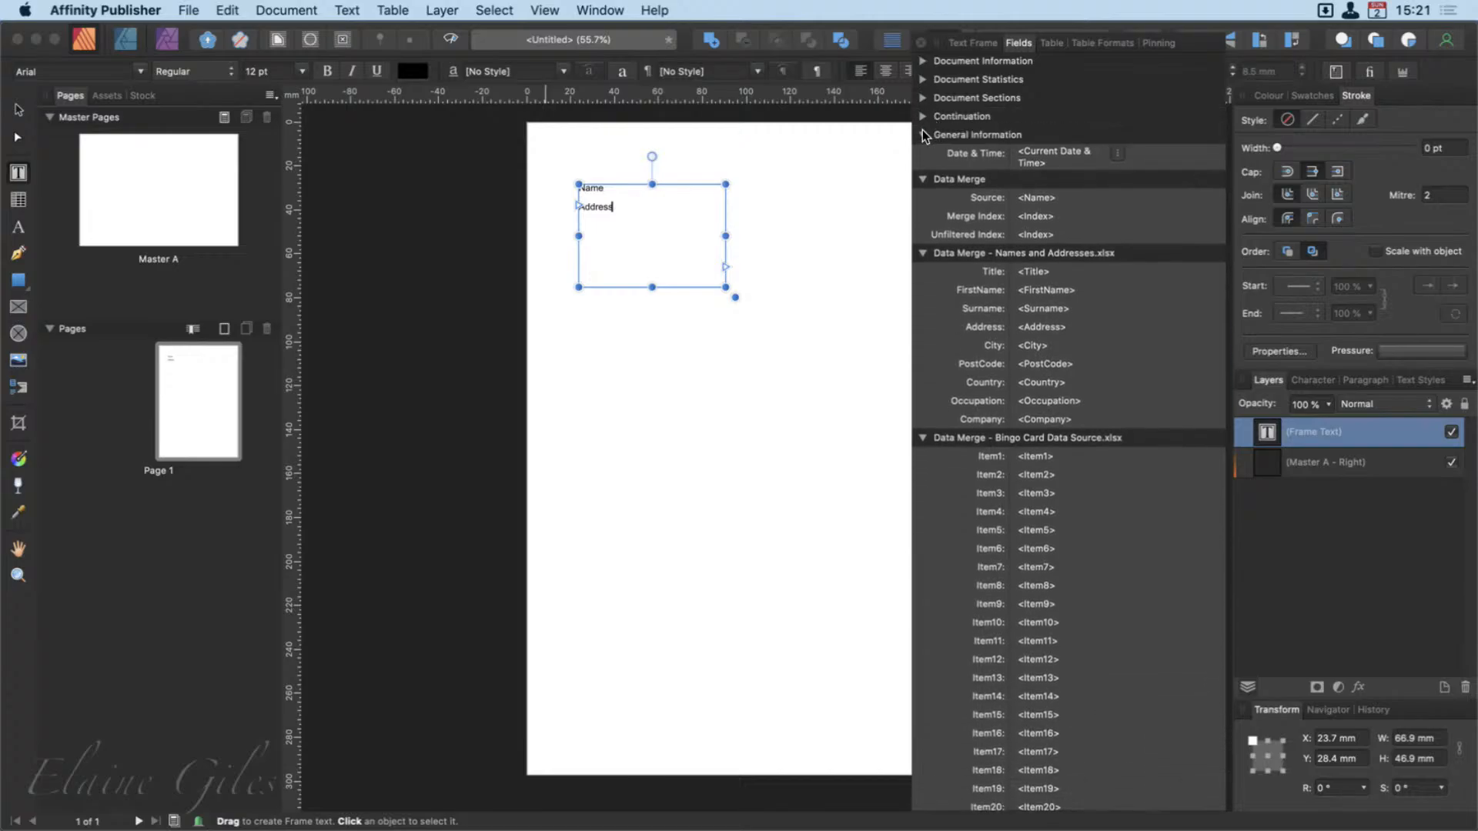
left_click(922, 134)
left_click(922, 153)
left_click(923, 172)
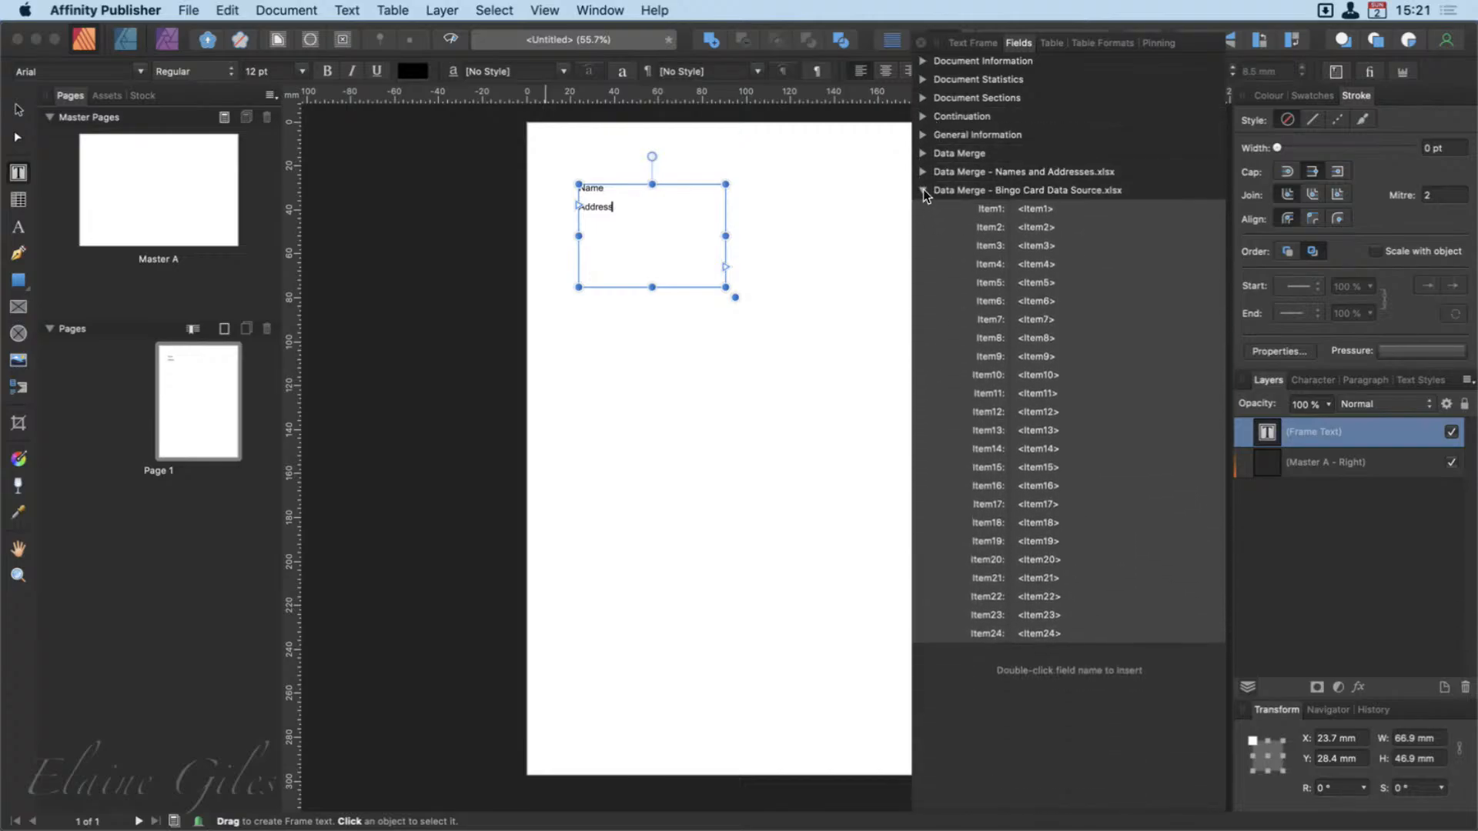
left_click(922, 189)
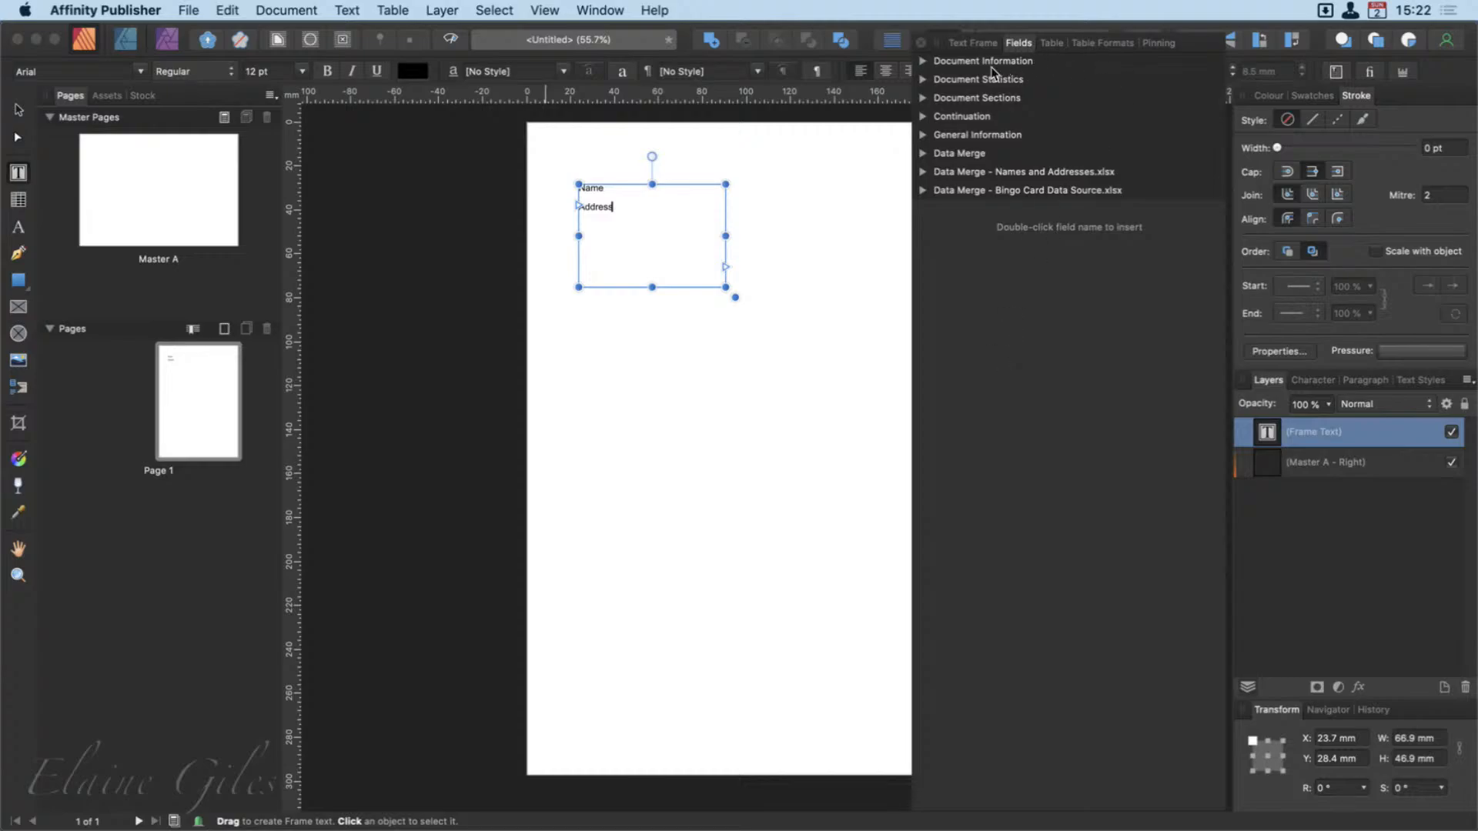
Expand the Document Information fields and set the document's Tags to "labels, conference".
left_click(923, 61)
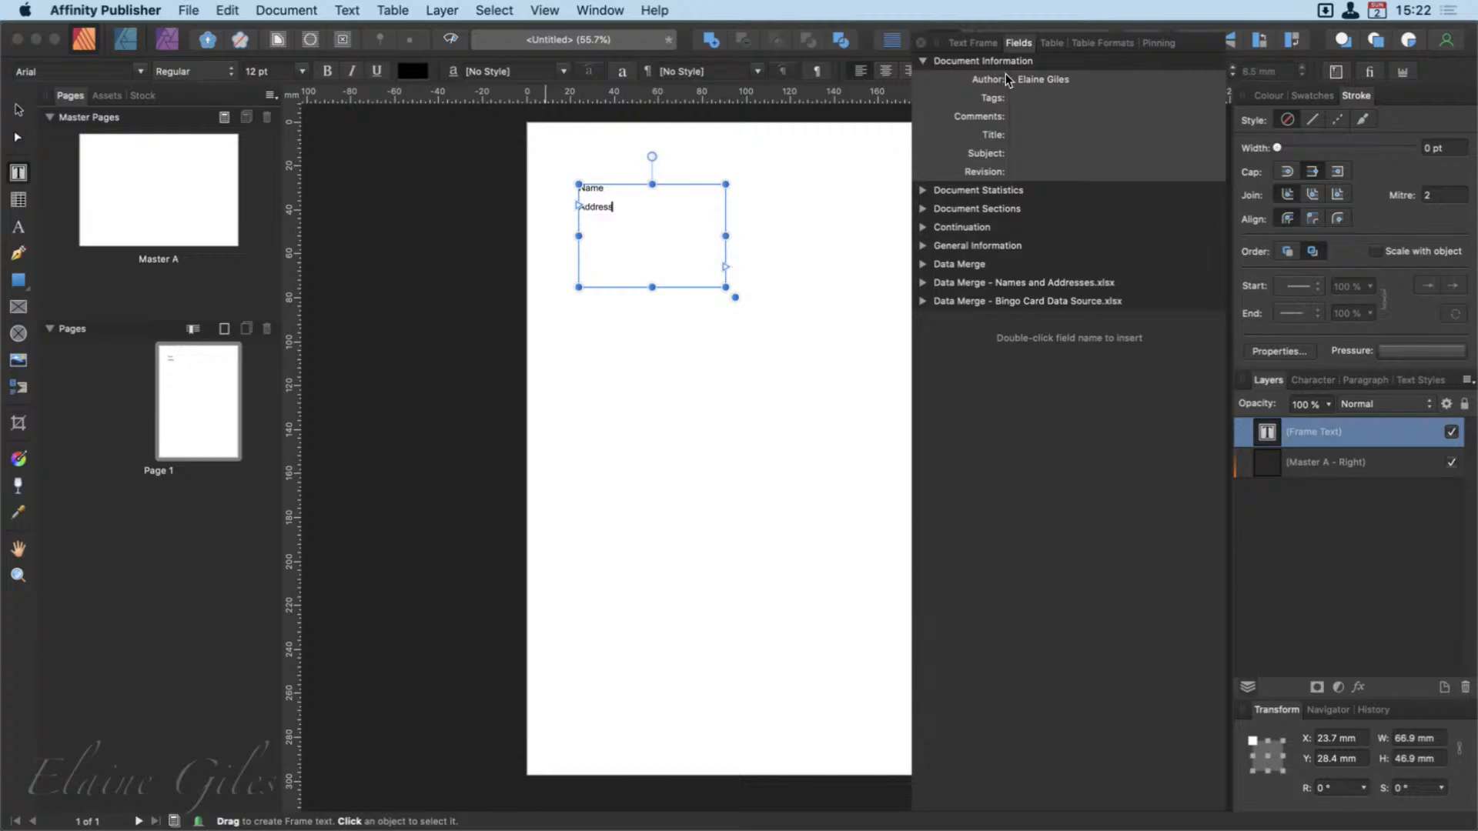
left_click(1074, 90)
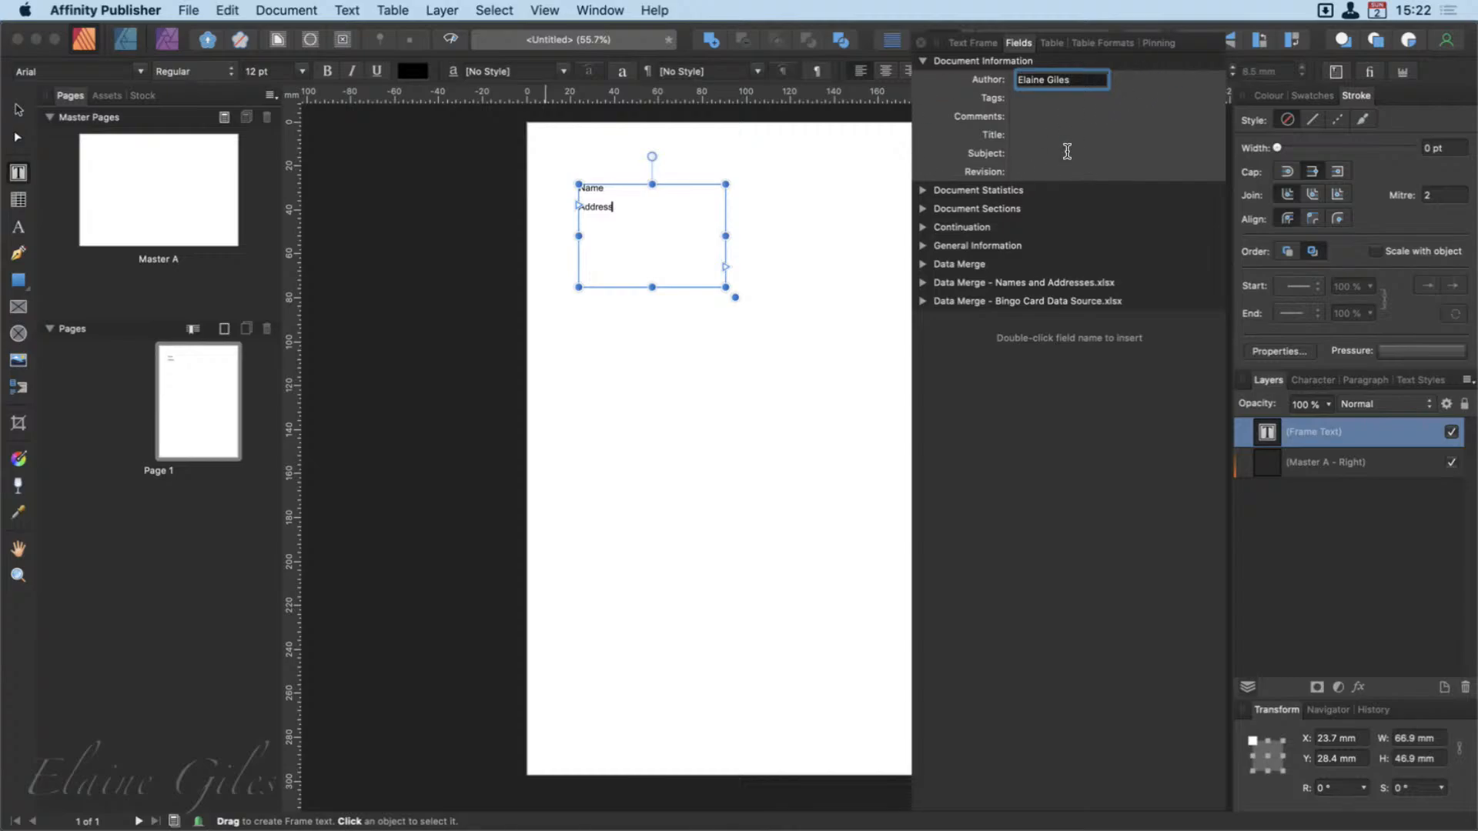
left_click(1038, 105)
left_click(1040, 102)
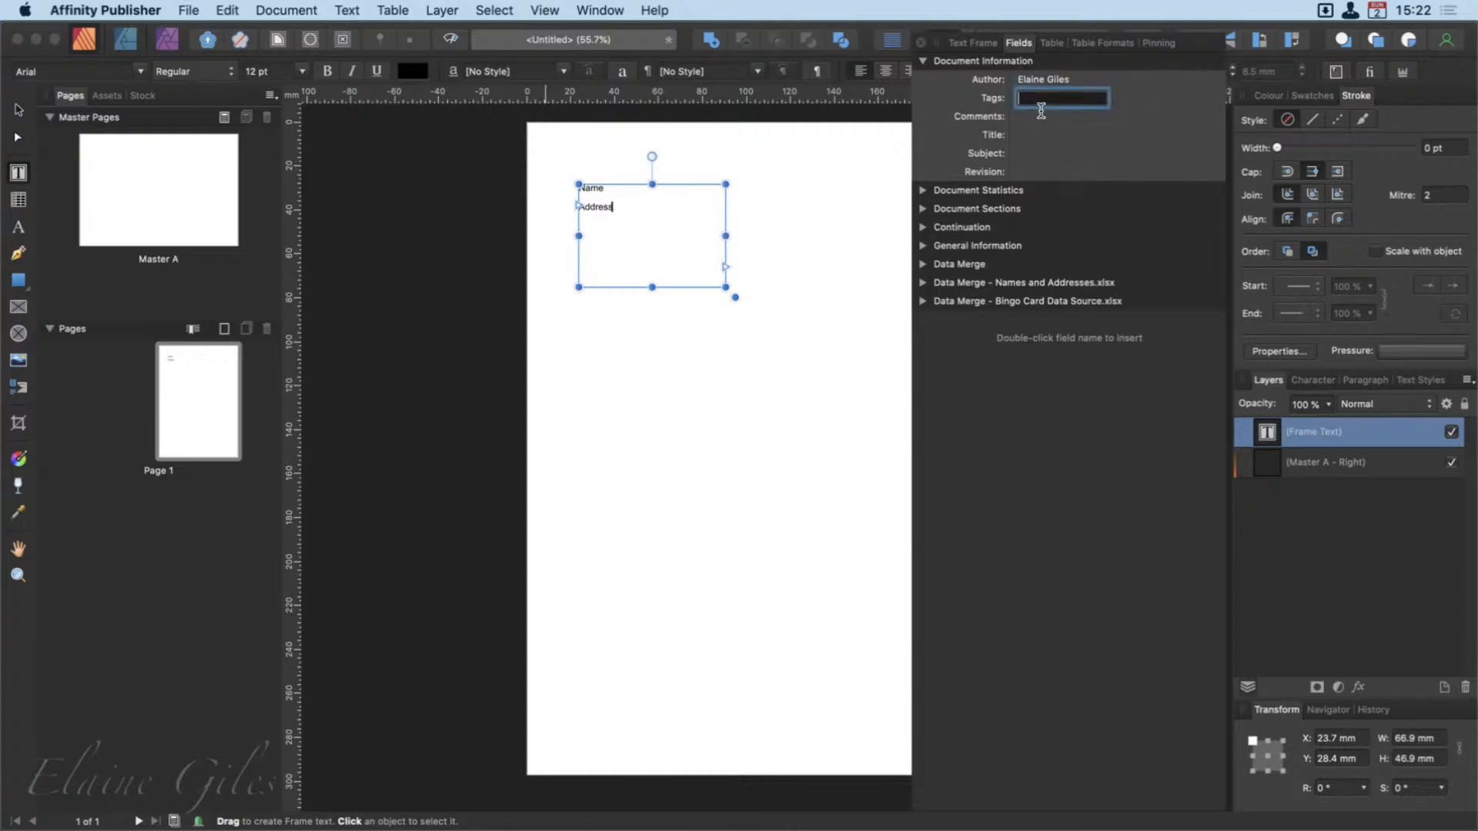
type("labels, conference")
Set the document's Comments field to "Address labels".
left_click(1029, 122)
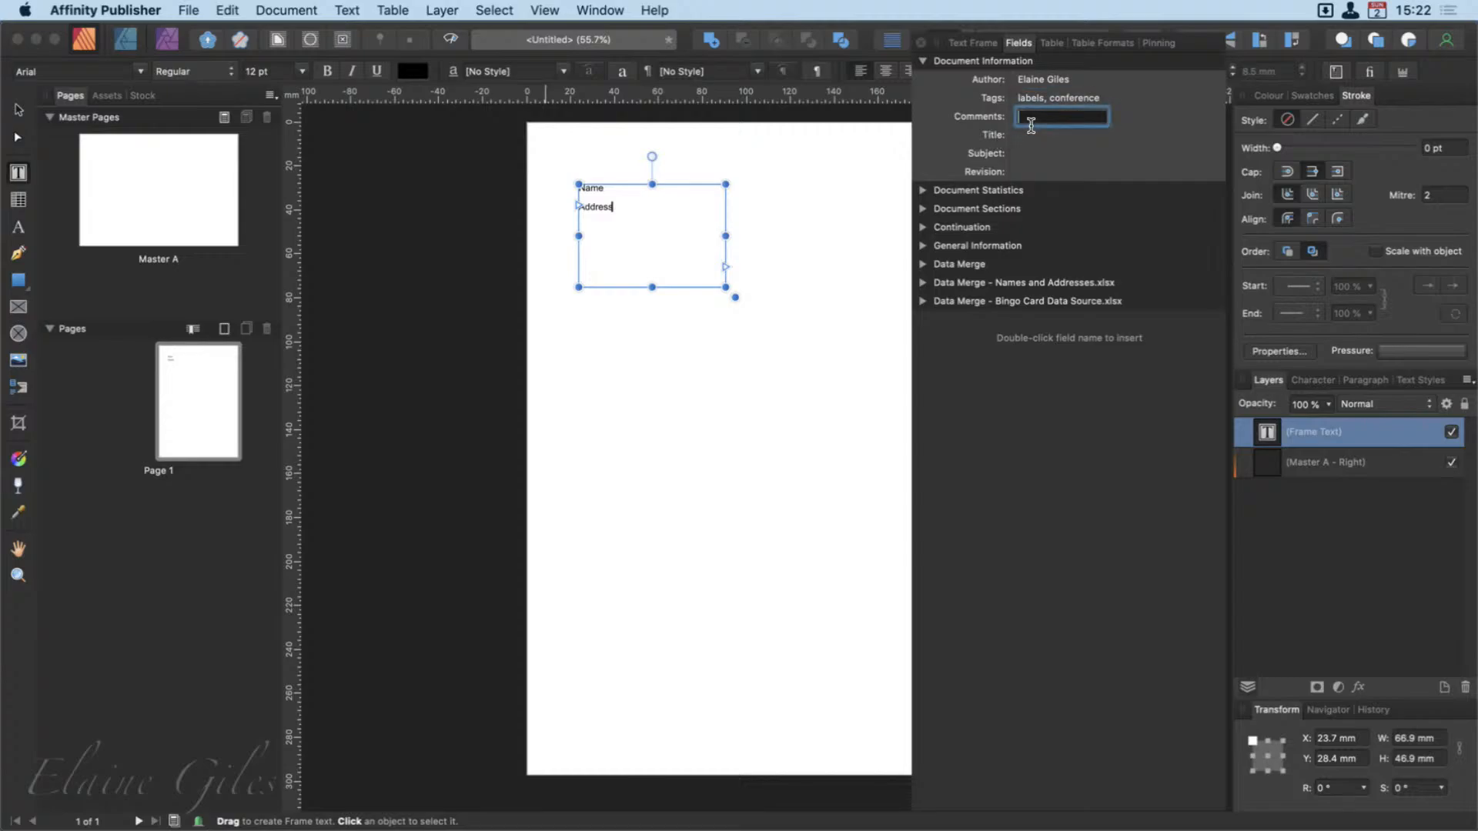
type("bade")
double_click(1031, 125)
type("Address labels")
key("Return")
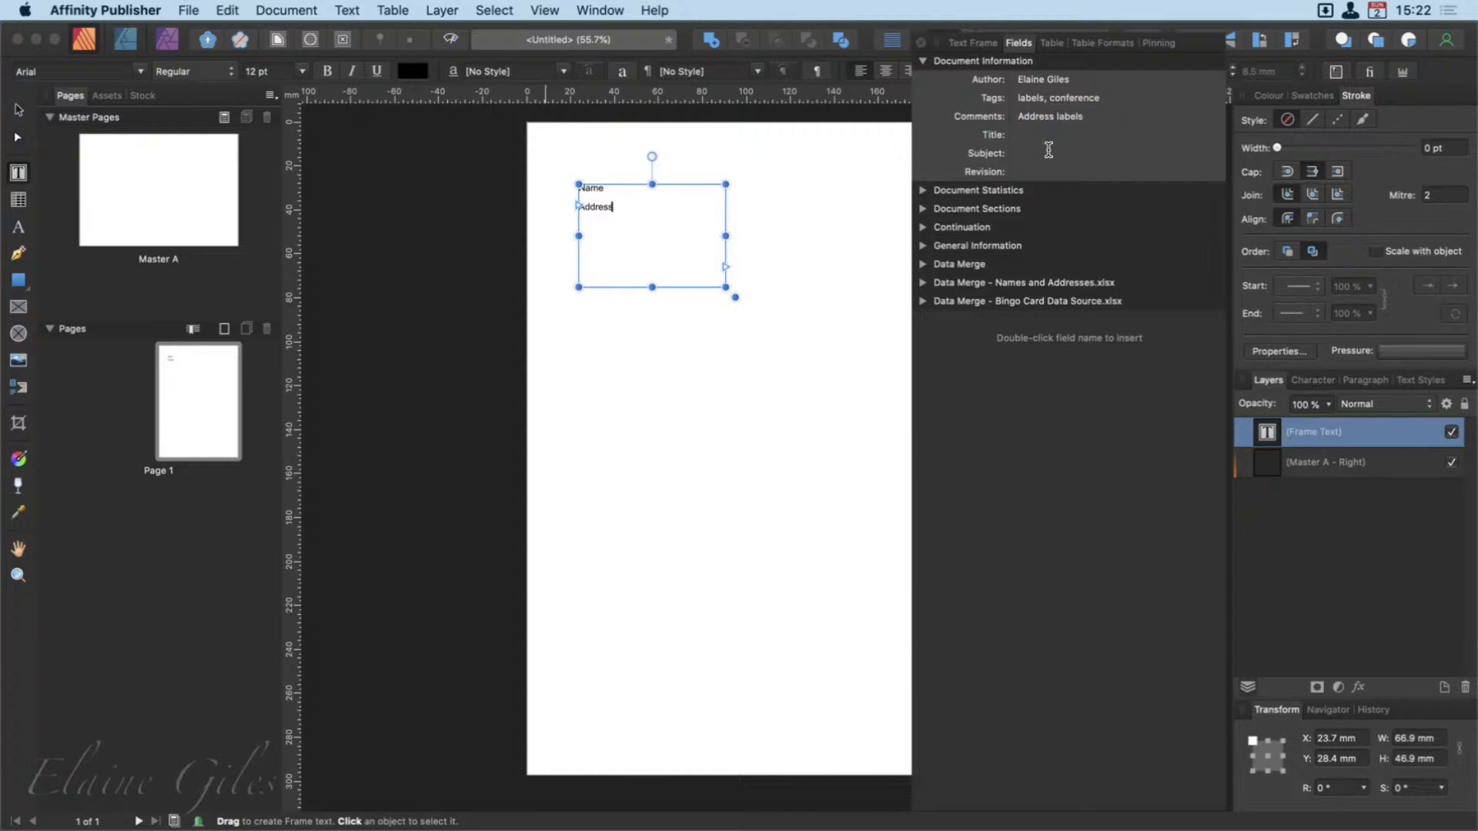
Set the document's Subject field to "Conference" and its Revision field to 1.0.
double_click(1048, 149)
left_click(1039, 164)
double_click(1039, 157)
type("Conference")
double_click(1047, 174)
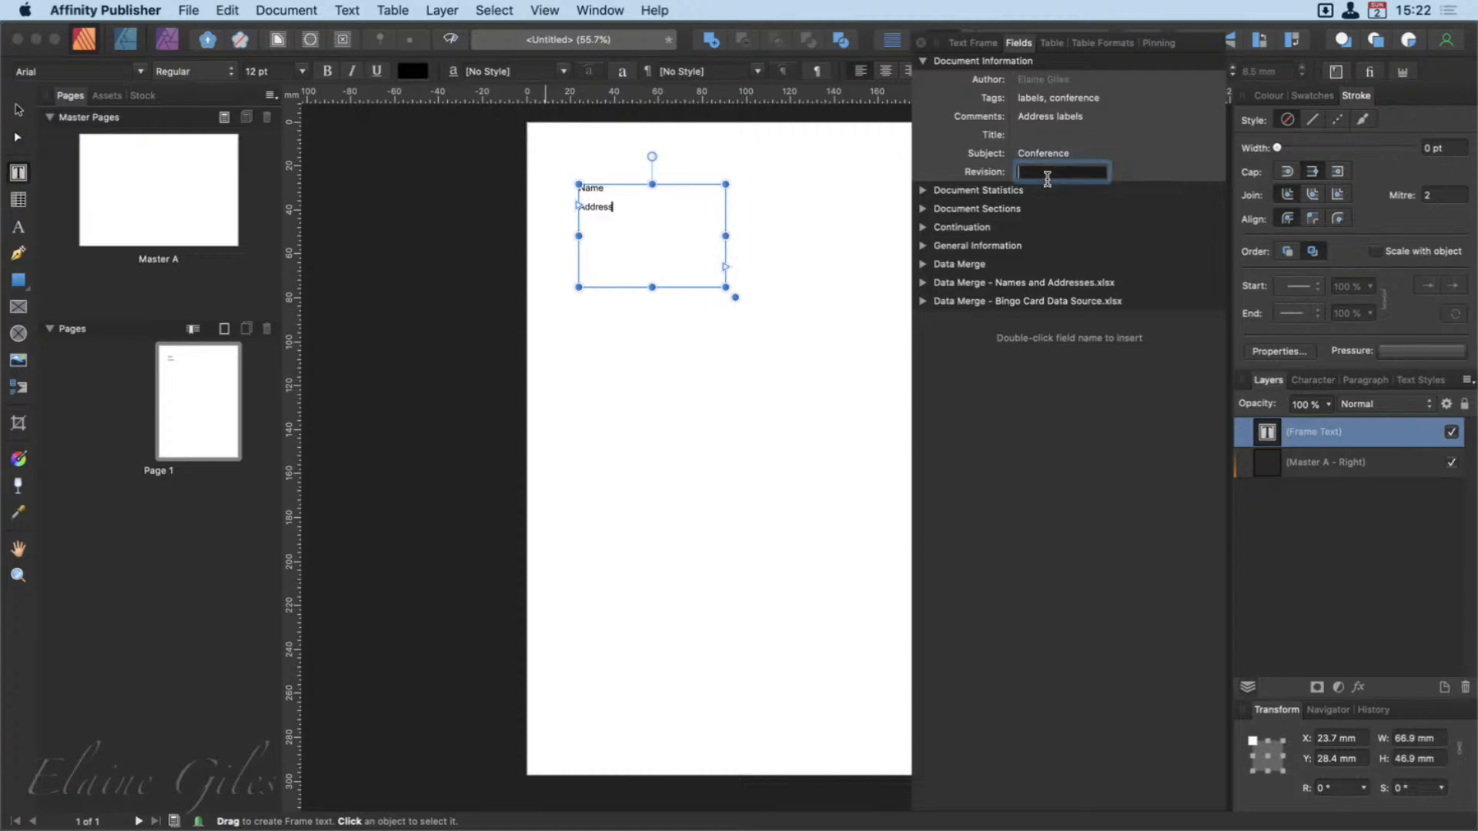
type("1.0")
left_click(875, 383)
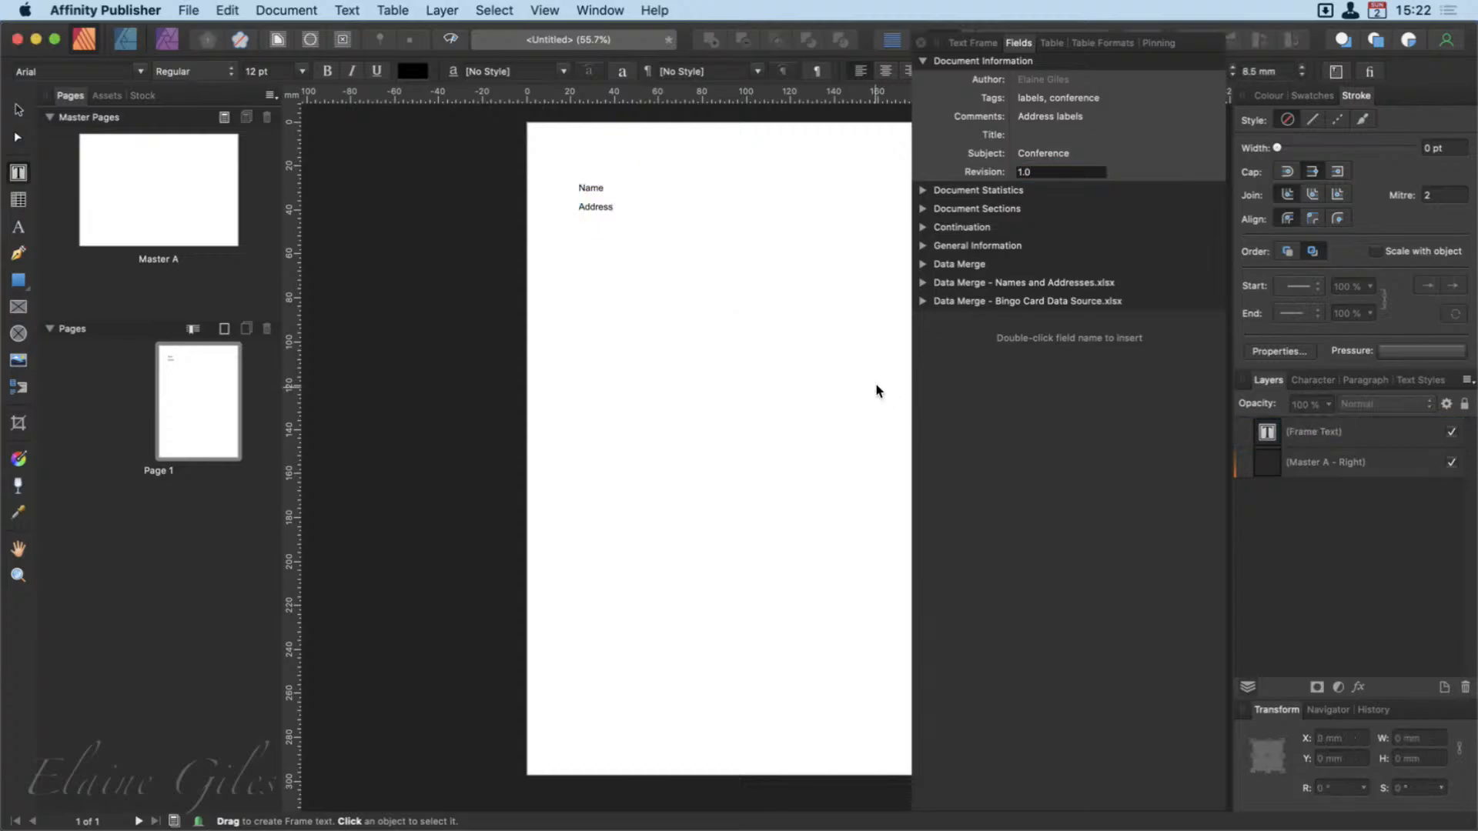
left_click(997, 176)
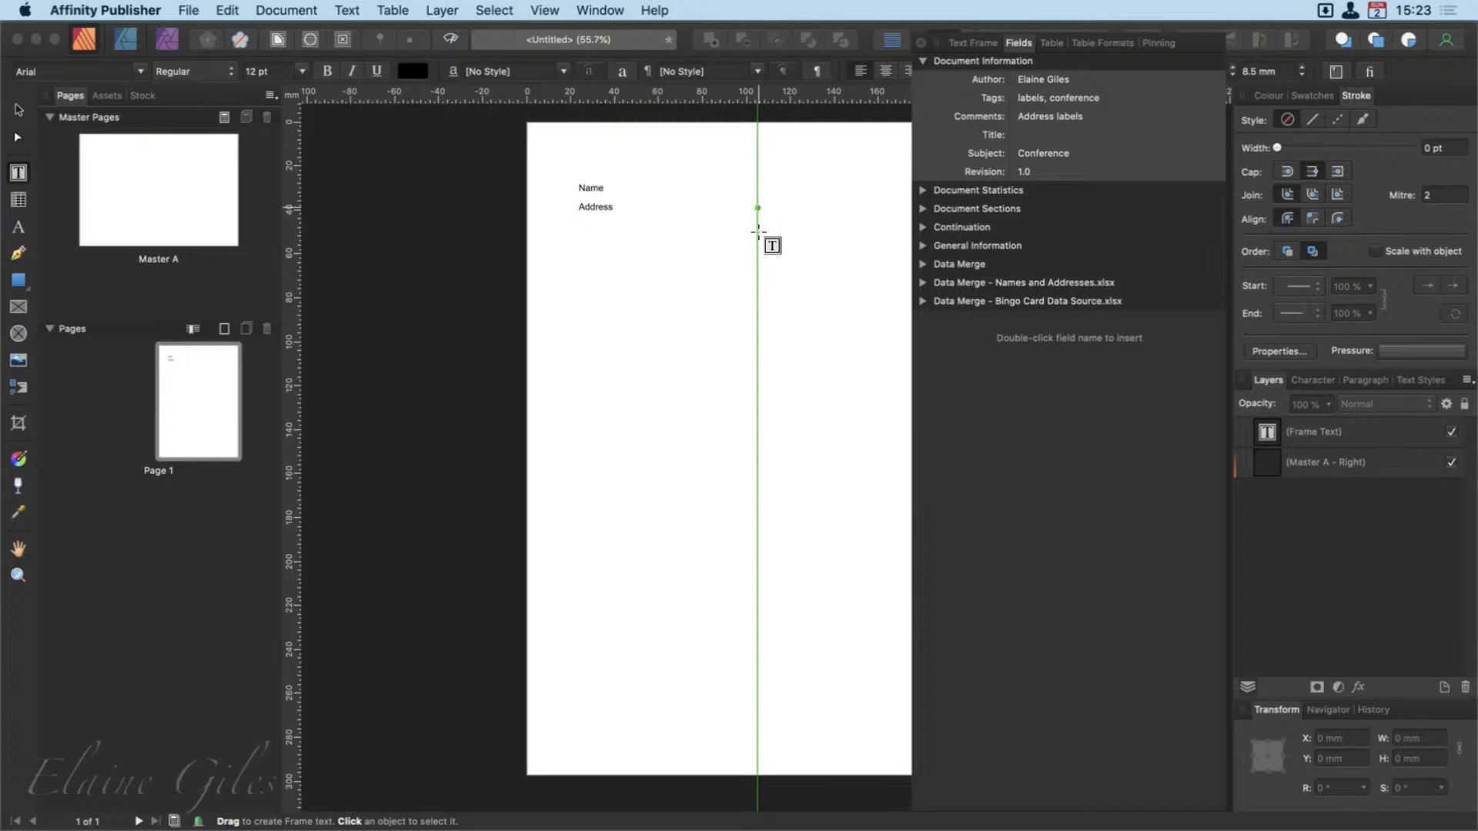
Show the Document Statistics fields in place of Document Information and start a new line below Address in the text frame.
left_click(924, 61)
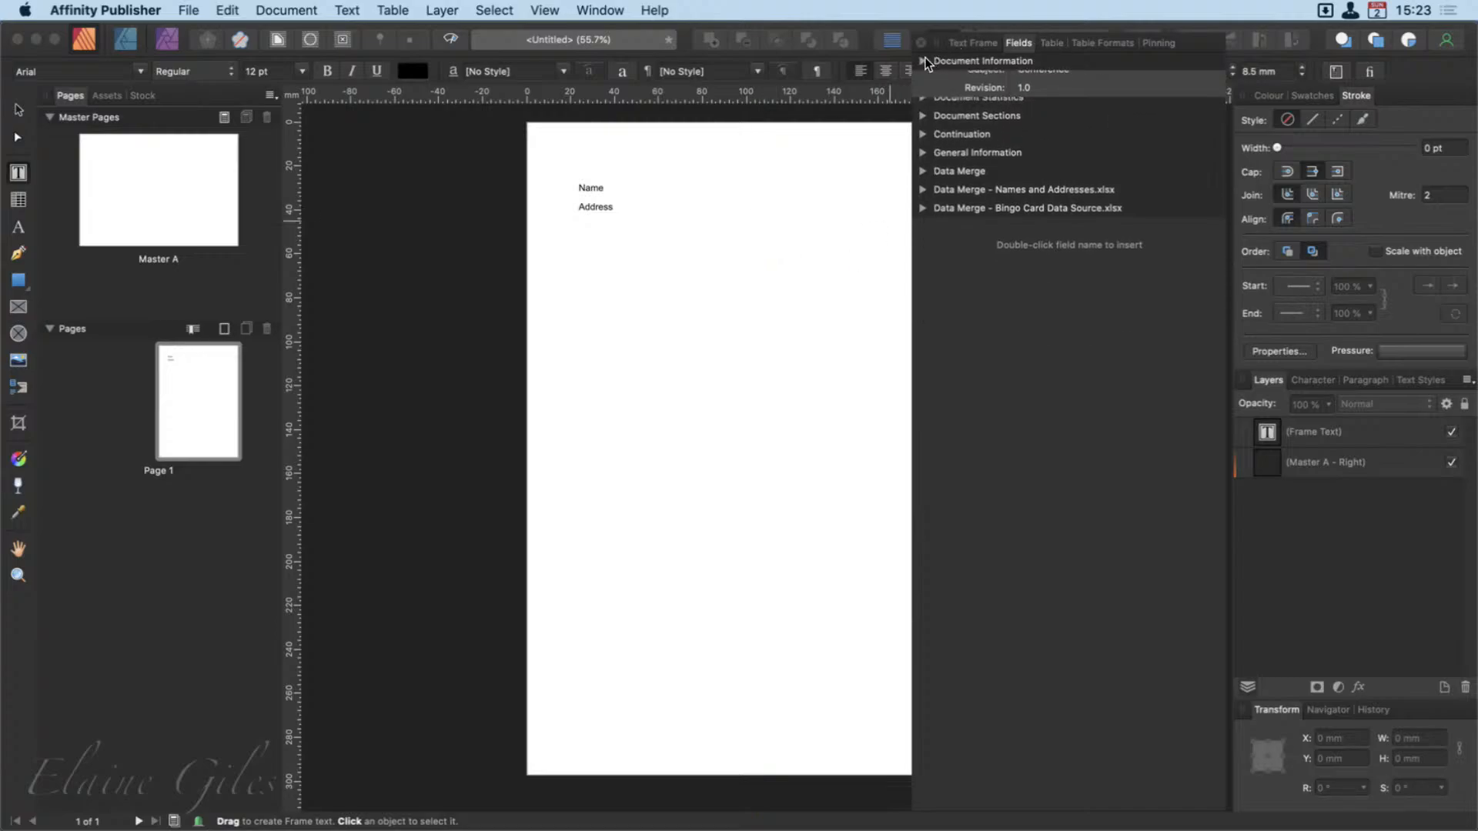
left_click(925, 80)
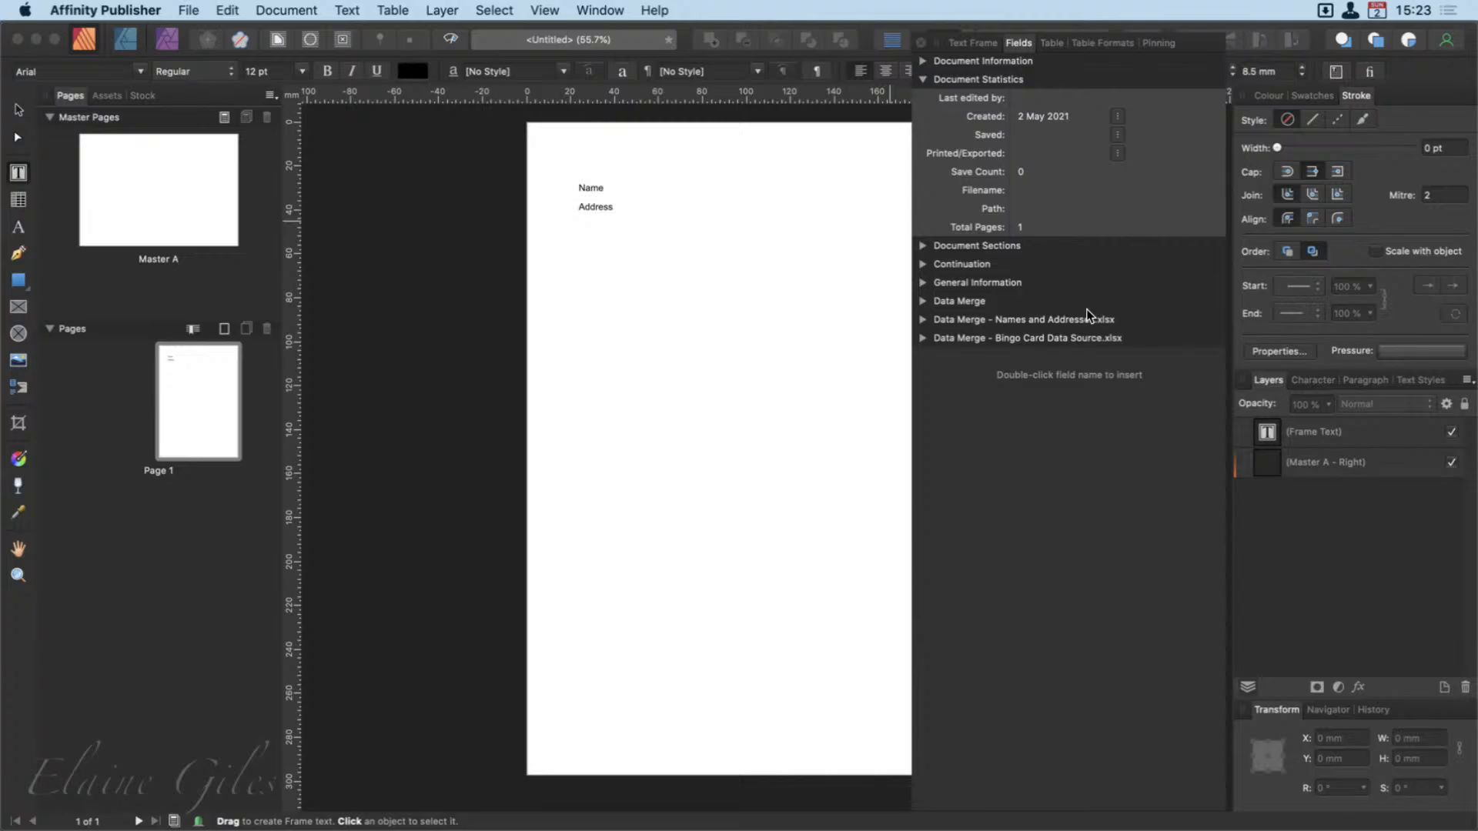
left_click(608, 250)
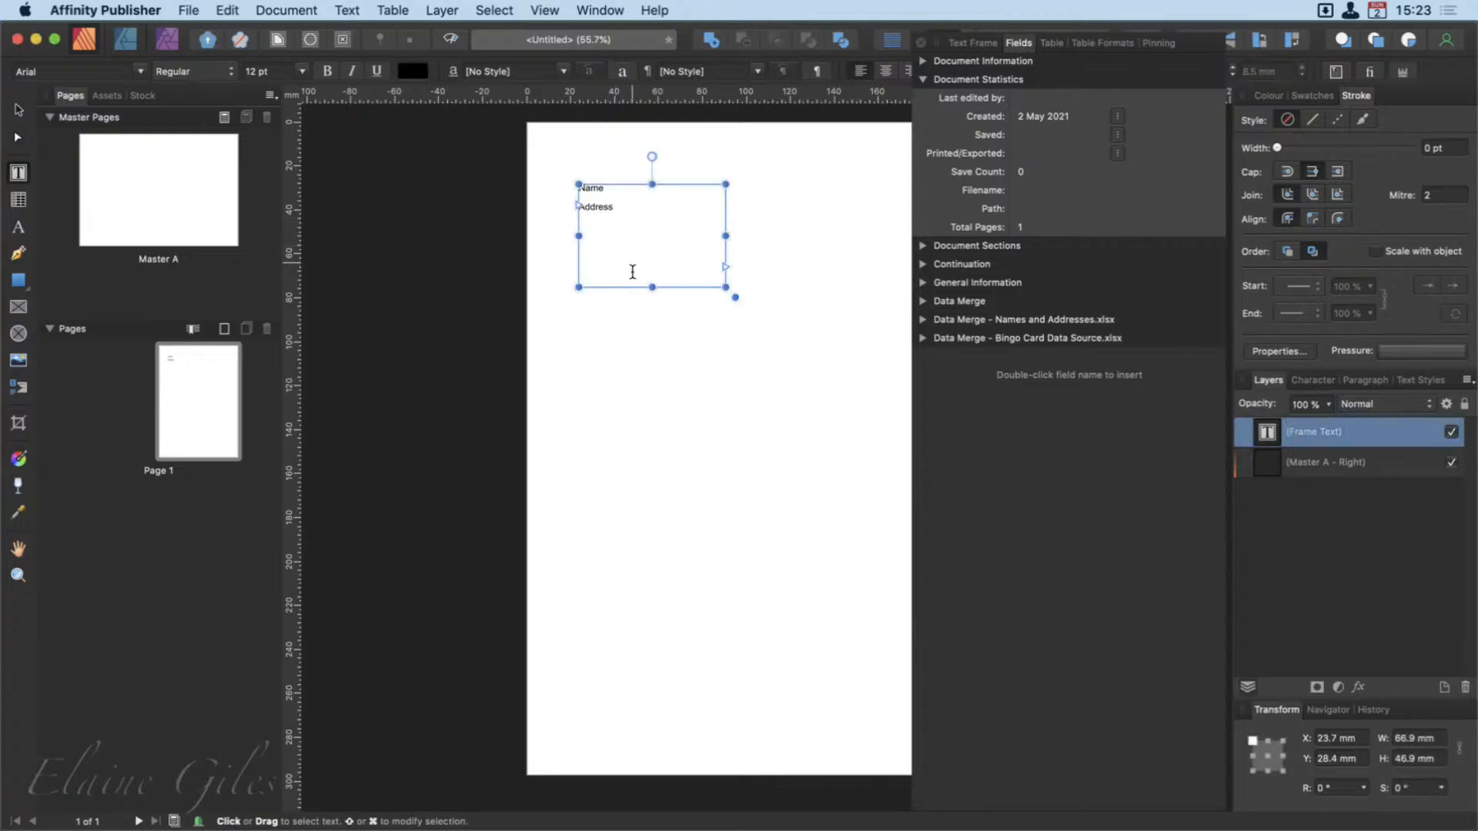
key("Return")
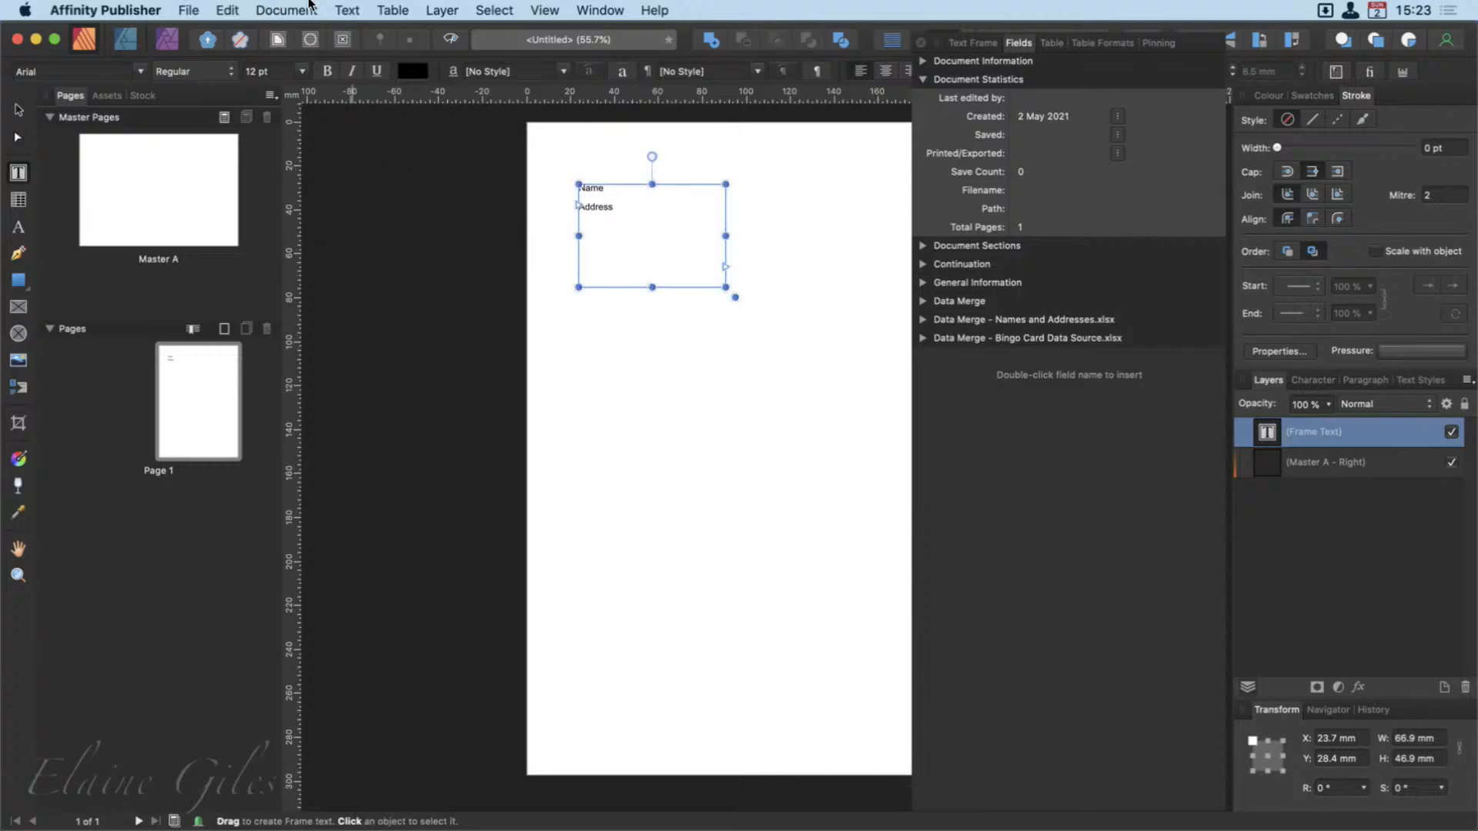
Examine the field types available for insertion into text and bring up the full field list in the Fields panel.
left_click(344, 9)
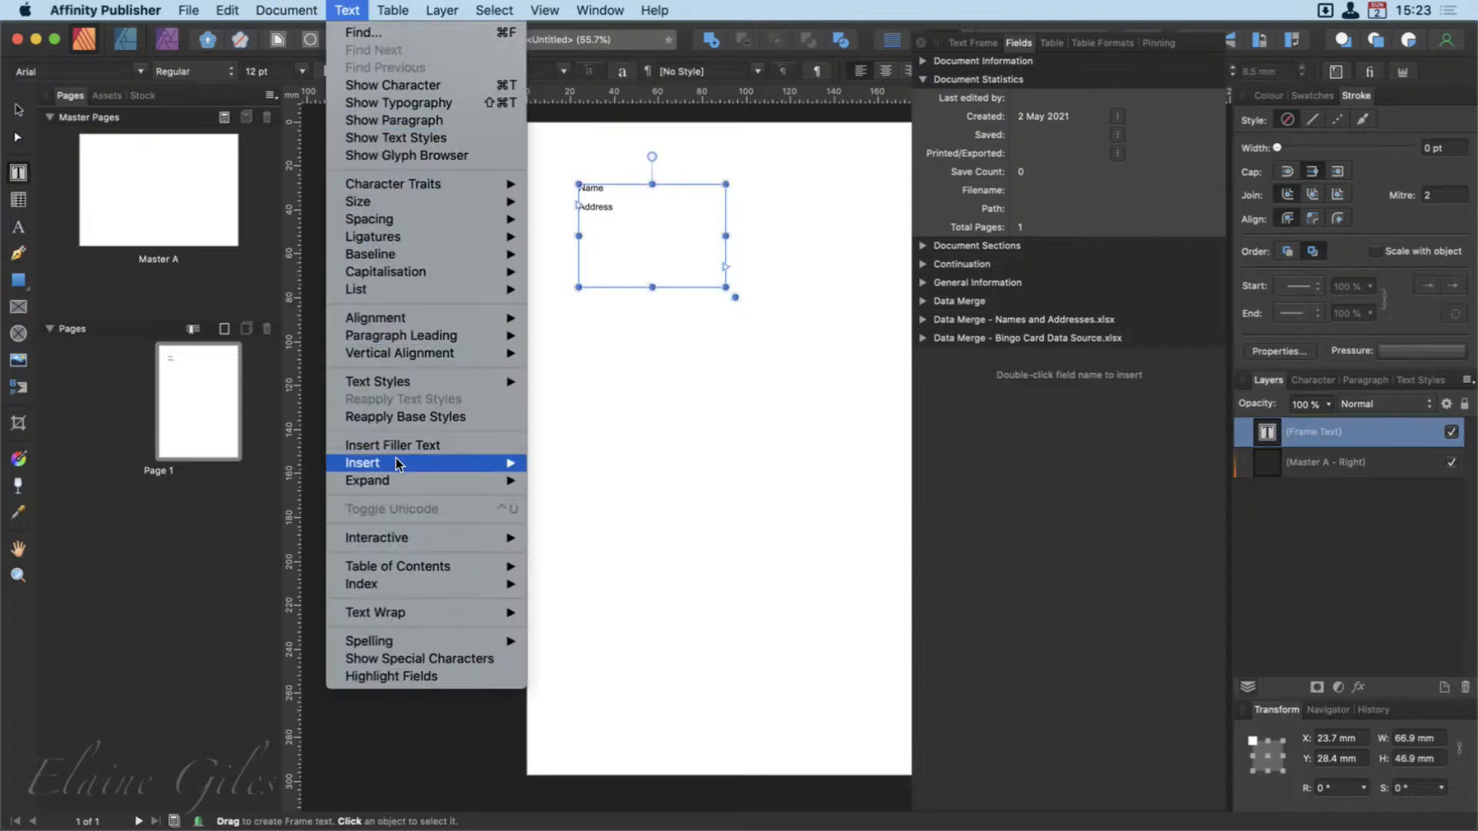
mouse_move(398, 467)
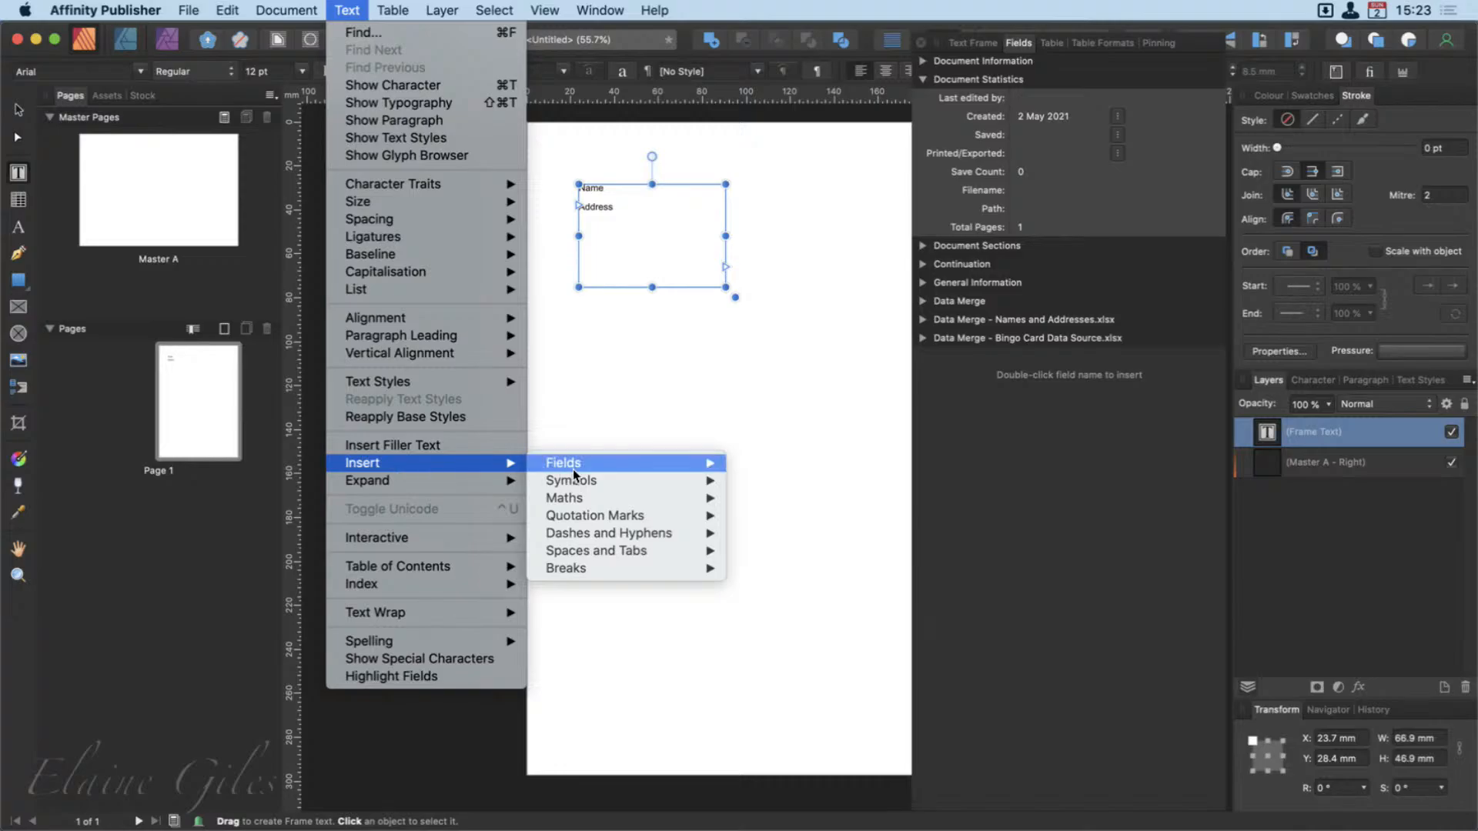
mouse_move(612, 464)
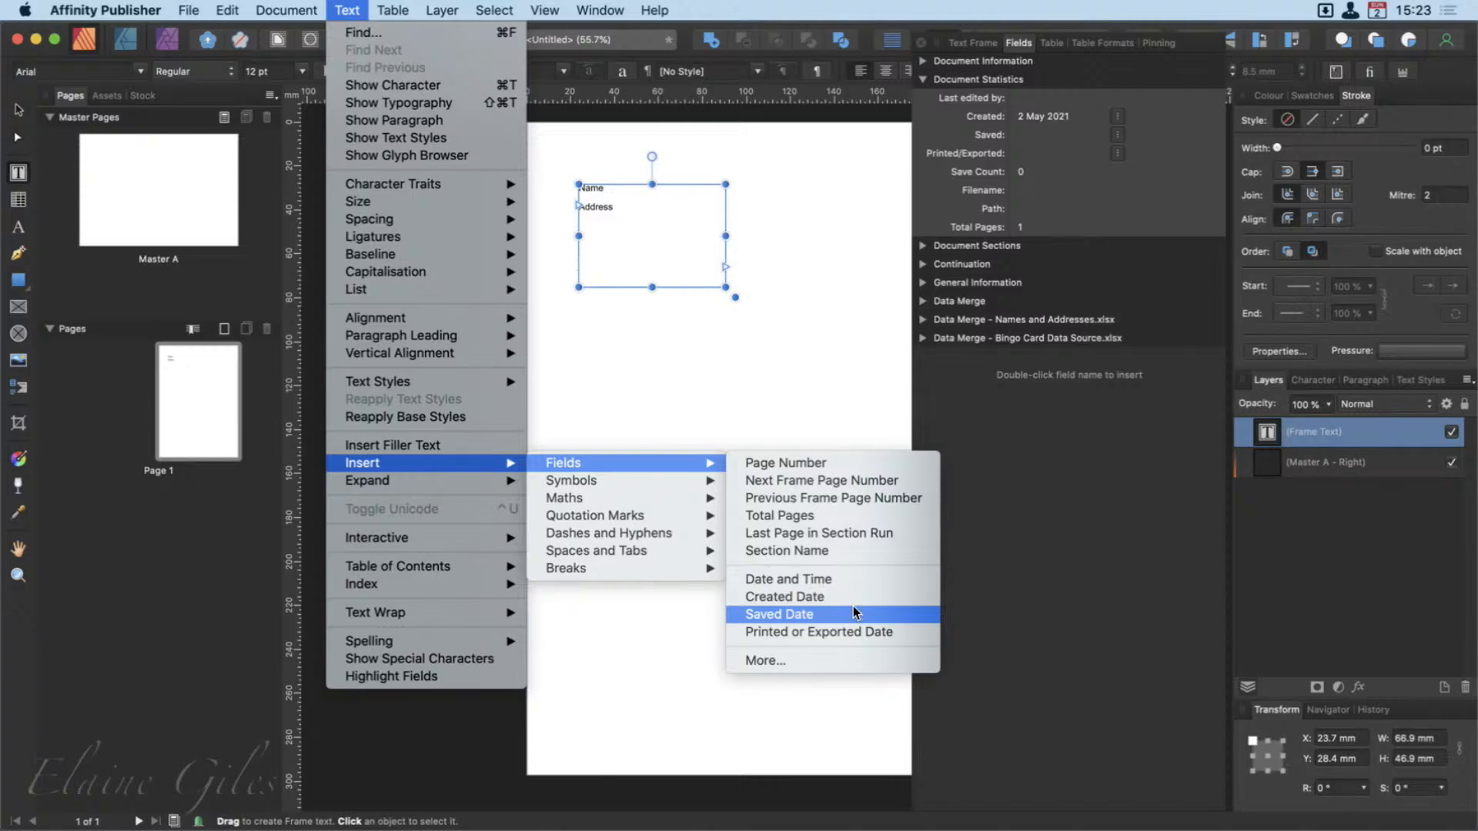
left_click(1033, 234)
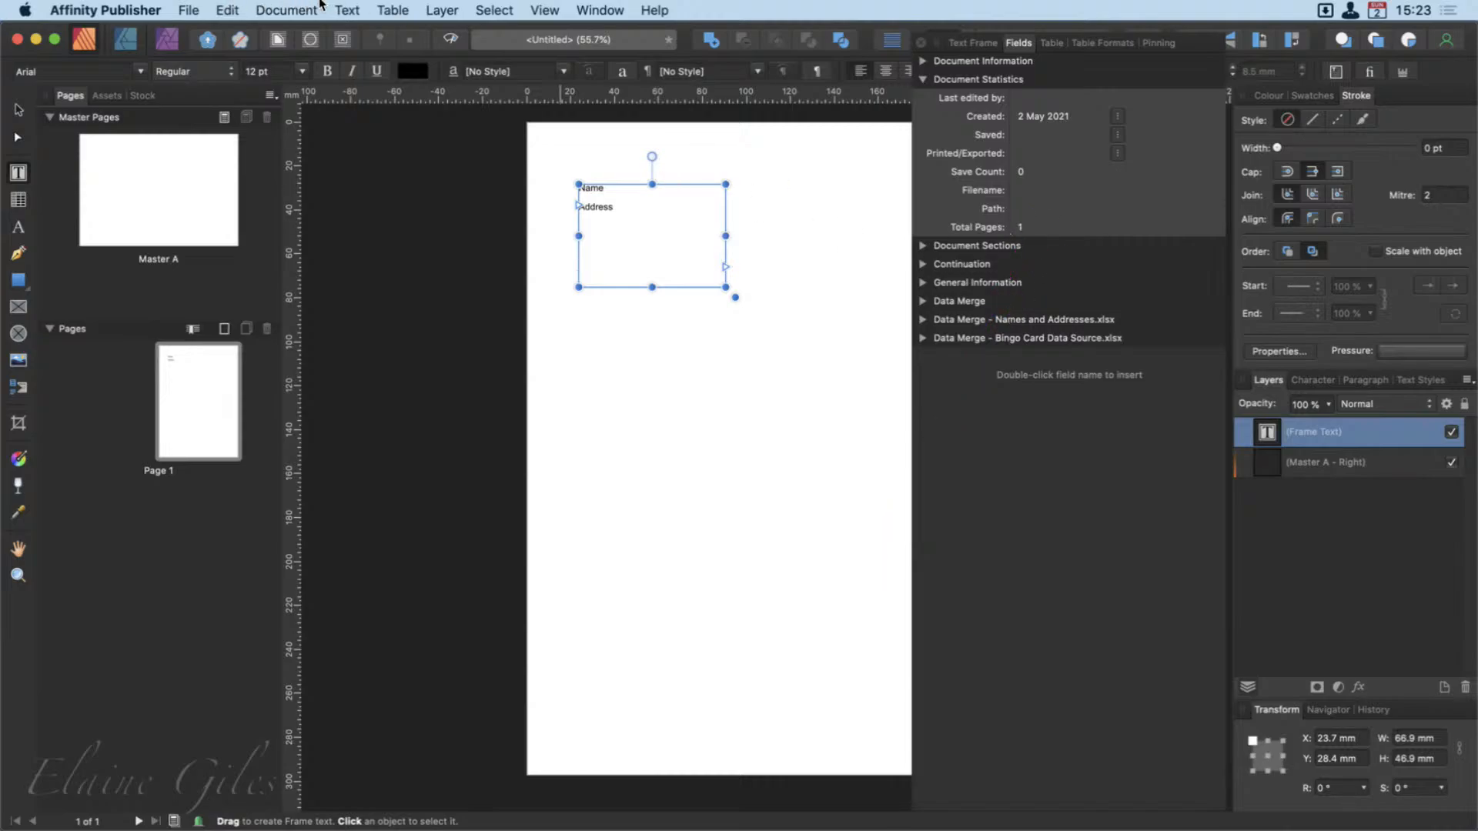
left_click(342, 7)
mouse_move(458, 459)
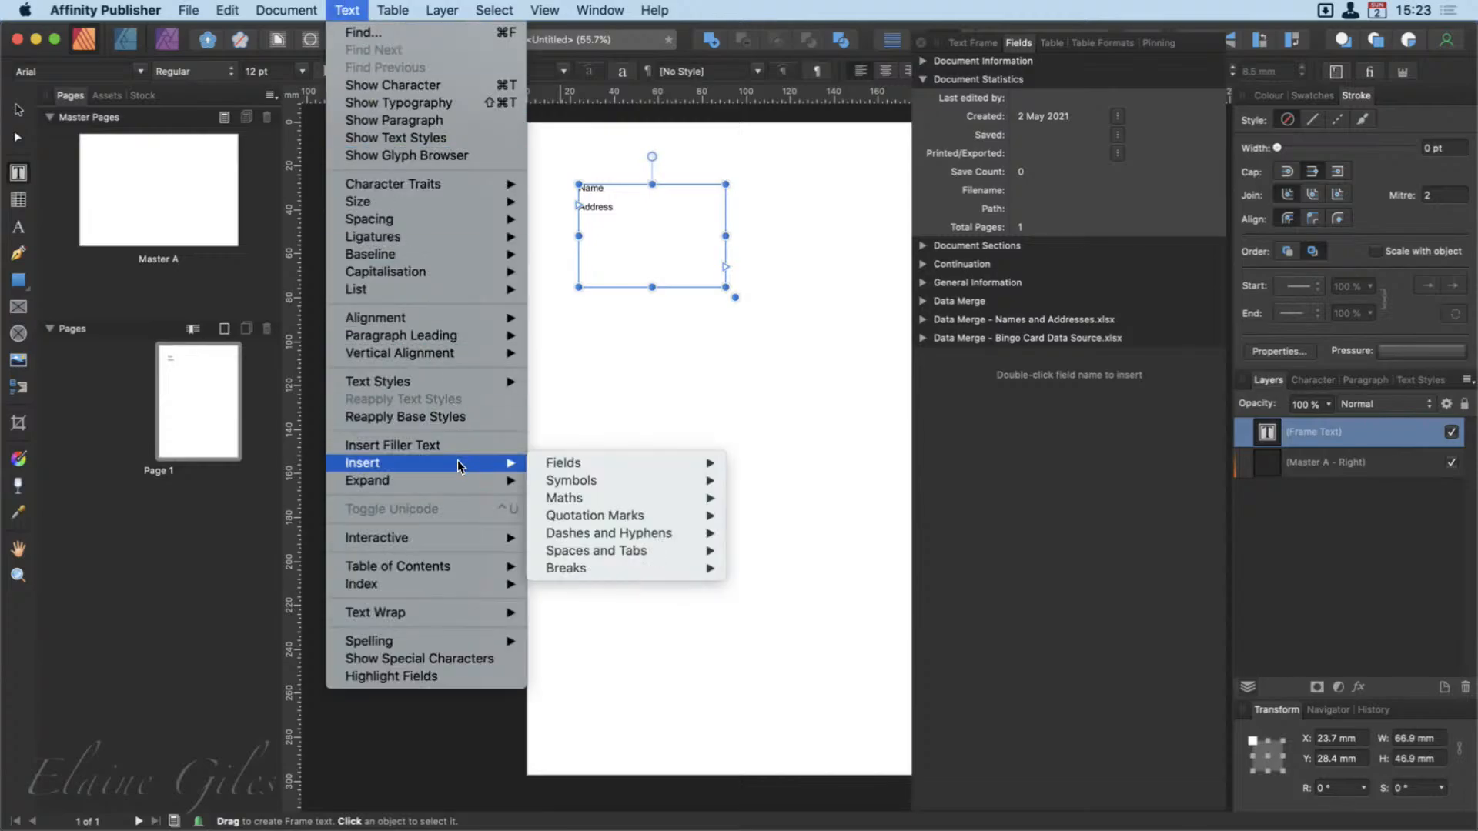
mouse_move(617, 467)
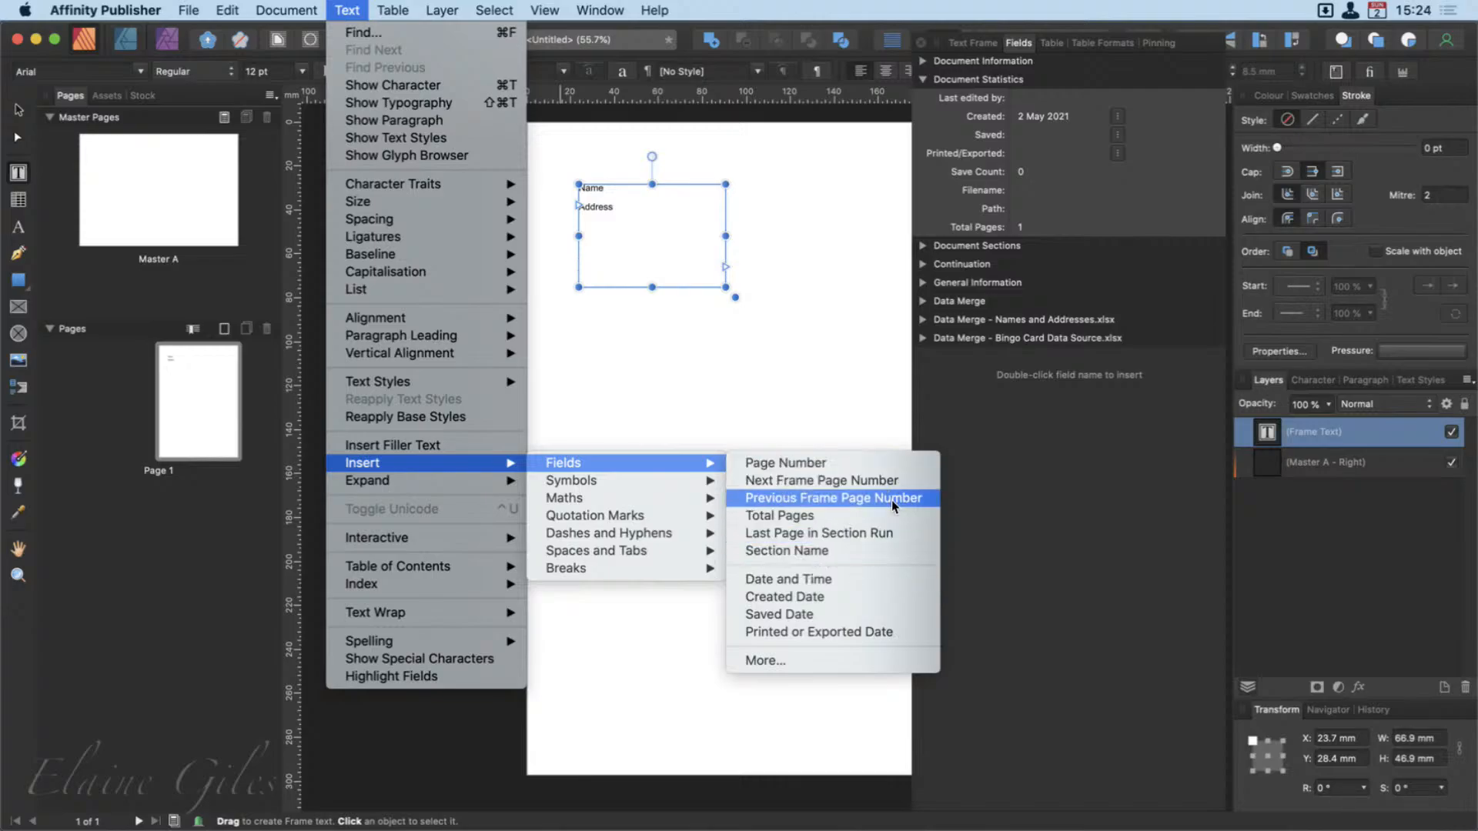
left_click(769, 660)
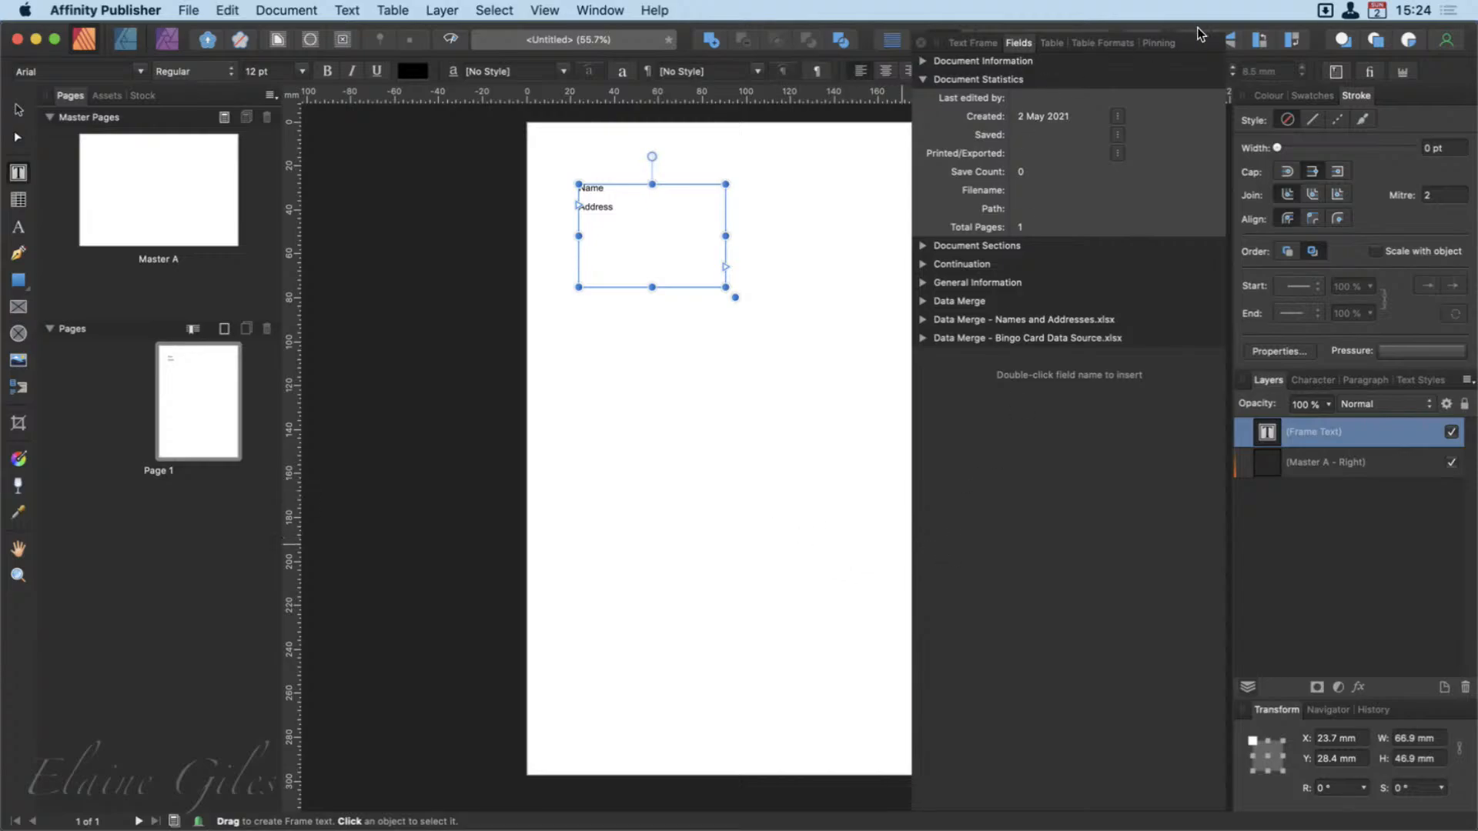
mouse_move(1198, 39)
left_mouse_down()
mouse_move(902, 658)
mouse_move(1074, 368)
mouse_move(1195, 54)
left_mouse_up()
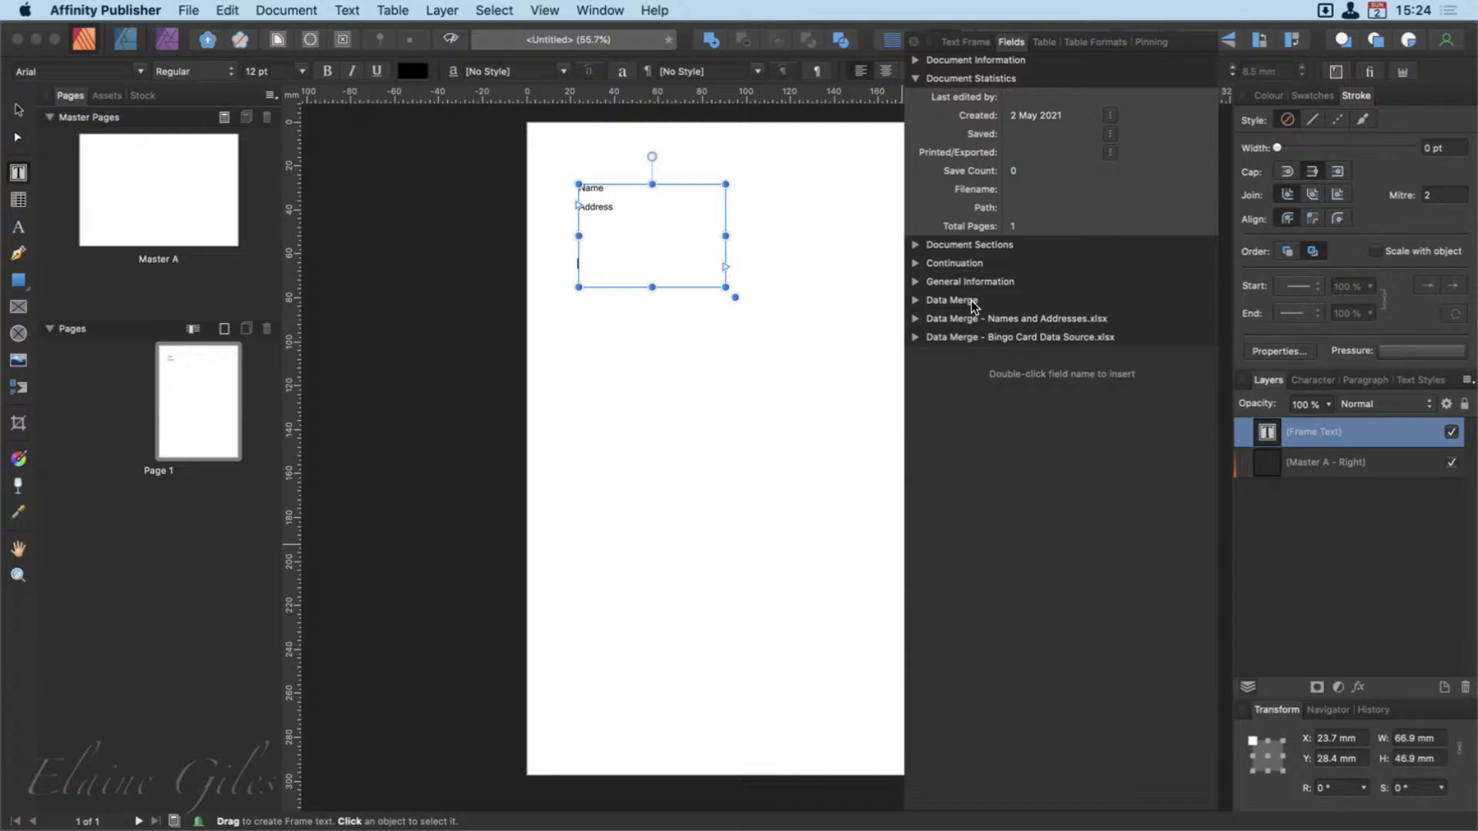
Examine the Document Sections, Continuation, General Information and Data Merge field categories, leaving each one collapsed.
left_click(917, 80)
left_click(916, 96)
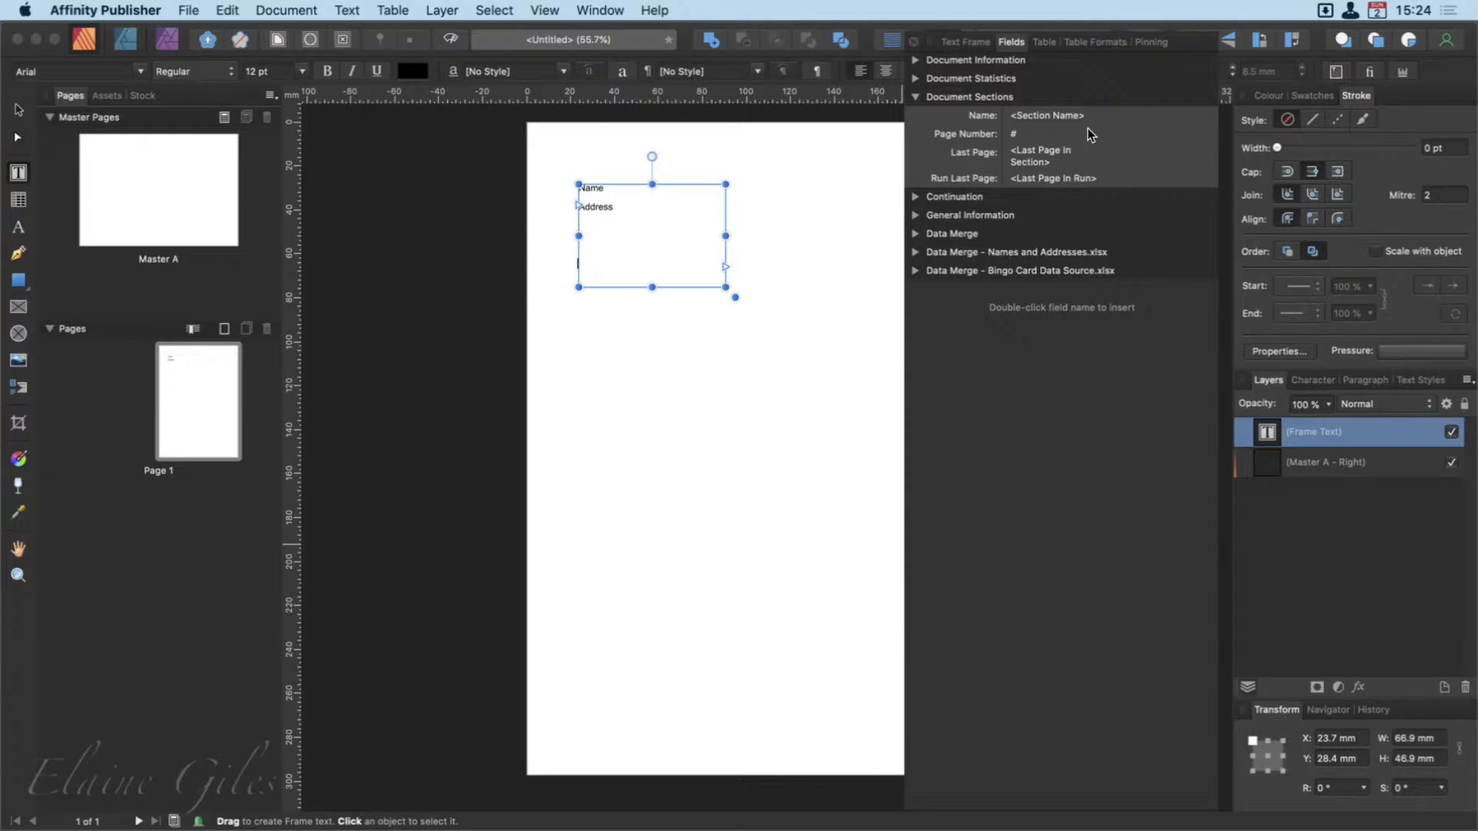
left_click(916, 98)
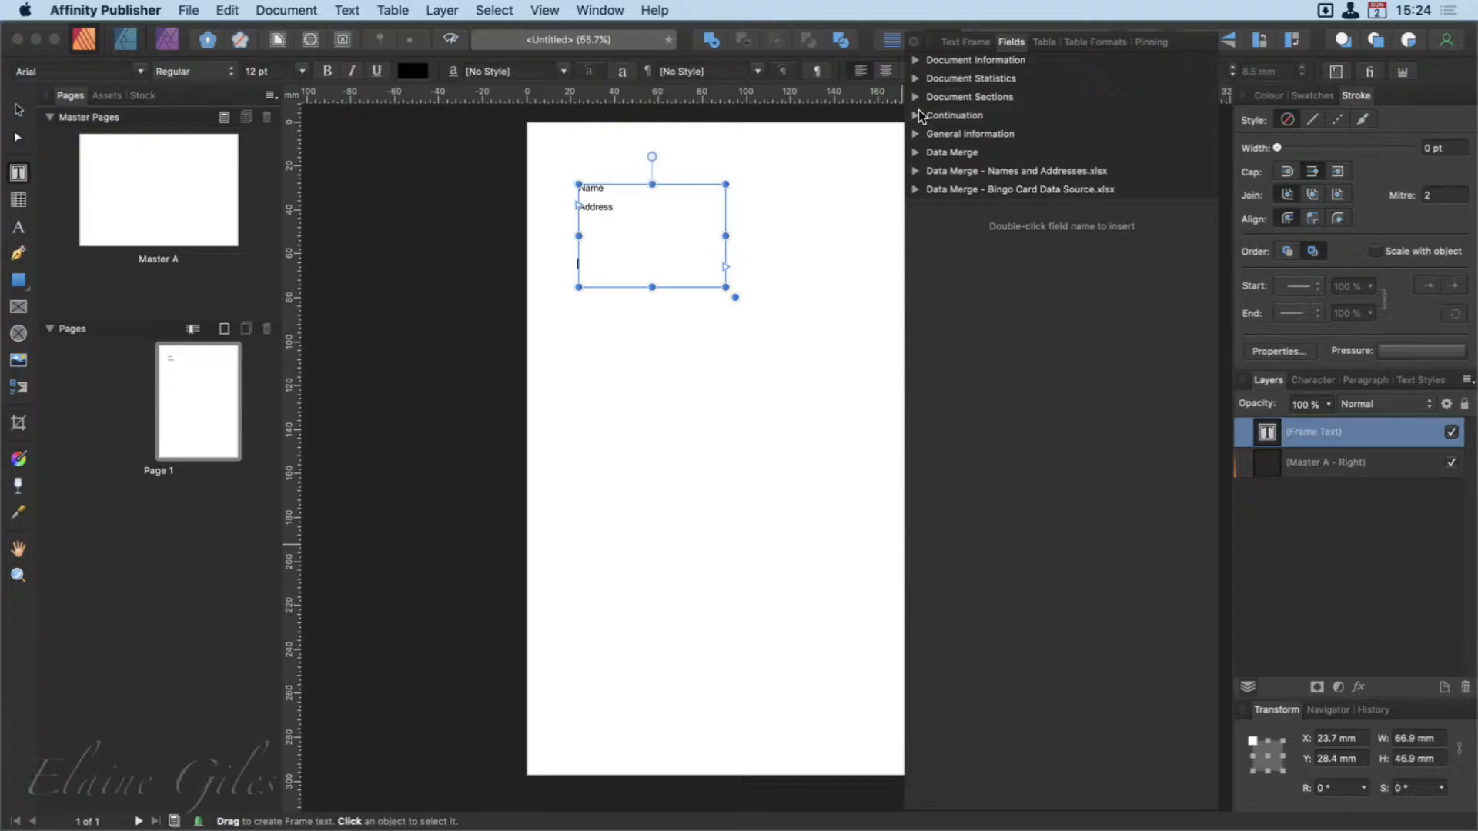
left_click(915, 116)
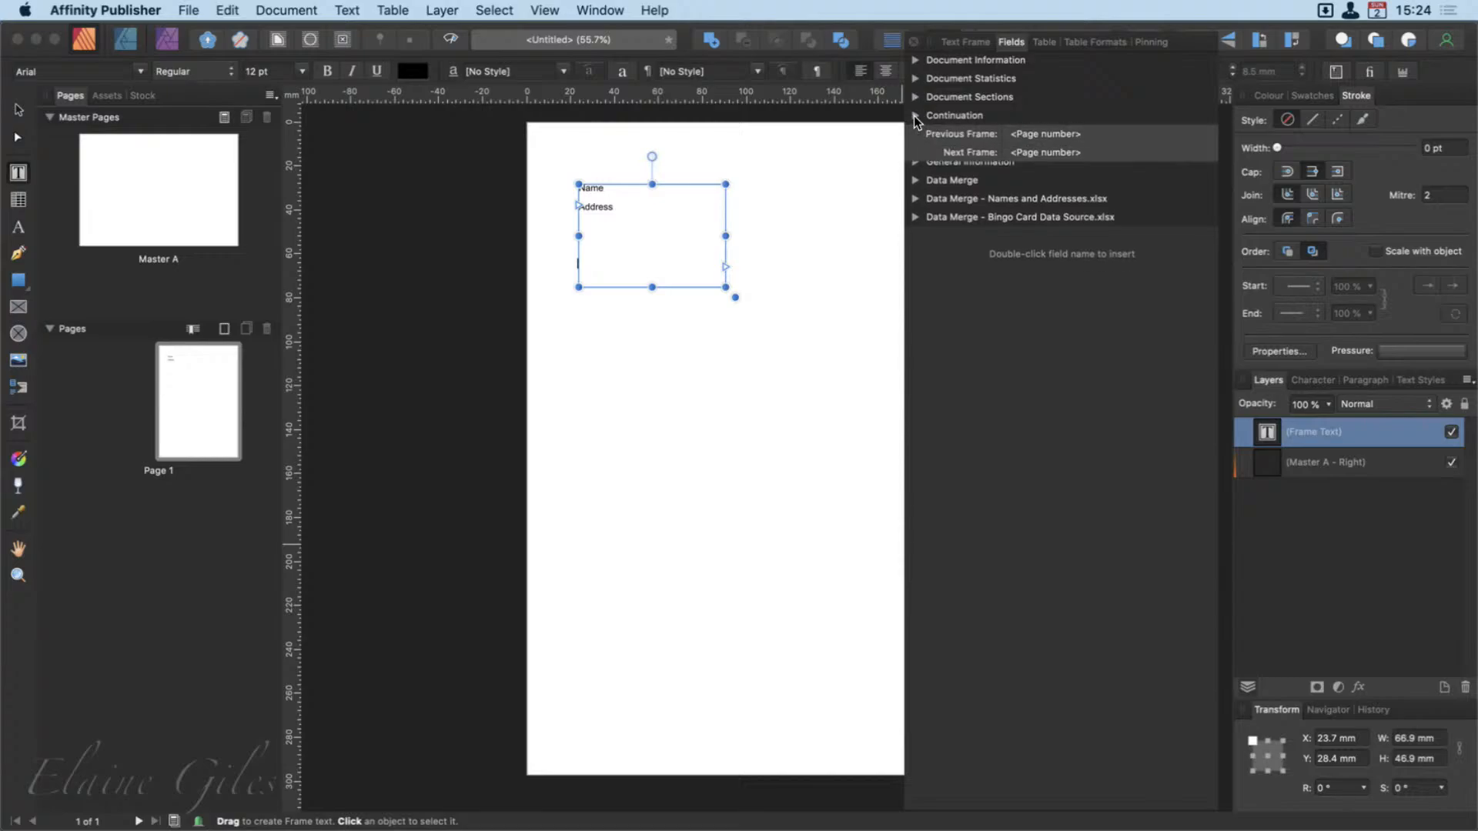
left_click(916, 116)
left_click(916, 134)
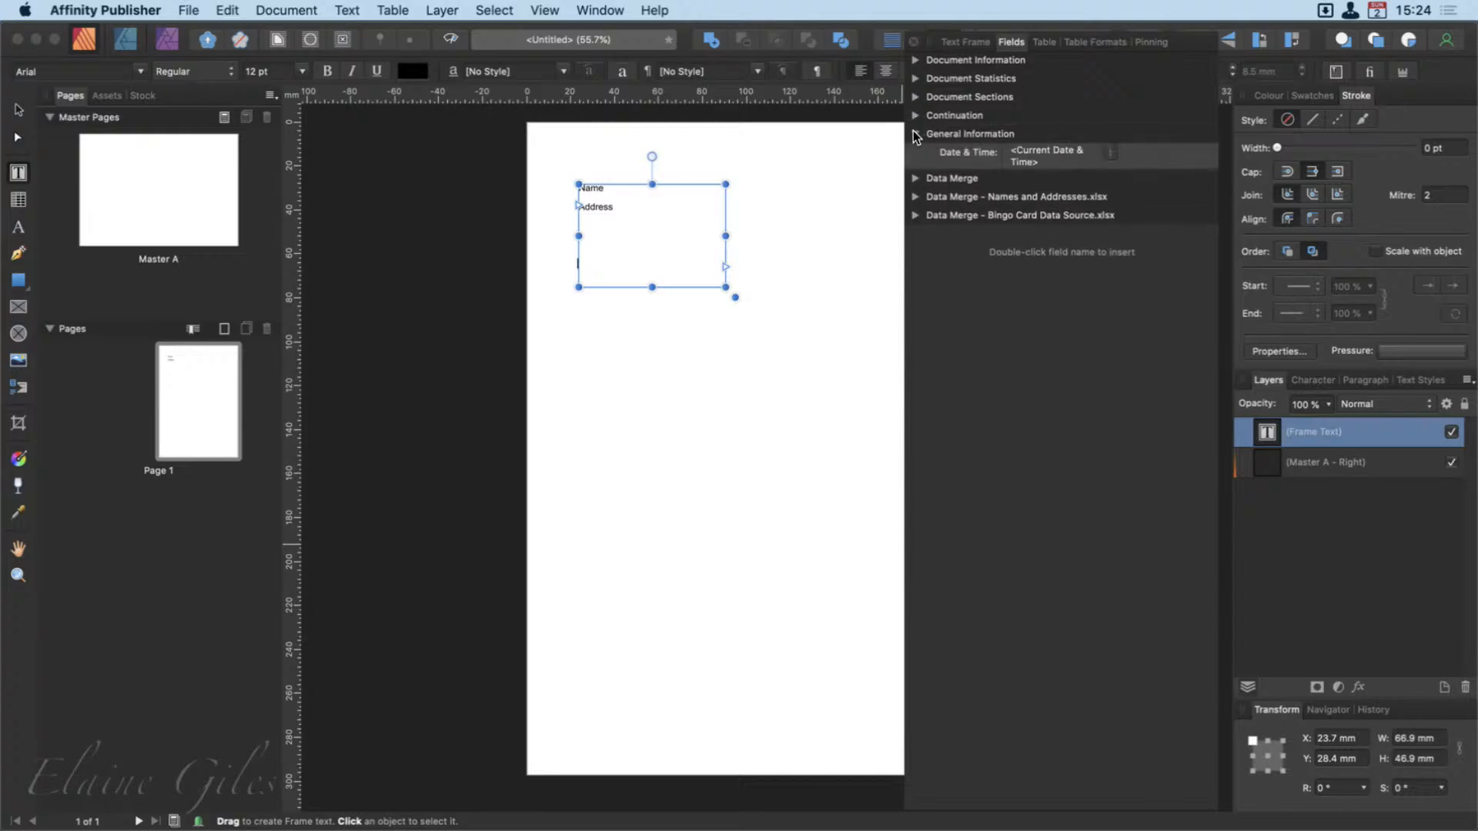
left_click(916, 136)
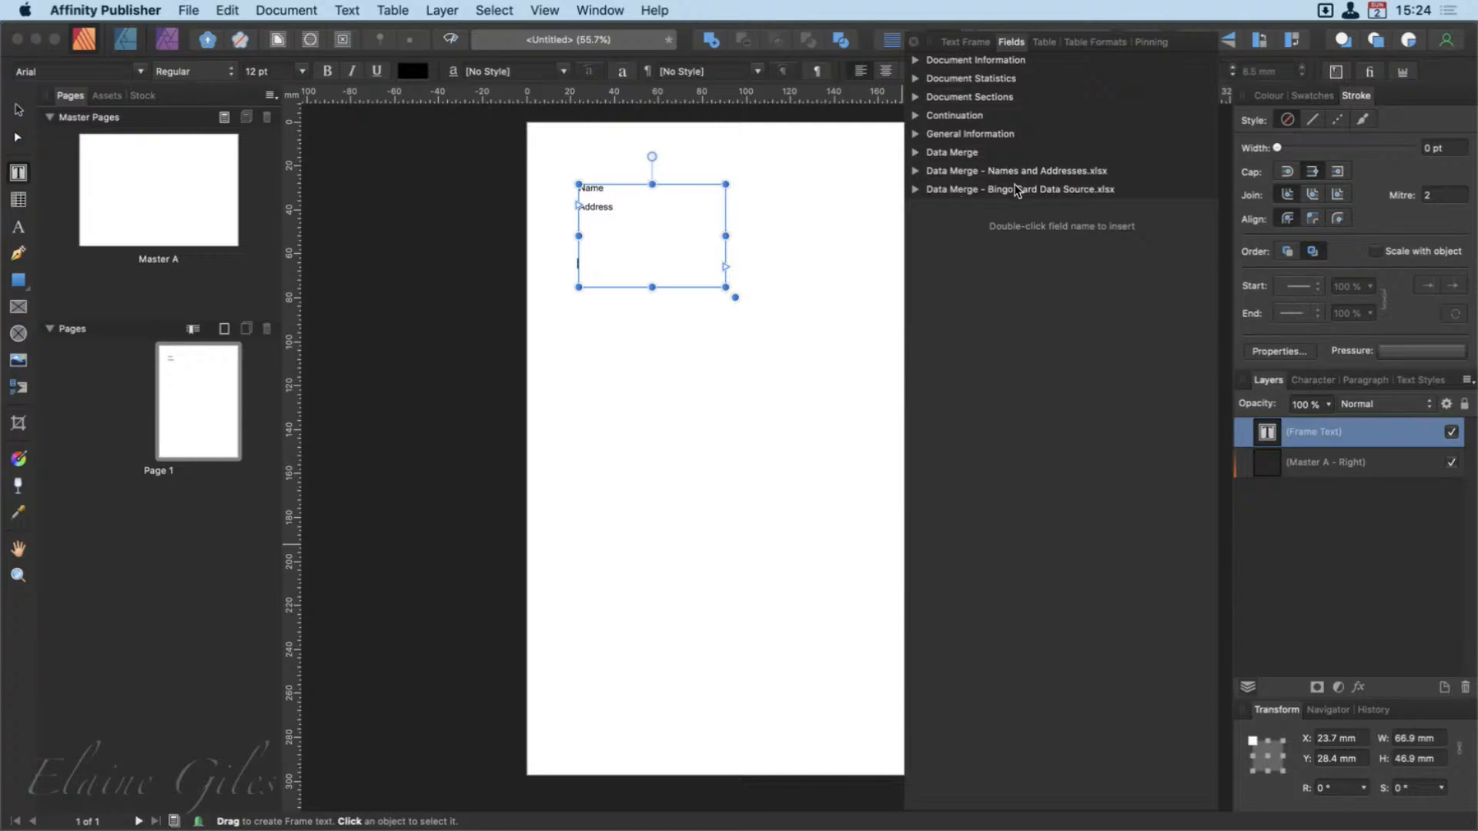
left_click(916, 153)
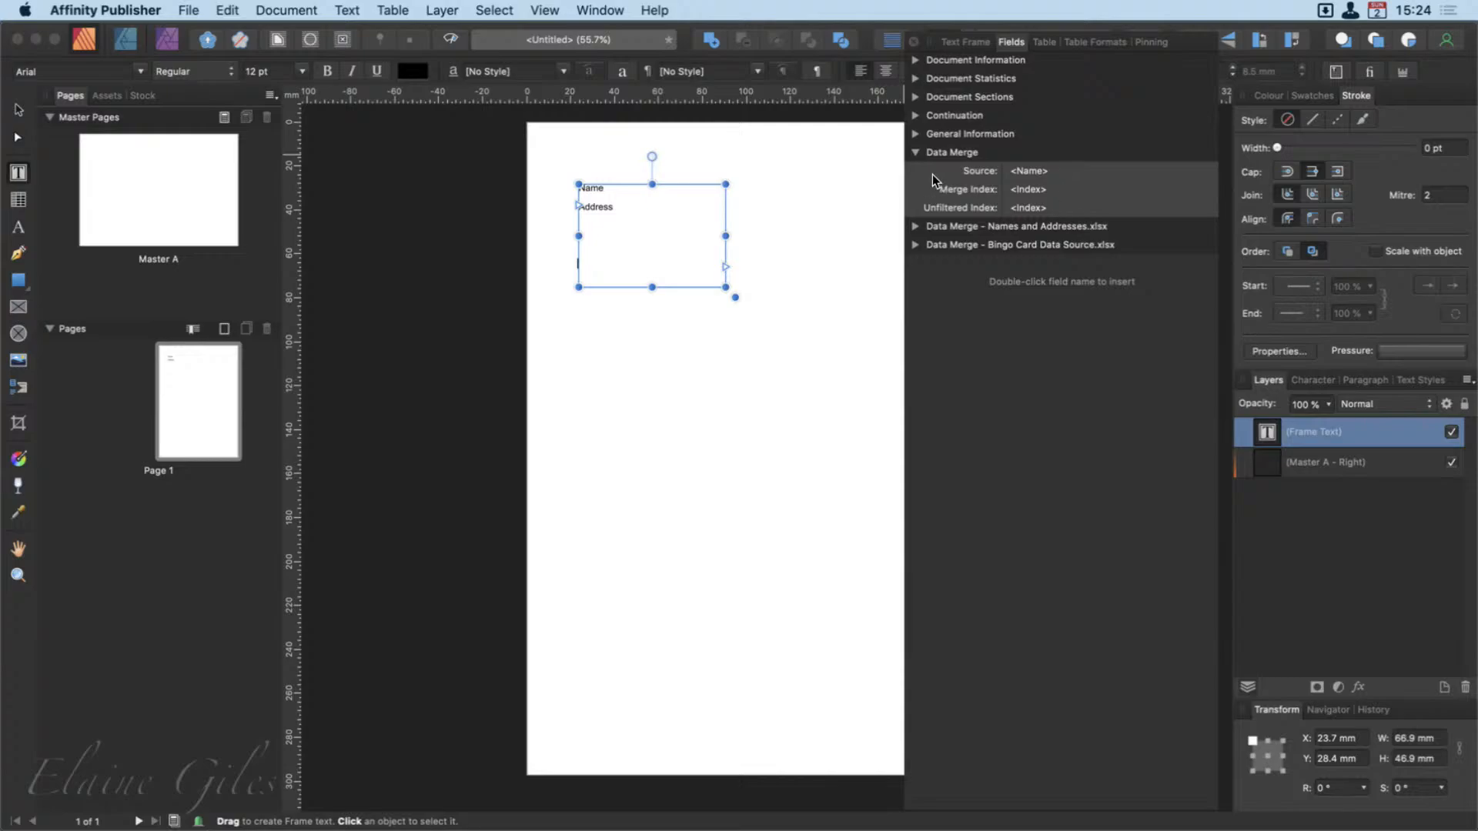
left_click(915, 154)
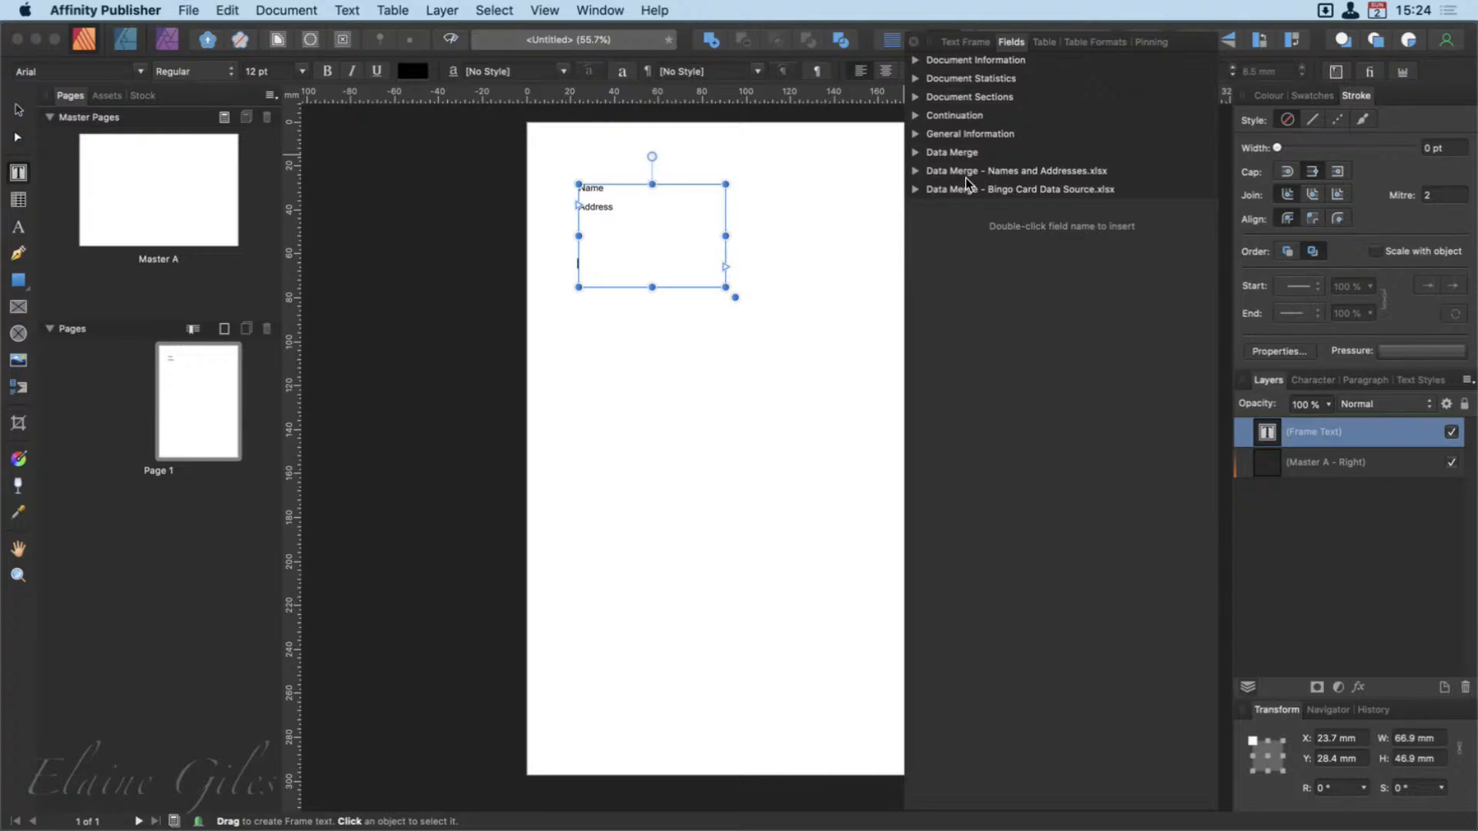
Expand the Names and Addresses.xlsx merge fields, and open the recent Names and Addresses workbook in Microsoft Excel.
left_click(915, 173)
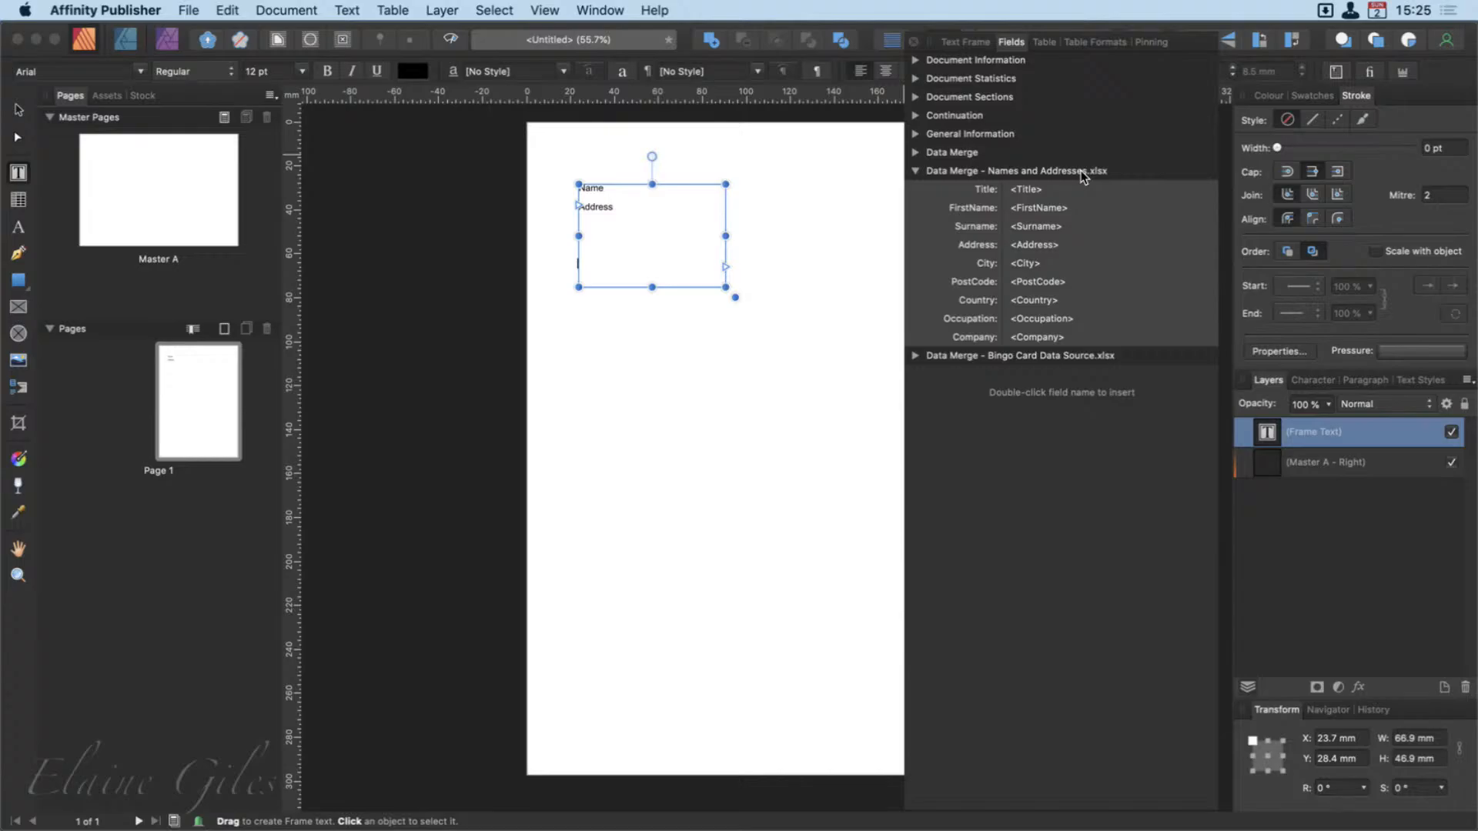
key("alt+space")
type("exc")
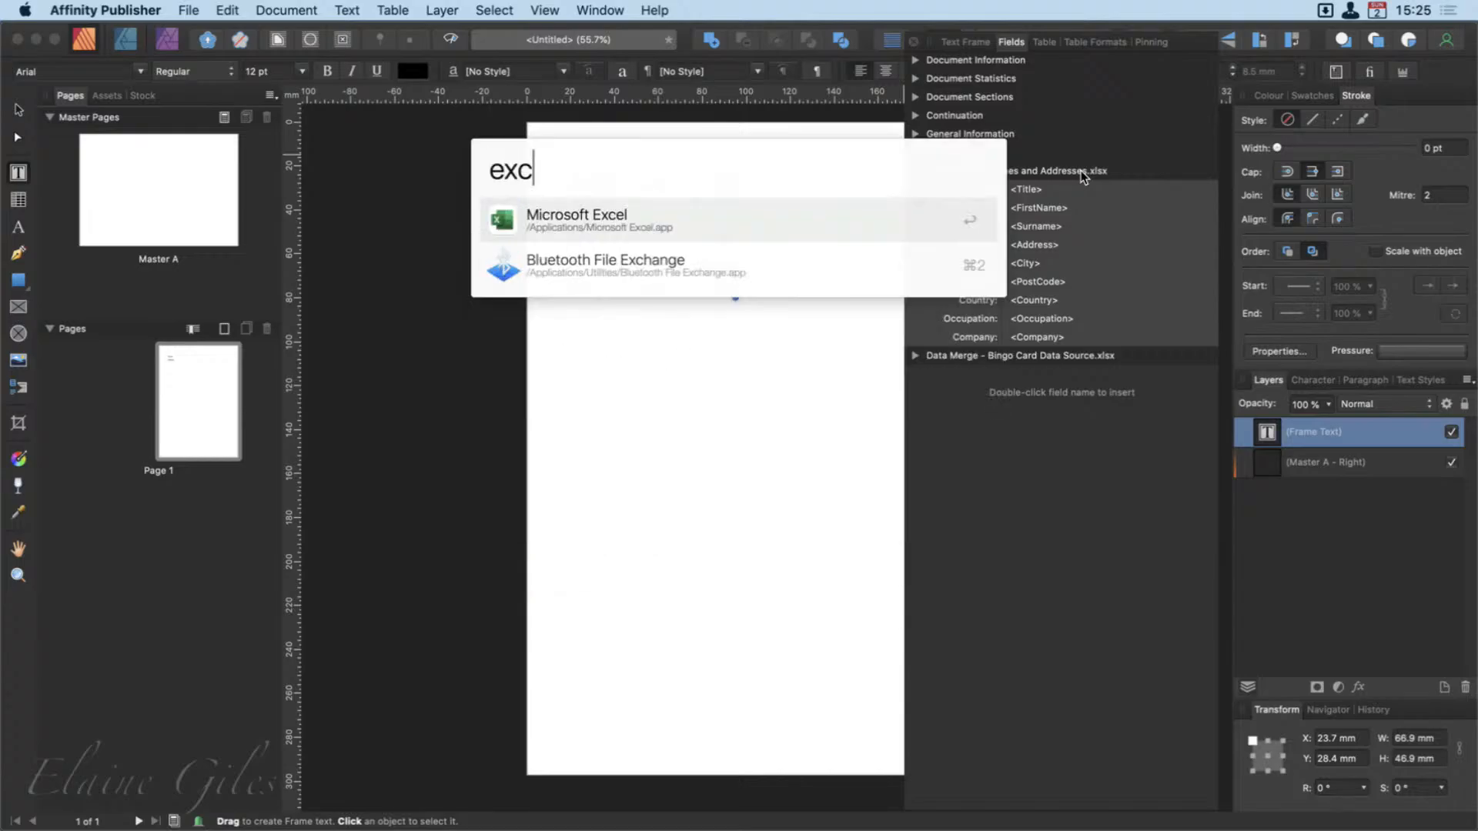
key("Right")
key("Return")
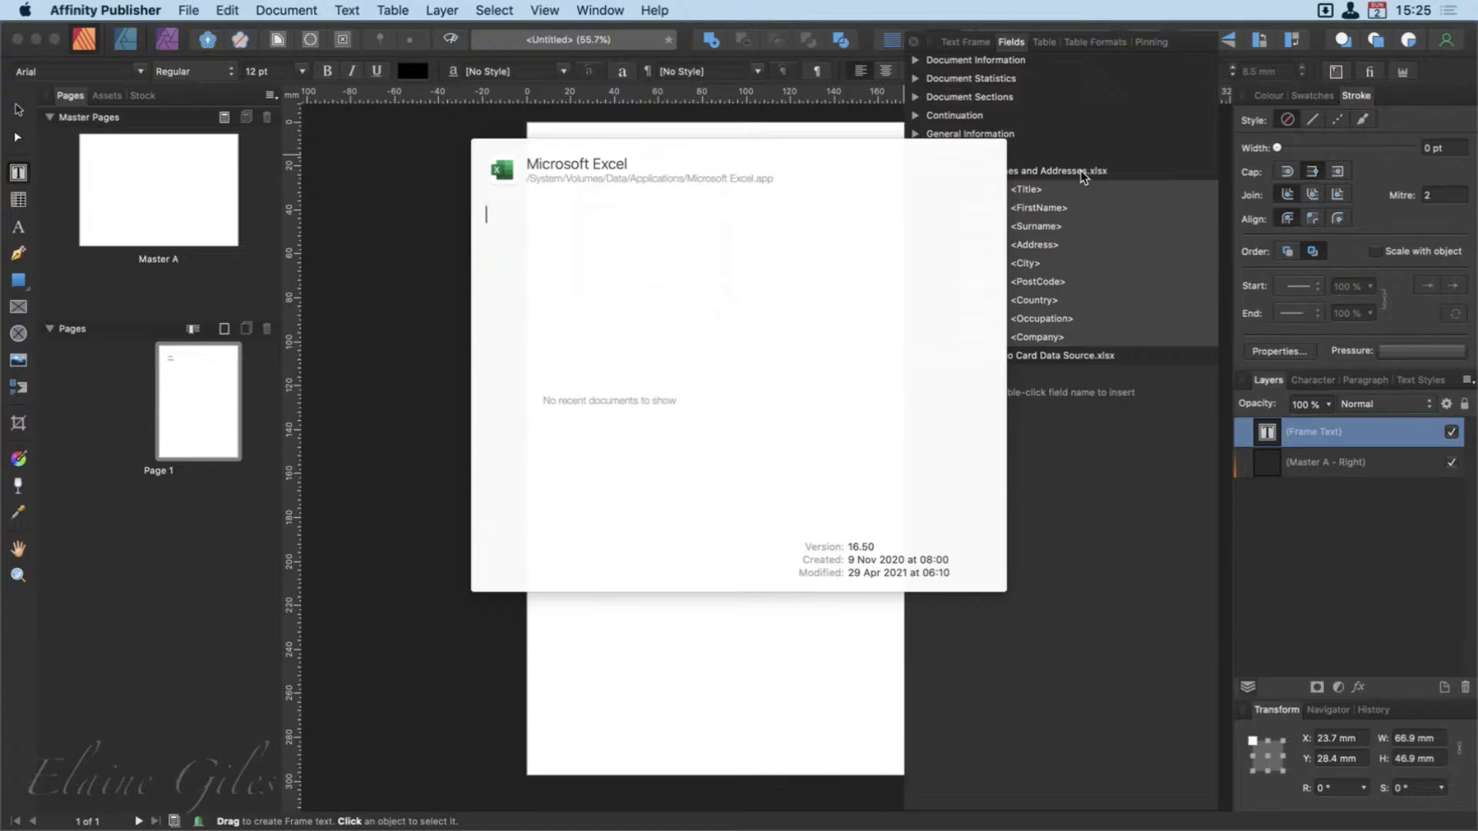
key("Escape")
key("Escape")
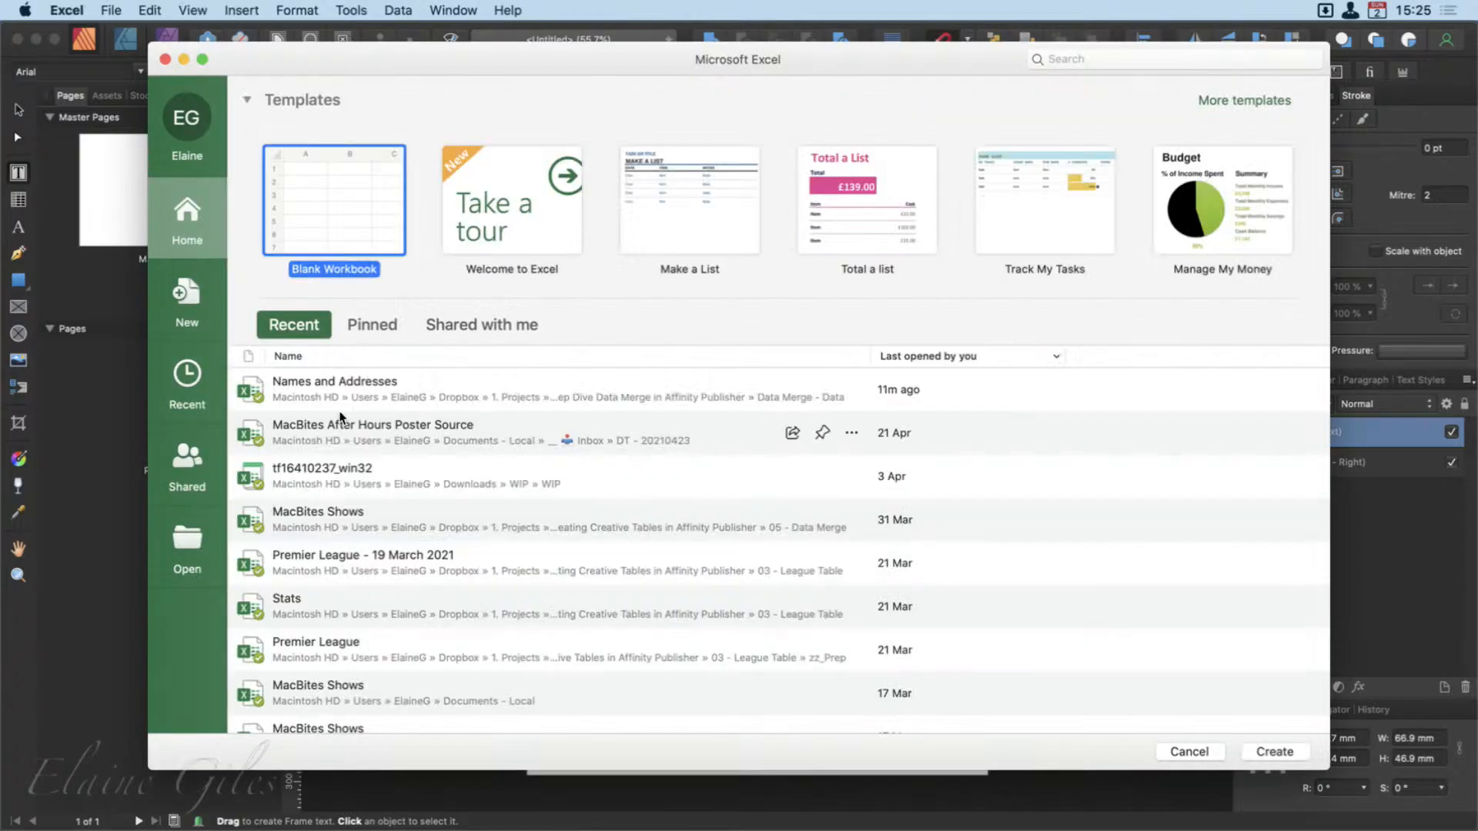
left_click(354, 395)
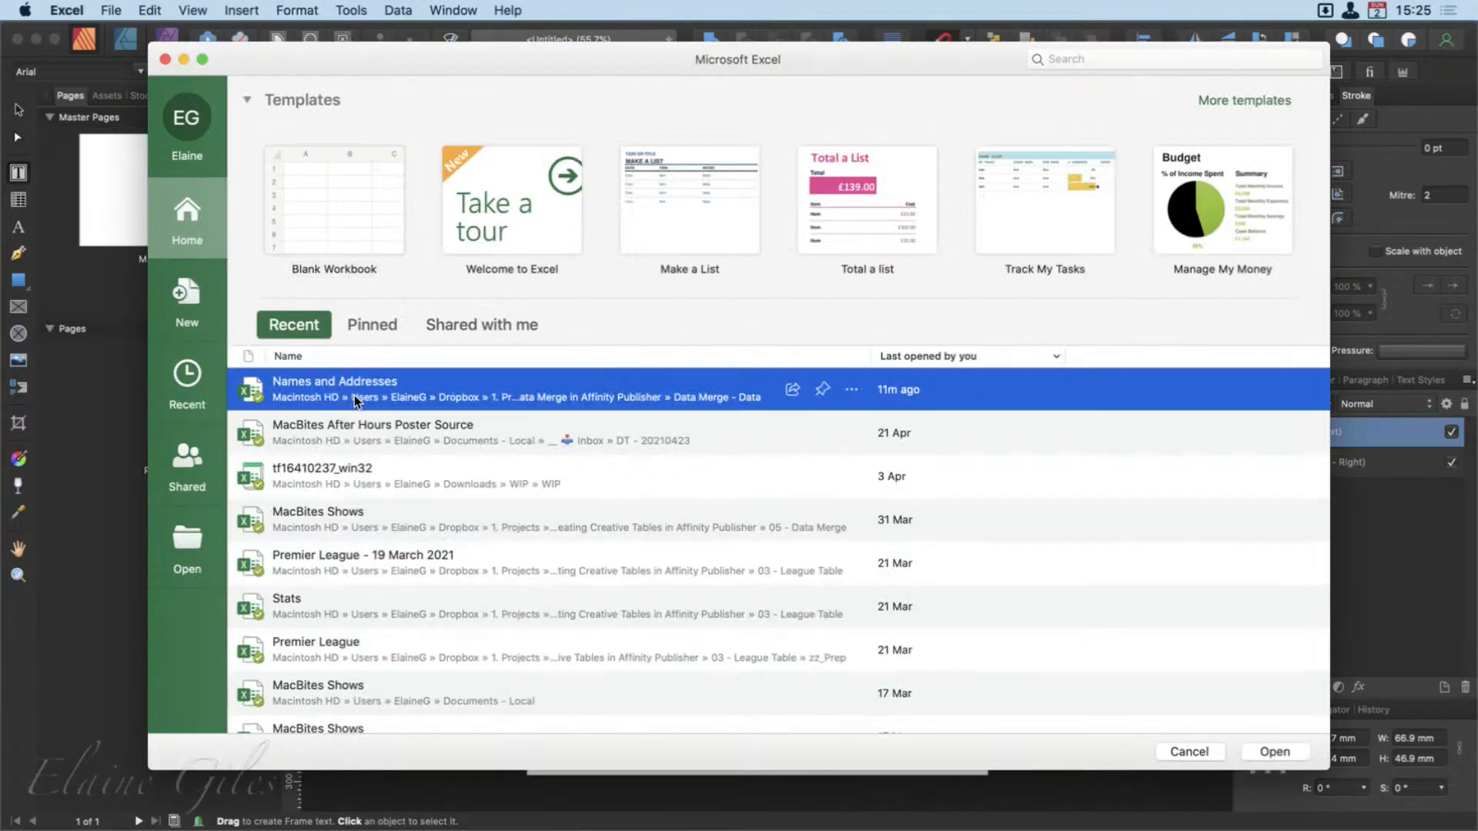
double_click(354, 395)
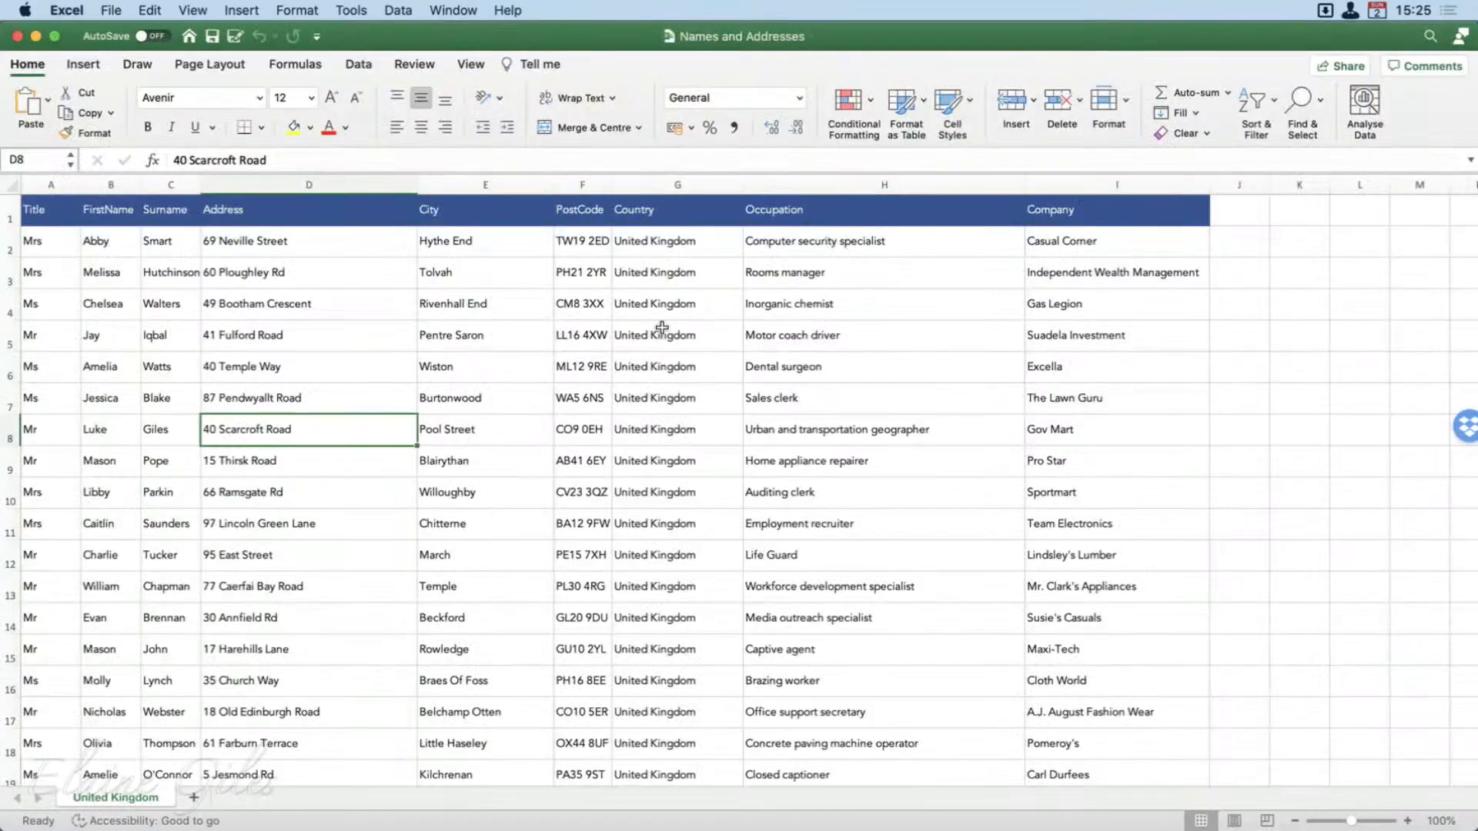
Examine the column headings in row 1 of the United Kingdom sheet, from Title across to Company.
left_click(28, 221)
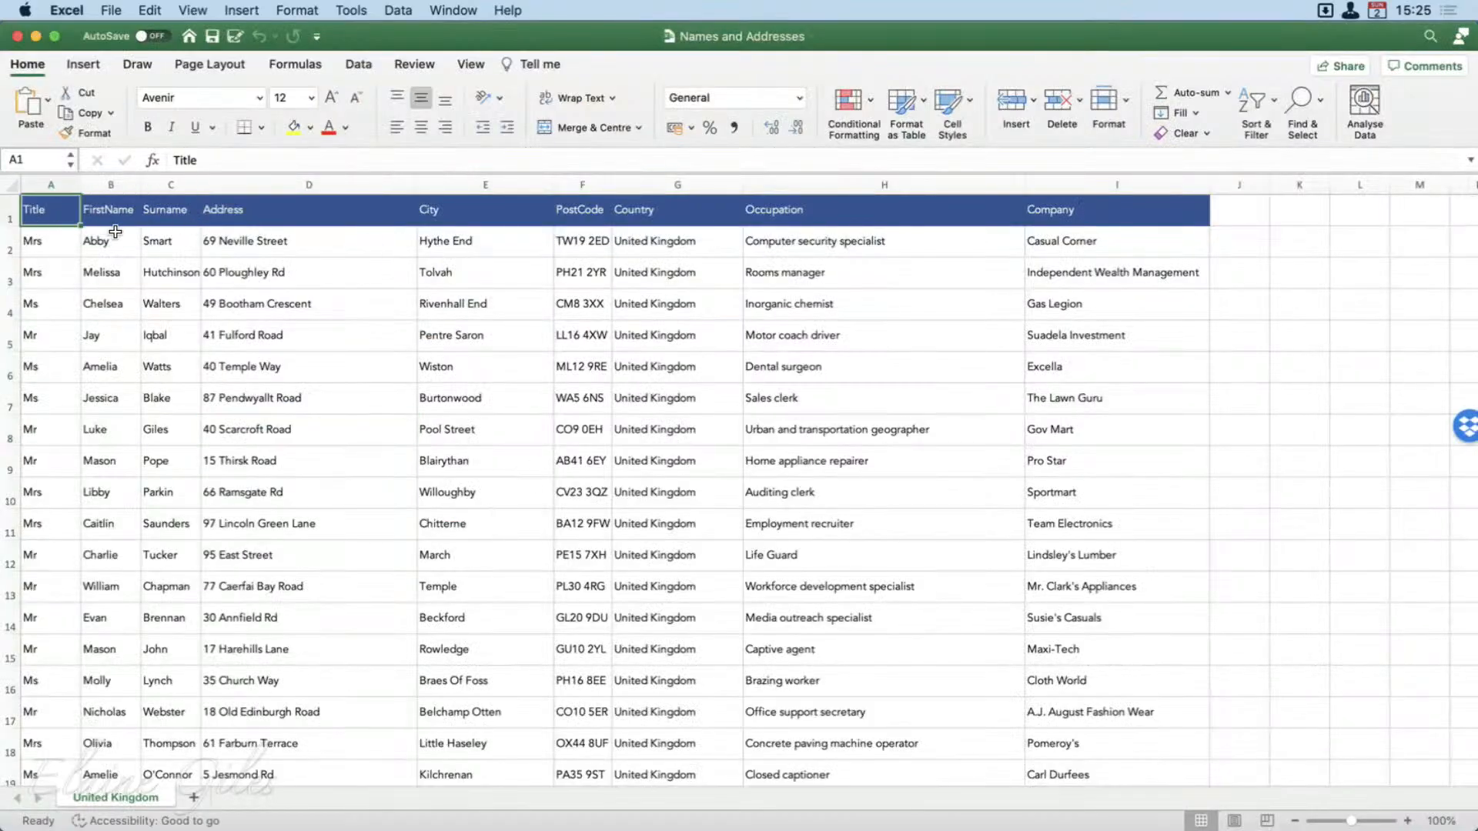
key("Right")
key("Right")
key("Right")
key("Right")
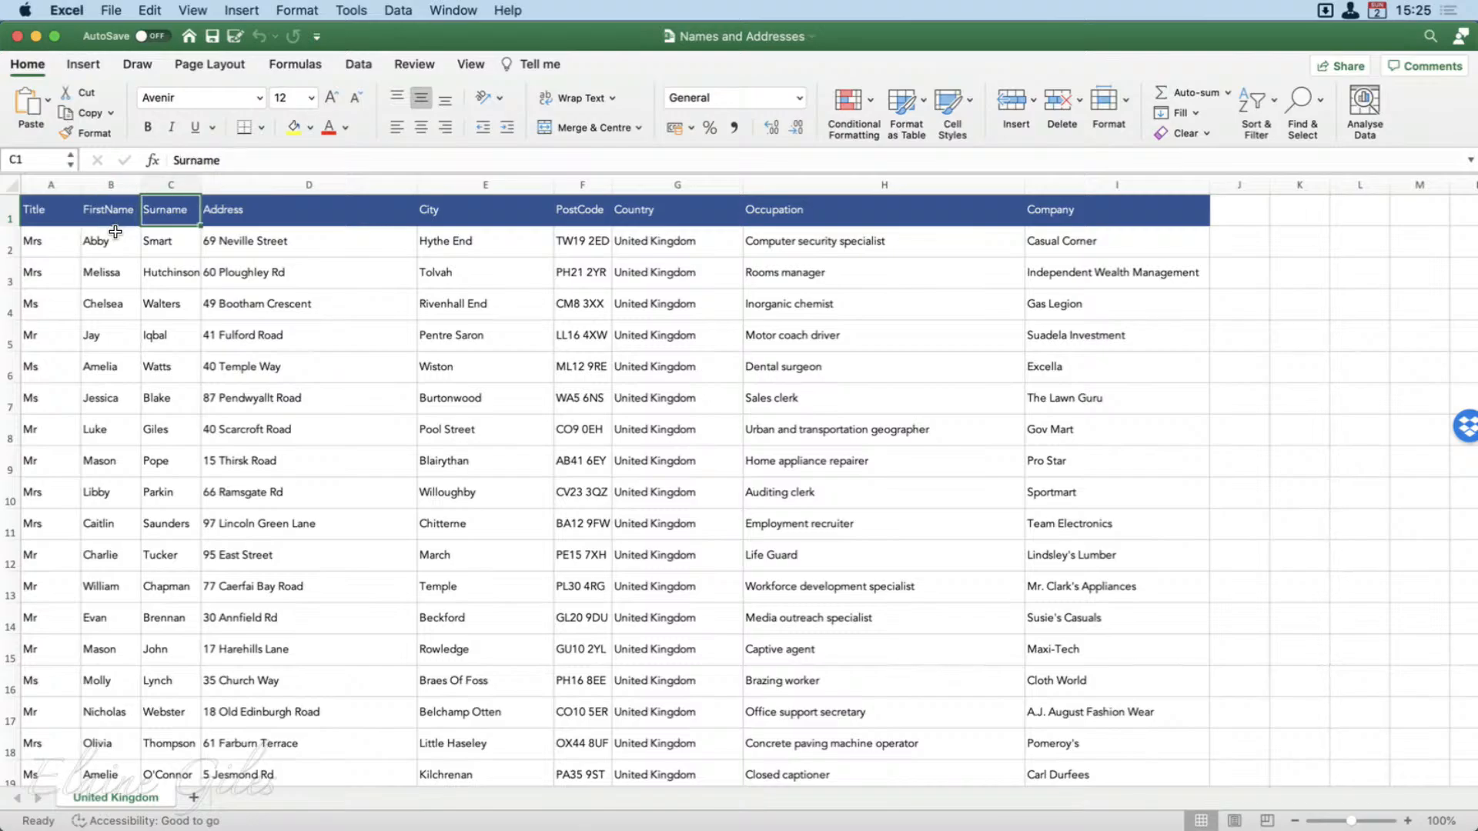
key("Right")
key("Right")
key("Right")
key("Right")
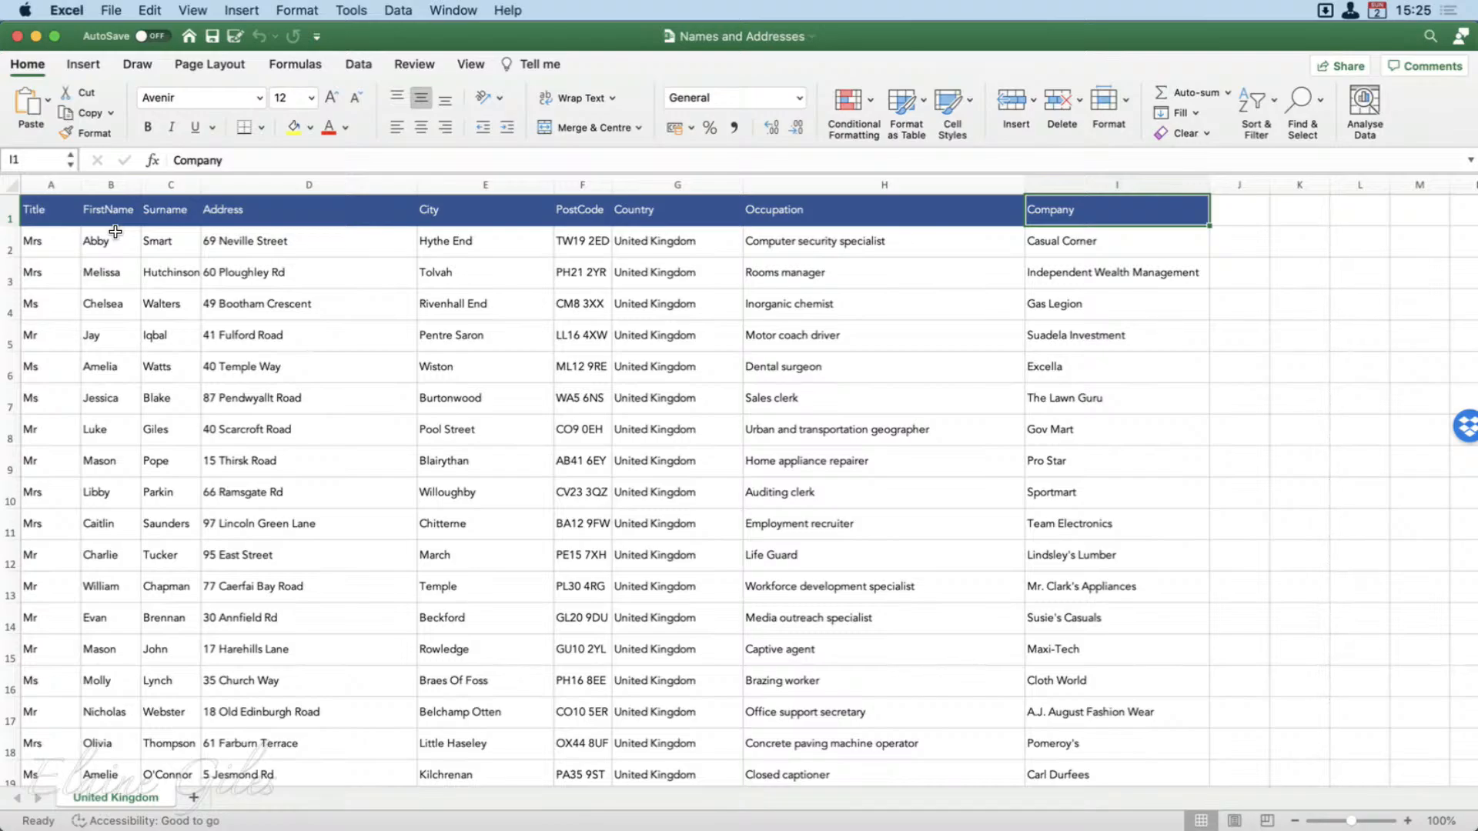
Change the heading in cell F1 to "Post Code", save the workbook and return to Affinity Publisher.
left_click(580, 224)
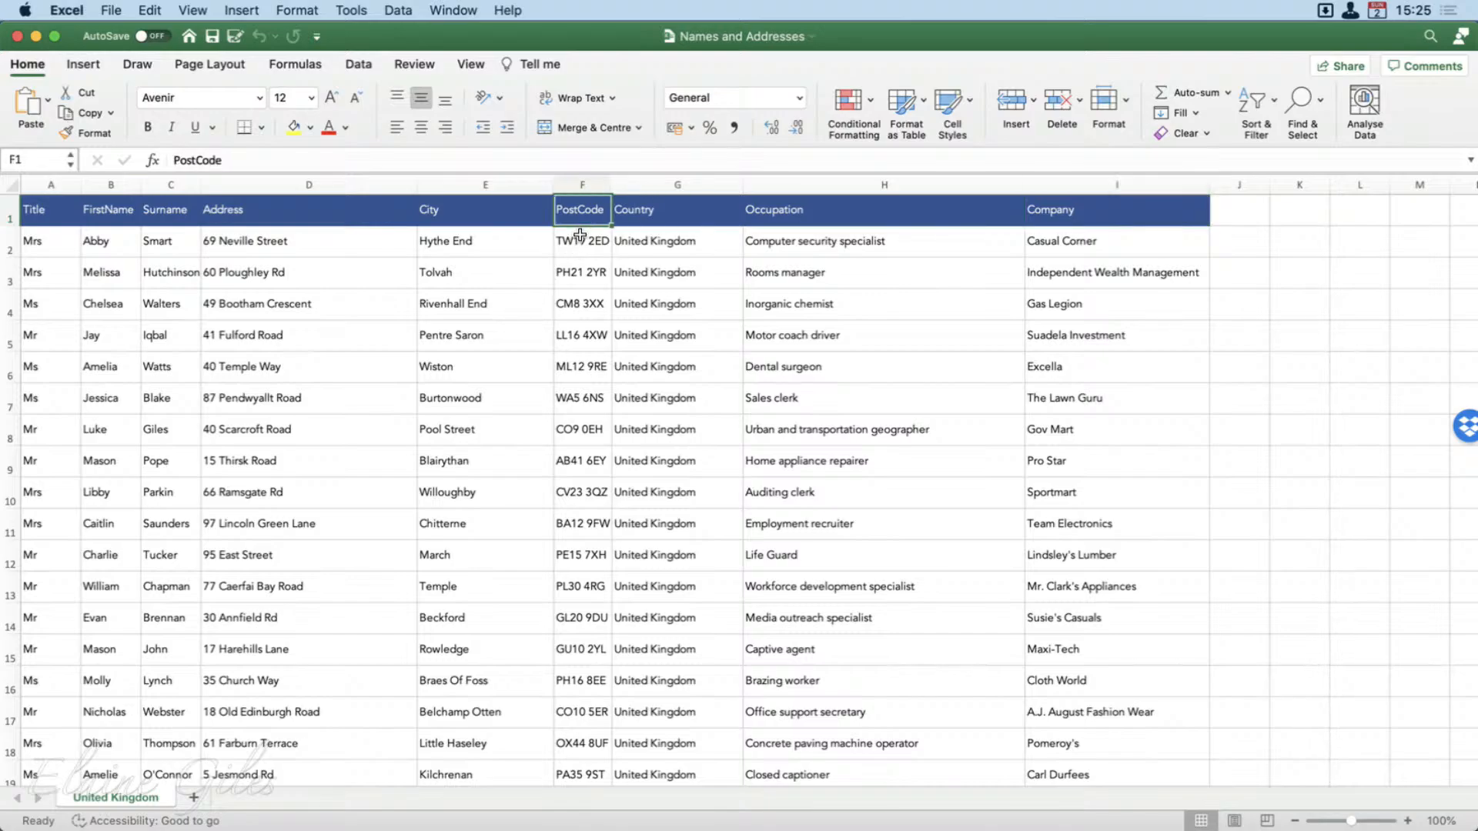
double_click(582, 221)
left_click(571, 291)
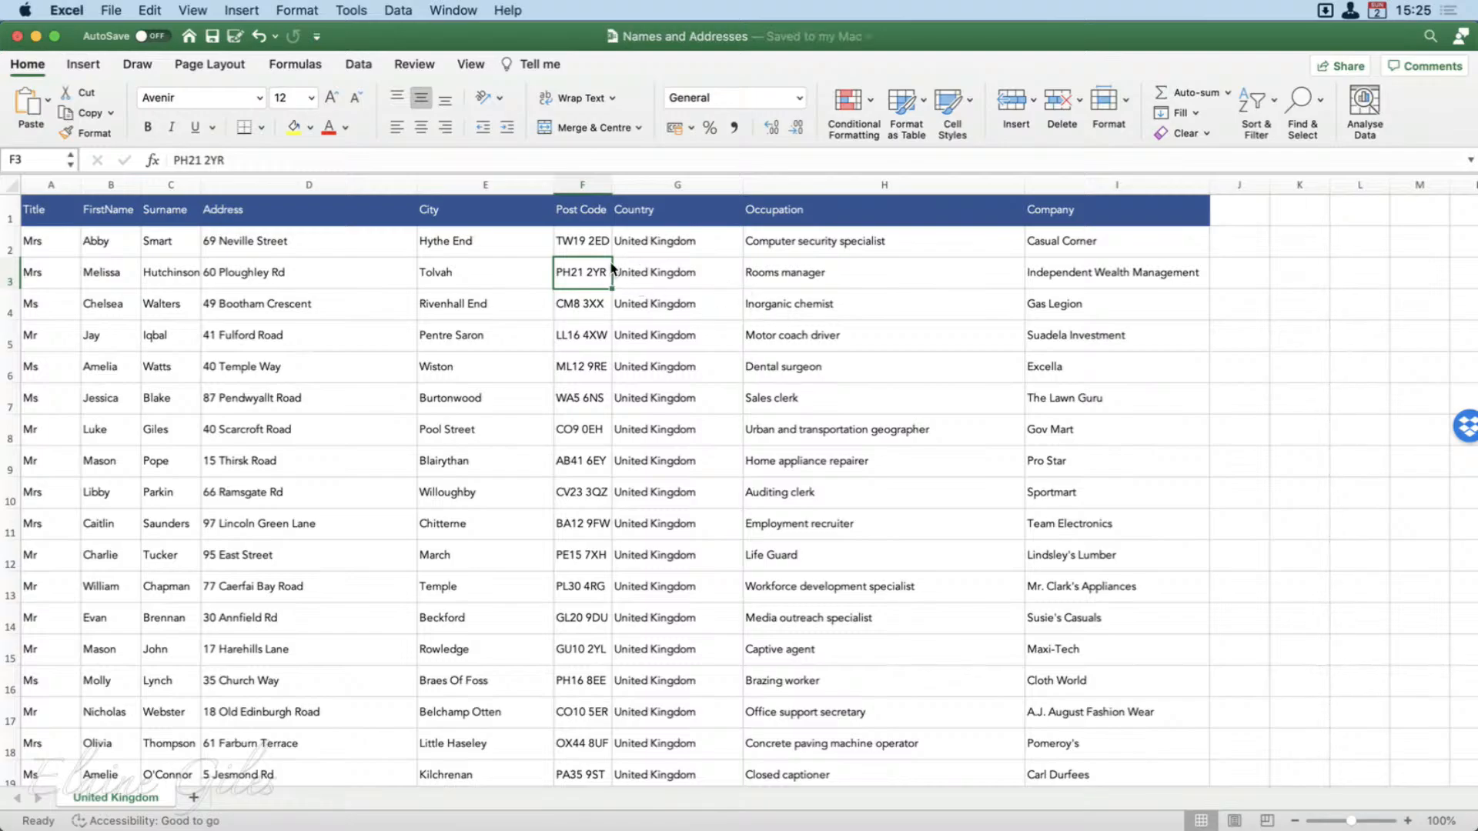
key("super+h")
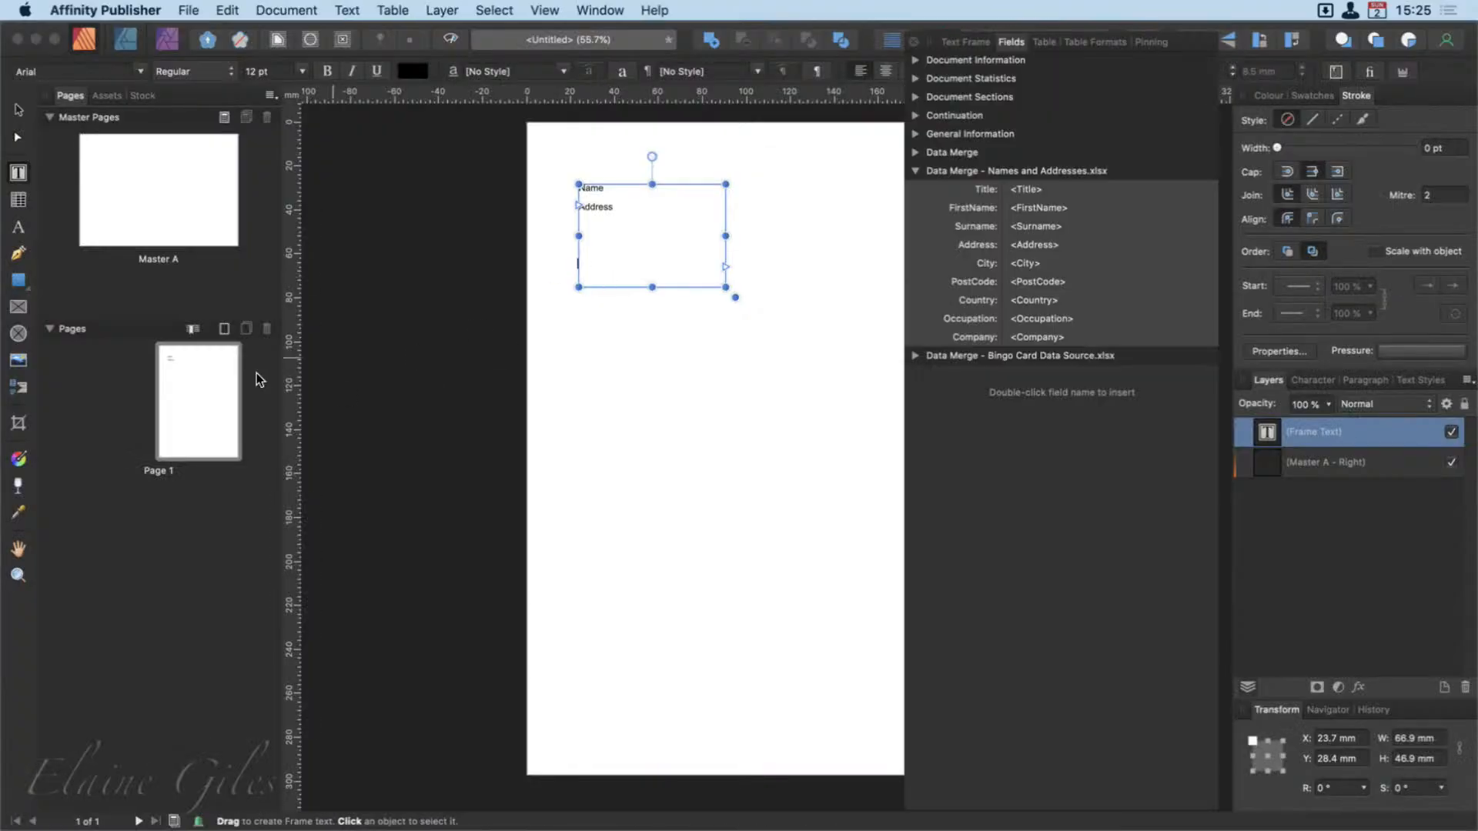
Update the Names and Addresses.xlsx source in the Data Merge manager and close the manager.
left_click_drag(4, 827, 629, 218)
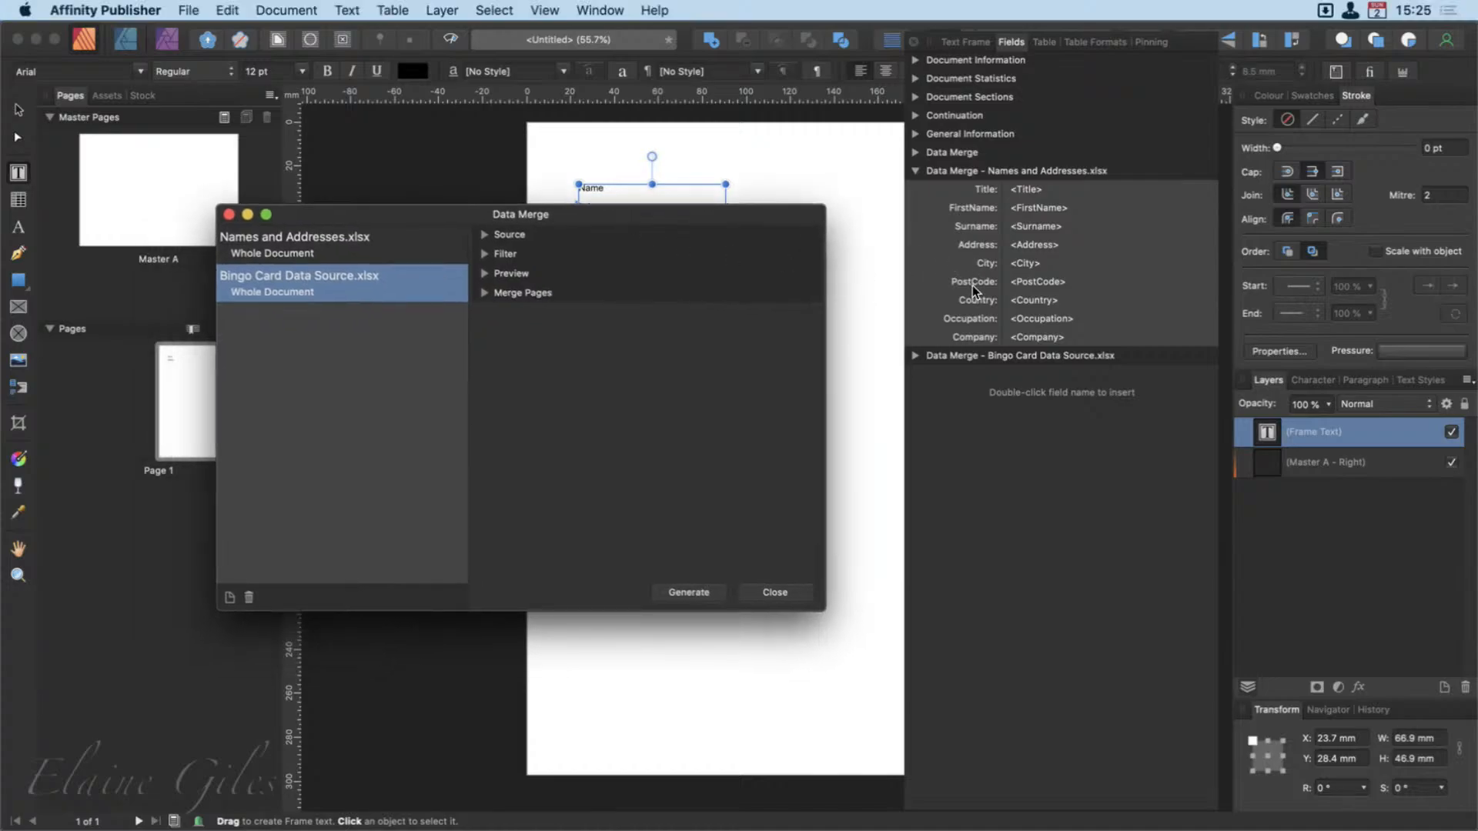
mouse_move(813, 672)
left_mouse_down()
mouse_move(982, 351)
mouse_move(971, 290)
left_mouse_up()
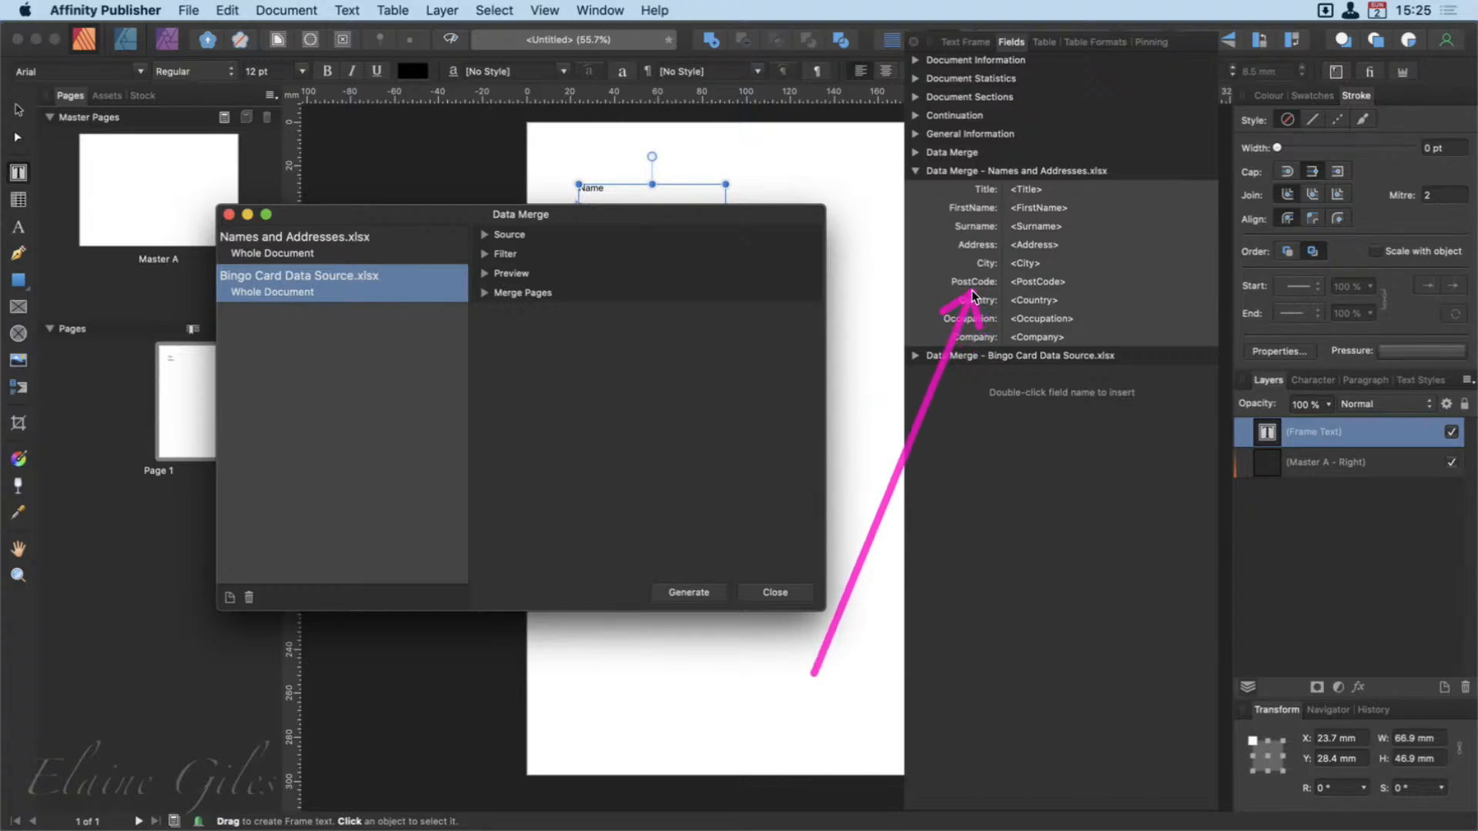
left_click(321, 240)
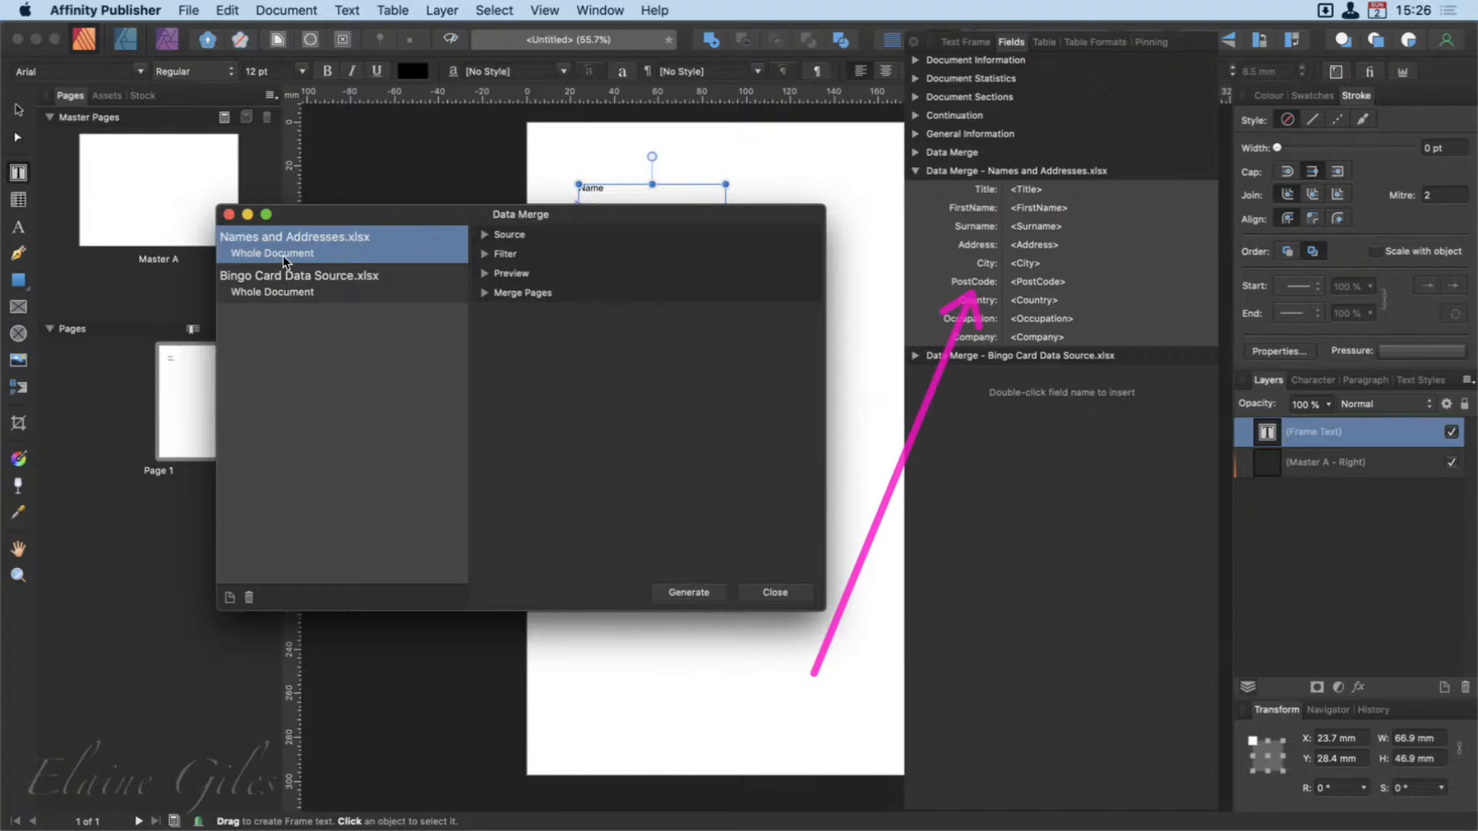
left_click(484, 234)
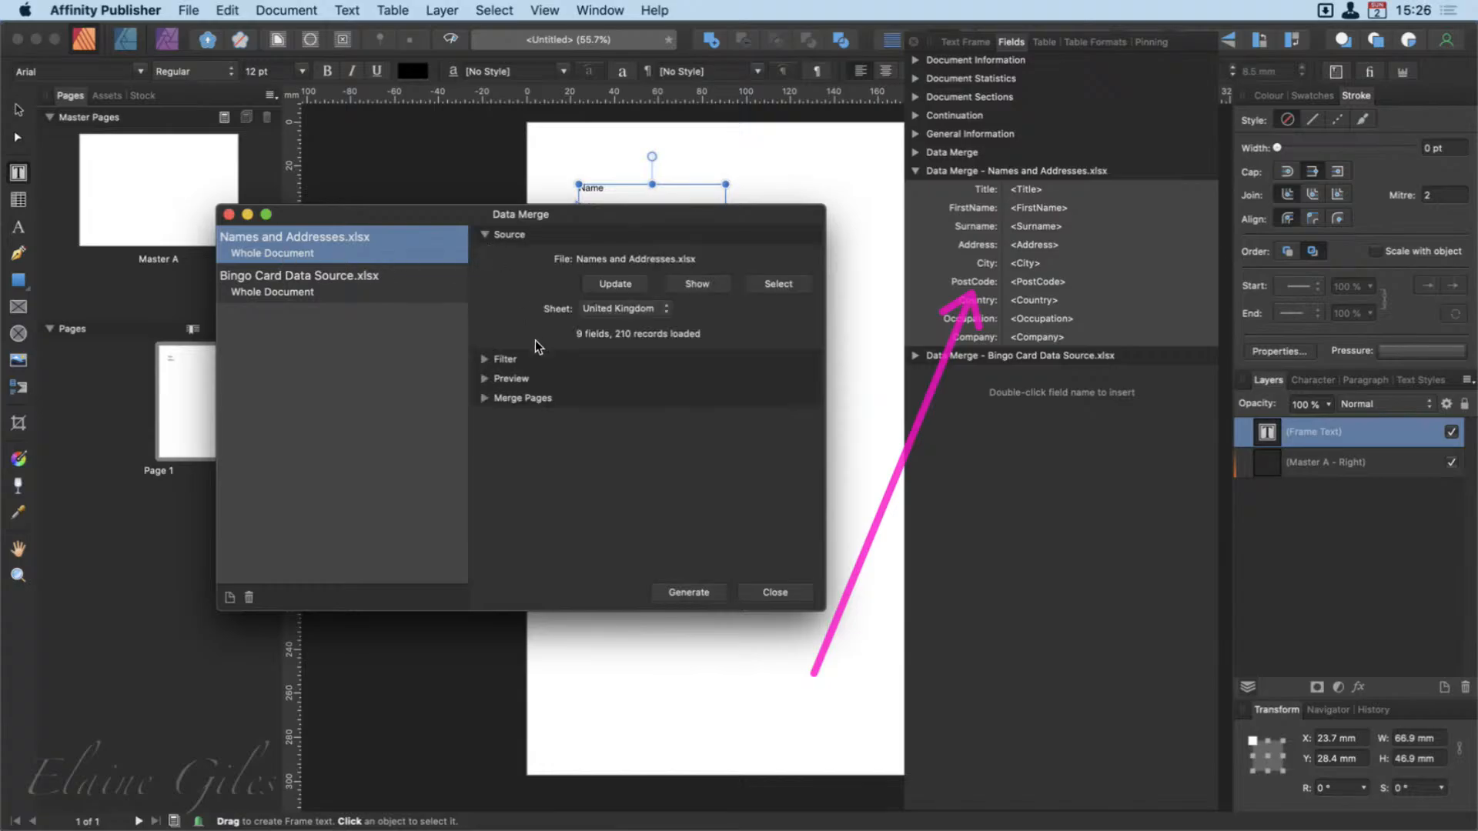
left_click(615, 284)
left_click_drag(709, 219, 0, 531)
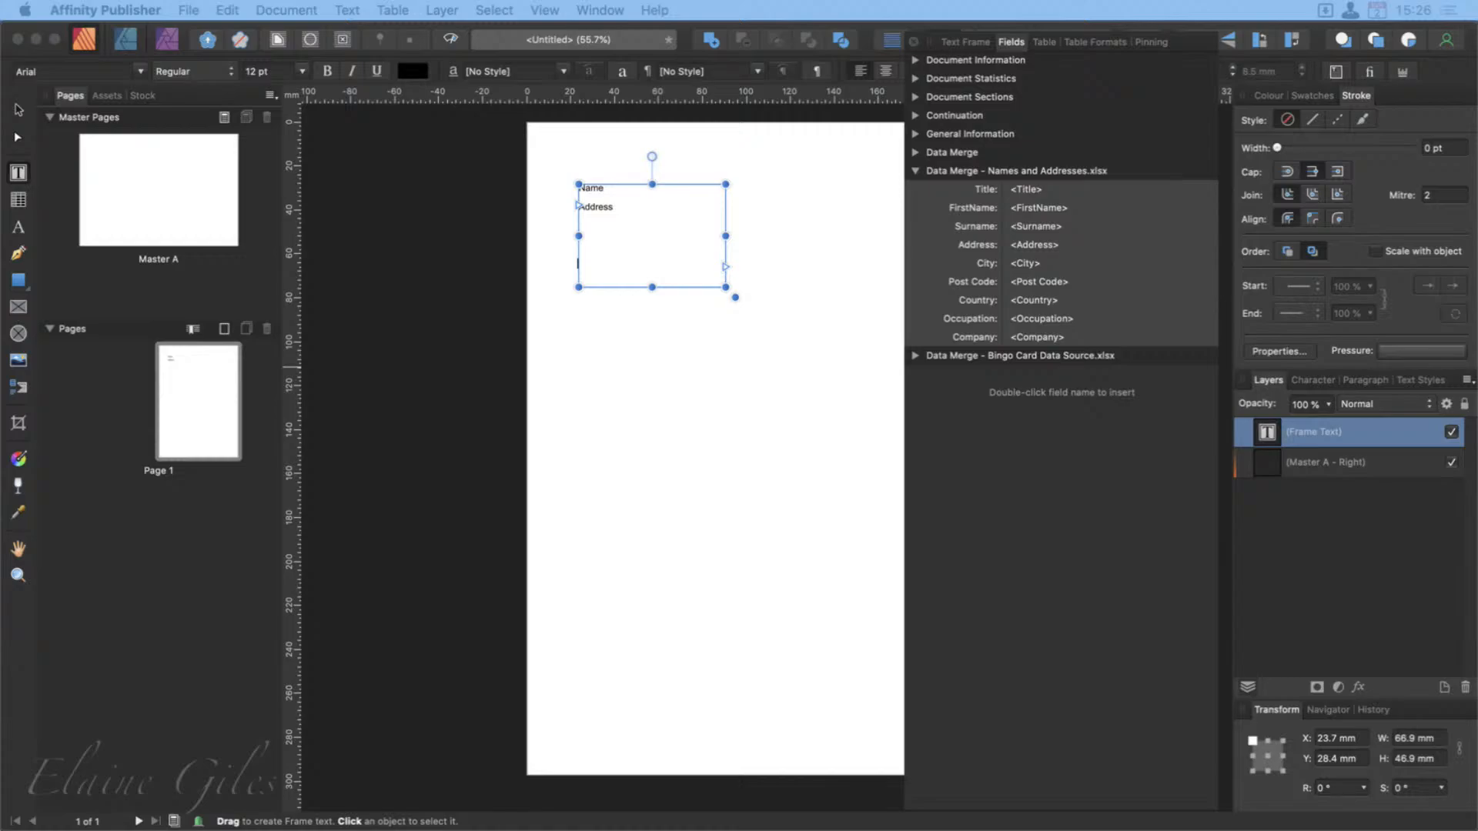
Examine the Bingo Card Data Source.xlsx merge fields, then leave only the Names and Addresses.xlsx fields expanded.
left_click(878, 726)
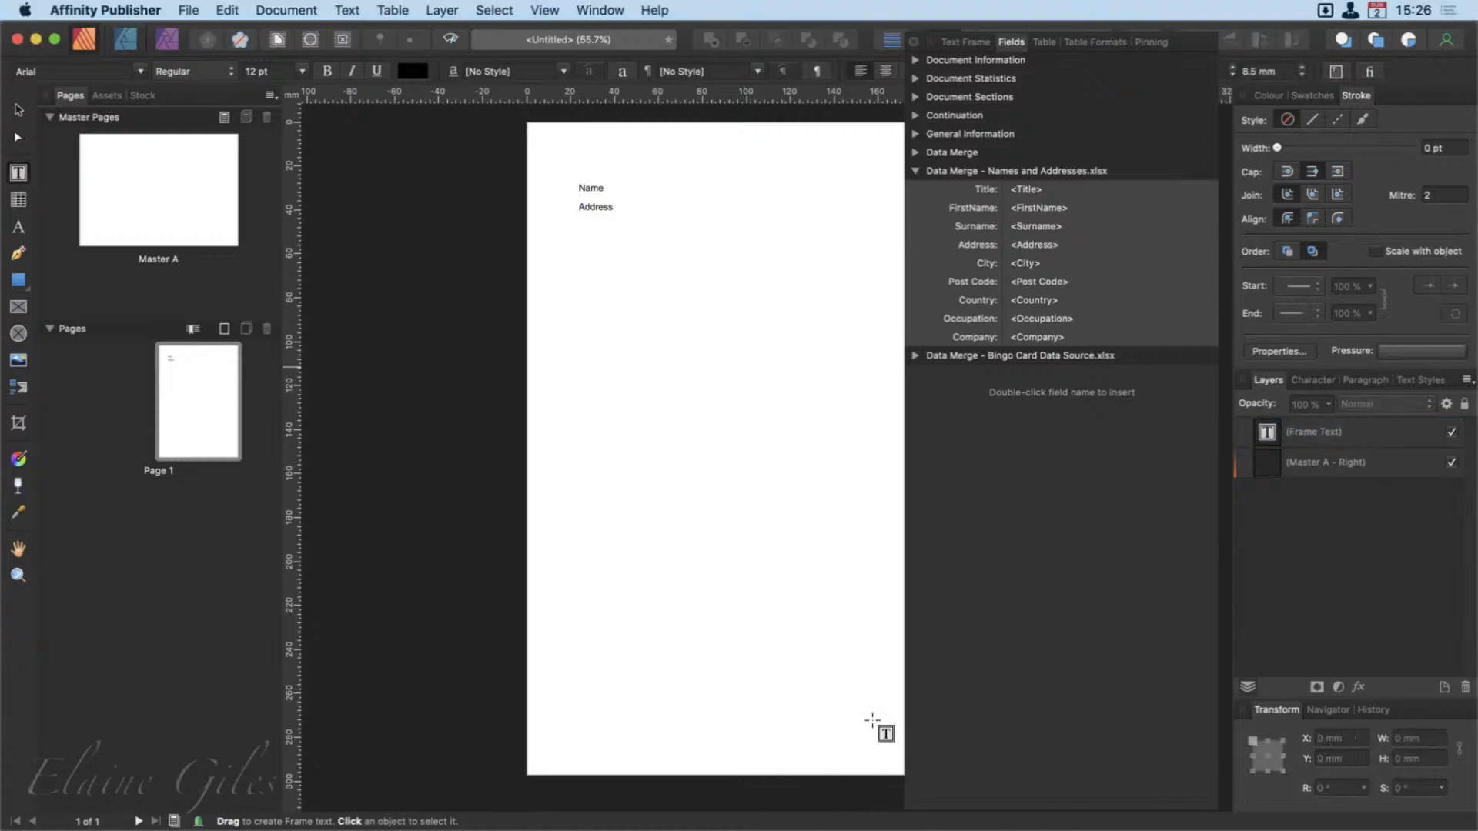
left_click(1016, 472)
left_click(916, 356)
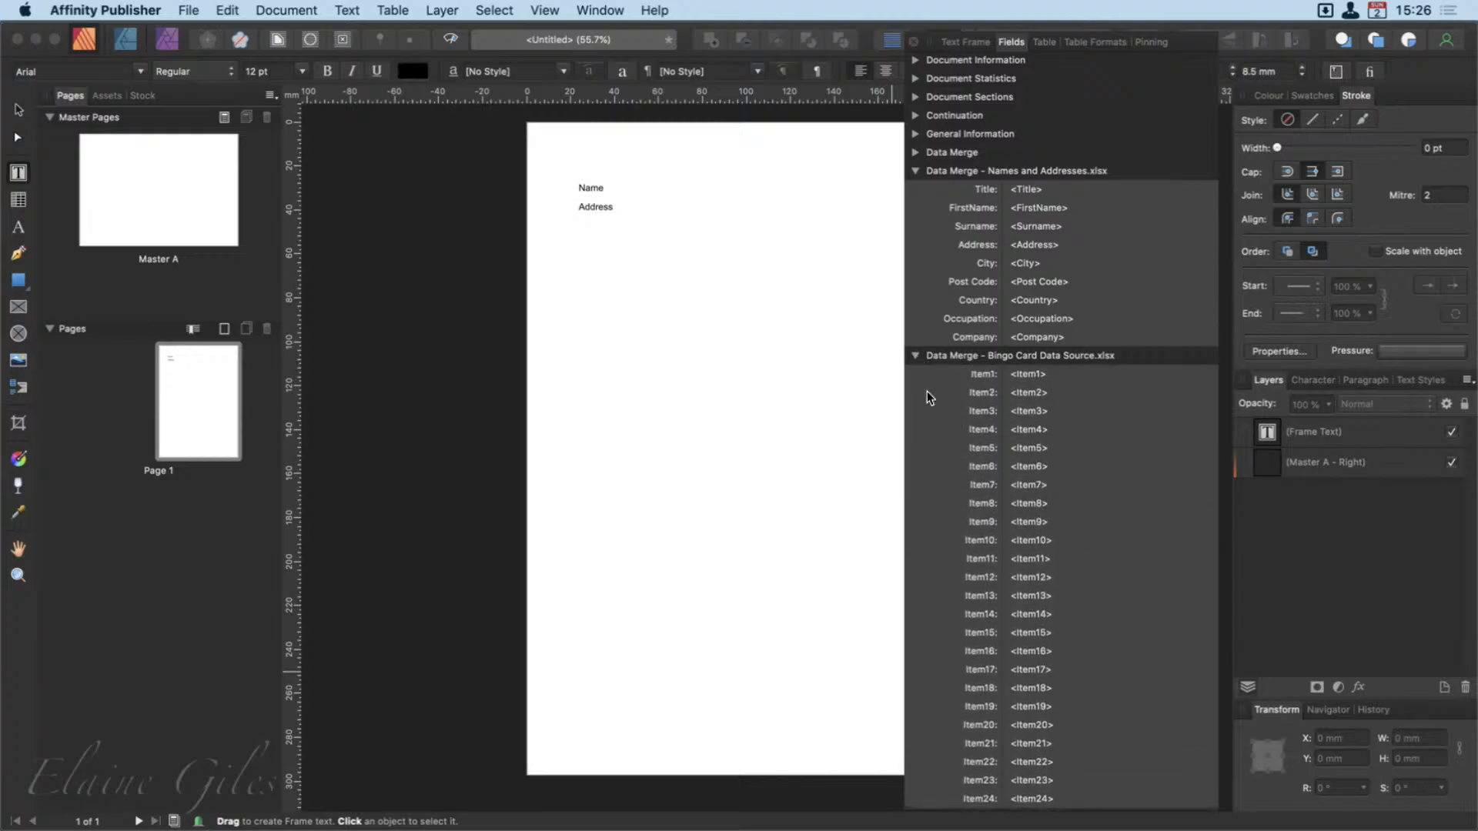
left_click(916, 171)
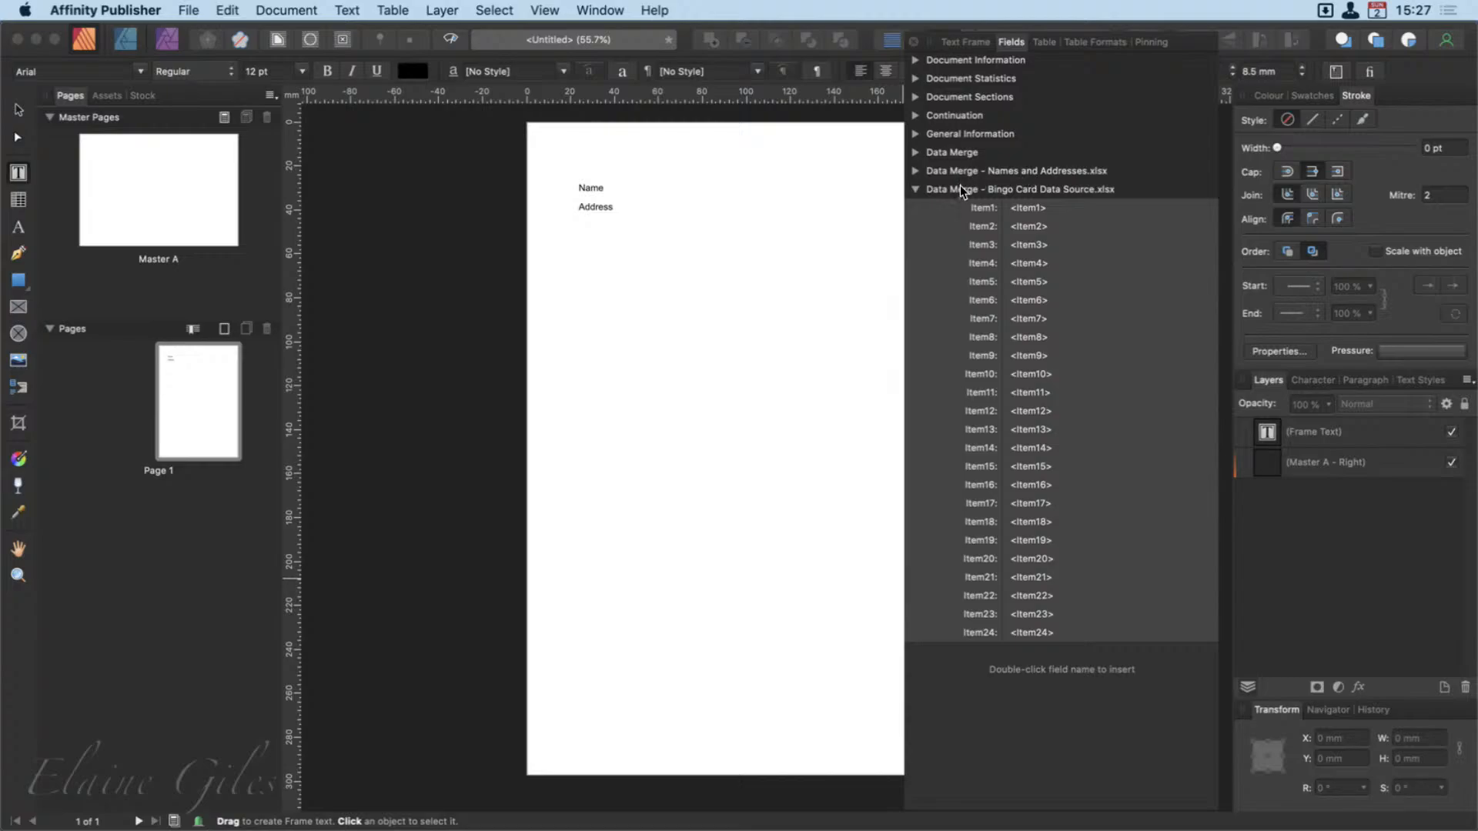
left_click(916, 189)
left_click(916, 171)
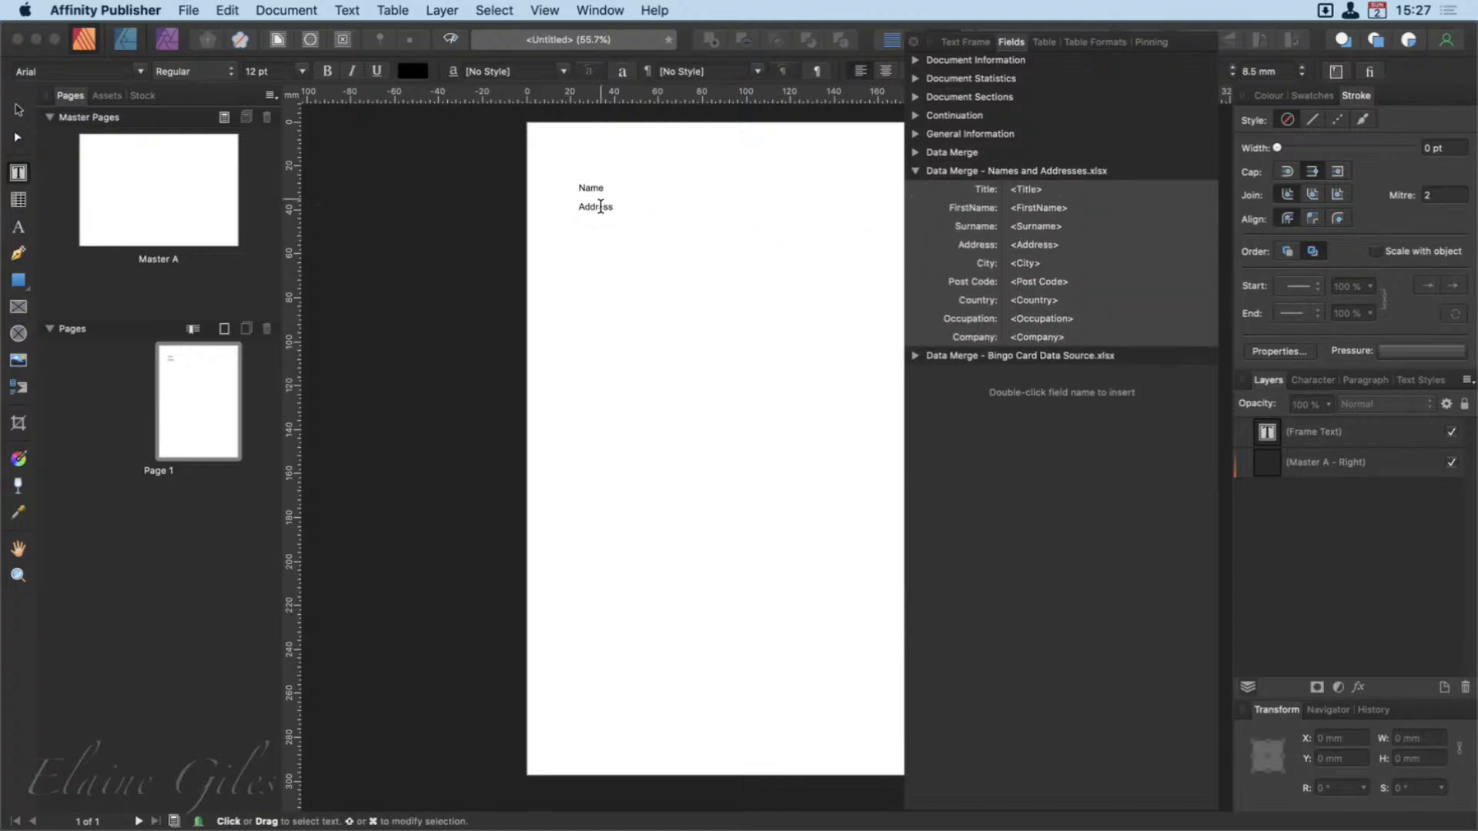
Replace the word "Name" in the text frame with the Title merge field from Names and Addresses.xlsx.
left_click(596, 198)
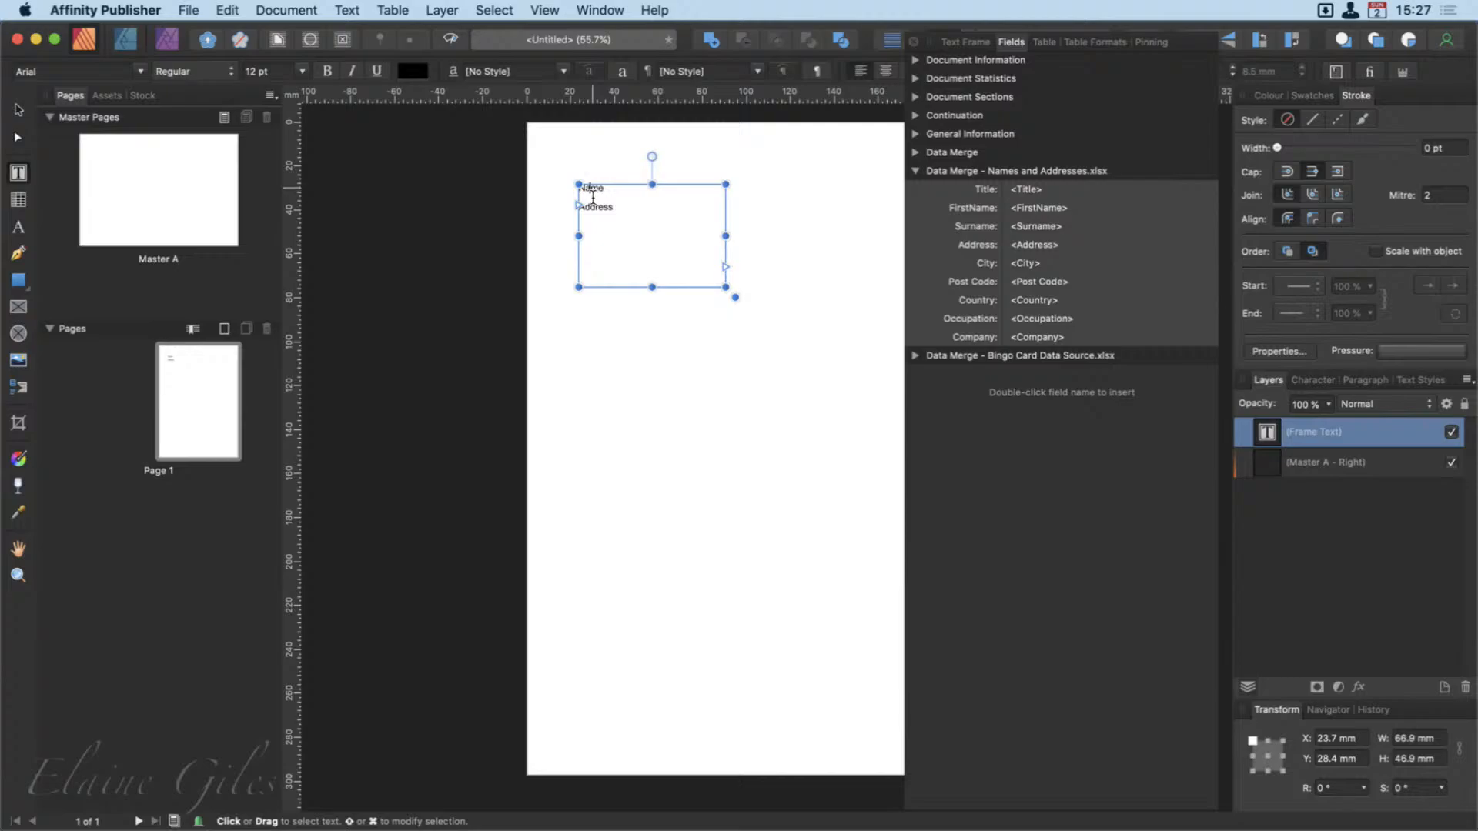
double_click(591, 188)
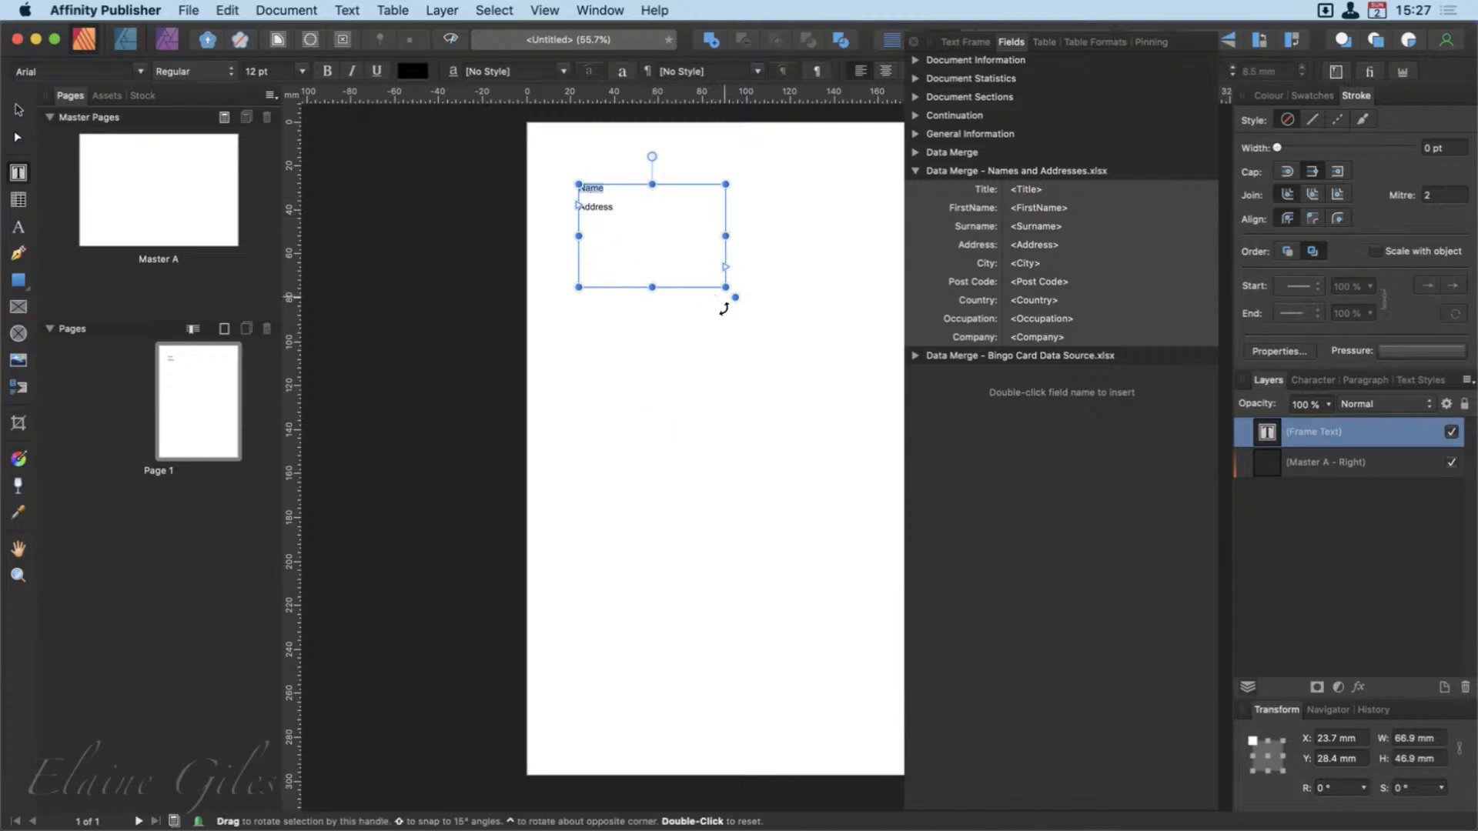
double_click(1051, 188)
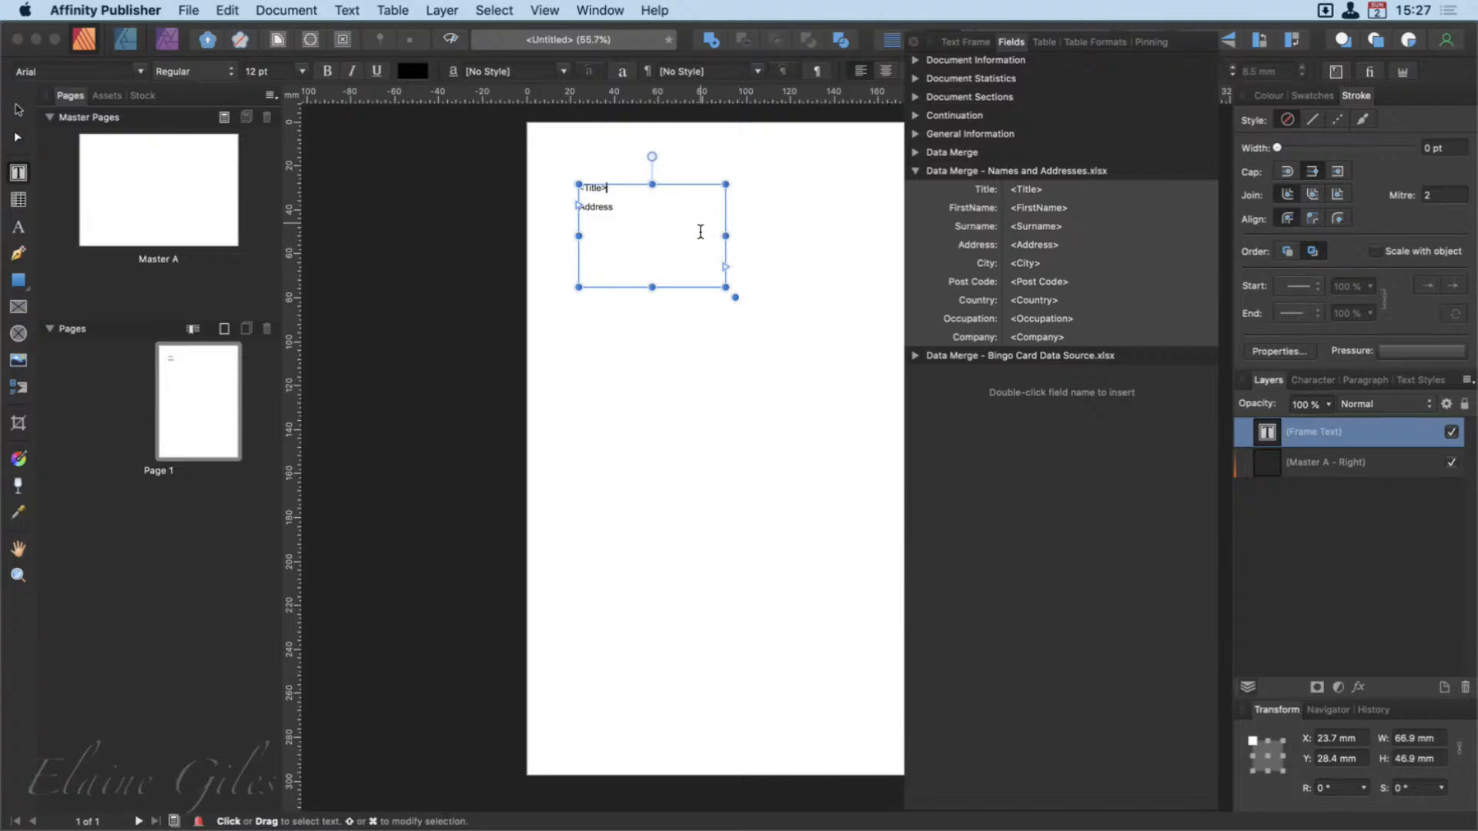
Insert the FirstName and Surname merge fields directly after the Title field on the first line.
scroll(627, 194, "up", 5)
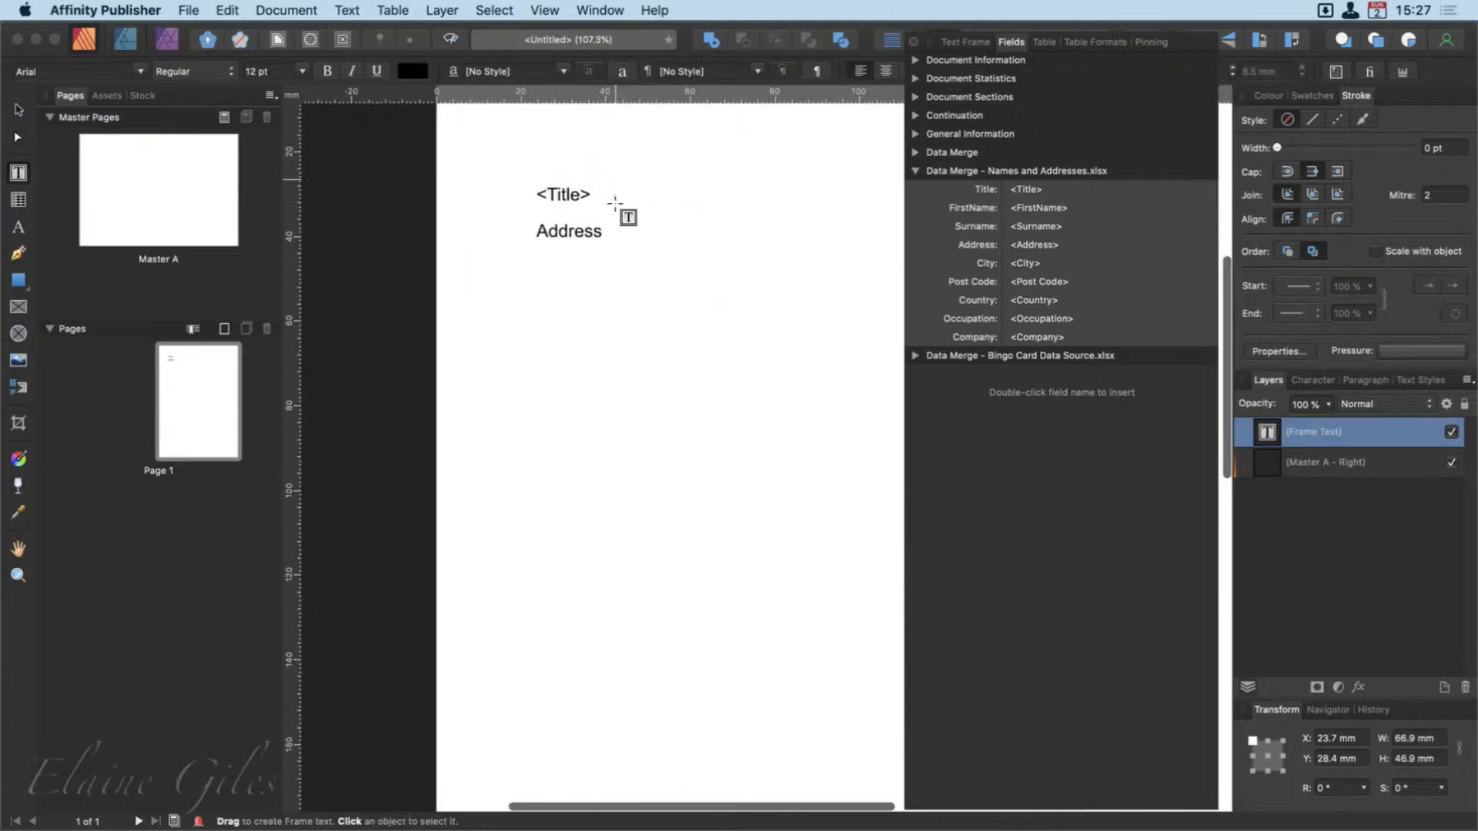
scroll(614, 203, "up", 6)
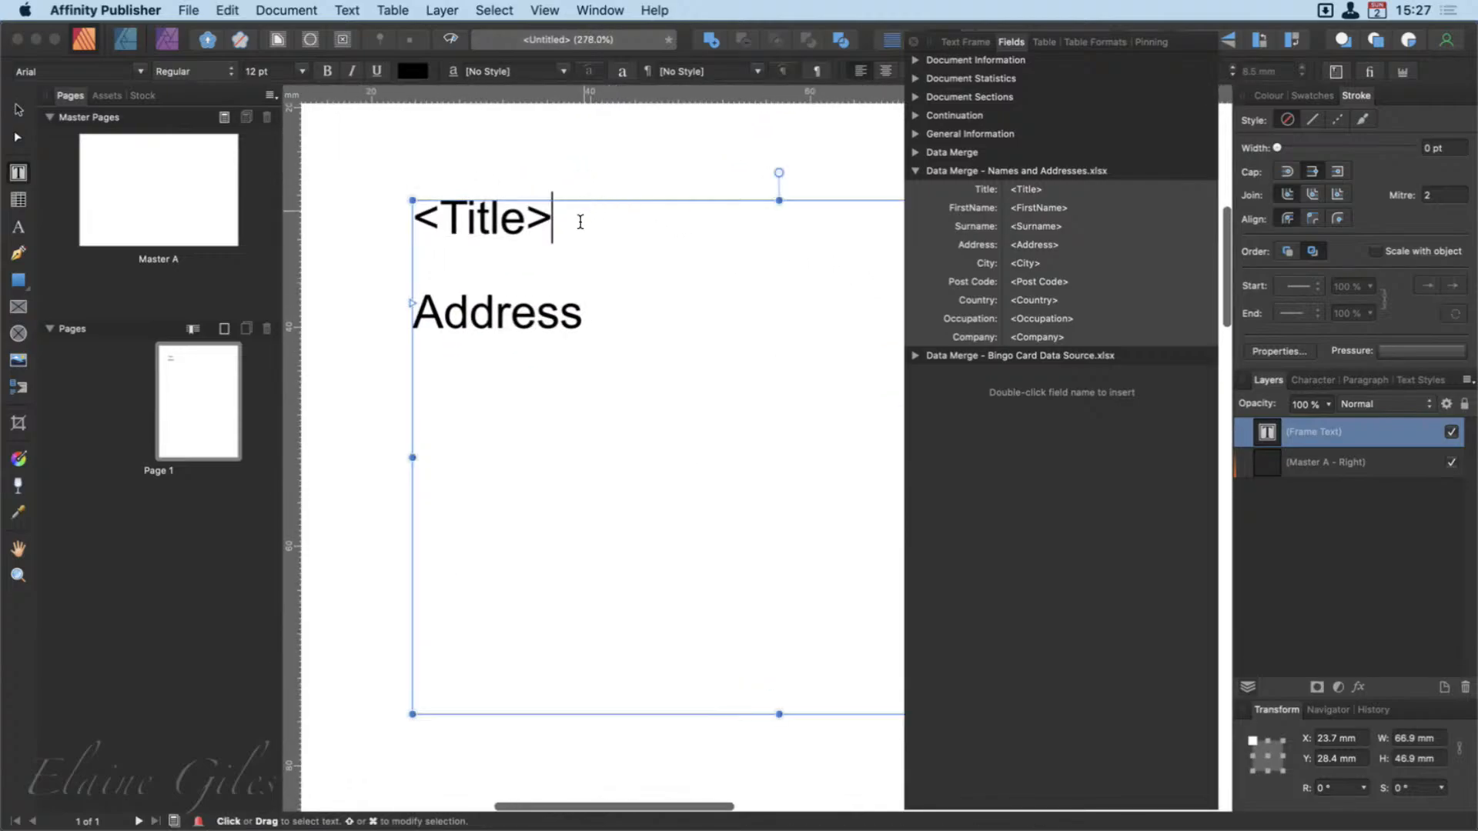
double_click(456, 227)
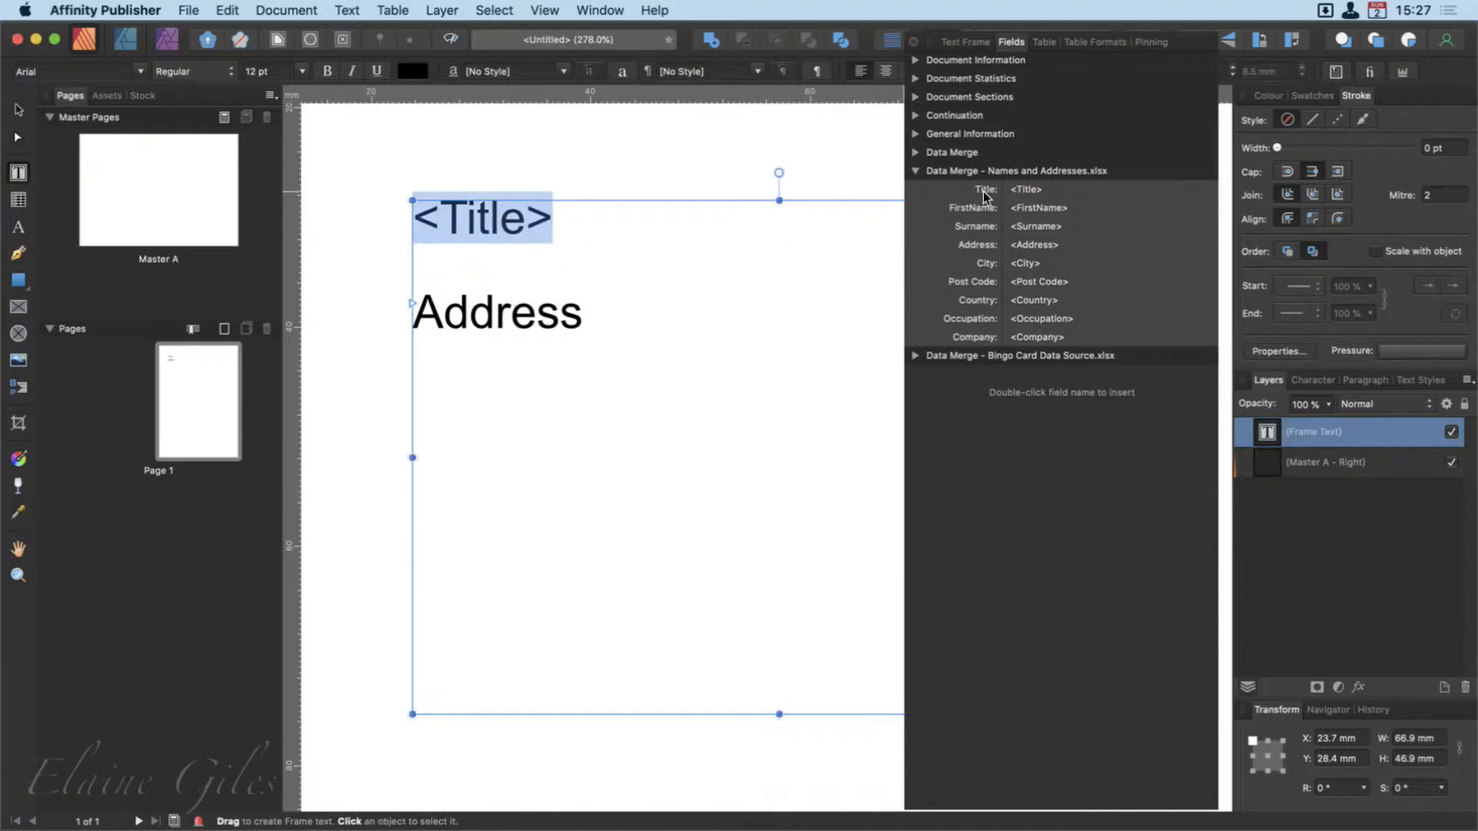
left_click(572, 231)
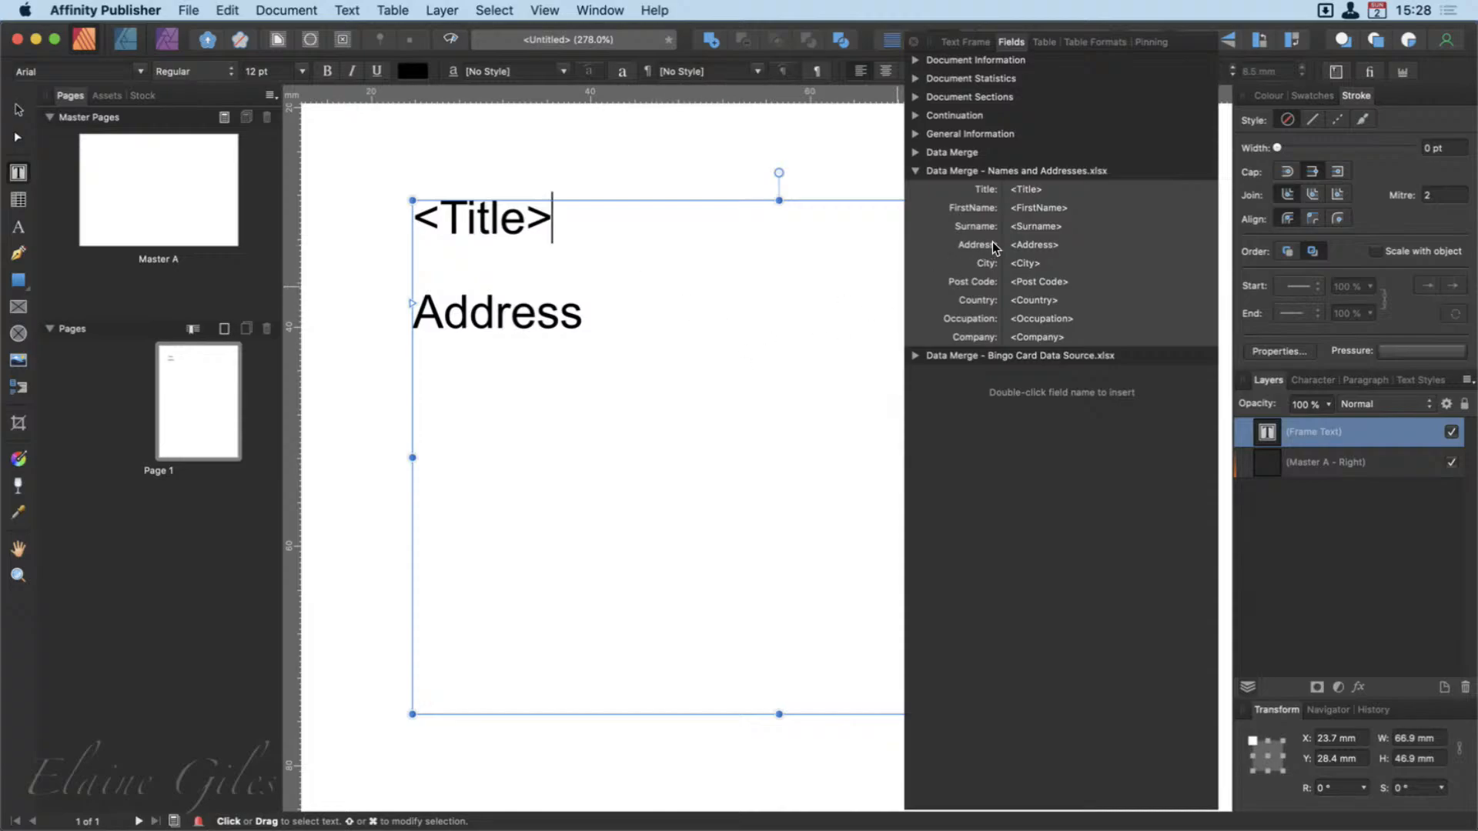
double_click(1036, 207)
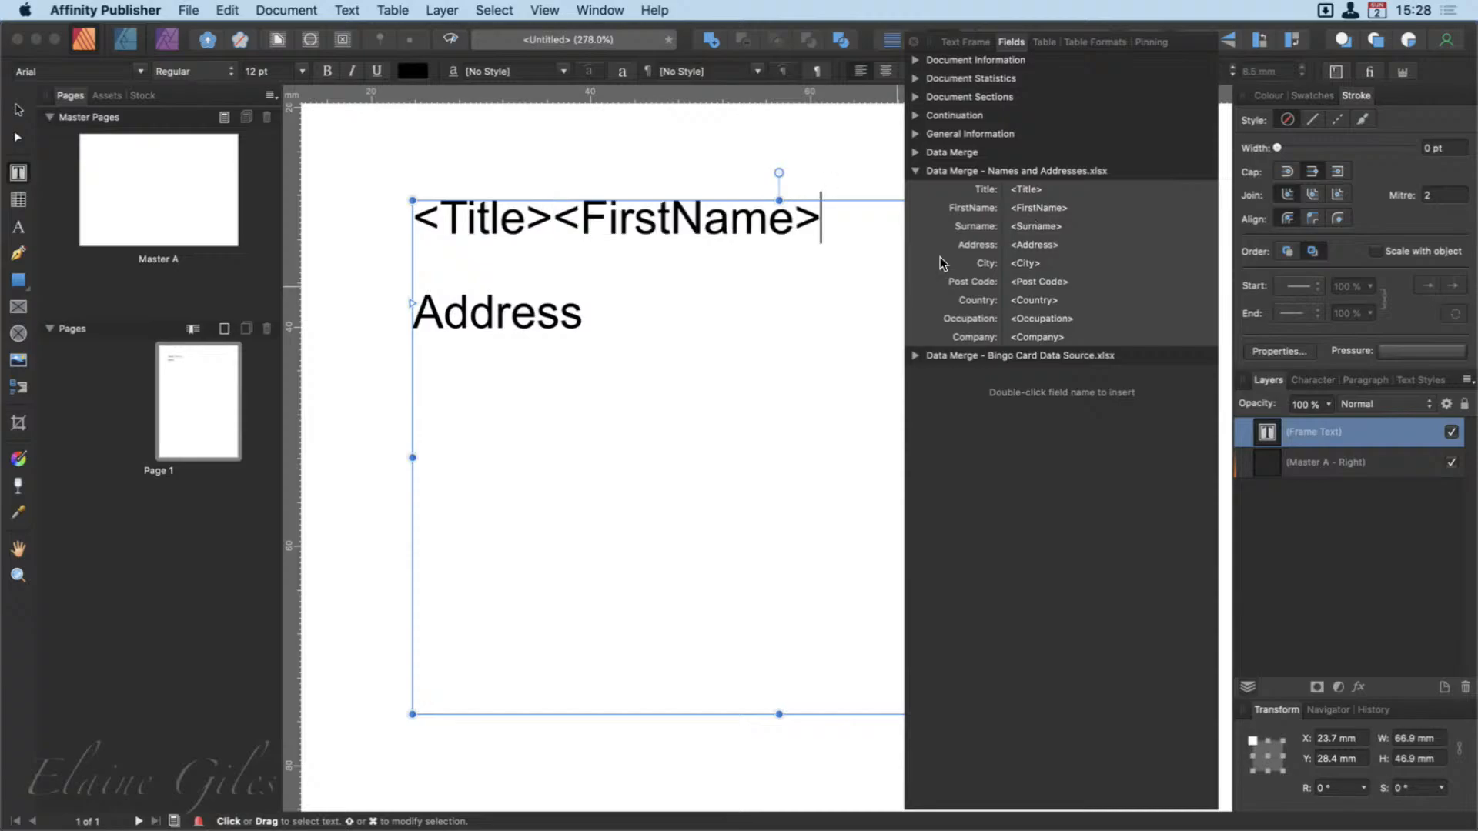
scroll(821, 316, "right", 5)
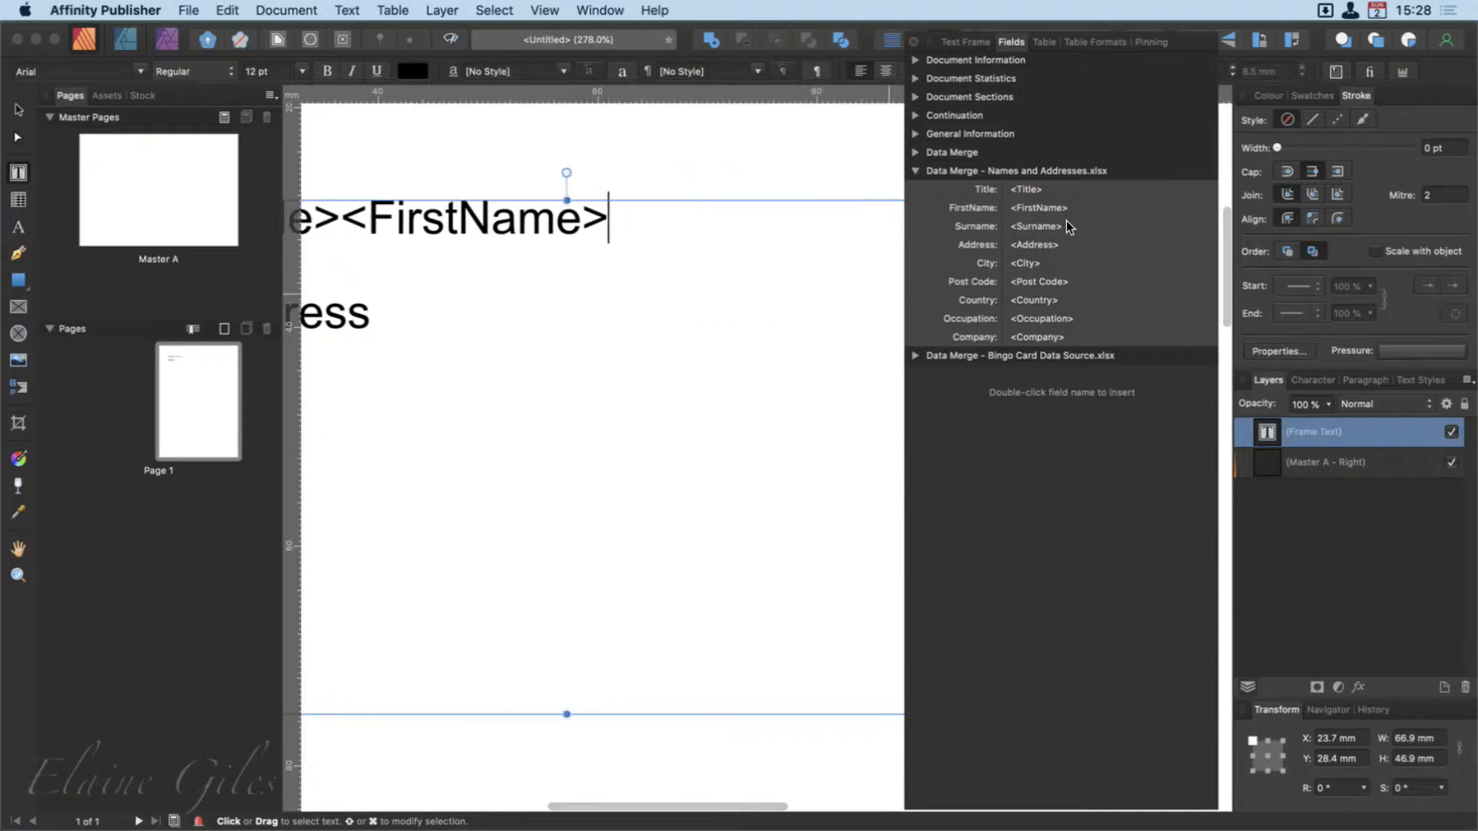
double_click(1044, 226)
scroll(797, 303, "left", 4)
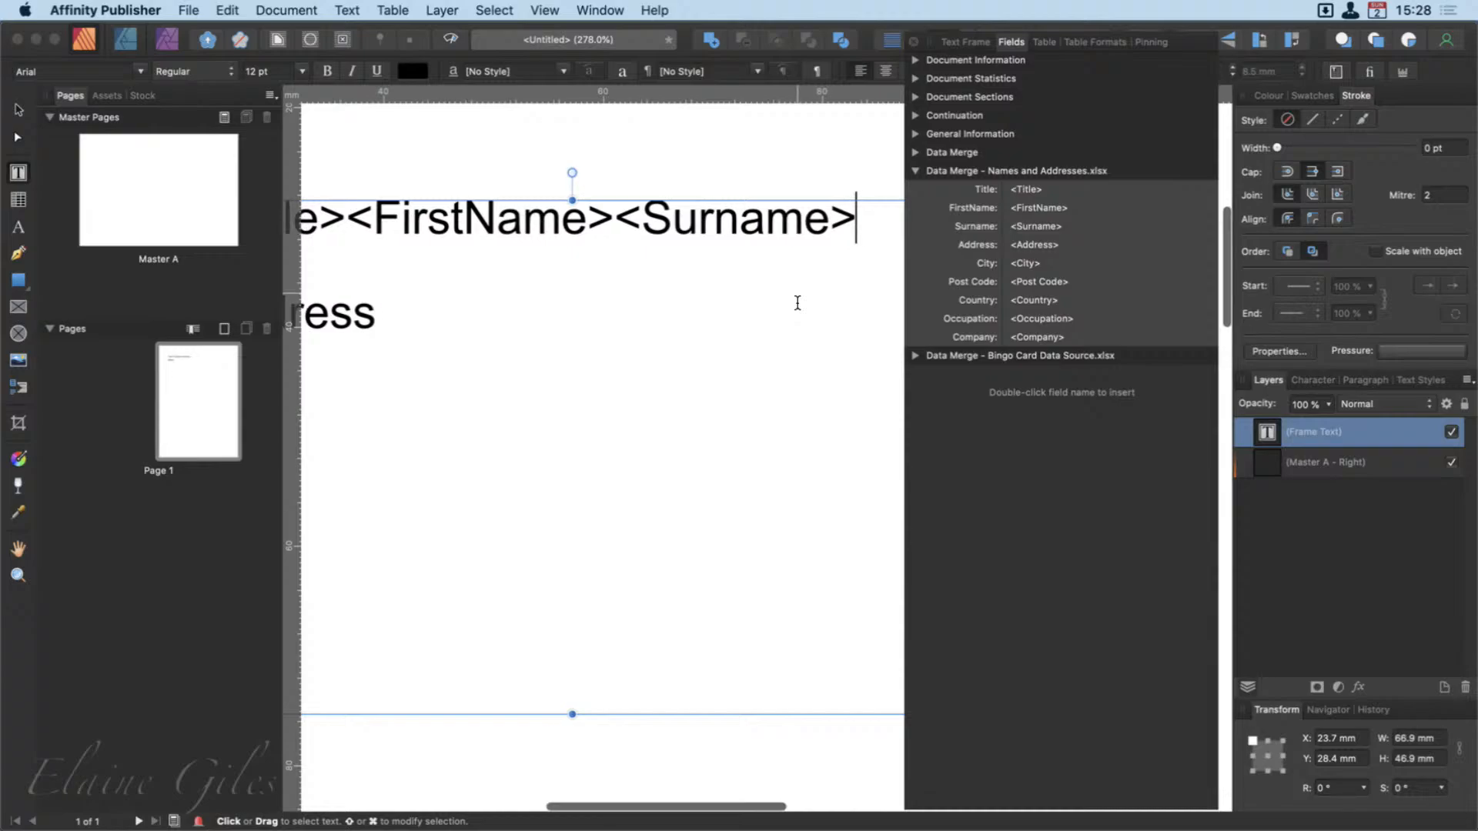
scroll(797, 303, "right", 2)
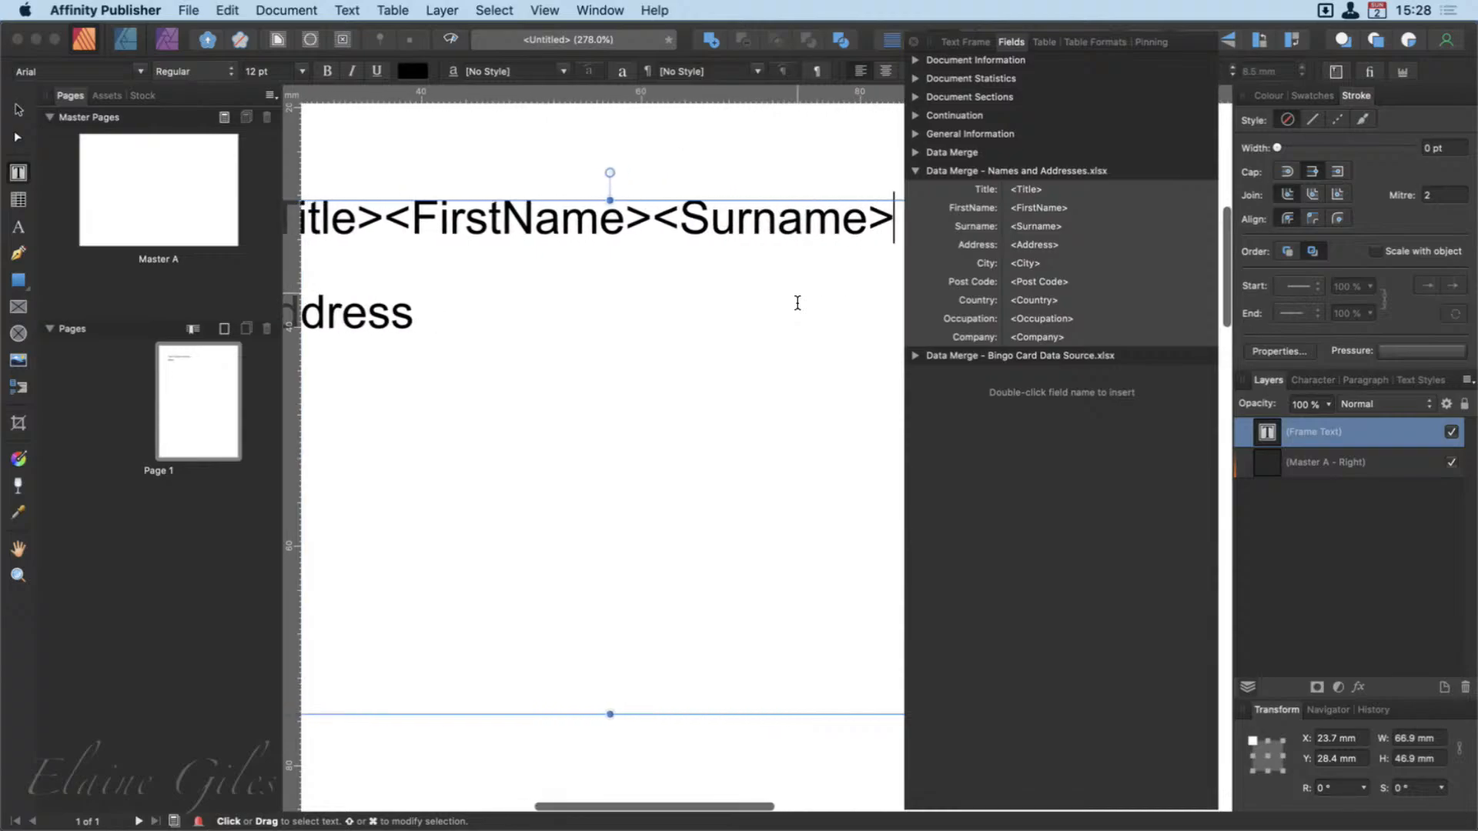
scroll(797, 303, "left", 3)
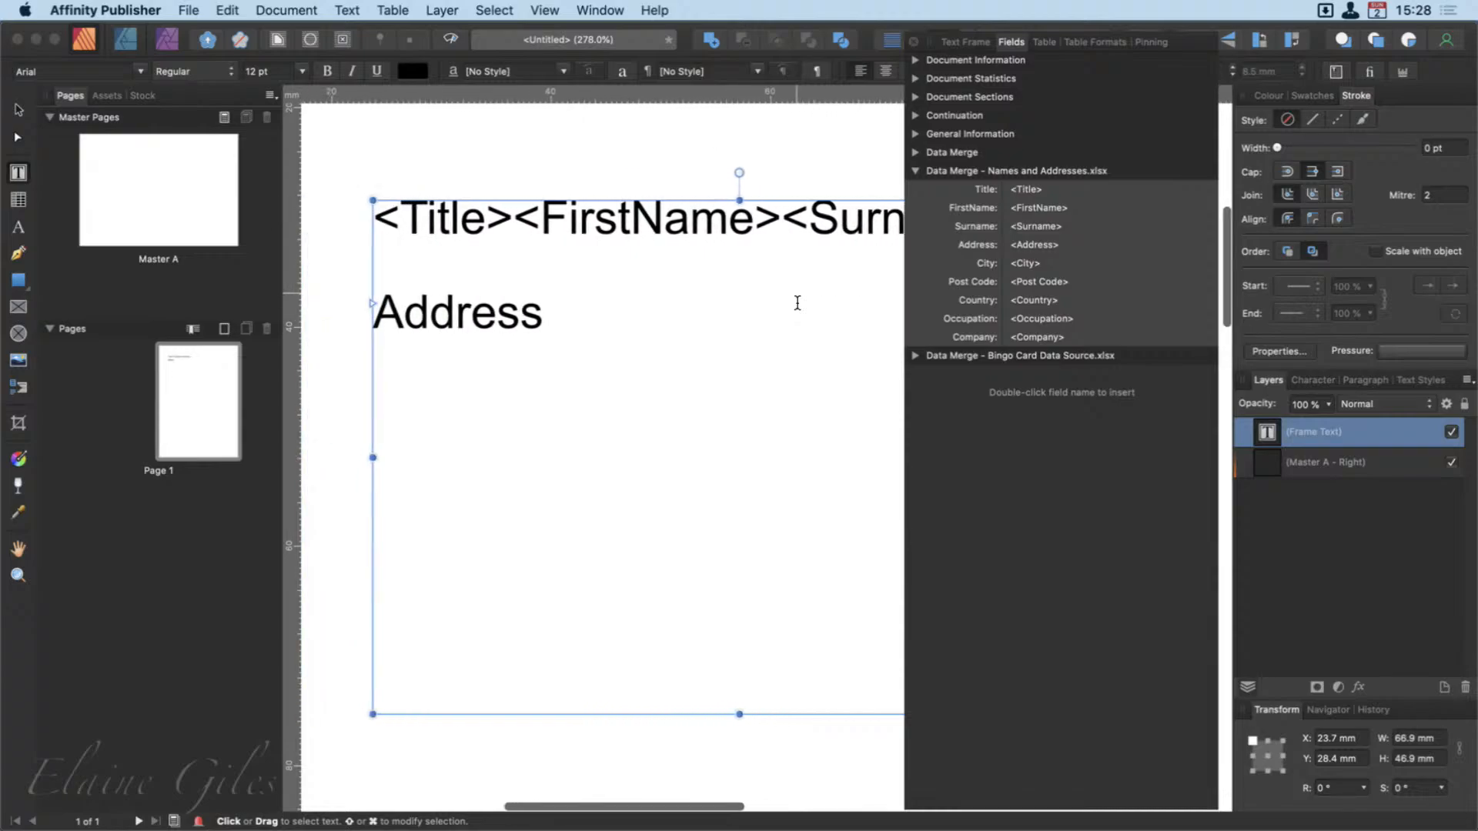
Replace the word "Address" with the Address merge field and separate the Title, FirstName and Surname fields with spaces.
double_click(472, 323)
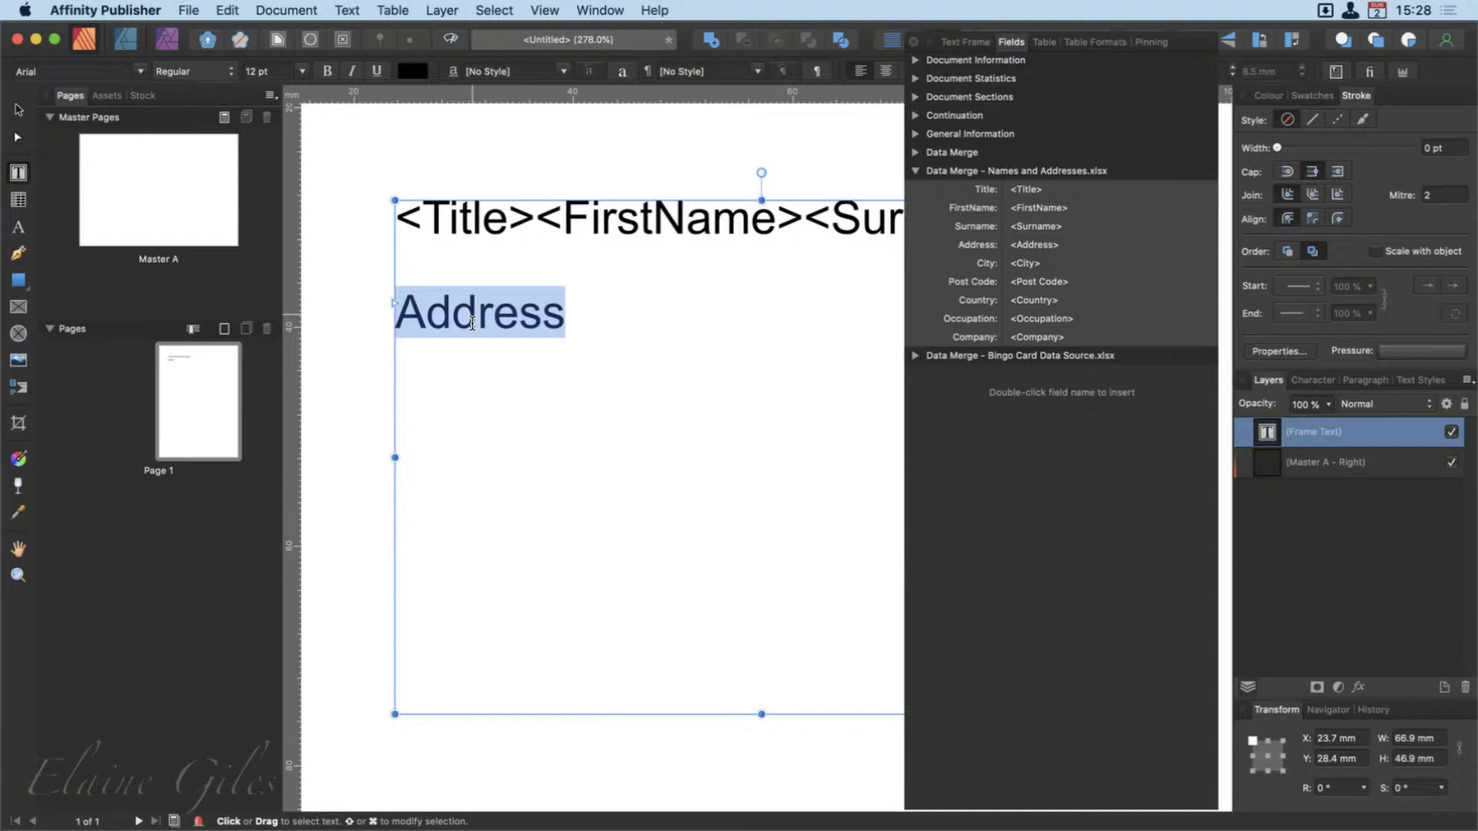
double_click(1044, 246)
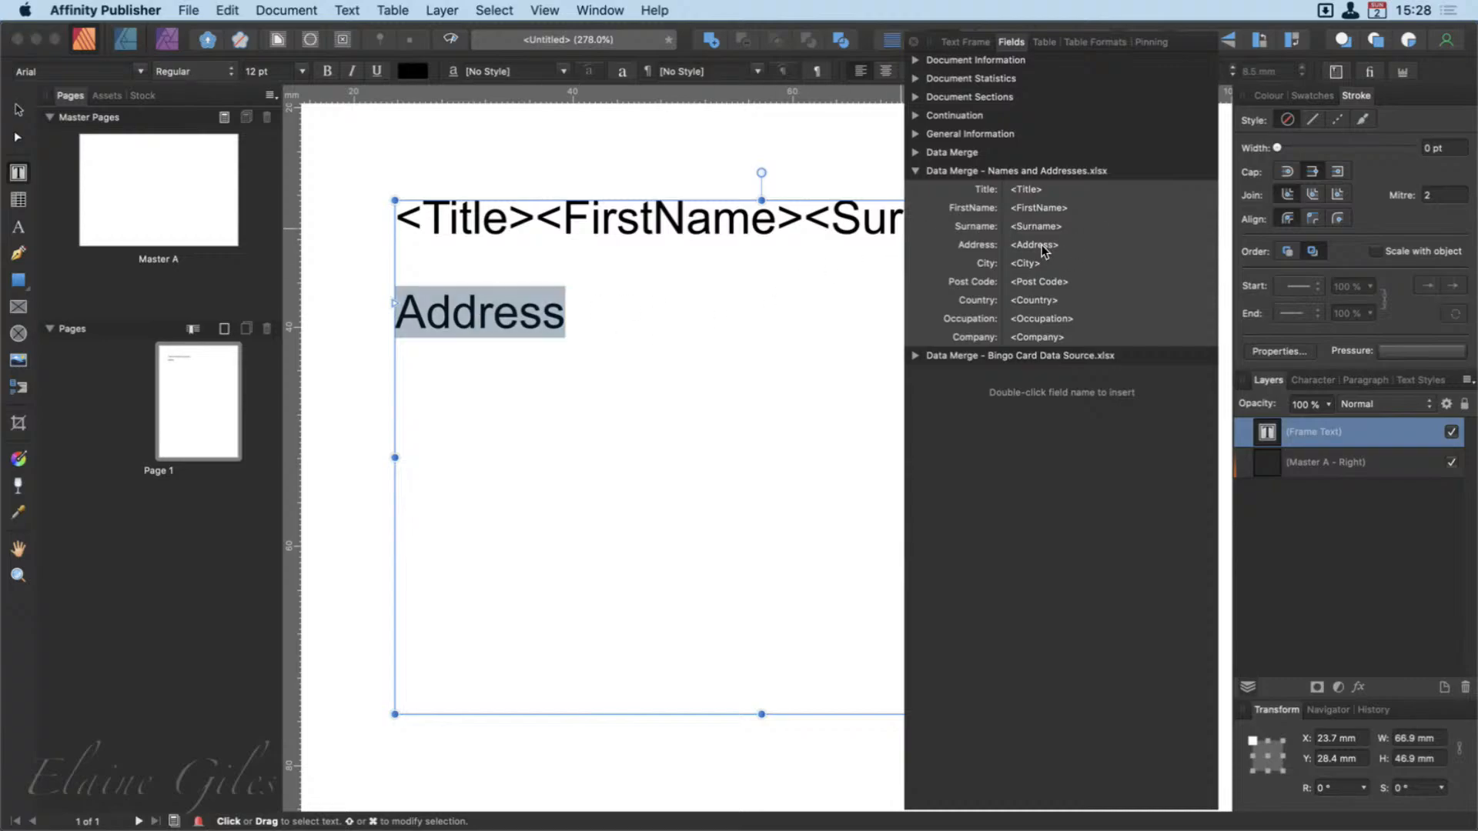
left_click(642, 327)
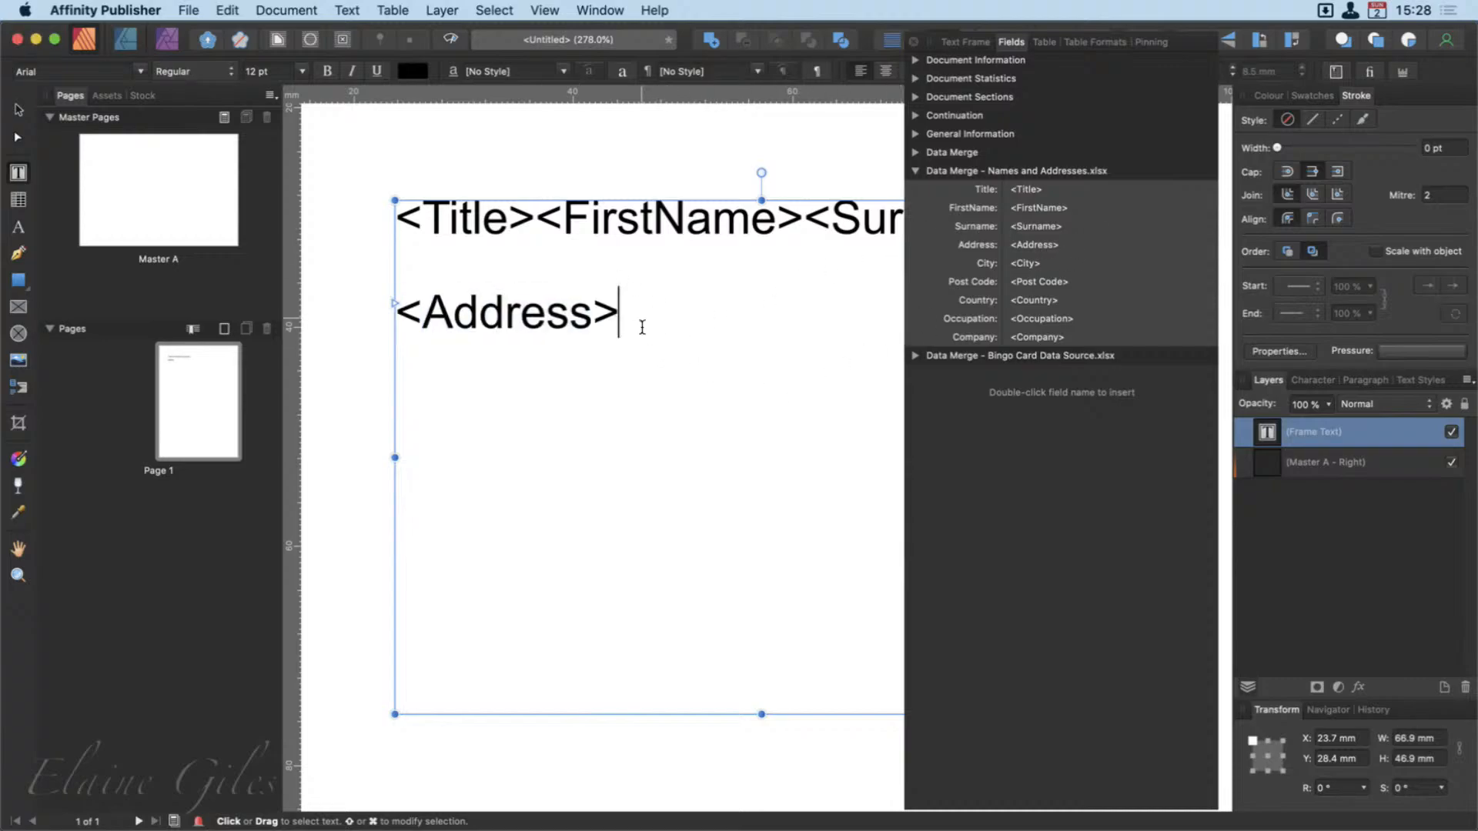
key("Return")
key("Return")
left_click(535, 224)
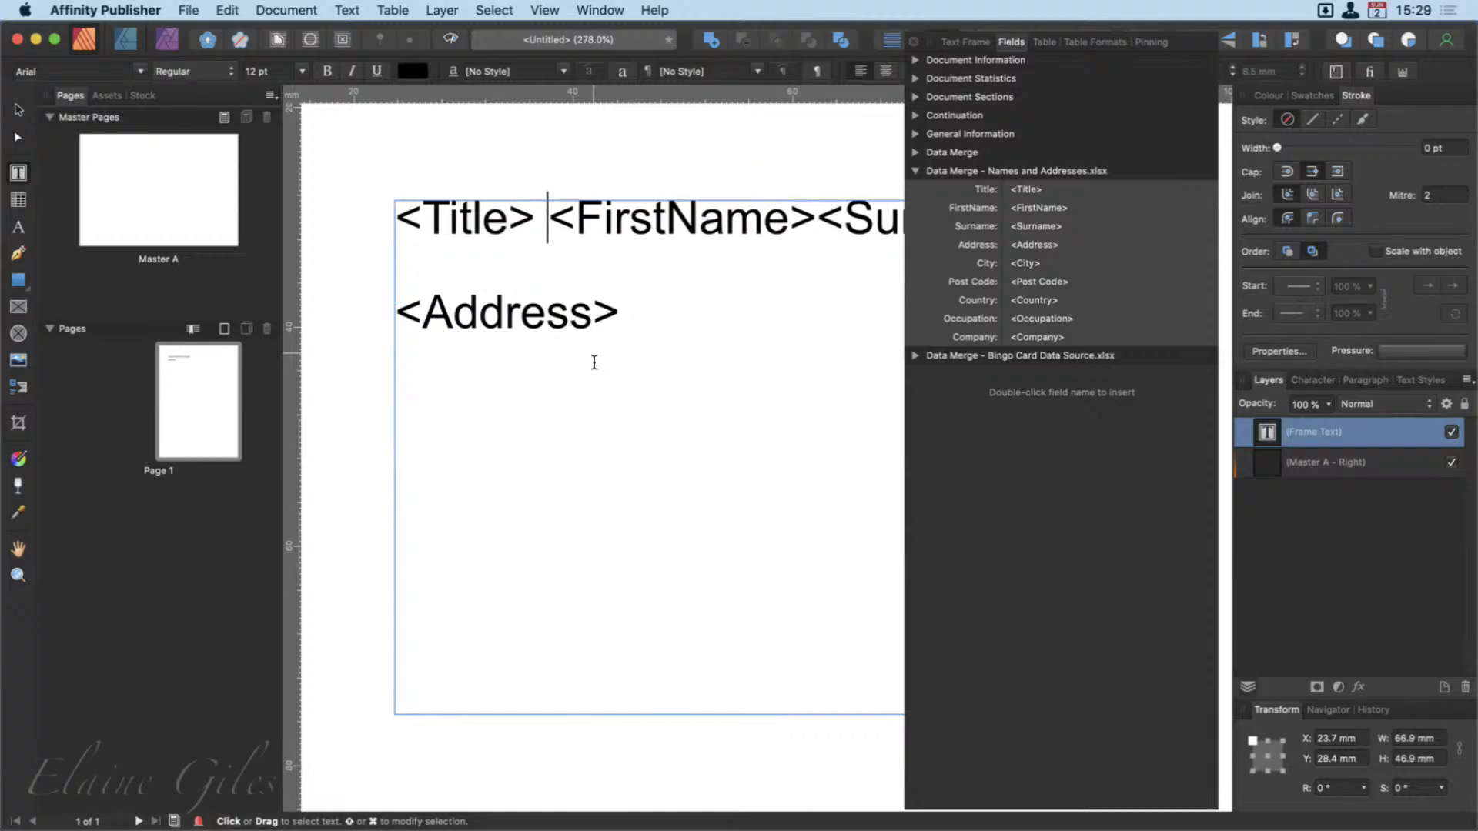
left_click(816, 222)
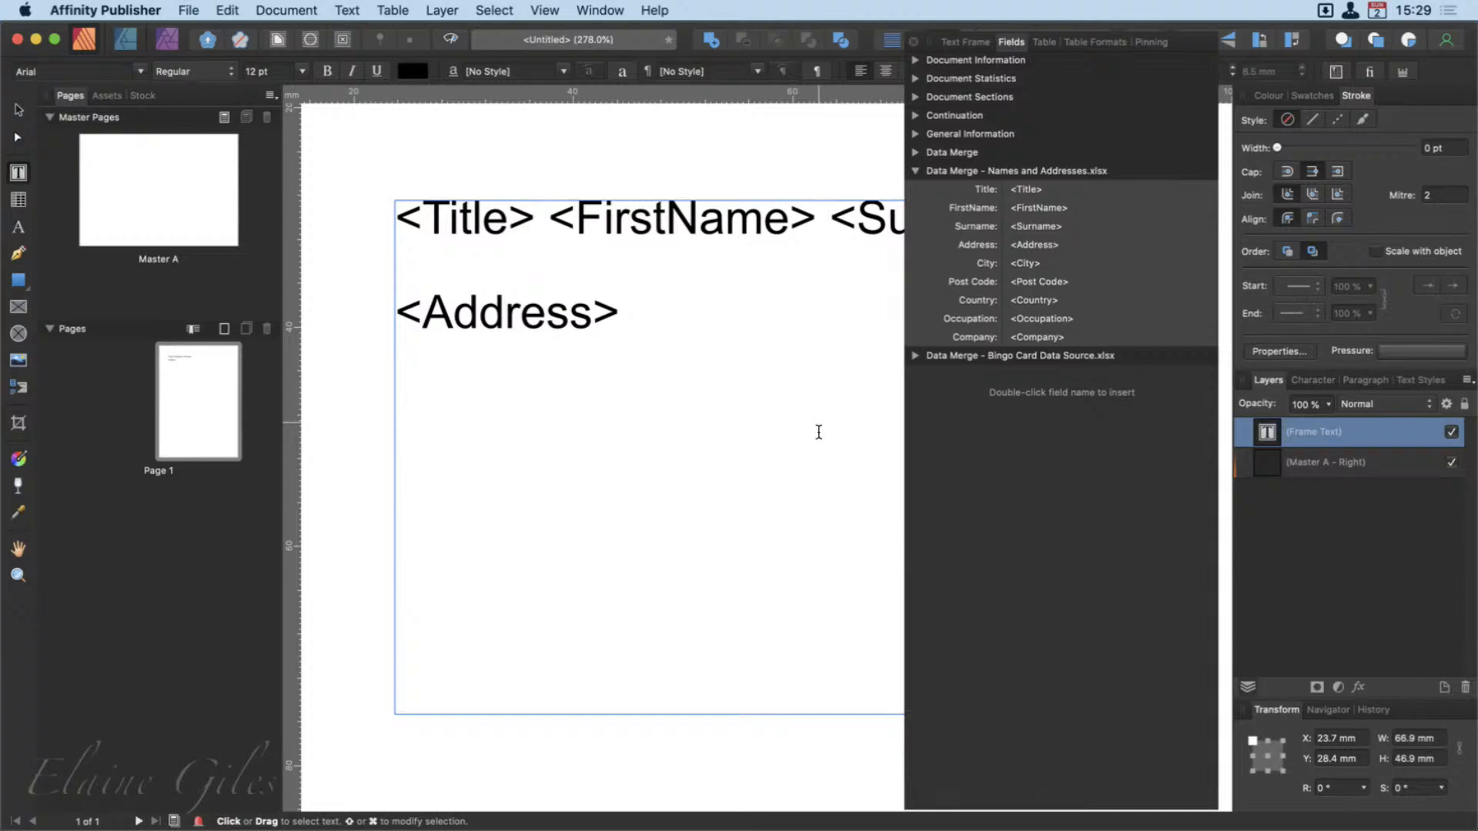
Insert the City, Post Code and Country merge fields on separate lines below the Address field.
left_click(628, 397)
double_click(1025, 264)
key("Return")
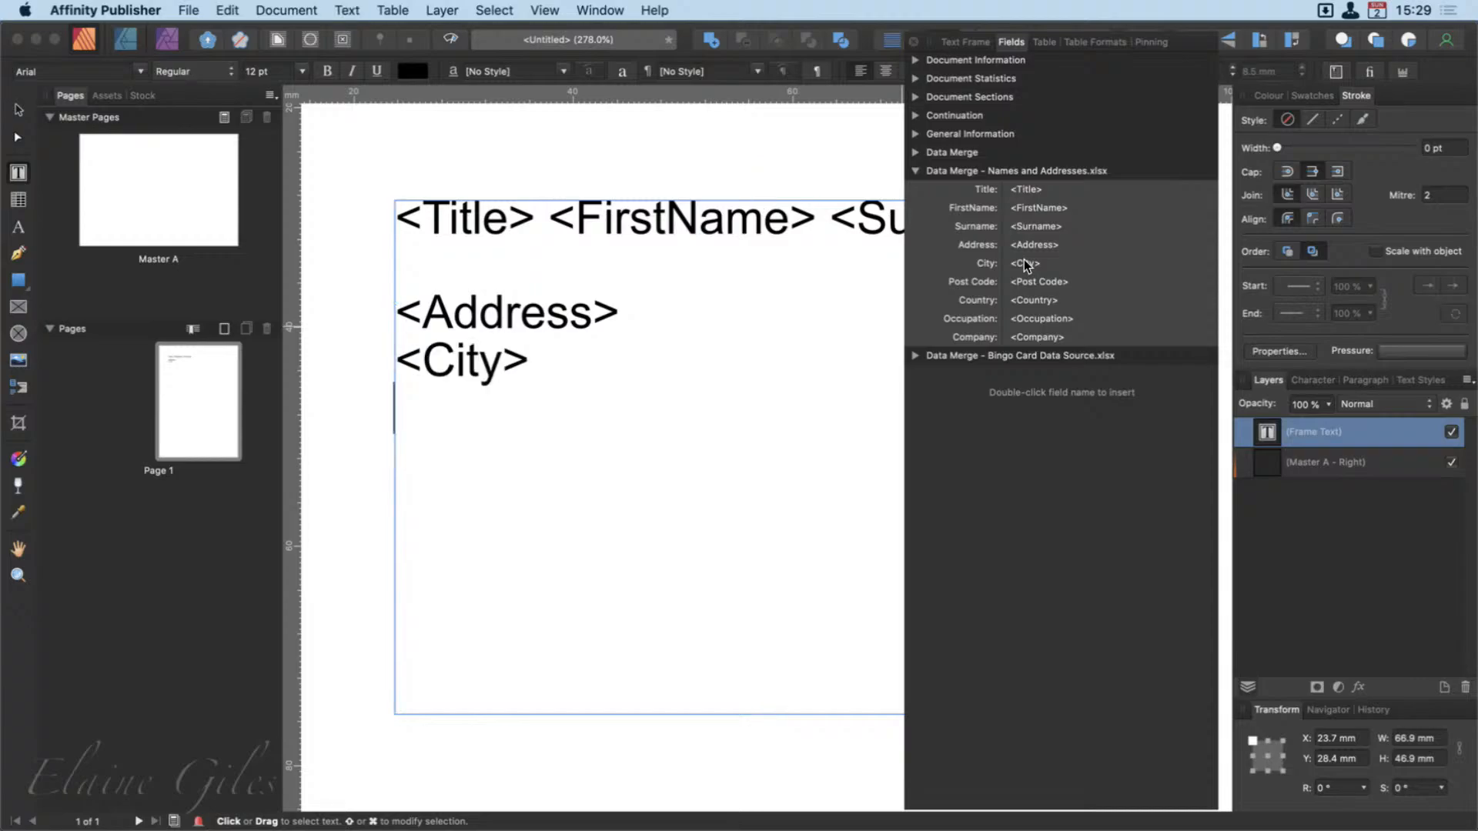
double_click(1035, 282)
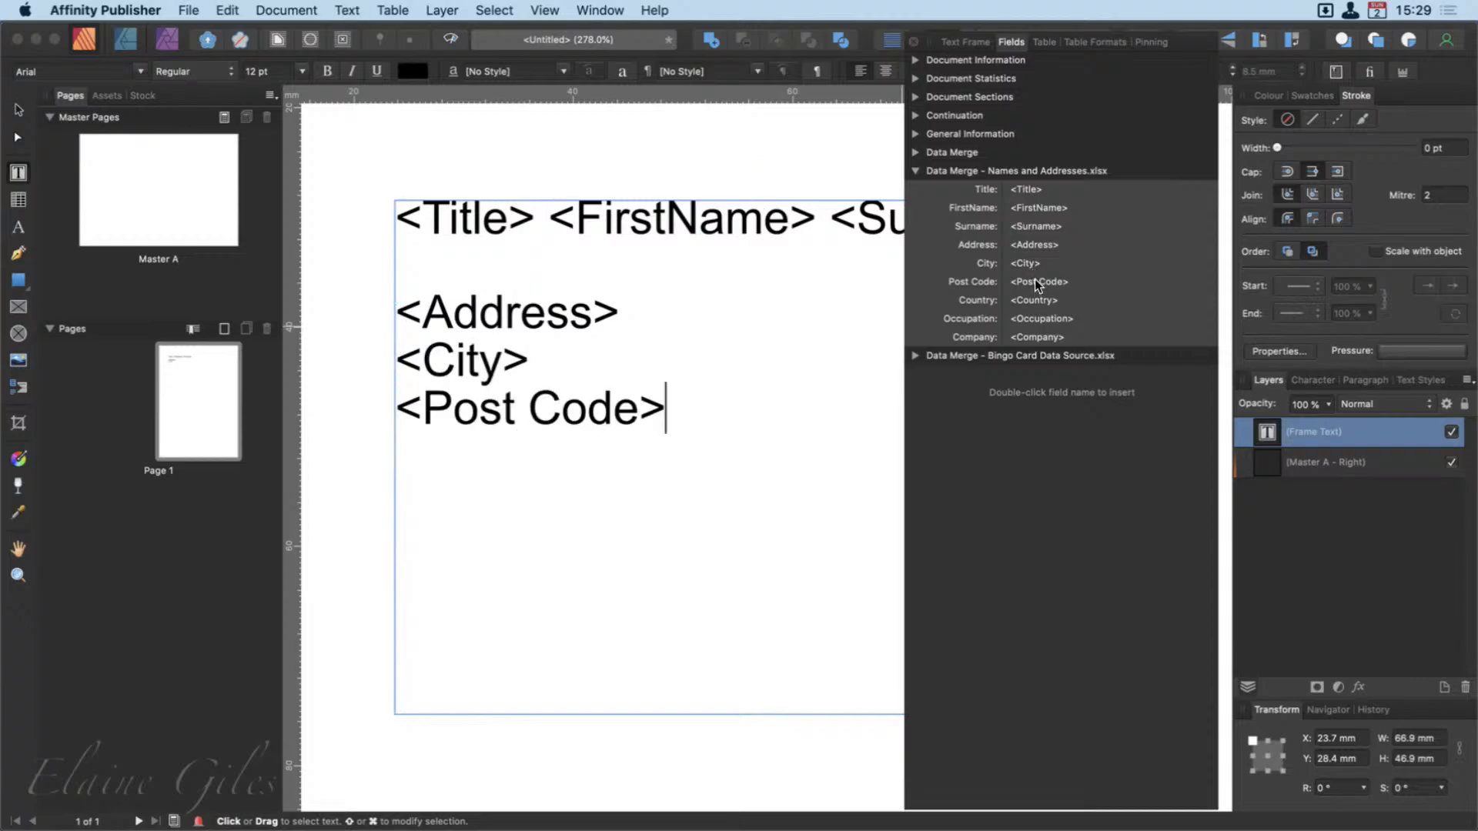
key("Return")
double_click(1036, 305)
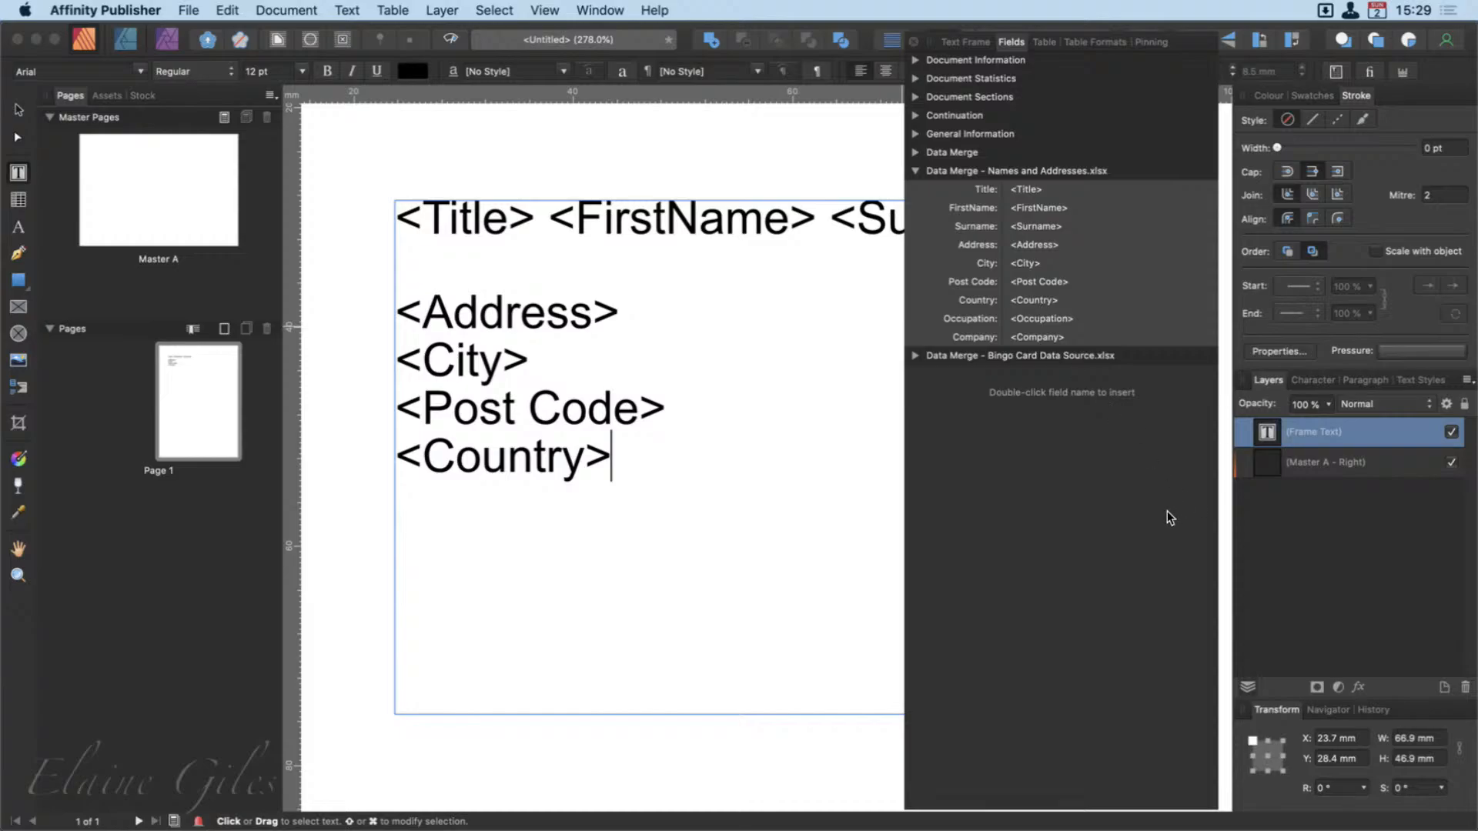
scroll(829, 573, "down", 5)
scroll(830, 573, "right", 5)
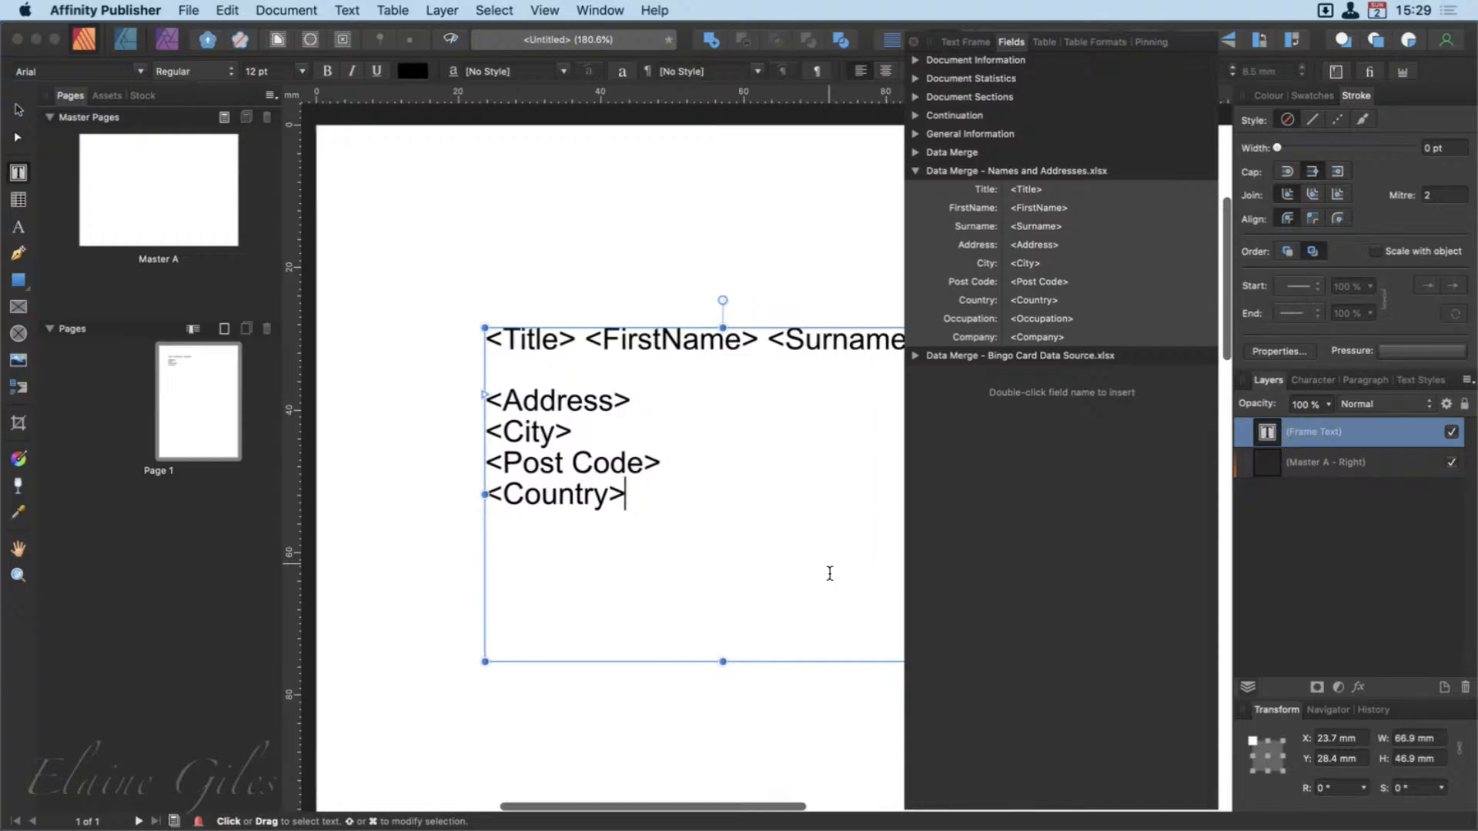
scroll(830, 576, "down", 1)
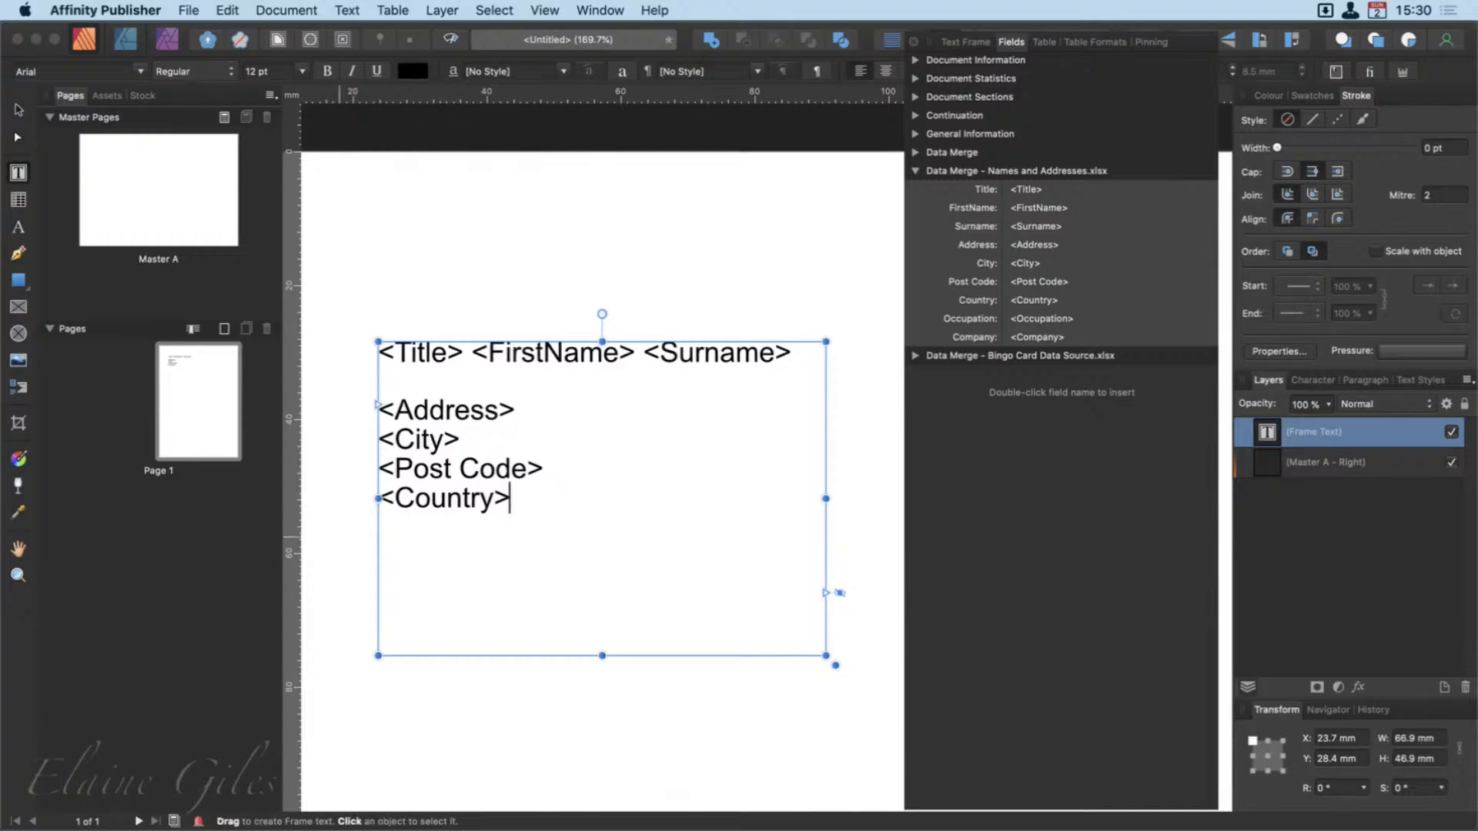
Check the Names and Addresses.xlsx source in the Data Merge manager and move the manager back out of view.
left_click_drag(154, 830, 515, 384)
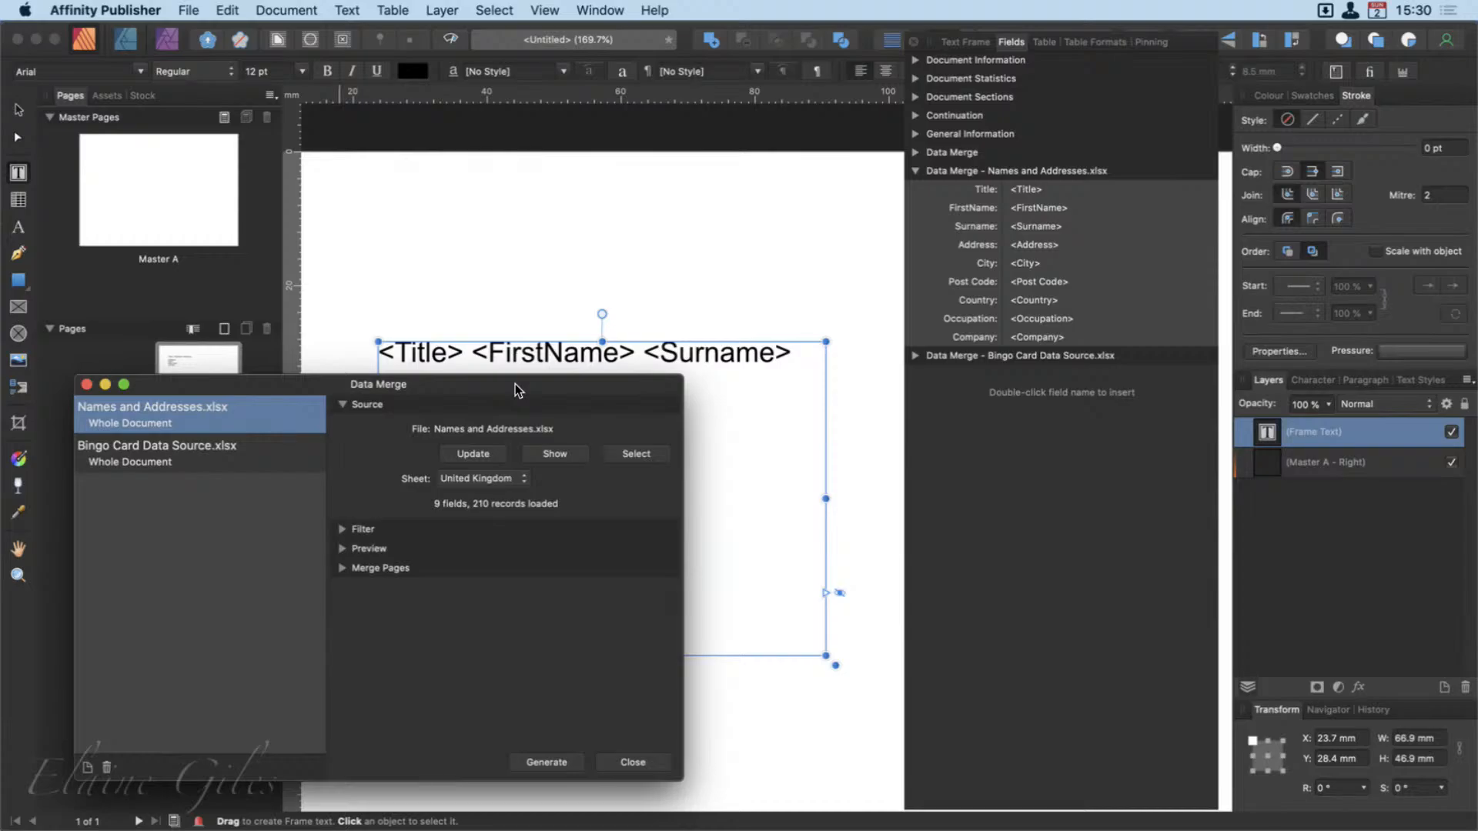
left_click_drag(515, 383, 15, 827)
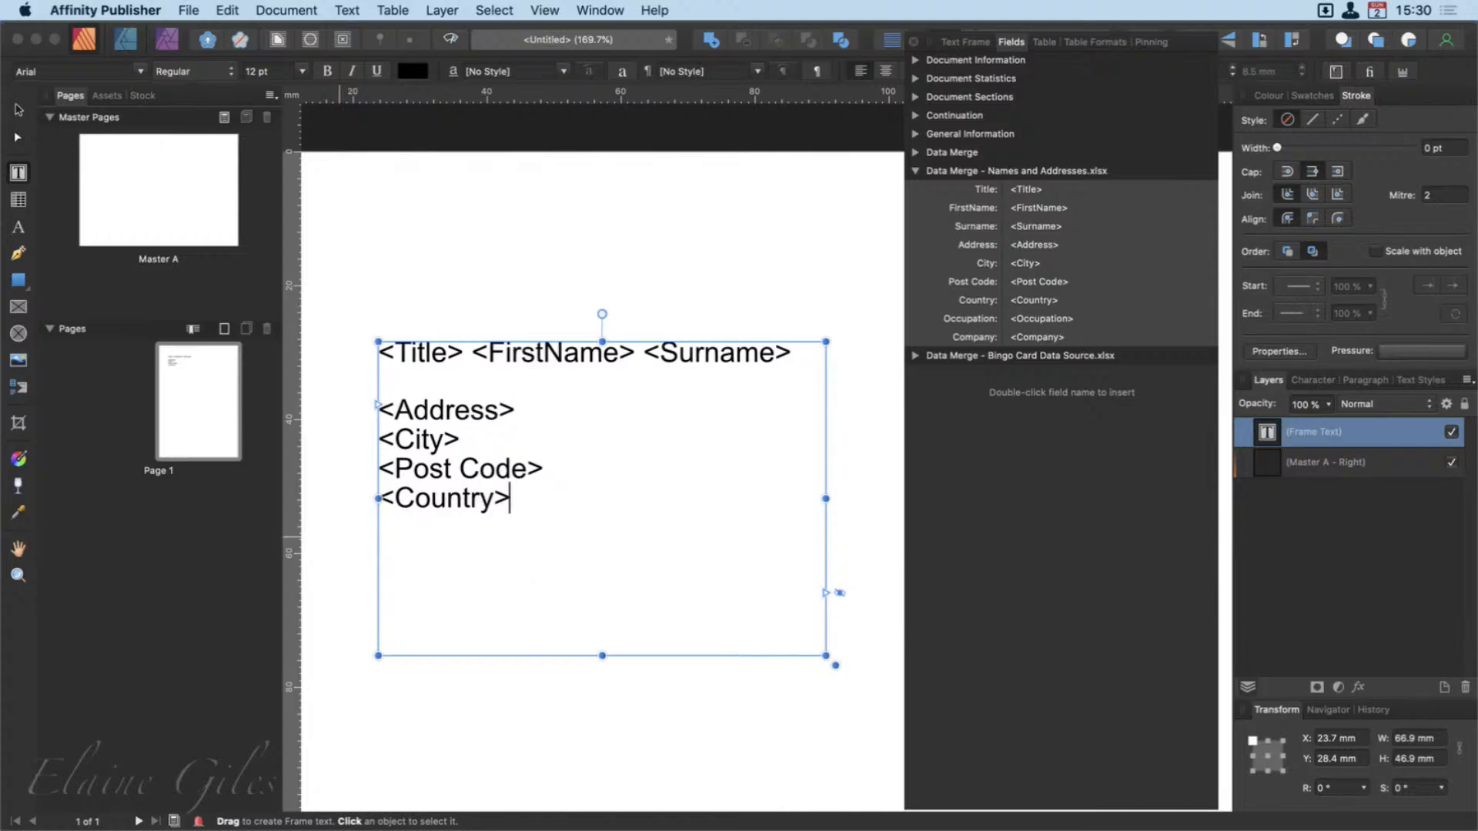
Examine how the Title and Address merge fields in the text frame behave when their text is selected.
left_click(19, 112)
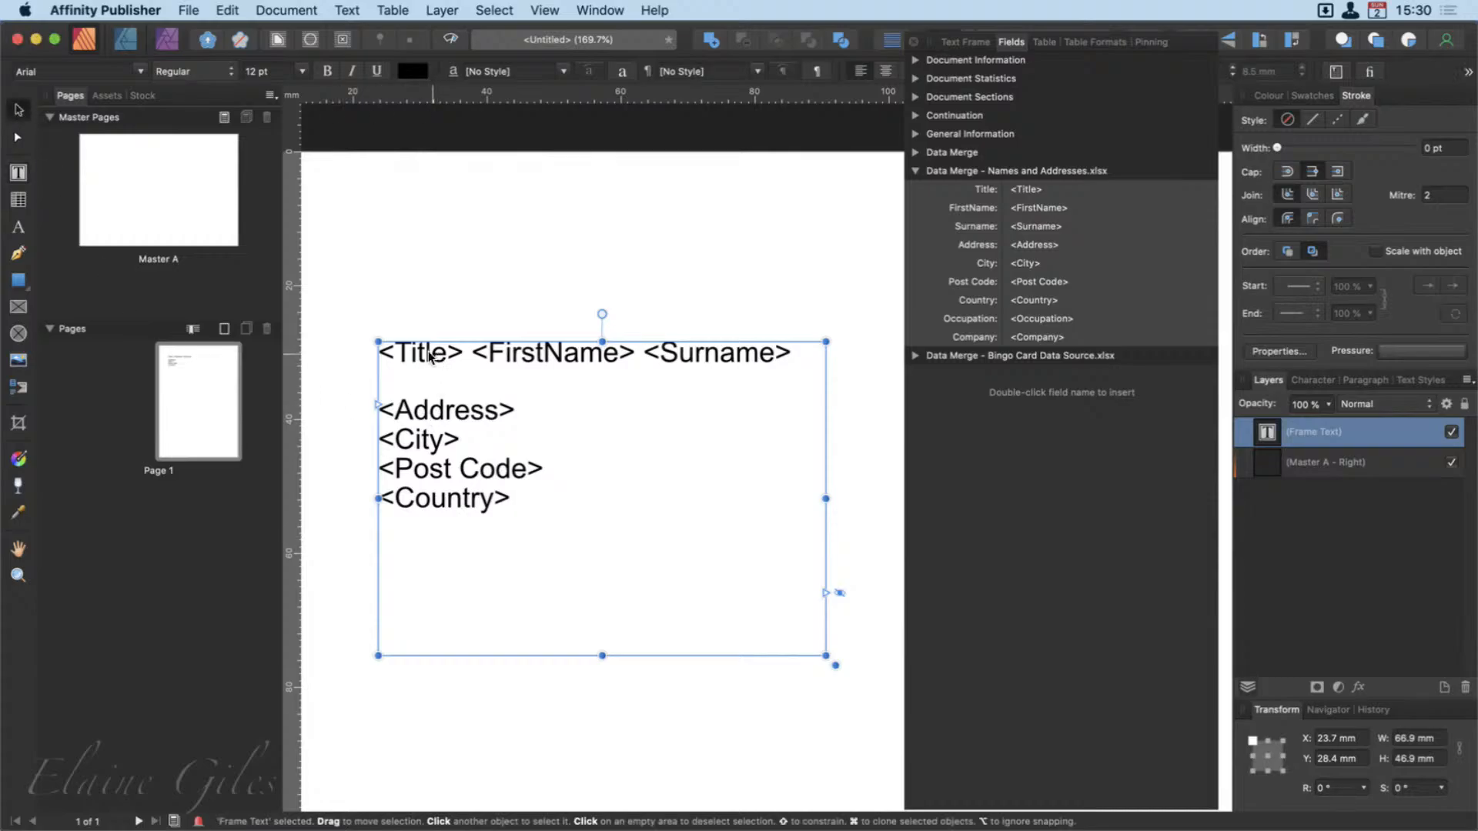
scroll(388, 355, "up", 5)
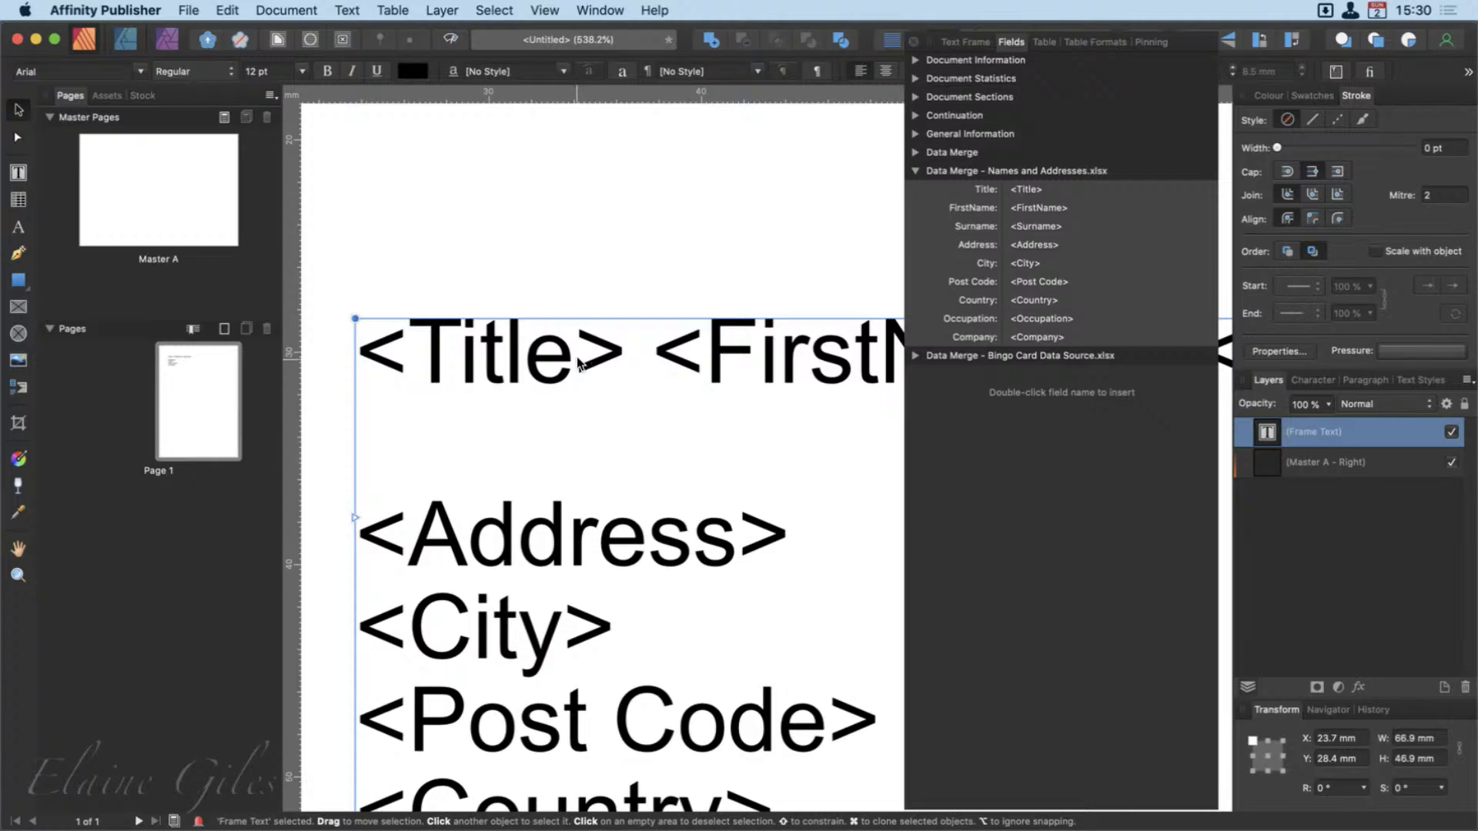
left_click_drag(578, 362, 574, 364)
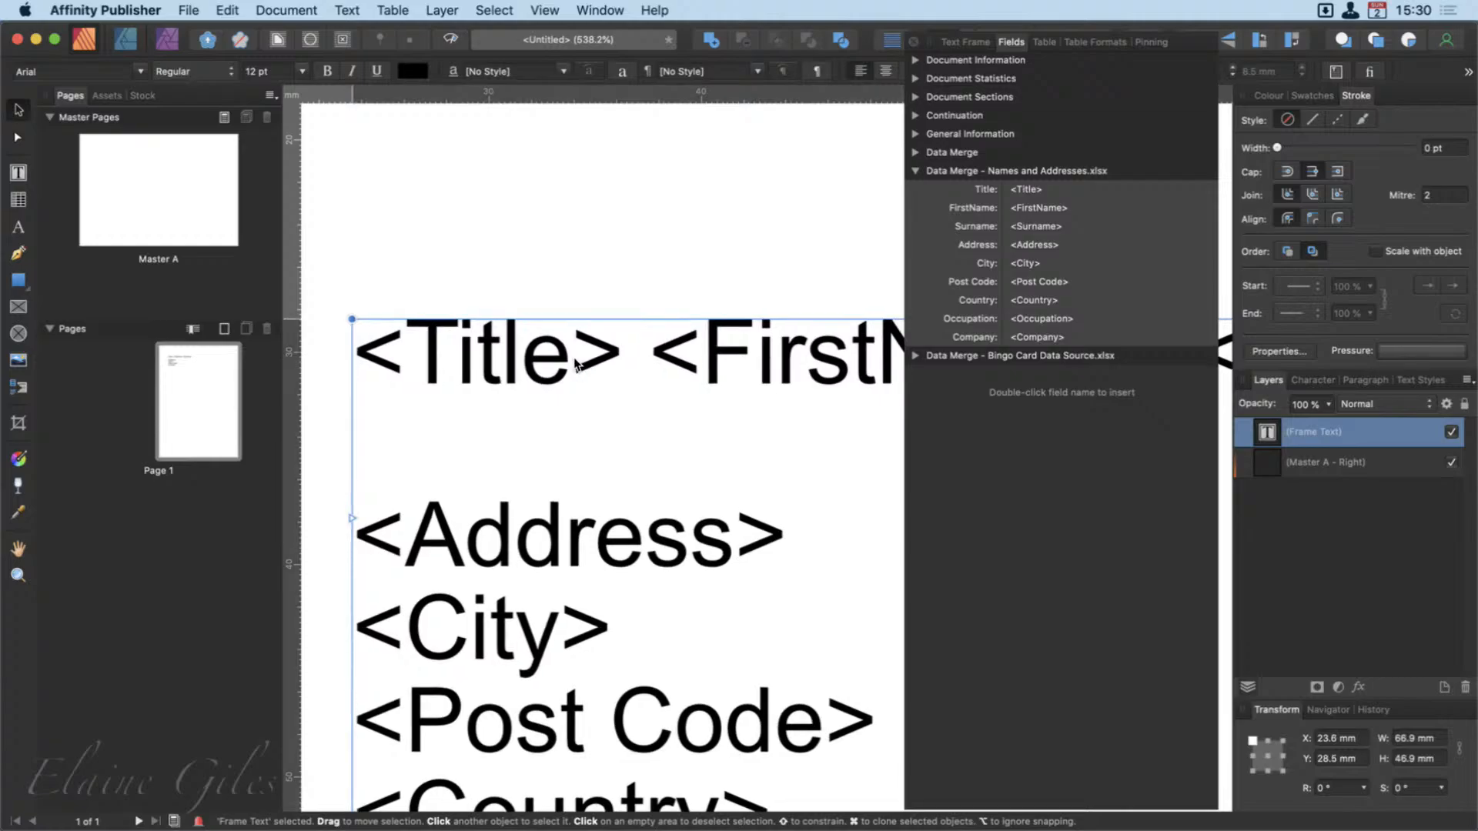
double_click(574, 363)
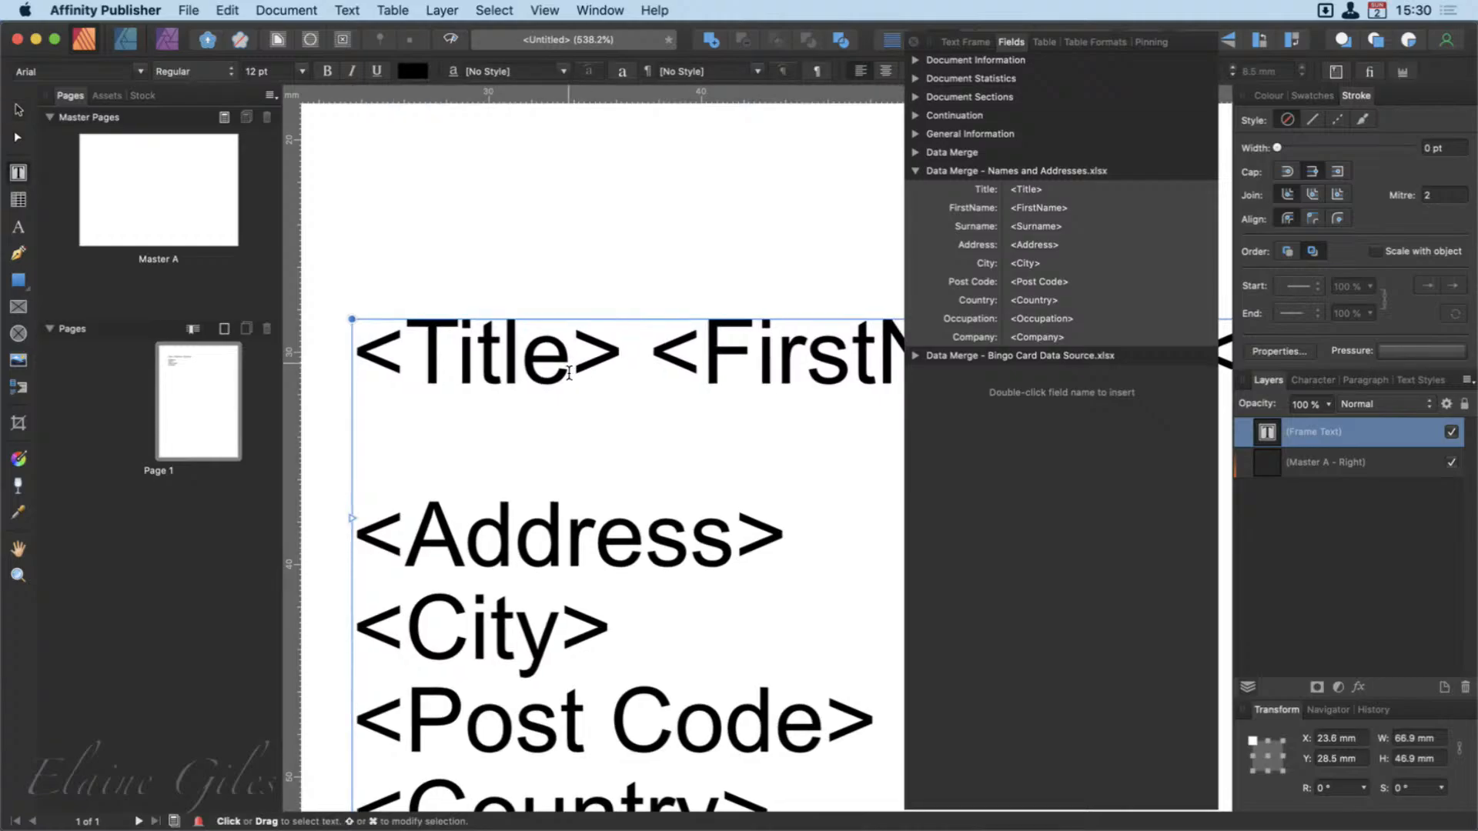
double_click(477, 370)
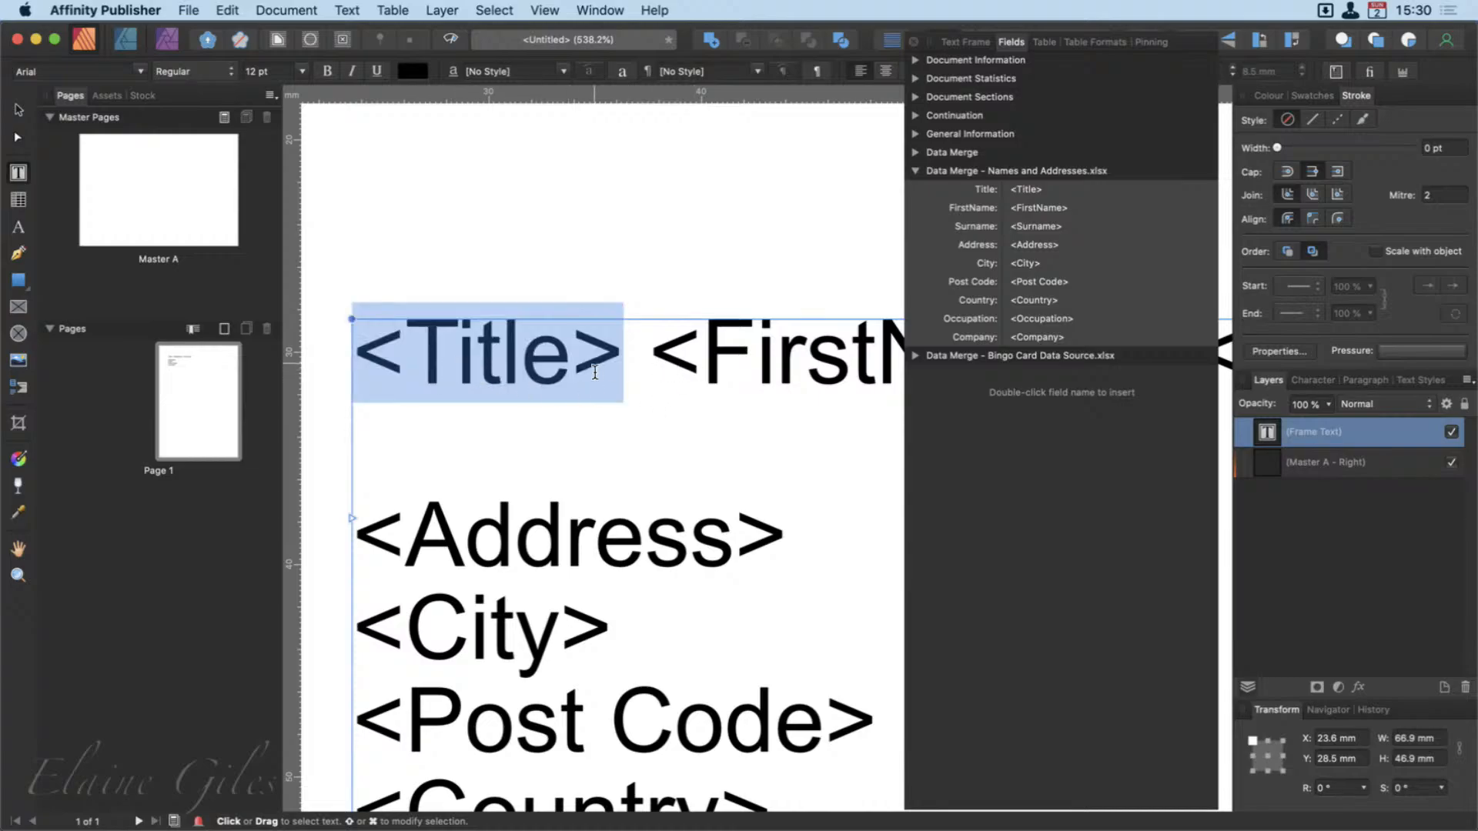
left_click(783, 556)
double_click(475, 562)
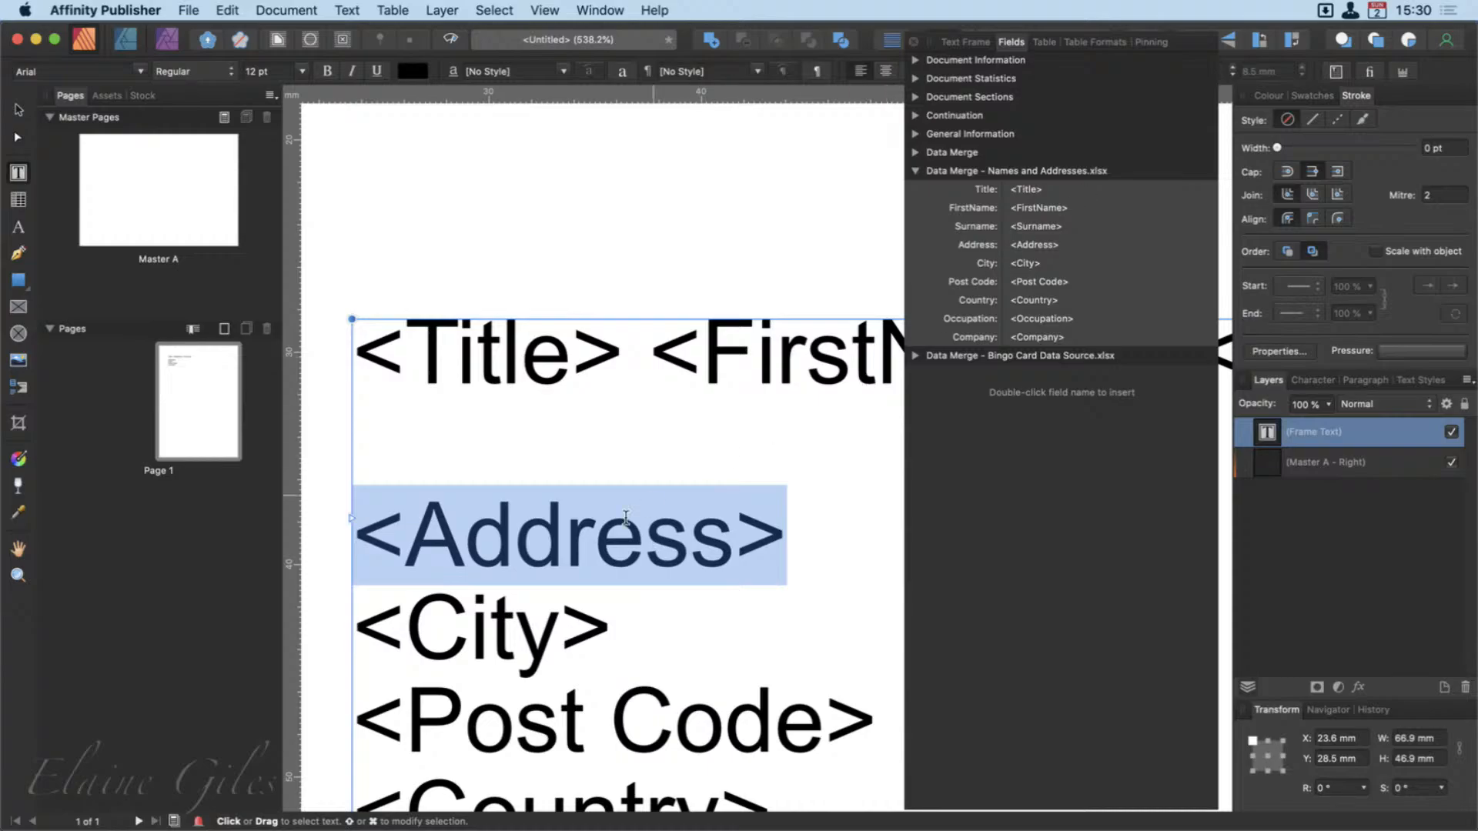
Add two line breaks at the start of the text frame and enter the plain text "<Title>" above the merge fields.
left_click(466, 454)
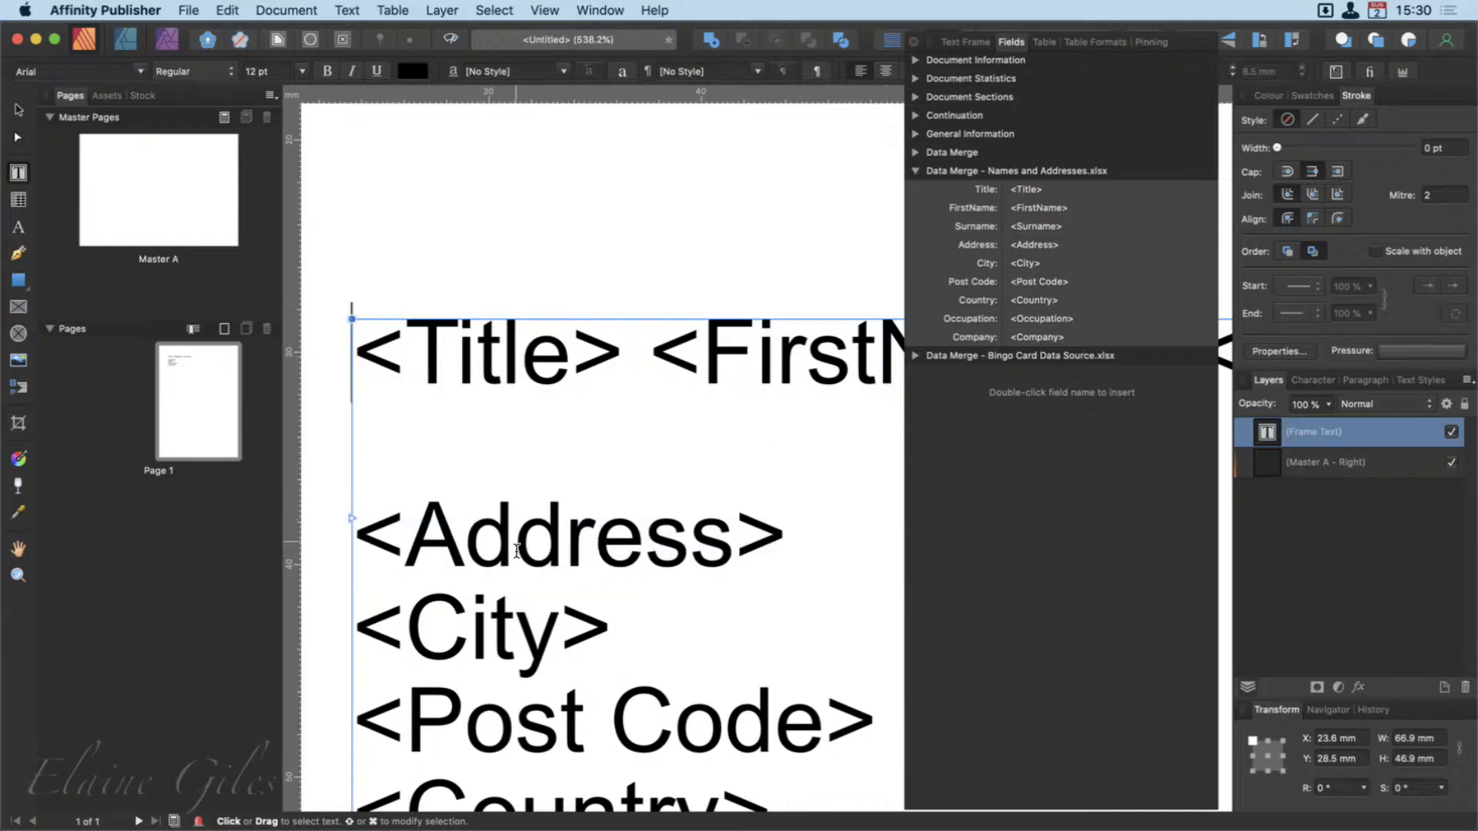
key("Return")
key("Return")
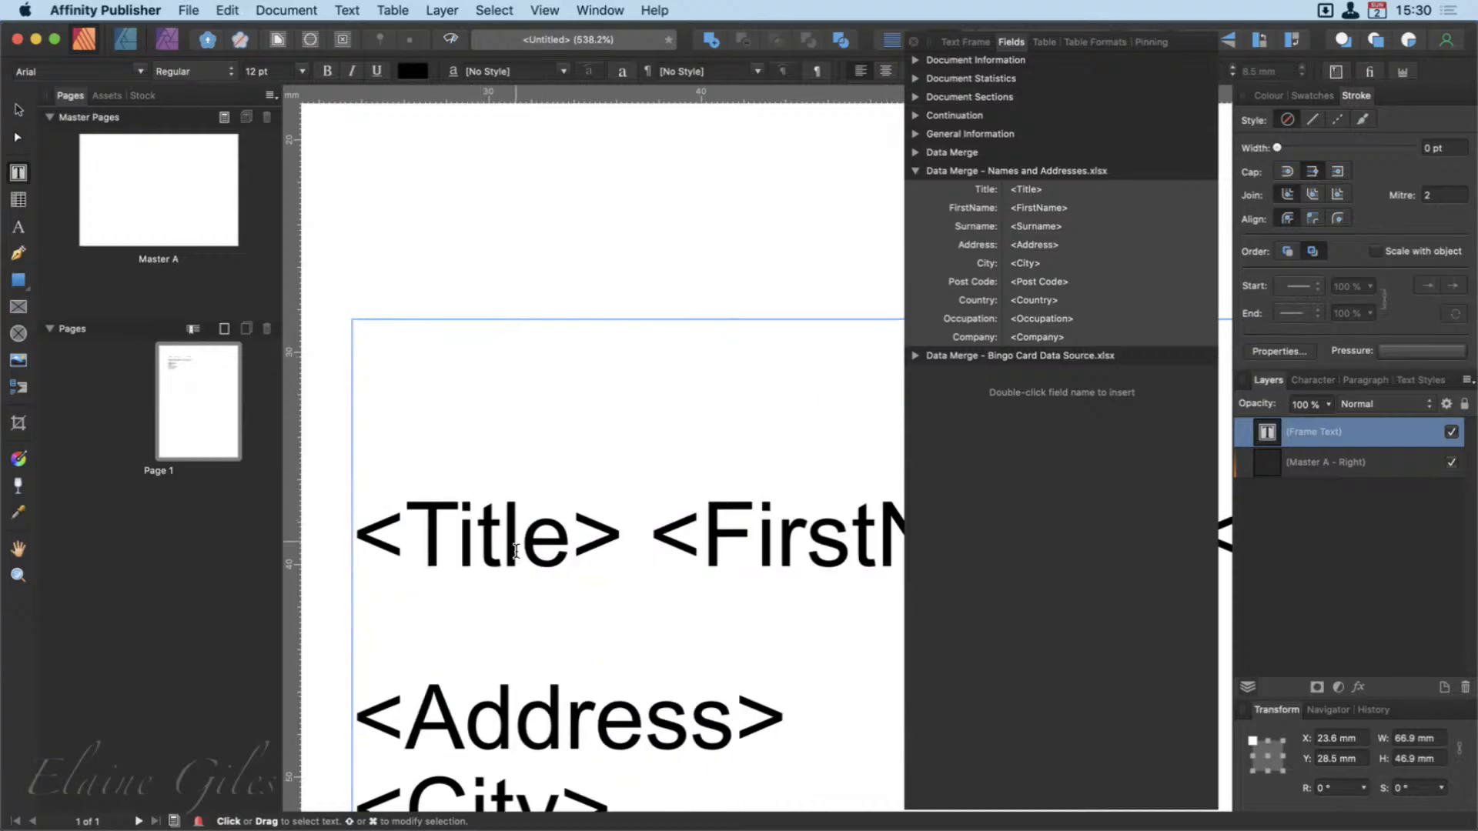
type("<Title")
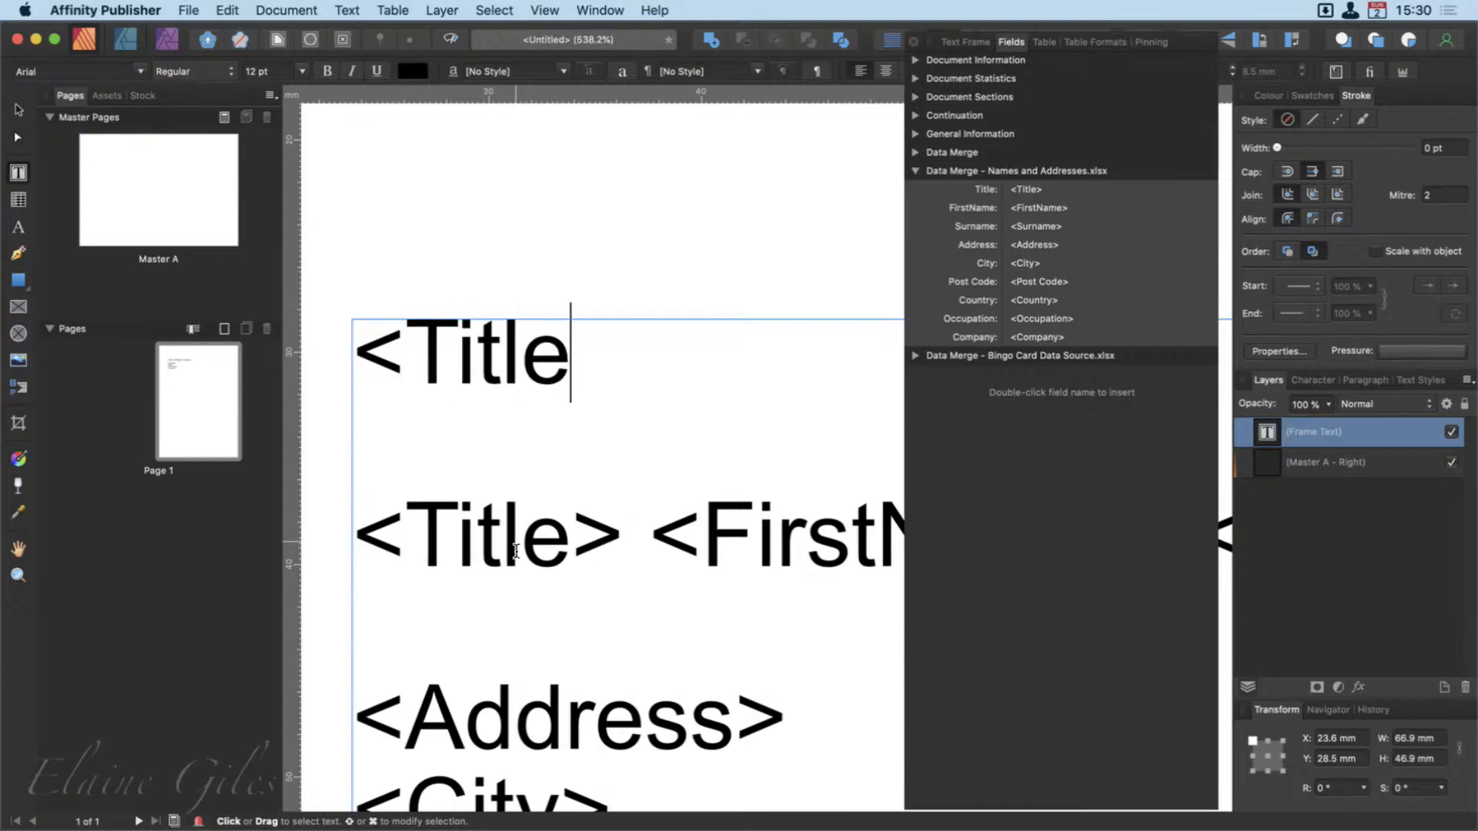
type(">")
Compare how the plain "<Title>" text and the Title merge field below it can be selected.
left_click(636, 551)
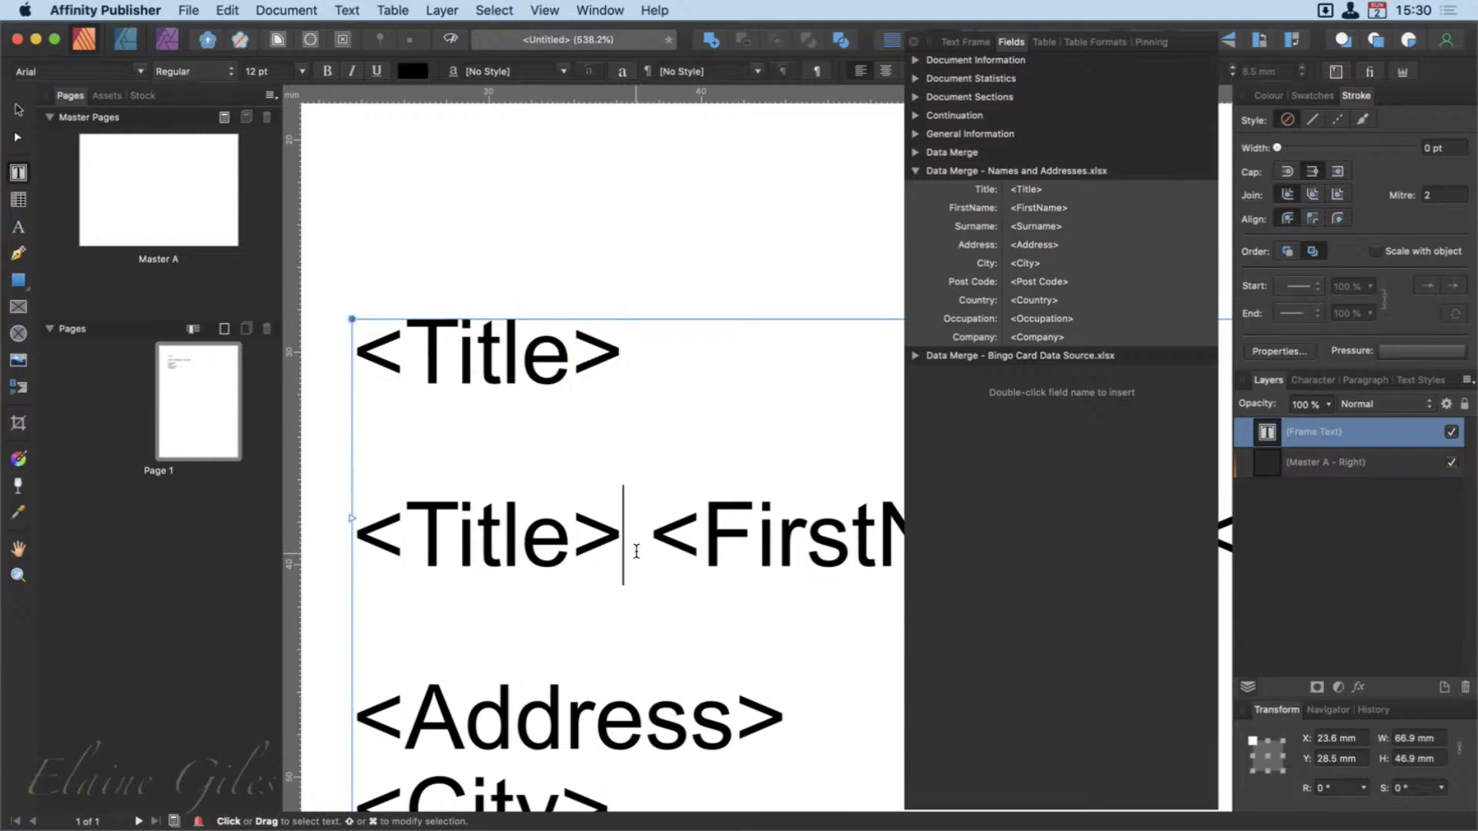
left_click_drag(620, 355, 386, 387)
left_click(569, 375)
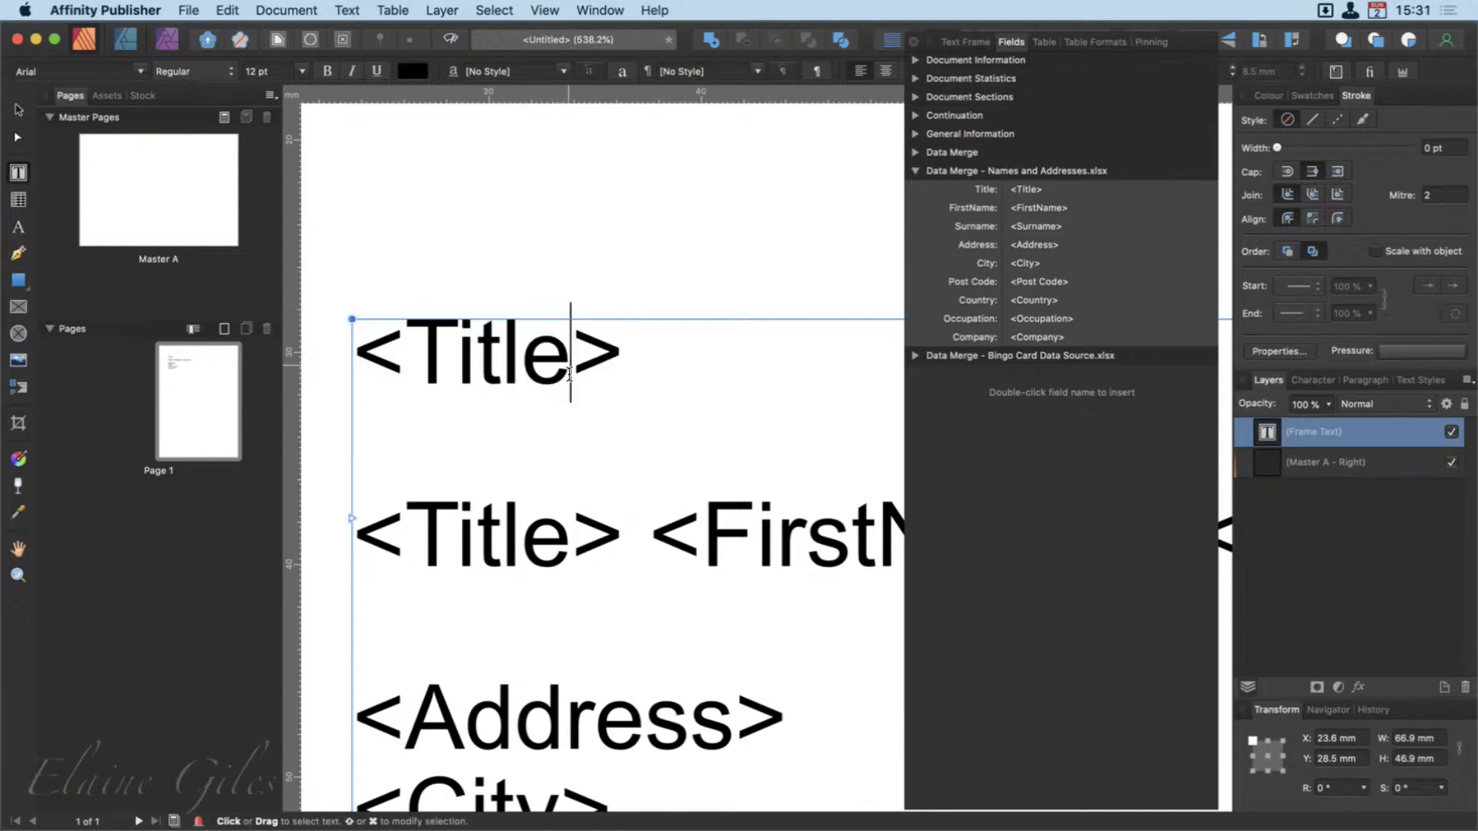
left_click_drag(570, 375, 405, 377)
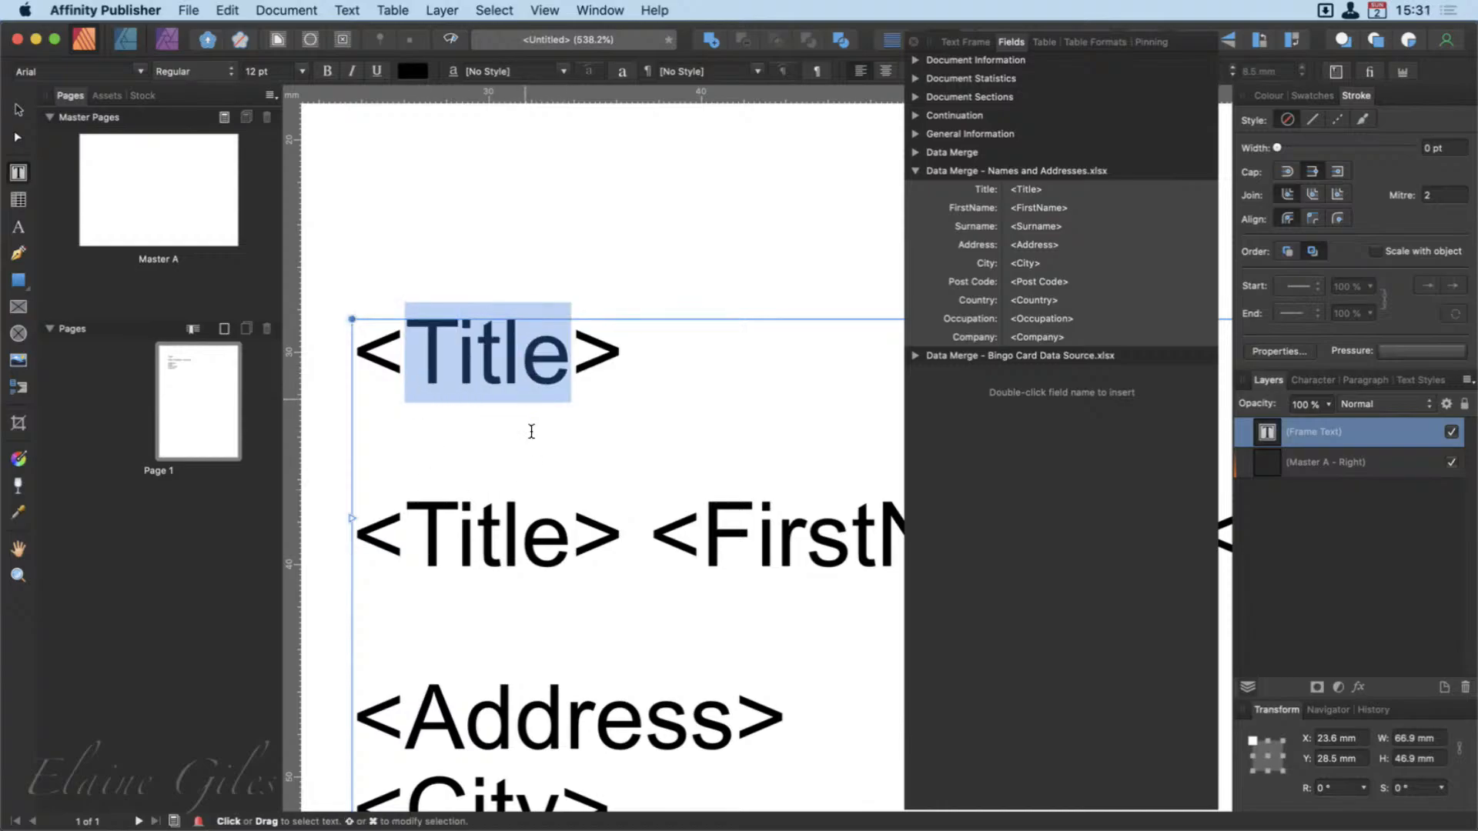
left_click(608, 549)
double_click(408, 554)
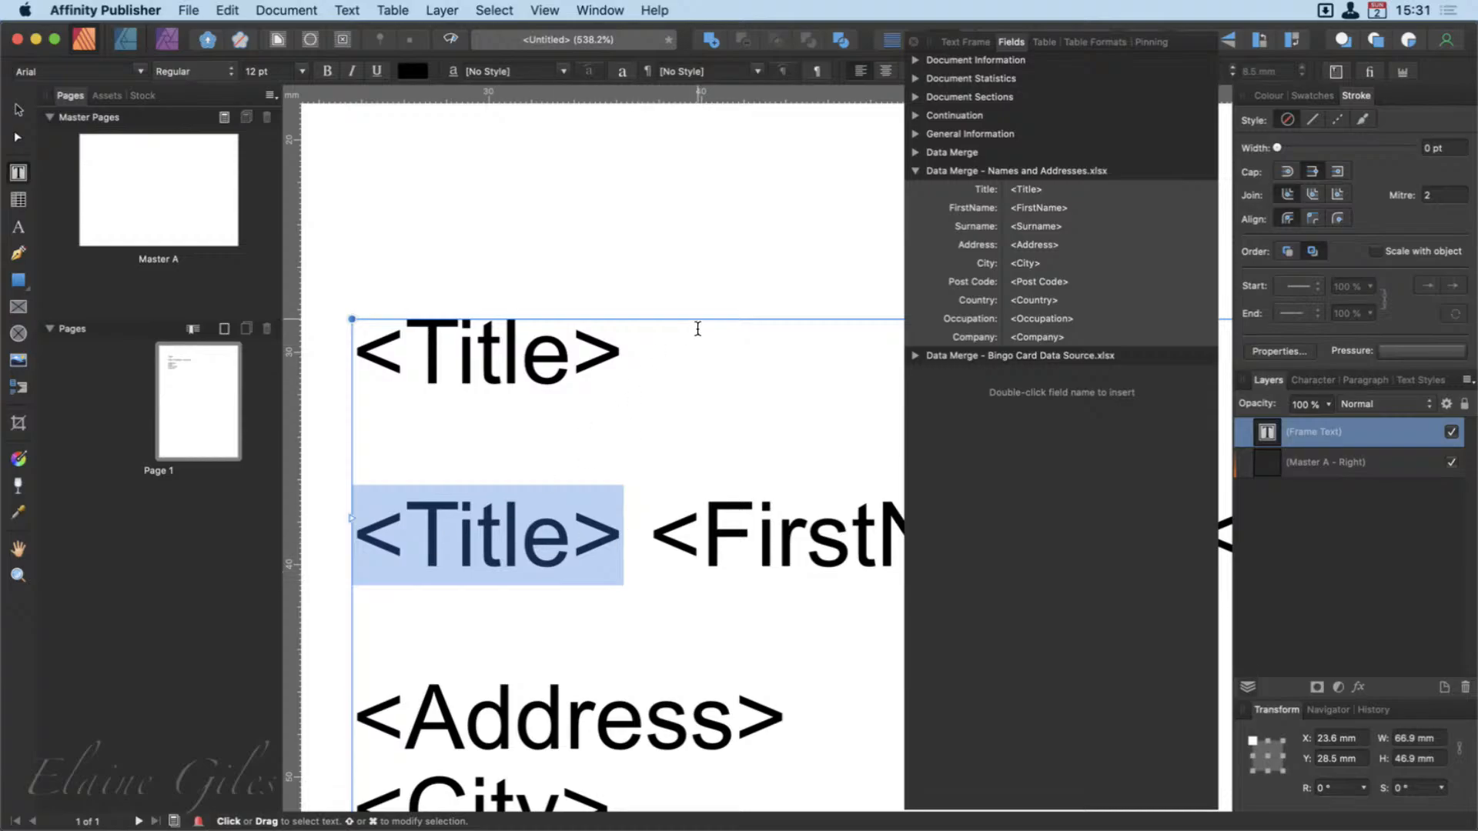
Delete the plain "<Title>" text and the extra line breaks above the Title merge field.
left_click(680, 350)
key("alt+shift+Left")
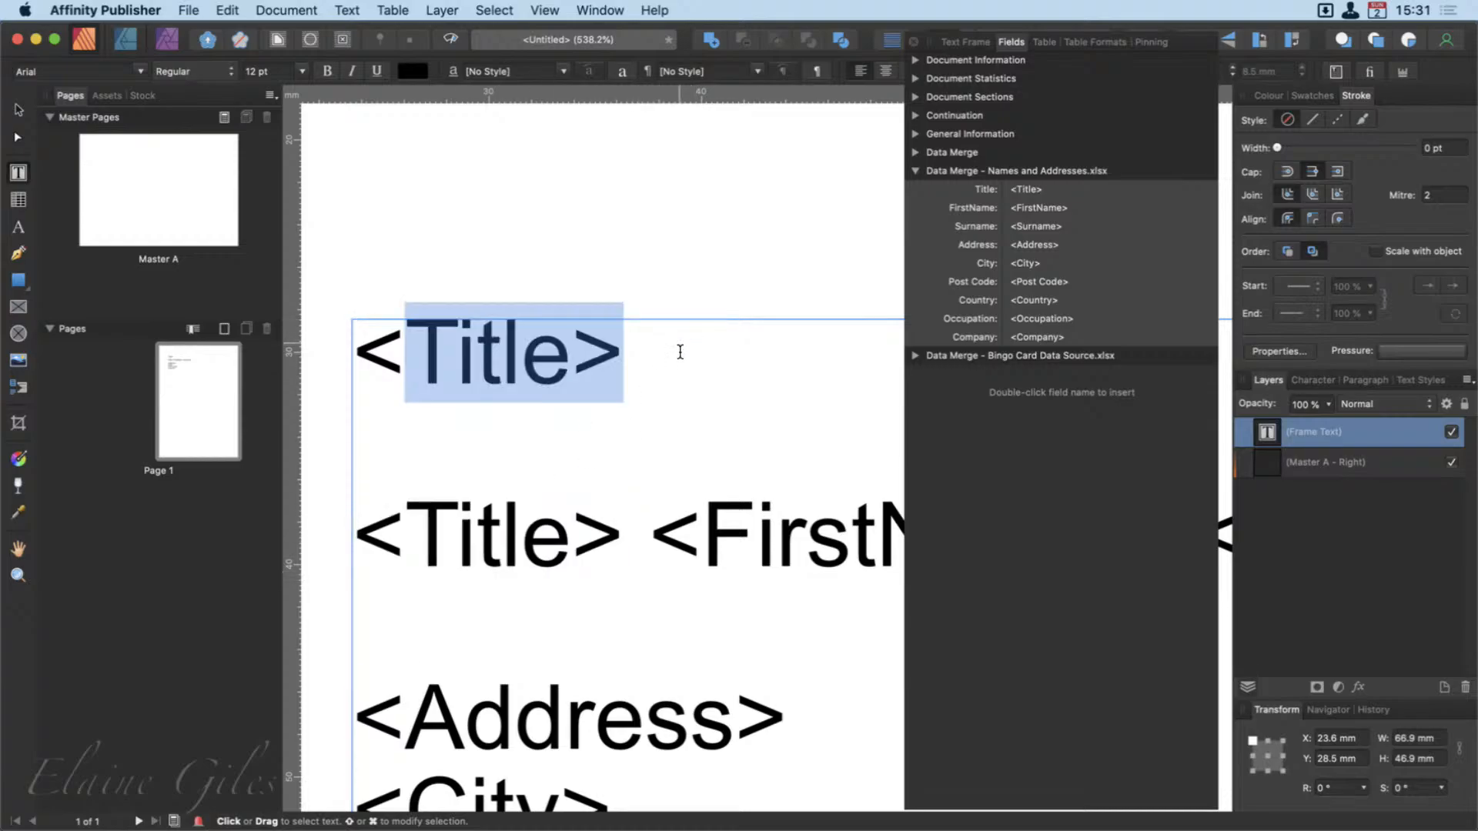
key("BackSpace")
key("BackSpace")
key("Delete")
key("Delete")
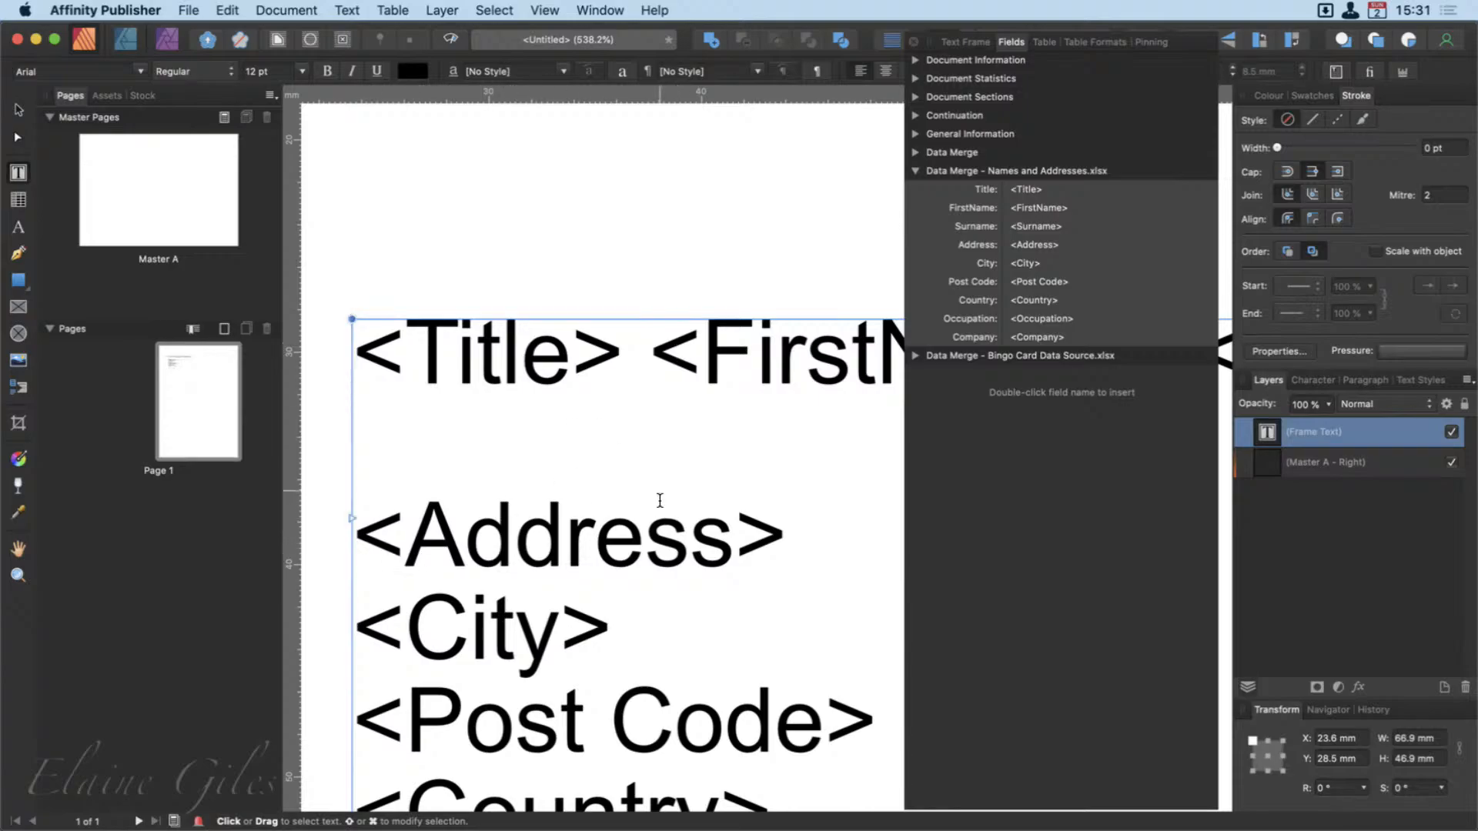
Add a comma after the Address merge field and another after the City merge field.
scroll(674, 471, "down", 3)
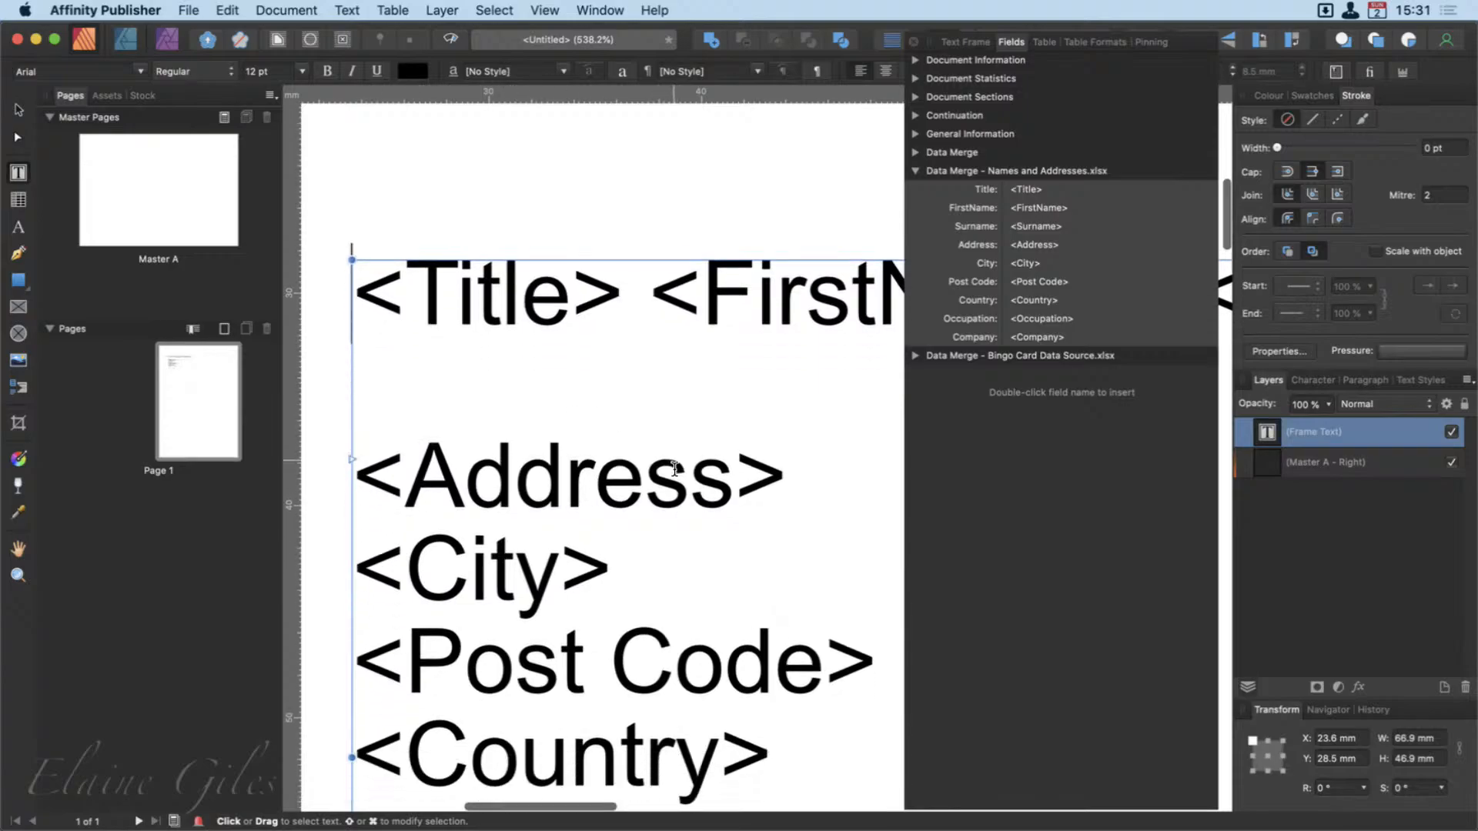
left_click(819, 459)
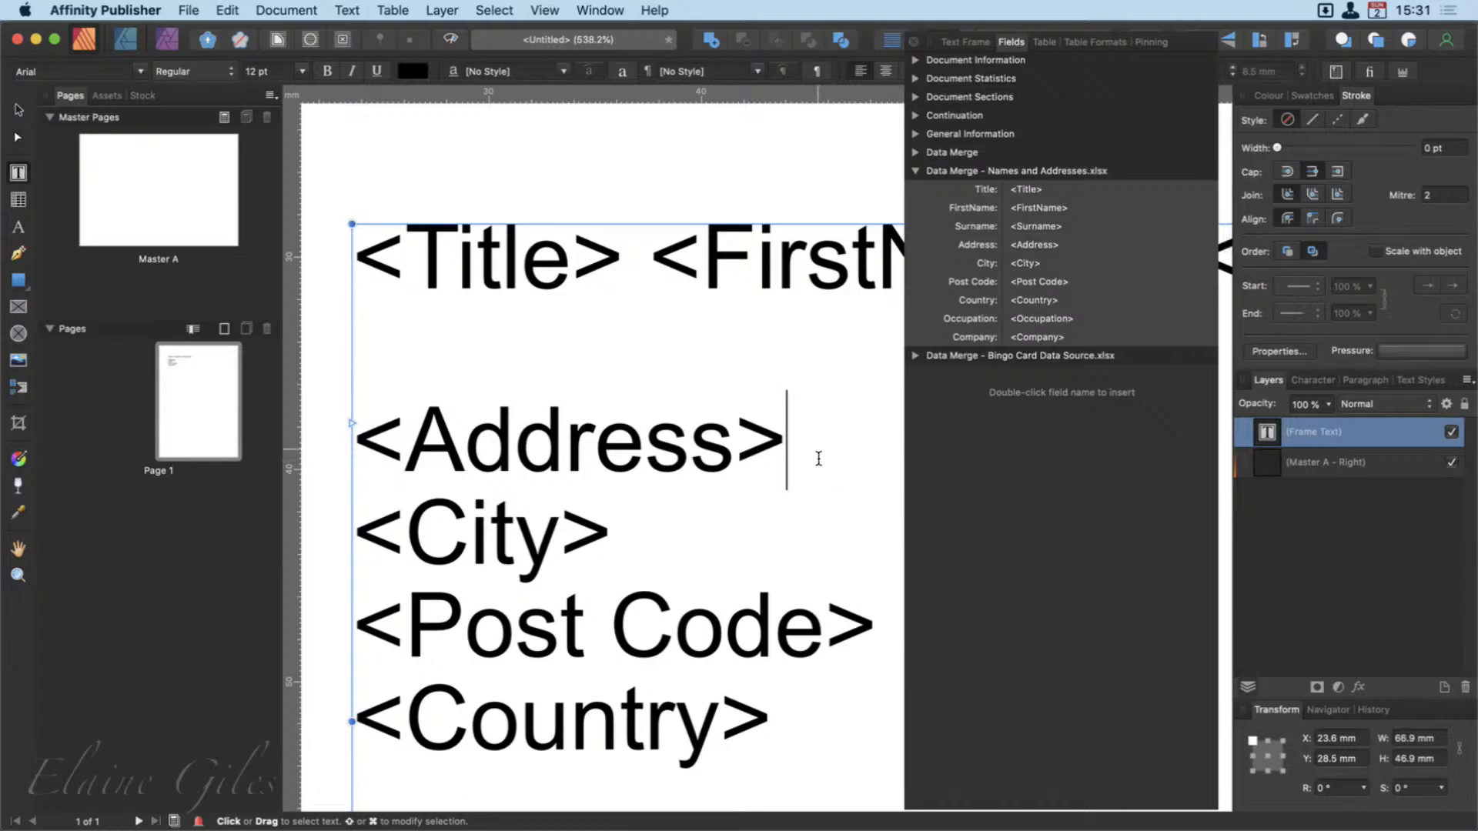
type(",")
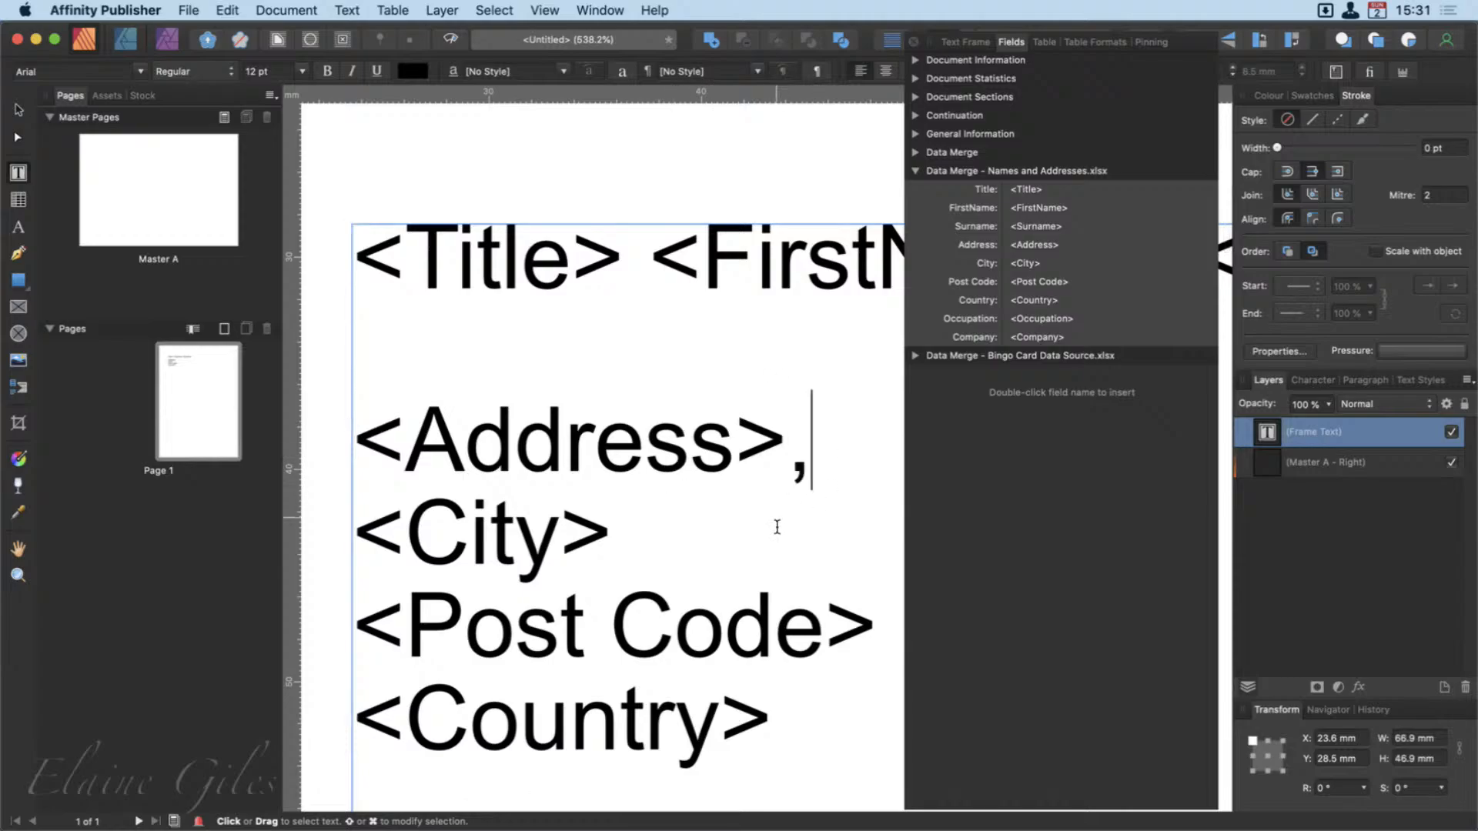
left_click(777, 526)
type(",")
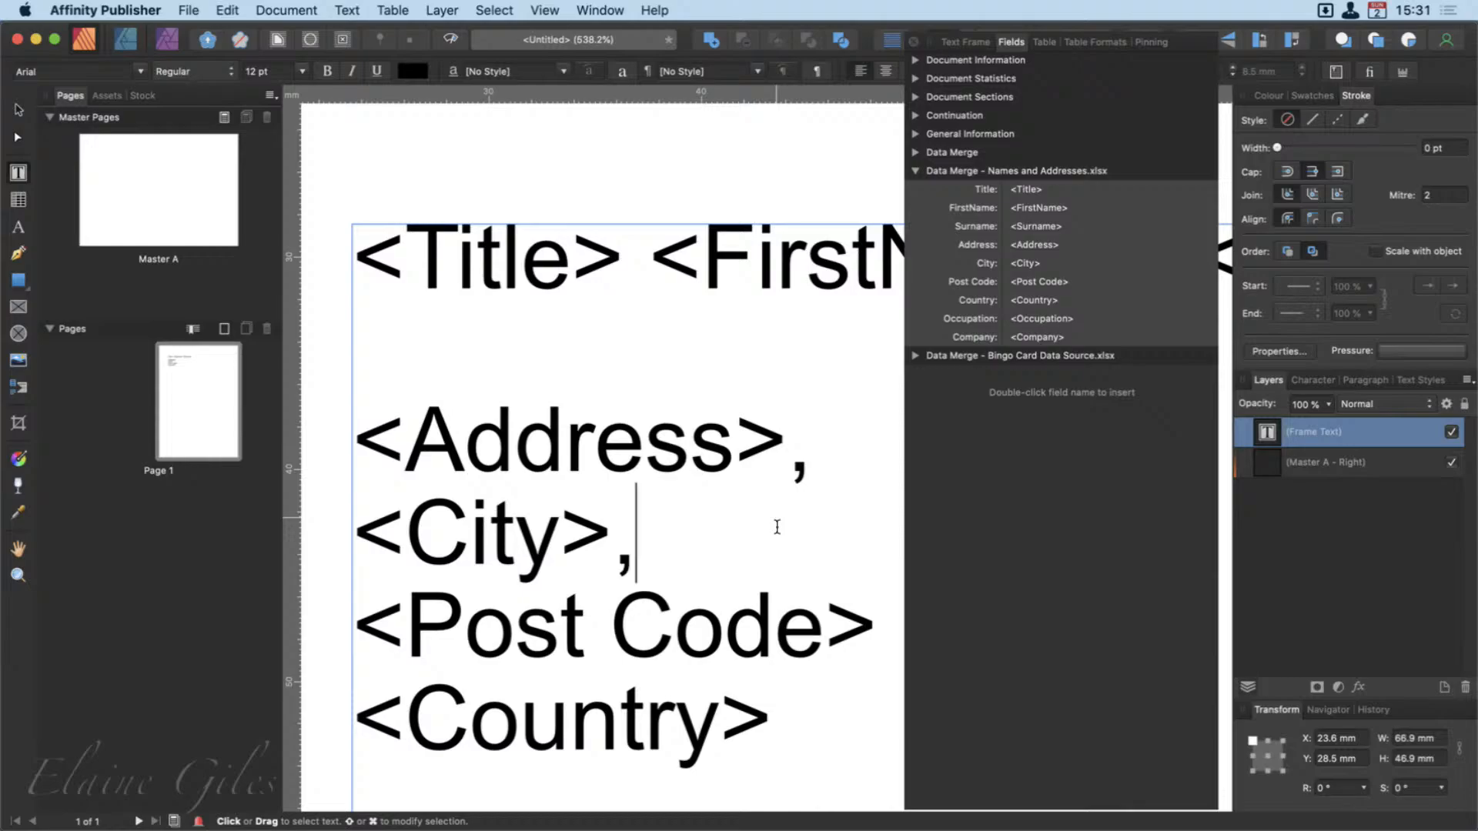
Remove the commas after the City and Address merge fields.
key("Down")
key("Up")
key("BackSpace")
key("Up")
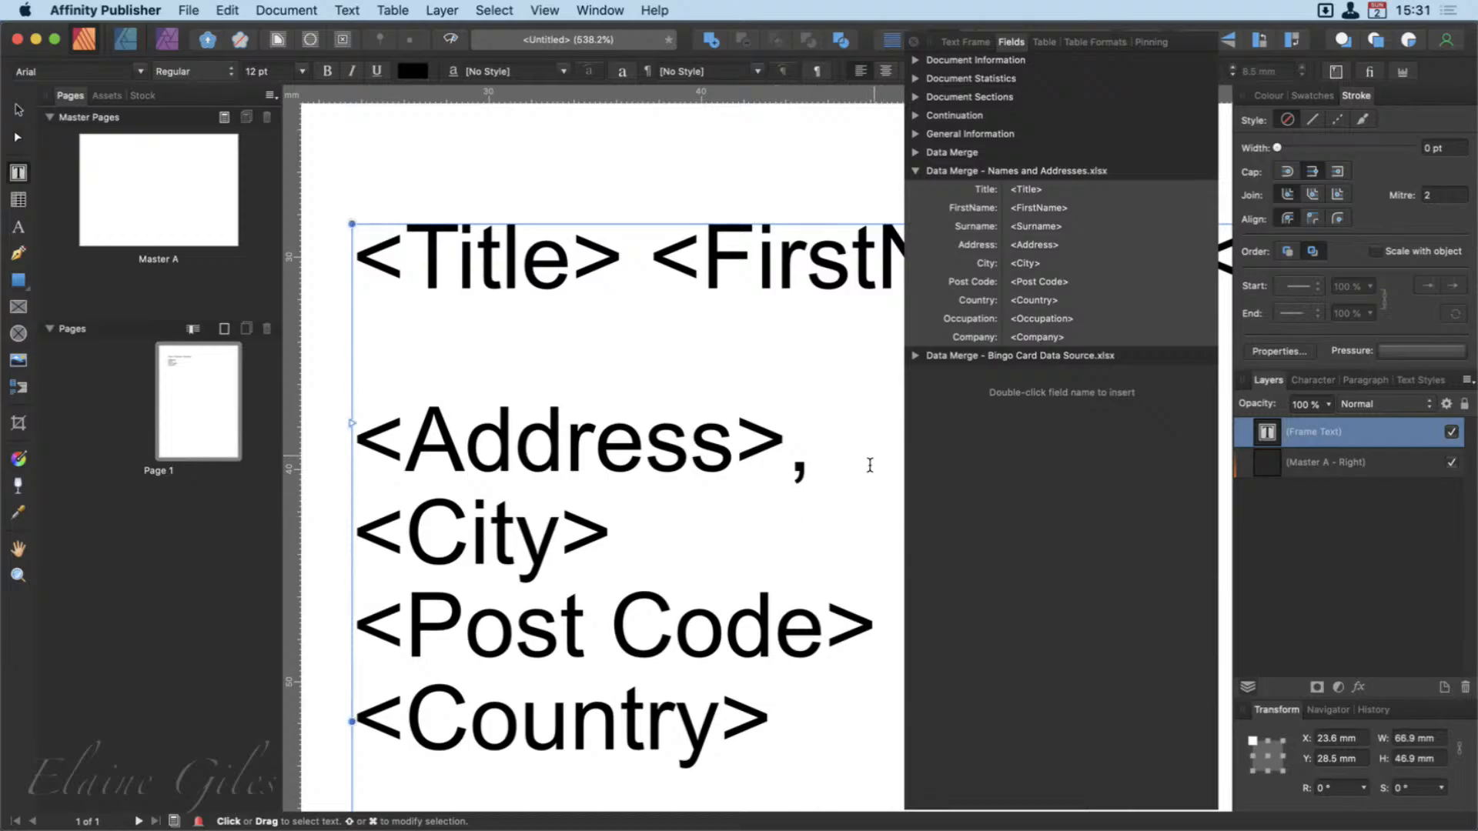
left_click(838, 467)
key("BackSpace")
scroll(796, 657, "down", 3)
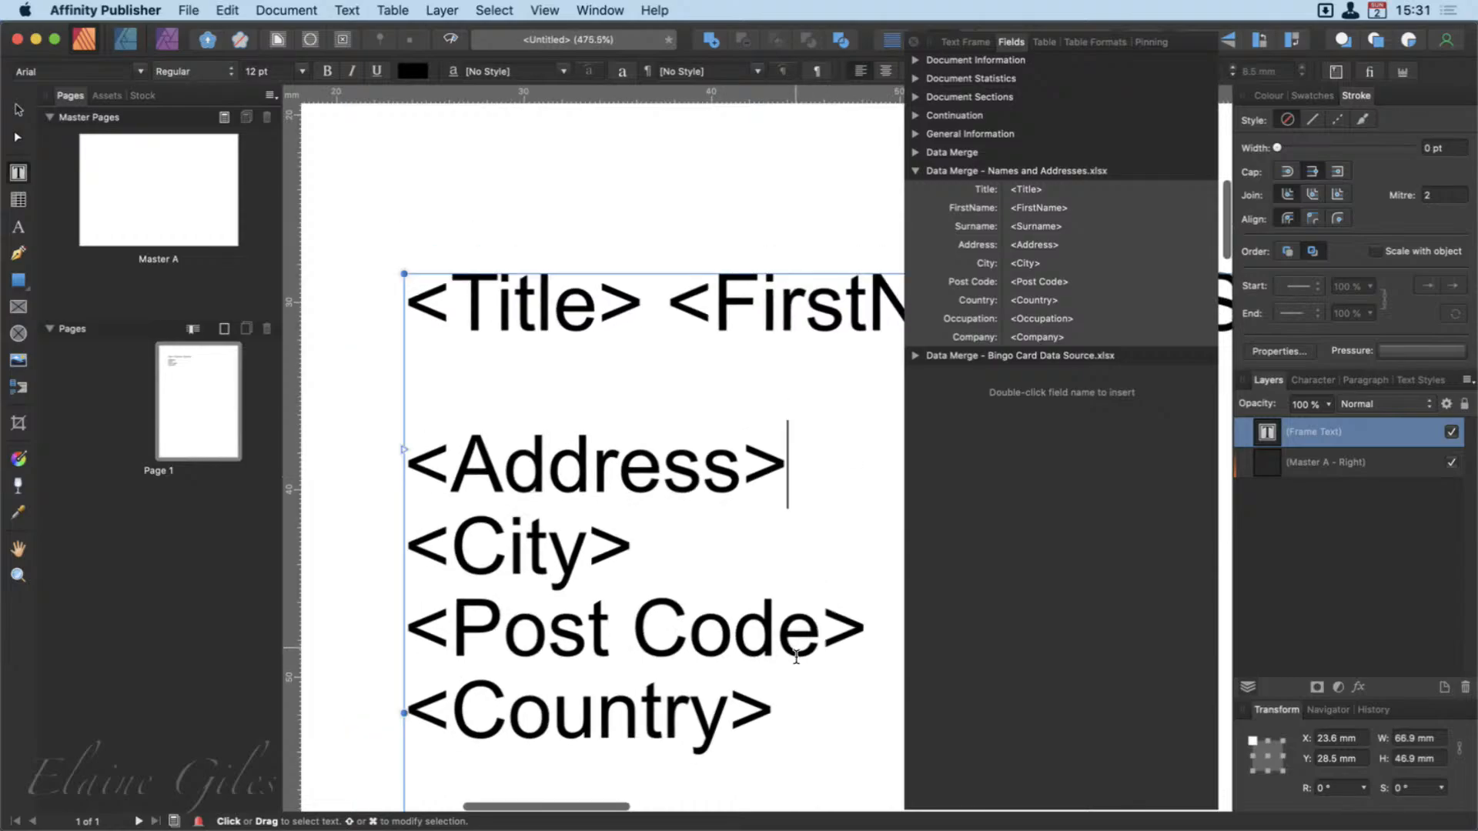
scroll(796, 657, "down", 3)
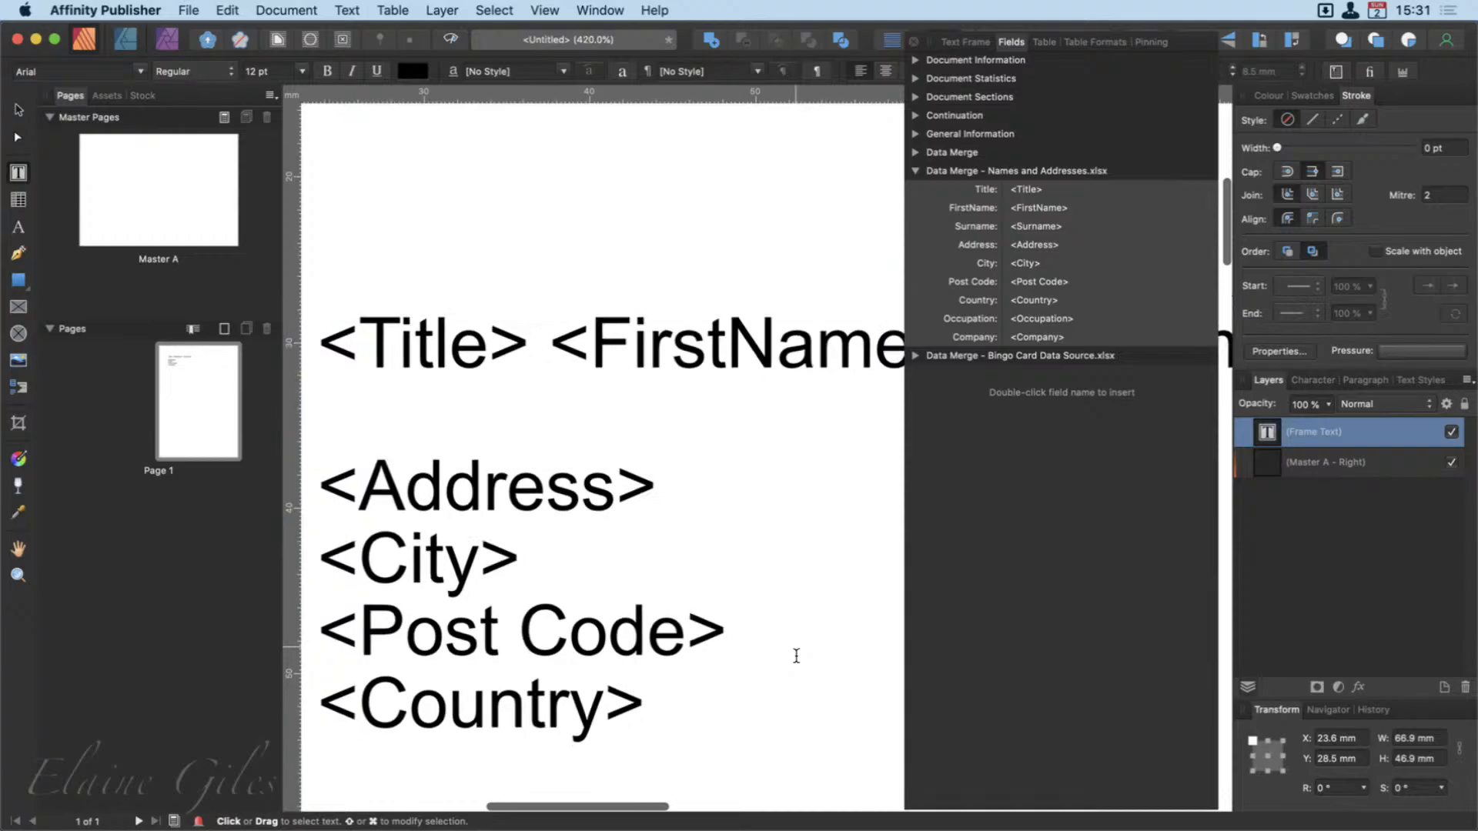
scroll(796, 656, "down", 5)
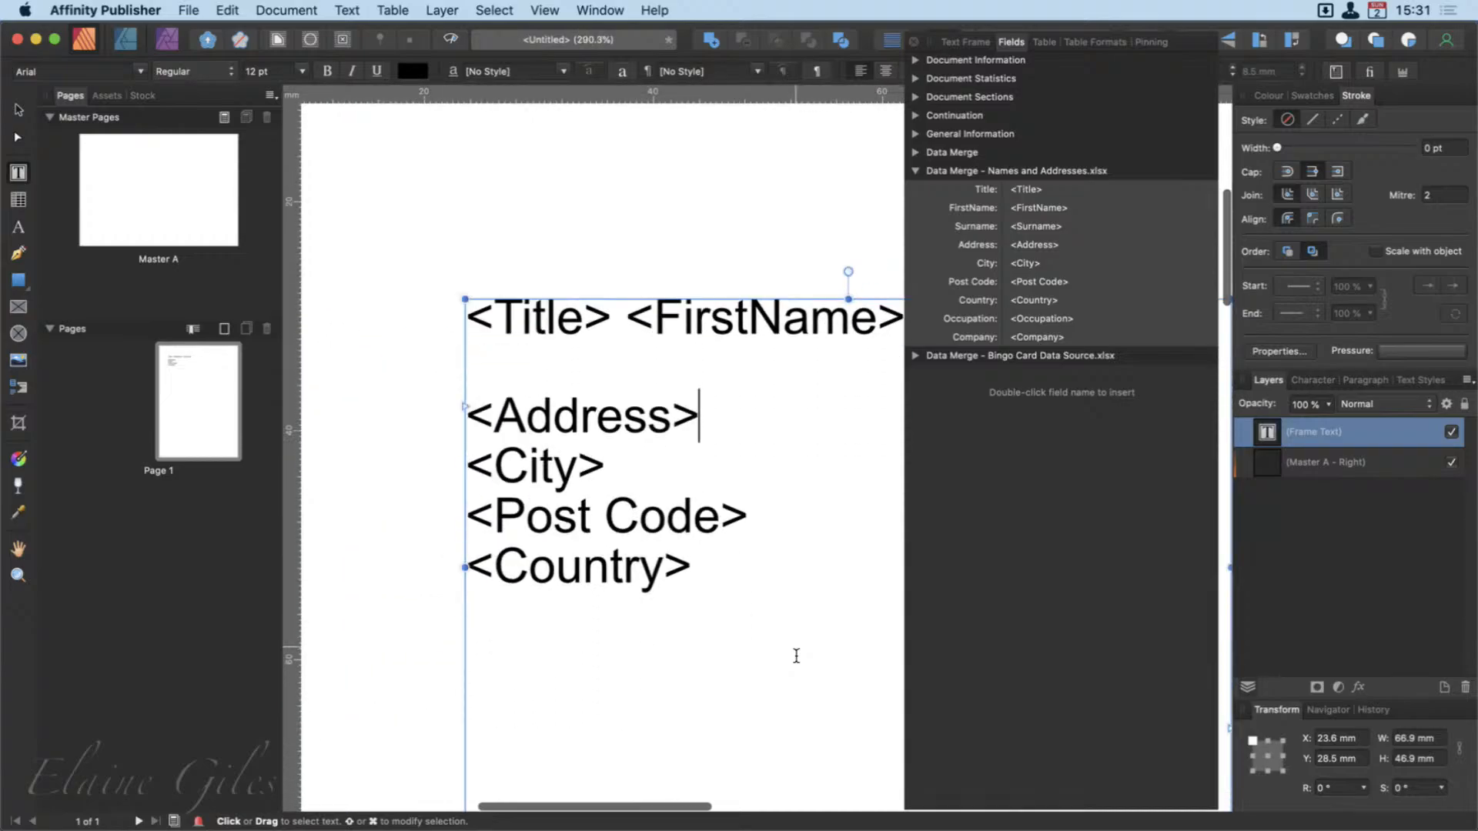
Bring the Data Merge window beside the address frame and turn on the record preview for Names and Addresses.xlsx.
key("super+0")
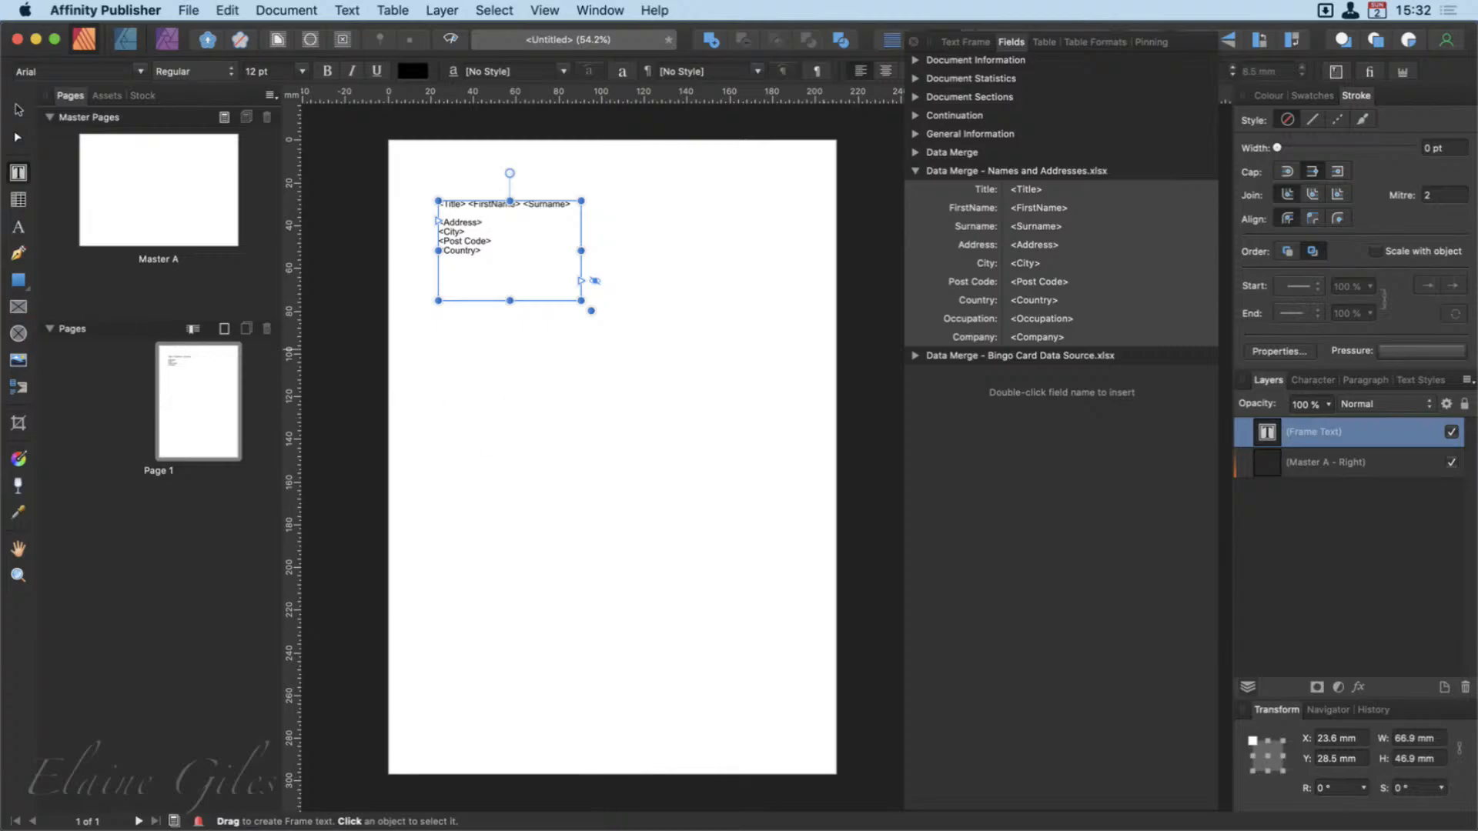
left_click_drag(539, 830, 679, 349)
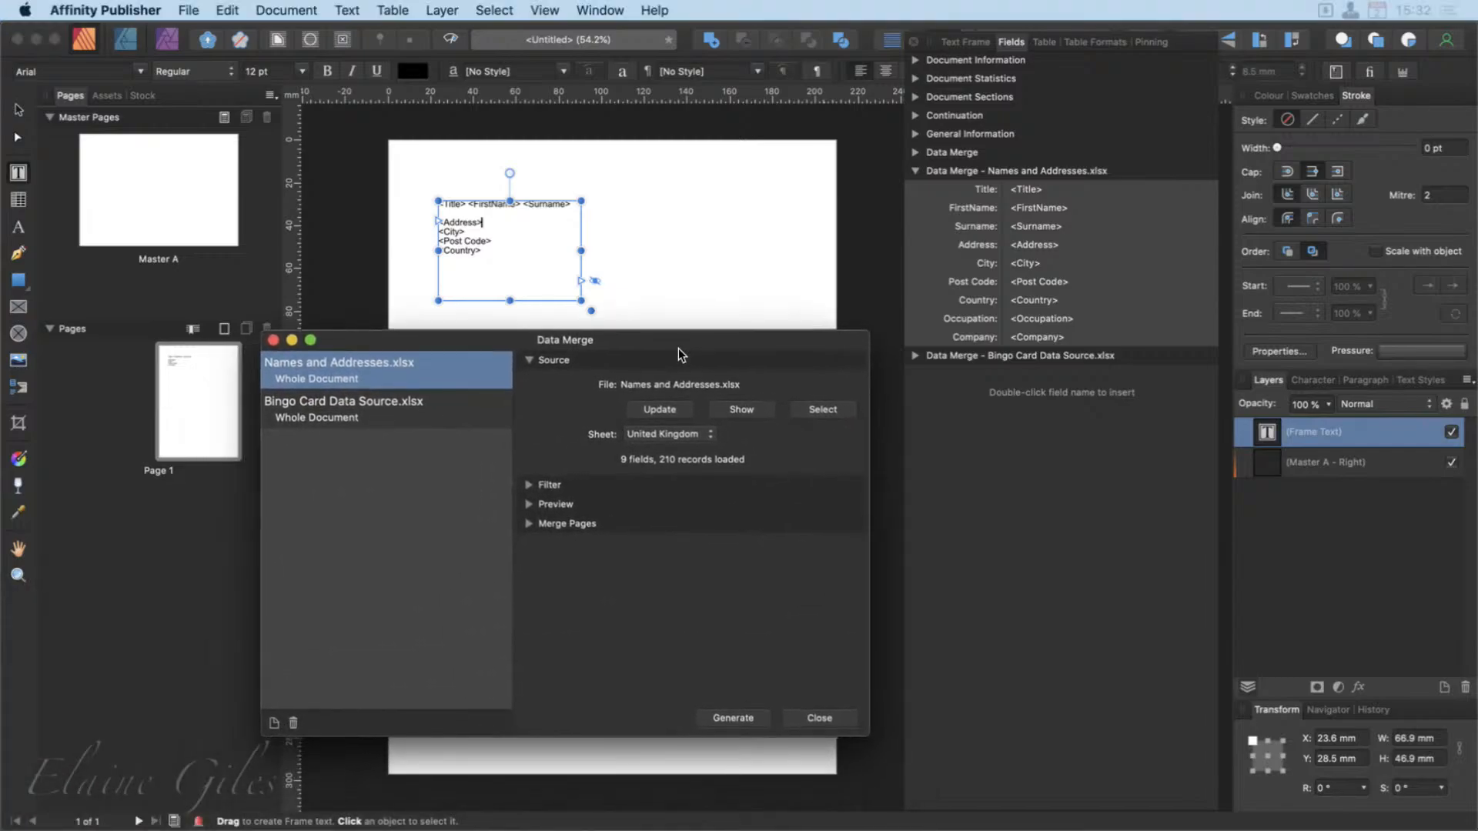
scroll(443, 261, "up", 3)
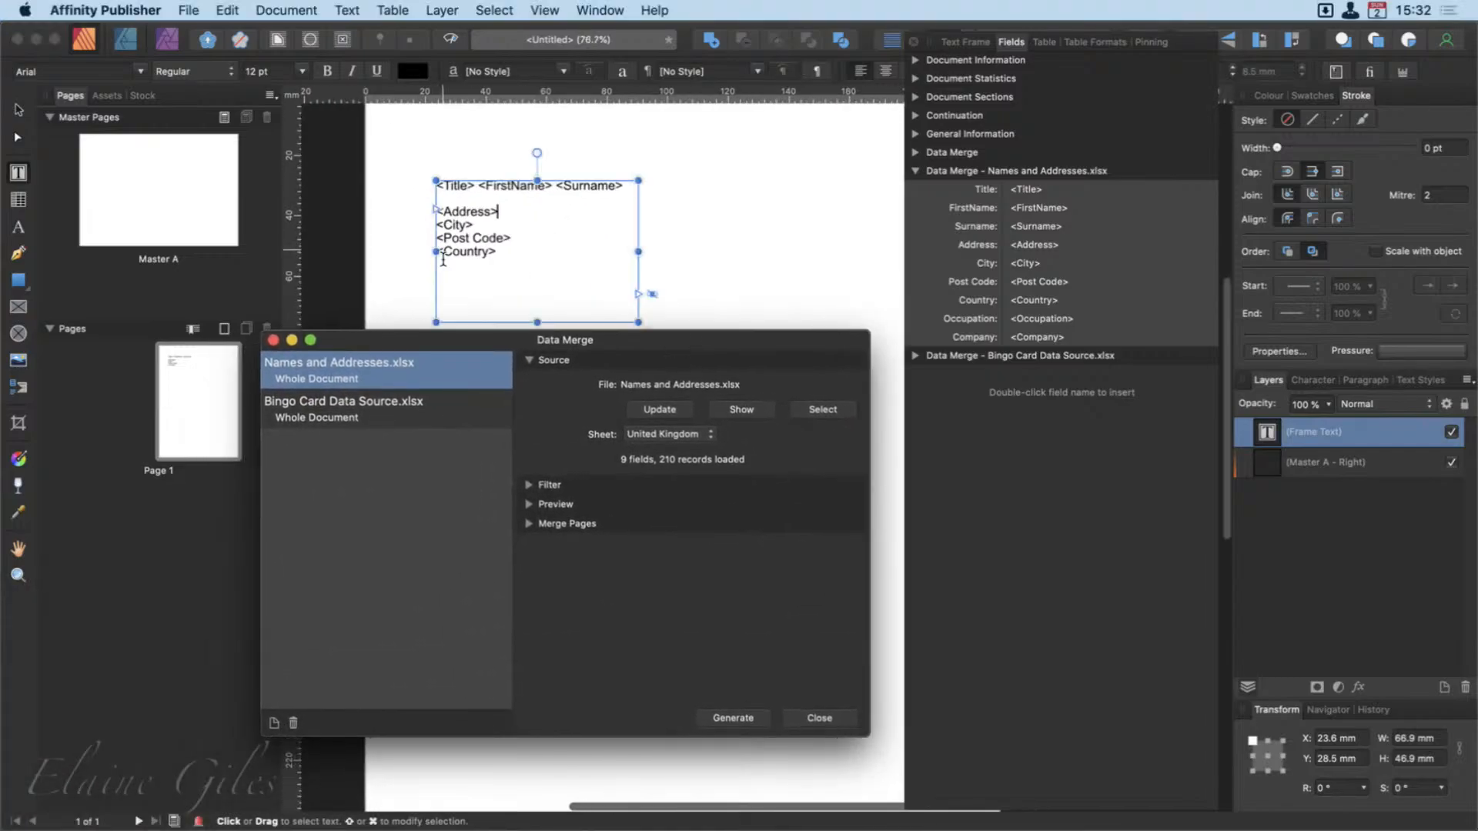
scroll(443, 260, "up", 3)
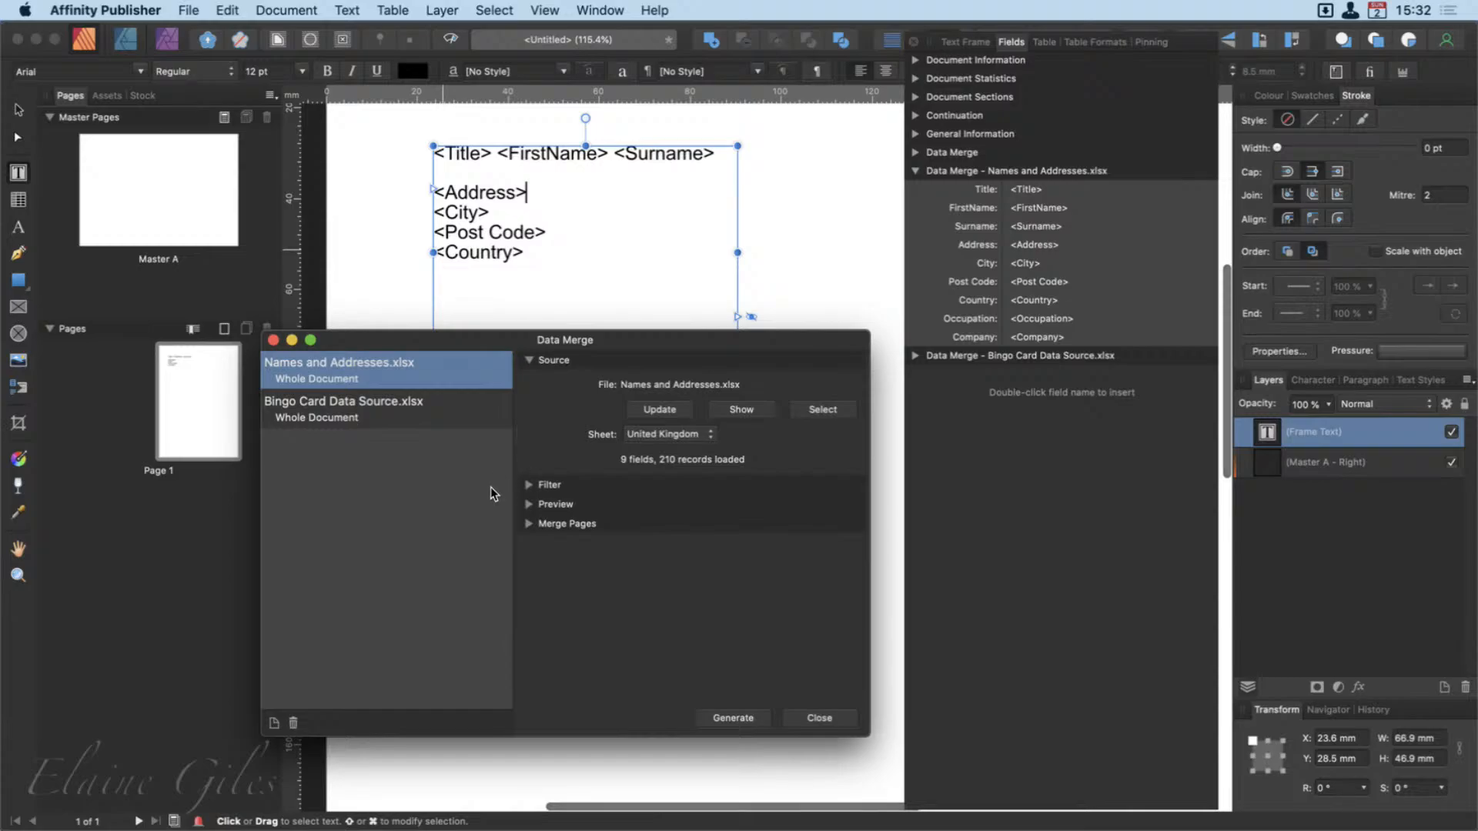
left_click(530, 504)
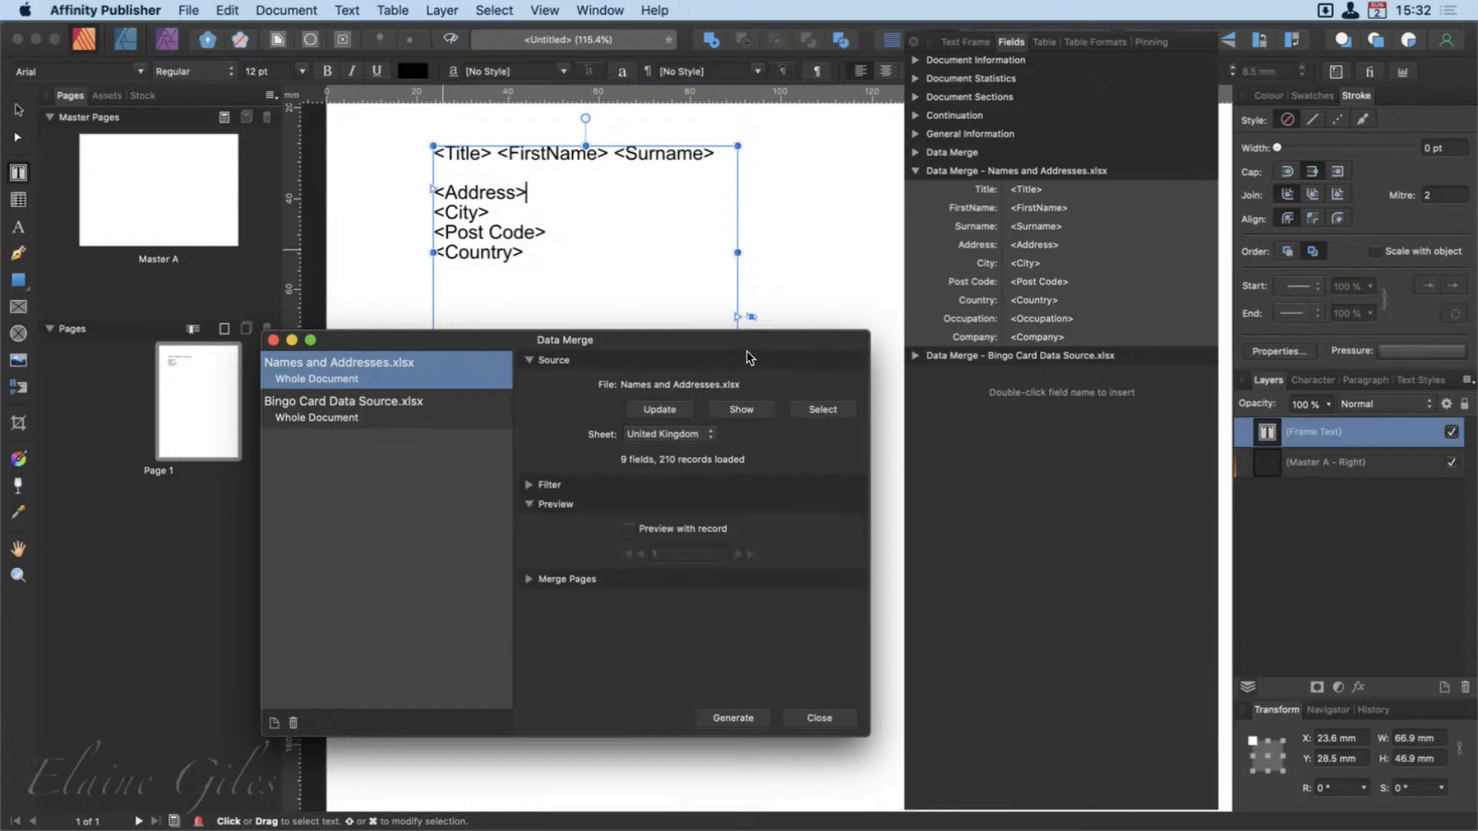
left_click_drag(746, 340, 724, 377)
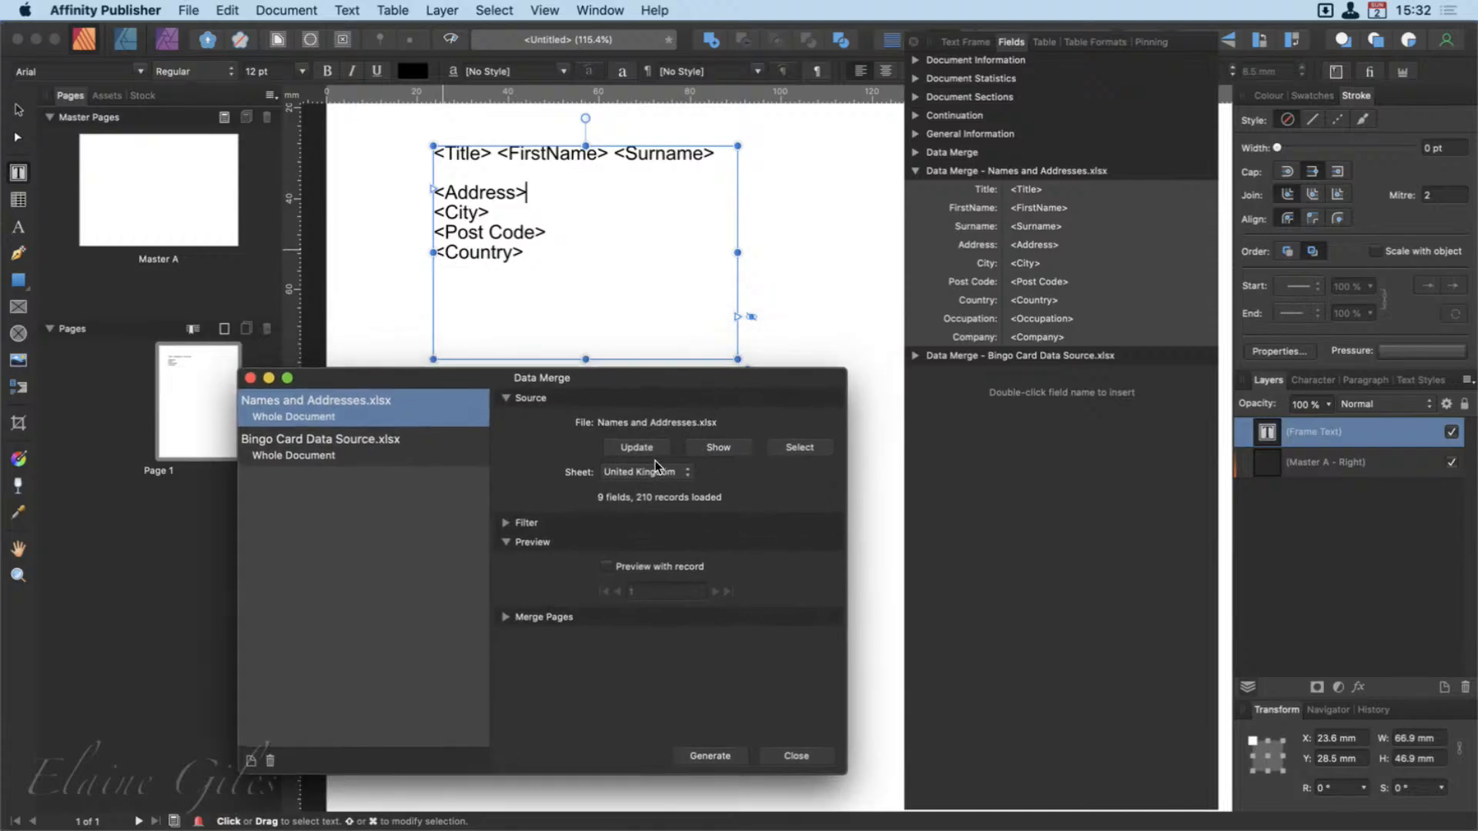
left_click(607, 568)
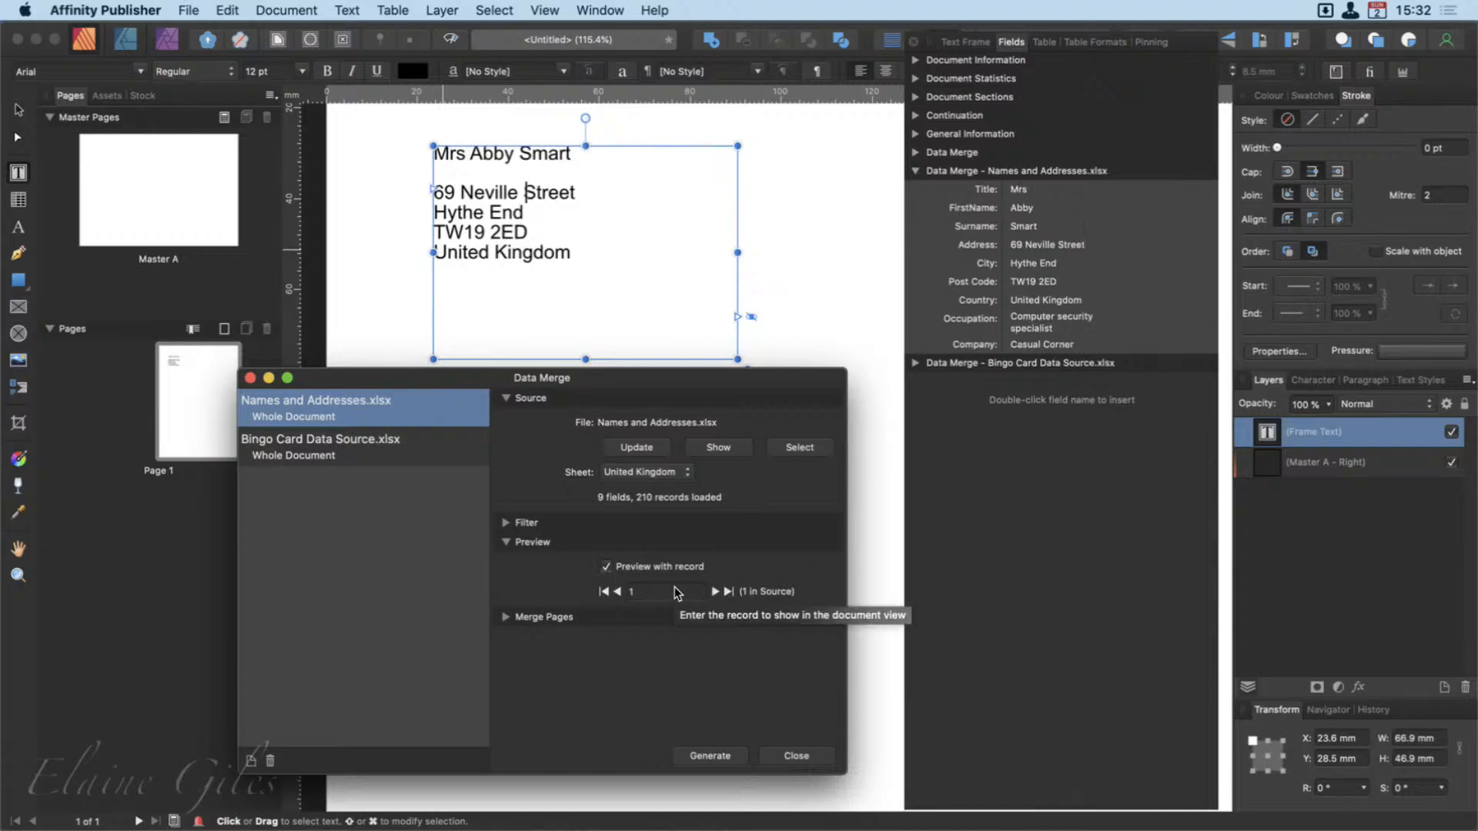
Advance the merge preview one record at a time to record 7.
left_click(715, 591)
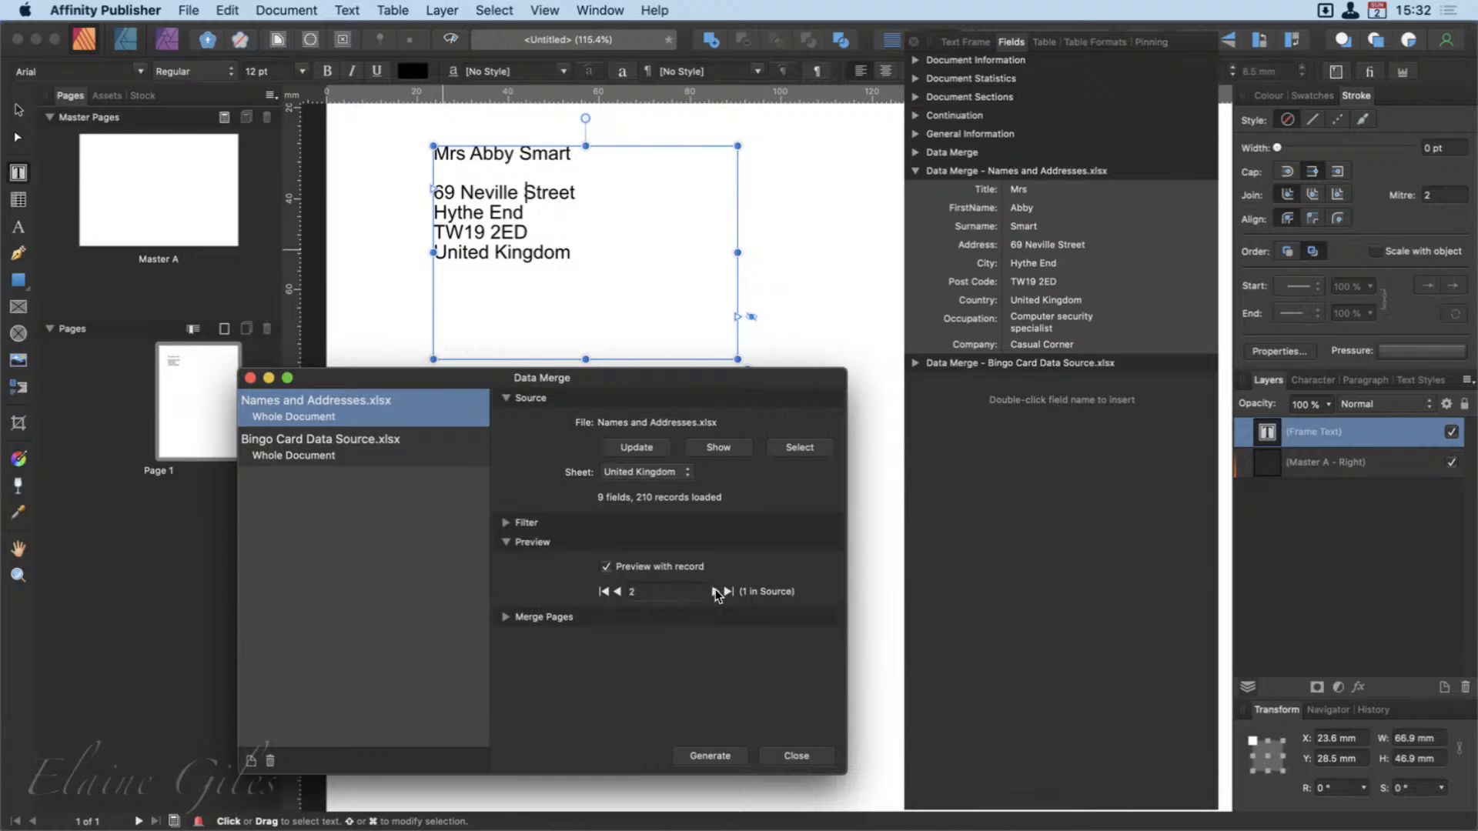
left_click(715, 592)
left_click(715, 591)
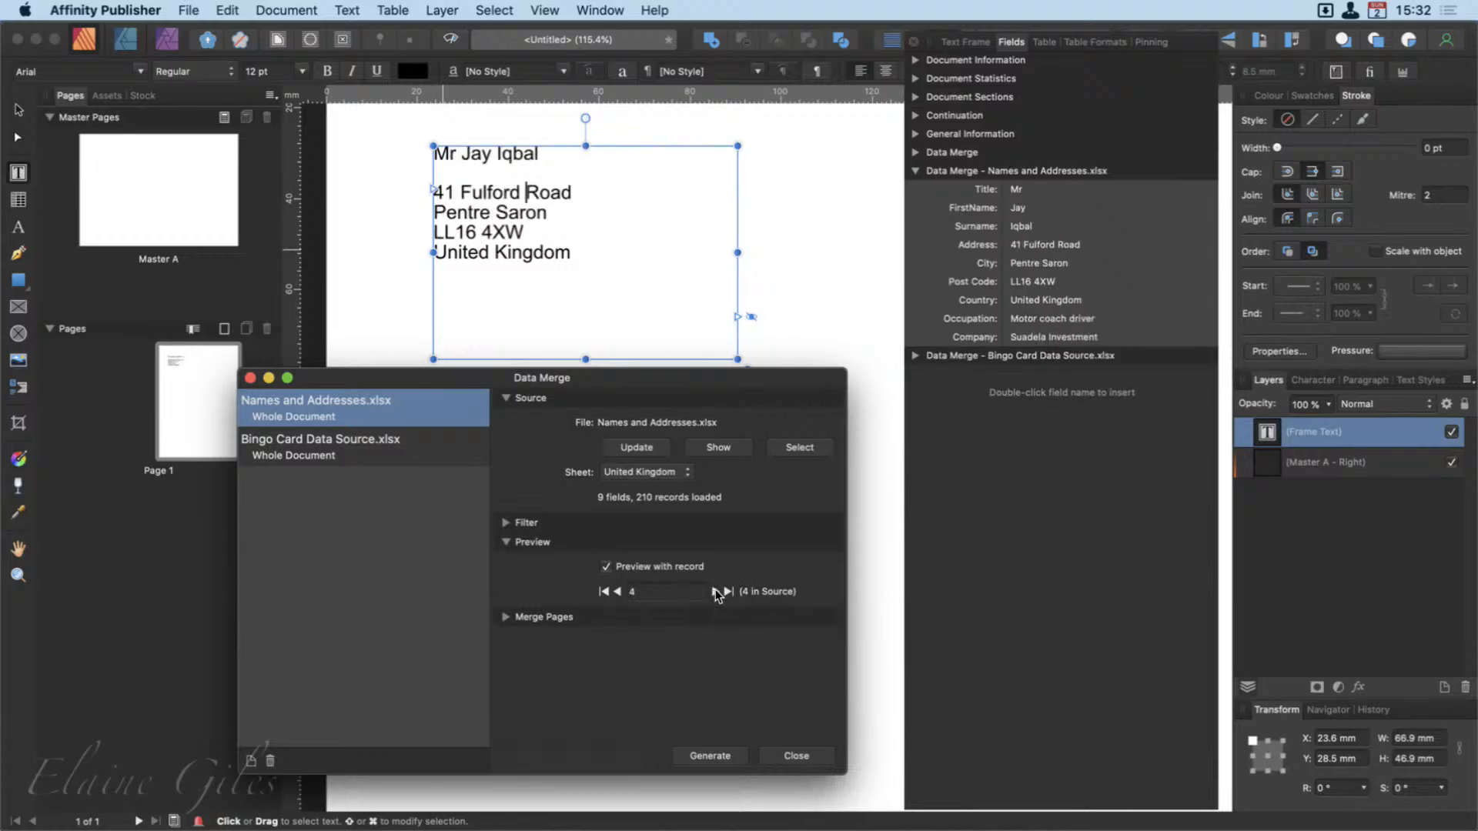
left_click(715, 591)
left_click(715, 591)
left_click(715, 592)
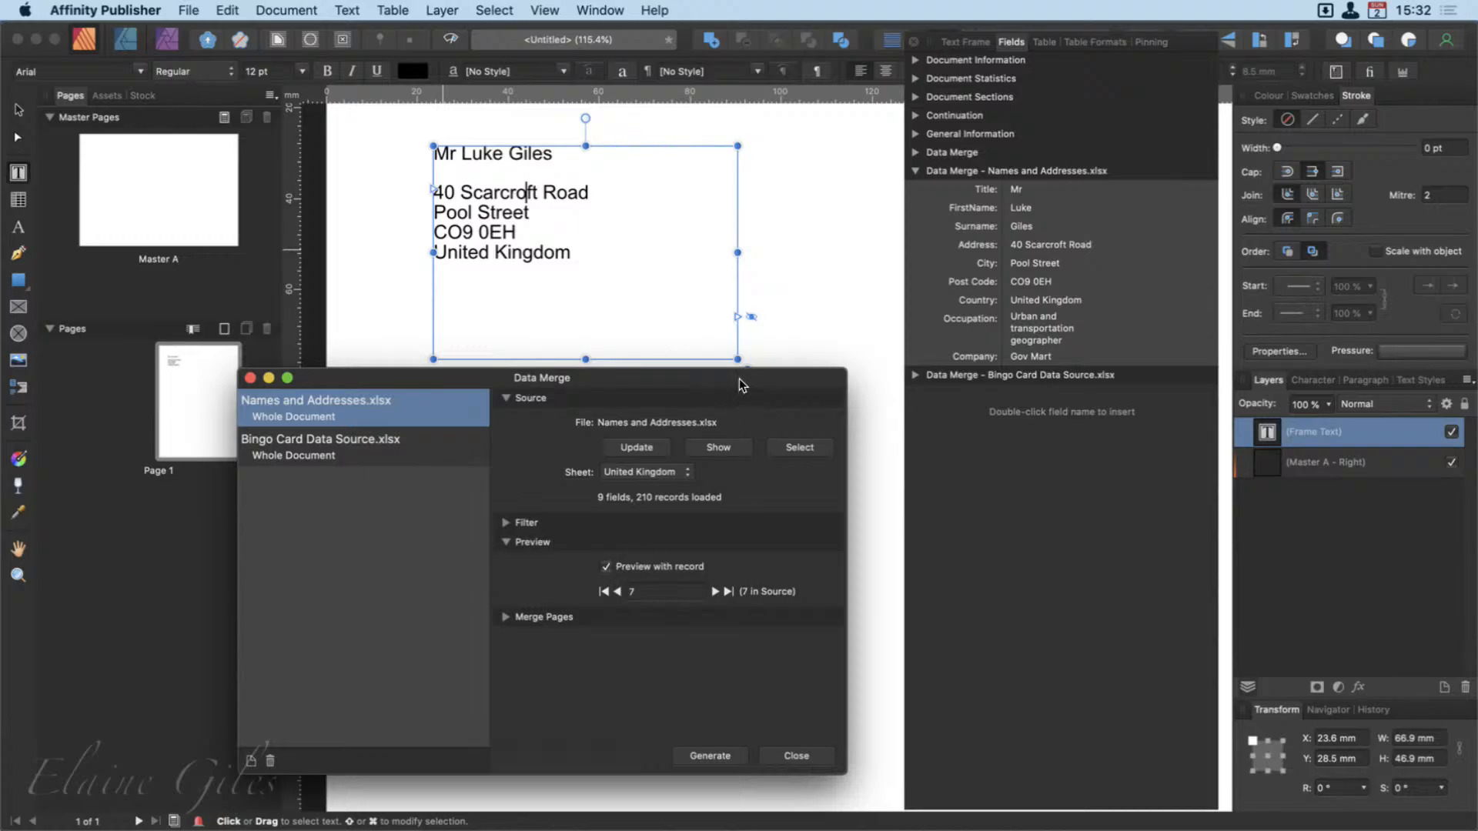
Put the Data Merge window away and close the address document without saving it.
left_click_drag(742, 379, 0, 539)
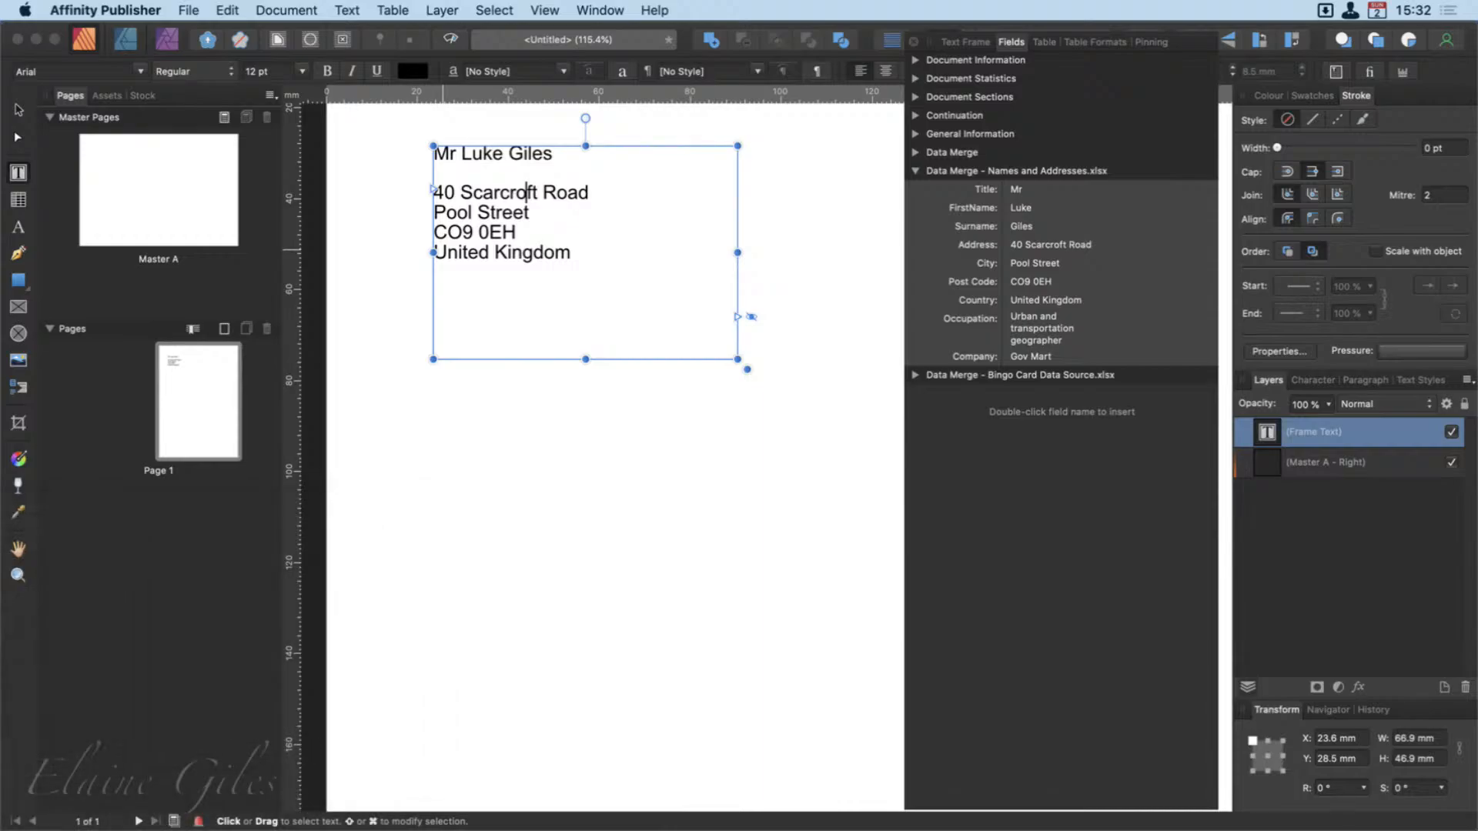
left_click(586, 609)
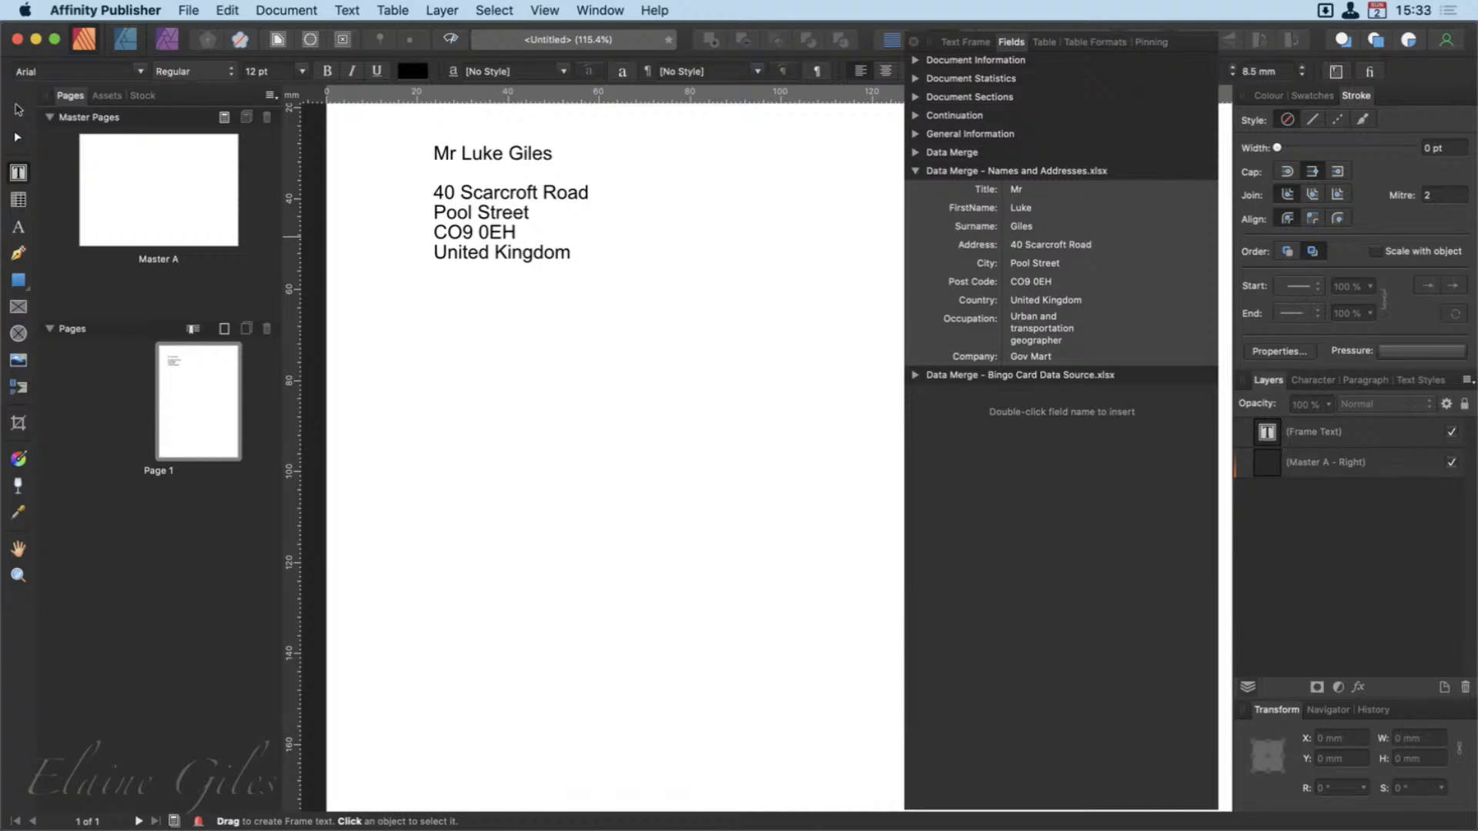
key("super+Tab")
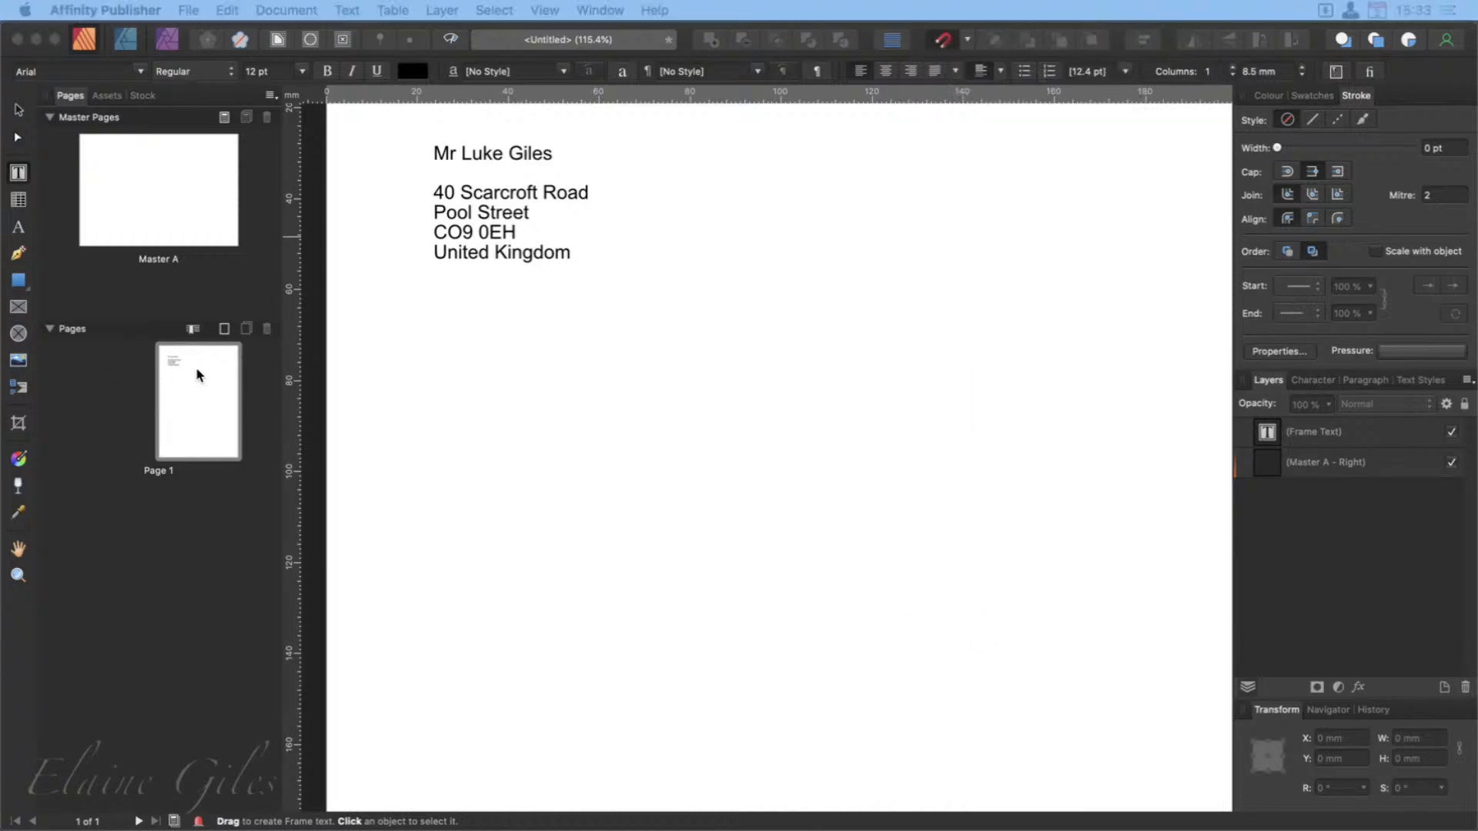
left_click(576, 397)
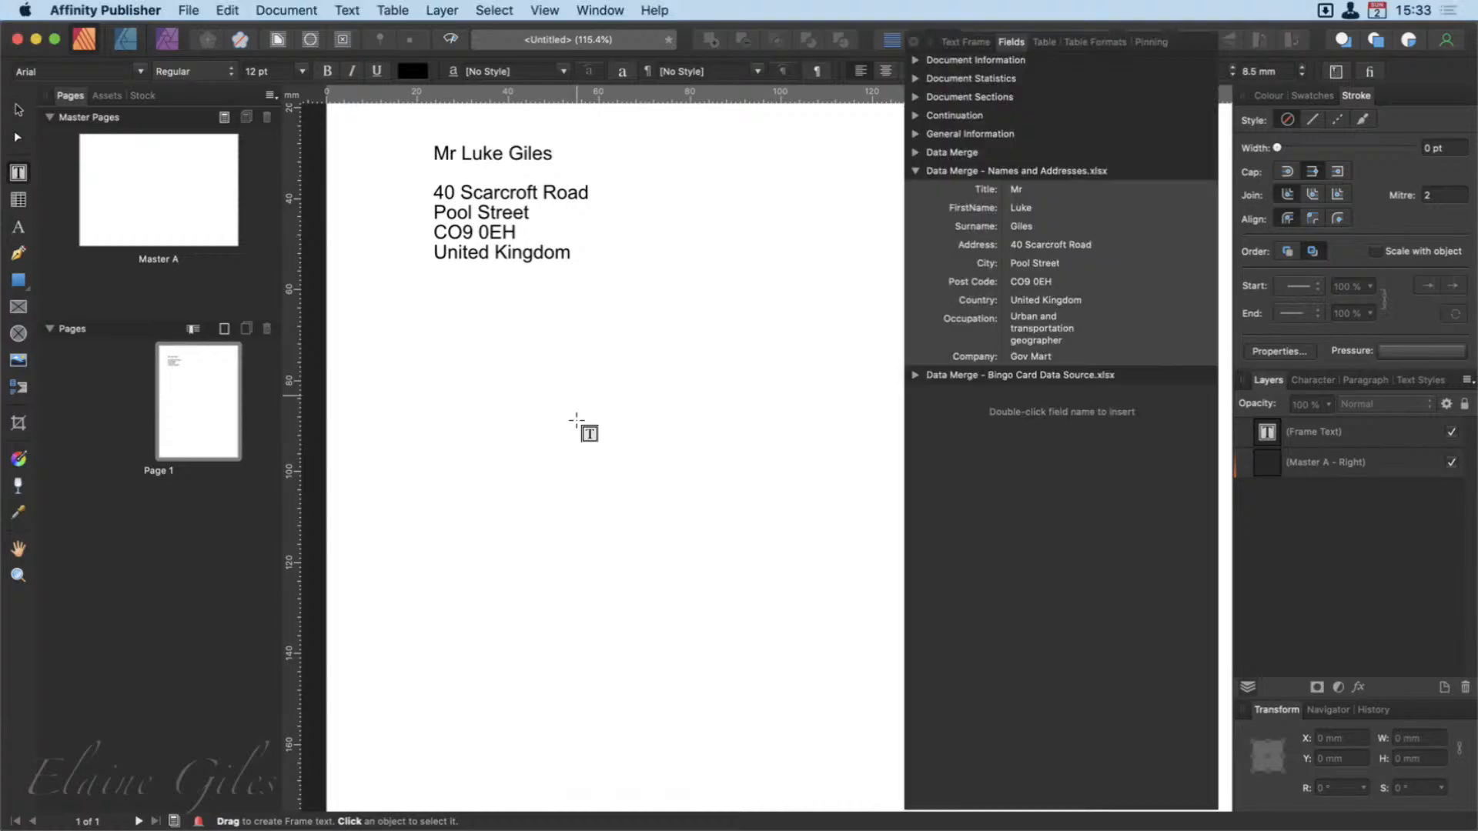
key("super+w")
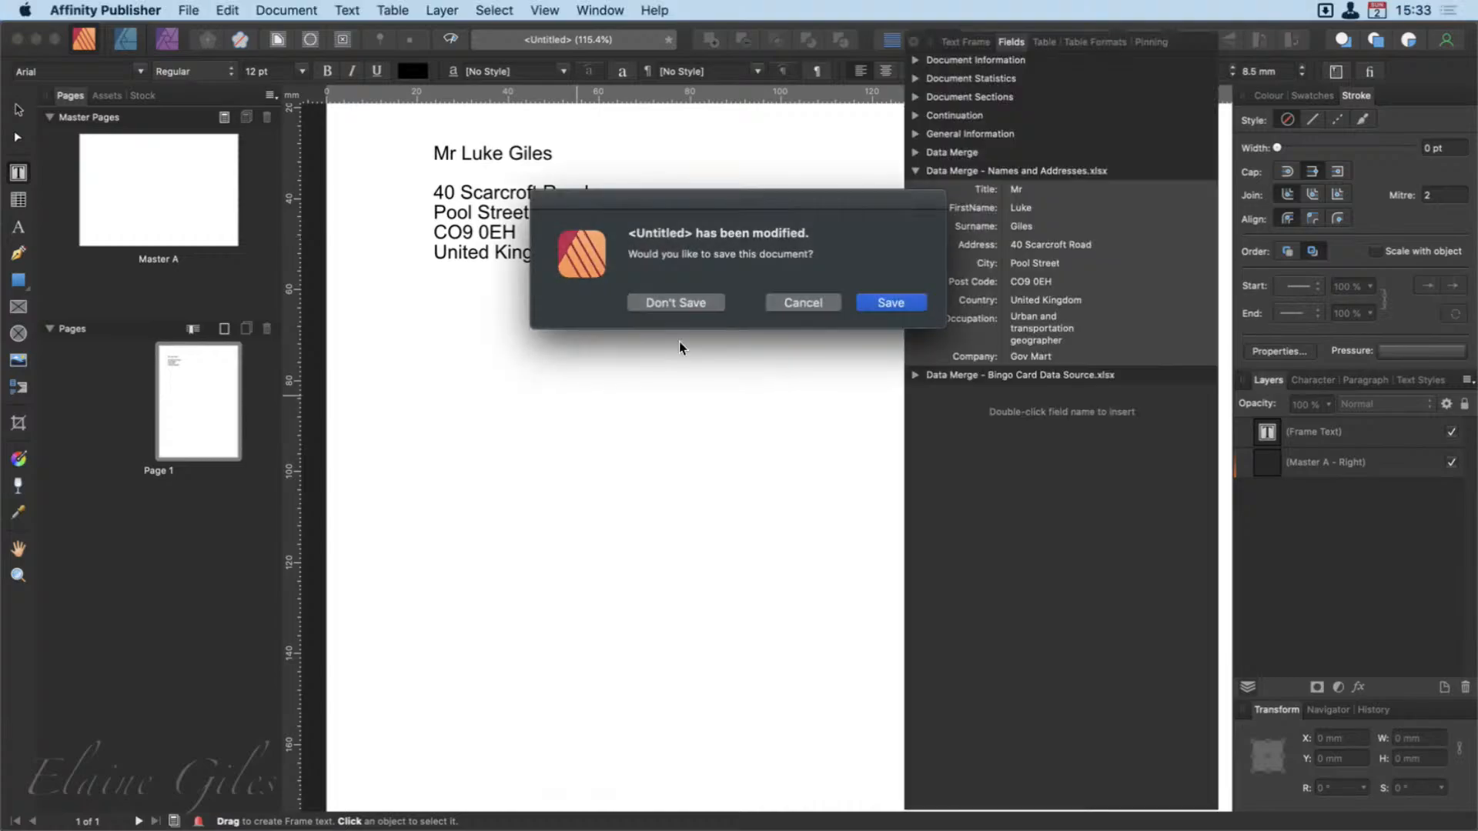
left_click(691, 304)
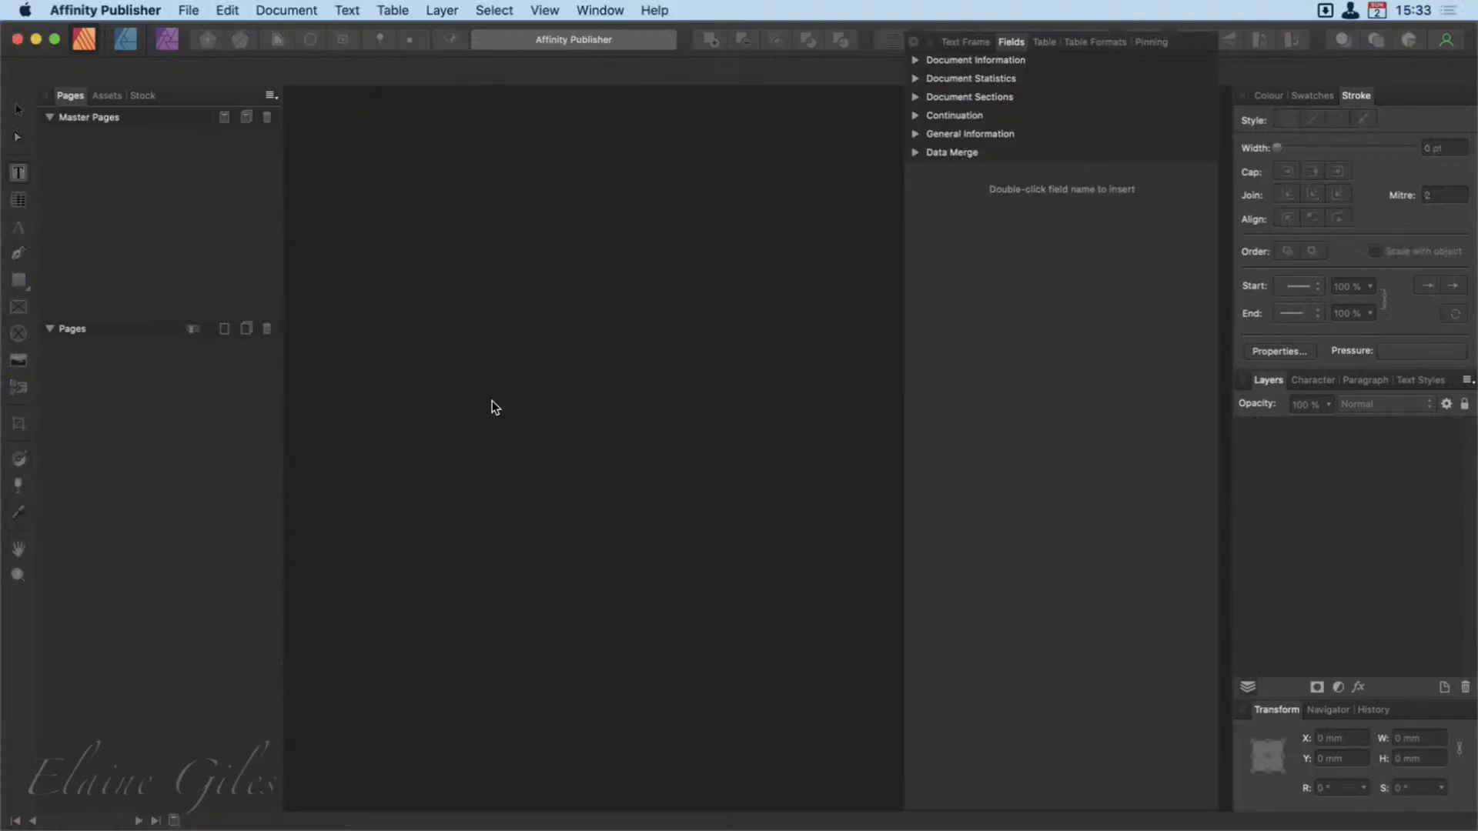
Create a one-page A4 landscape document, 297 × 210 mm at 300 DPI, with a default master.
left_click(188, 10)
left_click(202, 34)
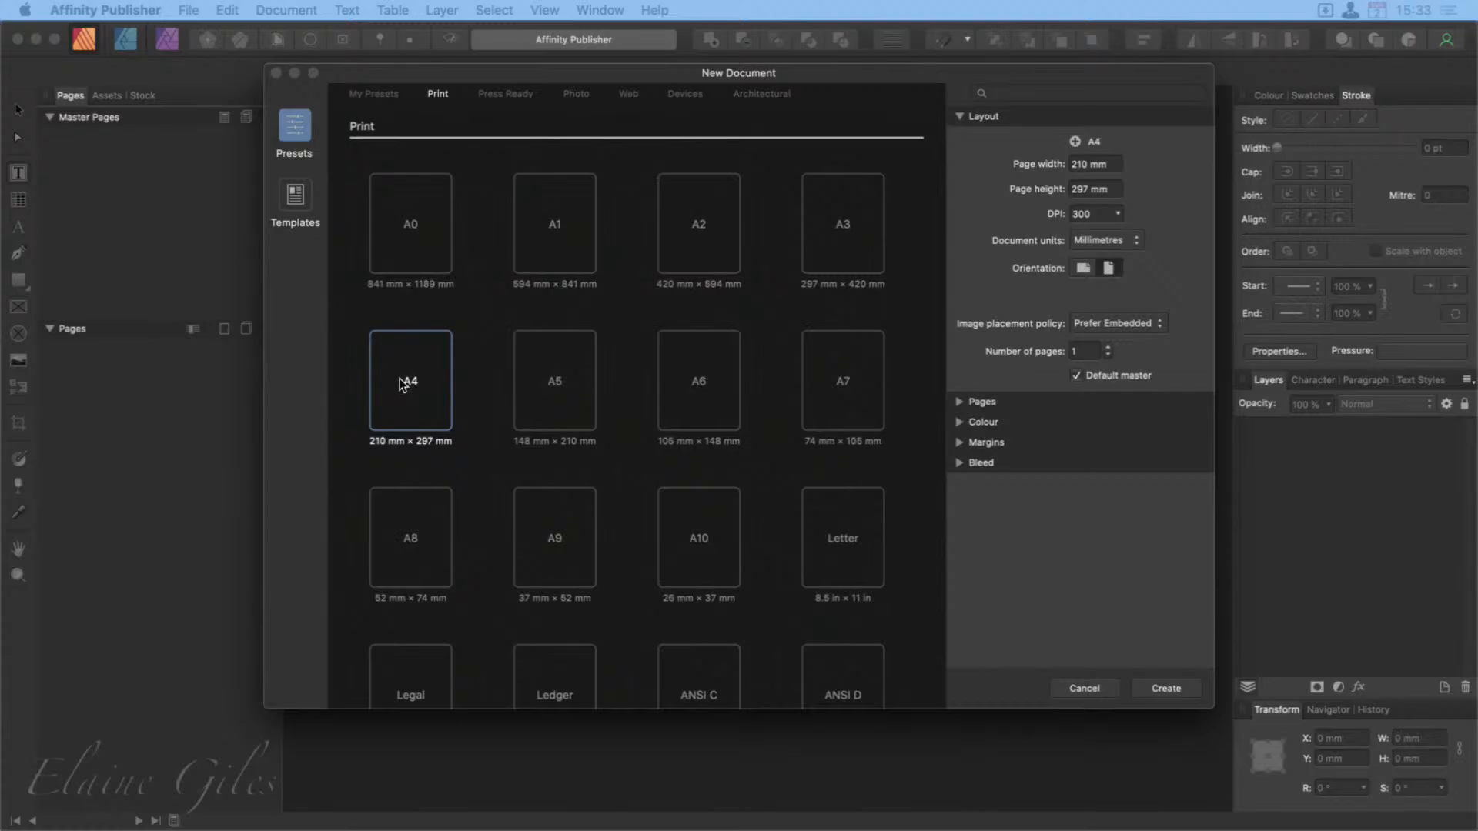
left_click(1083, 268)
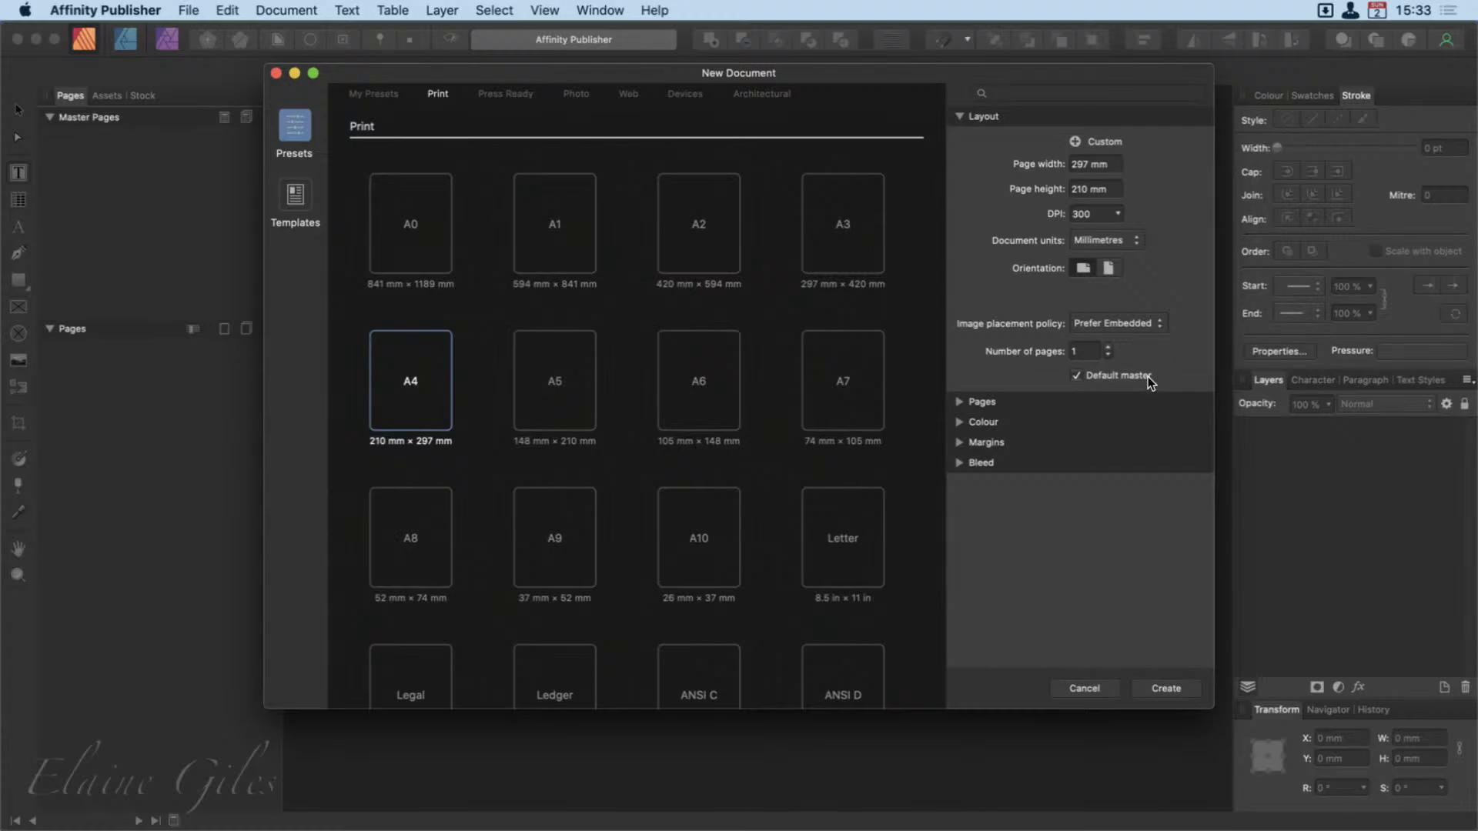
left_click(1165, 685)
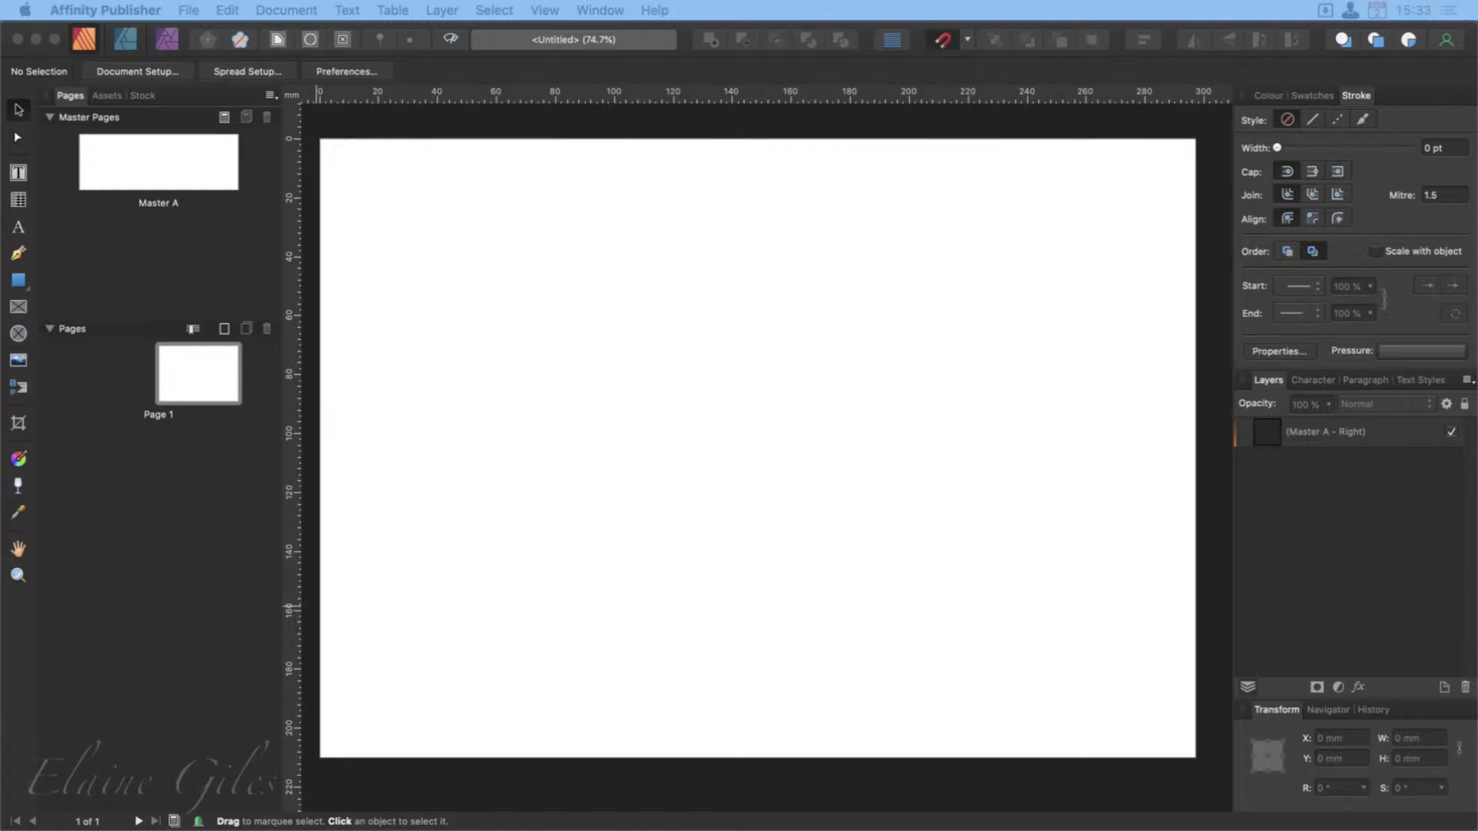
Embed the certificate artwork at the upper-left corner of the page and reduce its height to 210 mm.
left_click_drag(0, 419, 822, 382)
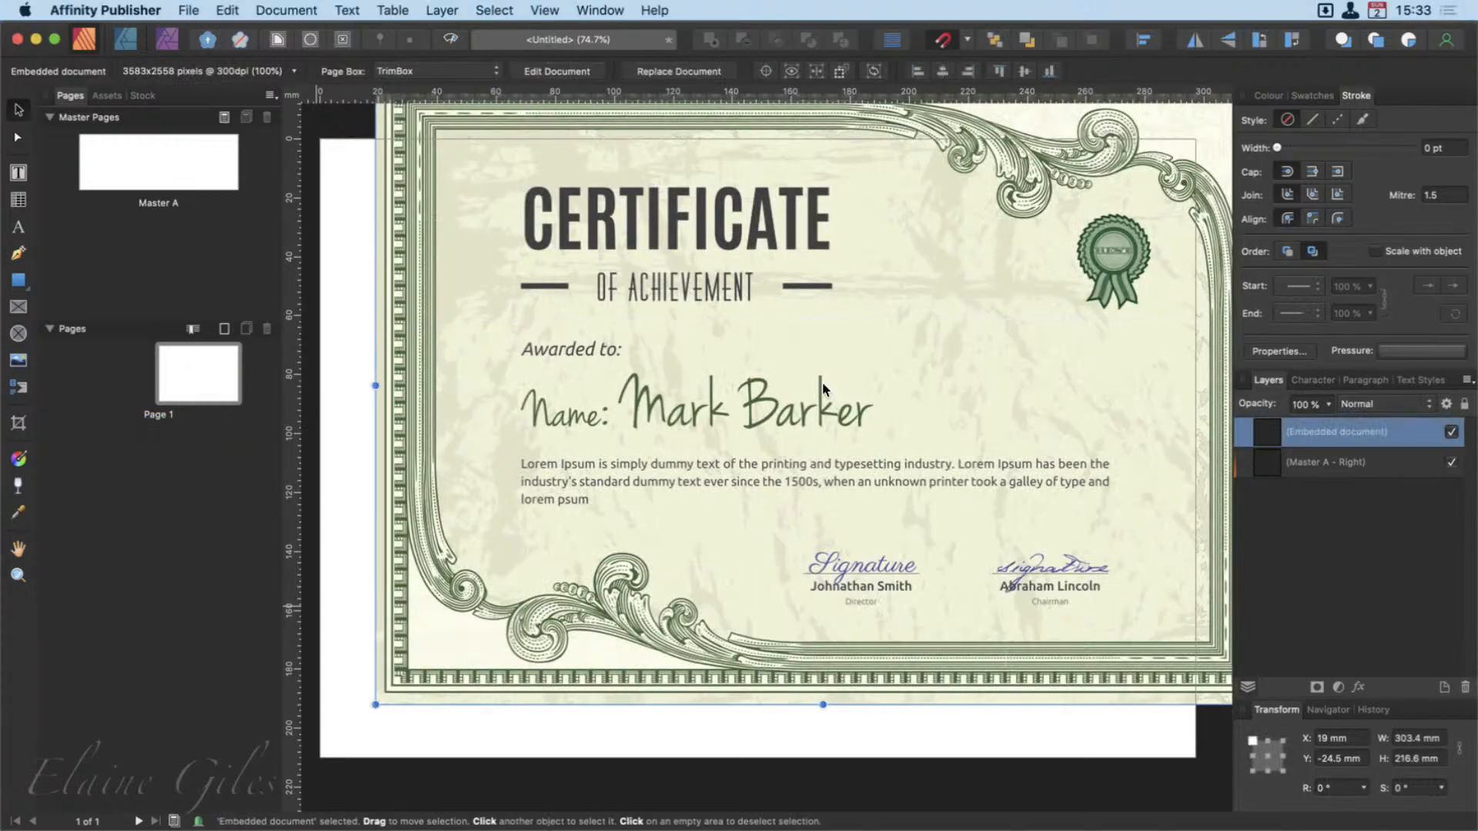
left_click_drag(976, 265, 927, 340)
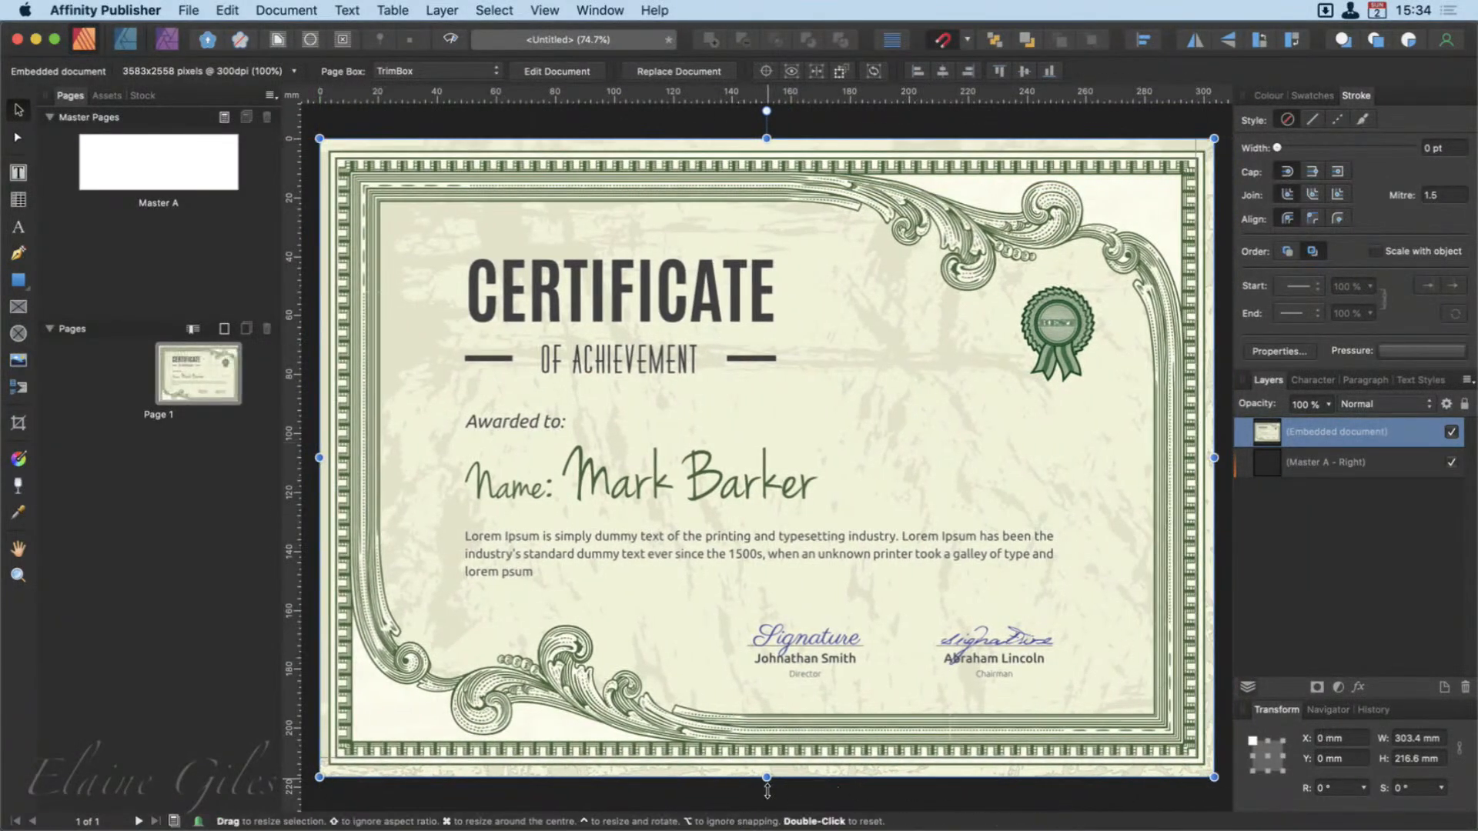
left_click_drag(766, 784, 771, 779)
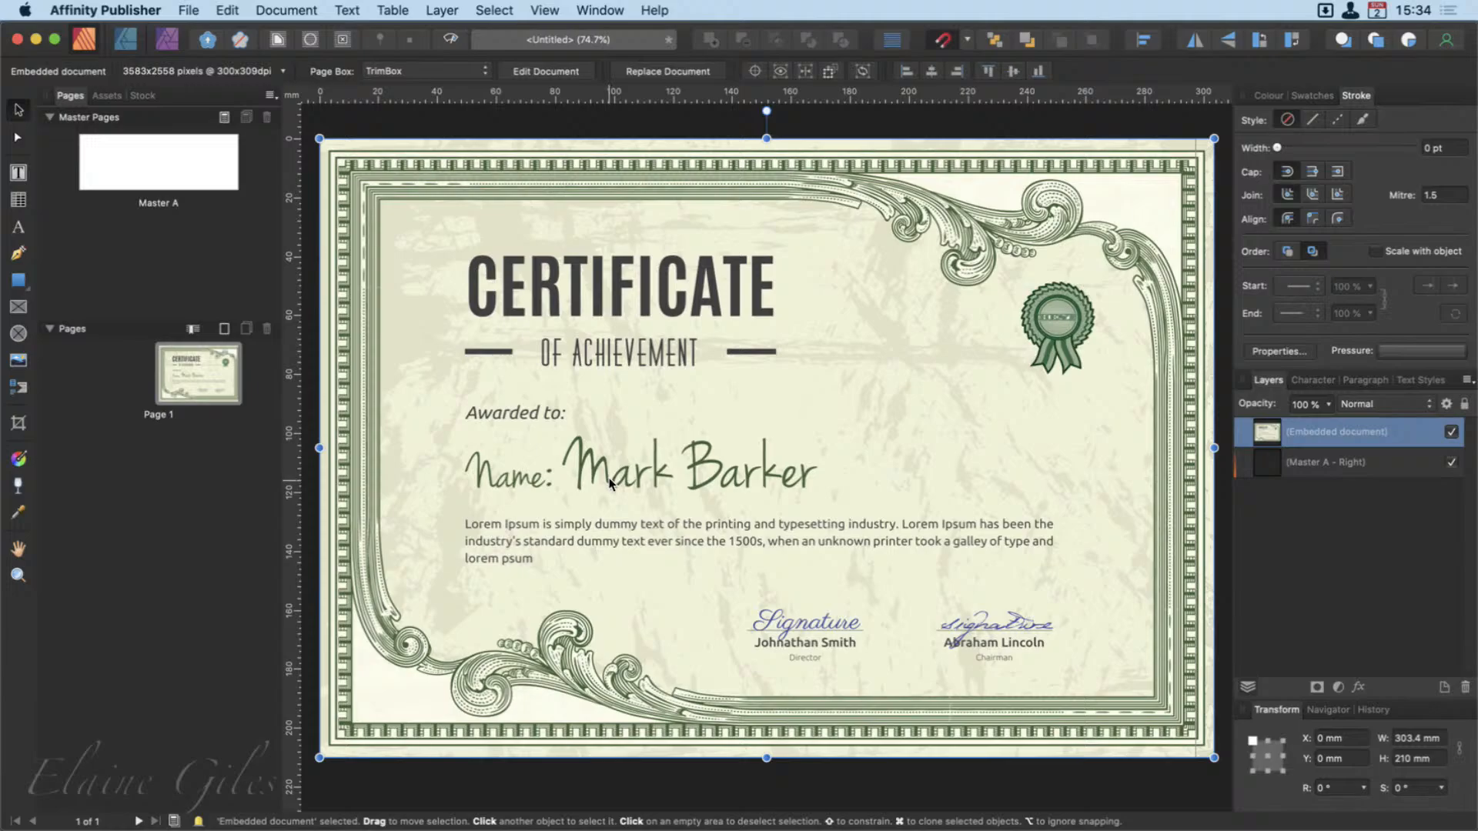
Open the embedded certificate for editing and delete all letter curves that form the handwritten "Name:" line.
double_click(610, 483)
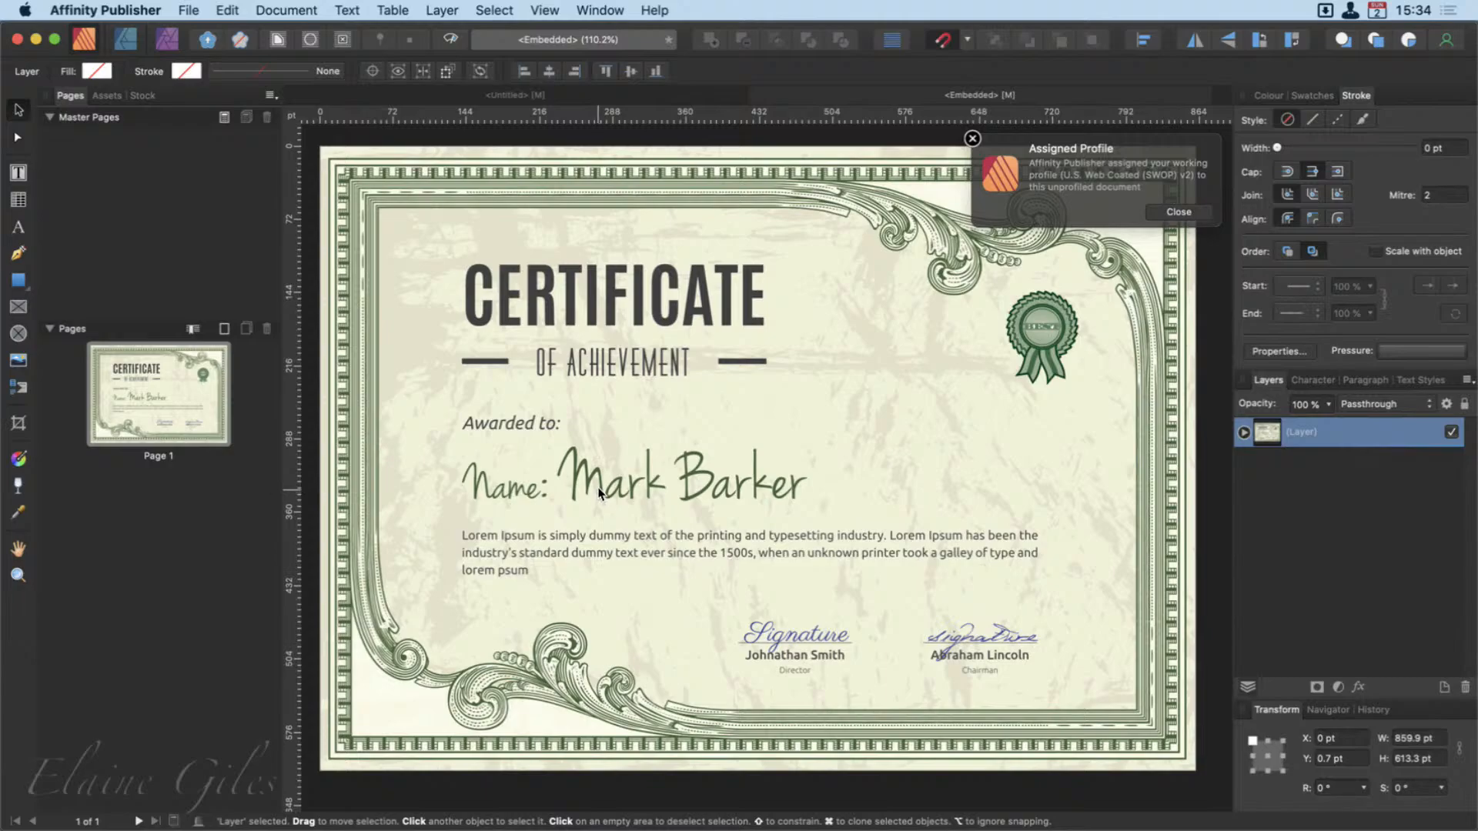
left_click(604, 493)
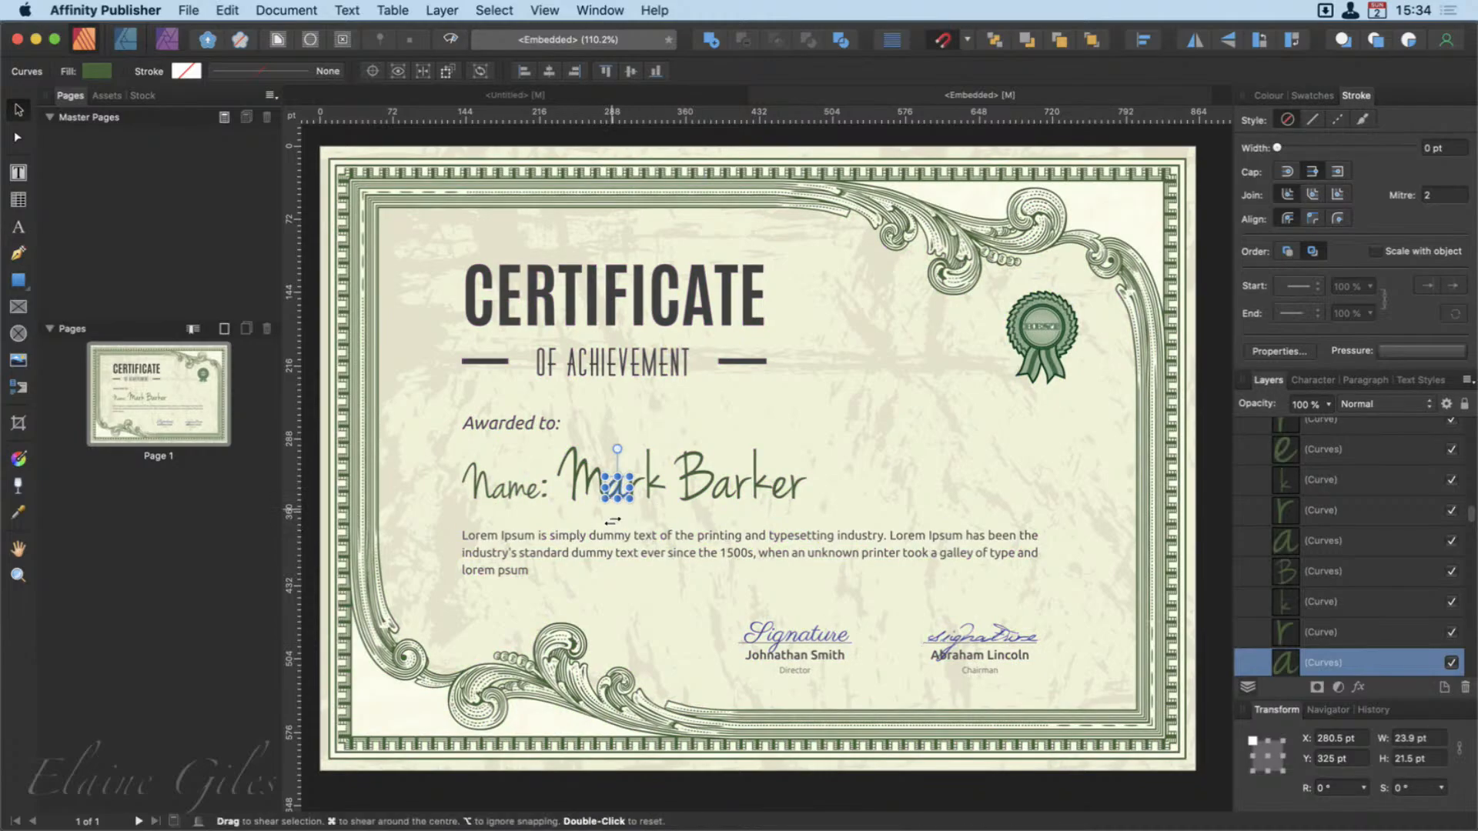
scroll(1373, 648, "down", 5)
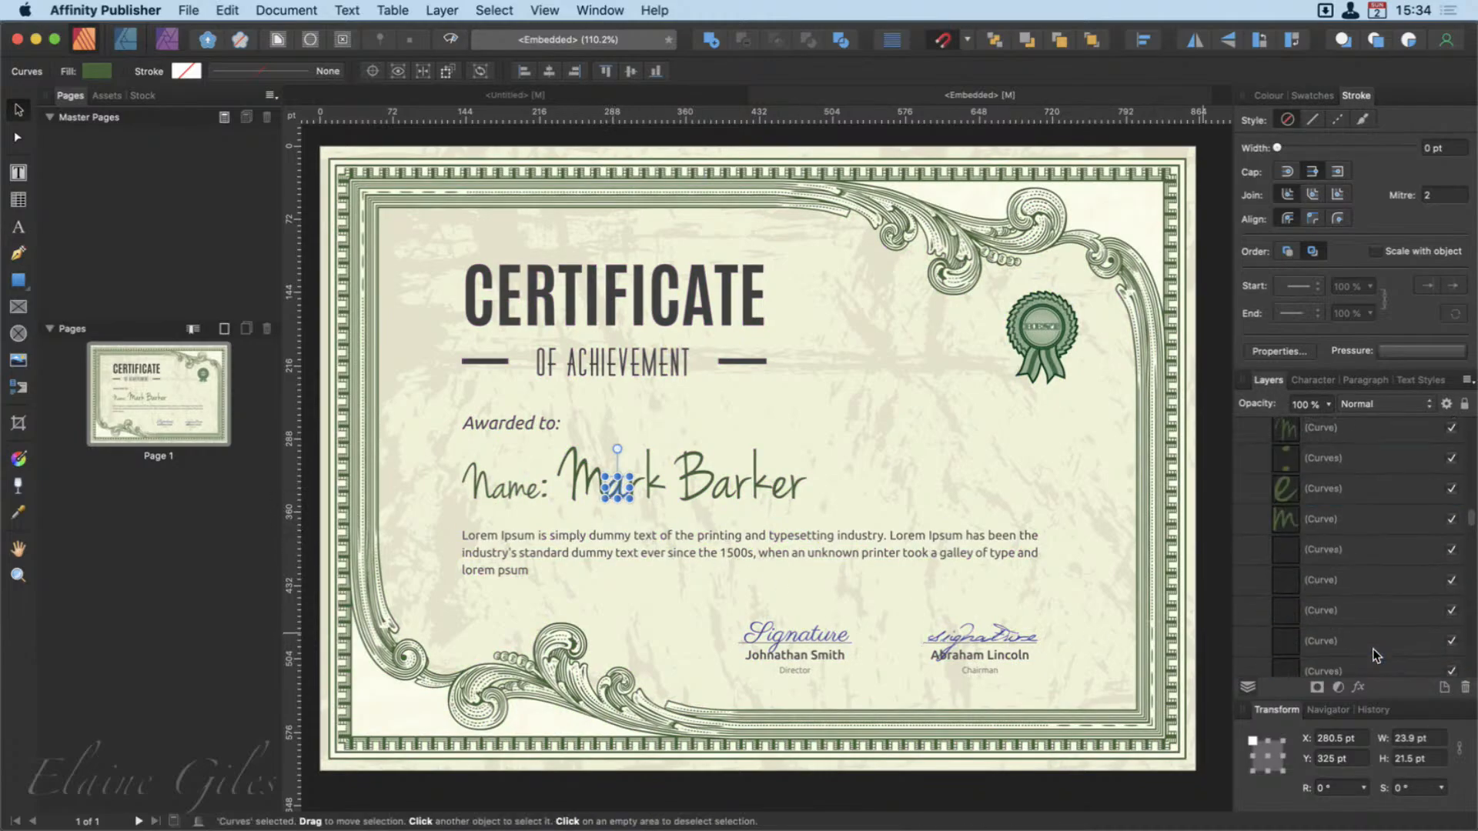
left_click(1336, 574)
scroll(1336, 577, "up", 1)
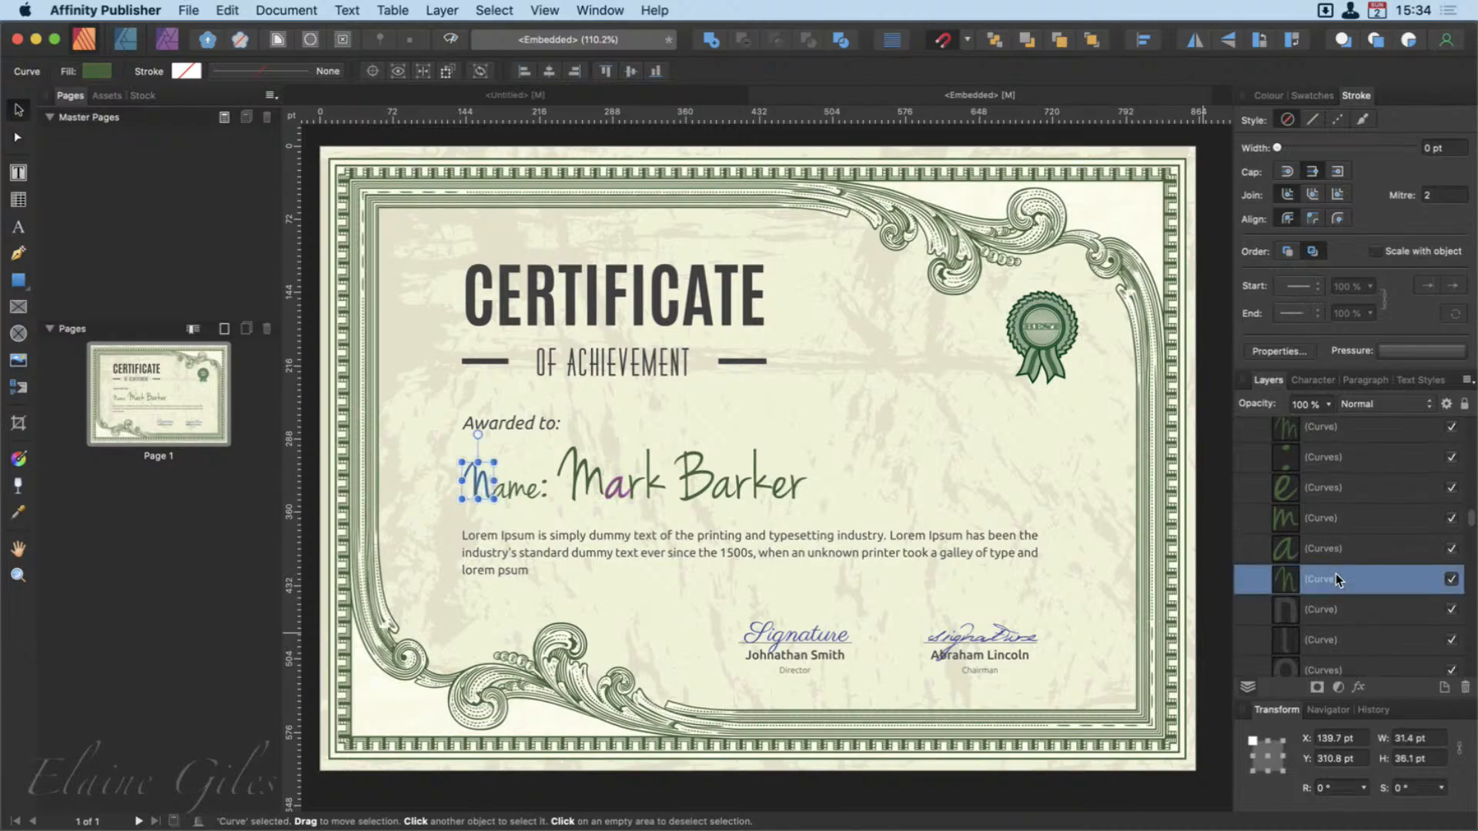
left_click(1339, 487, "shift")
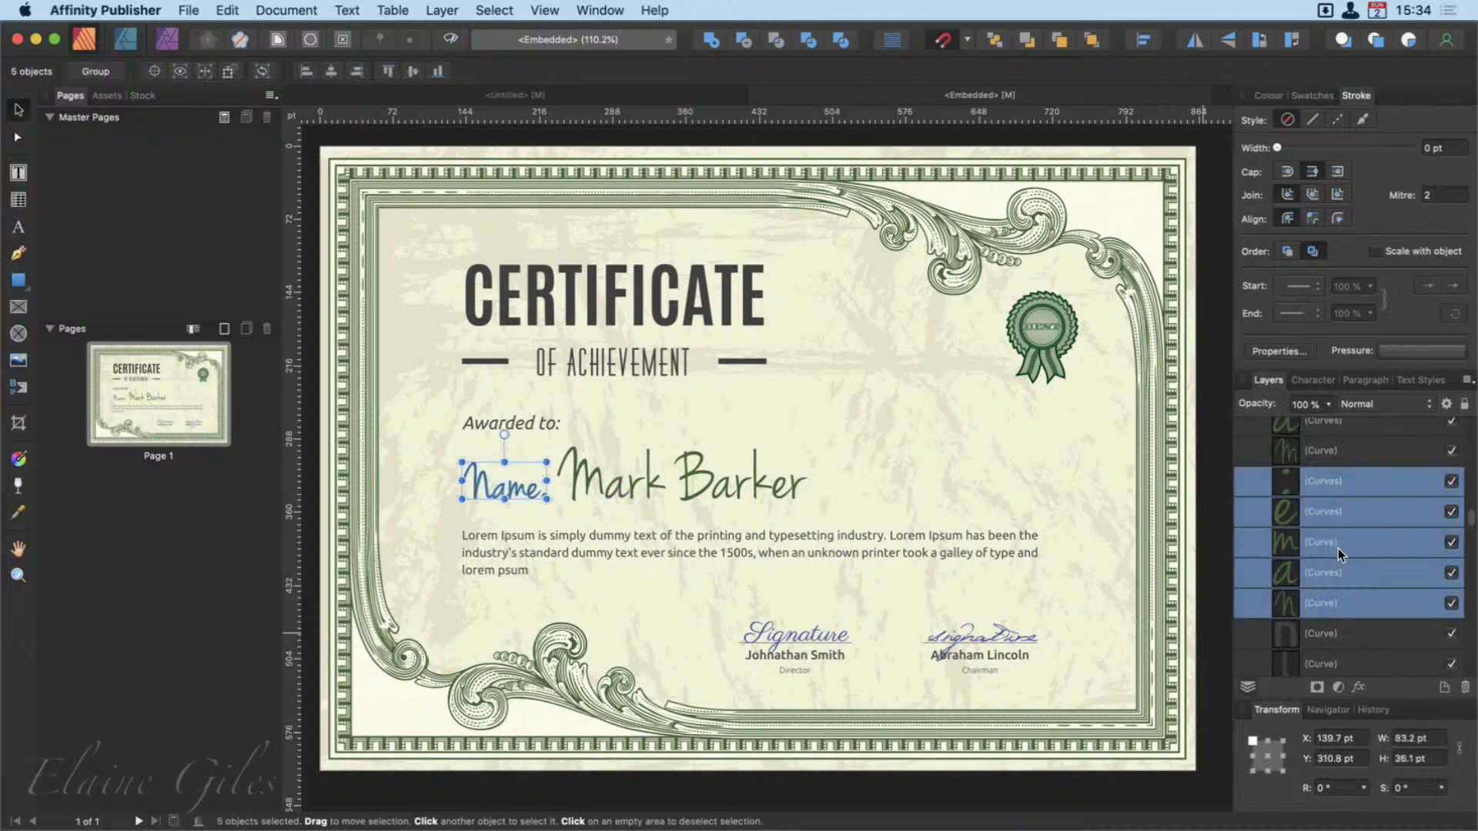
scroll(1338, 548, "up", 1)
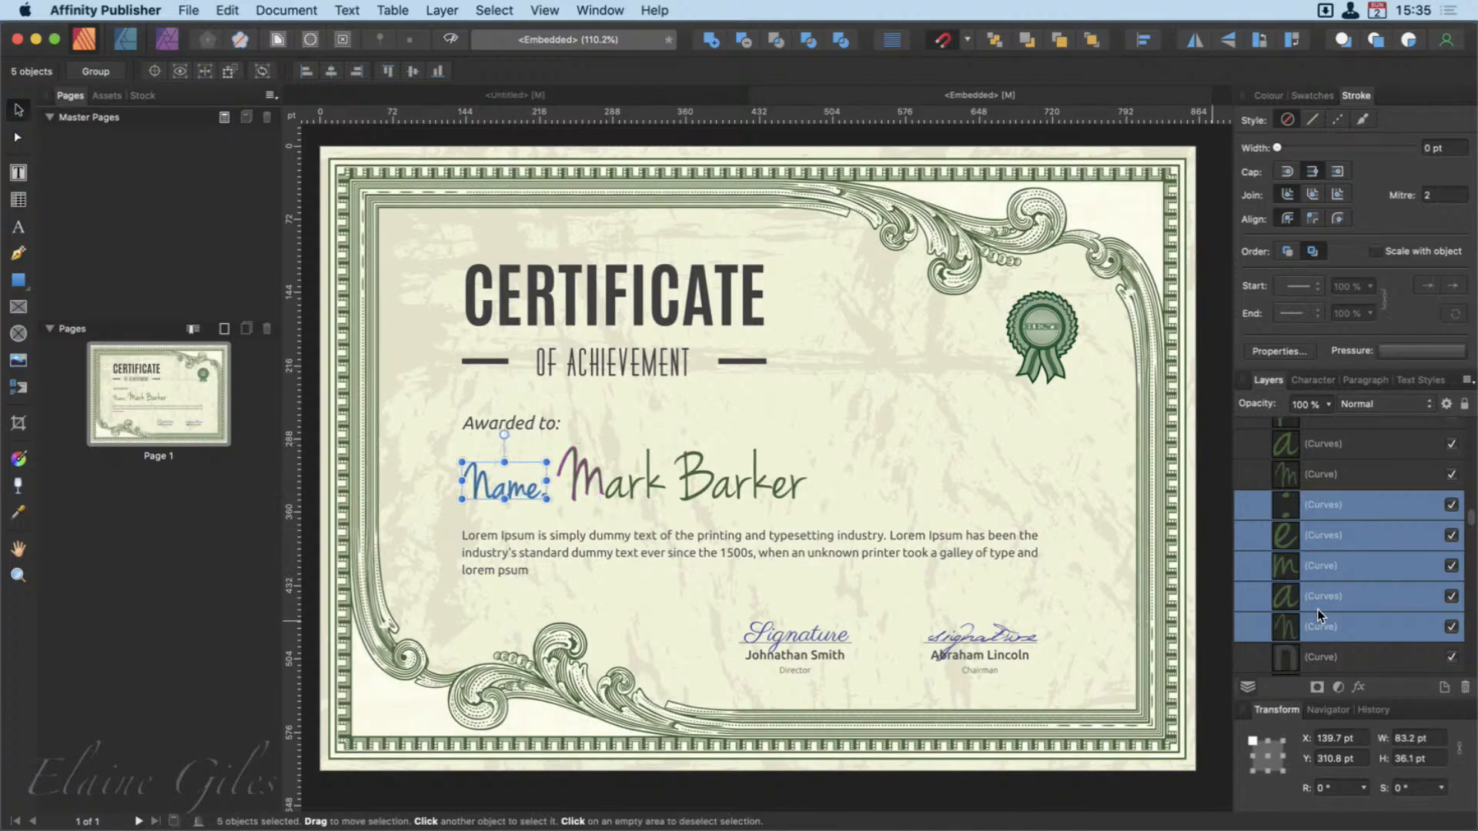
scroll(1317, 612, "up", 3)
scroll(1318, 608, "up", 10)
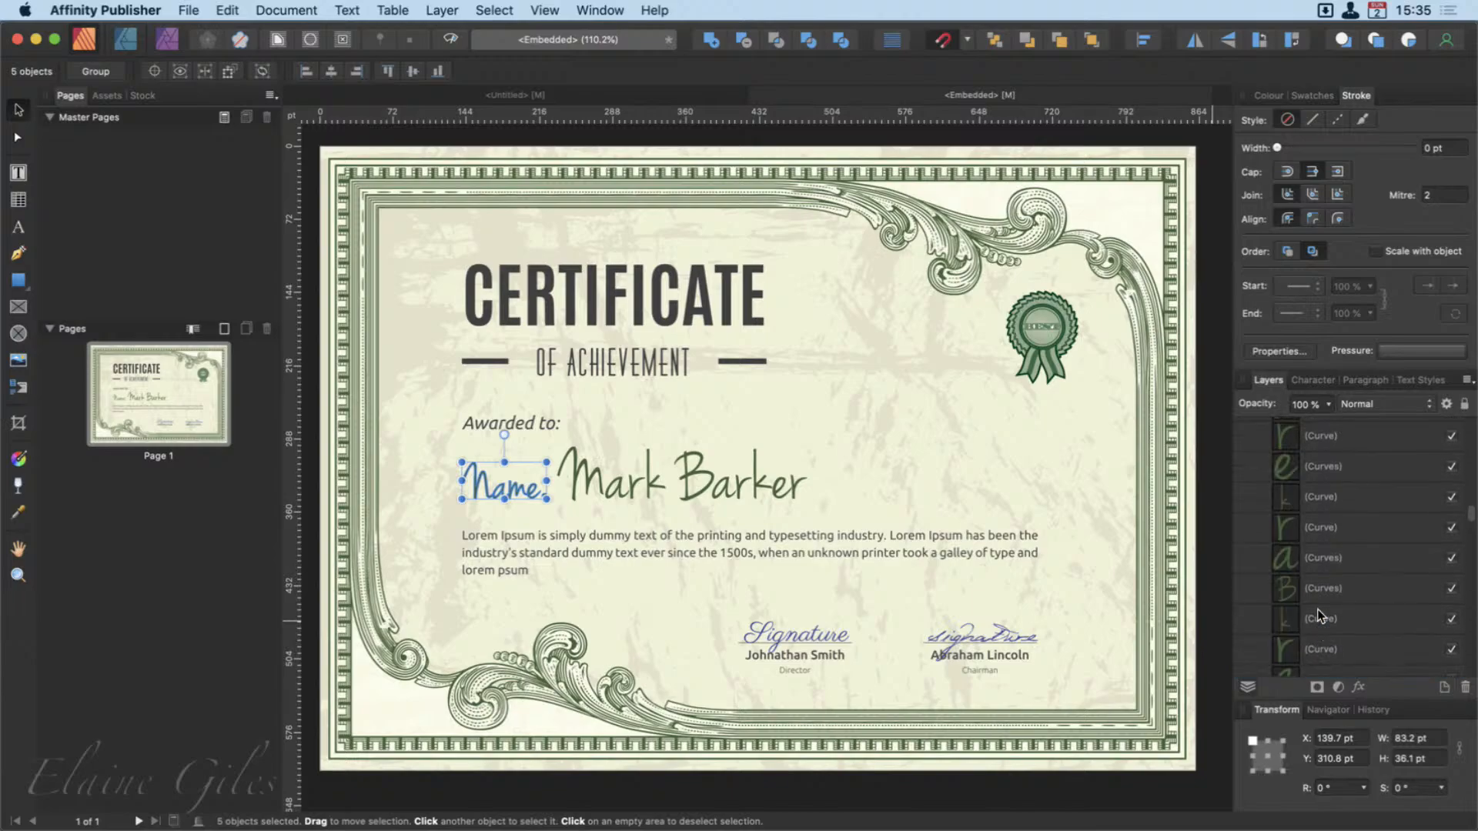
left_click(1327, 588, "shift")
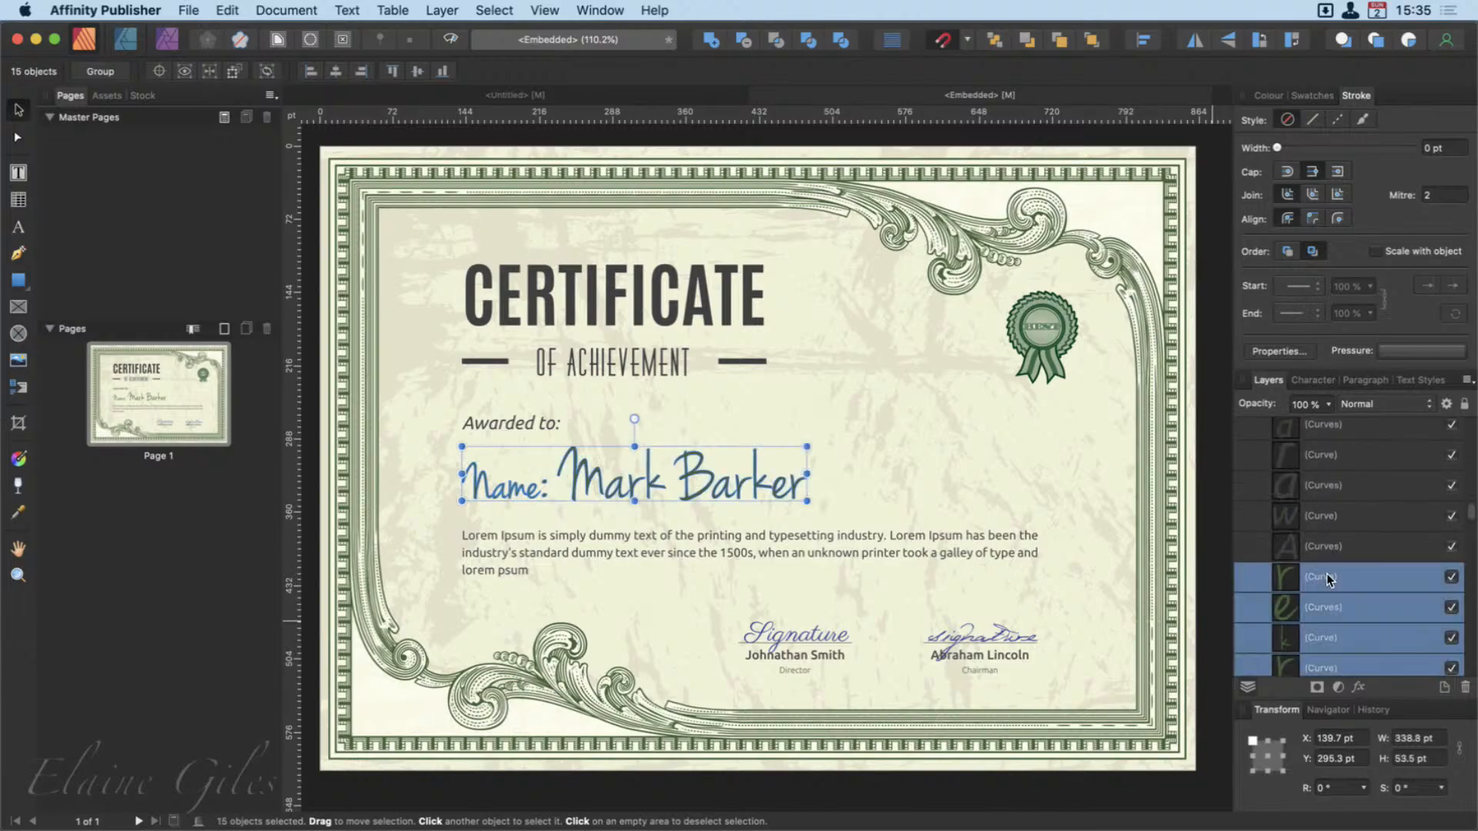
left_click(1452, 577)
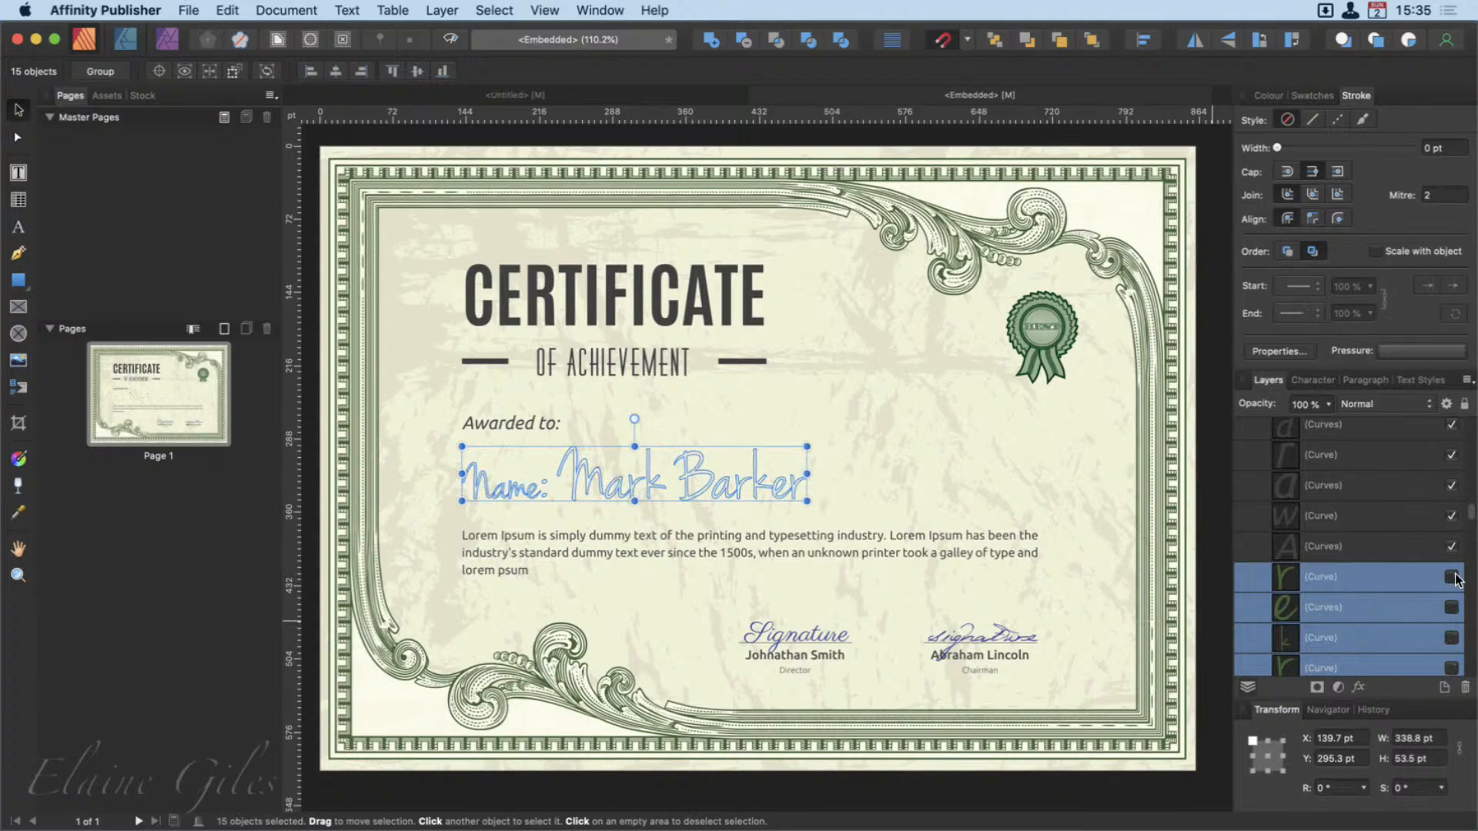
key("Delete")
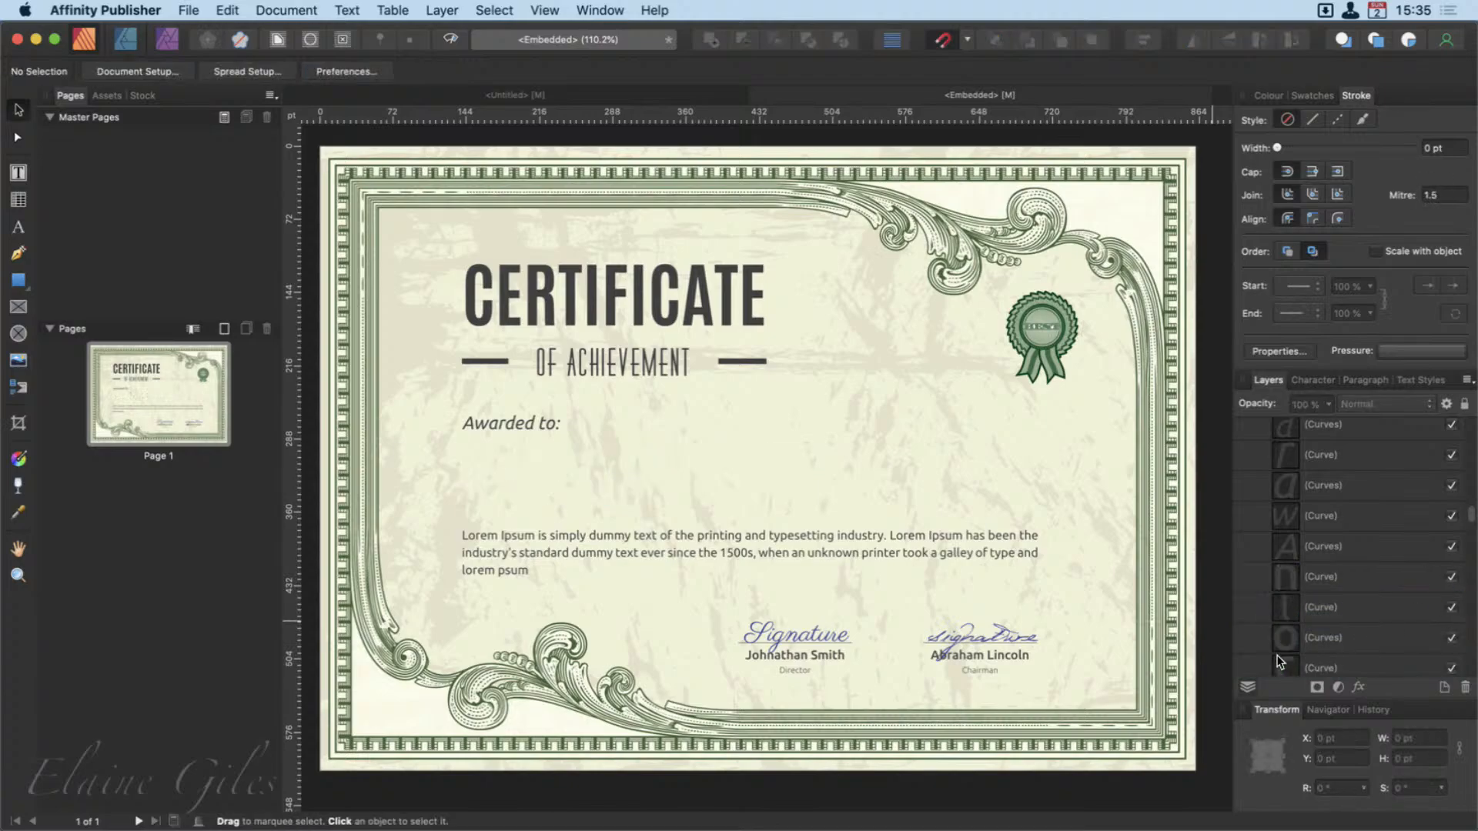
Collapse the embedded artwork's expanded layer tree and return to the main certificate document.
scroll(1397, 565, "up", 5)
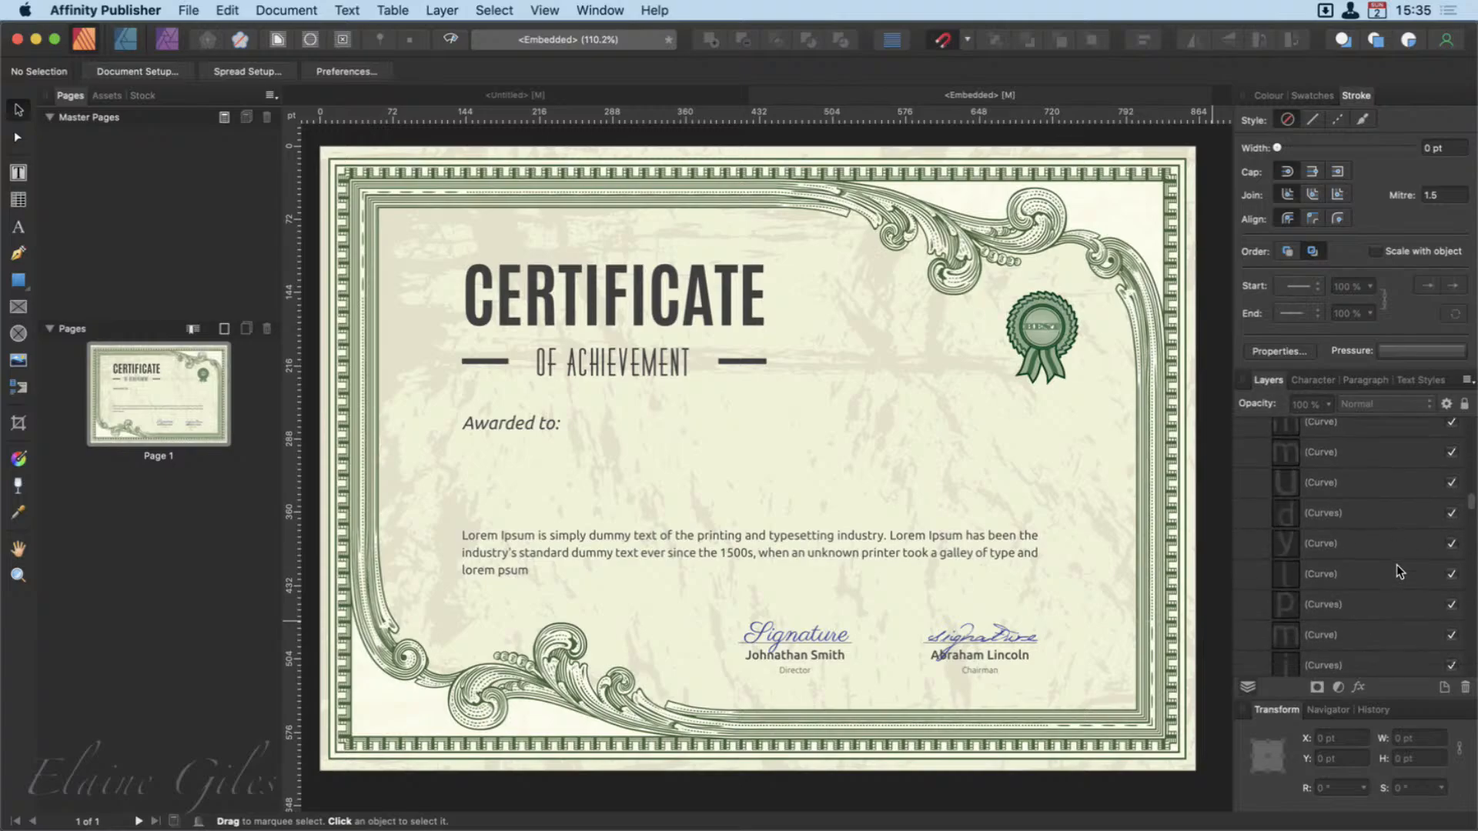
scroll(1396, 565, "up", 5)
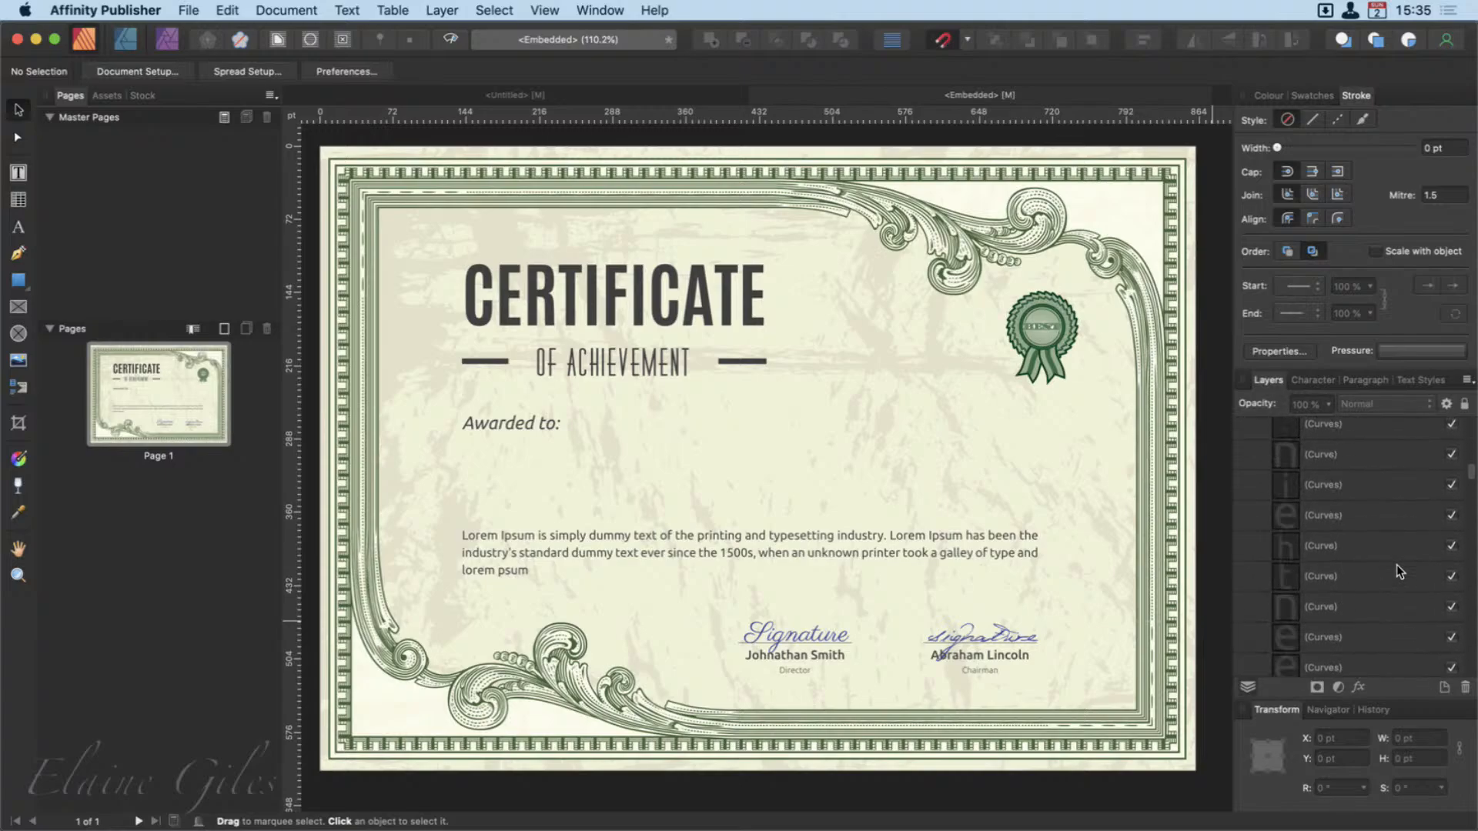
scroll(1396, 565, "up", 5)
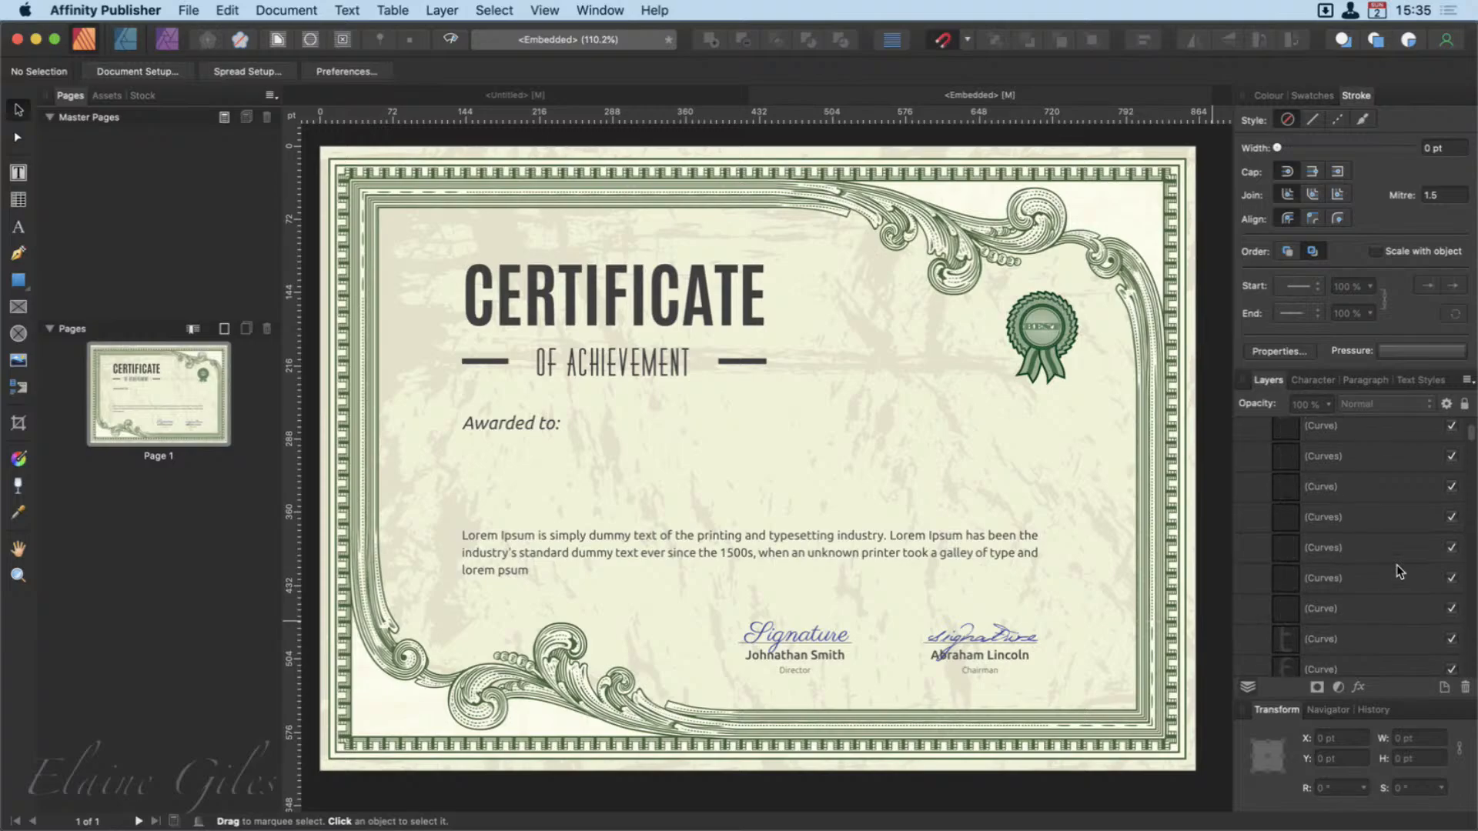
left_click(1253, 463)
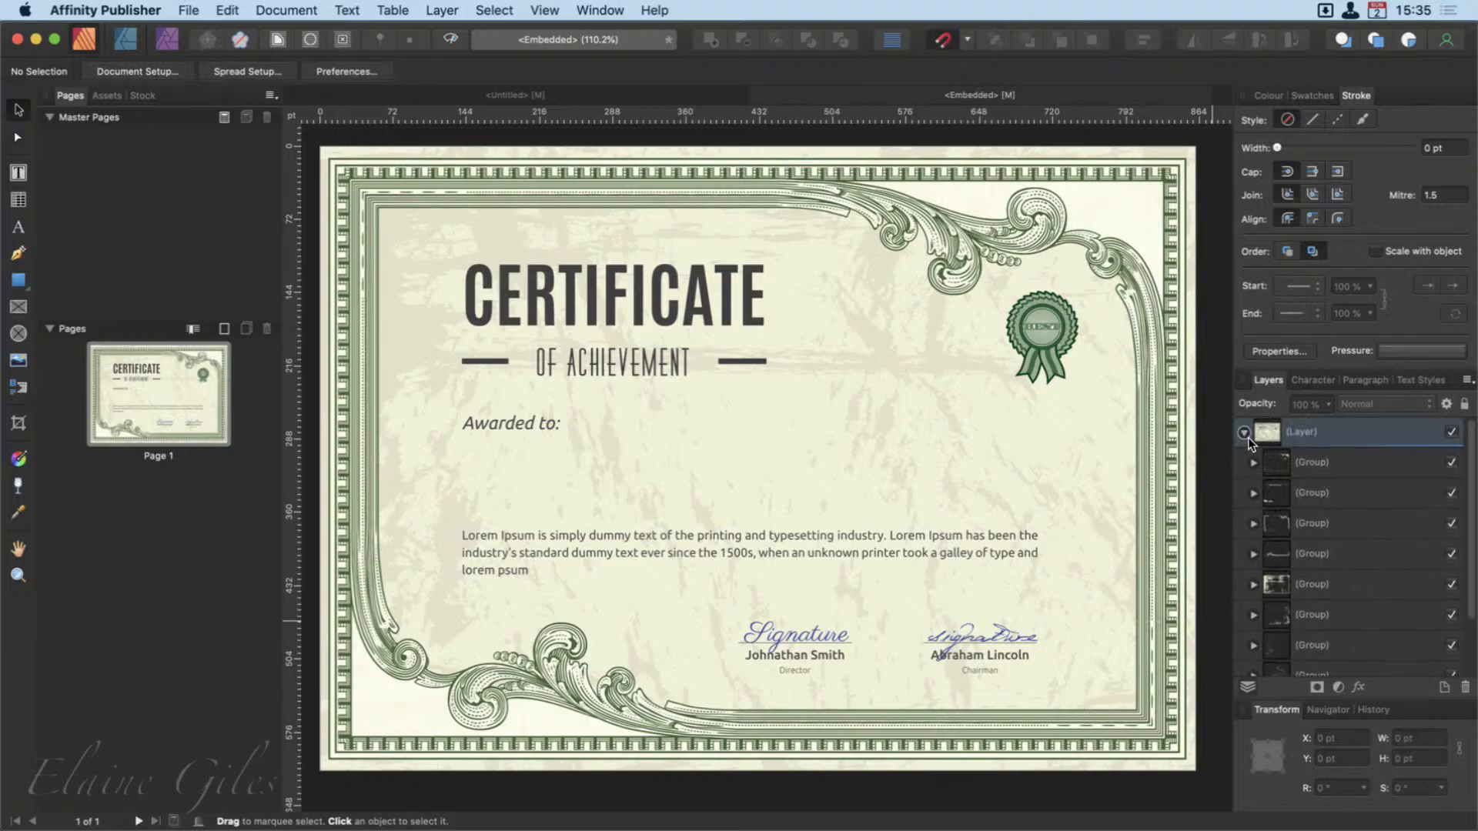
left_click(1243, 432)
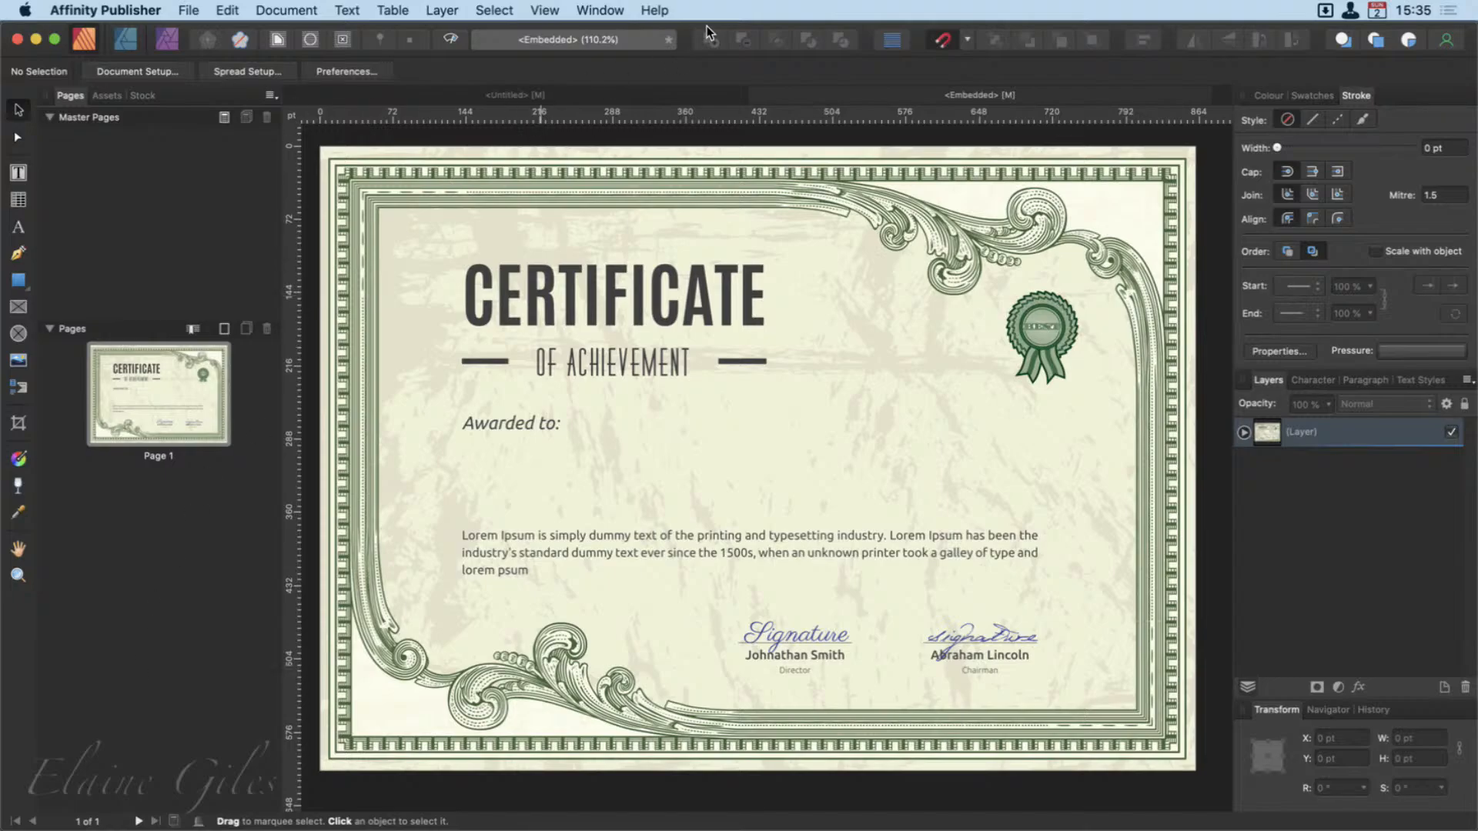
left_click(607, 89)
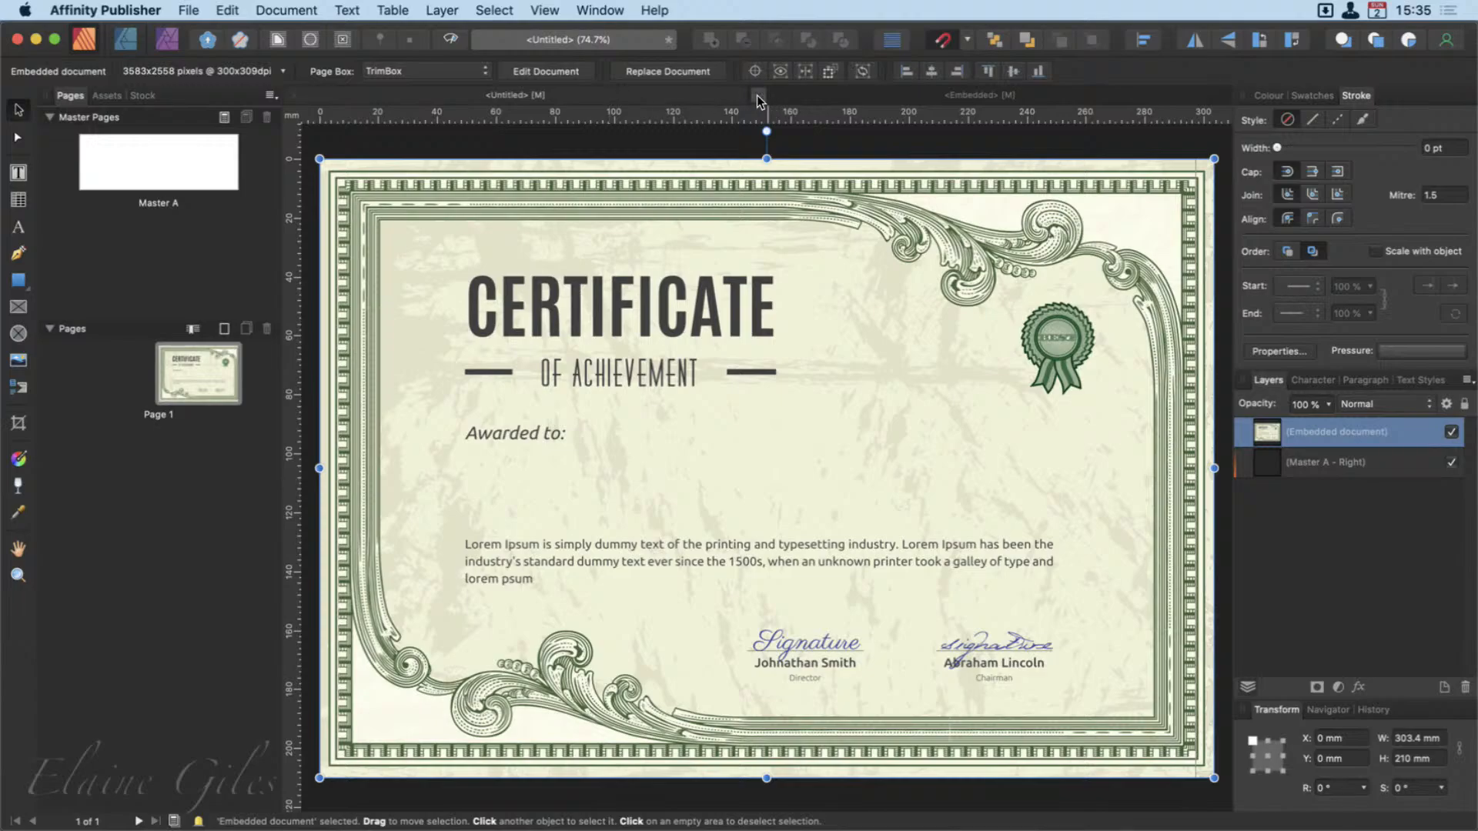
Save the document on the iCloud Desktop under the name Certificate.
scroll(682, 247, "down", 1)
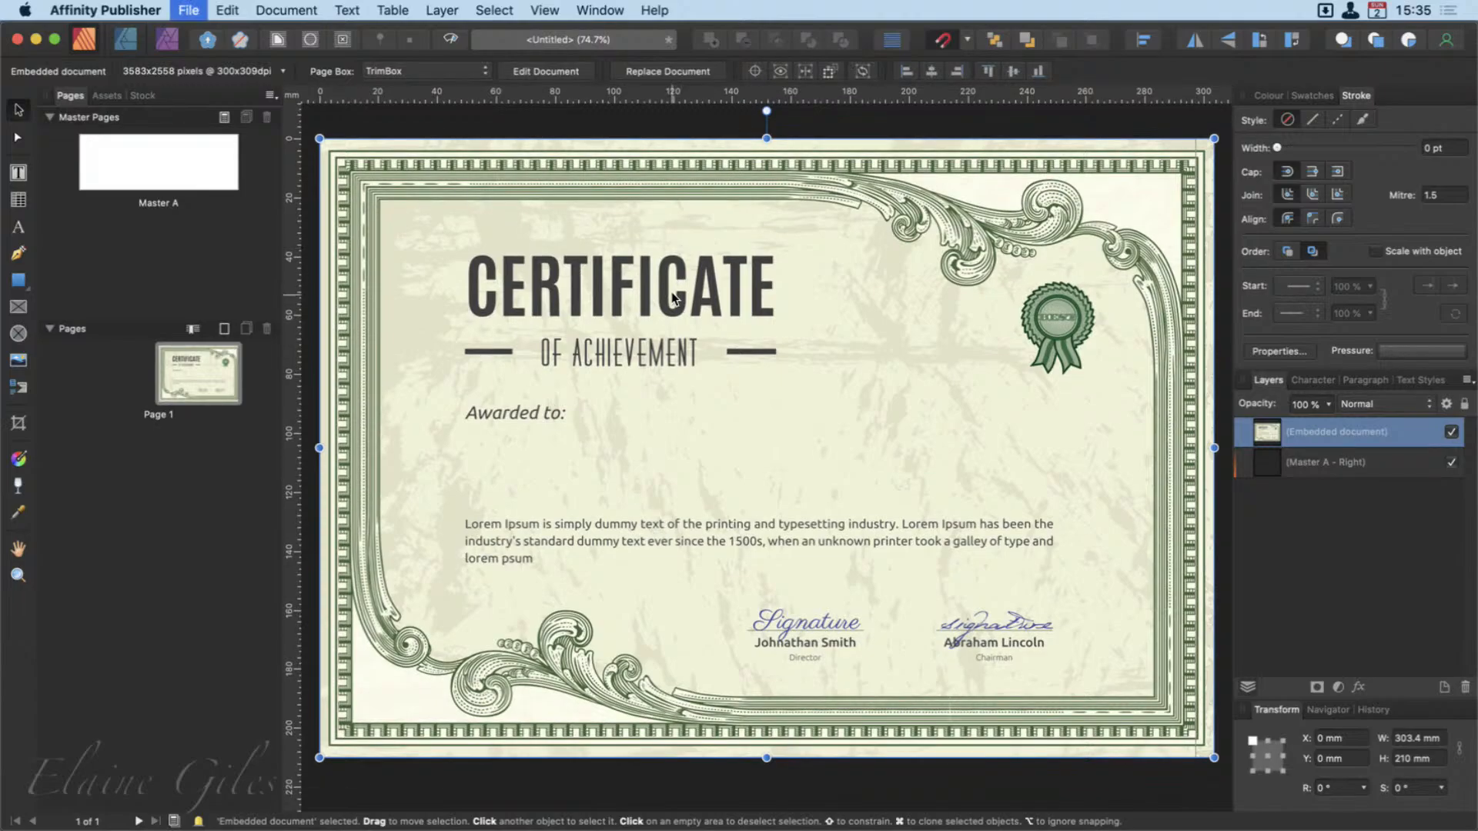
key("super+s")
type("Certi")
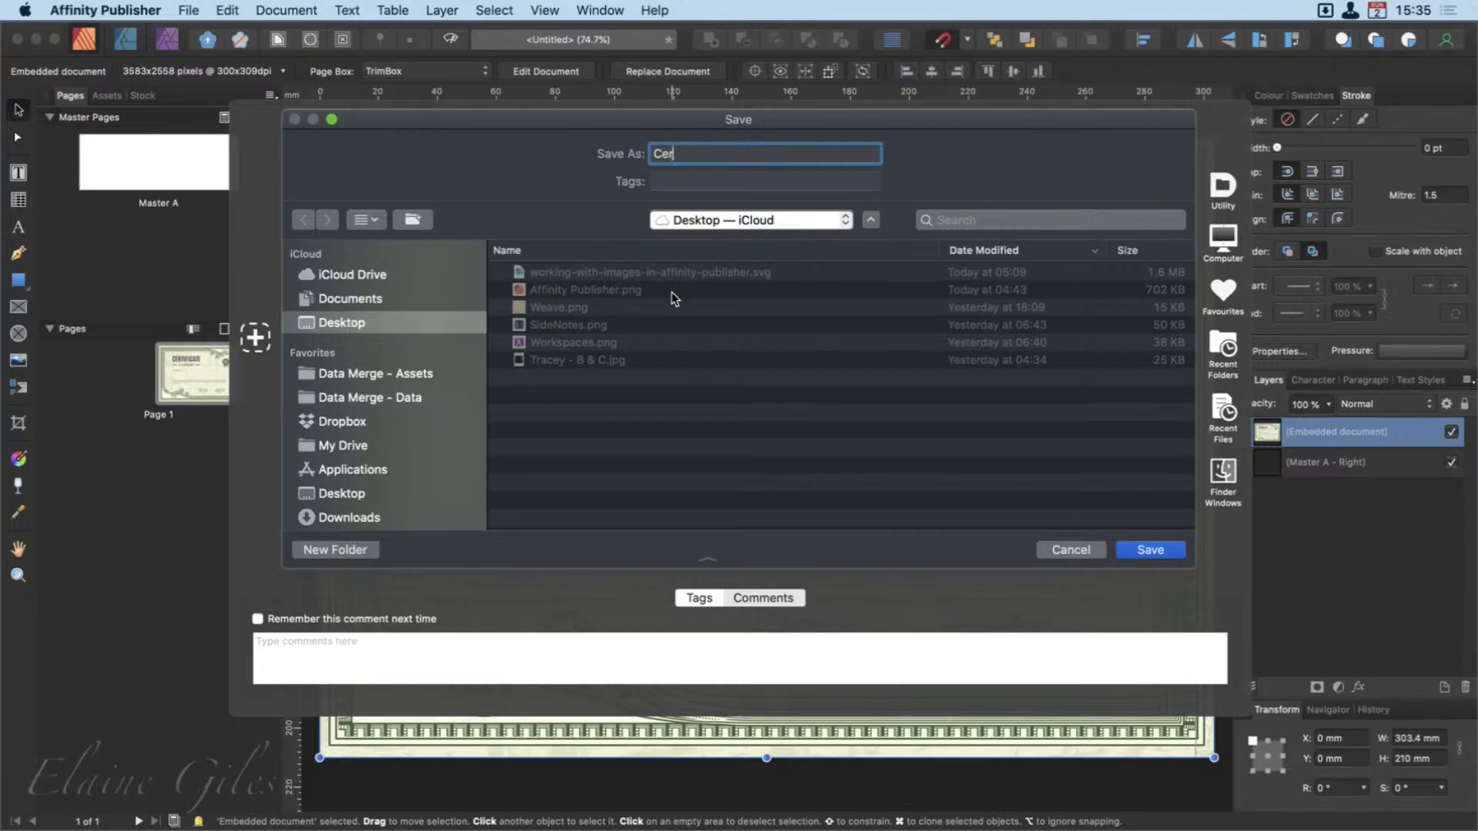
type("ficate")
left_click(1155, 551)
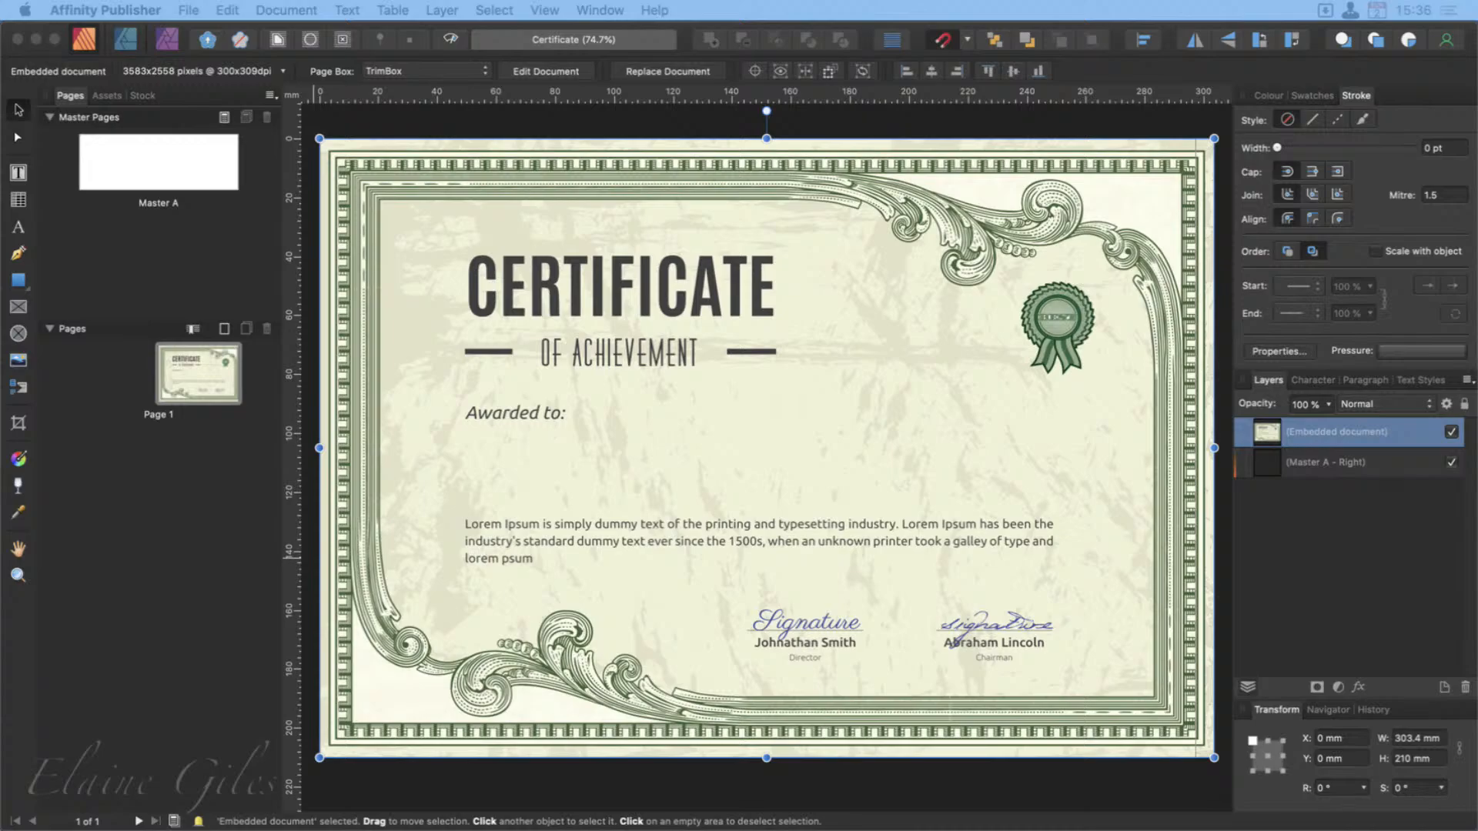
left_click_drag(454, 830, 630, 229)
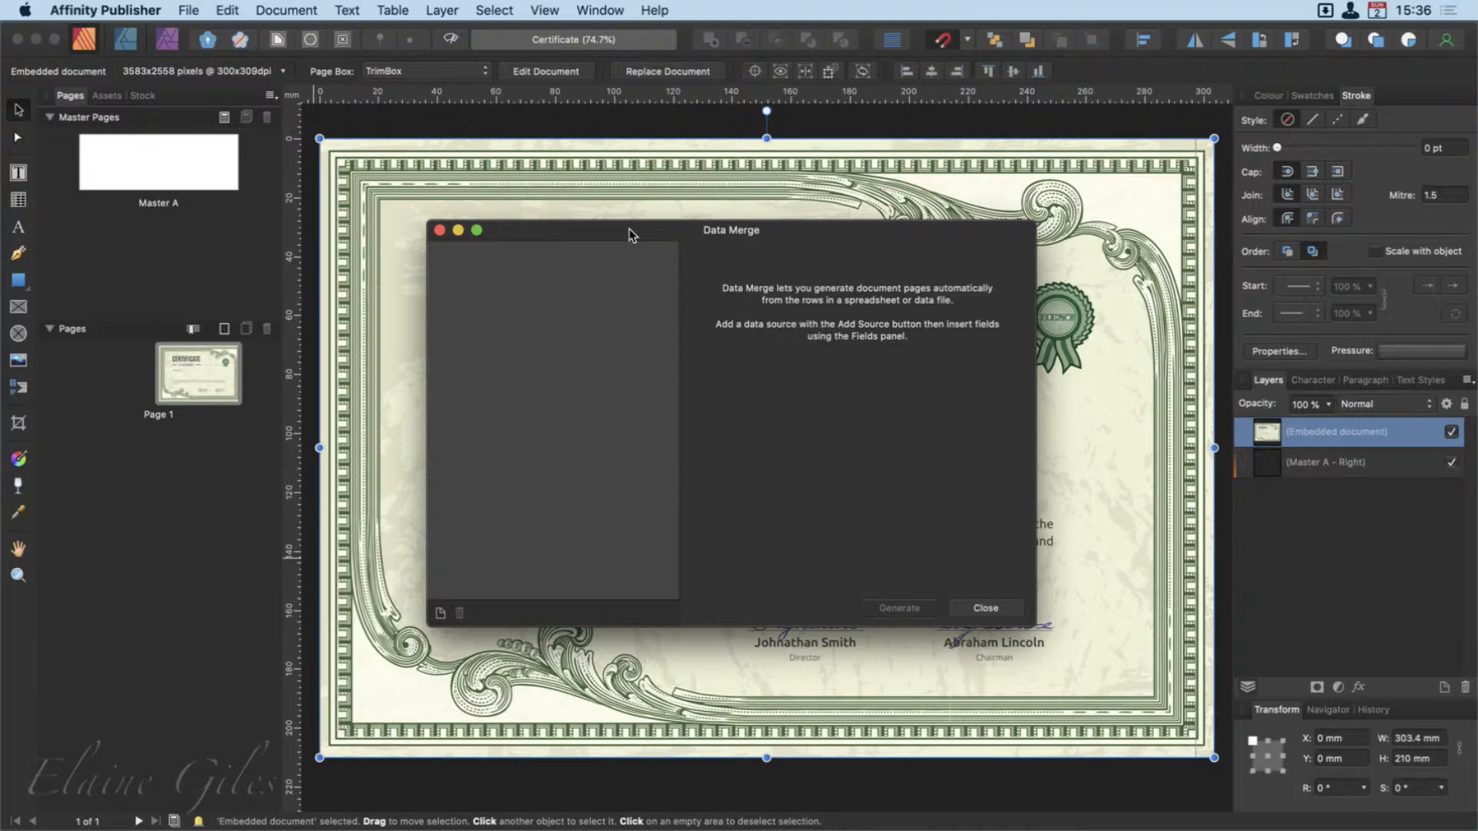
left_click_drag(634, 237, 0, 539)
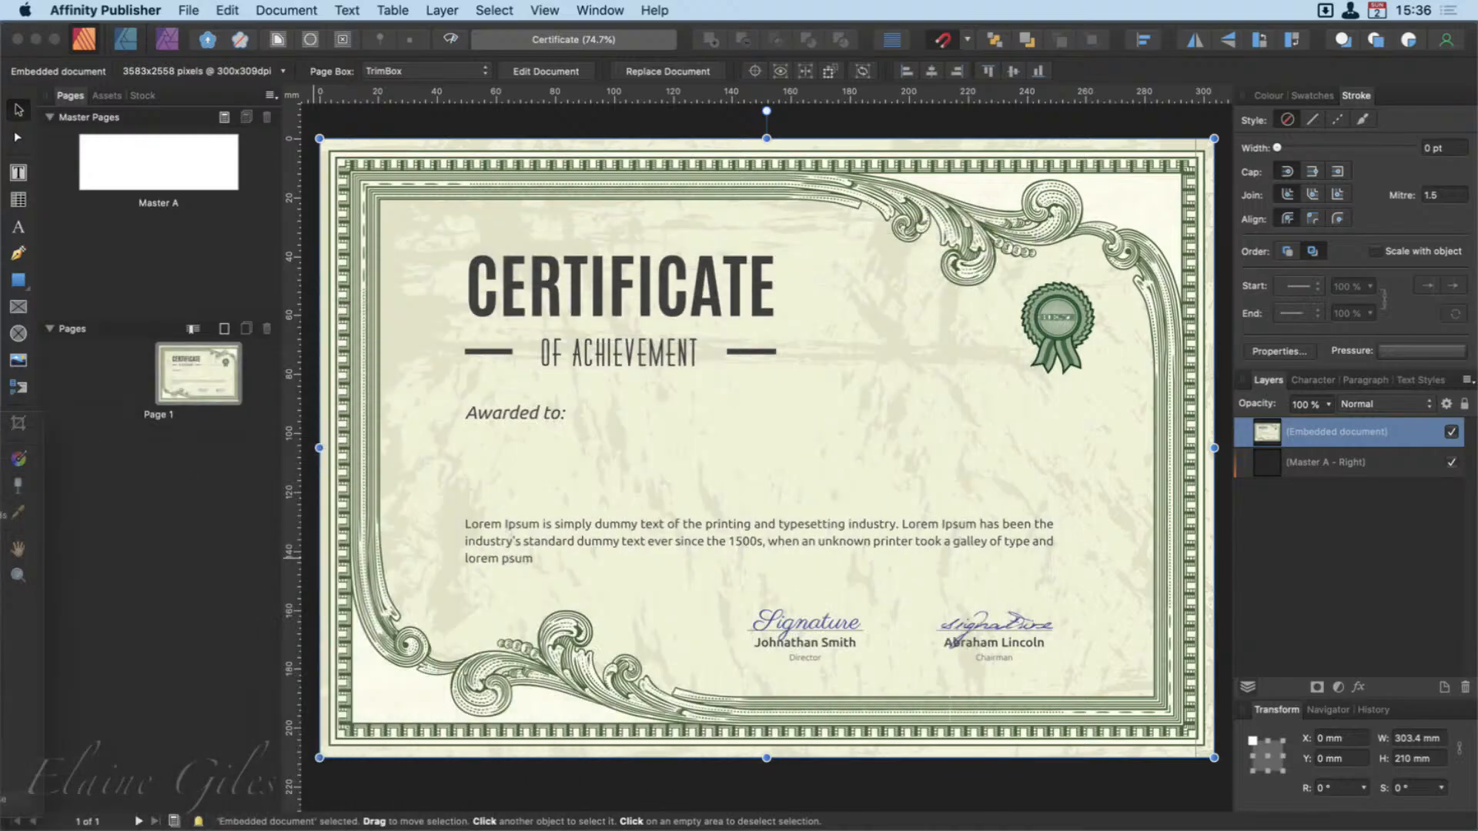
left_click(776, 361)
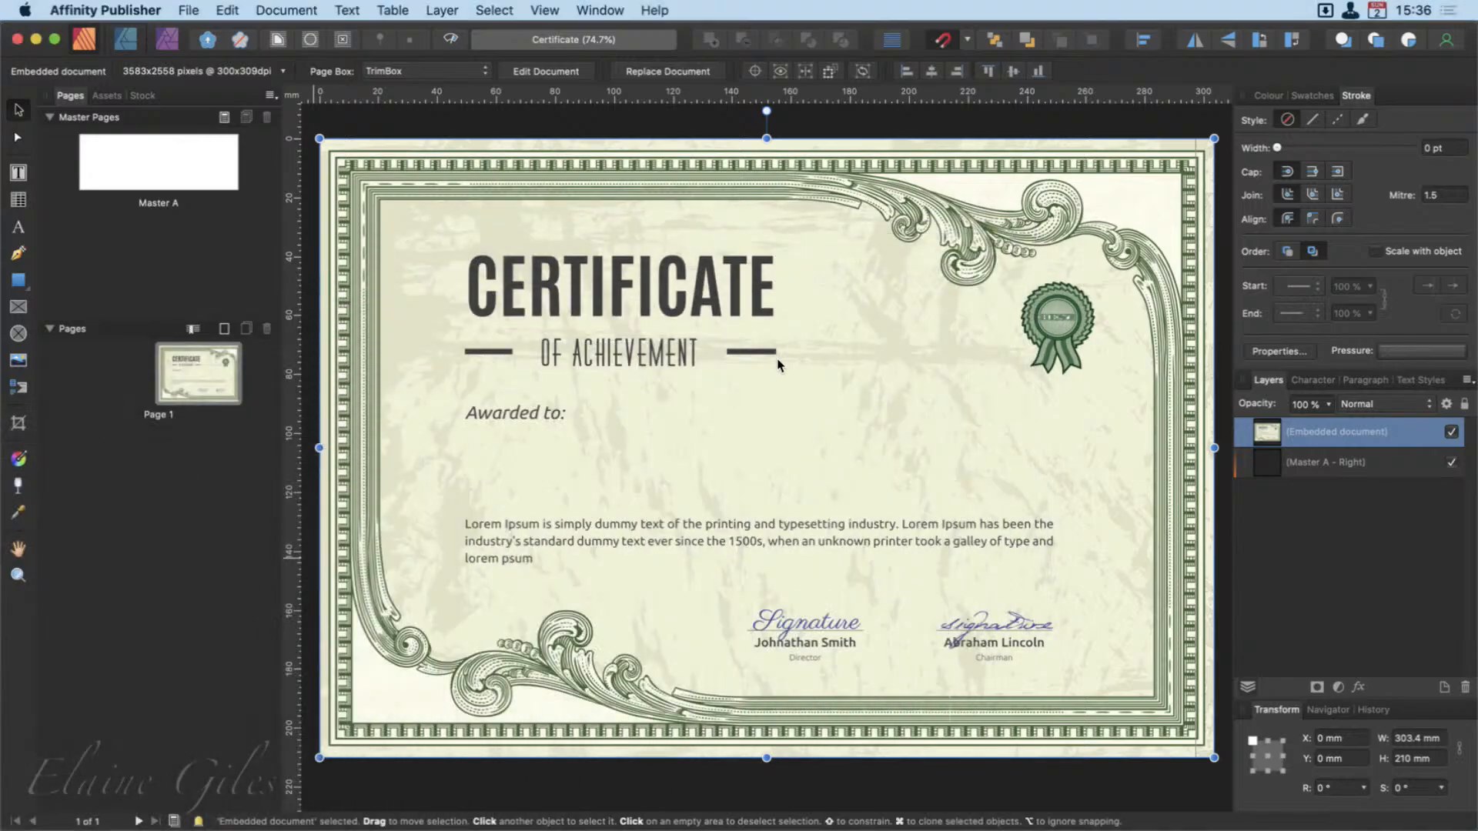
Reopen the embedded certificate to examine its layer groups and return to the Certificate document.
double_click(624, 283)
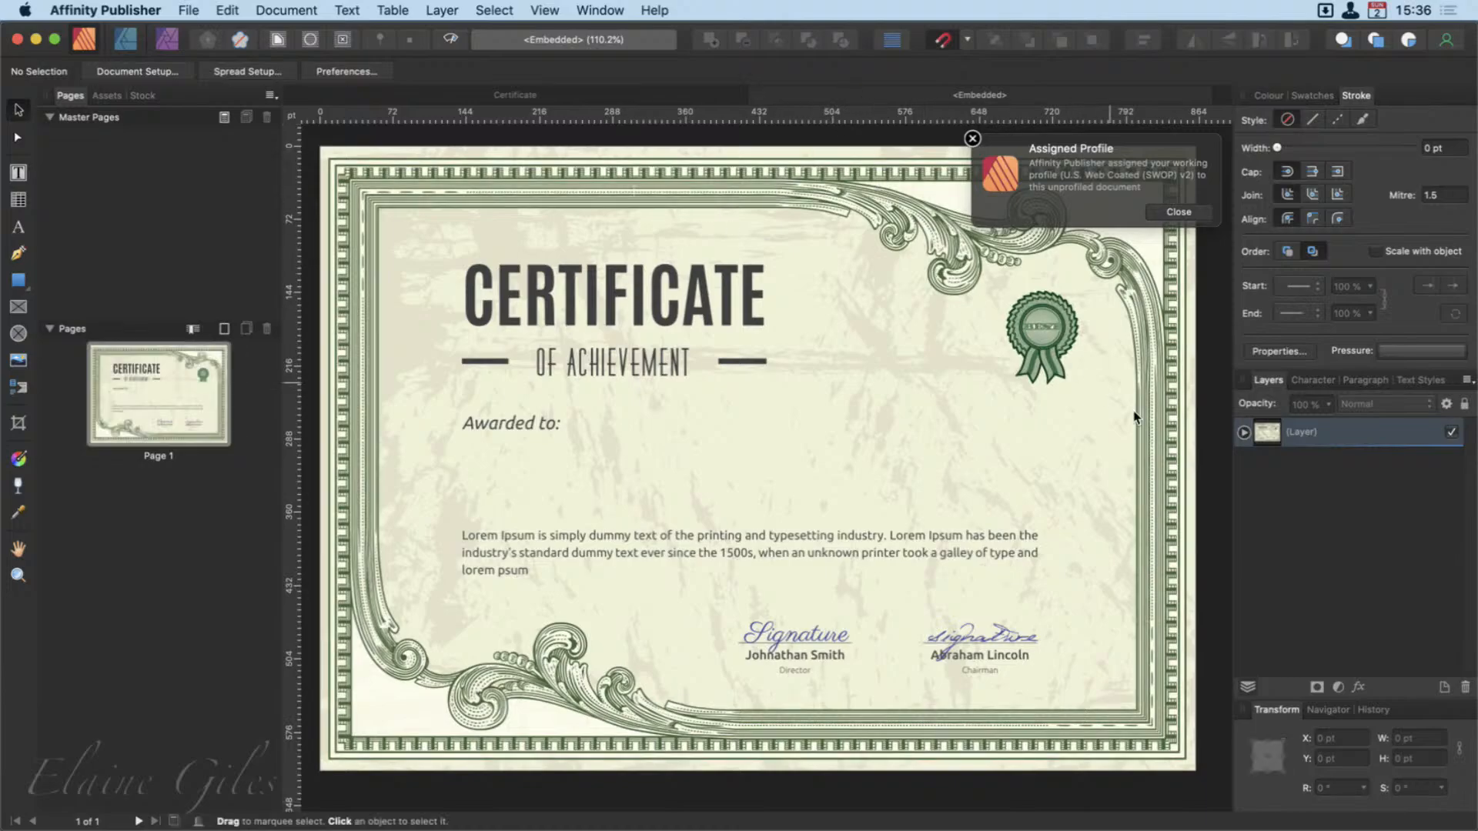
left_click(1244, 433)
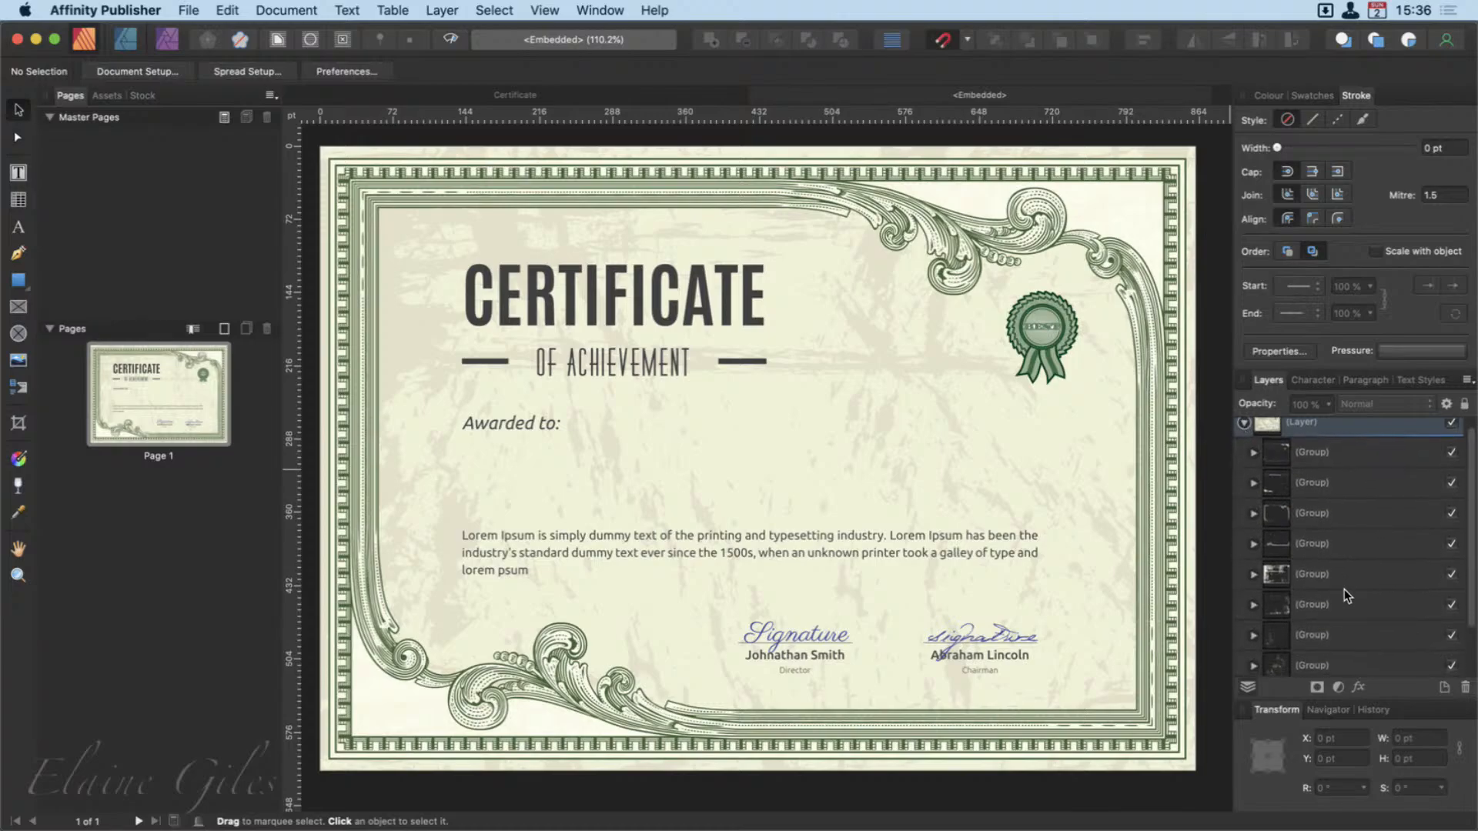
left_click(1244, 433)
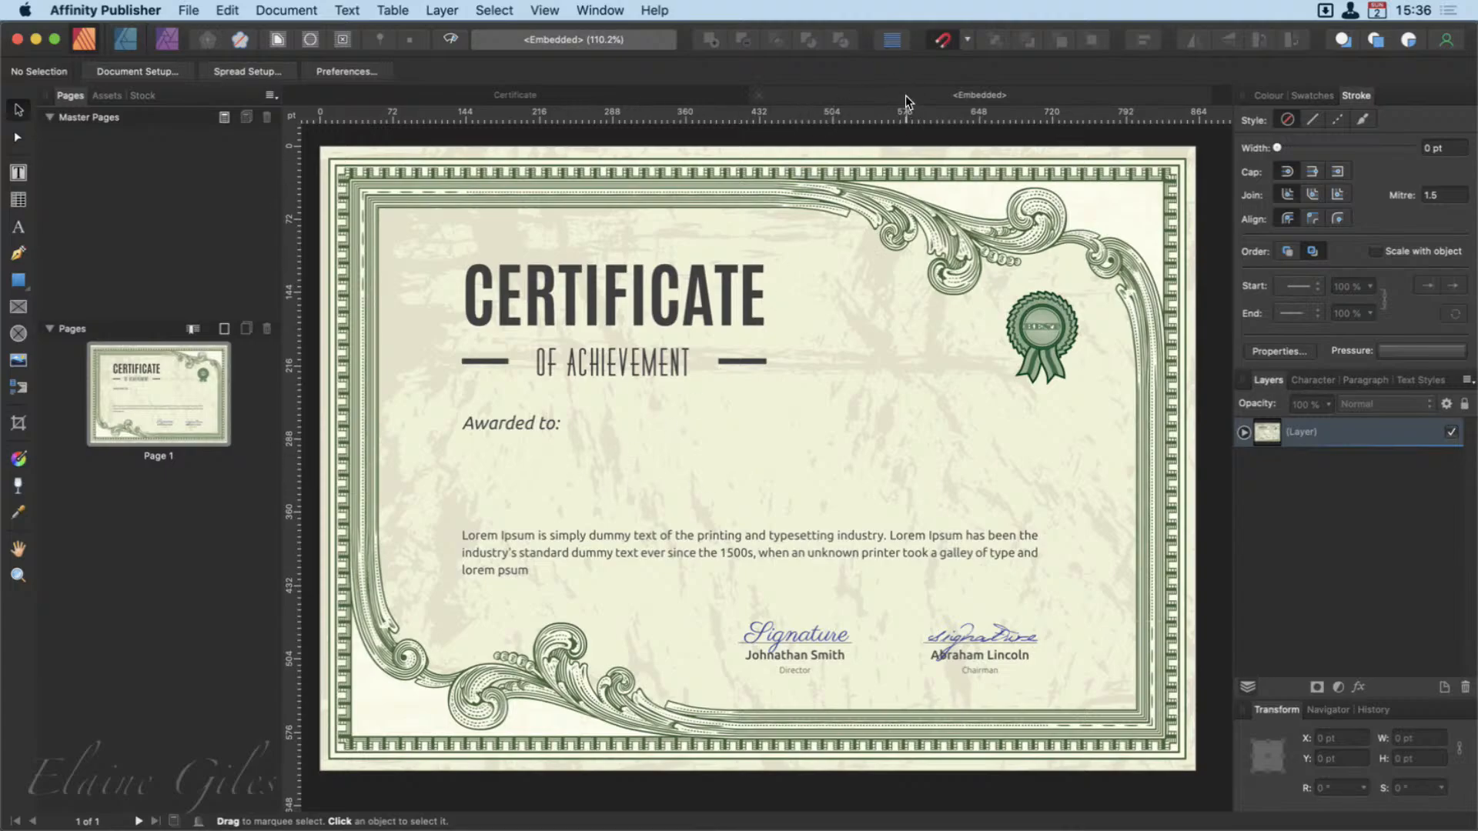
left_click(758, 91)
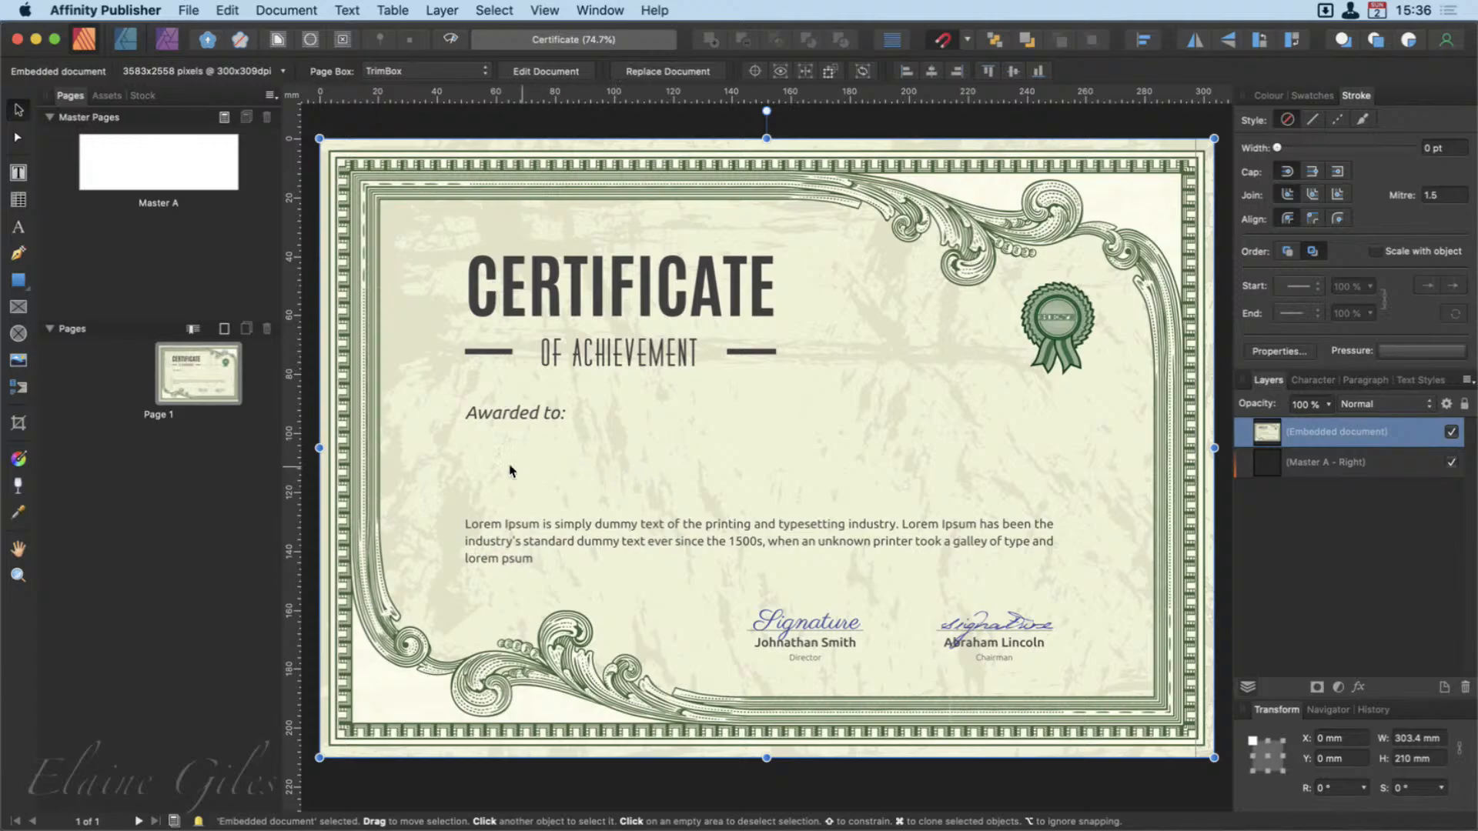
Add Names and Addresses.xlsx from the Data Merge - Data folder as the merge source, using its United Kingdom sheet.
left_click_drag(581, 540, 909, 258)
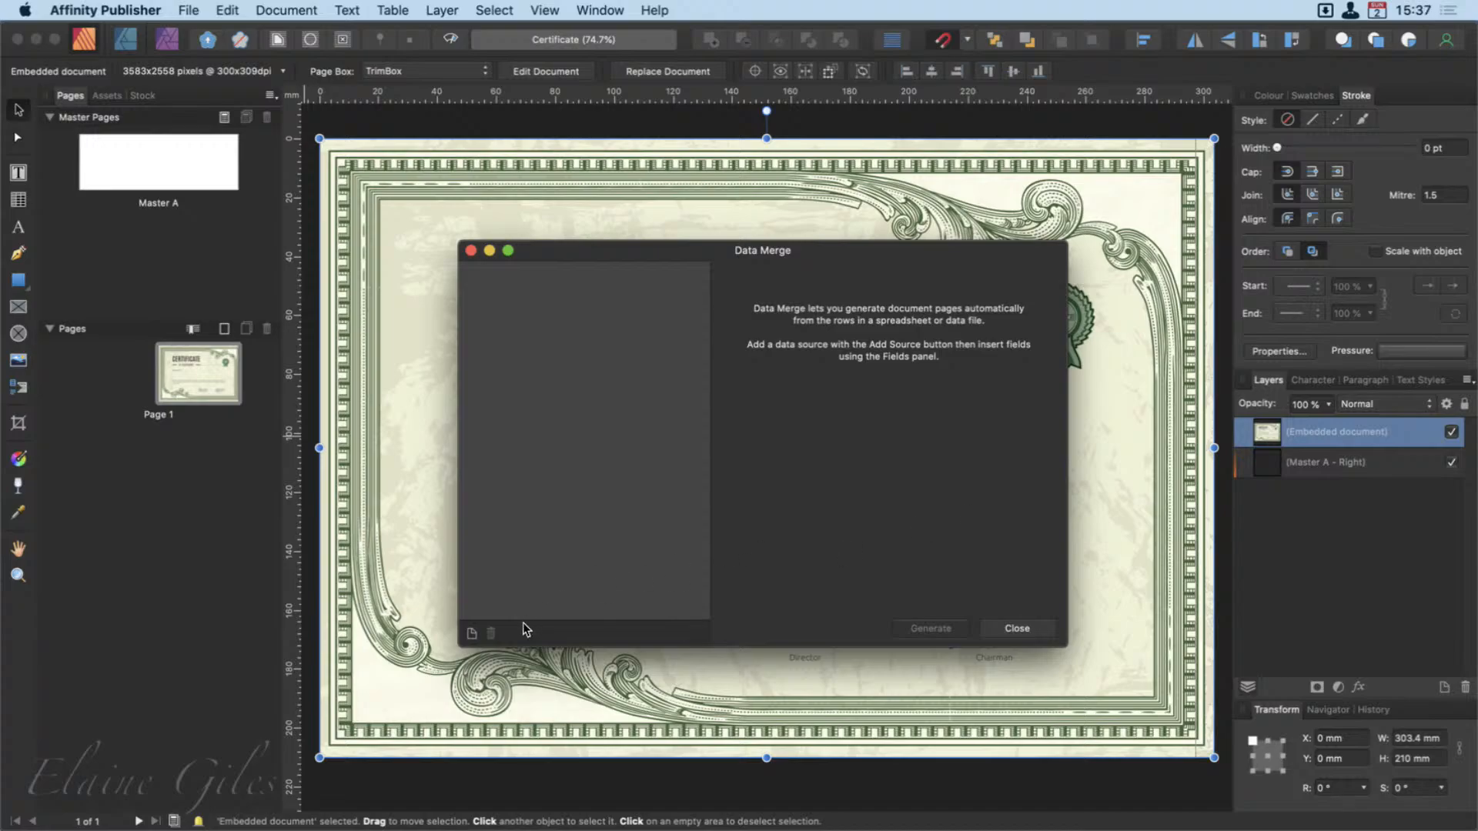
left_click(472, 633)
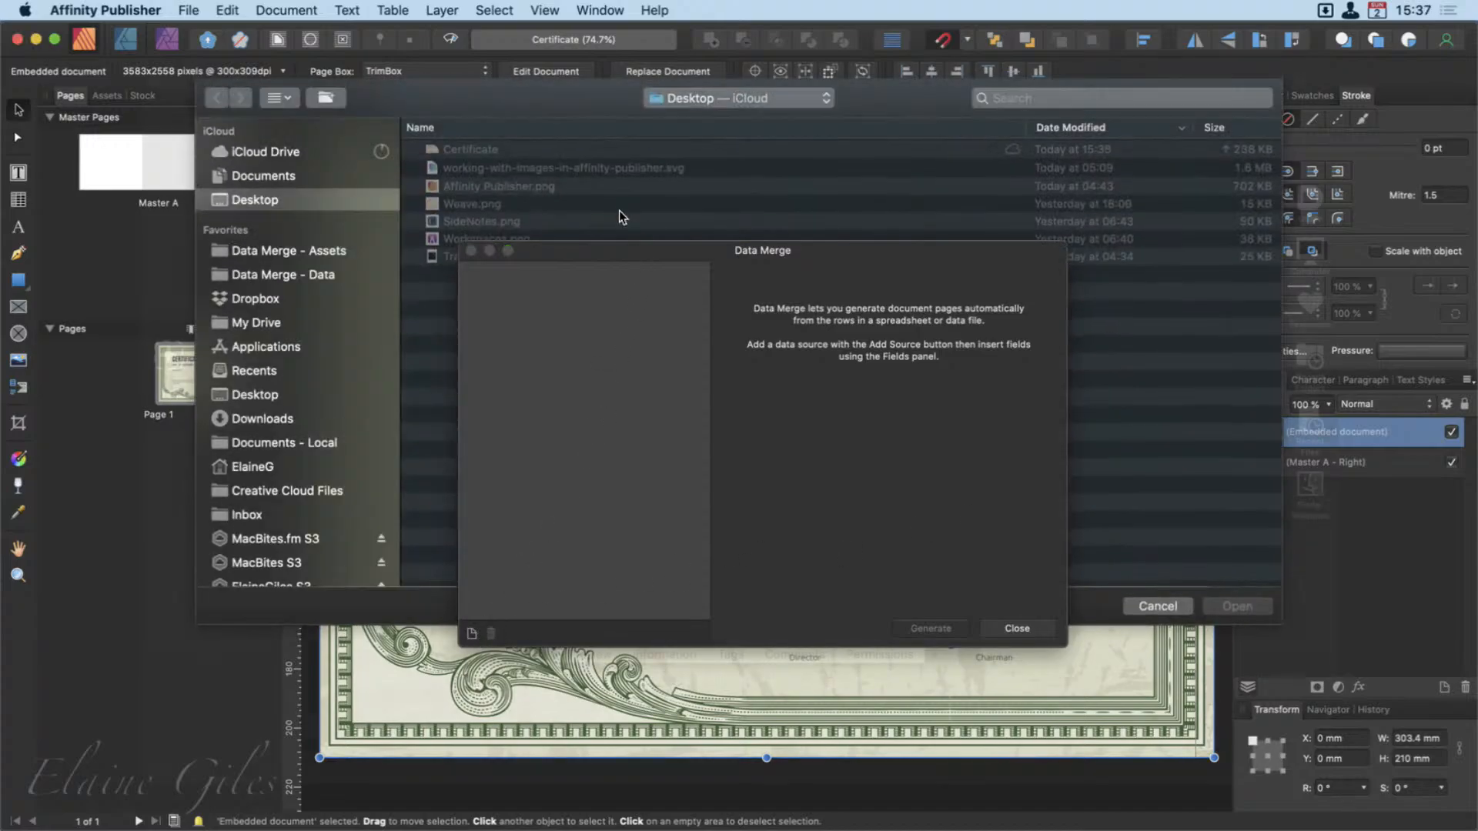
left_click(326, 270)
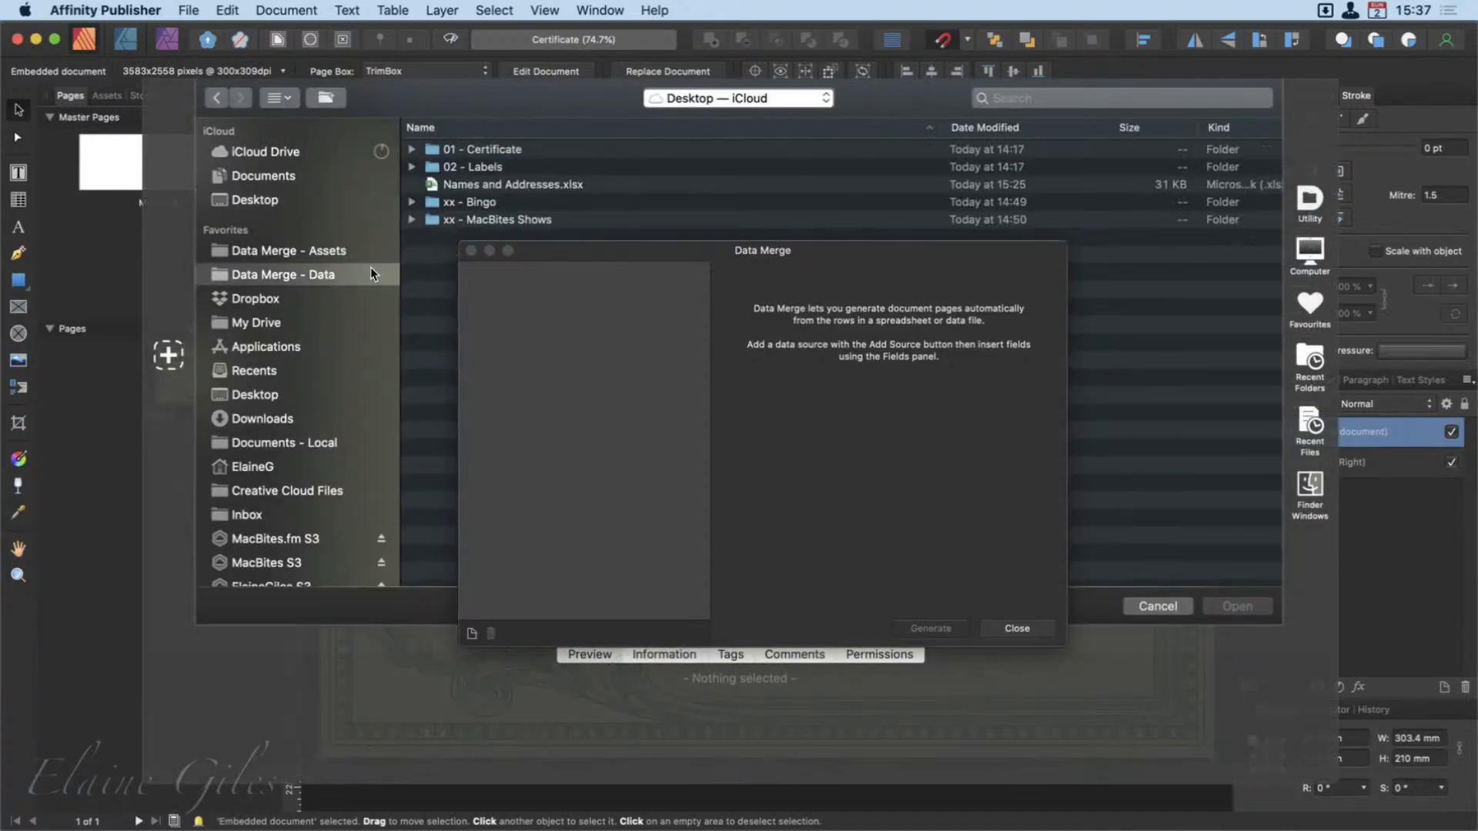
left_click(477, 185)
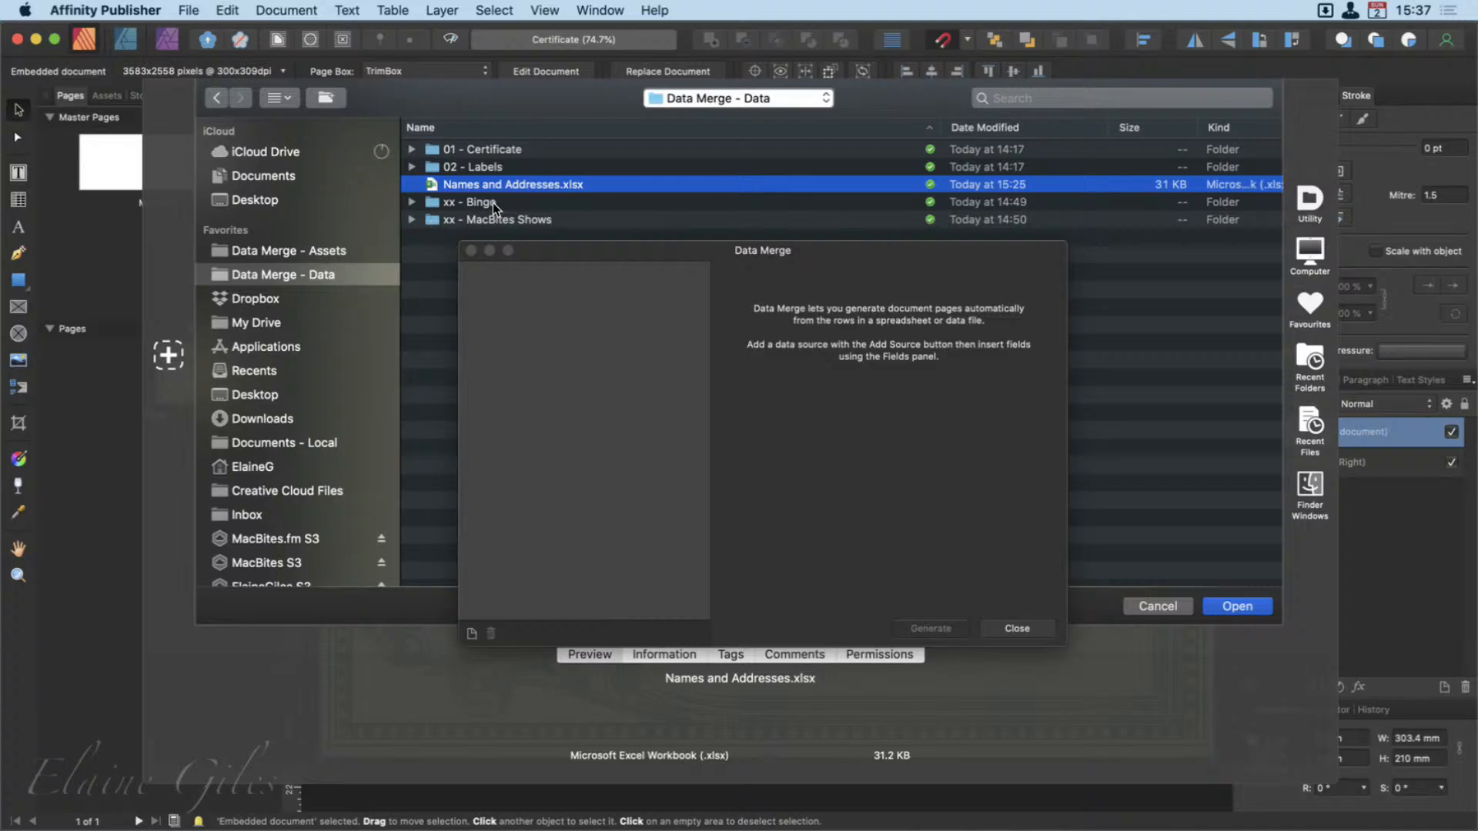
left_click(1267, 607)
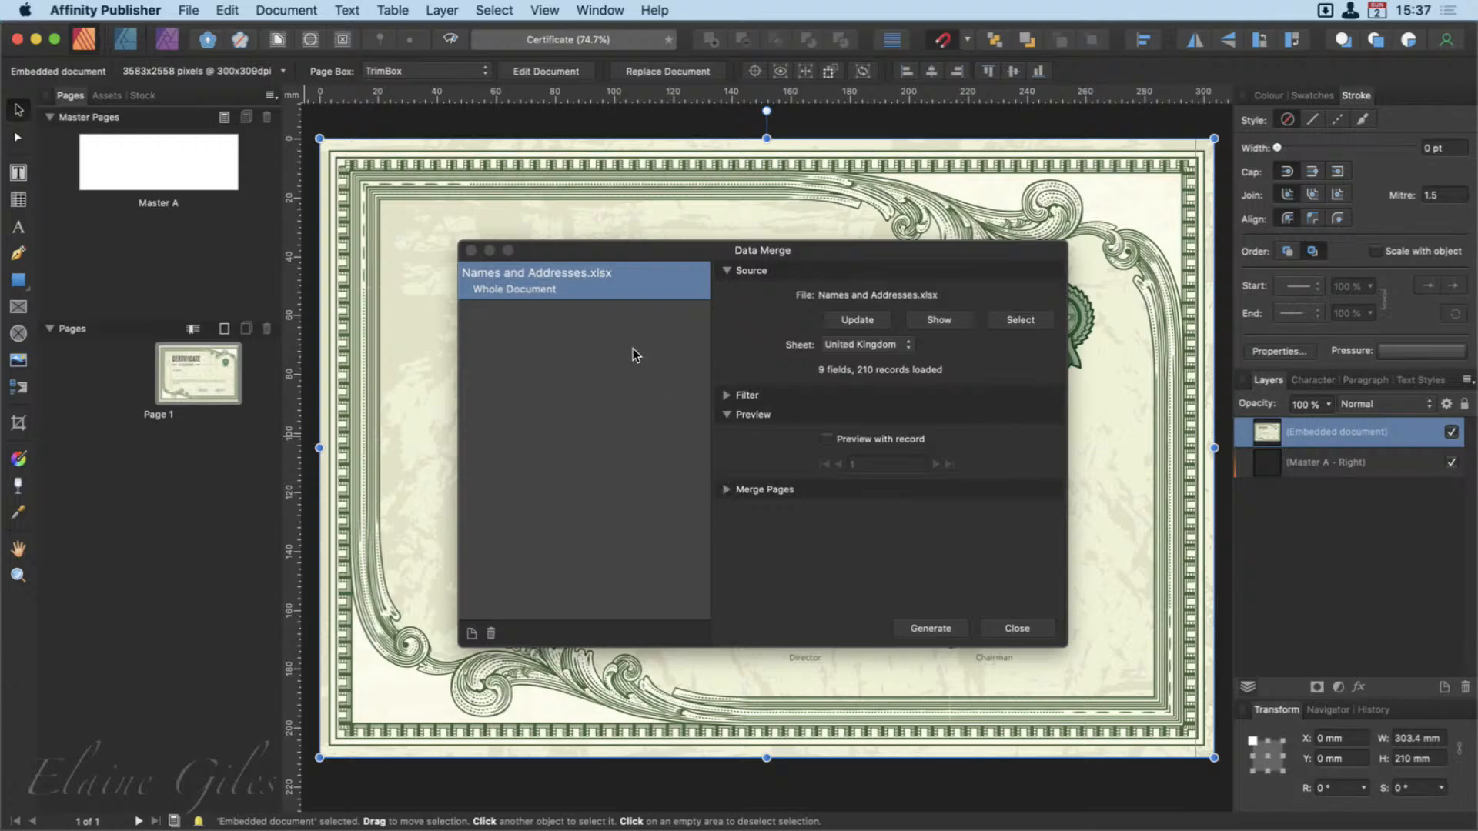
left_click(910, 346)
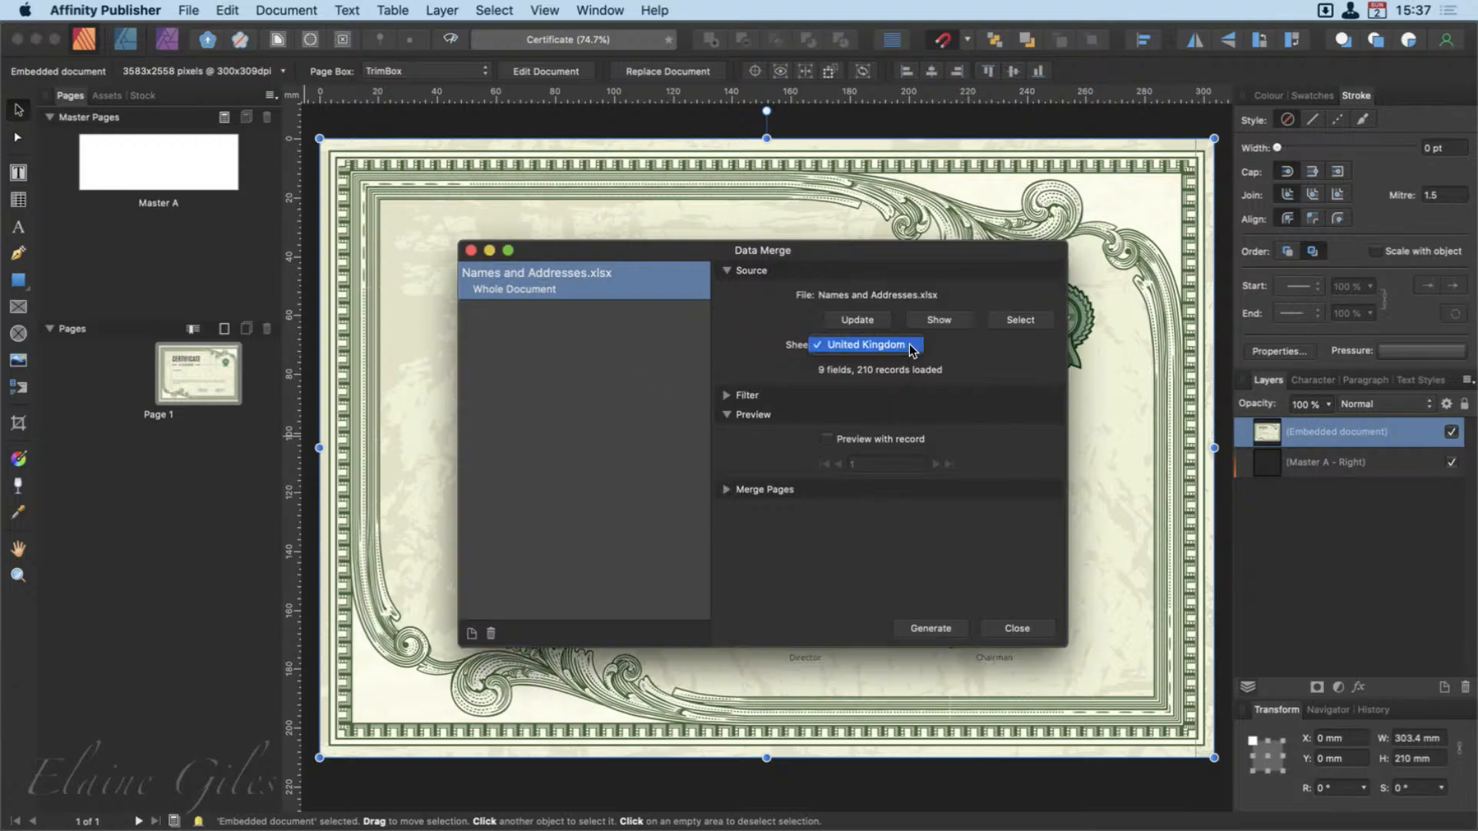
left_click(914, 349)
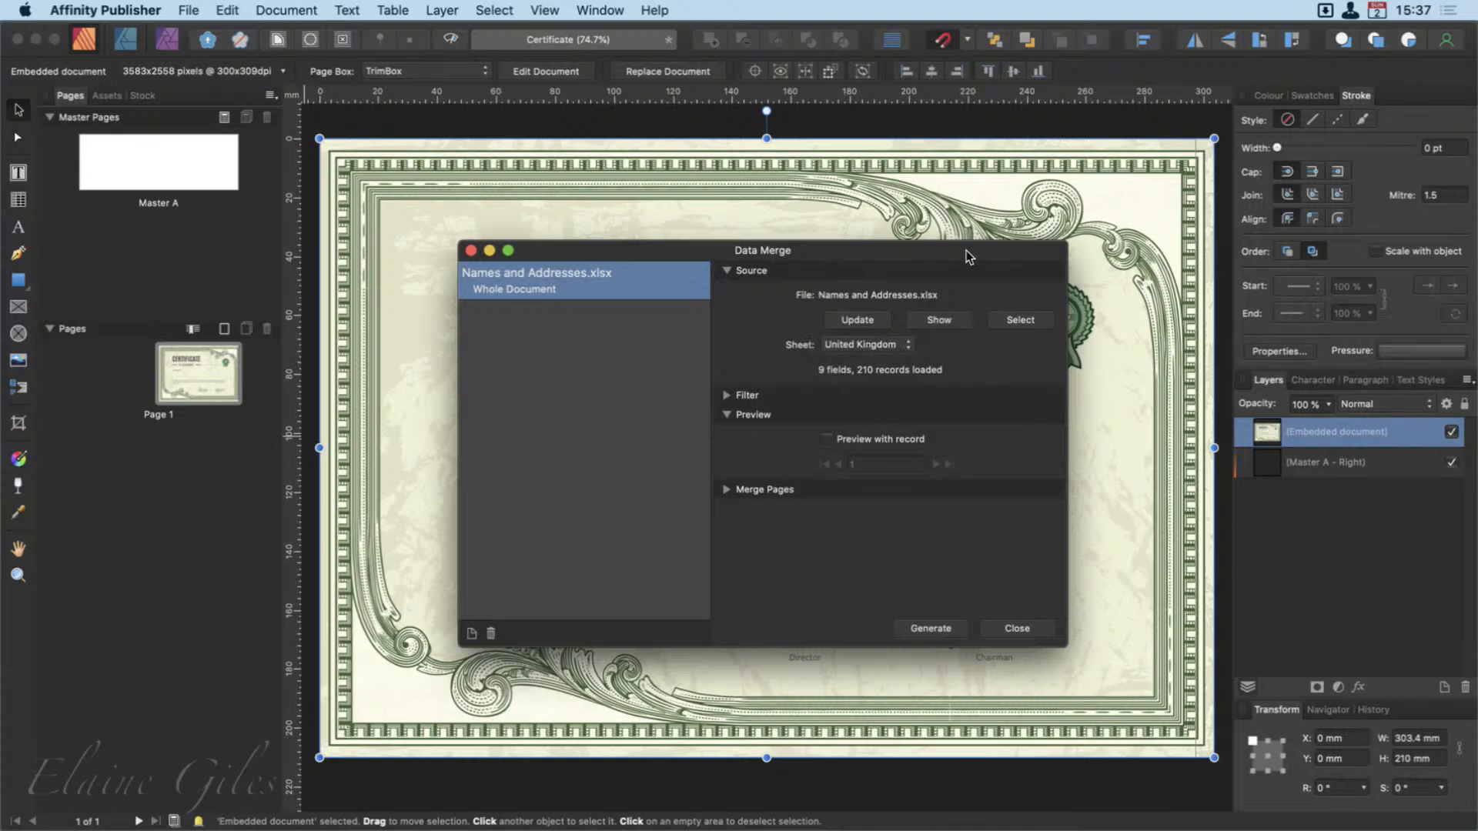
Move the Data Merge window off the certificate and bring the Fields panel over the document.
left_click_drag(967, 254, 0, 476)
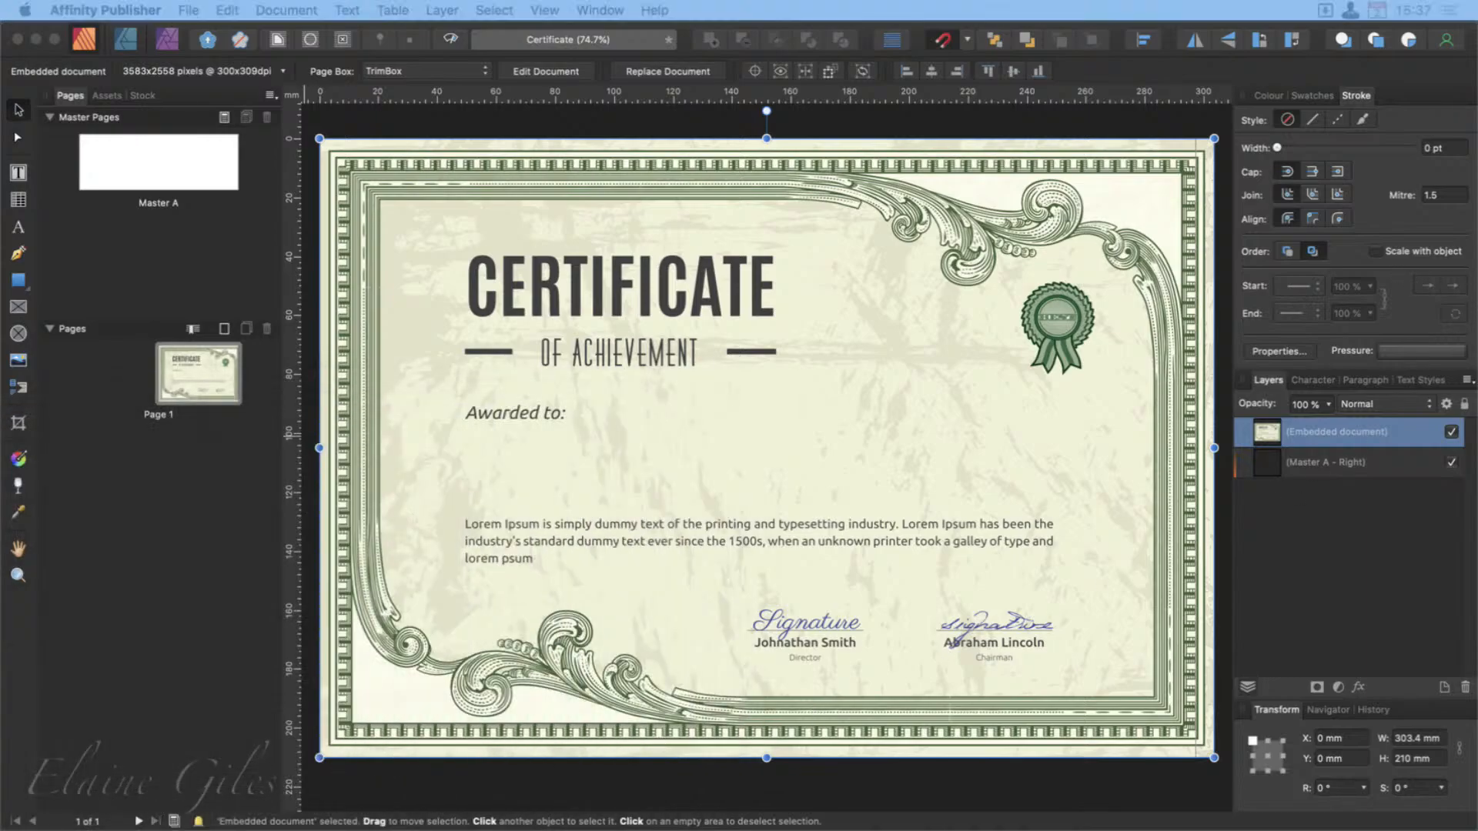
left_click_drag(1477, 230, 1184, 39)
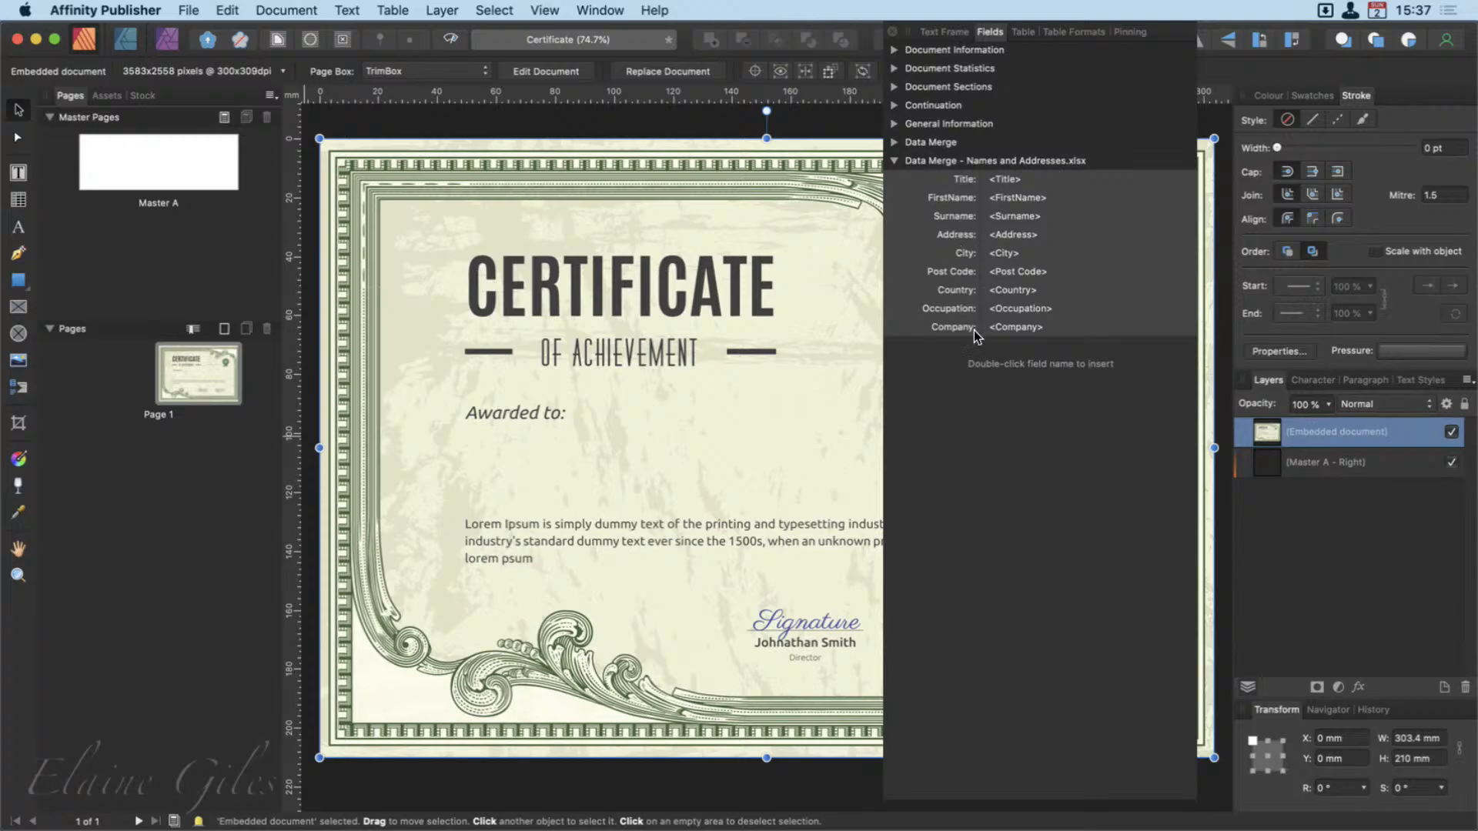
left_click(1032, 465)
Add the artistic text "Name" below "Awarded to:" and scale it up to about 48.9 pt.
left_click(18, 227)
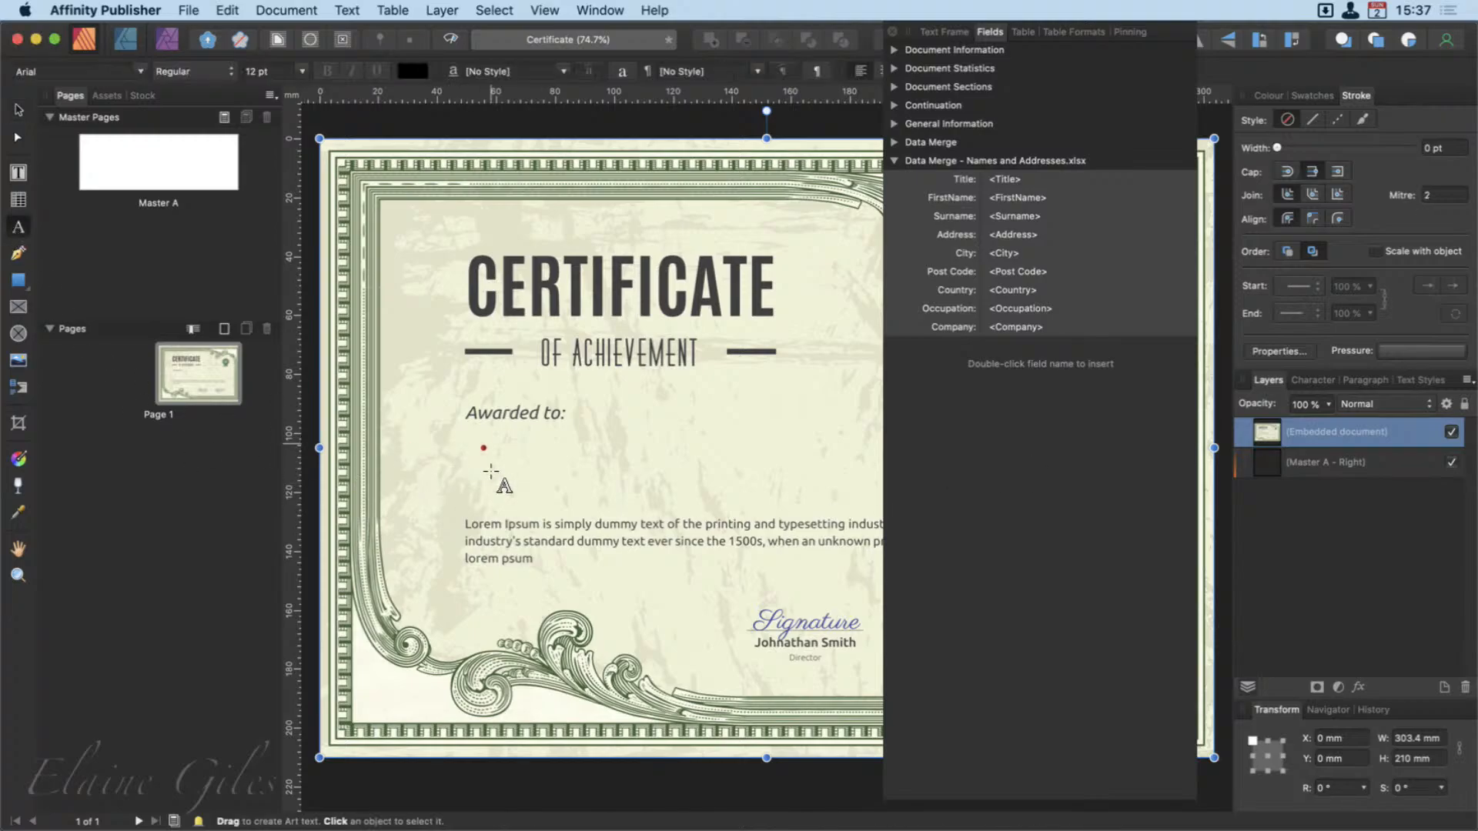
left_click(527, 480)
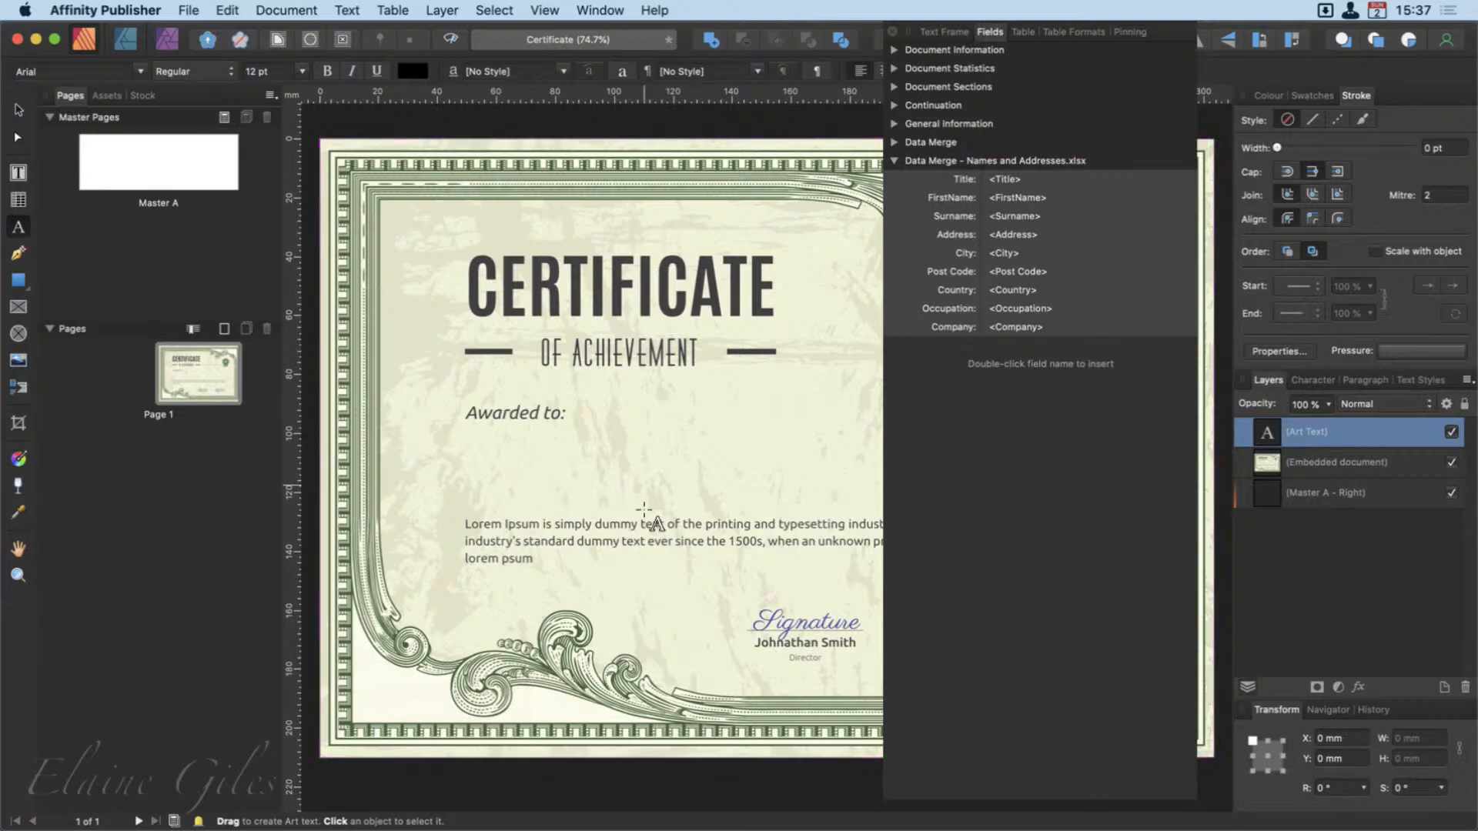
type("Name")
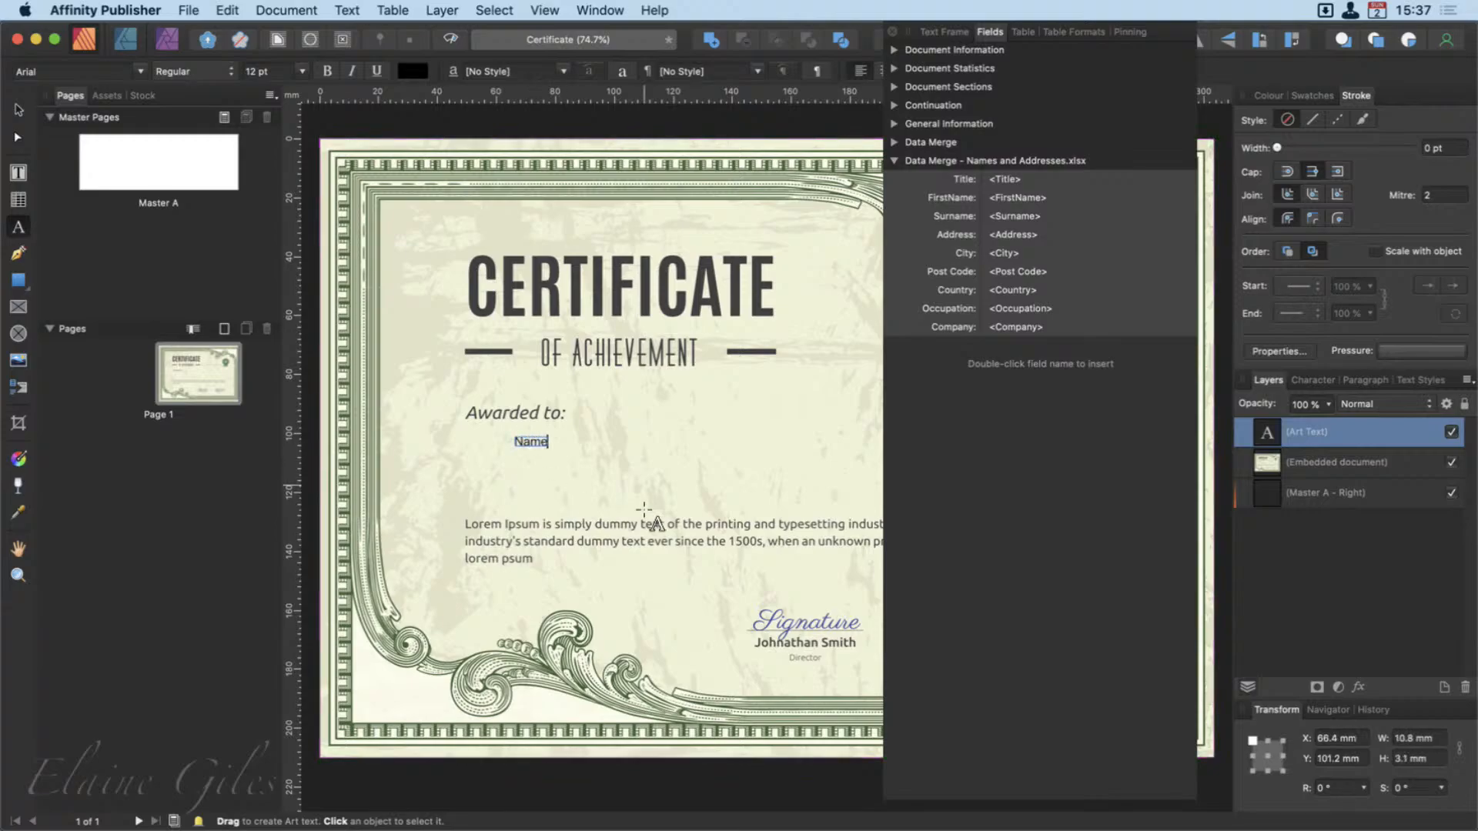
key("Escape")
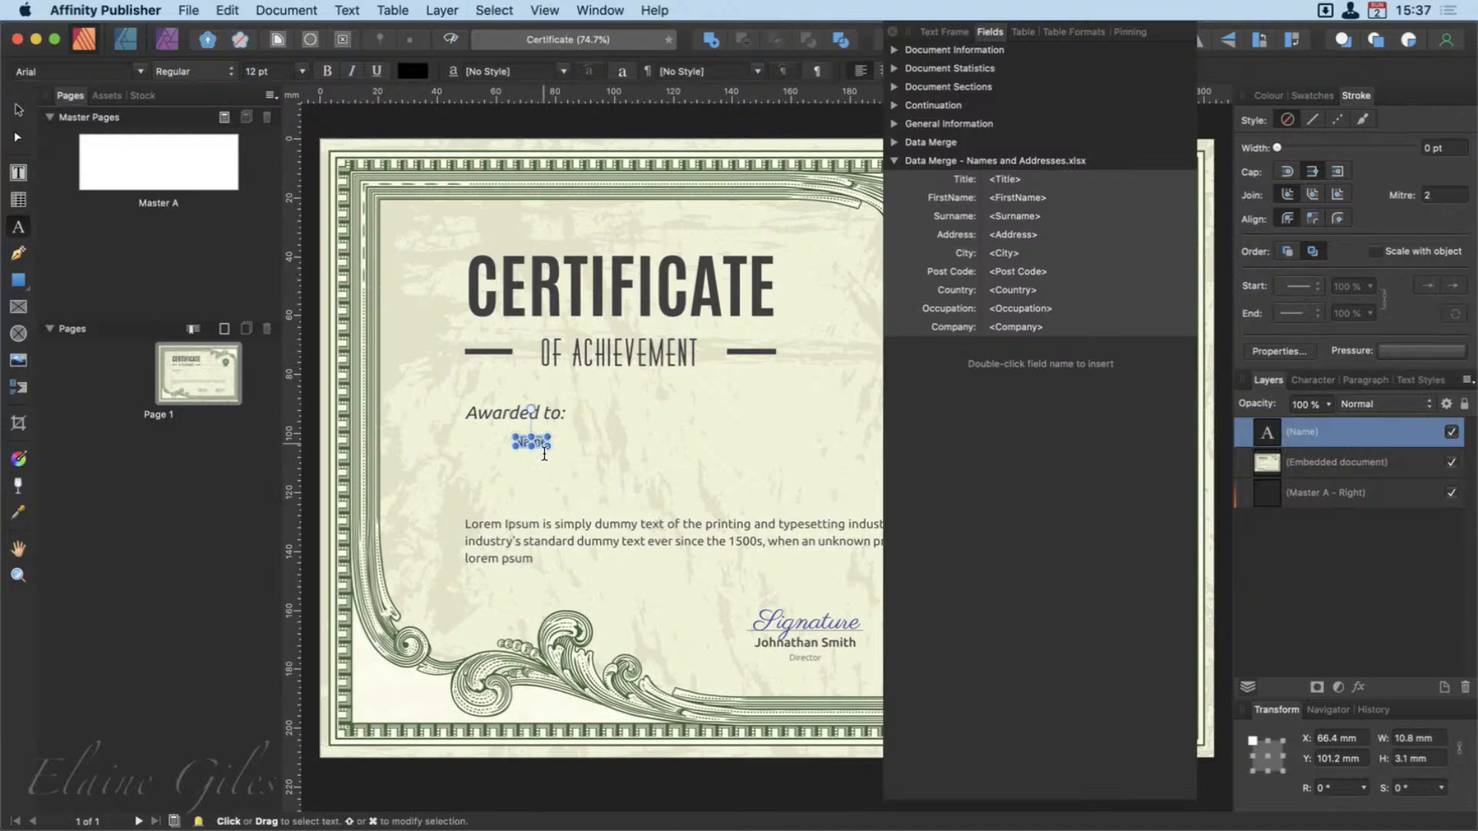
left_click_drag(550, 448, 625, 500)
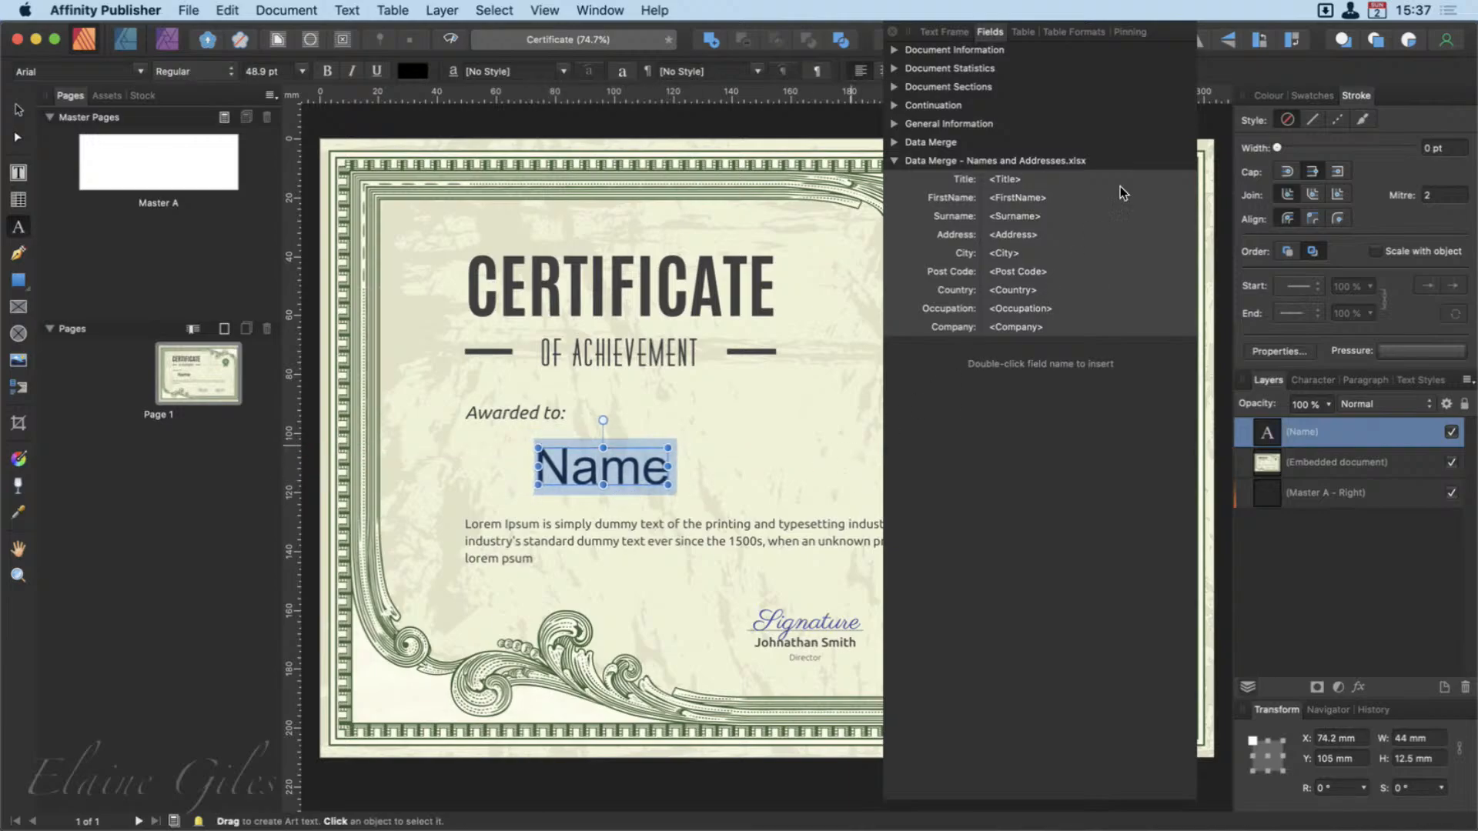
Set the "Name" text's font to Zapfino and scale it down to about 40.1 pt.
left_click(1170, 32)
left_click_drag(1171, 32, 1226, 31)
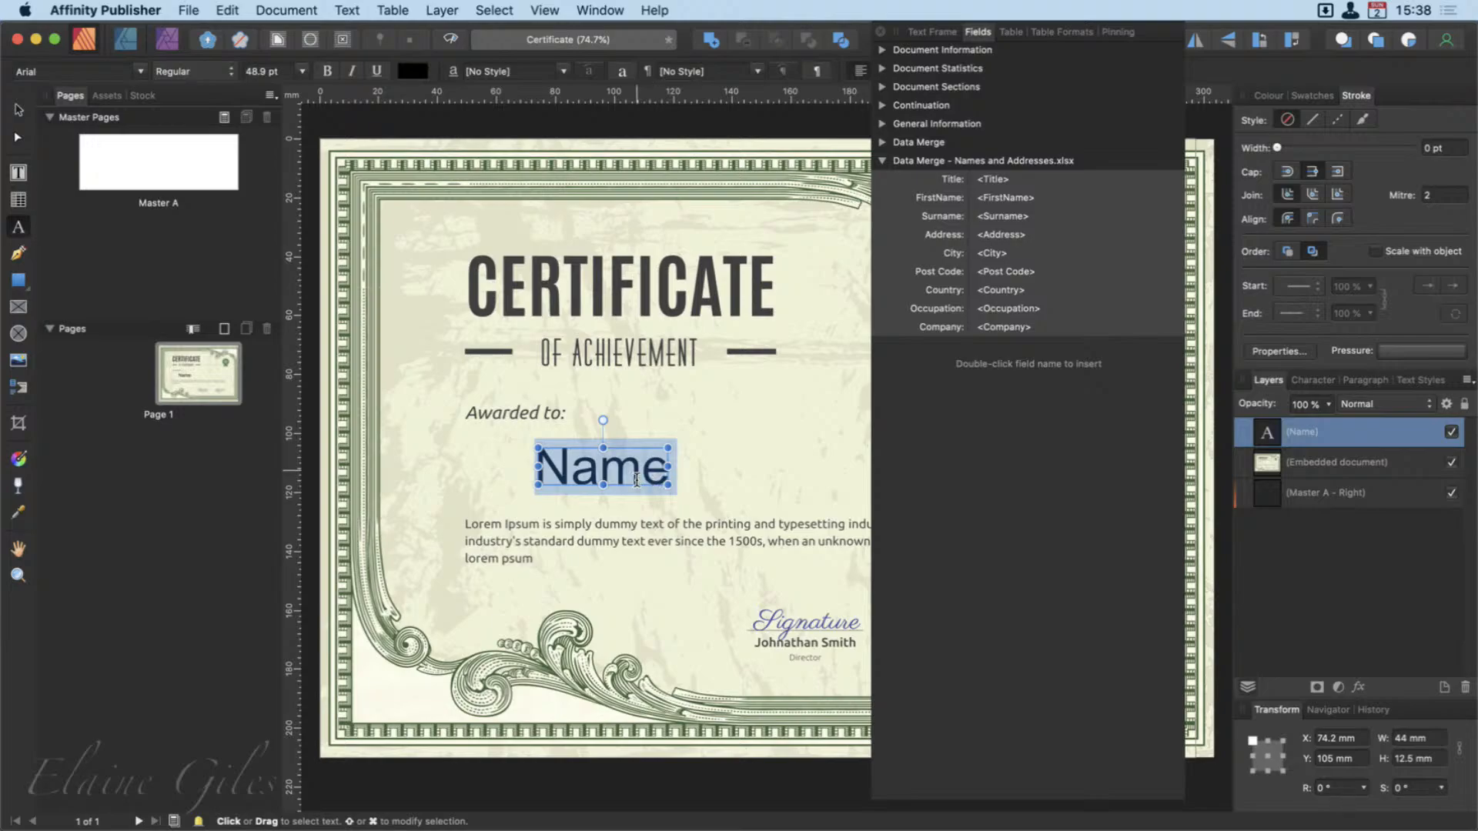
left_click(142, 71)
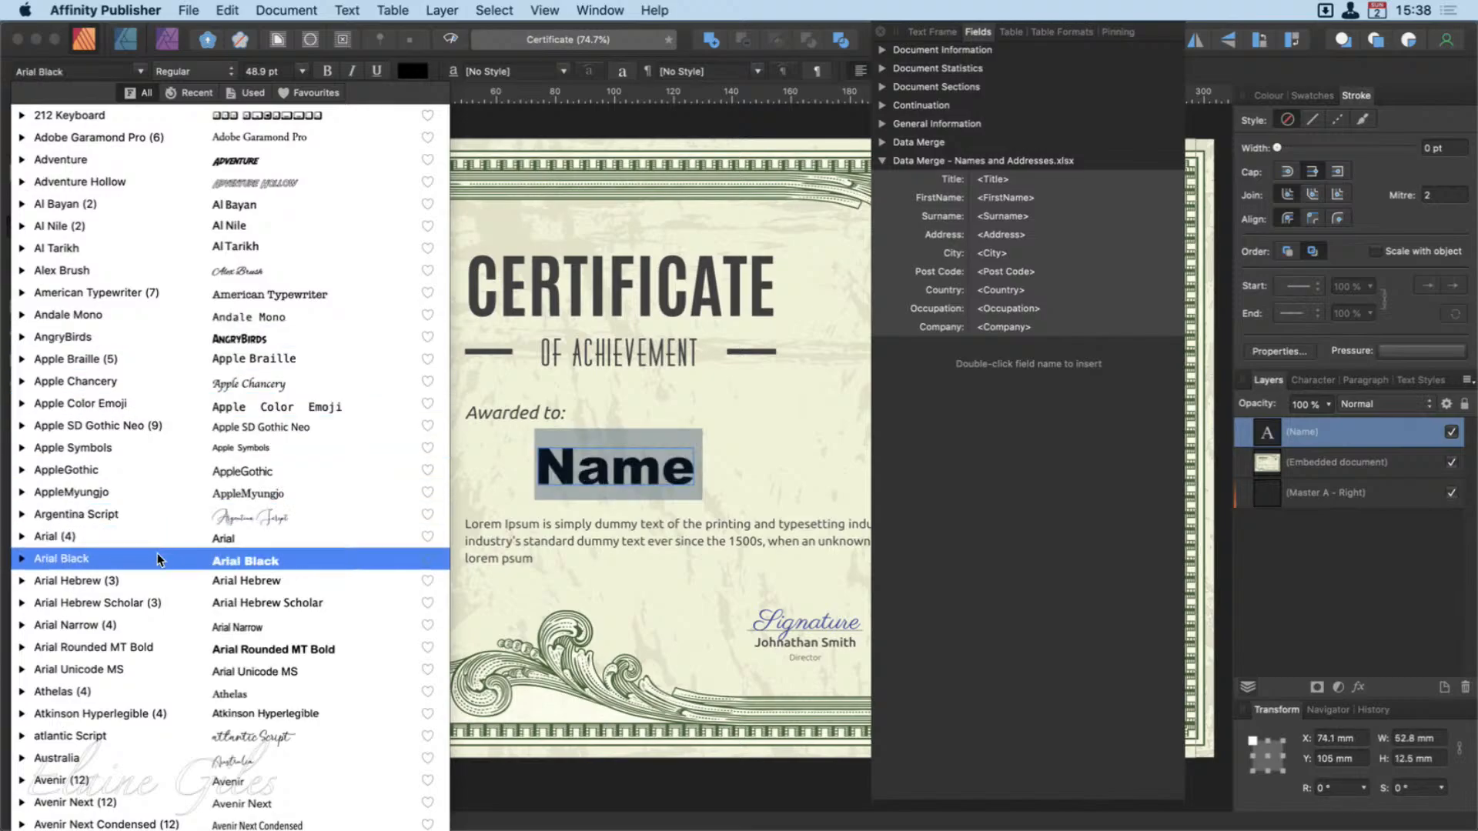
scroll(157, 553, "down", 20)
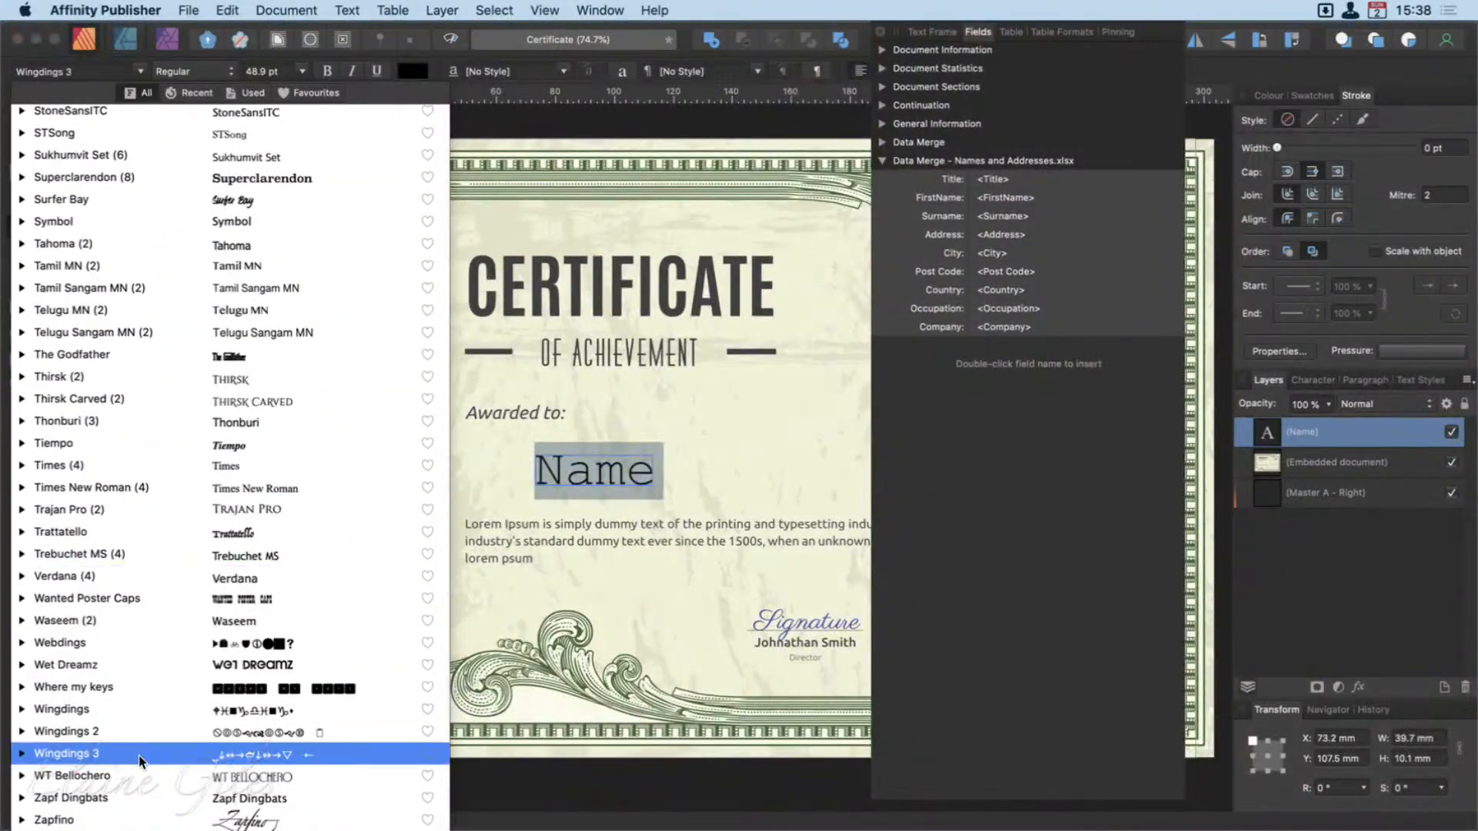
left_click(140, 822)
left_click(142, 825)
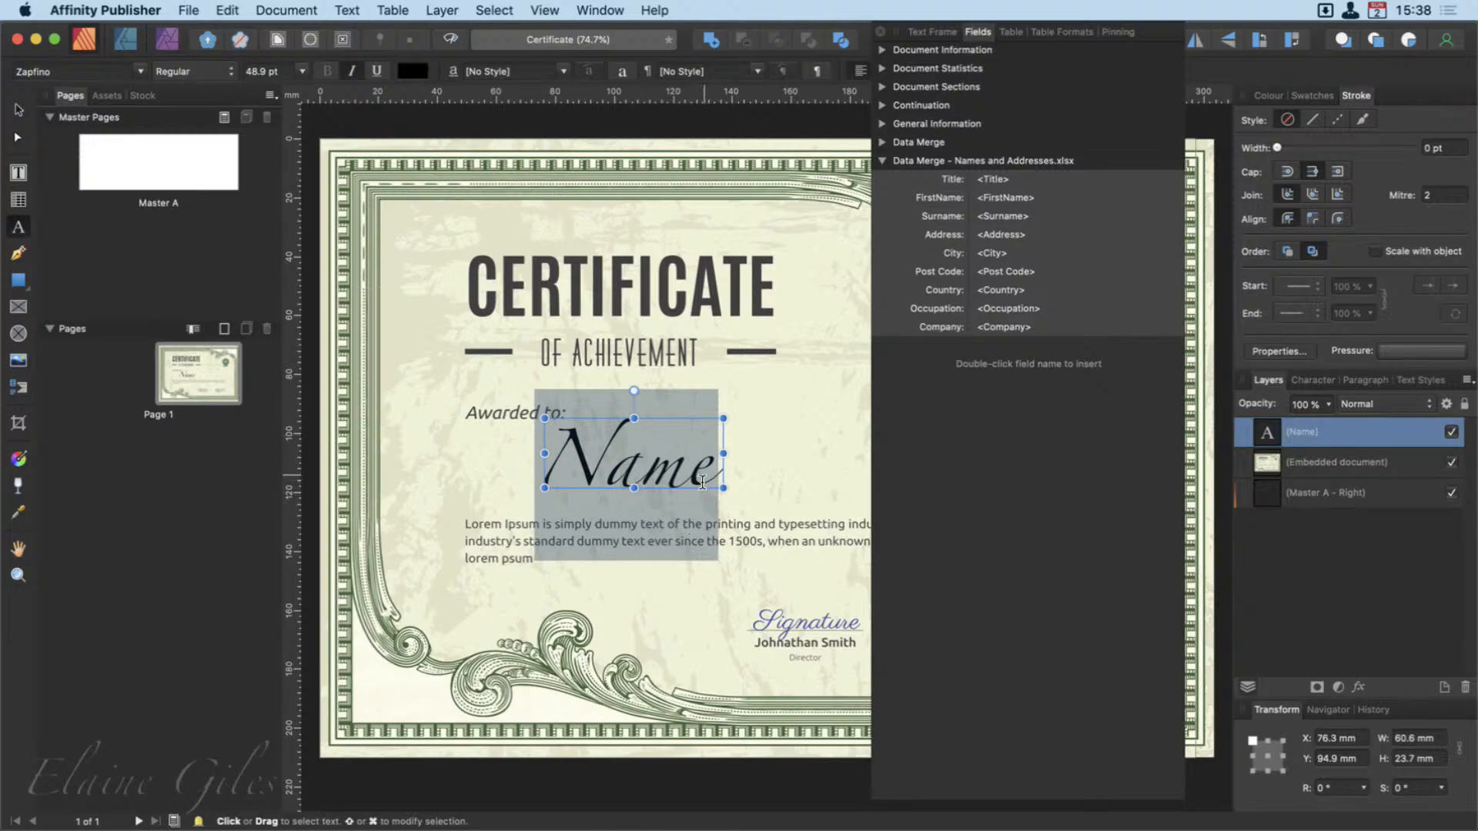
left_click_drag(723, 418, 698, 451)
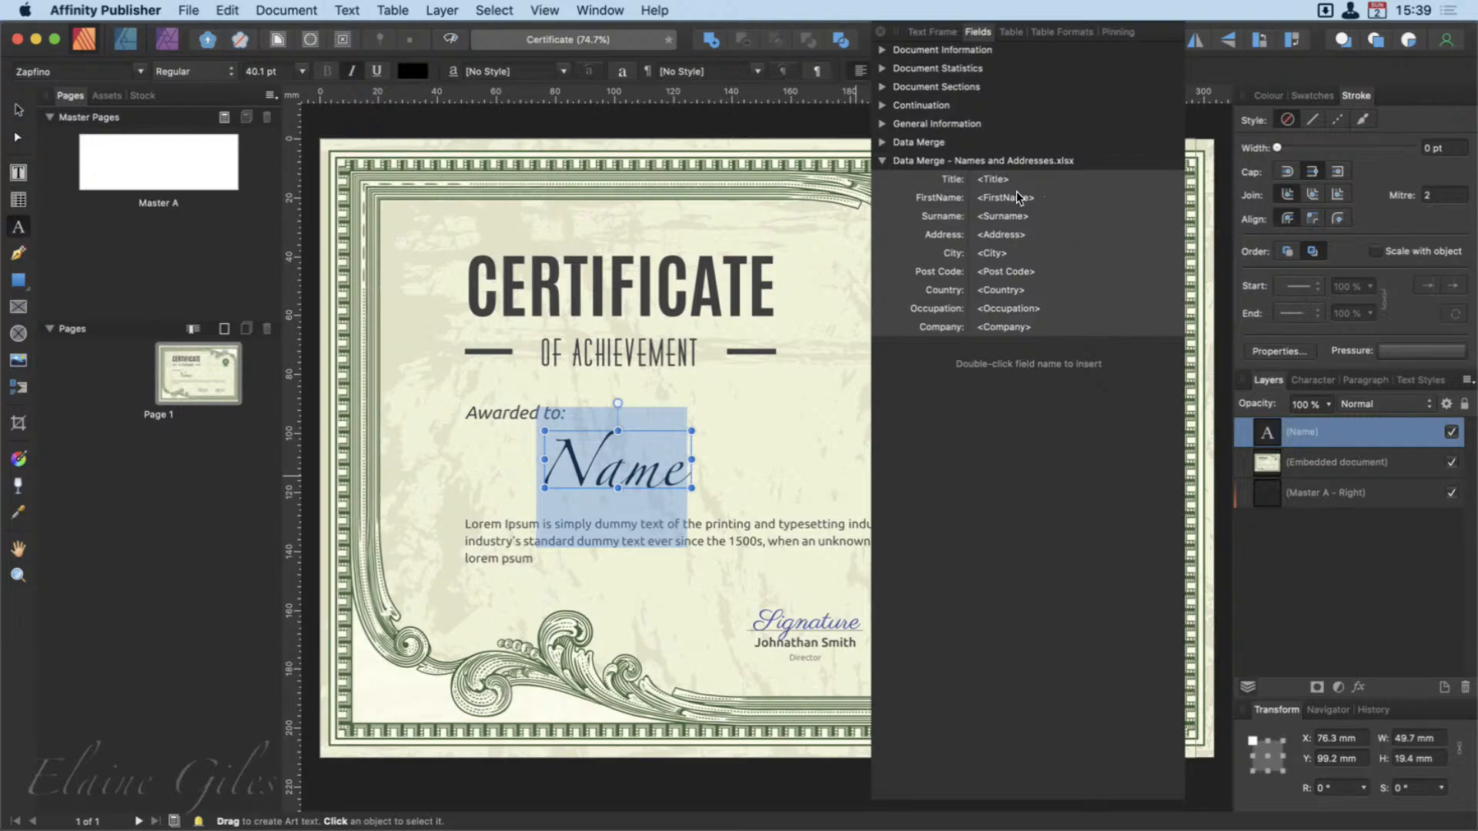
Replace "Name" with the FirstName and Surname merge fields separated by a space, and scale the text to about 32.4 pt below "Awarded to:".
double_click(1019, 200)
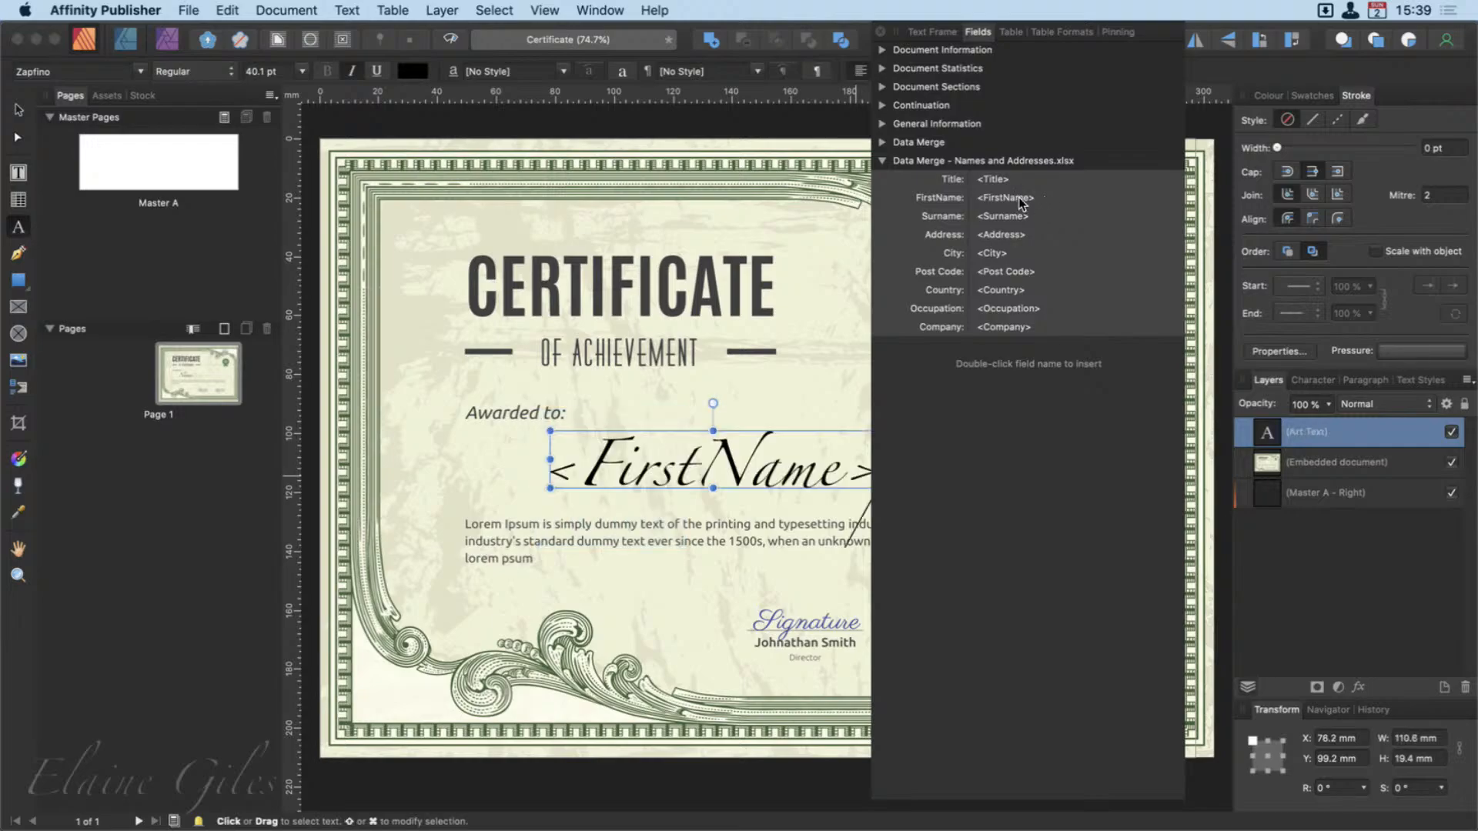
scroll(727, 469, "right", 5)
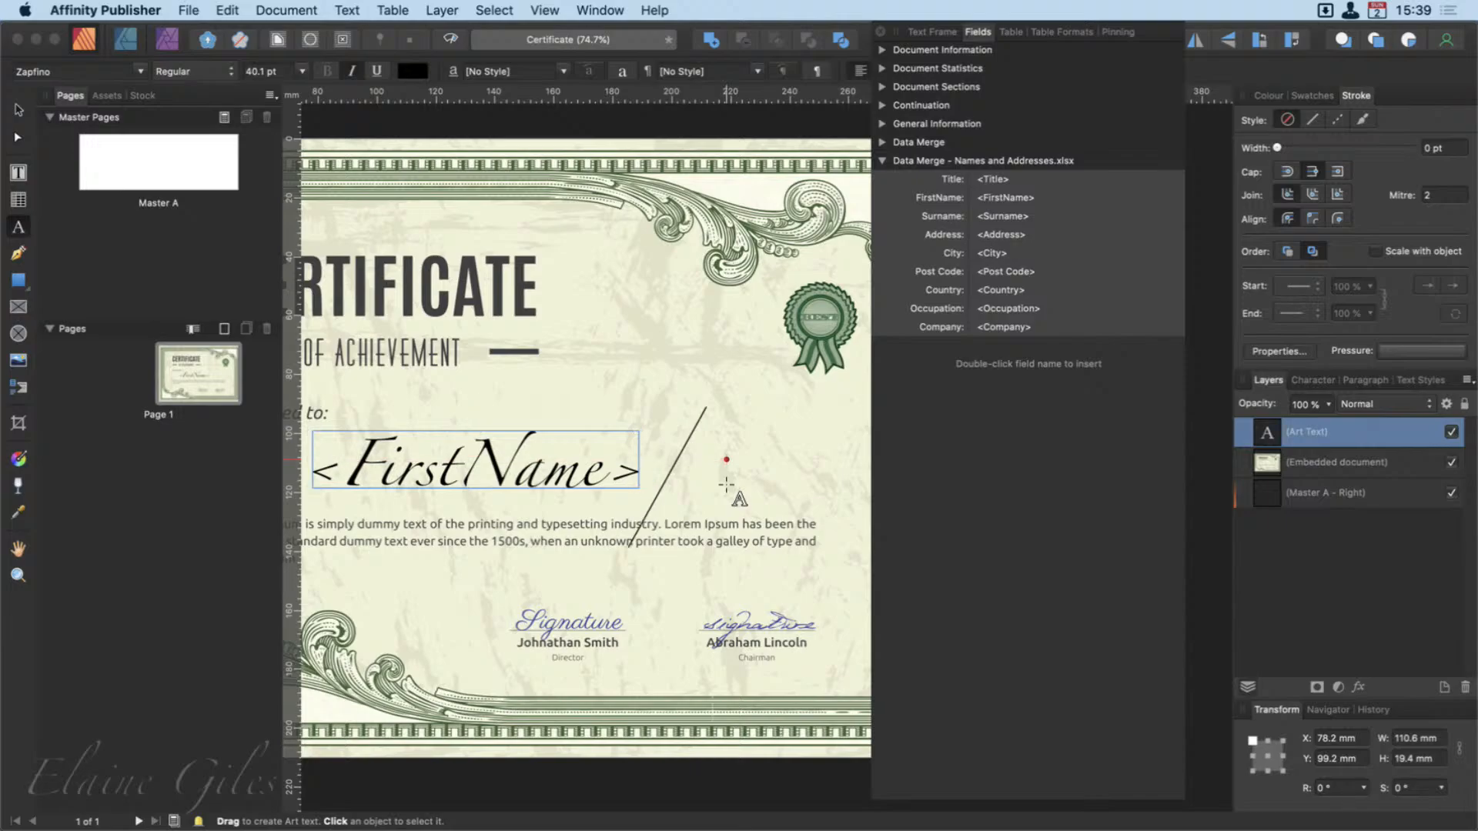
double_click(1011, 219)
scroll(534, 478, "left", 4)
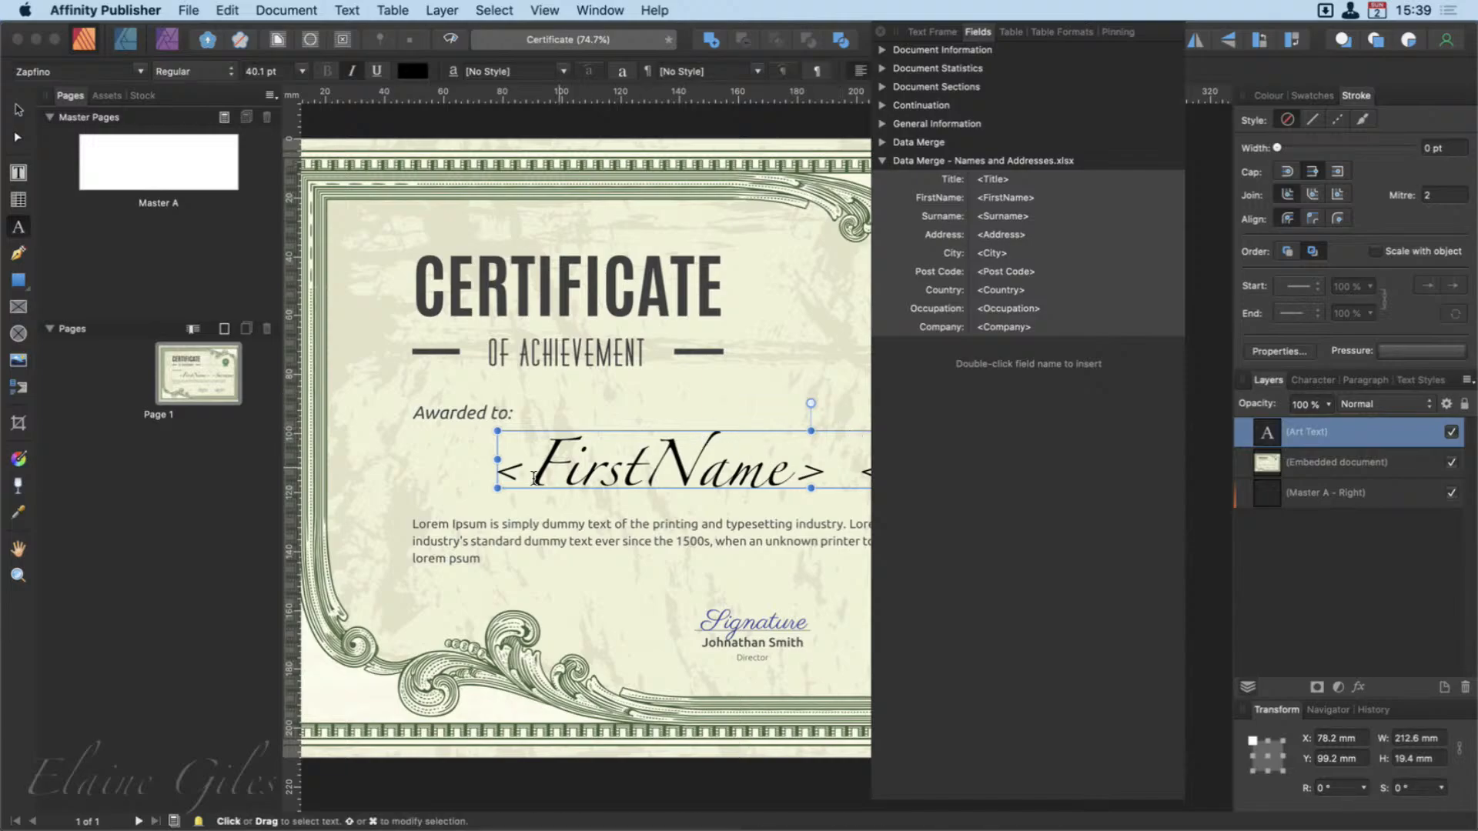
left_click_drag(497, 432, 617, 442)
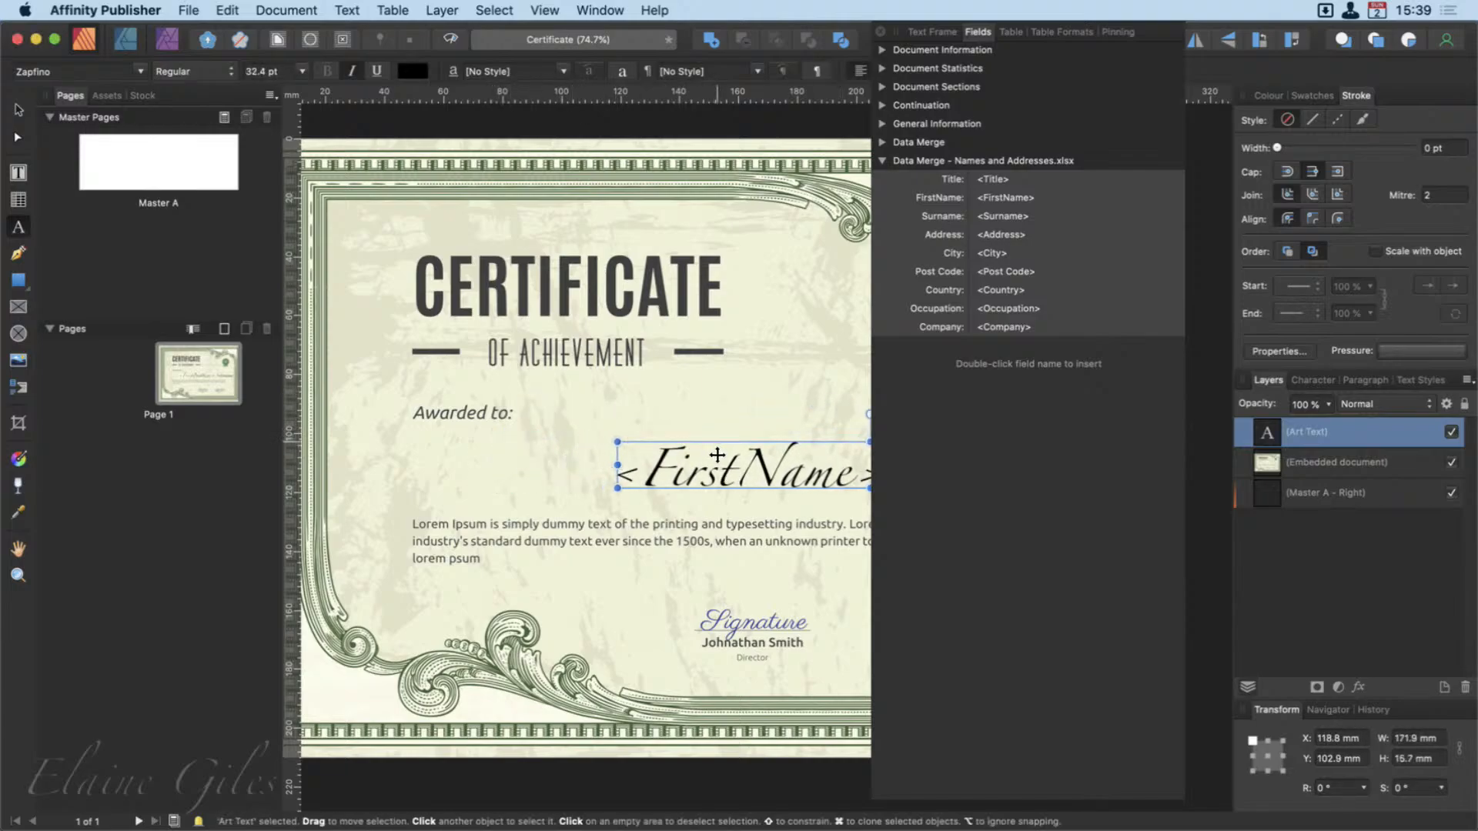
left_click_drag(717, 455, 584, 450)
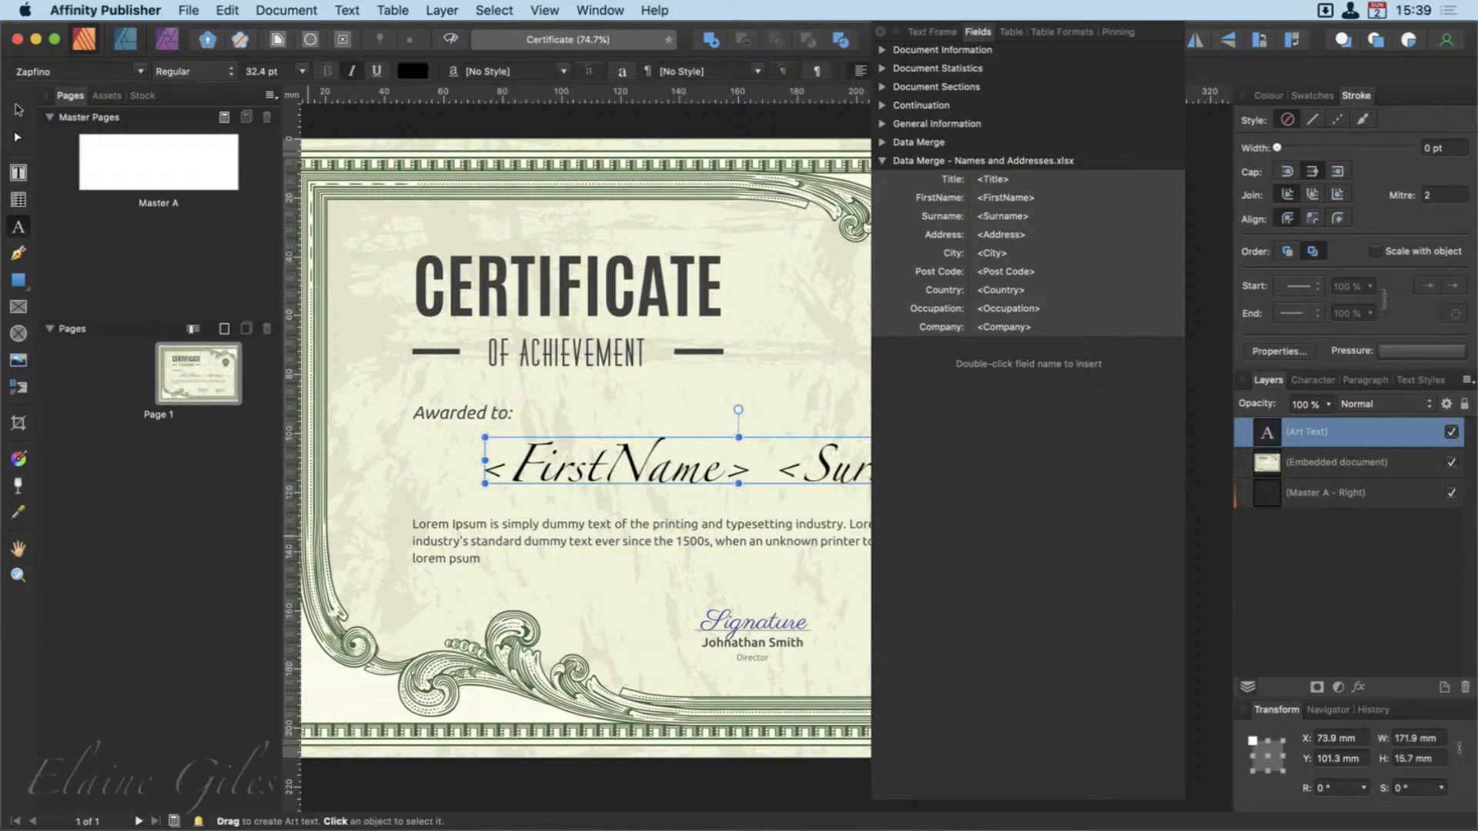
Clear the Fields panel from the certificate and preview the merge records in the Data Merge window up to record 9, returning to record 8.
left_click_drag(1157, 34, 1476, 337)
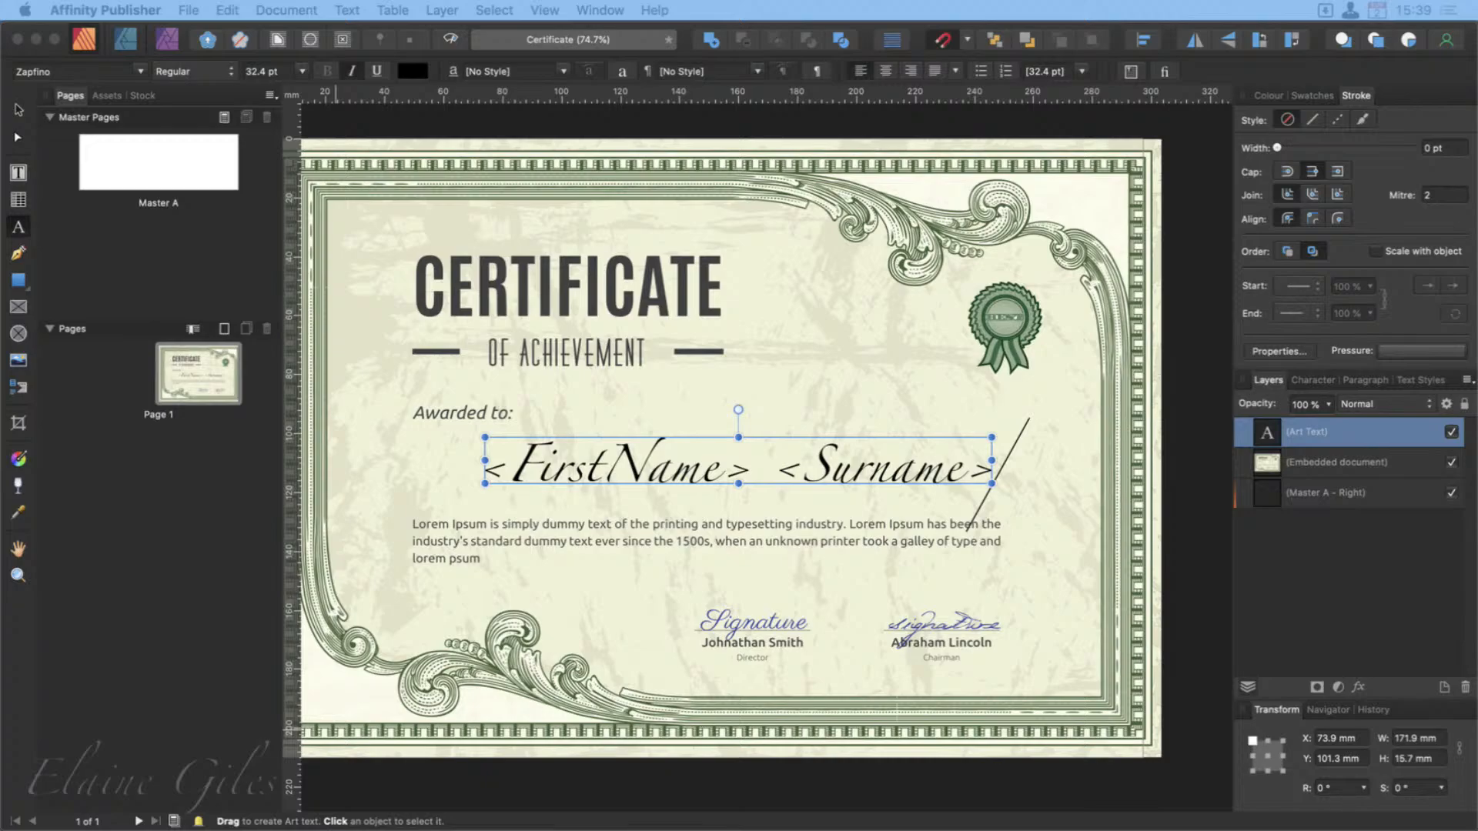
left_click_drag(2, 773, 1331, 24)
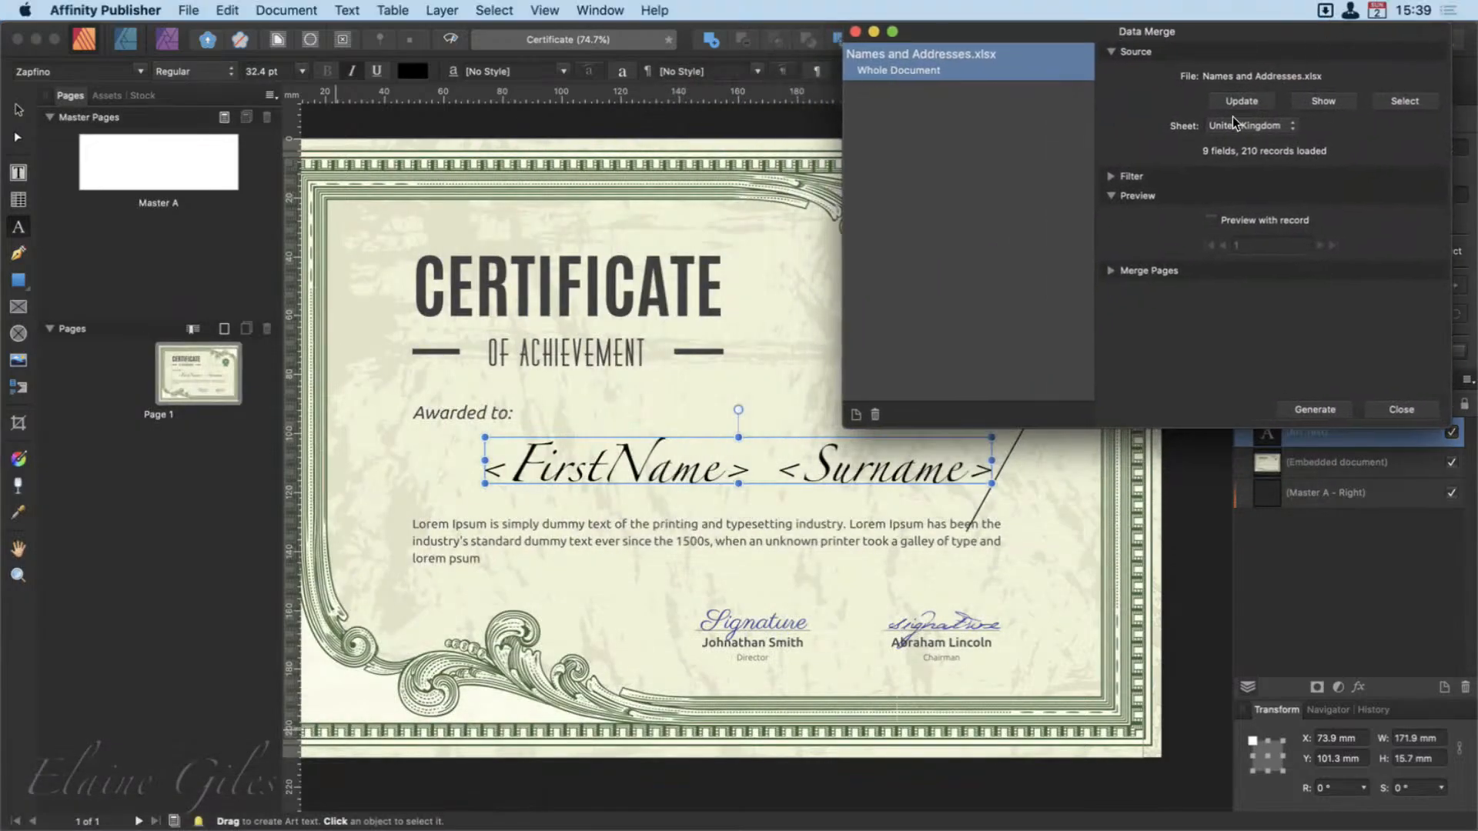
left_click(1211, 221)
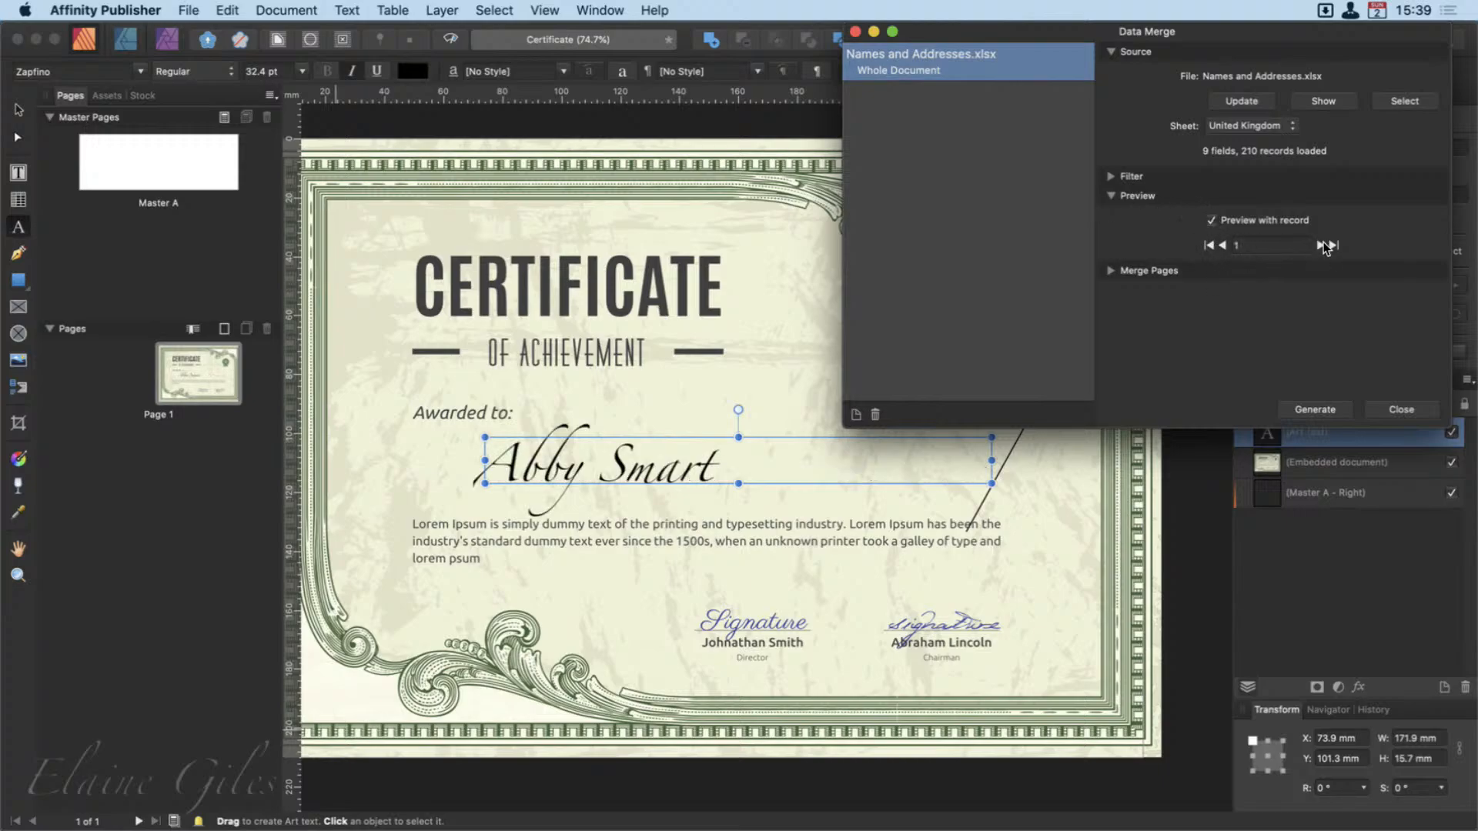
left_click(1320, 245)
left_click(1319, 245)
left_click(1320, 245)
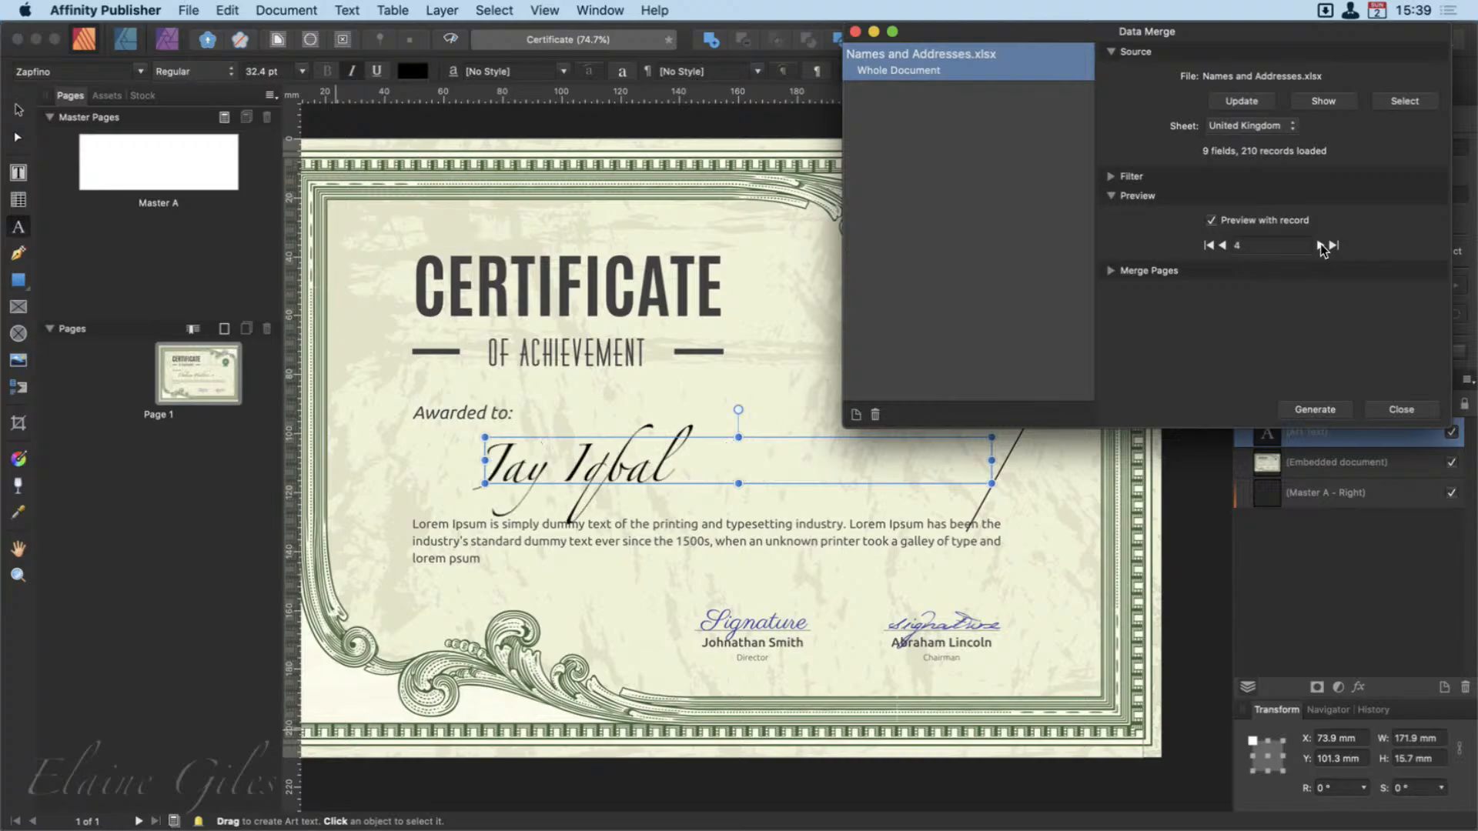
left_click(1319, 245)
left_click(1320, 245)
left_click(1320, 245)
left_click(1320, 244)
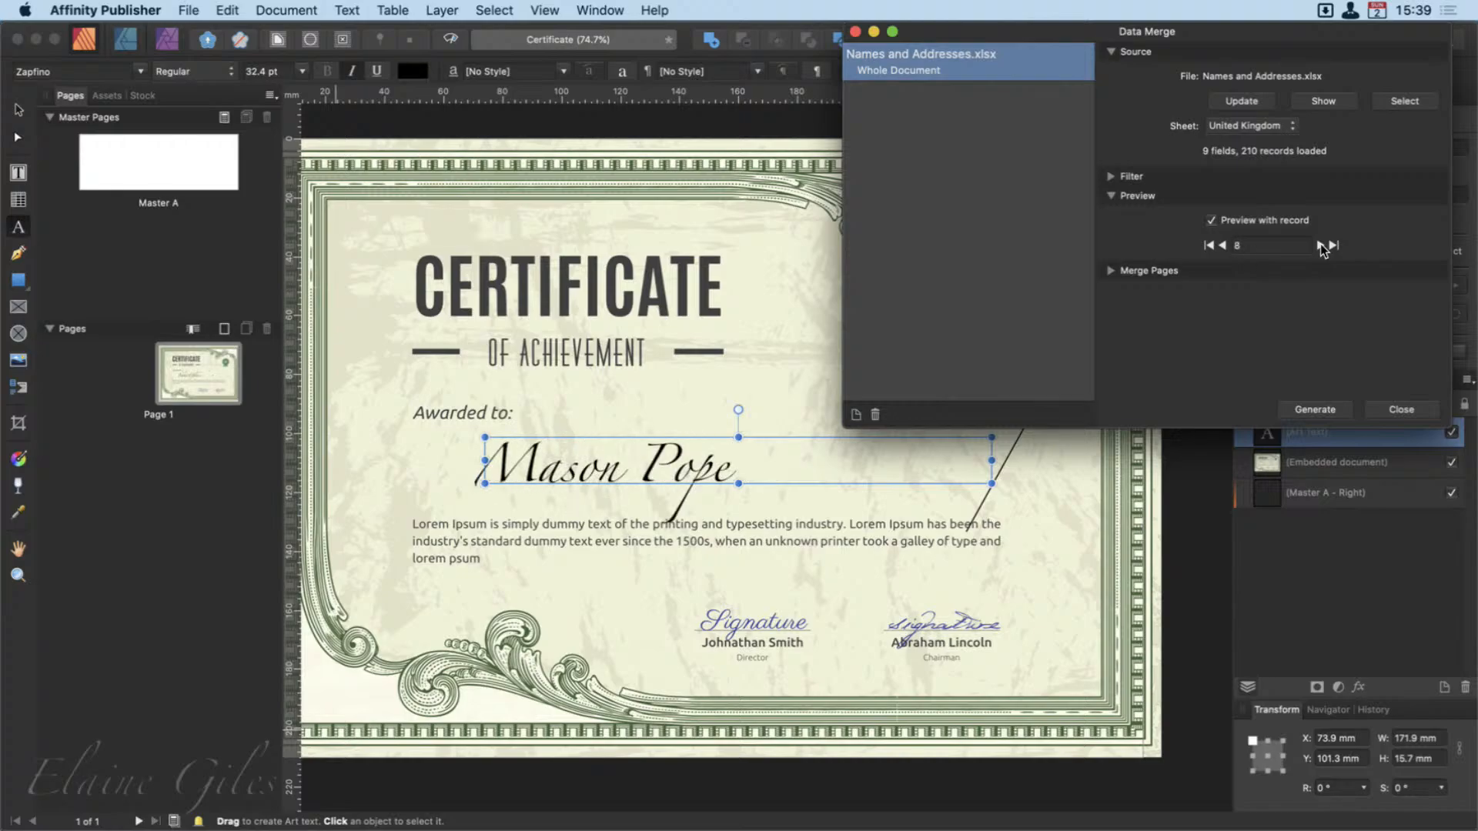
left_click(1319, 245)
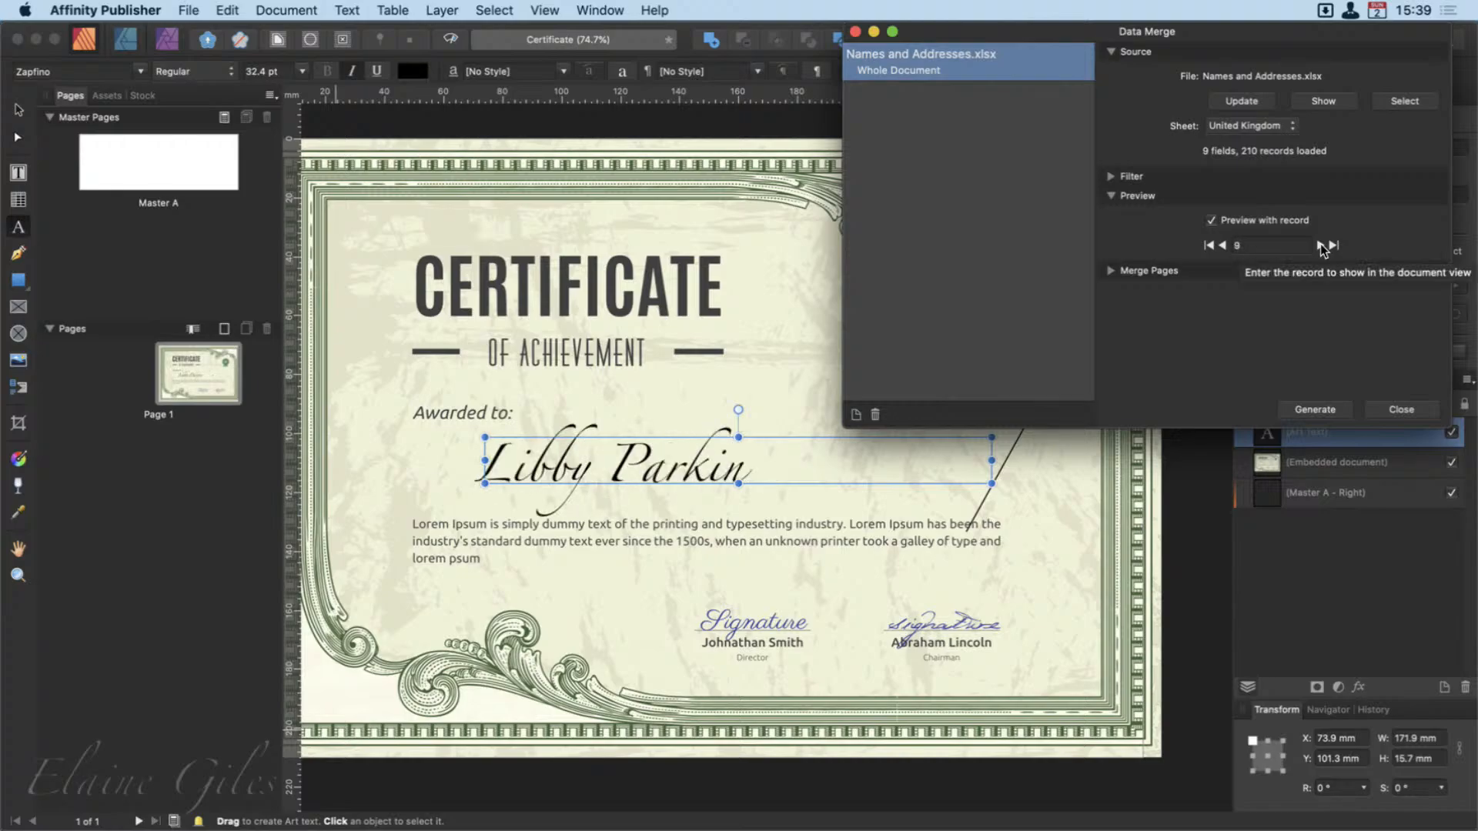
left_click(1224, 245)
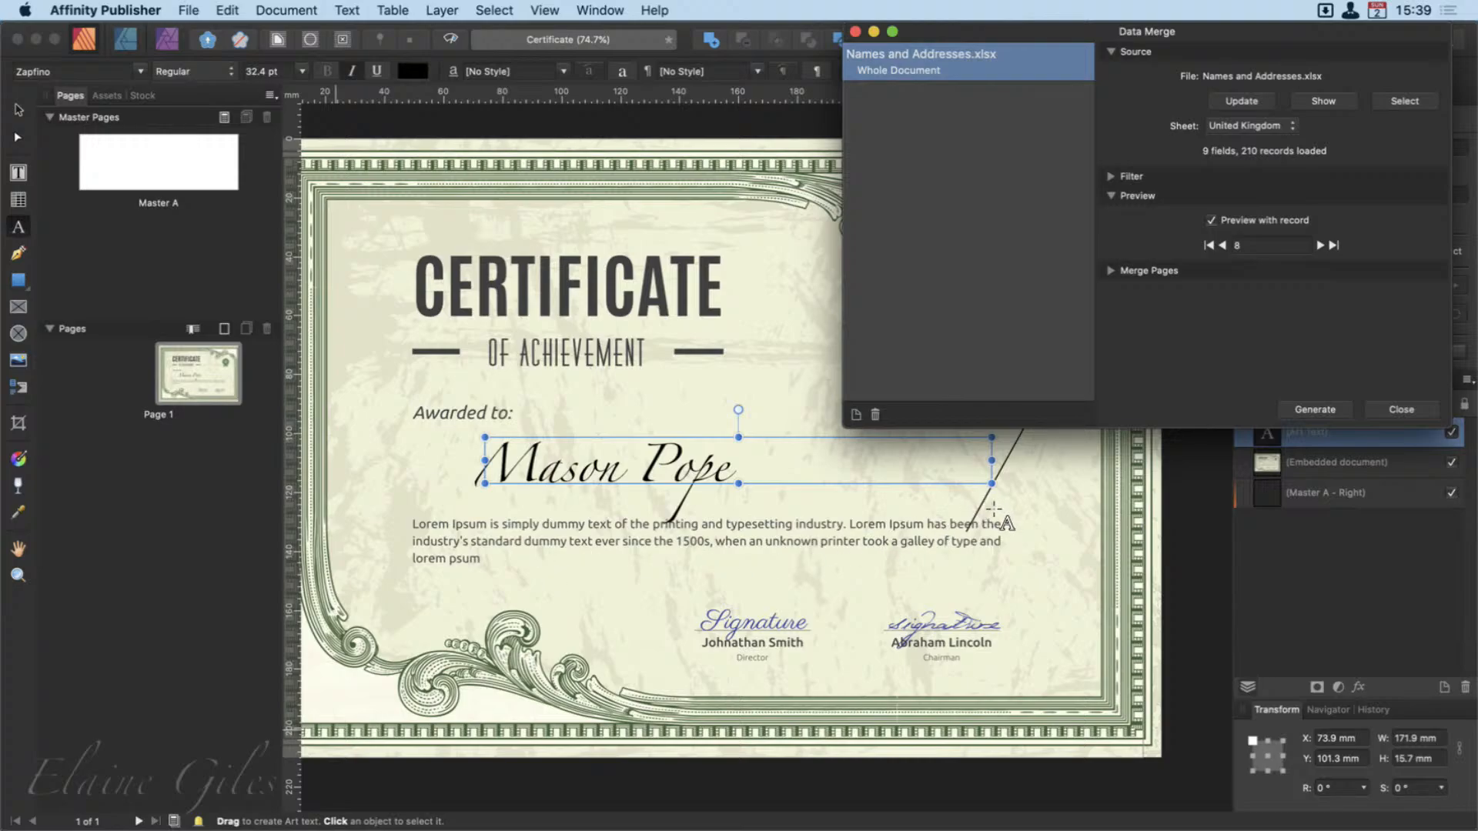
Select the merged name text and scale it down to about 28.1 pt so it clears the paragraph below.
left_click(18, 109)
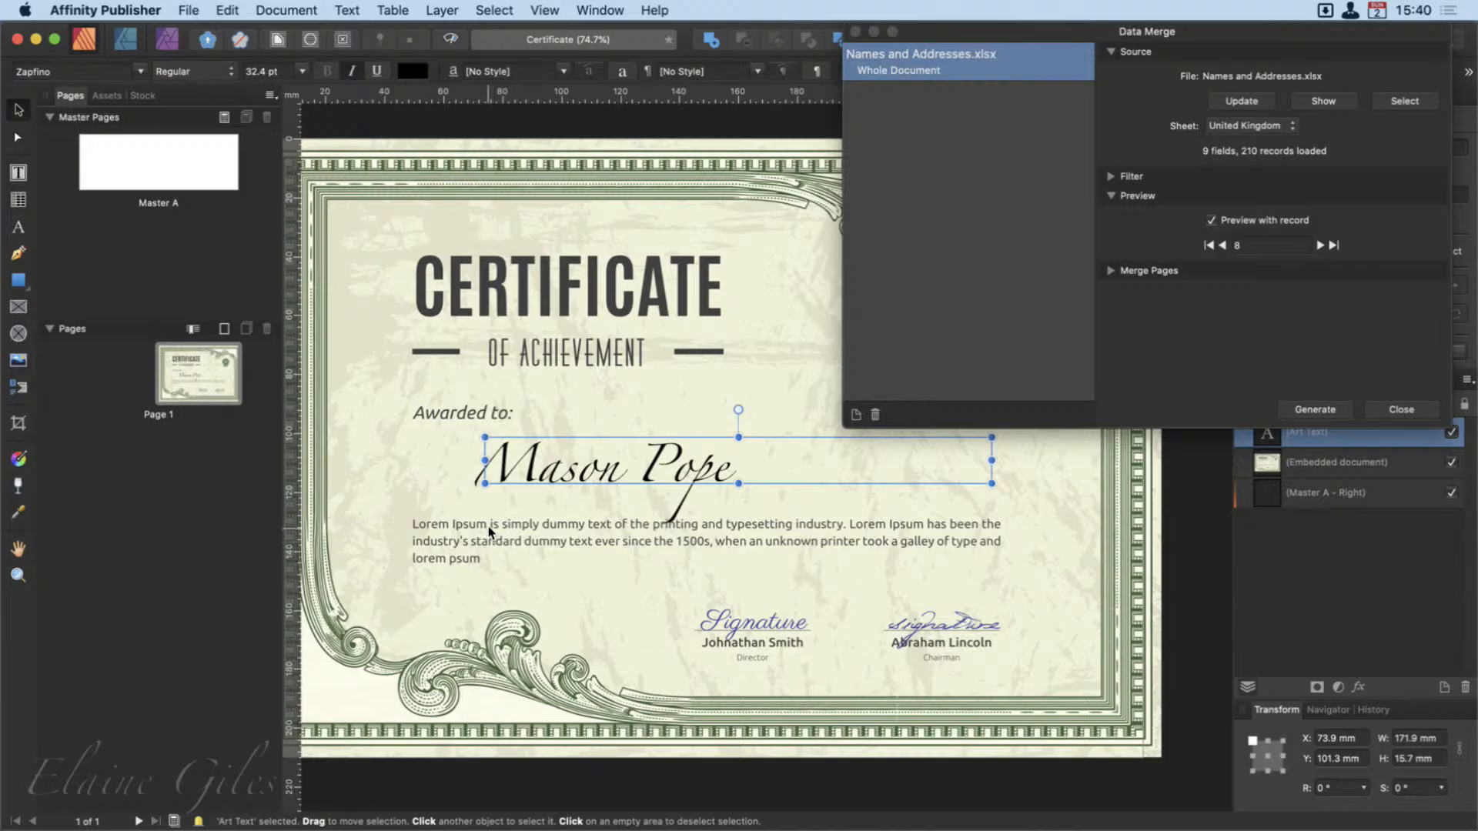
left_click(465, 520)
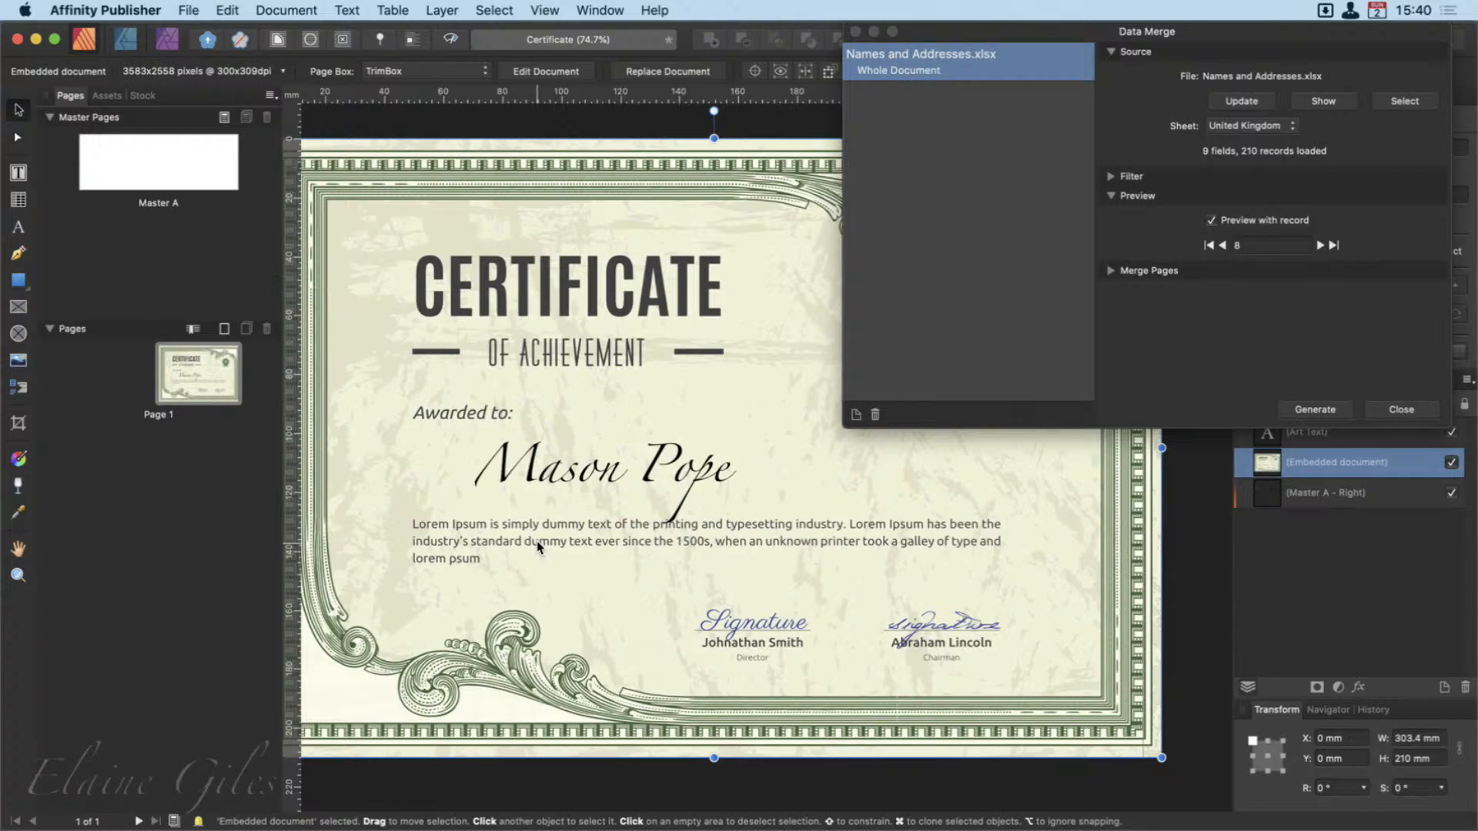
left_click(670, 471)
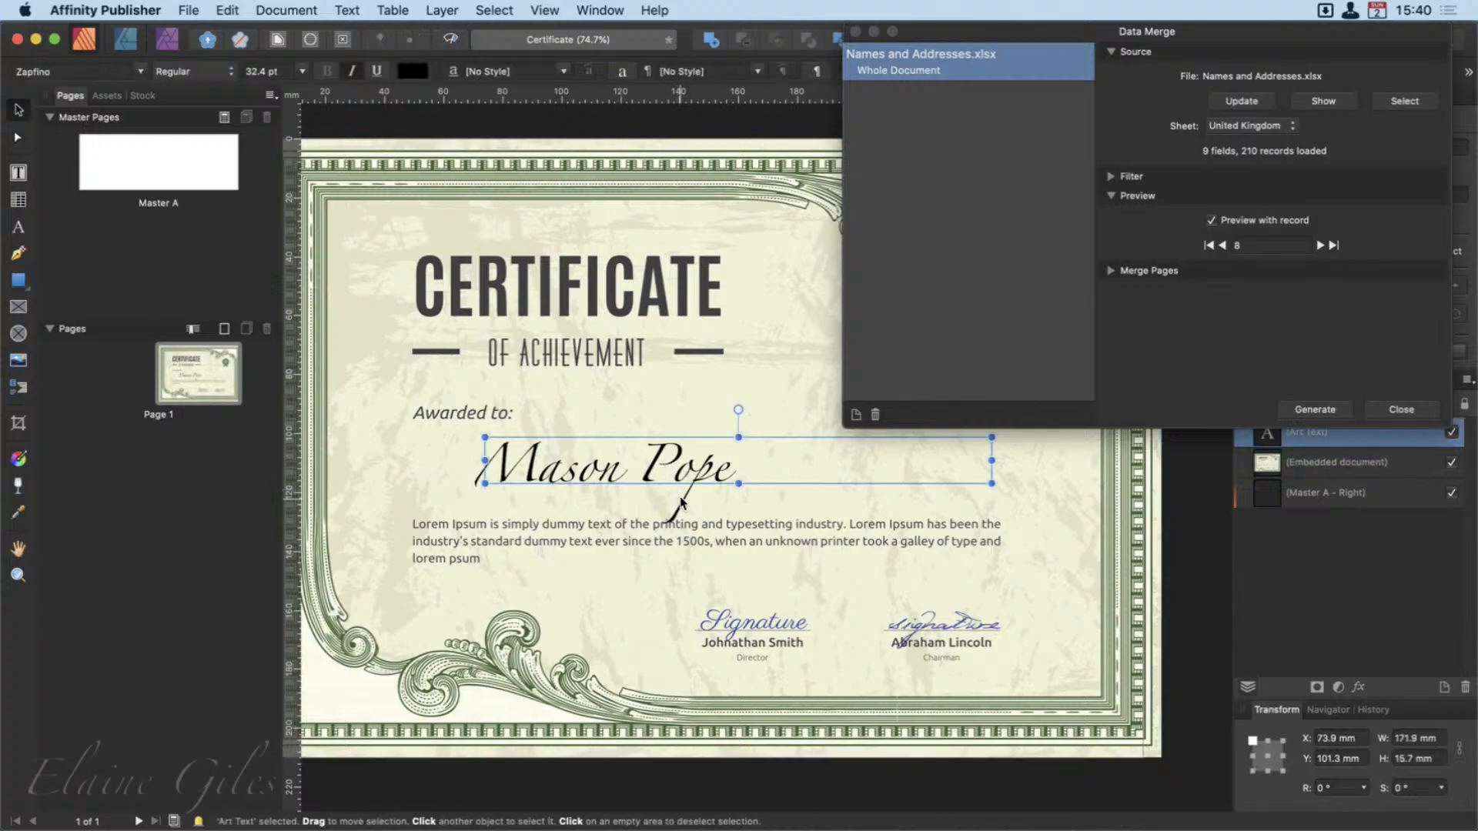
left_click_drag(991, 483, 930, 477)
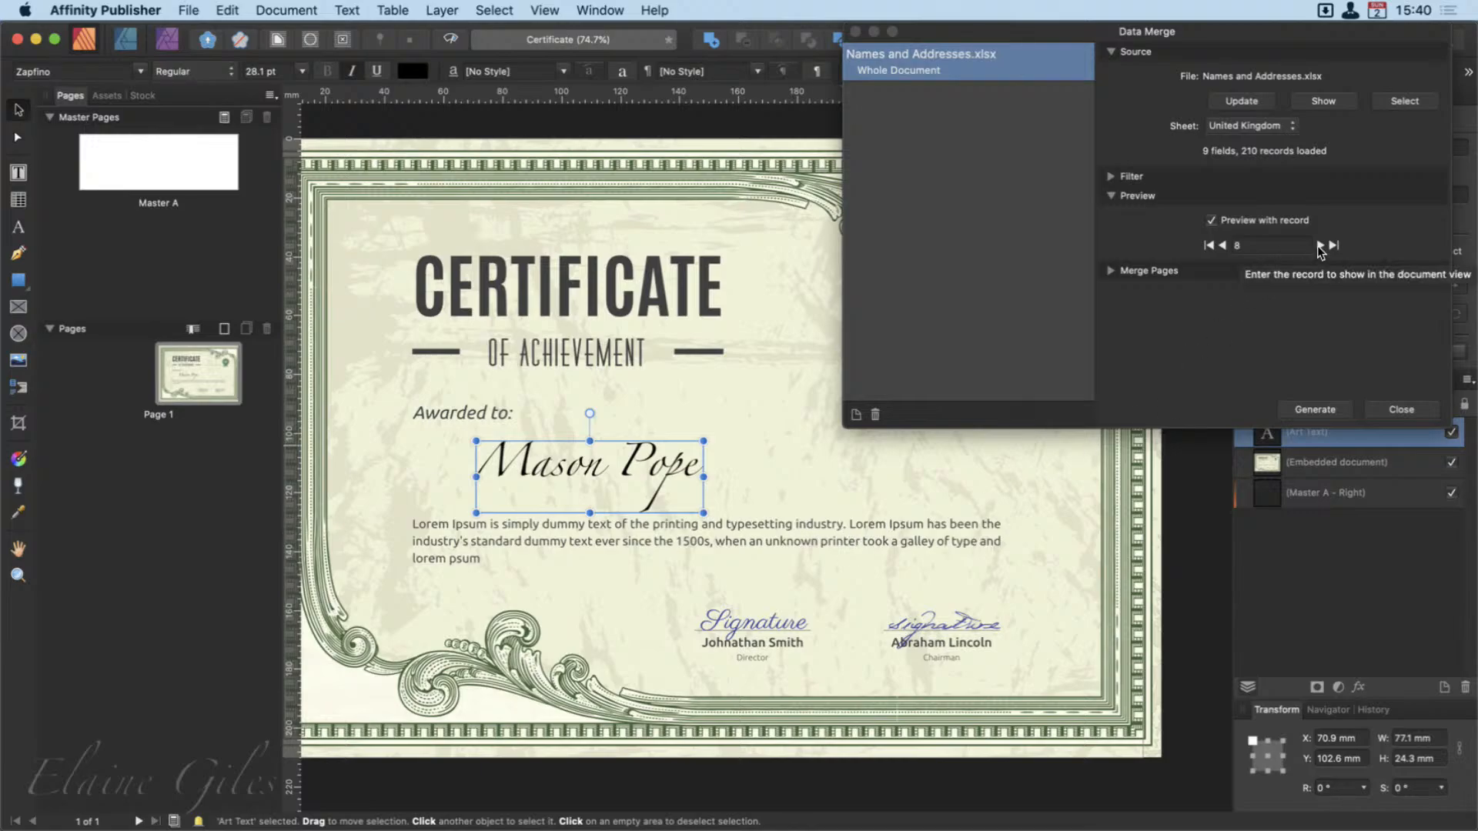
Preview the resized name text with the following merge records, up to record 17.
left_click(1318, 246)
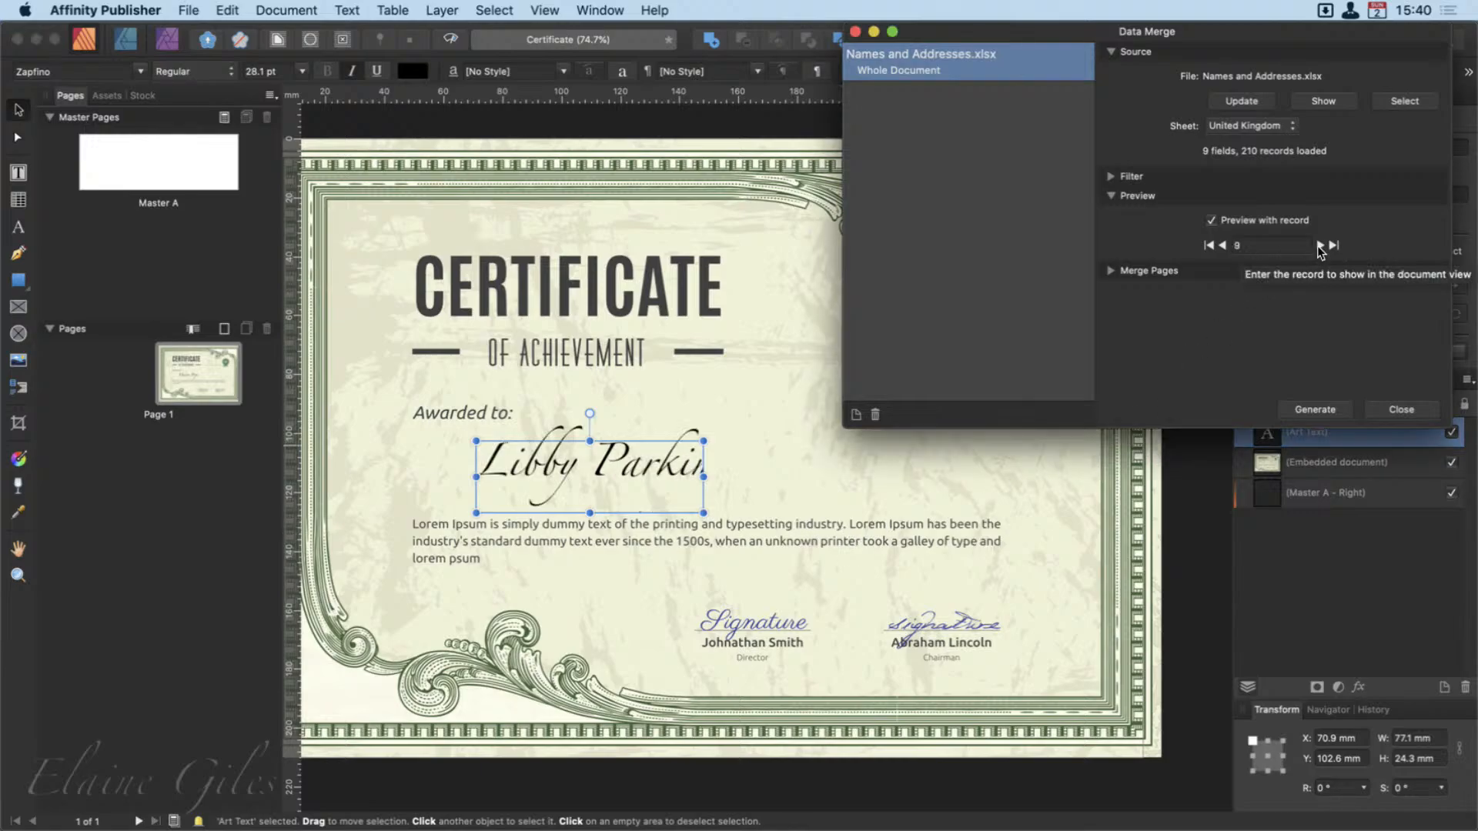
left_click(1323, 242)
left_click(1322, 242)
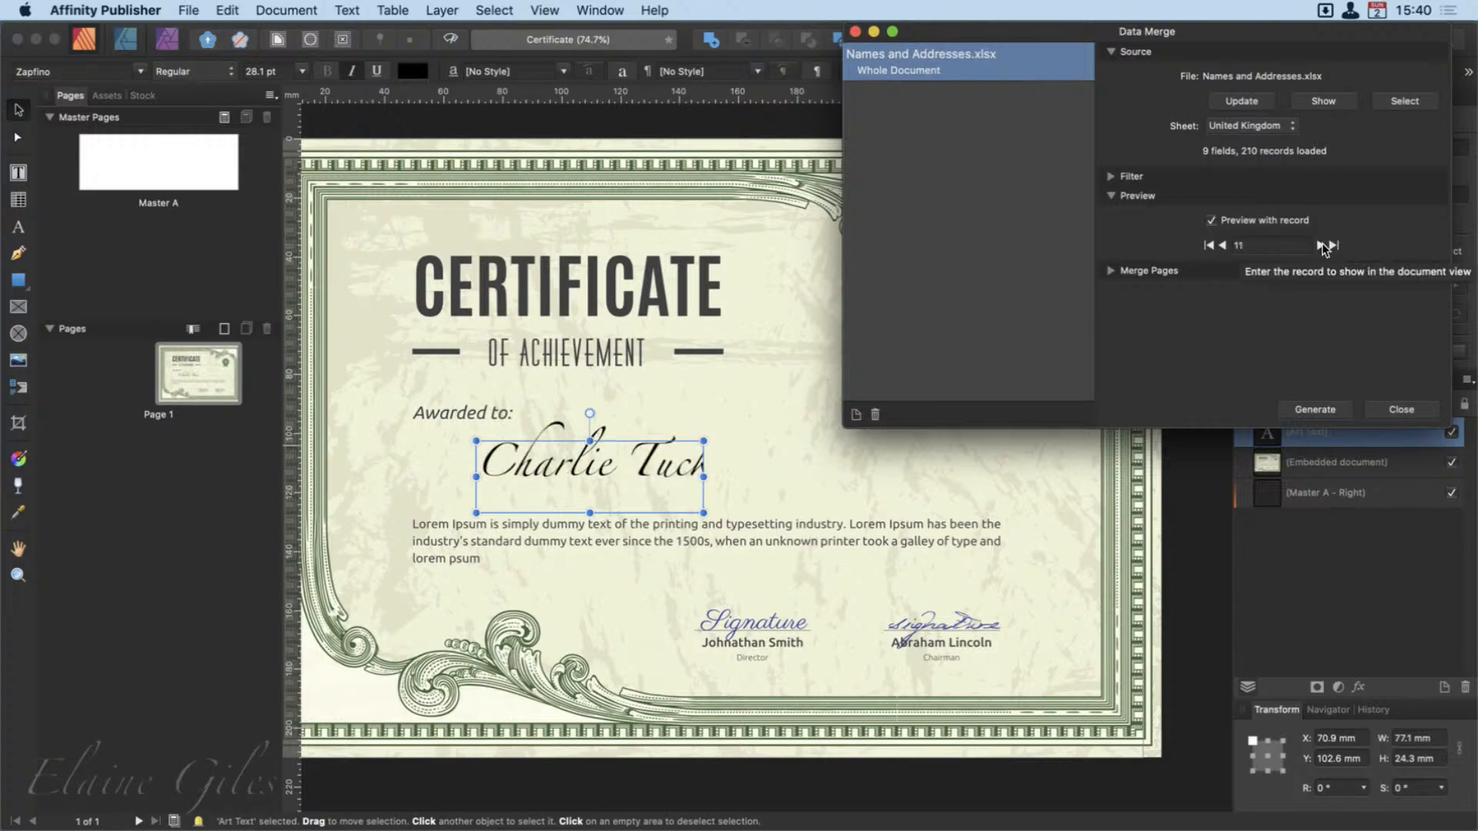
left_click(1322, 243)
left_click(1323, 242)
left_click(1322, 245)
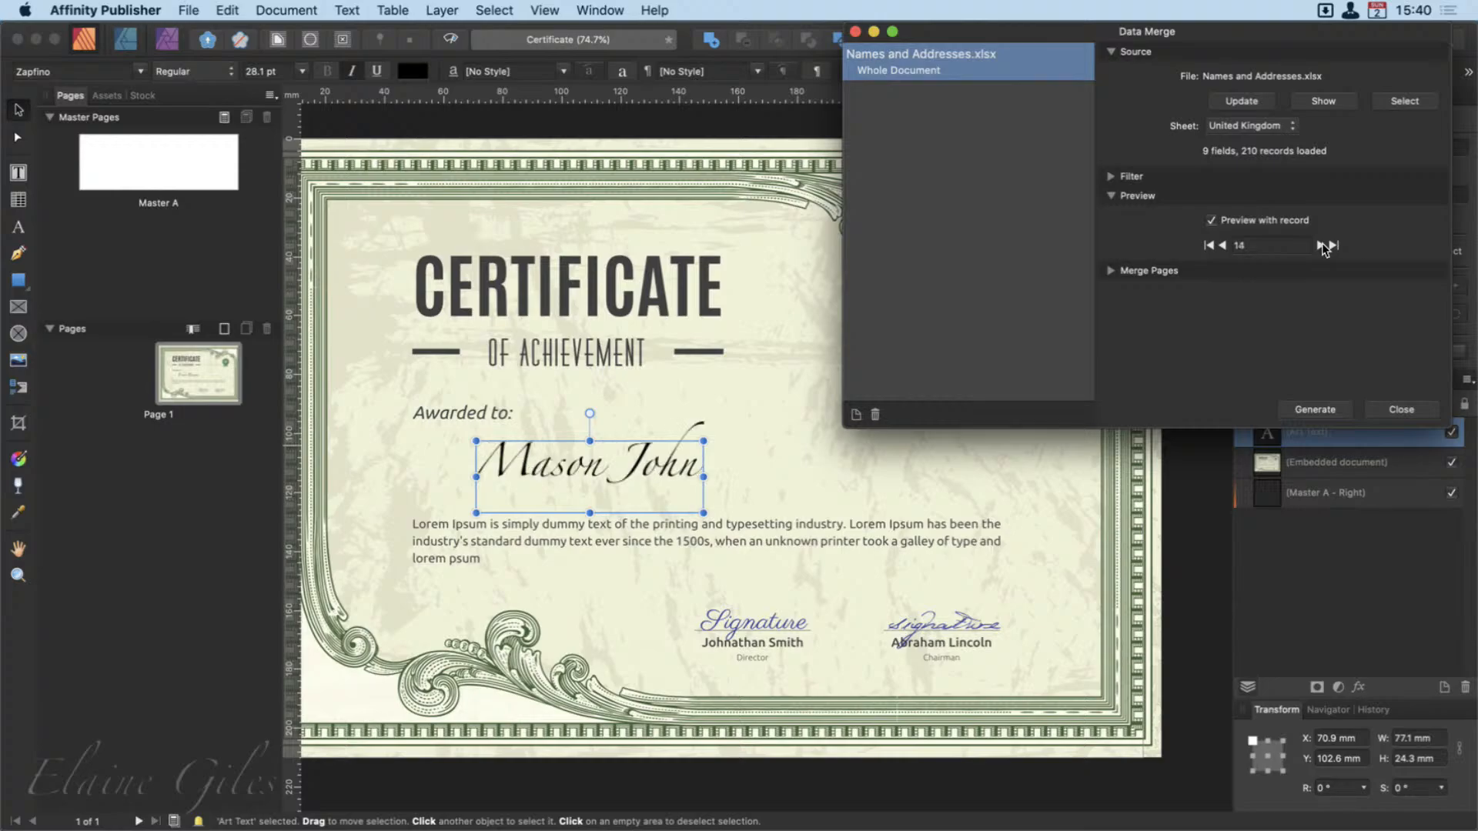
left_click(1322, 245)
left_click(1323, 245)
left_click(1322, 245)
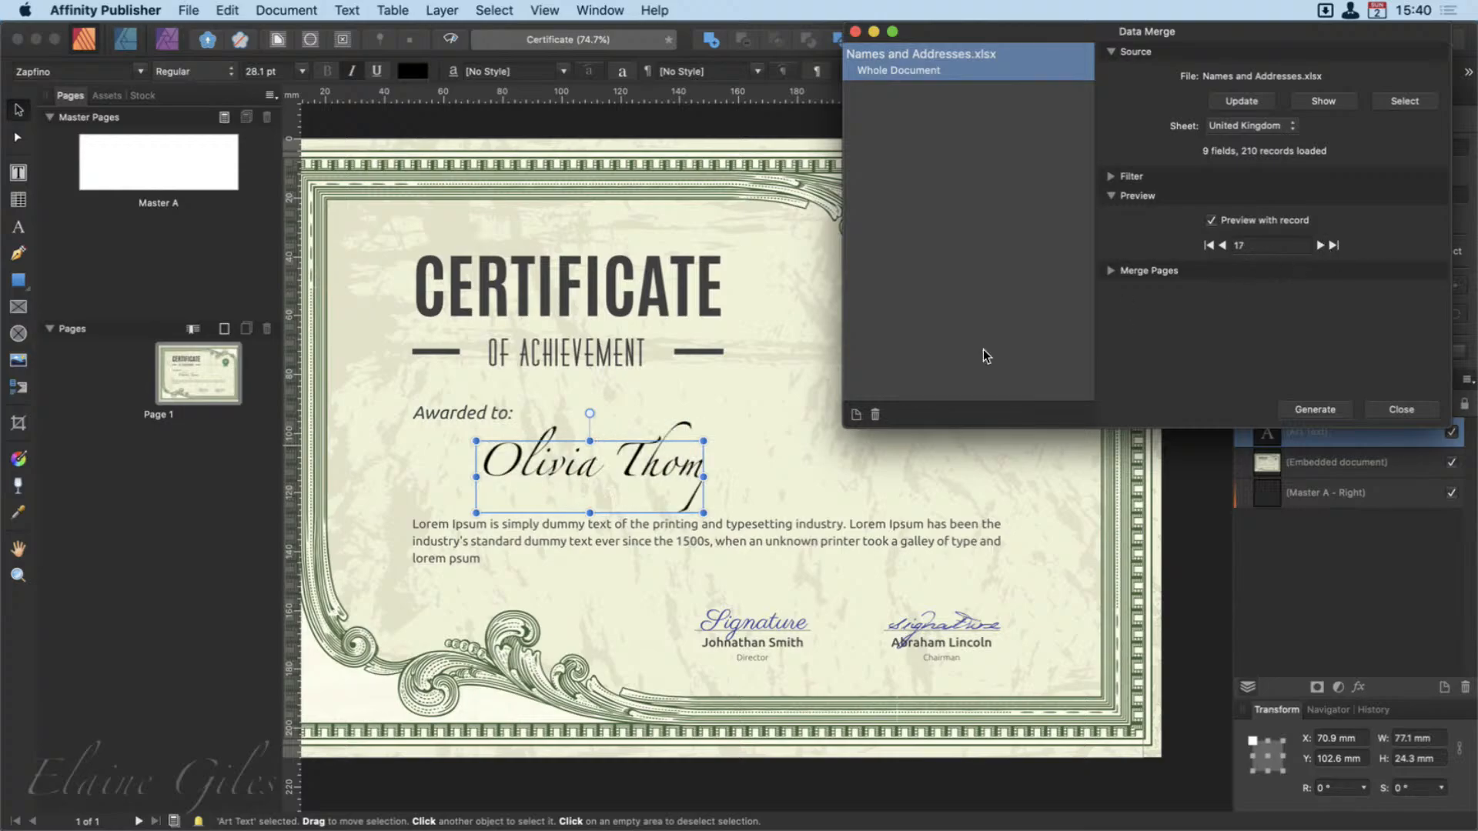
Reset the name text's bounding box to fit the full name, and check it by previewing records up to 24.
left_click(704, 483)
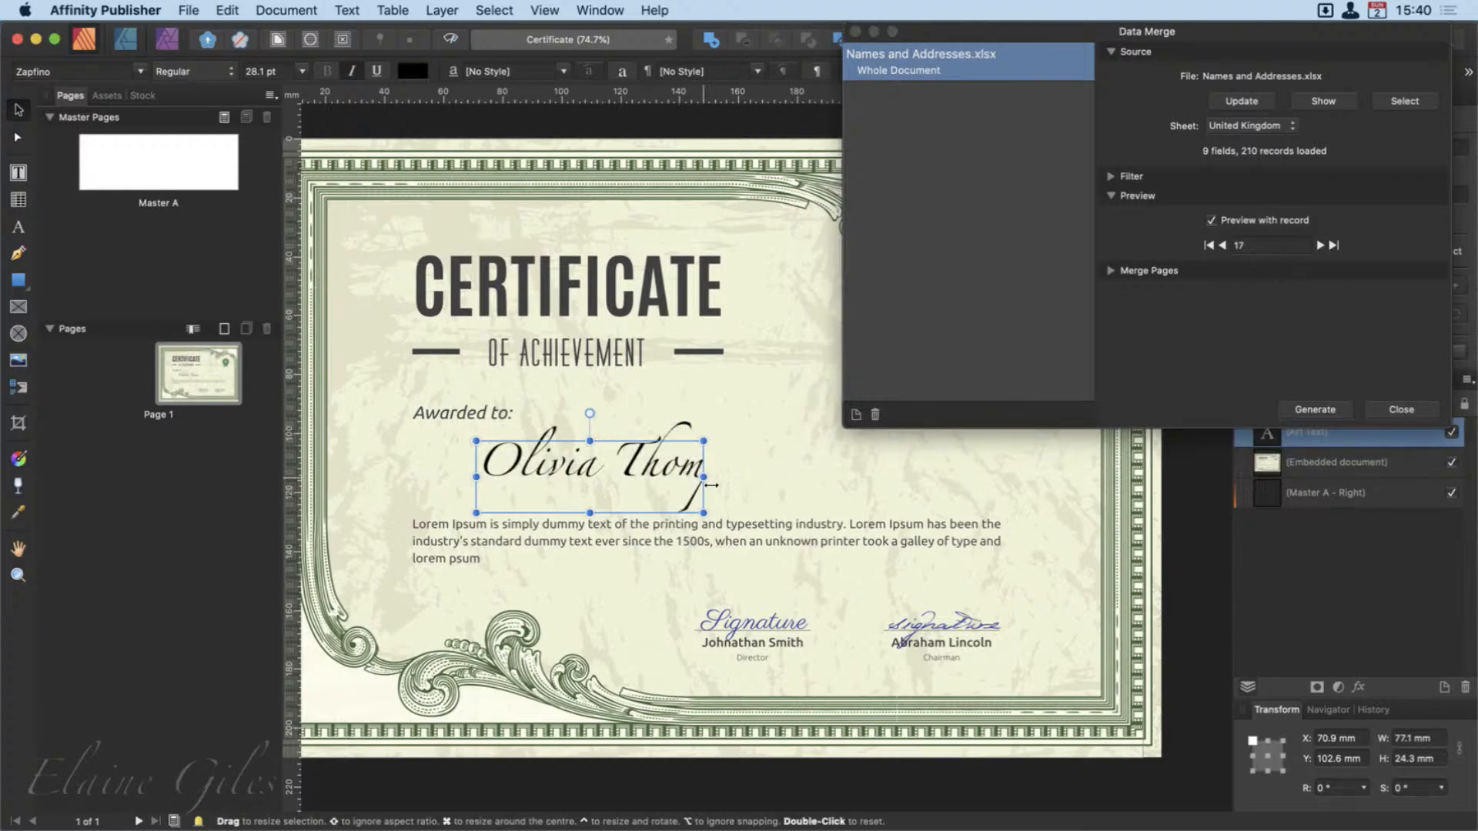
double_click(704, 484)
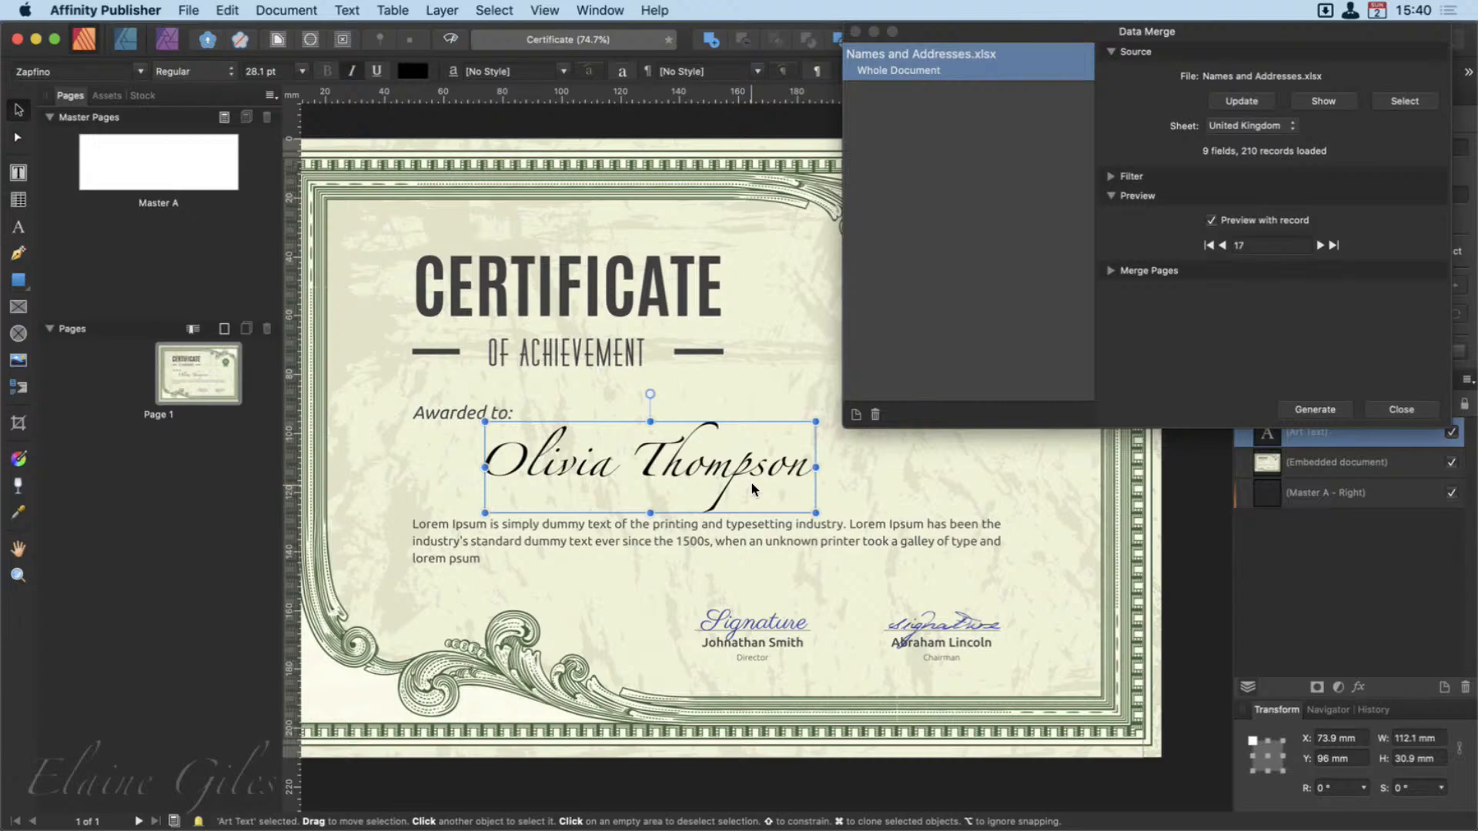
left_click(1319, 245)
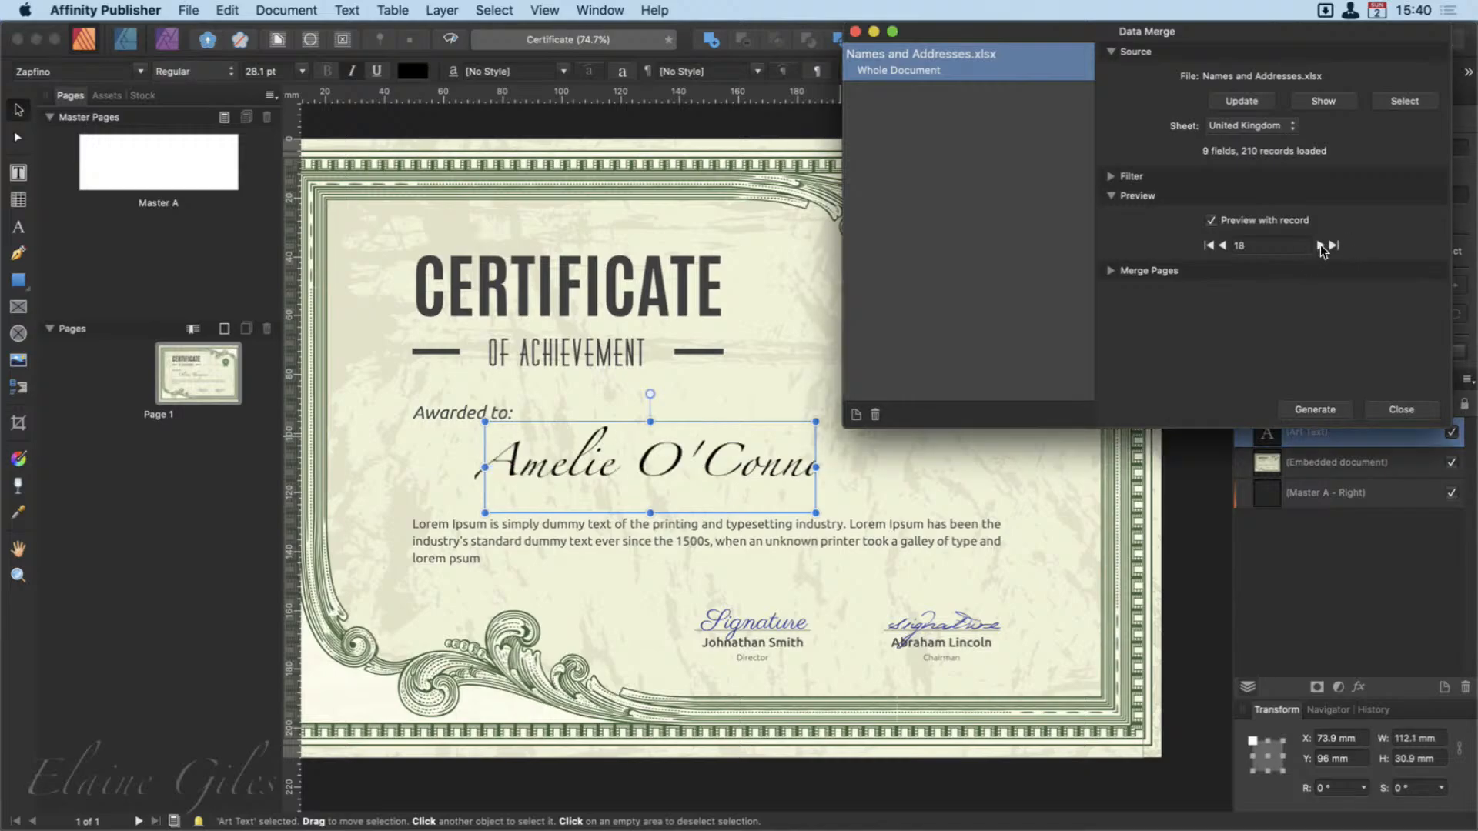
left_click(1320, 245)
left_click(1319, 245)
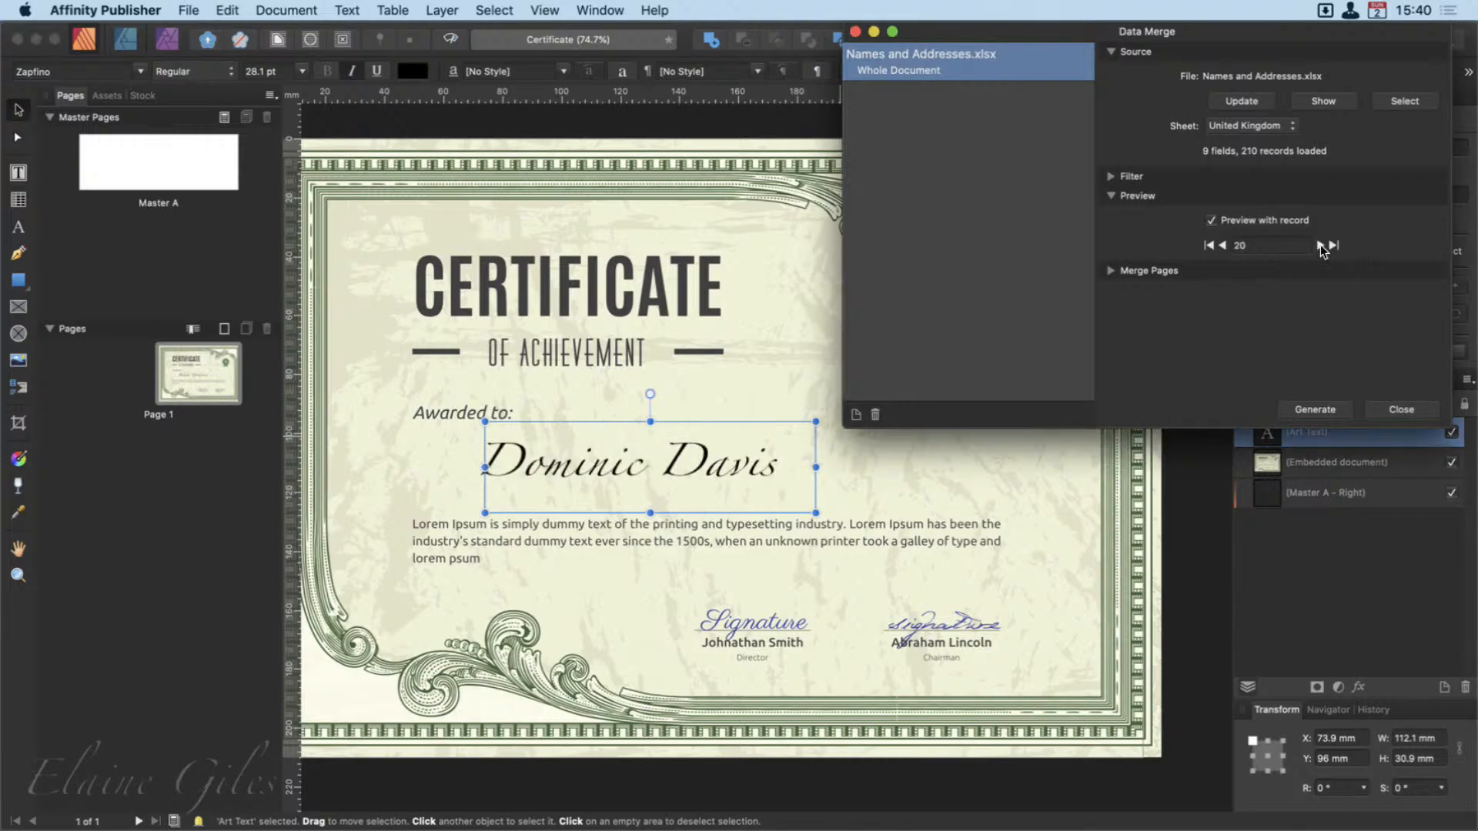
left_click(1319, 245)
left_click(1319, 245)
left_click(1319, 245)
left_click(1319, 245)
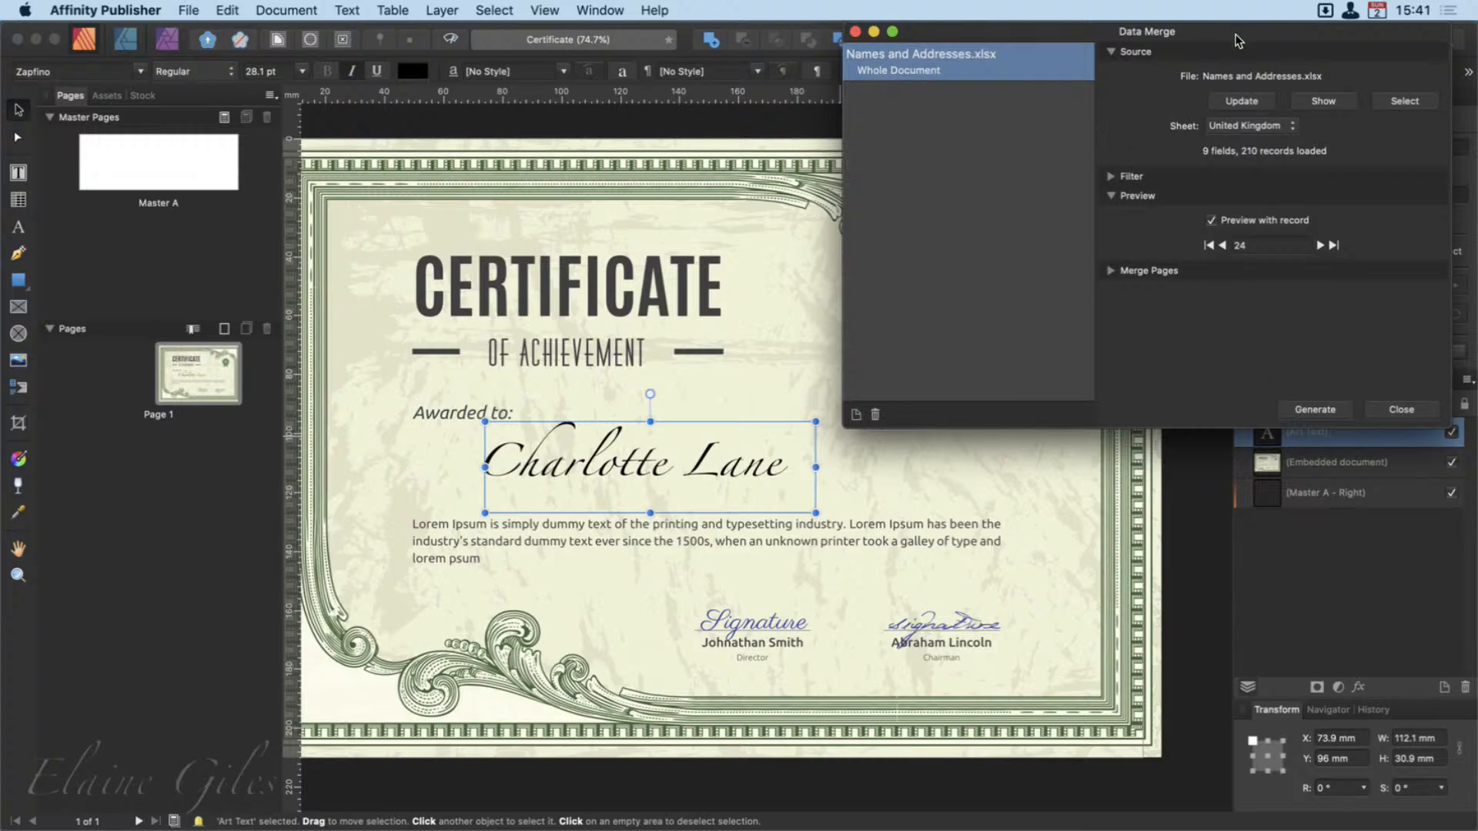
Turn off the merge record preview and save the certificate document.
left_click(1218, 223)
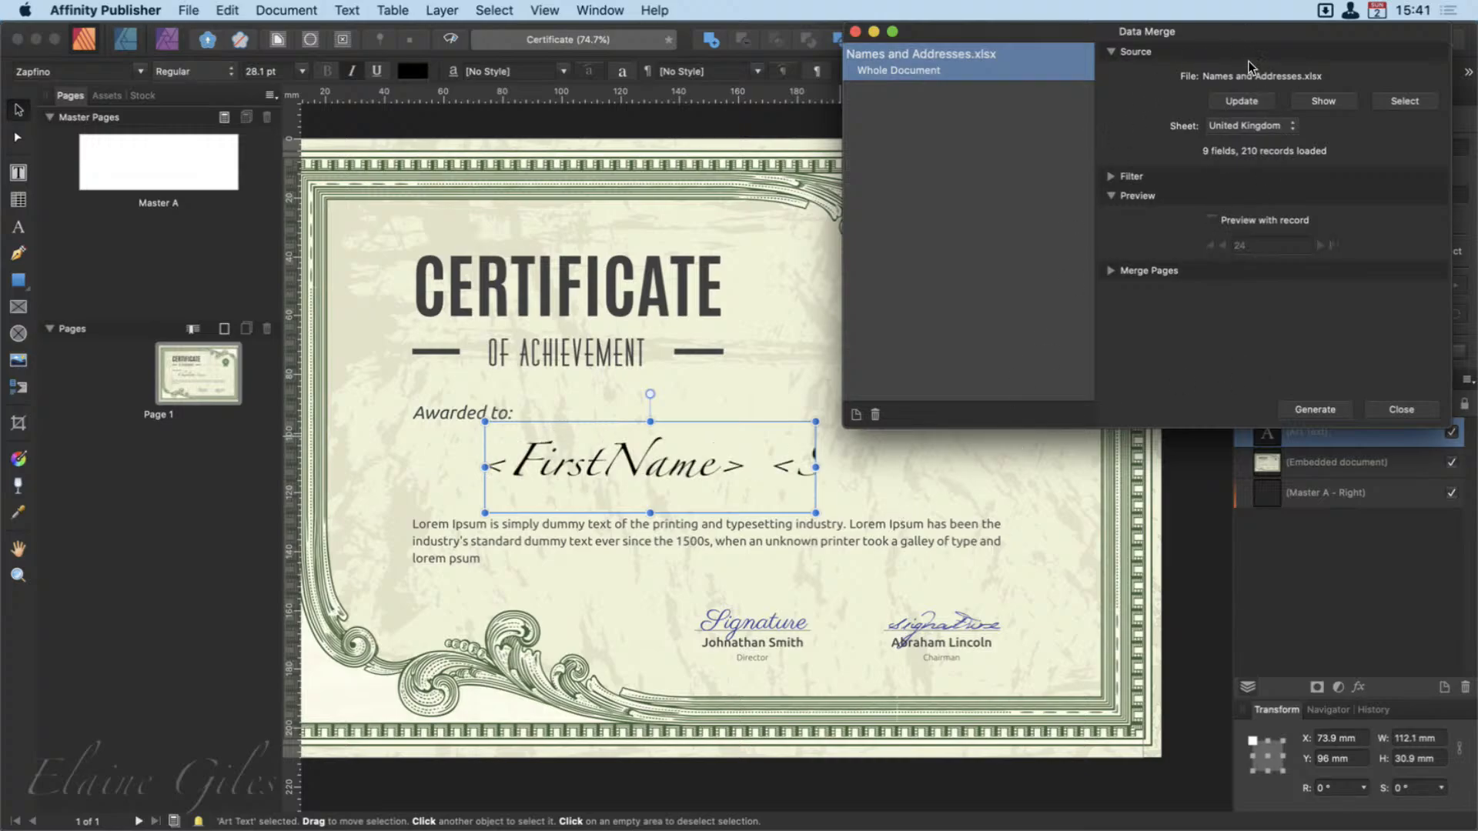
left_click_drag(1249, 36, 1227, 61)
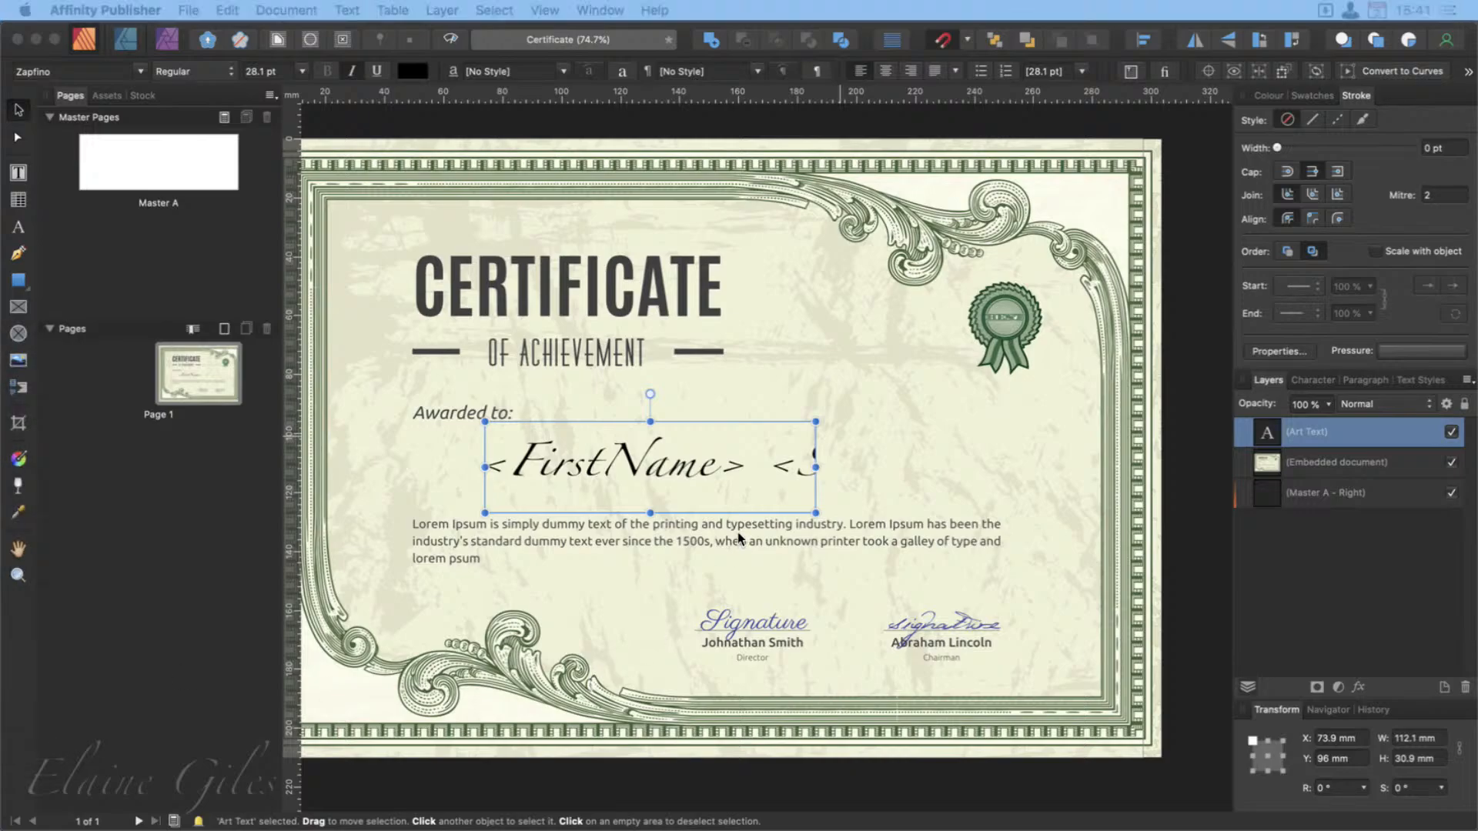
scroll(738, 533, "left", 3)
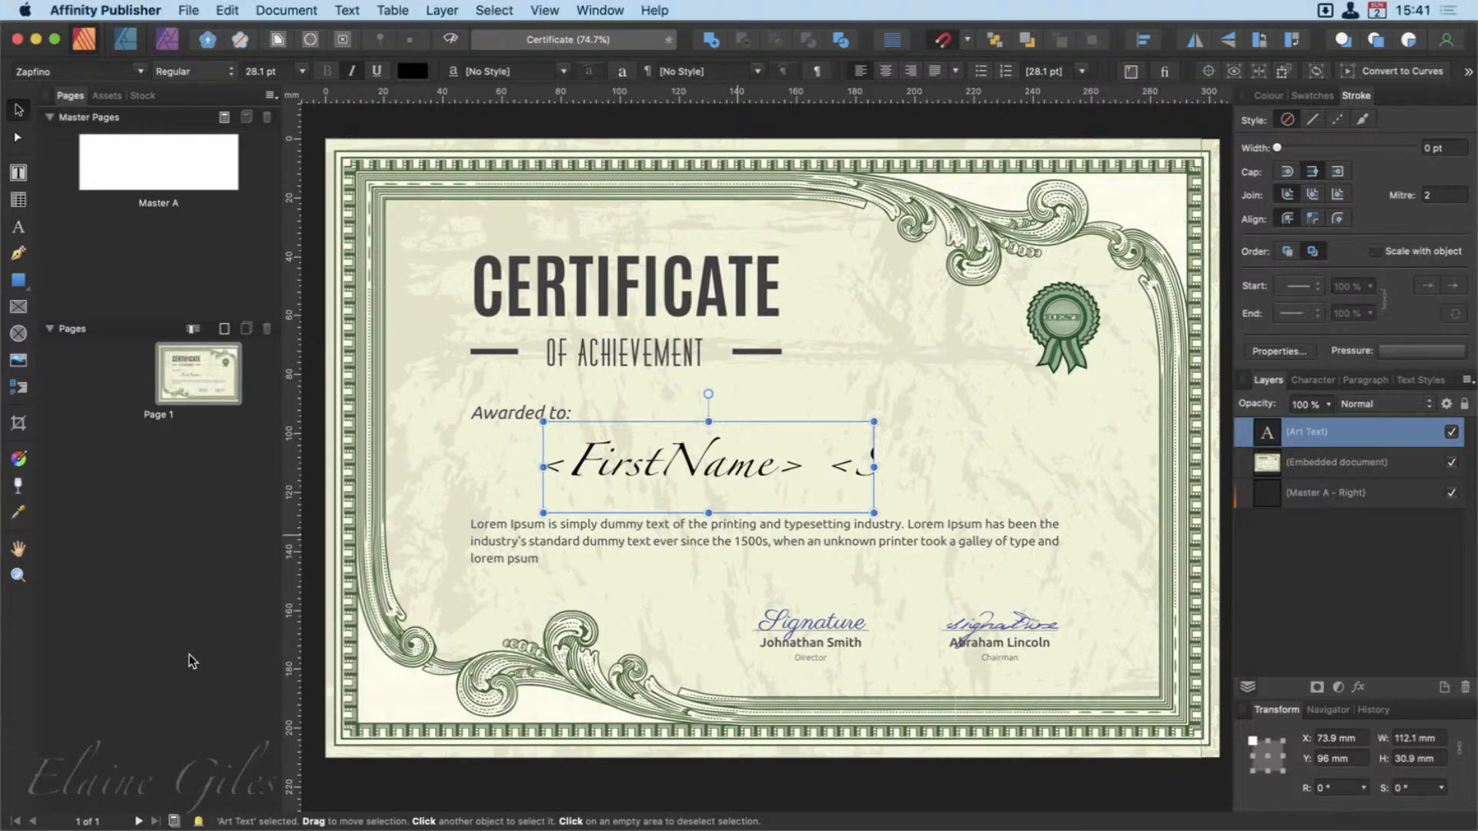
key("super+s")
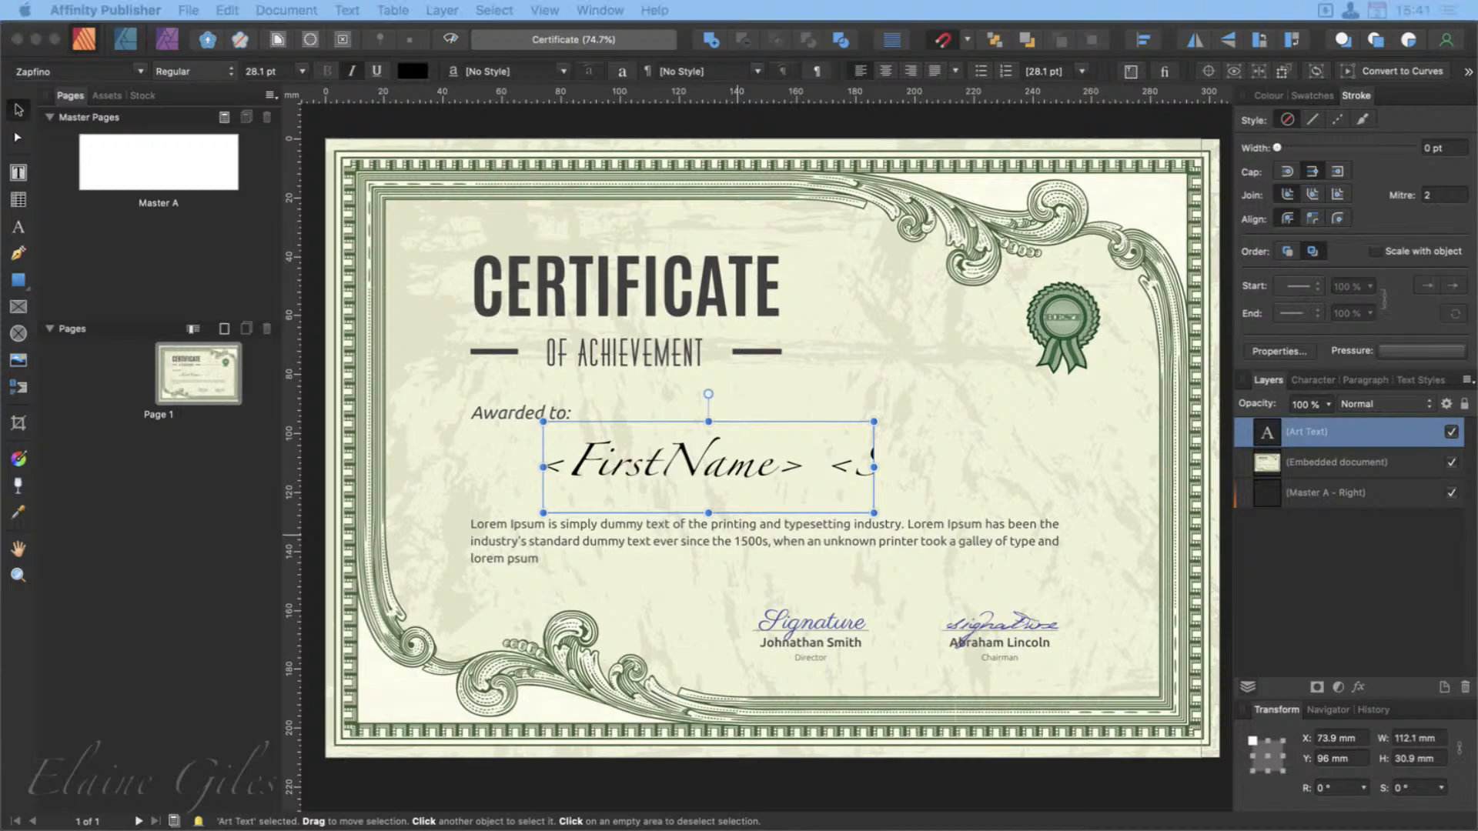
Generate the merged certificates from Names and Addresses.xlsx, and close the Data Merge window to view the resulting pages.
left_click_drag(723, 830, 614, 307)
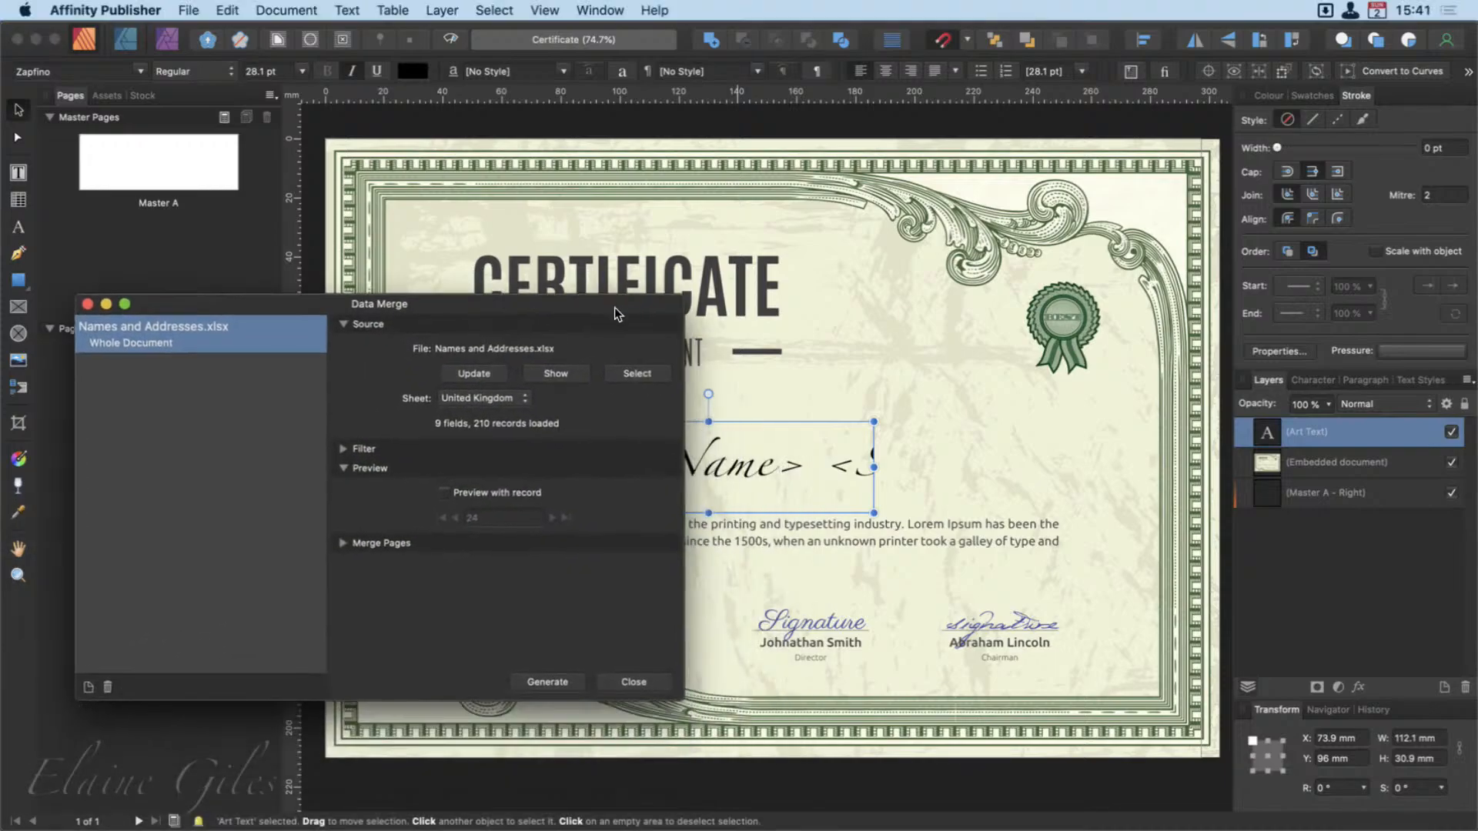
left_click(343, 324)
left_click(344, 362)
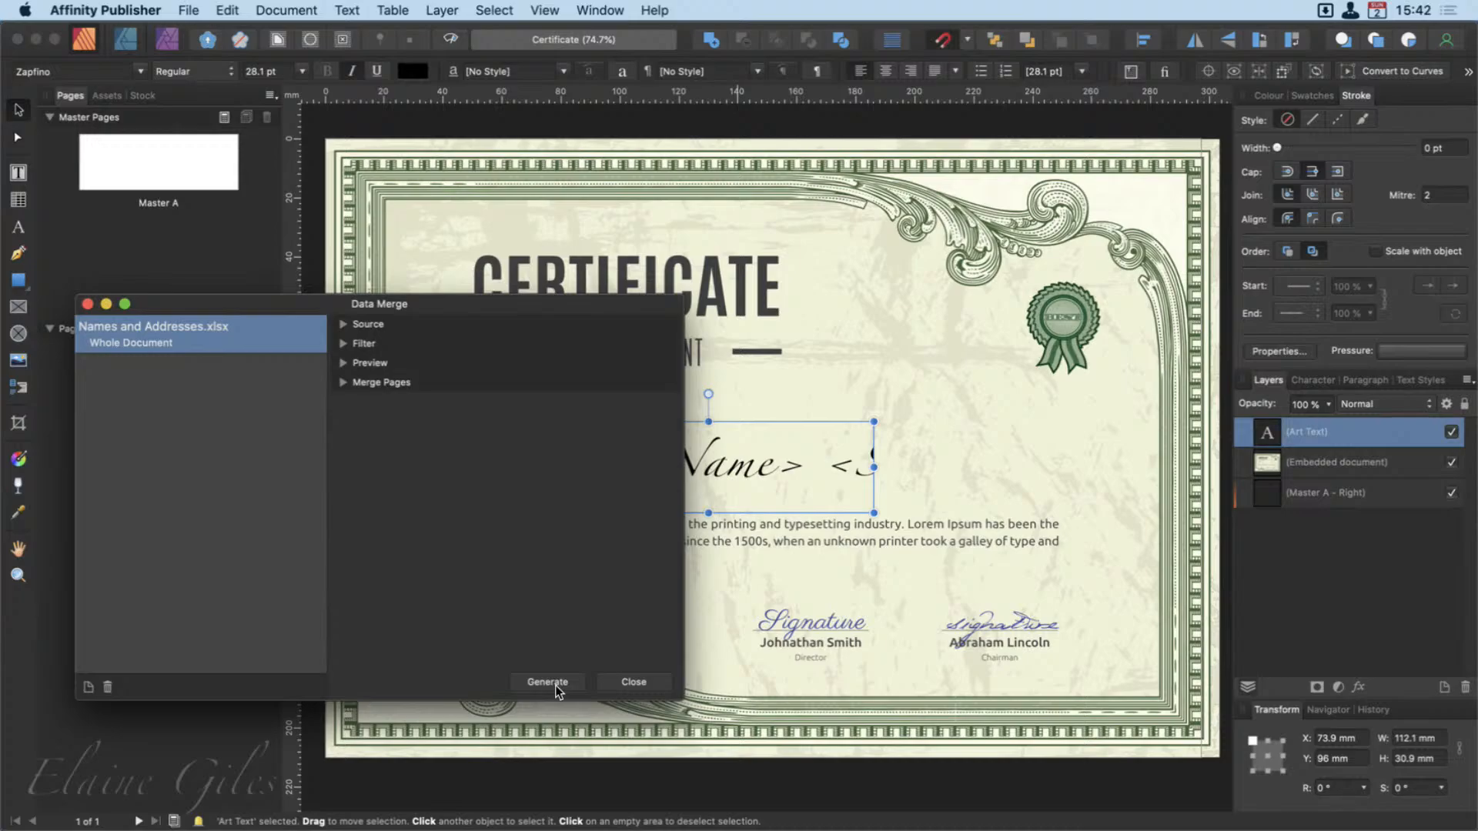
left_click_drag(504, 311, 1185, 377)
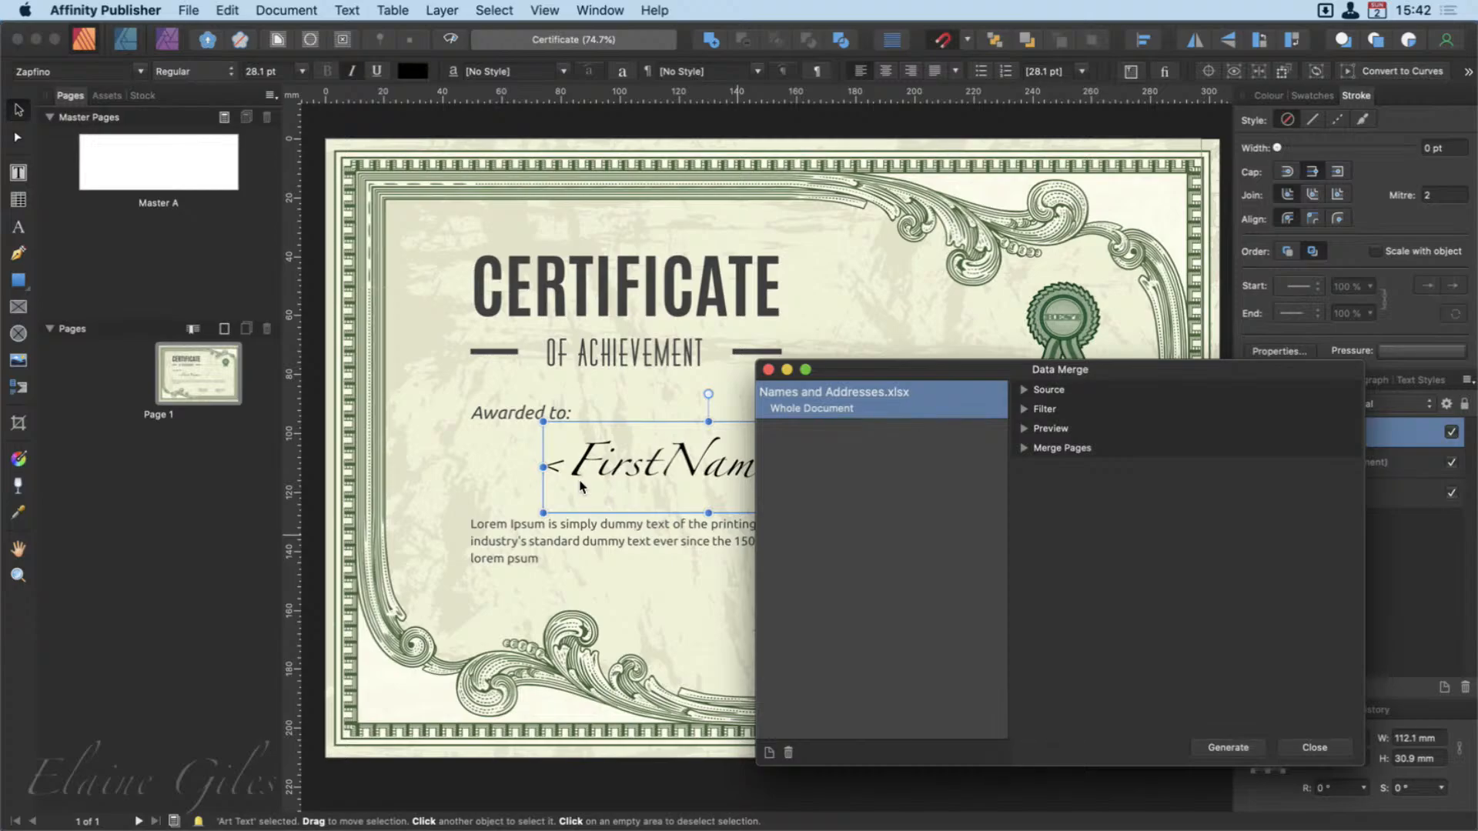
left_click(1227, 754)
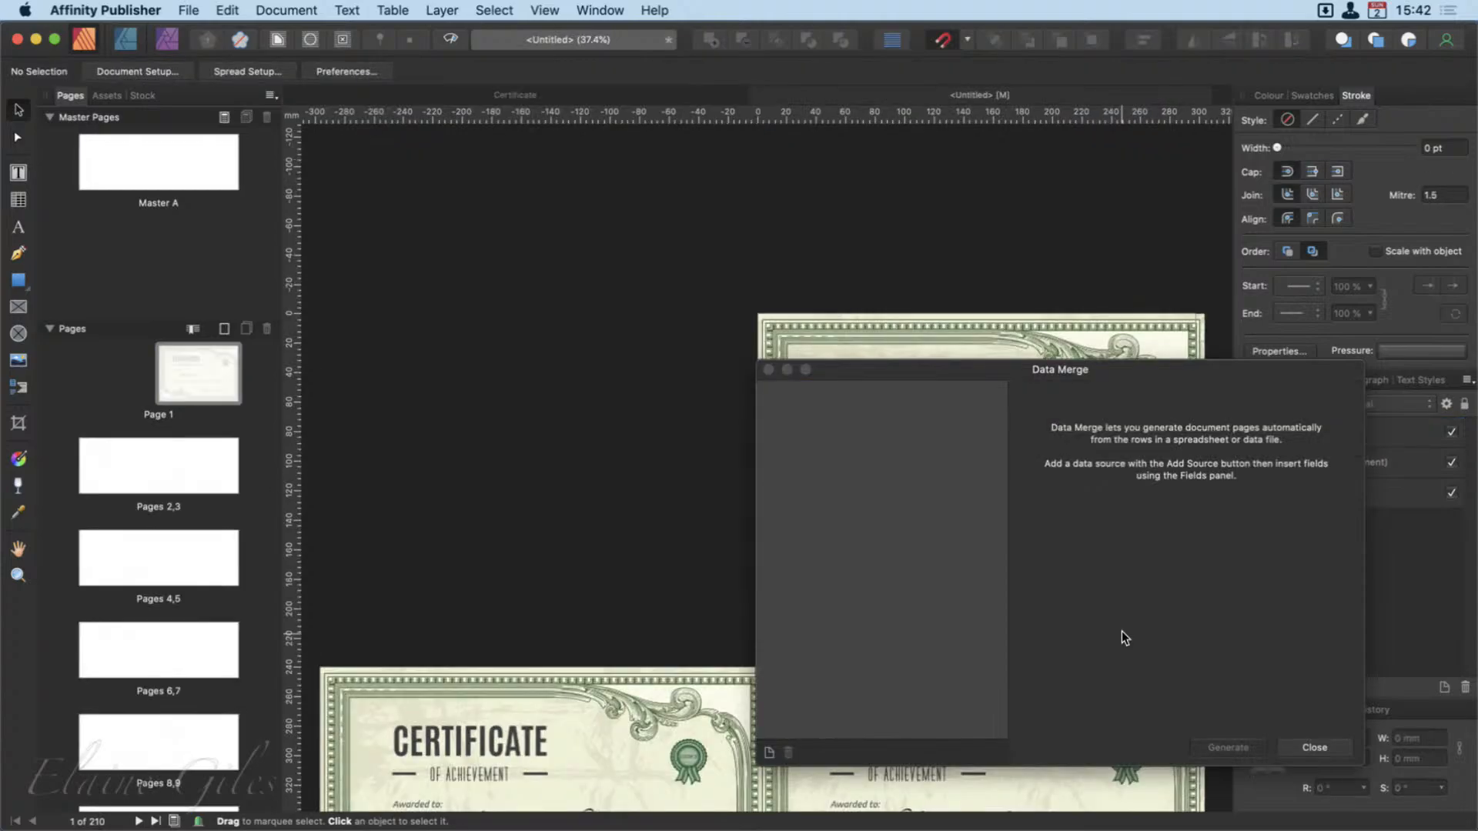
left_click(768, 370)
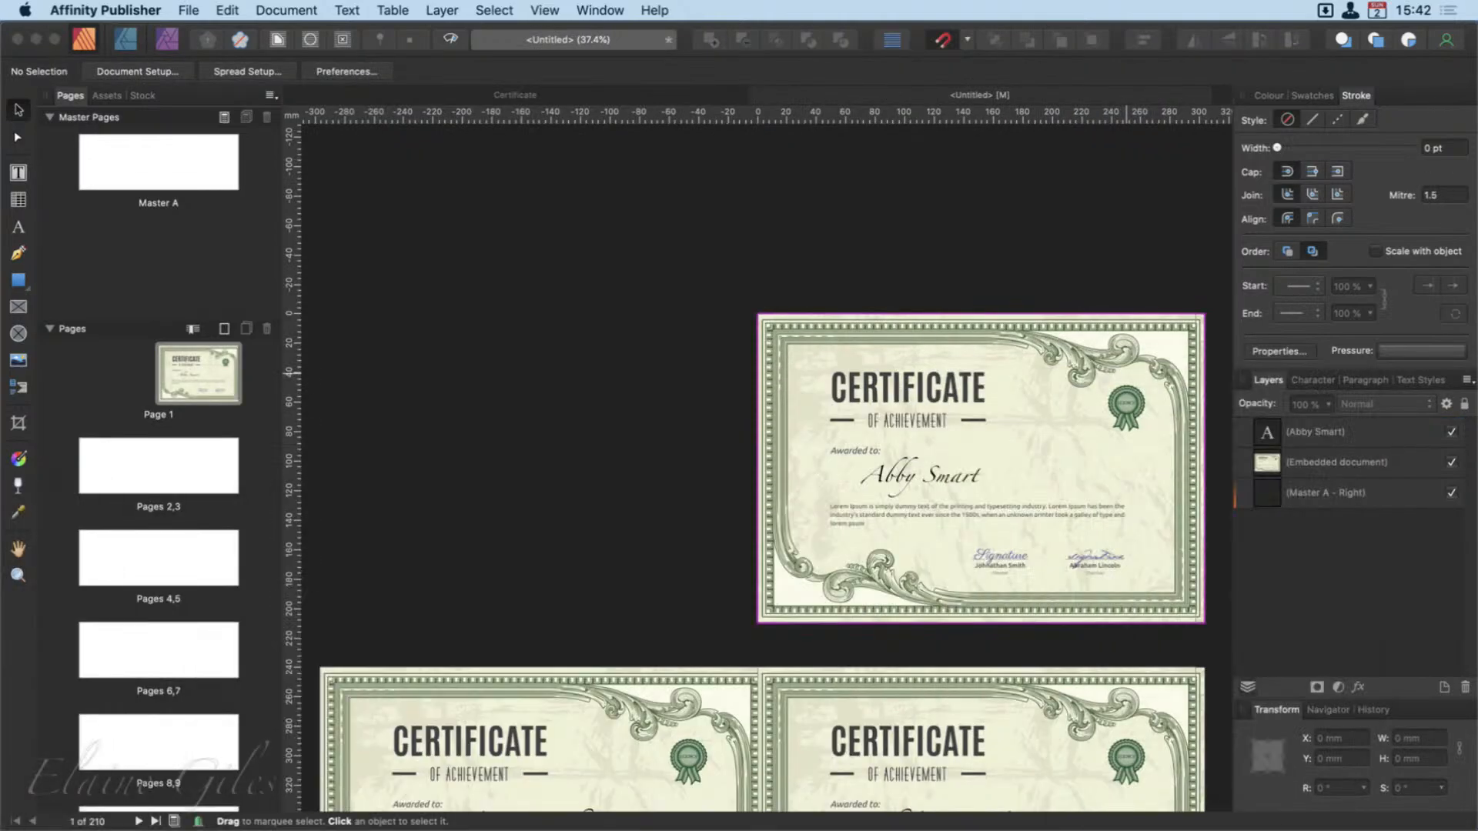
scroll(776, 665, "down", 3)
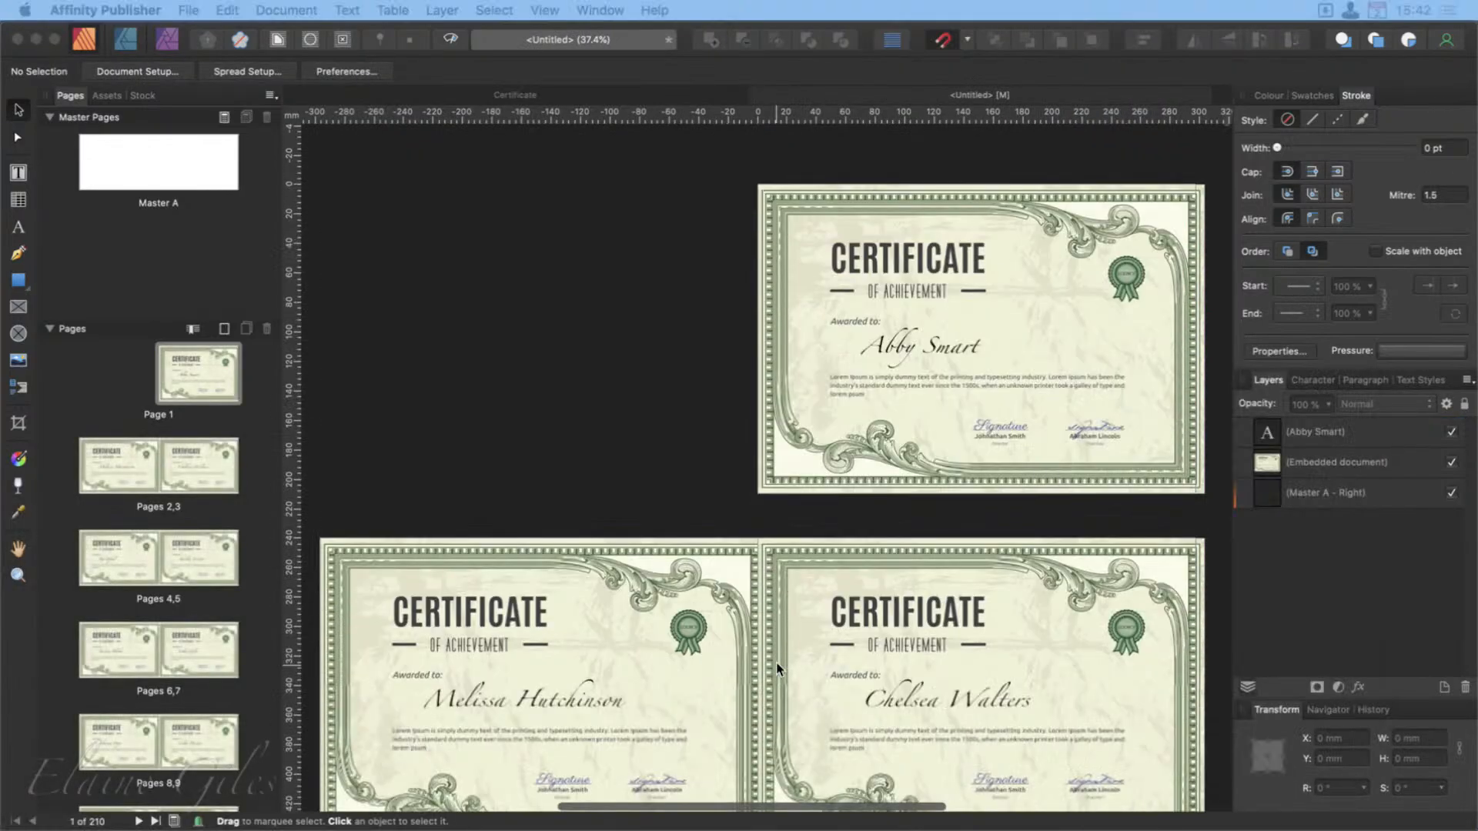
Look through the merged certificate pages from page 1 to pages 28 and 29 to check the recipient names.
scroll(776, 668, "down", 2)
scroll(776, 662, "up", 1)
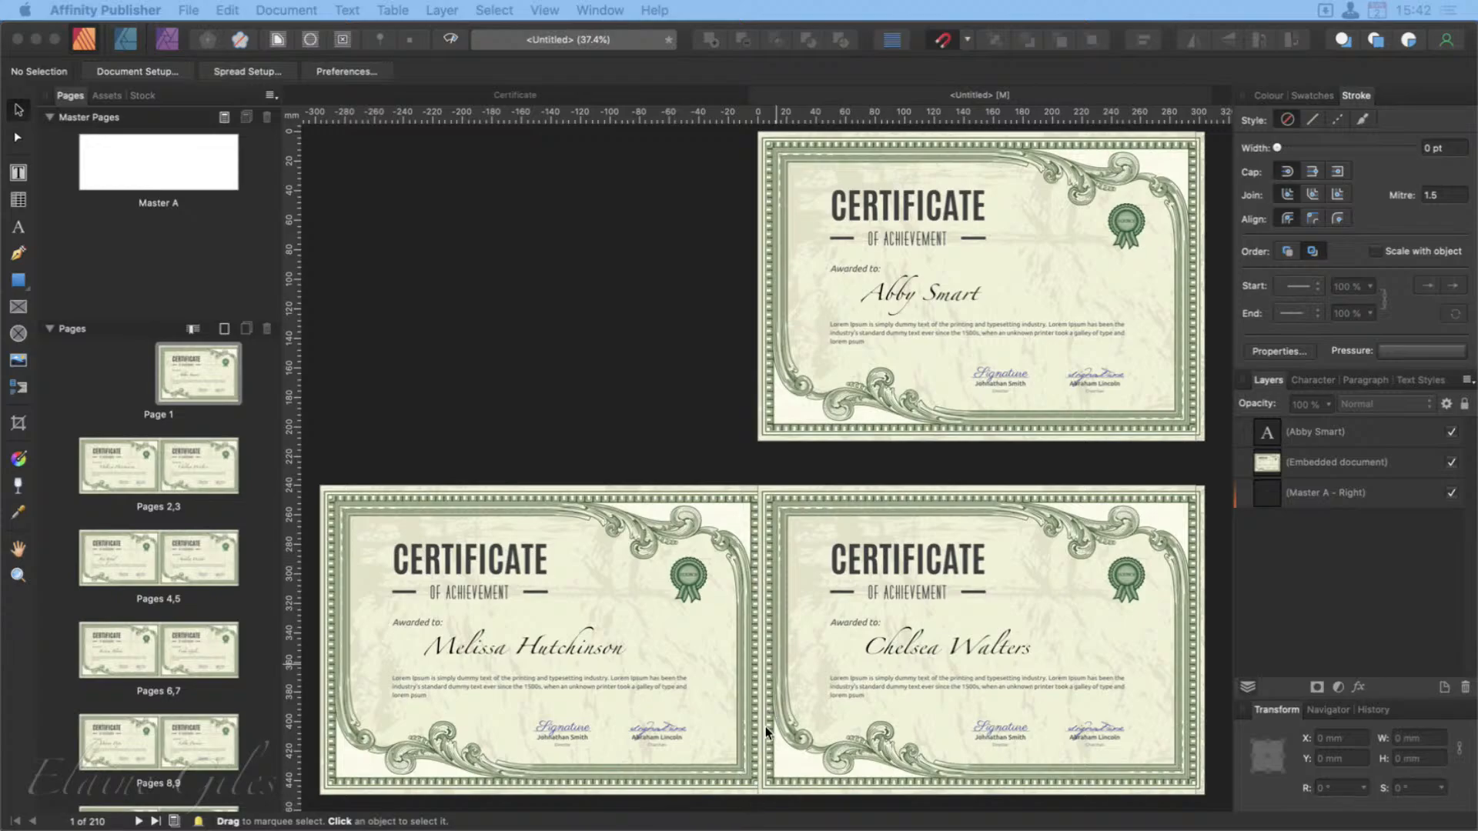
scroll(766, 709, "down", 5)
scroll(767, 724, "down", 10)
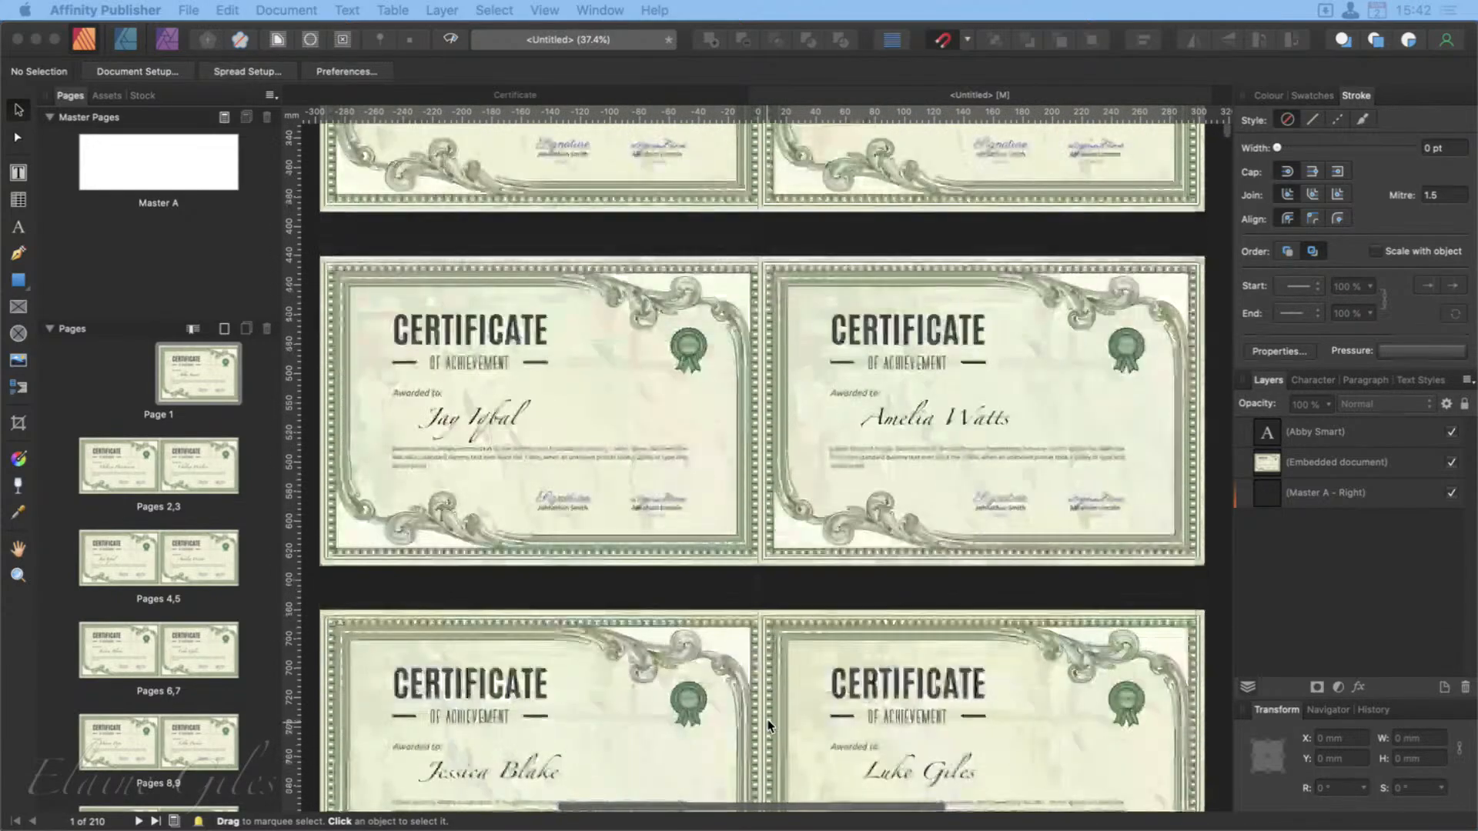
scroll(767, 724, "down", 6)
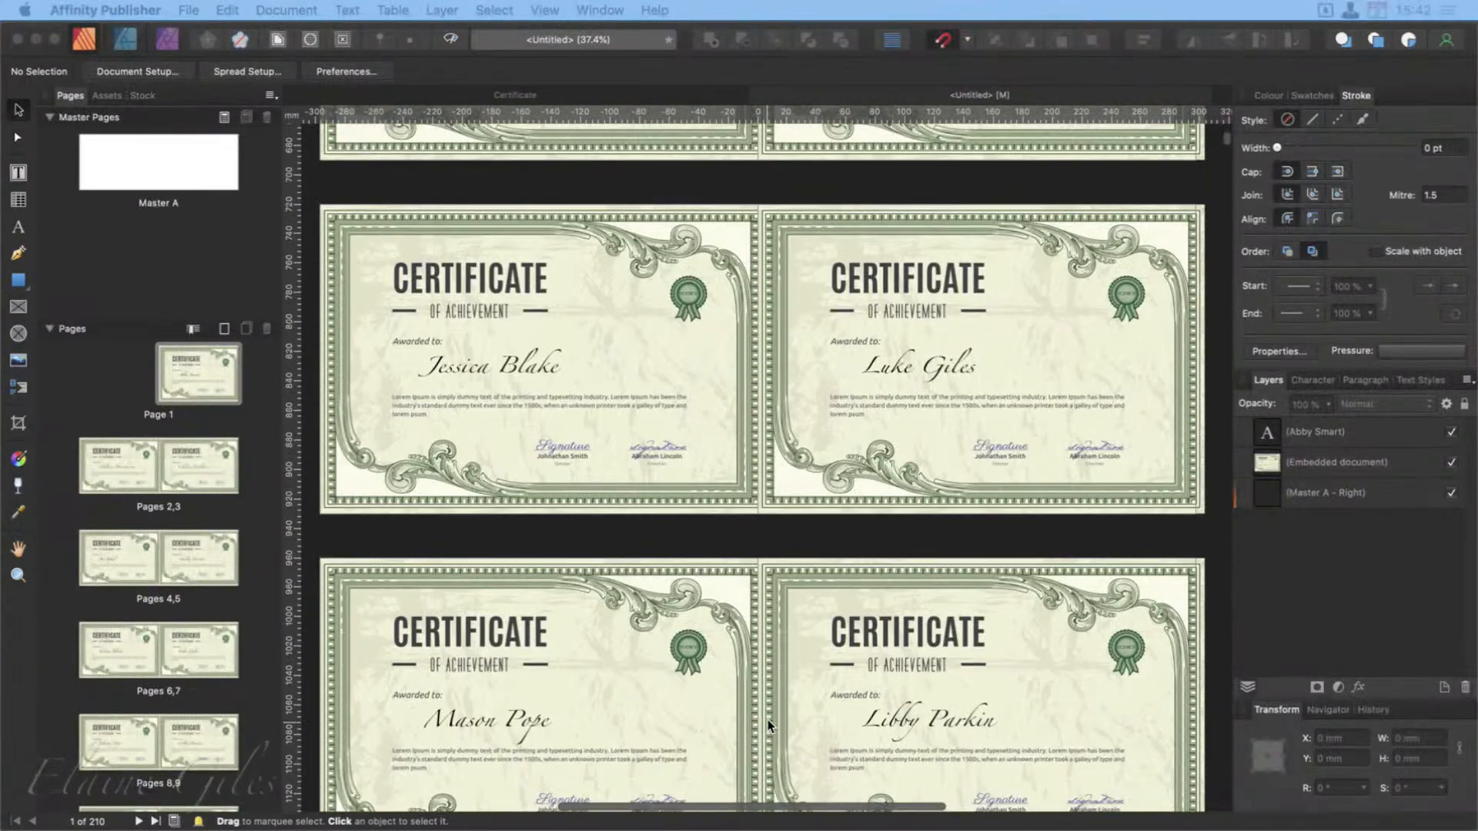
scroll(767, 724, "down", 9)
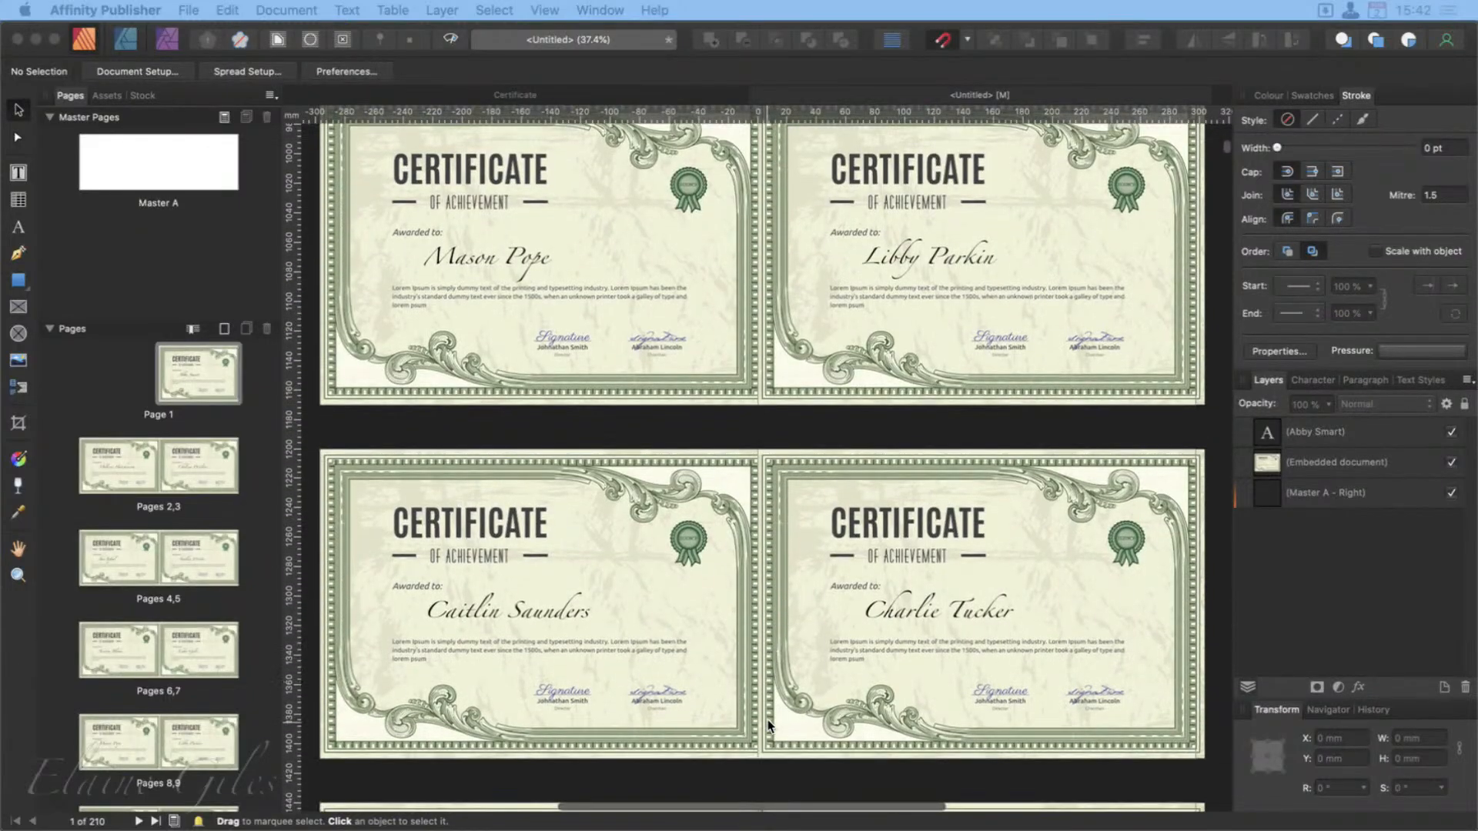
scroll(767, 724, "down", 6)
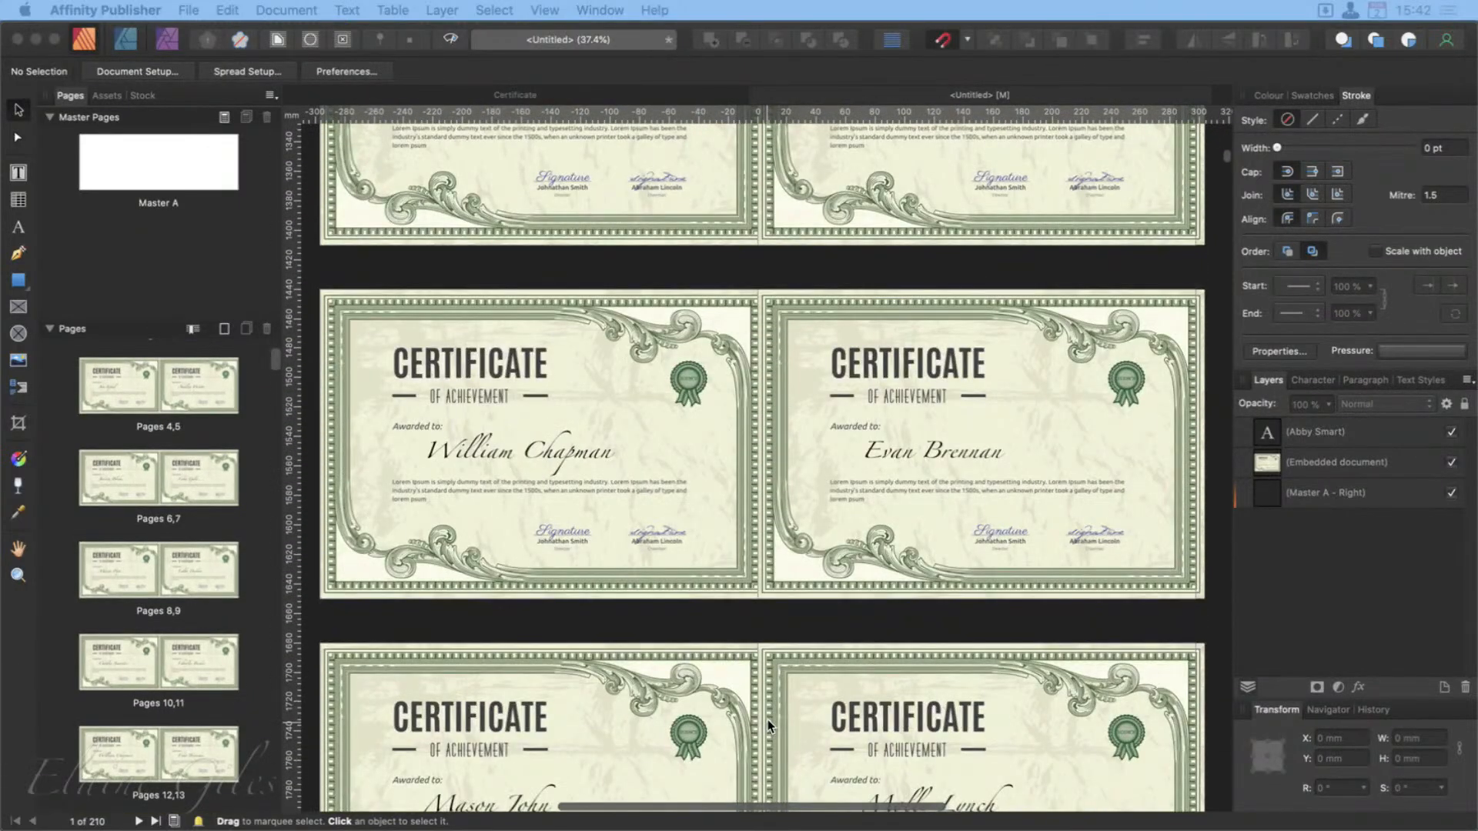
scroll(767, 725, "down", 14)
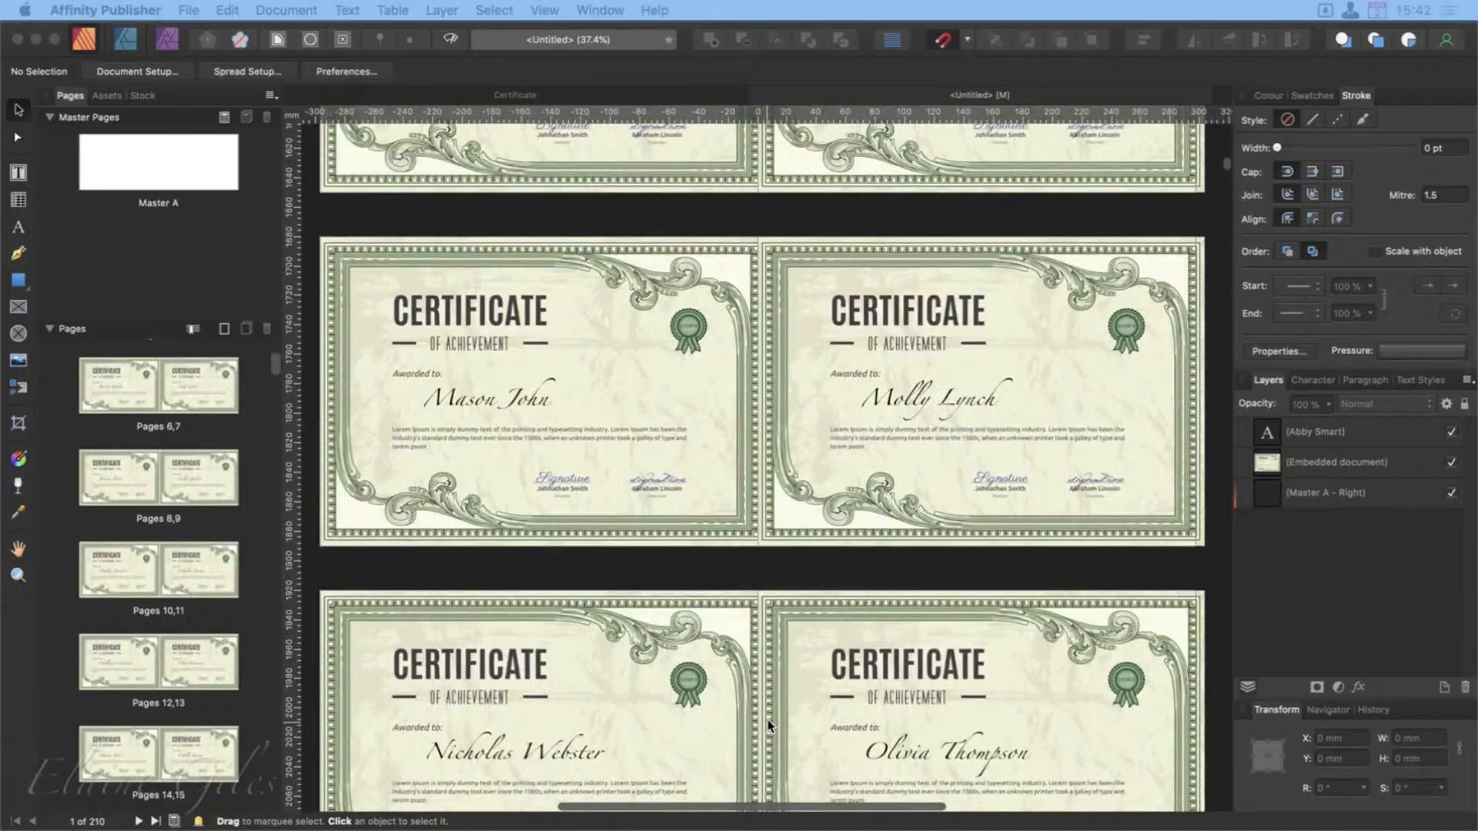
scroll(767, 724, "down", 10)
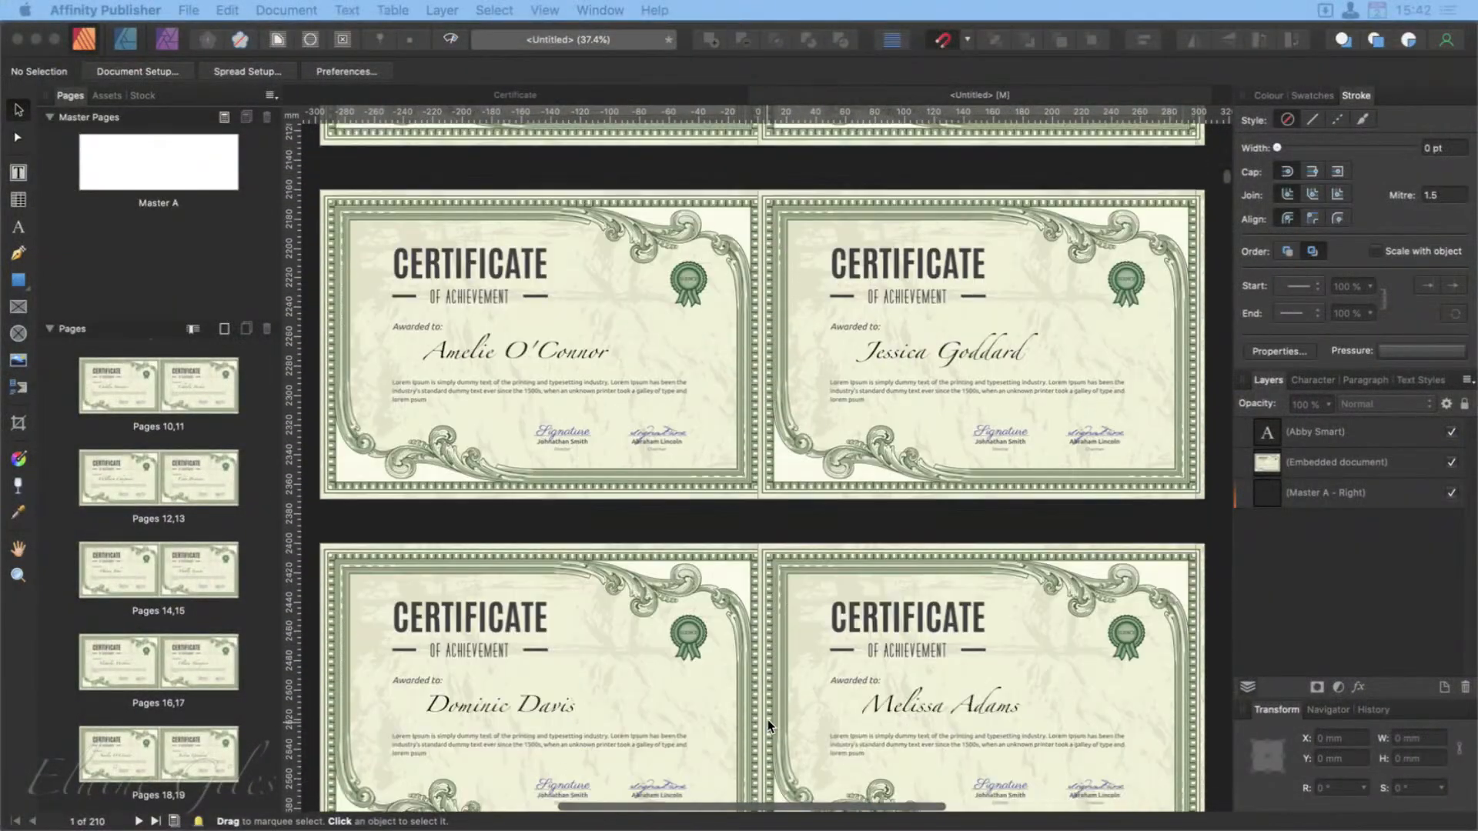
scroll(768, 724, "down", 14)
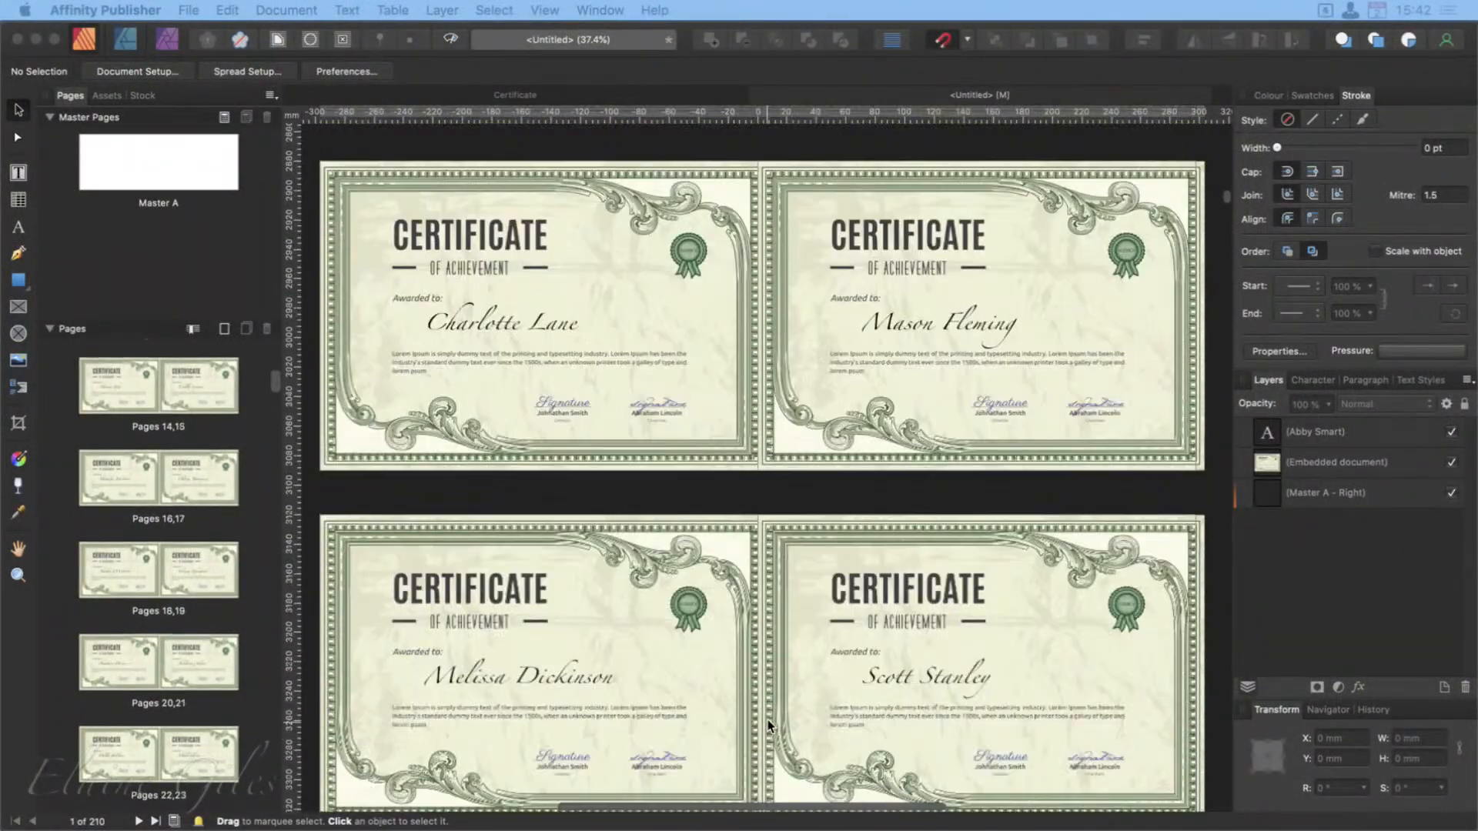
scroll(767, 724, "down", 7)
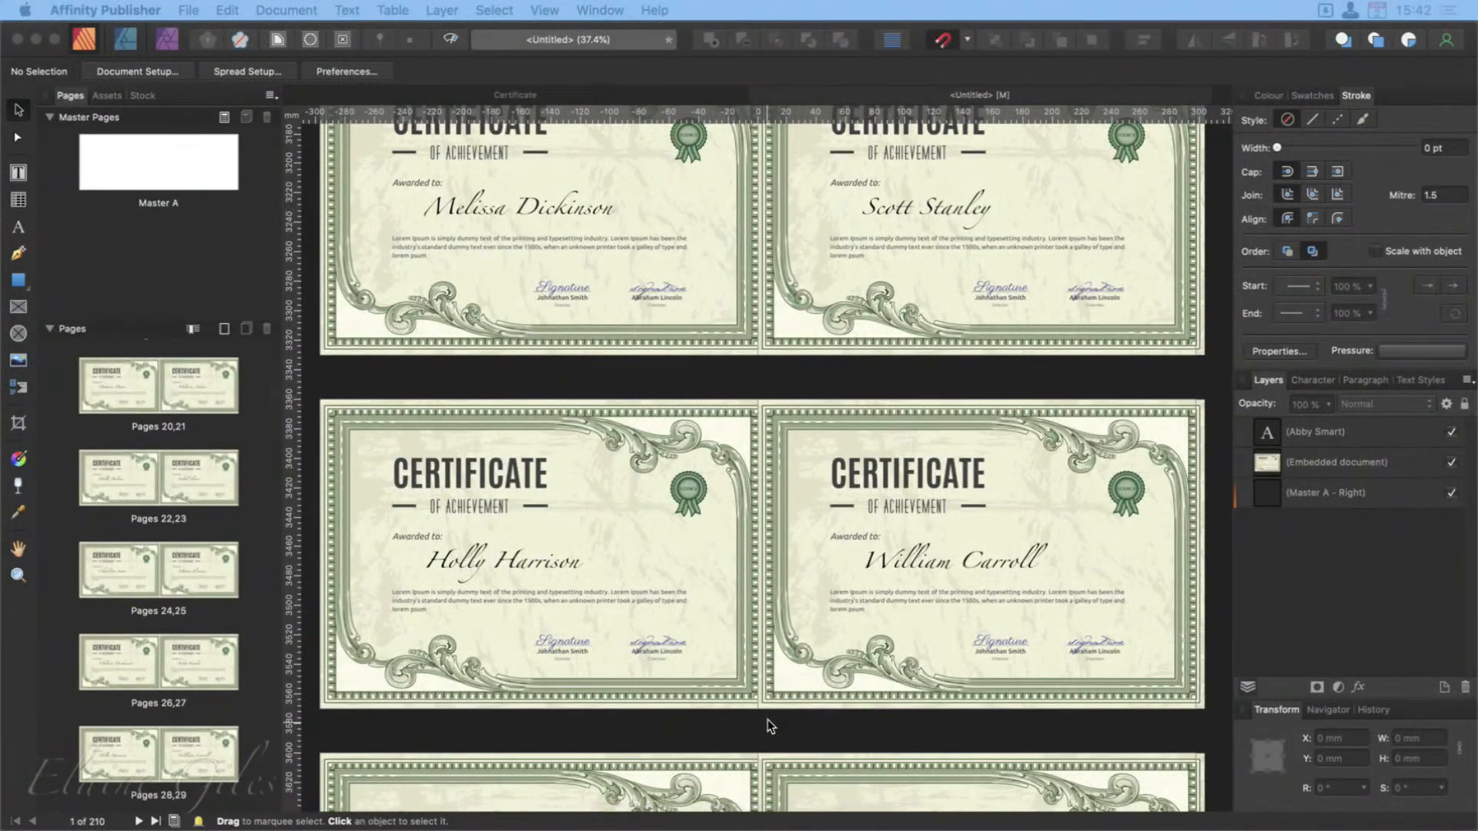
left_click(667, 653)
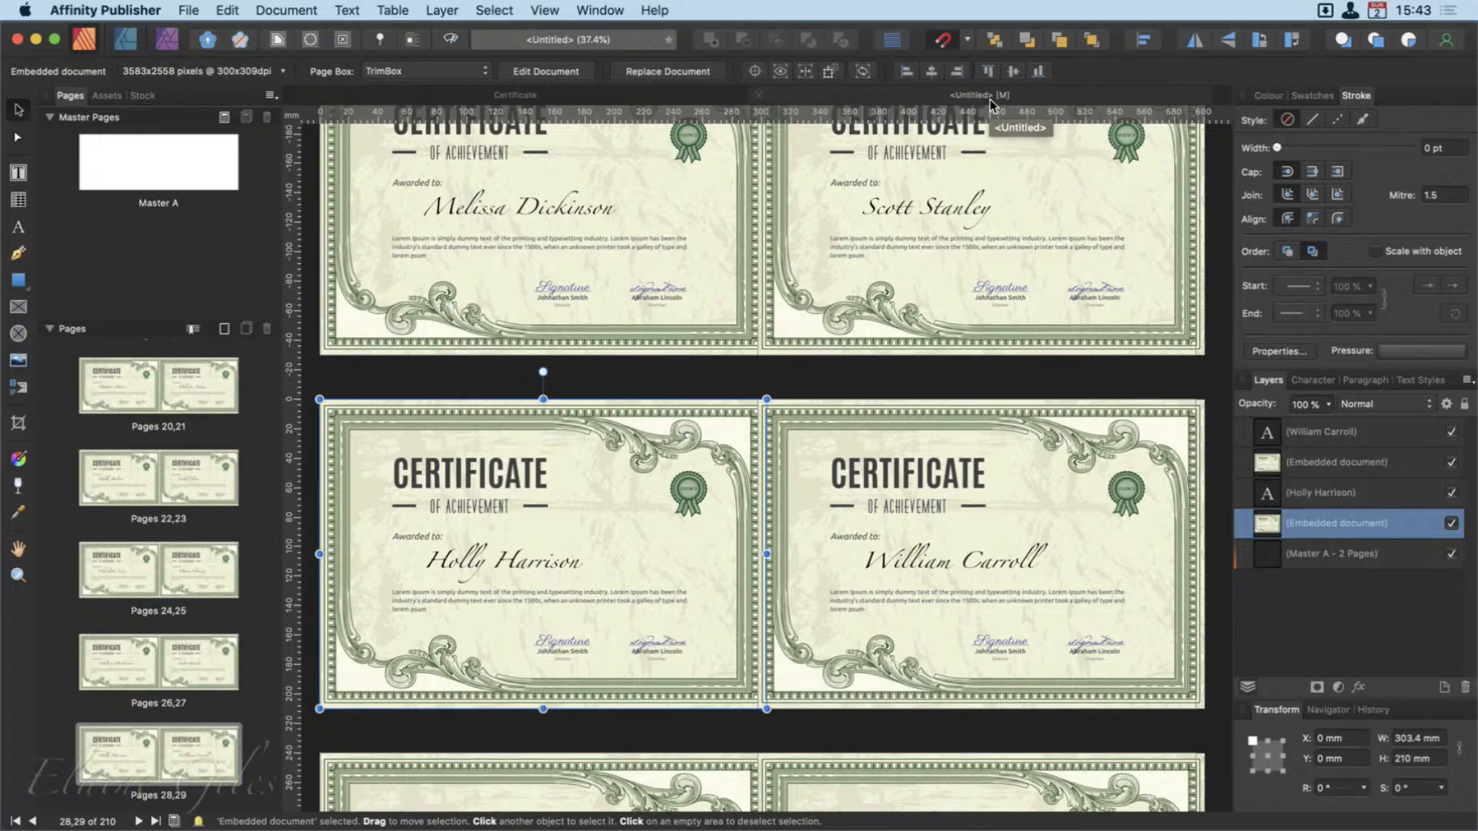
Compare the merged document with the Certificate template, and save the merged document to the iCloud Desktop as Output.
left_click(621, 93)
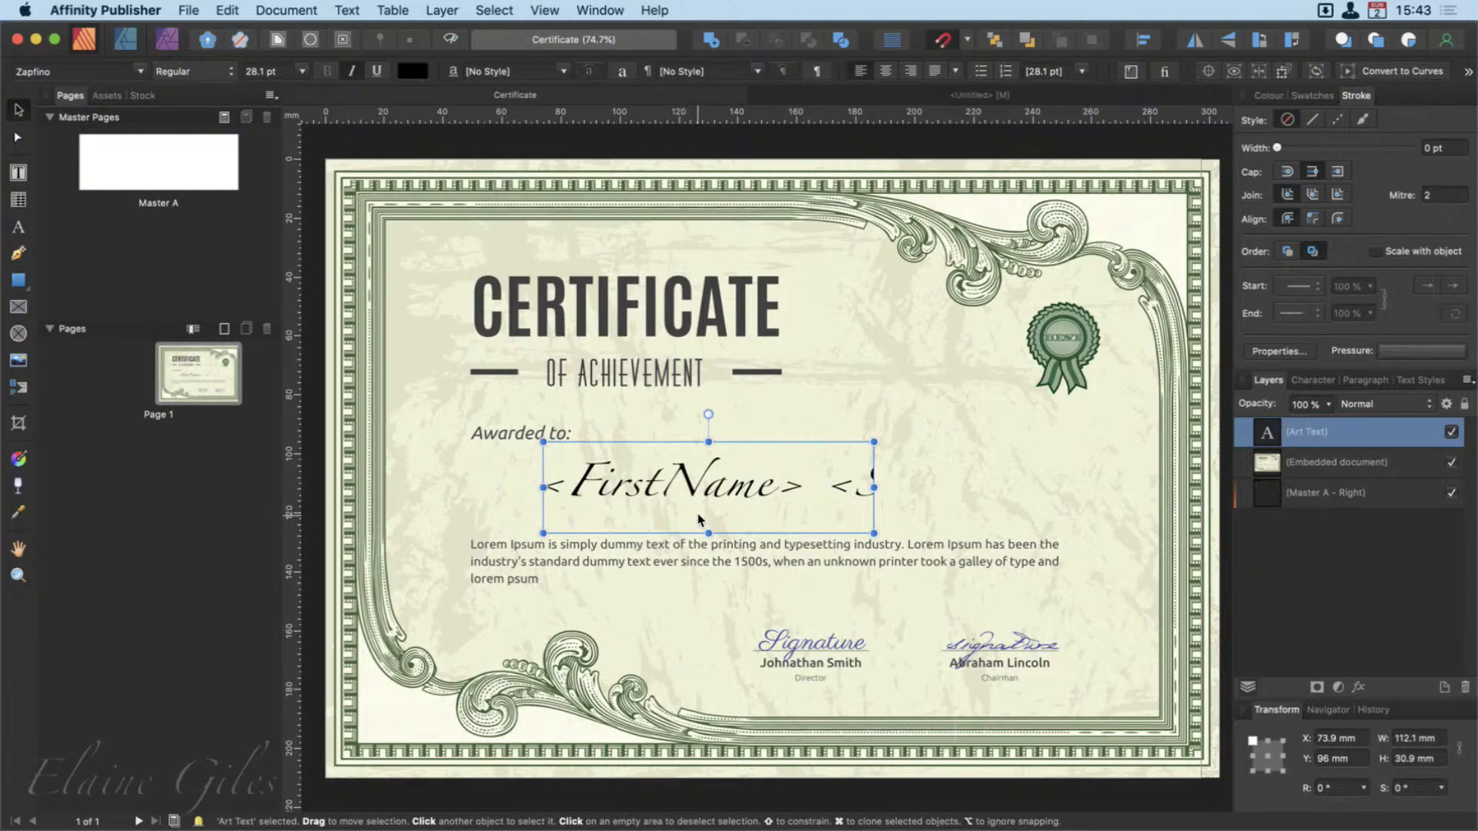
left_click(904, 94)
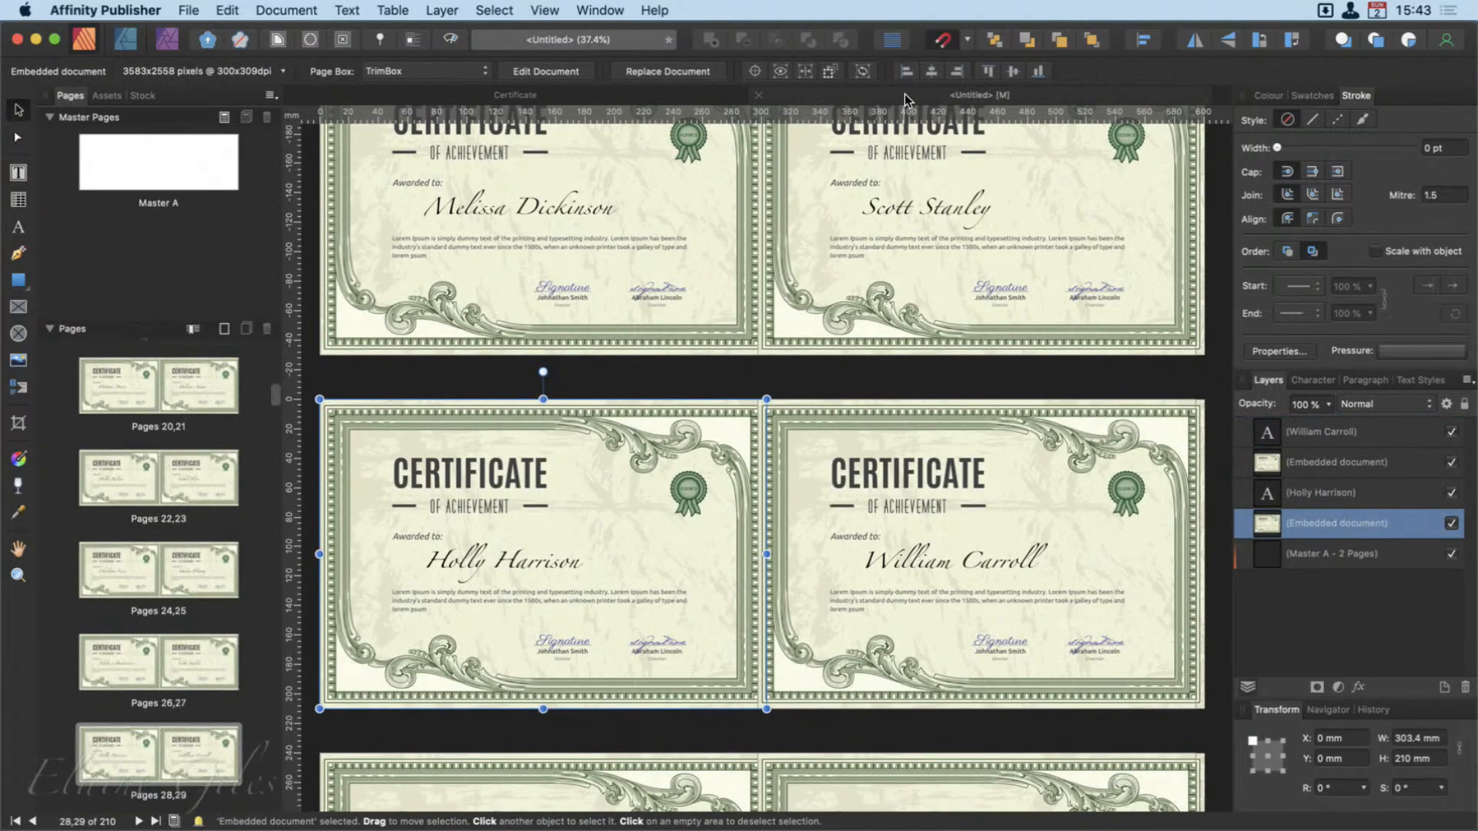
key("super+s")
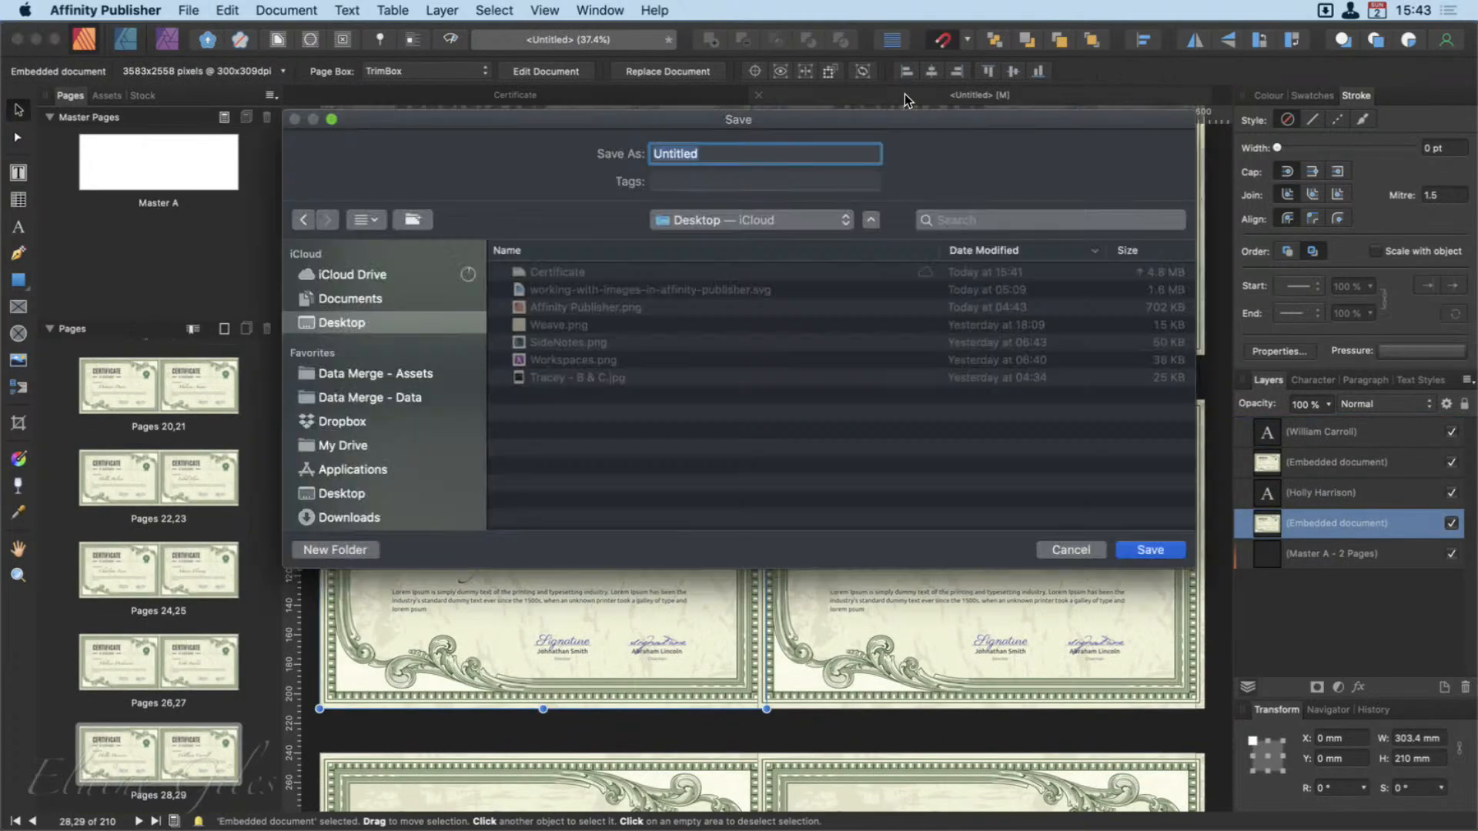
type("Output")
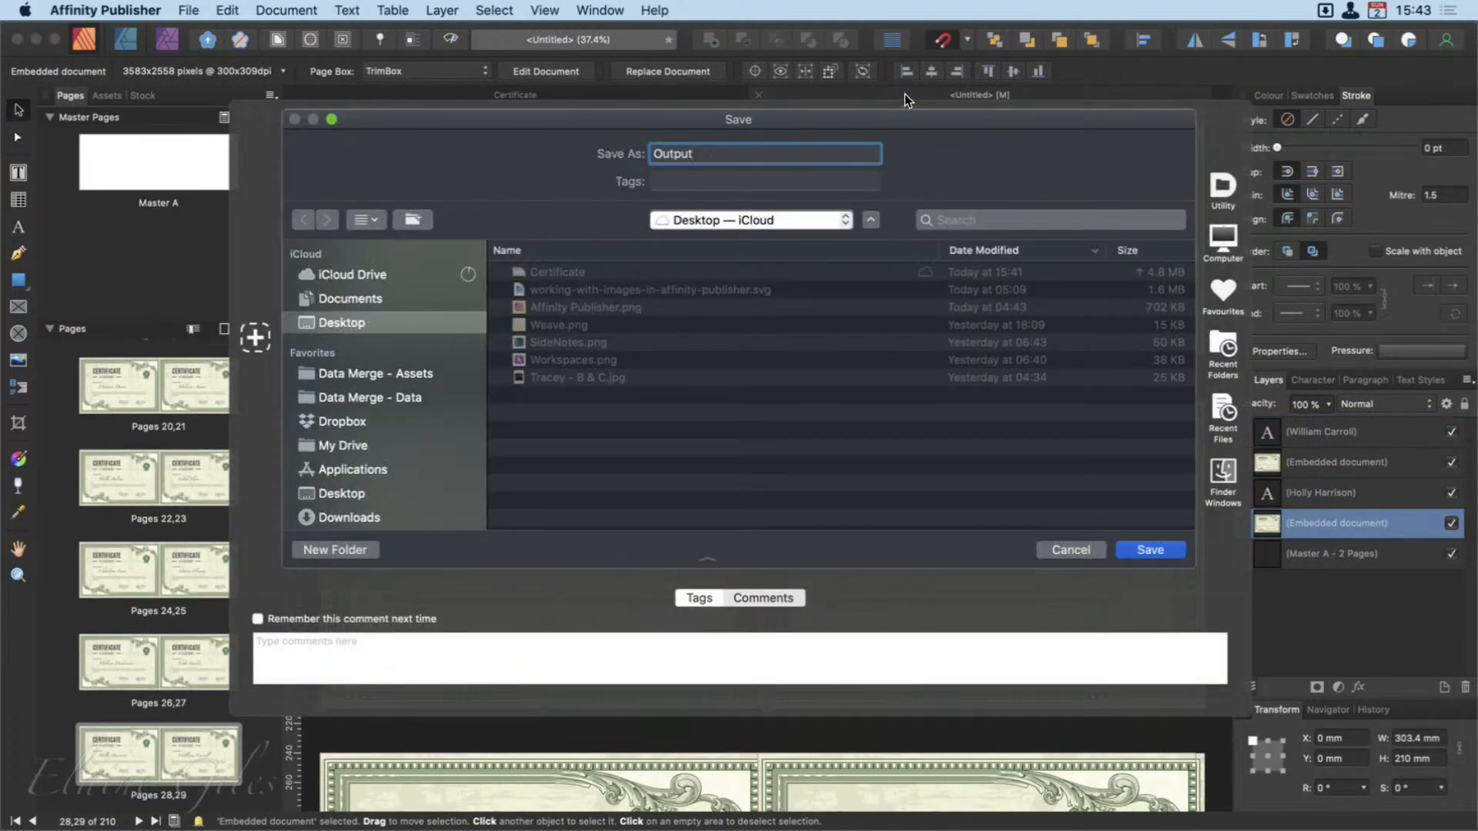
key("Return")
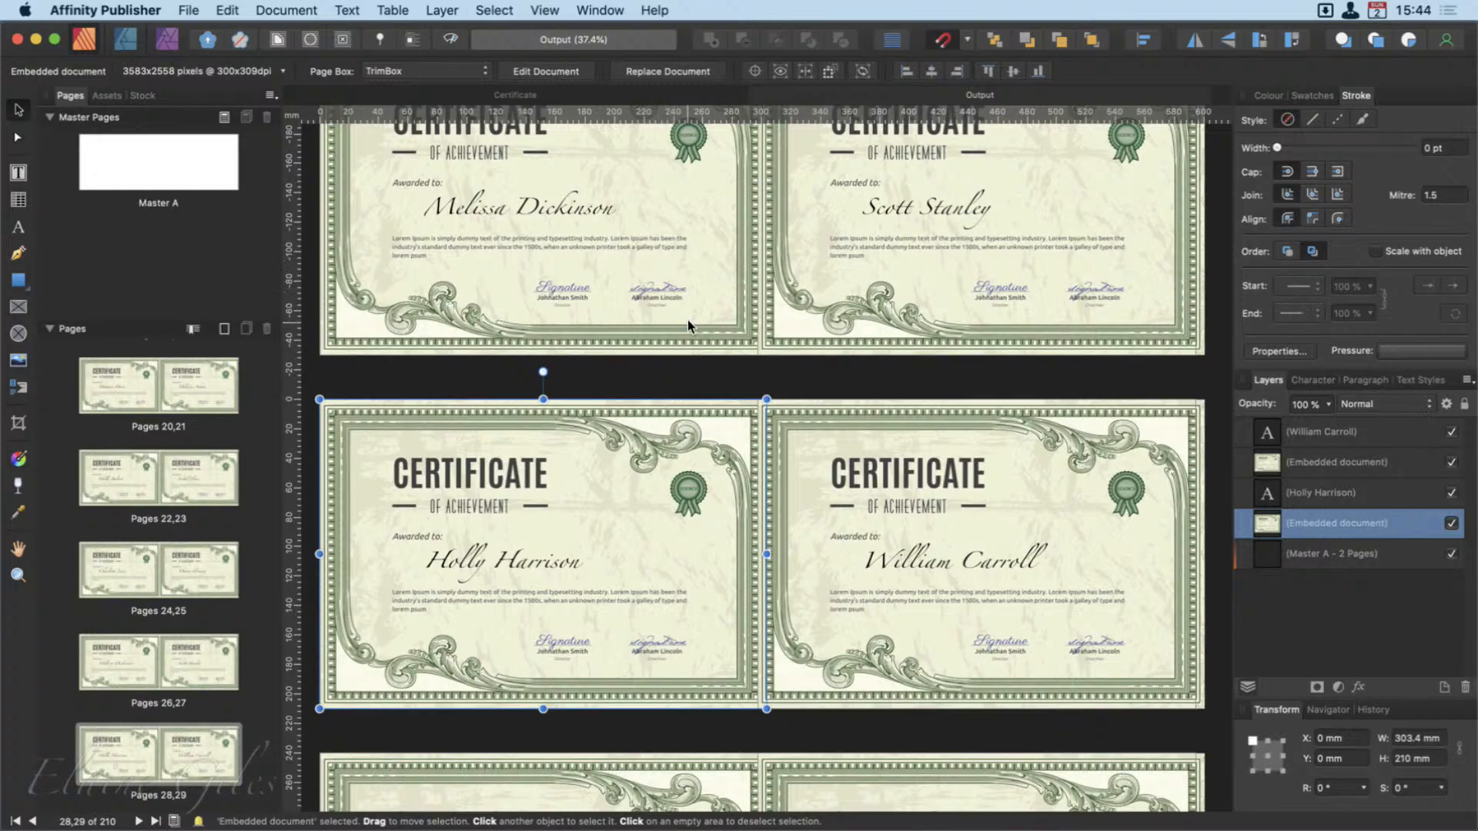
Review the Data Merge window of the Certificate template, and close the Output document.
left_click(616, 94)
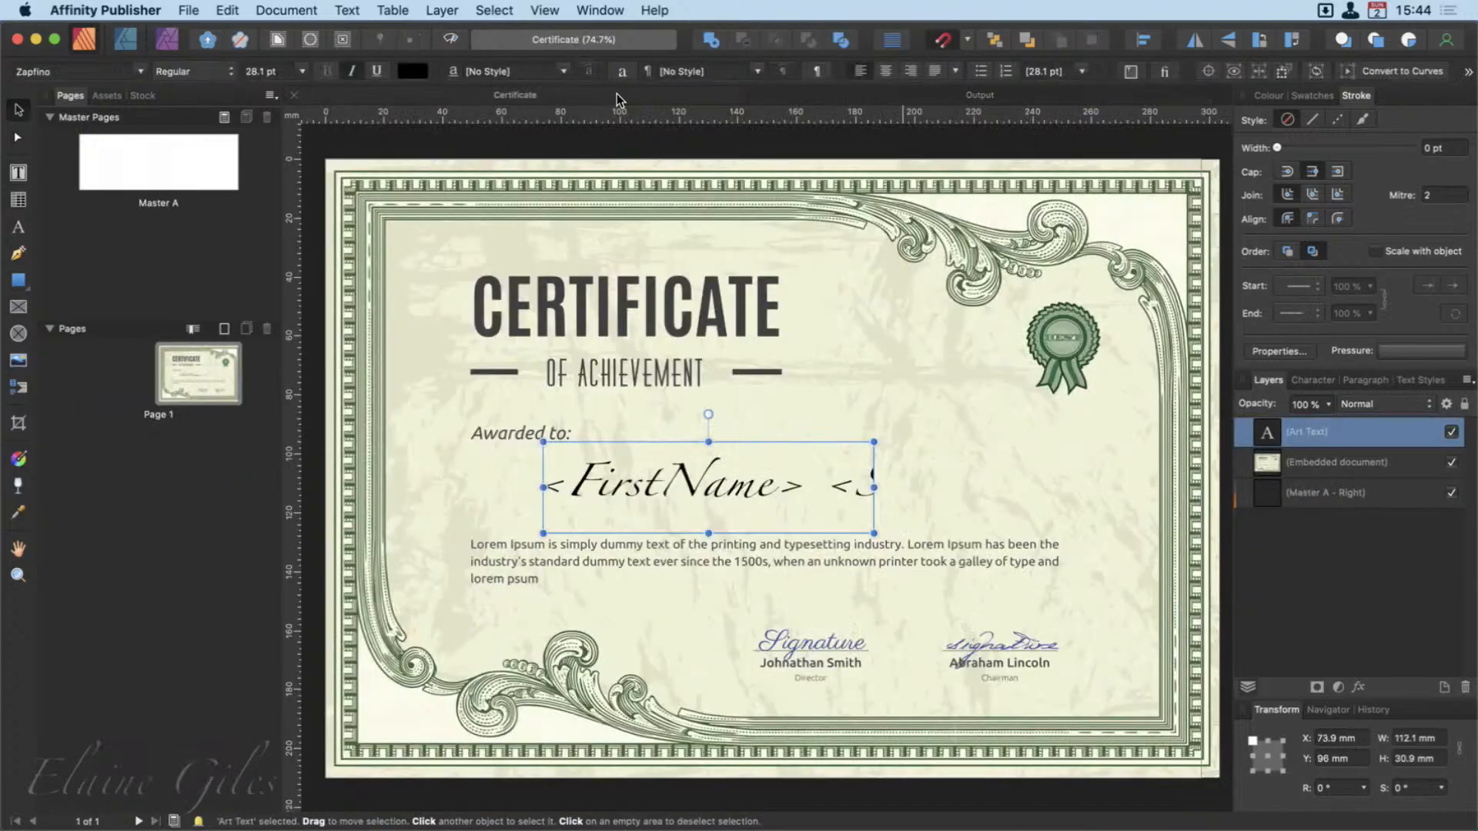
left_click_drag(535, 830, 502, 388)
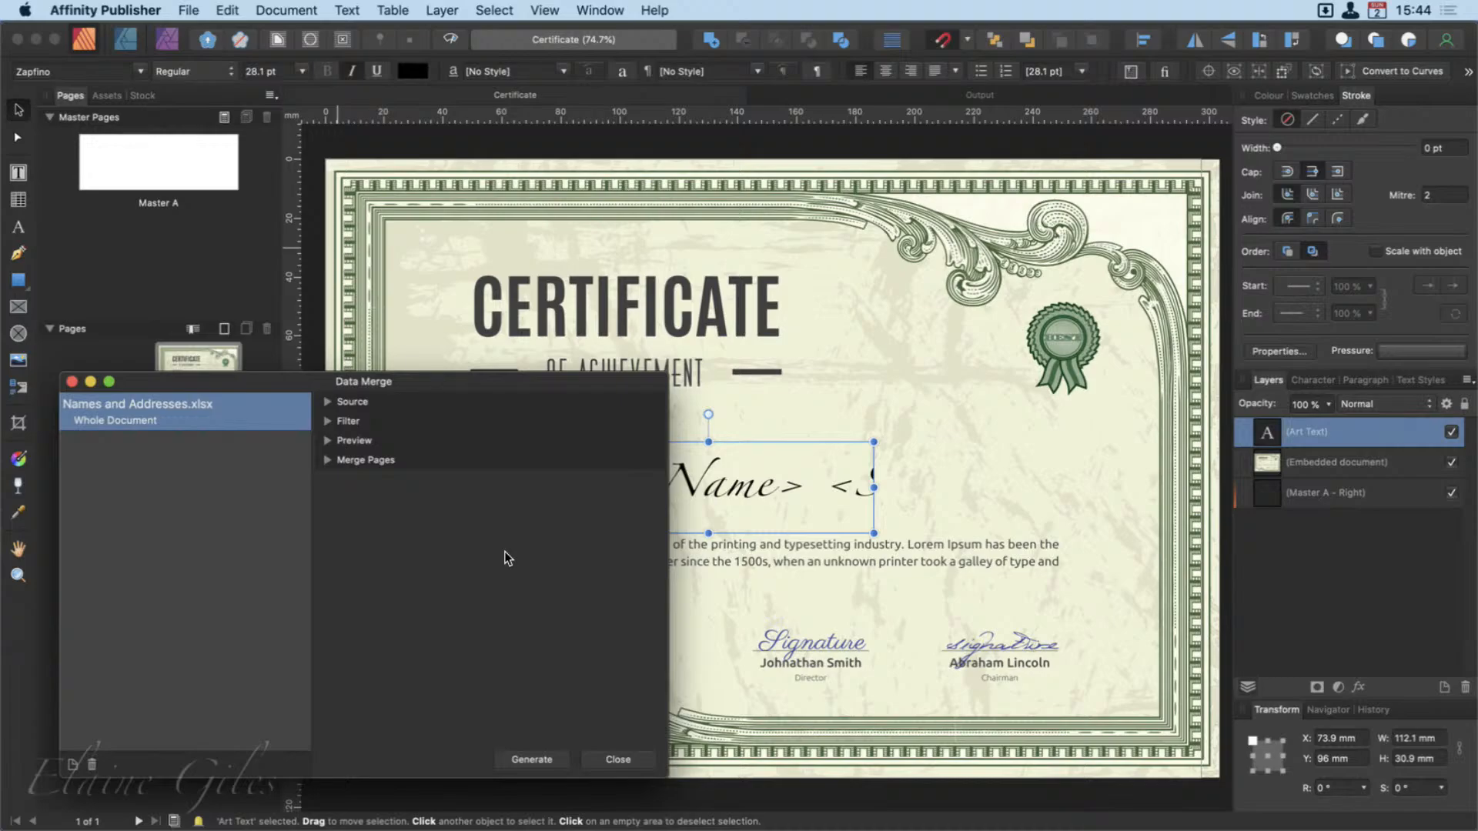
left_click(950, 91)
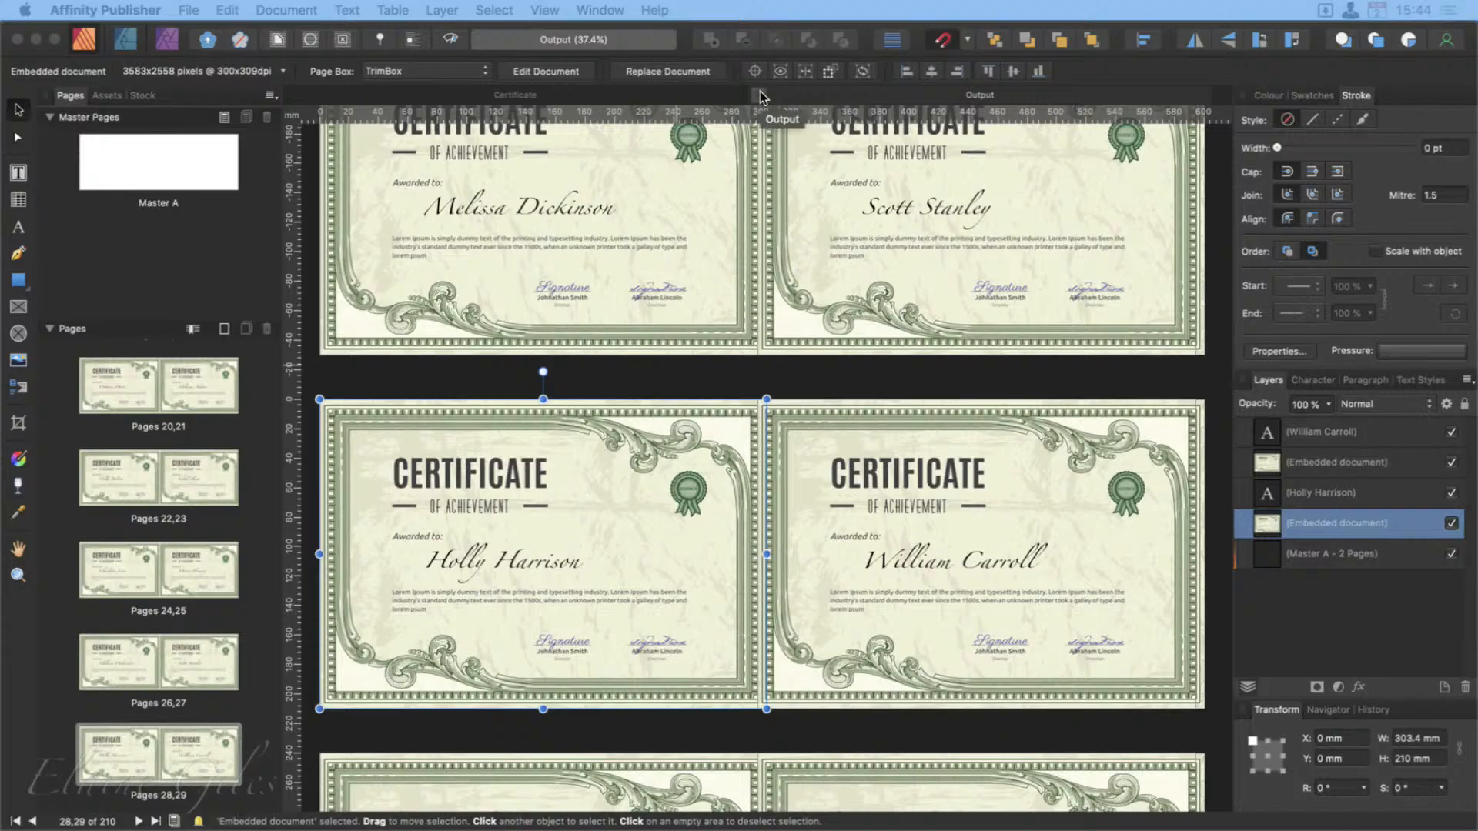
scroll(835, 570, "down", 1)
scroll(835, 570, "down", 1)
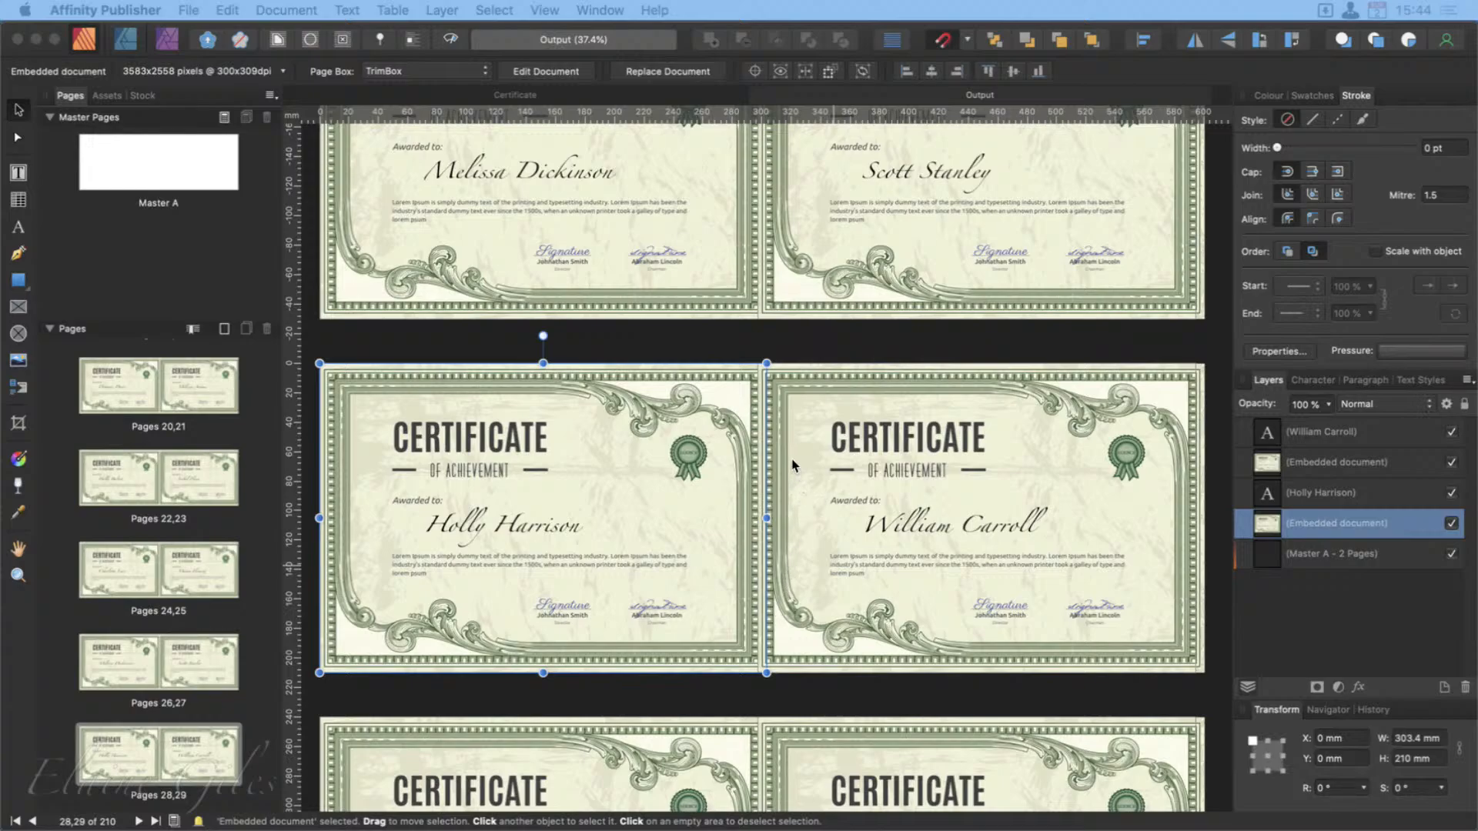
key("super+w")
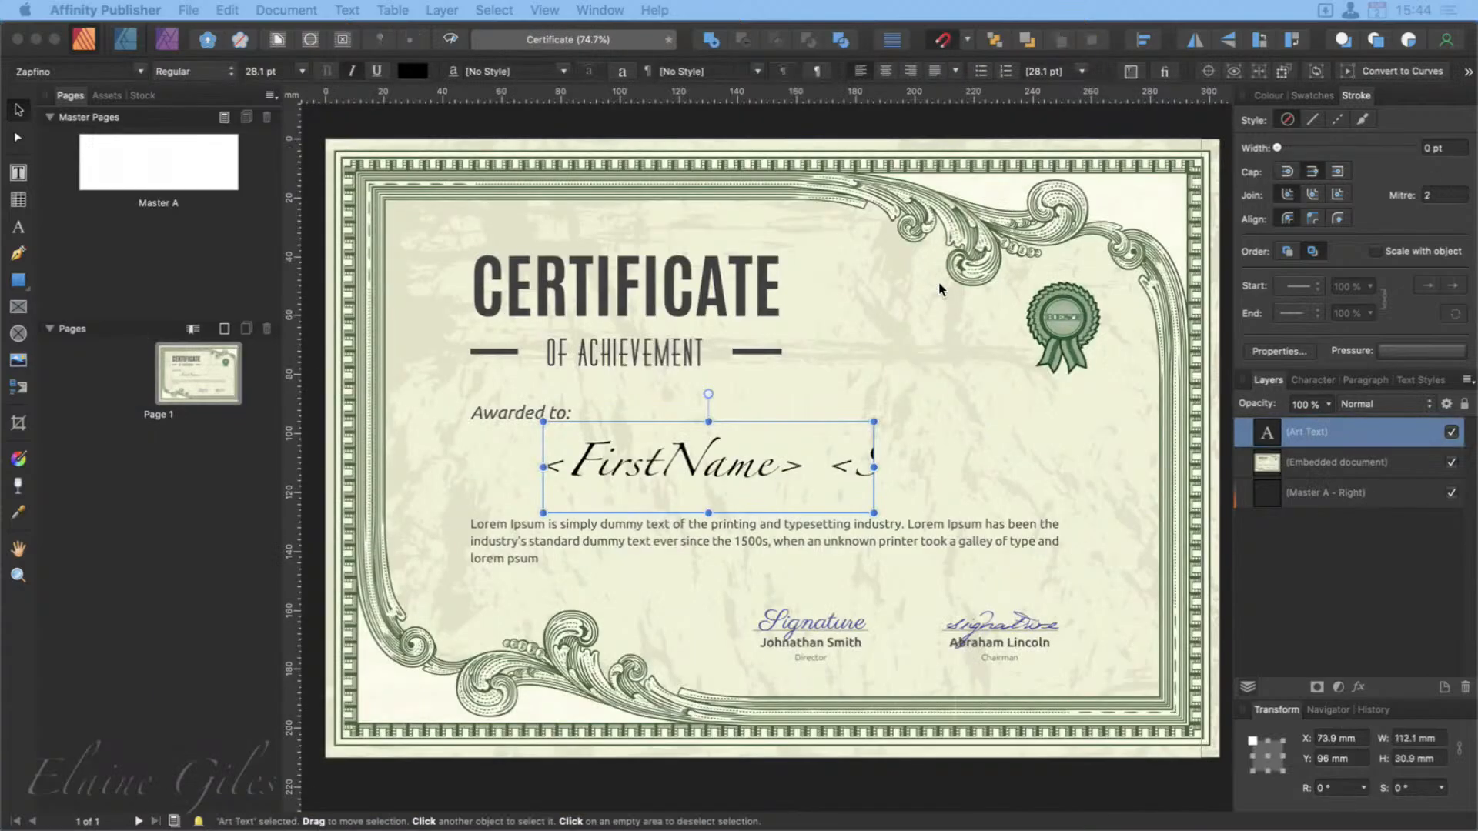
Preview the design files Certificate-01.eps, Certificate-02.eps and Certificate-03.eps to choose another certificate background.
left_click(513, 223)
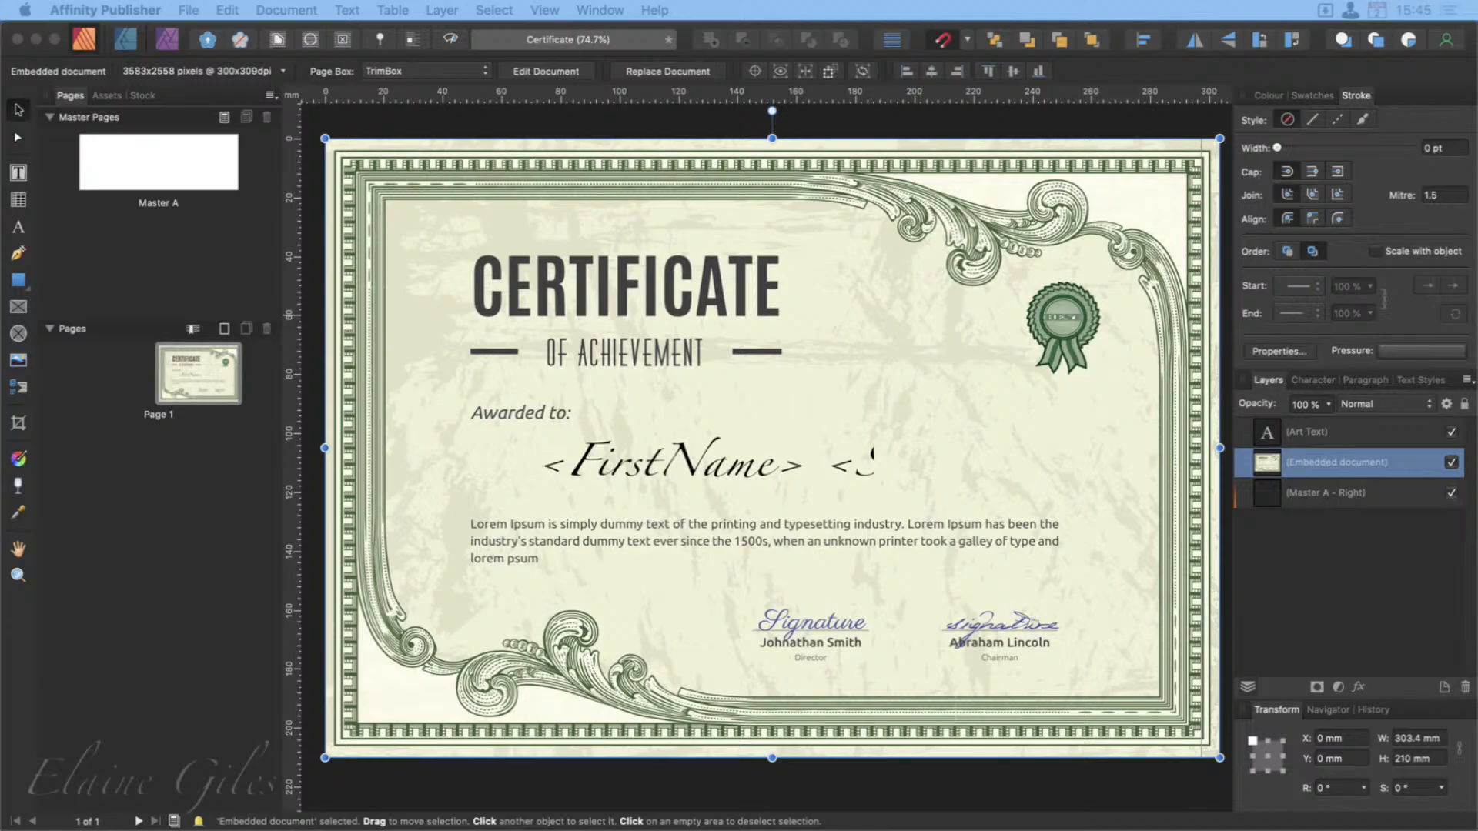
key("space")
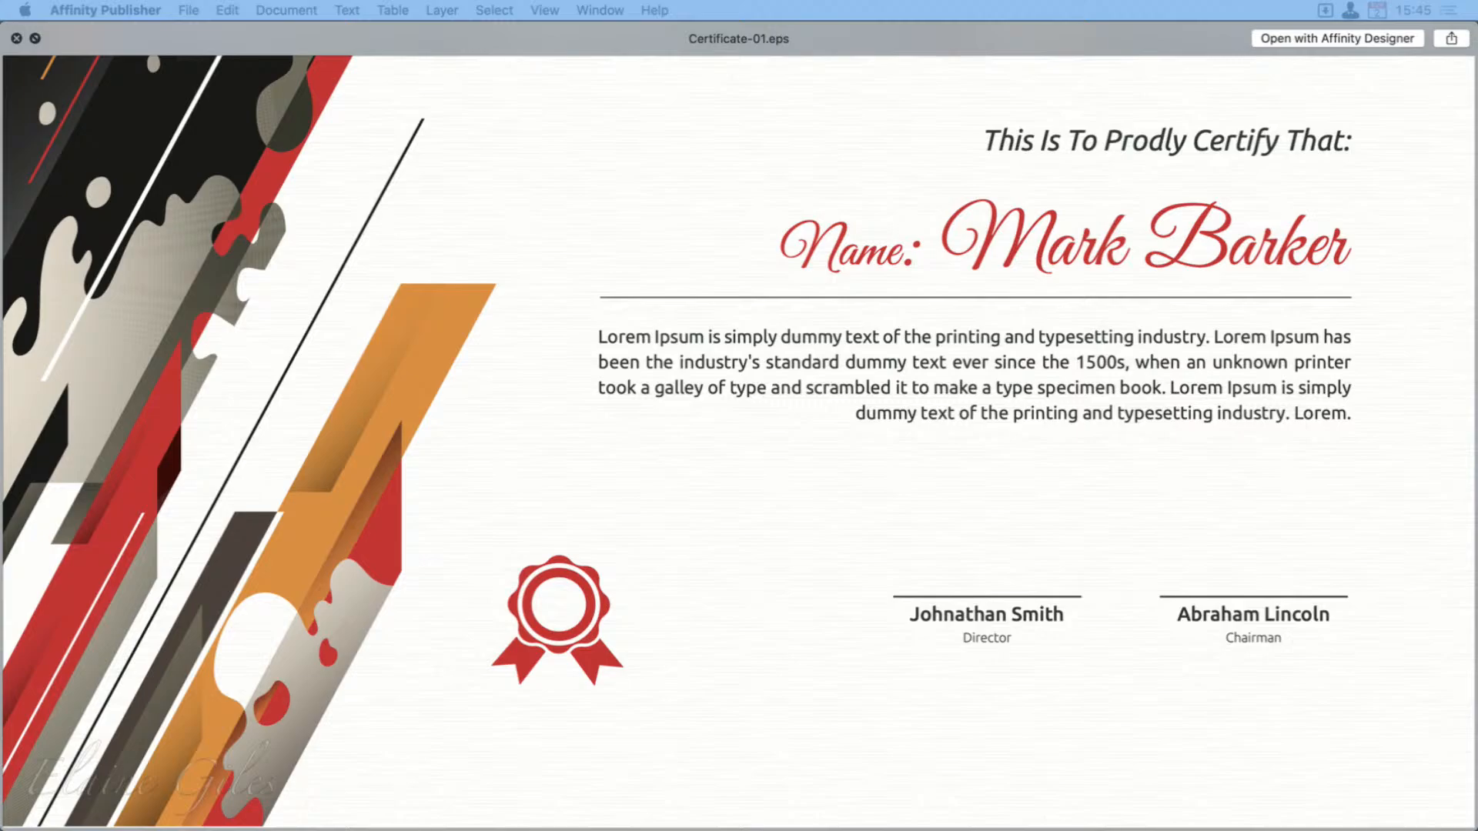
key("Down")
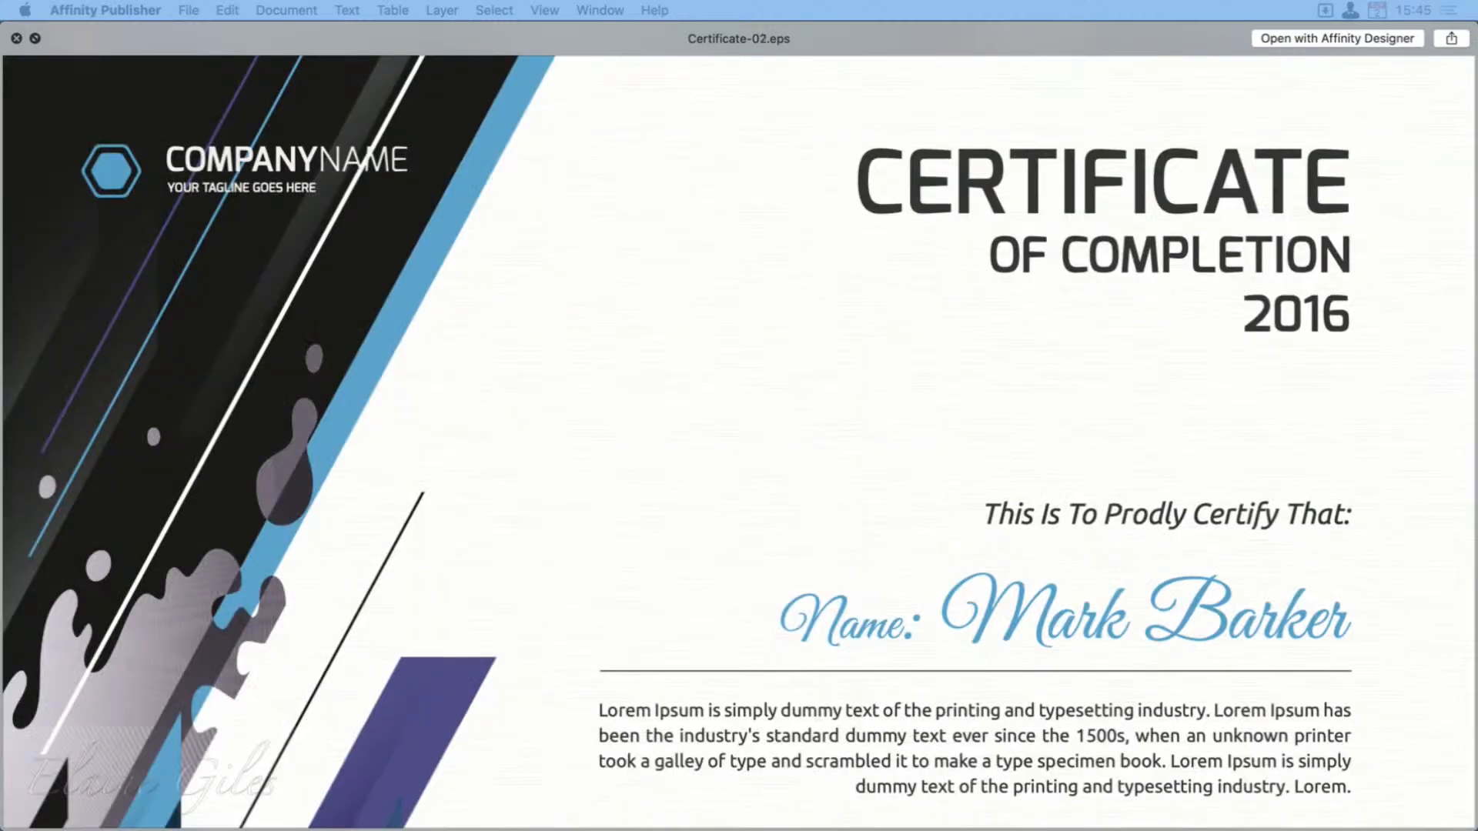
key("Down")
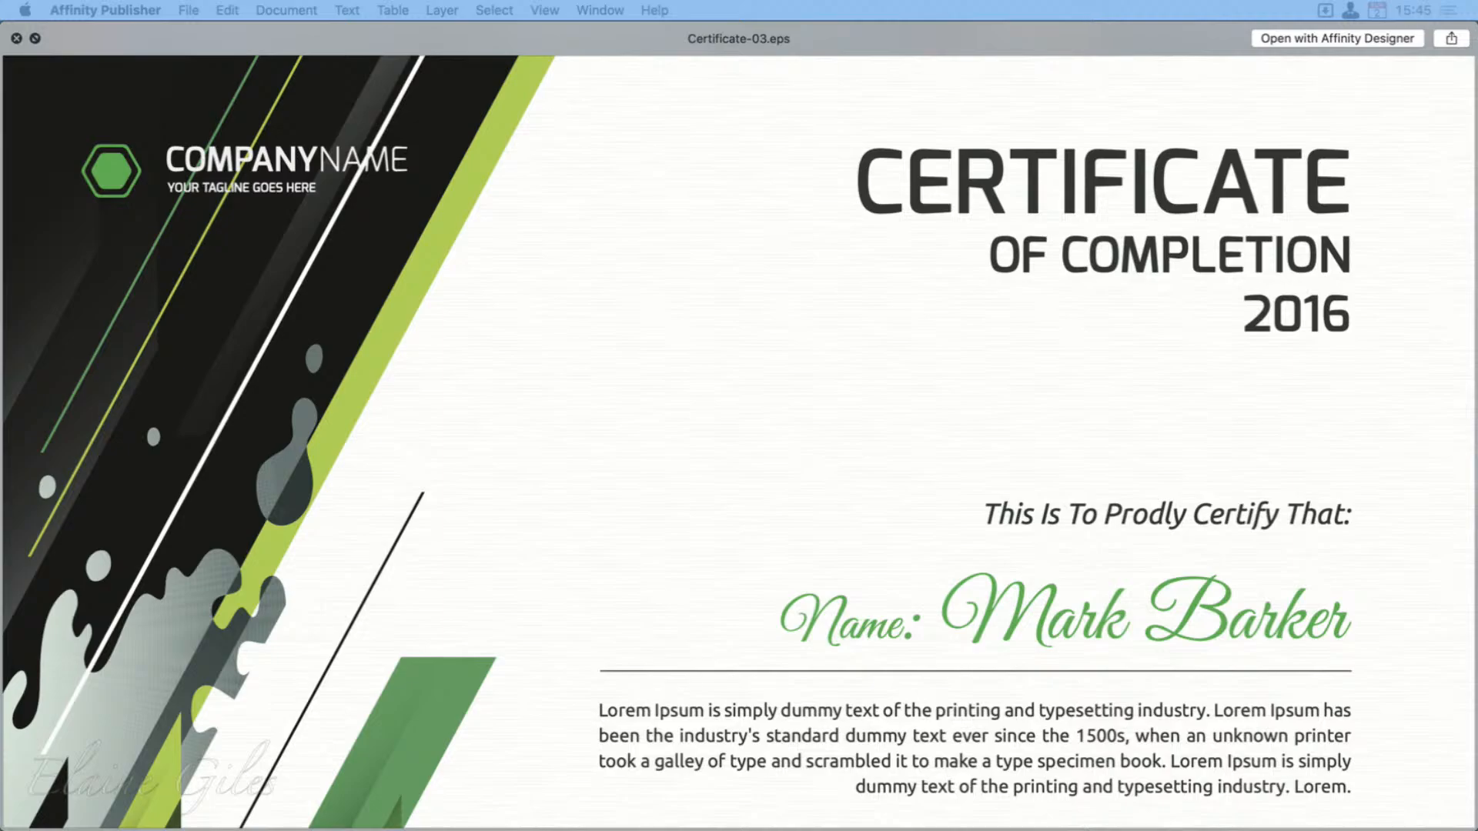
key("Up")
key("Up")
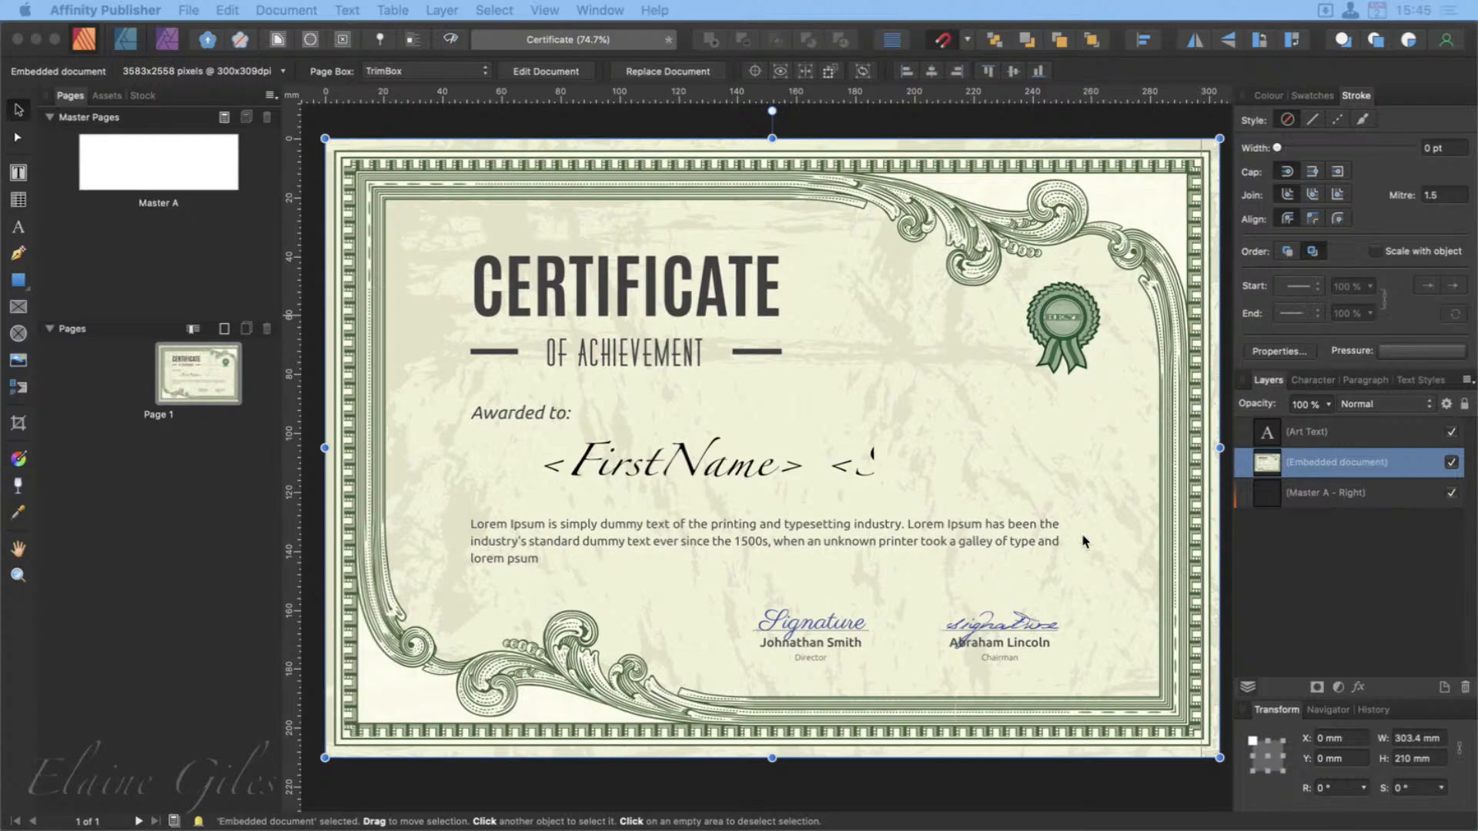
Hide the green certificate background layer, and check the merge name text that remains on the page.
left_click(1449, 462)
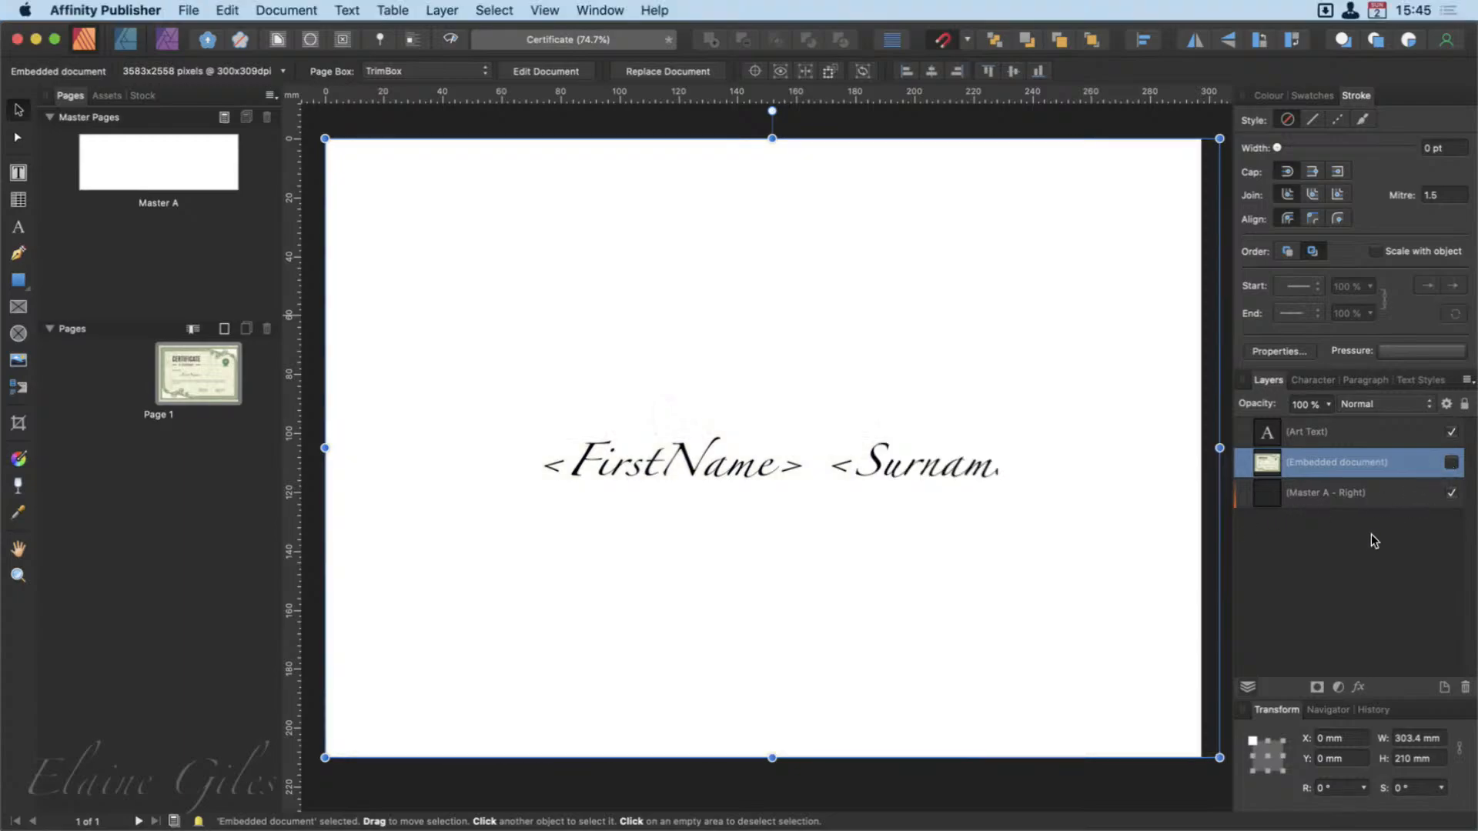
left_click(821, 553)
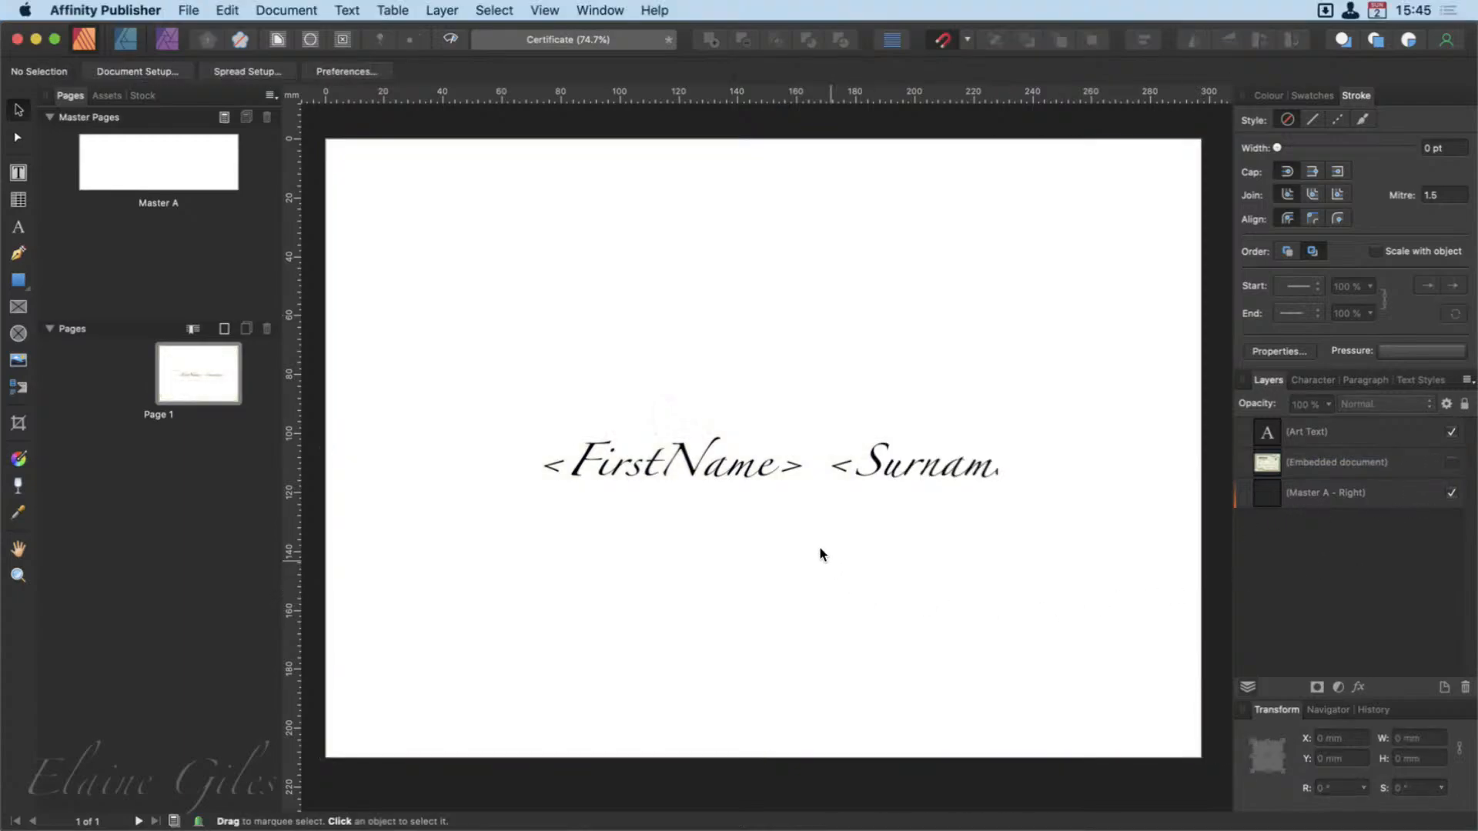
left_click(766, 481)
left_click(902, 478)
left_click(733, 481)
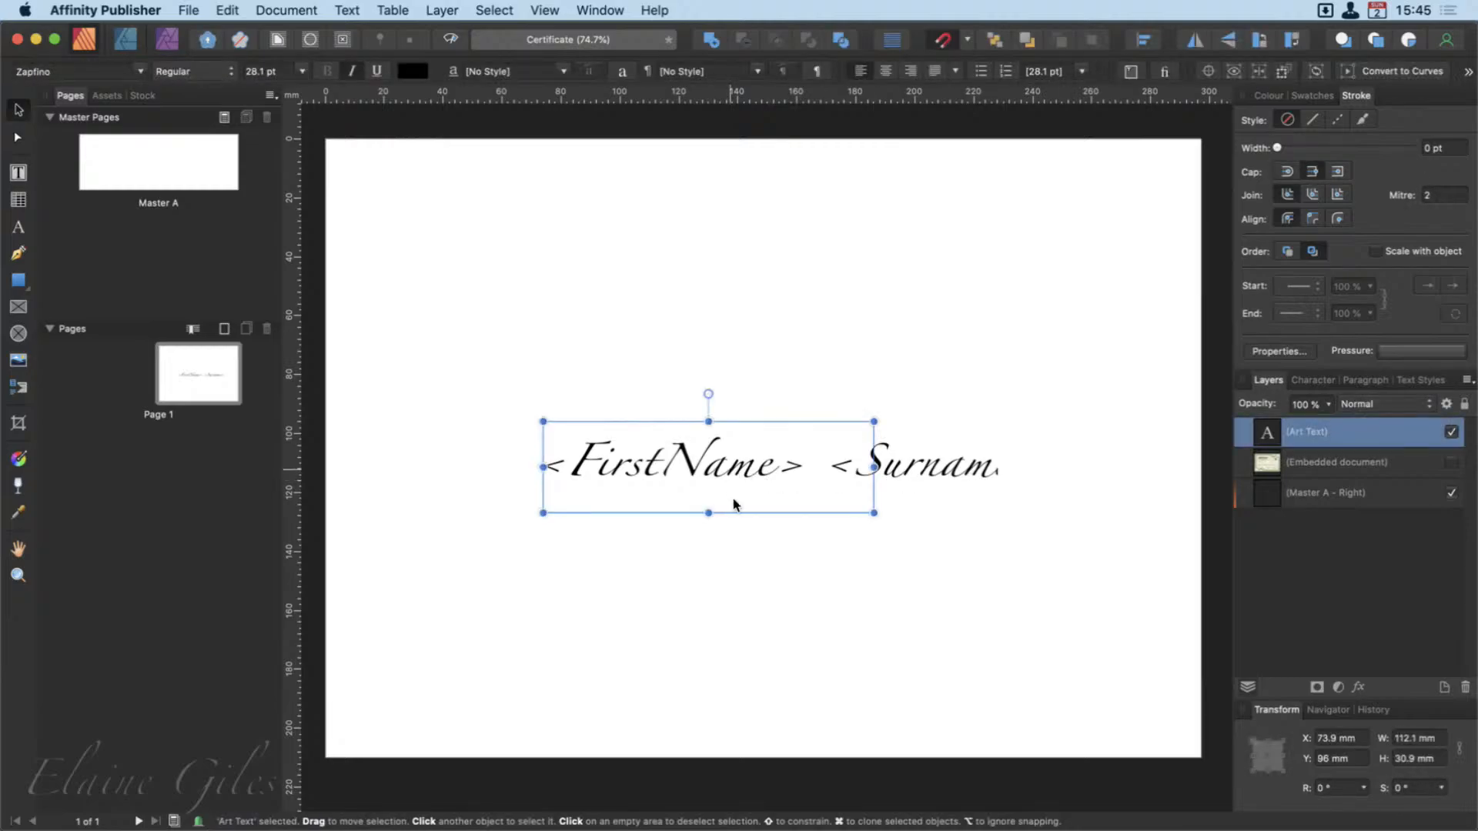
left_click(1368, 460)
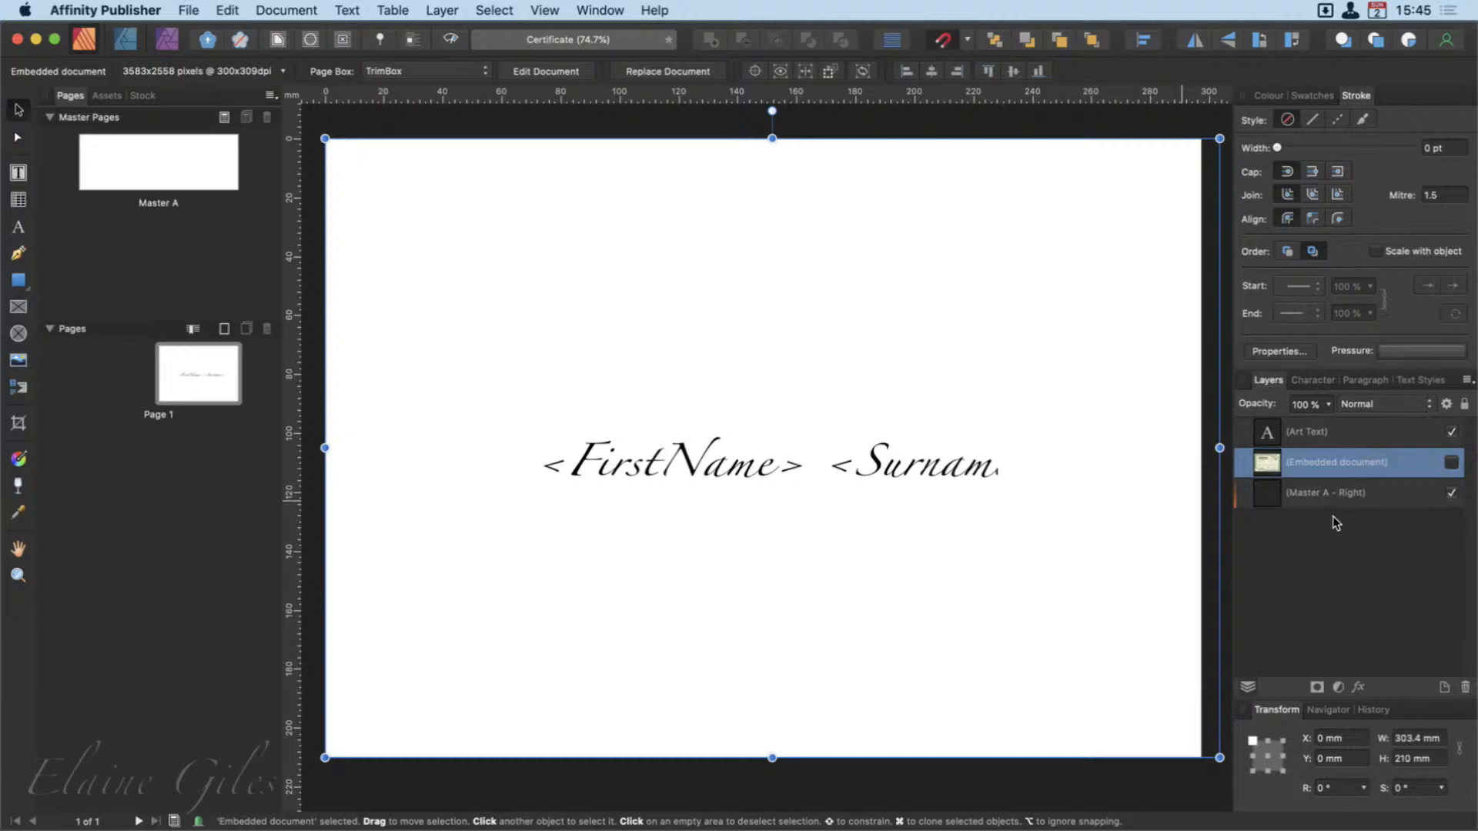
left_click(1314, 596)
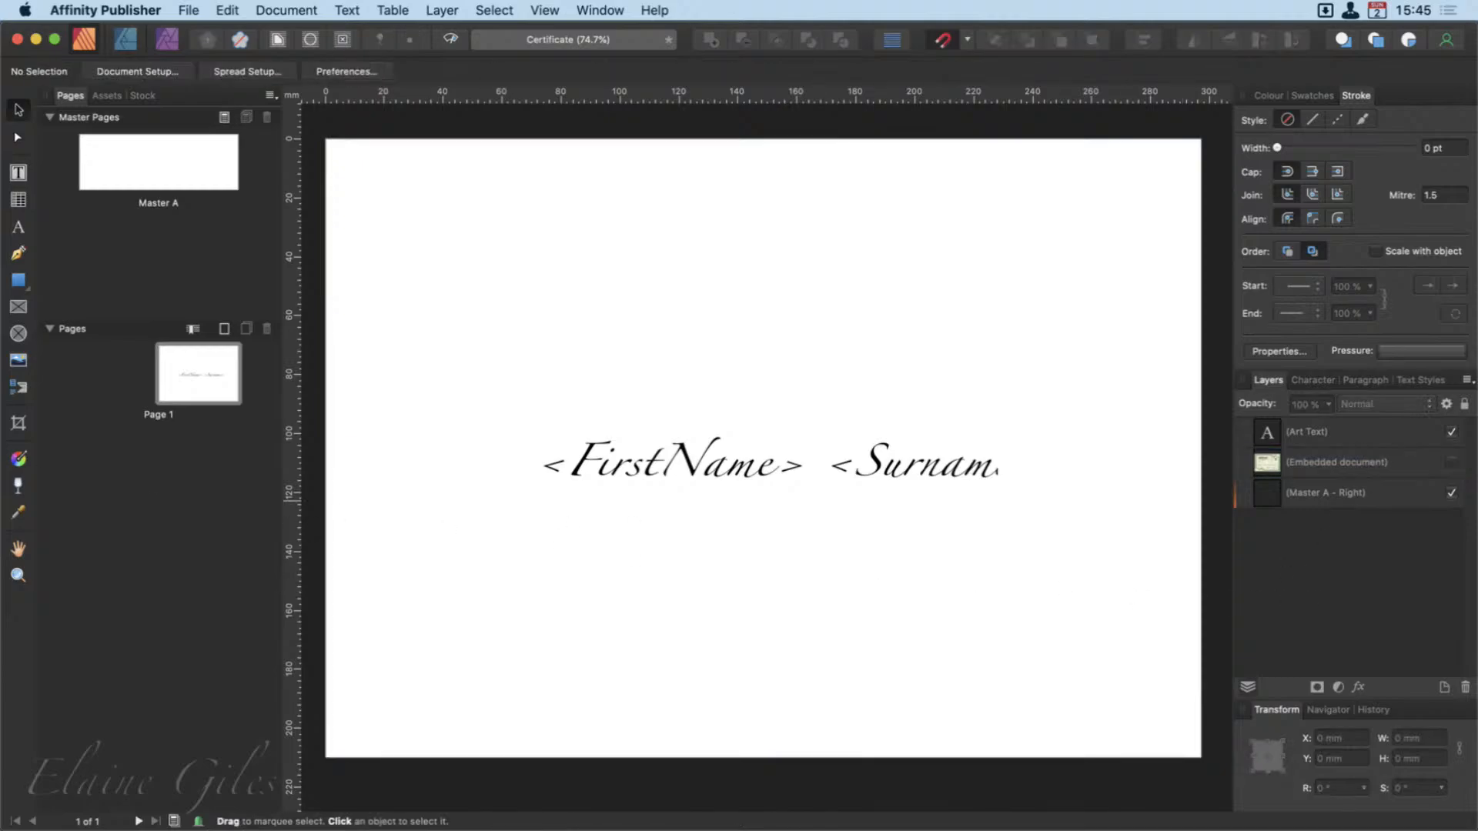
Place Certificate-01.eps on the page, align it to the page's upper-left corner and stretch it to 297 mm × 210 mm.
left_click_drag(0, 281, 644, 178)
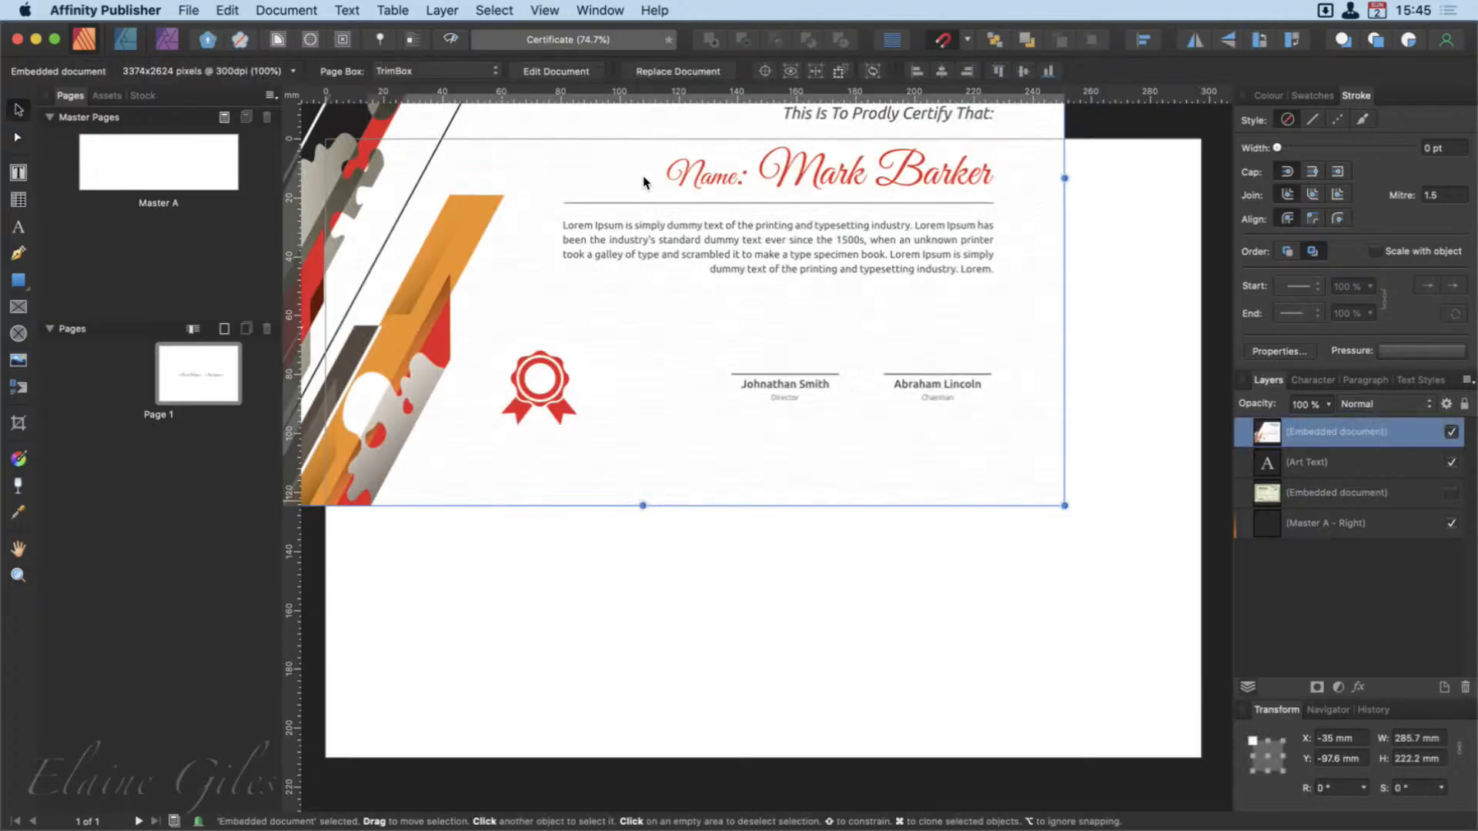
left_click_drag(647, 237, 745, 524)
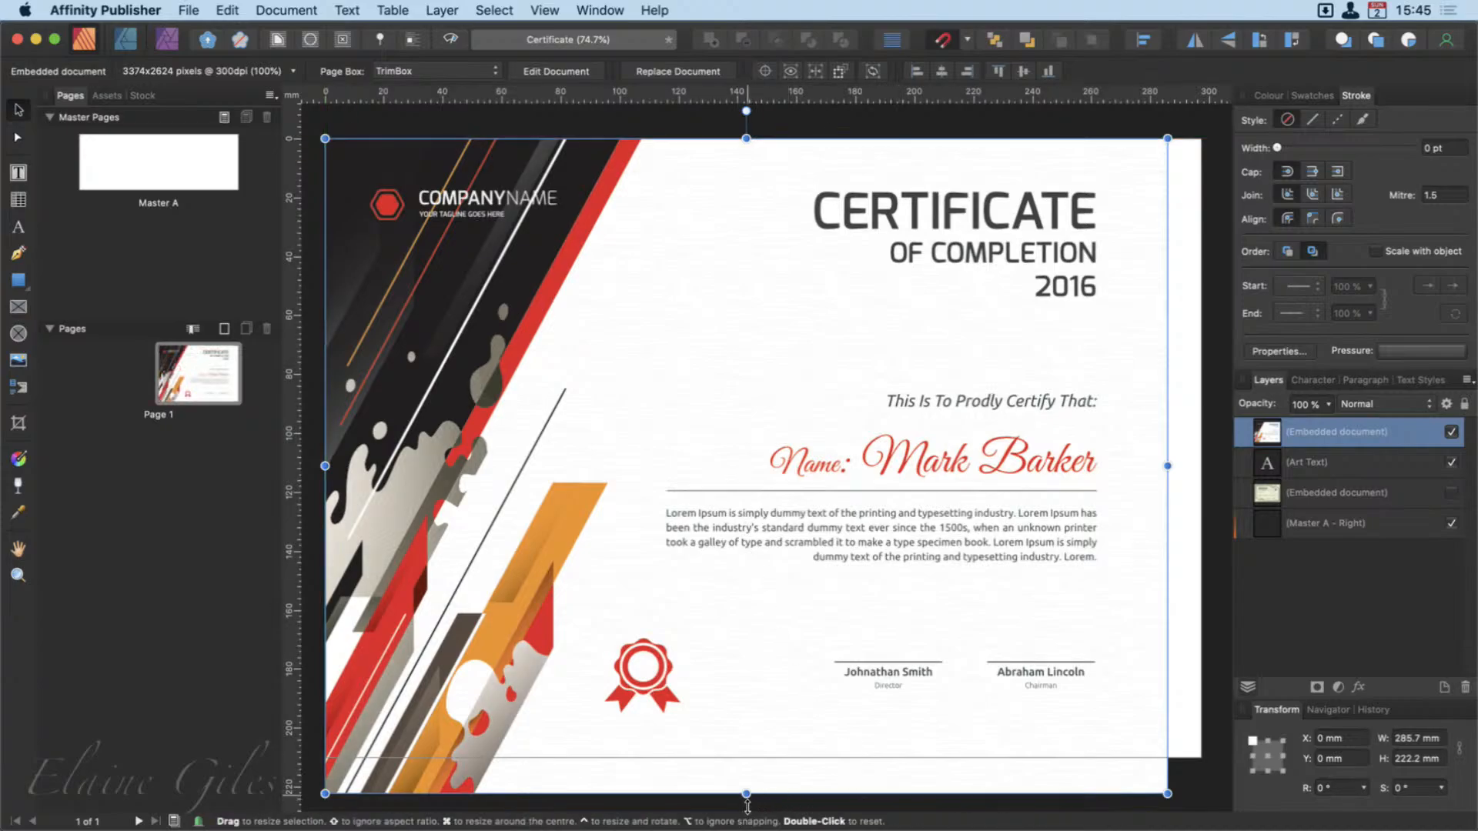
left_click_drag(746, 793, 746, 758)
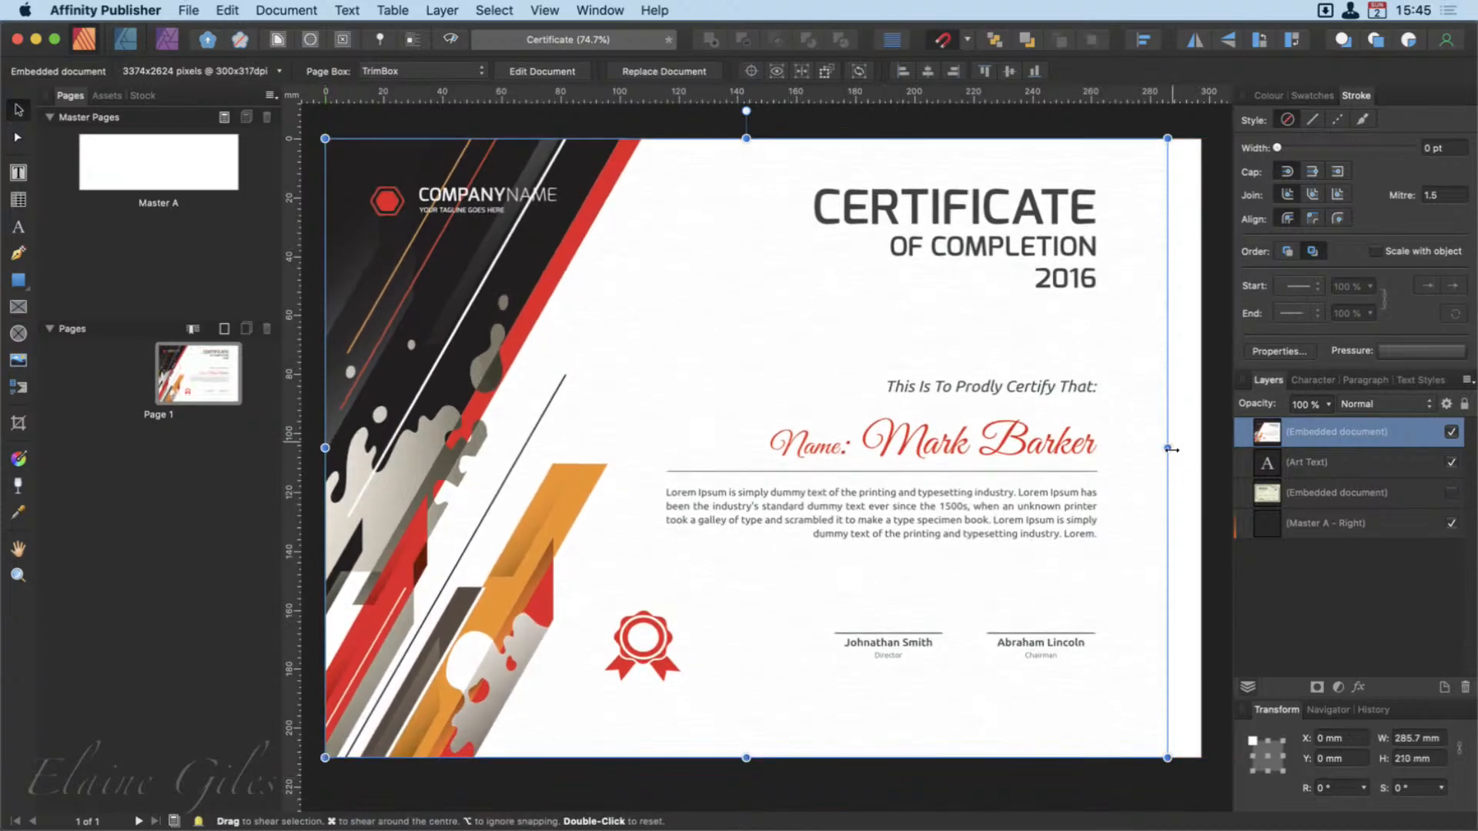
left_click_drag(1167, 448, 1198, 454)
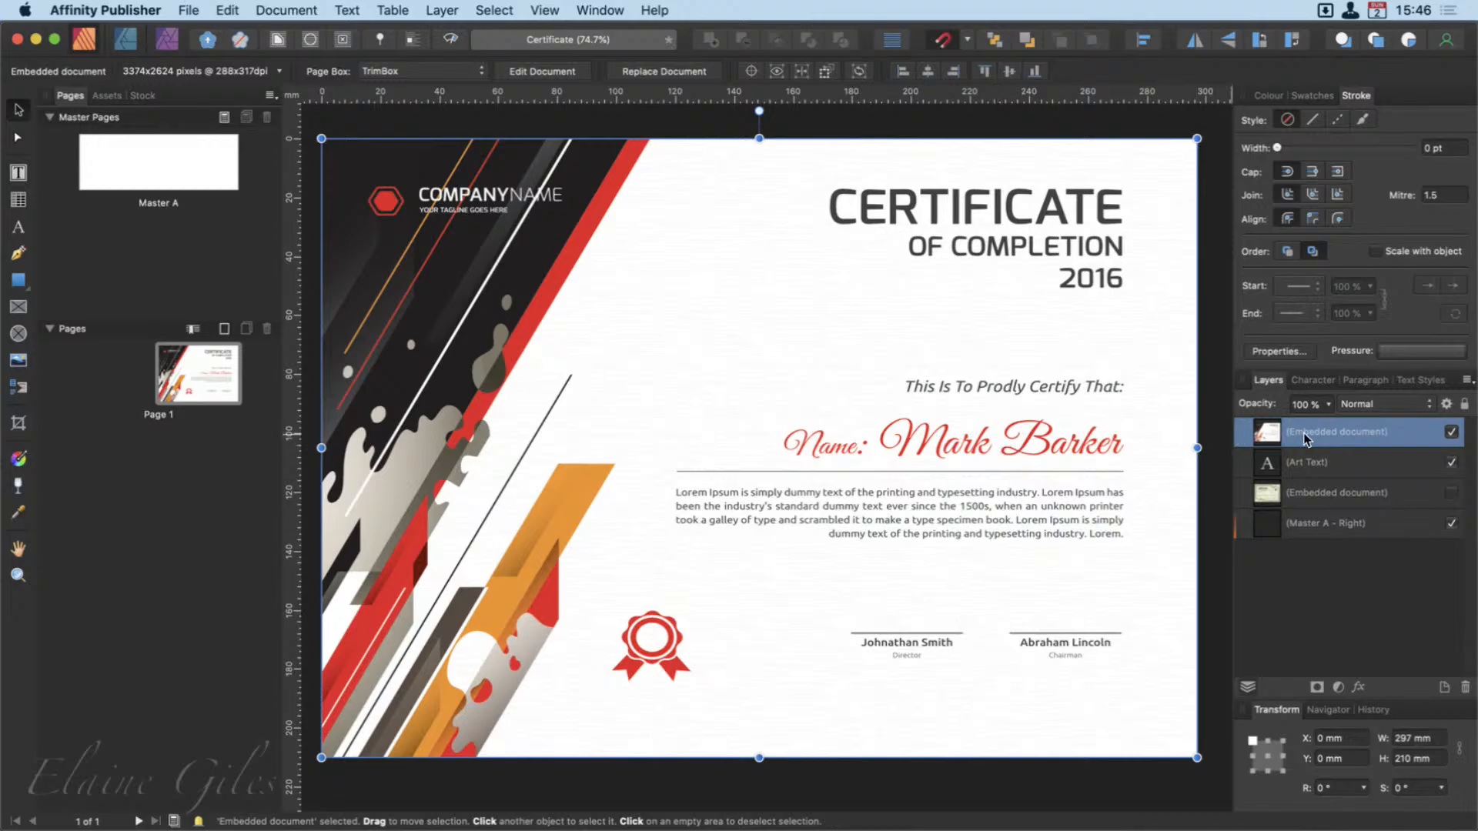
Open the embedded Certificate-01 artwork for editing and delete the four digit curves of the year 2016 under the heading.
double_click(1043, 441)
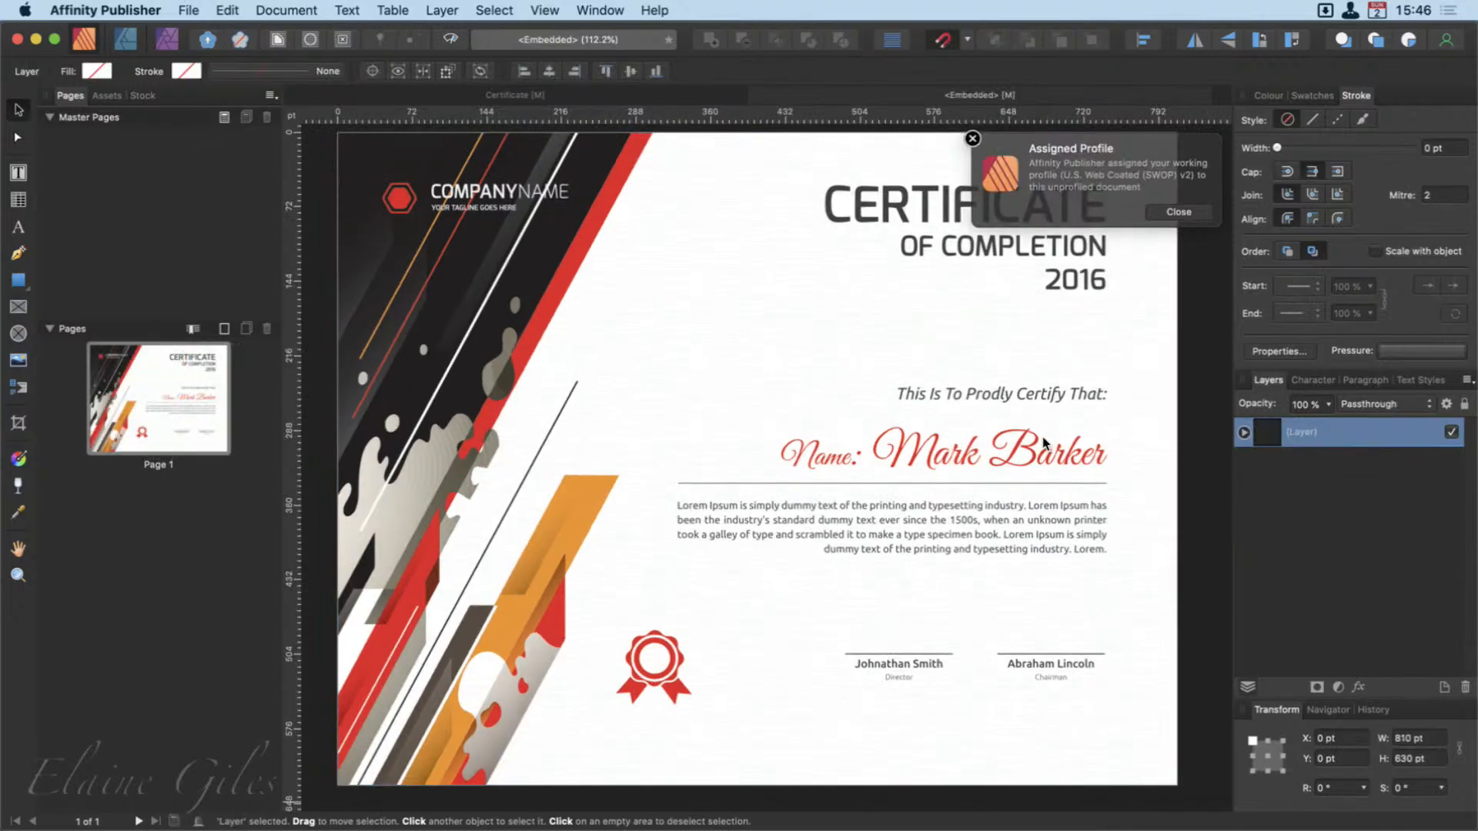
left_click(1245, 433)
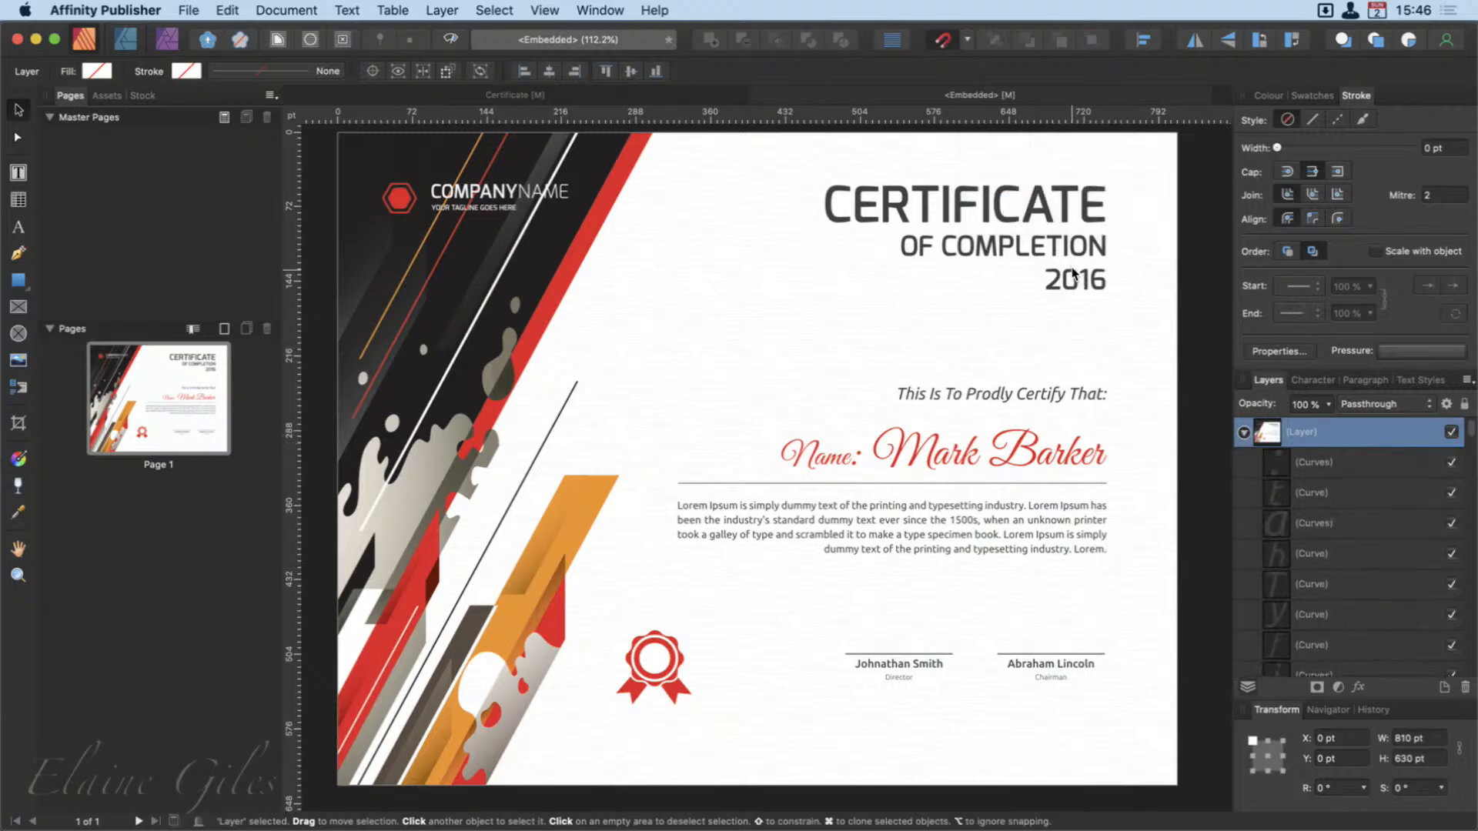
double_click(1070, 289)
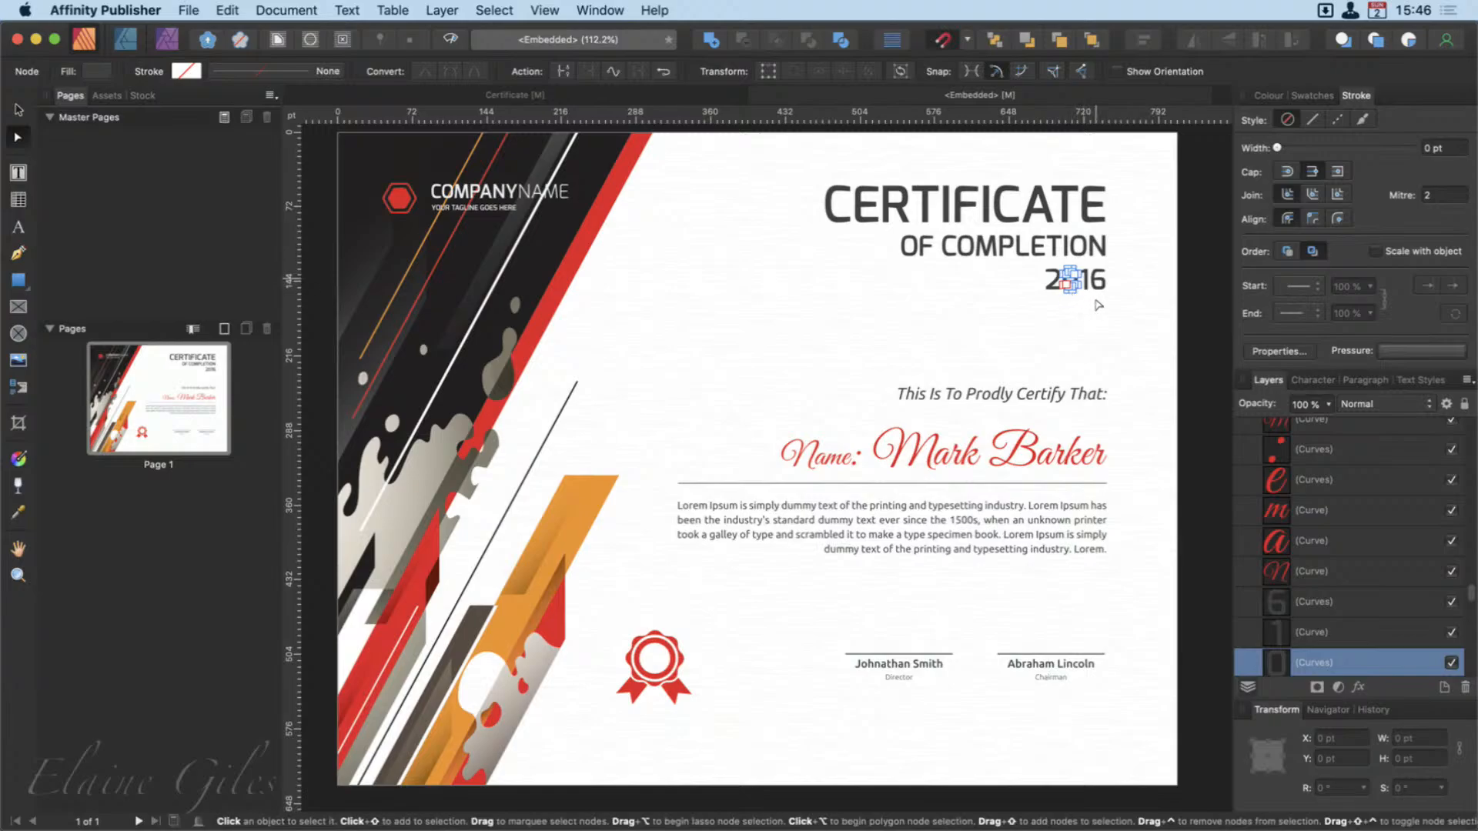
scroll(1347, 627, "down", 3)
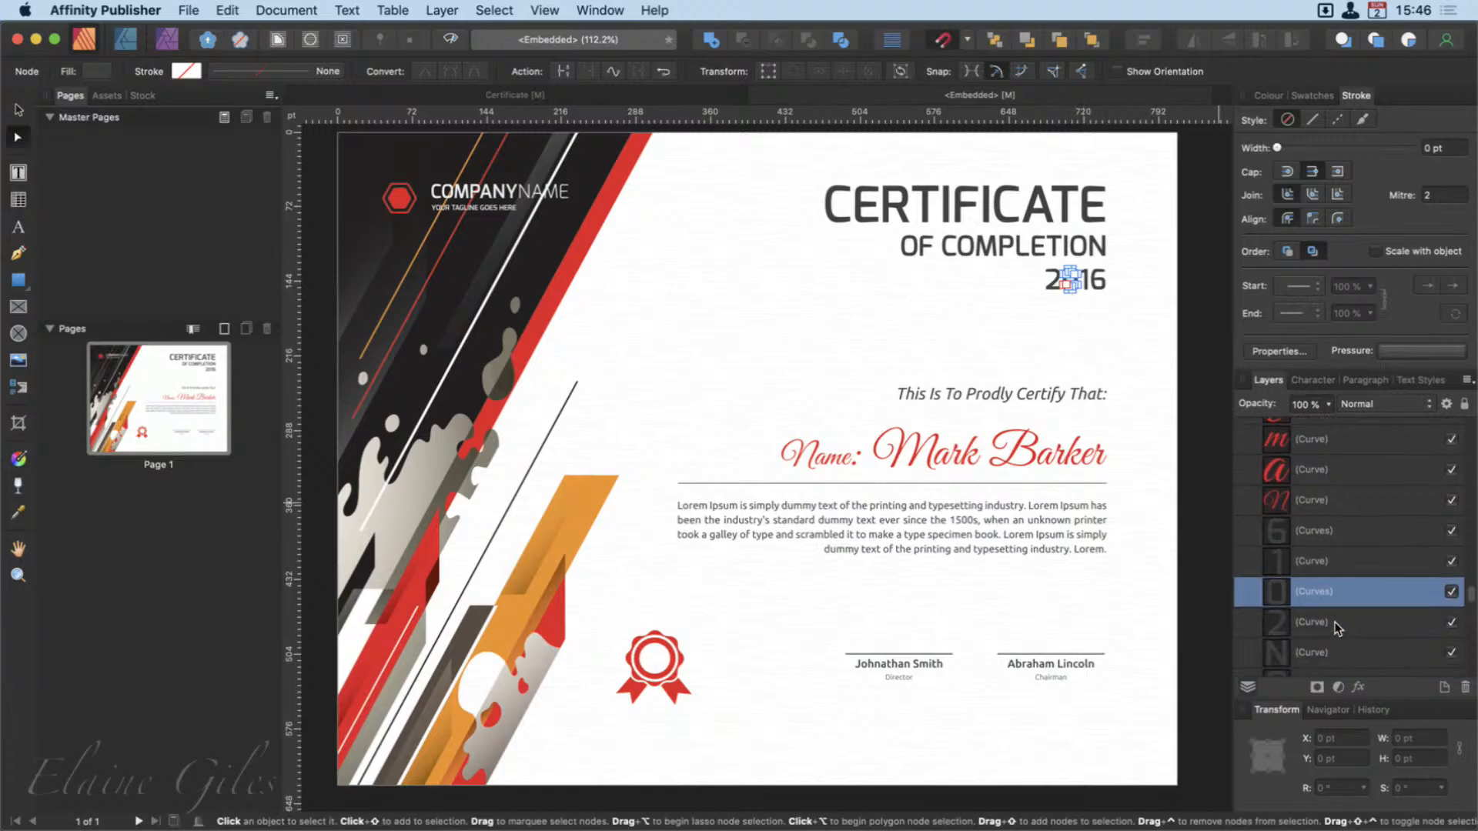
left_click(1335, 624)
left_click(1329, 533, "shift")
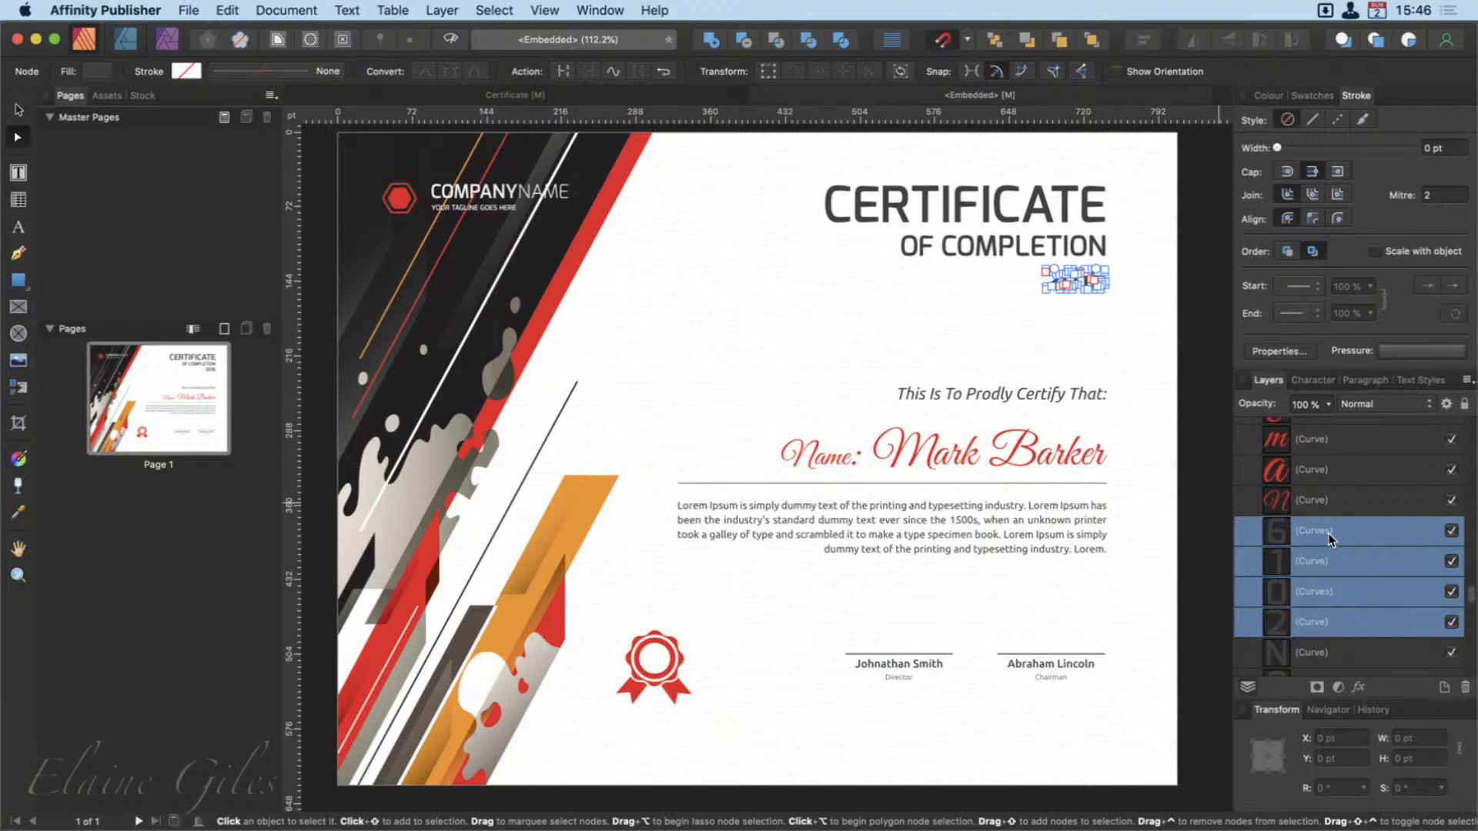
key("Delete")
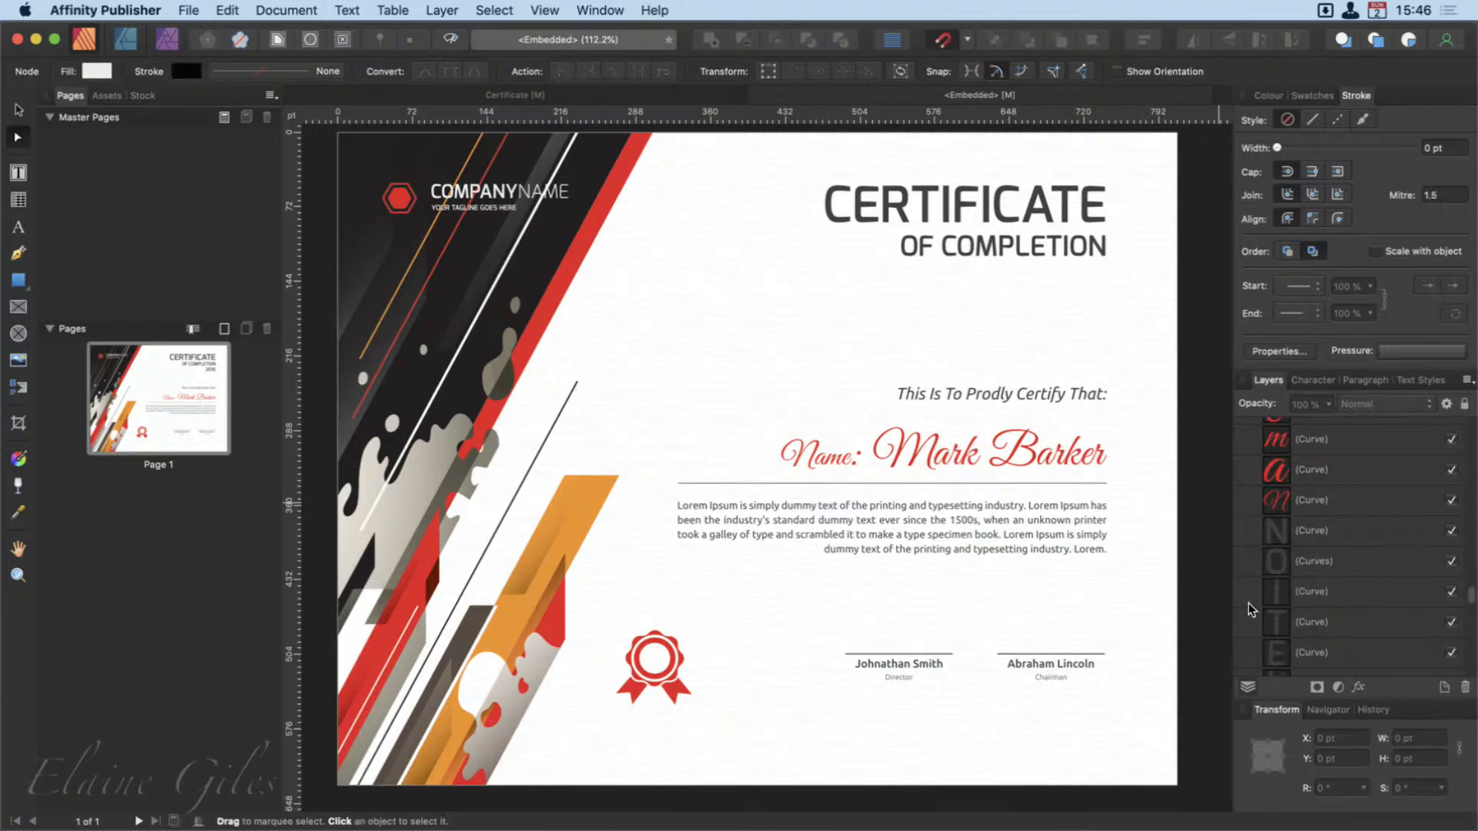
Delete all the red script letter curves that form the sample name line, including the "Name:" label.
left_click(923, 467)
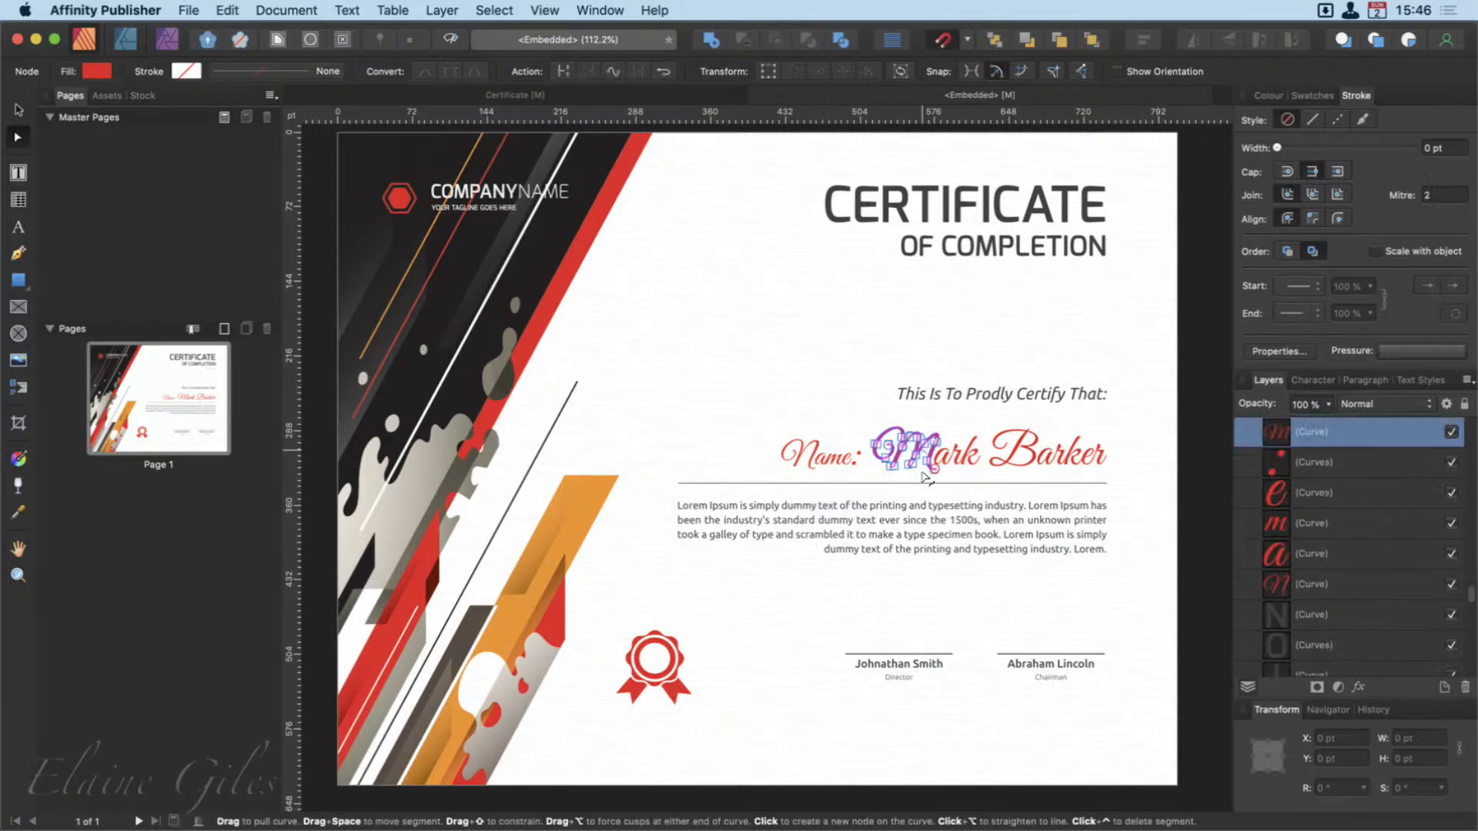
left_click(1329, 583)
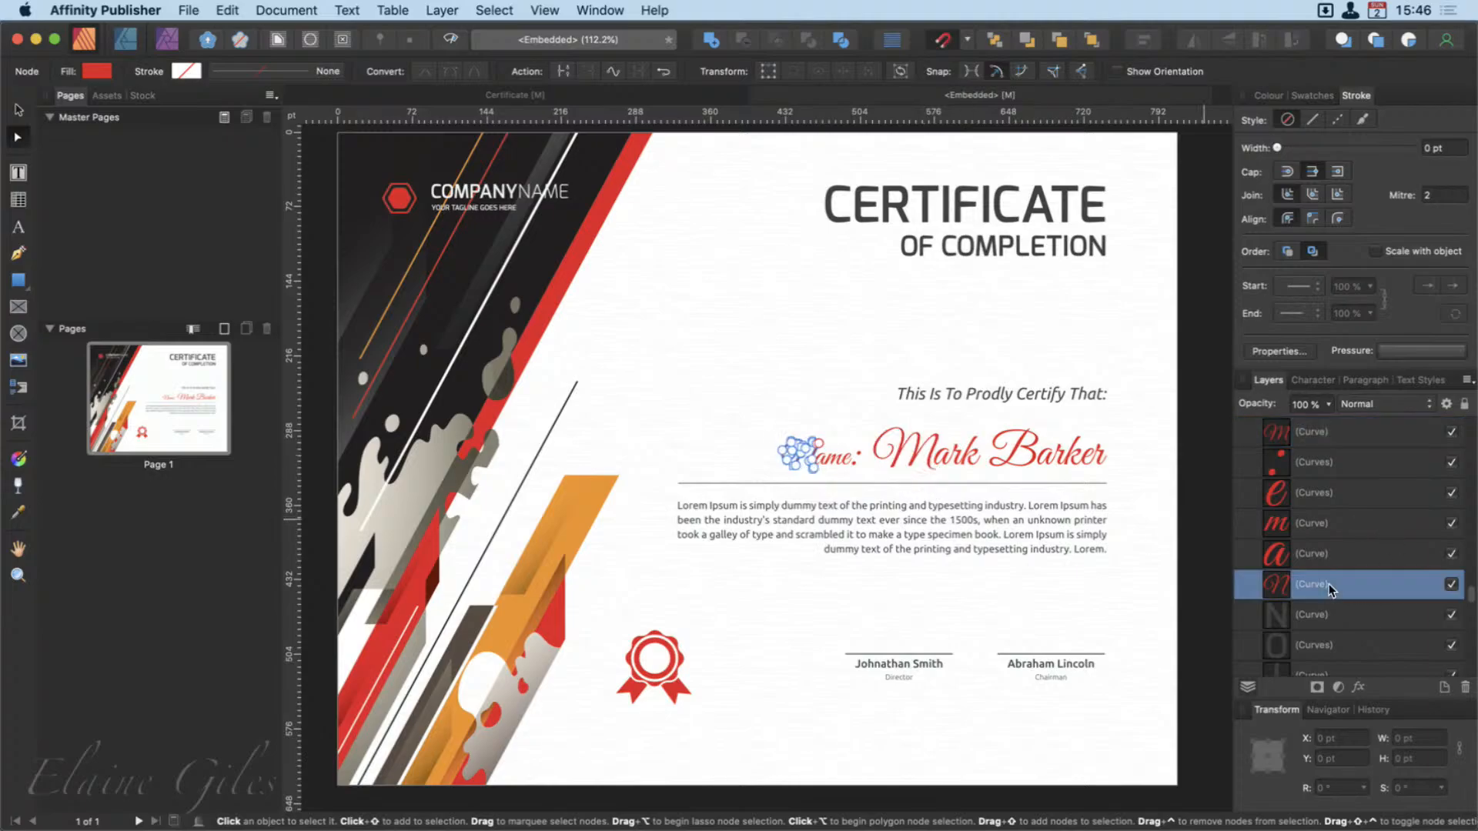
scroll(1329, 583, "up", 2)
scroll(1329, 584, "up", 5)
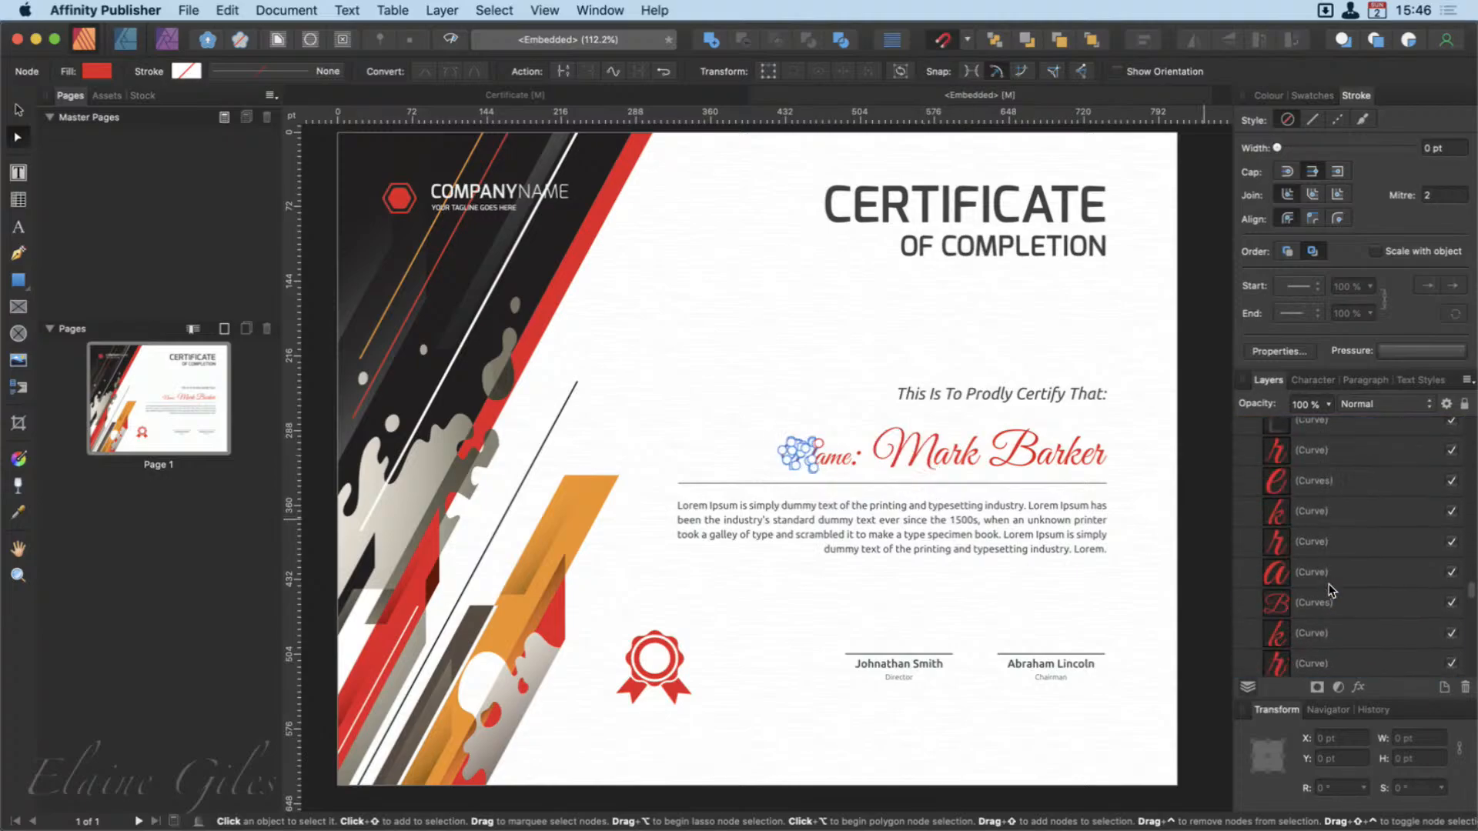
left_click(1330, 522, "shift")
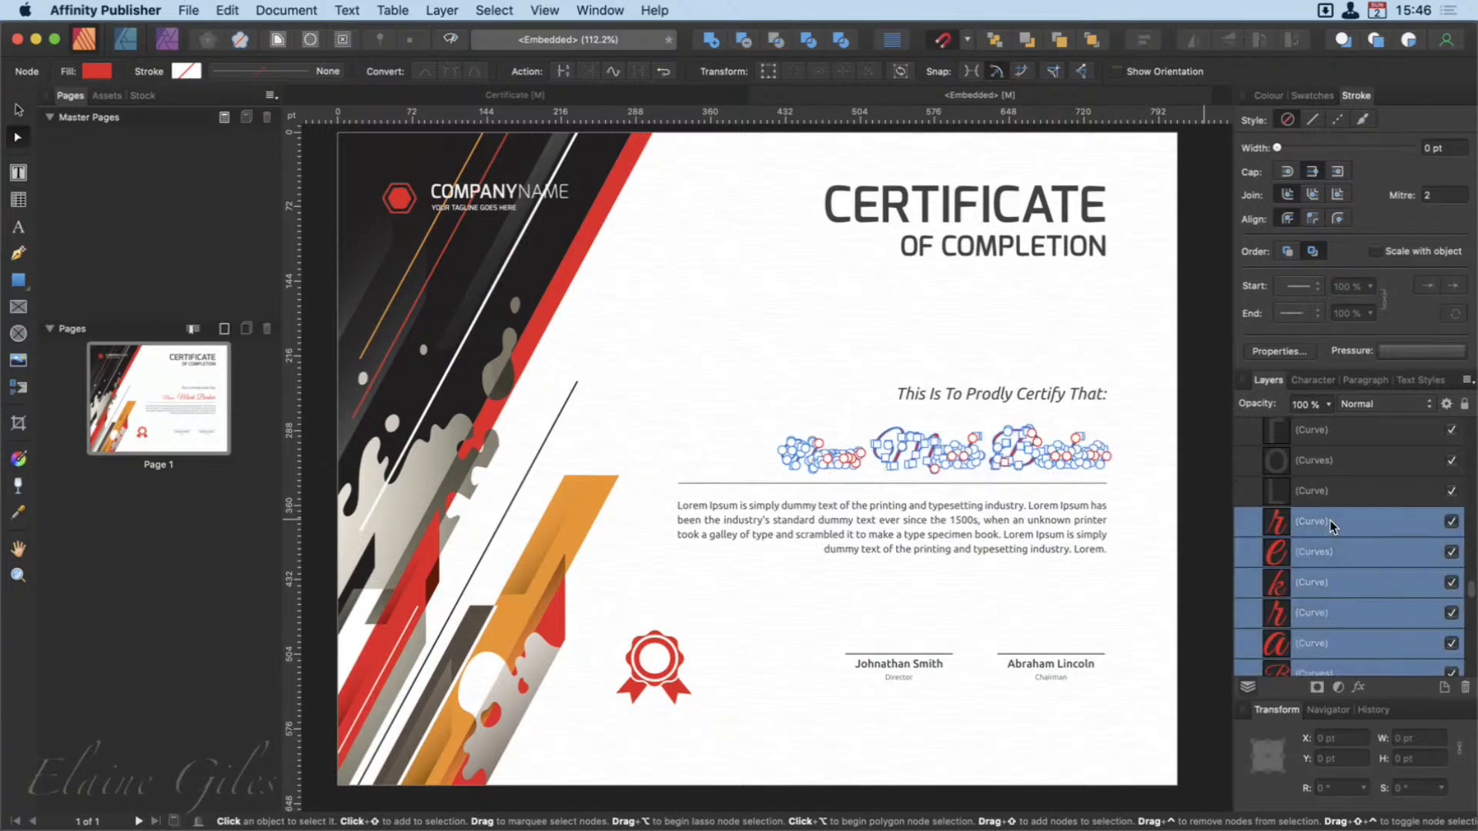
key("Delete")
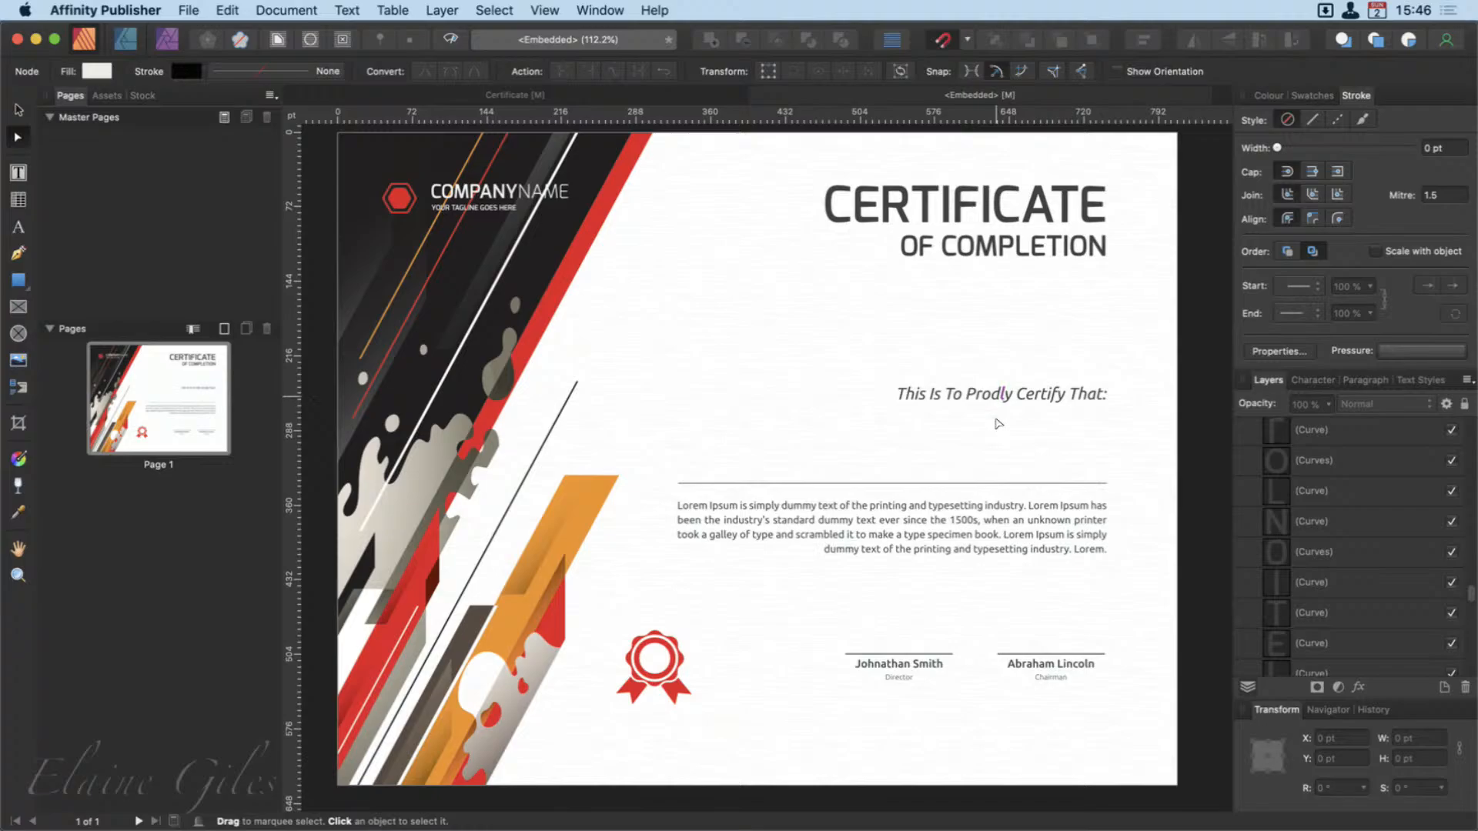
Delete all the letter curves of the line "This Is To Prodly Certify That:" above the horizontal rule.
left_click(1002, 396)
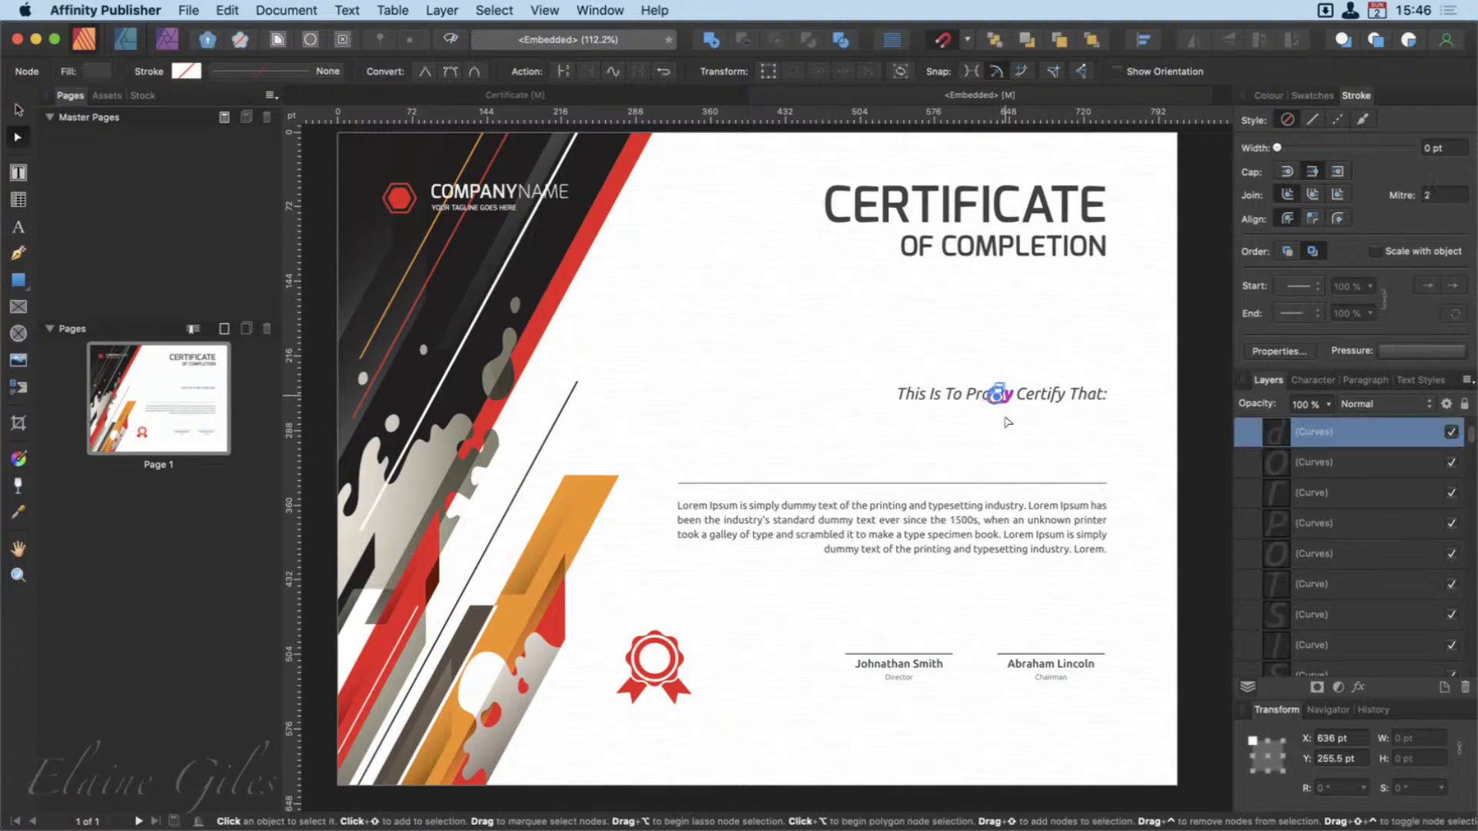
scroll(1008, 422, "up", 5)
scroll(1008, 422, "up", 8)
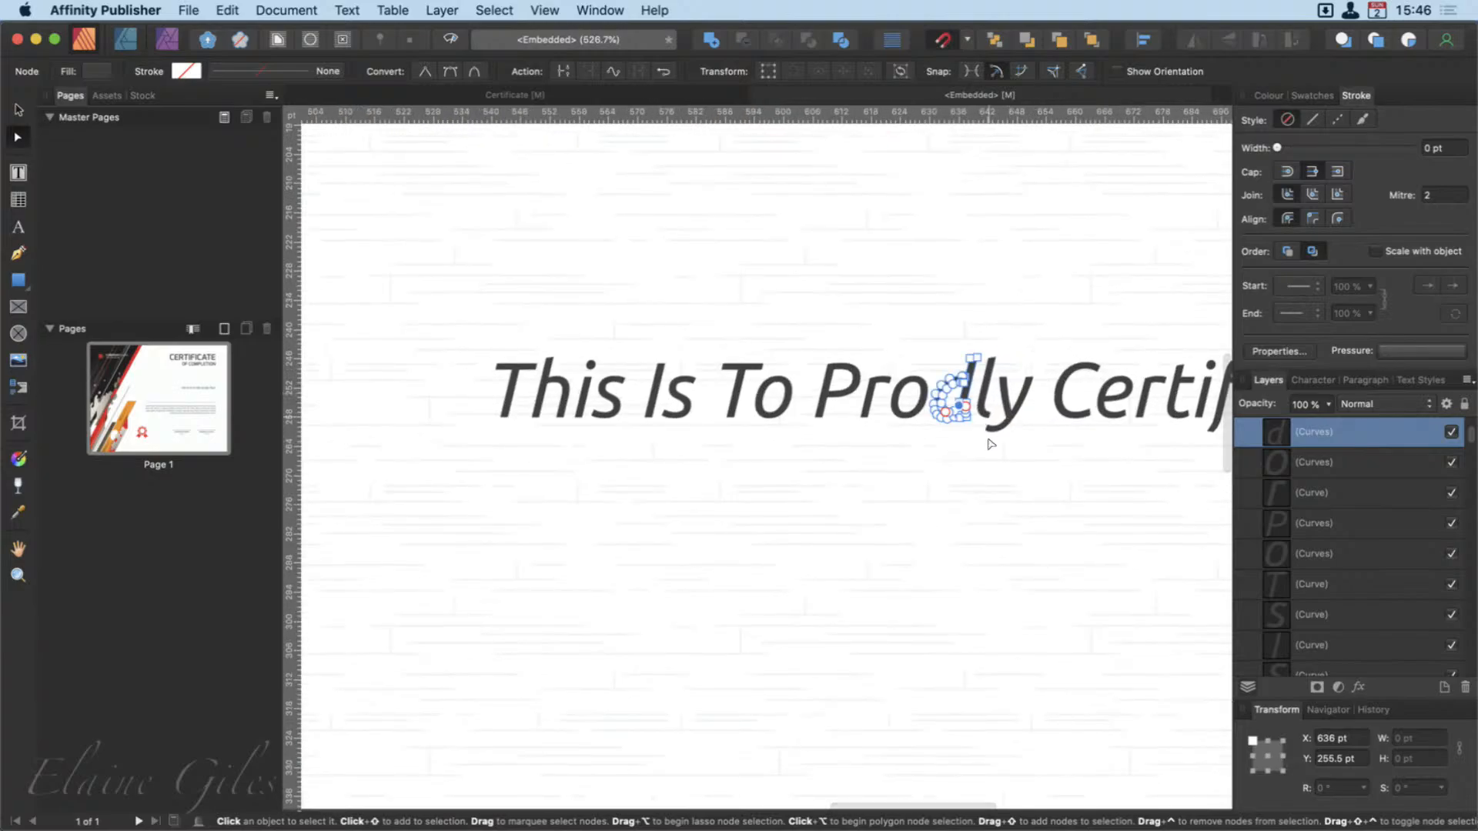
scroll(991, 444, "down", 7)
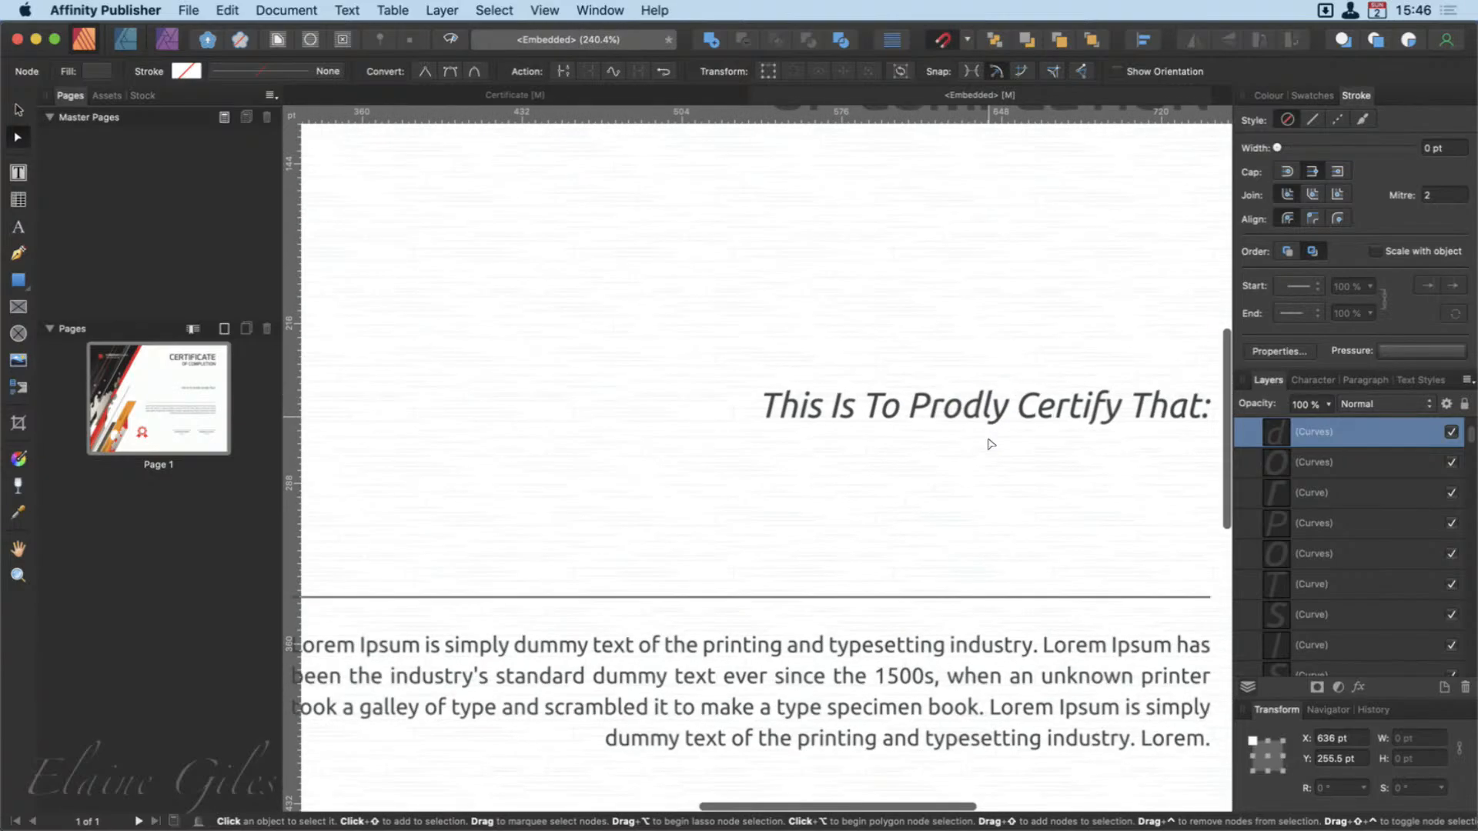
scroll(1367, 472, "up", 6)
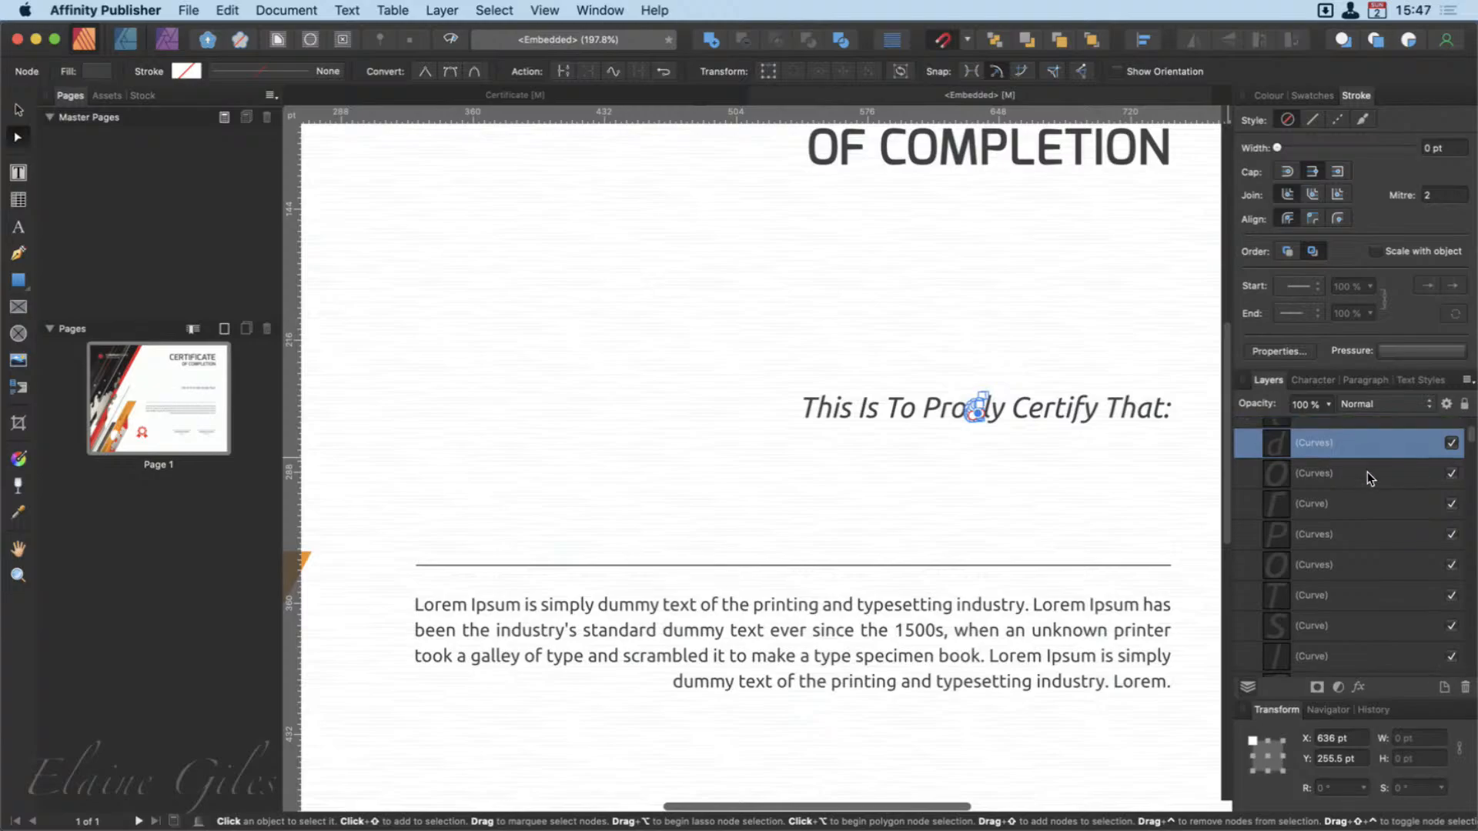
scroll(1367, 473, "up", 4)
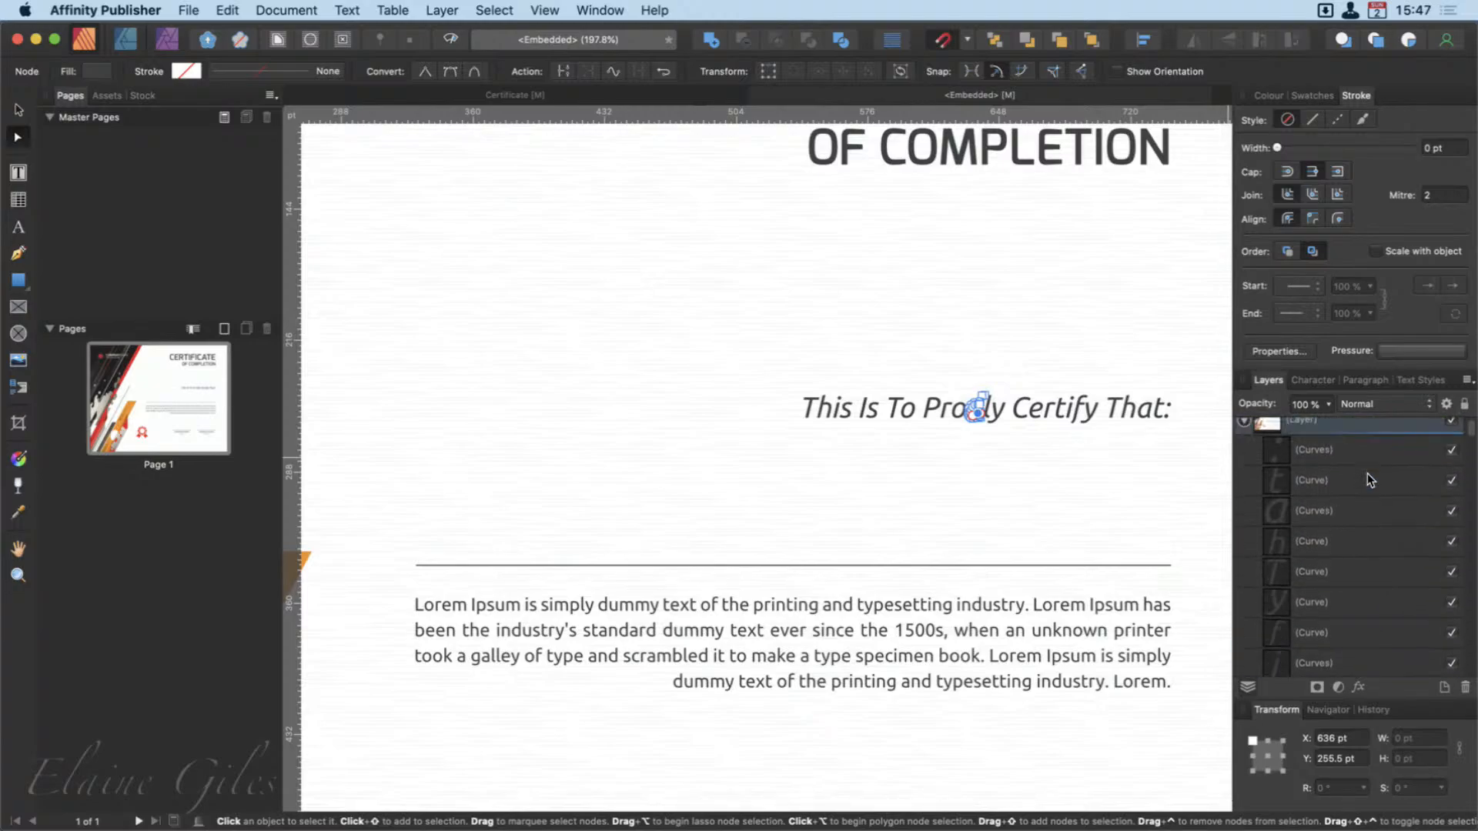
left_click(1367, 465)
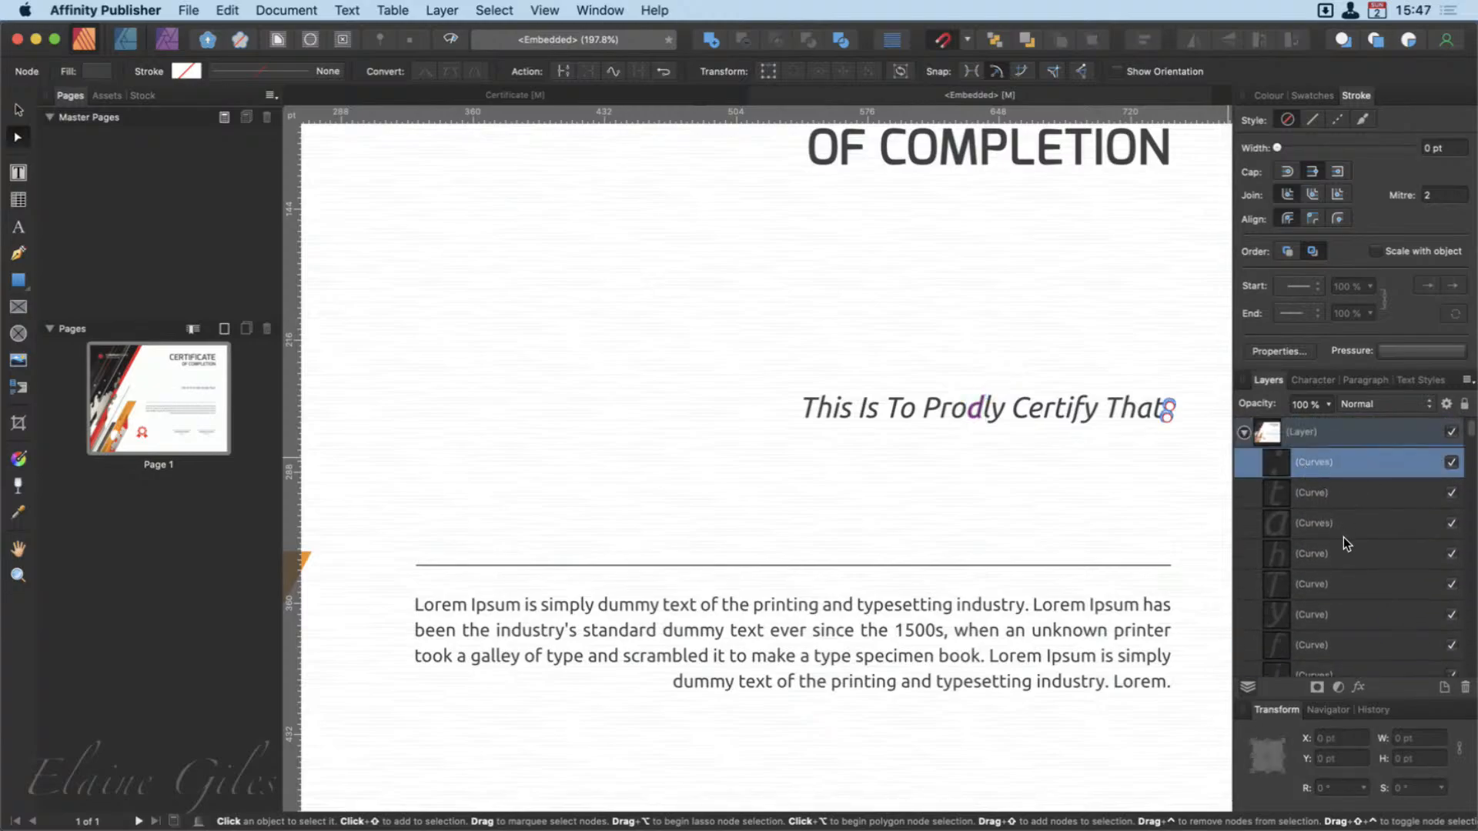
scroll(1342, 537, "down", 10)
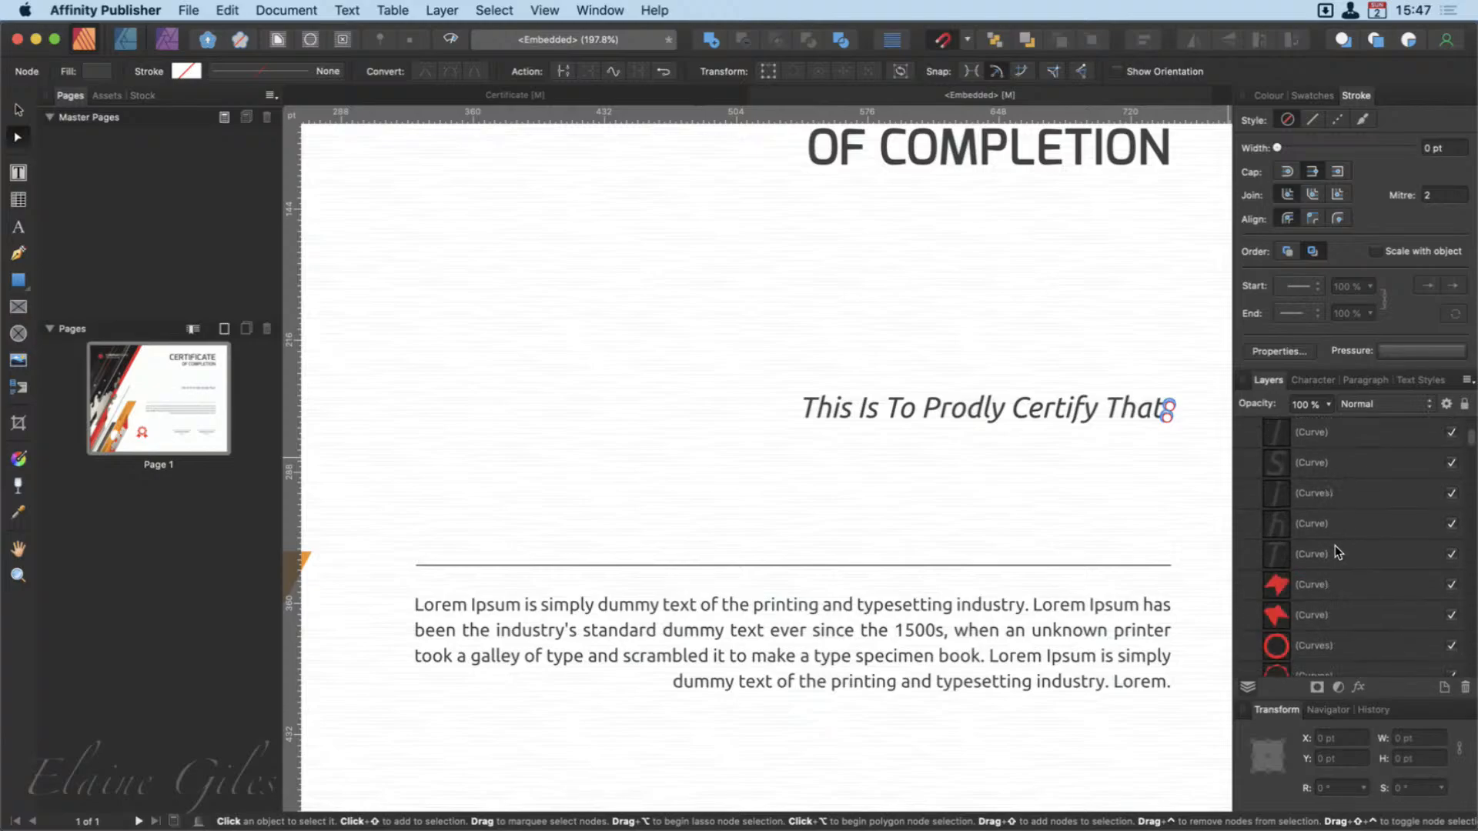
left_click(1335, 545, "shift")
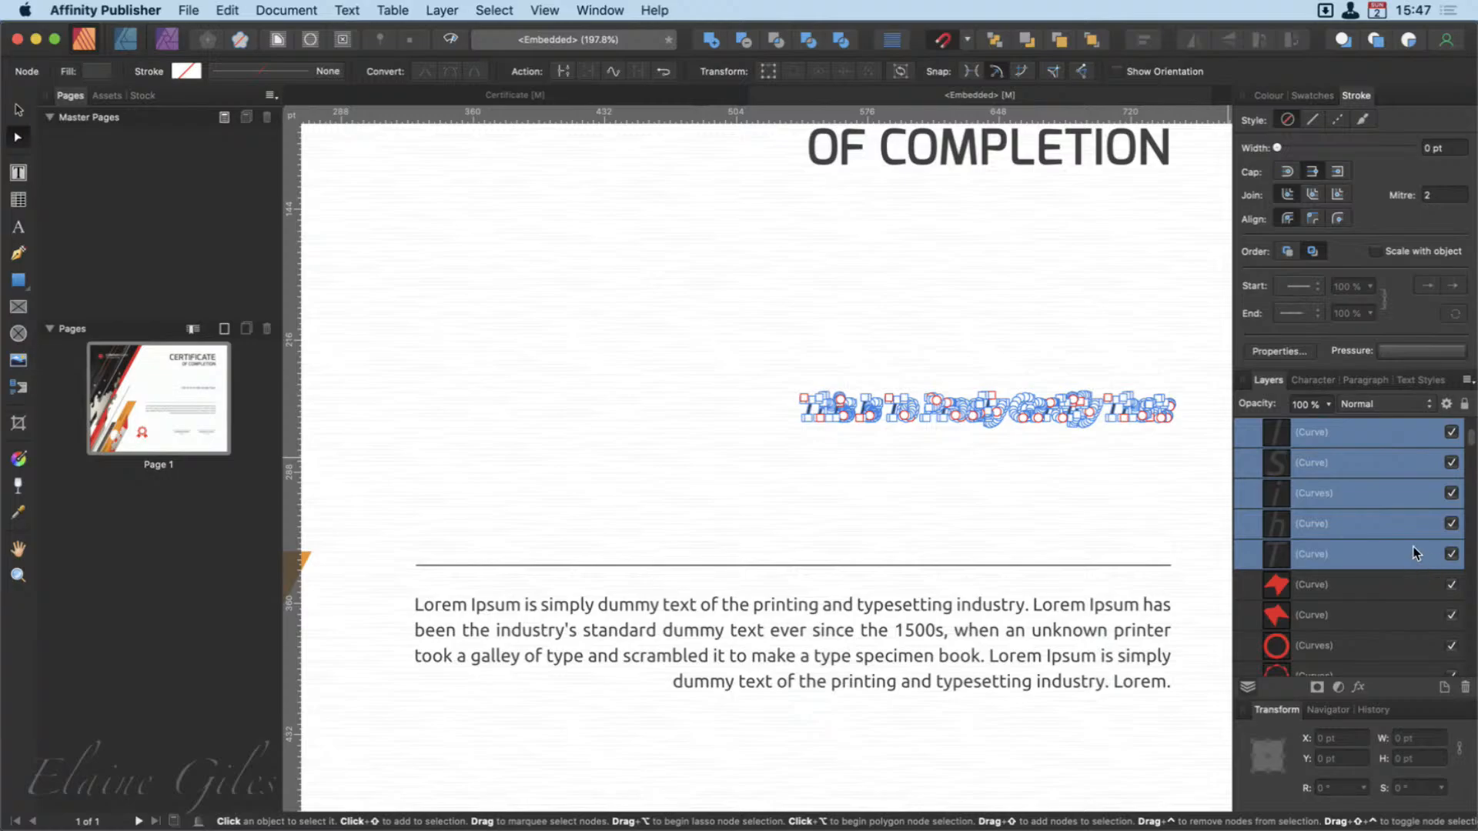
scroll(1384, 519, "up", 5)
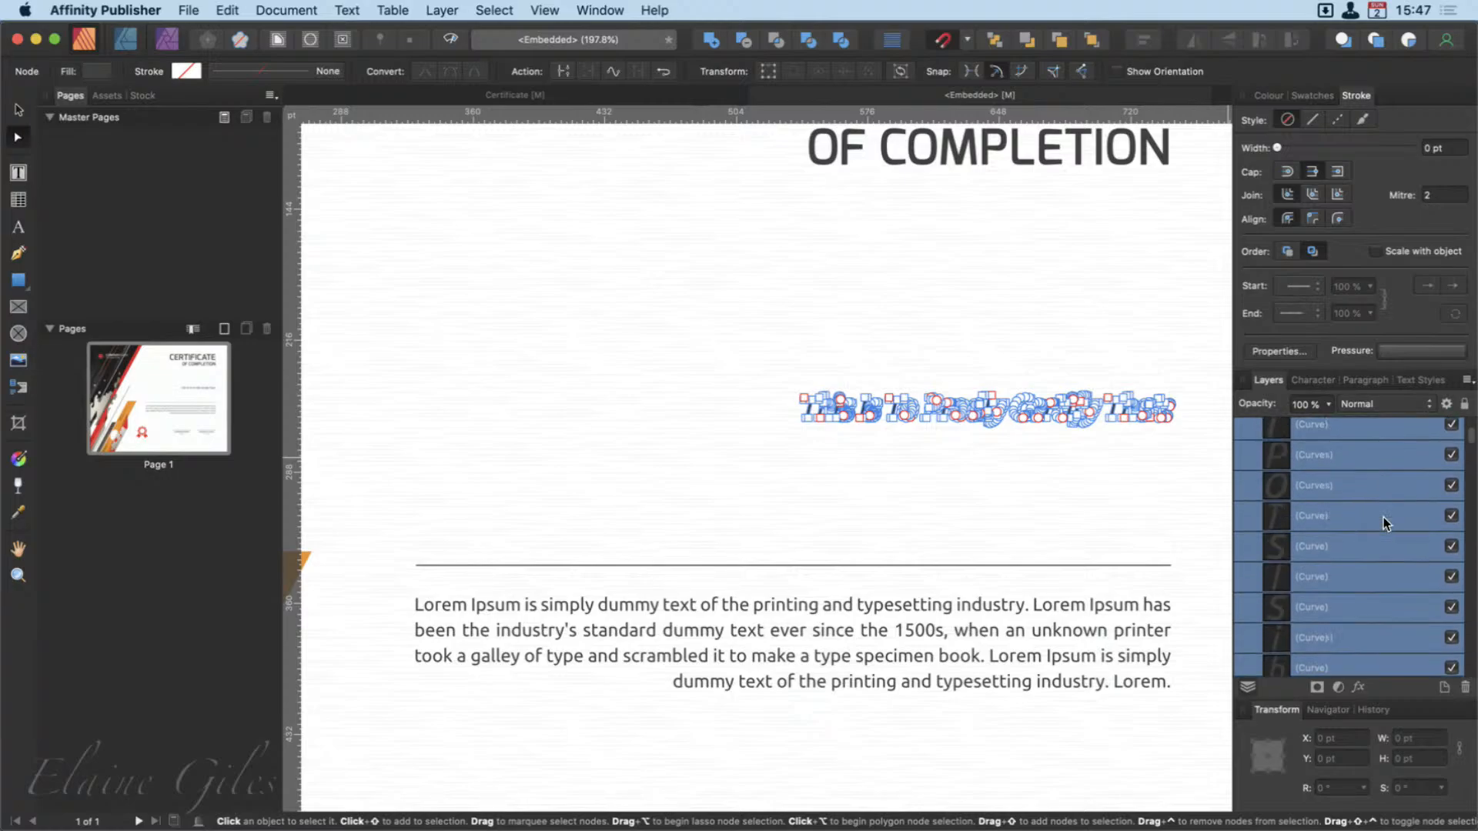
key("Delete")
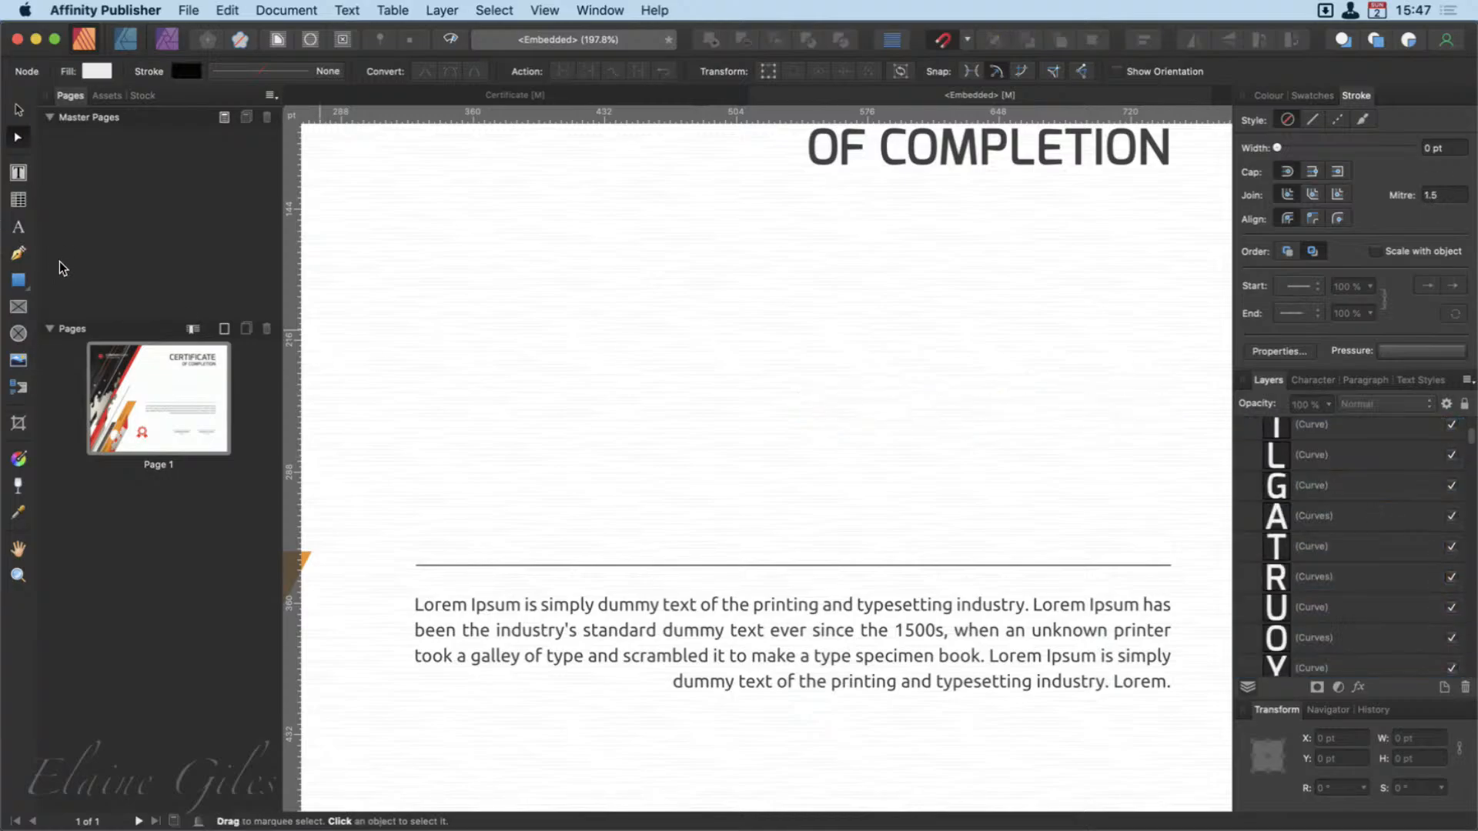
Add the art text "Awarded to" above the horizontal rule where the removed line stood, and set its font to Bigtime.
key("t")
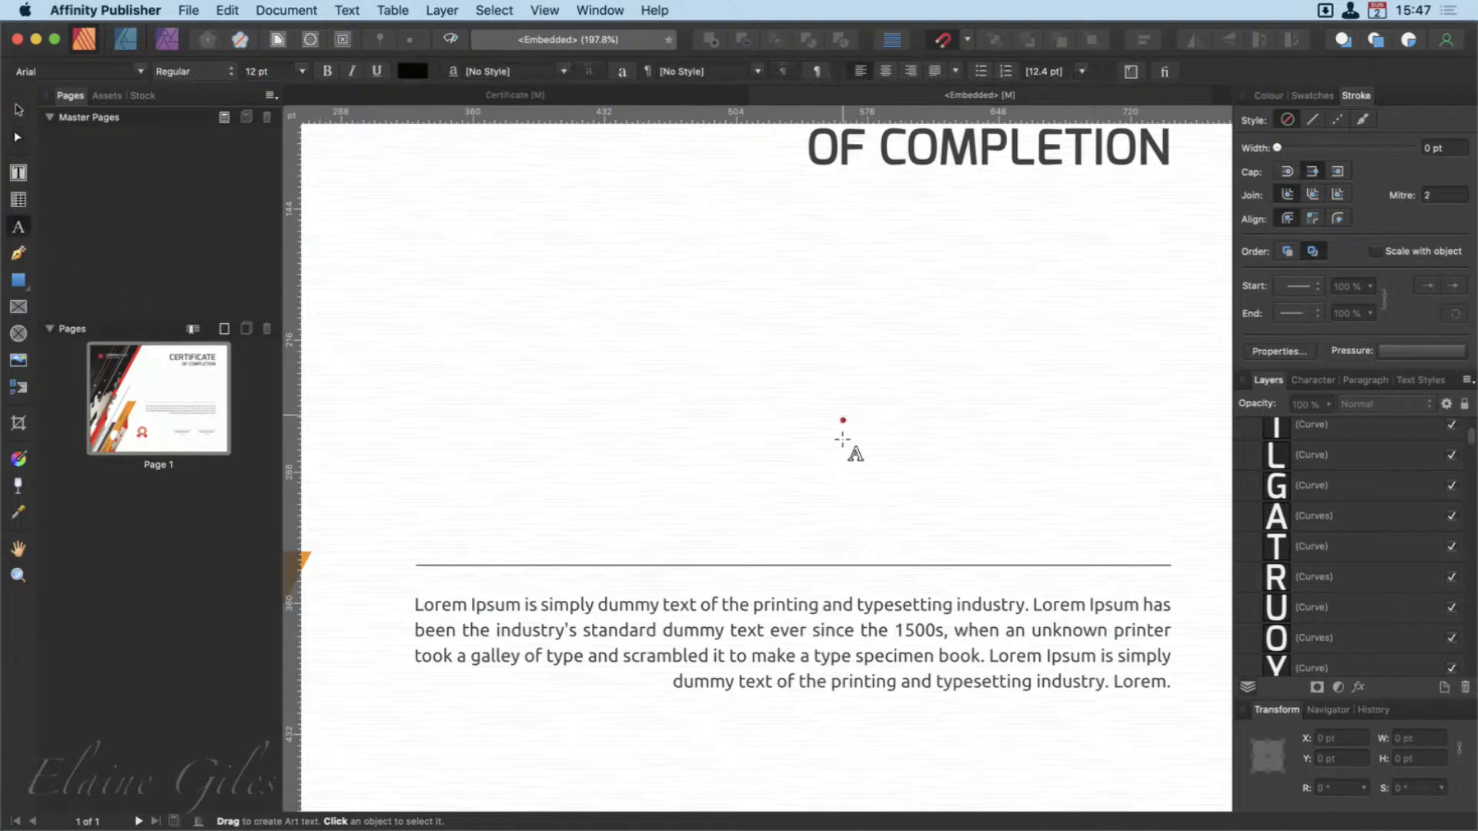
left_click(843, 439)
type("Aw")
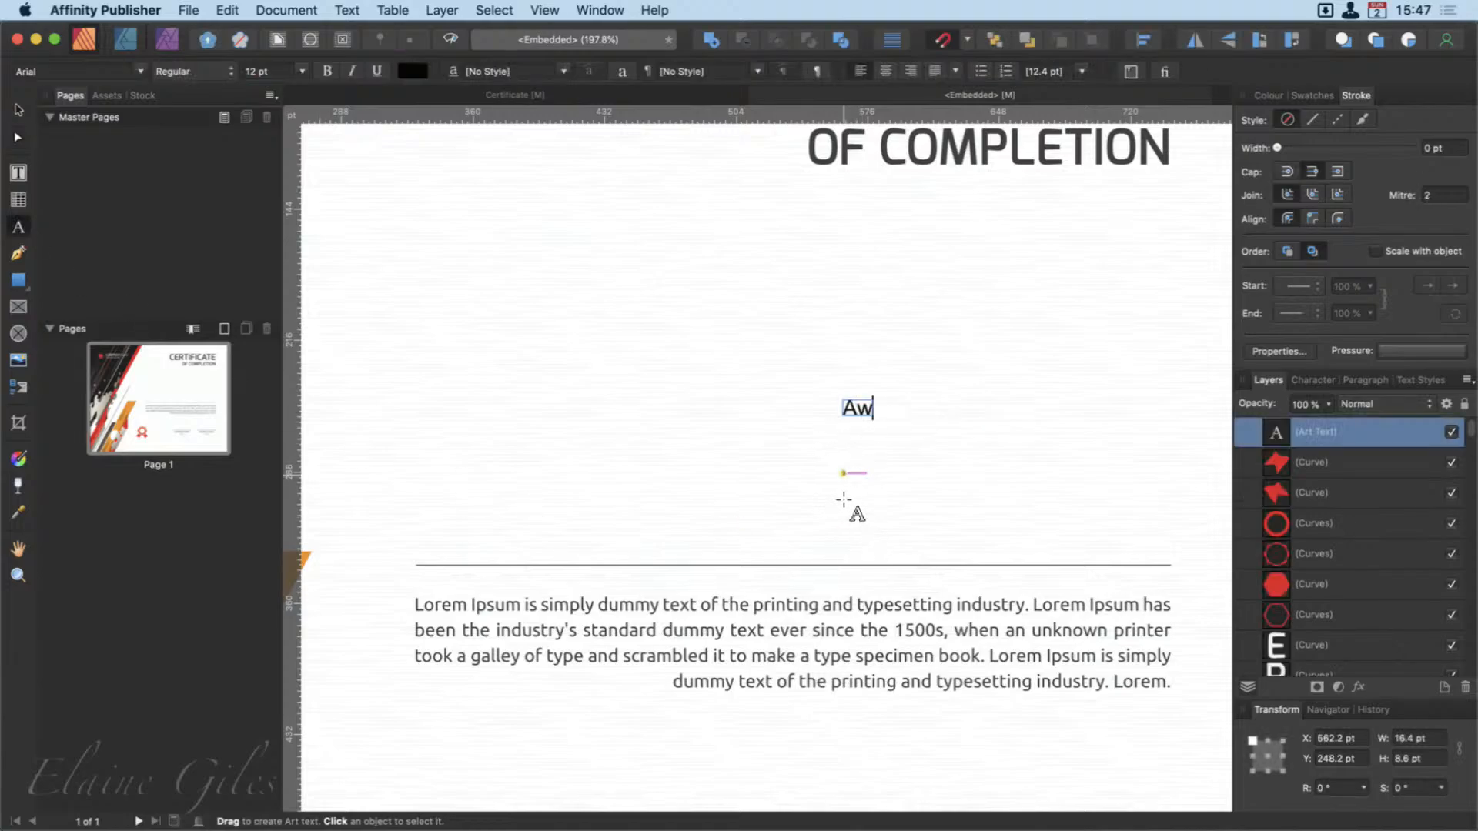
type("arded to")
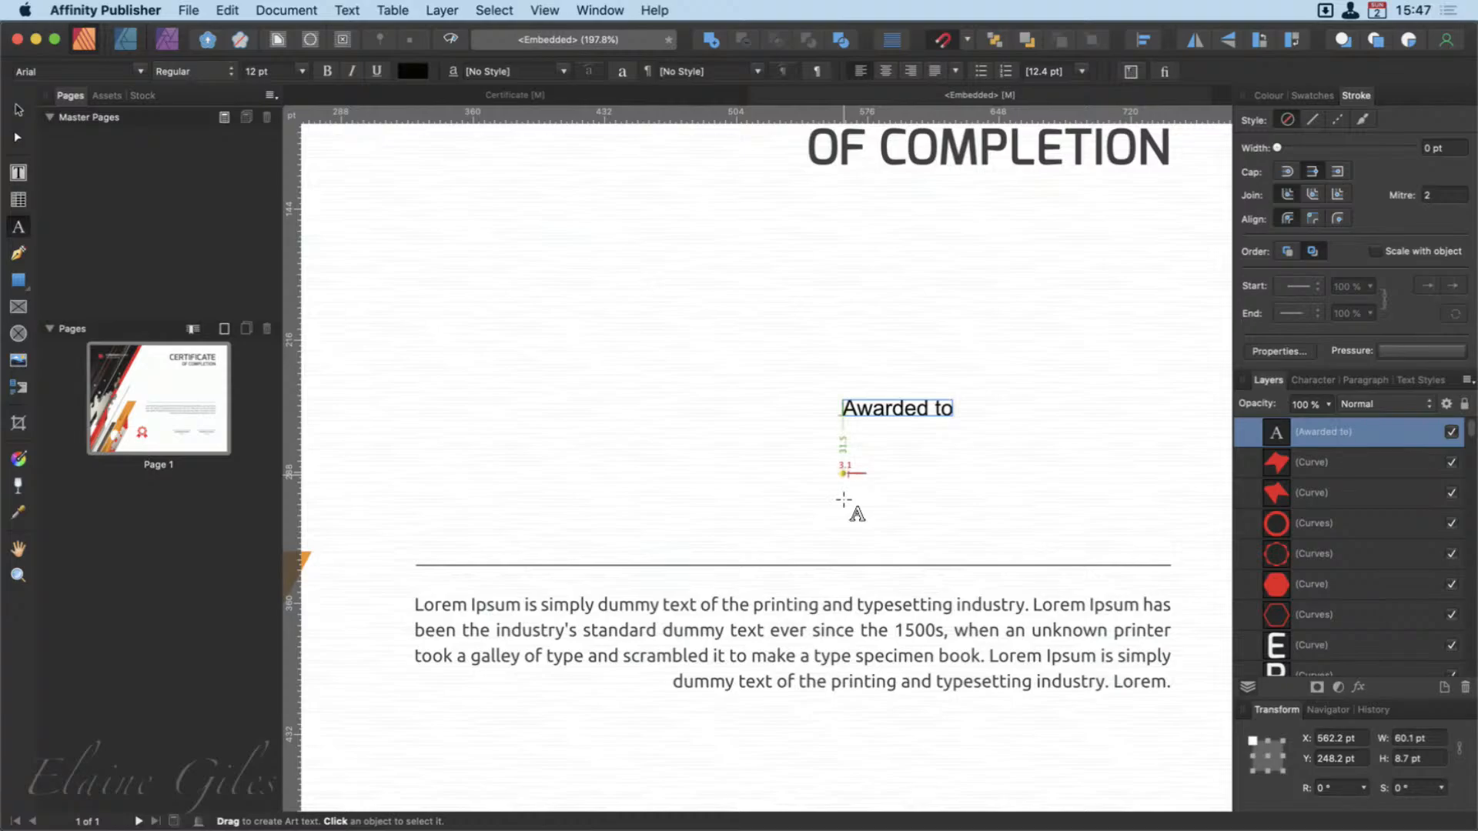
key("Escape")
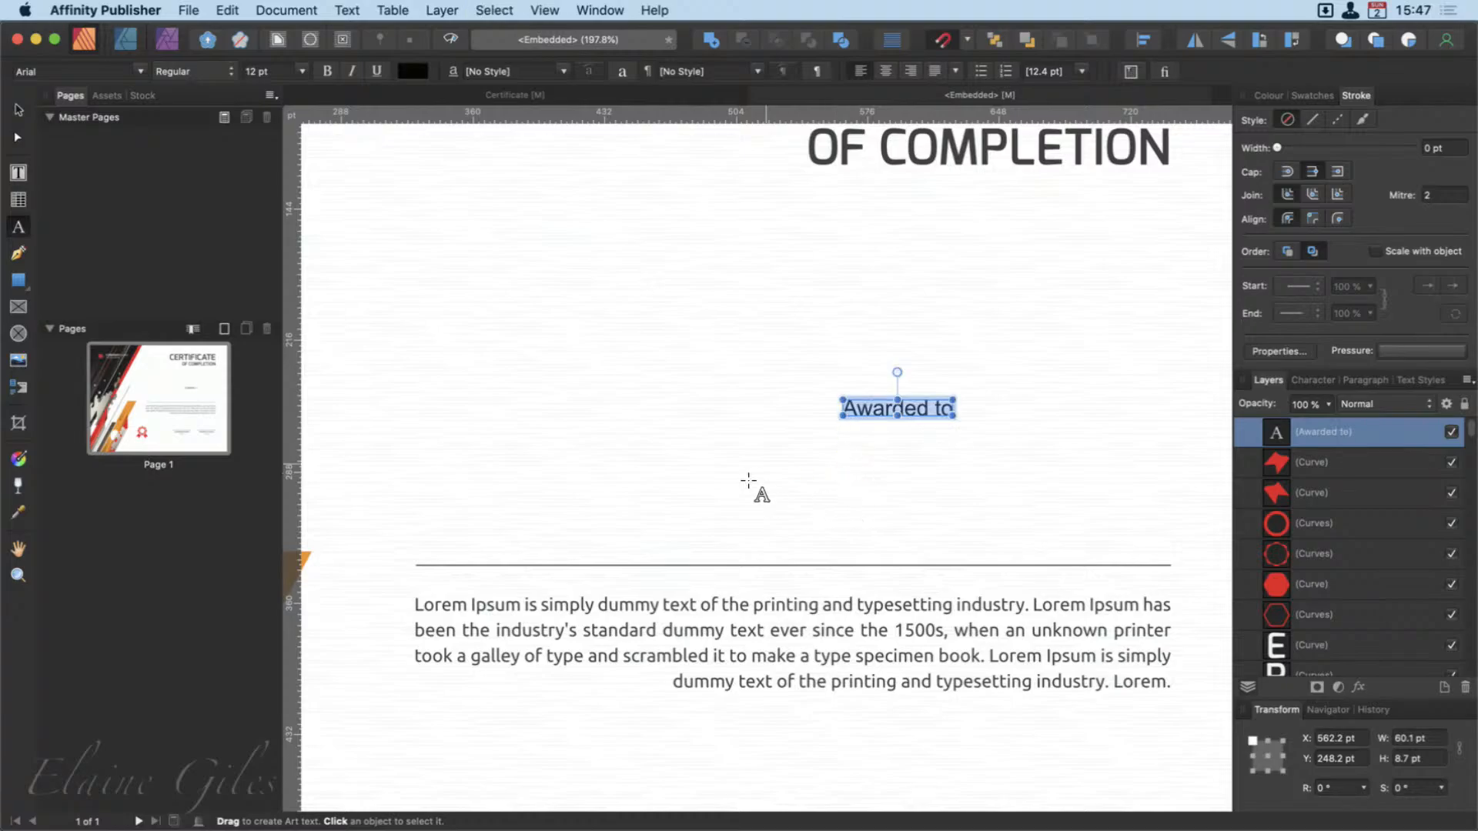
left_click(139, 72)
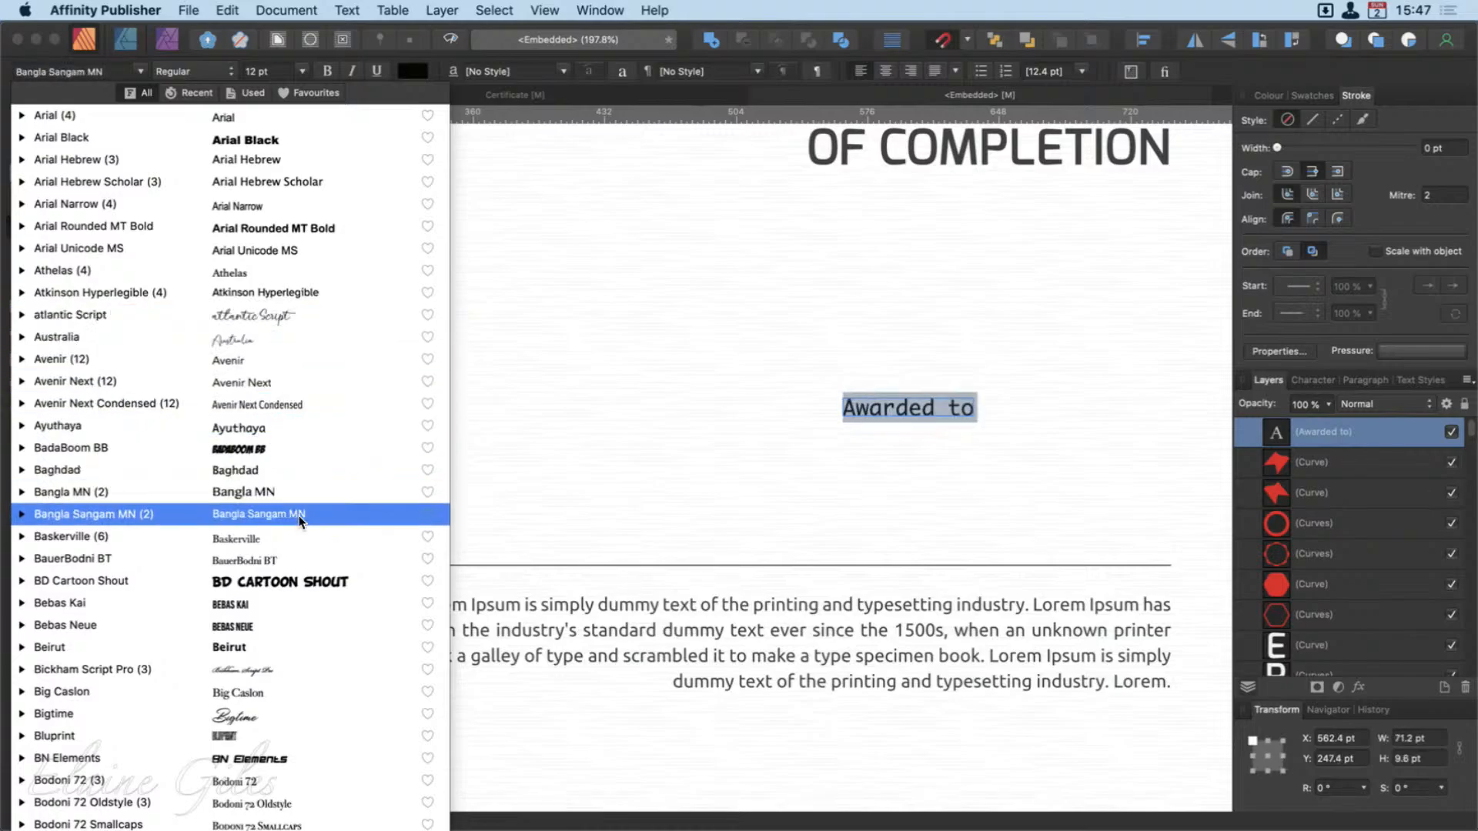
left_click(327, 707)
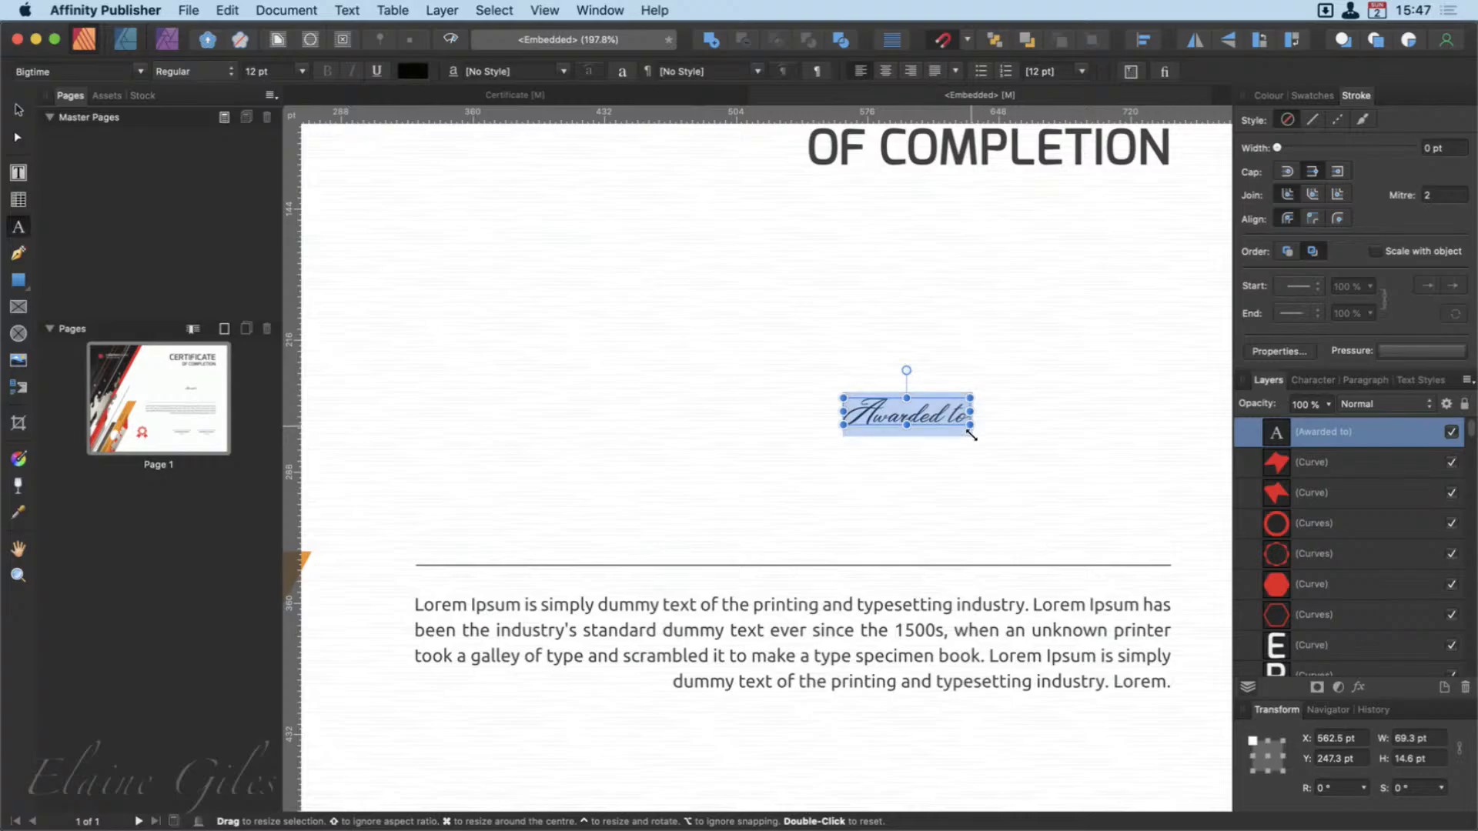
Enlarge the "Awarded to" text to about 23.3 pt and place it below OF COMPLETION, aligned with the heading's right edge.
left_click_drag(971, 435, 1091, 462)
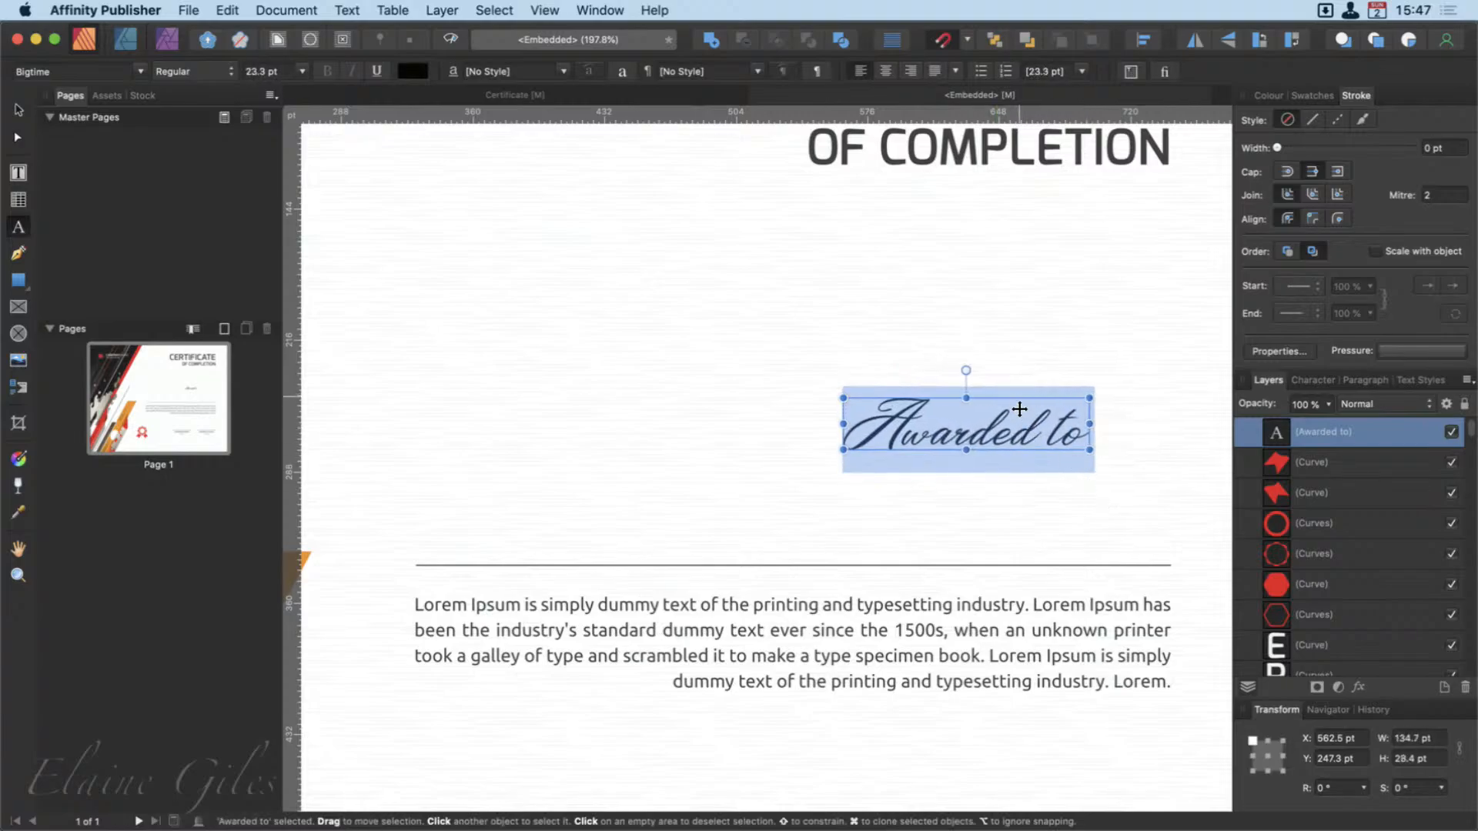
left_click(1003, 409)
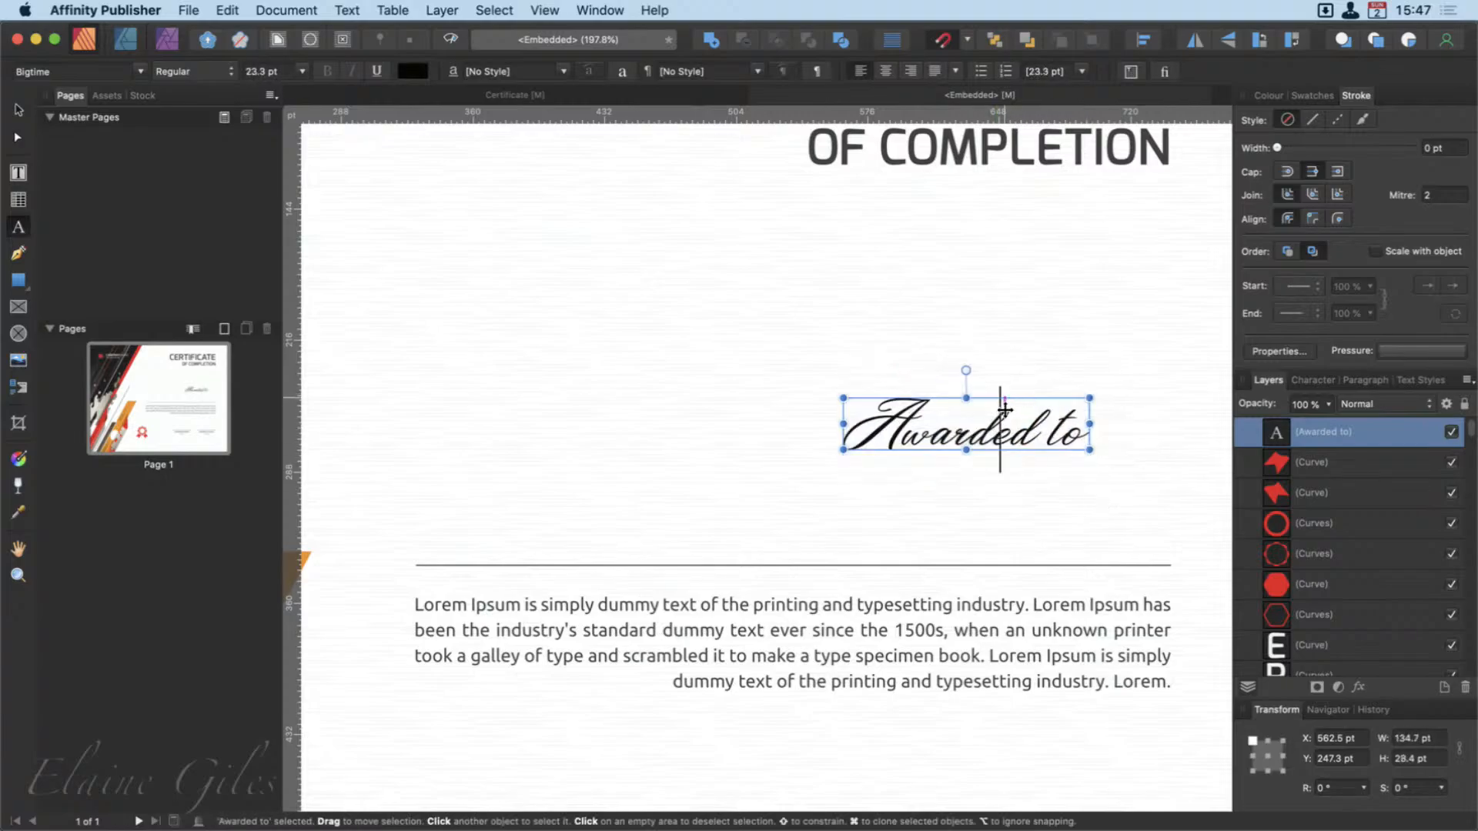
left_click_drag(1002, 408, 1085, 333)
key("Escape")
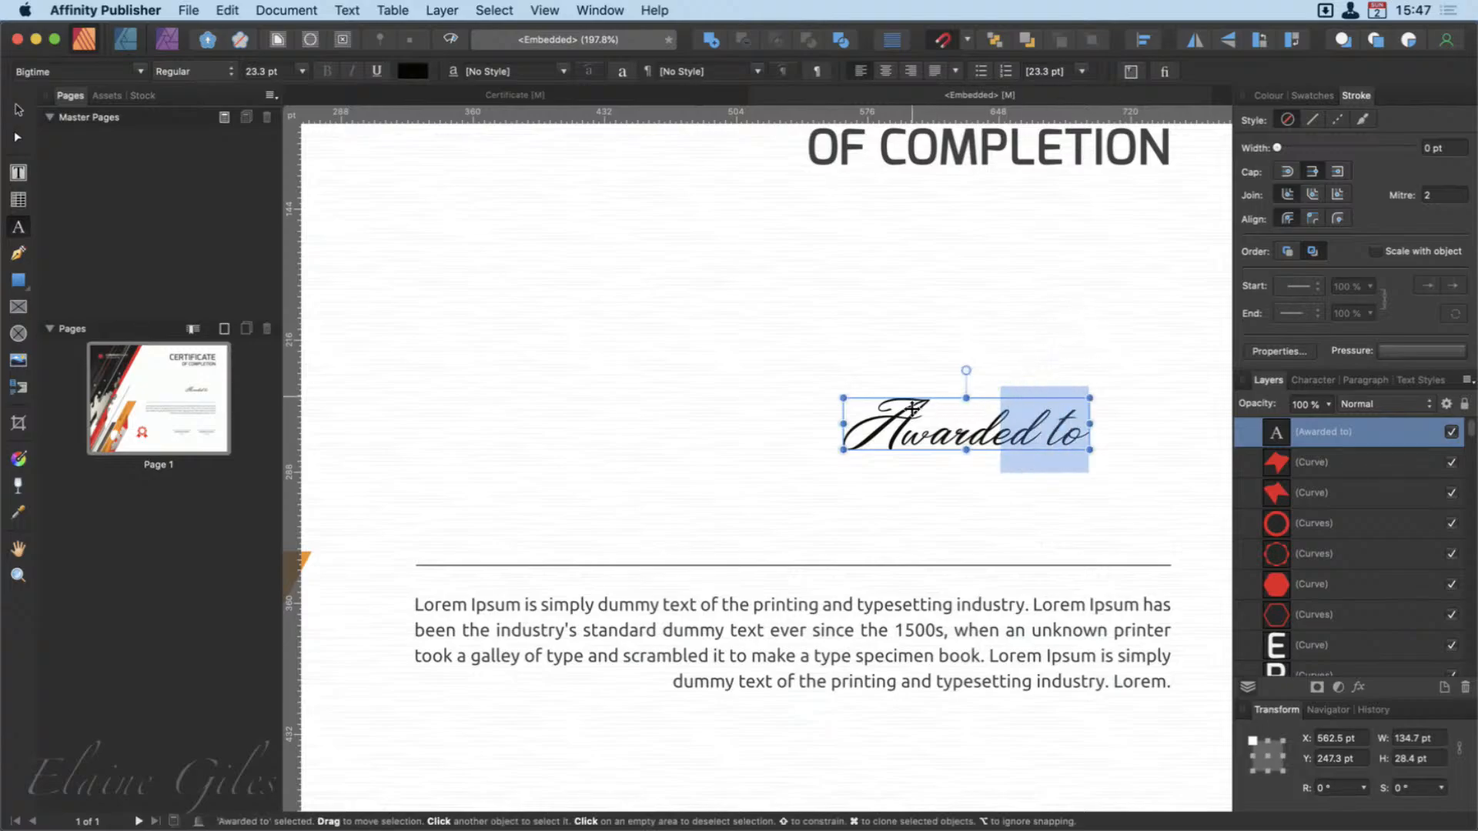
left_click_drag(912, 408, 933, 372)
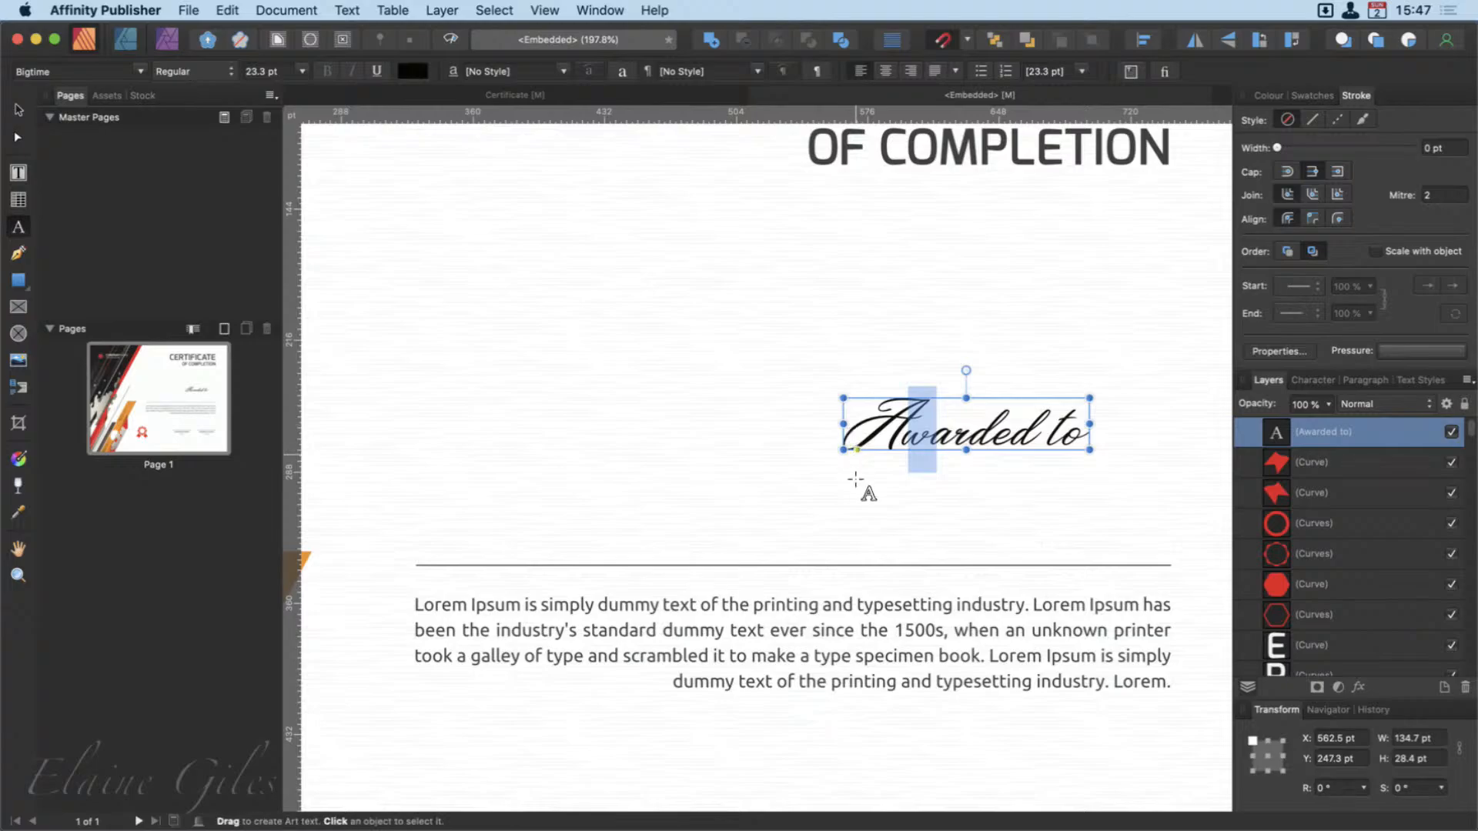
left_click_drag(855, 462, 948, 360)
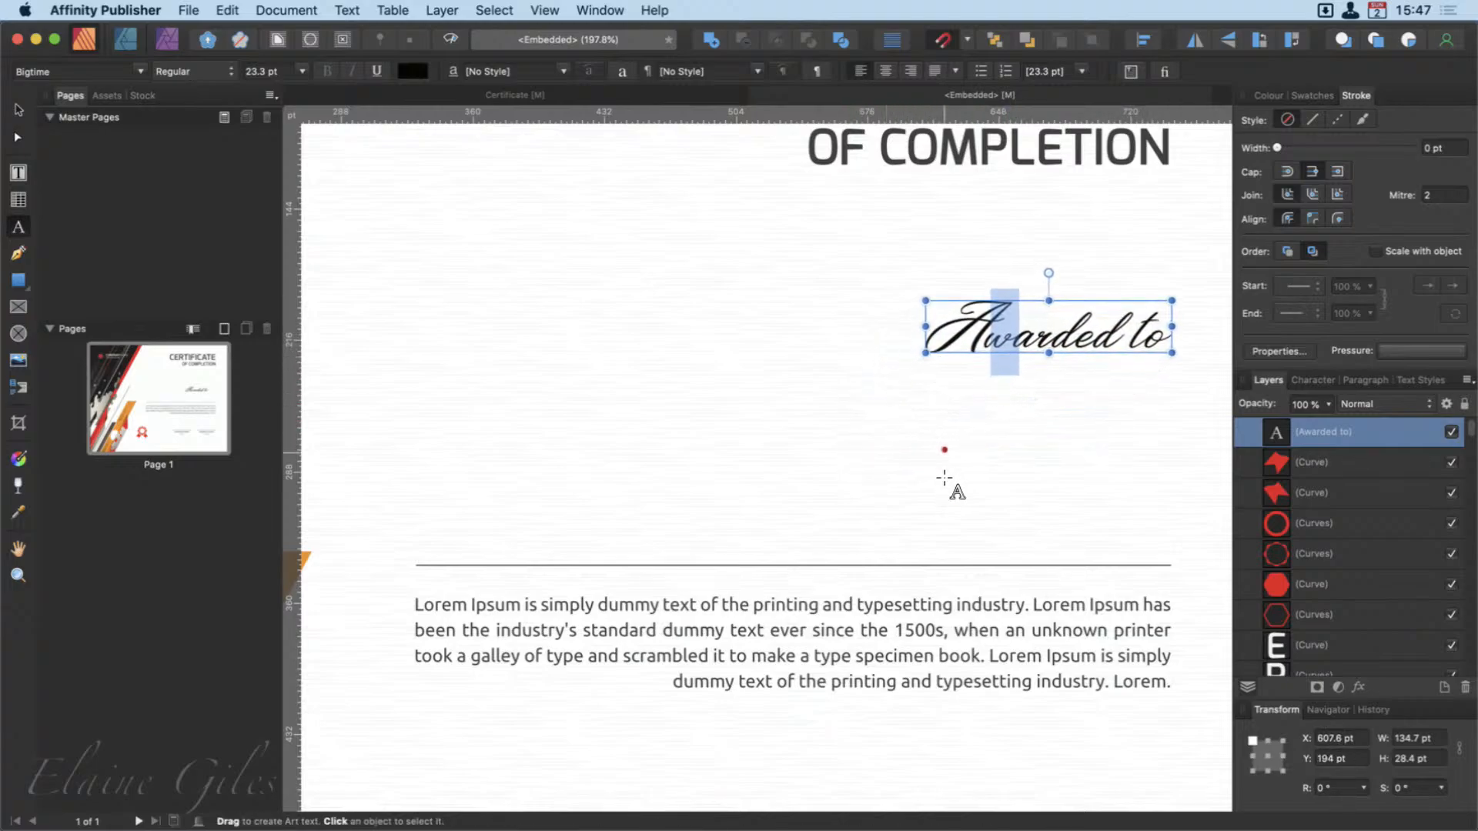
scroll(945, 478, "down", 5)
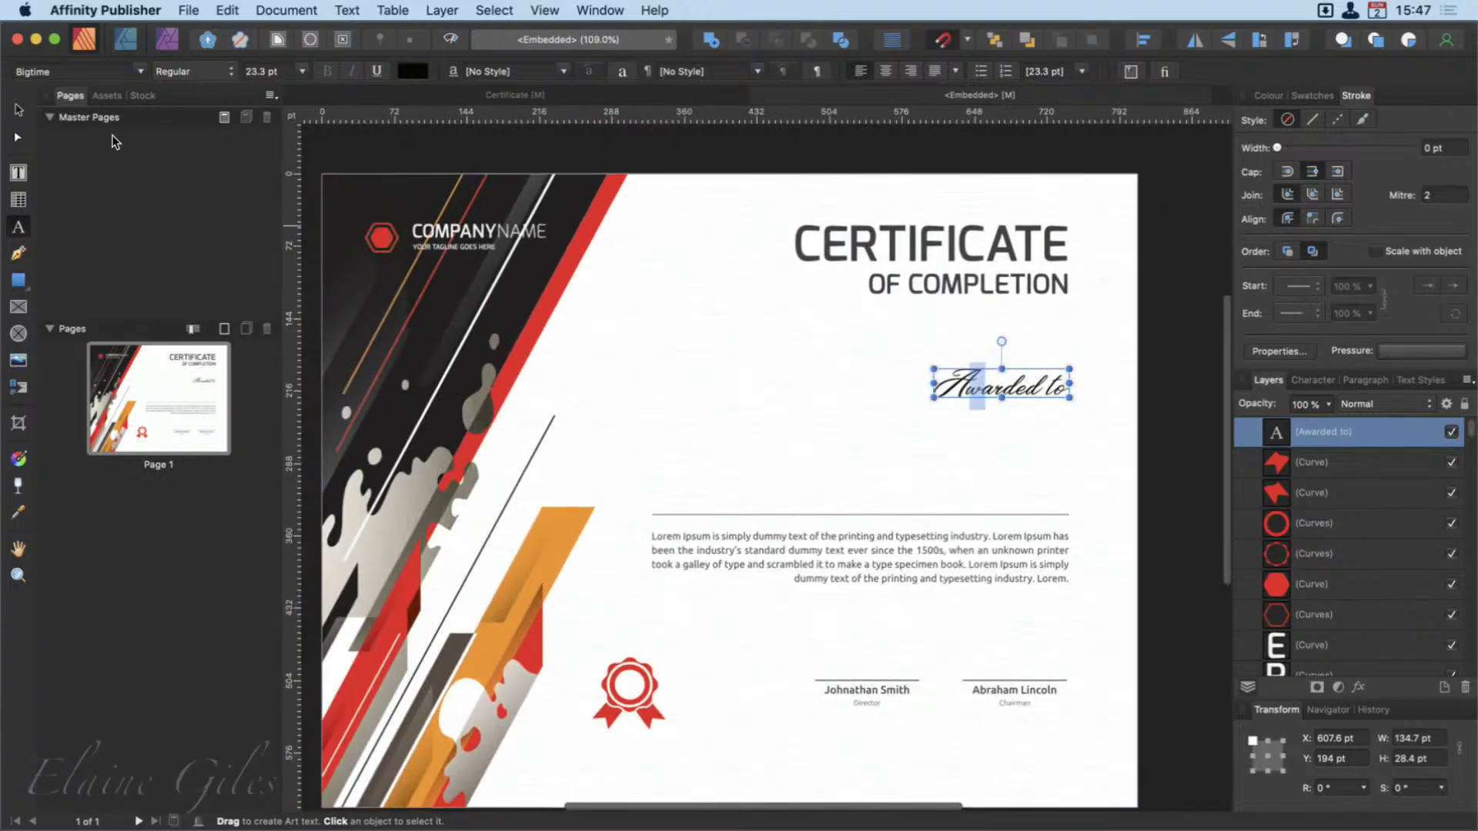
left_click(19, 109)
left_click(1144, 482)
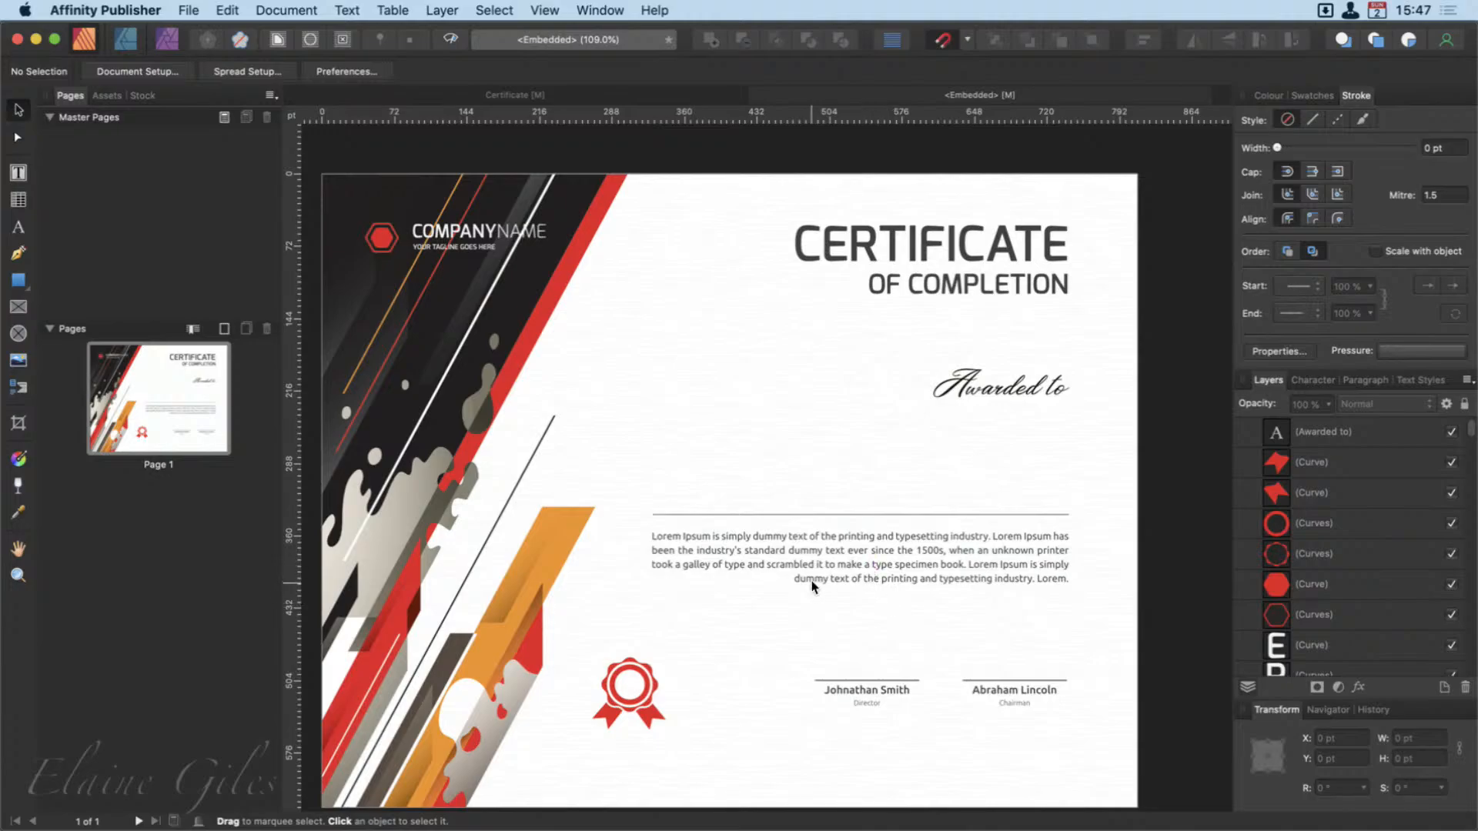
Select all the outlined letters of the Lorem Ipsum paragraph, and close the embedded document to return to the Certificate document.
left_click(703, 547)
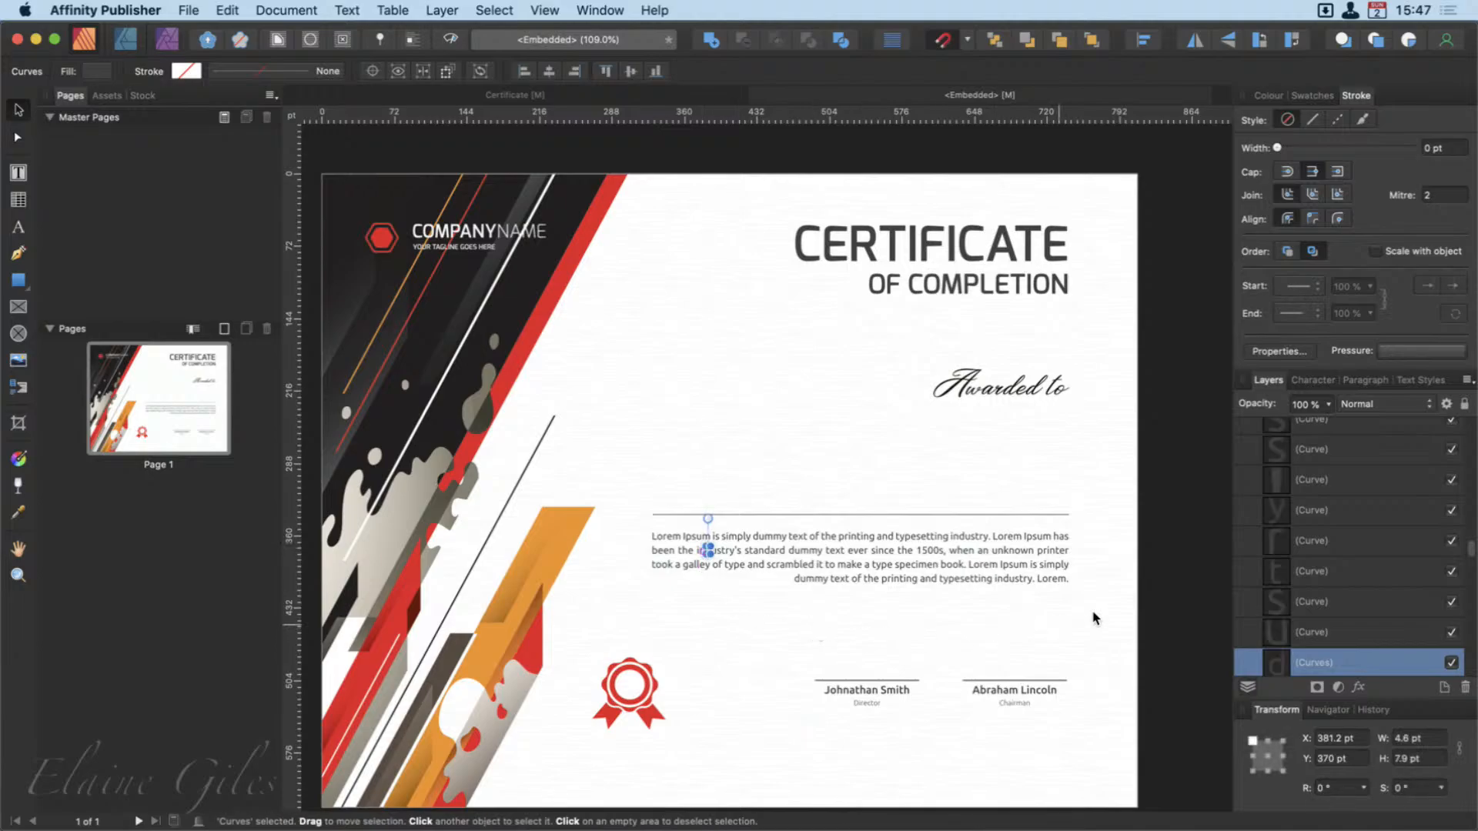
left_click_drag(1158, 593, 640, 520)
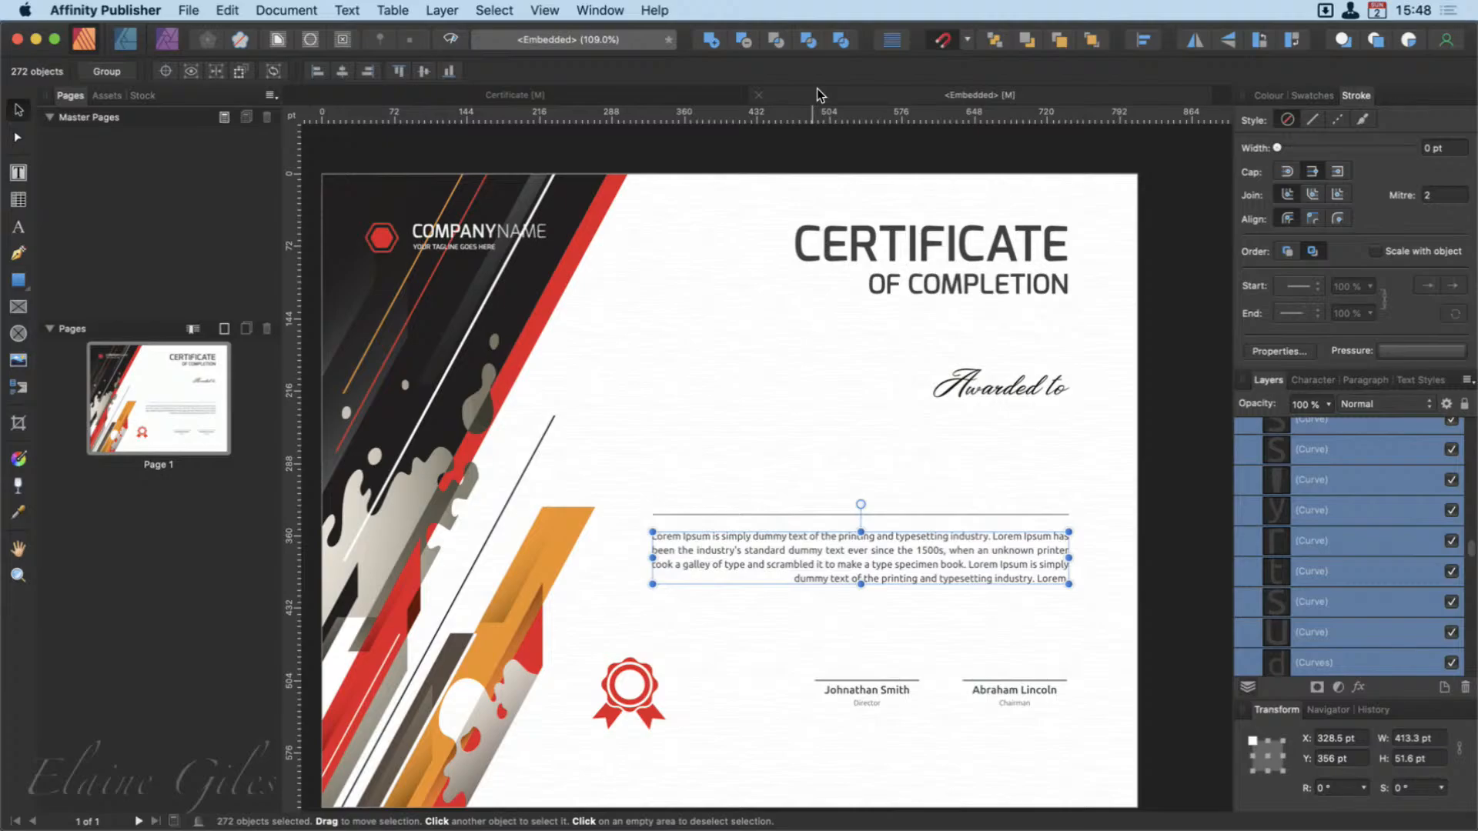
left_click(768, 94)
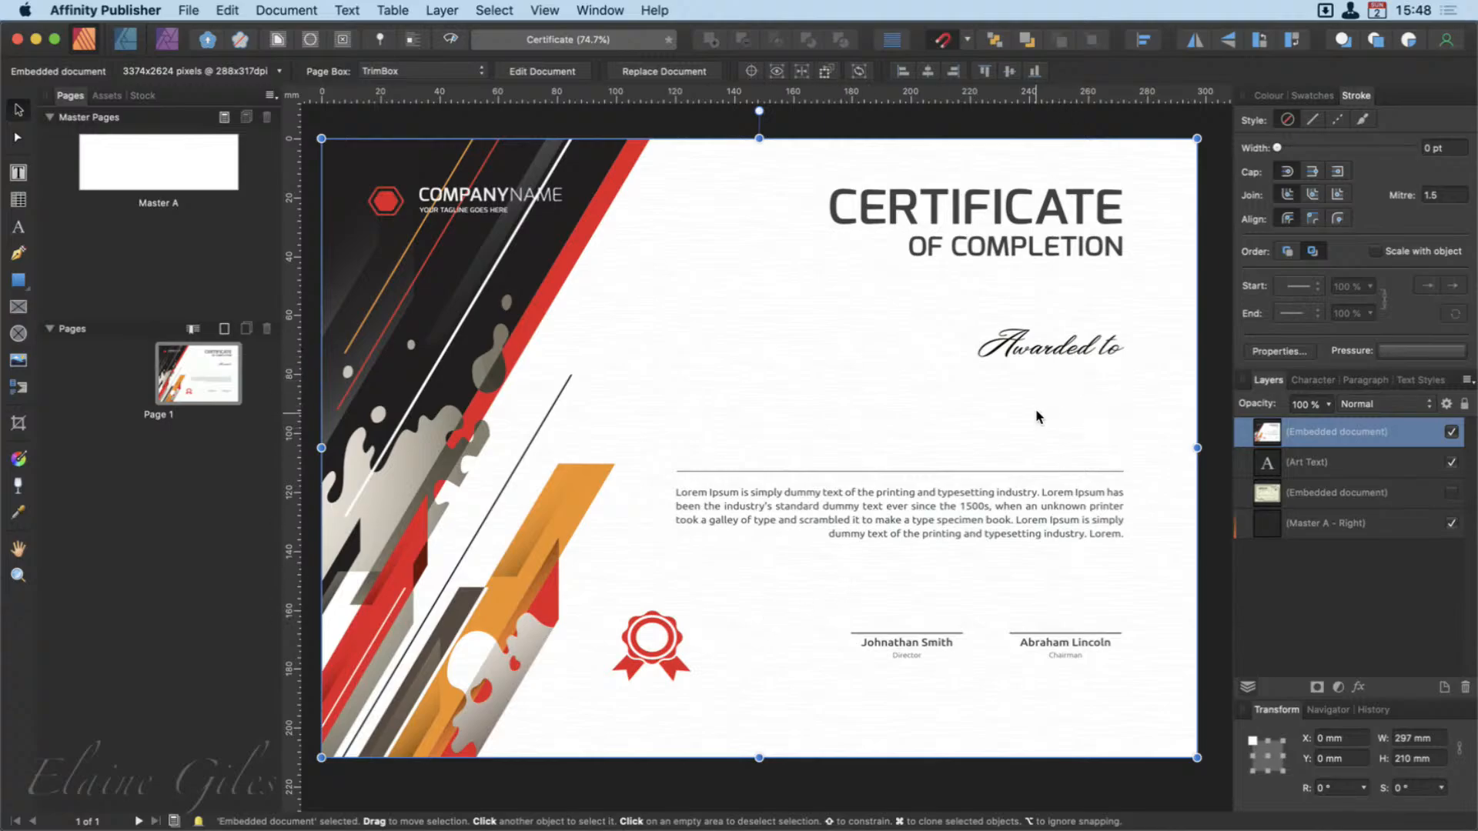
Lock the embedded certificate design so it cannot be moved, and clear the selection.
left_click_drag(1036, 354, 950, 432)
left_click(1464, 403)
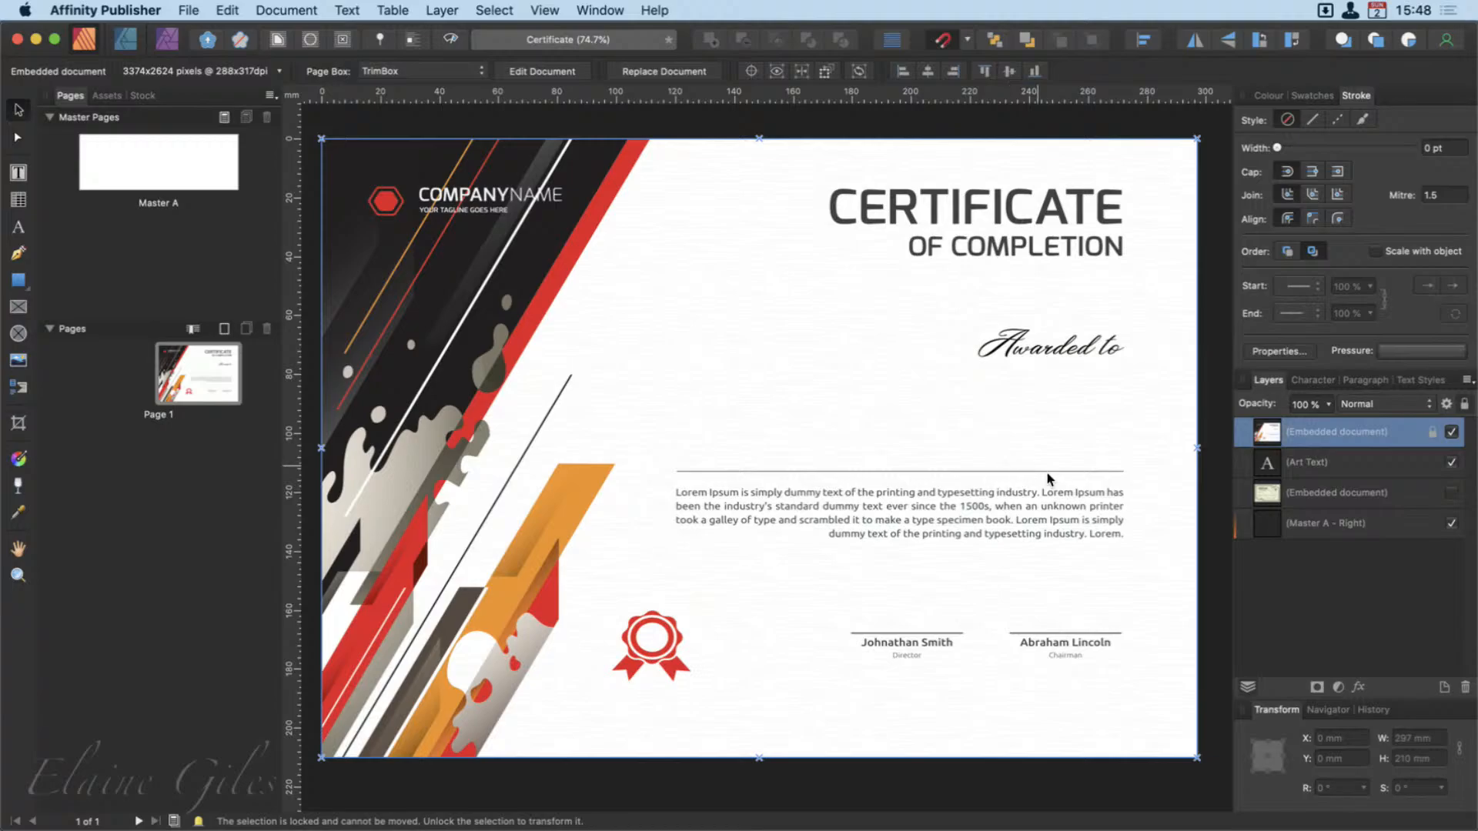
left_click(997, 431)
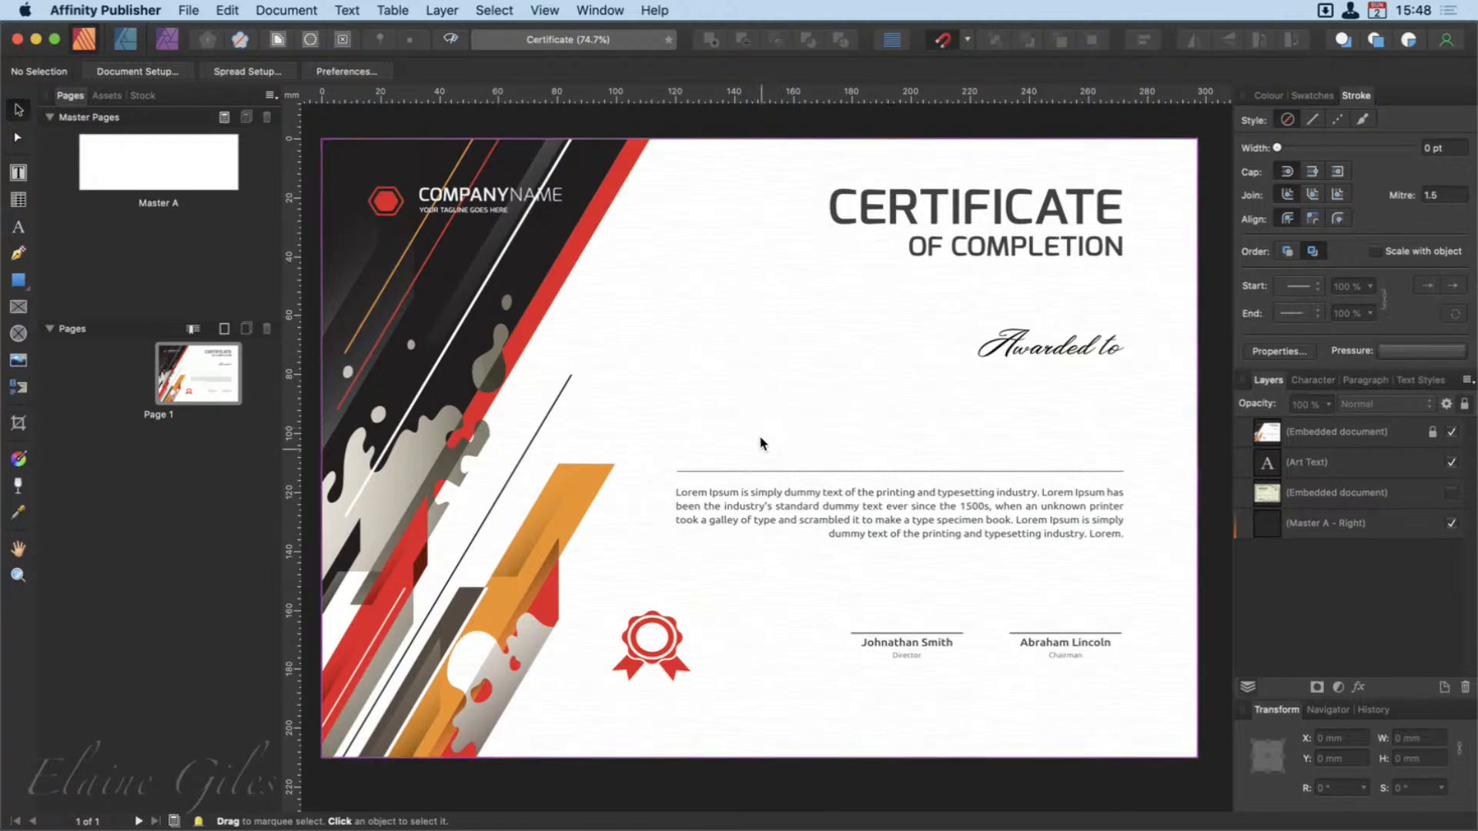
Bring the <FirstName> <Surname> art text in front of the embedded certificate design.
left_click(1278, 468)
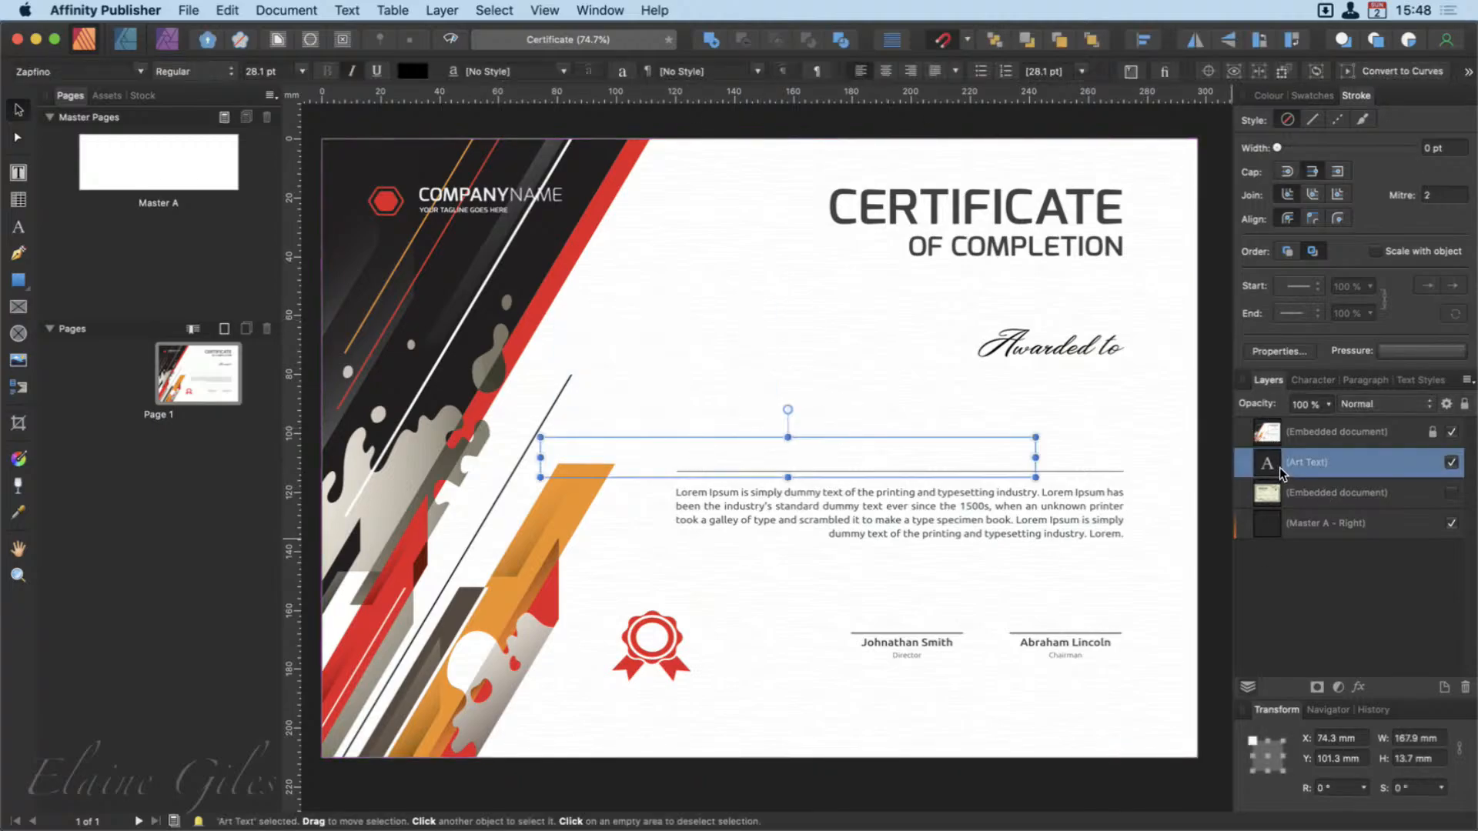
key("shift+super+bracketright")
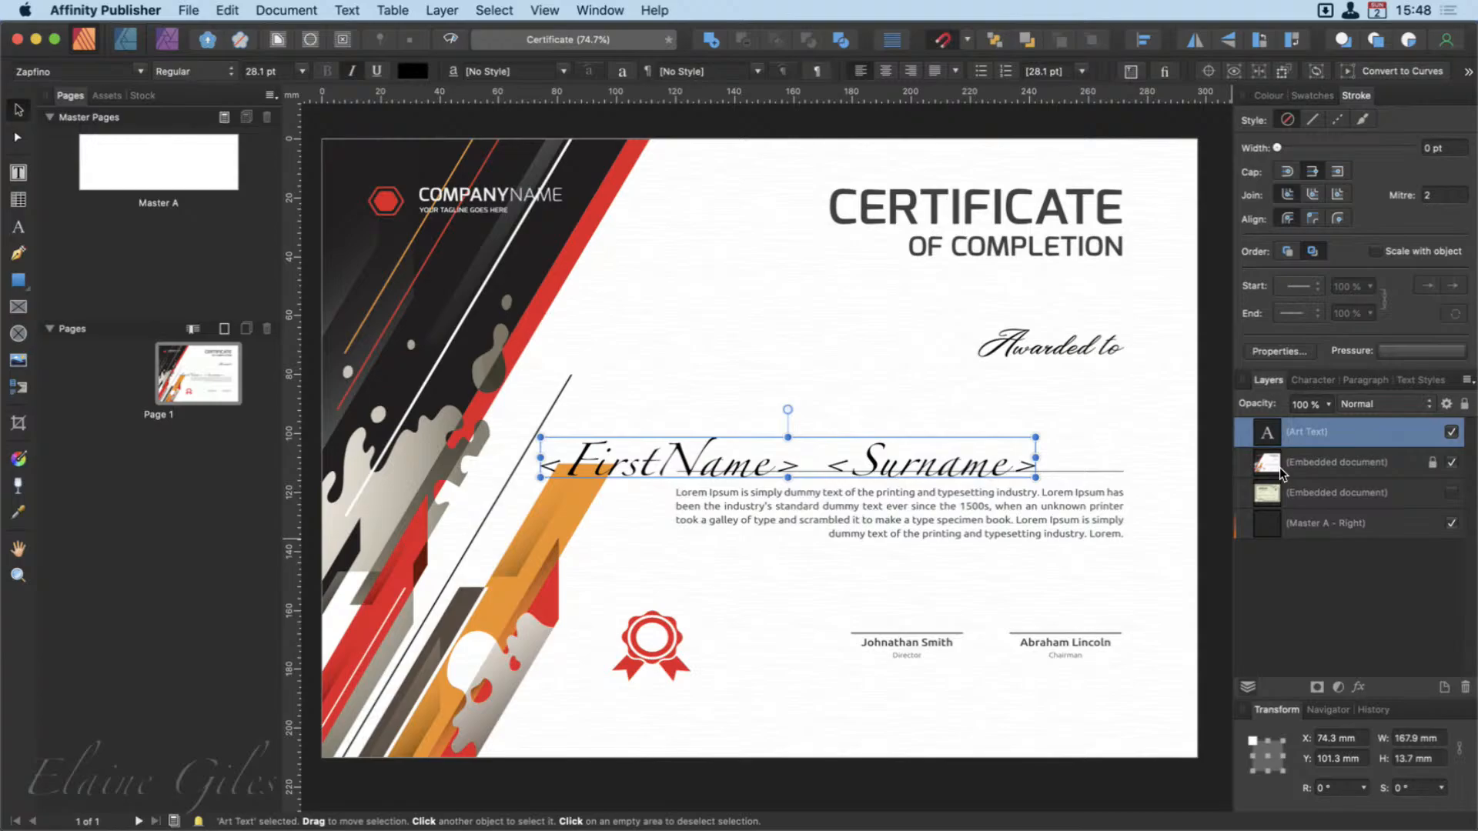
key("super+bracketleft")
key("super+bracketleft")
key("super+bracketleft")
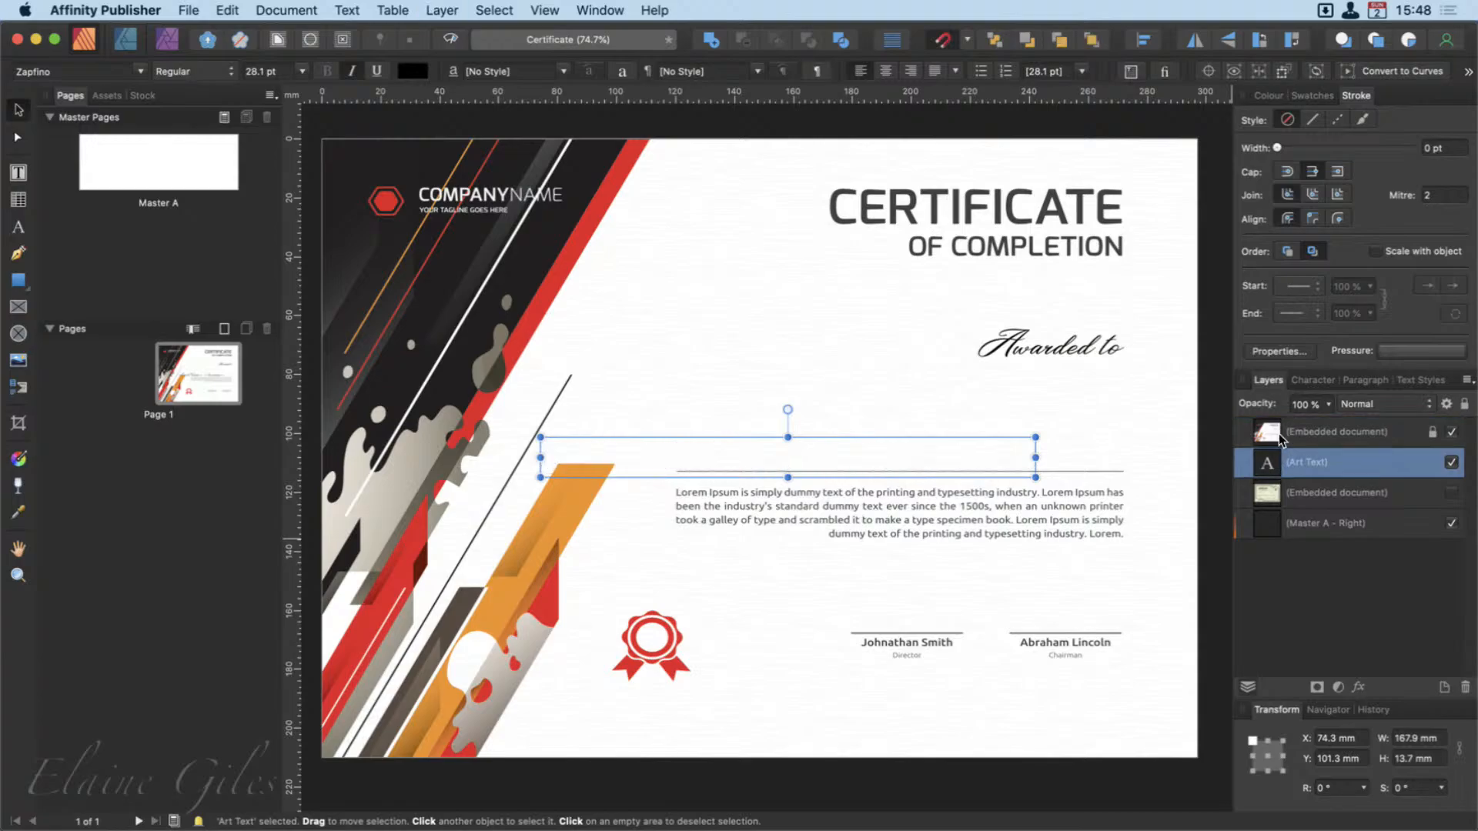
key("super+bracketright")
key("super+bracketright")
key("super+bracketright")
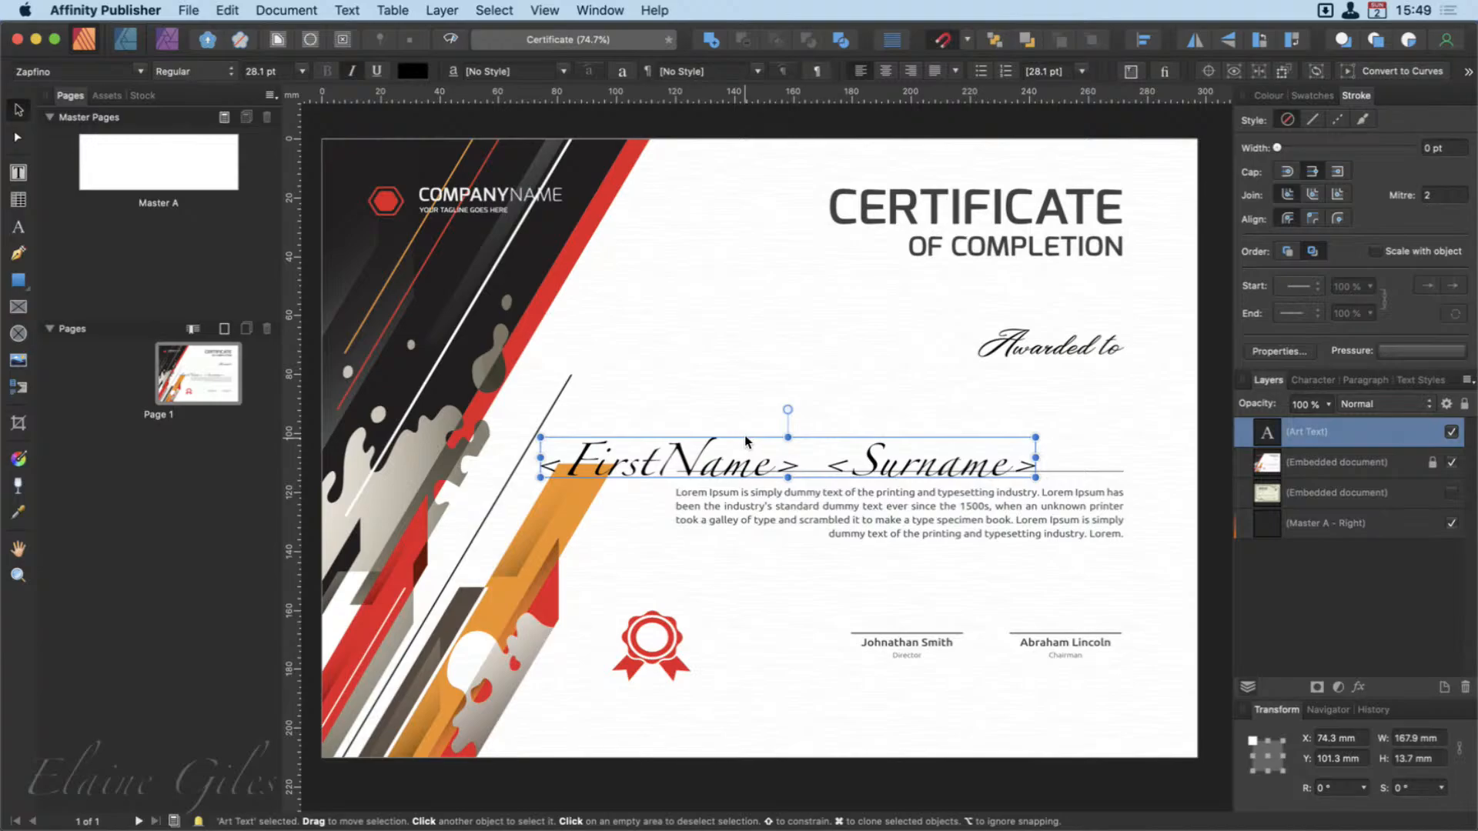
Shrink the <FirstName> <Surname> text to about 16.2 pt and place it above the horizontal line, near the line's left end.
left_click_drag(712, 440, 830, 422)
left_click_drag(1152, 428, 939, 436)
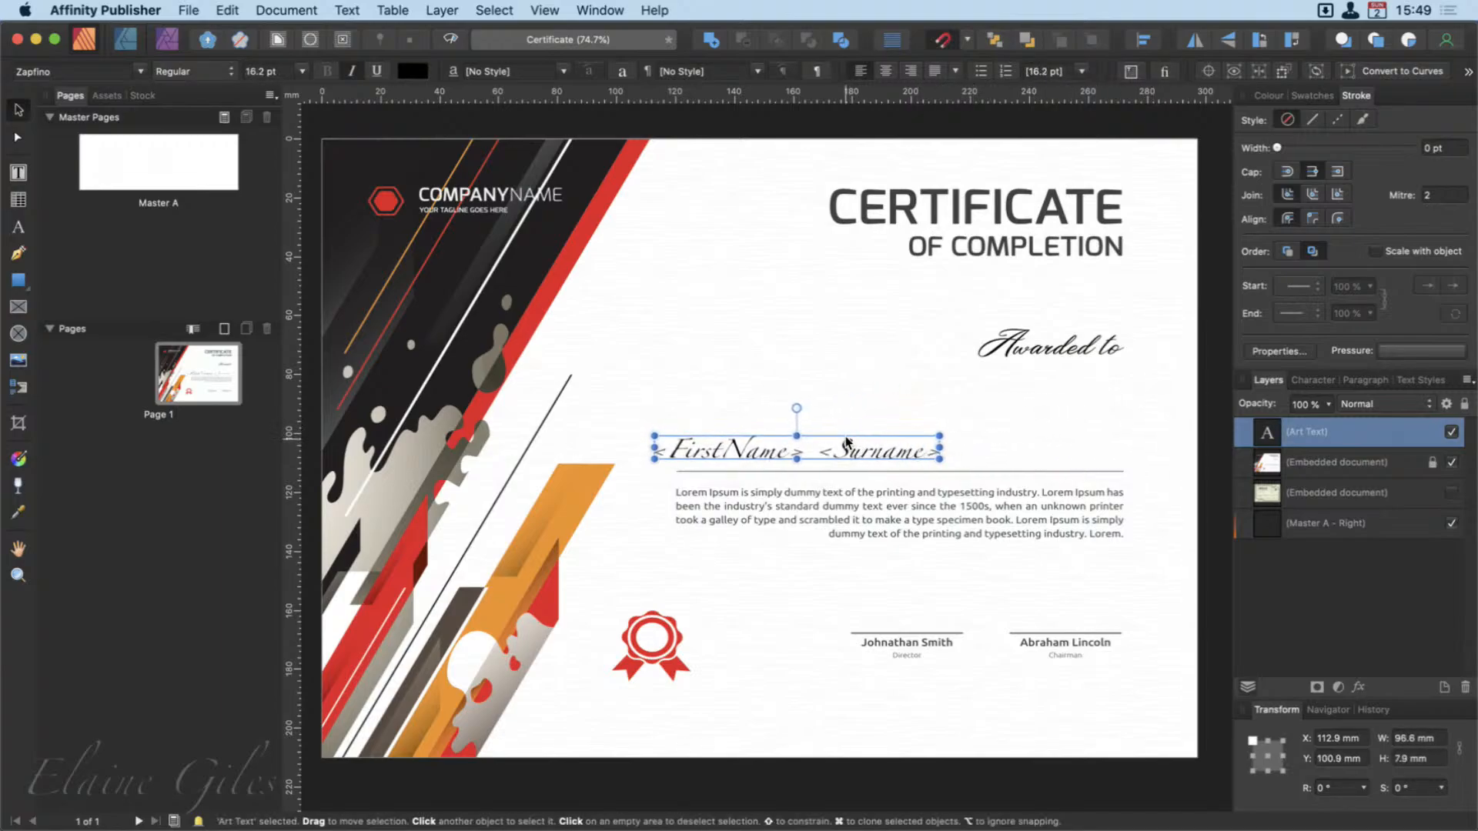
left_click_drag(842, 437, 867, 436)
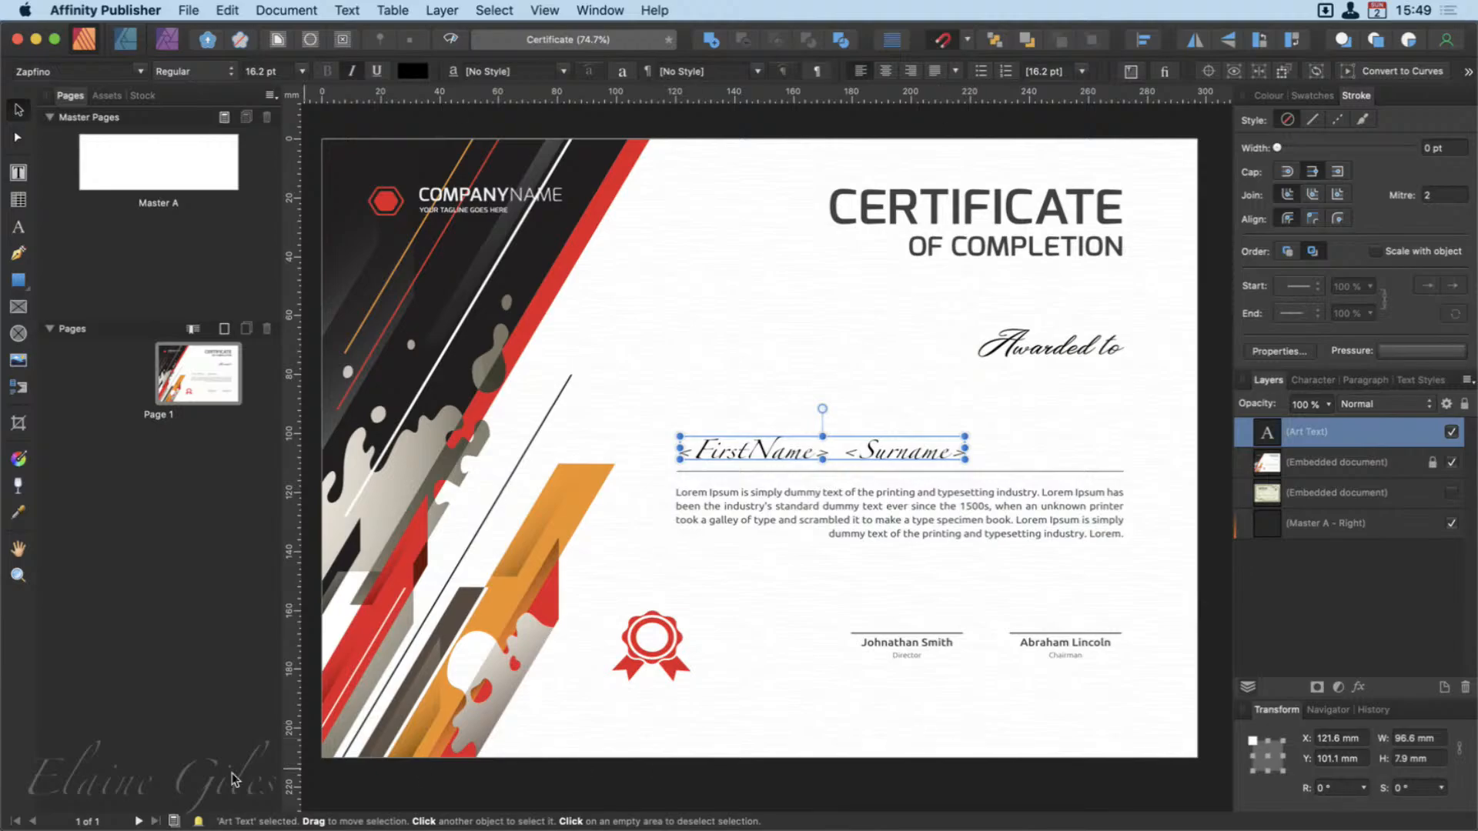
left_click_drag(185, 830, 269, 358)
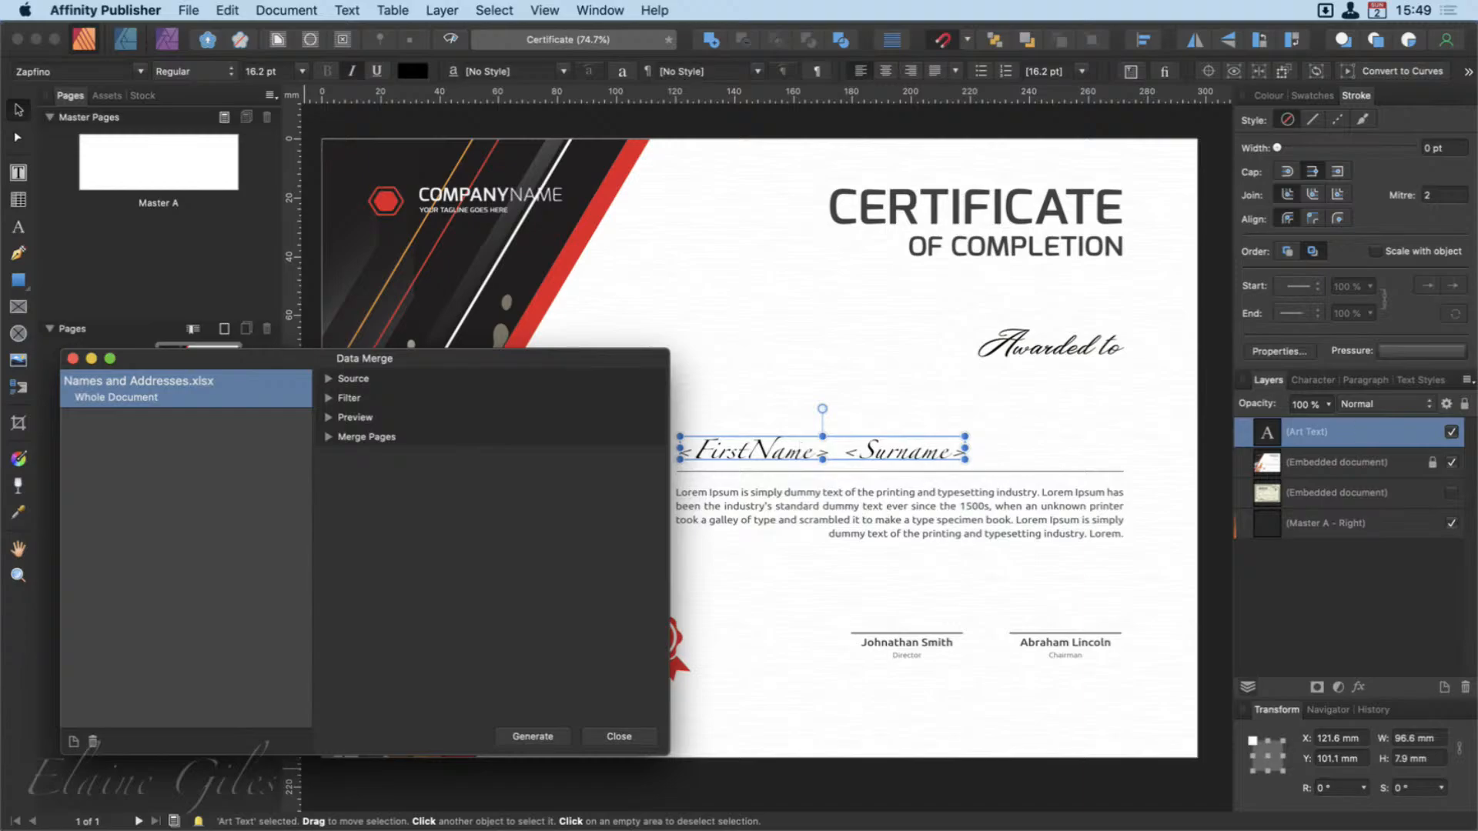
left_click_drag(1431, 830, 1253, 830)
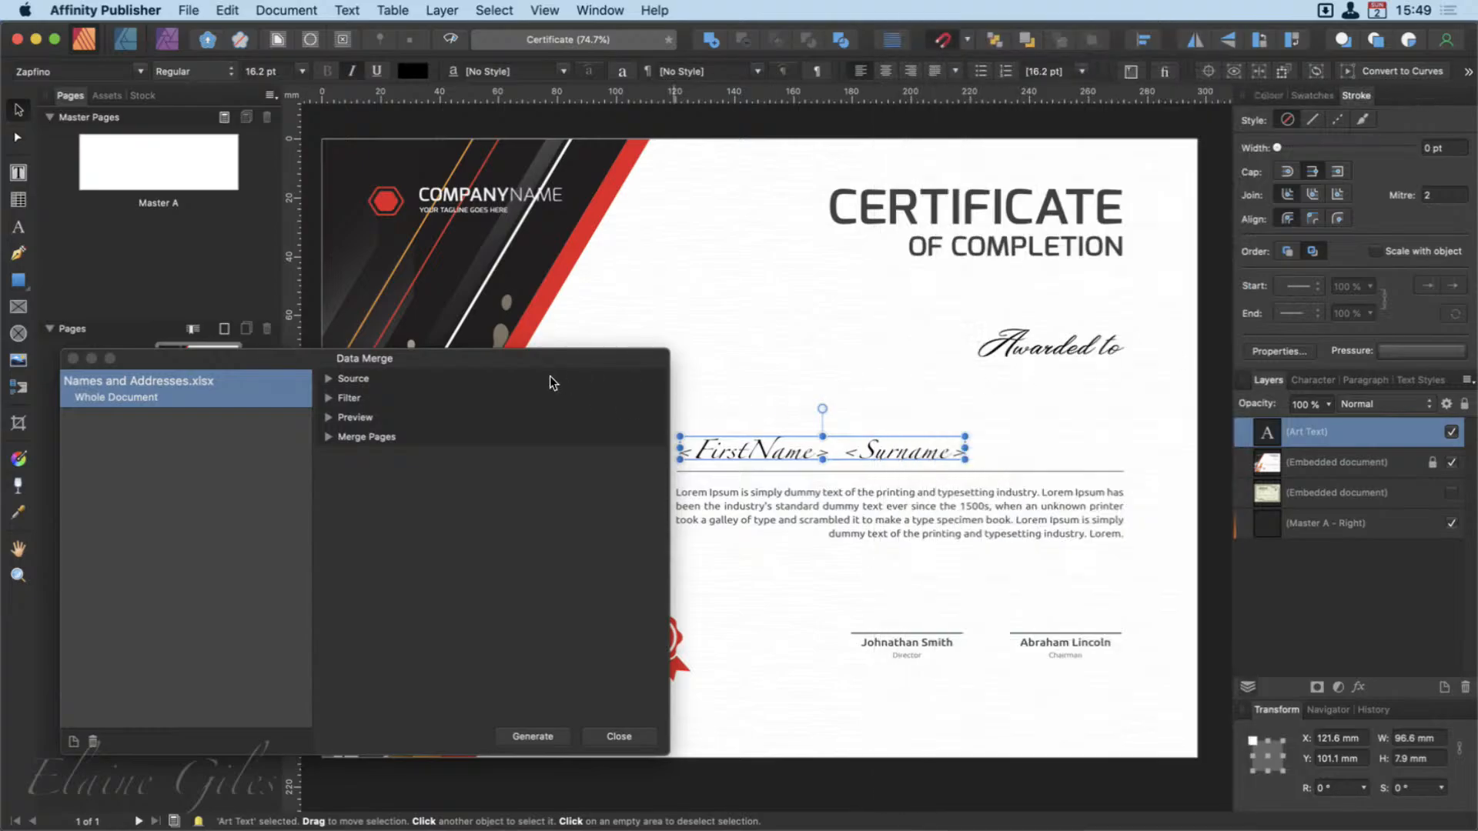
left_click_drag(533, 359, 0, 515)
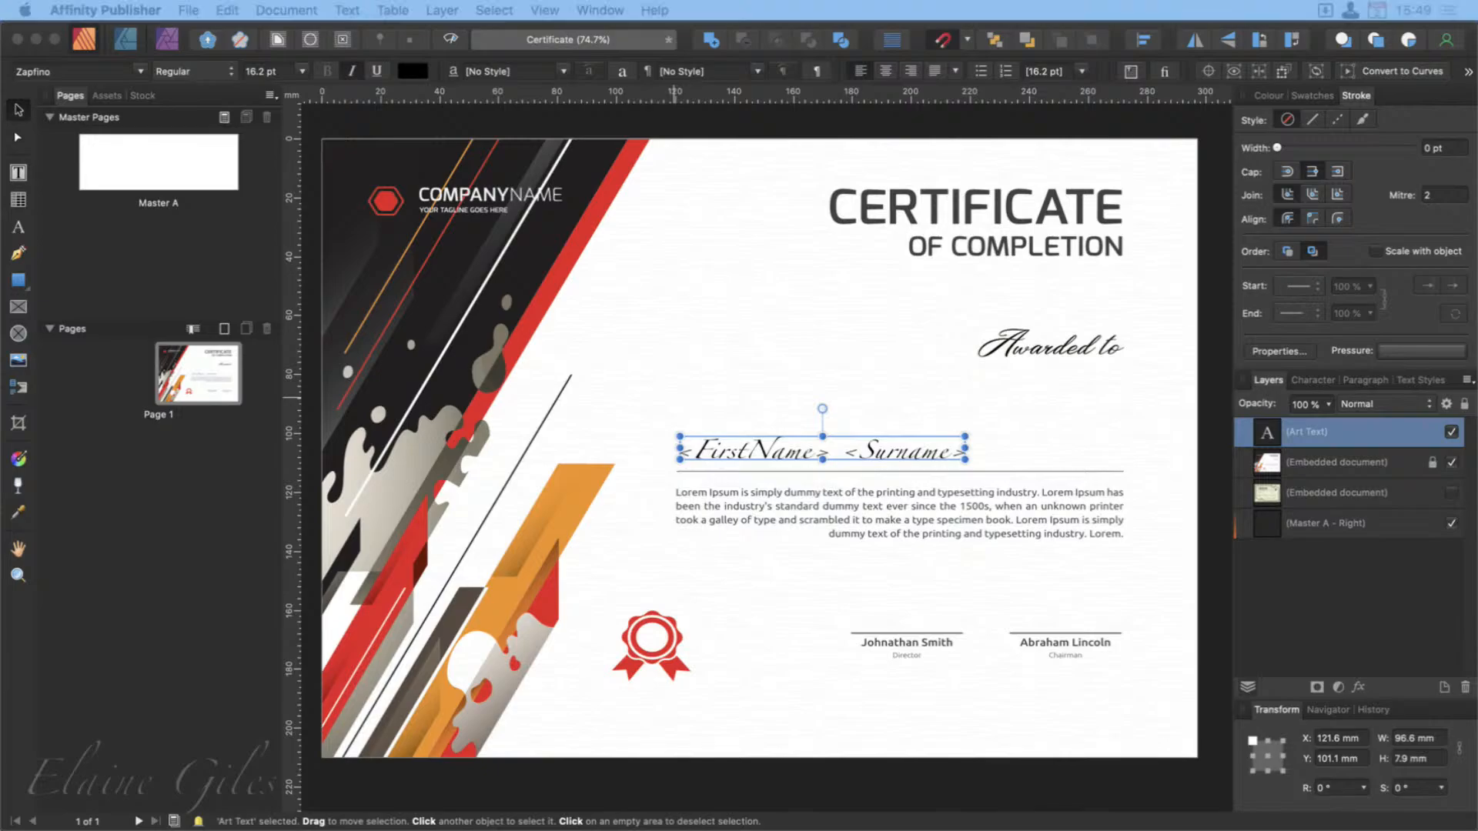
Unlock the embedded certificate design and open it for editing.
left_click(671, 295)
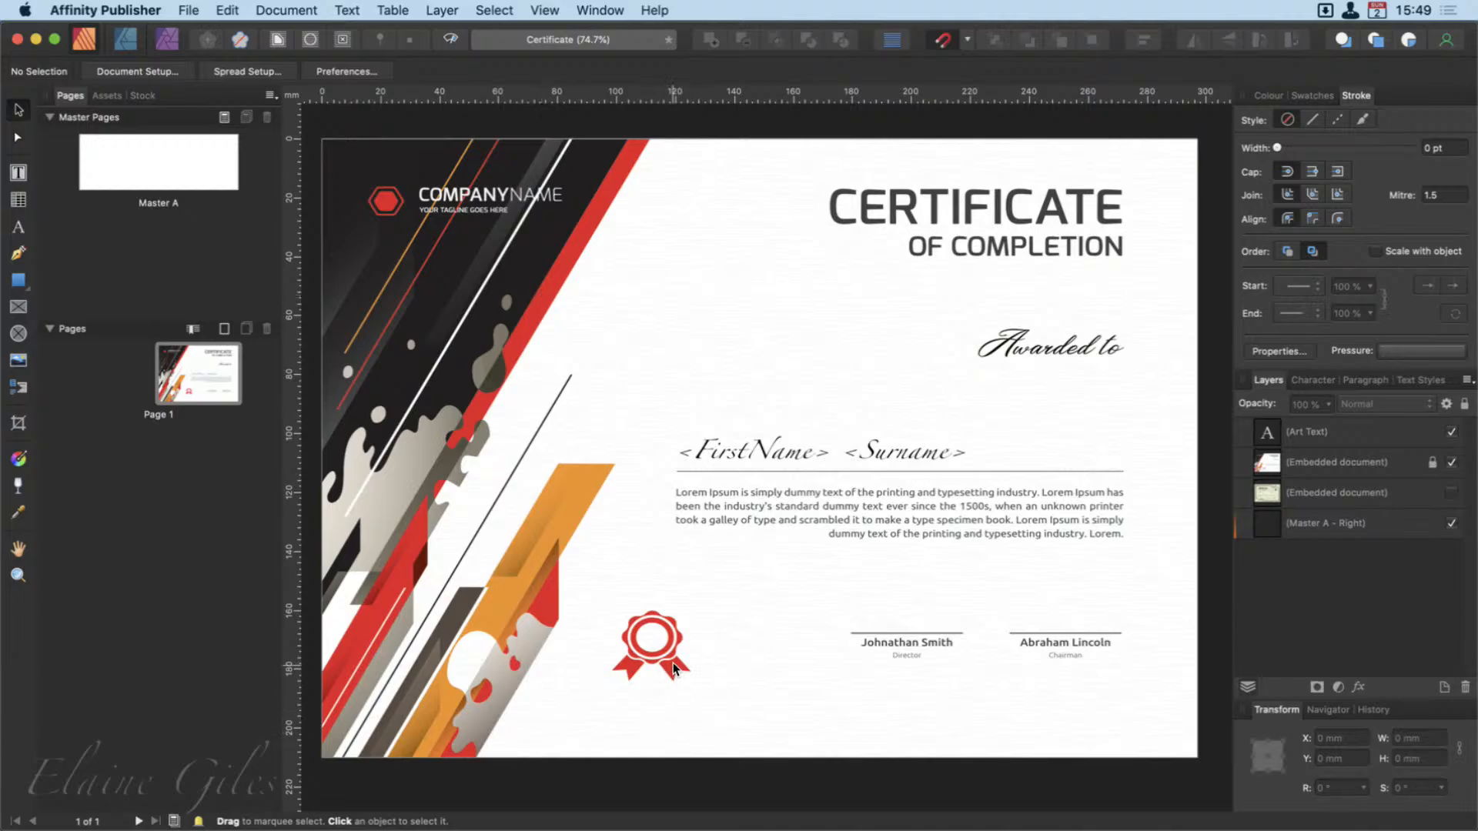
left_click(1433, 462)
double_click(673, 686)
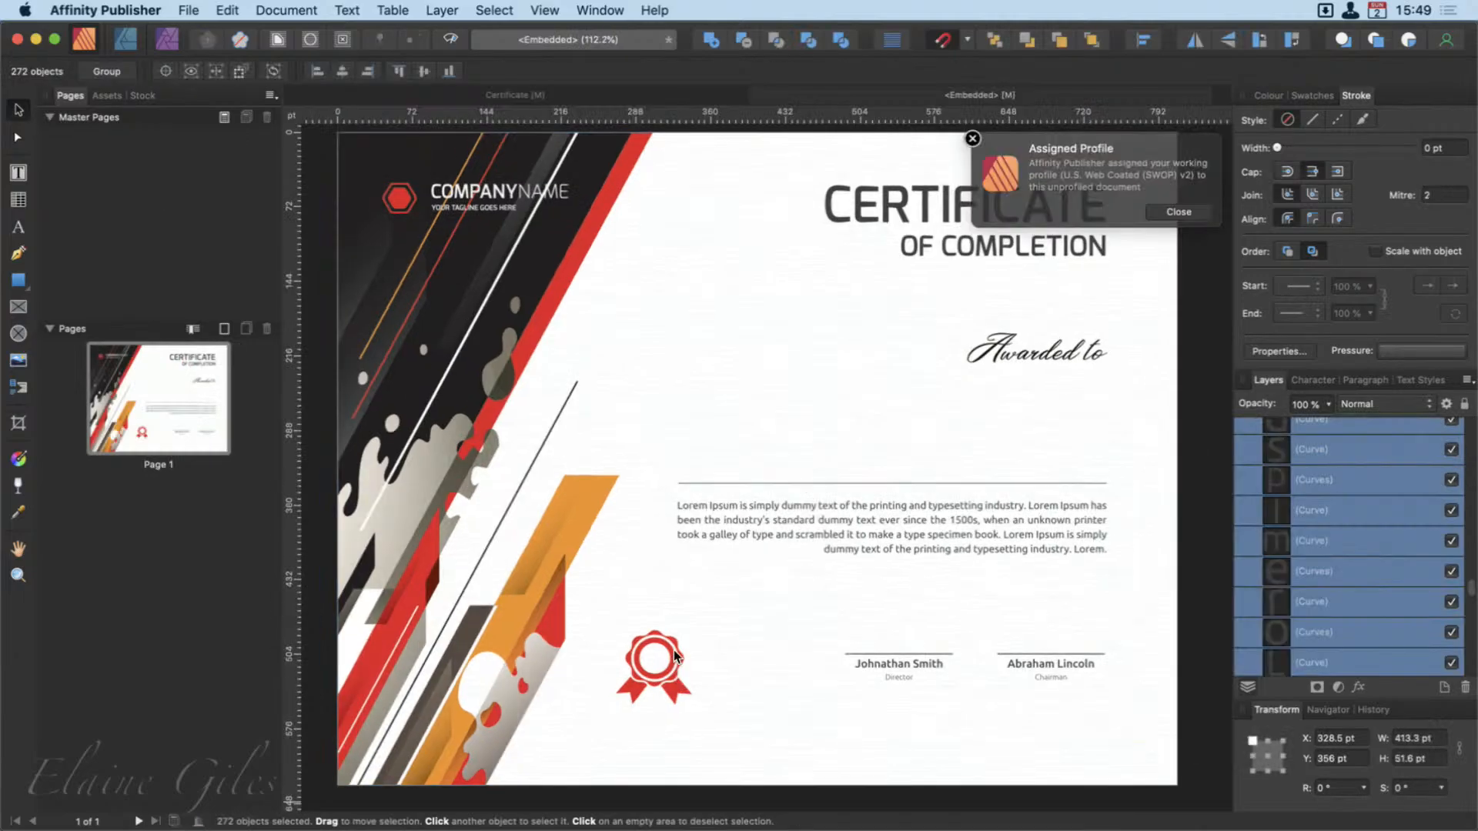
Select the two ribbon tails and two ring shapes of the red rosette and group them.
left_click(673, 682)
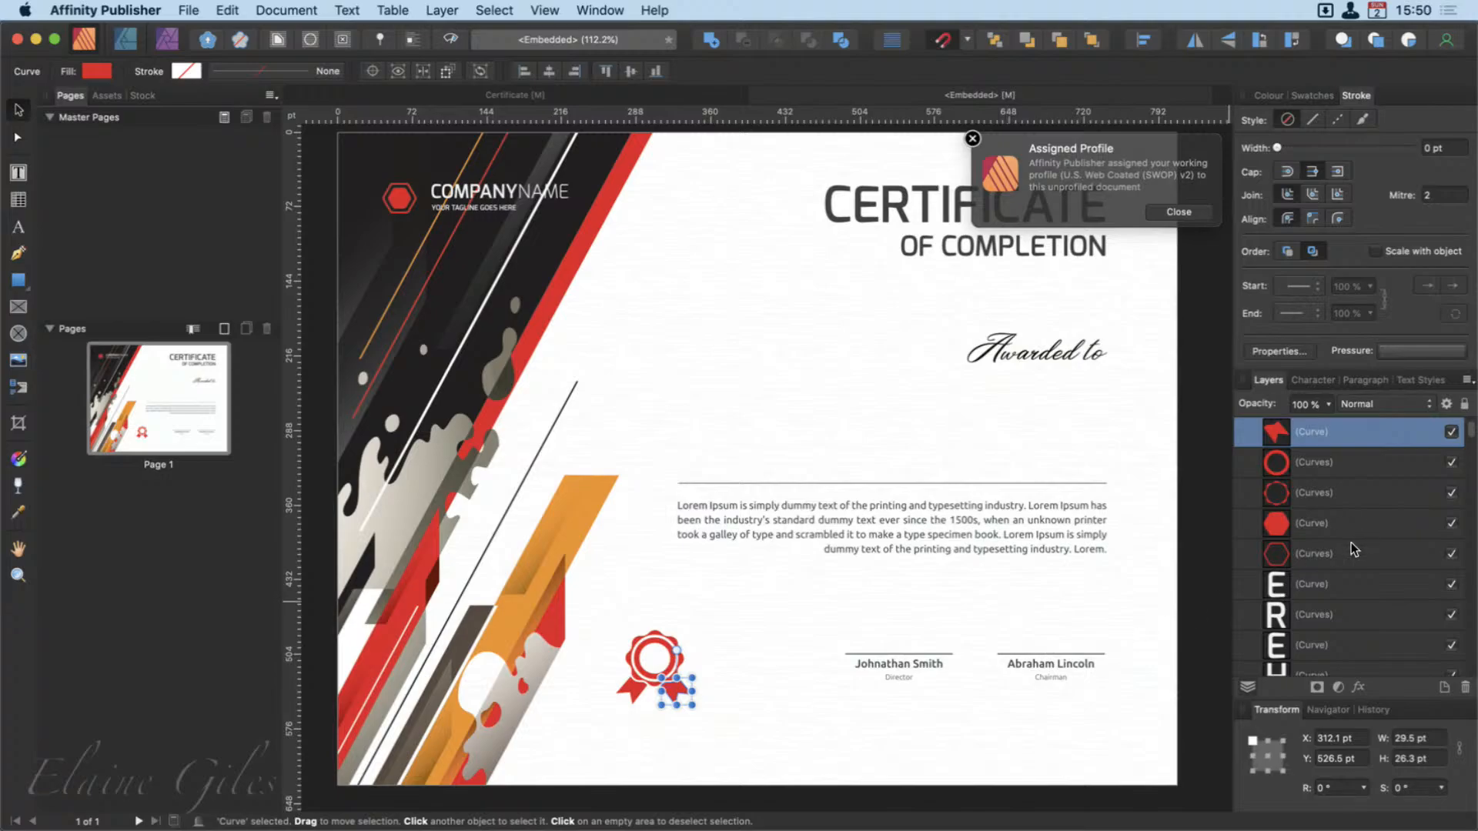
left_click(1293, 554)
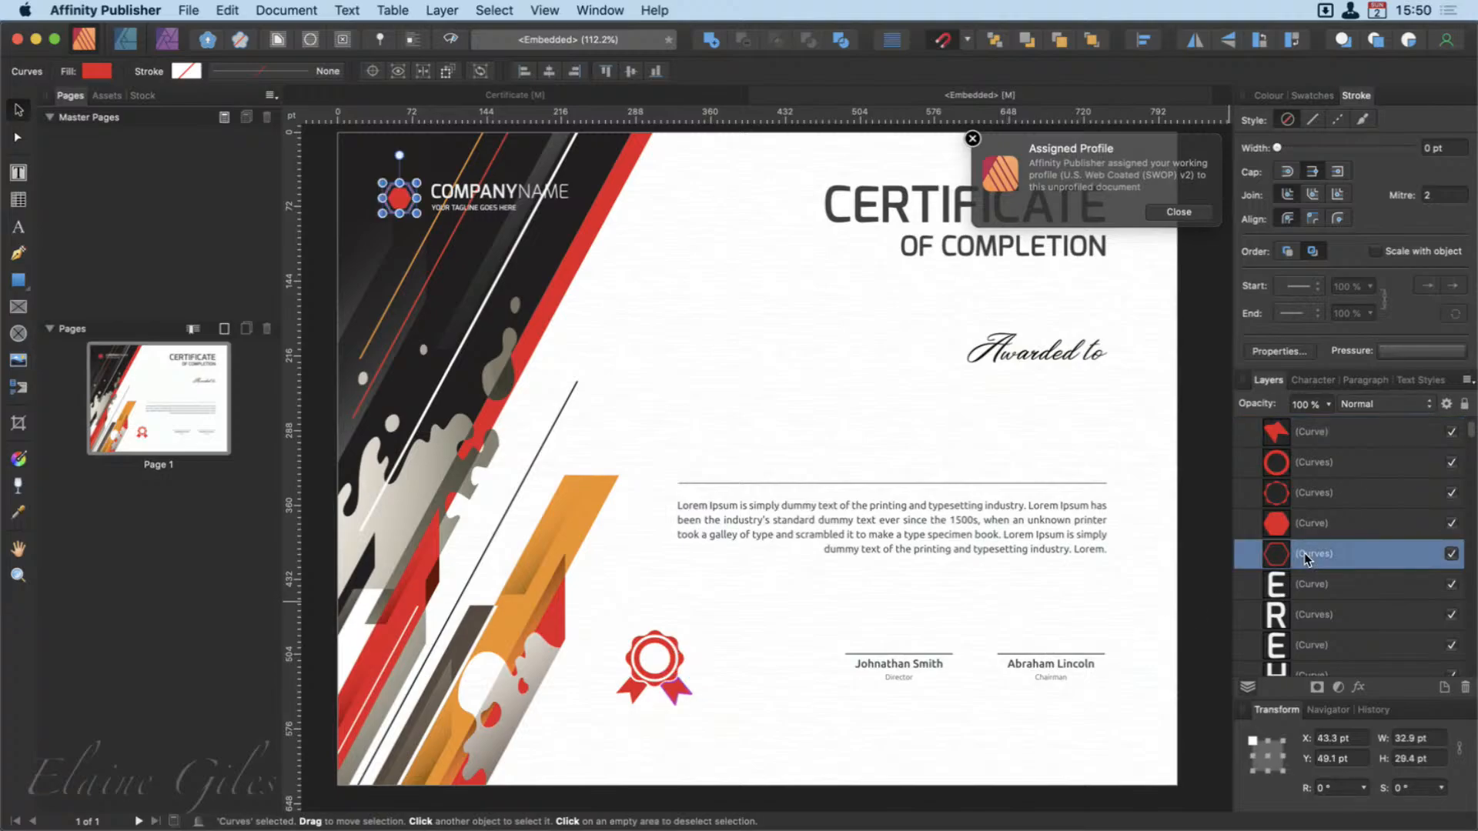
left_click(1330, 423)
scroll(1328, 455, "up", 3)
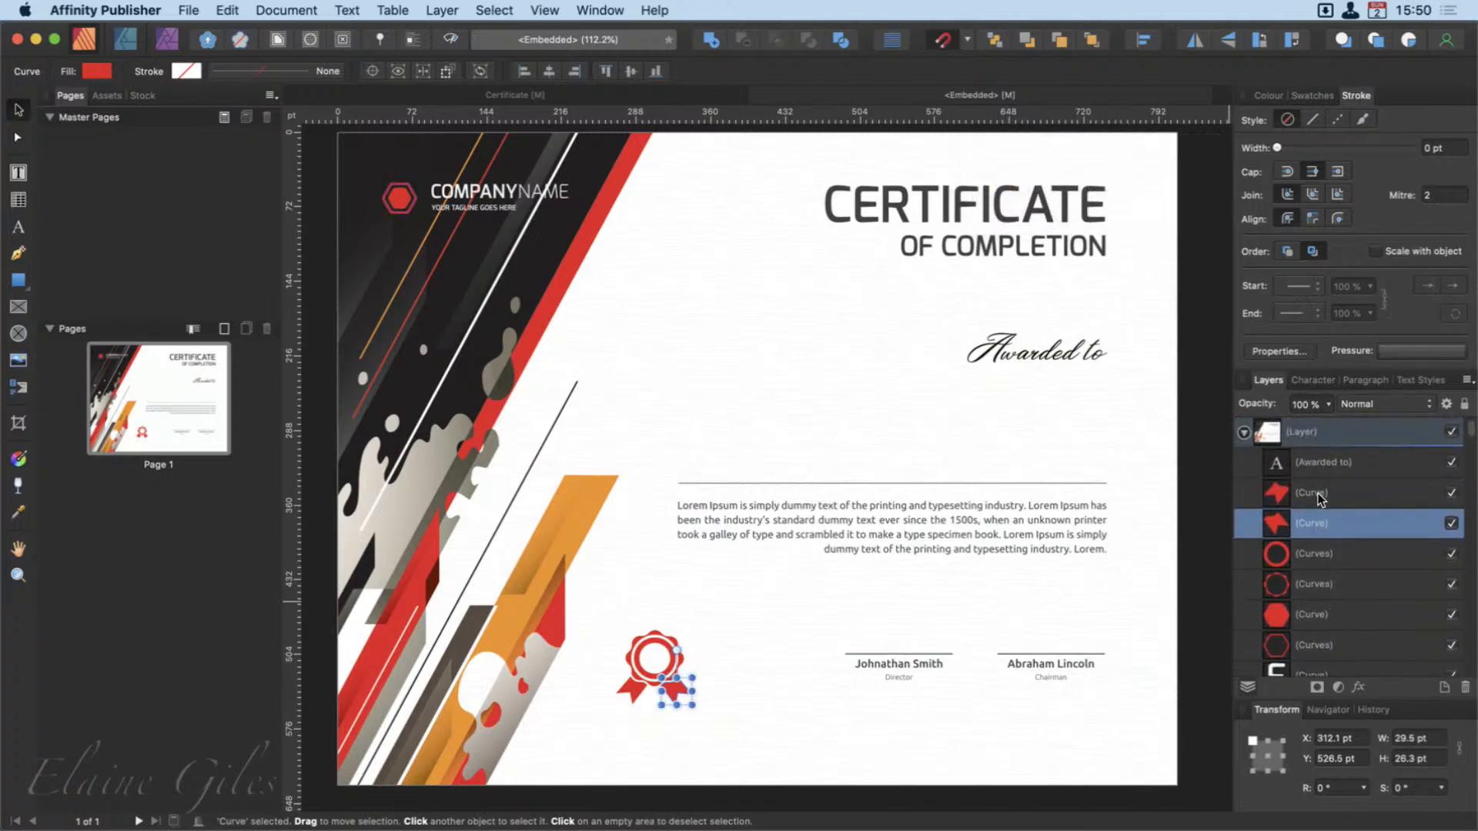
left_click(1318, 497, "shift")
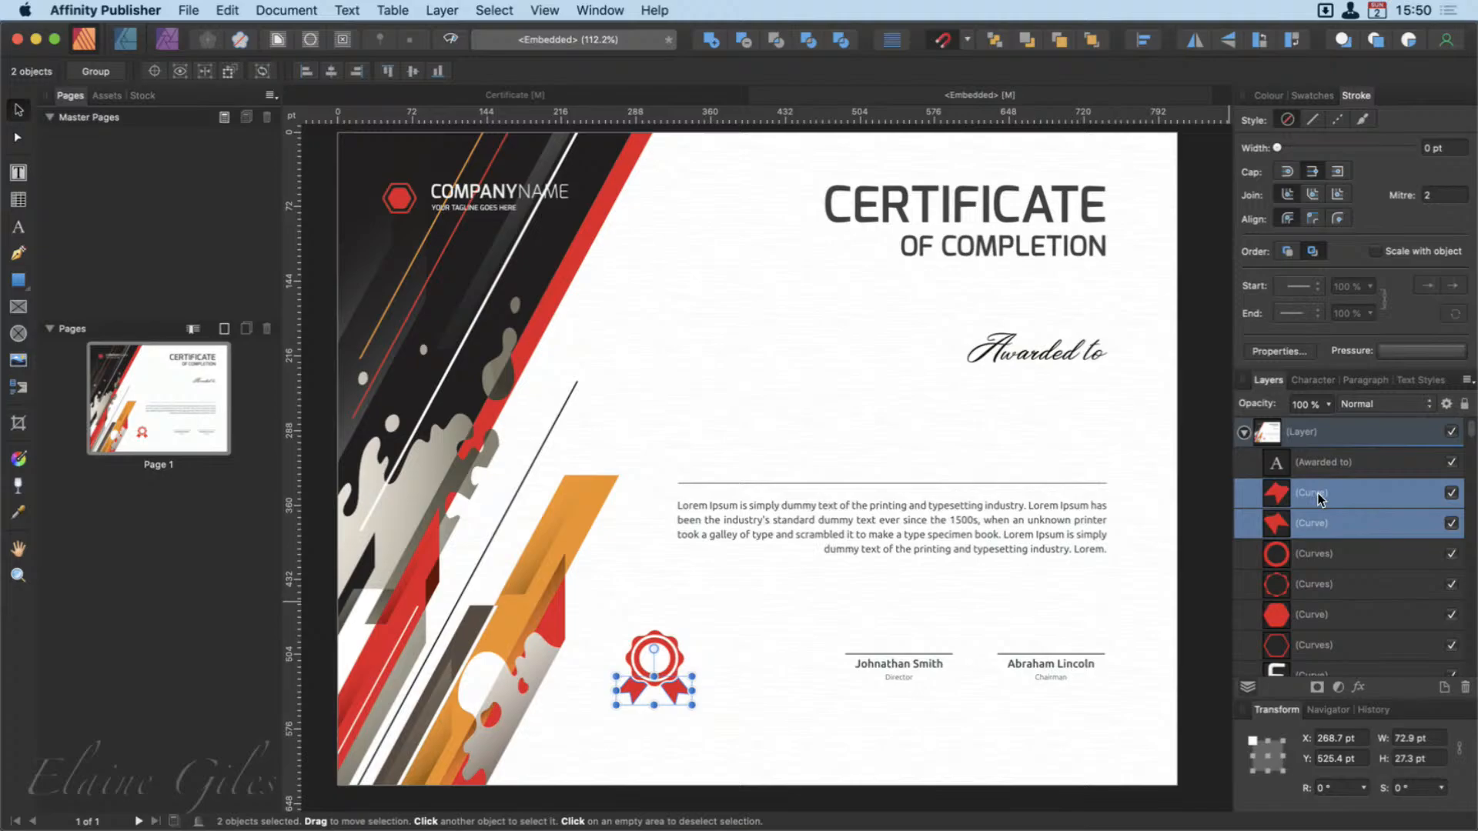
left_click(1318, 554, "shift")
left_click(1318, 583, "shift")
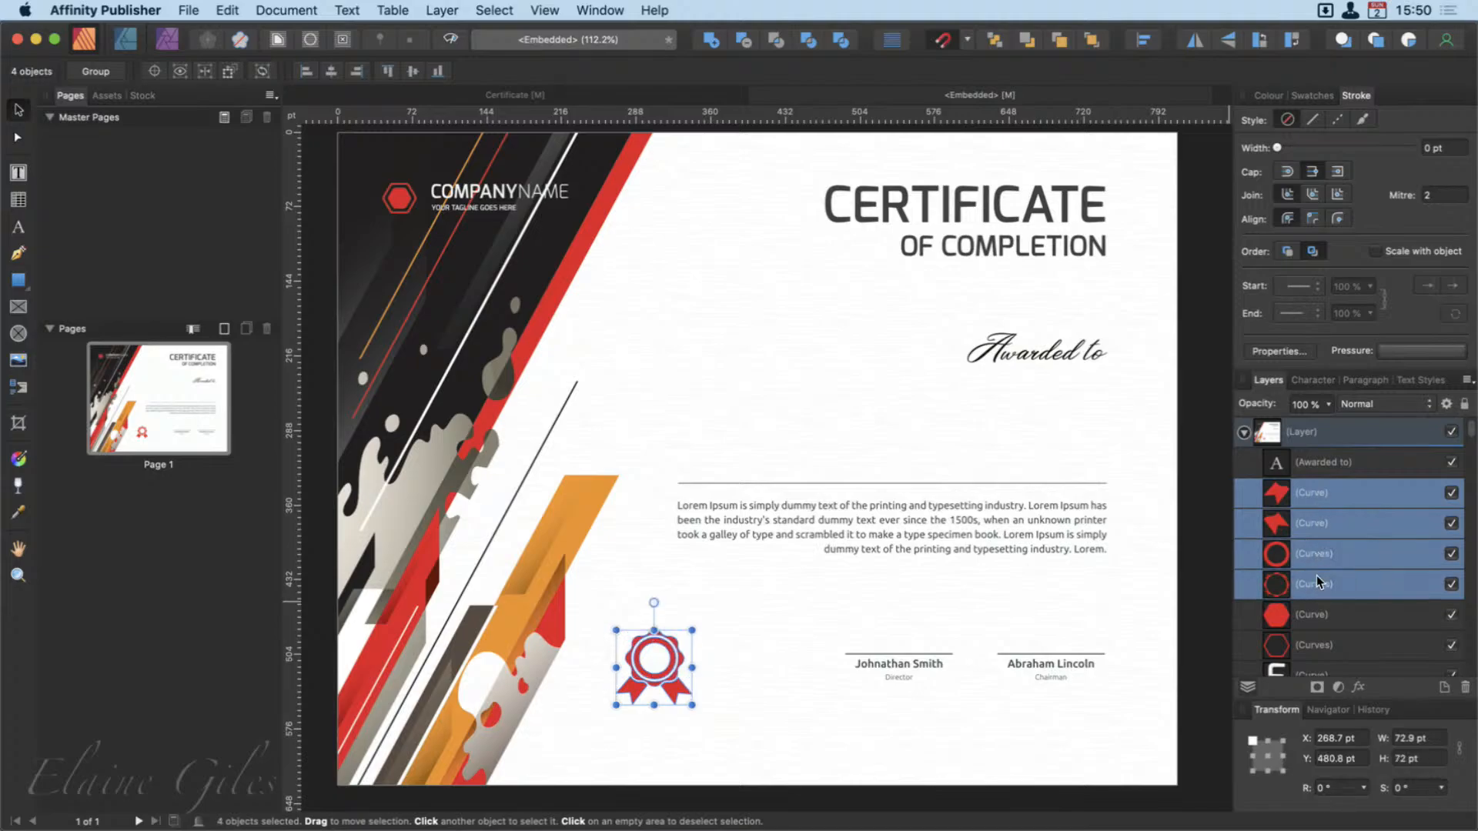
key("super+g")
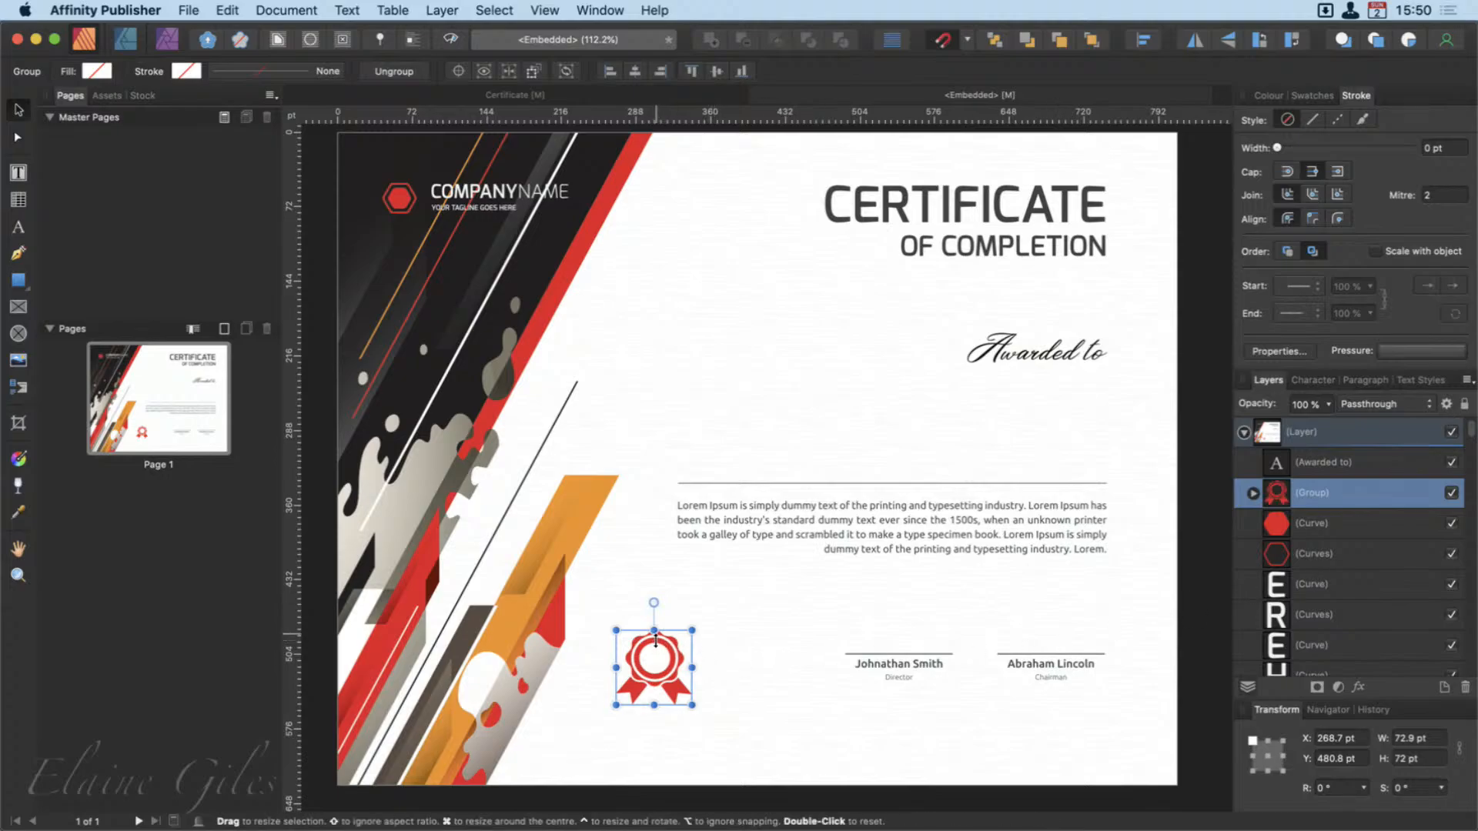
Enlarge the rosette group to about 91 by 85 pt, and close the embedded document to return to the certificate.
left_click_drag(655, 641, 711, 618)
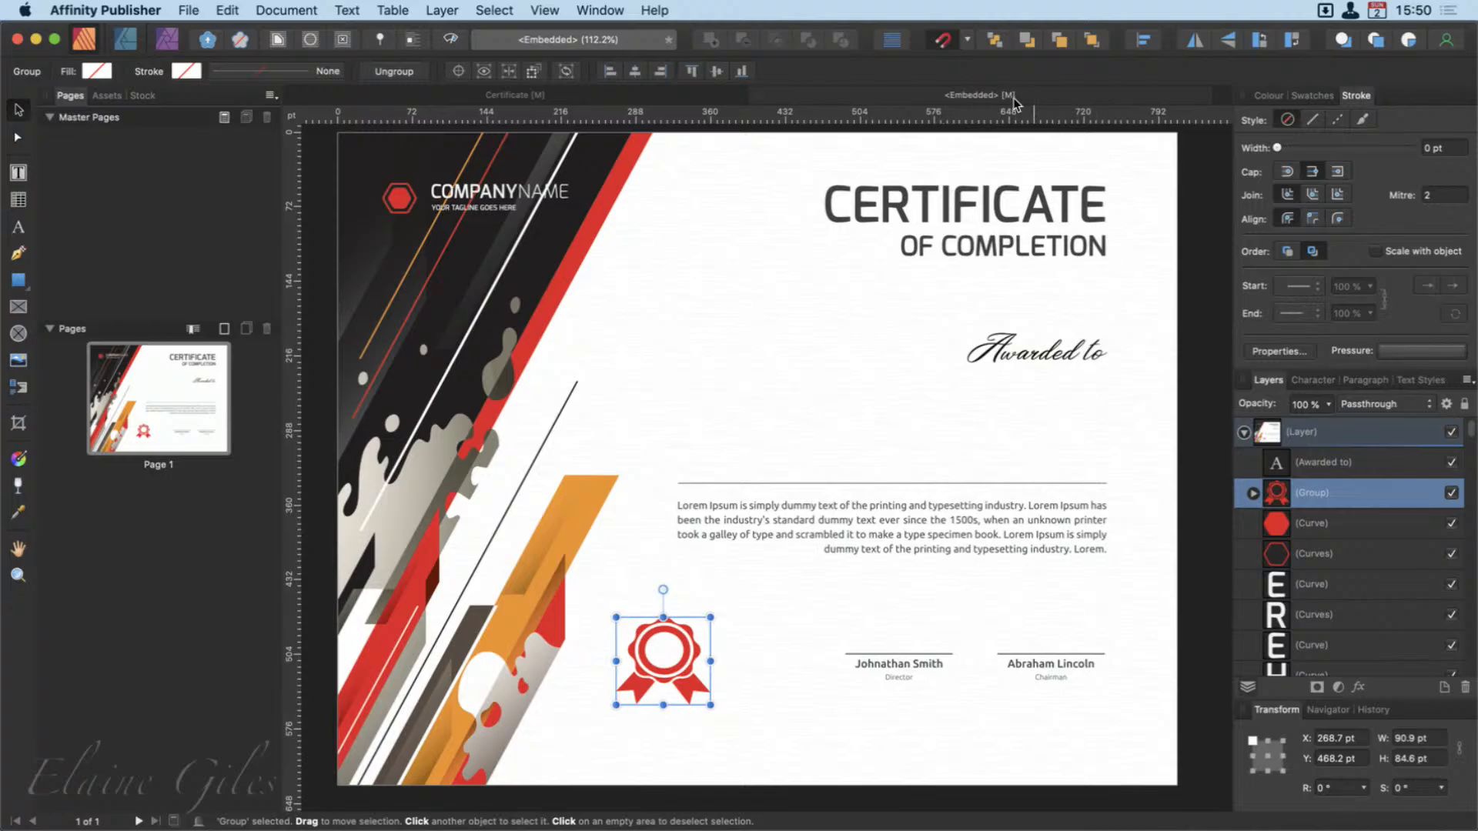
left_click(757, 96)
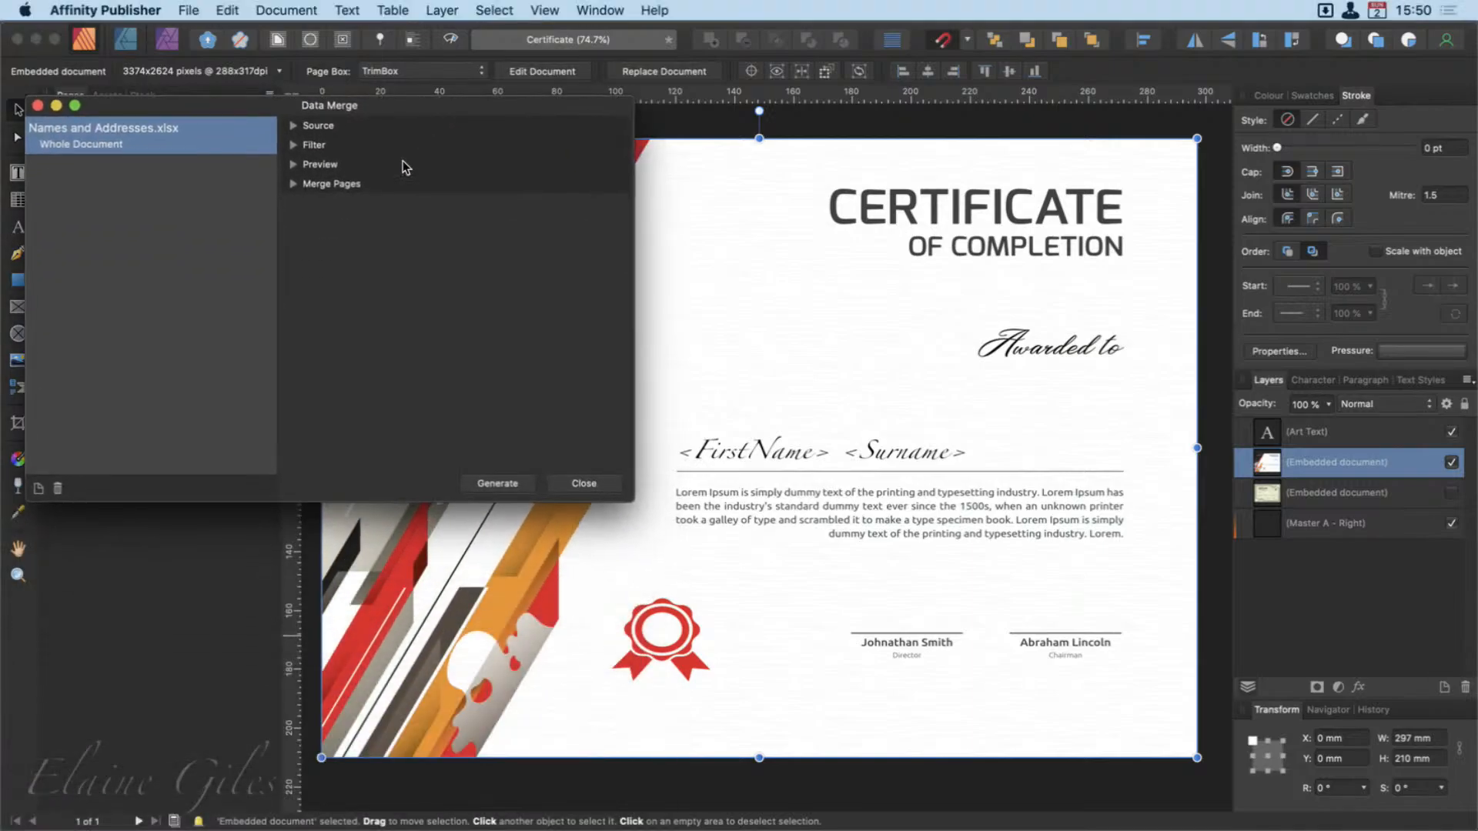
Turn on Preview with record for the data merge and step forward through the records to record 31.
left_click(293, 164)
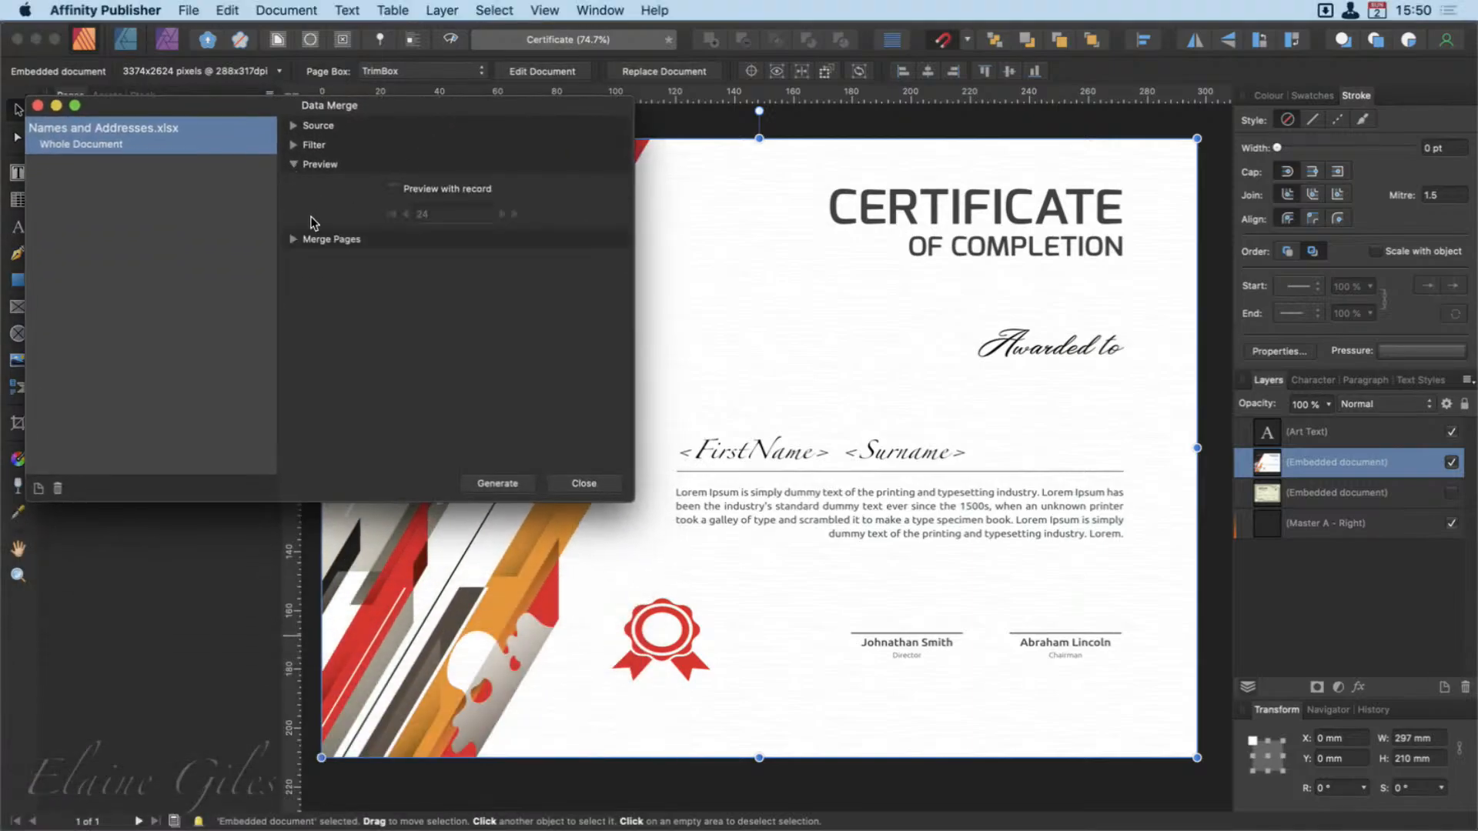
left_click(399, 189)
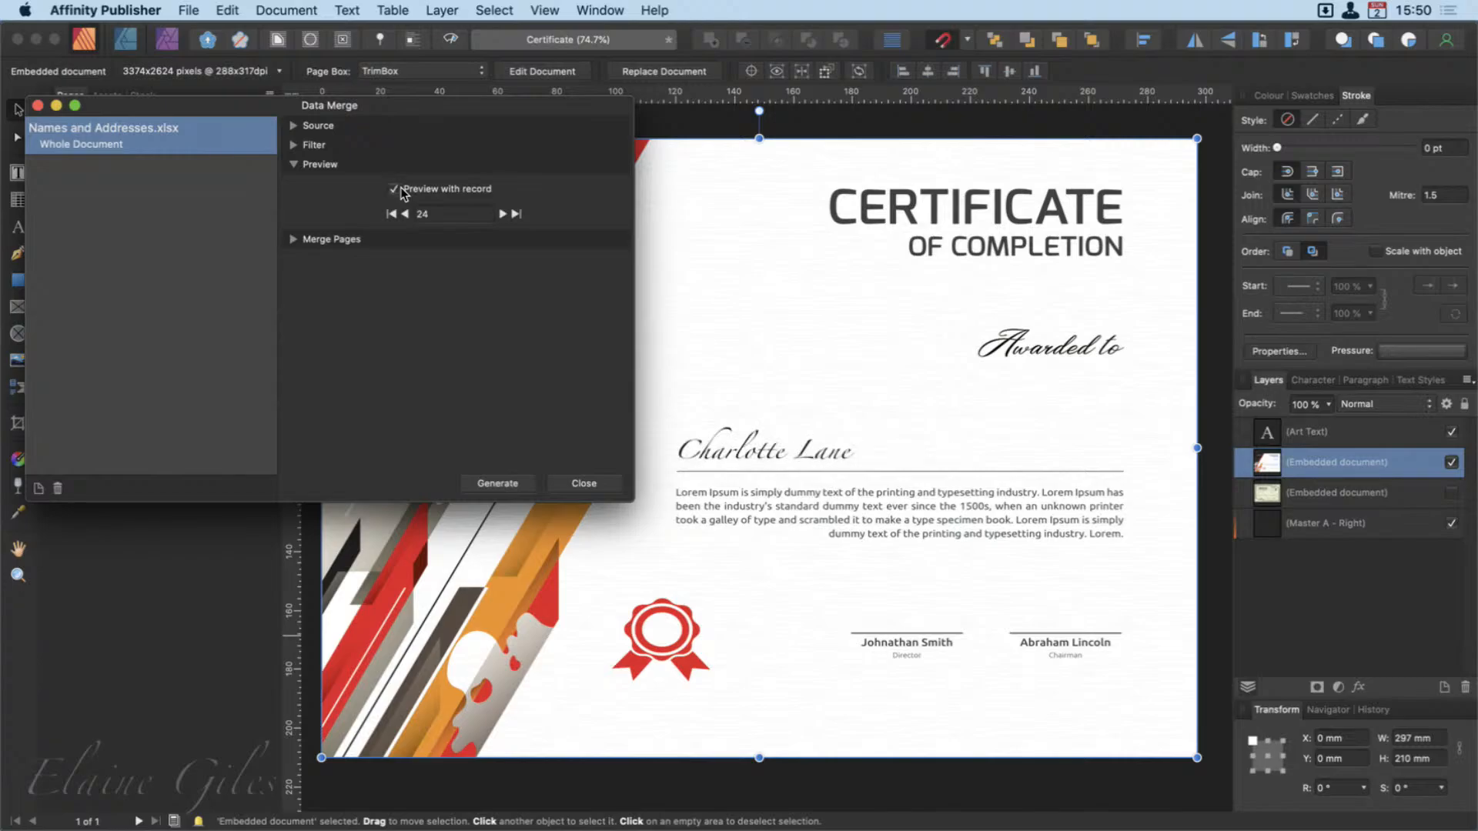
left_click(505, 213)
left_click(506, 213)
left_click(506, 214)
left_click(505, 213)
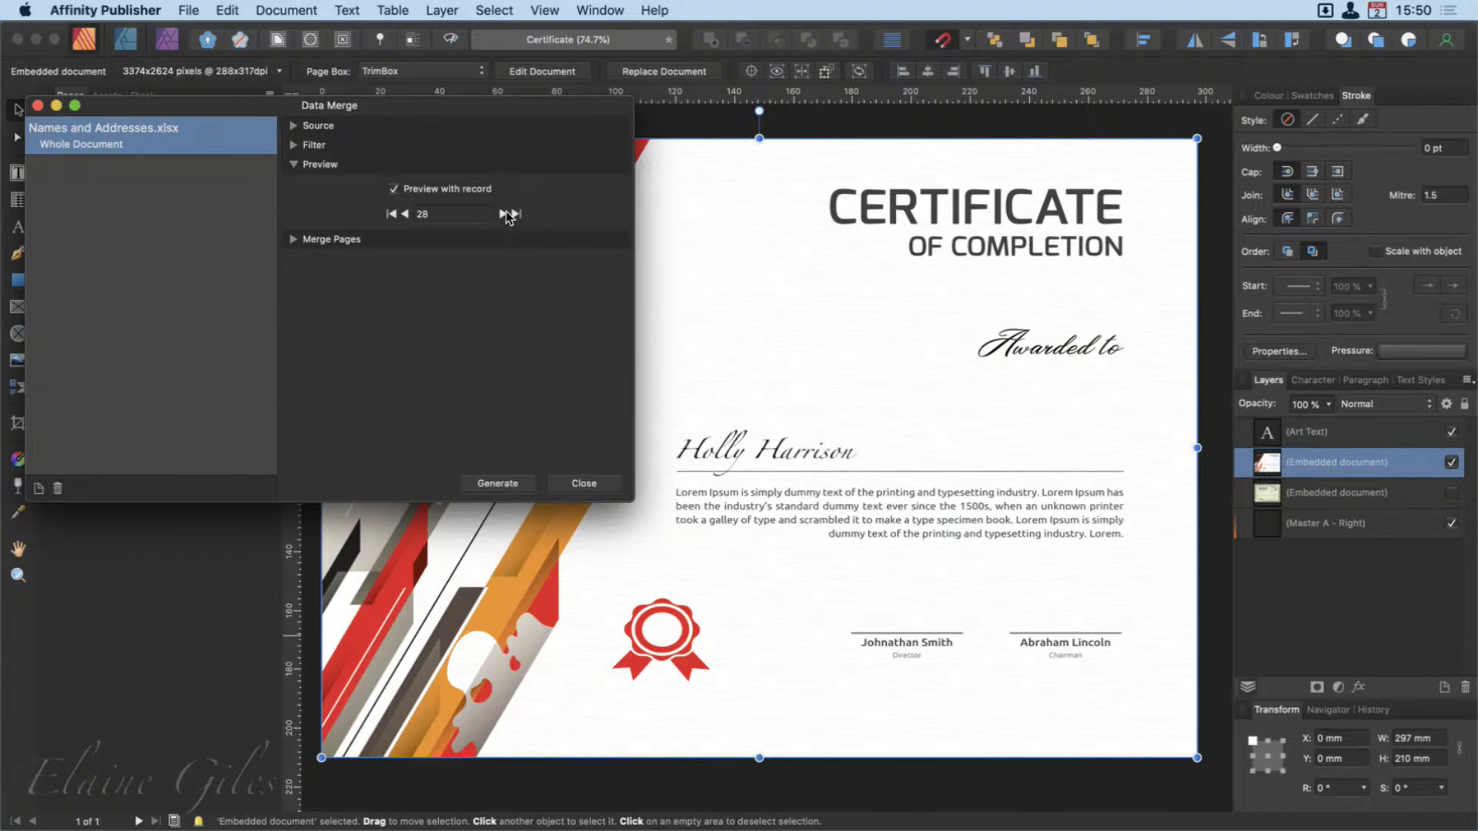
left_click(506, 214)
left_click(506, 213)
left_click(506, 213)
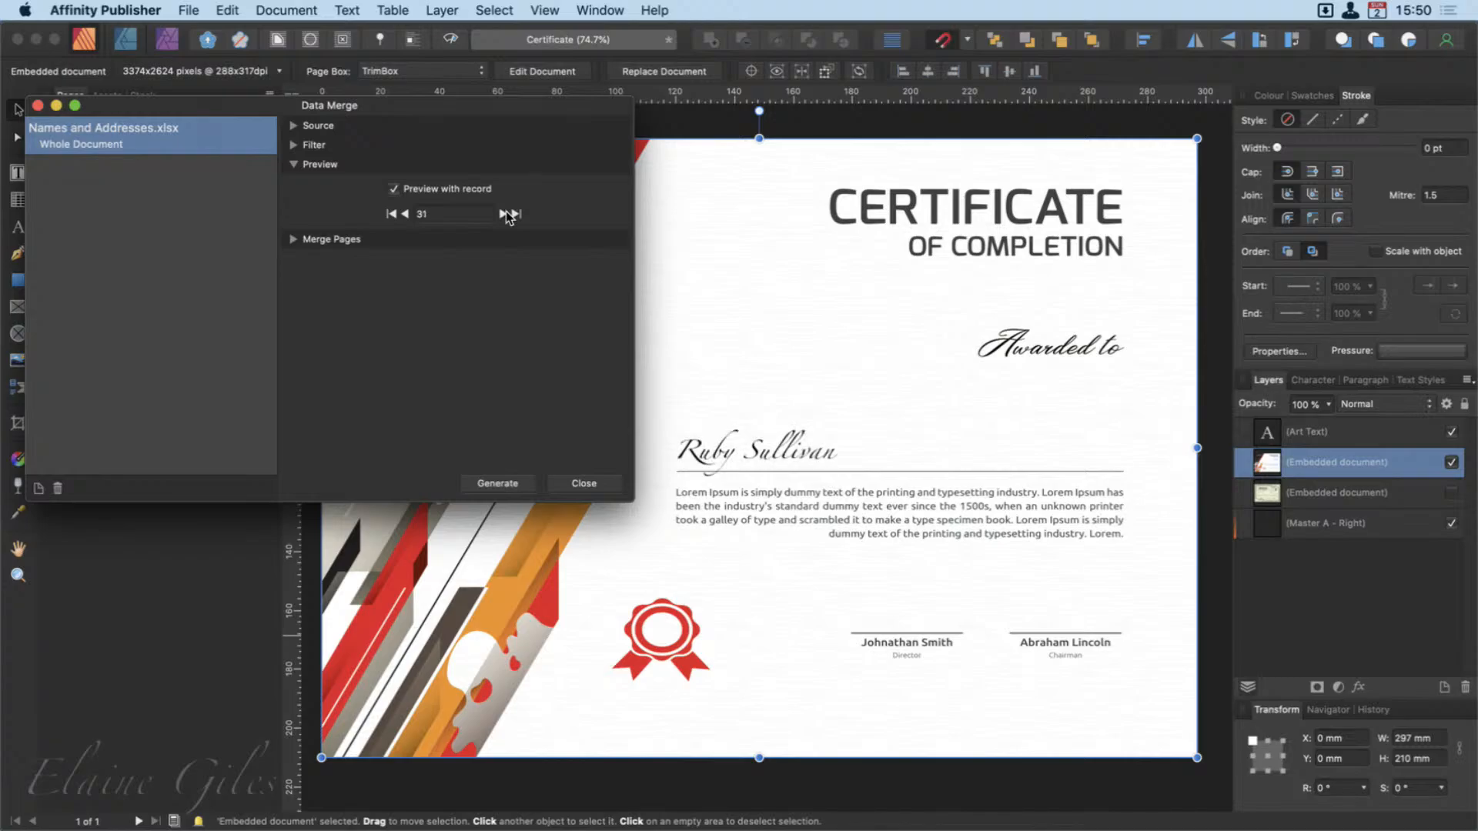
Step the data merge preview forward through the records to record 53 to check names of different lengths on the certificate.
left_click(506, 213)
left_click(505, 213)
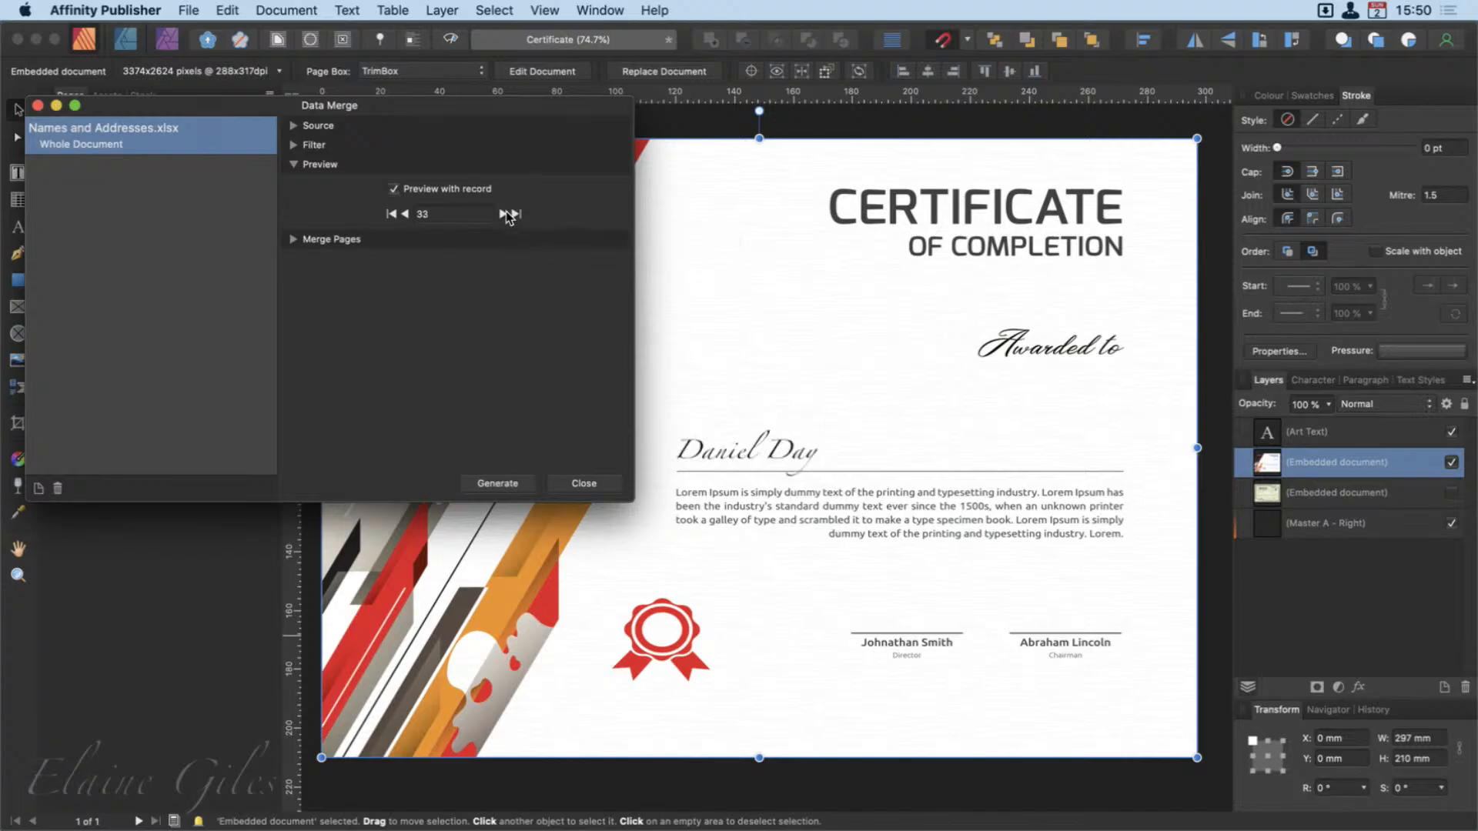
left_click(506, 213)
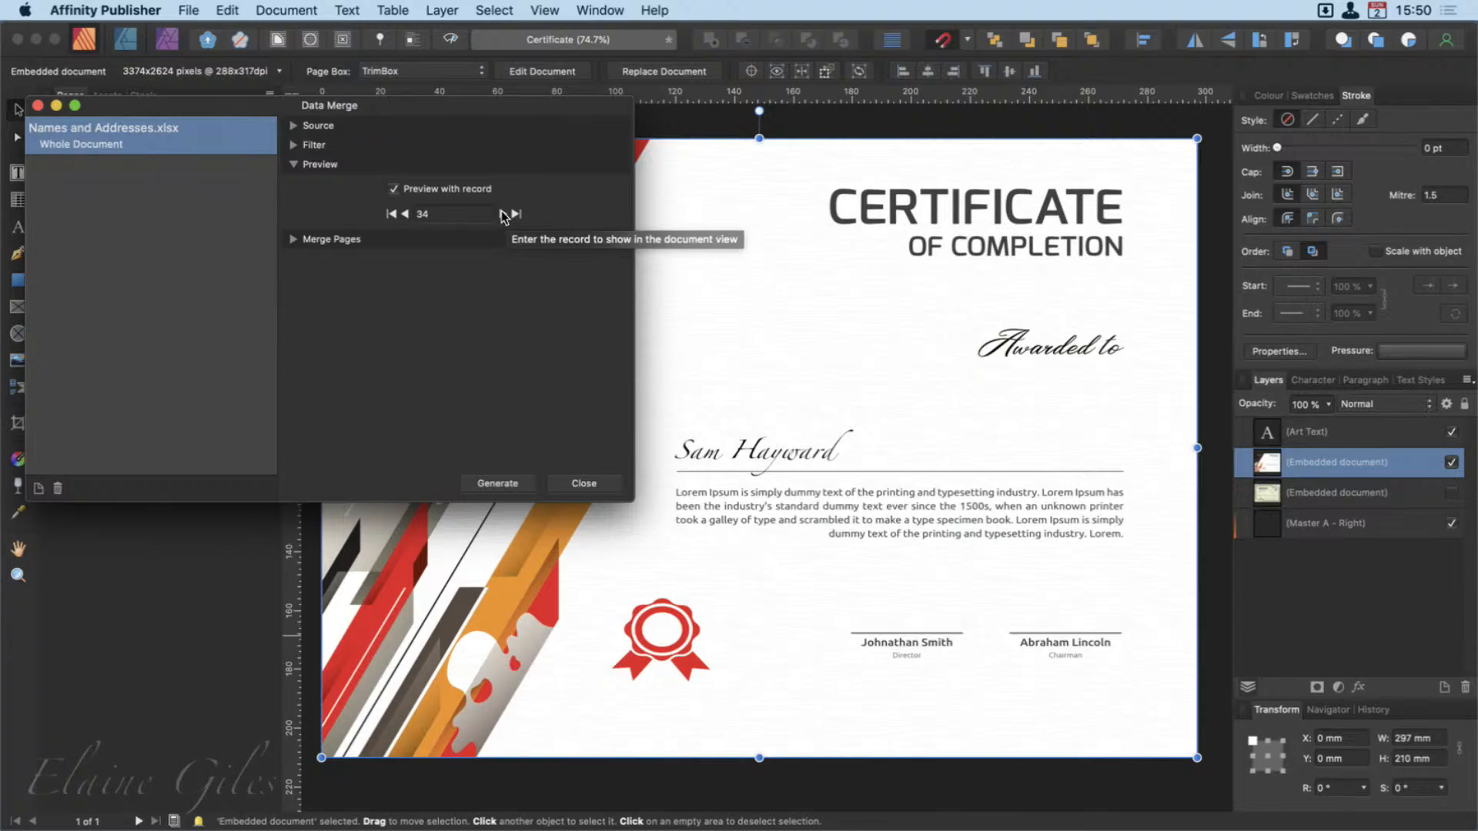
left_click(502, 213)
left_click(502, 213)
left_click(503, 213)
left_click(503, 213)
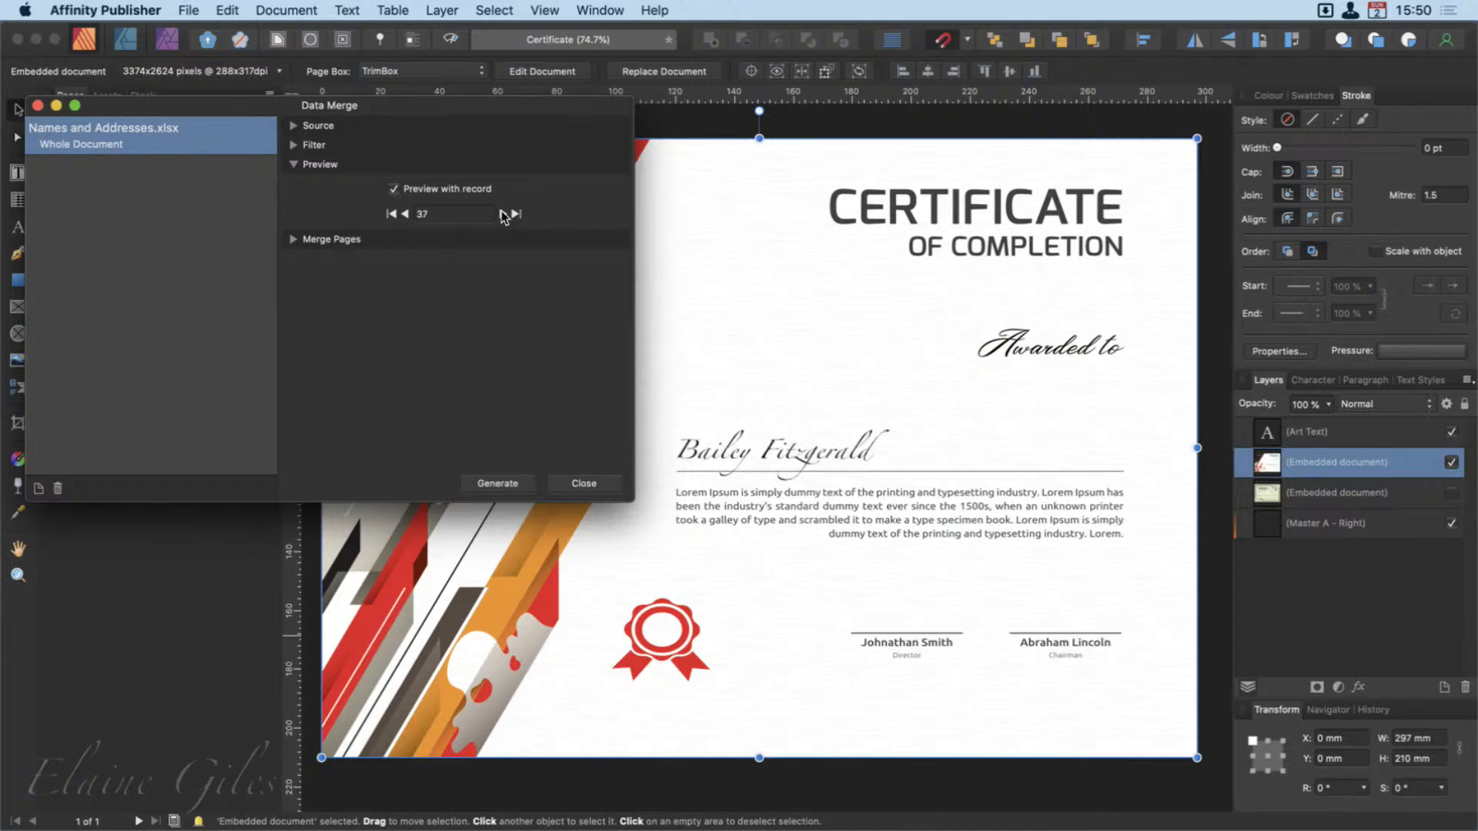
left_click(503, 213)
left_click(503, 214)
left_click(503, 213)
left_click(503, 214)
left_click(503, 213)
left_click(503, 213)
left_click(503, 214)
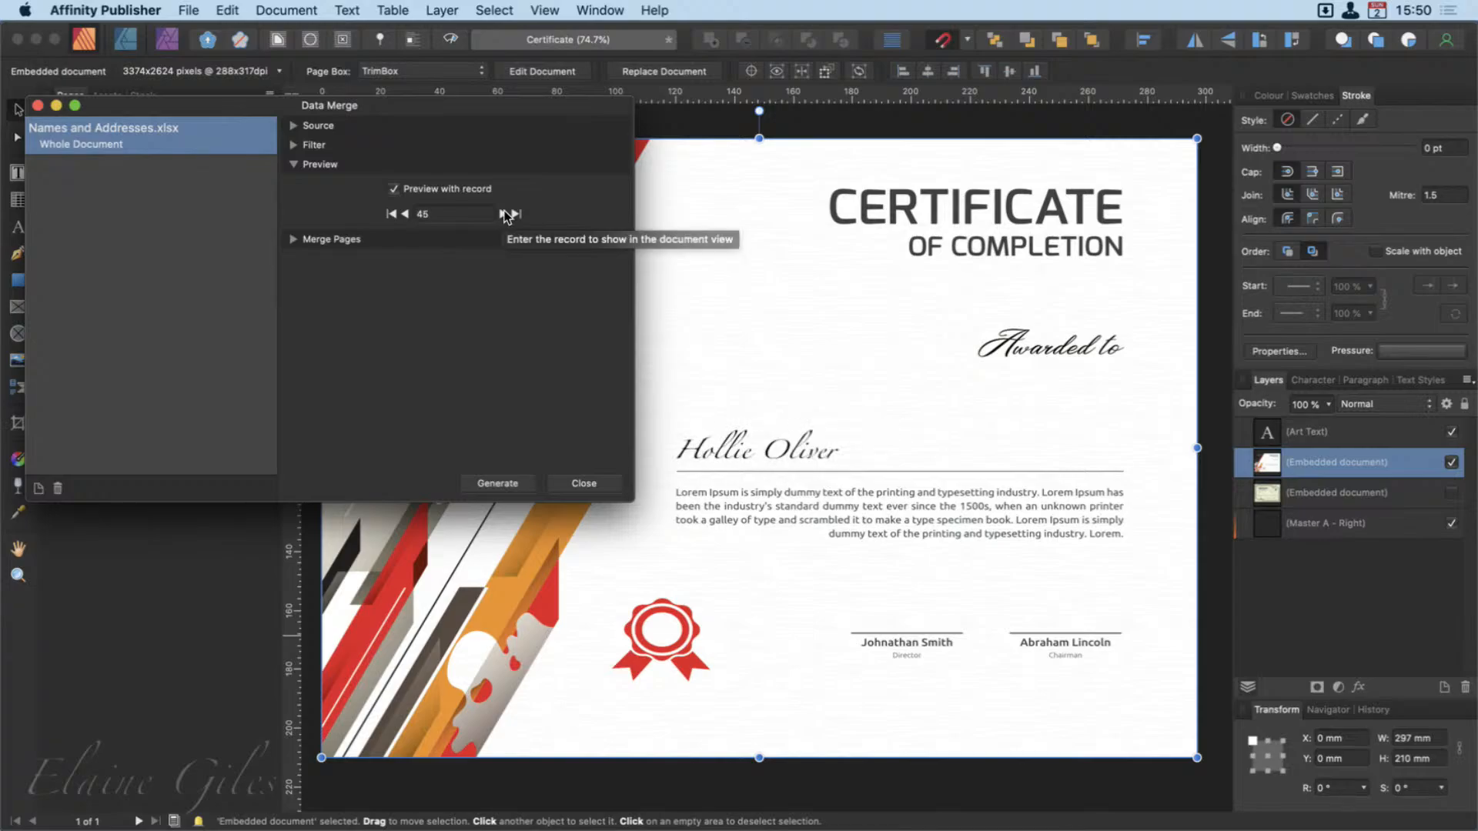
left_click(503, 213)
left_click(502, 213)
left_click(502, 213)
left_click(503, 213)
left_click(503, 213)
left_click(503, 213)
left_click(503, 214)
left_click(502, 213)
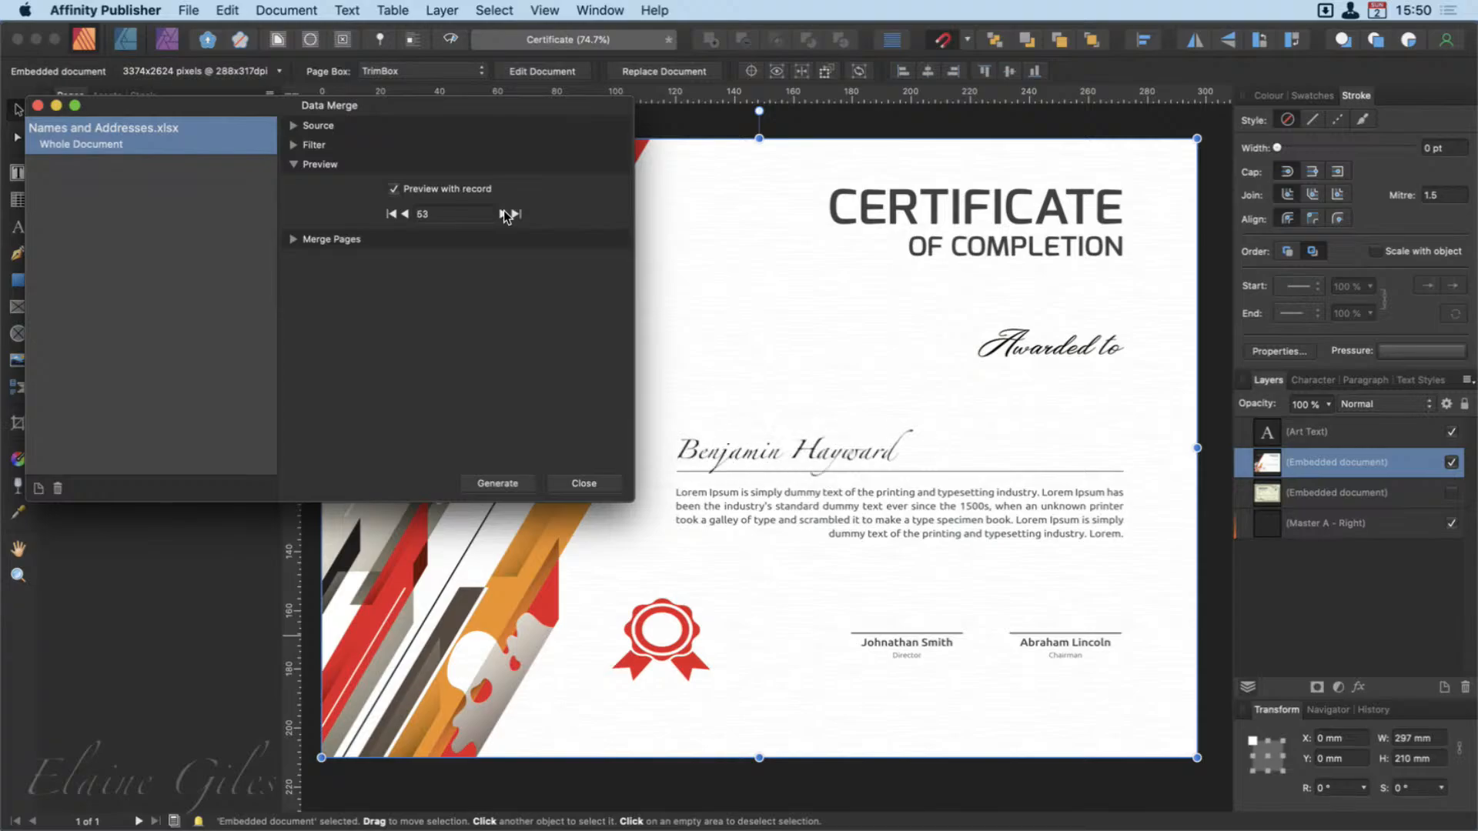
Enlarge the merge-field name text to about 20.8 pt and check its fit by previewing records 53 to 58 and back.
left_click(860, 452)
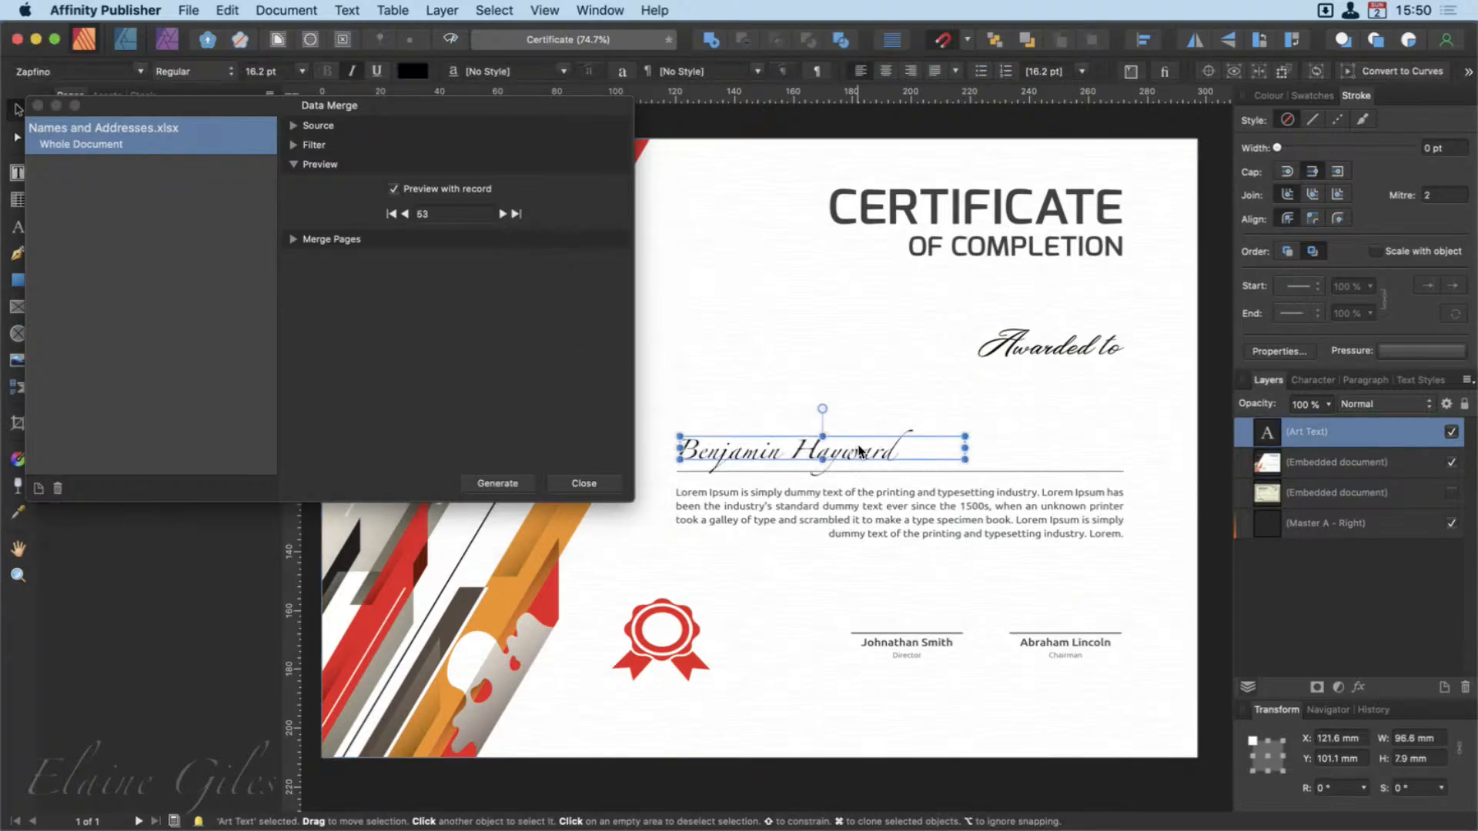
left_click_drag(963, 439, 1044, 419)
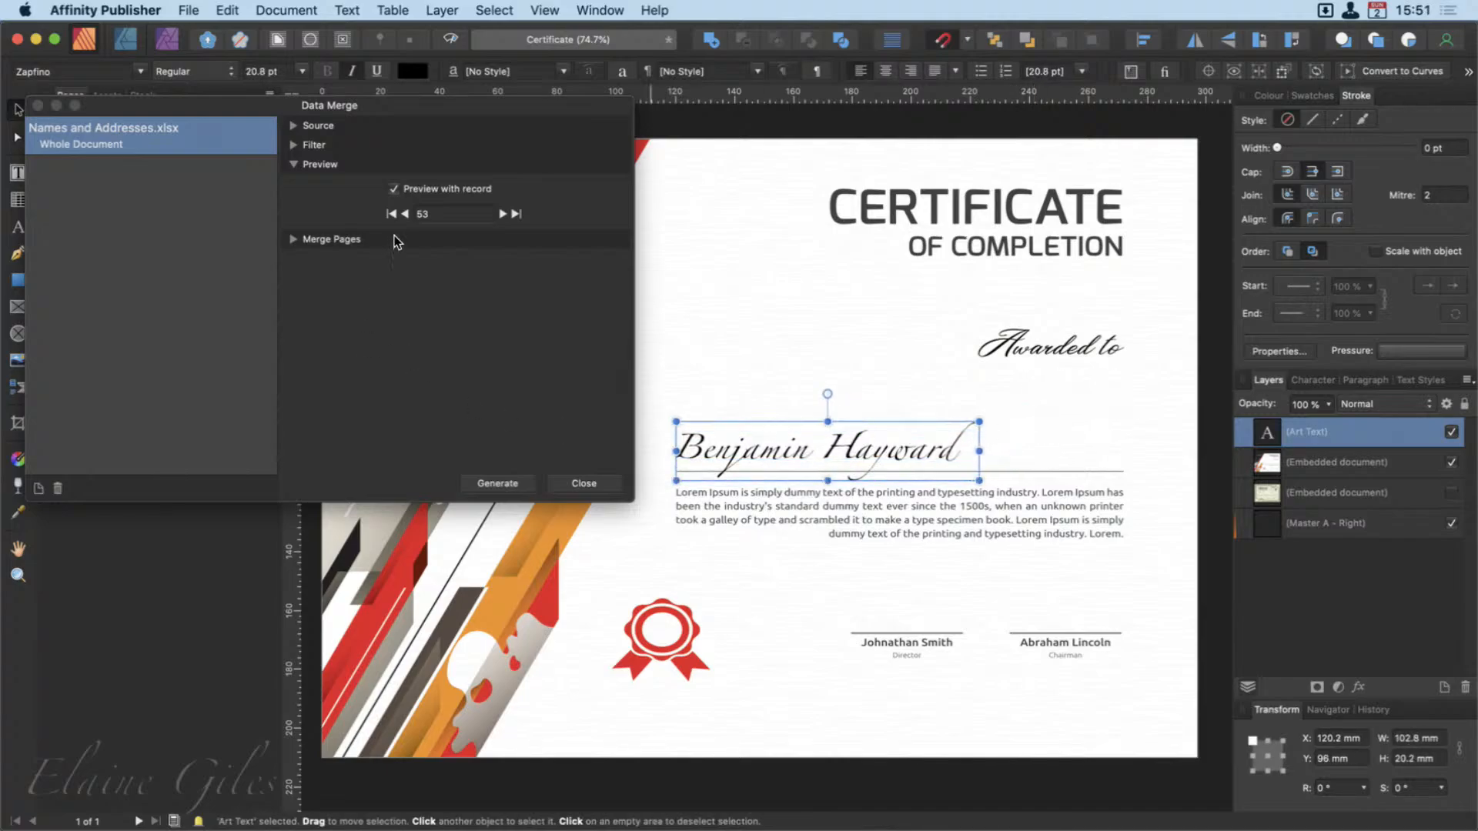
left_click(507, 215)
left_click(505, 215)
left_click(505, 215)
left_click(504, 215)
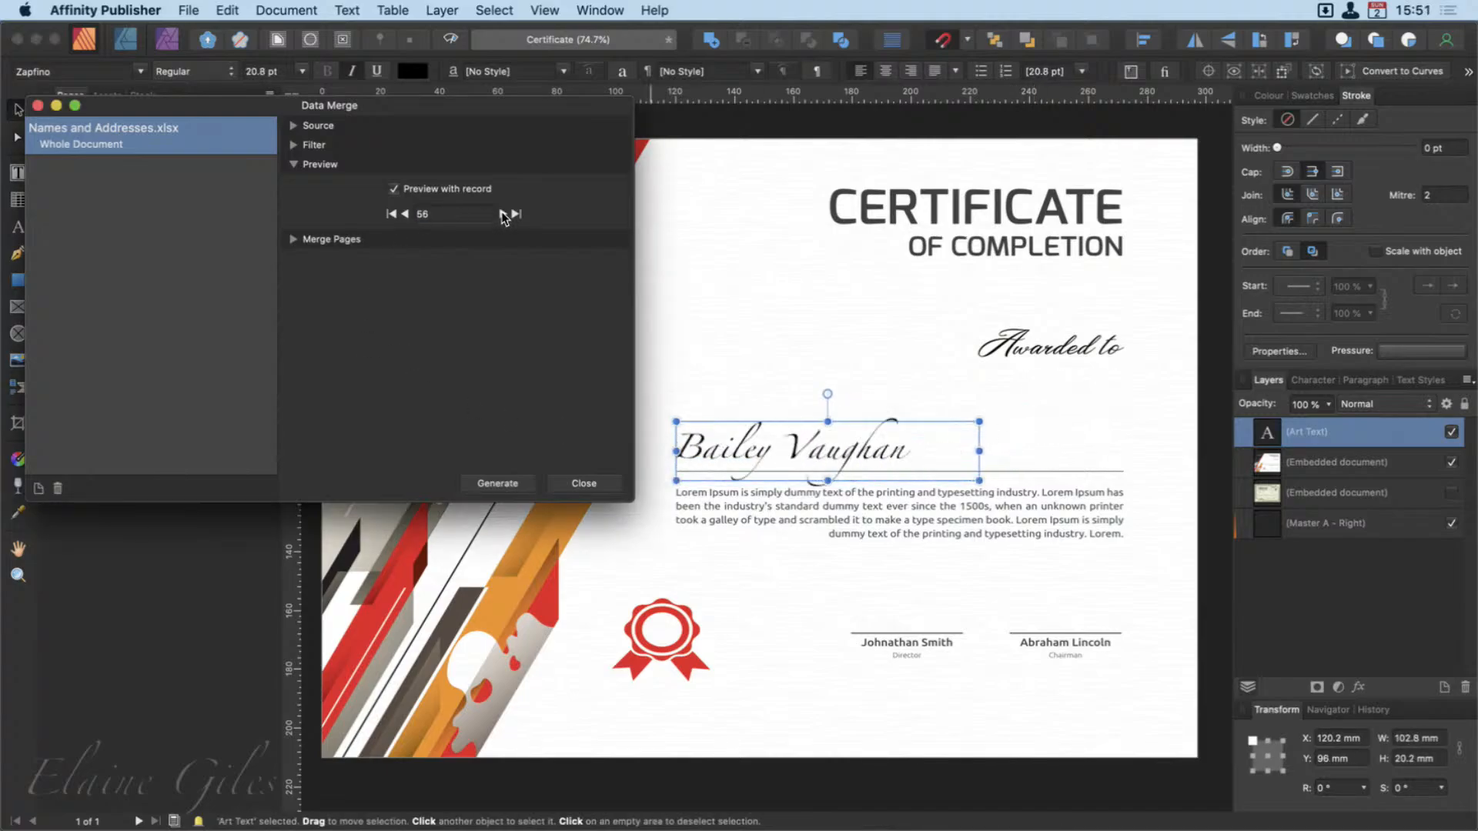
left_click(504, 215)
left_click(503, 216)
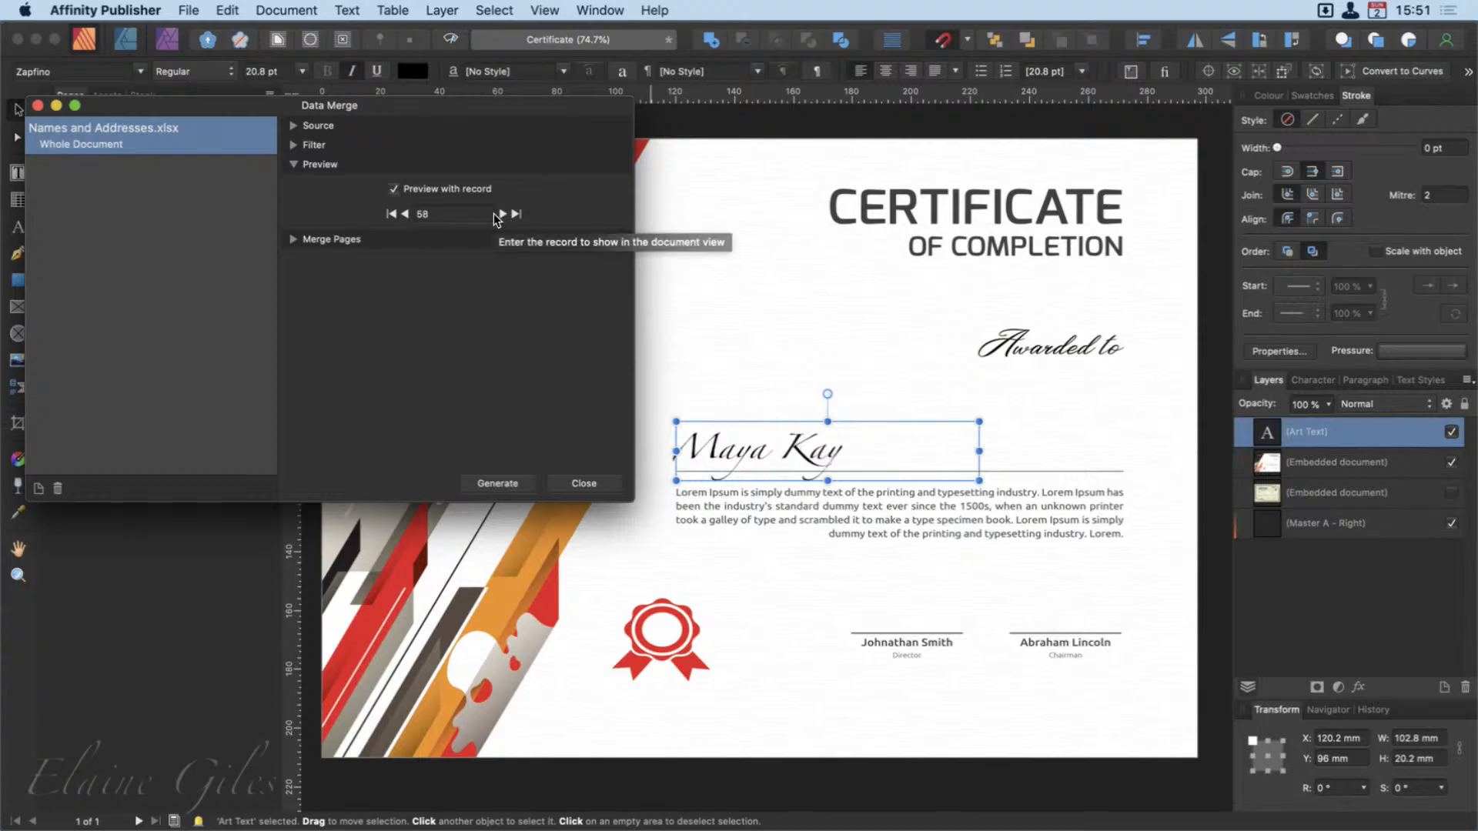
left_click(406, 214)
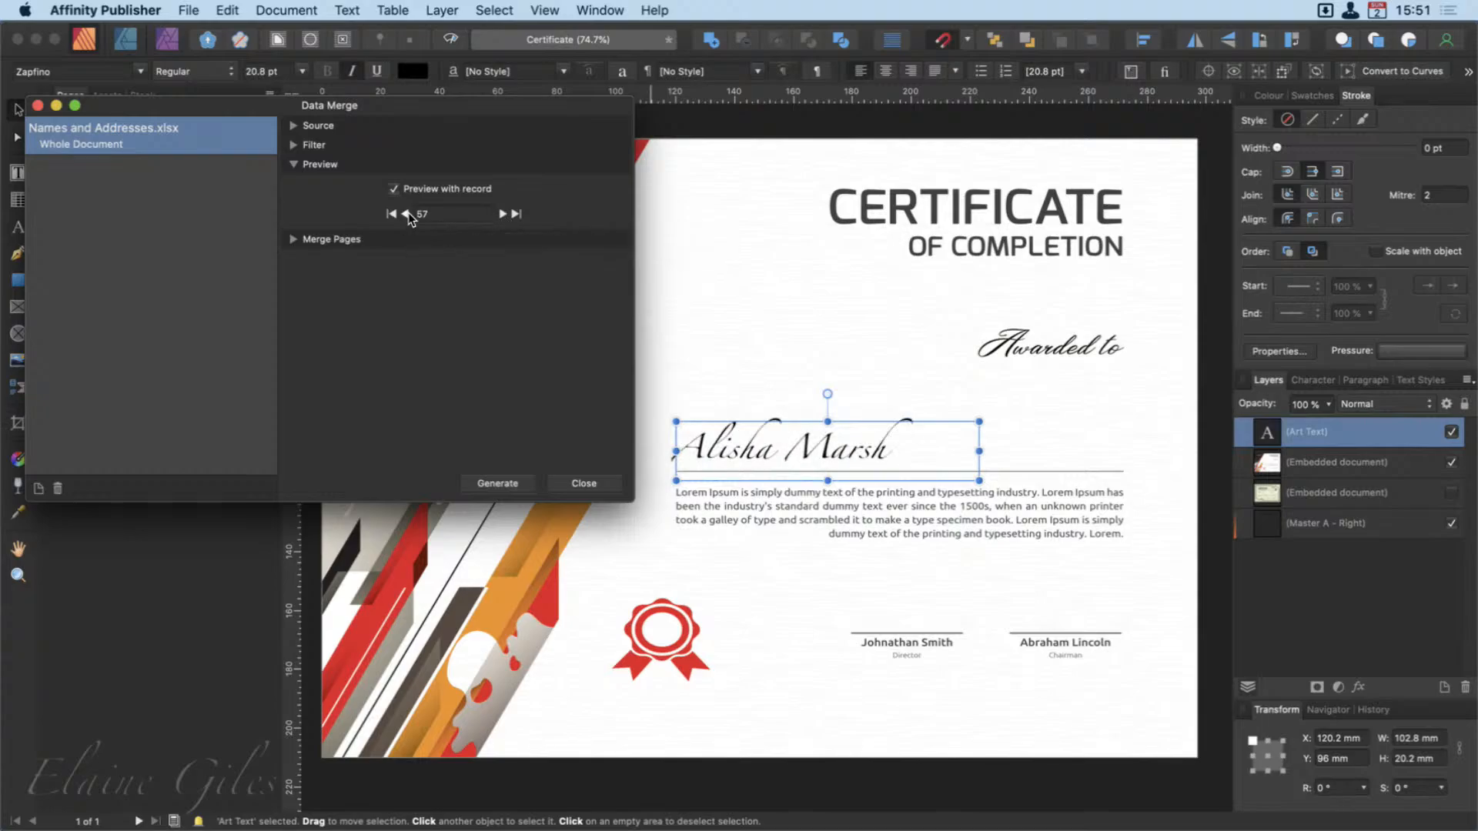
left_click(406, 214)
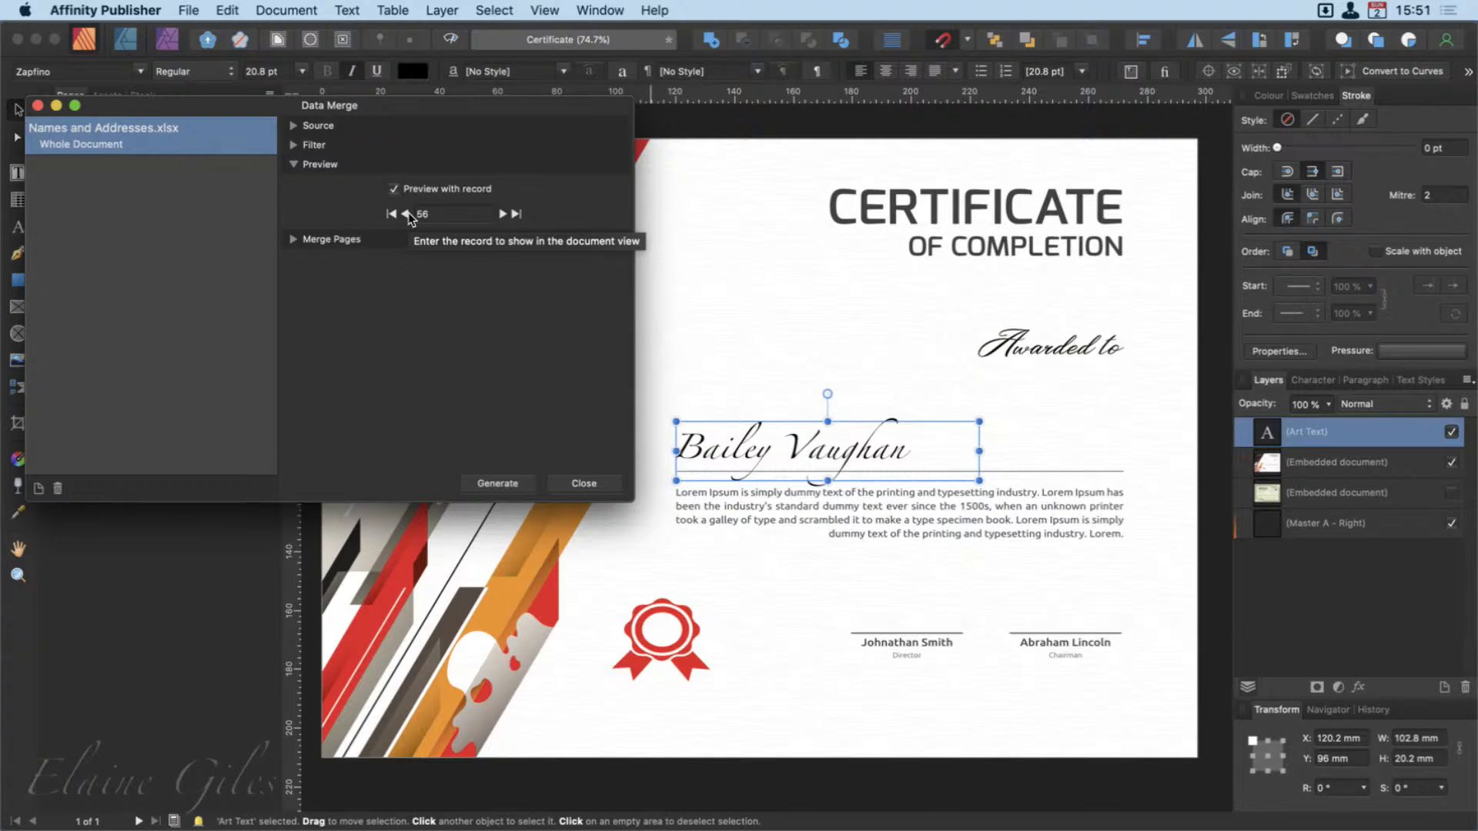
left_click(405, 214)
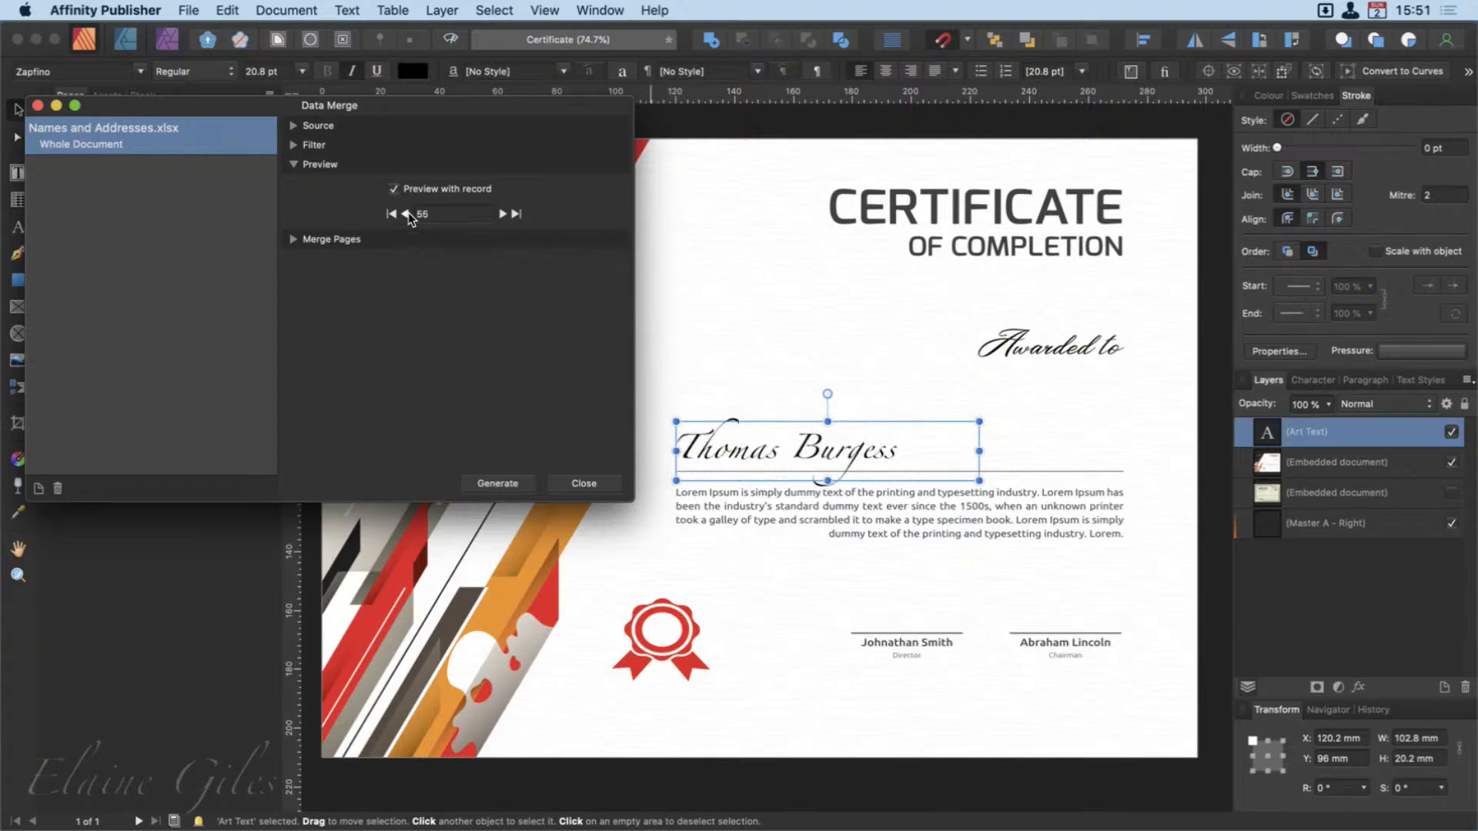
left_click(406, 214)
left_click(405, 214)
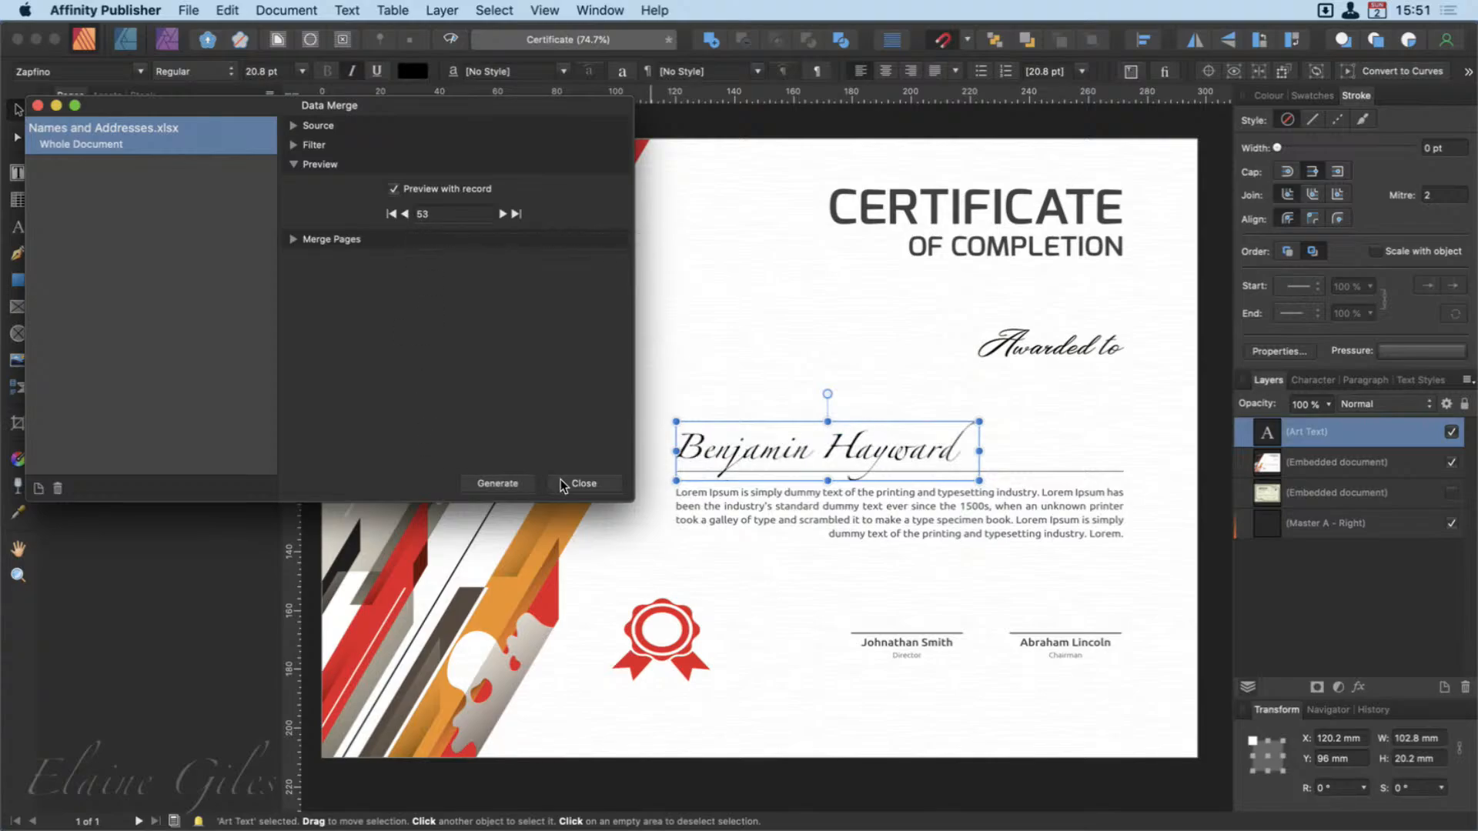
Turn off Preview with record and generate the merged certificates document from the Names and Addresses.xlsx source.
left_click(395, 189)
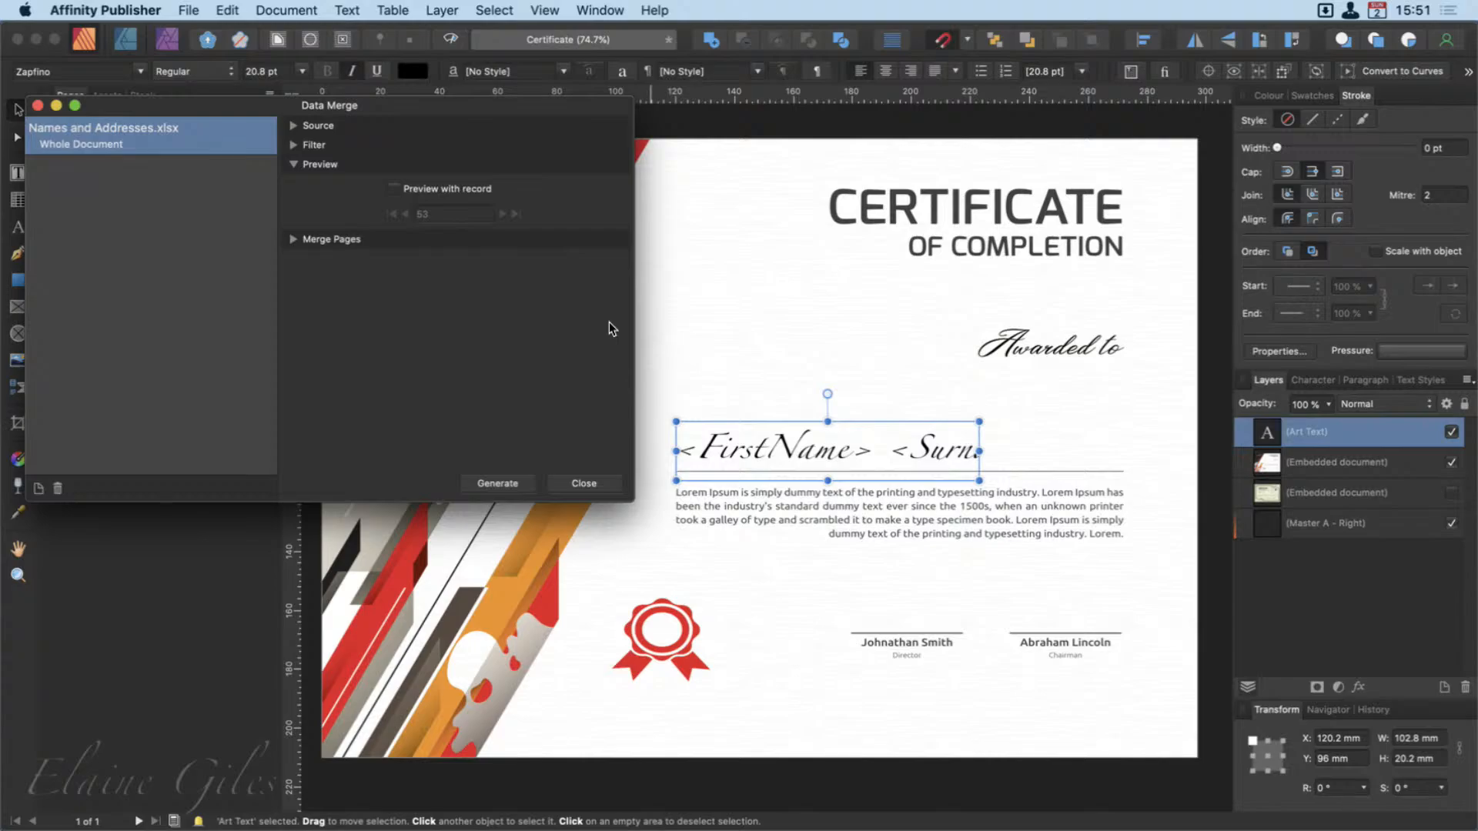
left_click(511, 482)
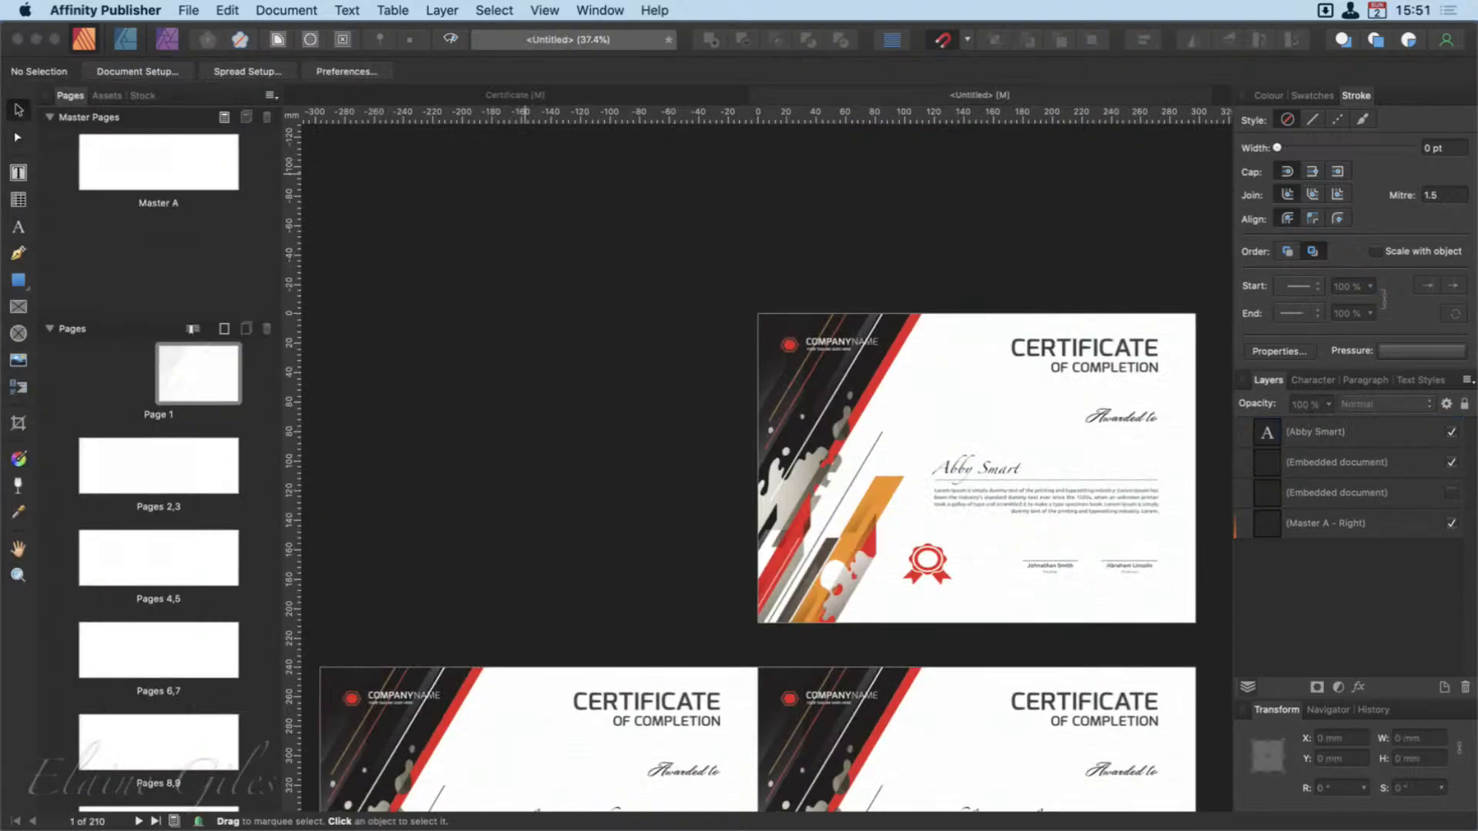
scroll(884, 724, "down", 10)
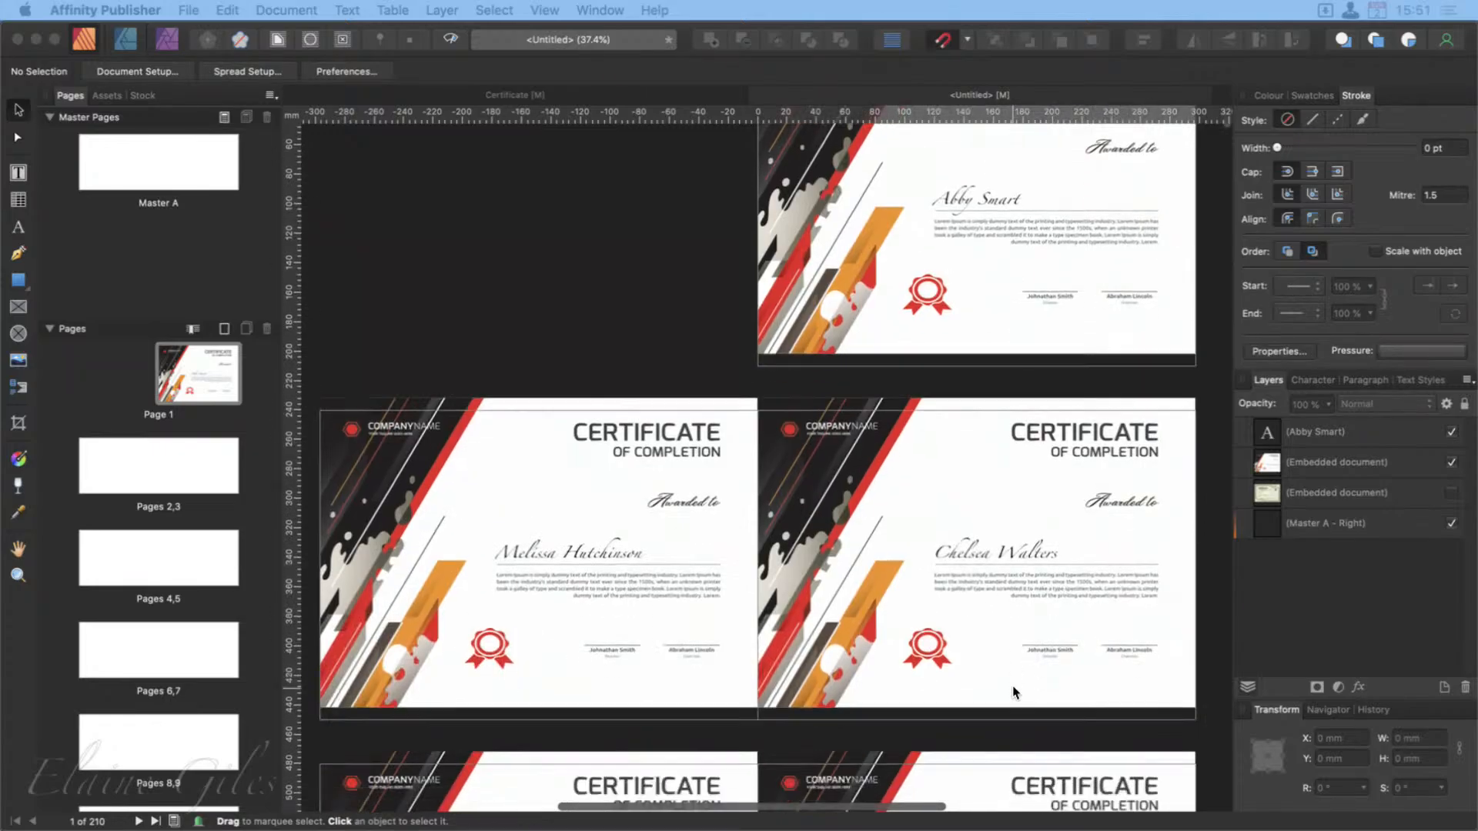
scroll(1013, 691, "down", 5)
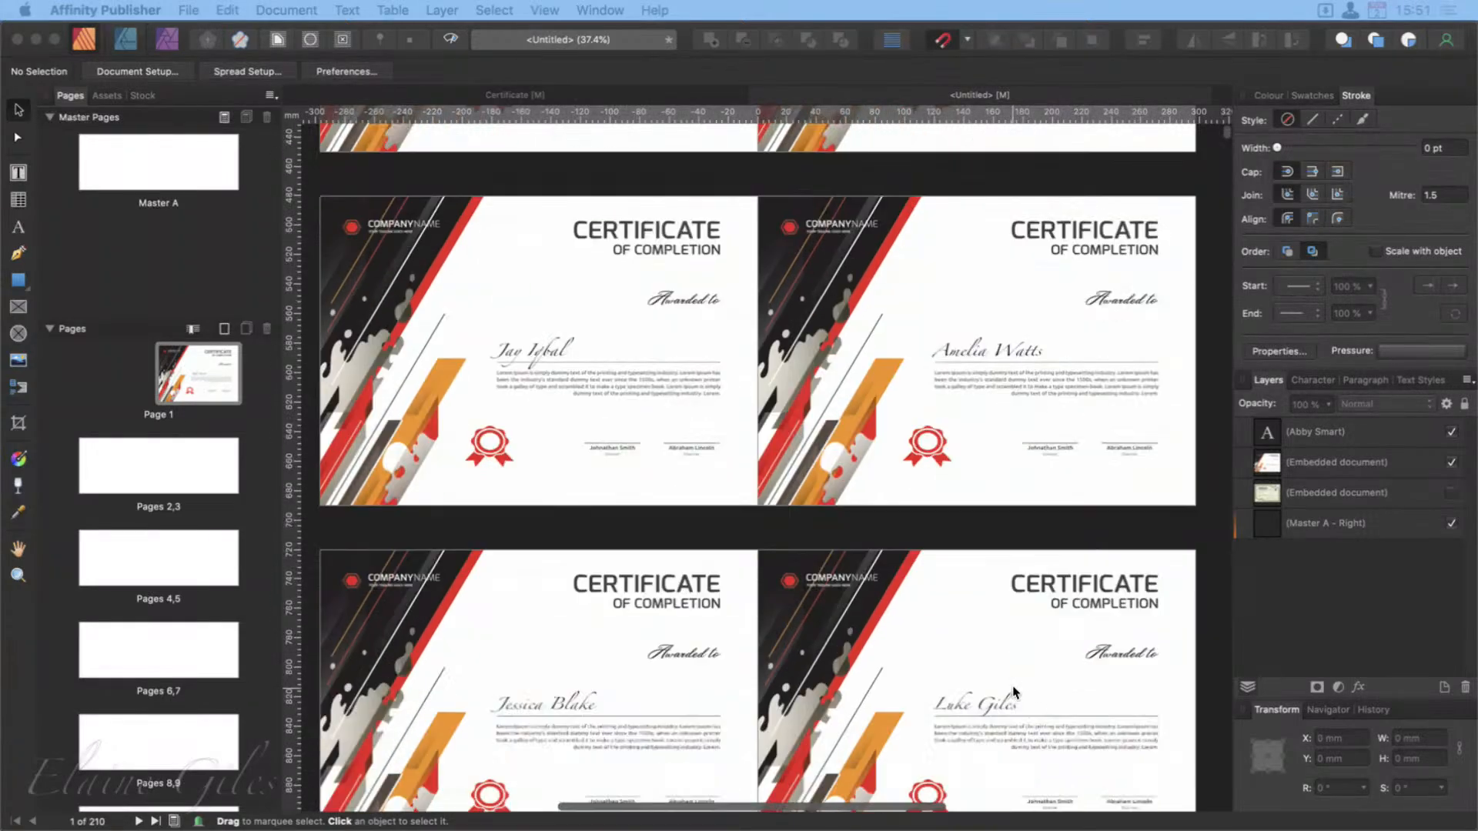
scroll(1013, 691, "down", 10)
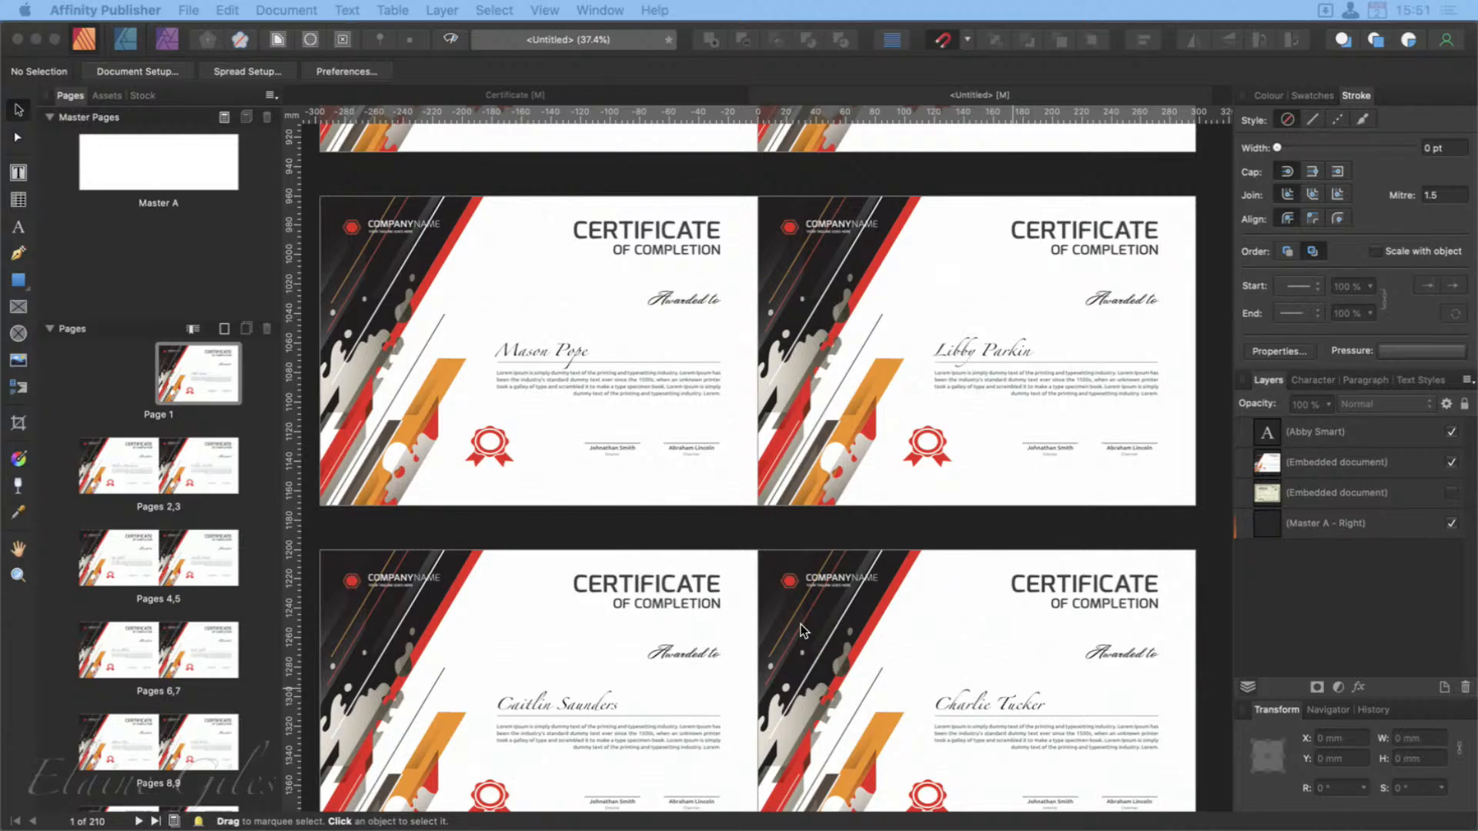
Return to the Certificate document, hide the Certificate of Completion design and show the Certificate of Achievement design.
left_click(642, 94)
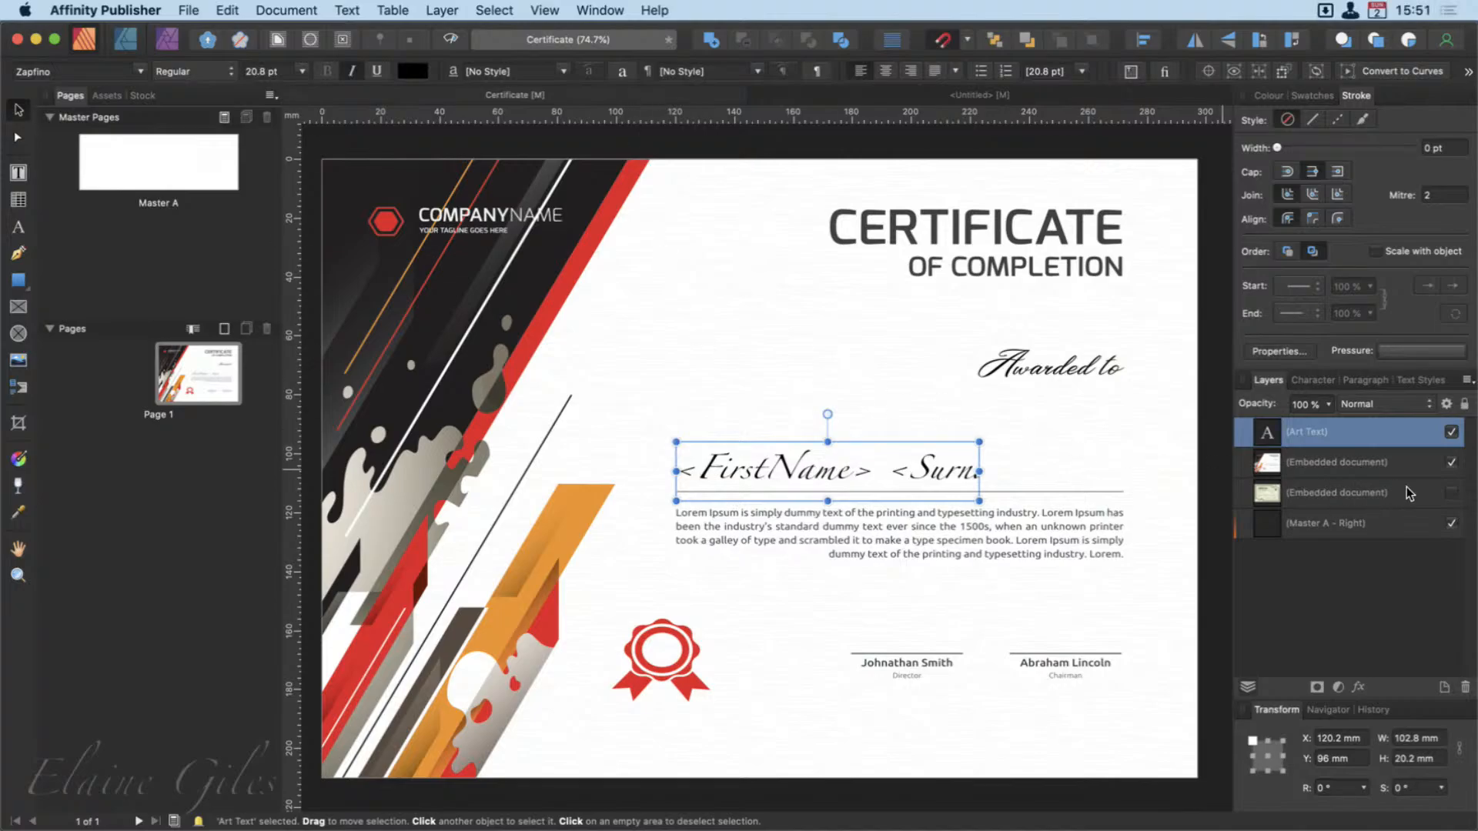
left_click(1451, 461)
left_click(1451, 493)
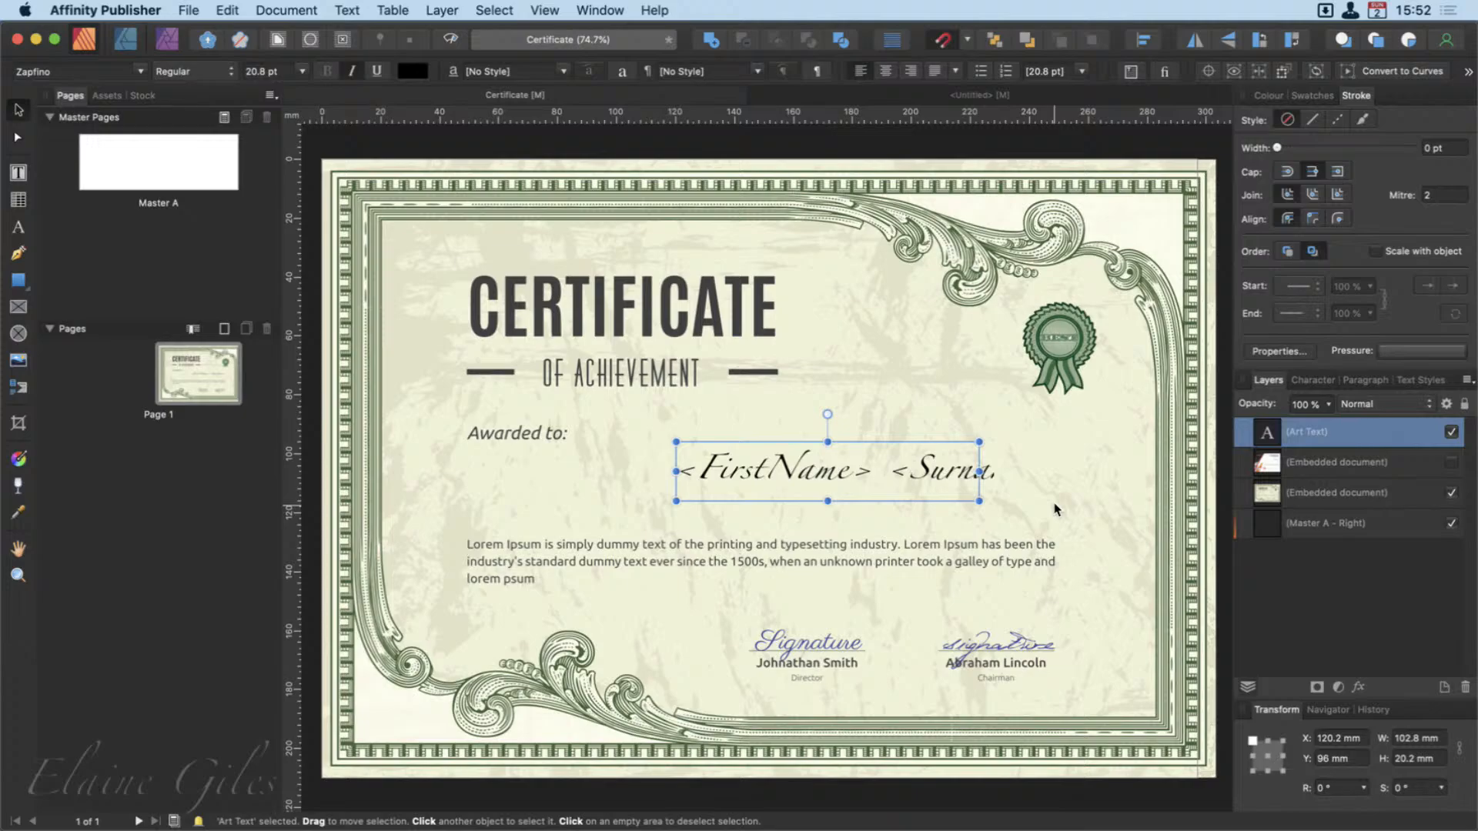
Examine the generated certificates across the pages of the merged document and select the recipient name on page 14.
left_click(842, 97)
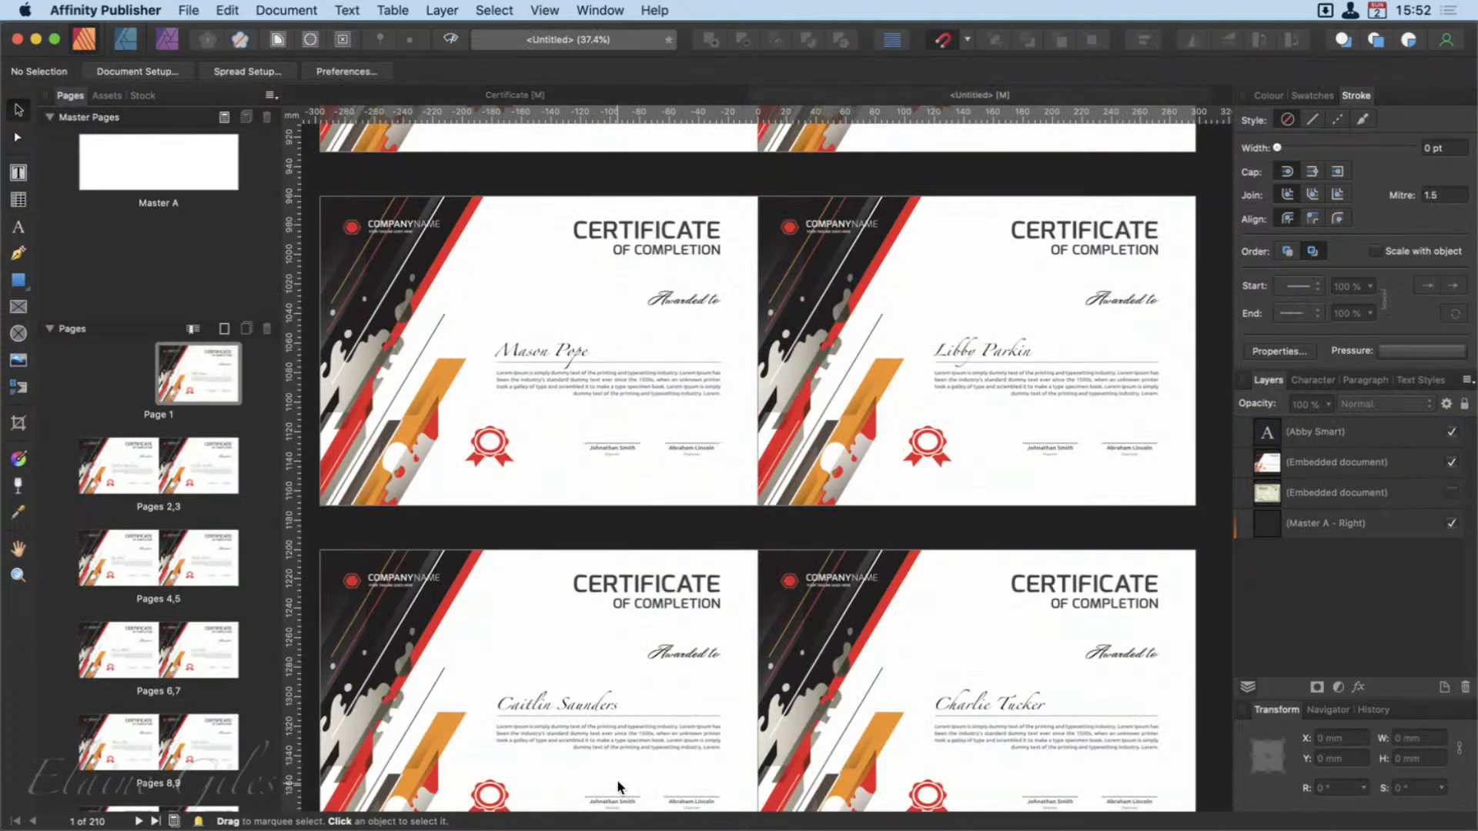
scroll(701, 735, "up", 10)
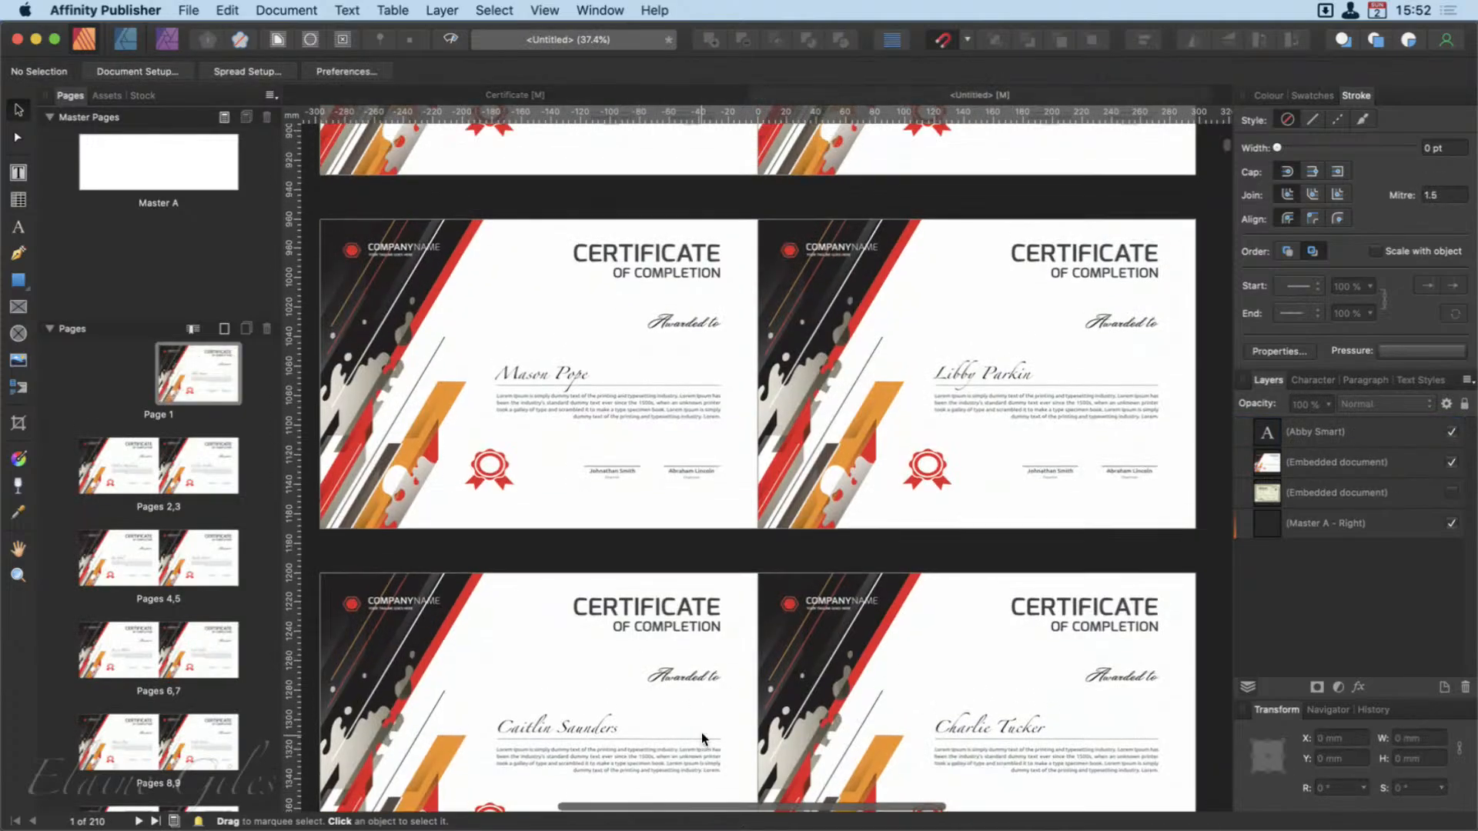
scroll(701, 739, "up", 10)
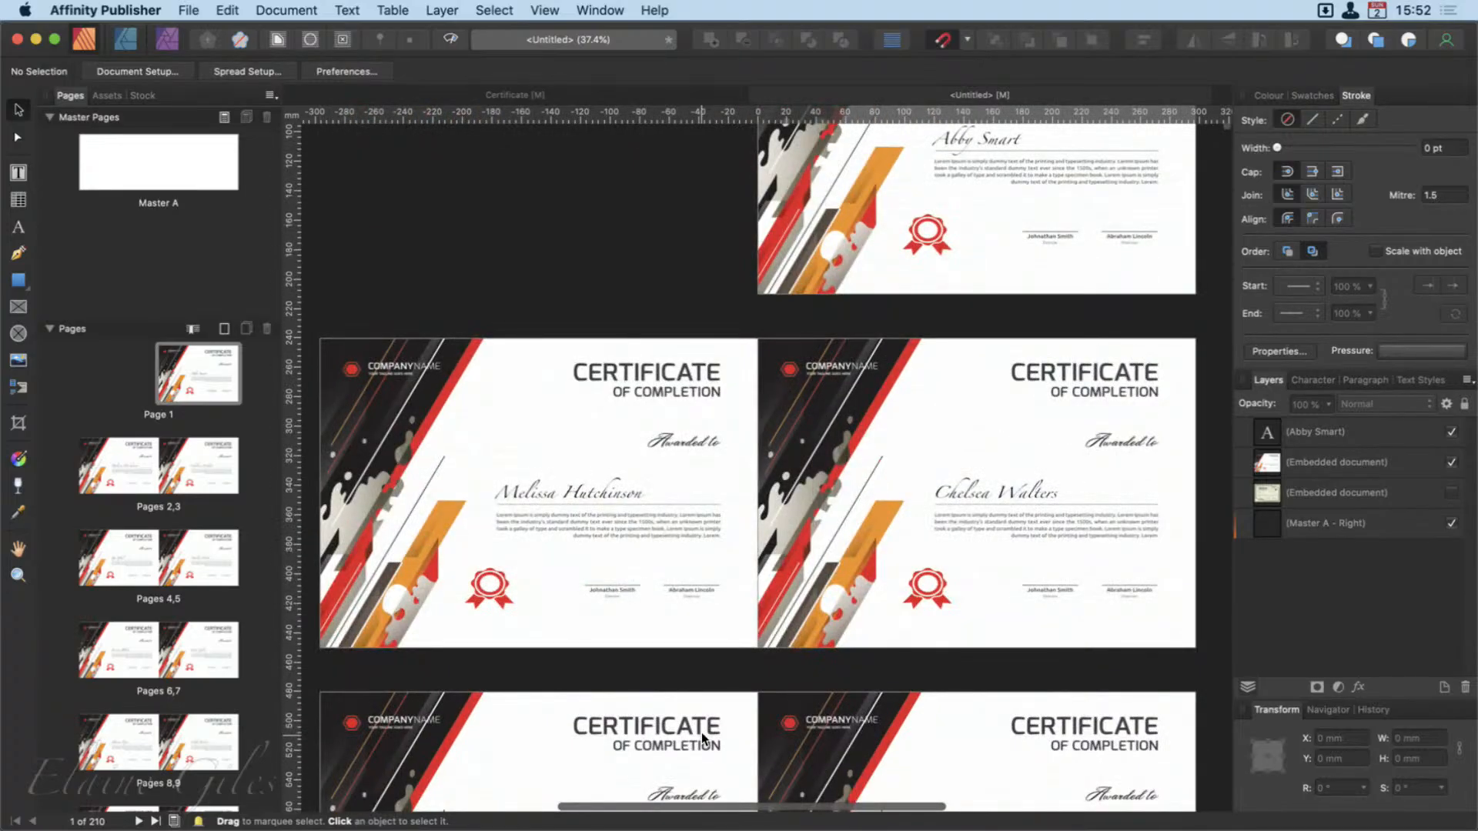
scroll(701, 732, "down", 10)
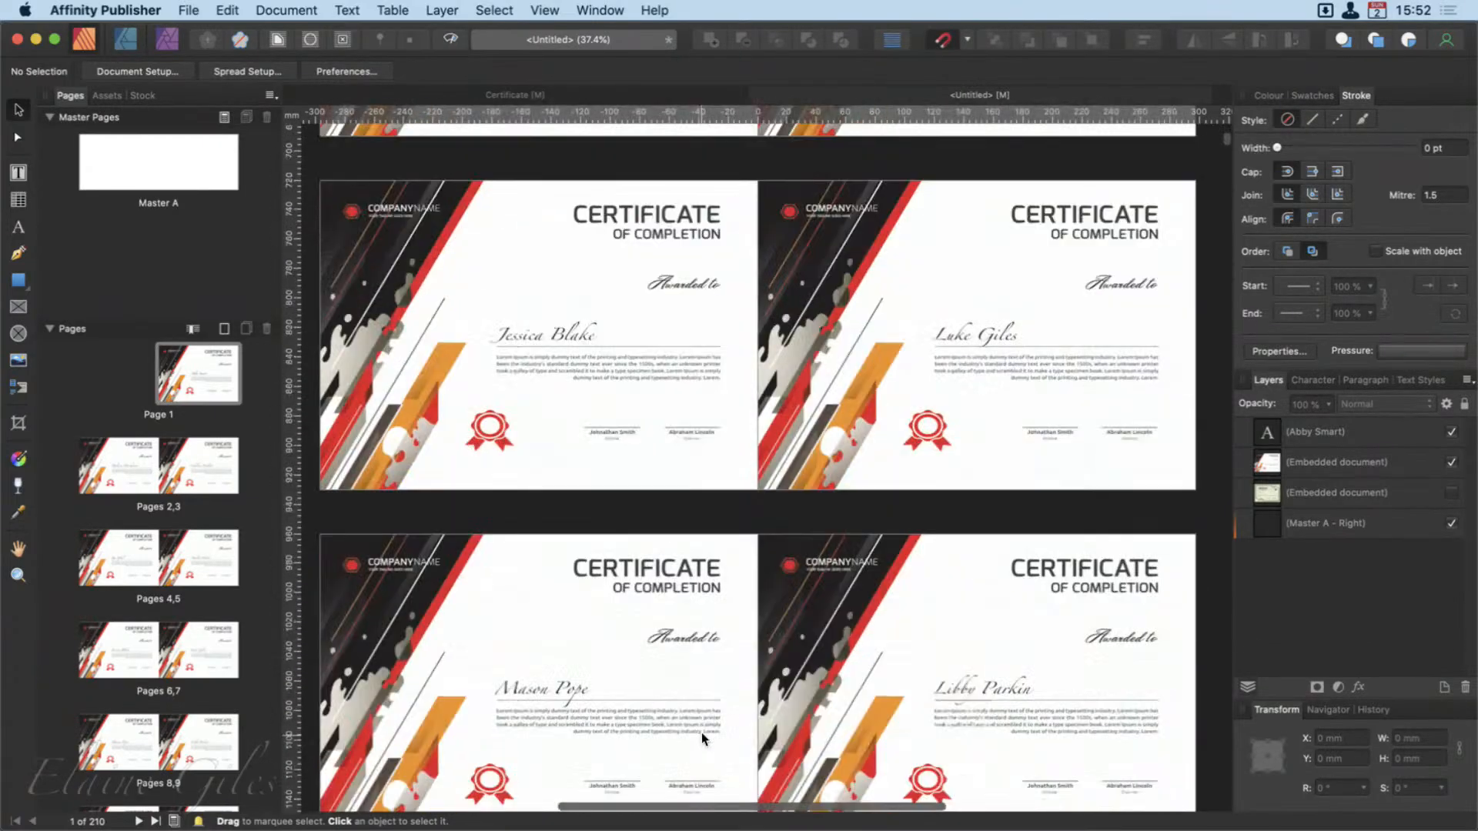
scroll(701, 732, "down", 10)
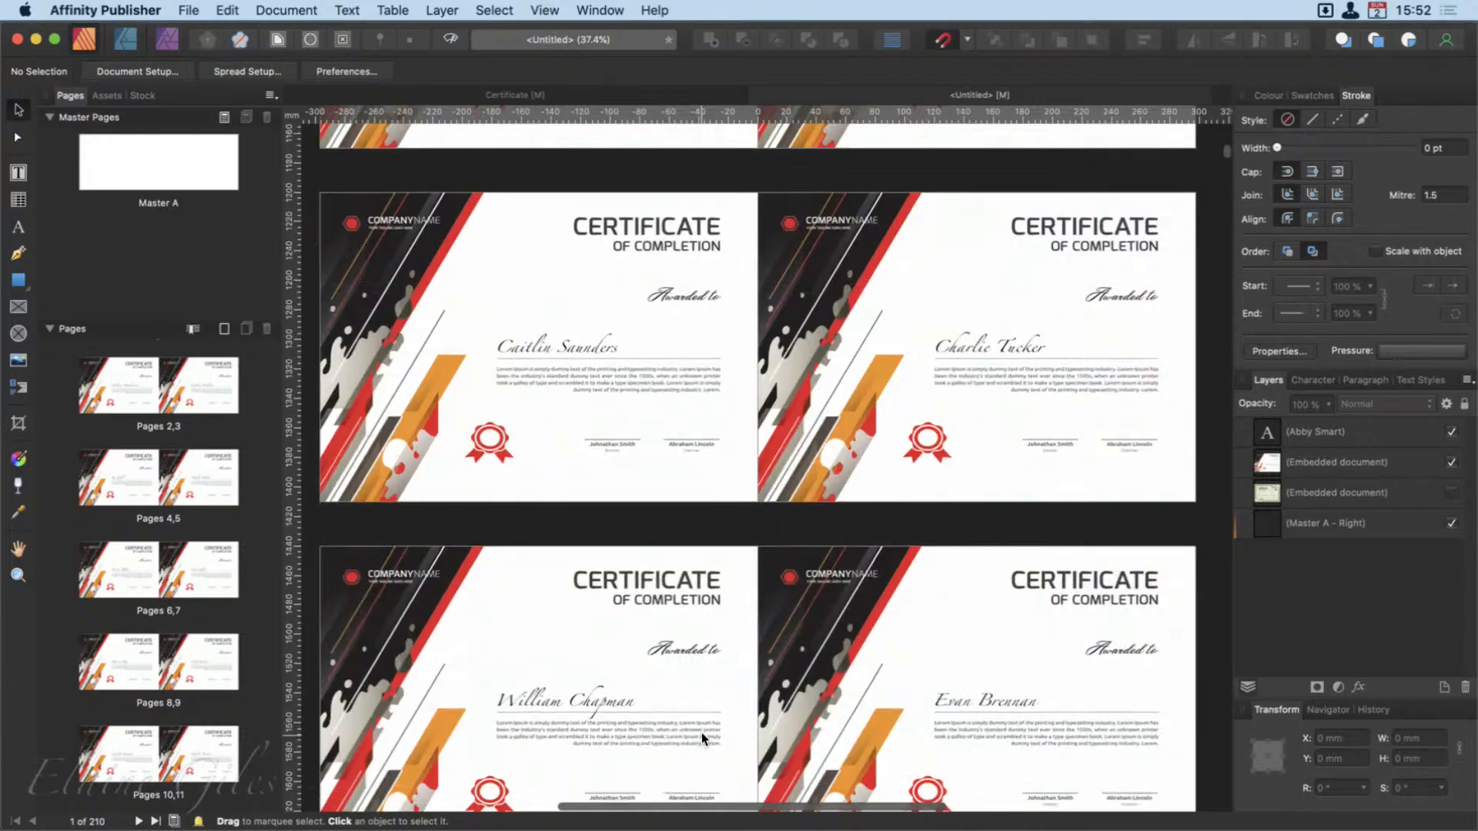
scroll(700, 732, "down", 5)
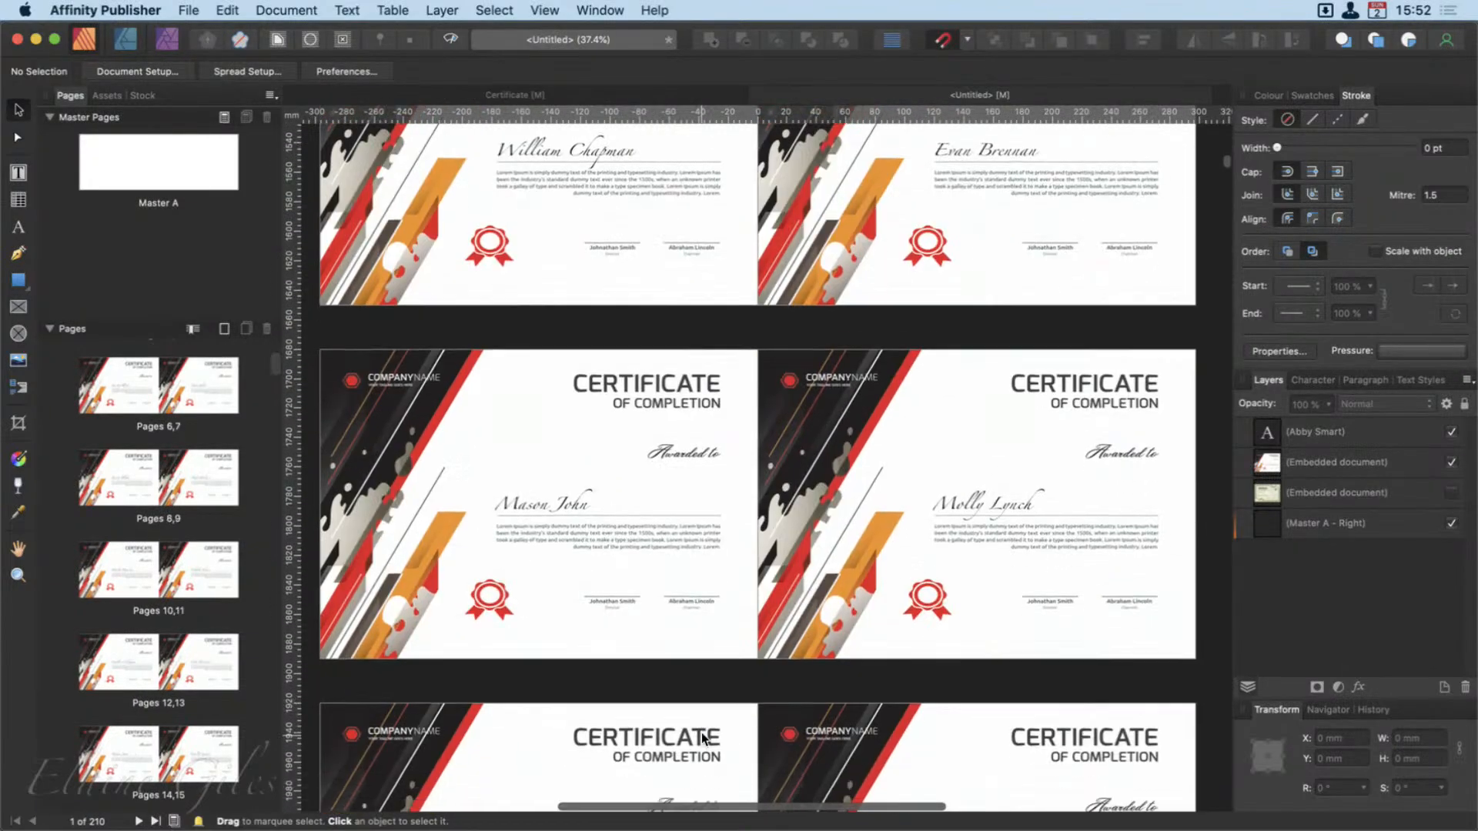
scroll(702, 737, "down", 5)
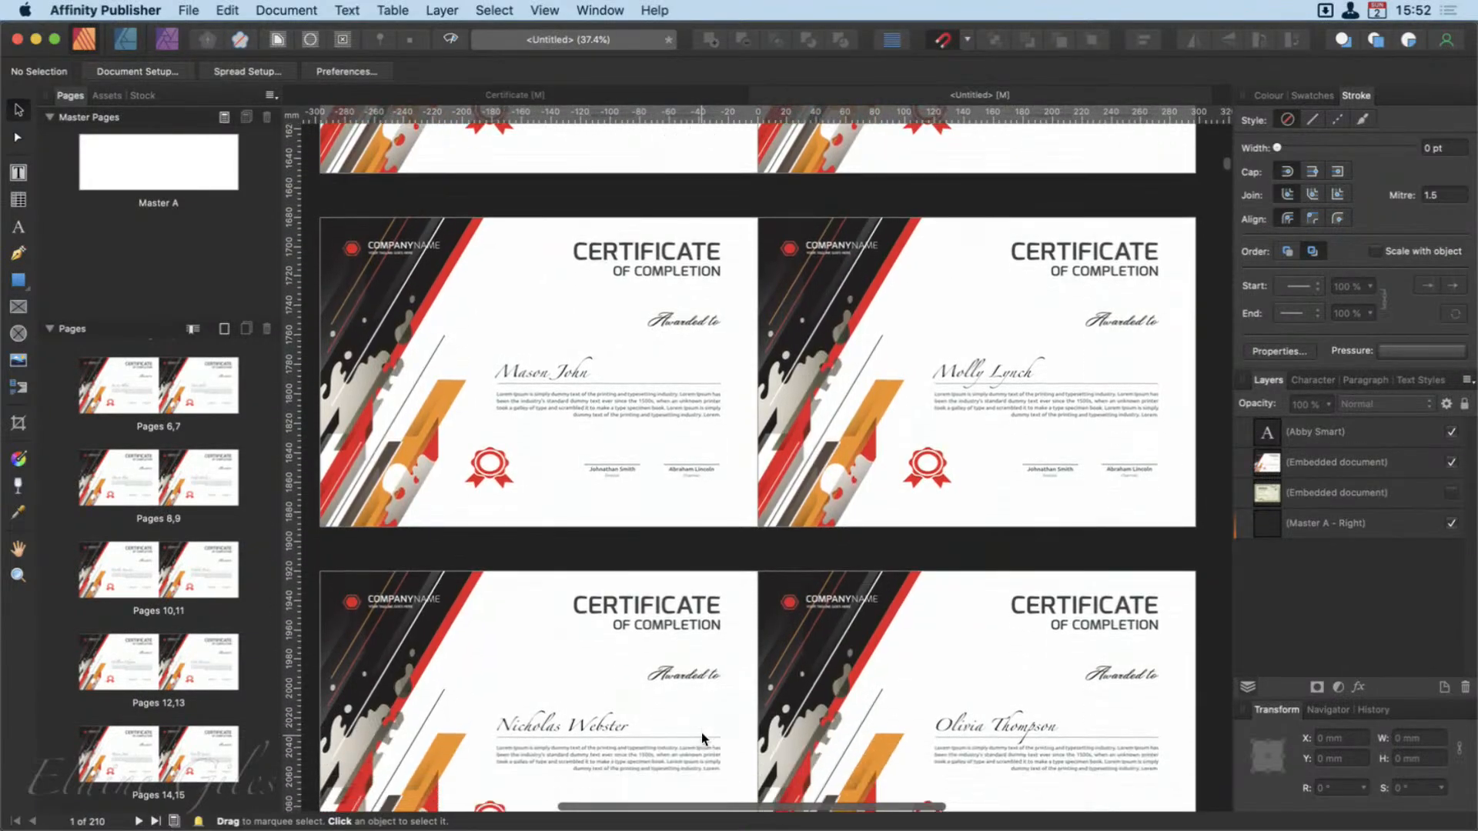
scroll(700, 732, "down", 1)
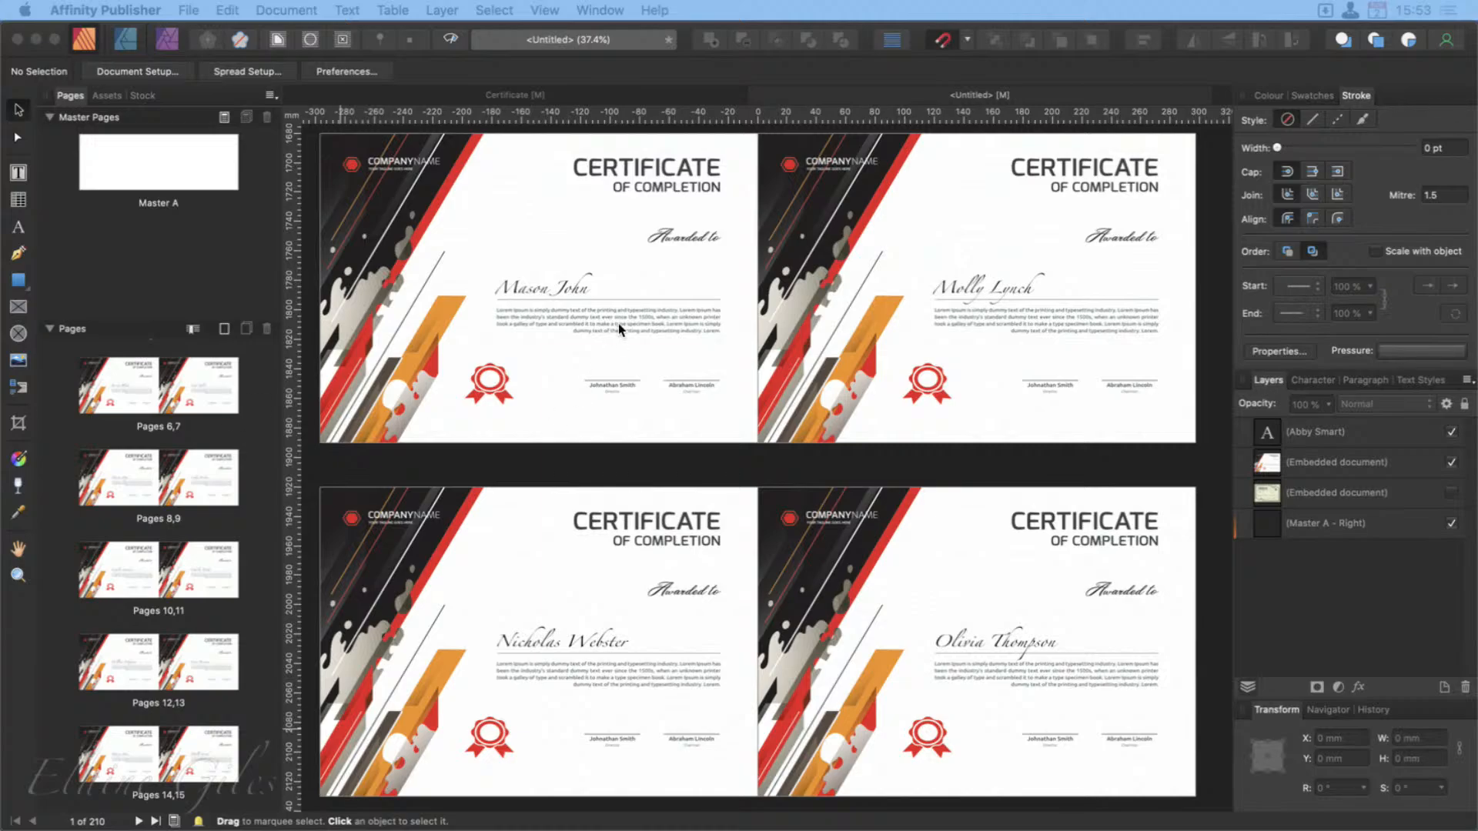
left_click(577, 290)
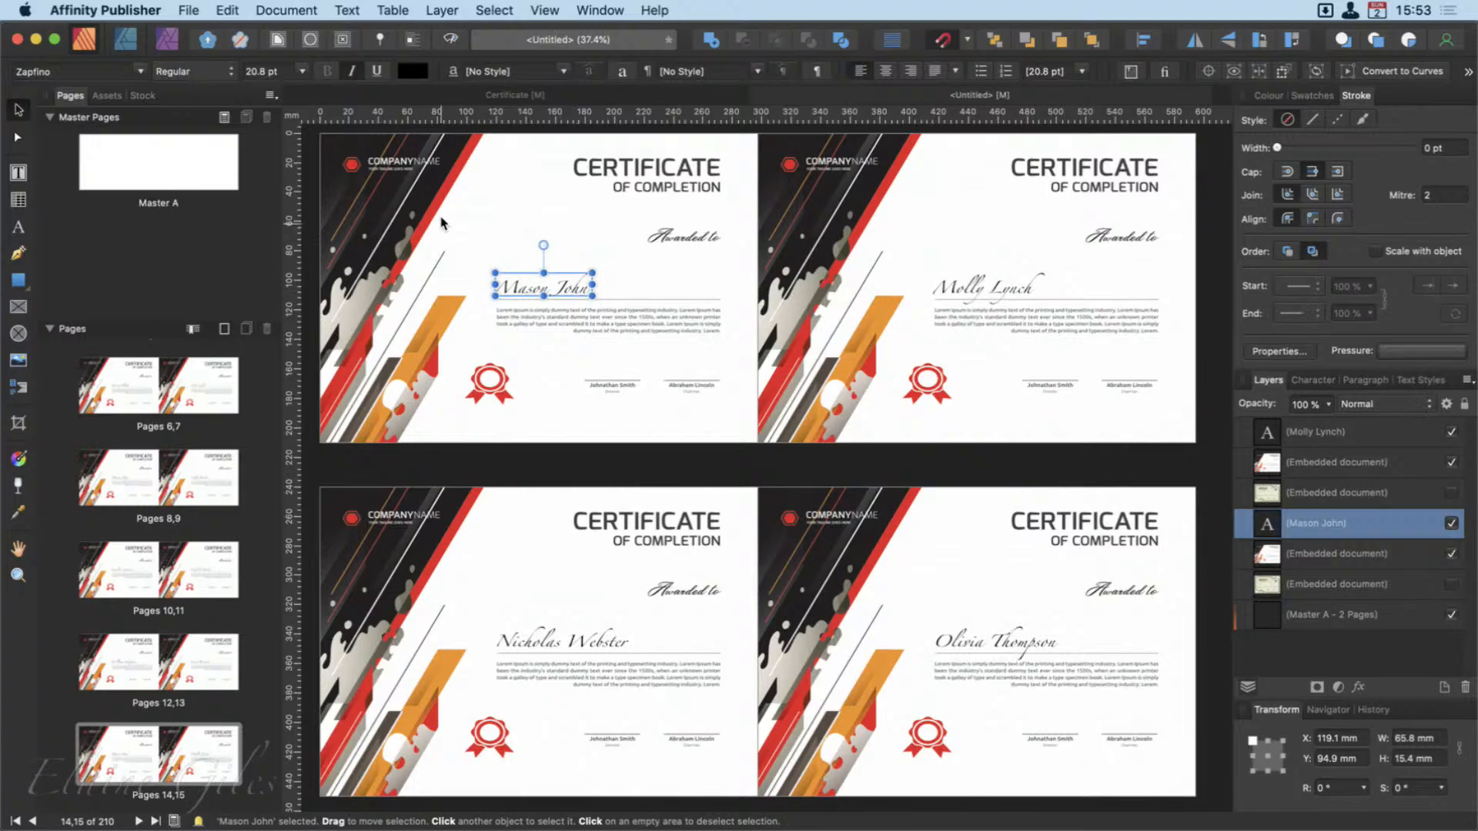
In the Certificate document, create a paragraph style named Recipient from the merge-field name text and apply it to the selection.
left_click(331, 95)
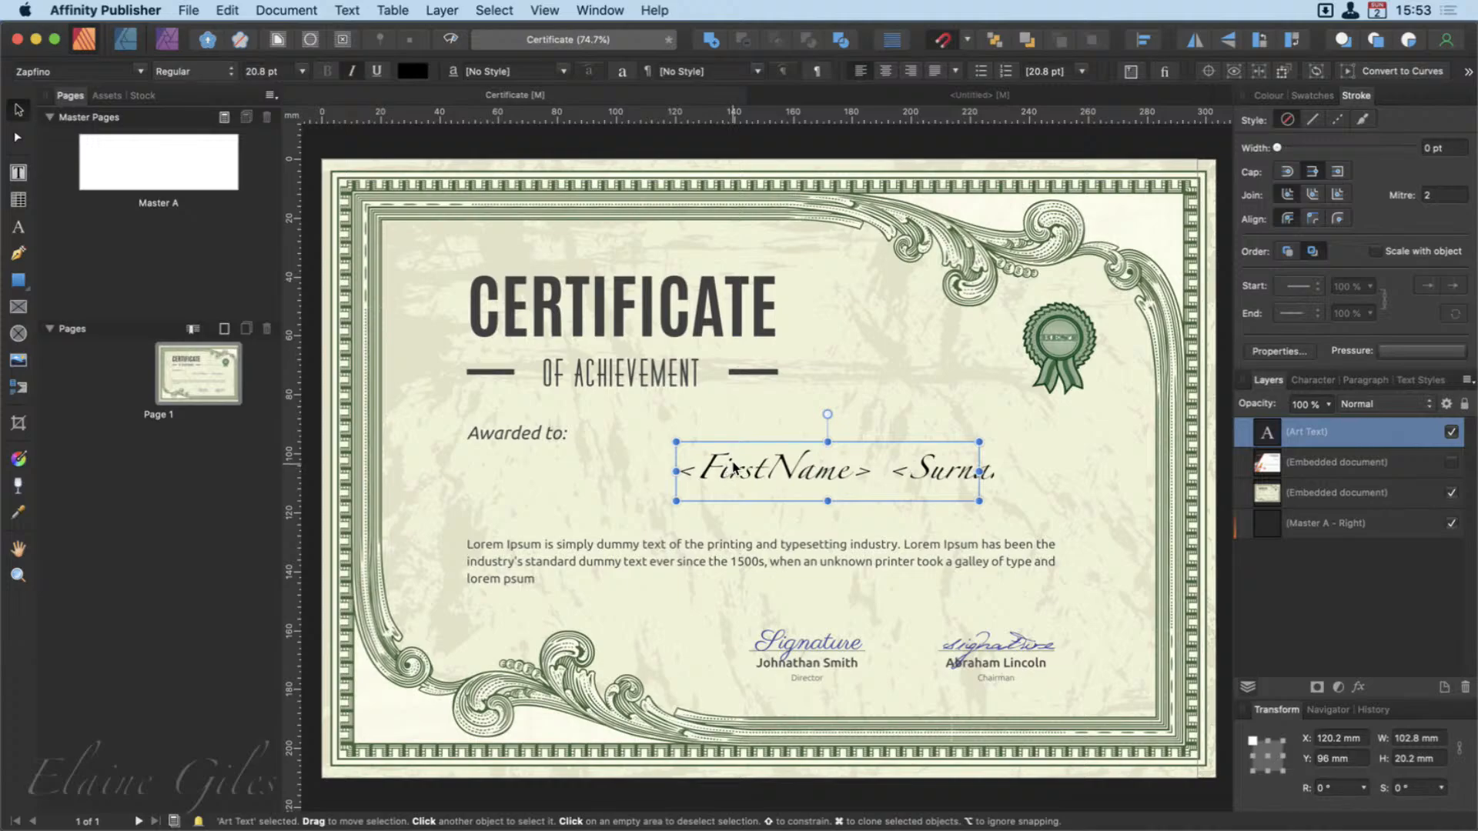
left_click(1424, 379)
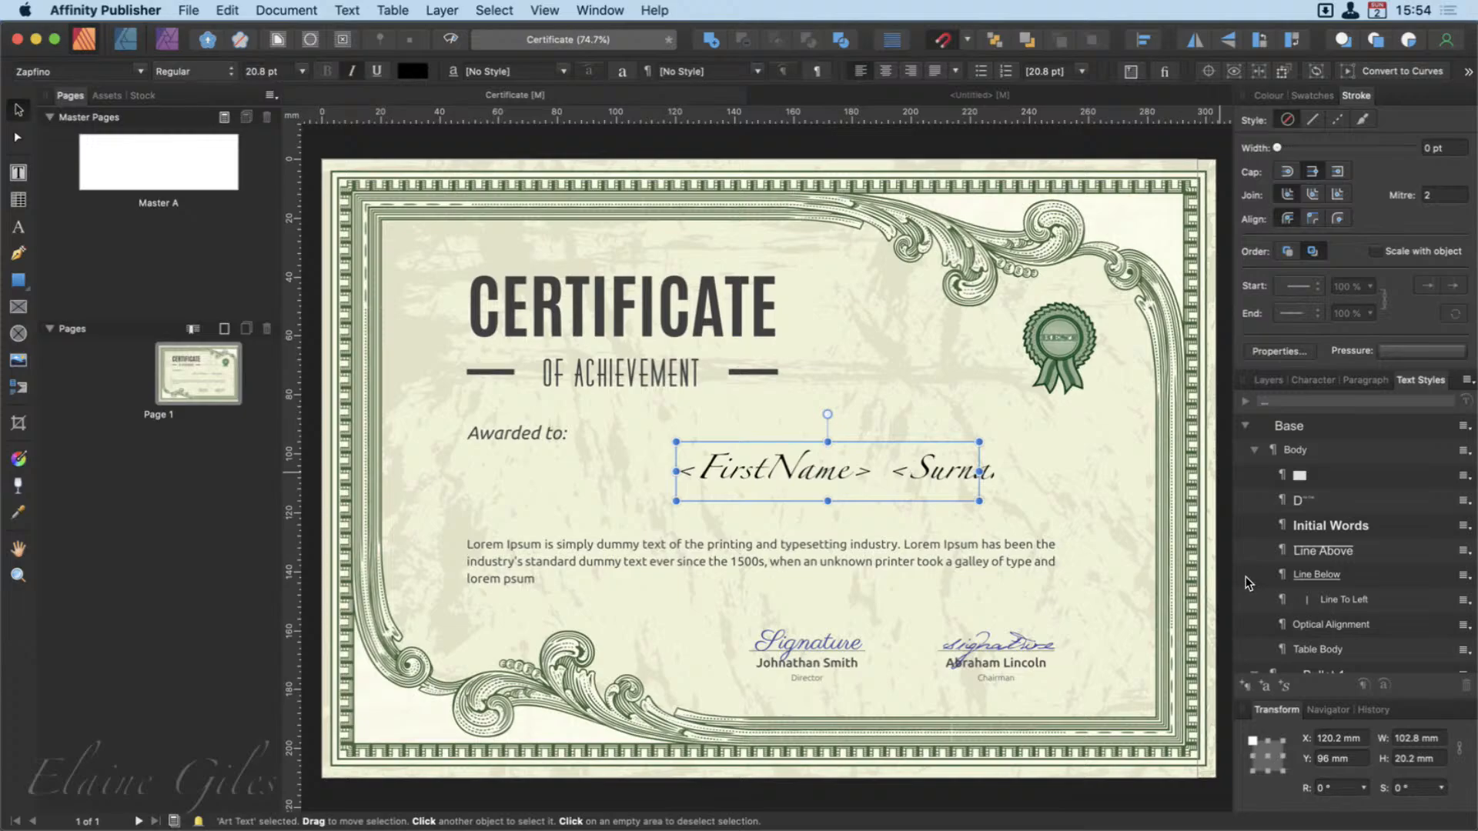
left_click(1246, 685)
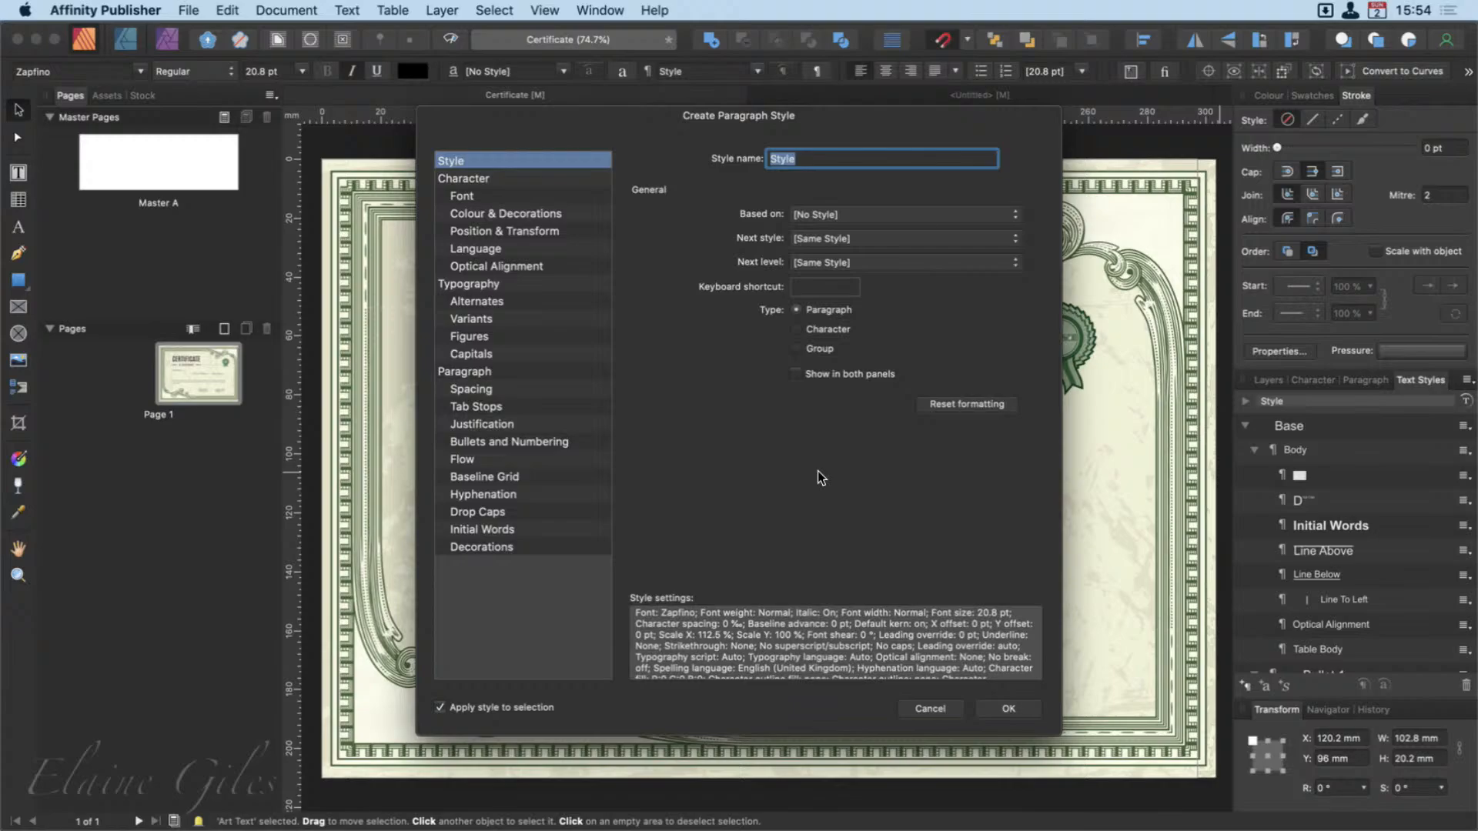
type("Reciop")
key("BackSpace")
key("BackSpace")
type("ipient")
left_click(1014, 711)
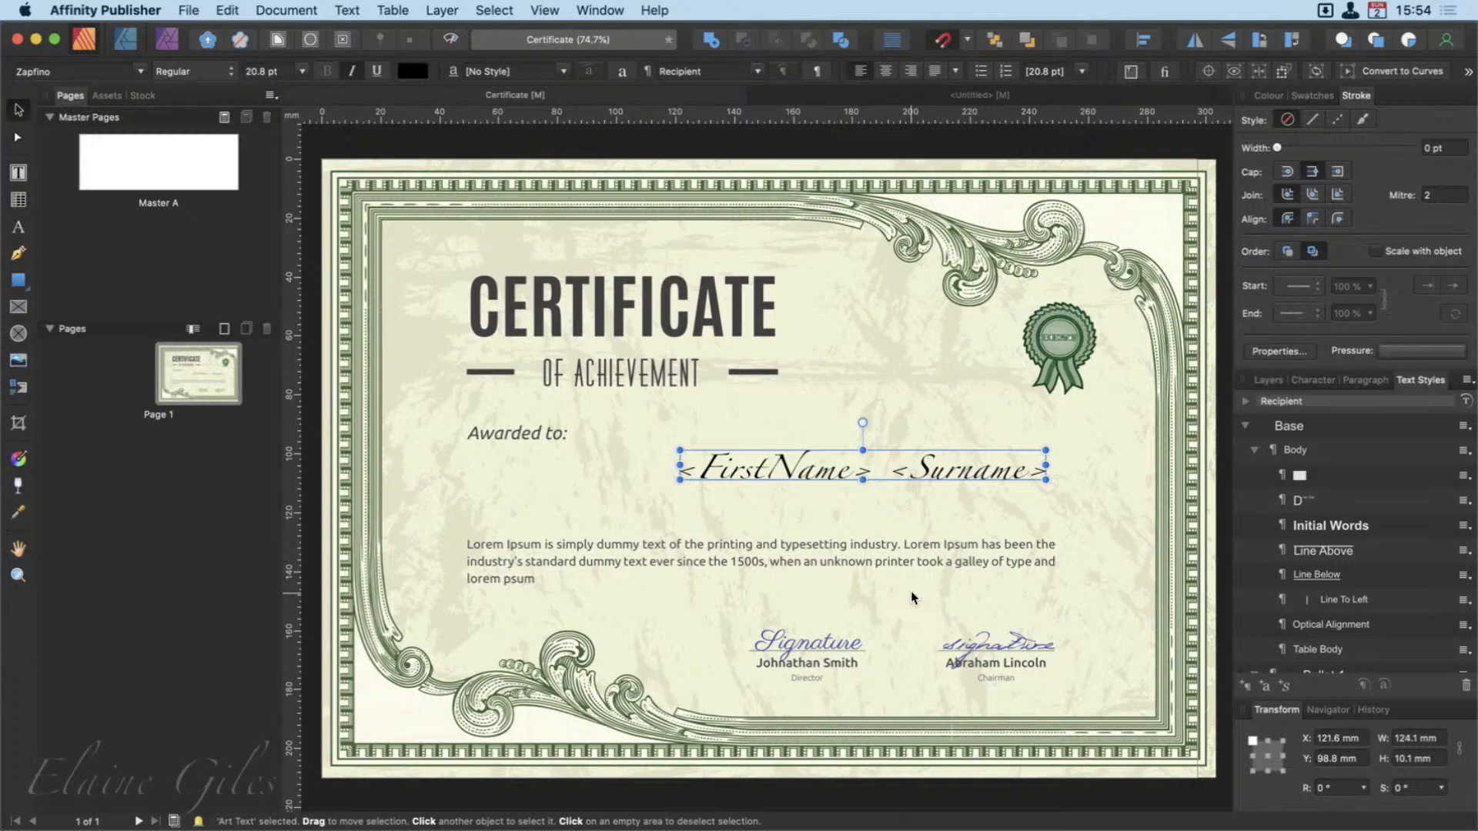
Select the embedded Certificate of Achievement design and switch back to the generated certificates document.
left_click(537, 231)
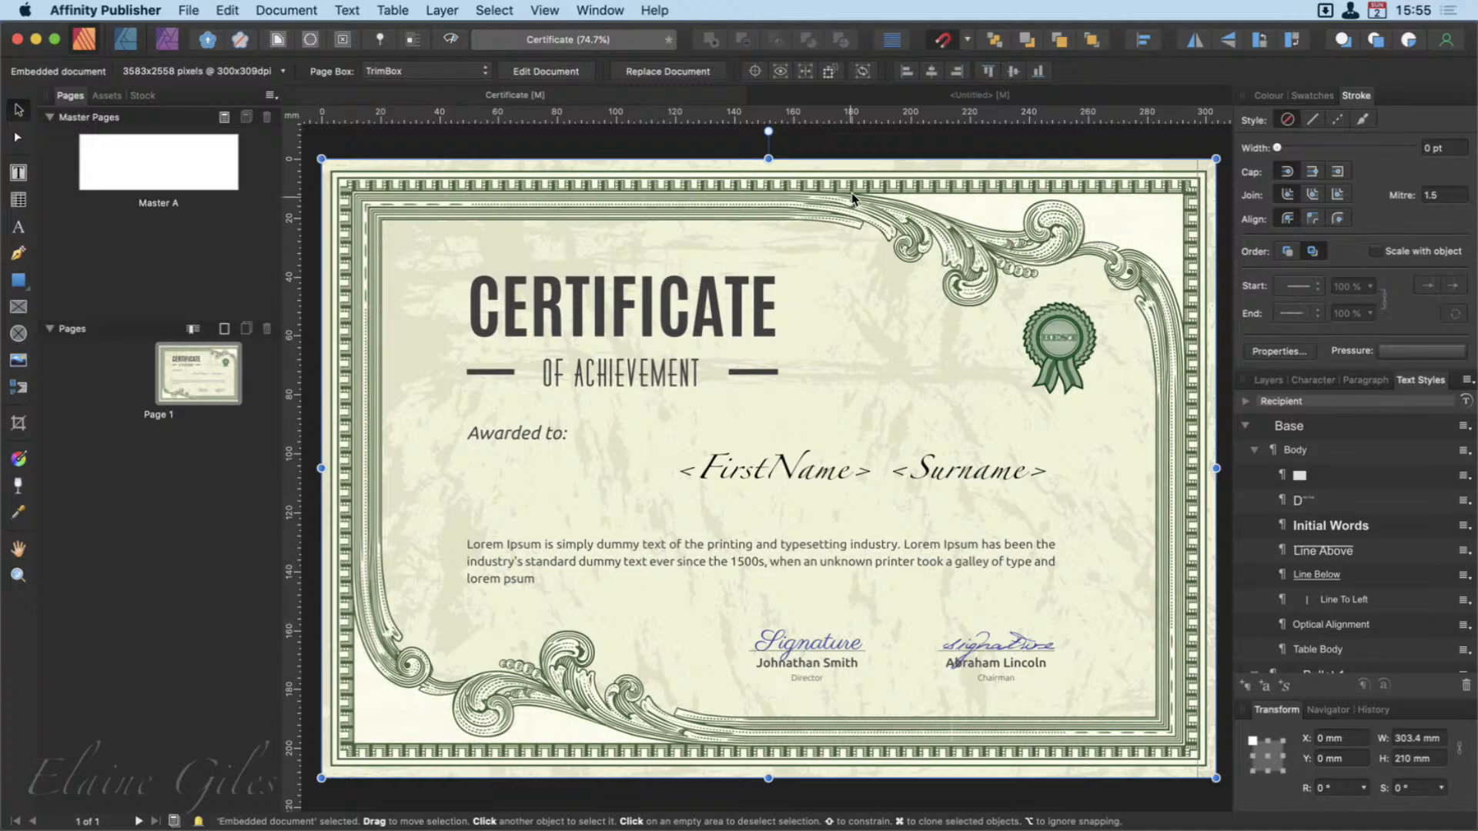
left_click(883, 93)
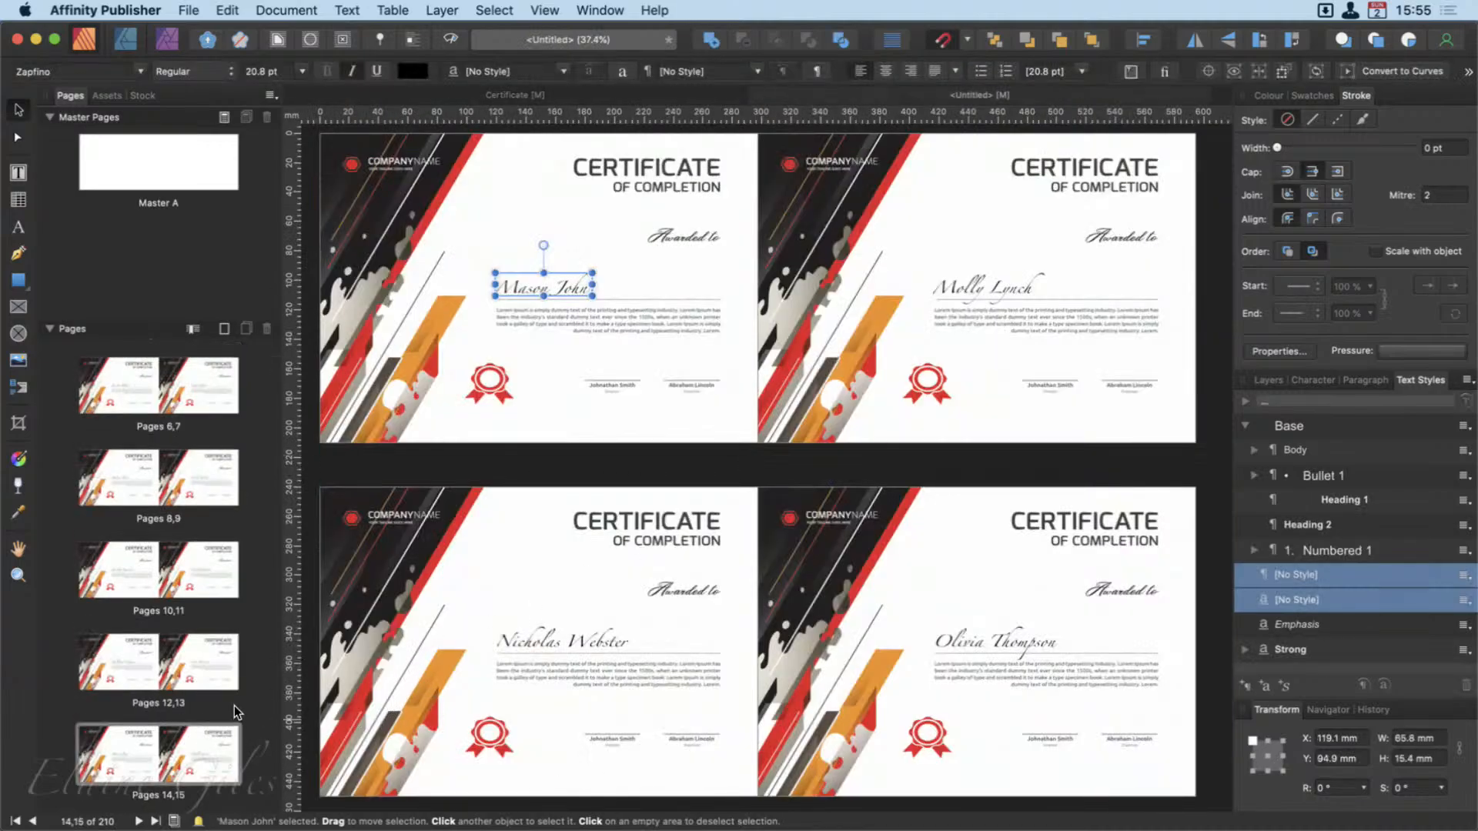
Check the embedded certificate background on individual merged pages and inspect the Master A page of the generated document.
scroll(236, 712, "down", 5)
scroll(236, 712, "down", 15)
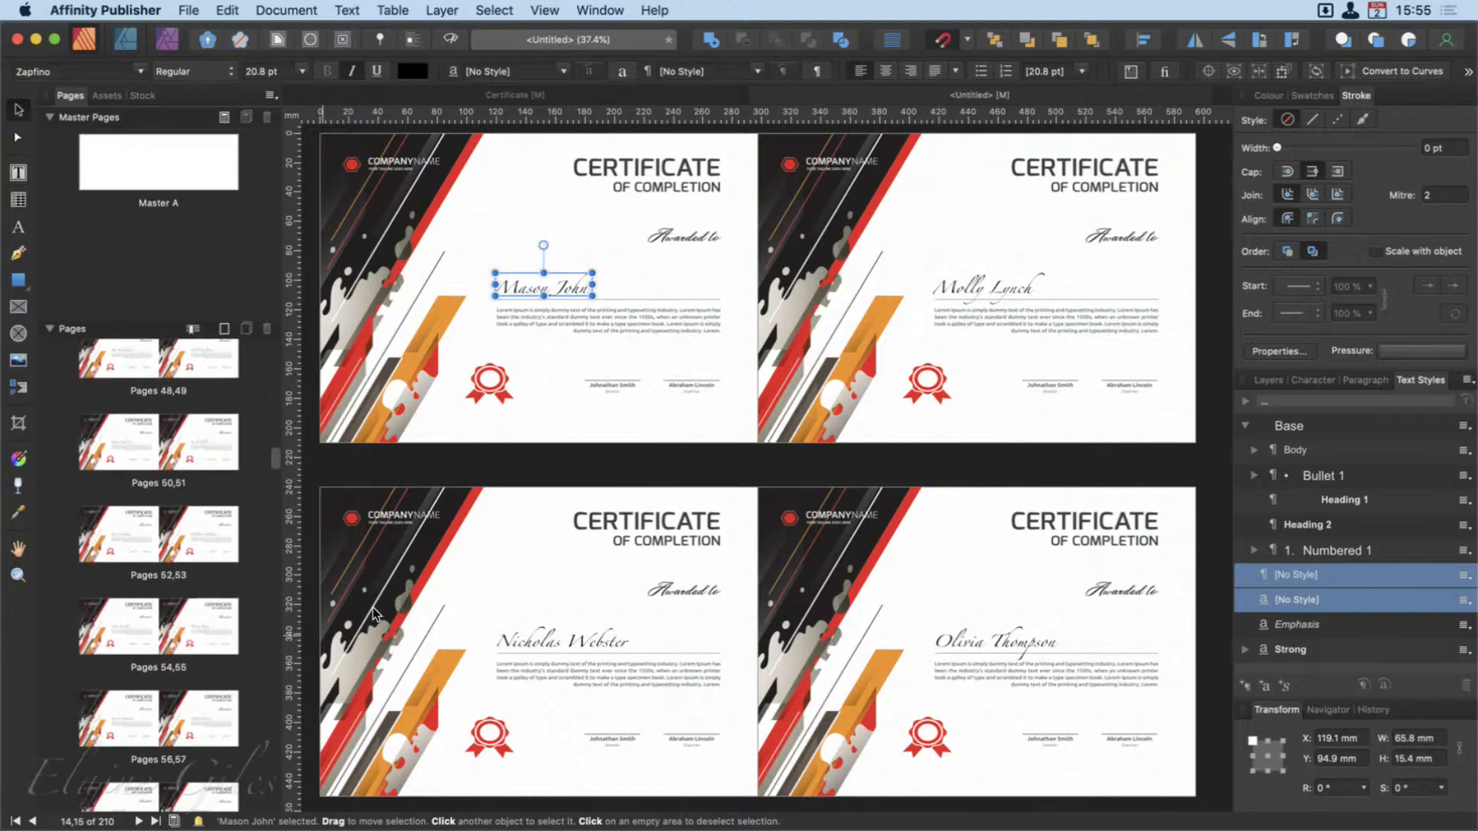
left_click(451, 591)
left_click_drag(451, 590, 428, 570)
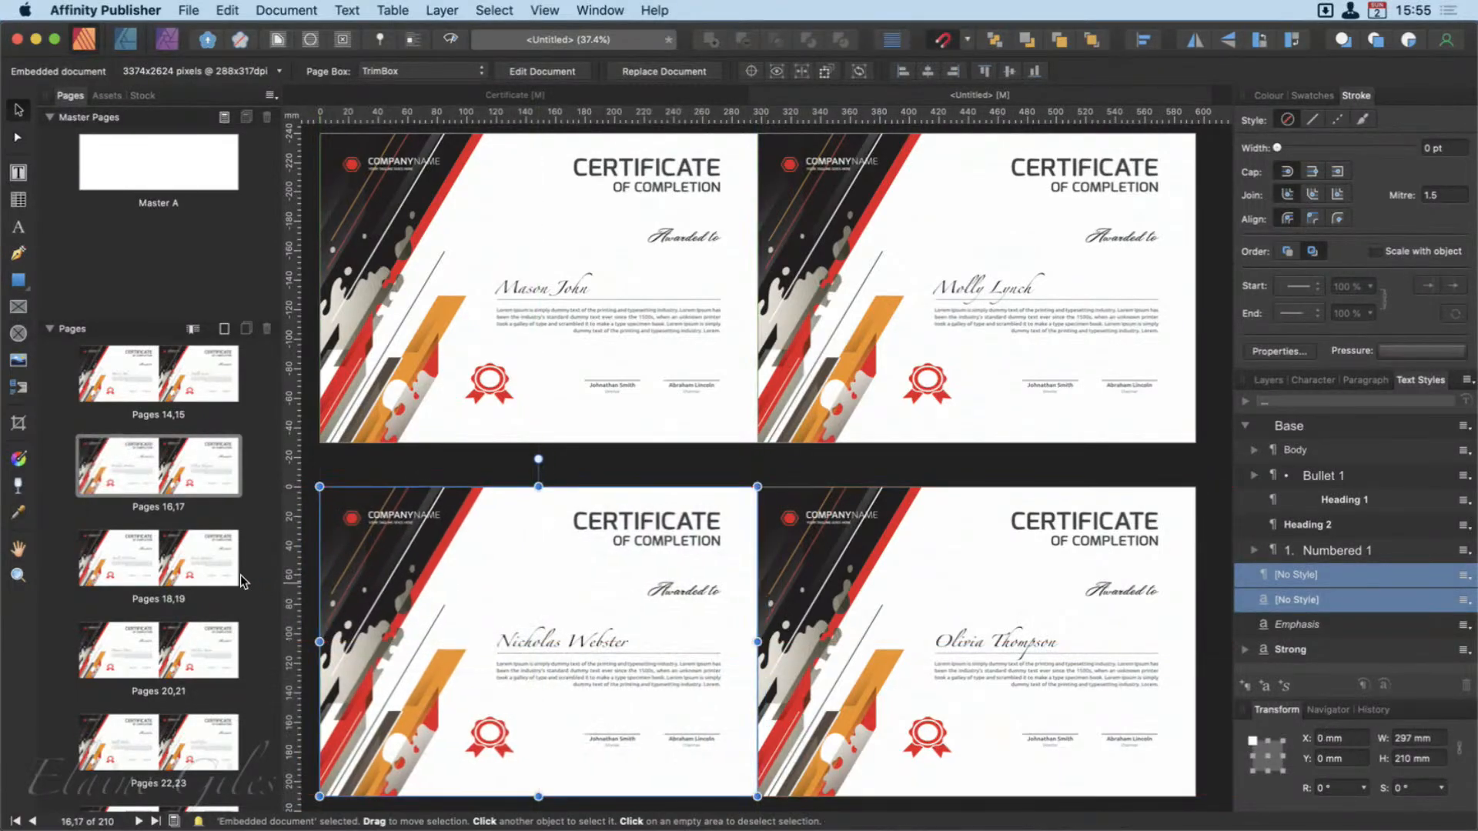
scroll(246, 581, "up", 4)
left_click(141, 178)
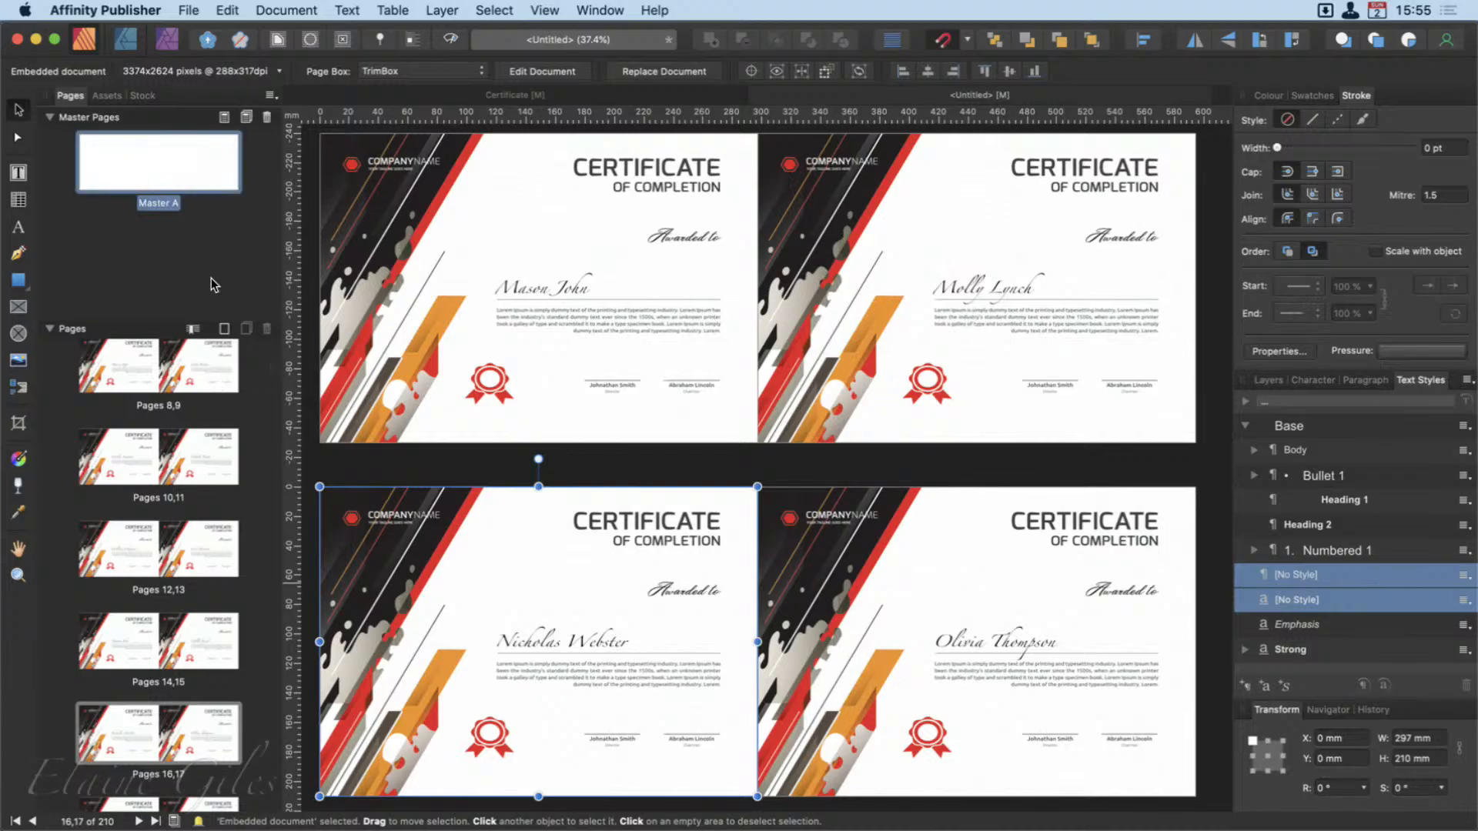
In the Certificate document, move the embedded Certificate of Achievement design from page 1 onto the left page of Master A.
left_click(516, 95)
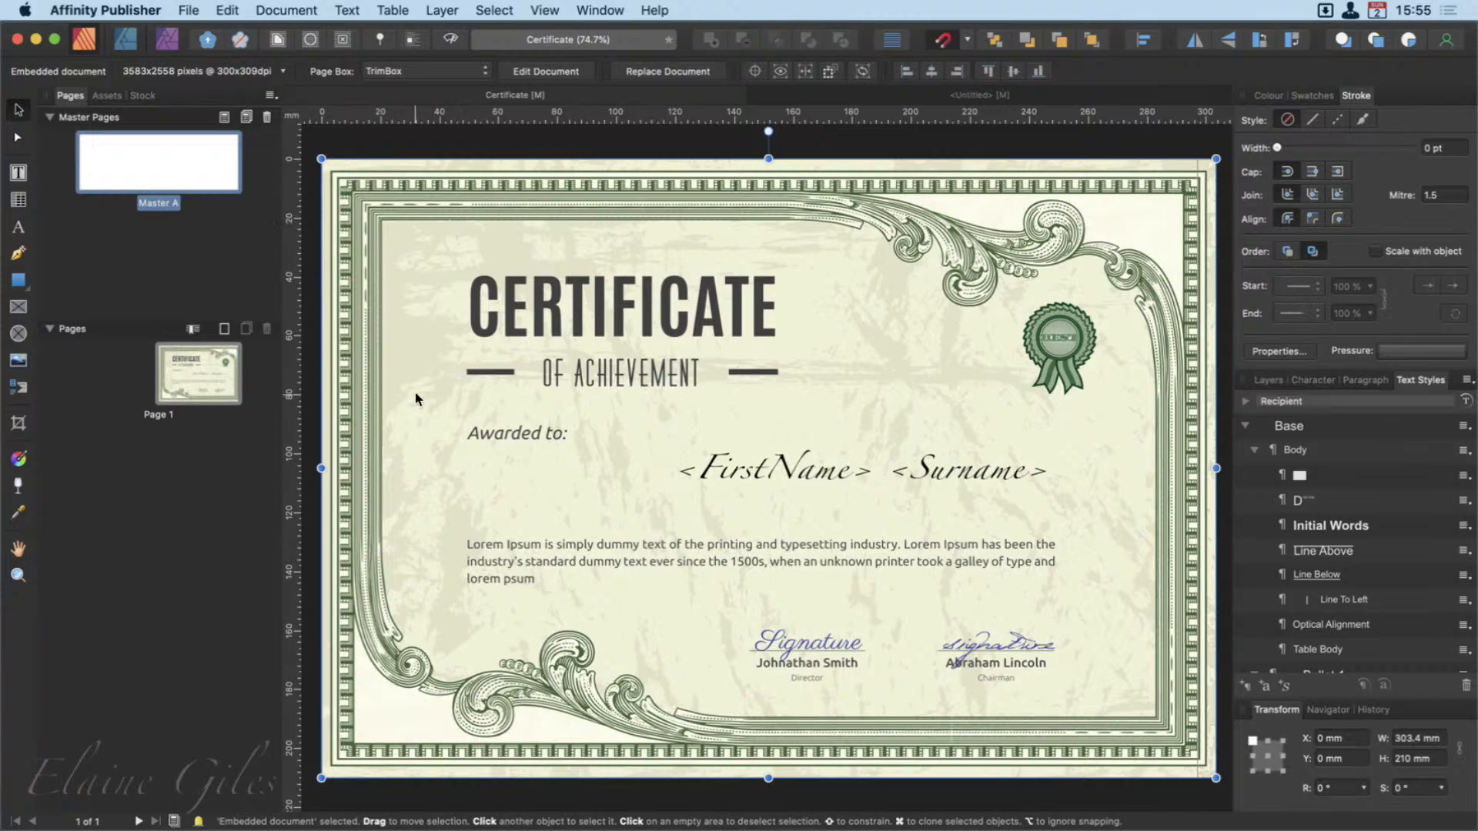
key("super+c")
key("BackSpace")
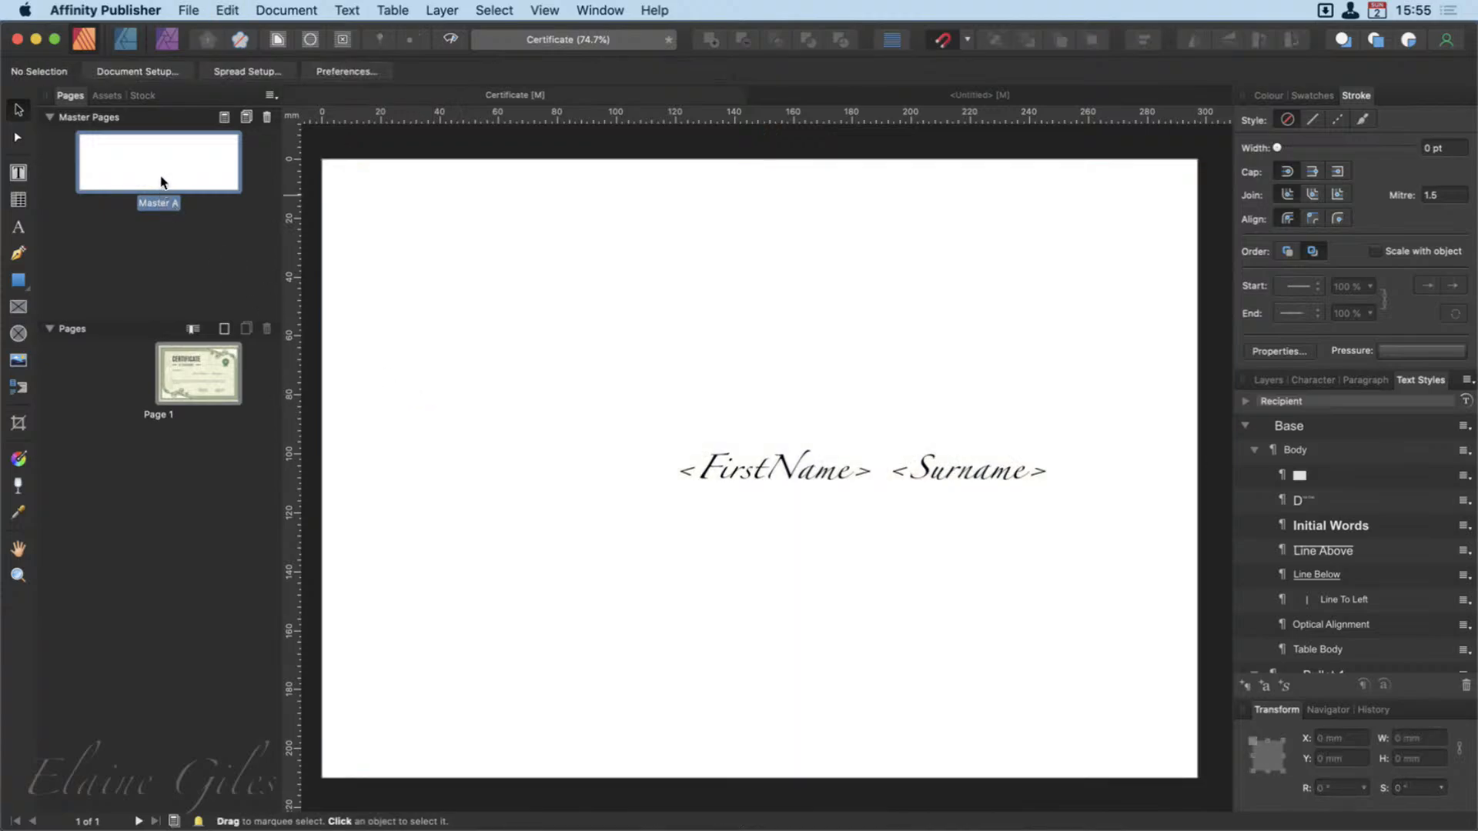
double_click(161, 178)
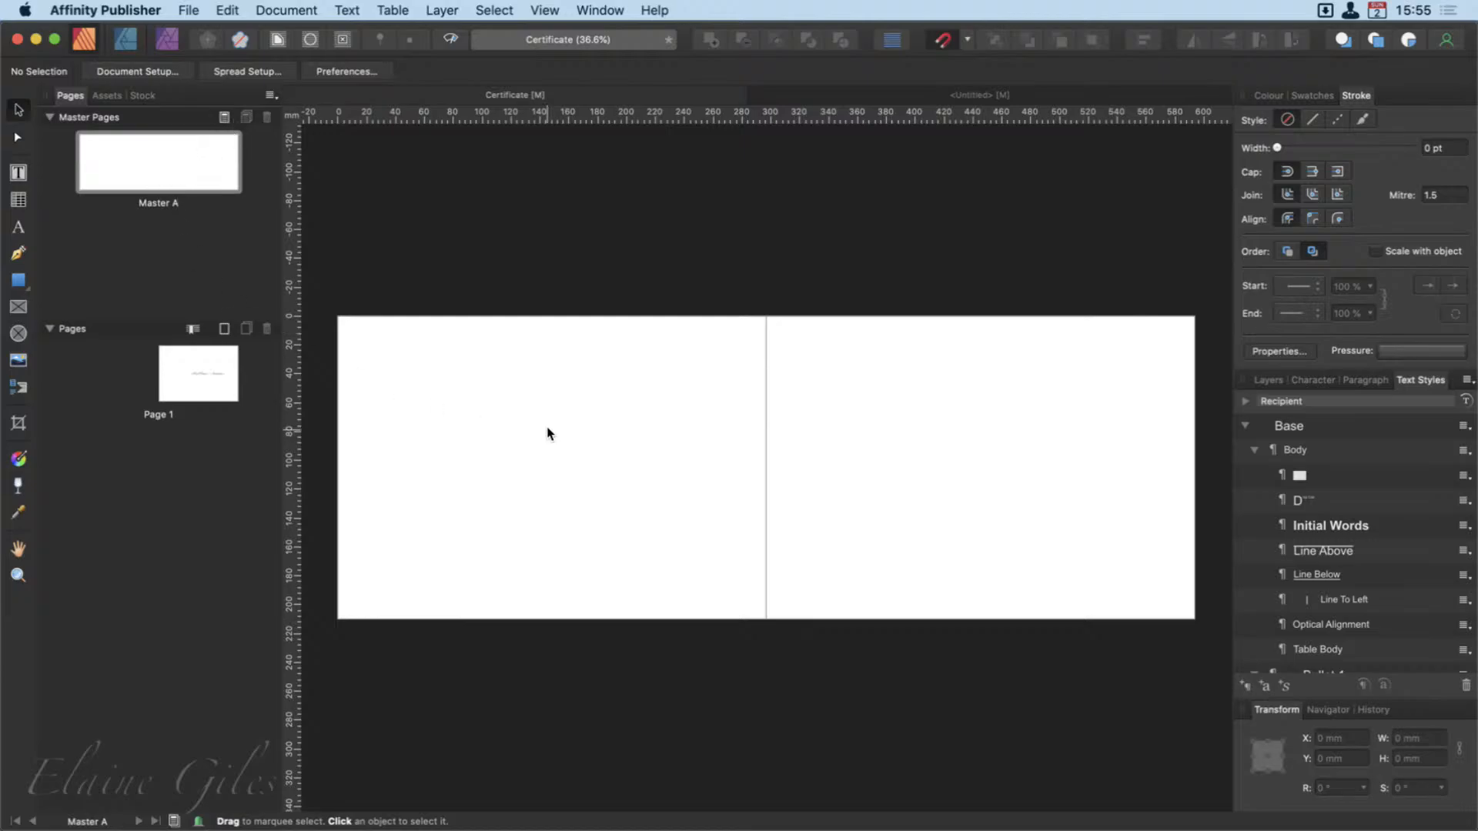
key("super+v")
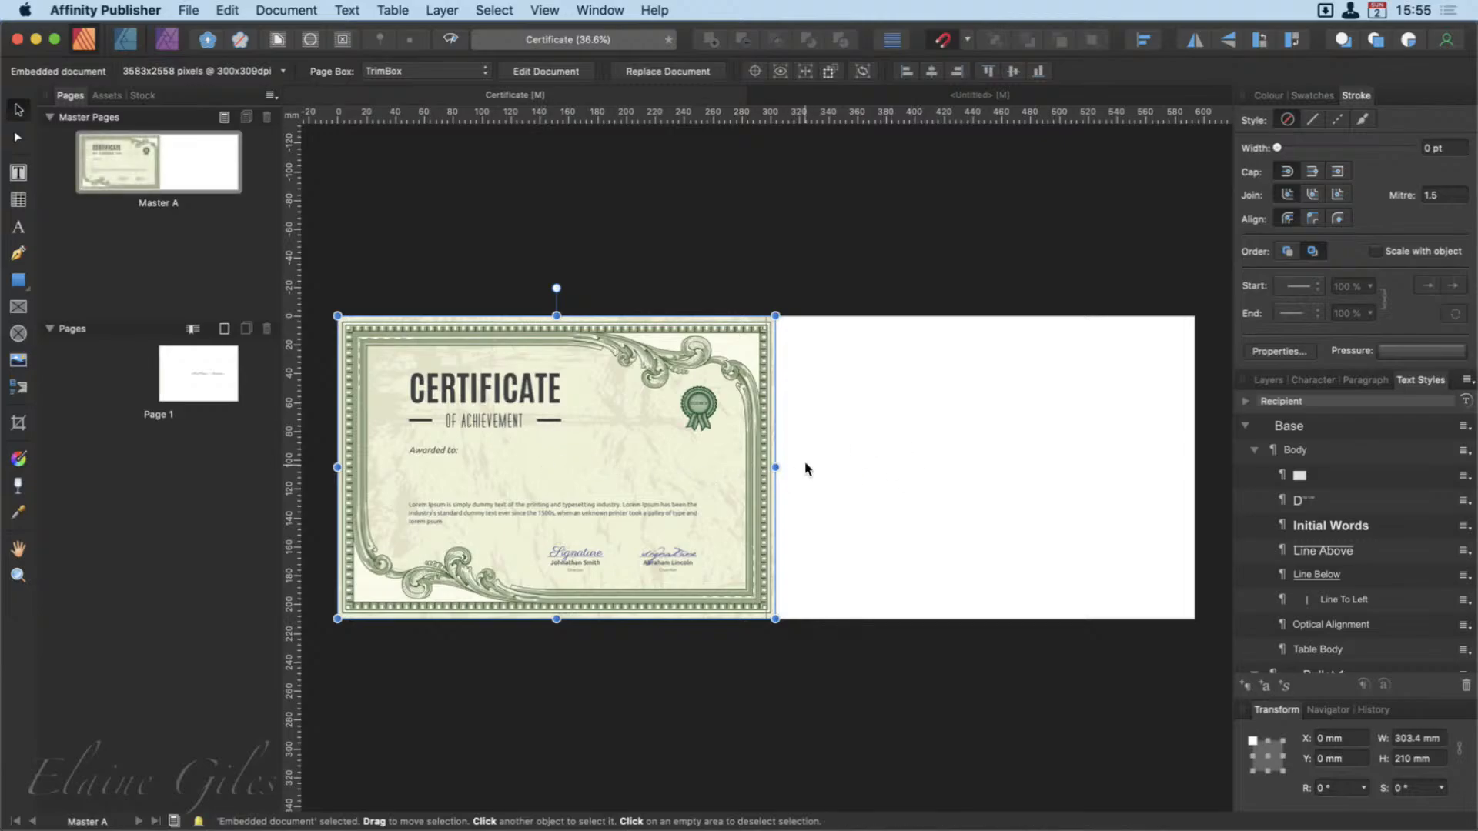
Duplicate the Certificate of Achievement design onto the right page of Master A and check the result on page 1.
left_click(846, 449)
left_click(741, 468)
left_click_drag(556, 468, 990, 462)
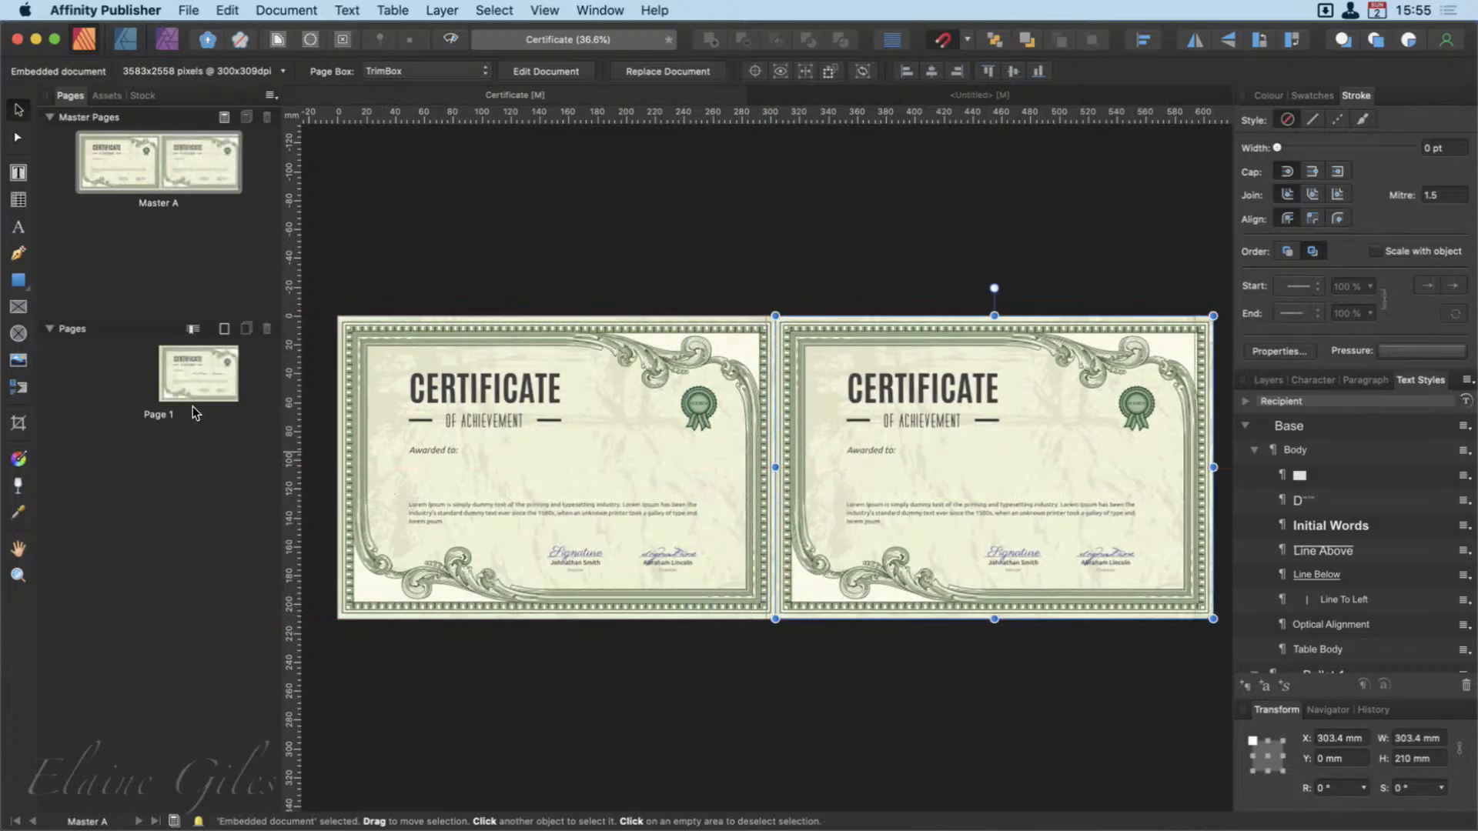
double_click(201, 381)
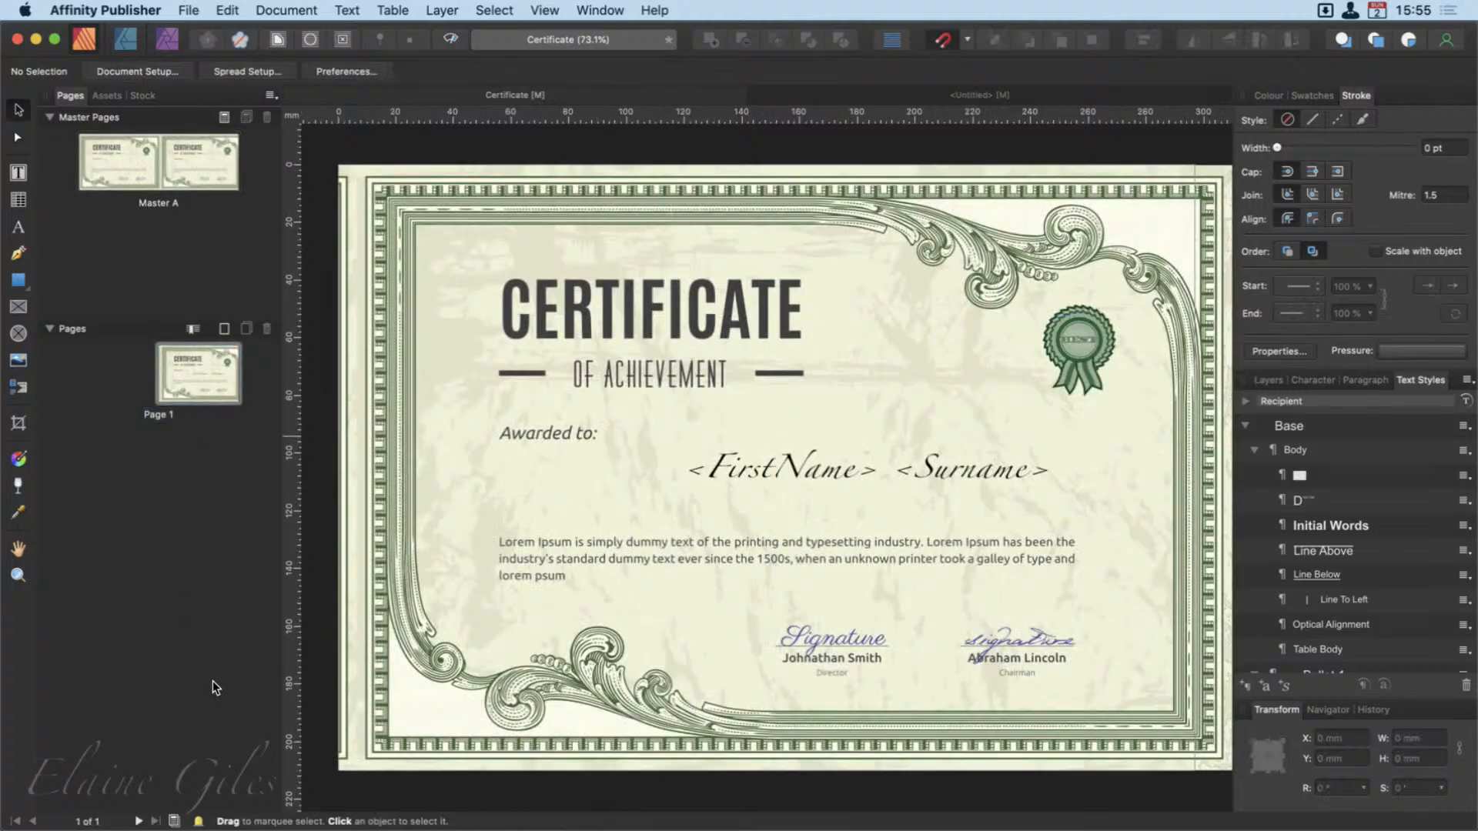
Shift both Certificate of Achievement designs on Master A left so they meet at the spread's centre, and return to page 1.
double_click(167, 169)
mouse_move(679, 498)
left_mouse_down()
mouse_move(644, 554)
mouse_move(669, 499)
left_mouse_up()
left_click_drag(873, 501, 864, 499)
double_click(227, 381)
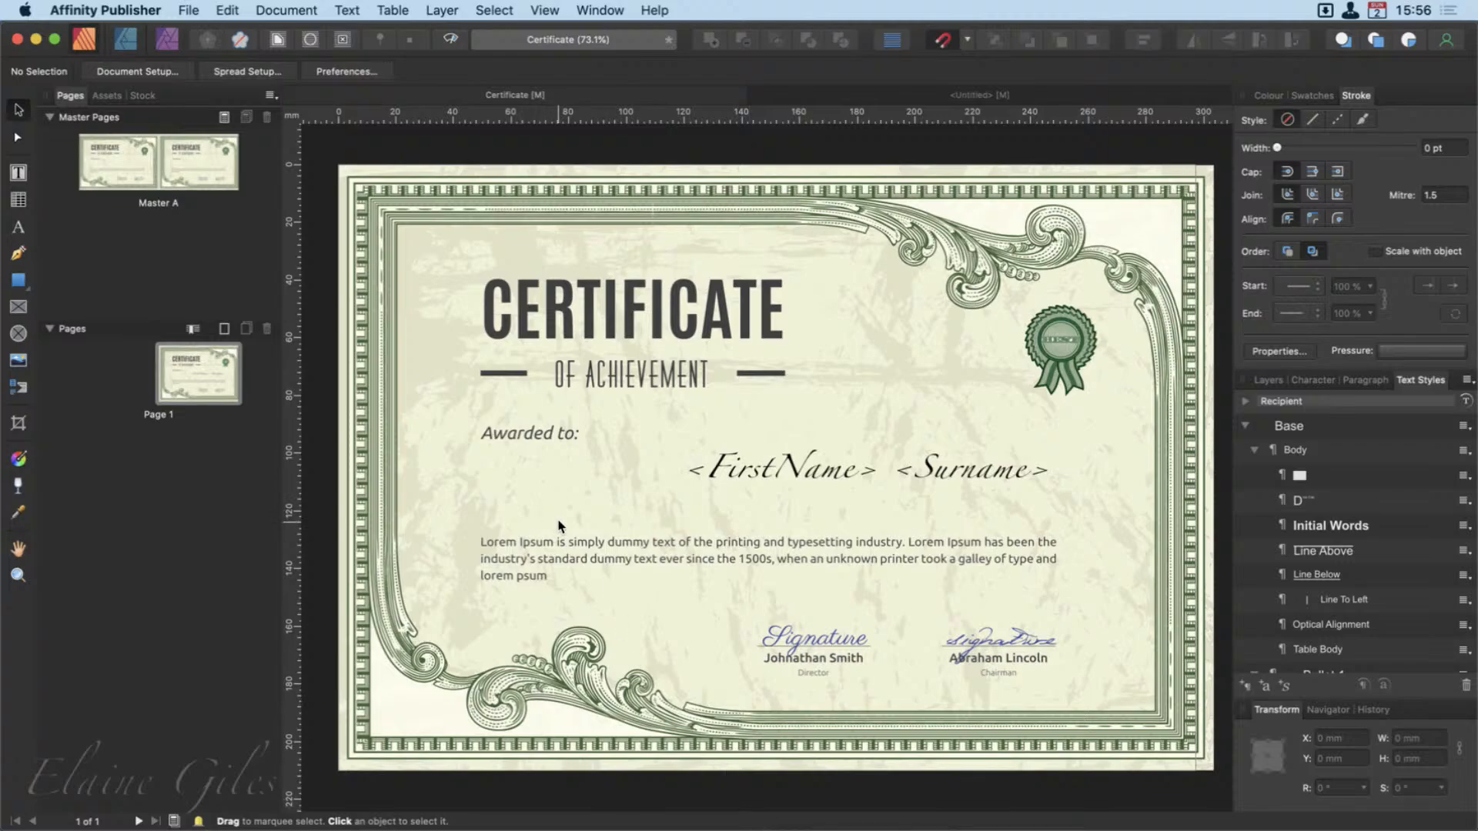
Close the generated certificates document without saving it and return to the Certificate document.
left_click_drag(375, 407, 466, 579)
left_click(760, 97)
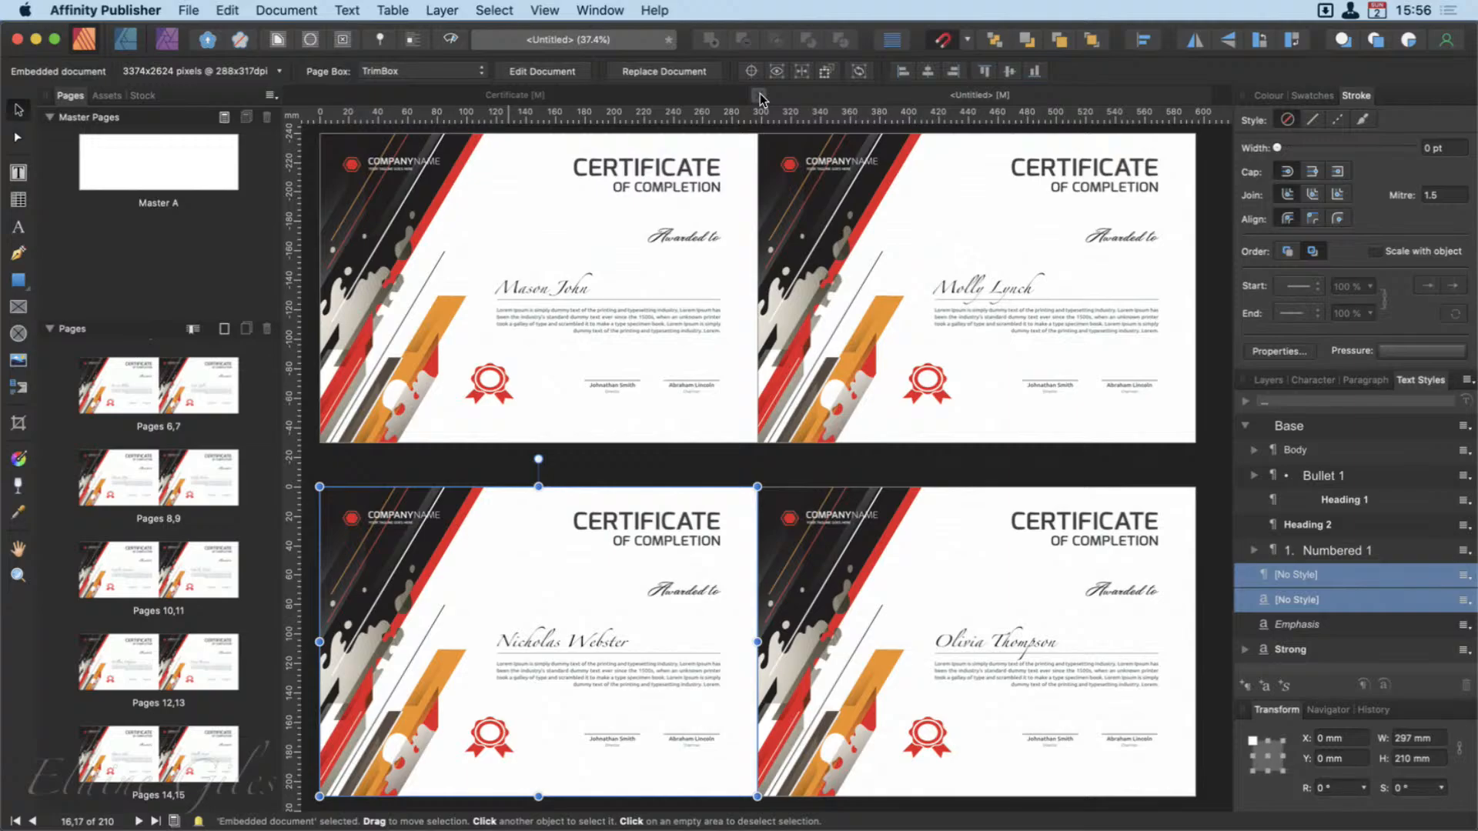
left_click(761, 97)
left_click(699, 308)
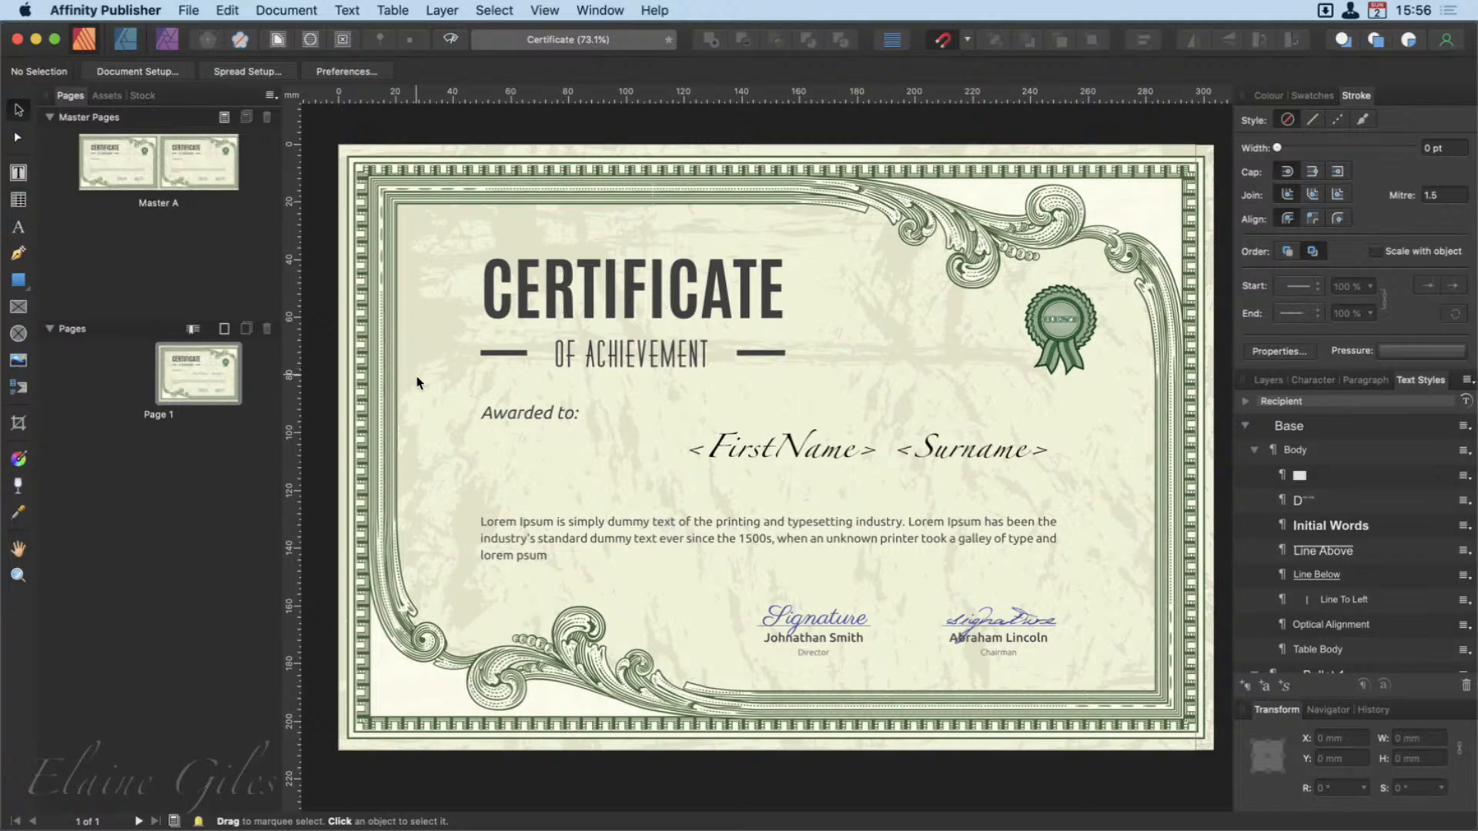
Show the hidden embedded Certificate of Completion design on page 1 and cut it from the page.
left_click(1265, 380)
left_click(1330, 471)
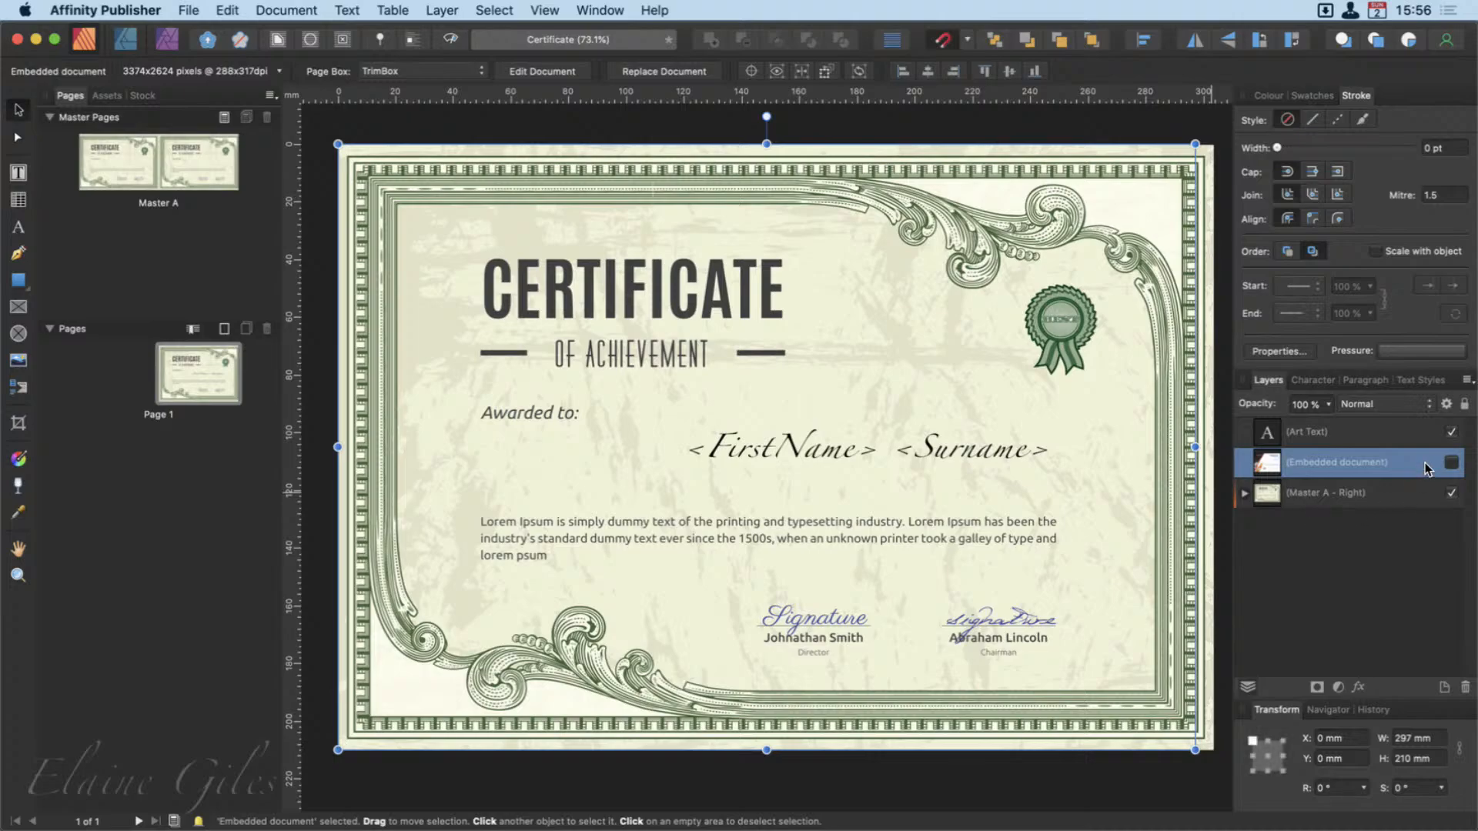
left_click(1453, 464)
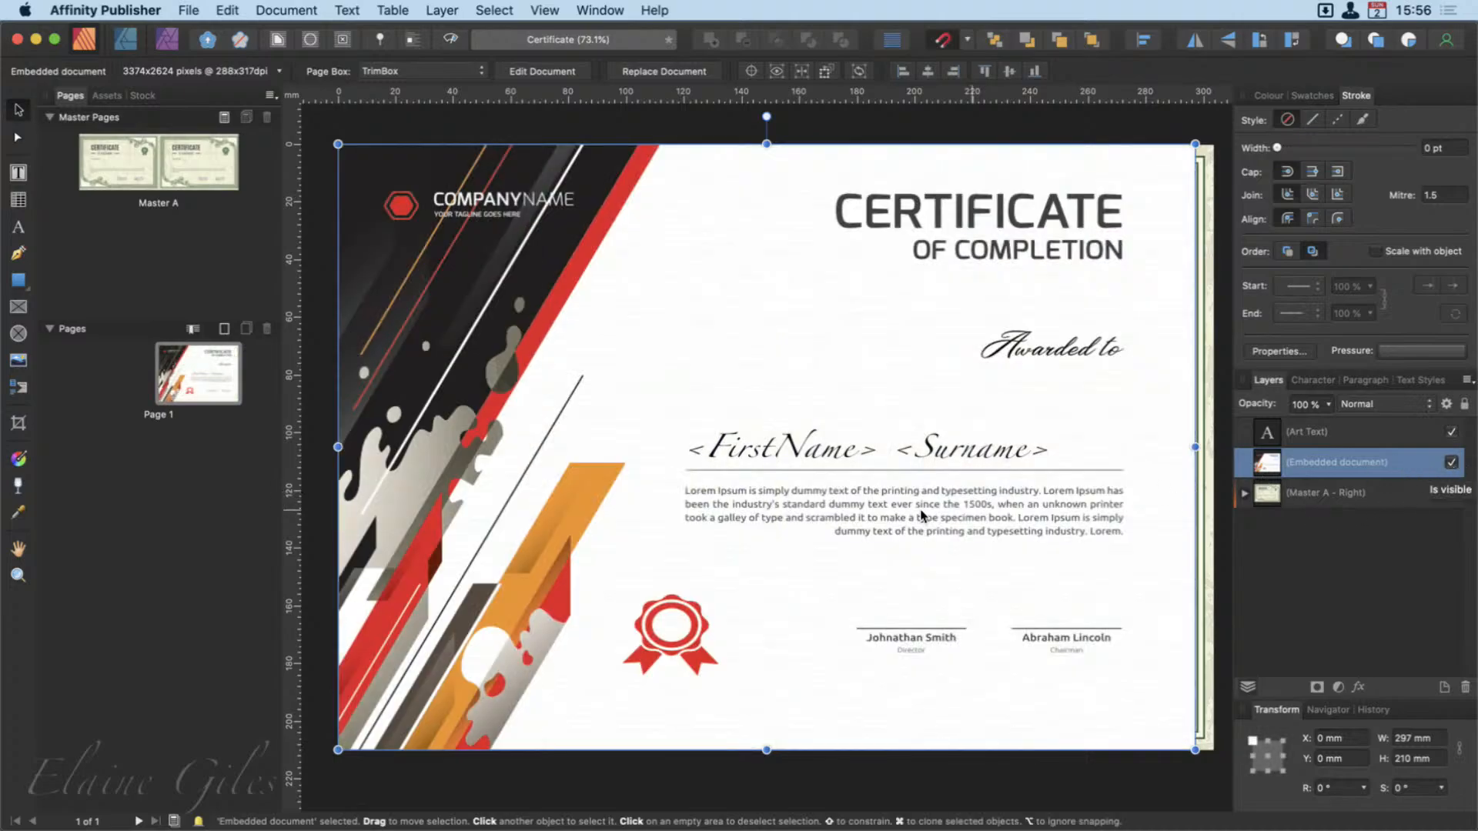
key("Delete")
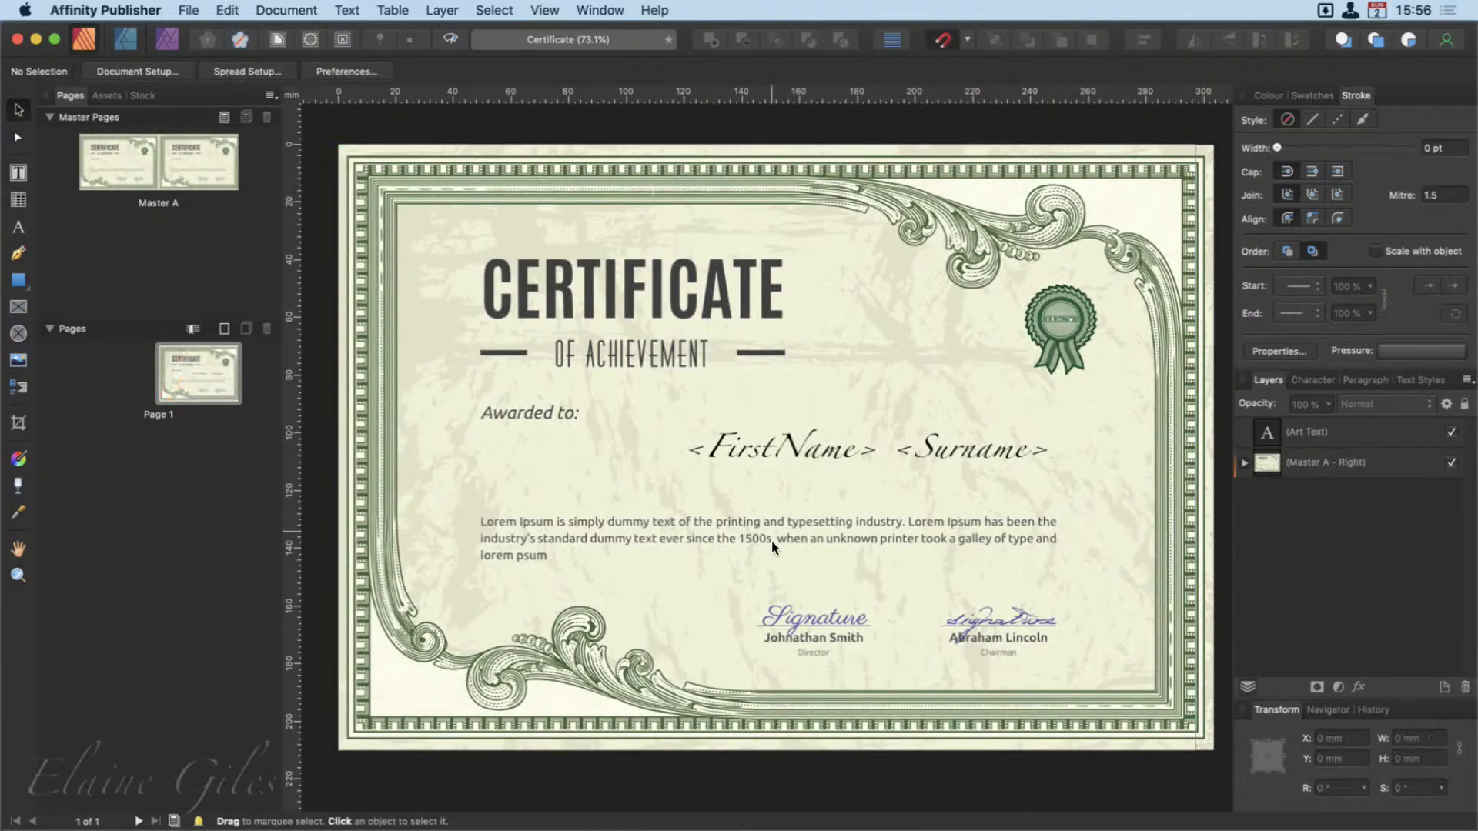
Paste the Certificate of Completion design onto the left page of Master A and extend its left edge to a width of 303.4 mm.
double_click(210, 183)
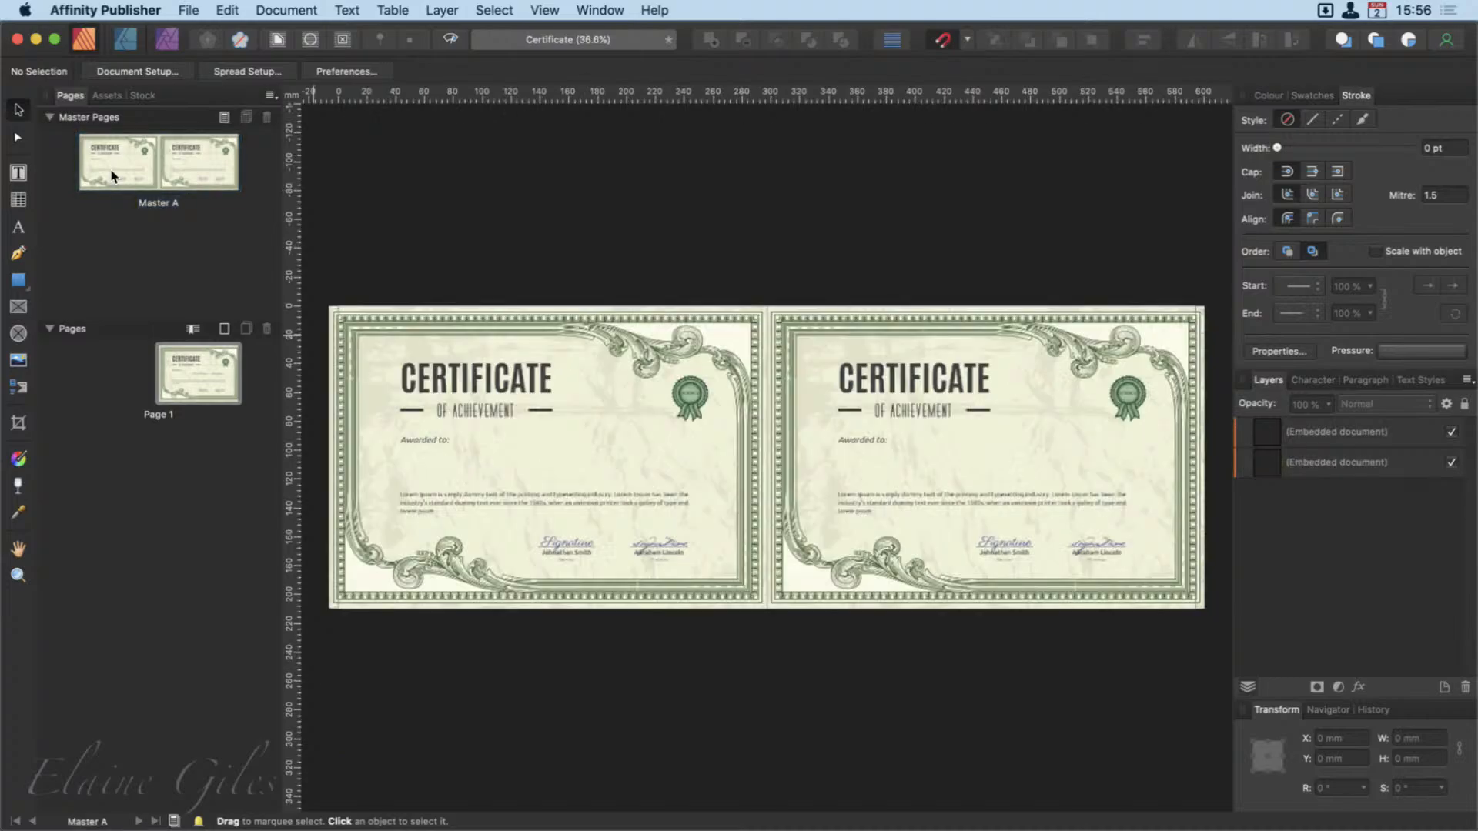
key("super+v")
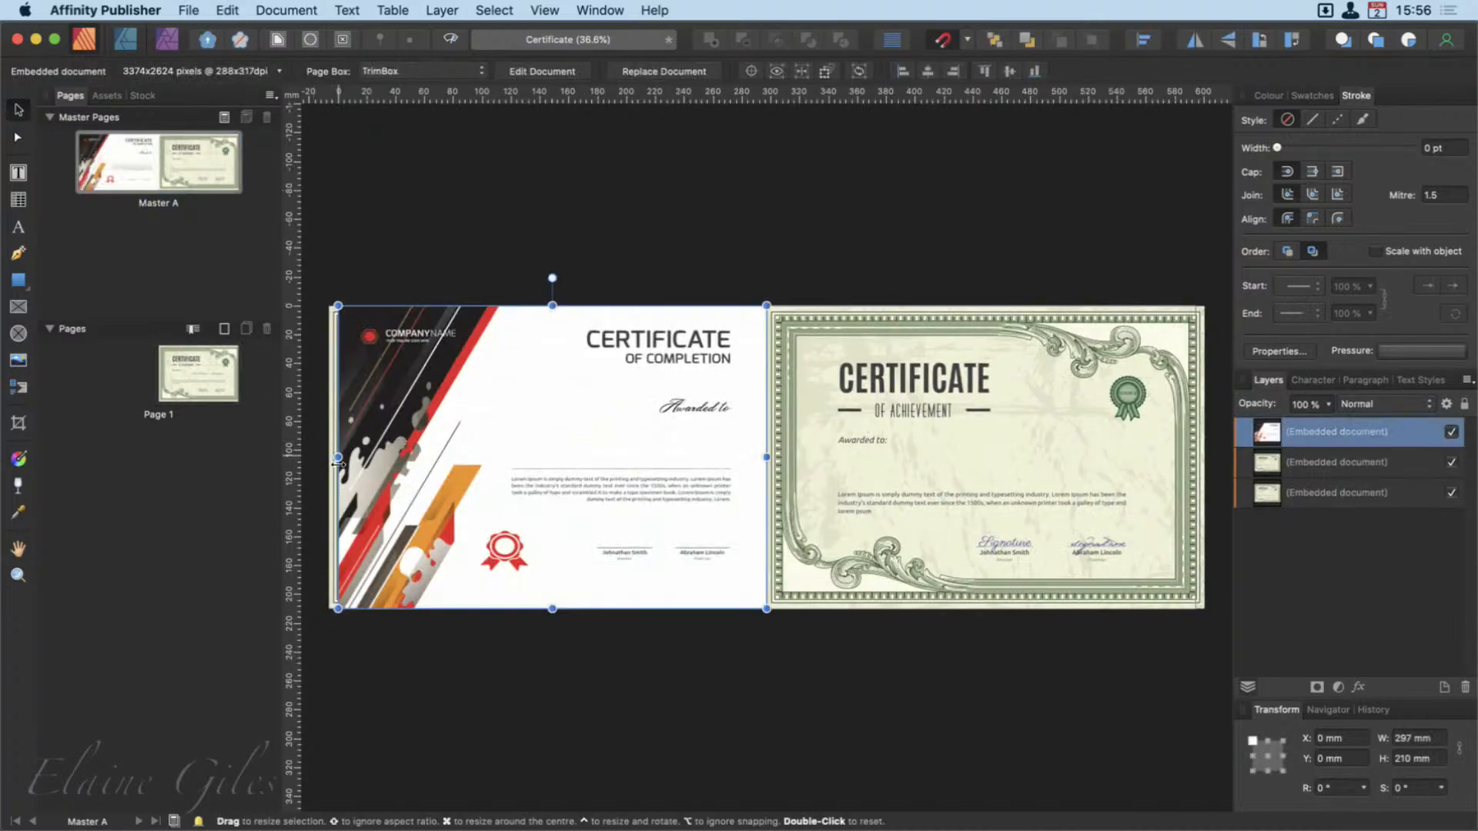
mouse_move(565, 447)
left_mouse_down()
mouse_move(555, 485)
mouse_move(562, 448)
mouse_move(565, 463)
left_mouse_up()
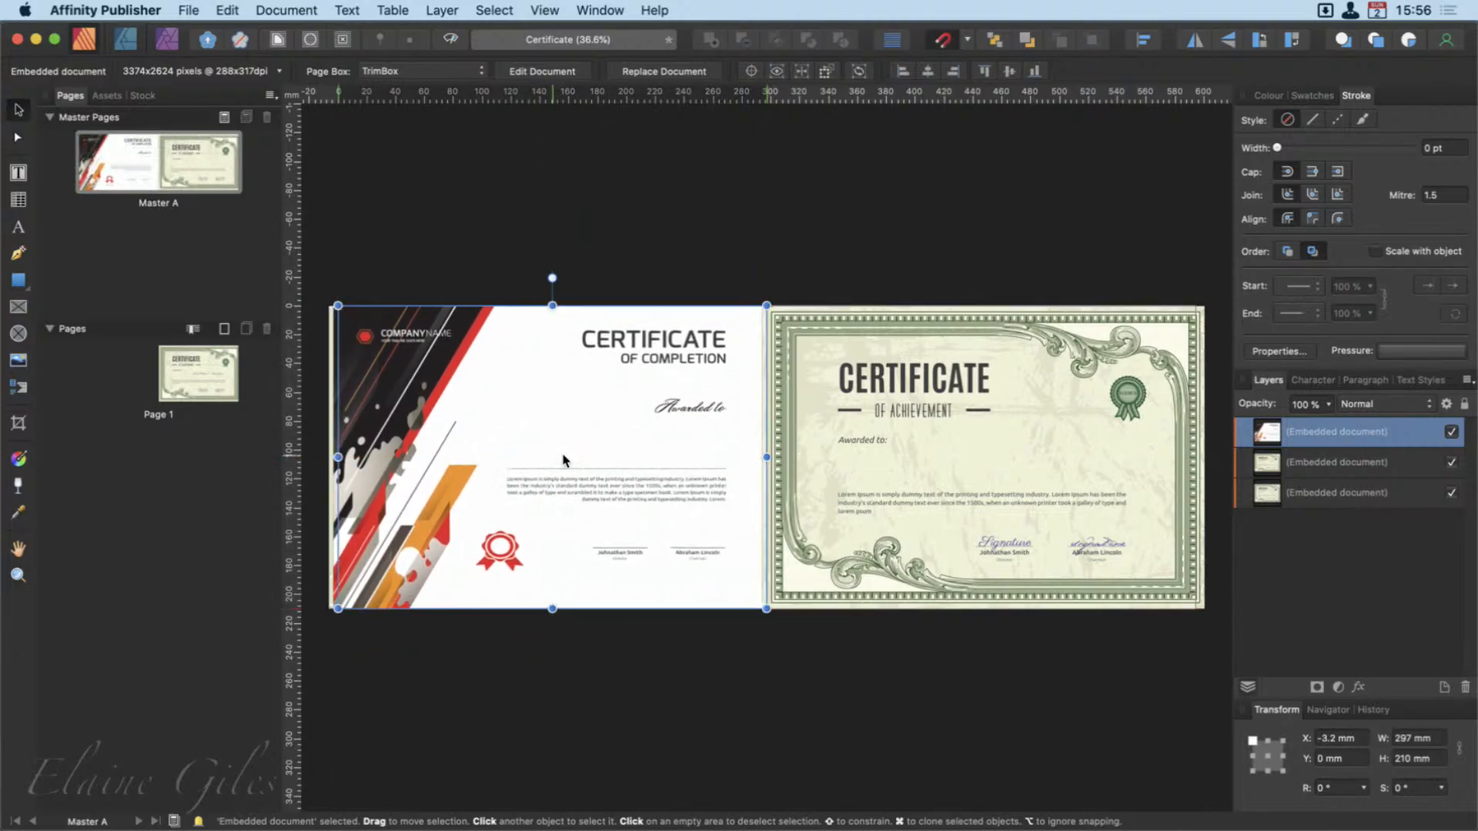
left_click_drag(339, 464, 329, 464)
Duplicate the Certificate of Completion design onto Master A's right page at X 297 mm and test hiding and showing both copies together.
left_click_drag(558, 452, 910, 447)
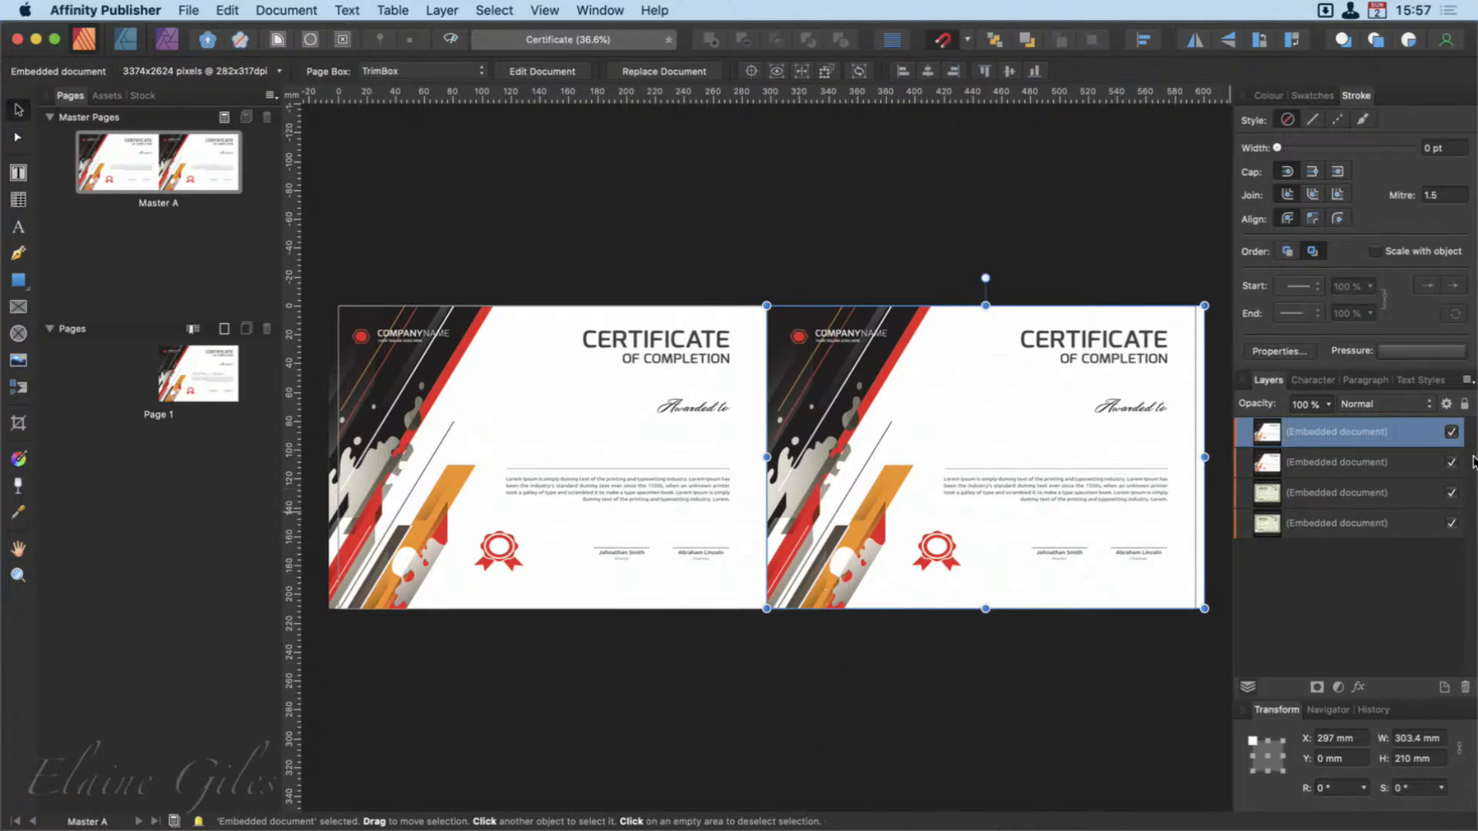
left_click(1390, 465, "shift")
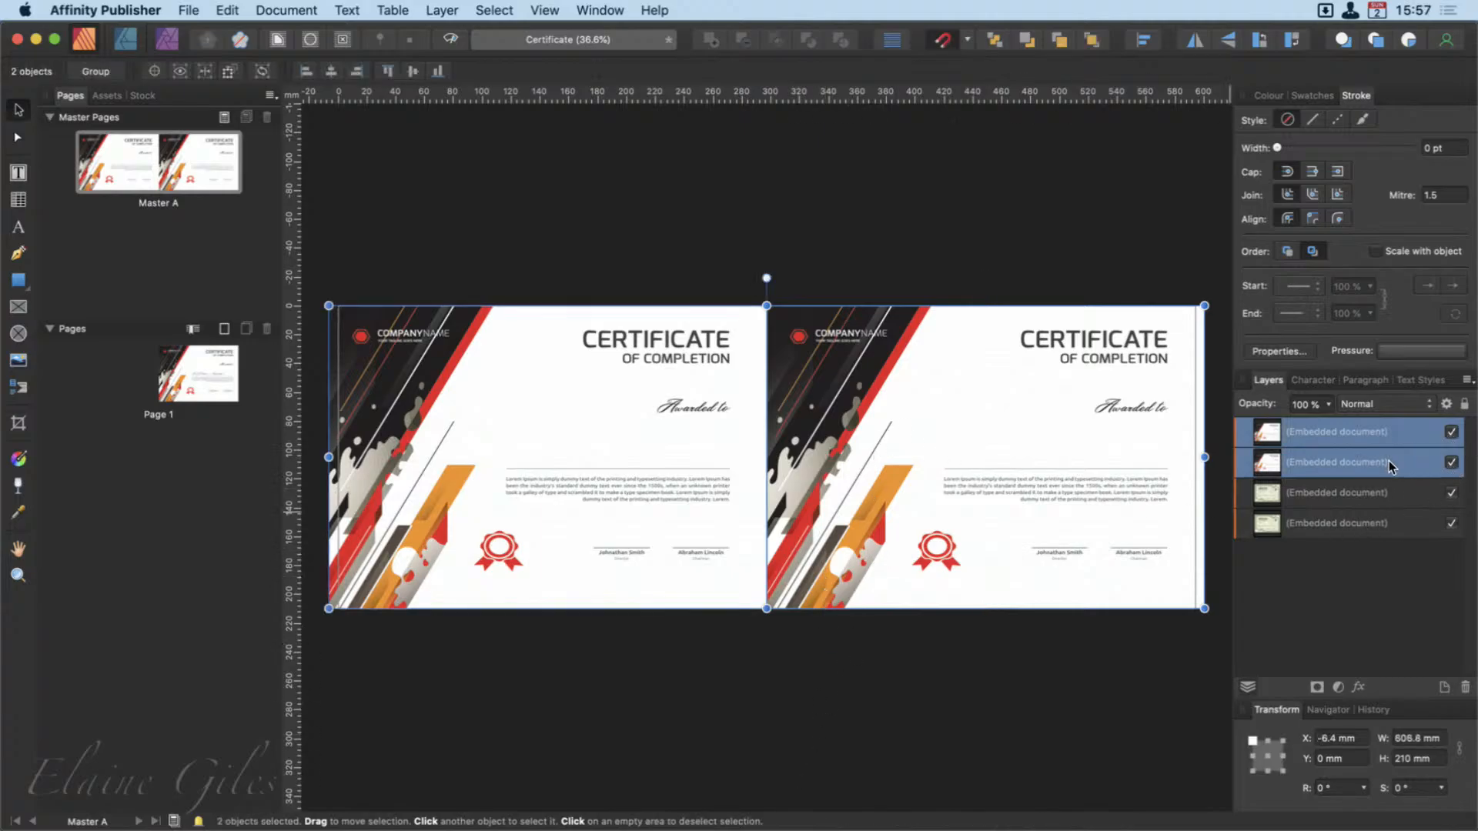
left_click(1452, 462)
left_click(1451, 462)
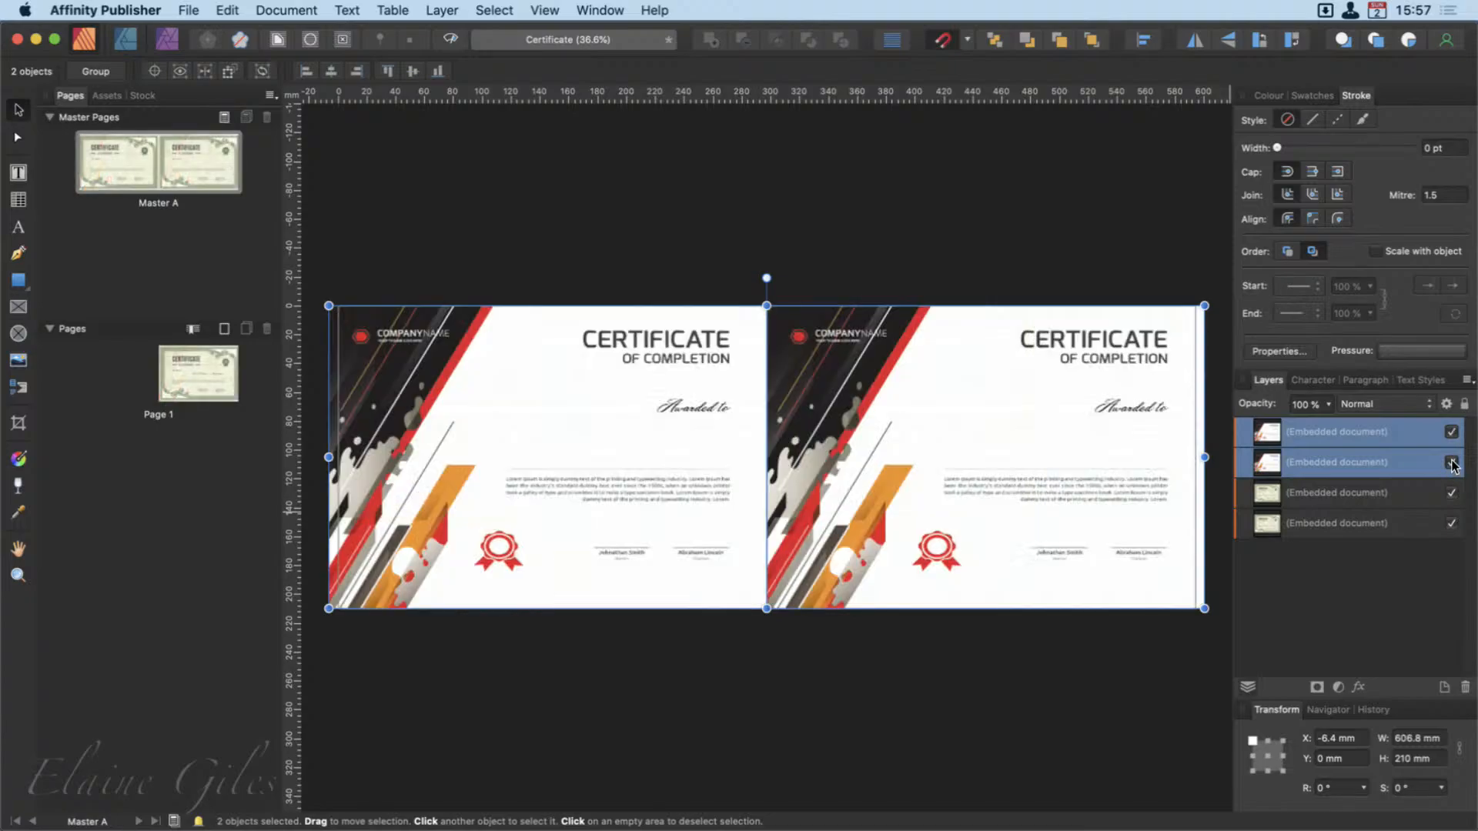
left_click(1380, 598)
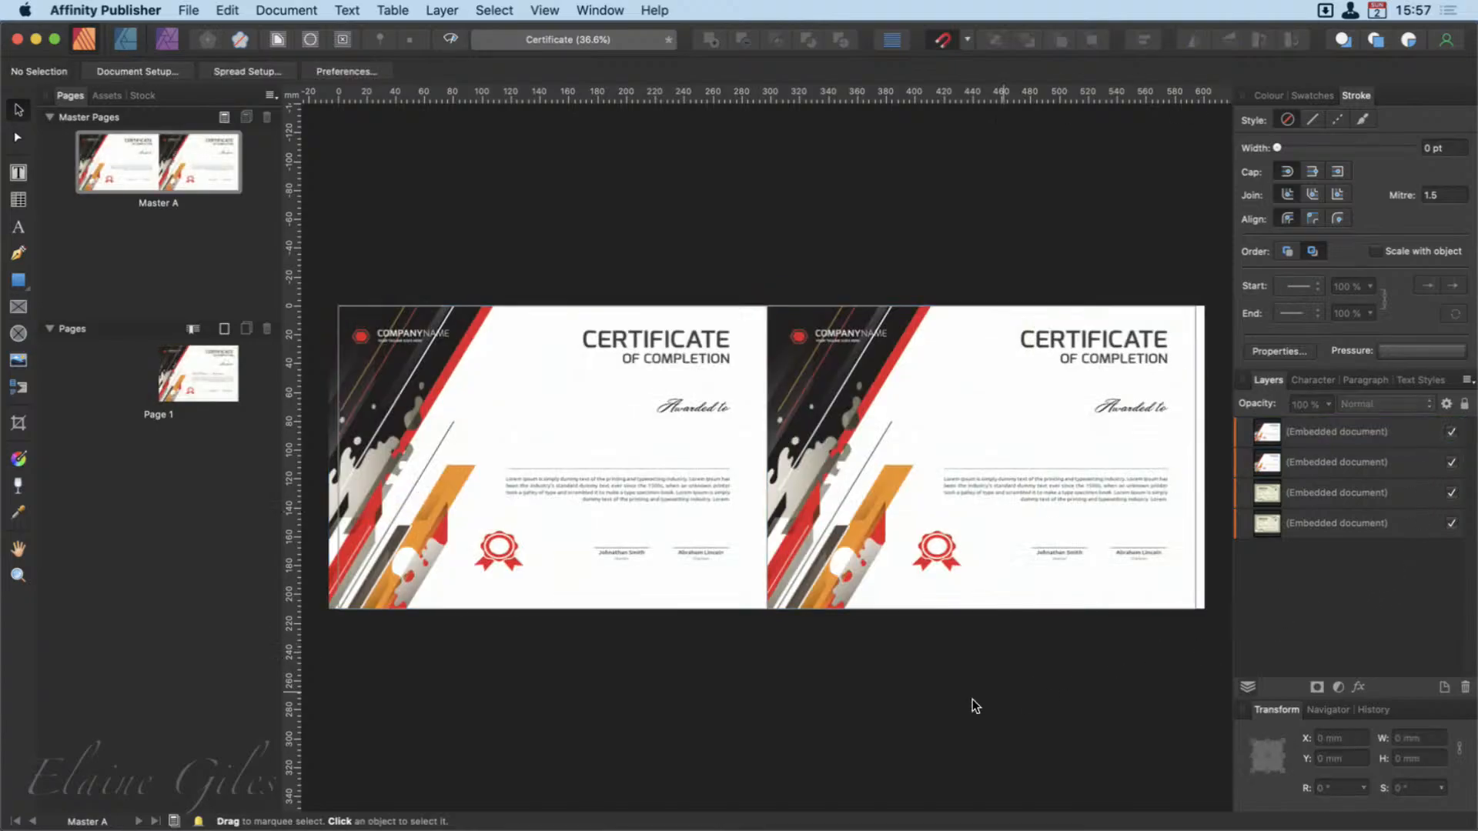
left_click(430, 581)
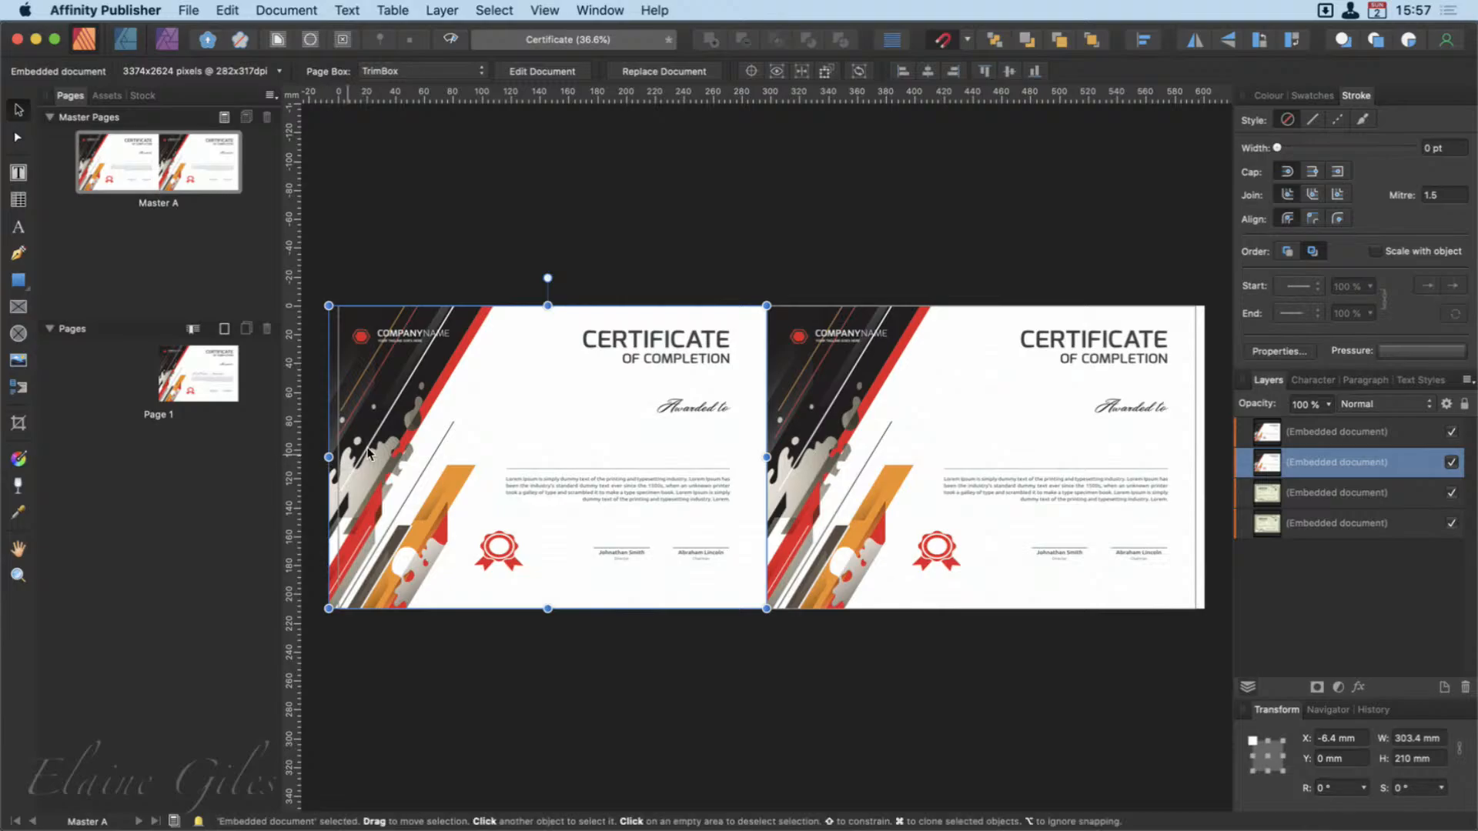
left_click_drag(369, 454, 418, 445)
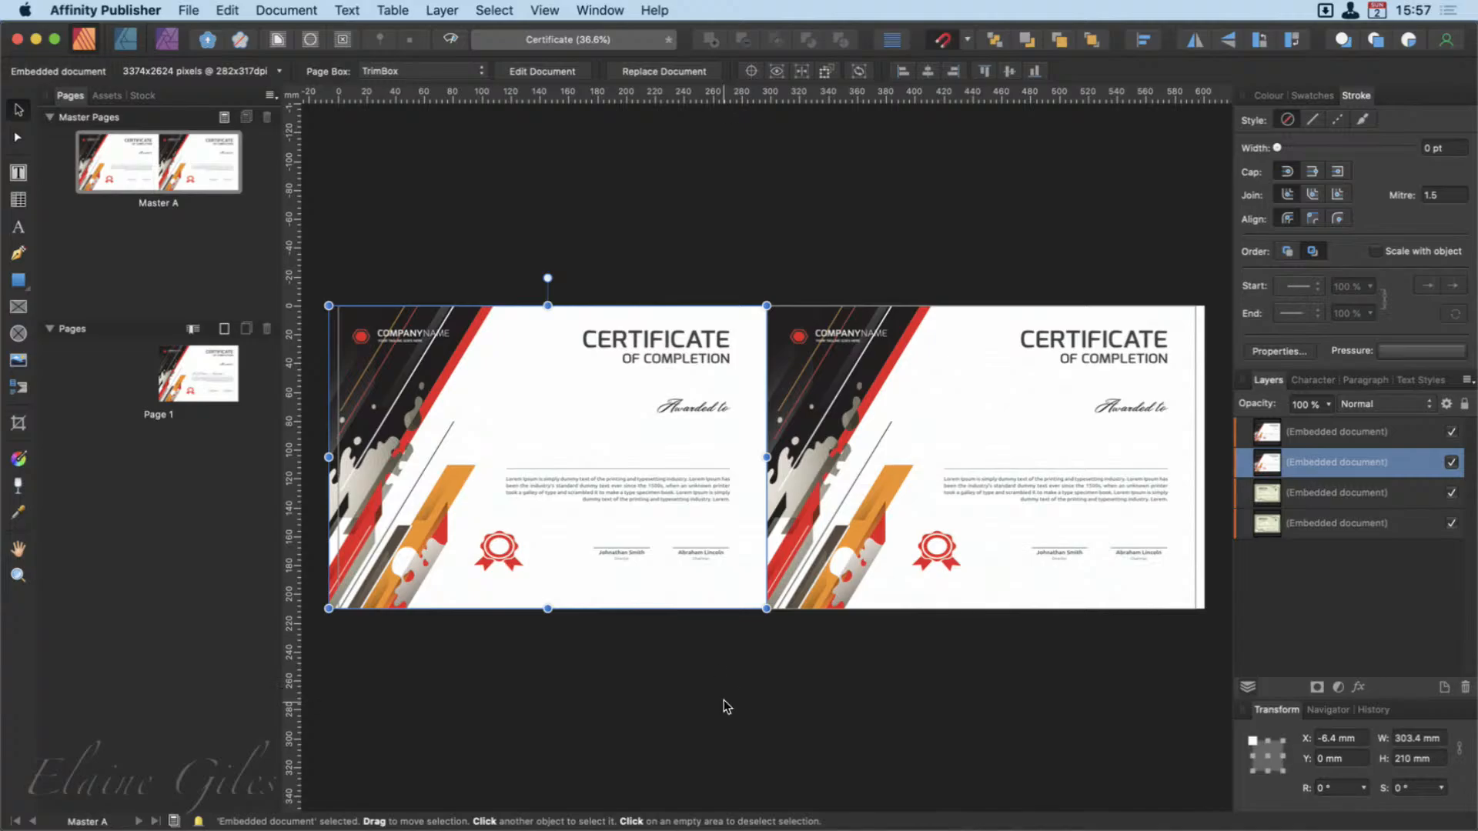
Return to page 1, generate the merged certificates and examine the pages of the new document.
double_click(183, 385)
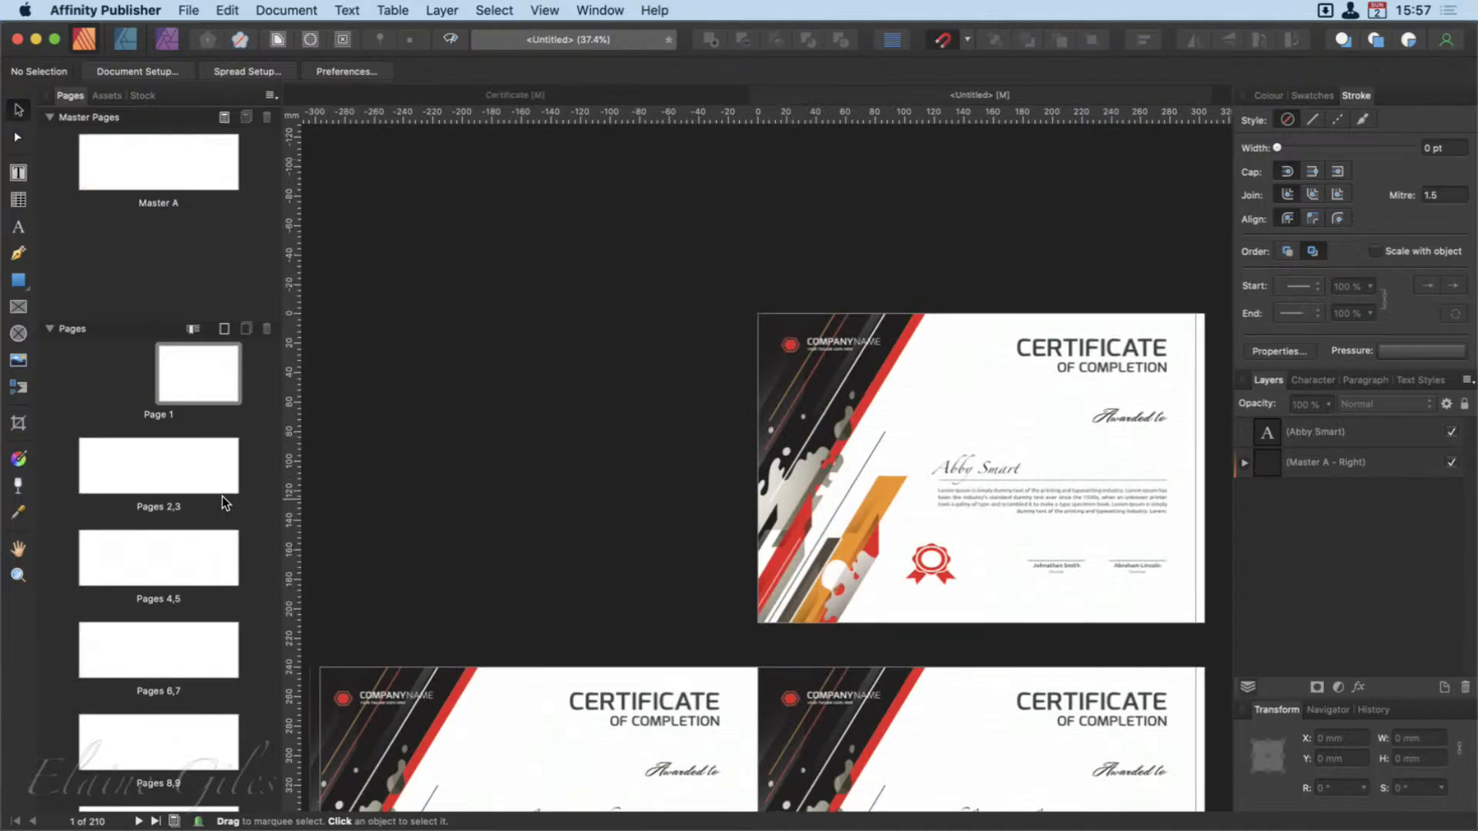
scroll(839, 613, "down", 10)
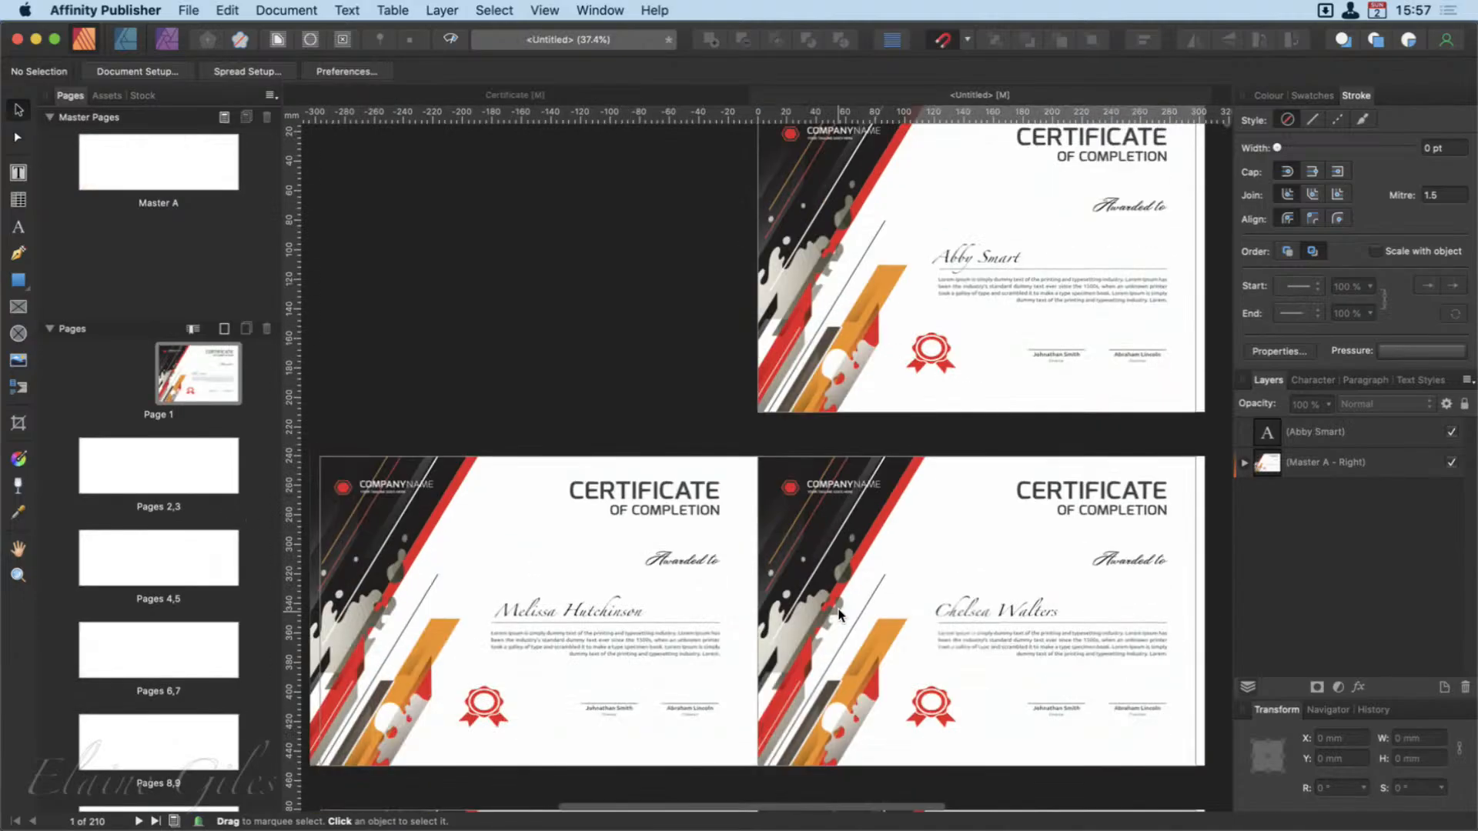
scroll(839, 613, "down", 10)
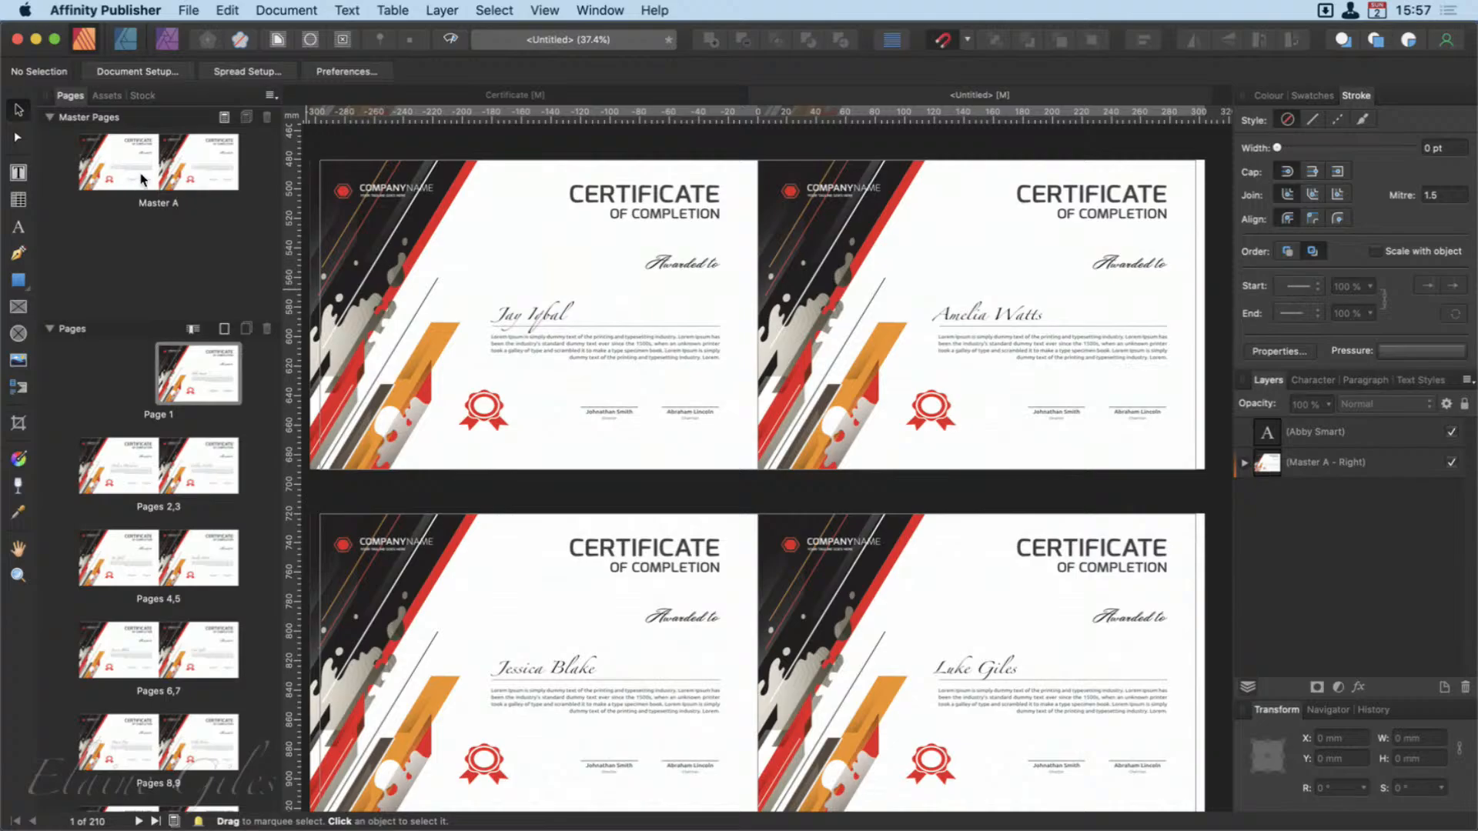
On the merged document's Master A, hide both Certificate of Completion designs to switch every certificate's background, and show them again.
double_click(169, 177)
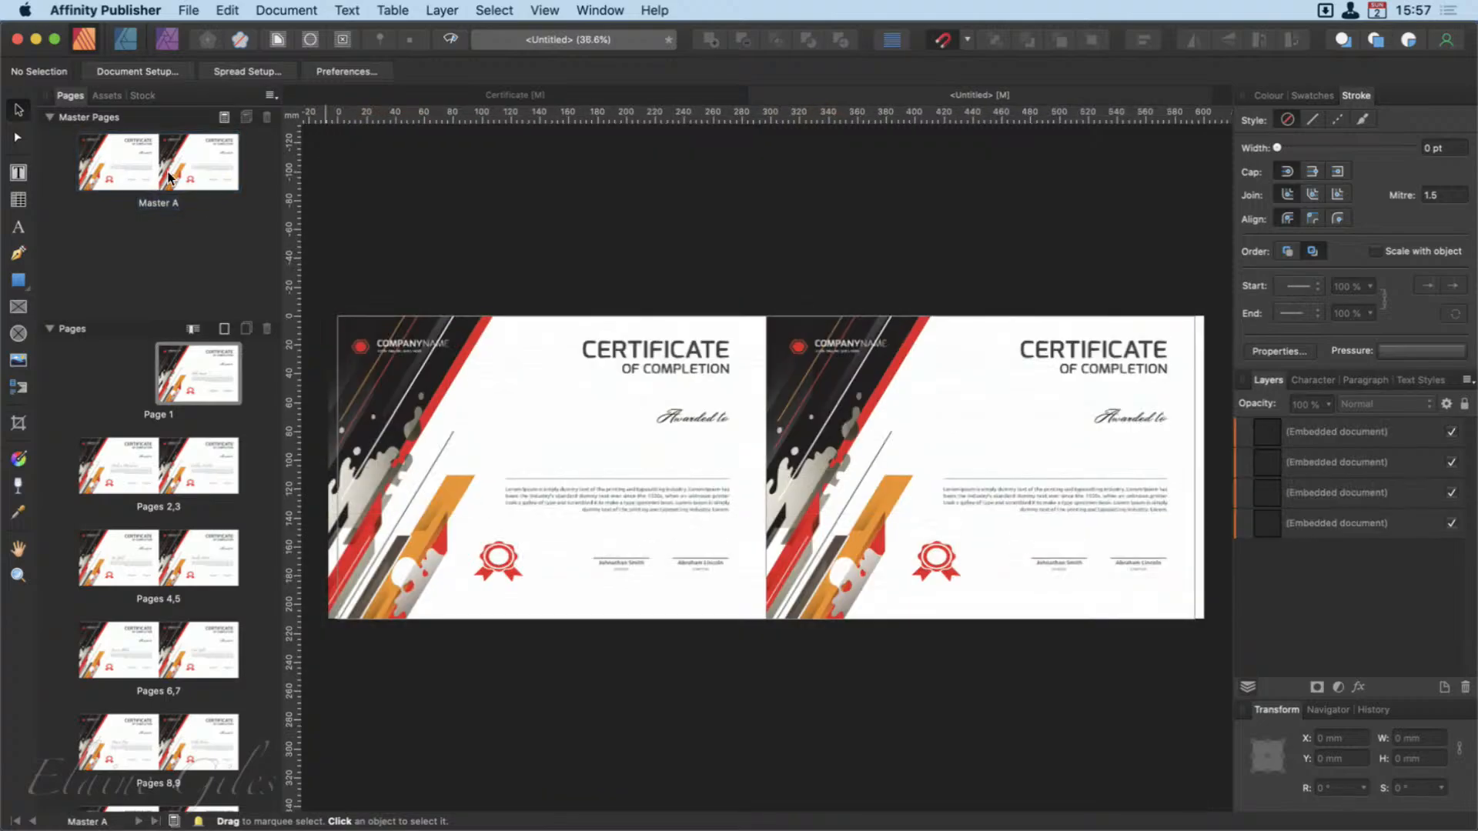
left_click(927, 434)
left_click(643, 481, "shift")
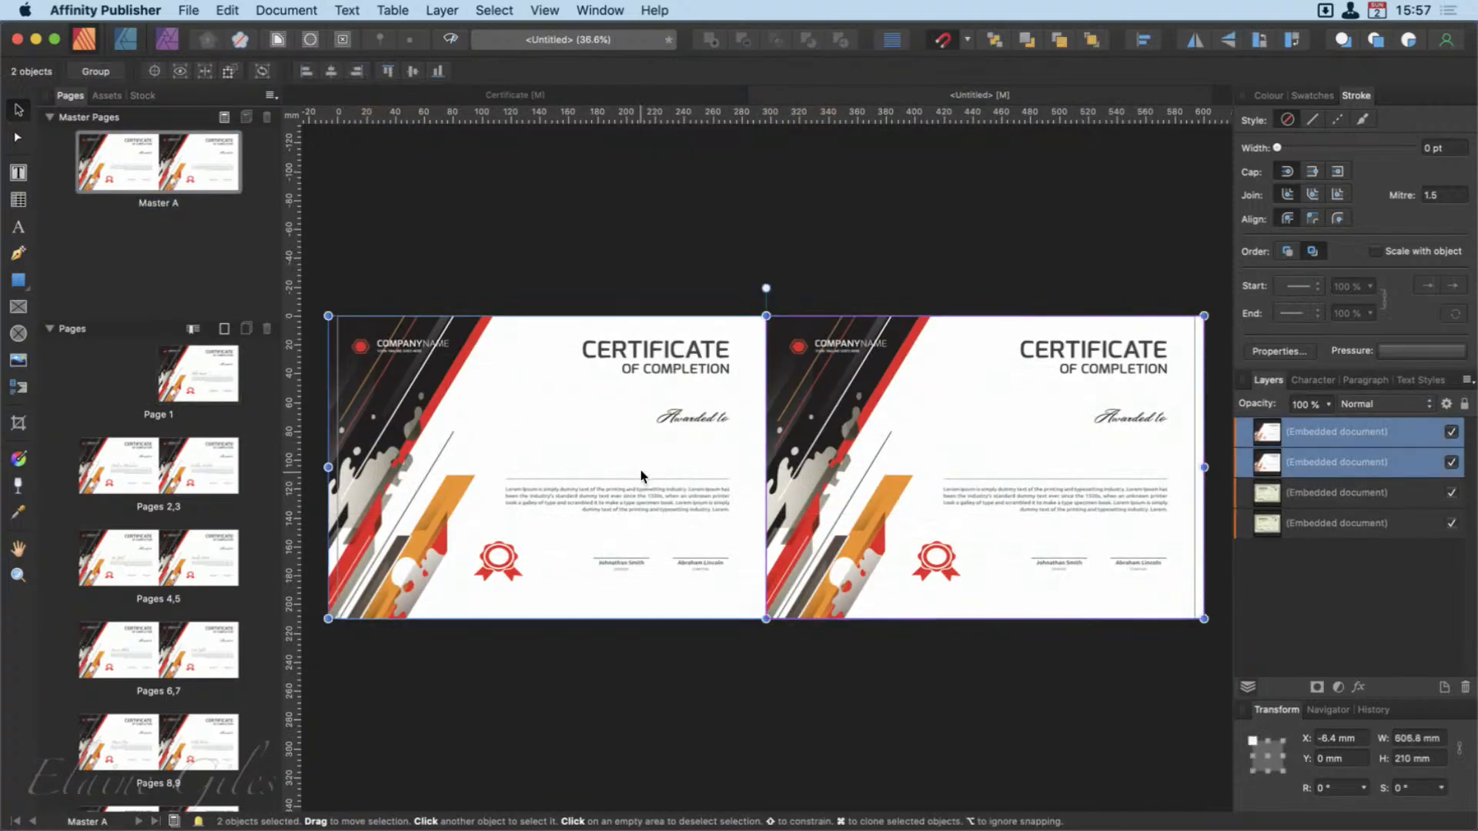
left_click(1451, 432)
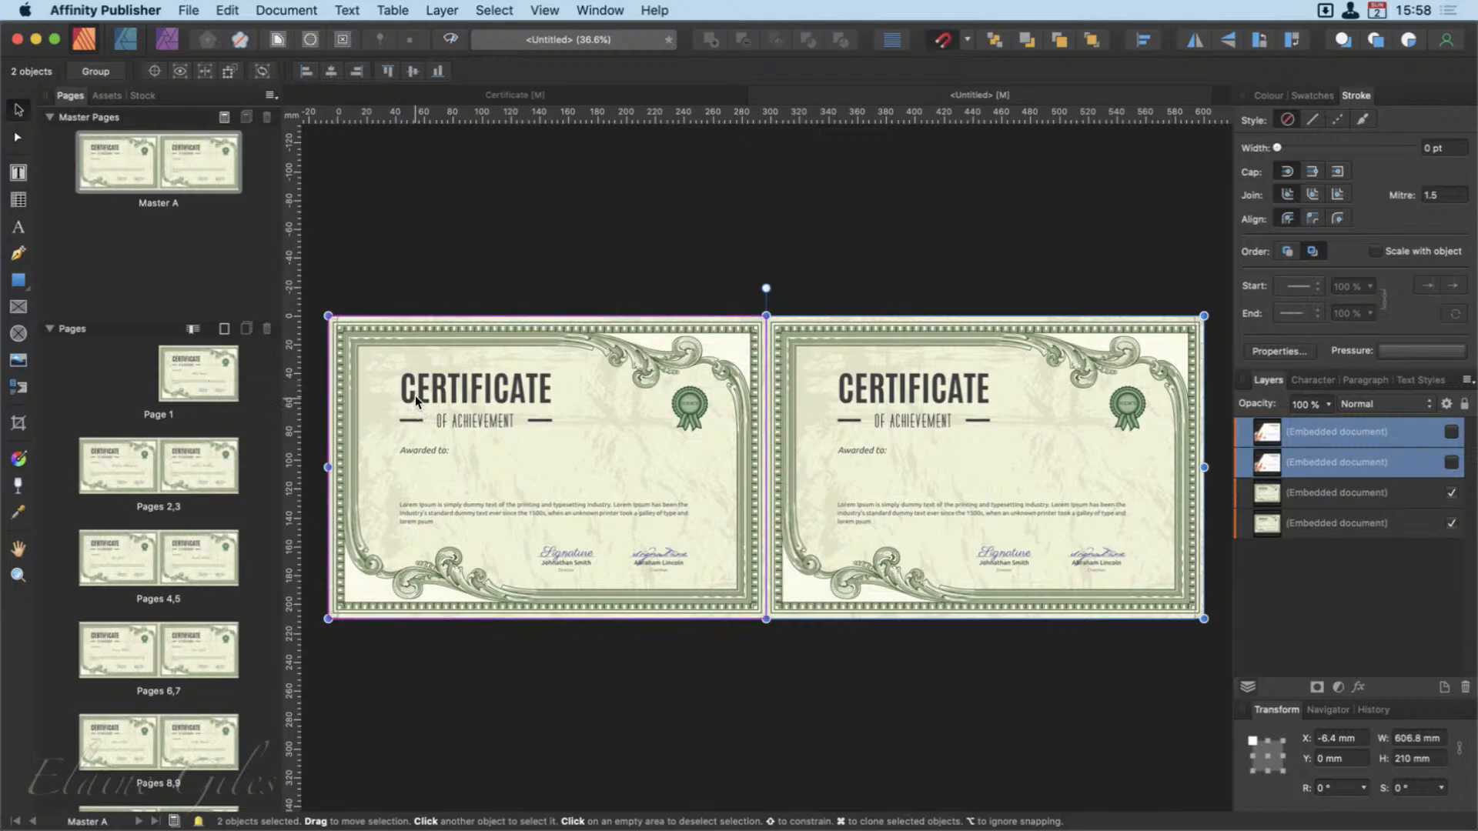
left_click(1451, 432)
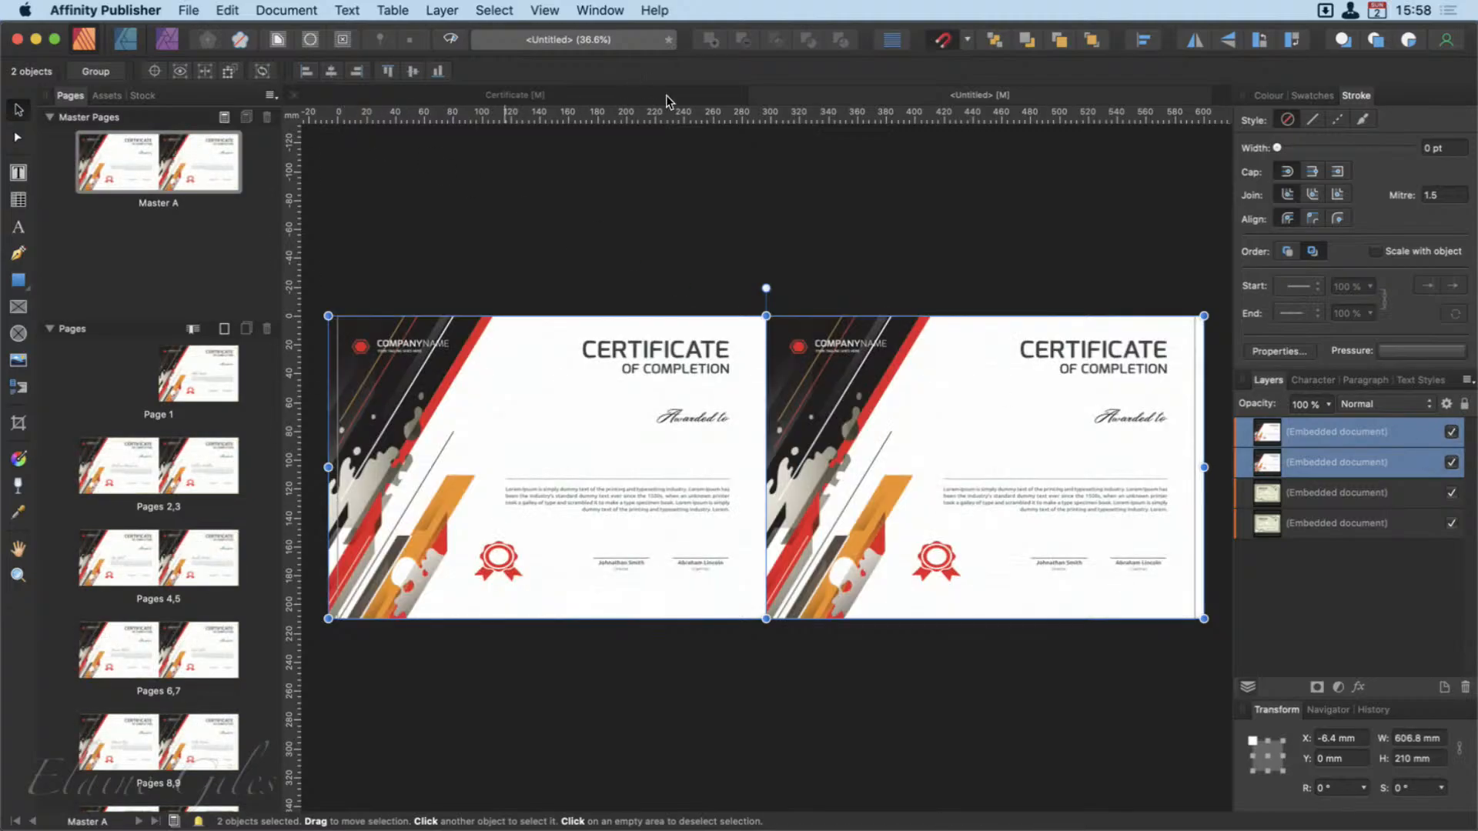
Close the generated certificates document without saving and close the Certificate document.
left_click(757, 96)
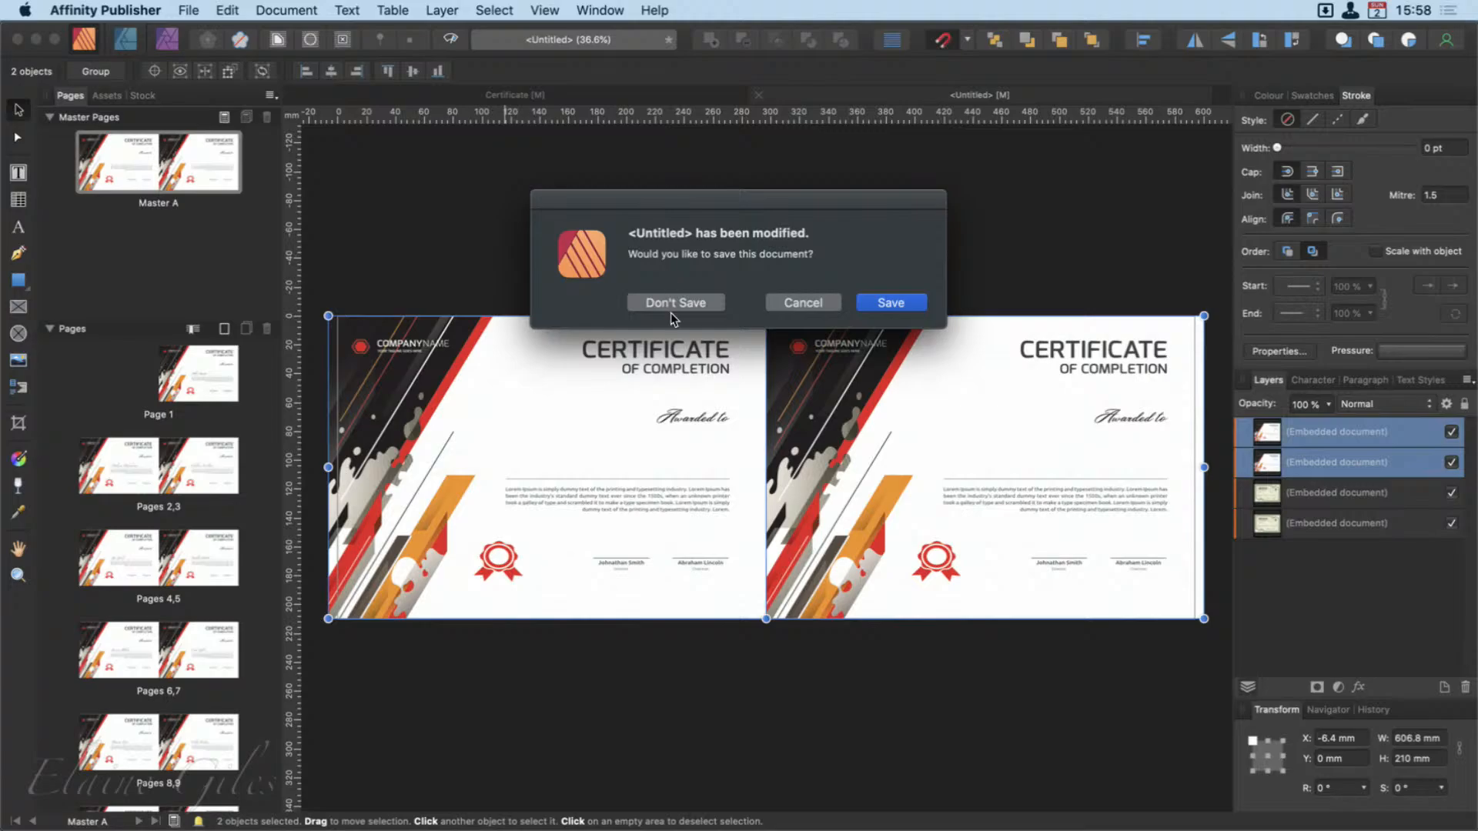
left_click(672, 303)
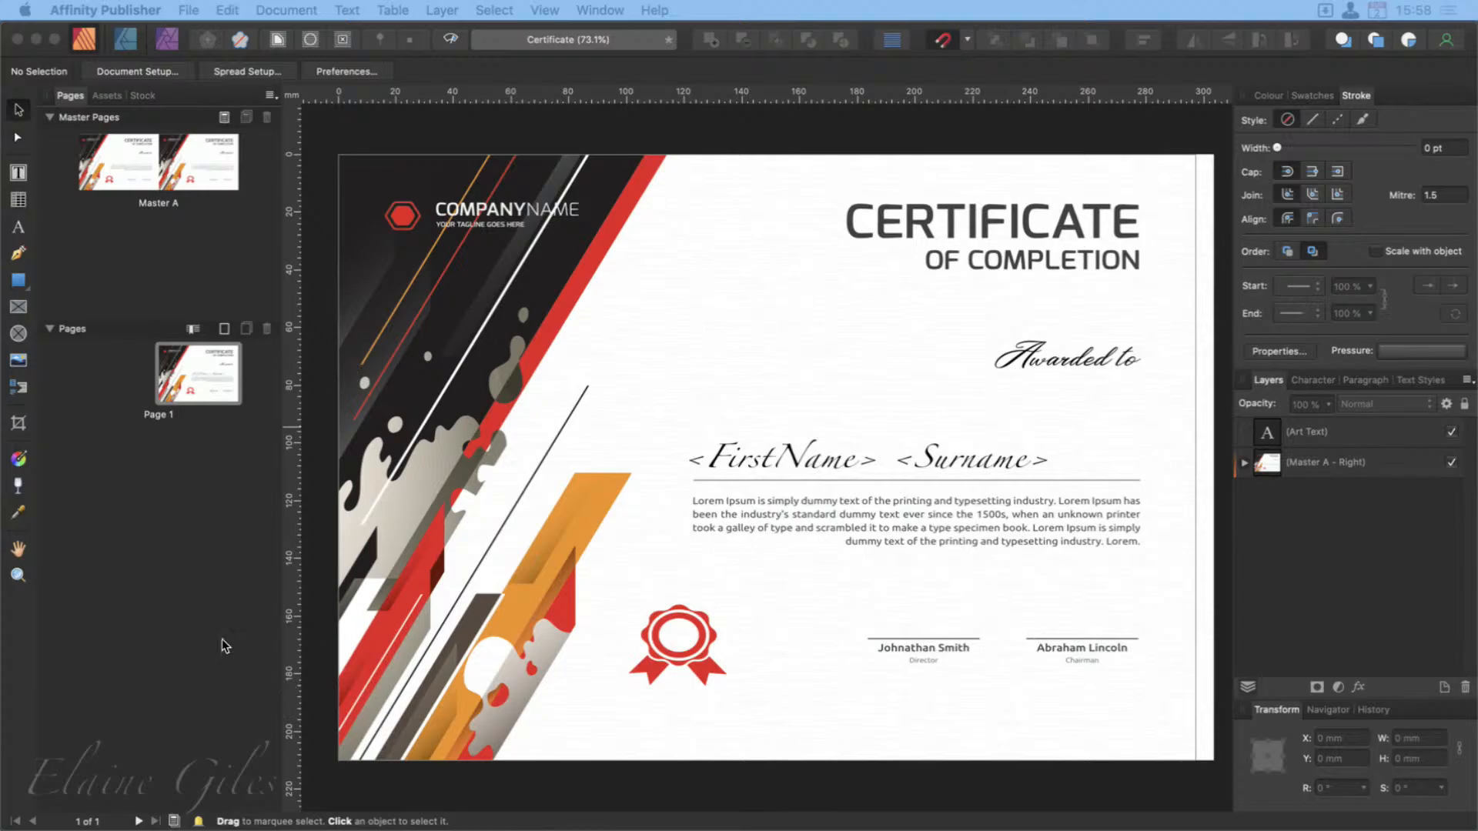
left_click(131, 589)
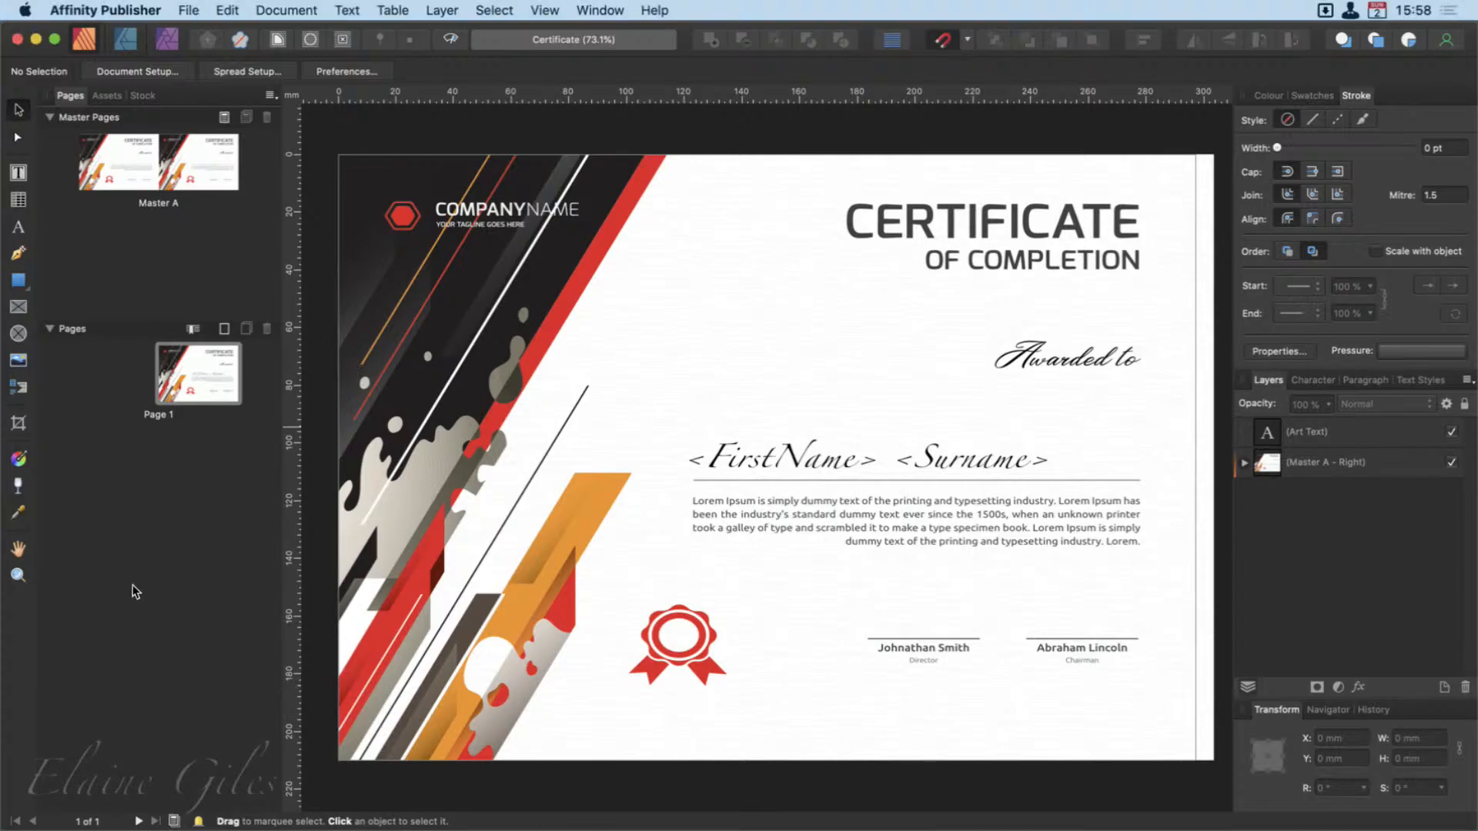
key("super+w")
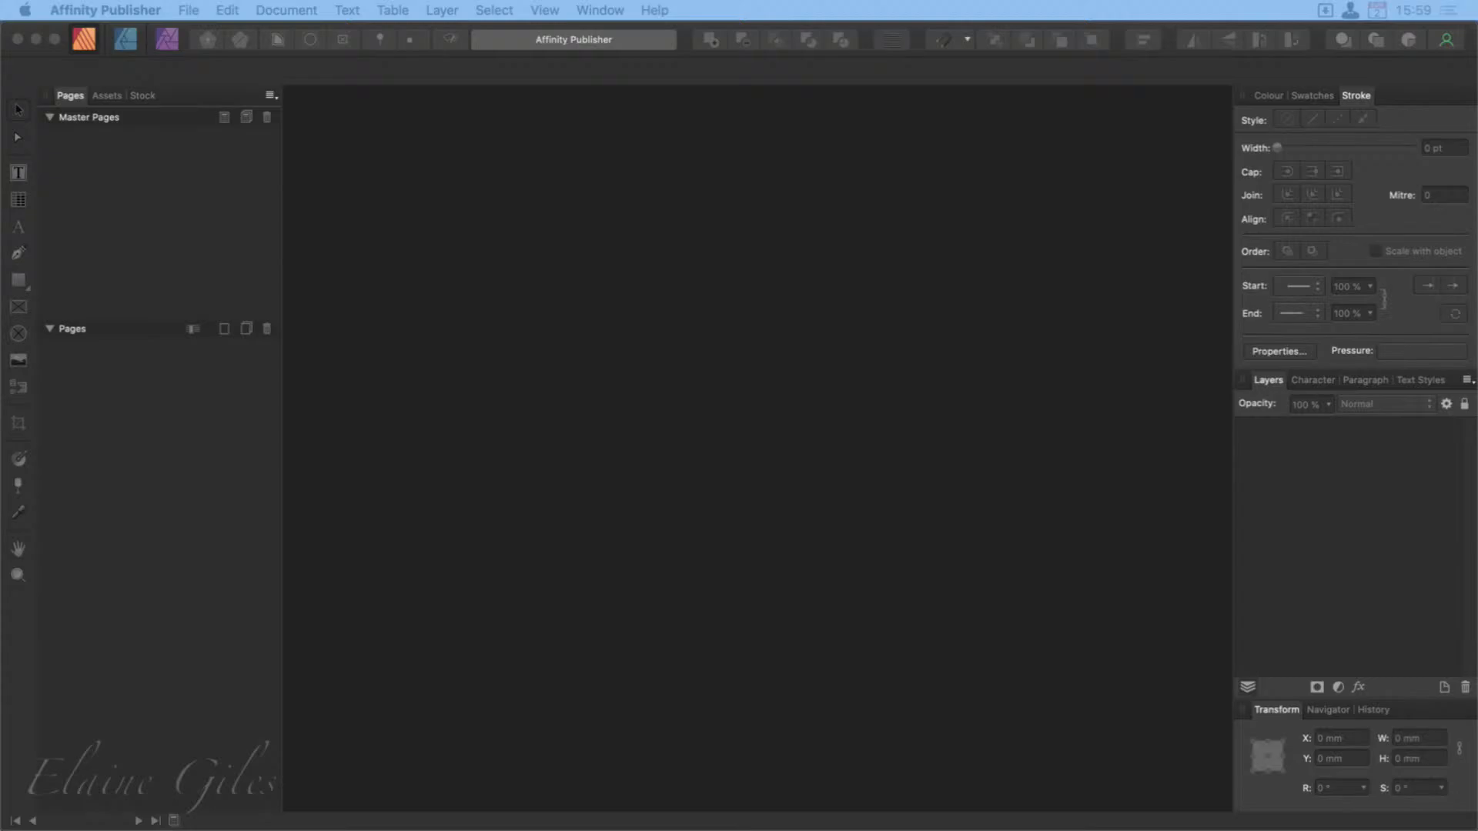
Create a new single-page A4 portrait document with facing pages turned off.
left_click(589, 363)
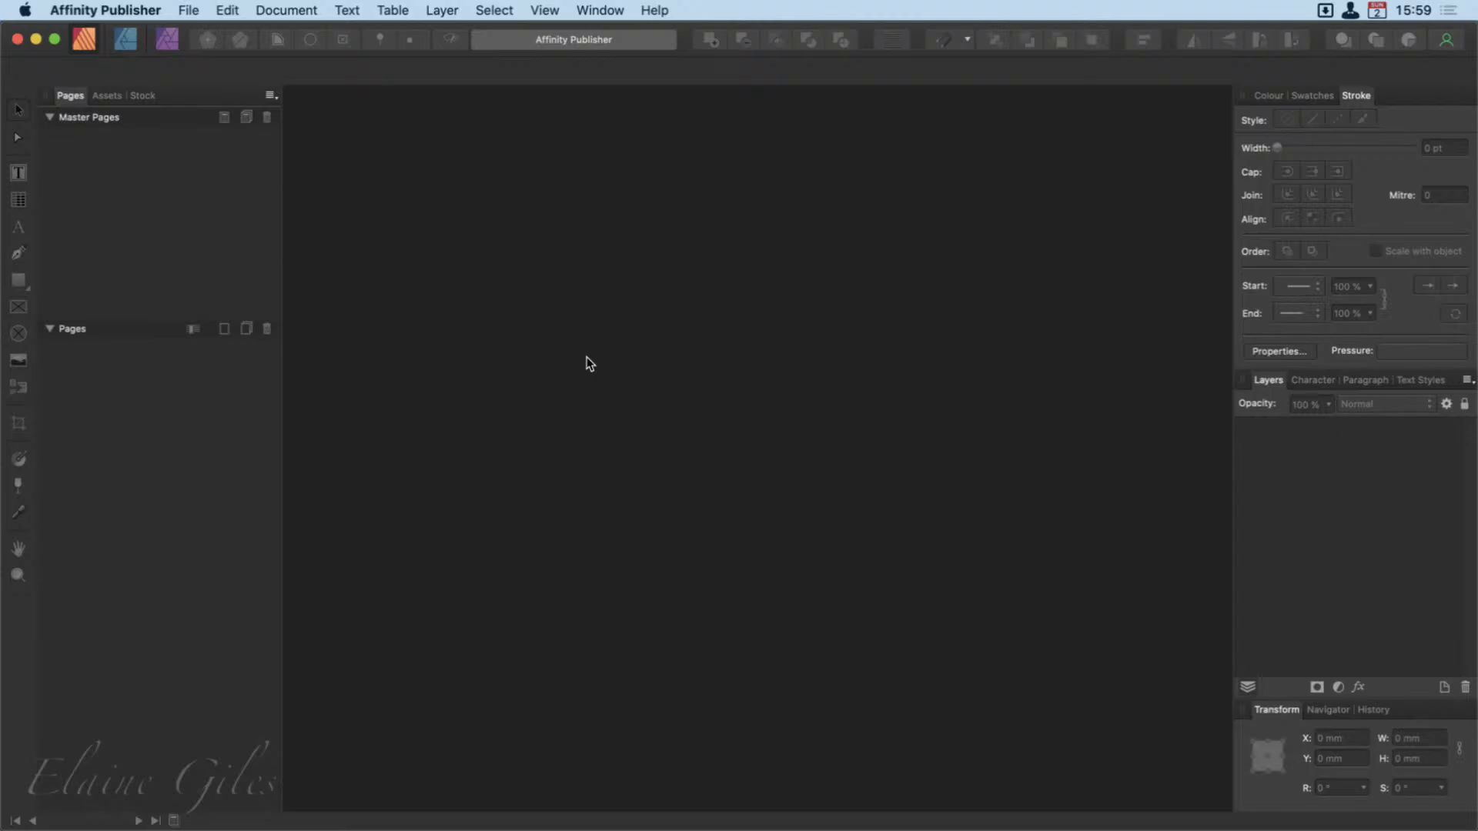
key("super+n")
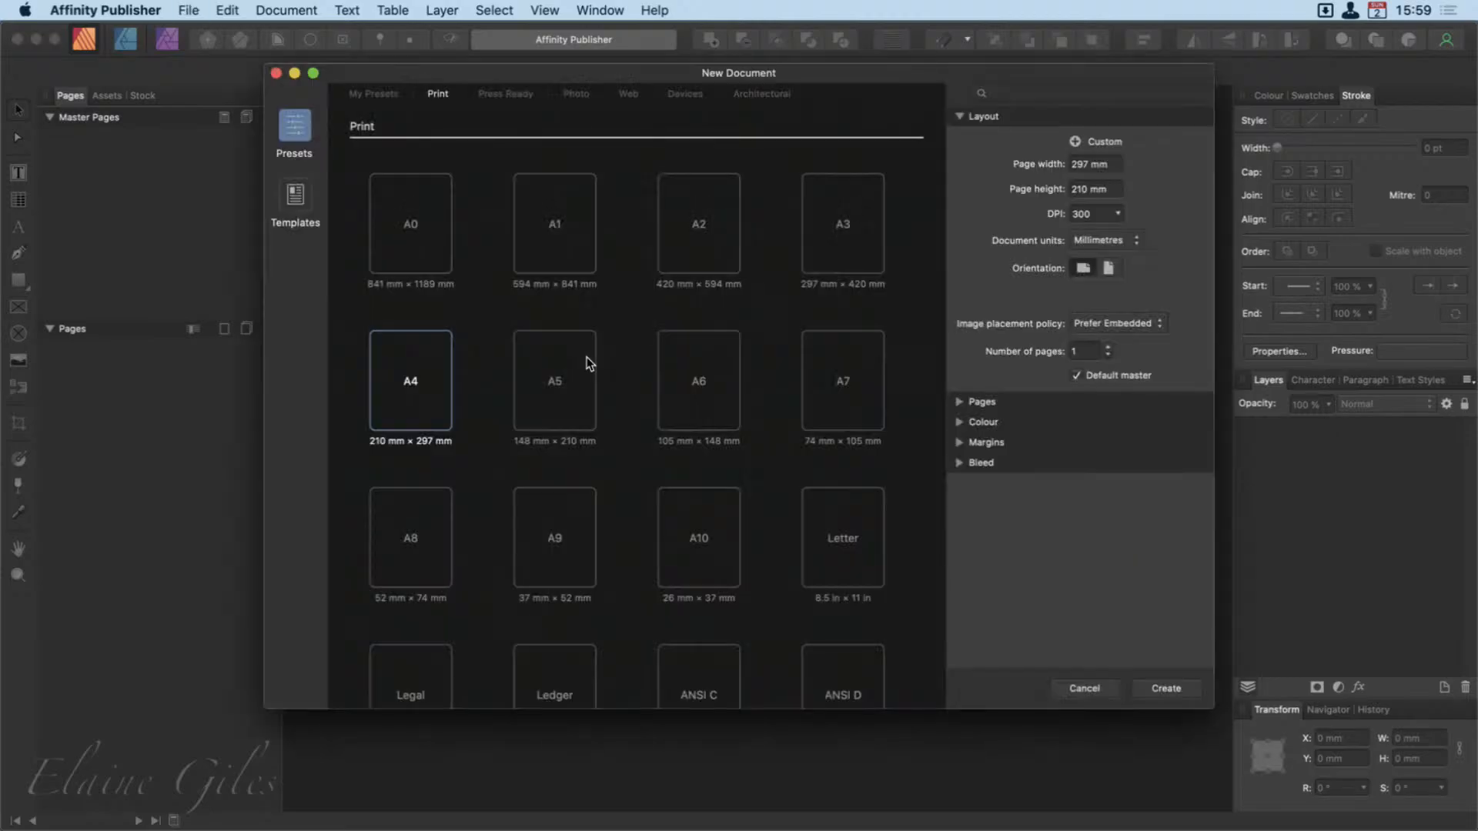
left_click(439, 403)
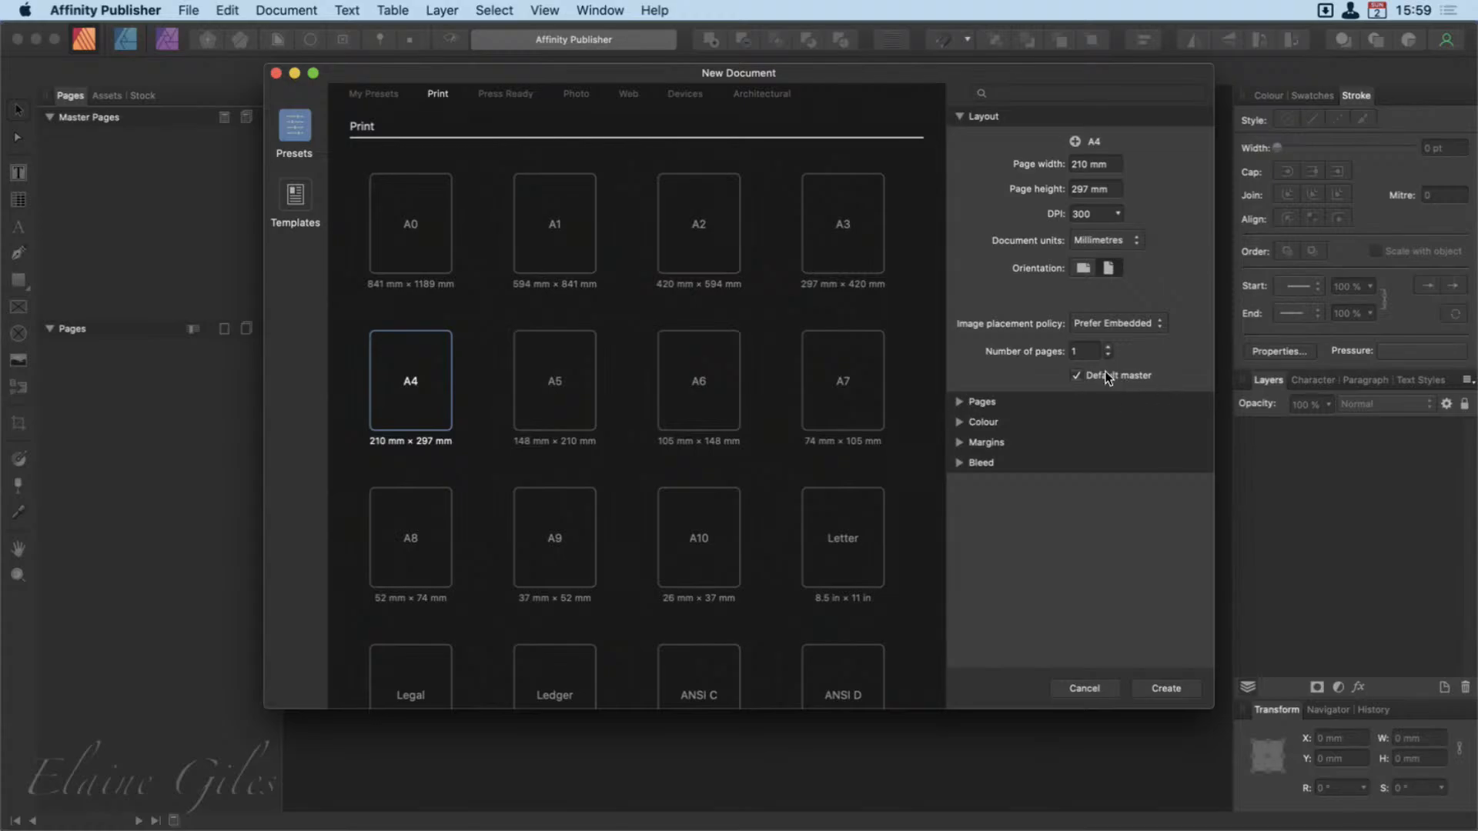
left_click(963, 400)
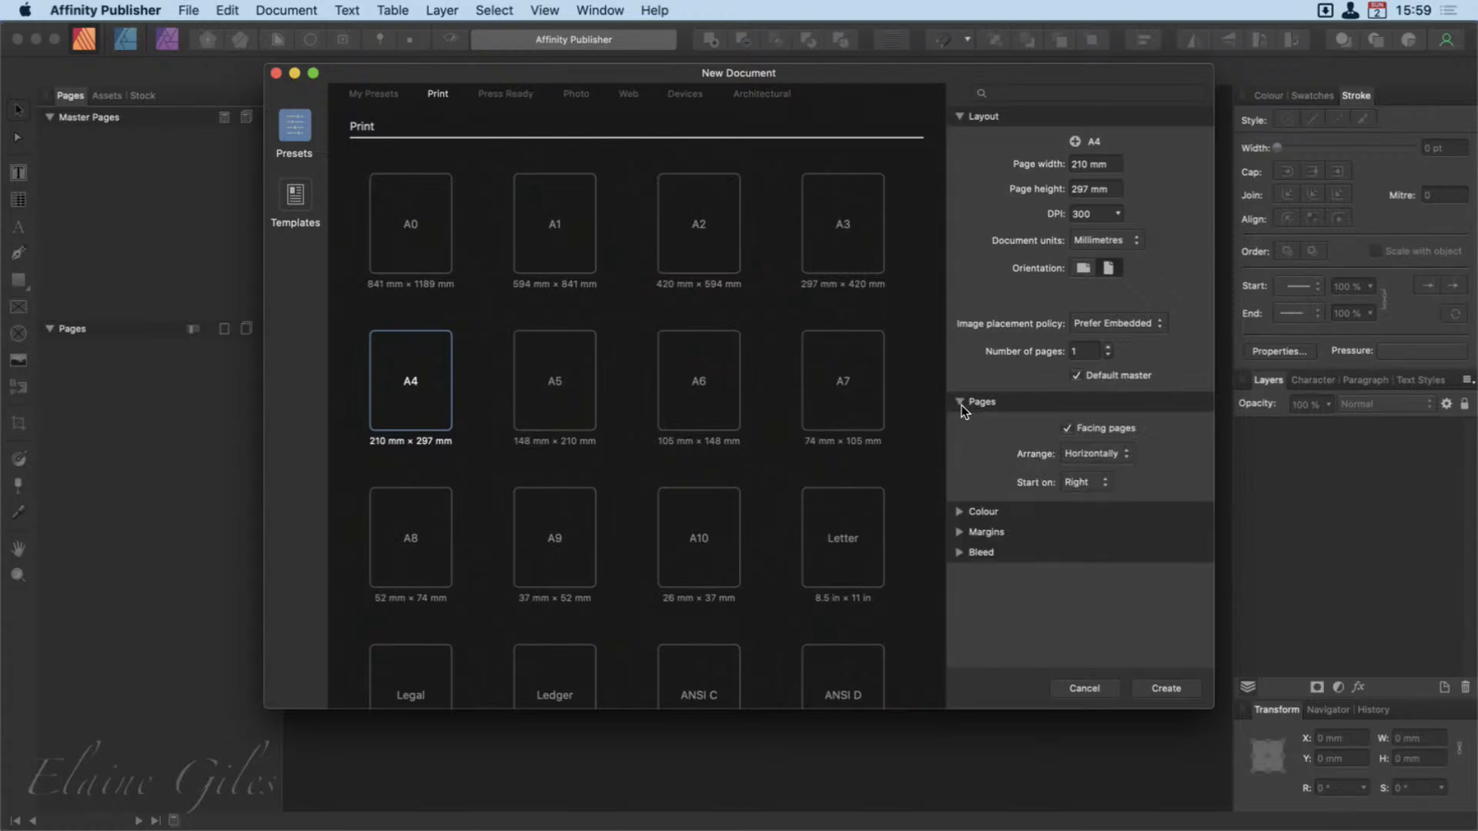
left_click(1085, 426)
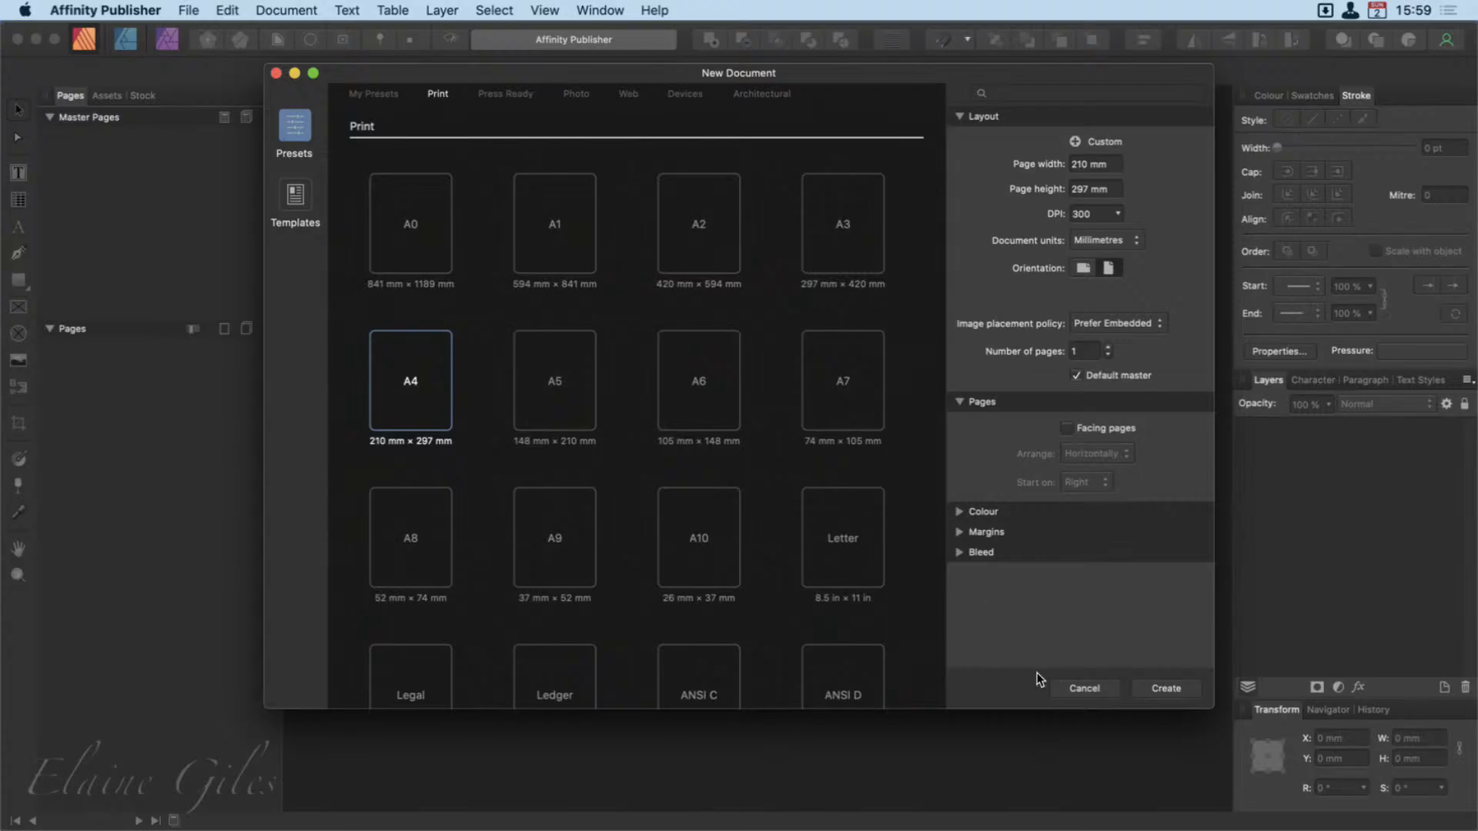
left_click(1163, 689)
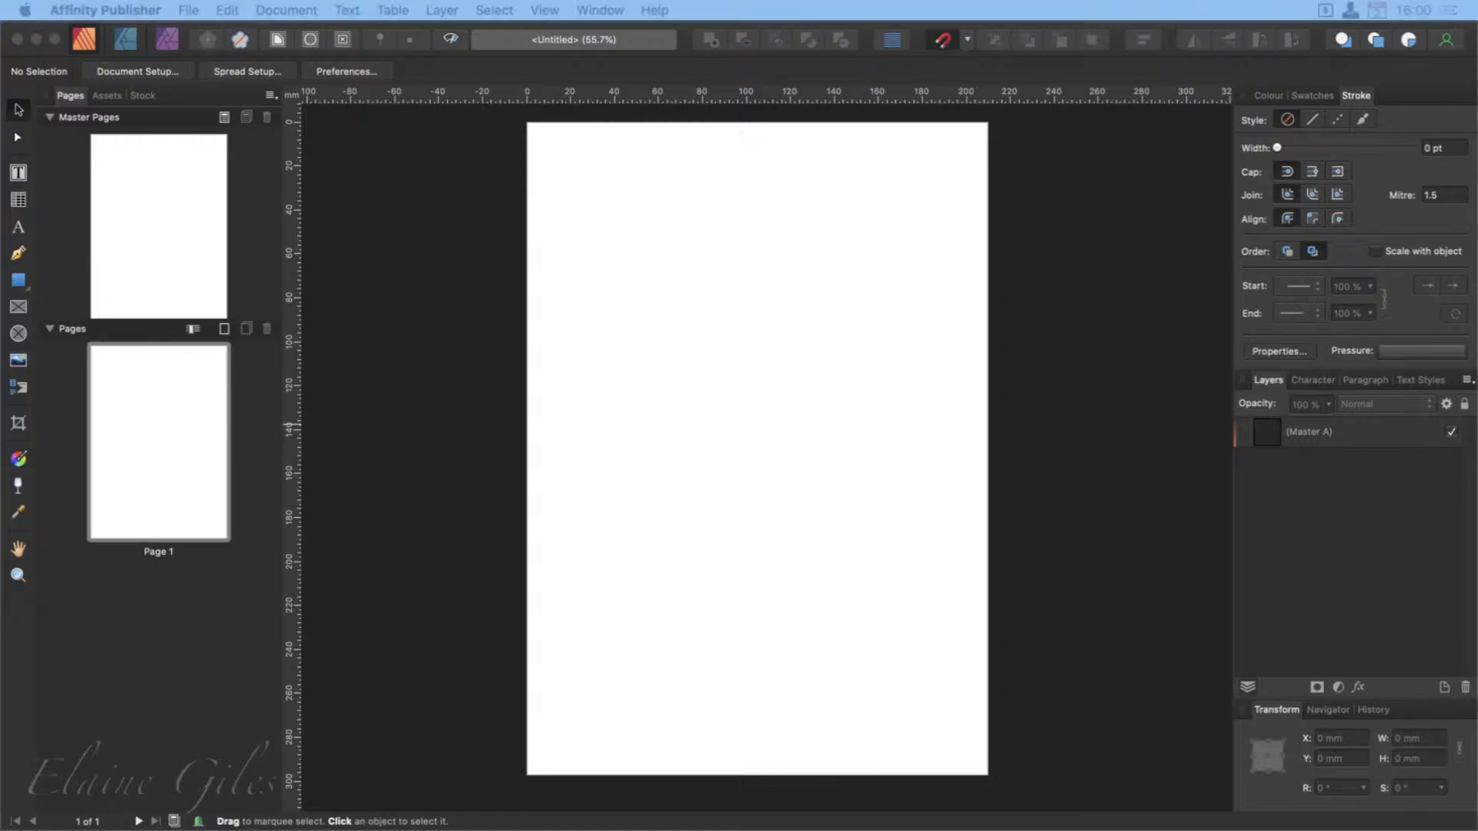
Draw a 2 × 2 data merge layout covering the page, then shrink it from above to about 131 mm high.
left_click(697, 446)
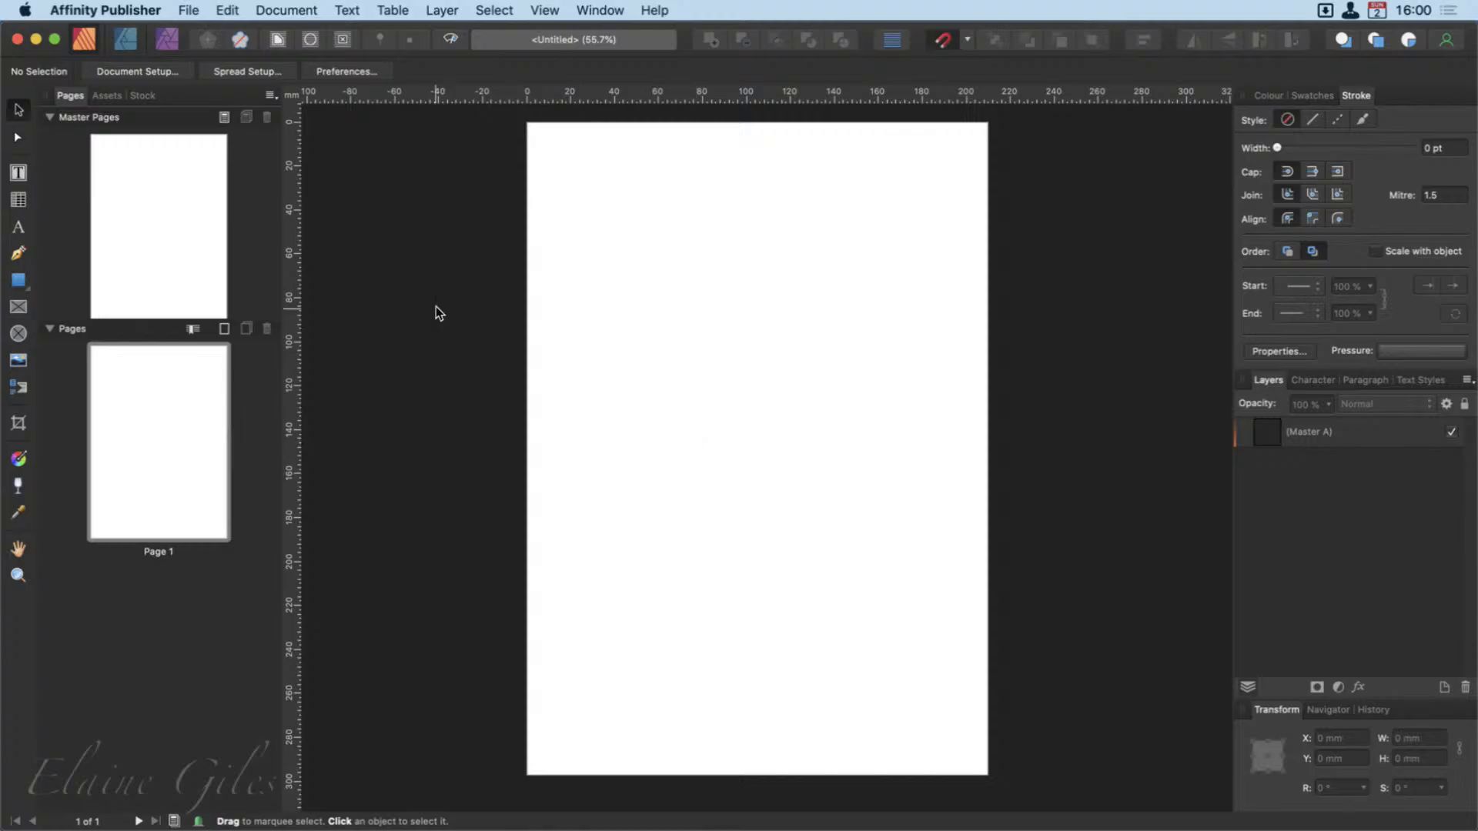
left_click(20, 391)
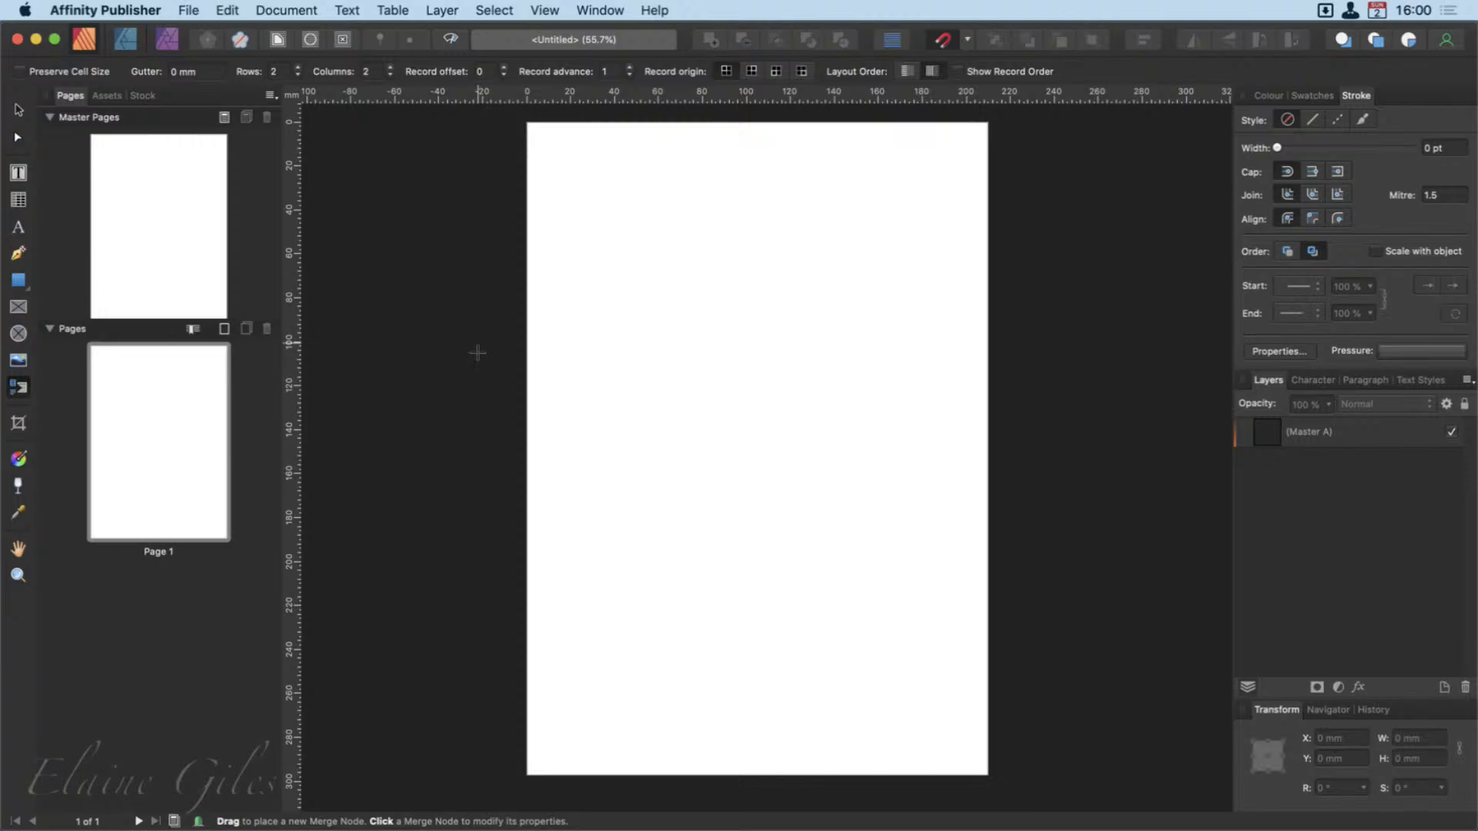
left_click_drag(527, 131, 988, 775)
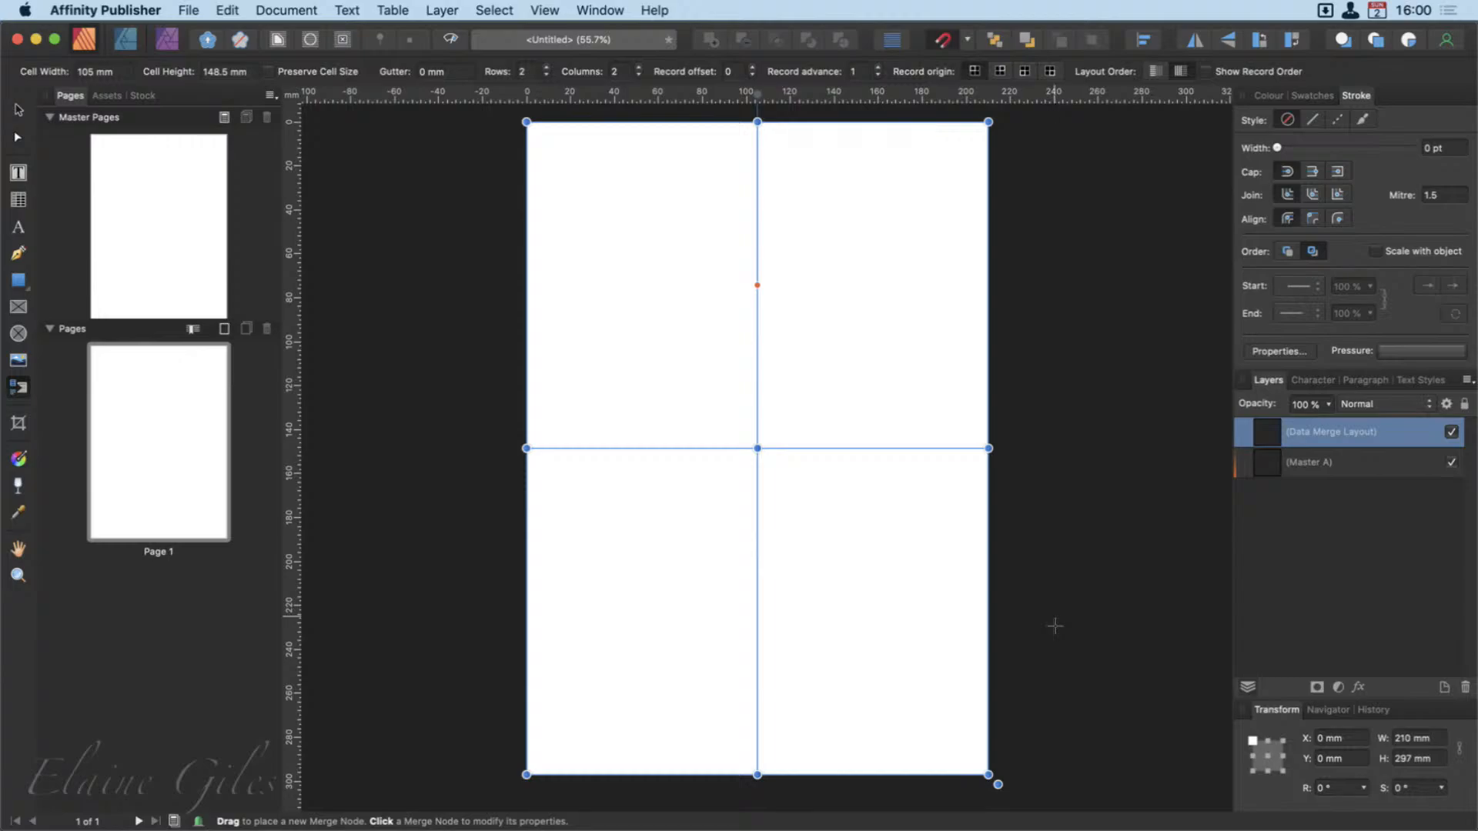
key("v")
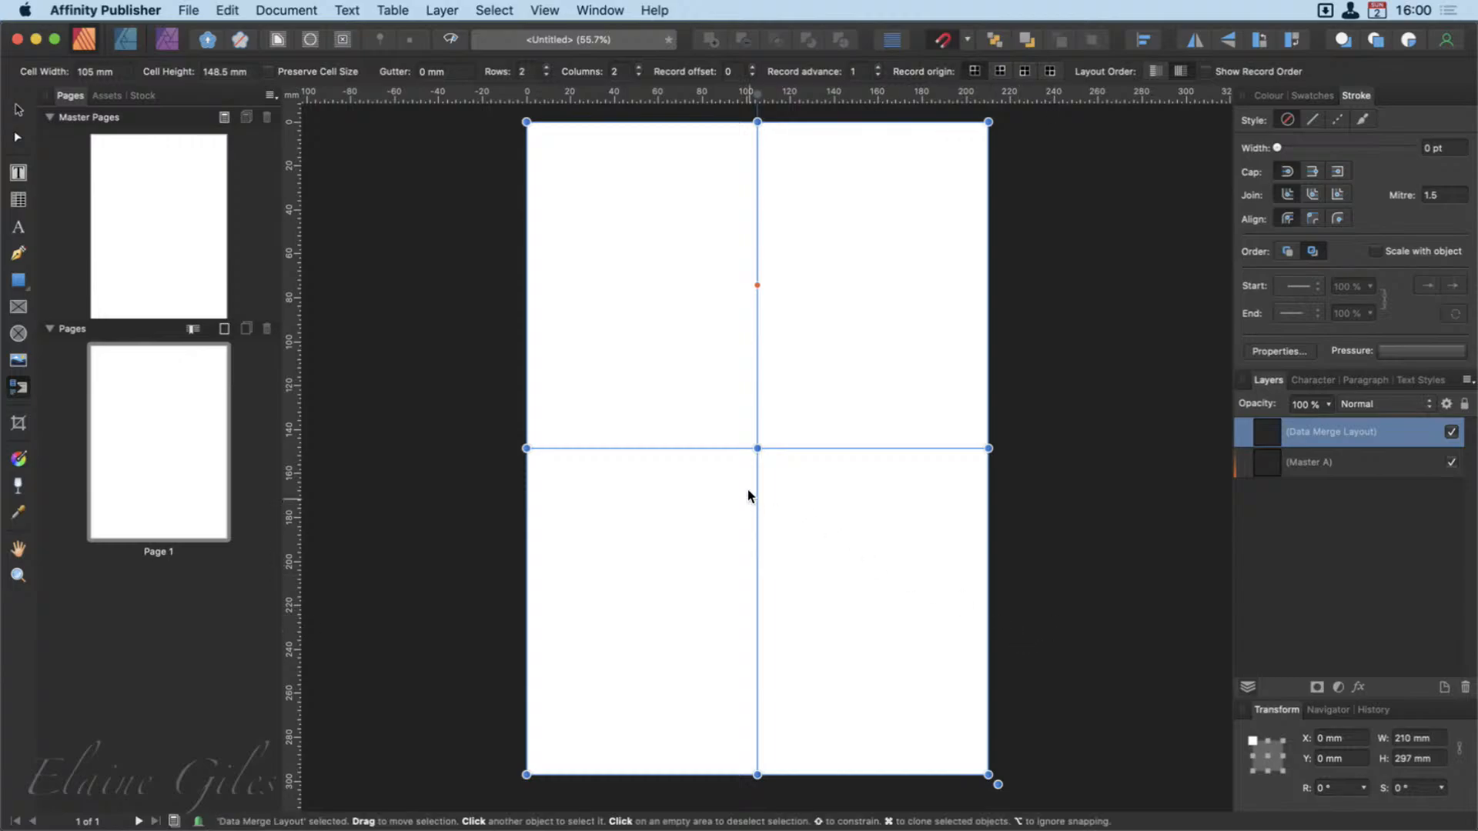
left_click_drag(527, 122, 527, 488)
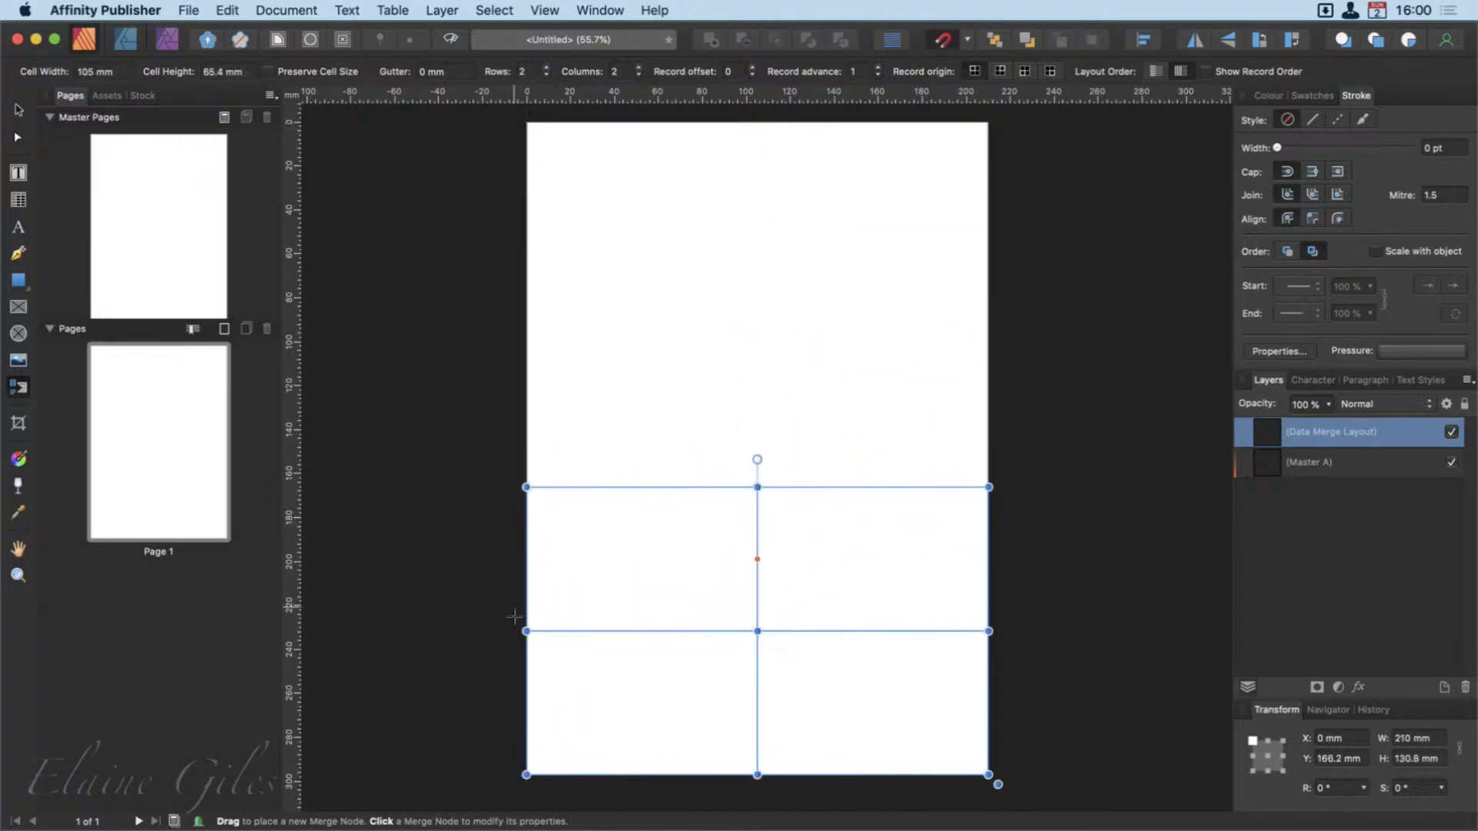
Draw a table about 174 mm wide from the page's upper-left corner and reduce it to 2 rows and fewer columns.
left_click(18, 199)
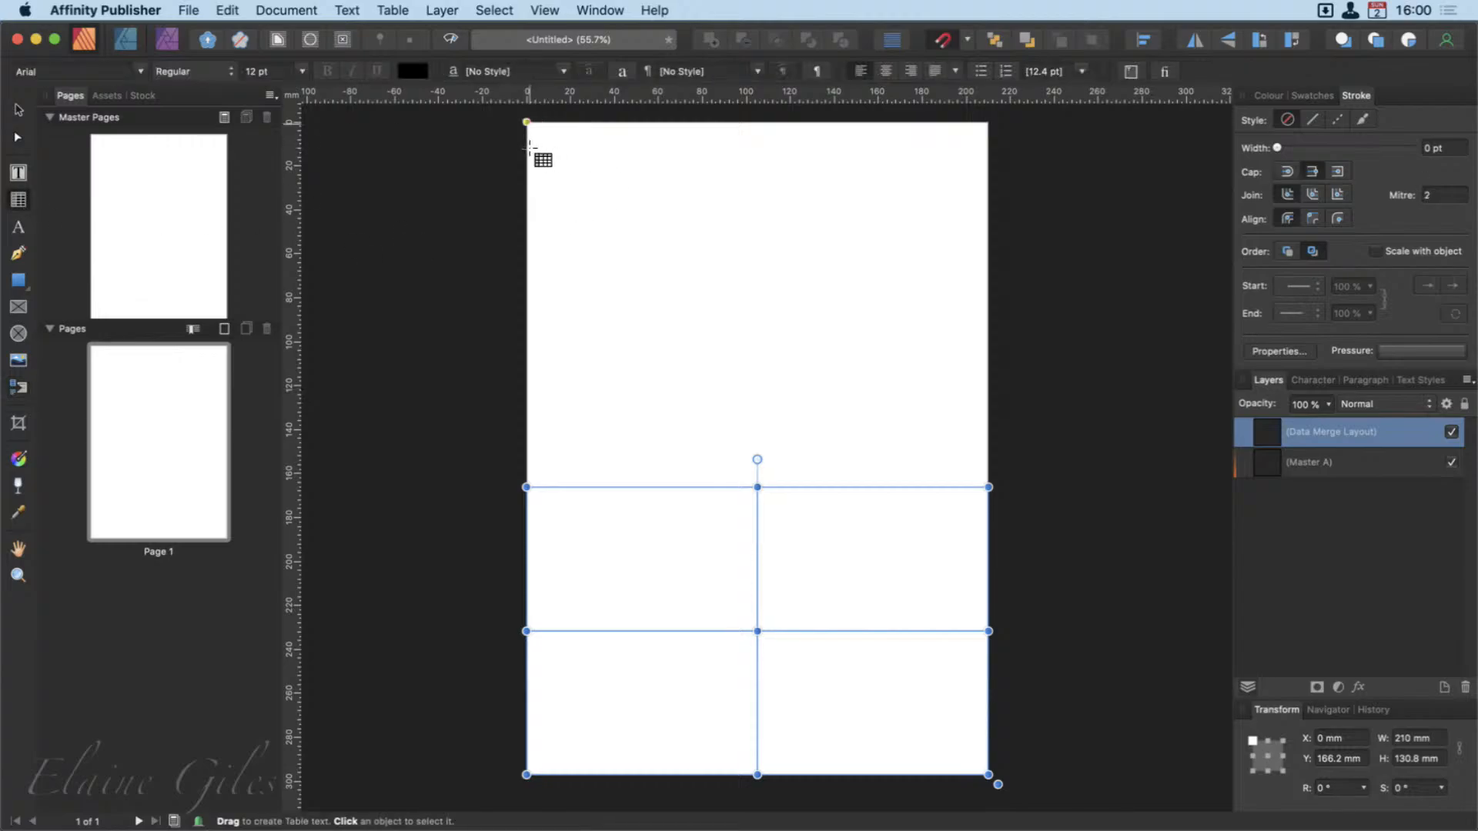
mouse_move(528, 125)
left_mouse_down()
mouse_move(689, 231)
mouse_move(816, 385)
mouse_move(909, 401)
left_mouse_up()
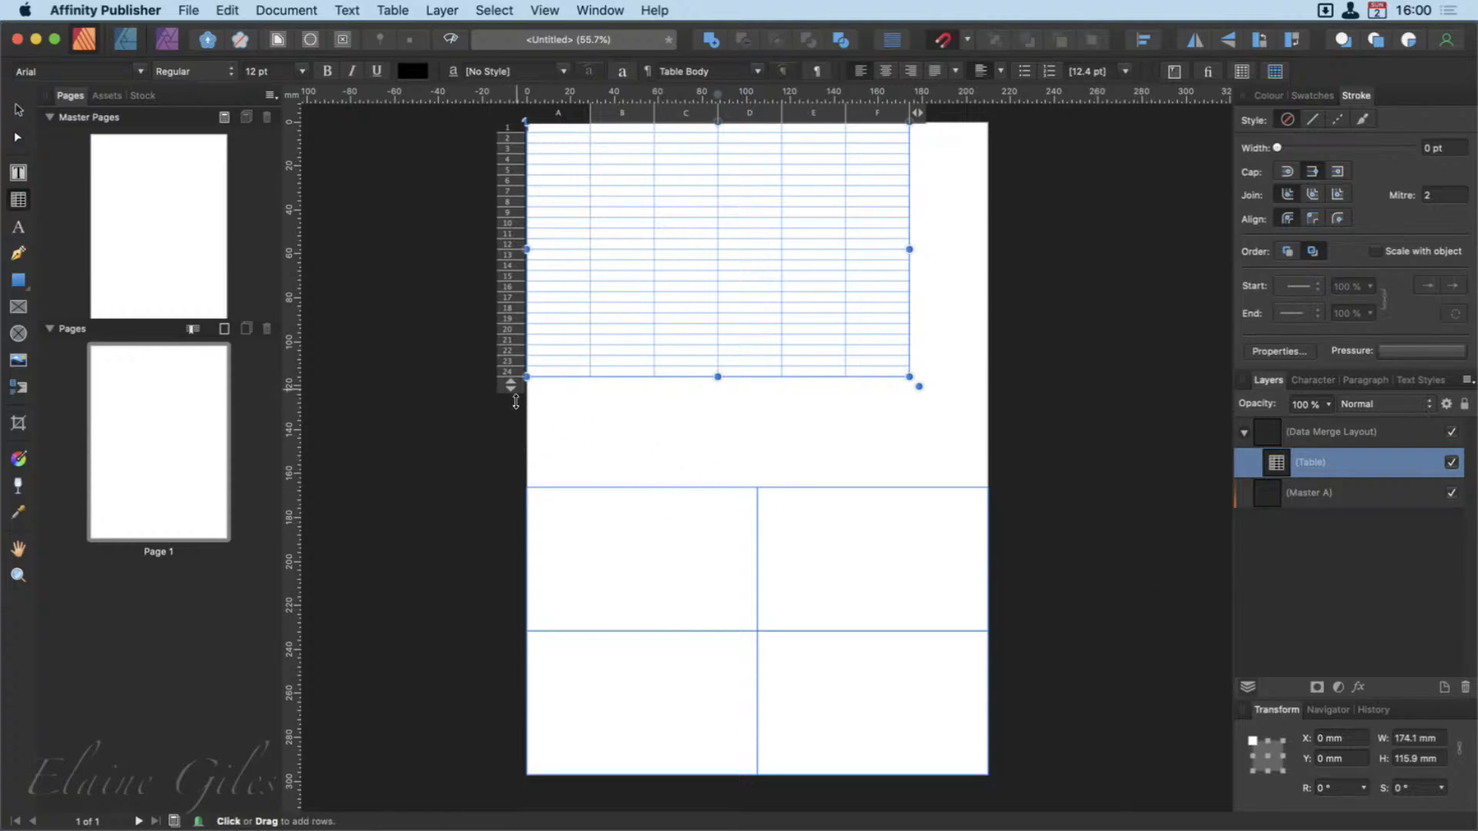
mouse_move(516, 393)
left_click(581, 405)
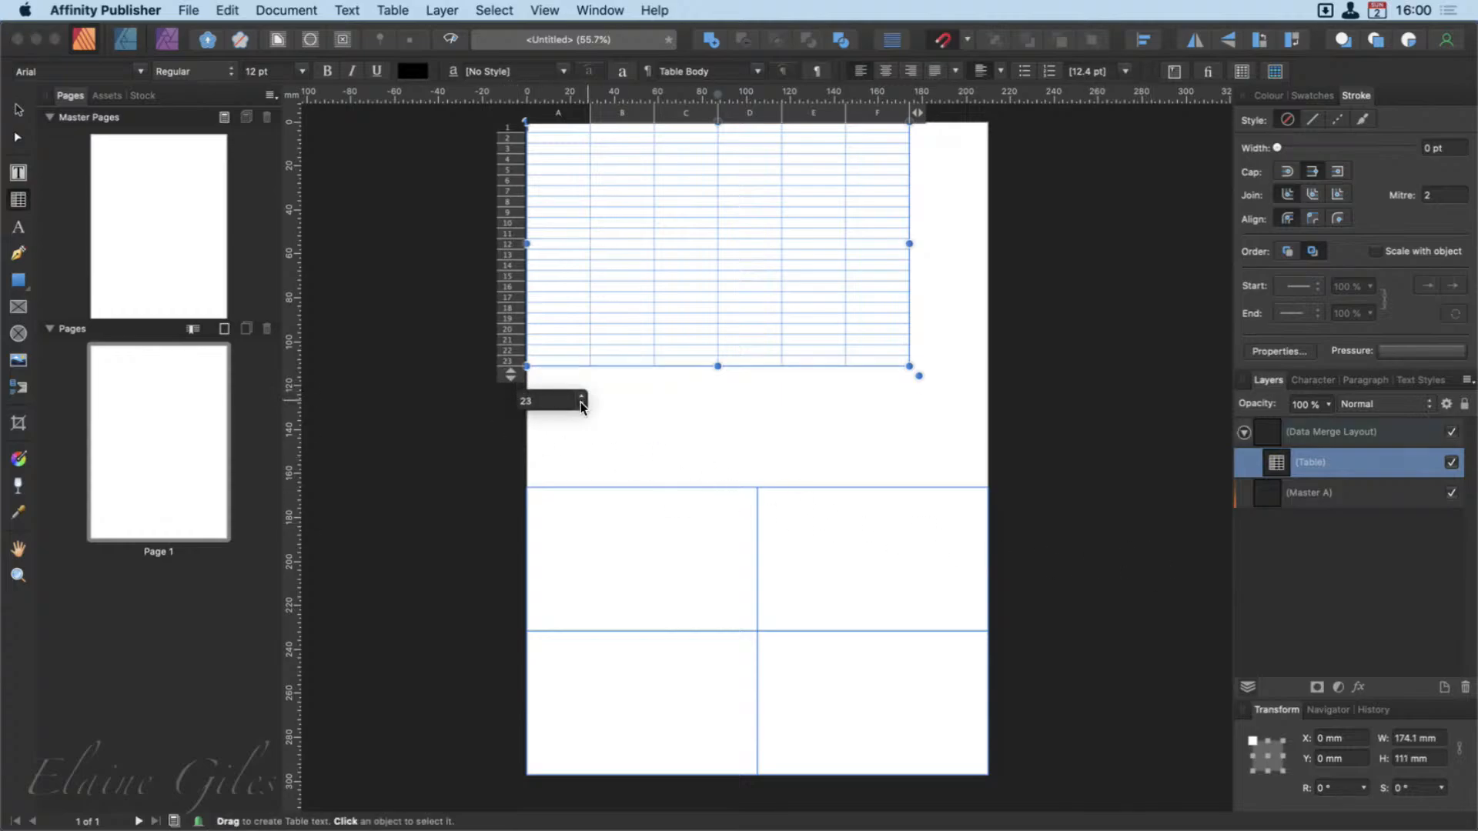
left_click(581, 405)
left_click(582, 405)
left_click(581, 405)
left_click_drag(581, 405, 581, 405)
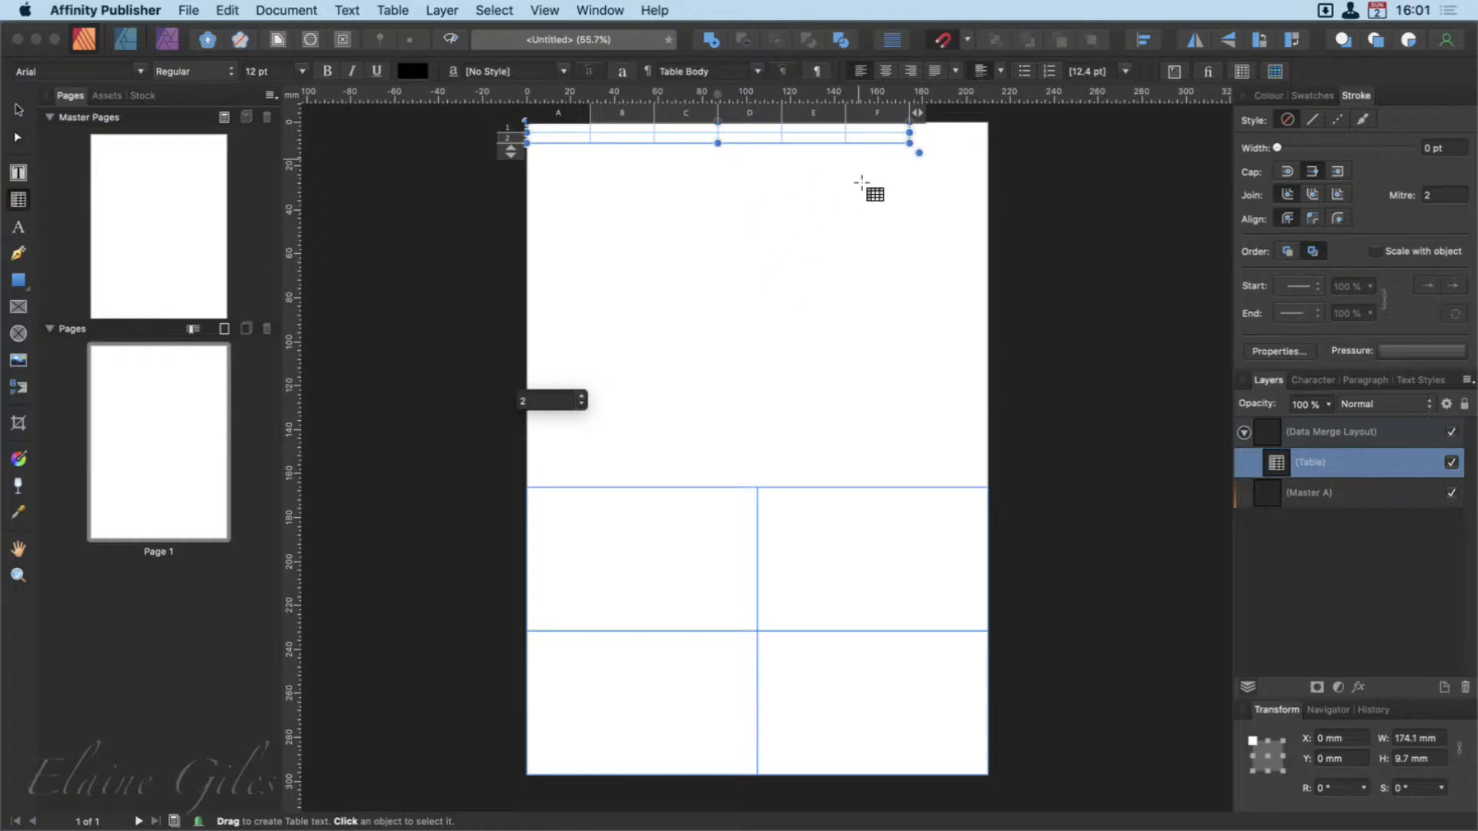
left_click(913, 126)
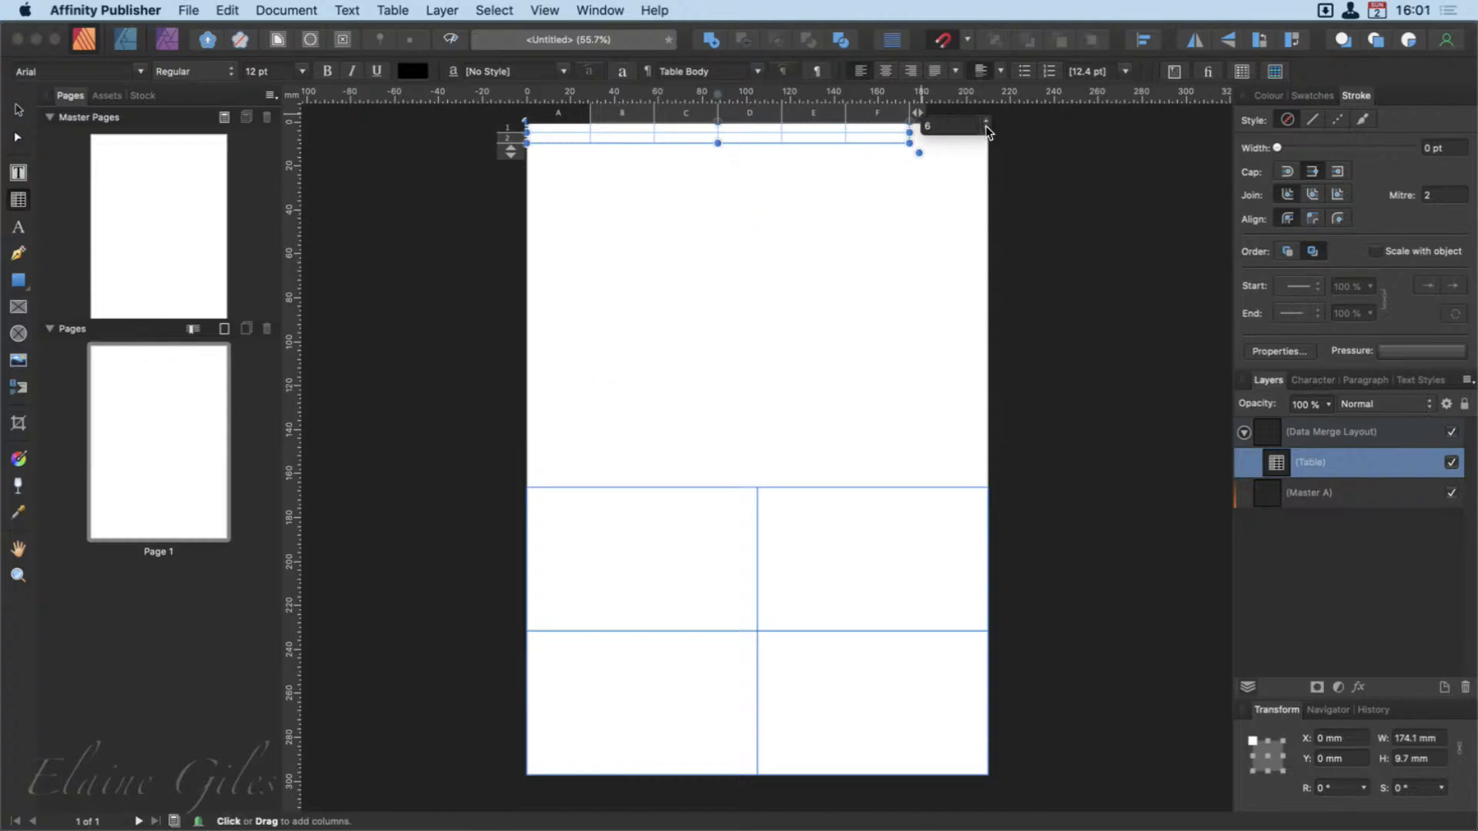
left_click_drag(988, 130, 988, 131)
left_click(1051, 315)
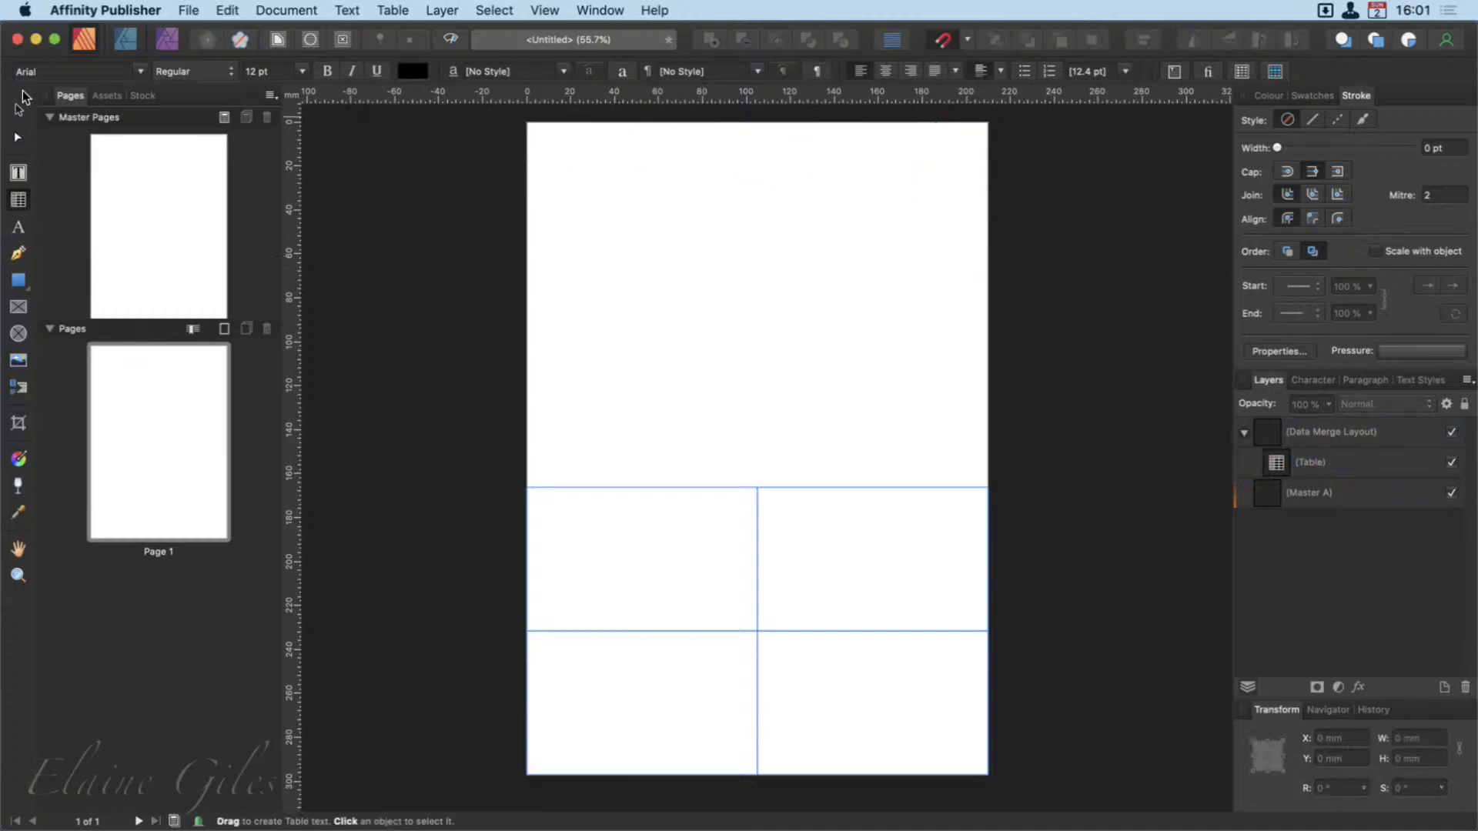
With nothing selected, draw a second table across the full 210 mm page width above the merge layout, with 2 rows and 2 columns.
left_click(19, 110)
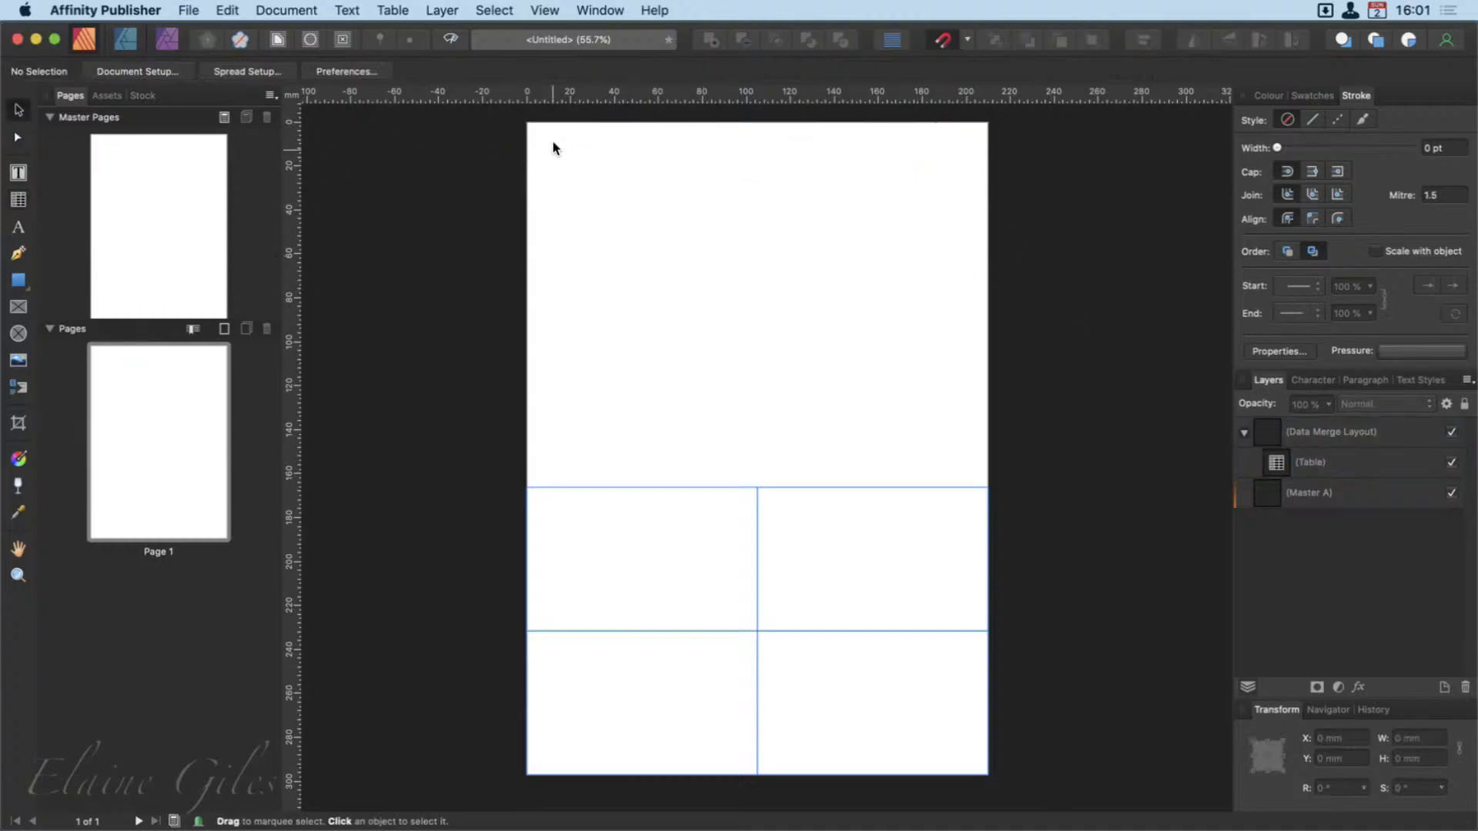
left_click(18, 200)
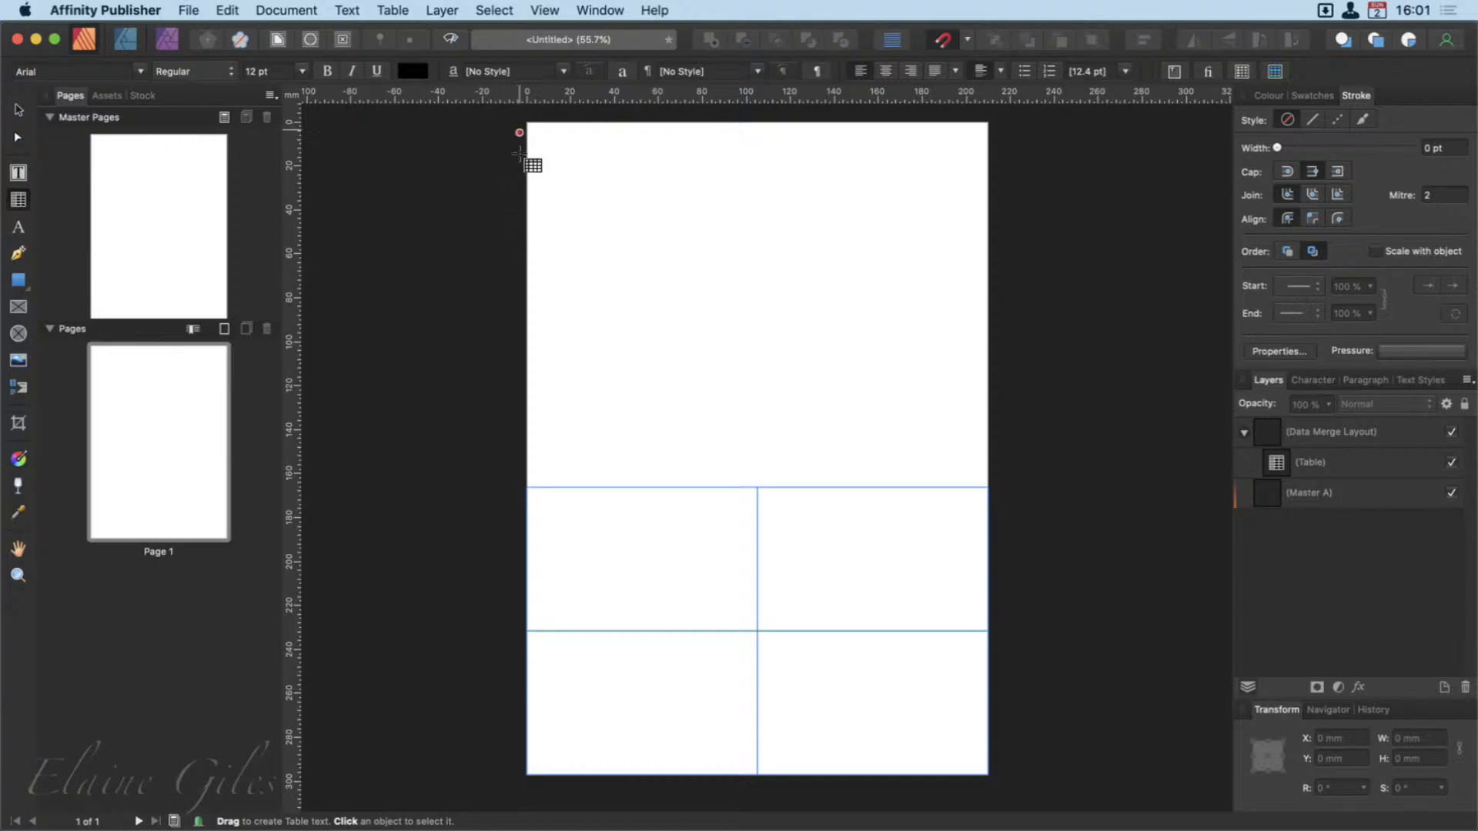
left_click_drag(527, 124, 963, 428)
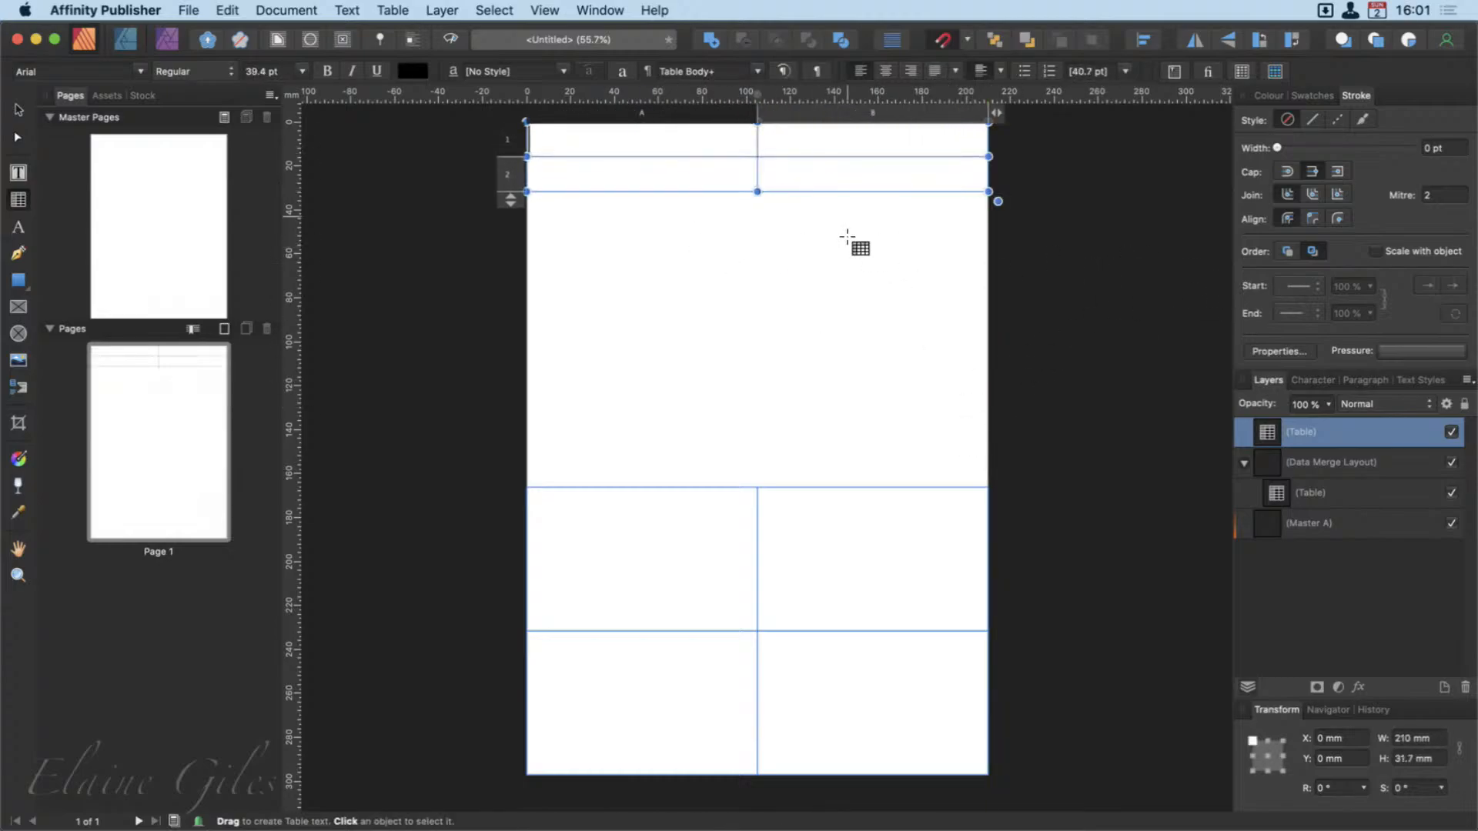
left_click(759, 194)
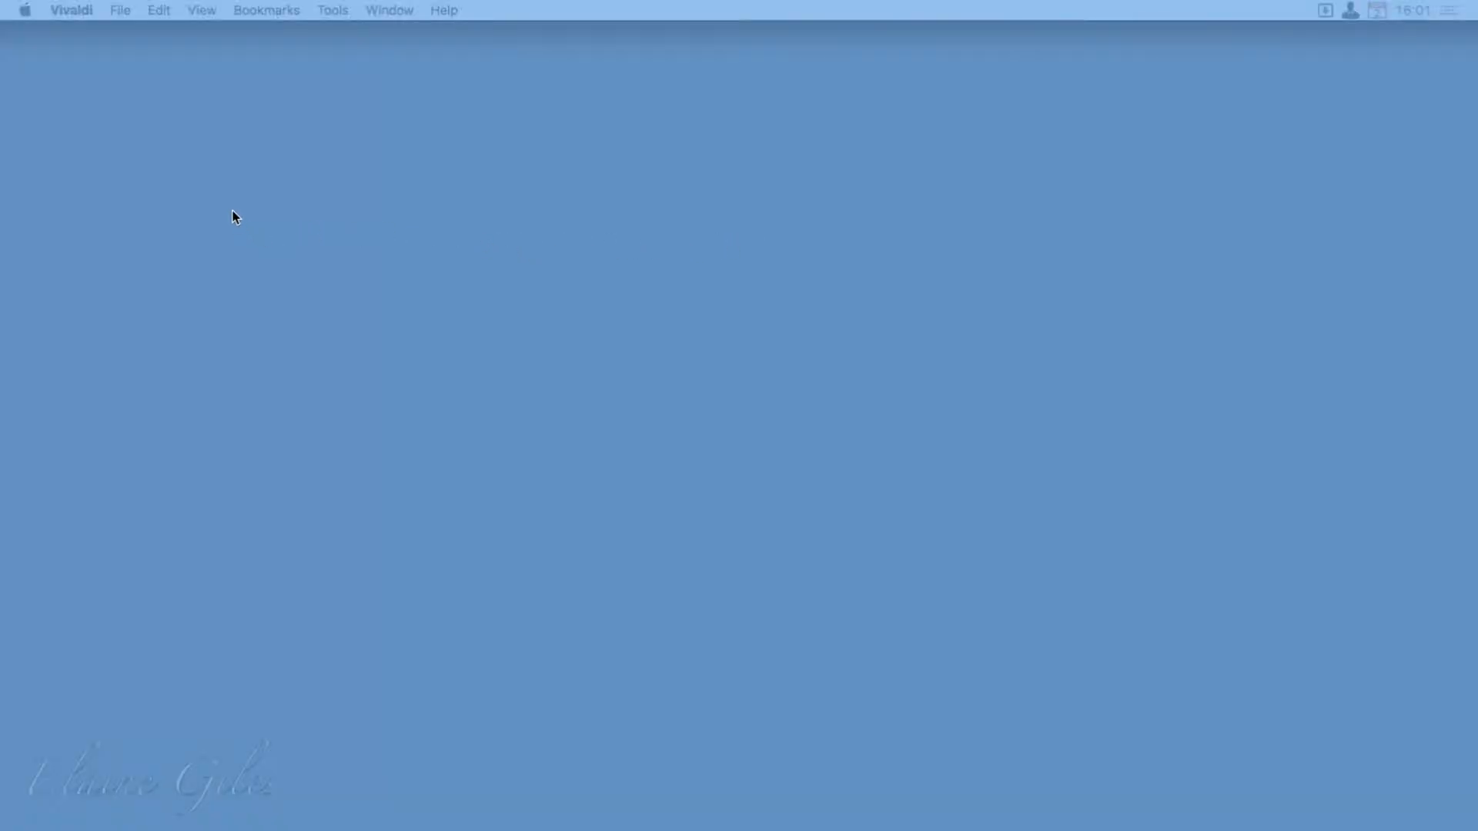
Relaunch Affinity Publisher.
key("alt+space")
type("pub")
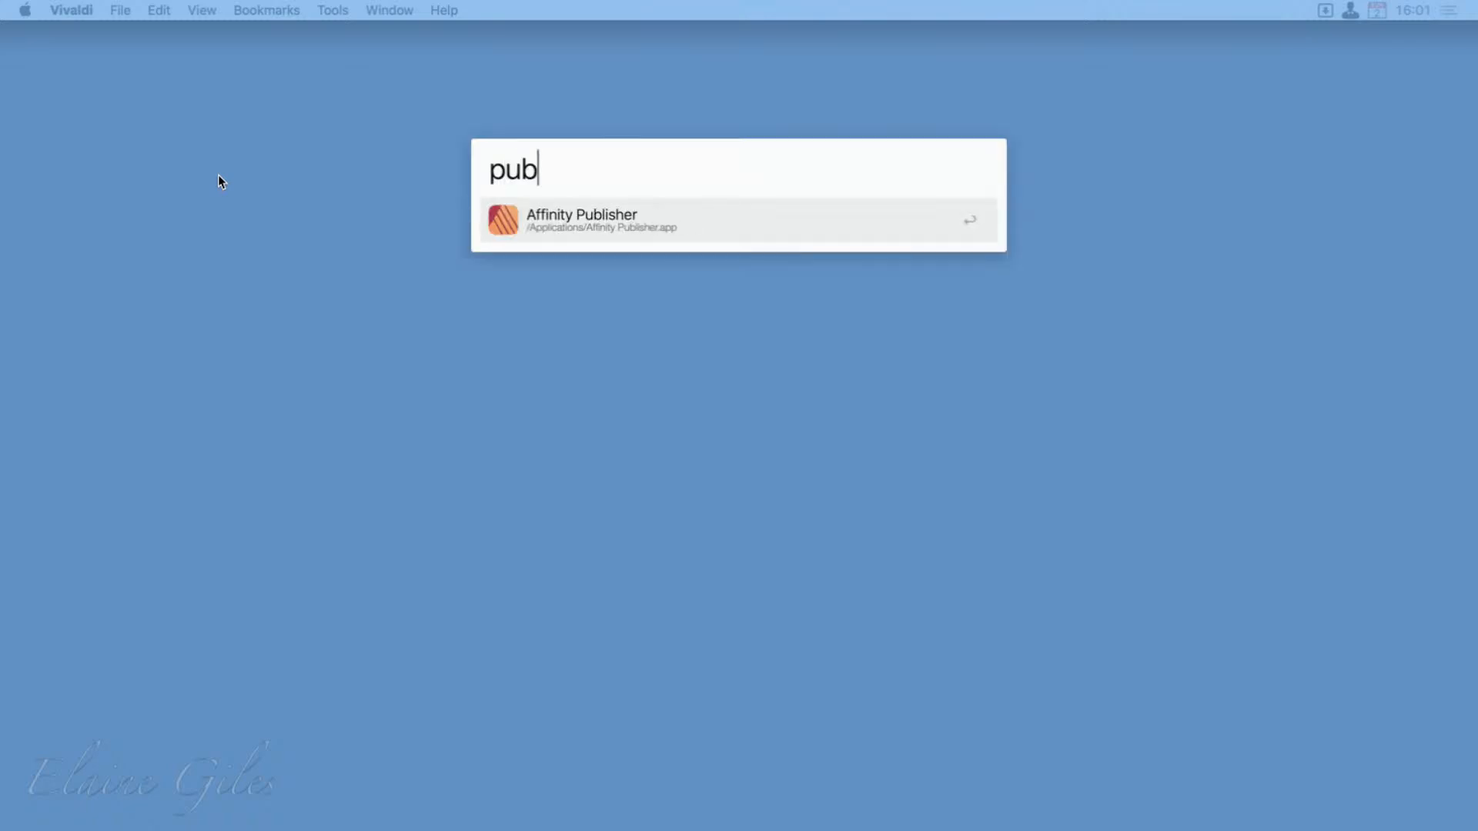
key("Return")
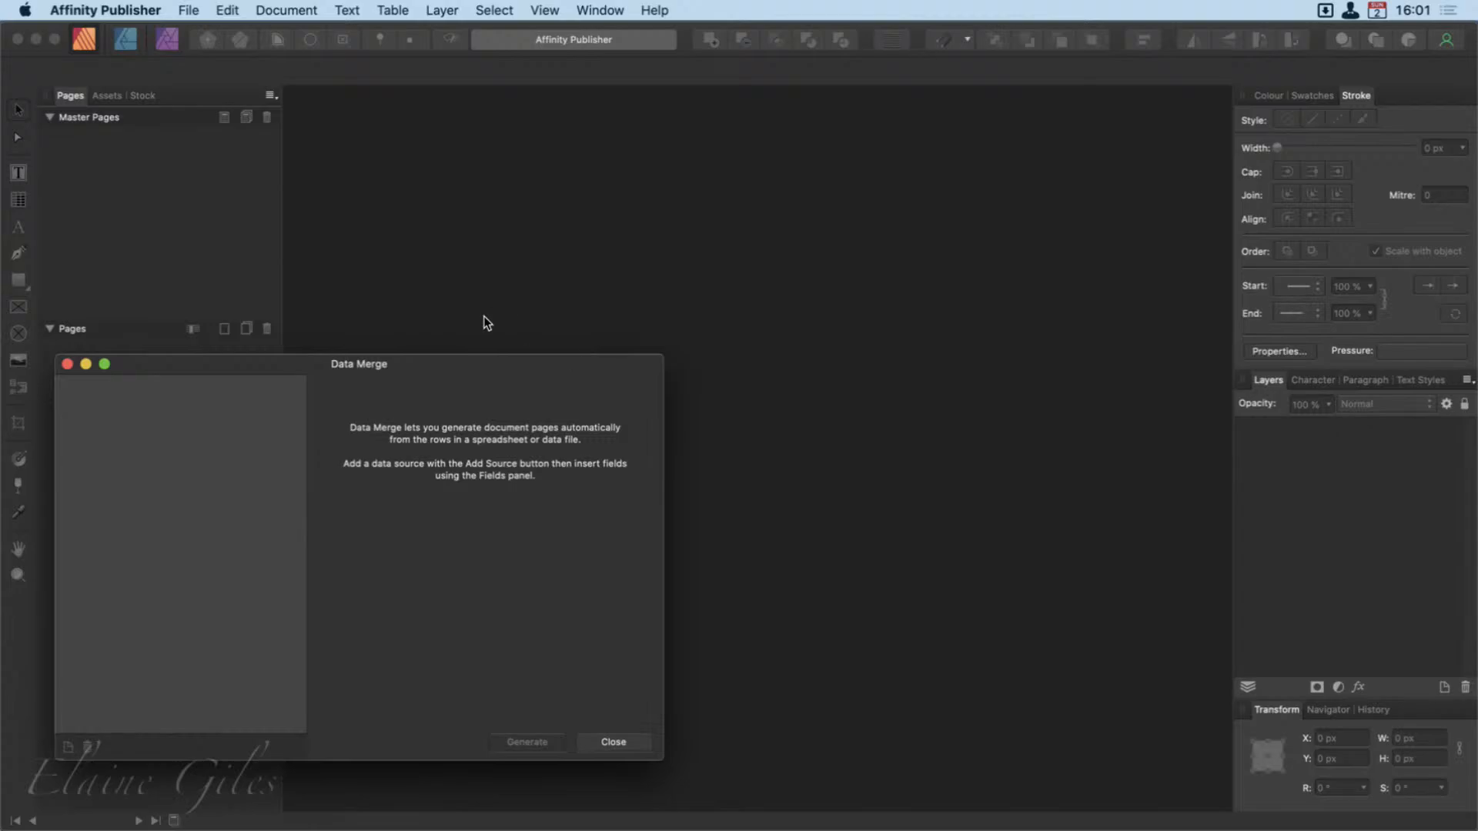
Create a new single-page document of 297 × 210 mm with facing pages turned off.
key("super+n")
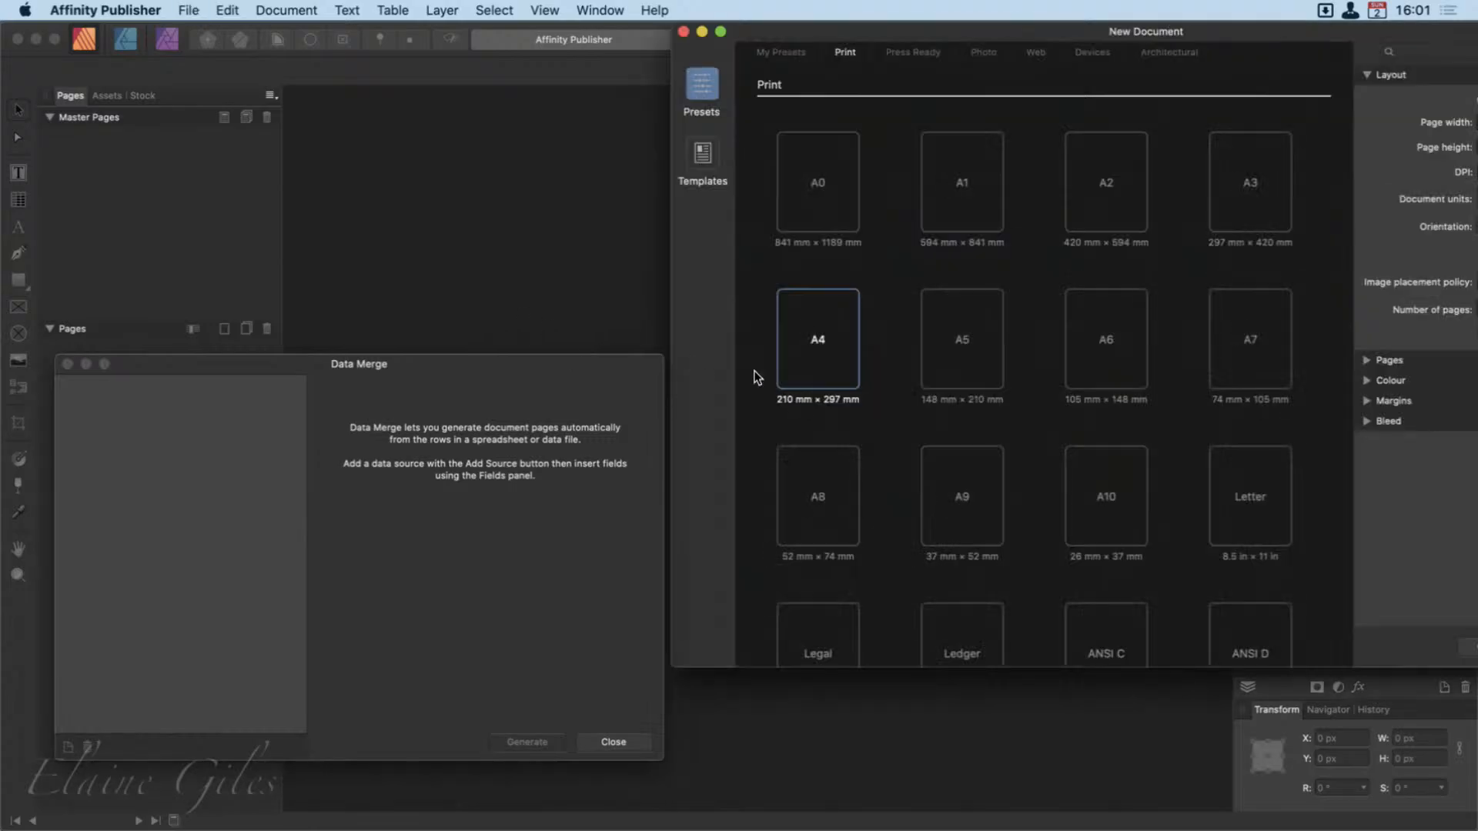
left_click_drag(1065, 32, 738, 91)
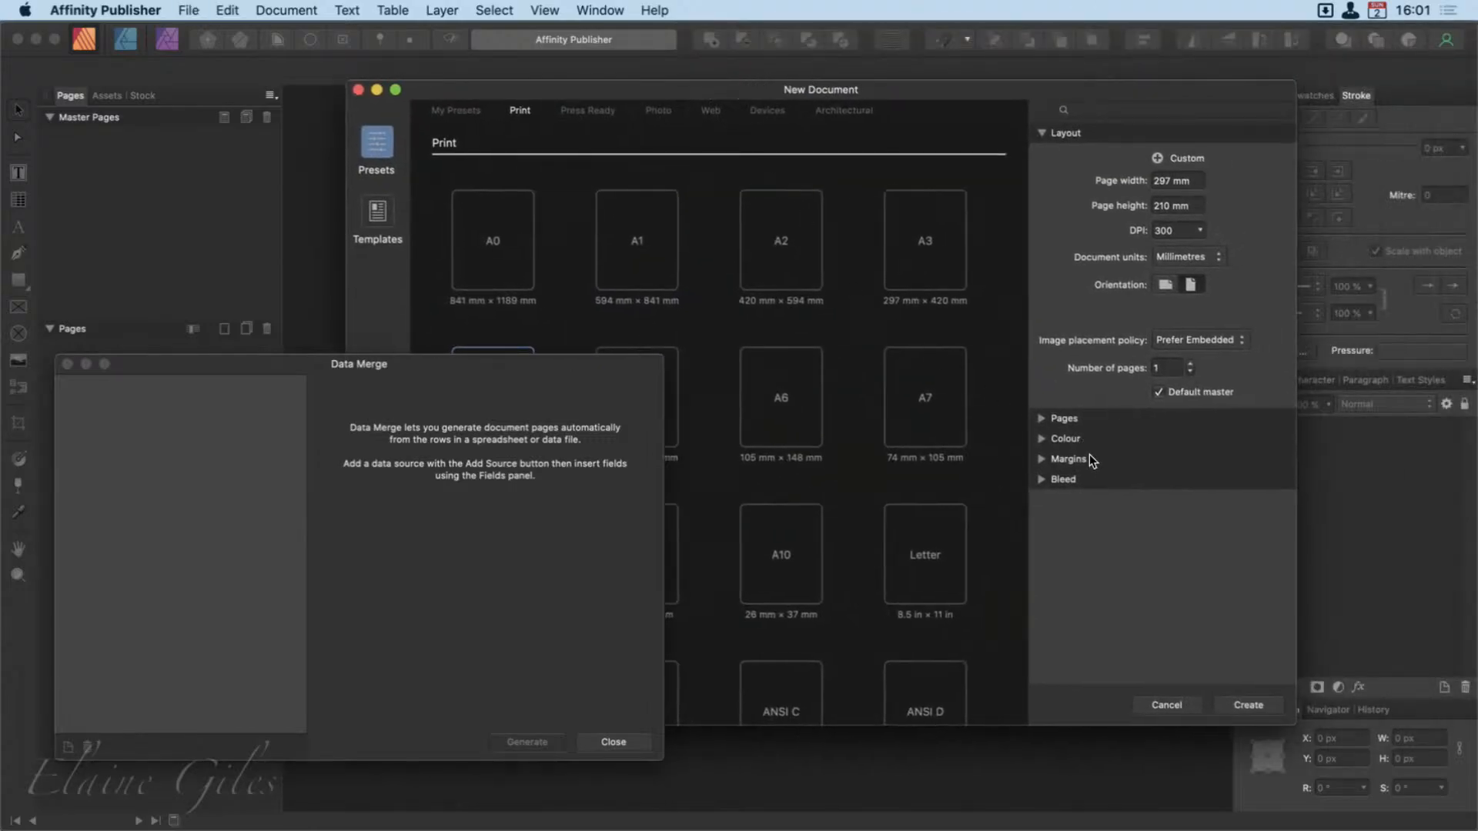
left_click(1044, 418)
left_click(1149, 445)
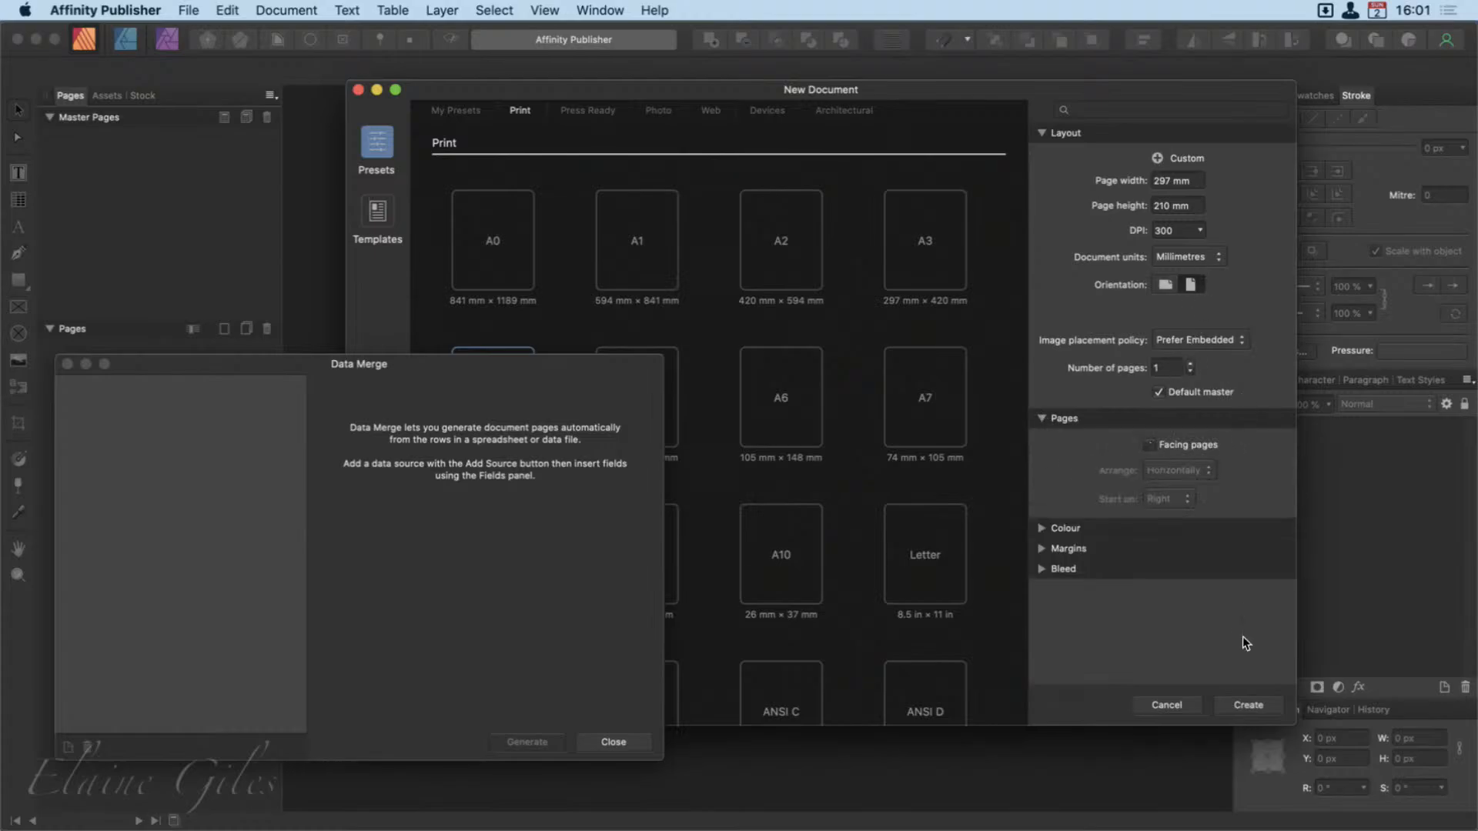
left_click(1253, 705)
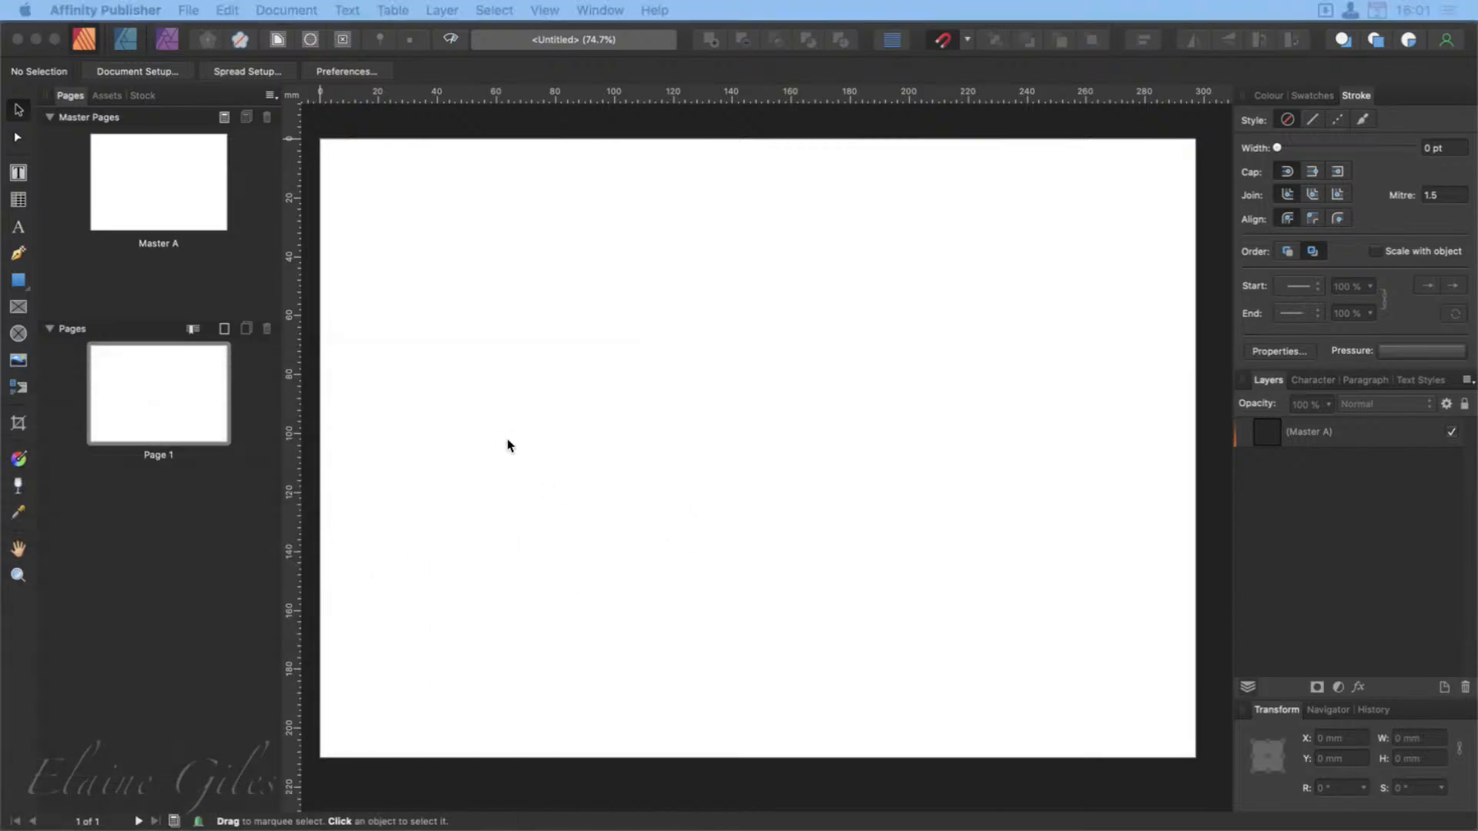
left_click(484, 430)
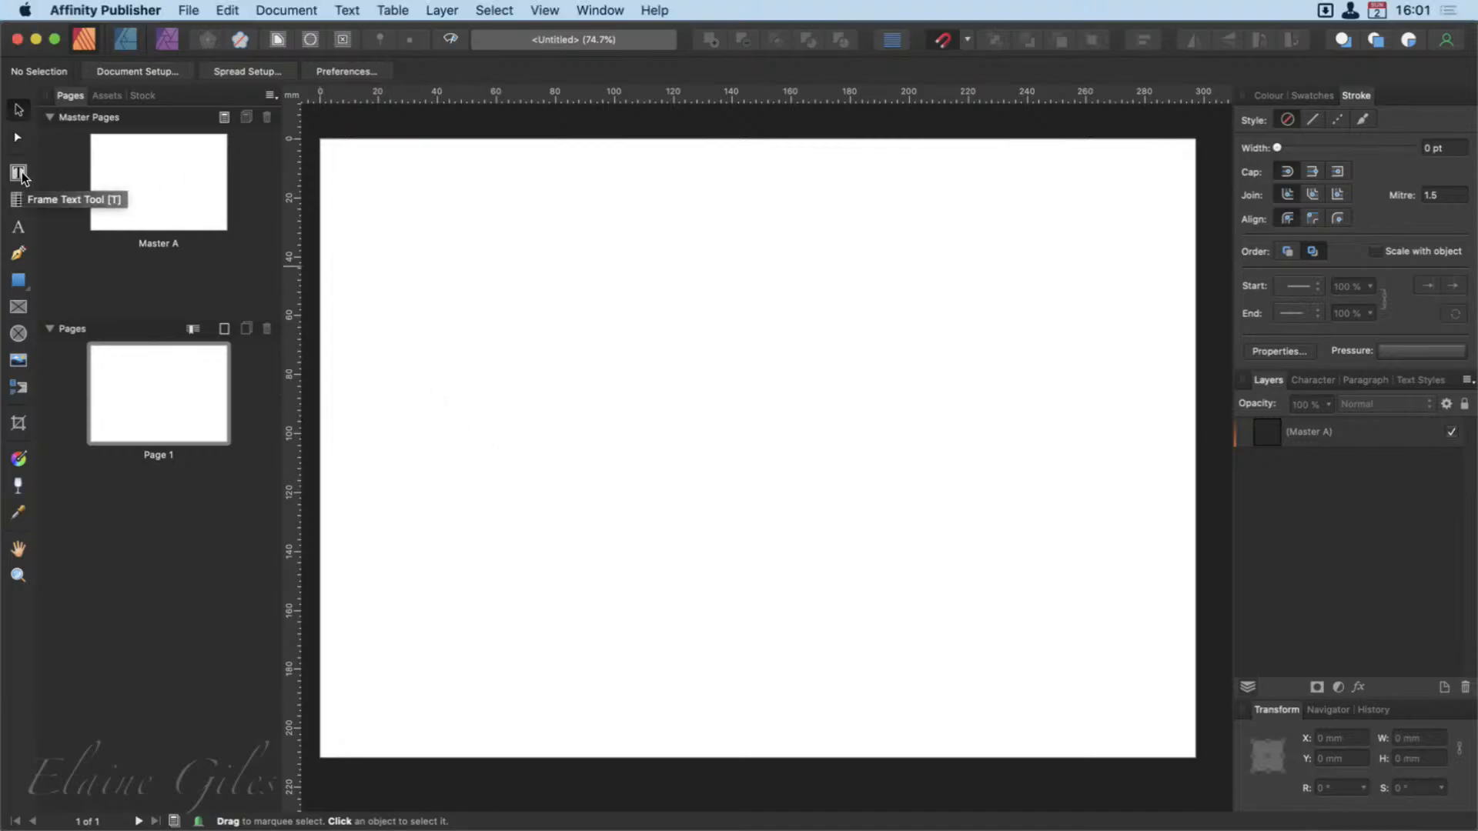
Draw a table with 2 rows and 2 columns, about 231 × 40 mm, on the upper part of the page.
left_click(19, 200)
left_click_drag(475, 197, 1151, 500)
left_click(762, 182)
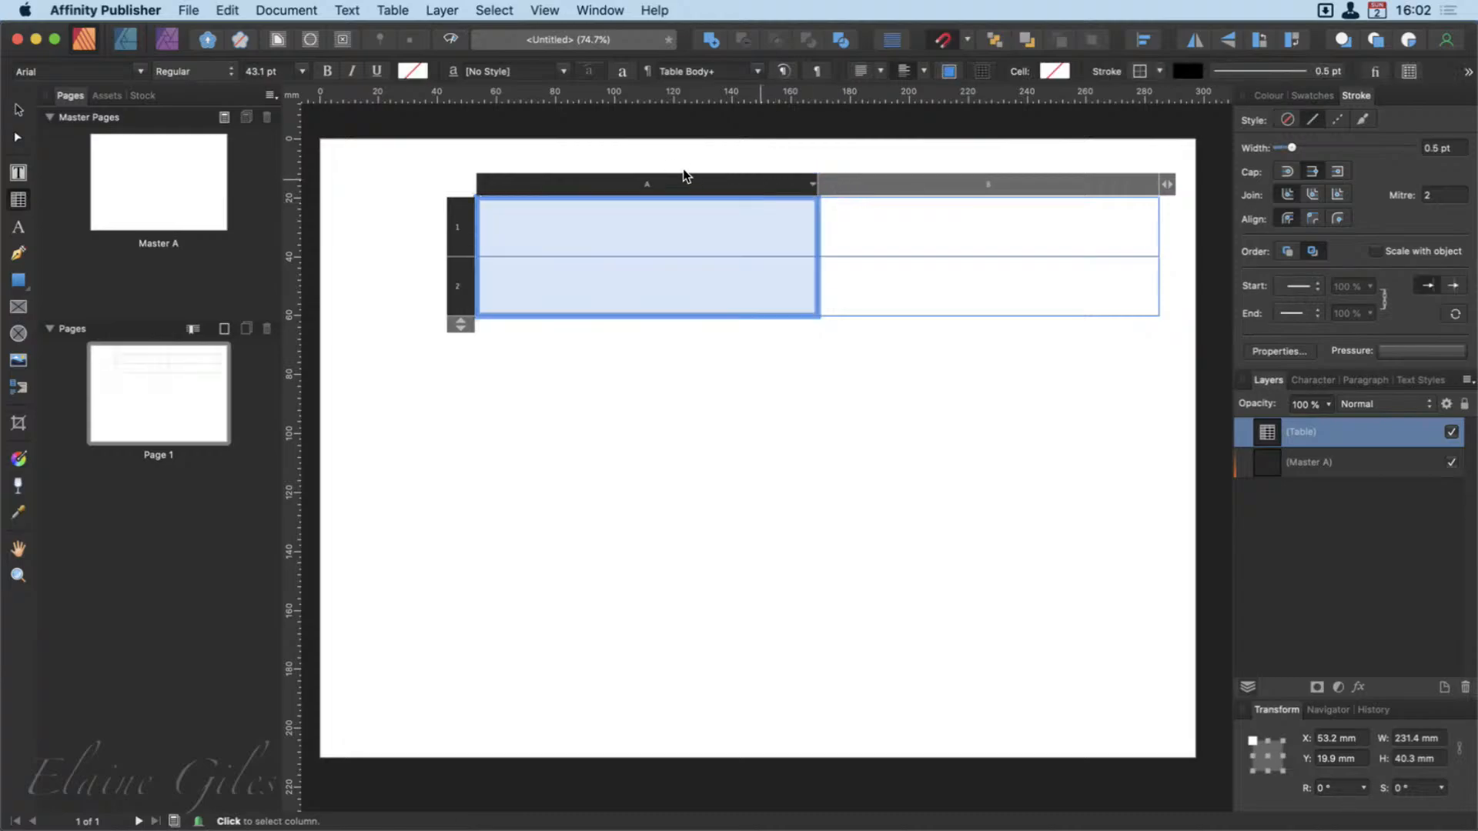
left_click(487, 409)
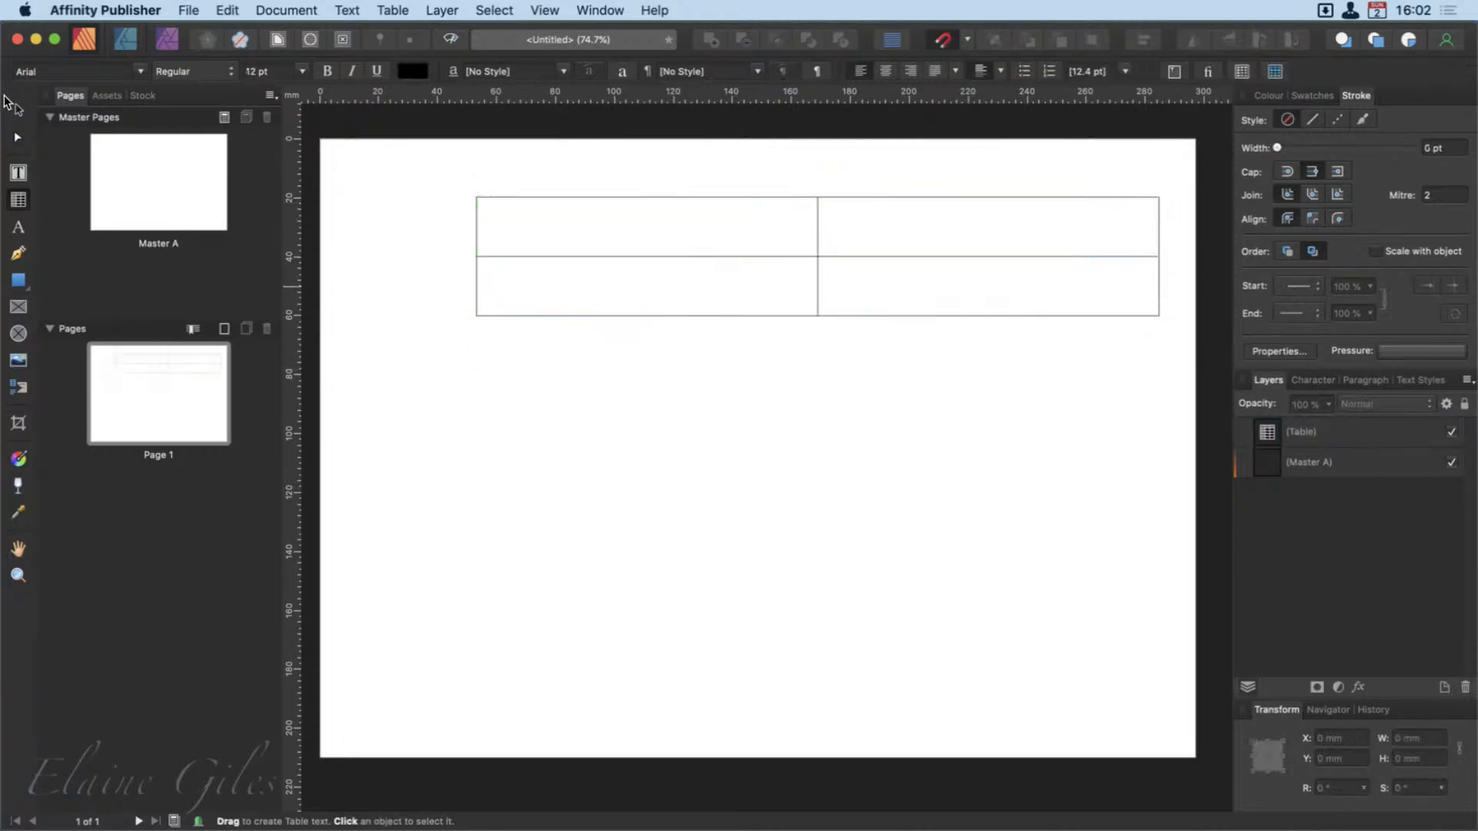
Draw a data merge layout with 2 rows and 2 columns, about 220 × 71 mm, below the table.
left_click(14, 110)
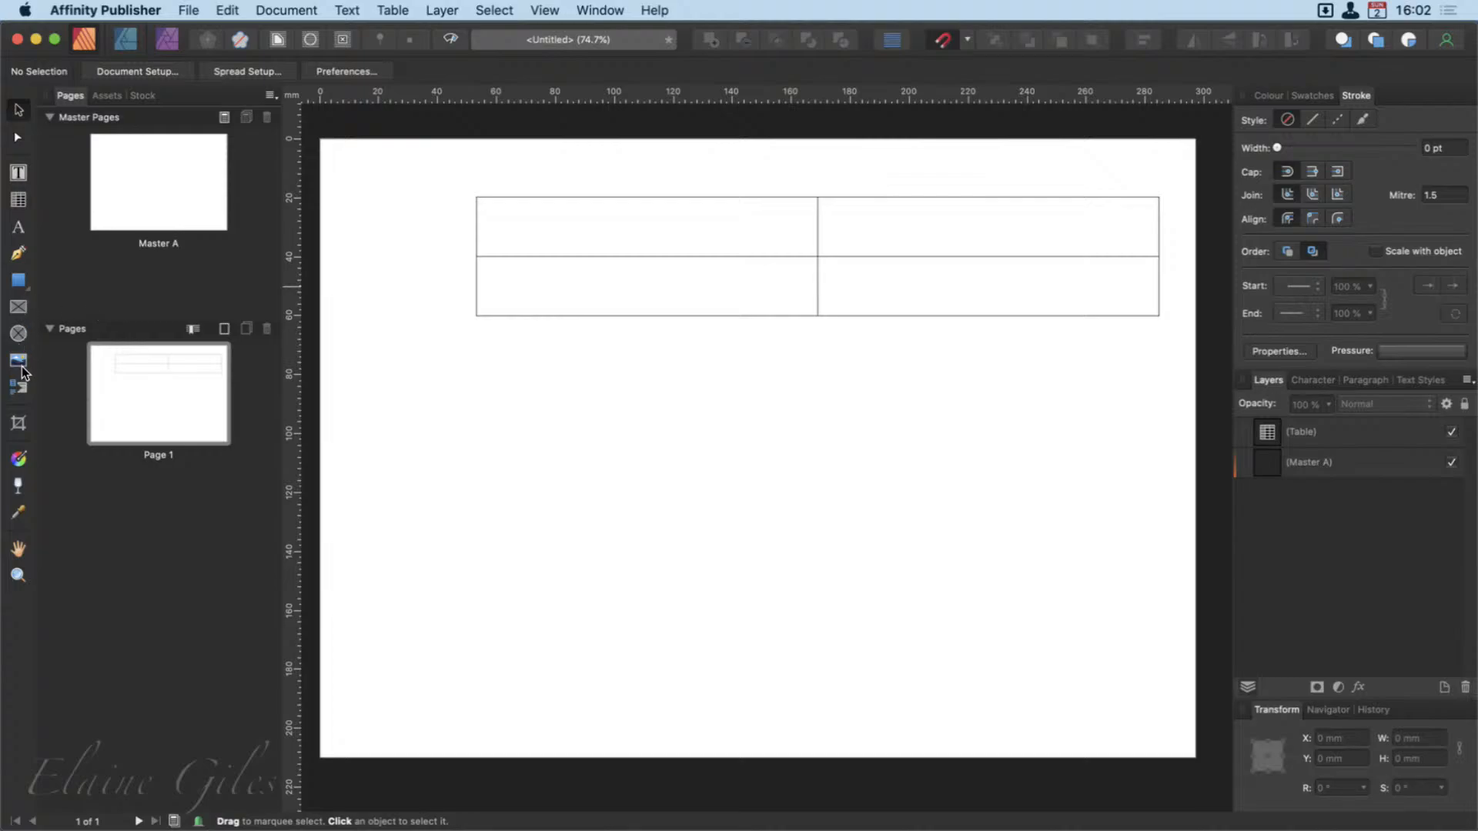
left_click(21, 387)
left_click_drag(411, 376, 1061, 594)
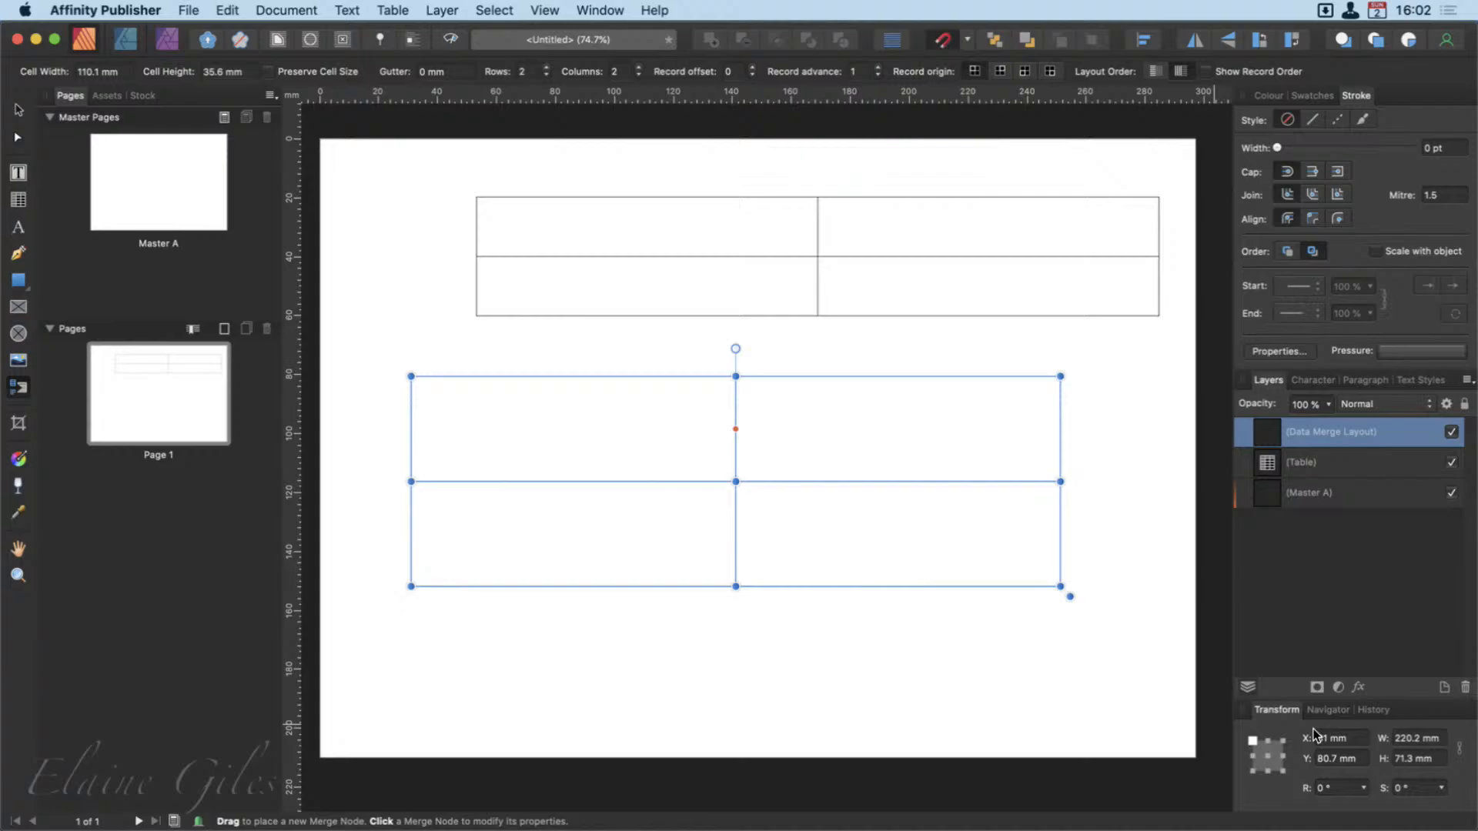
left_click(17, 112)
left_click(381, 275)
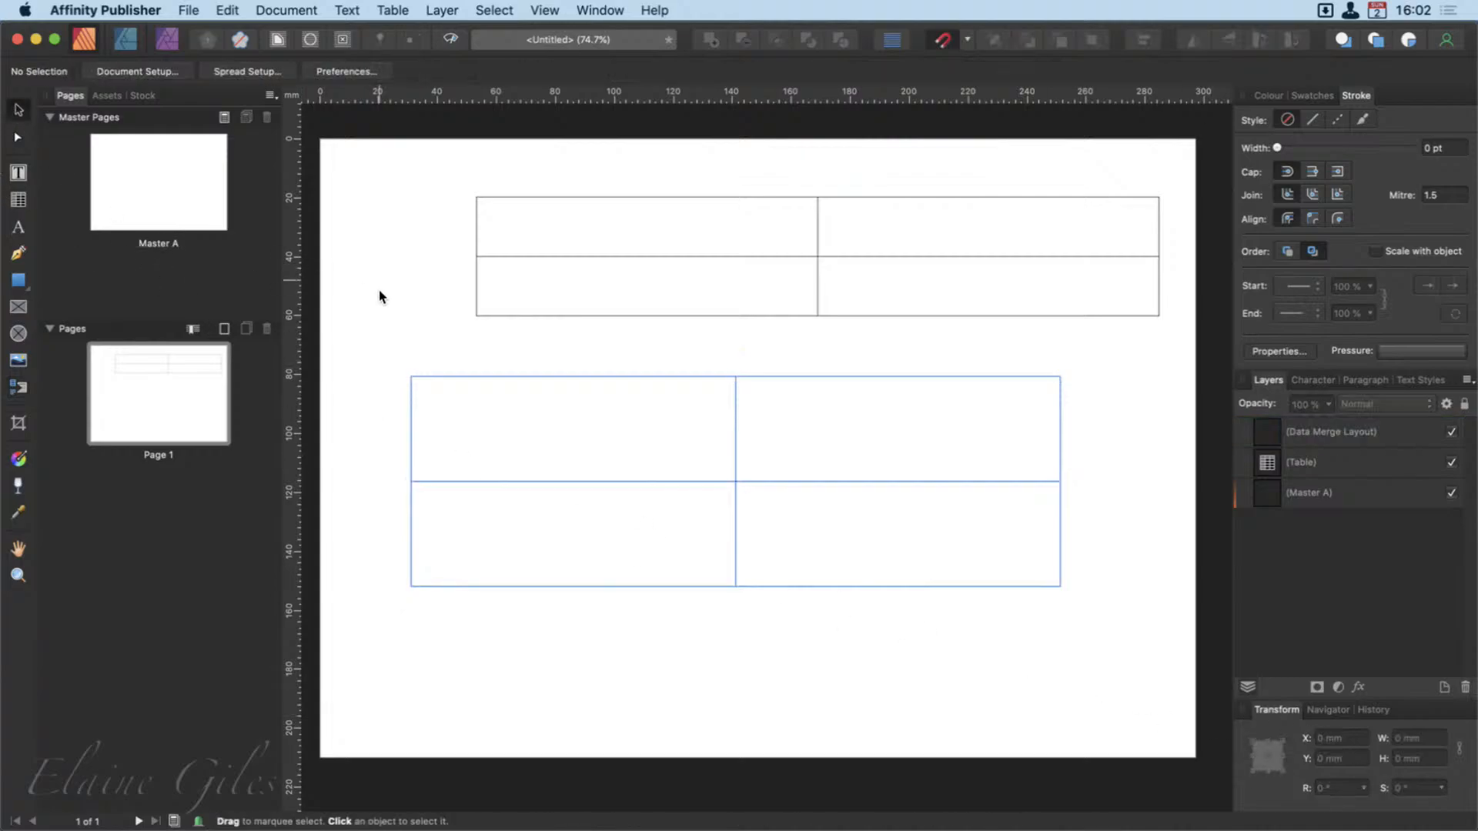
Move the data merge layout to about X 51 mm, Y 105 mm and shift the table above to line up with its centre.
left_click_drag(740, 482, 797, 554)
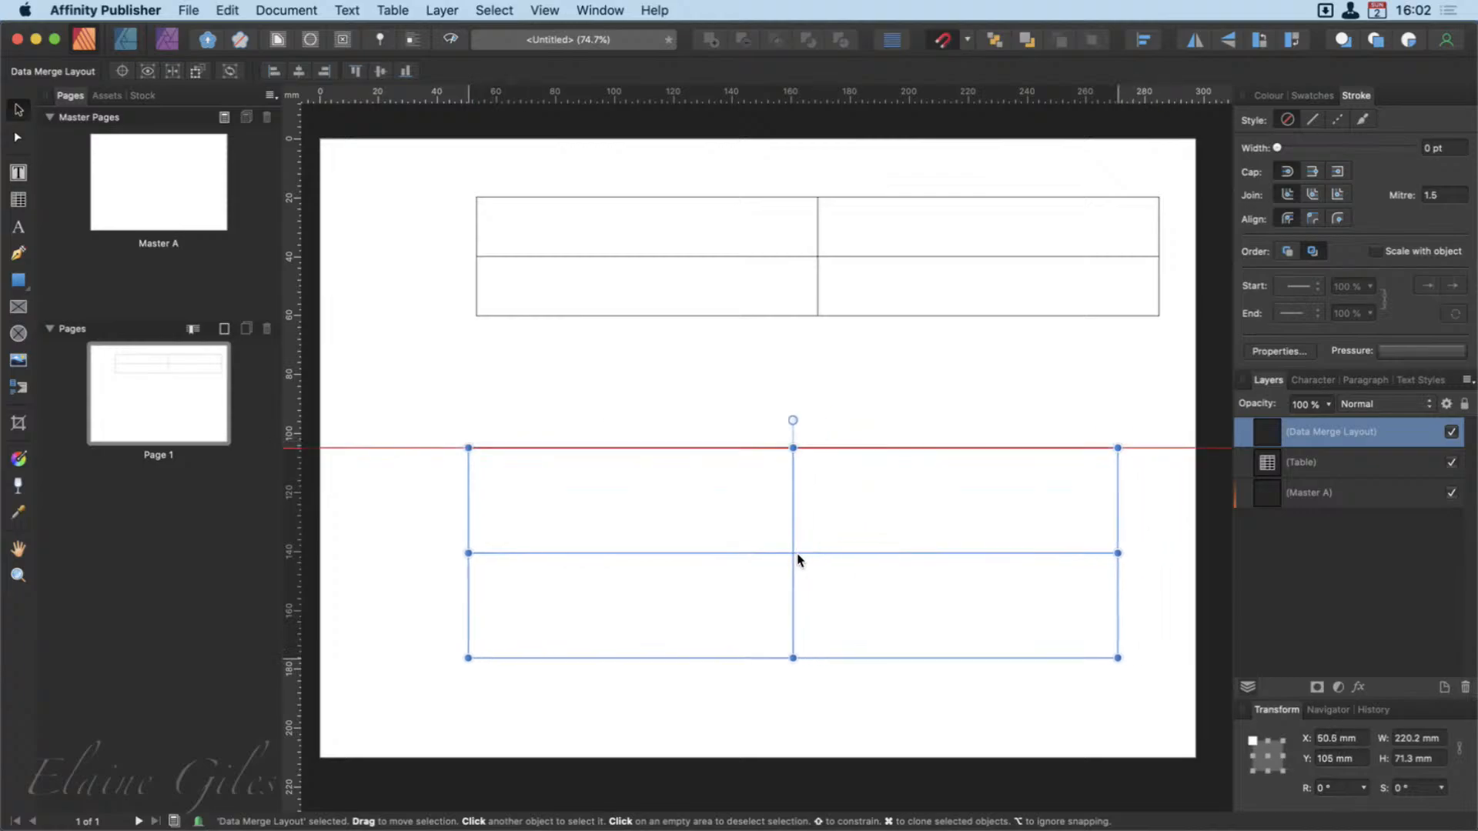
left_click(818, 317)
left_click_drag(817, 316, 793, 357)
left_click(1130, 437)
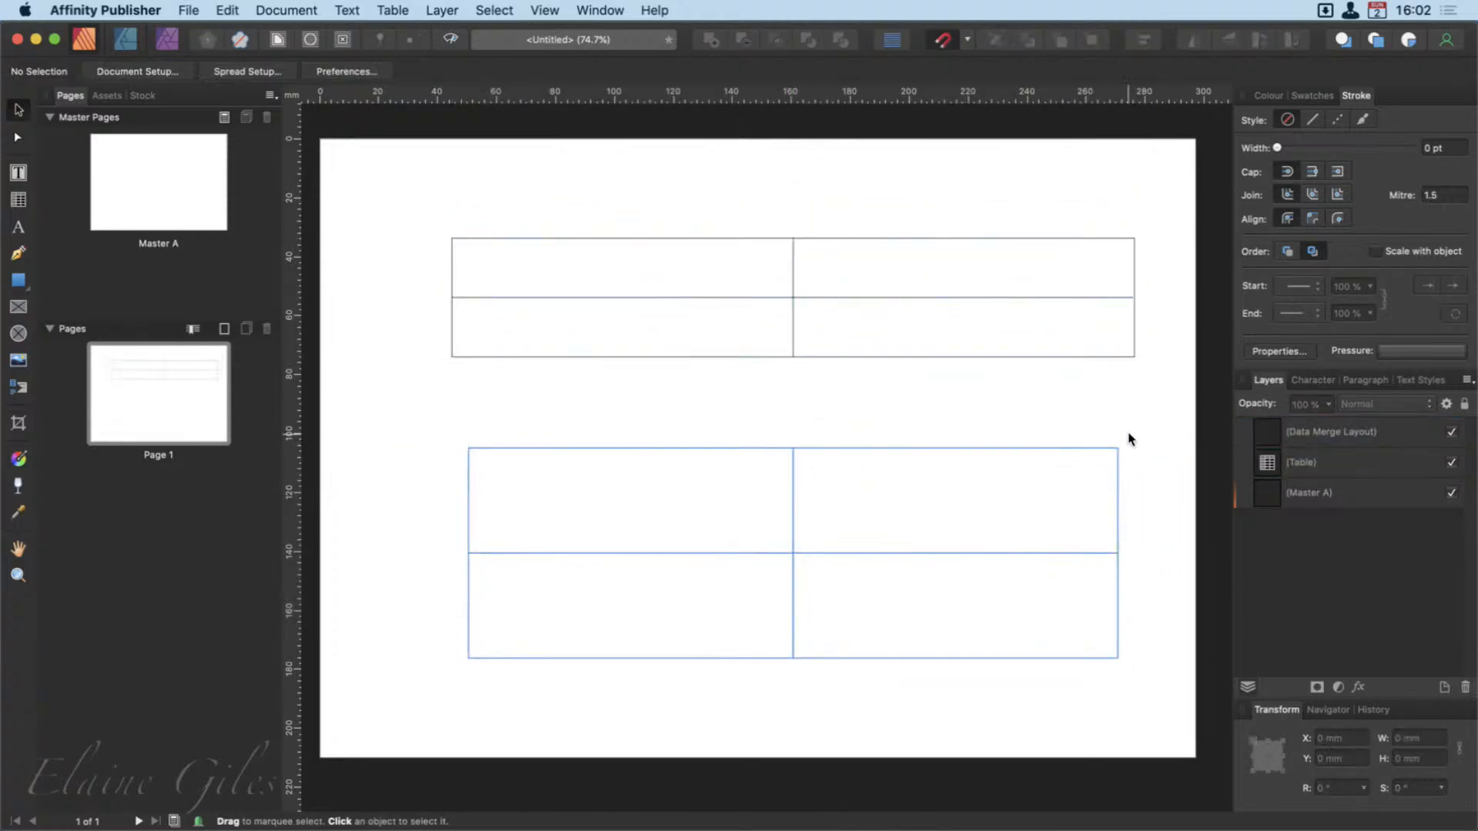
Compare how the table and the data merge layout can be selected and edited on the page.
left_click(693, 319)
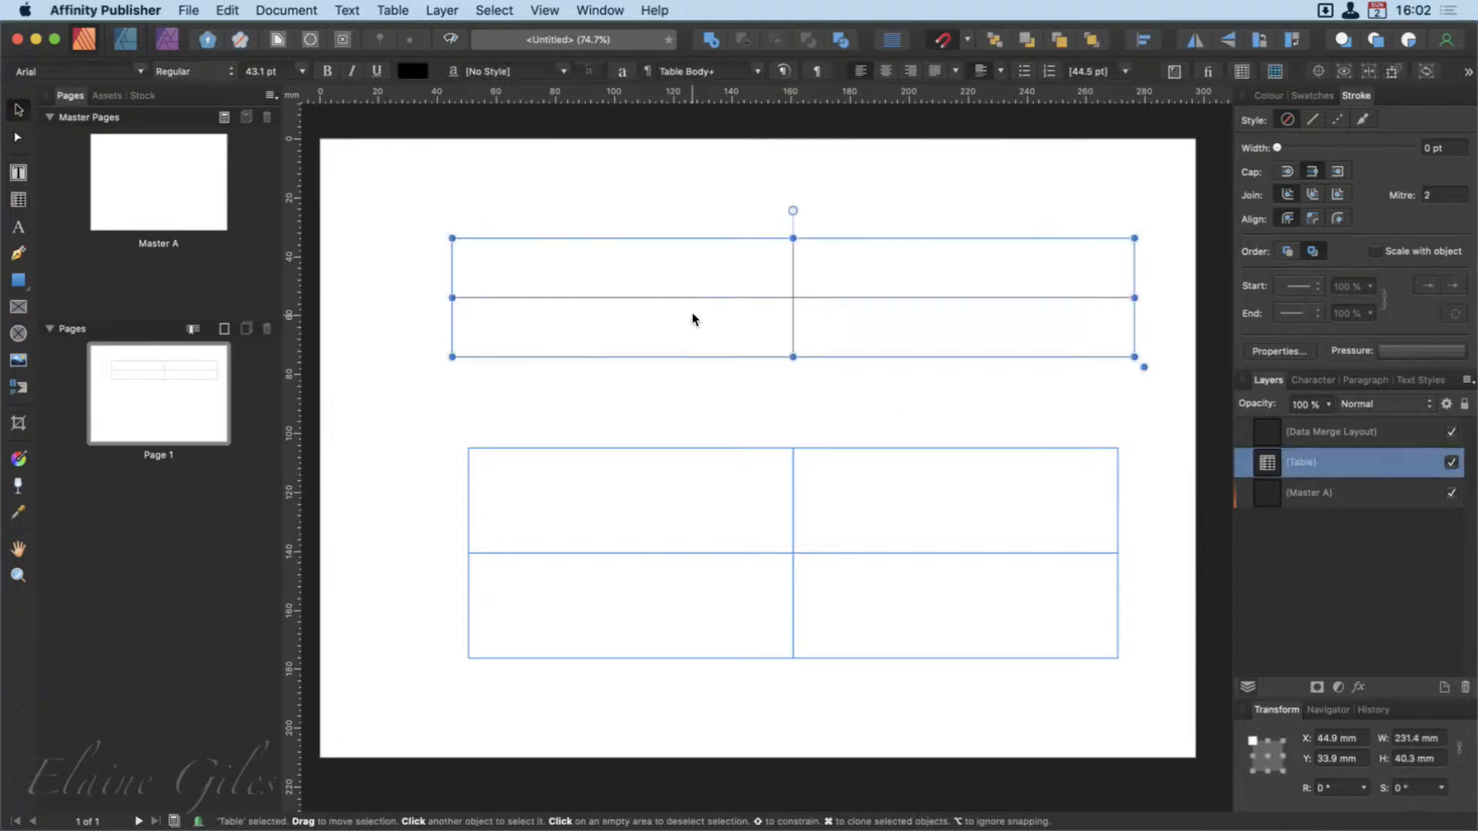
double_click(693, 319)
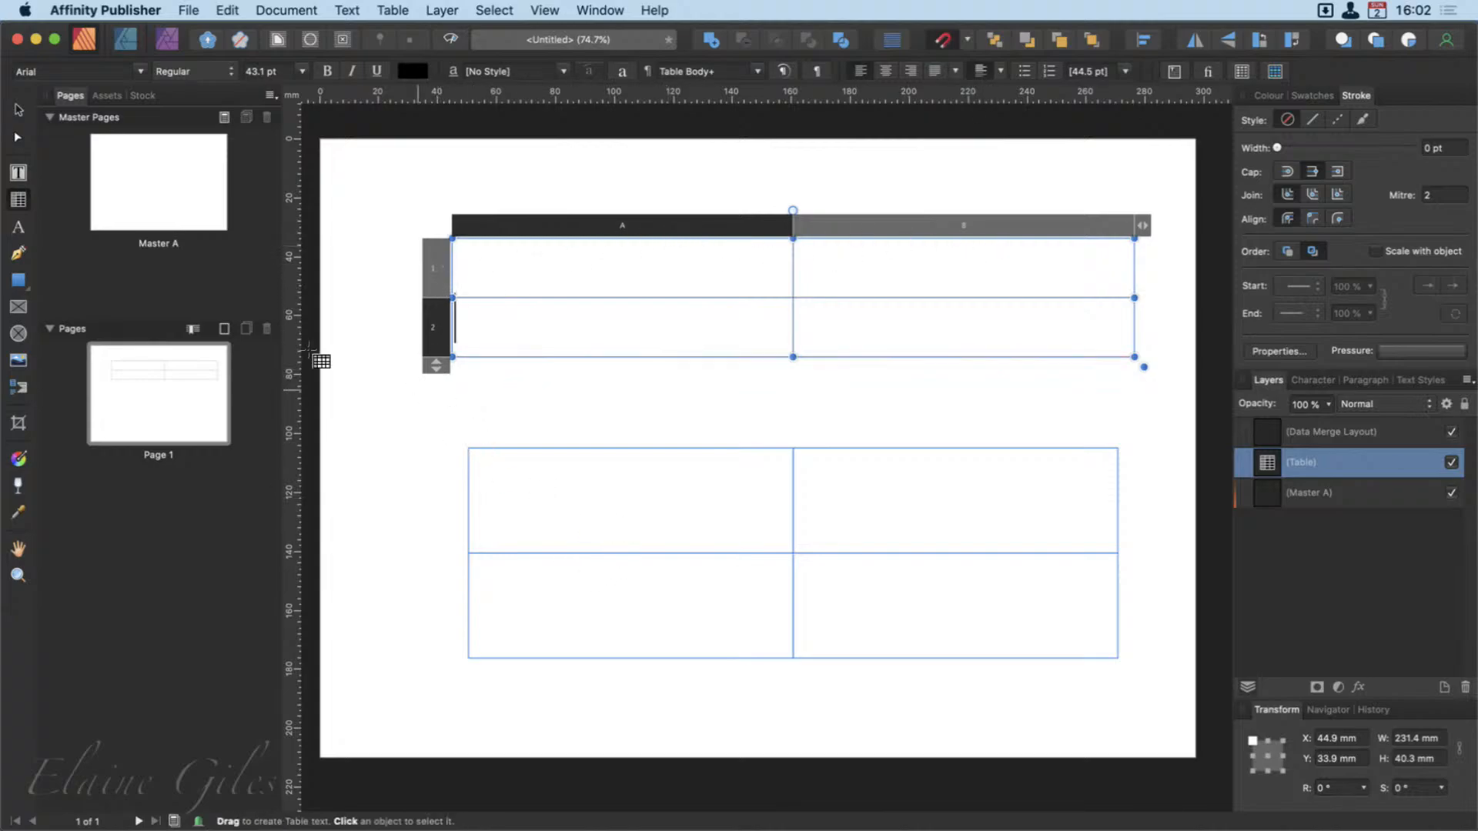
left_click(18, 109)
left_click(593, 499)
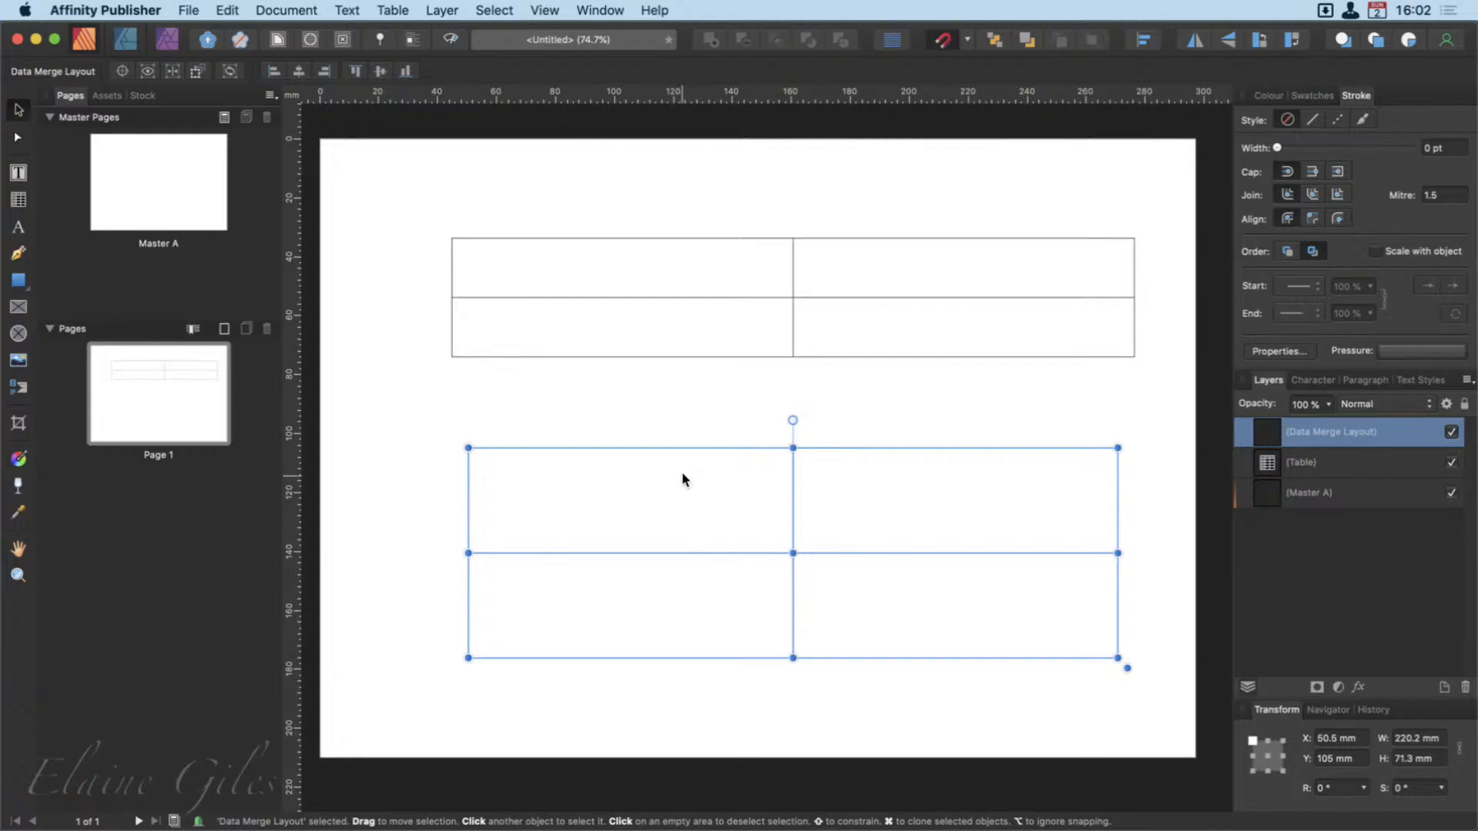
Delete the table and close the untitled document without saving it.
left_click(680, 357)
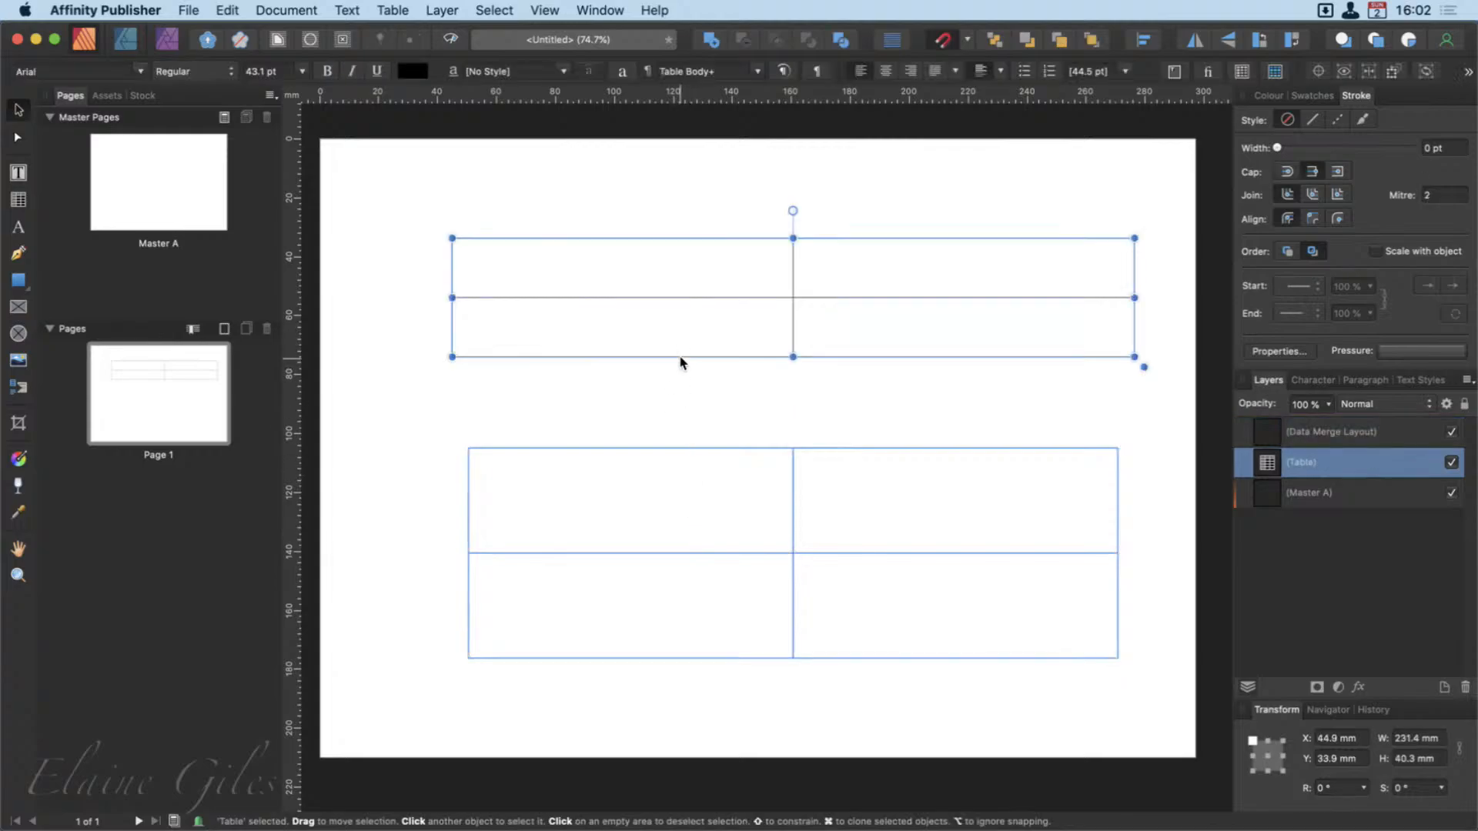
key("Delete")
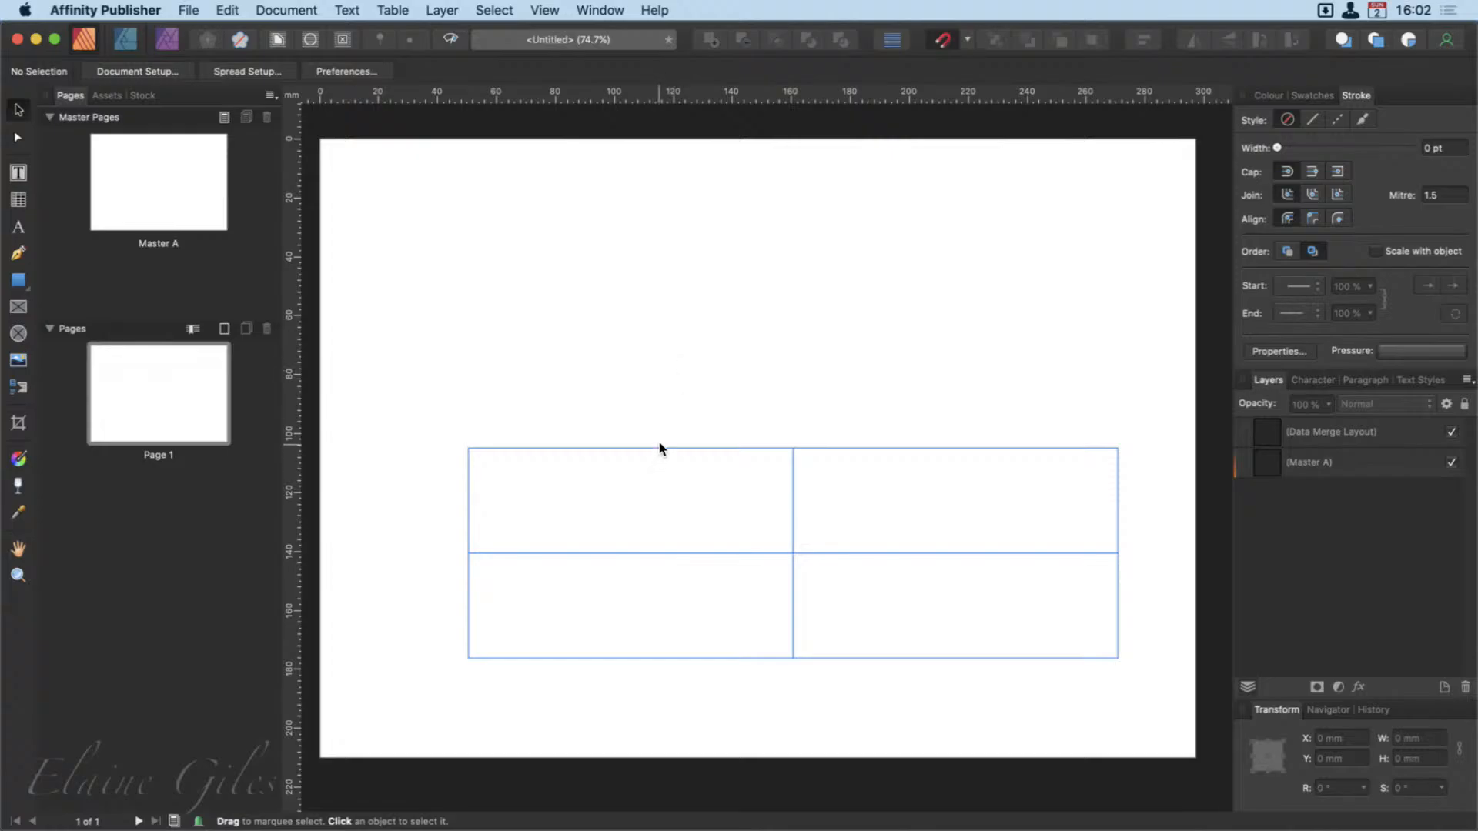
key("super+w")
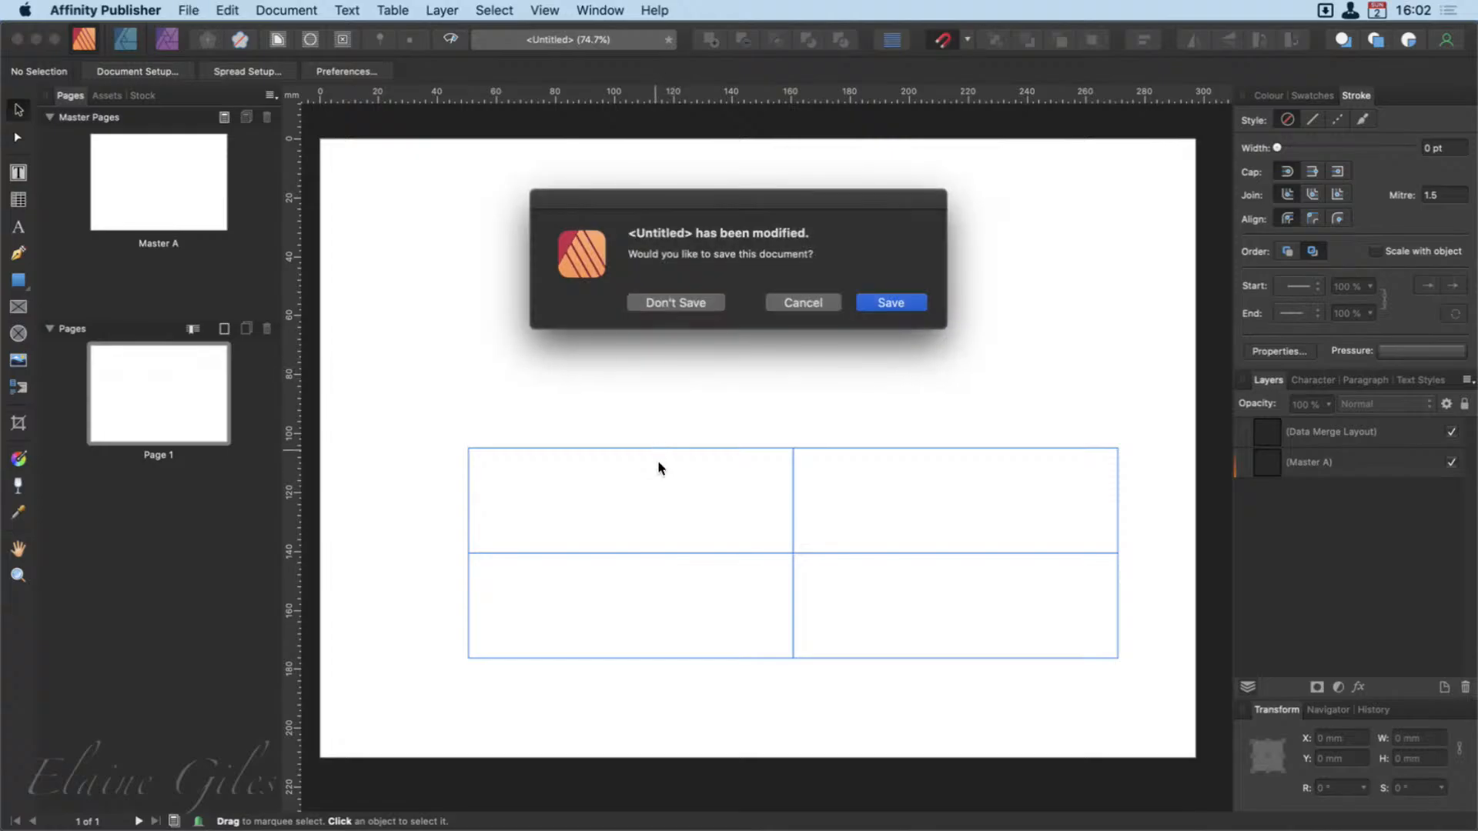
left_click(714, 305)
Create a new single-page portrait A4 document with facing pages turned off.
key("super+n")
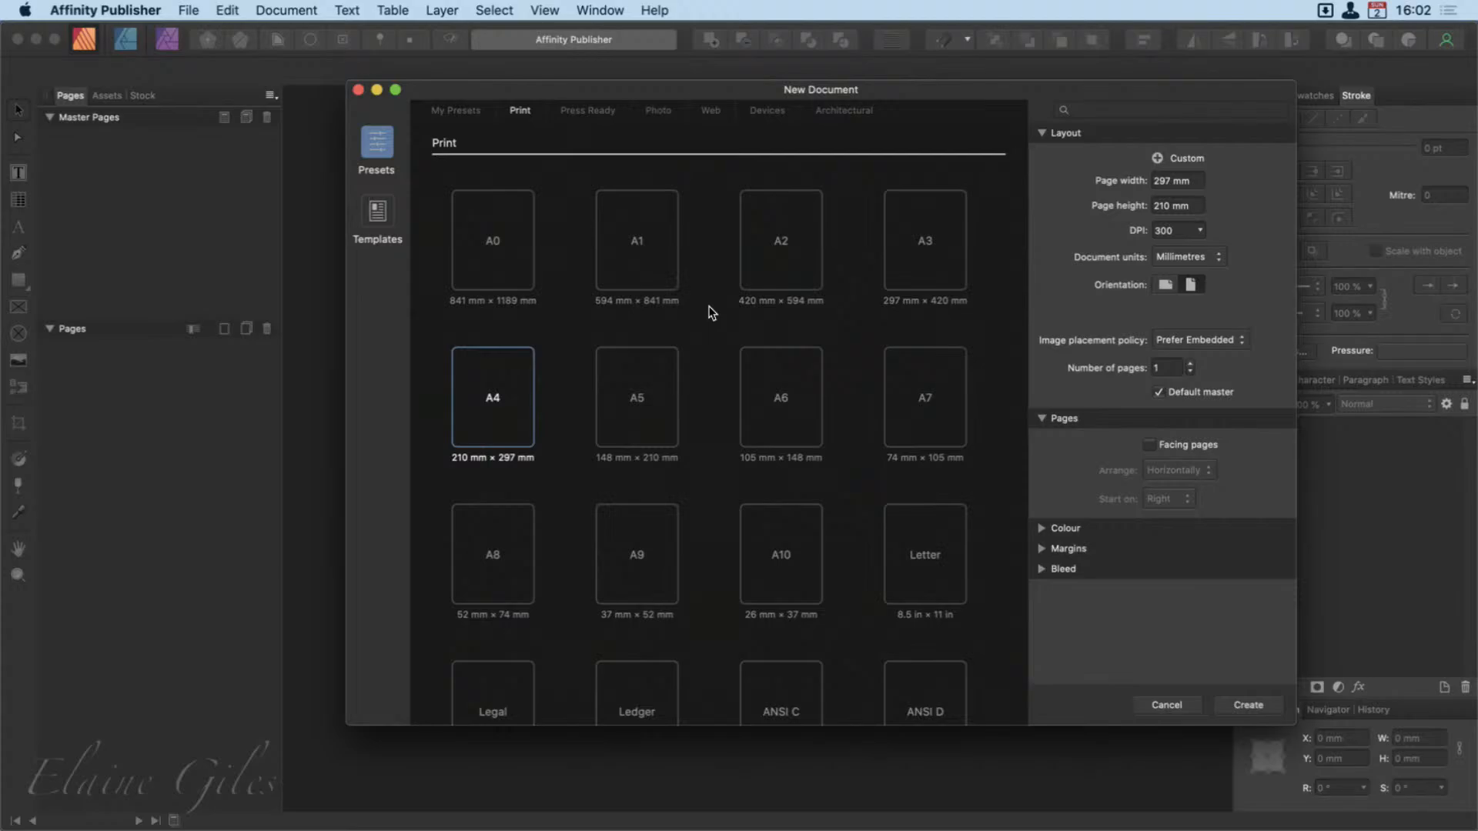
left_click(1191, 285)
left_click(1248, 705)
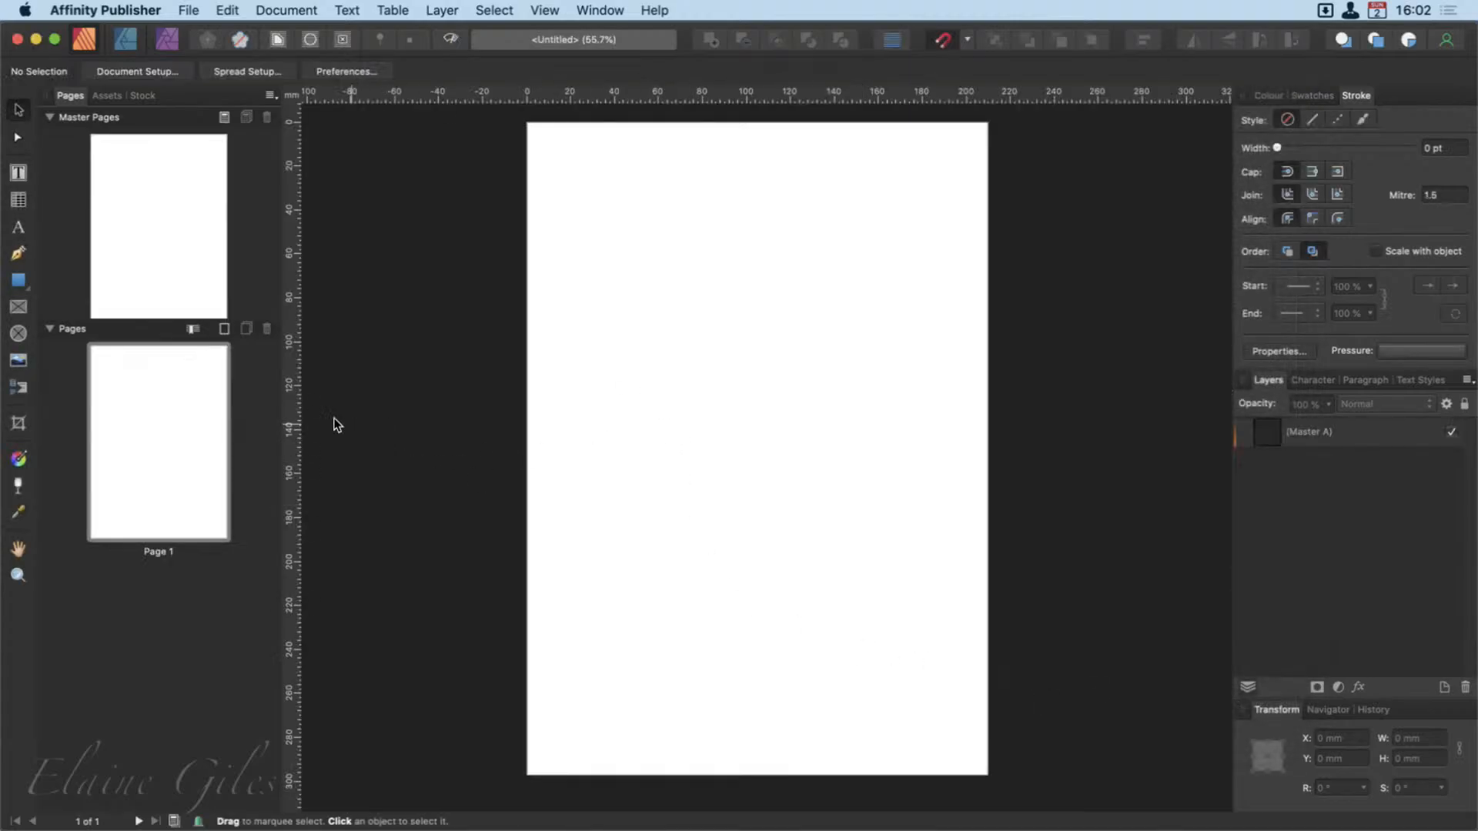
Draw a data merge layout with 2 rows and 2 columns from the page's top-left corner, sized to about 133 × 155 mm.
left_click(19, 389)
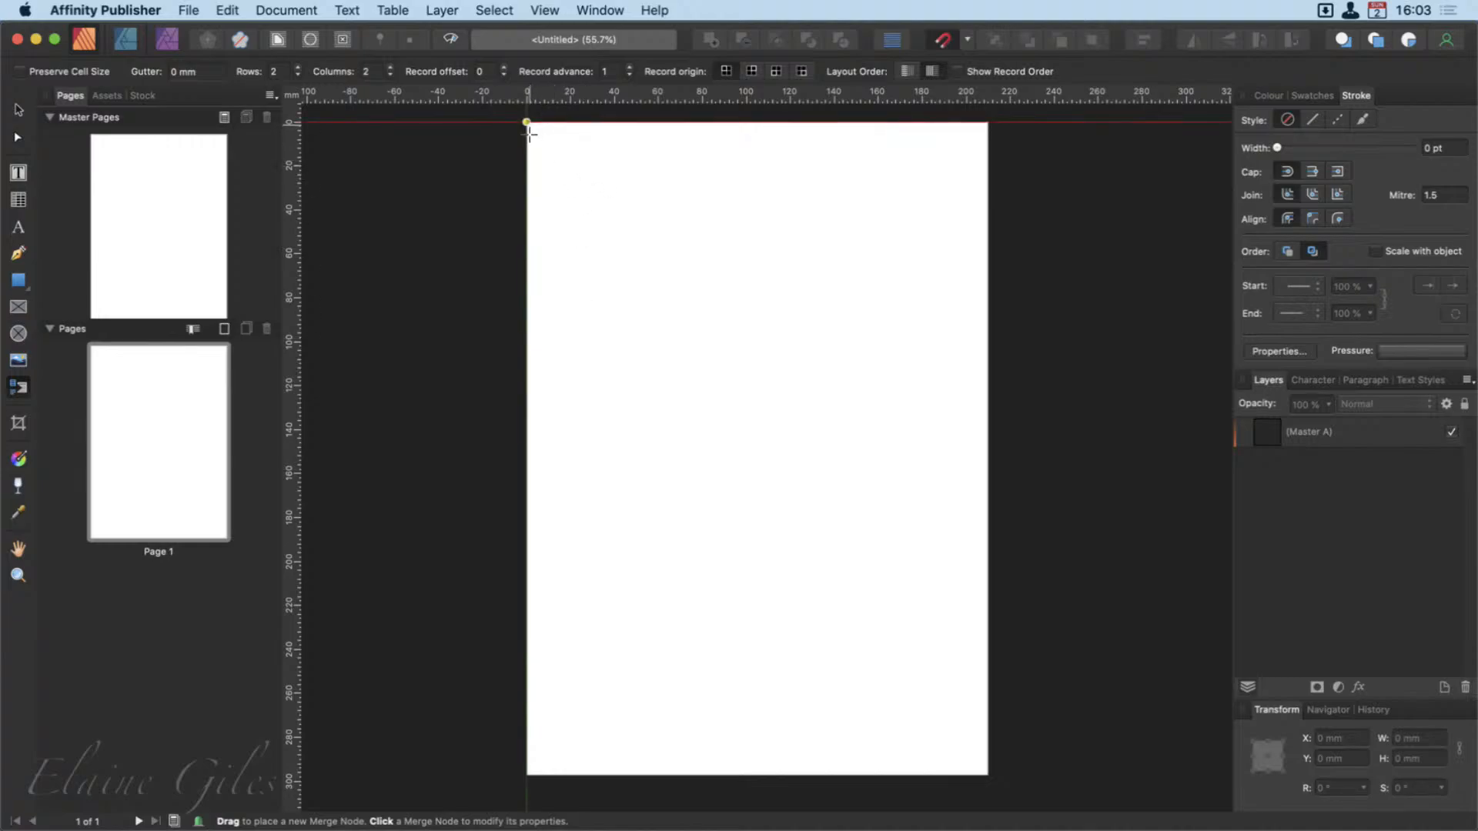
left_click_drag(527, 124, 819, 570)
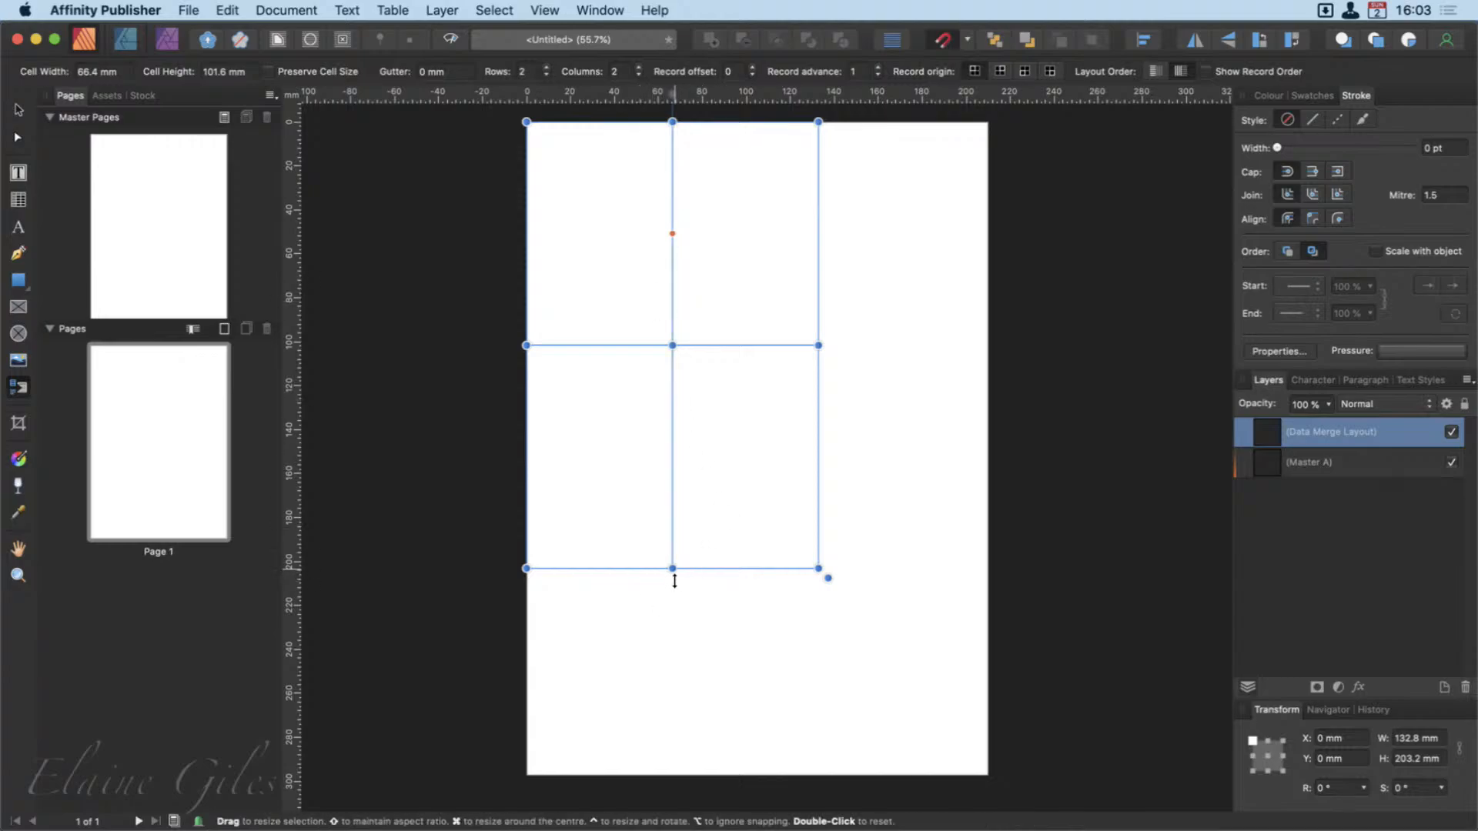
left_click_drag(675, 581, 707, 461)
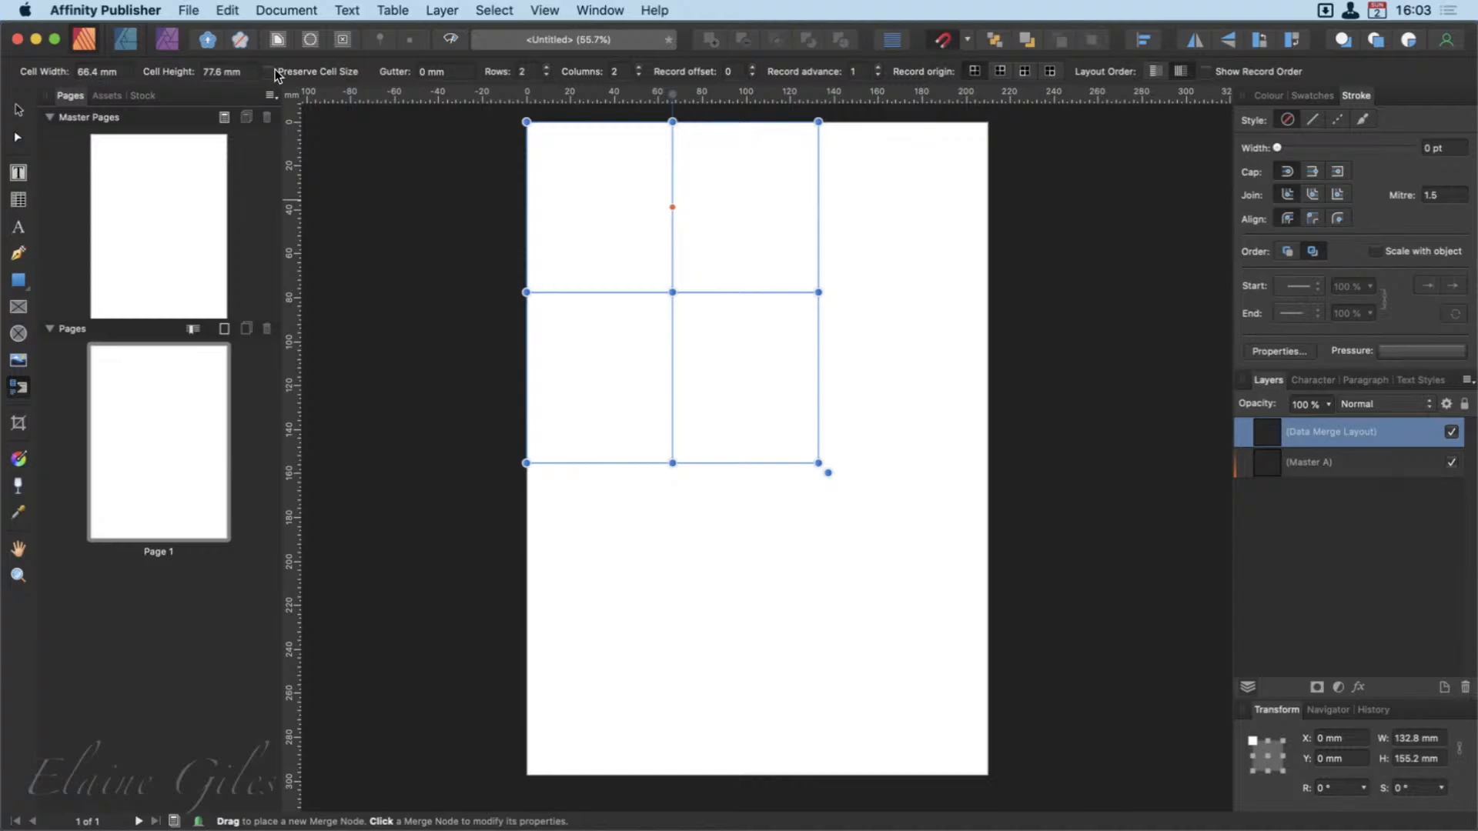
Set the data merge layout's cell width to 44.4 mm and its cell height to 70 mm.
left_click(94, 77)
type("44.4")
key("Return")
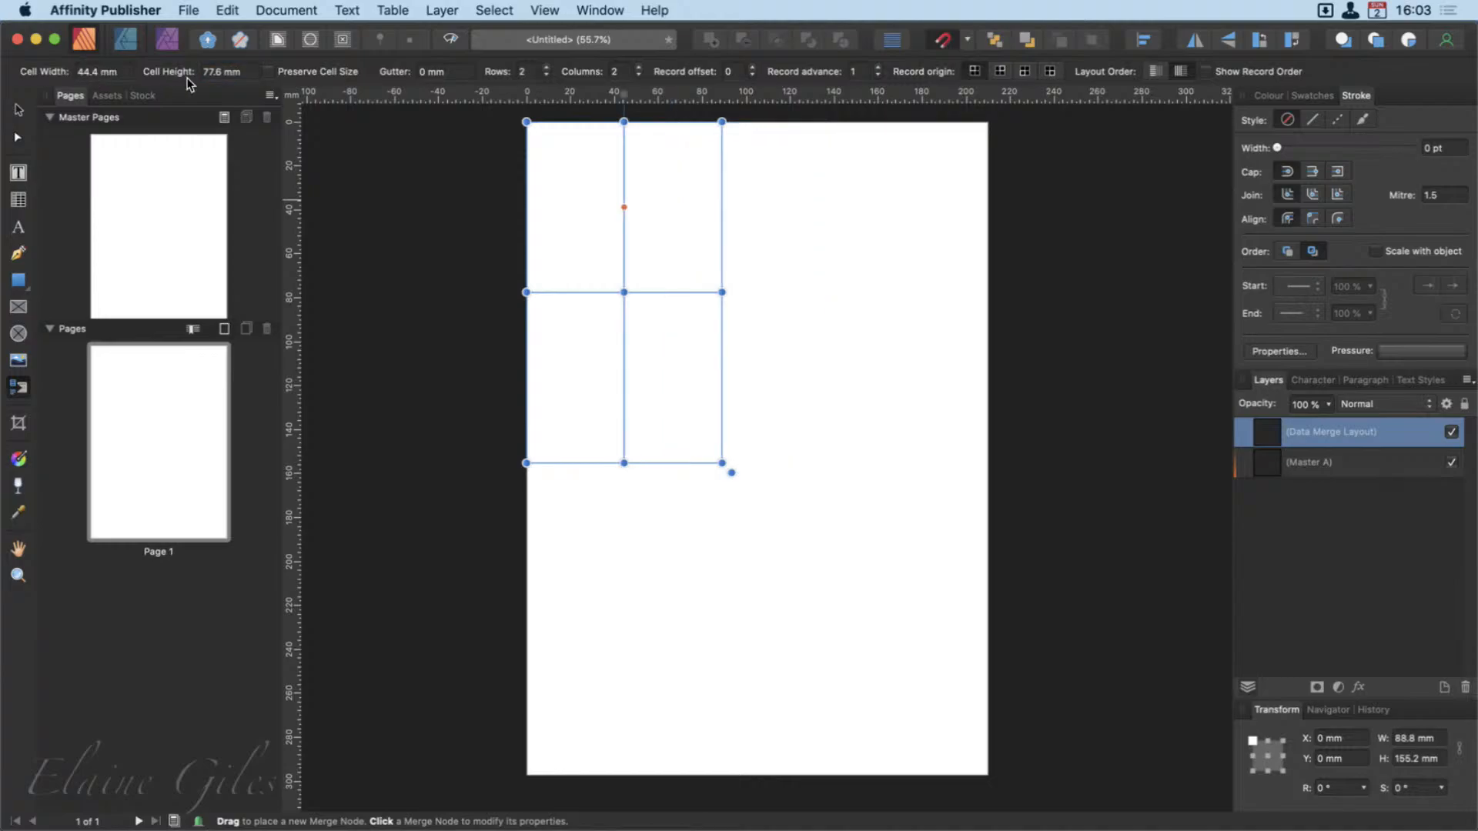
double_click(240, 82)
triple_click(239, 76)
type("70")
key("Tab")
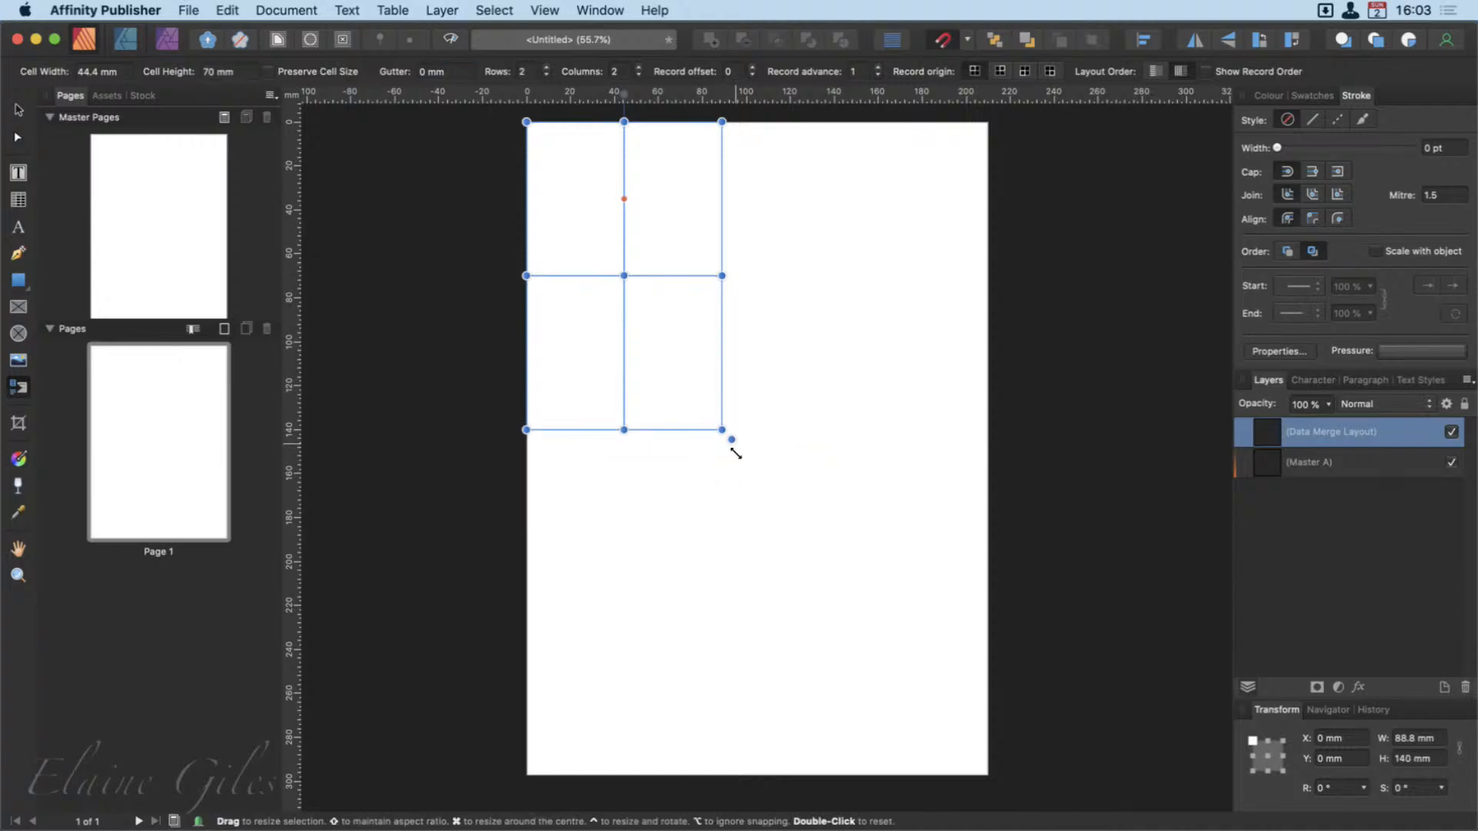
Enlarge the data merge layout to fill the whole page, 210 × 297 mm.
left_click_drag(731, 439, 1018, 735)
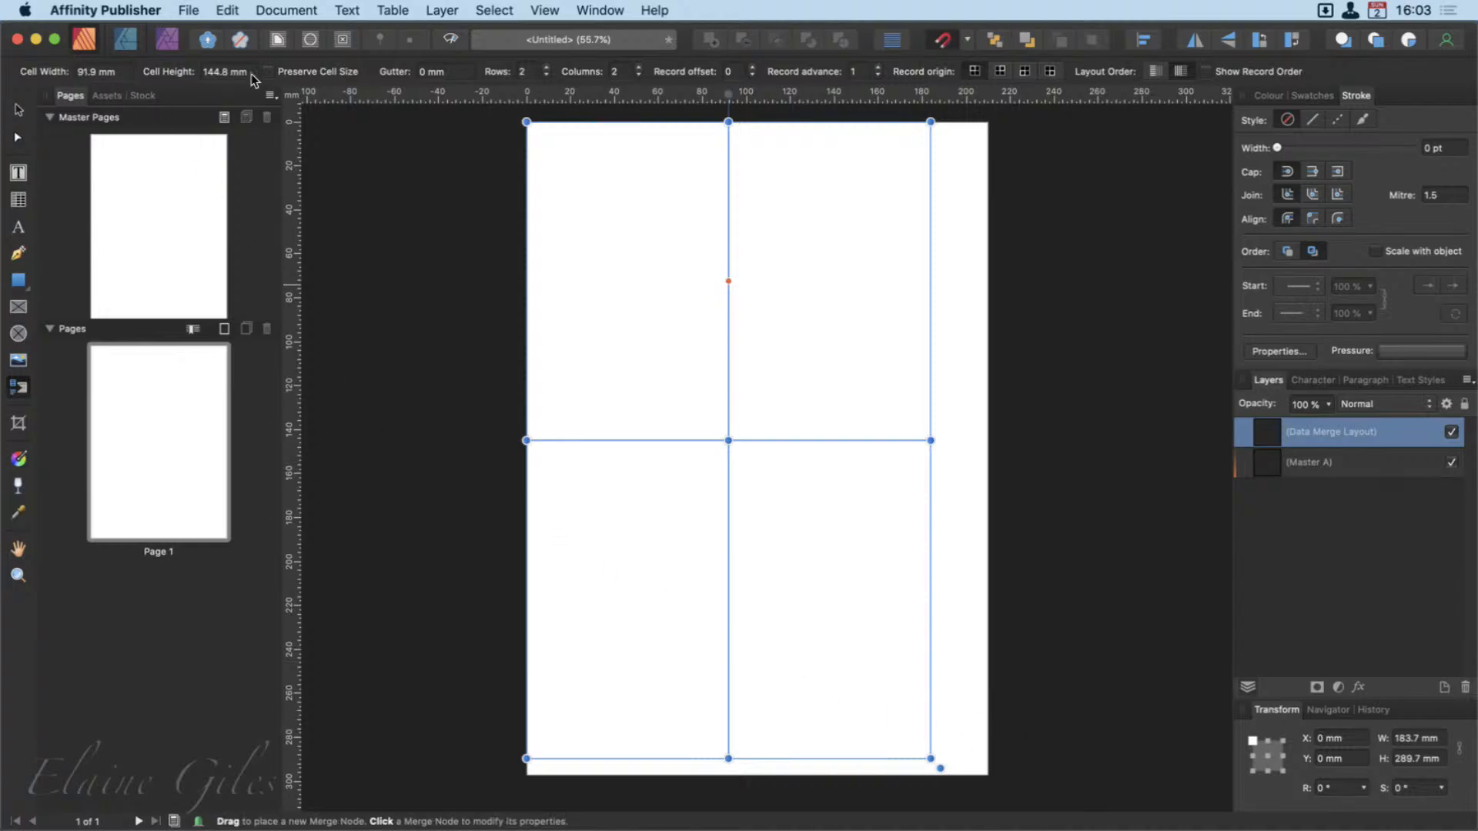
mouse_move(940, 768)
left_mouse_down()
mouse_move(994, 781)
mouse_move(963, 777)
left_mouse_up()
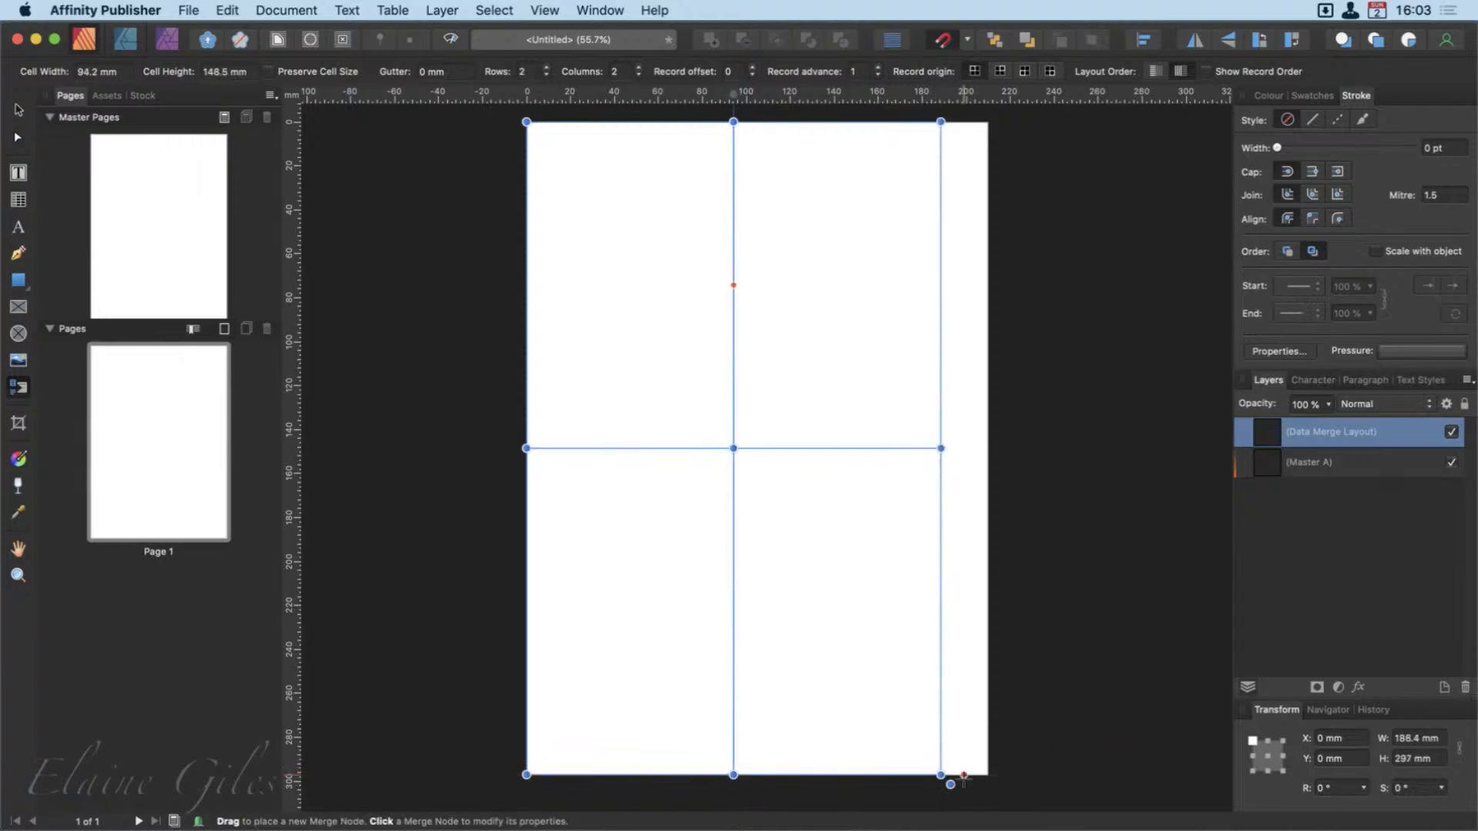
left_click_drag(941, 448, 986, 456)
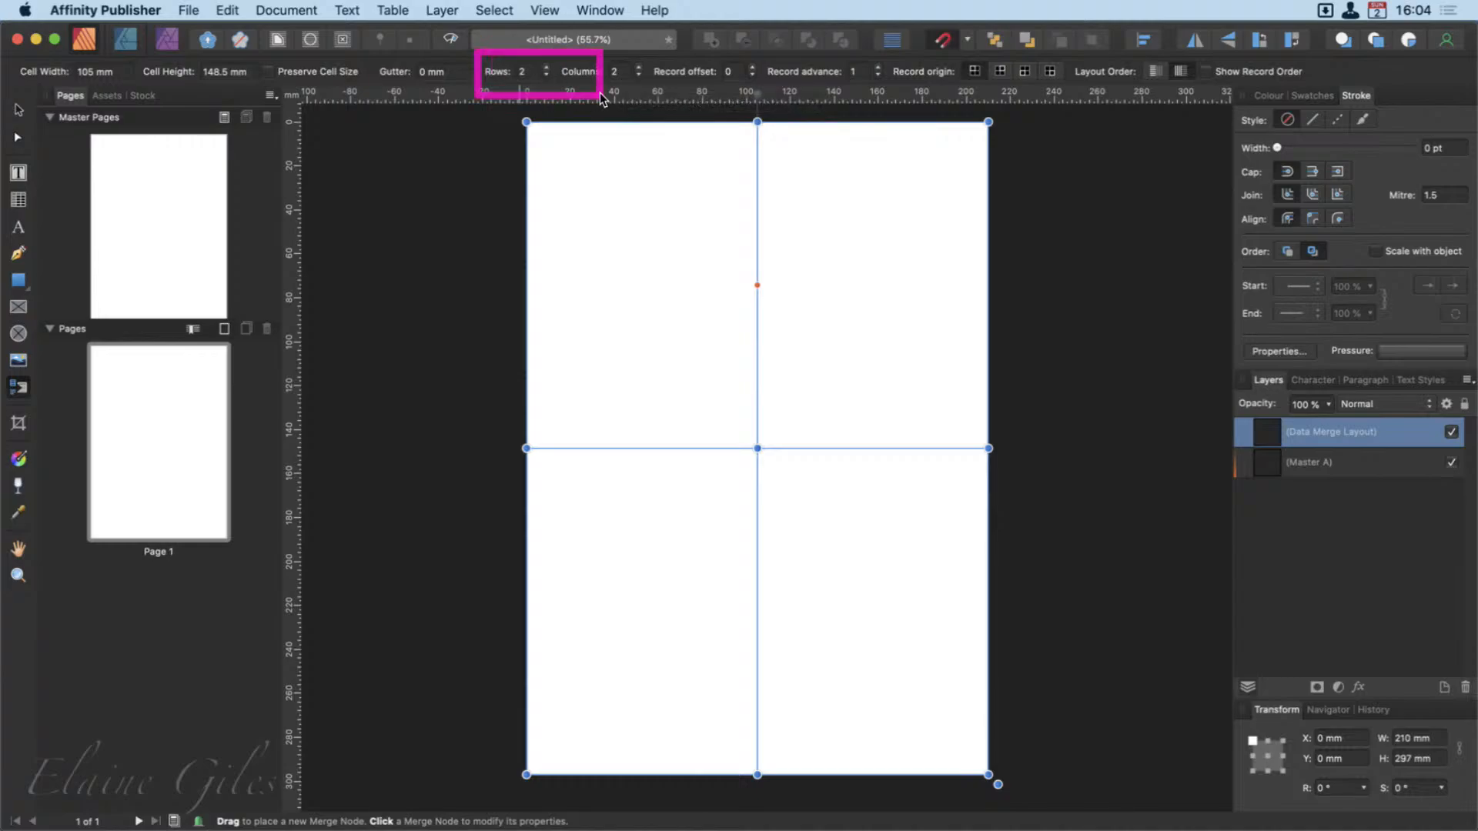
Change the data merge layout's grid to 7 rows and 3 columns.
left_click(621, 201)
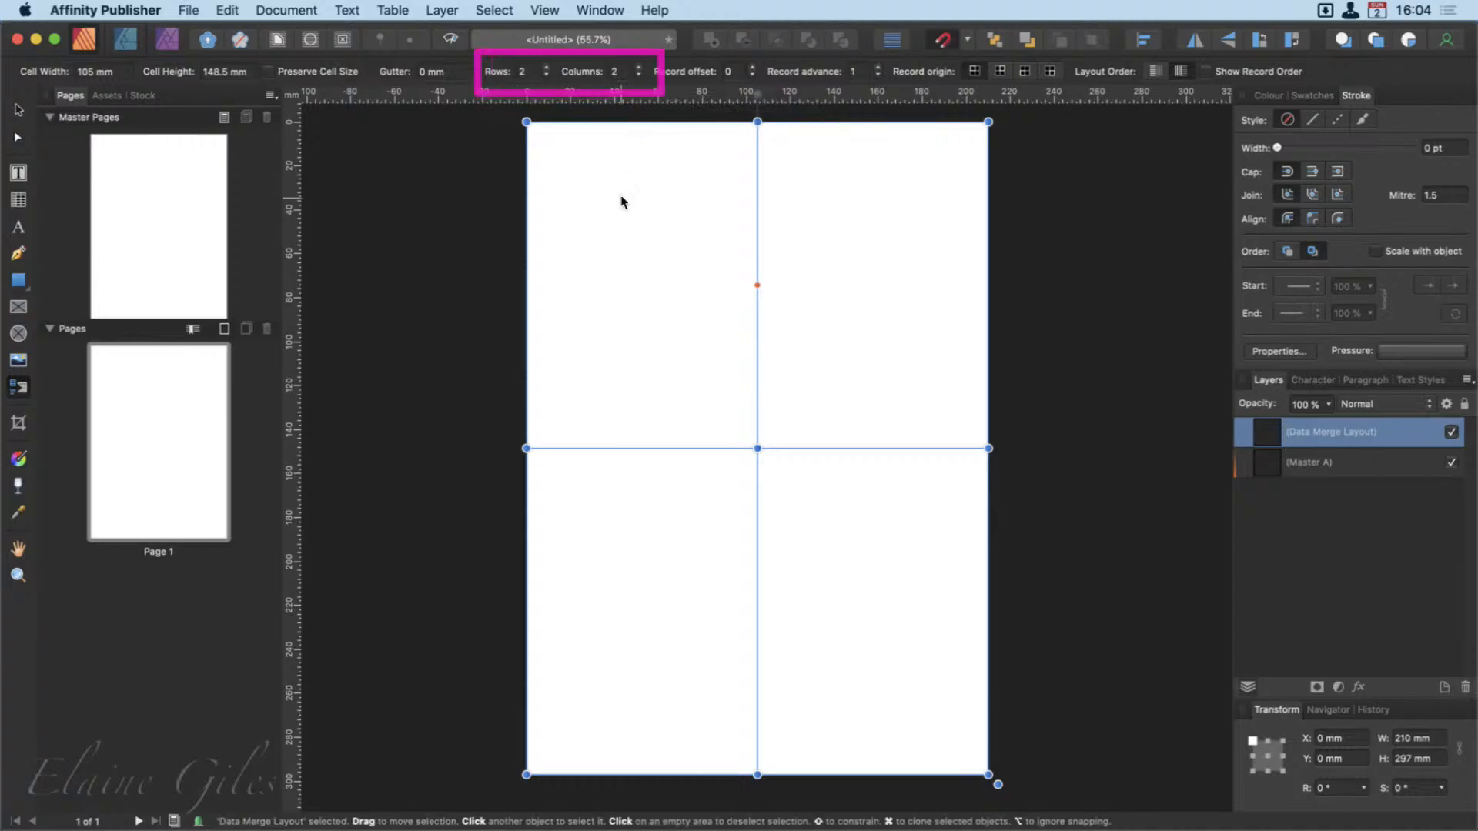
left_click(545, 67)
left_click(545, 67)
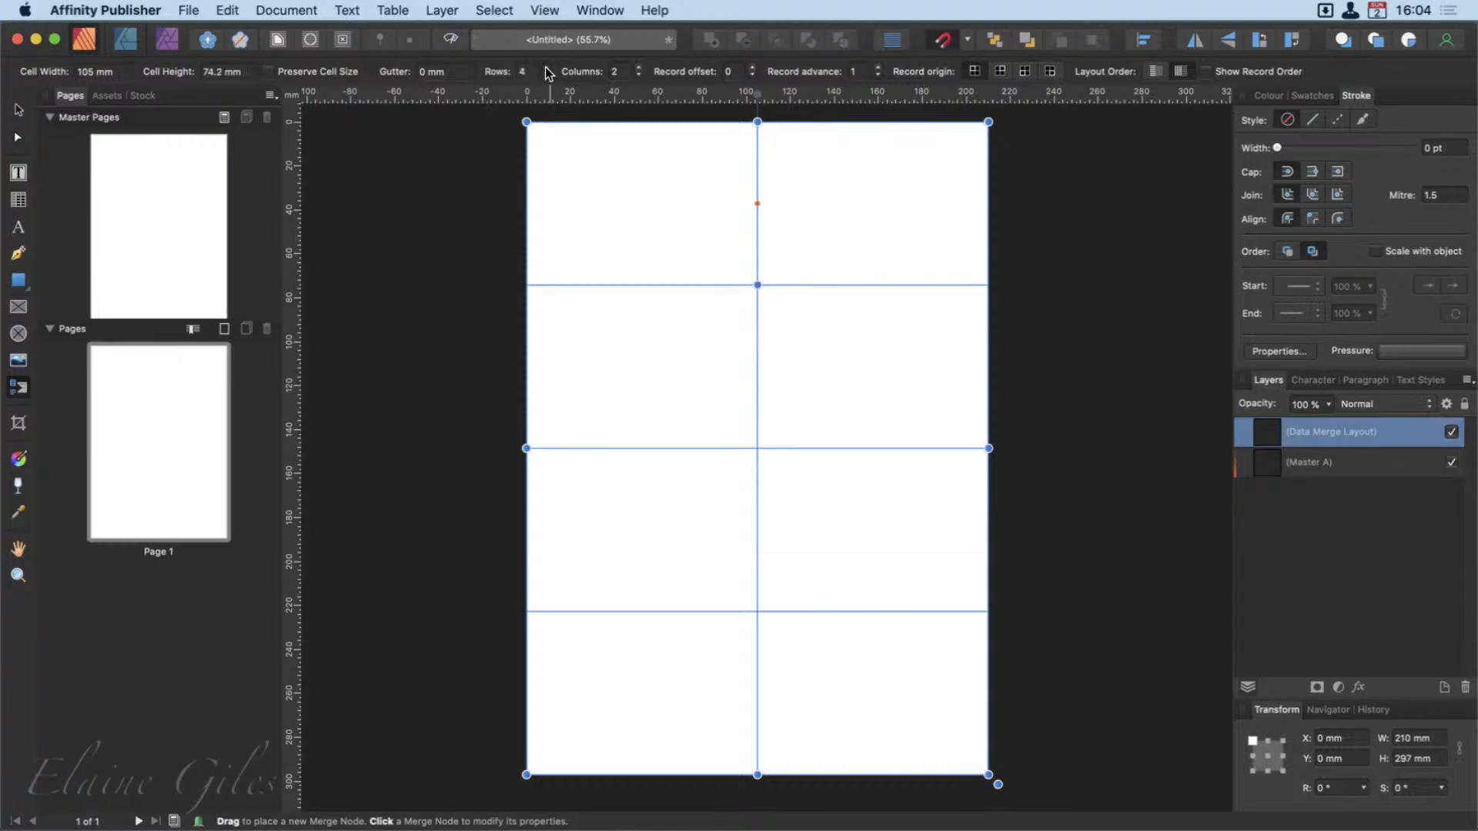
left_click(545, 67)
left_click(545, 67)
left_click(545, 67)
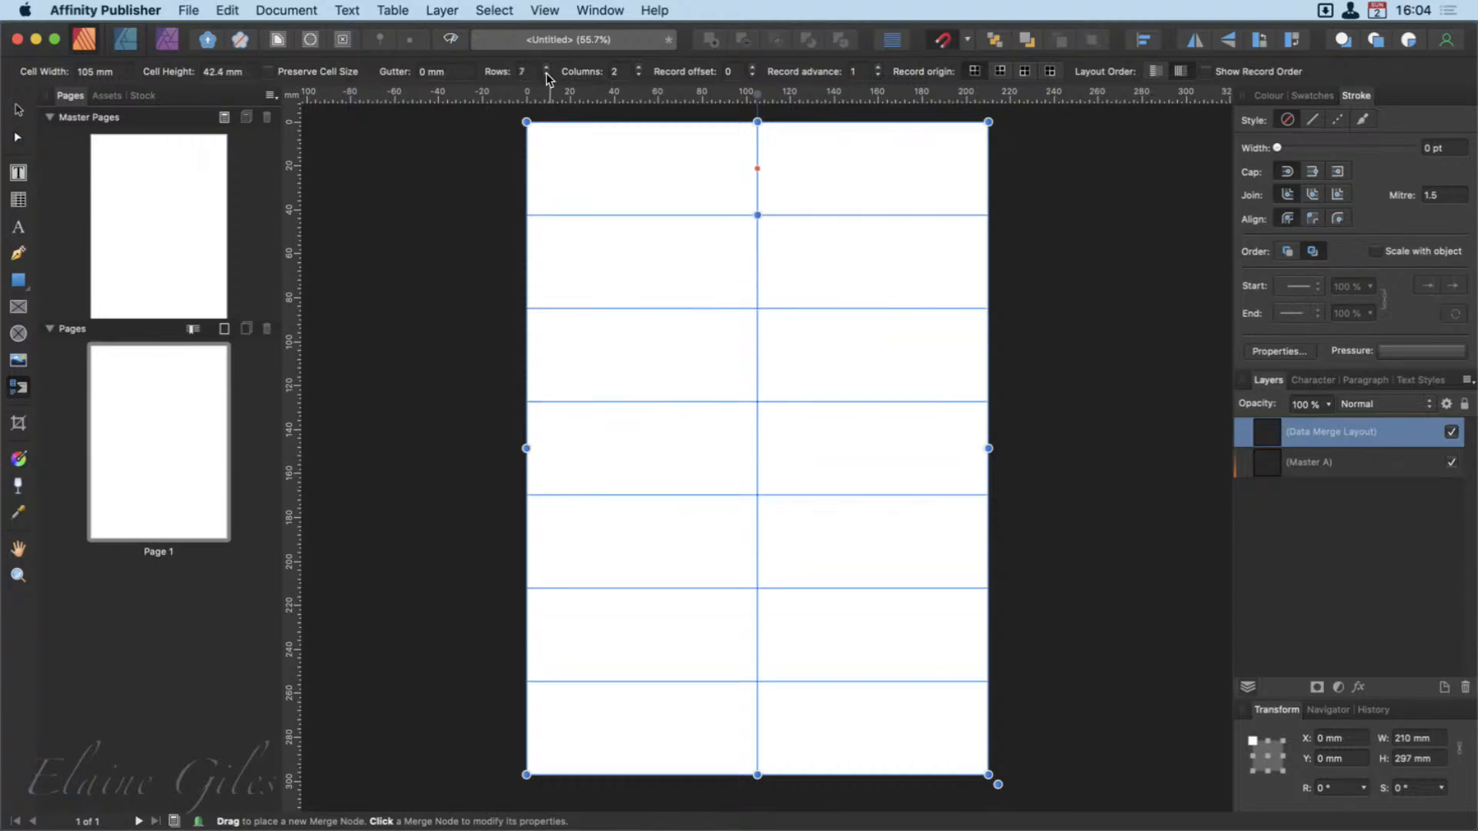
left_click(638, 67)
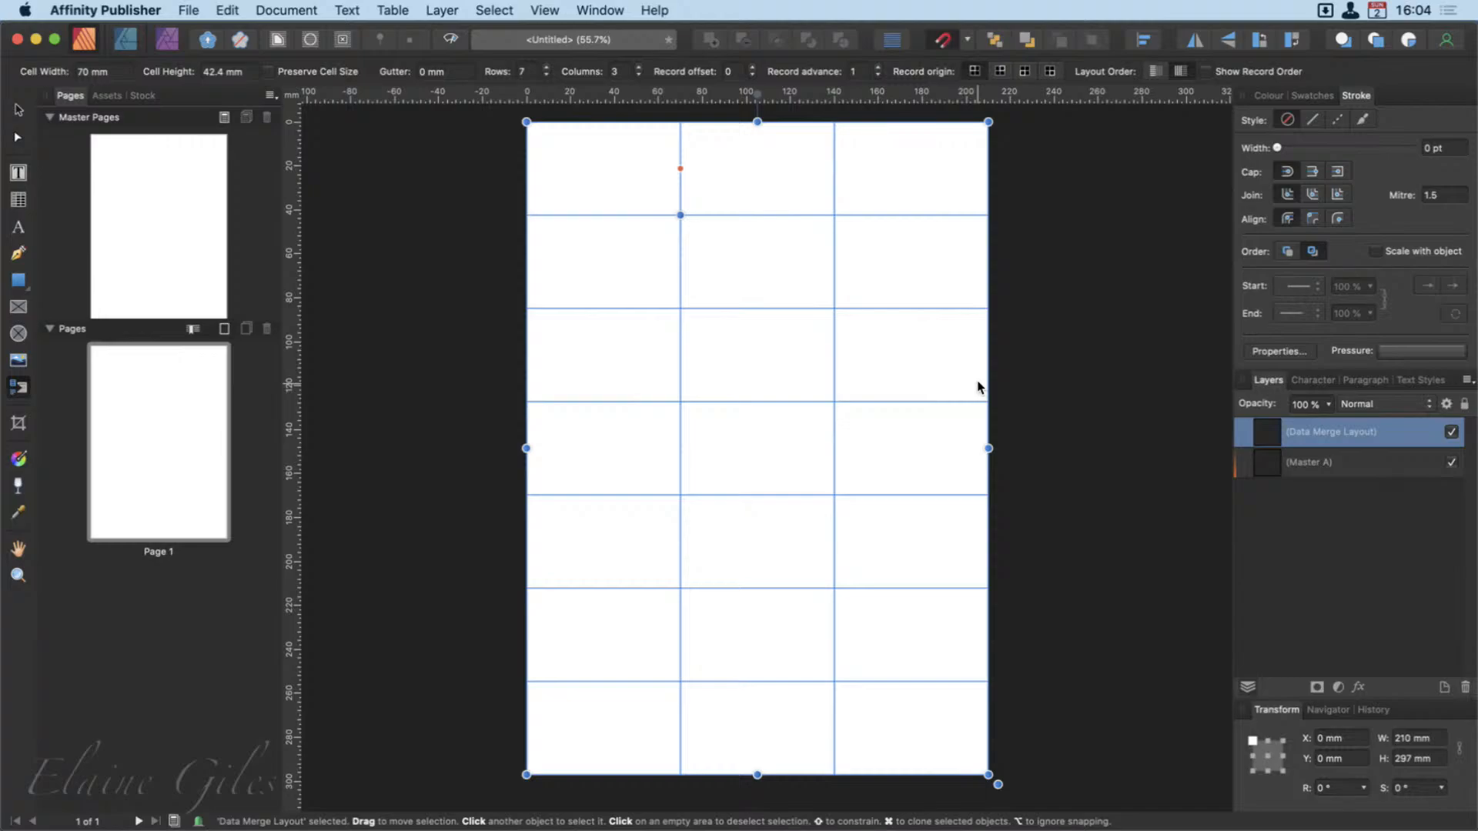
Try a 5 mm gutter between the layout's cells and return the gutter to 0 mm.
left_click(456, 82)
type("5")
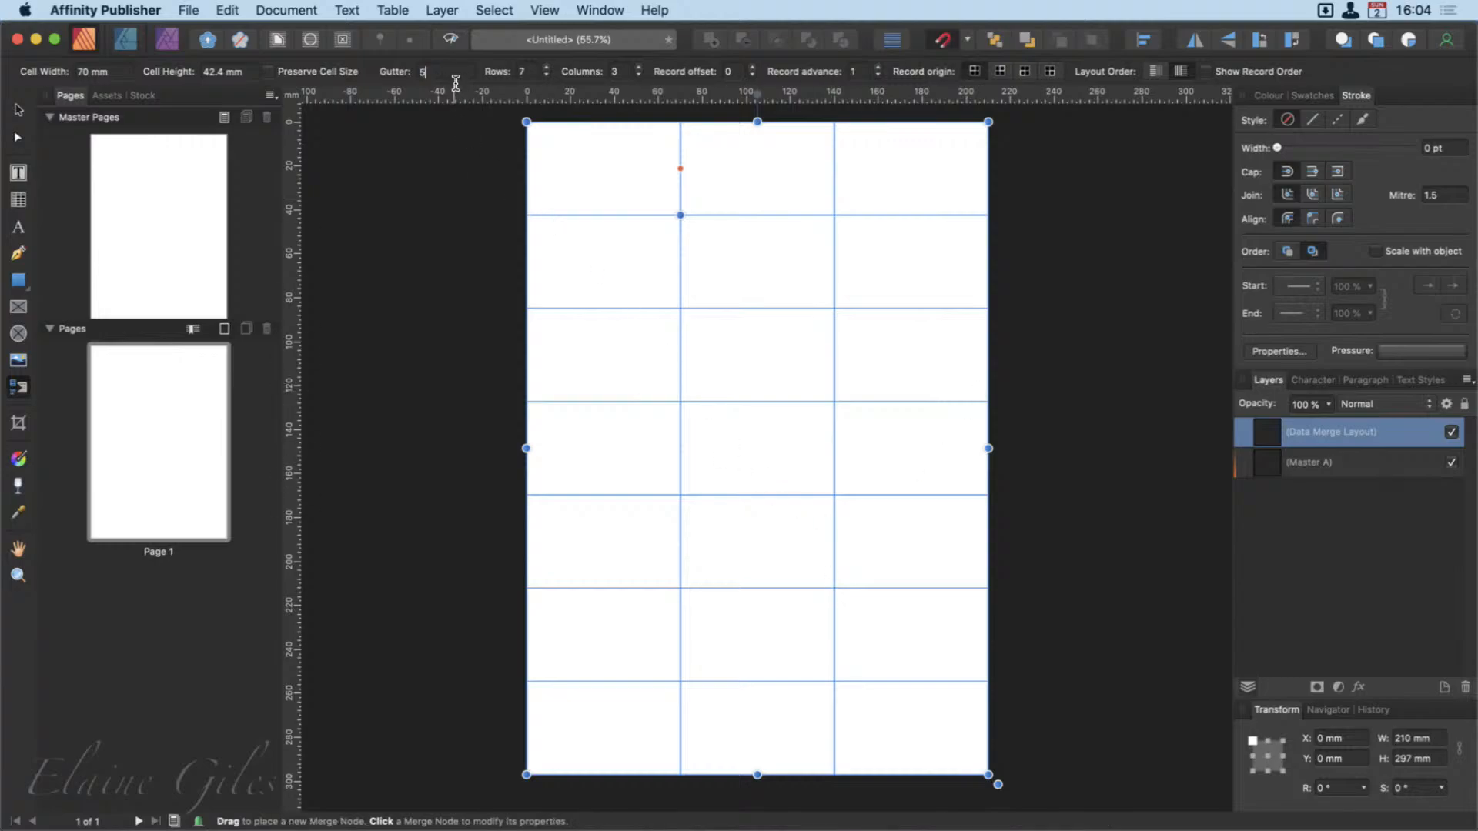
key("Return")
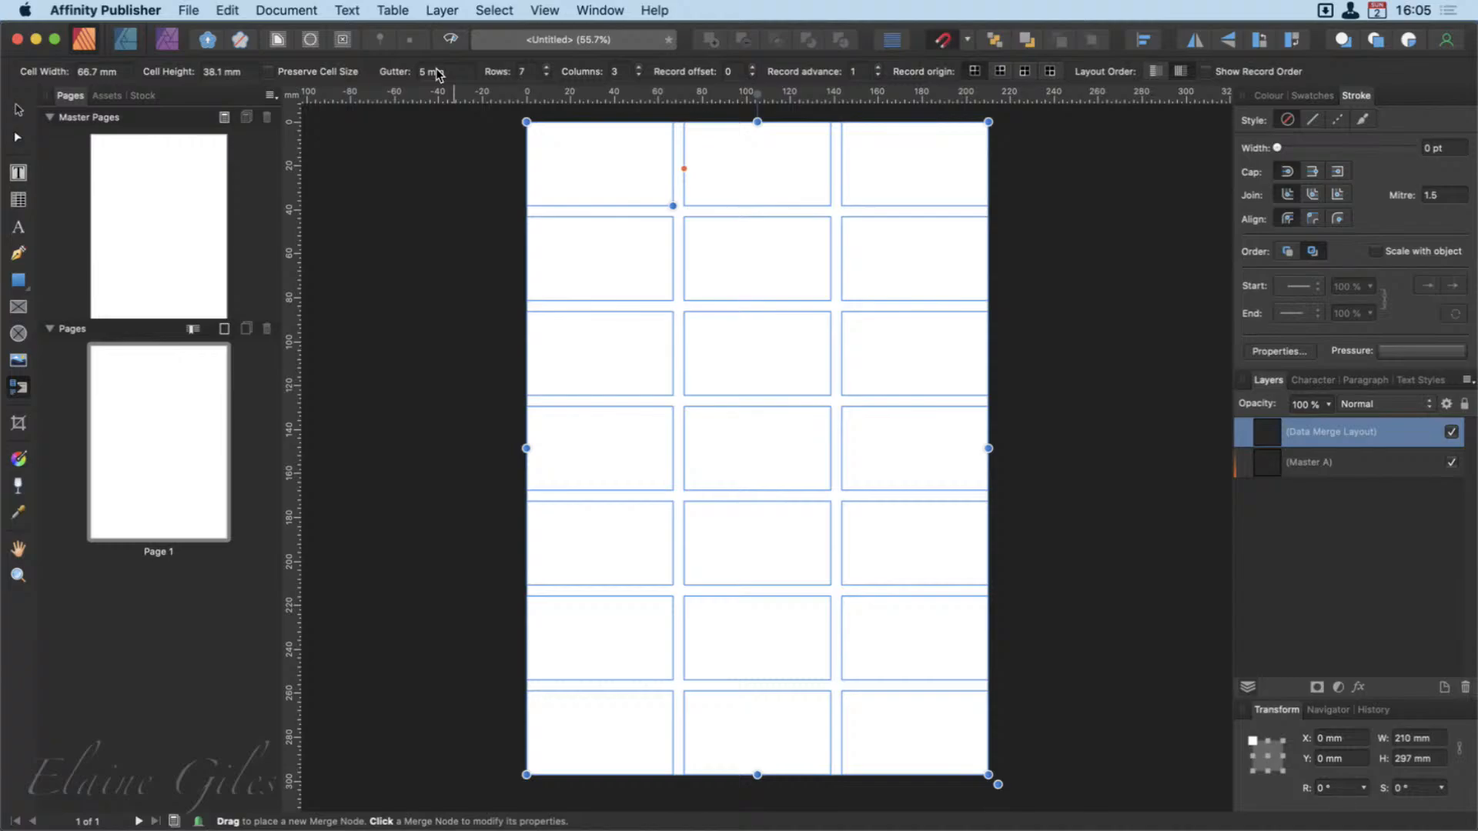
left_click(436, 76)
type("0")
key("Return")
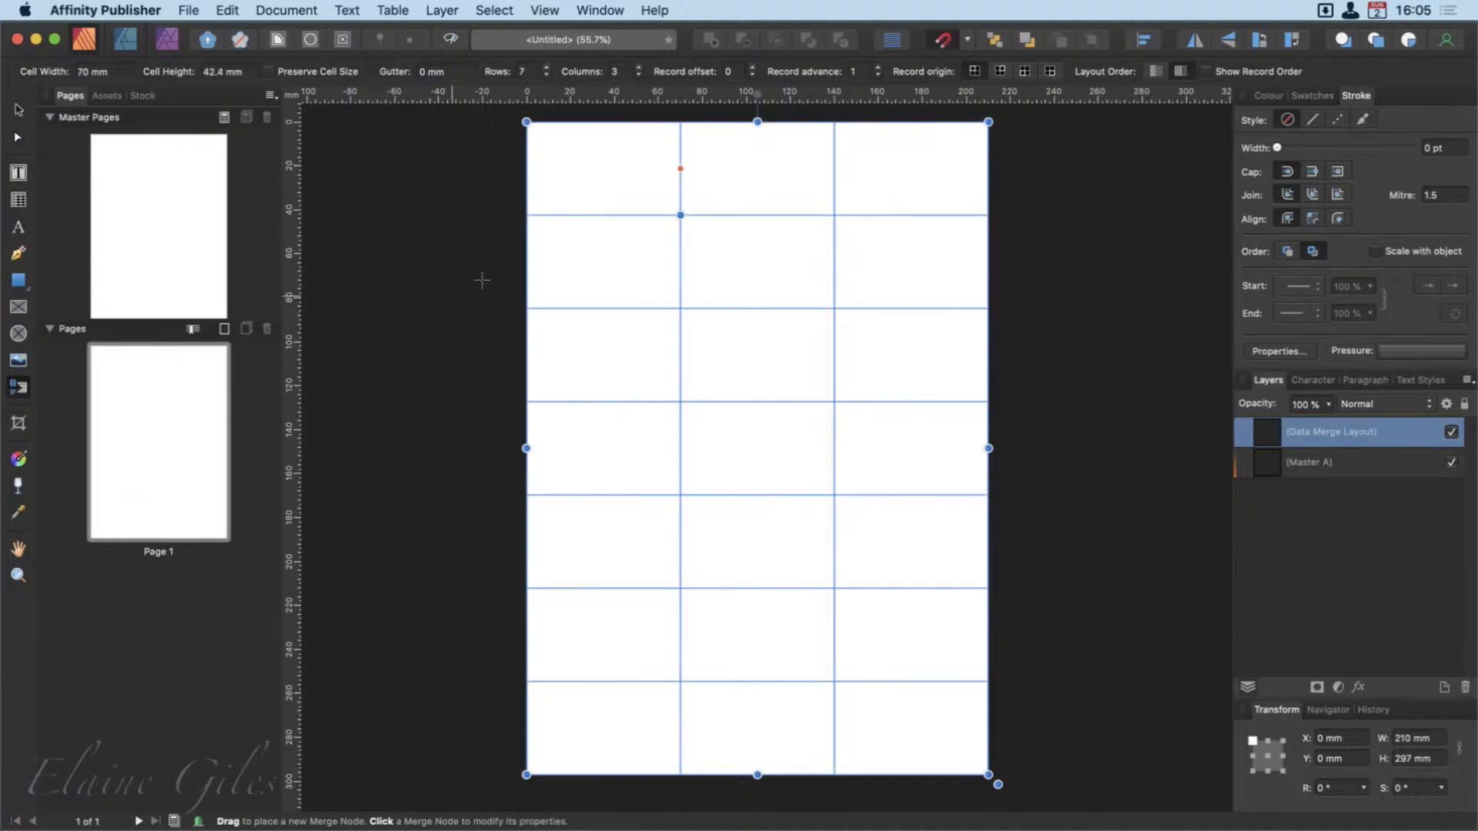
Move the data merge layout partly off the page to about X 113 mm, Y 27 mm.
key("v")
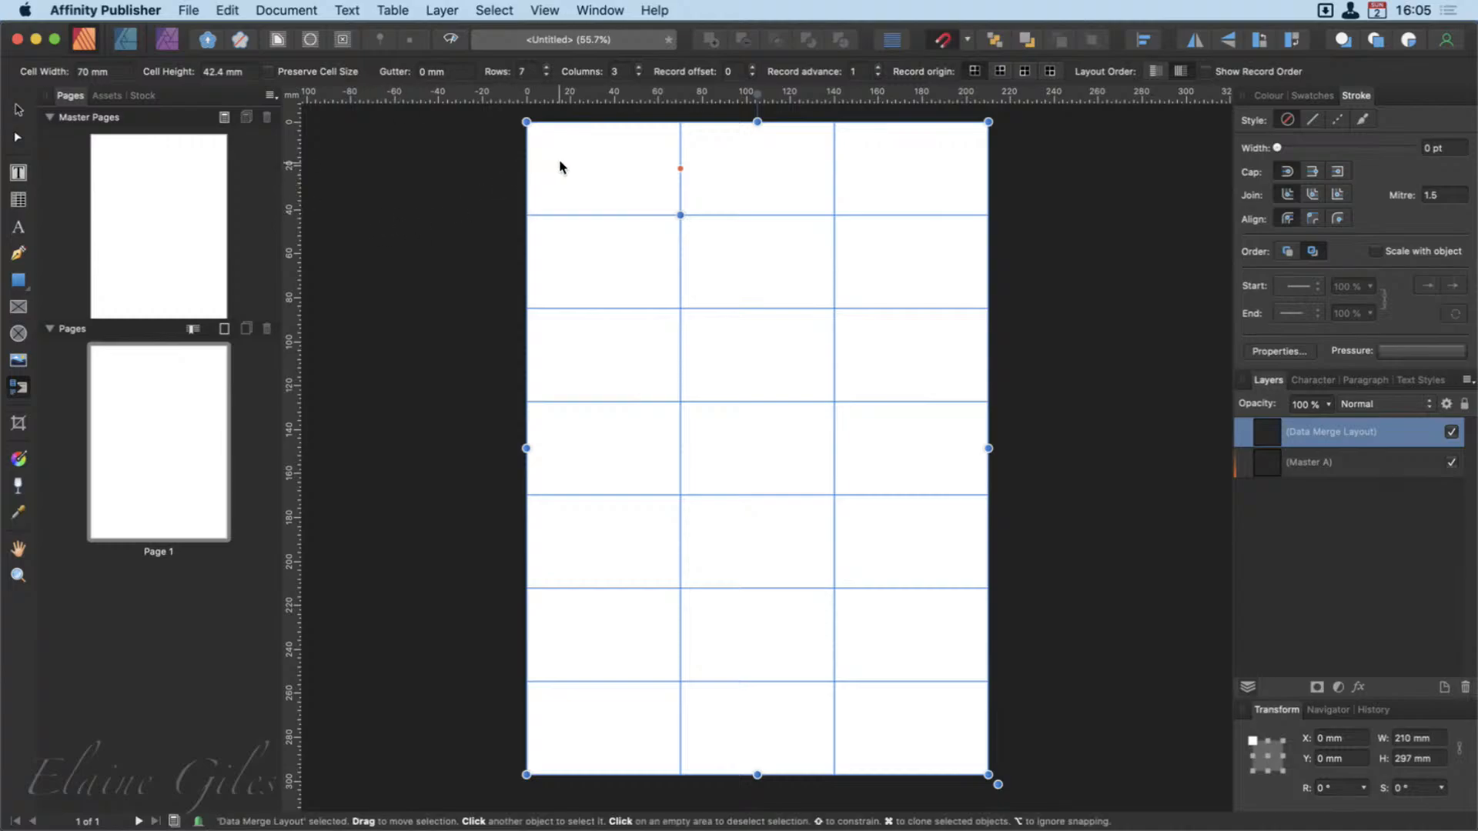
left_click_drag(560, 167, 807, 226)
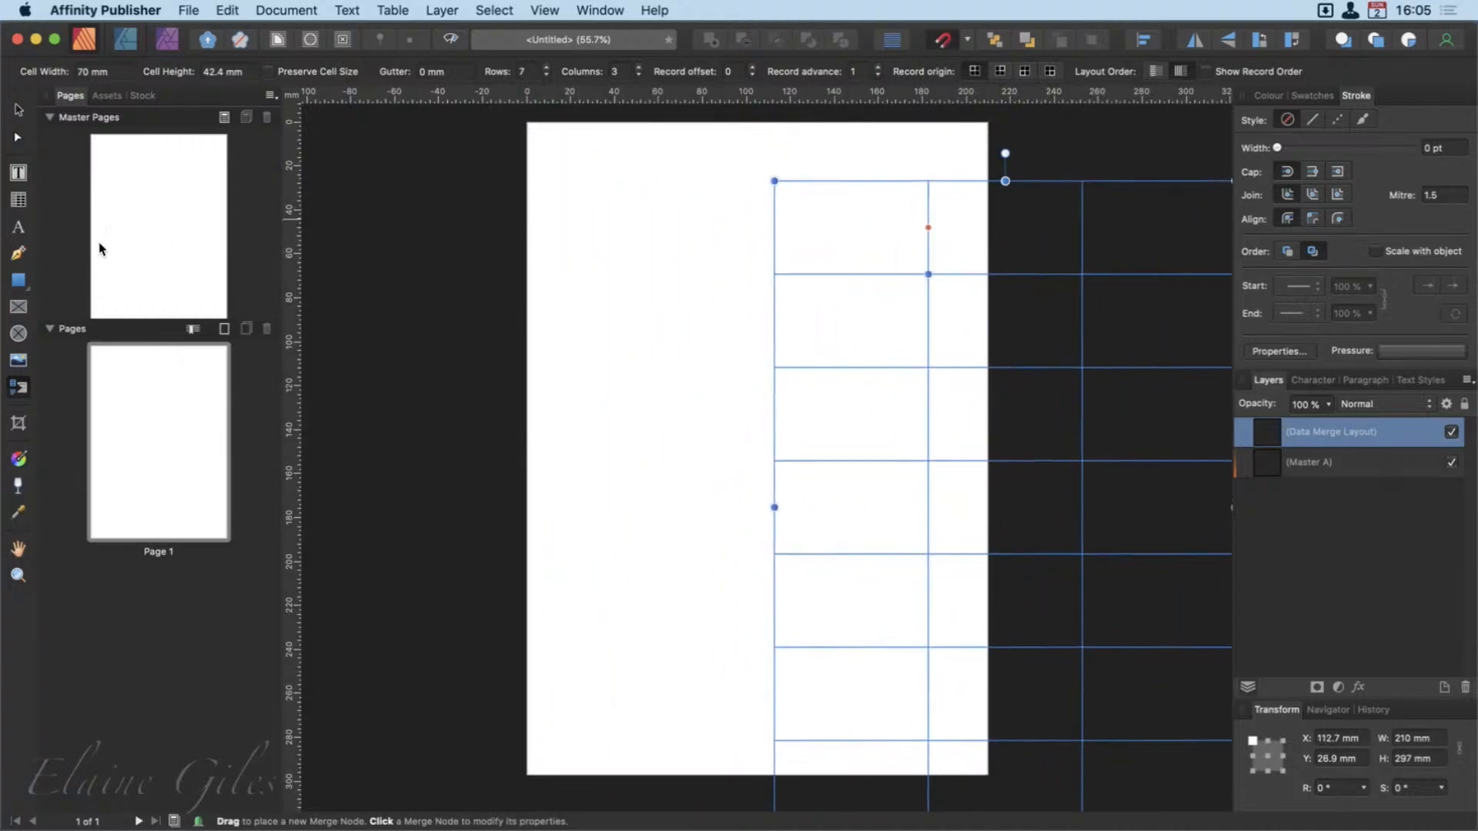
Try a one-column, two-row table about 52 mm wide in the page's empty upper-left area, and delete it.
left_click(16, 200)
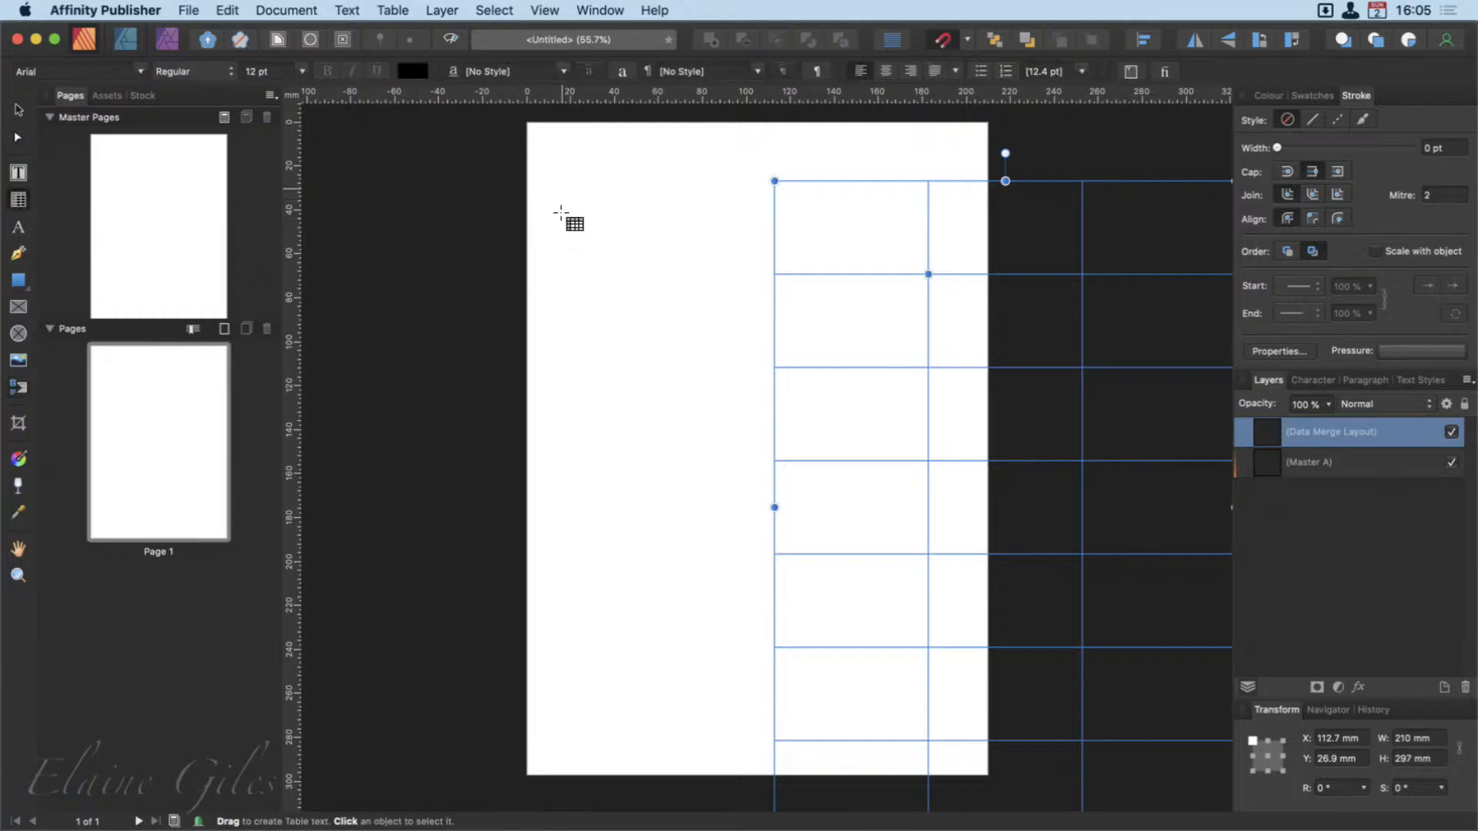
left_click_drag(560, 181, 674, 251)
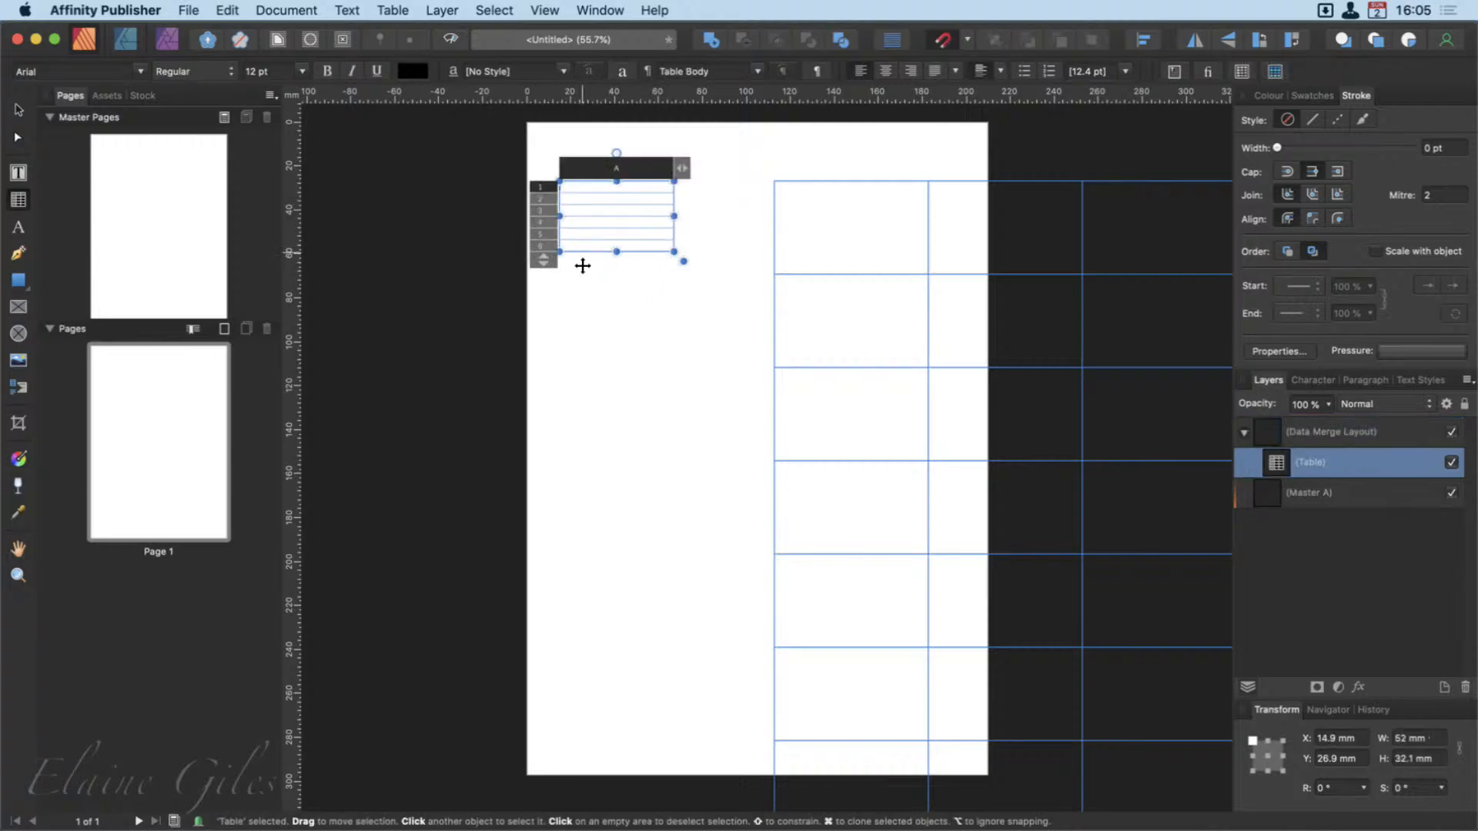
left_click(544, 272)
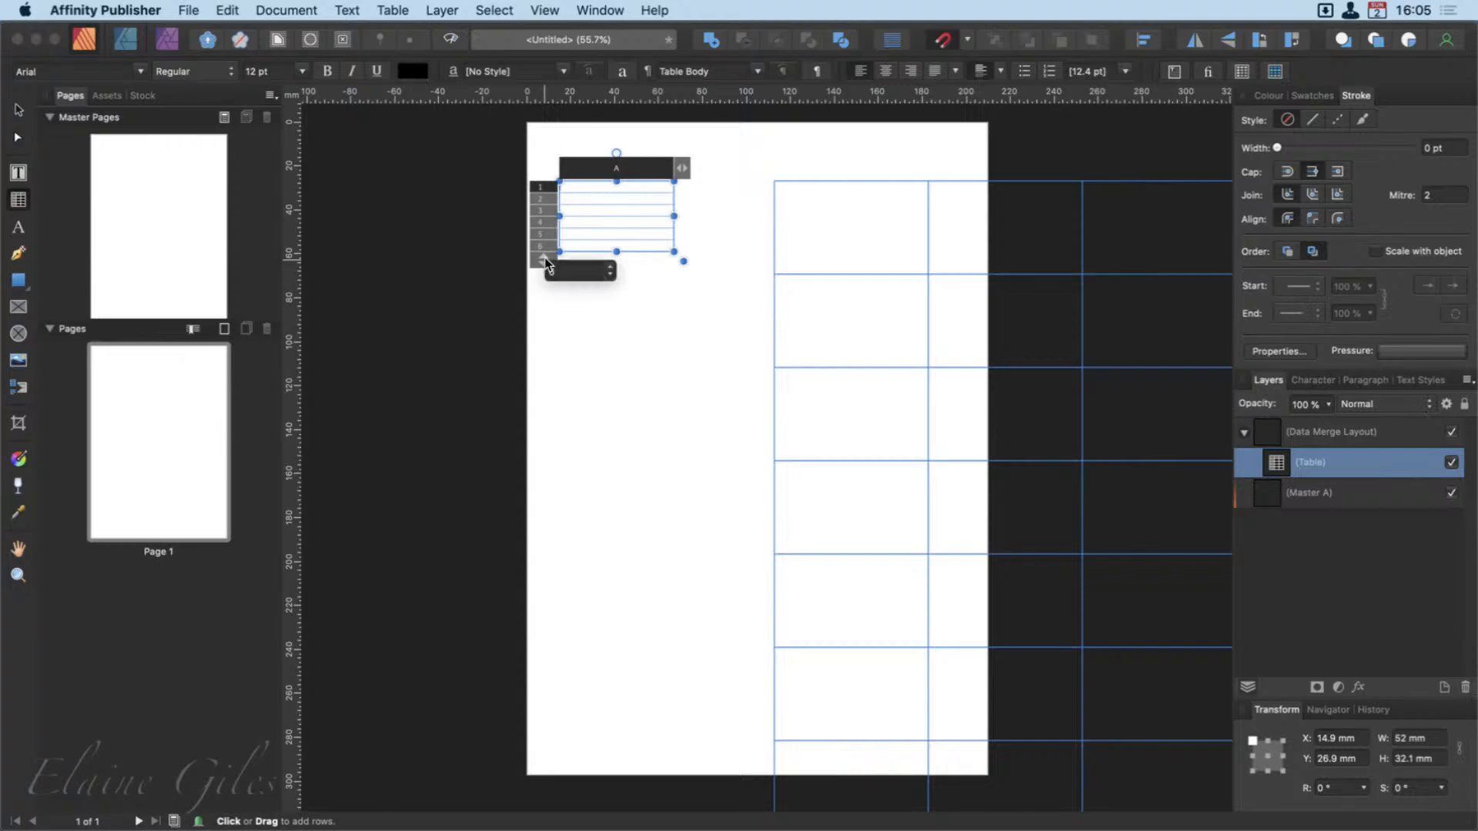
left_click(612, 275)
left_click(611, 276)
left_click(611, 276)
left_click(611, 276)
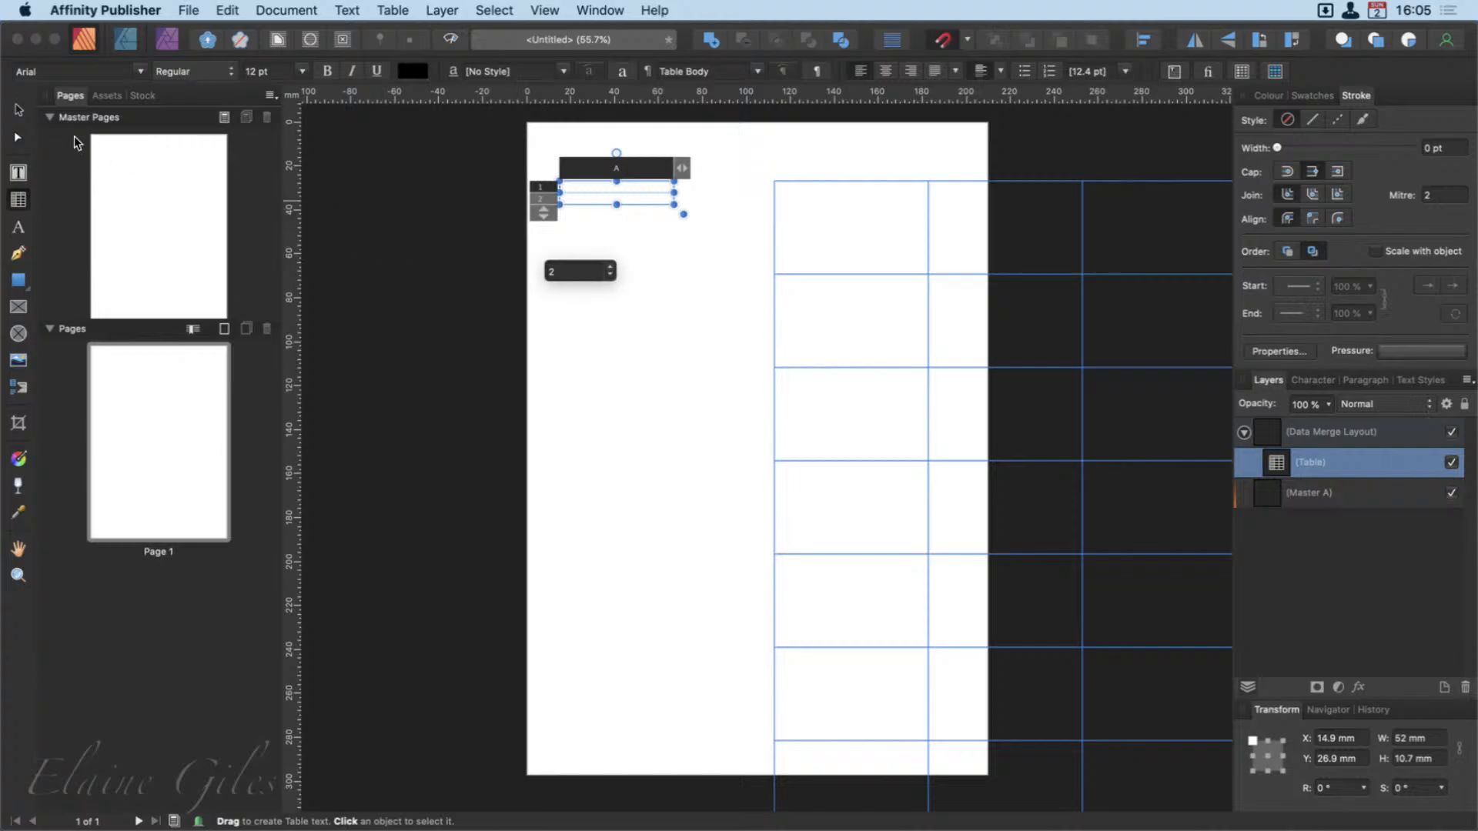
left_click(18, 110)
key("Delete")
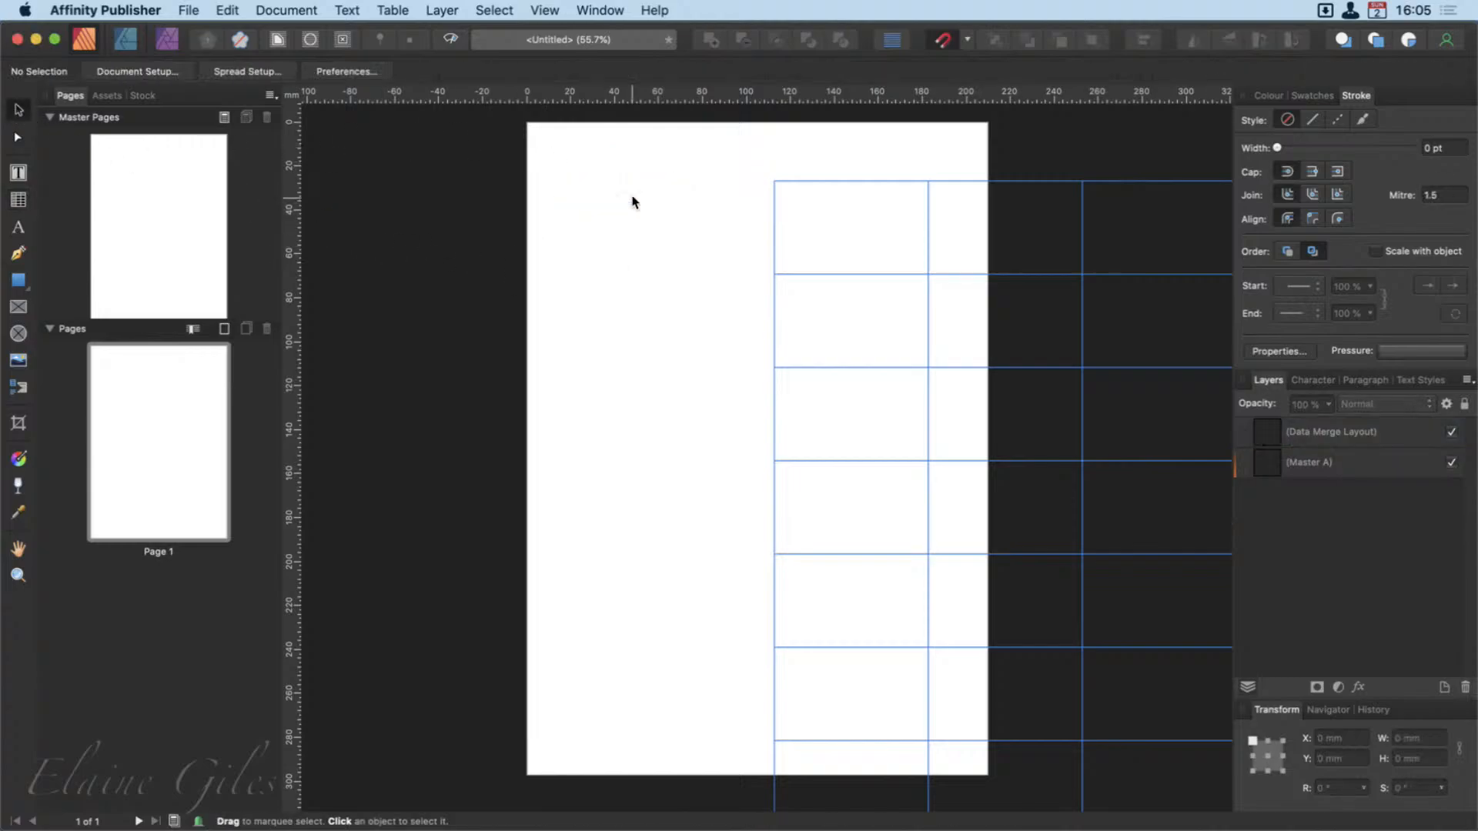
Draw a text frame about 50 × 32 mm in the page's empty upper-left area, outside the data merge layout.
left_click(18, 227)
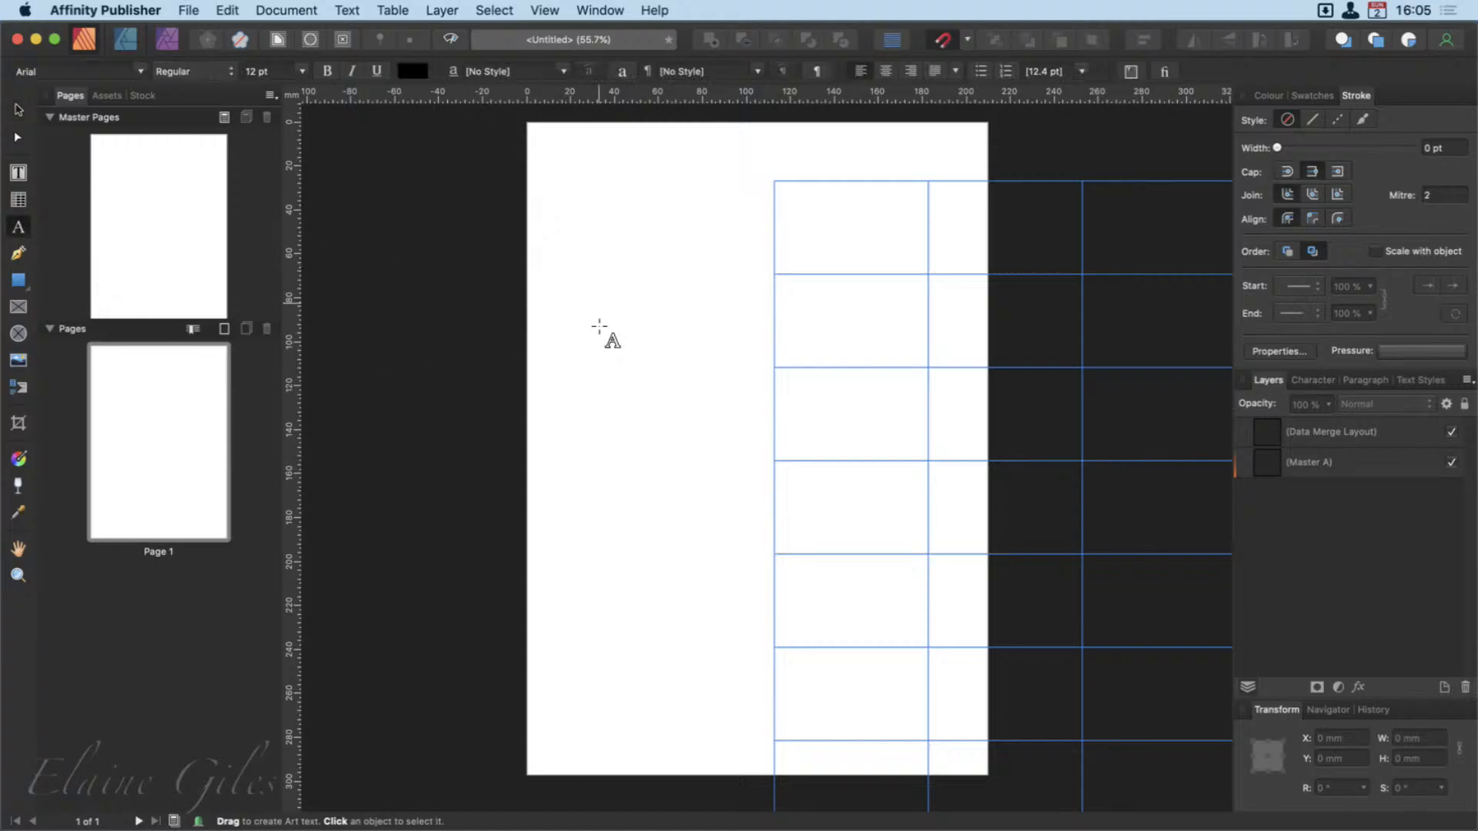
left_click(22, 176)
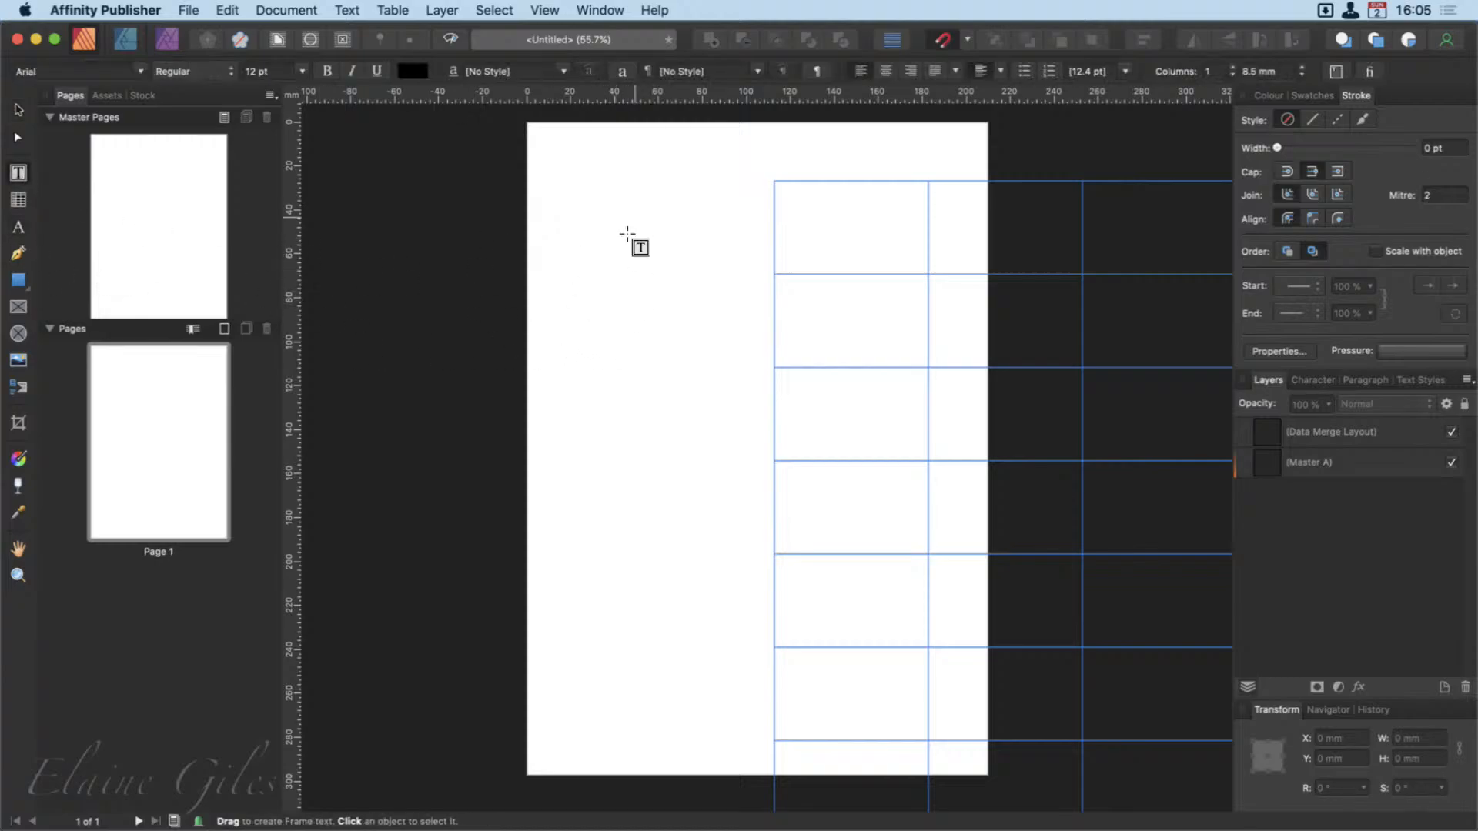
left_click_drag(562, 182, 674, 254)
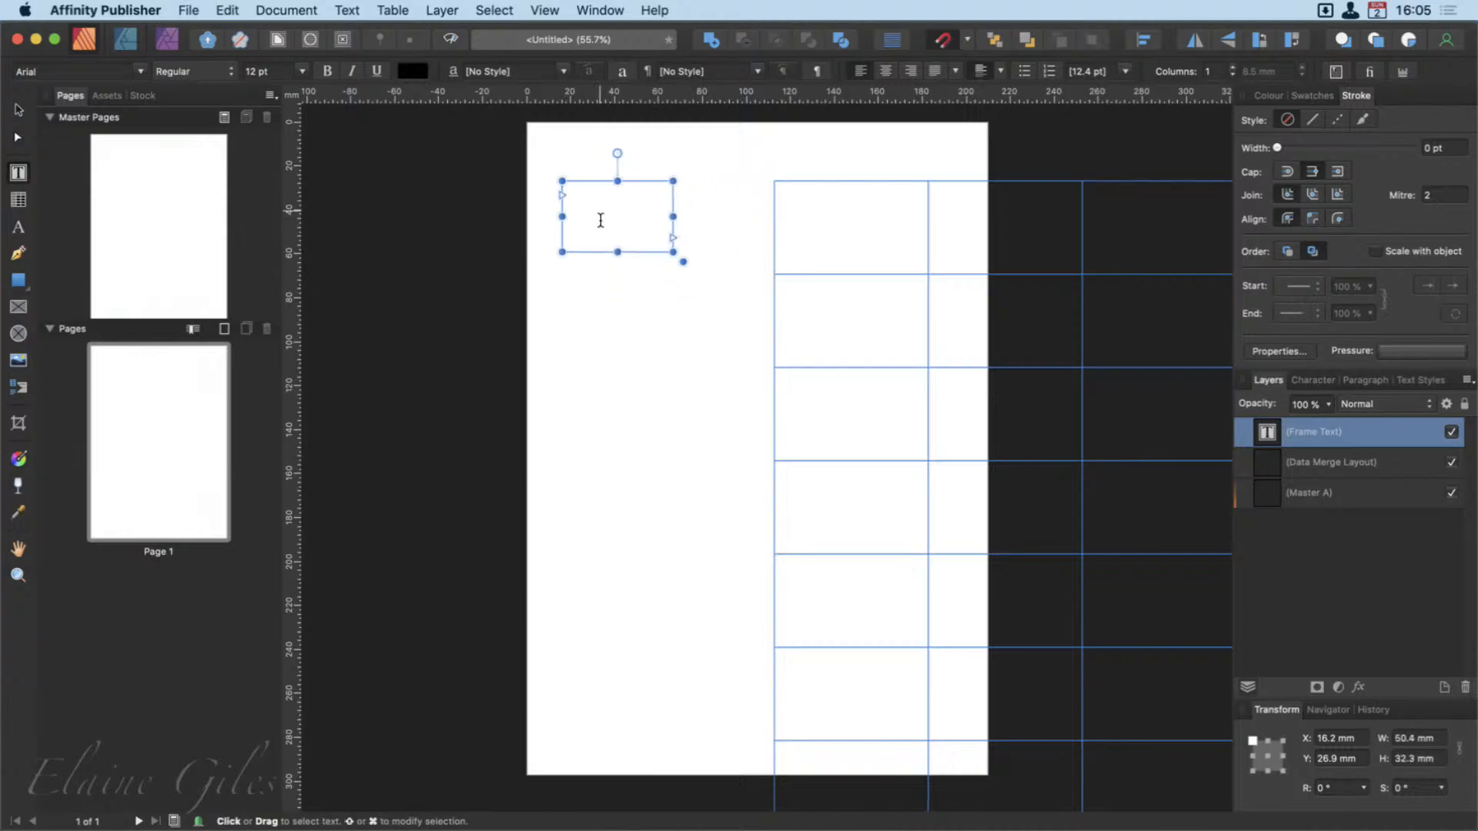
left_click(600, 220)
Fill the text frame with the lines Name, Address1, Address2 and Address3.
type("Name")
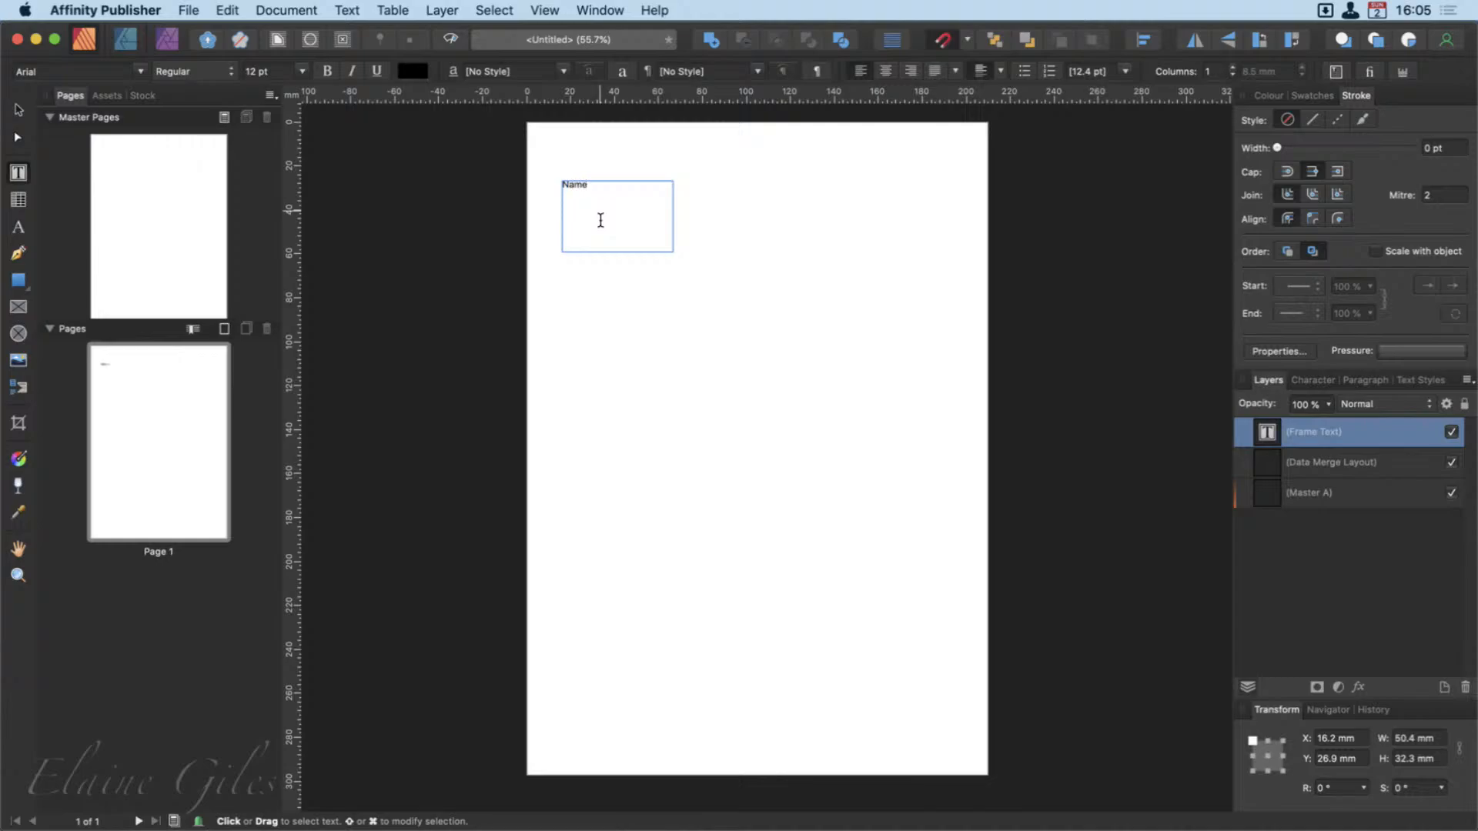
key("Return")
key("BackSpace")
key("Return")
type("Address1")
key("Return")
type("Address2")
key("Return")
type("Address3")
key("Escape")
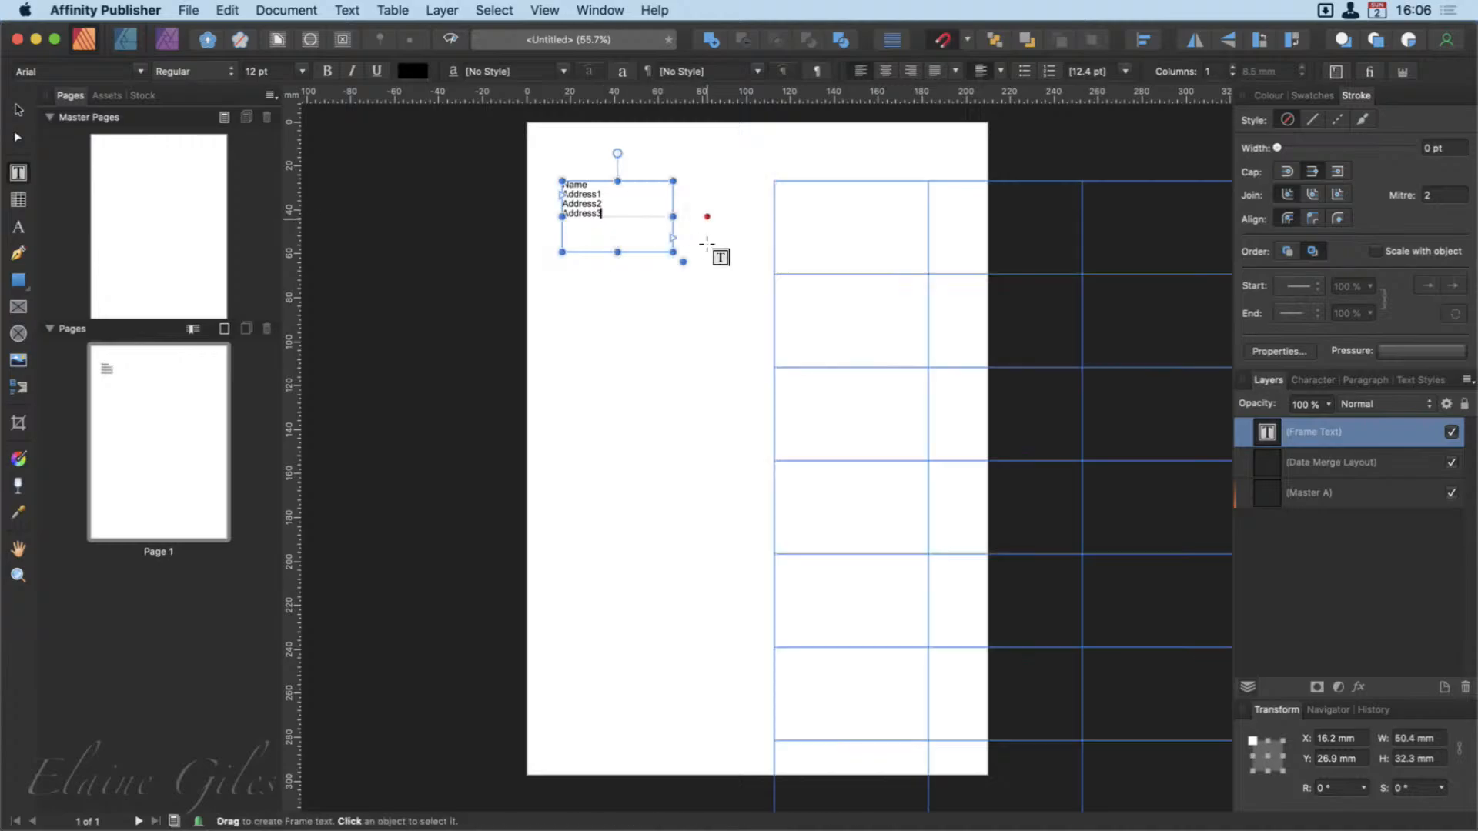
Add a fifth line, Address4, to the text frame's address block.
key("Return")
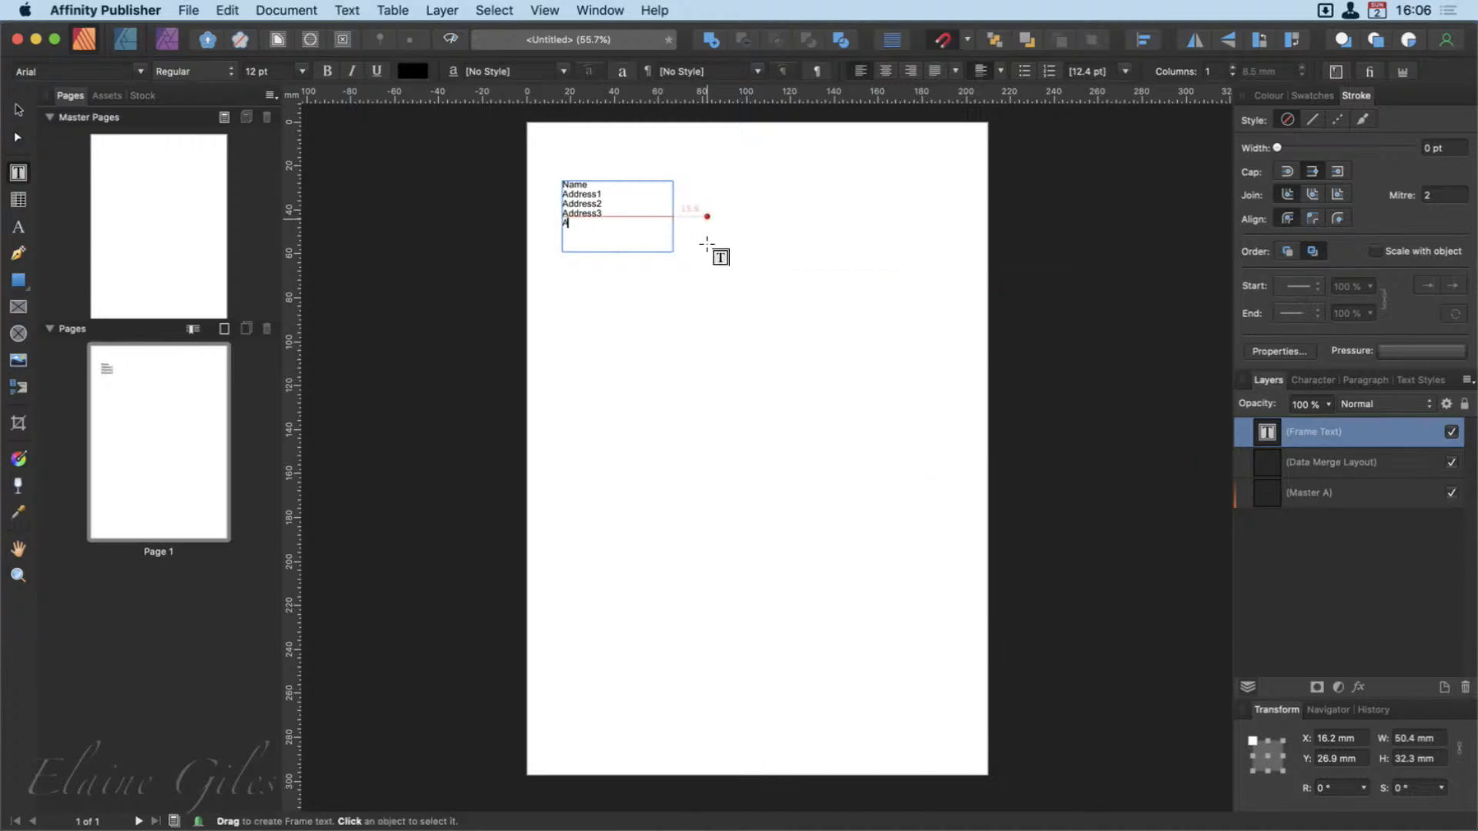
type("Address4")
key("Escape")
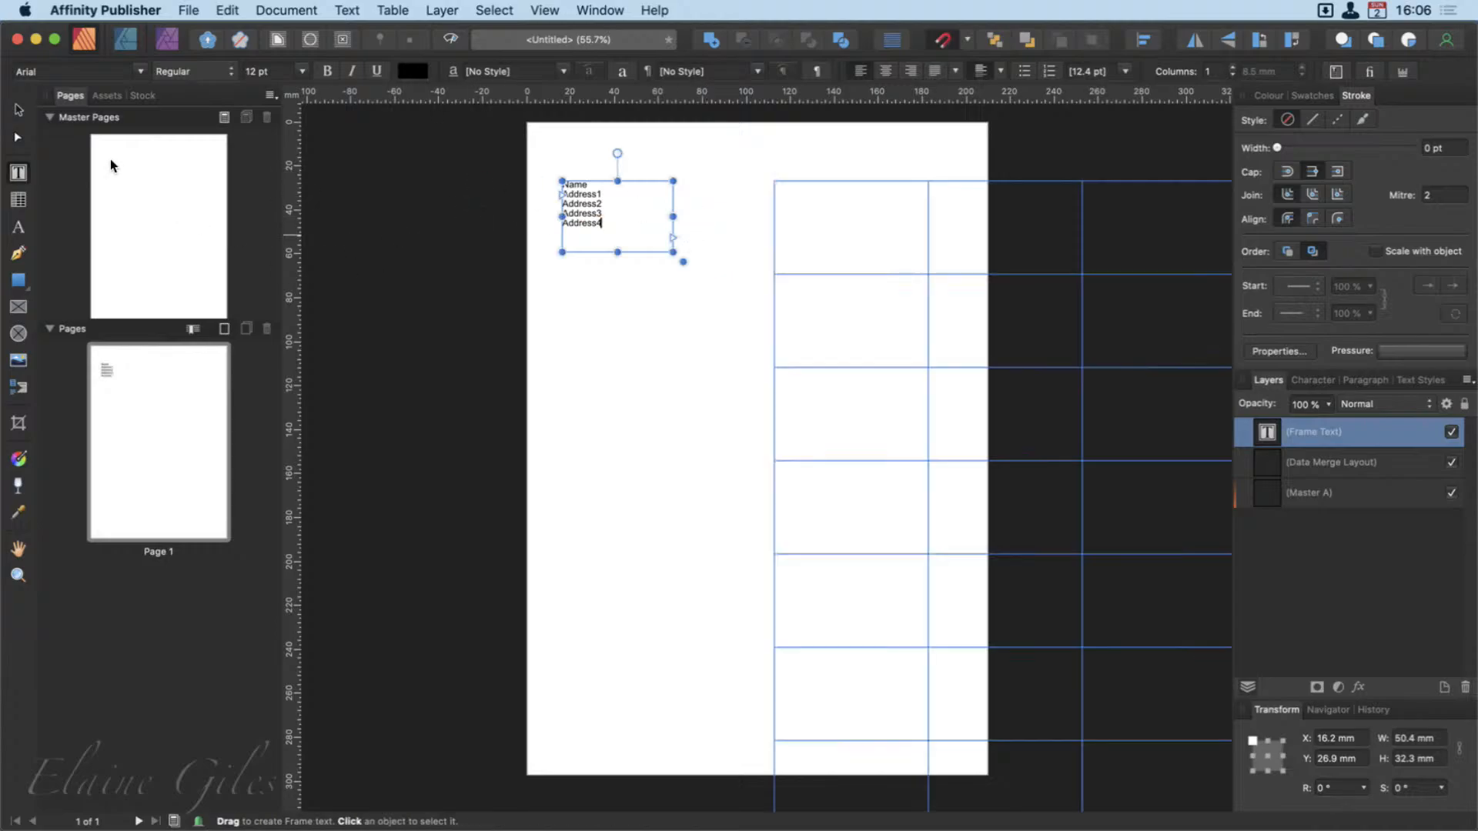
Move the address text frame off the page to about X -62 mm, Y 36 mm, and return the data merge layout to X 0 mm, Y 0 mm.
left_click(18, 109)
left_click_drag(601, 217, 597, 259)
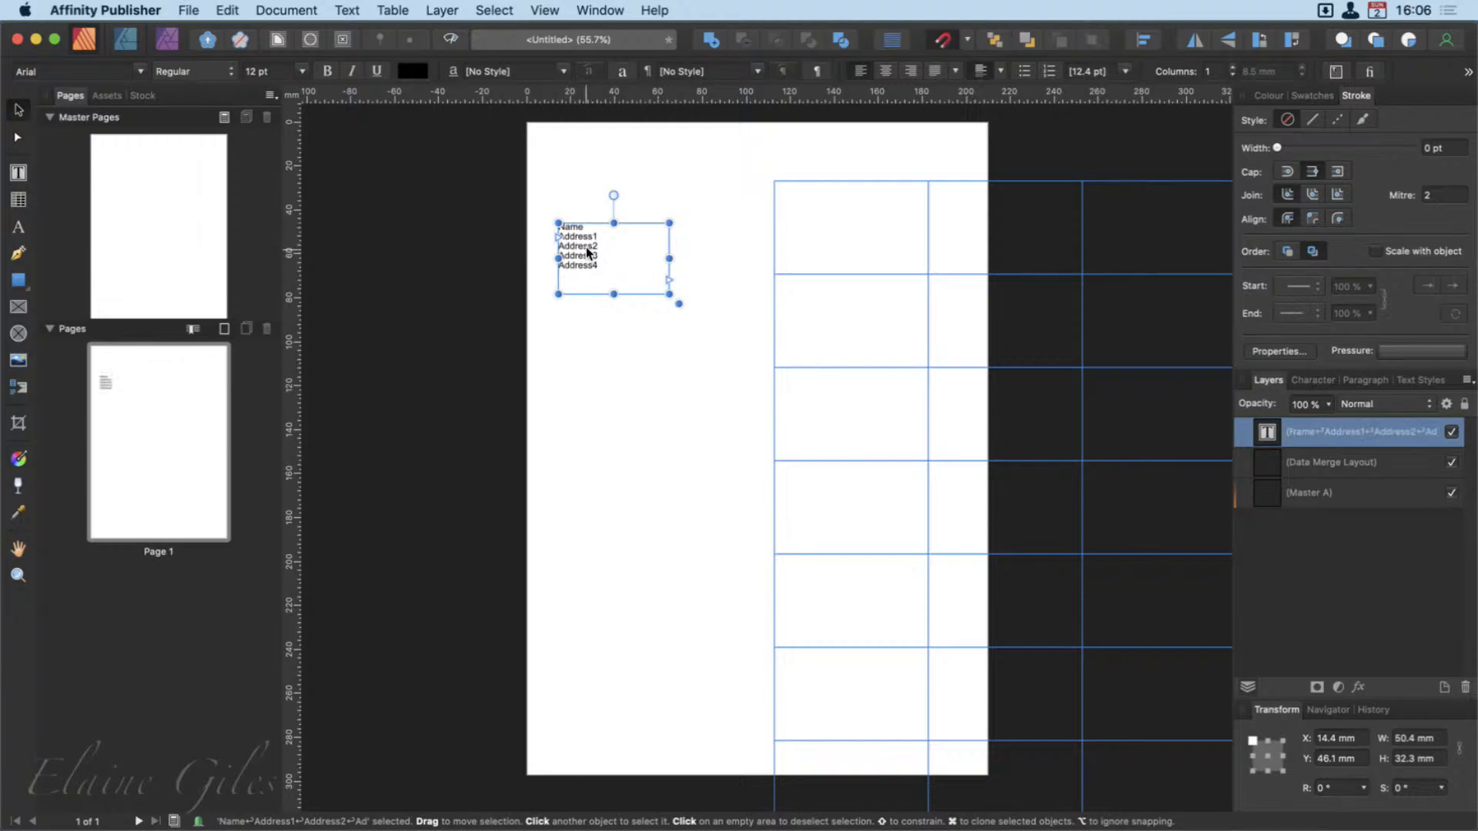
left_click_drag(586, 252, 419, 230)
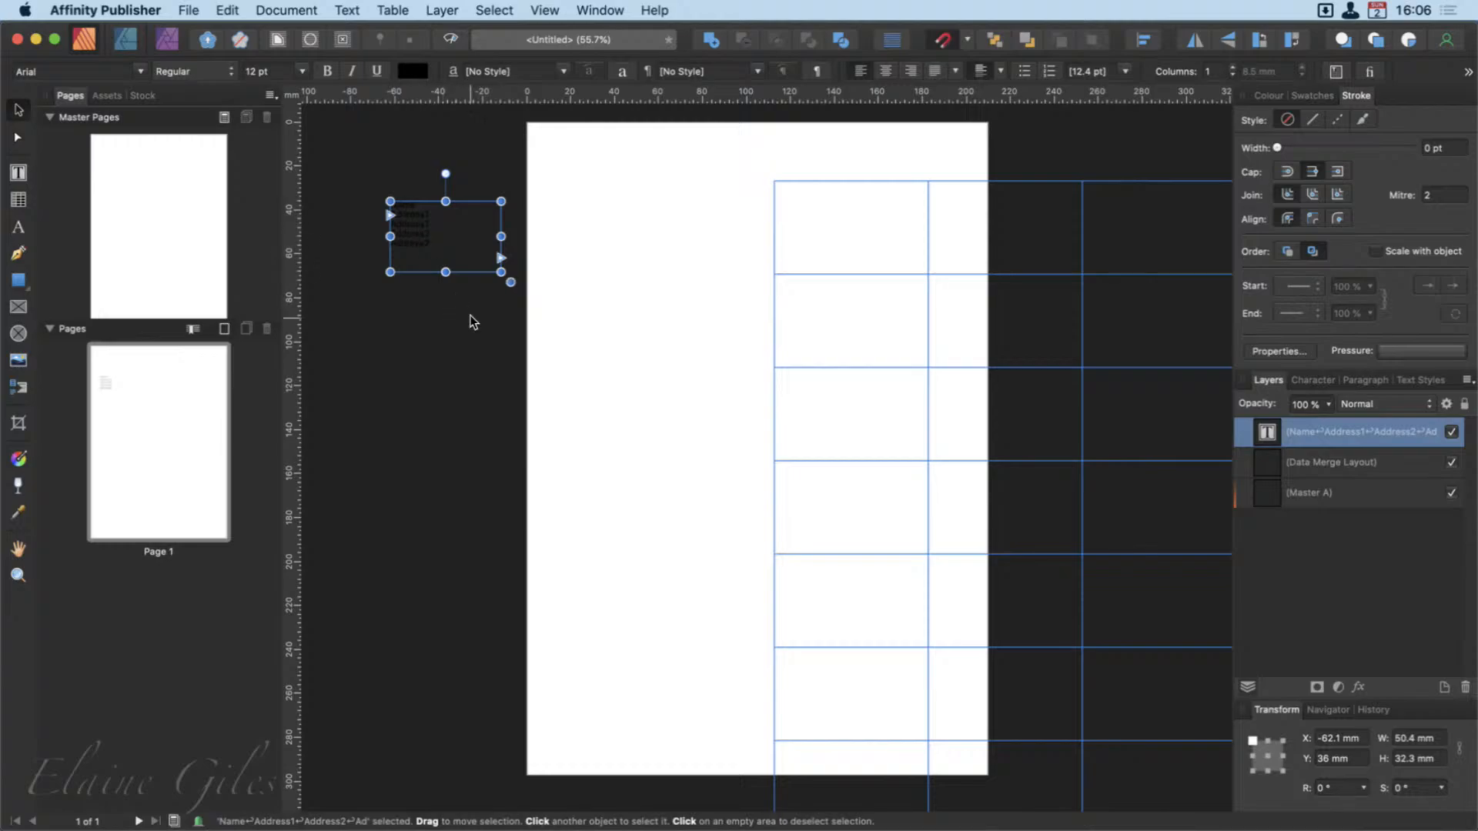
left_click_drag(967, 247, 736, 210)
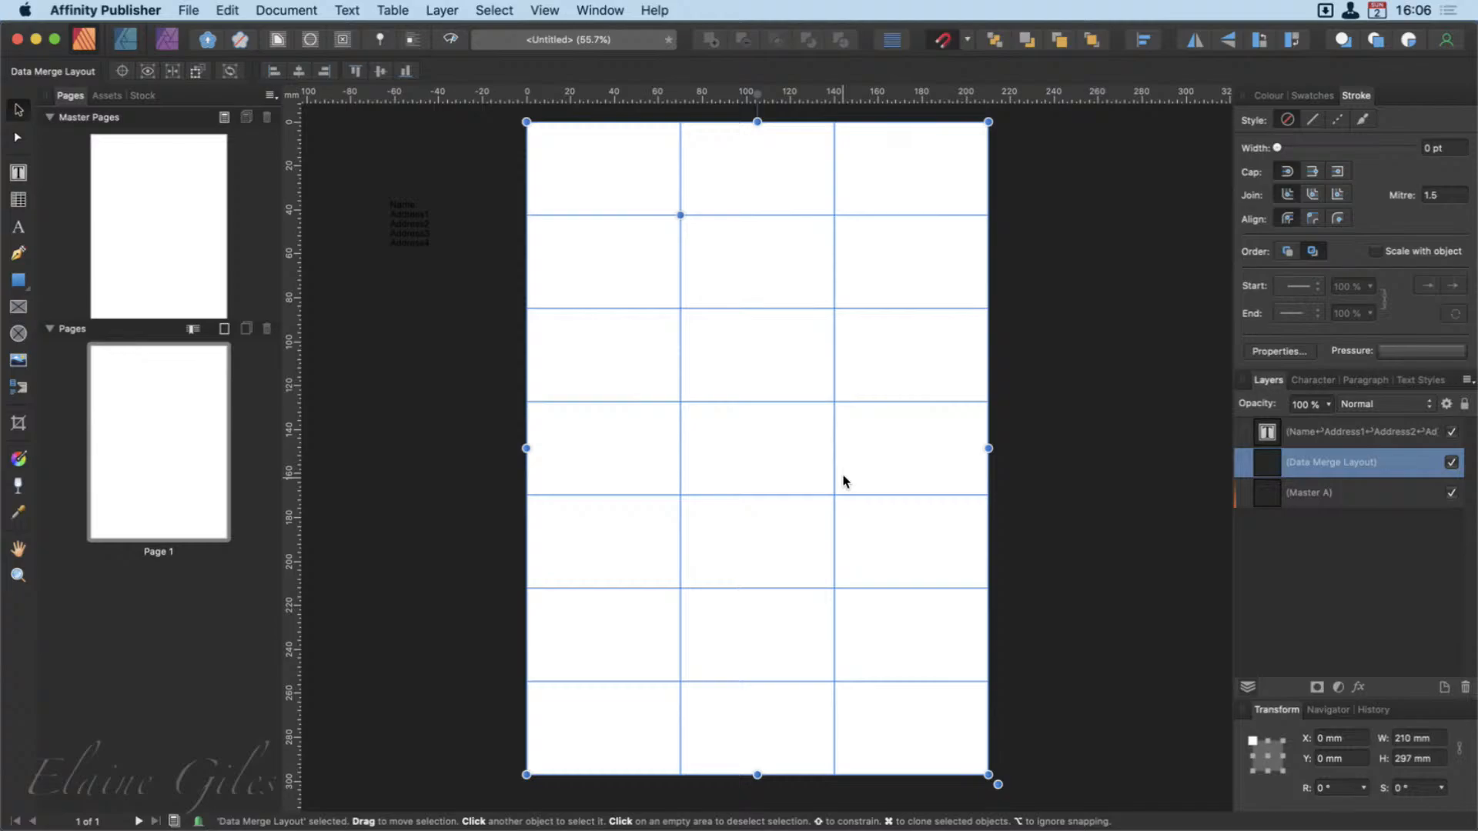
Place the address text frame in the first label cell at about X 10 mm, Y 5 mm, nested inside the data merge layout.
mouse_move(402, 228)
left_mouse_down()
mouse_move(420, 251)
mouse_move(555, 216)
mouse_move(569, 161)
left_mouse_up()
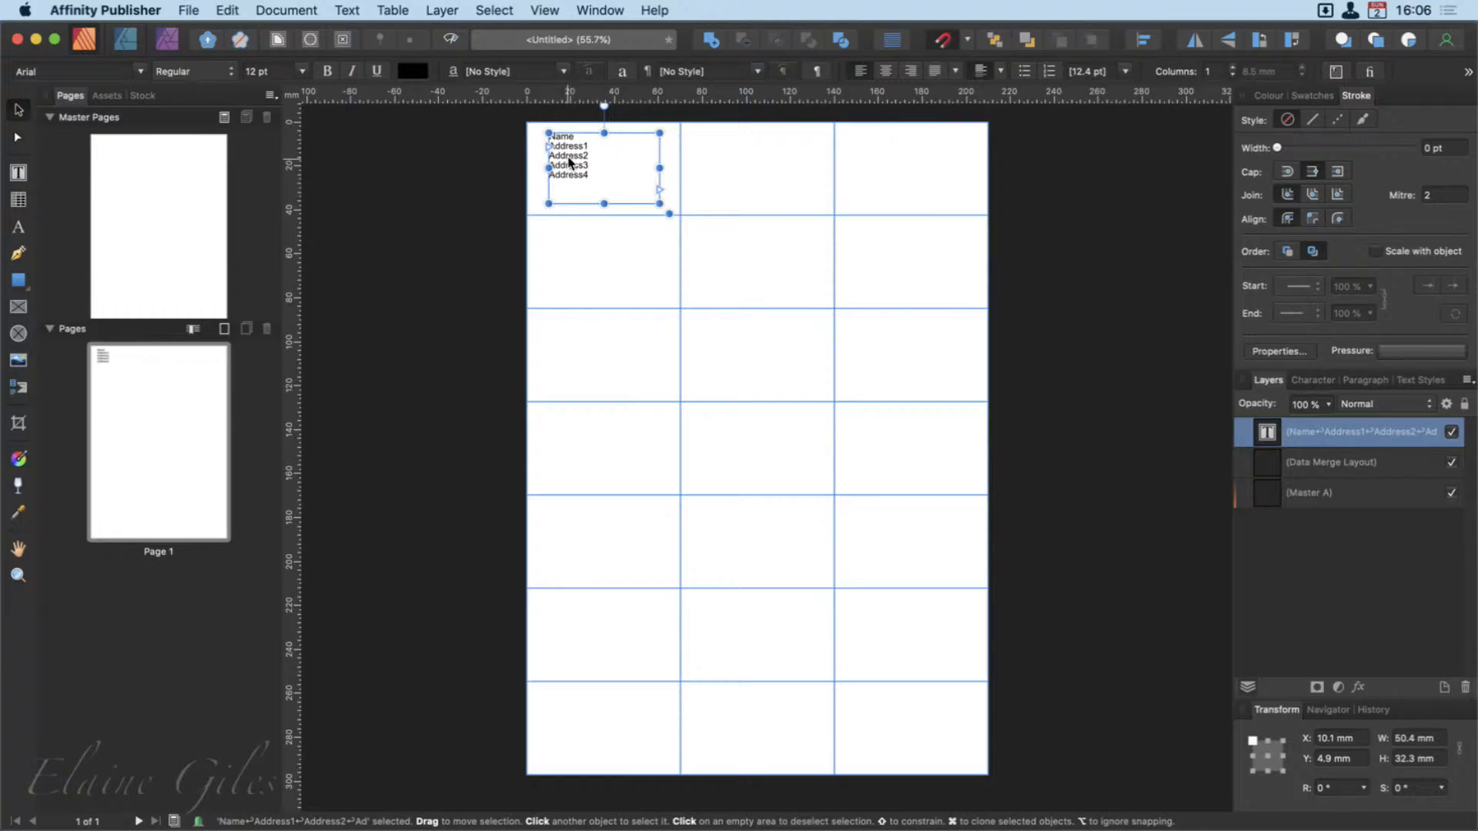
key("Delete")
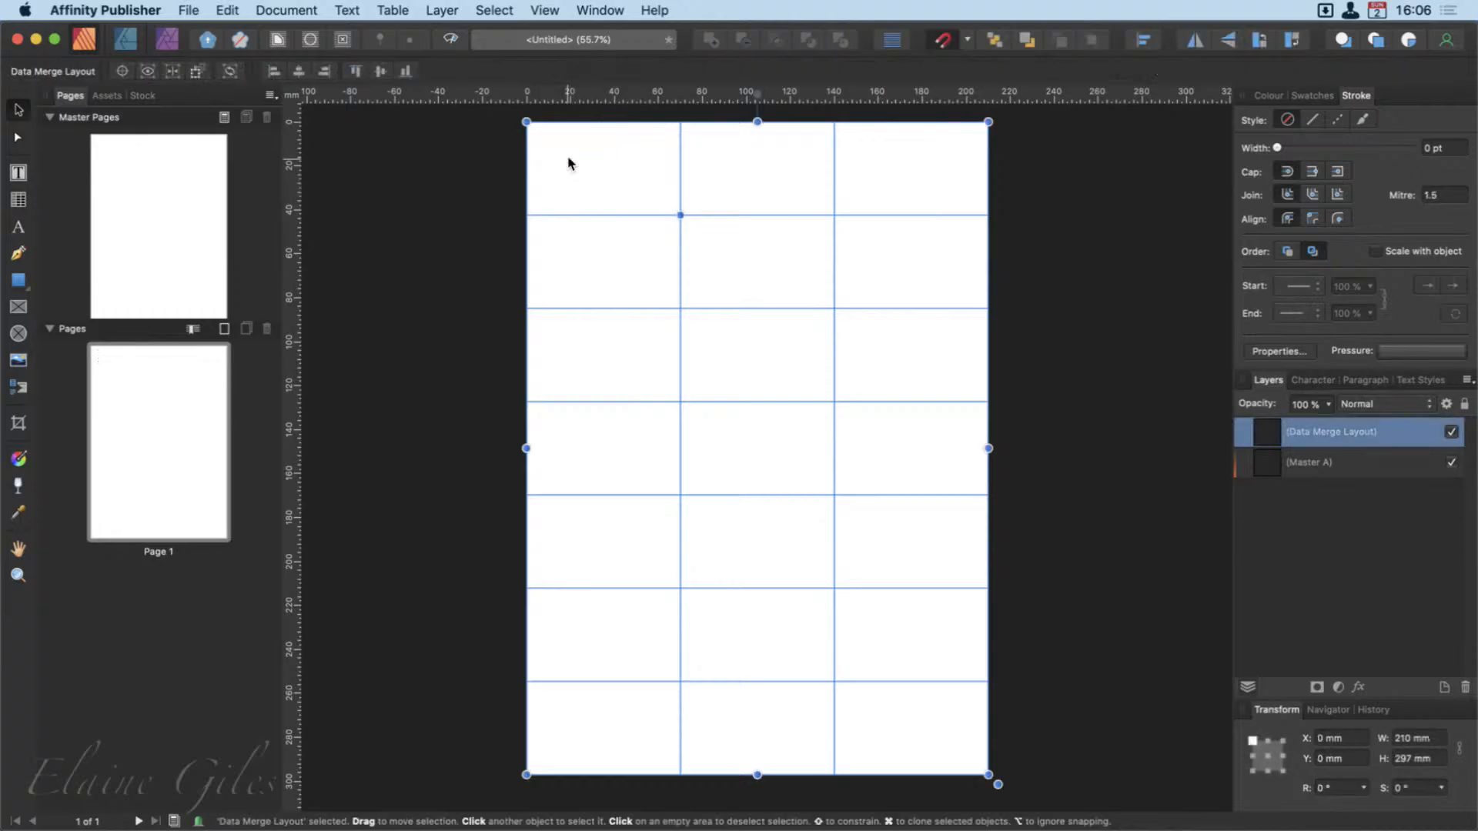
key("super+z")
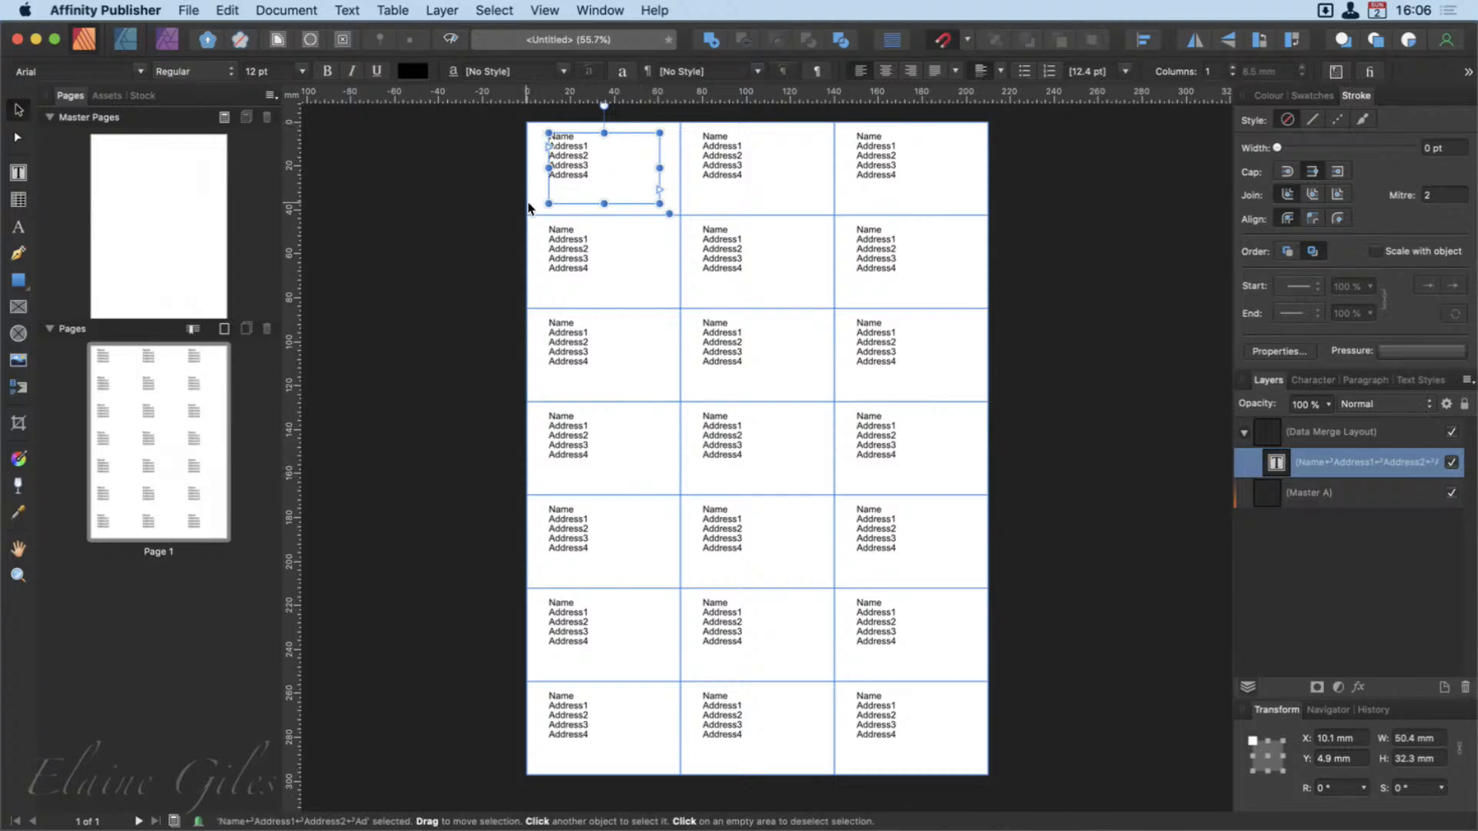
left_click(723, 159)
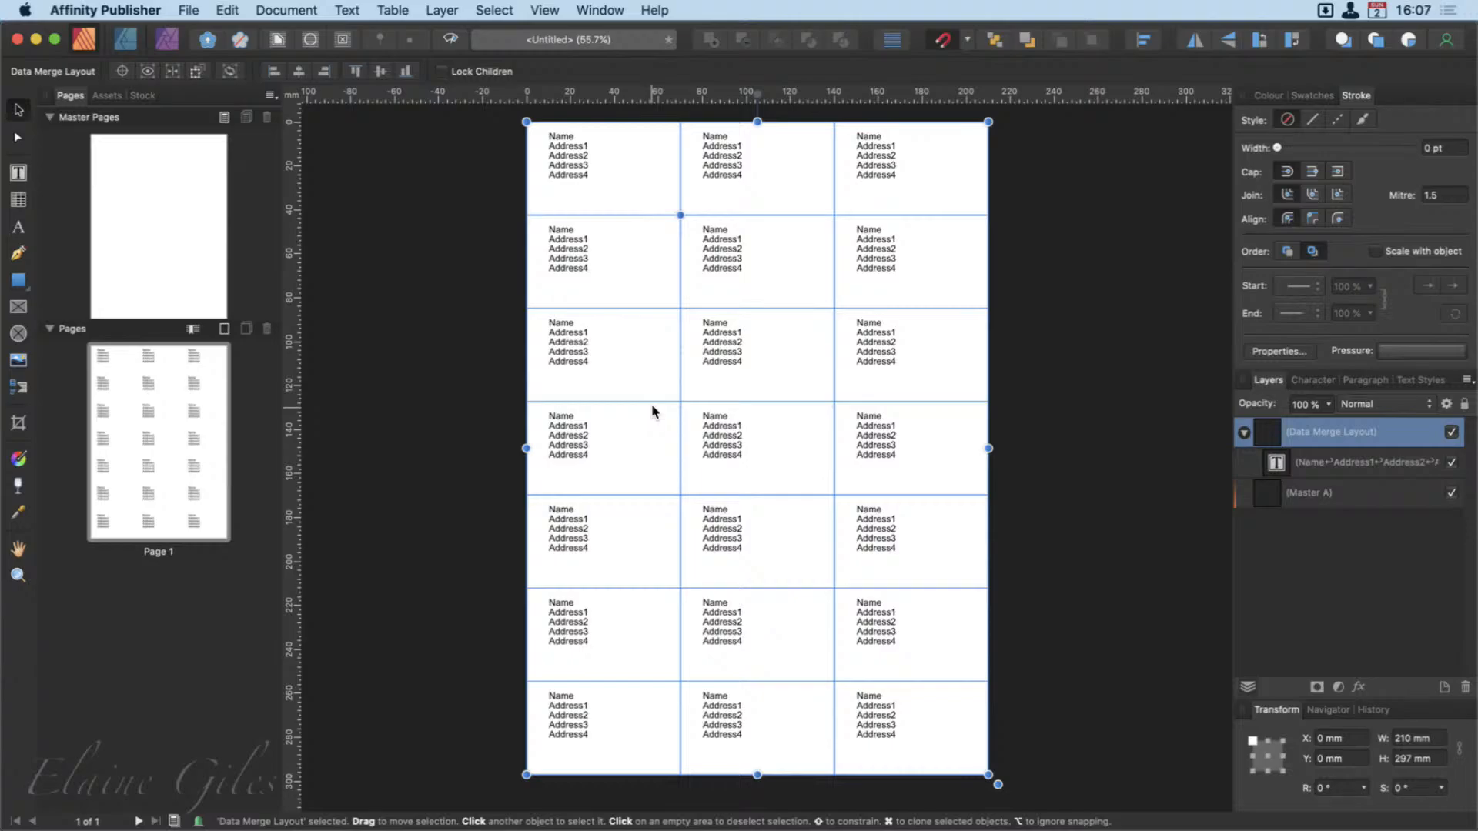
Reposition the nested text frame to X 10 mm, Y 8 mm and shorten it to about 26 mm high.
double_click(581, 173)
left_click_drag(581, 173, 582, 180)
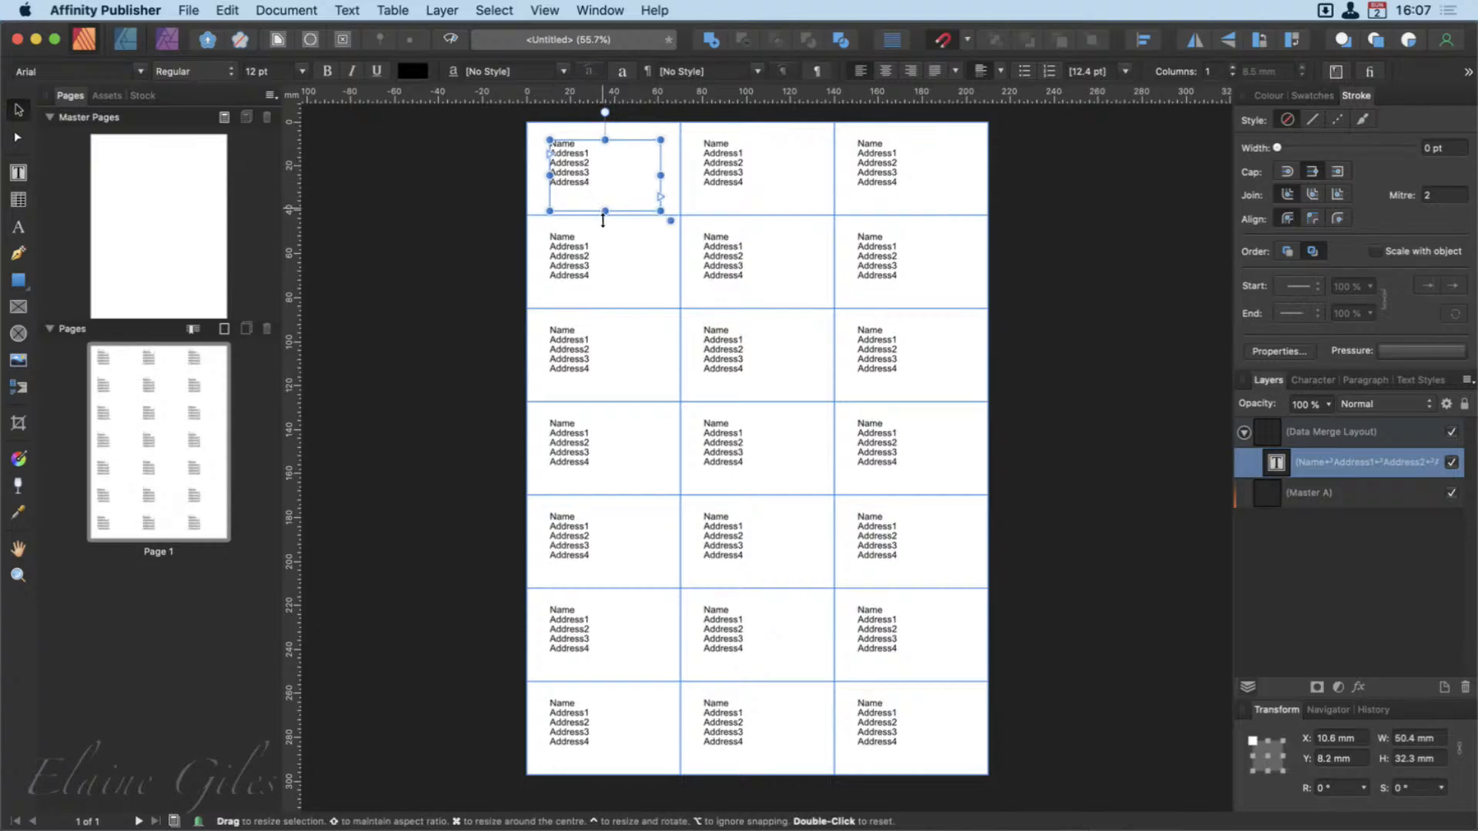
left_click_drag(605, 210, 575, 167)
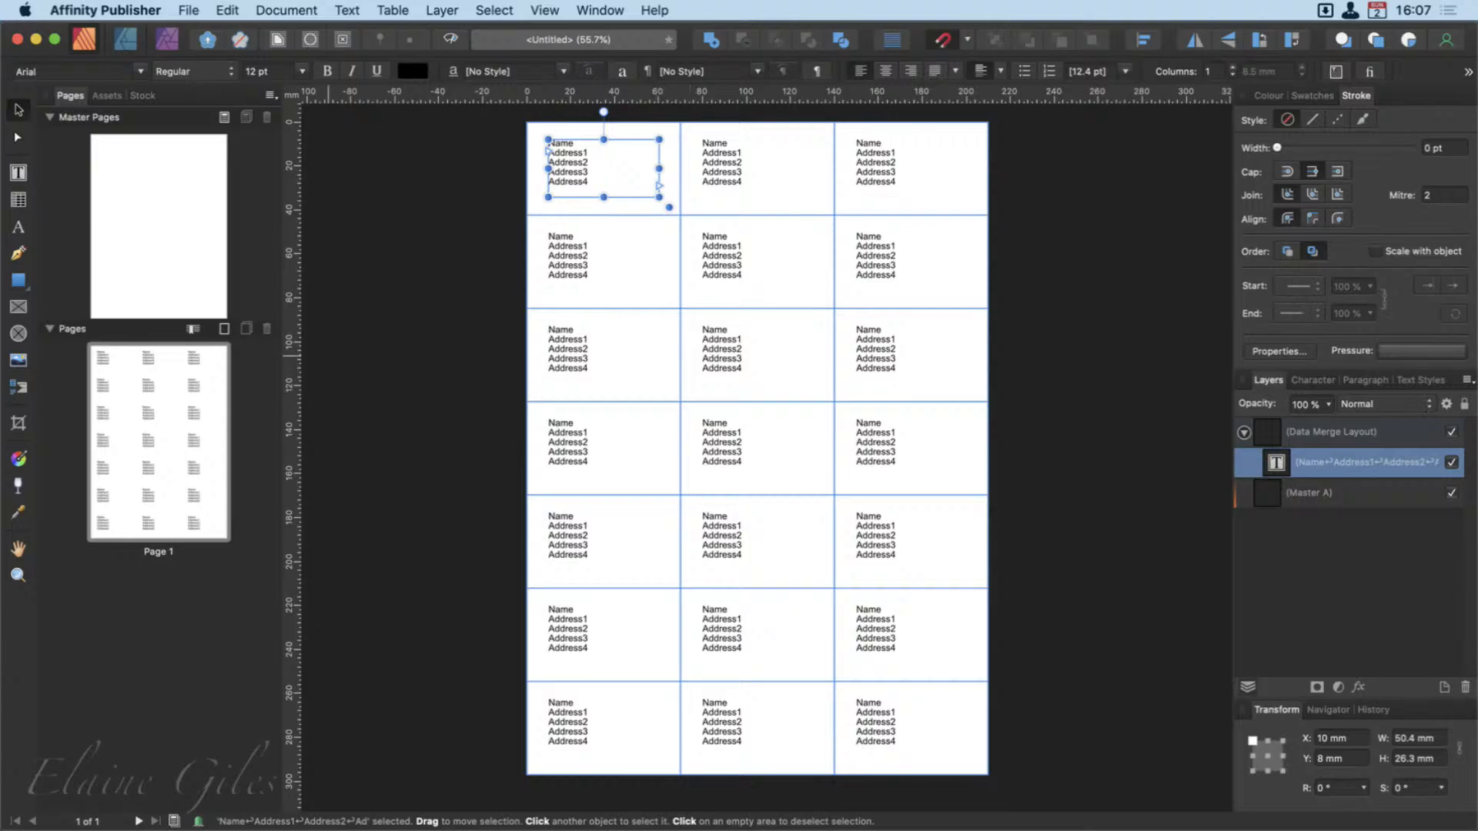
Add Names and Addresses.xlsx from the 02 - Labels folder as the data merge source, and move the Data Merge window off the page.
left_click_drag(488, 420, 326, 364)
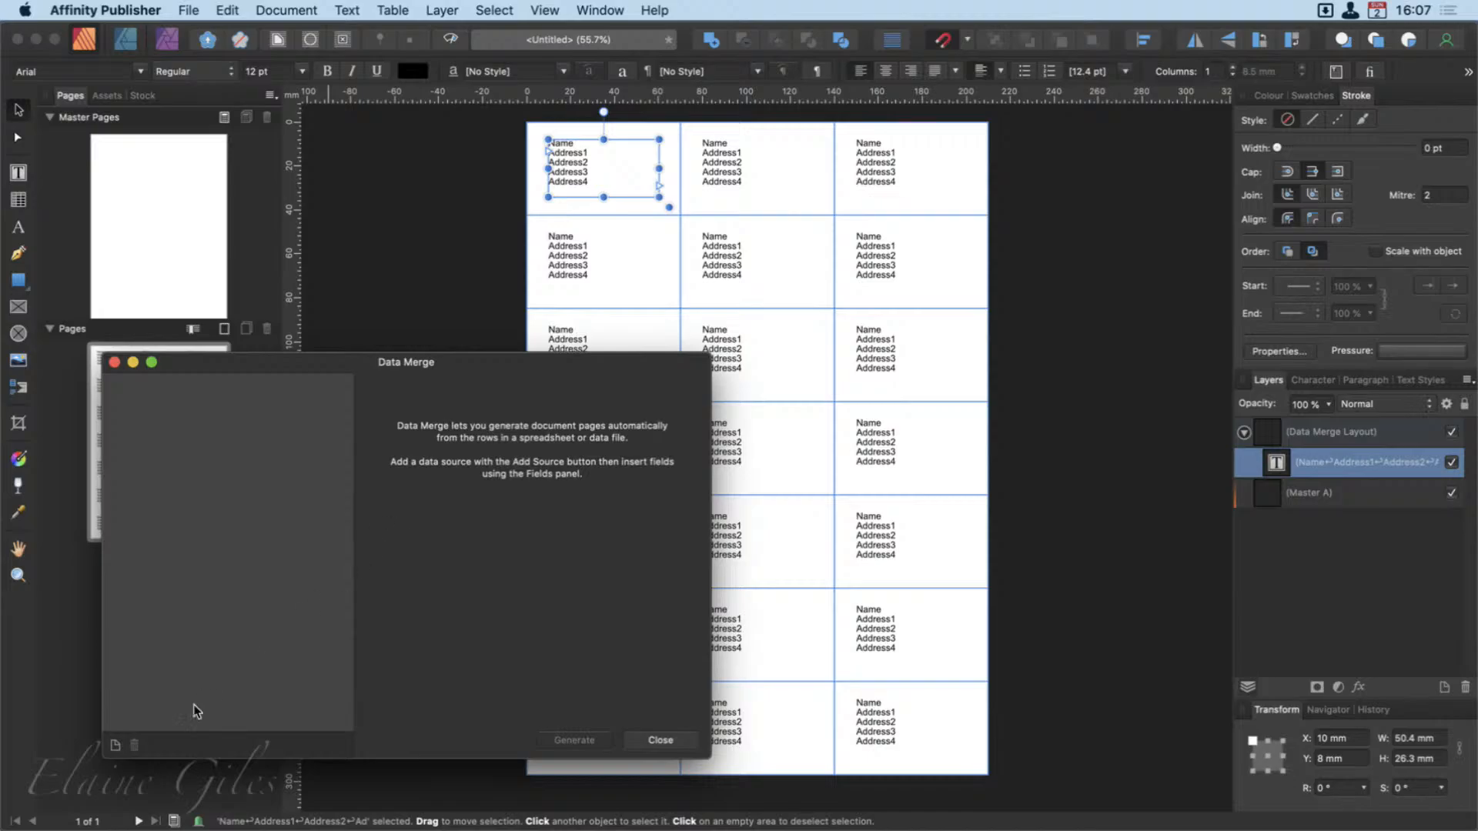
left_click(116, 745)
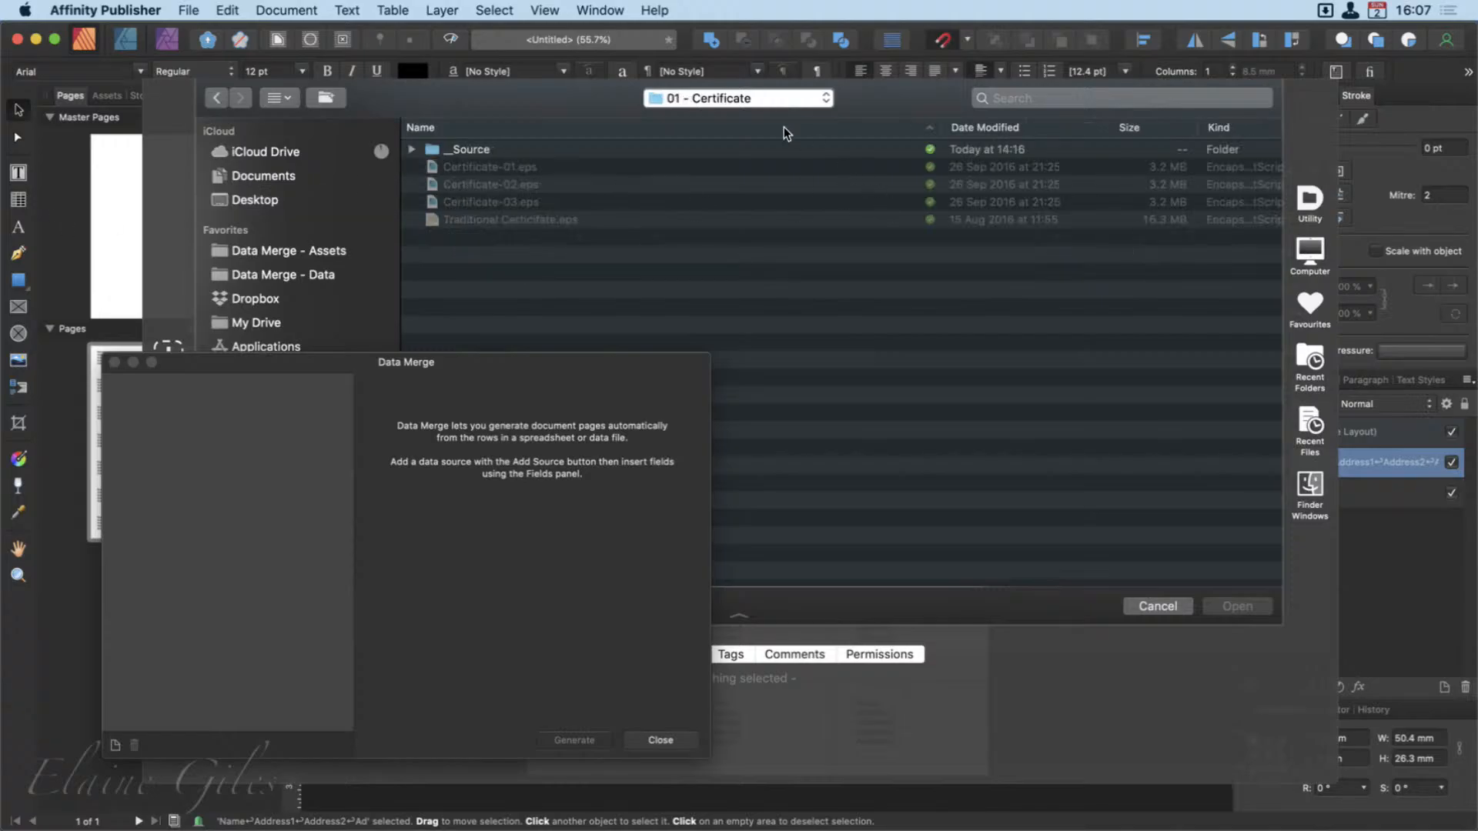
left_click(709, 103)
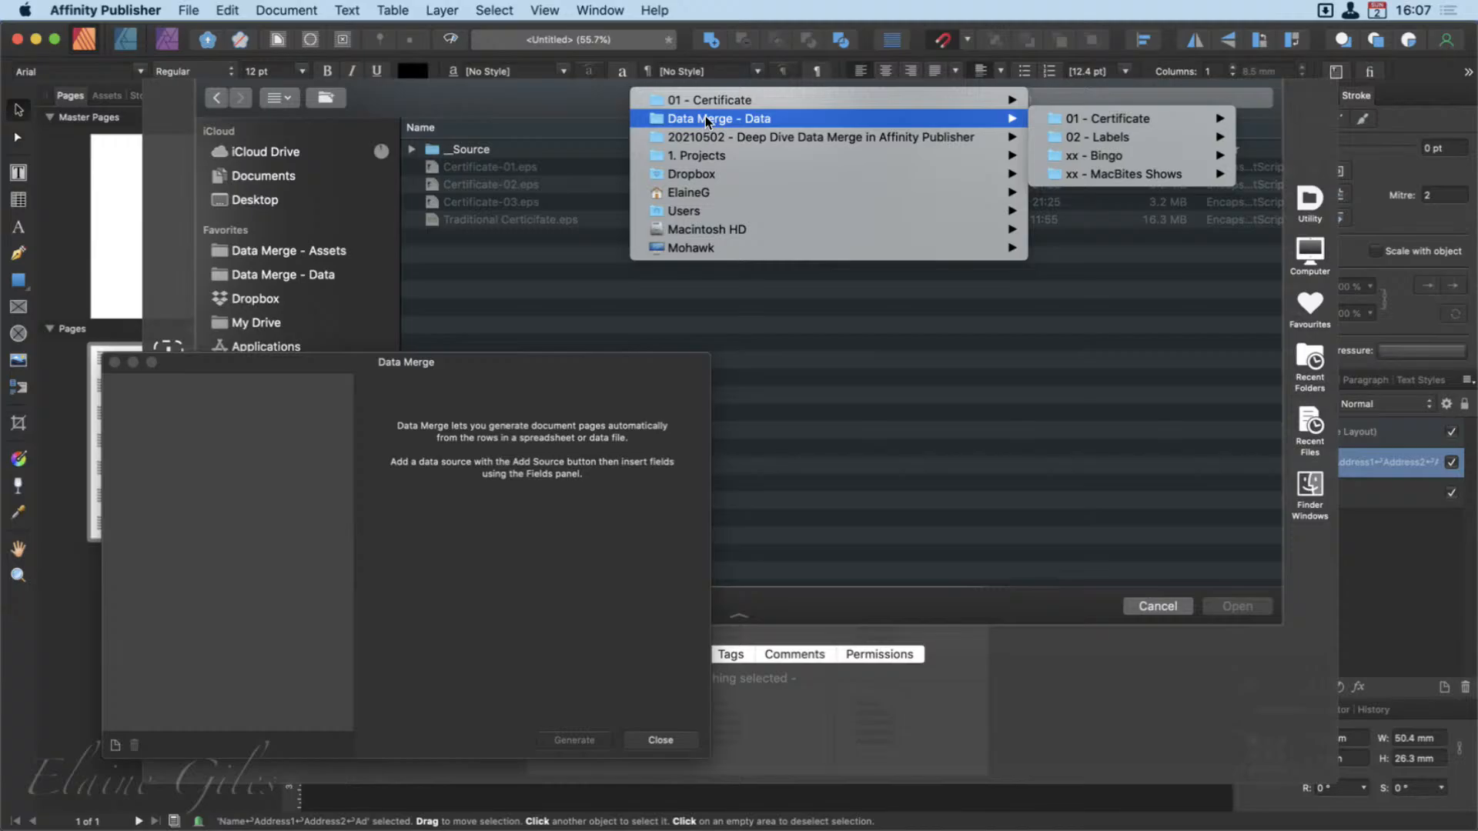
left_click(705, 117)
left_click(527, 184)
double_click(520, 186)
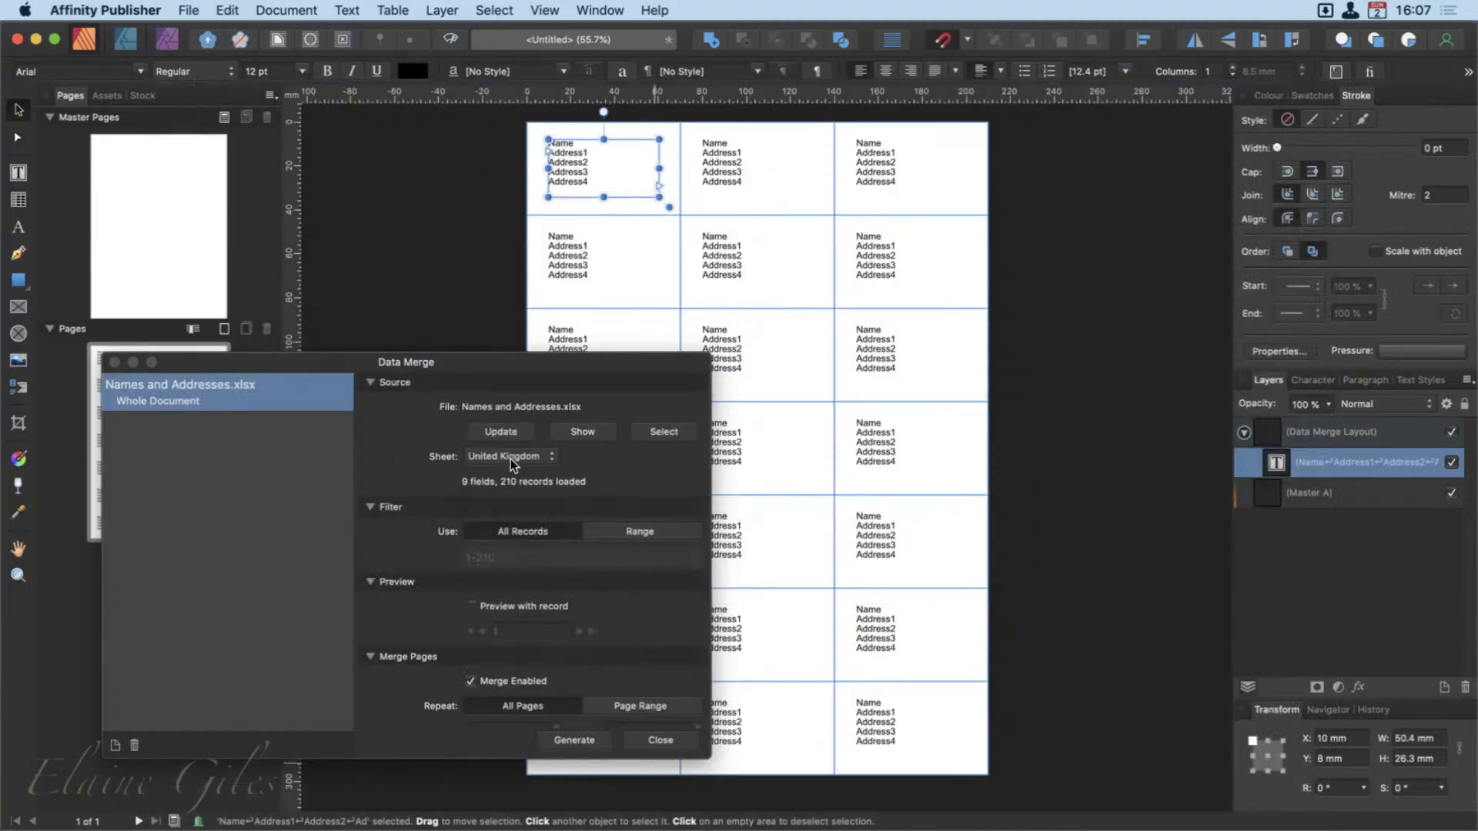
left_click_drag(564, 368, 0, 520)
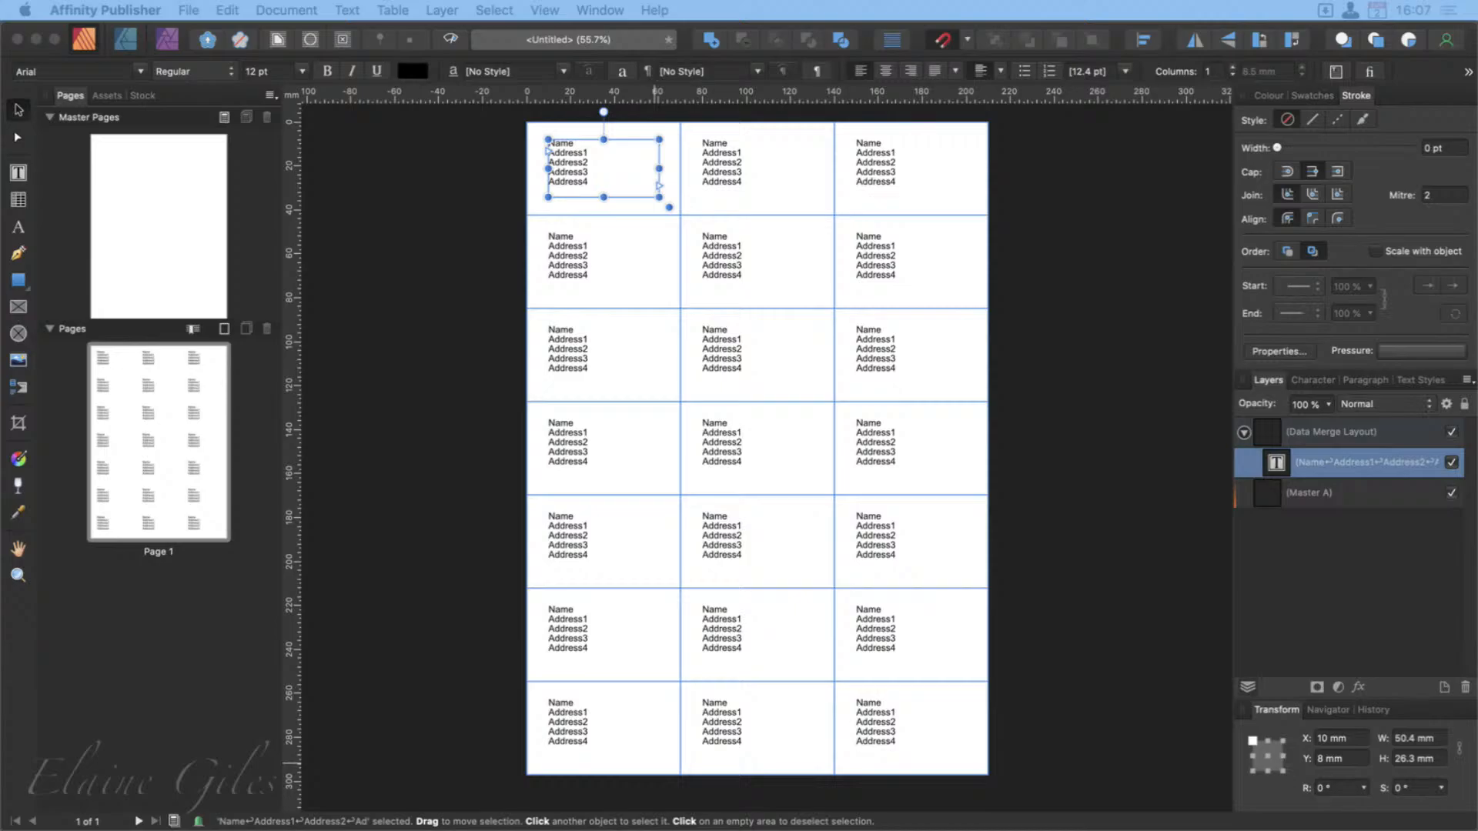
Replace the Name line in the first label with the Title, FirstName and Surname merge fields, separated by spaces.
left_click_drag(1, 370, 1193, 33)
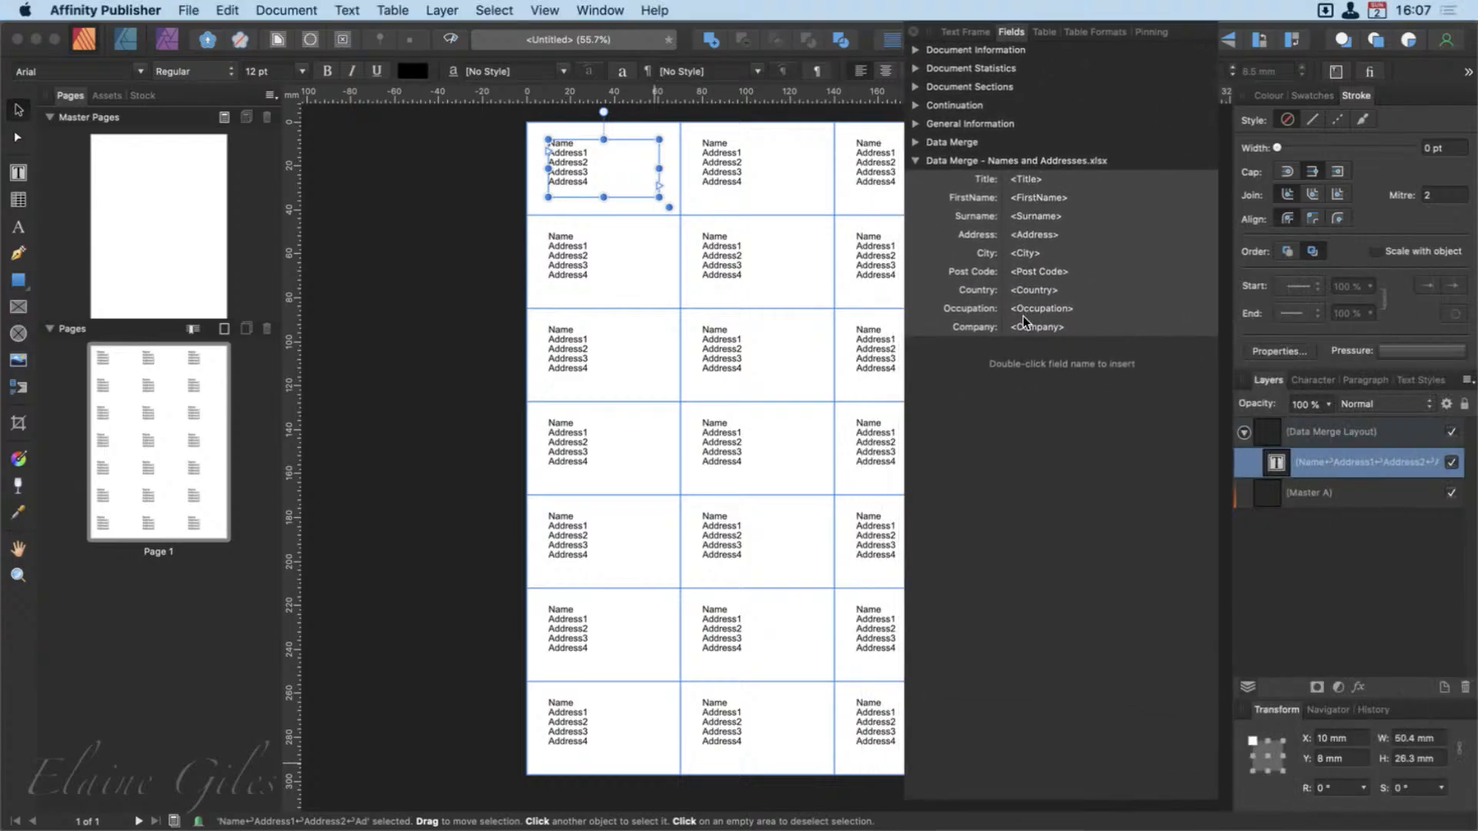
left_click(563, 148)
scroll(563, 148, "up", 5)
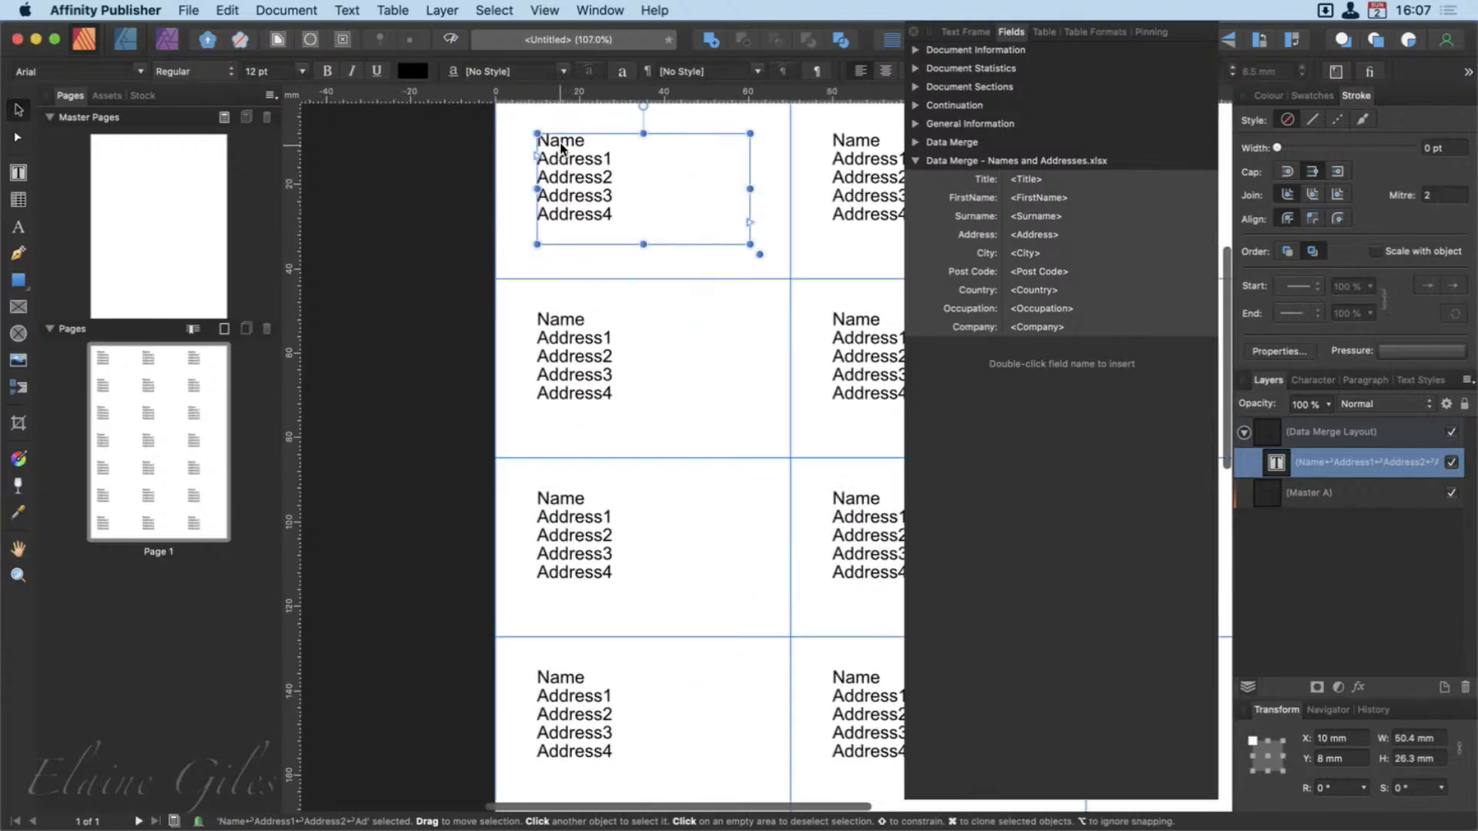
scroll(562, 148, "up", 4)
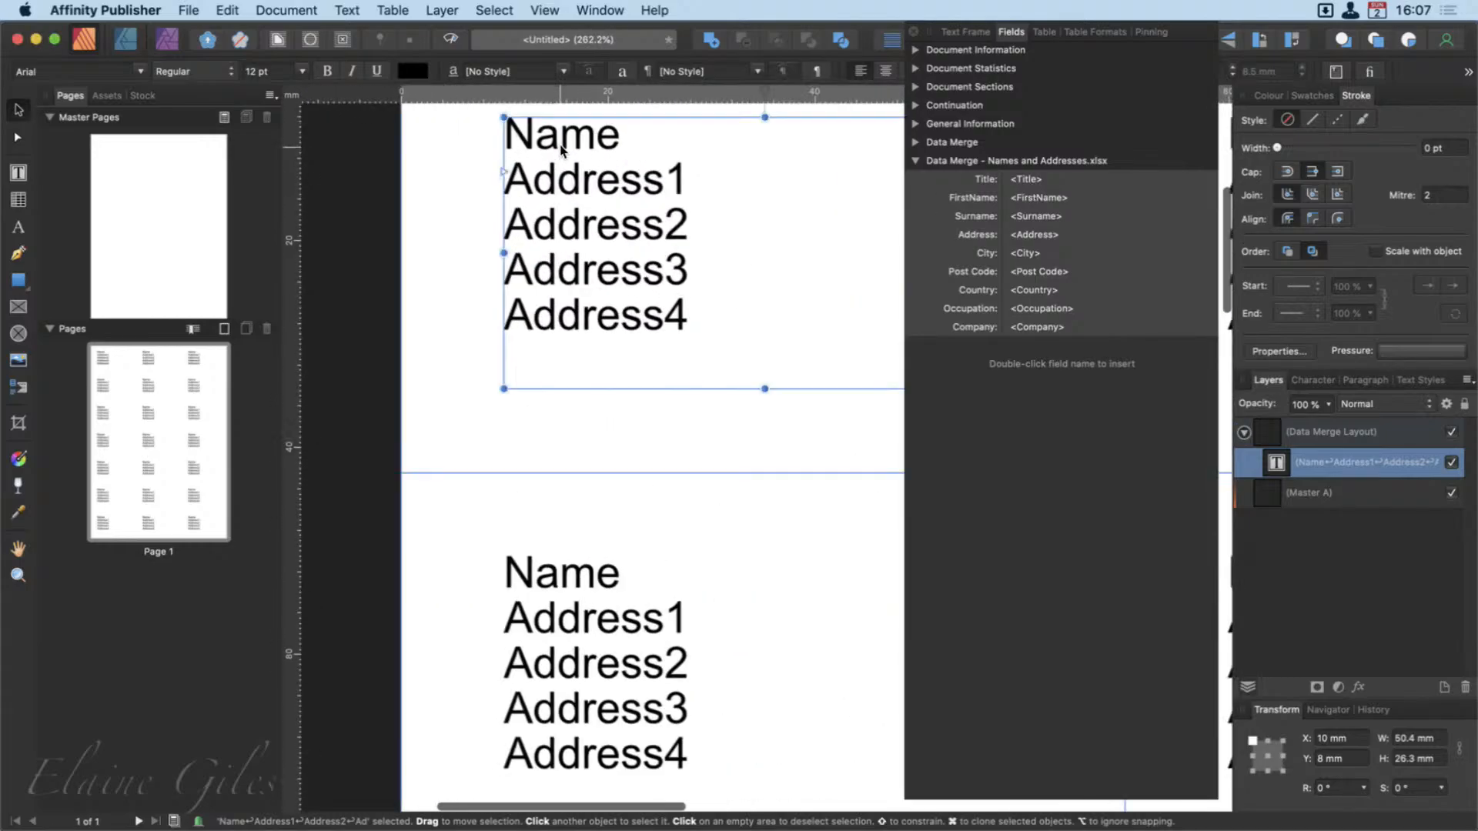
double_click(560, 192)
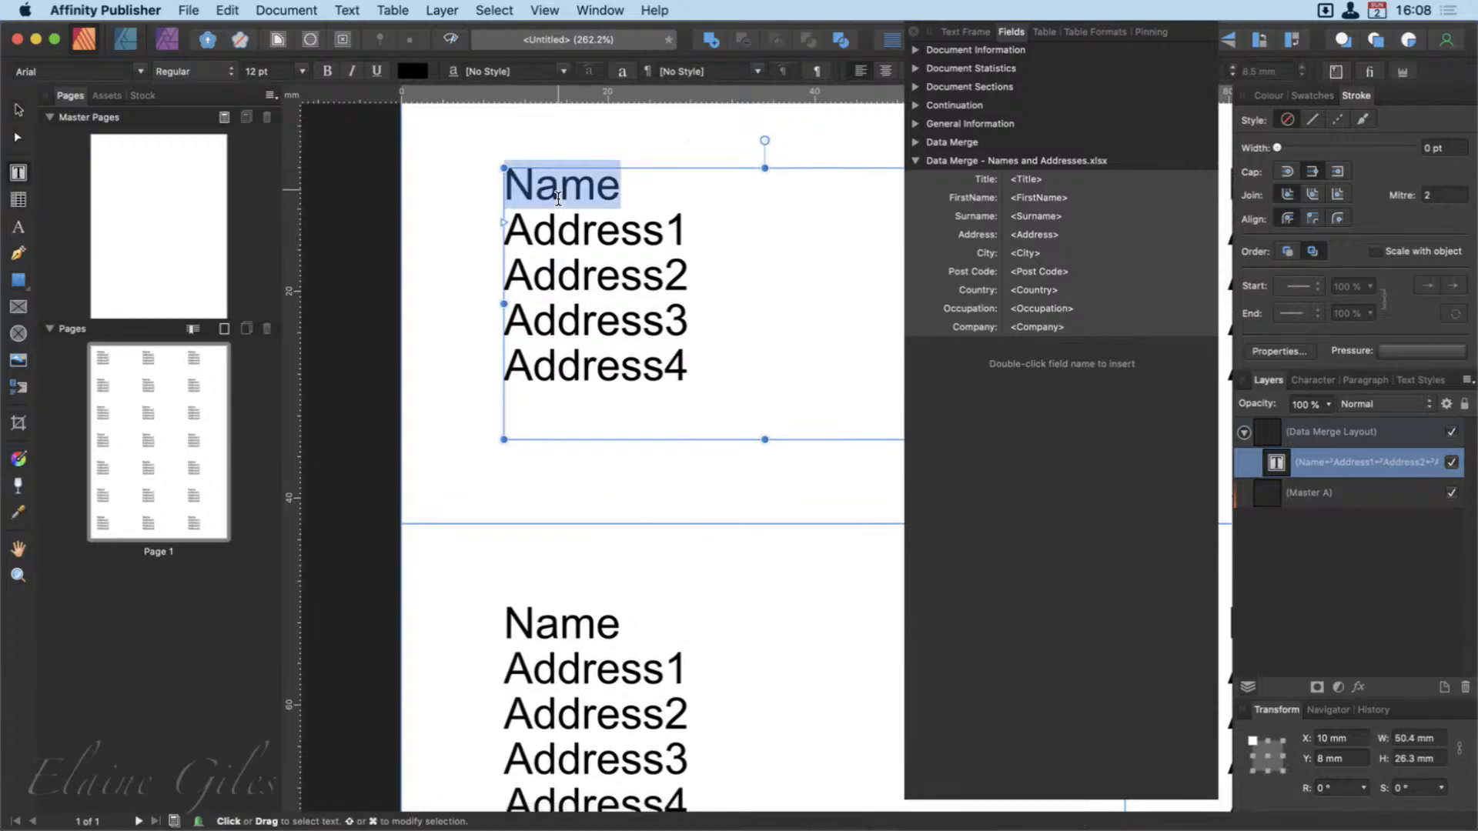
double_click(1032, 178)
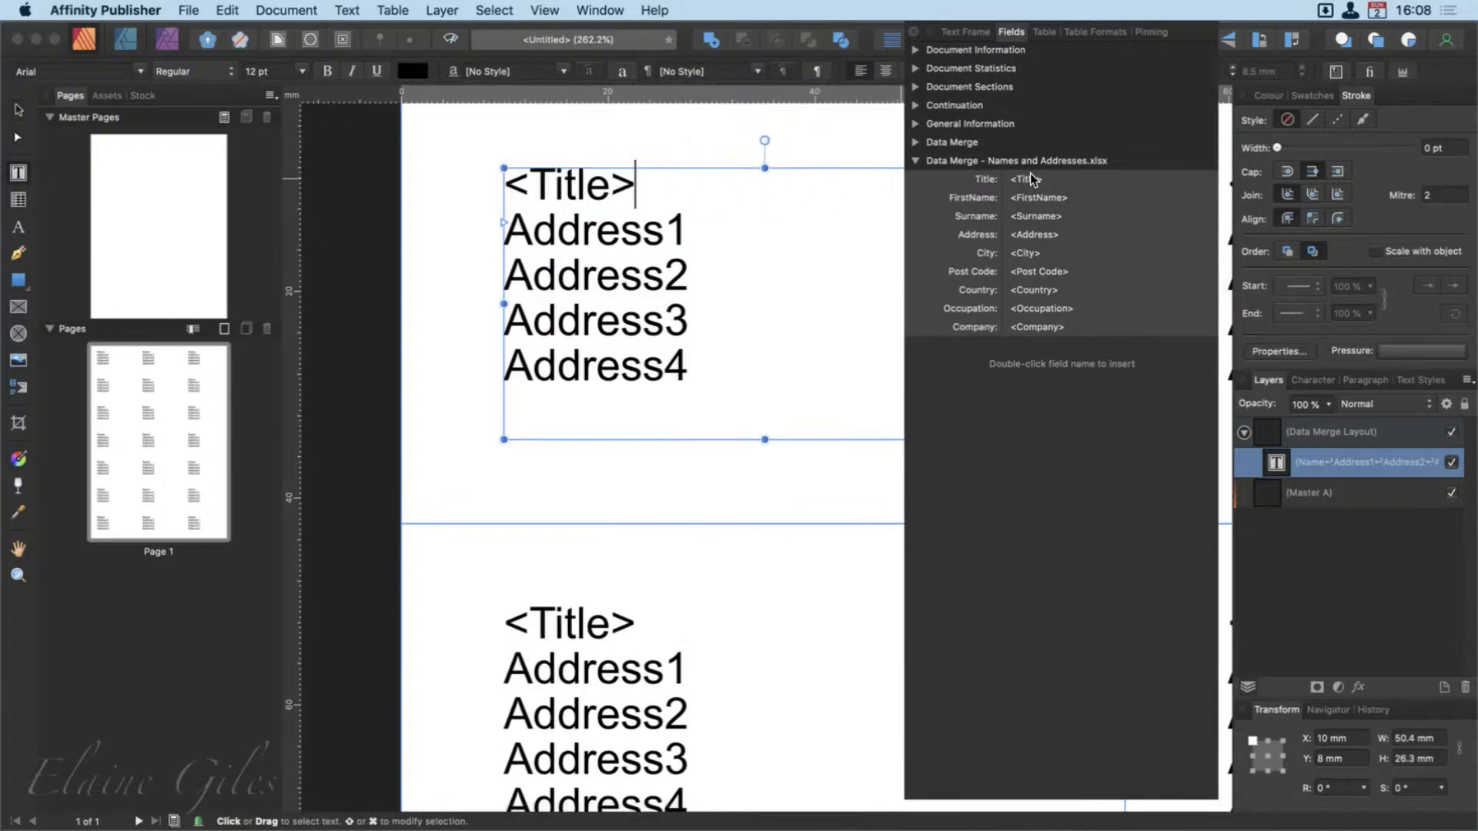
double_click(1032, 197)
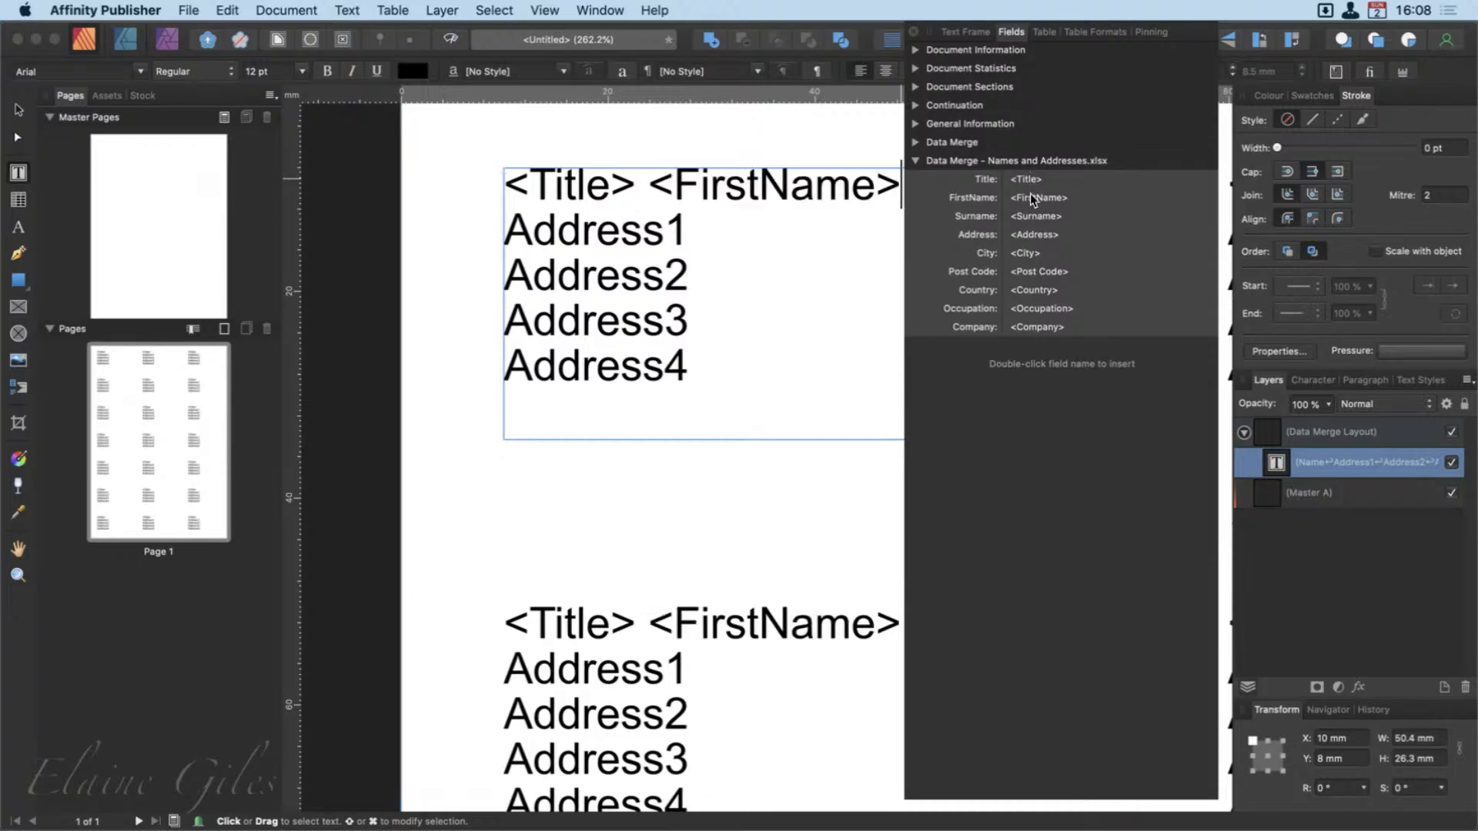
double_click(1030, 208)
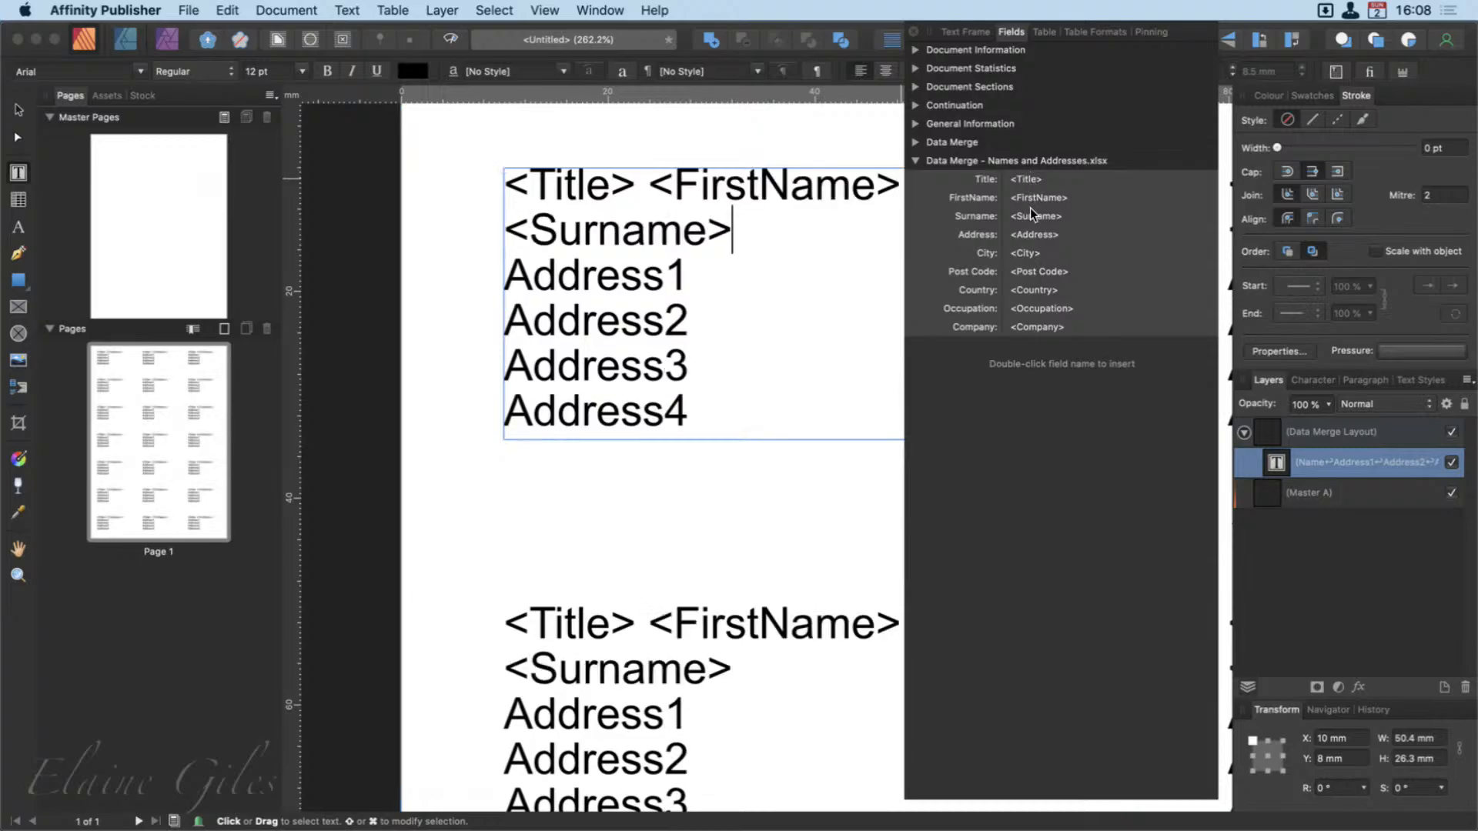
scroll(699, 311, "right", 5)
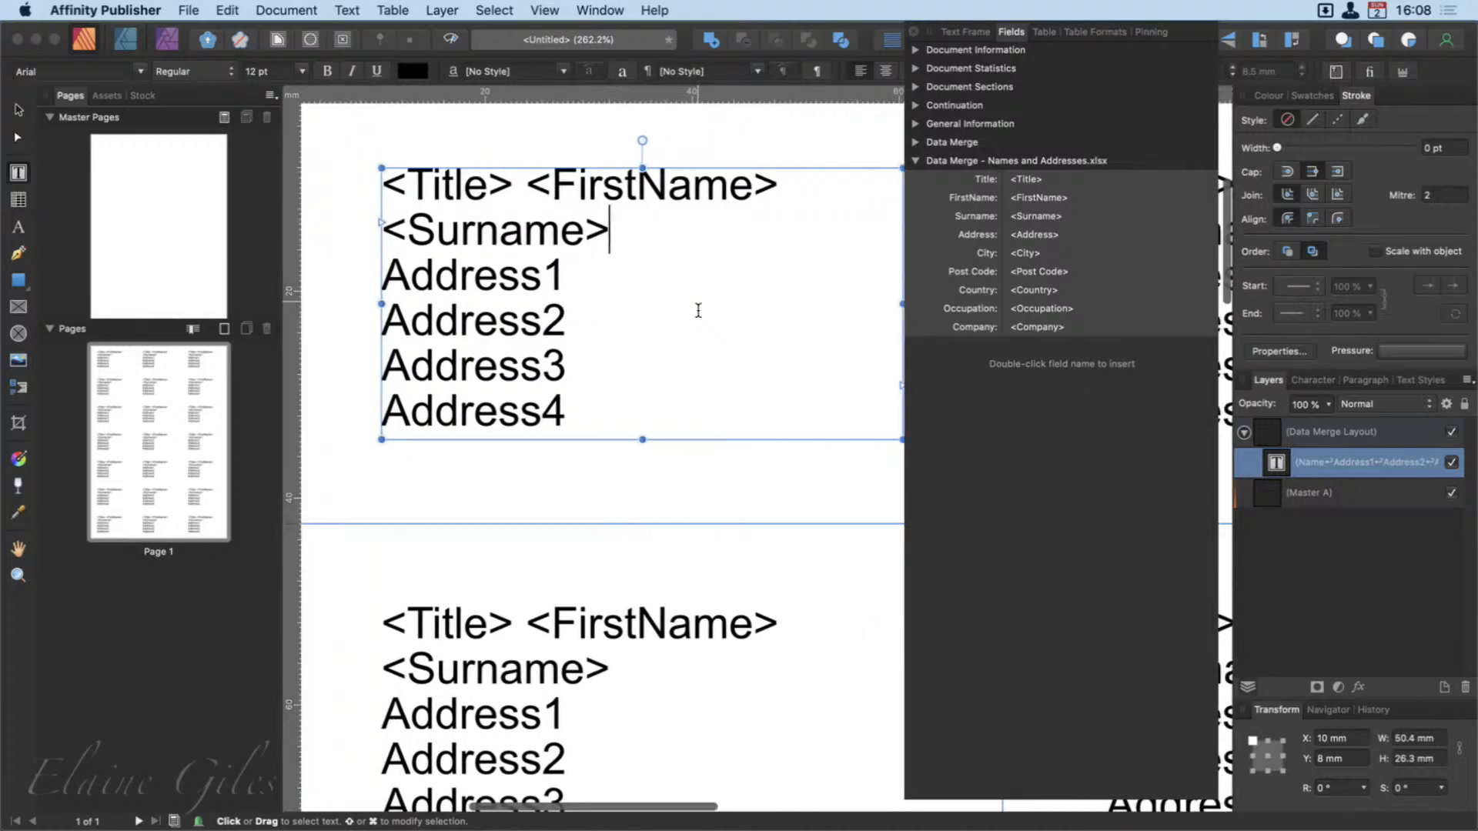
scroll(699, 310, "left", 1)
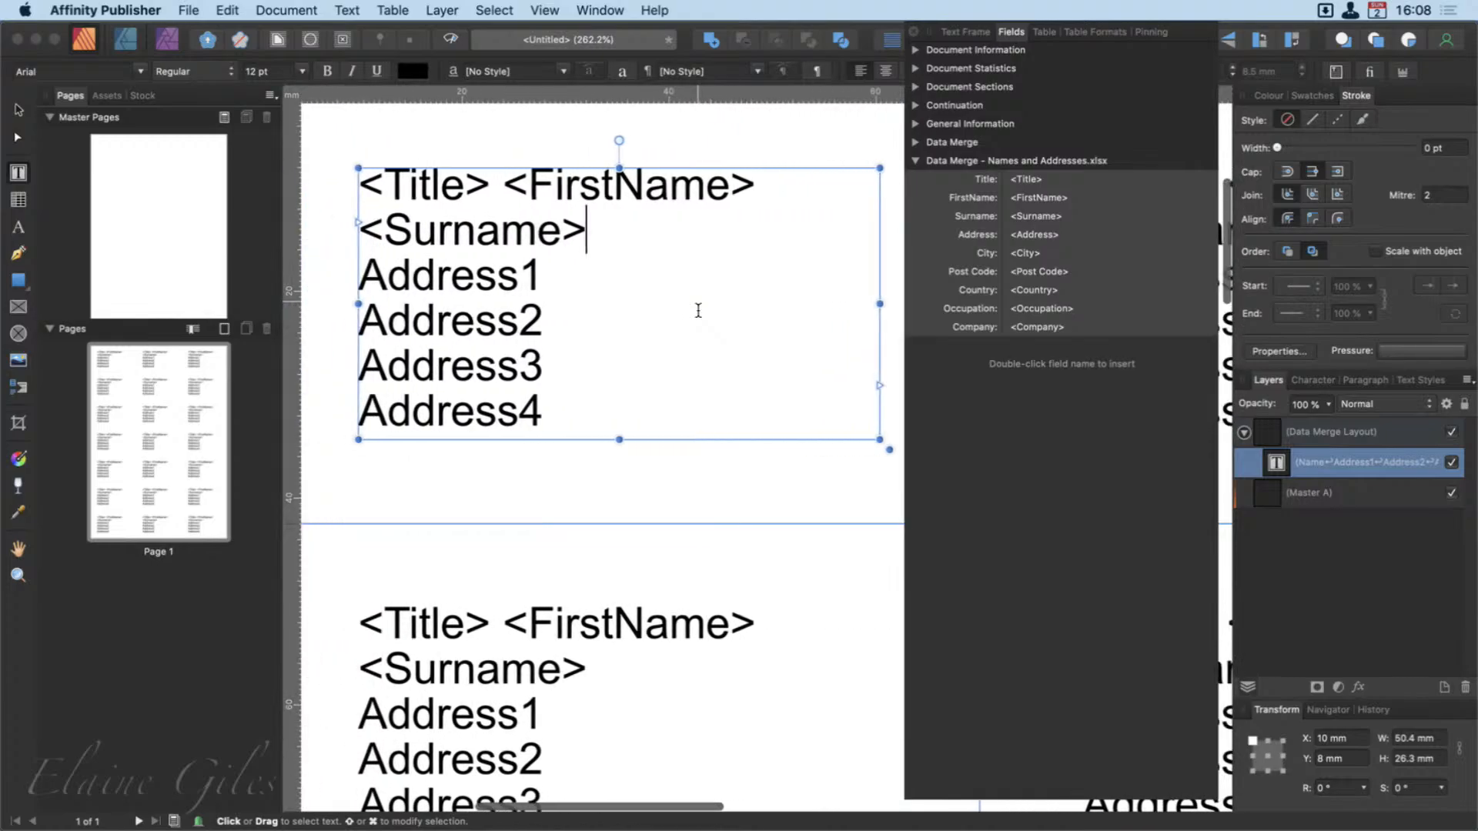
Replace the Address1, Address2, Address3 and Address4 lines with the Address, City, Post Code and Country merge fields.
left_click(471, 284)
double_click(470, 285)
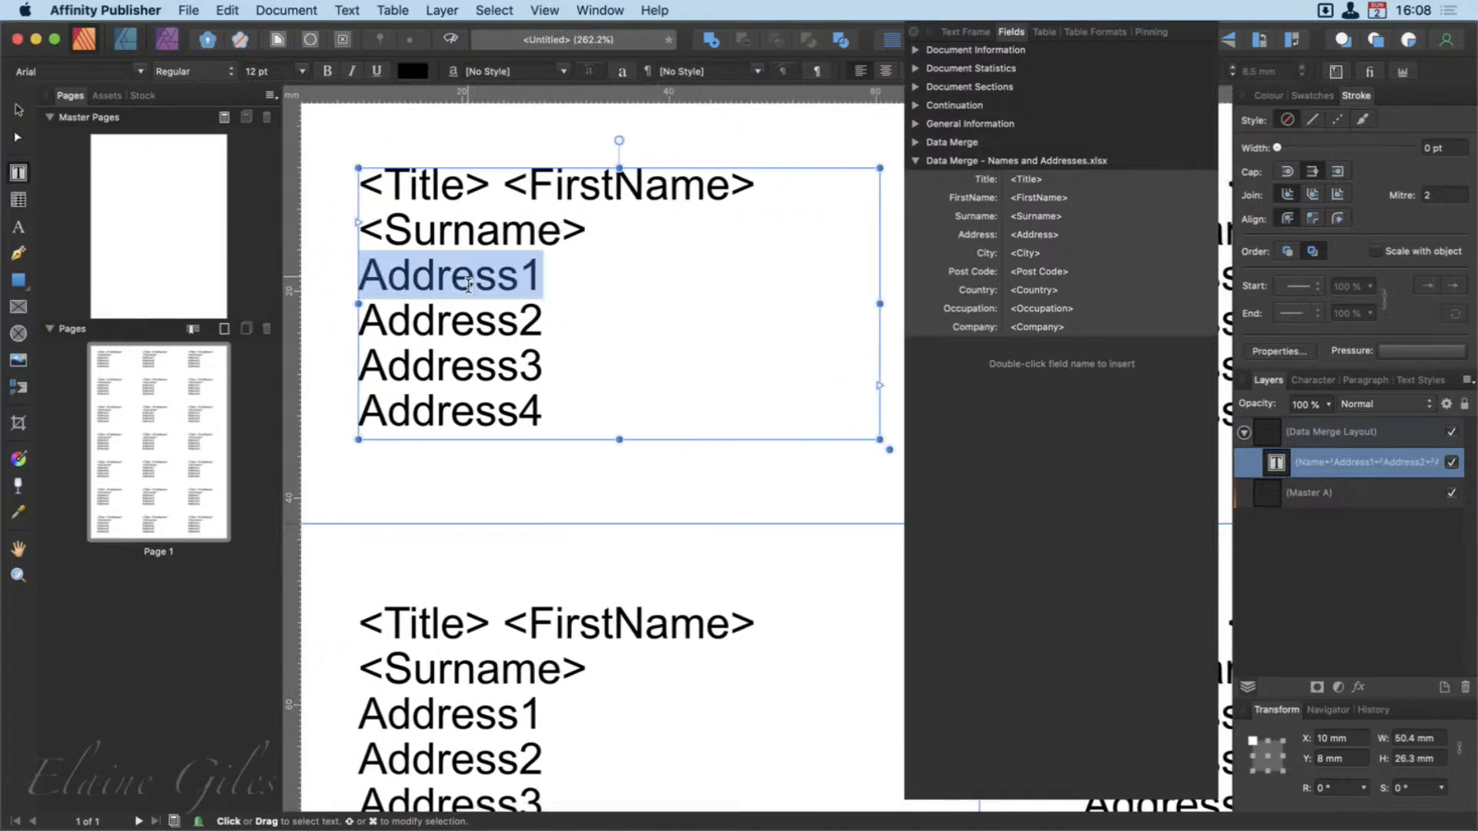
double_click(1045, 235)
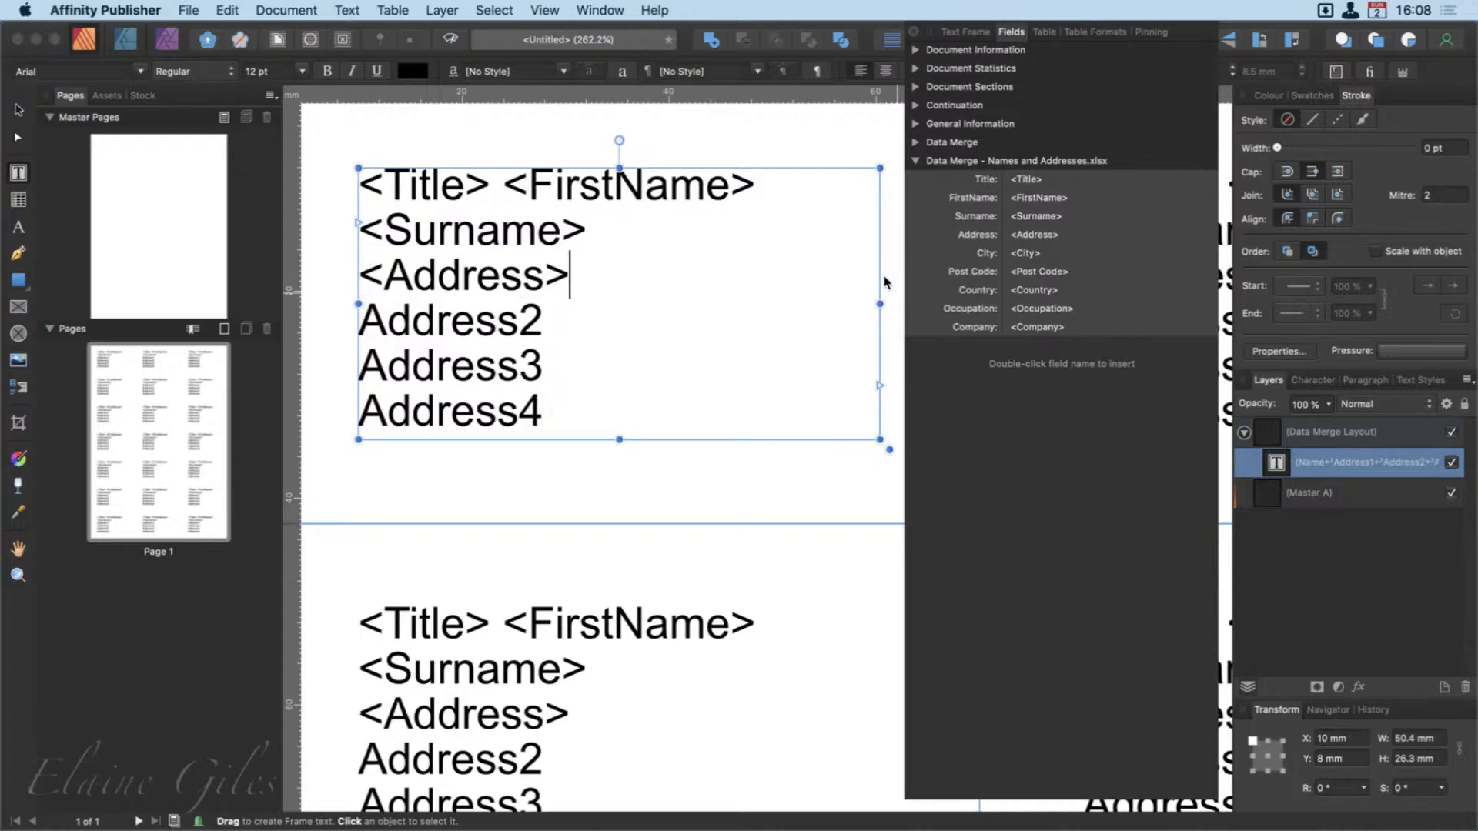
key("shift+Down")
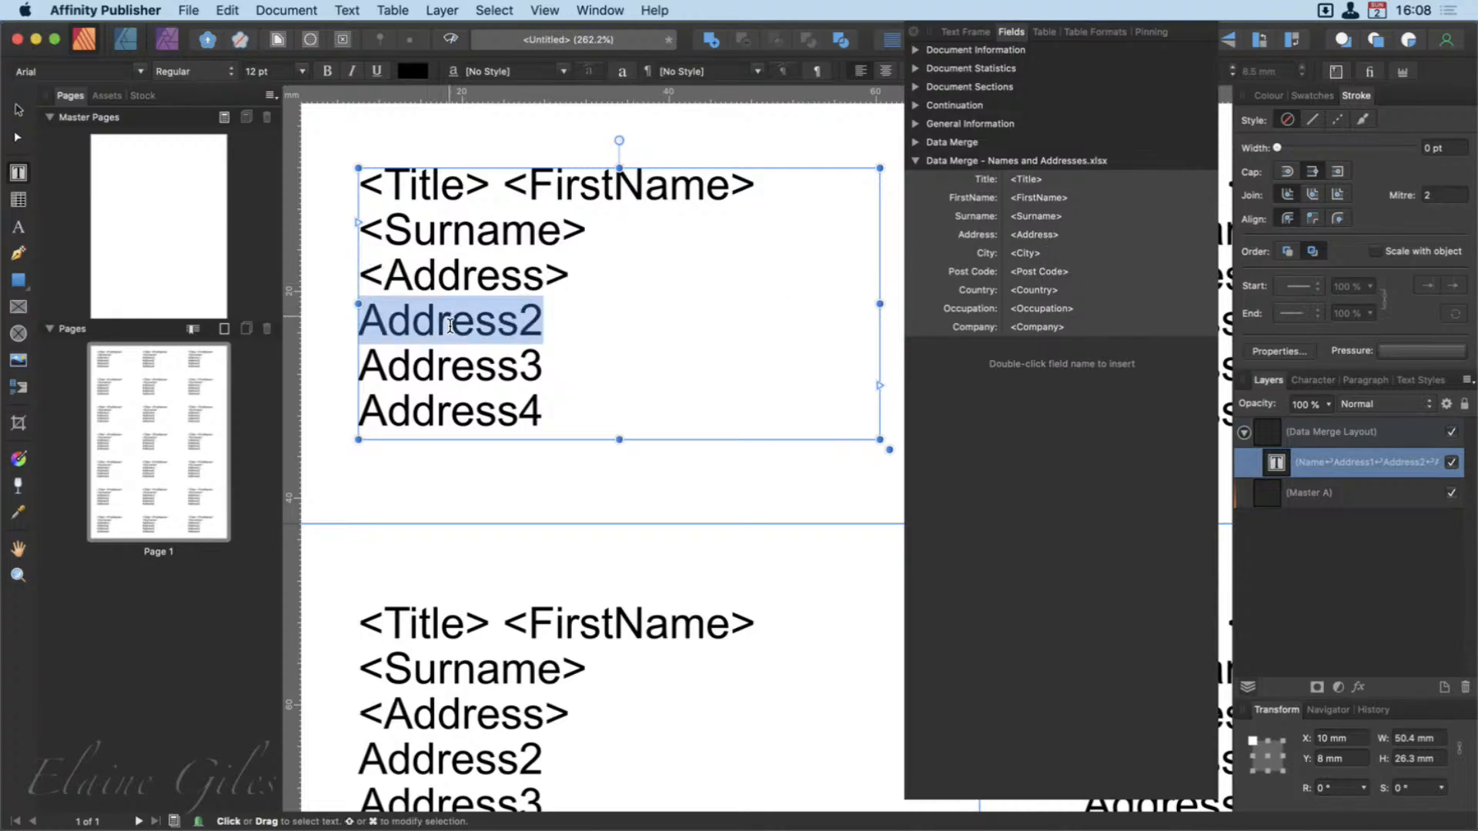
double_click(1028, 253)
left_click(441, 361)
double_click(441, 360)
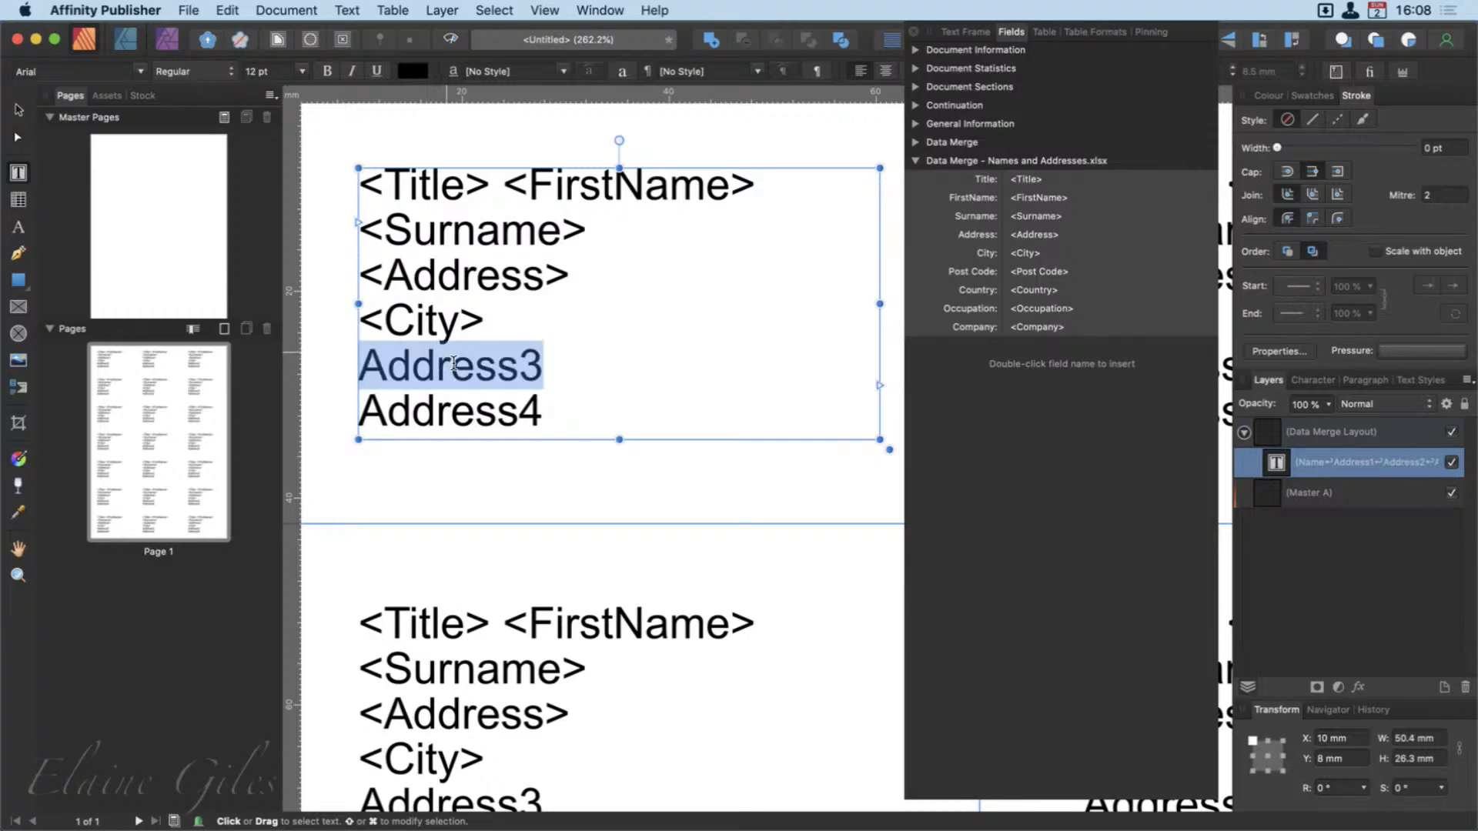
double_click(1040, 272)
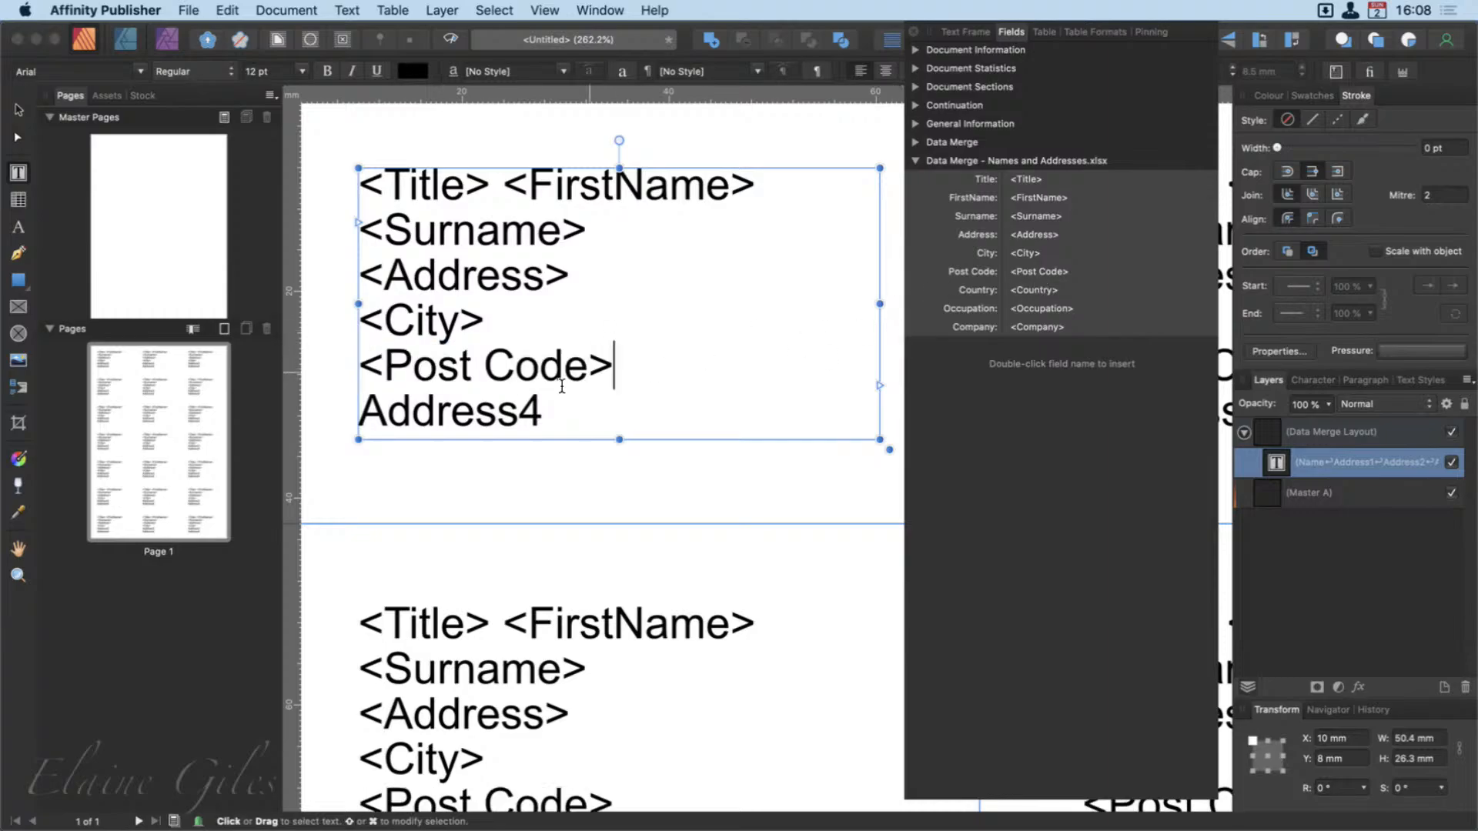
double_click(451, 411)
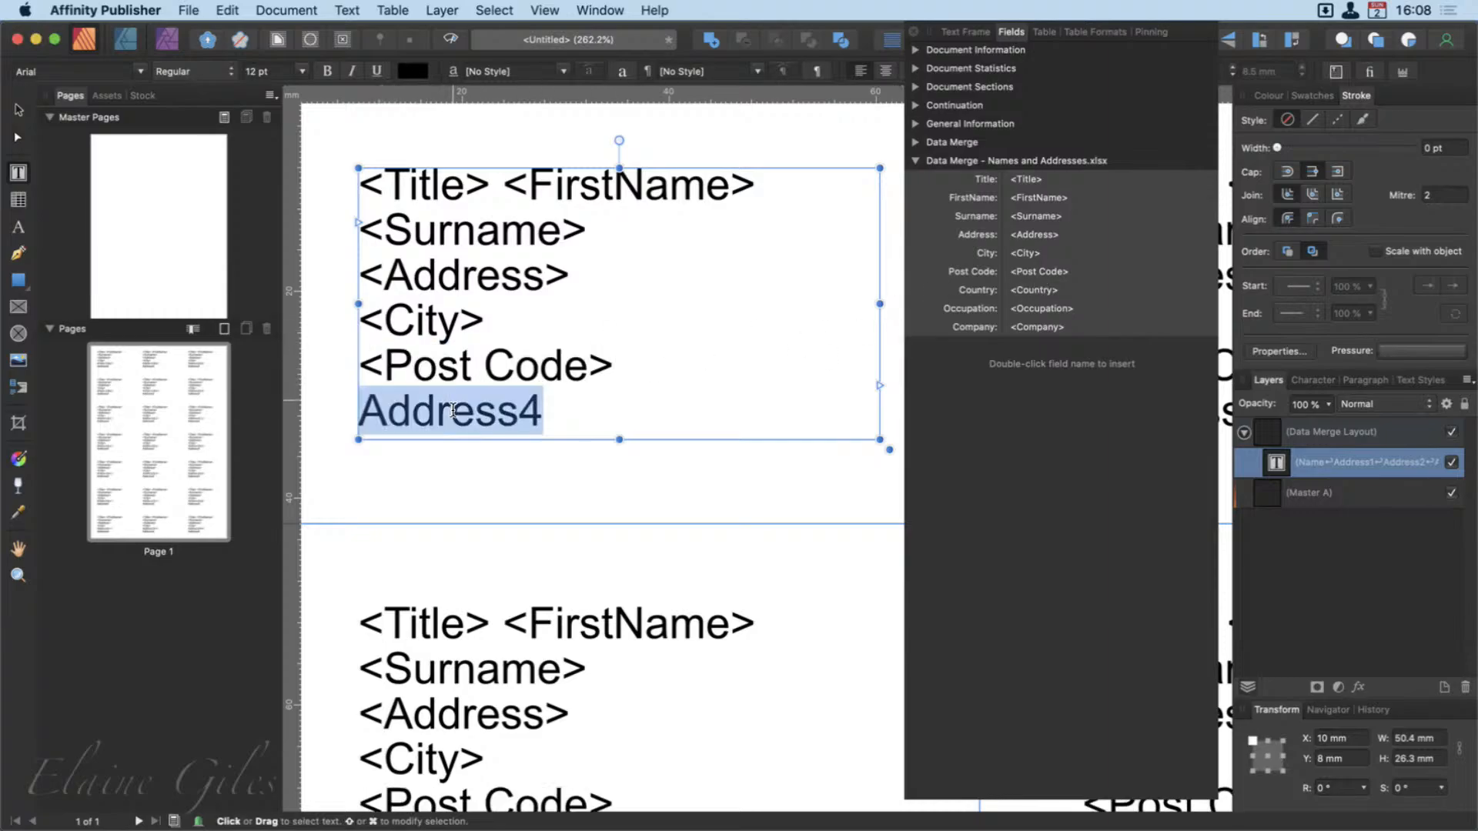
double_click(1031, 290)
Set all the label's merge field text to 10 pt and move the list of fields clear of the page.
left_click_drag(577, 422, 377, 202)
left_click(300, 72)
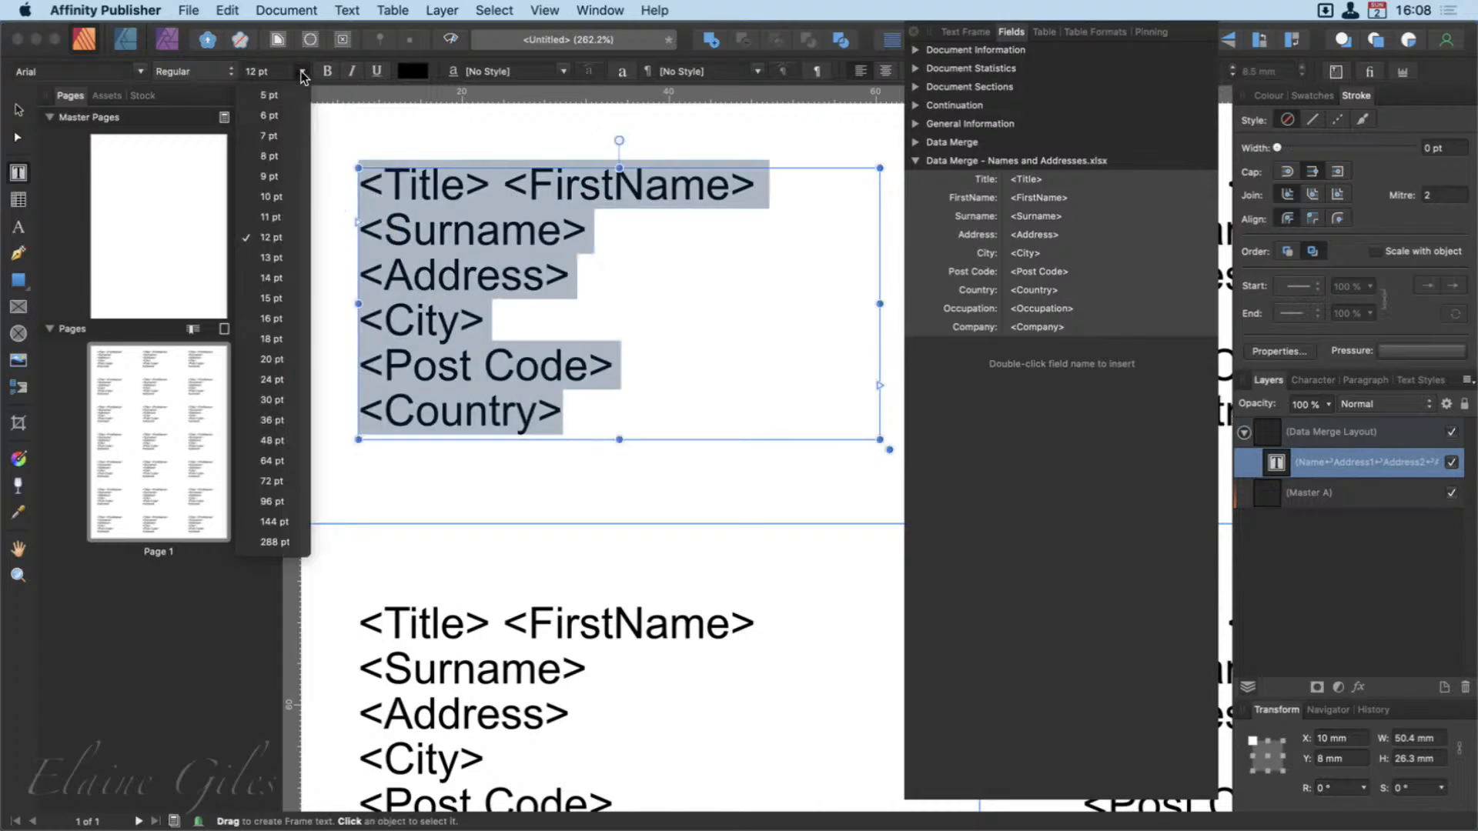
left_click(269, 197)
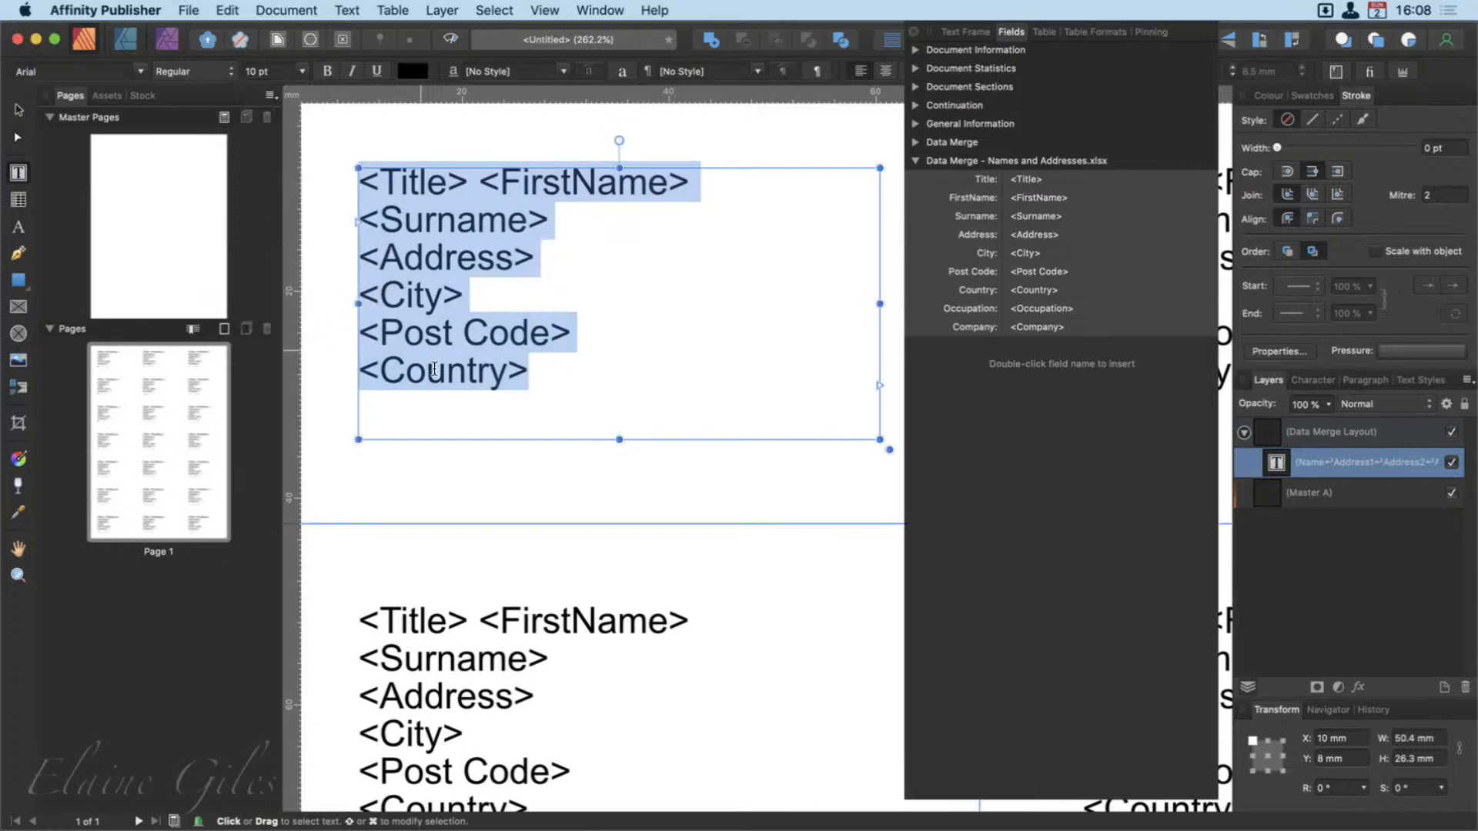
scroll(720, 596, "down", 5)
scroll(718, 594, "down", 2)
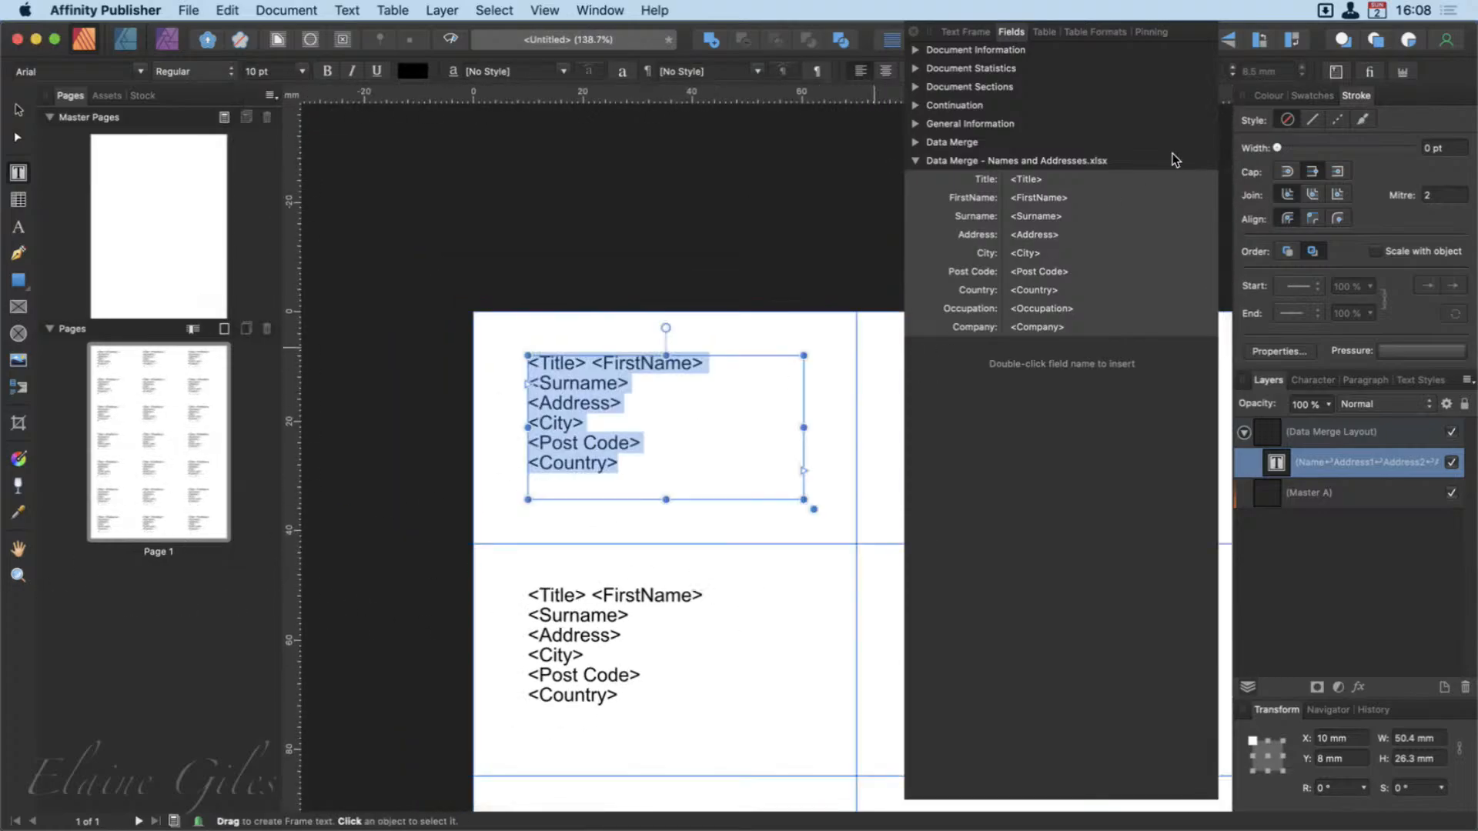
left_click_drag(1197, 30, 1324, 830)
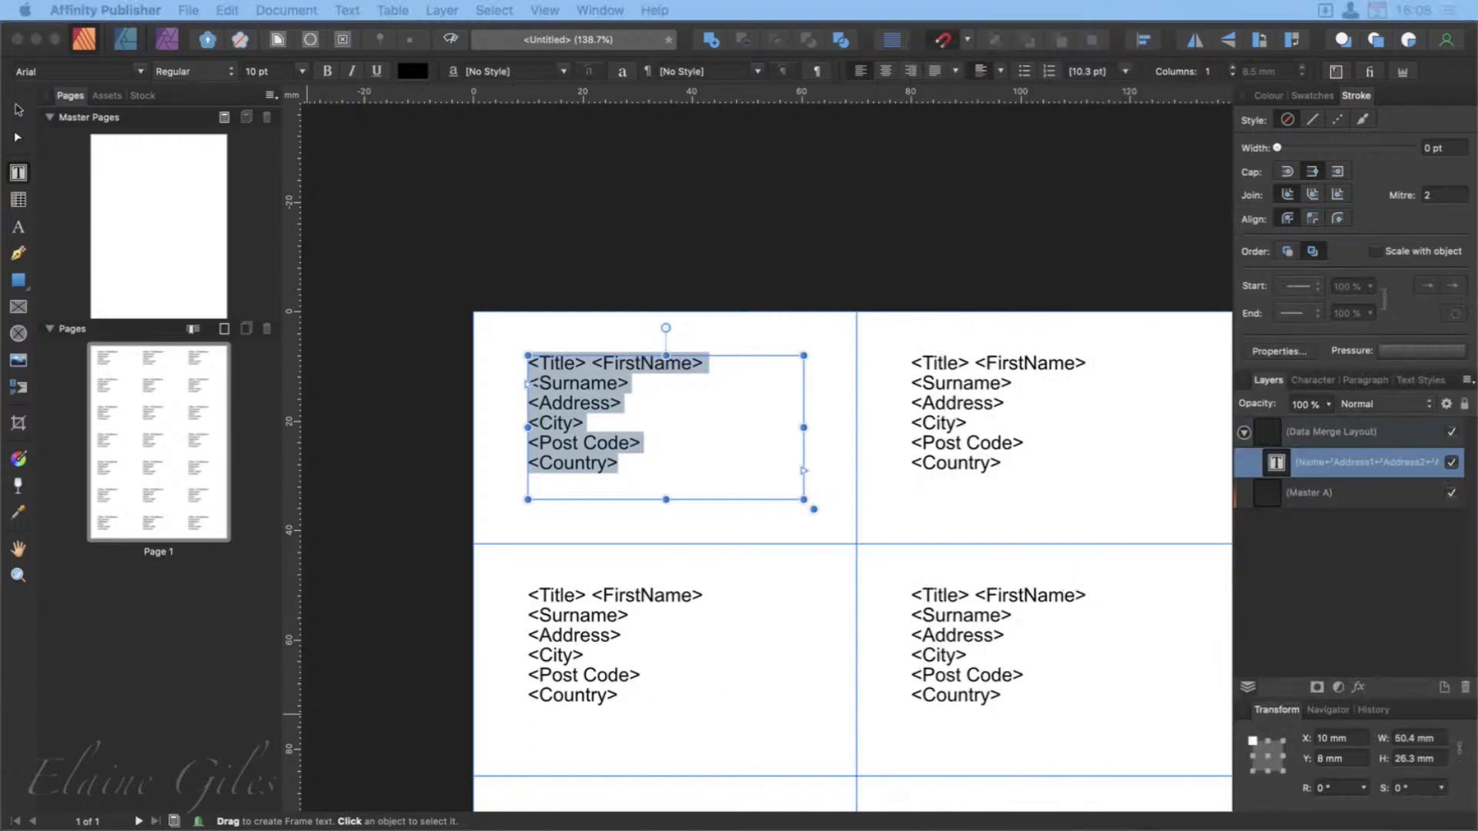
Bring the Data Merge window back over the page and turn on the record preview for the labels.
left_click_drag(262, 830, 456, 428)
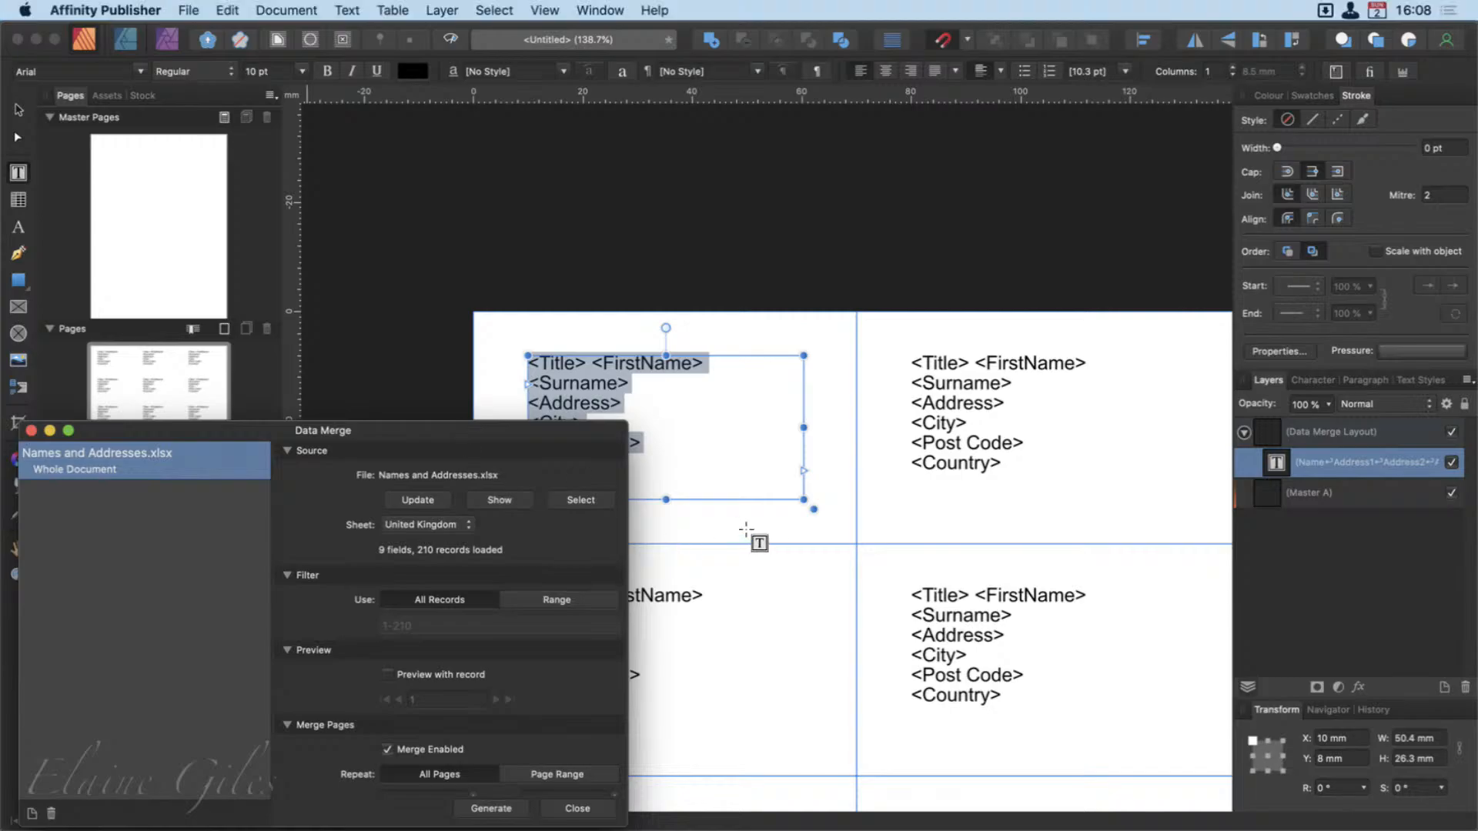
scroll(746, 529, "down", 3)
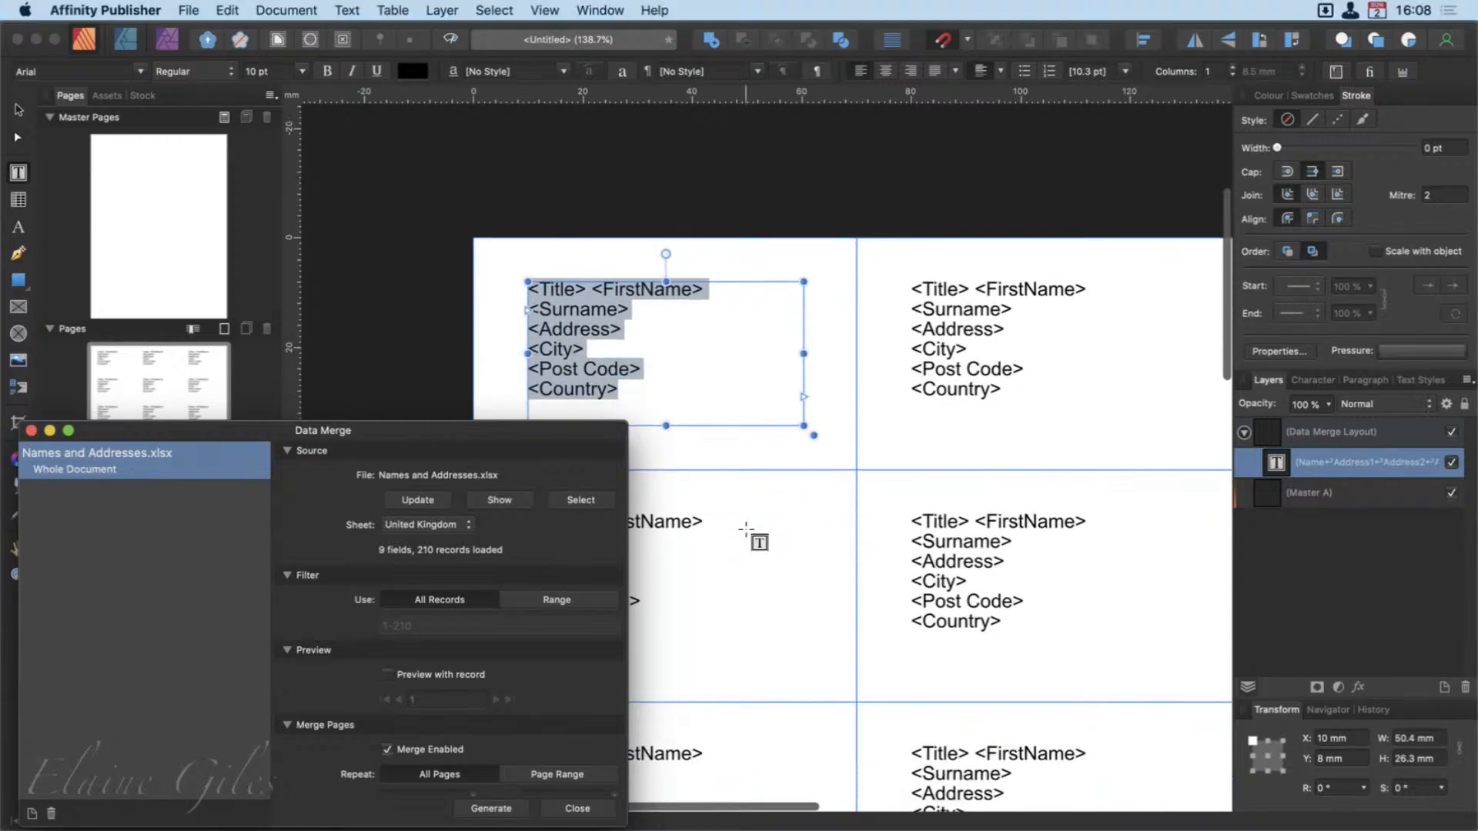
left_click(385, 674)
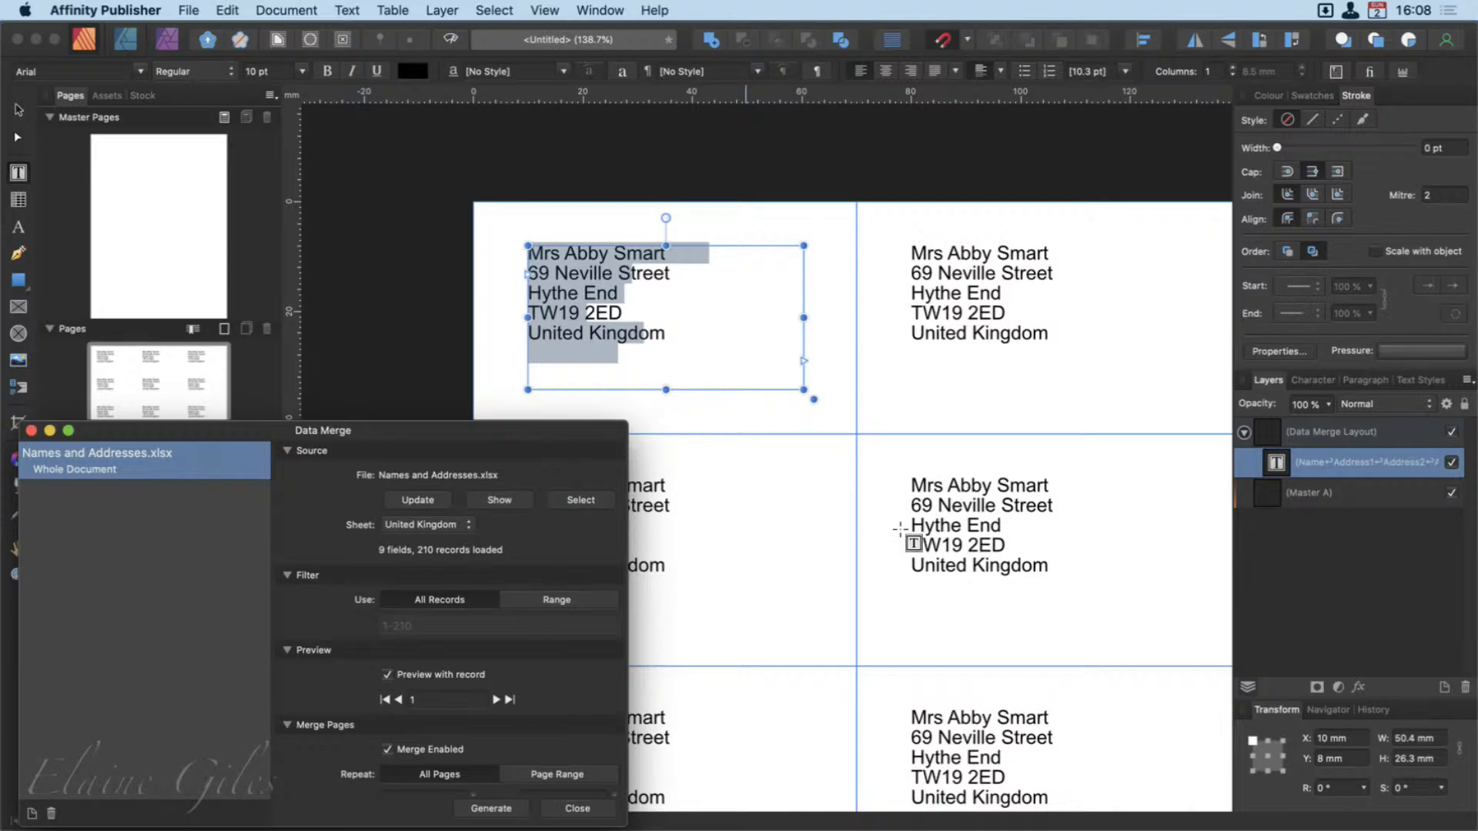
scroll(907, 534, "down", 2)
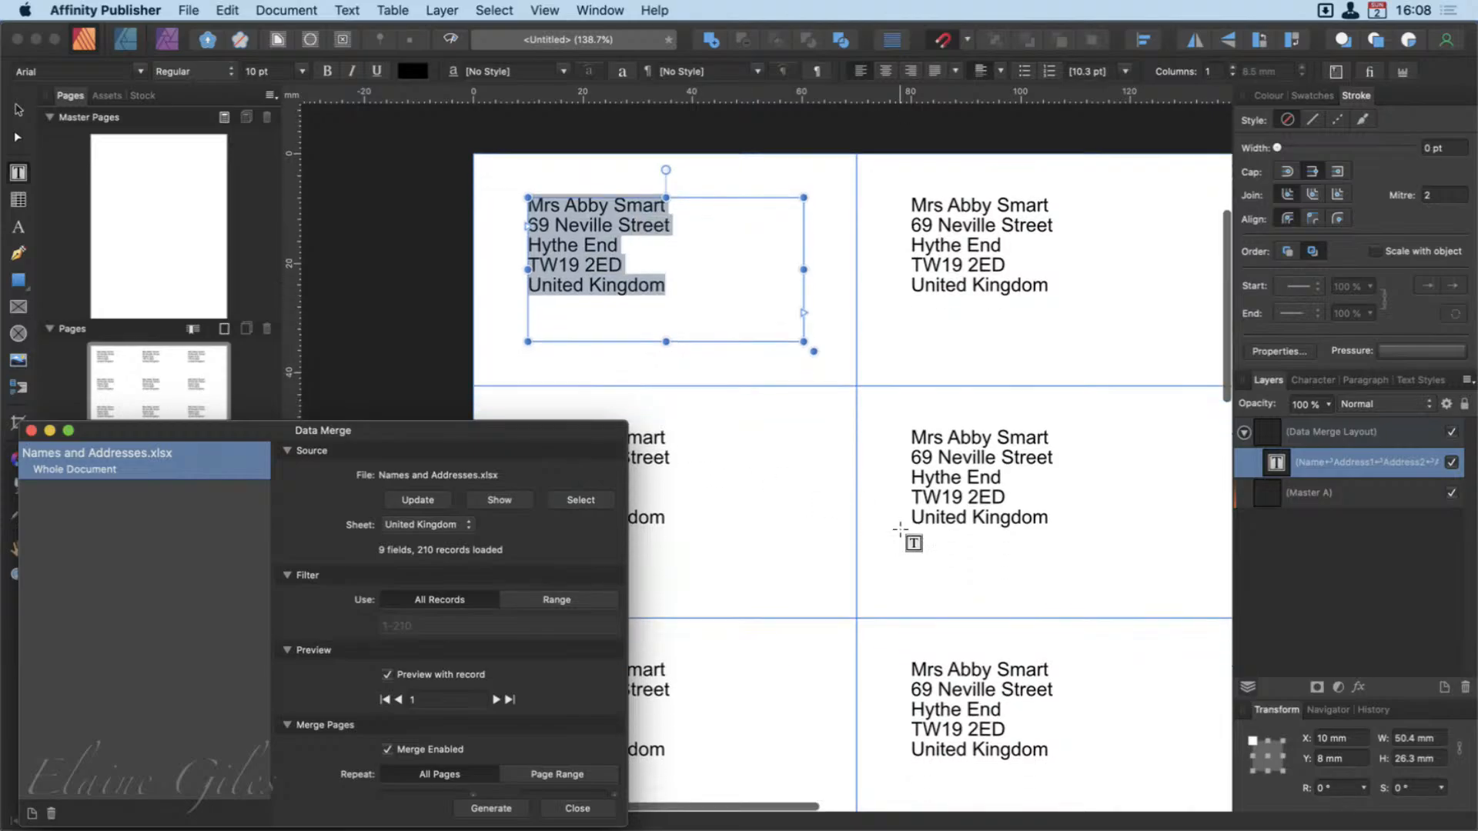
Advance the label preview one record at a time to record 14.
left_click(496, 699)
left_click(497, 699)
left_click(497, 698)
left_click(498, 698)
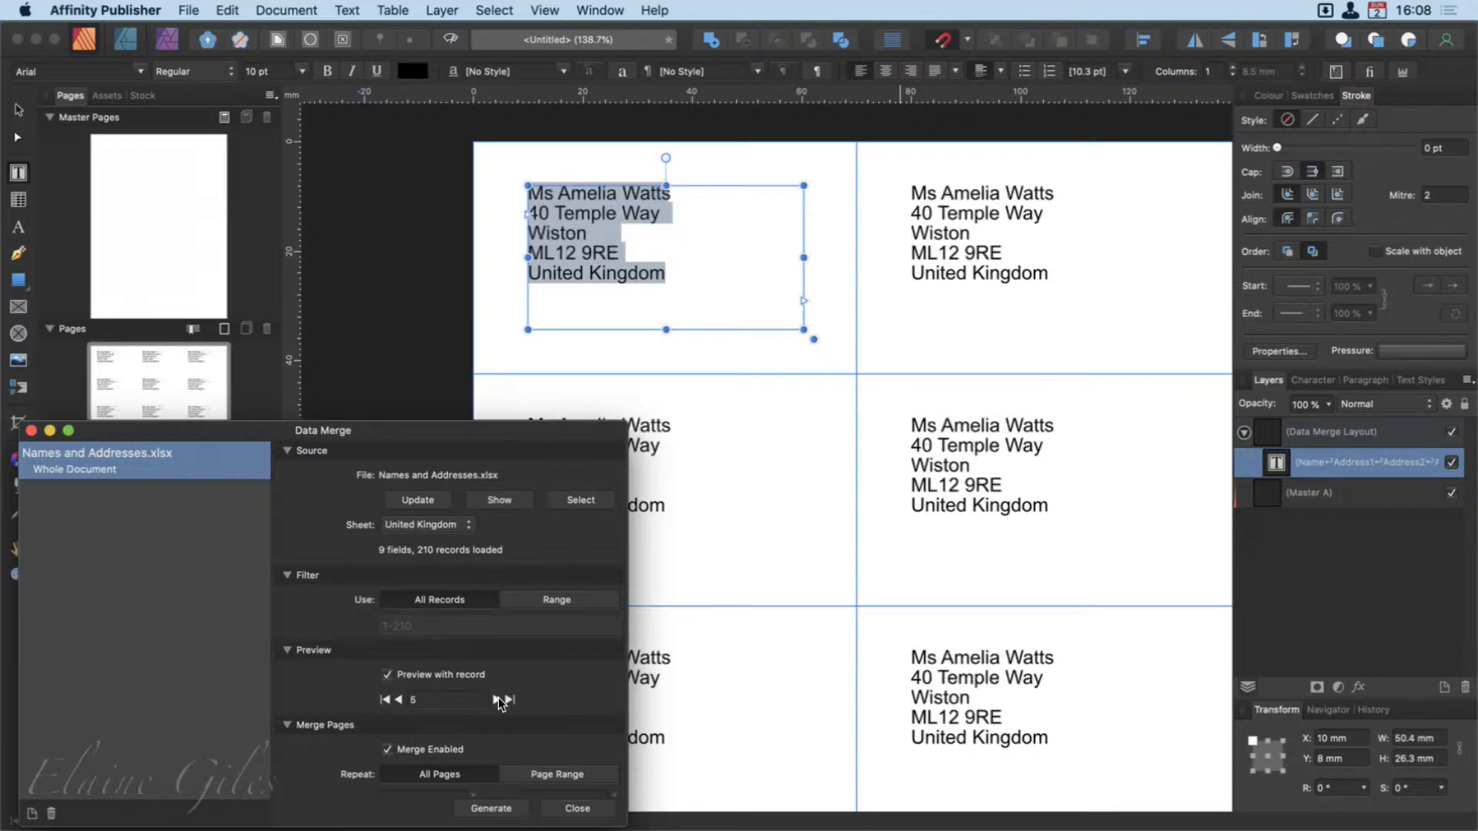
left_click(497, 698)
left_click(497, 698)
left_click(497, 698)
left_click(497, 698)
left_click(497, 698)
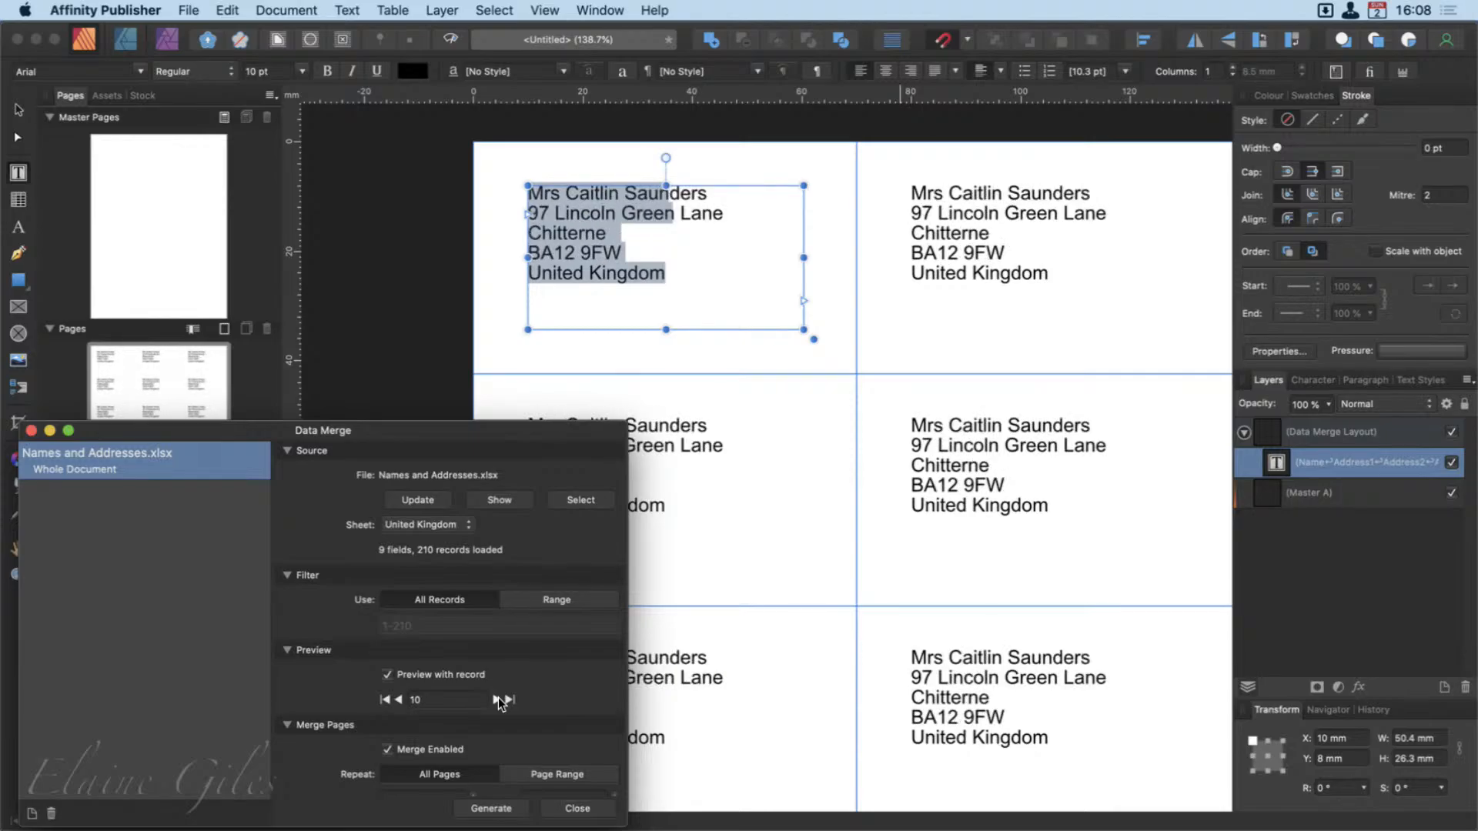
left_click(498, 698)
left_click(497, 698)
left_click(498, 698)
left_click(498, 698)
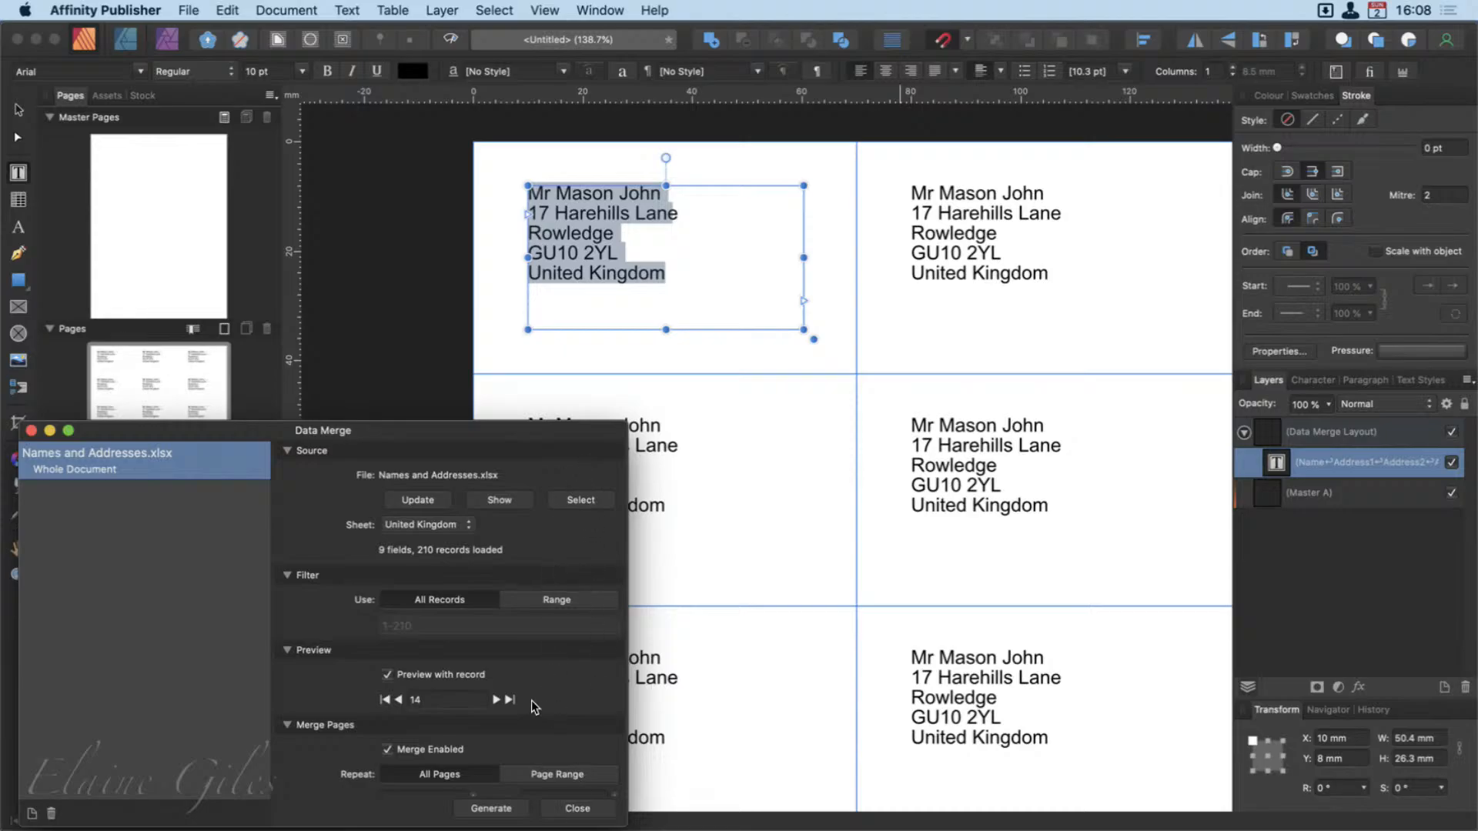
Step the label preview back one record at a time to record 8.
left_click(397, 699)
left_click(398, 699)
left_click(398, 699)
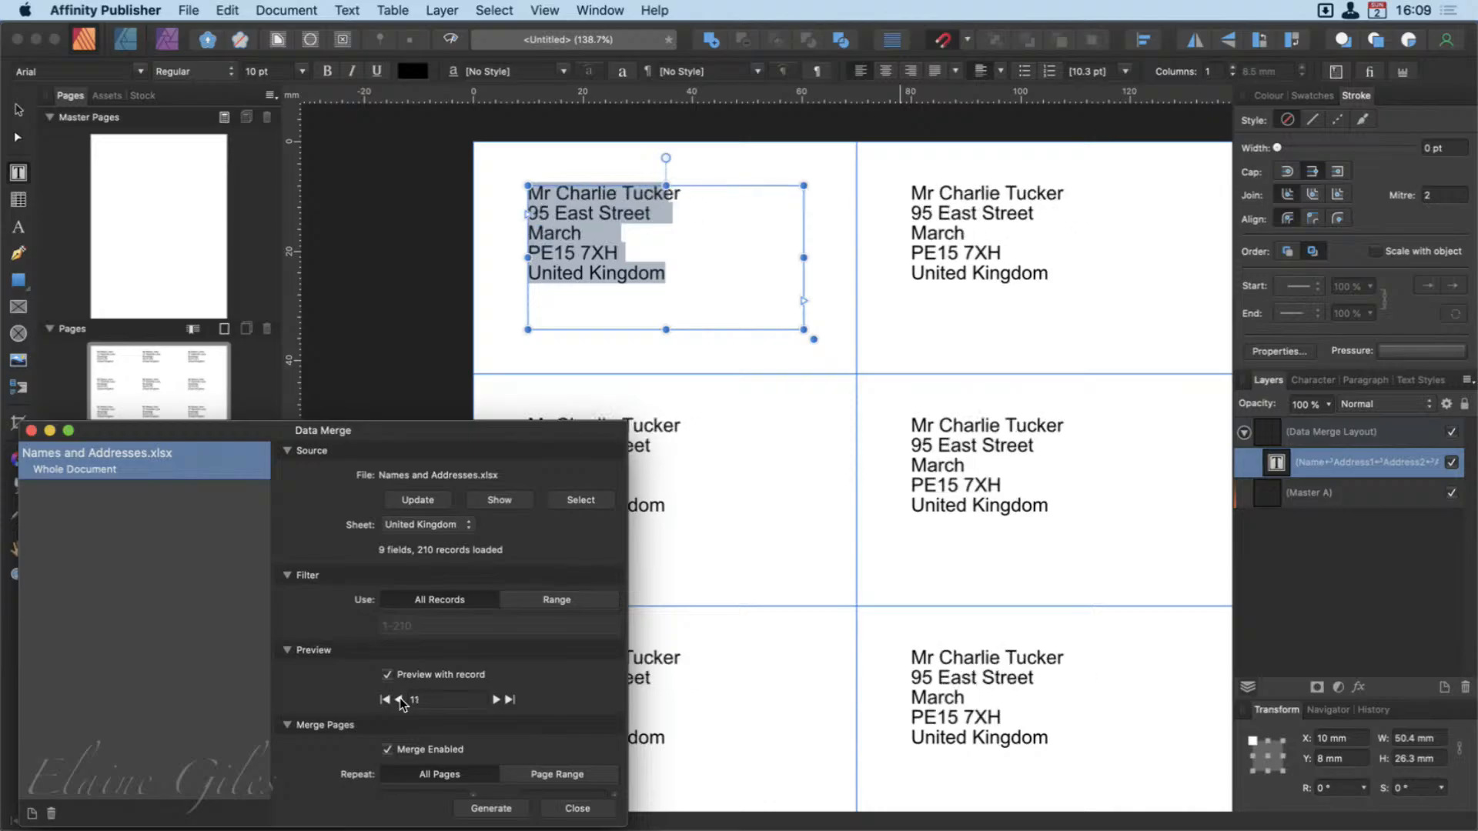
left_click(398, 699)
left_click(398, 699)
left_click(398, 699)
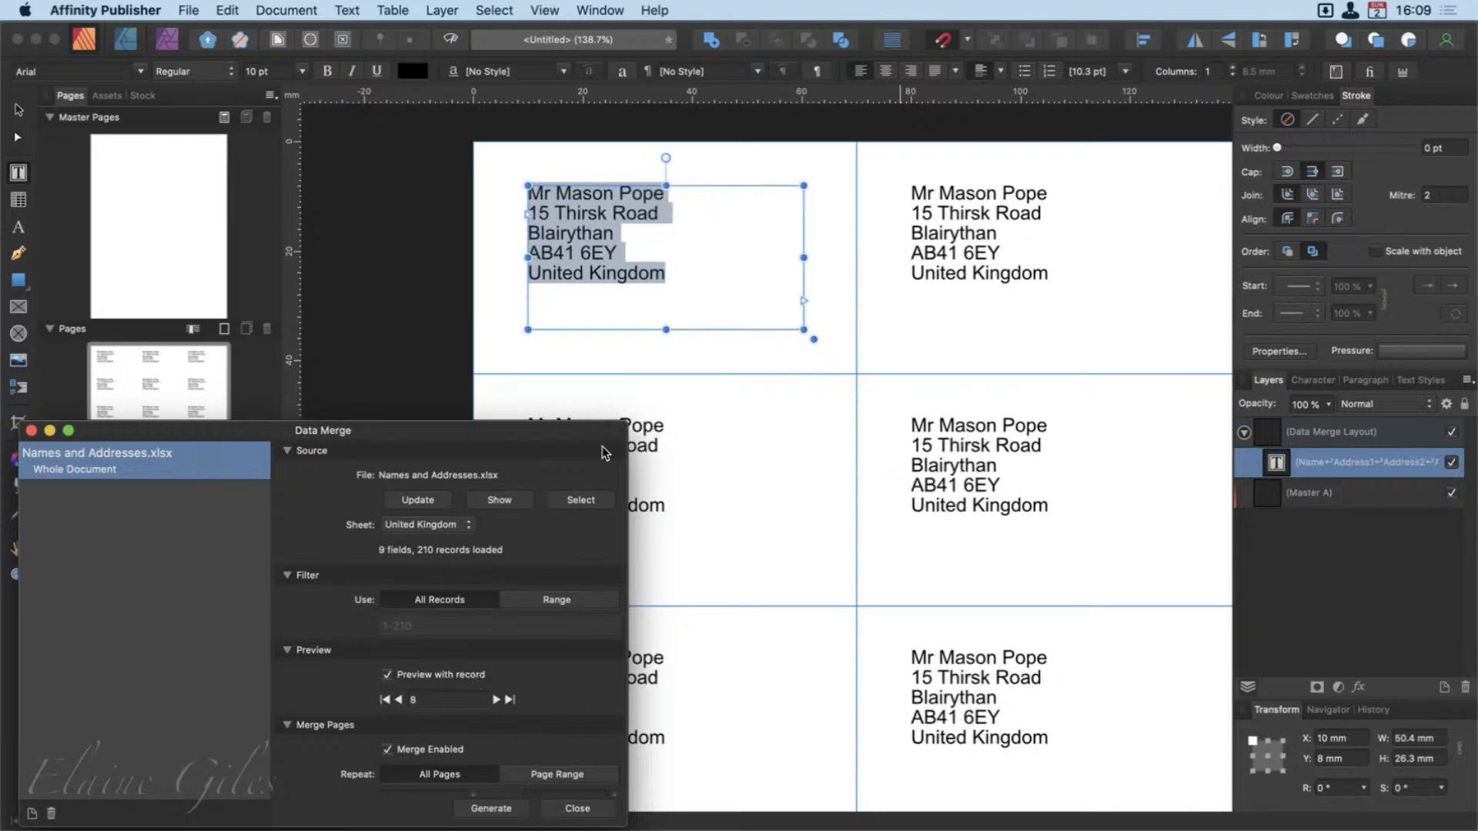
Move the Data Merge window off the page and set the label text size to 11 pt.
left_click_drag(590, 437, 0, 623)
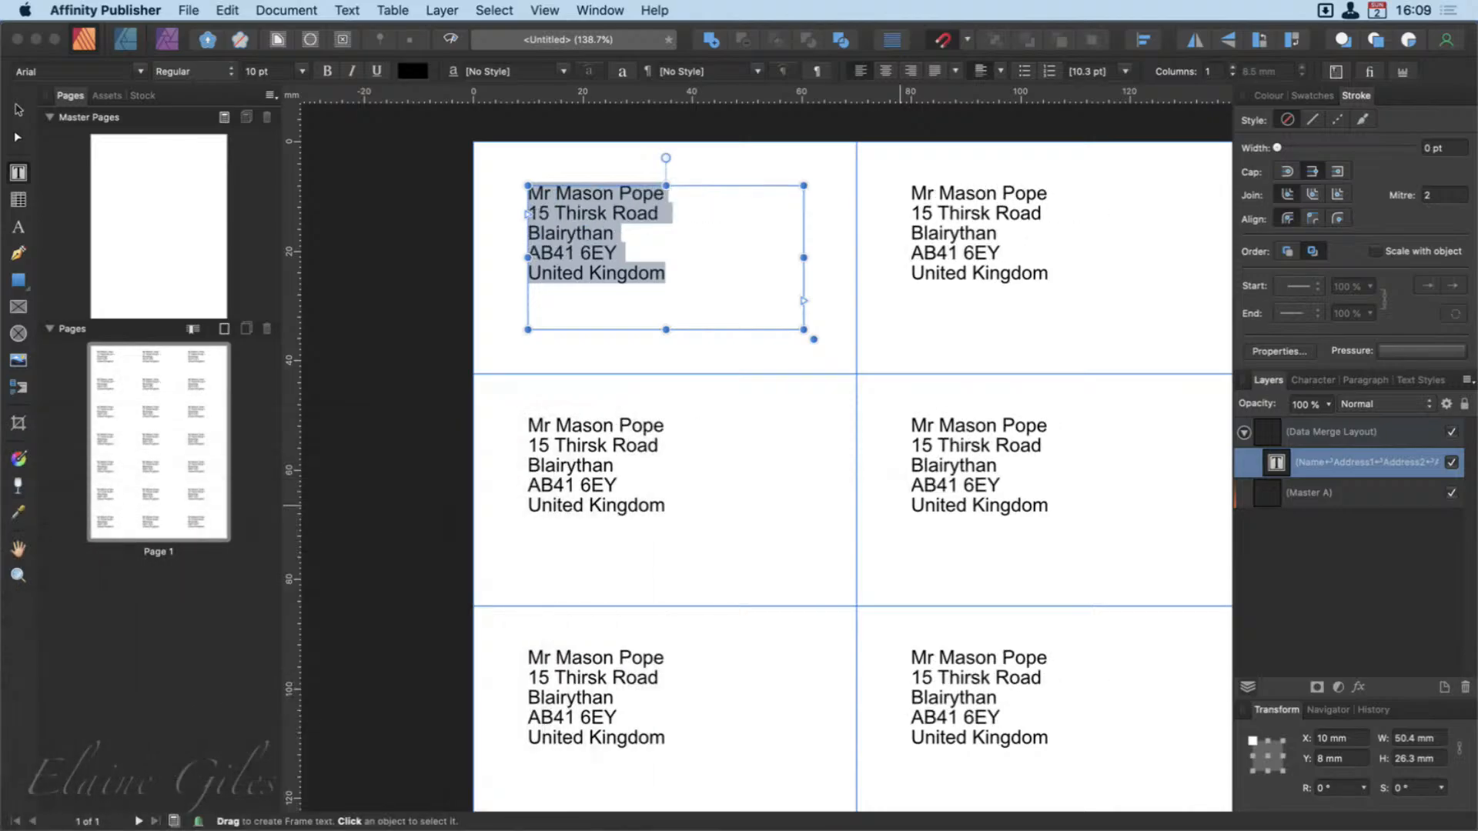
left_click(302, 71)
left_click(284, 215)
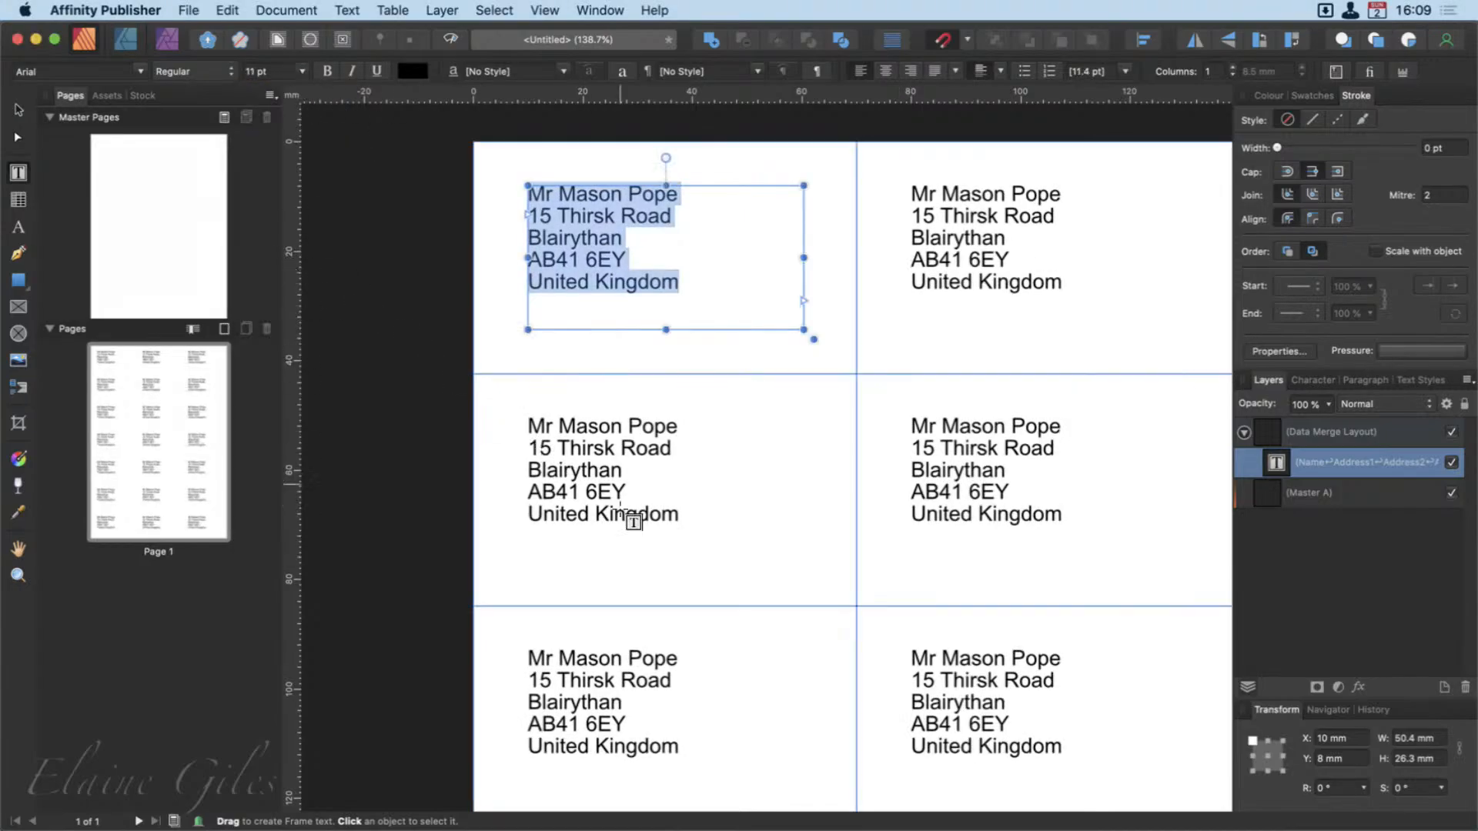
scroll(1009, 636, "down", 5)
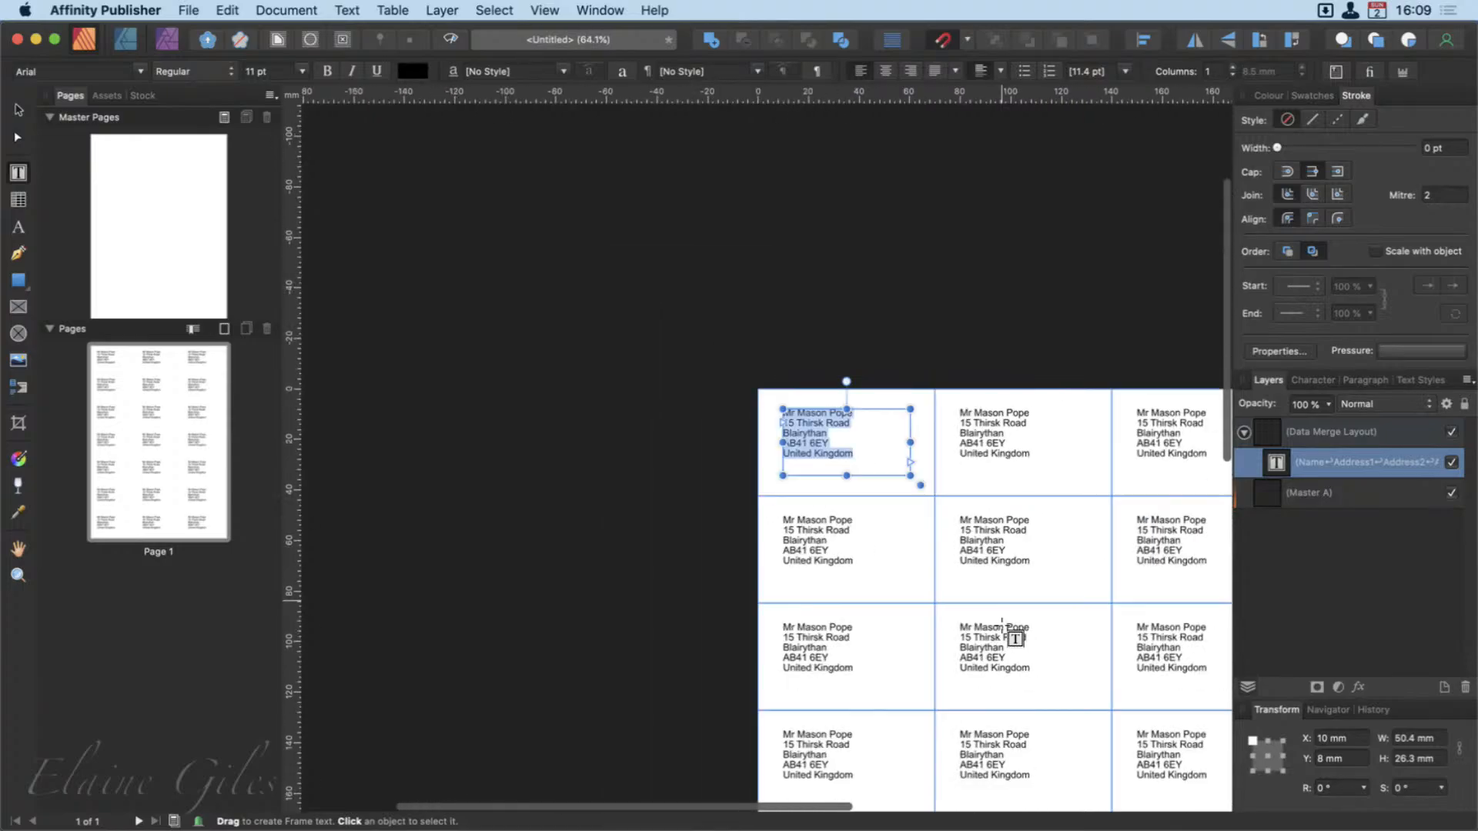
scroll(1001, 626, "right", 5)
scroll(1001, 625, "left", 1)
scroll(1001, 624, "down", 1)
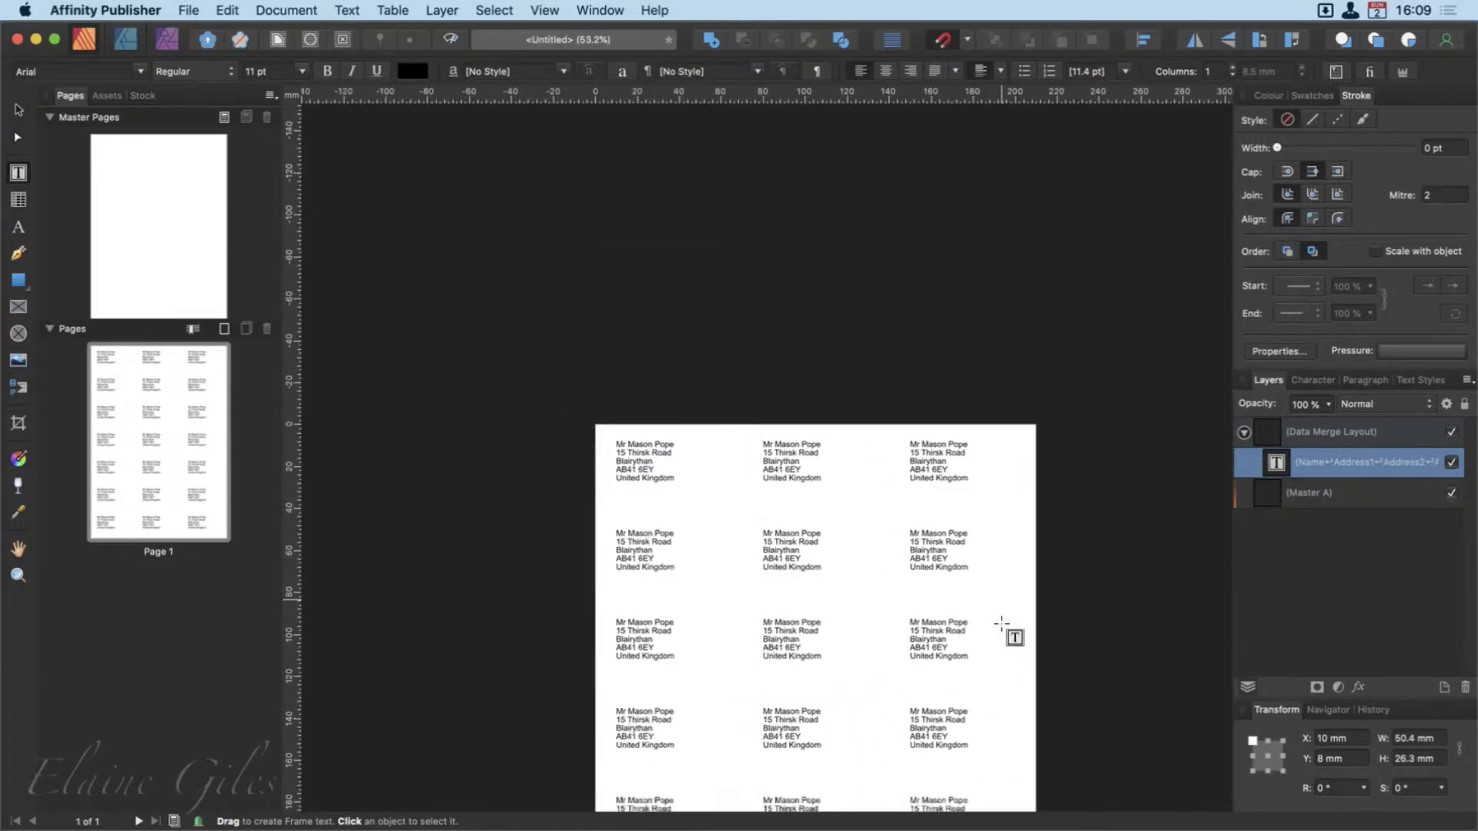
scroll(1001, 624, "down", 1)
key("super+0")
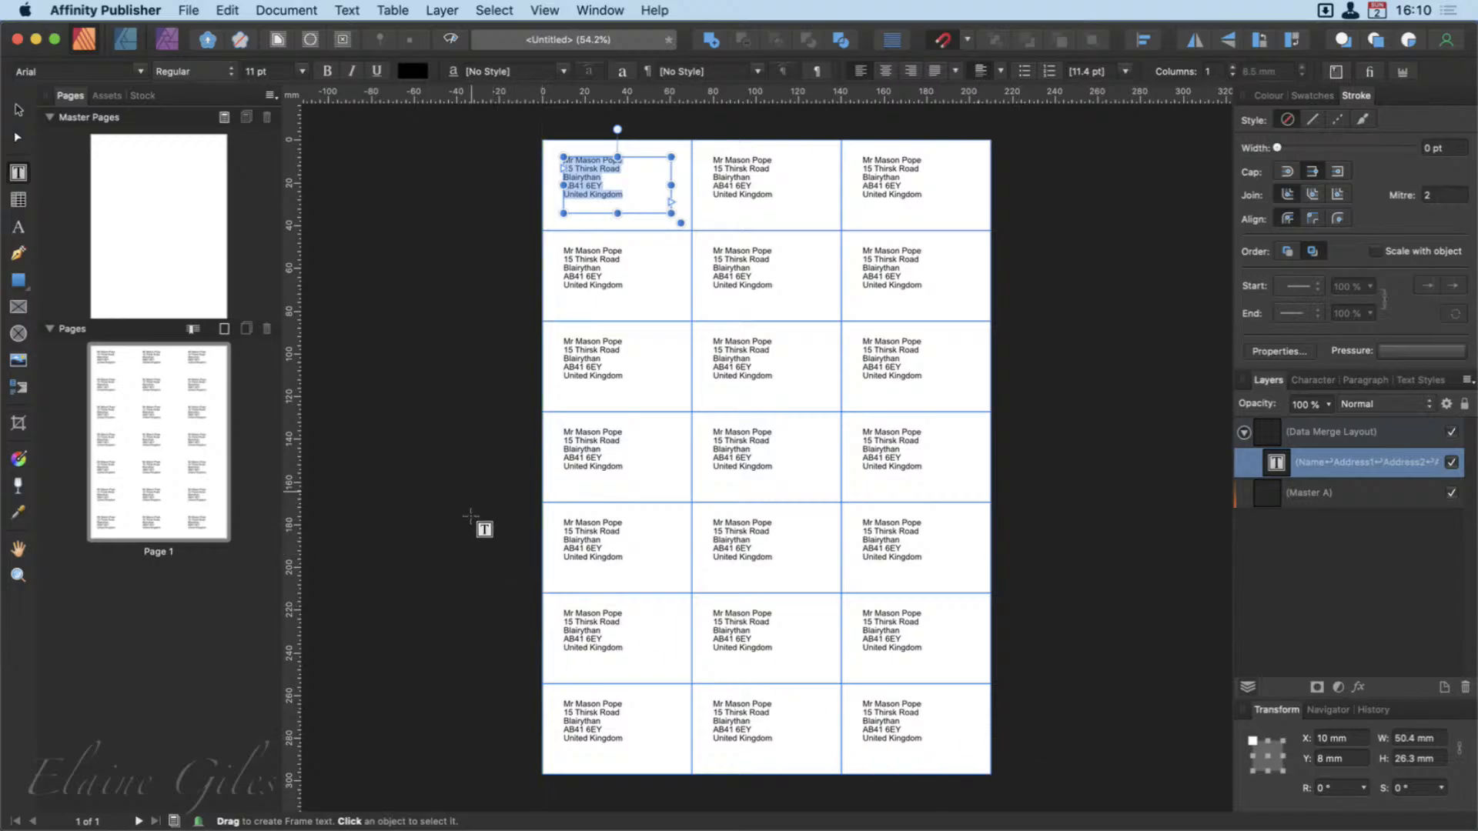
Save the label document to the iCloud Desktop as Labels.
key("super+s")
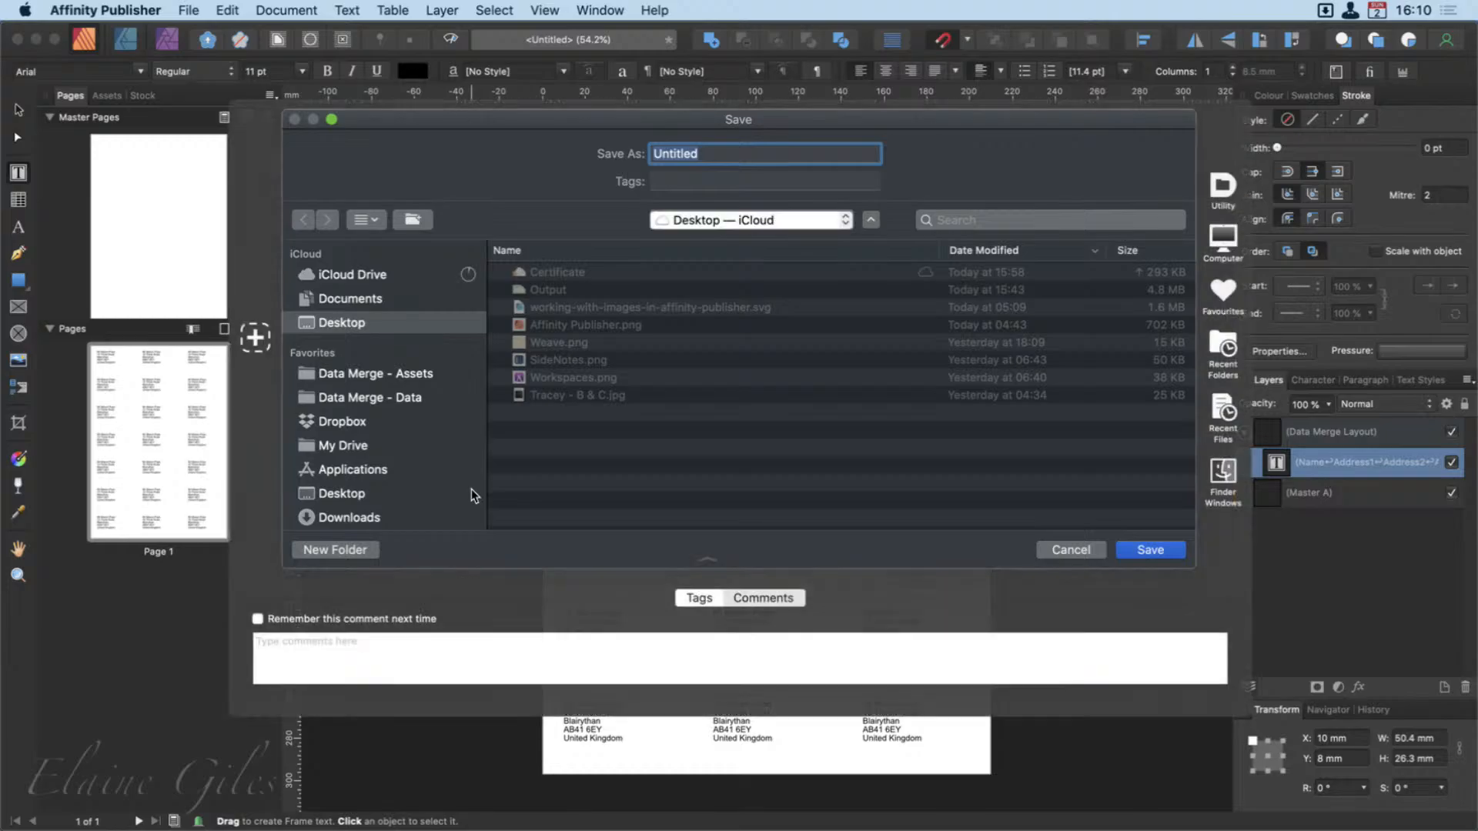
type("Labels")
key("Return")
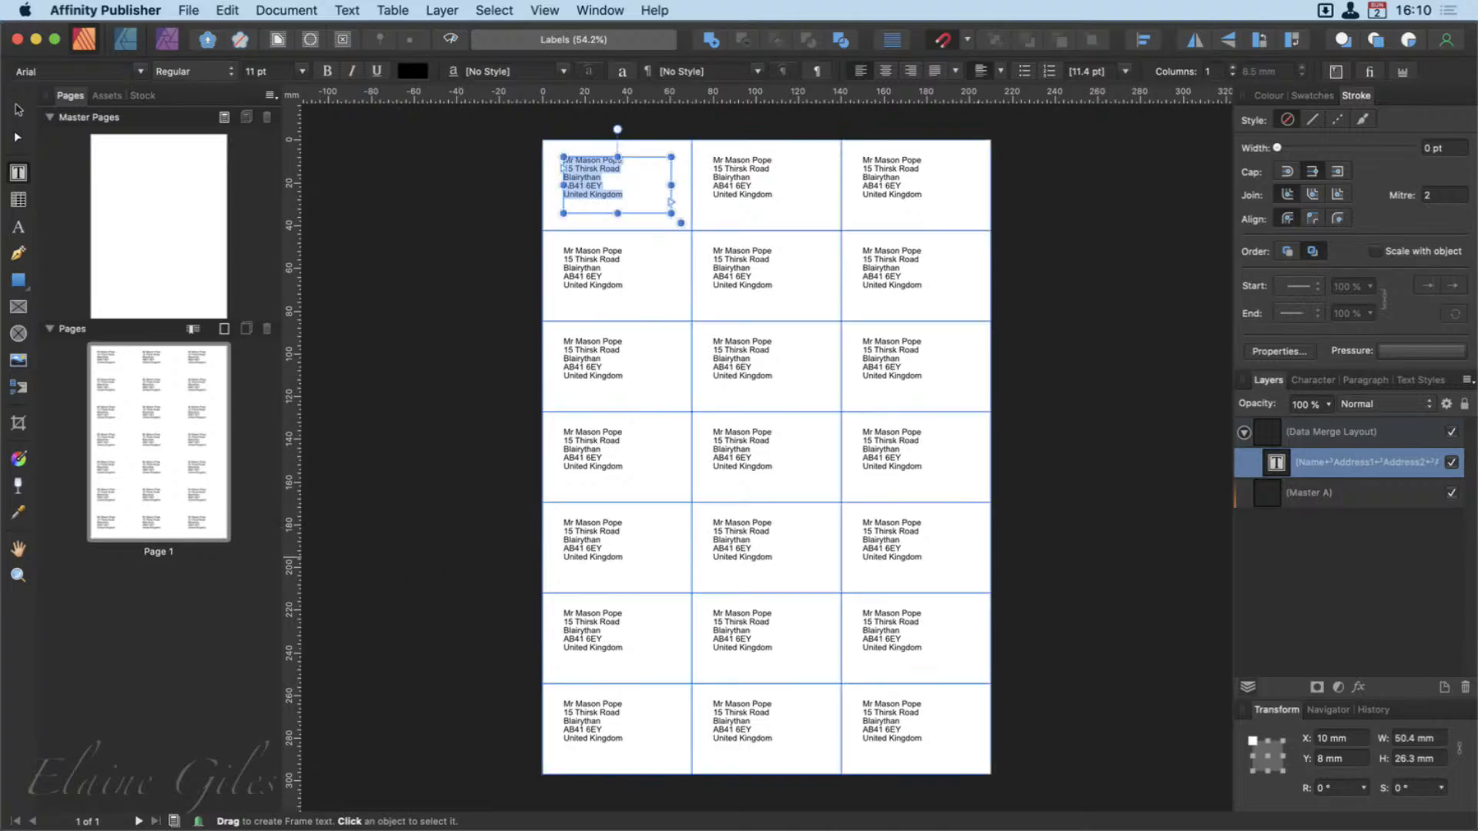
Turn off the record preview, generate the merged document from all records, and move the Data Merge window off the page.
left_click_drag(559, 830, 559, 706)
left_click_drag(514, 380, 513, 378)
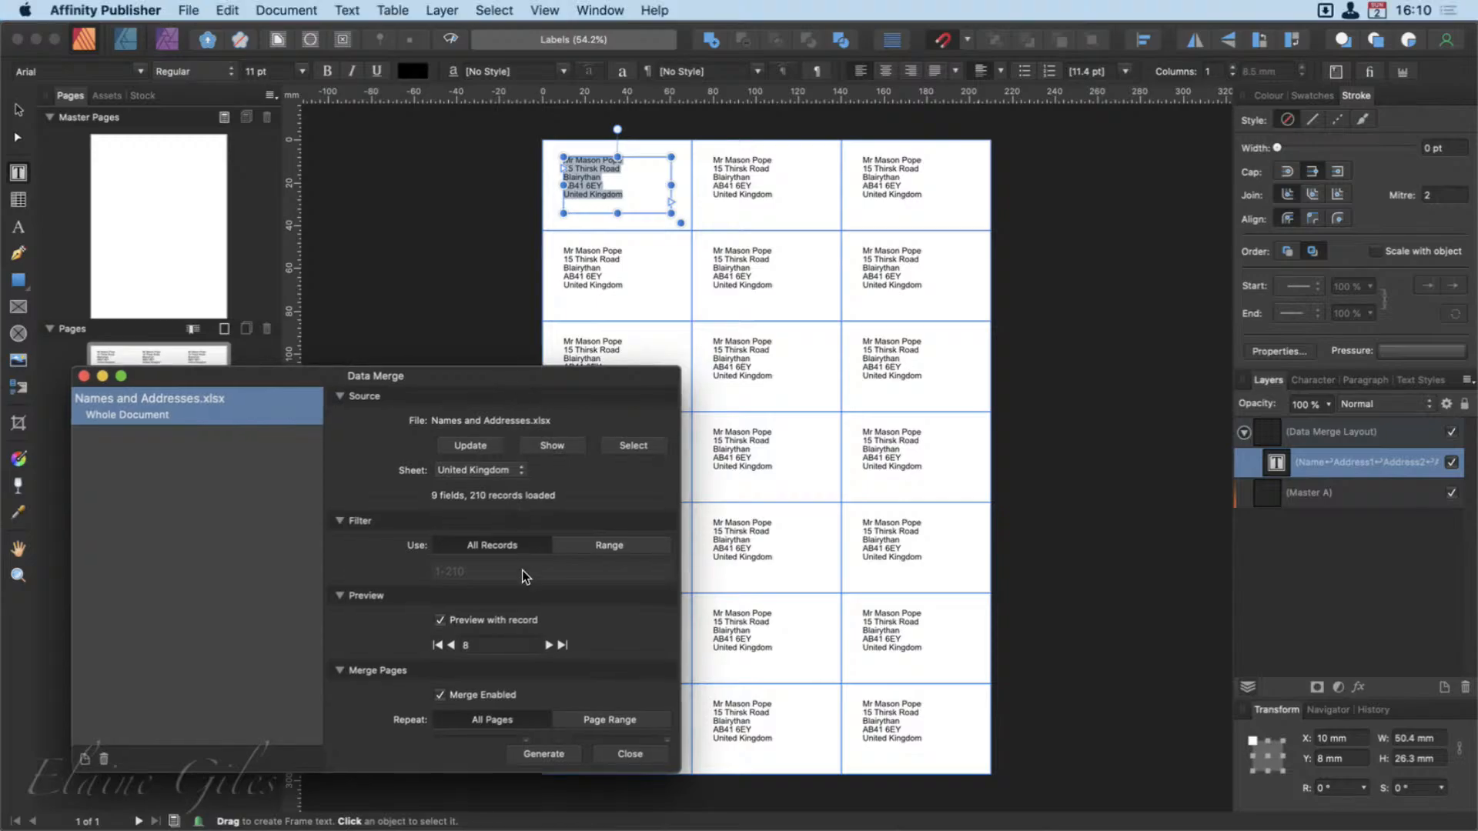
left_click(441, 620)
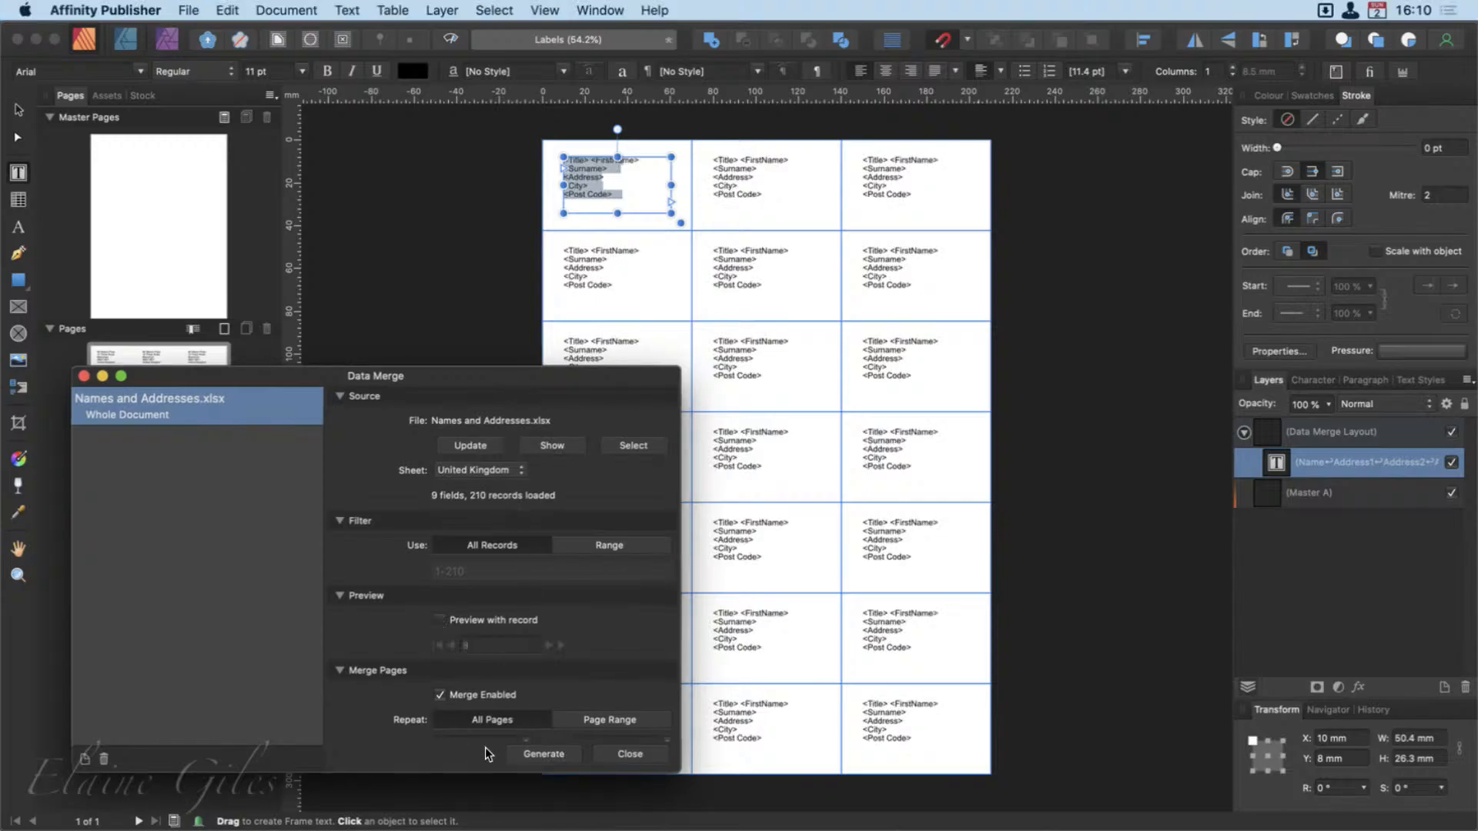
left_click(561, 756)
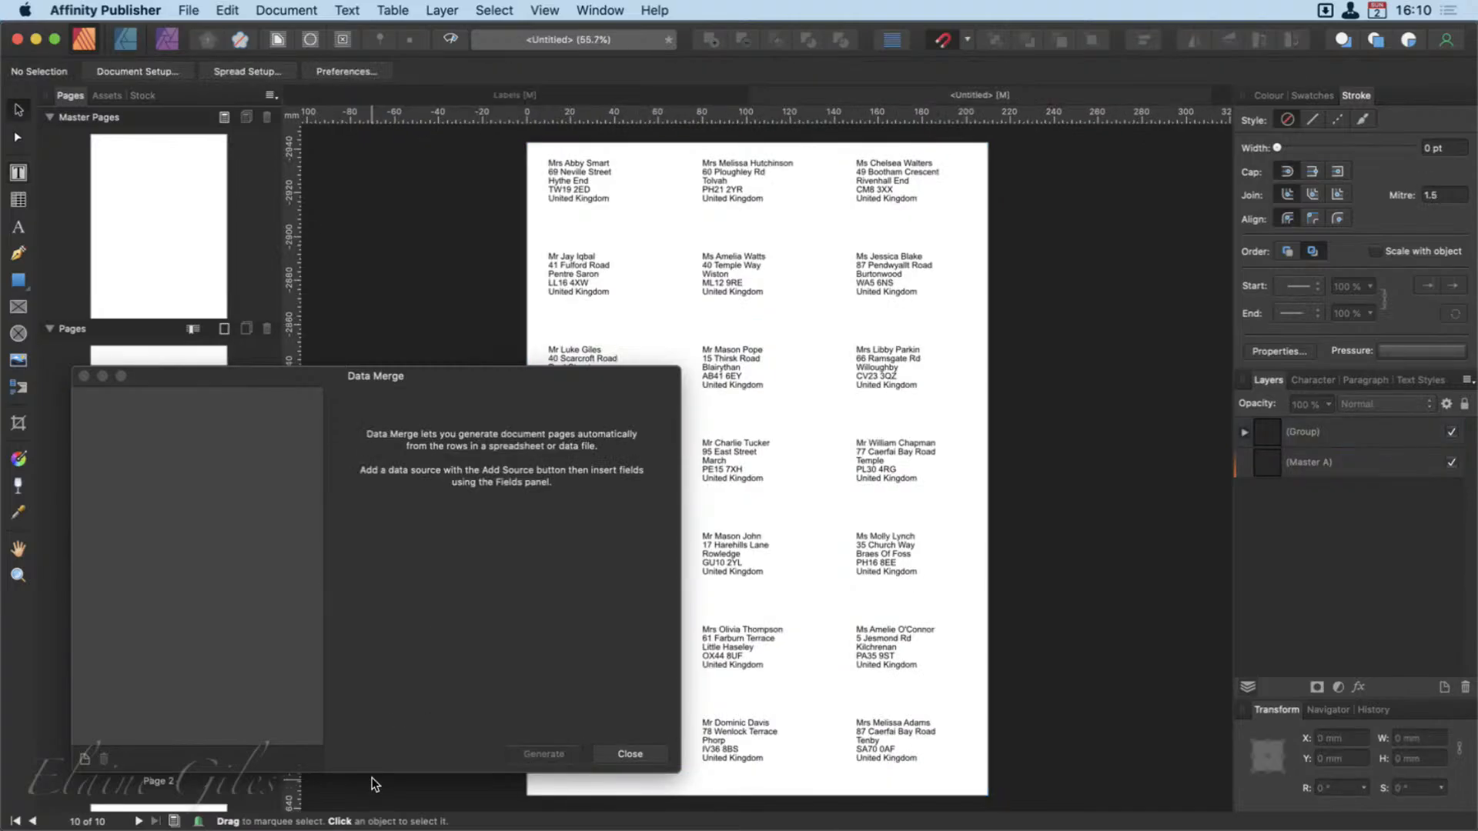
left_click_drag(571, 378, 0, 462)
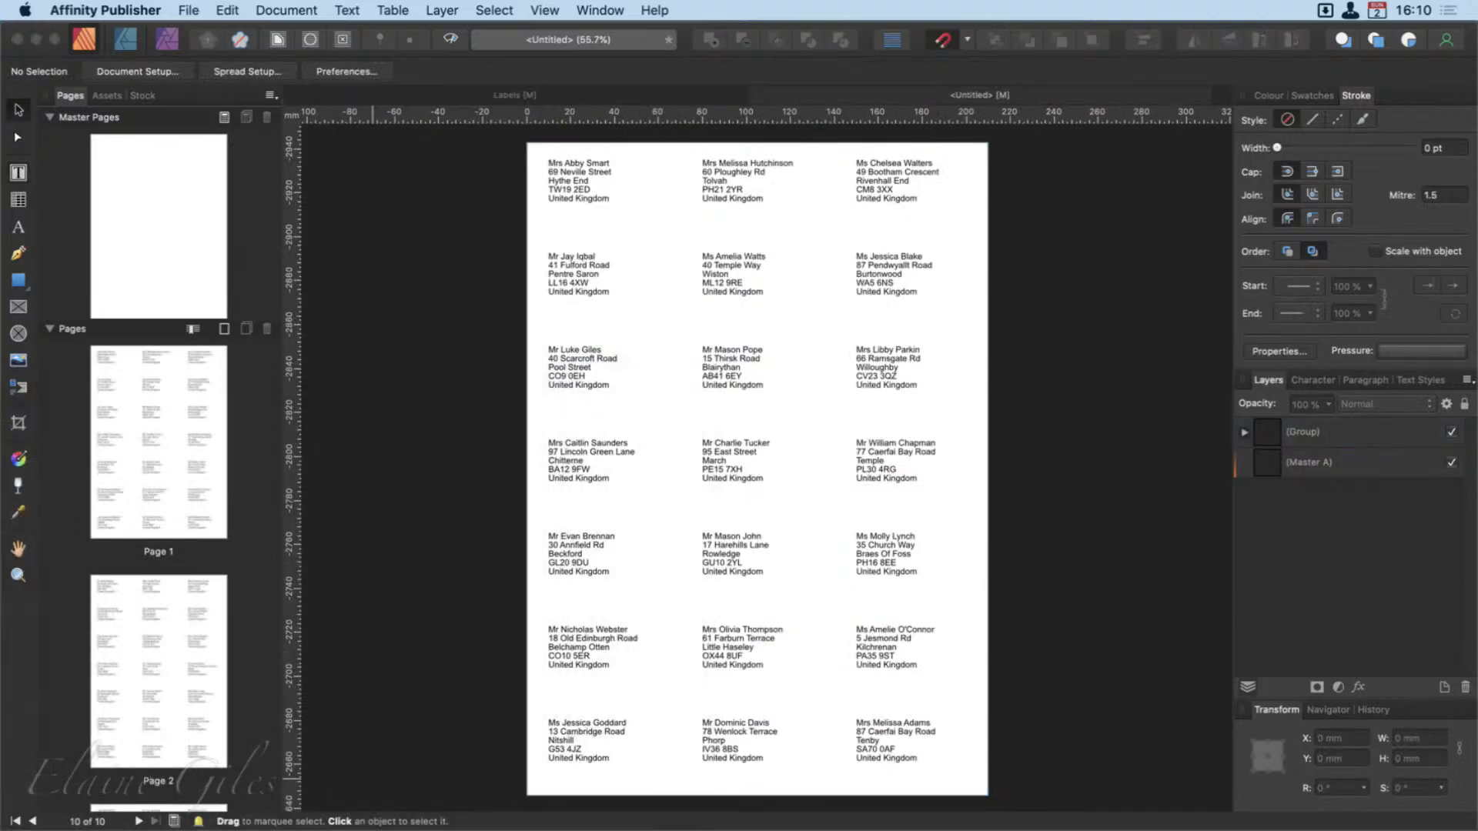
Examine the merged address labels up close and on pages 10, 6, 7 and 8 of the generated document.
scroll(707, 164, "up", 5)
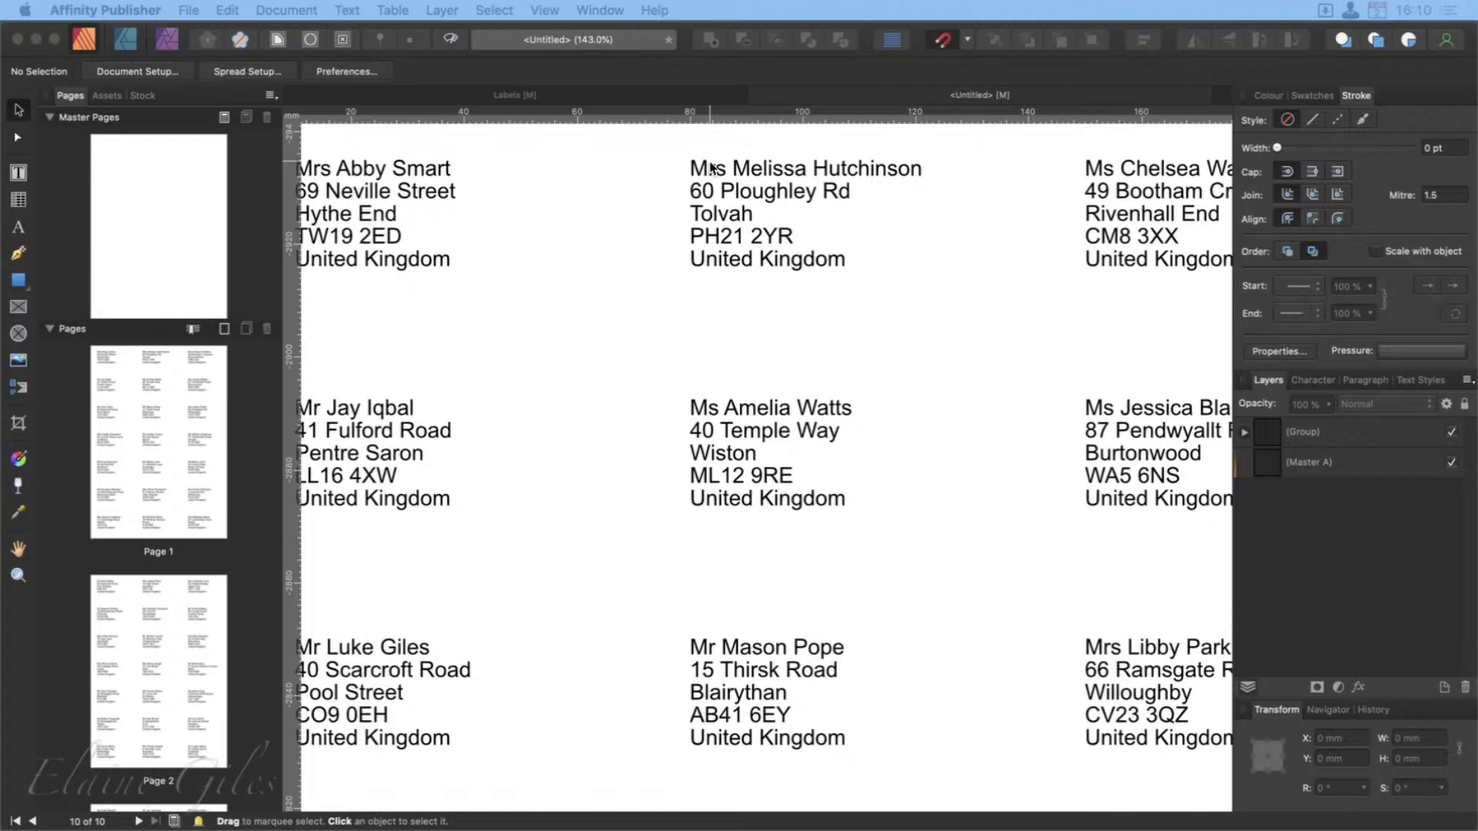
scroll(893, 362, "down", 3)
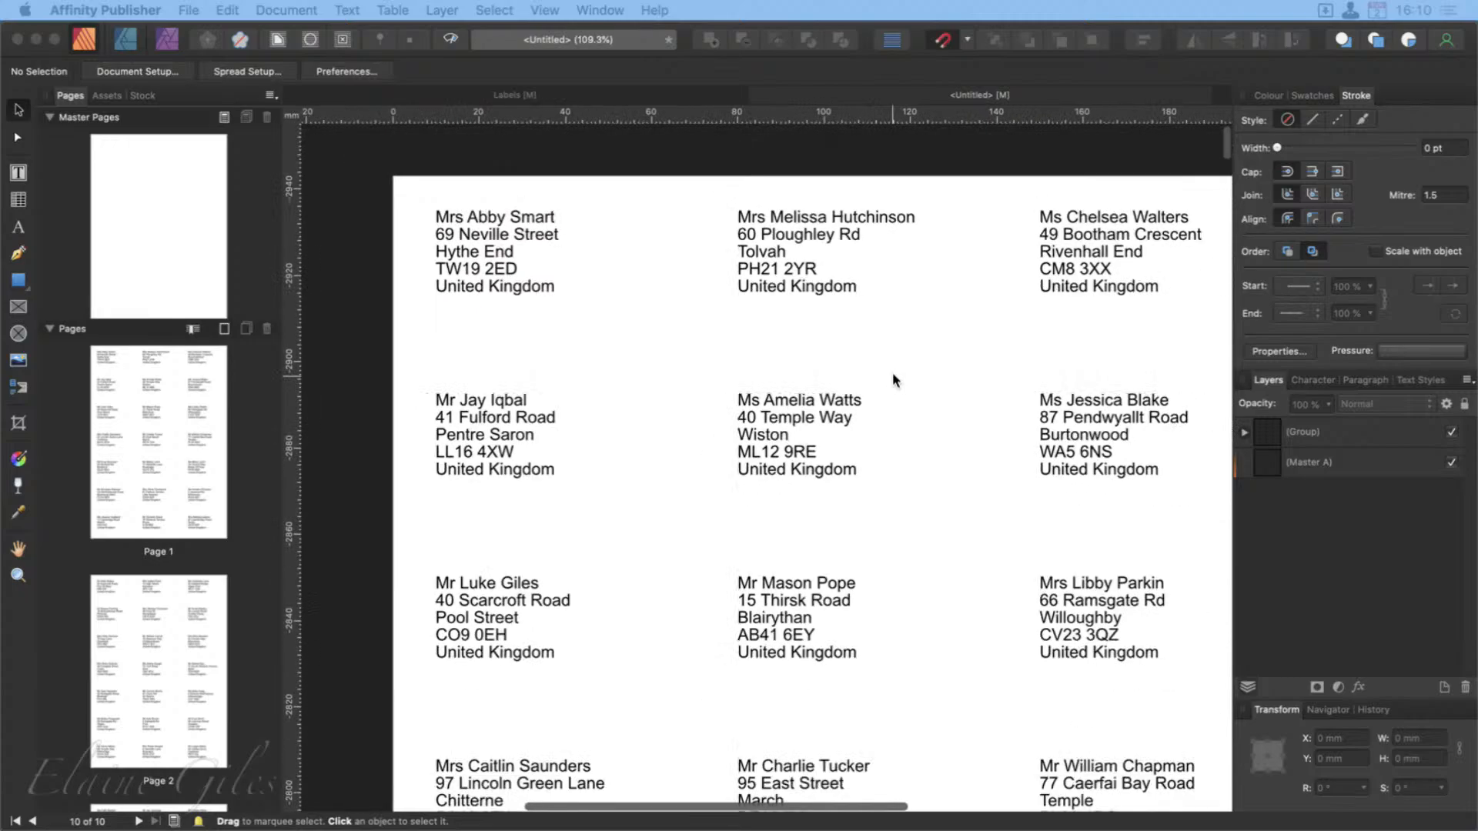
key("super+0")
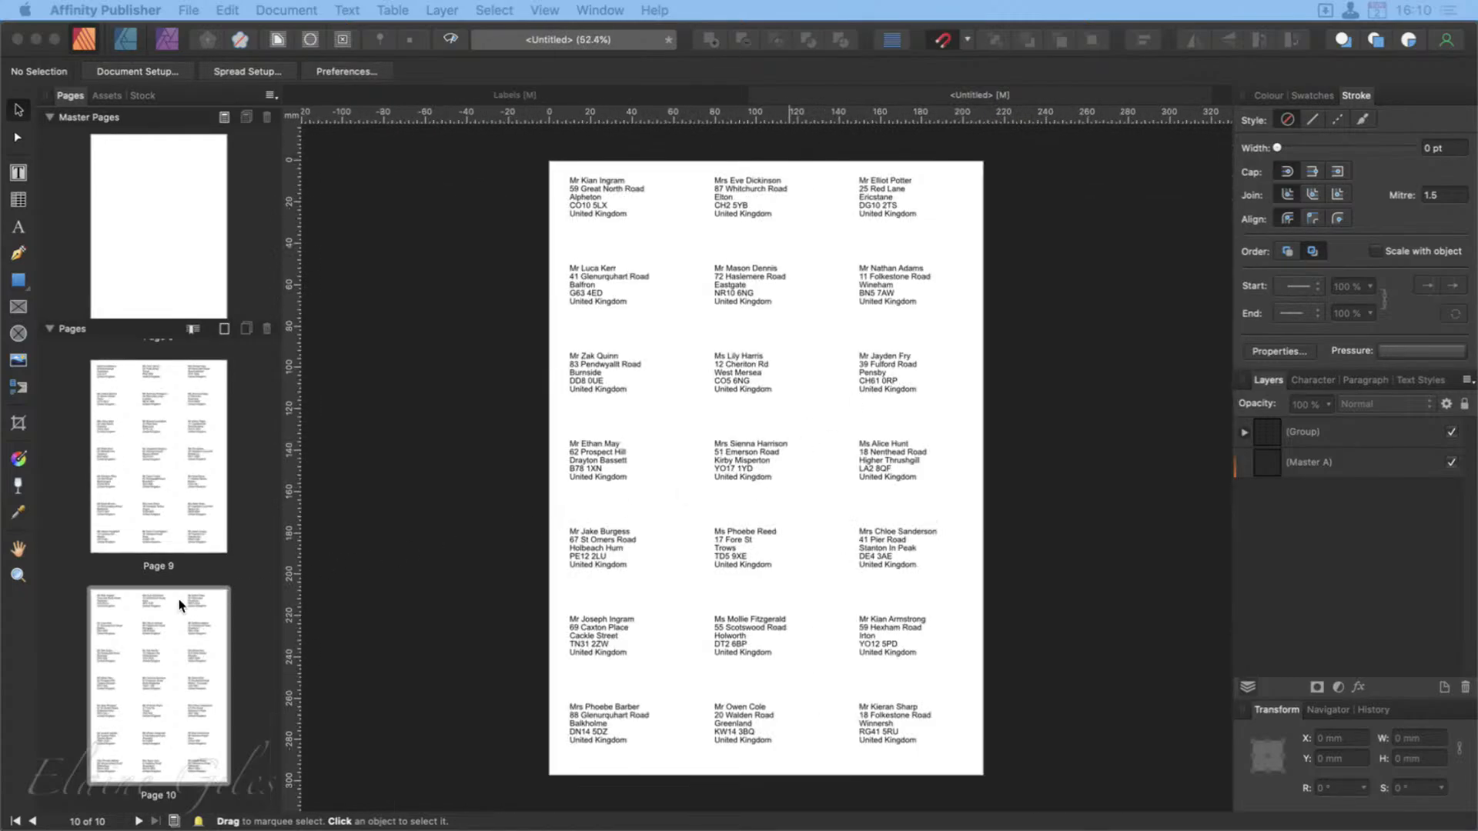
left_click(118, 727)
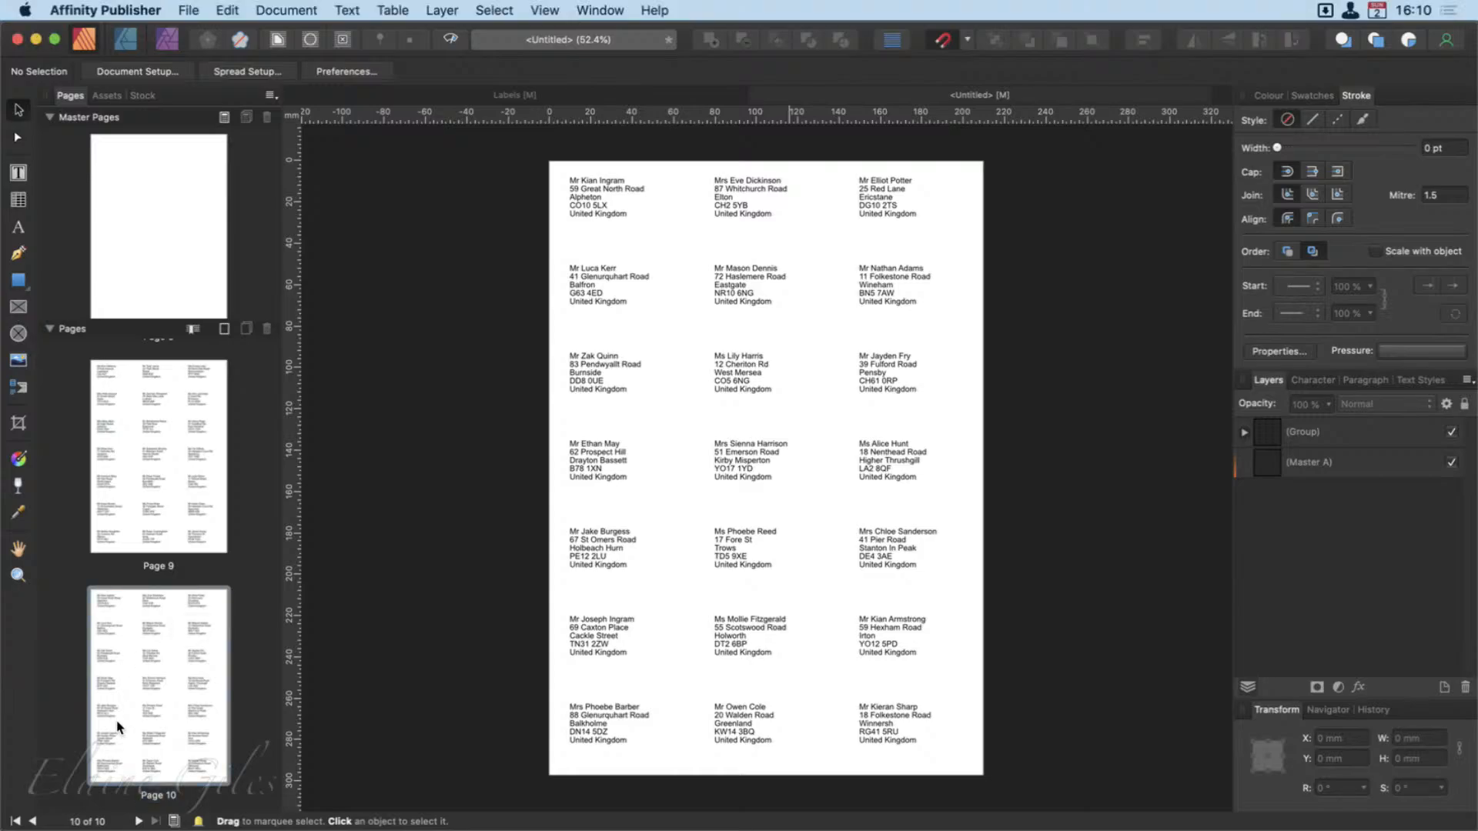
scroll(117, 728, "up", 10)
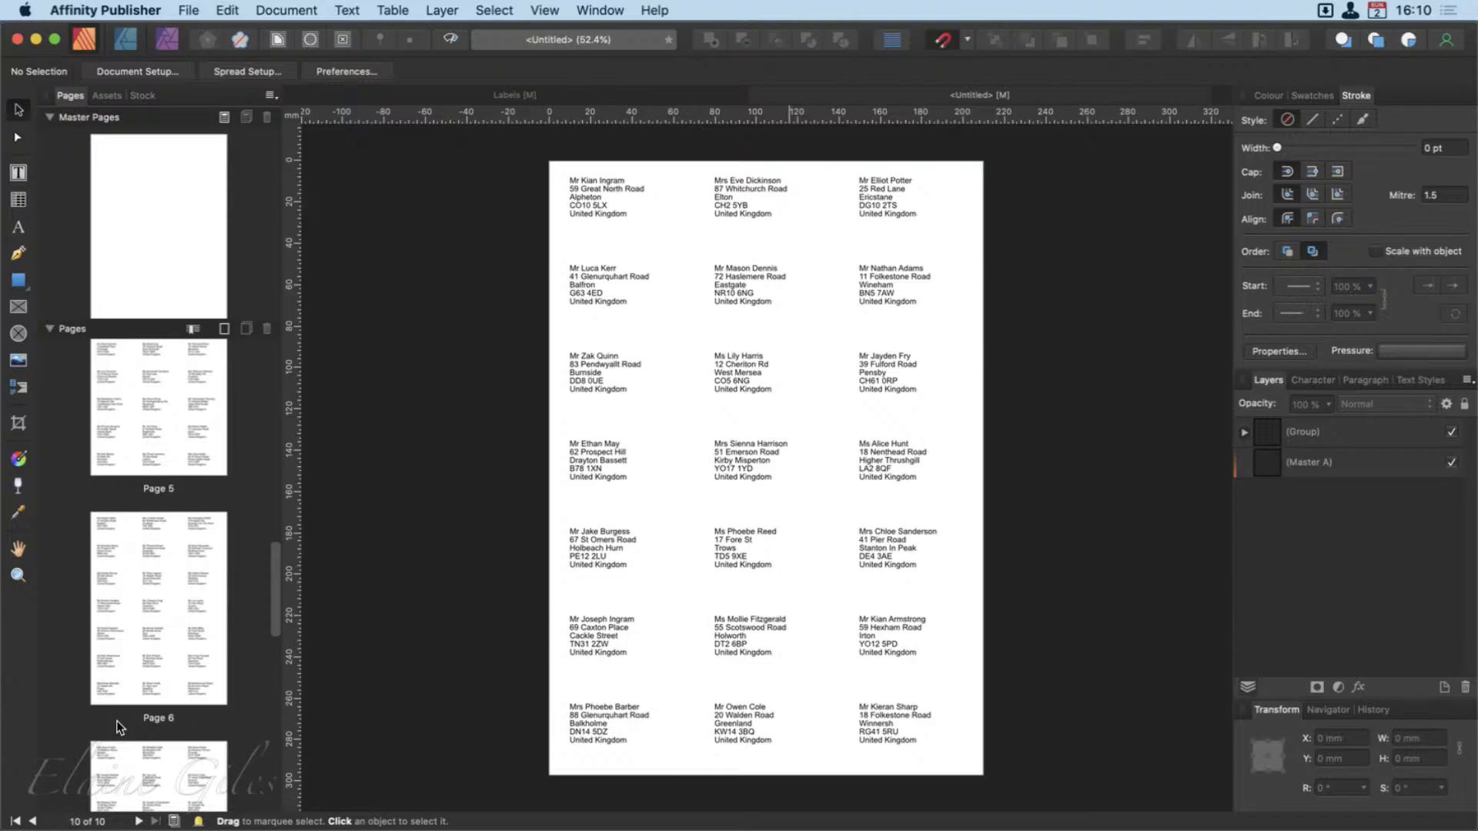
left_click(146, 659)
scroll(148, 661, "down", 2)
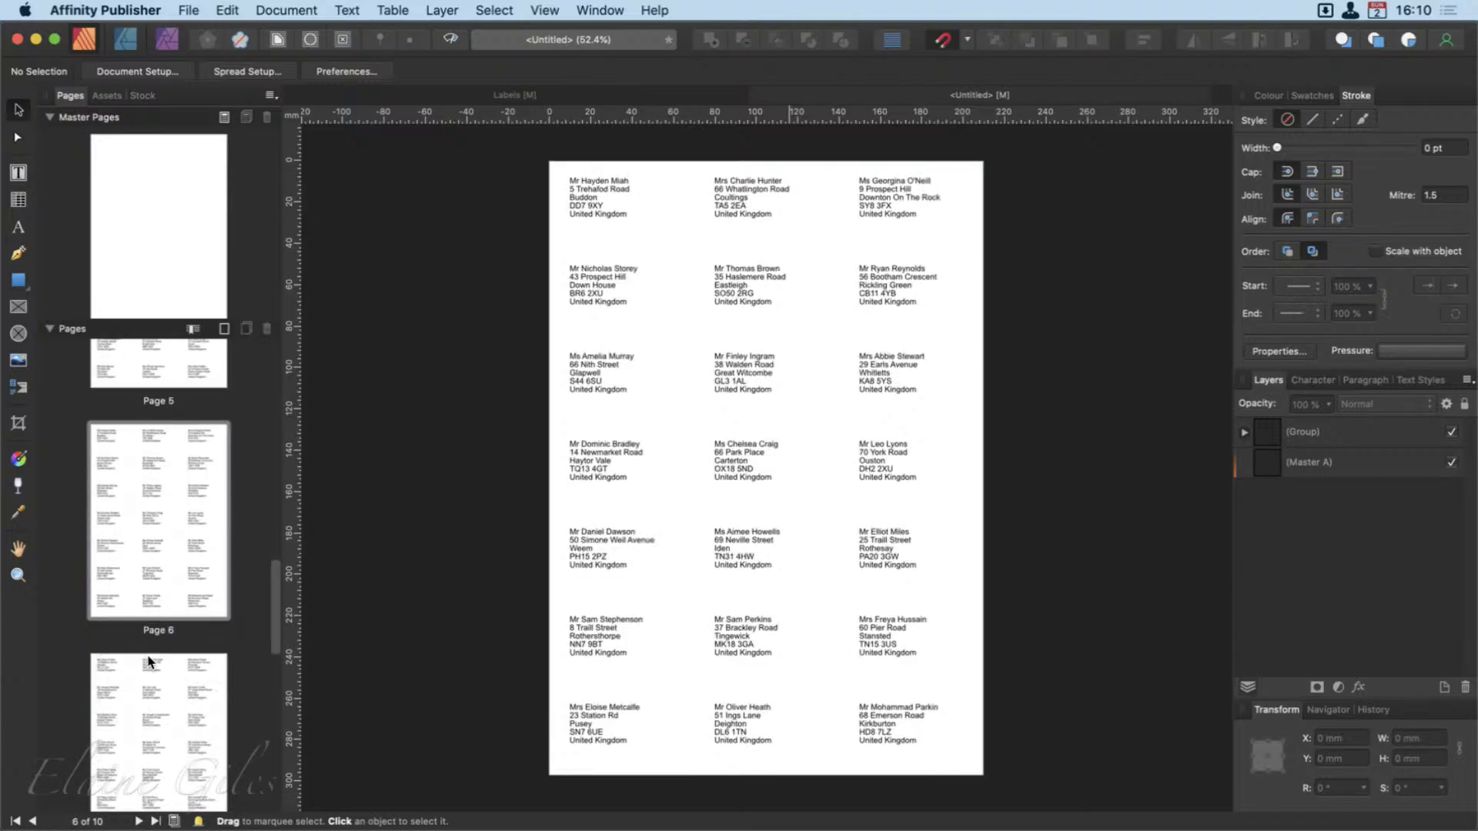
left_click(132, 750)
scroll(137, 737, "down", 5)
left_click(146, 722)
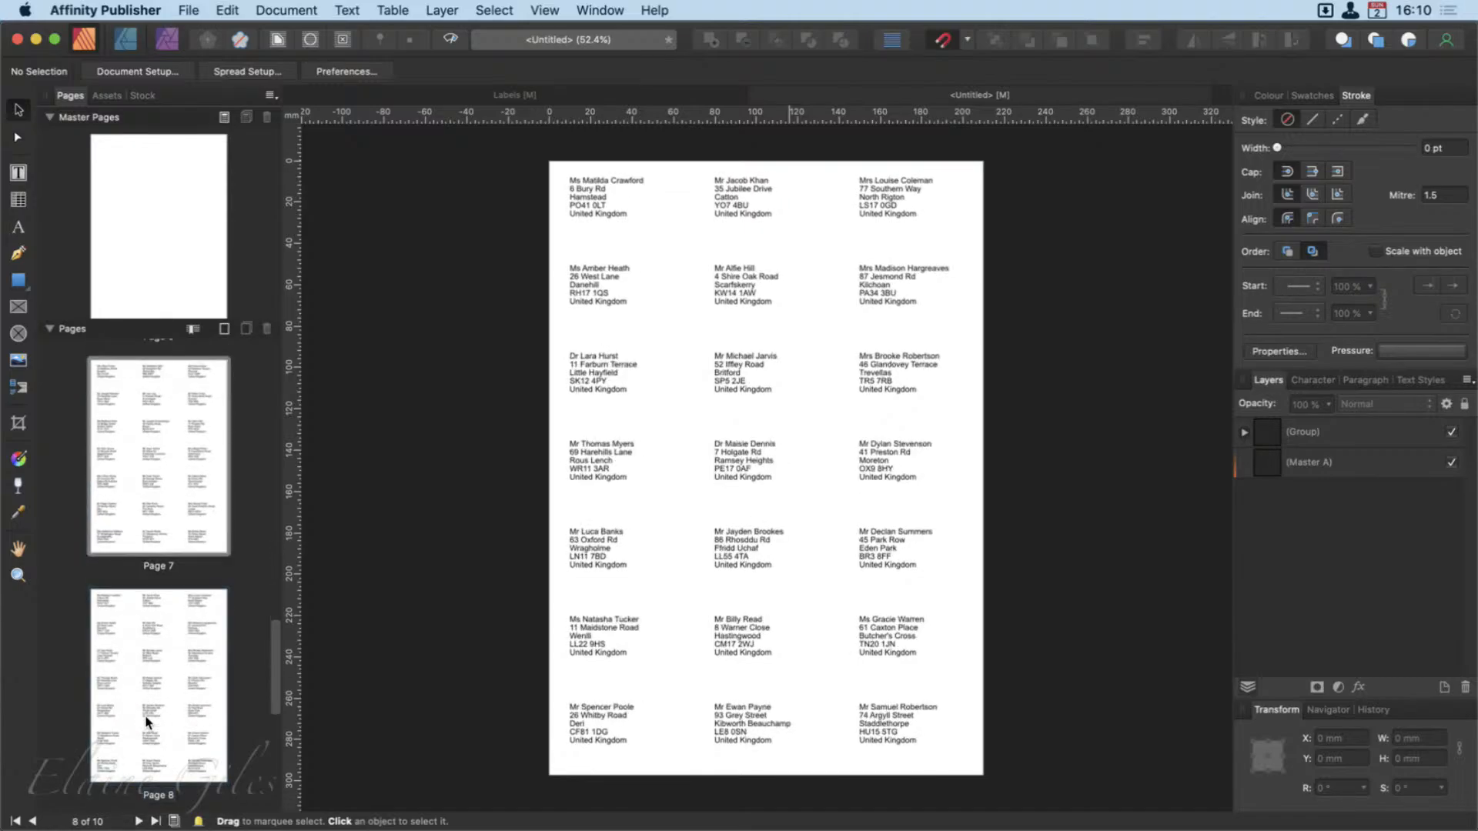
scroll(146, 724, "down", 1)
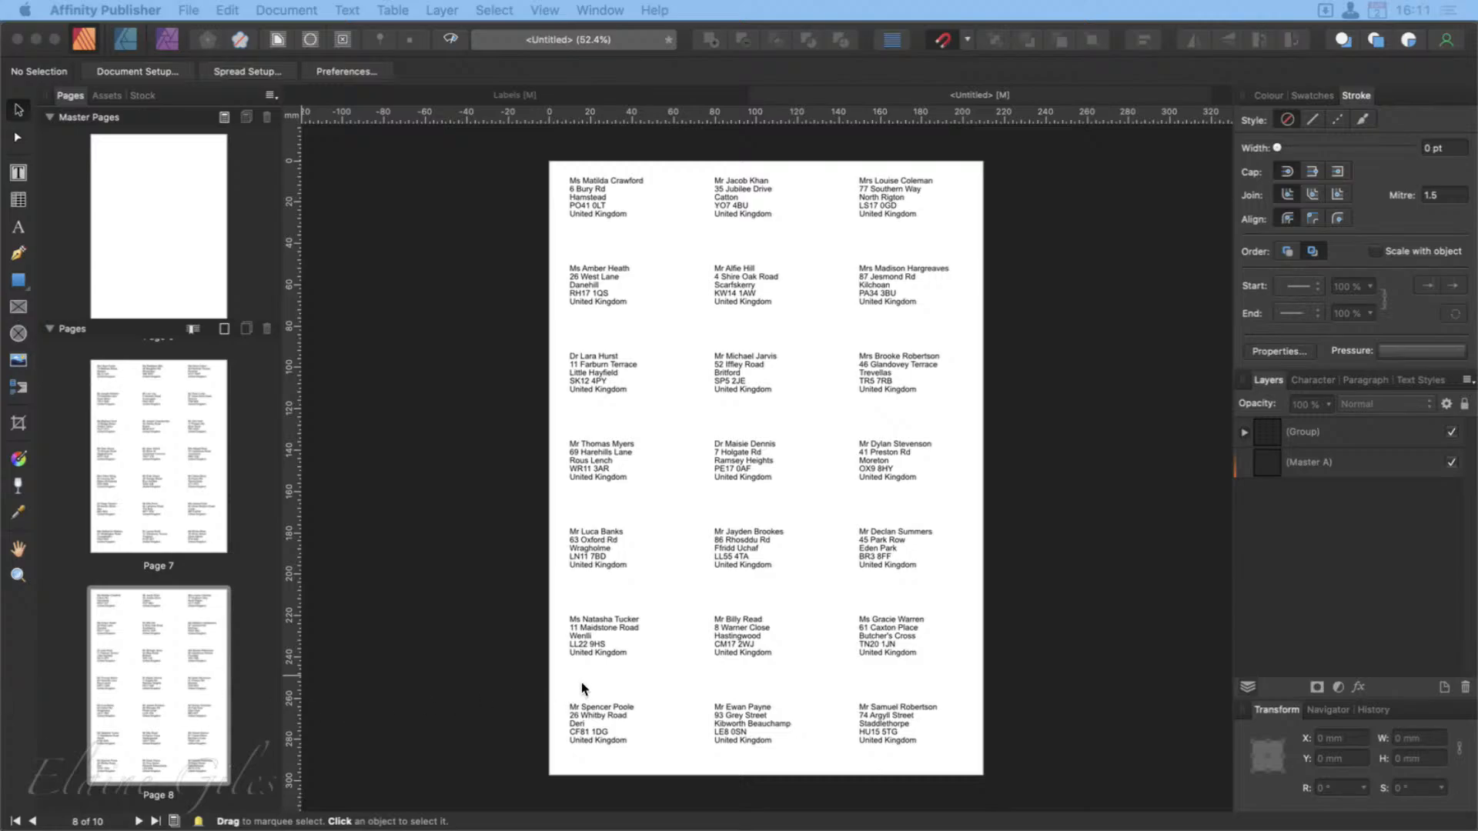
Save the generated document to the iCloud Desktop as Labels Merged.
left_click(407, 597)
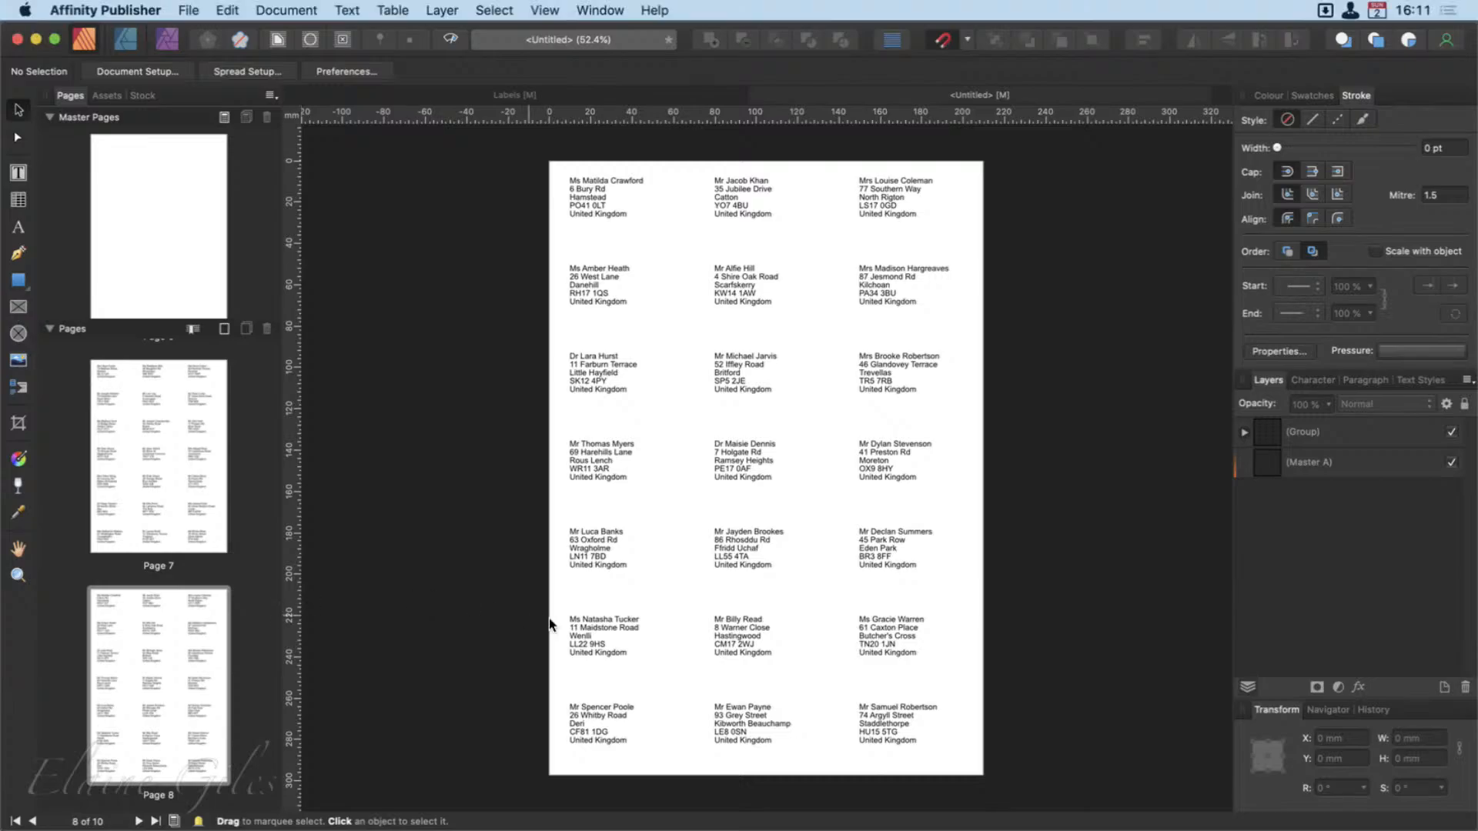
key("super+w")
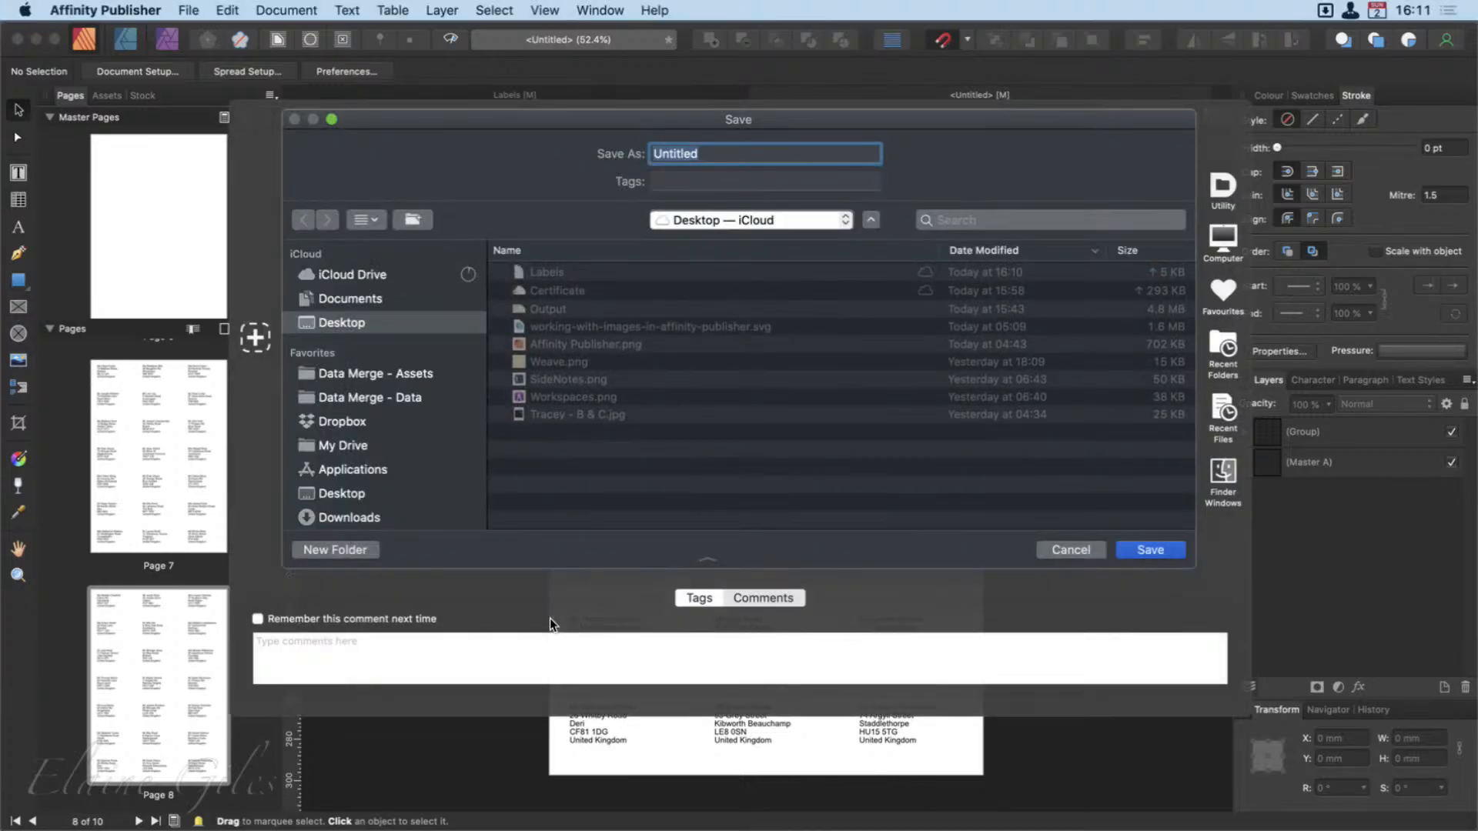
type("Labels Merged")
key("Return")
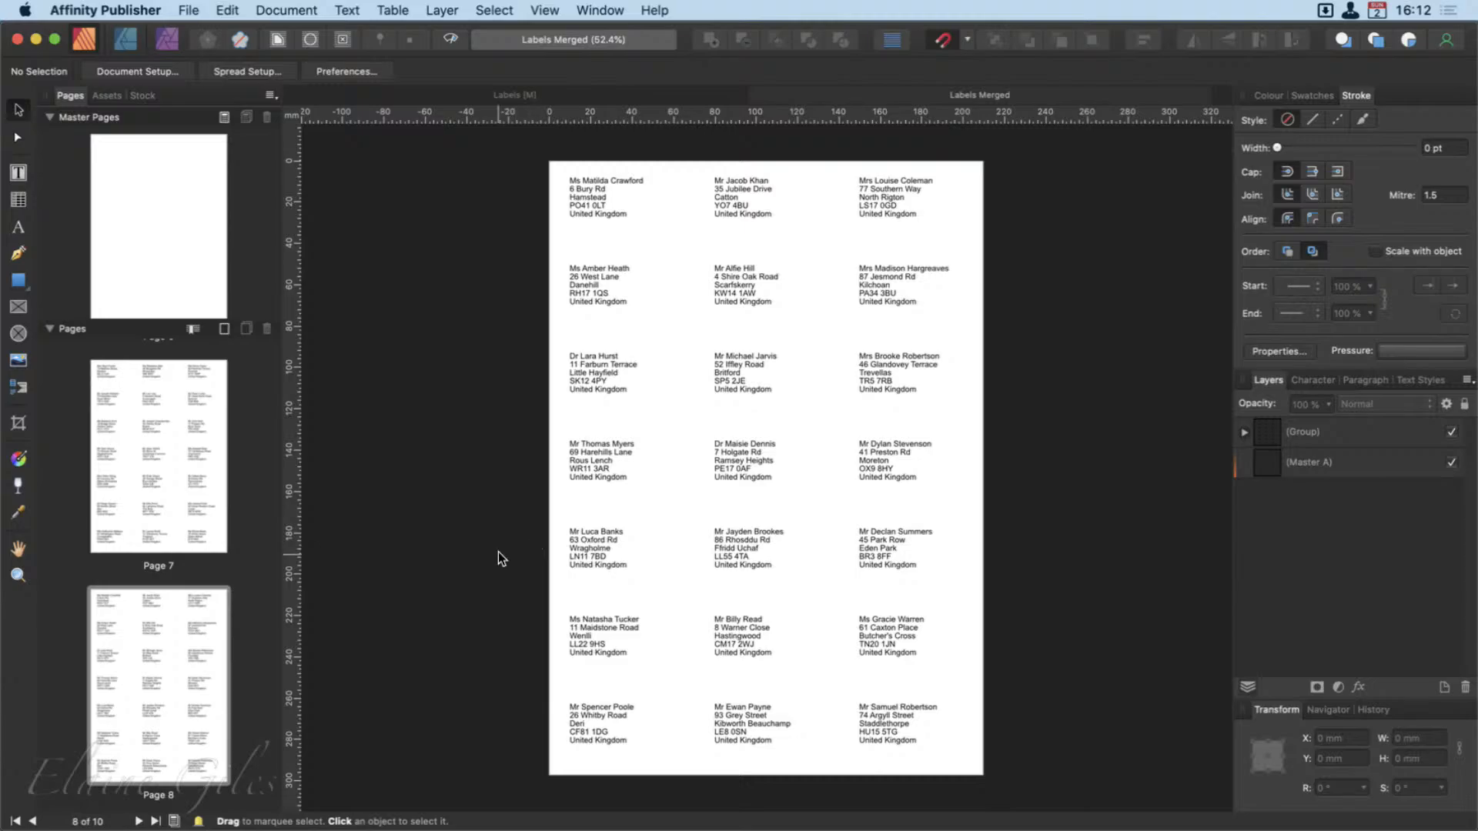
Close the Labels Merged document and the Labels document, saving the changes to Labels.
key("super+w")
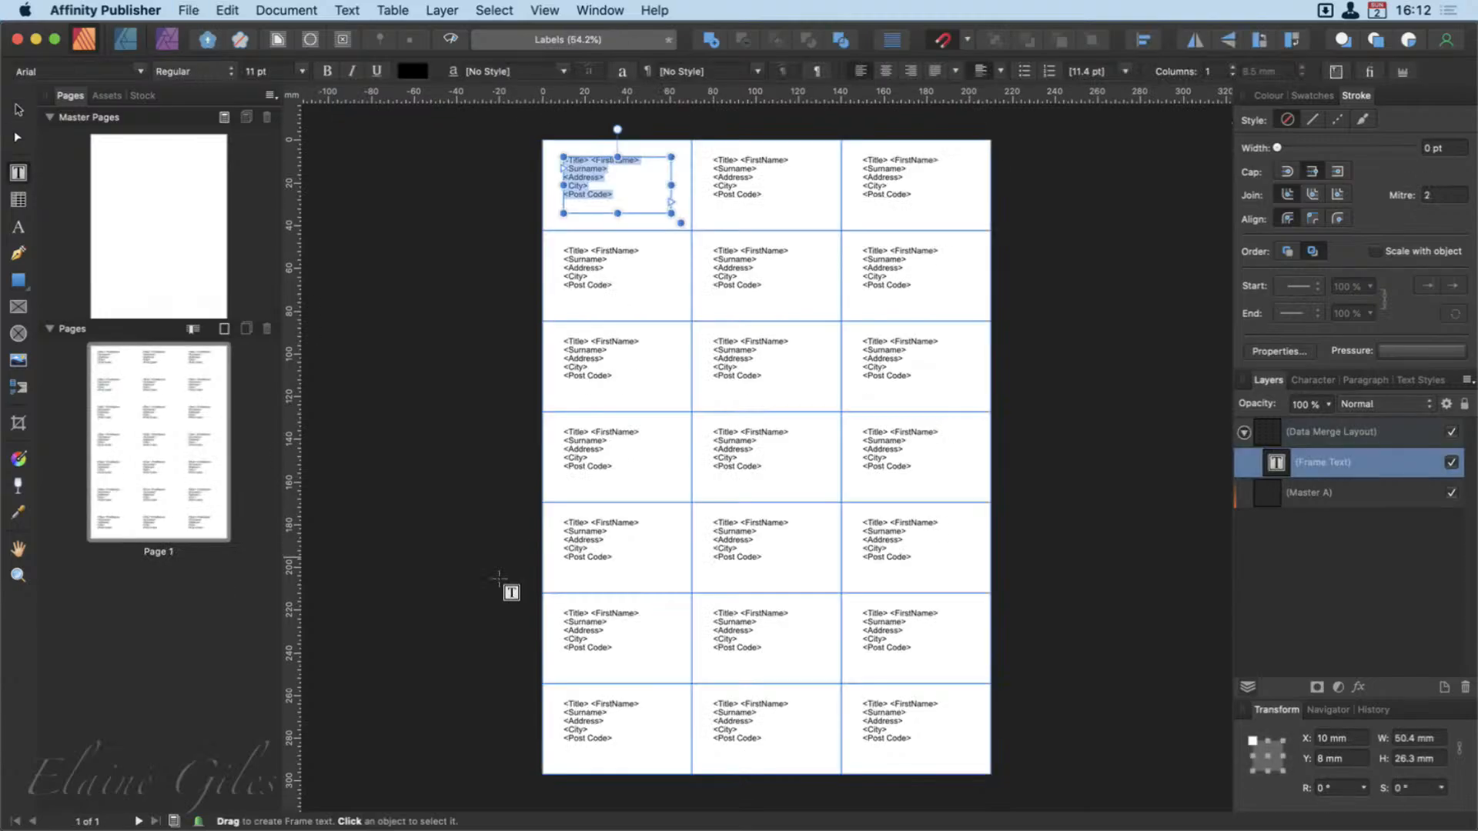
key("super+w")
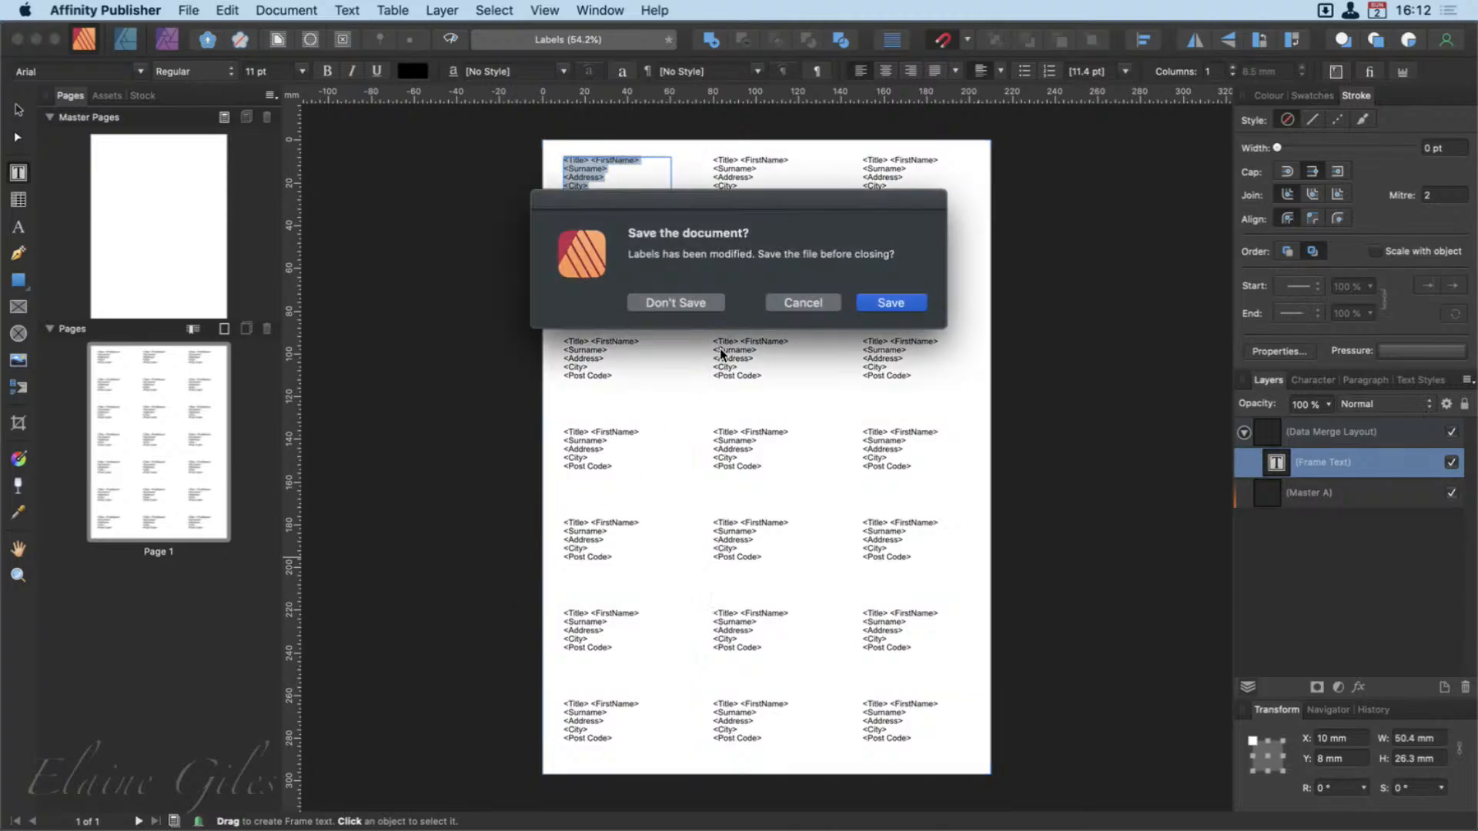
left_click(909, 310)
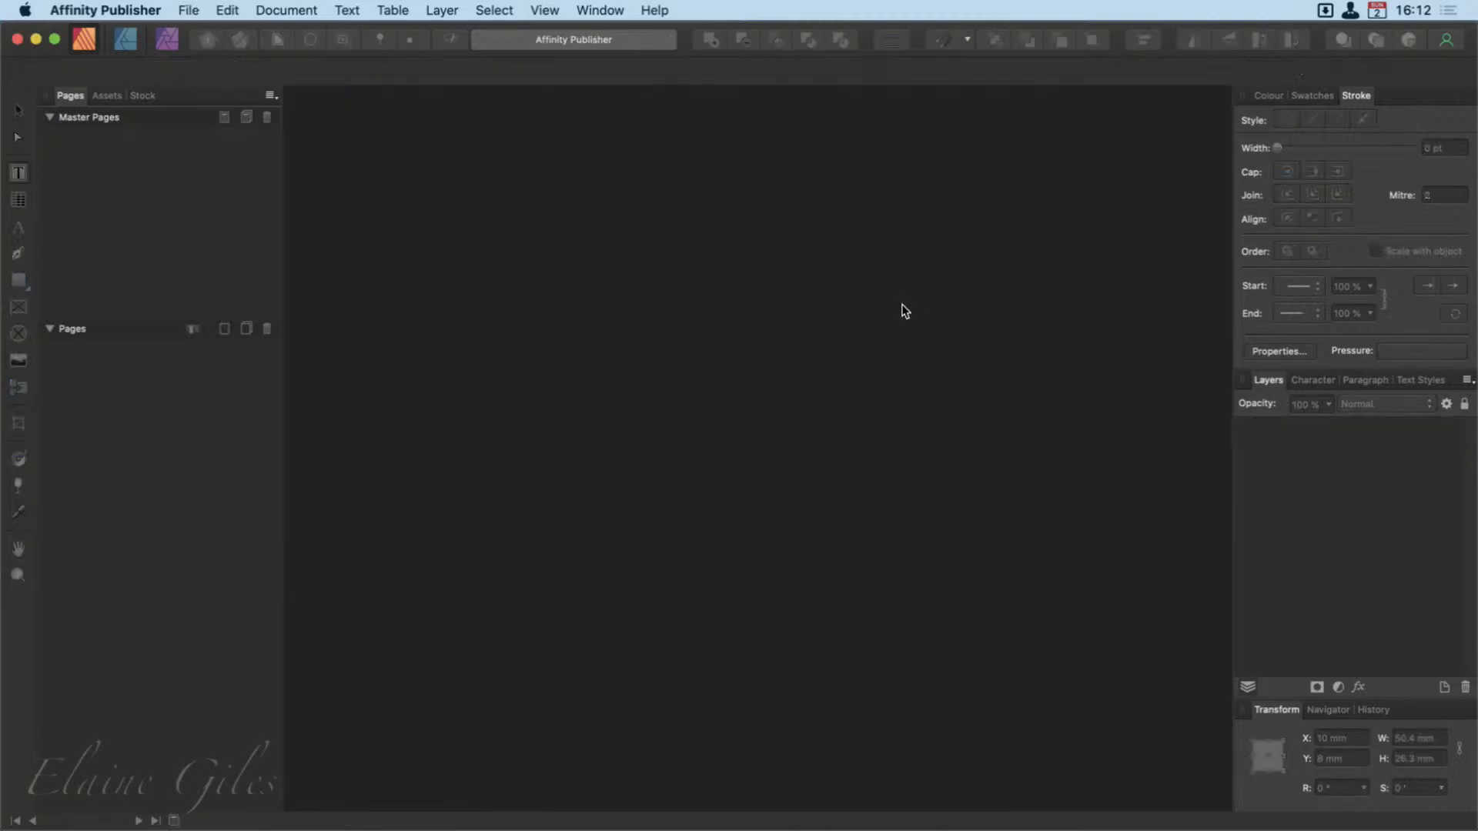
Create a new one-page A4 portrait print document with facing pages.
left_click(189, 10)
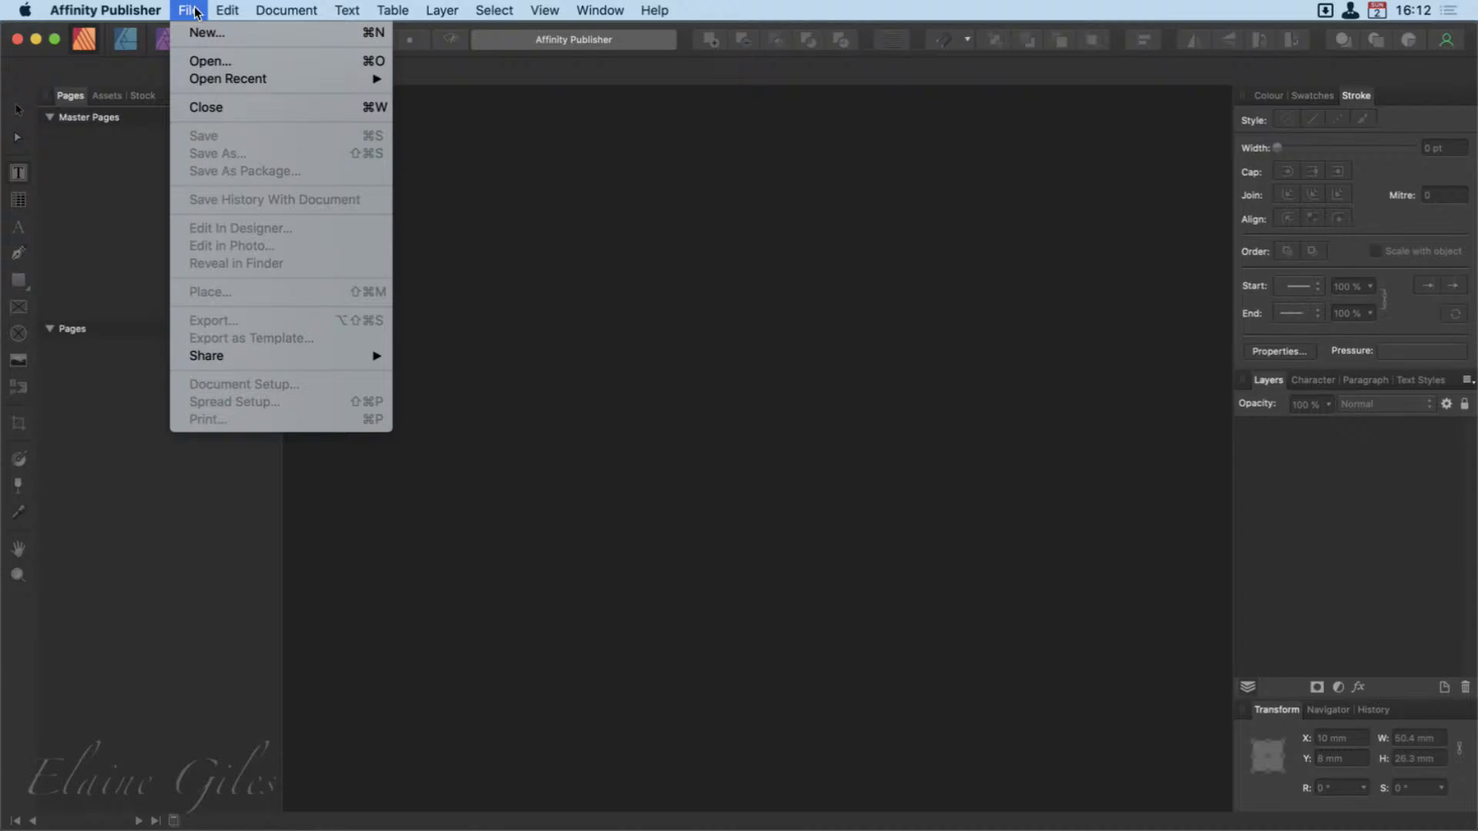
left_click(202, 30)
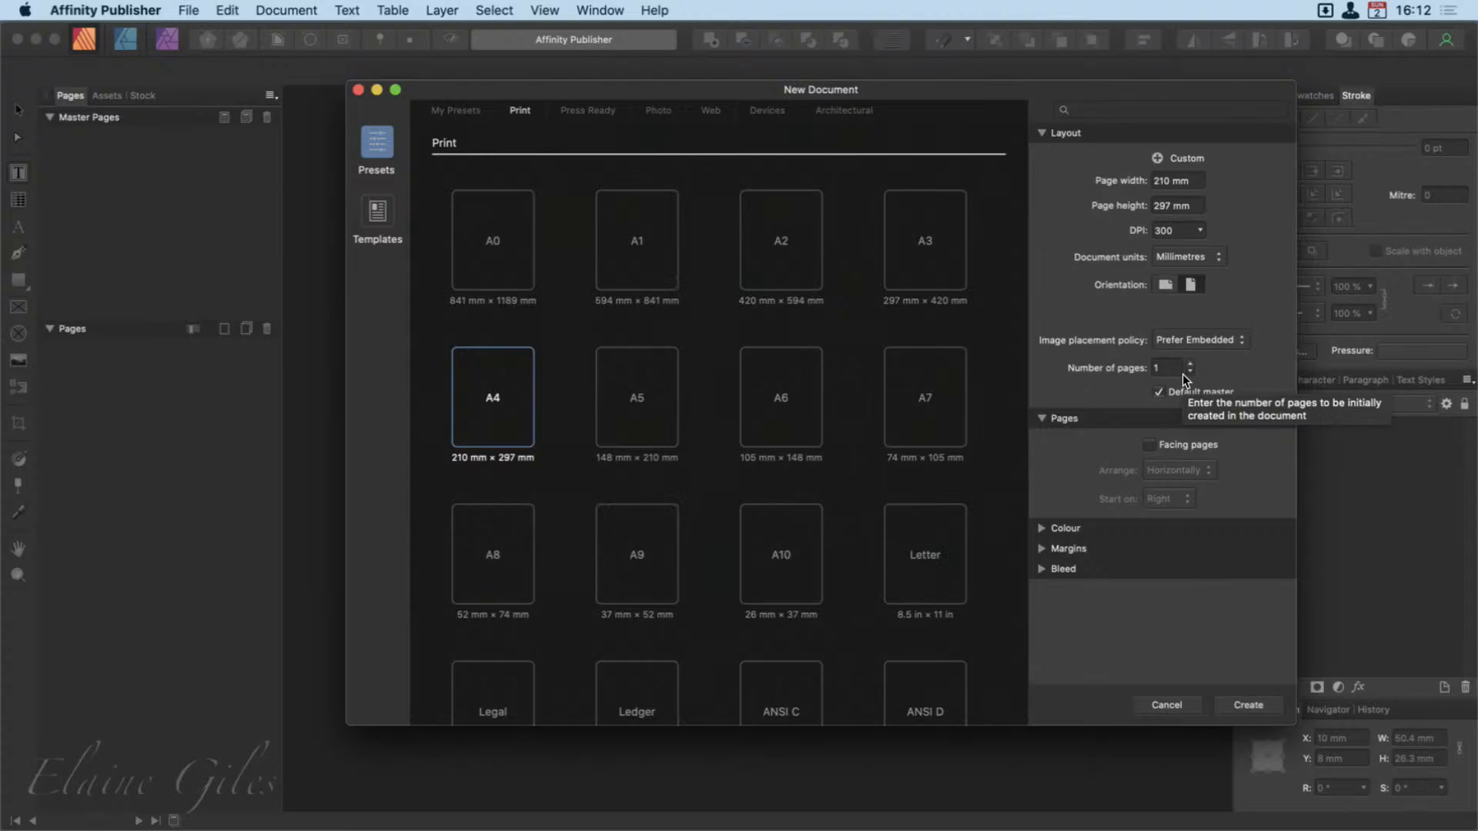
left_click(1180, 447)
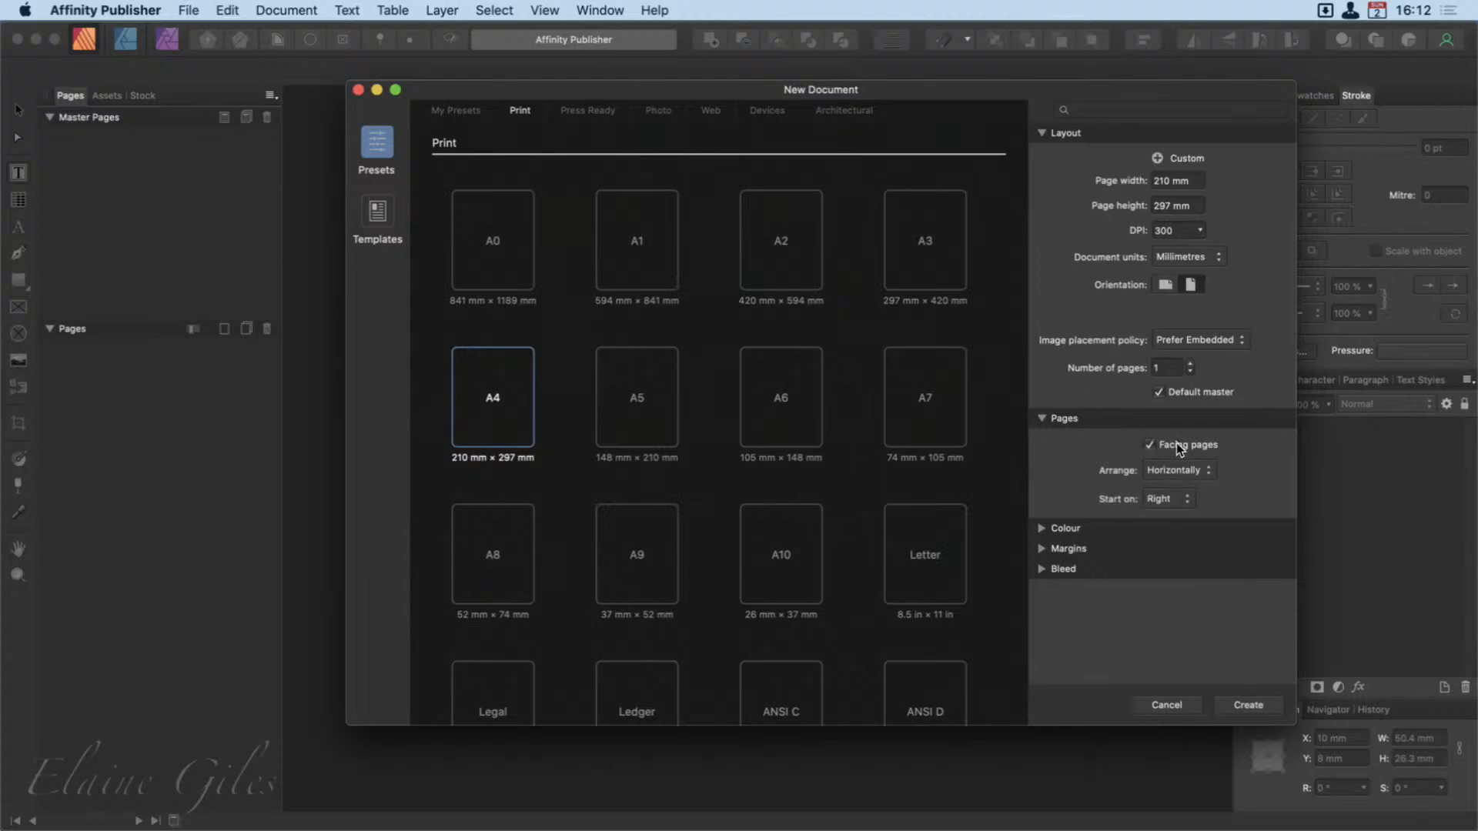
left_click(1247, 705)
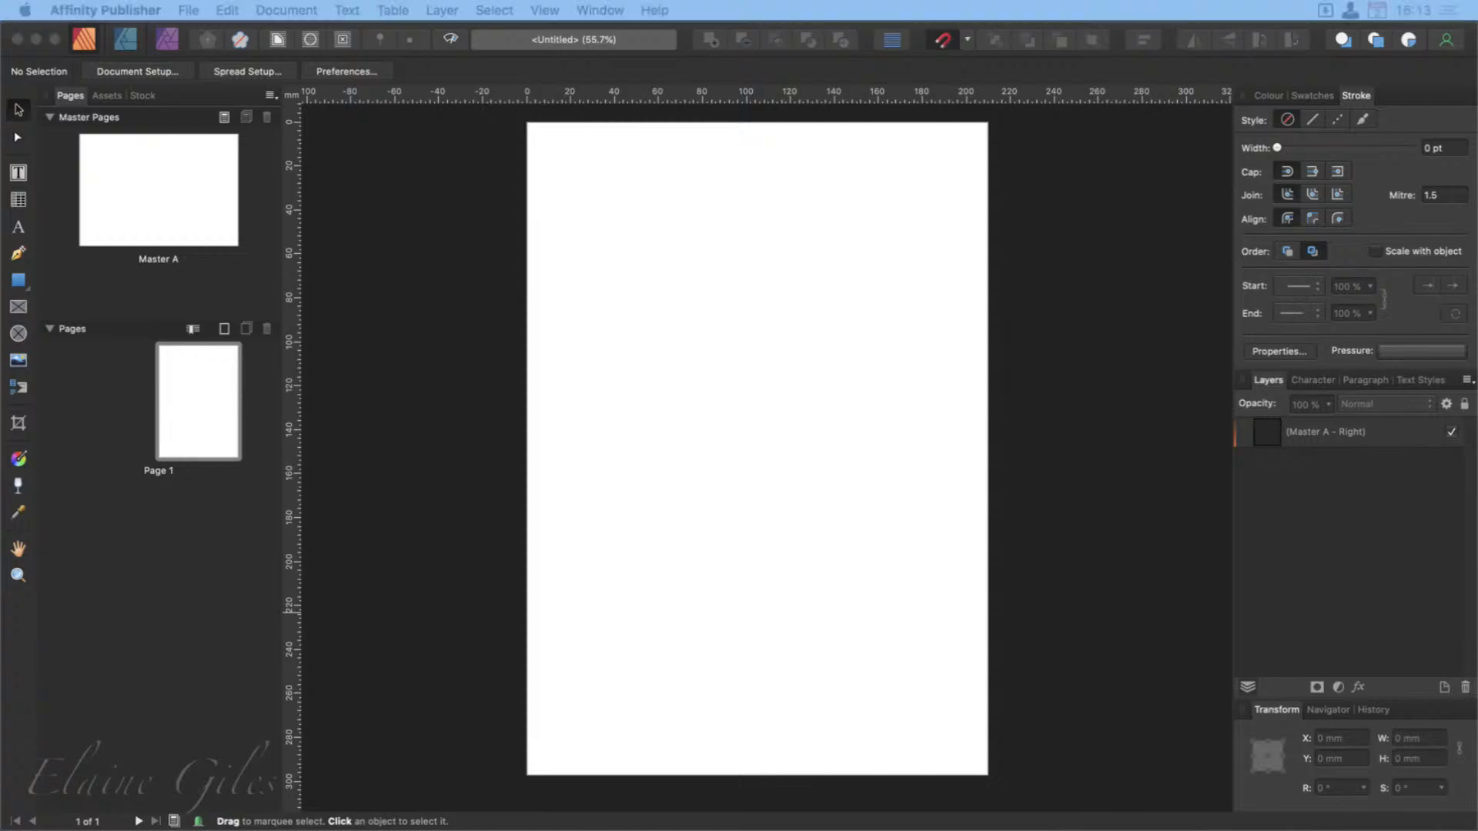
Add MacBites Shows.xlsx from the xx - MacBites Shows folder as the data merge source, keeping its Data sheet.
left_click_drag(485, 830, 463, 350)
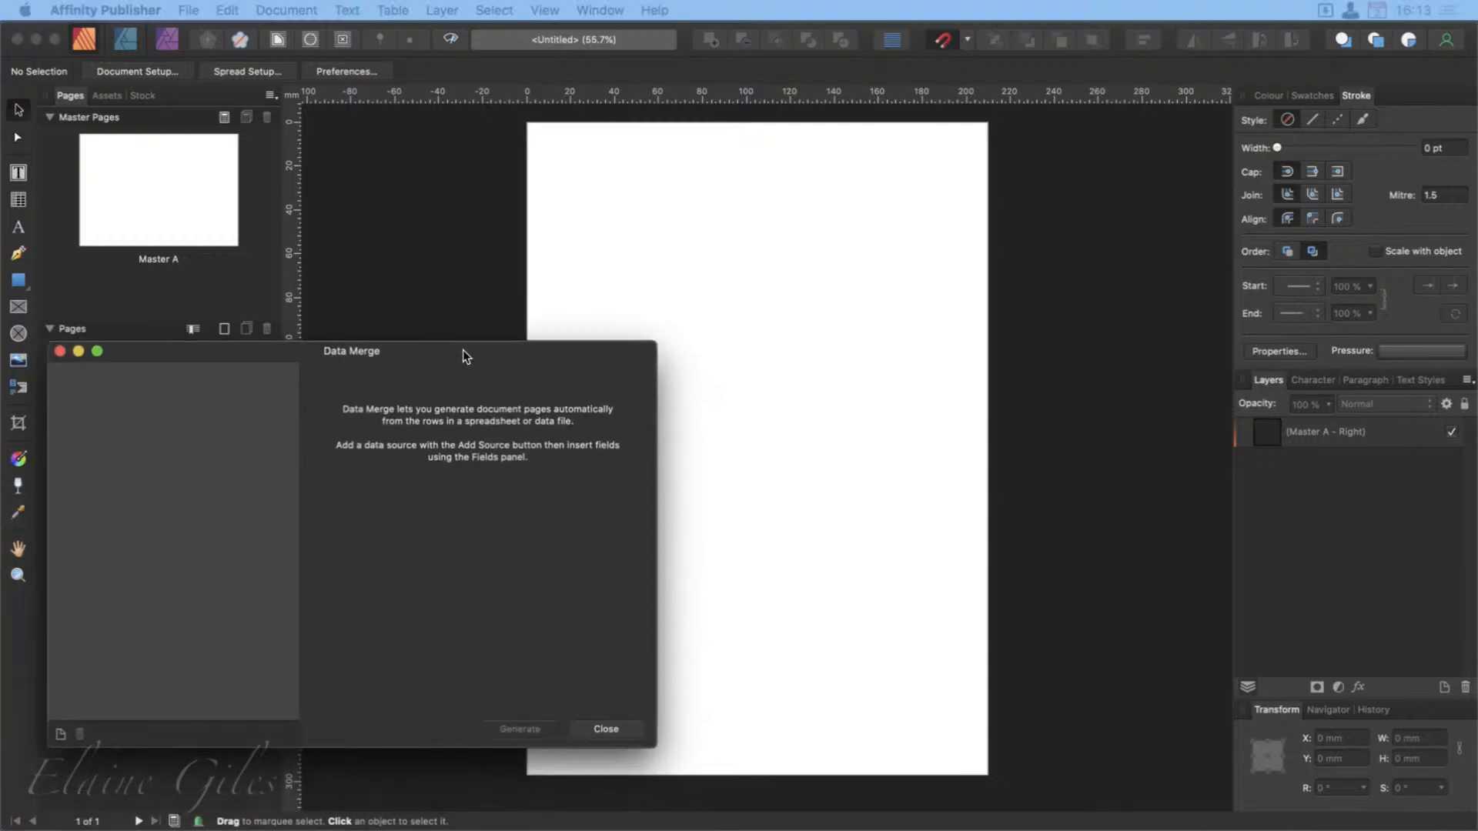
left_click(60, 734)
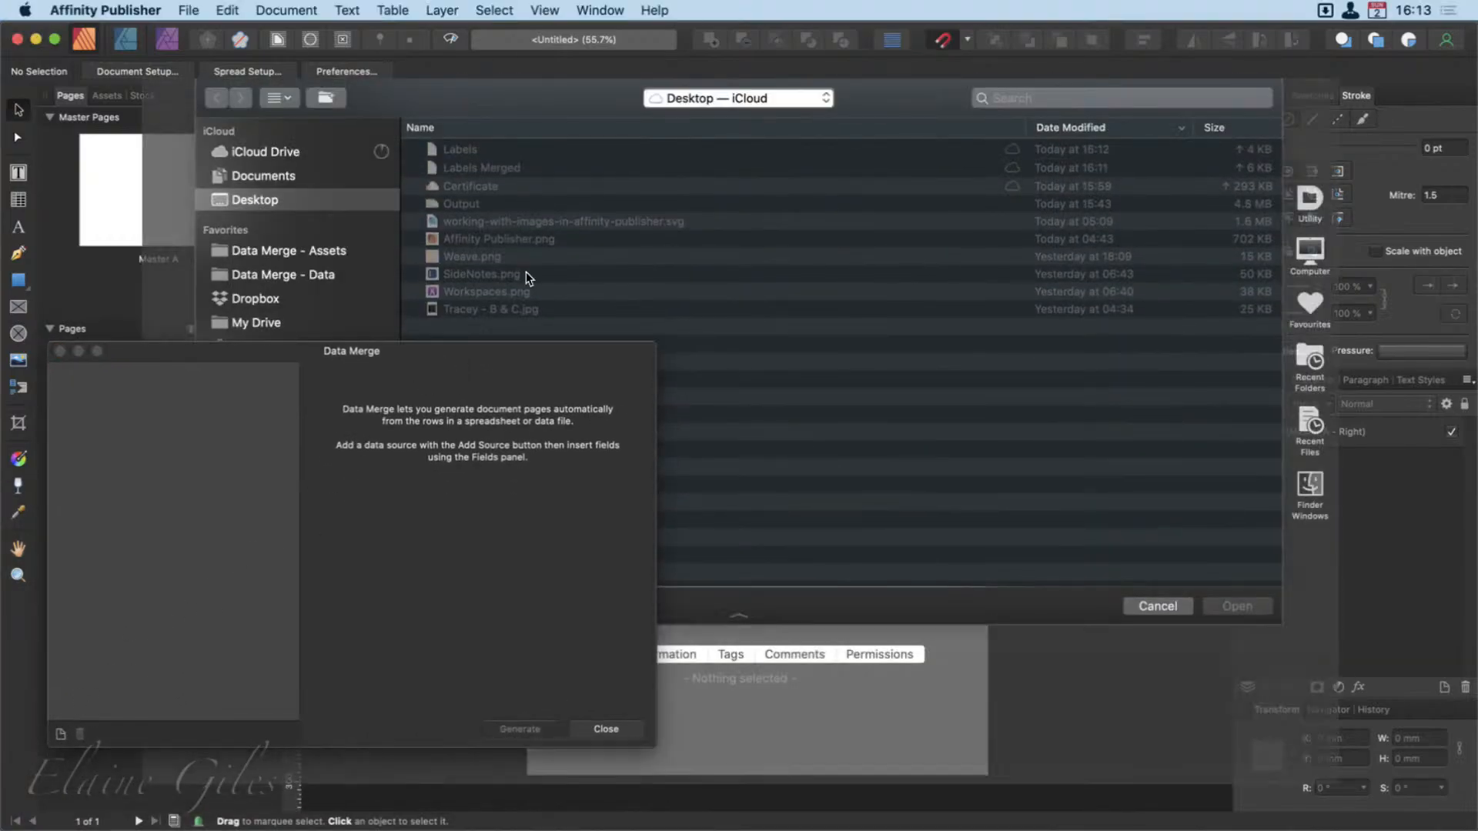
left_click(305, 276)
left_click(512, 185)
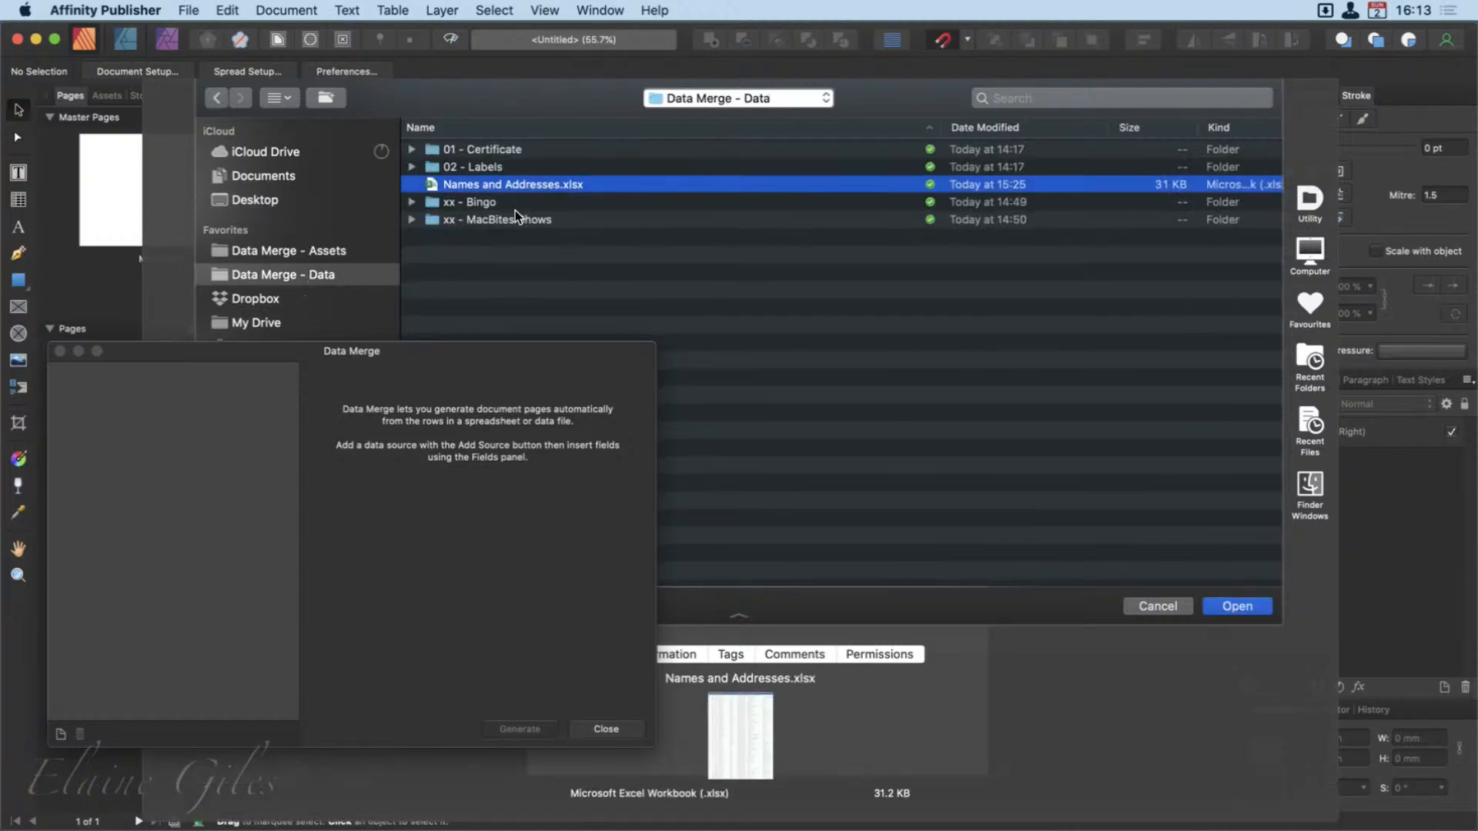
double_click(515, 214)
left_click(509, 150)
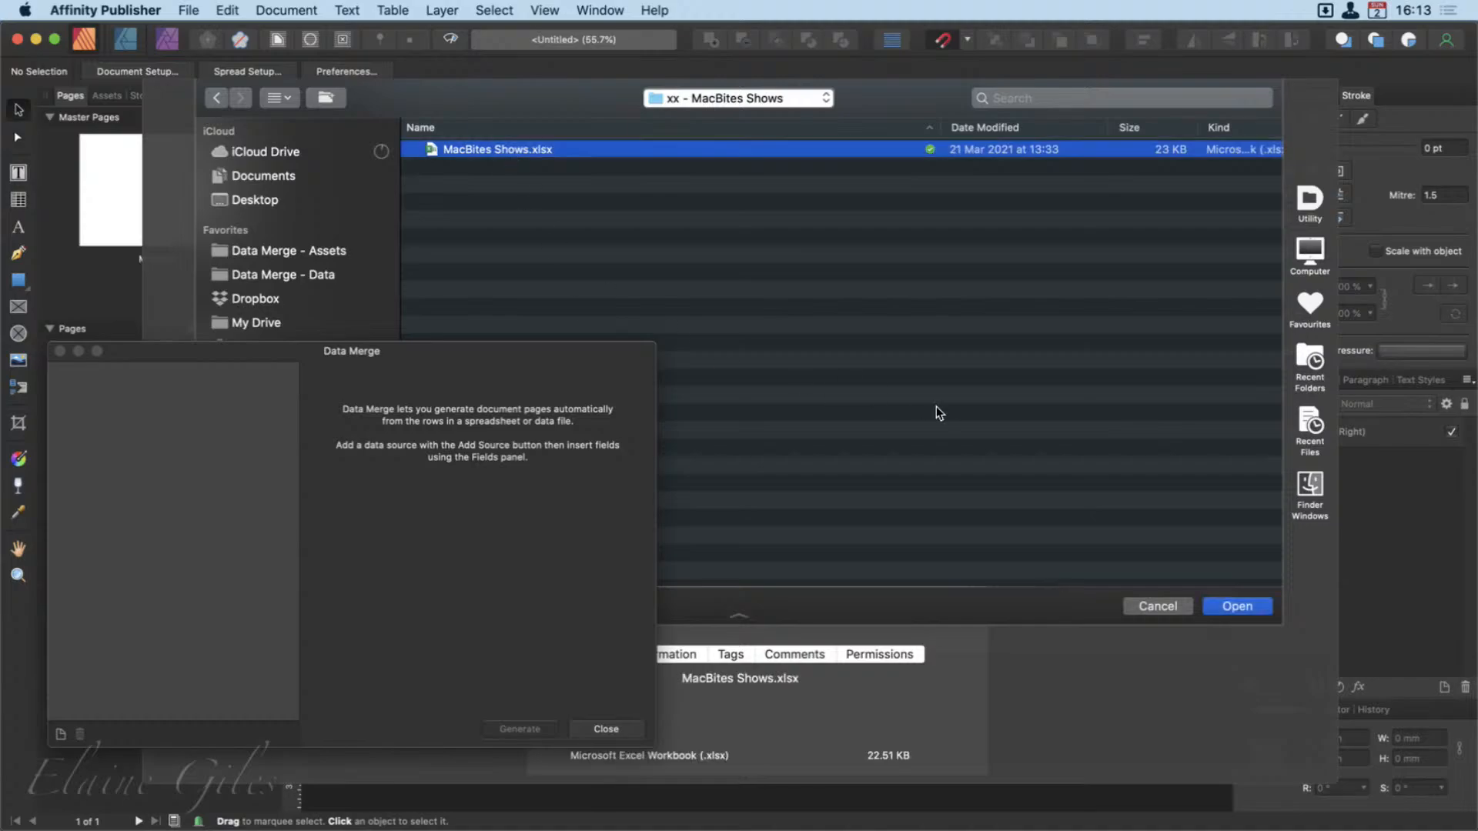
left_click(1243, 607)
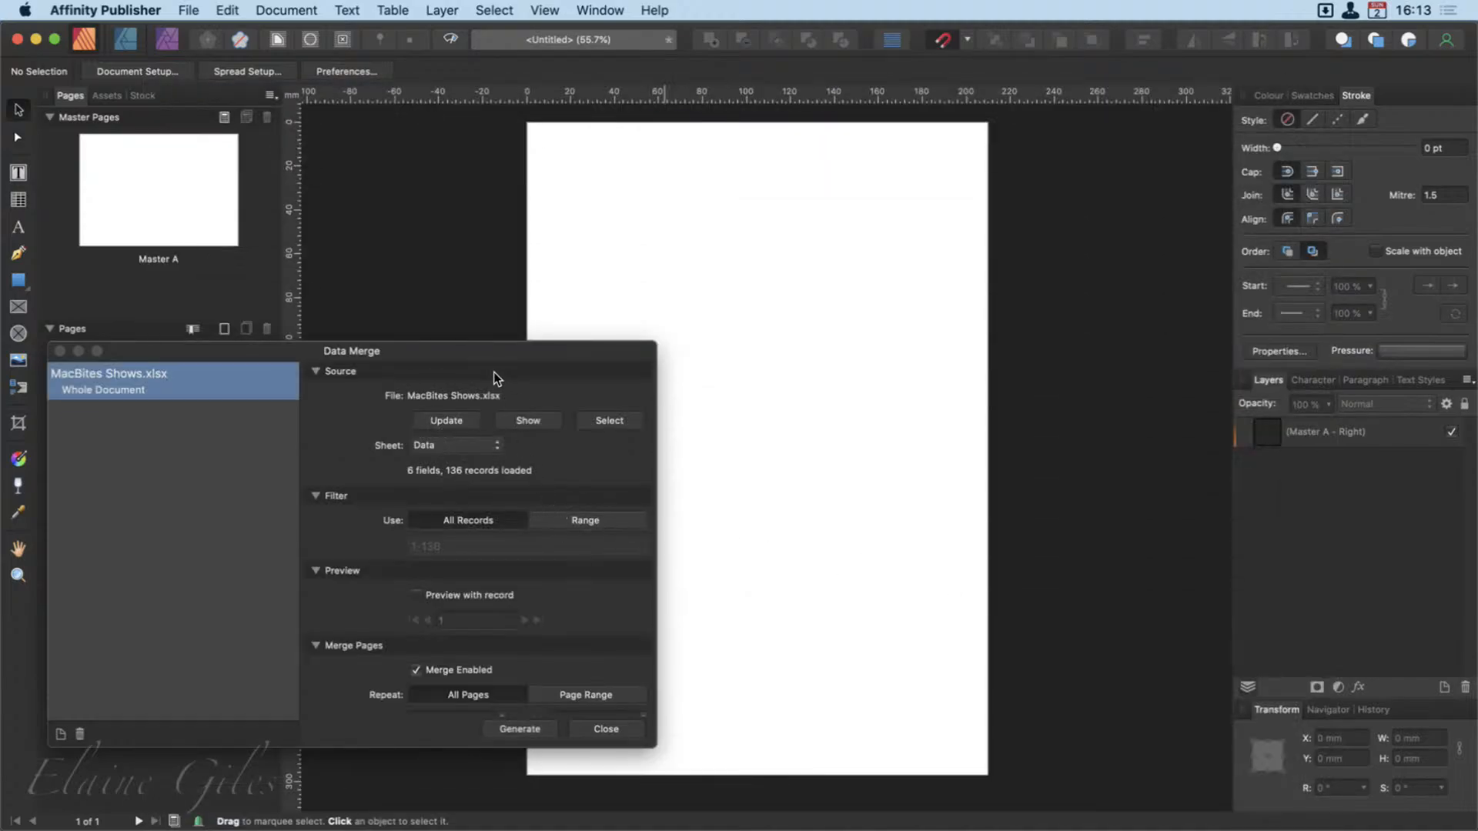
left_click(479, 447)
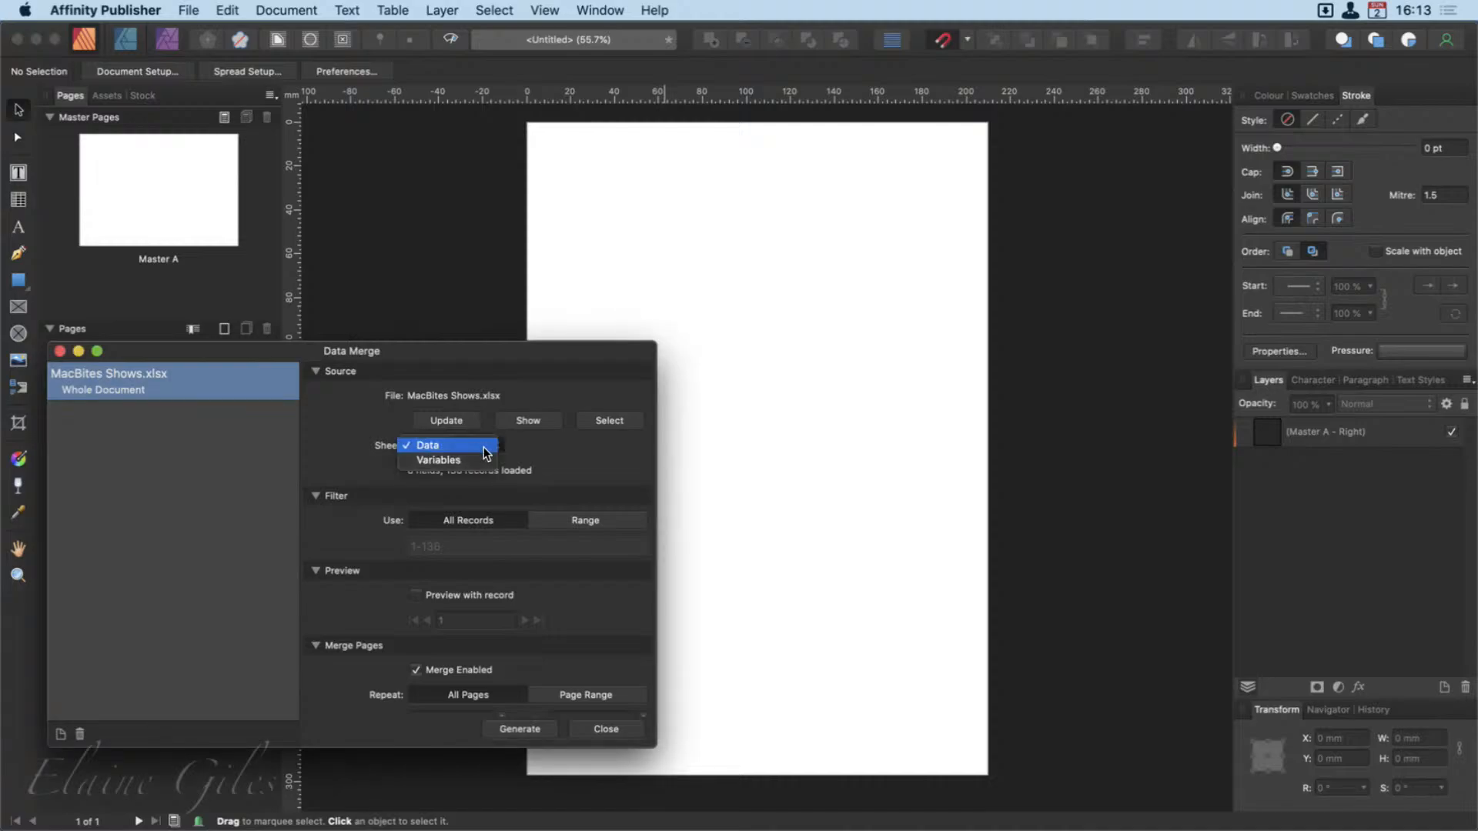
left_click(527, 447)
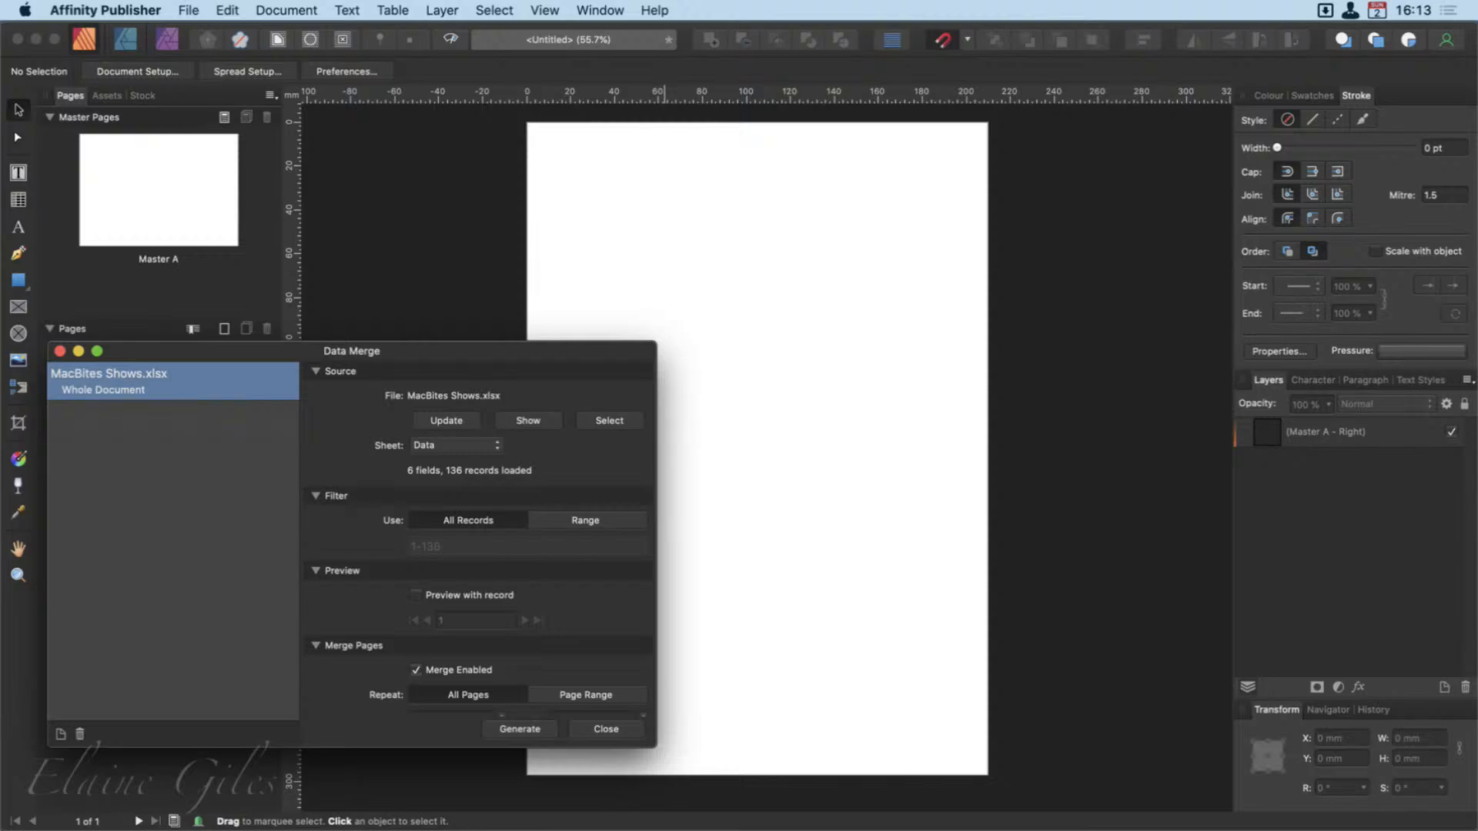
Switch to Finder, open the Showart folder on the Scratch drive and look through its image files.
key("super+Tab")
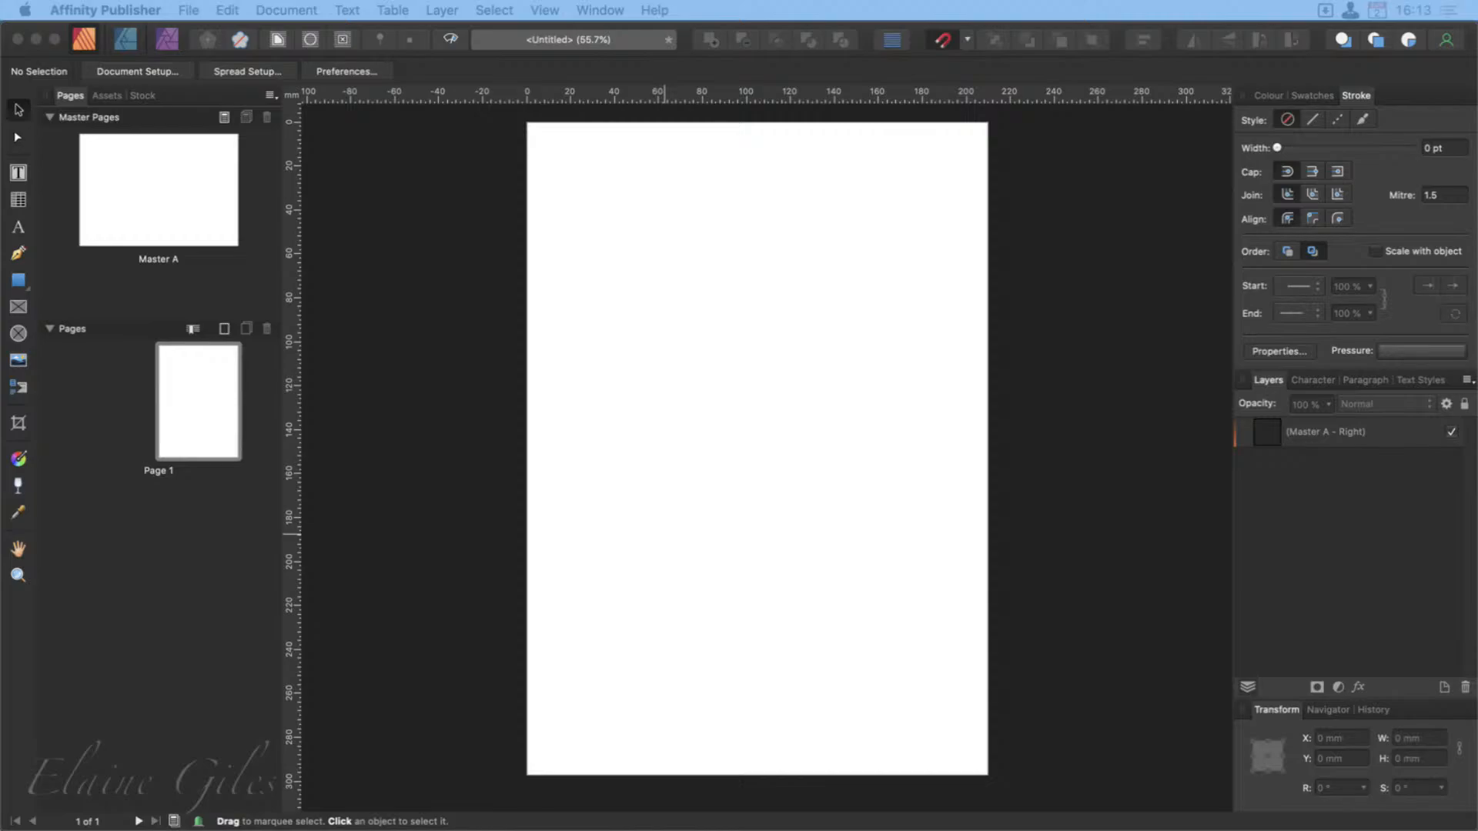
key("super+Tab")
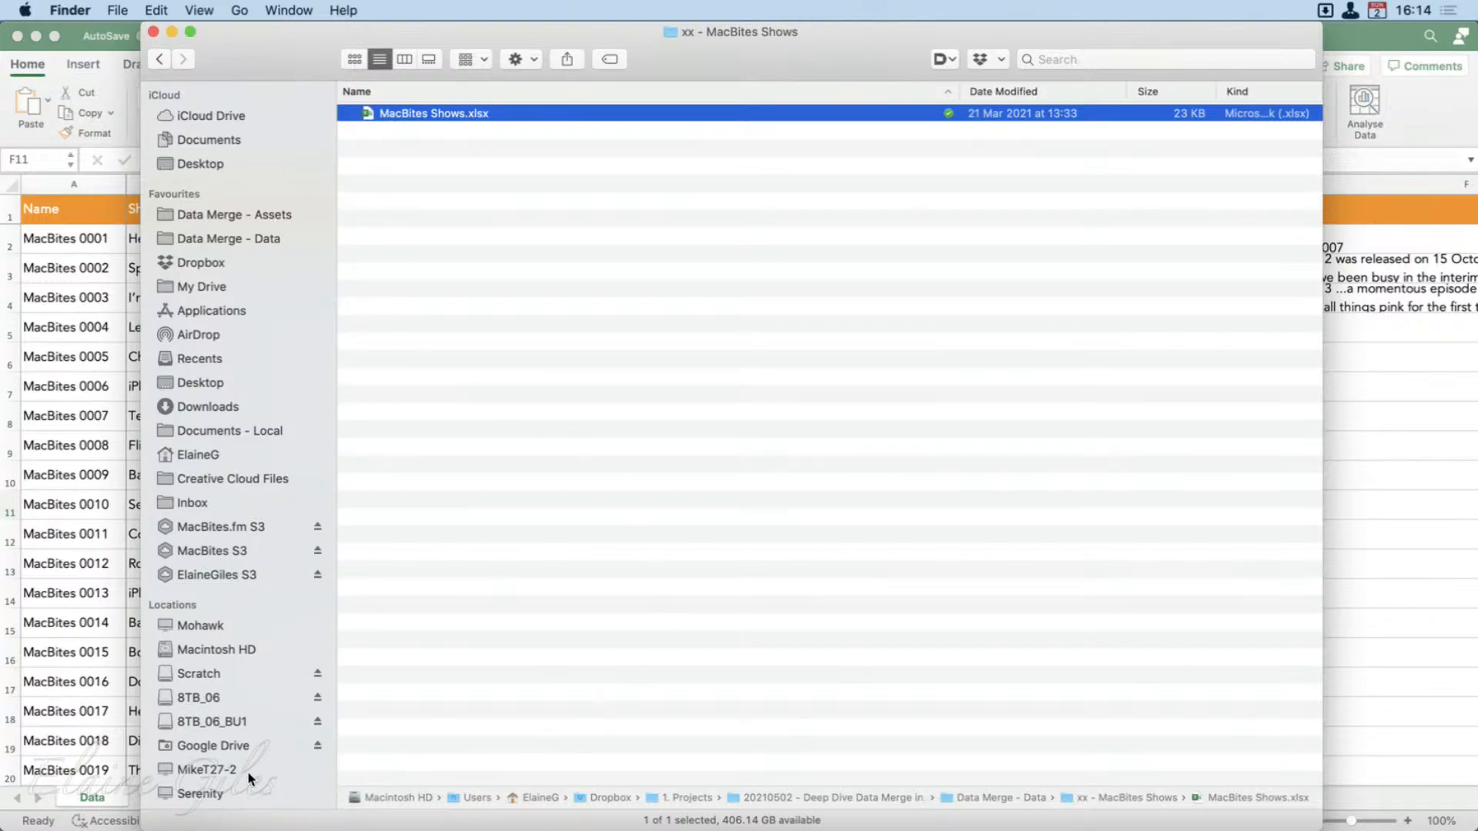
left_click(235, 676)
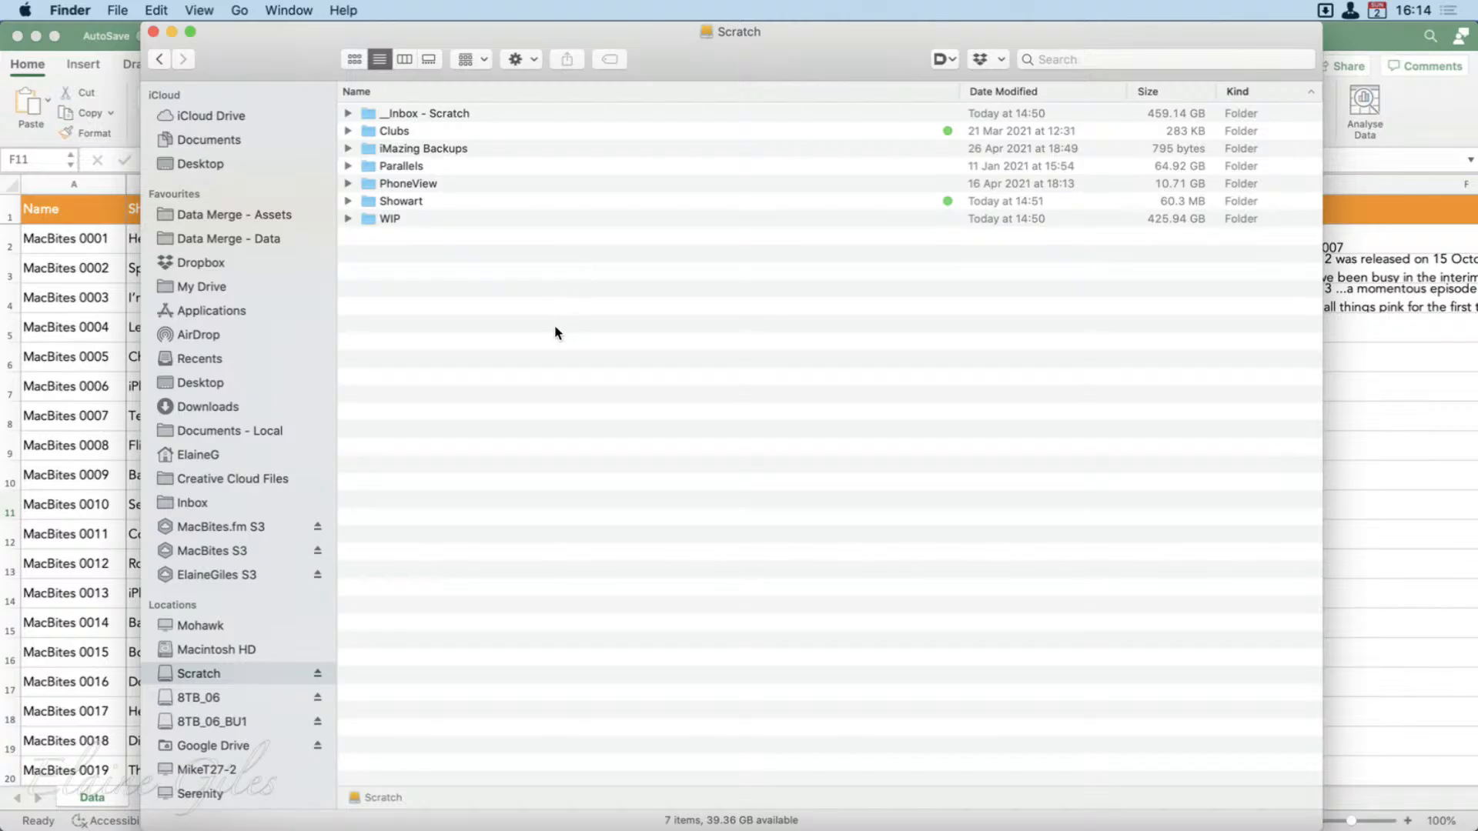
left_click(405, 200)
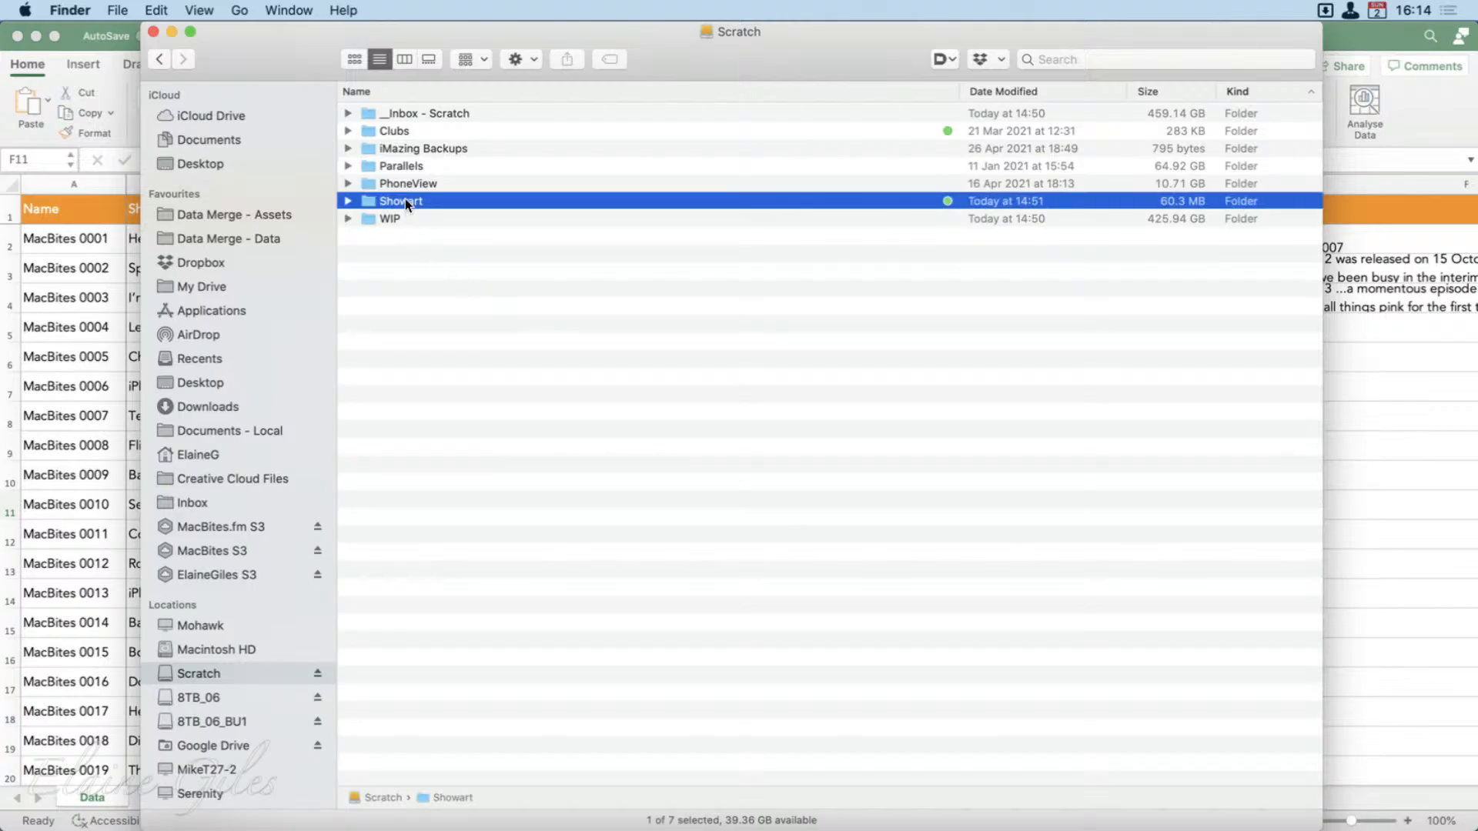
double_click(405, 200)
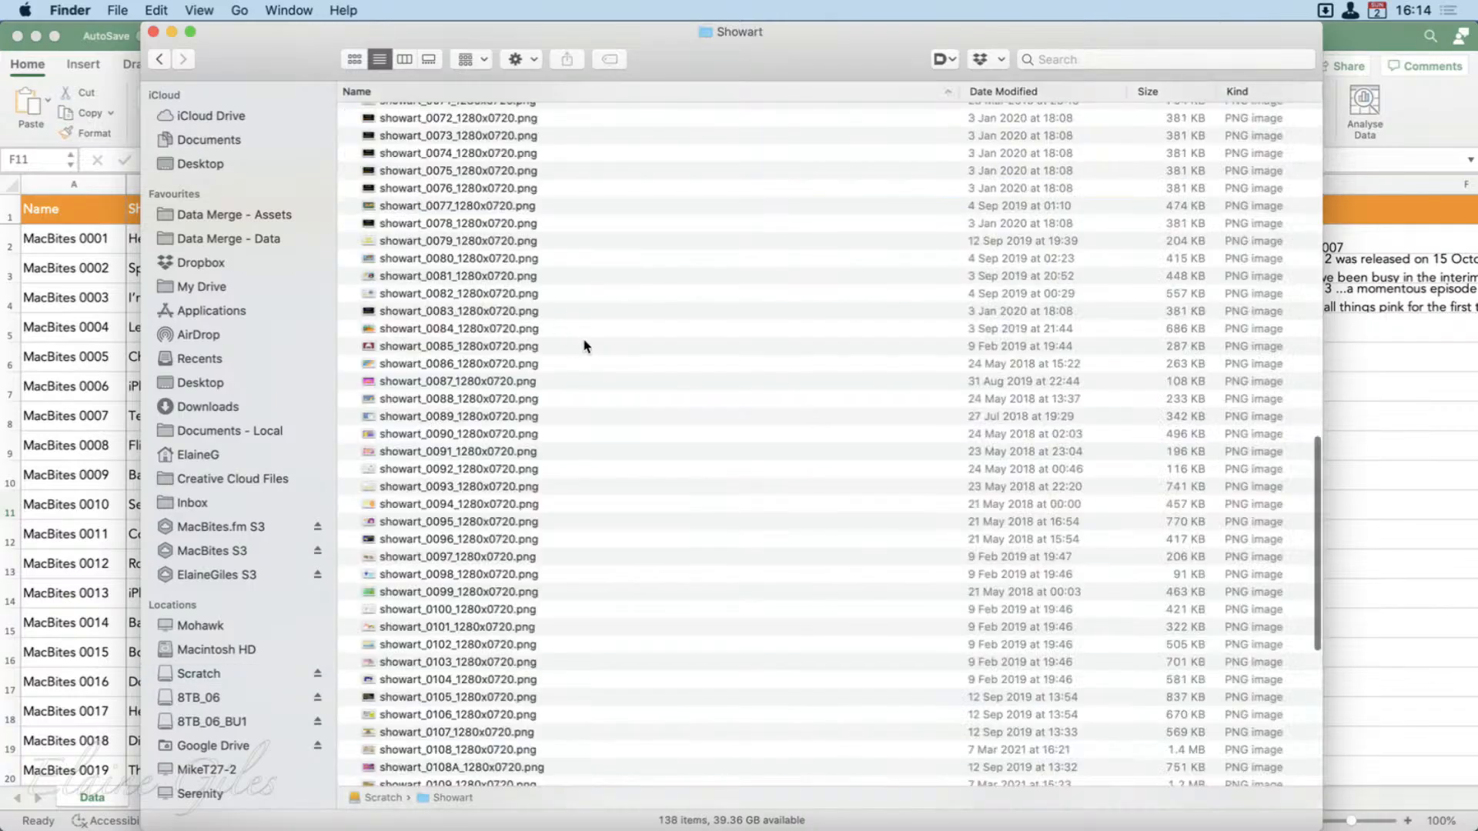
scroll(662, 362, "down", 5)
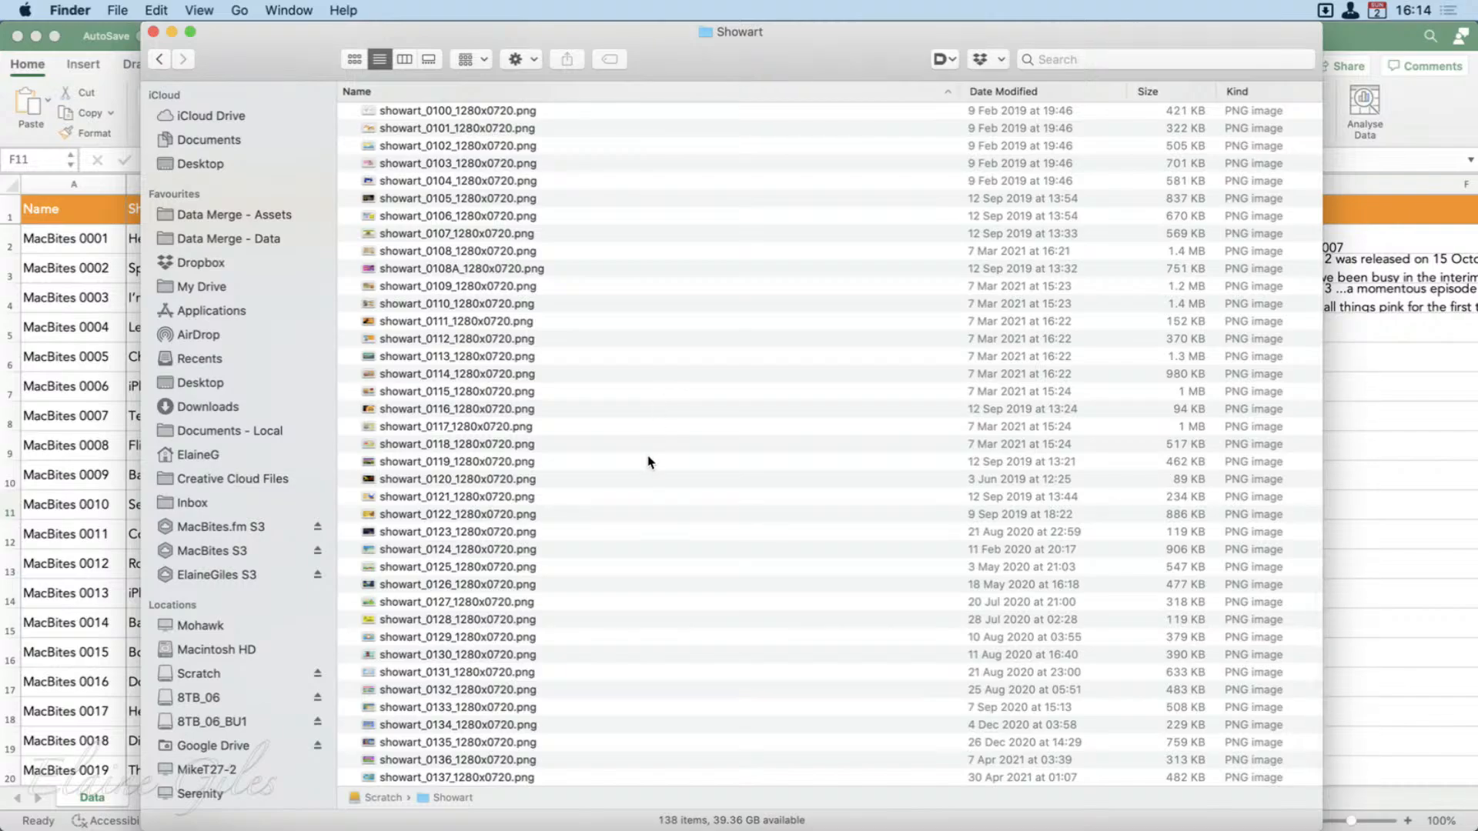
Preview several of the show art images between numbers 0136 and 0130, and close the Finder window.
left_click(582, 761)
key("space")
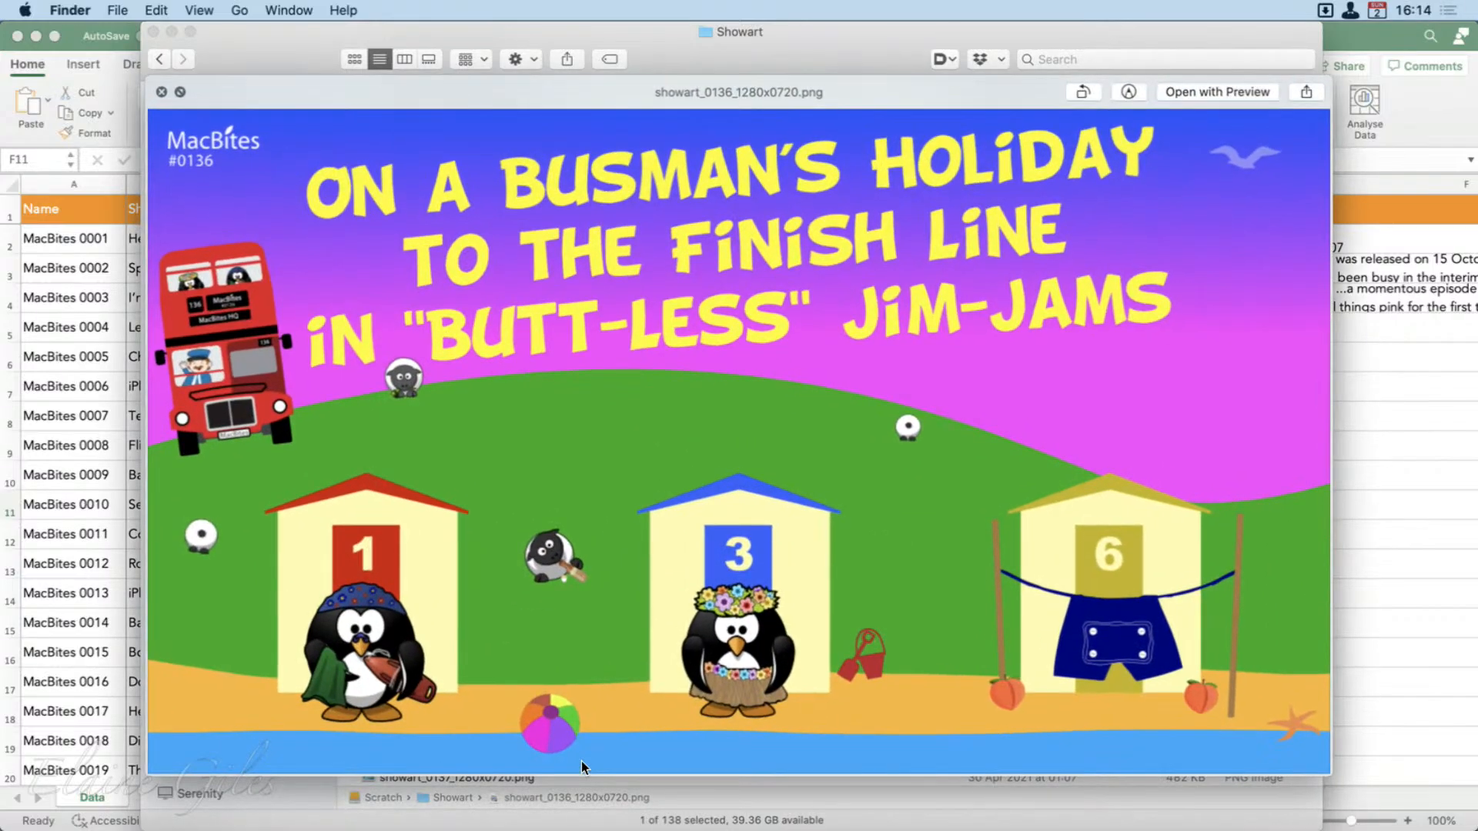
key("Down")
key("space")
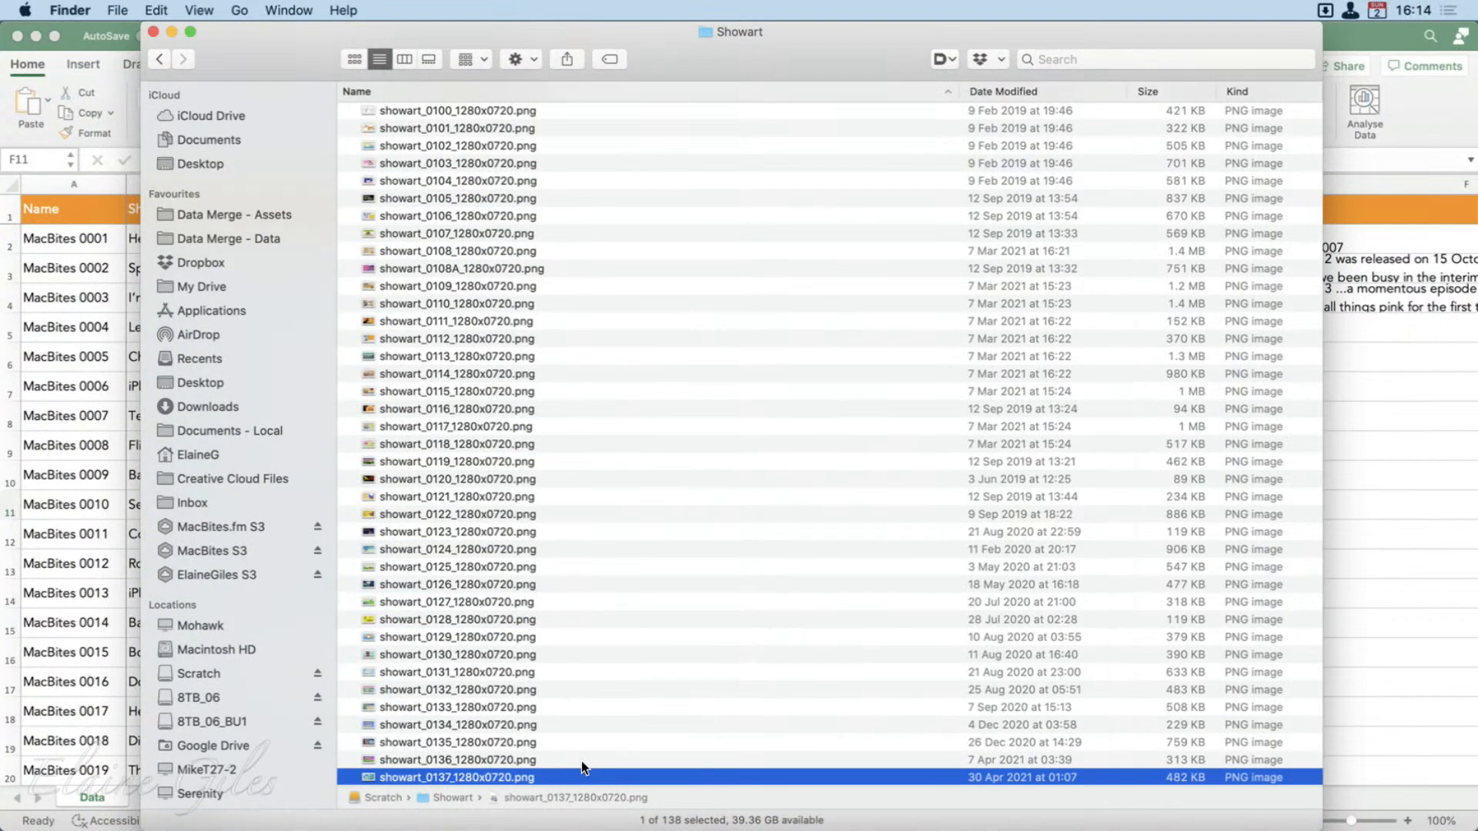
key("Up")
key("Up")
key("space")
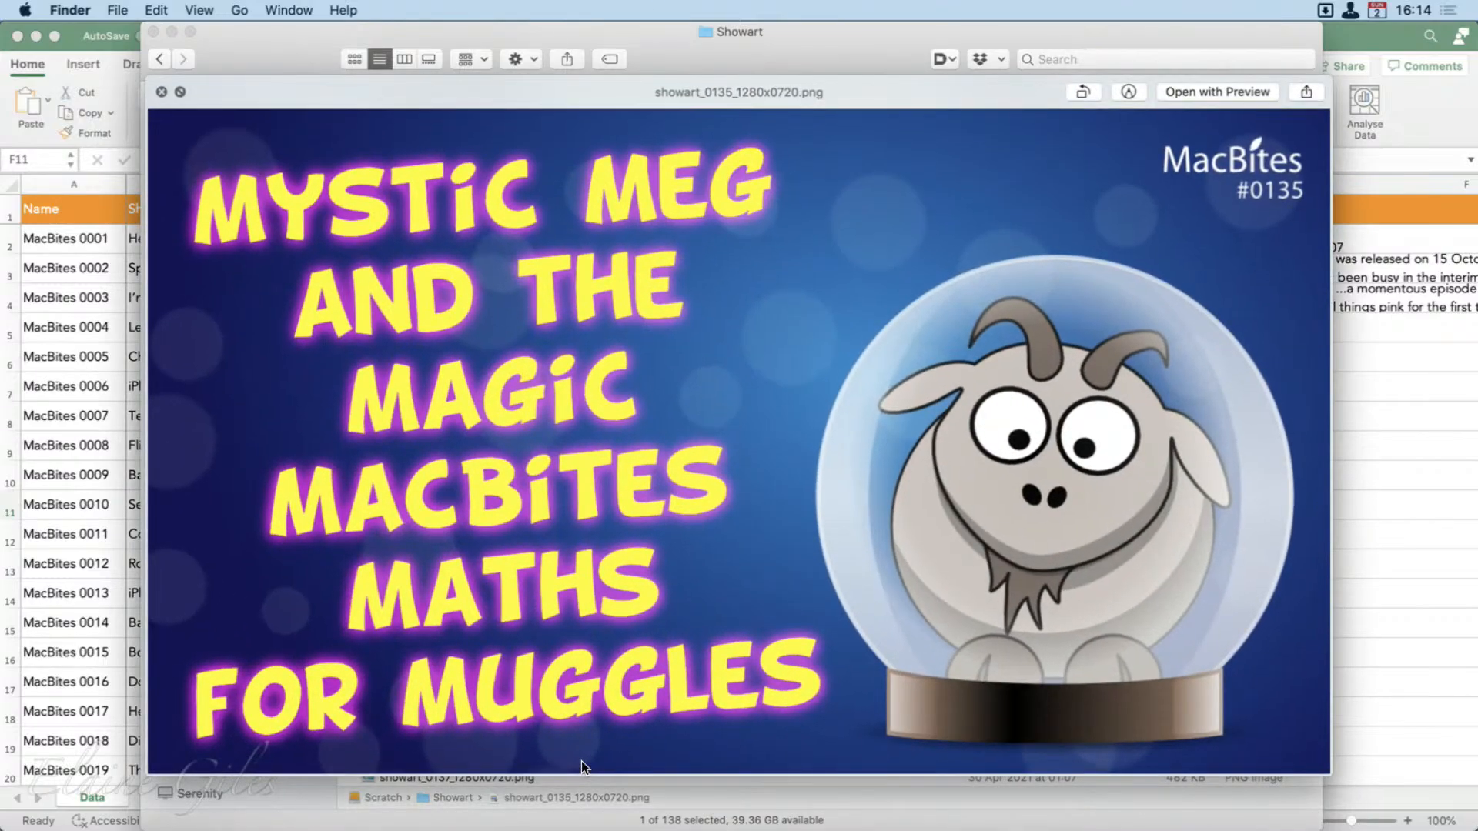
key("space")
key("Up")
key("space")
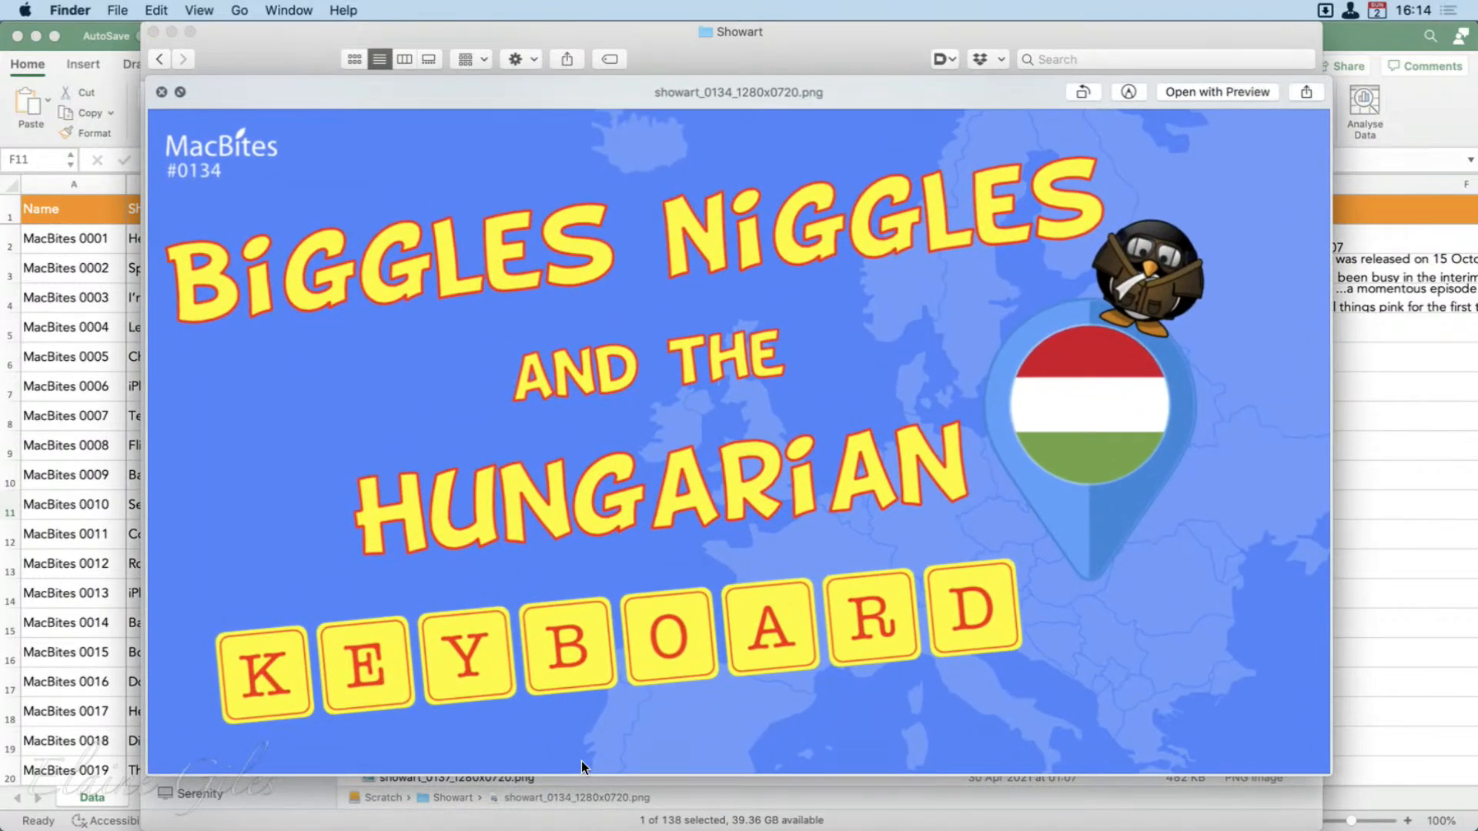
key("Up")
key("Up")
key("Up")
key("Up")
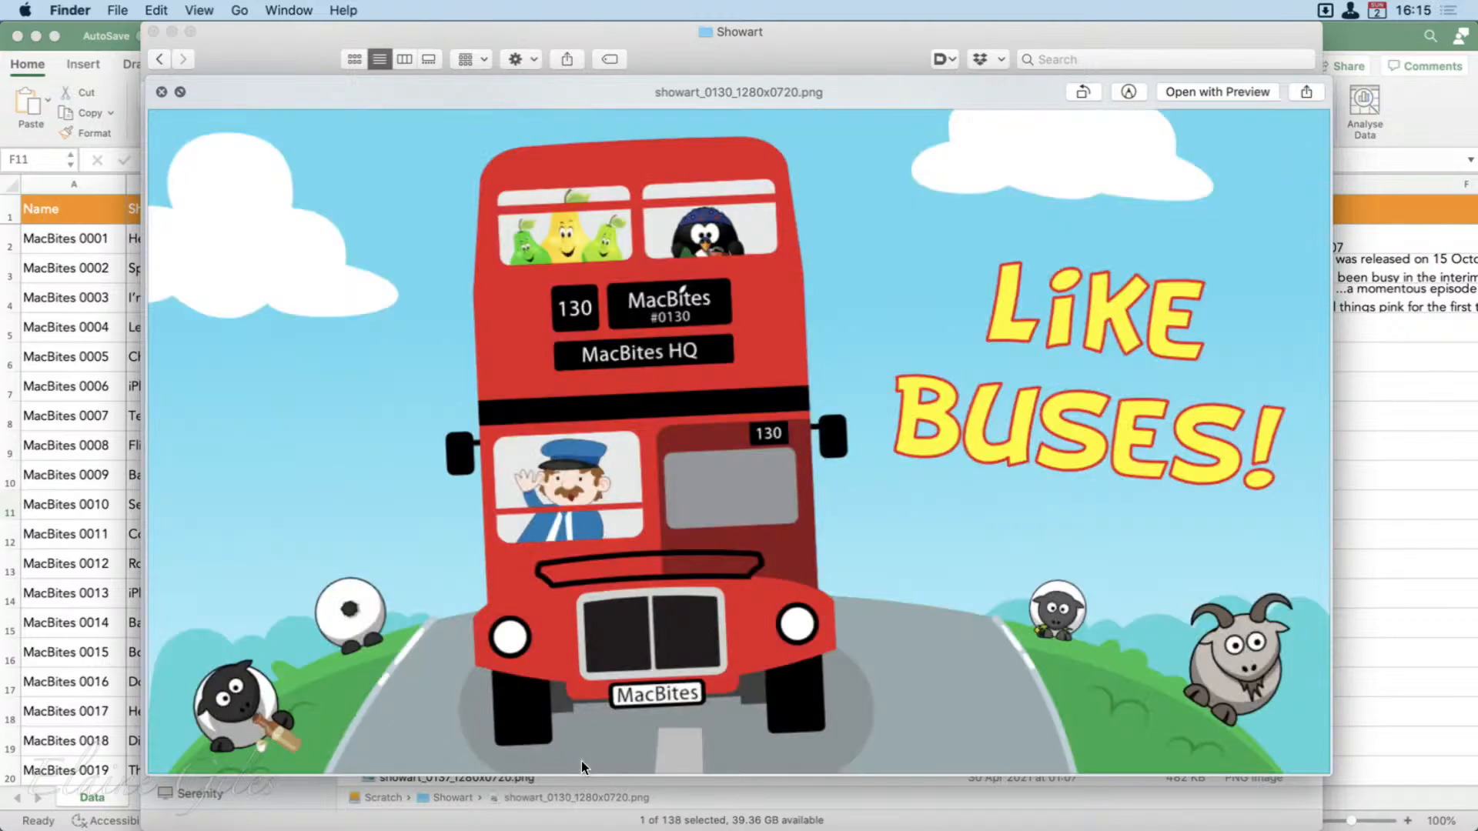
key("Up")
key("space")
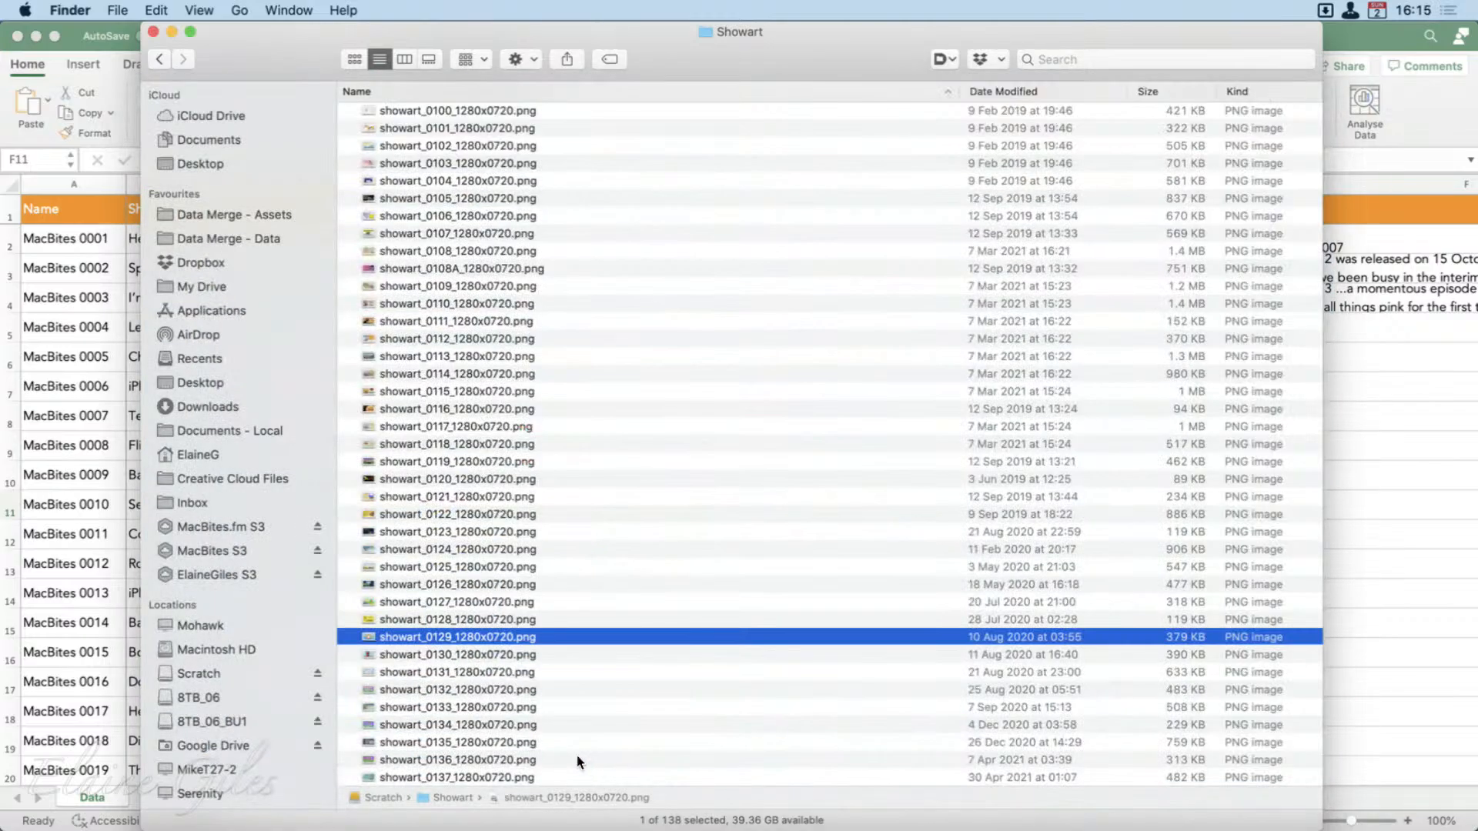
left_click(158, 59)
left_click(158, 58)
key("super+w")
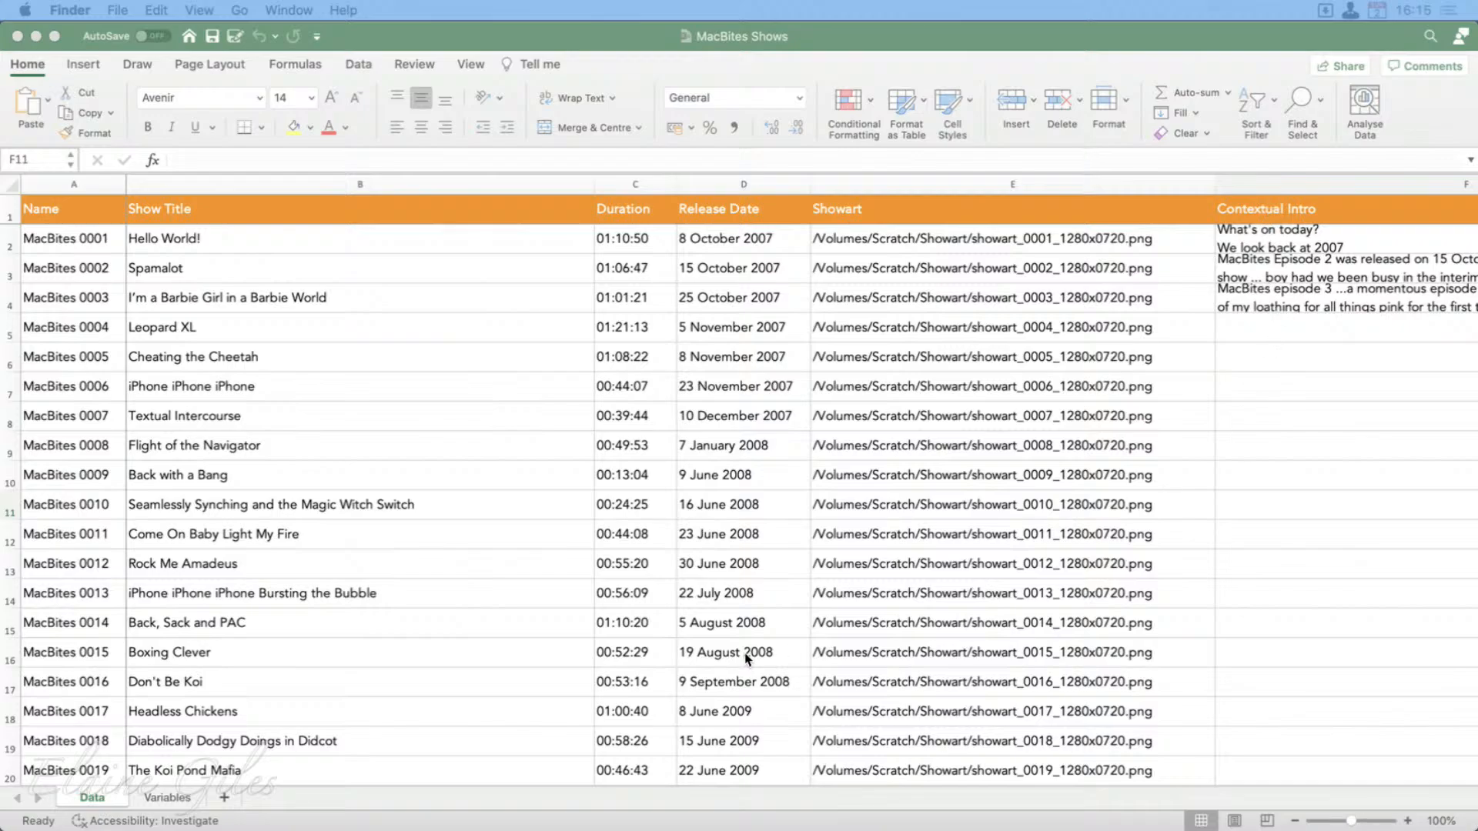
Look through the show records on the Data sheet and check the image path on the Variables sheet.
scroll(747, 659, "down", 16)
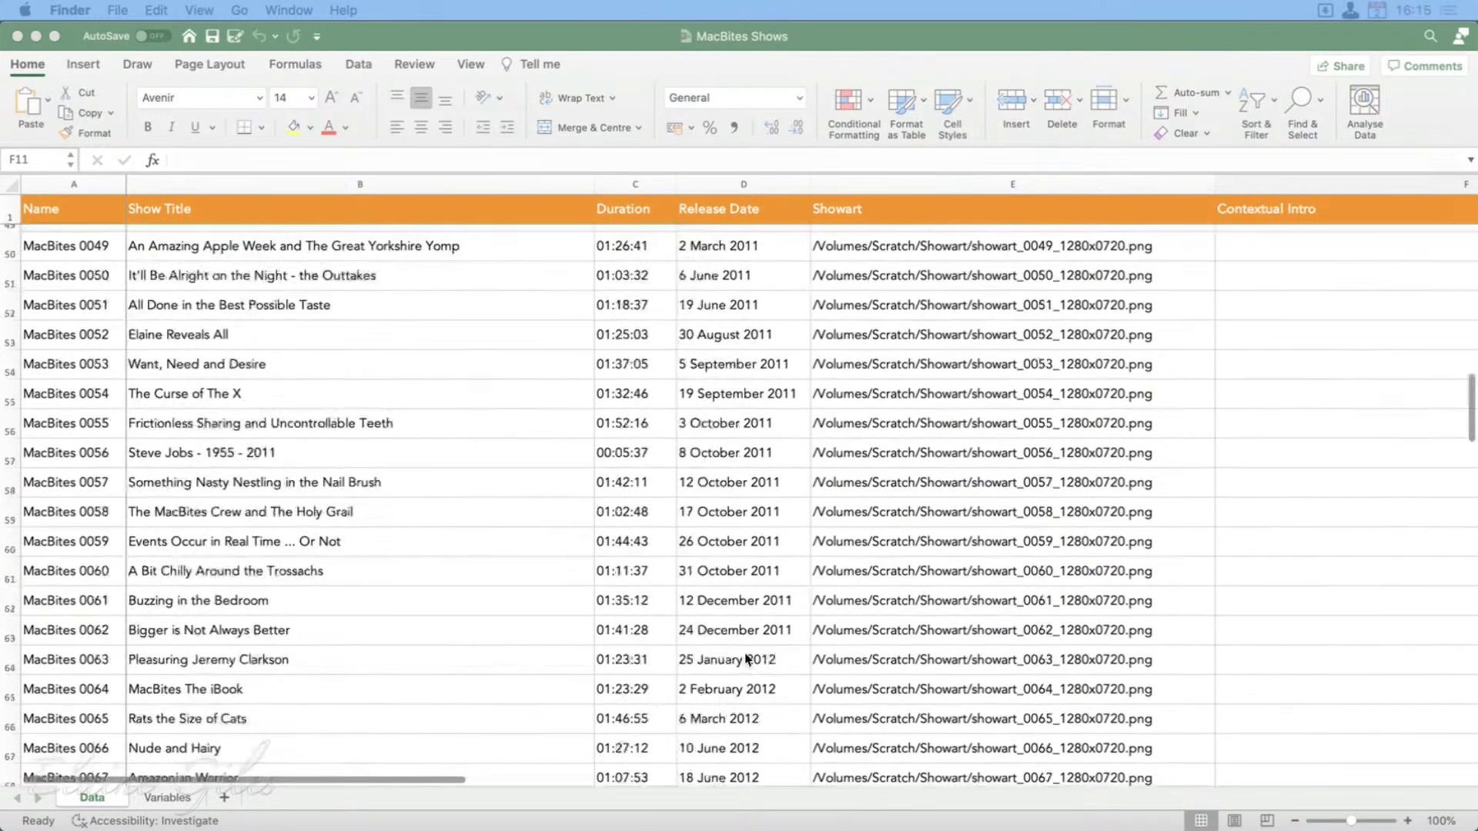
scroll(747, 659, "down", 20)
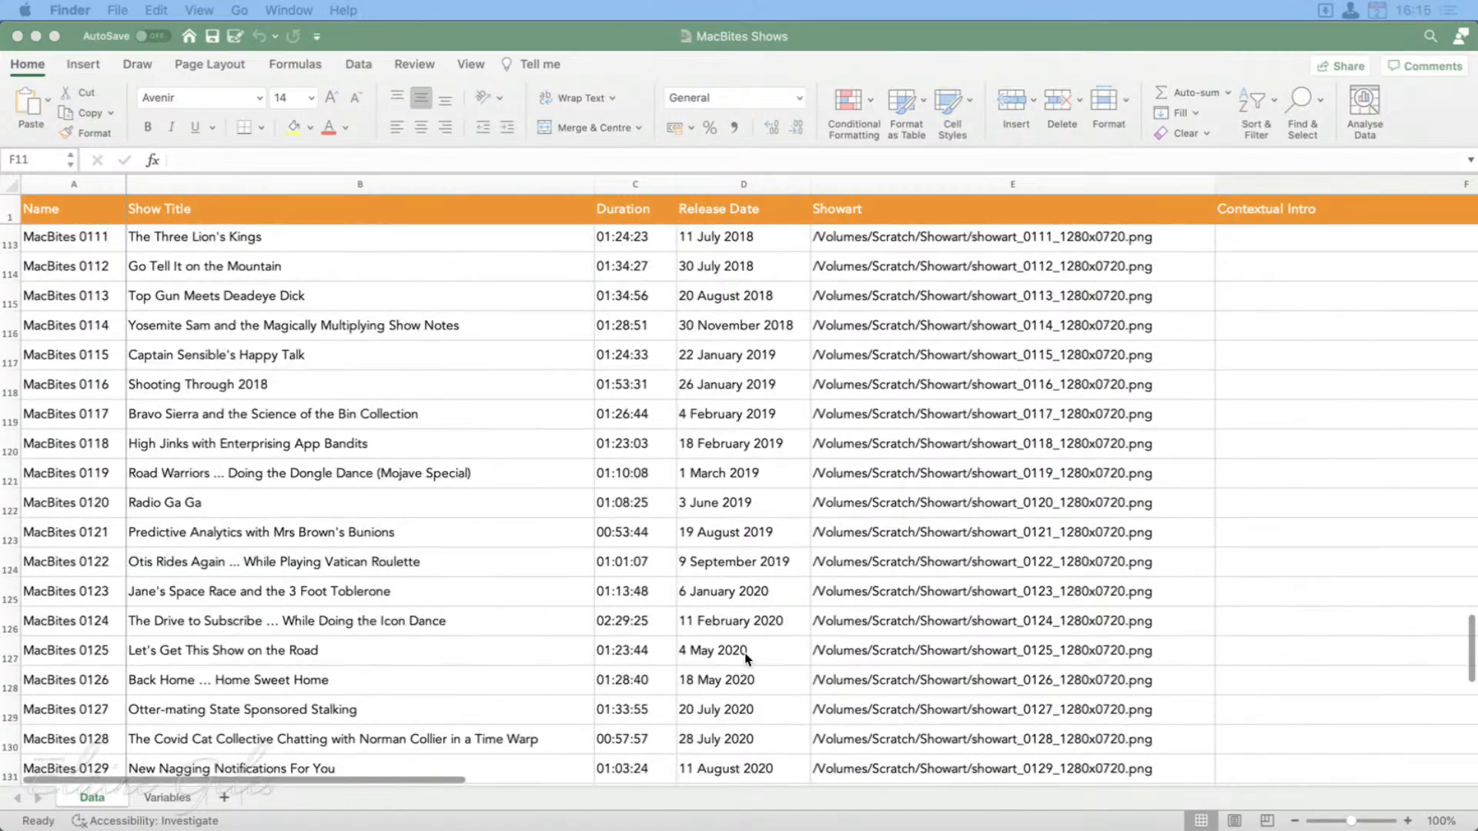
scroll(747, 659, "down", 7)
scroll(747, 659, "up", 20)
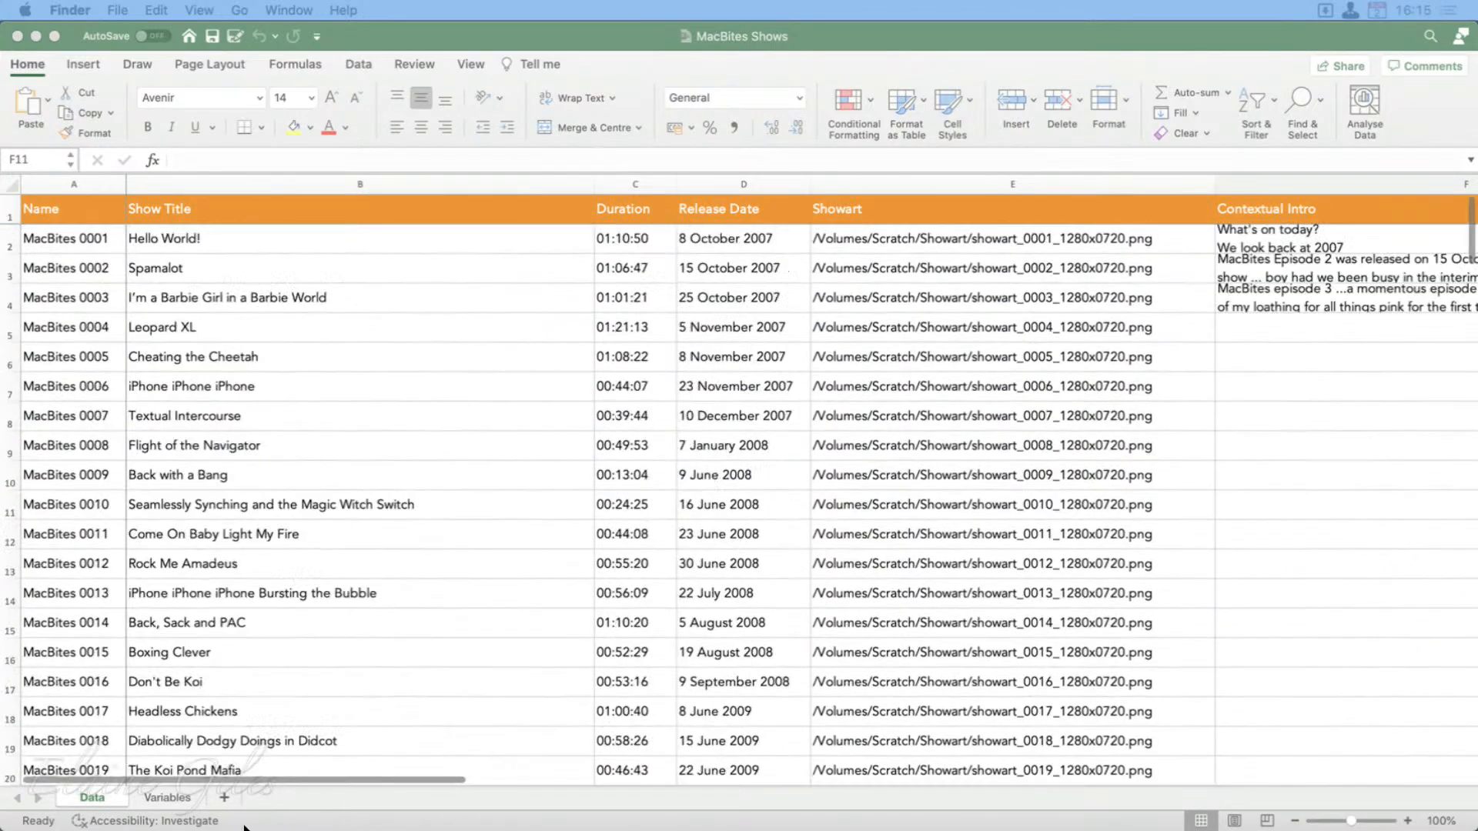
left_click(158, 798)
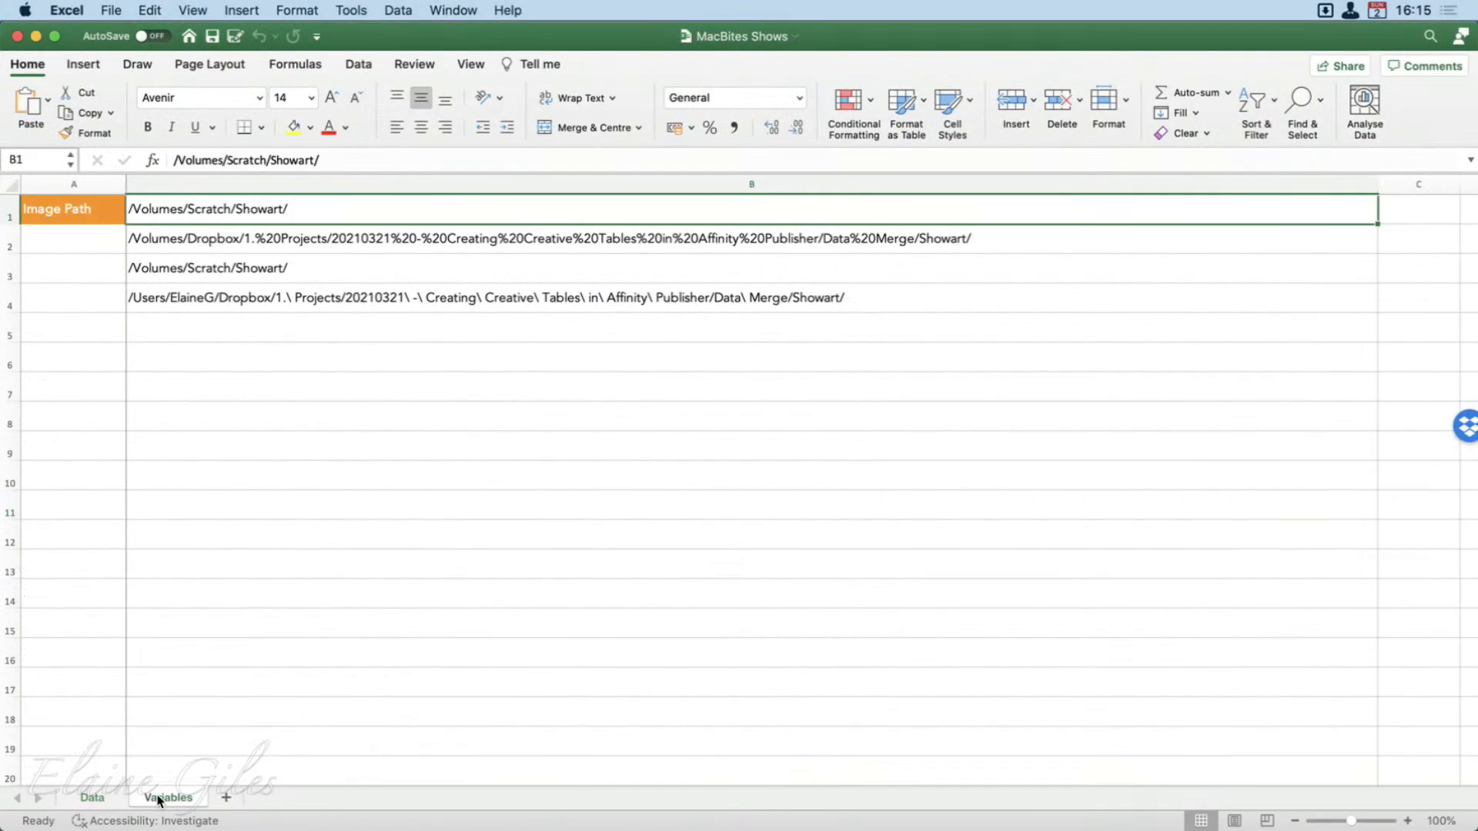
left_click(92, 797)
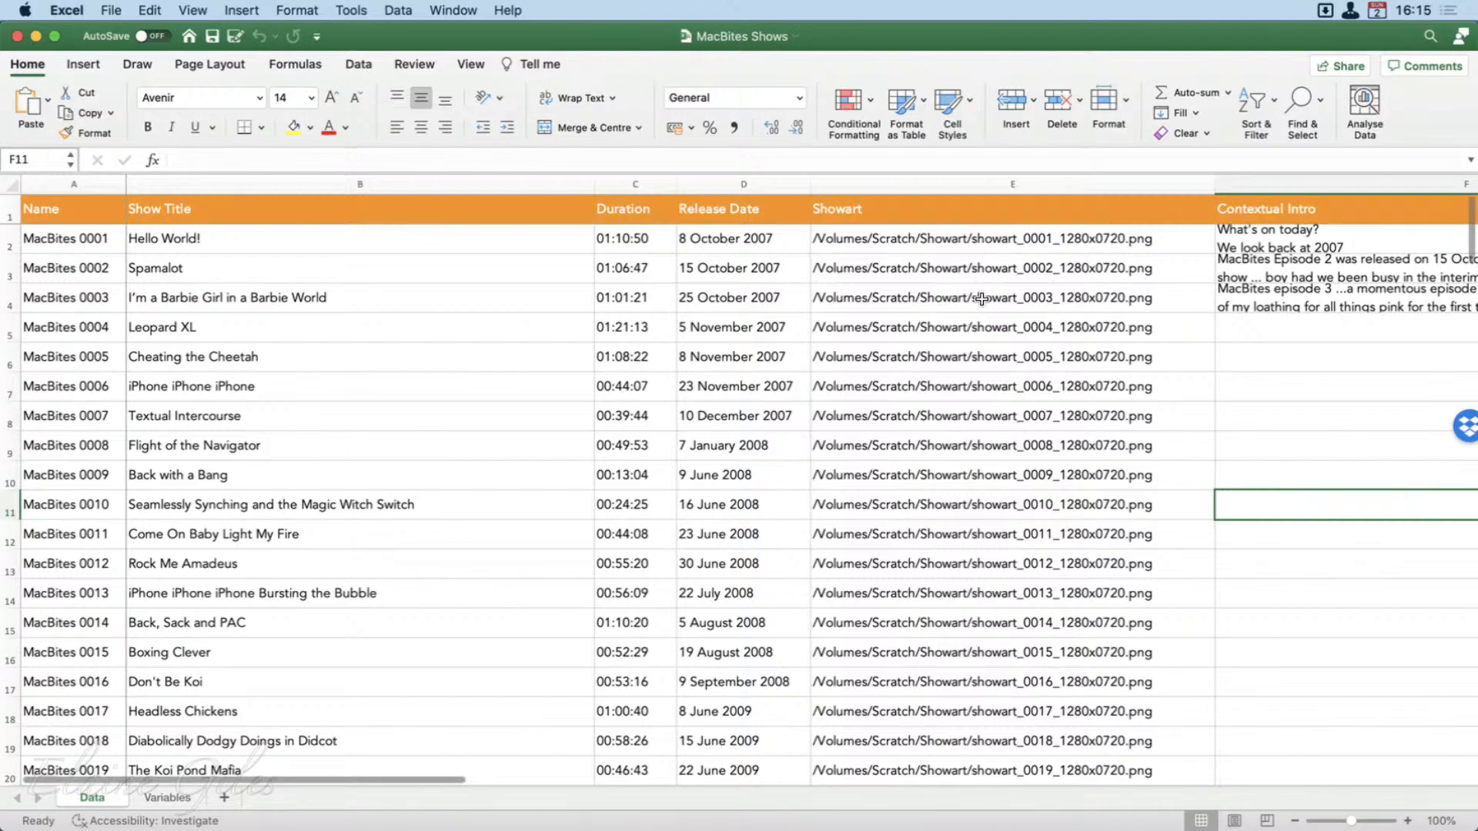
Examine the Showart formula in cell E2 and the image paths in B1 to B4 of the Variables sheet.
left_click(966, 244)
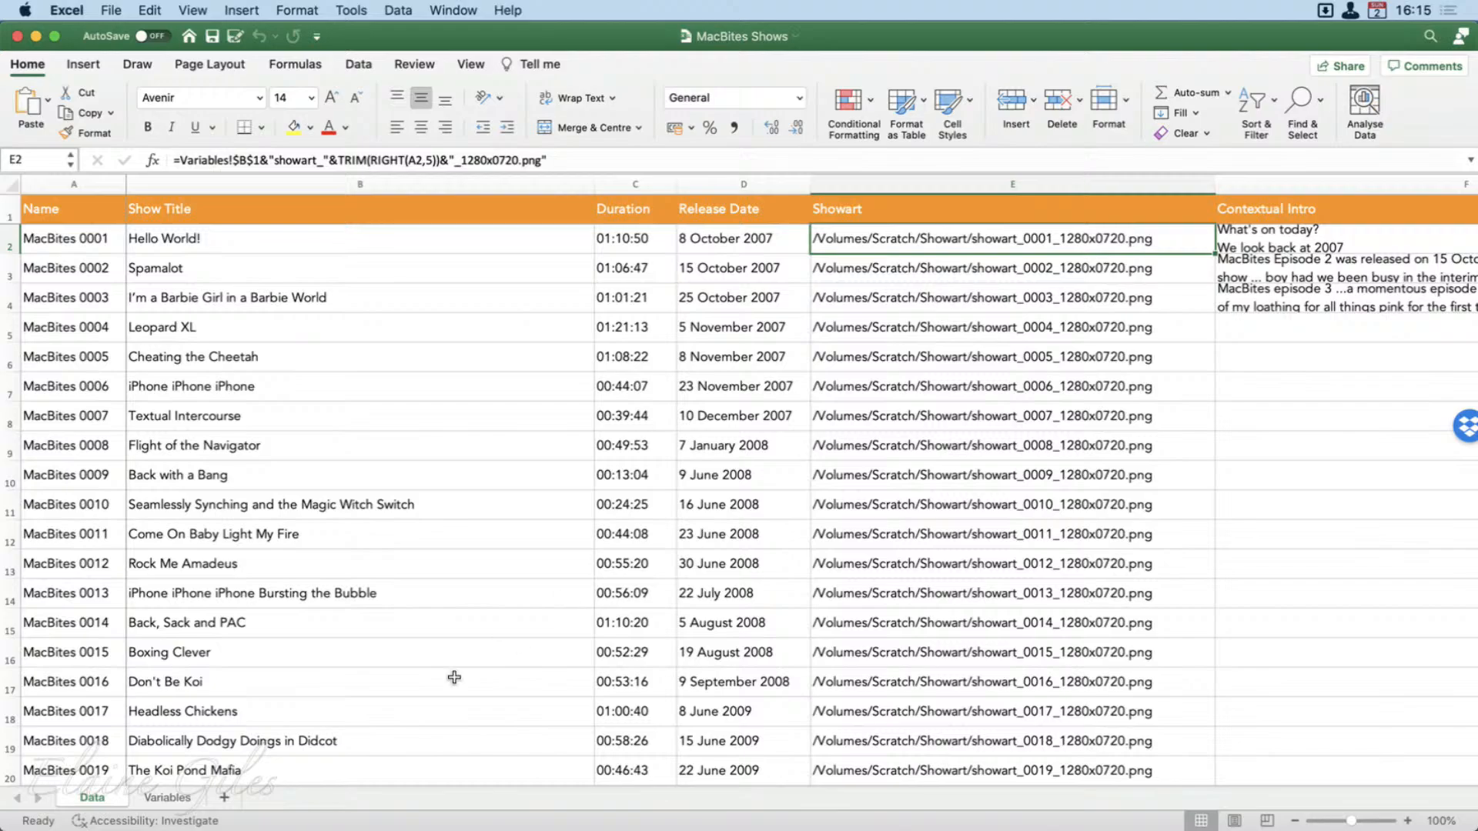
left_click(184, 796)
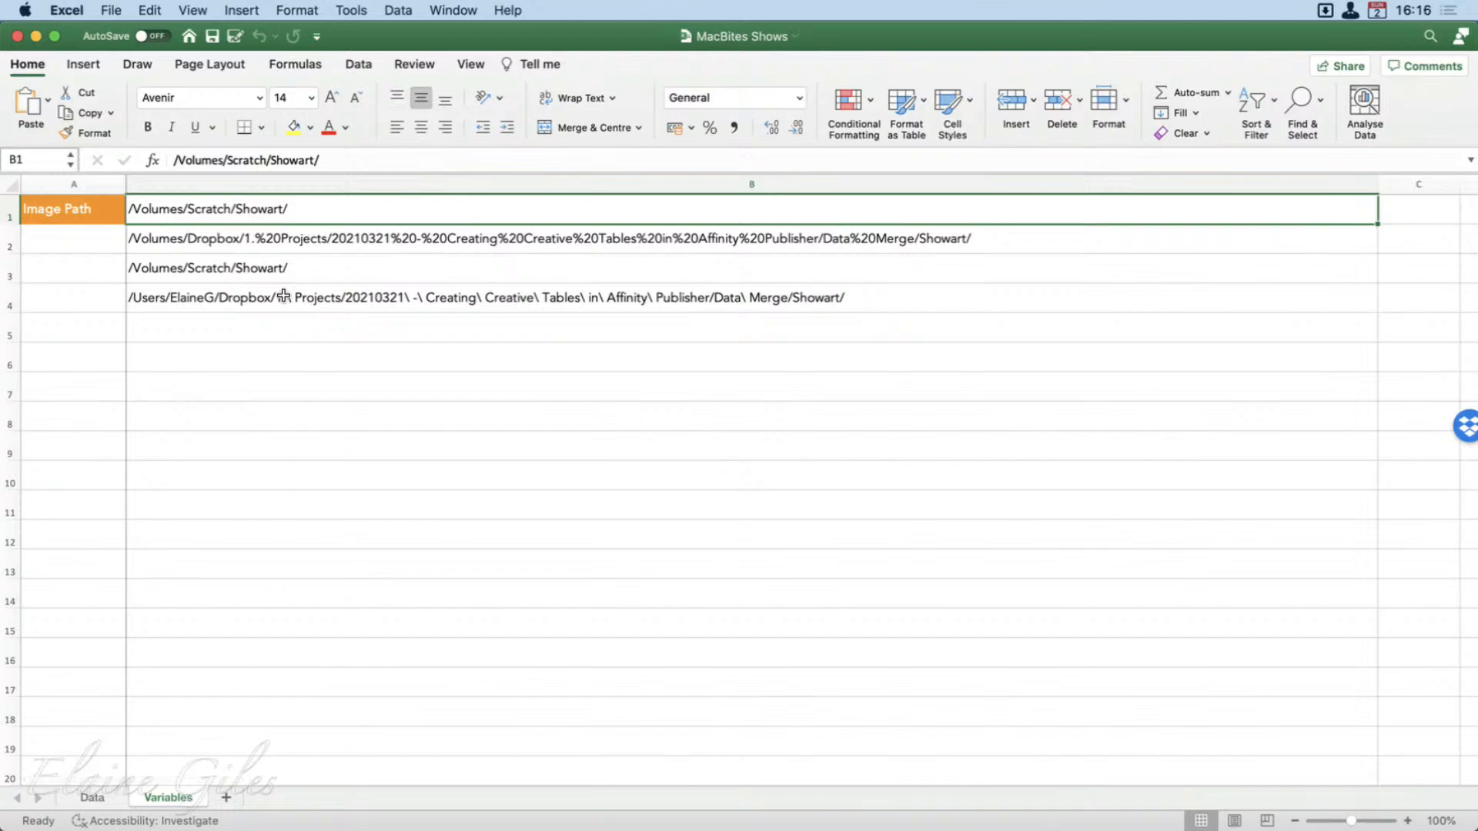
key("Down")
key("Down")
key("Down")
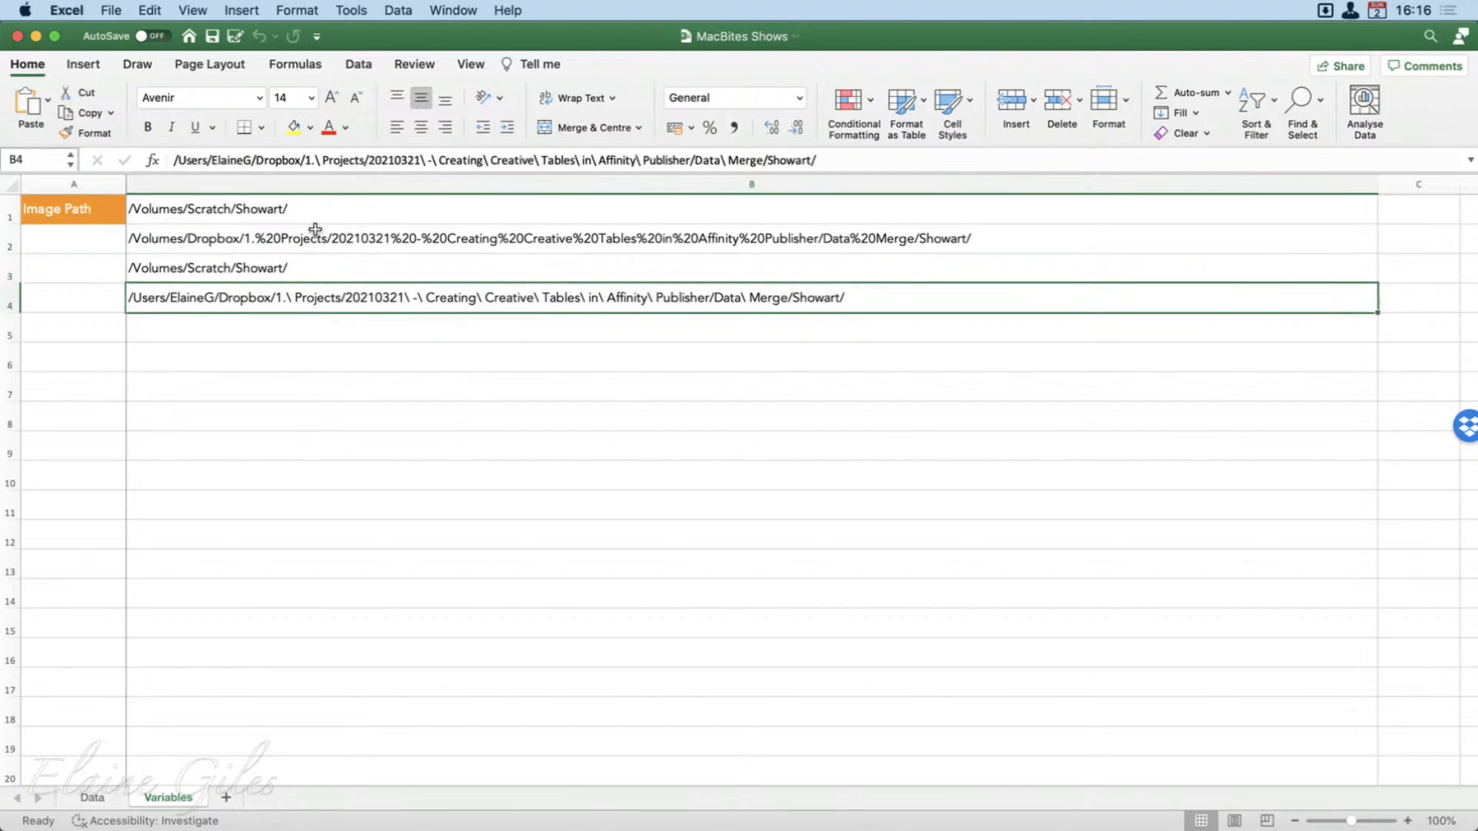
key("Up")
key("Up")
key("Up")
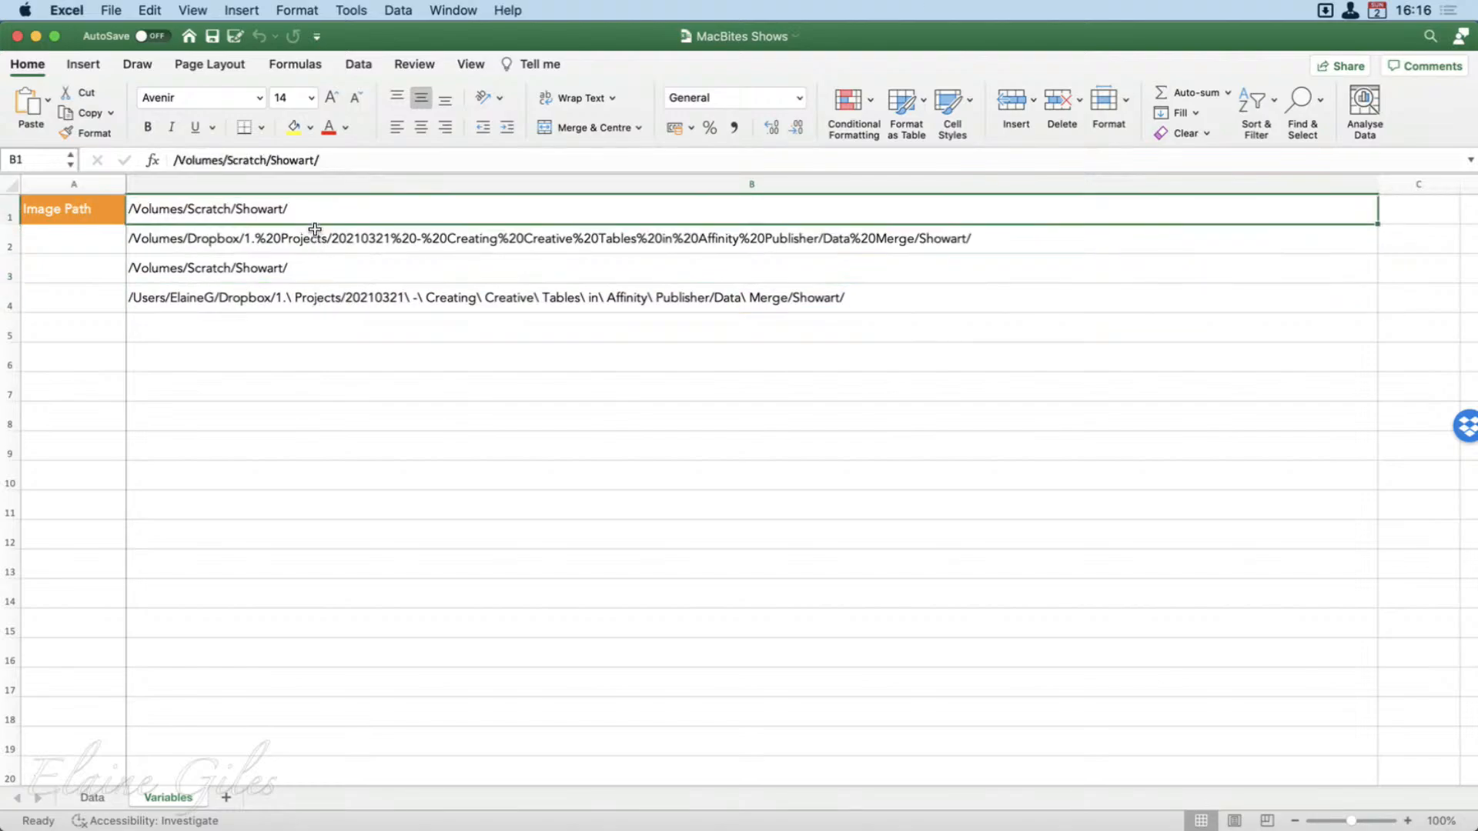
Change the image path in cell B1 of the Variables sheet to /Volumes/Scratch/Images/ and view the Showart paths on the Data sheet.
double_click(262, 212)
double_click(261, 217)
key("super+c")
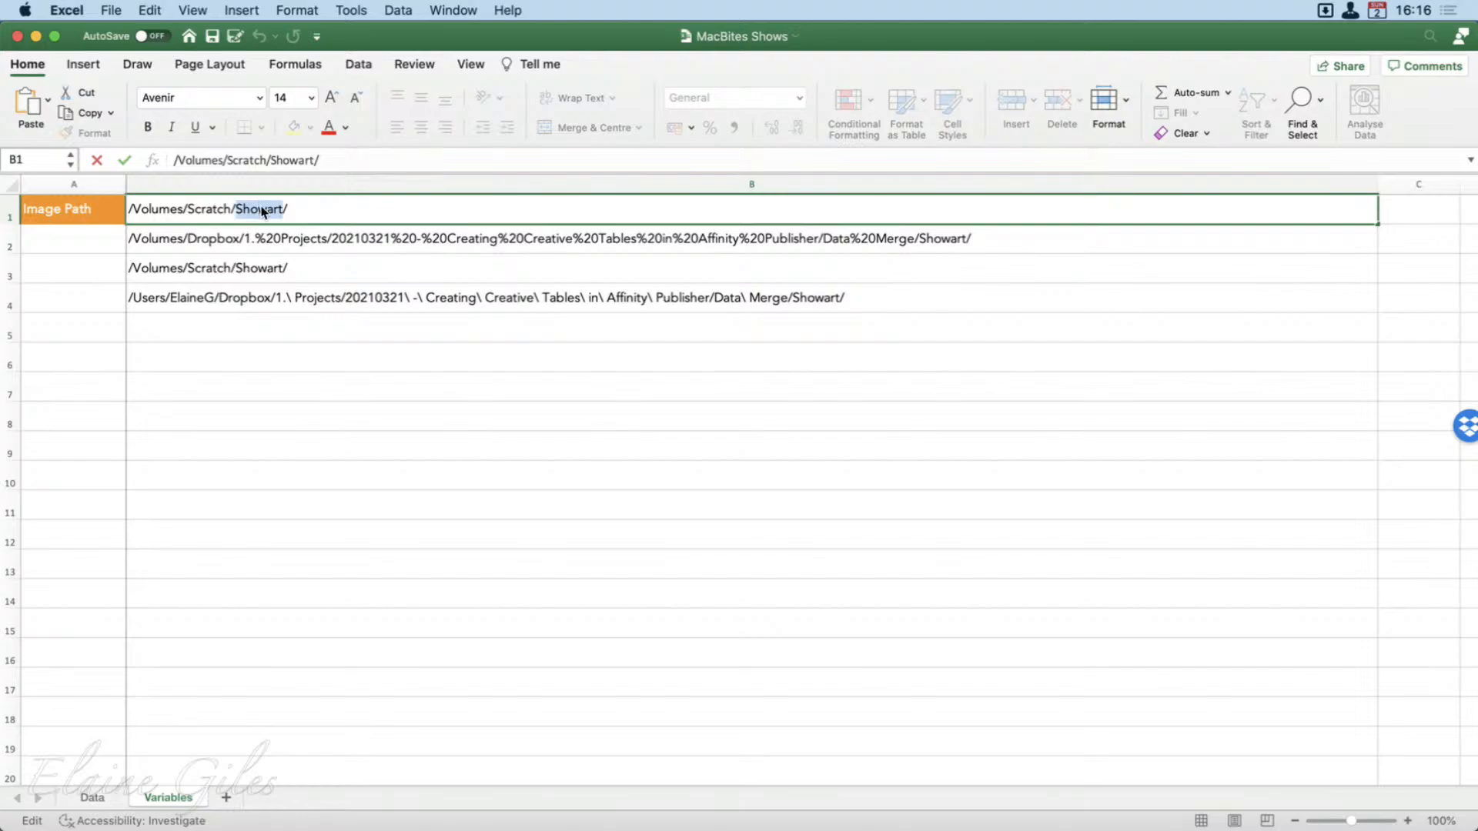
type("Images")
left_click(94, 799)
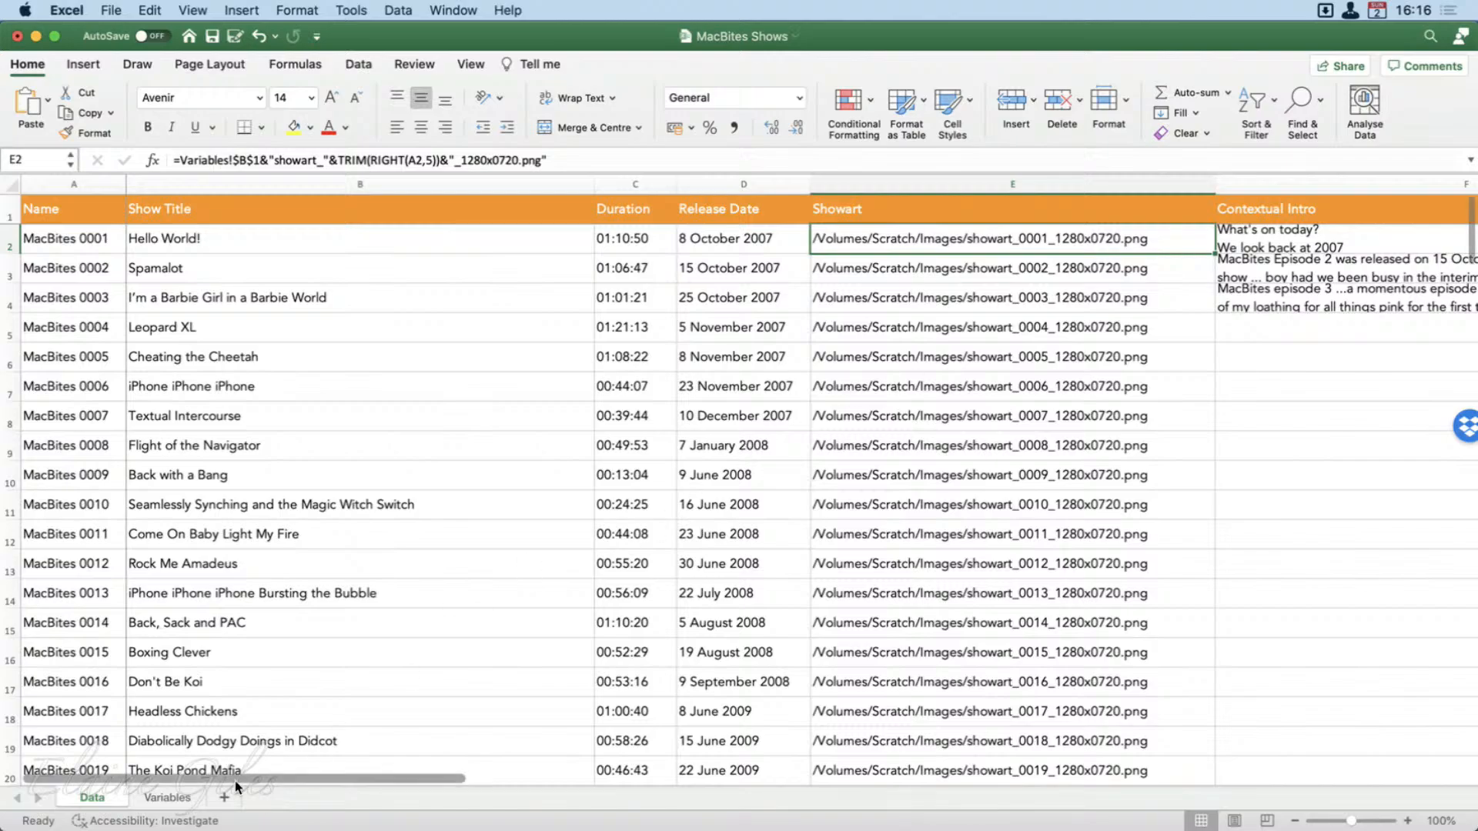
Set the image path in cell B1 of the Variables sheet to /Volumes/Scratch/Showart/, return to the Data sheet and save the workbook.
left_click(158, 797)
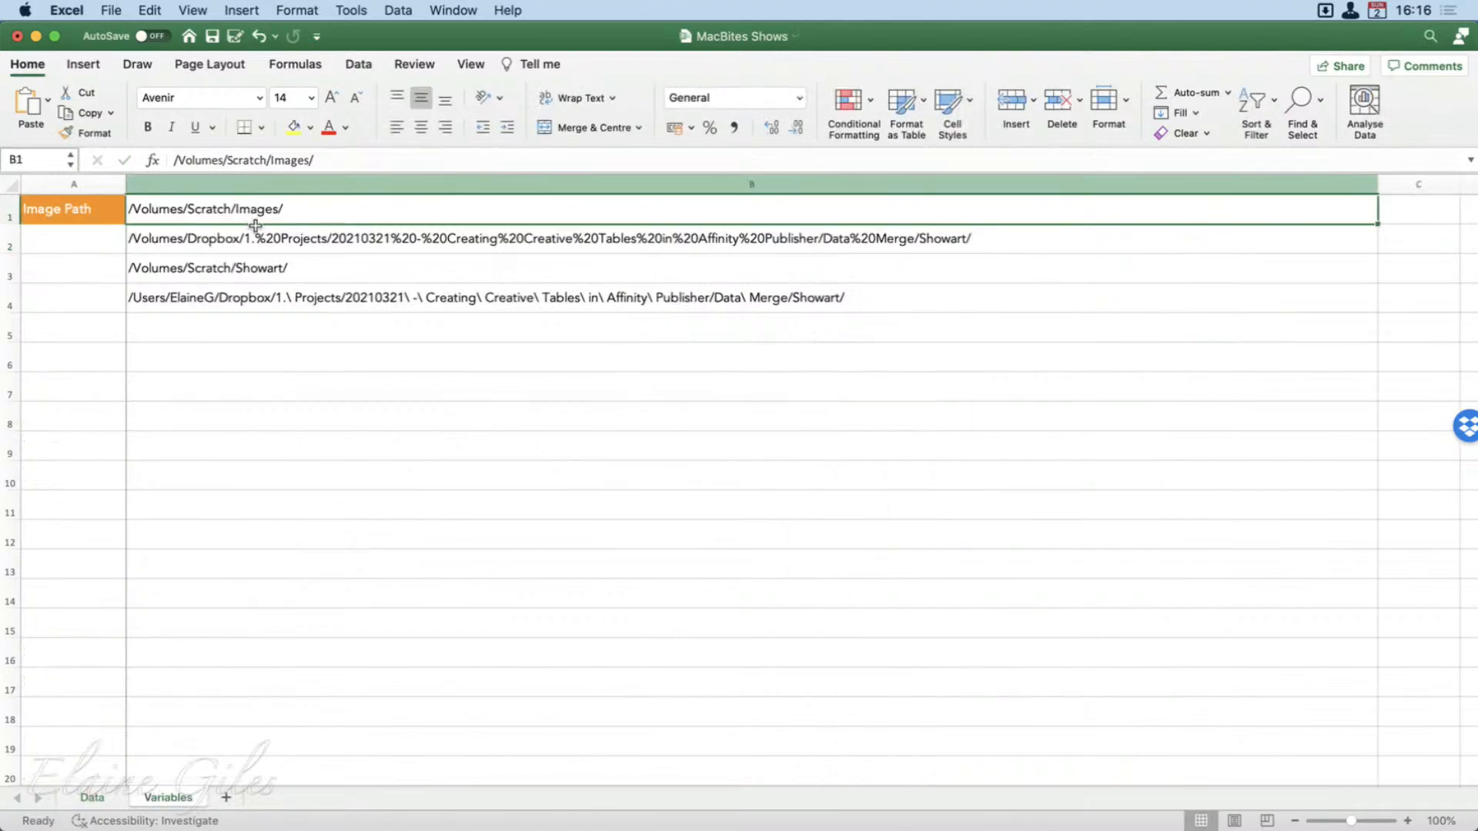
double_click(261, 219)
double_click(262, 210)
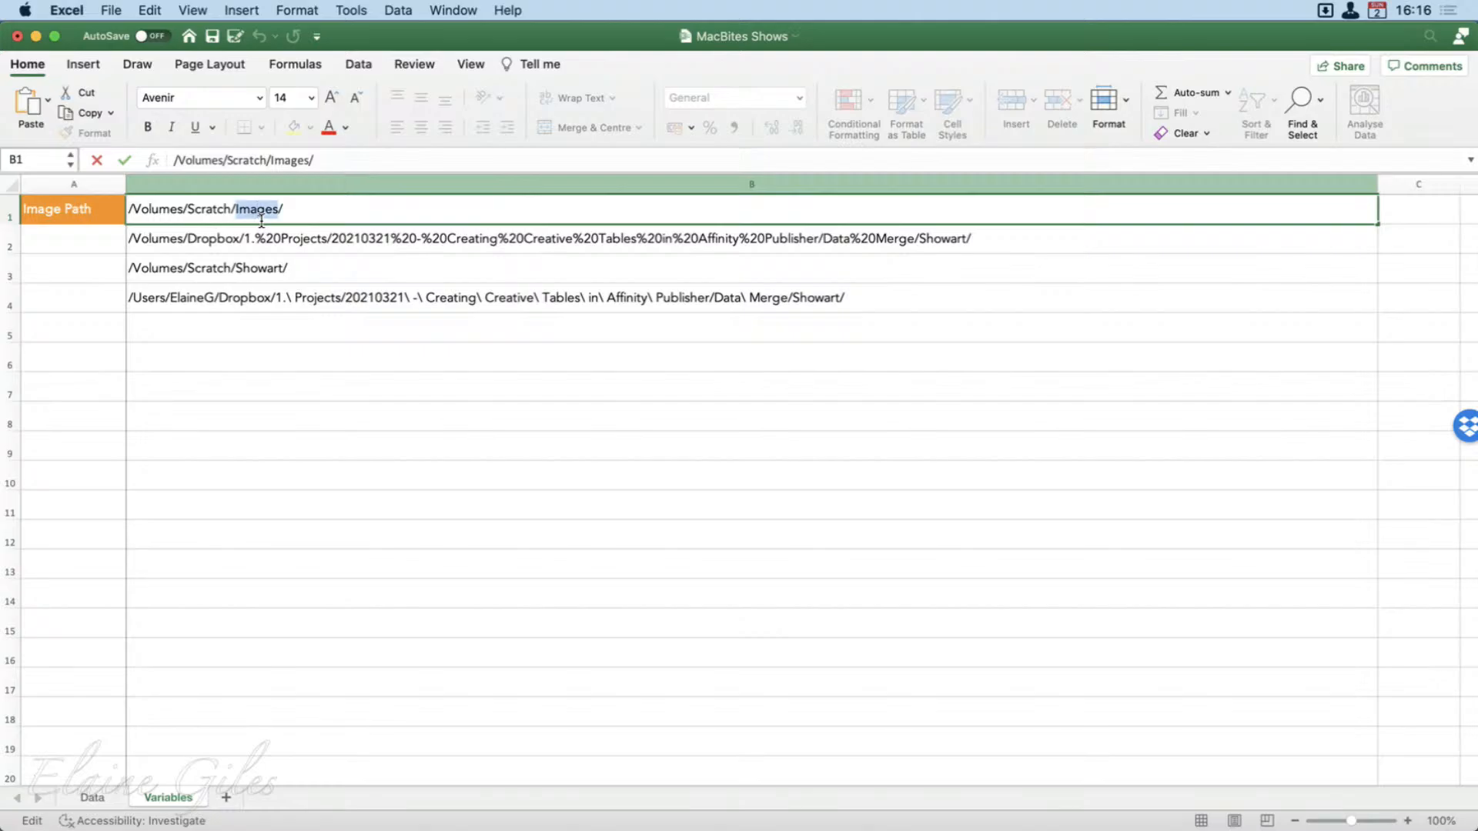
key("super+v")
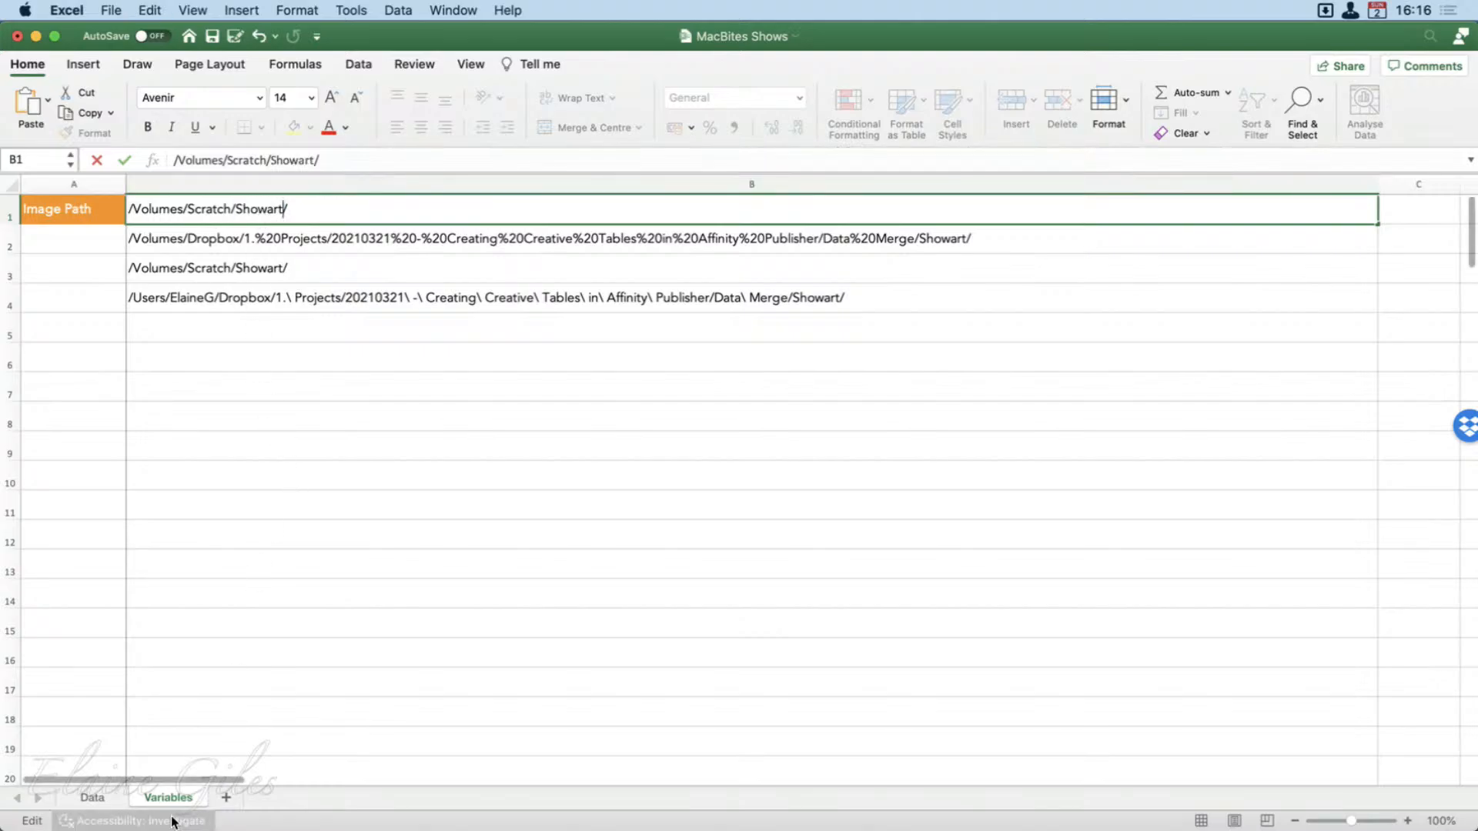
left_click(96, 798)
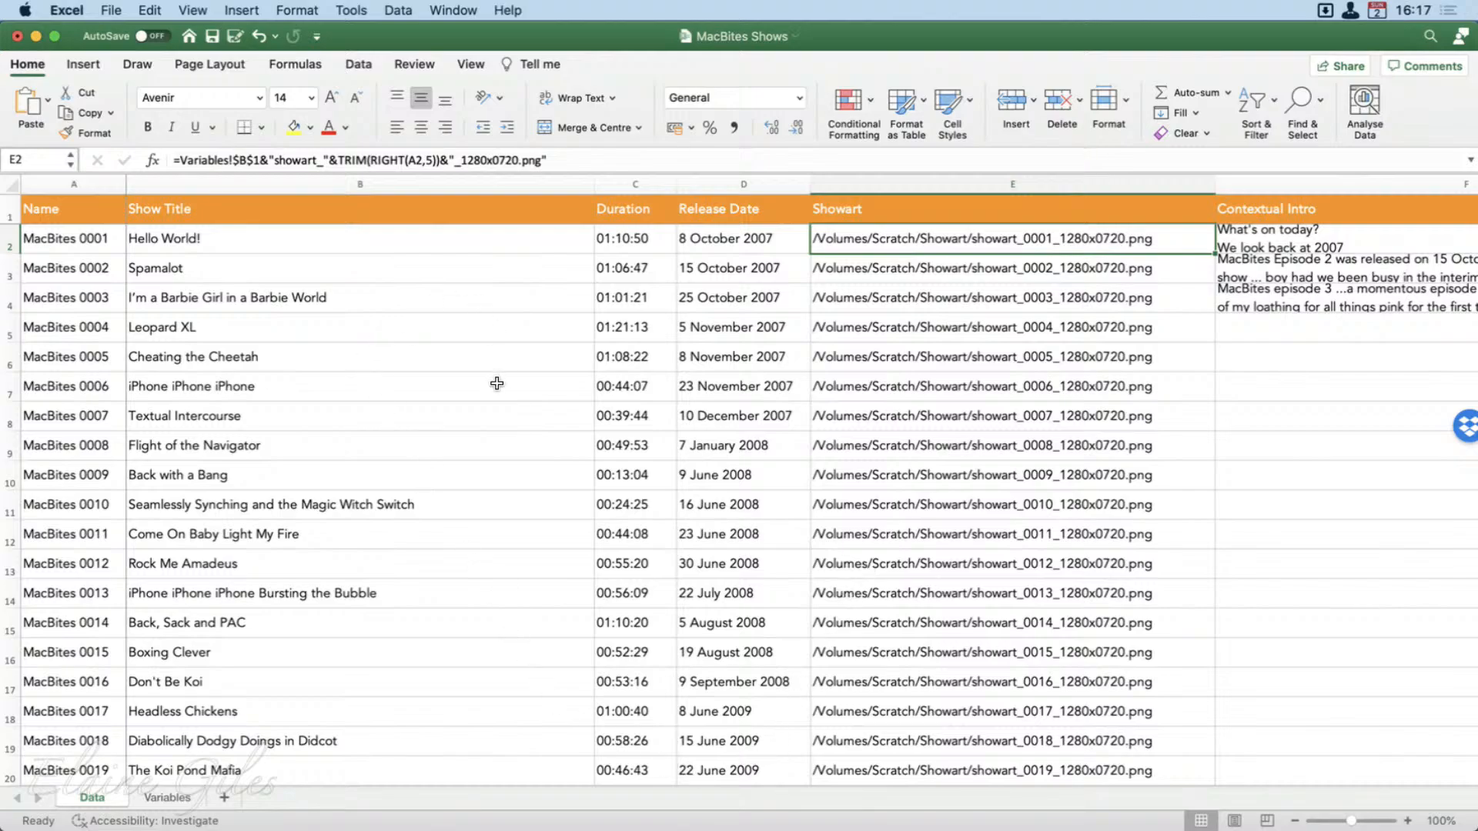
key("super+s")
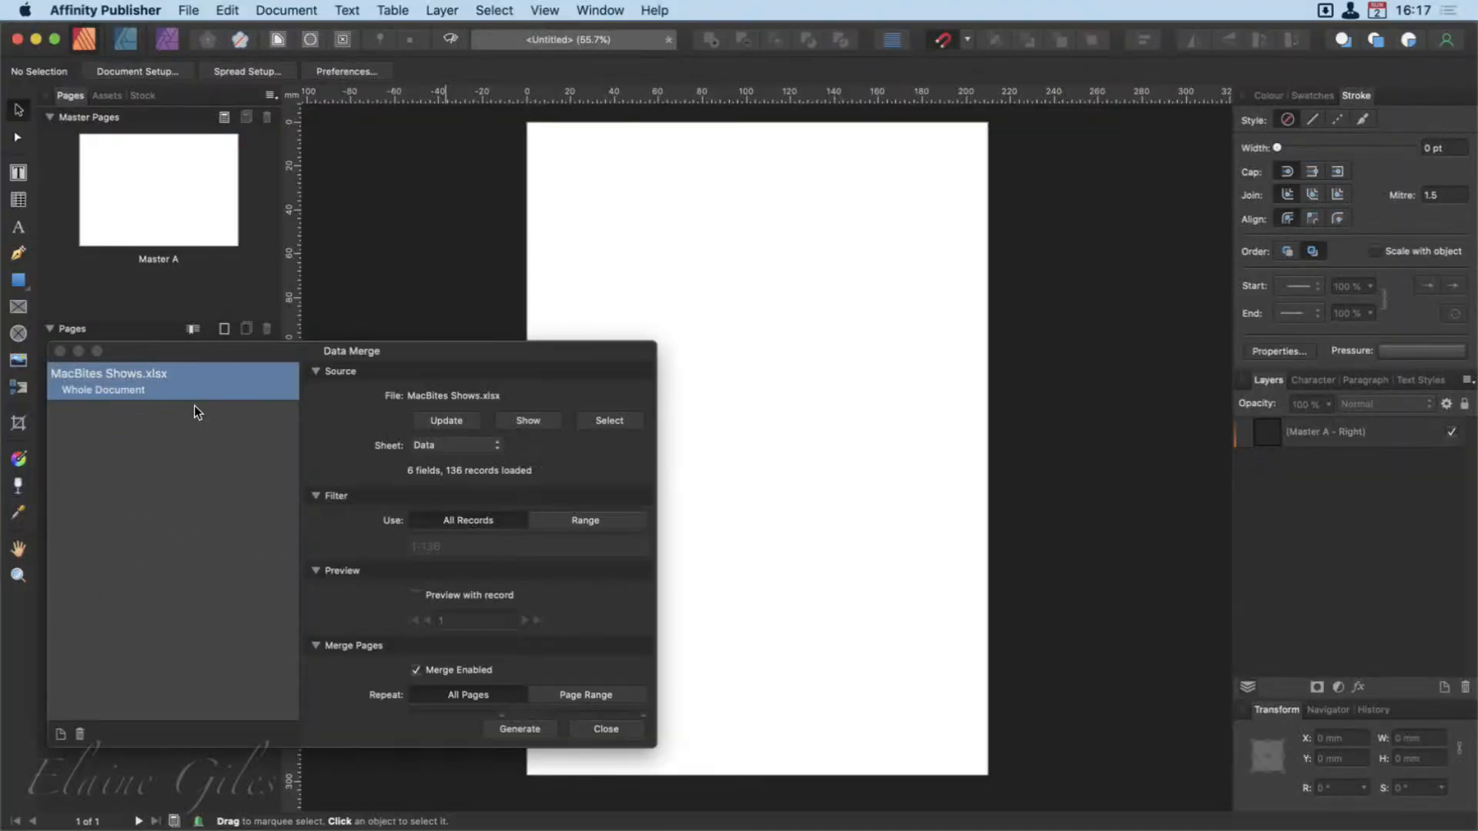
In Affinity Publisher, move the Data Merge window off the page and draw a centred two-by-two data merge layout about 172 by 264 mm.
left_click(191, 385)
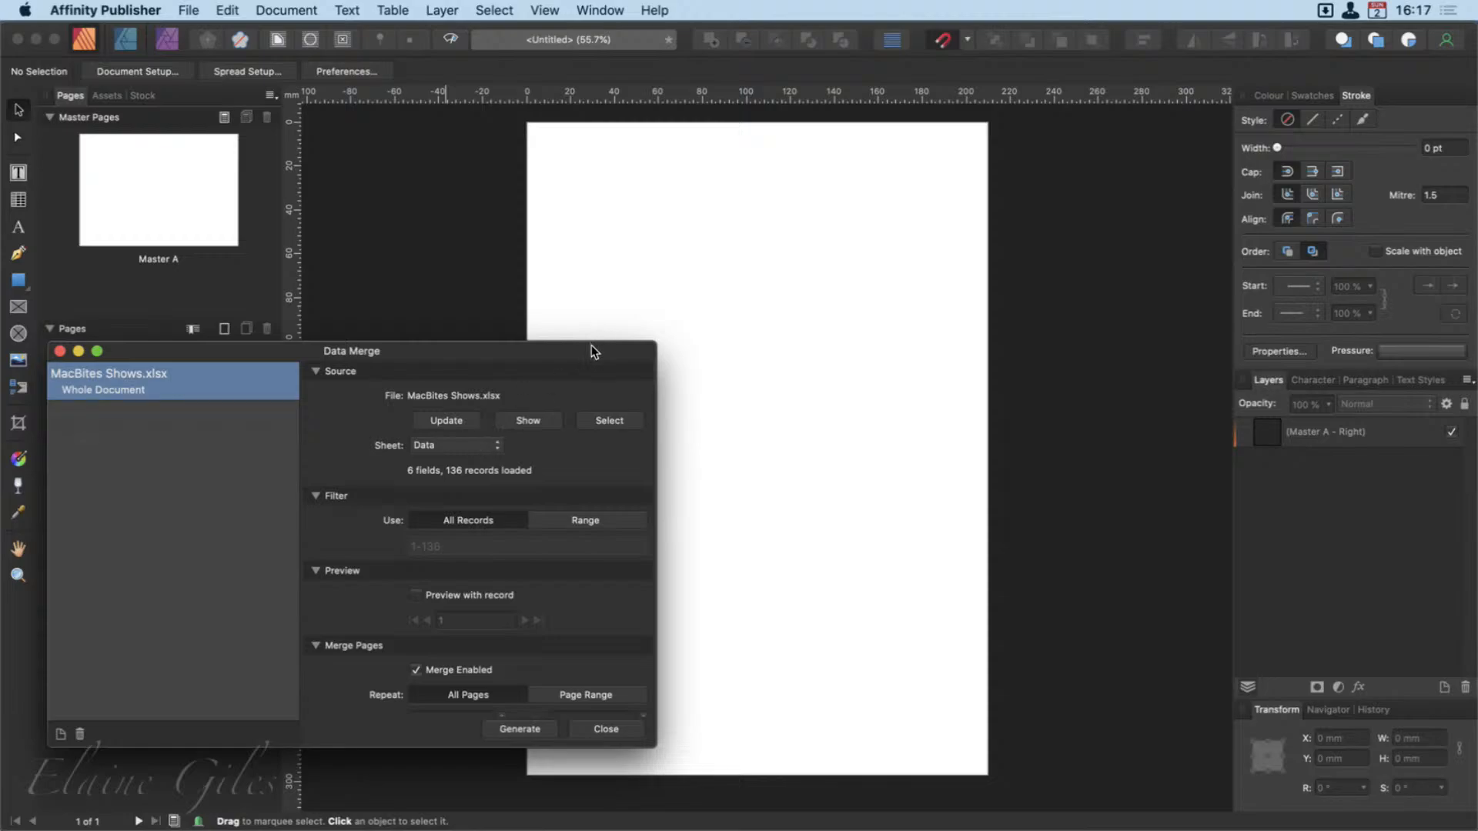
left_click_drag(591, 351, 0, 457)
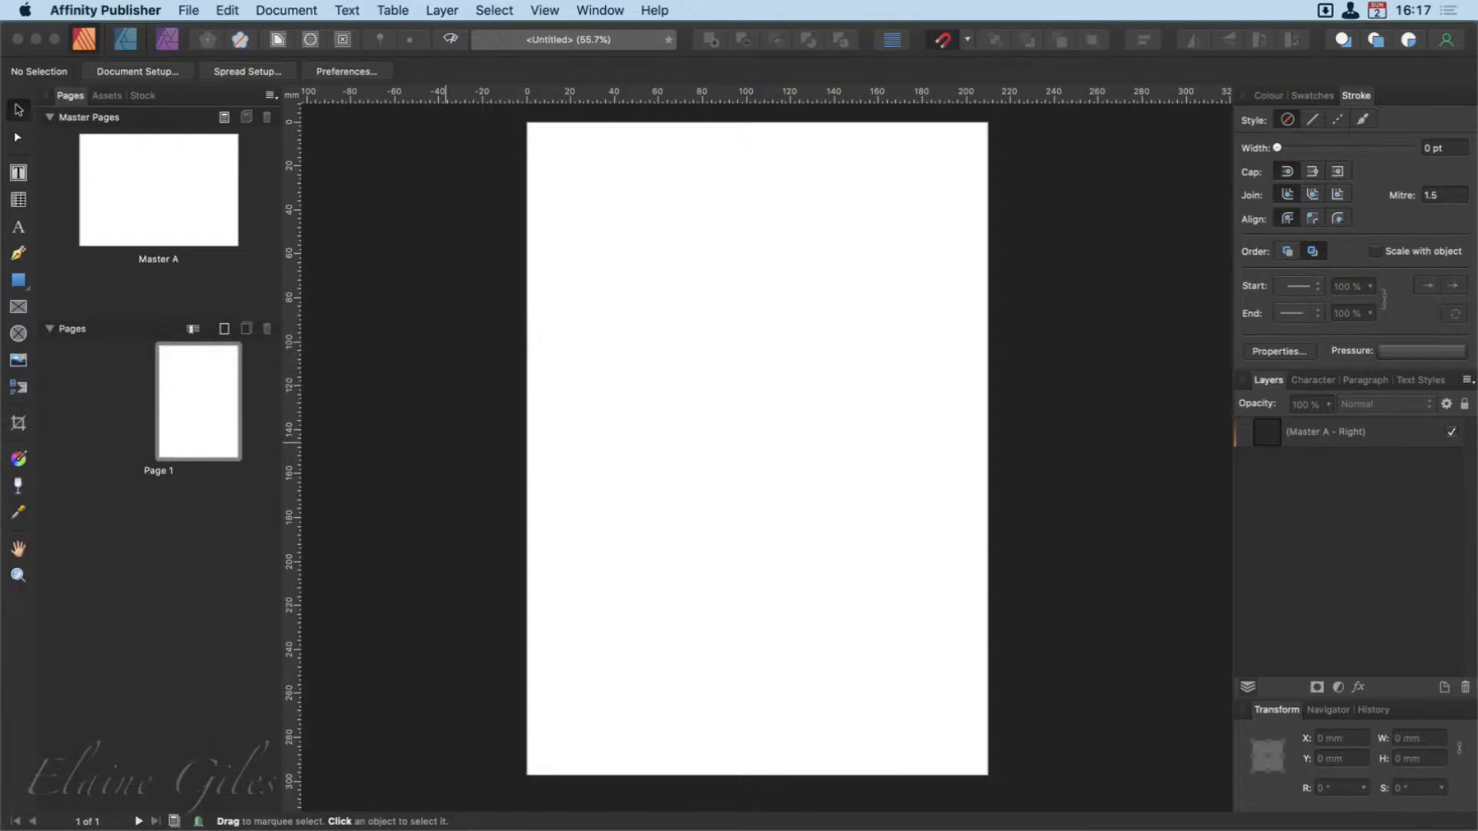
left_click(647, 543)
left_click(22, 391)
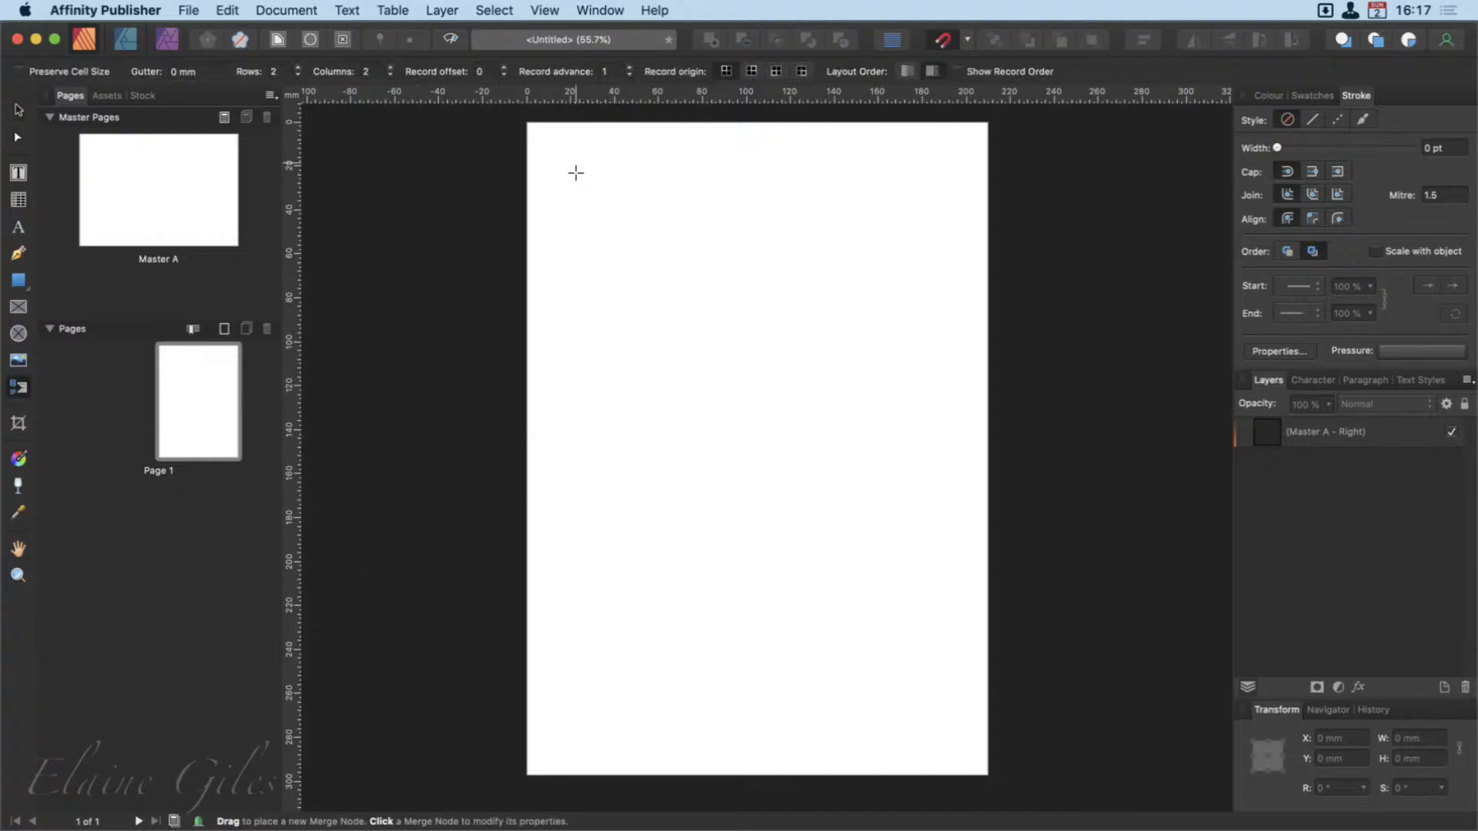
left_click_drag(576, 163, 954, 753)
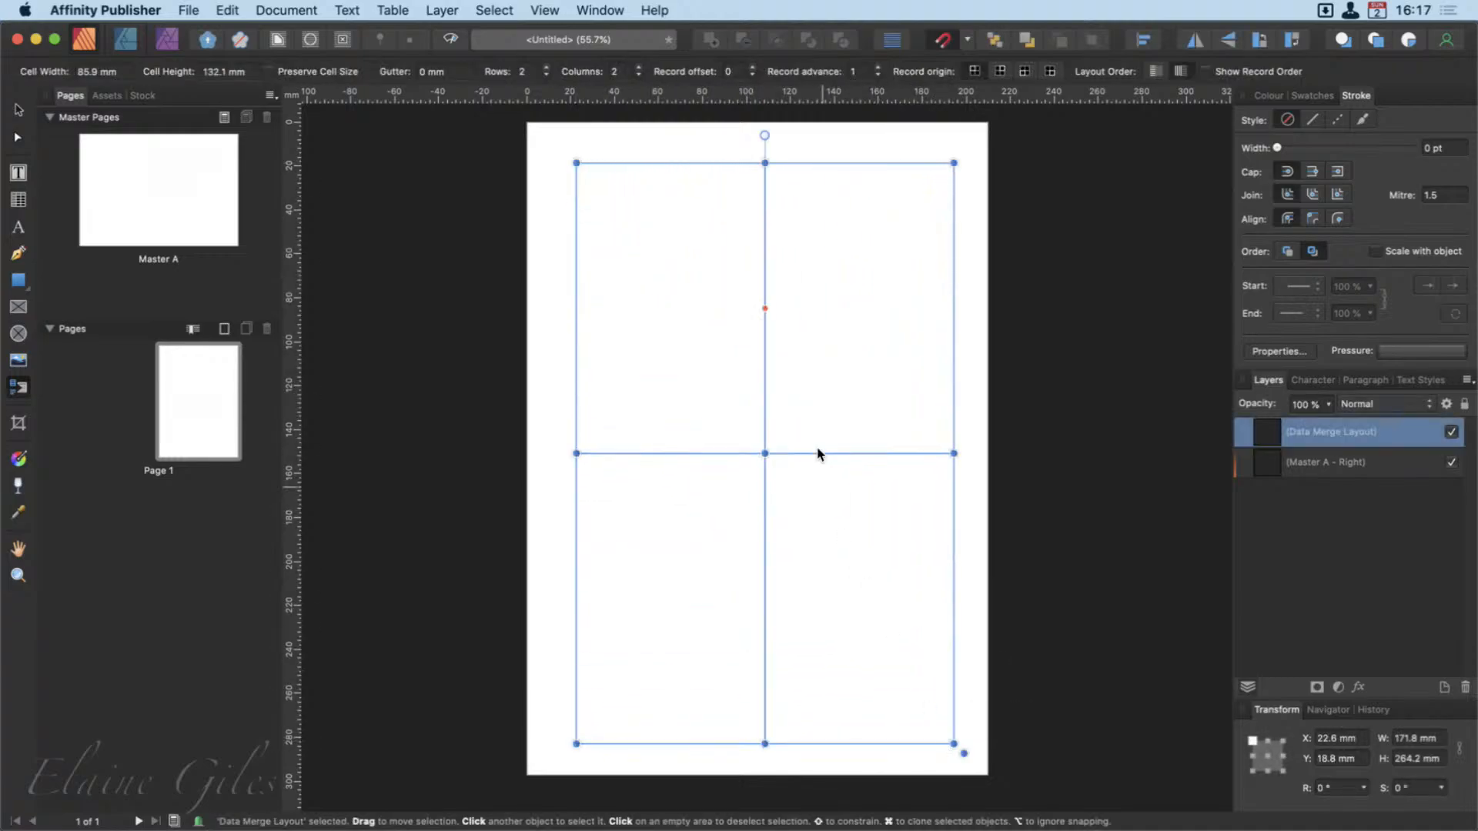
left_click_drag(785, 163, 779, 158)
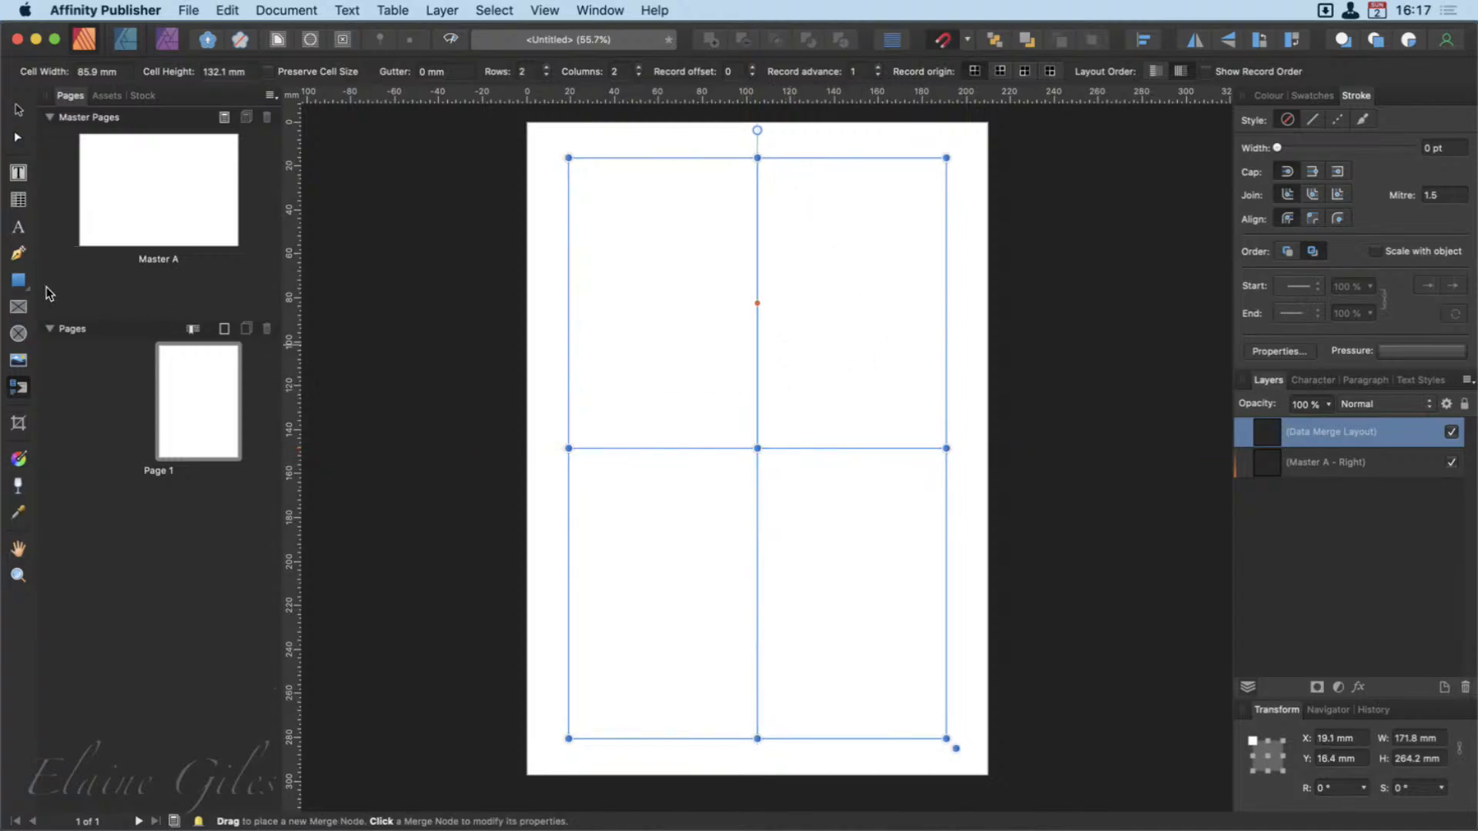
Add the art text "ShowNumber" near the left edge of the layout's first cell, about halfway down.
left_click(18, 227)
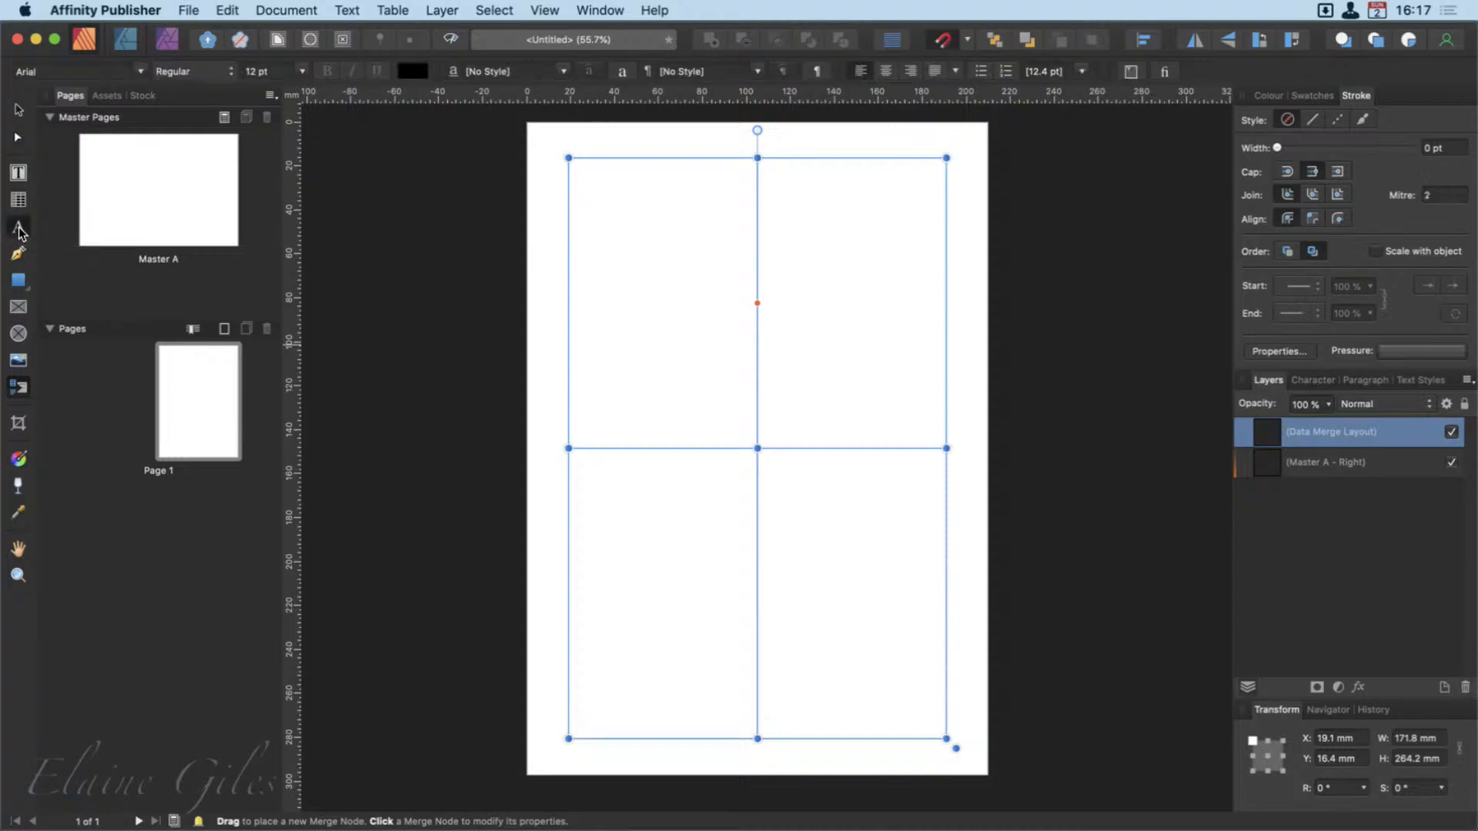
left_click(584, 334)
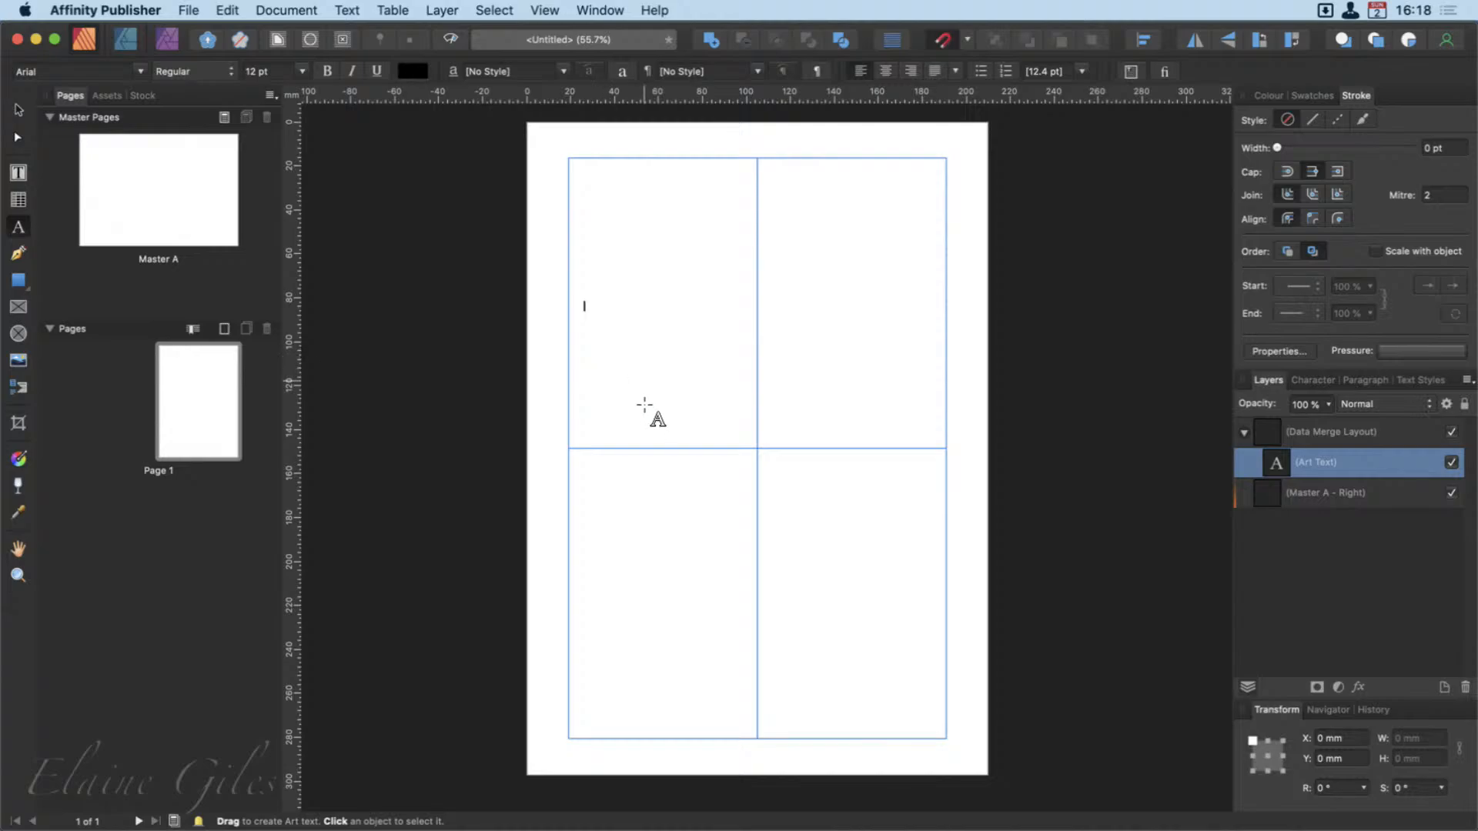
type("Show")
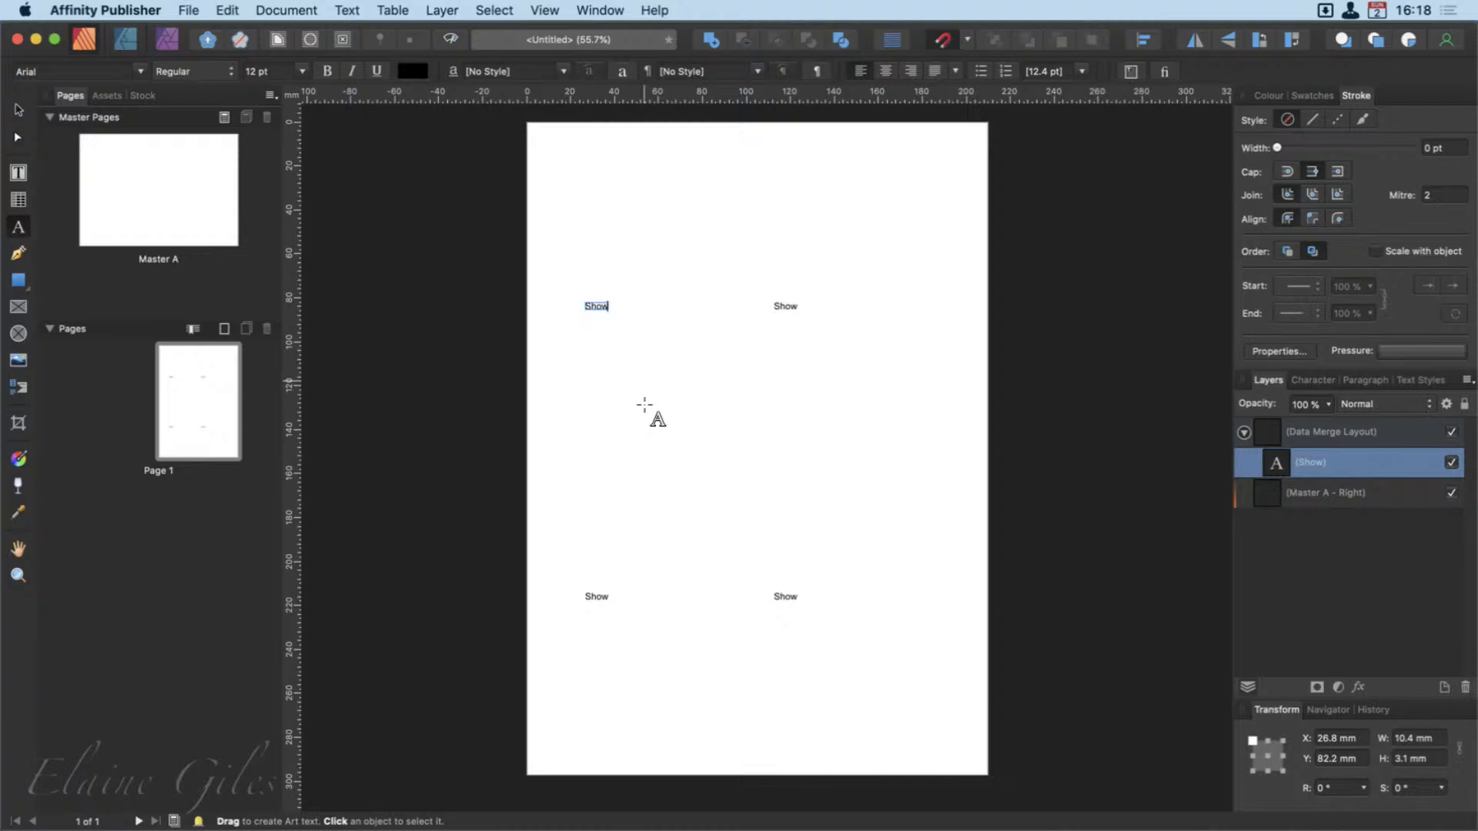
type("Number")
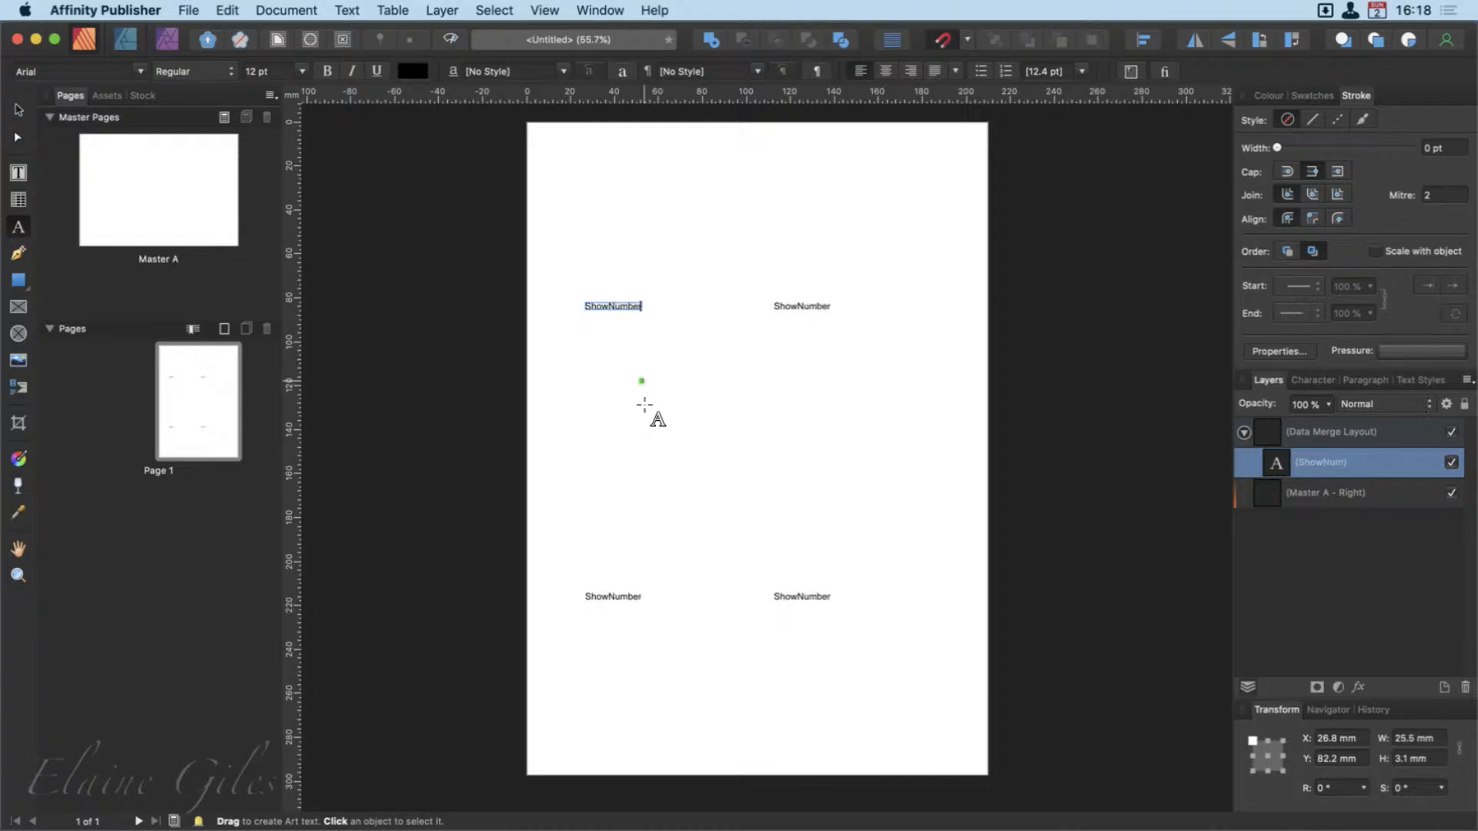
key("Escape")
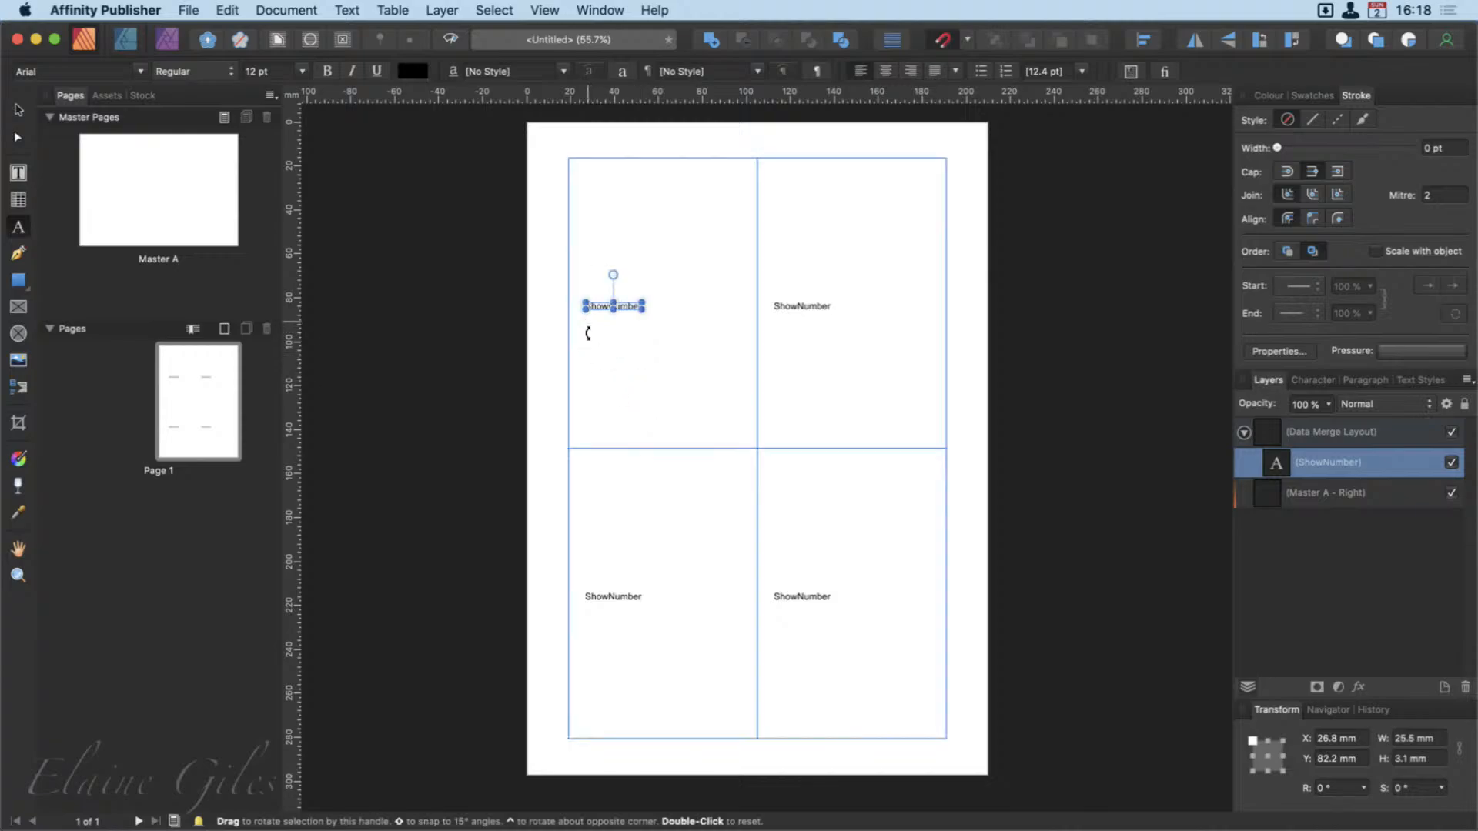
Add the art text "Title" below ShowNumber in the first cell and enlarge it to about 27 pt.
left_click(593, 360)
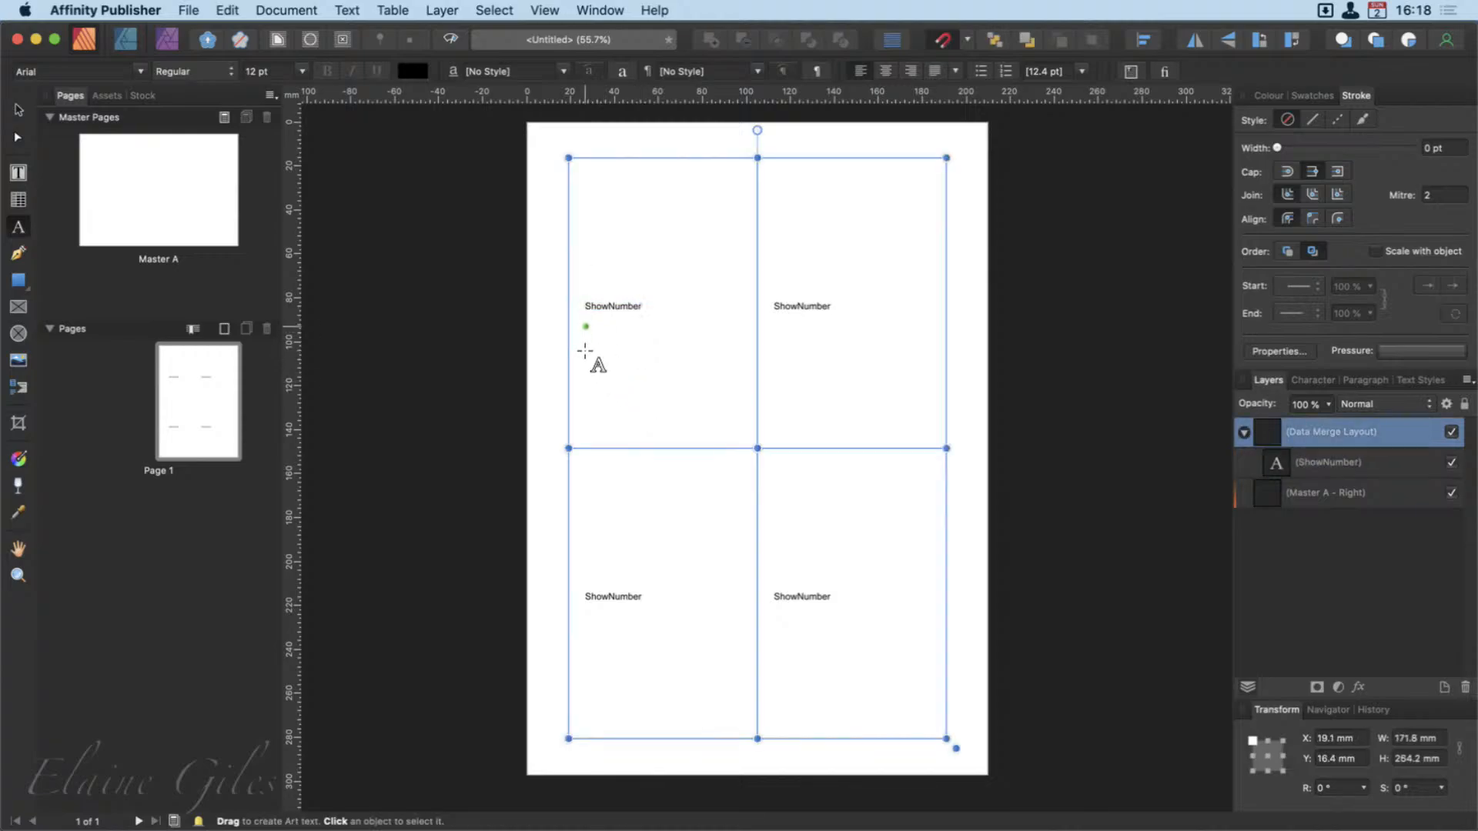
left_click(592, 355)
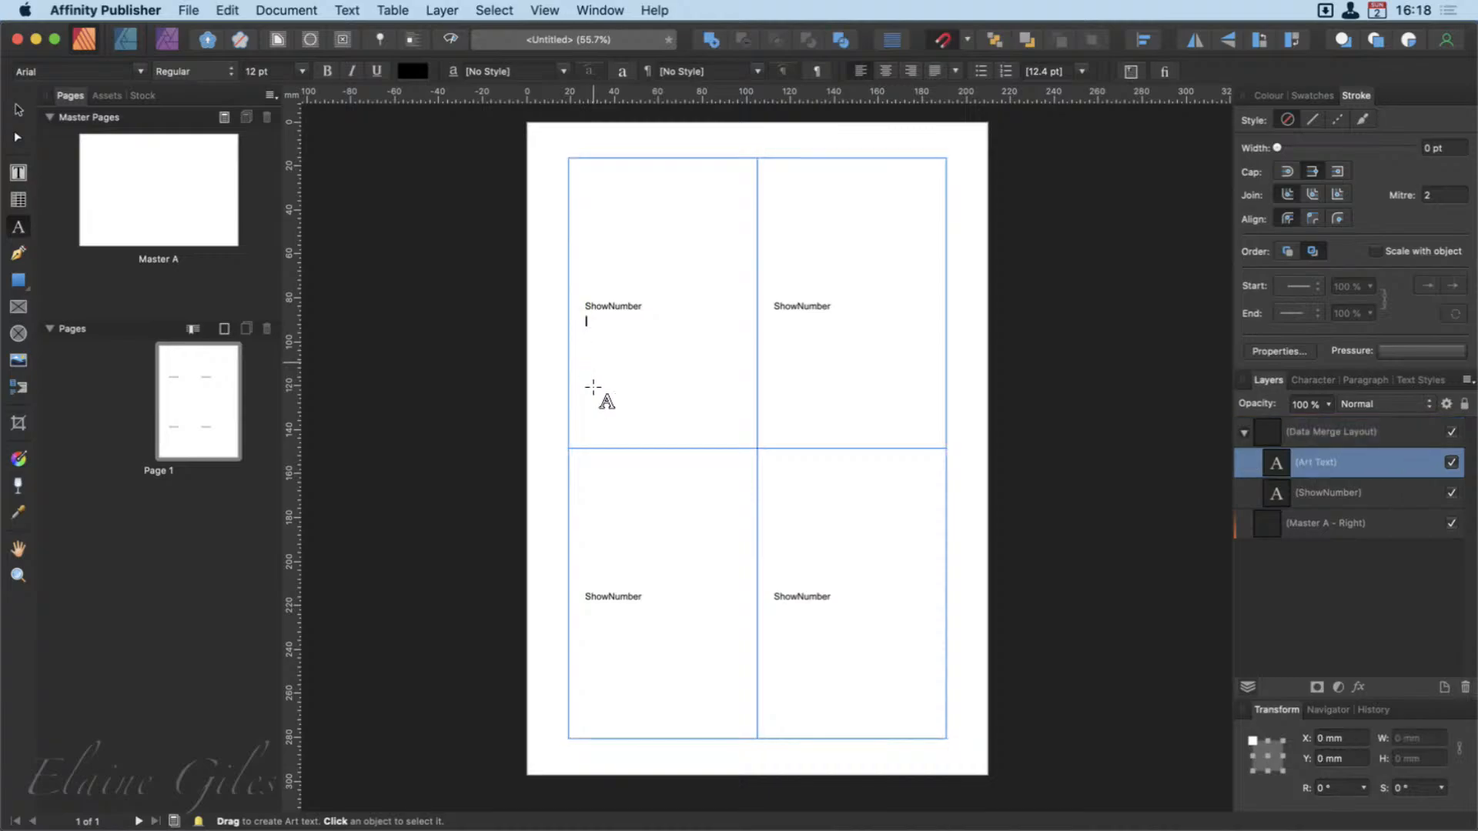
type("Title")
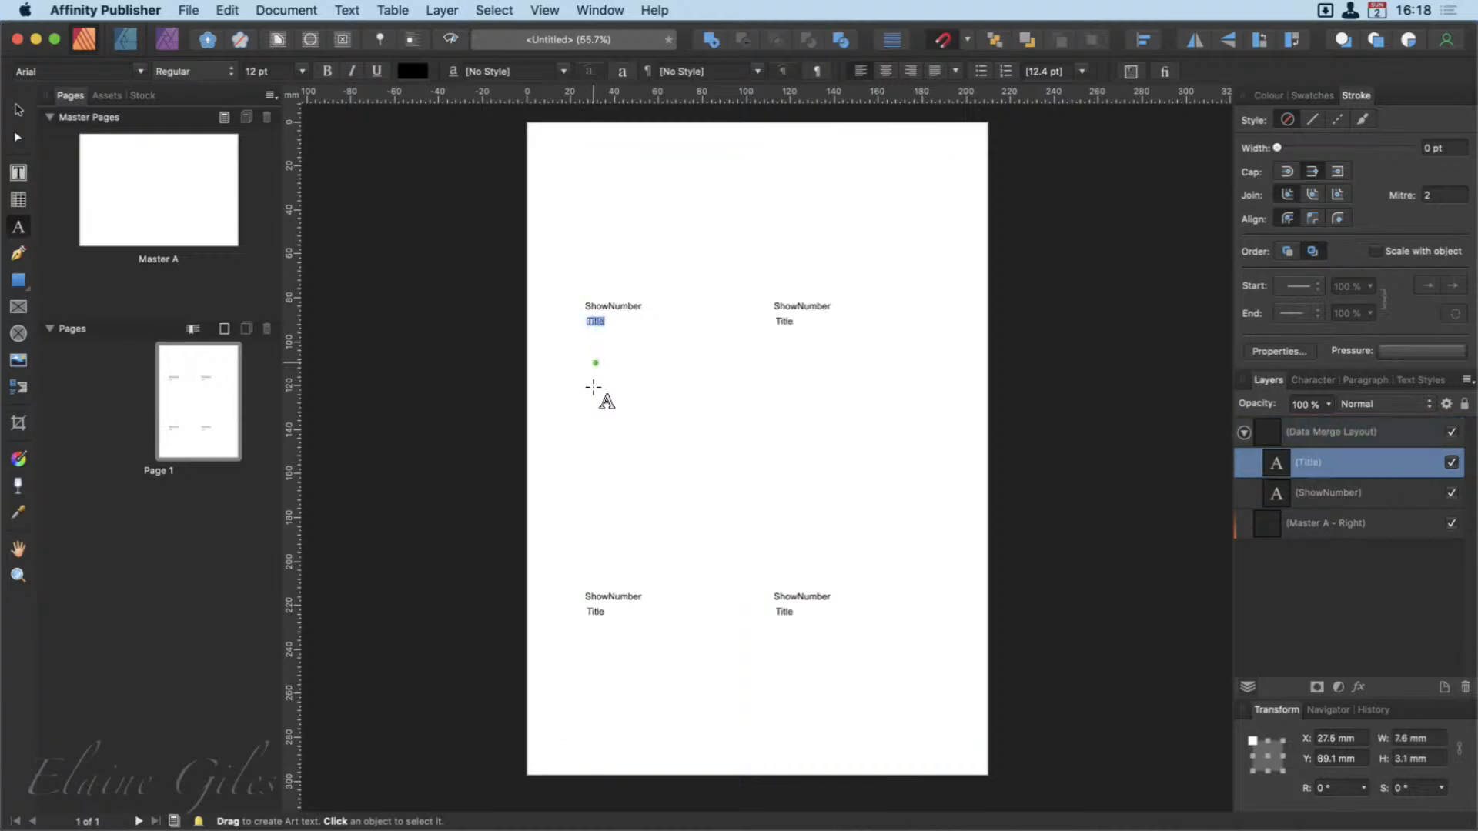
key("Escape")
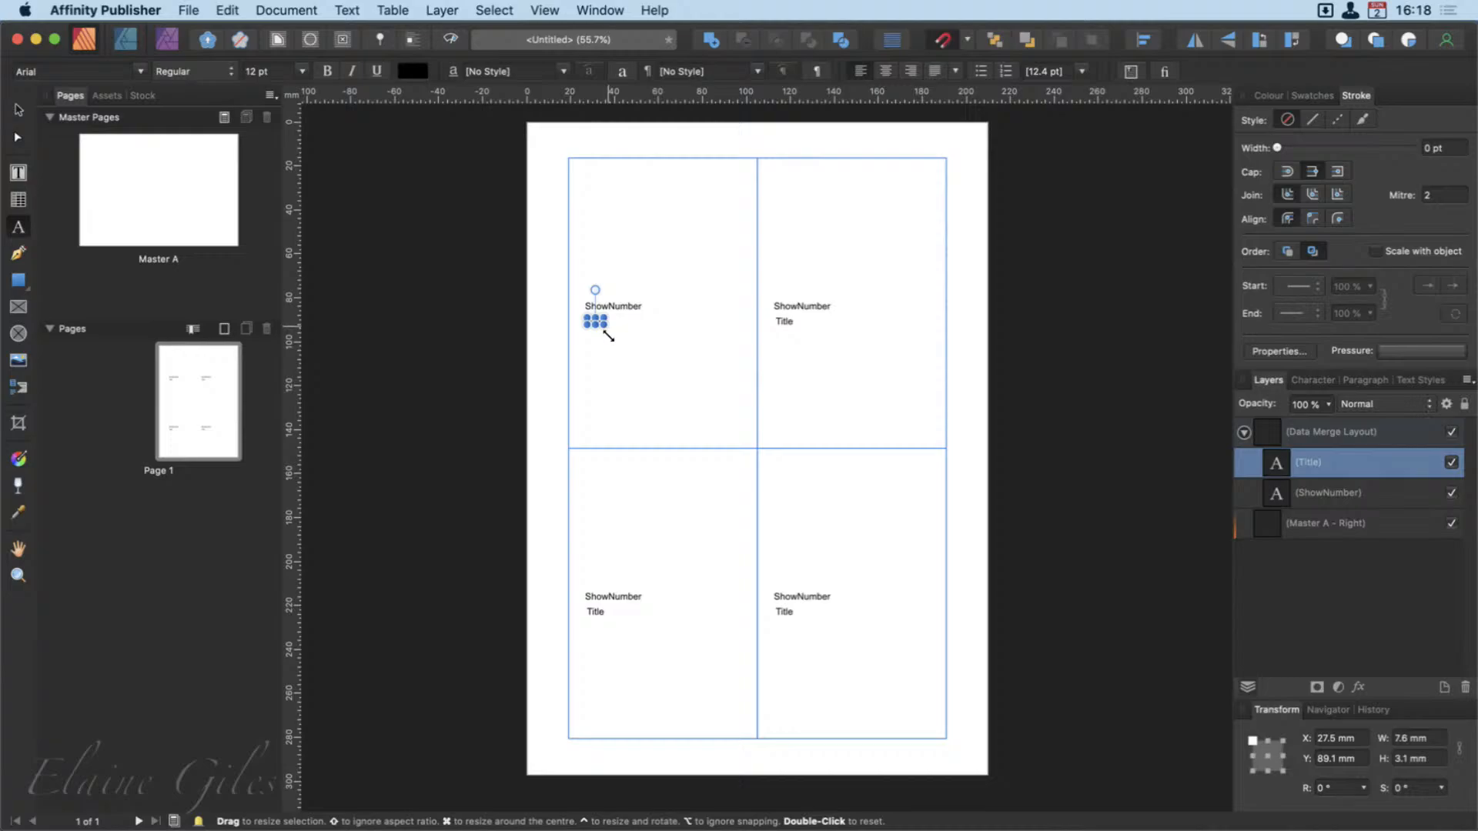
left_click_drag(608, 336, 631, 342)
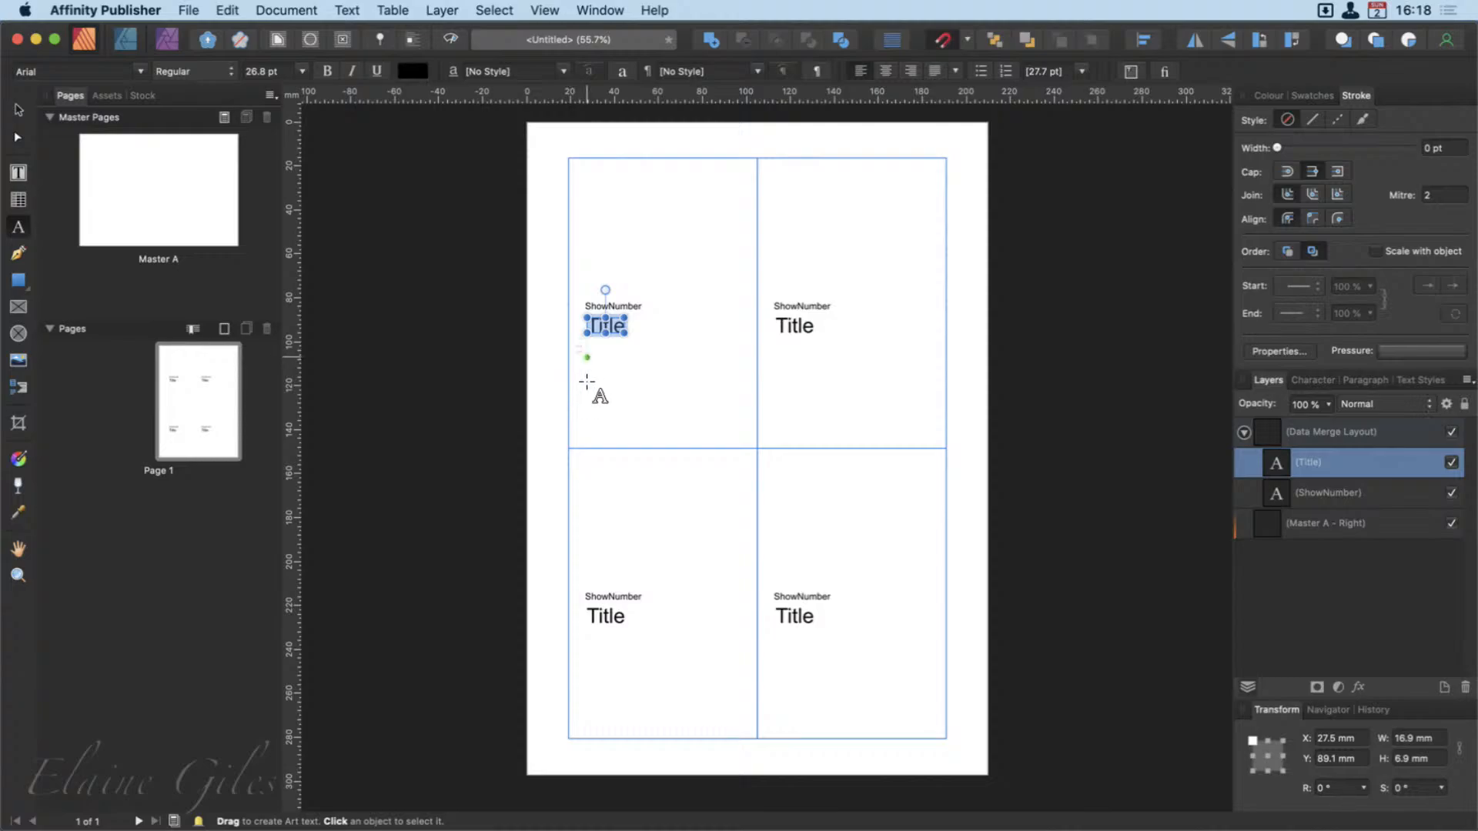
Duplicate the ShowNumber text to just below Title and change the copy's wording to "Duration".
key("v")
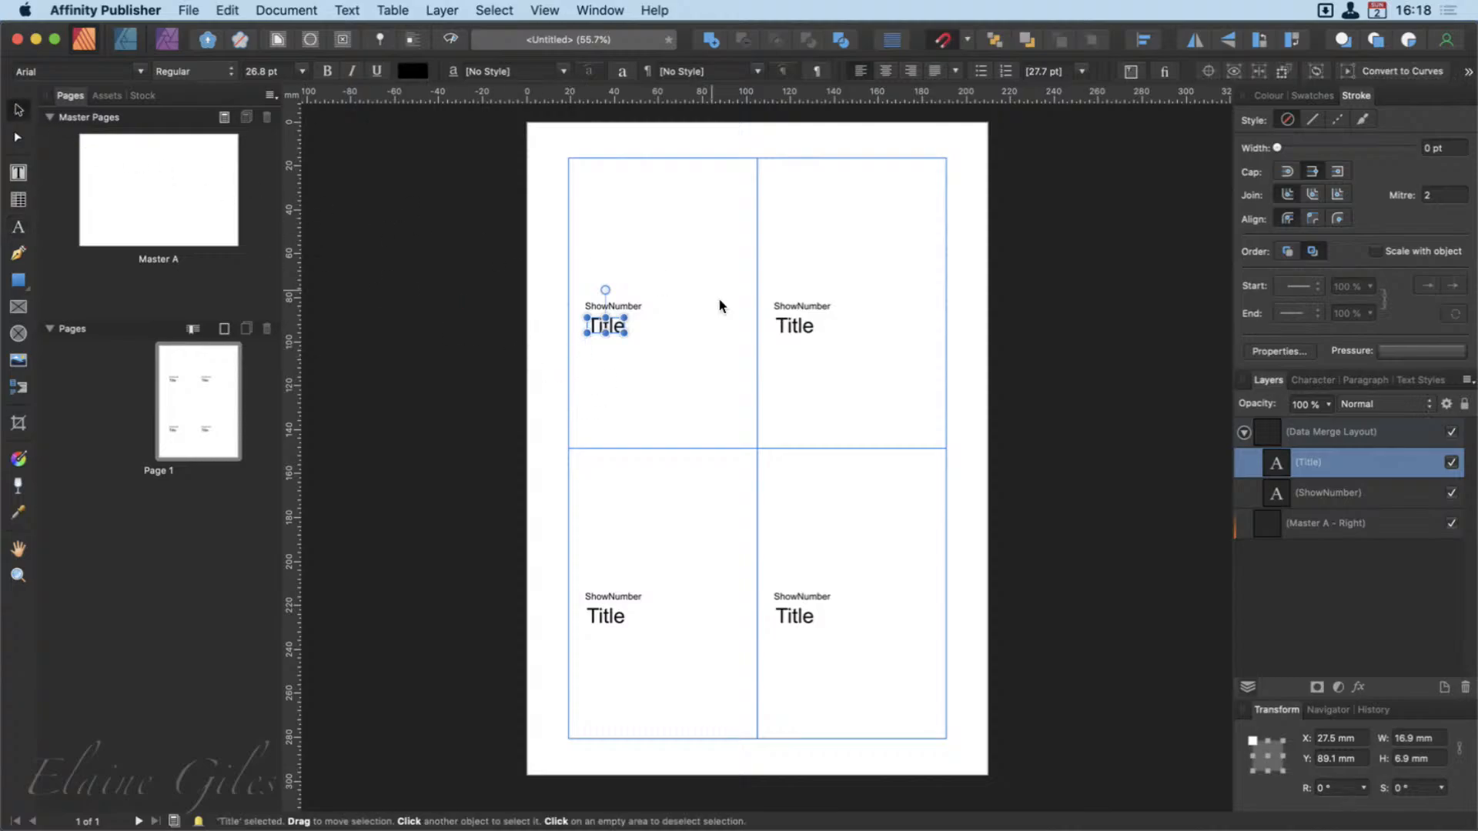
left_click(627, 307)
left_click_drag(627, 307, 629, 349)
type("t")
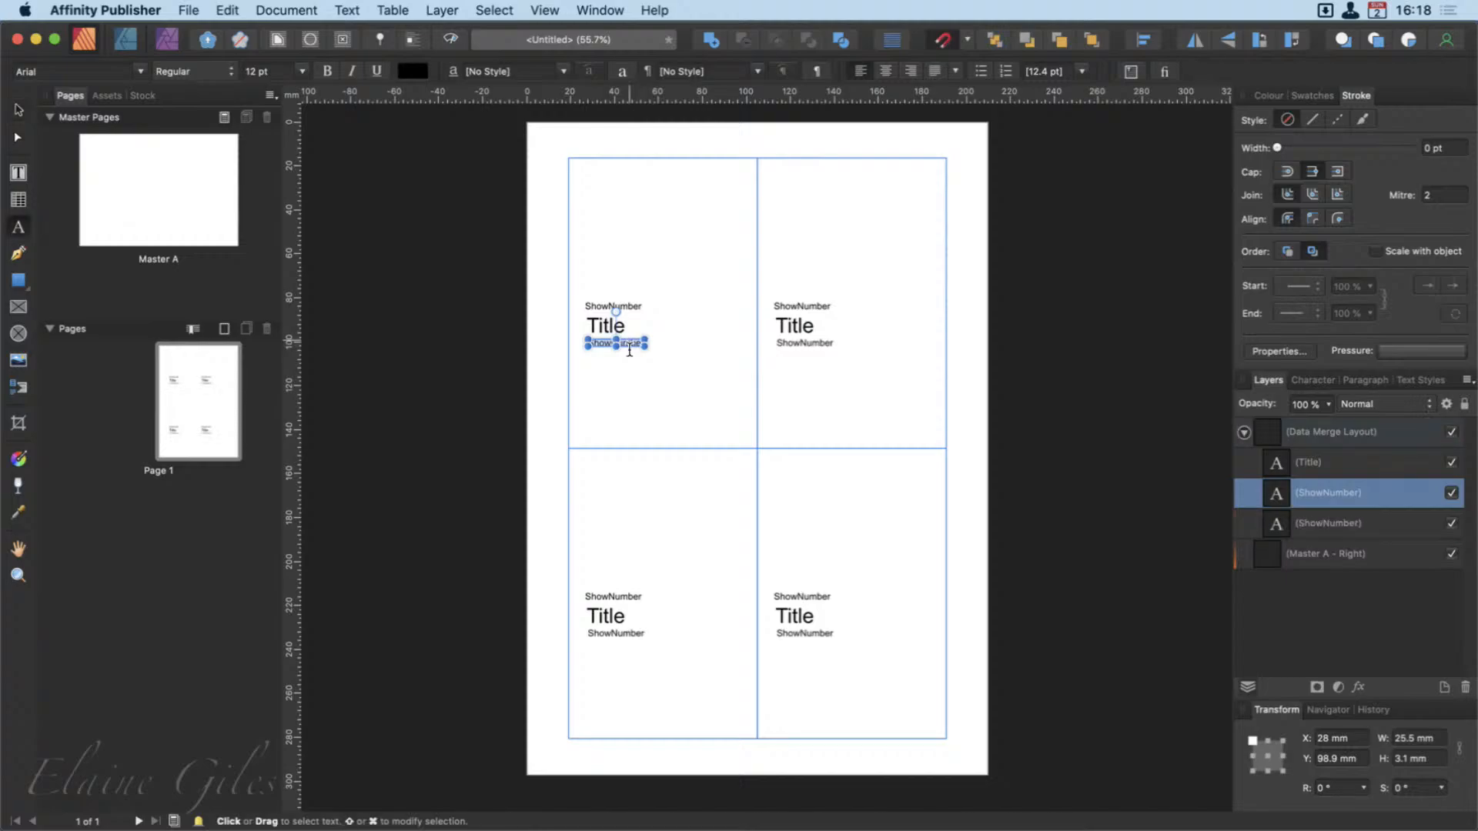
type("Duration")
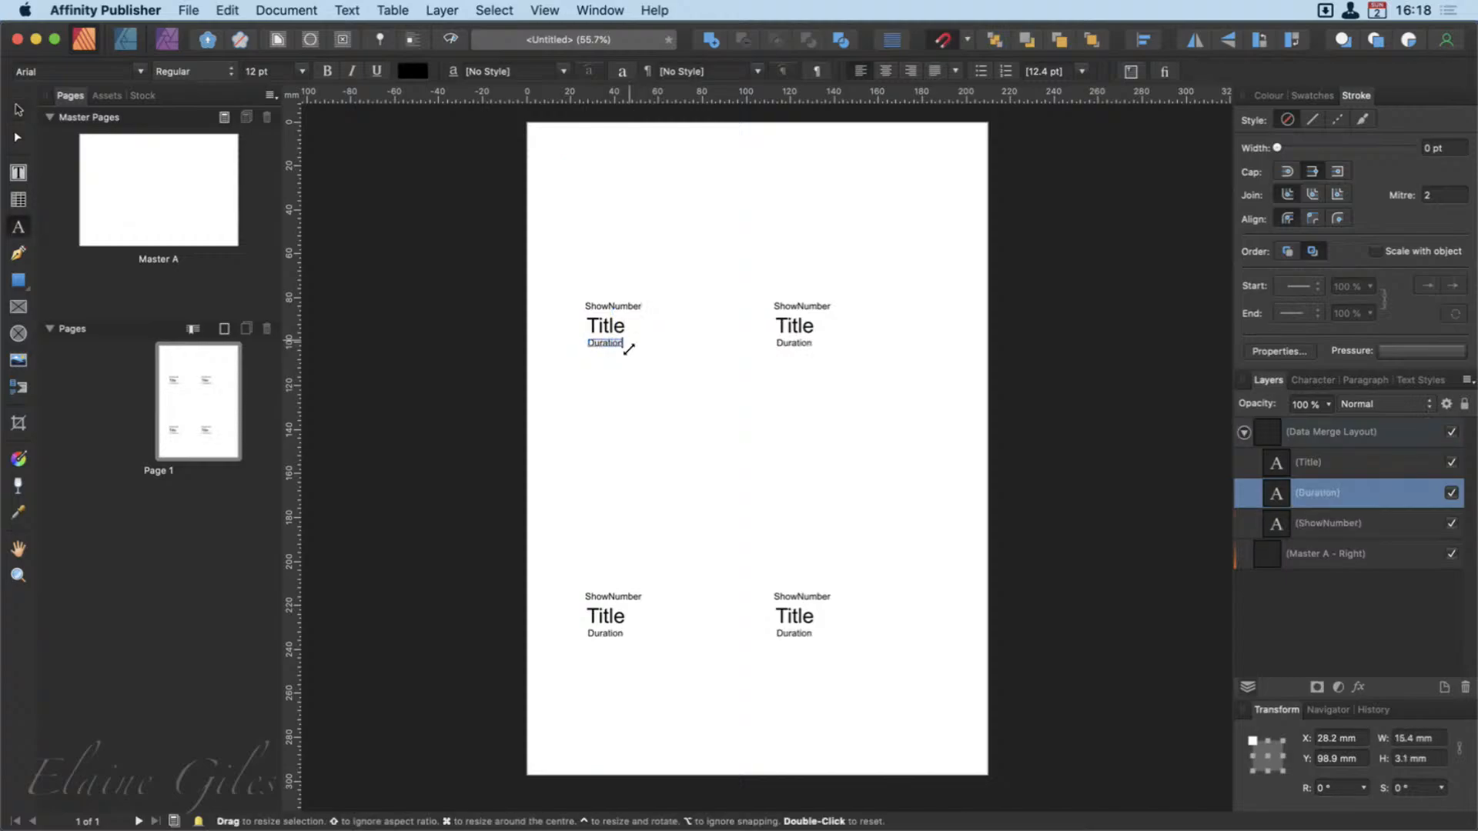
key("Escape")
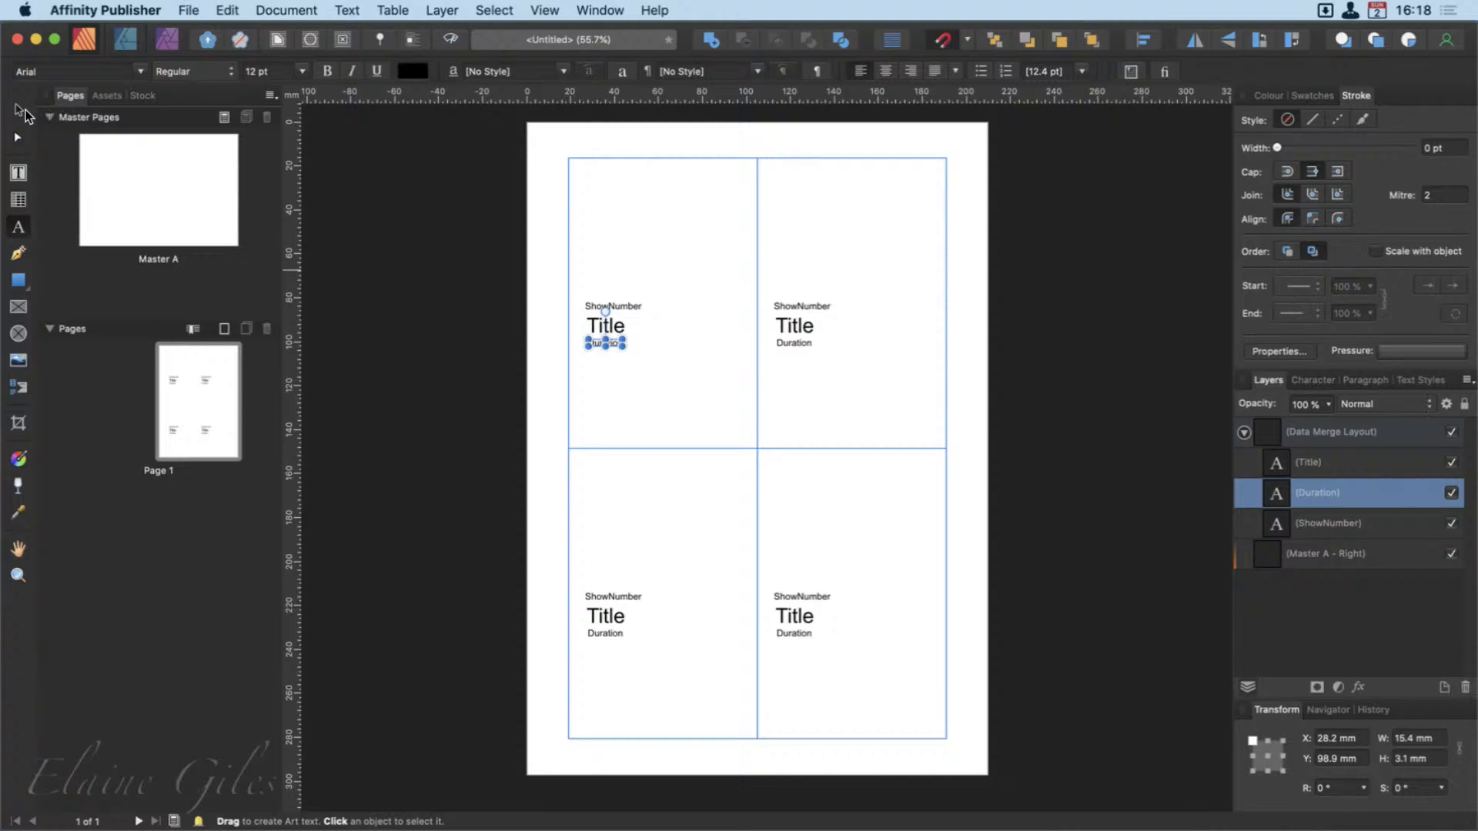
Duplicate the Duration text directly beneath itself and change the copy's wording to "Date:".
key("v")
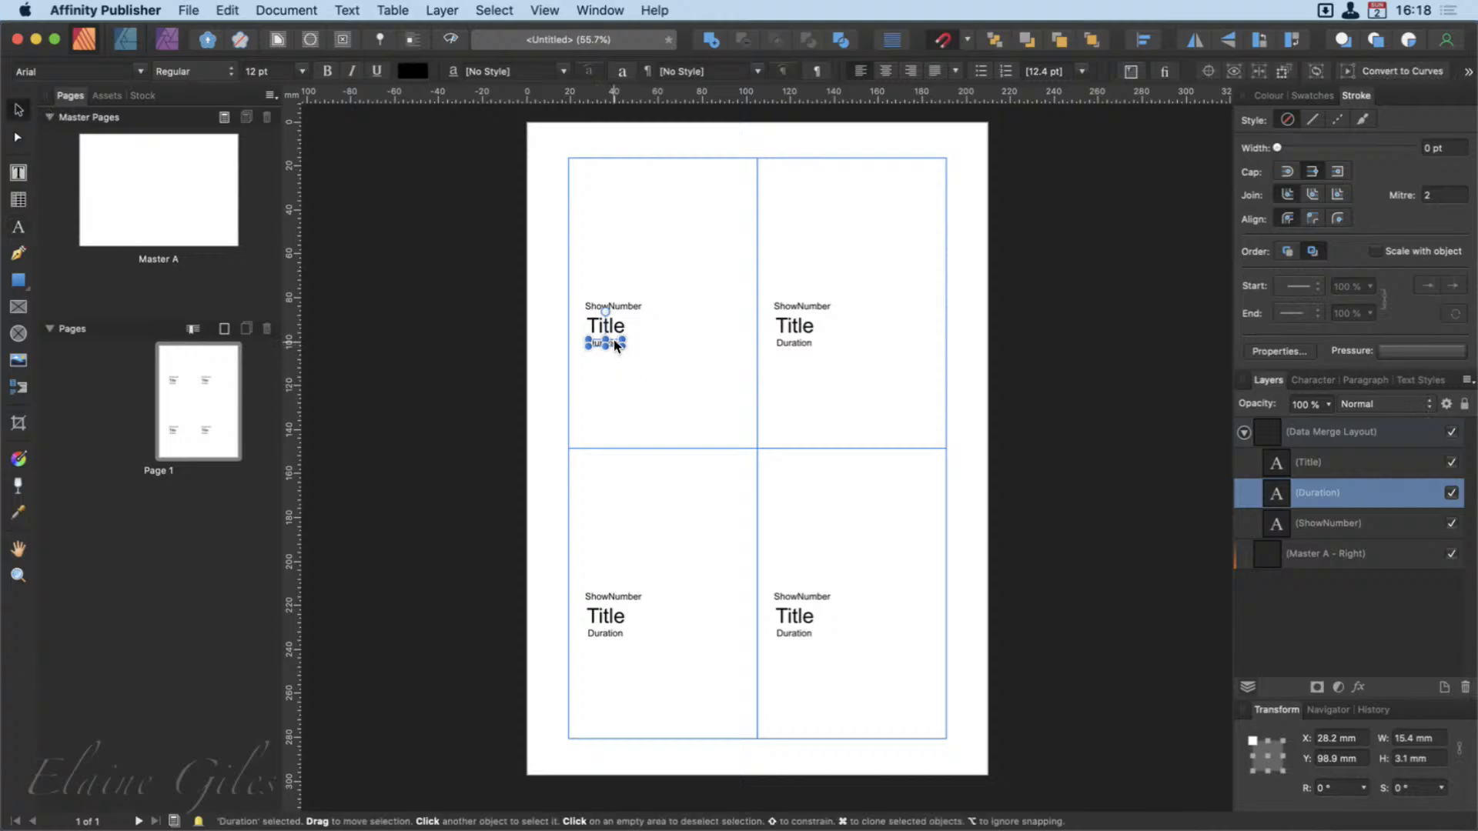
left_click_drag(616, 346, 616, 358)
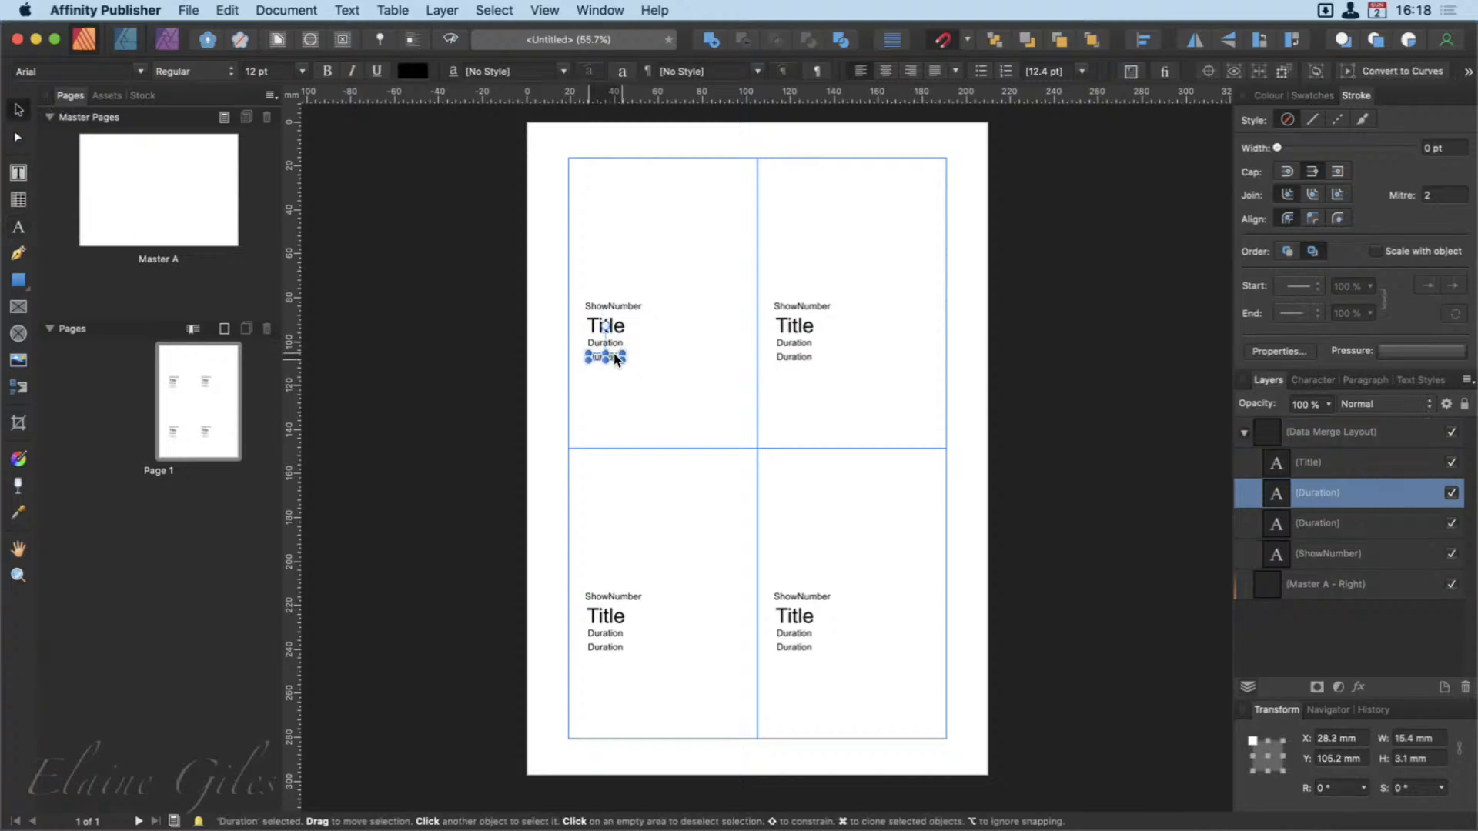
key("t")
double_click(614, 367)
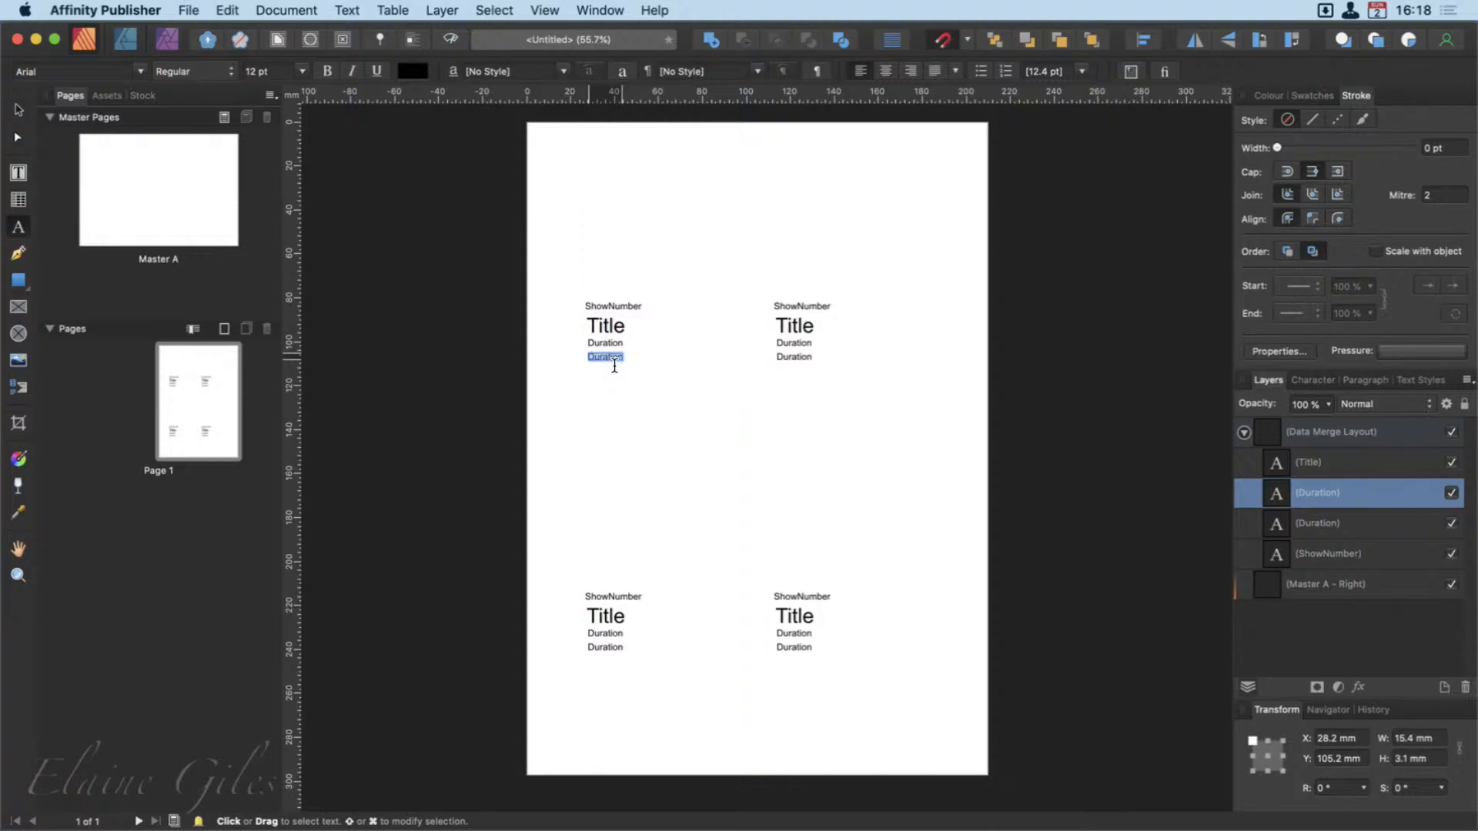
type("Releas")
type("Date:")
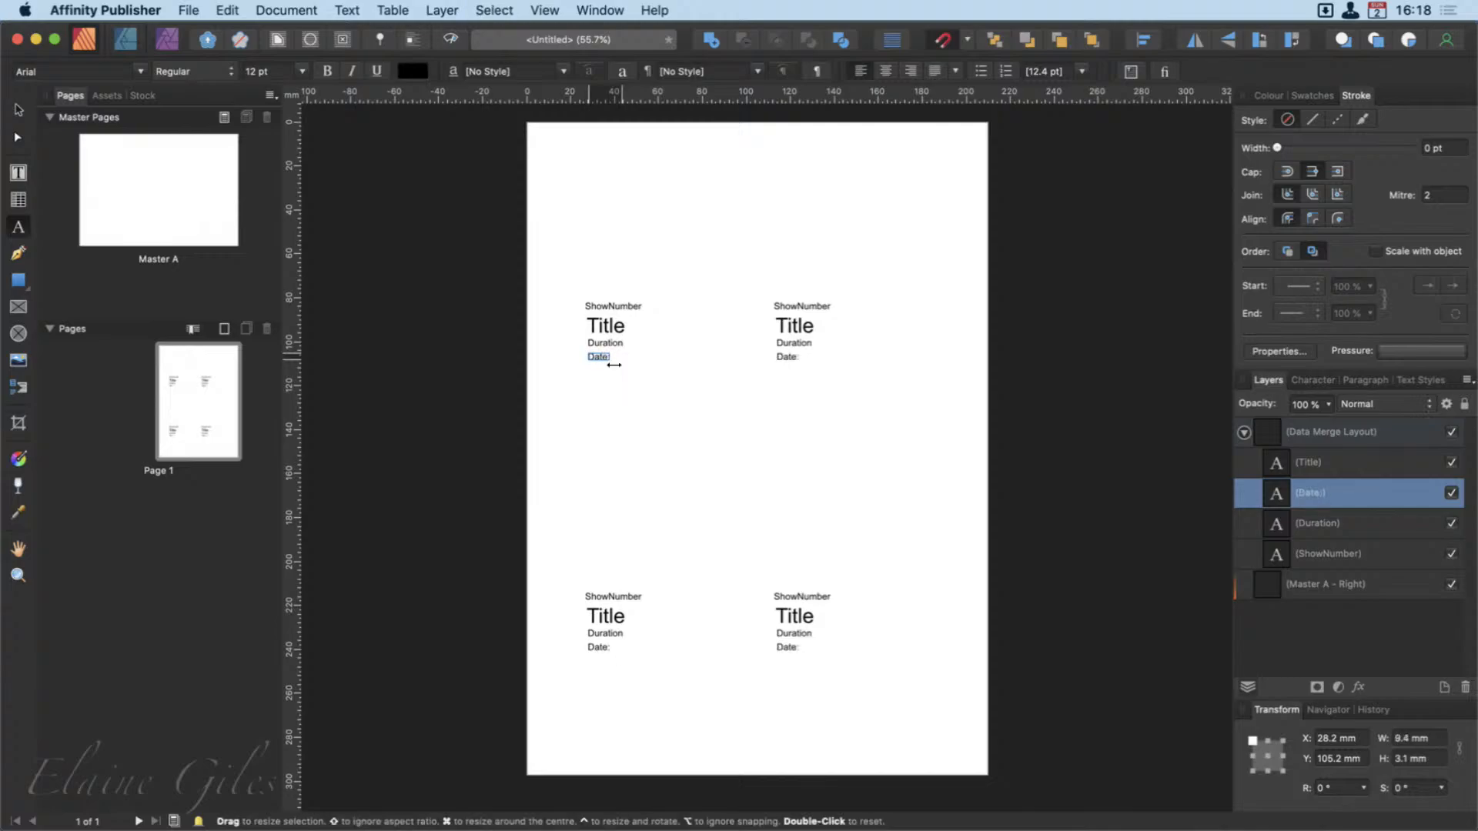
key("Escape")
Add a colon after the word Duration in the first cell's label.
left_click(621, 348)
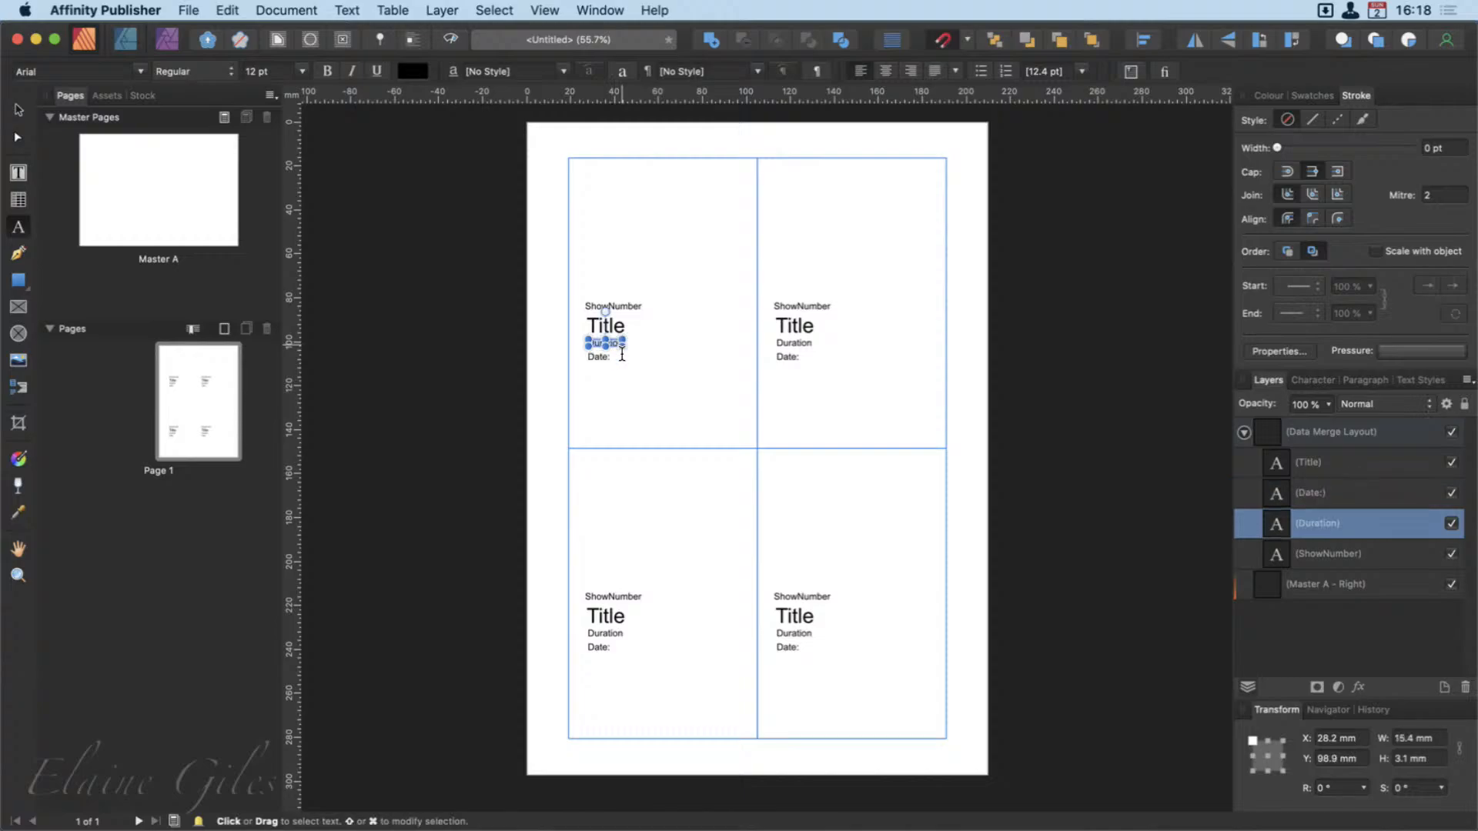
double_click(622, 355)
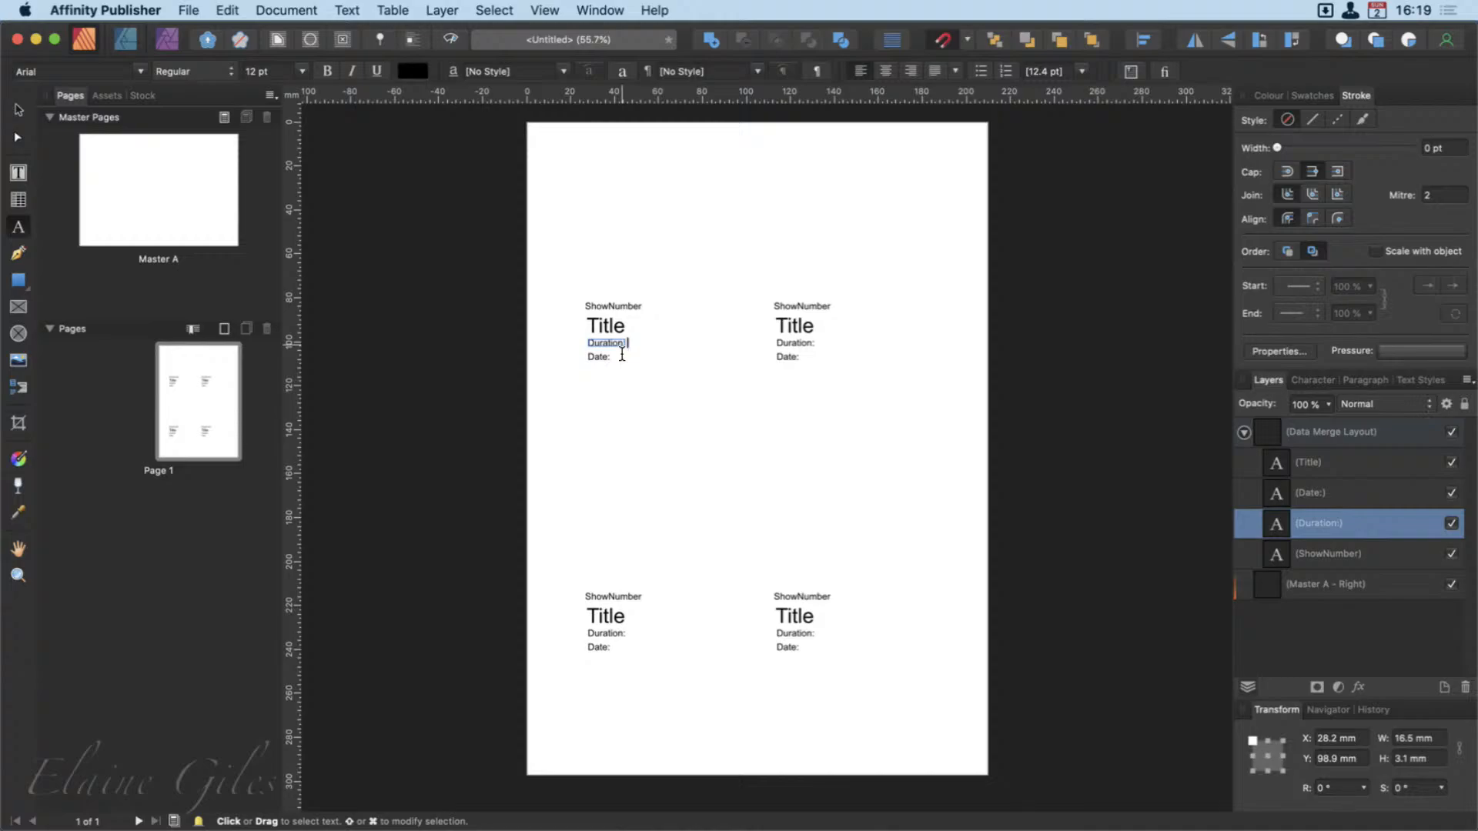
key("Escape")
Align the Title text's left edge with ShowNumber and move the Duration: and Date: labels further down the first cell.
left_click(18, 110)
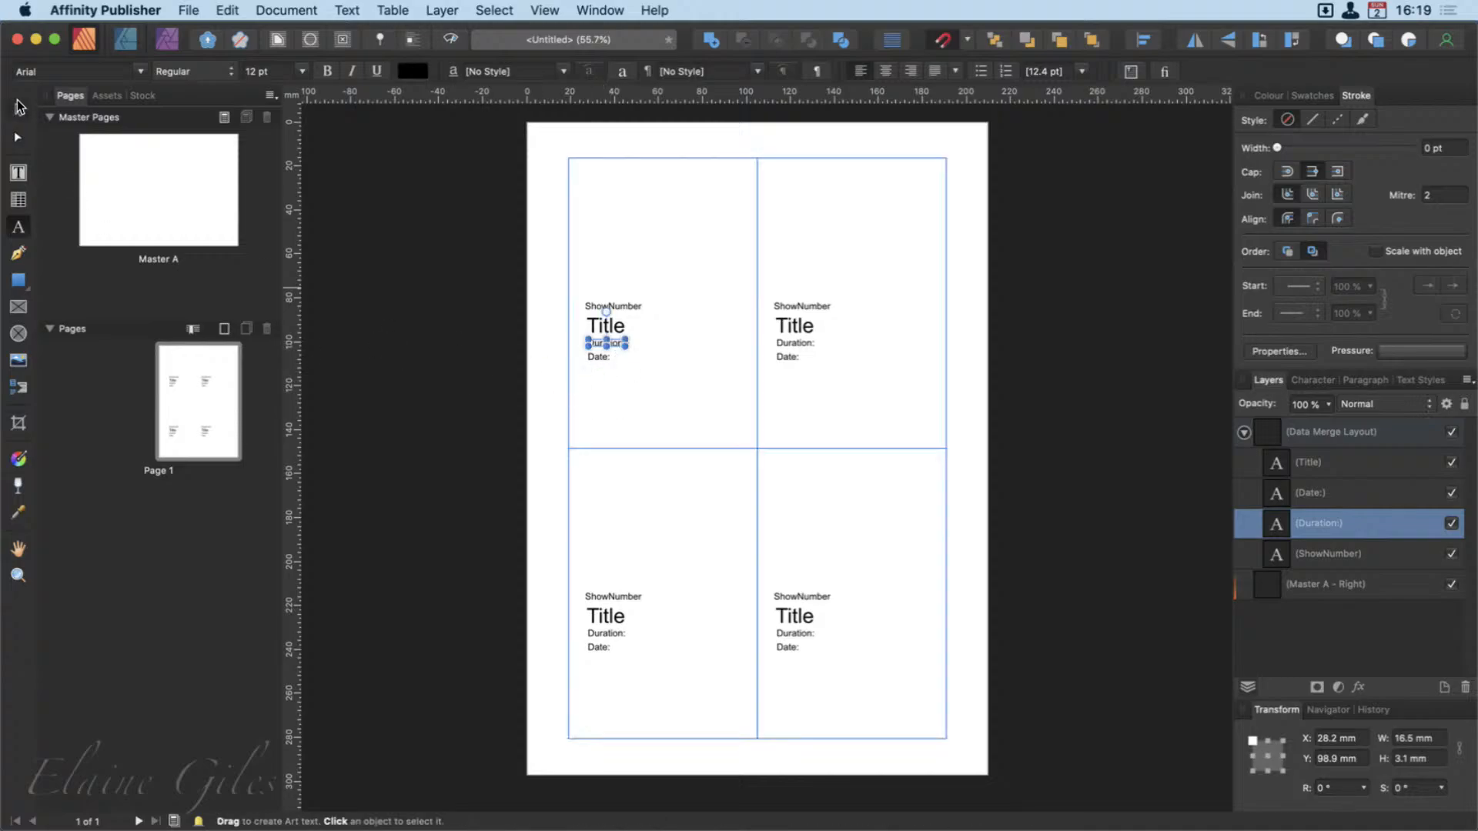
scroll(644, 319, "up", 5)
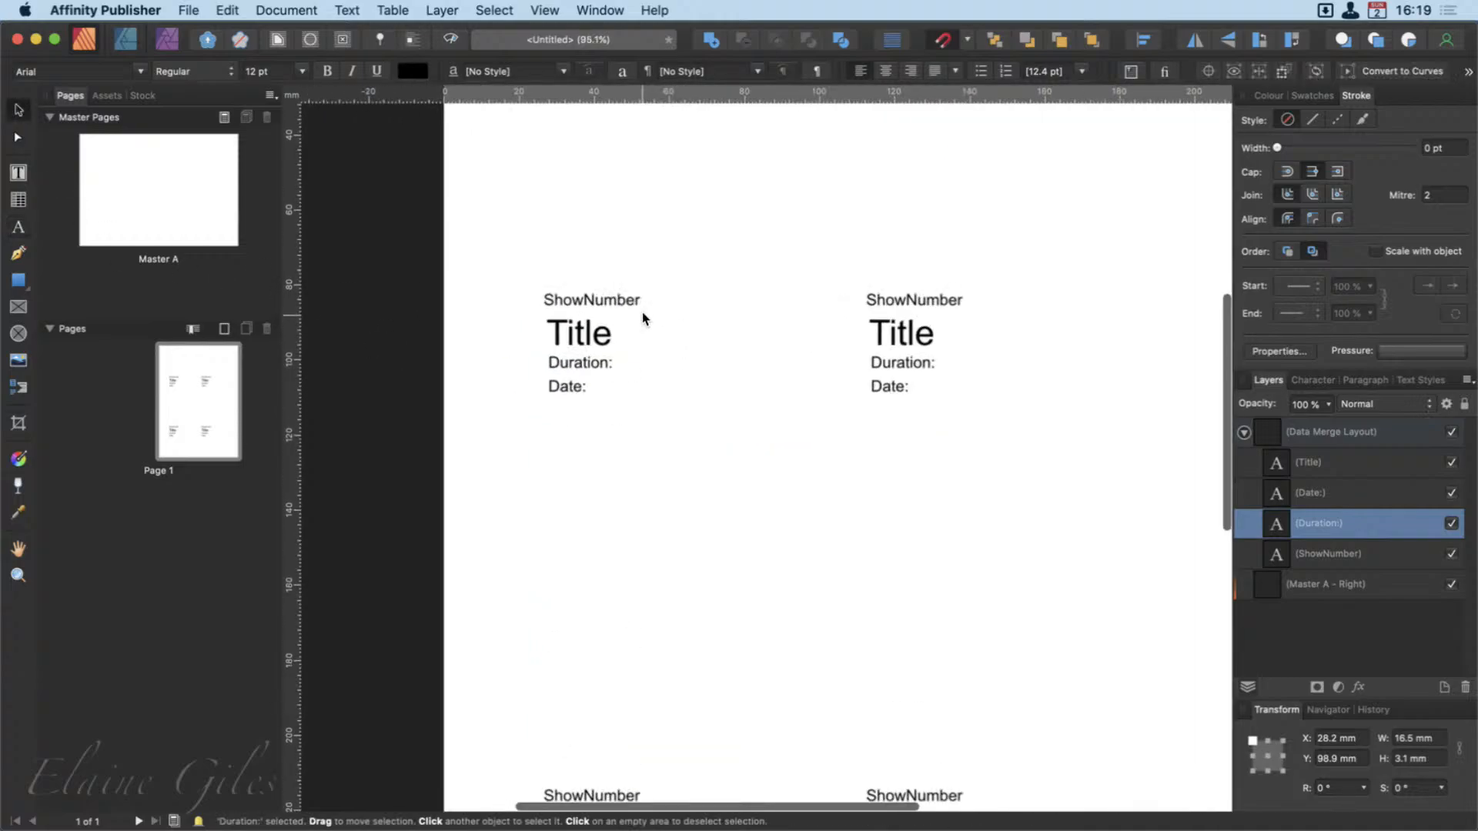
left_click(566, 362)
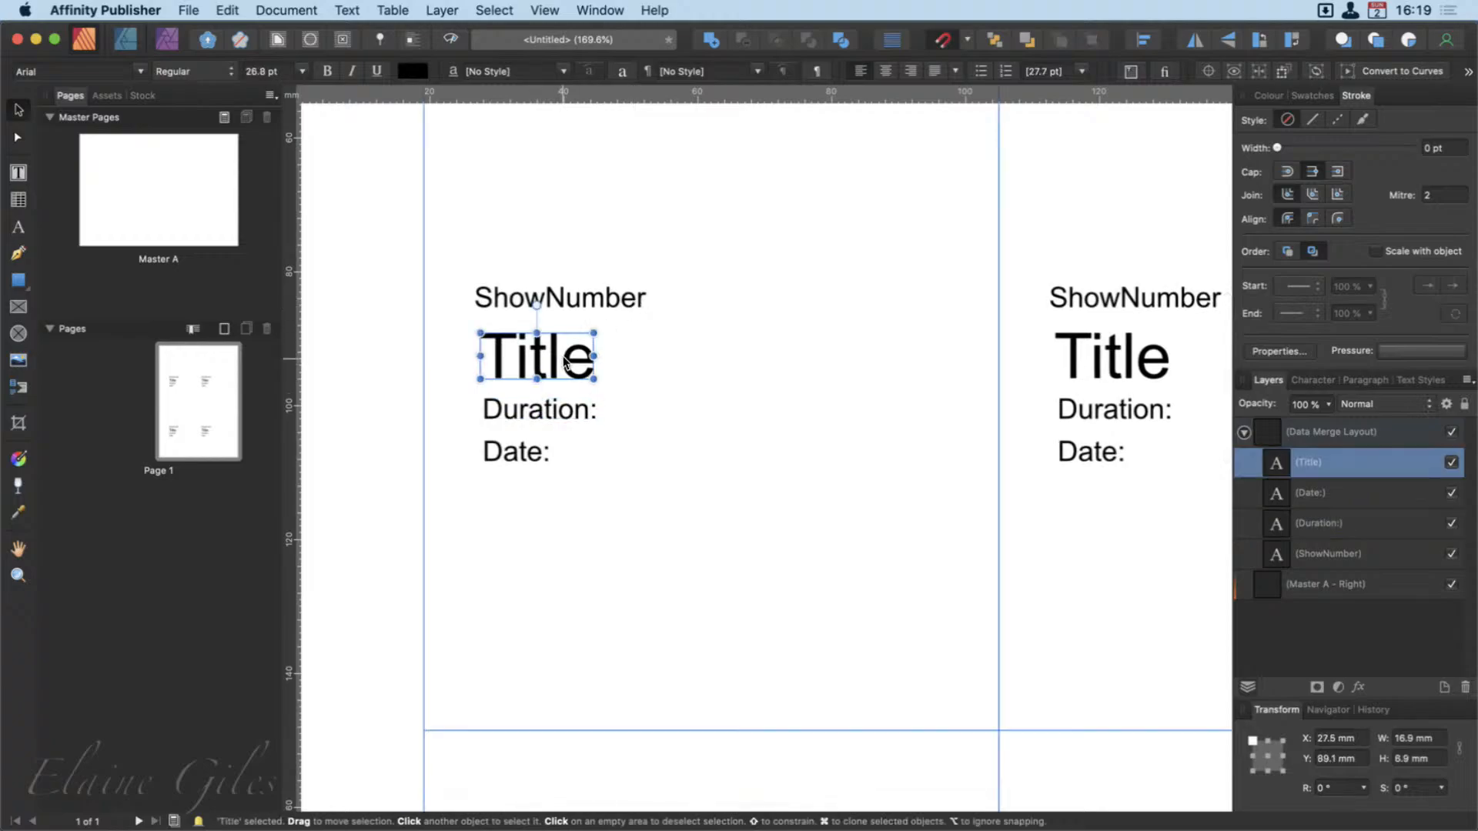
left_click_drag(561, 362, 555, 357)
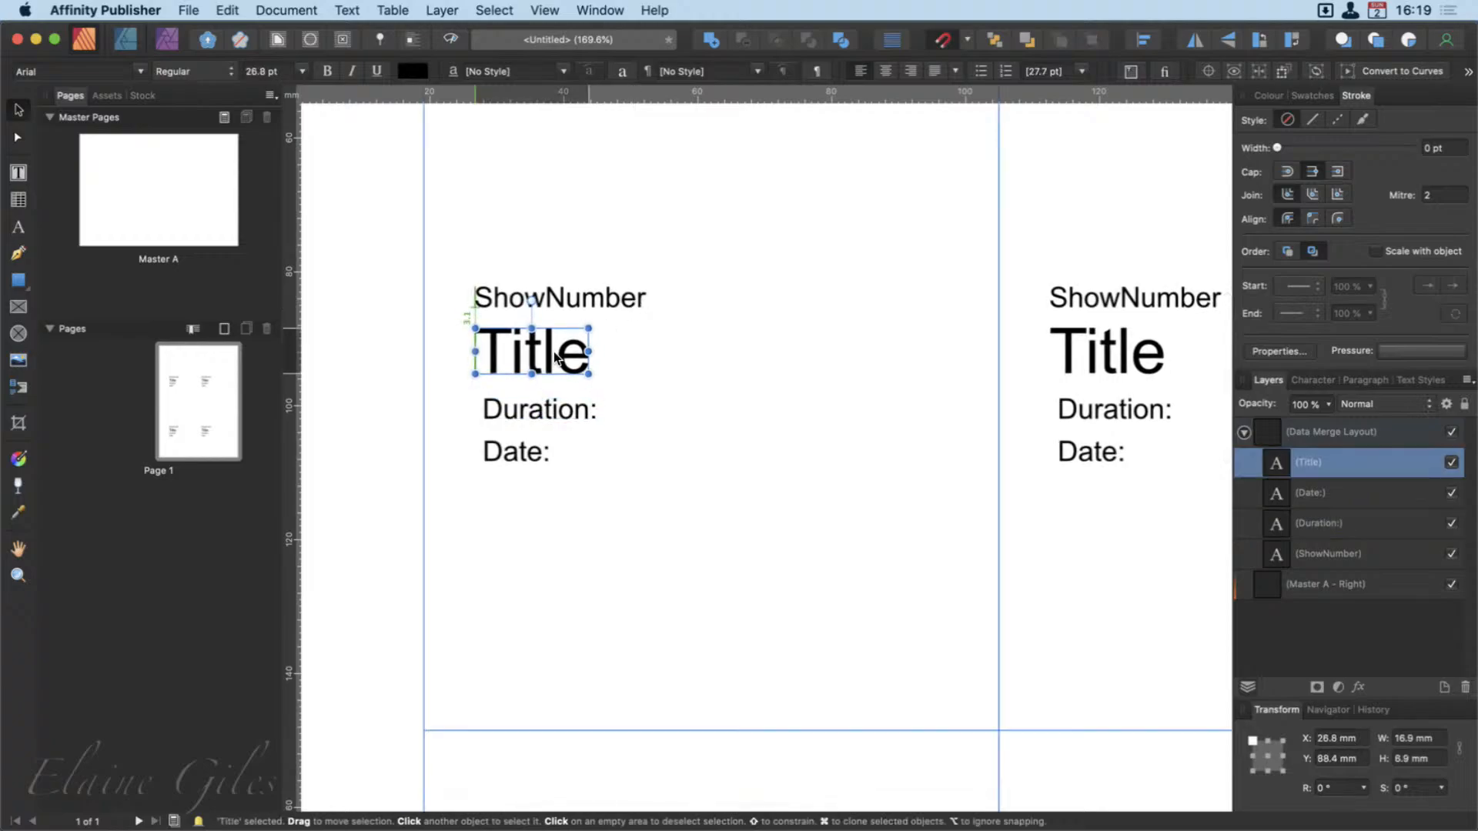
left_click_drag(505, 461, 502, 509)
left_click_drag(531, 409, 532, 467)
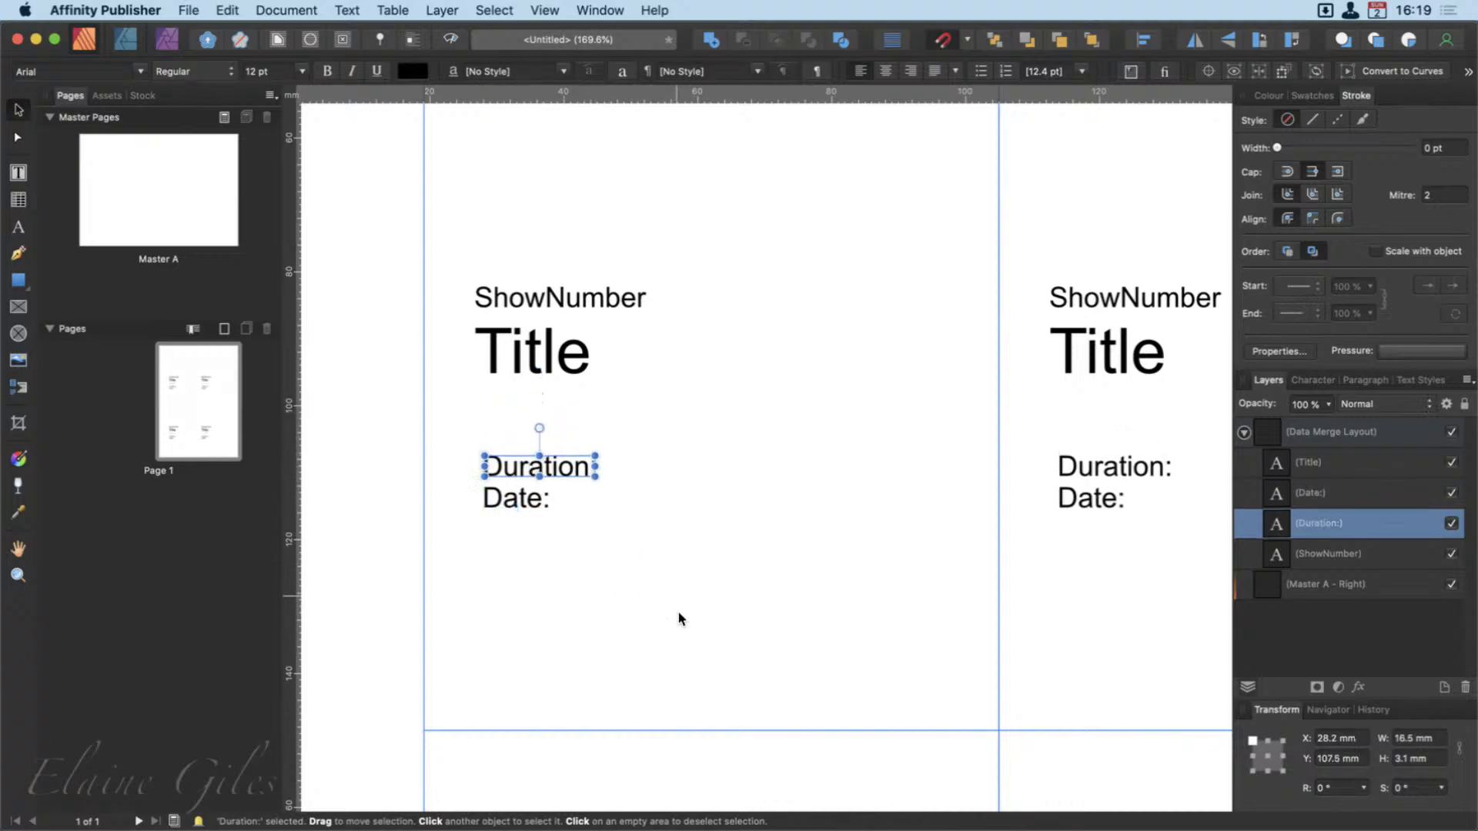
Draw a picture frame about 68 × 40 mm above ShowNumber in the first cell, starting level with the text's left edge.
left_click_drag(555, 295, 569, 293)
scroll(671, 389, "up", 3)
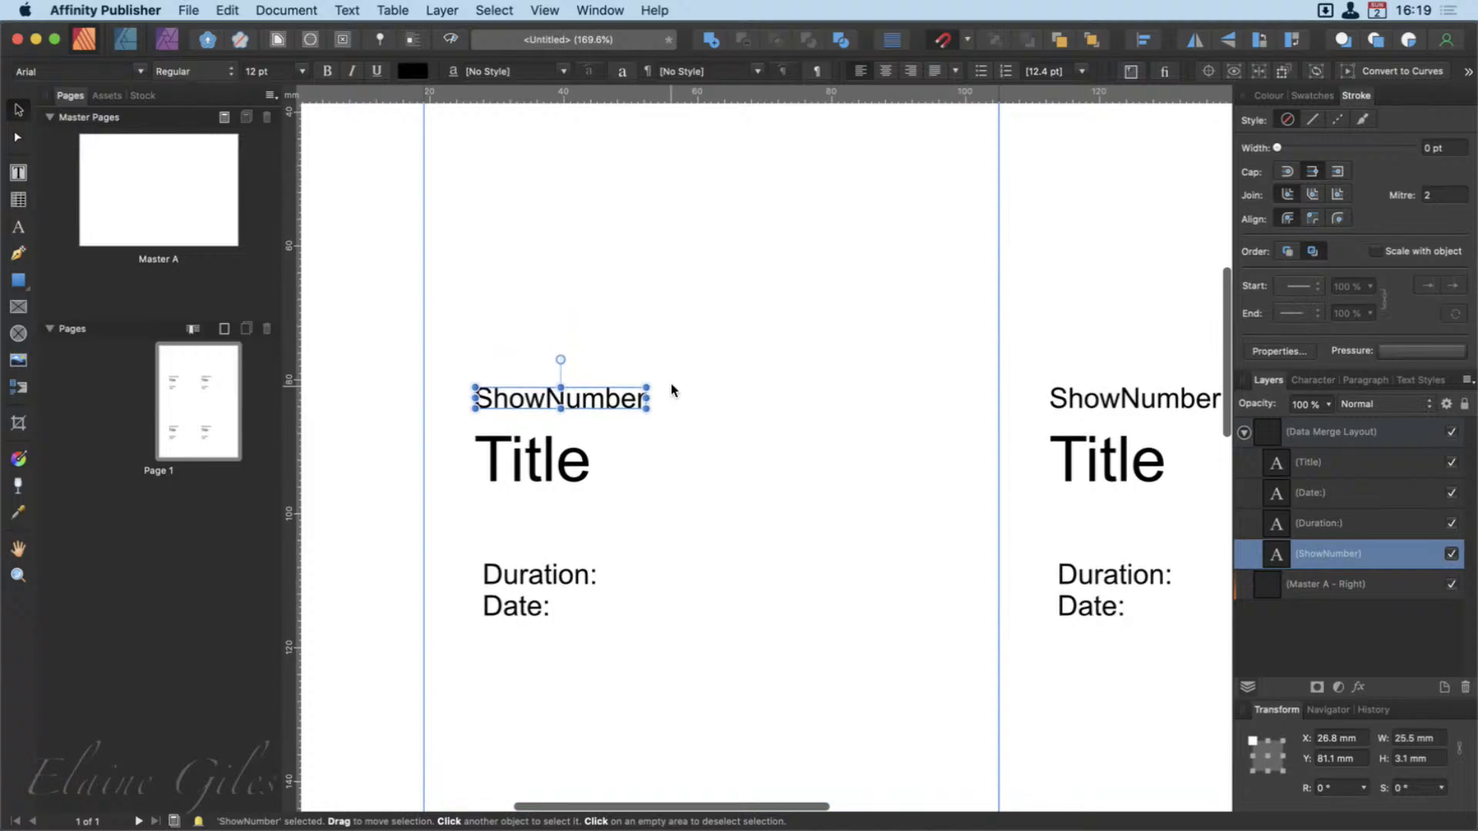
scroll(671, 389, "up", 2)
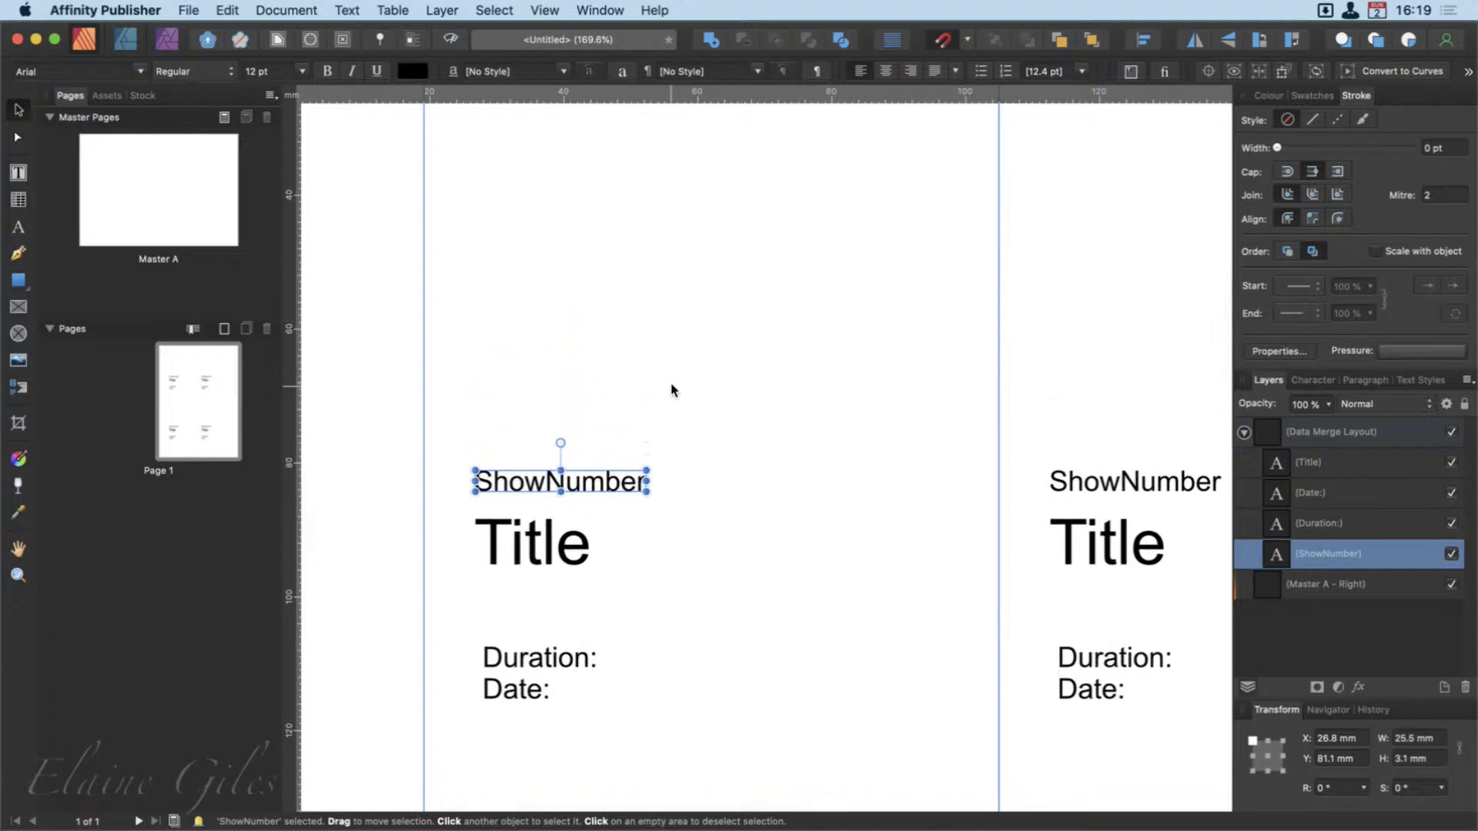
left_click(18, 307)
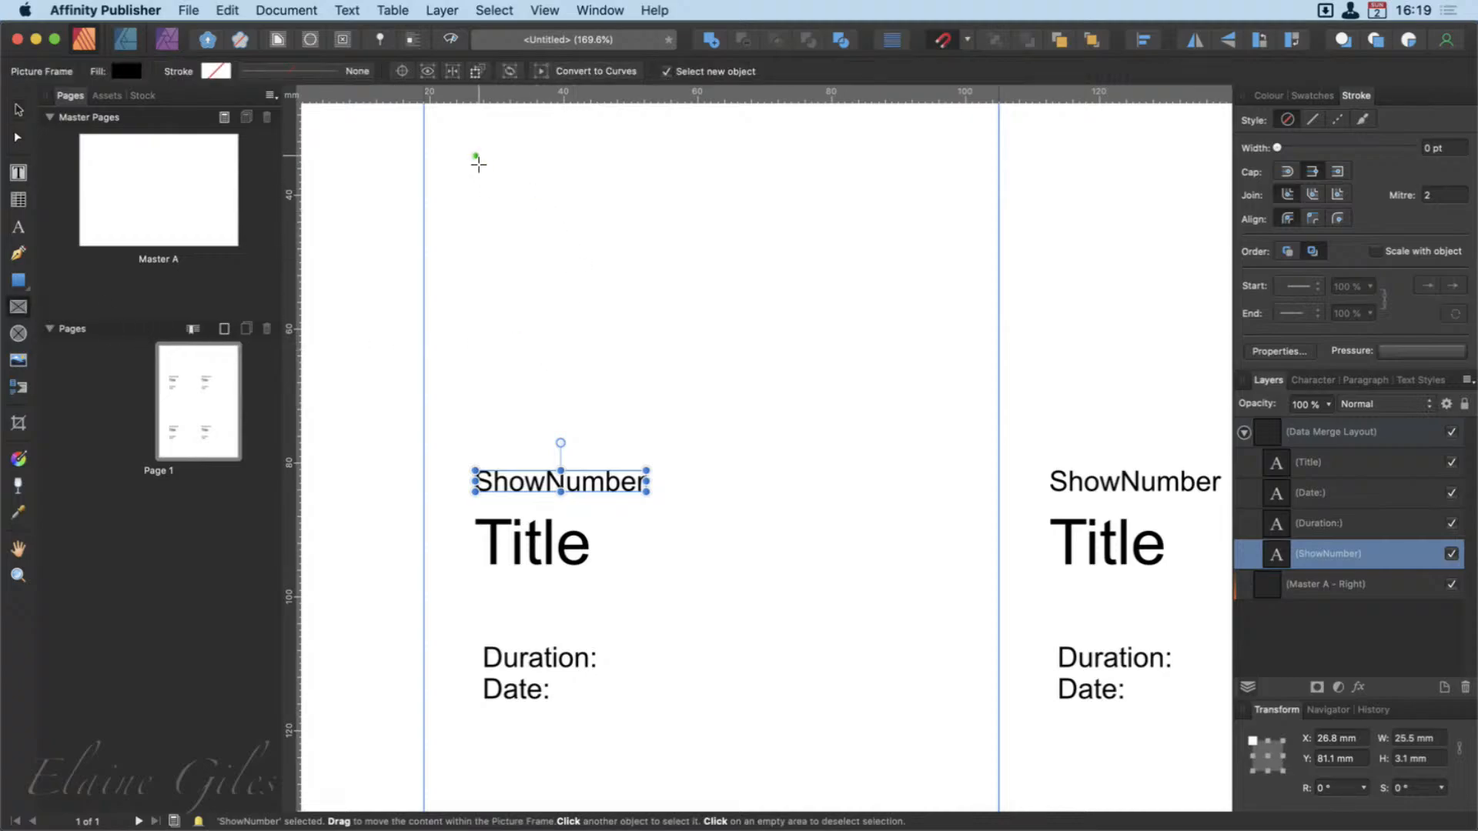
left_click_drag(473, 139, 930, 395)
scroll(810, 348, "up", 3)
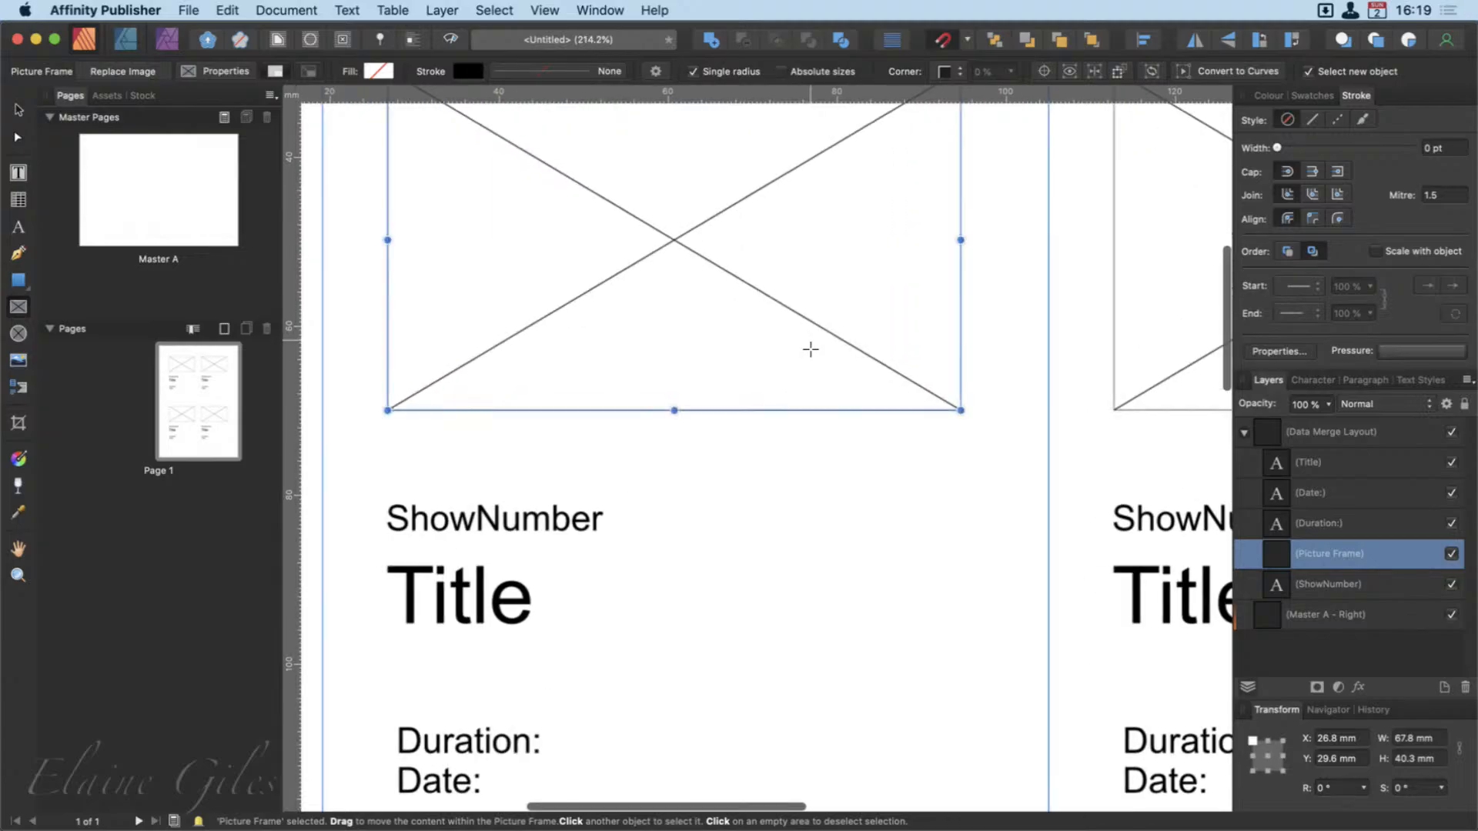
Set the picture frame's width to 160 mm and its height to 90 mm.
scroll(809, 348, "down", 5)
scroll(809, 348, "up", 4)
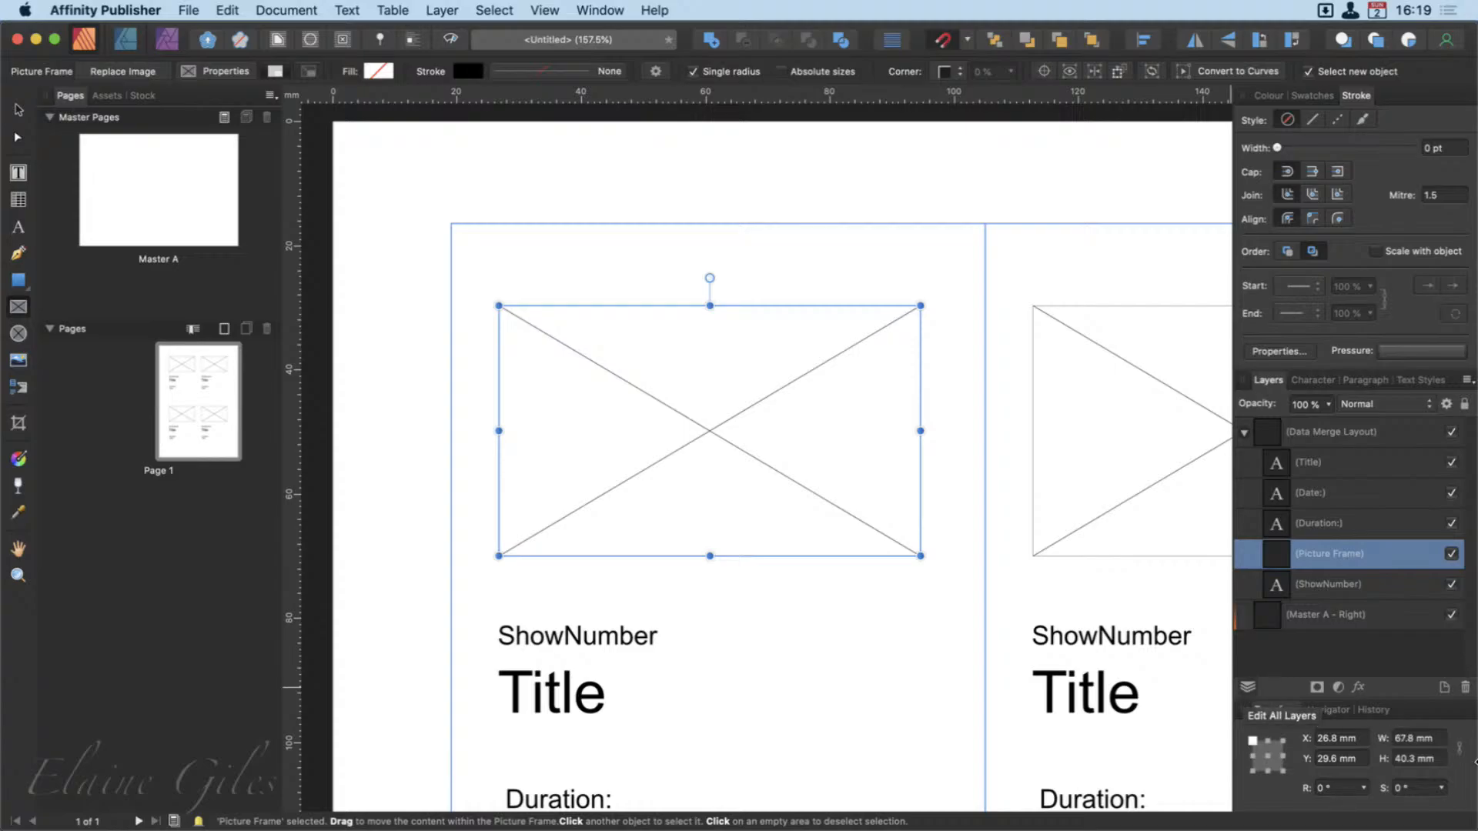
left_click(1427, 747)
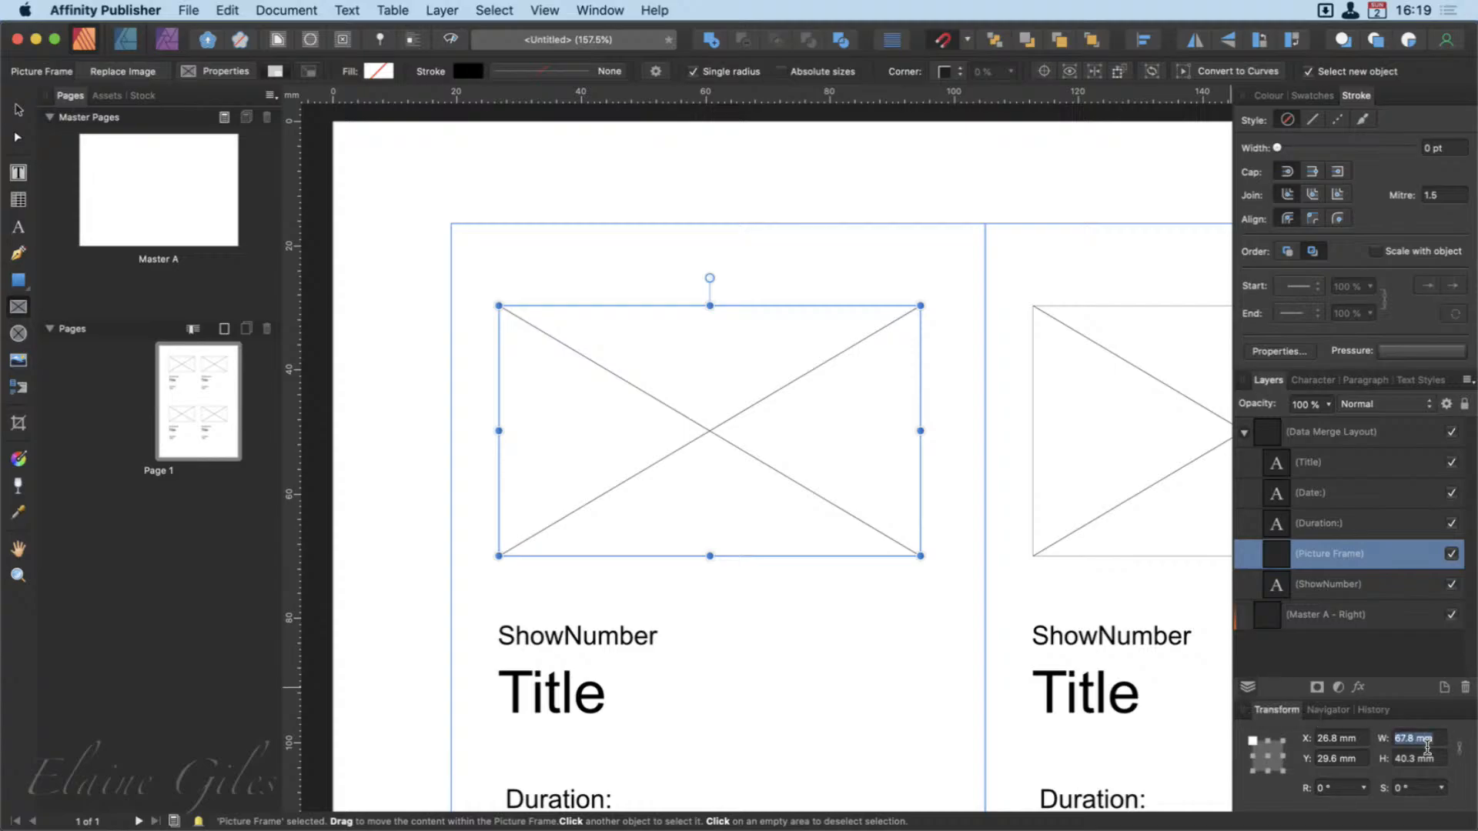
type("160")
key("Tab")
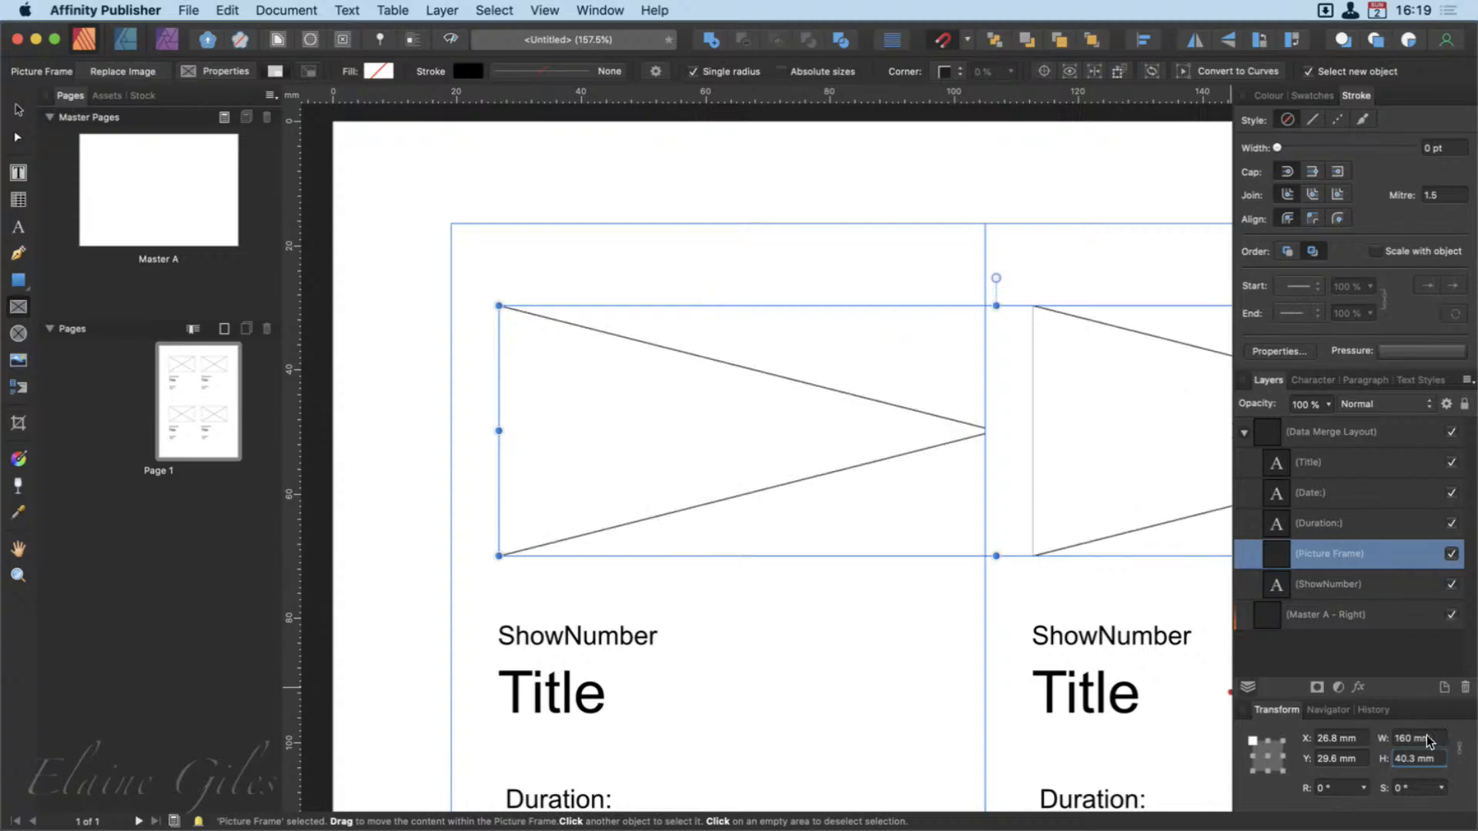
type("9")
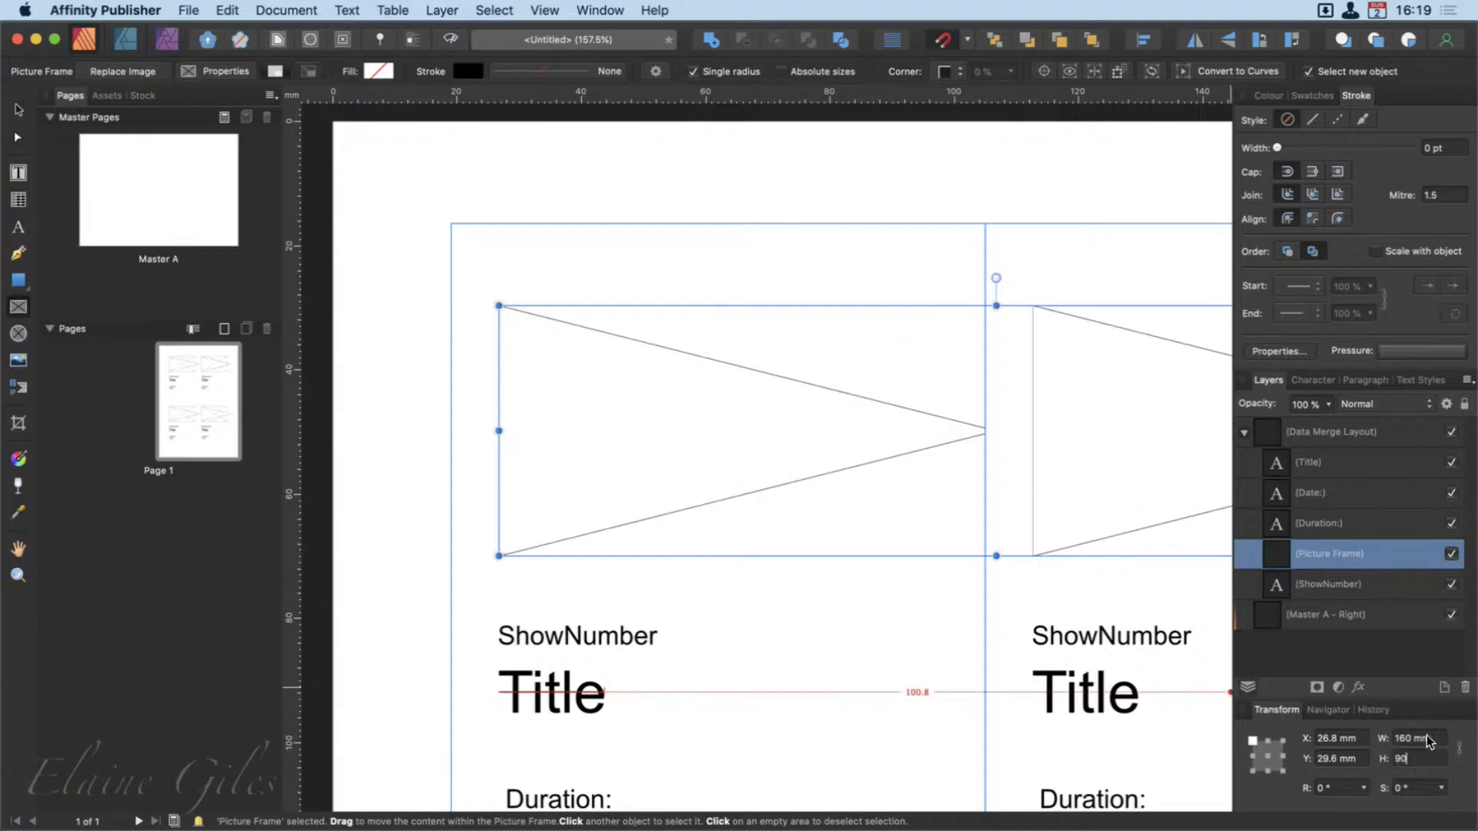
type("0")
key("Tab")
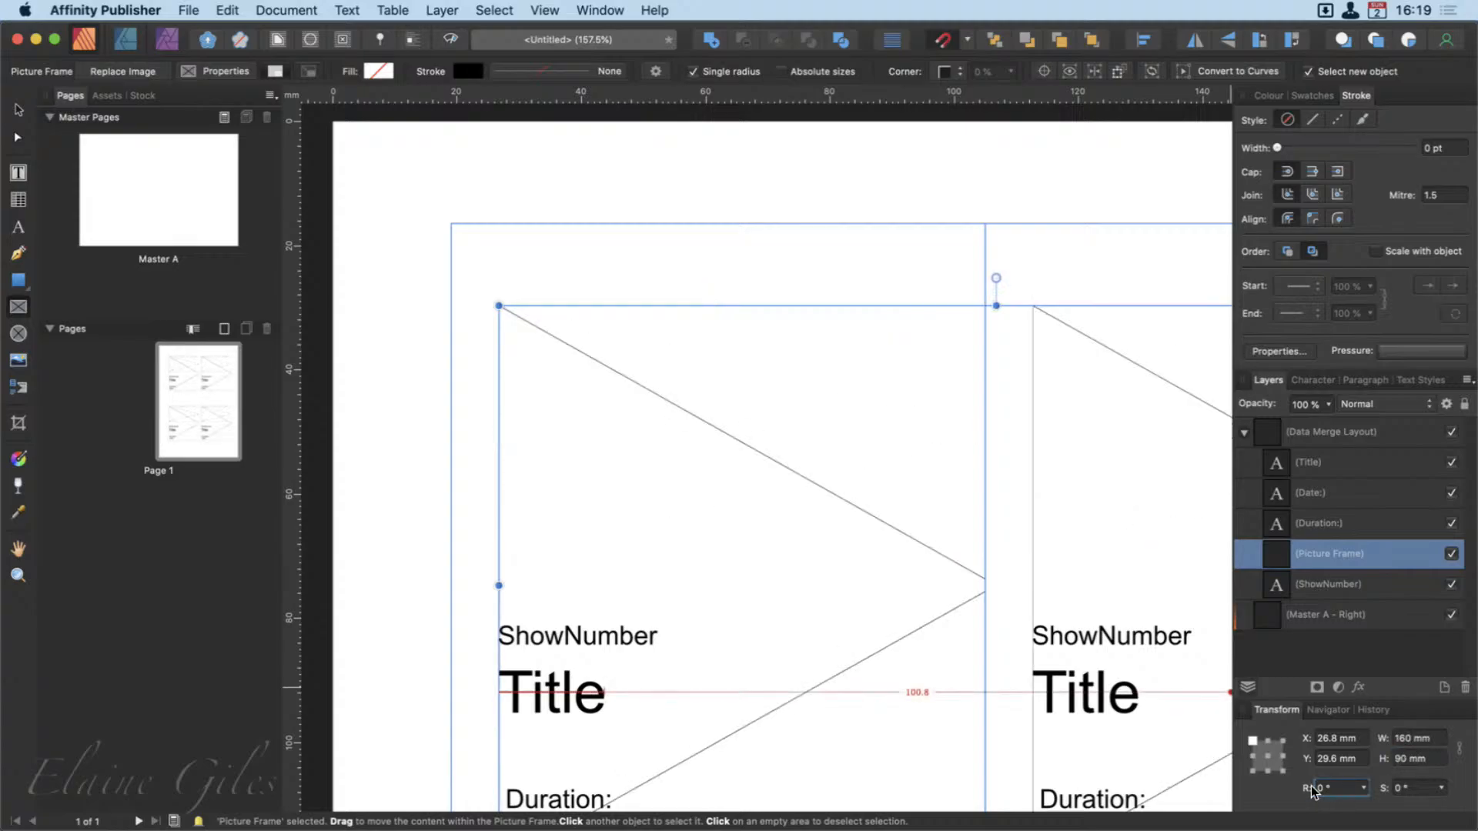
Lock the picture frame's proportions, scale it to about 68.5 × 38.5 mm and place it near the top of the first cell.
scroll(739, 650, "down", 4)
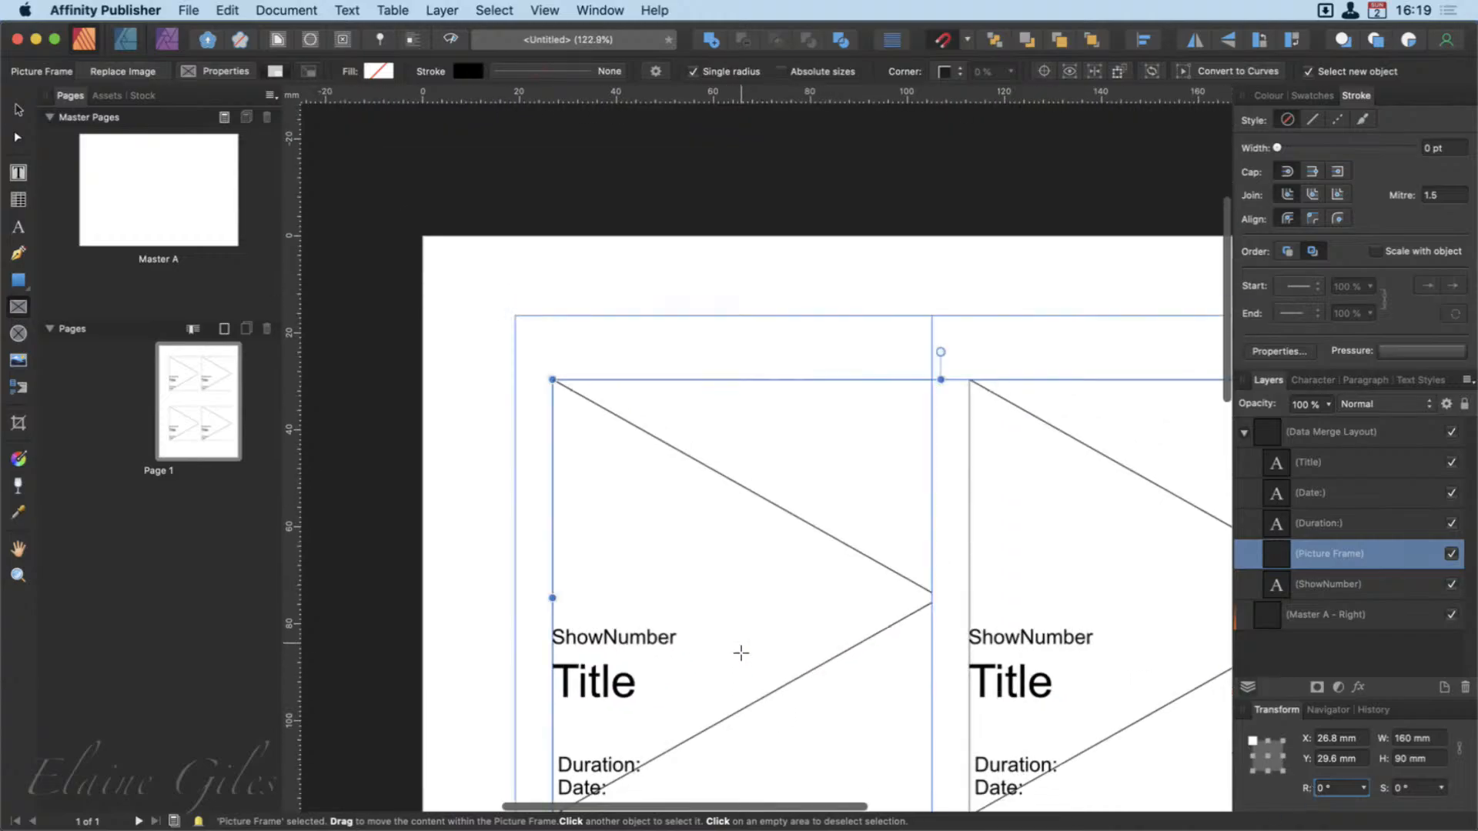
scroll(743, 649, "down", 2)
scroll(743, 649, "left", 2)
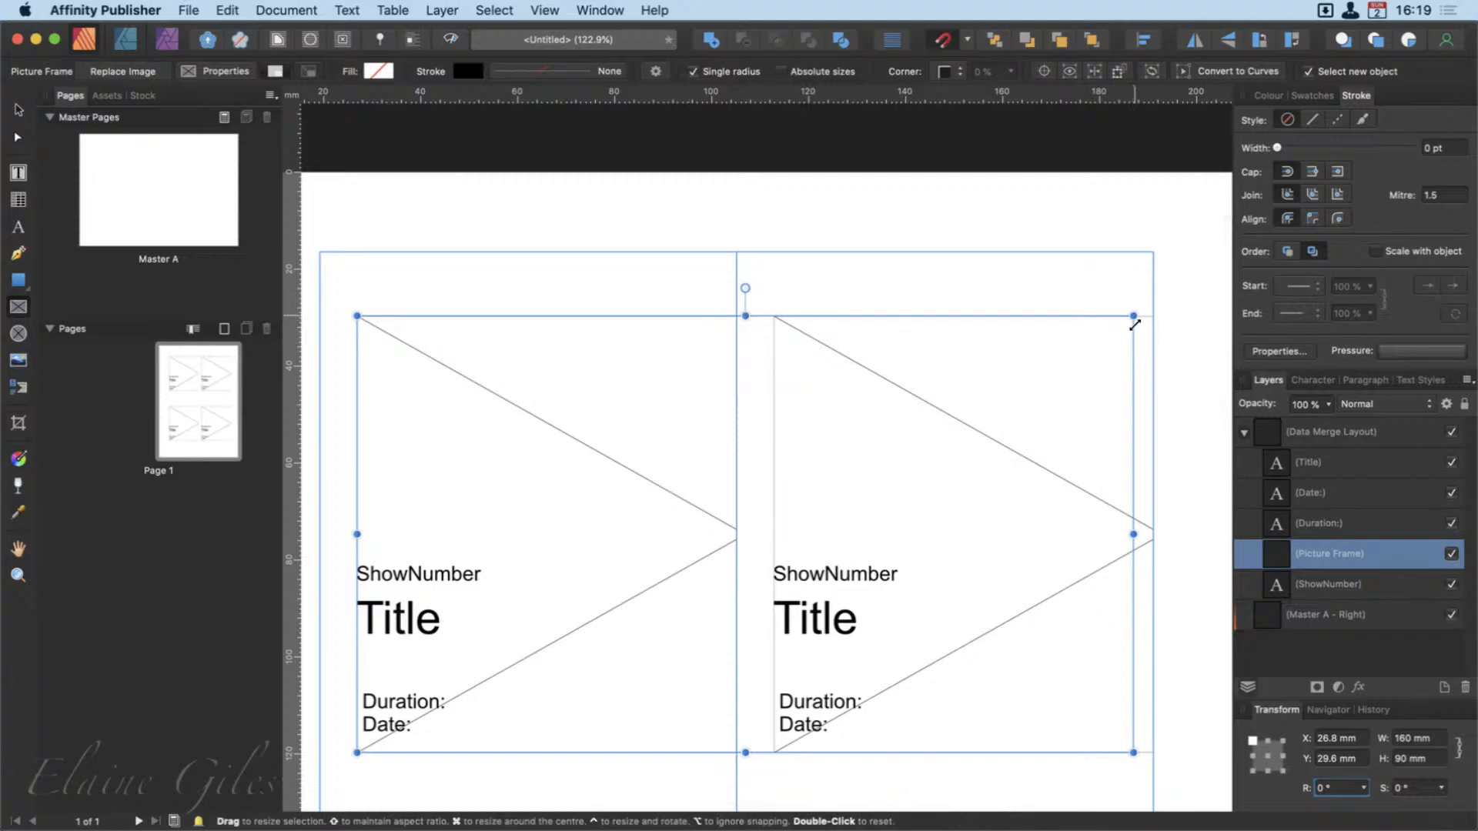
left_click_drag(1132, 319, 604, 303)
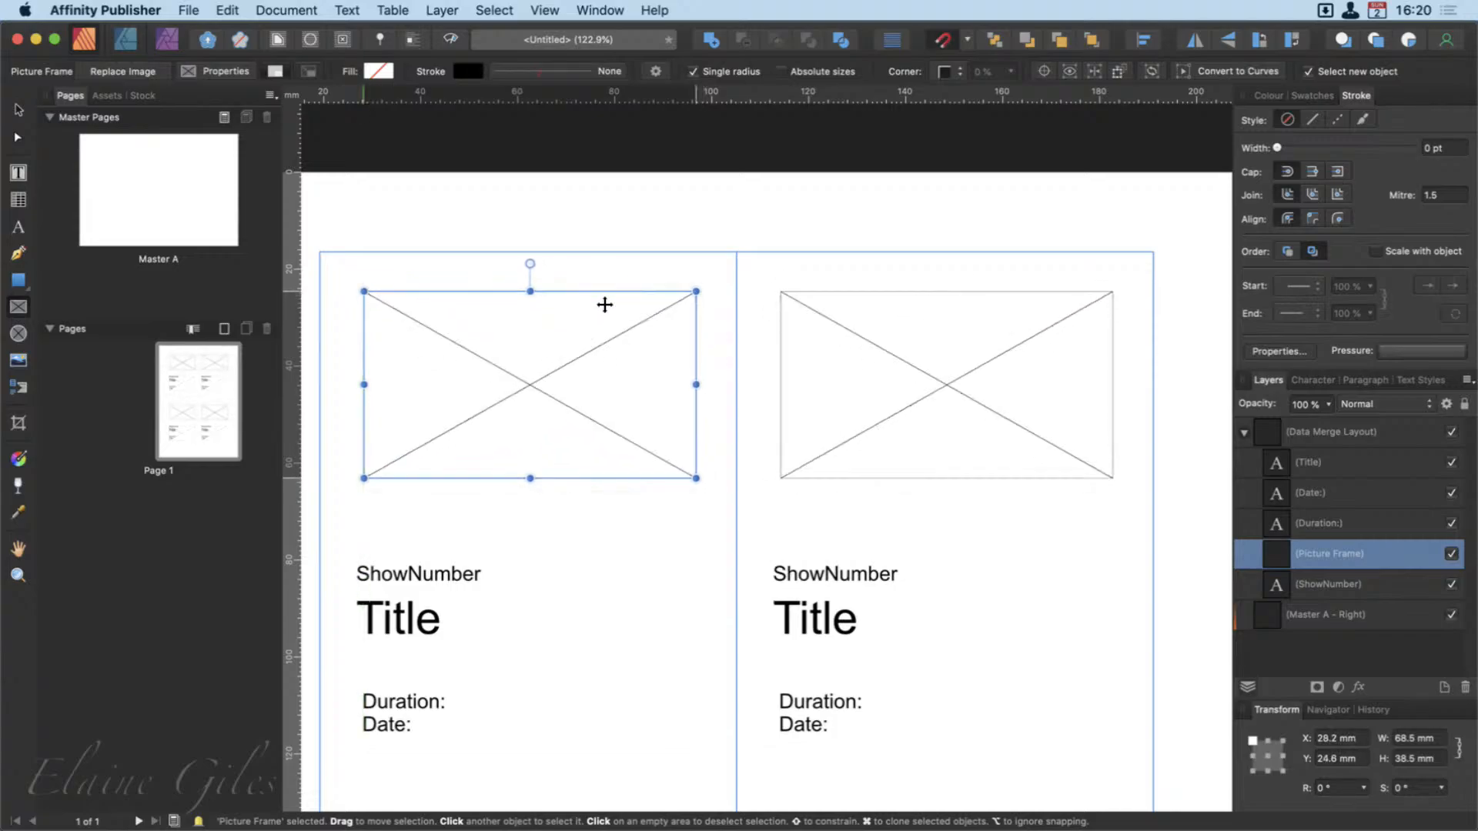
scroll(443, 667, "down", 2)
scroll(443, 667, "down", 2)
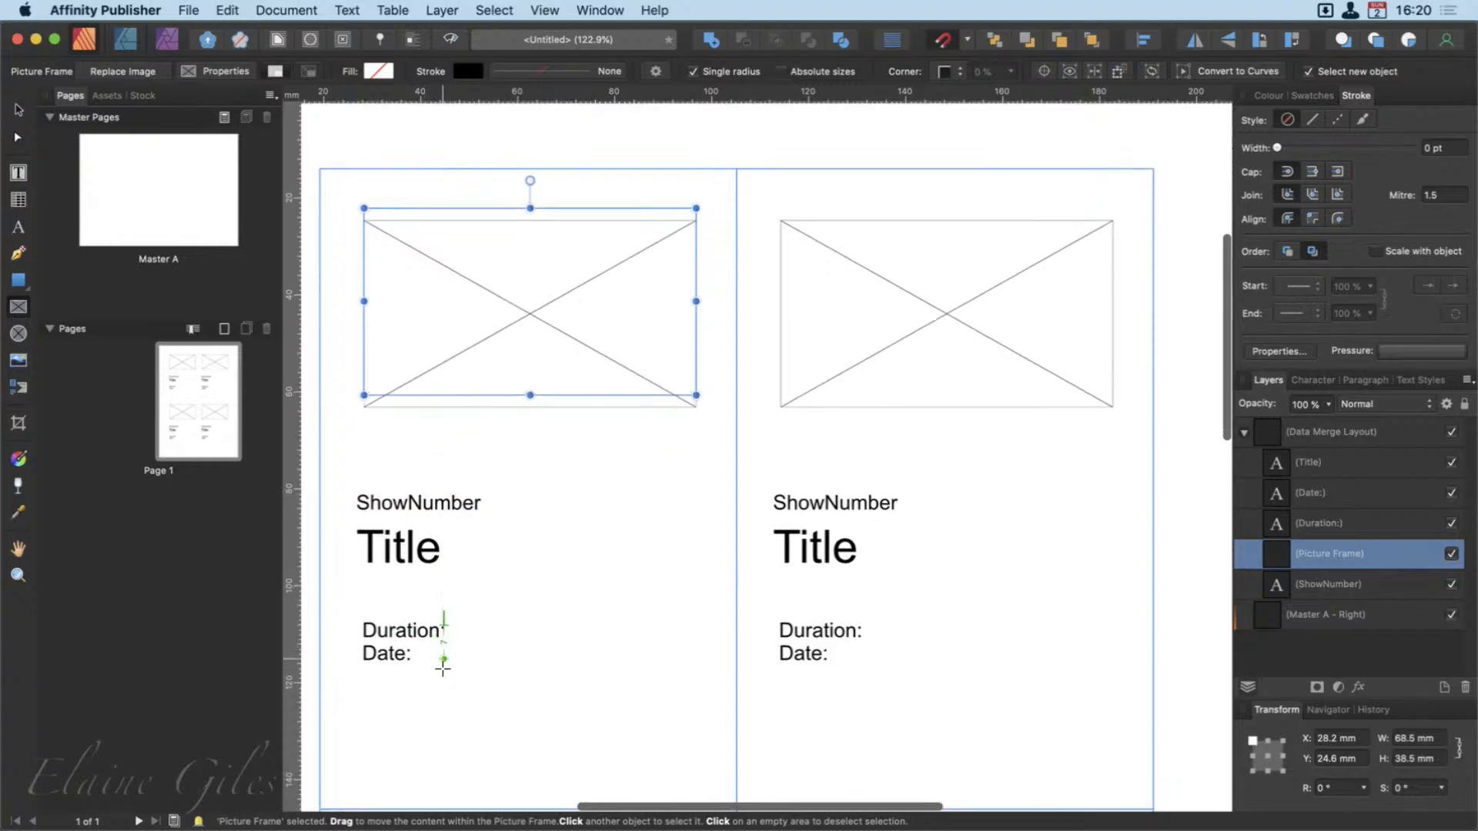
Move ShowNumber up closer to the picture frame and proportionally enlarge the frame to about 70 × 39 mm, aligning its left edge with ShowNumber.
left_click(19, 110)
left_click(435, 497)
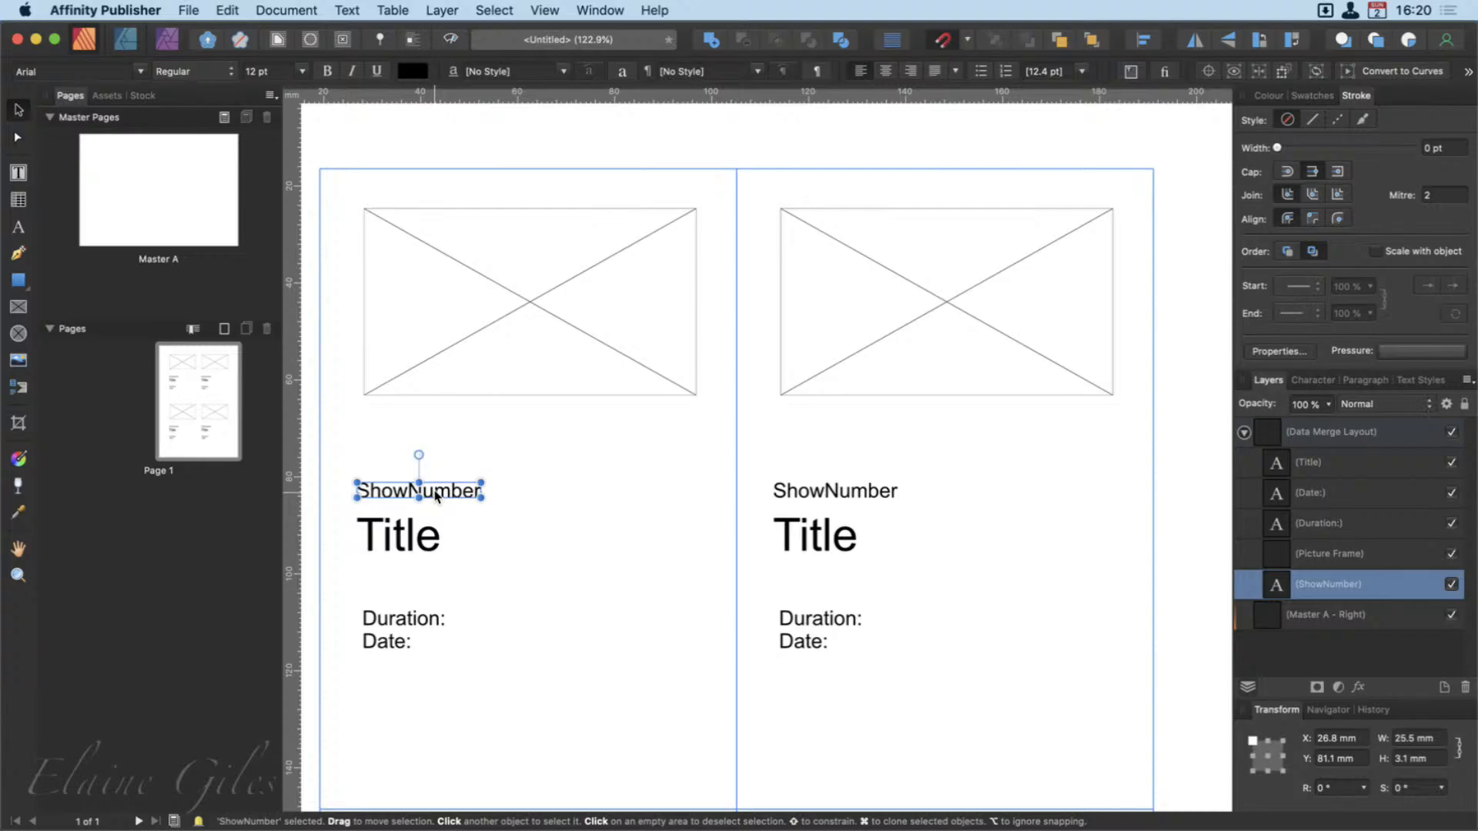
left_click_drag(436, 498, 439, 454)
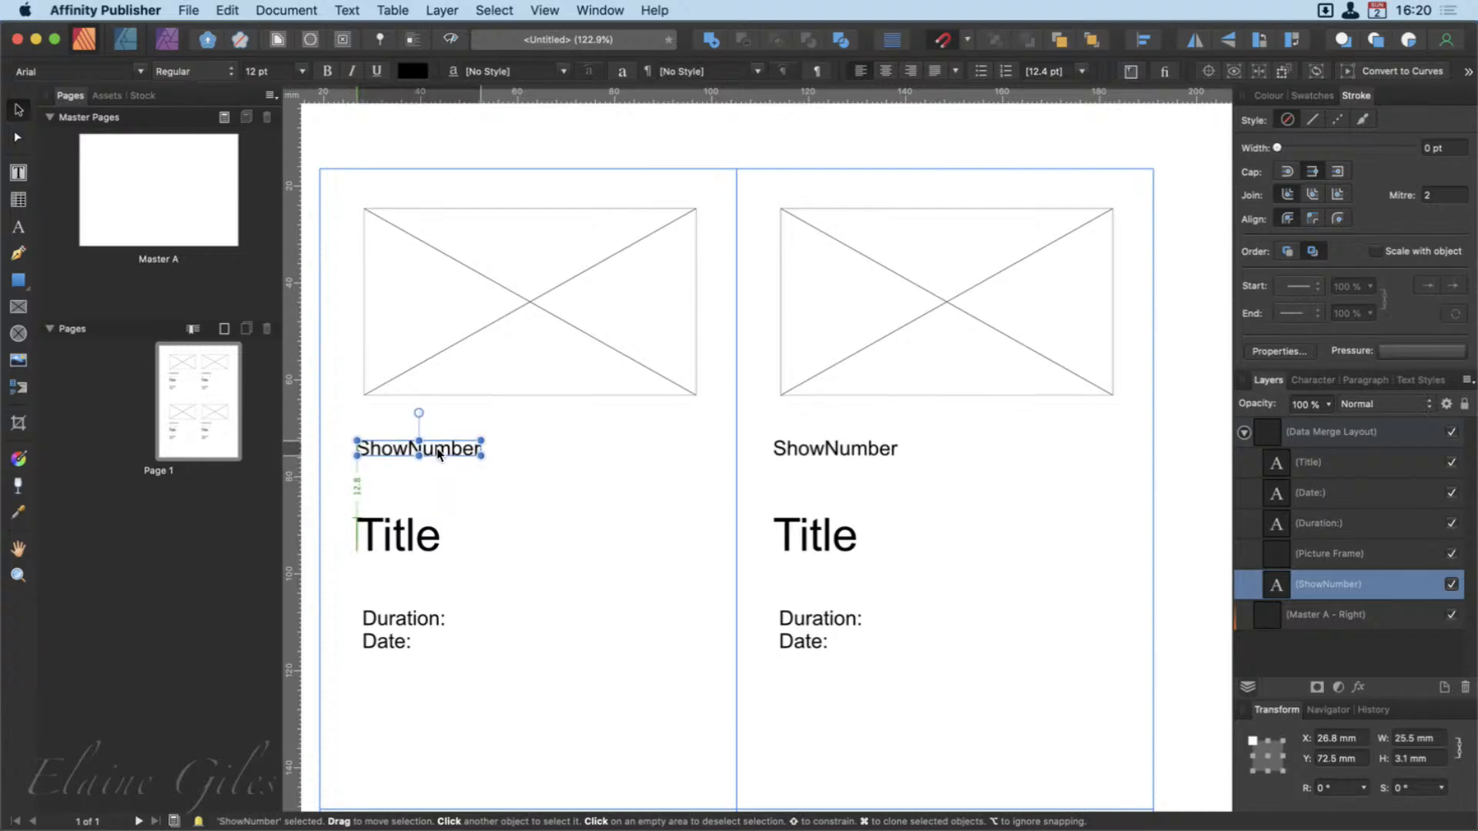
left_click(440, 387)
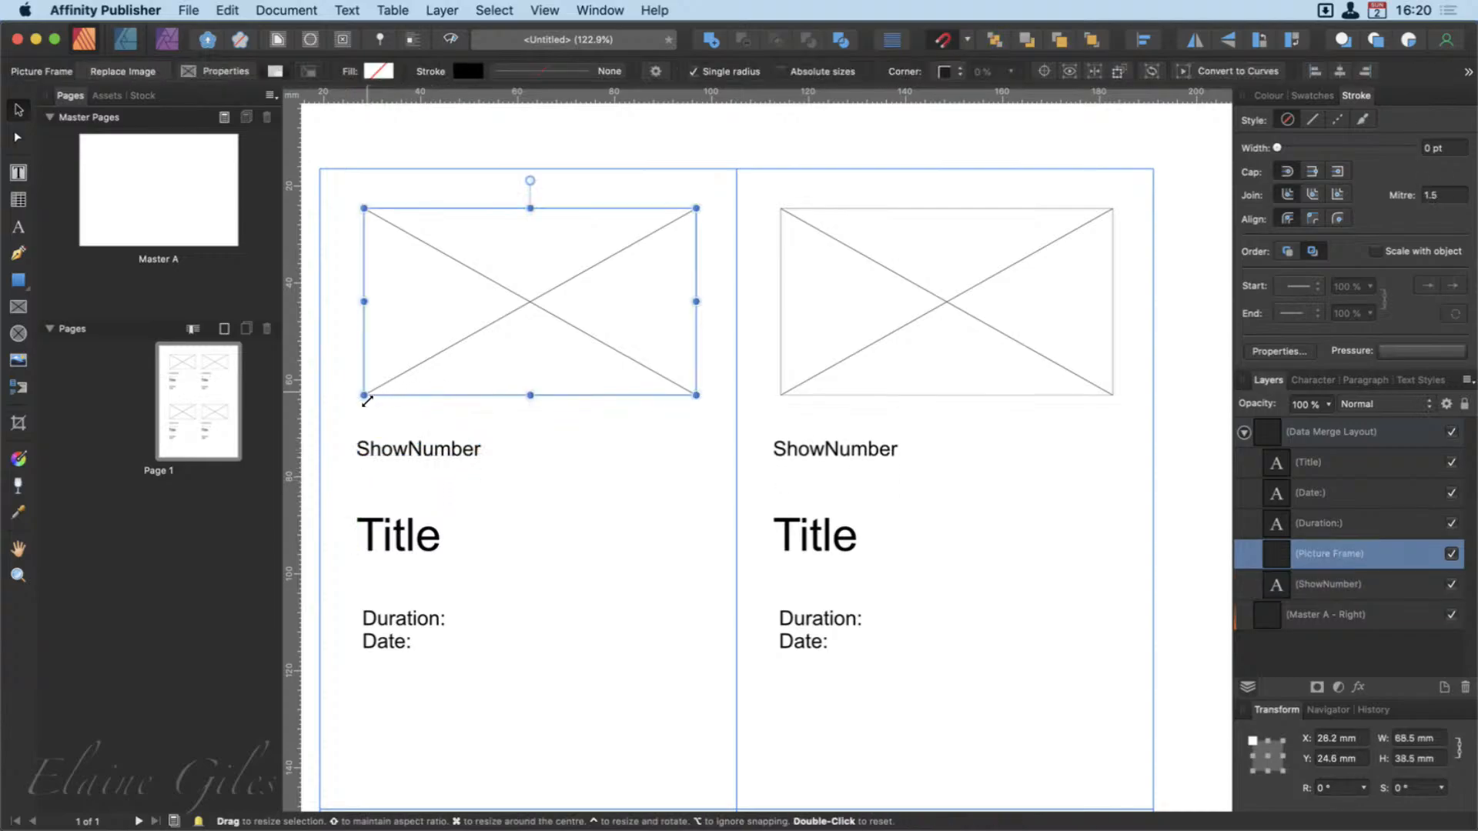
mouse_move(365, 397)
left_mouse_down()
mouse_move(346, 422)
mouse_move(366, 417)
left_mouse_up()
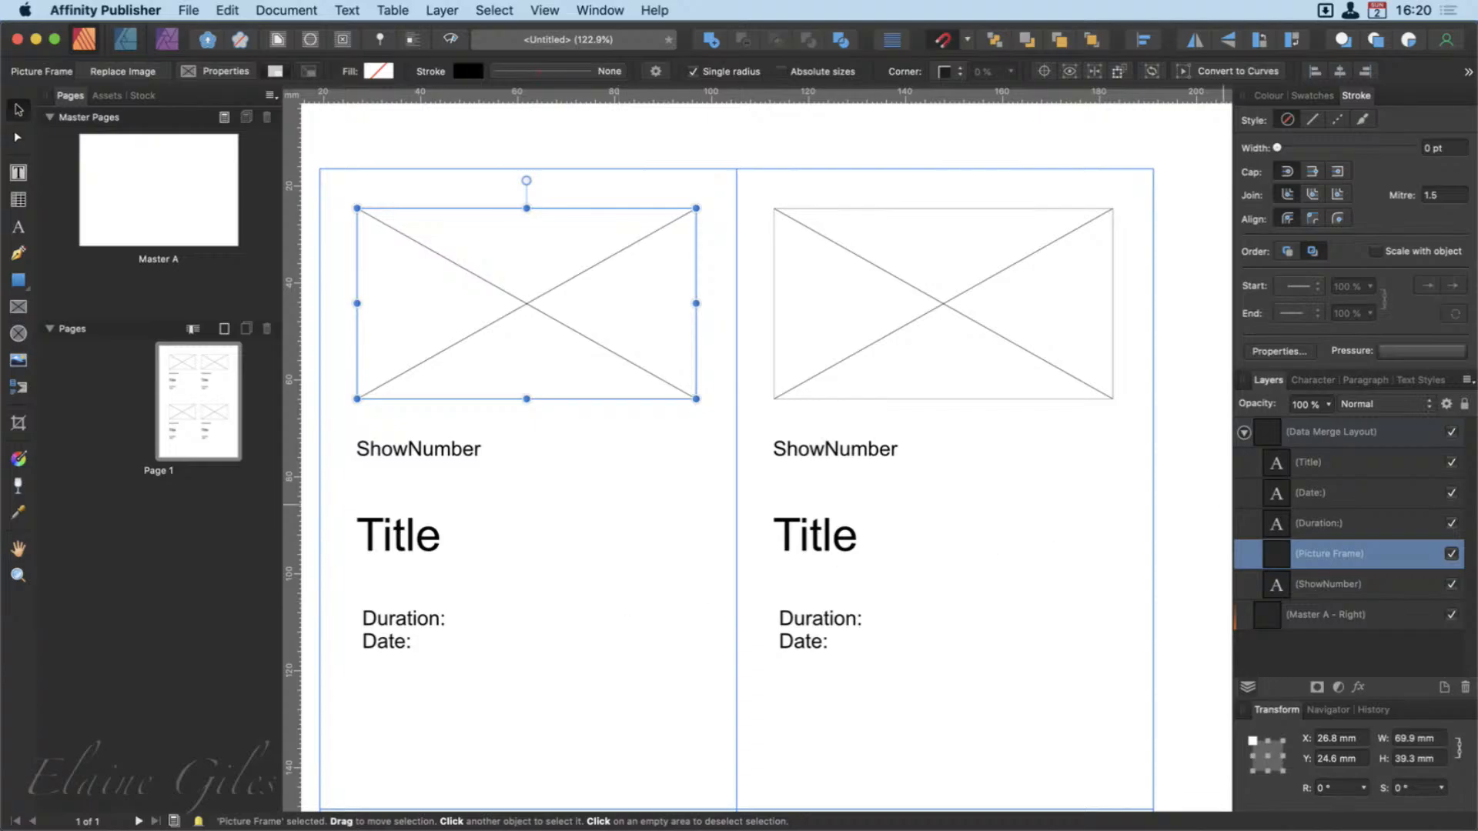
Bring the MacBites Shows.xlsx merge fields into view and activate the Artistic Text tool for editing the first cell's placeholder text.
left_click_drag(1477, 153, 1213, 34)
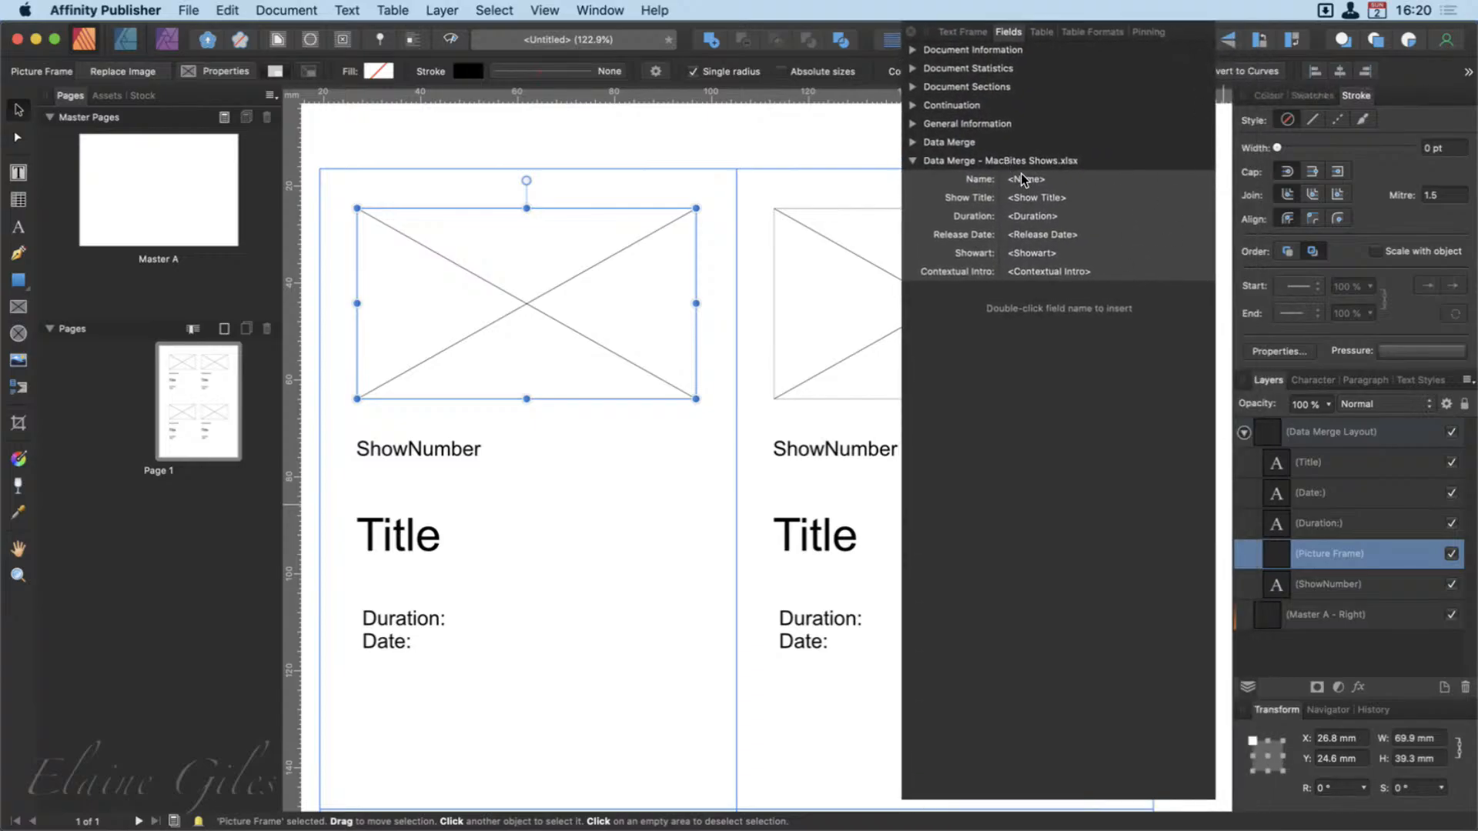
left_click(408, 538)
key("t")
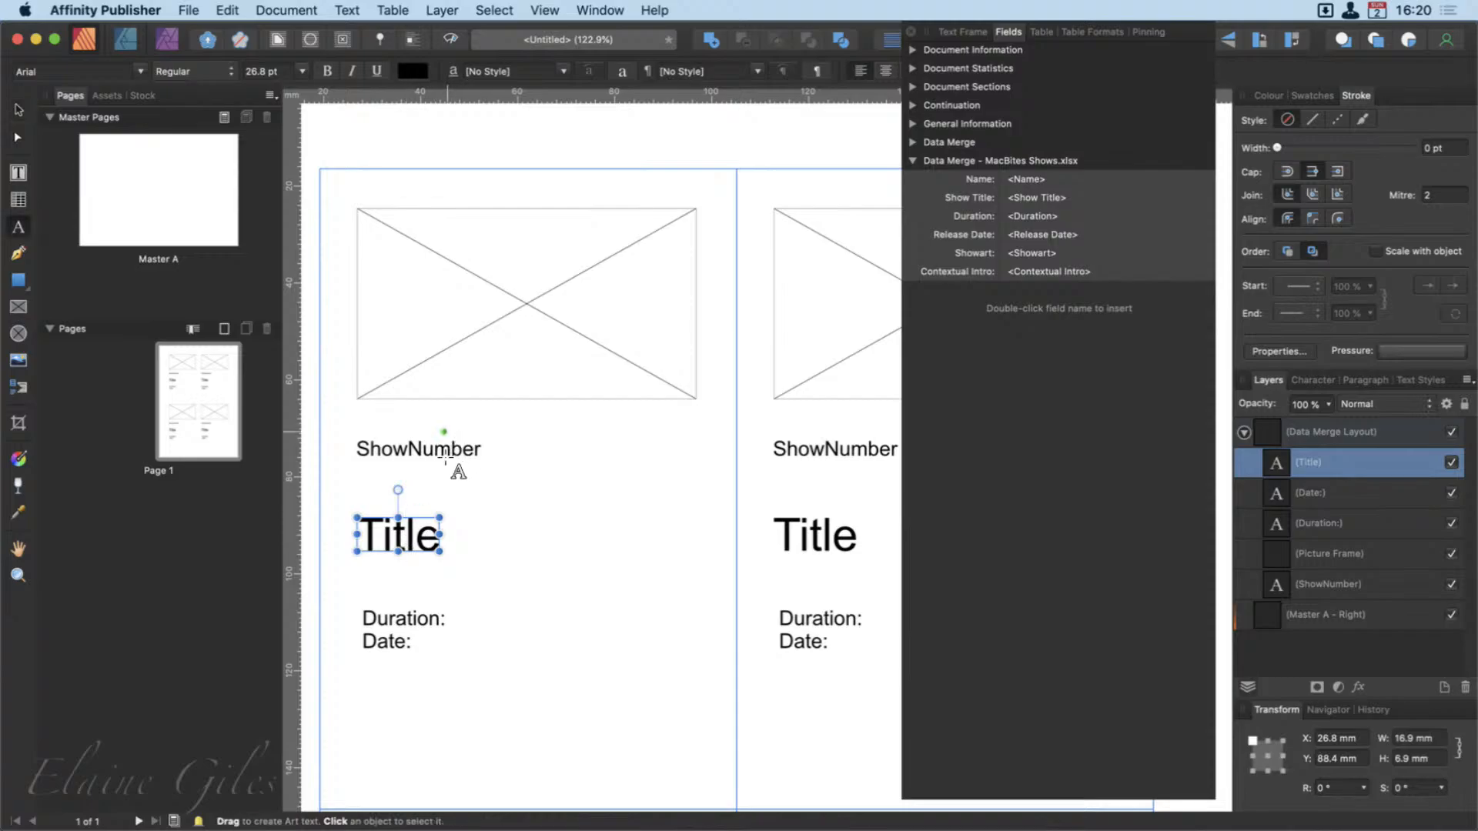
Replace the ShowNumber placeholder with the Name merge field and the Title placeholder with the Show Title merge field.
double_click(434, 456)
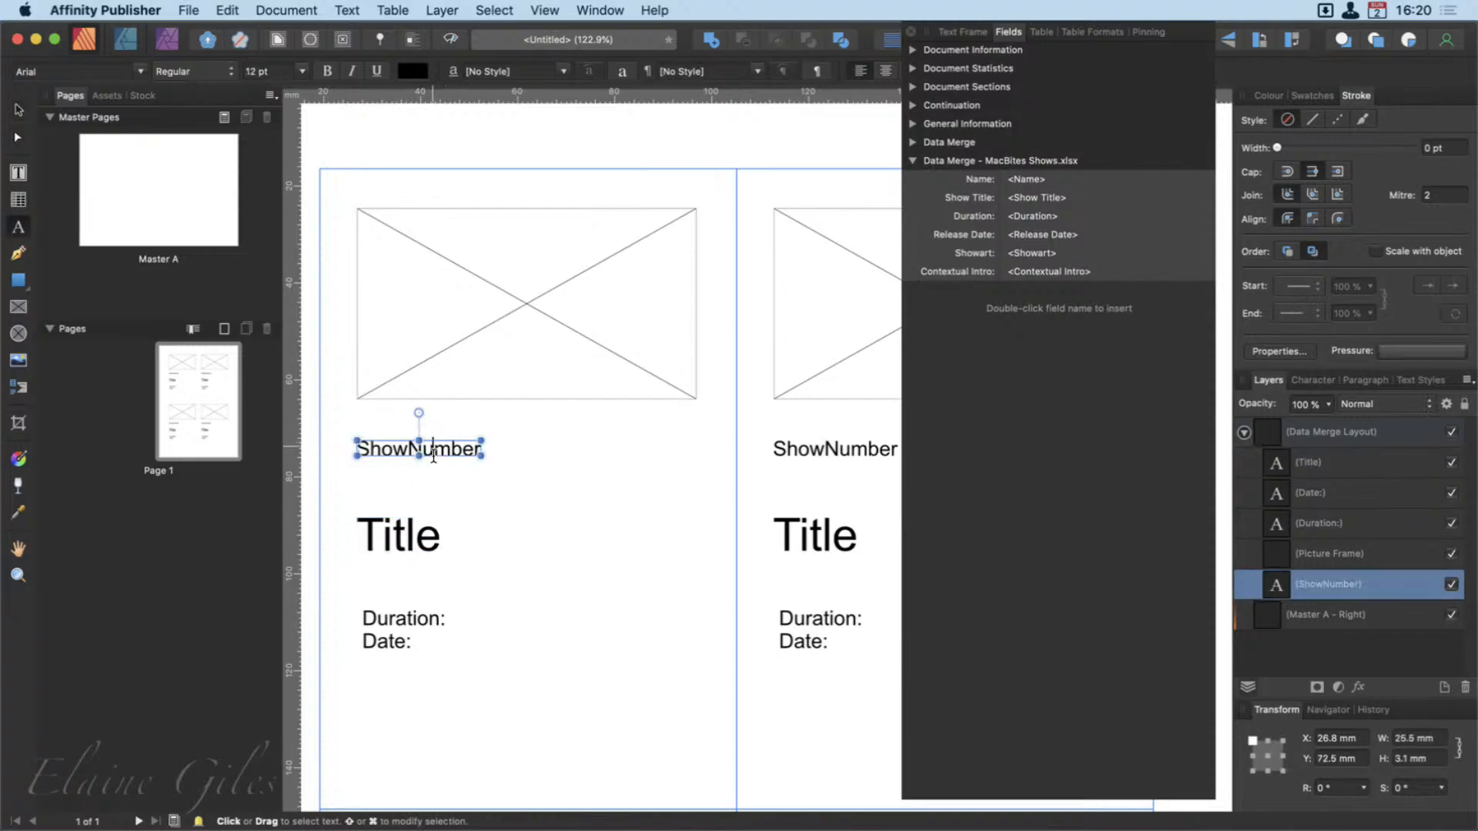
double_click(1028, 179)
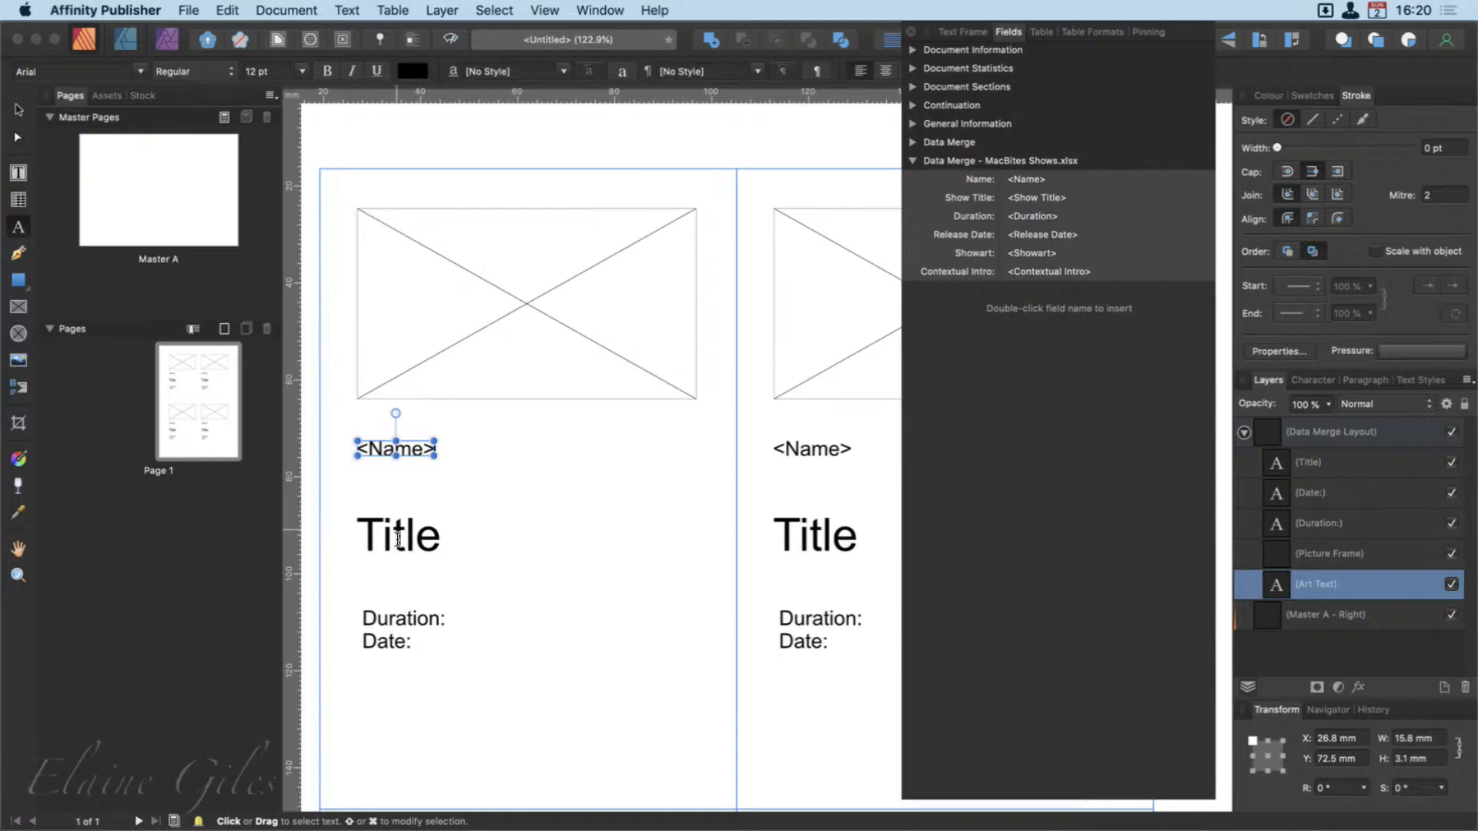
double_click(398, 539)
double_click(1038, 197)
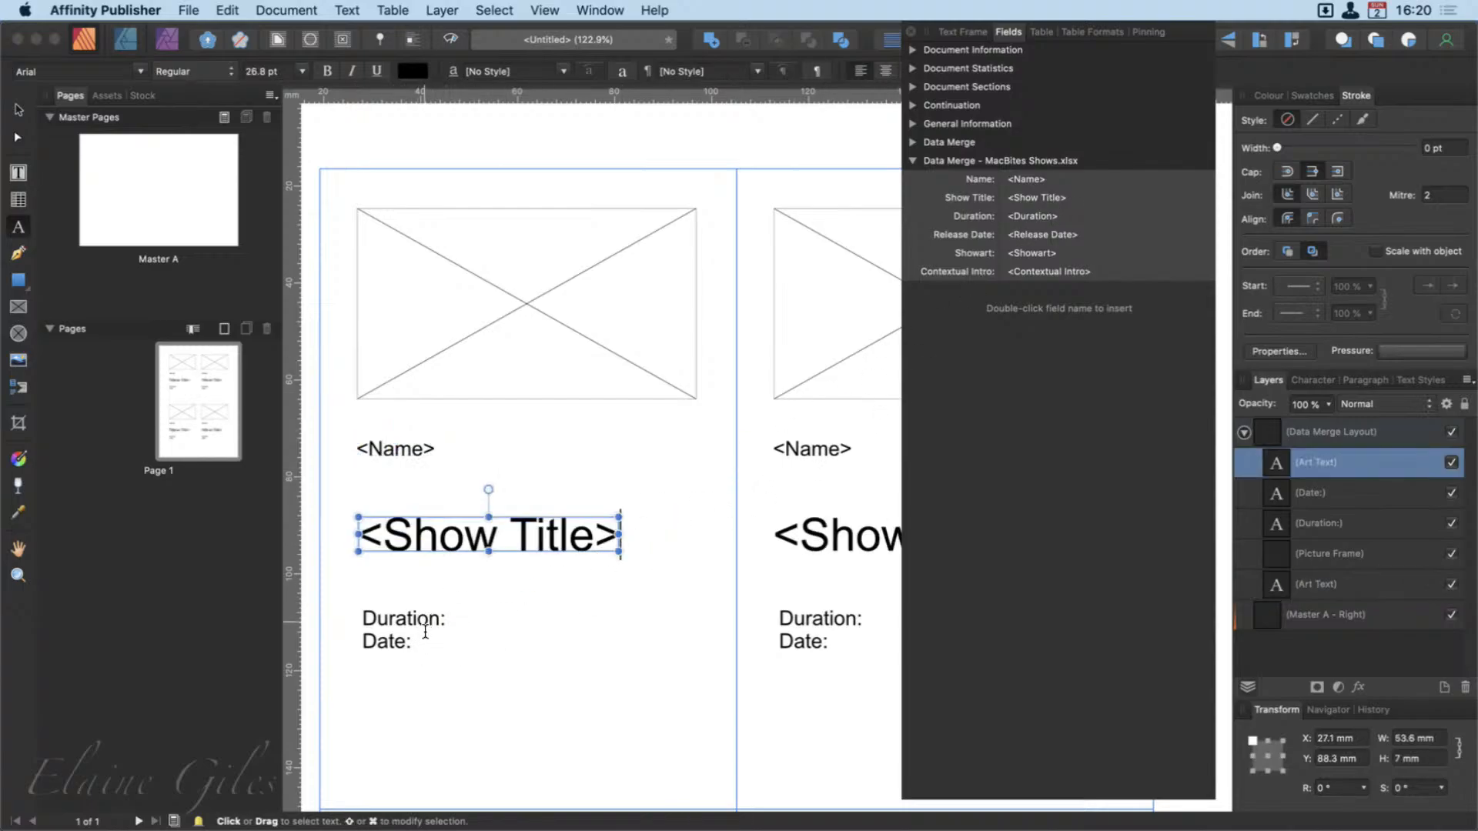
Add the Duration merge field after "Duration:" and the Release Date merge field after "Date:" in the first cell.
double_click(424, 624)
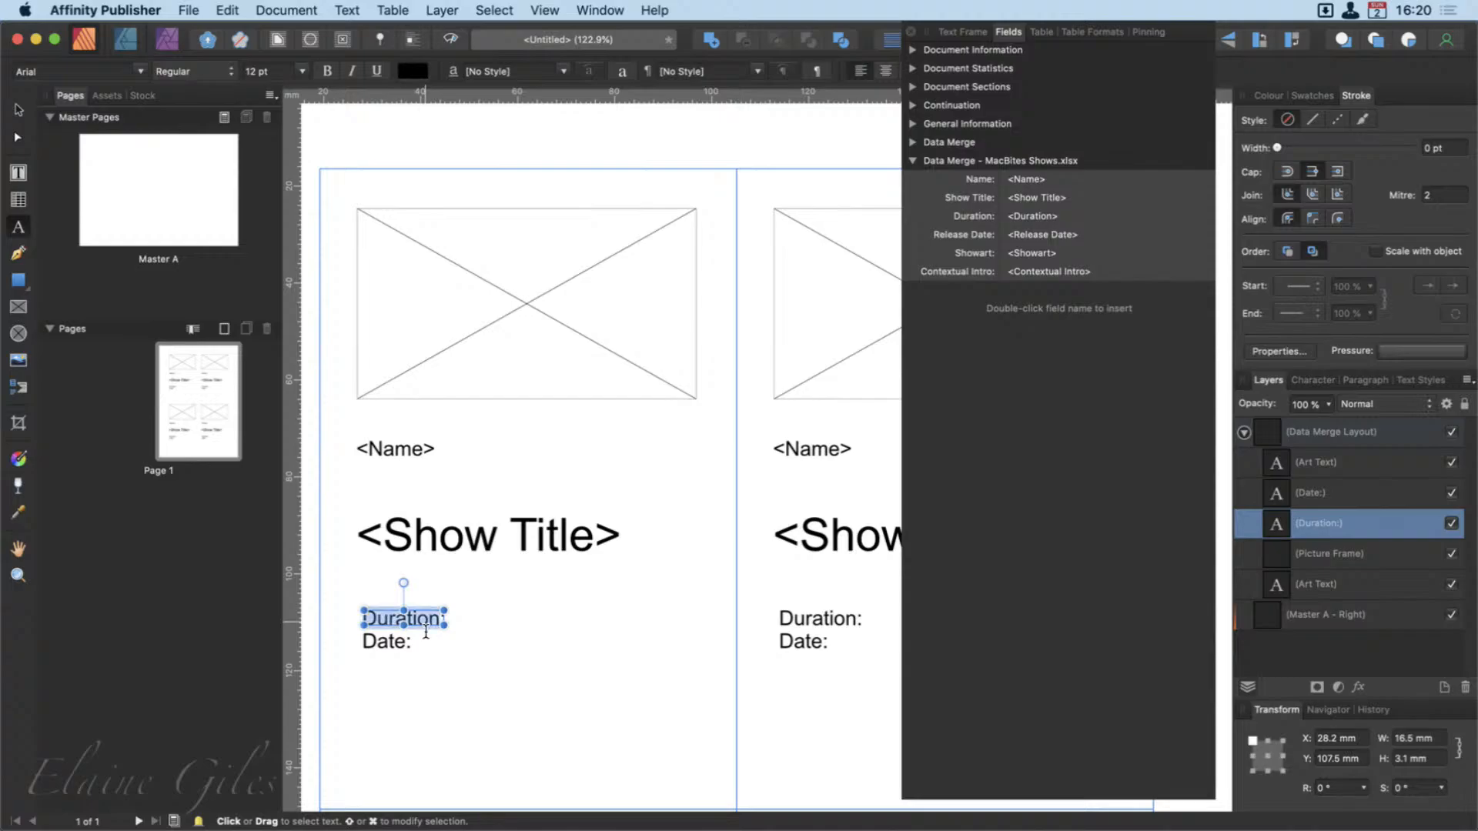
key("Right")
key("Right")
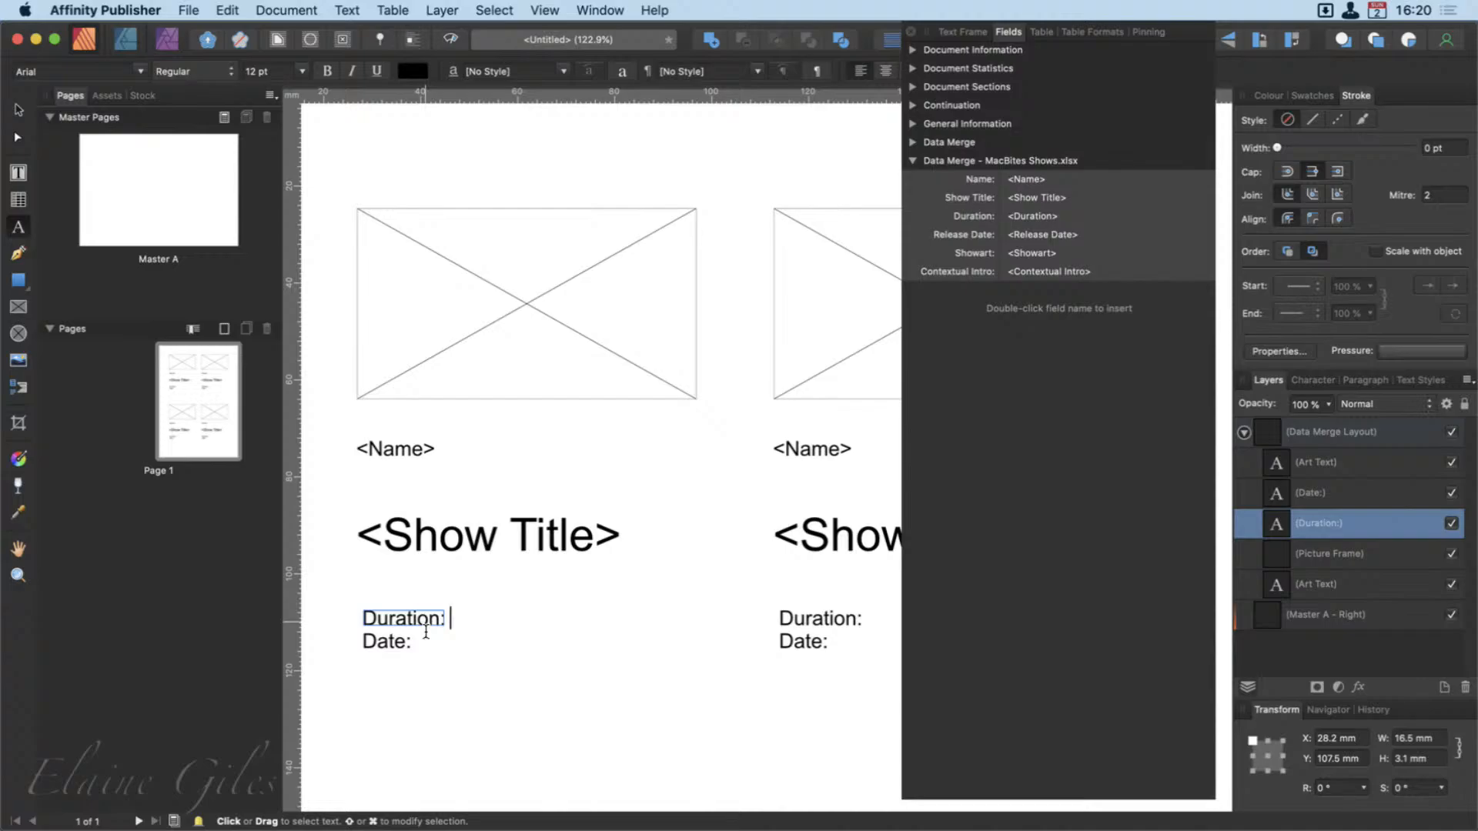
key("Escape")
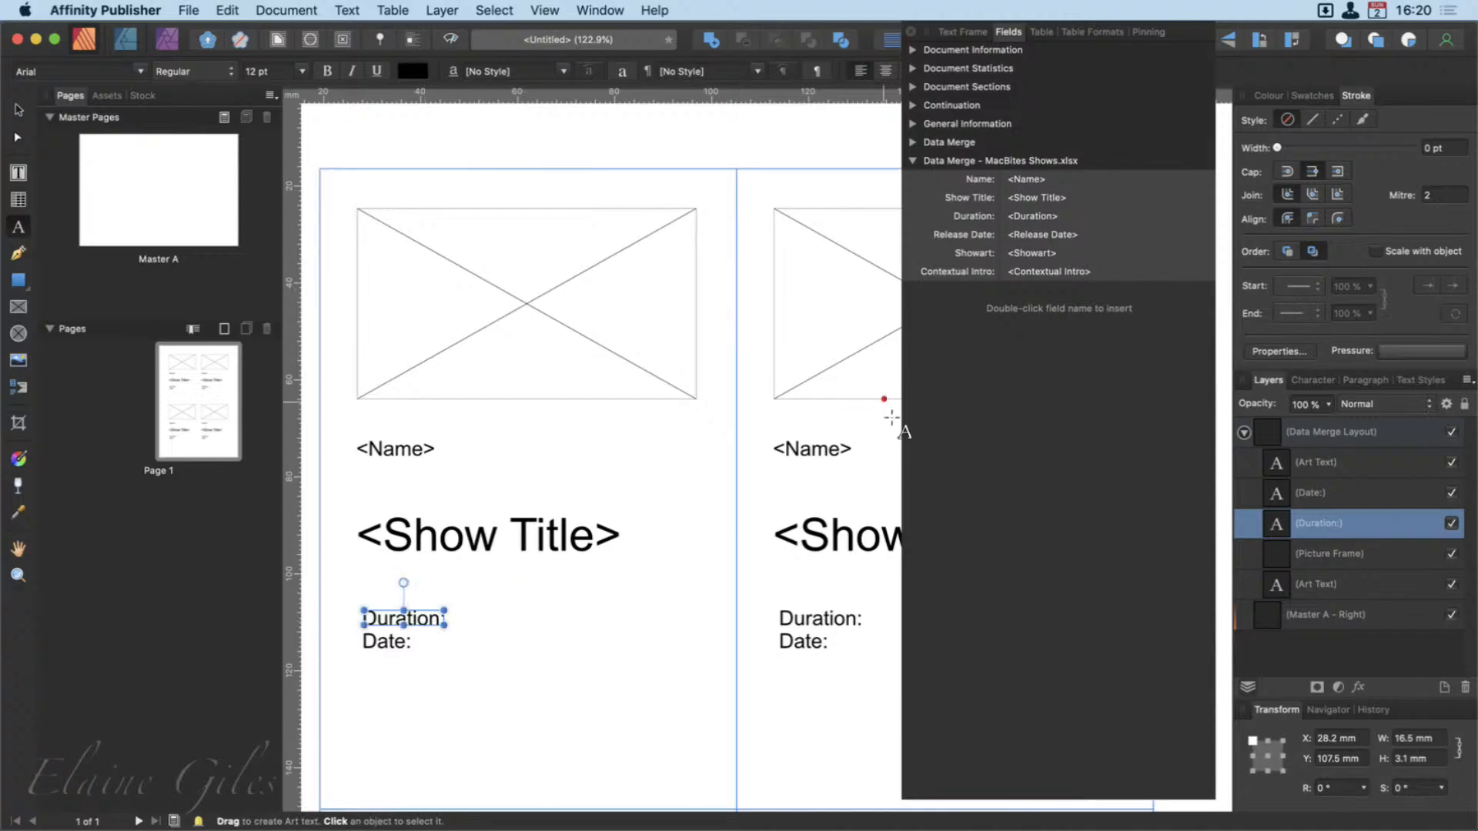
double_click(1022, 217)
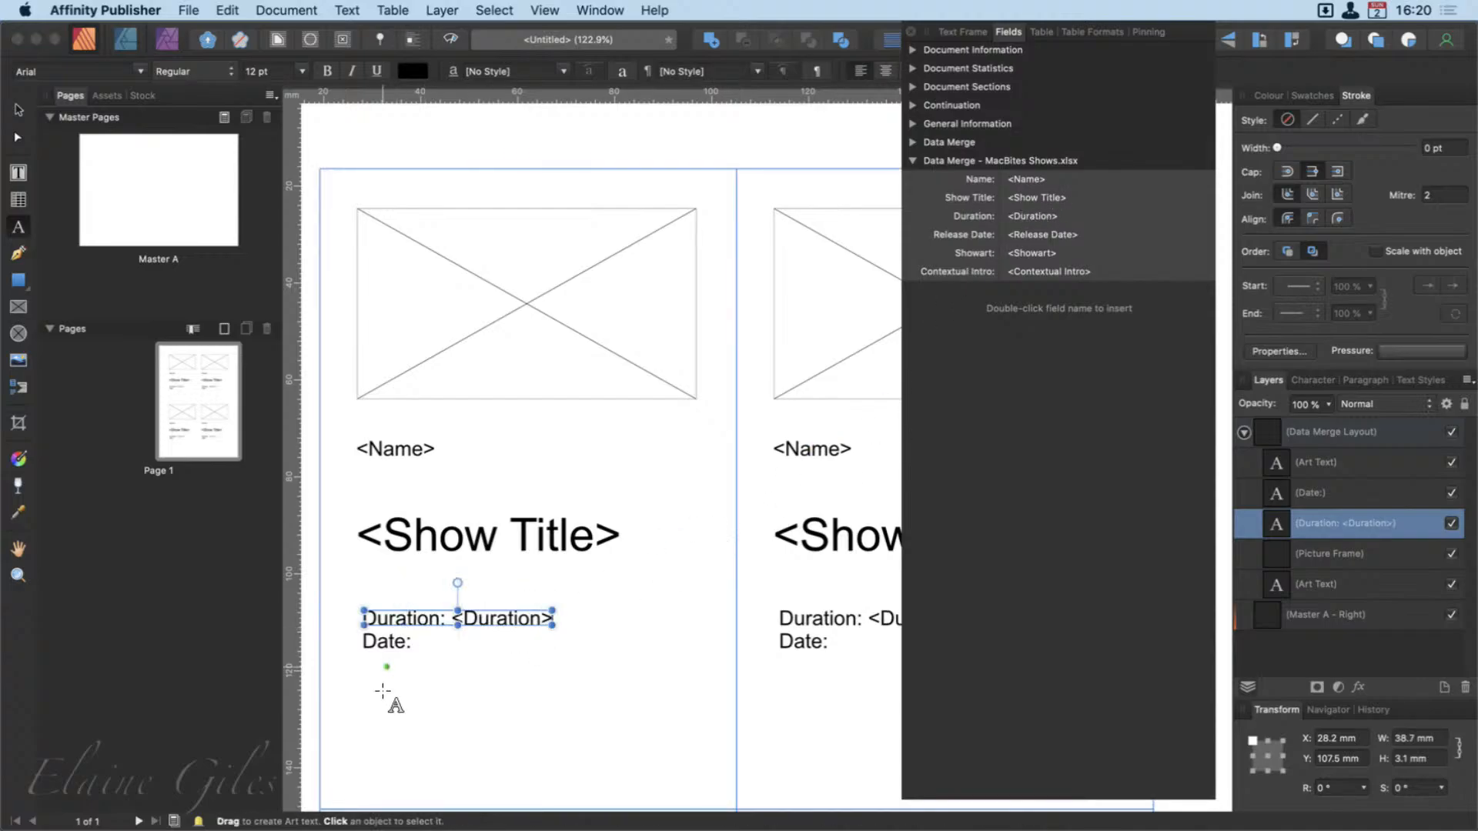
left_click(402, 644)
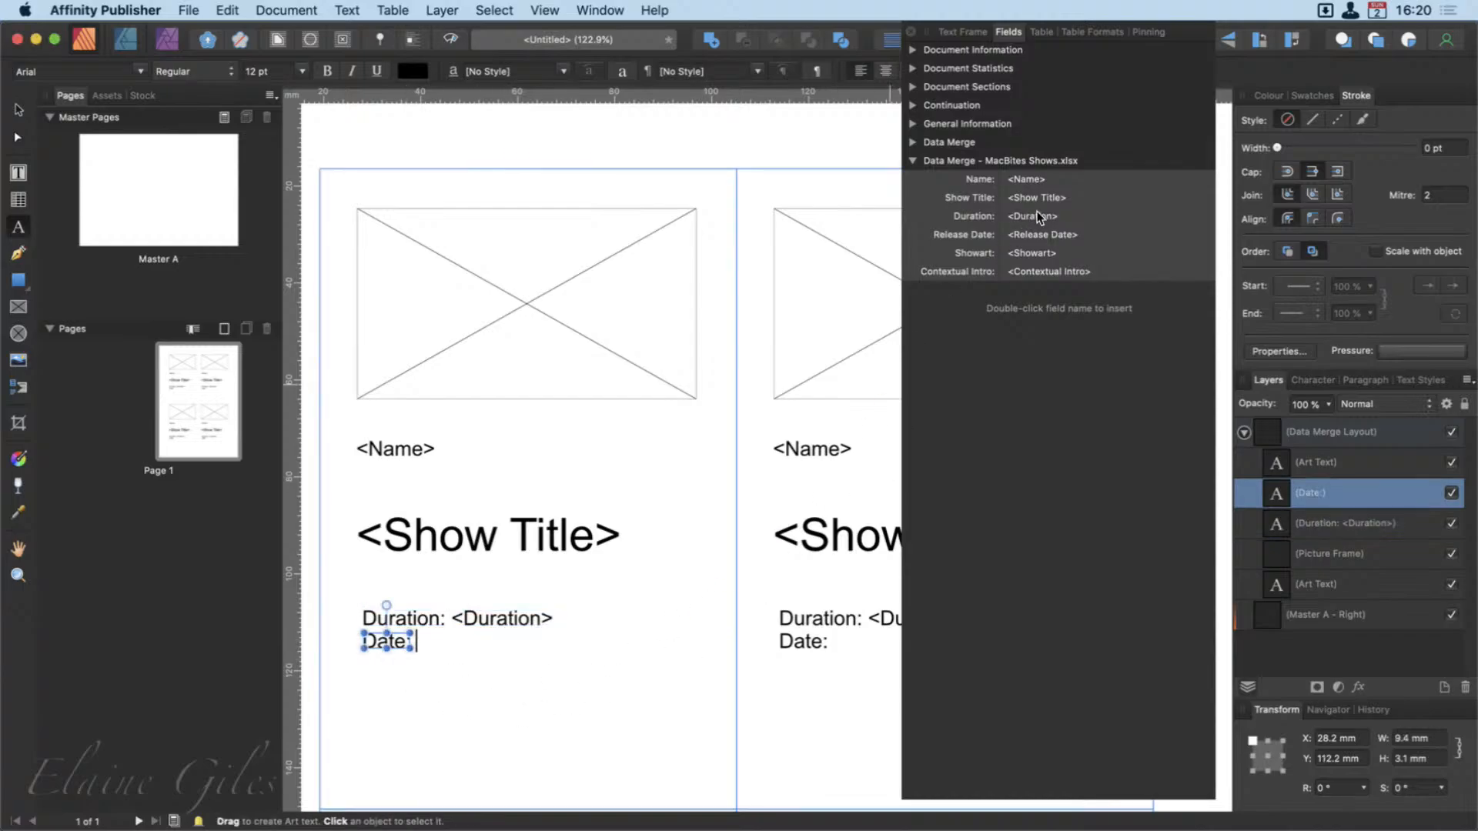
double_click(1043, 235)
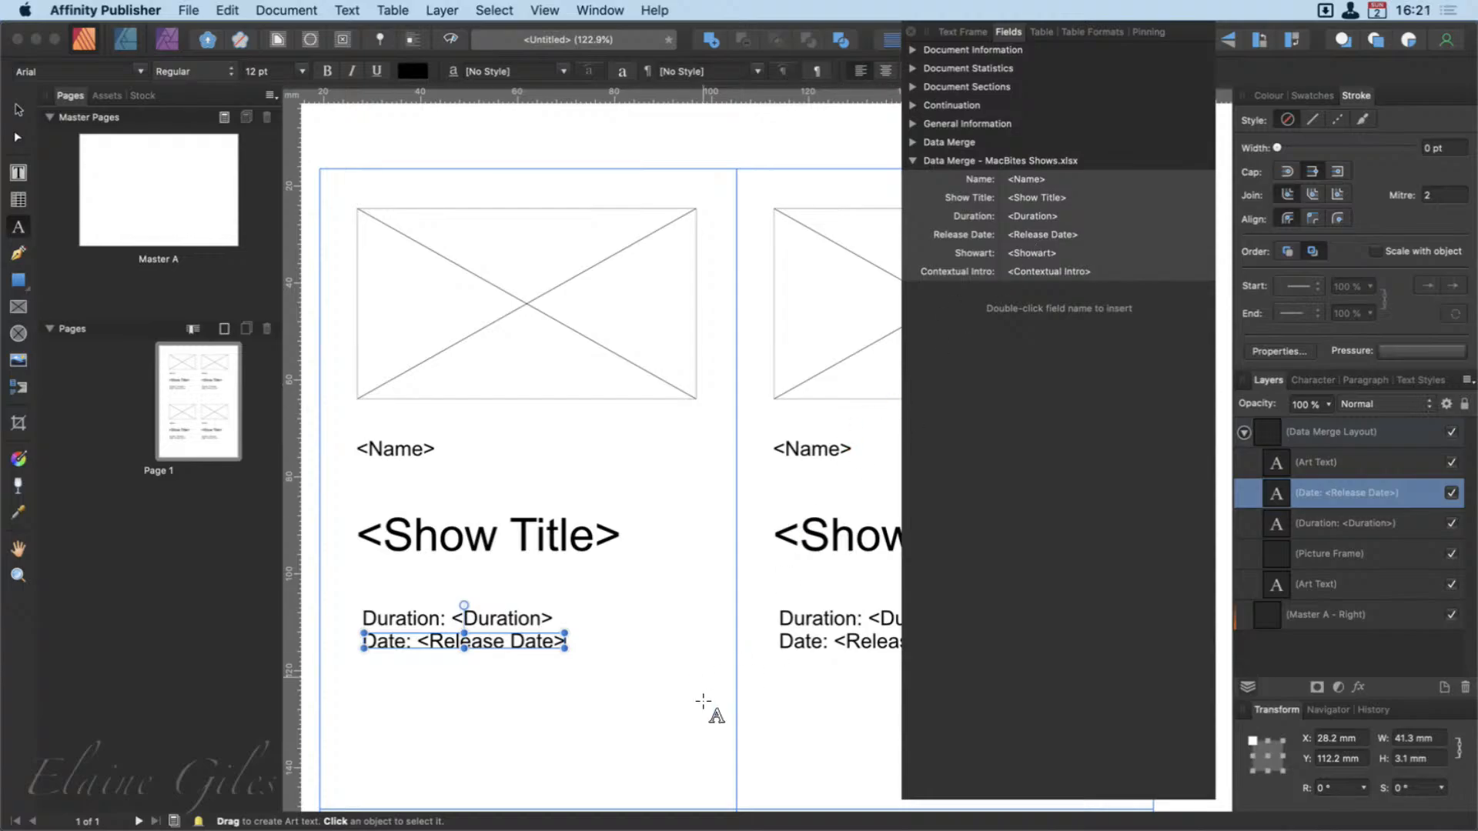
key("Escape")
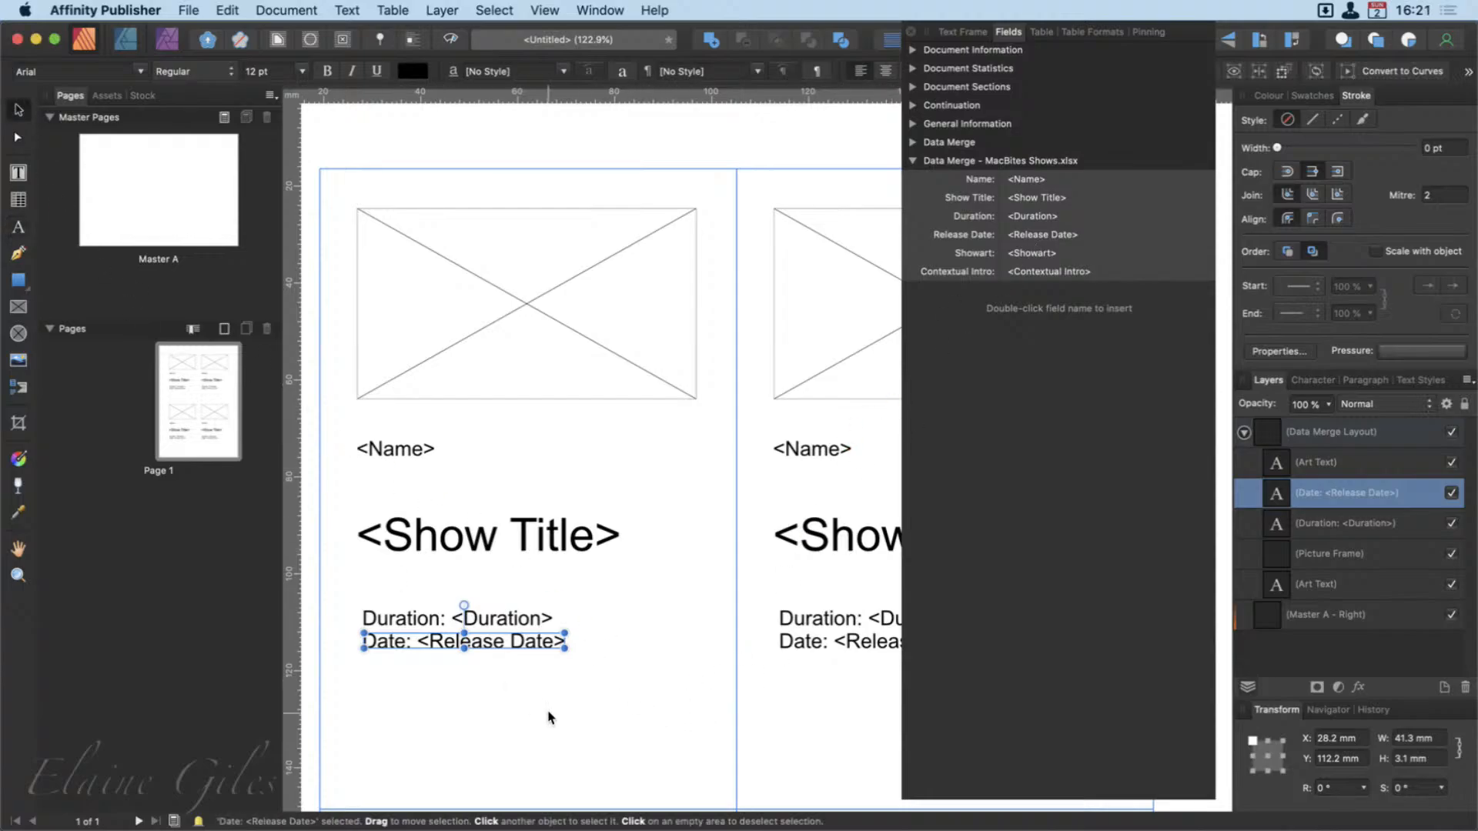
Assign the Showart merge field to the picture frame in the first cell.
left_click(583, 358)
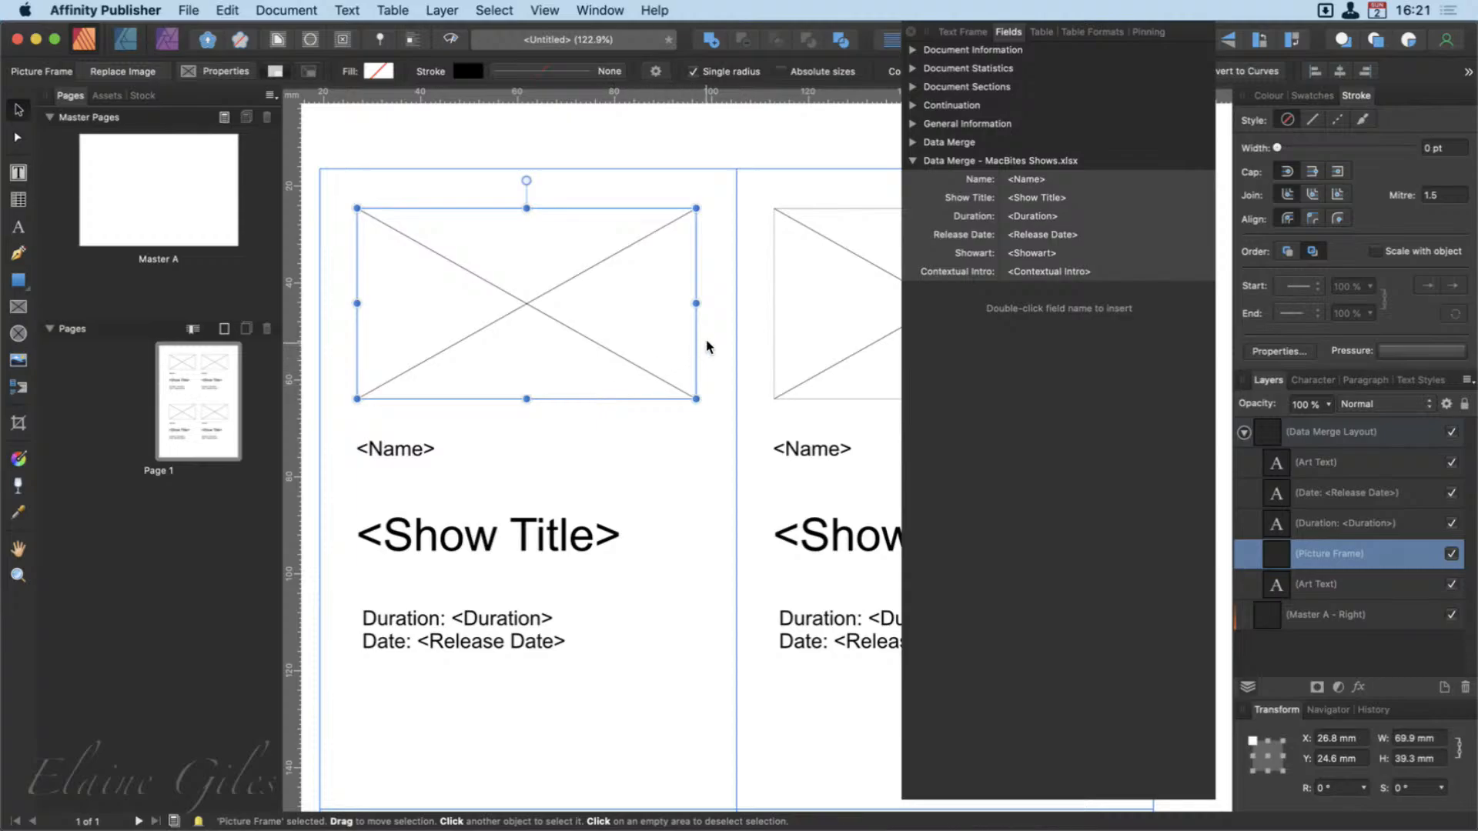
double_click(1035, 255)
double_click(1031, 253)
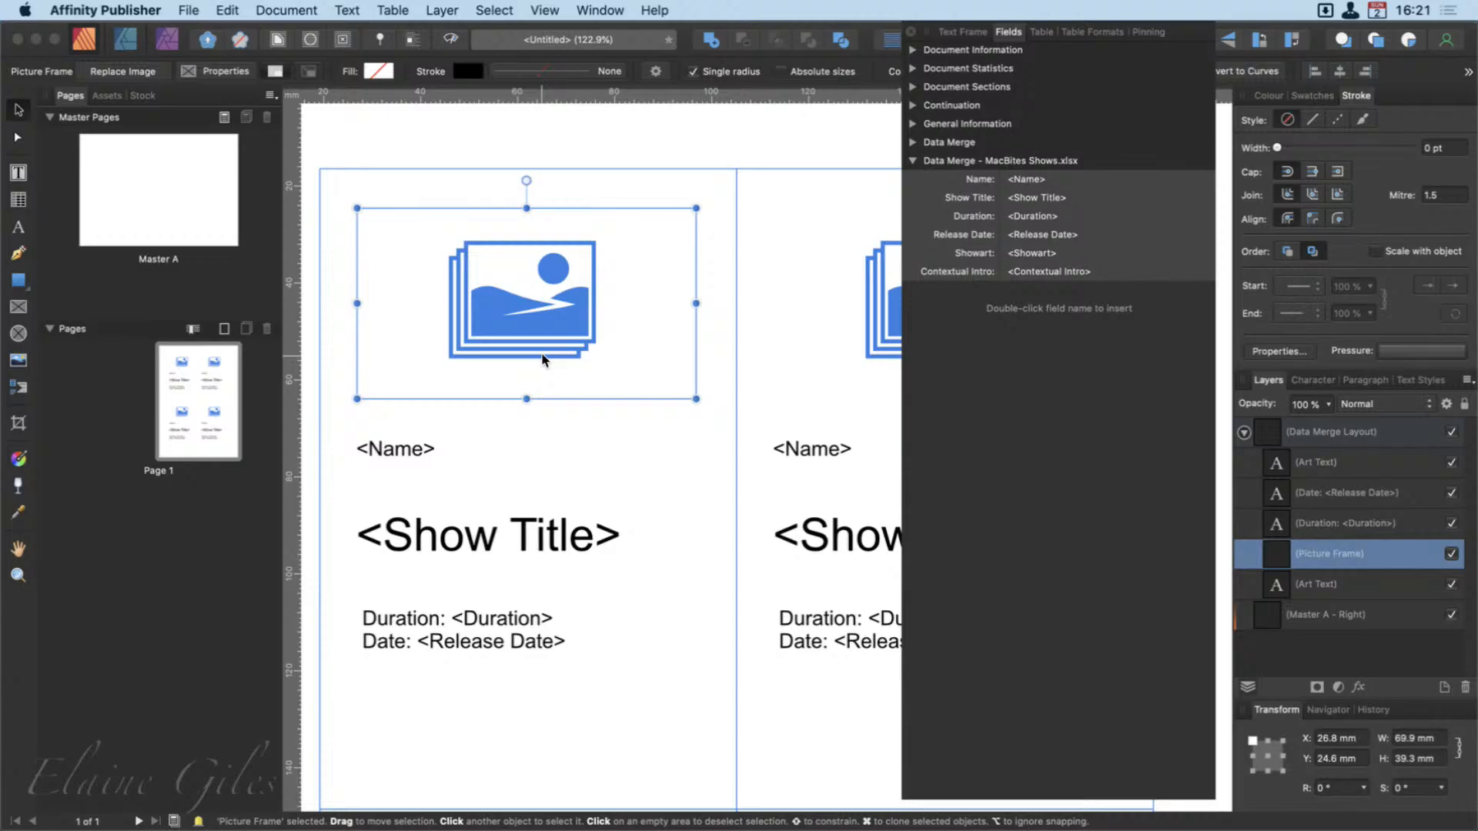
Bring the whole page into view, clear the floating field list away from it and deselect the picture frame.
scroll(612, 552, "down", 5)
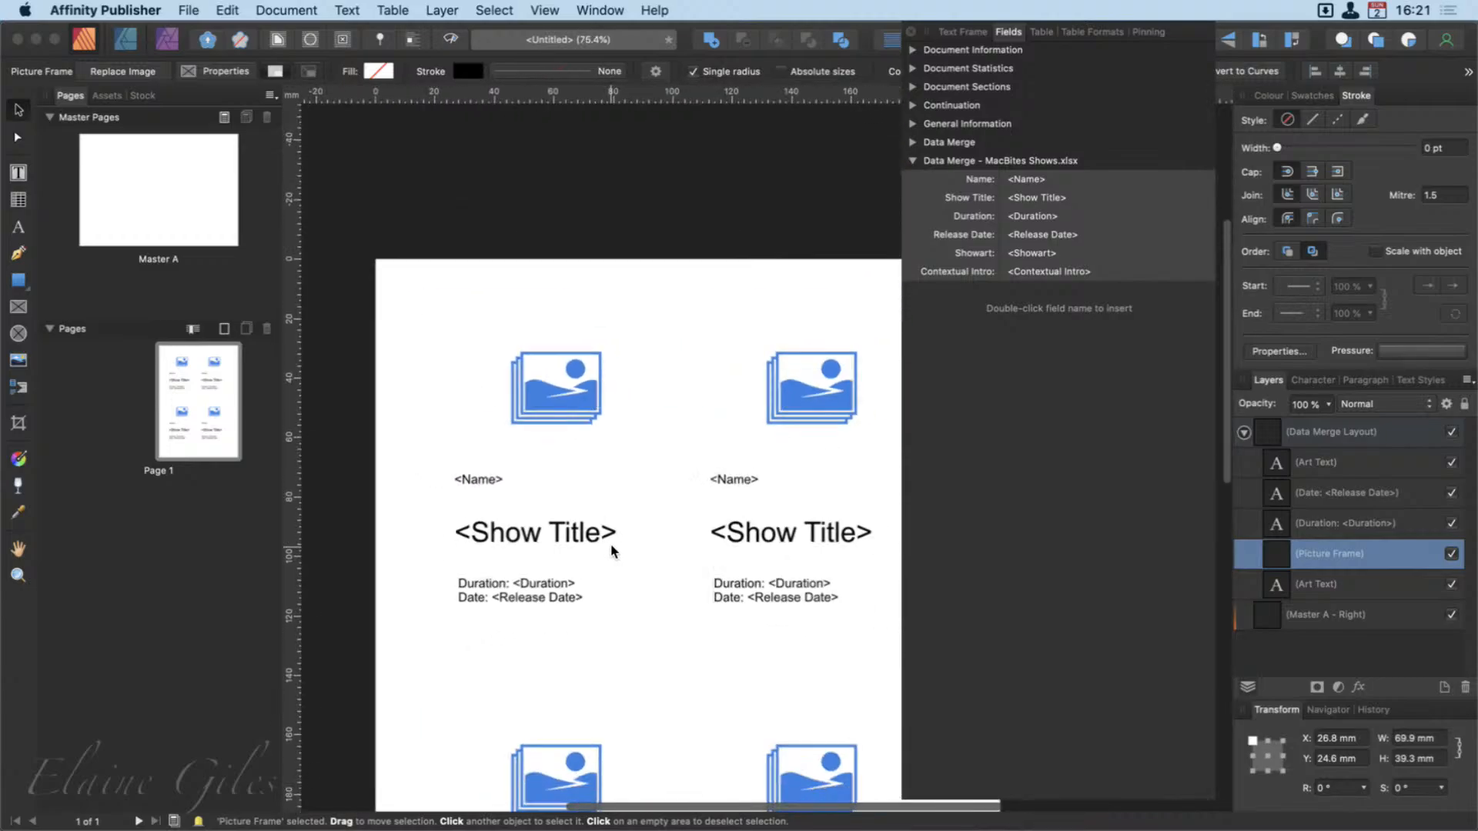
scroll(612, 552, "down", 3)
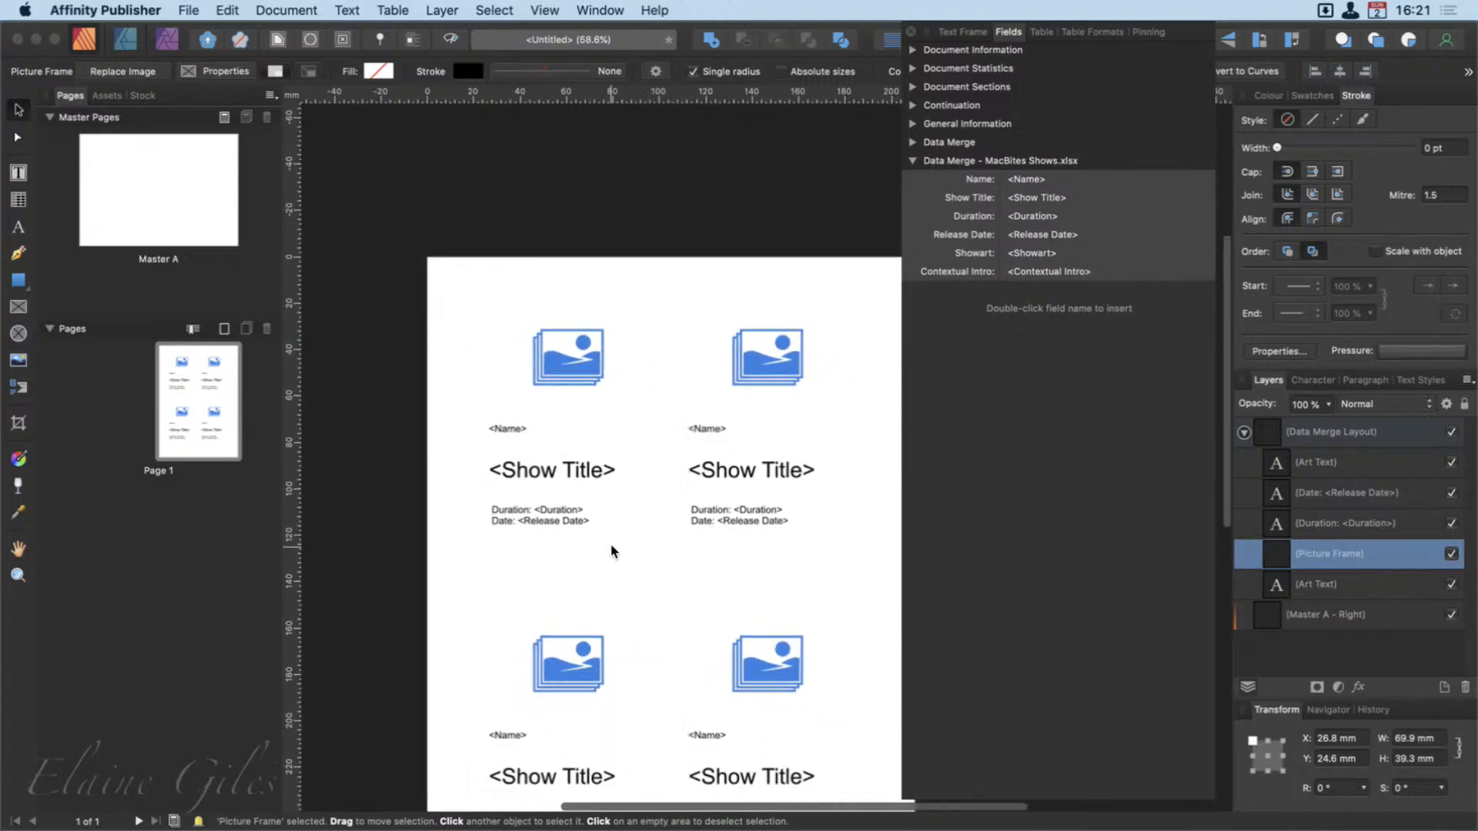
scroll(612, 552, "down", 1)
scroll(612, 552, "down", 4)
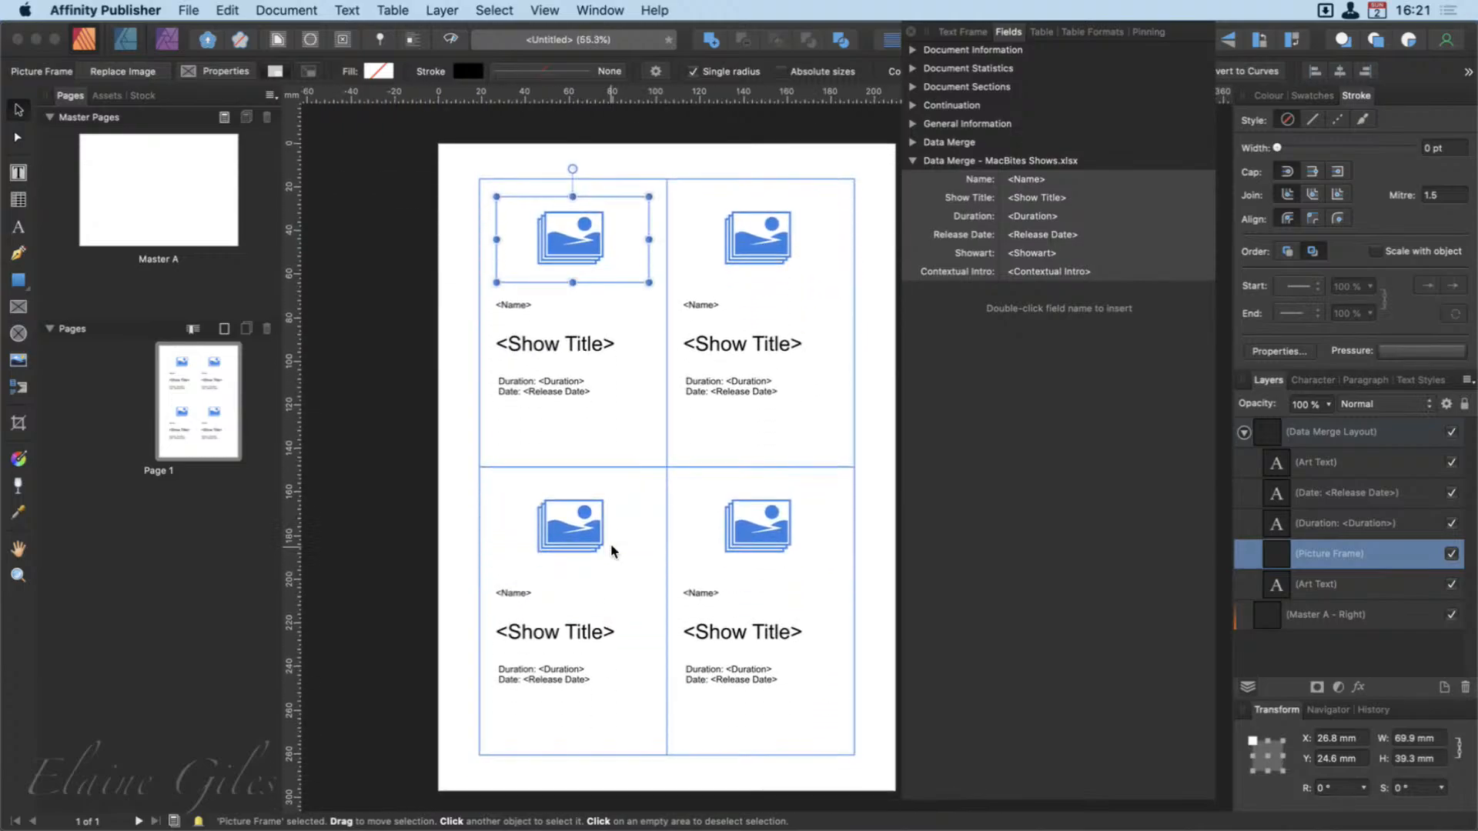
left_click_drag(1205, 34, 1477, 323)
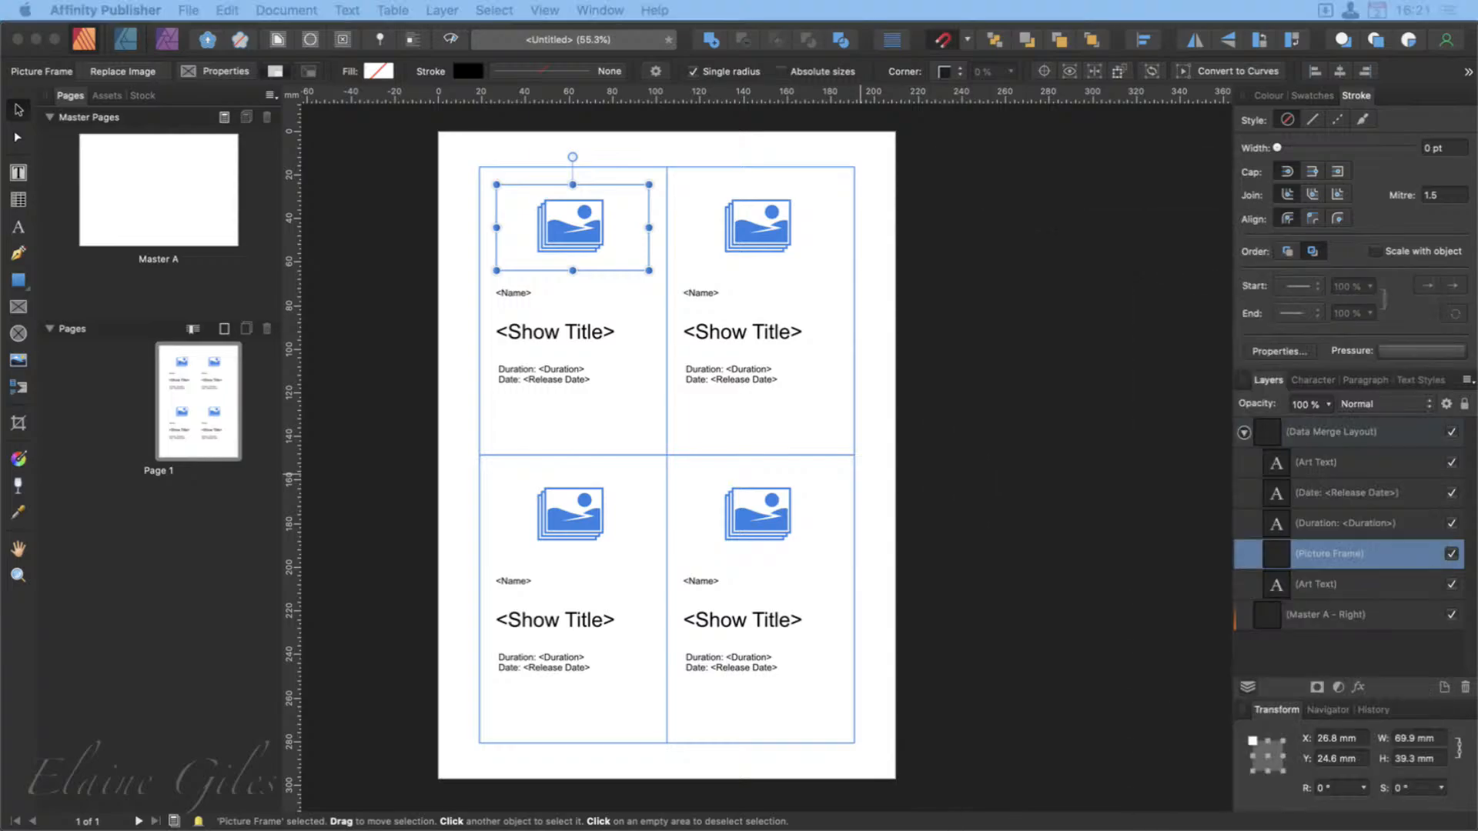
left_click(927, 591)
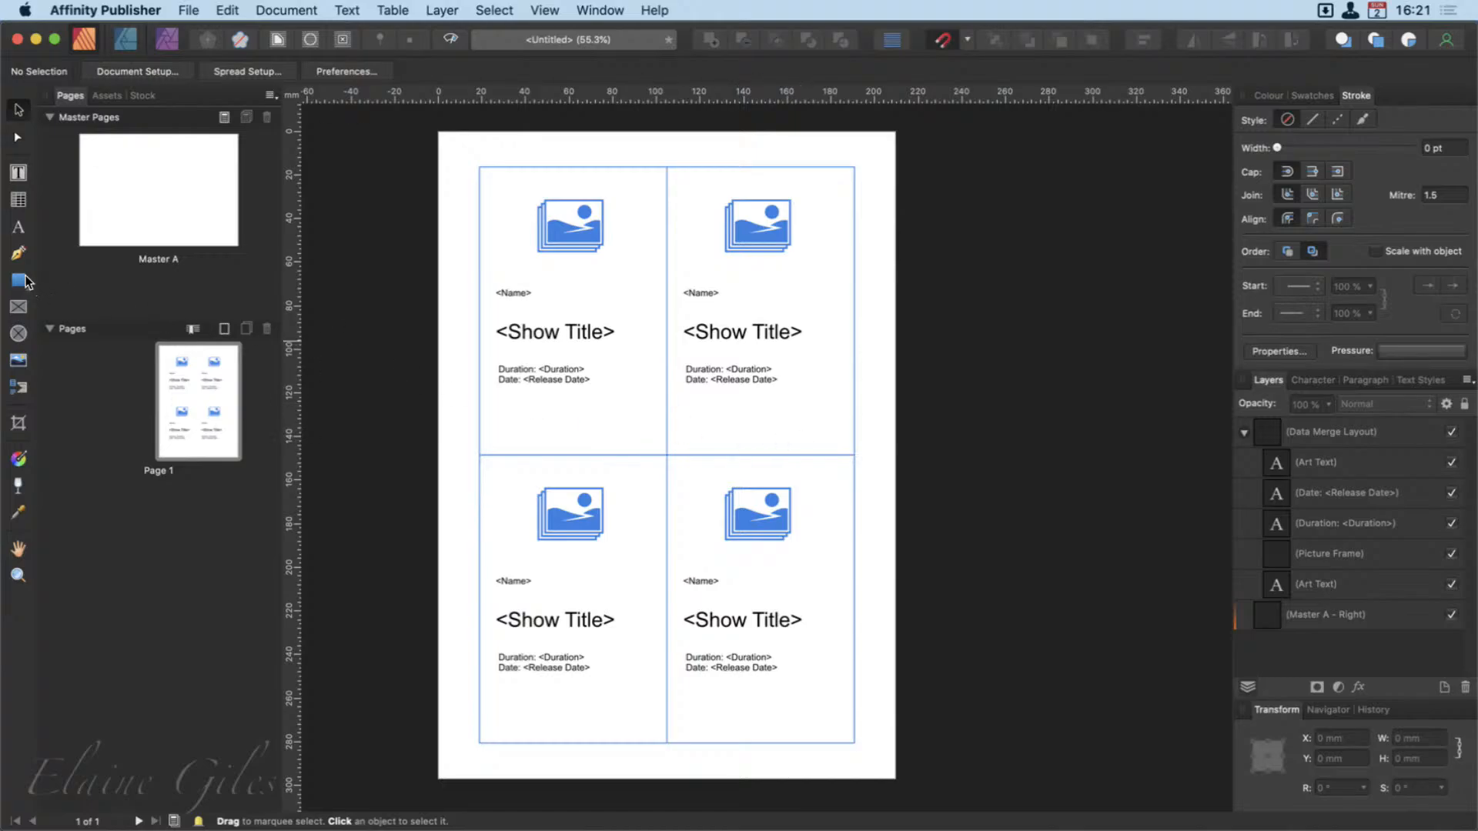
Draw a vertical dividing line about 270.5 mm long with the Pen tool between the two columns of the merge layout.
left_click(17, 253)
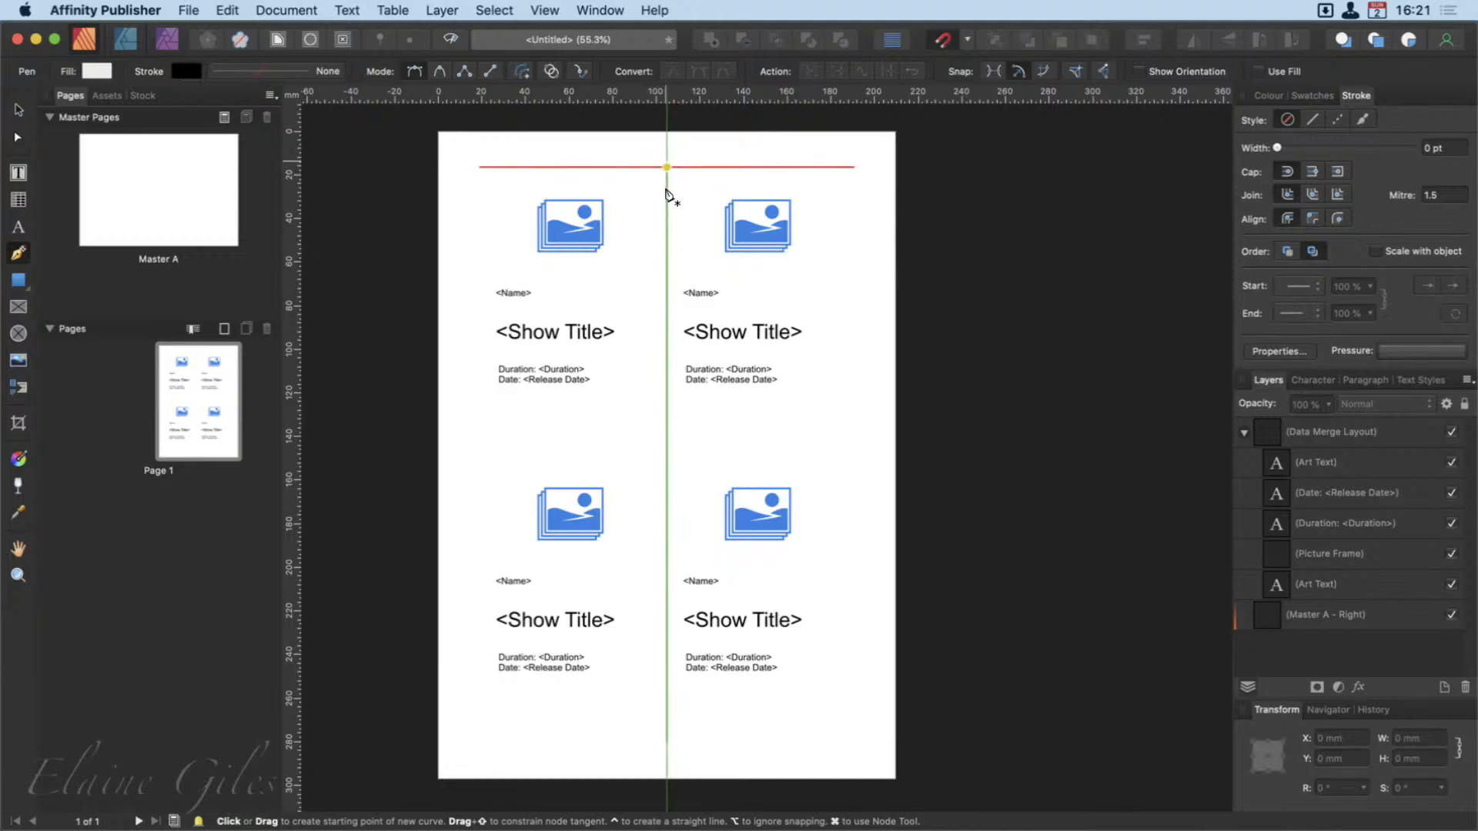
left_click(667, 191)
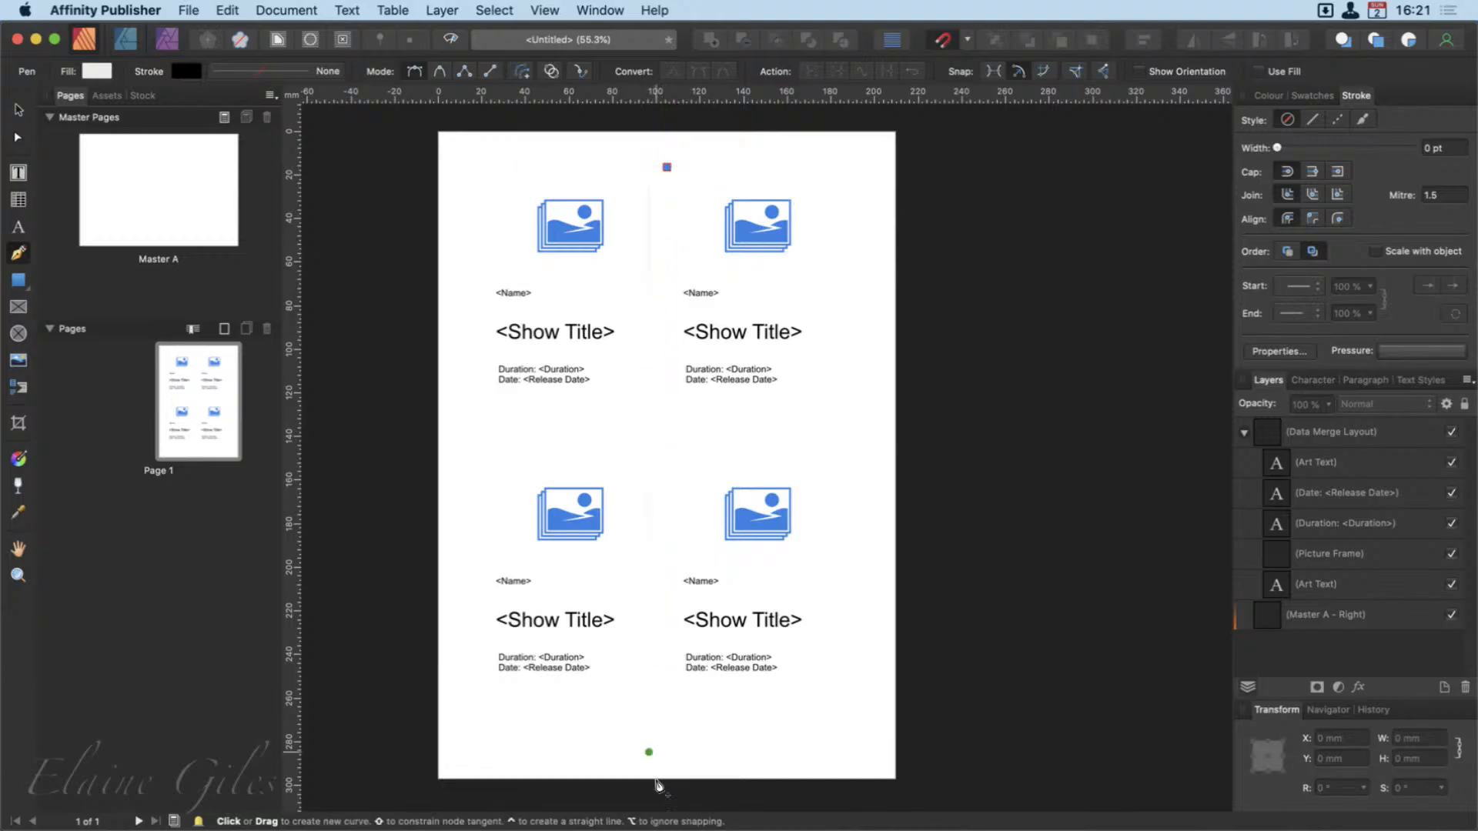
left_click(666, 762)
key("Escape")
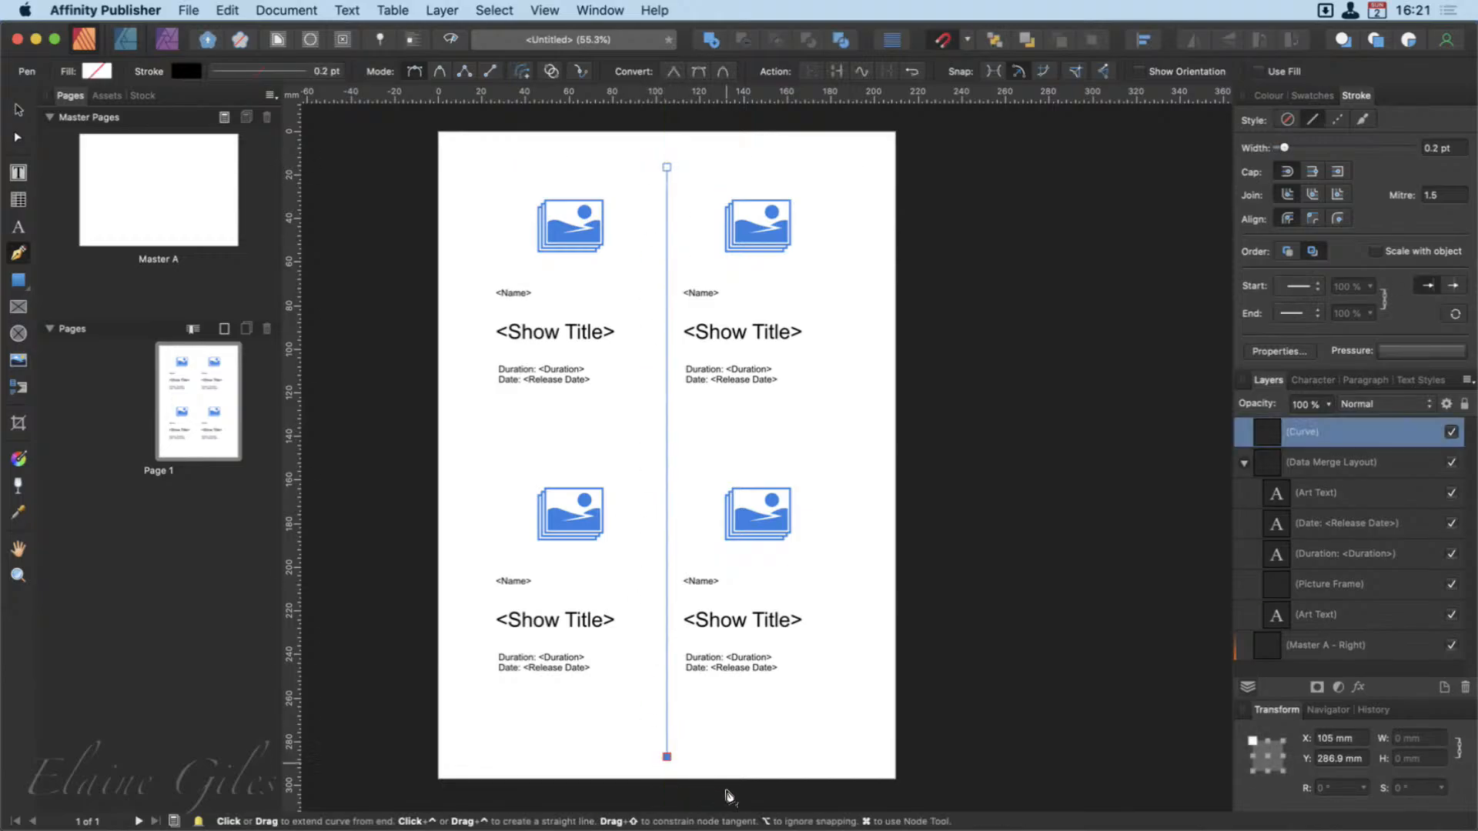
left_click(19, 110)
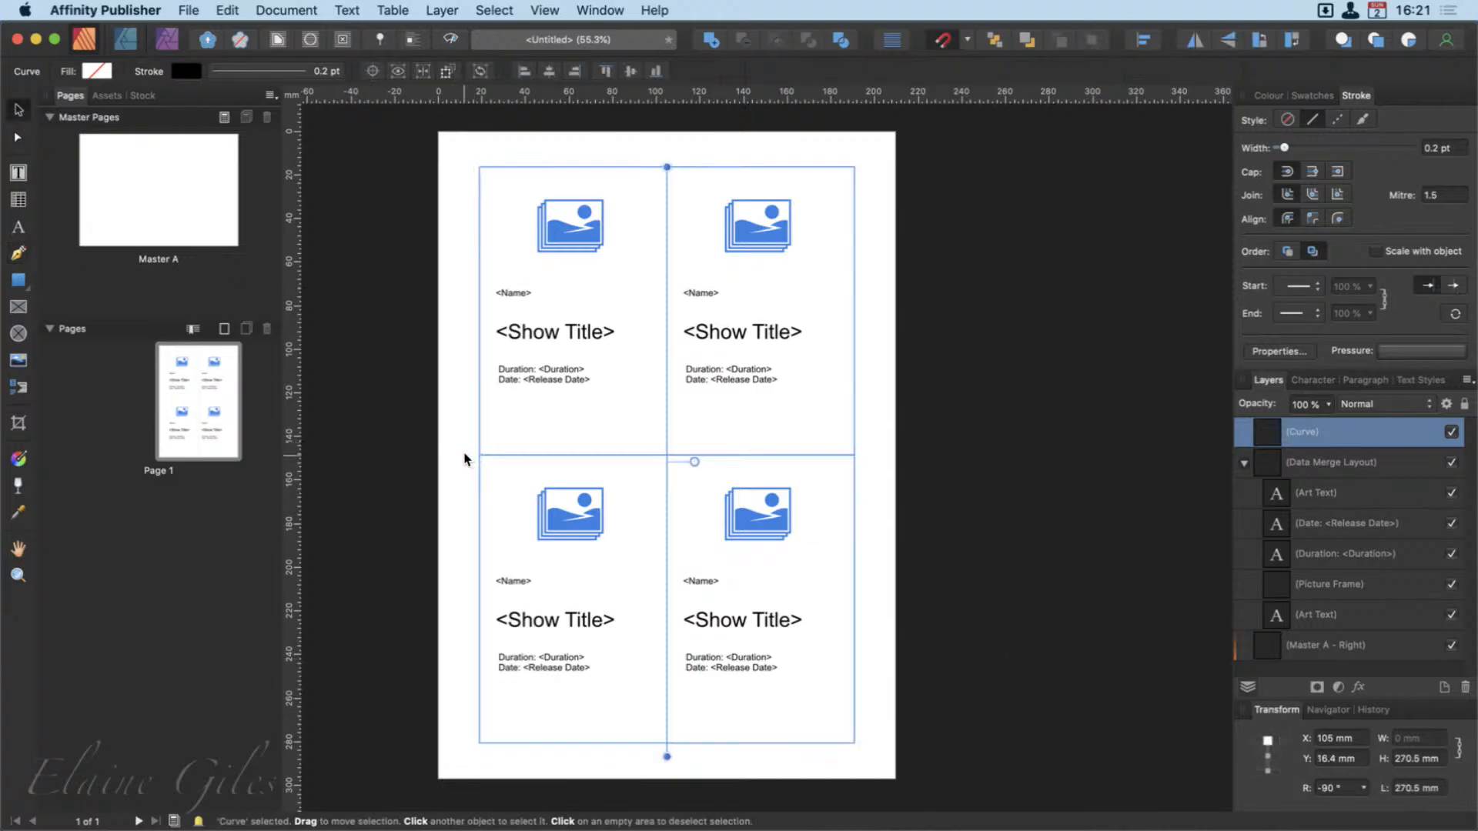
Draw a separate horizontal dividing line about 188.4 mm long with the Pen tool between the two rows of the layout.
left_click(19, 253)
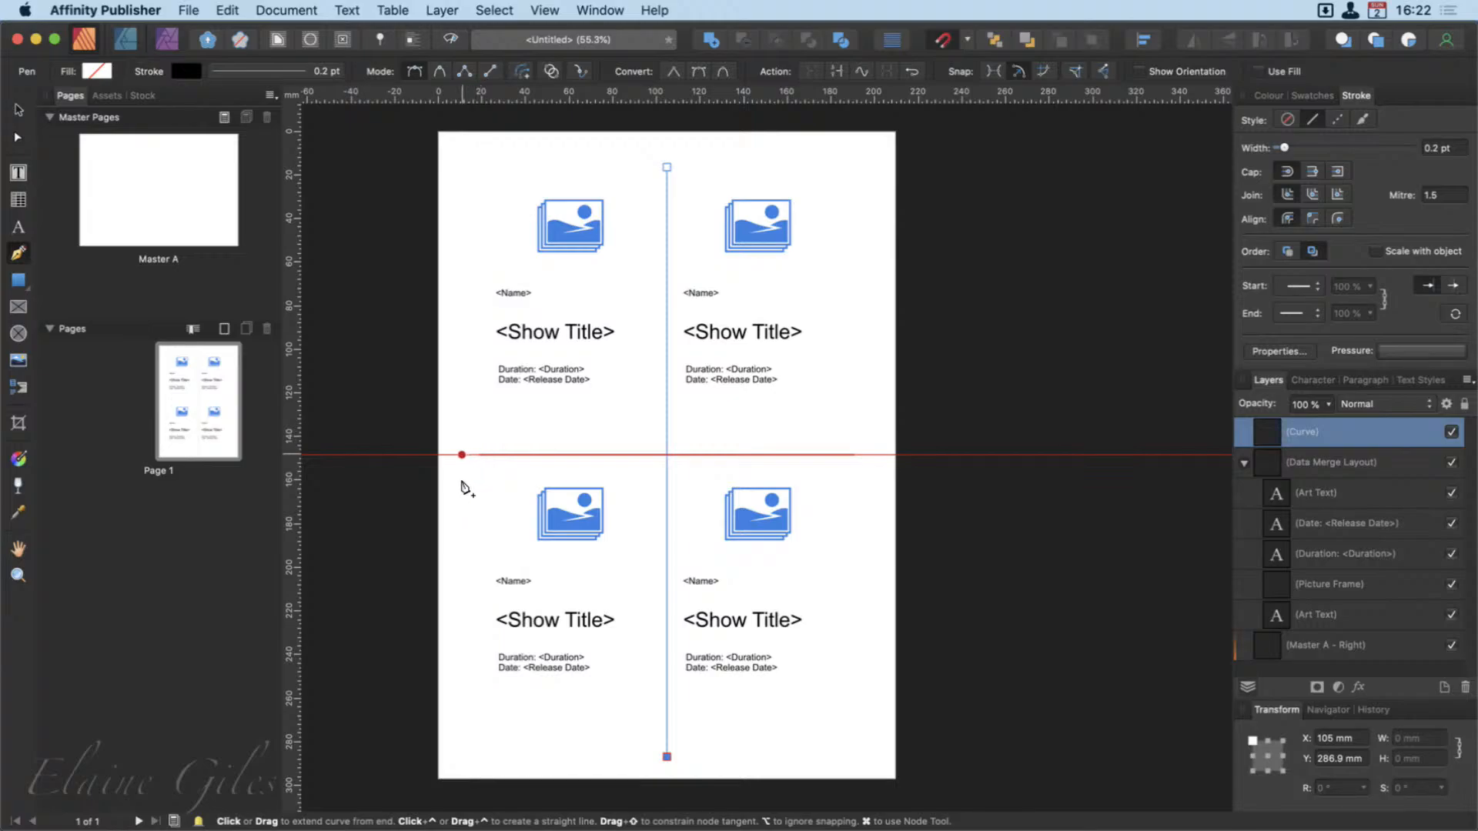
left_click(459, 455)
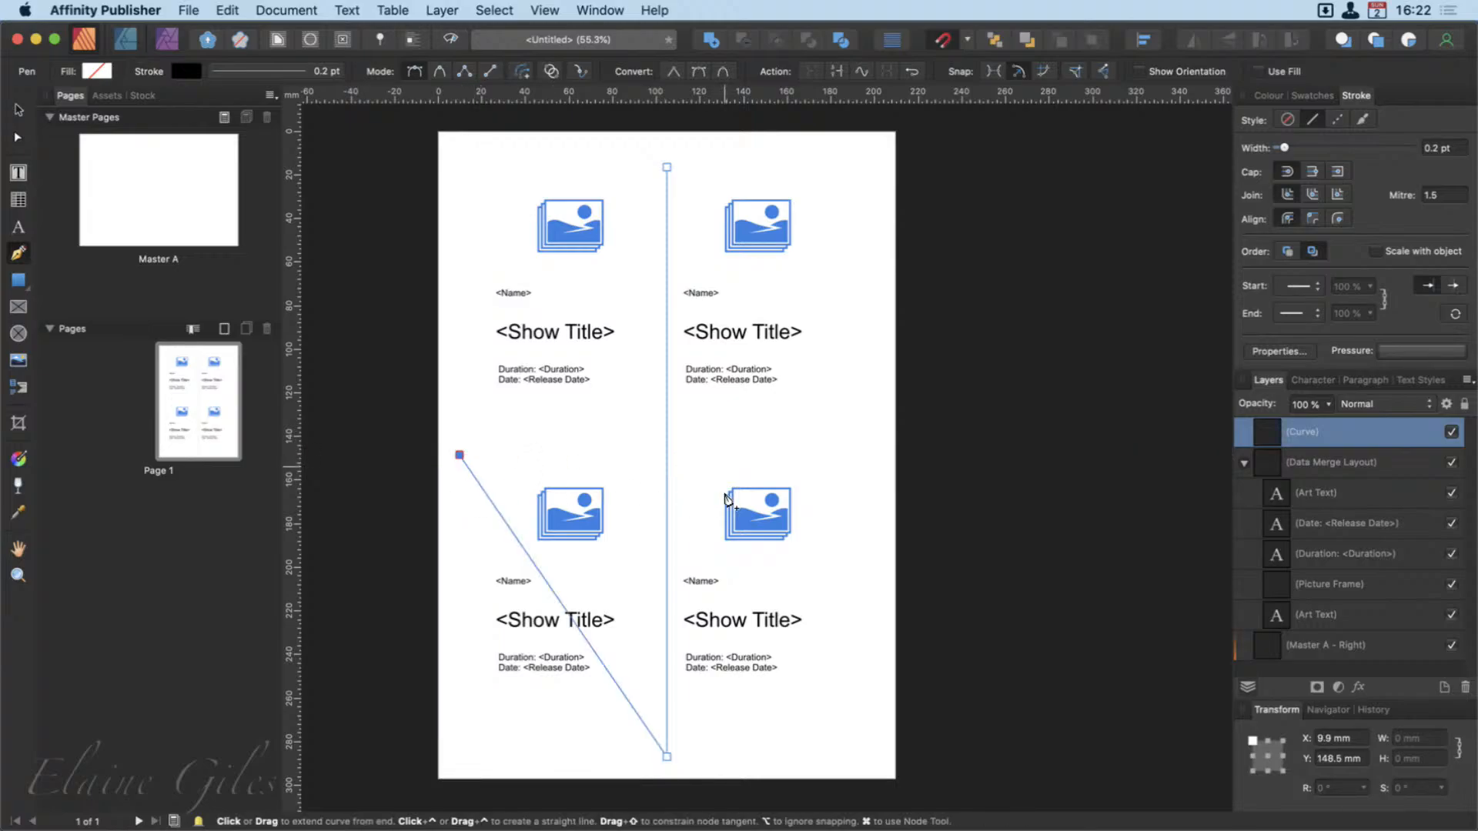
key("super+z")
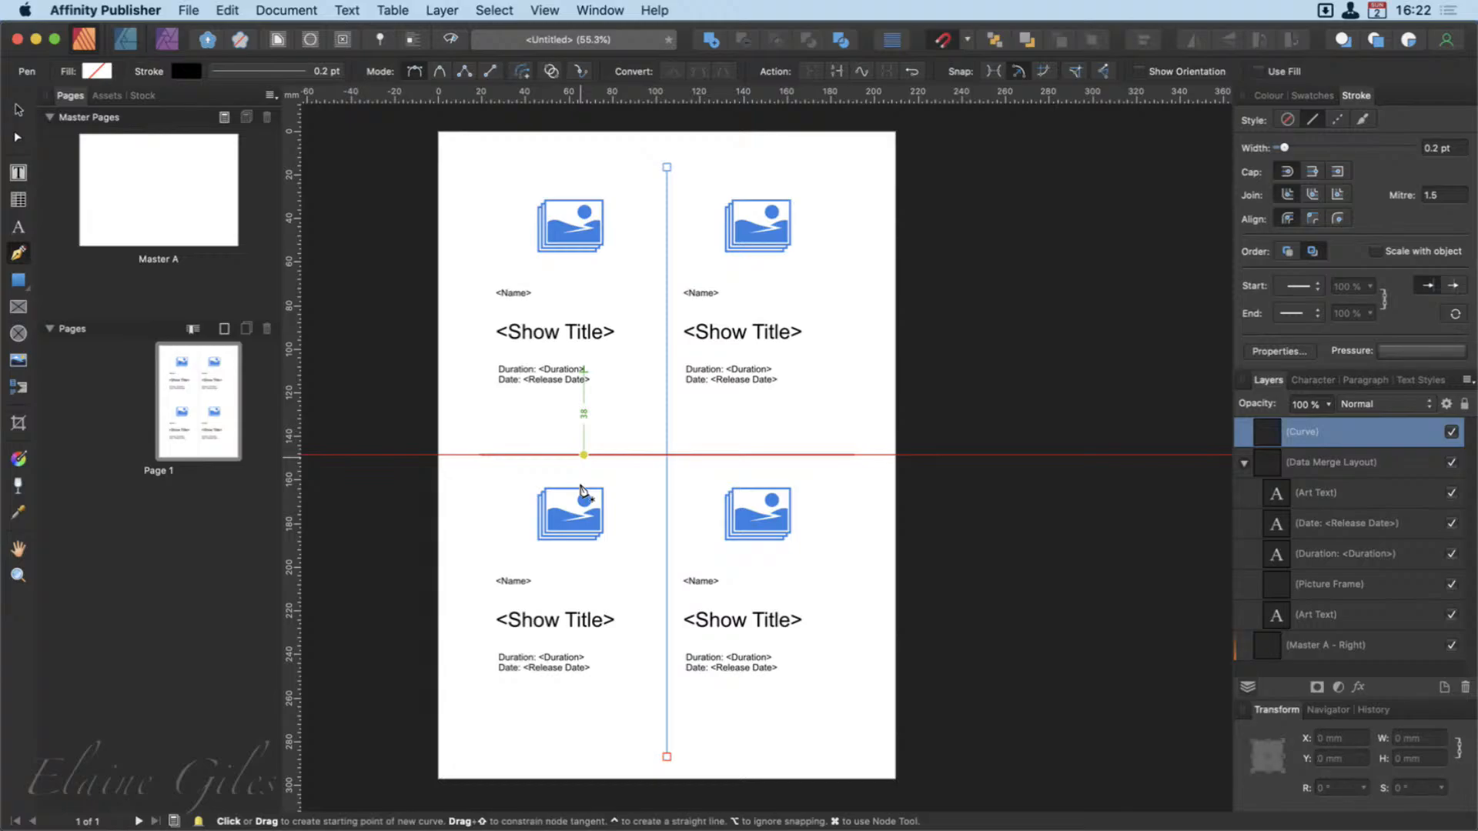
left_click(462, 455)
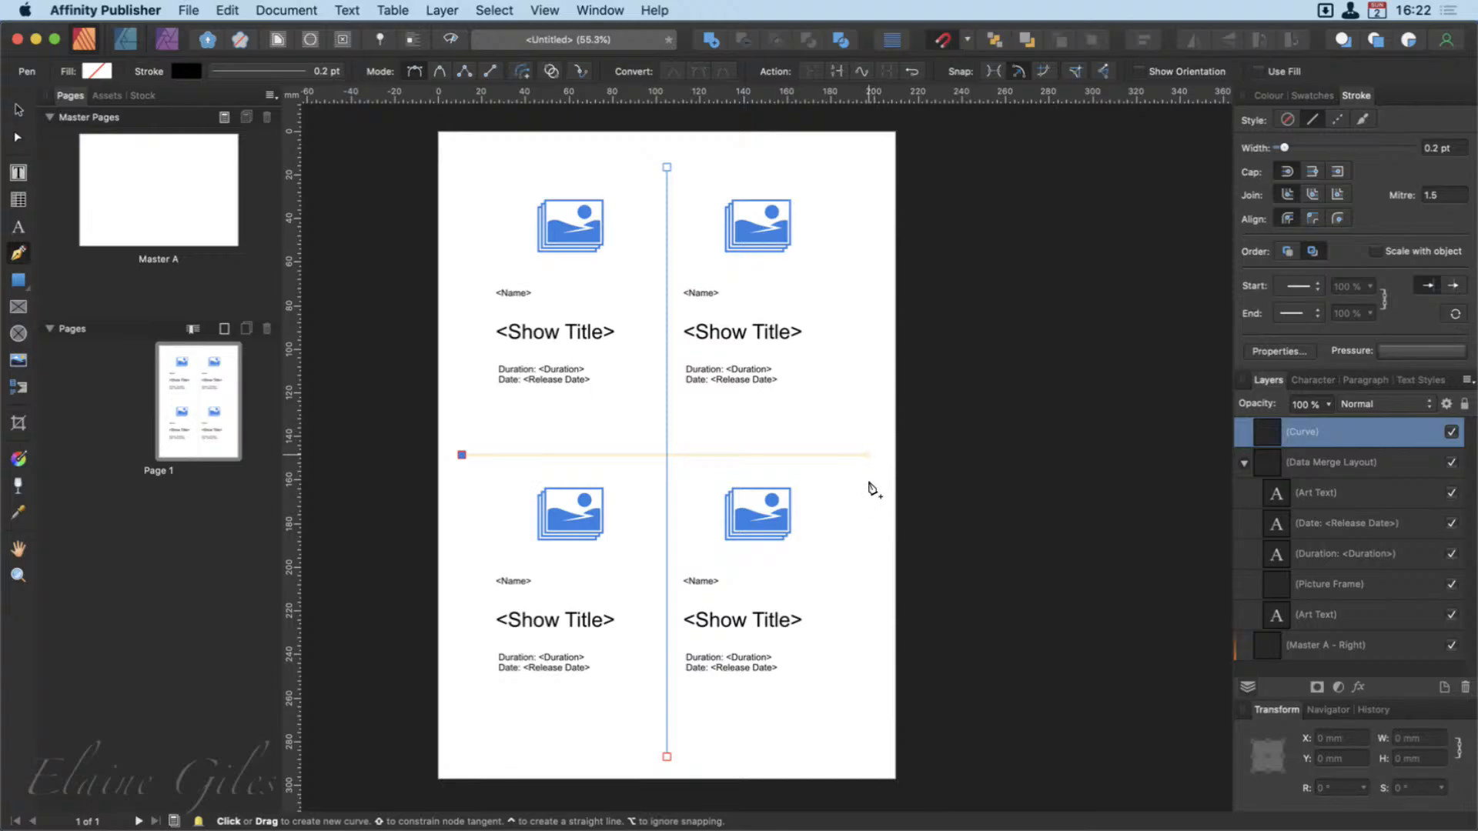
left_click(873, 482)
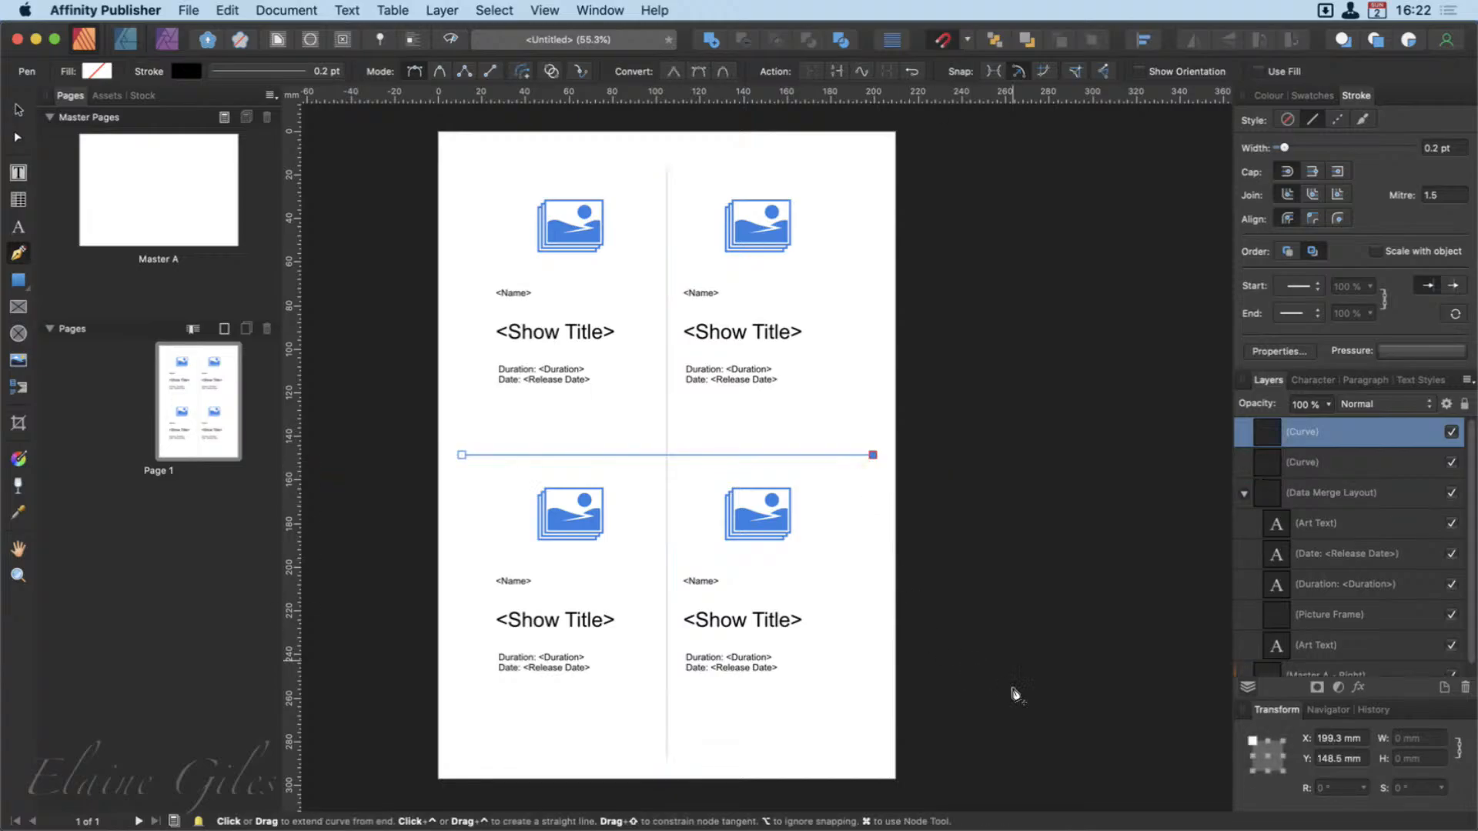
left_click(18, 110)
left_click(1082, 515)
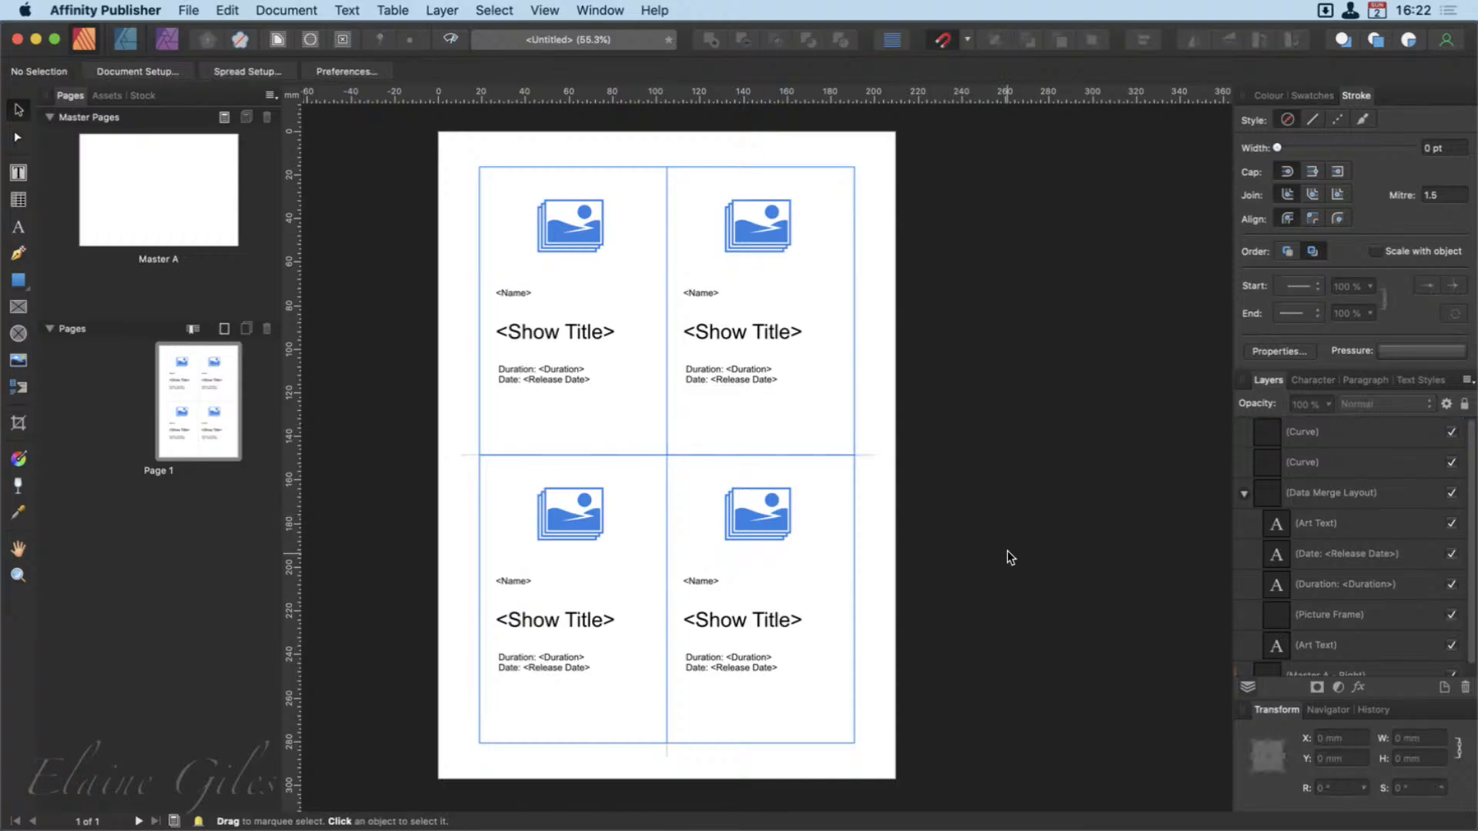
Turn on preview mode and examine the horizontal and vertical dividing lines on the page.
key("super+shift+w")
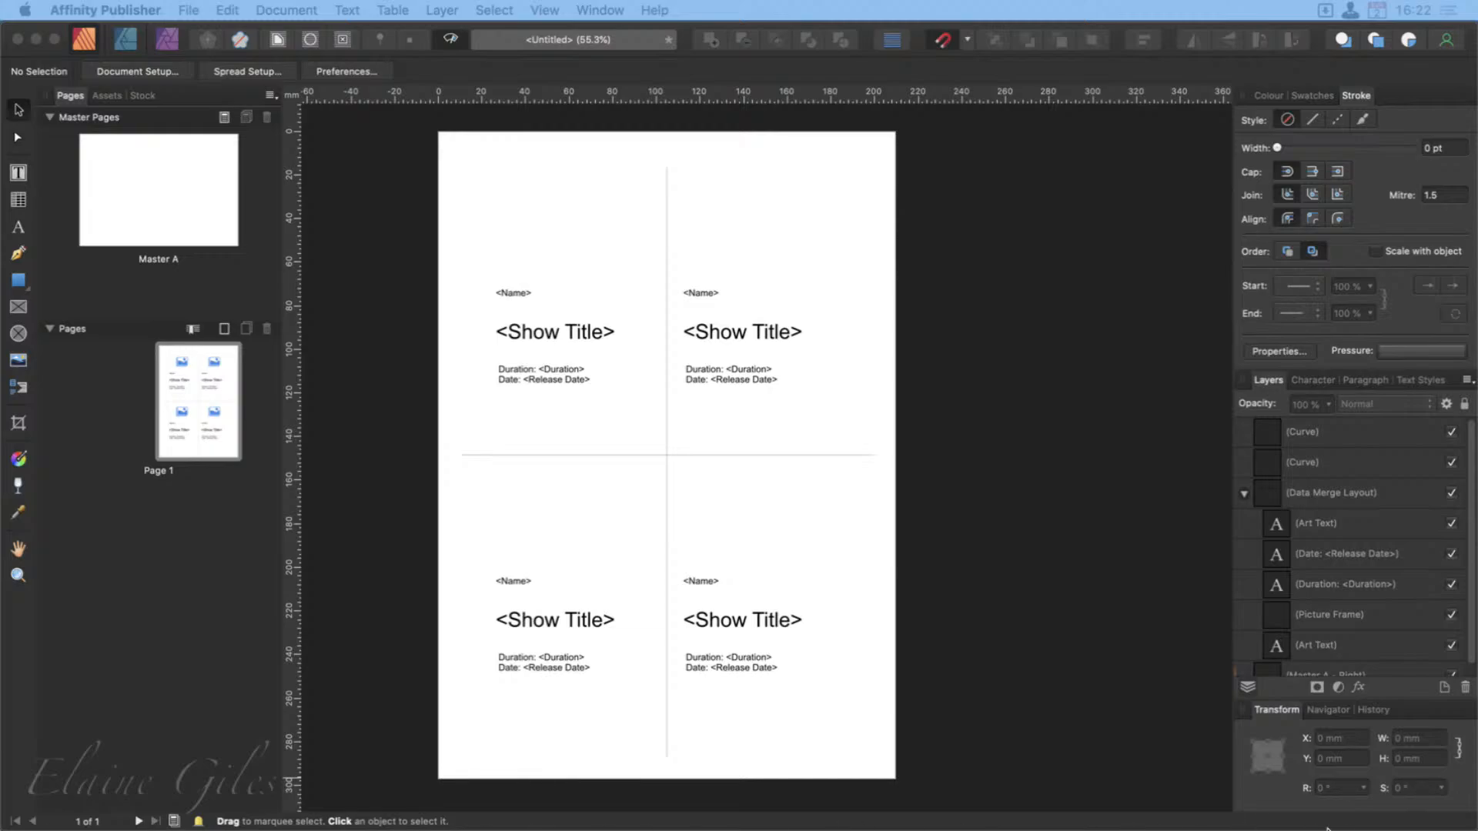
left_click(992, 511)
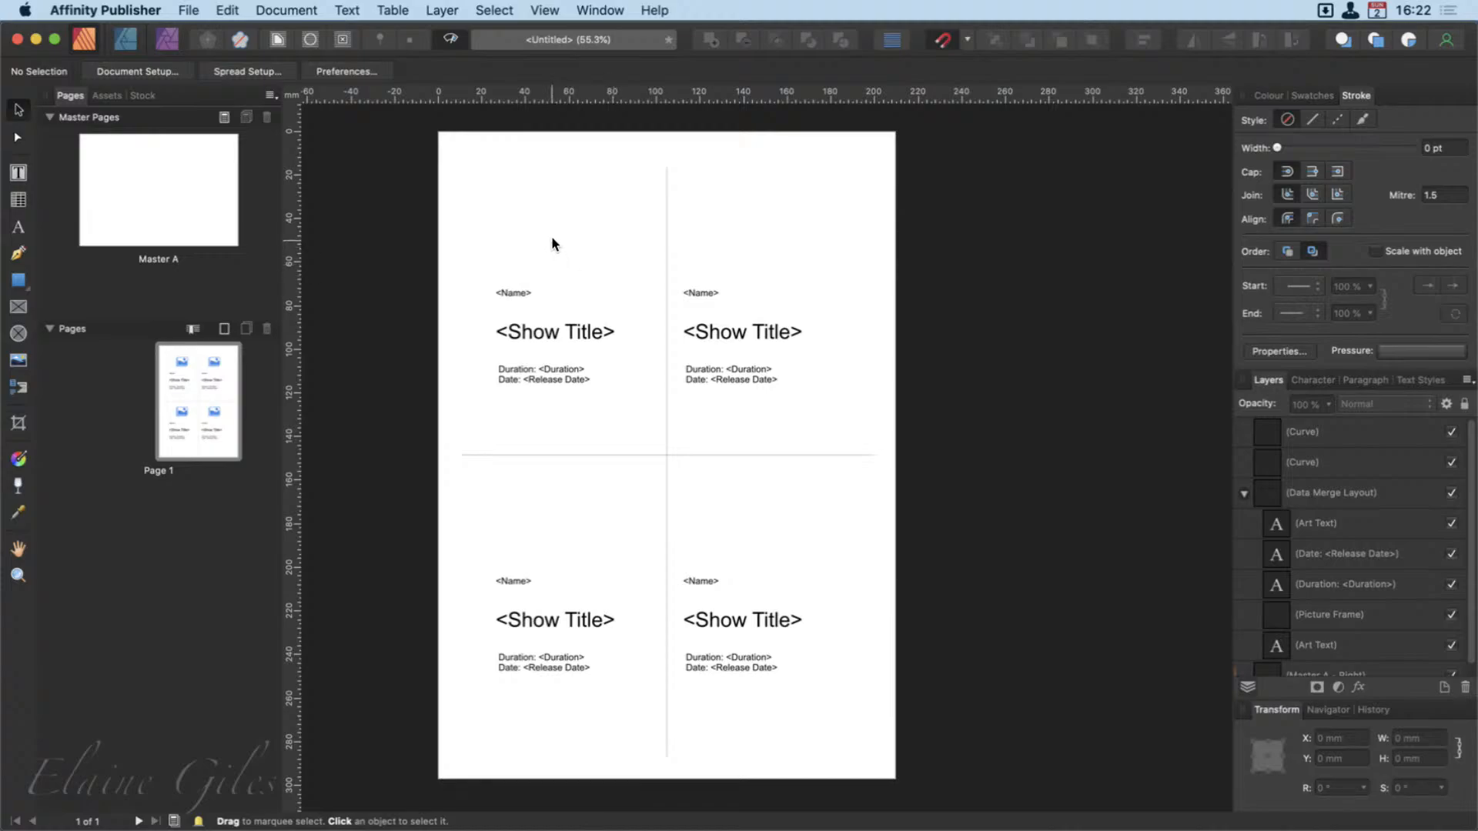
left_click(638, 455)
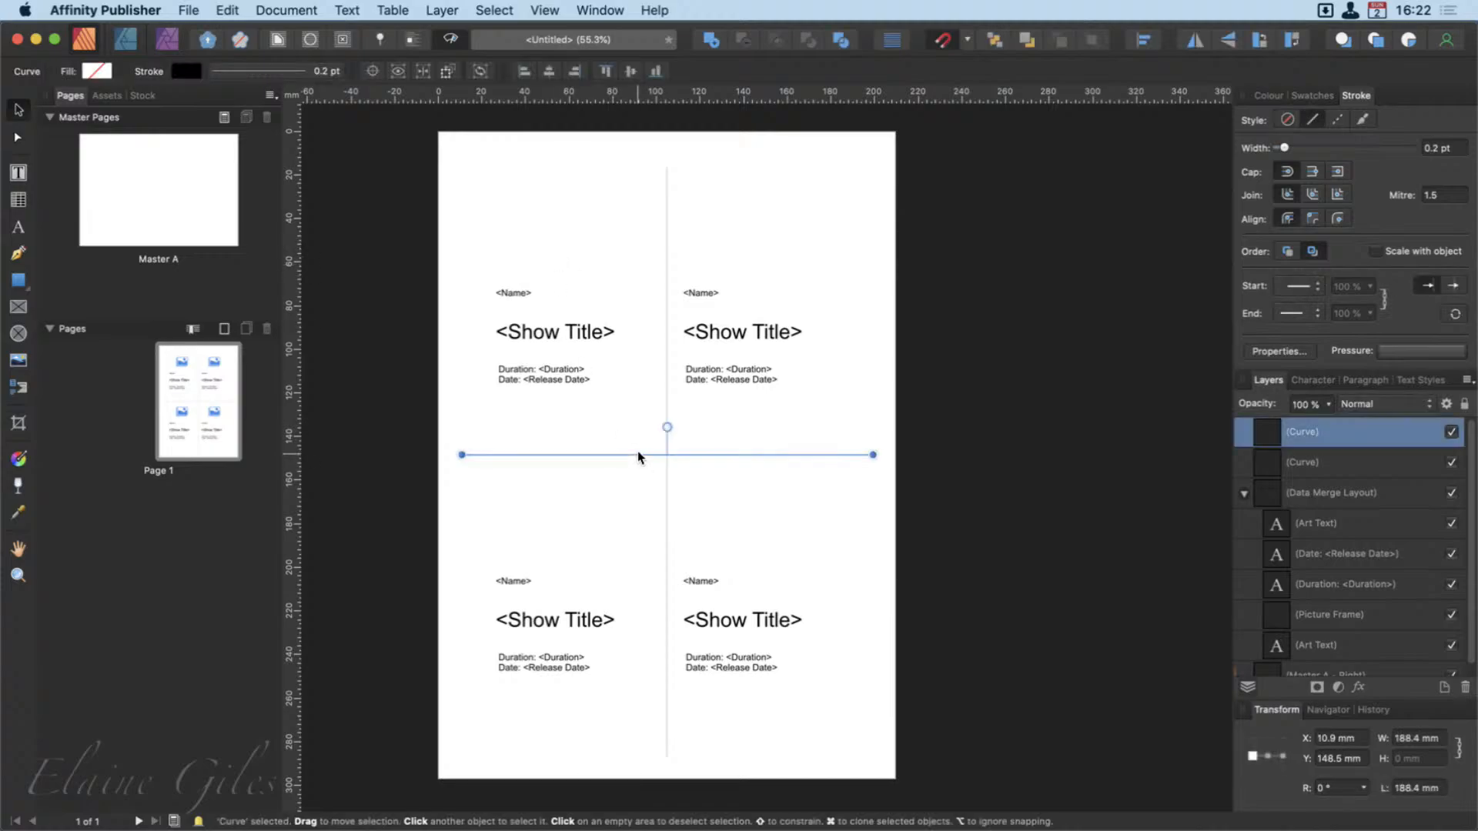
left_click(667, 399)
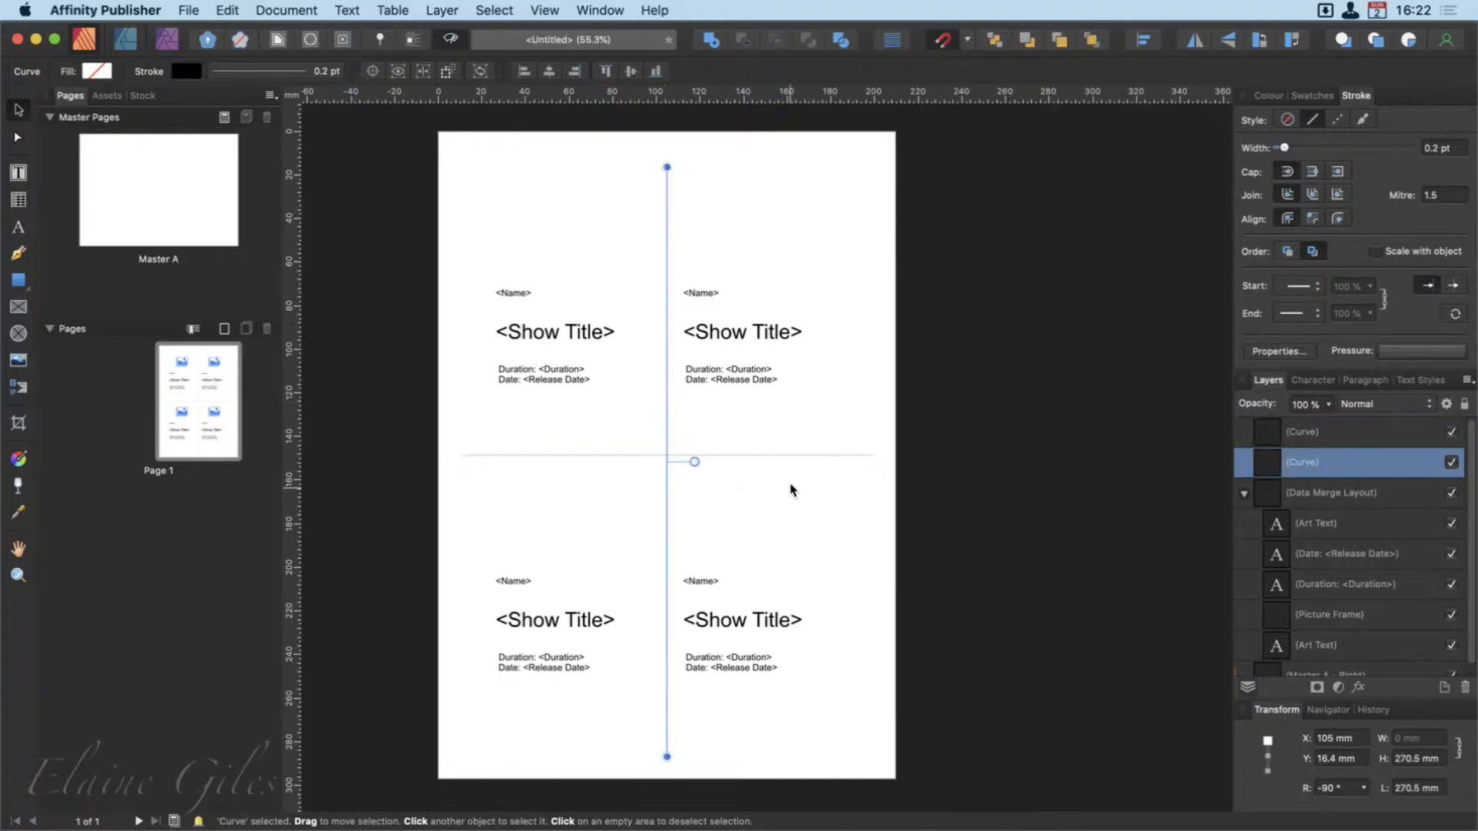
Cut both dividing lines from Page 1 and paste them onto Master A.
left_click(817, 455)
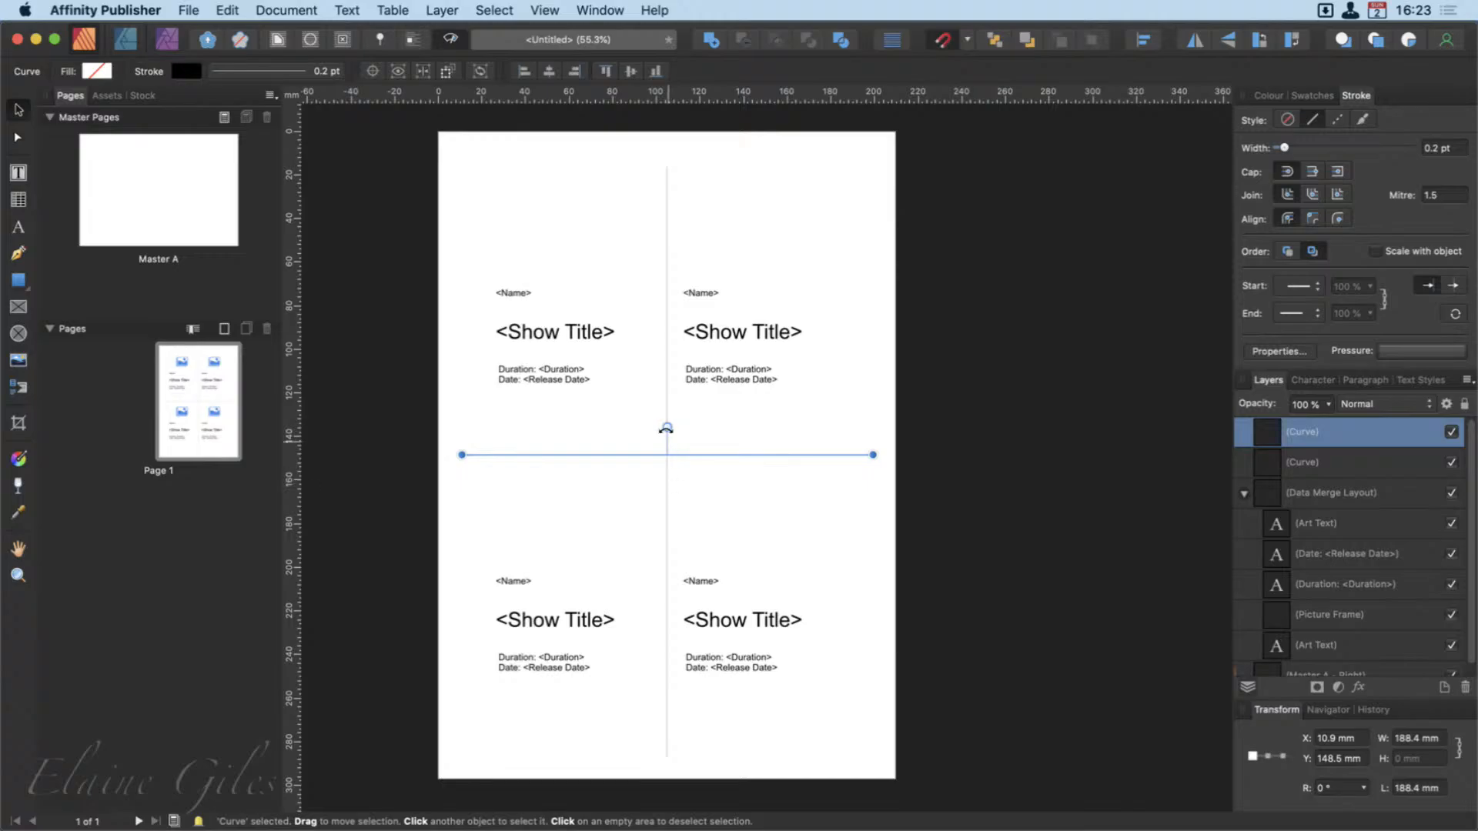
left_click(667, 205, "shift")
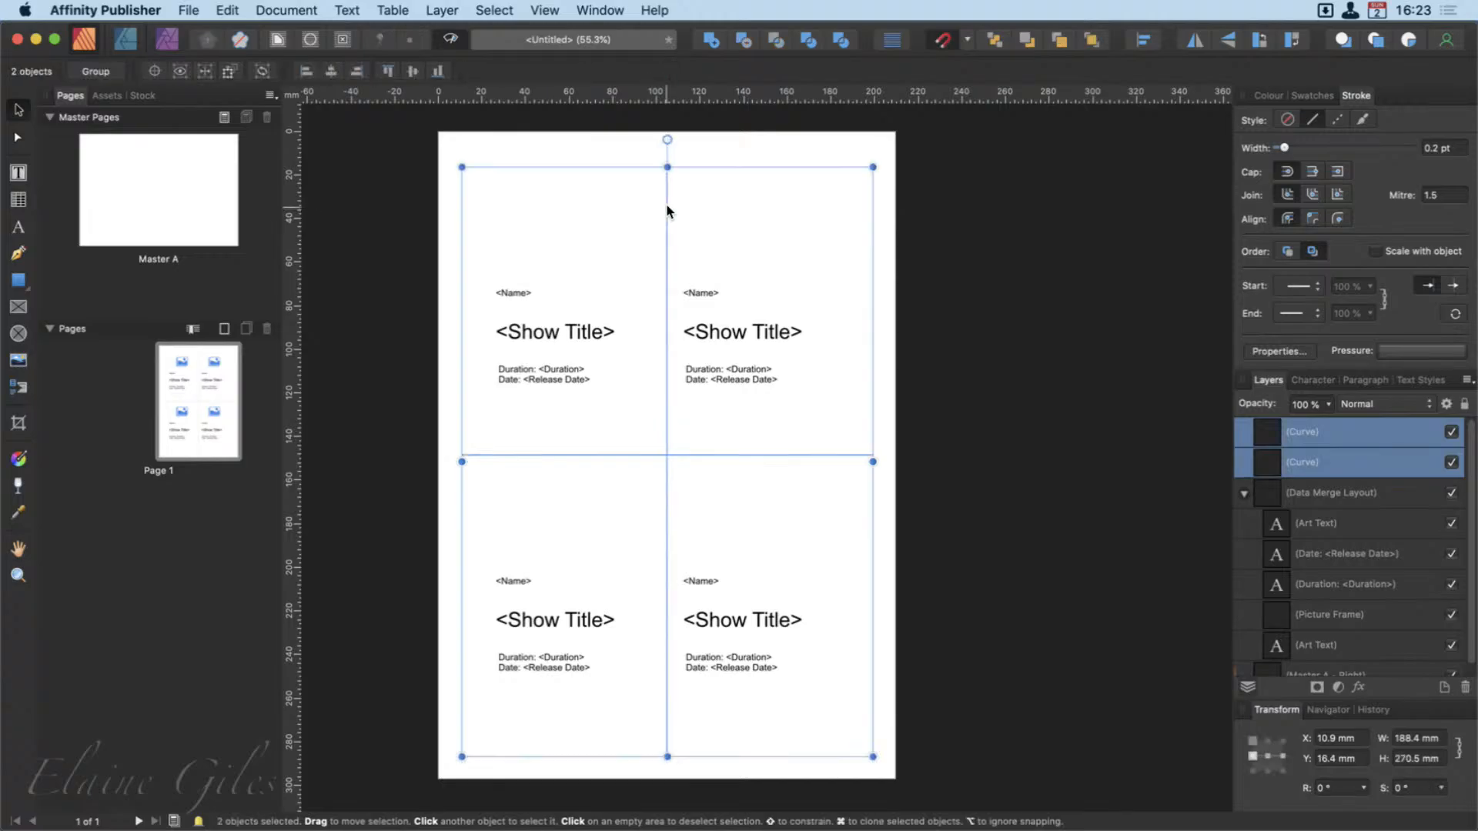
left_click(631, 292)
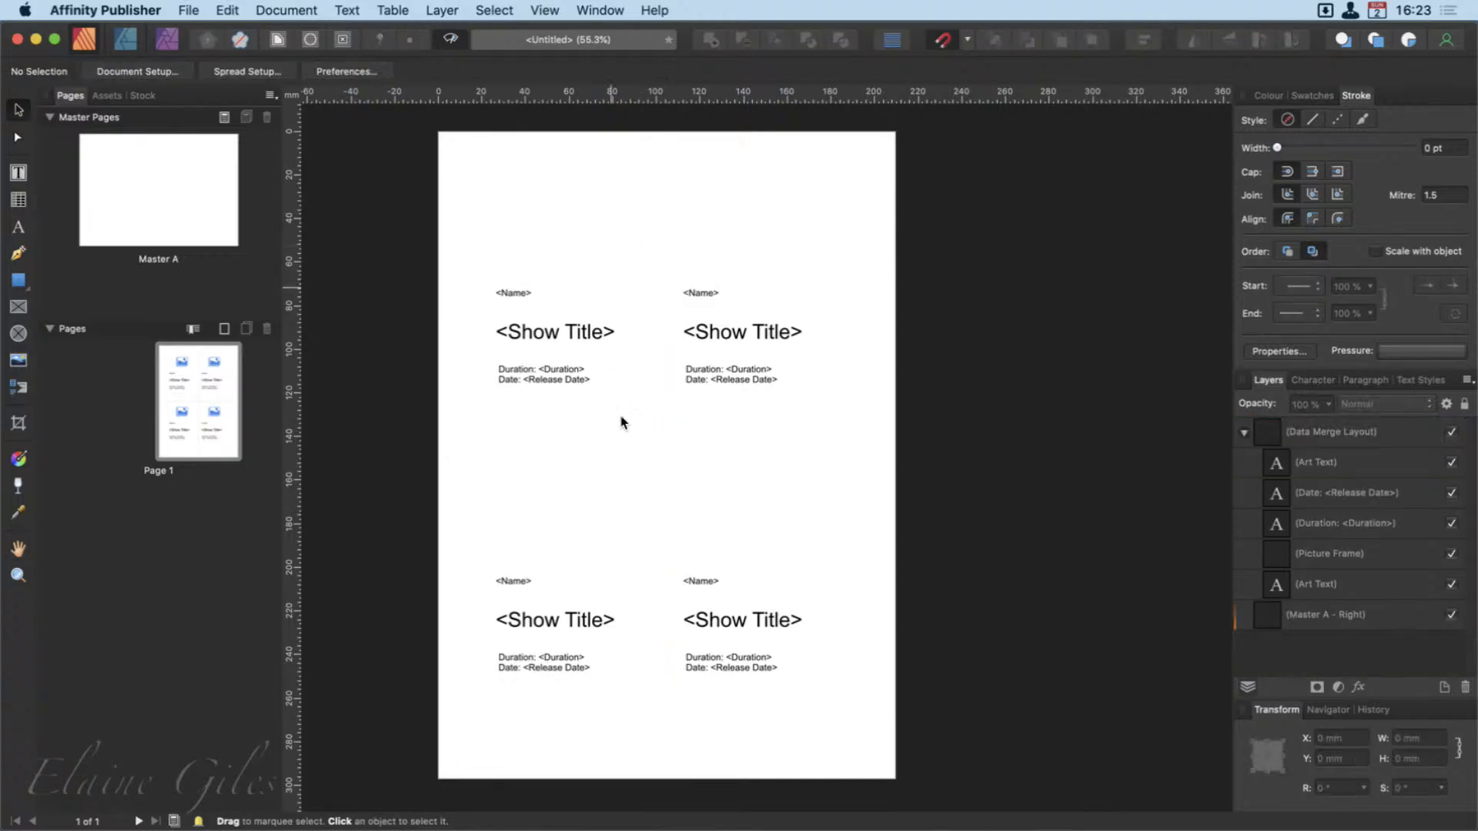
double_click(178, 206)
key("super+v")
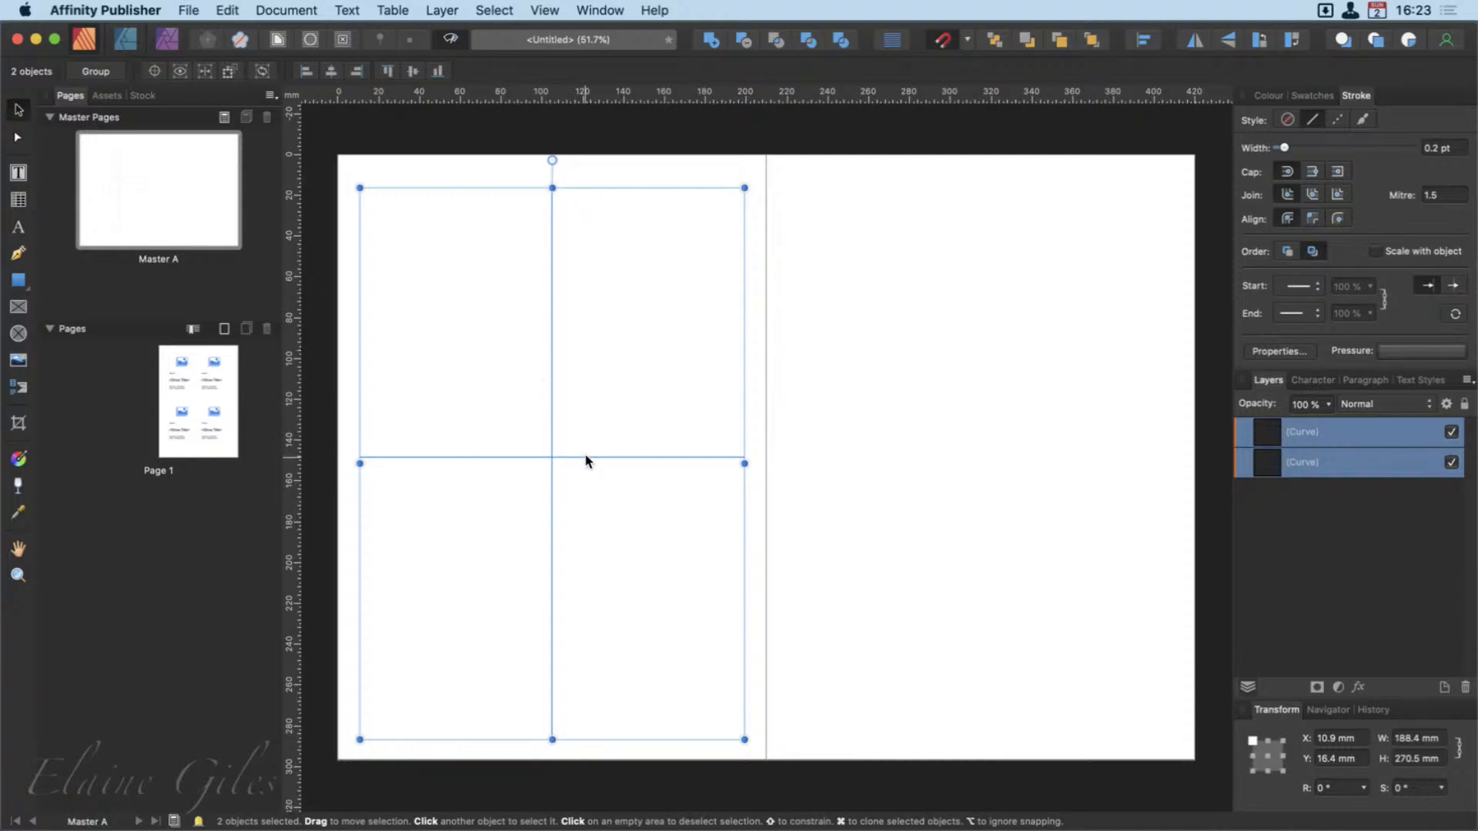
Duplicate both dividing lines onto the right-hand page of Master A and return to Page 1.
mouse_move(585, 462)
left_mouse_down()
mouse_move(686, 459)
mouse_move(597, 449)
mouse_move(1032, 459)
mouse_move(985, 452)
left_mouse_up()
key("super+z")
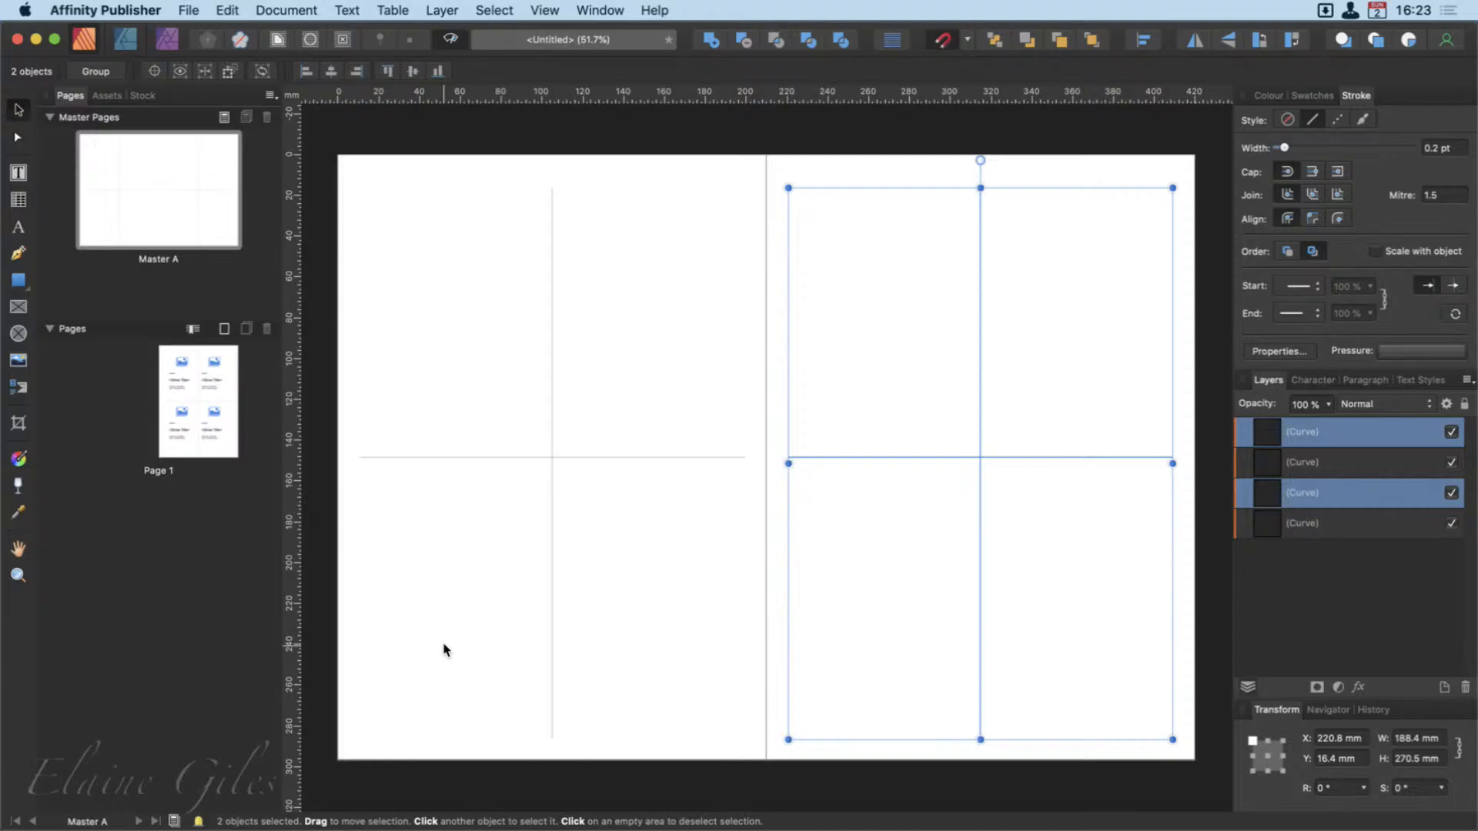
left_click(187, 406)
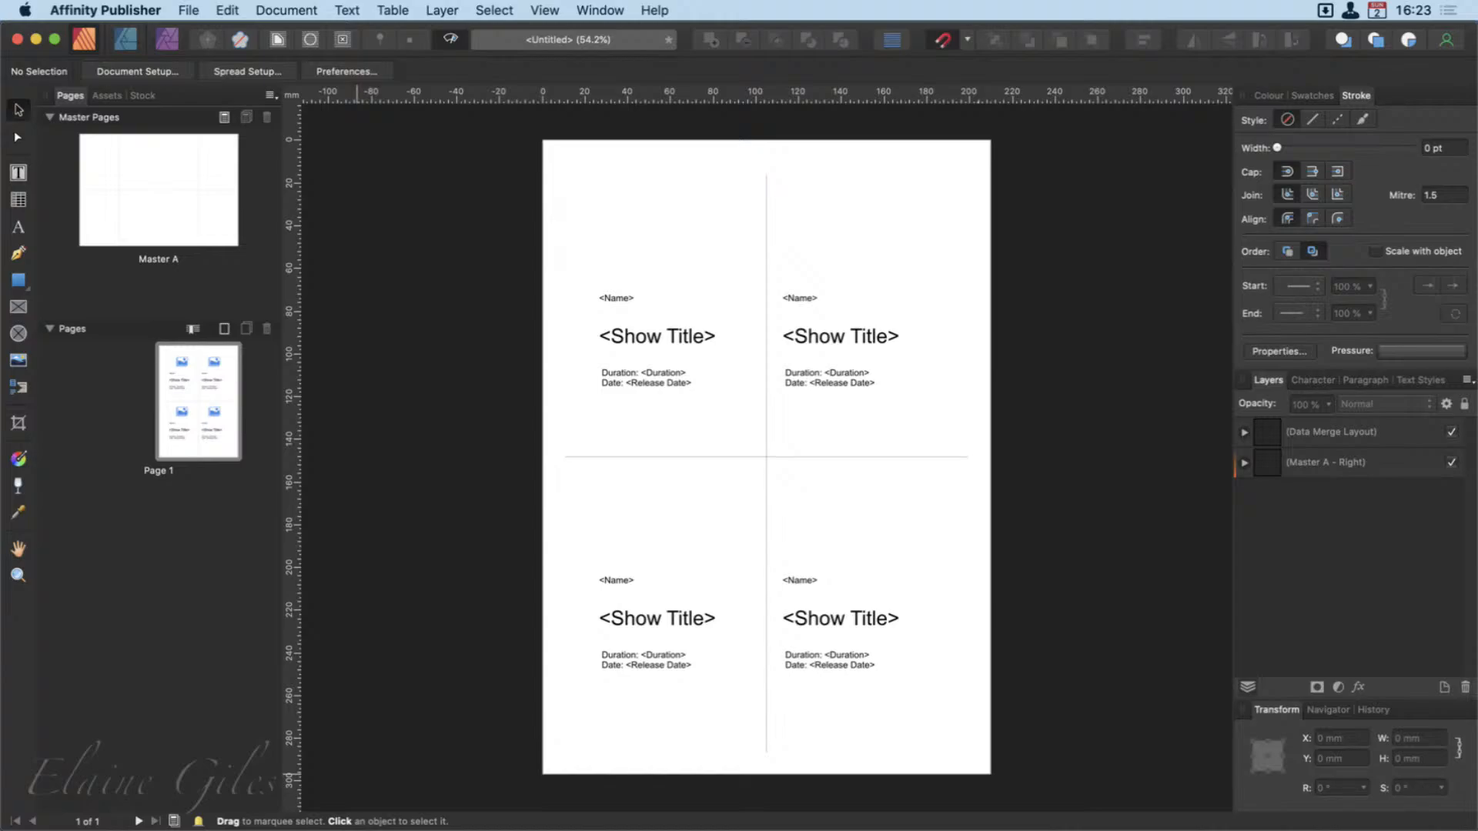
Bring up the Data Merge window, turn on the record preview and step through records 1 to 4, going back to record 3.
left_click_drag(4, 828, 296, 414)
scroll(746, 474, "left", 5)
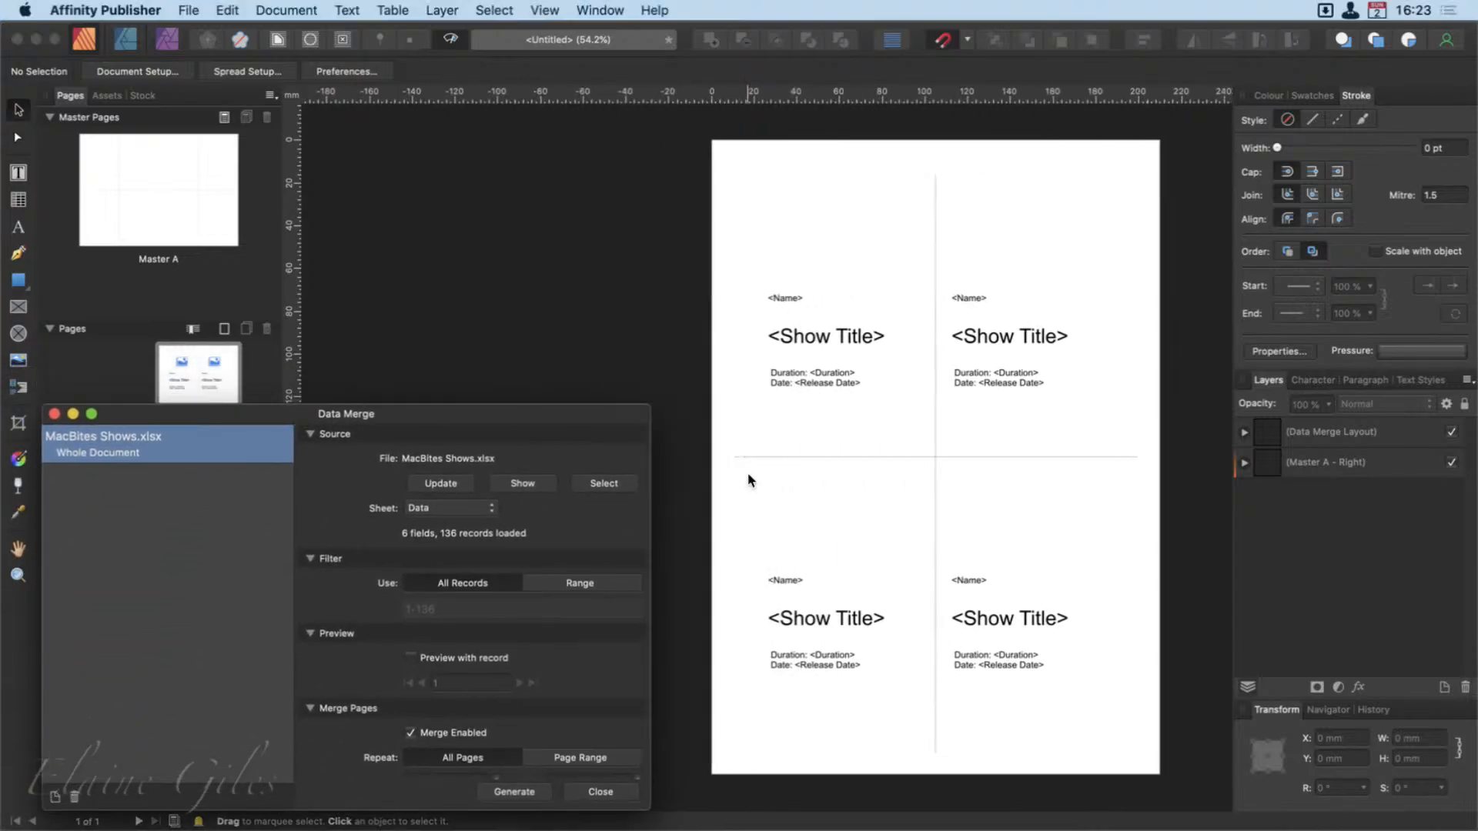
left_click(409, 657)
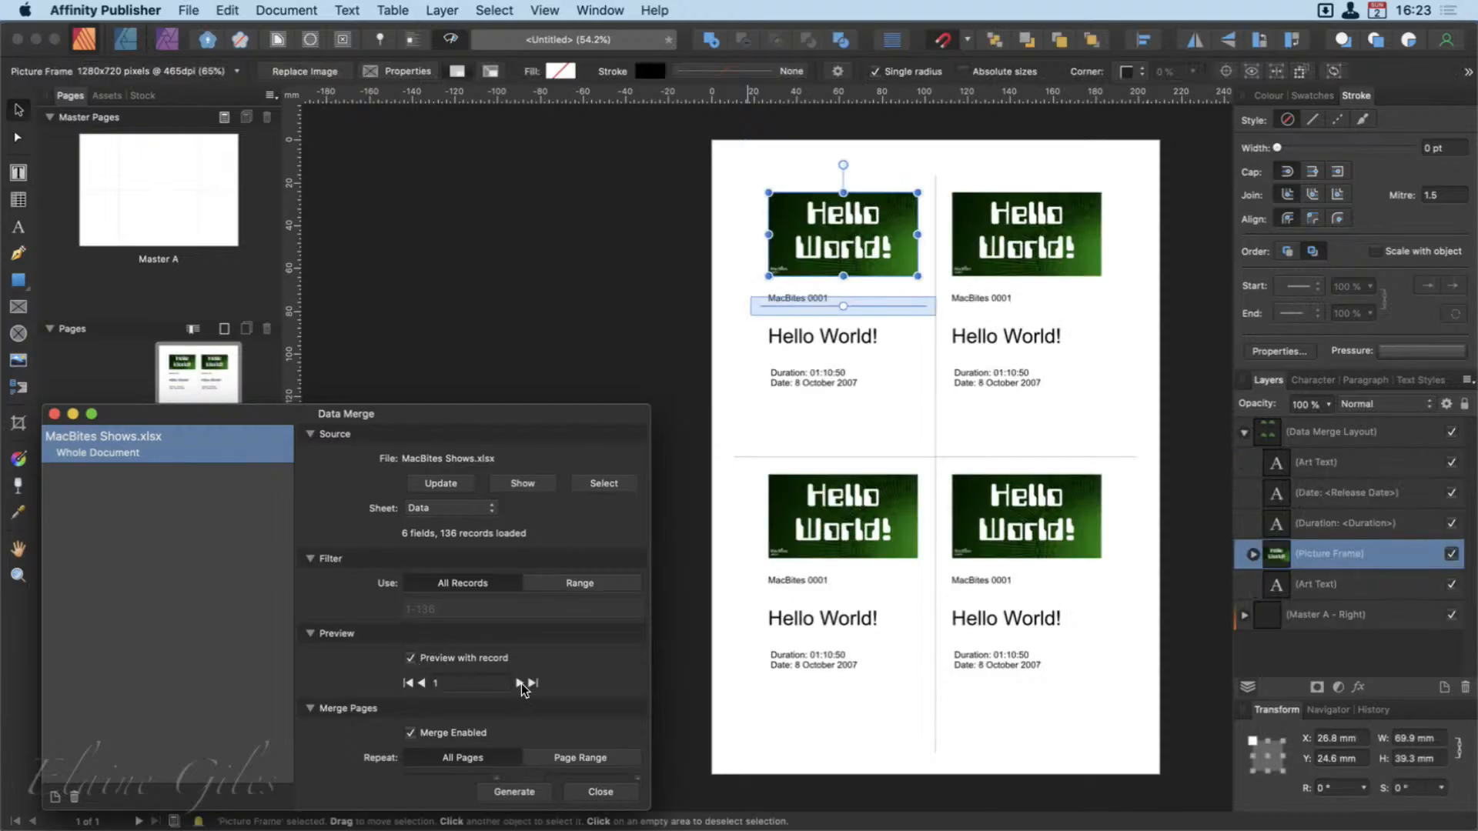
left_click(520, 683)
left_click(520, 682)
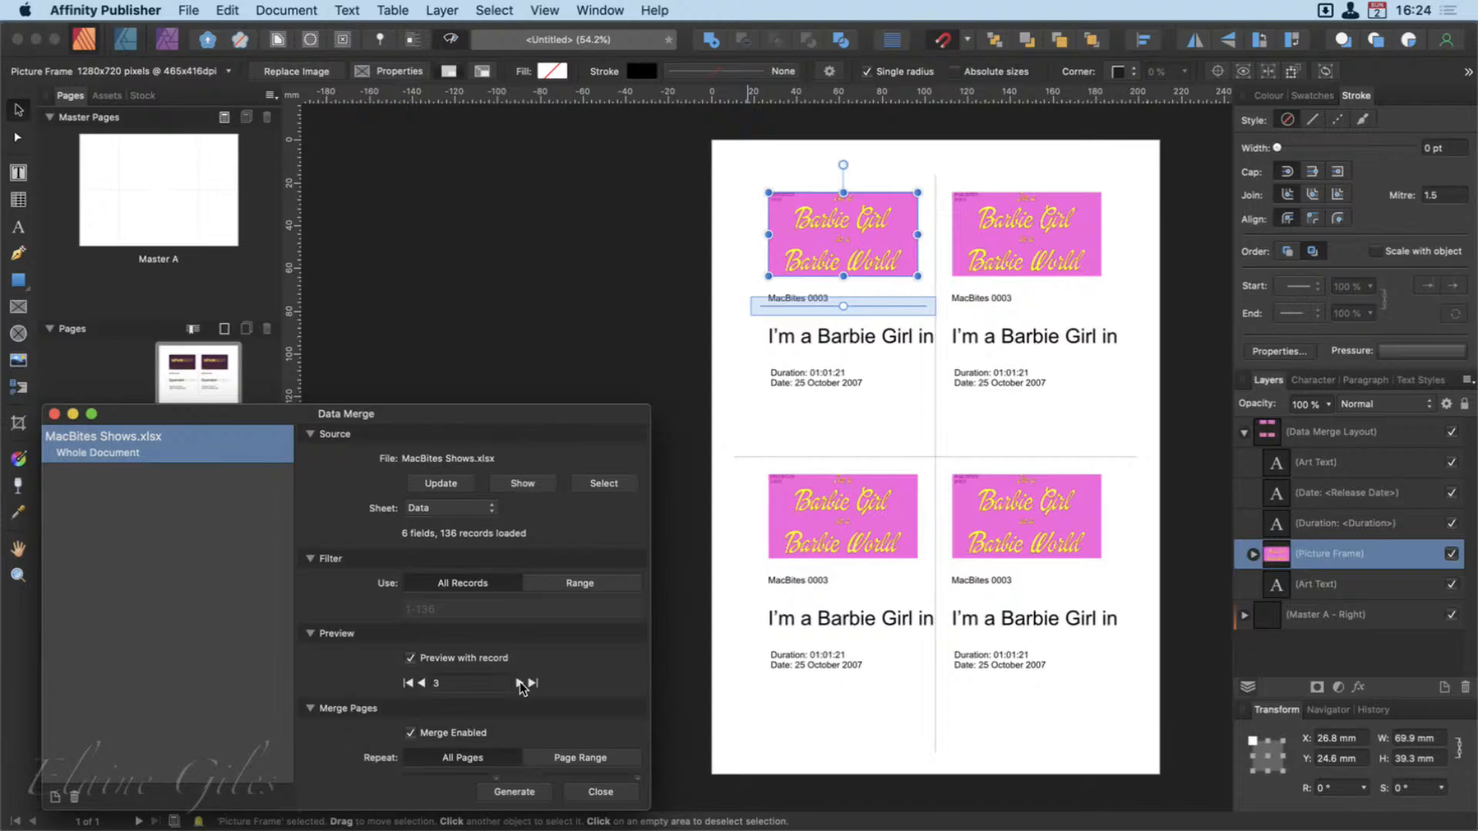
left_click(520, 683)
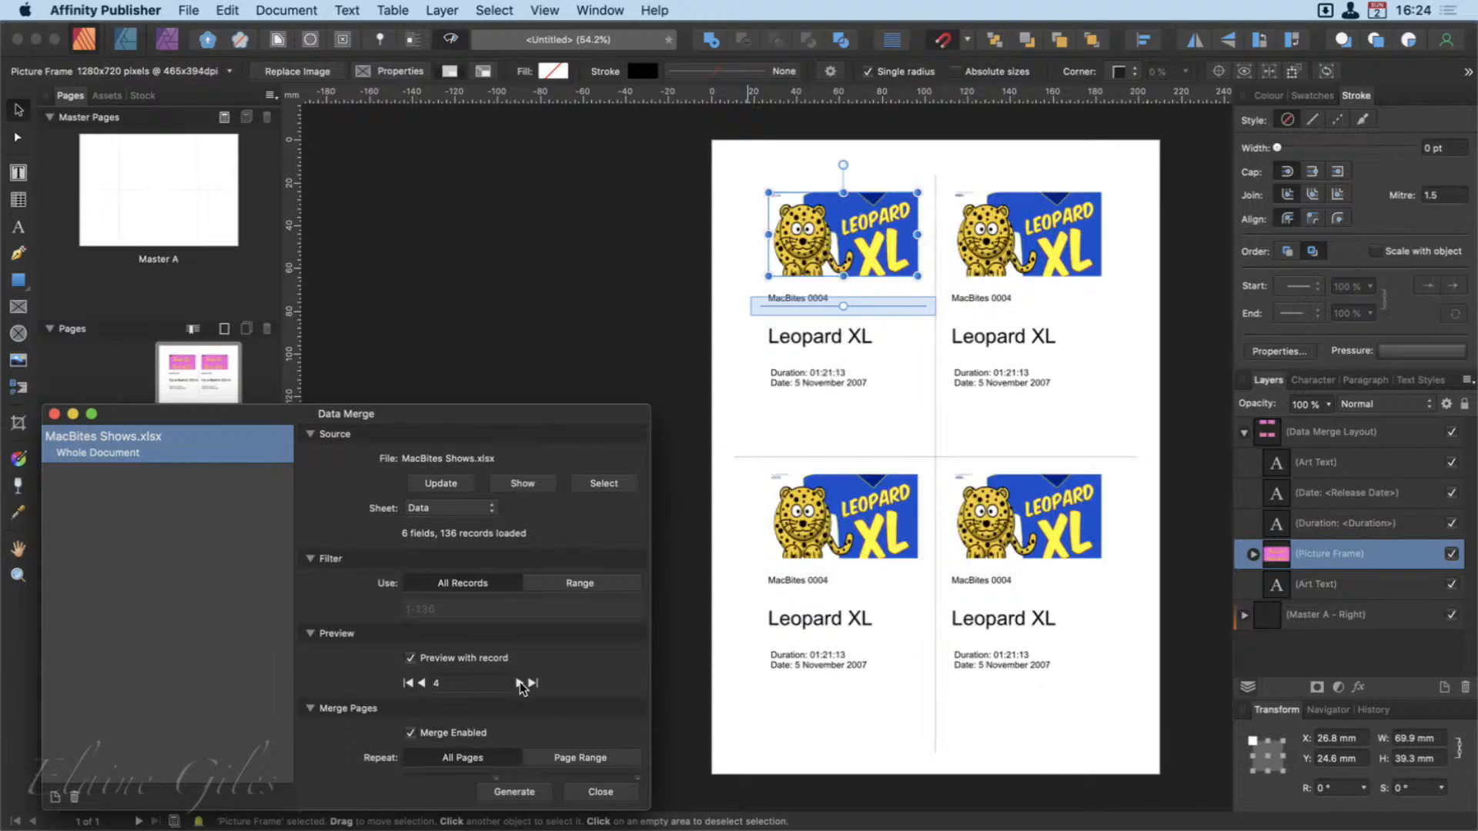
left_click(422, 683)
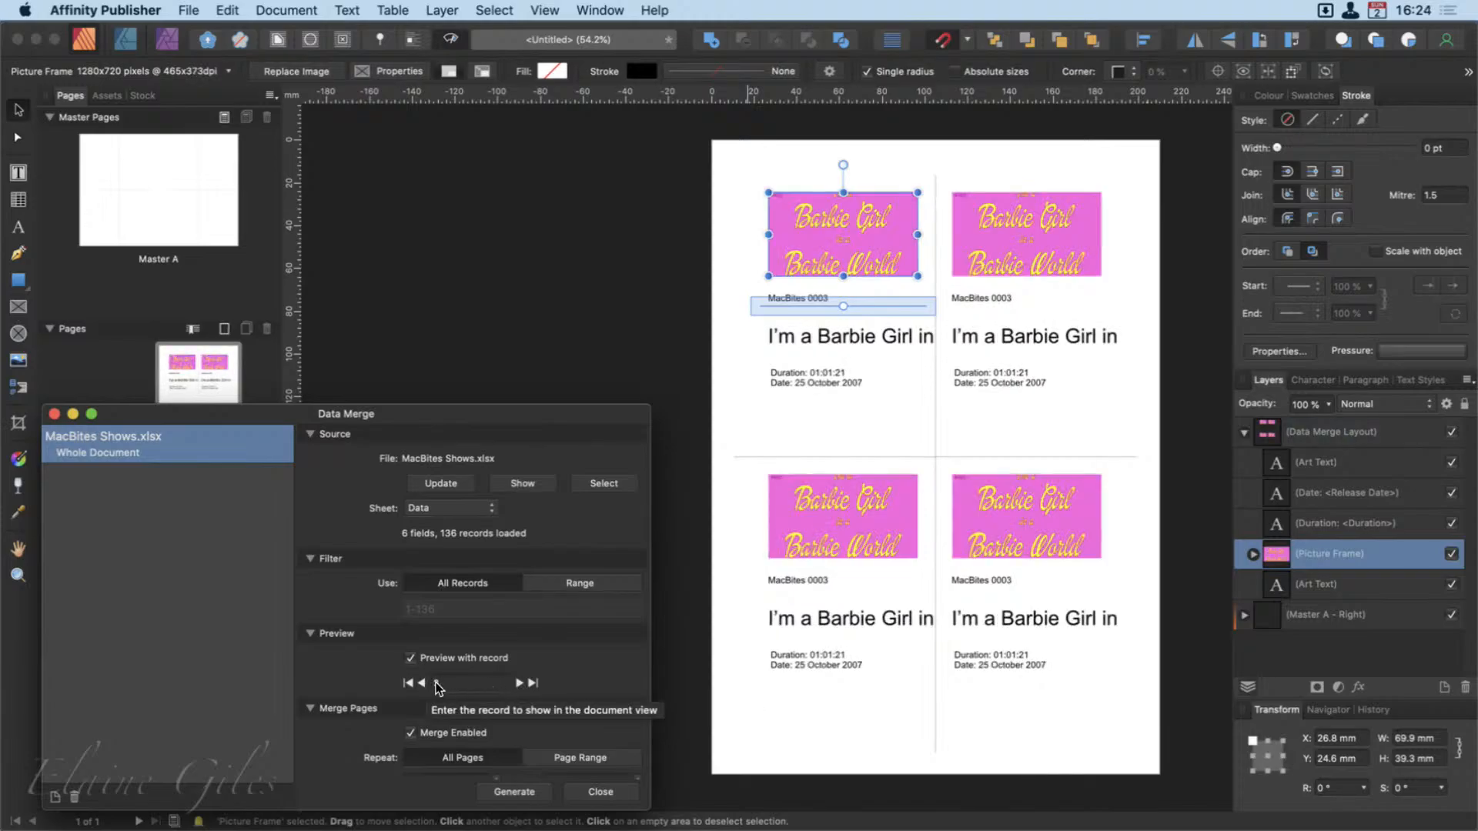
Move the release date text in the first cell down slightly to Y 115 mm, below the duration.
left_click(849, 339)
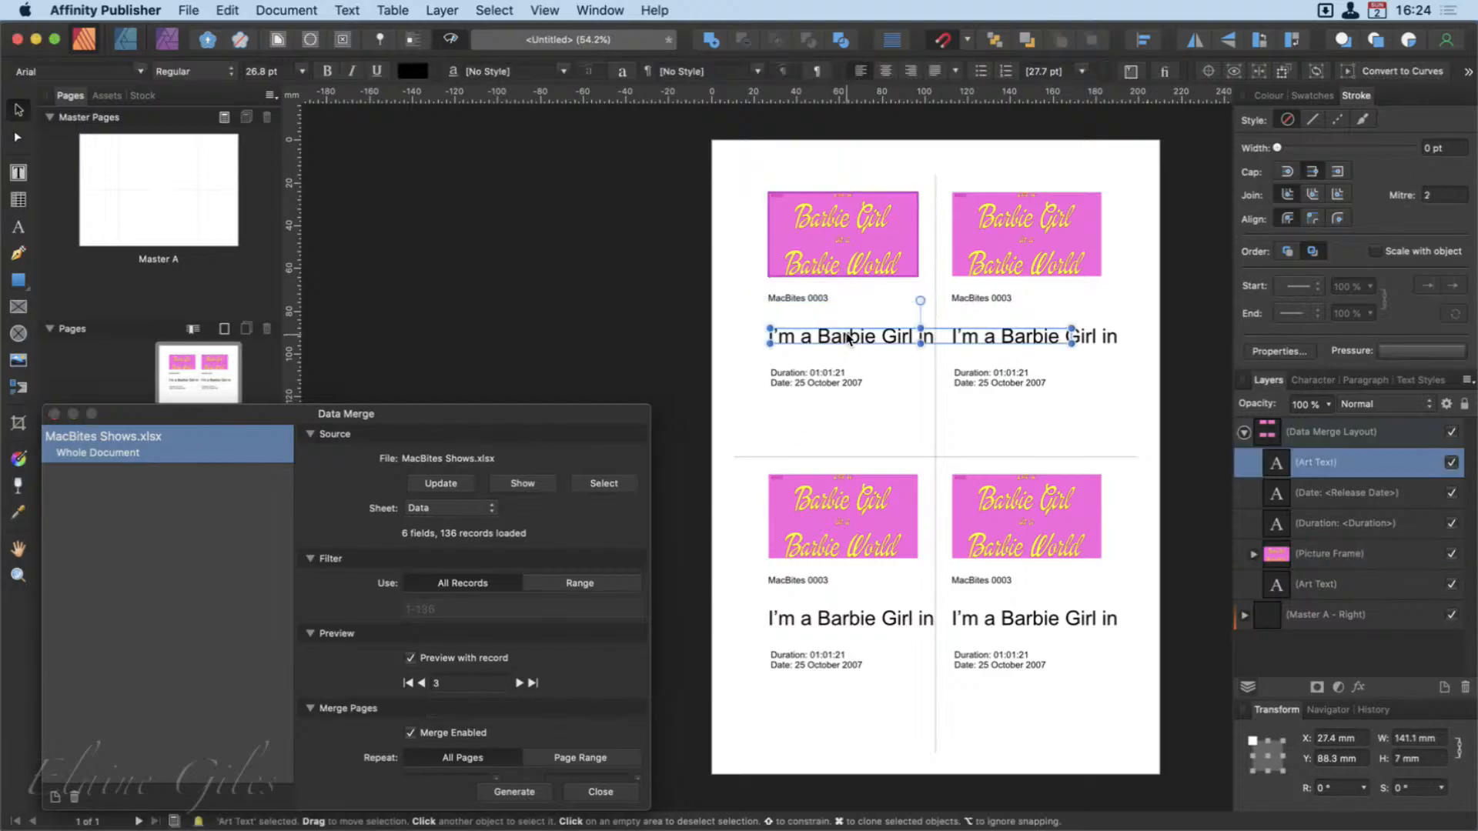
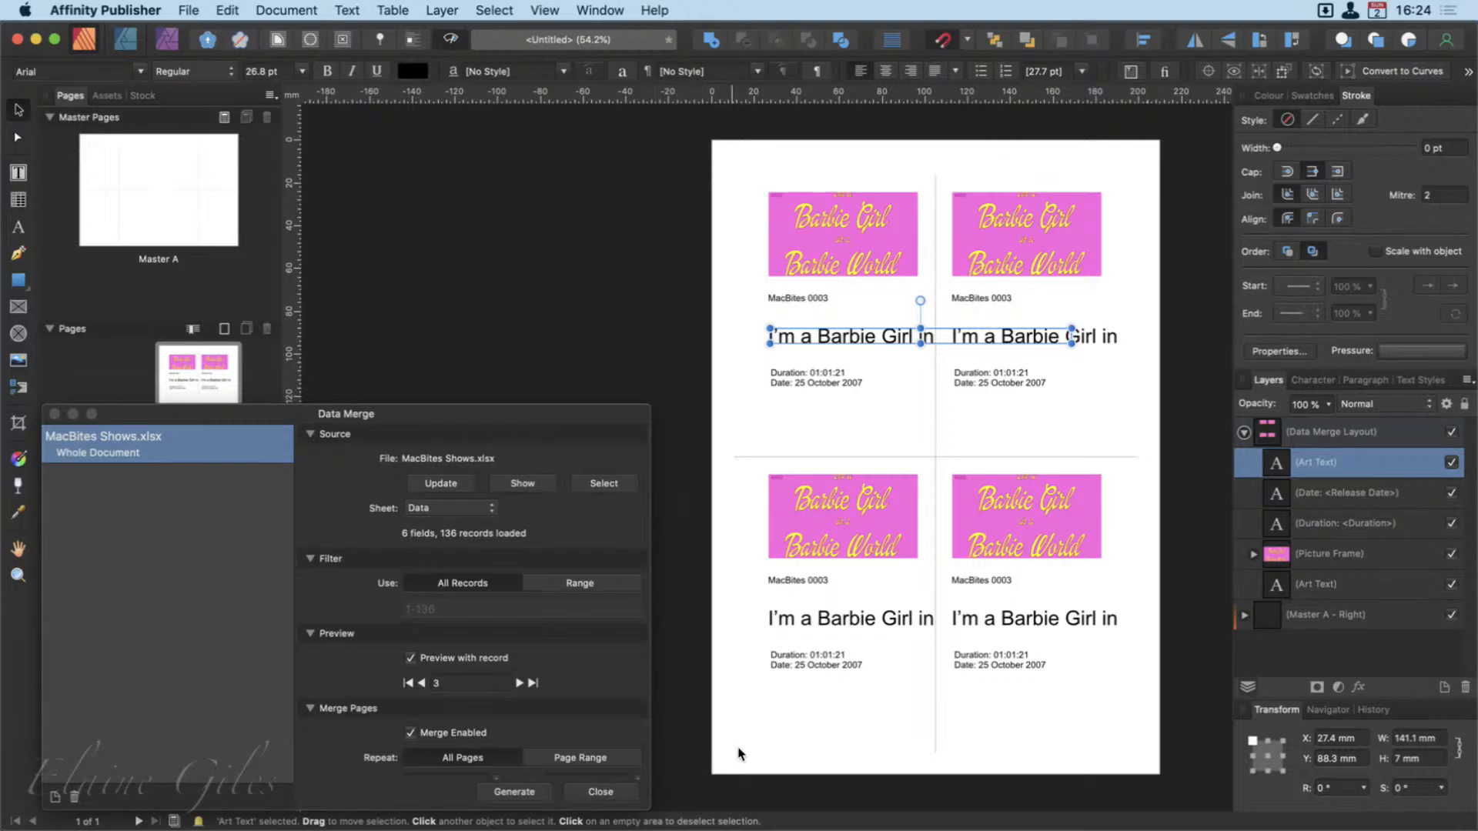
left_click(799, 669)
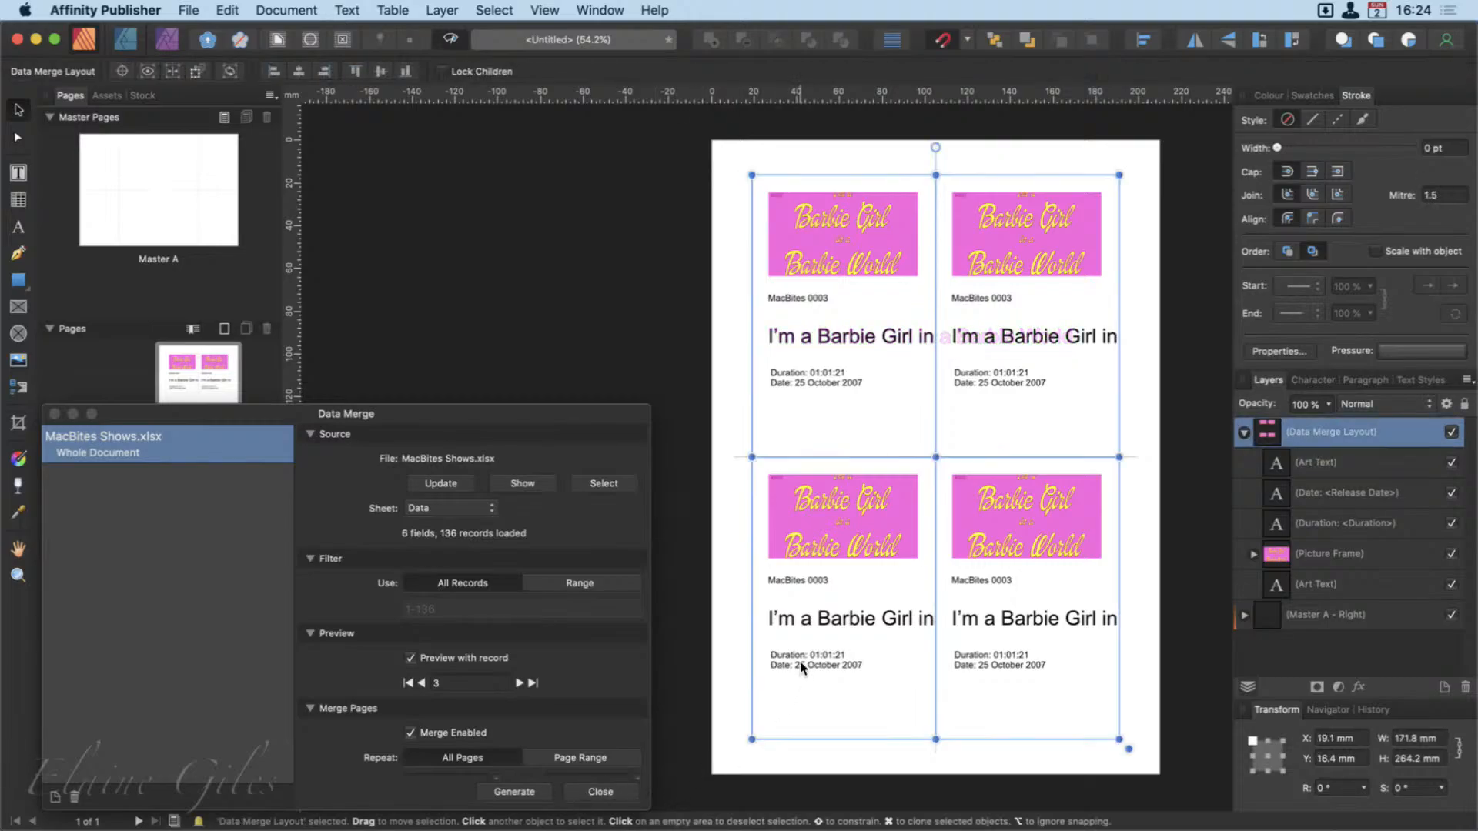
left_click(817, 385)
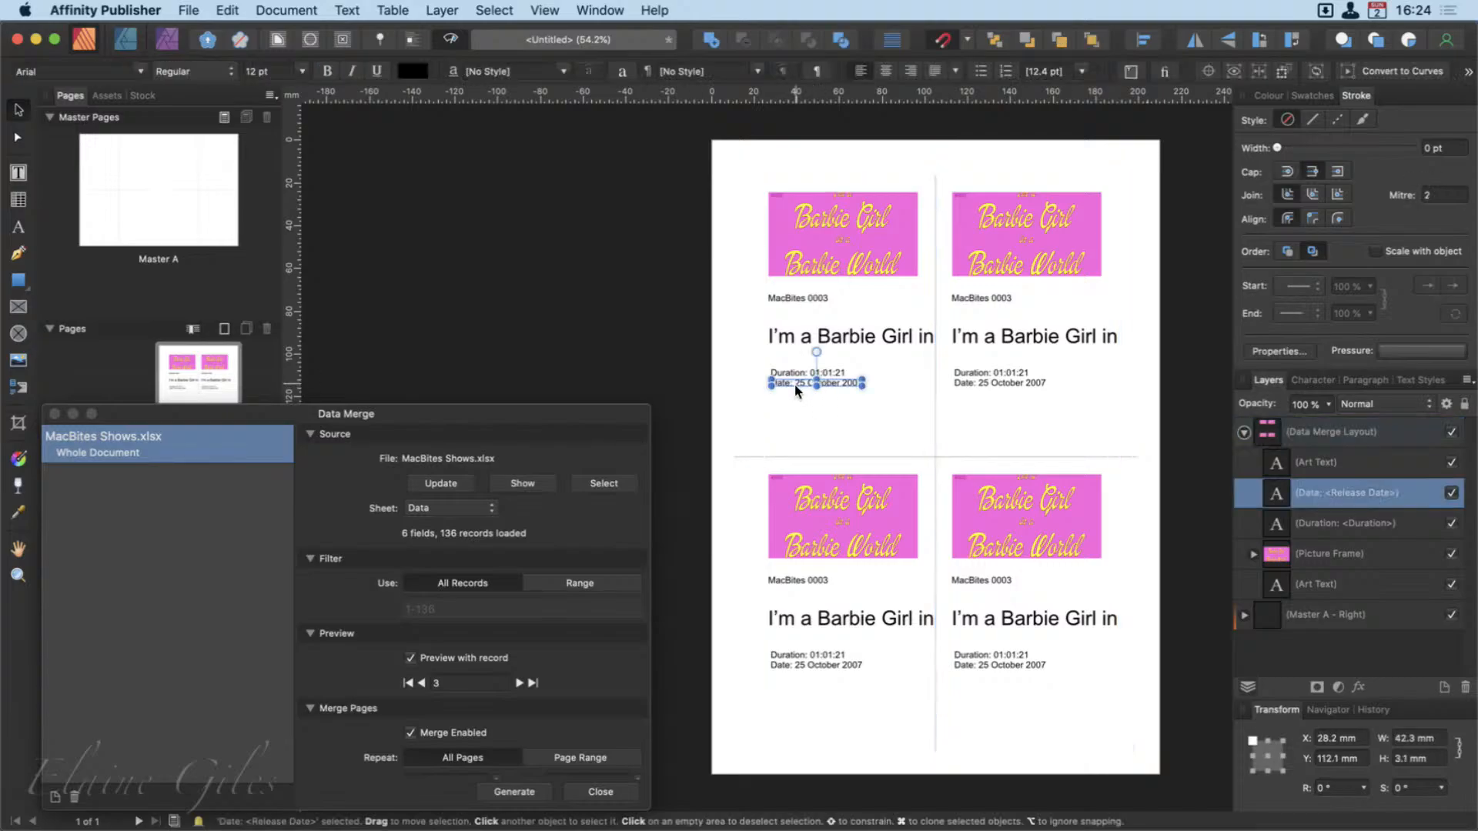
left_click_drag(797, 387, 797, 391)
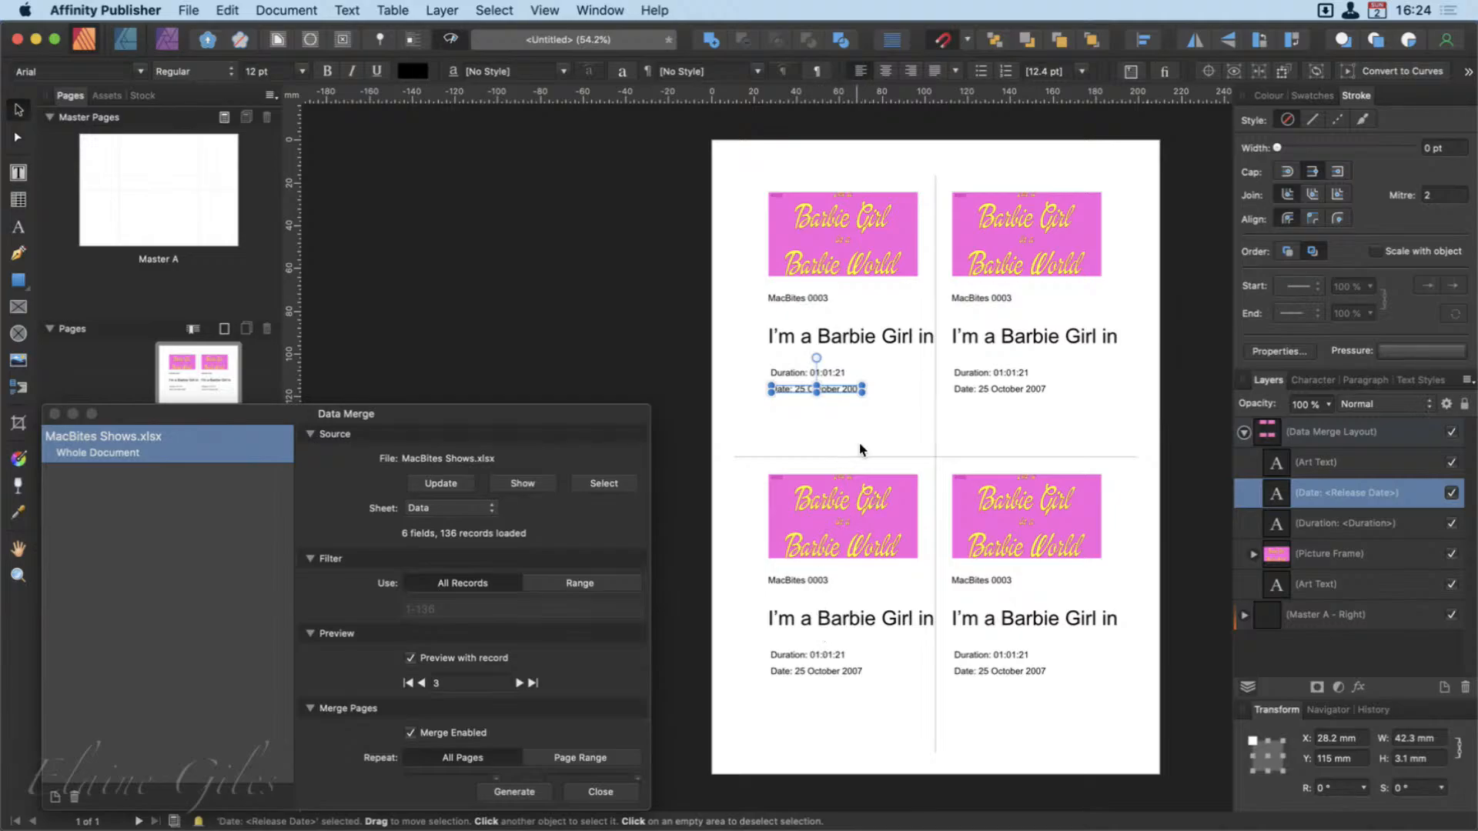
Replace the show title art text with a text frame about 68.5 x 23.1 mm containing the Show Title field.
left_click(857, 336)
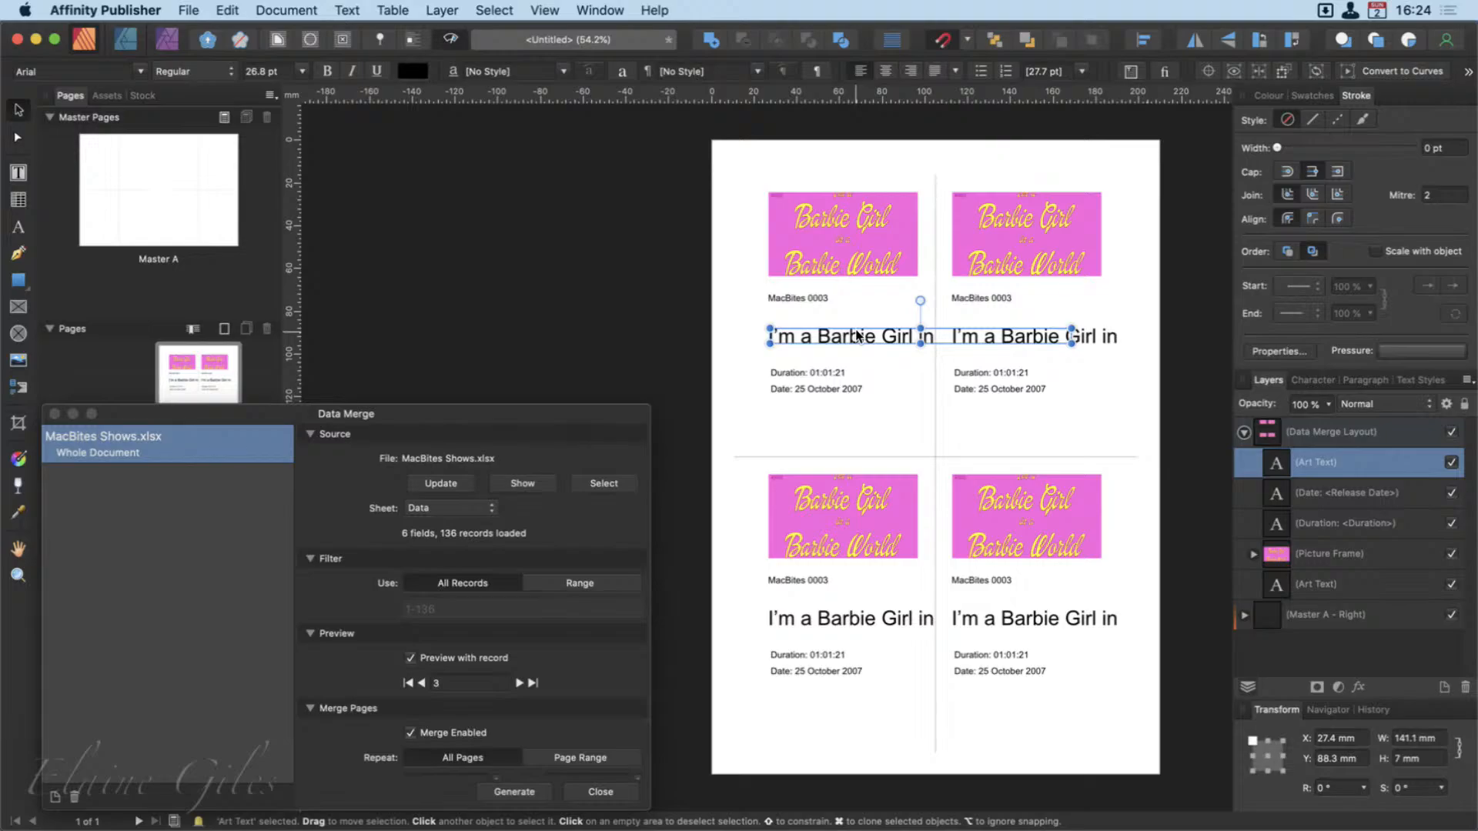
key("Delete")
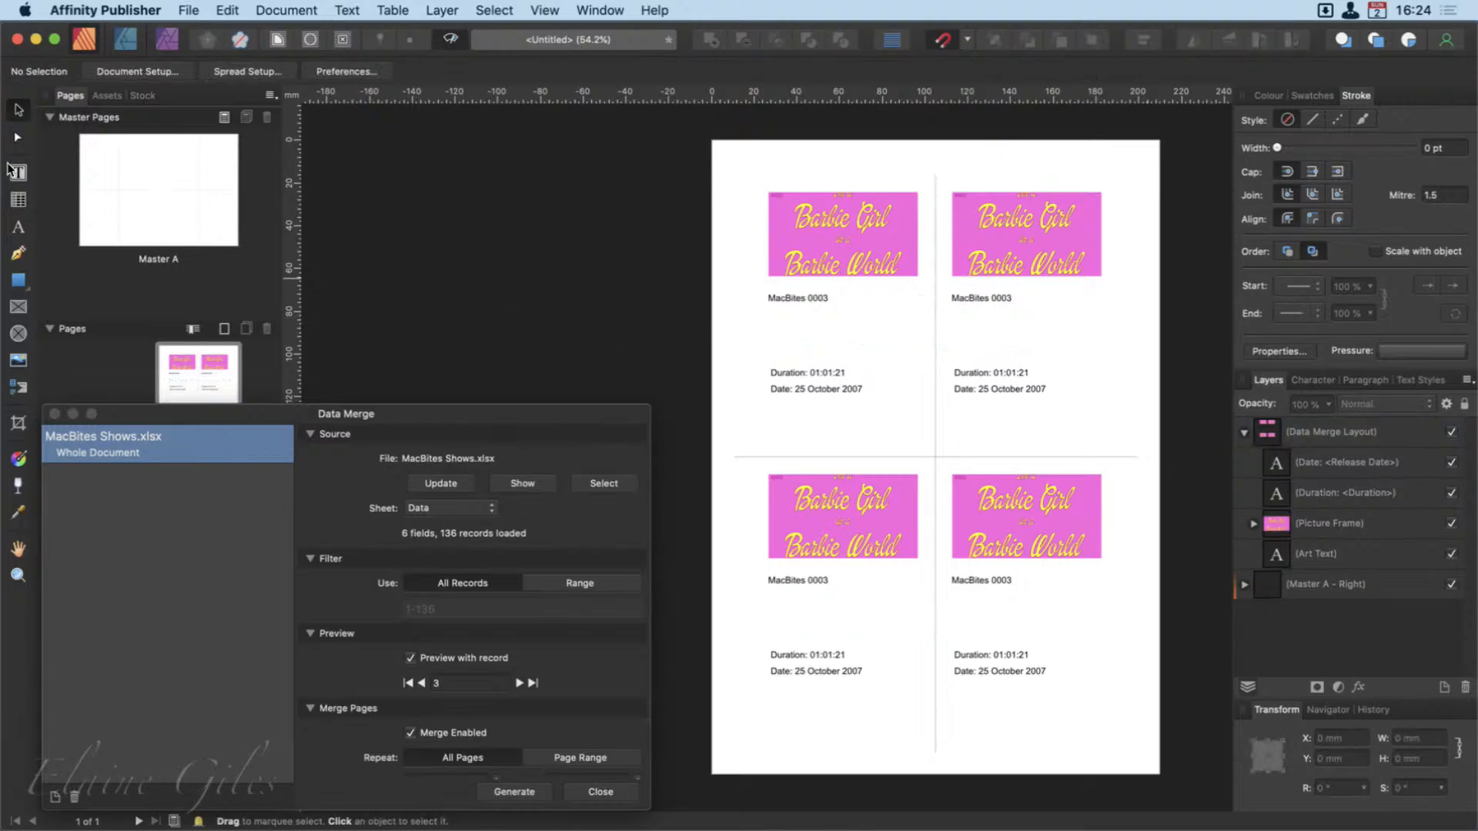
left_click(15, 172)
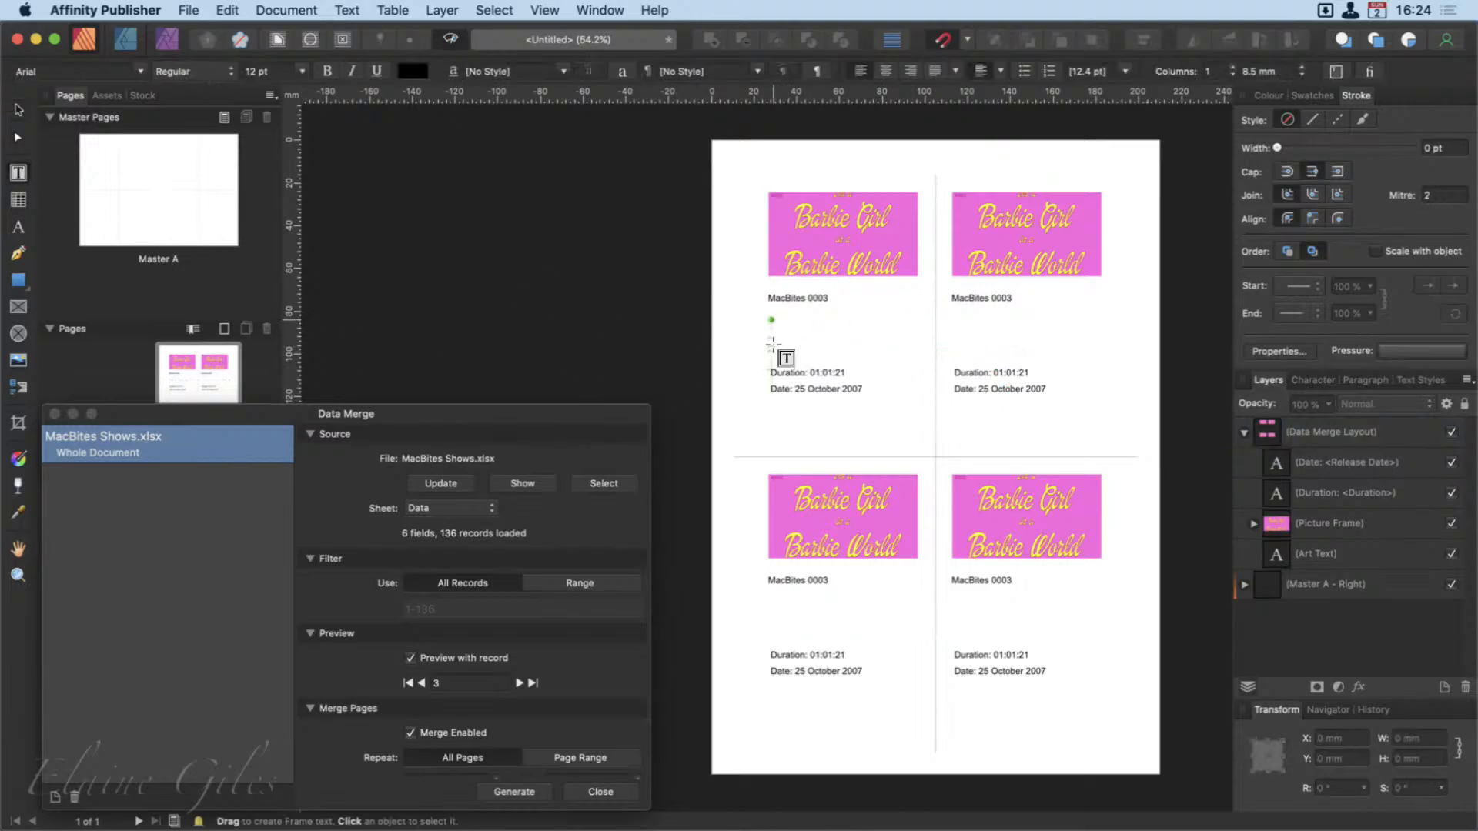
left_click_drag(772, 344, 847, 321)
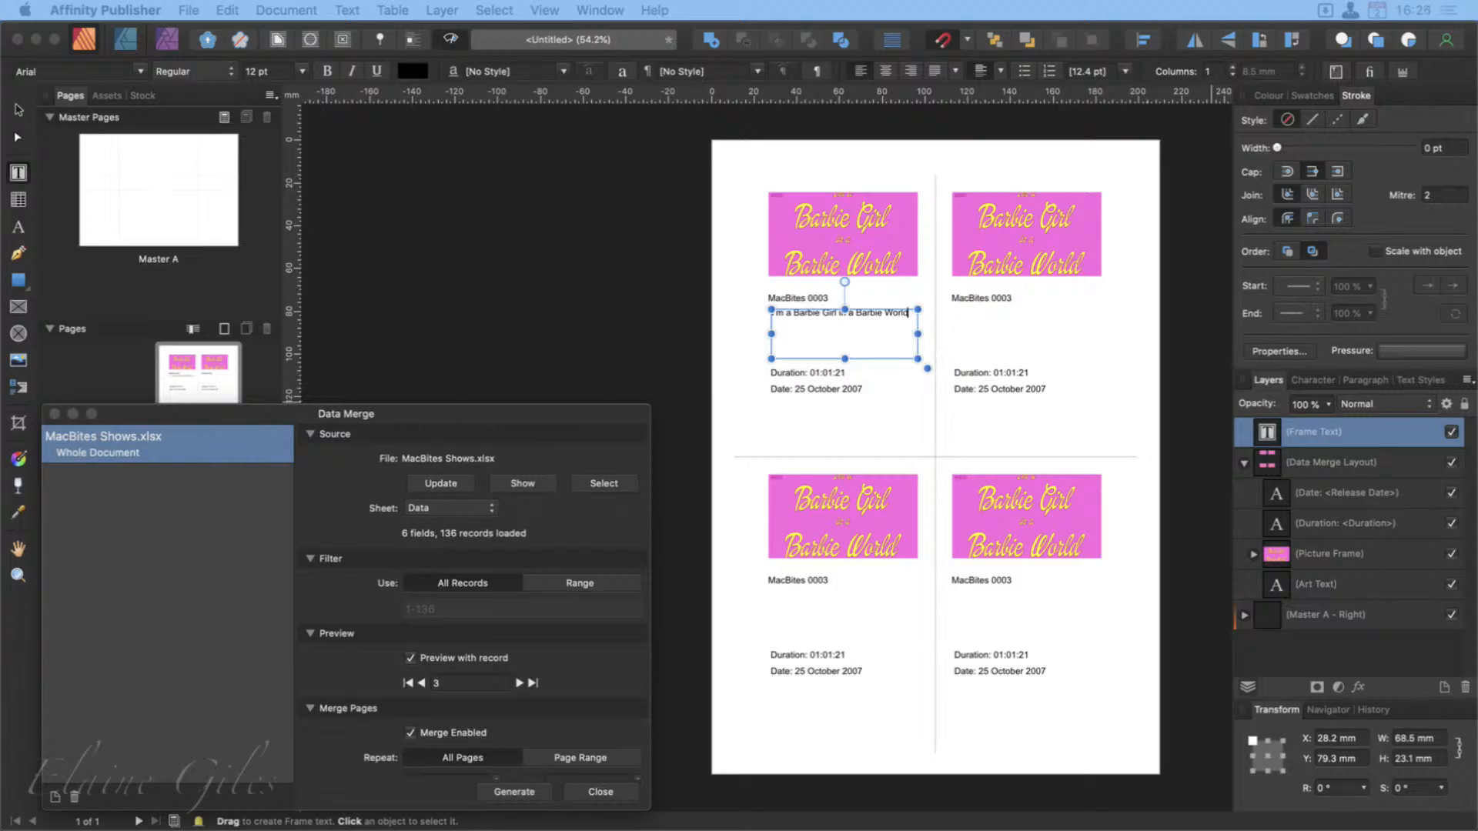
Set the show title text in the new frame to 18 pt.
left_click(809, 320)
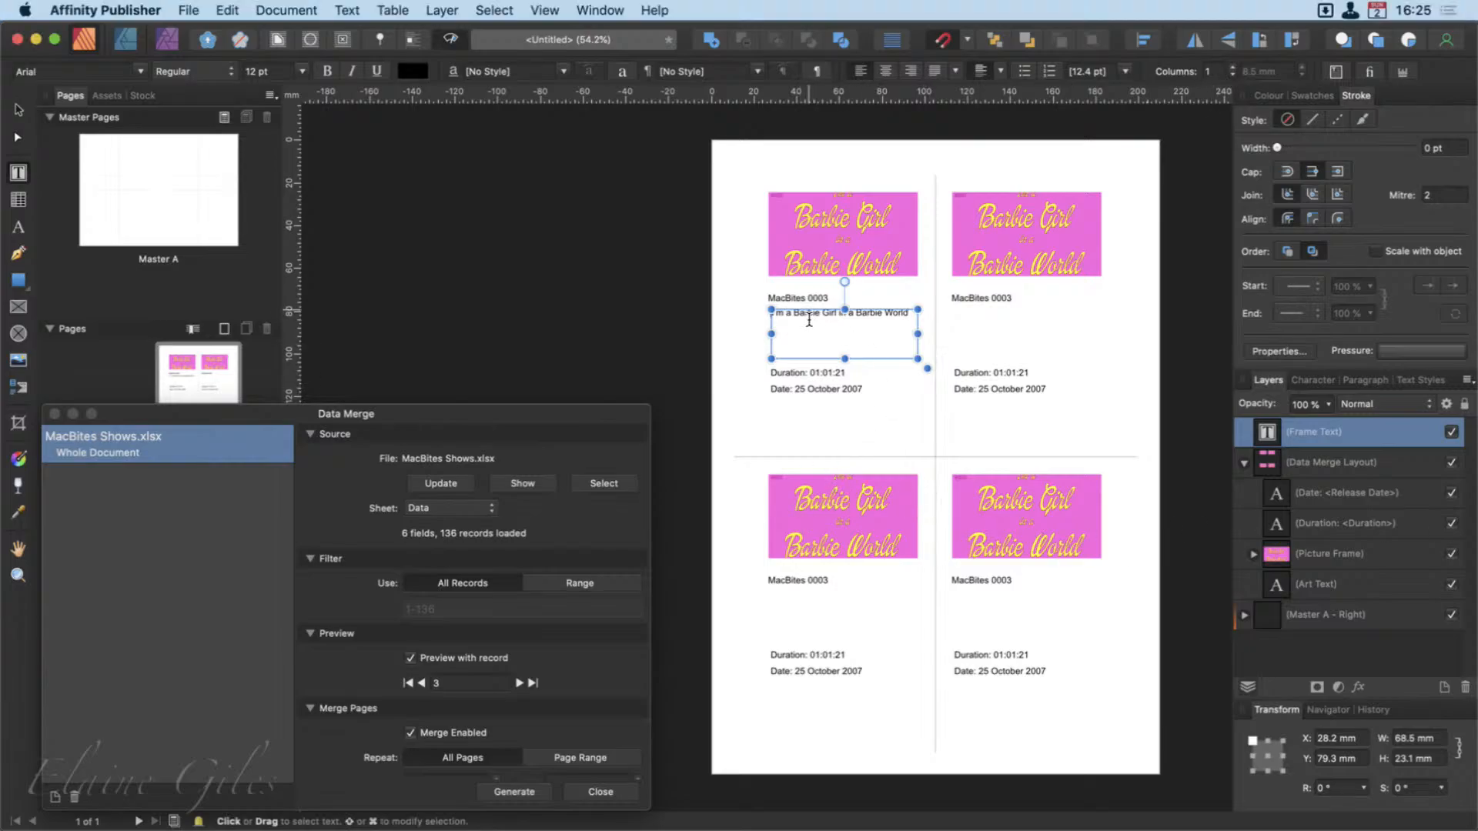
triple_click(809, 320)
left_click(305, 72)
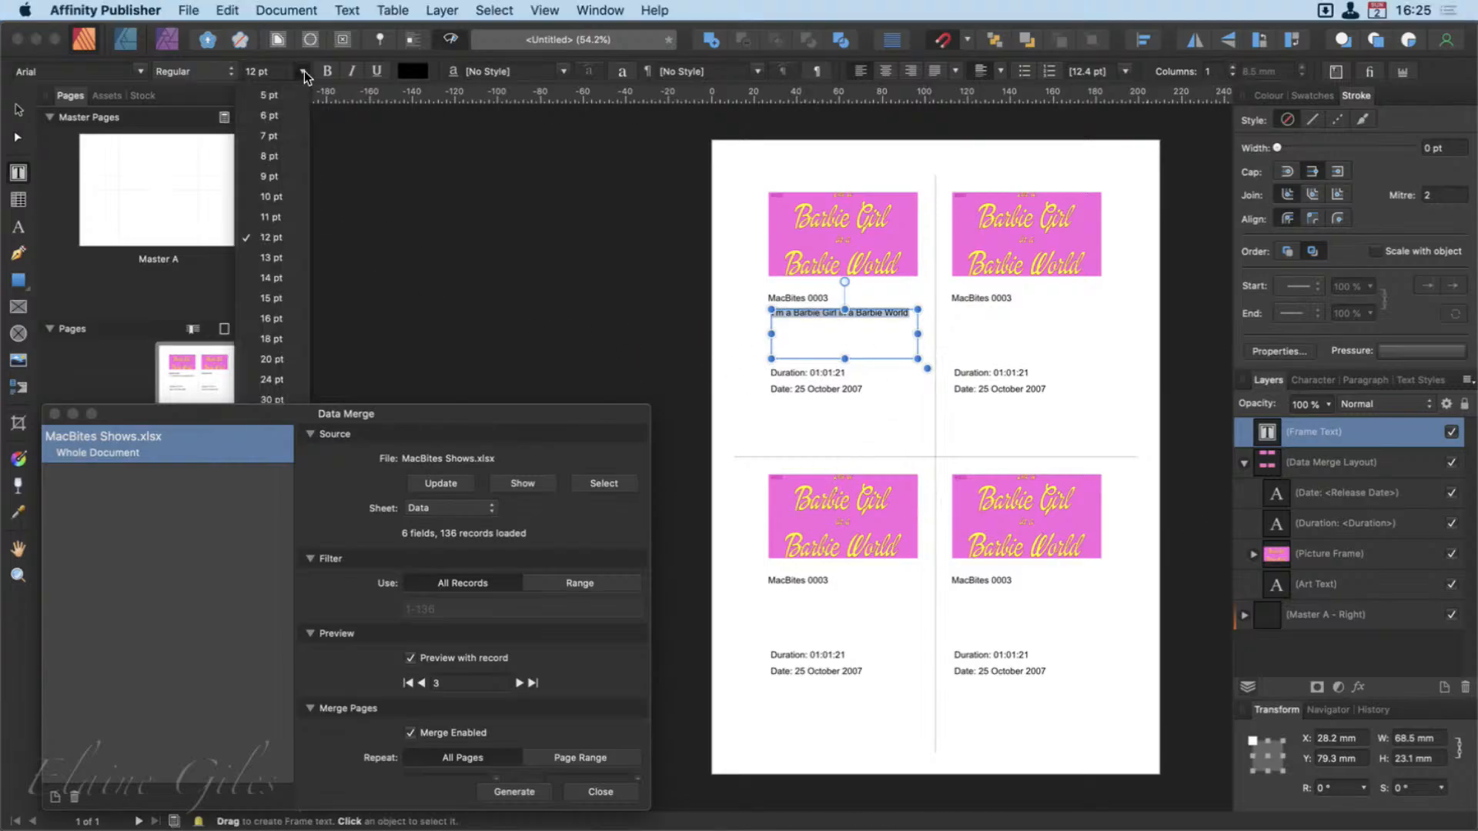
left_click(282, 340)
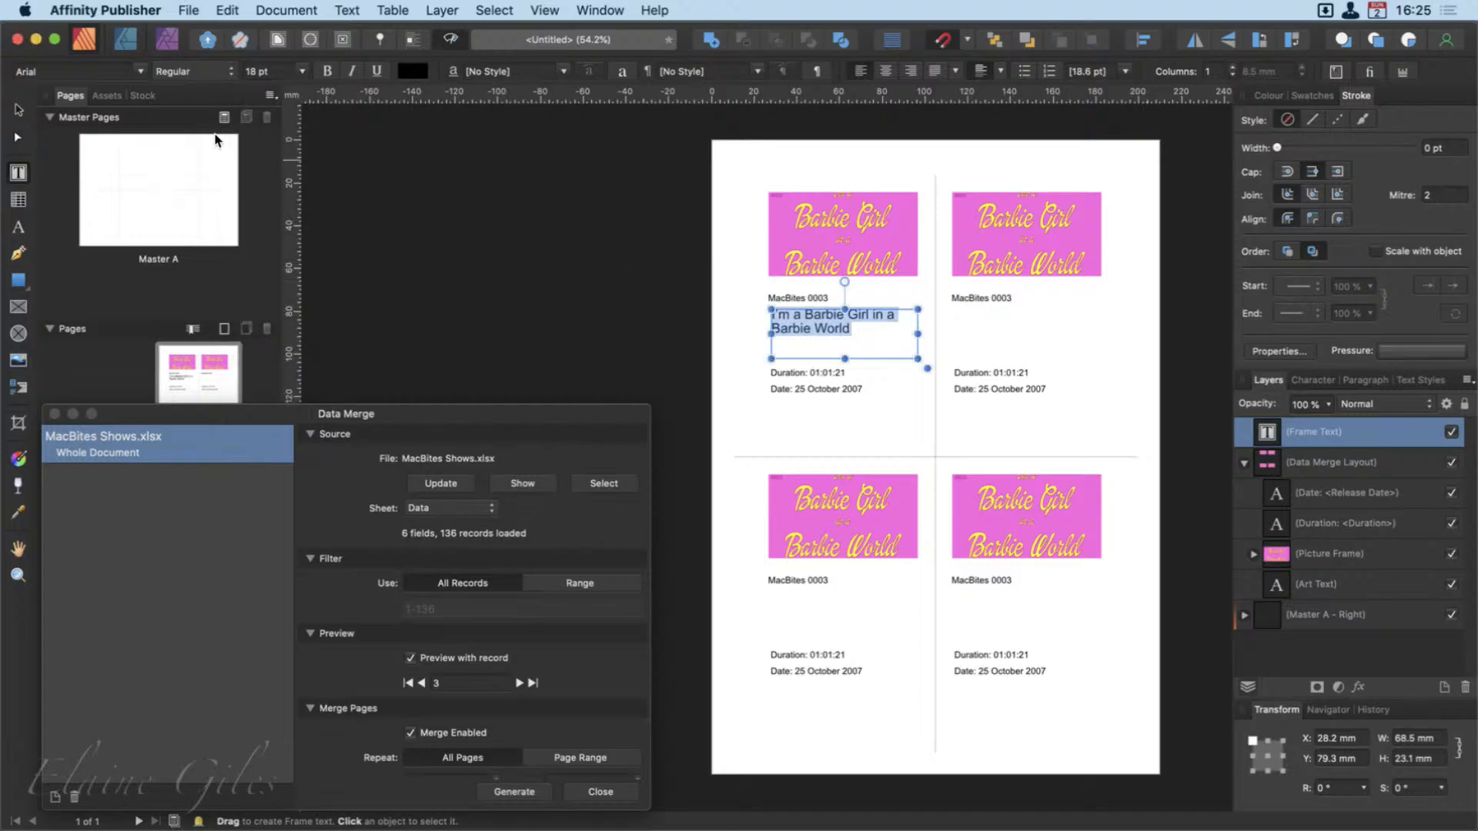
left_click(18, 110)
left_click(603, 269)
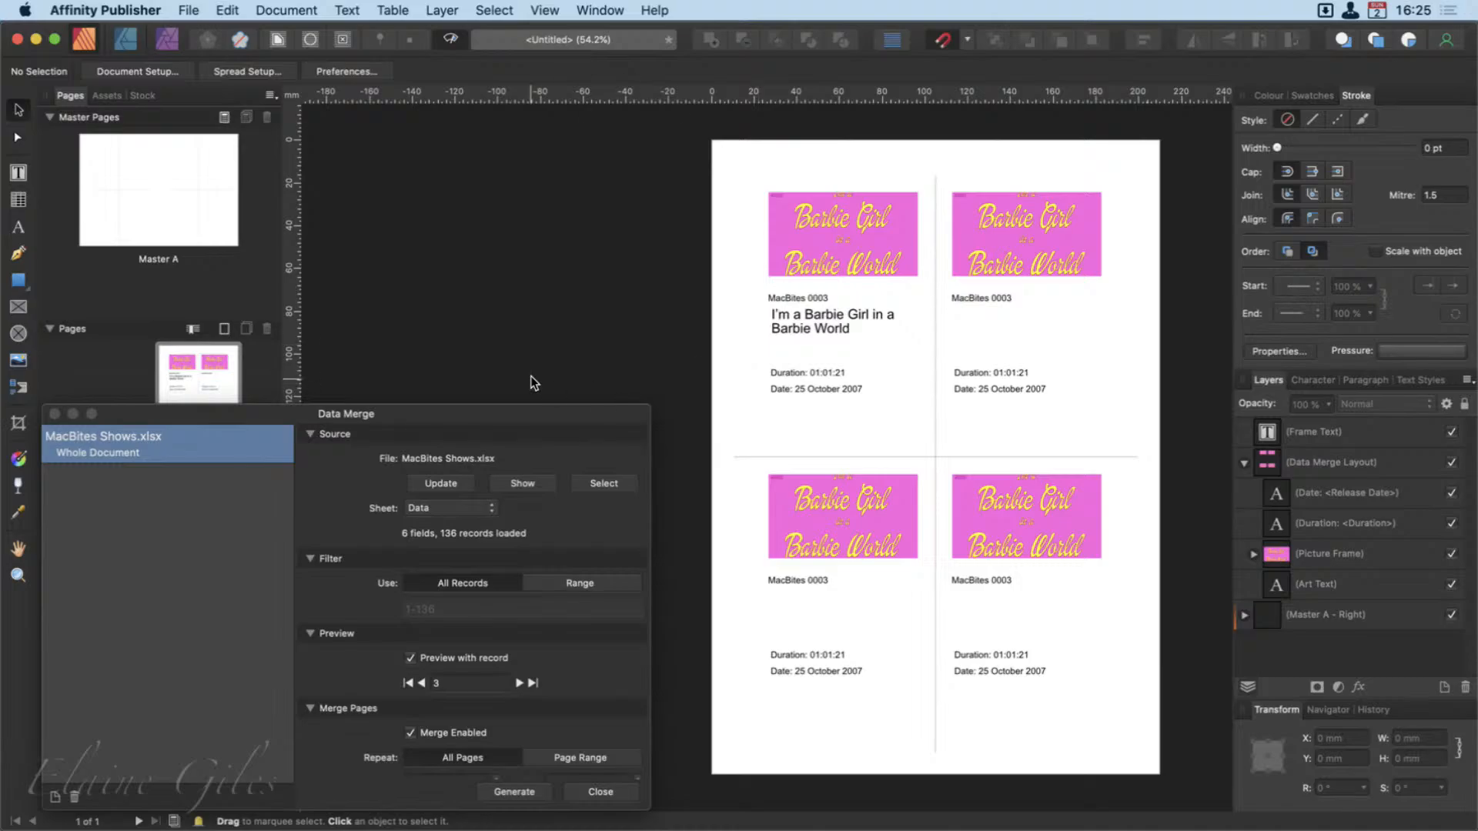
Move the show title text frame inside the Data Merge Layout so that it repeats in all four cells.
left_click(810, 335)
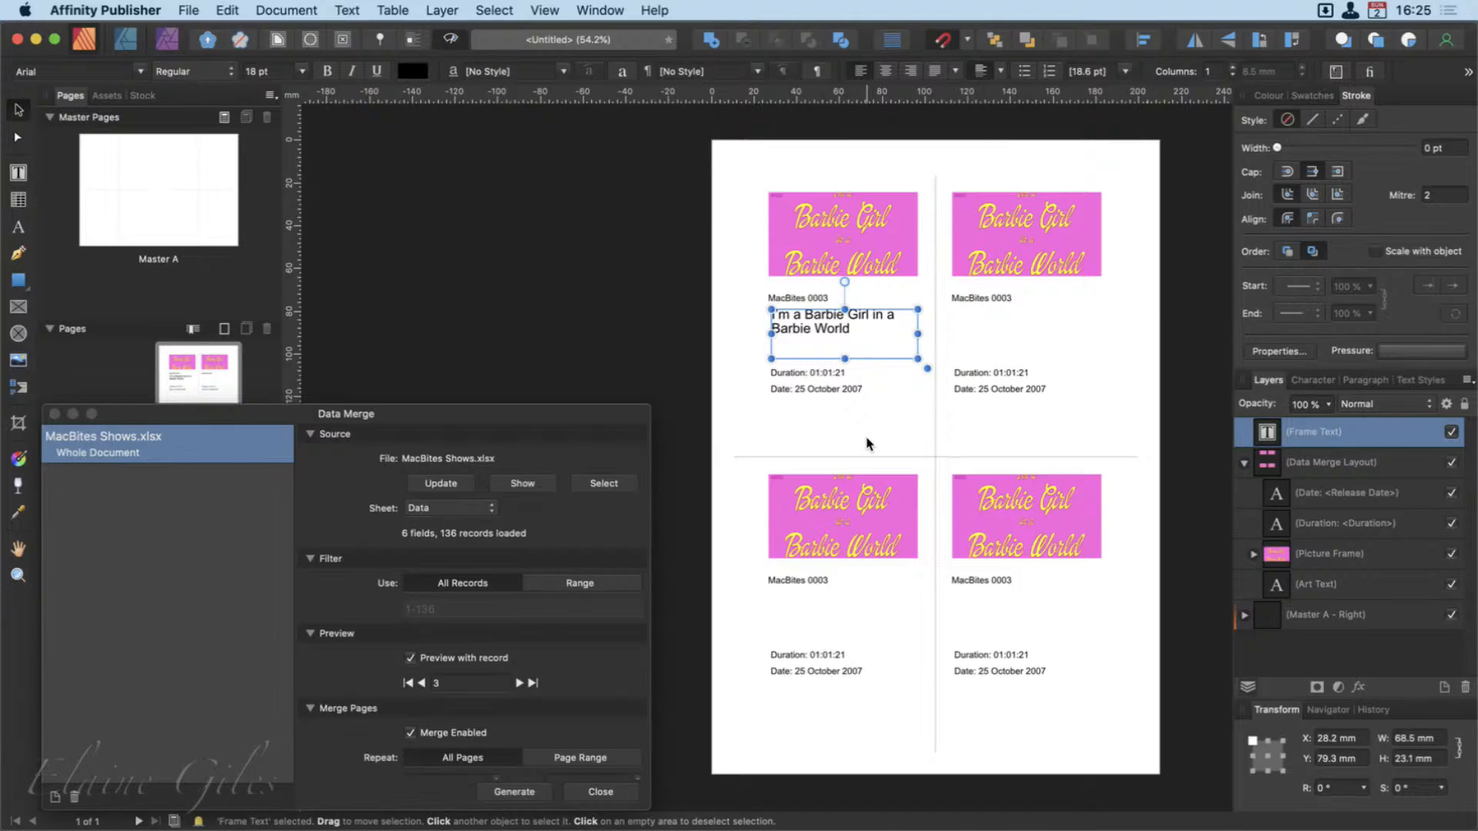
key("Delete")
left_click(851, 314)
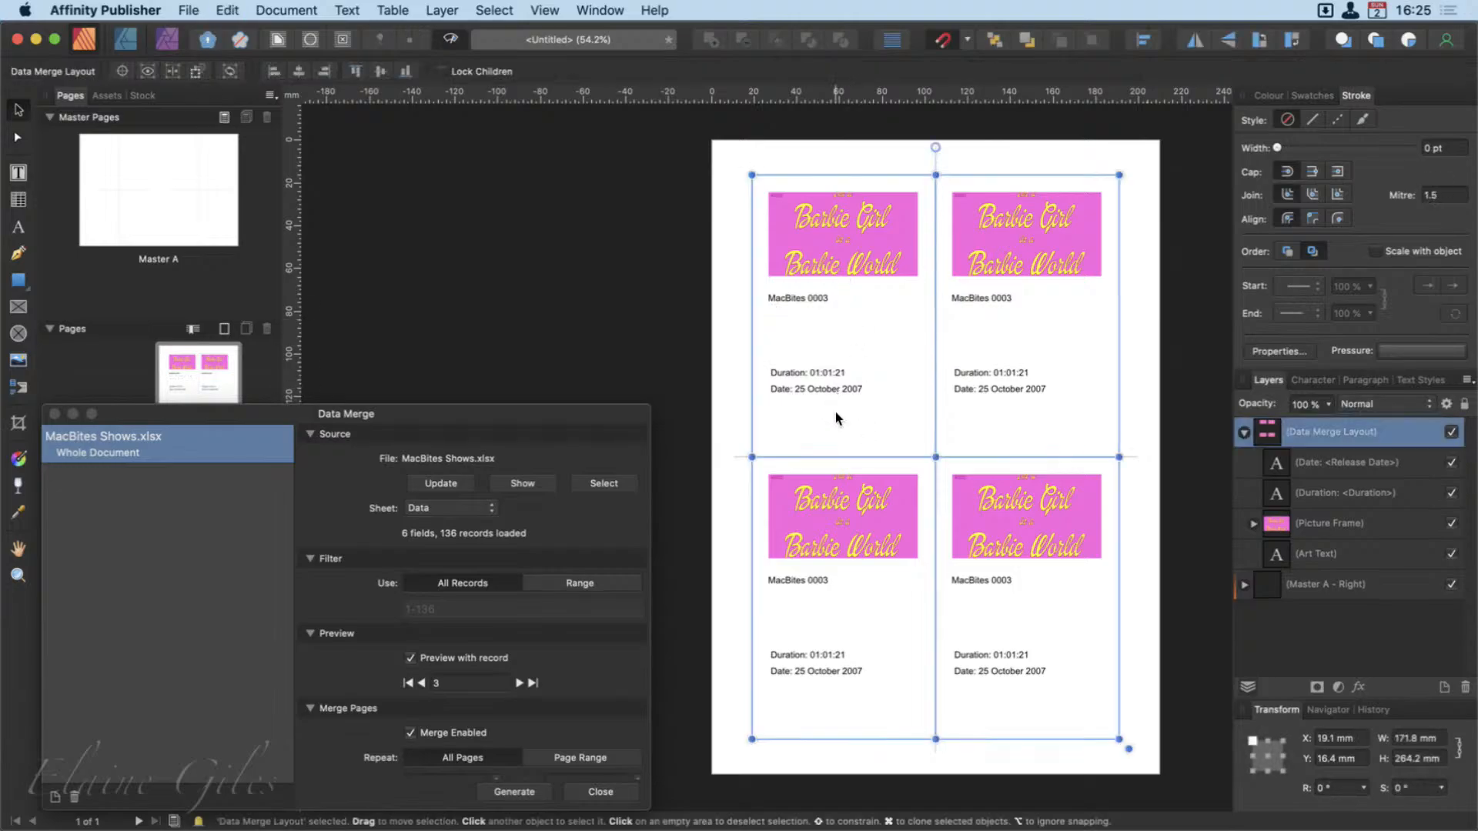
key("super+z")
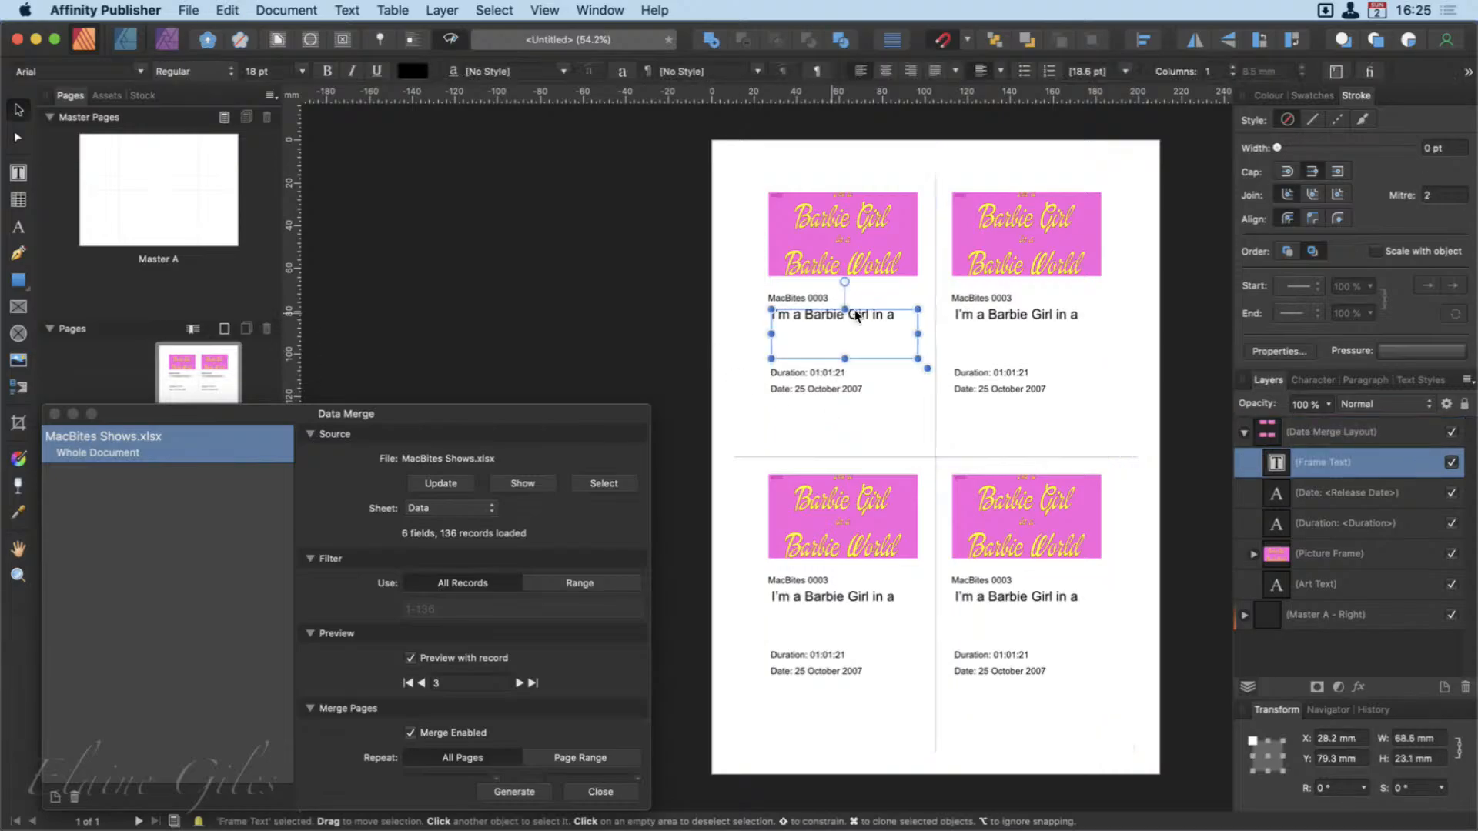
left_click(1060, 320)
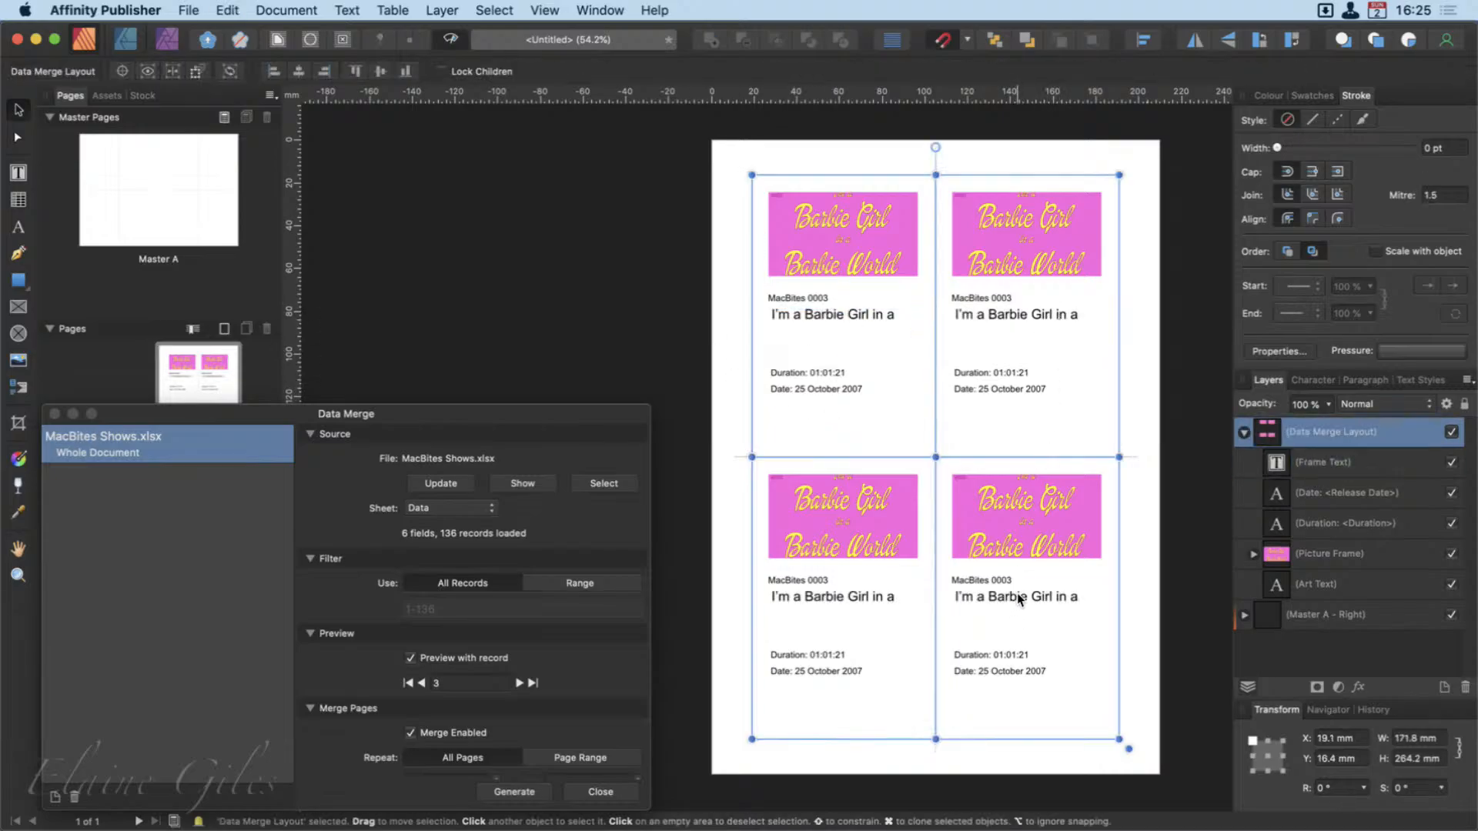
double_click(836, 317)
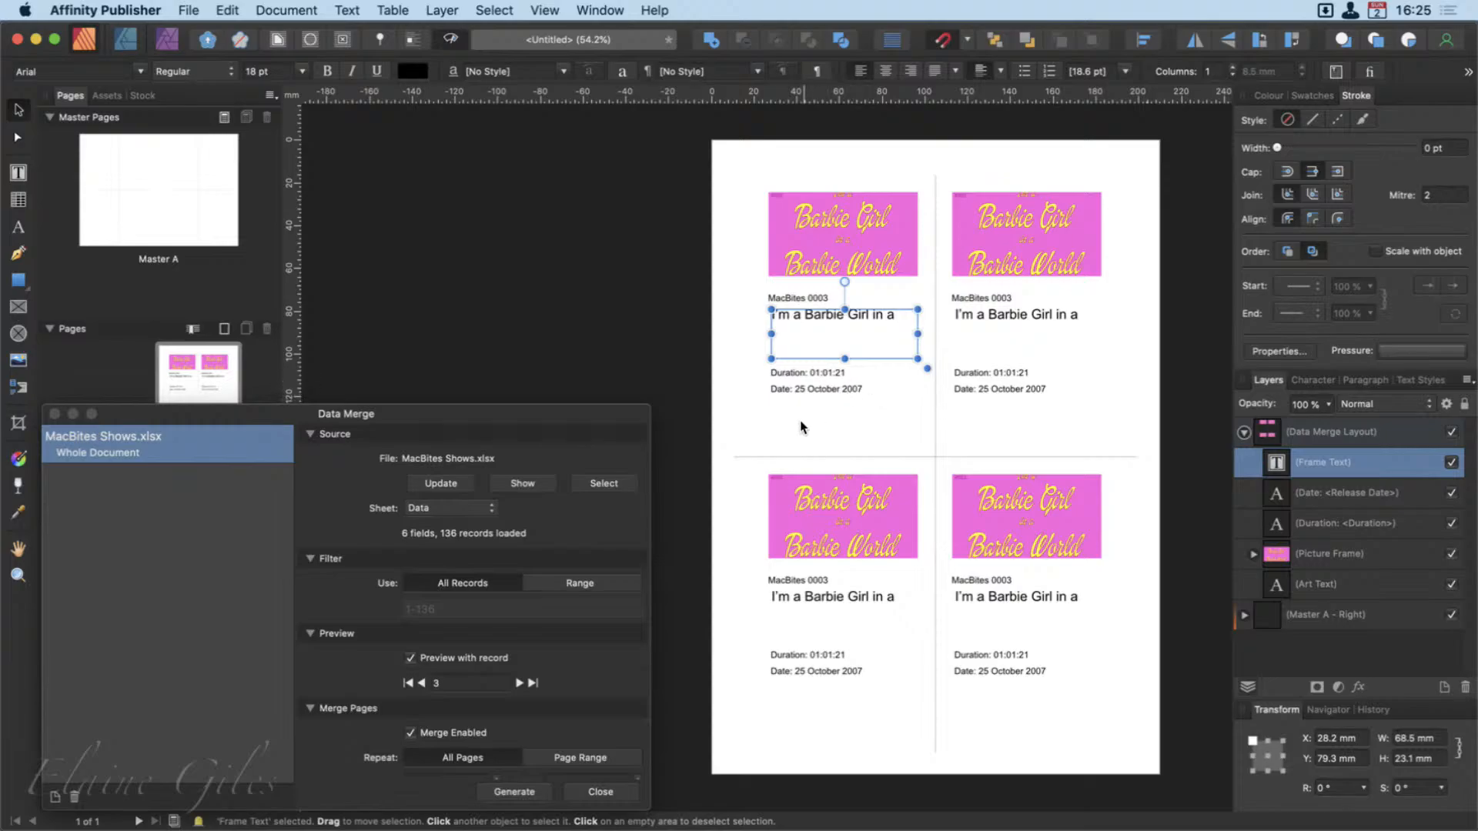
left_click(676, 297)
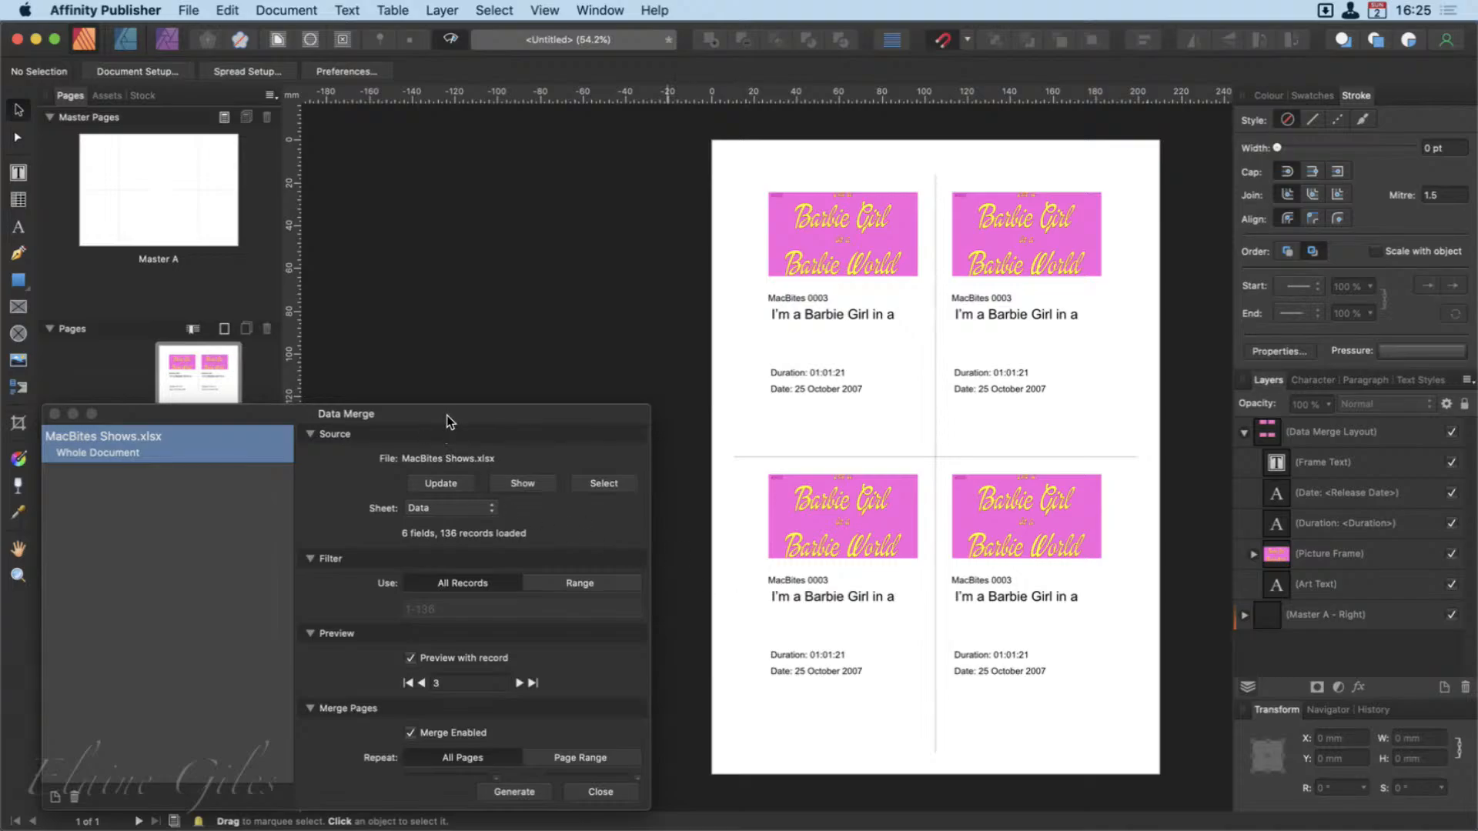
Turn off the record preview and generate the merged document, updating the outdated source data before output.
left_click(428, 658)
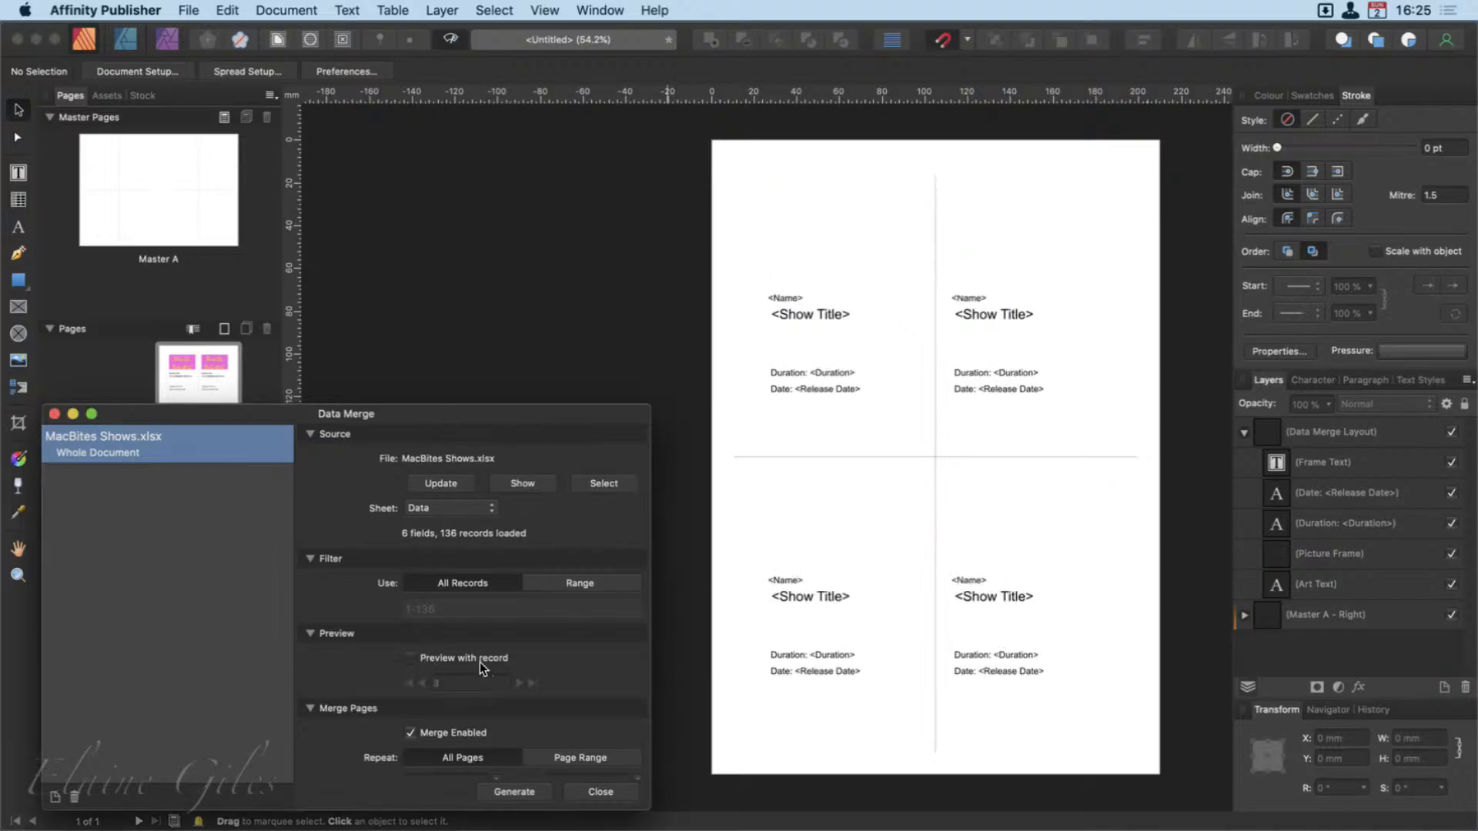
left_click(515, 785)
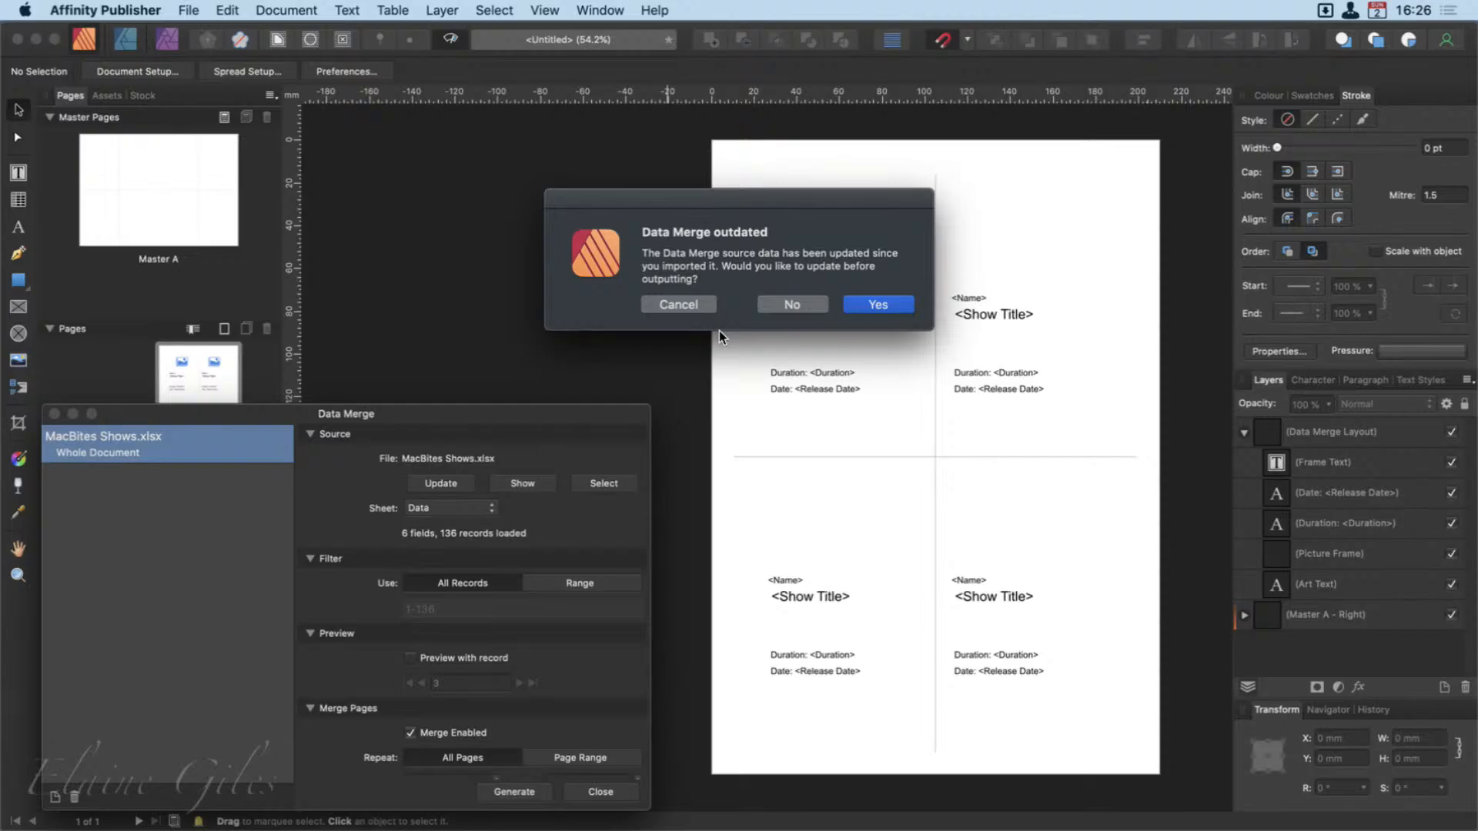
left_click(862, 307)
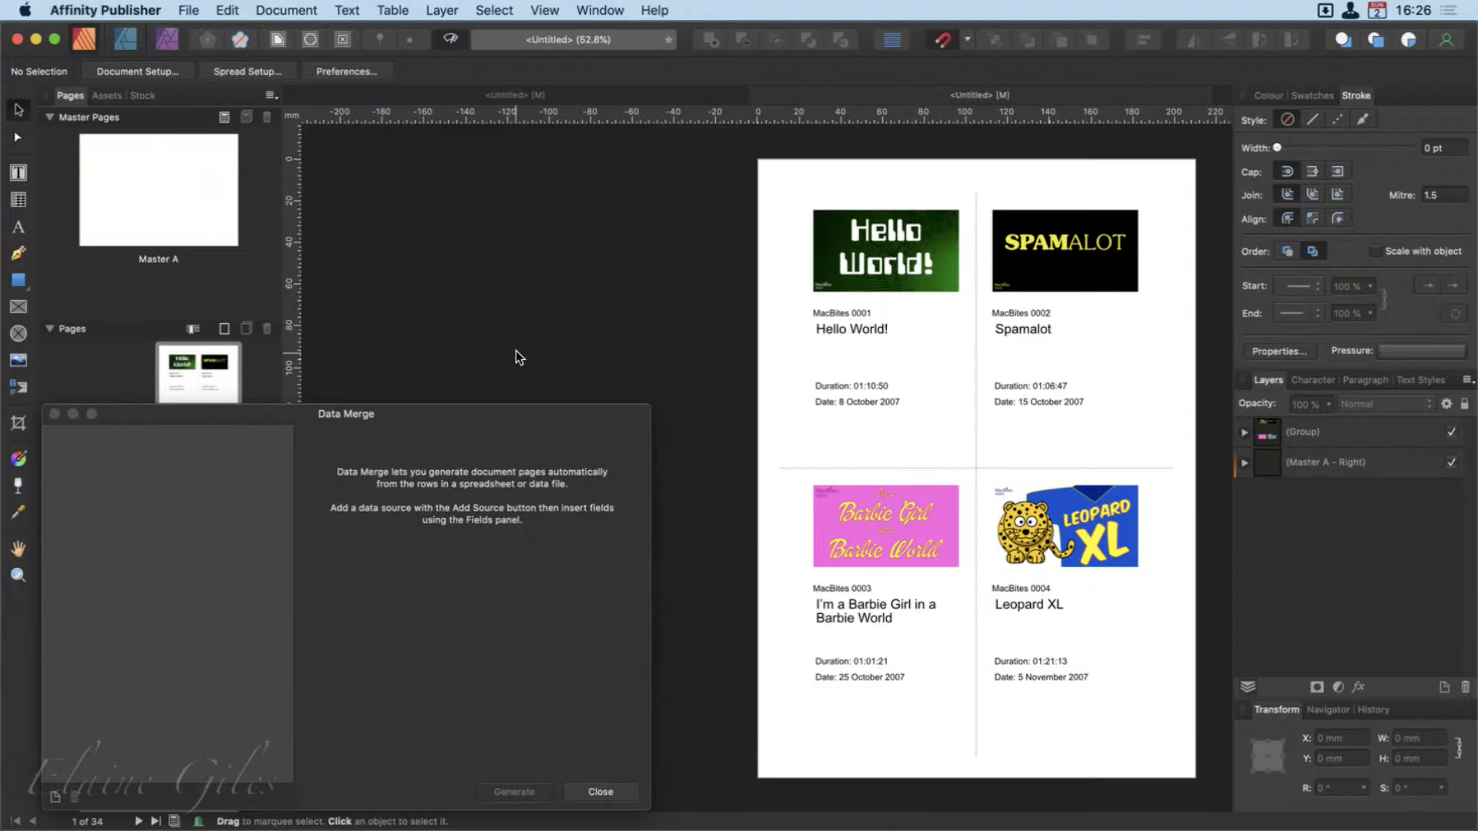
Move the Data Merge window out of the way and examine the merged shows on Page 1 and on the last page.
left_click(450, 416)
left_click_drag(451, 416, 492, 830)
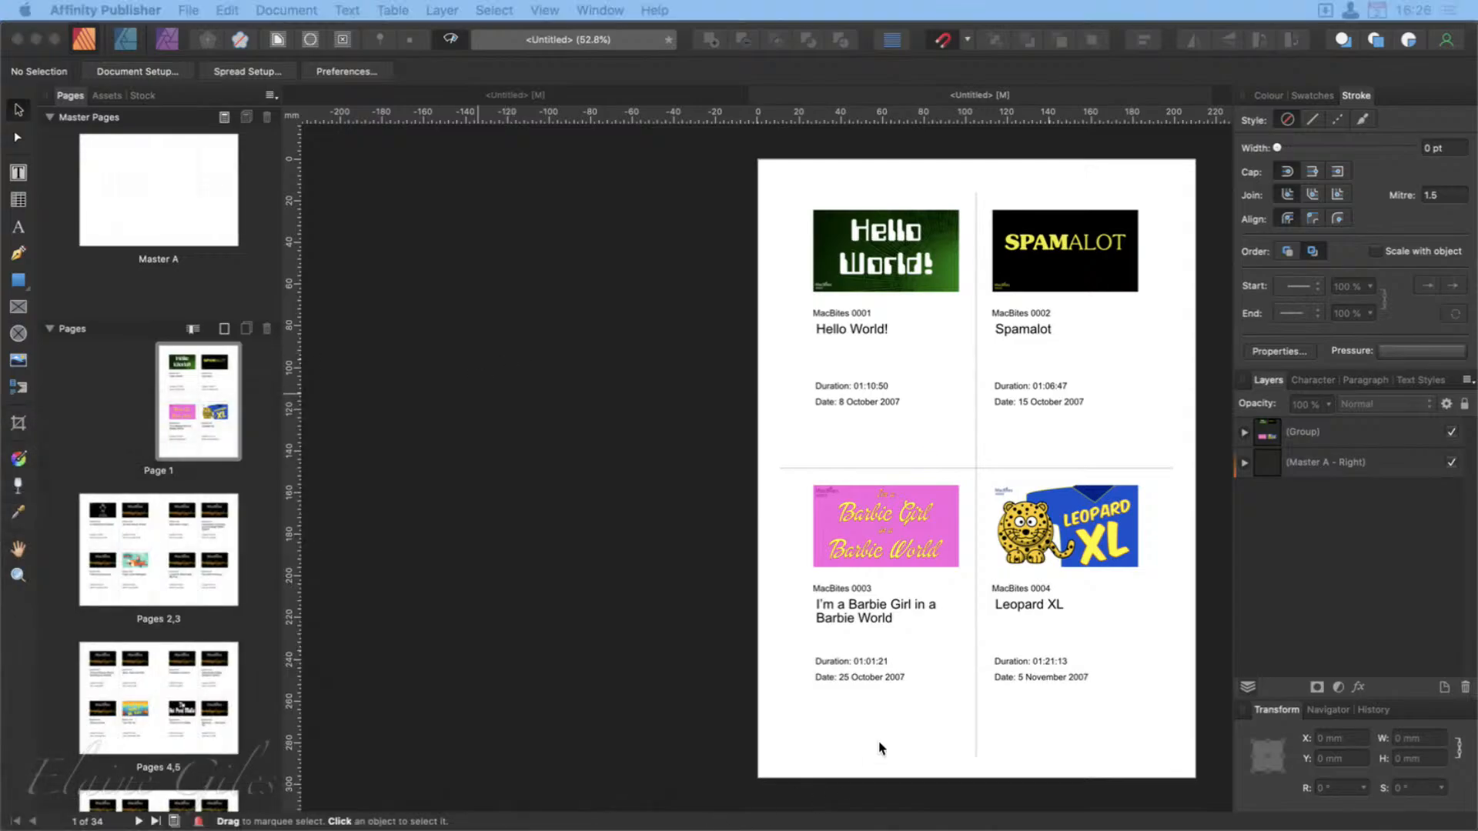
left_click(868, 623)
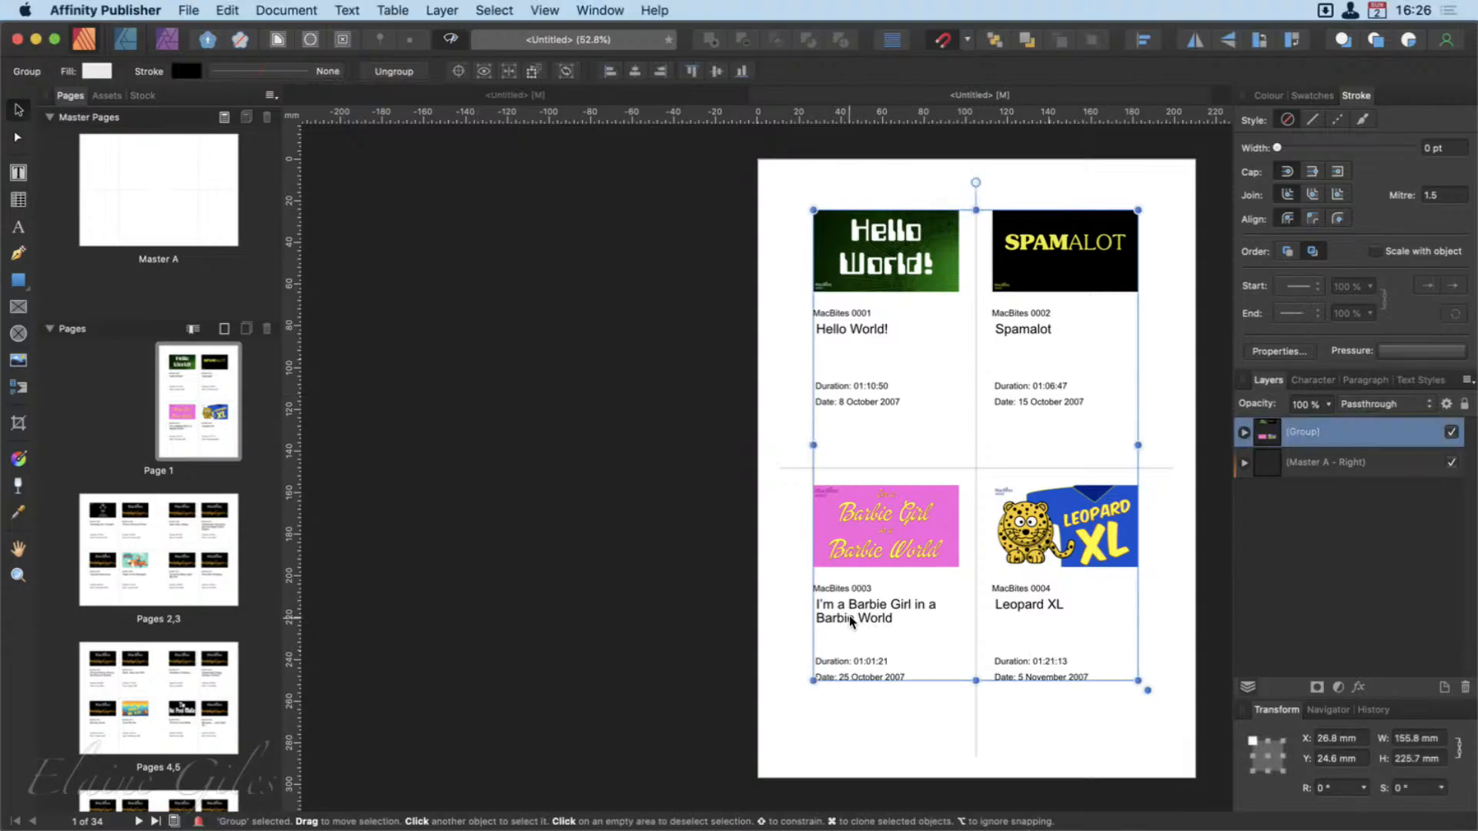
left_click(702, 682)
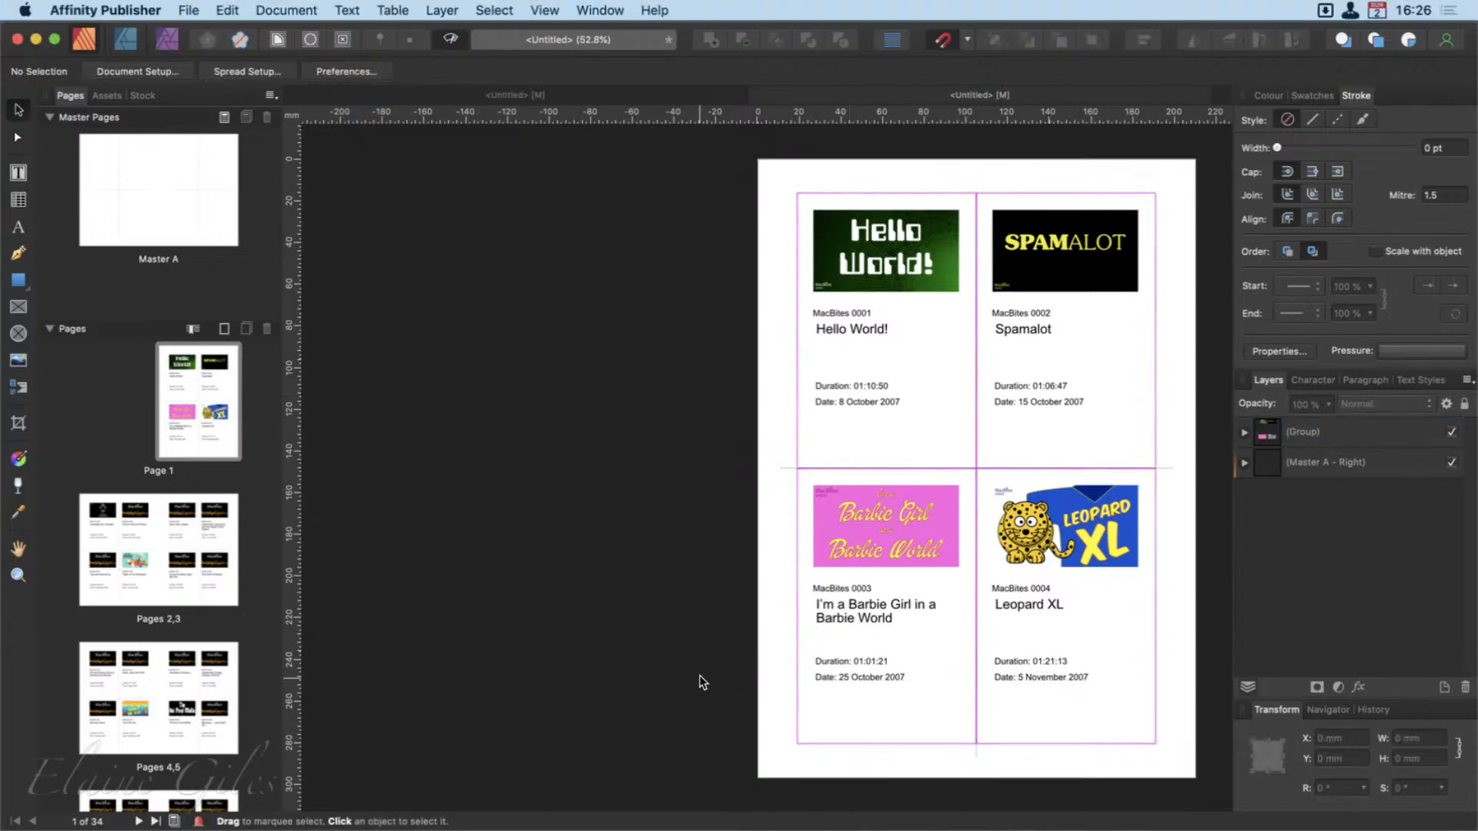
scroll(141, 714, "down", 20)
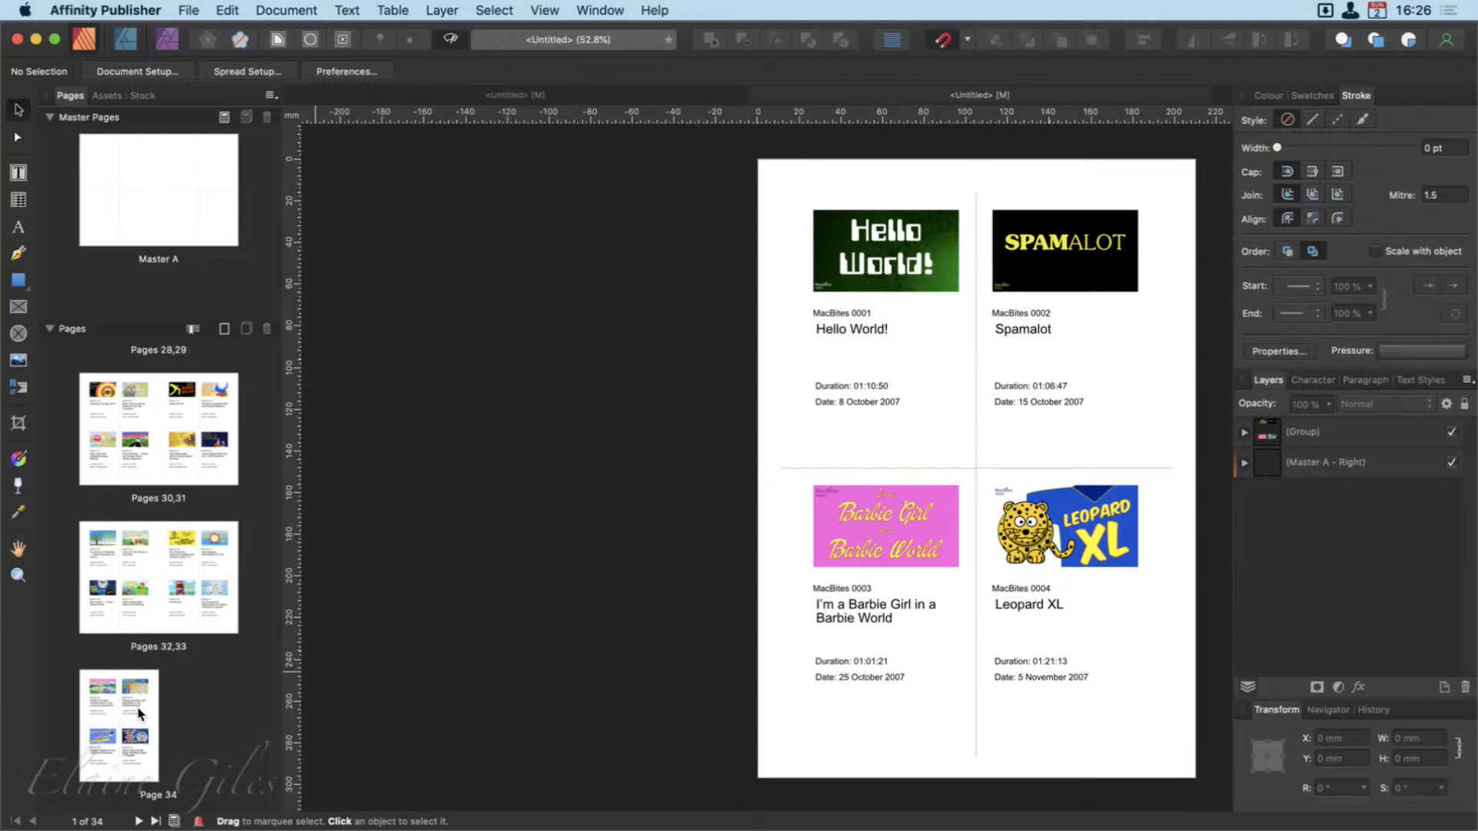
left_click(110, 728)
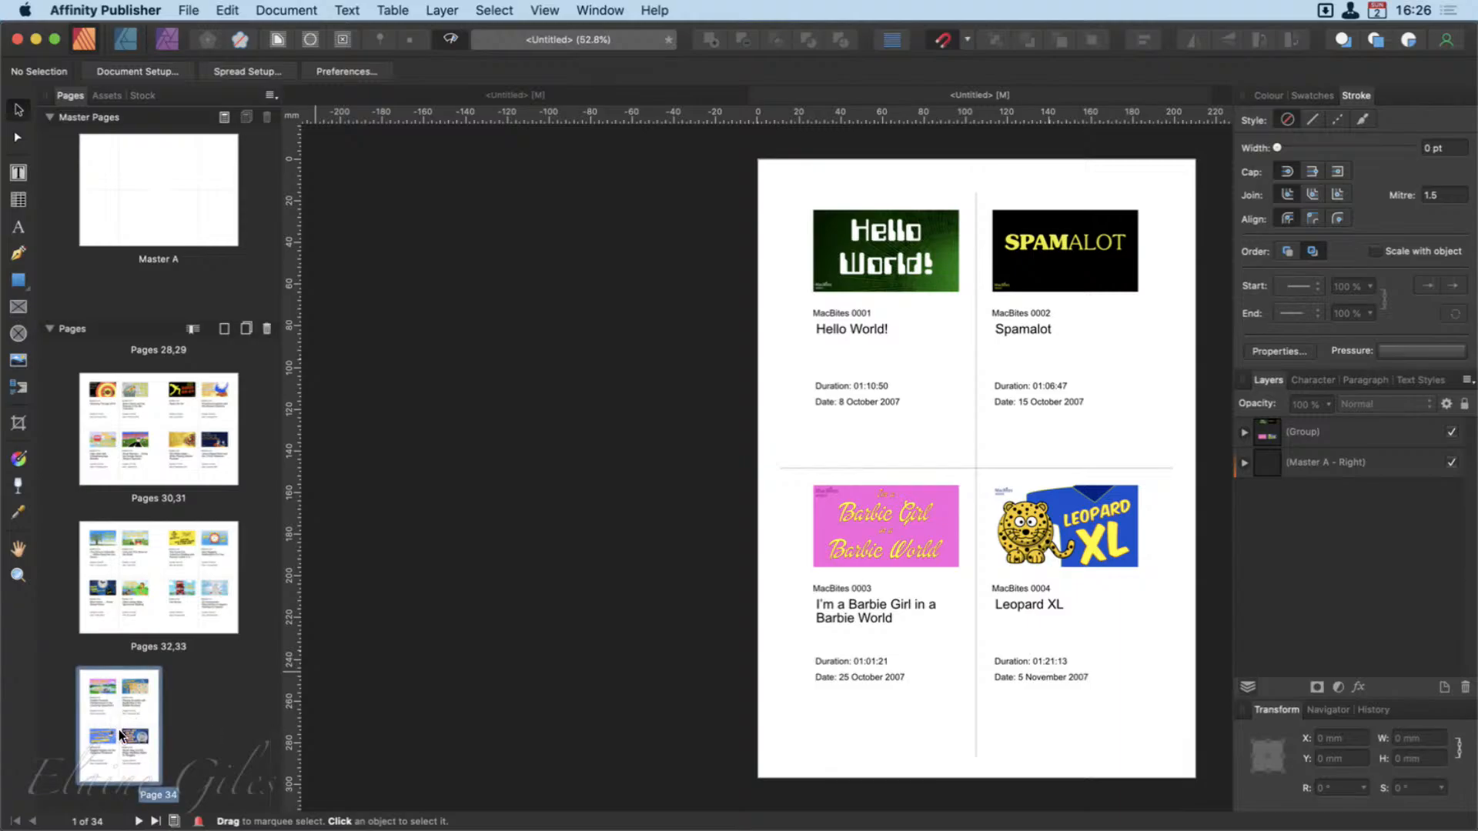
double_click(123, 738)
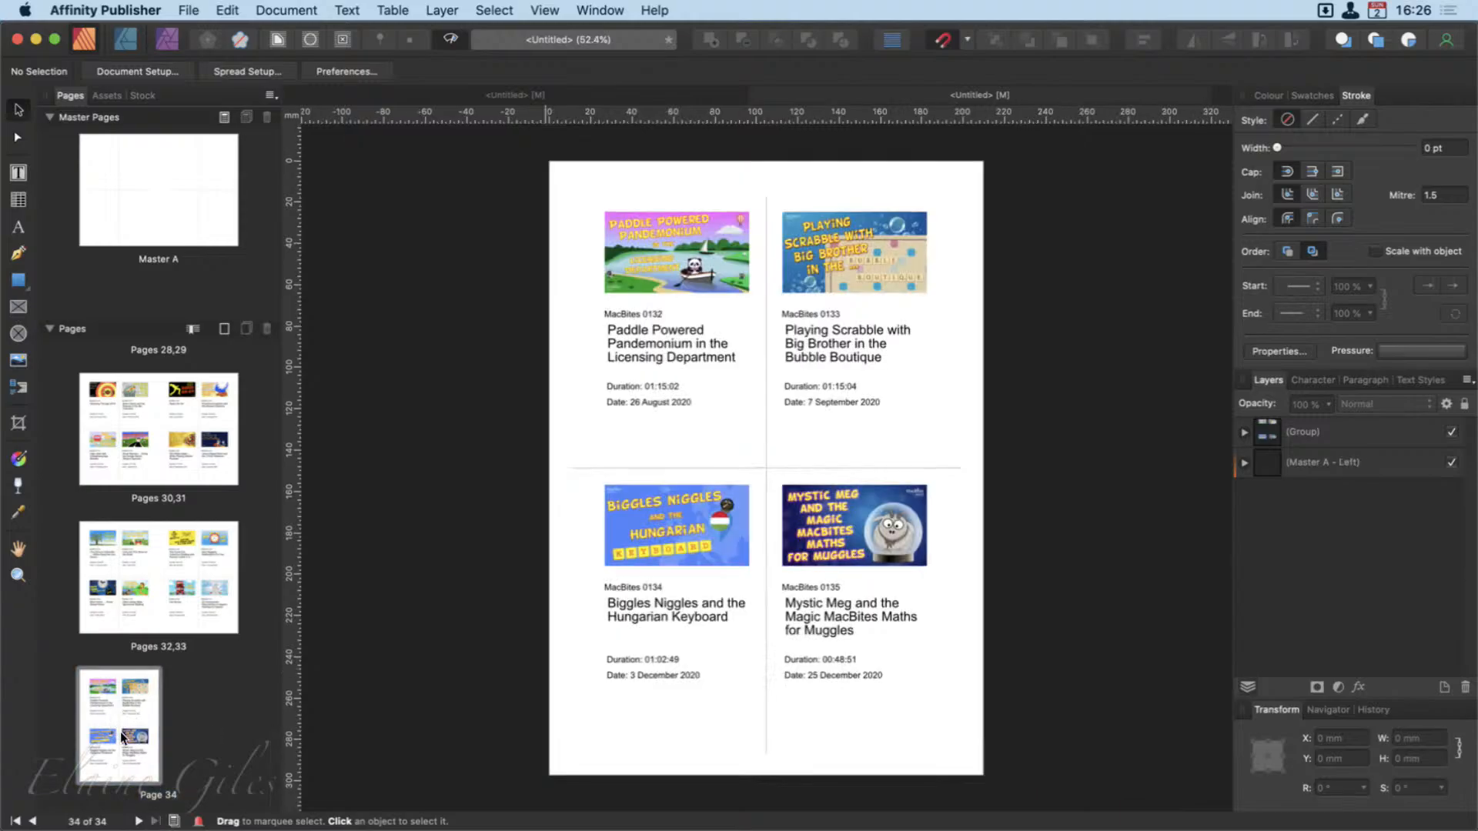
Set the stroke width of all four dividing lines on Master A to 2 pt.
left_click(835, 361)
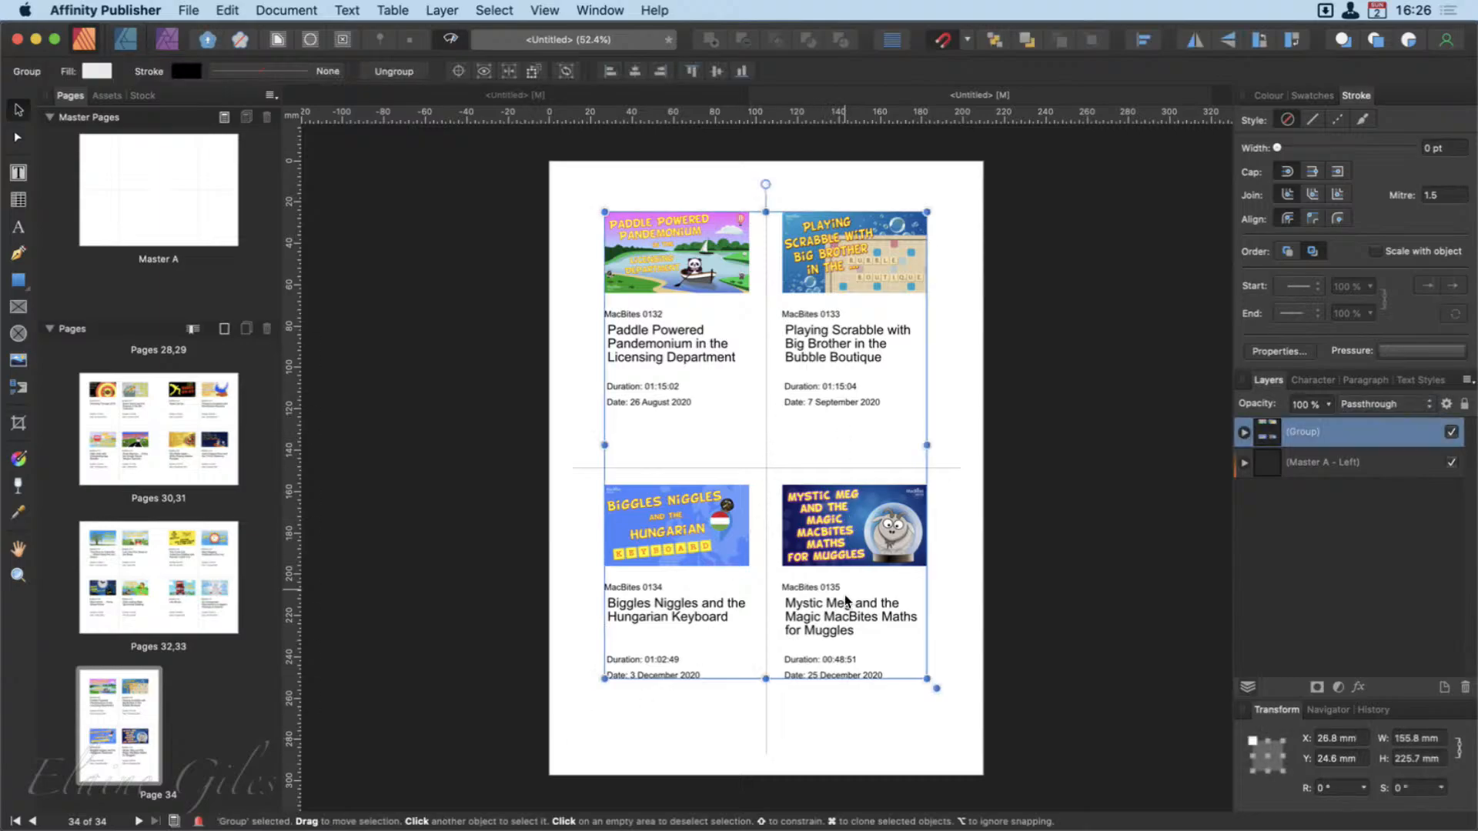
left_click(1010, 635)
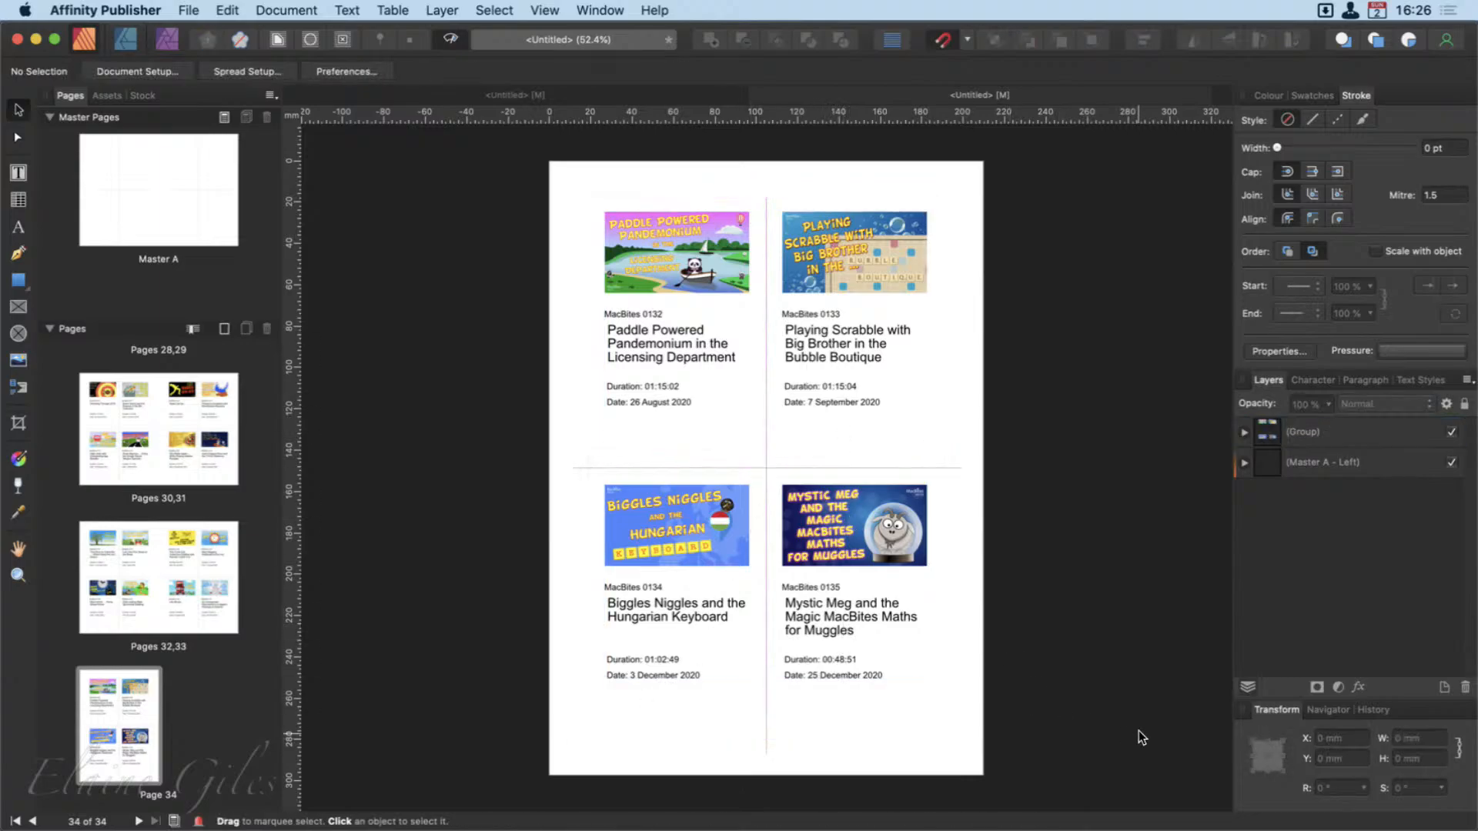
double_click(180, 195)
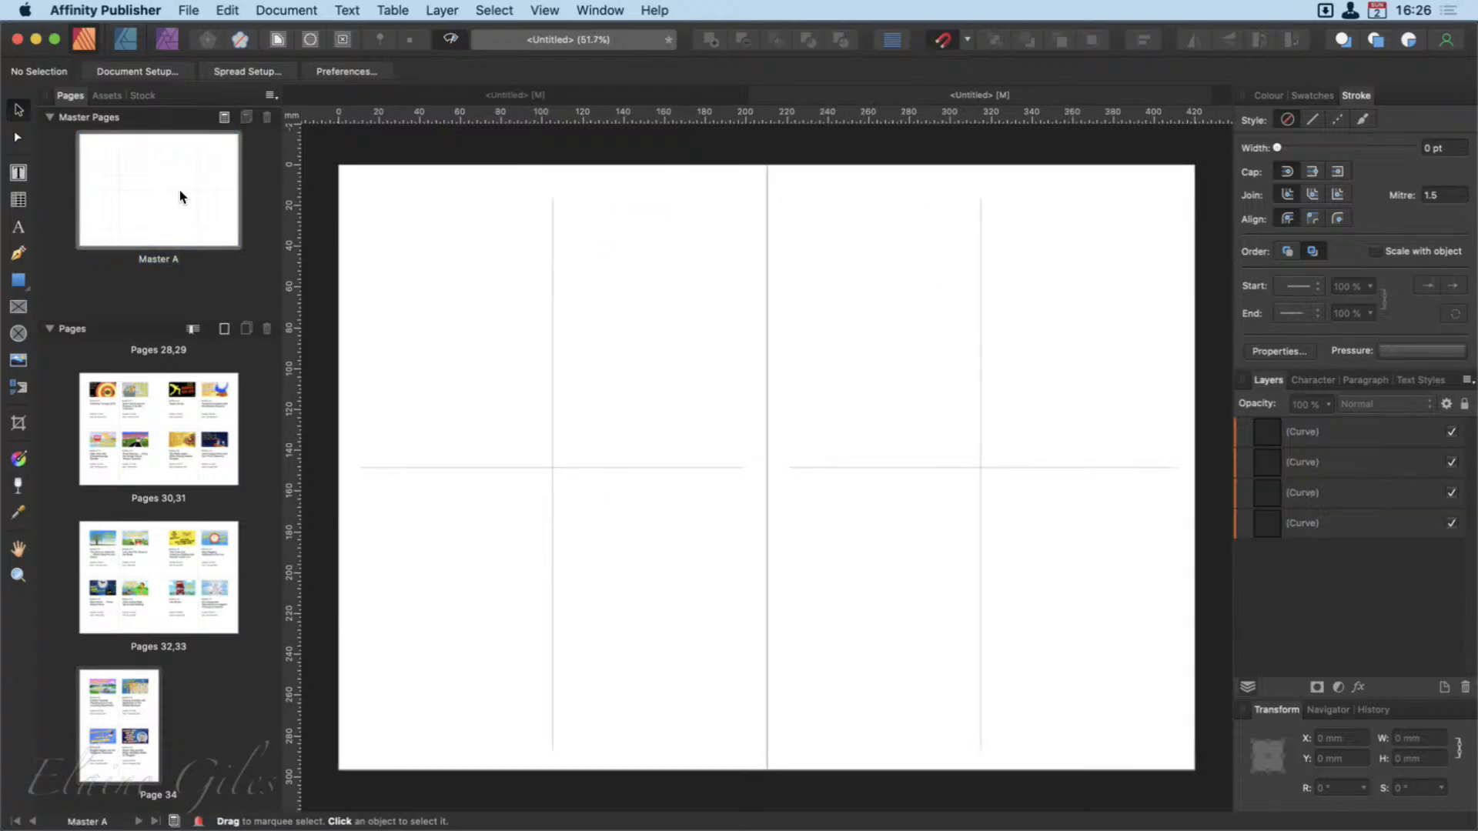
left_click(981, 369)
left_click(893, 468, "shift")
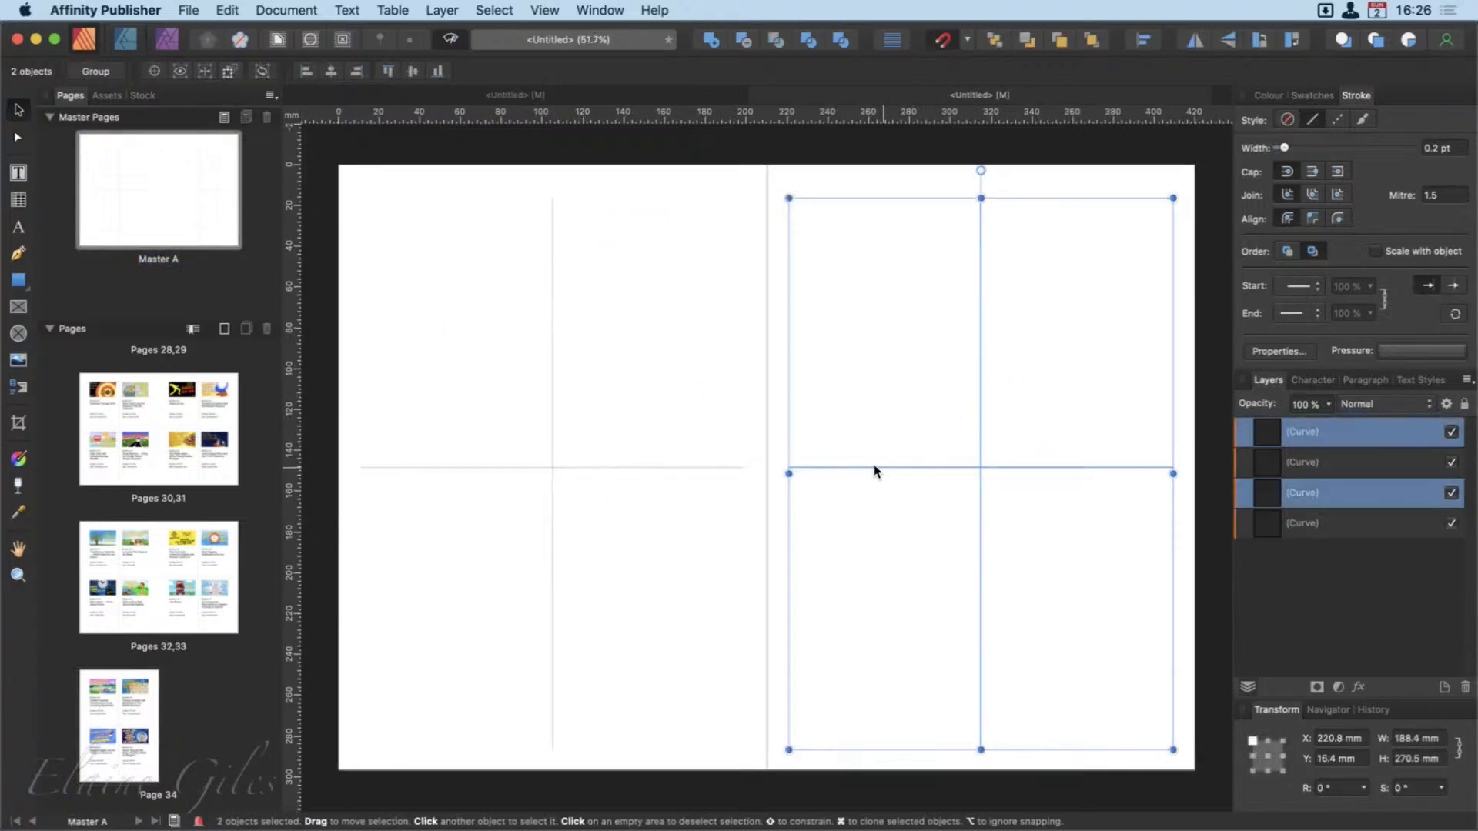
left_click(552, 455, "shift")
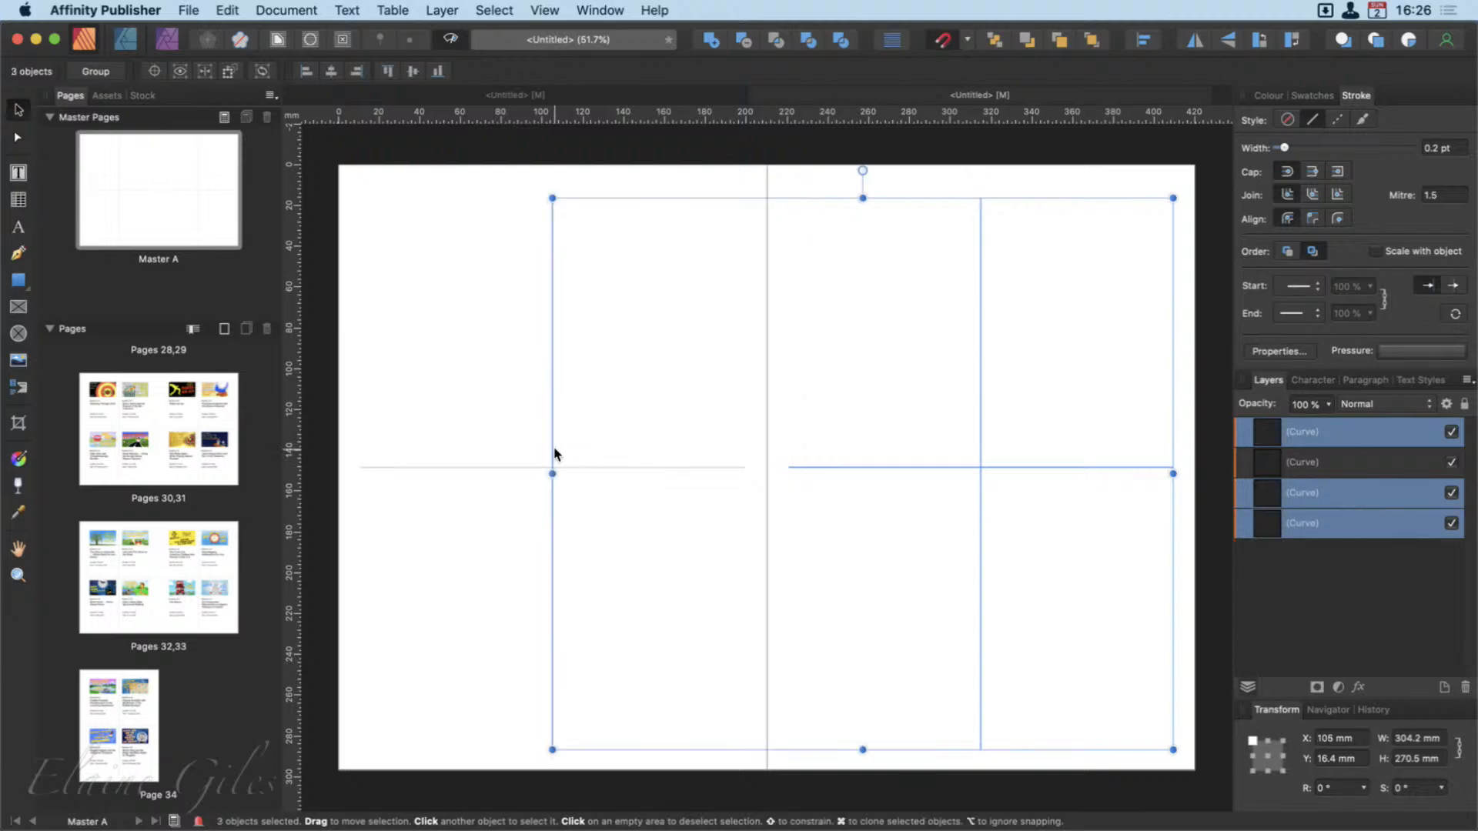
left_click(505, 464, "shift")
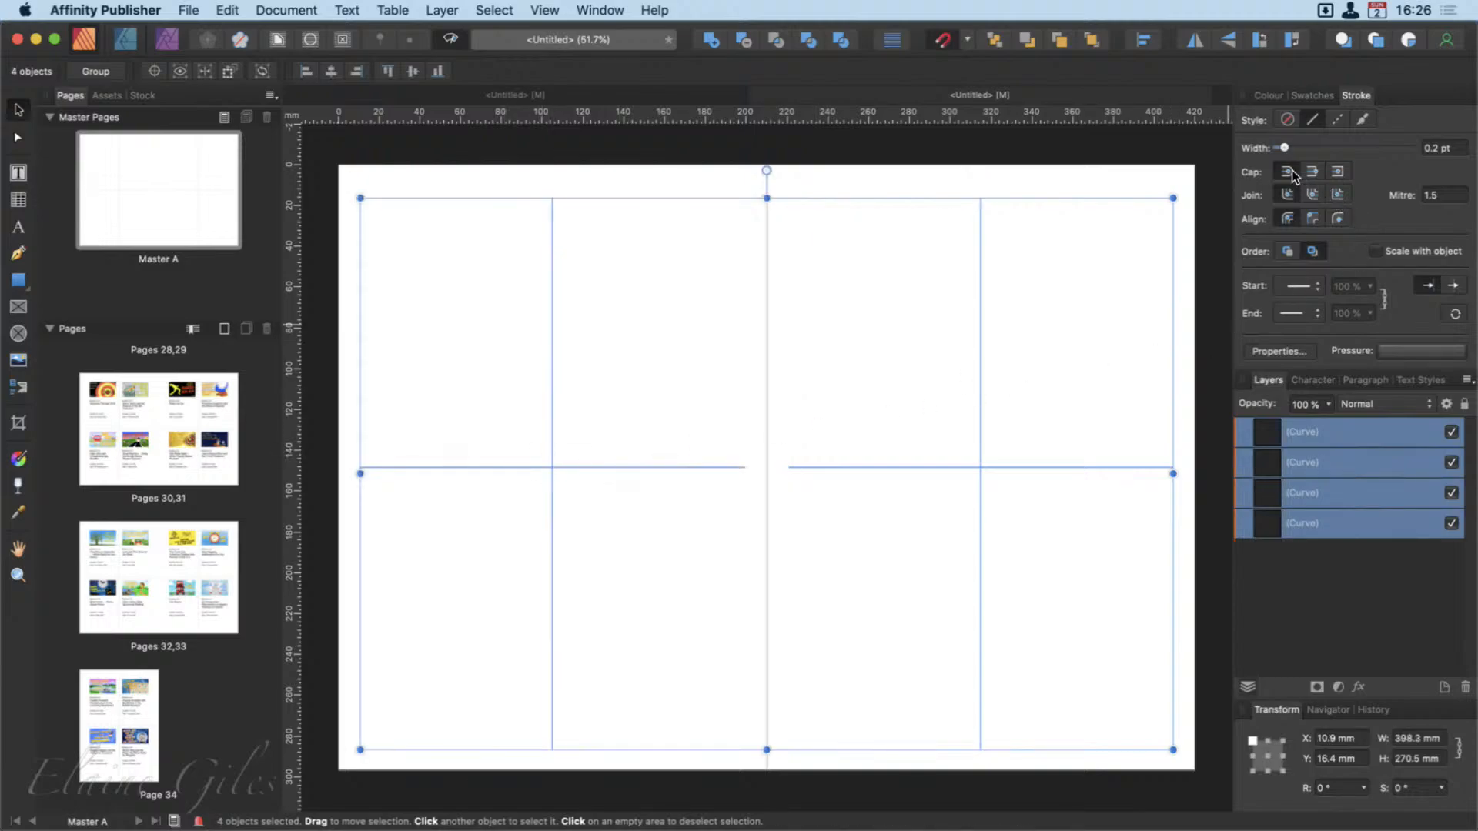
left_click_drag(1284, 151, 1311, 150)
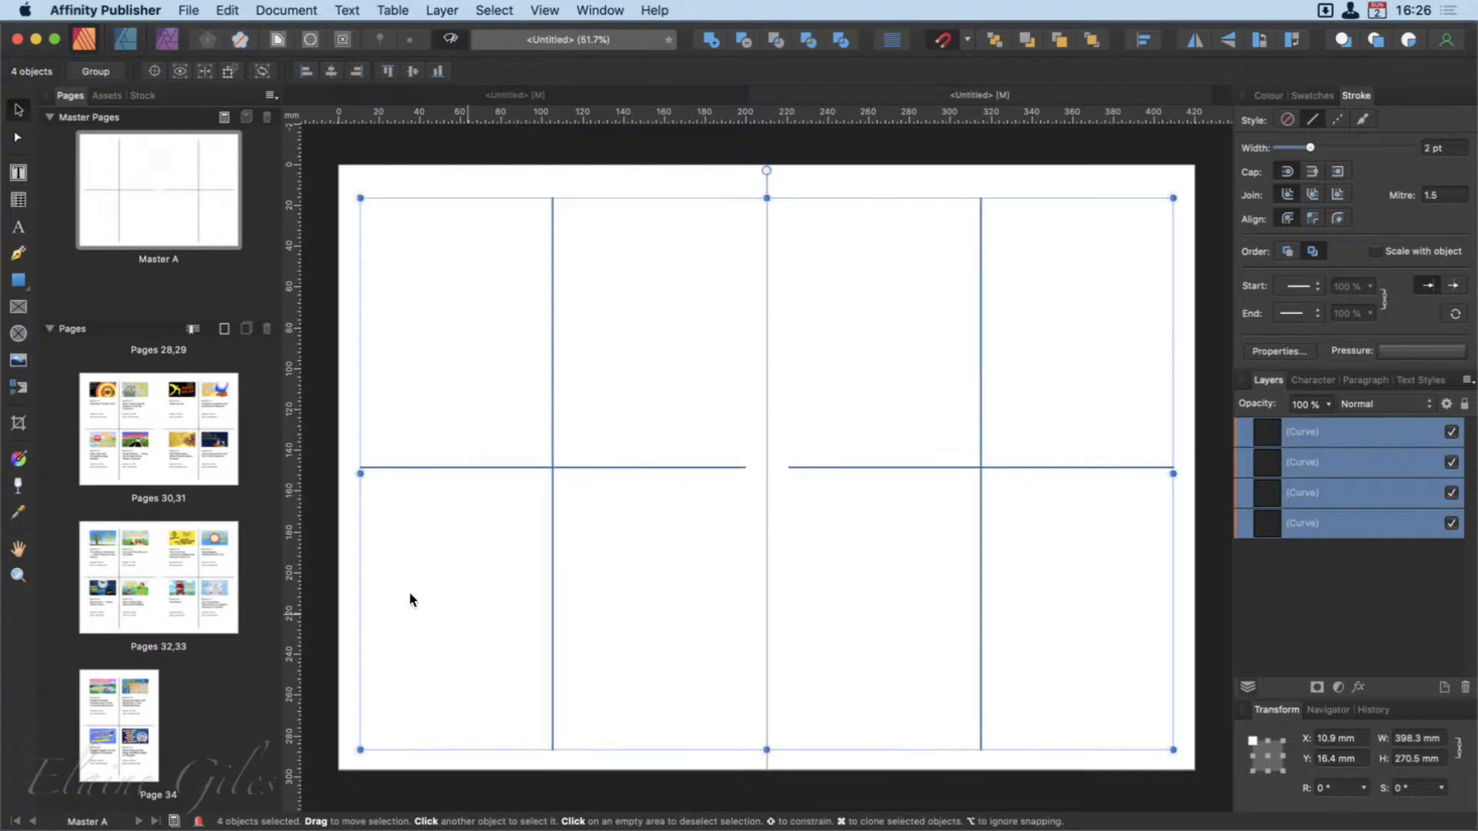
Examine the dividing lines on pages 30 and 31 and undo the stroke width change on Master A.
double_click(208, 455)
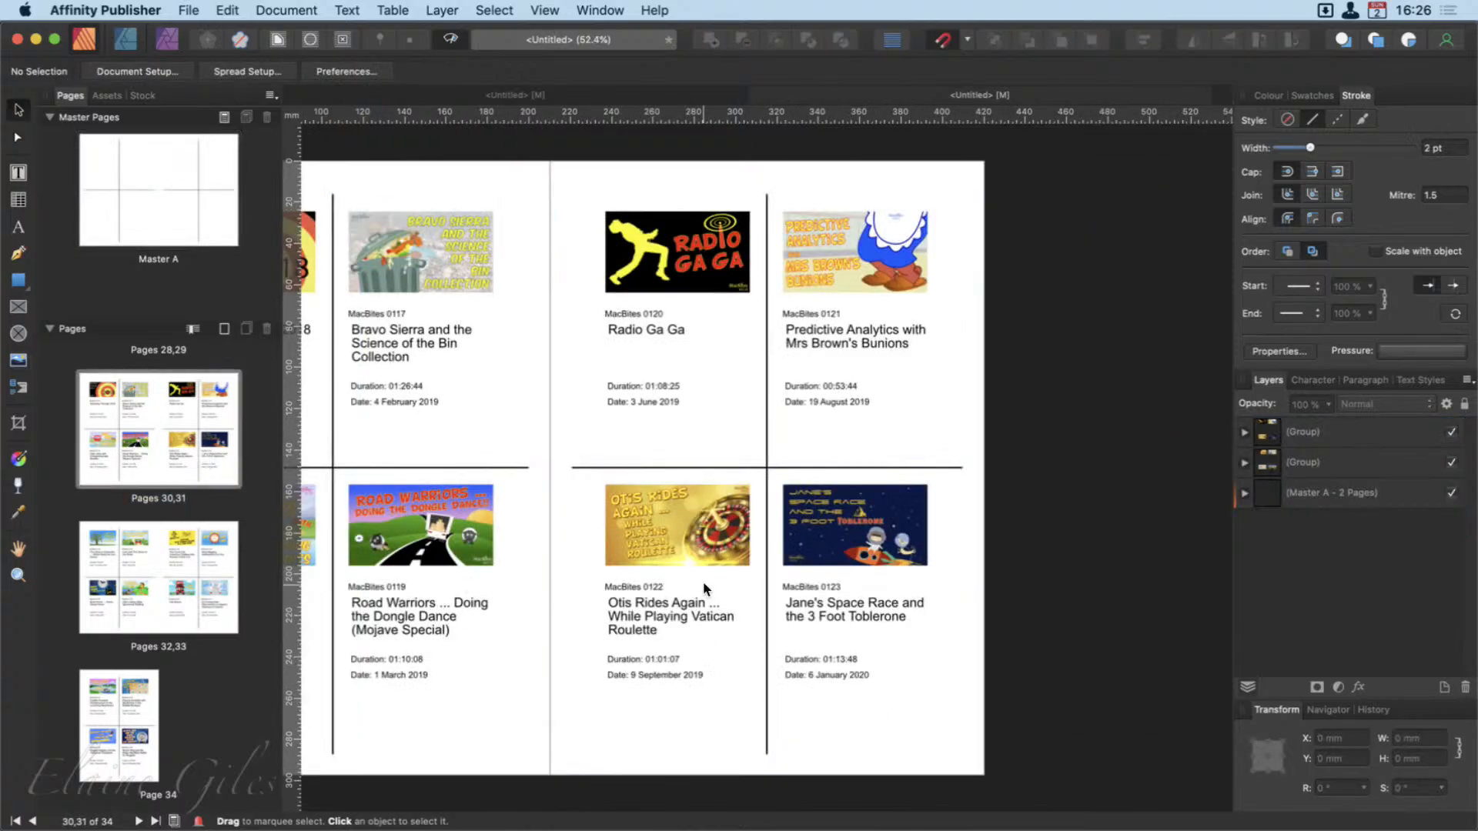
scroll(703, 580, "left", 3)
scroll(704, 589, "left", 2)
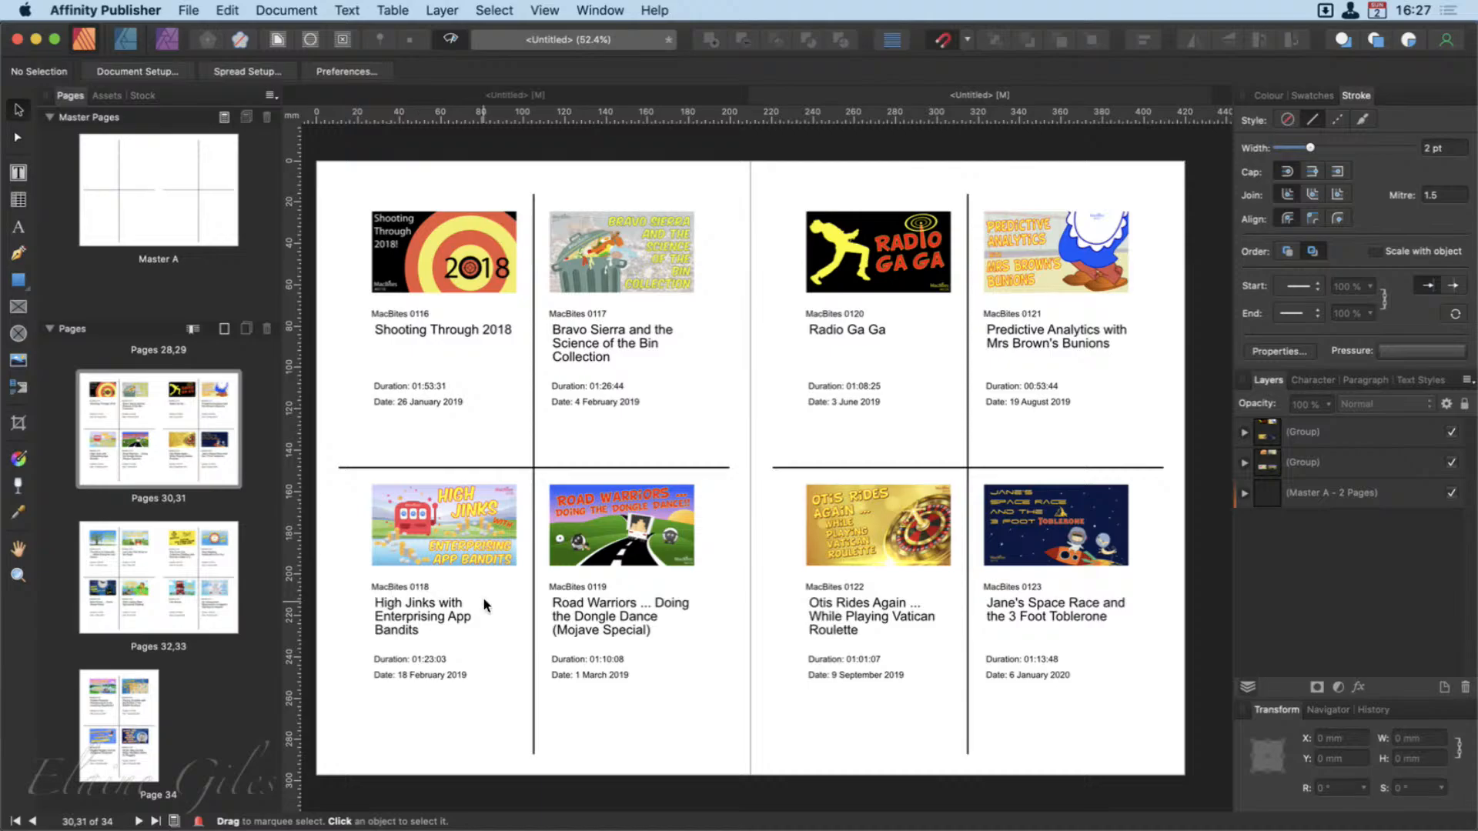
scroll(276, 662, "up", 20)
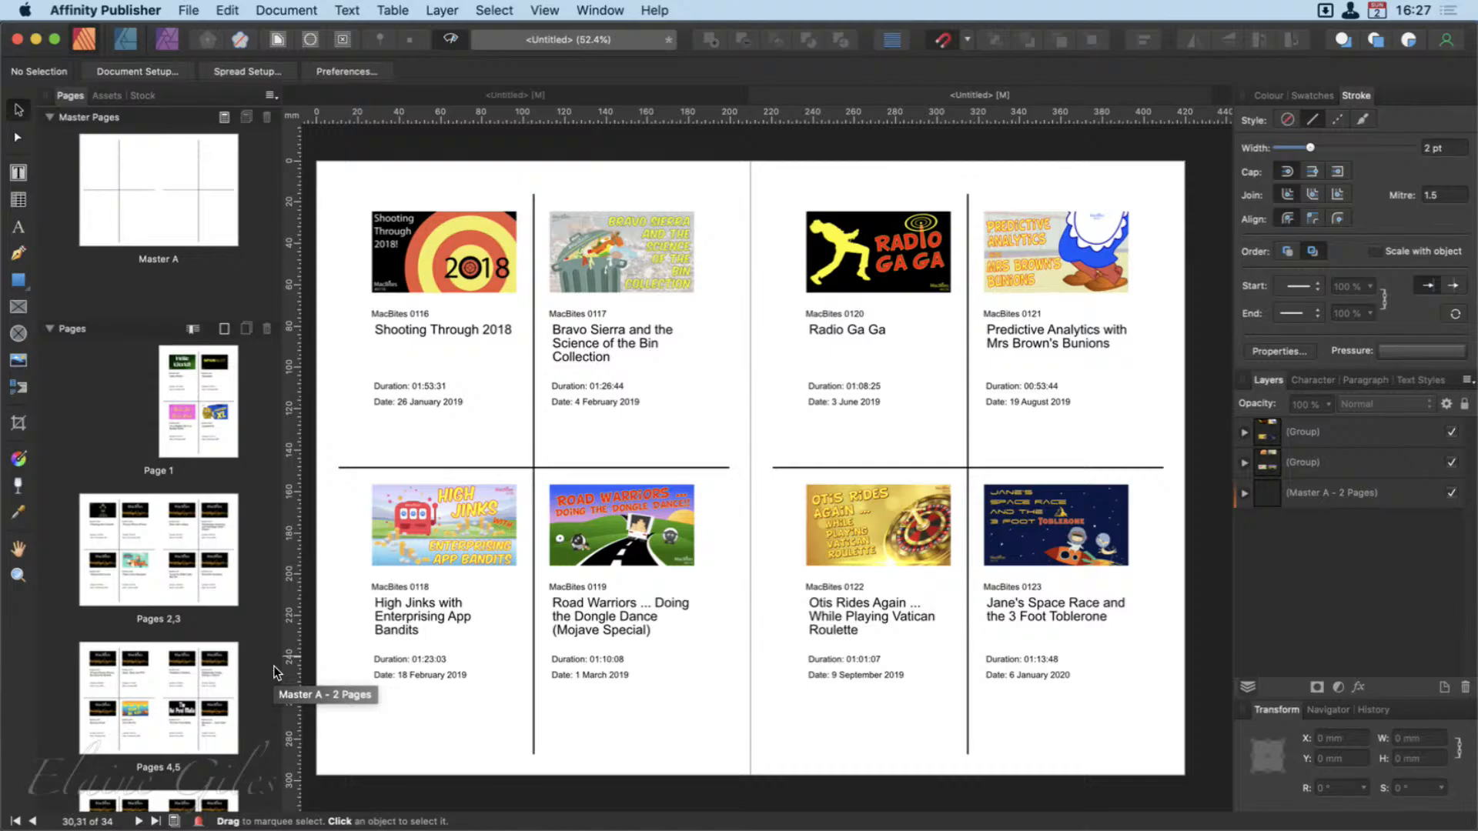
double_click(545, 682)
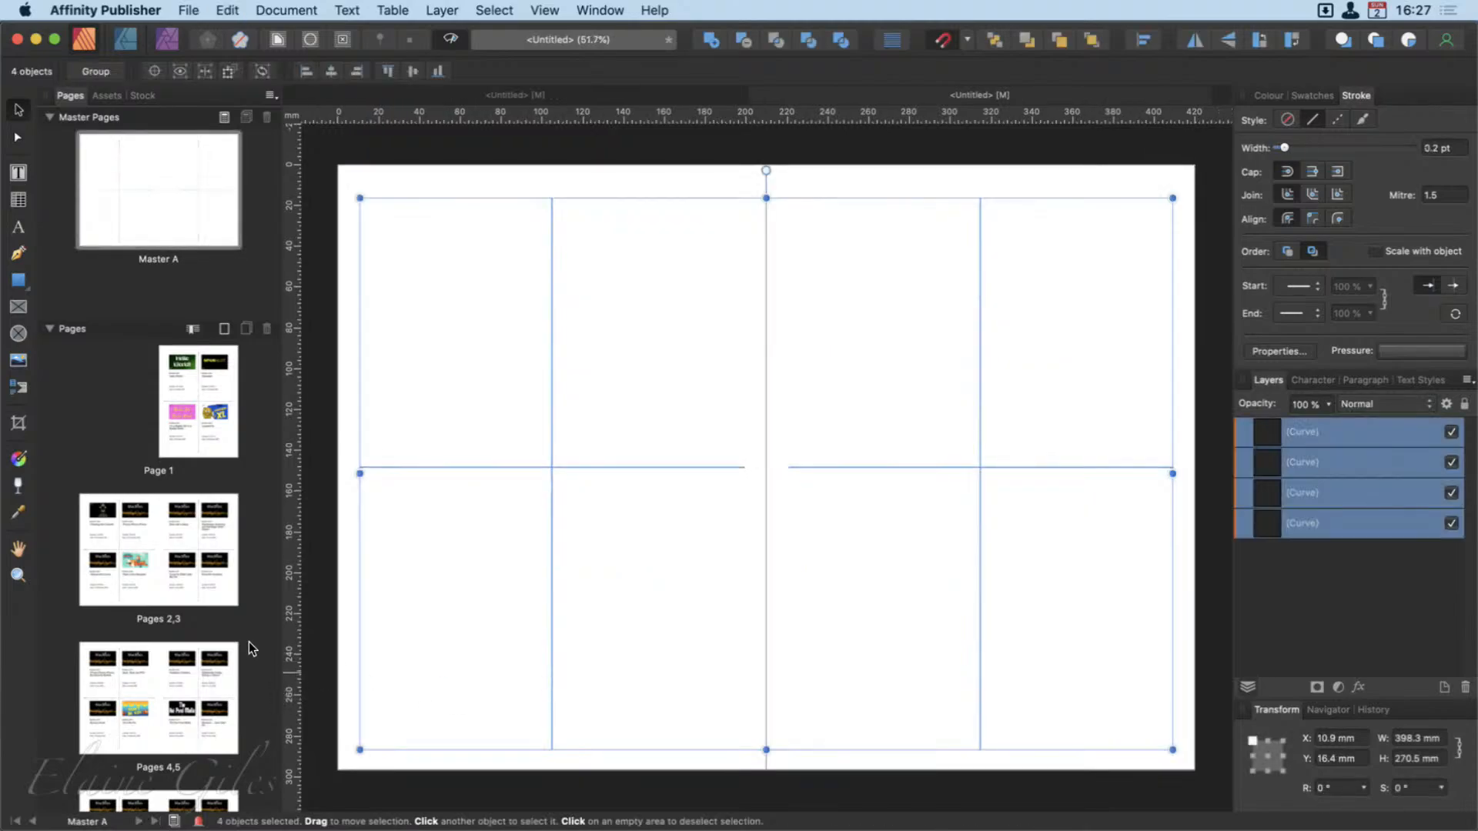
Go to Page 1 and compare the merged document with the original data merge layout document.
double_click(168, 410)
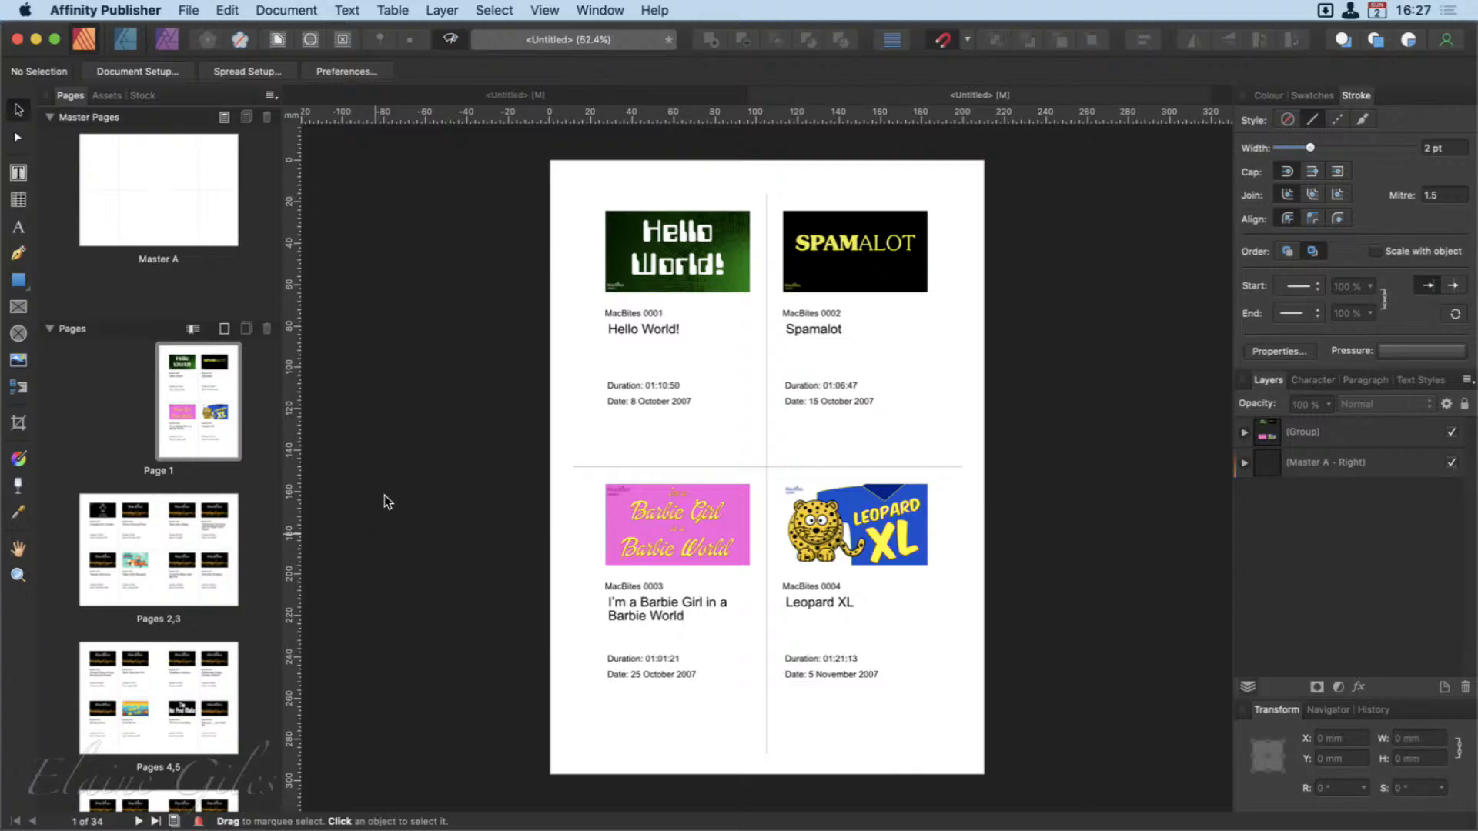
left_click(473, 94)
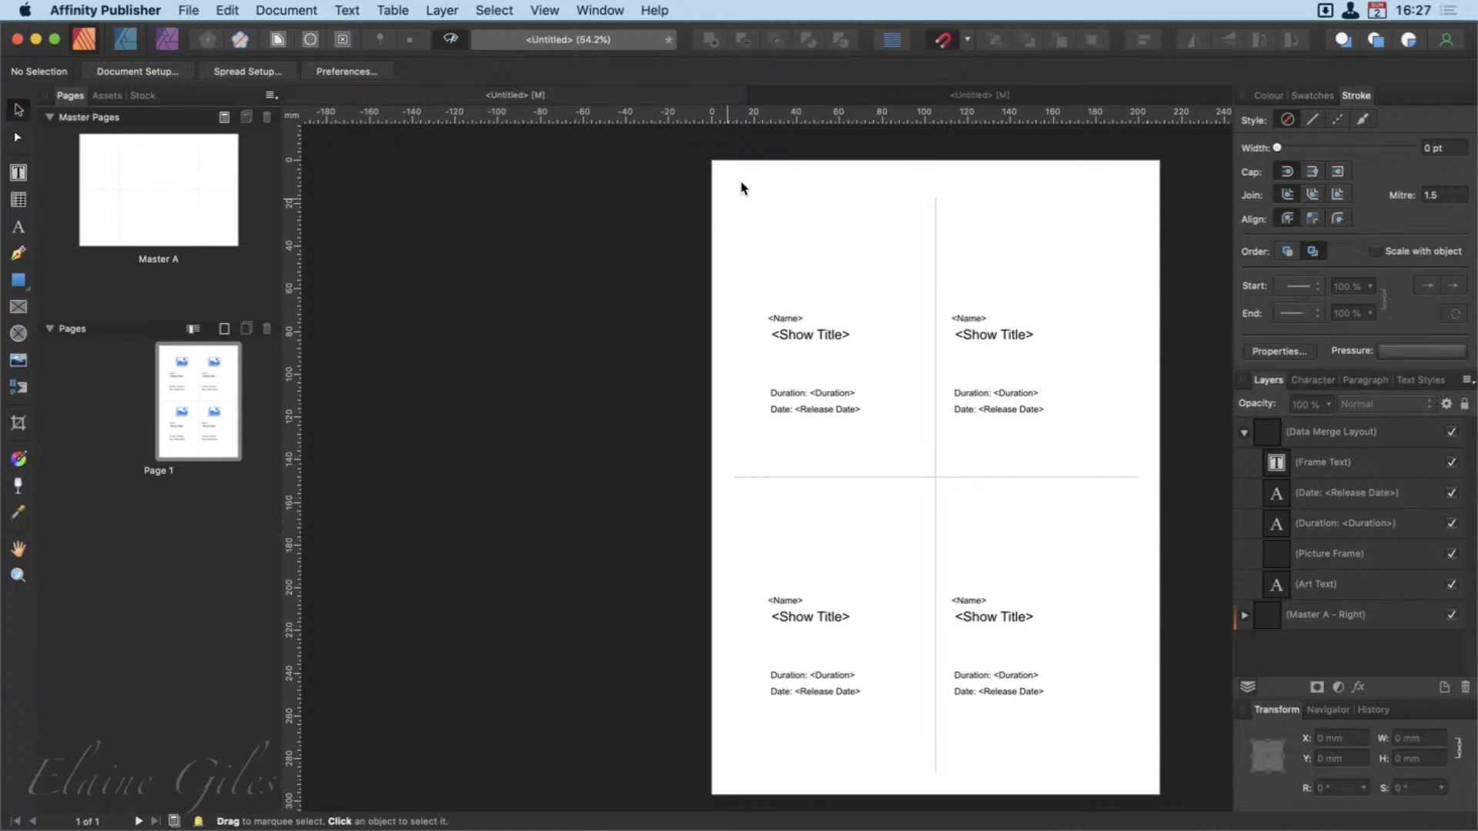
left_click(862, 91)
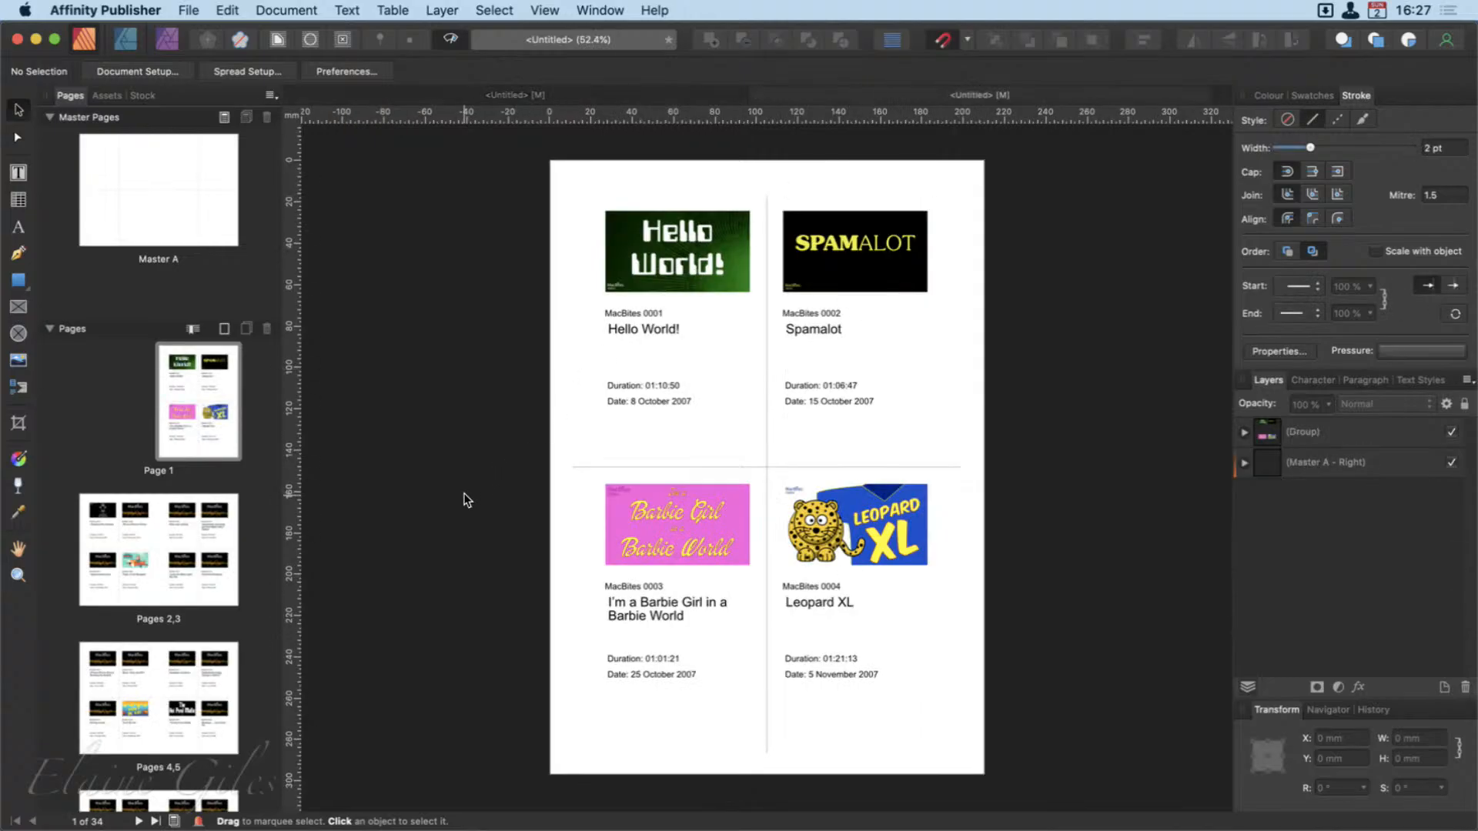
Insert two pages before page 1 with no master page applied.
left_click(224, 330)
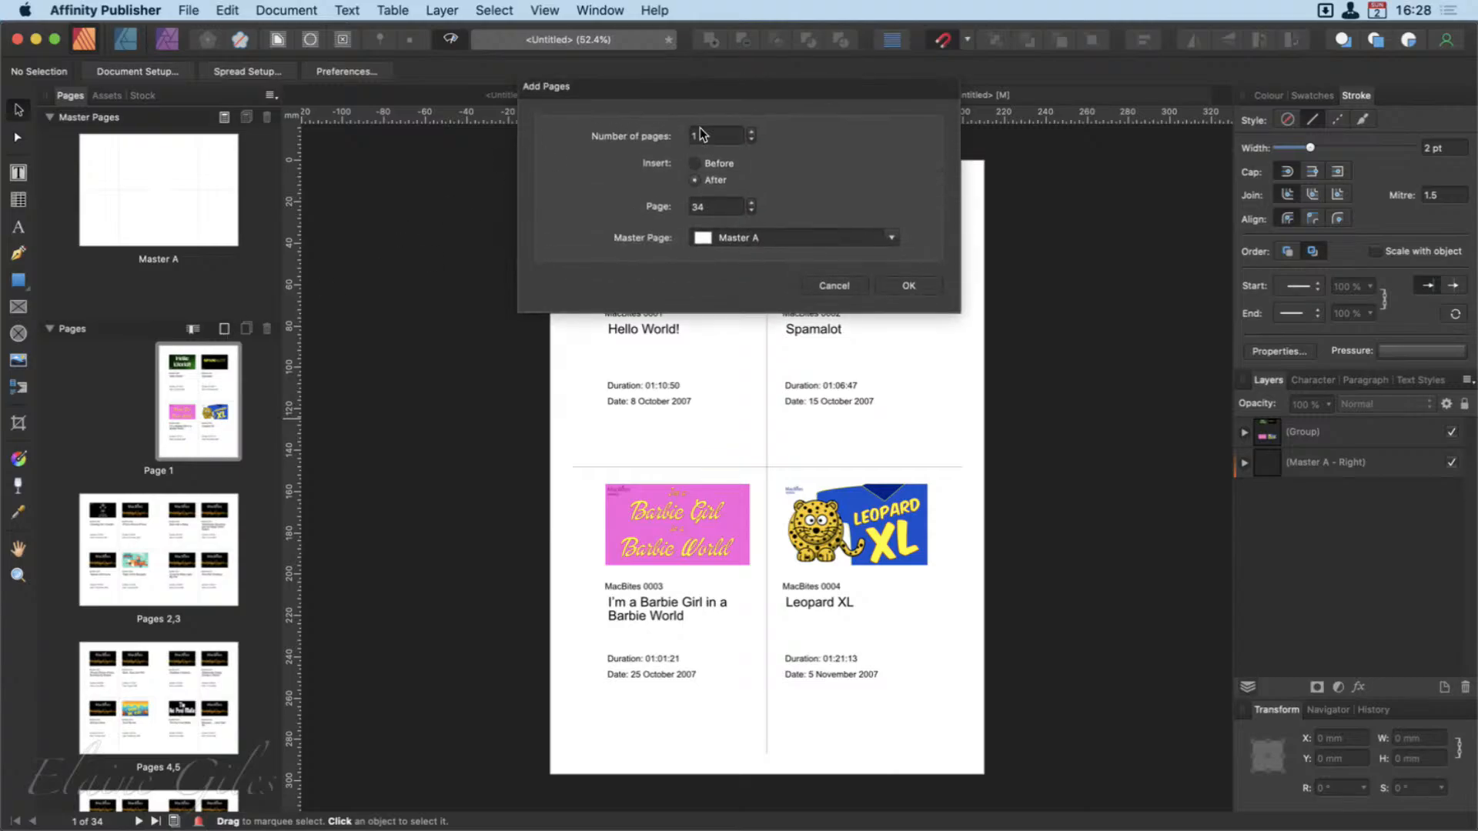
left_click(752, 132)
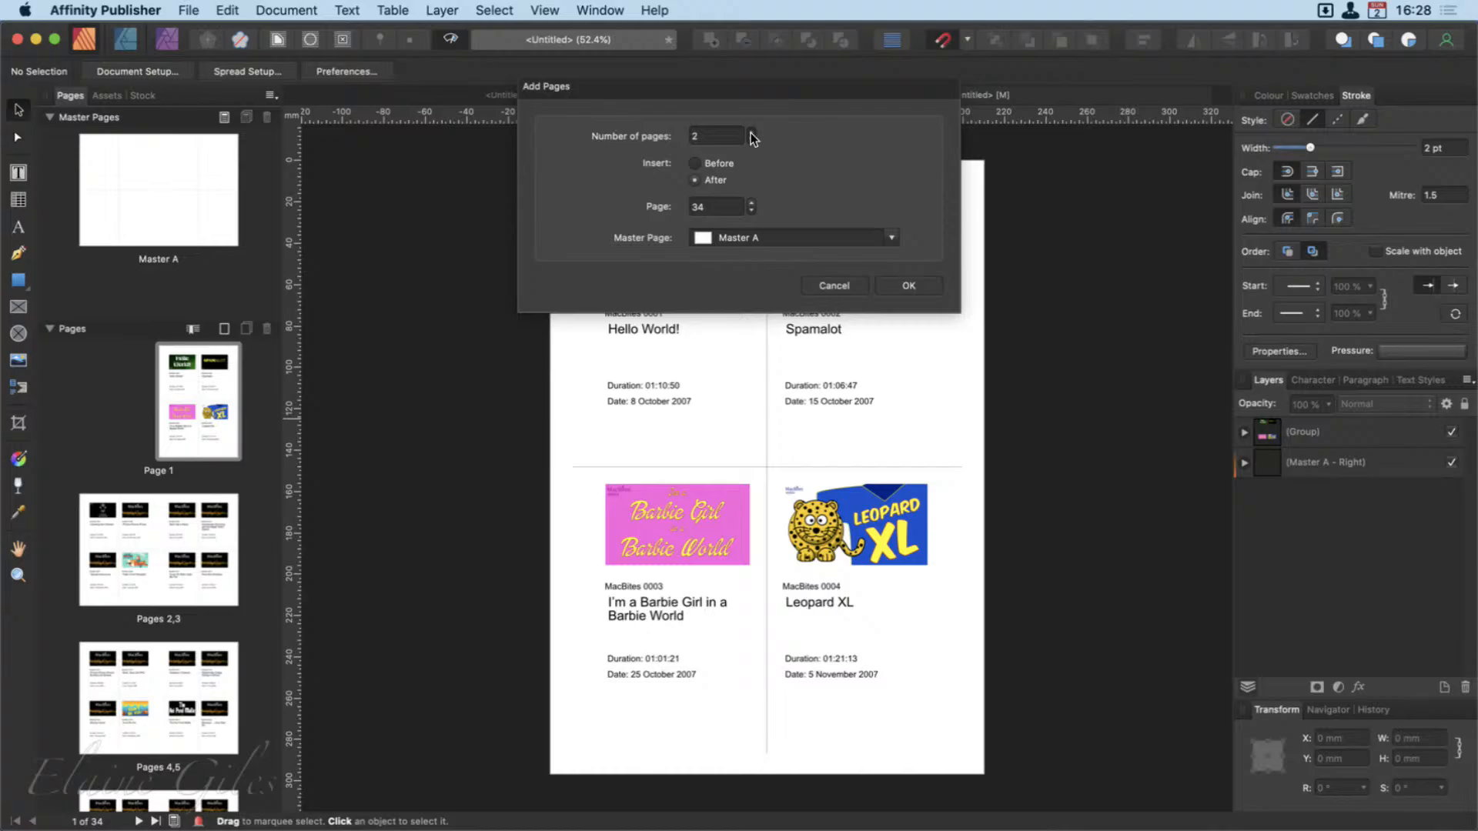
double_click(712, 211)
type("1")
left_click(828, 242)
left_click(811, 267)
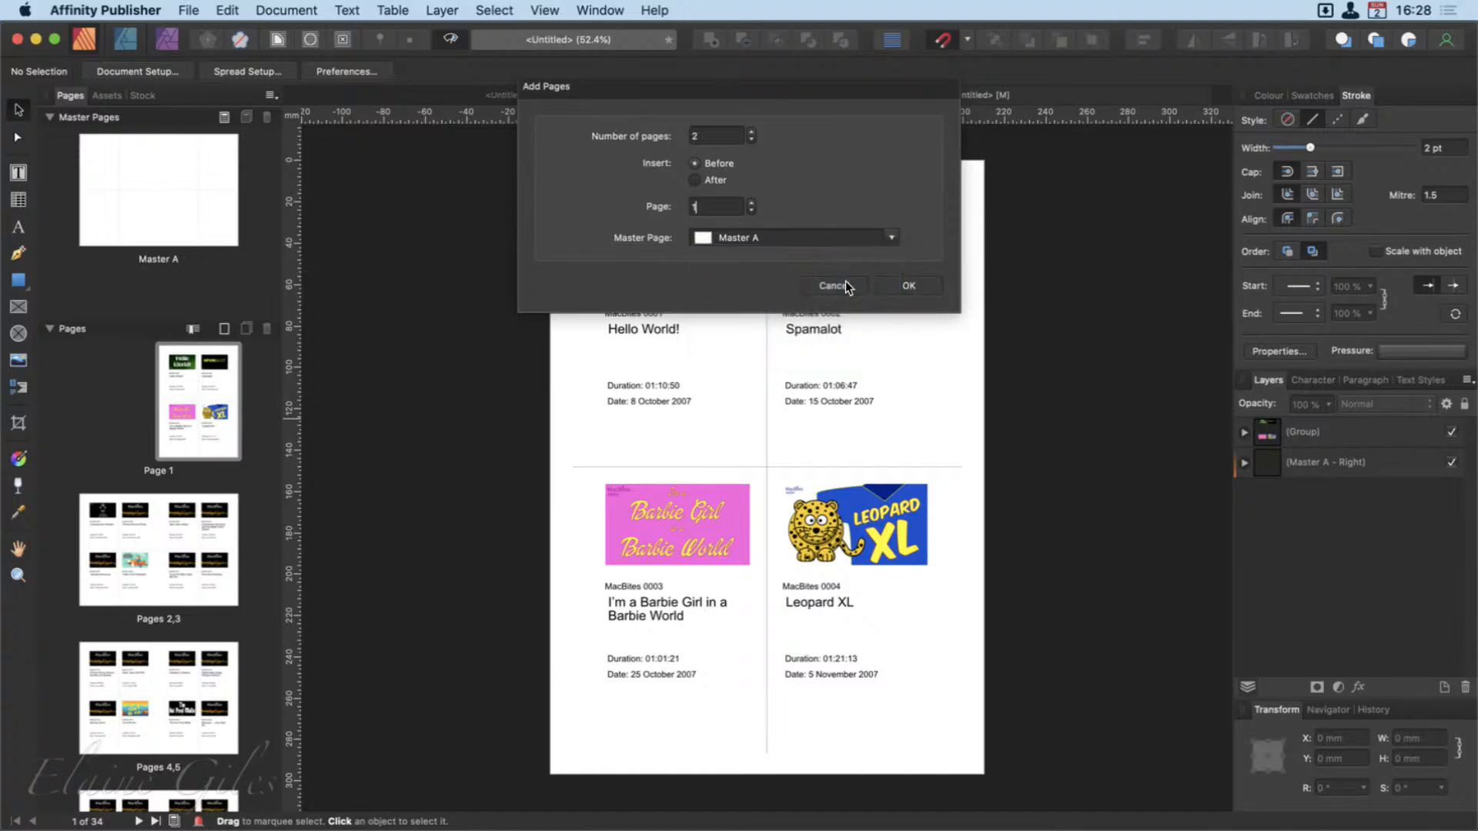
left_click(906, 286)
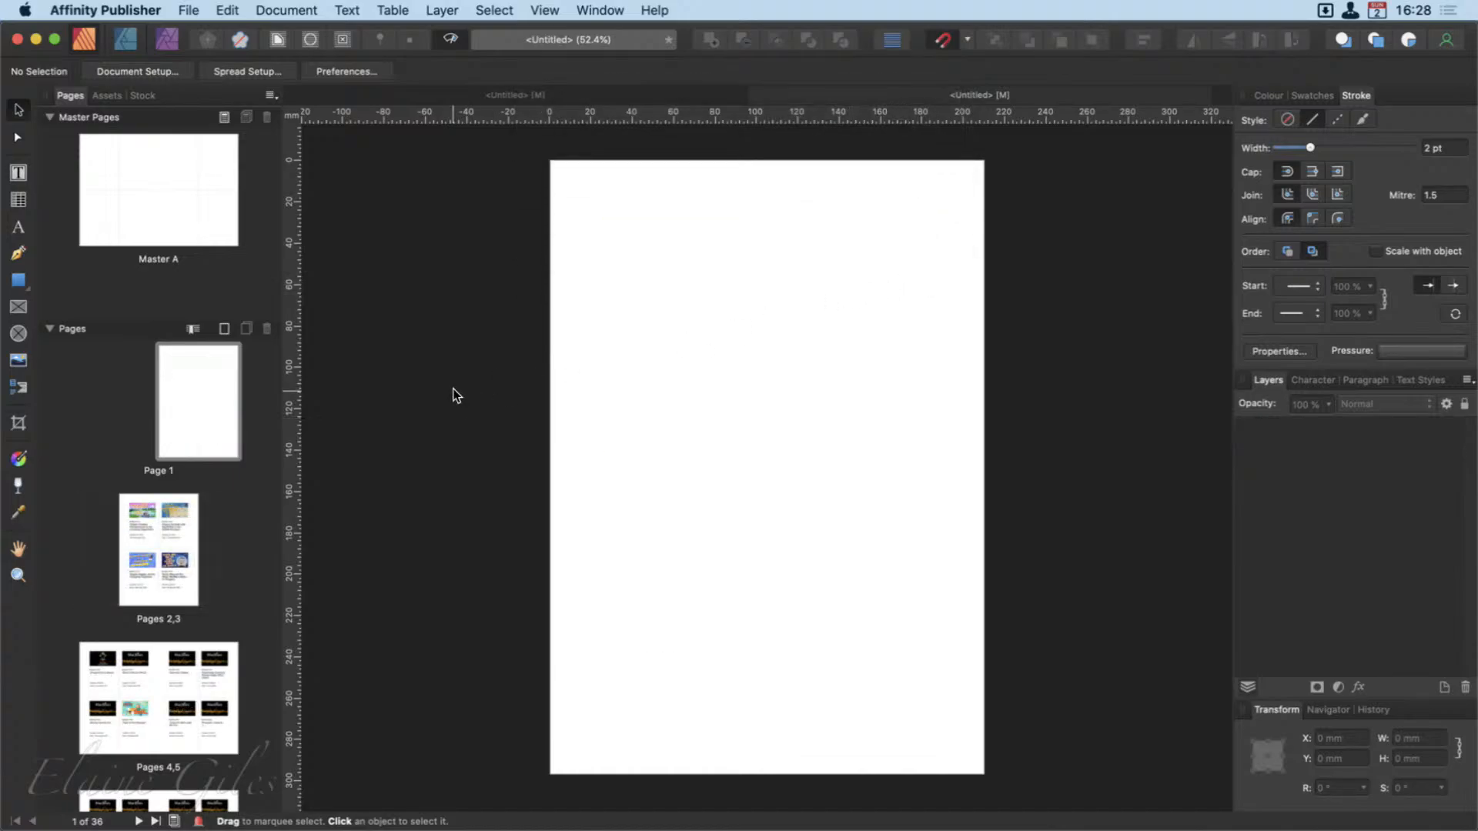
Look over the inserted blank pages on Page 1 and the Pages 2,3 spread, ending on Page 1.
double_click(191, 418)
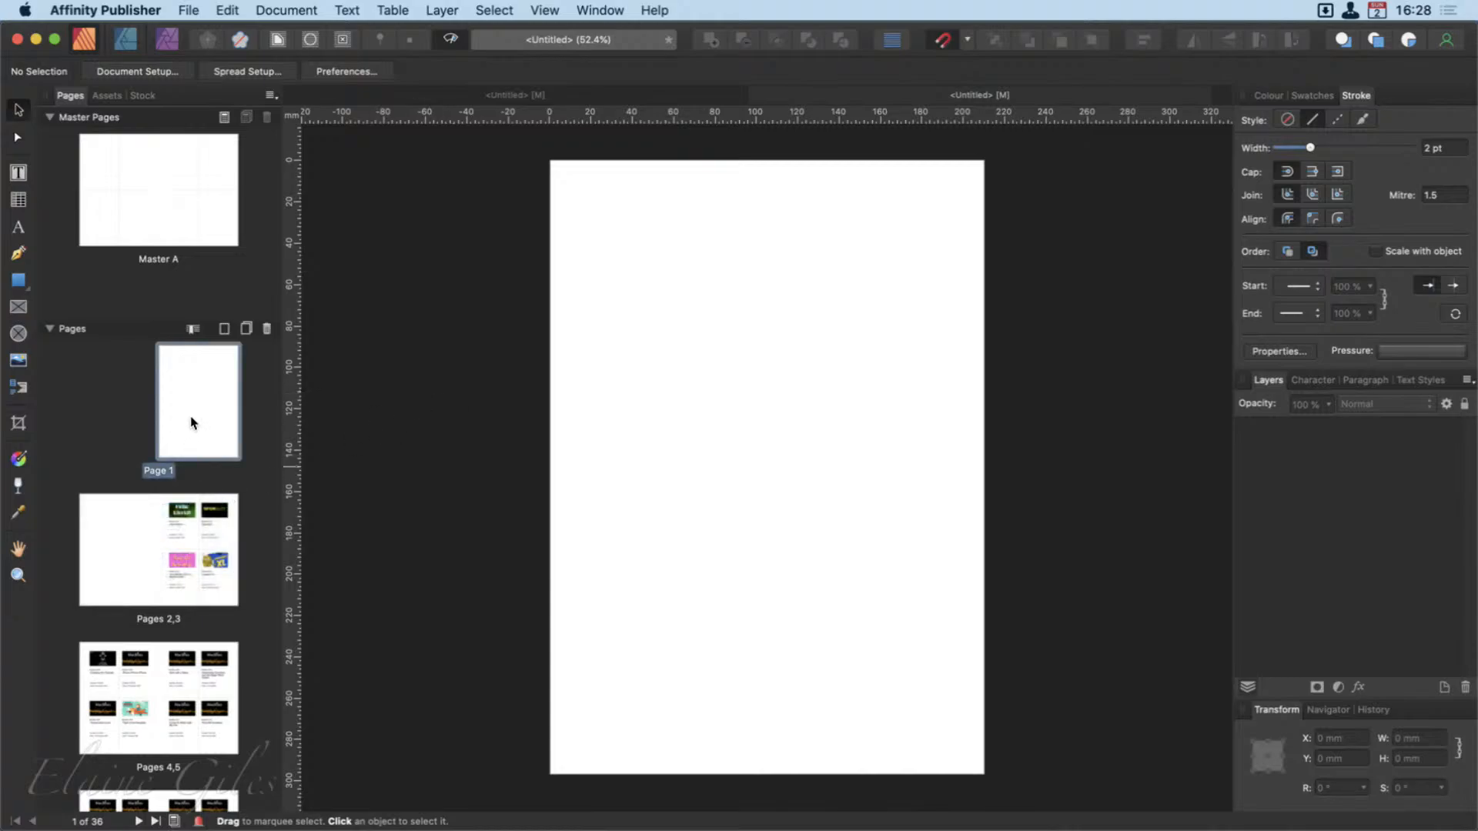
double_click(144, 545)
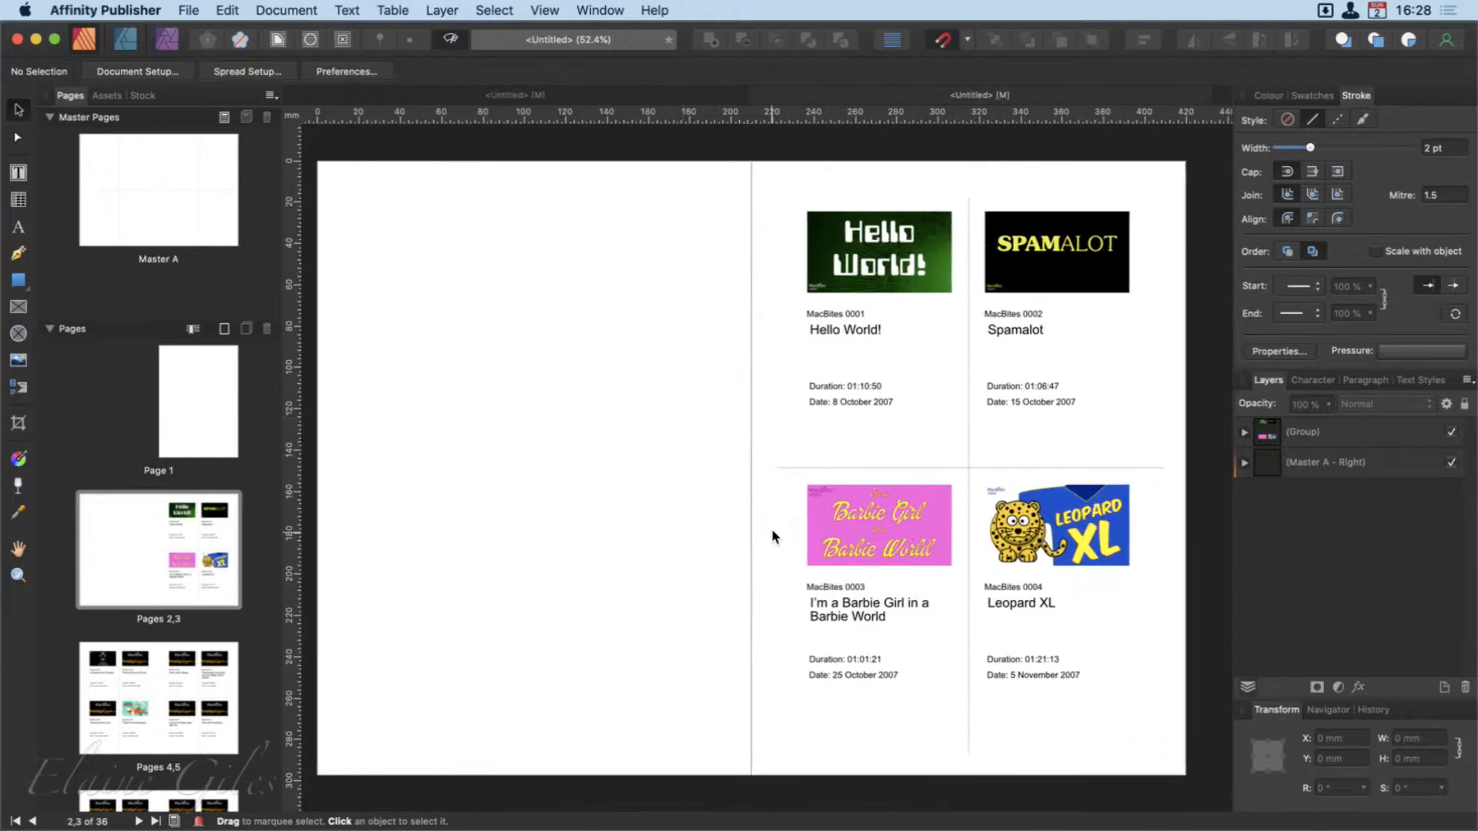
double_click(202, 390)
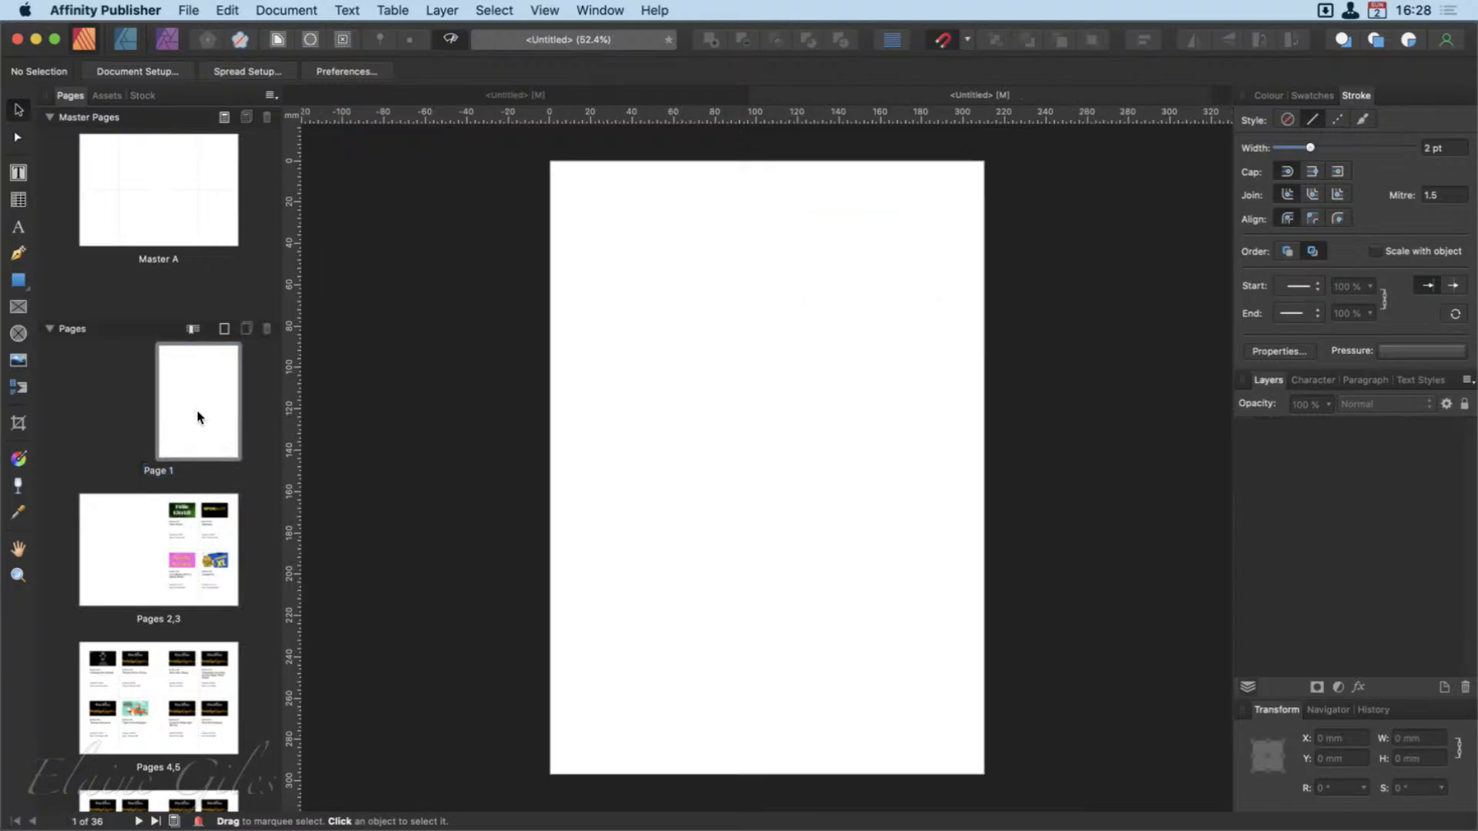
Show the MacBites category in the assets library in place of the Calendar Creation Kit.
left_click(111, 95)
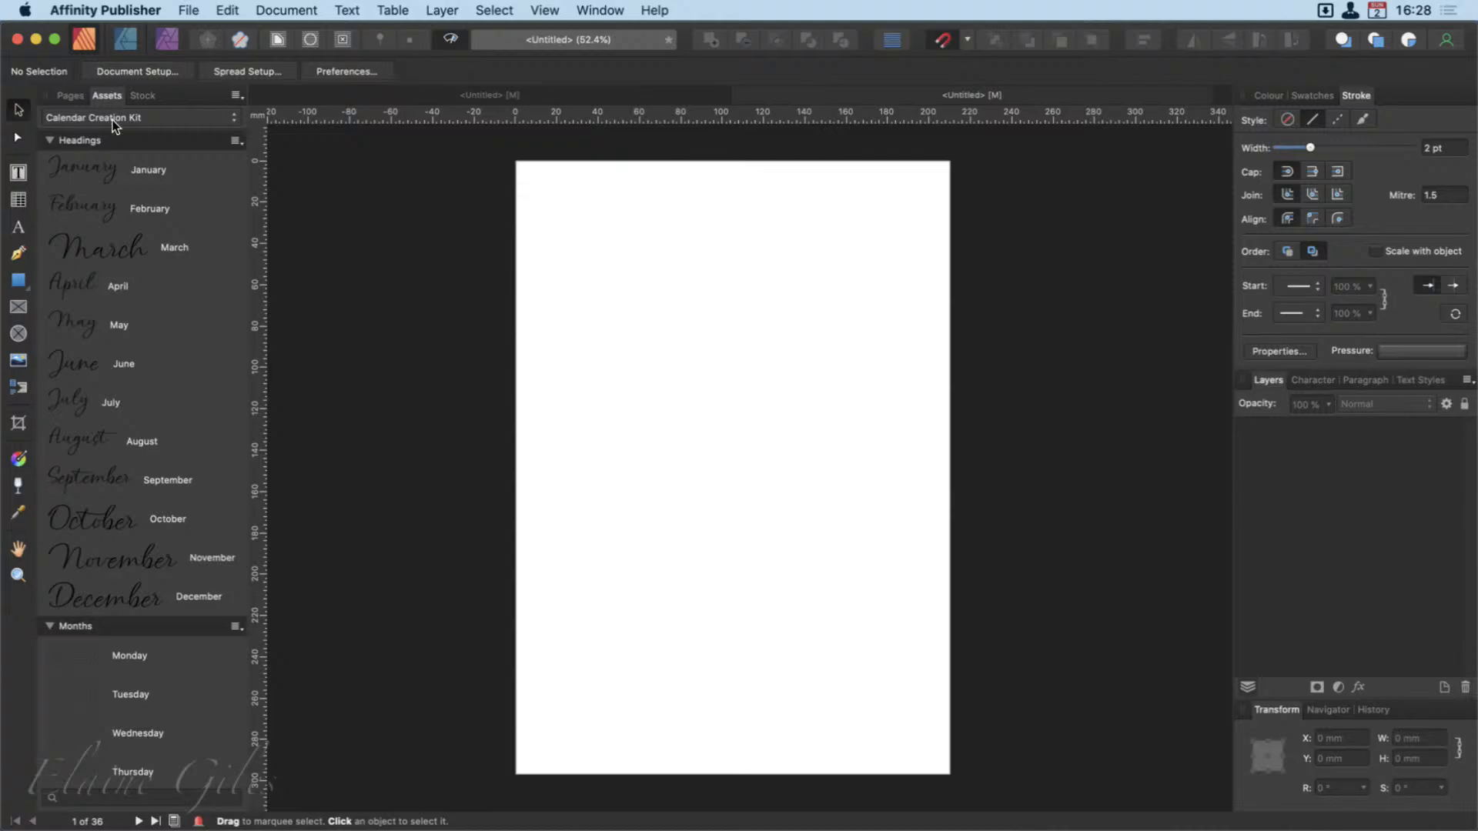
left_click(124, 119)
left_click(121, 144)
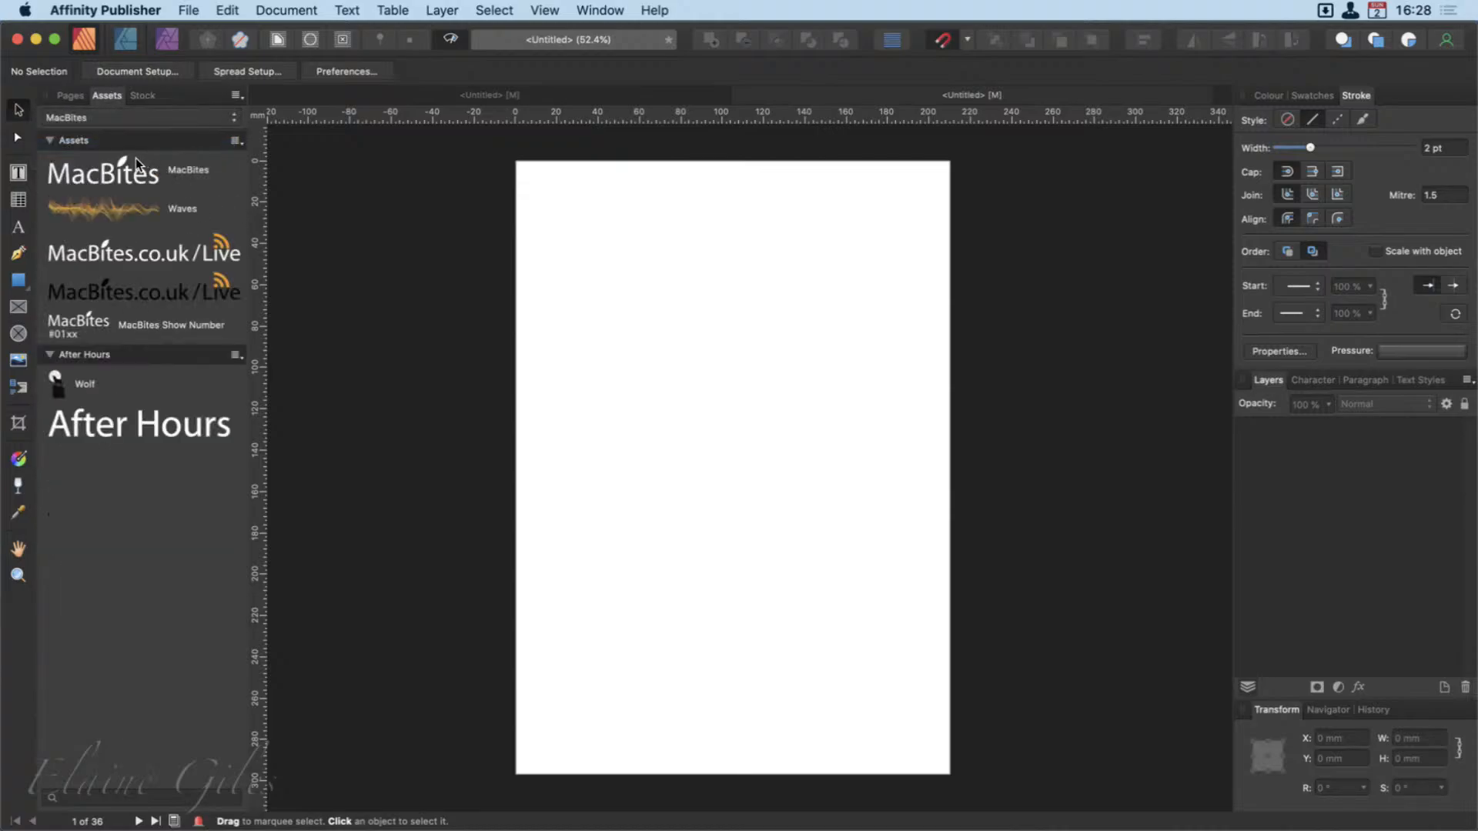
Draw a 210 × 297 mm rectangle covering all of Page 1 and swap its fill and stroke colours to make it black.
left_click(19, 281)
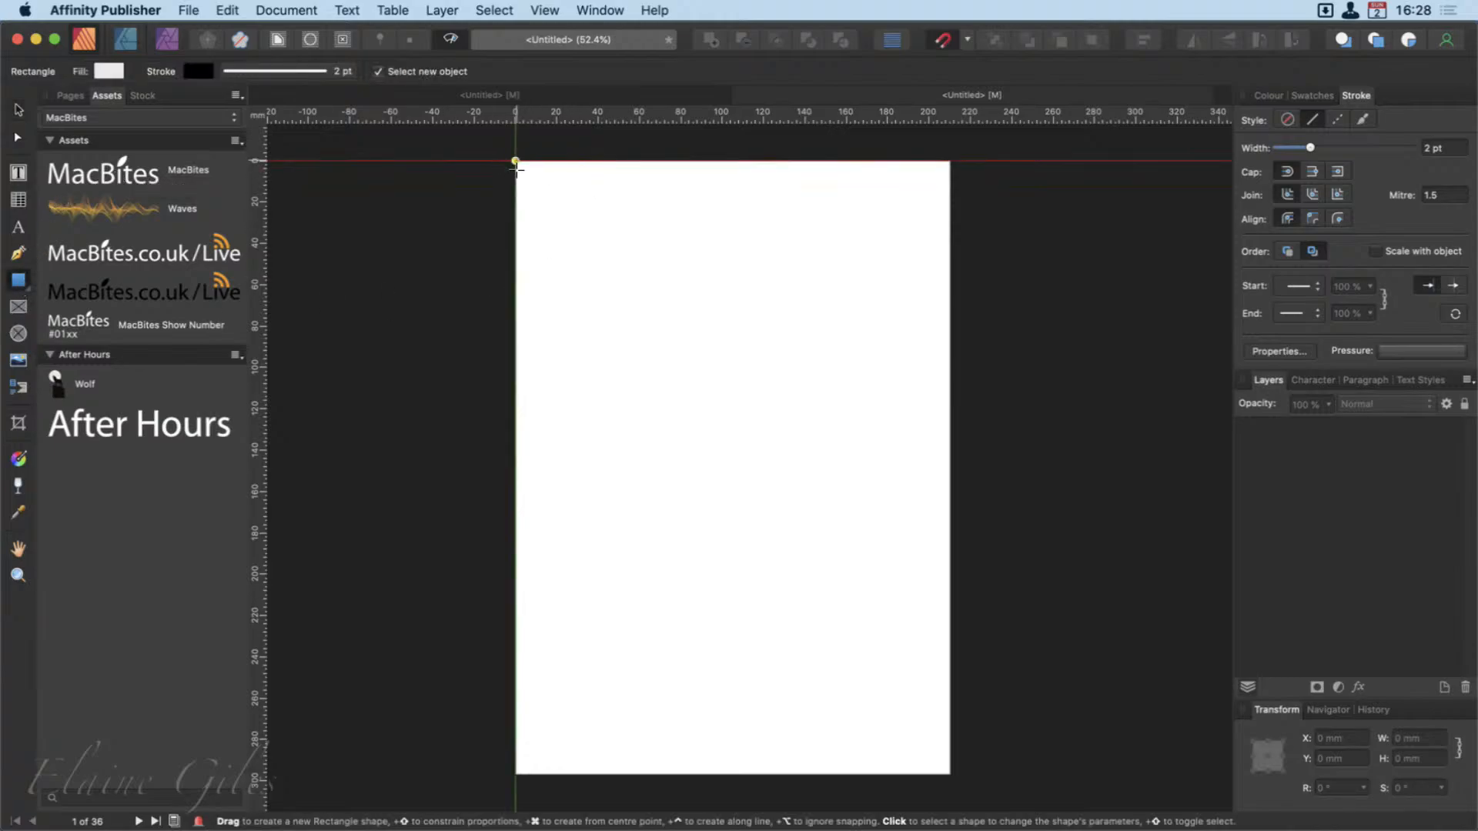
mouse_move(516, 161)
left_mouse_down()
mouse_move(851, 670)
mouse_move(950, 775)
left_mouse_up()
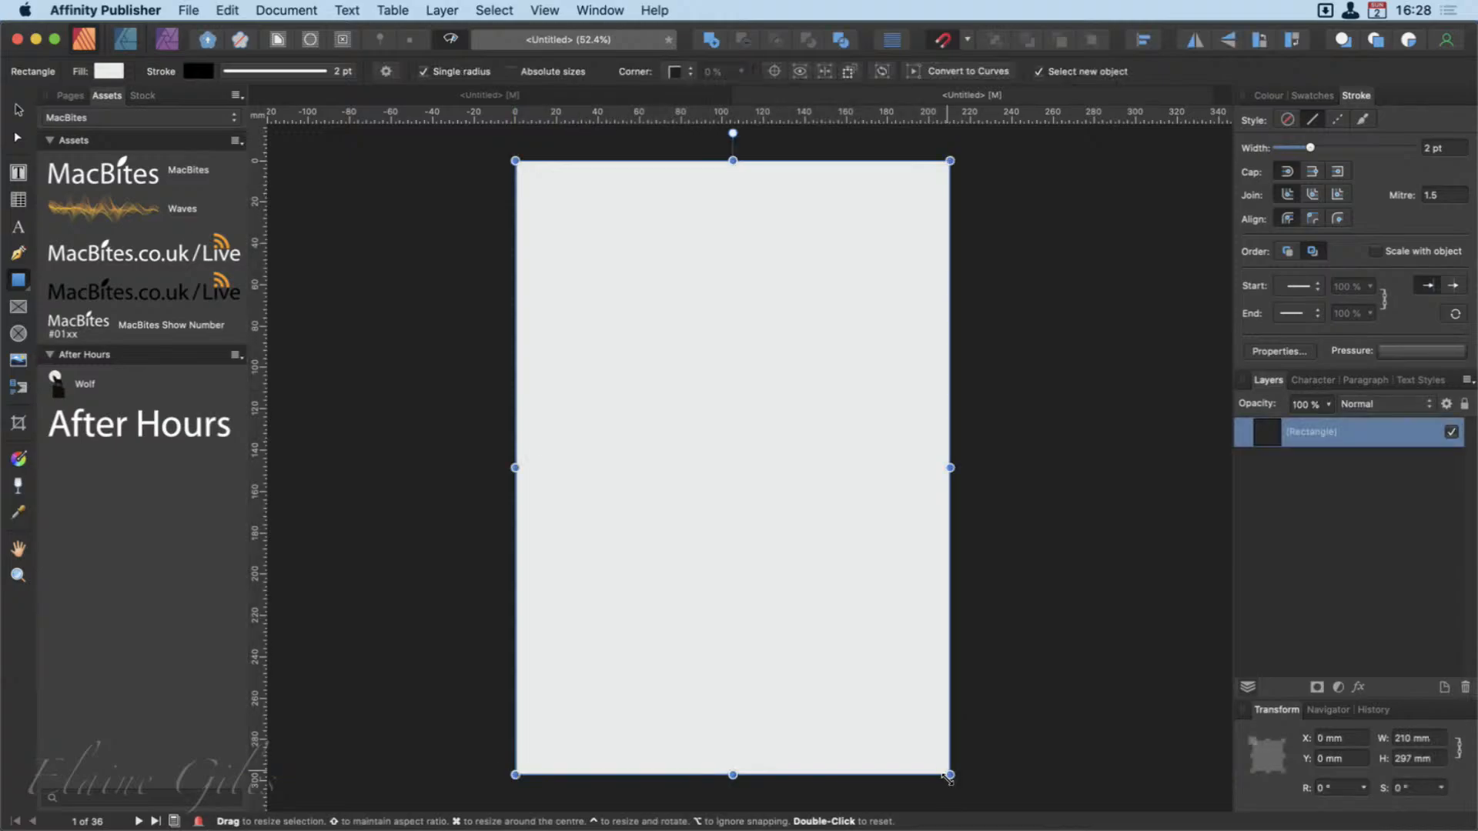
left_click(1267, 95)
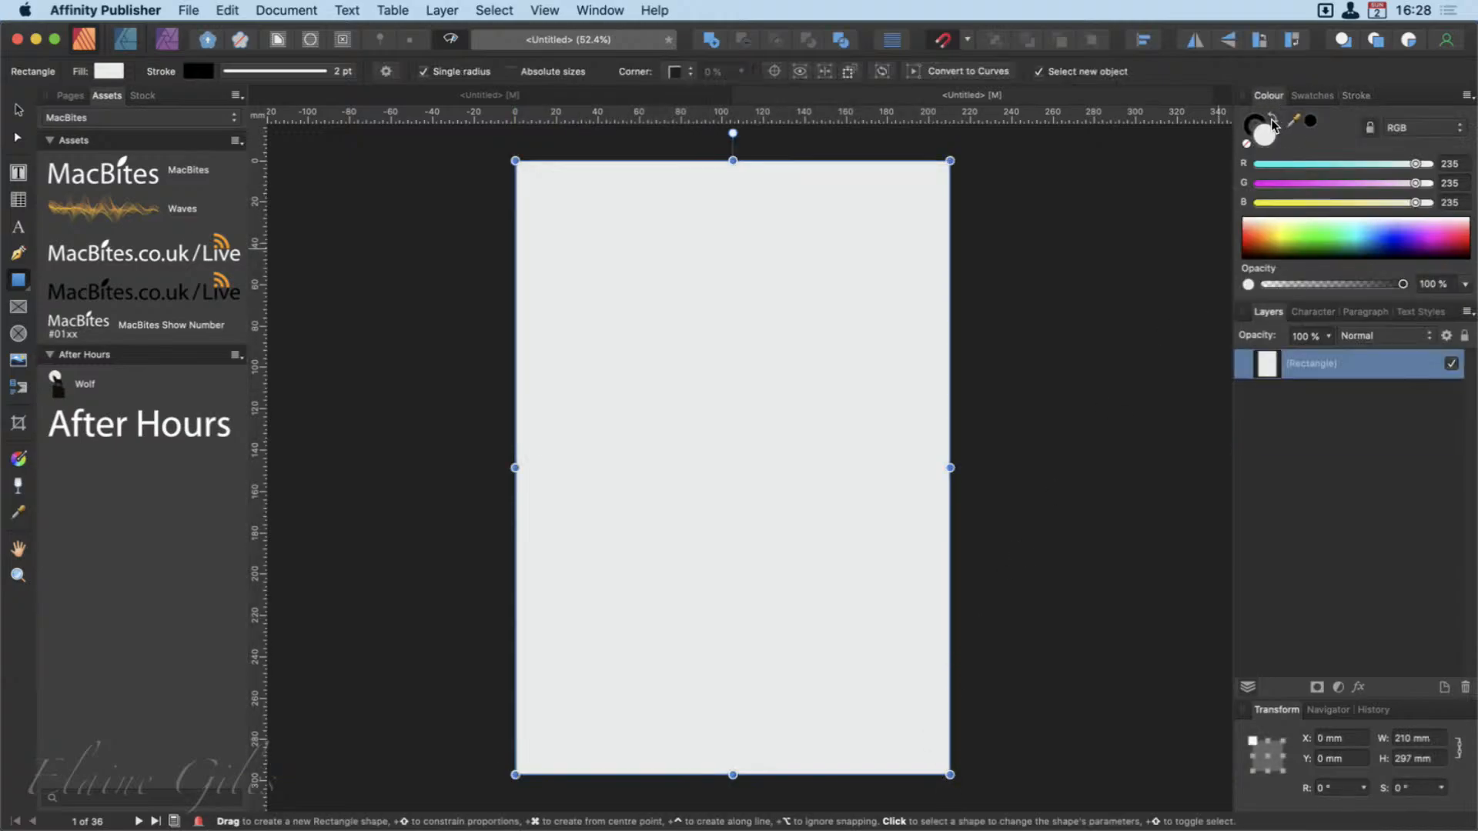
left_click(1273, 117)
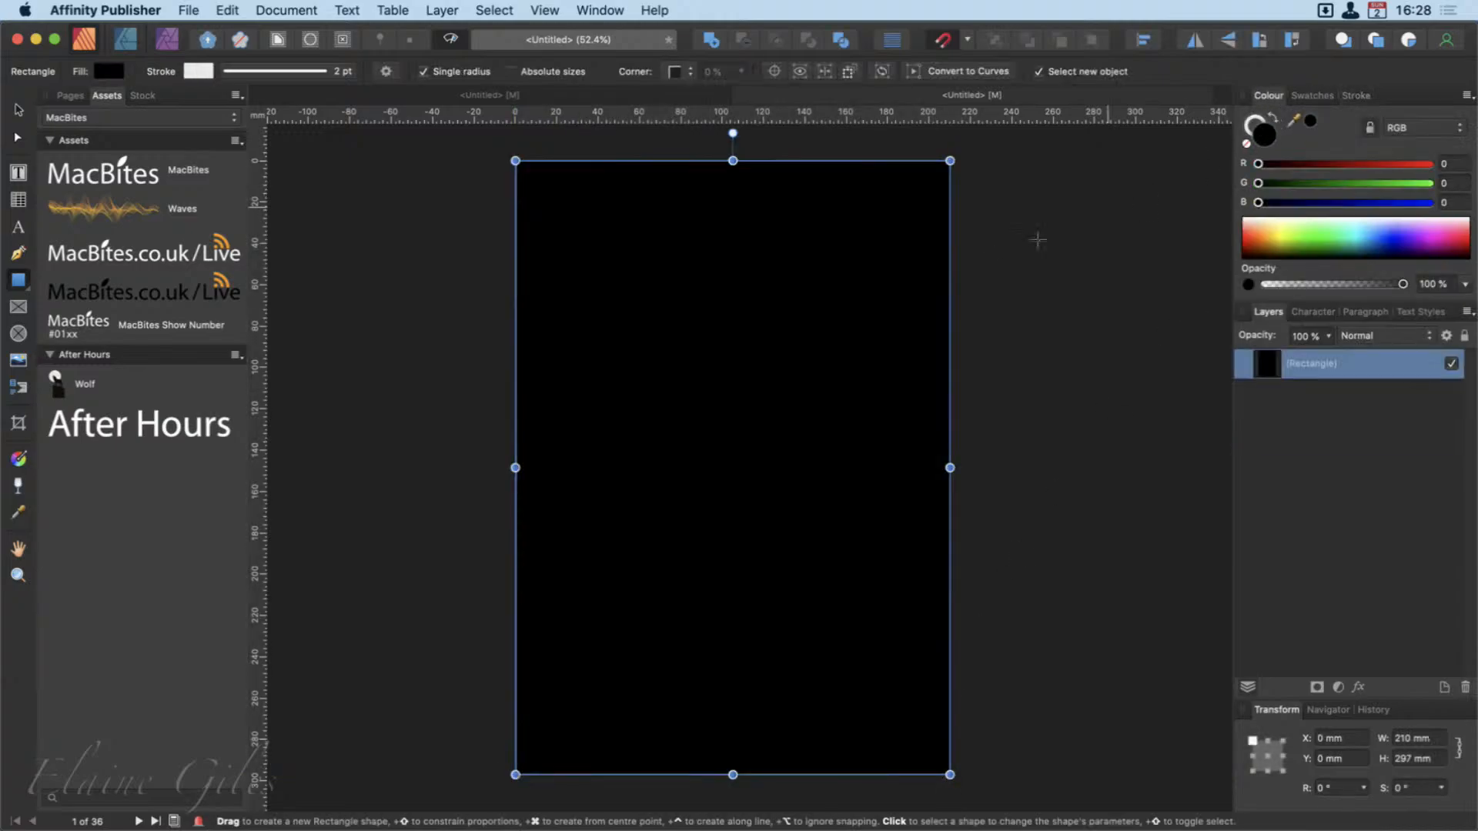
Place the Waves asset across the lower part of Page 1 and the MacBites logo centred near the top, enlarged to about 177 mm wide.
left_click_drag(87, 217, 736, 636)
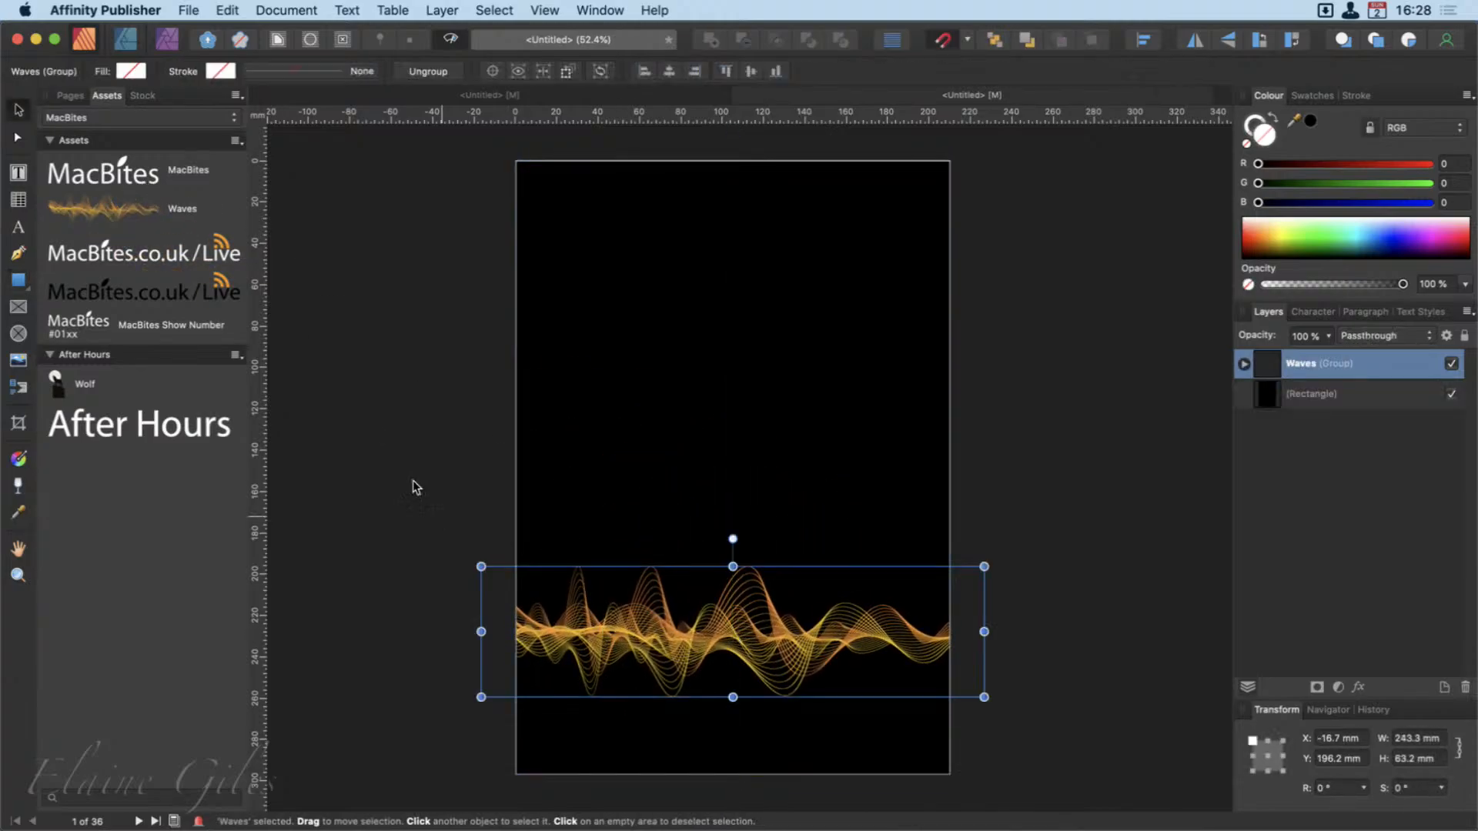
left_click_drag(109, 171, 589, 422)
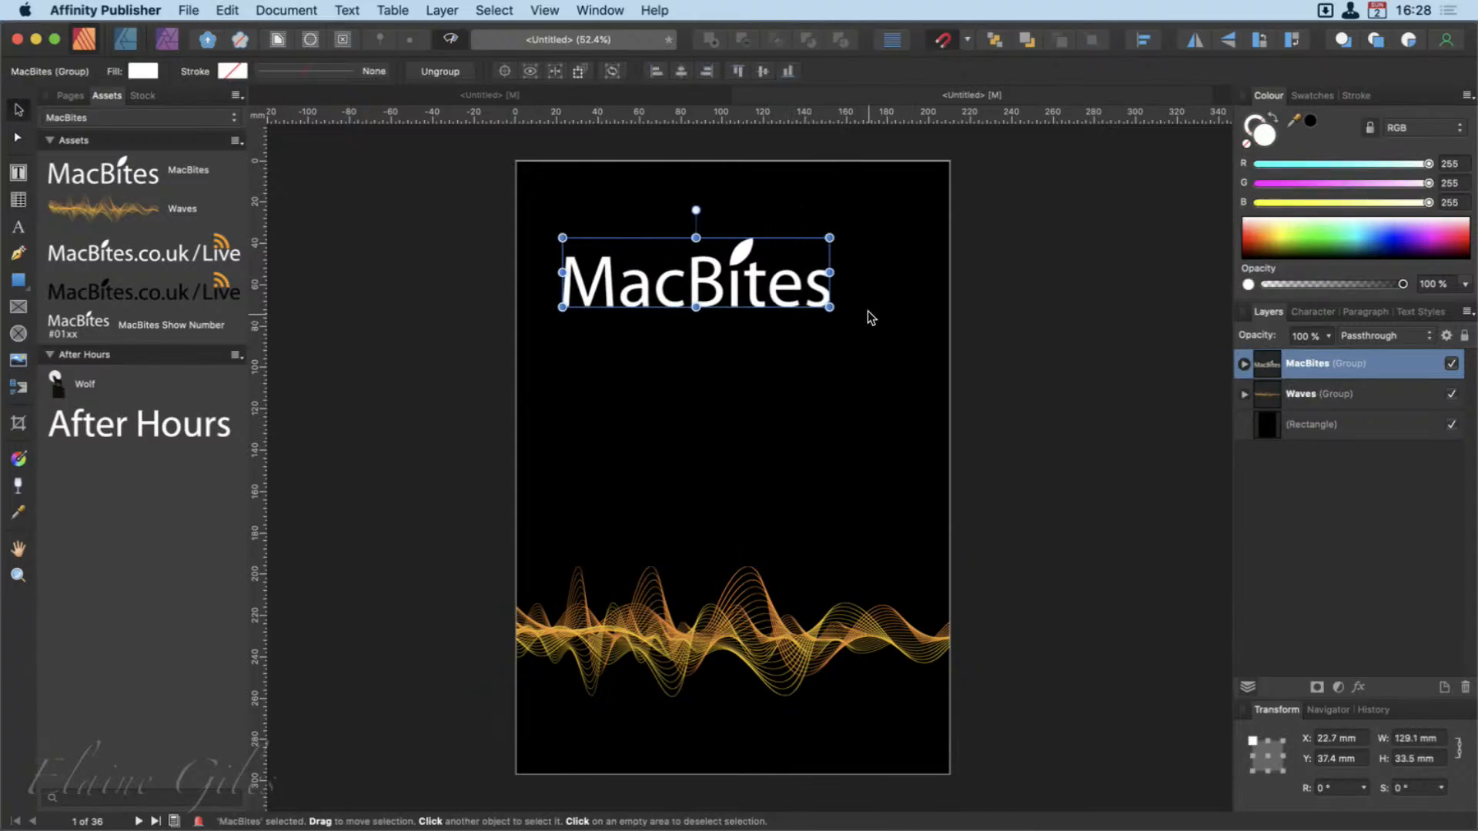
left_click_drag(830, 308, 922, 385)
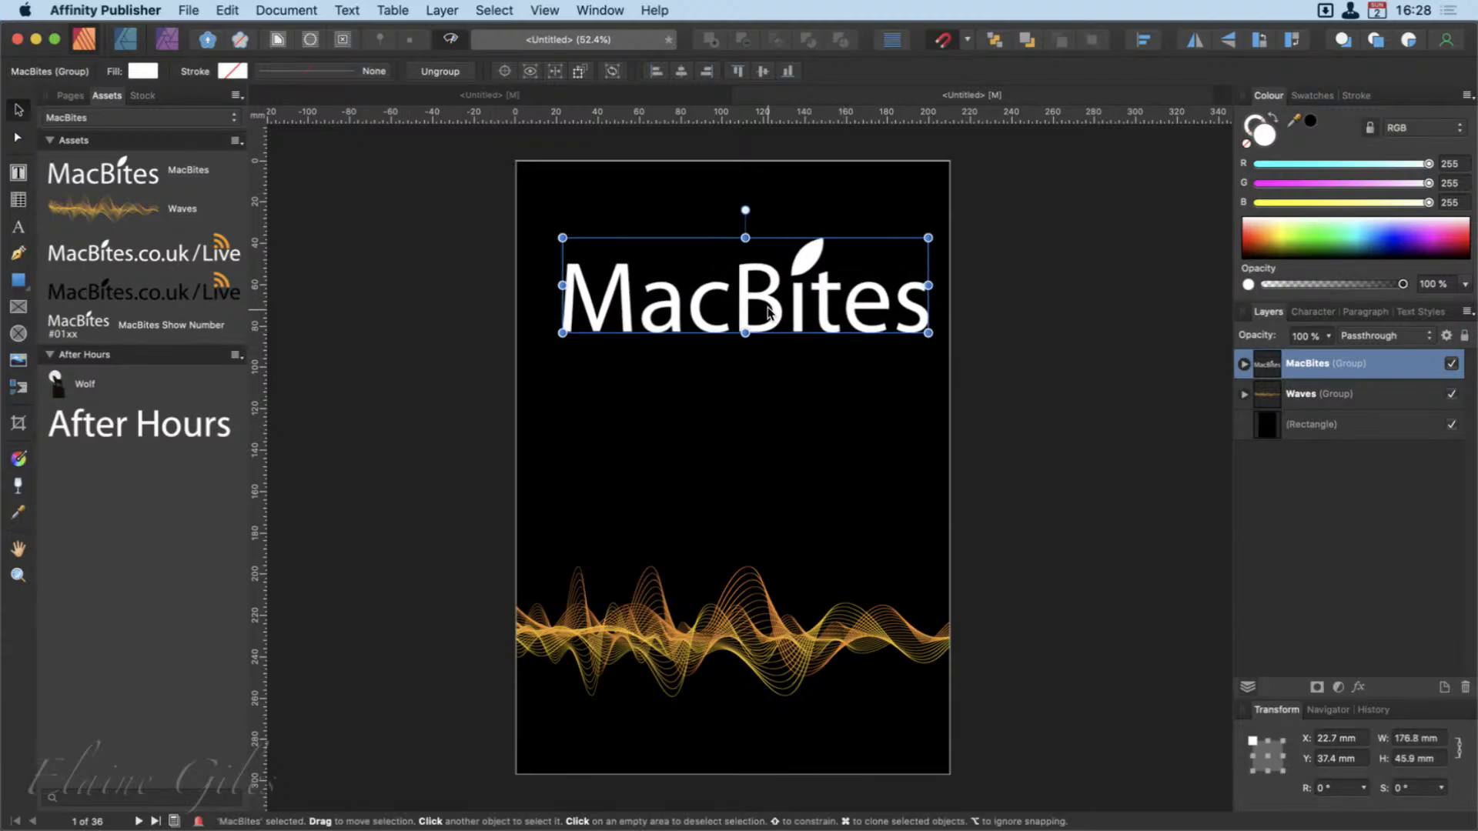
left_click_drag(748, 298, 736, 256)
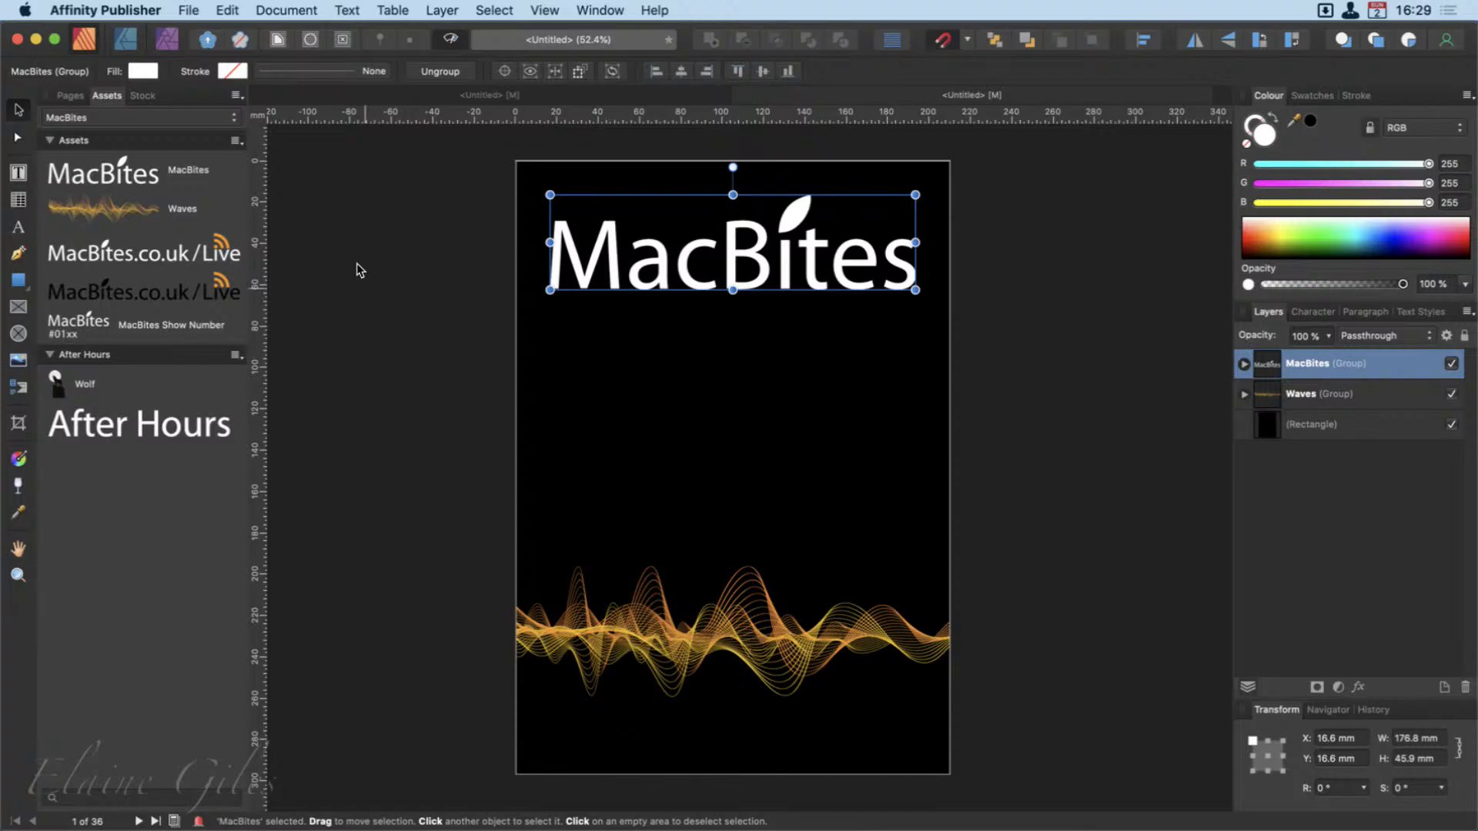
Add the artistic text "Welcome to MacBites" on the blank page of the Pages 2,3 spread and enlarge it to about 37 pt.
left_click(71, 94)
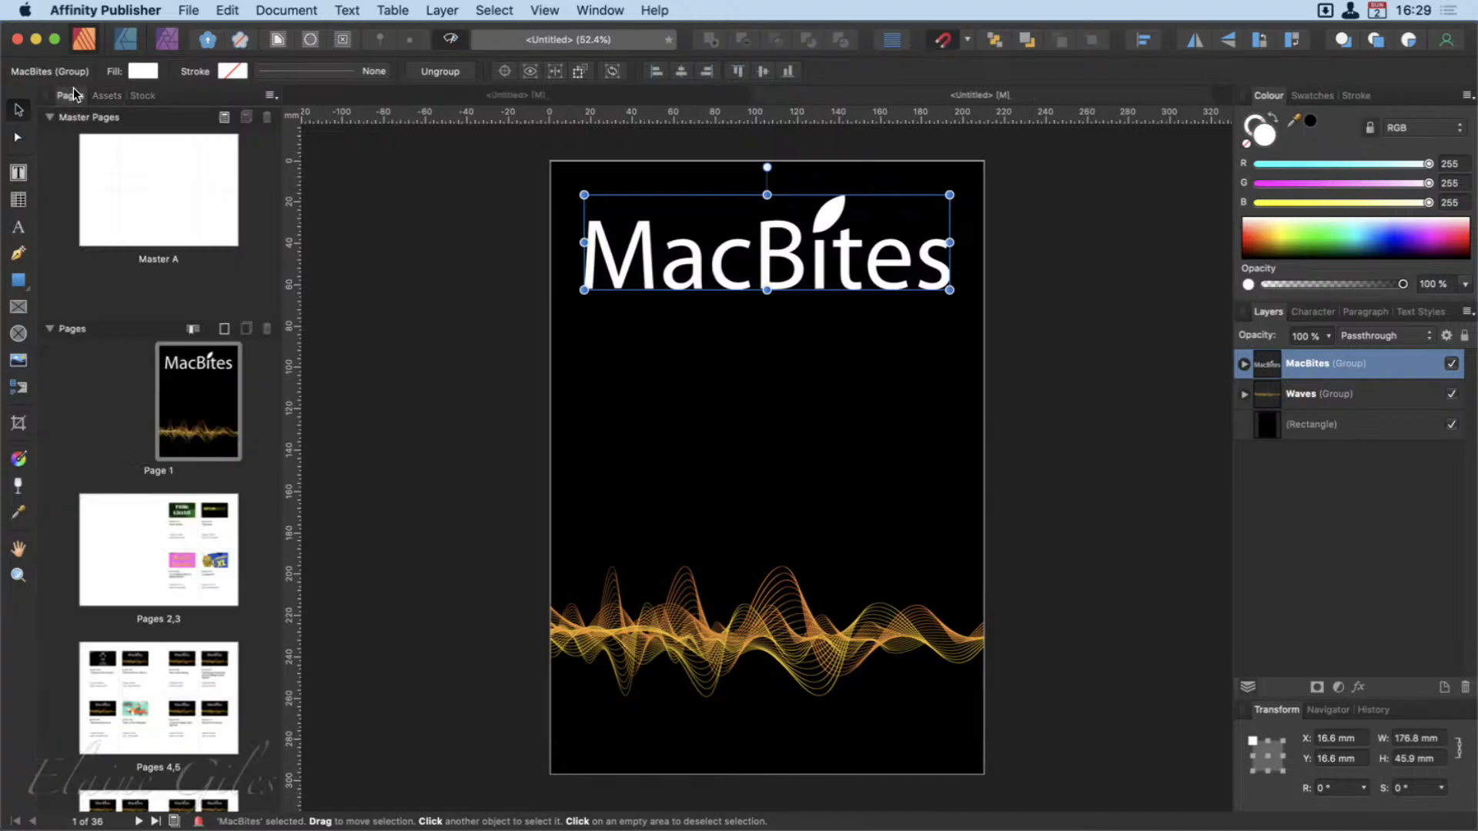
left_click(215, 379)
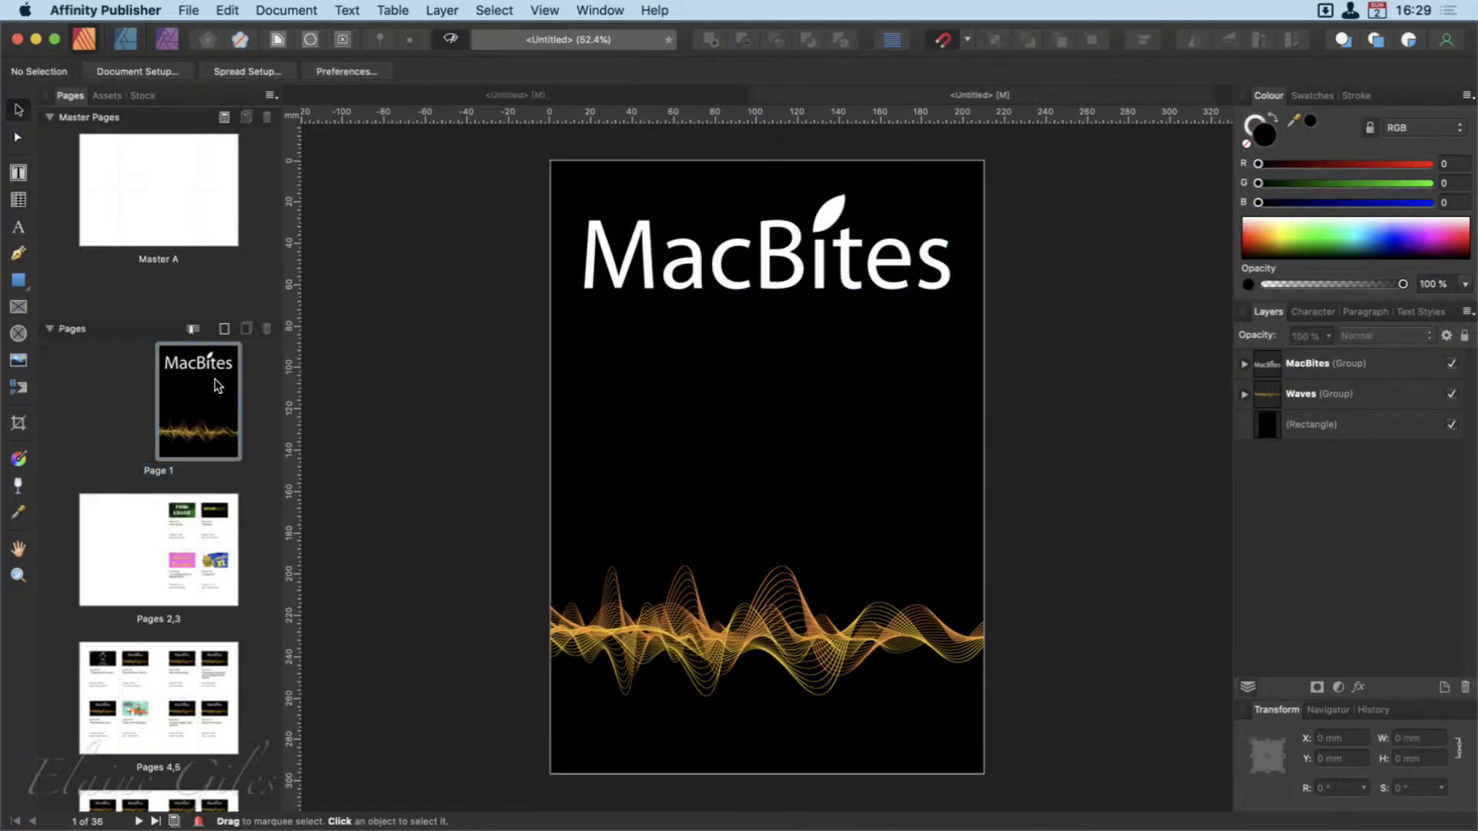
left_click(120, 547)
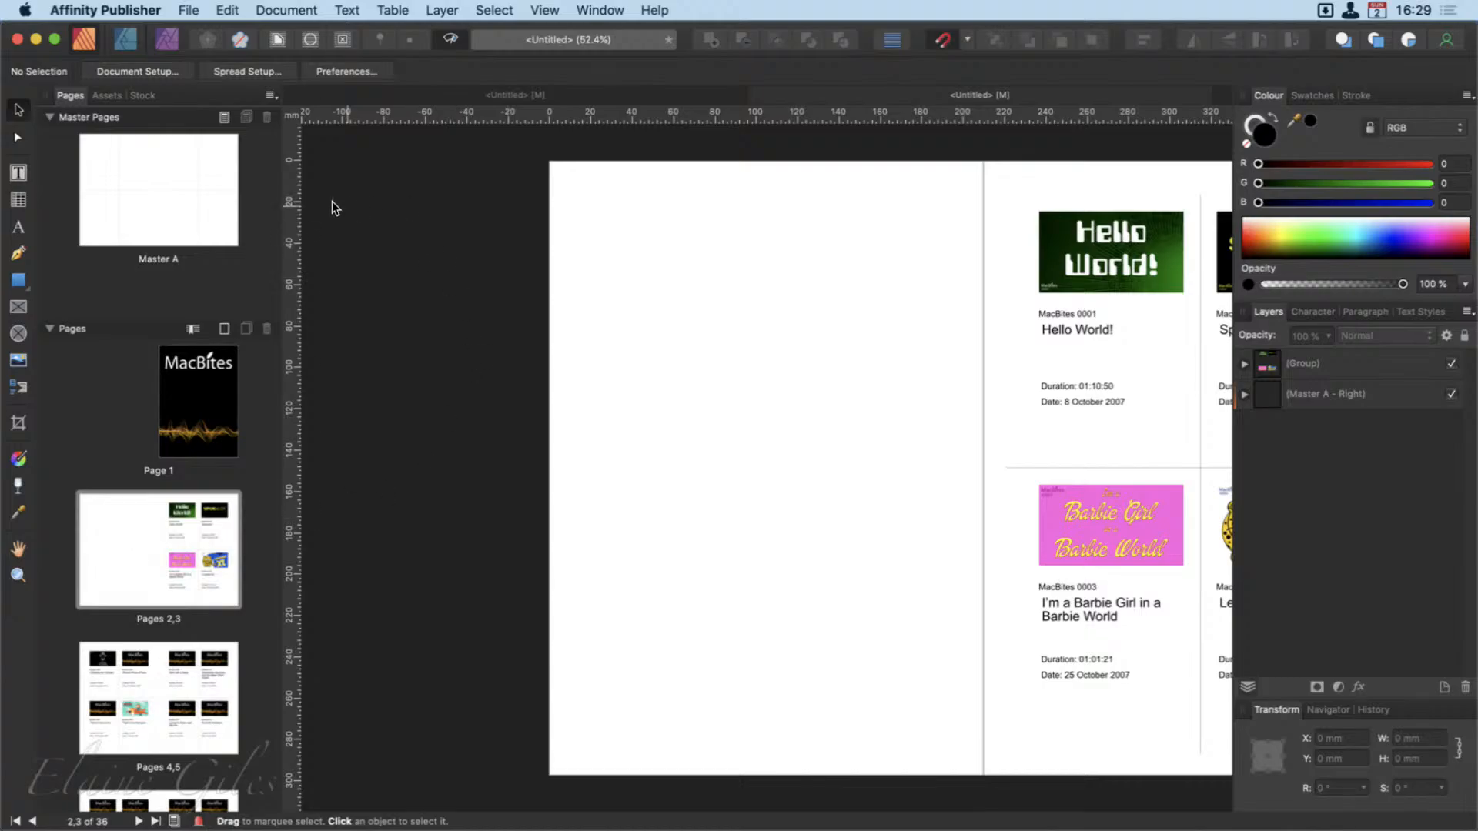
left_click(20, 173)
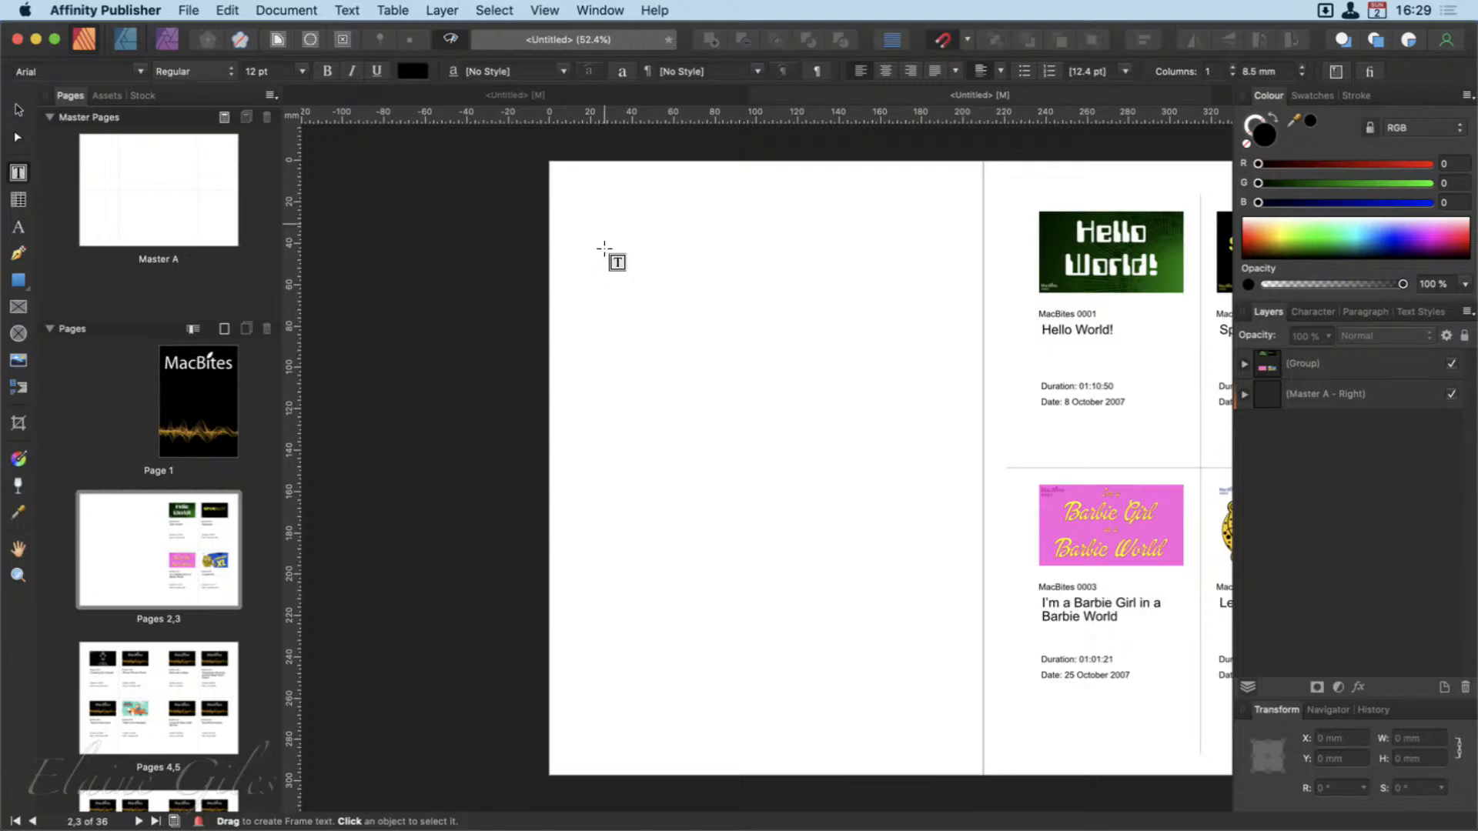
left_click(20, 229)
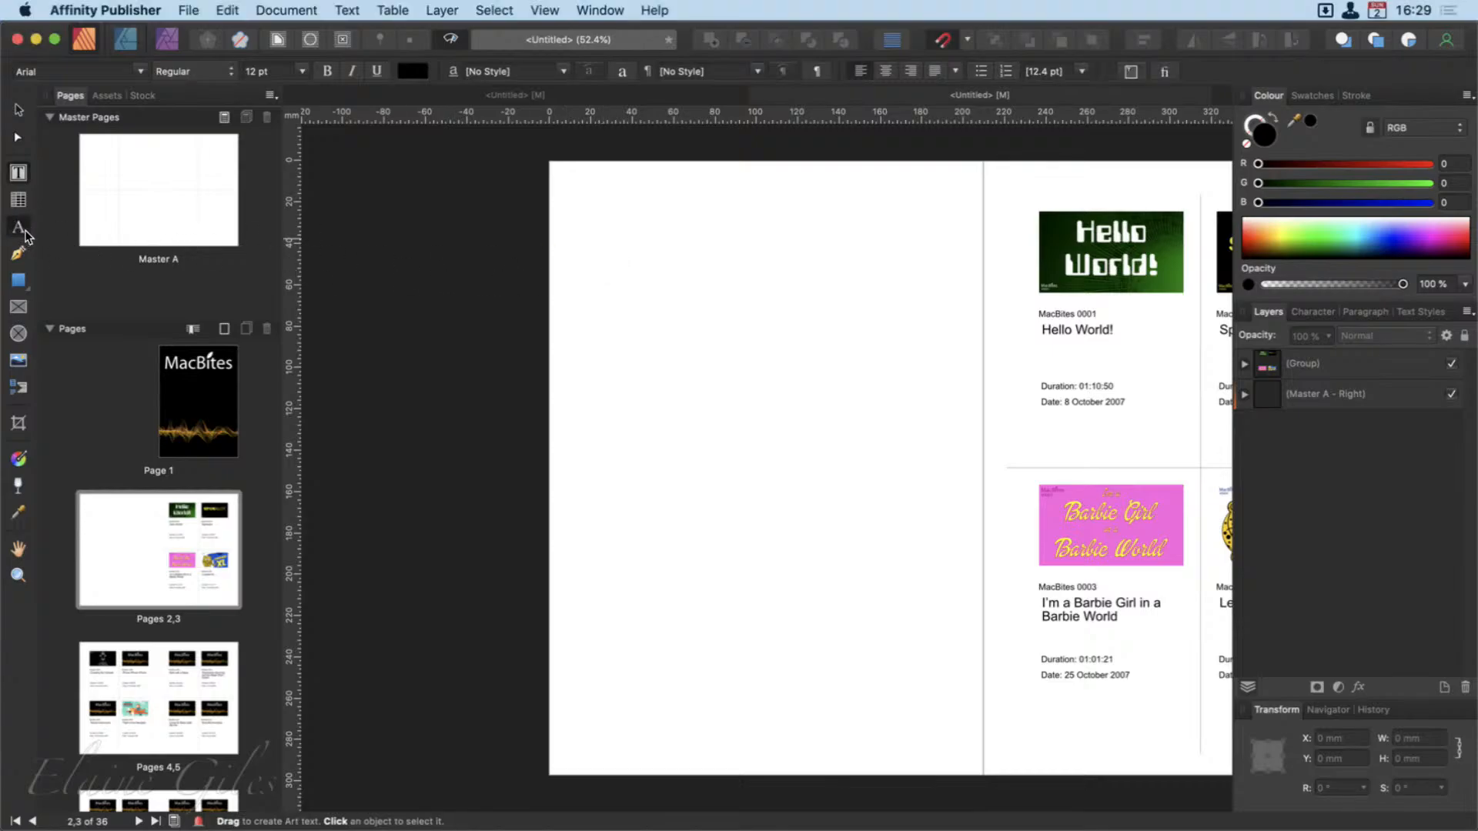
left_click(609, 232)
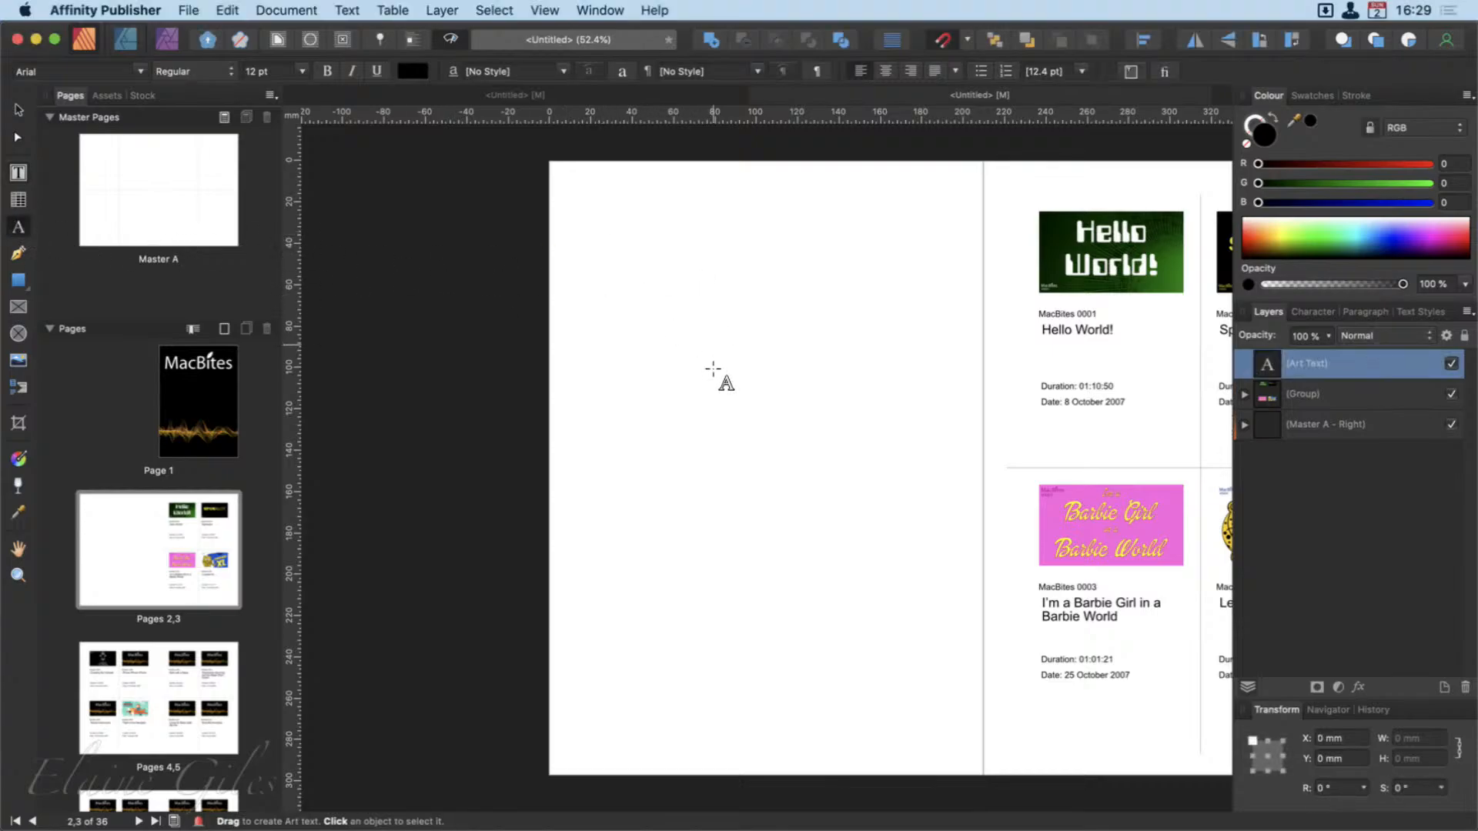
type("Welcome to")
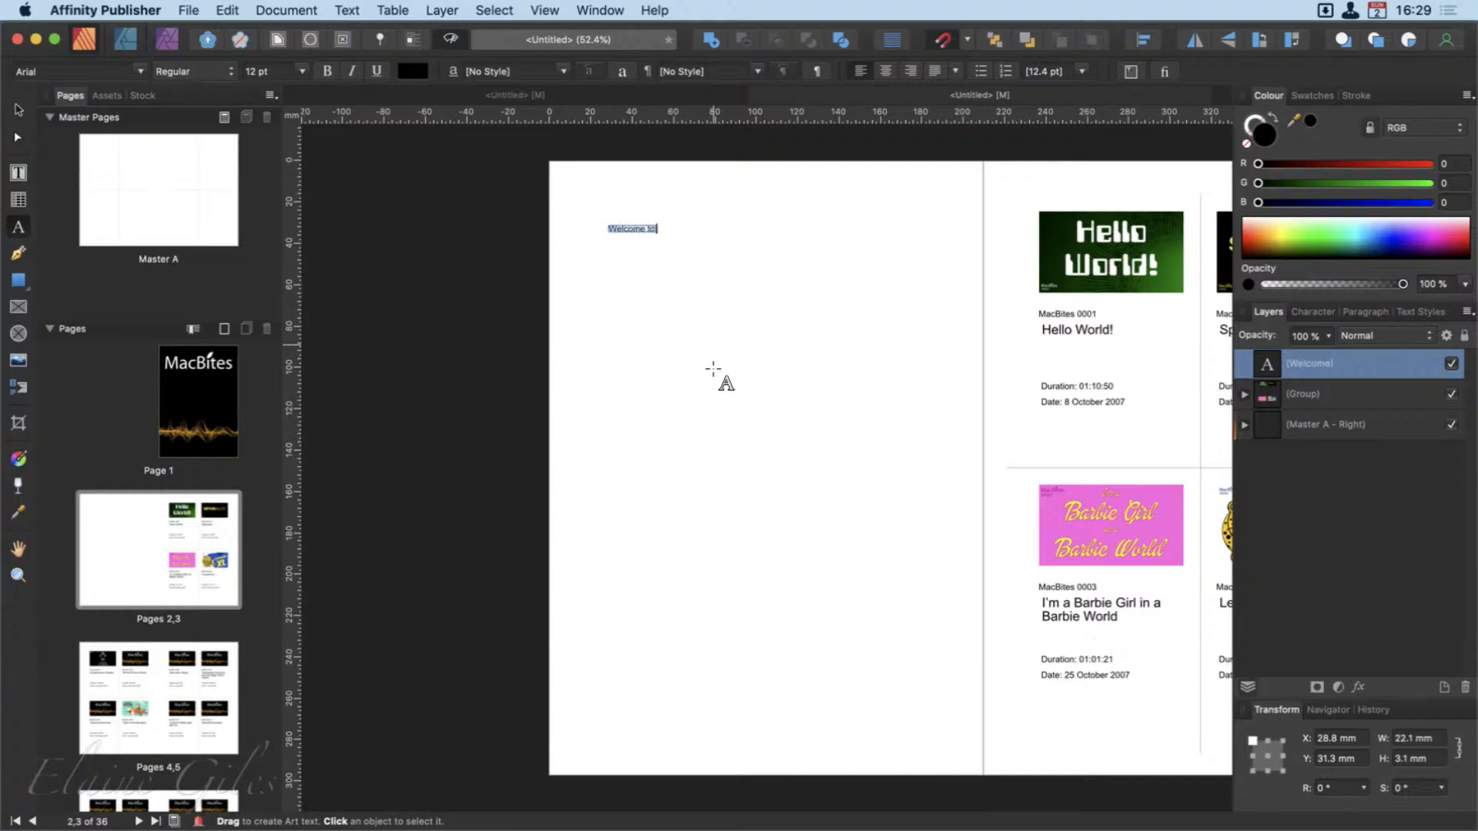
type(" MacBites")
key("Escape")
left_click_drag(692, 233, 862, 330)
Set the welcome heading's font to Myriad Pro and move it to about X 21 mm, Y 22 mm on the page.
left_click(143, 70)
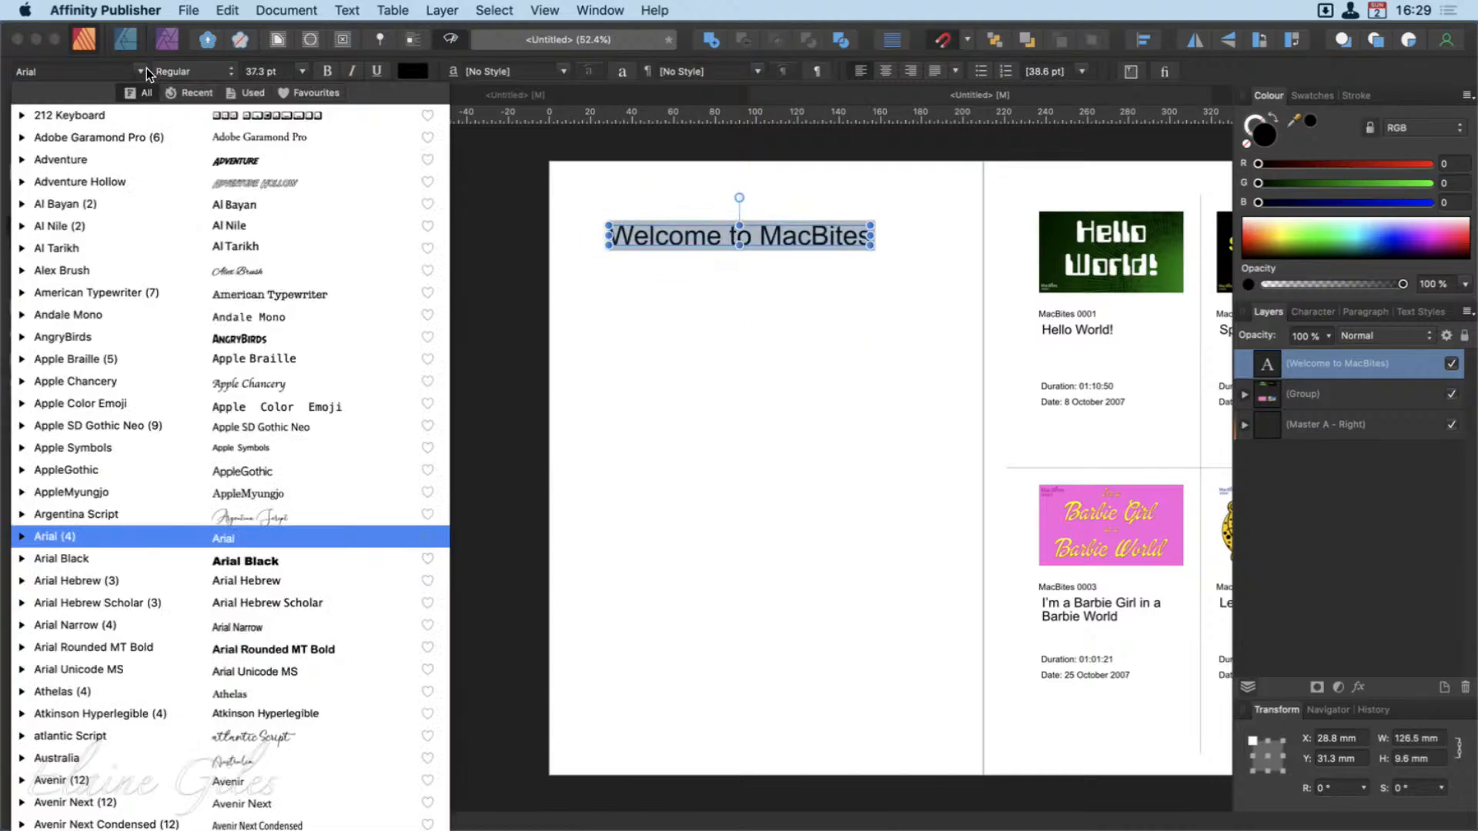
type("myr")
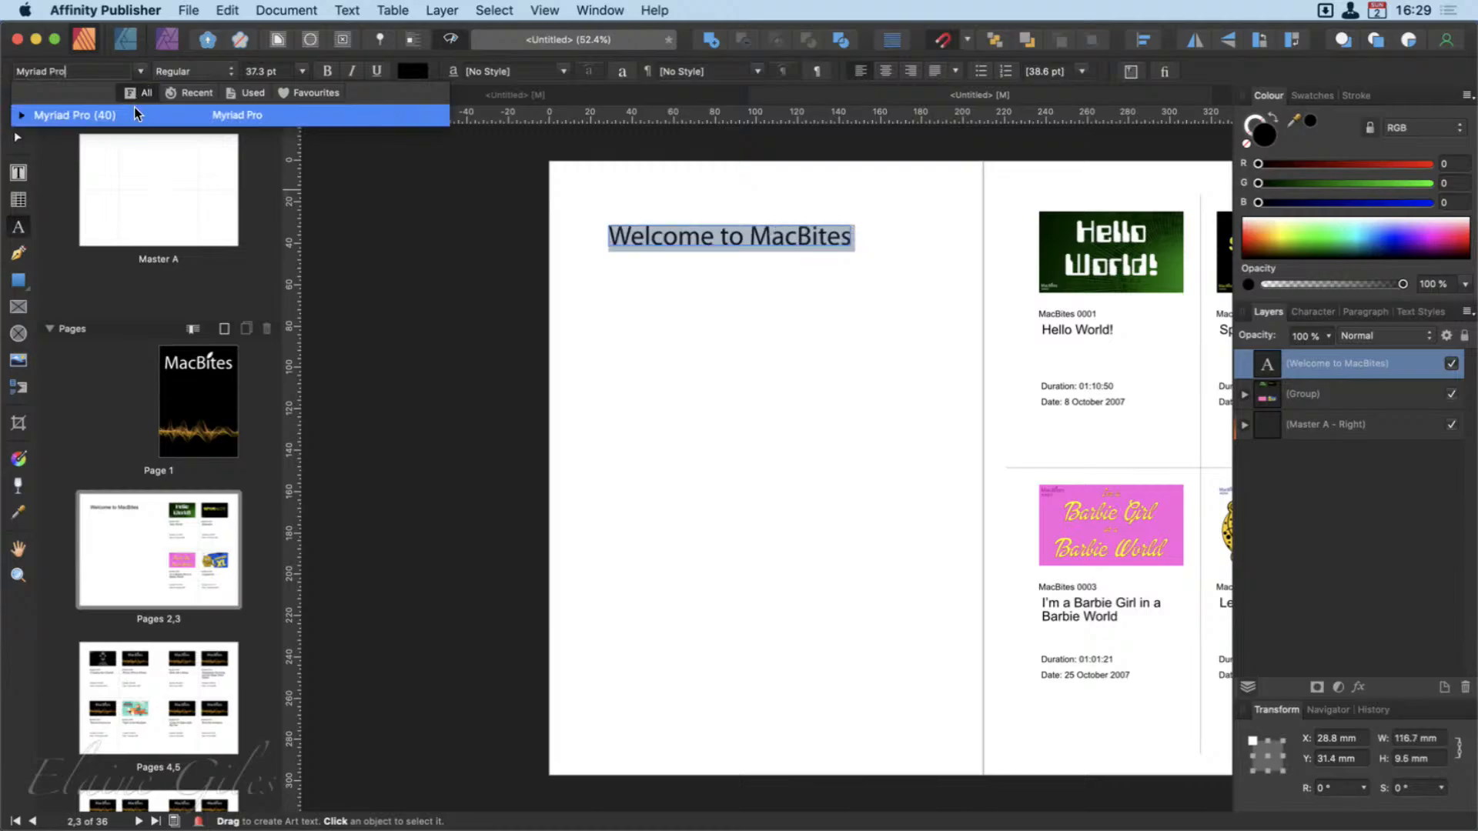
left_click(142, 115)
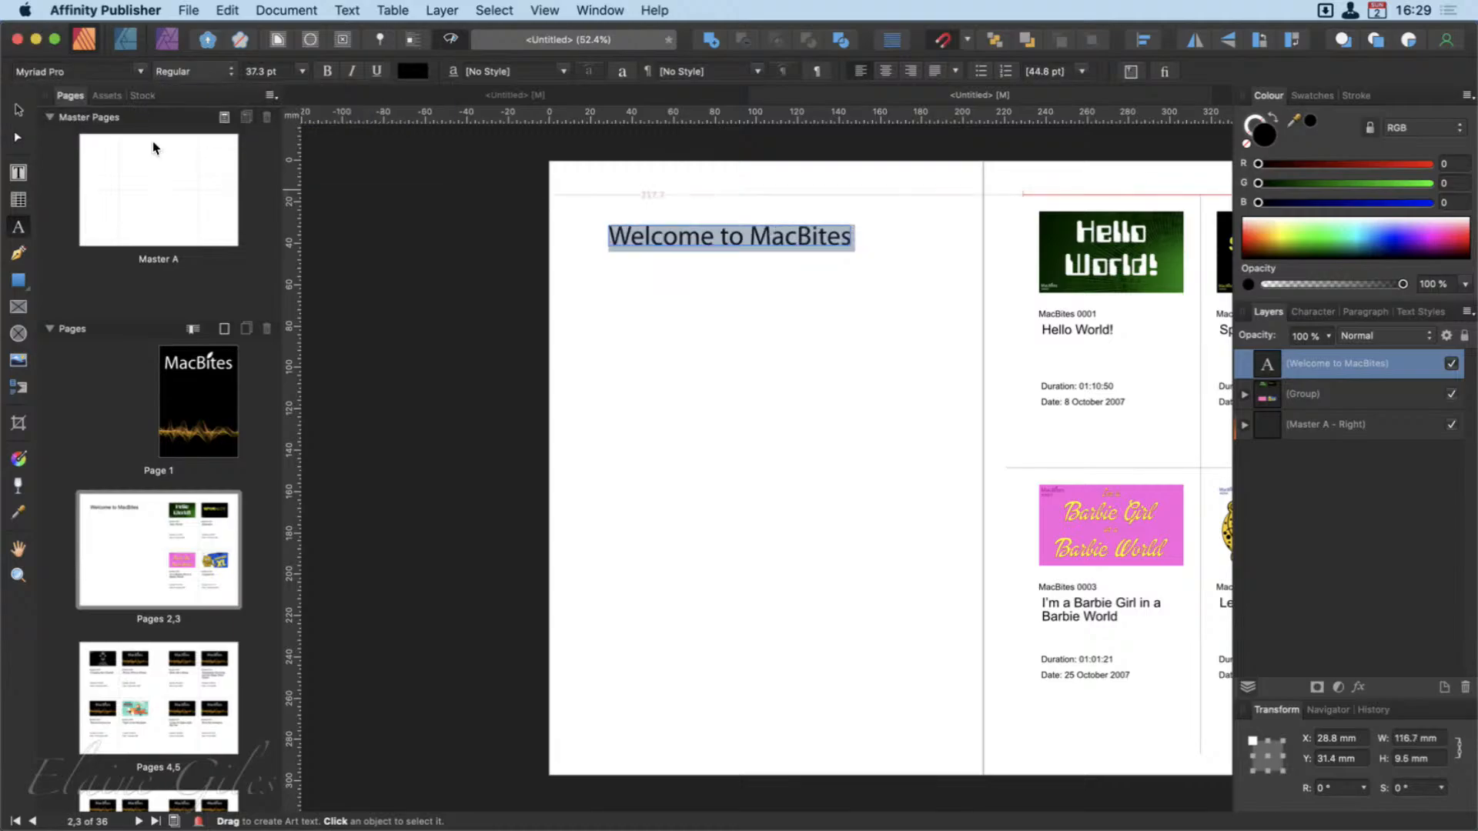
left_click(18, 109)
left_click(674, 304)
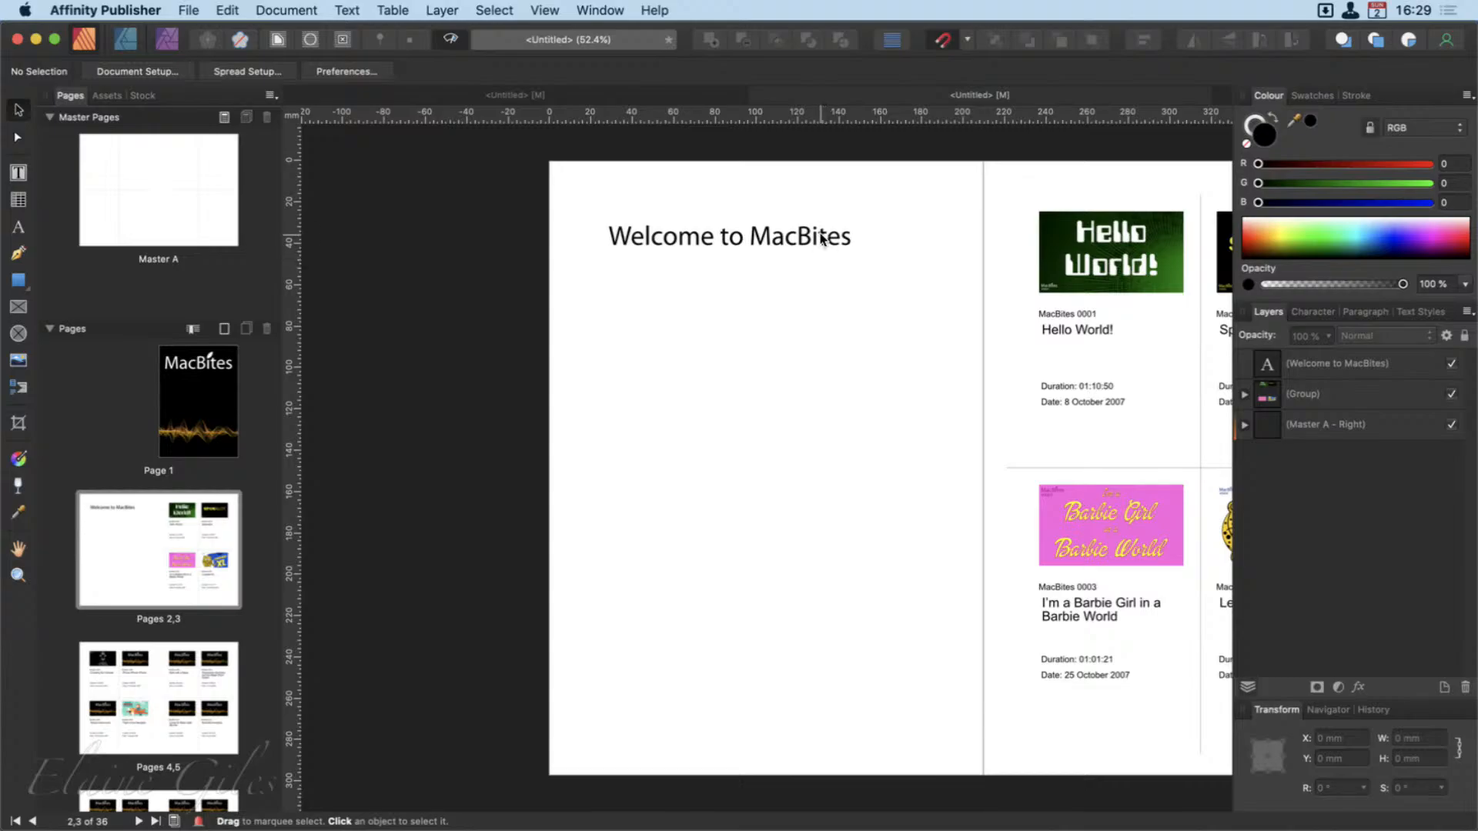
left_click_drag(824, 239, 804, 218)
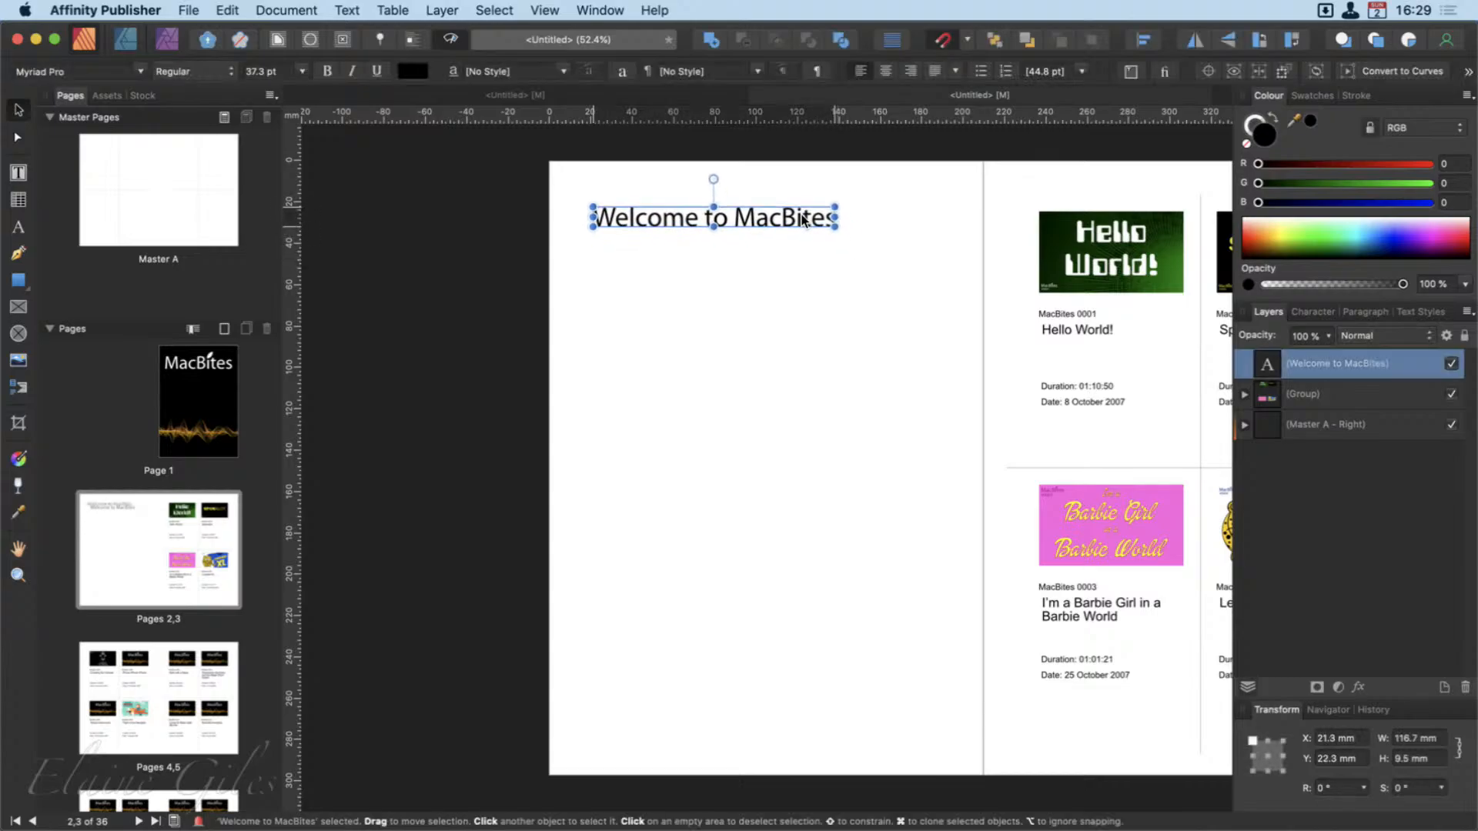
Look into the merged group on page 3, selecting down to the Spamalot title frame to examine its text formatting.
scroll(919, 391, "right", 2)
scroll(919, 392, "right", 10)
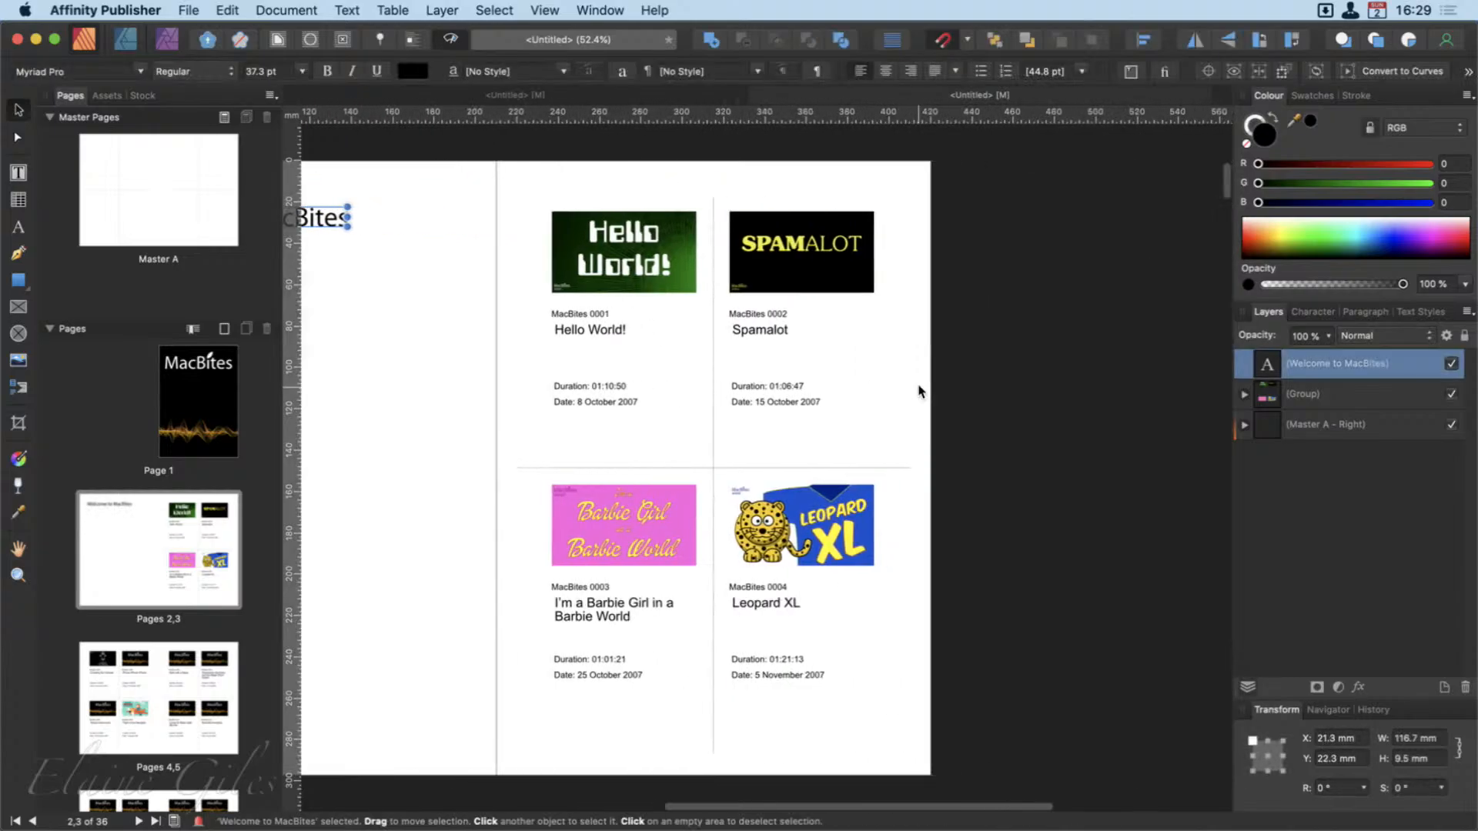
left_click(611, 331)
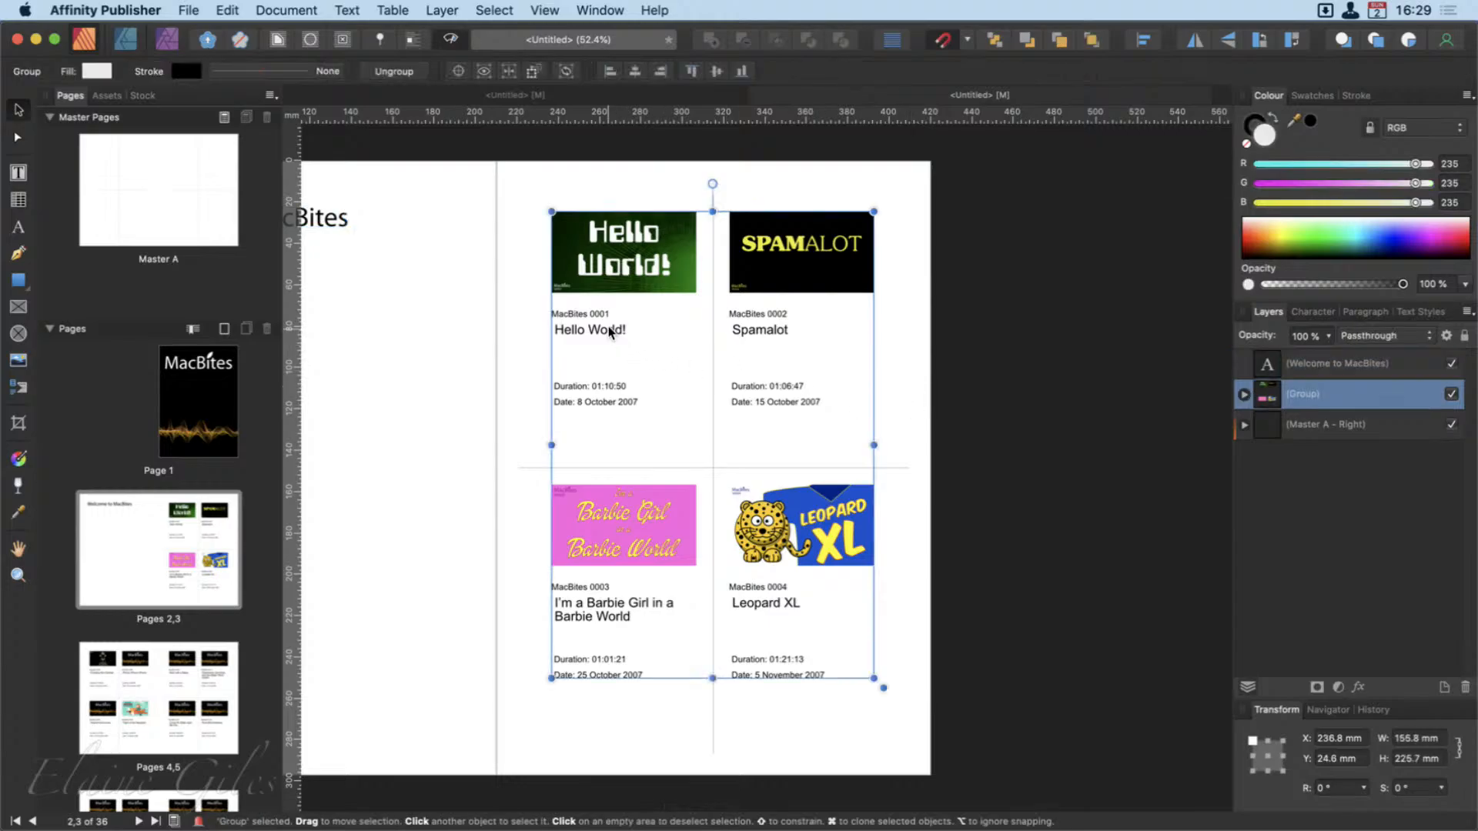
double_click(763, 331)
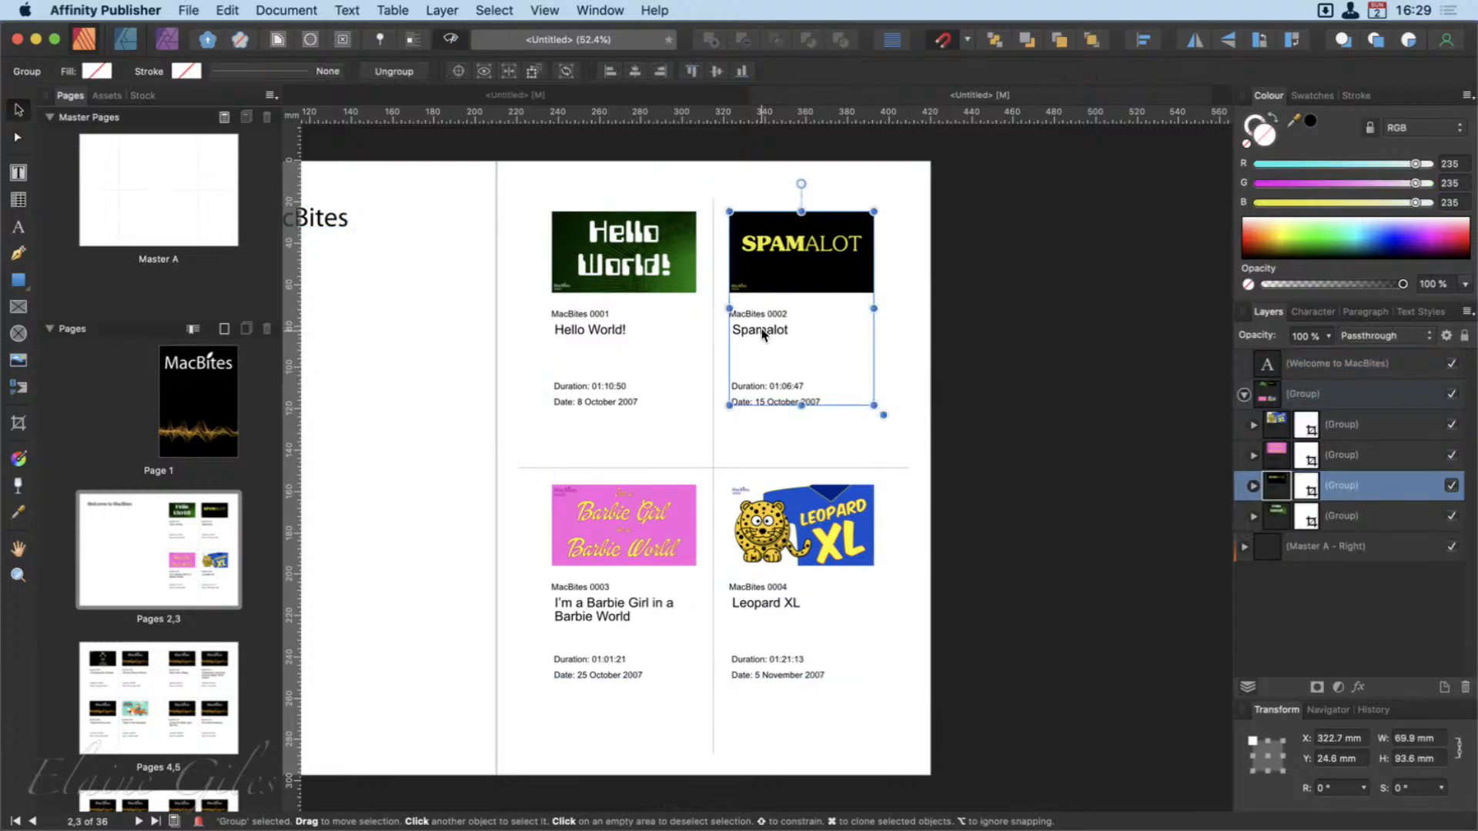
double_click(763, 332)
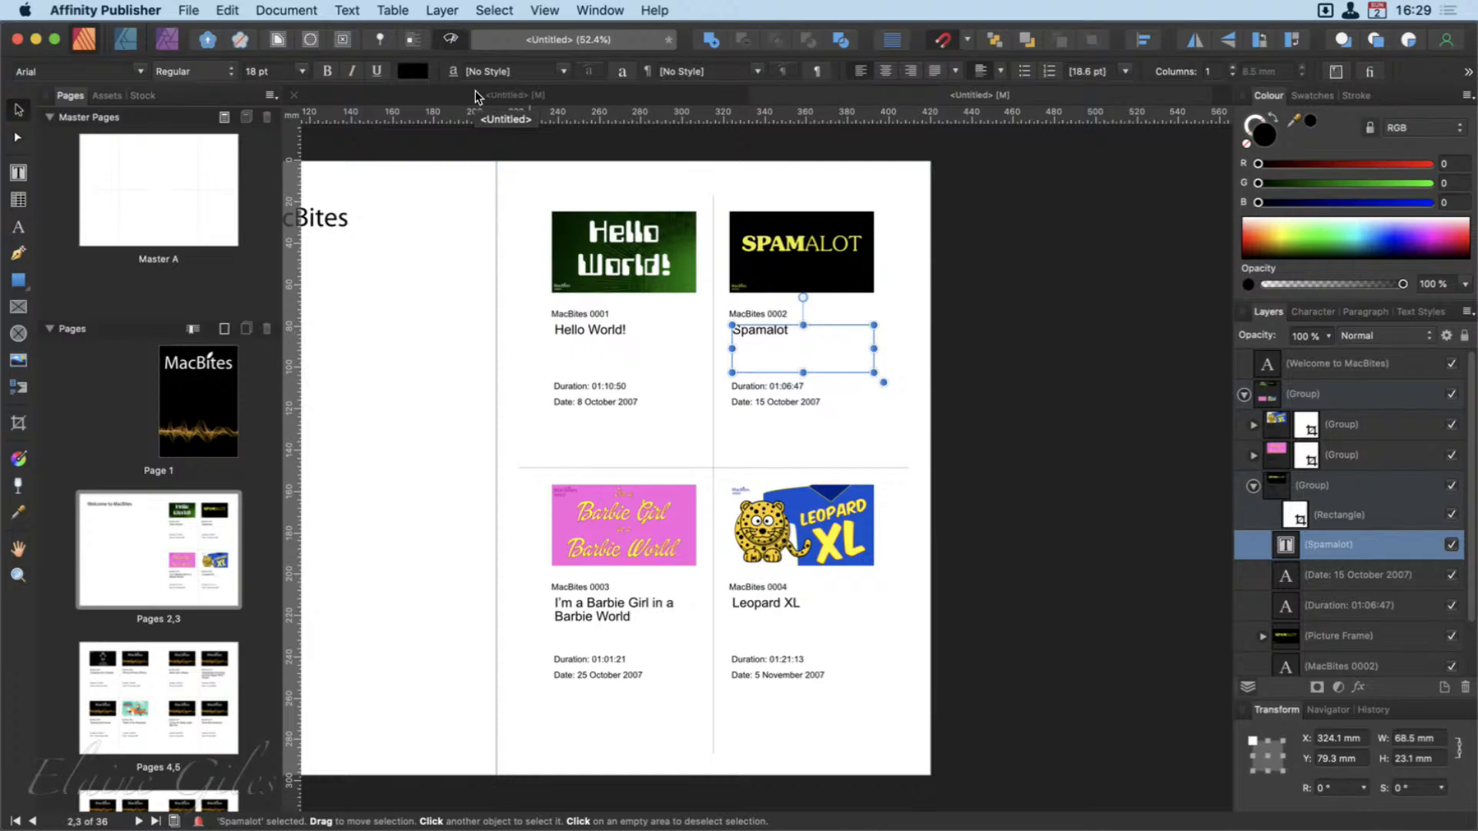
scroll(805, 432, "left", 5)
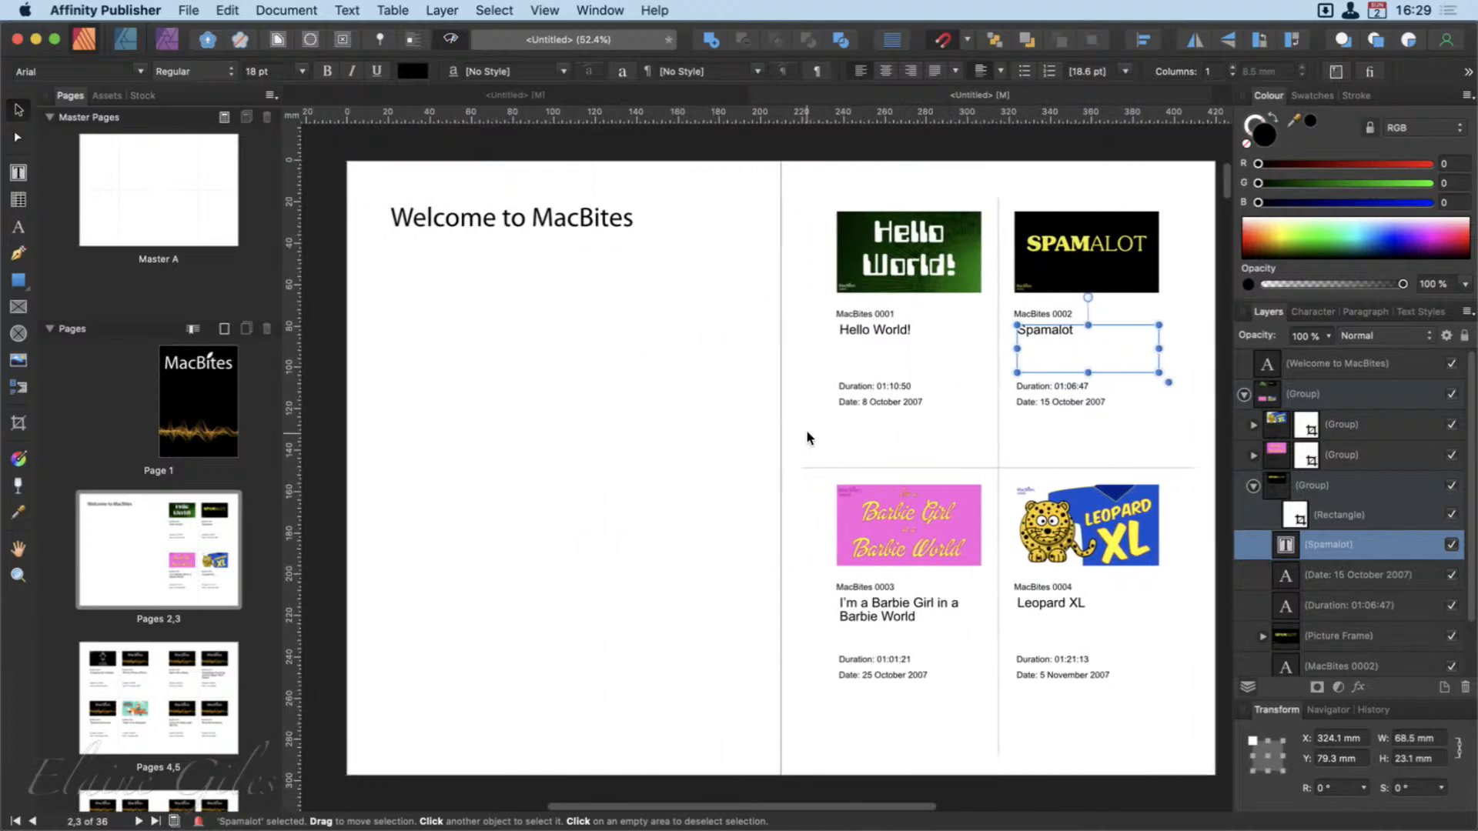
scroll(807, 433, "right", 1)
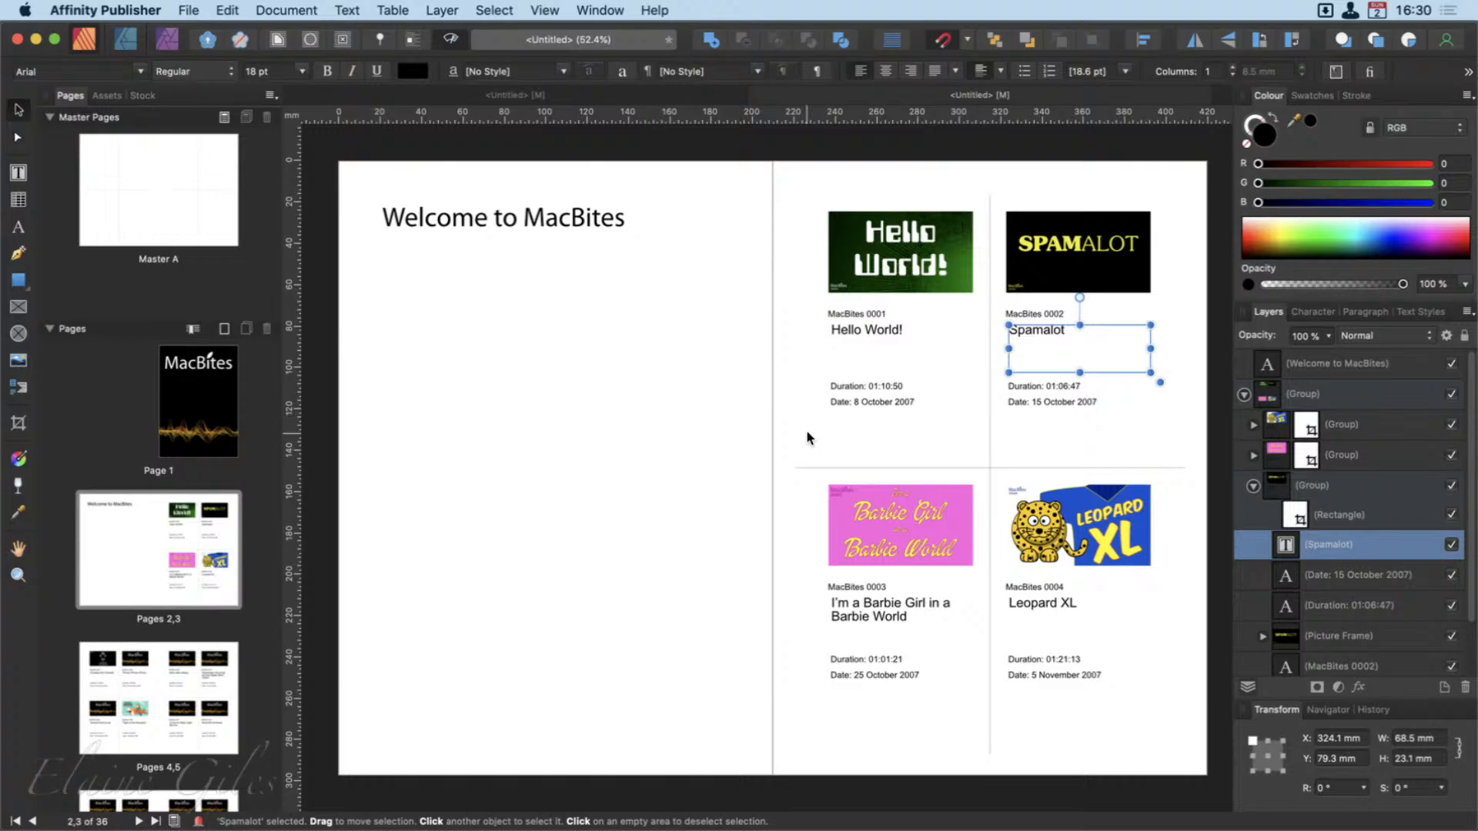
Select Page 1 together with page 2 in the page list, then page 3 with the Pages 4,5 spread, ending on Page 1.
left_click(221, 385)
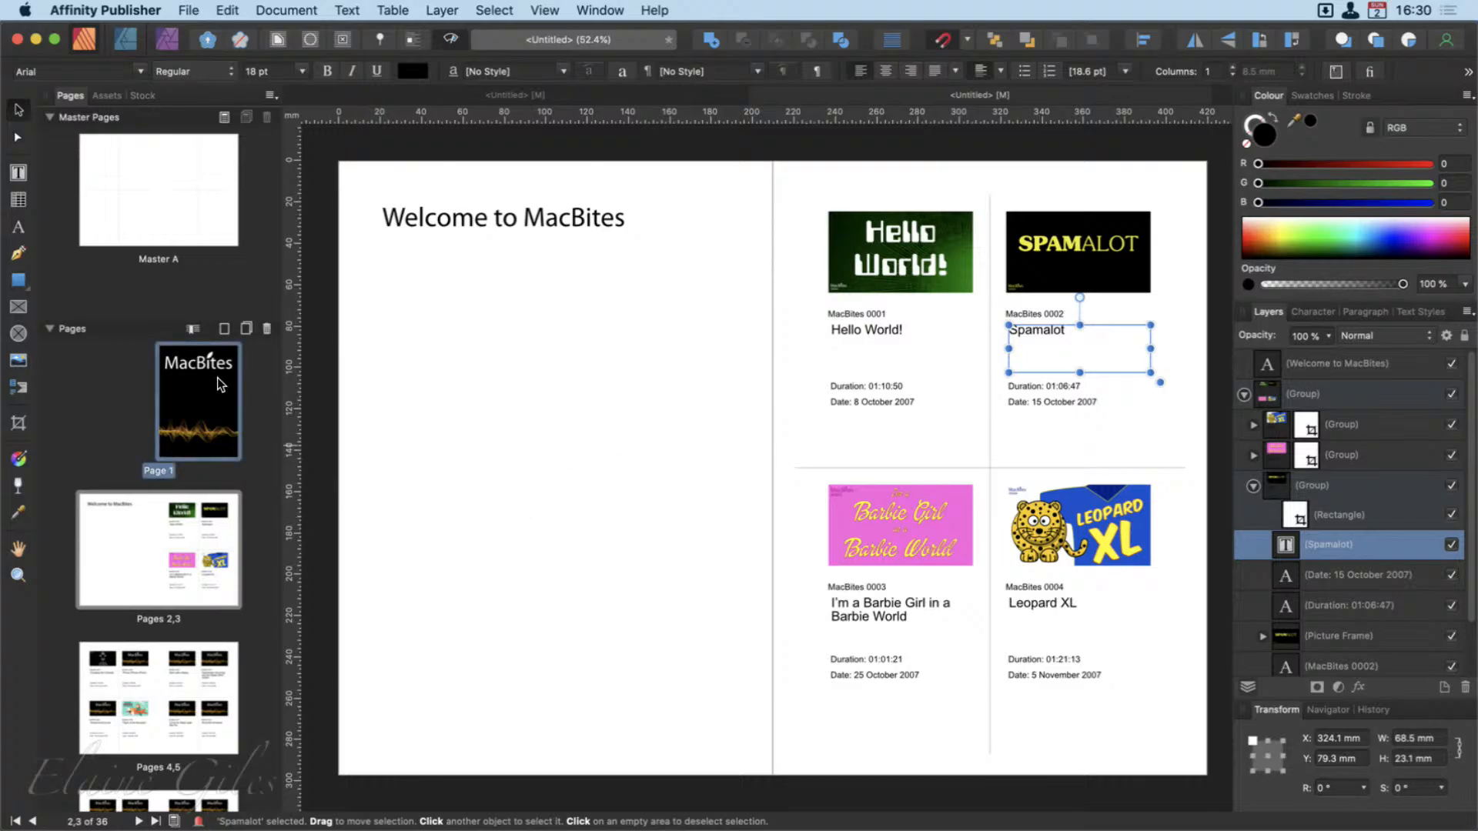
left_click(120, 513, "shift")
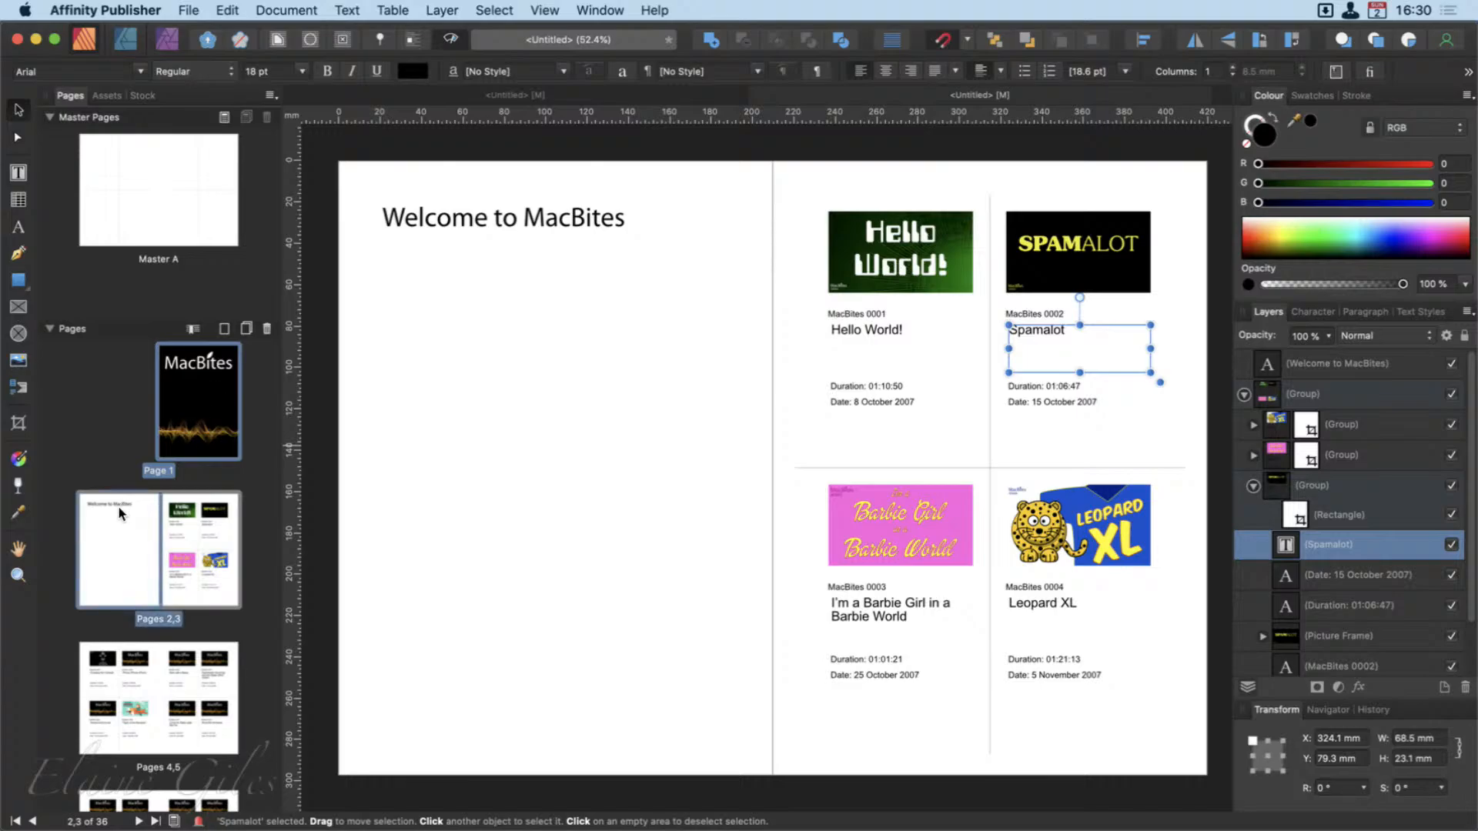
left_click(200, 543)
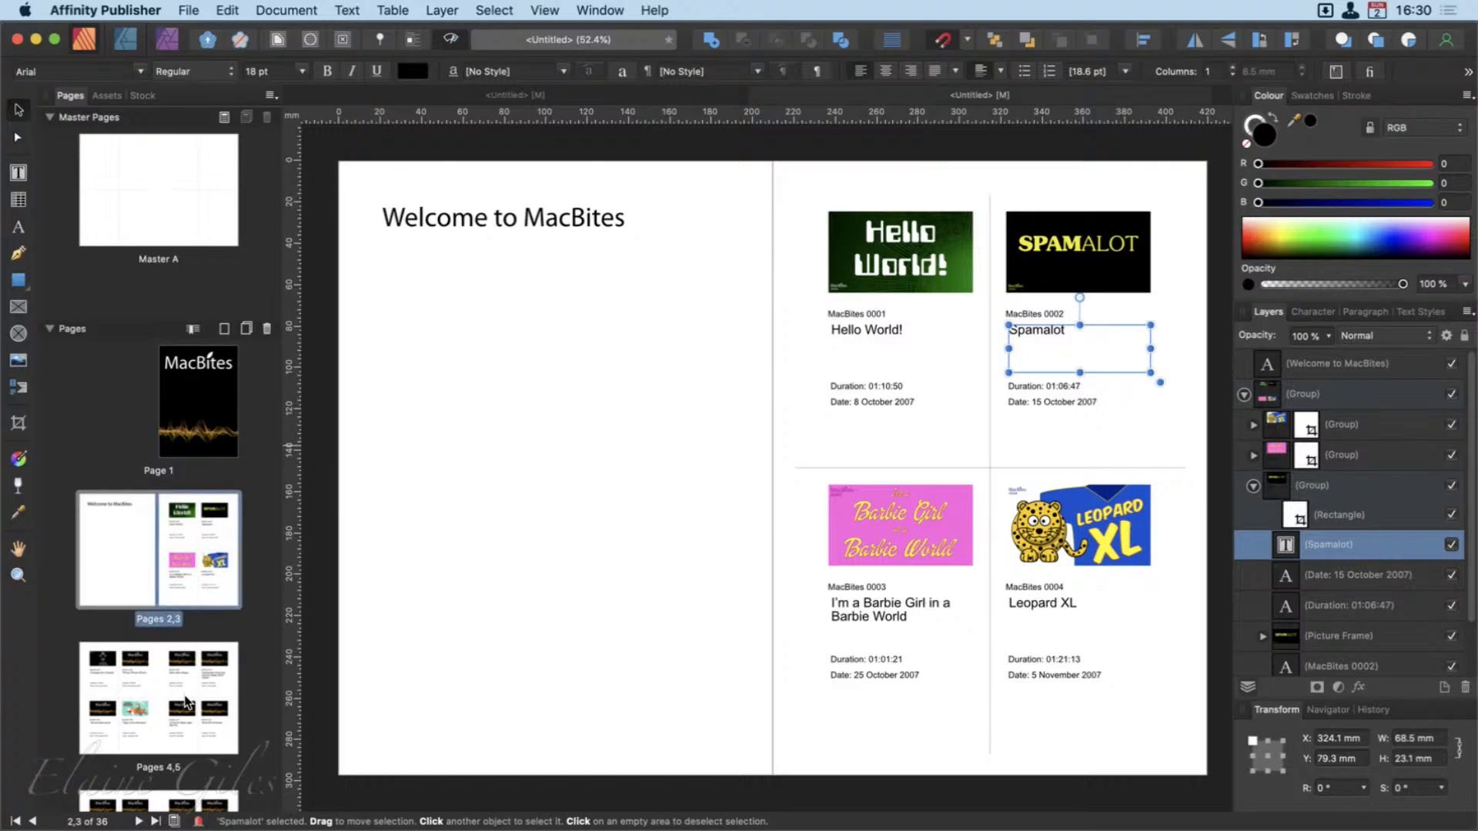
left_click(185, 703, "shift")
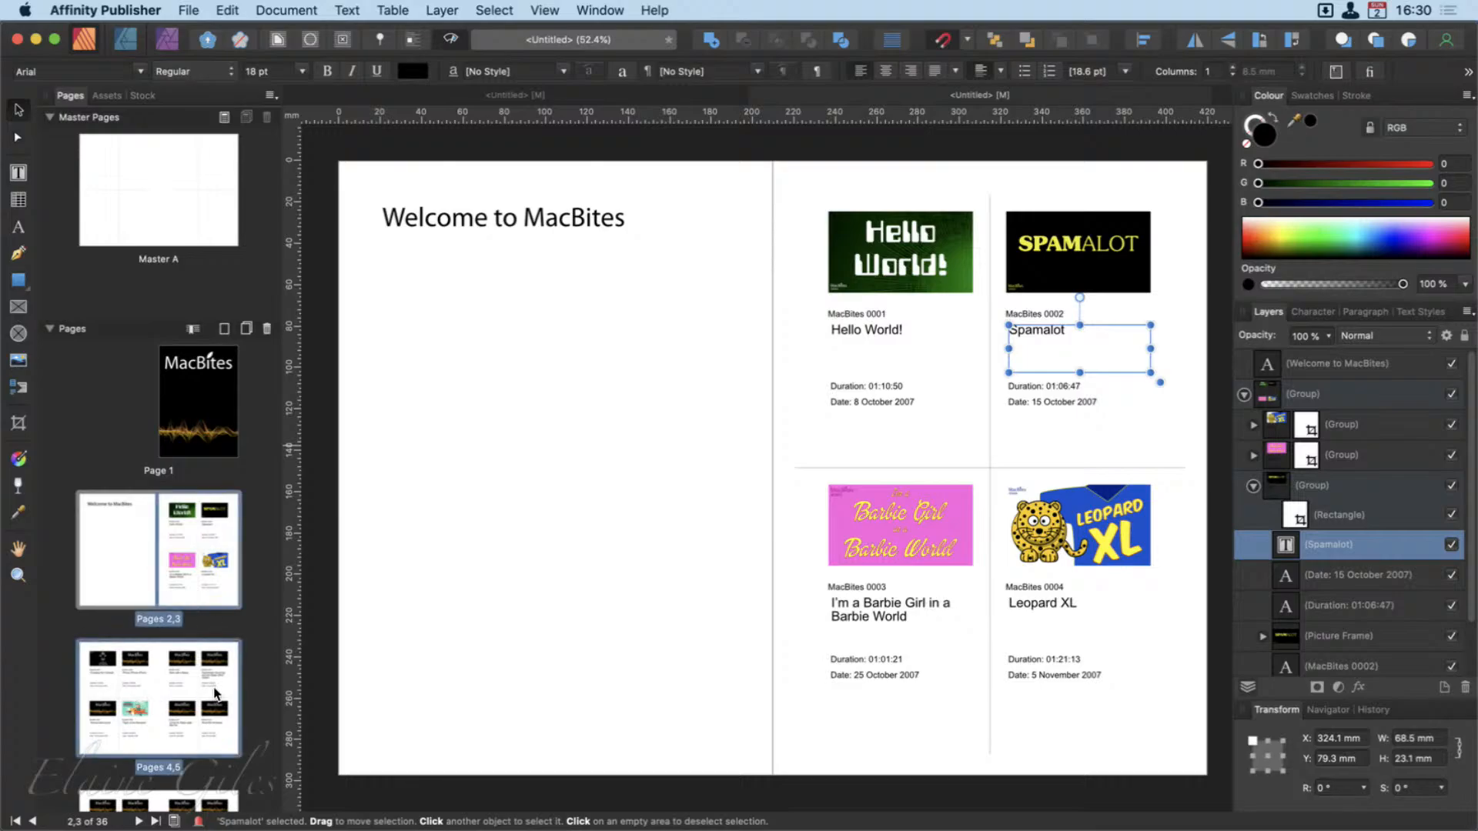
left_click(213, 395)
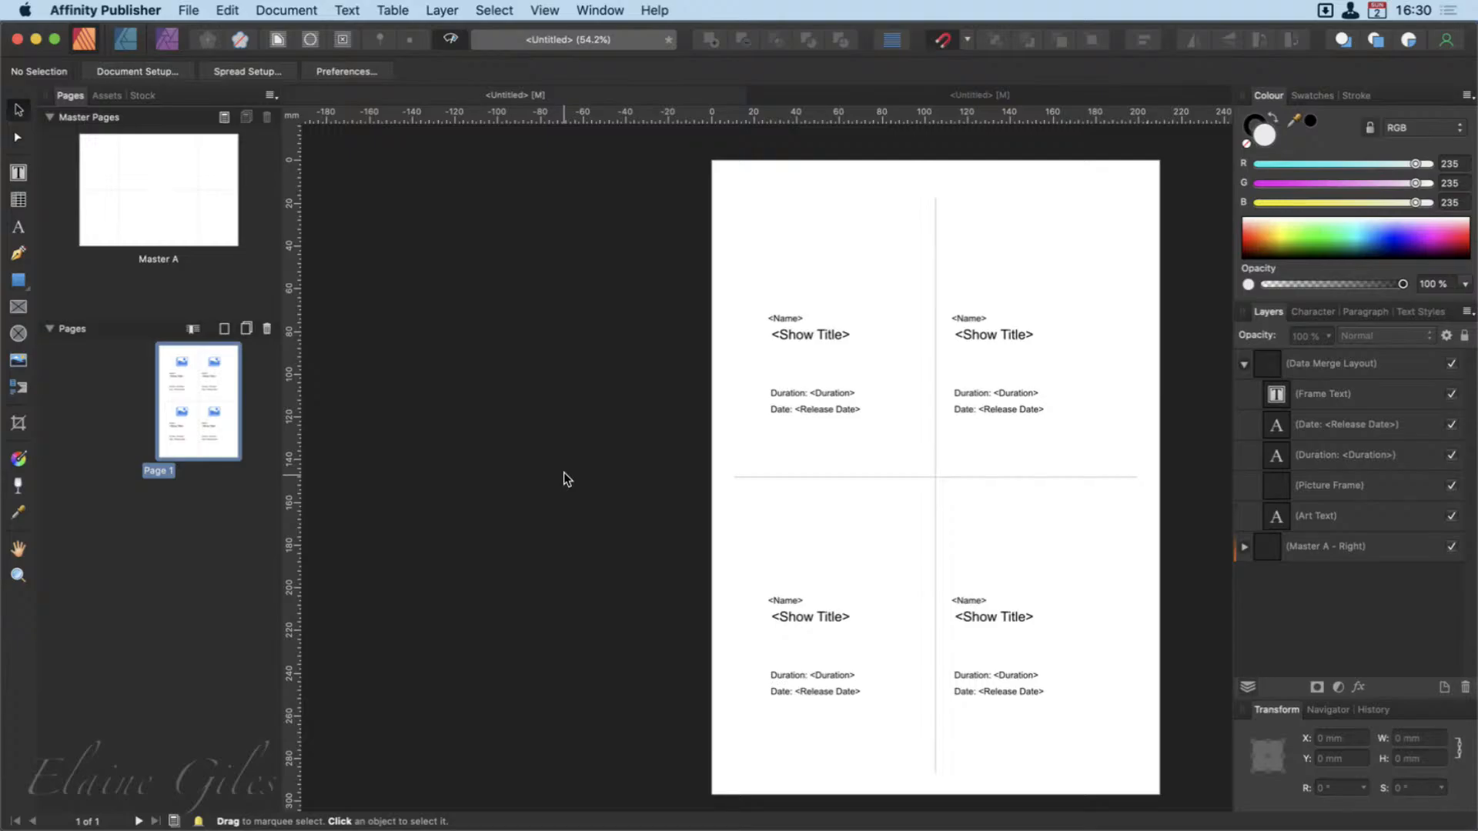
Save the data merge layout document to the Desktop as Master Catalog and close it.
key("super+s")
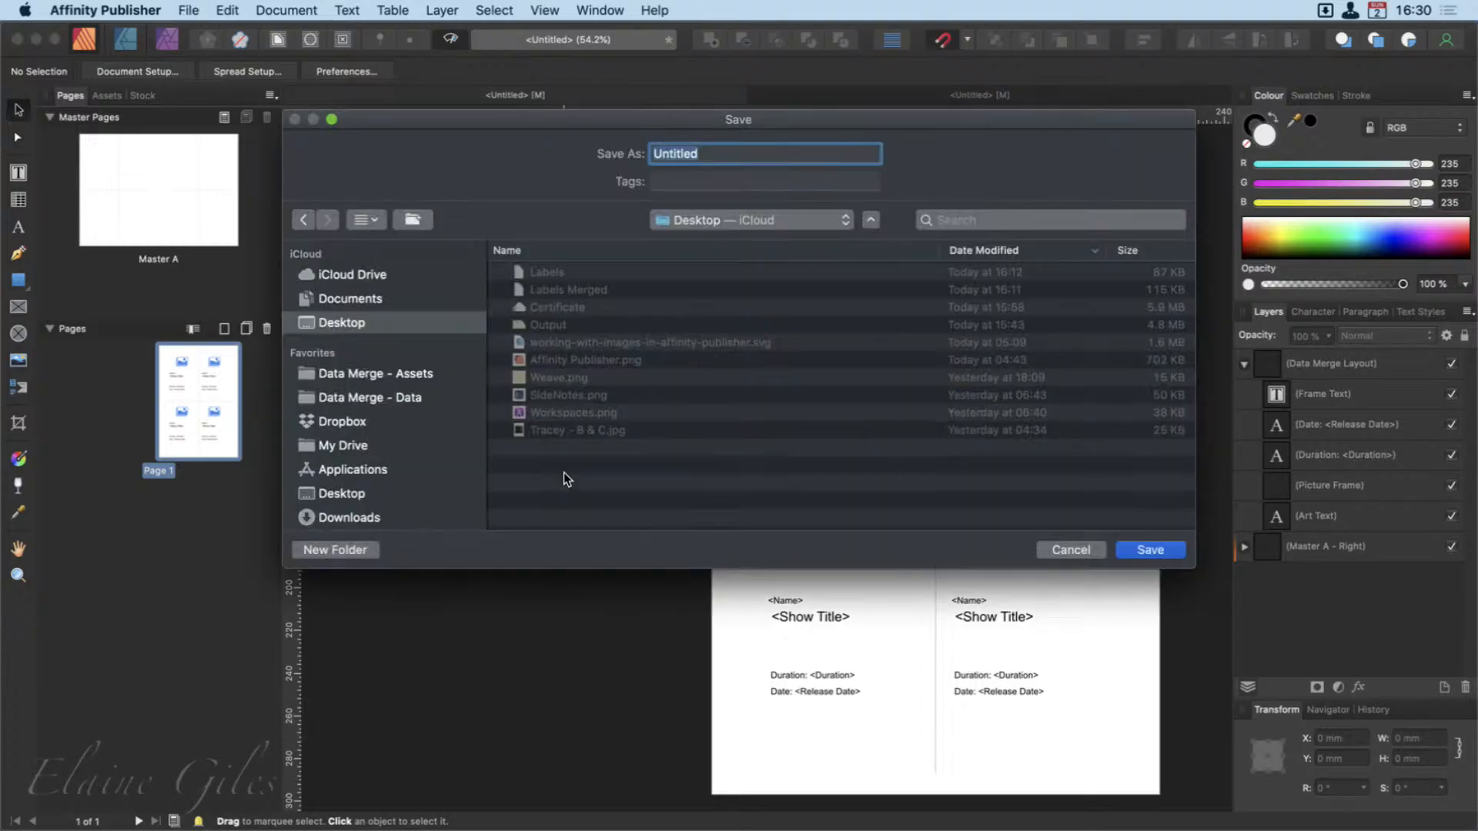
type("MAster Ca")
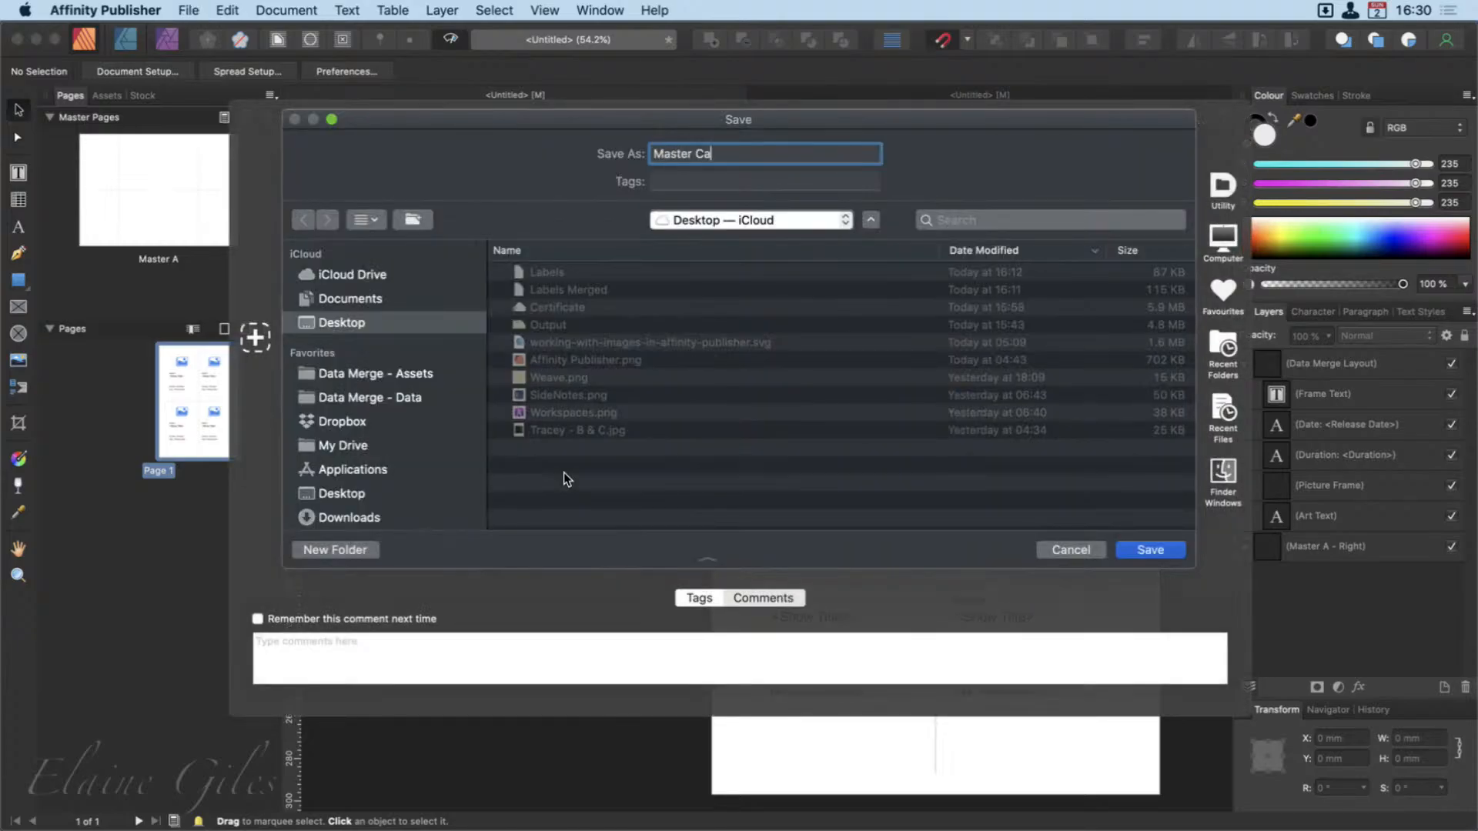
type("talog")
key("Return")
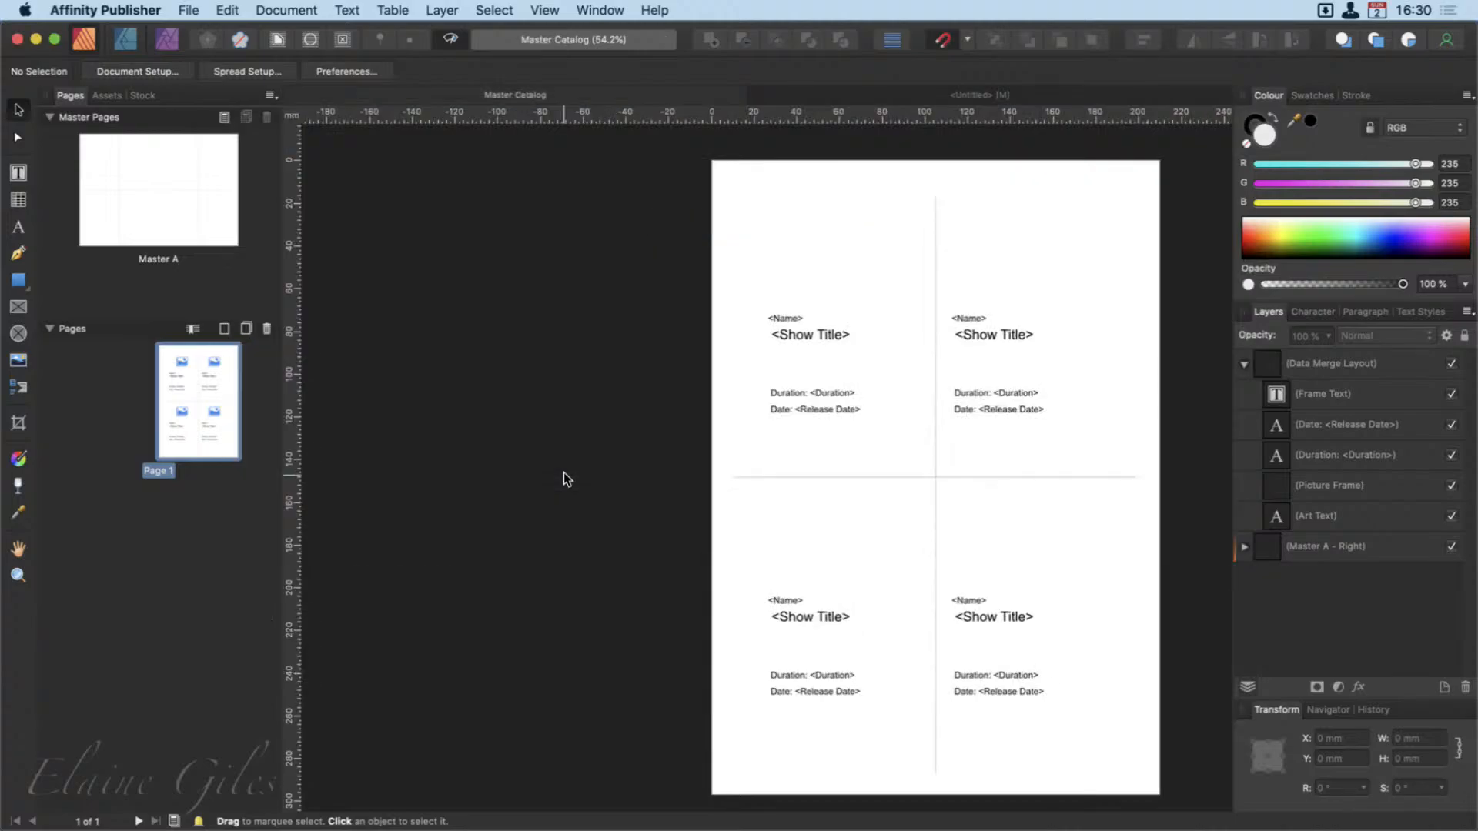
key("super+s")
key("super+w")
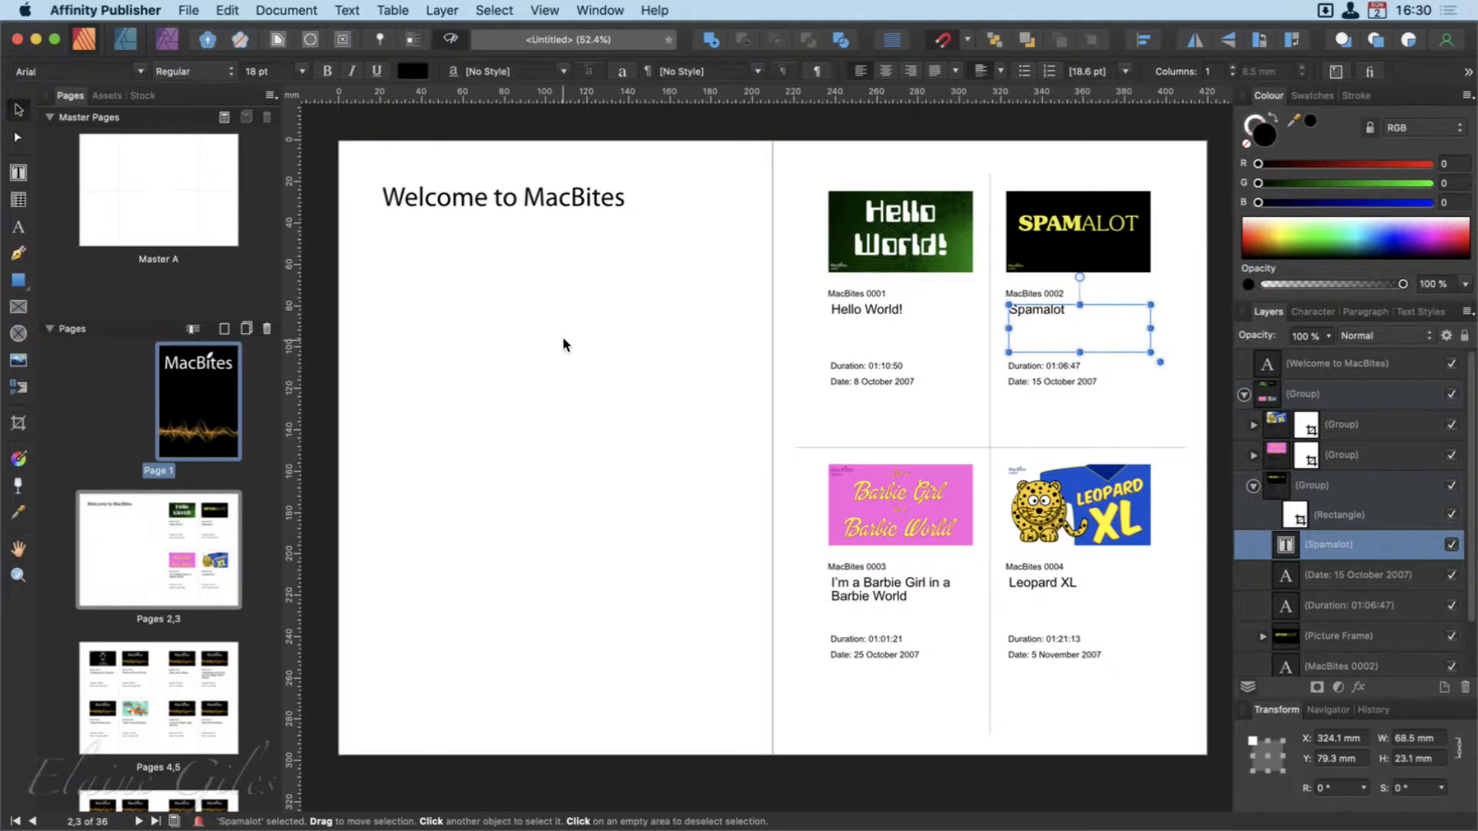
Save the merged document with the cover and welcome page to the Desktop as Catalog and close it.
key("super+s")
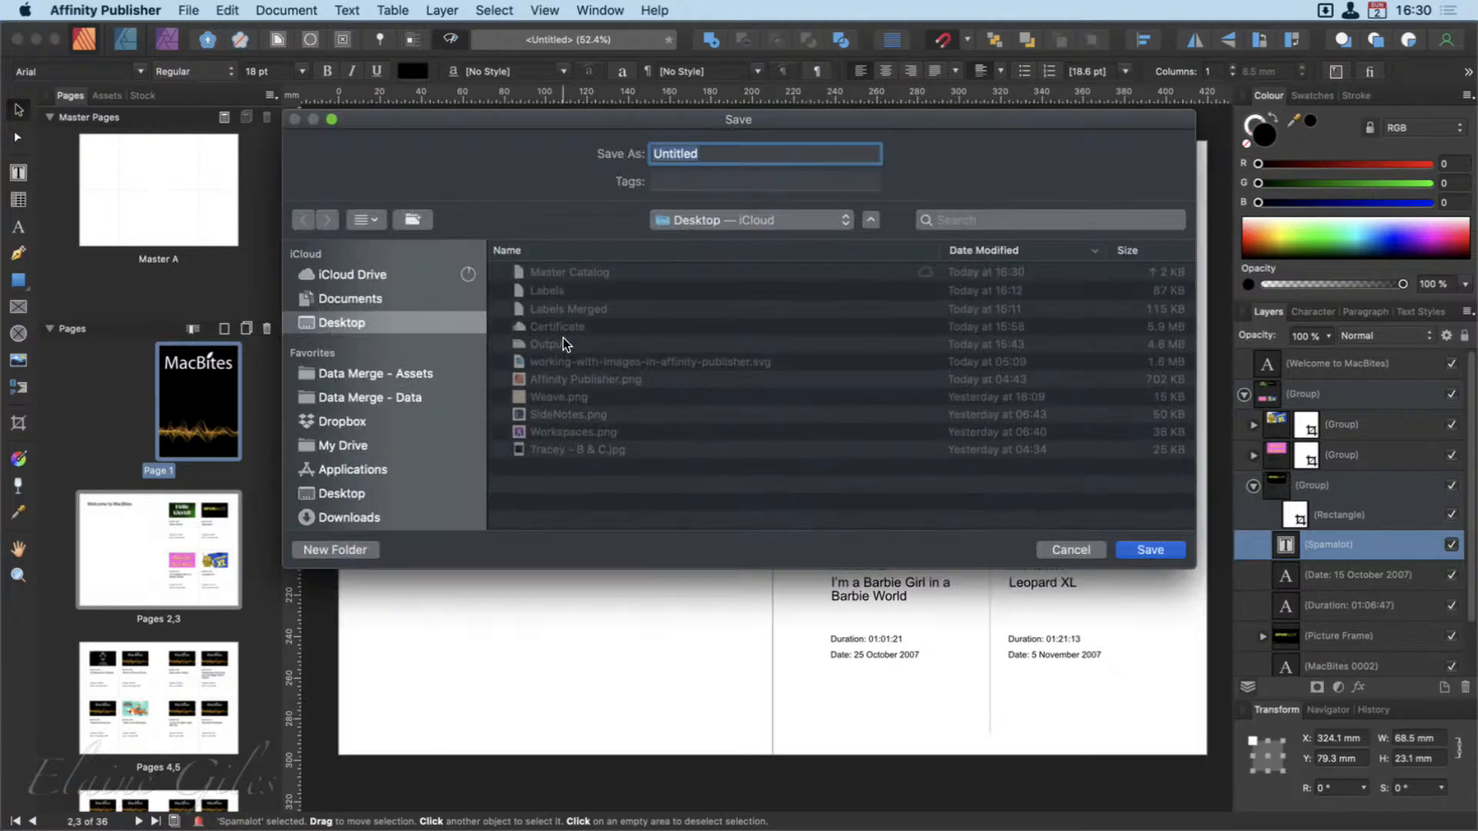
type("Catalog")
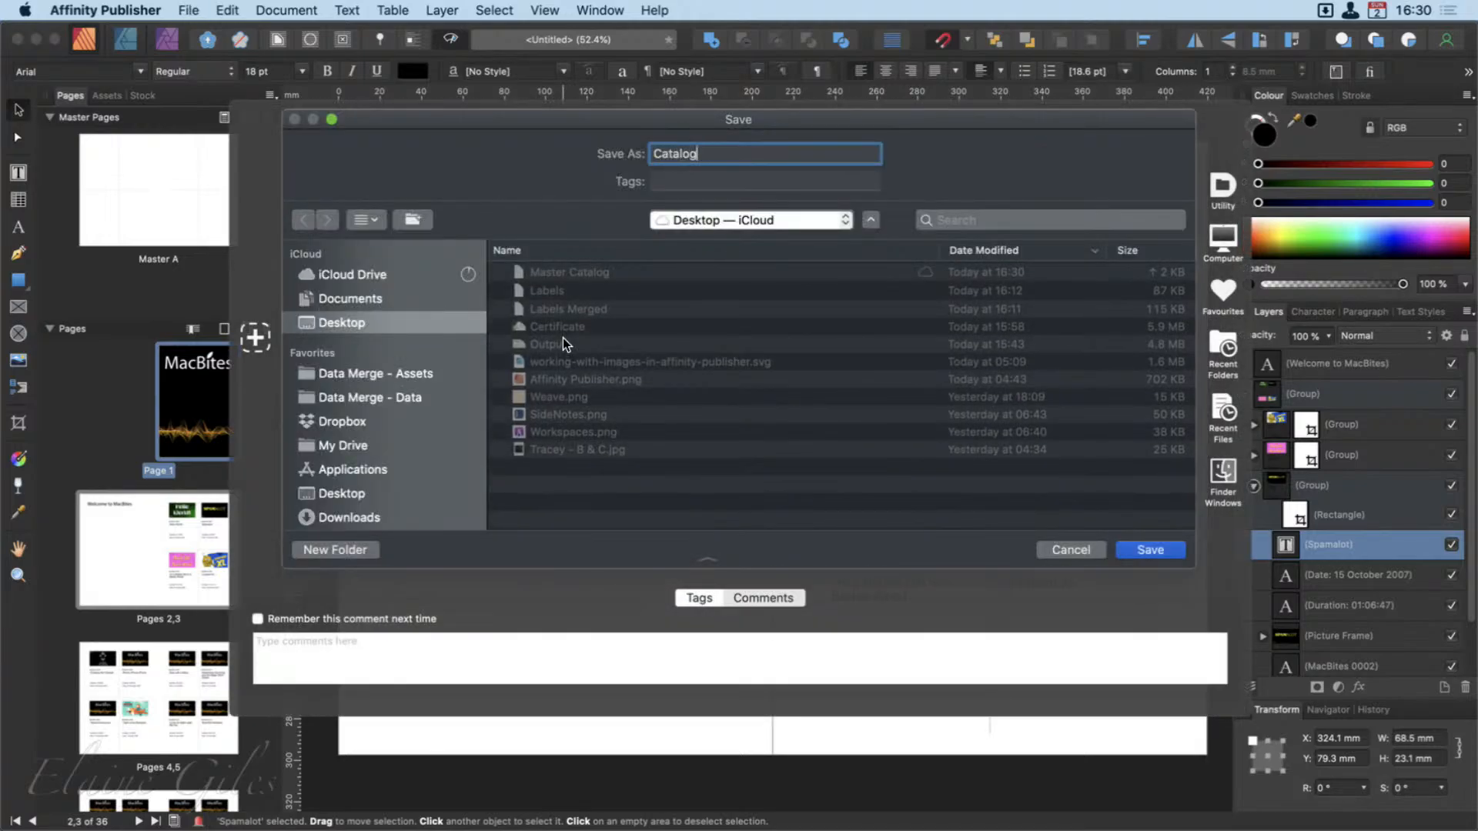
key("Return")
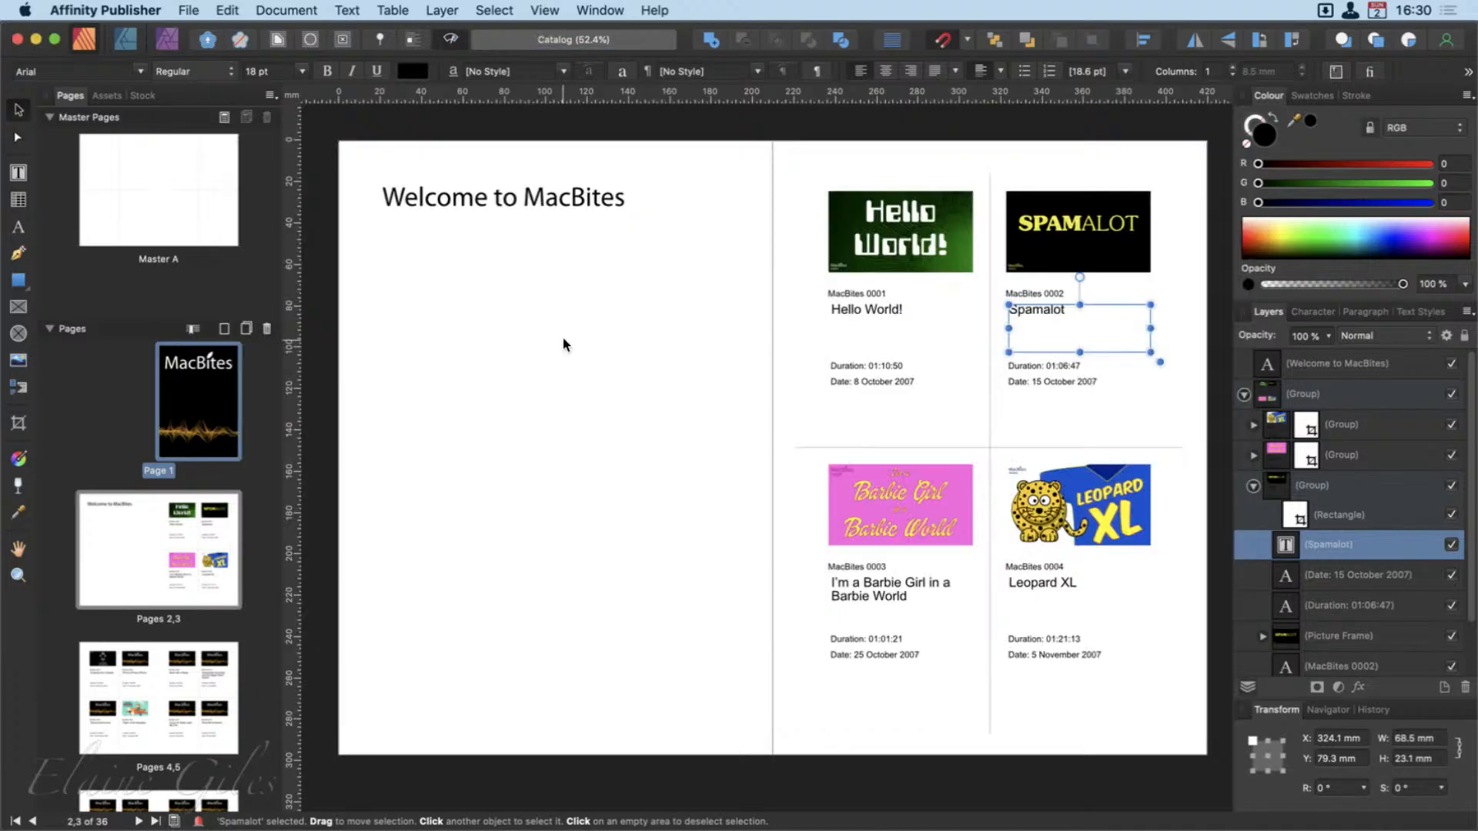
key("super+w")
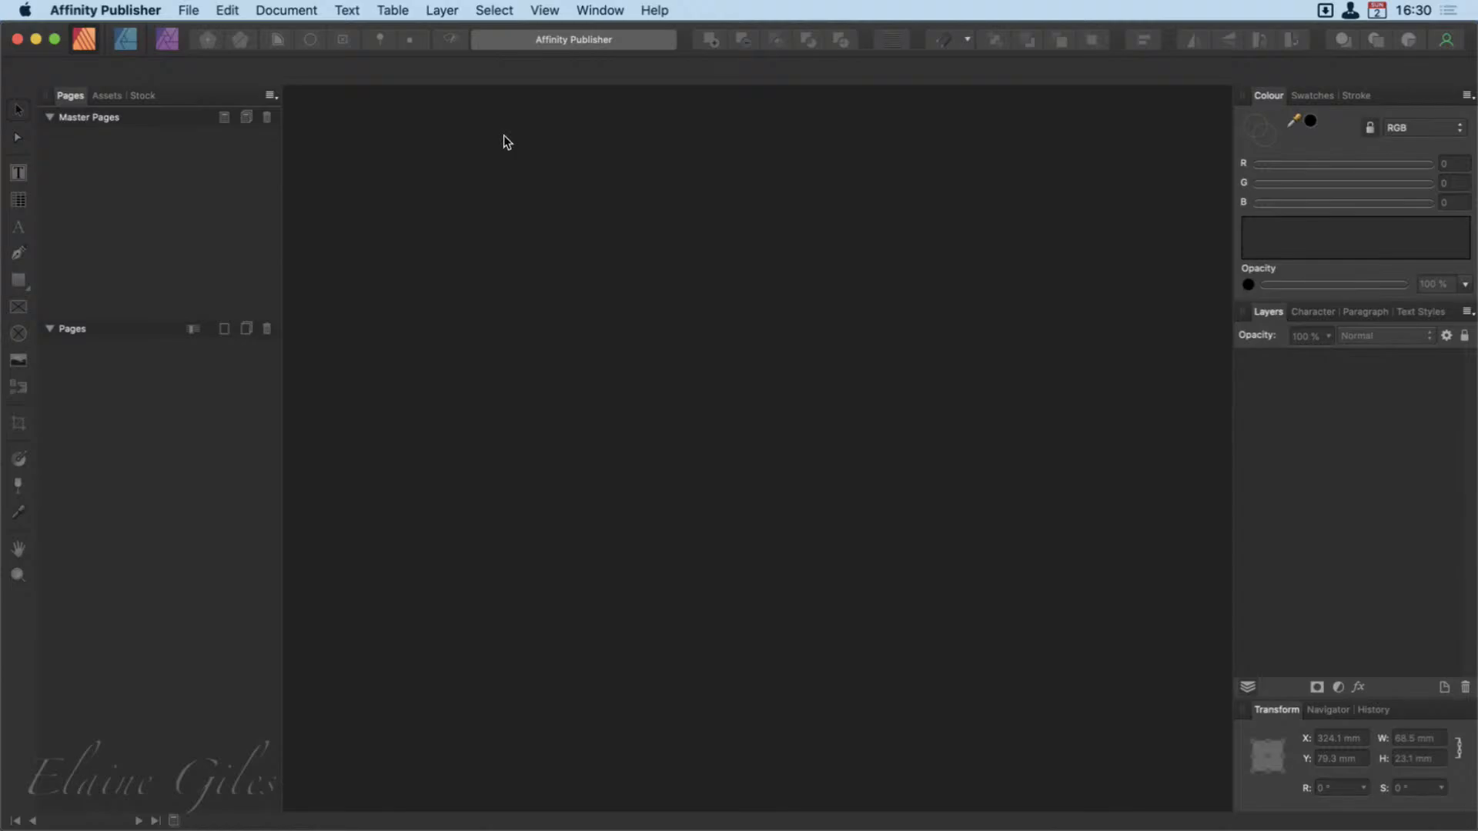
Create a new single-page A4 landscape document, 297 × 210 mm, with facing pages turned off.
left_click(196, 6)
left_click(201, 29)
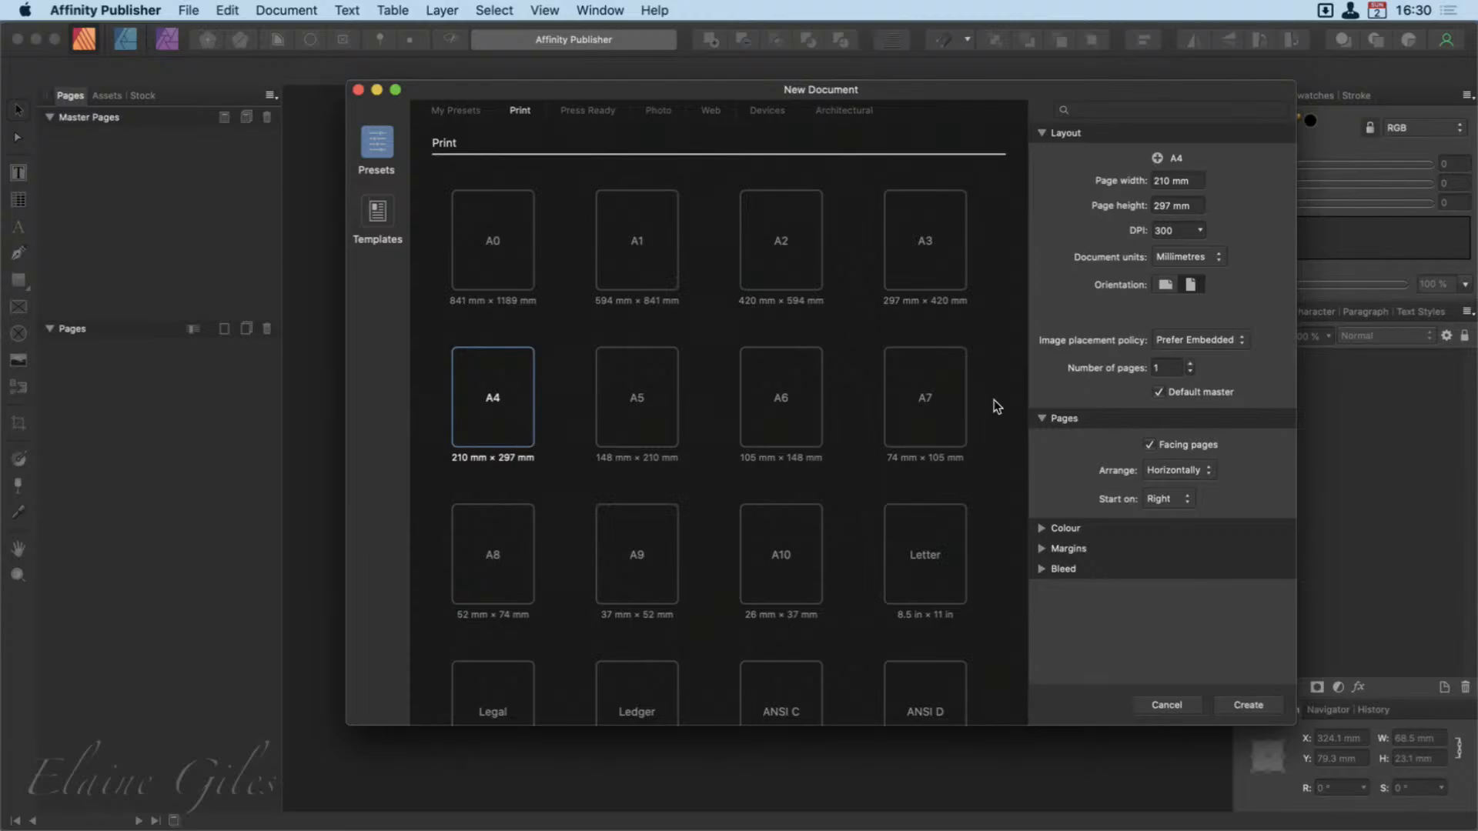
left_click(1166, 285)
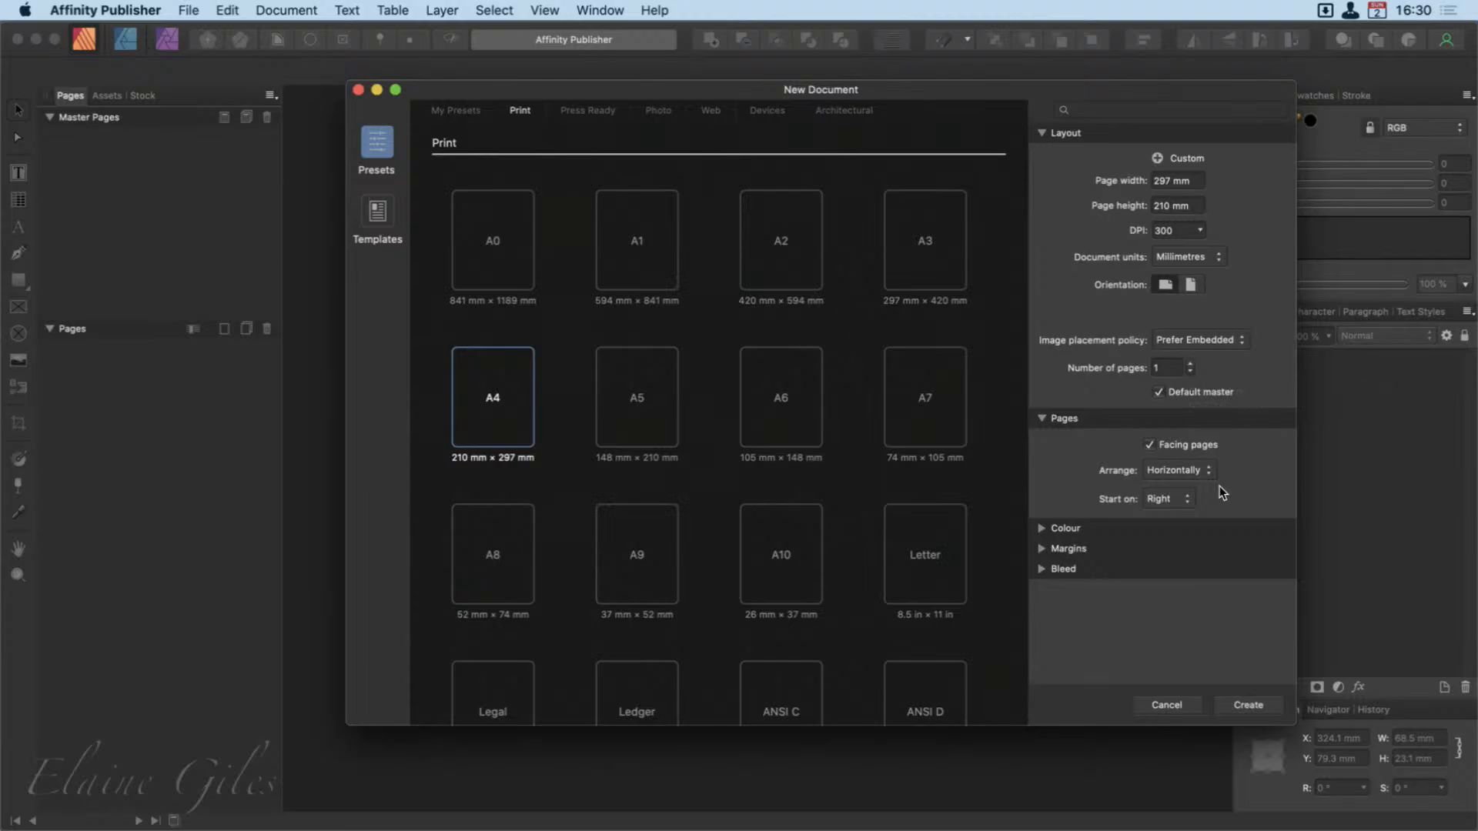
left_click(1189, 448)
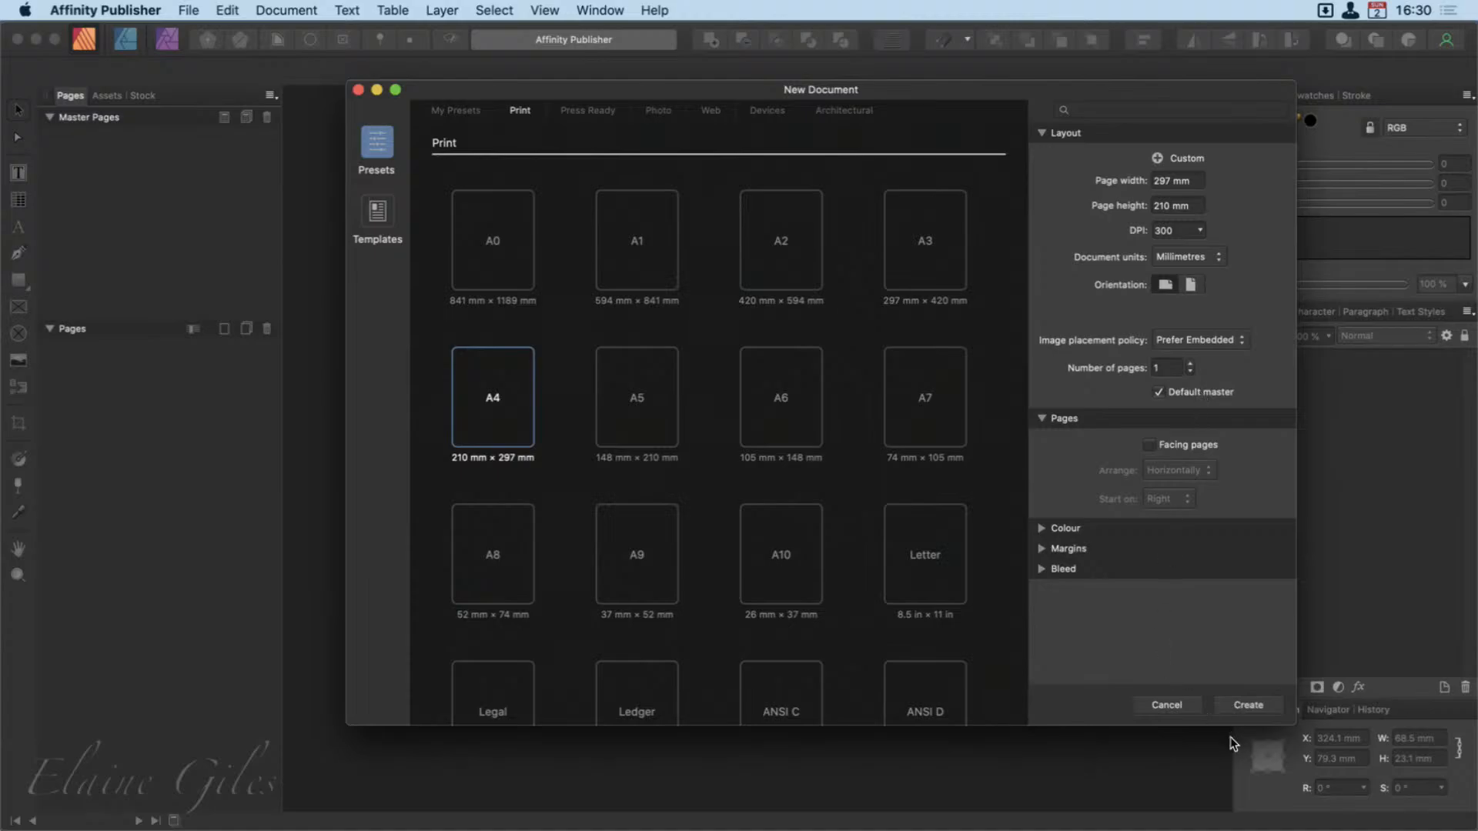
left_click(1247, 705)
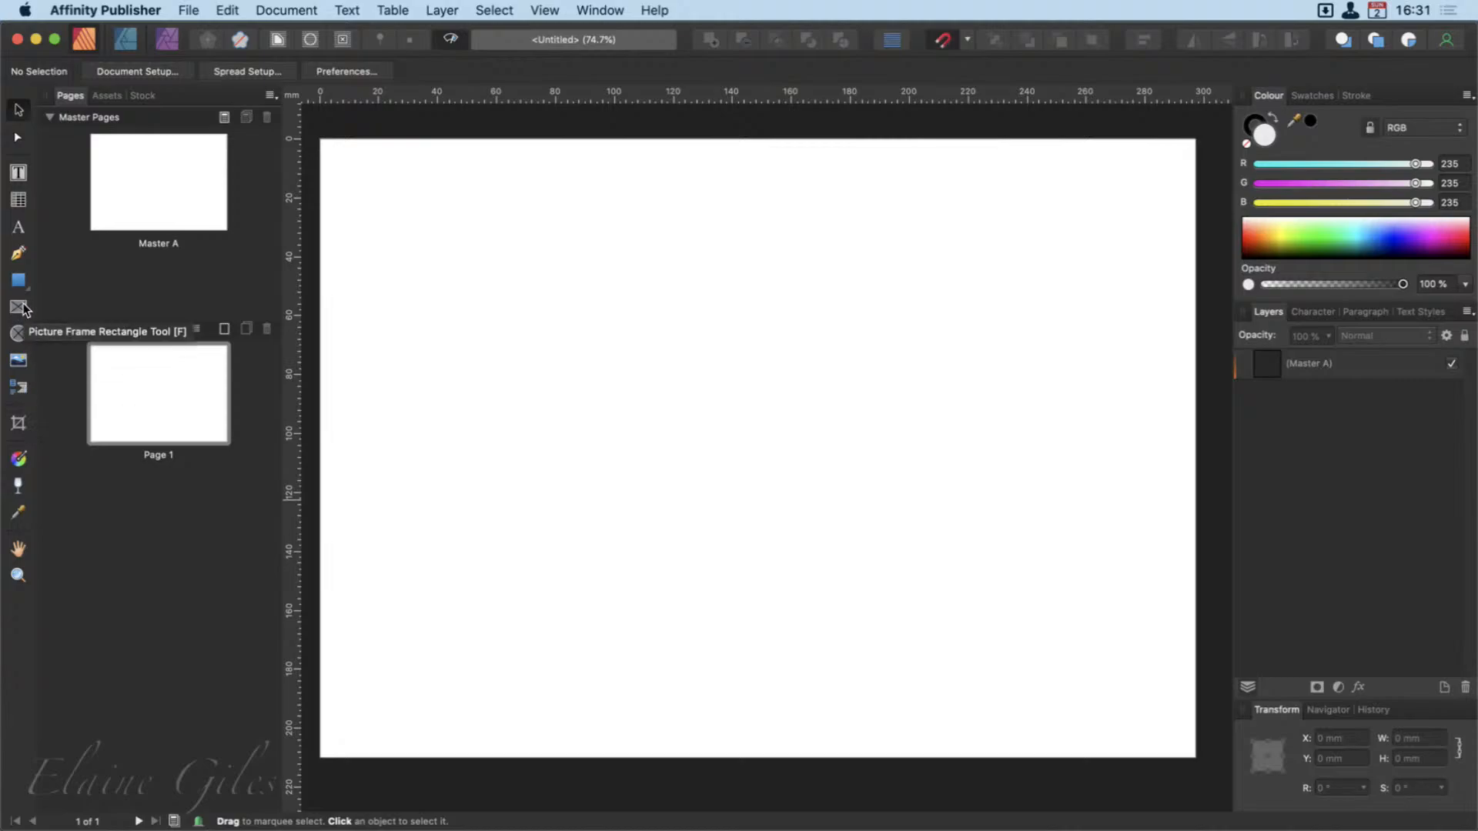
Draw a table about 157 mm wide and 108 mm high on the blank page and set its number of rows to 5.
left_click(20, 200)
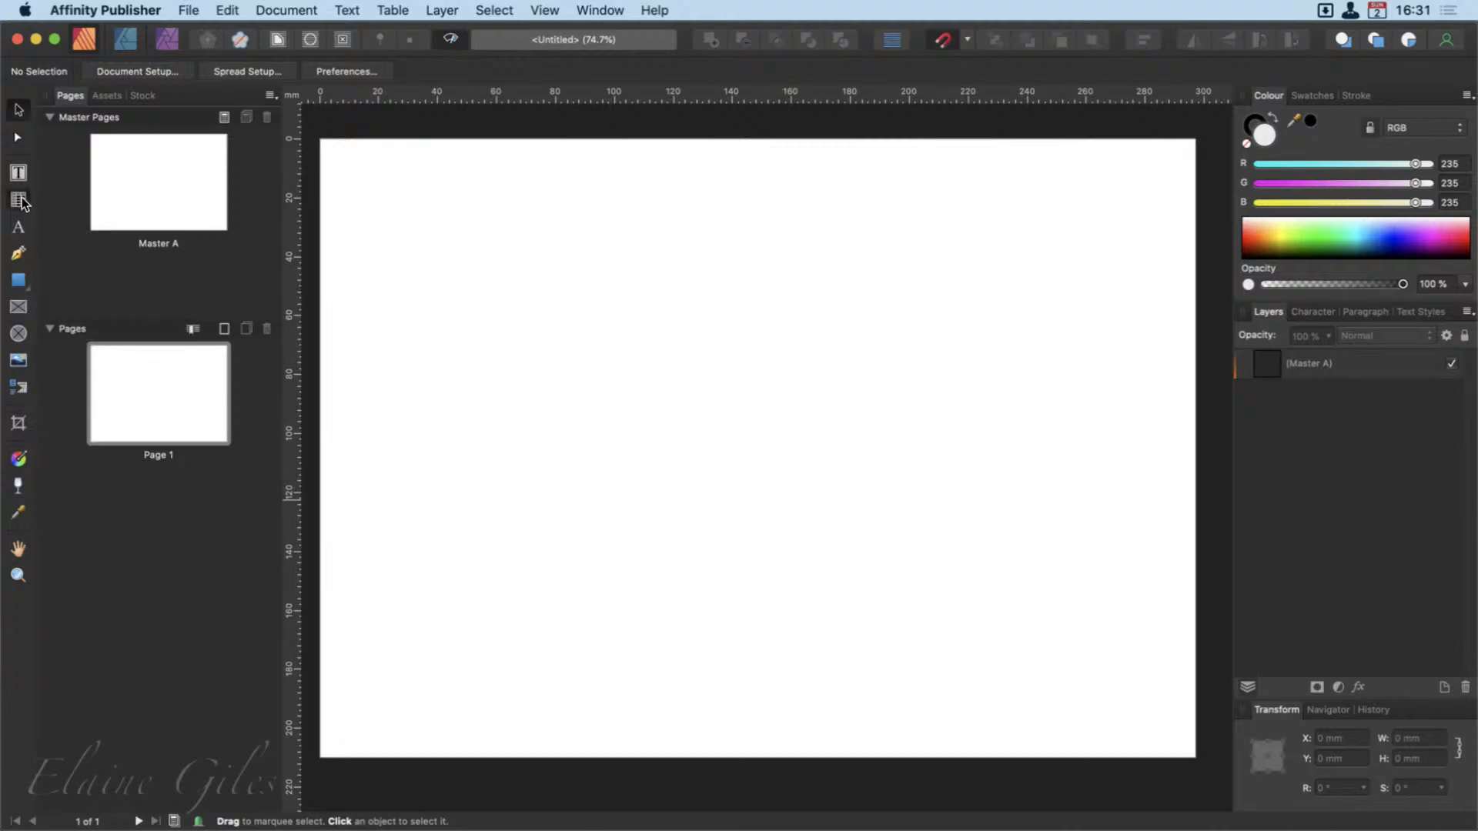
left_click_drag(522, 223, 986, 542)
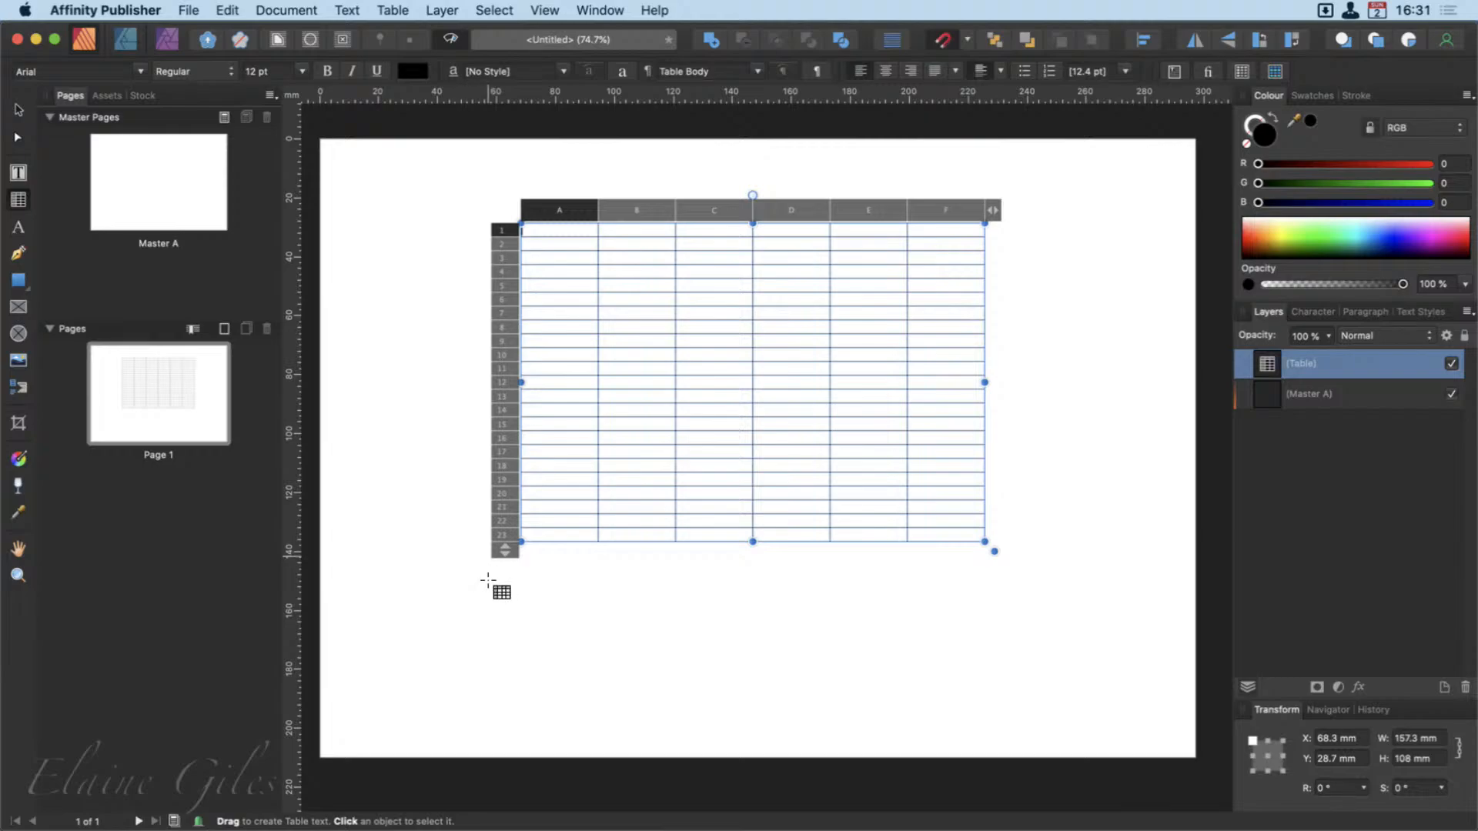
left_click(505, 550)
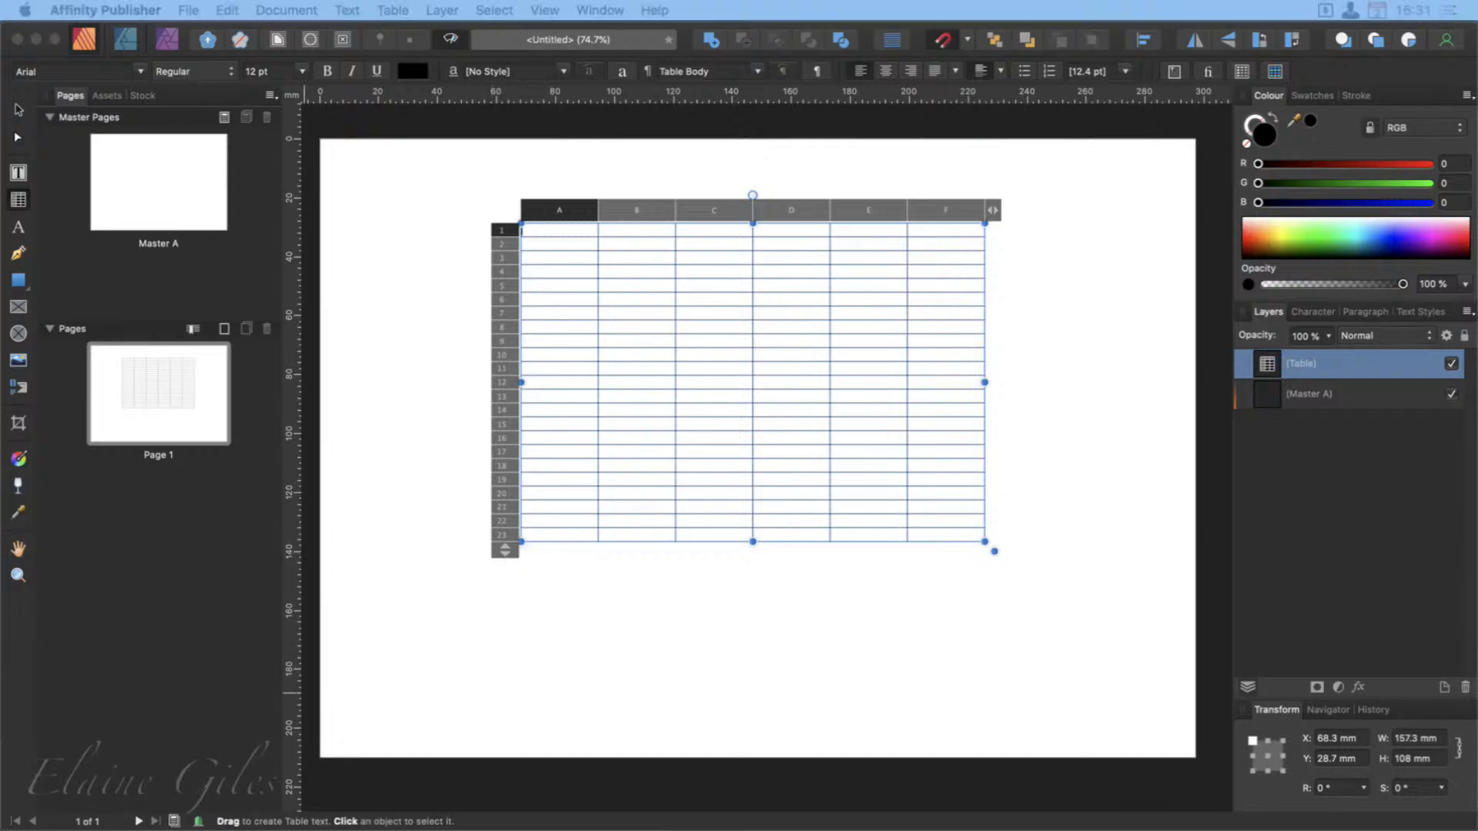
left_click(505, 553)
left_click(505, 551)
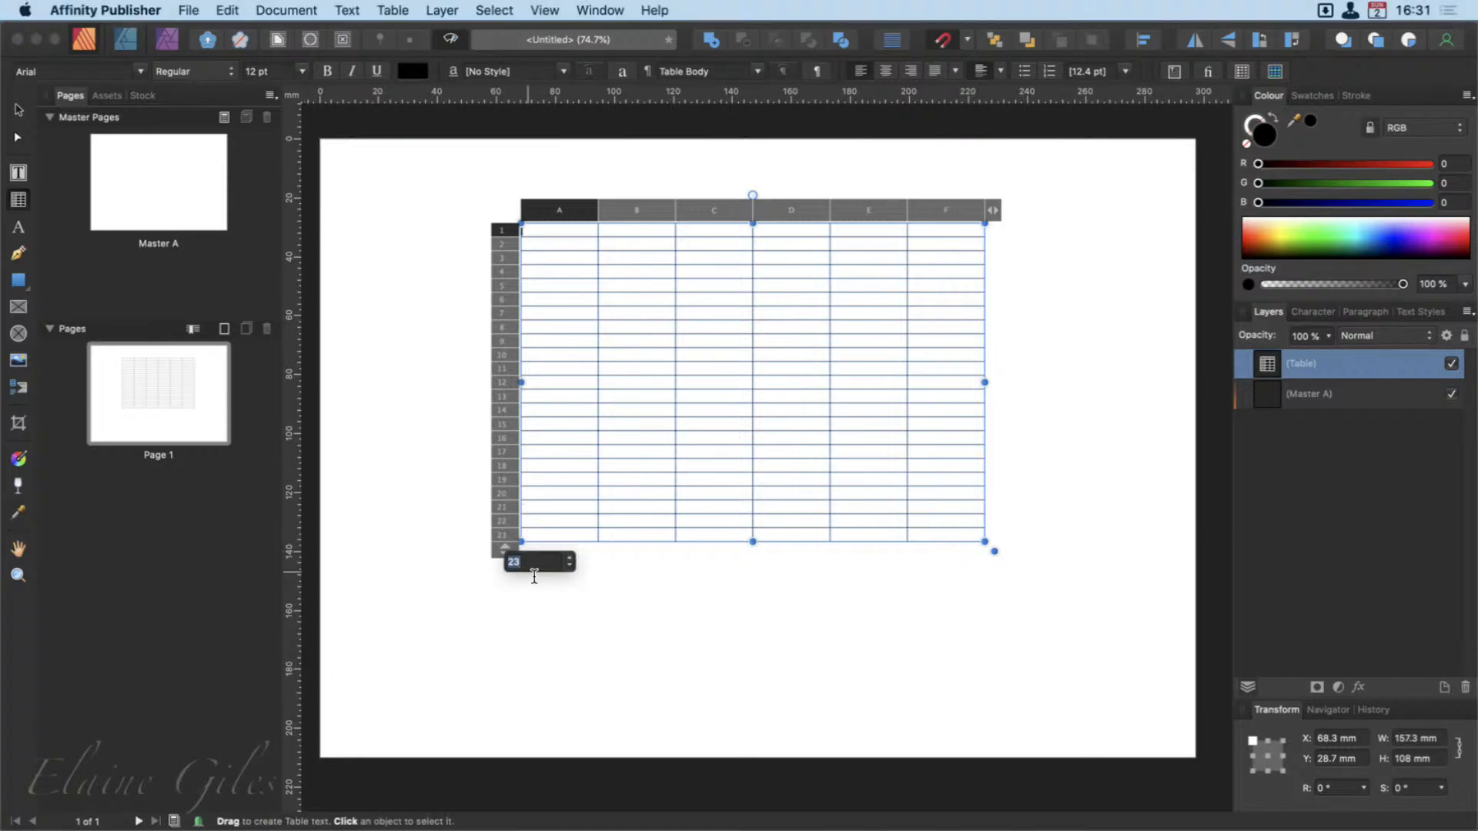
type("5")
key("Return")
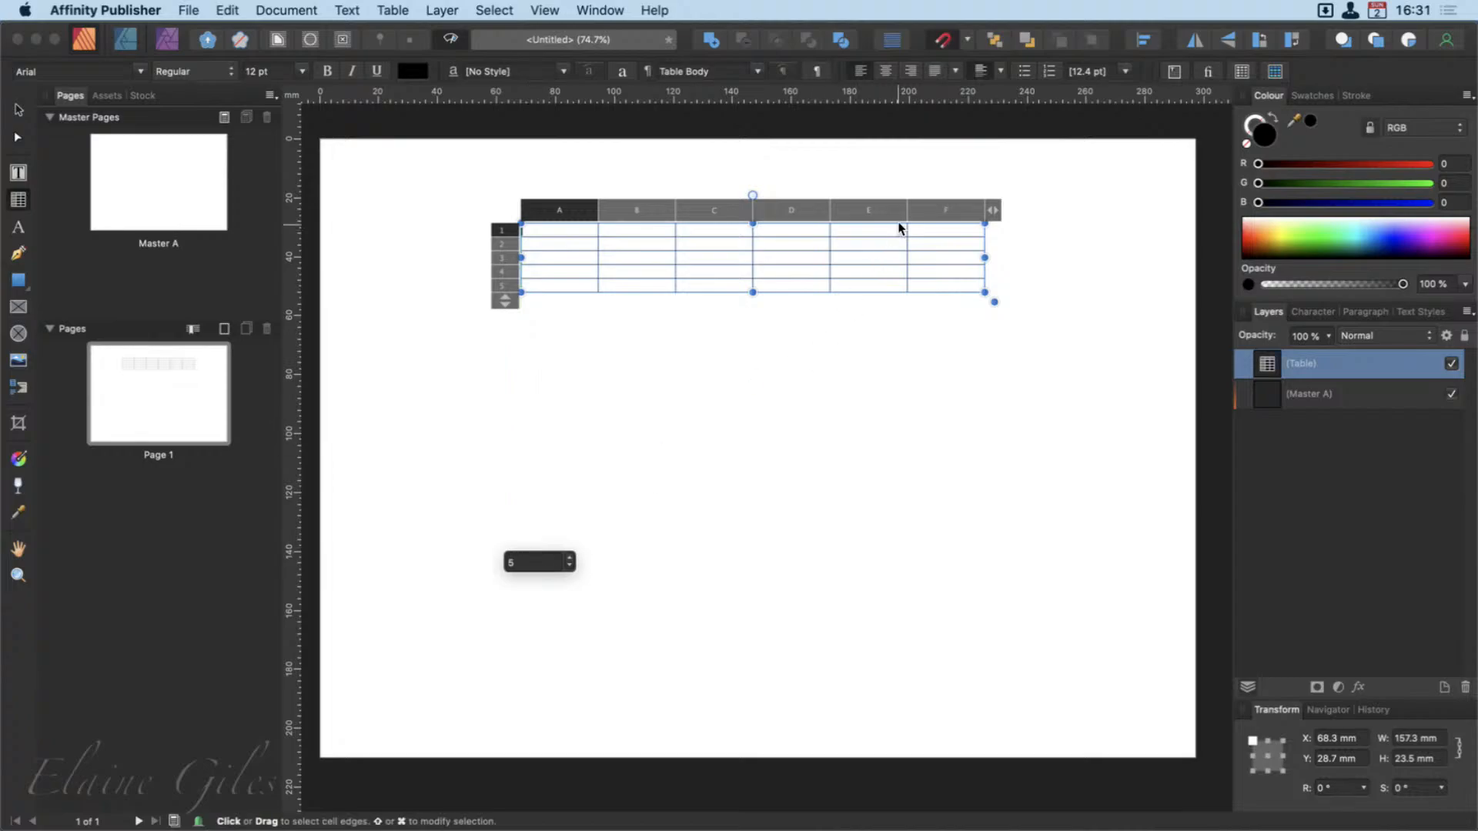
Set the table to 5 columns and move it towards the page's upper-left corner, about X 20 mm, Y 24 mm.
left_click(992, 219)
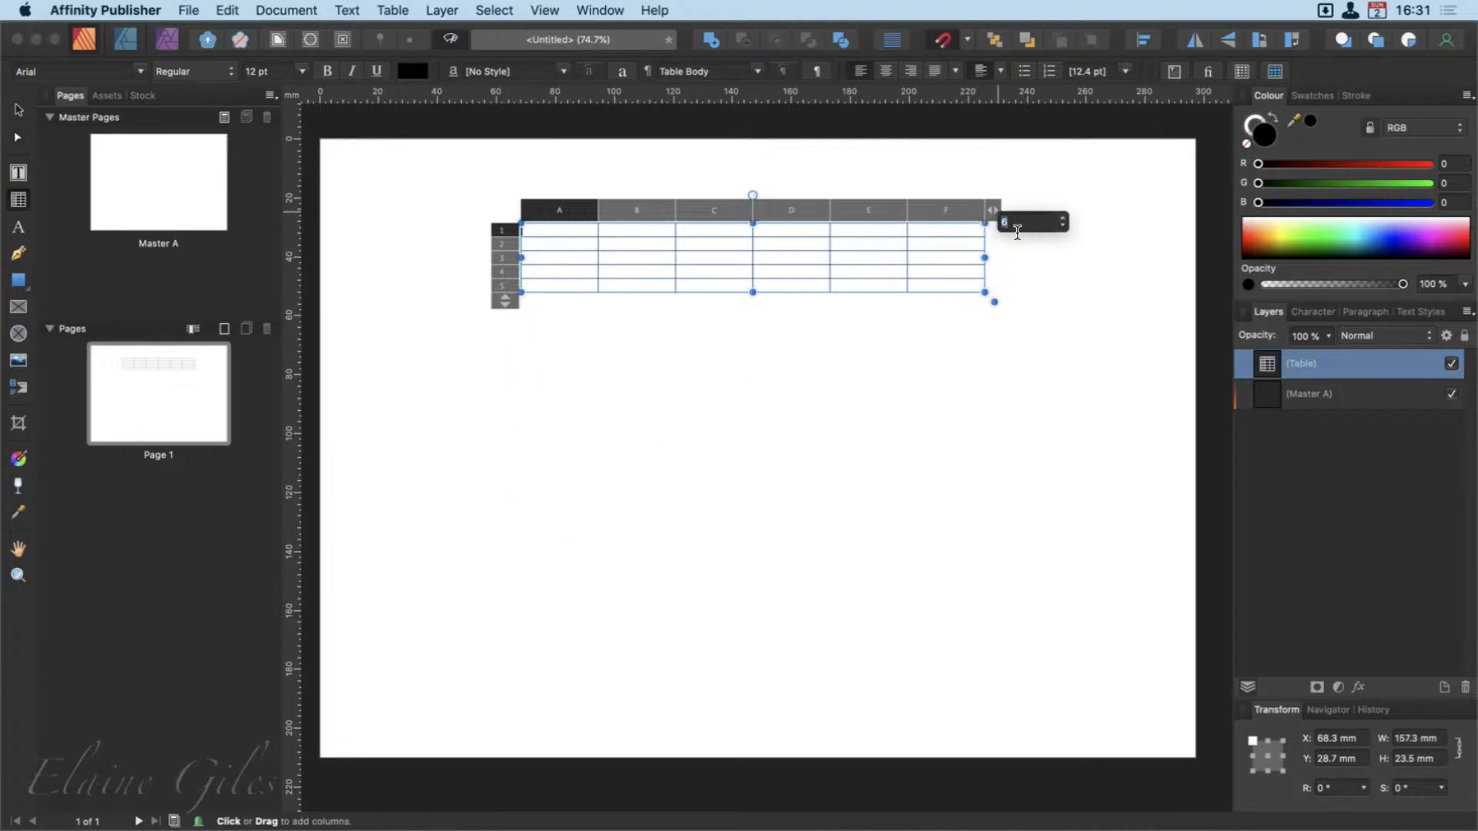
type("5")
key("Return")
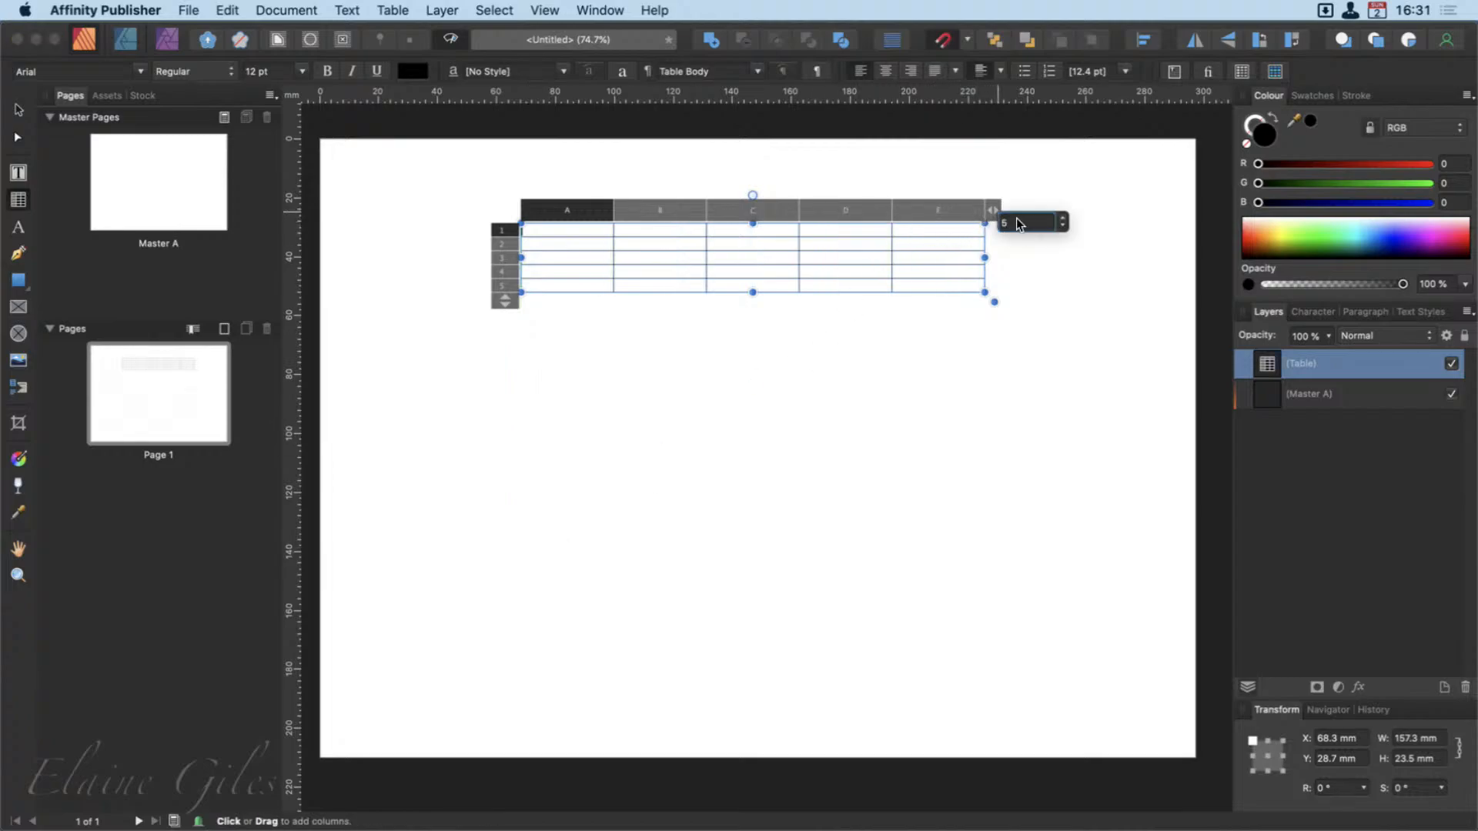
left_click(18, 110)
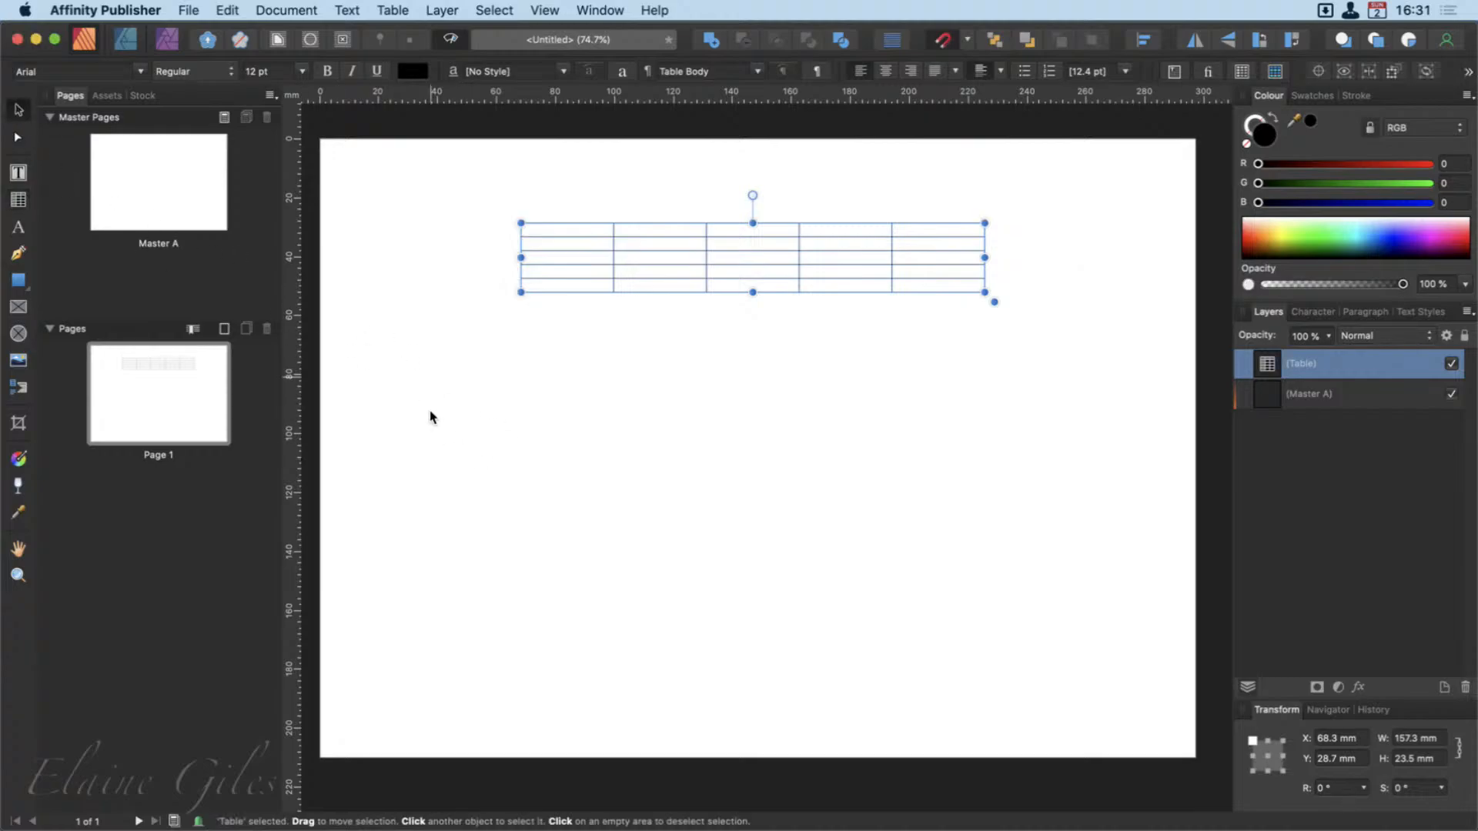
left_click_drag(747, 249, 606, 241)
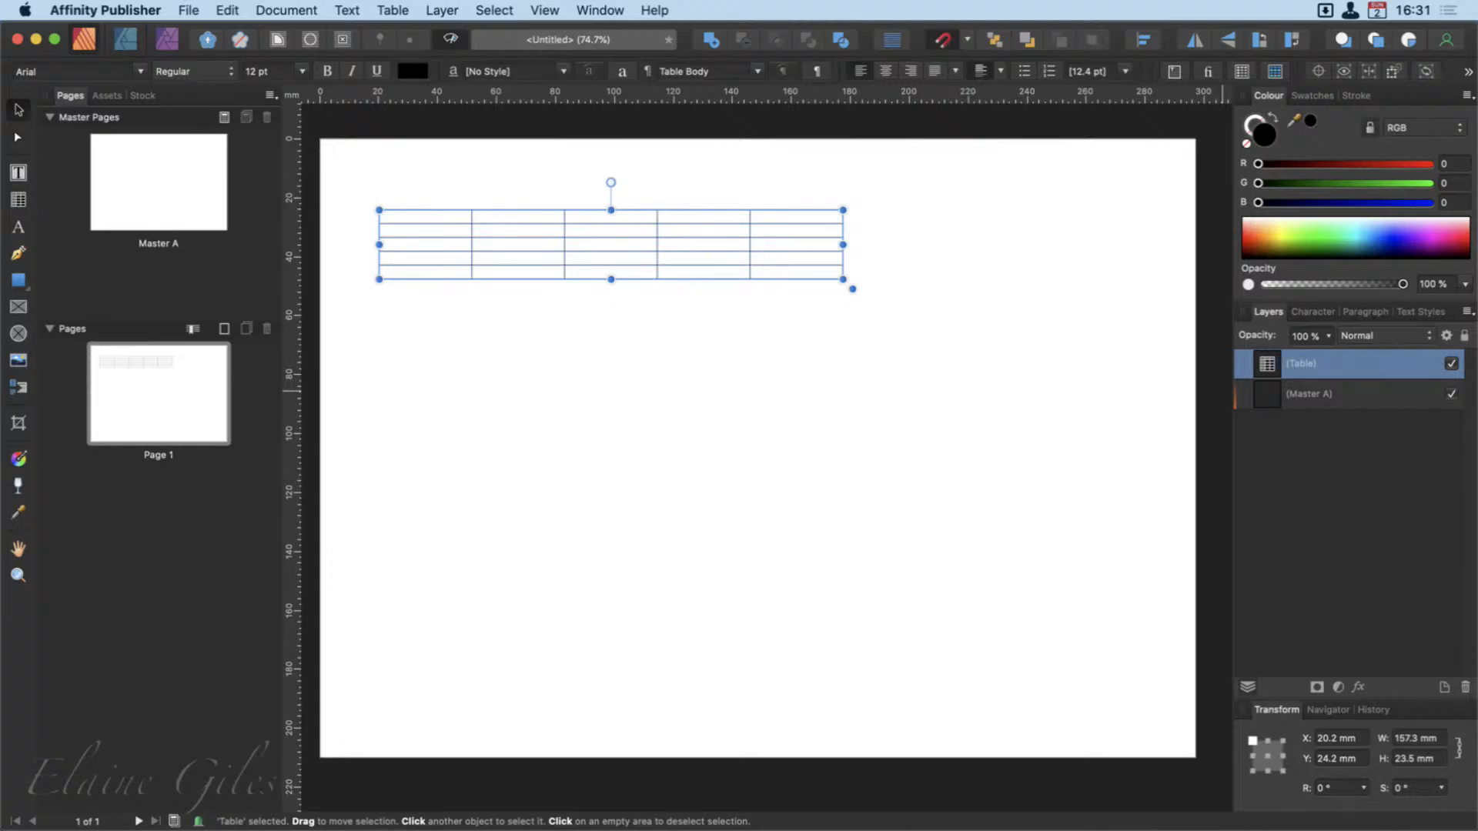
With the whole table selected as an object, set the cell width and height to 35 mm.
left_click_drag(1477, 454, 1173, 34)
left_click(1017, 31)
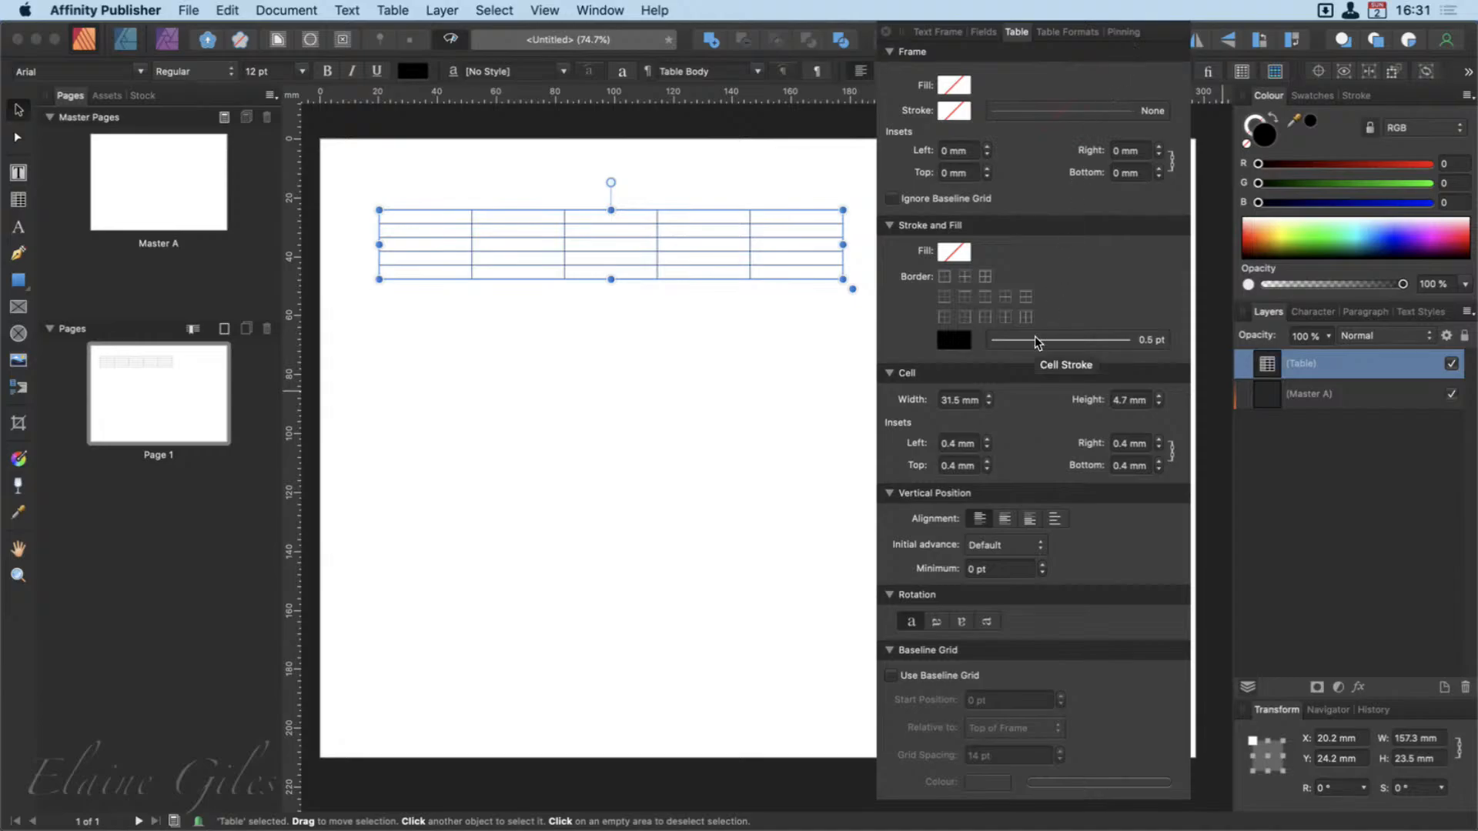
left_click(963, 401)
double_click(968, 401)
triple_click(967, 401)
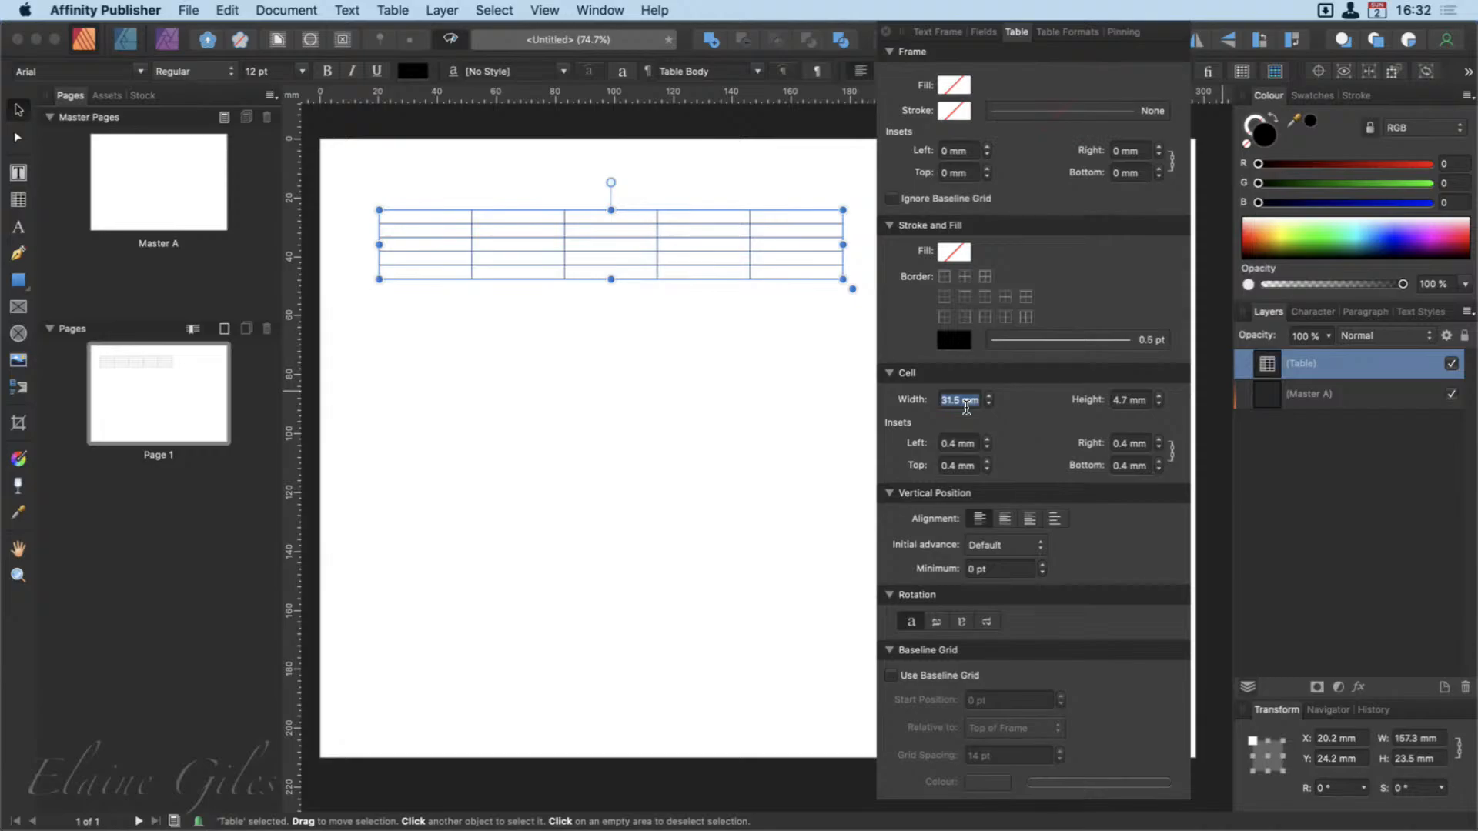
type("35")
key("Tab")
type("35mm")
key("Tab")
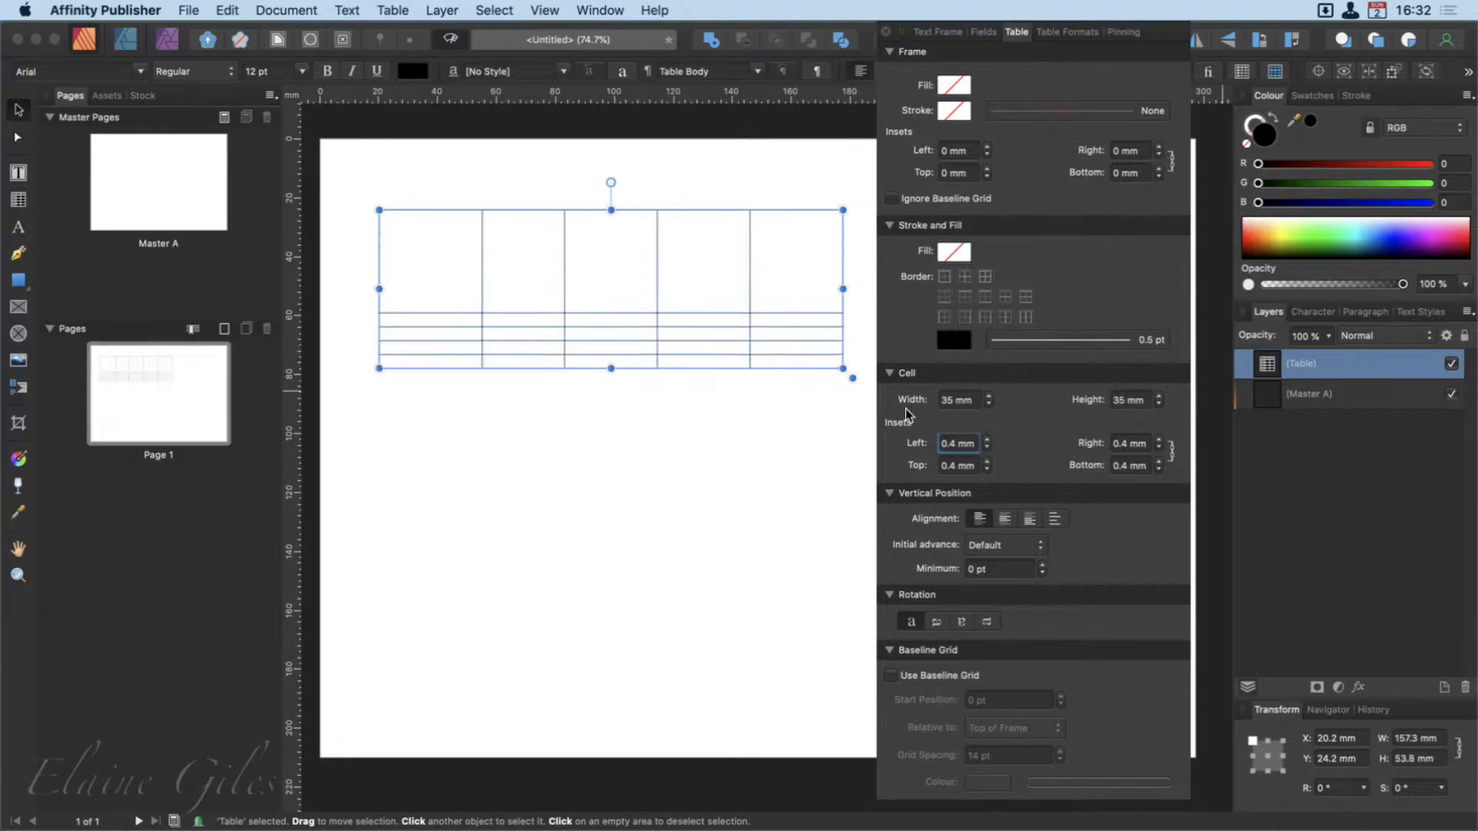
Undo the cell height change on the table.
left_click(664, 425)
left_click(443, 252)
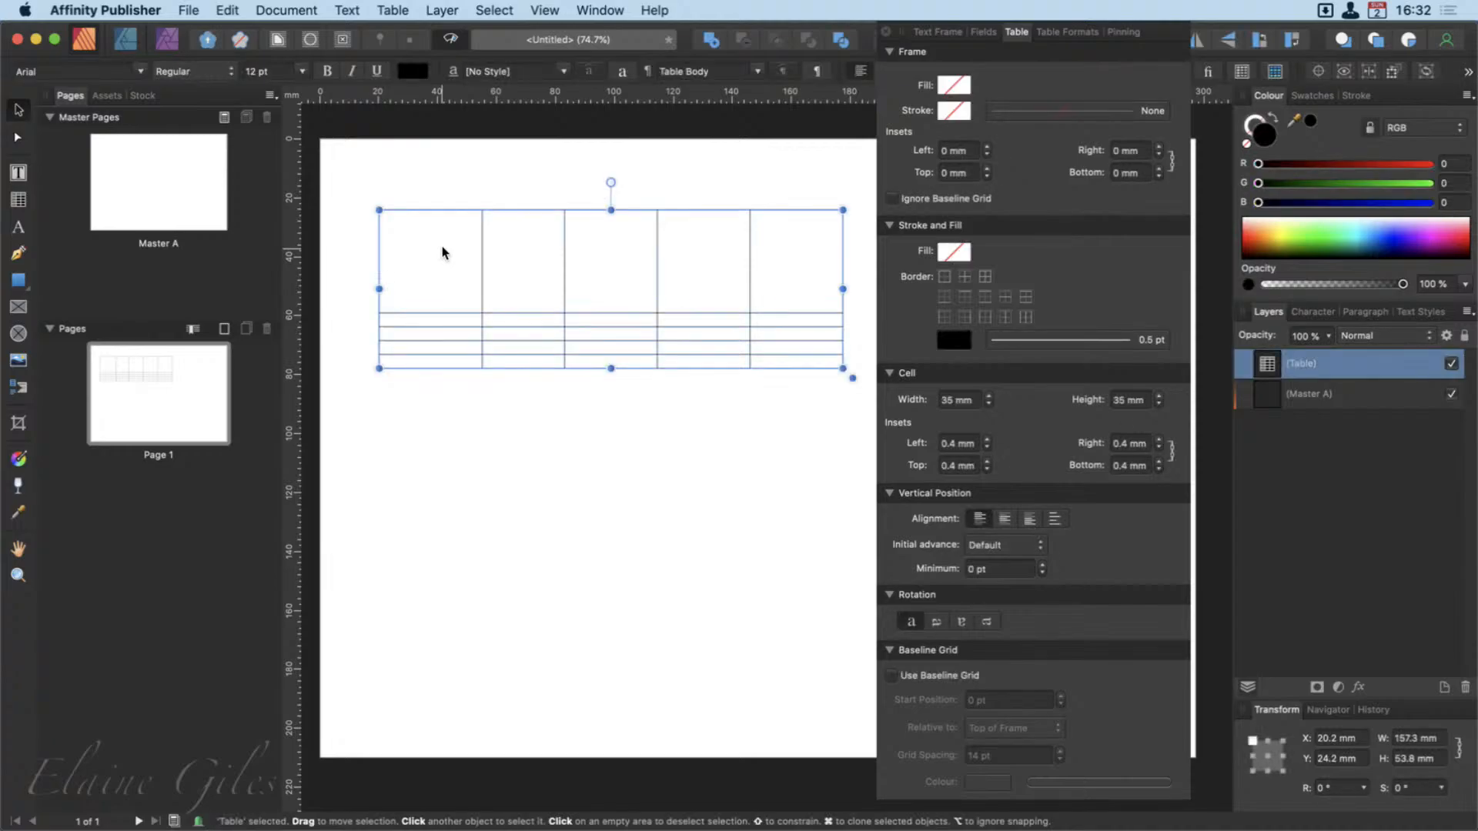
key("super+z")
key("super+z")
key("super+z")
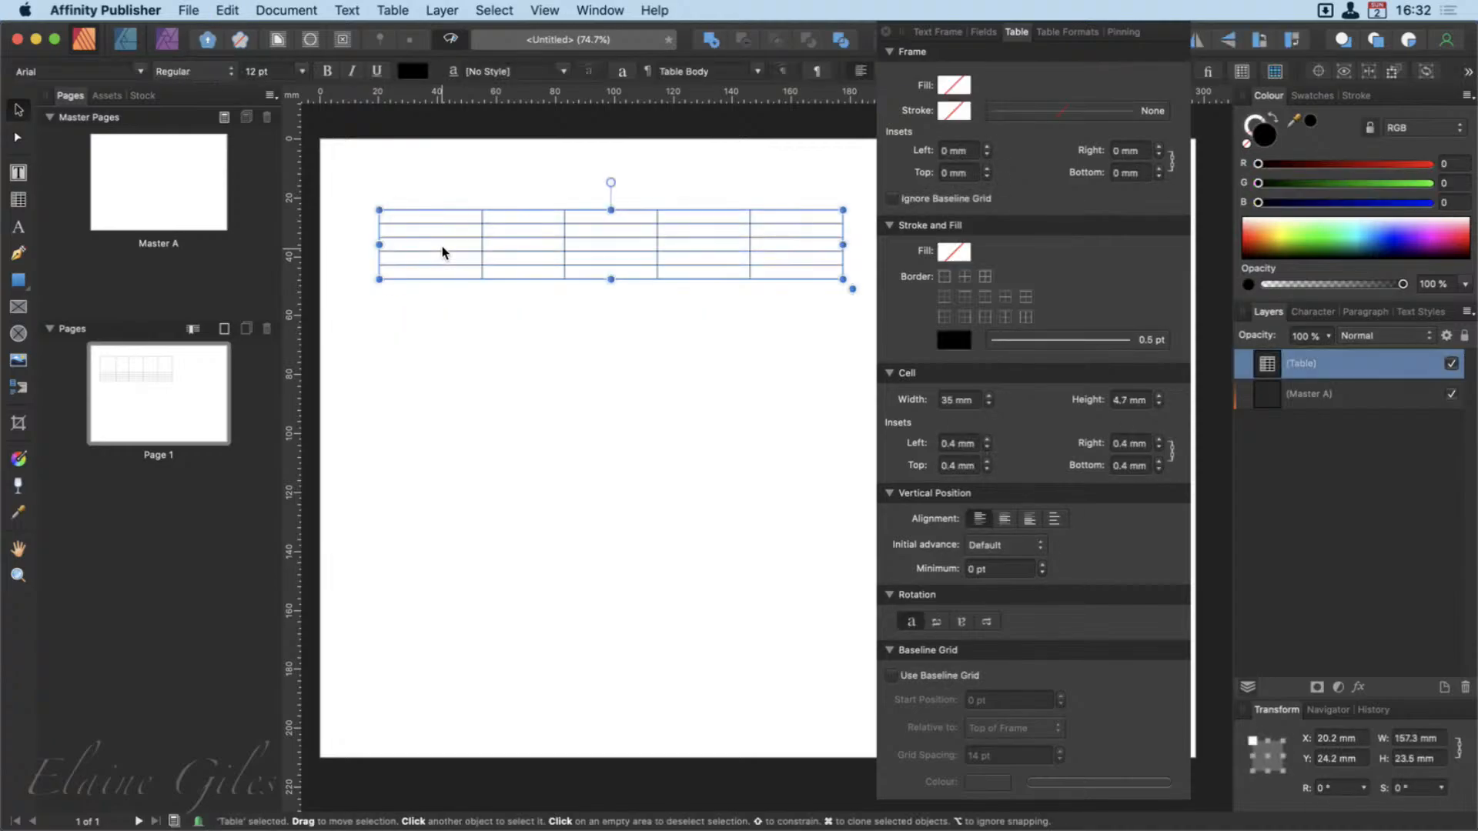
Select all cells of the table and make every cell 35 mm wide and 35 mm high.
double_click(440, 225)
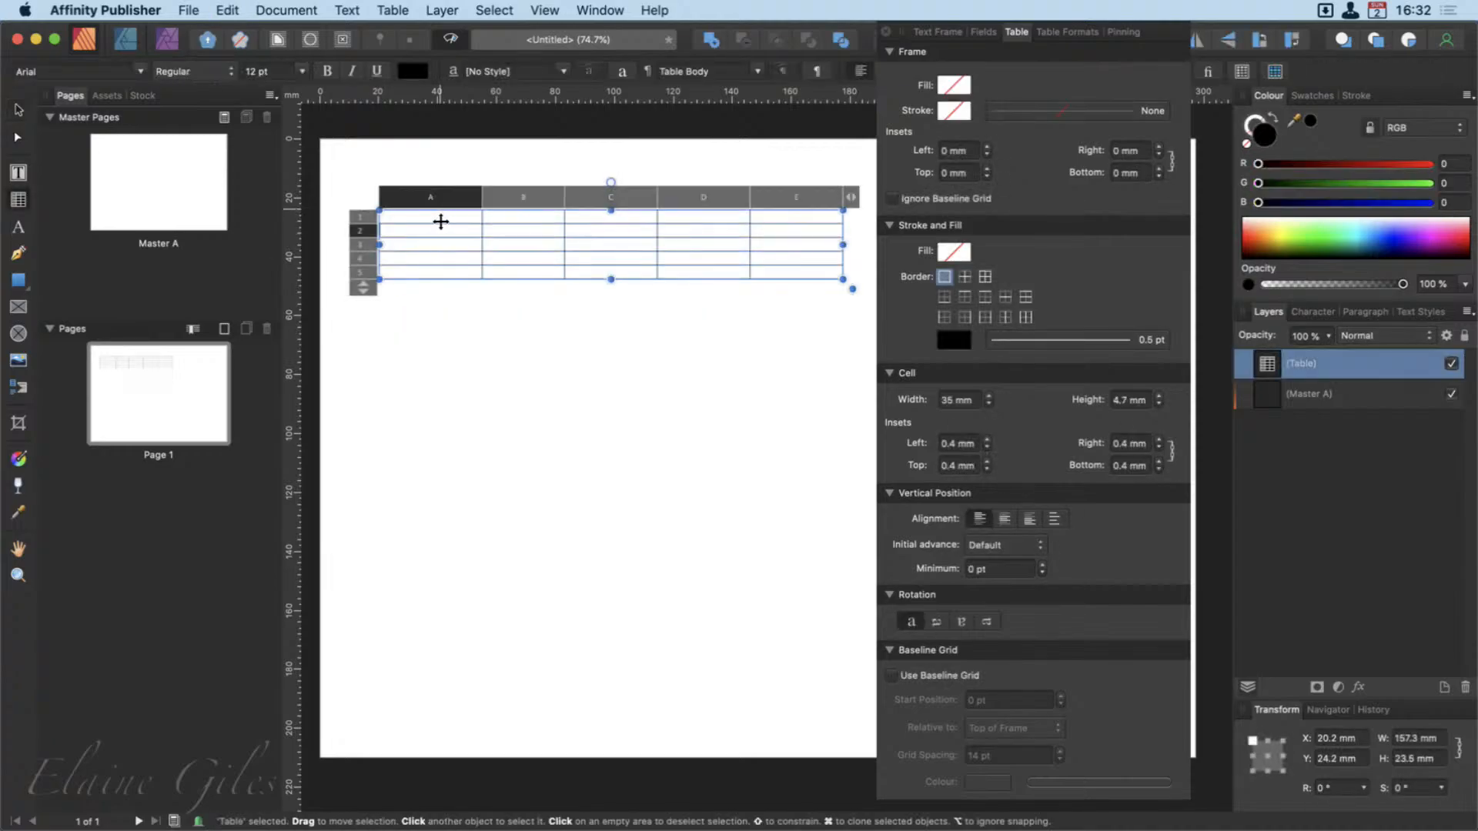
mouse_move(440, 225)
left_mouse_down()
mouse_move(670, 281)
mouse_move(831, 275)
left_mouse_up()
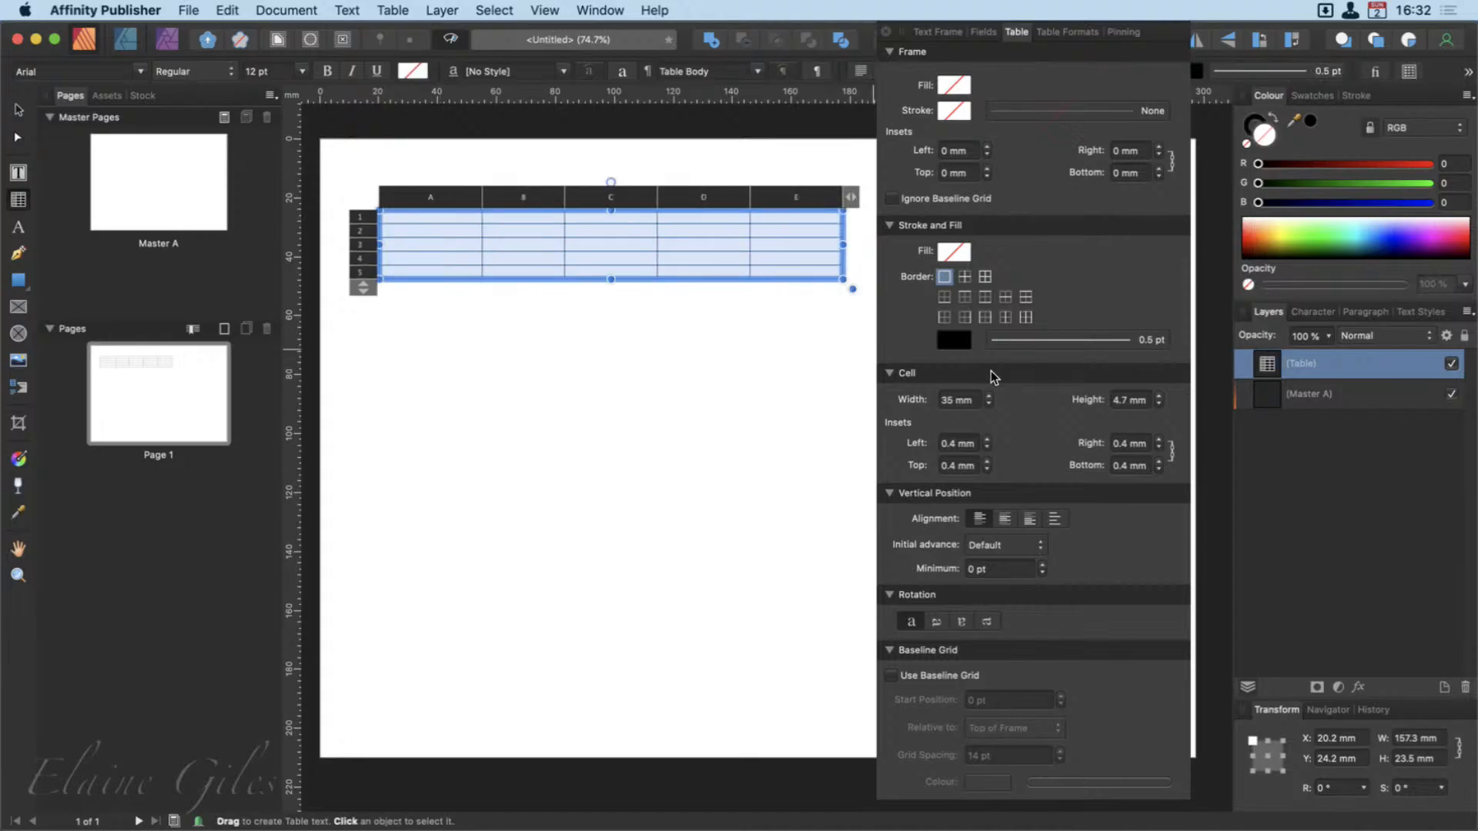
left_click(962, 402)
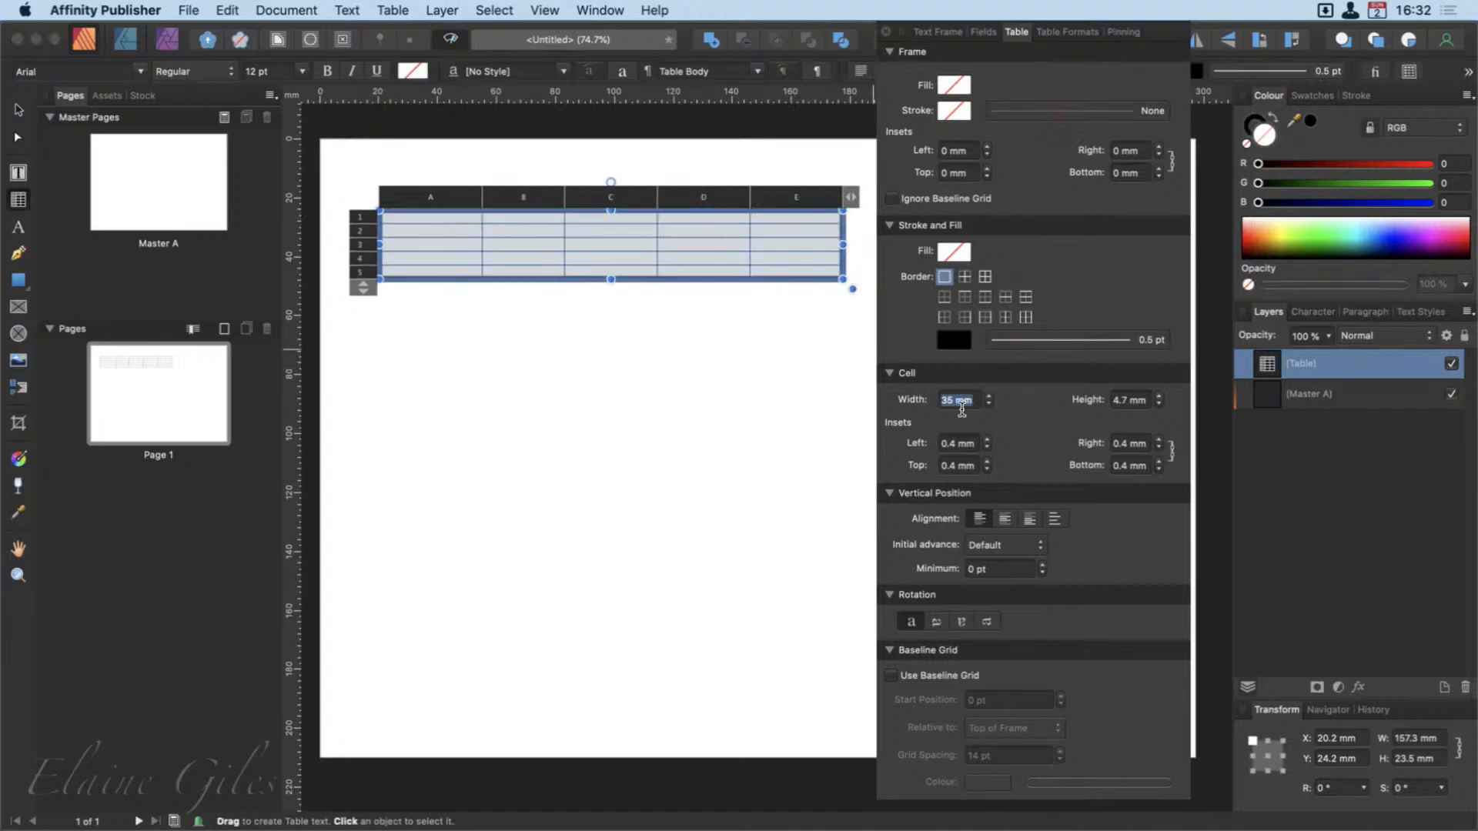
key("Tab")
type("35")
key("Tab")
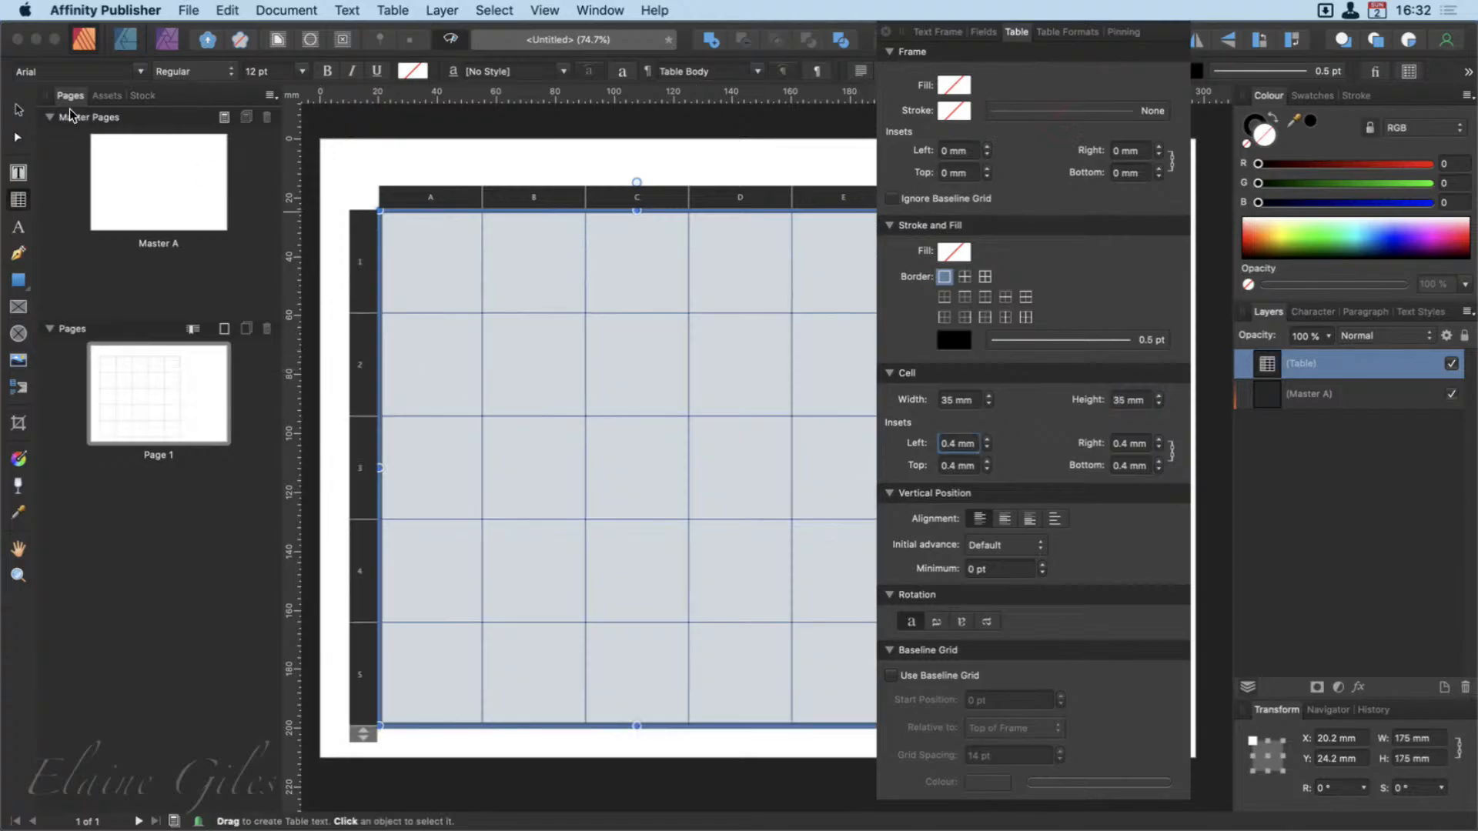
left_click(12, 113)
left_click(11, 113)
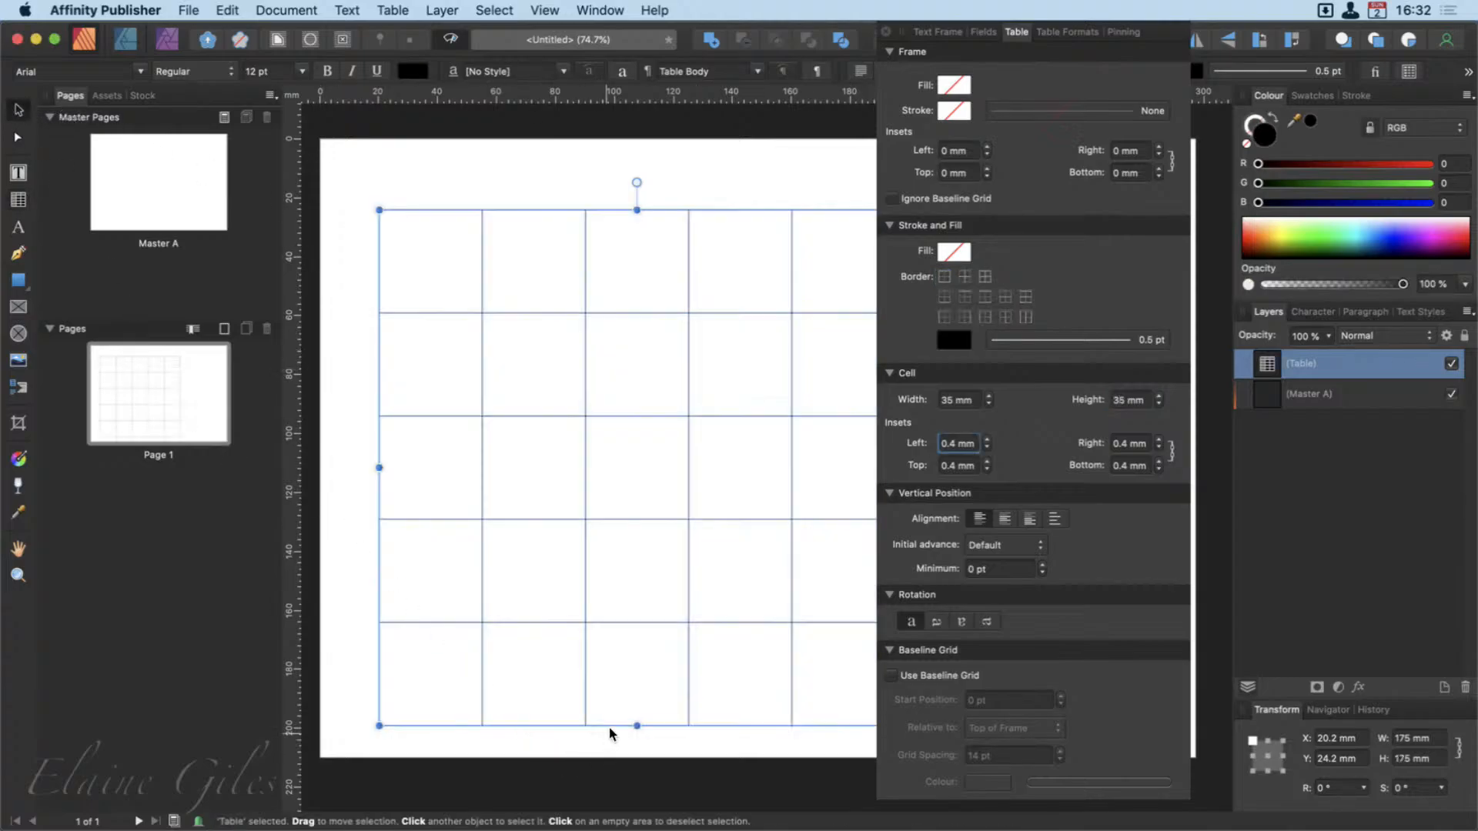
Move the table to the right side of the page, about X 113 mm, Y 17.5 mm, and deselect it.
scroll(617, 722, "right", 5)
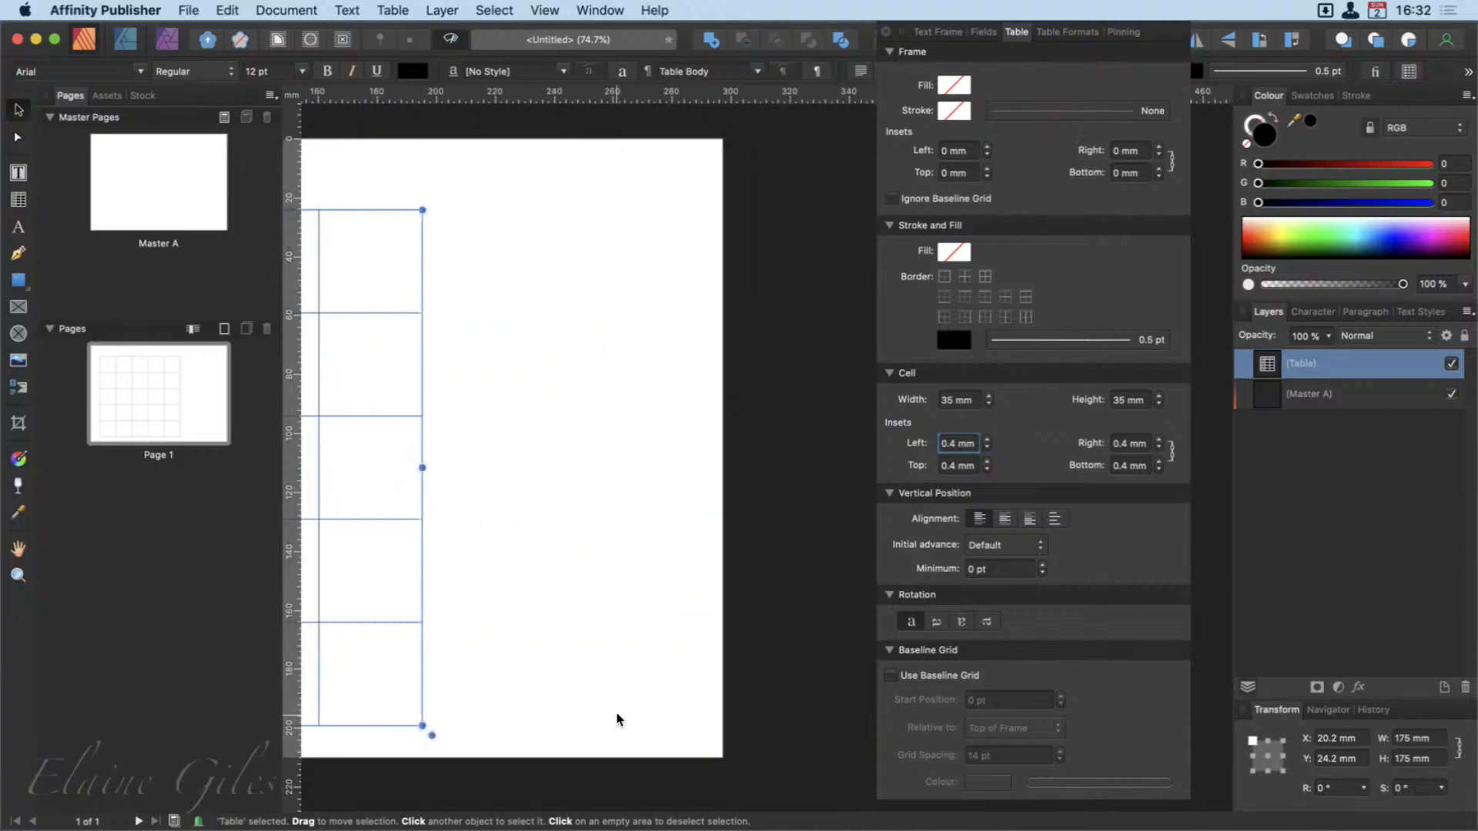
scroll(617, 721, "left", 6)
scroll(618, 722, "left", 3)
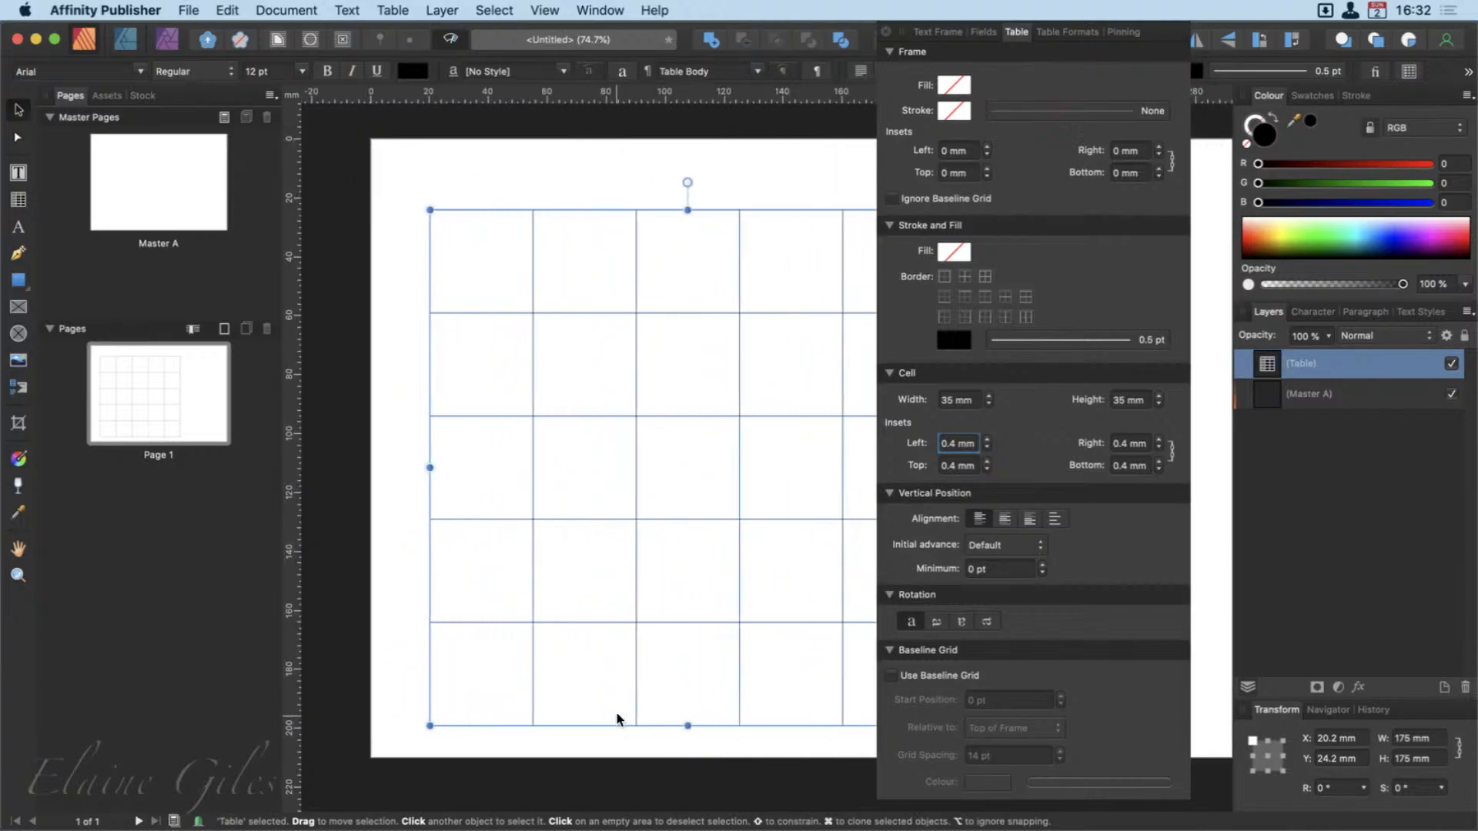
scroll(618, 722, "right", 8)
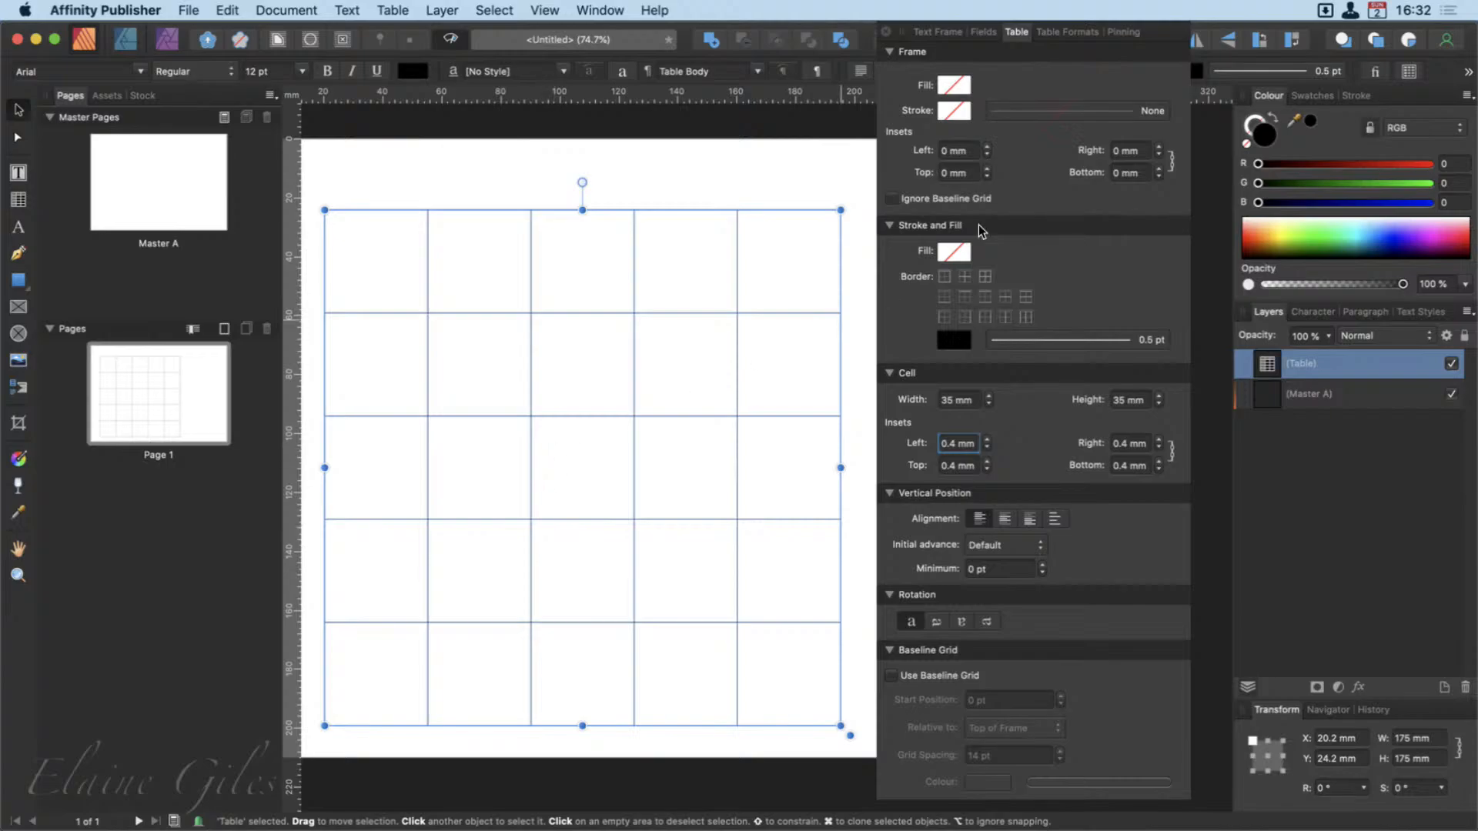
left_click_drag(1159, 33, 1477, 323)
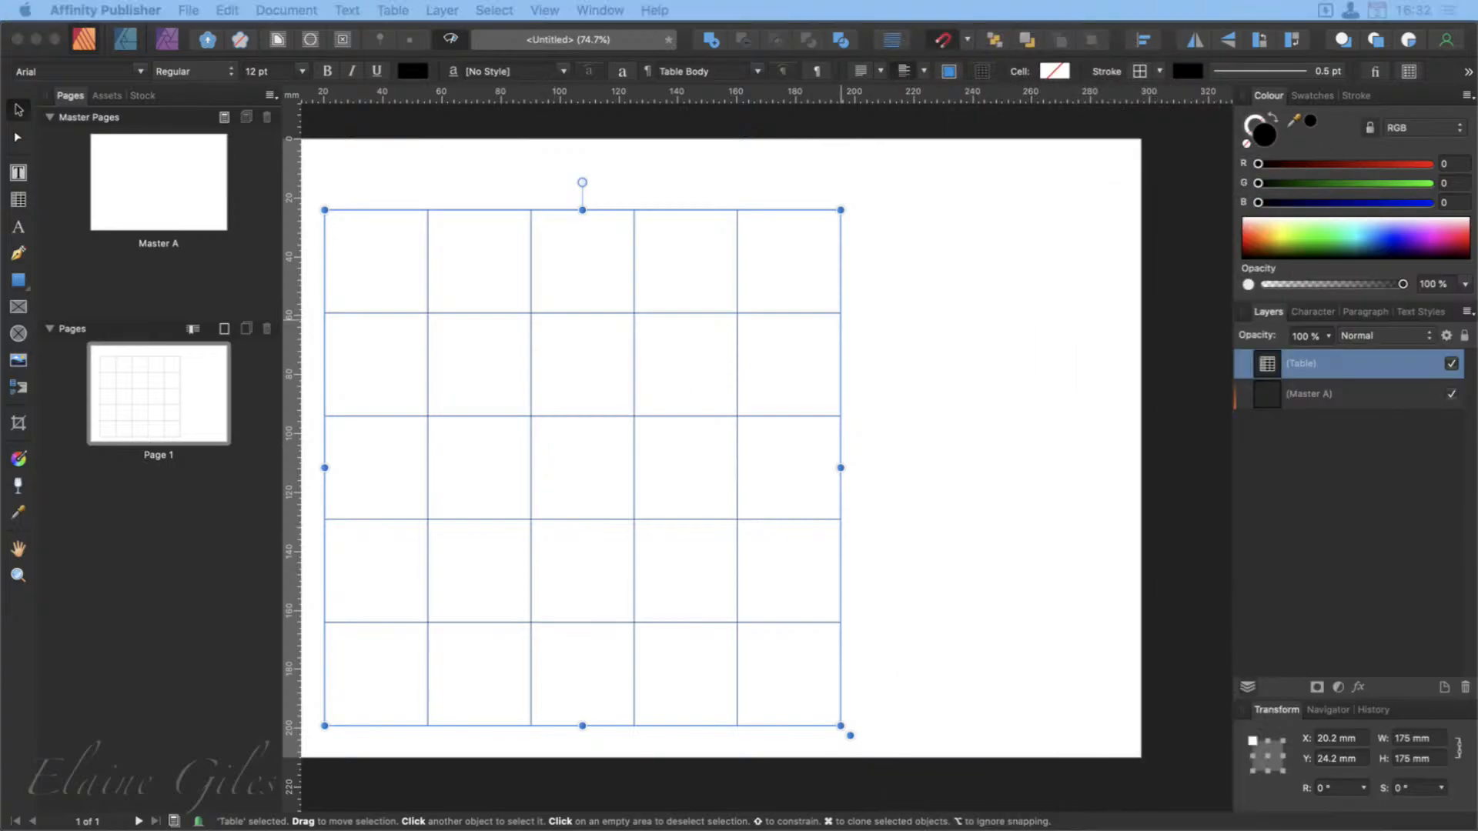
left_click_drag(664, 252, 940, 231)
left_click_drag(409, 487, 432, 491)
scroll(432, 491, "left", 3)
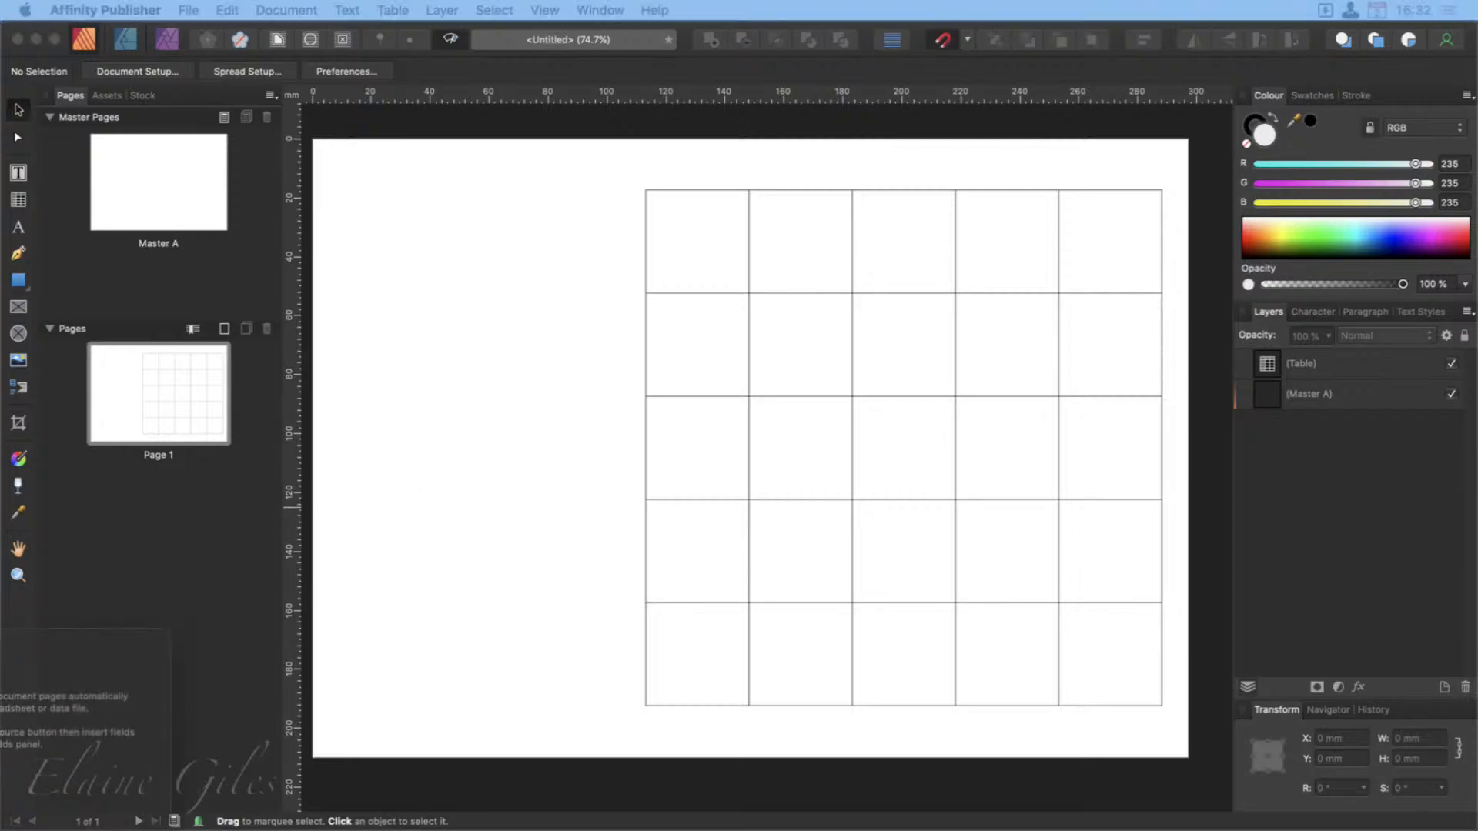
Add Bingo Card Data Source.xlsx from the xx - Bingo folder as the data merge source, keeping Sheet1.
left_click_drag(0, 636, 424, 379)
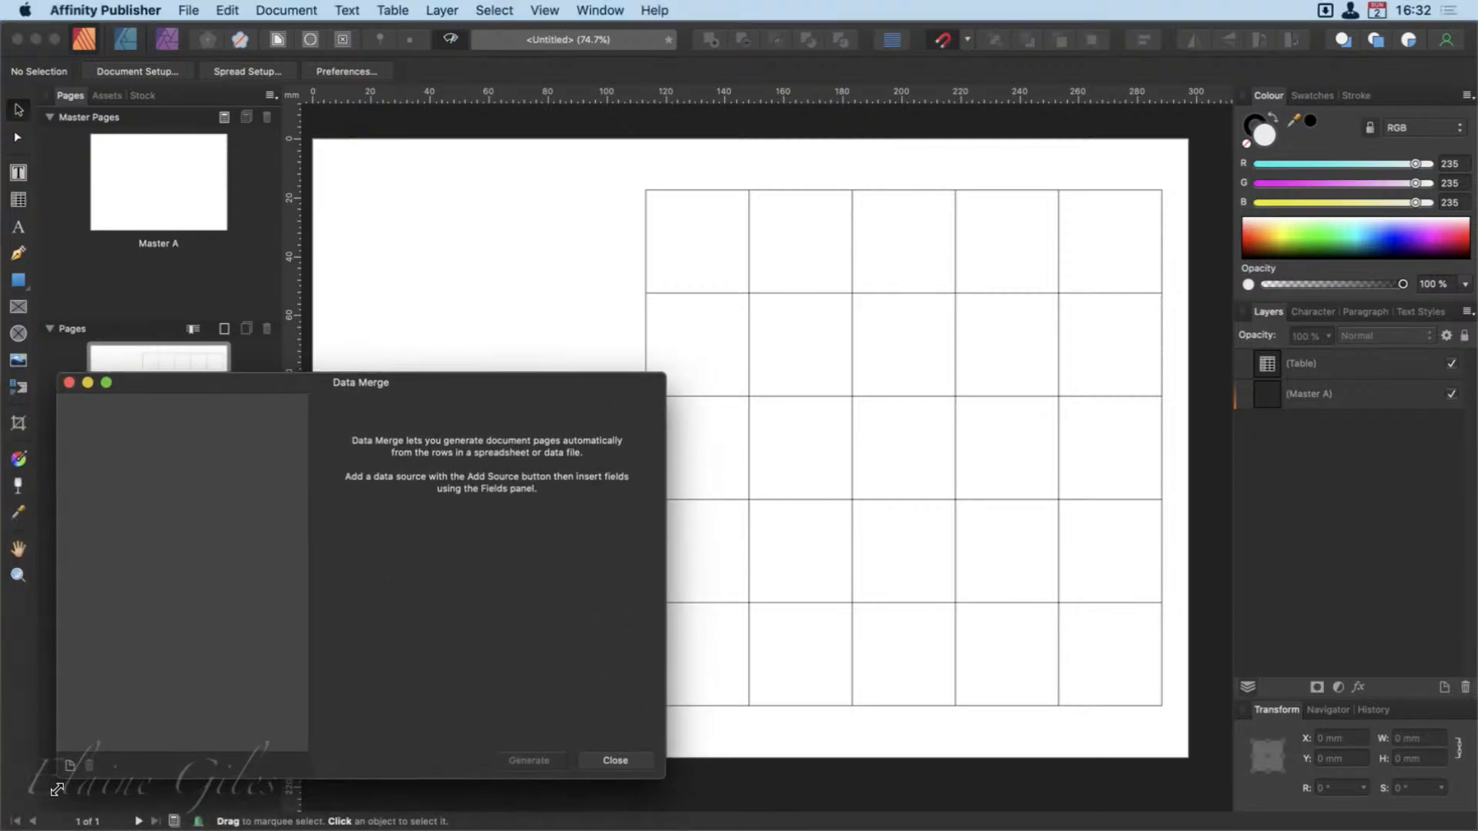
left_click(70, 766)
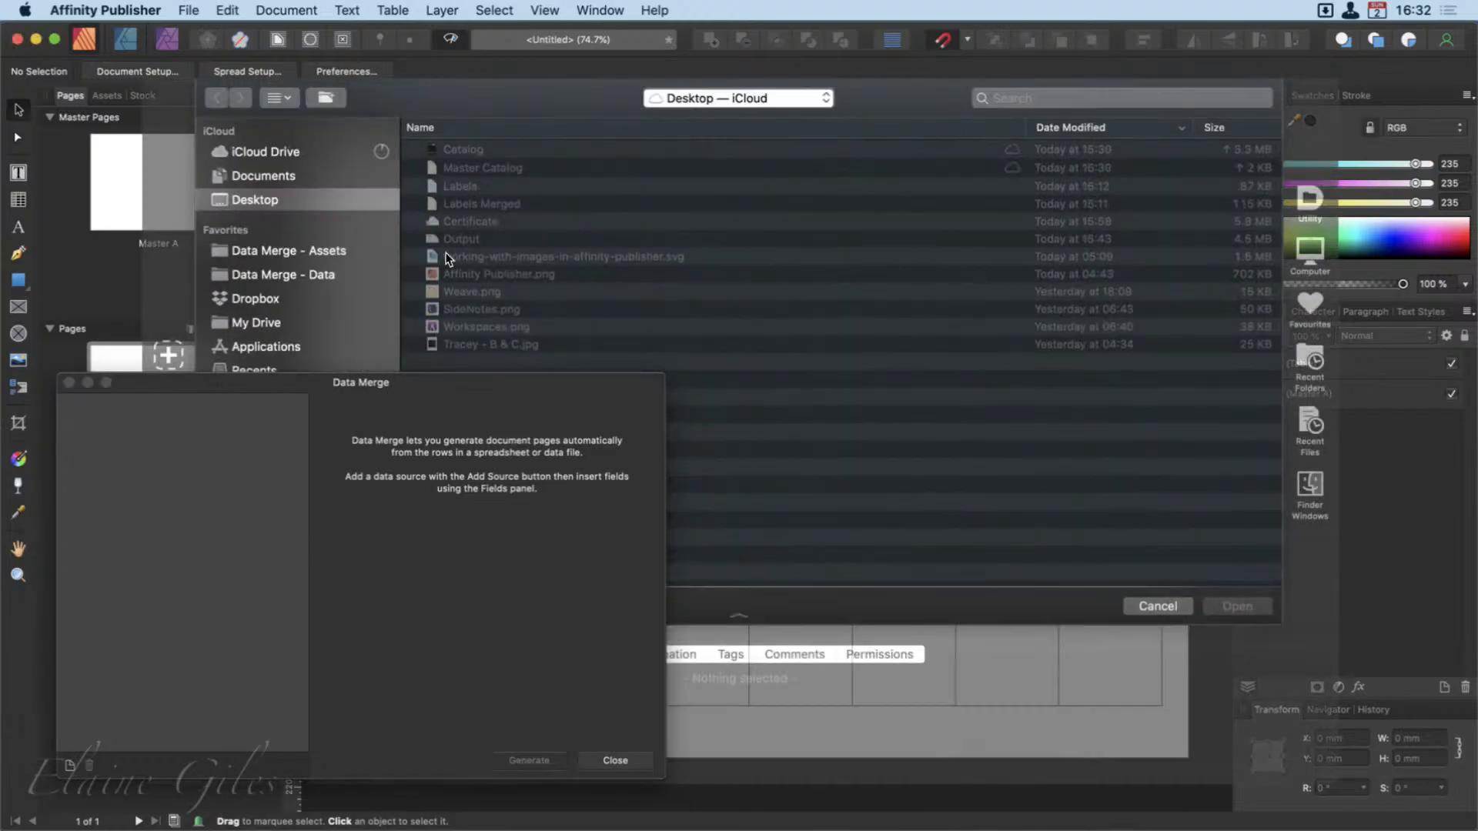
left_click(288, 269)
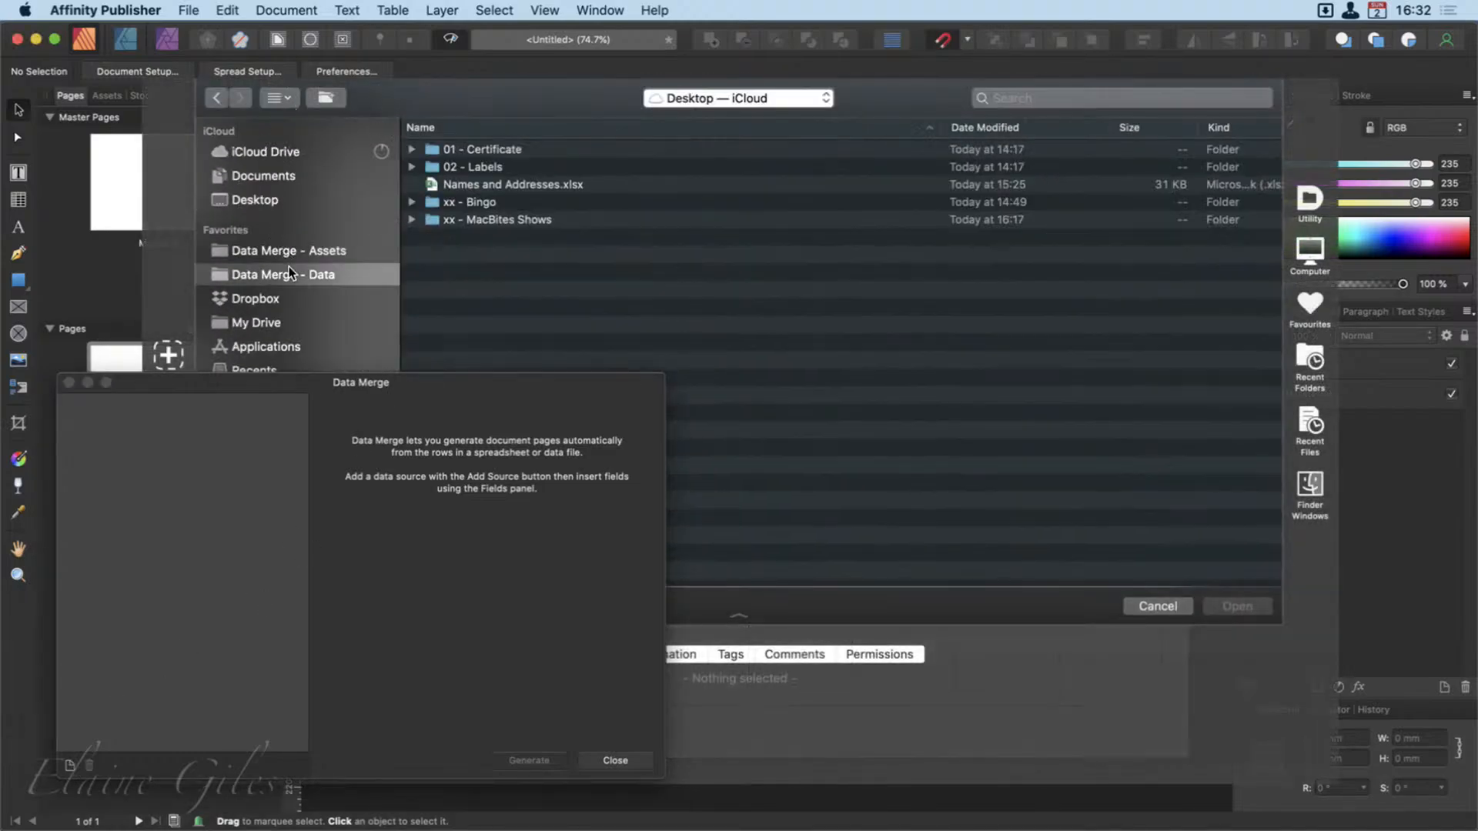
double_click(488, 200)
left_click(515, 154)
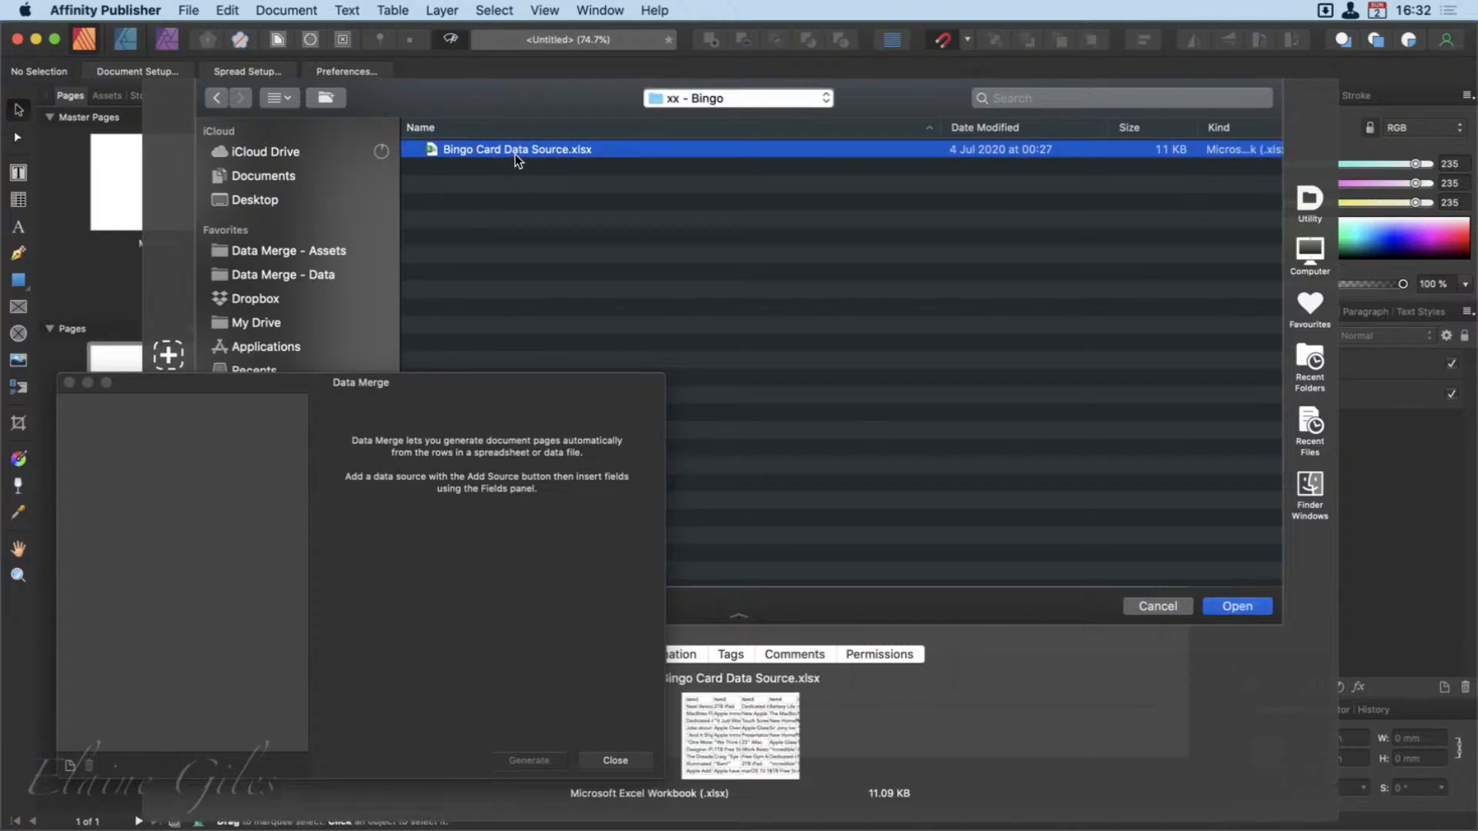
double_click(517, 150)
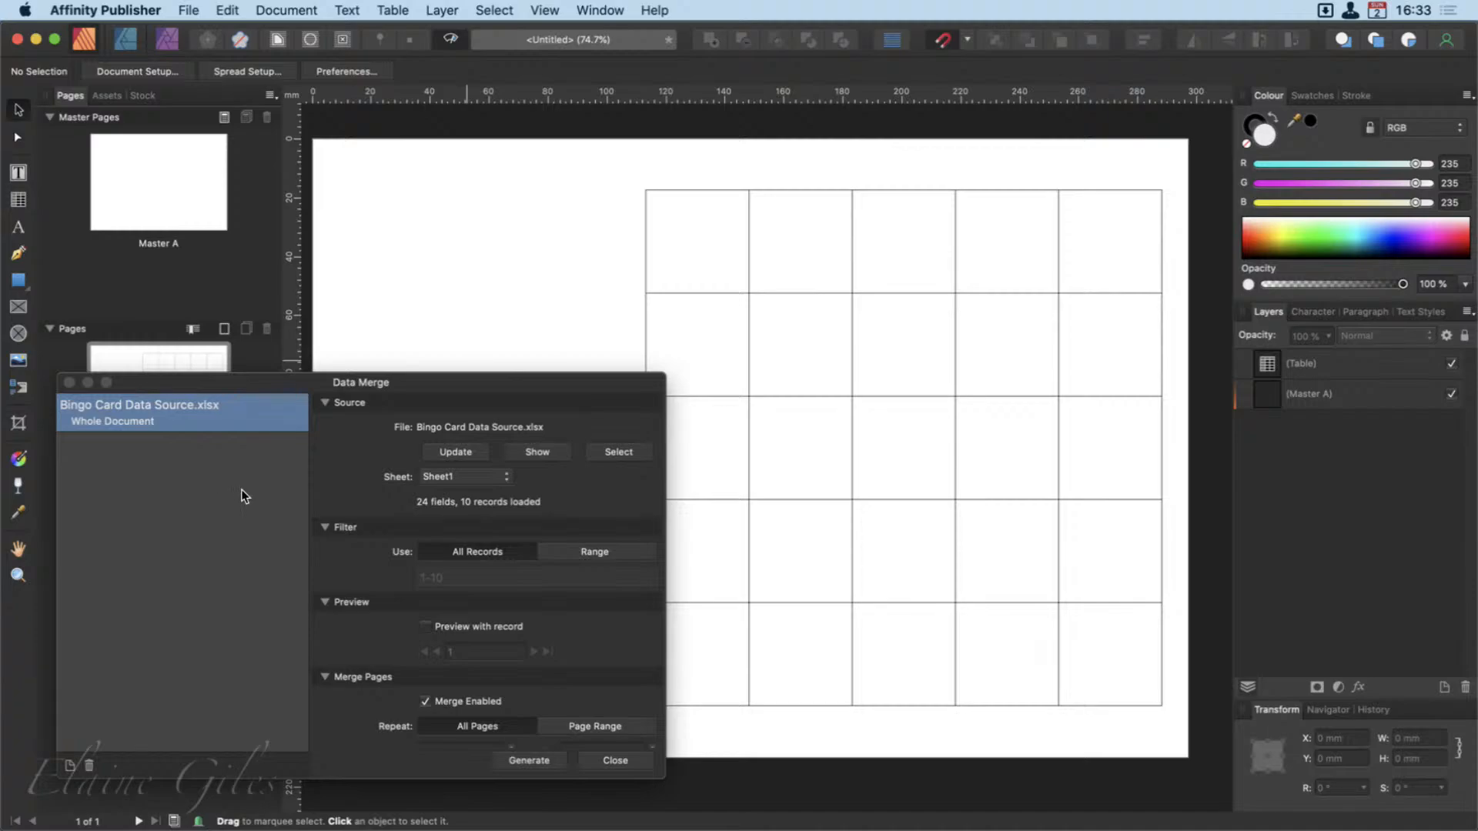
left_click(480, 483)
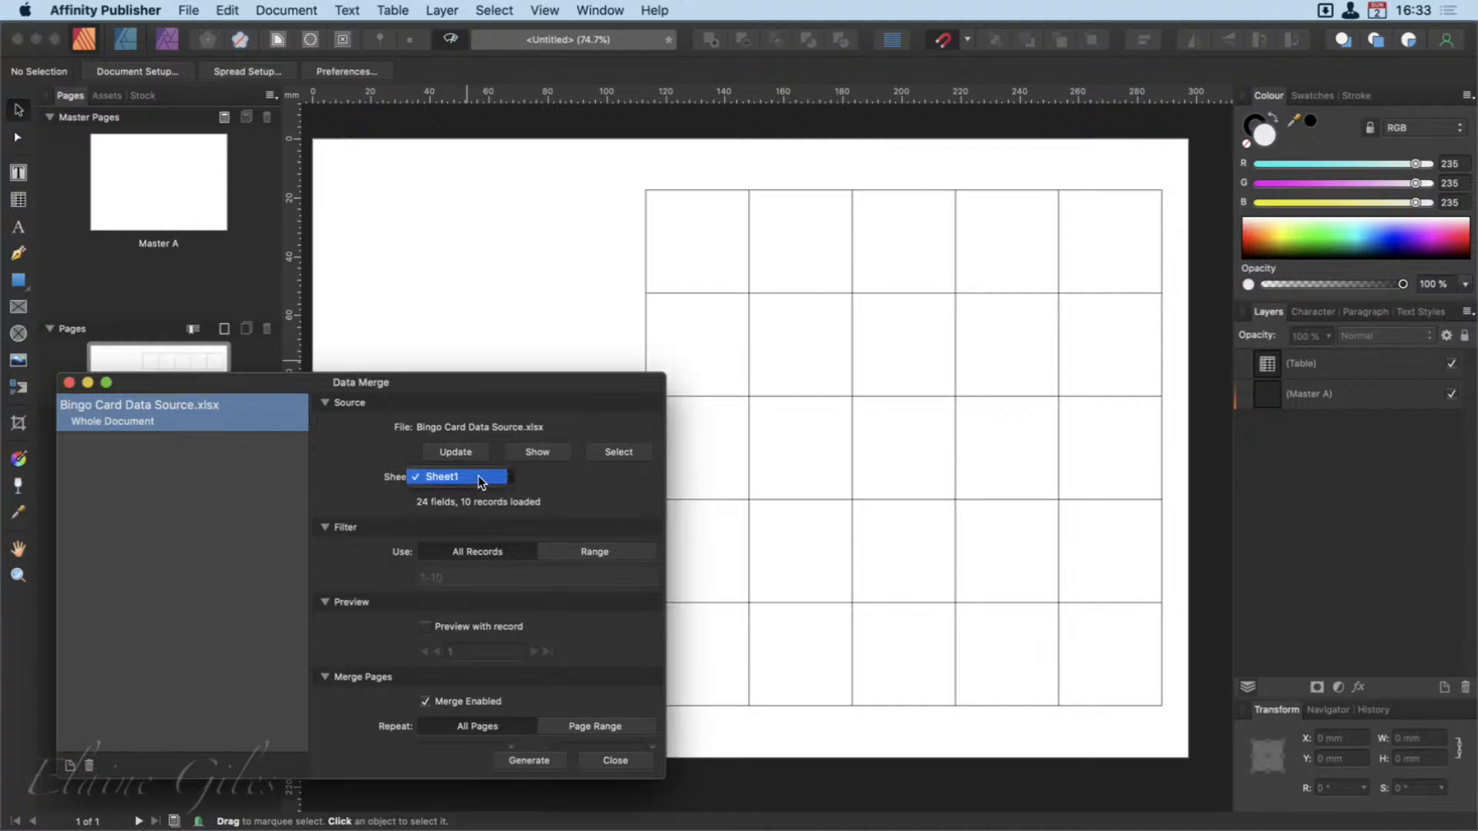
left_click(478, 476)
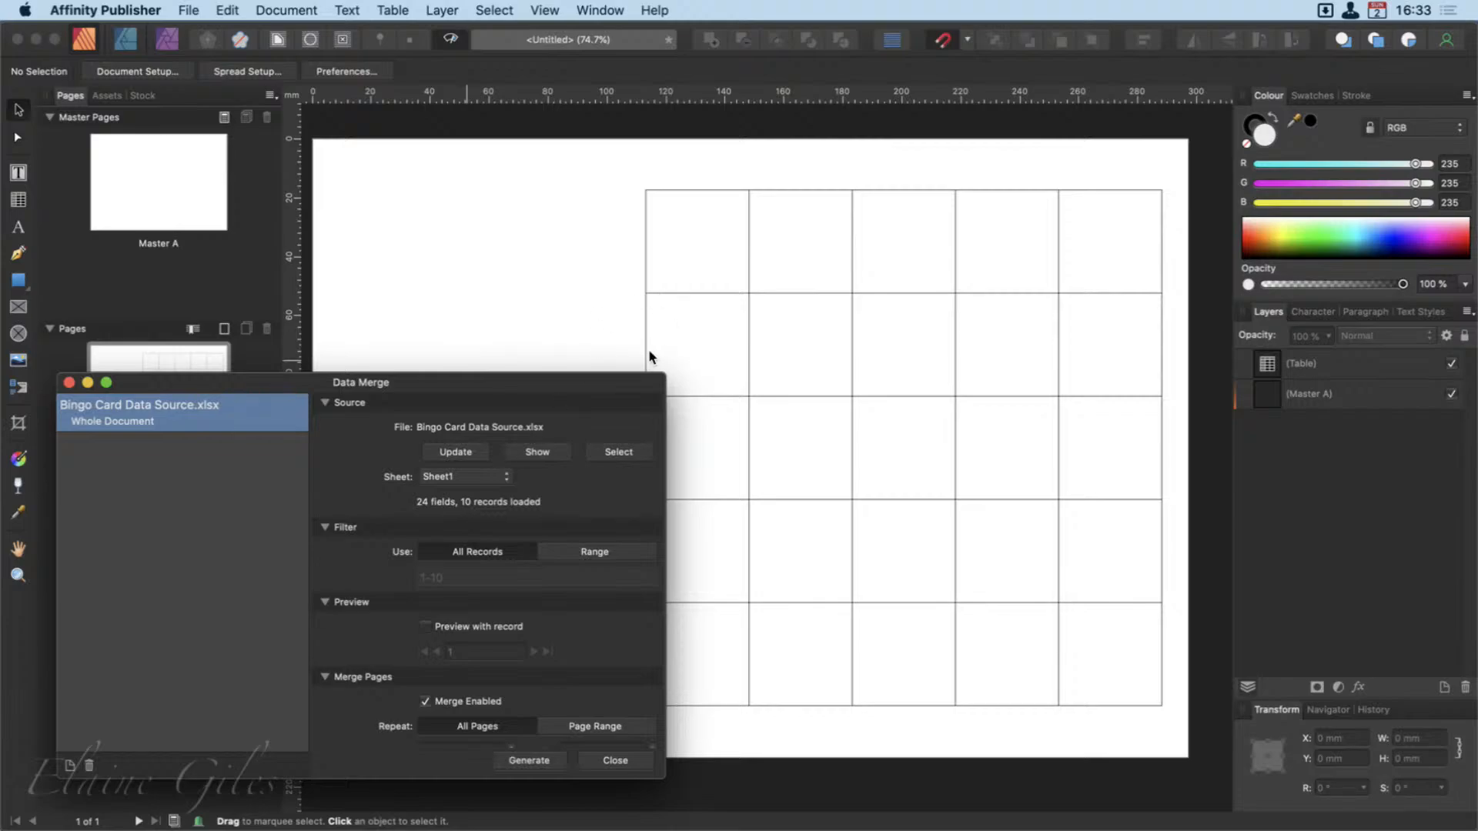
left_click_drag(595, 388, 2, 448)
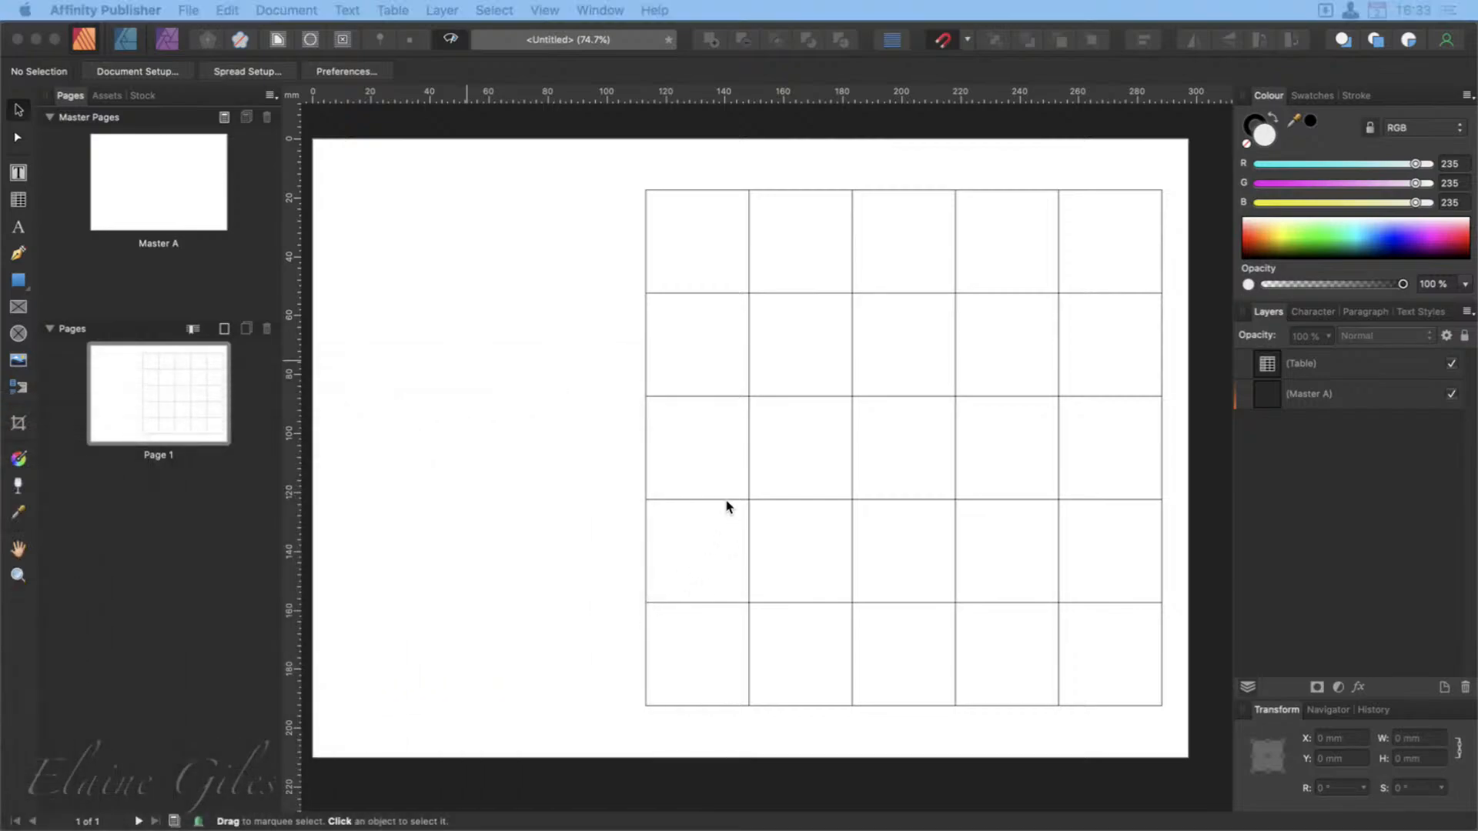
Fill the table's first row with the data merge fields Item1 to Item5, one per cell in order.
double_click(700, 254)
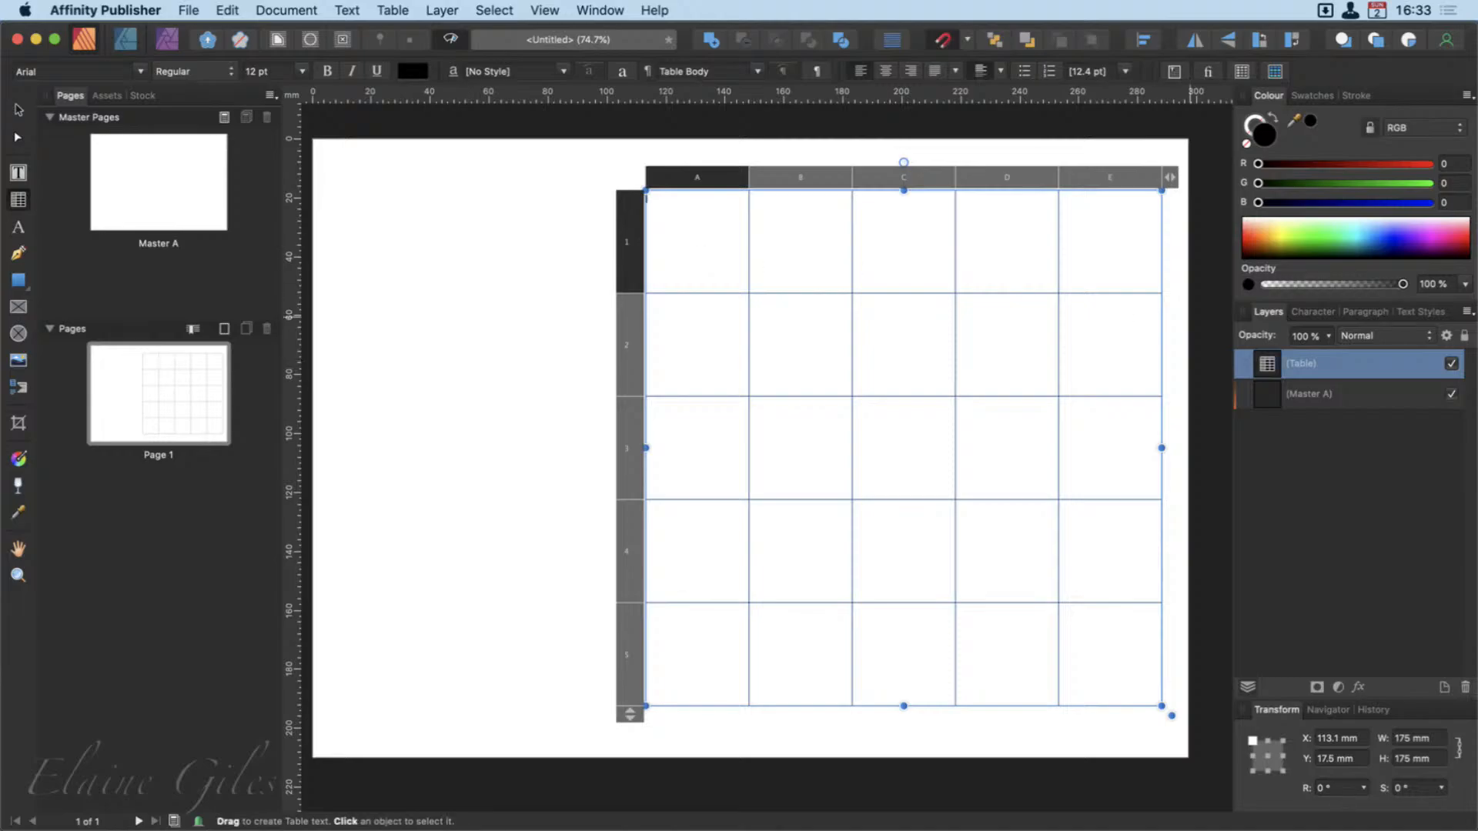
left_click_drag(1474, 423, 558, 127)
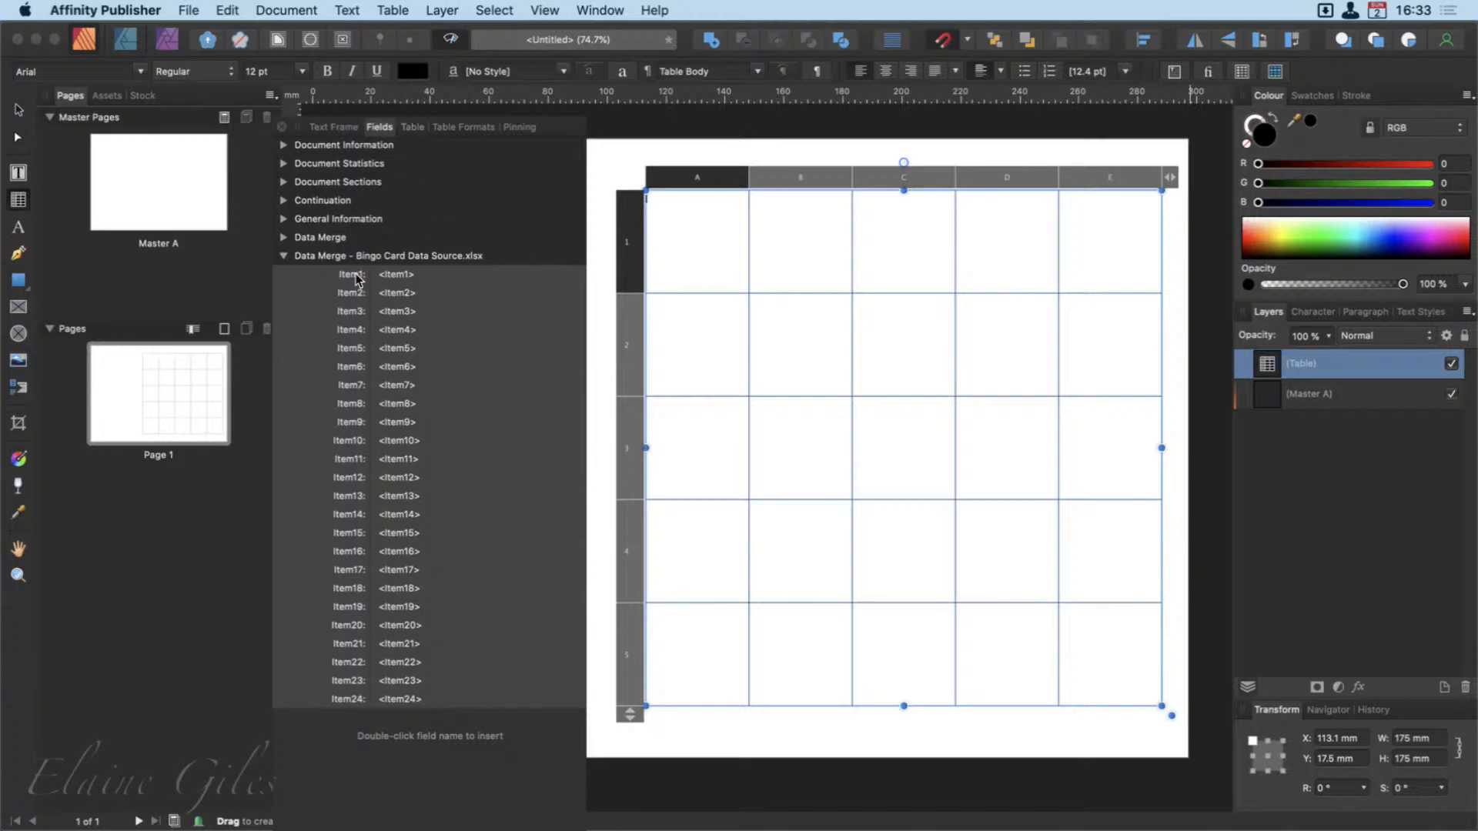
double_click(404, 276)
left_click(822, 253)
double_click(398, 293)
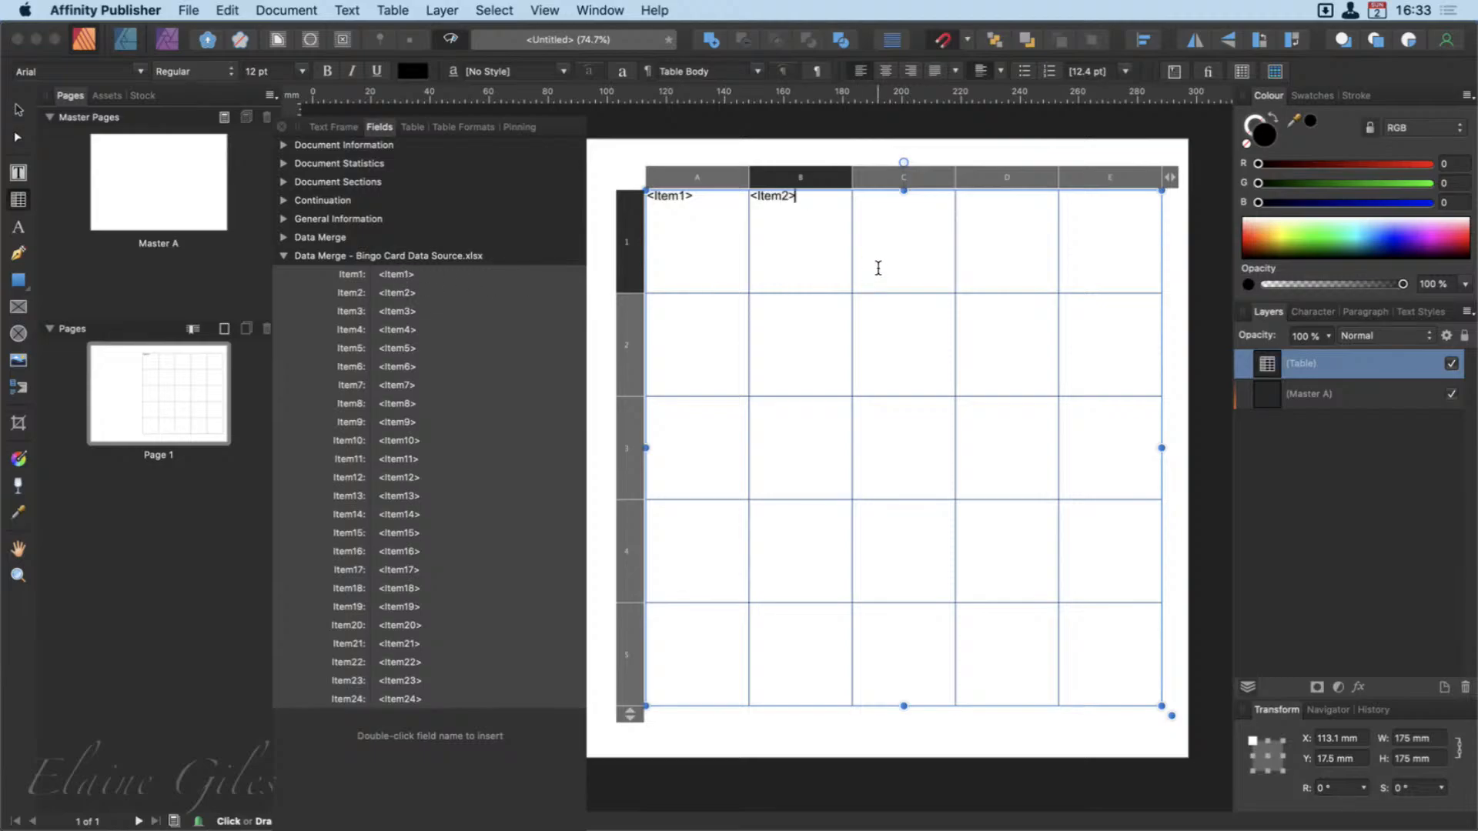
left_click(879, 269)
double_click(410, 313)
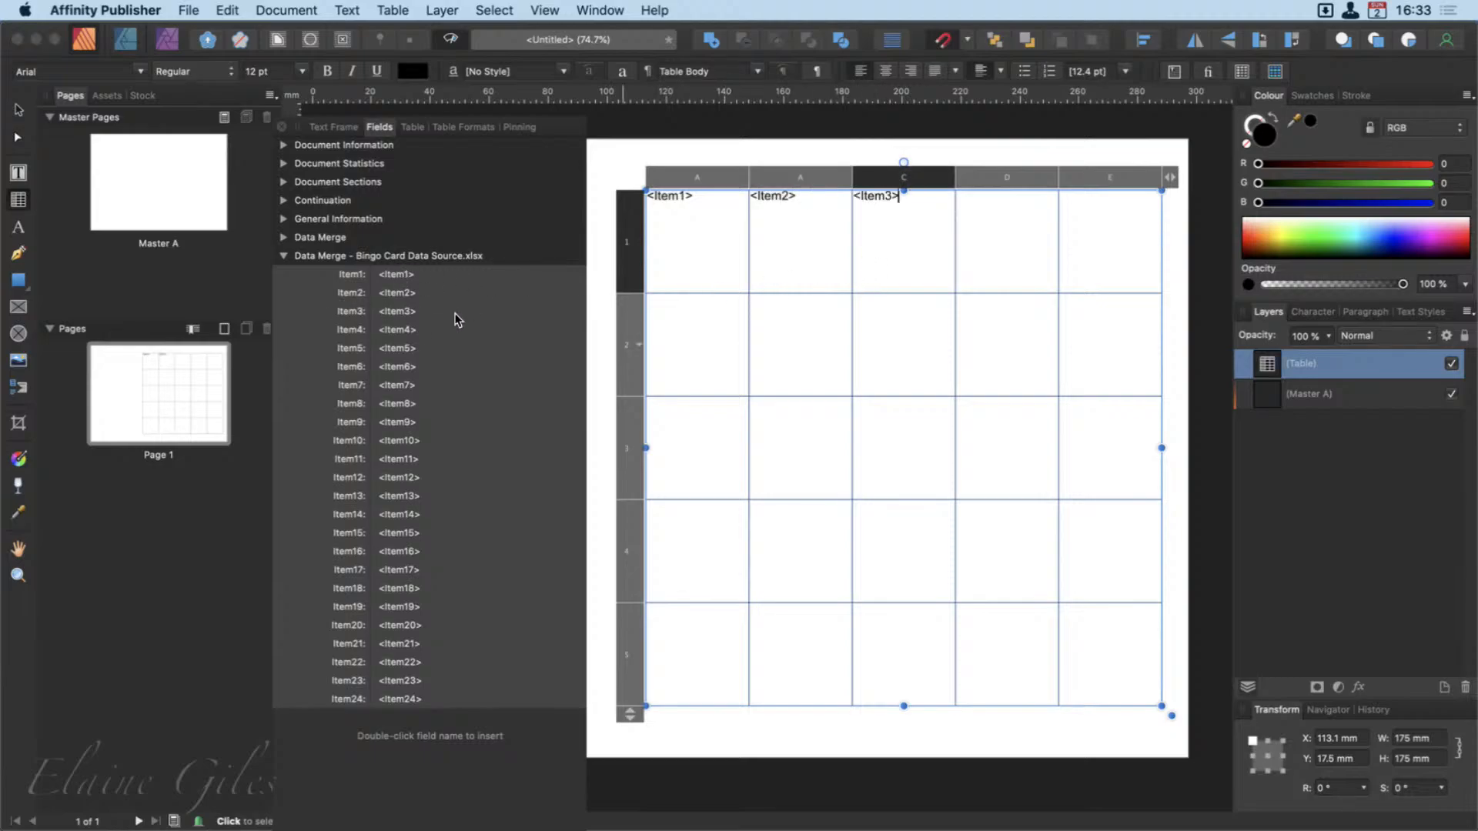
left_click(987, 260)
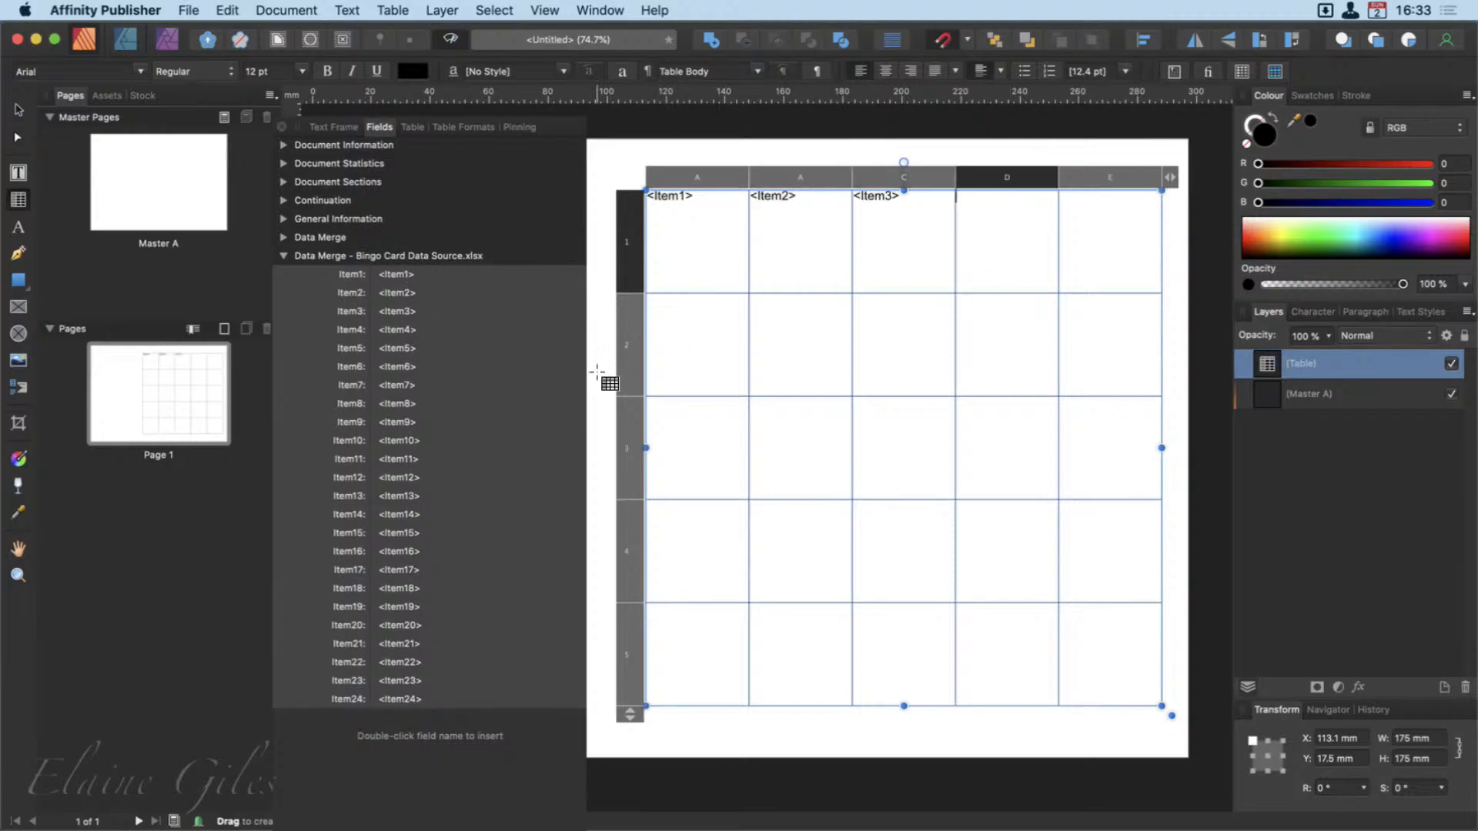
double_click(405, 331)
left_click(1087, 273)
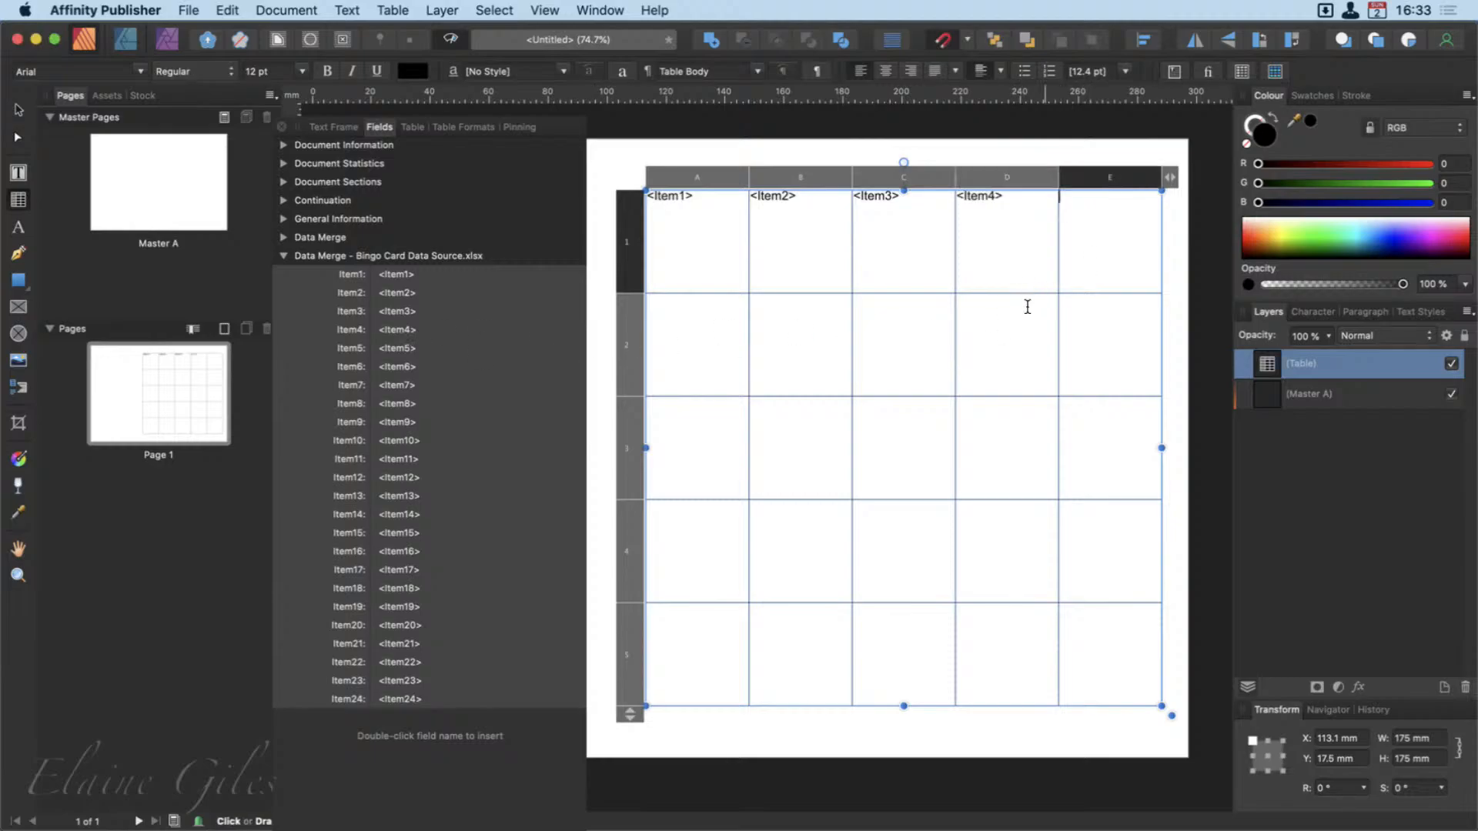
double_click(400, 348)
Insert the Item6 merge field in the first cell of the second row and go to the cell beside it.
left_click(665, 346)
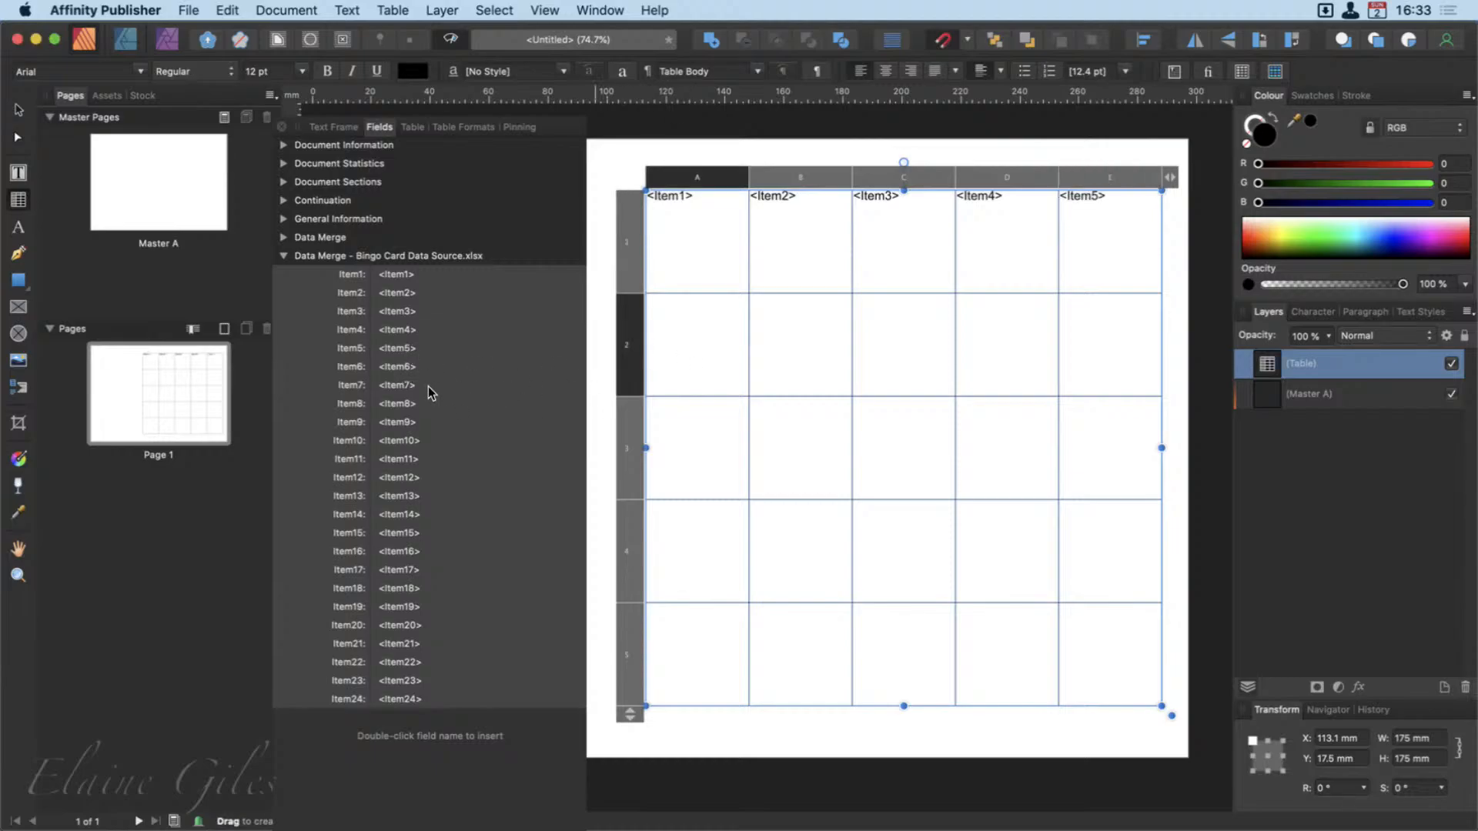
double_click(412, 367)
left_click(758, 368)
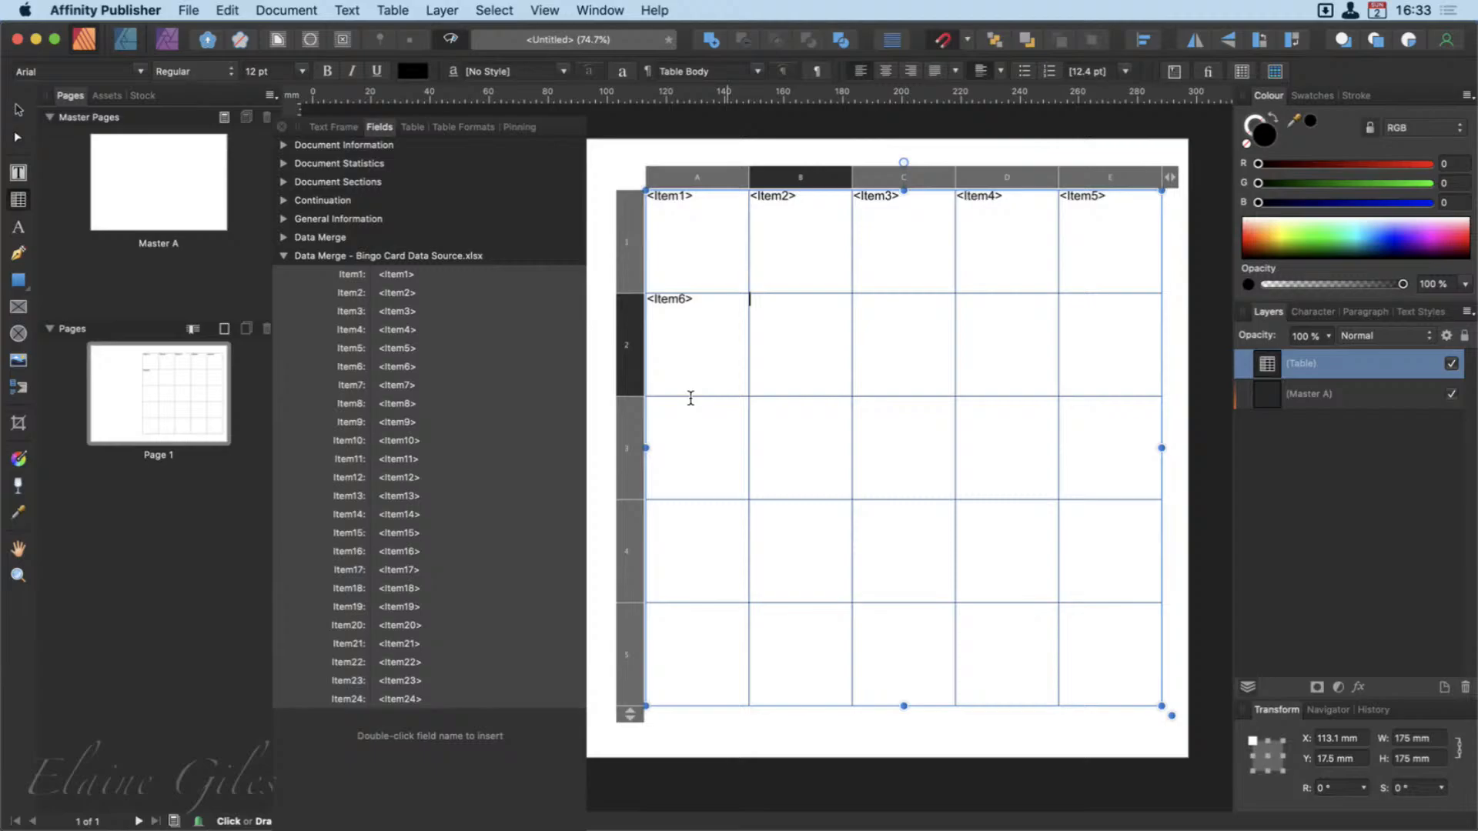
double_click(409, 402)
left_click_drag(804, 310, 753, 311)
key("BackSpace")
Insert the merge fields Item7 to Item10 in order in the remaining four cells of the second row.
double_click(408, 385)
left_click(889, 351)
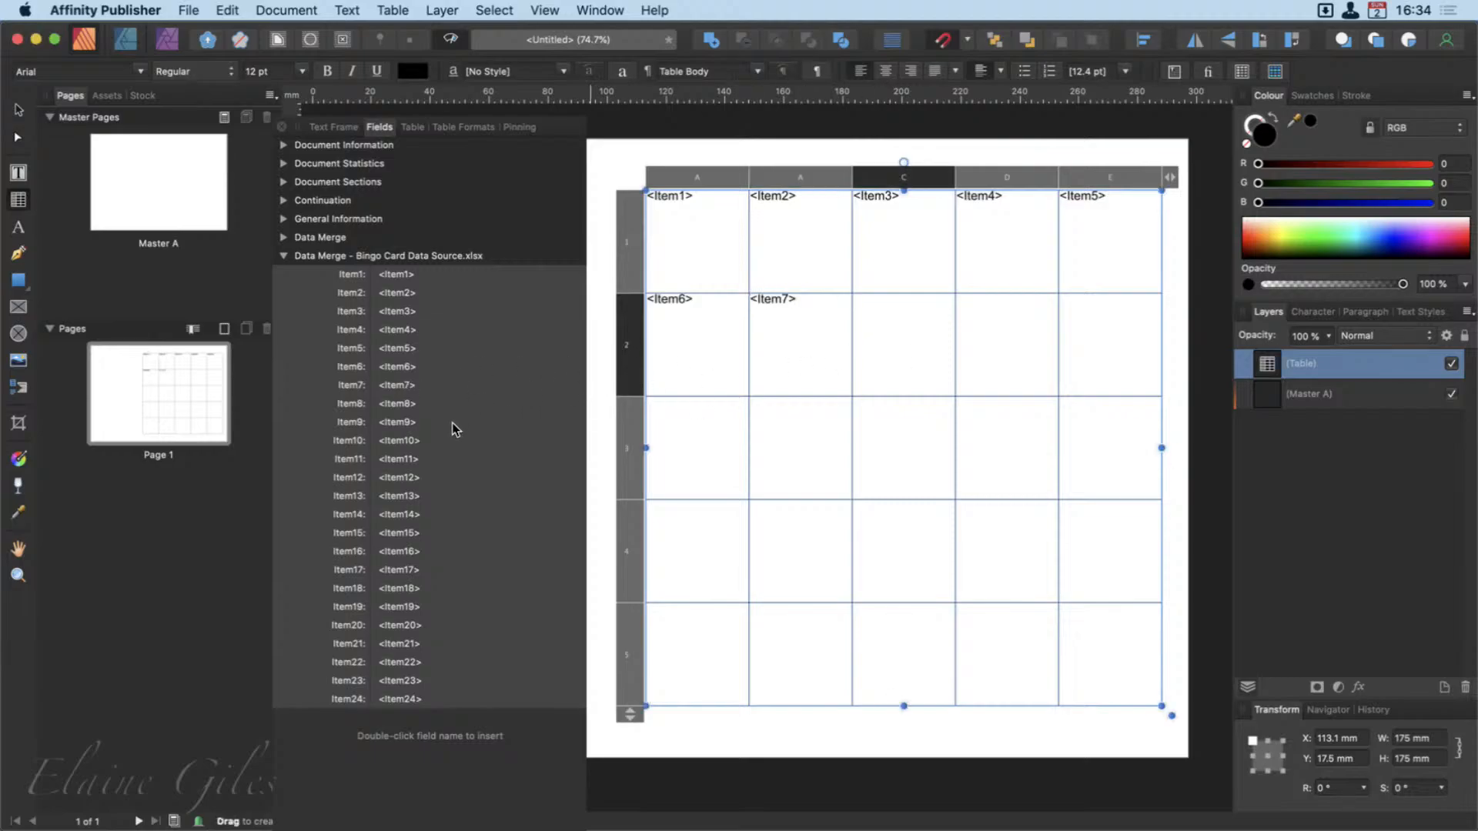
double_click(406, 405)
left_click(1039, 366)
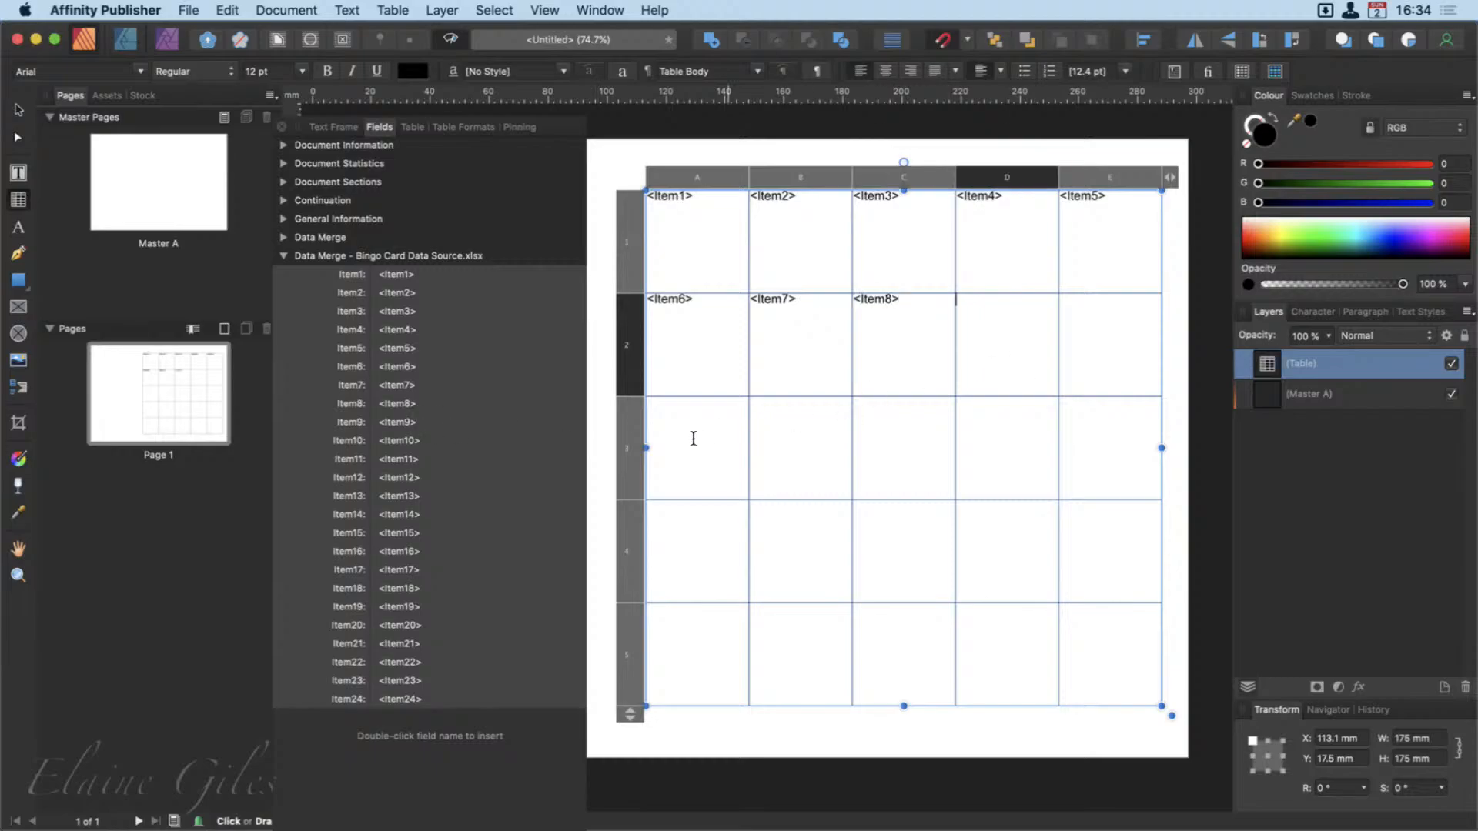
double_click(399, 421)
left_click(1111, 360)
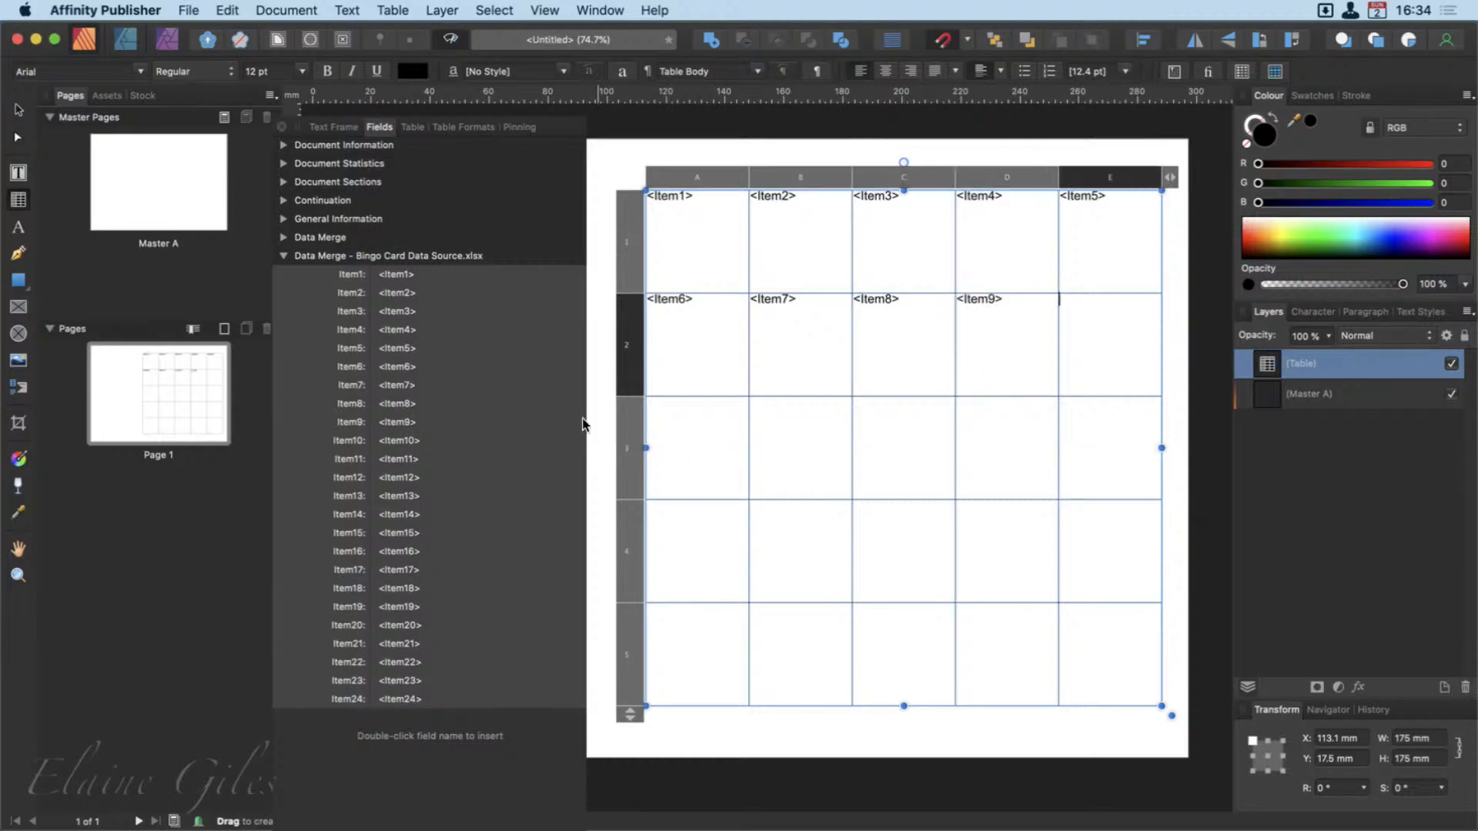
double_click(413, 443)
Fill the third row with the merge fields Item11 to Item14, skipping the centre cell of the table.
left_click(700, 461)
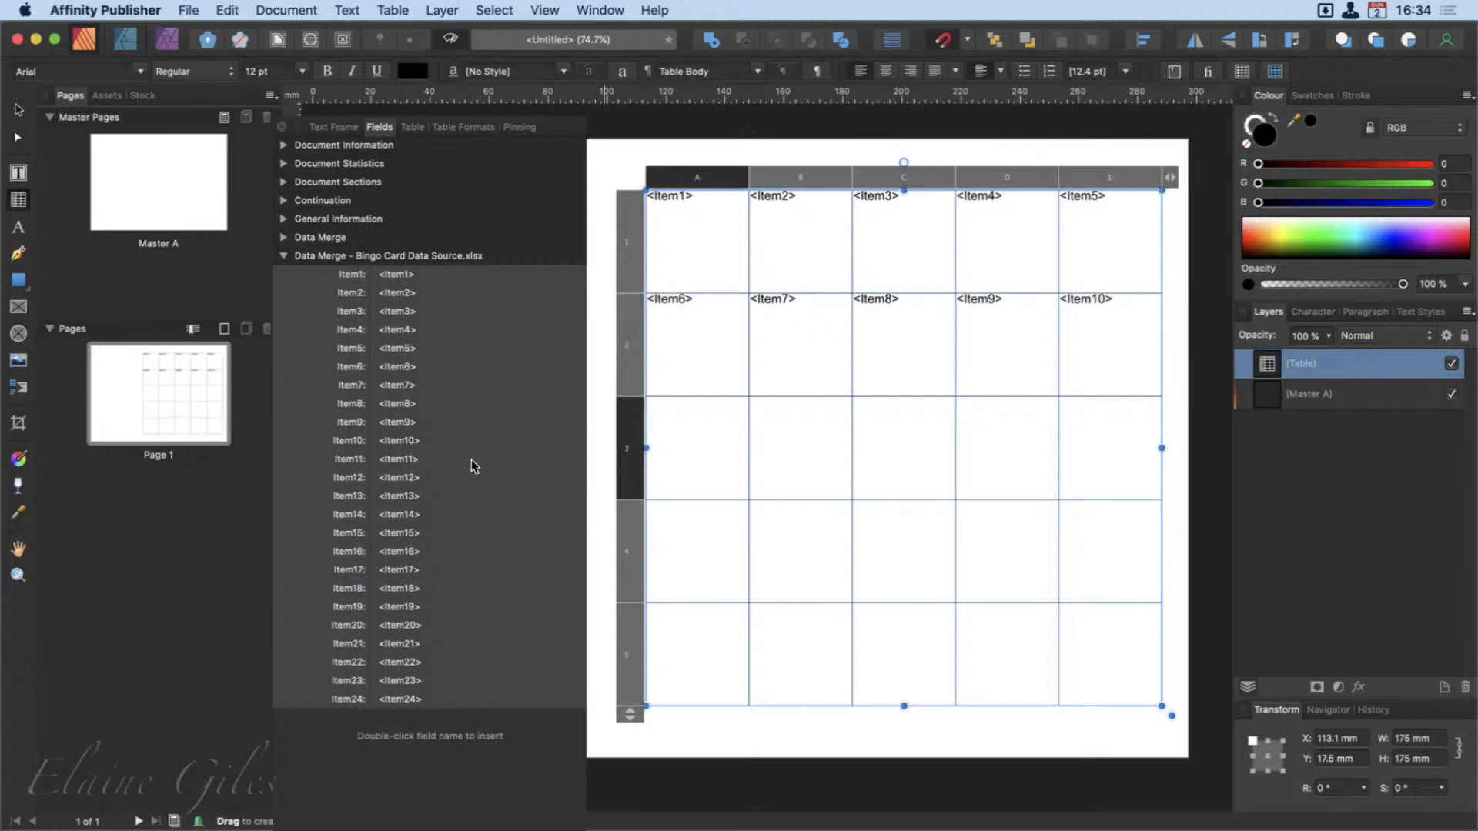
double_click(458, 459)
left_click(800, 464)
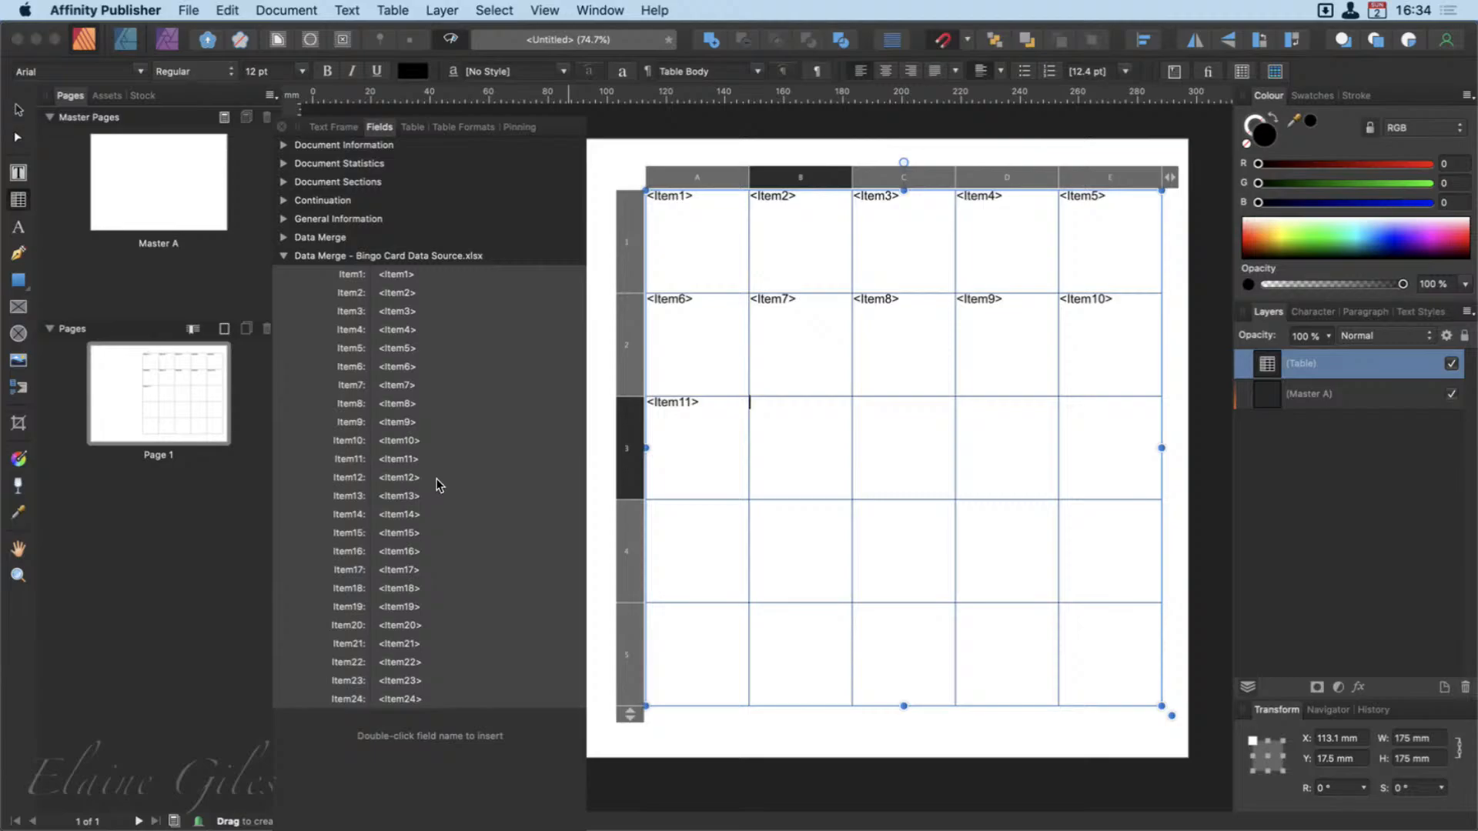
double_click(436, 478)
left_click(995, 453)
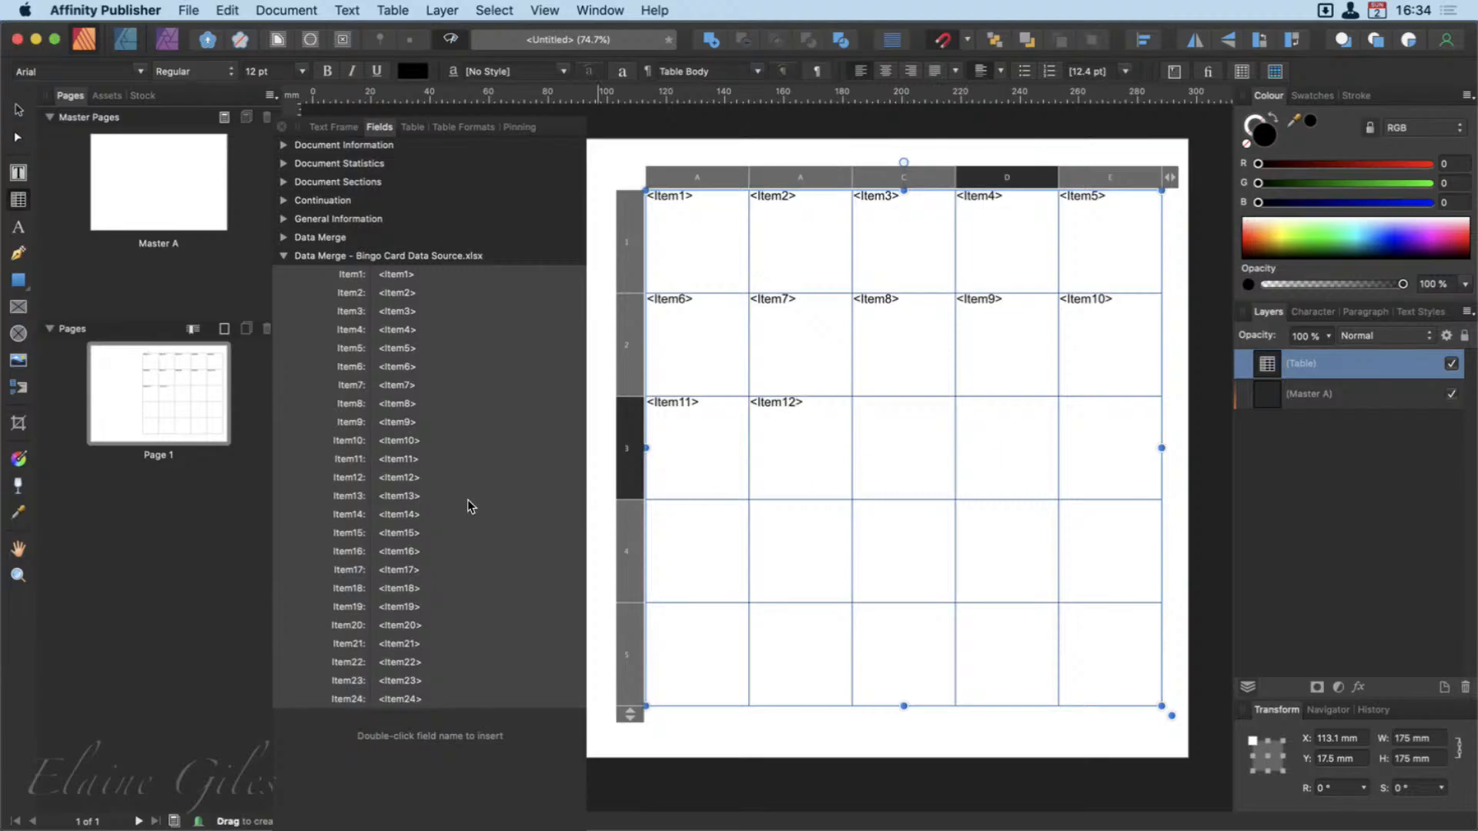
double_click(443, 499)
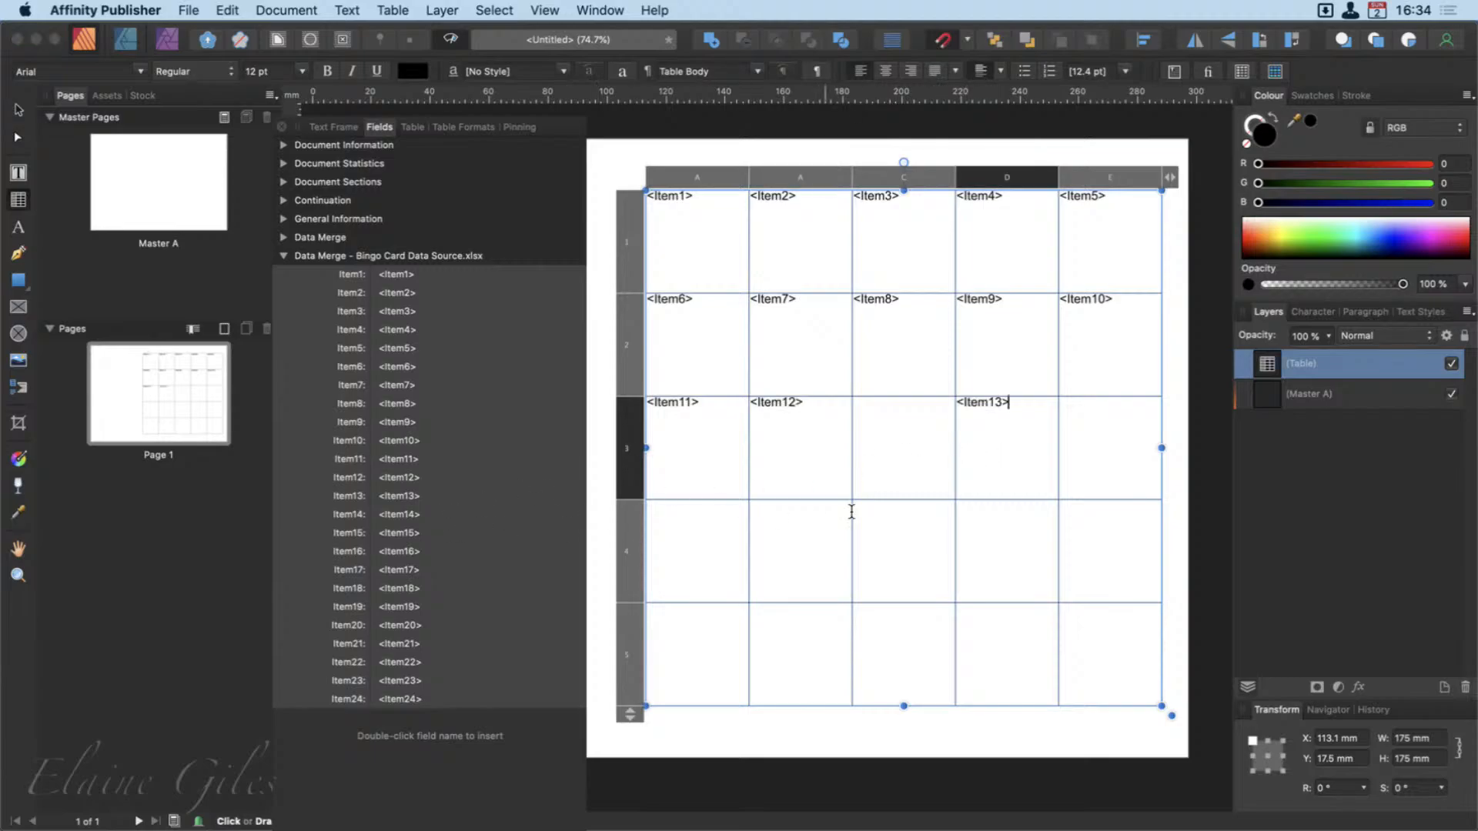
left_click(1089, 478)
double_click(442, 513)
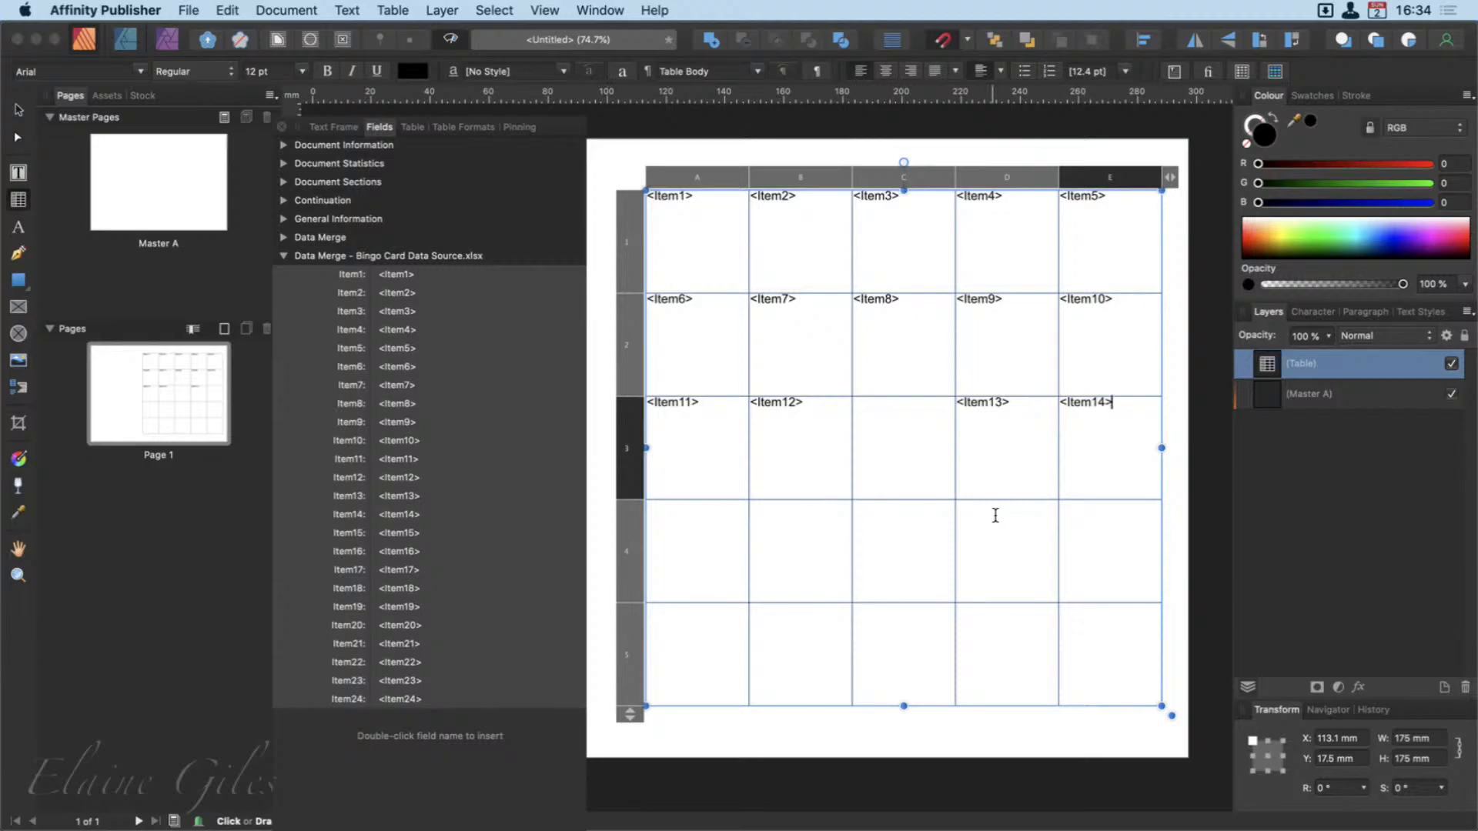
Fill the table's fourth row with the merge fields Item15 to Item19, one per cell in order.
left_click(665, 550)
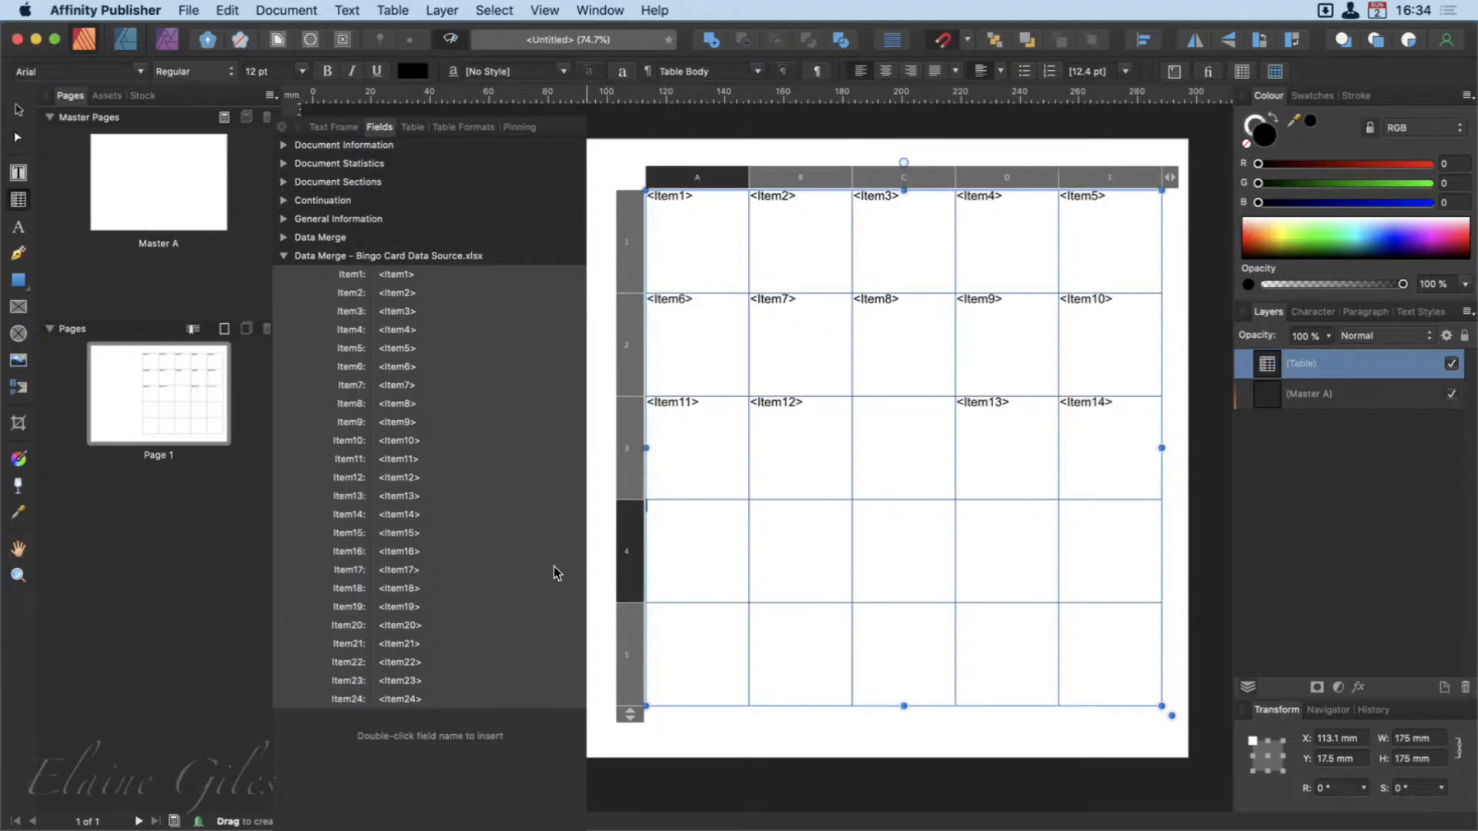
double_click(442, 533)
left_click(780, 564)
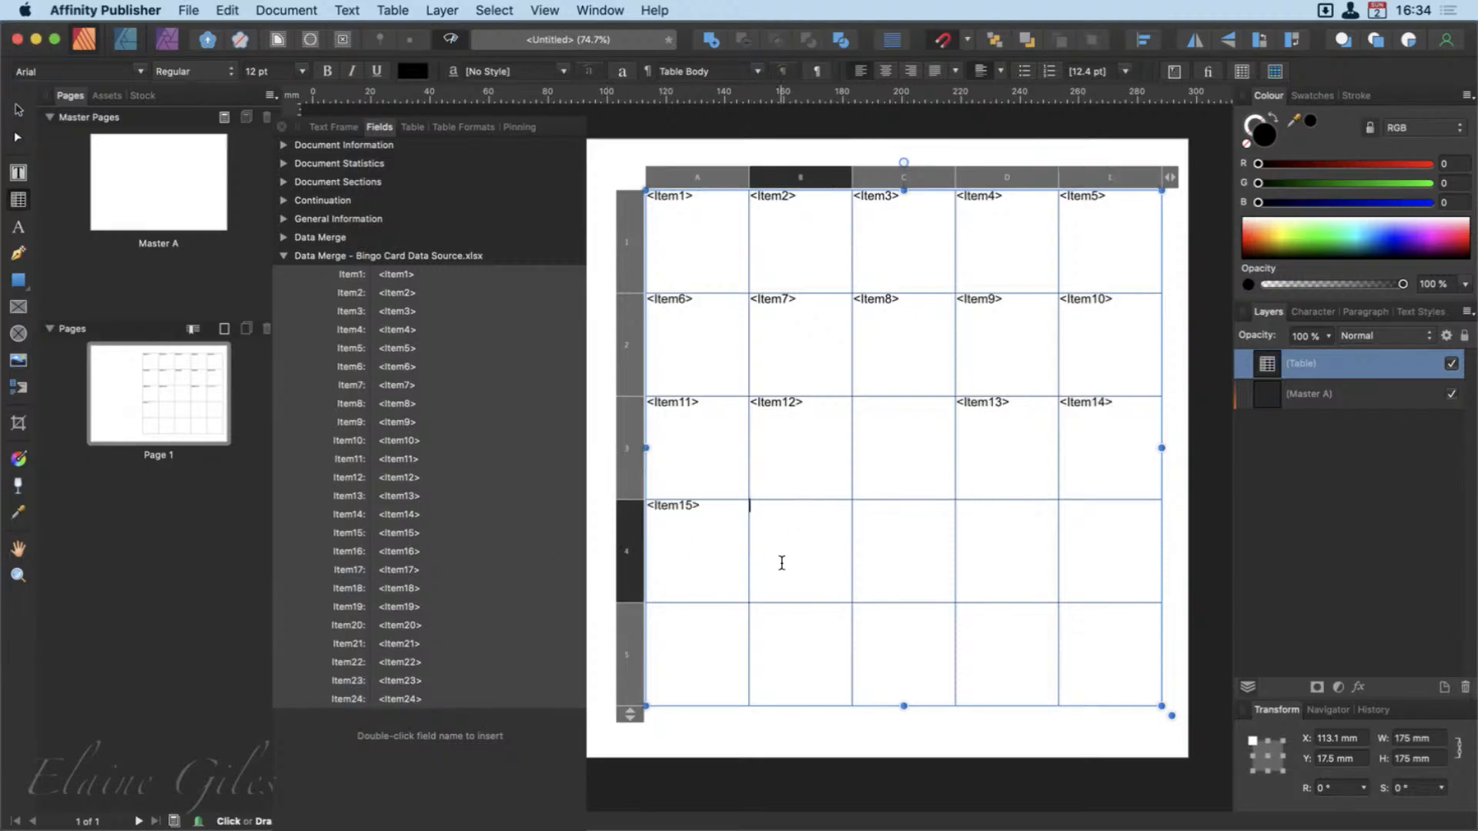
double_click(429, 550)
left_click(911, 559)
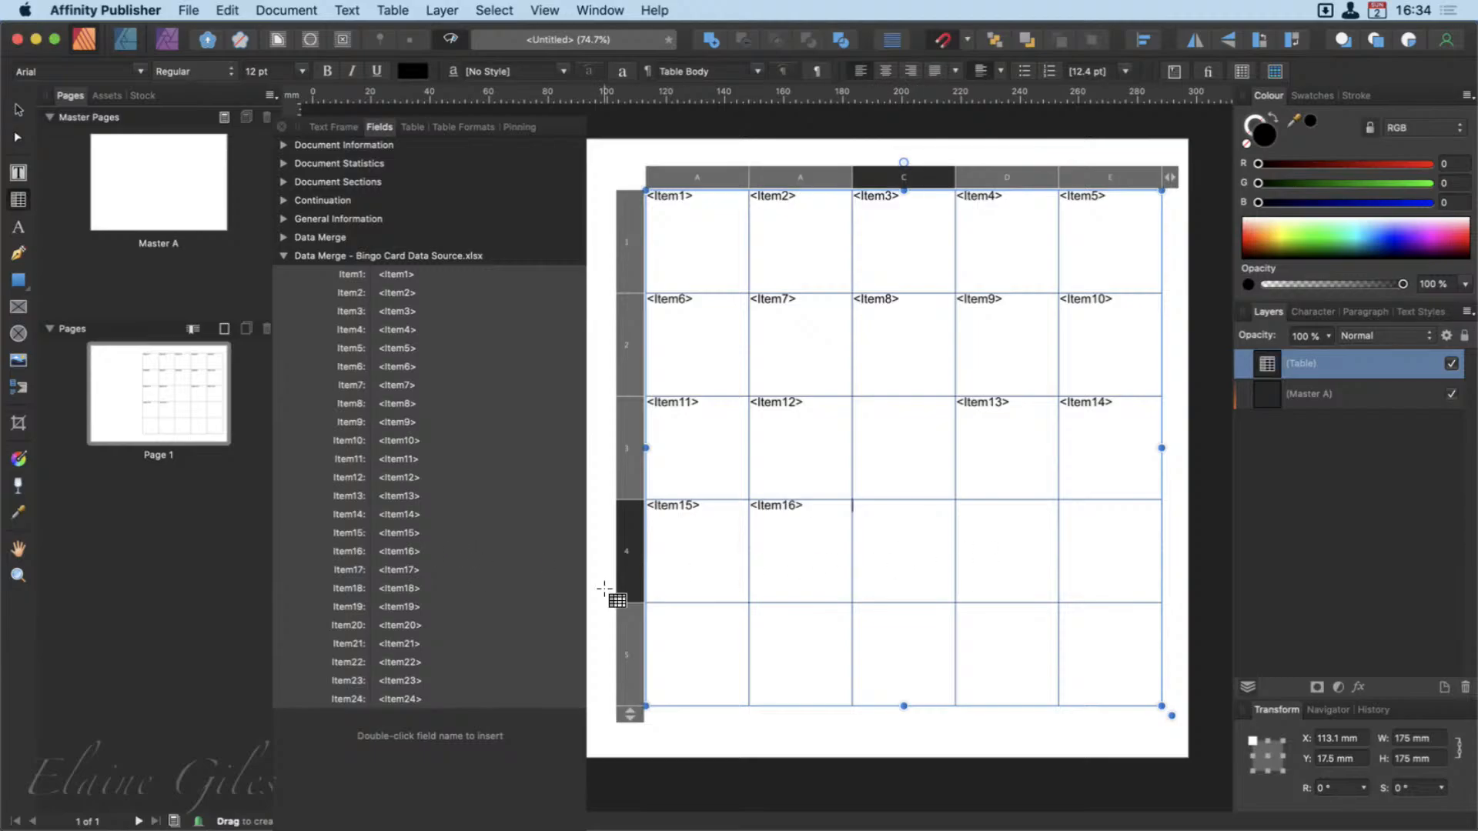
double_click(426, 574)
left_click(965, 567)
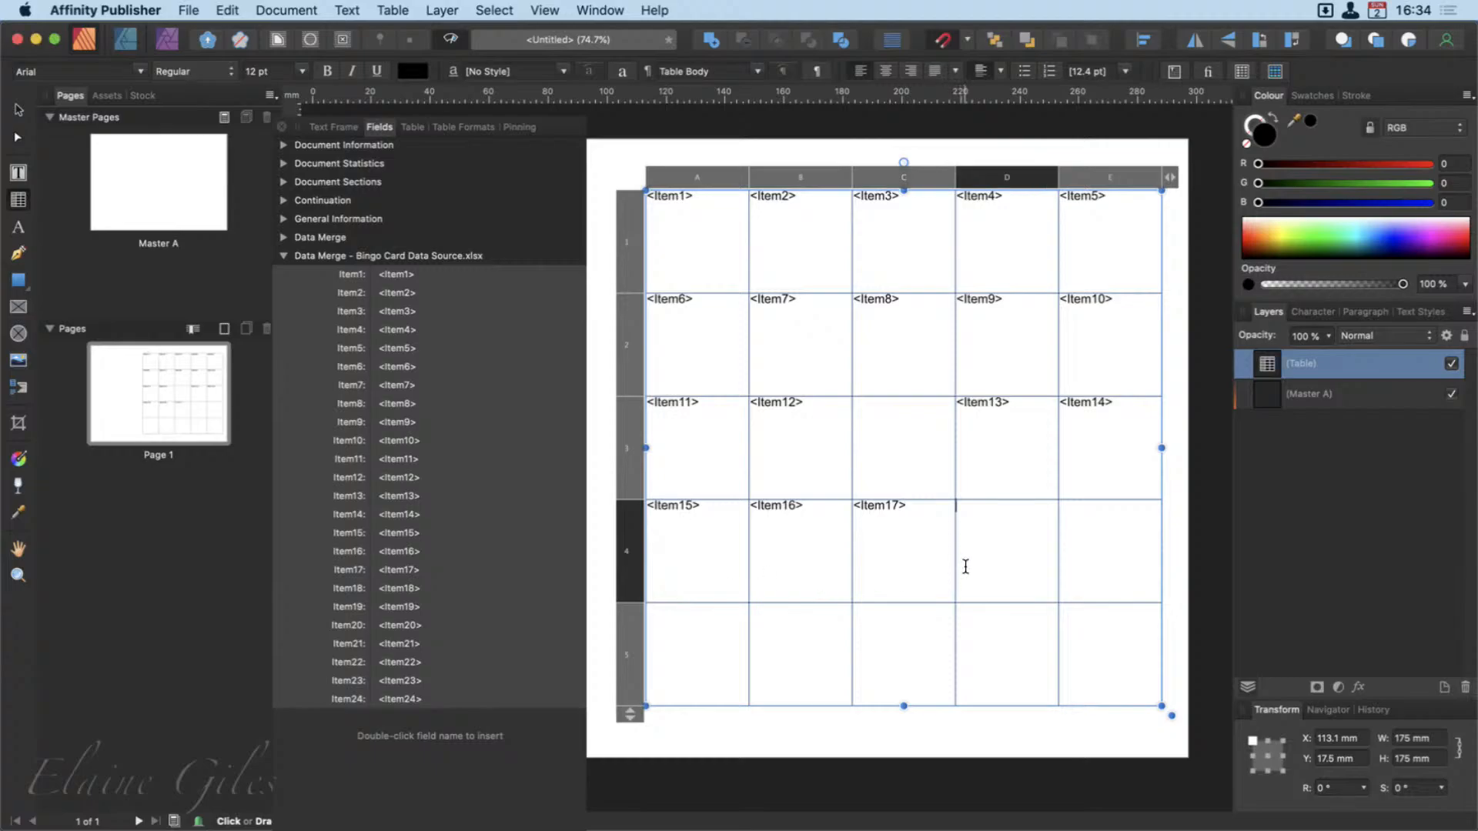
double_click(429, 591)
left_click(1135, 583)
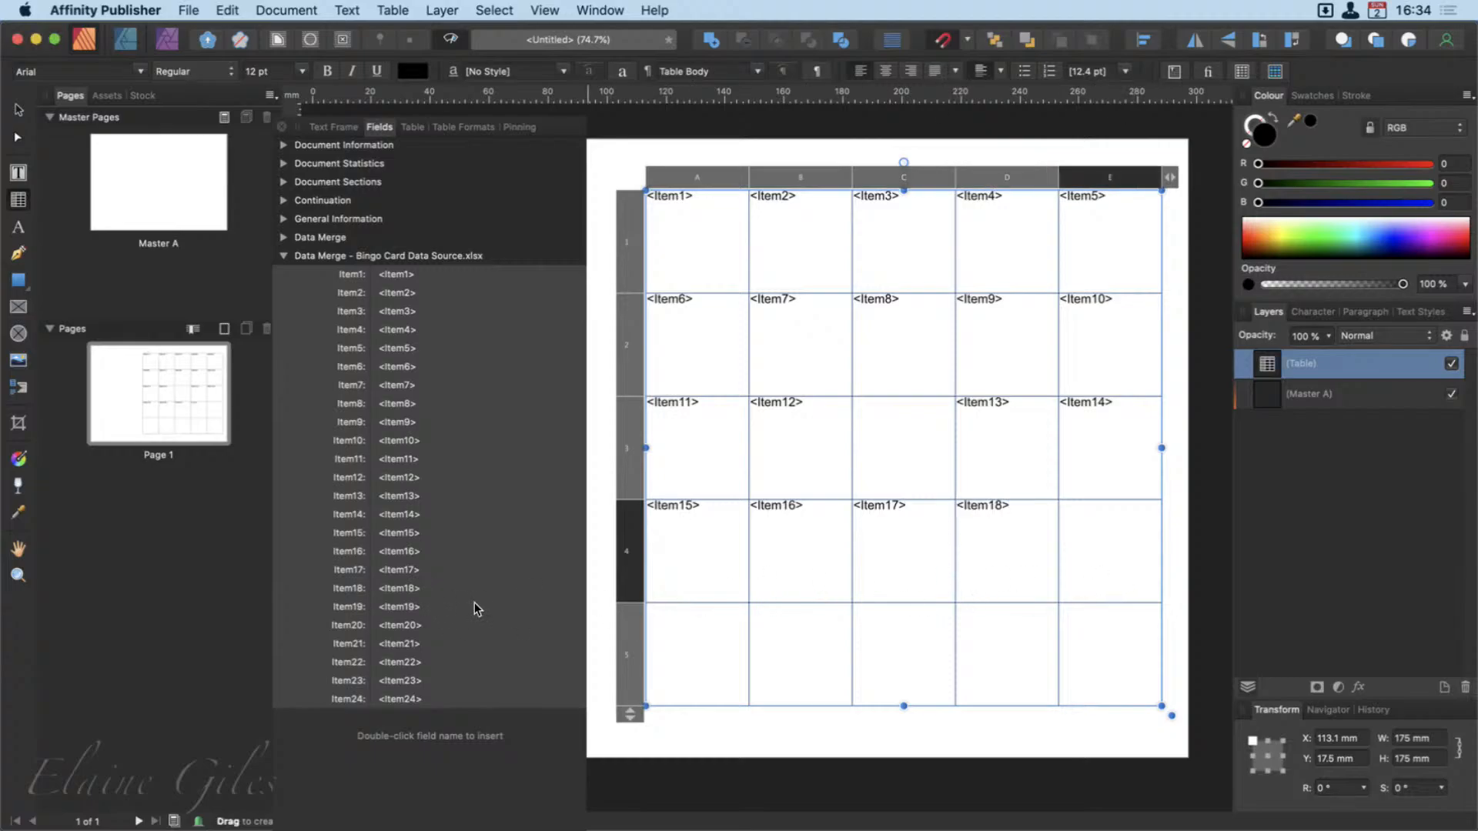
double_click(474, 606)
Fill the fifth row with the merge fields Item20 to Item24 and clear the list of fields off the page.
left_click(668, 649)
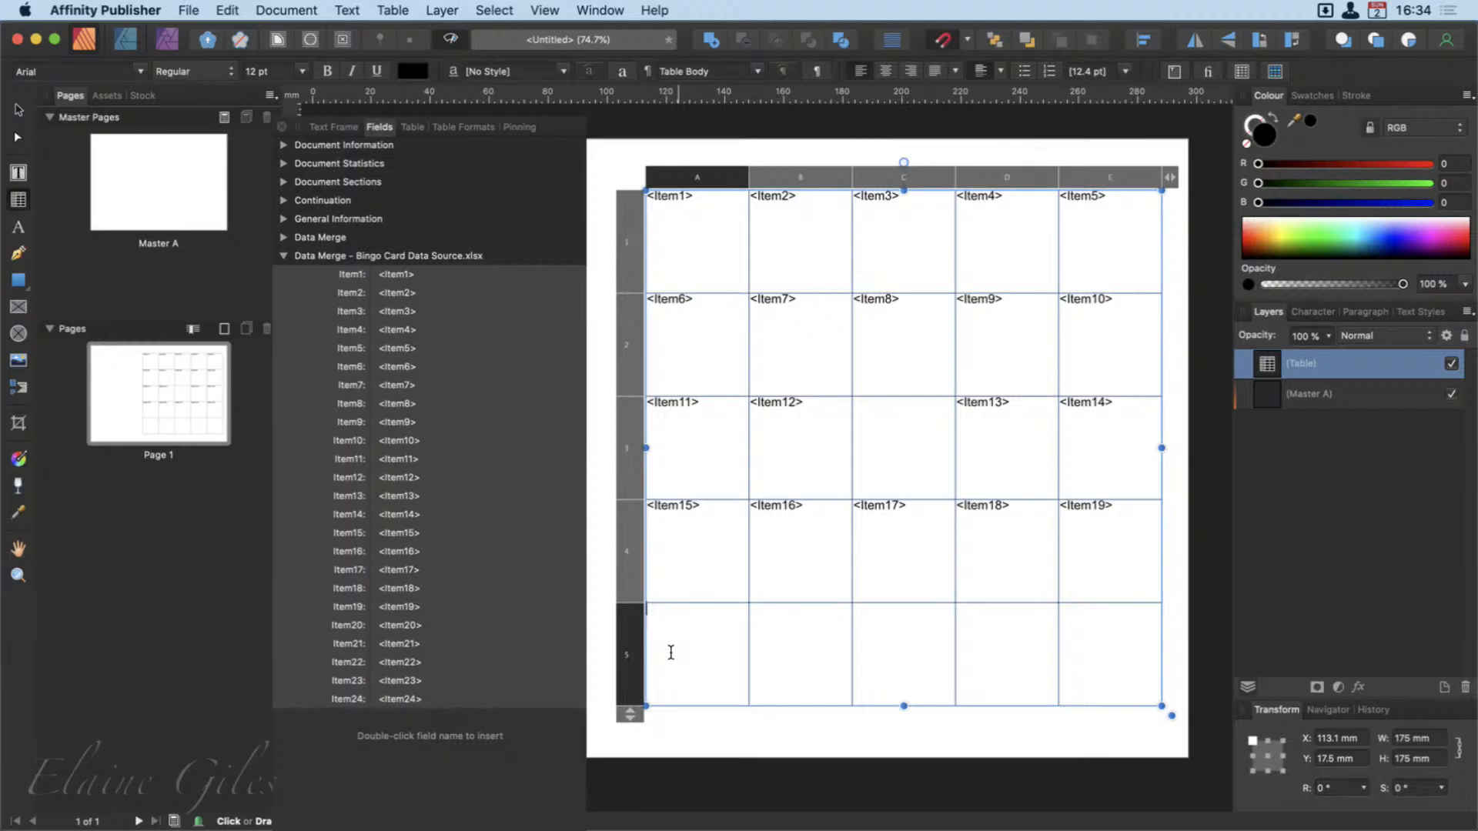
double_click(430, 627)
left_click(779, 657)
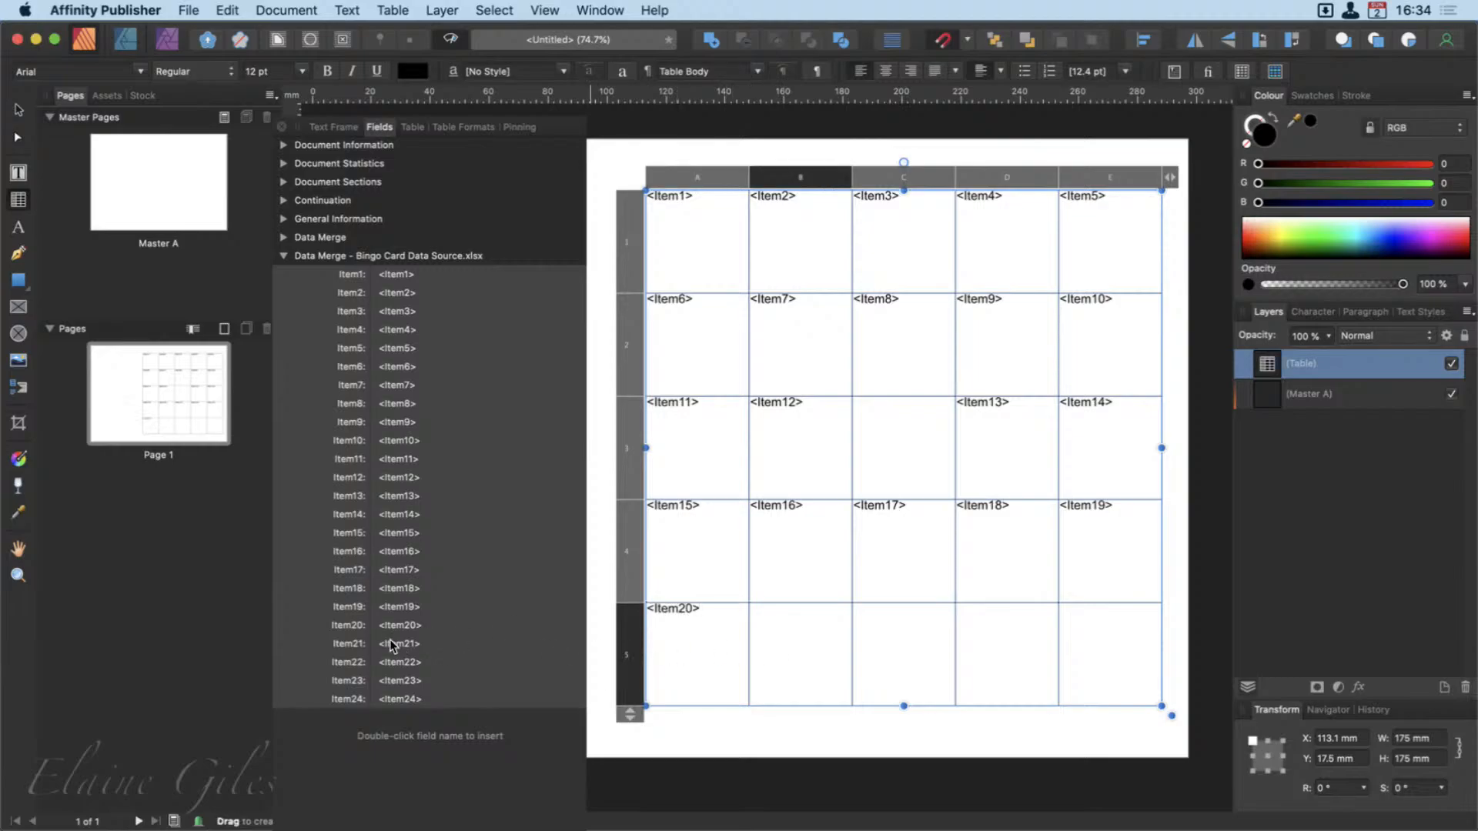
double_click(415, 645)
left_click(882, 673)
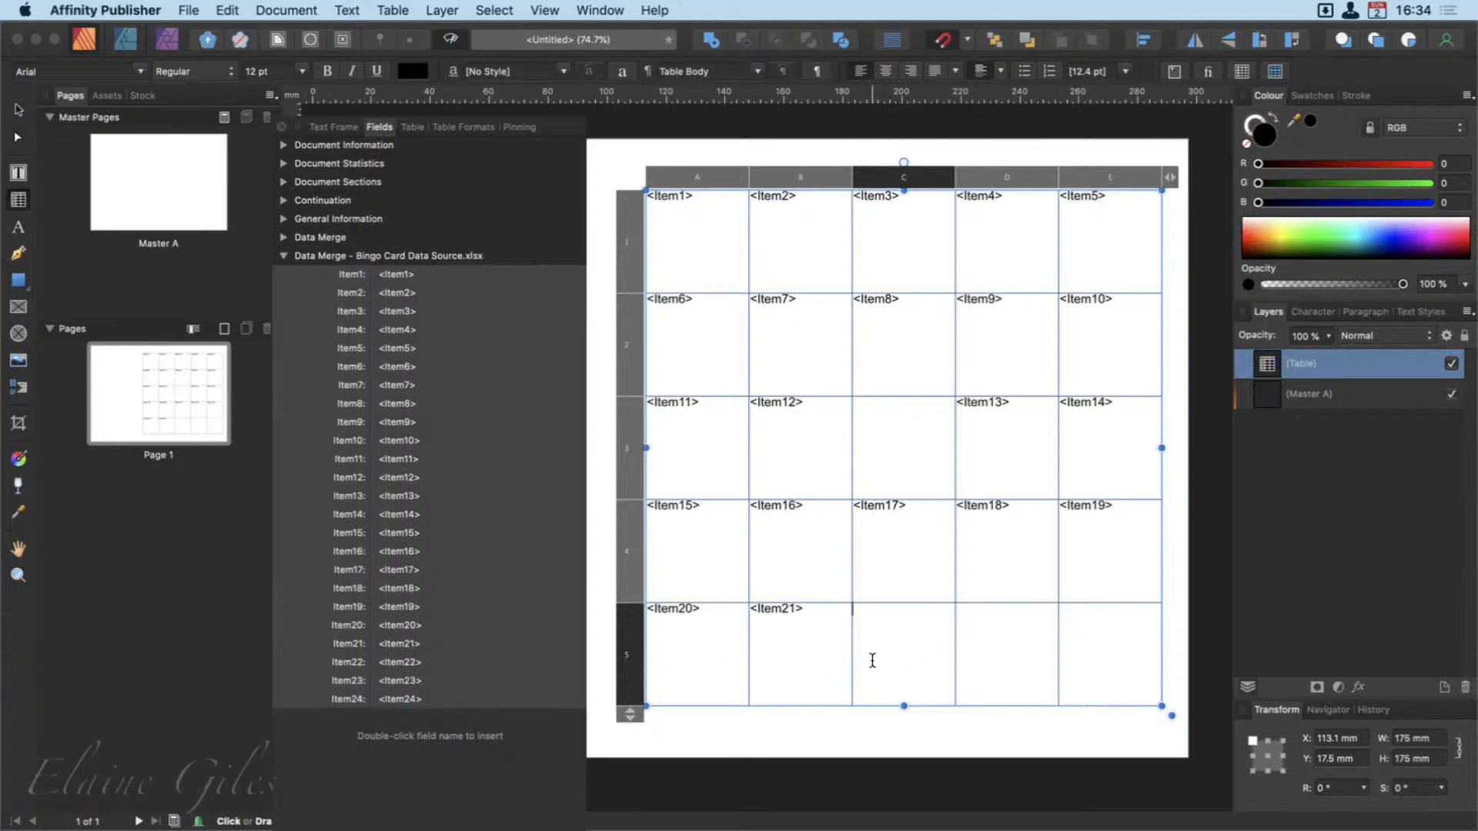
double_click(395, 661)
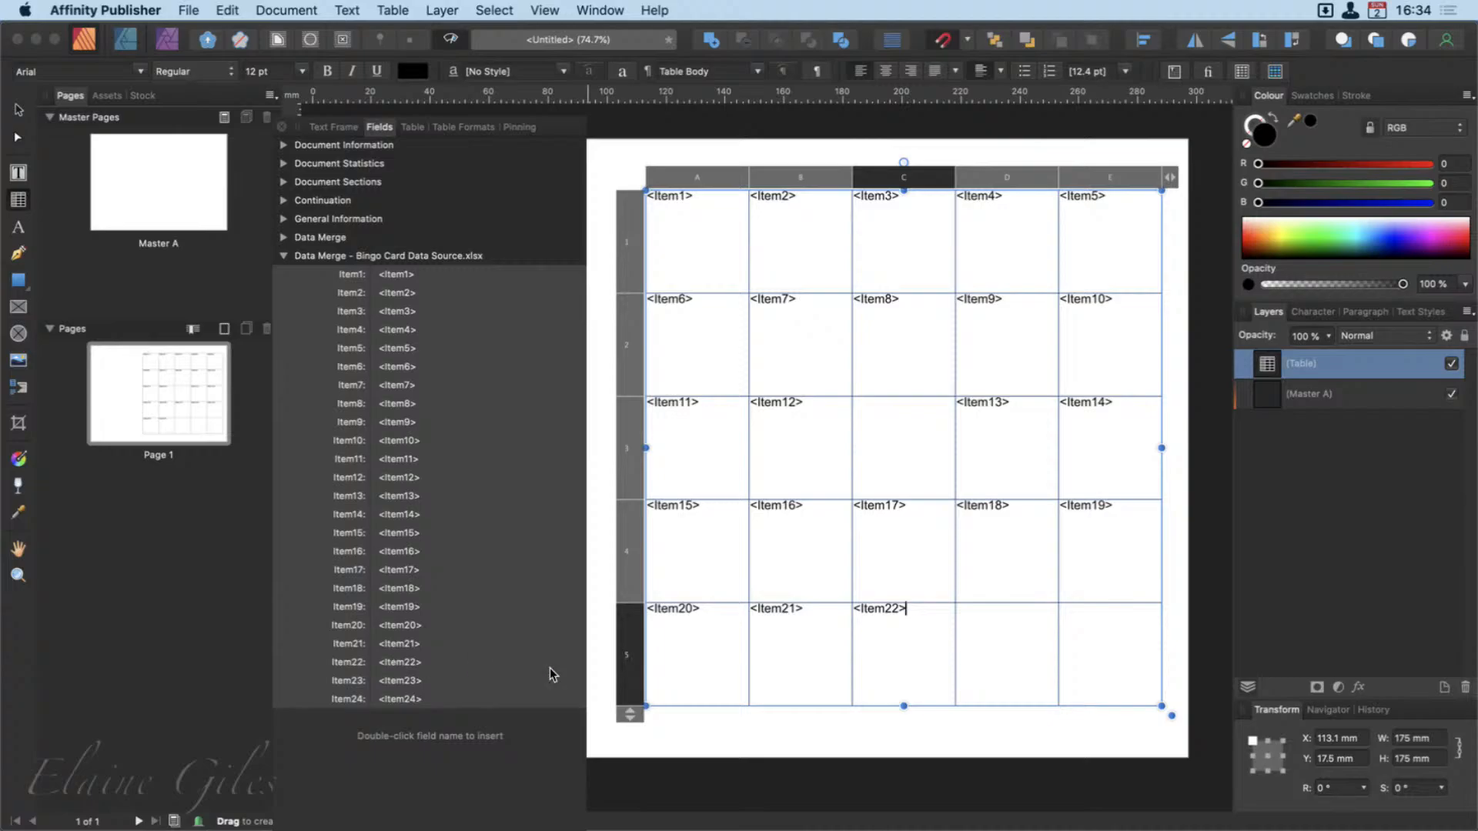
left_click(1011, 642)
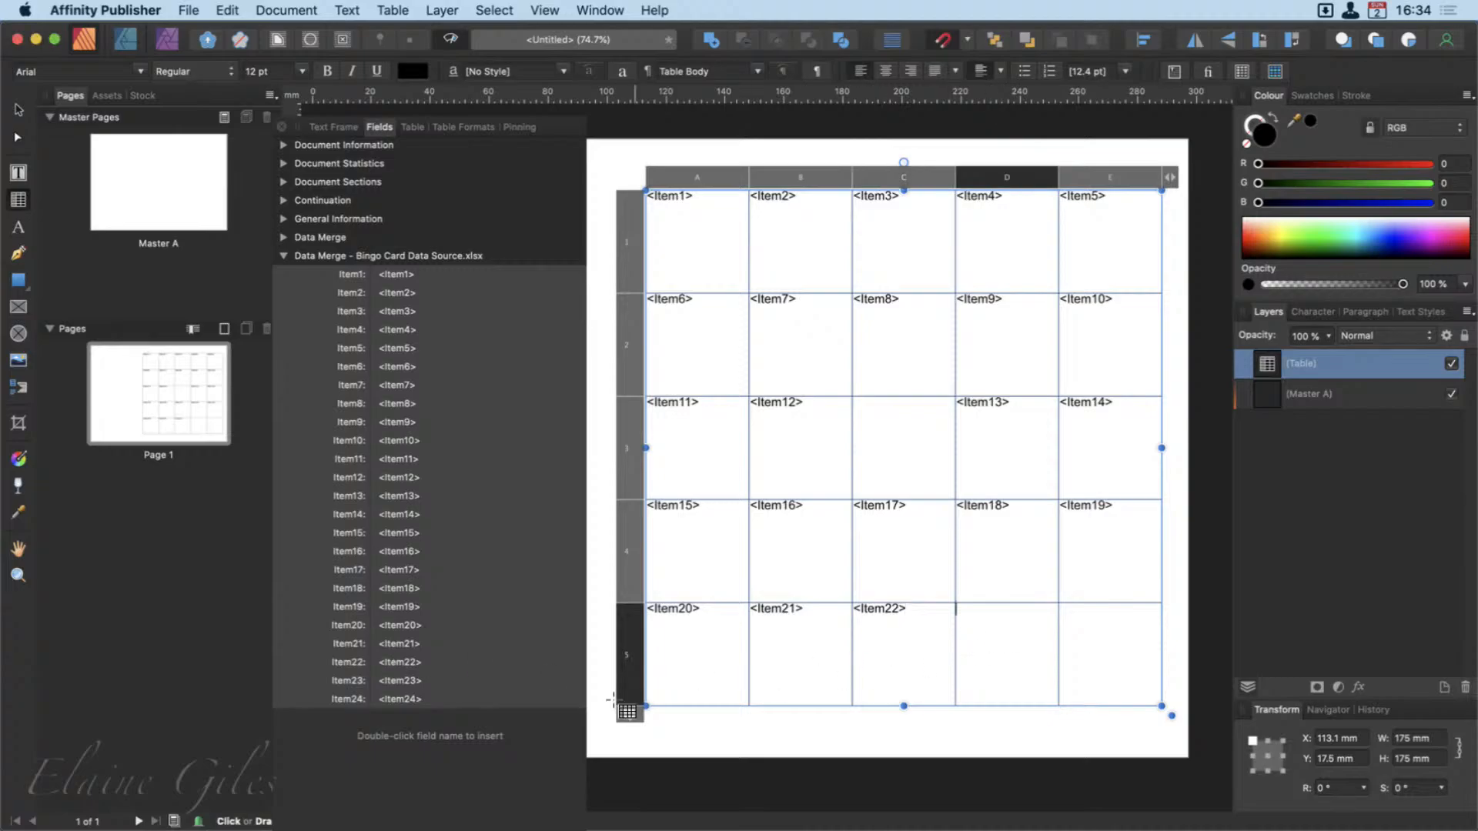
double_click(407, 682)
left_click(1108, 650)
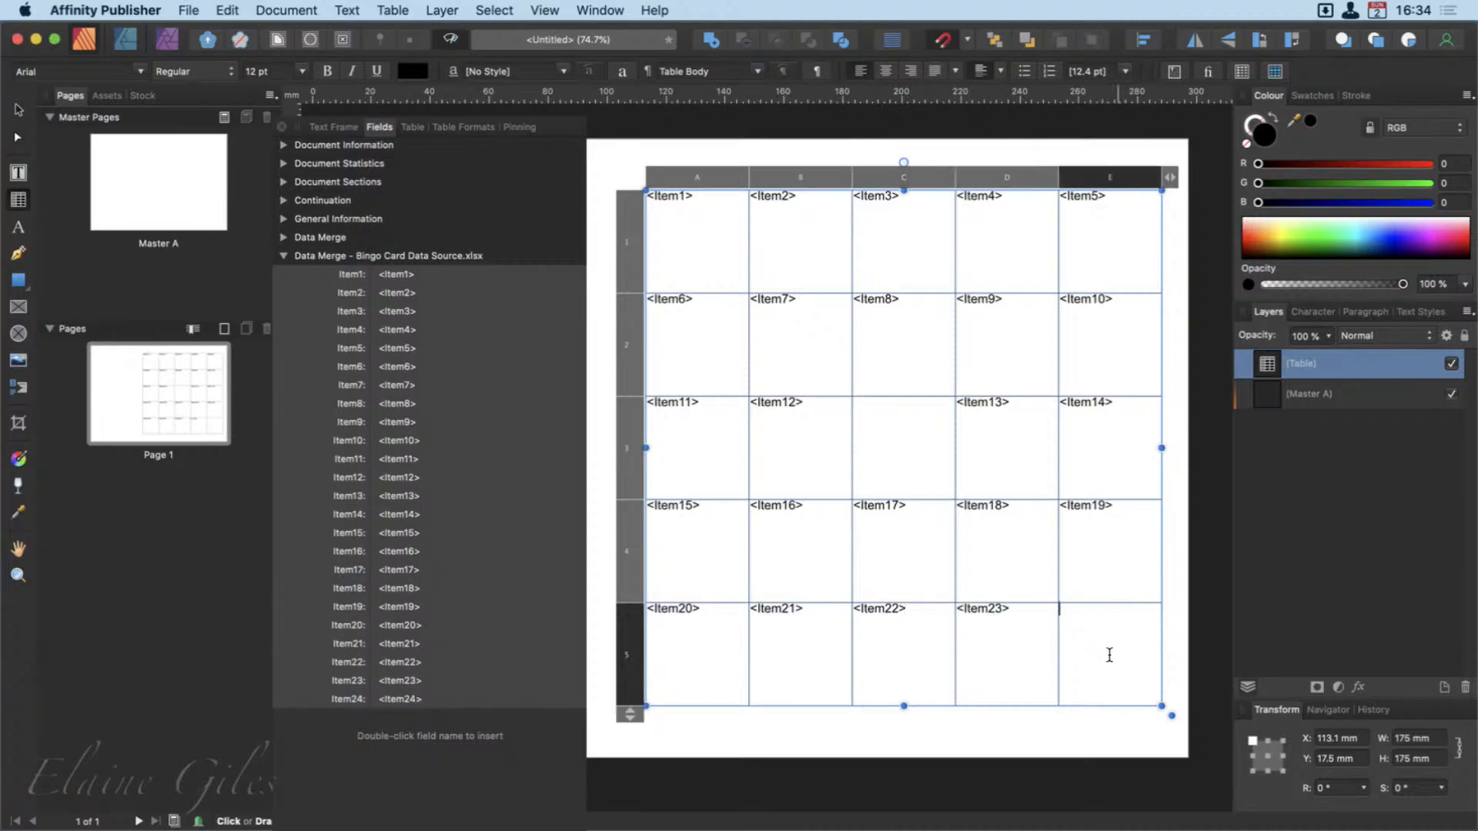
left_click(401, 698)
double_click(401, 699)
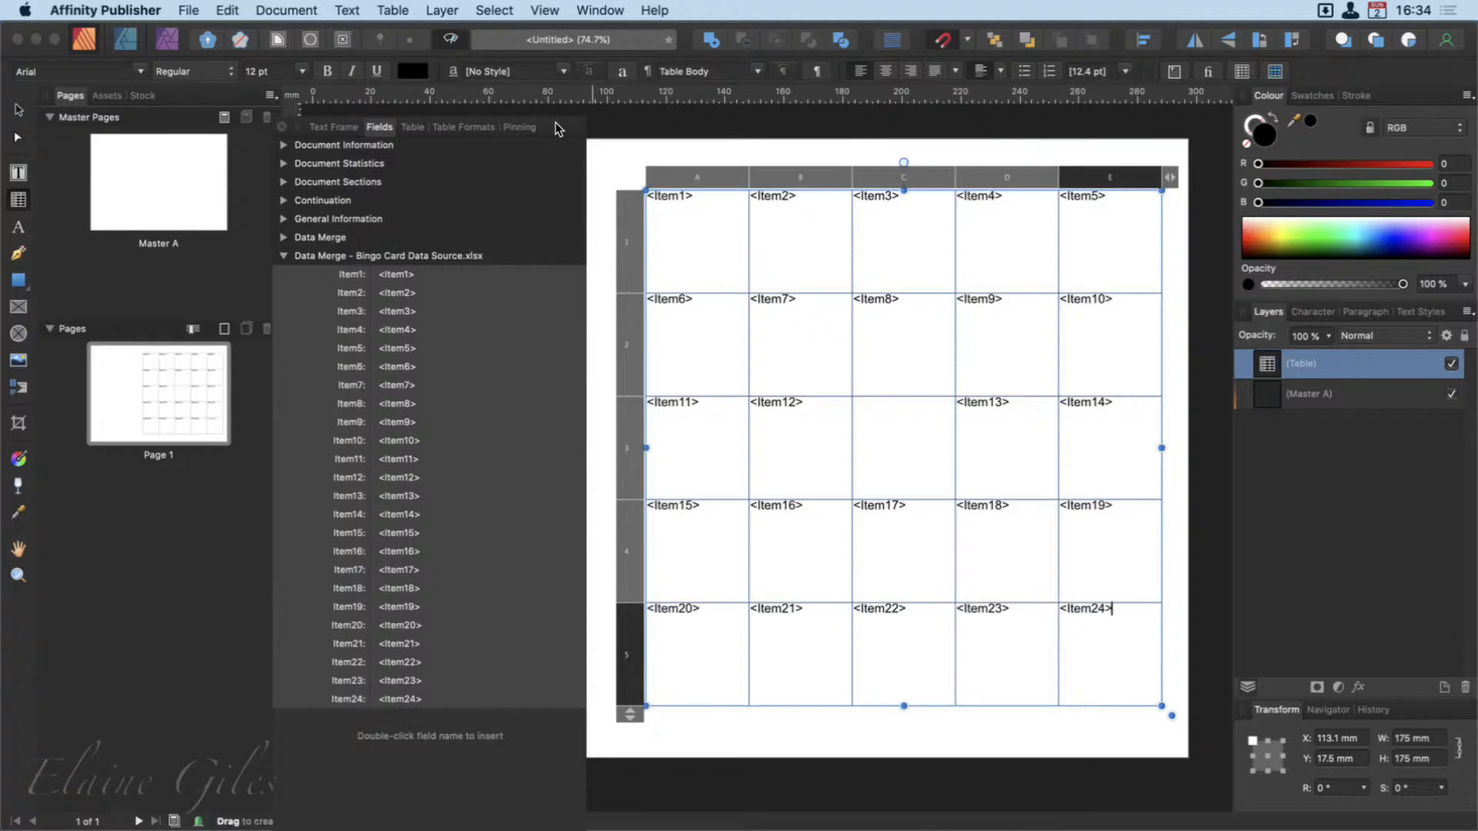
left_click_drag(556, 123, 1476, 400)
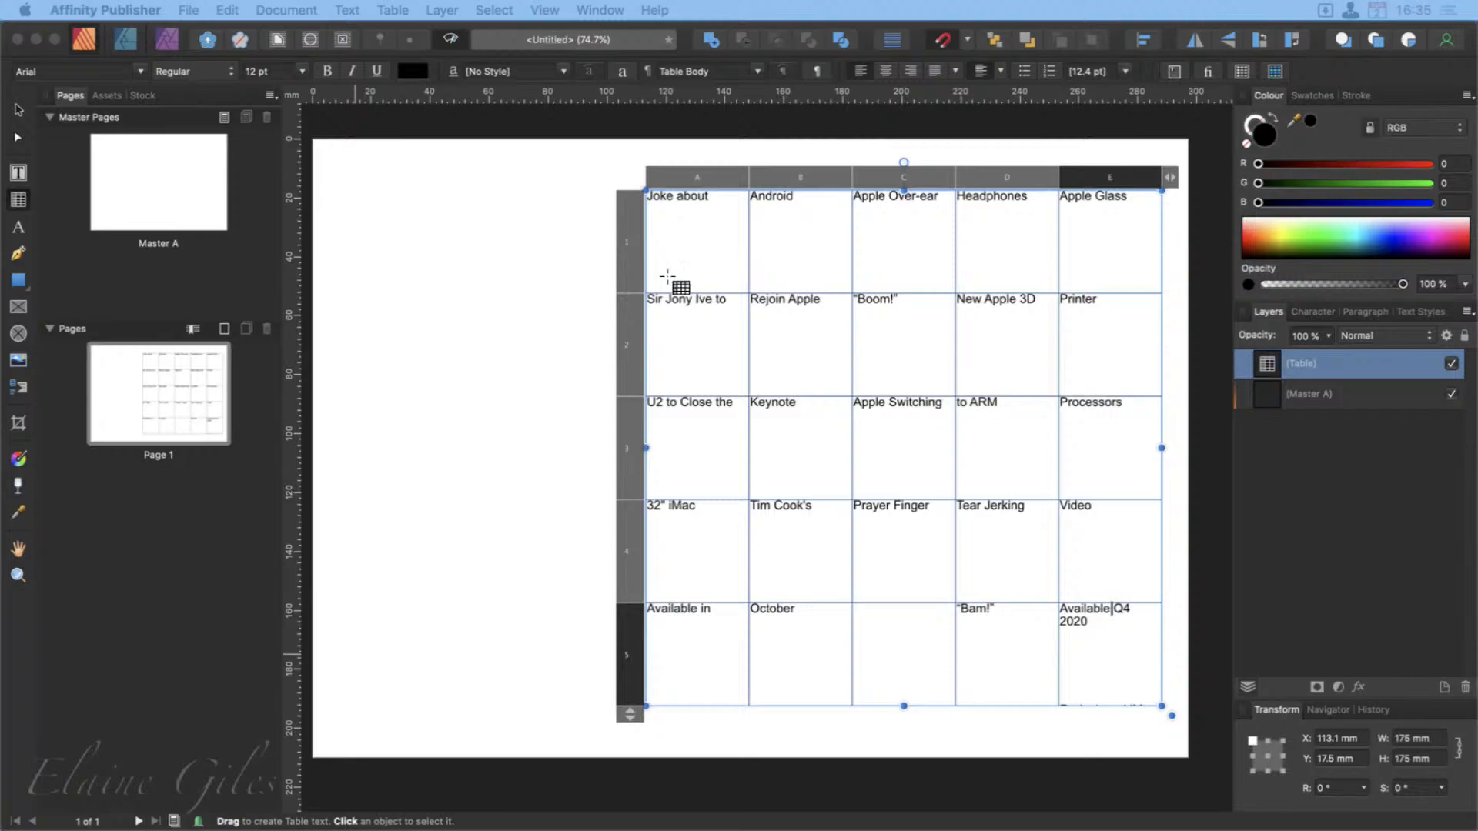
Select all cells of the table and centre their text both vertically and horizontally.
left_click(19, 111)
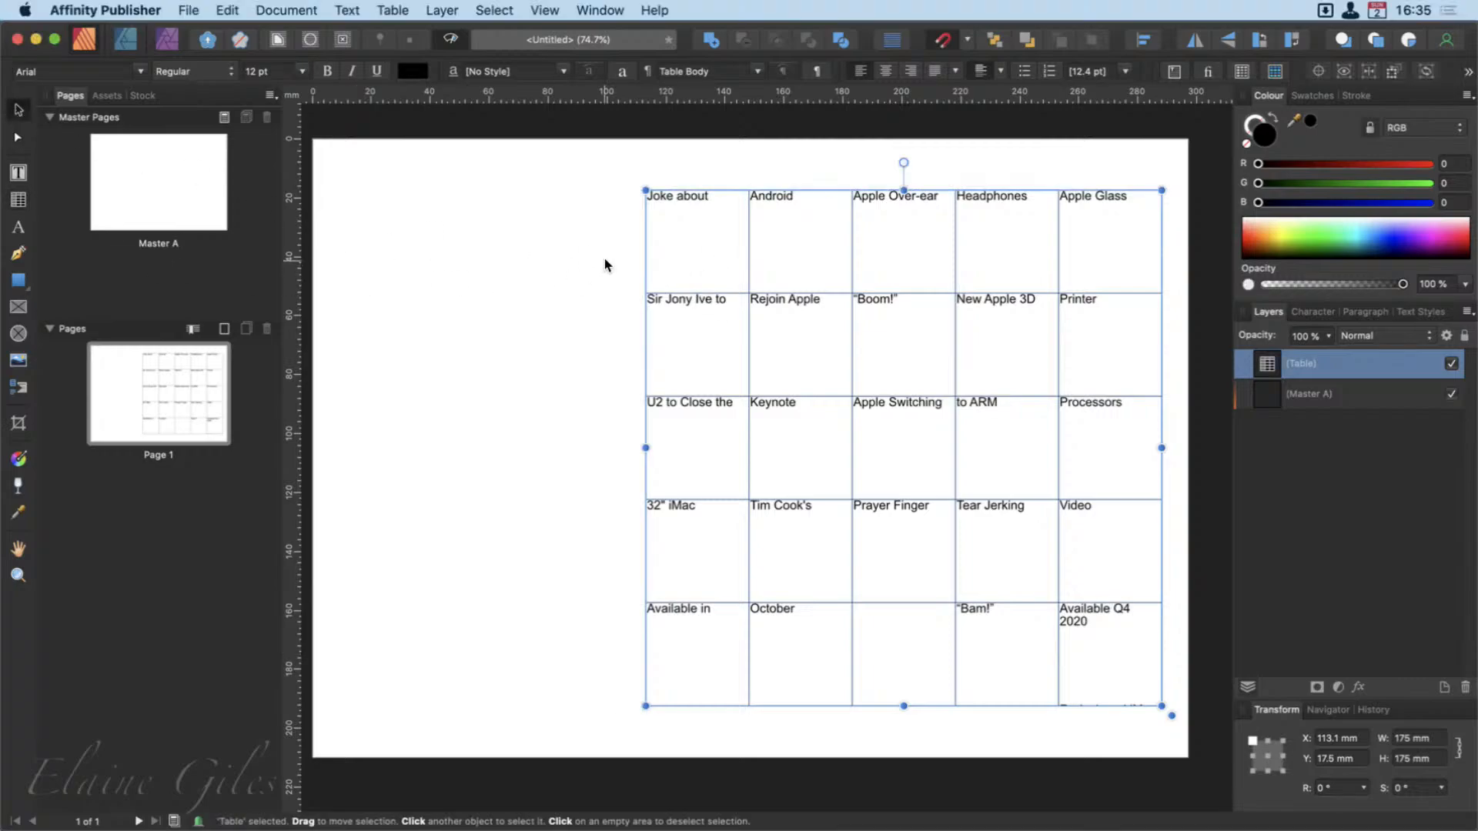
double_click(703, 262)
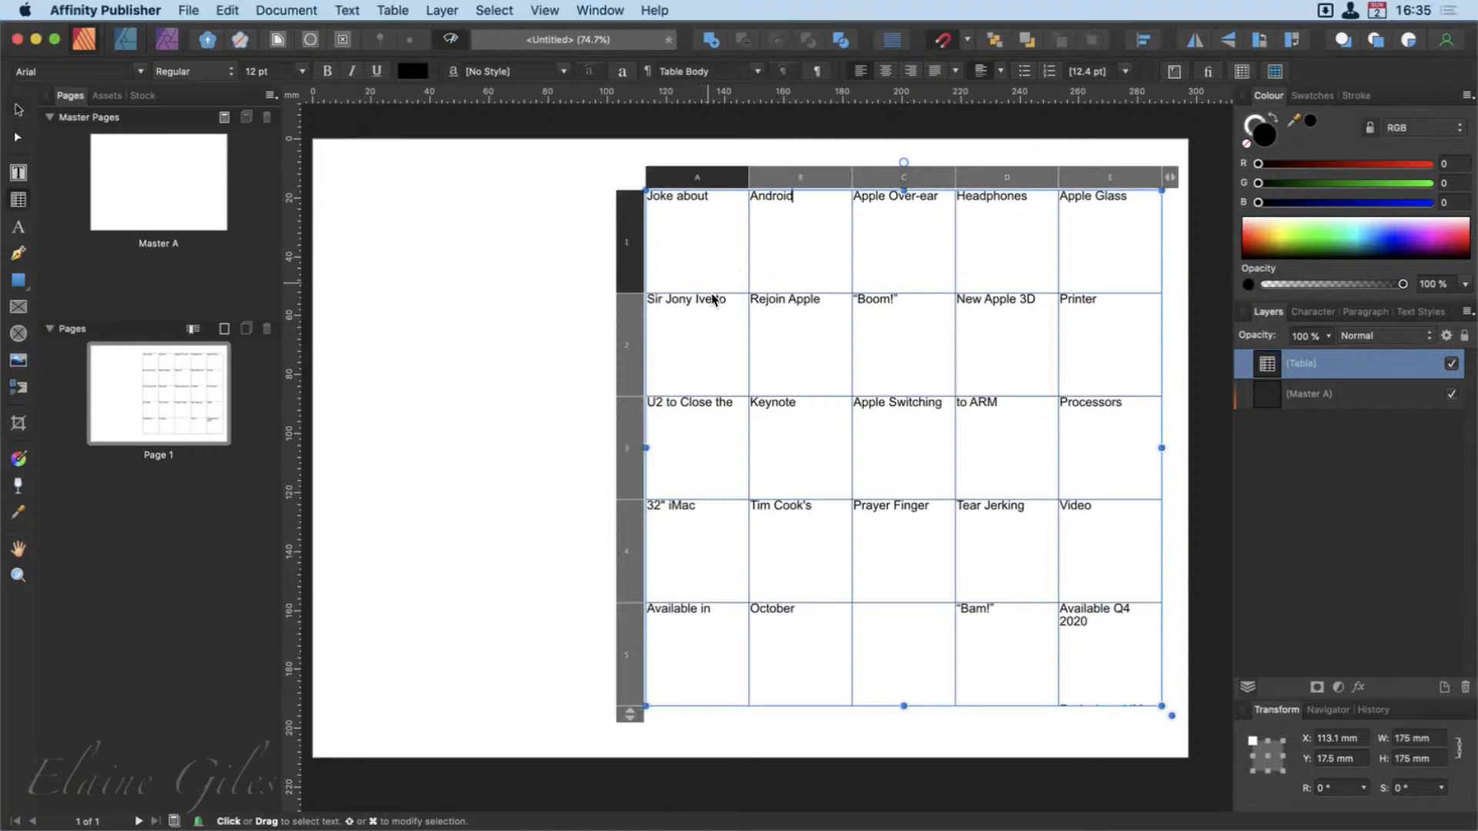
left_click_drag(716, 287, 1069, 650)
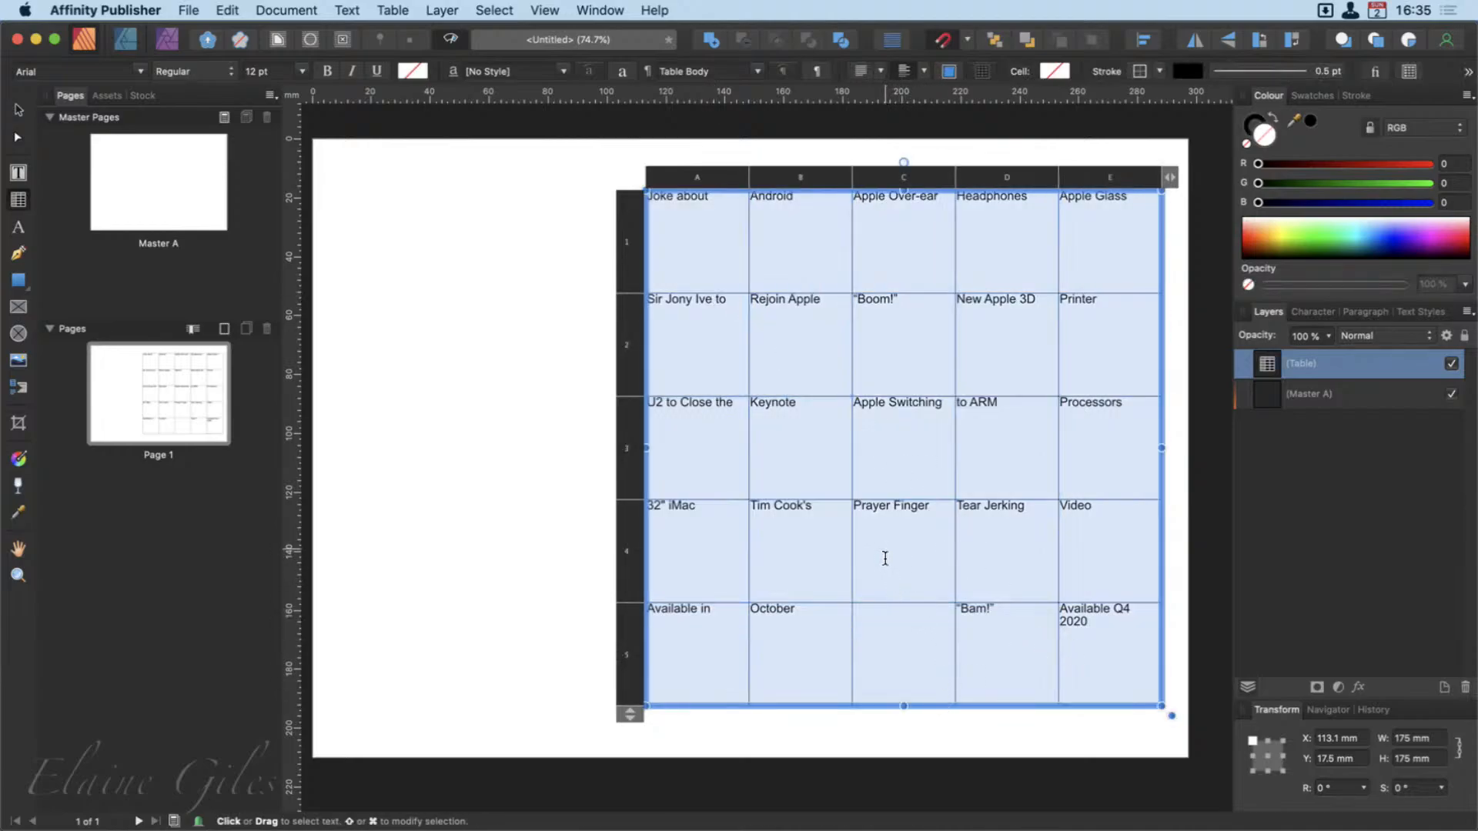
left_click(924, 70)
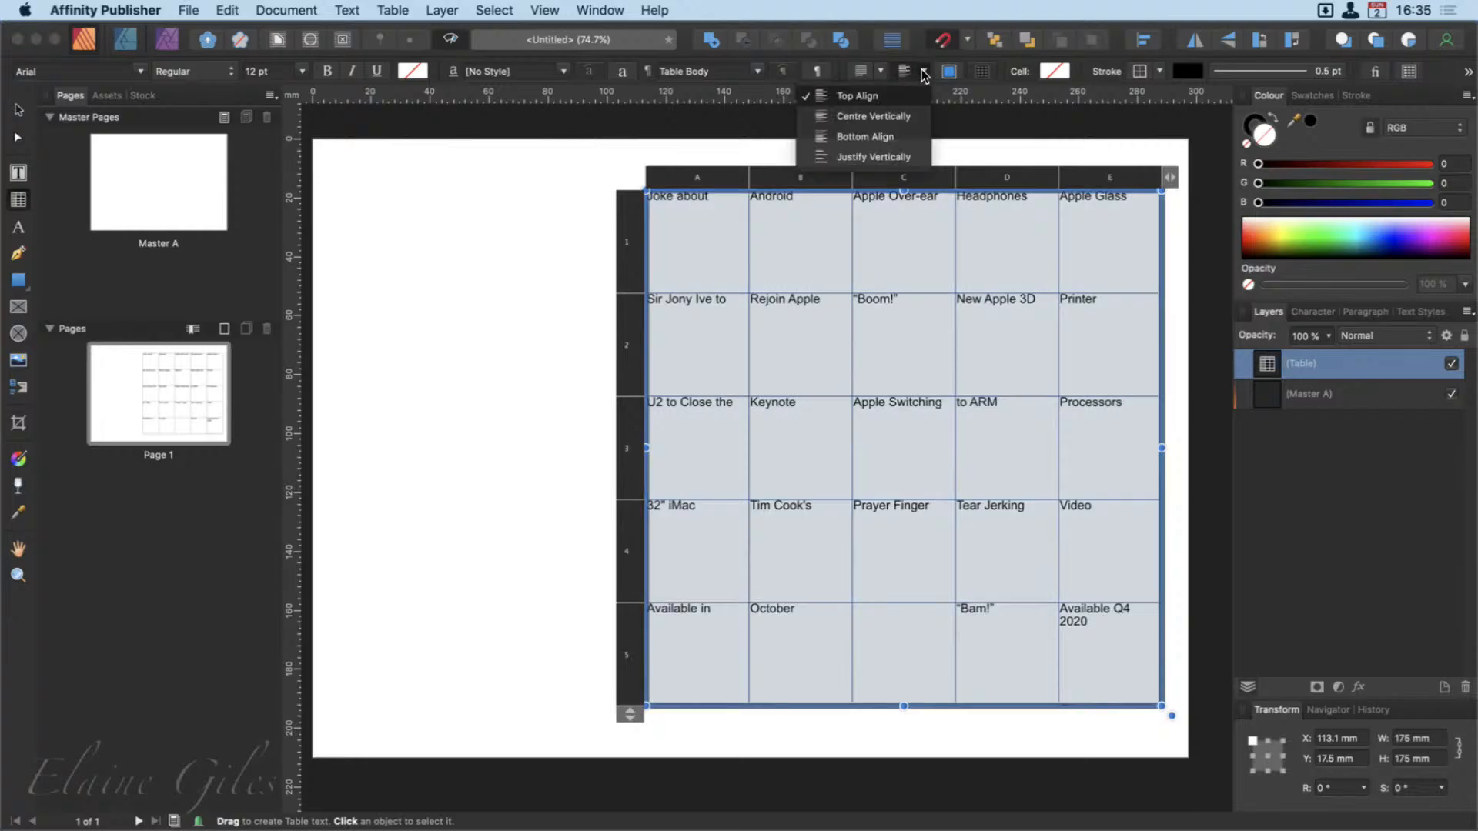
left_click(873, 116)
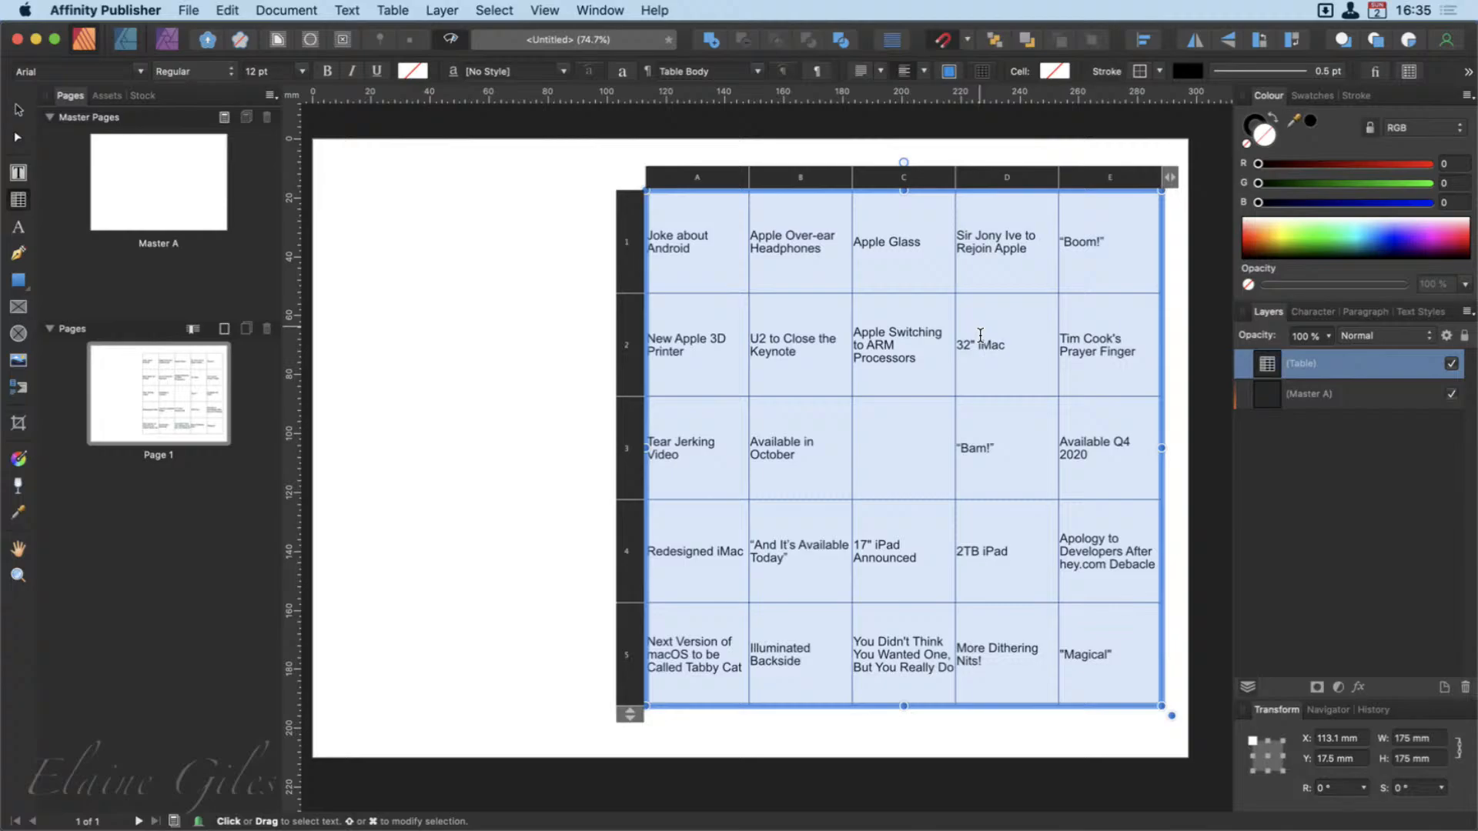
left_click(880, 71)
left_click(794, 116)
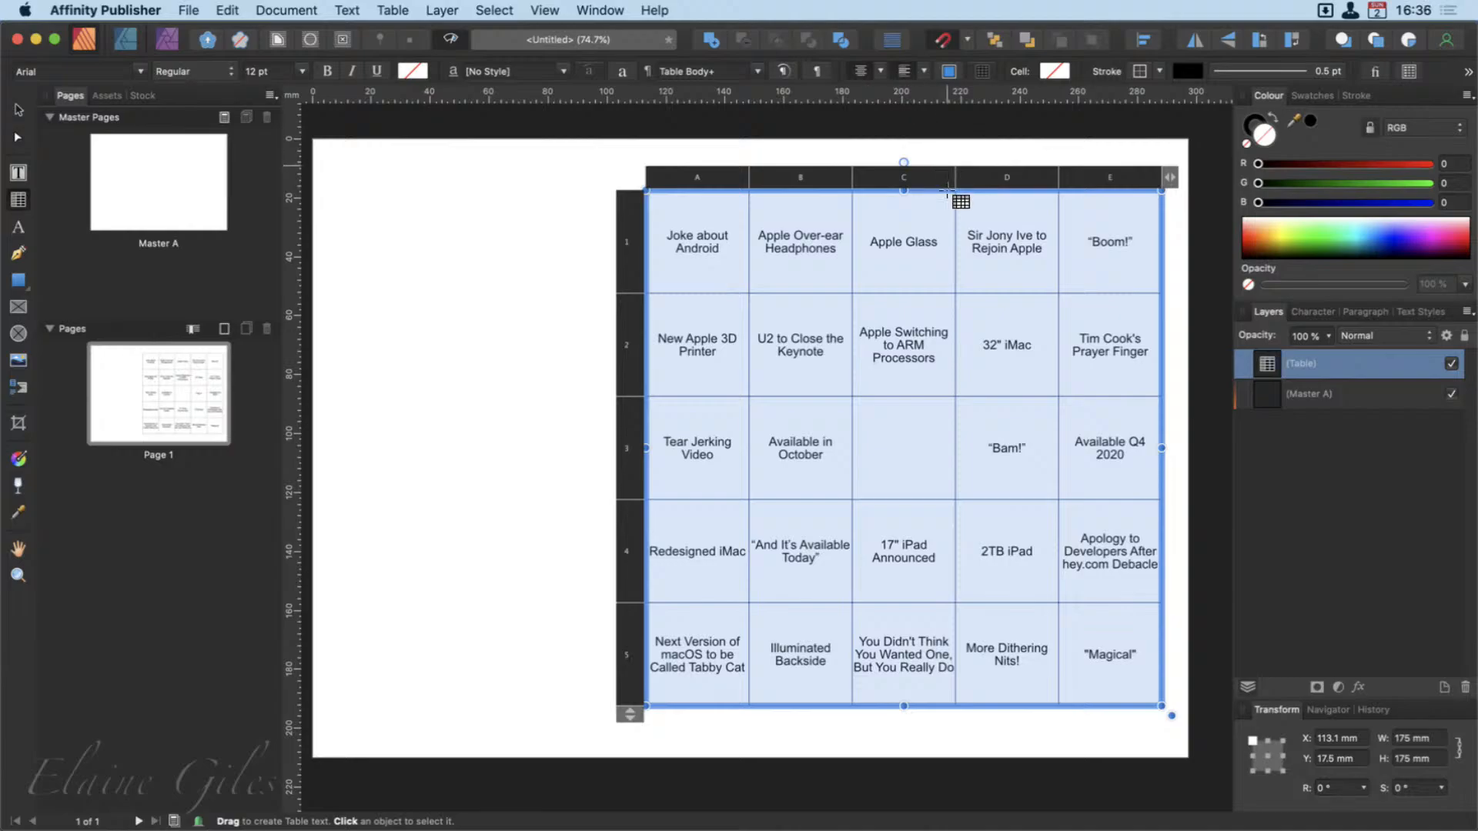
Insert an Apple logo character into the empty centre cell of the table.
left_click(896, 463)
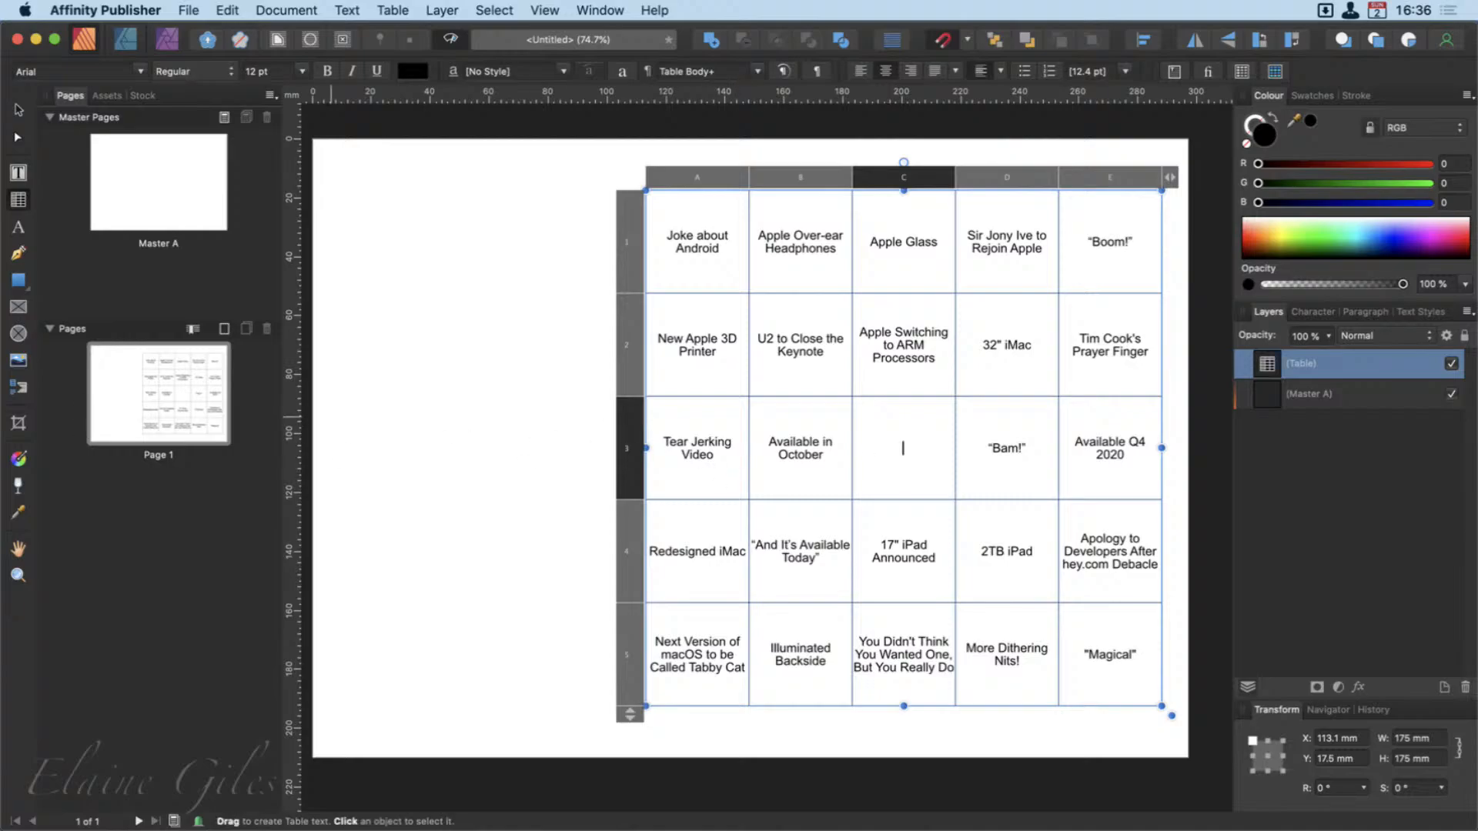
key("super+Tab")
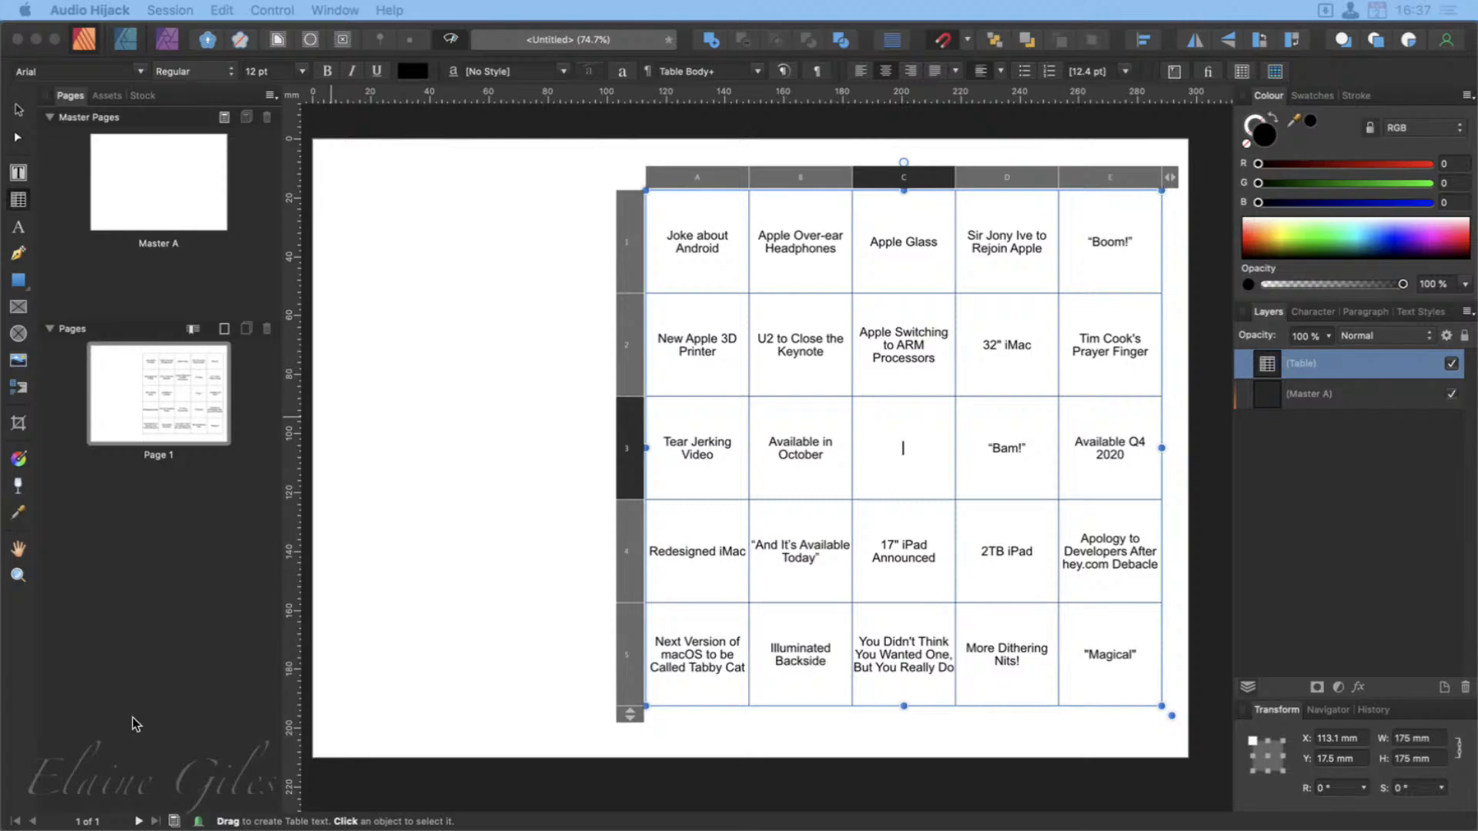
left_click(914, 461)
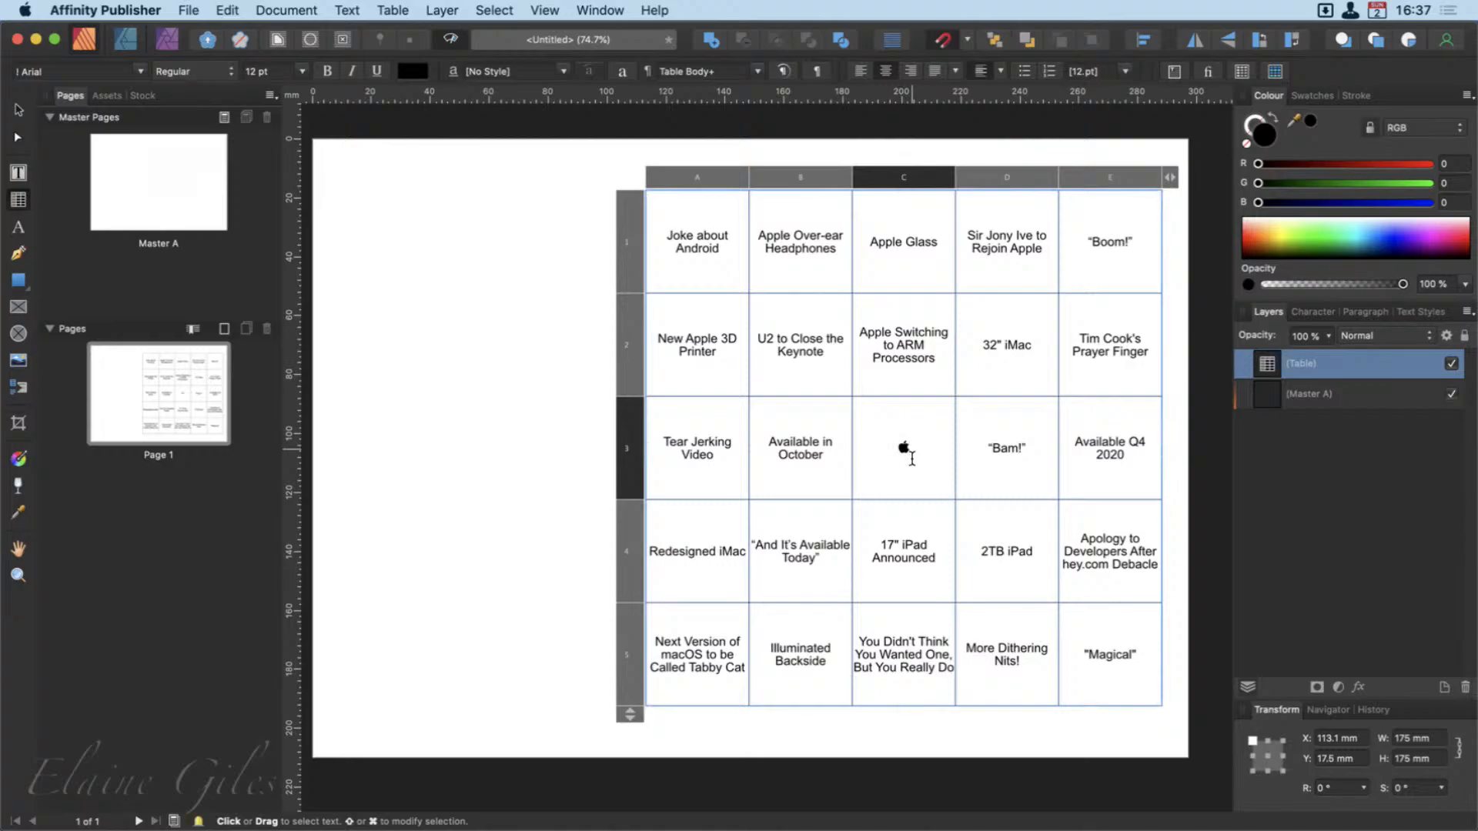
key("Escape")
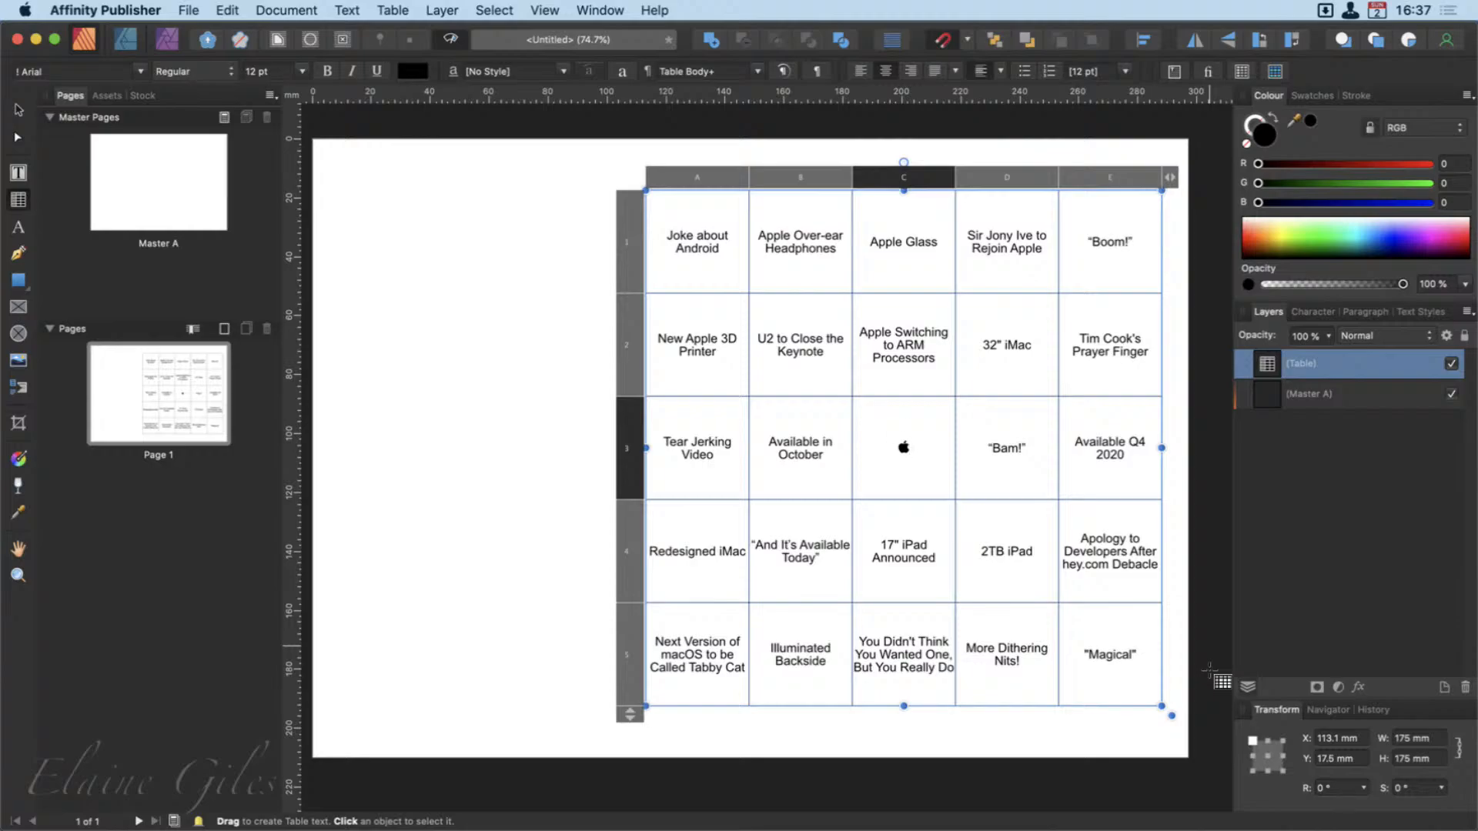
Set the font size of the Apple logo in the centre cell to 72 pt.
left_click_drag(920, 459, 891, 459)
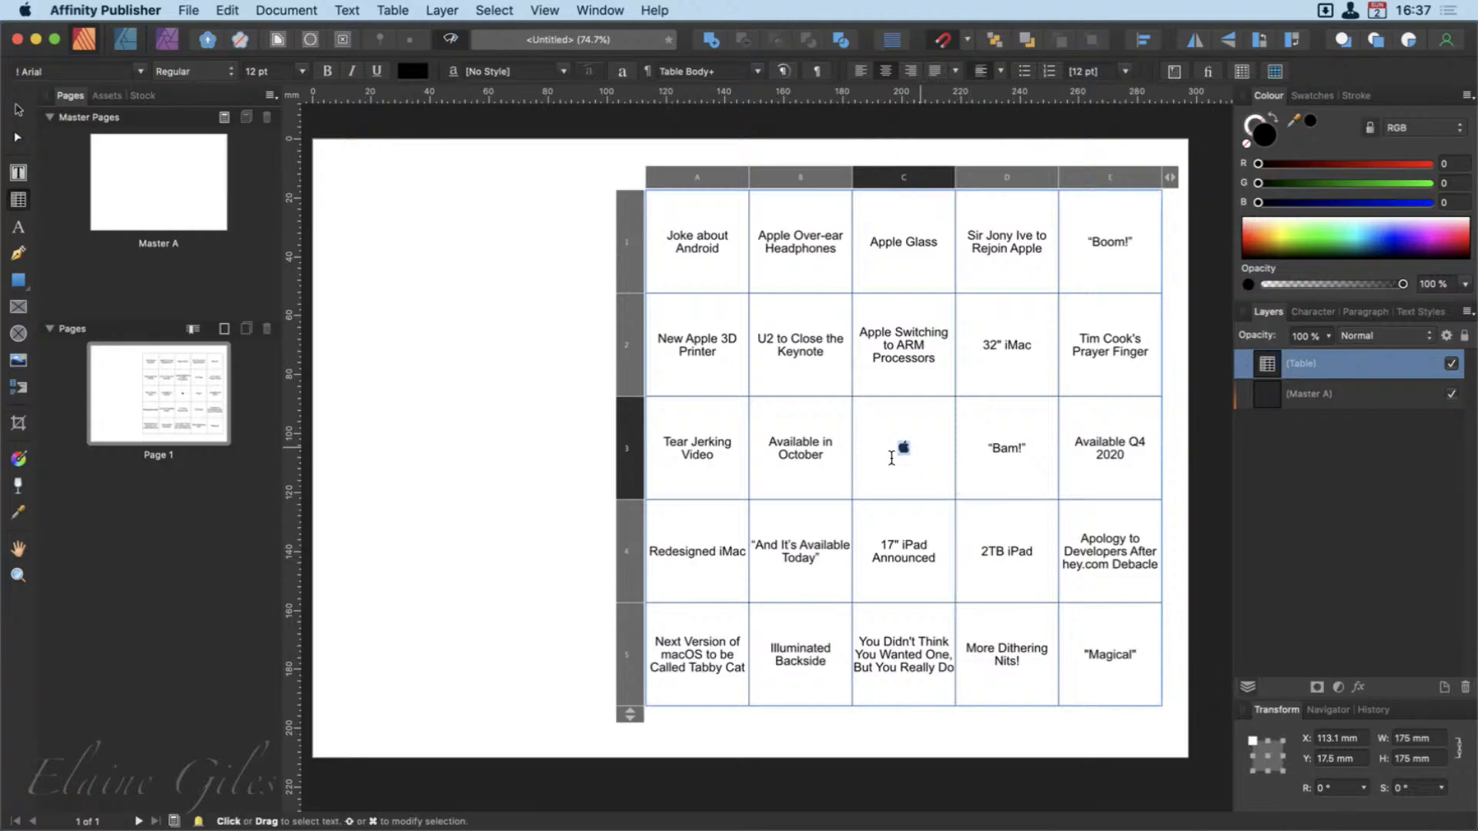
left_click(302, 71)
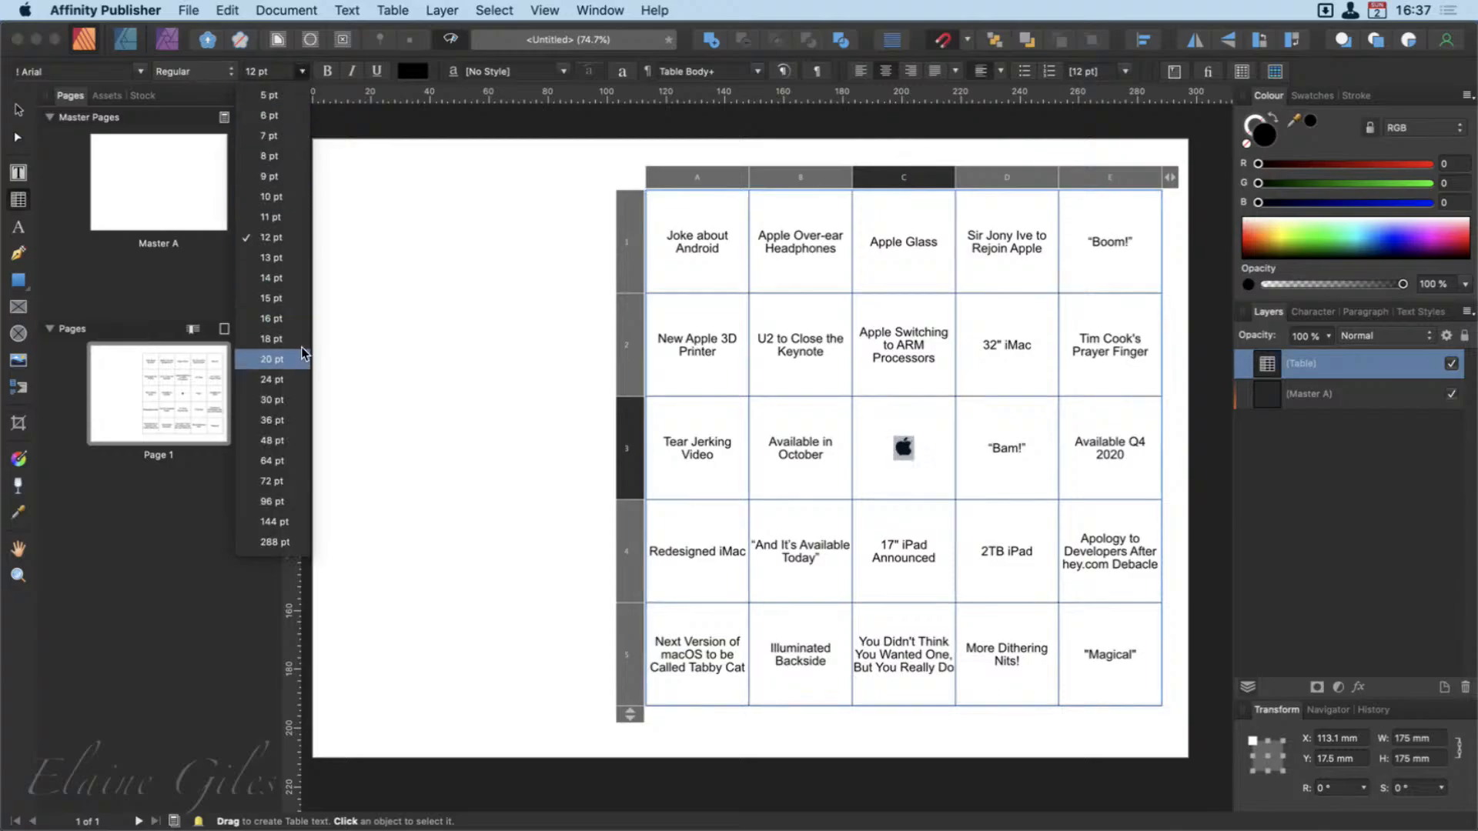
left_click(271, 481)
left_click(570, 581)
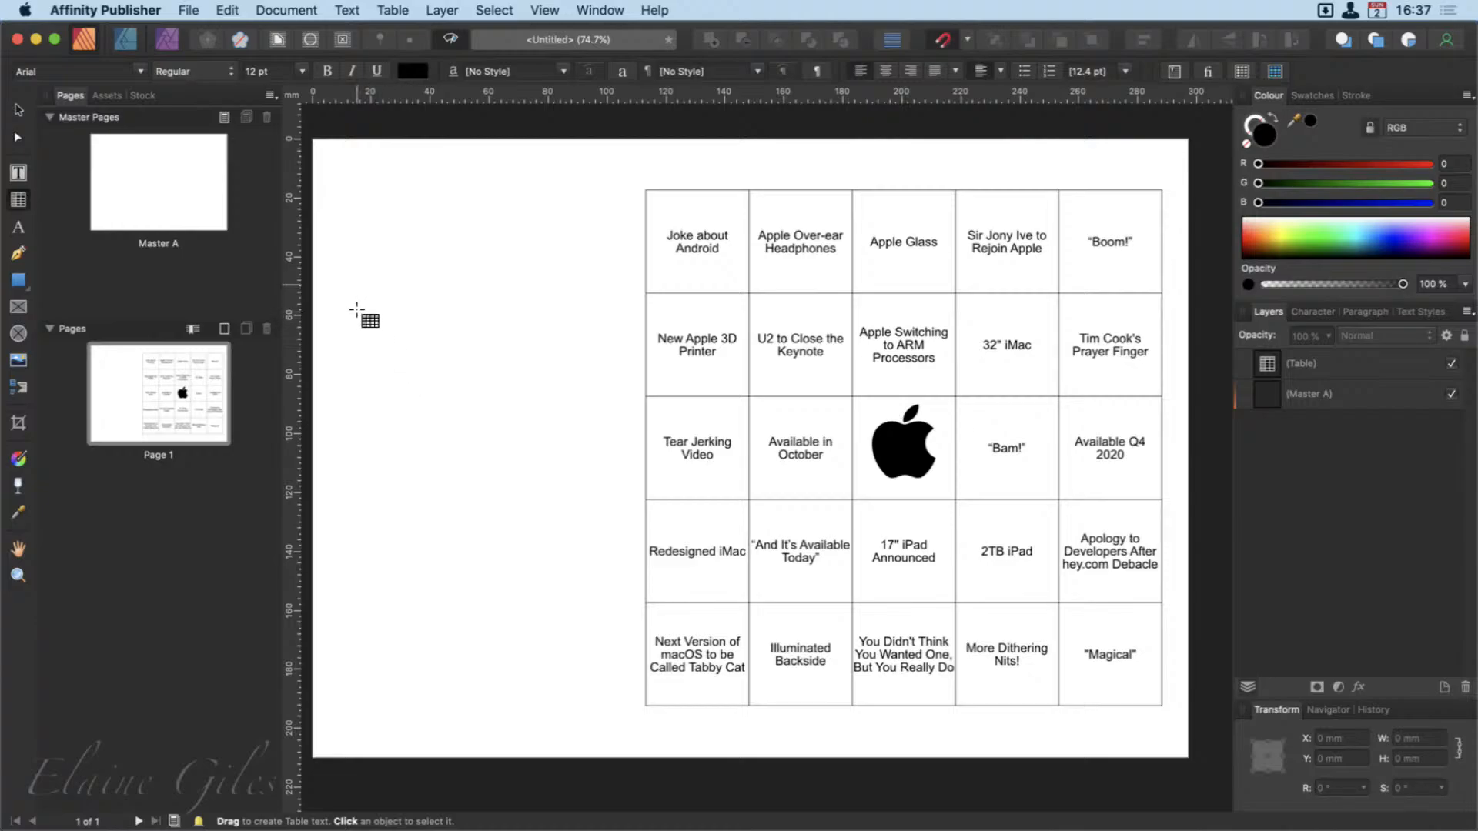
Place the MacBites logo asset on the page, colour it black and move it to about X 10.3 mm, Y 7.5 mm.
left_click(107, 96)
left_click_drag(103, 175, 563, 302)
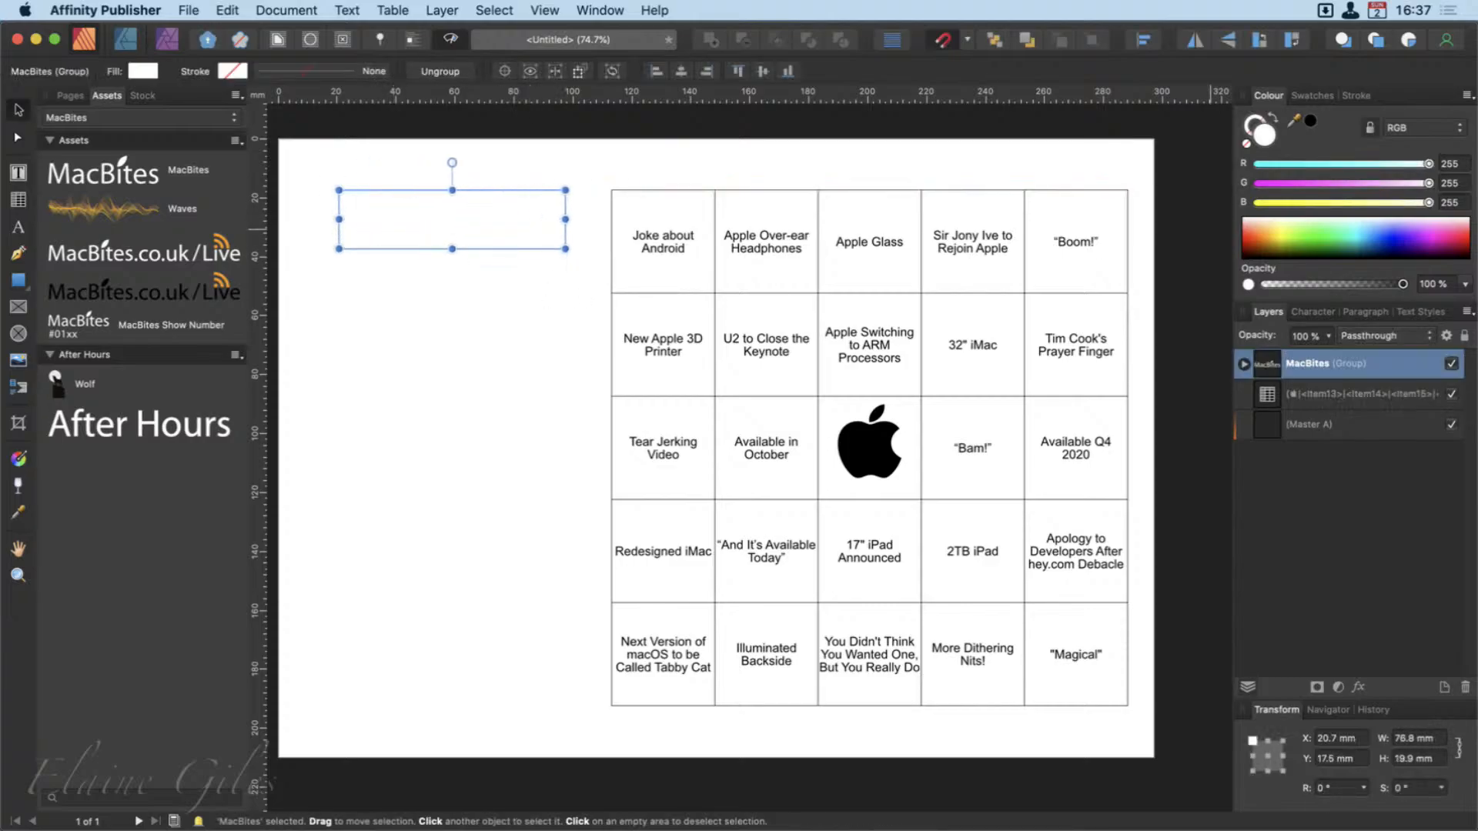
left_click(1311, 121)
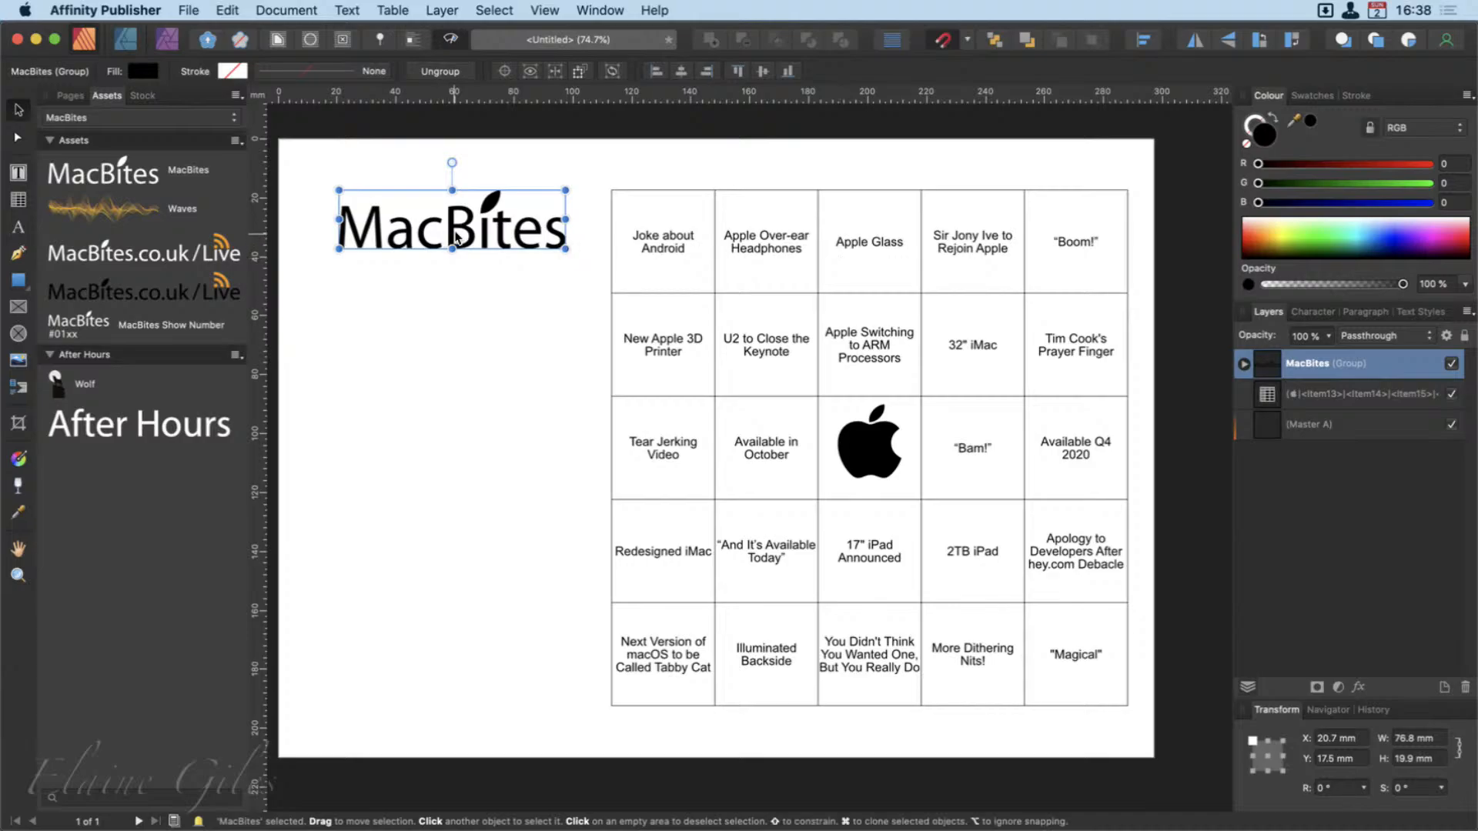
left_click_drag(464, 231, 434, 202)
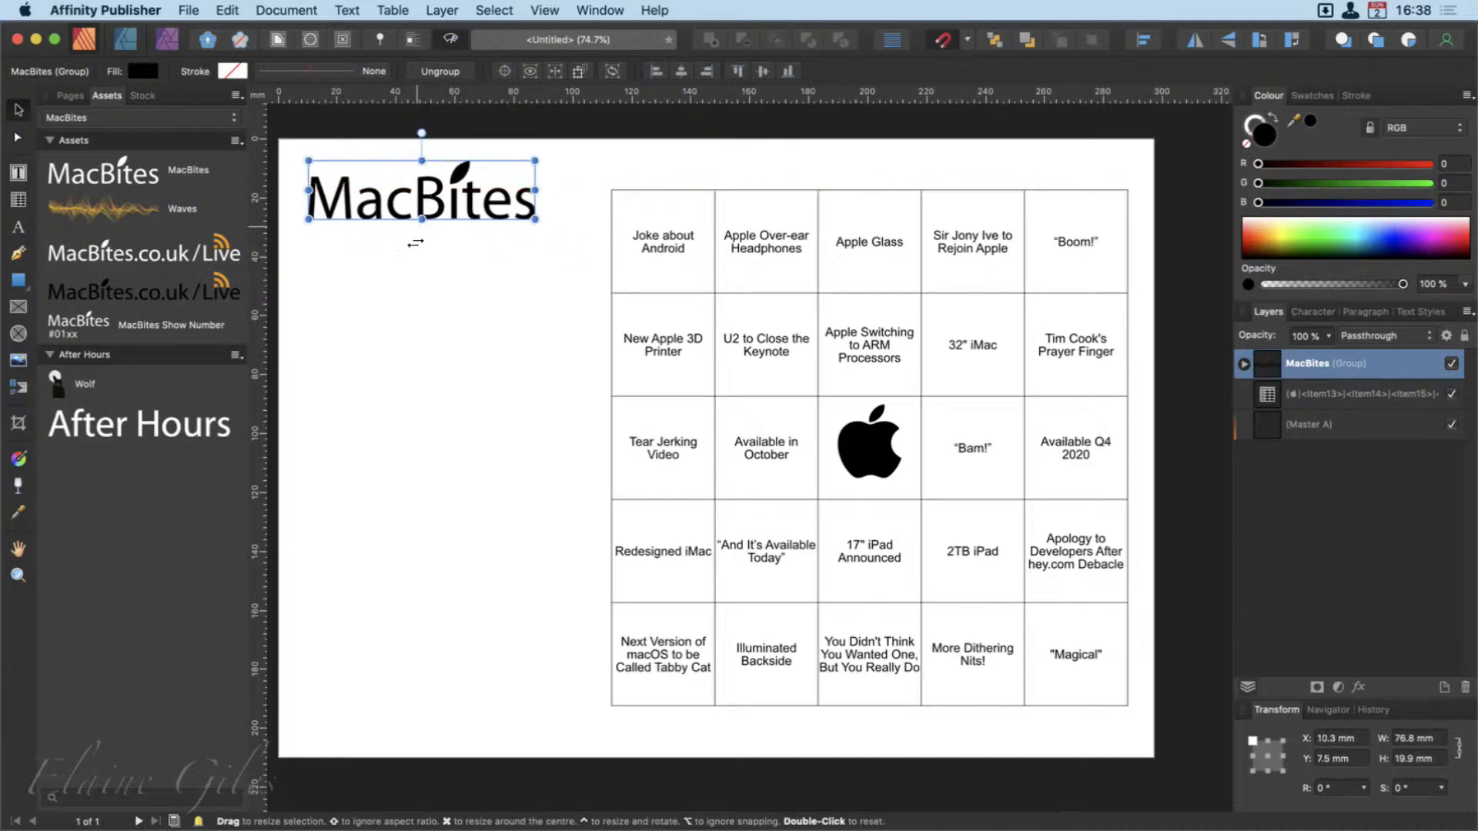
Add the art text "WWDC 2021" beneath the MacBites logo and enlarge it to about 55 mm wide.
left_click(18, 227)
left_click(309, 268)
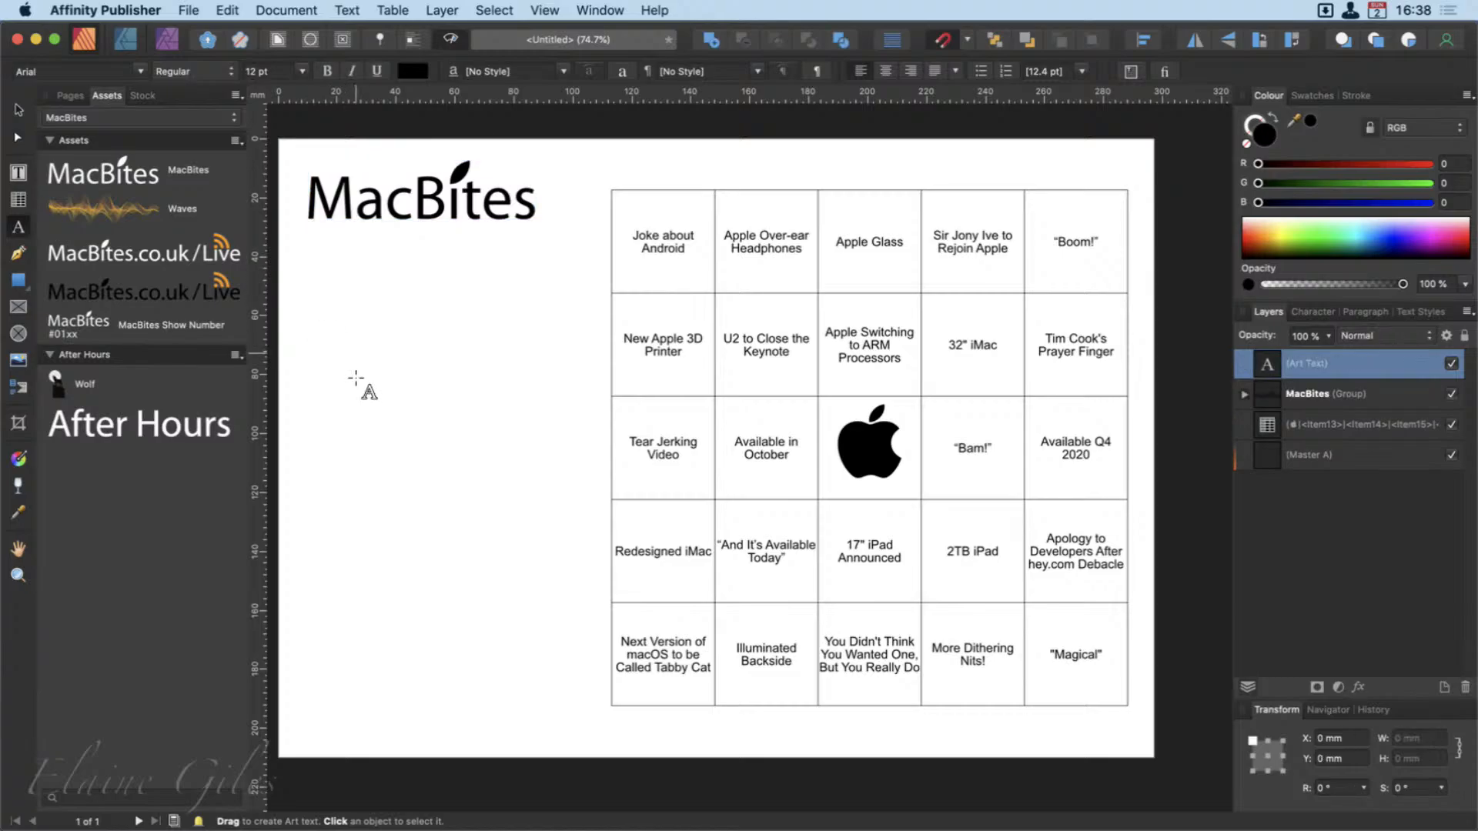
type("WWDC 2021")
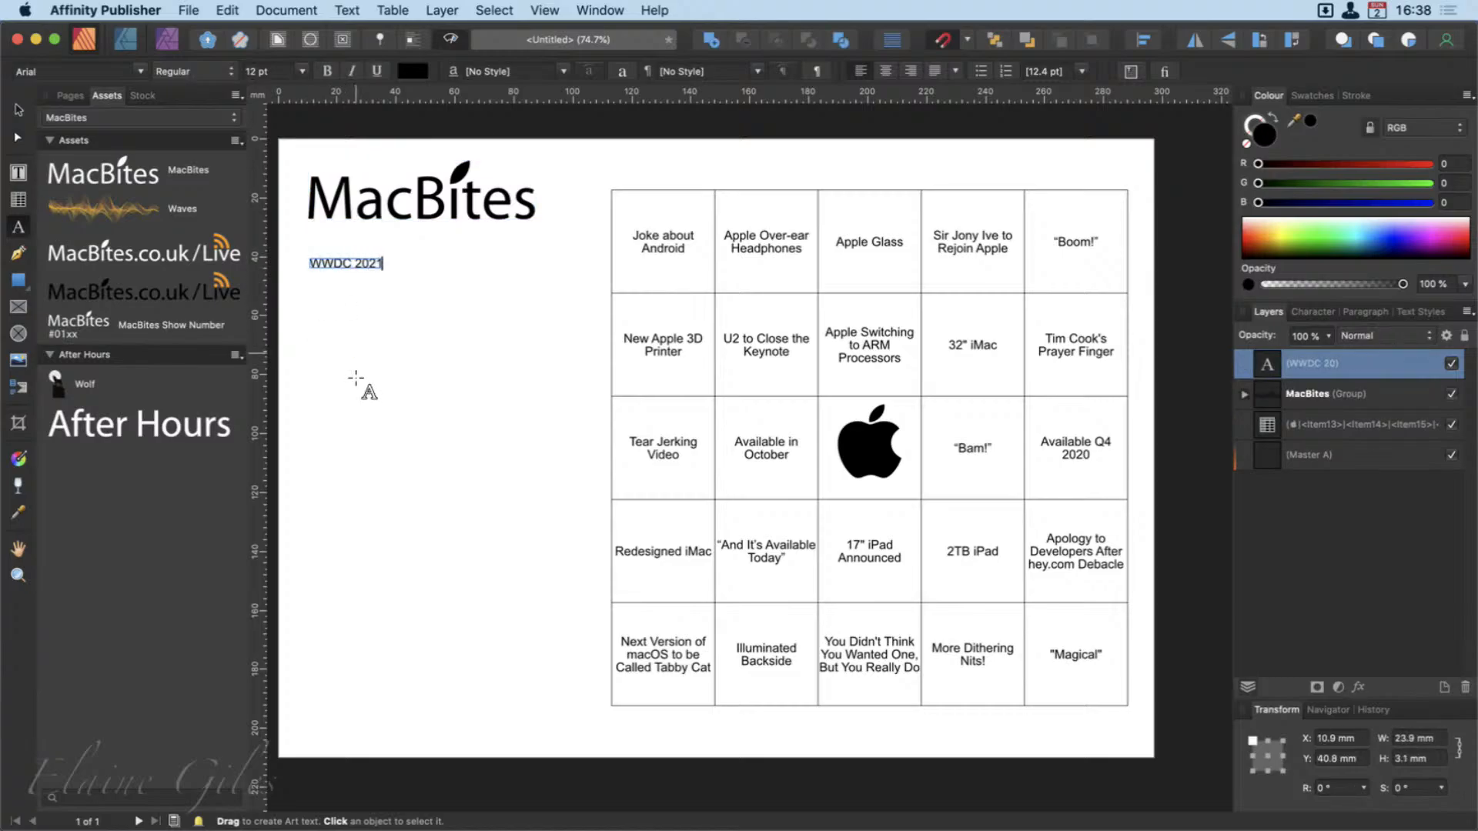
key("Escape")
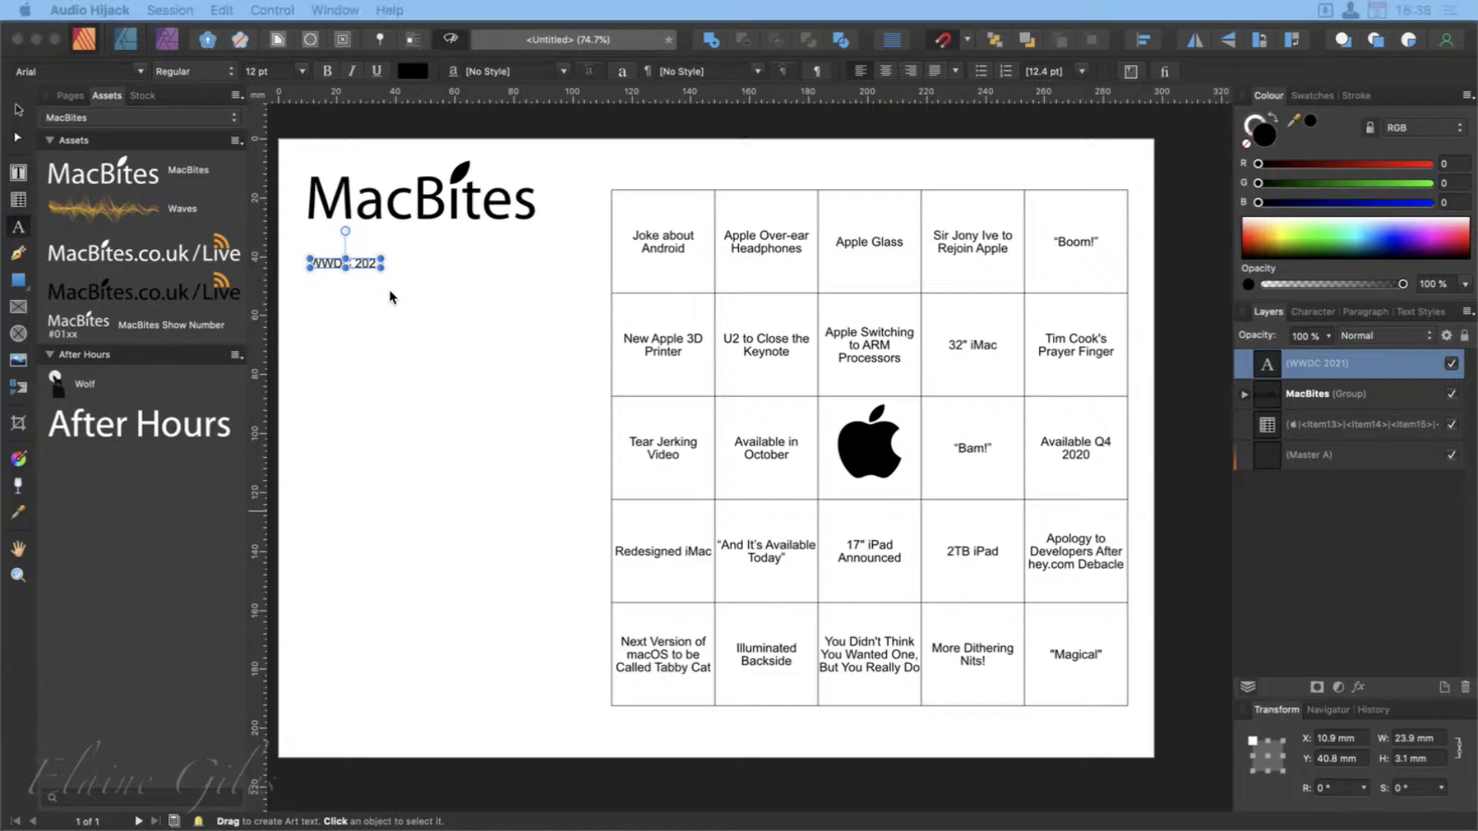
left_click(383, 268)
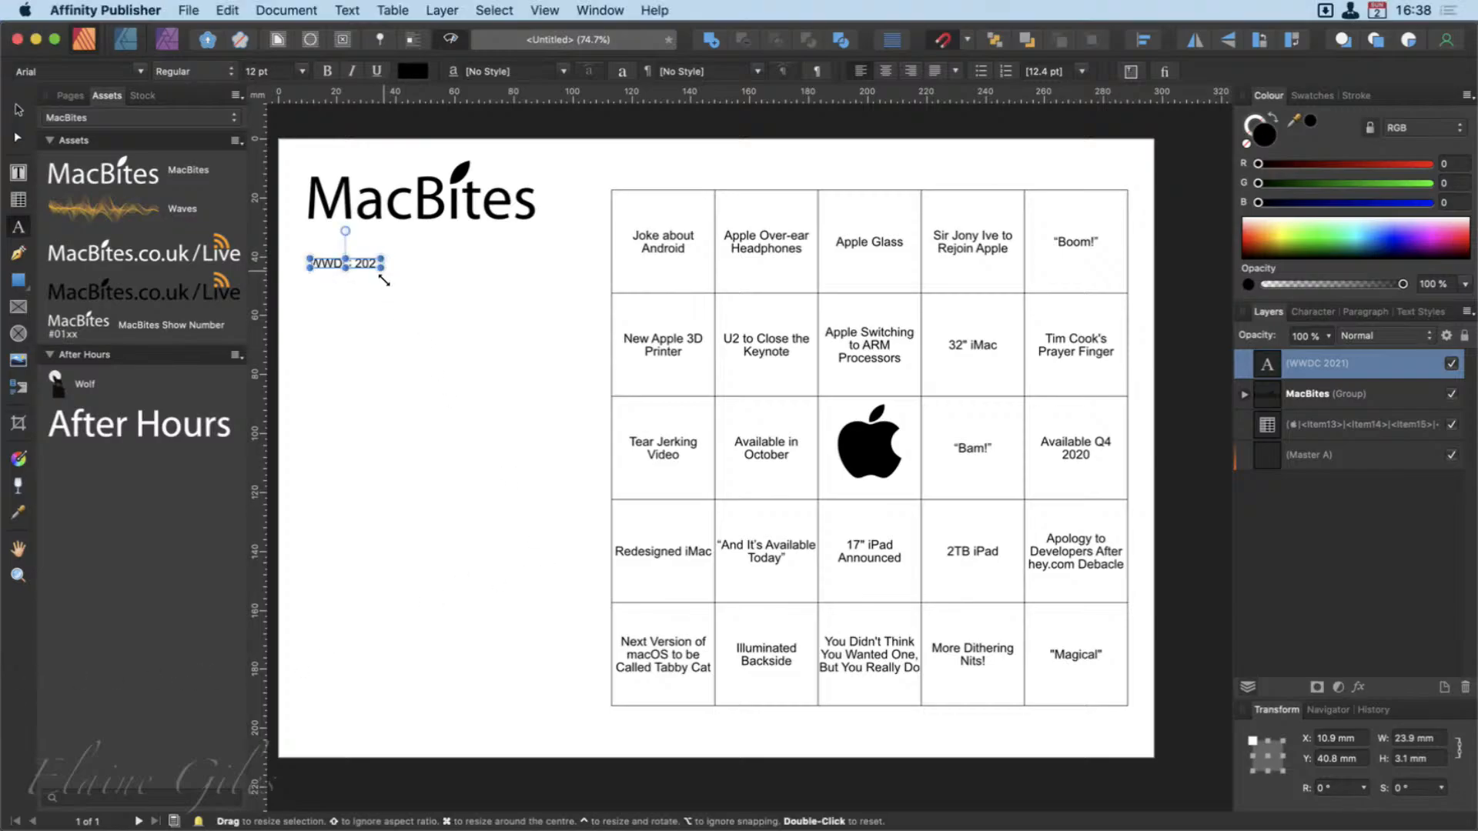
left_click_drag(385, 276, 471, 321)
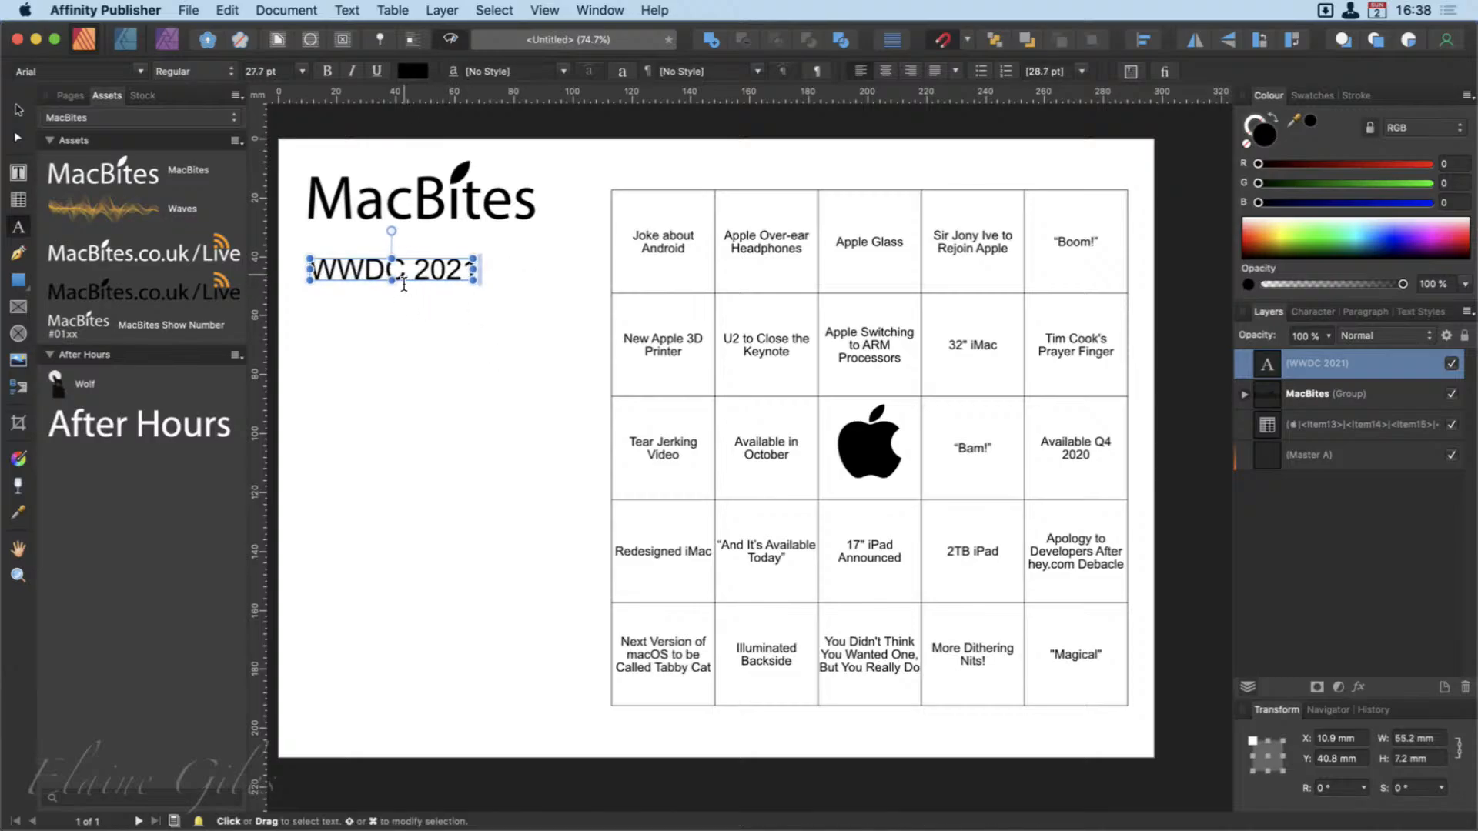
Change the font of the WWDC 2021 text to Myriad Pro.
triple_click(403, 284)
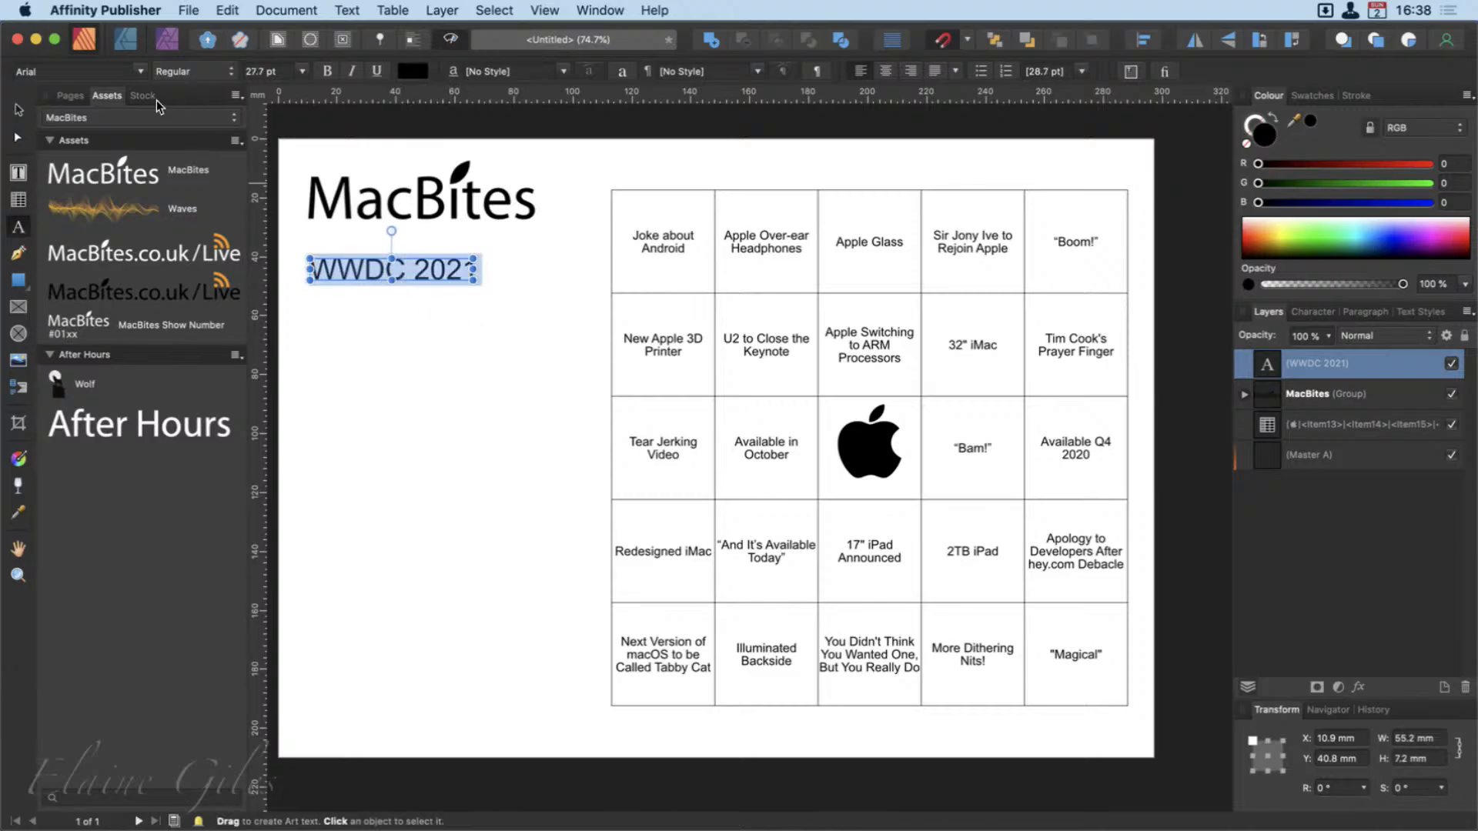
left_click(141, 71)
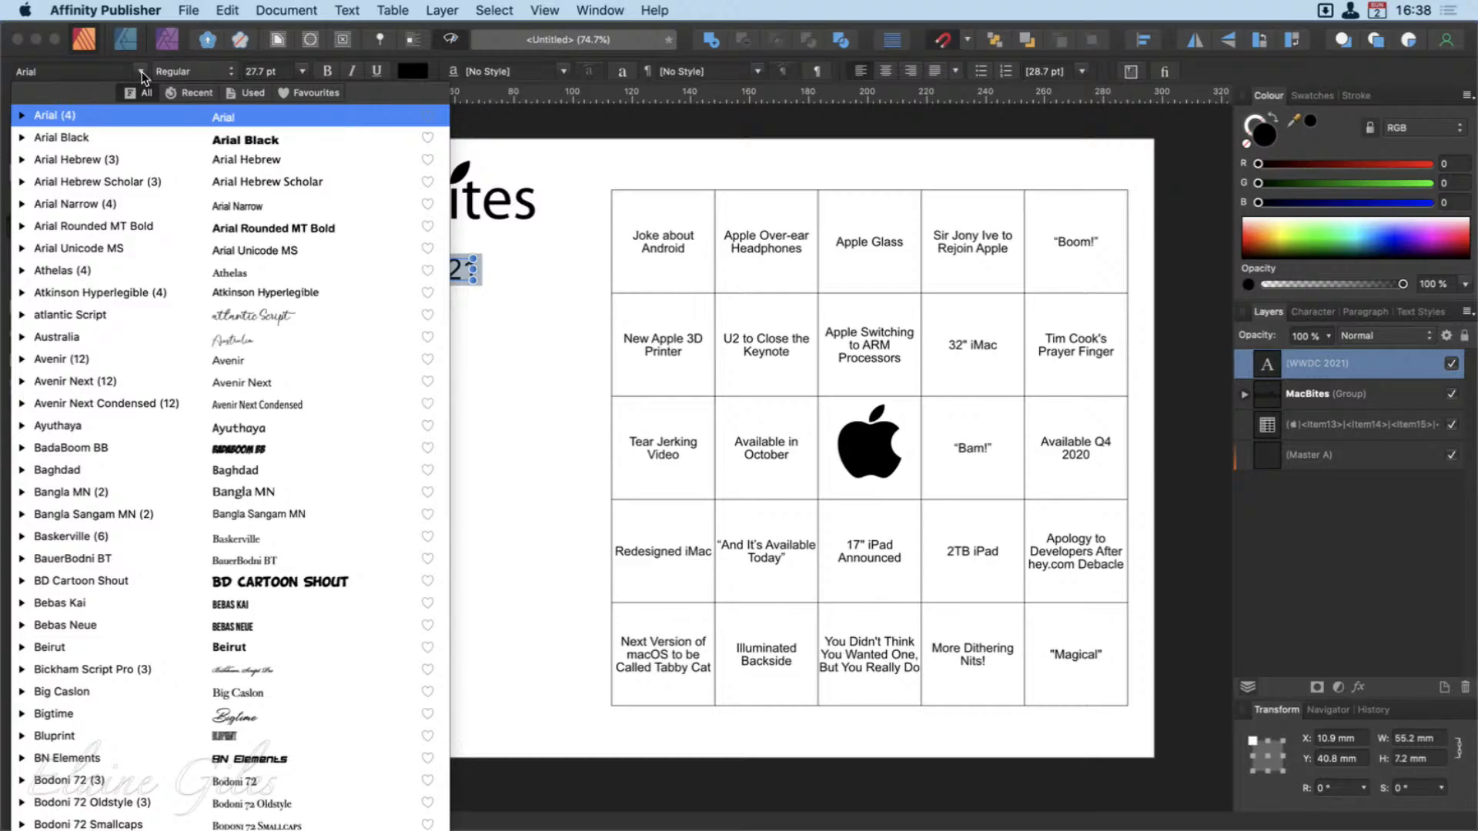
type("myr")
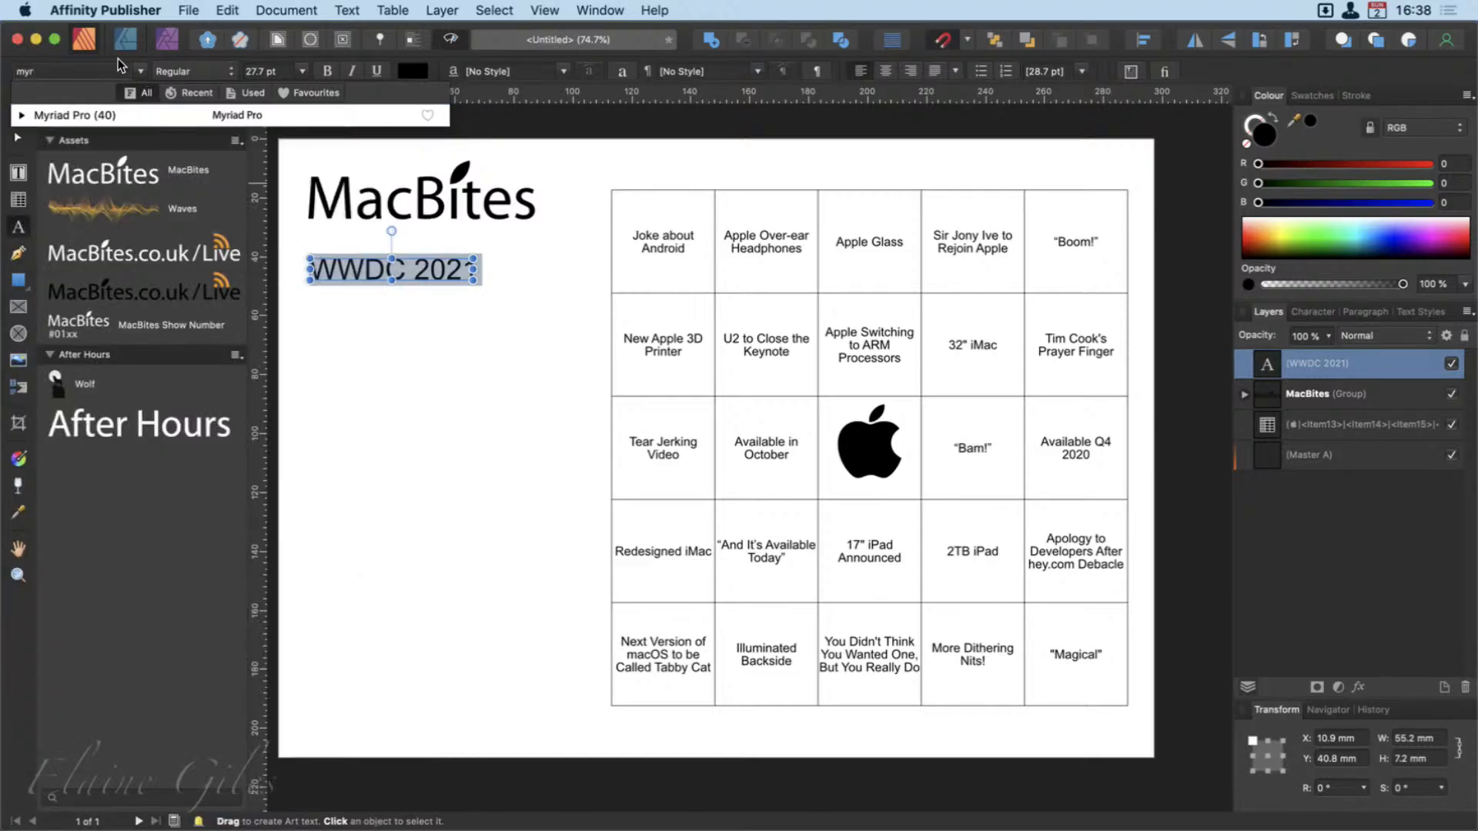
key("Return")
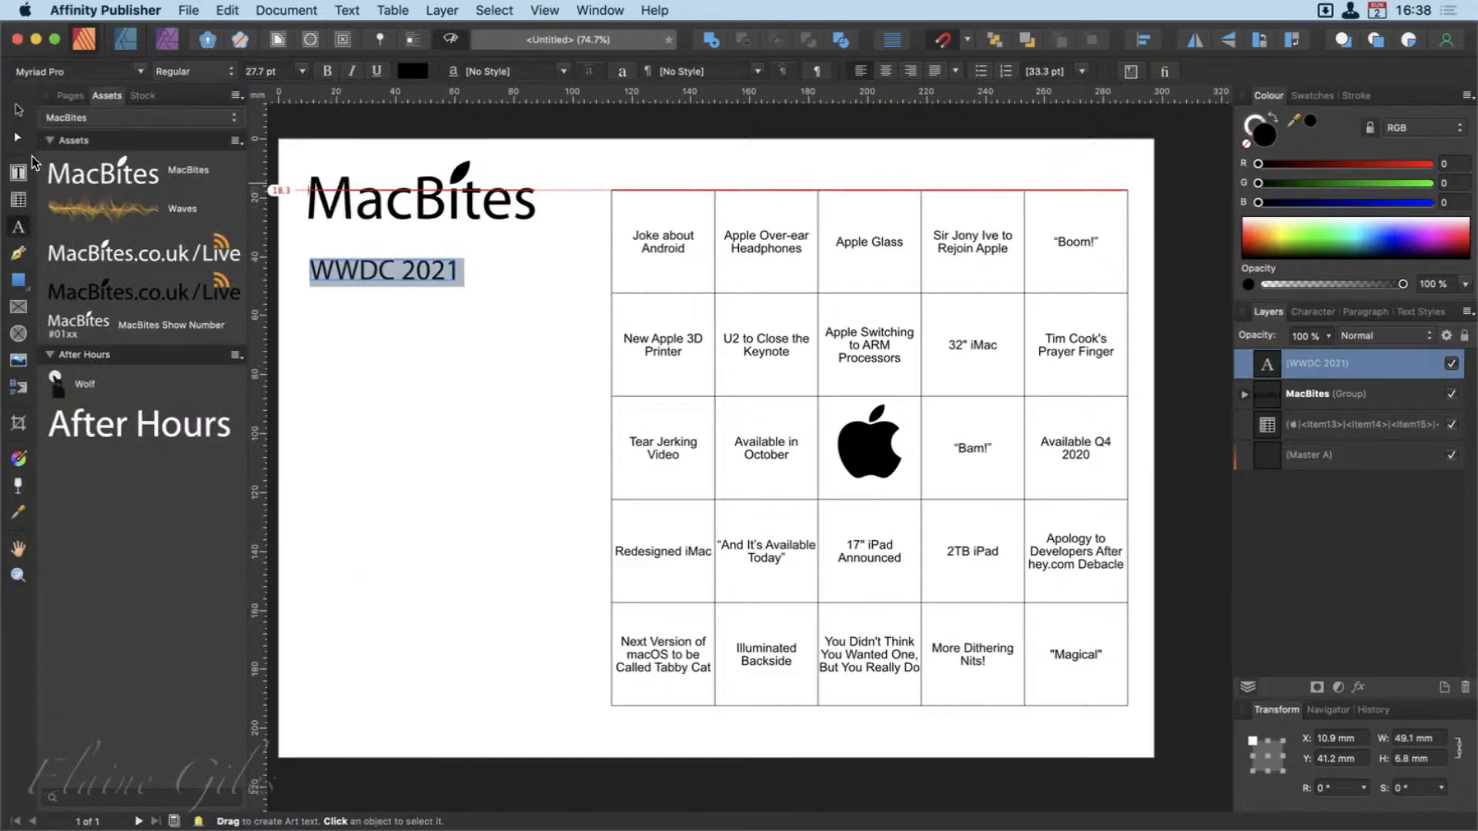
left_click(18, 110)
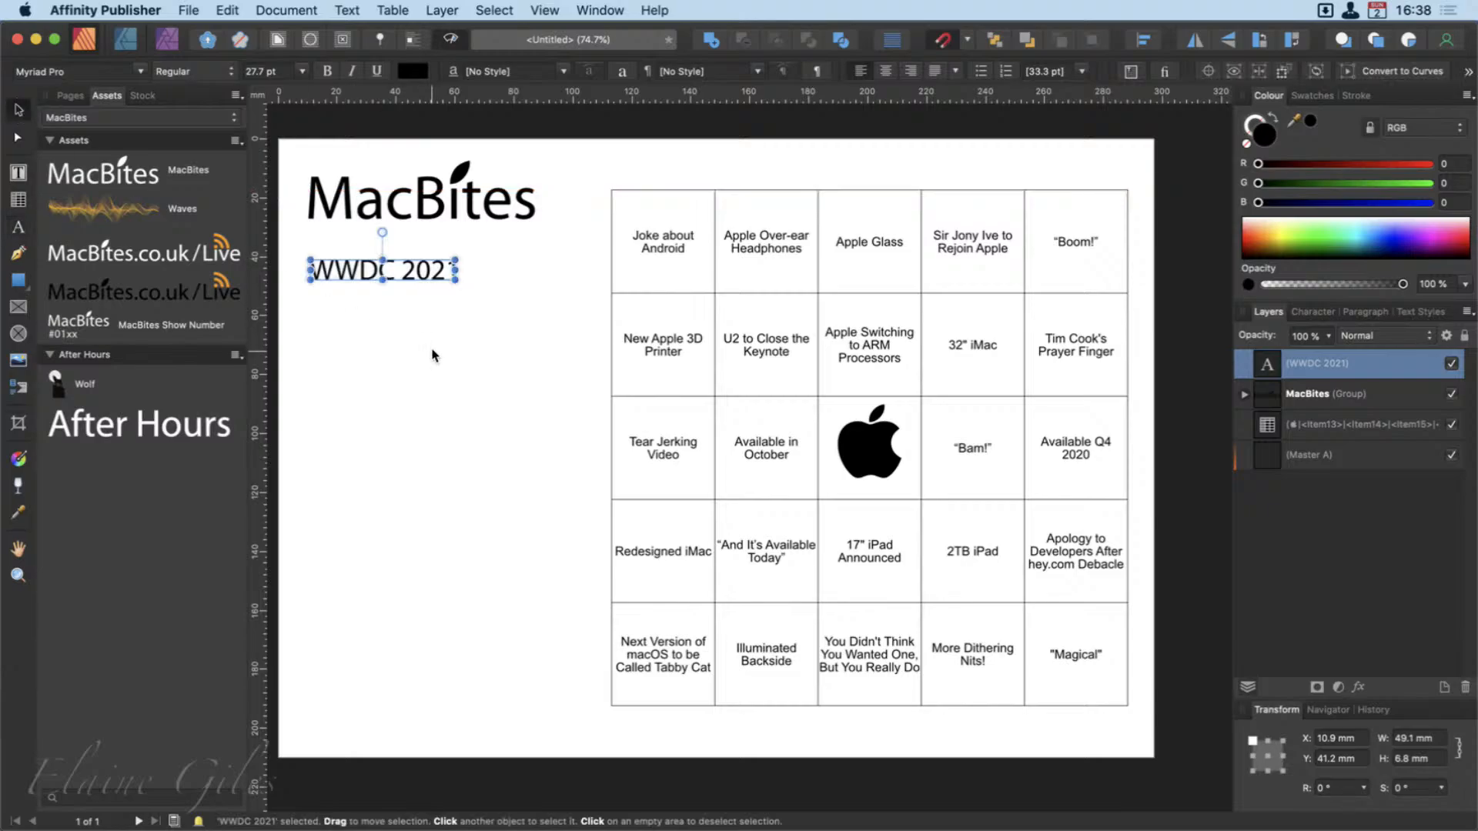
scroll(431, 355, "left", 1)
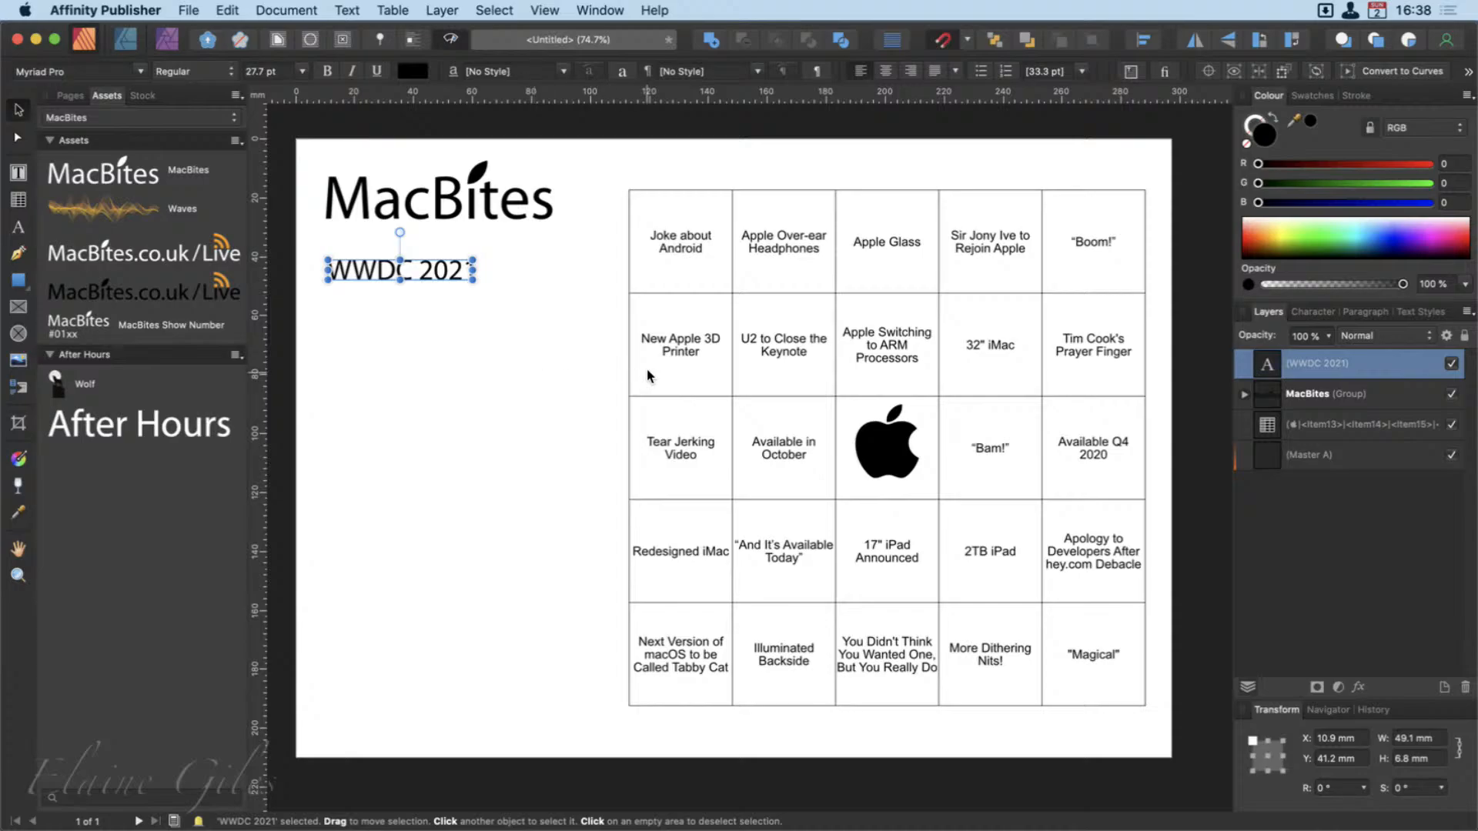
left_click(695, 251)
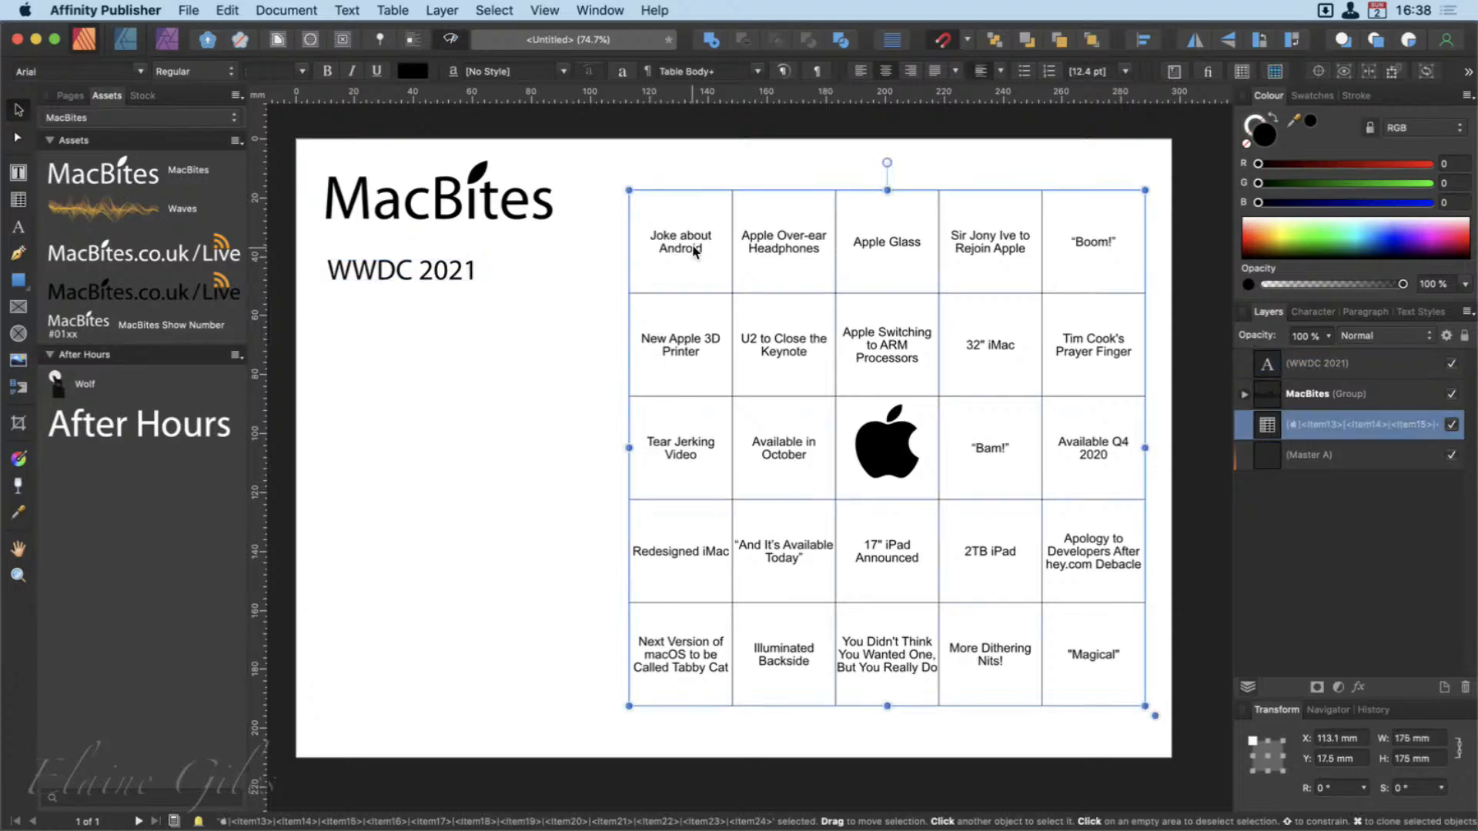
double_click(695, 251)
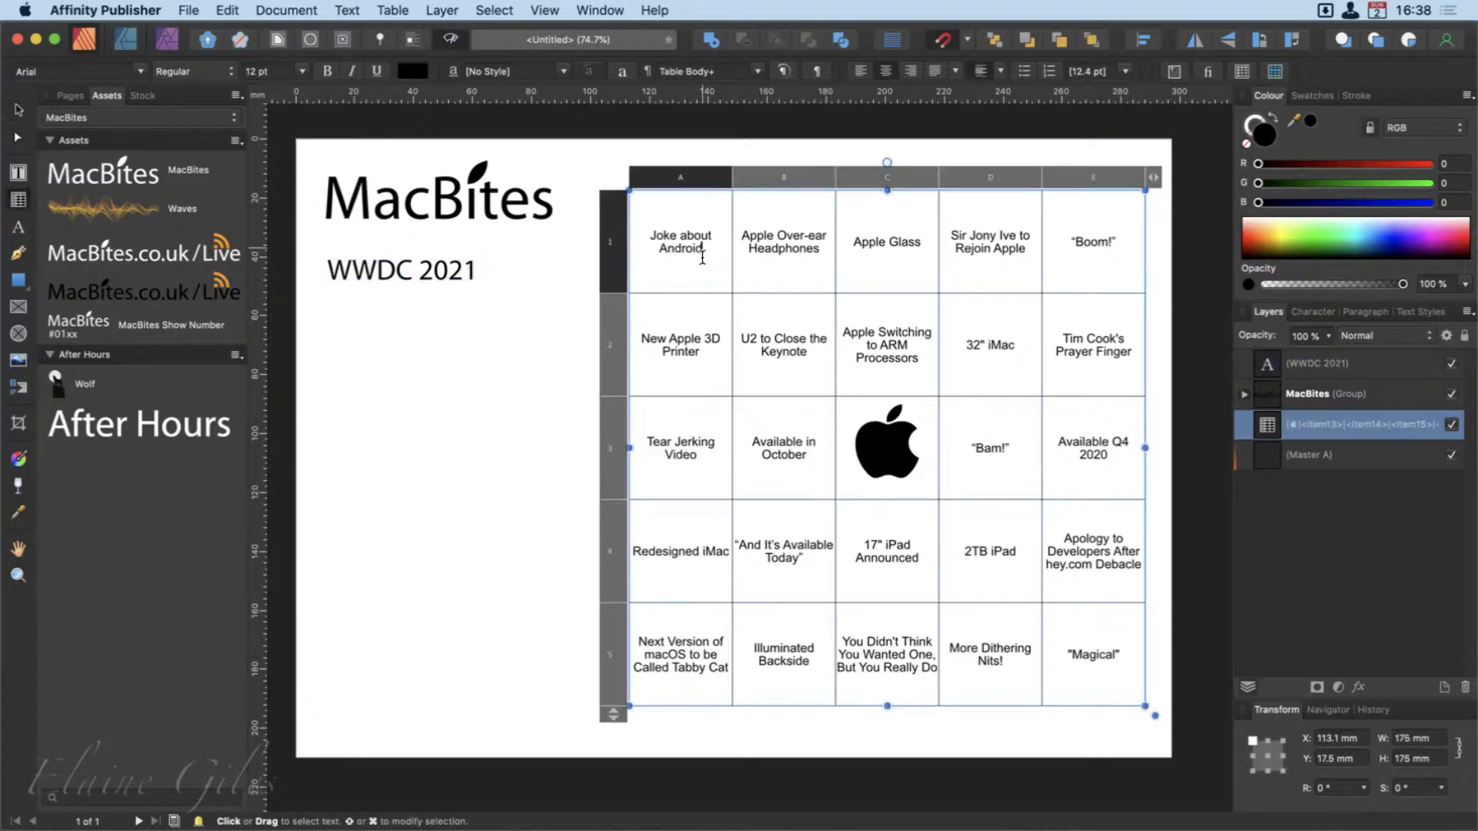
left_click_drag(702, 258, 1090, 660)
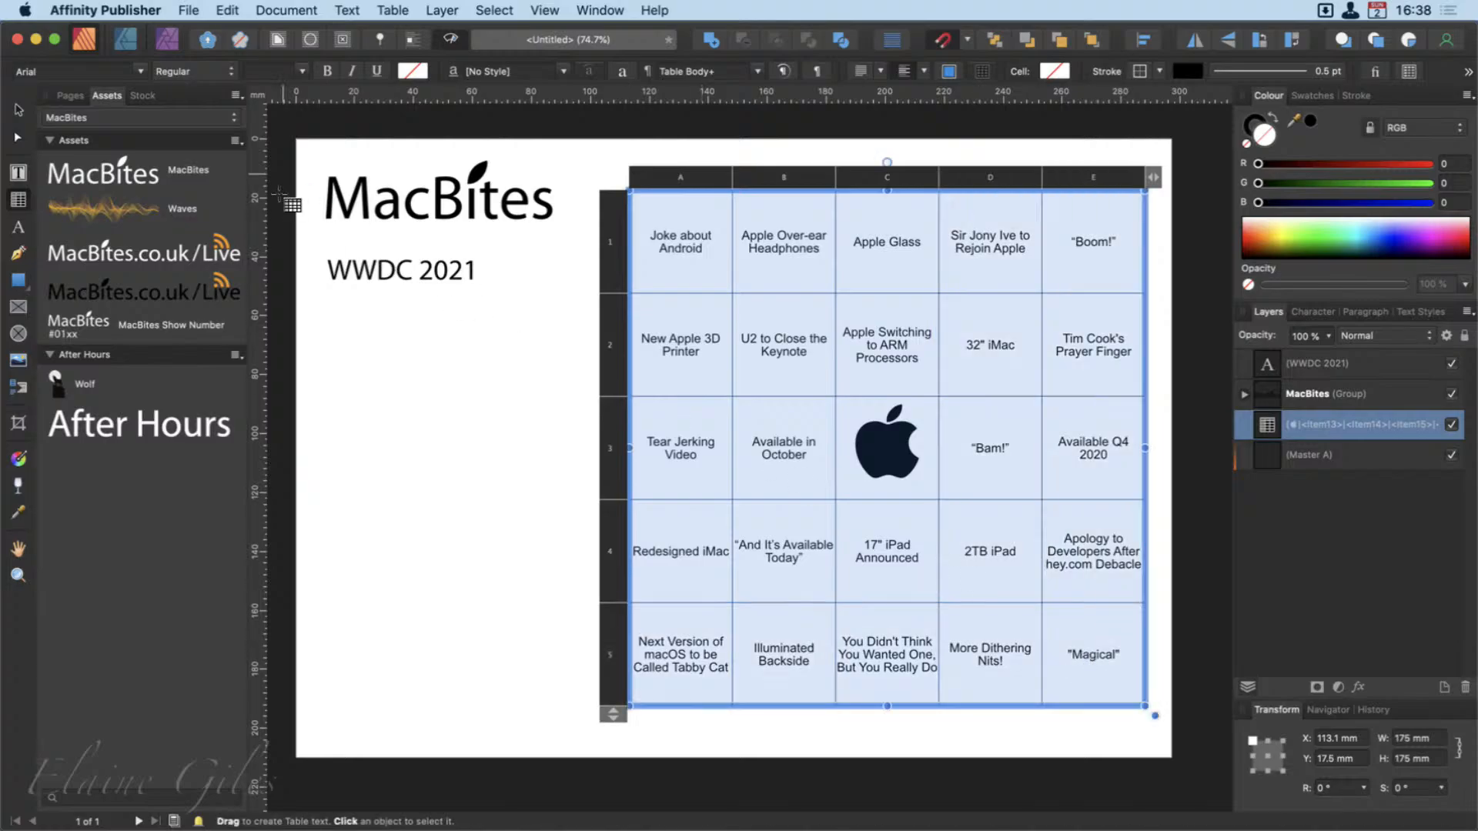
left_click(140, 71)
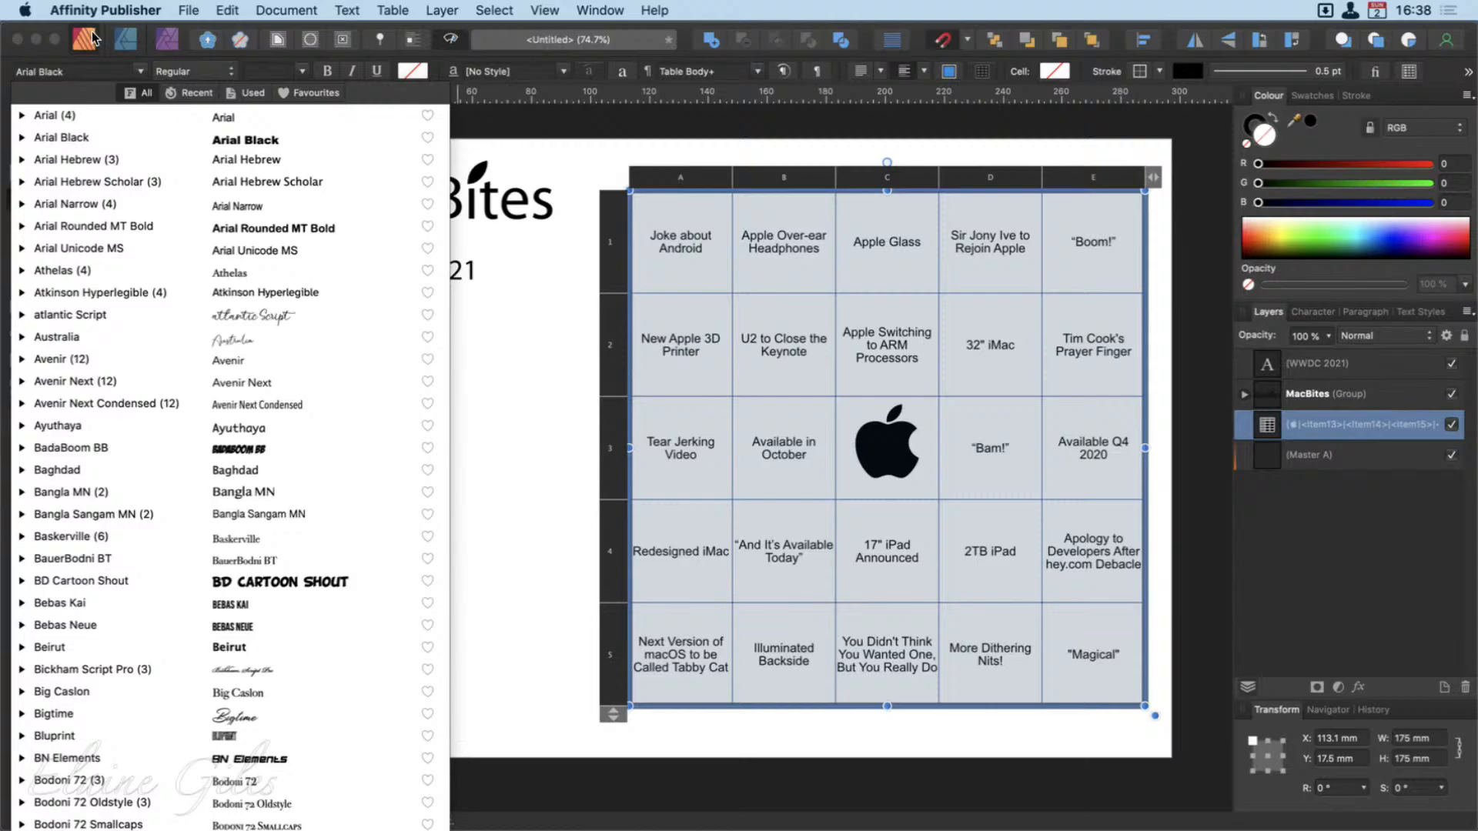
left_click(548, 132)
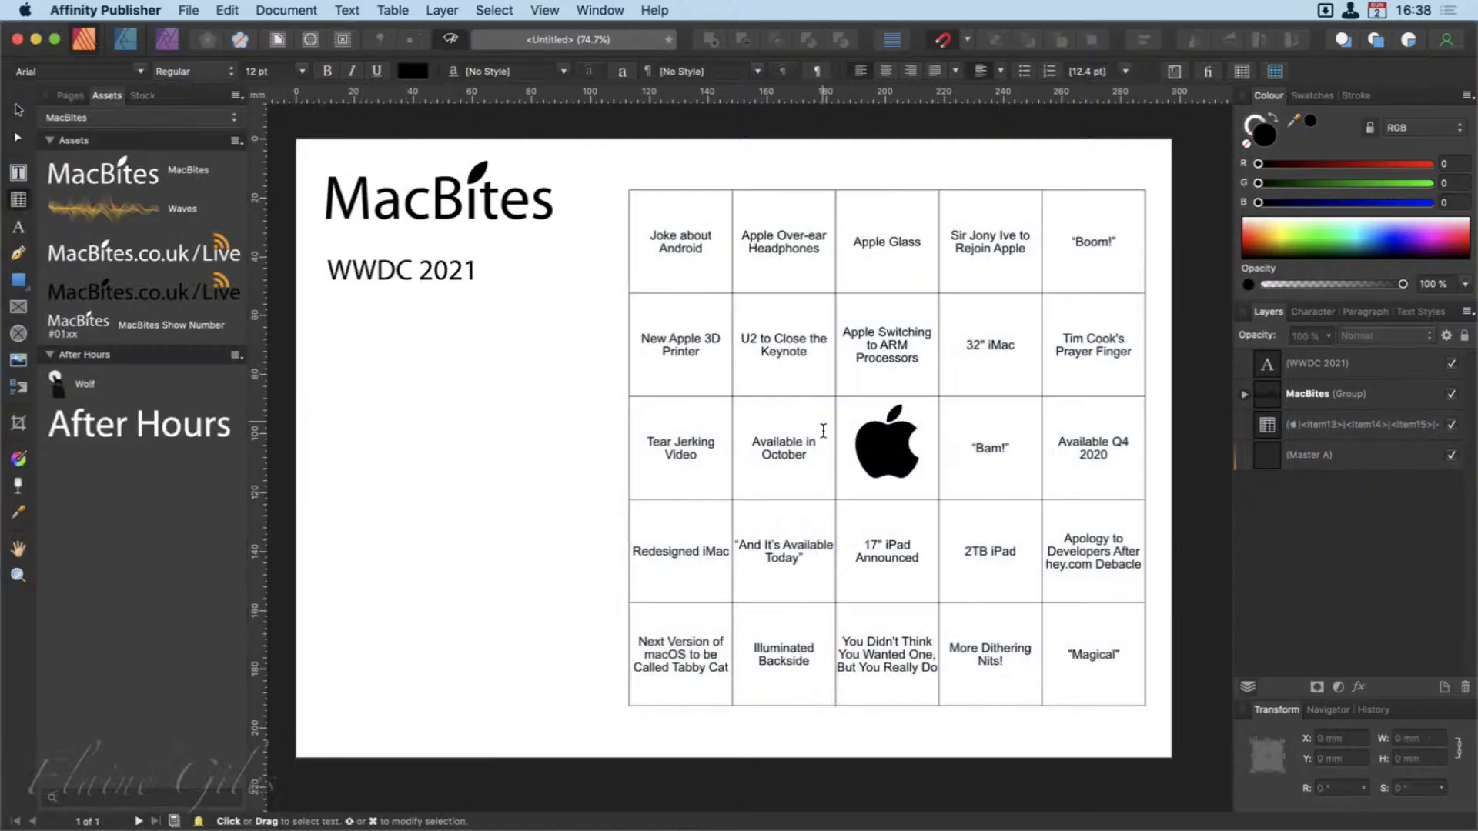
Set the font of every table cell except the centre Apple logo cell to Avenir, then deselect the table.
left_click(693, 257)
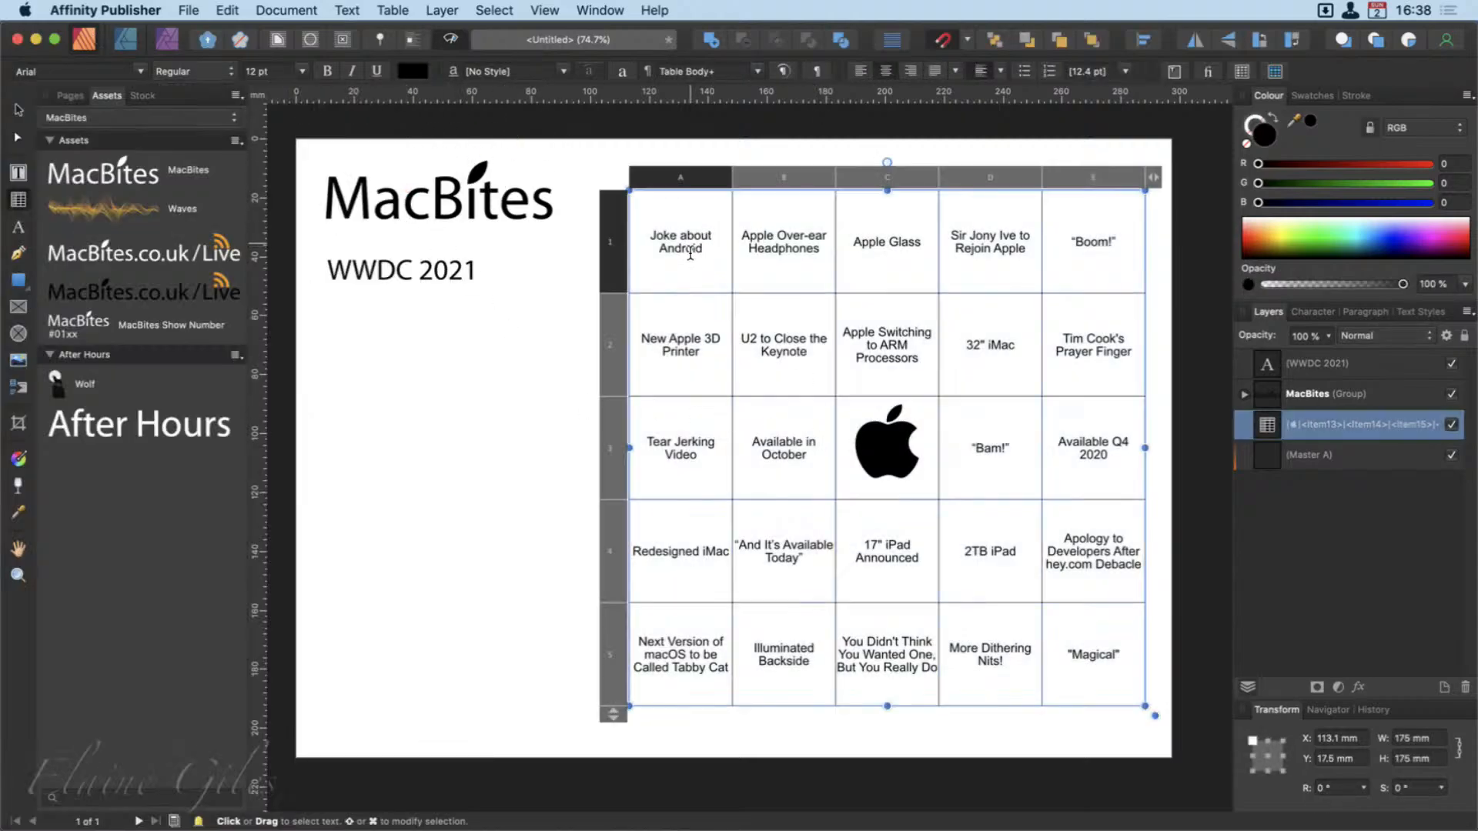
left_click_drag(691, 257, 885, 335)
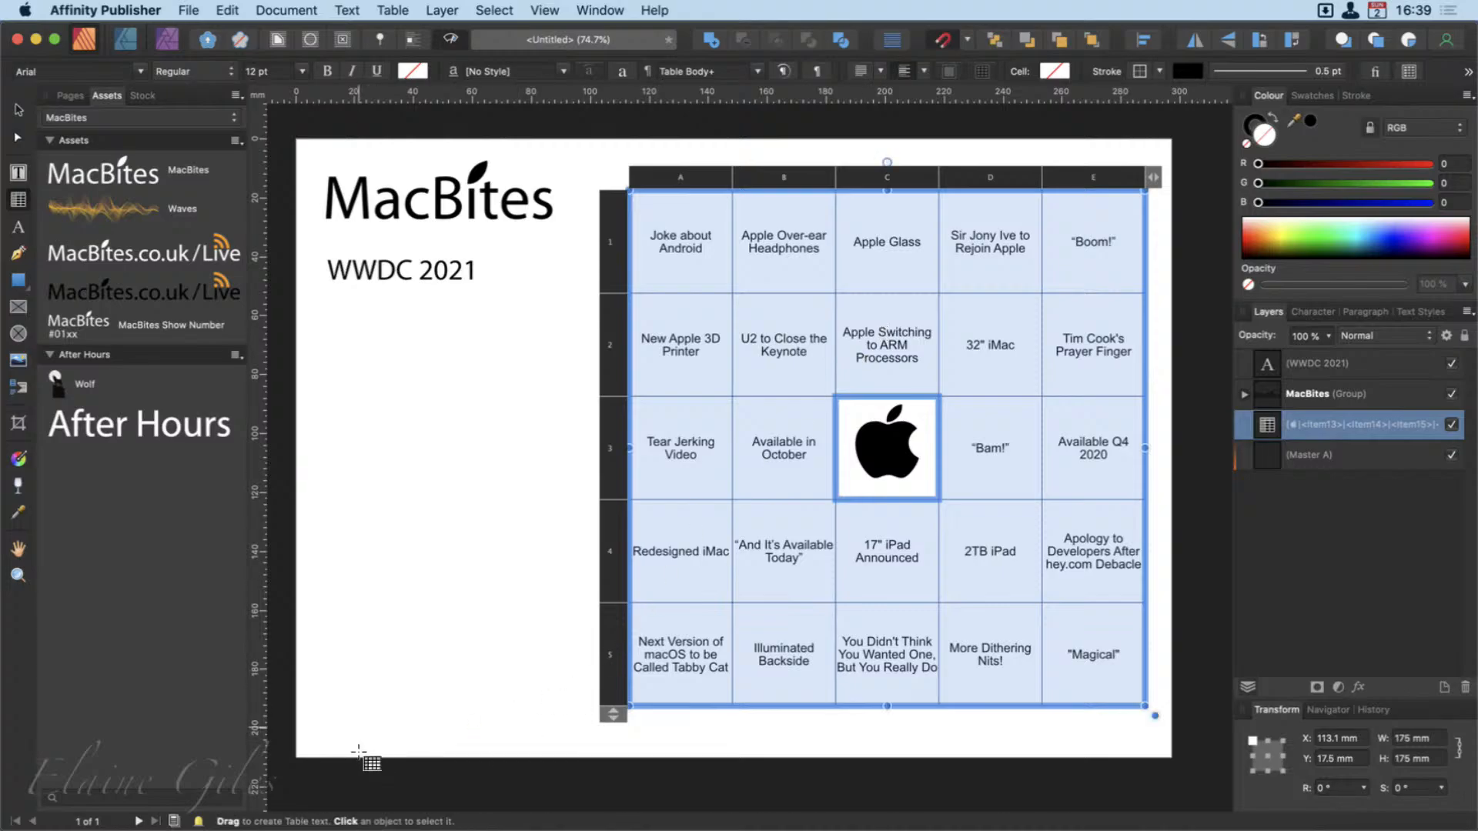
left_click(141, 70)
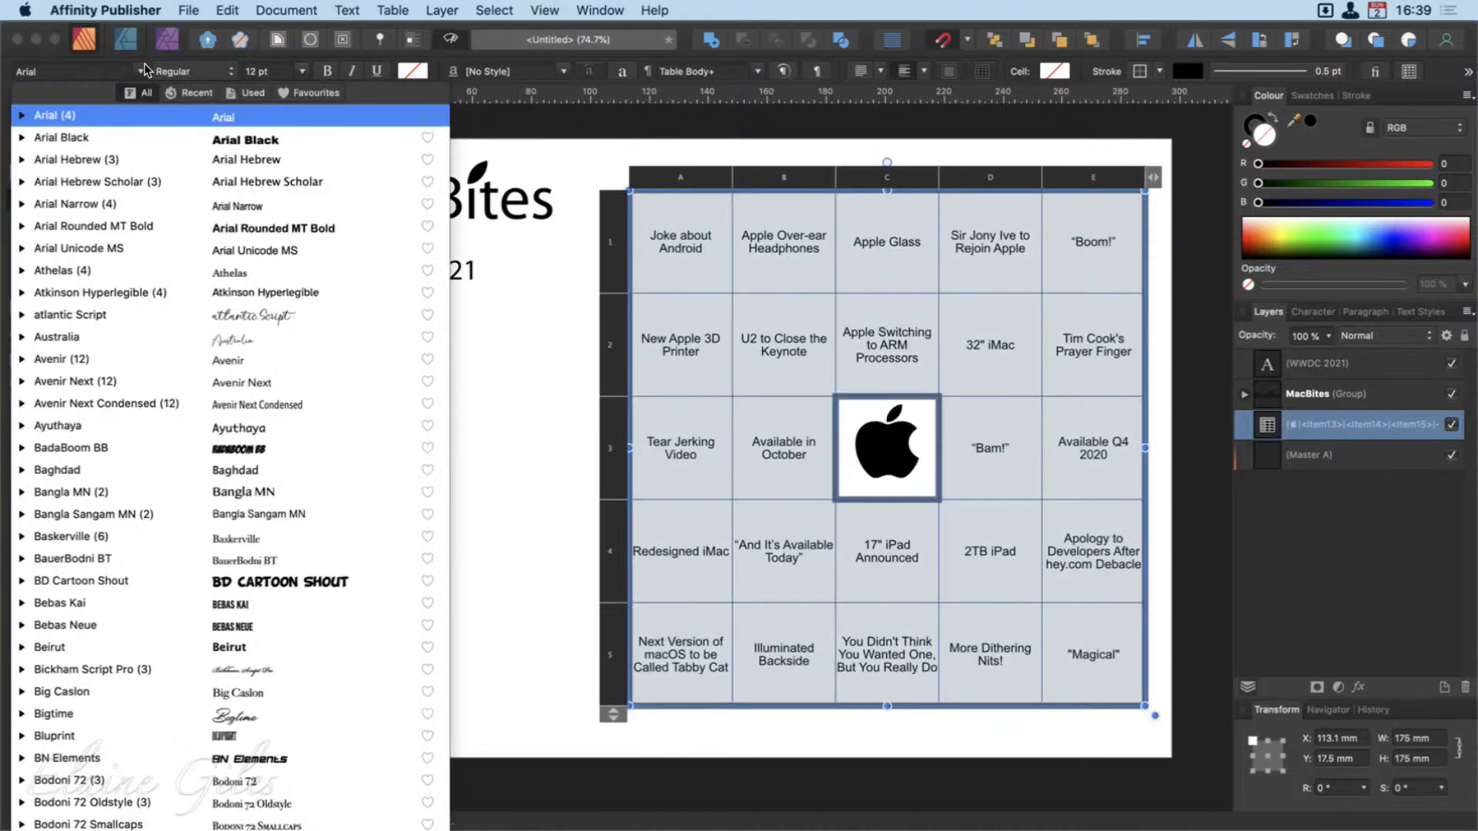
left_click(131, 369)
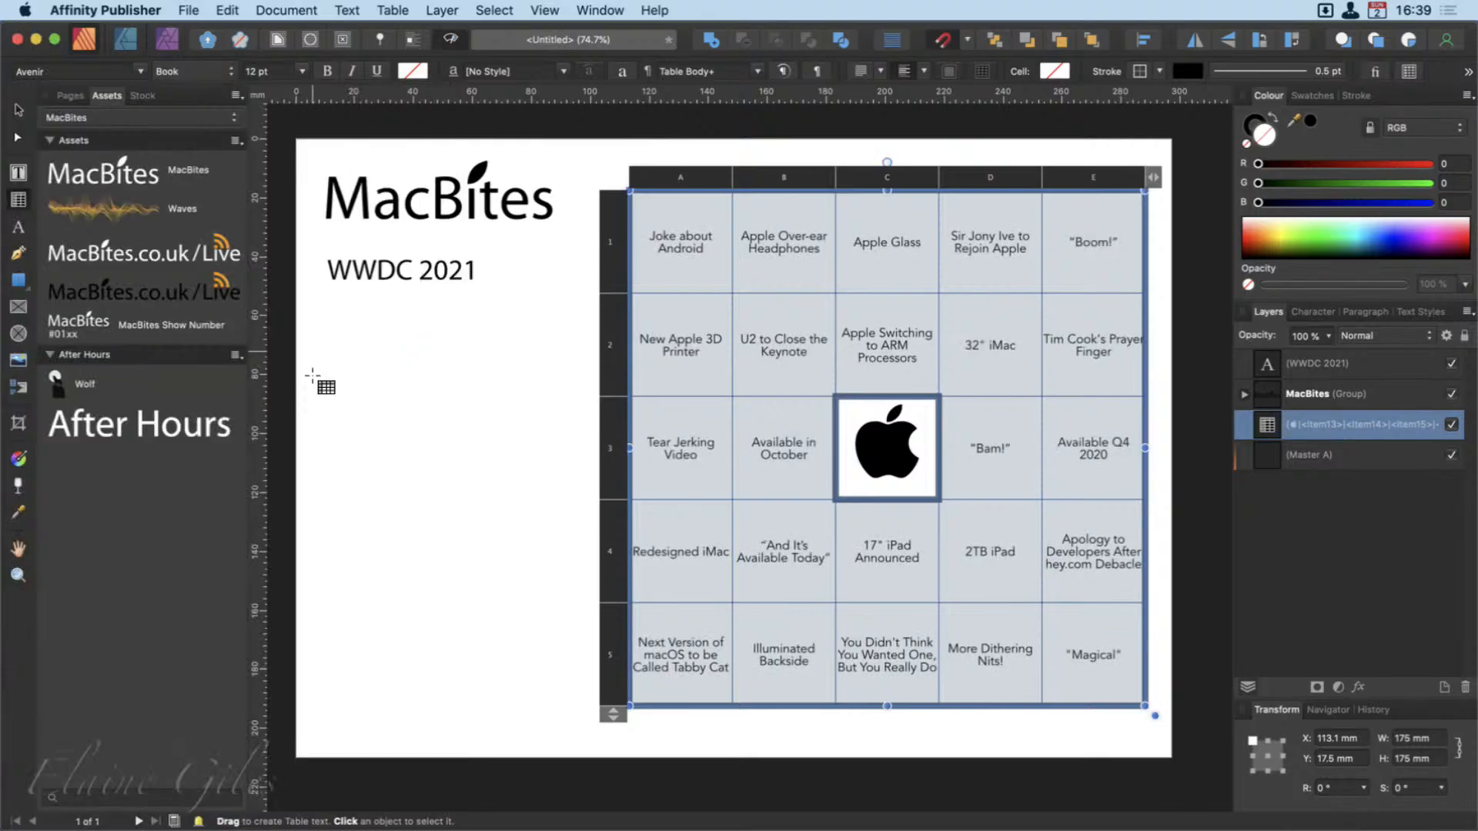
left_click(19, 109)
left_click(370, 440)
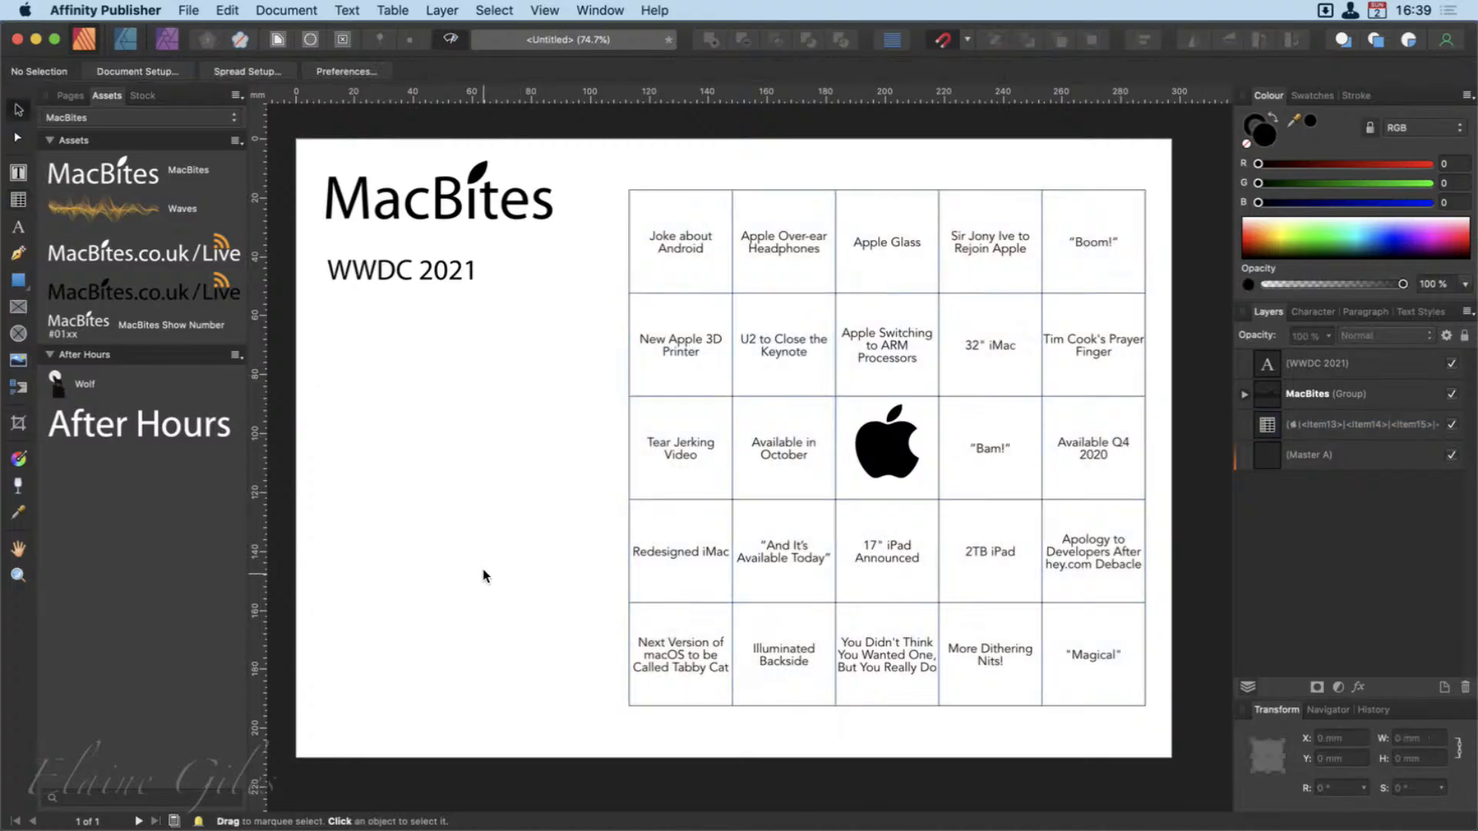
Duplicate the WWDC 2021 text directly below itself and change the copy to read "7 June 2021".
left_click(401, 274)
left_click_drag(408, 274, 408, 312)
double_click(405, 312)
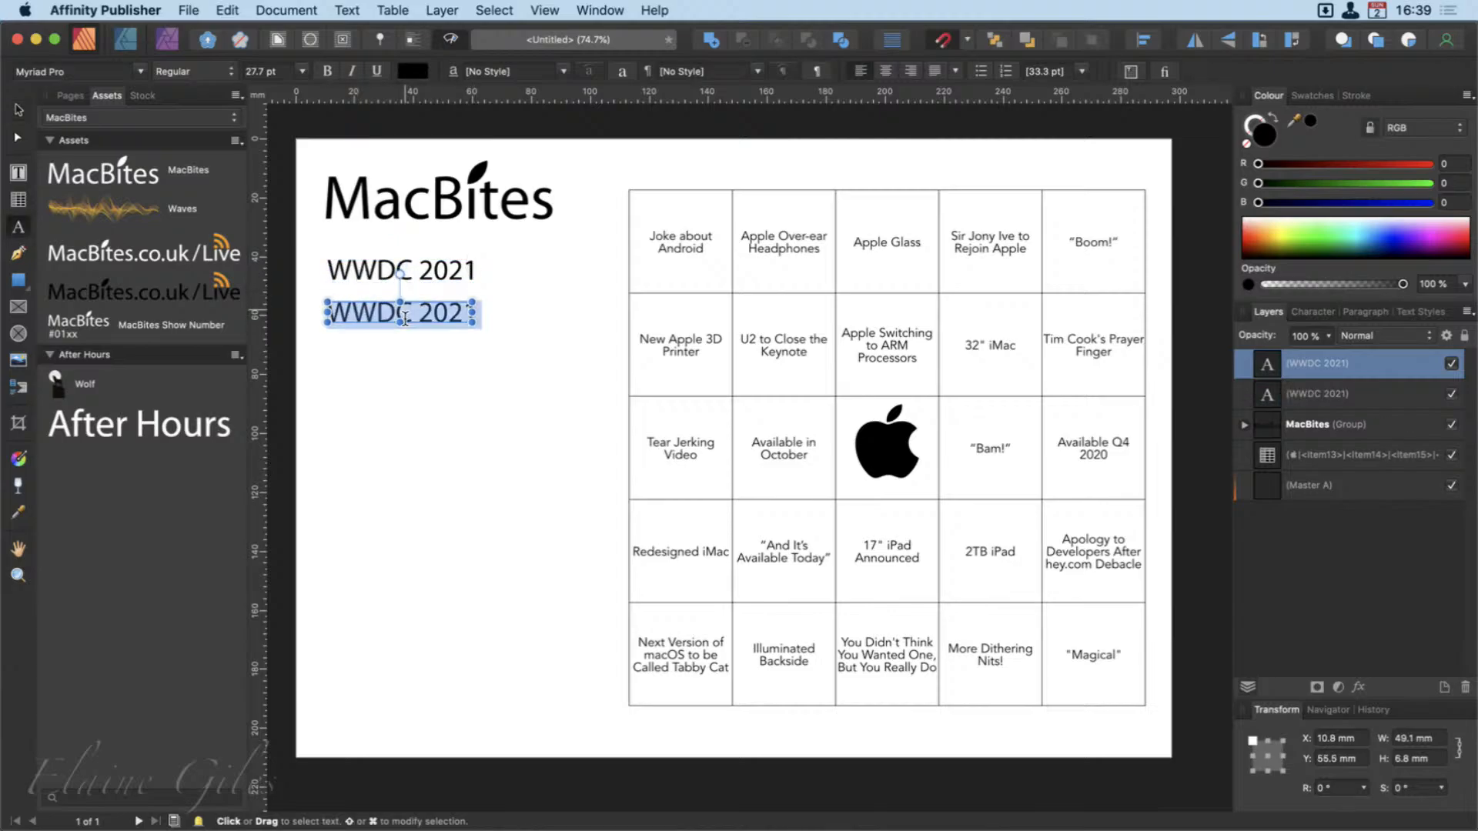
type("7 June")
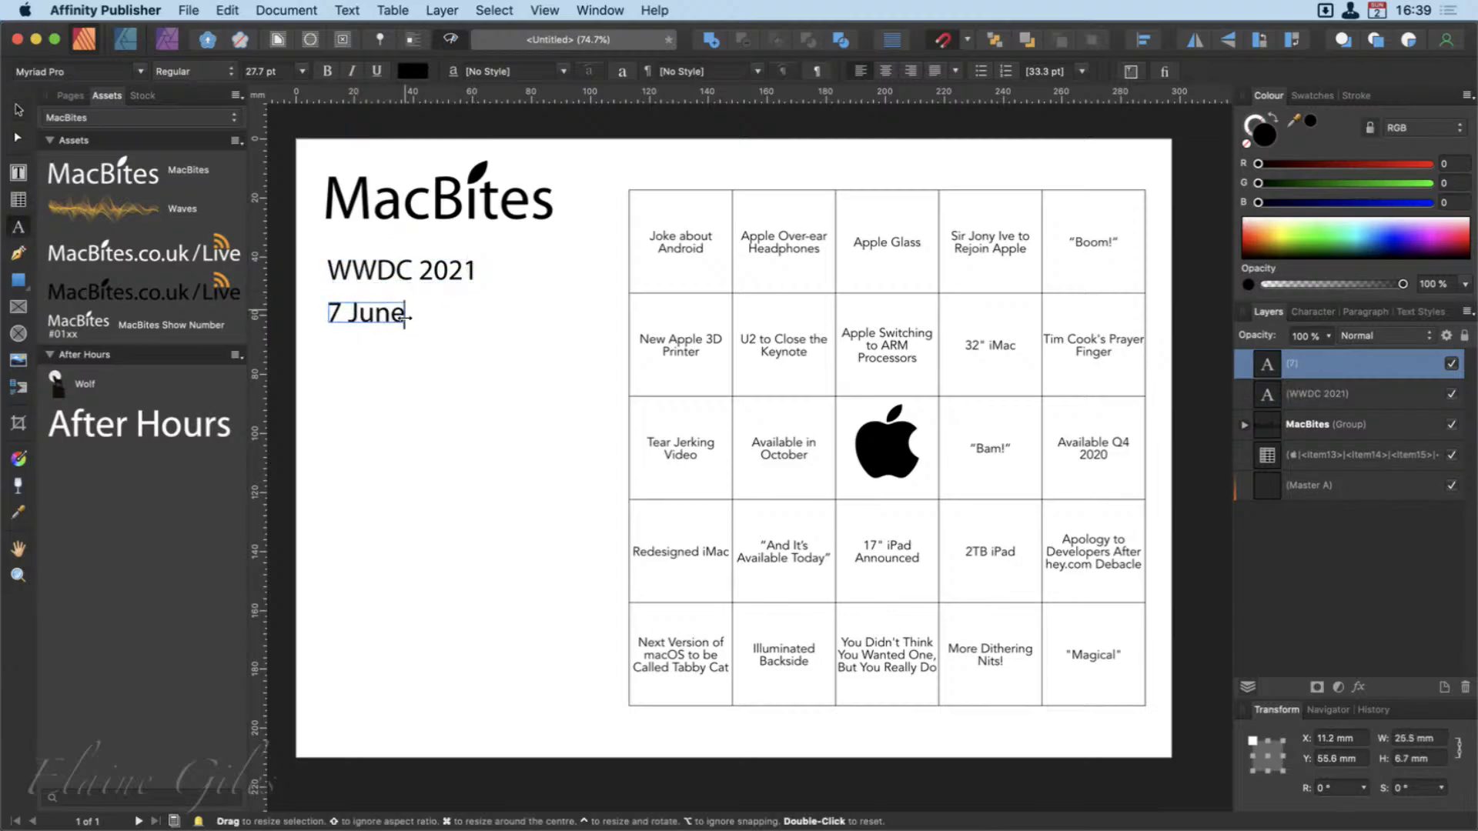
type(" 2021")
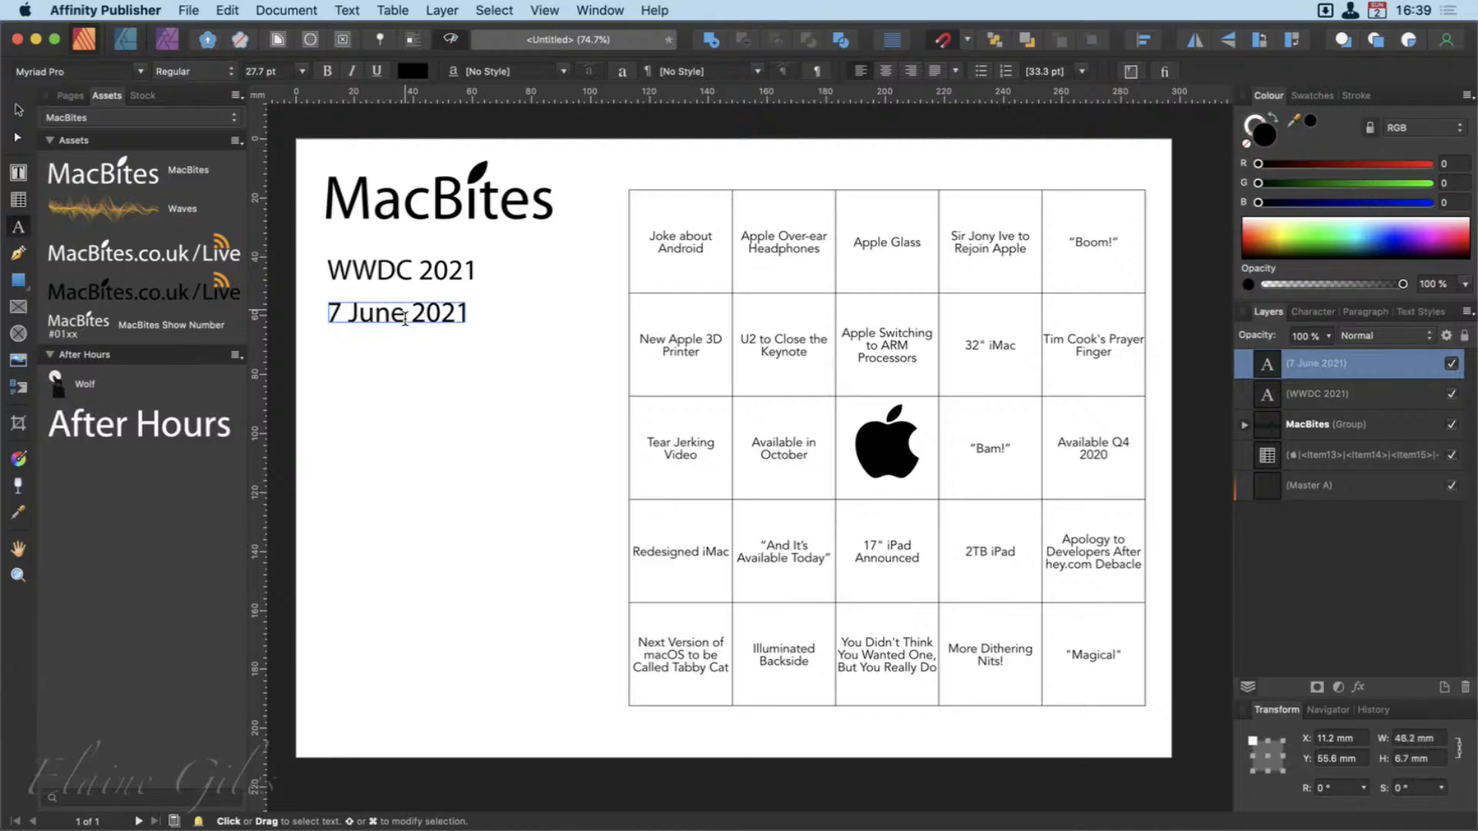
Set the font size of the WWDC 2021 text to 36 pt.
left_click_drag(326, 271, 479, 271)
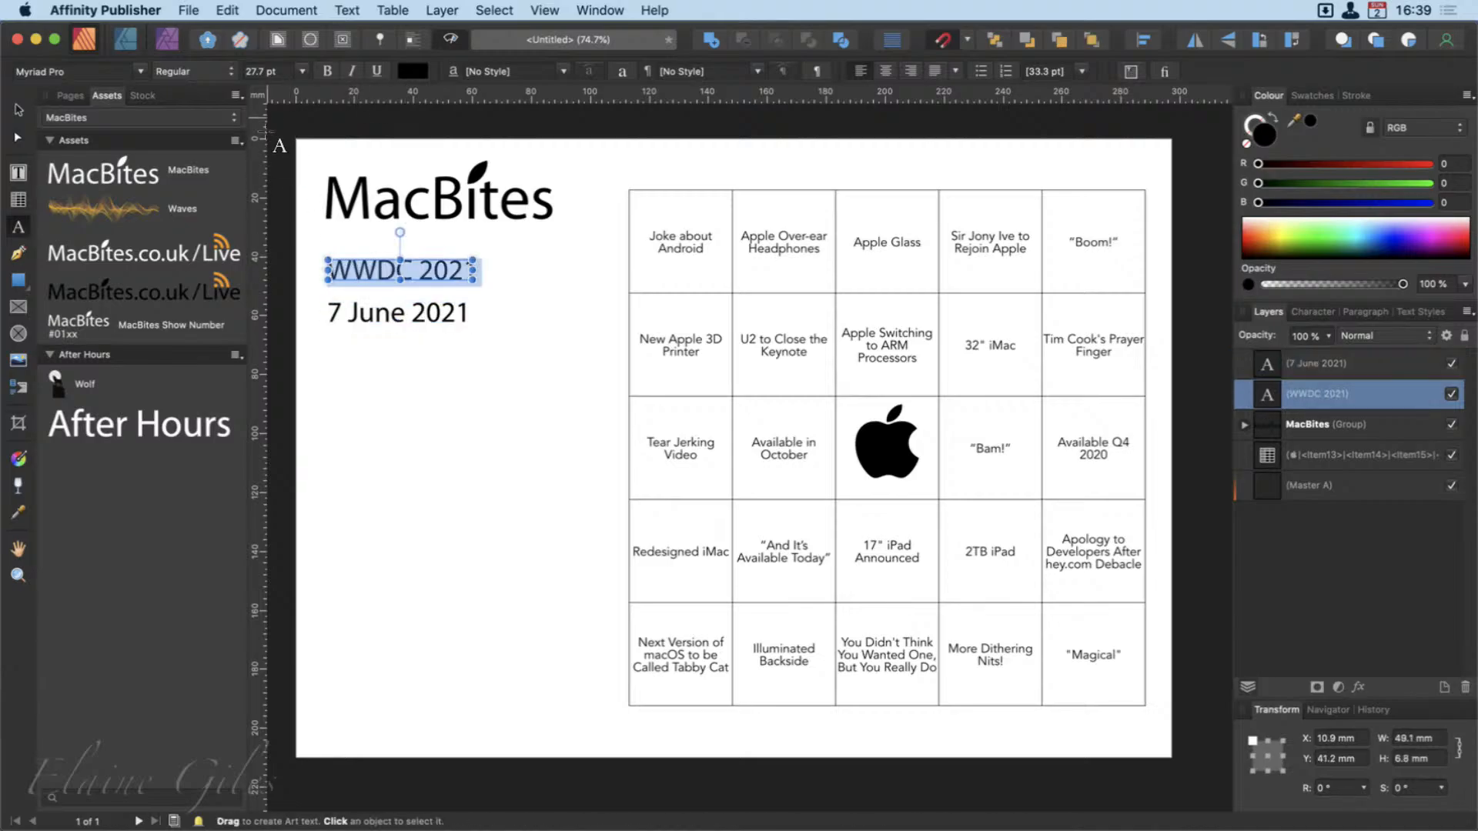
left_click(268, 73)
type("36")
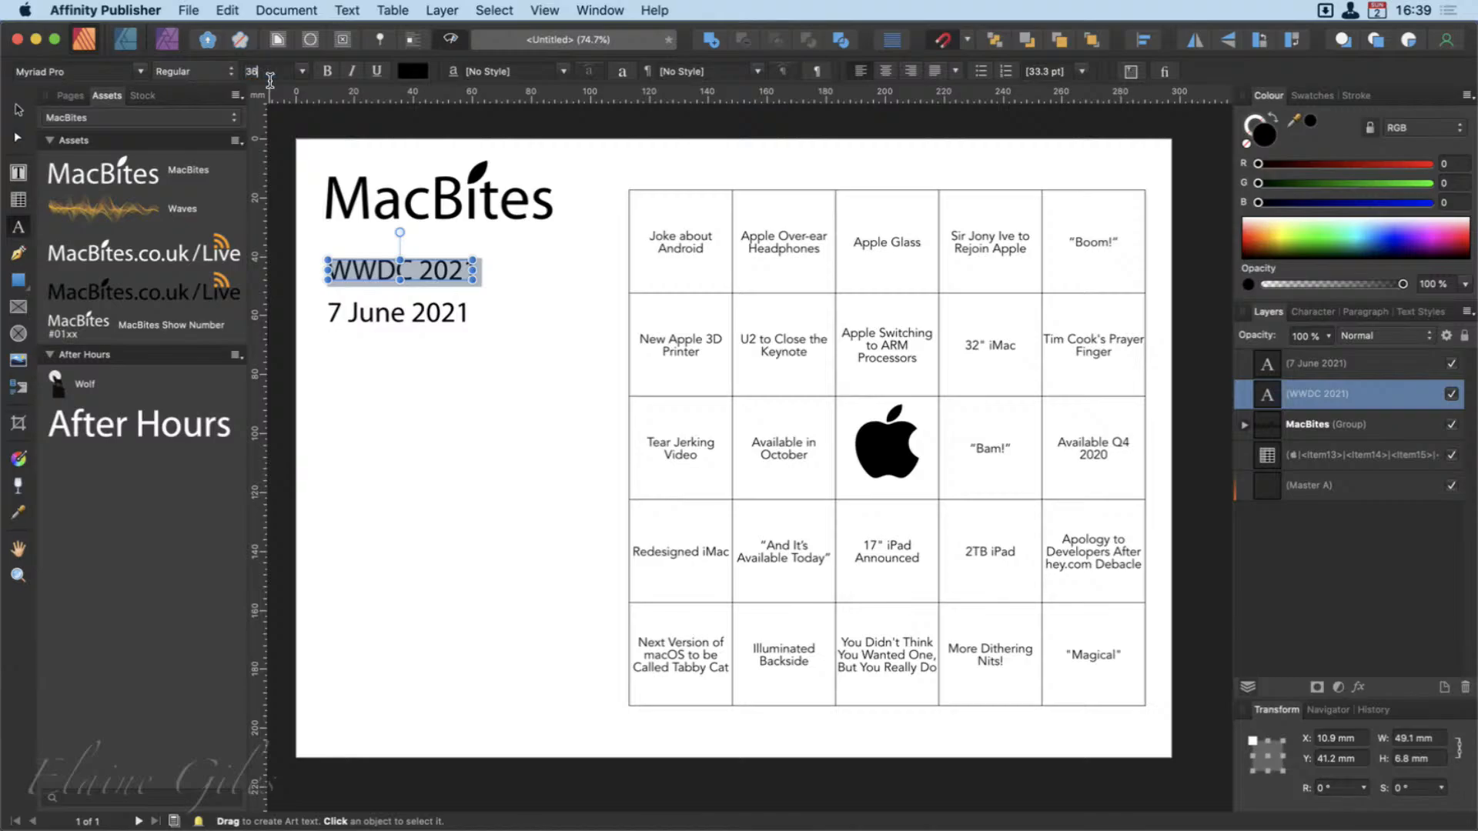
key("Return")
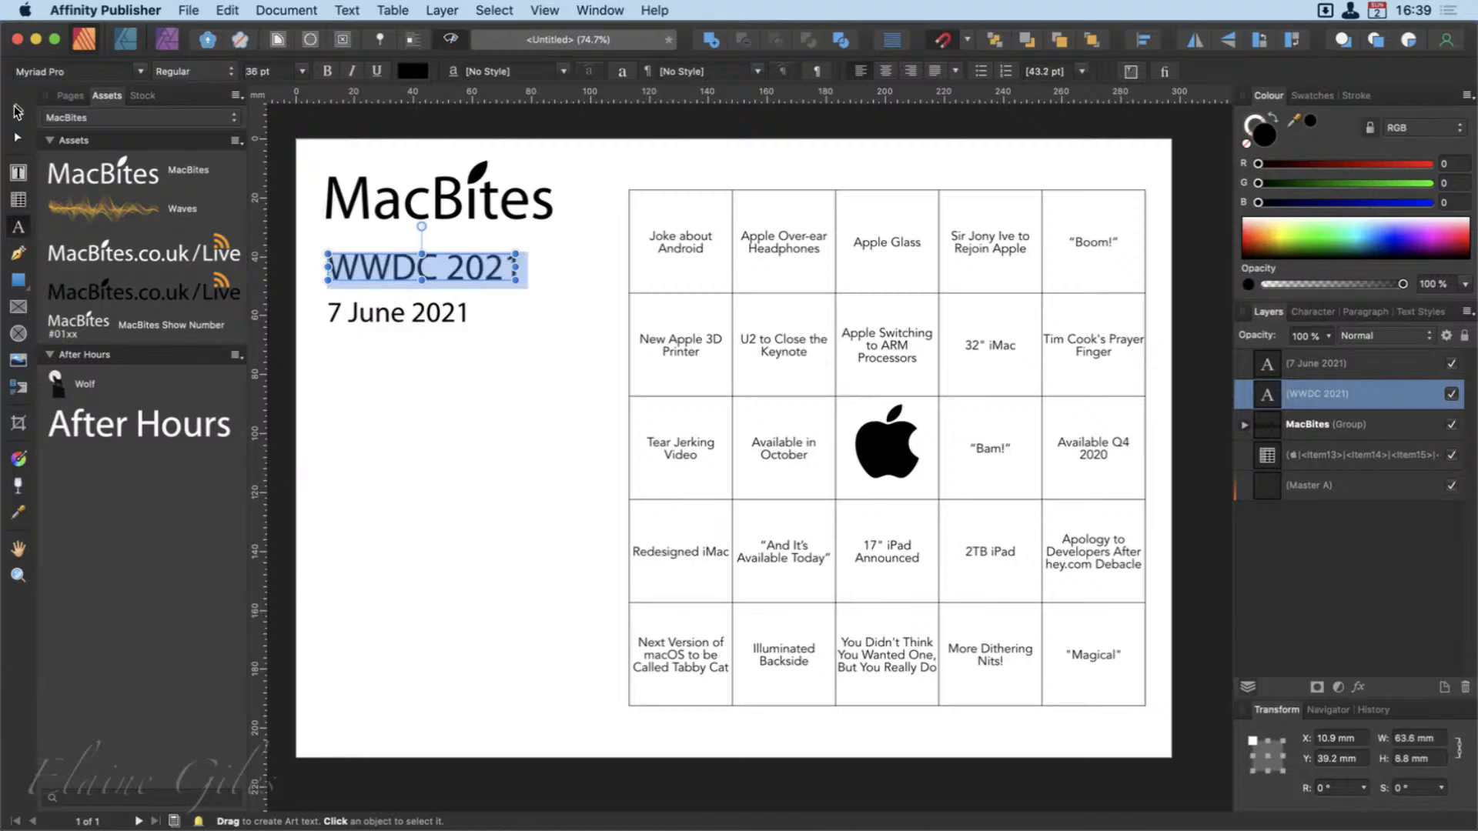
Move the 7 June 2021 text straight down to a Y position of about 74 mm.
left_click(17, 111)
left_click(396, 316)
left_click_drag(396, 316, 399, 372)
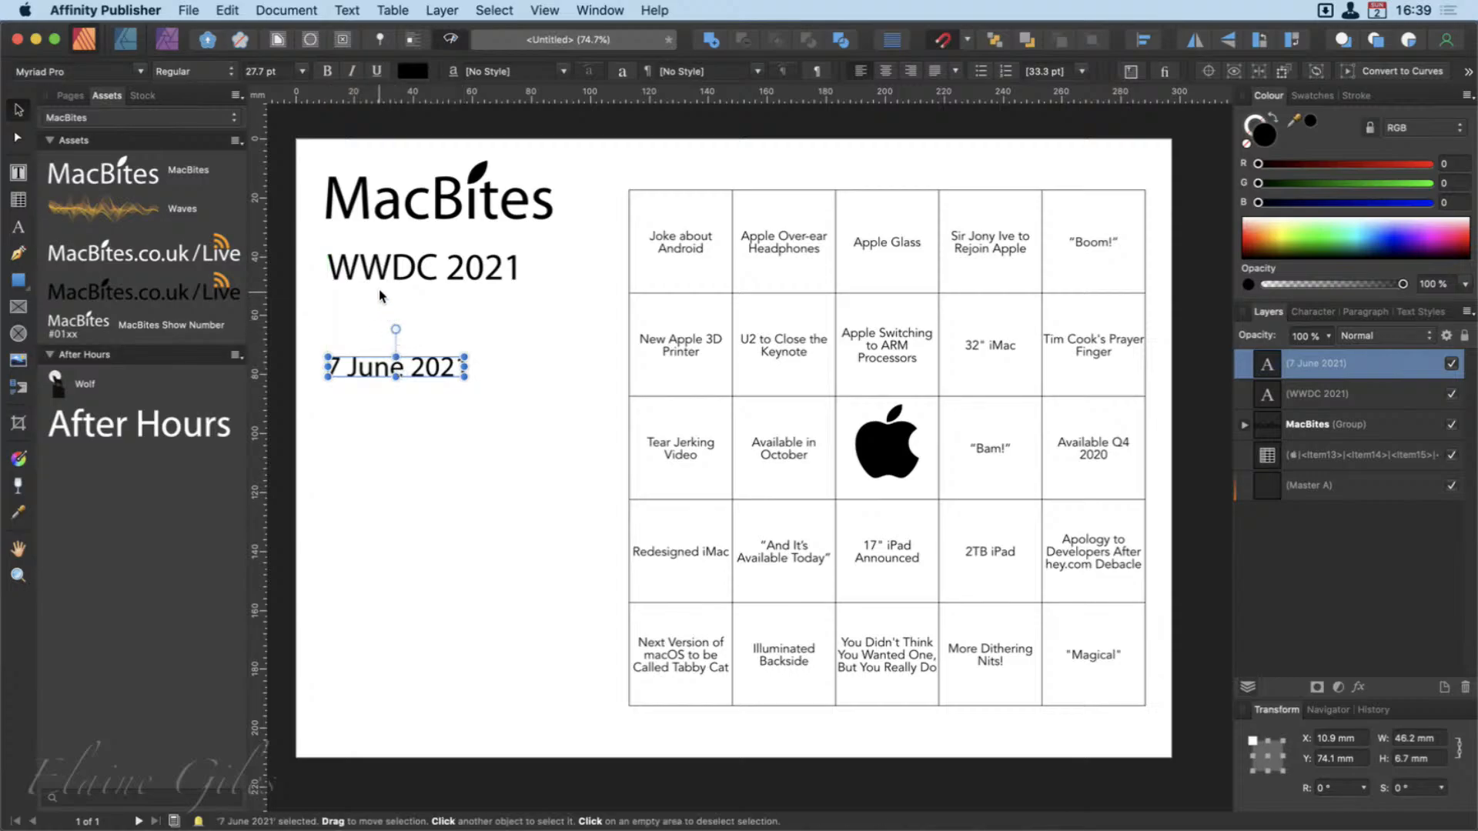
Place the Waves asset on the page, enlarge it to about 363 mm wide and position it across the page's lower edge.
left_click_drag(115, 209, 652, 603)
left_click_drag(1005, 511, 1240, 450)
scroll(722, 678, "left", 10)
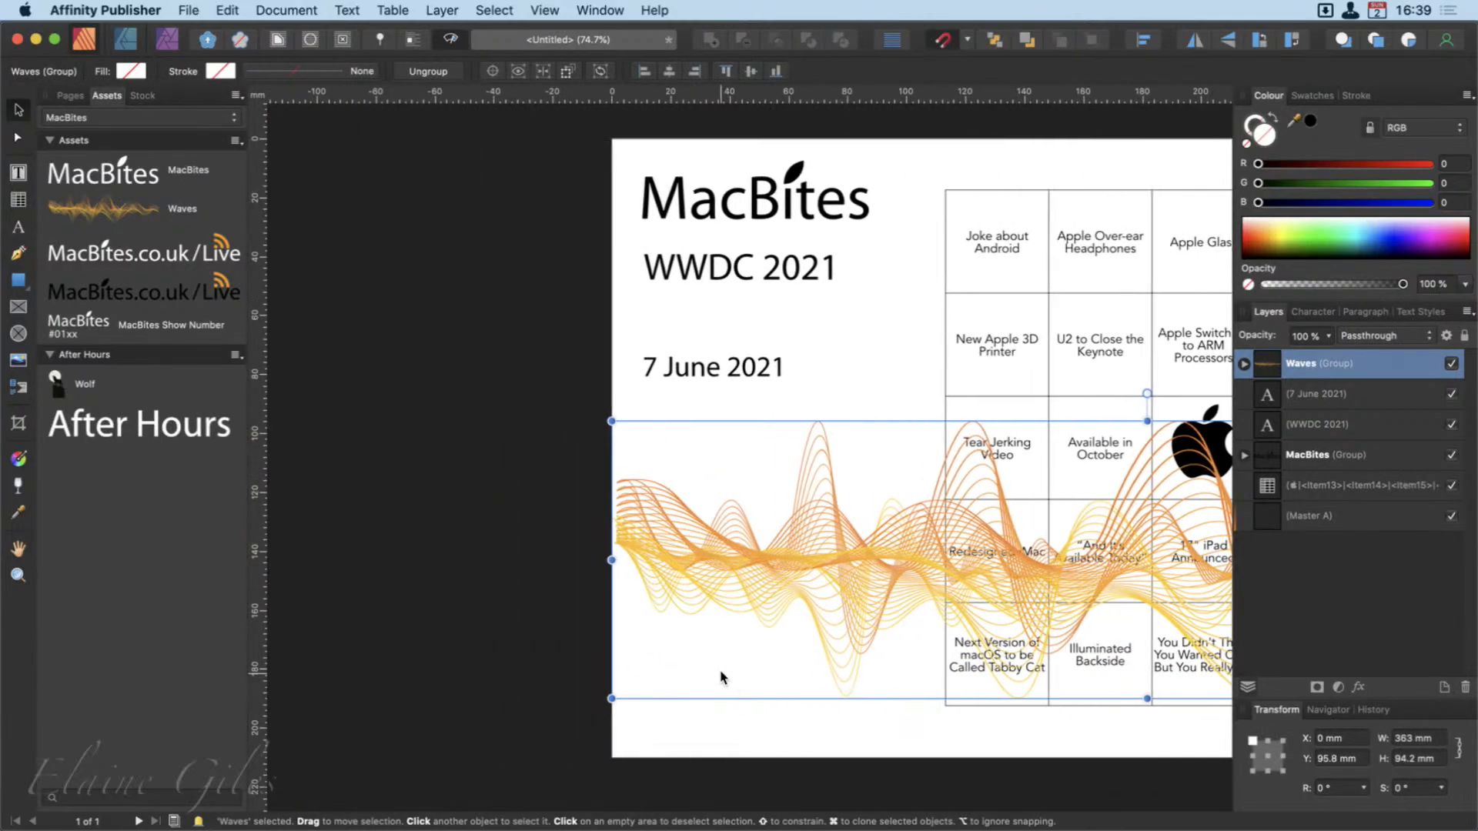
scroll(722, 678, "right", 10)
left_click_drag(649, 580, 585, 709)
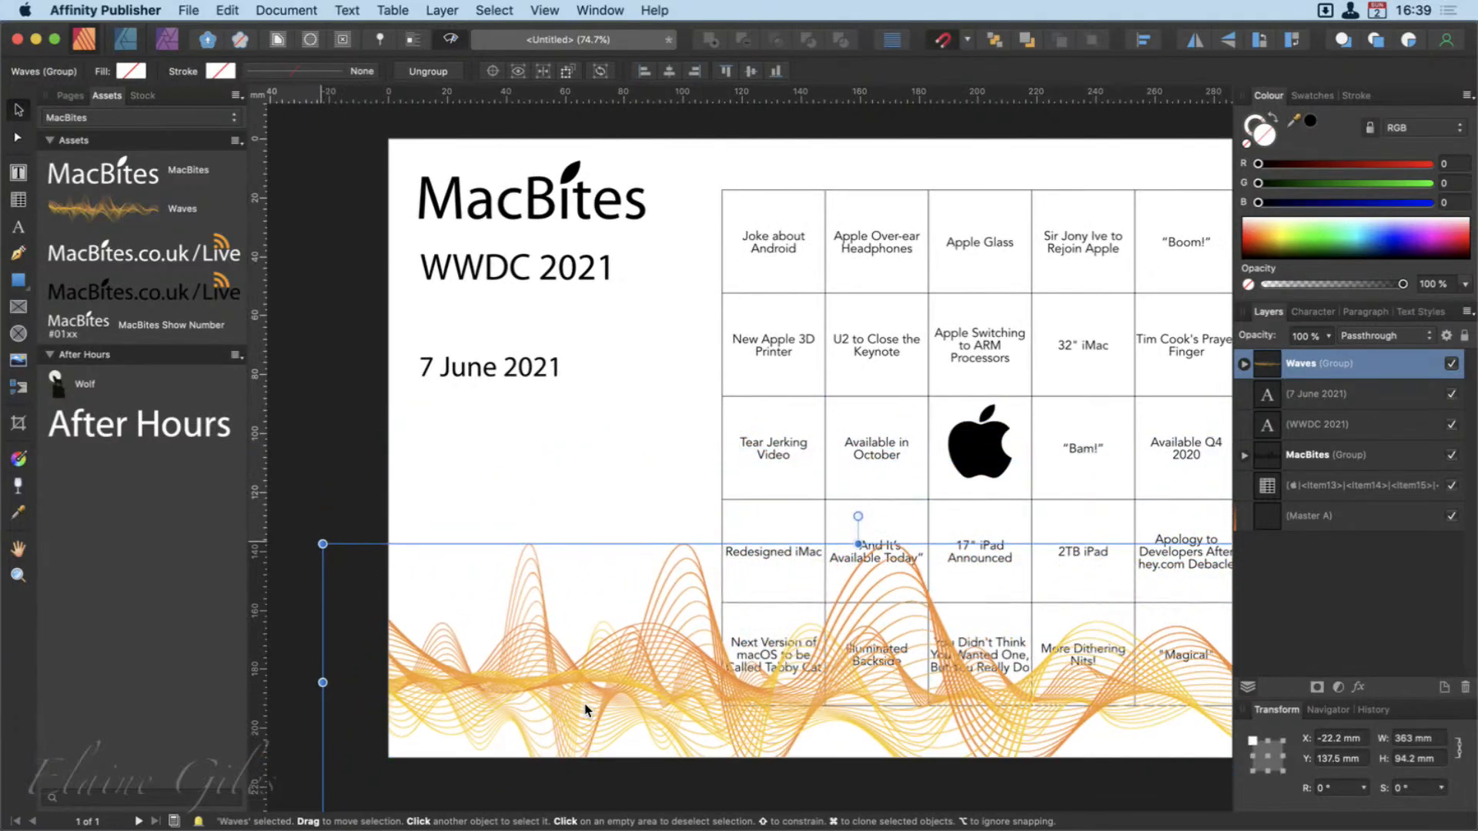
scroll(585, 709, "right", 5)
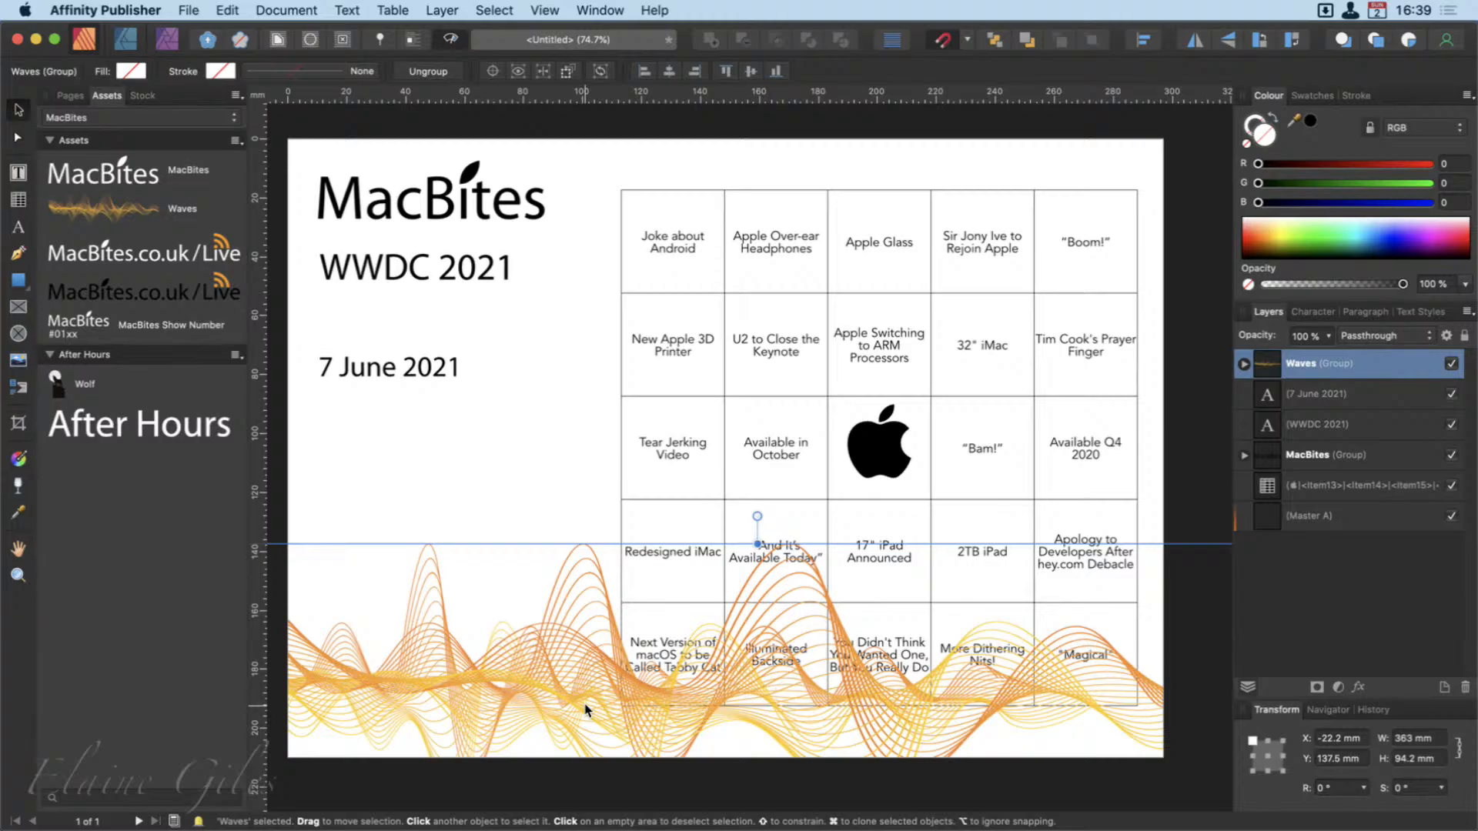
Send the Waves group backward in the layer order until it sits behind the bingo table.
key("super+bracketleft")
key("super+bracketleft")
key("super+bracketleft")
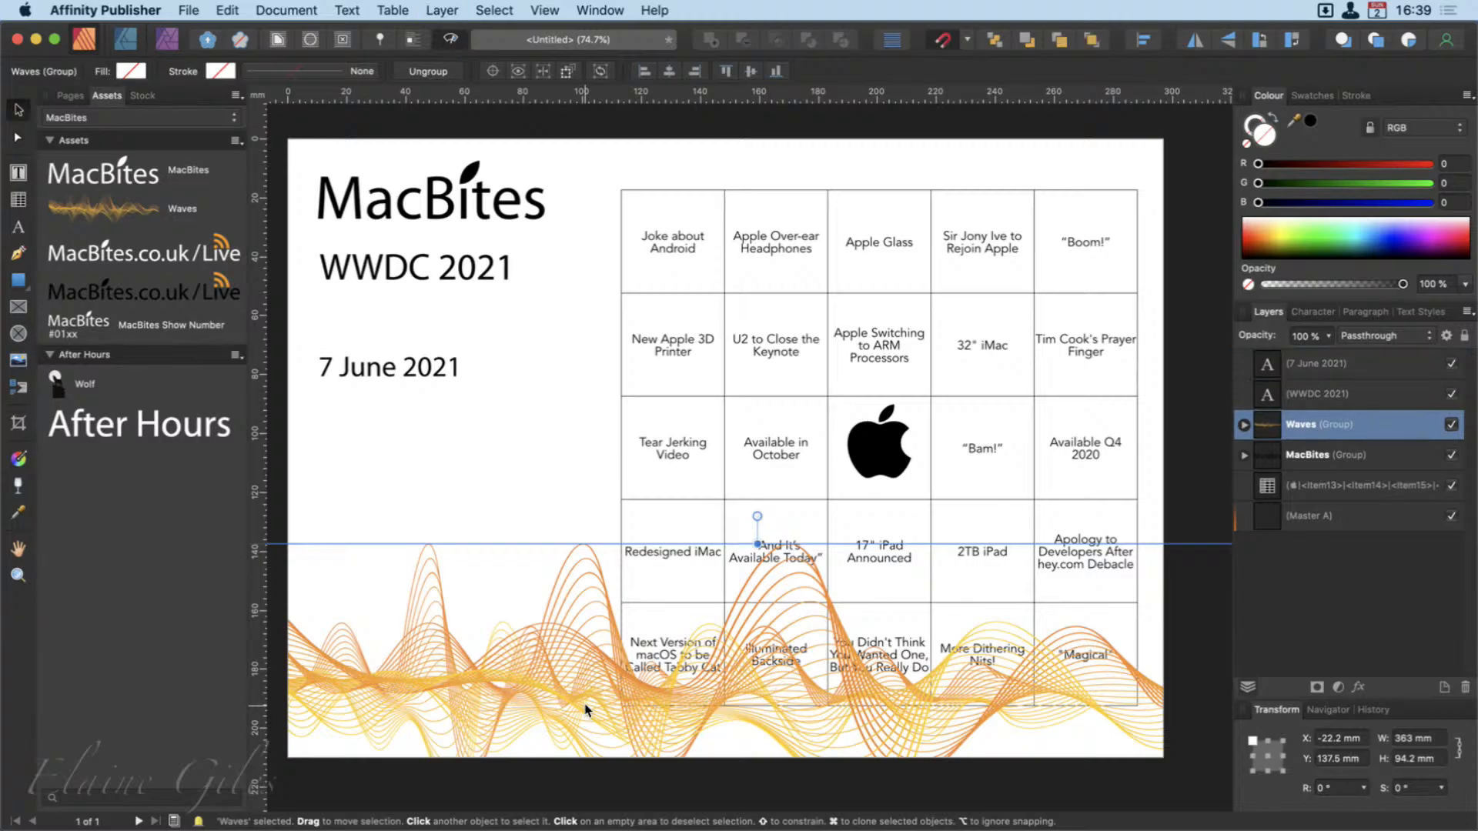
key("super+bracketleft")
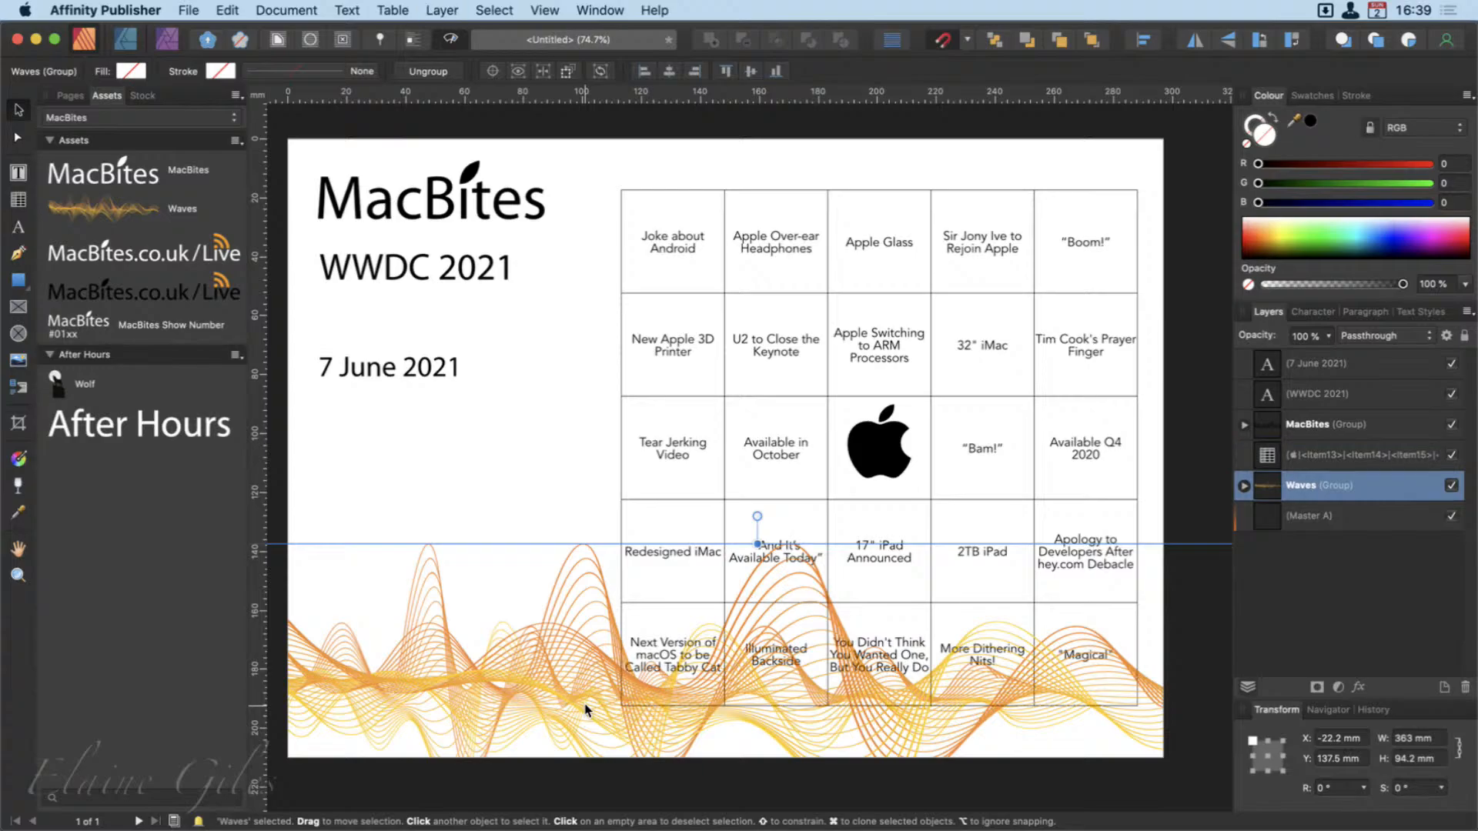
Reduce the Waves group's opacity to 25 % and deselect it.
left_click(1328, 336)
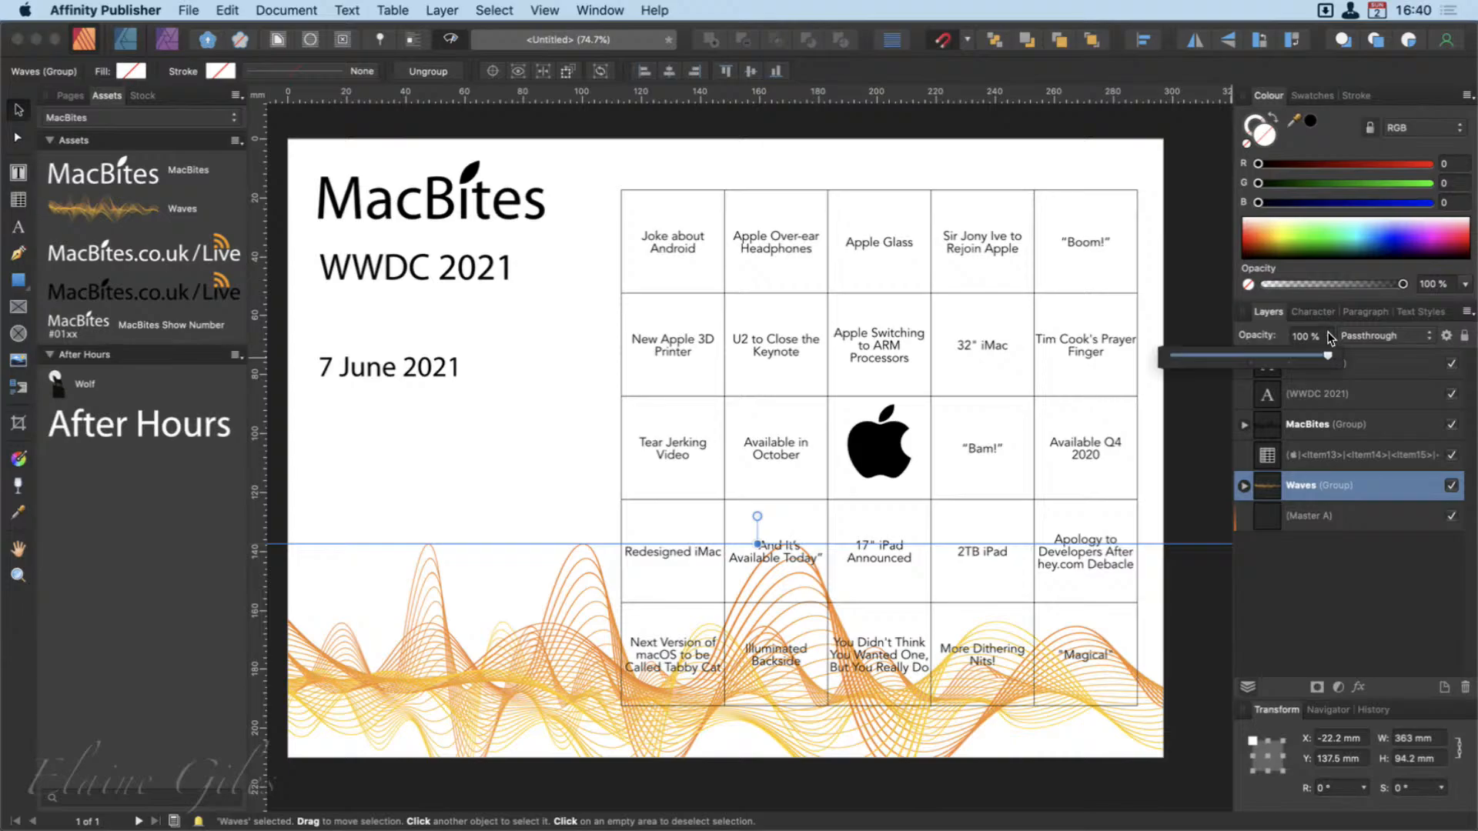
left_click_drag(1328, 355, 1223, 365)
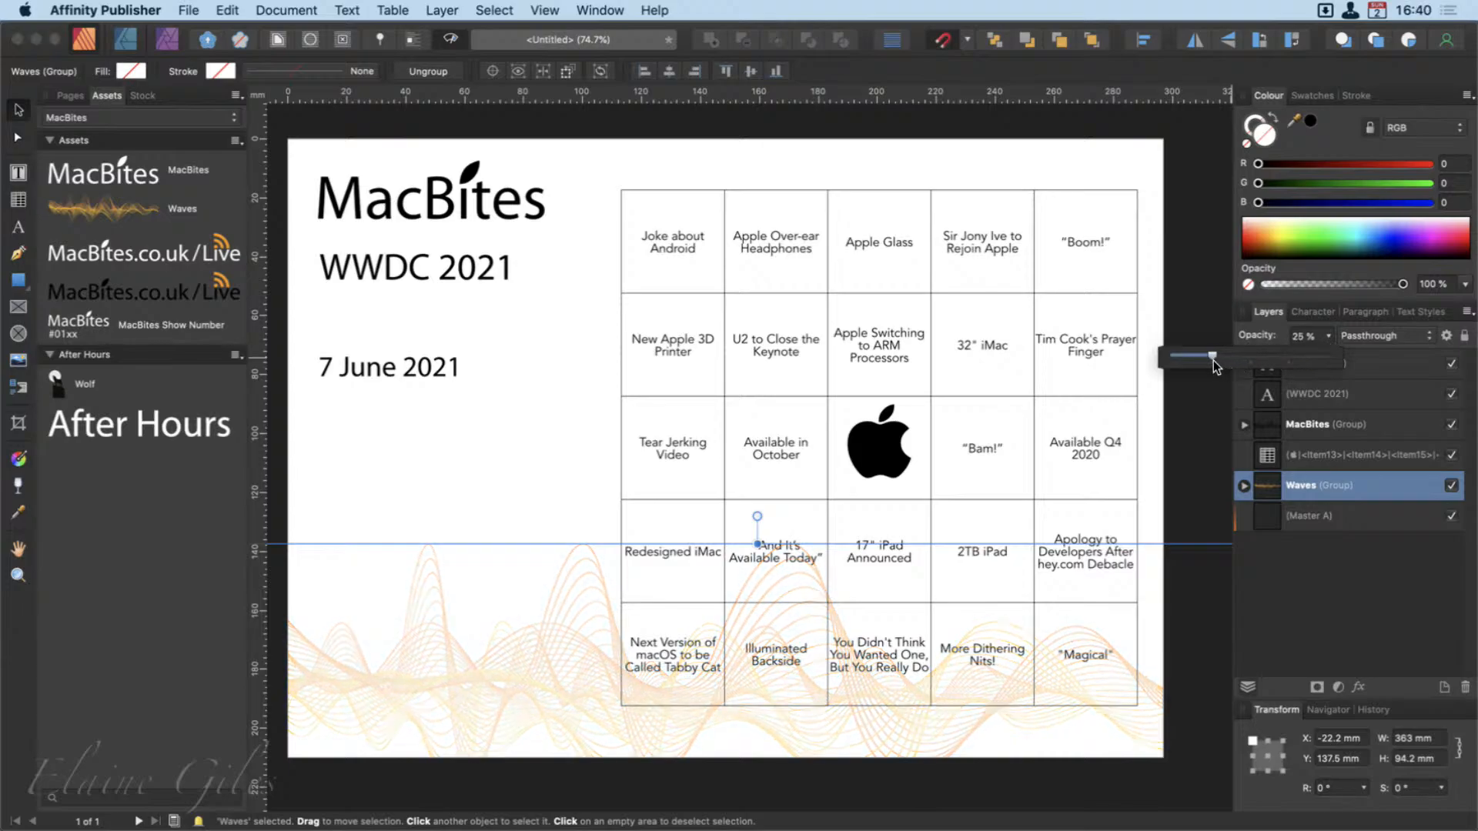
left_click(1214, 631)
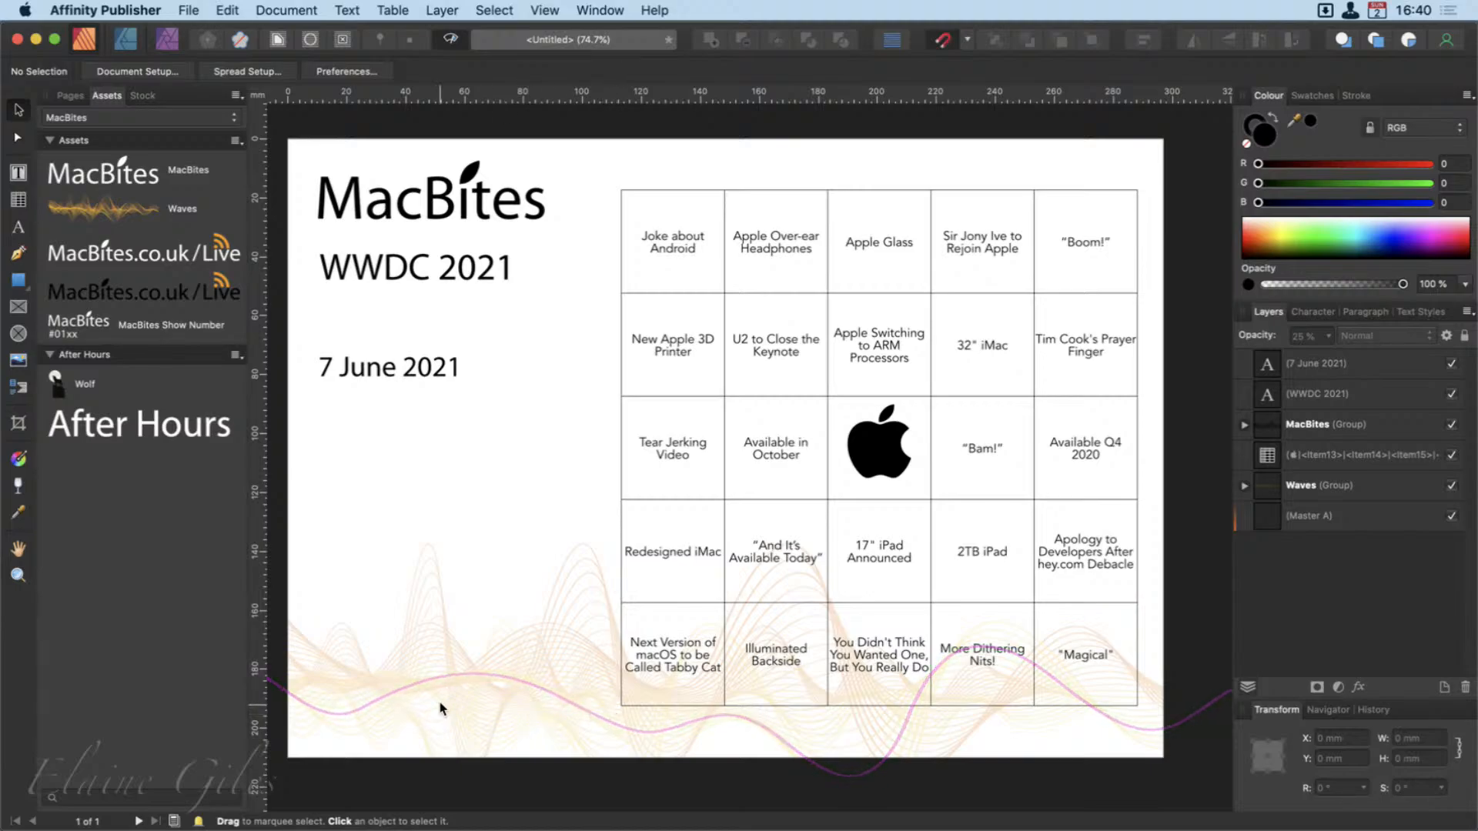
Show the document's page thumbnails and save the document on the Desktop as "Bingo Card".
left_click(71, 97)
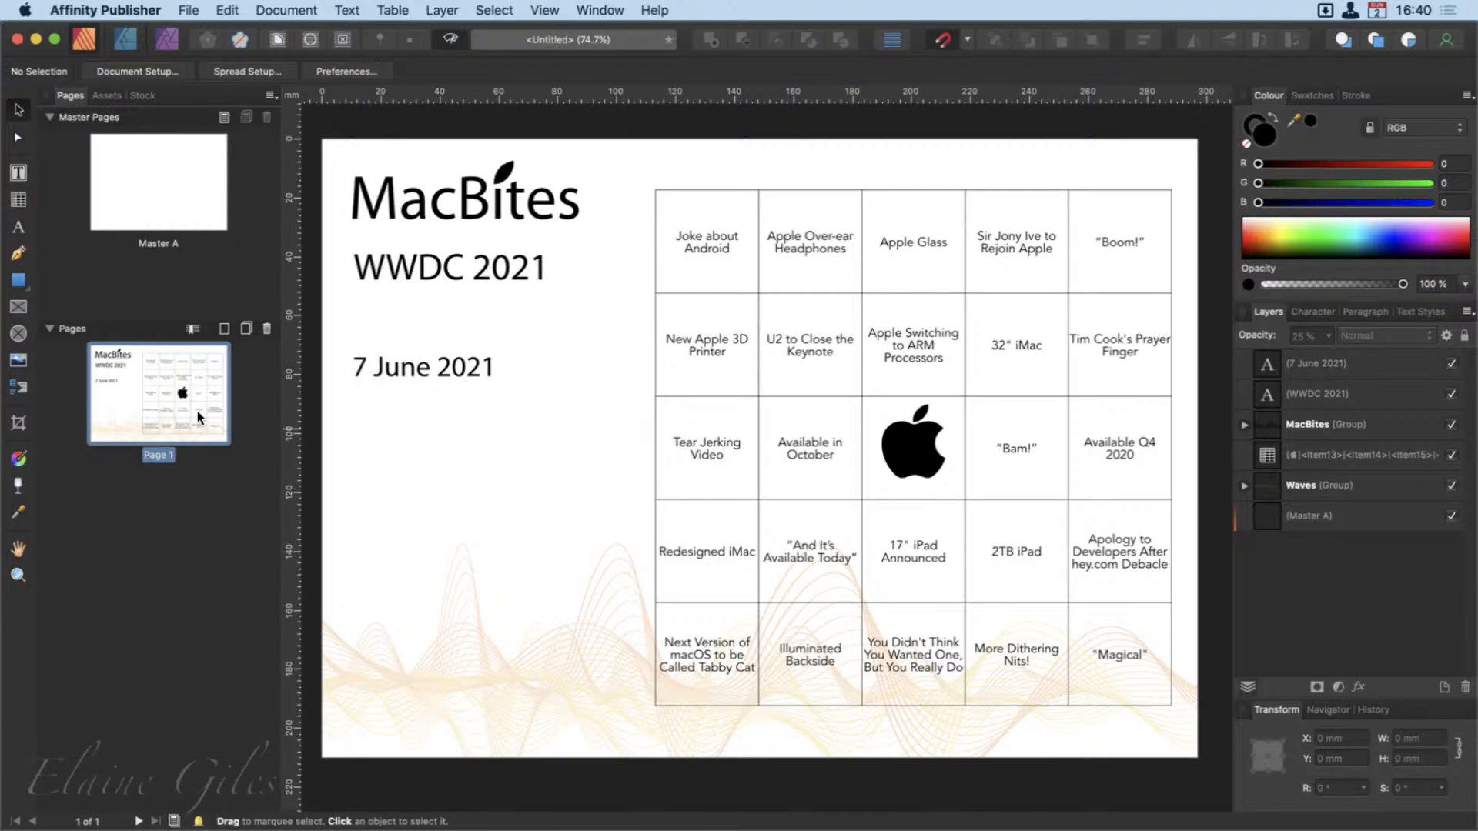
key("super+s")
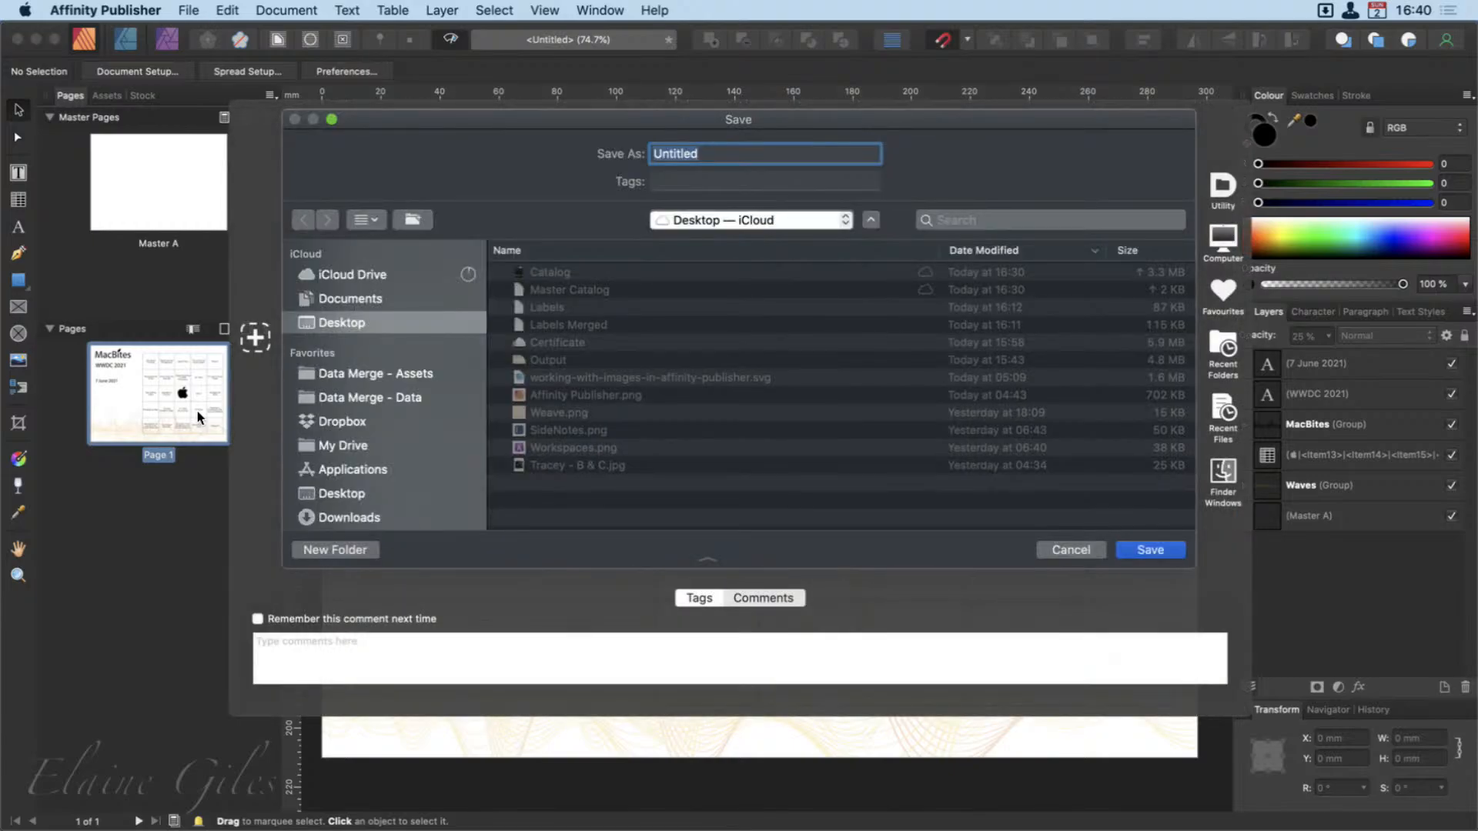
type("B")
type("Card")
key("Return")
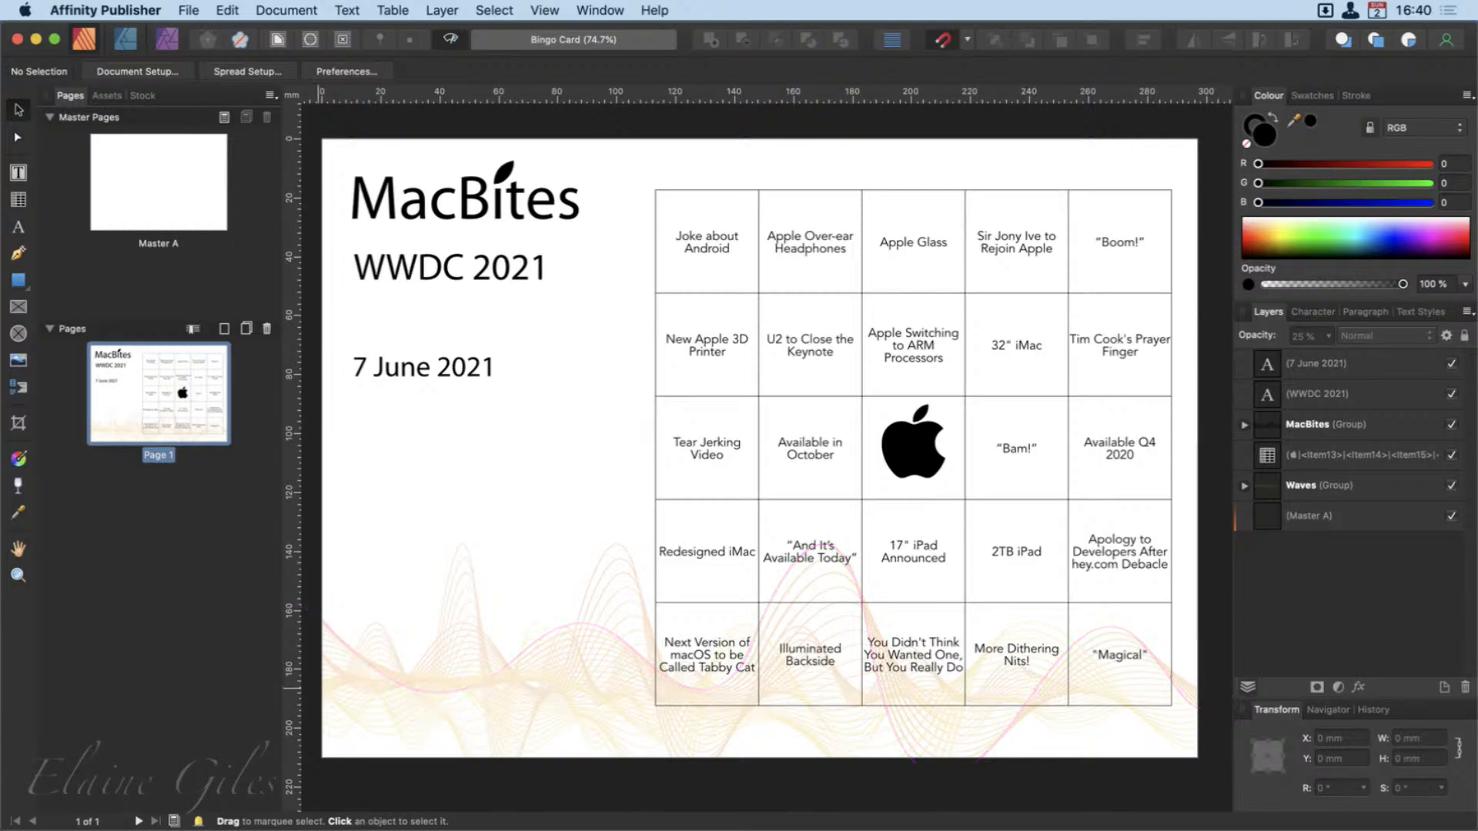
Generate the merged bingo cards from all records of Bingo Card Data Source.xlsx and dismiss the Data Merge window.
left_click_drag(0, 830, 576, 339)
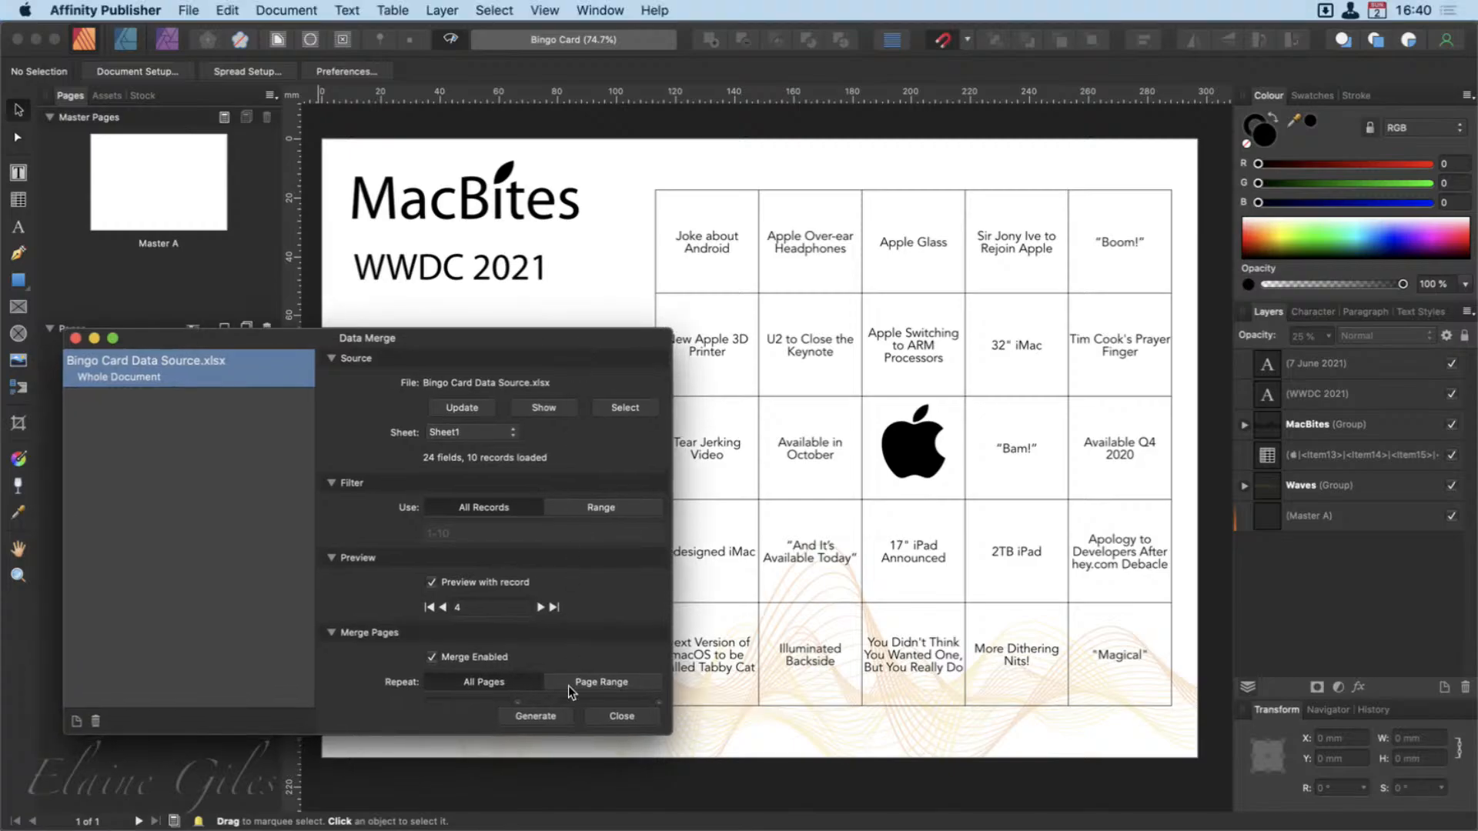
left_click(548, 713)
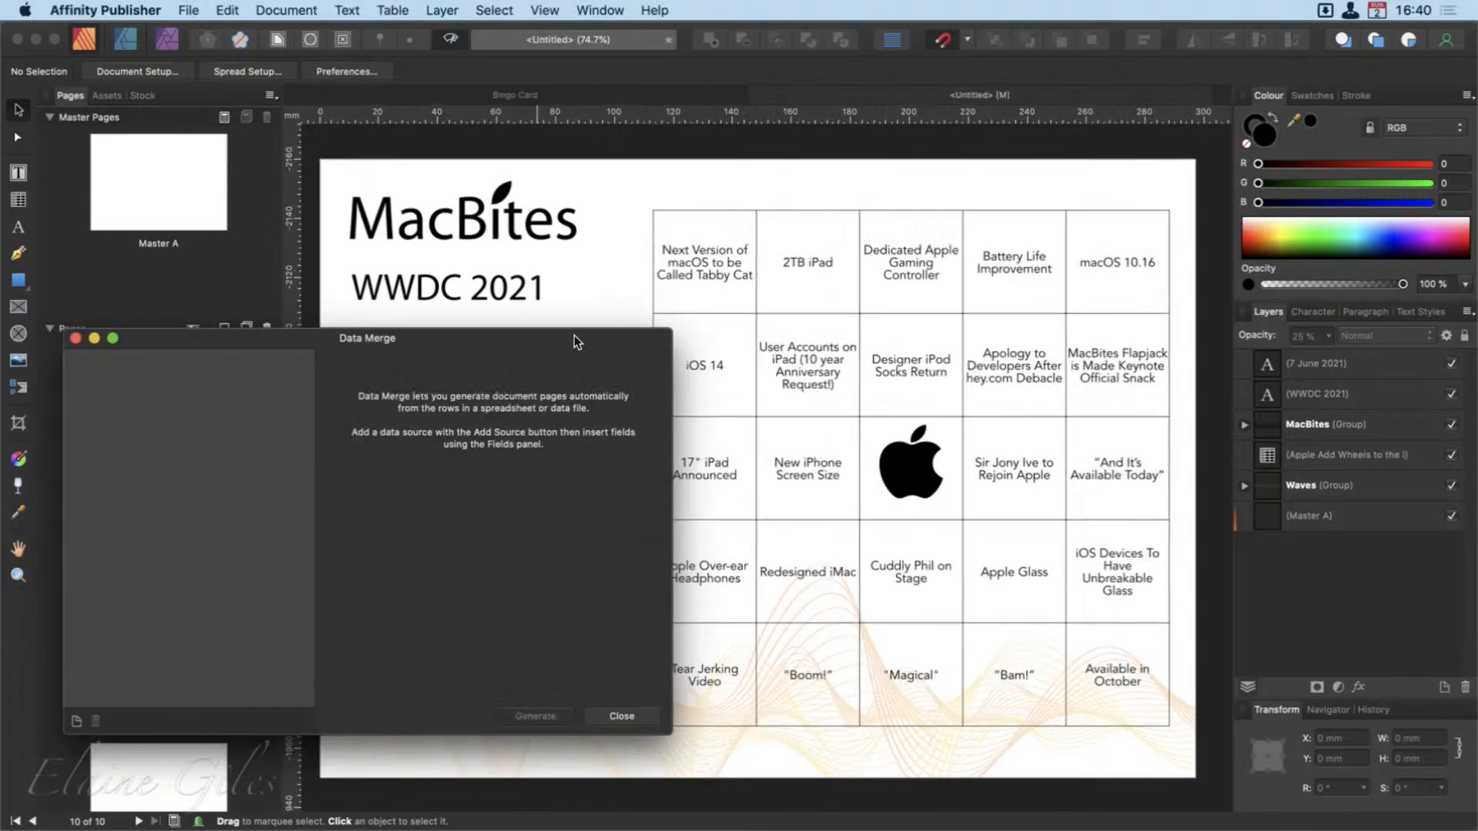
left_click_drag(574, 337, 0, 830)
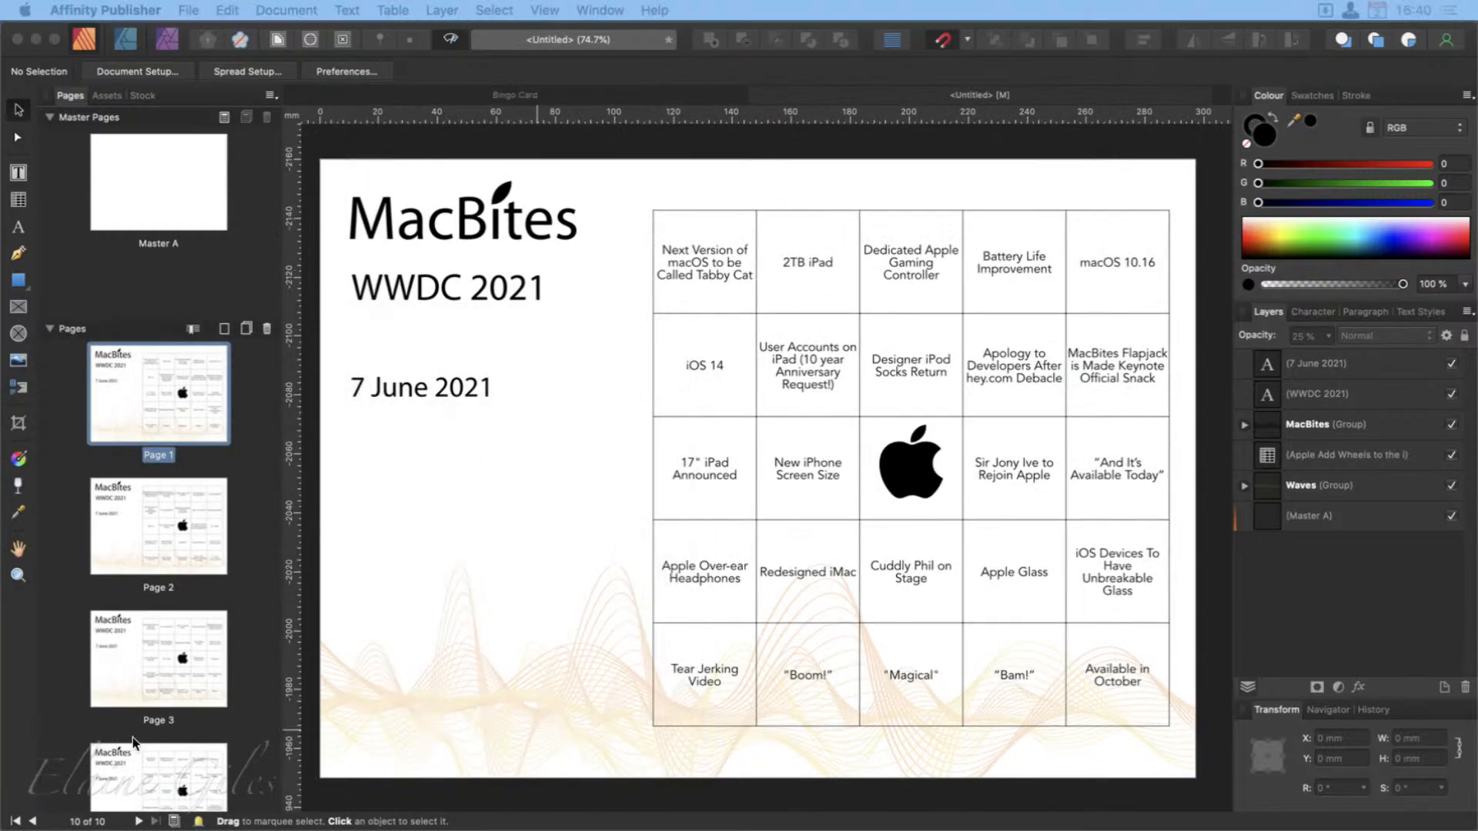
Look through the generated bingo card pages and compare the table contents on several of them, including pages 3, 5 and 6.
scroll(197, 740, "down", 10)
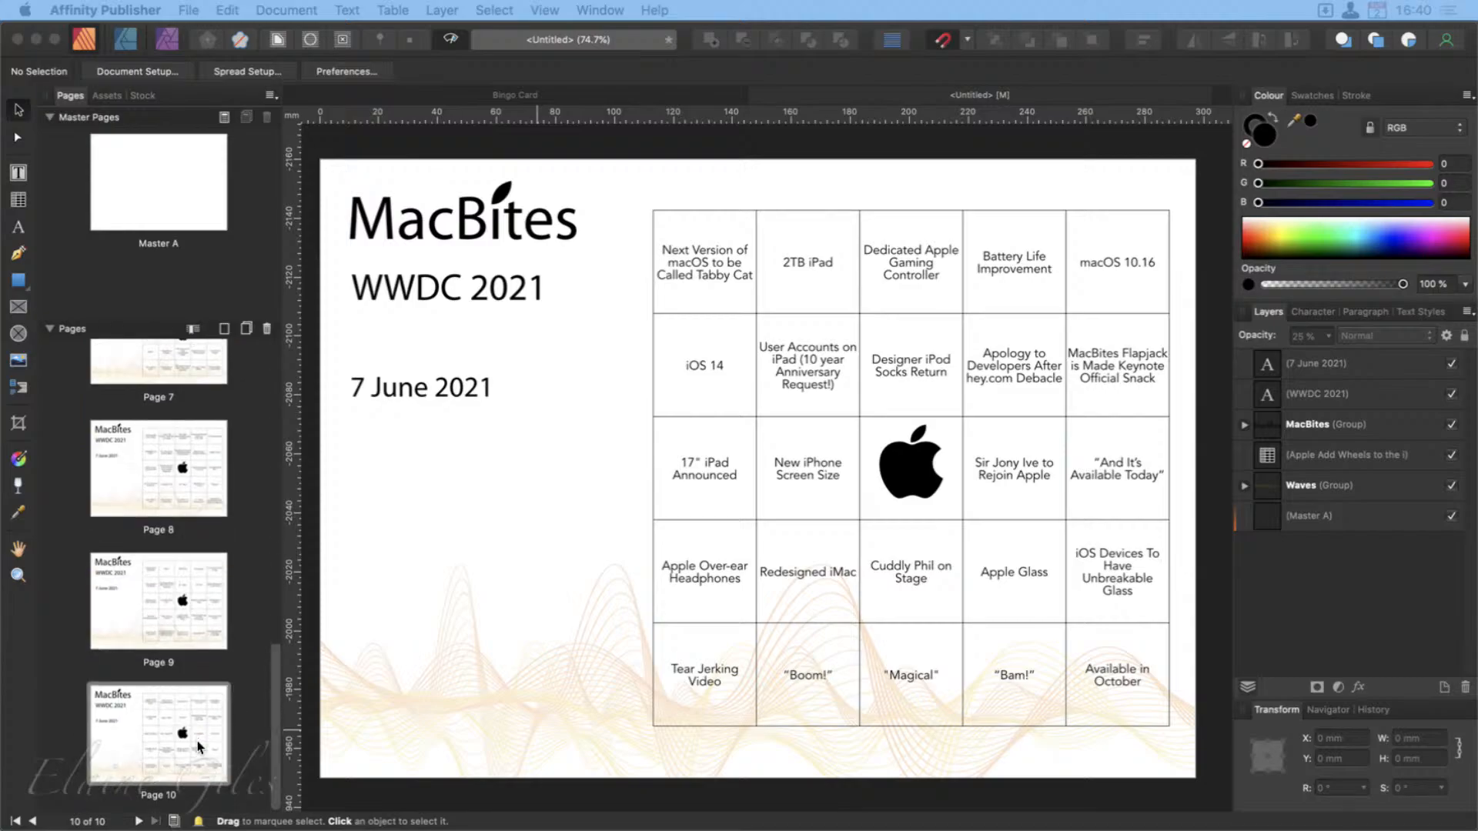
scroll(197, 741, "up", 10)
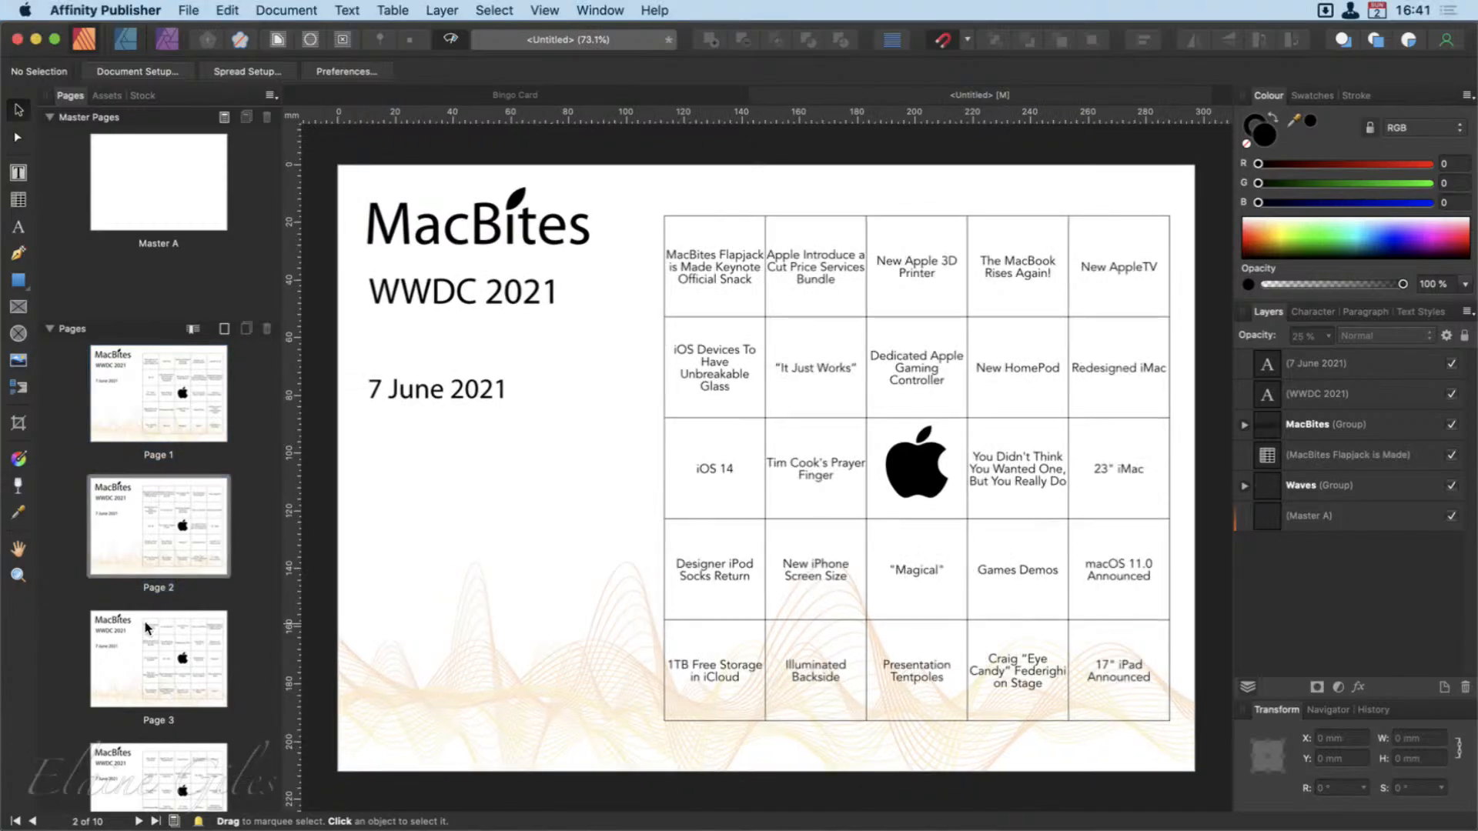
left_click(144, 670)
left_click(171, 794)
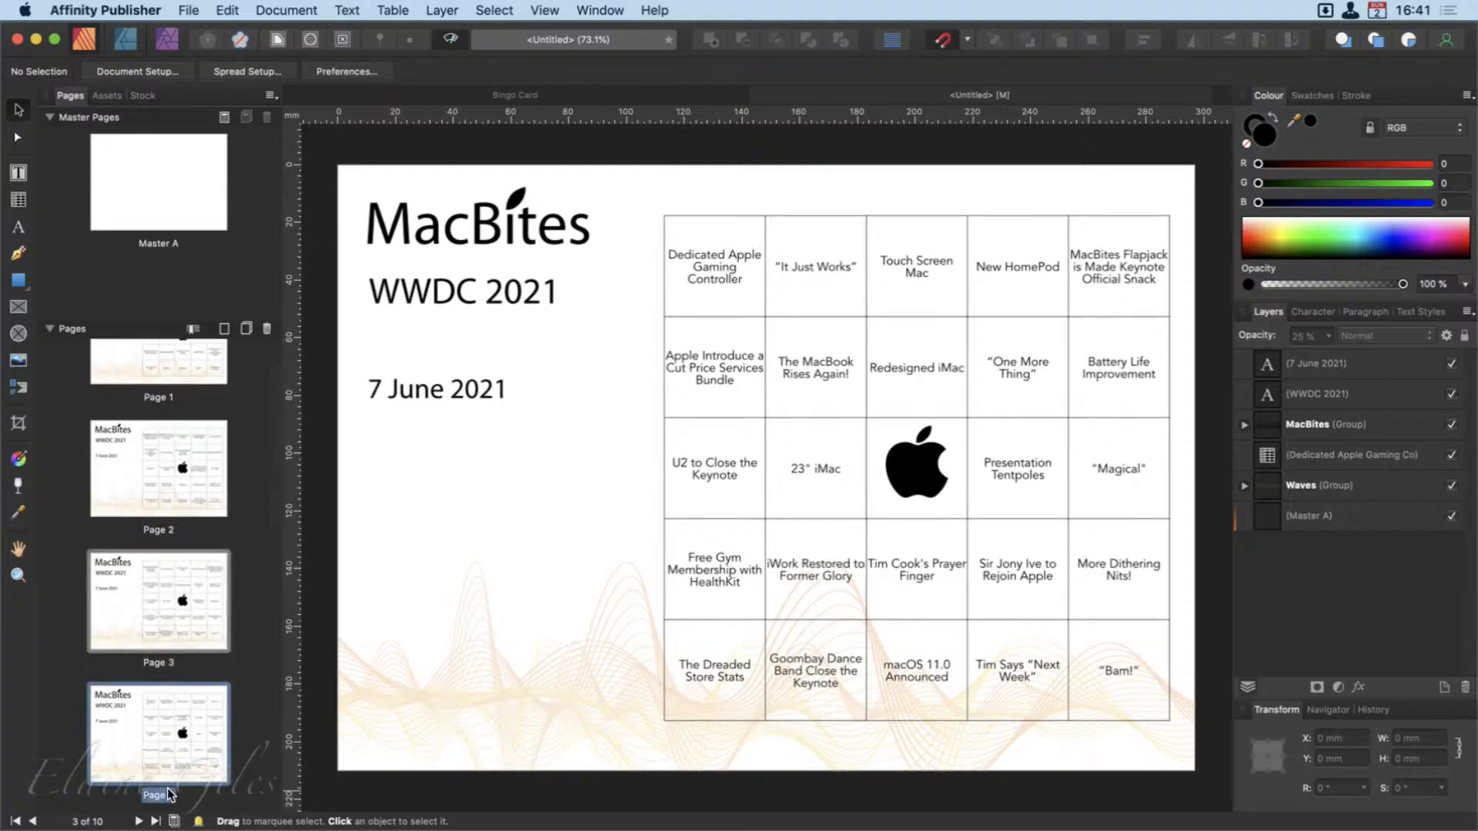
scroll(166, 731, "down", 5)
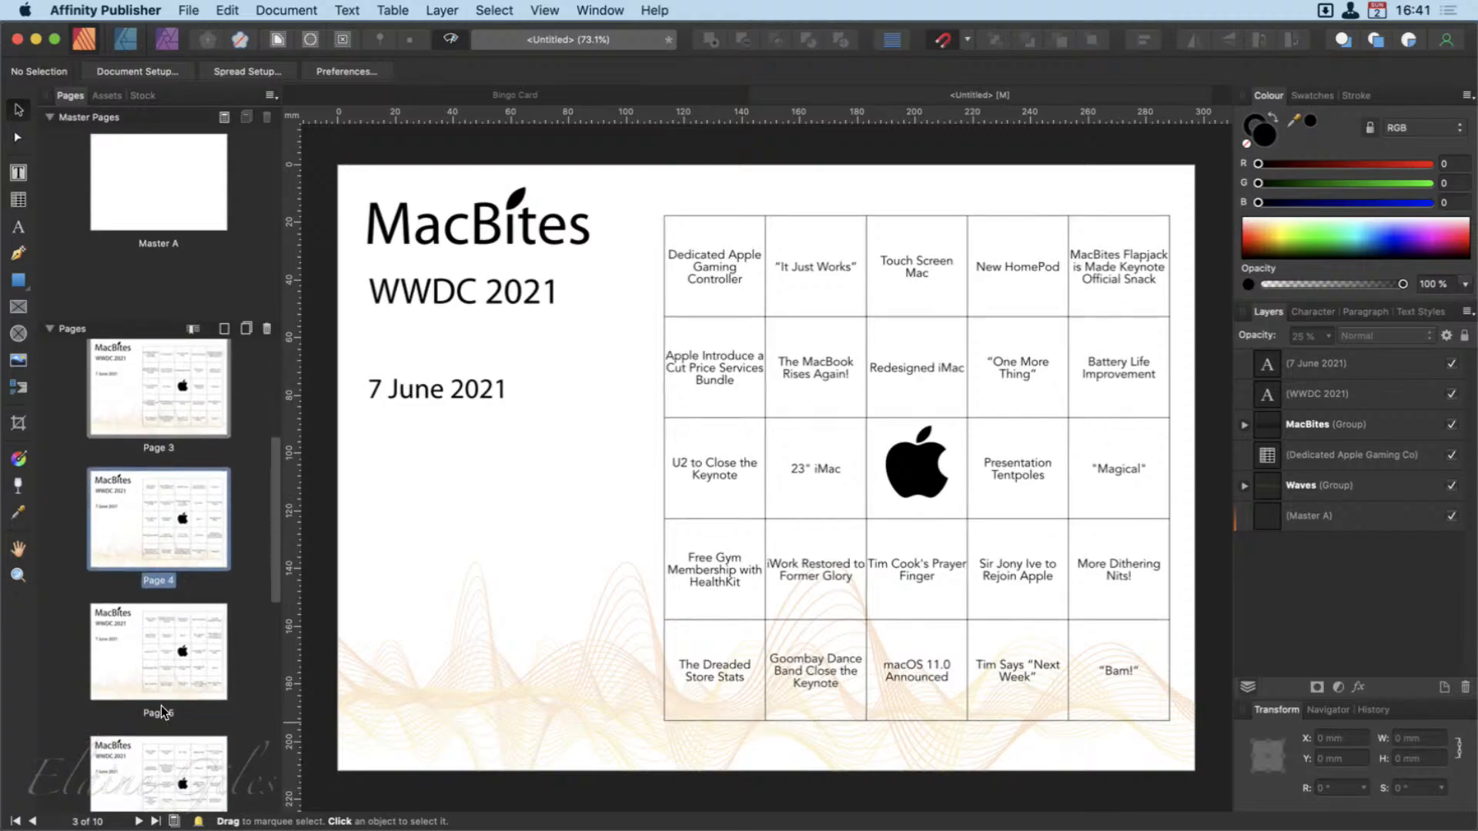
left_click(157, 666)
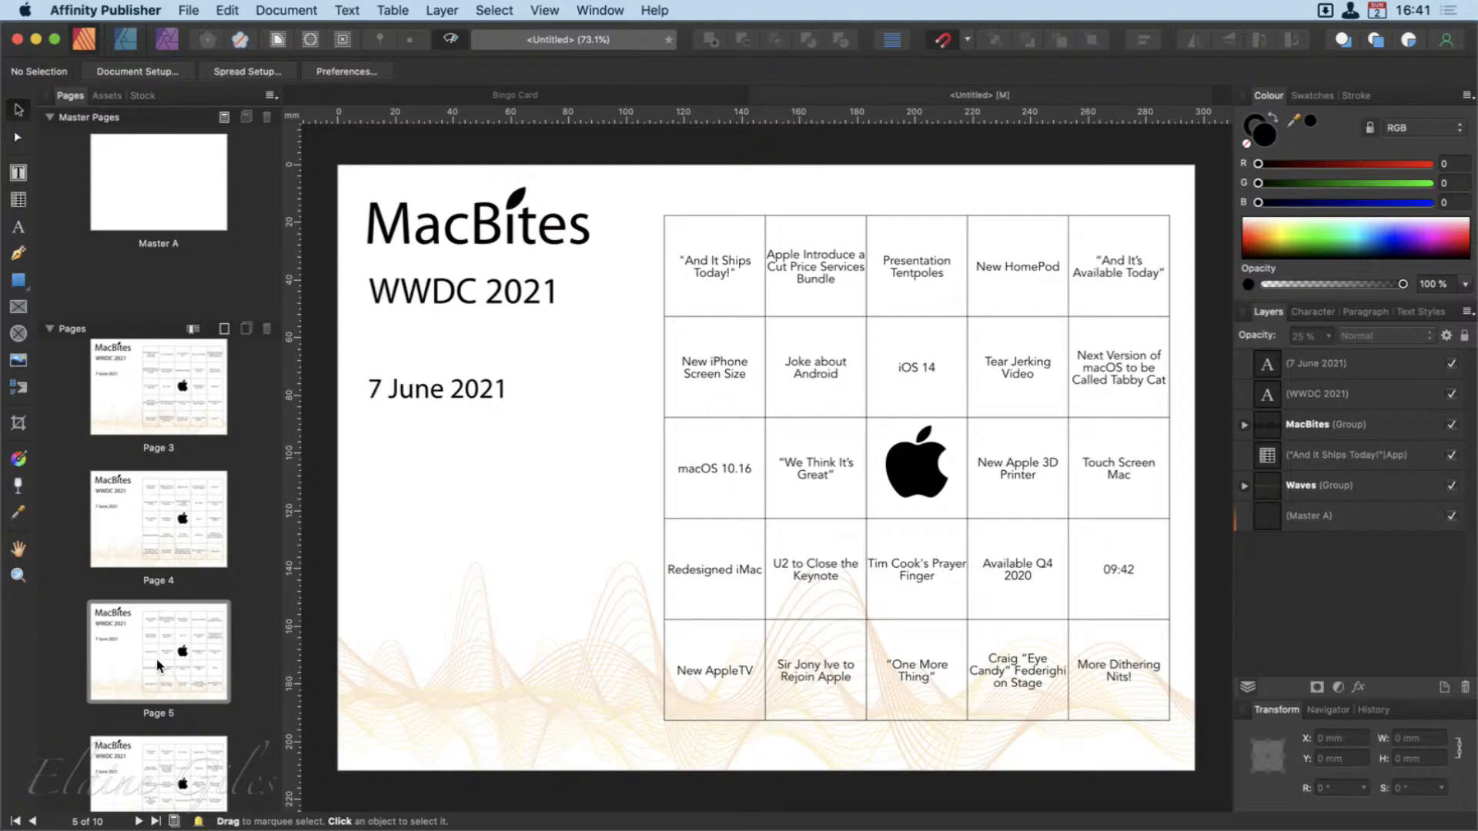
scroll(170, 670, "down", 3)
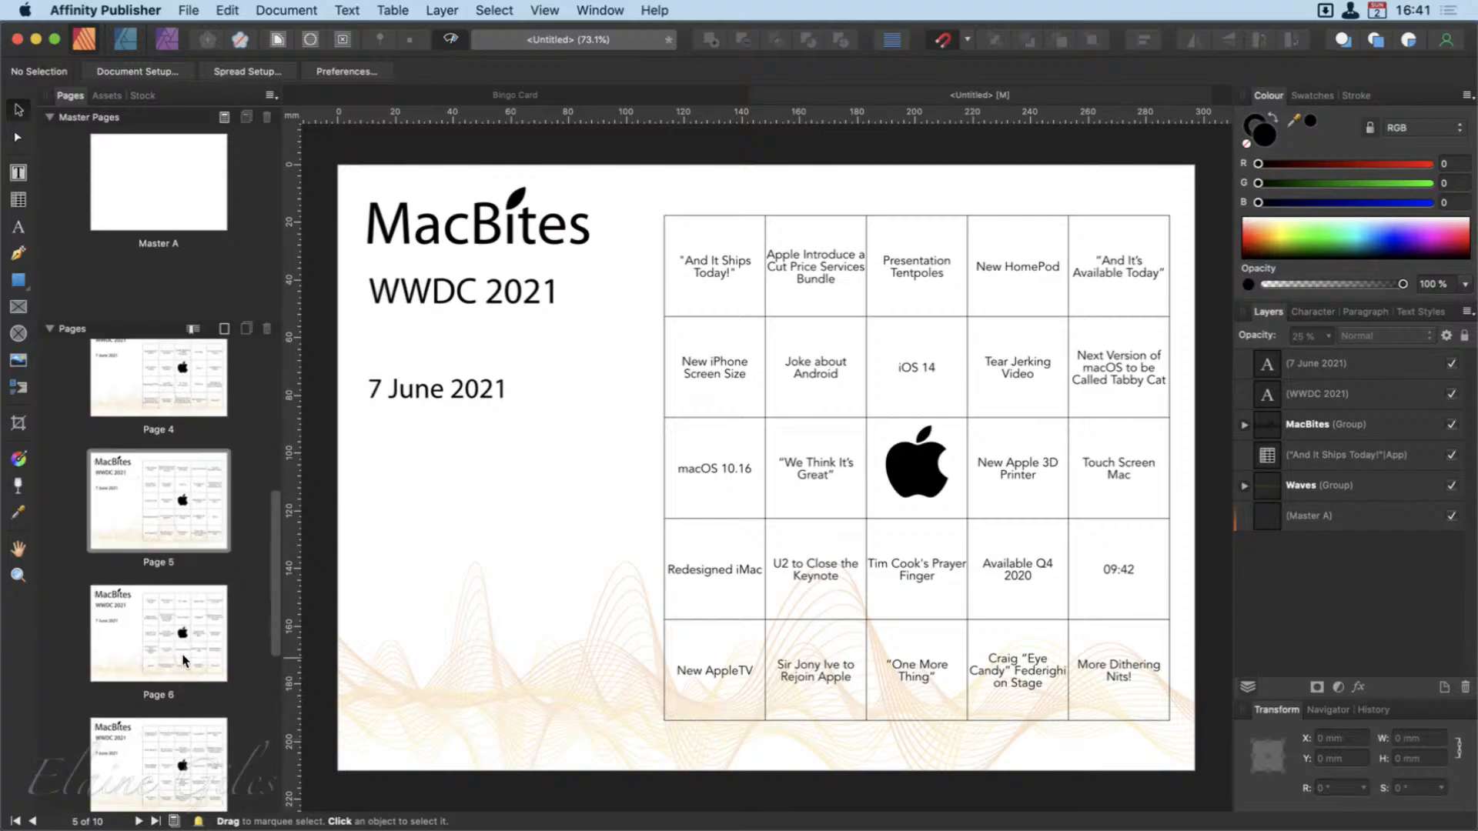
left_click(182, 653)
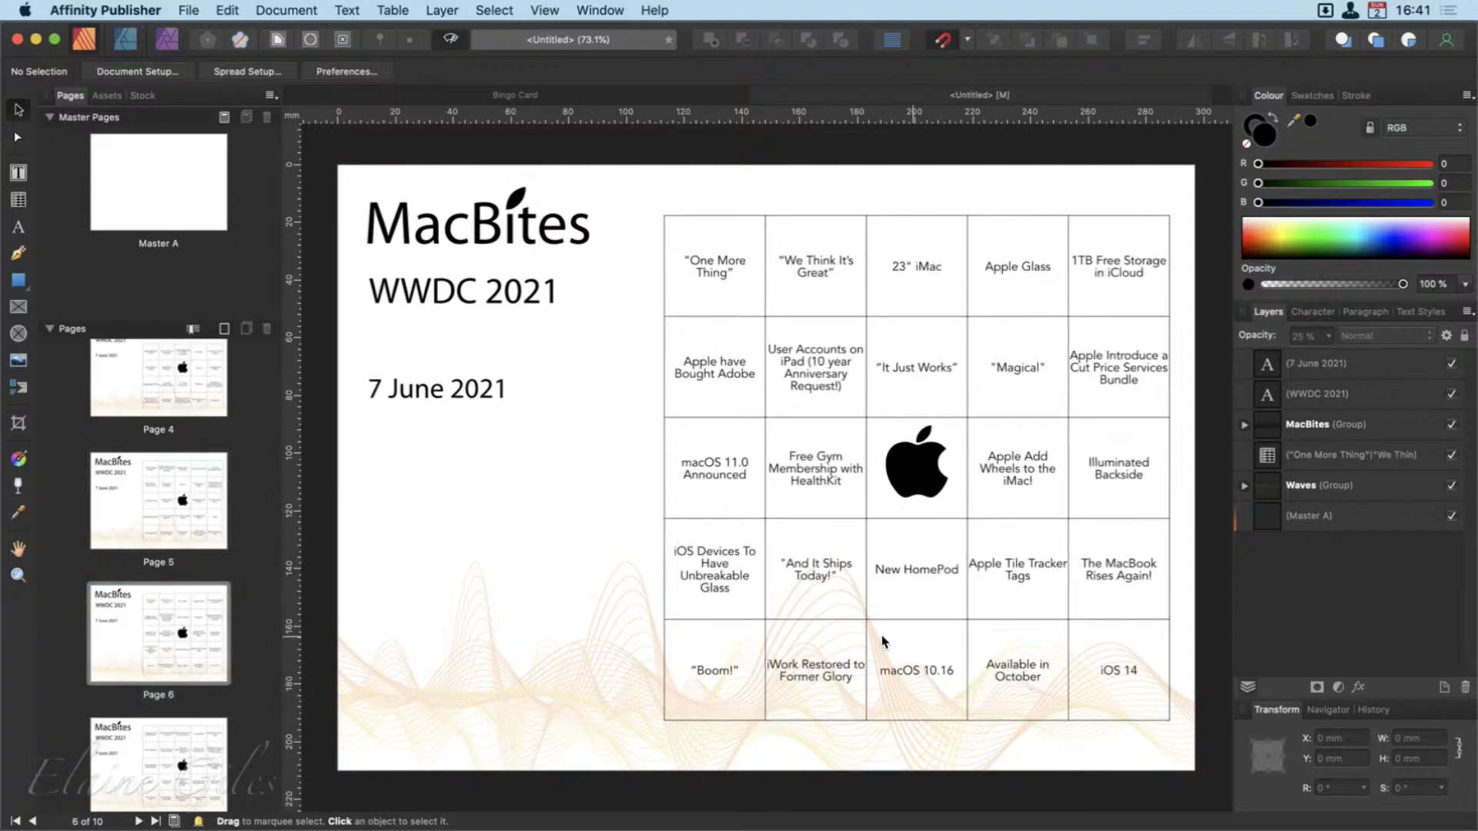
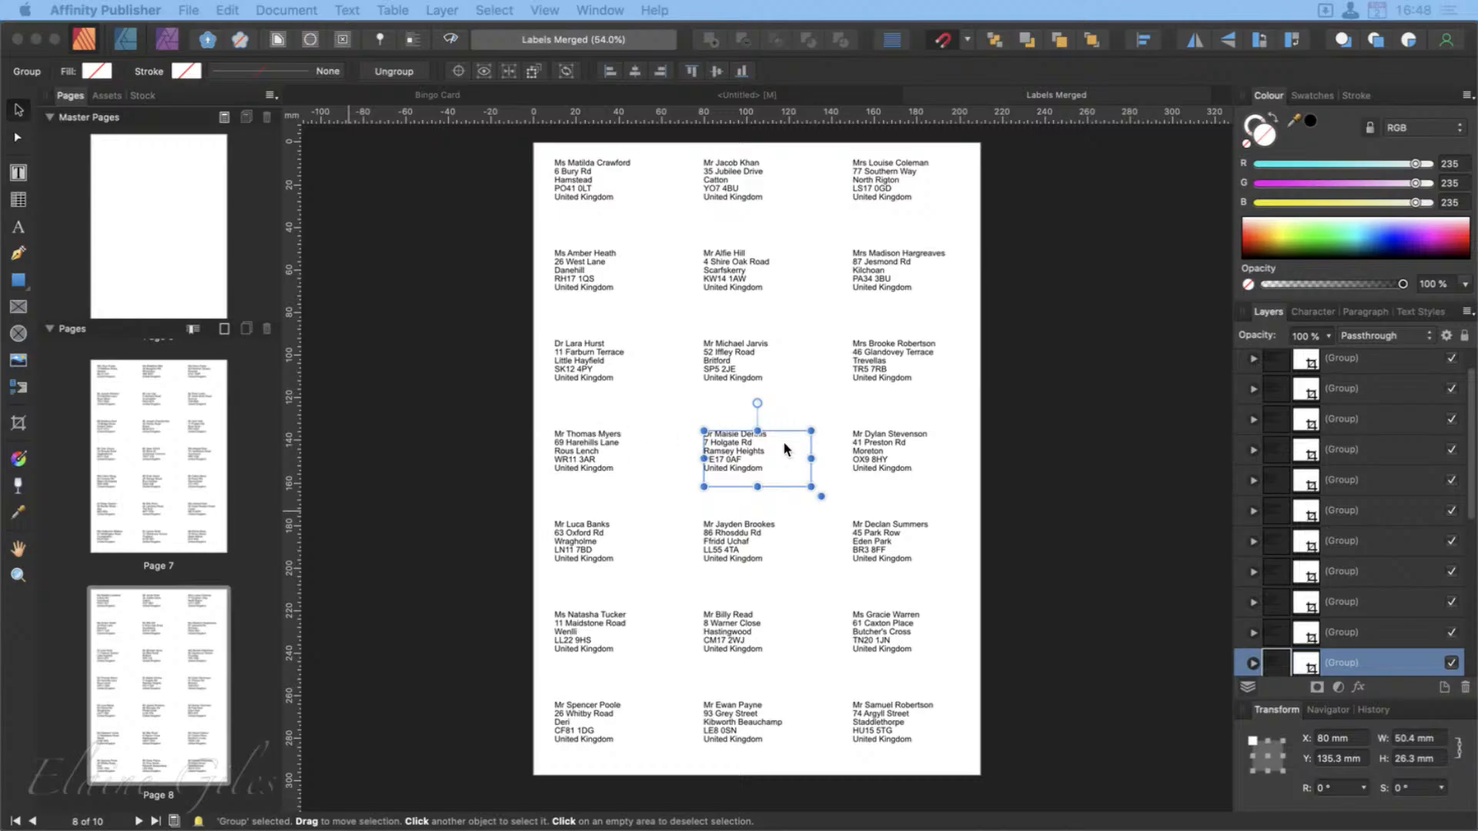
left_click(638, 454)
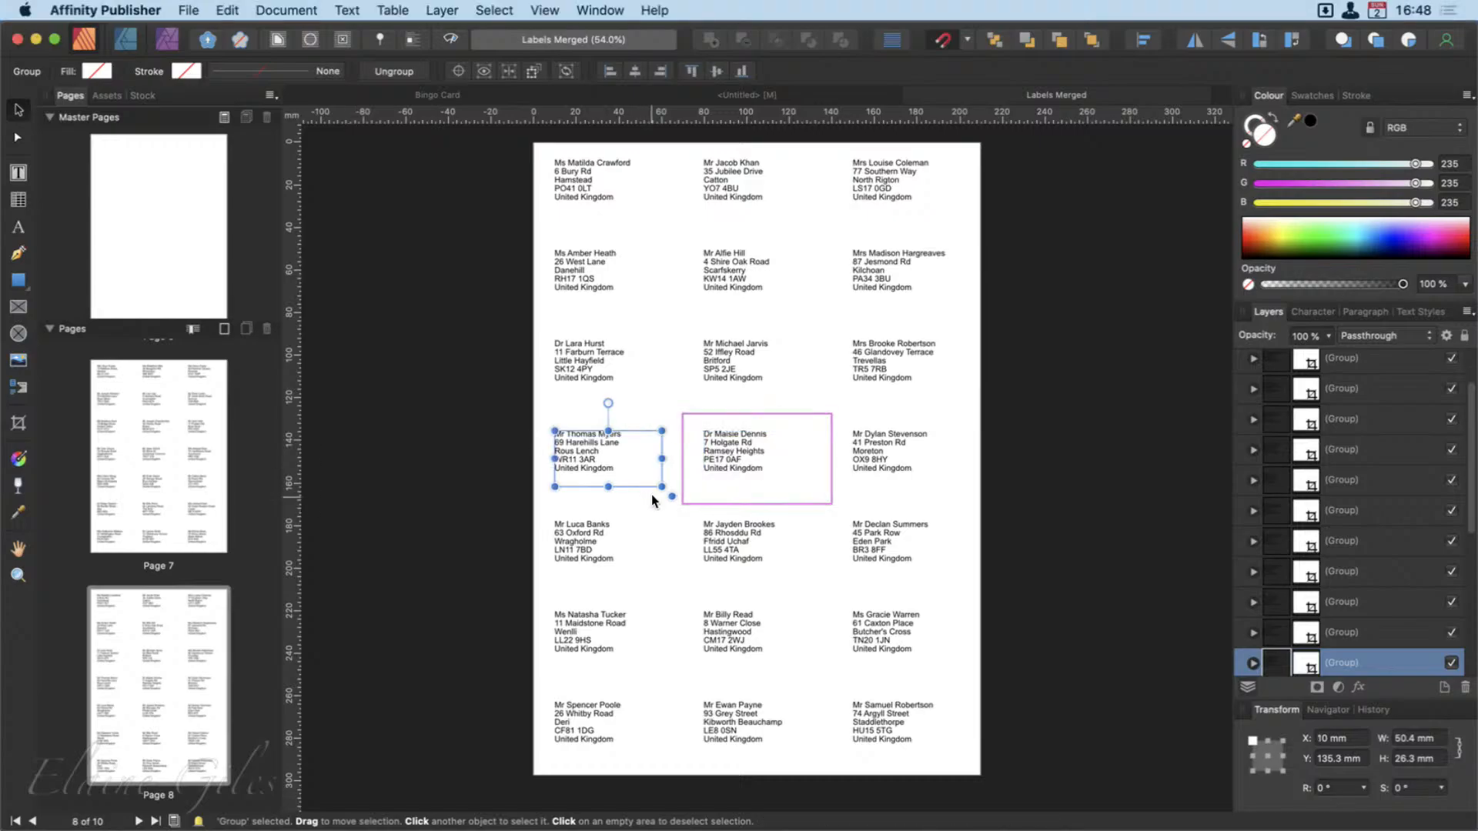
left_click(740, 445)
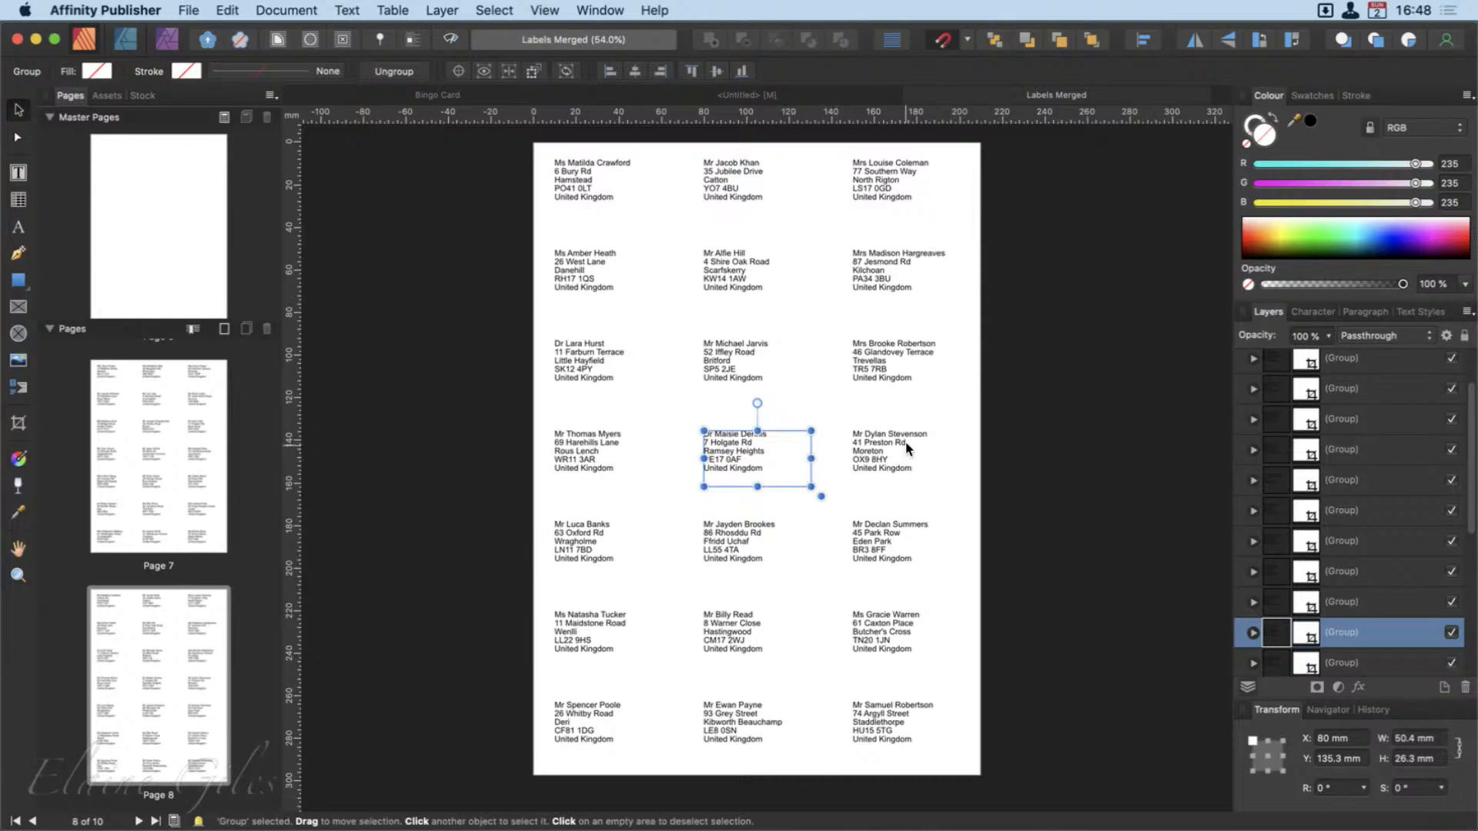
left_click(886, 452, "shift")
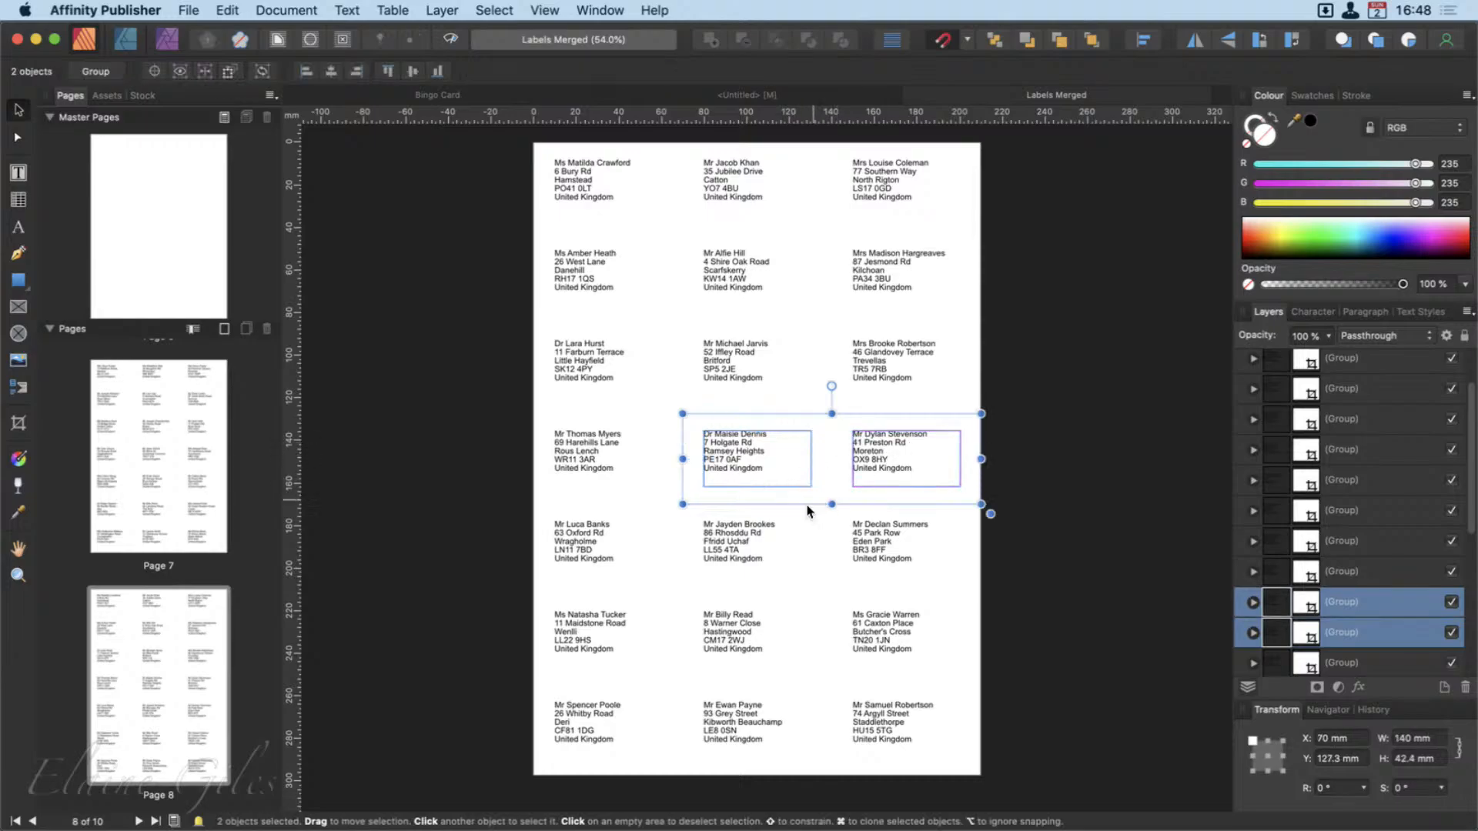
left_click(750, 545, "shift")
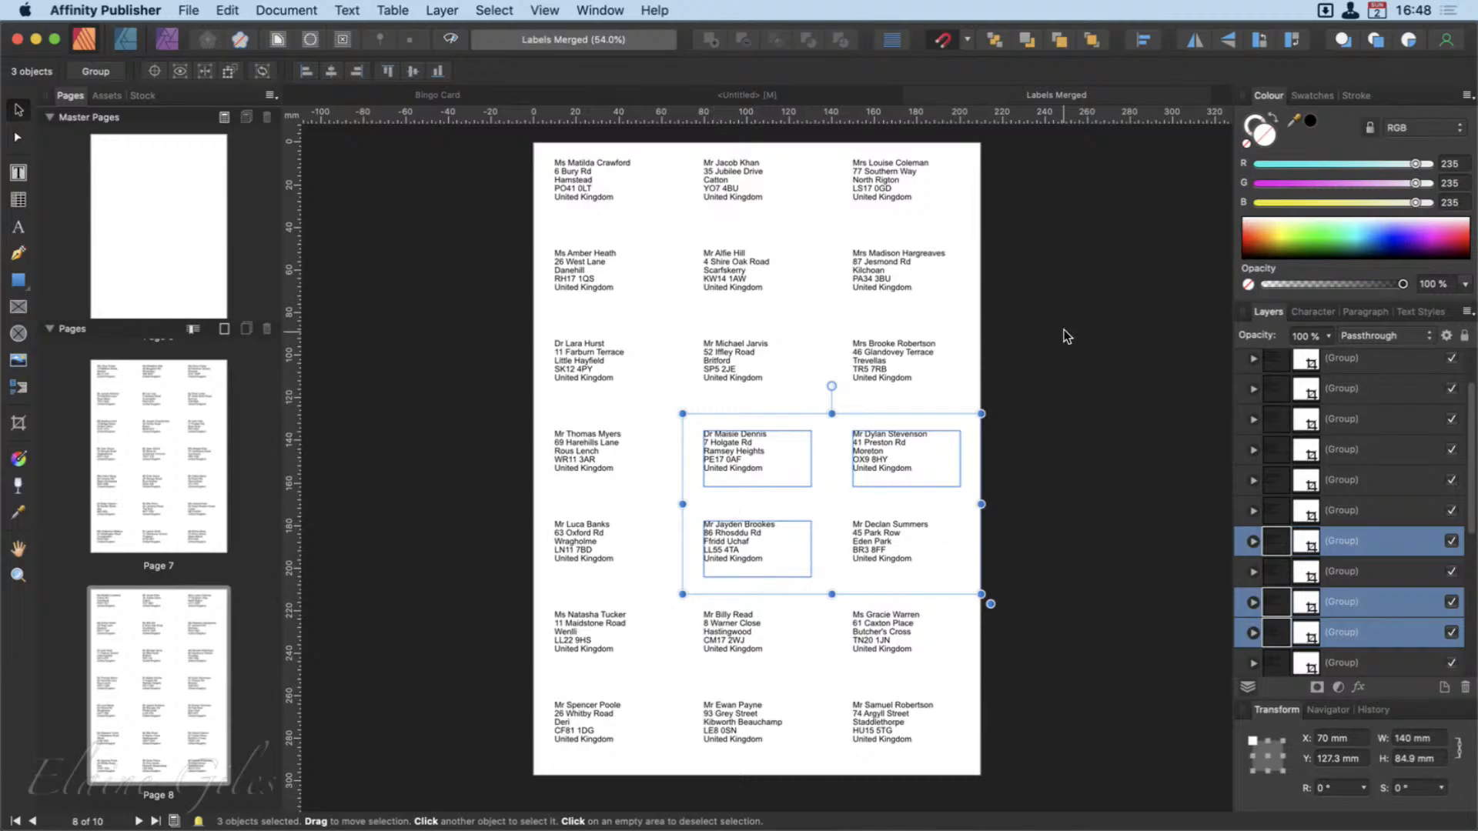
Hide all labels on page 8 except the middle and right ones in row four and the middle one in row five.
left_click(660, 224)
left_click(614, 172)
double_click(614, 172)
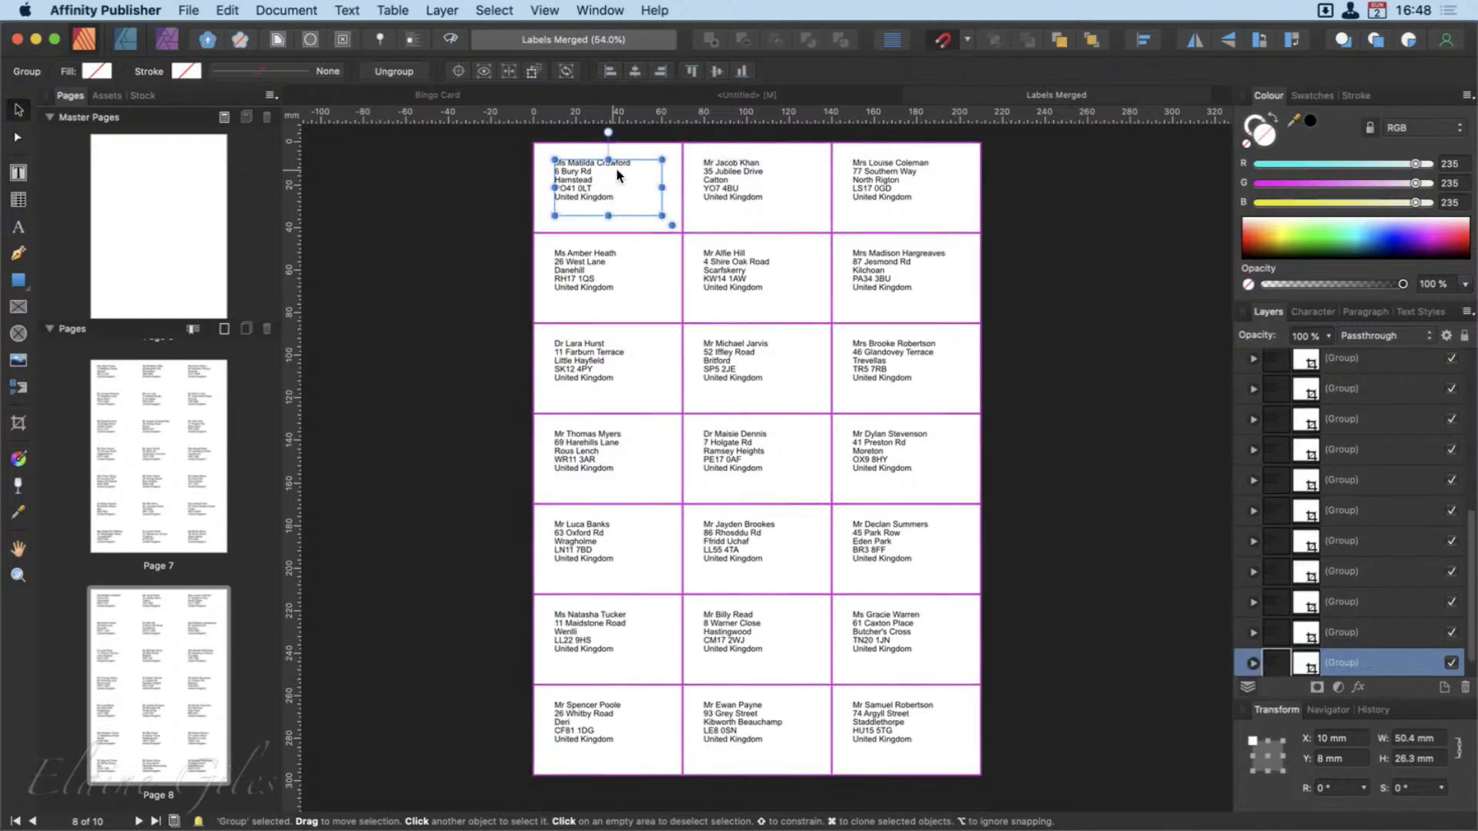
left_click(762, 177, "shift")
left_click(850, 186, "shift")
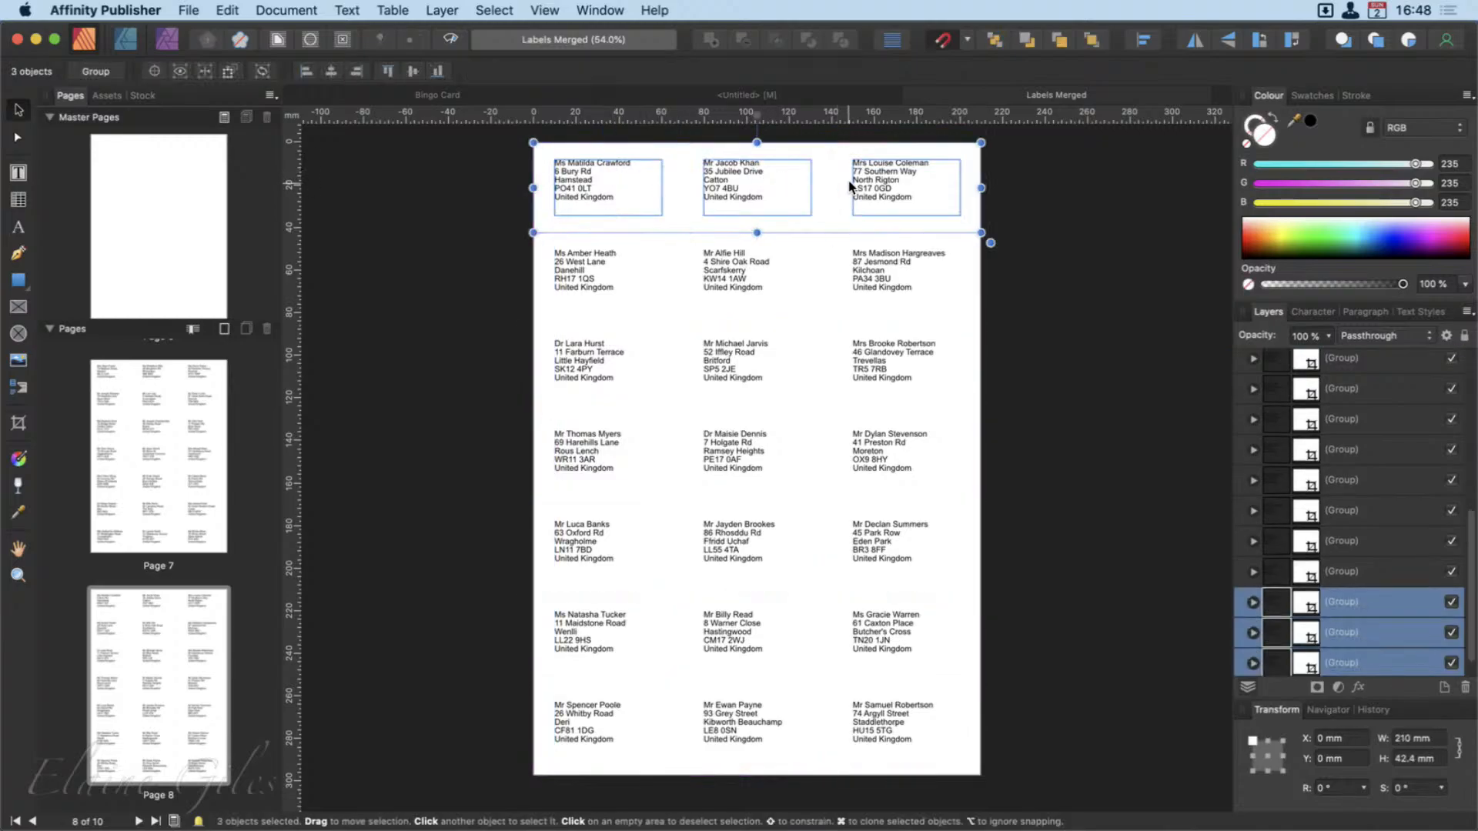
left_click(884, 291, "shift")
left_click(727, 296, "shift")
left_click(597, 293, "shift")
left_click(599, 368, "shift")
left_click(732, 356, "shift")
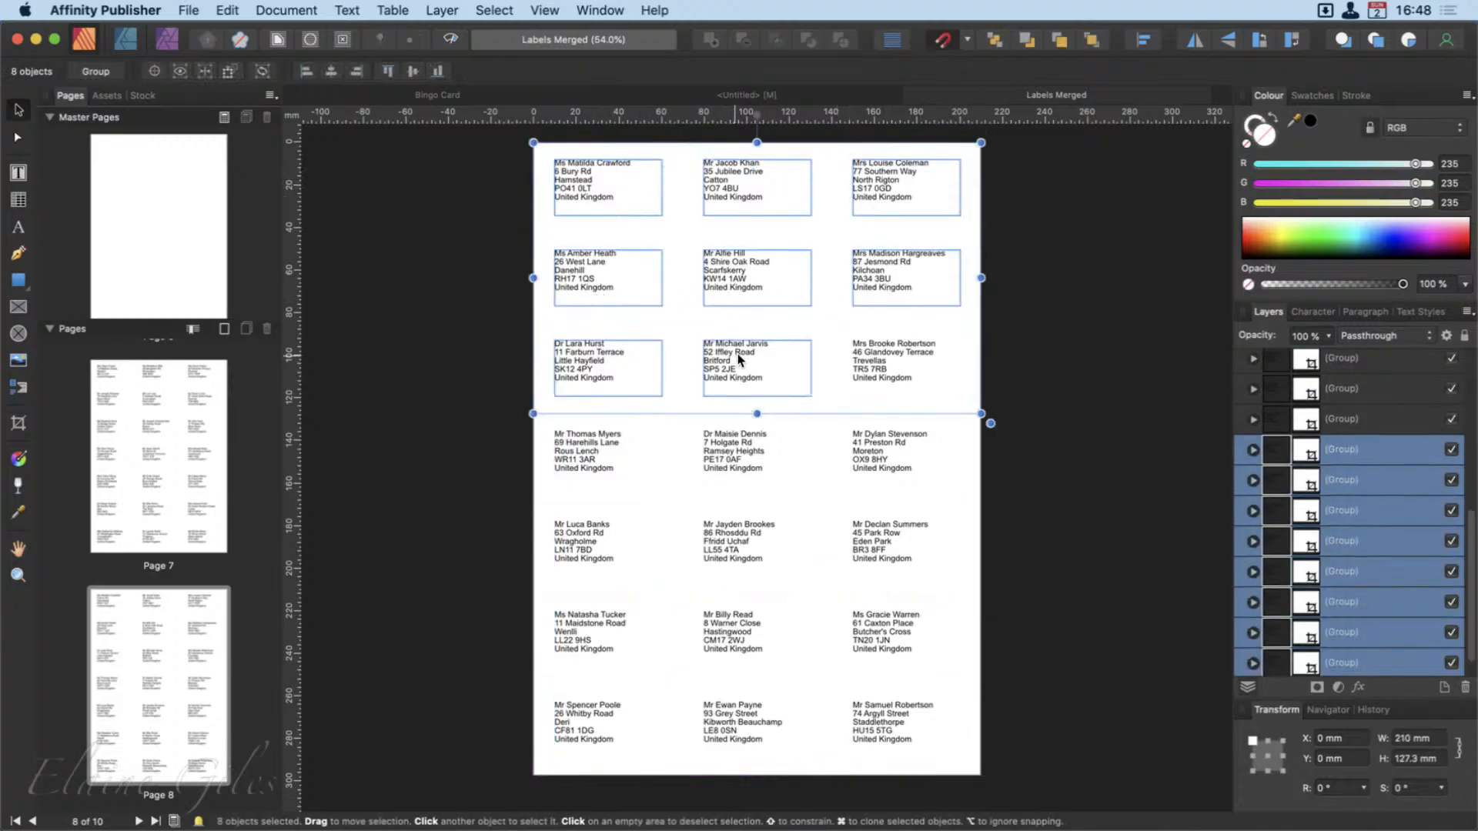
left_click(931, 355, "shift")
left_click(593, 457, "shift")
left_click(893, 542, "shift")
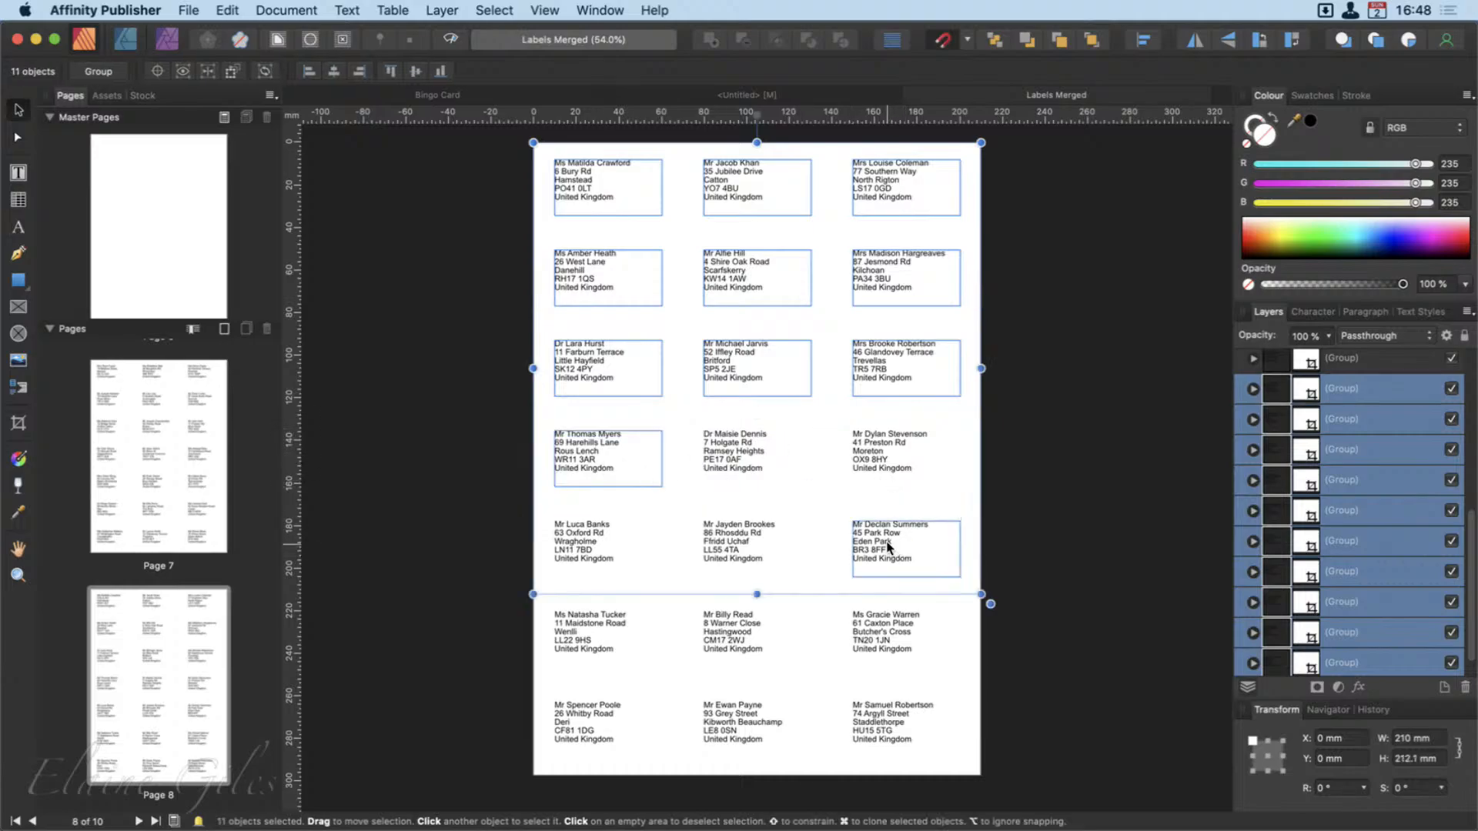
left_click(574, 550, "shift")
left_click(608, 638, "shift")
left_click(758, 633, "shift")
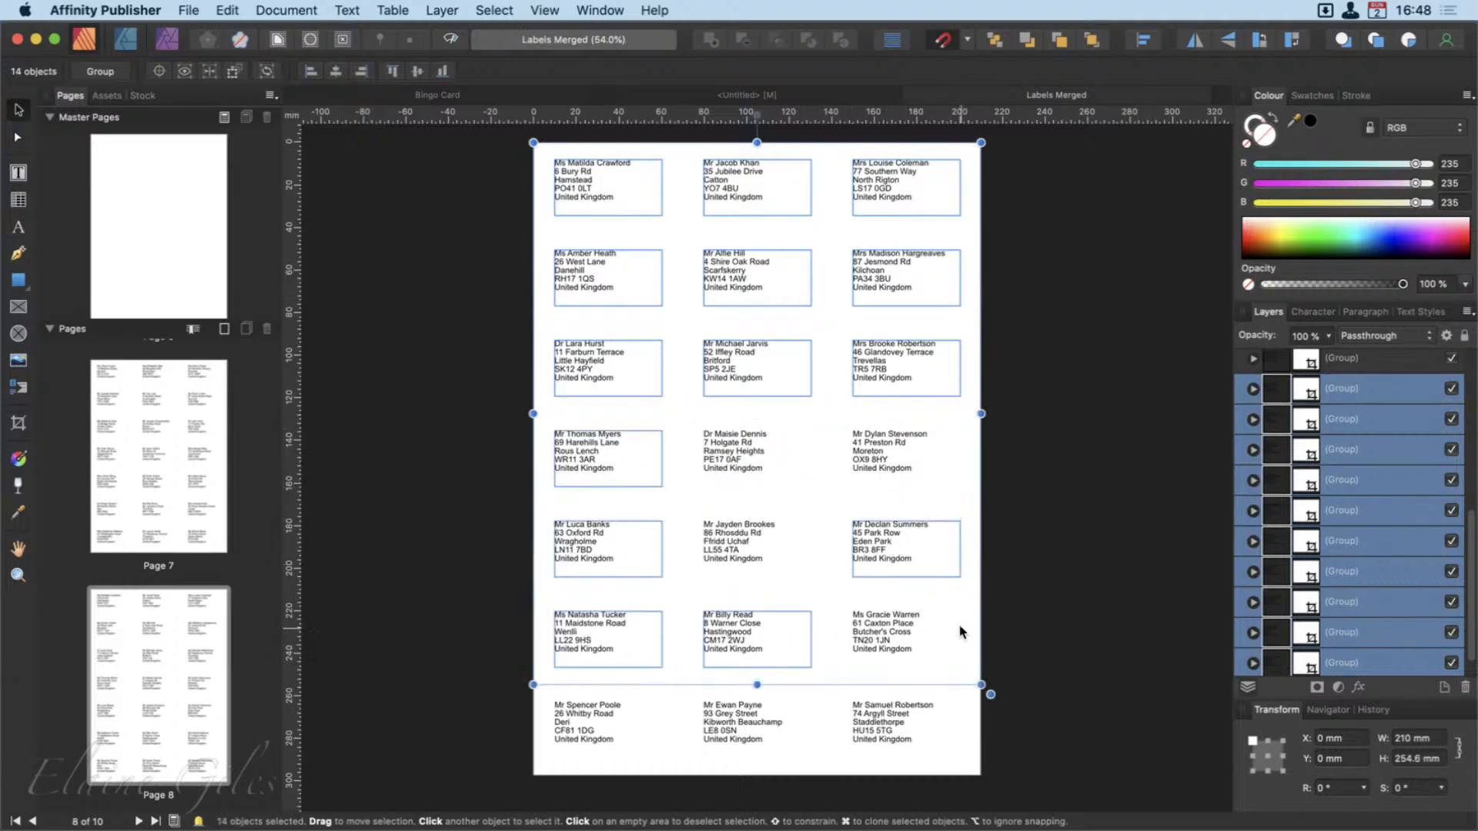
left_click(876, 639, "shift")
left_click(902, 707, "shift")
left_click(715, 723, "shift")
left_click(629, 720, "shift")
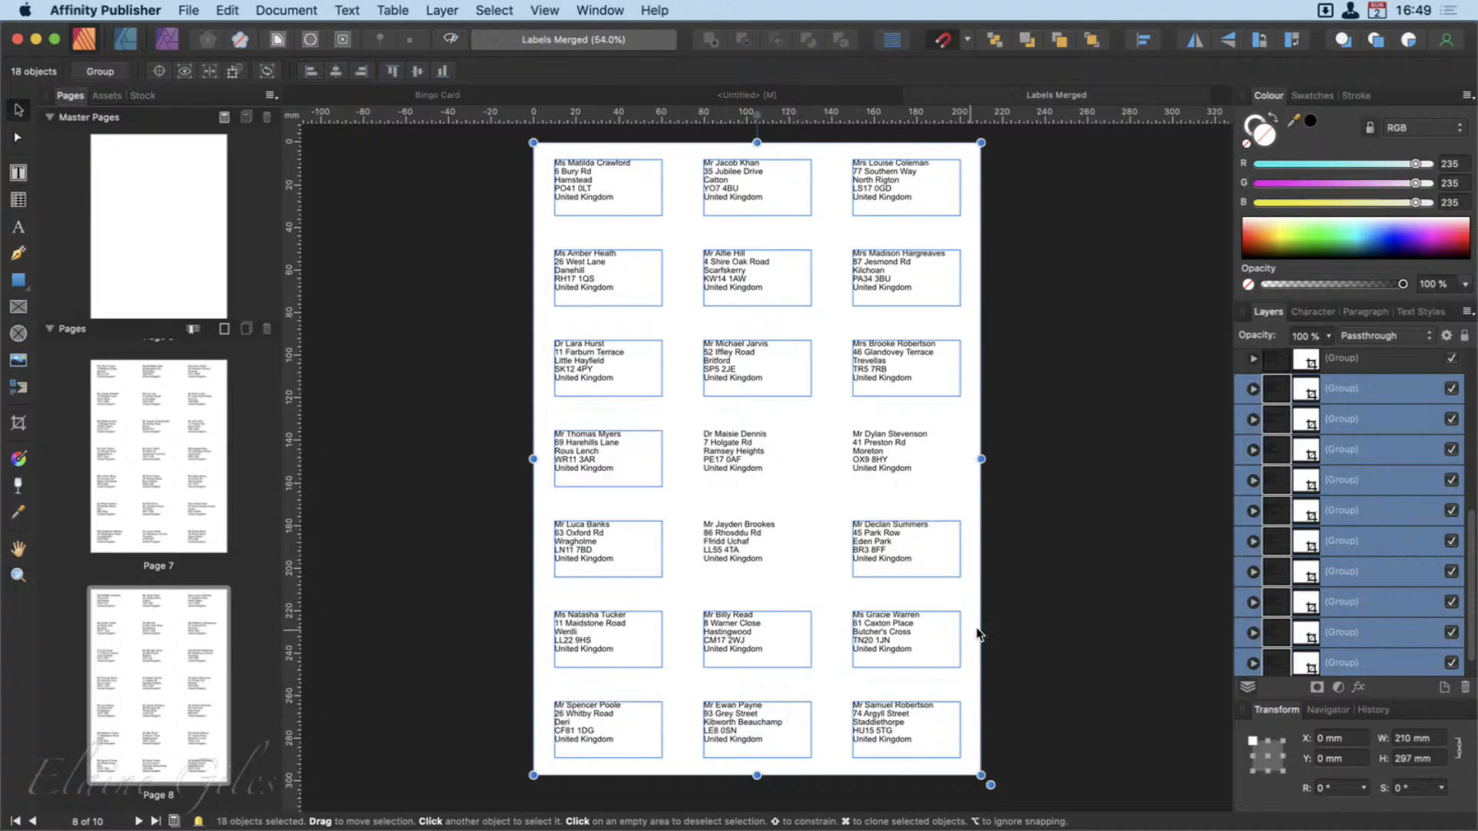
left_click(1453, 389)
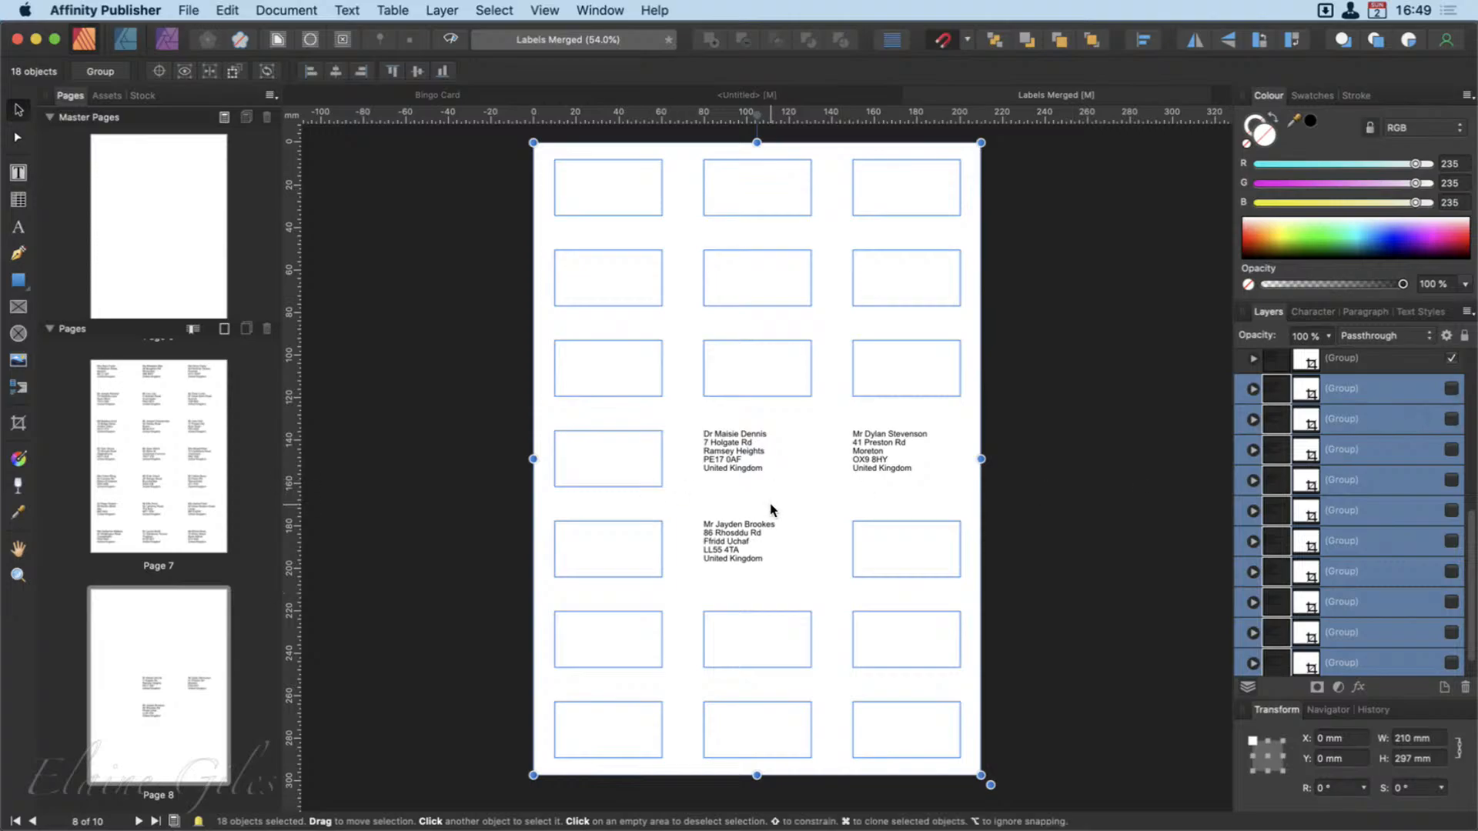
Make the hidden labels visible again, deselect them, and open the recent document Labels.afpub.
left_click(1452, 388)
left_click(1076, 438)
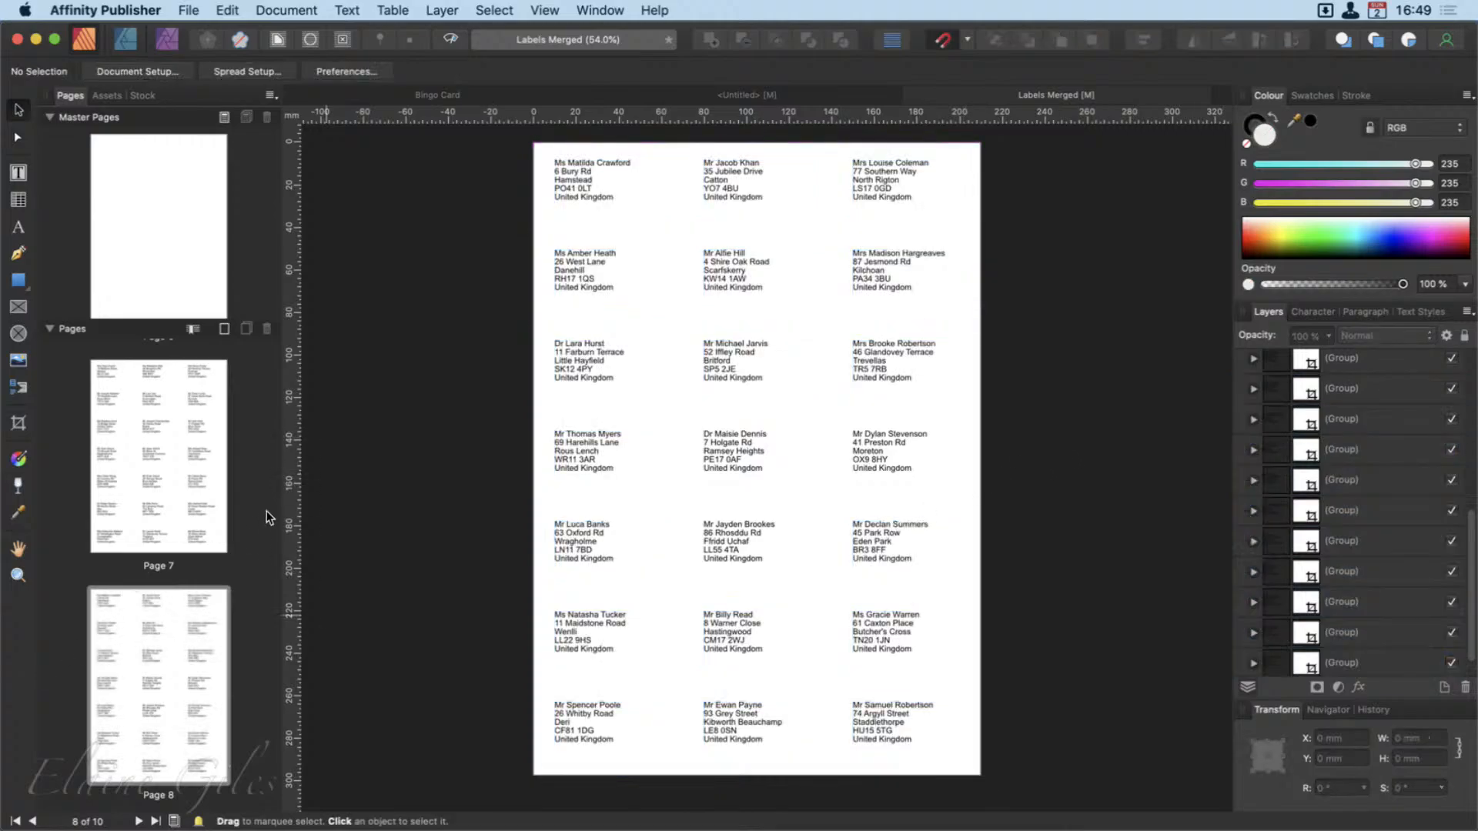
left_click(190, 11)
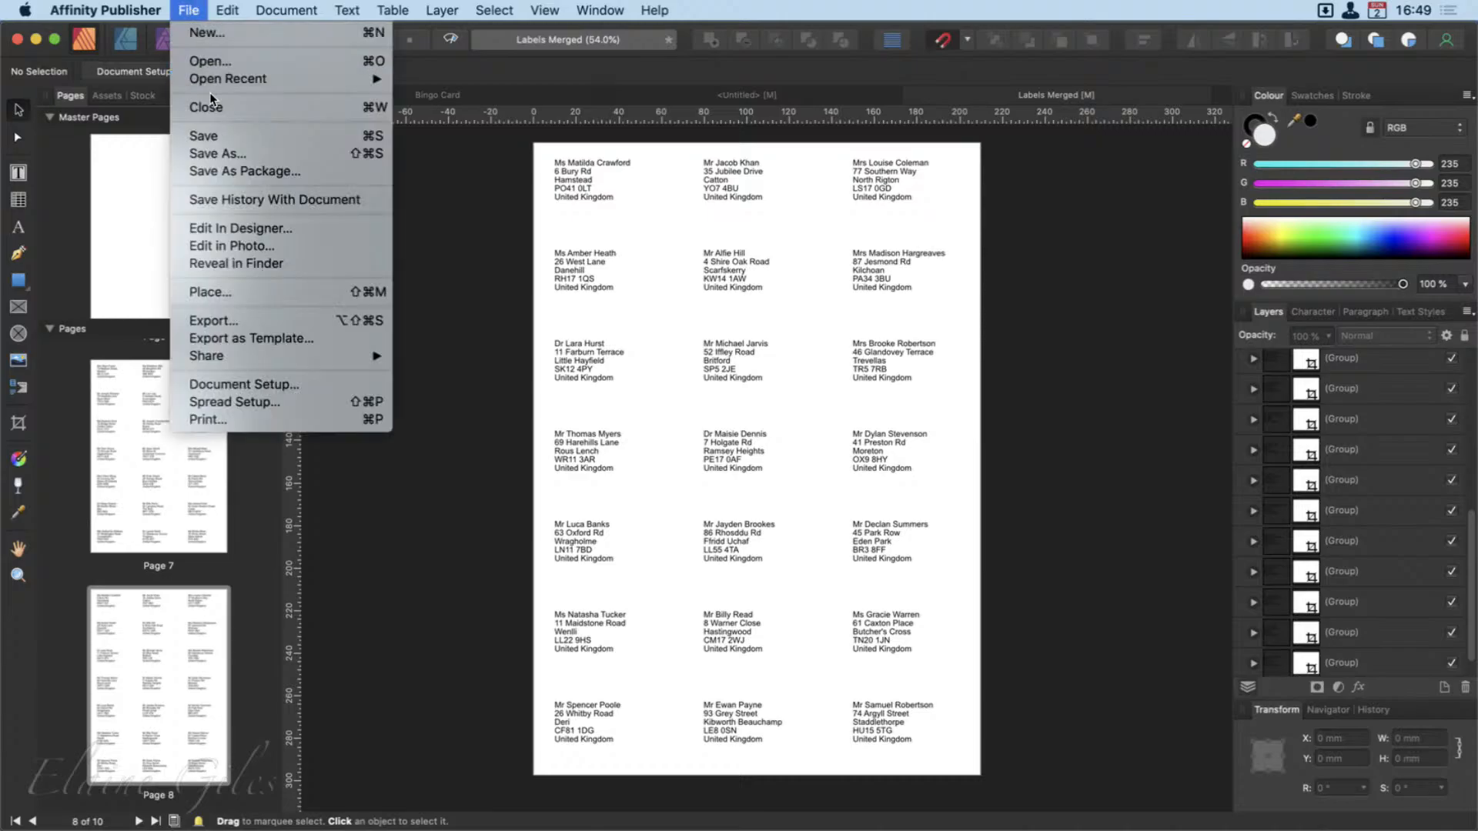
mouse_move(215, 82)
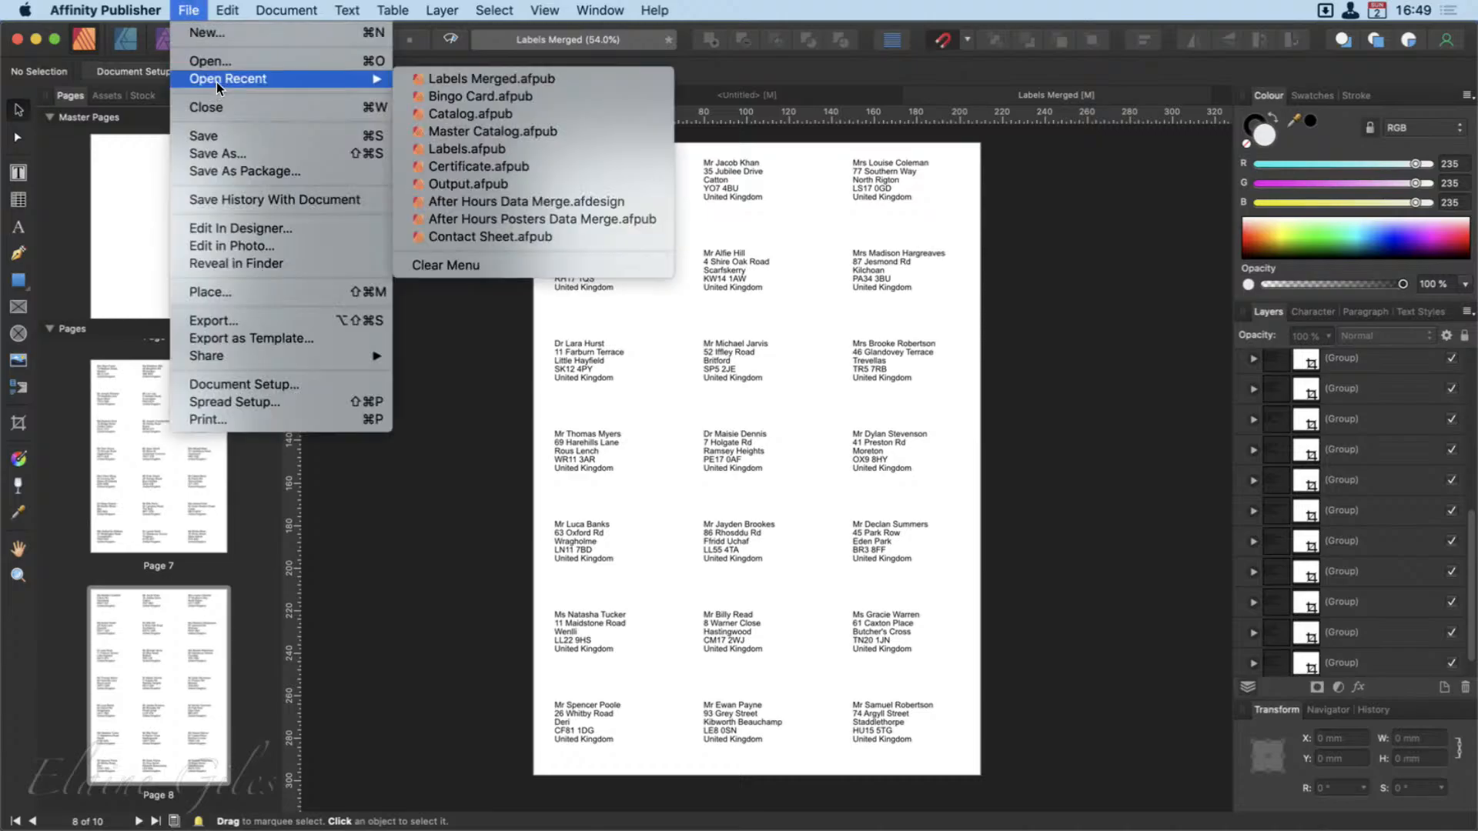
left_click(505, 151)
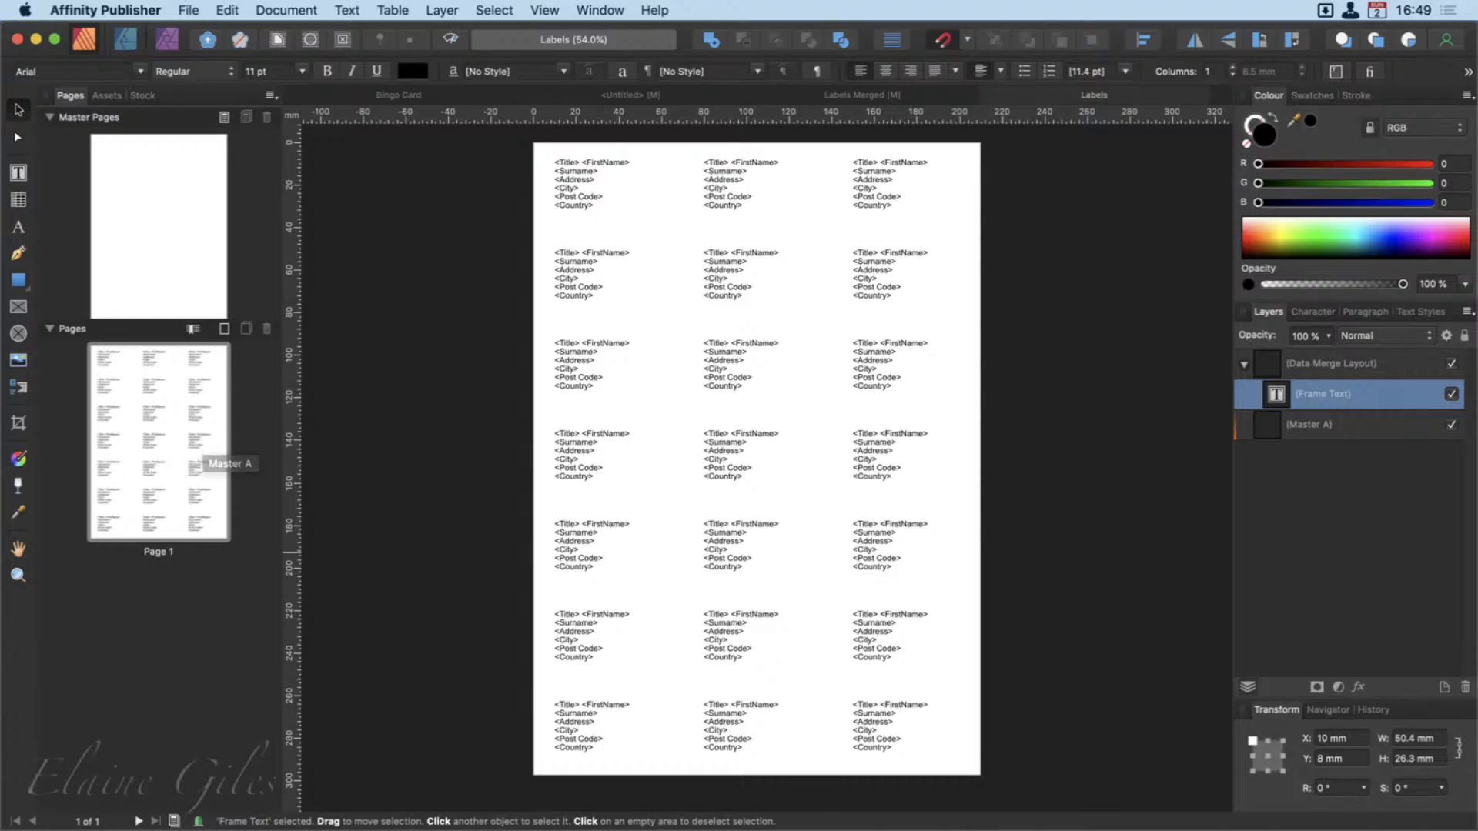
Try the Range record filter for Names and Addresses.xlsx in Data Merge, return to All Records and close the window.
left_click_drag(1, 829, 736, 201)
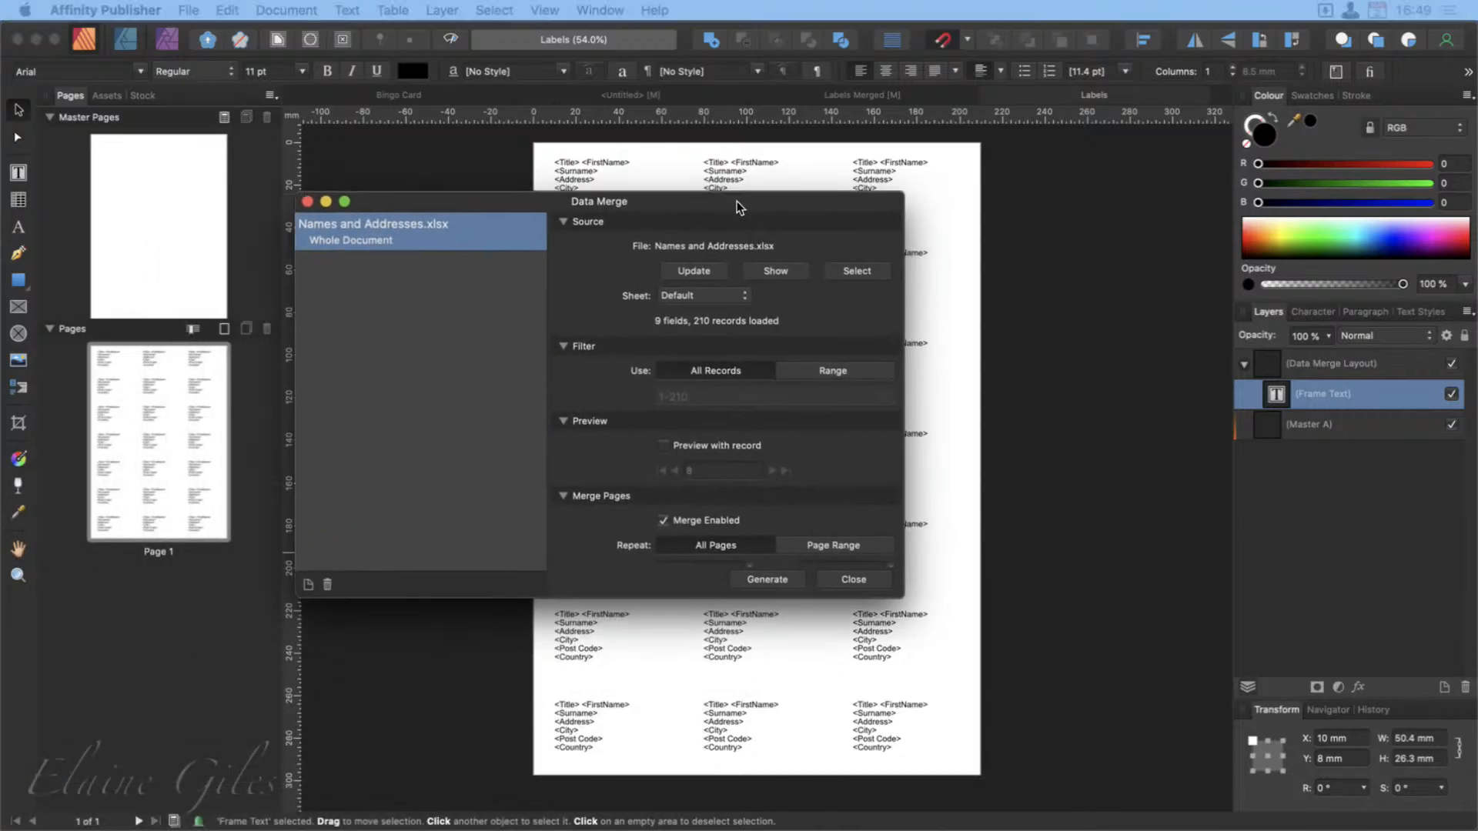
left_click(563, 222)
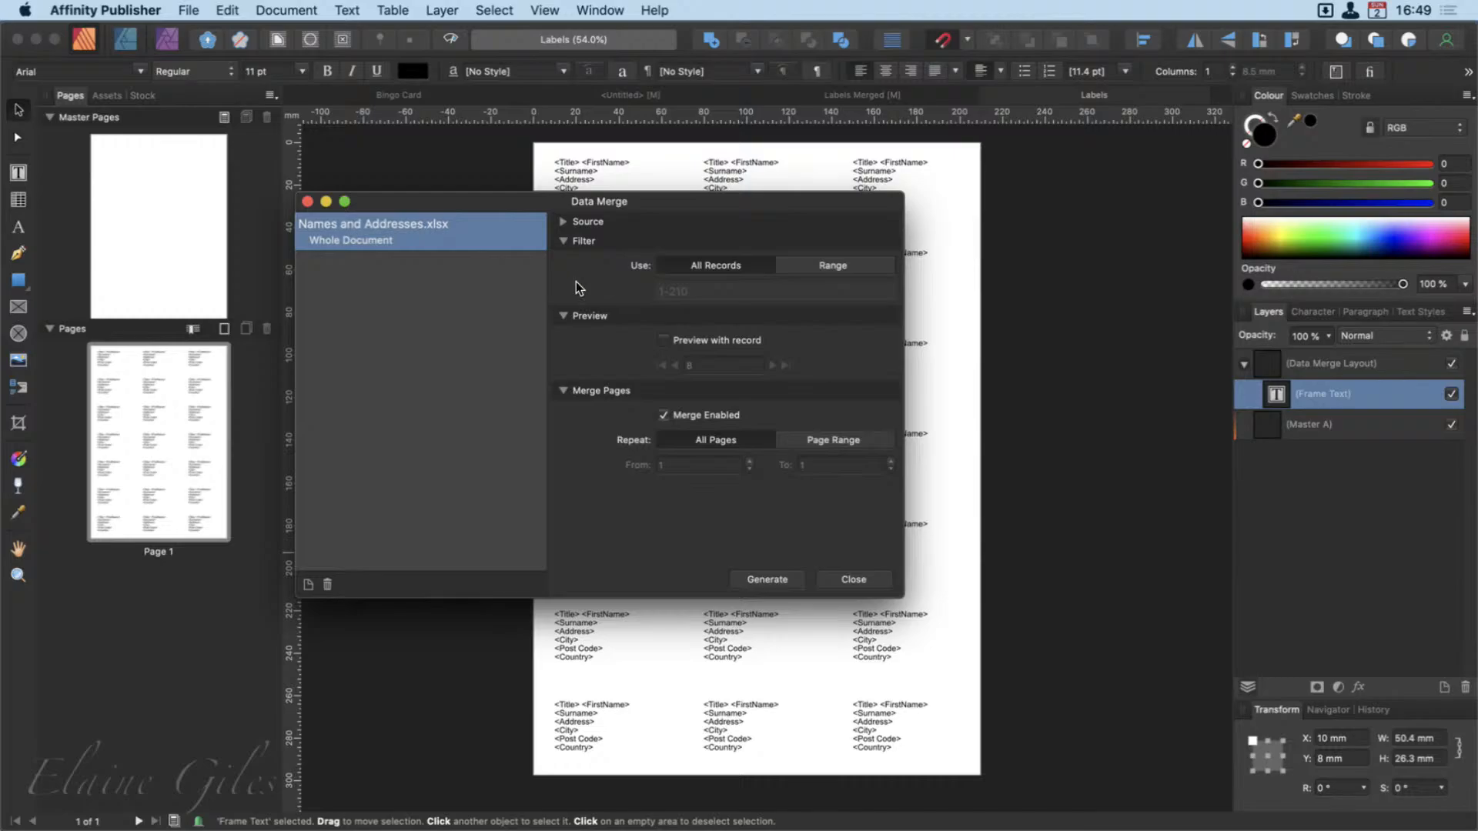
left_click(861, 261)
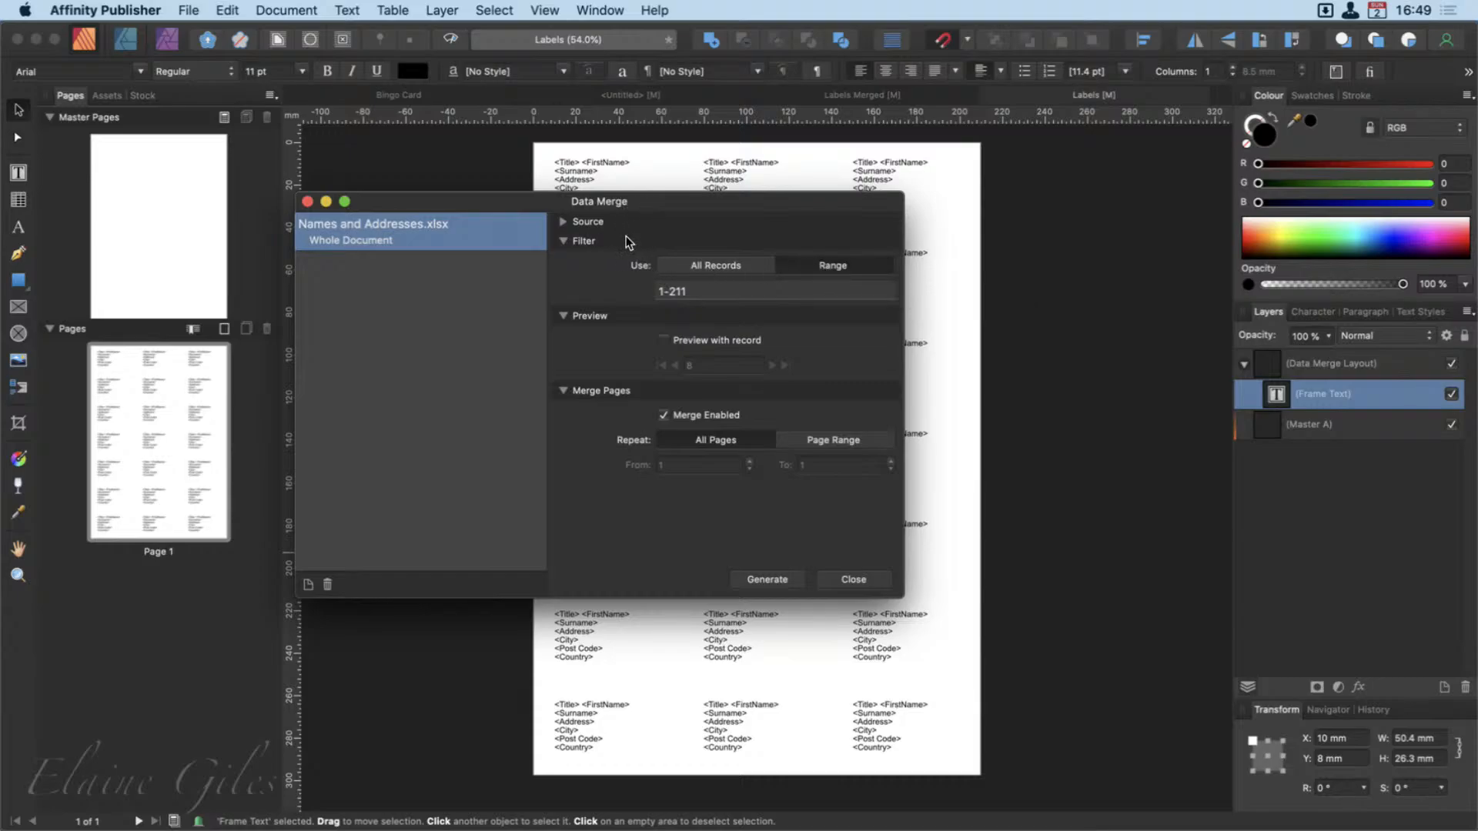
left_click(679, 263)
left_click_drag(662, 201, 610, 256)
key("Escape")
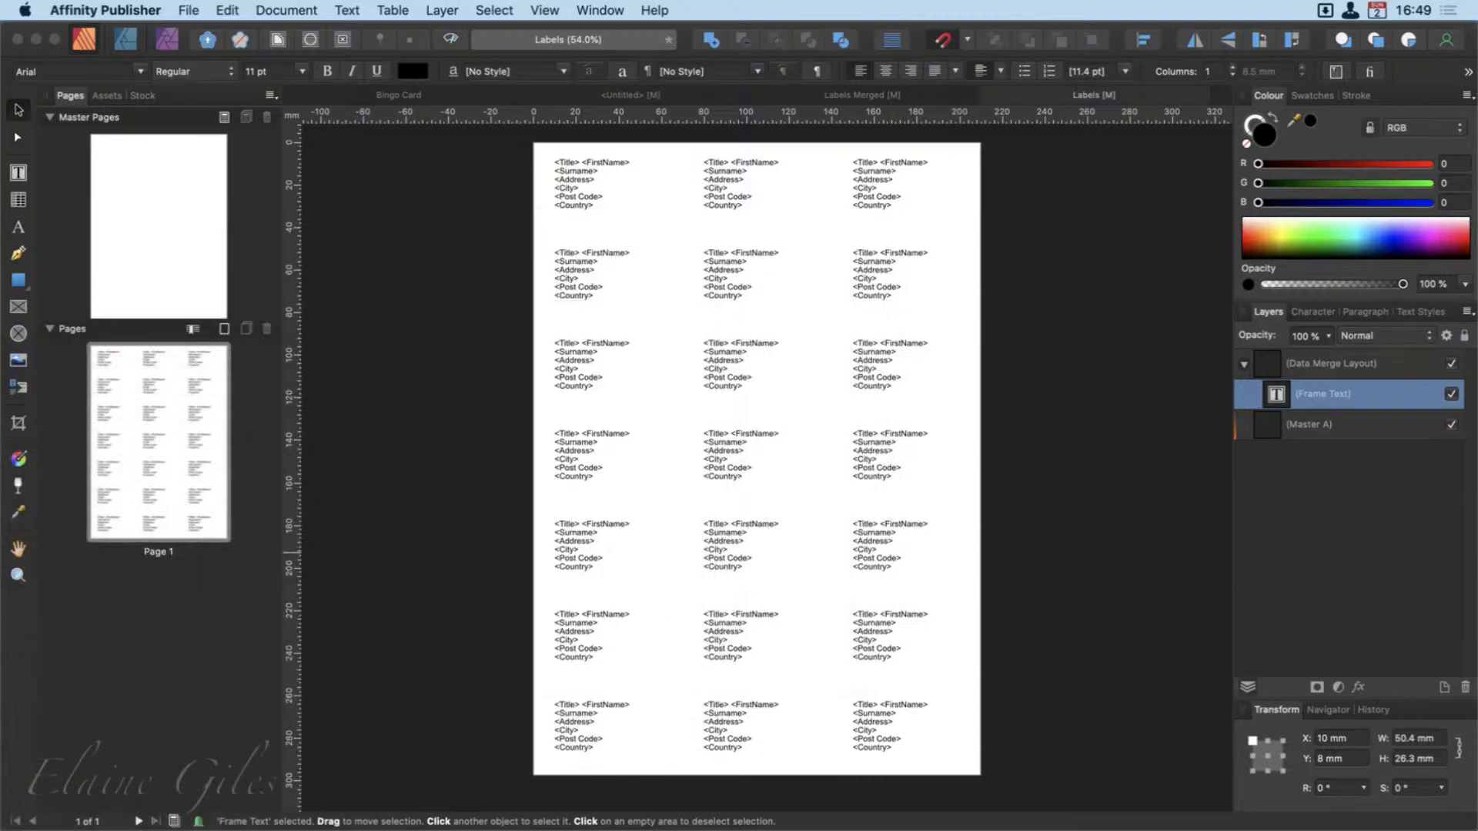
Examine the label sheet's Data Merge Layout and its text frame, and try the layout's record advance setting.
left_click(497, 300)
left_click(586, 278)
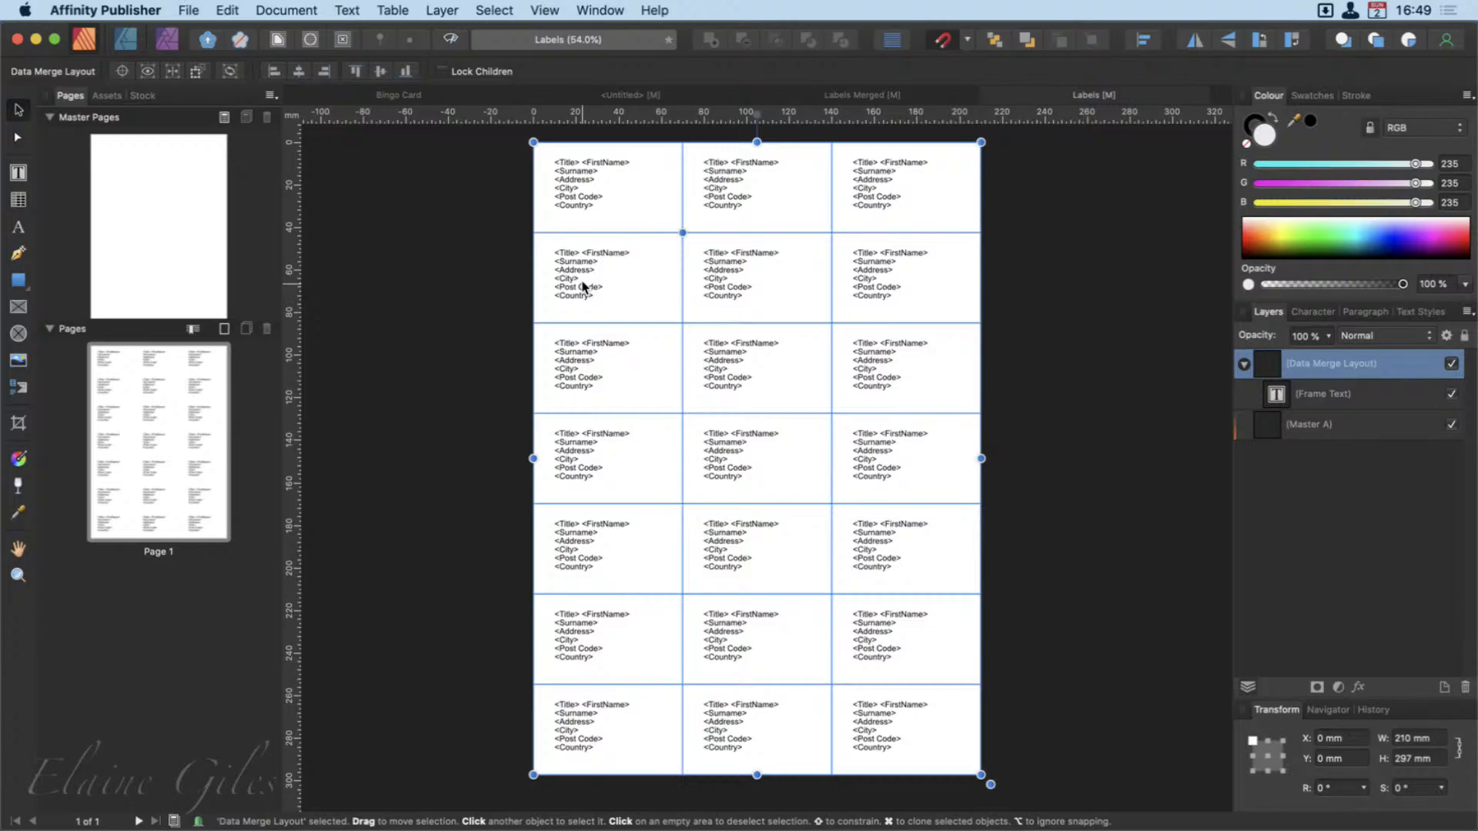
left_click(616, 189)
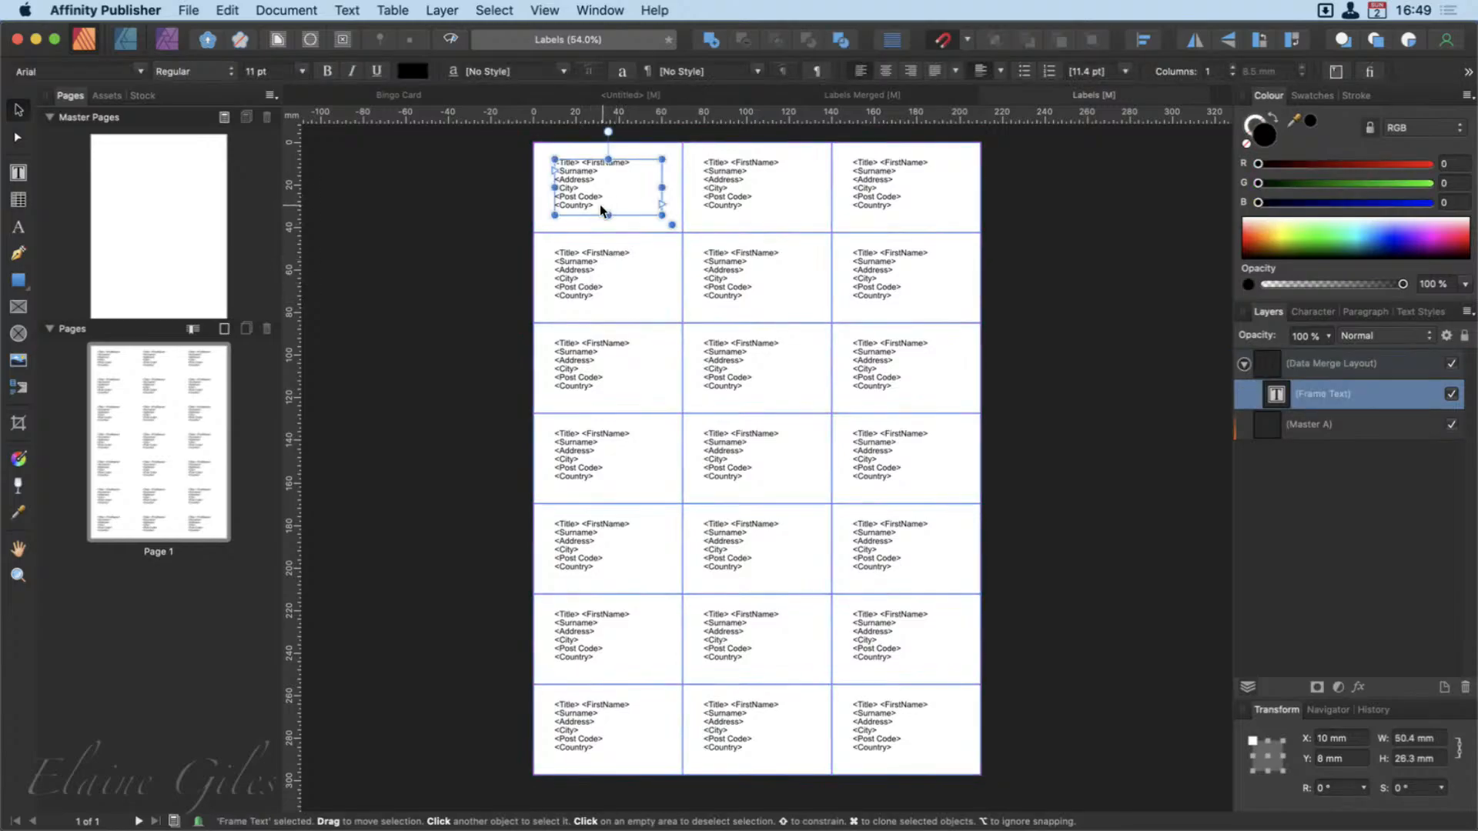
left_click(553, 229)
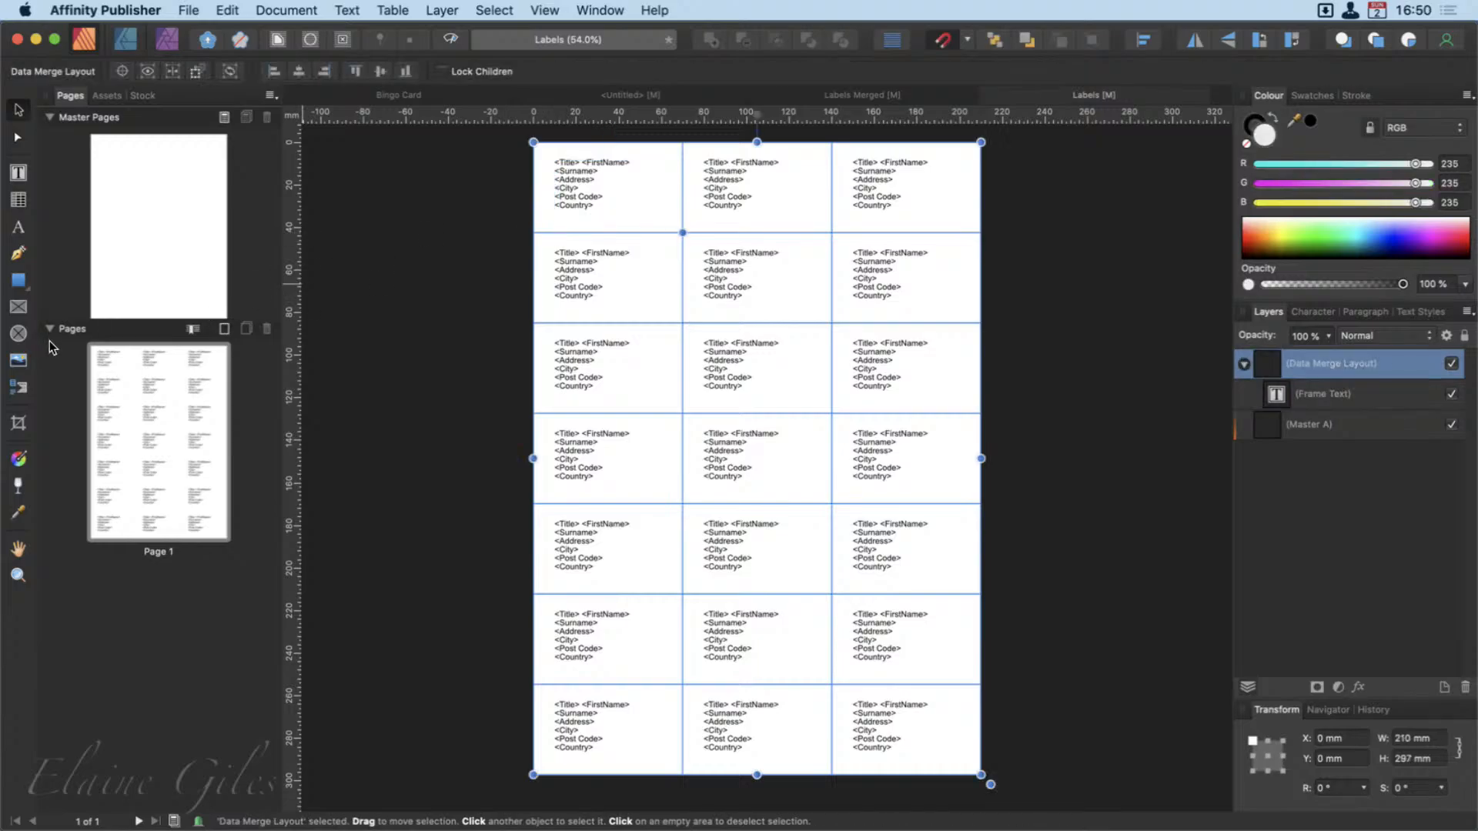
left_click(18, 388)
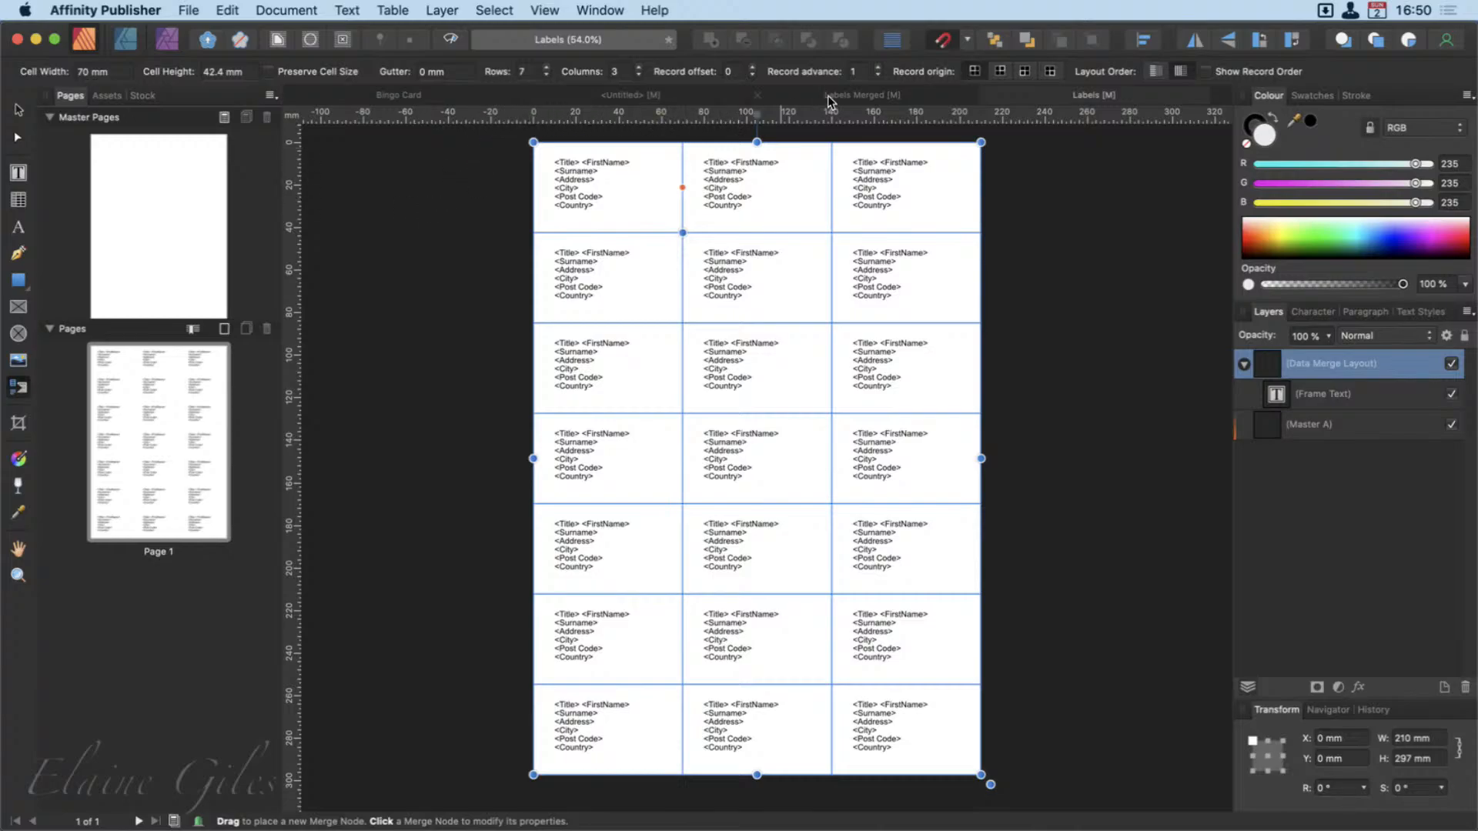
left_click(879, 75)
left_click(879, 74)
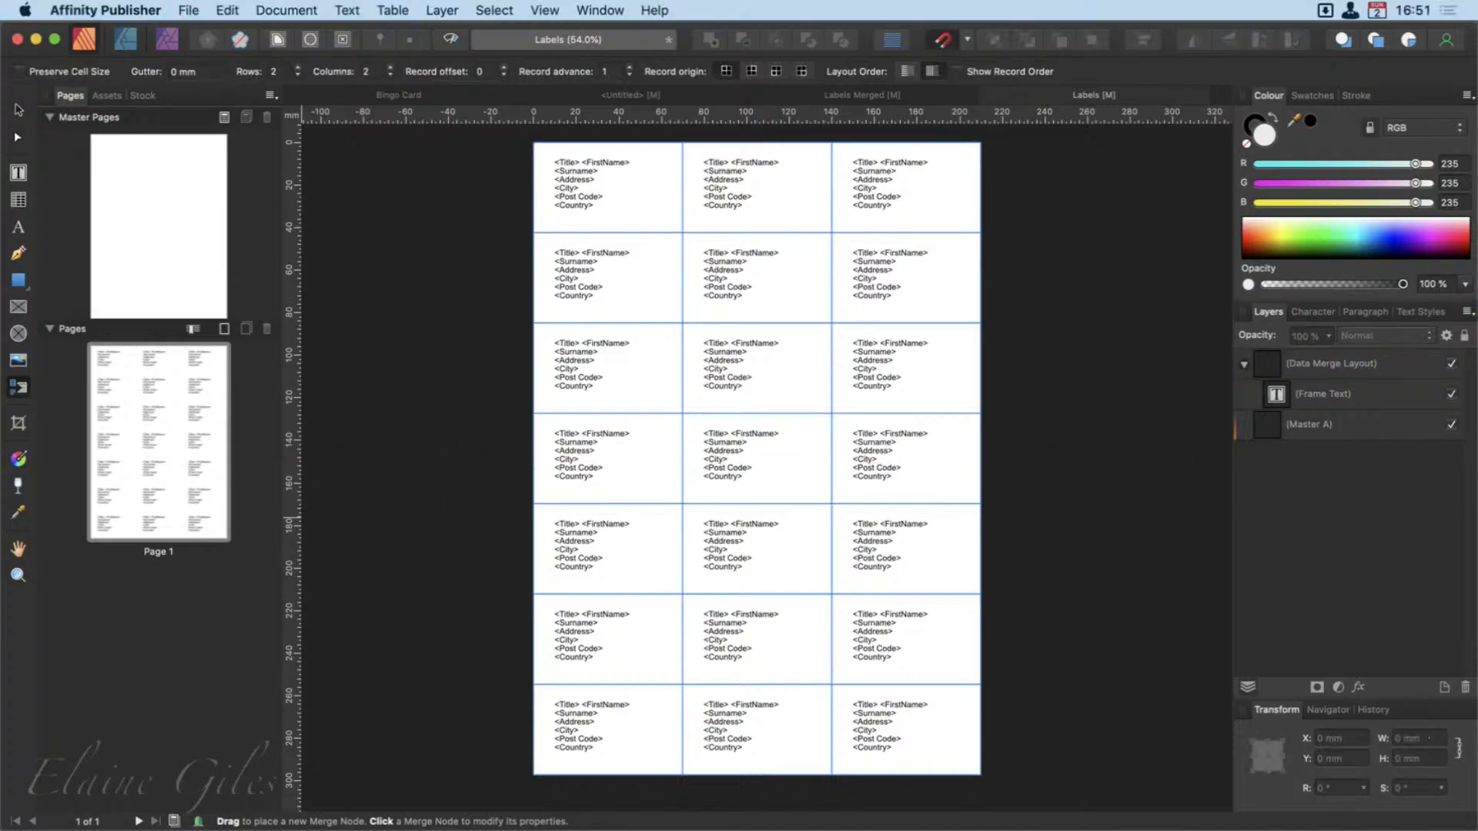
Set the Data Merge source sheet of Names and Addresses.xlsx to United Kingdom for the Labels document.
left_click_drag(116, 830, 417, 322)
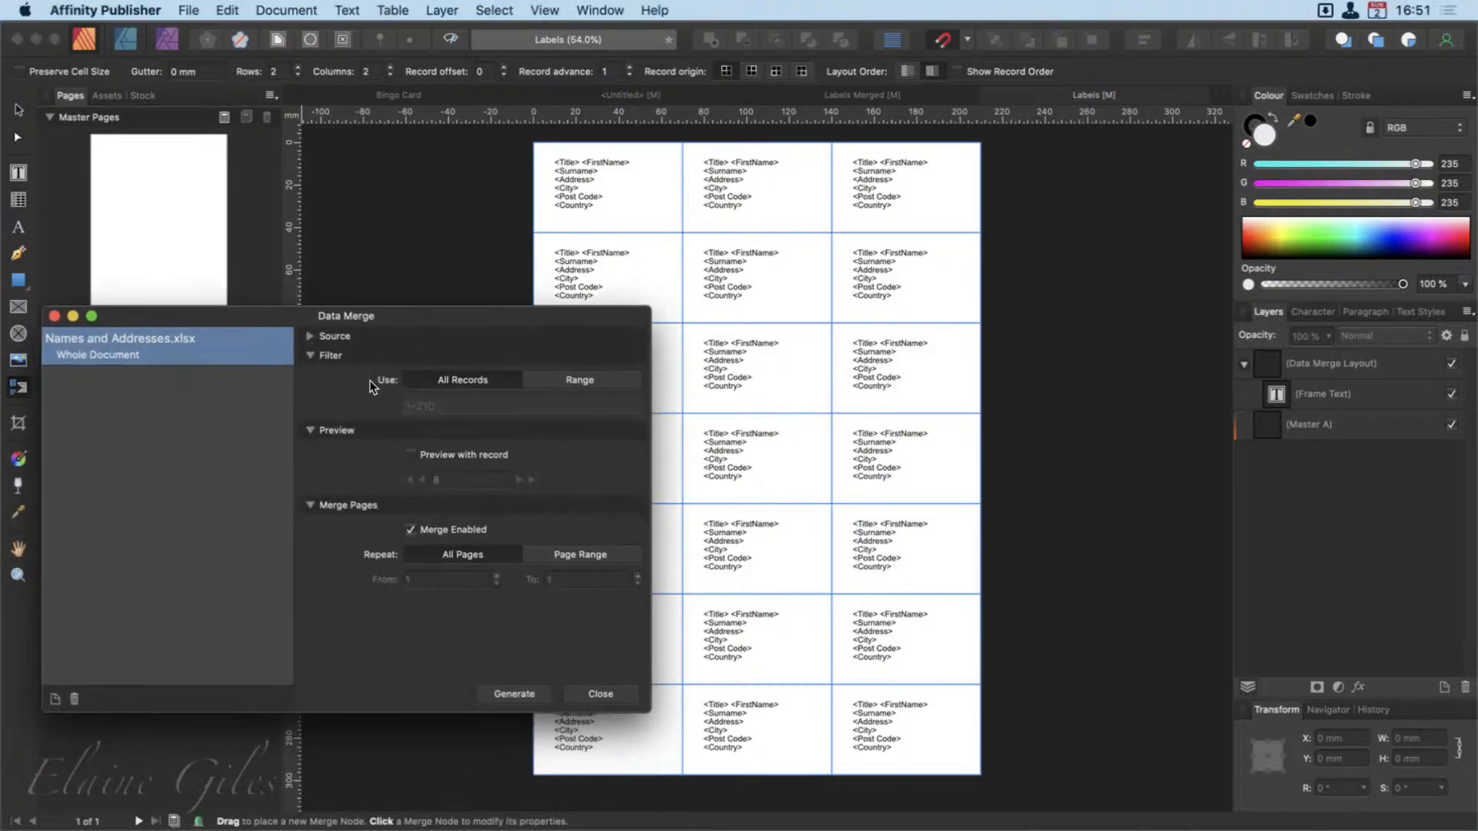
left_click(309, 338)
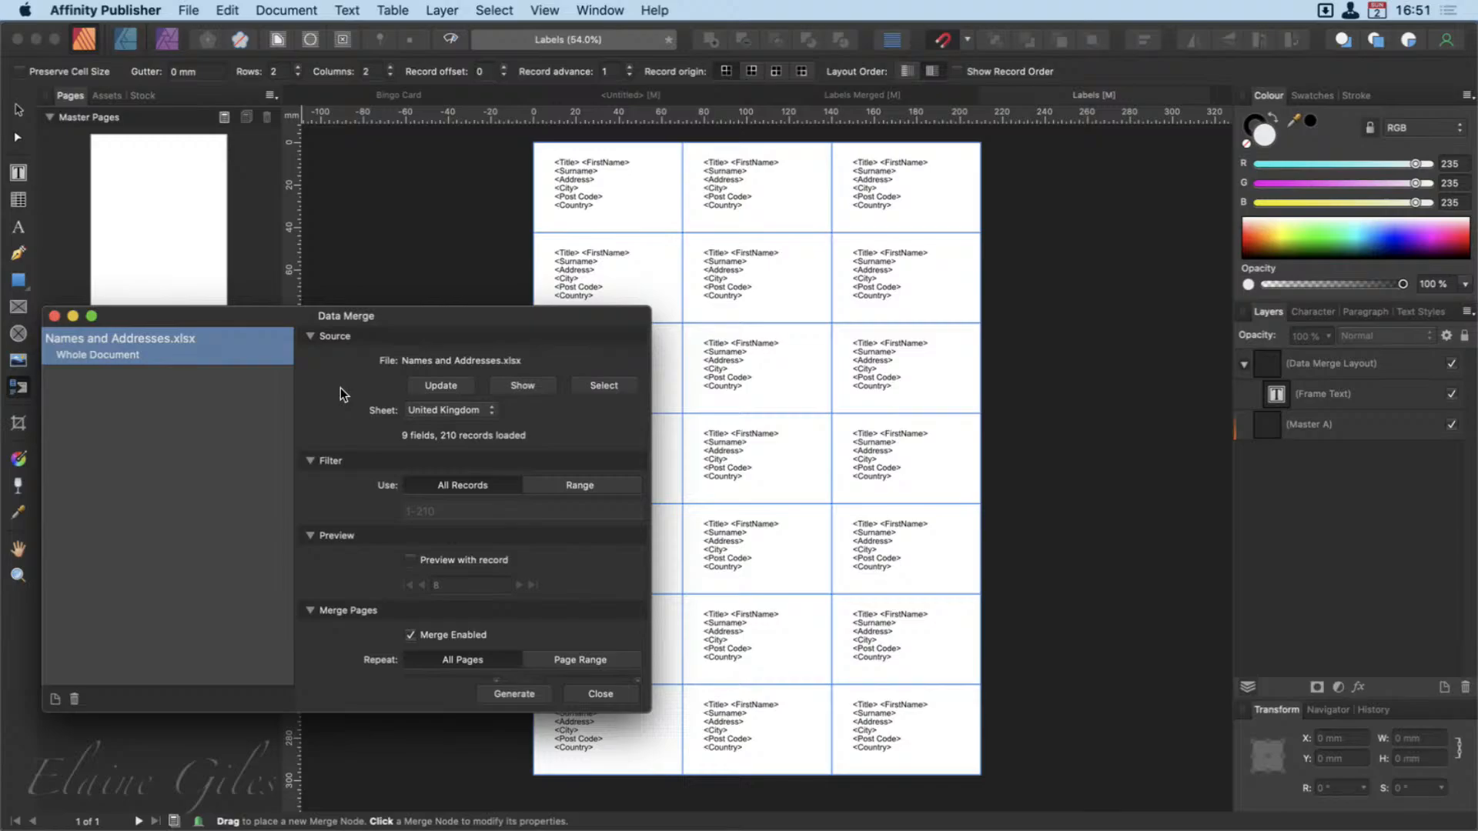
Check the Data Merge window for the Labels Merged document, and leave the program.
left_click(853, 94)
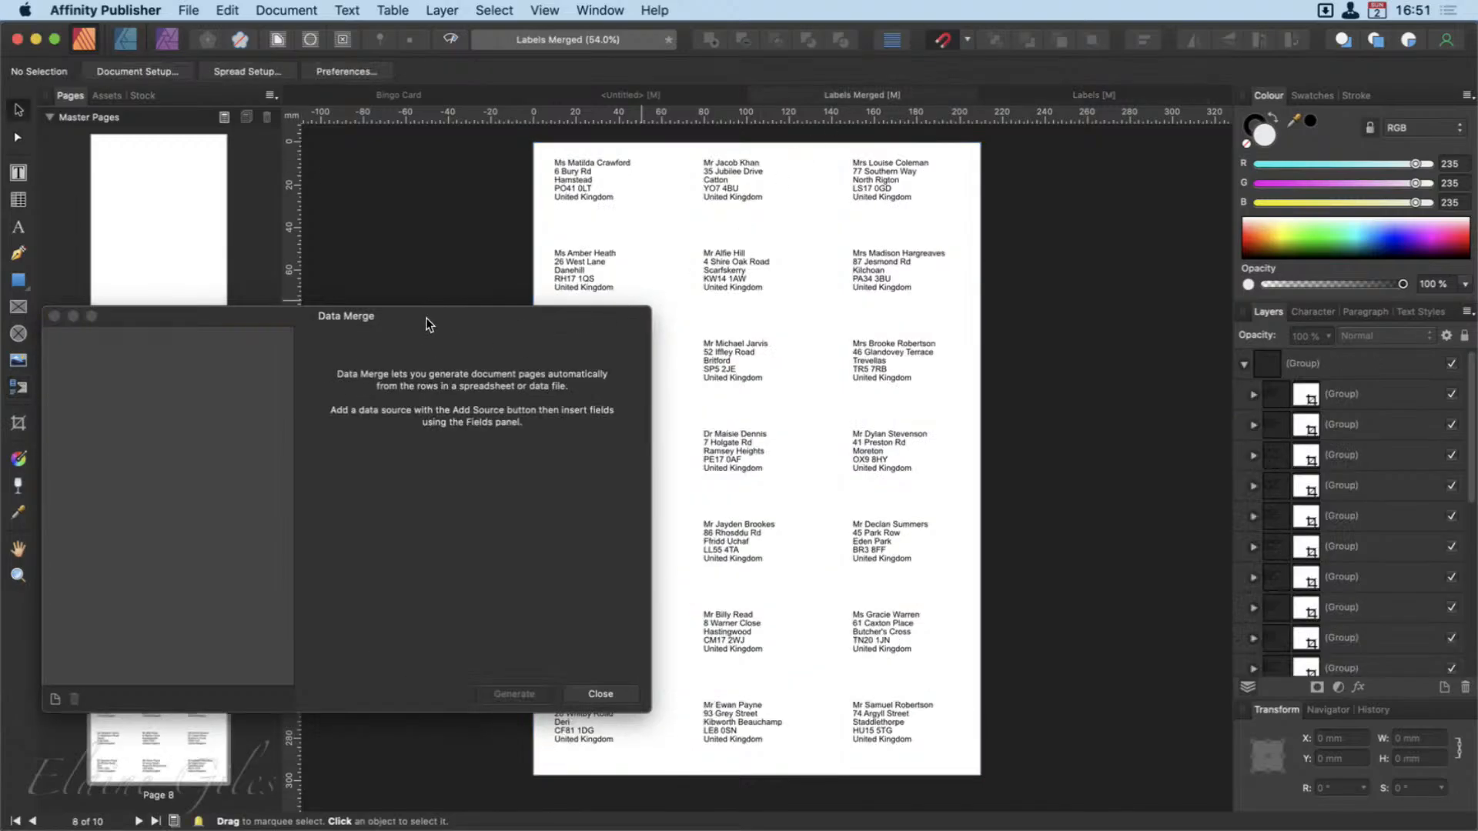
left_click_drag(428, 324, 611, 214)
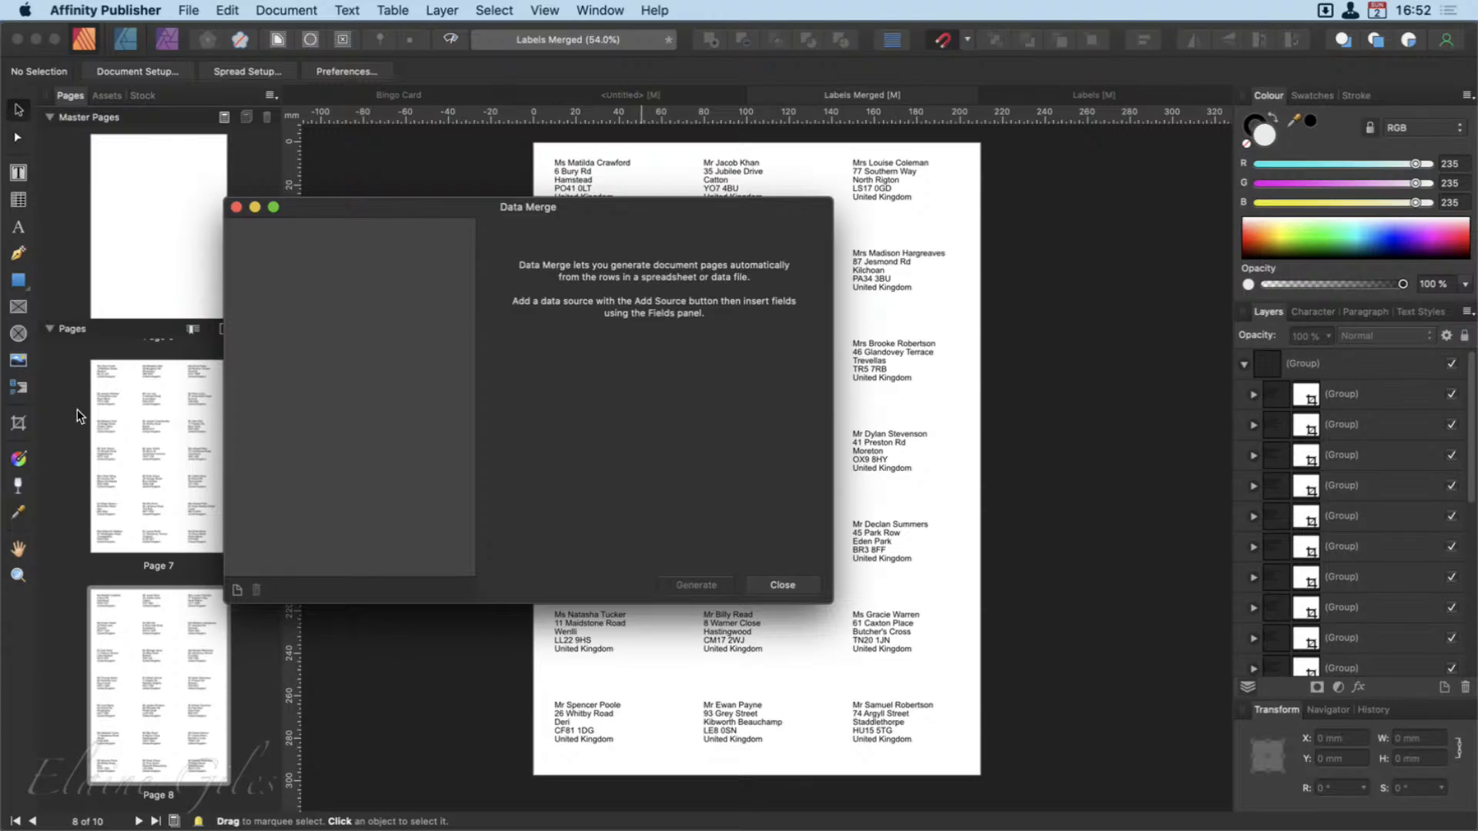
key("super+Tab")
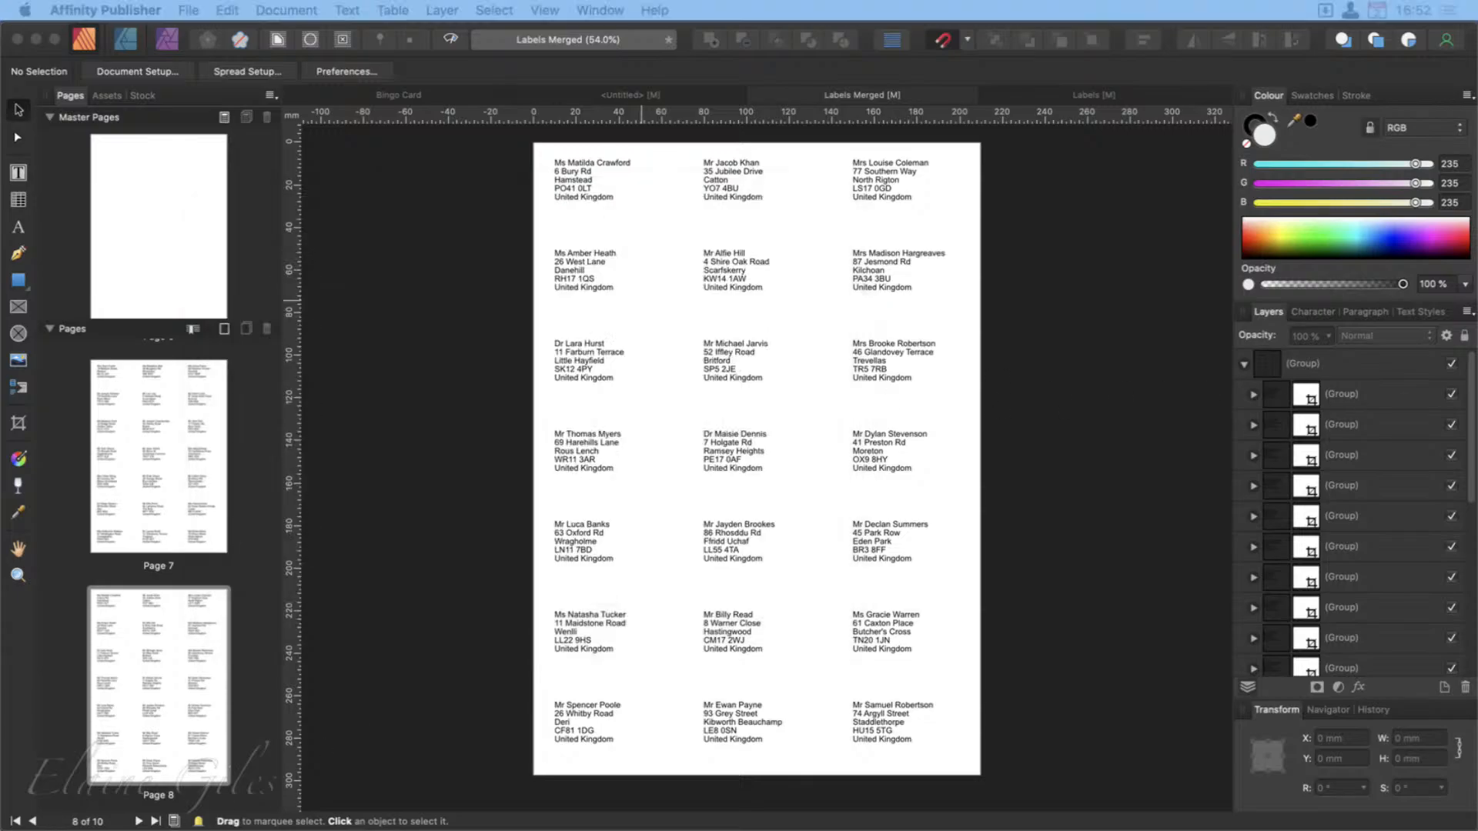
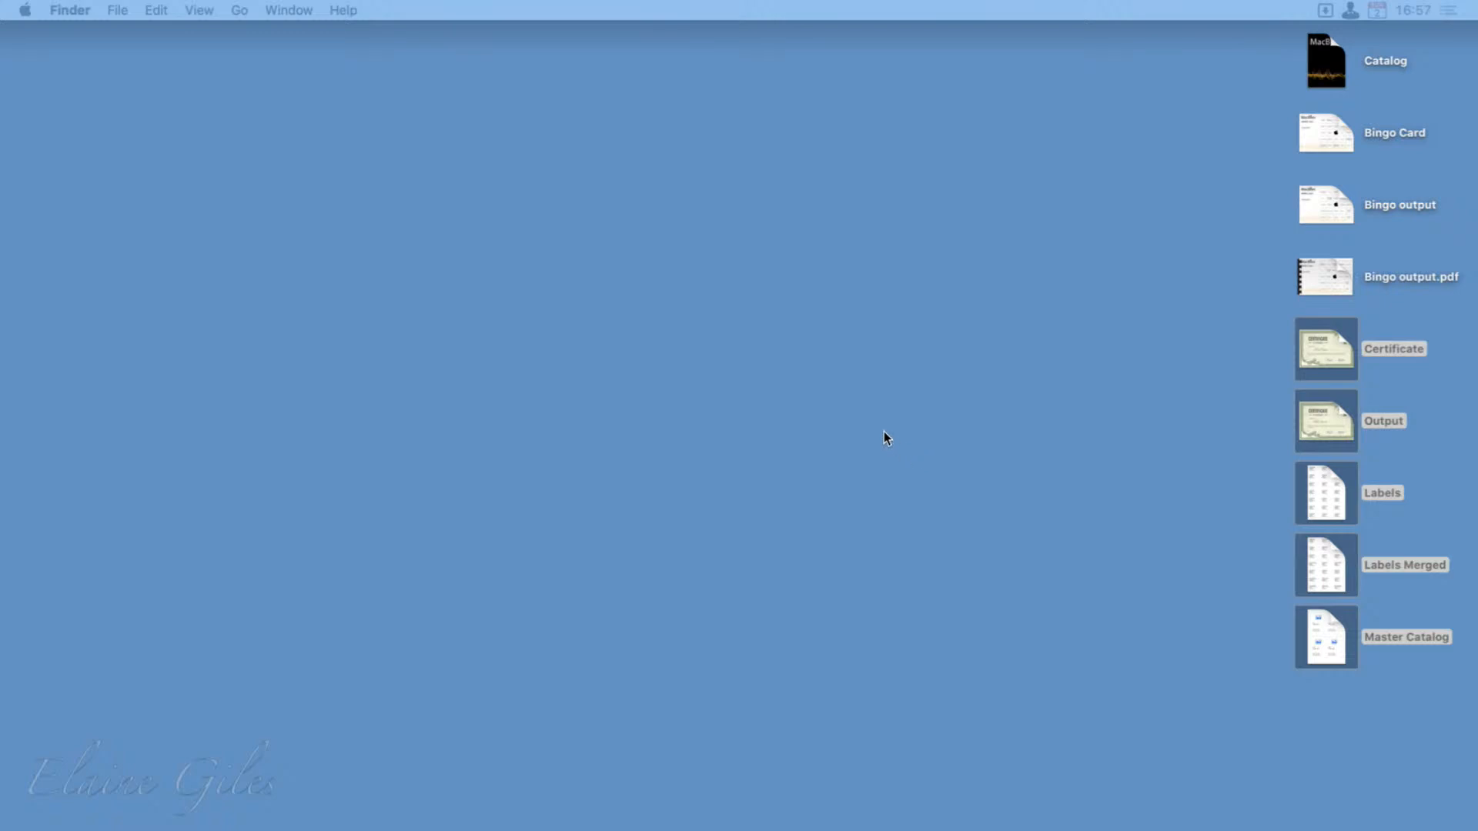
Switch to Affinity Publisher and create a new document from the A4 print preset.
key("super+space")
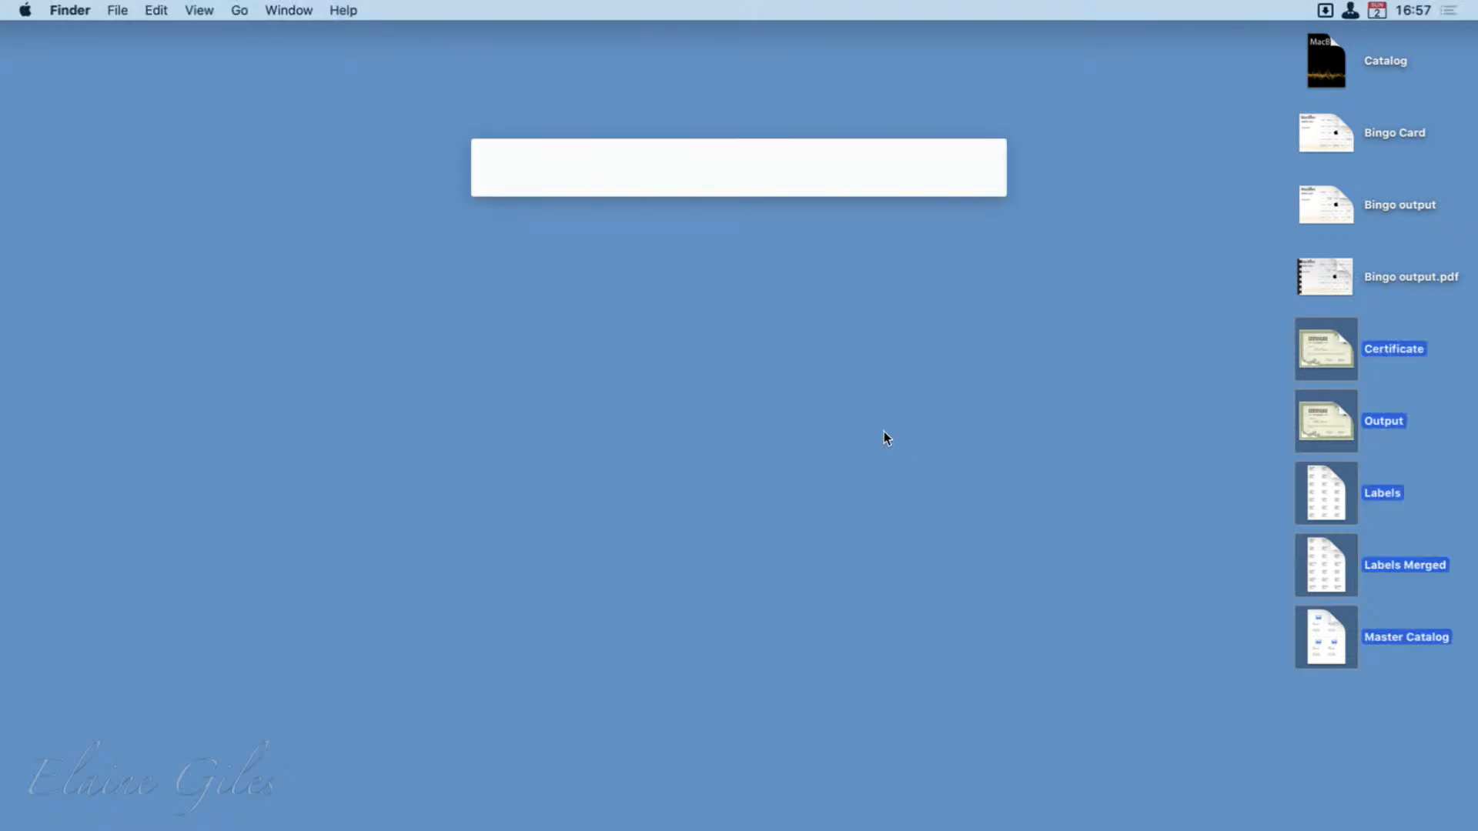
type("pu")
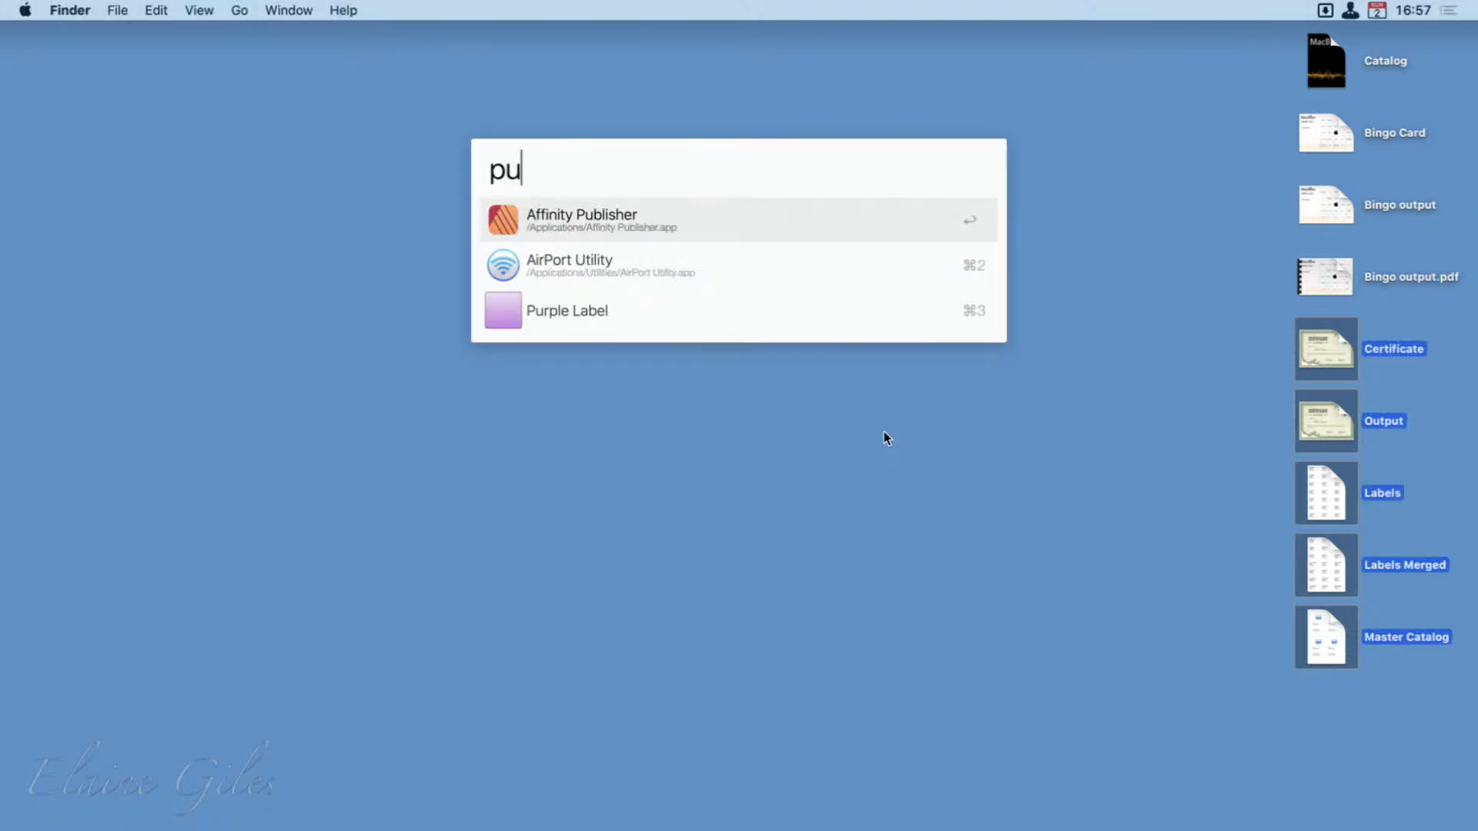
type("b")
key("Return")
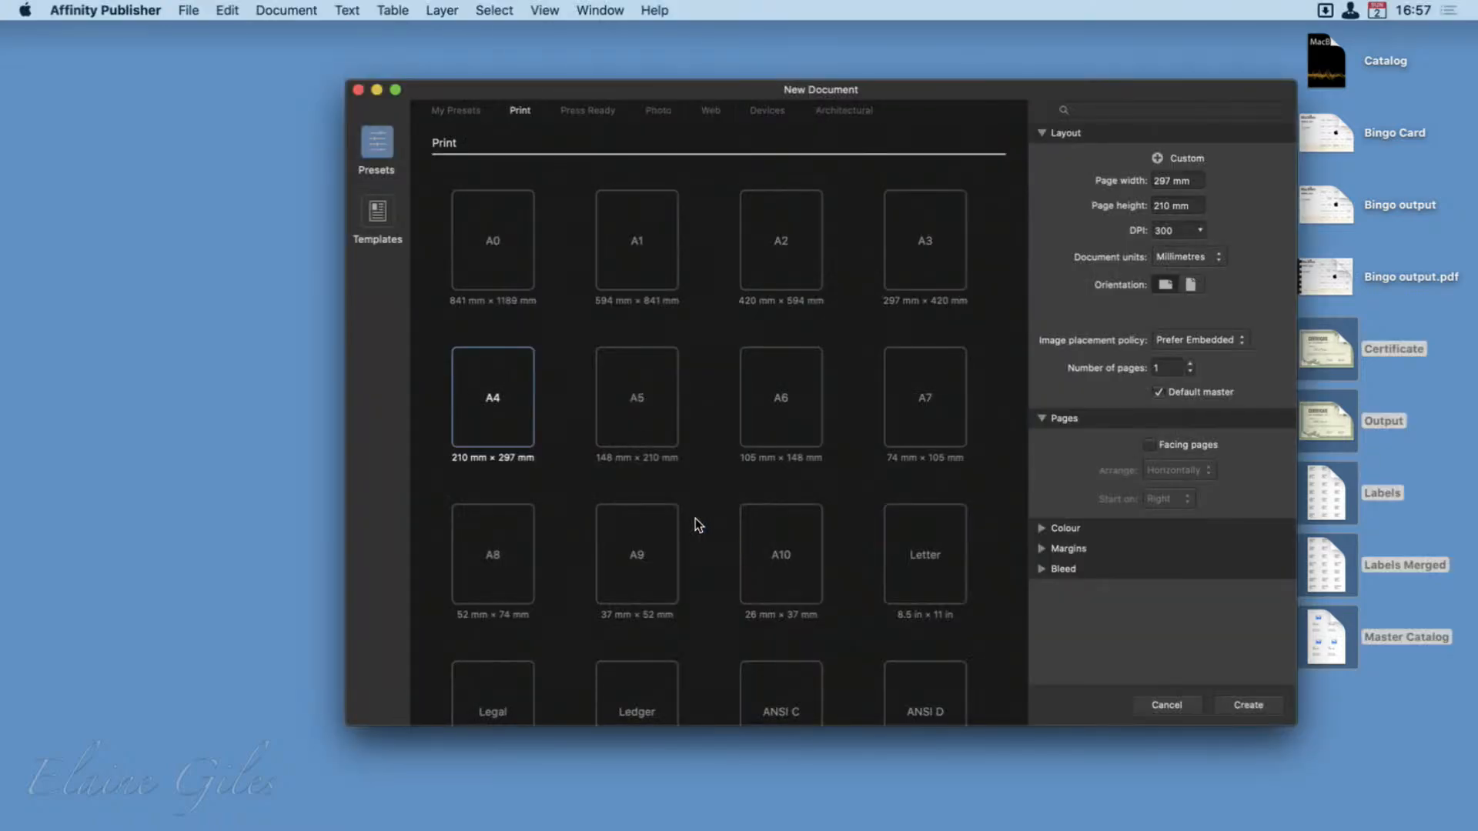
double_click(525, 383)
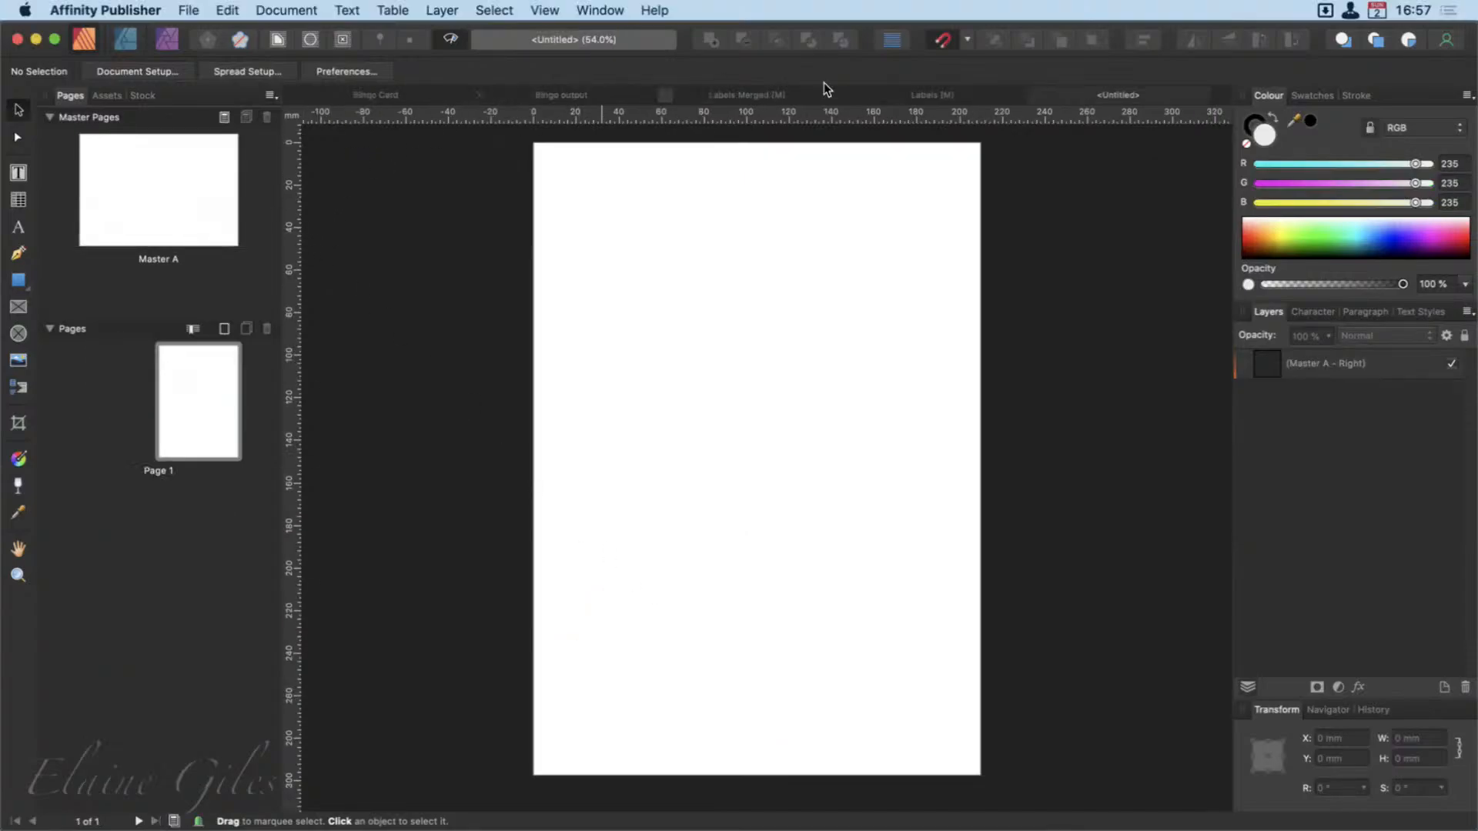
Switch to the Bingo Card document, start exporting it as a template, and browse to Dropbox's Affinity Publisher folder.
left_click(967, 94)
left_click(754, 93)
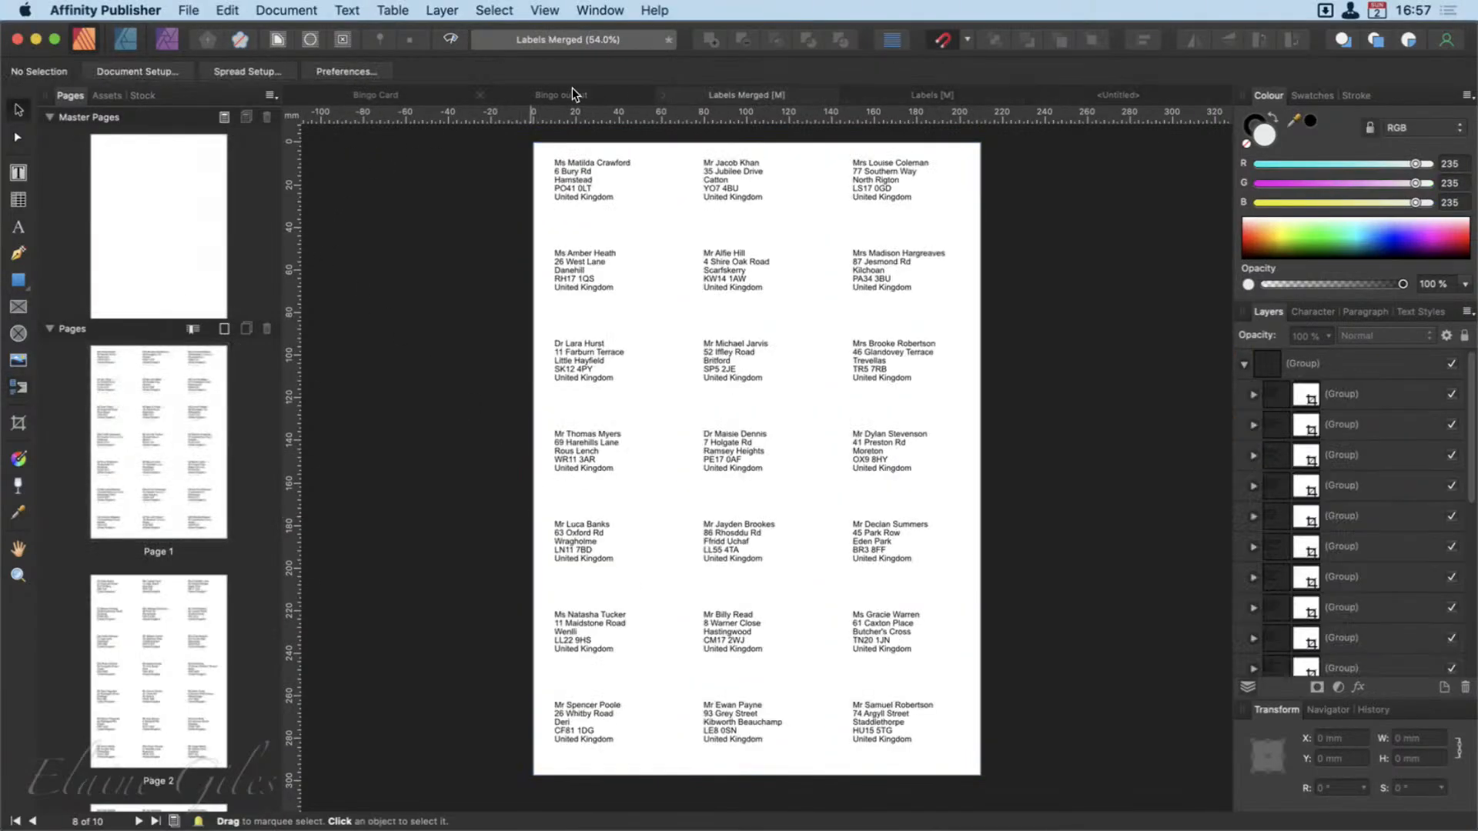
left_click(566, 88)
left_click(454, 97)
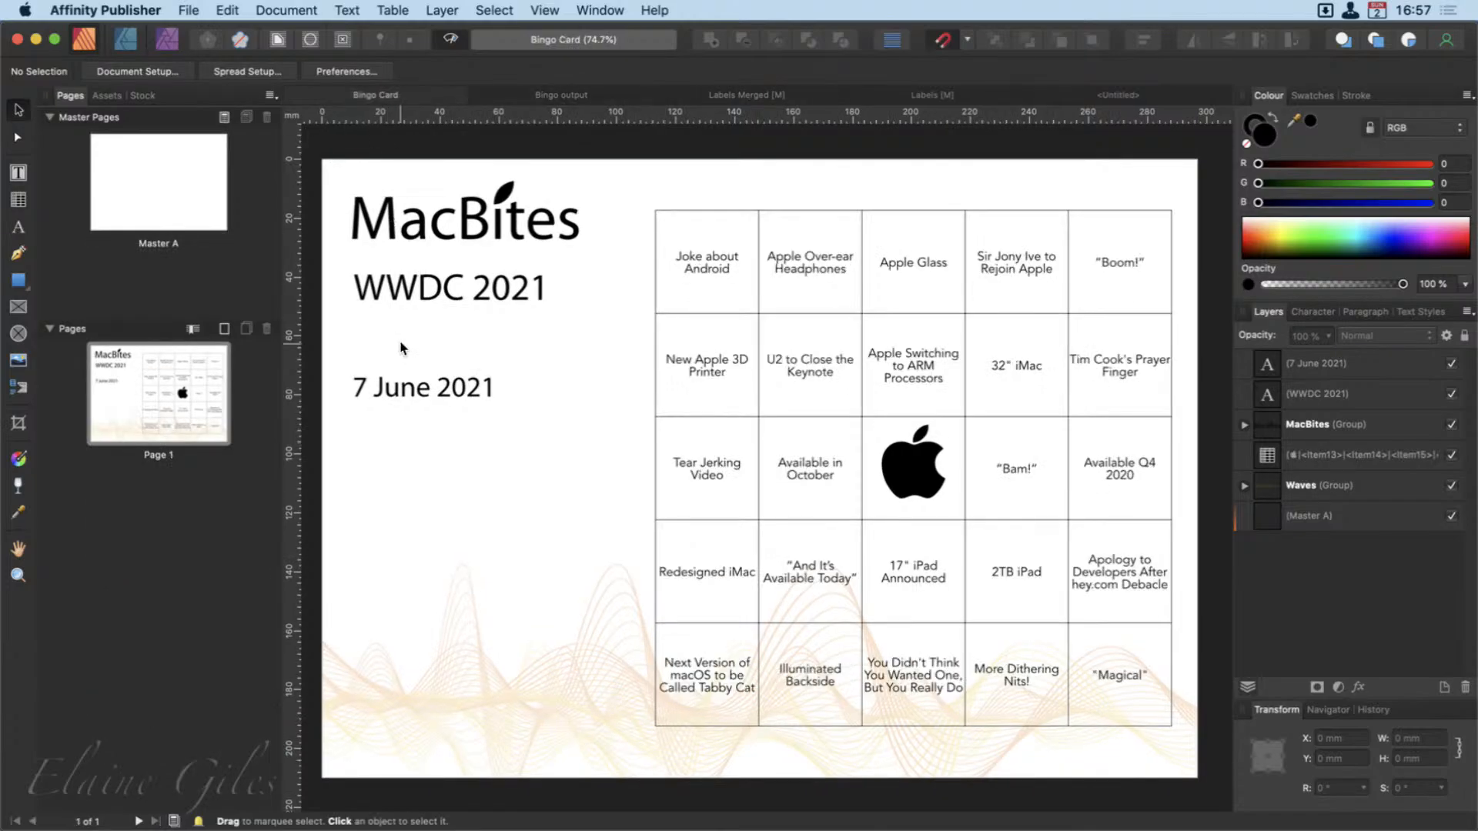
left_click(188, 9)
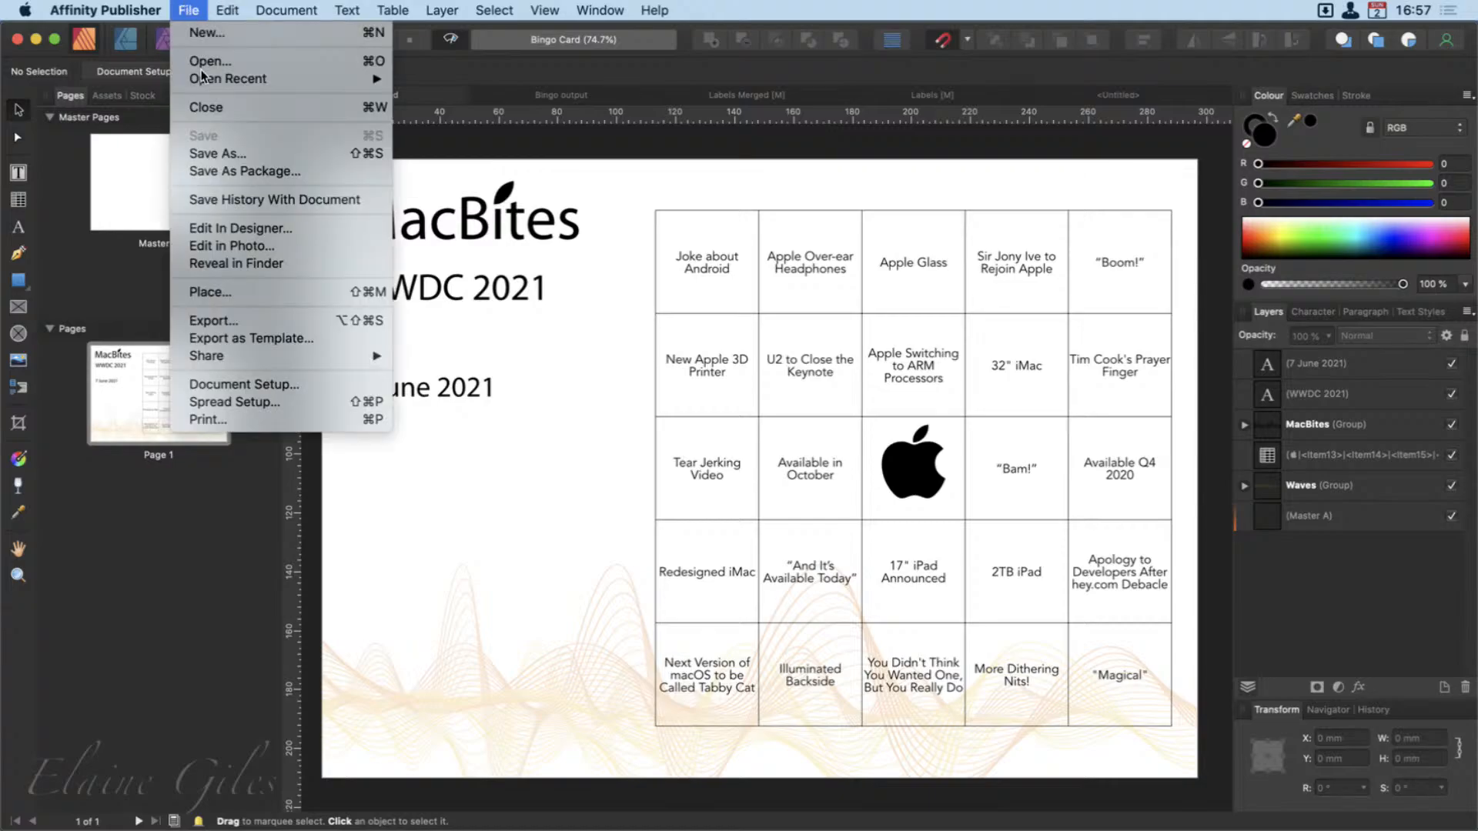
left_click(266, 340)
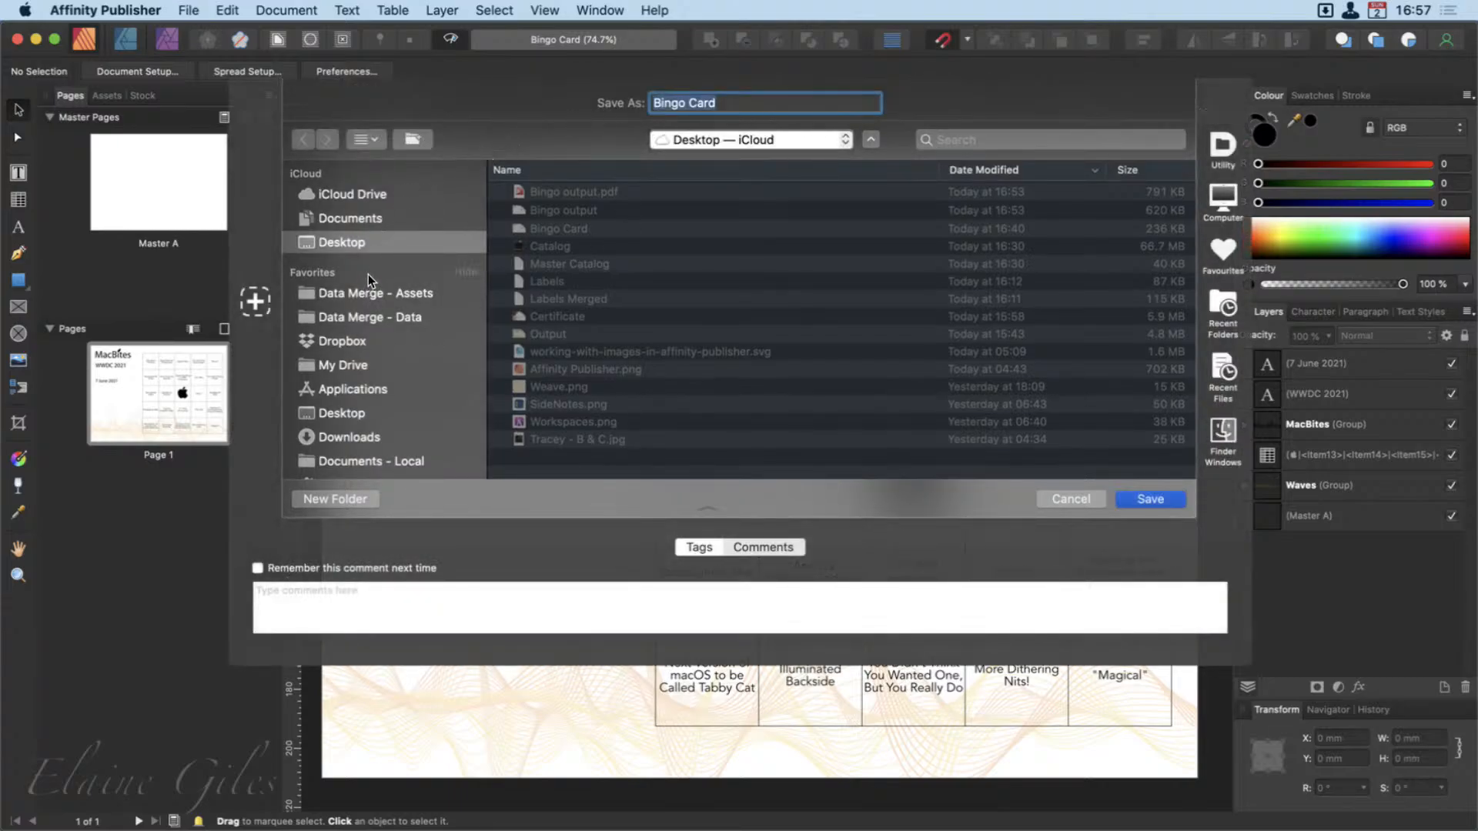
left_click(345, 344)
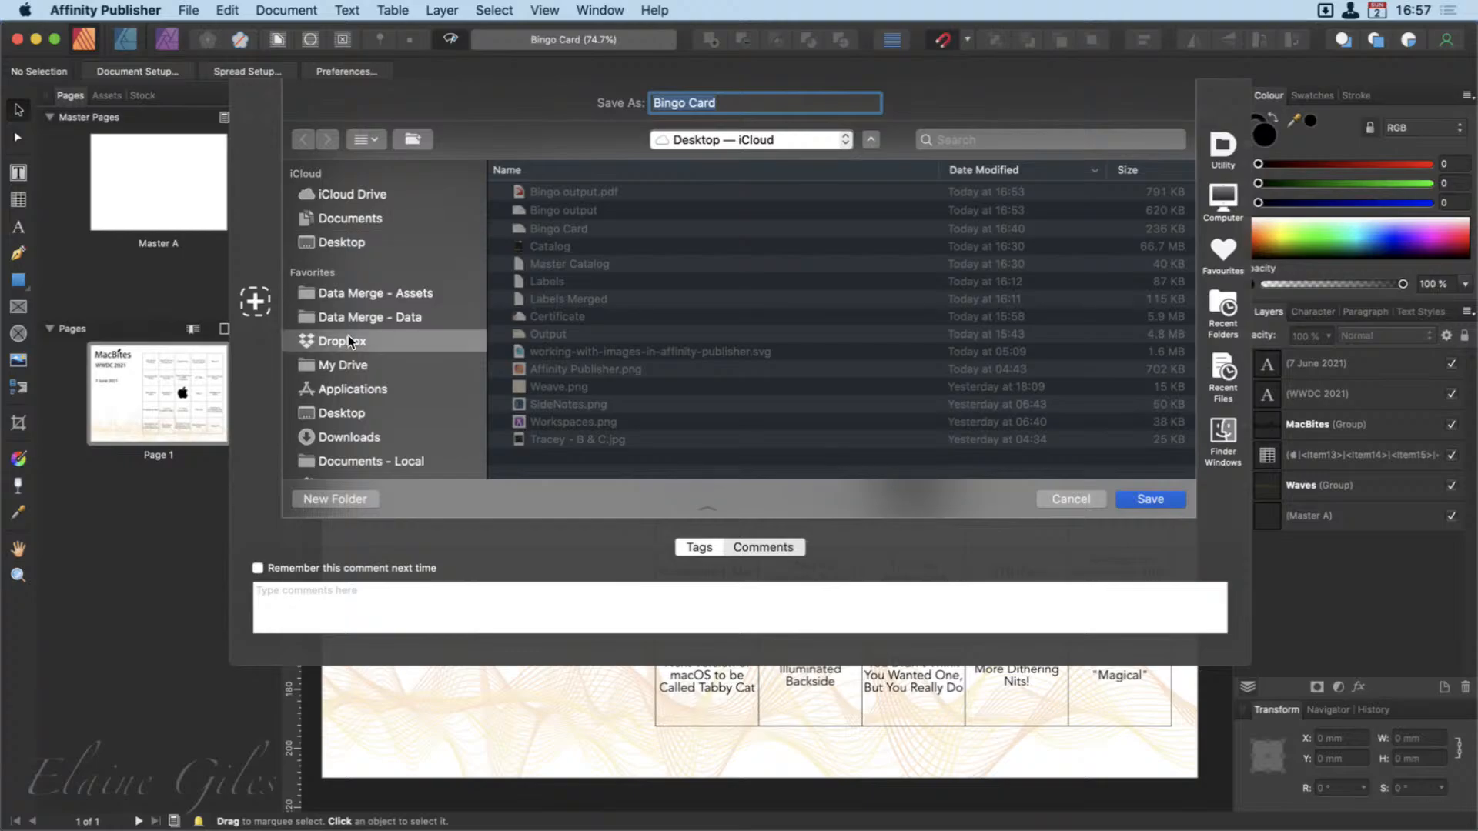
double_click(557, 275)
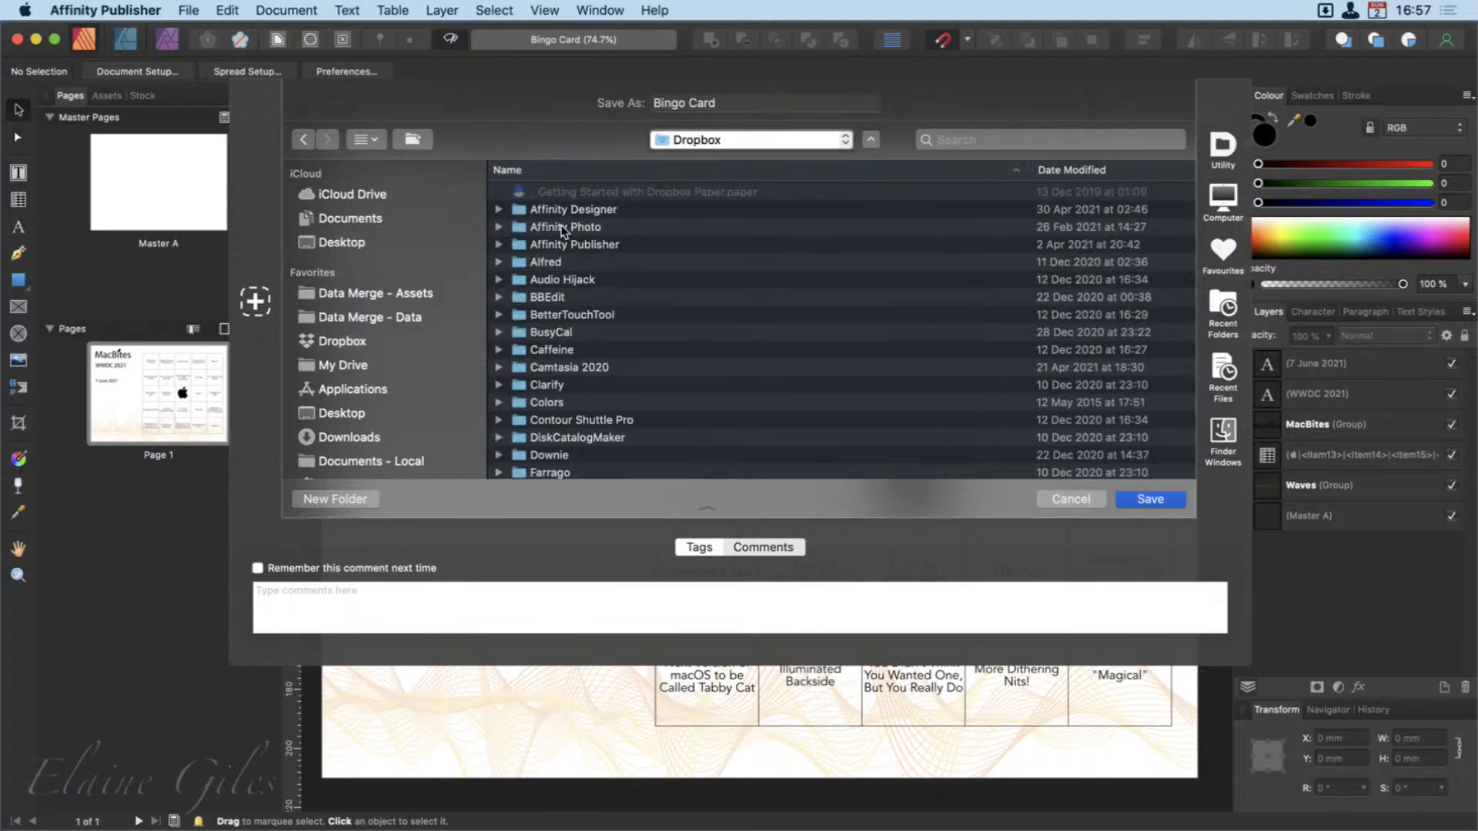
double_click(556, 243)
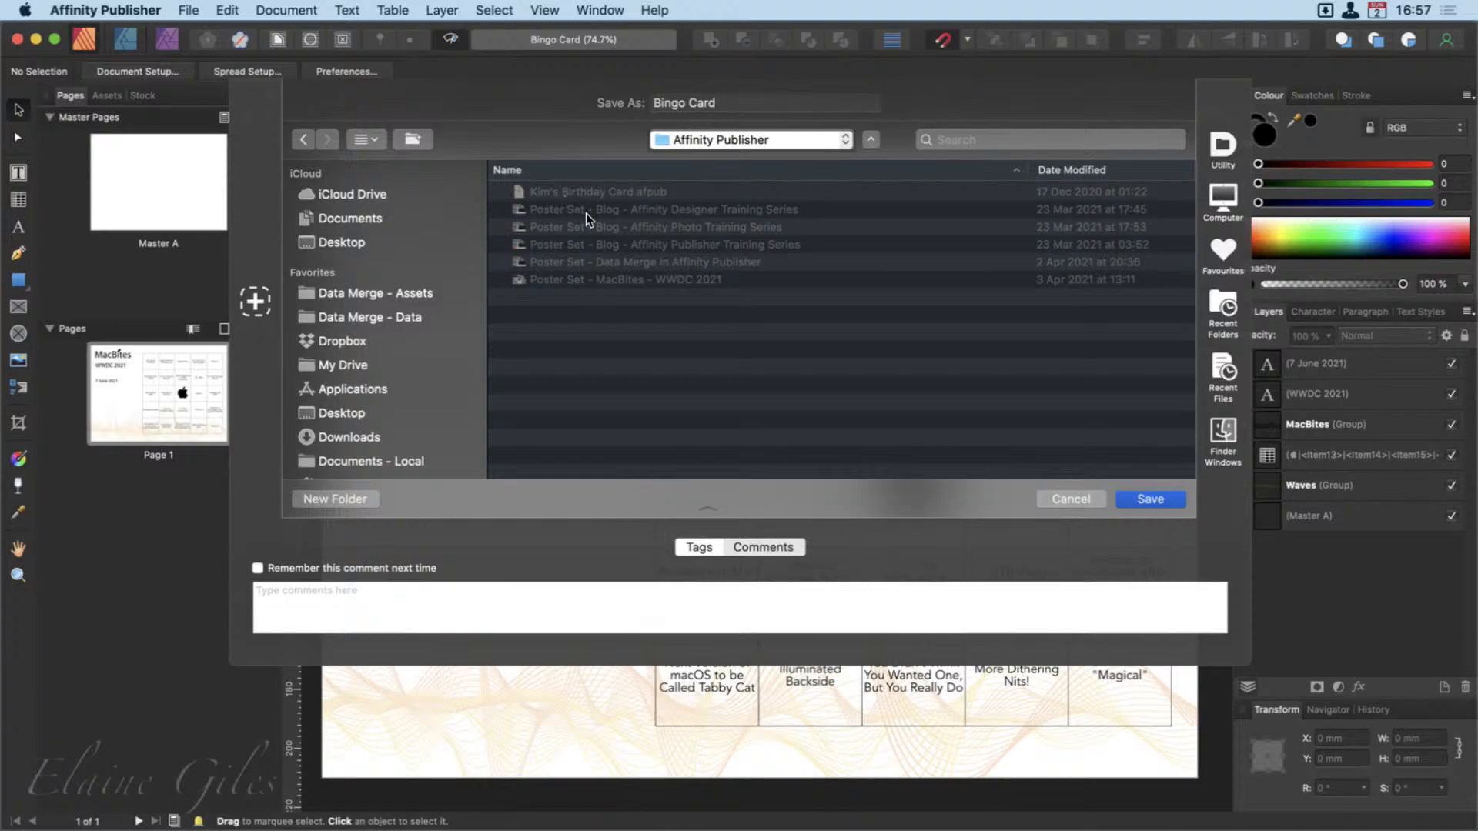
Create a folder named __Templates inside the Affinity Publisher folder and save the Bingo Card template in it.
left_click(334, 500)
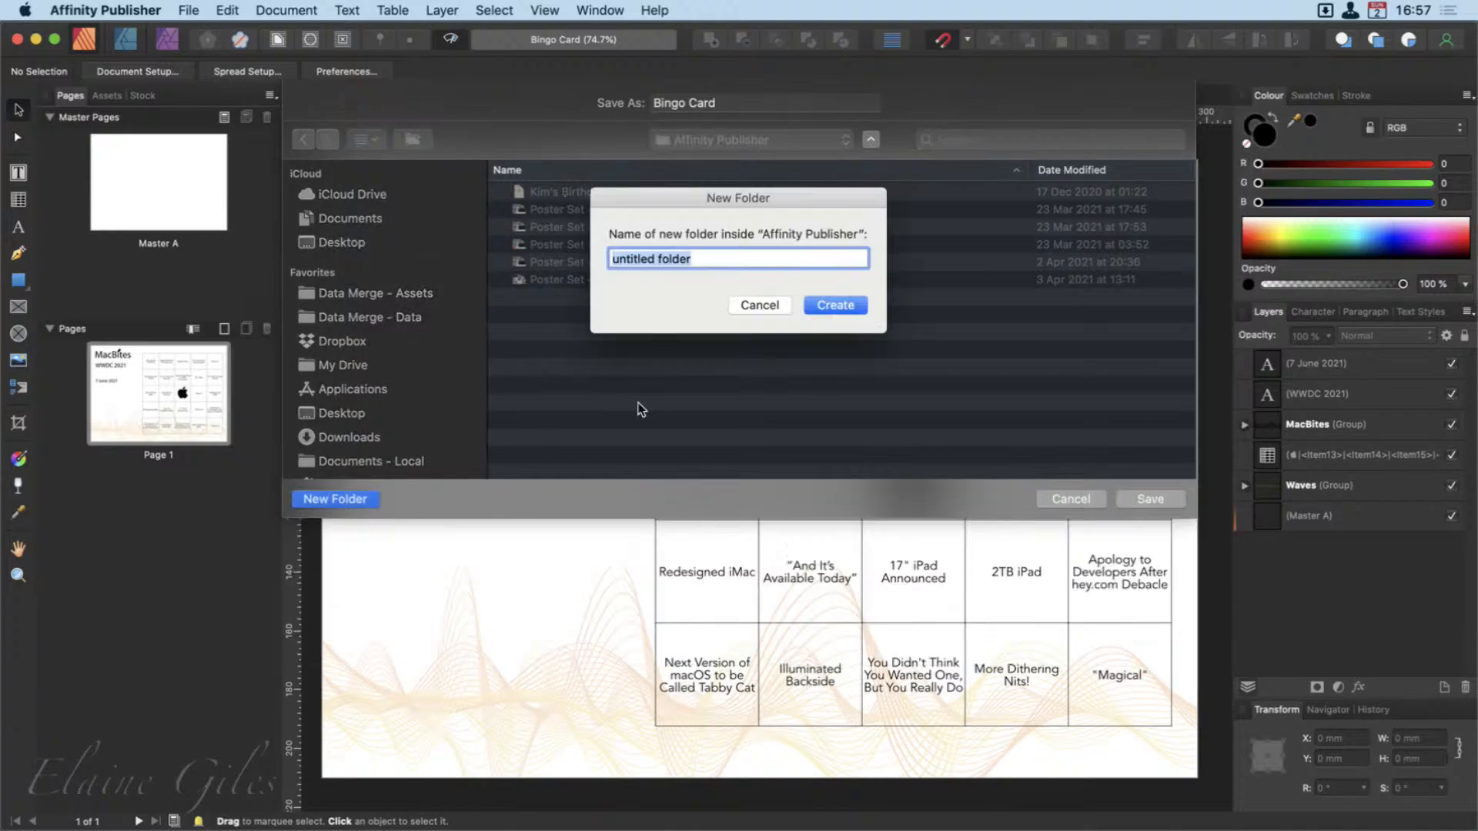
type("__")
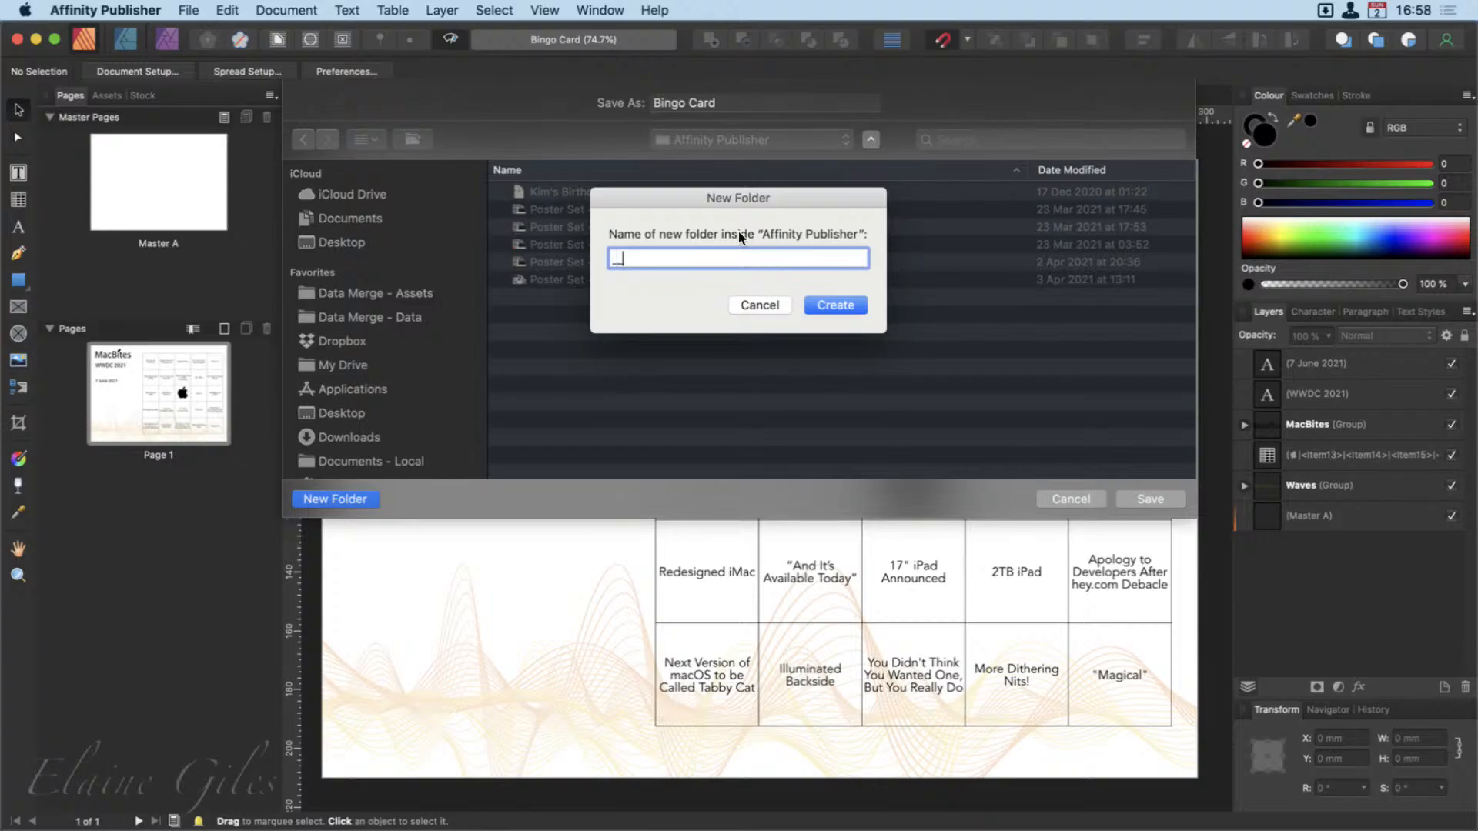
type("TEmplates")
key("super+Left")
key("Right")
key("Right")
key("Right")
key("Right")
key("BackSpace")
type("e")
left_click(832, 305)
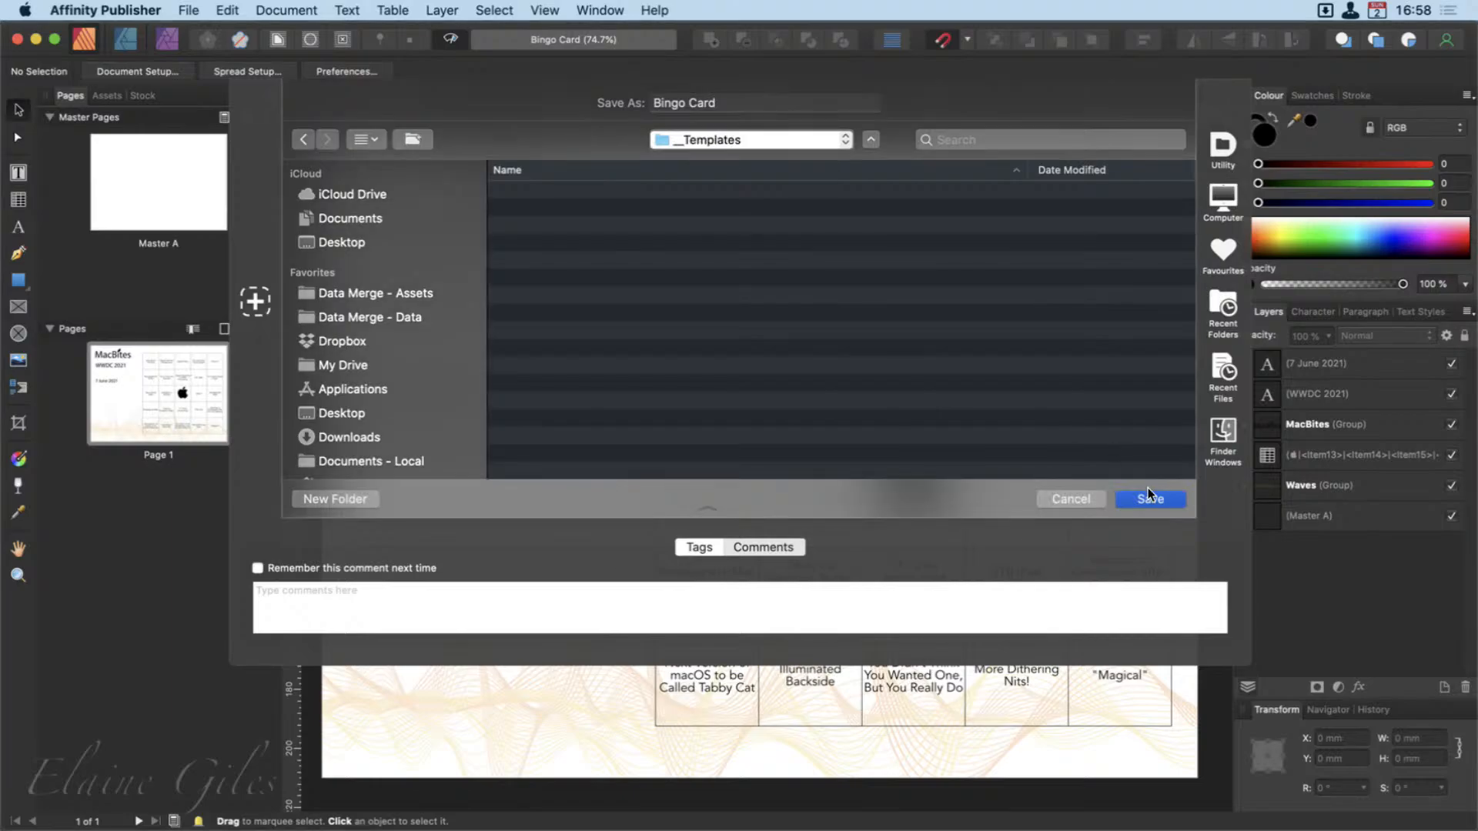
left_click(1149, 498)
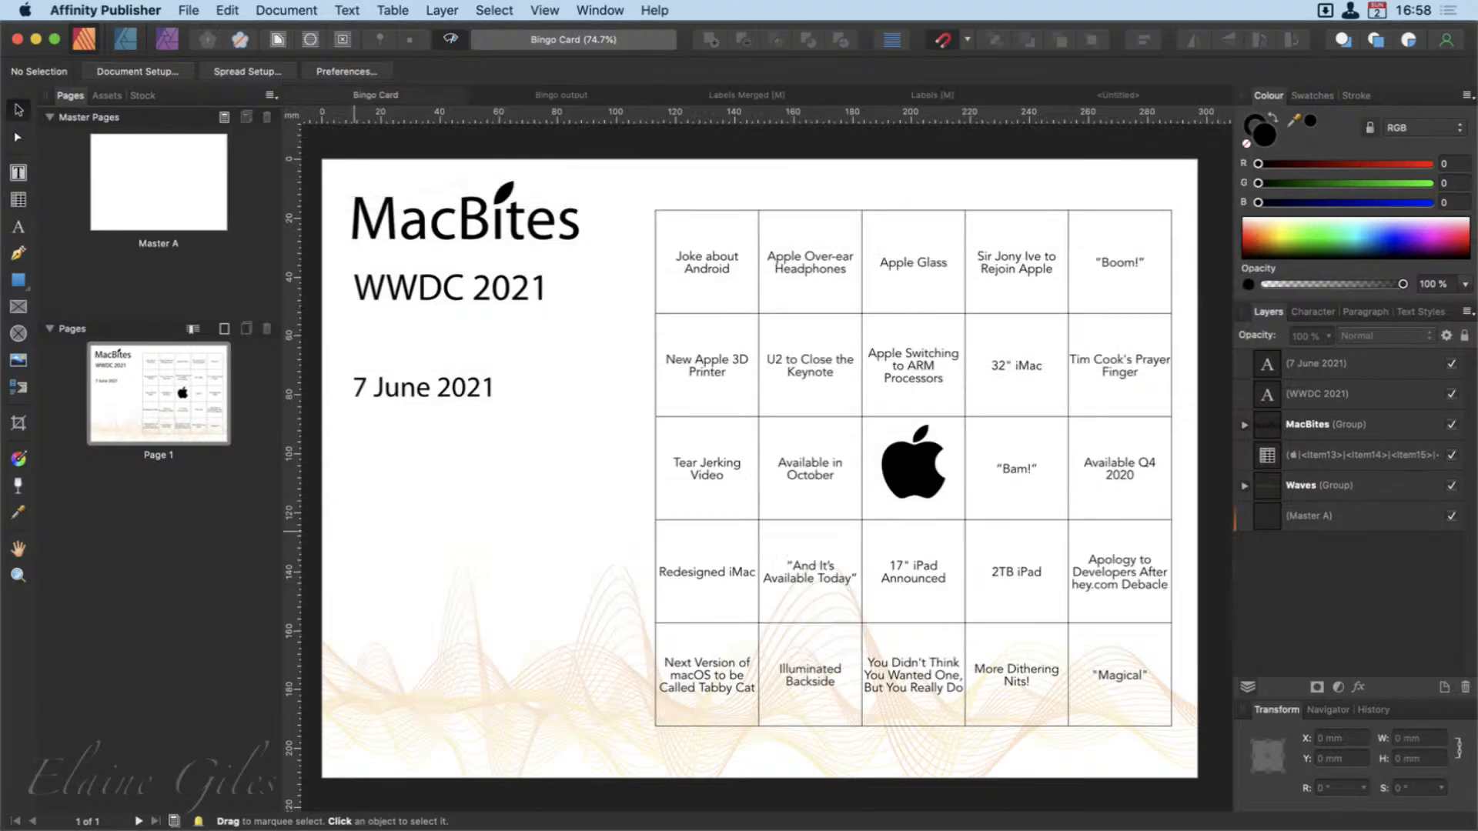
Add the __Templates folder as a template location for new documents and create a document from the Bingo Card template.
left_click(189, 10)
left_click(199, 33)
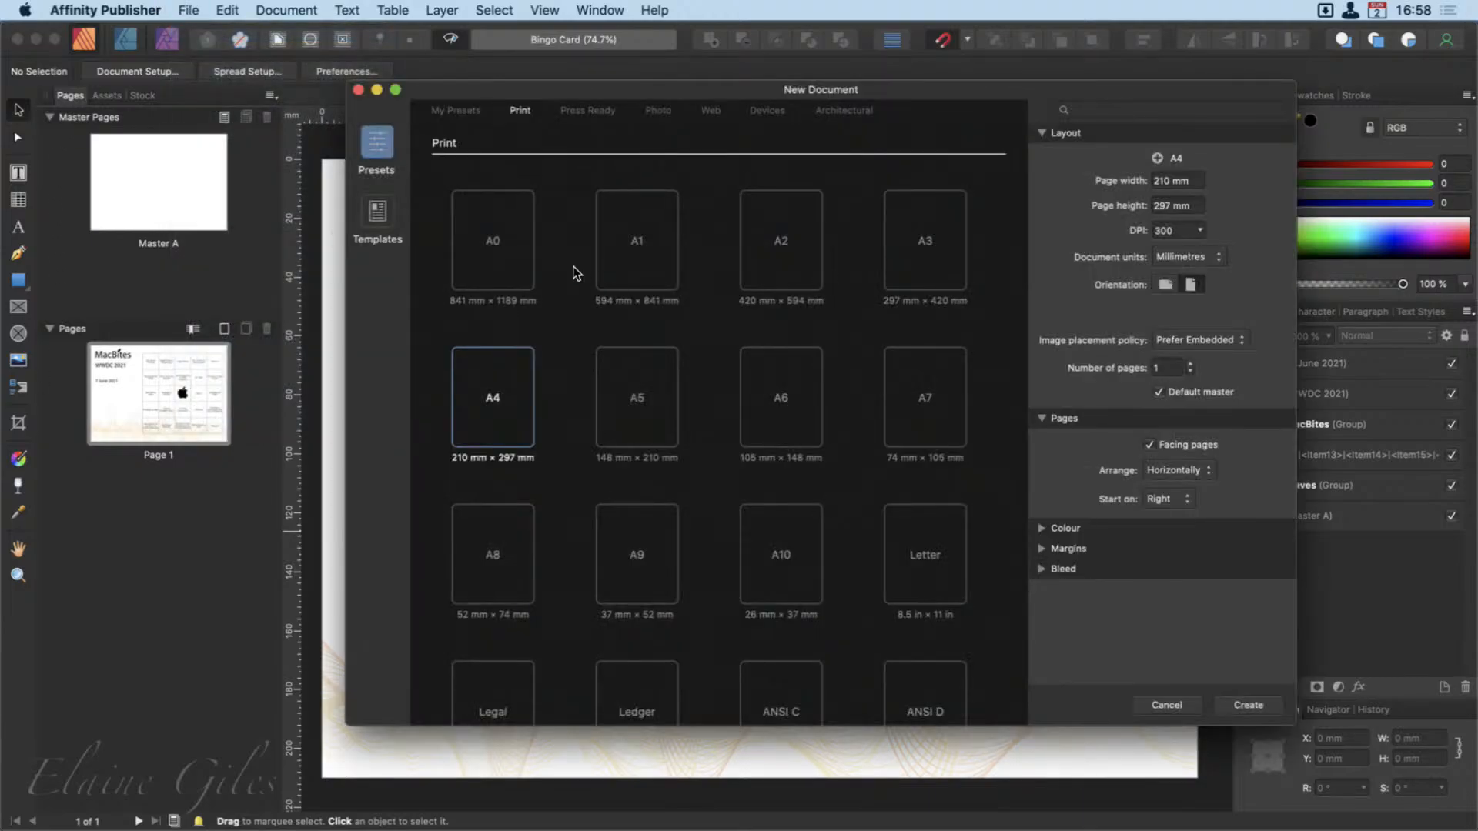
left_click(370, 221)
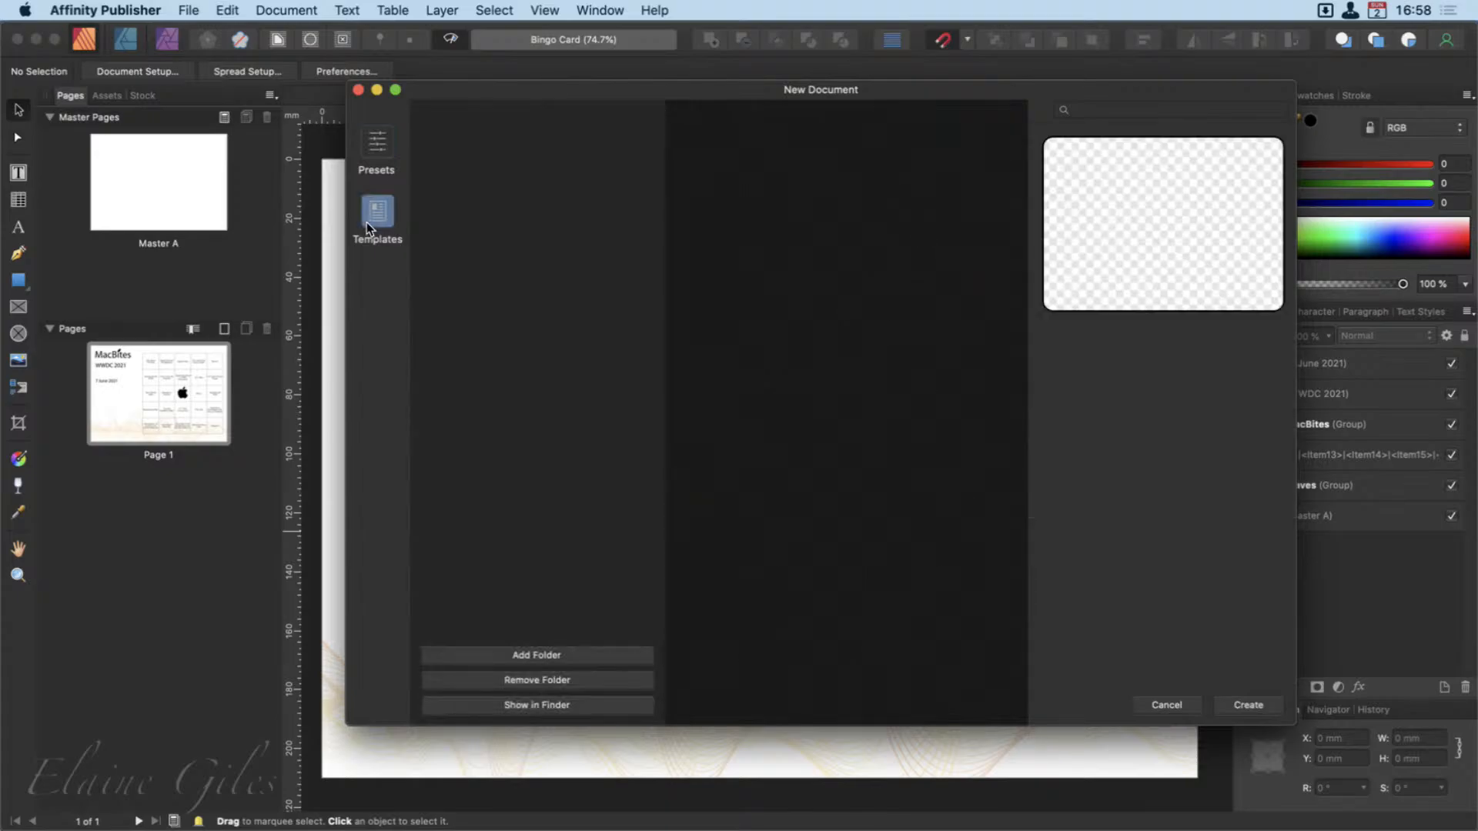
left_click(548, 663)
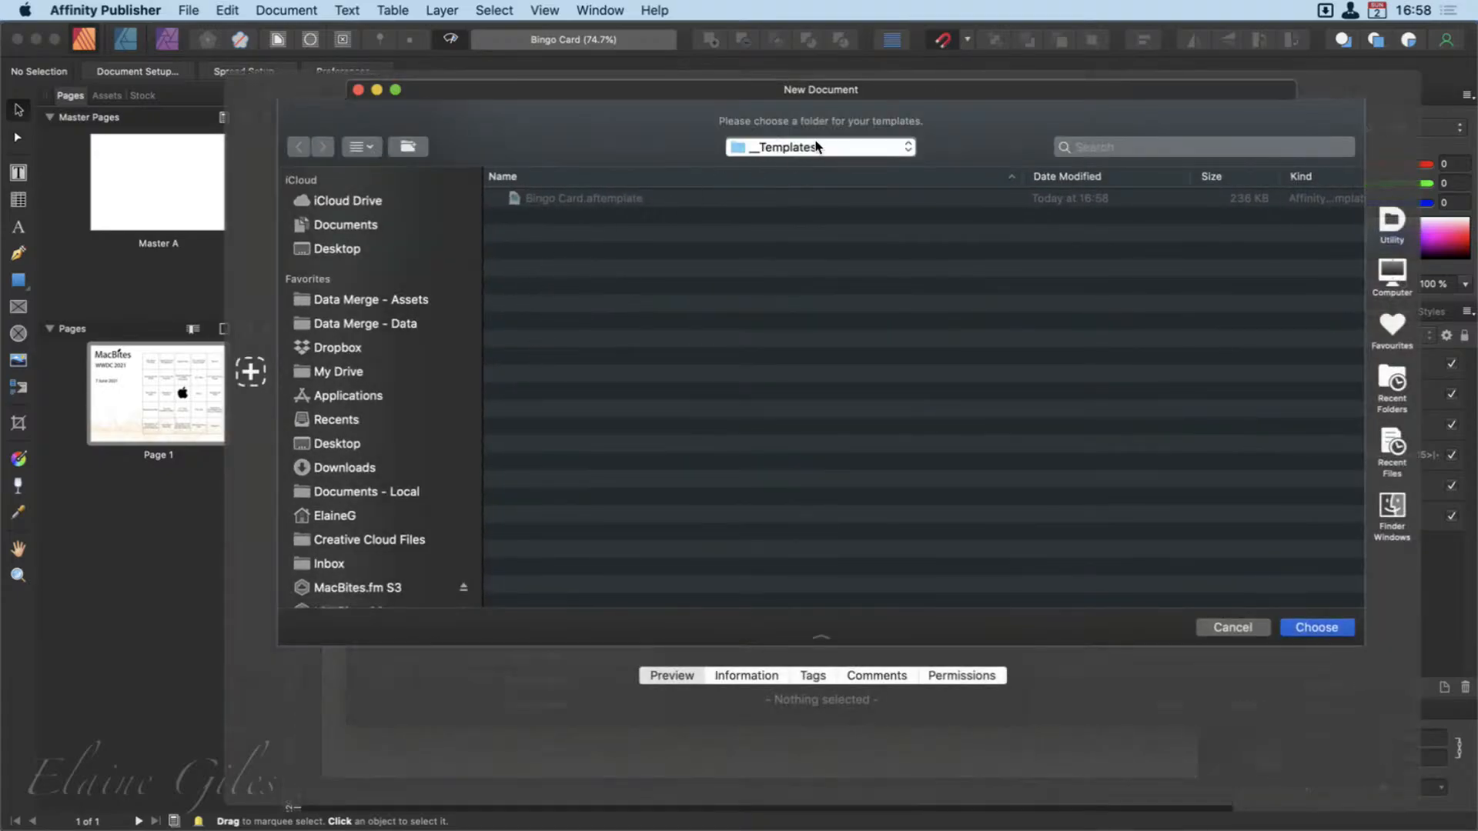
left_click(1316, 626)
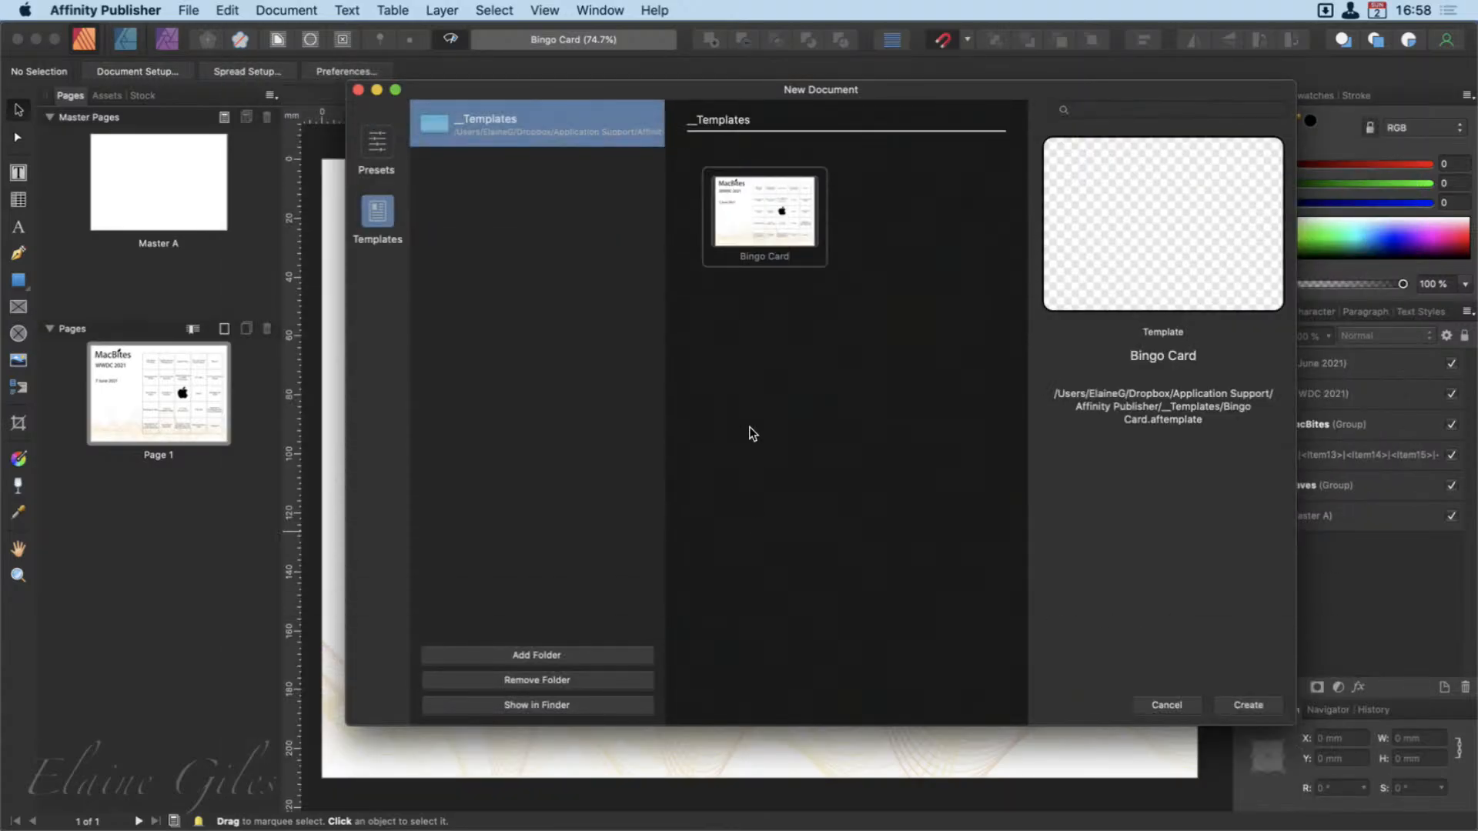
left_click(754, 219)
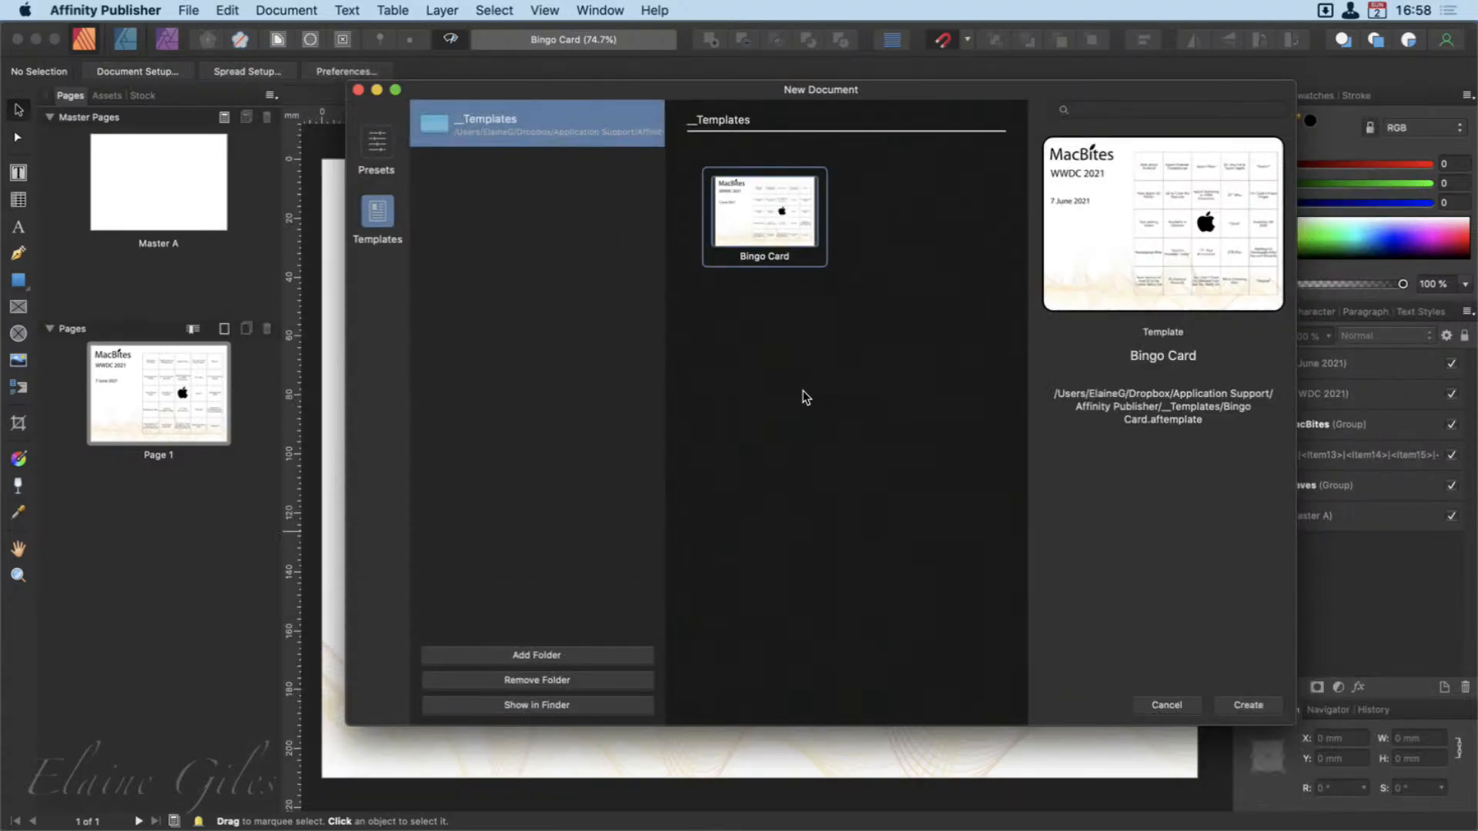
left_click(1247, 703)
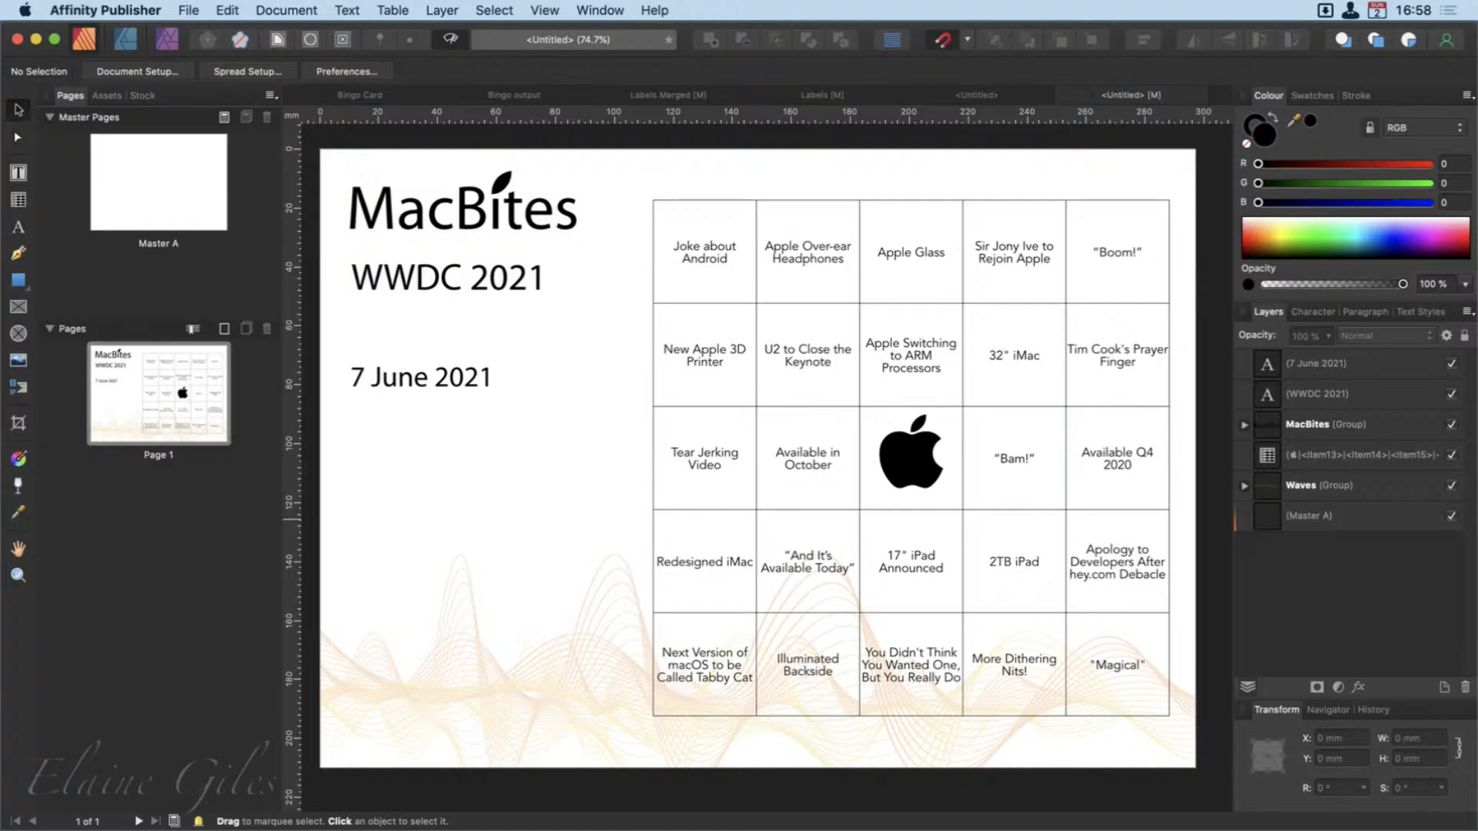
Update the new document's Bingo Card Data Source.xlsx in Data Merge and move the window out of the way.
left_click_drag(192, 828, 294, 358)
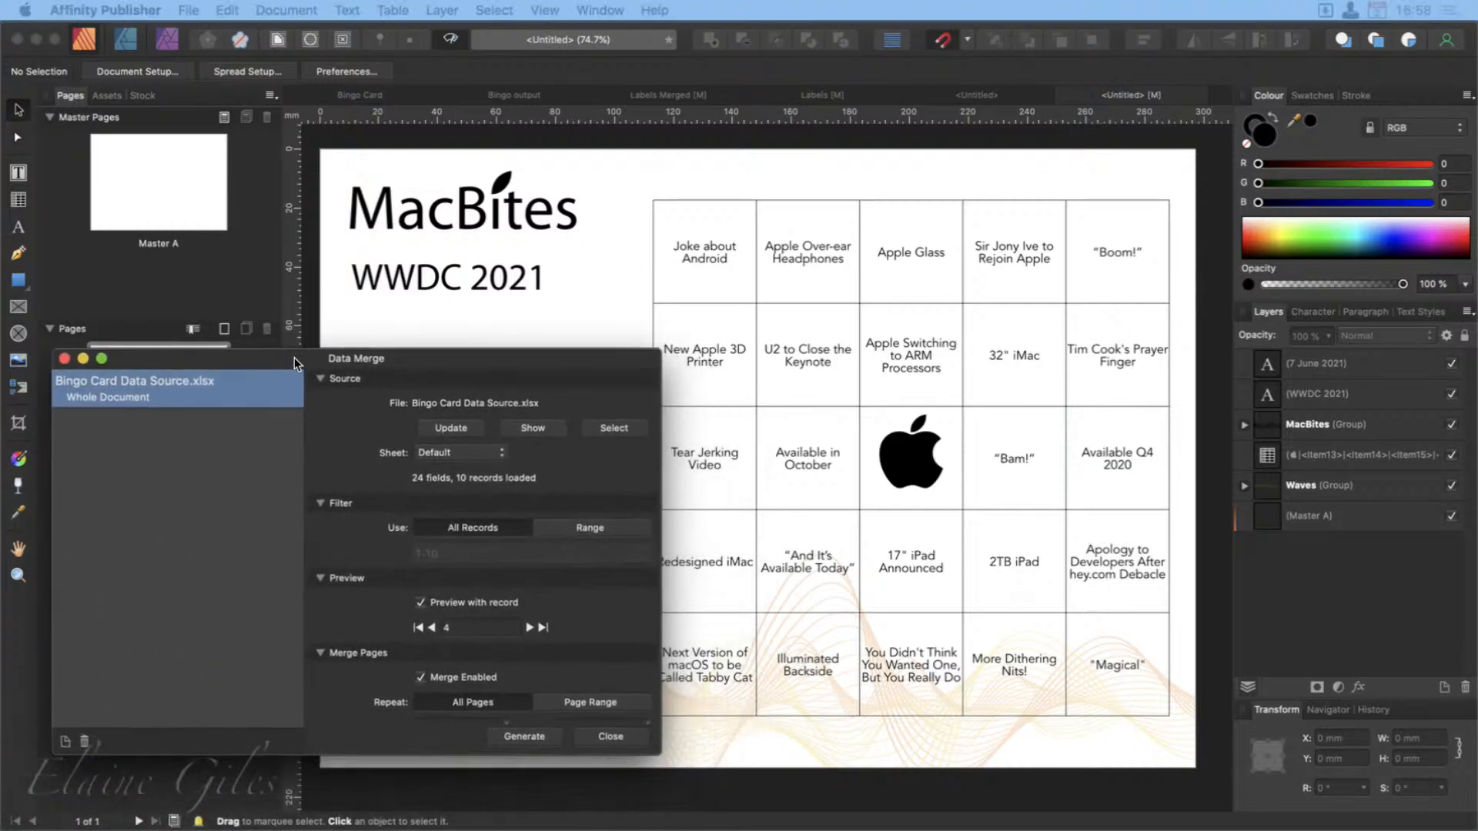
left_click(450, 427)
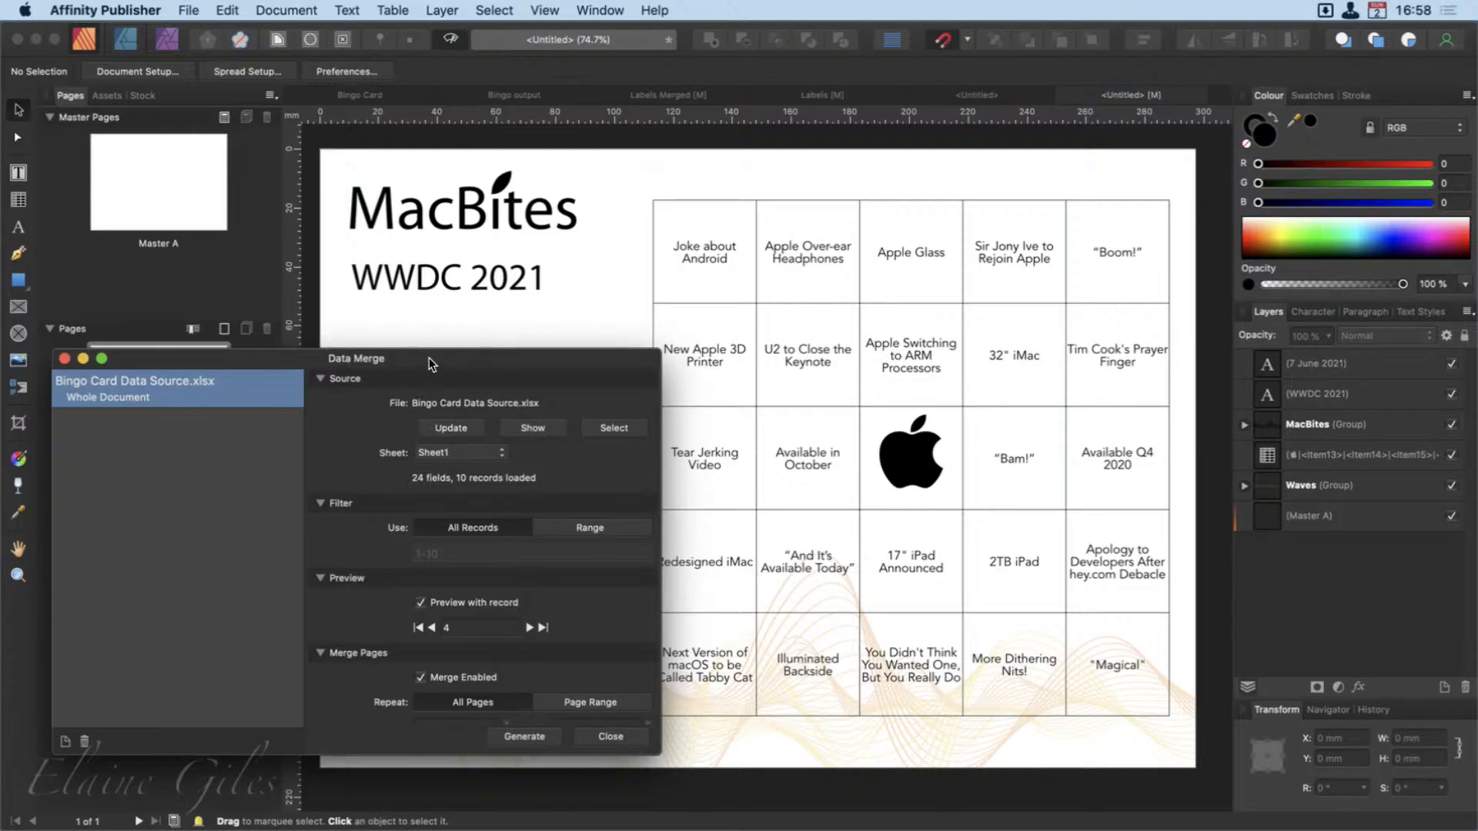
left_click_drag(428, 357, 428, 827)
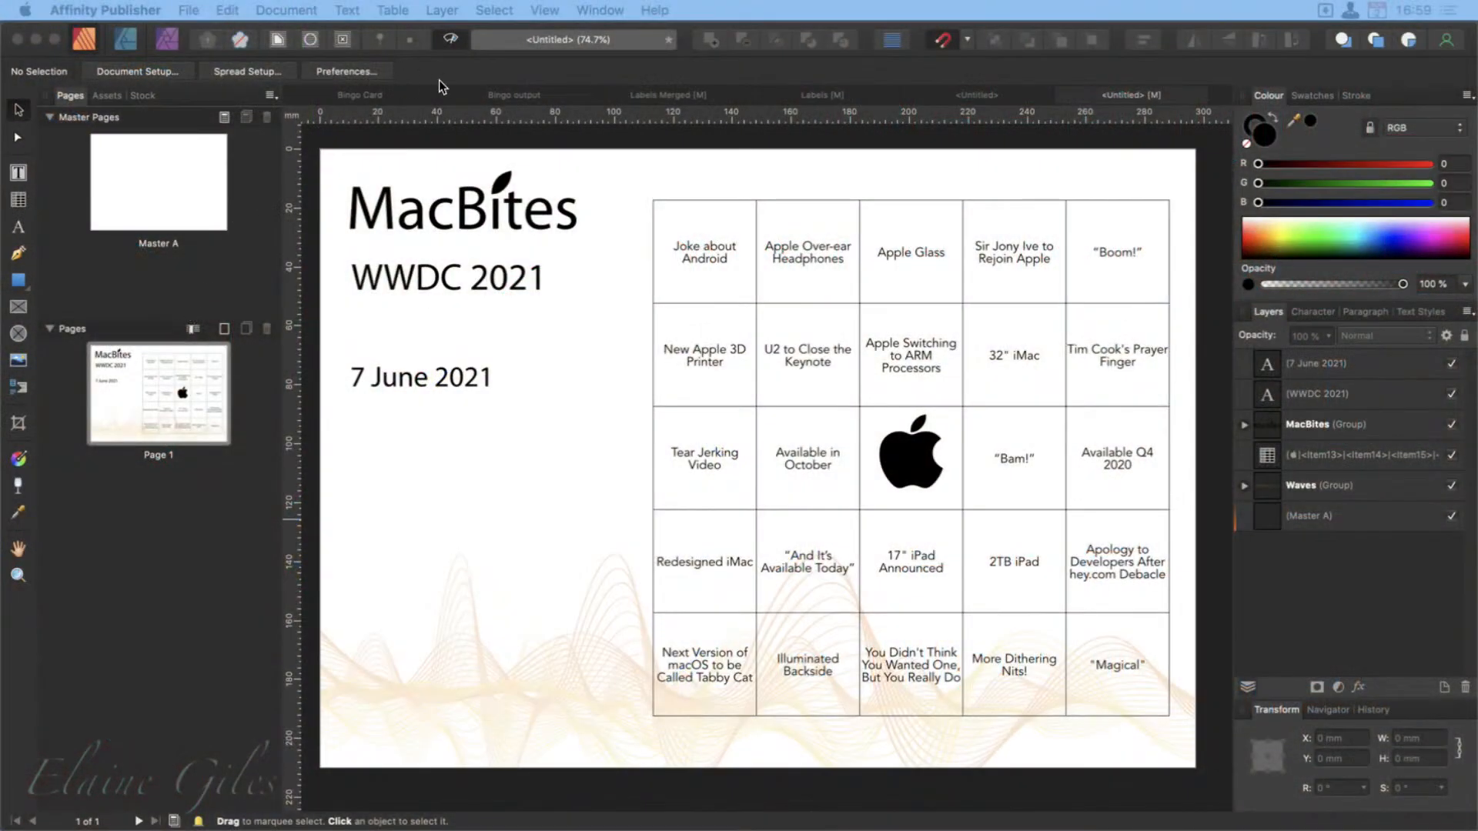
Bring up the Labels document, switch to Microsoft Excel, and open the recent Names and Addresses workbook.
left_click(723, 95)
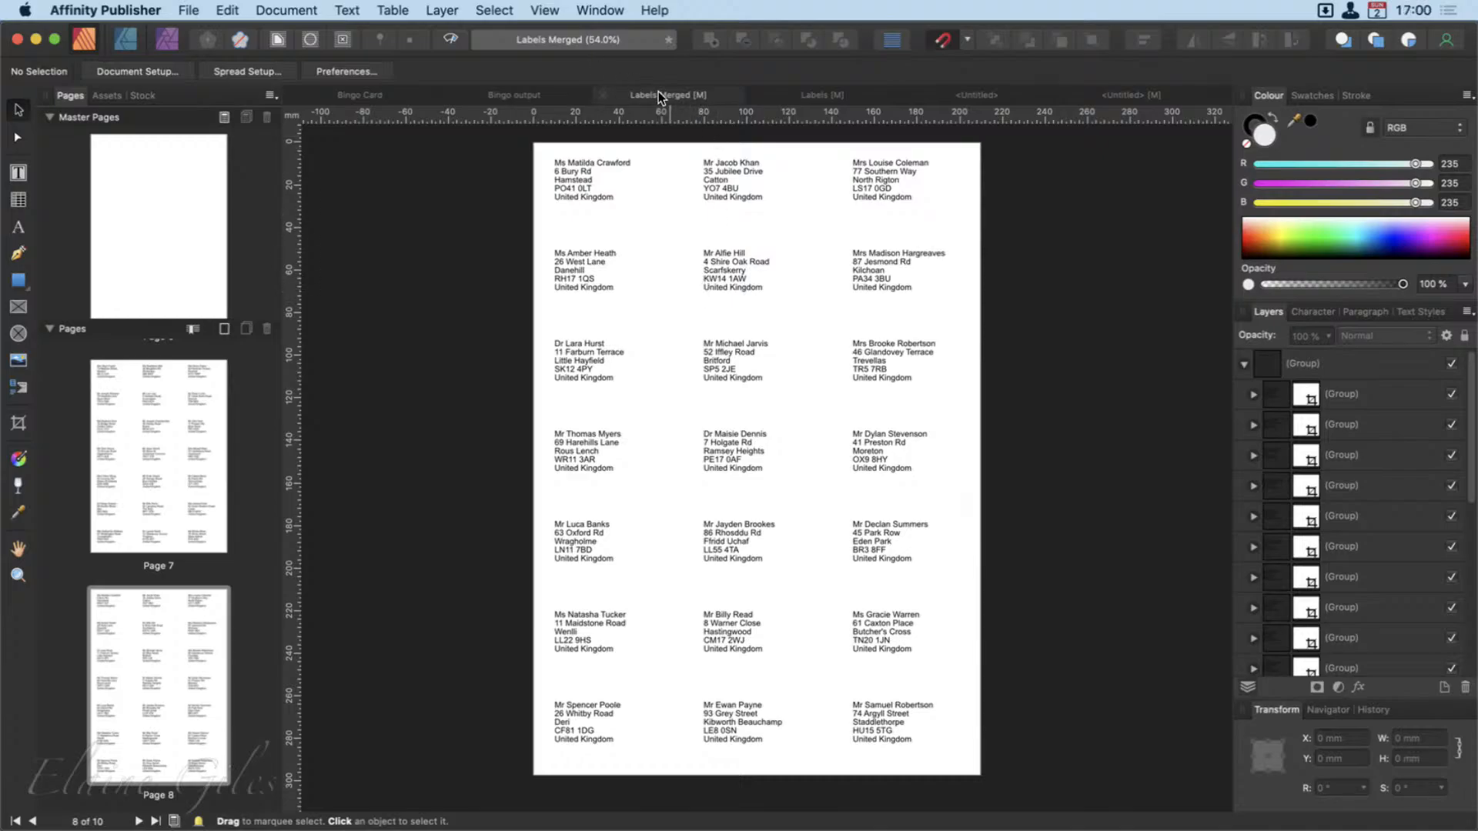
left_click(801, 97)
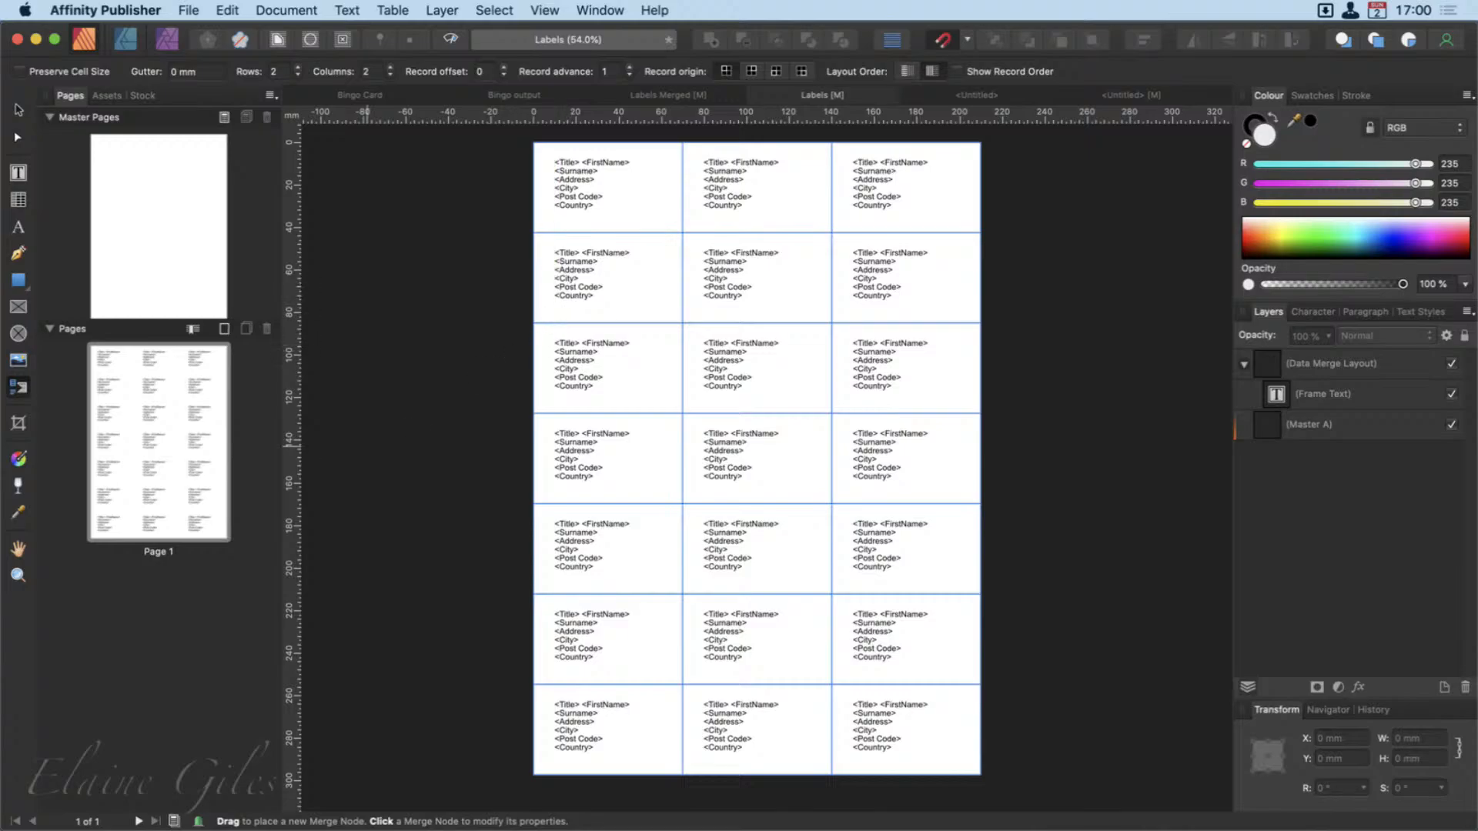
key("alt+space")
type("ece")
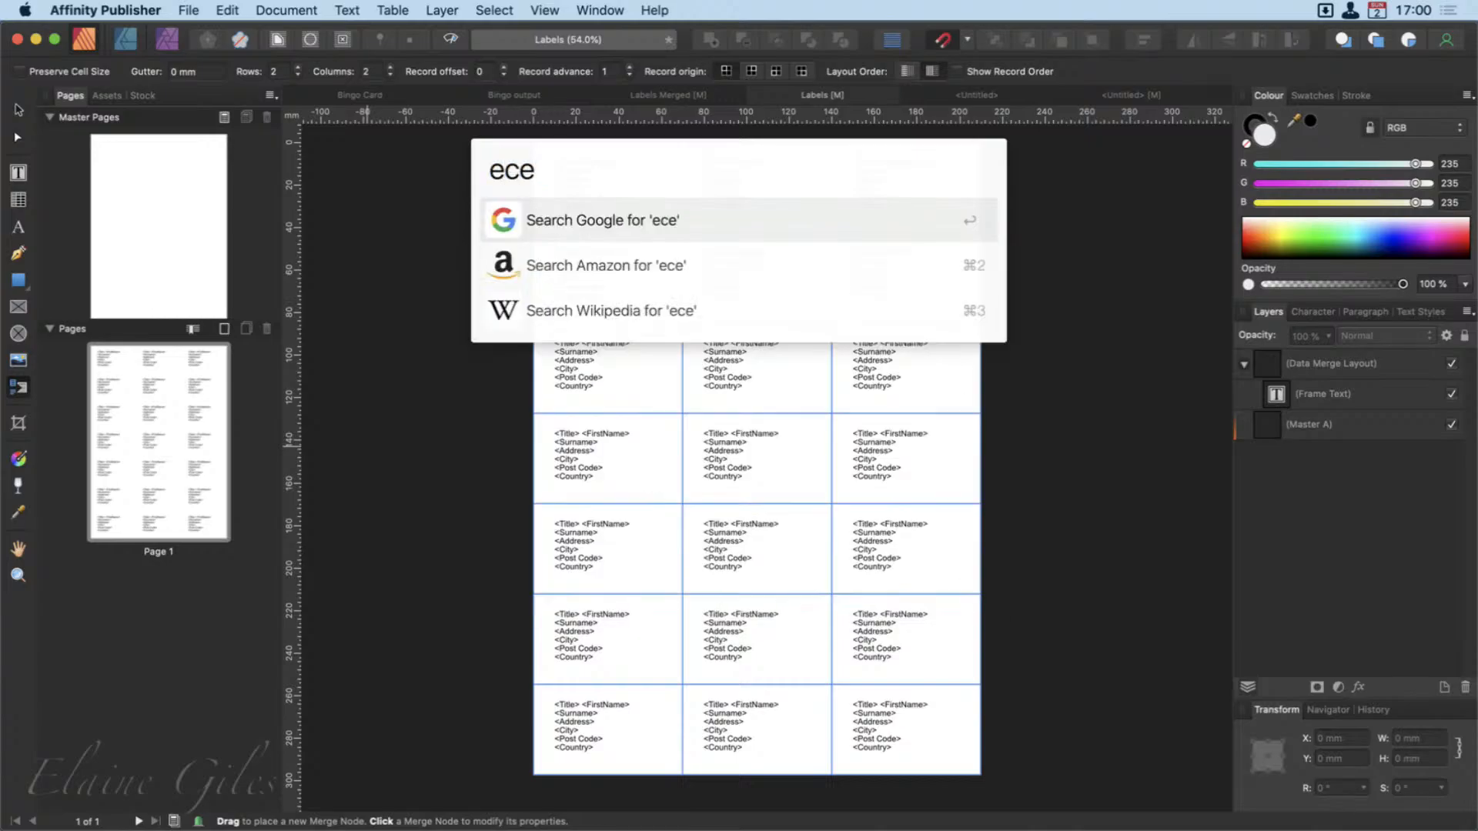
key("super+a")
type("exc")
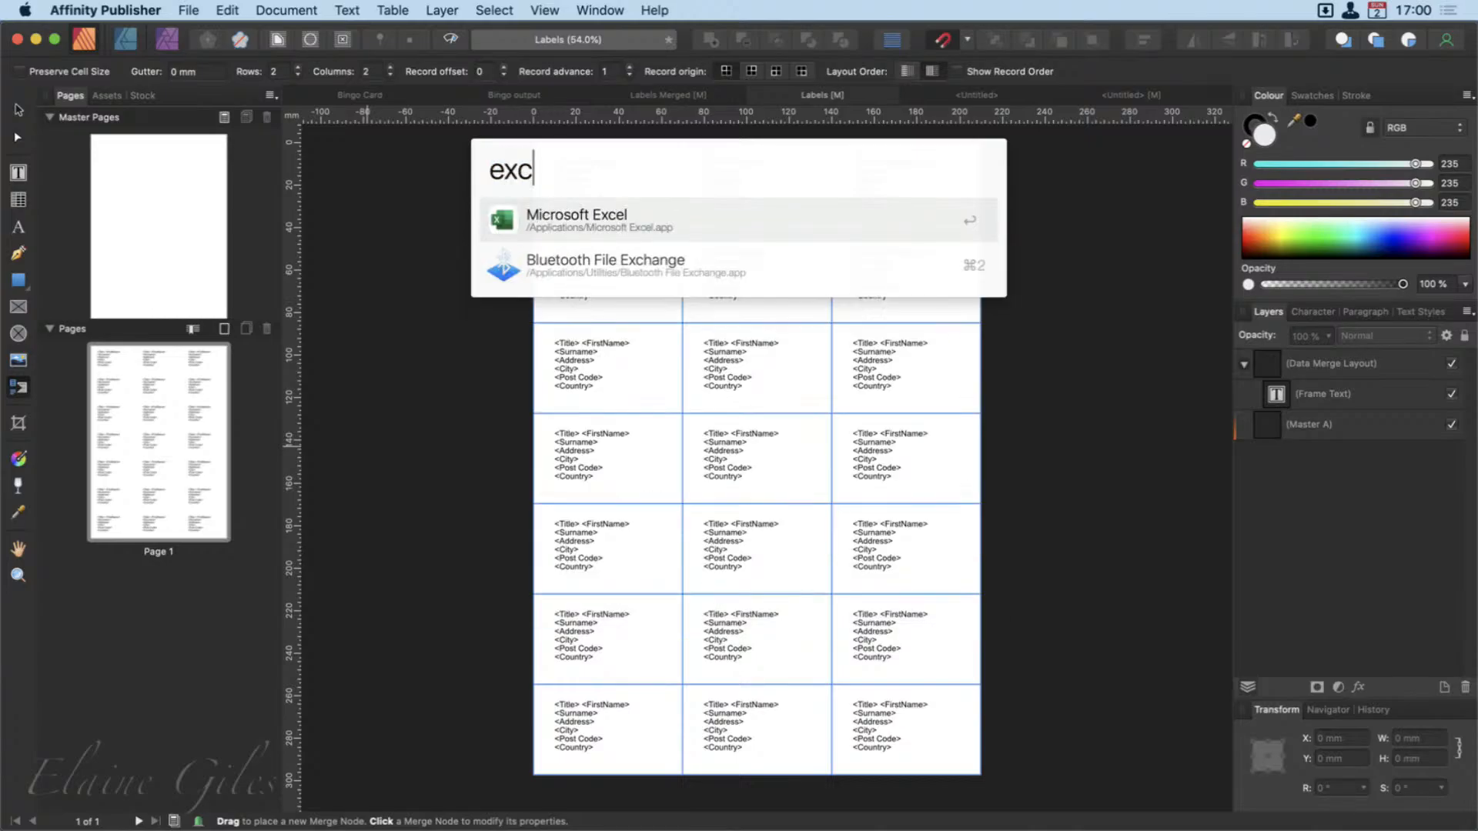
key("Return")
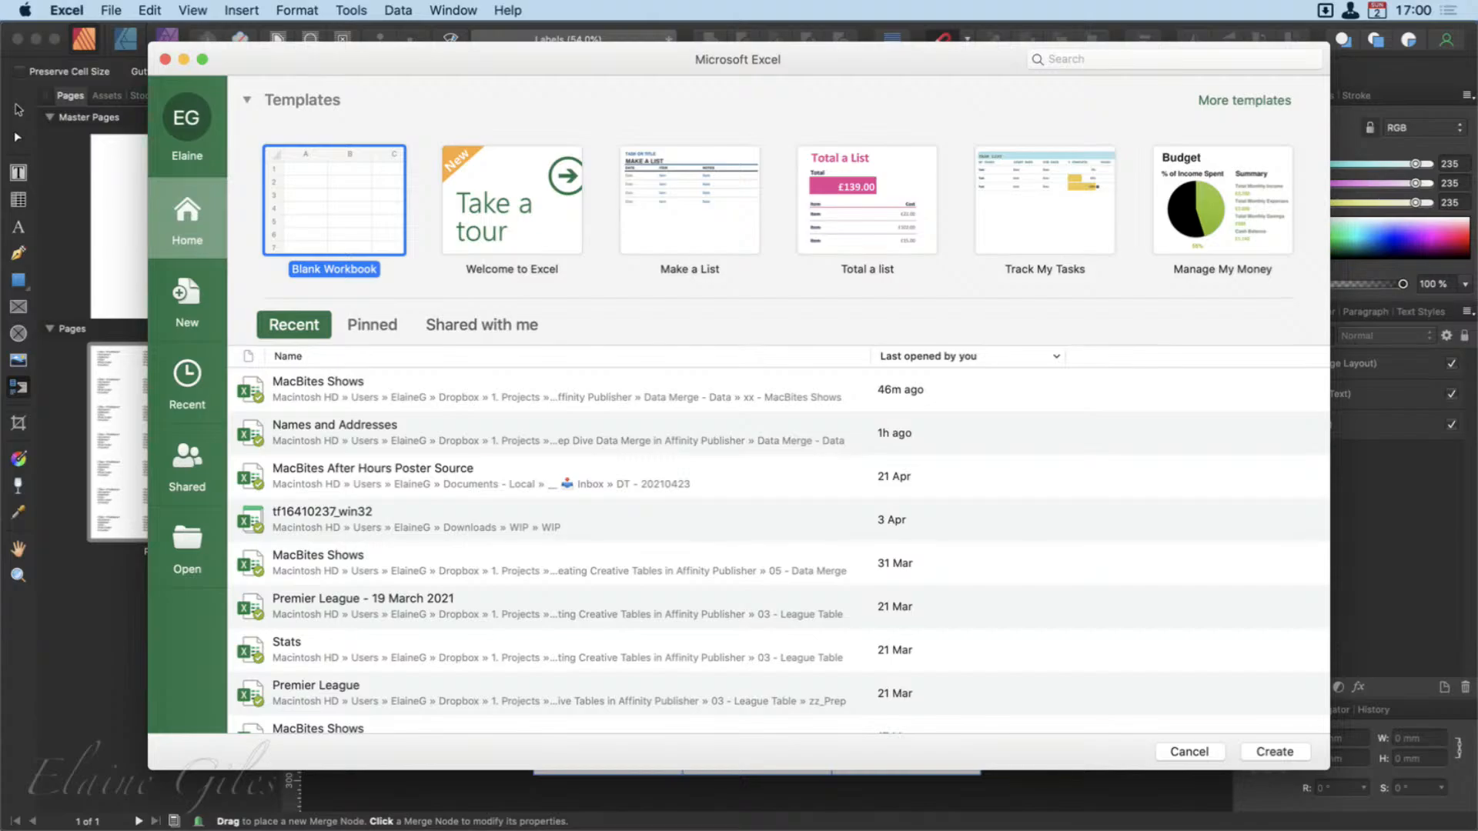
double_click(368, 432)
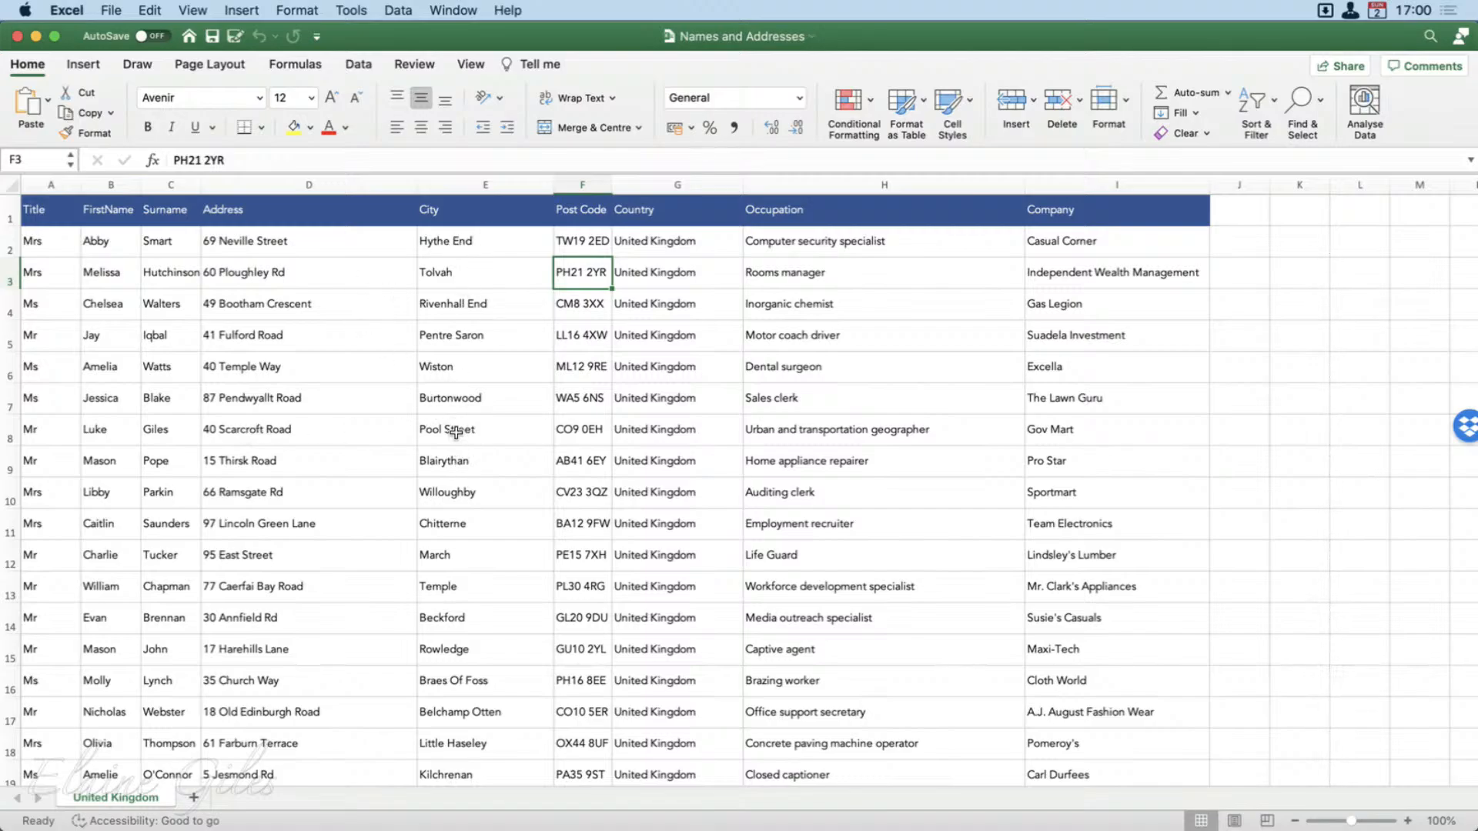
Copy the City entries in cells E3 and E4, clear both cells, and save the Names and Addresses workbook.
left_click(467, 286)
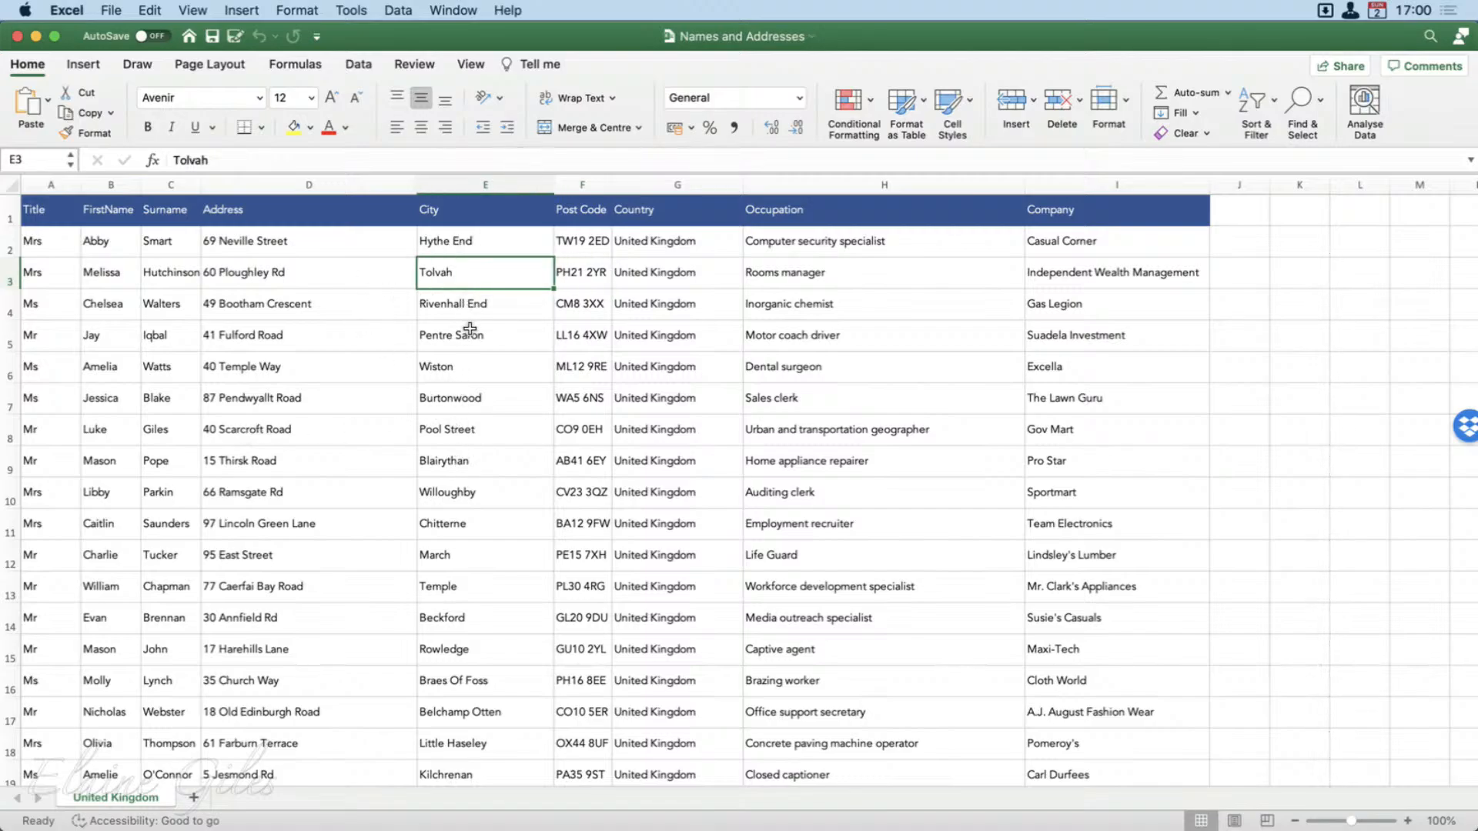
left_click(470, 314, "super")
key("Delete")
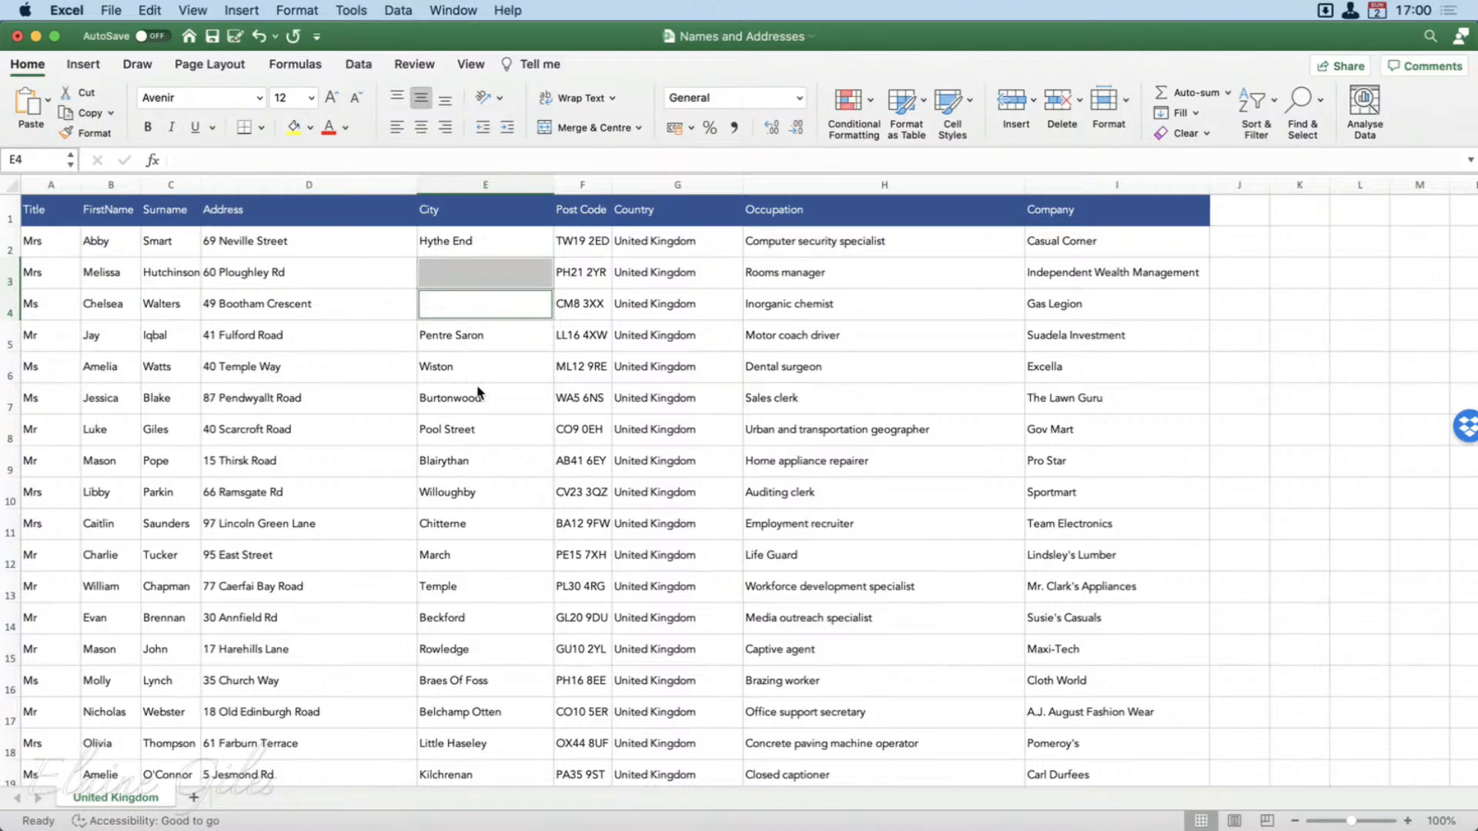
key("super+z")
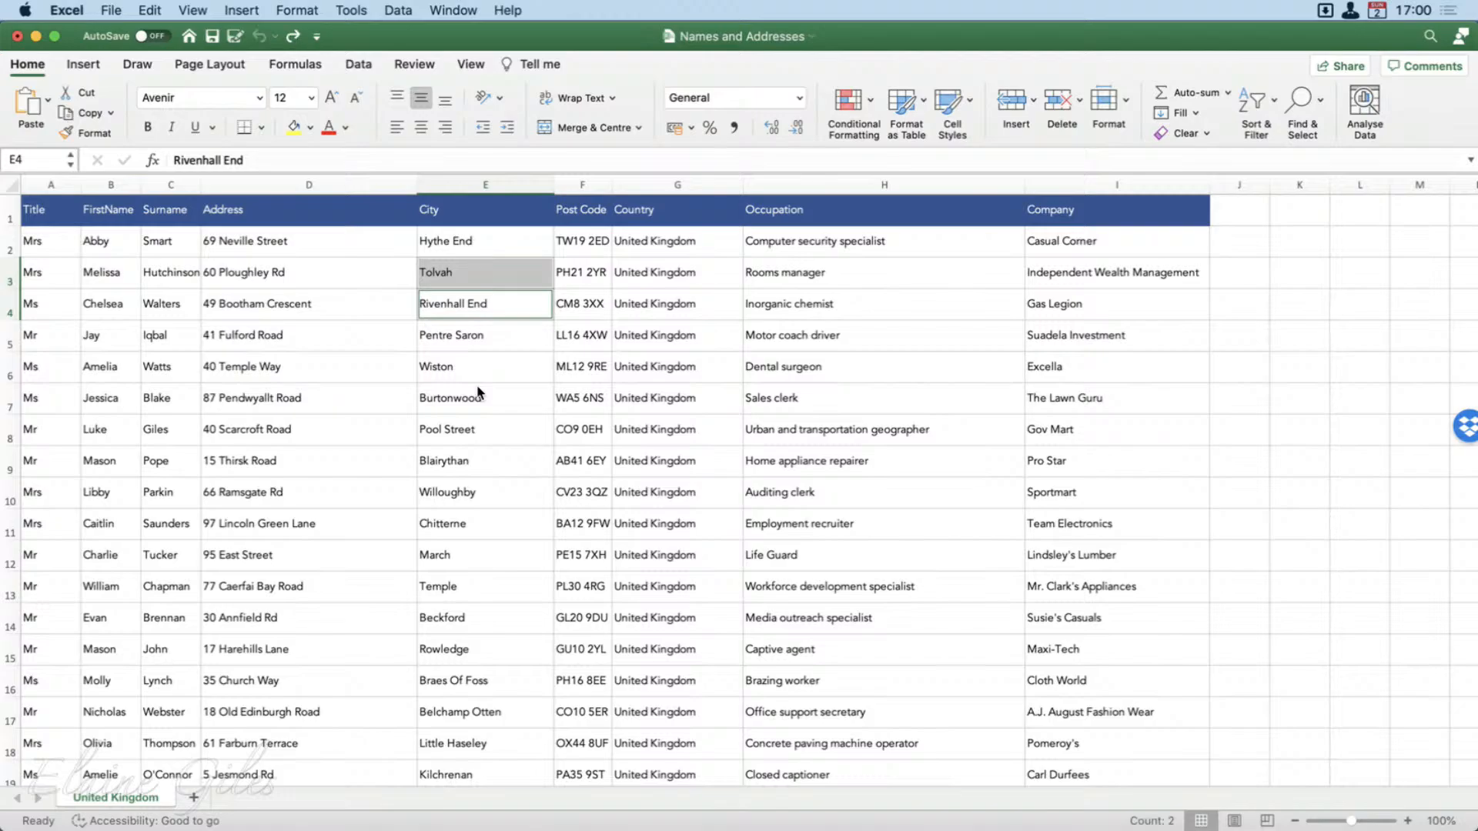
key("super+c")
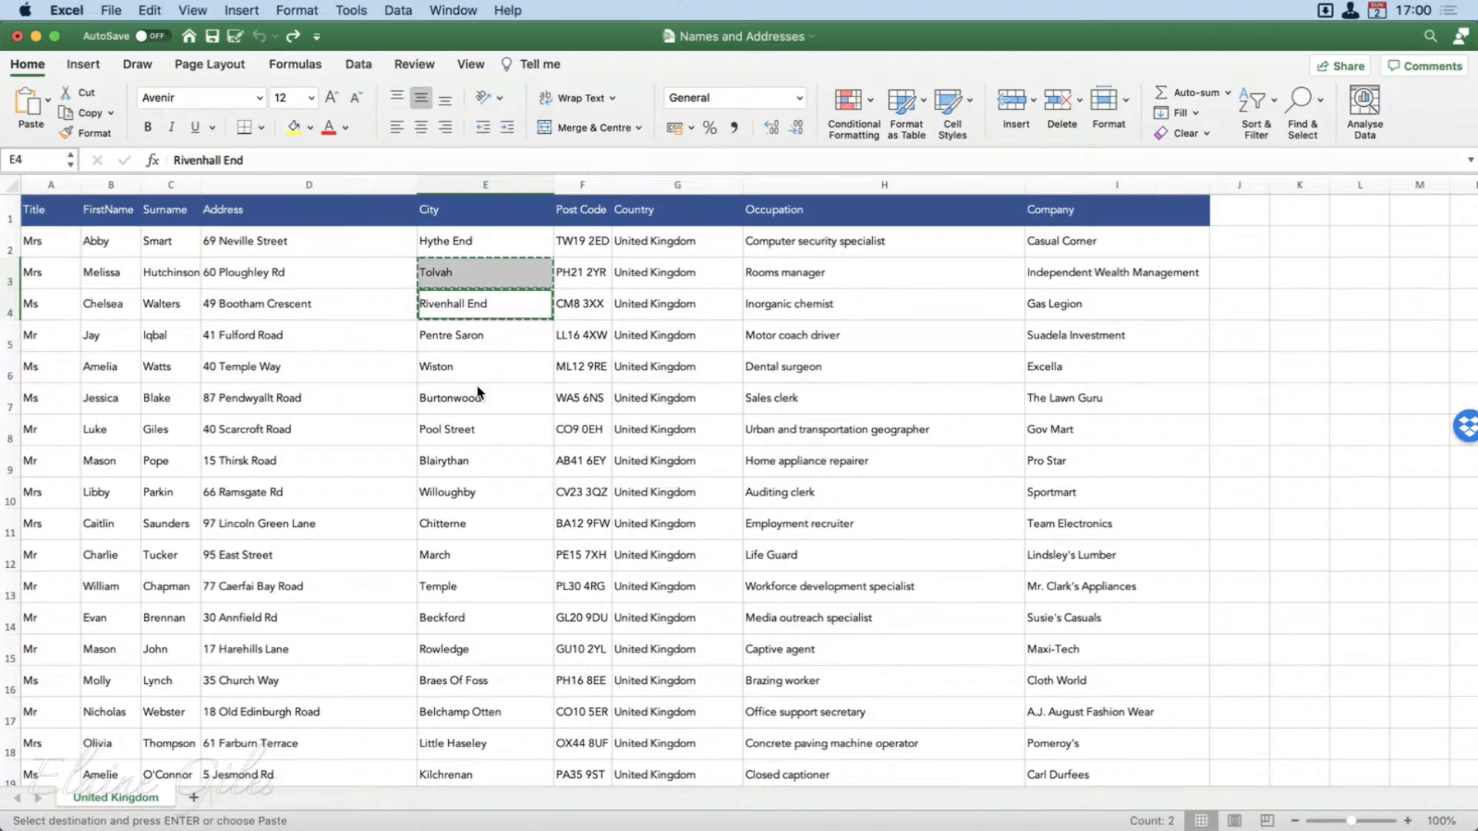
key("Delete")
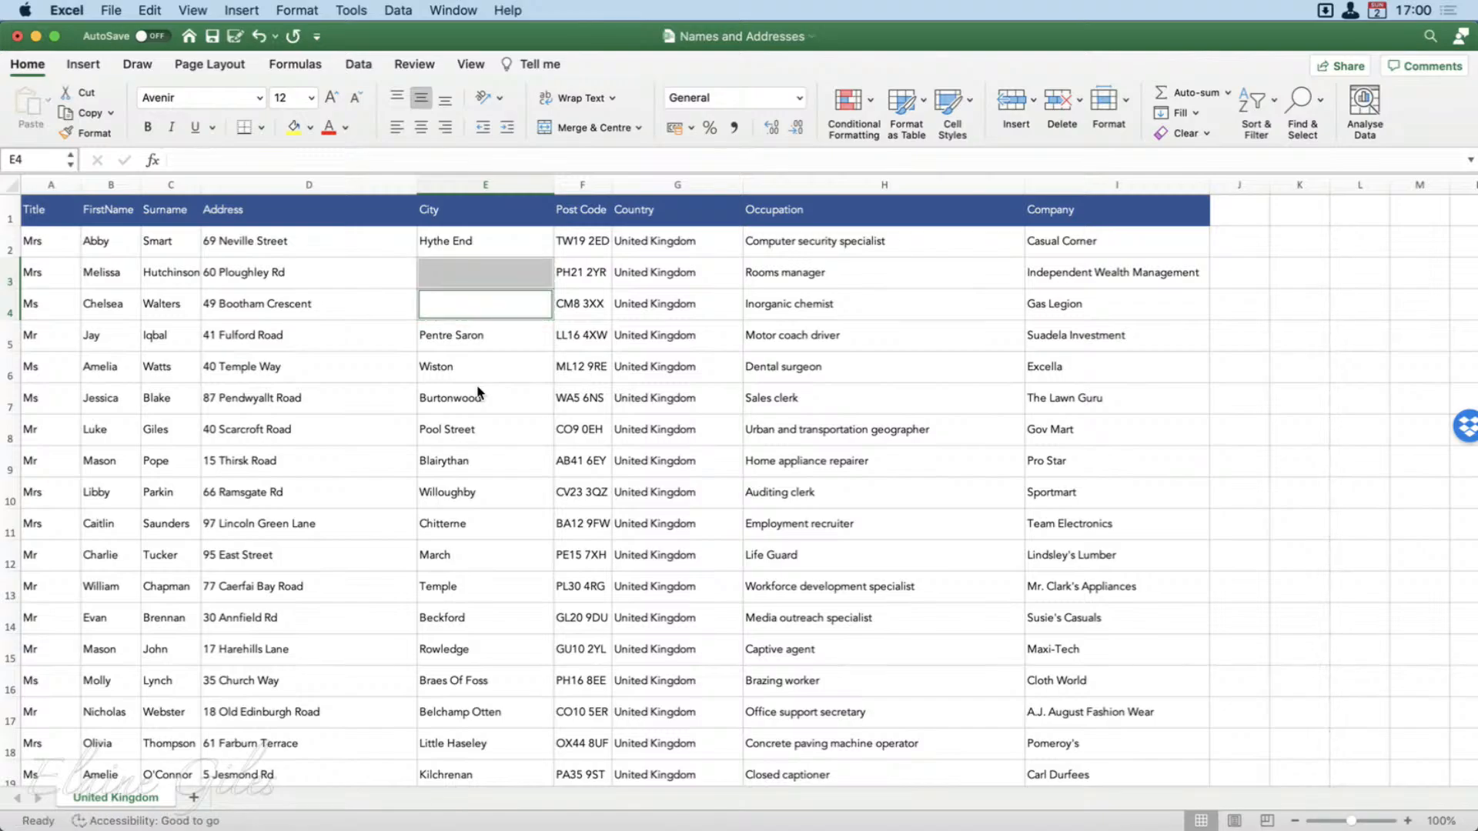
key("super+s")
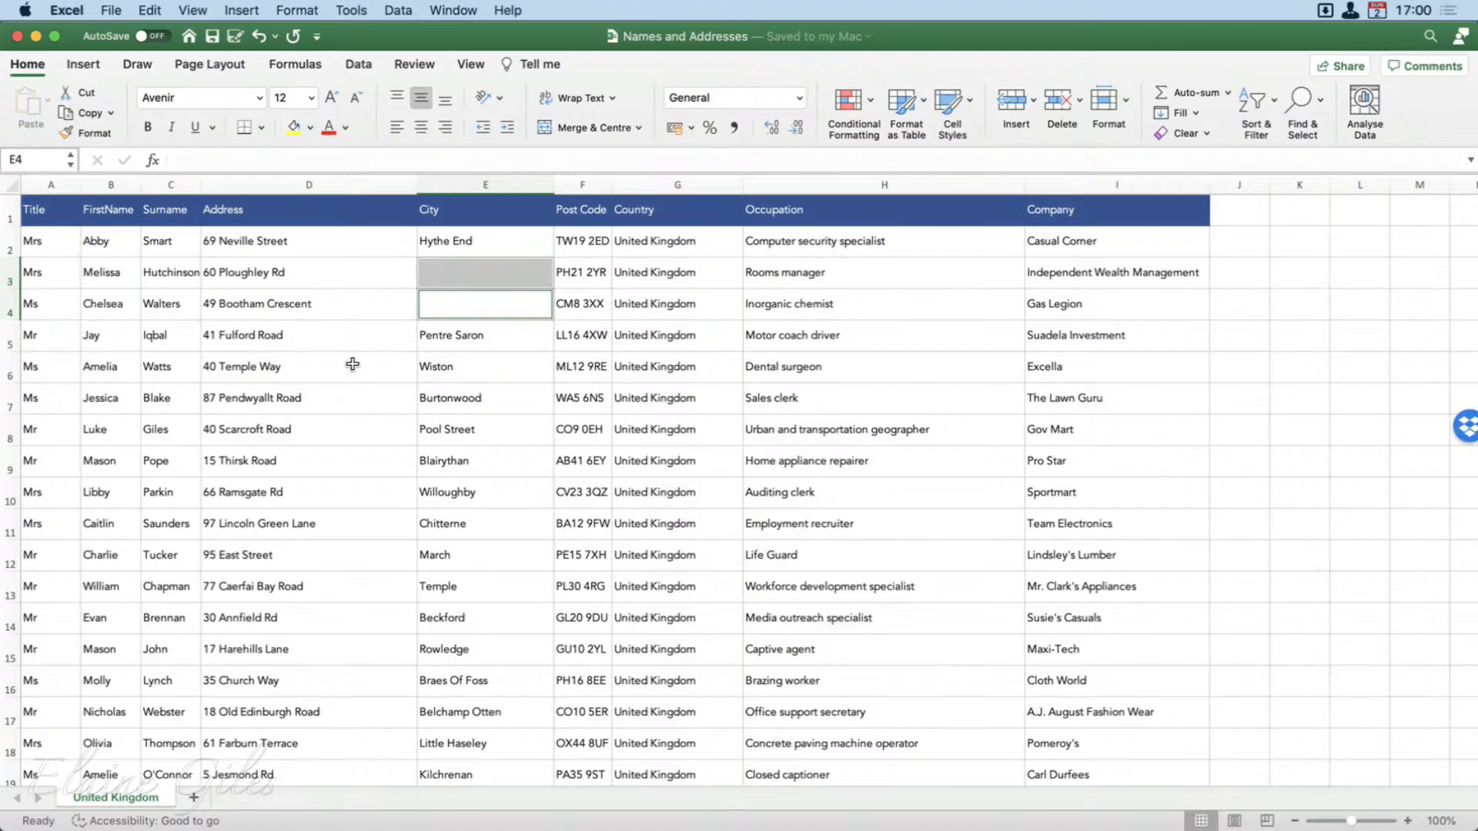
Return to the Labels document in Affinity Publisher, generate its merged labels, and move the Data Merge window clear of the output.
key("super+h")
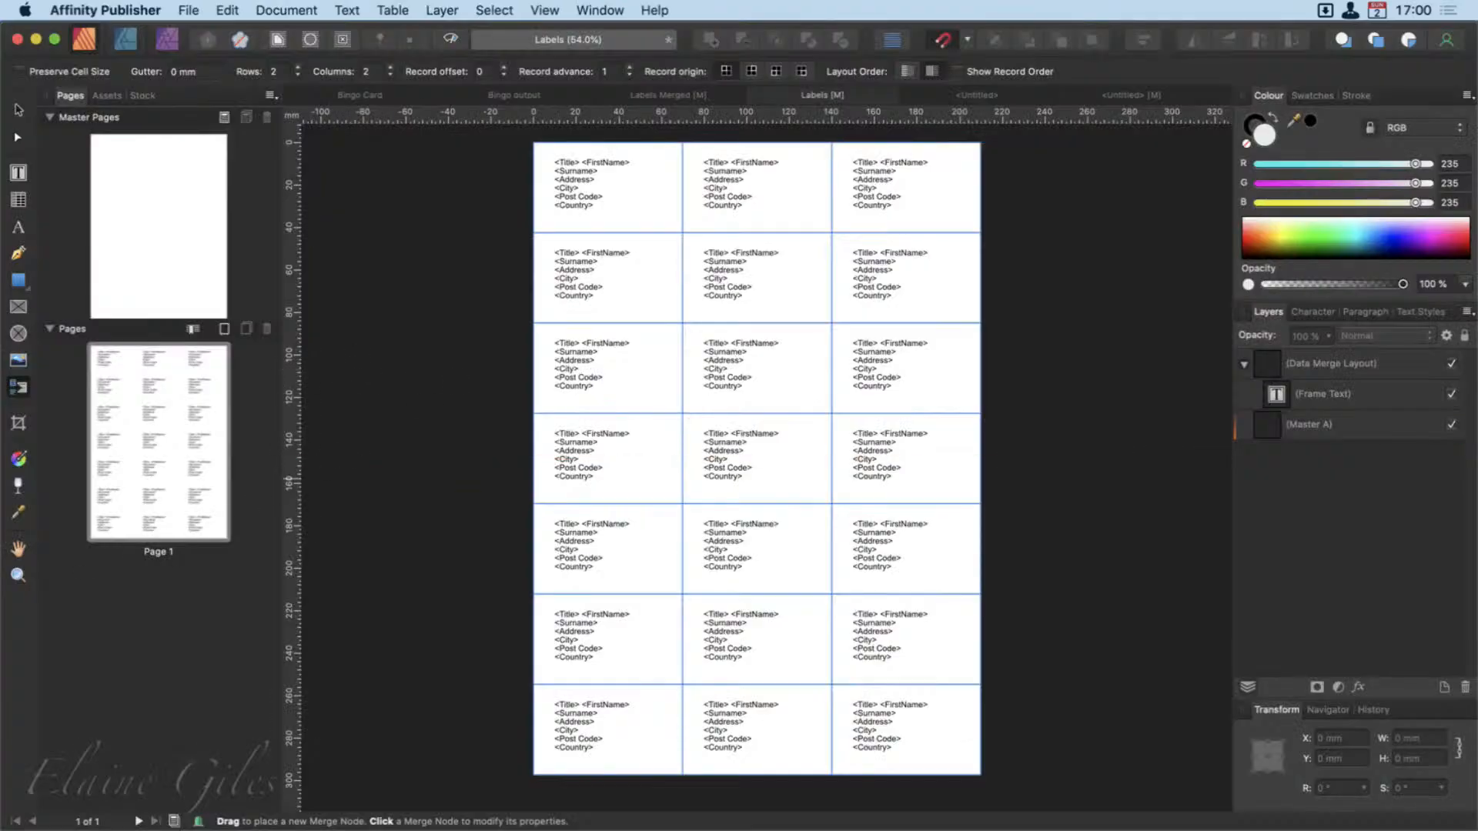
left_click_drag(139, 830, 249, 392)
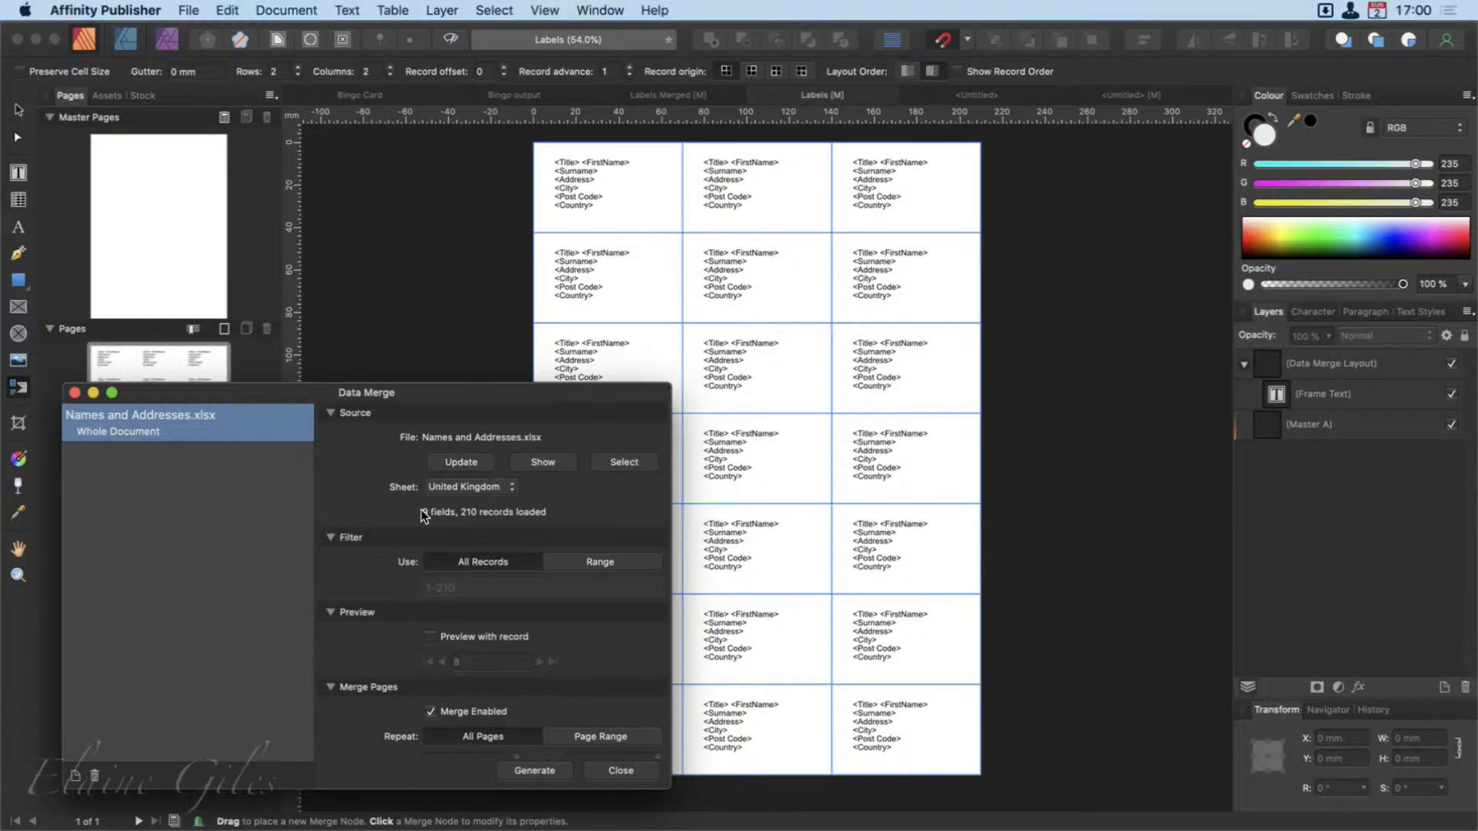
left_click(535, 770)
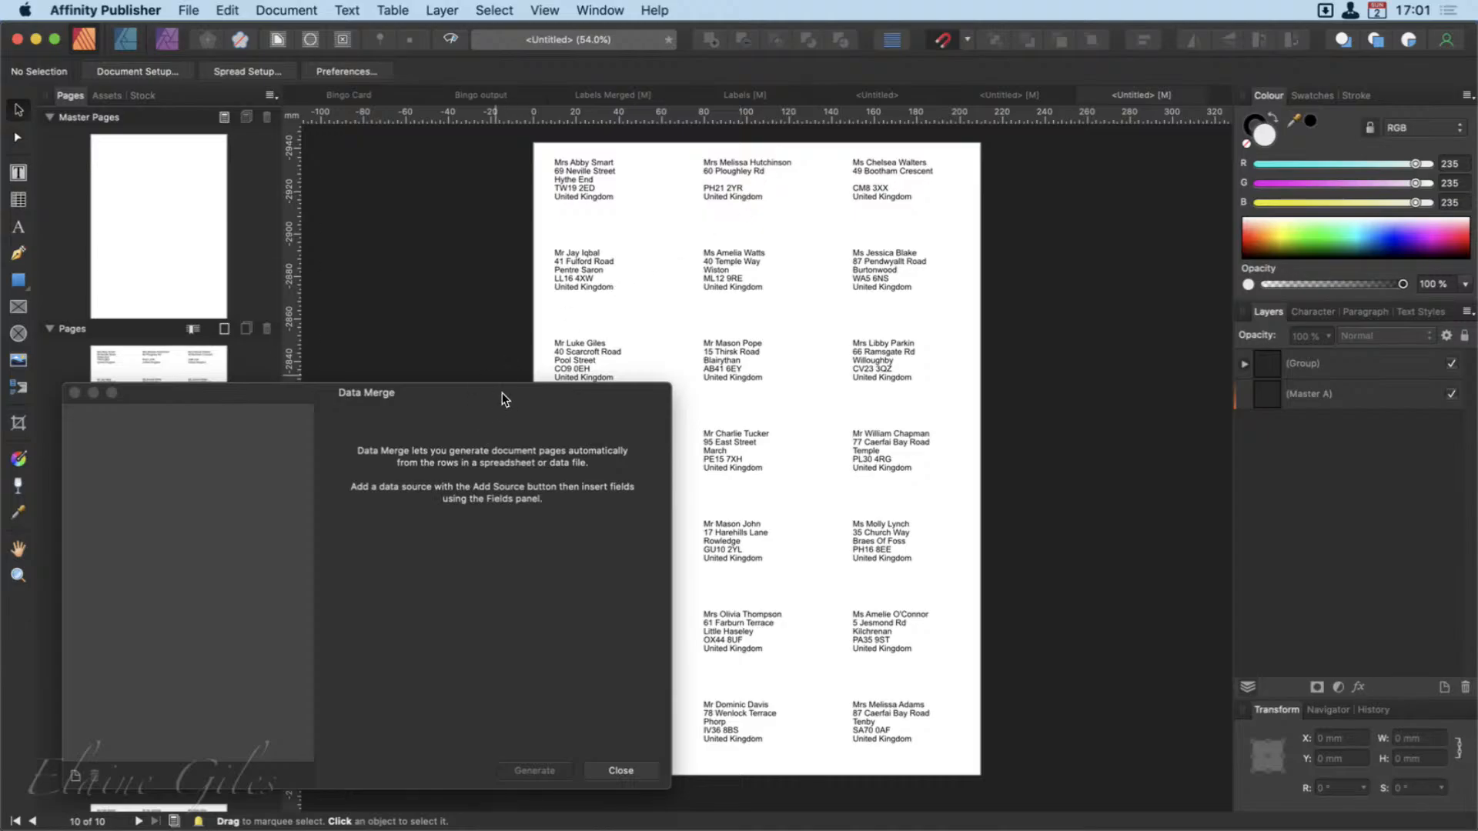
left_click_drag(502, 392, 0, 493)
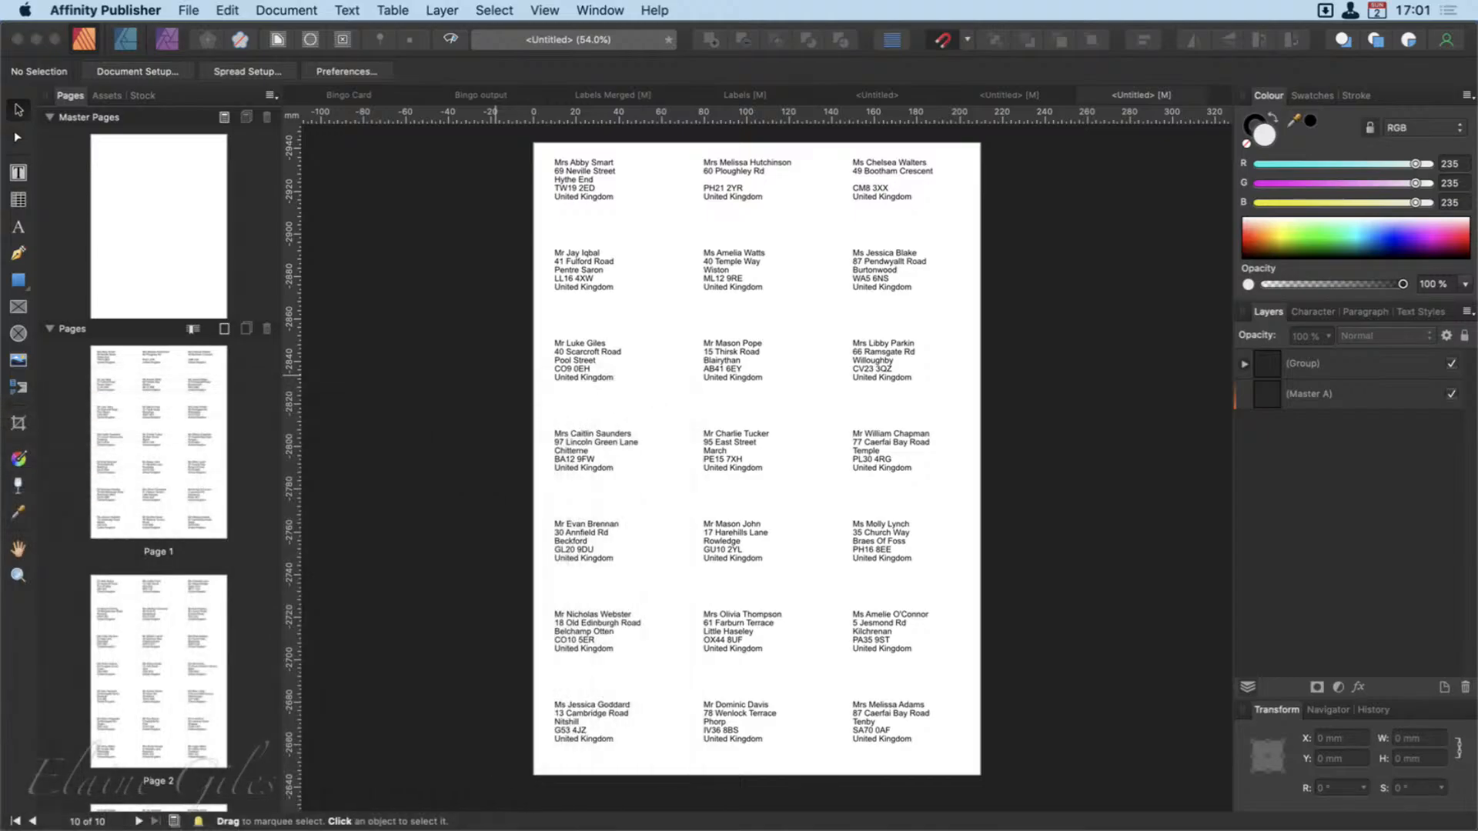